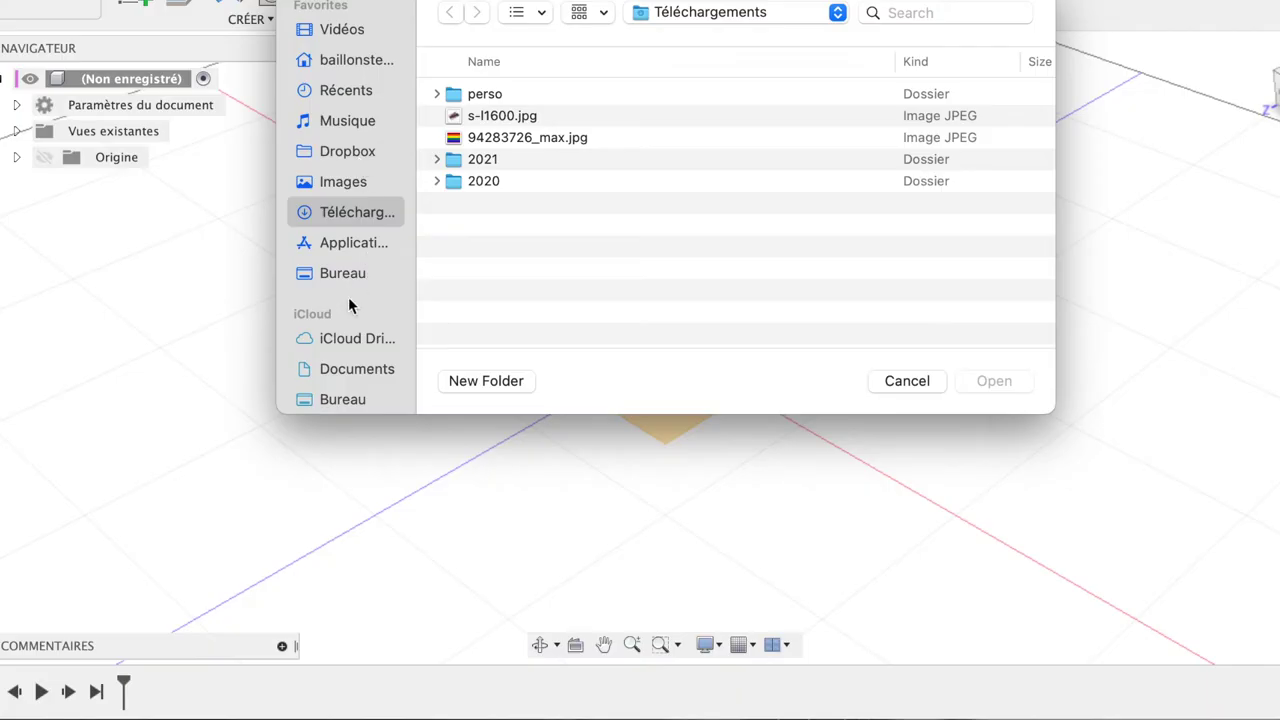
Step: Place potato.jpg from the Desktop as a canvas on the right origin plane at 65 opacity
left_click(358, 273)
double_click(496, 116)
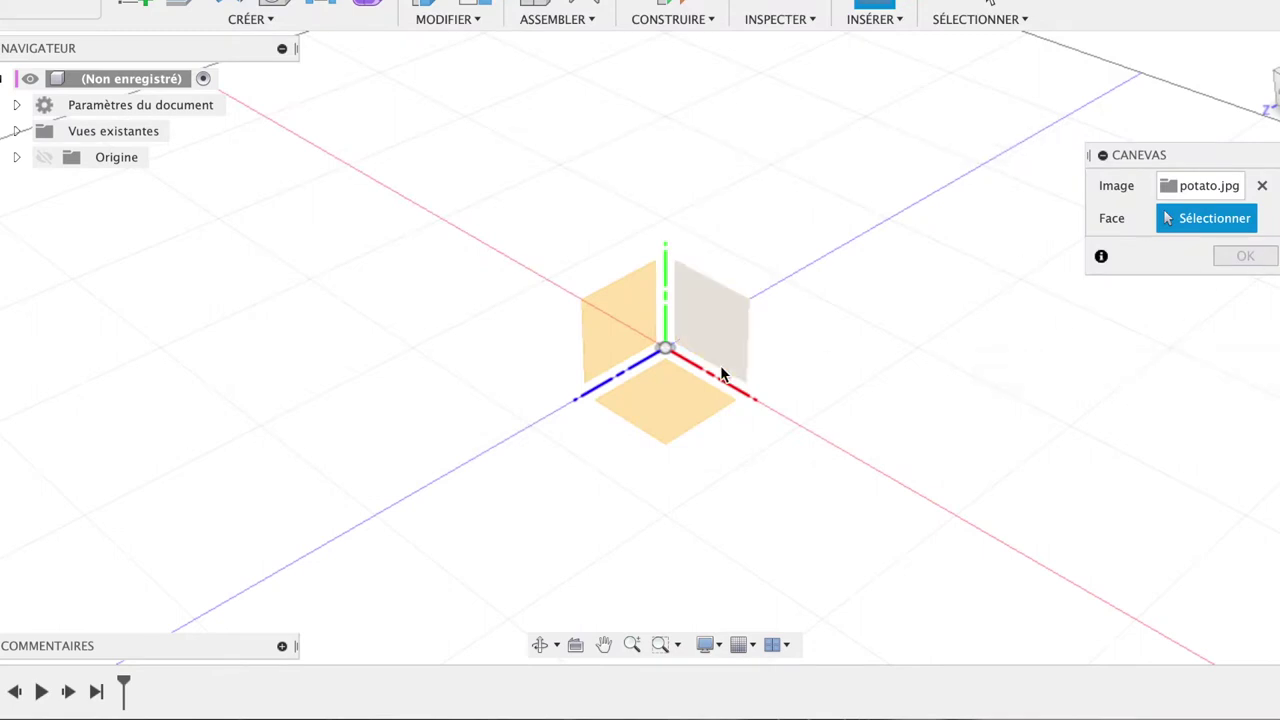
left_click(727, 333)
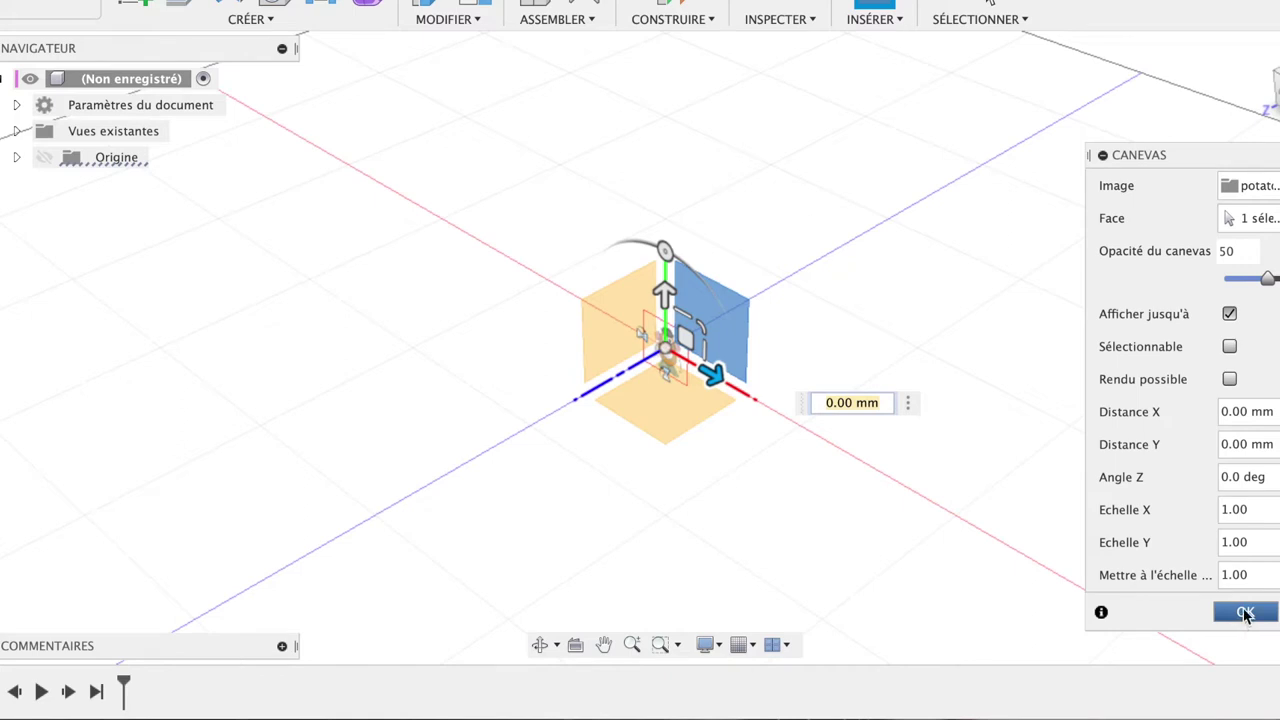
left_click_drag(1266, 278, 1274, 278)
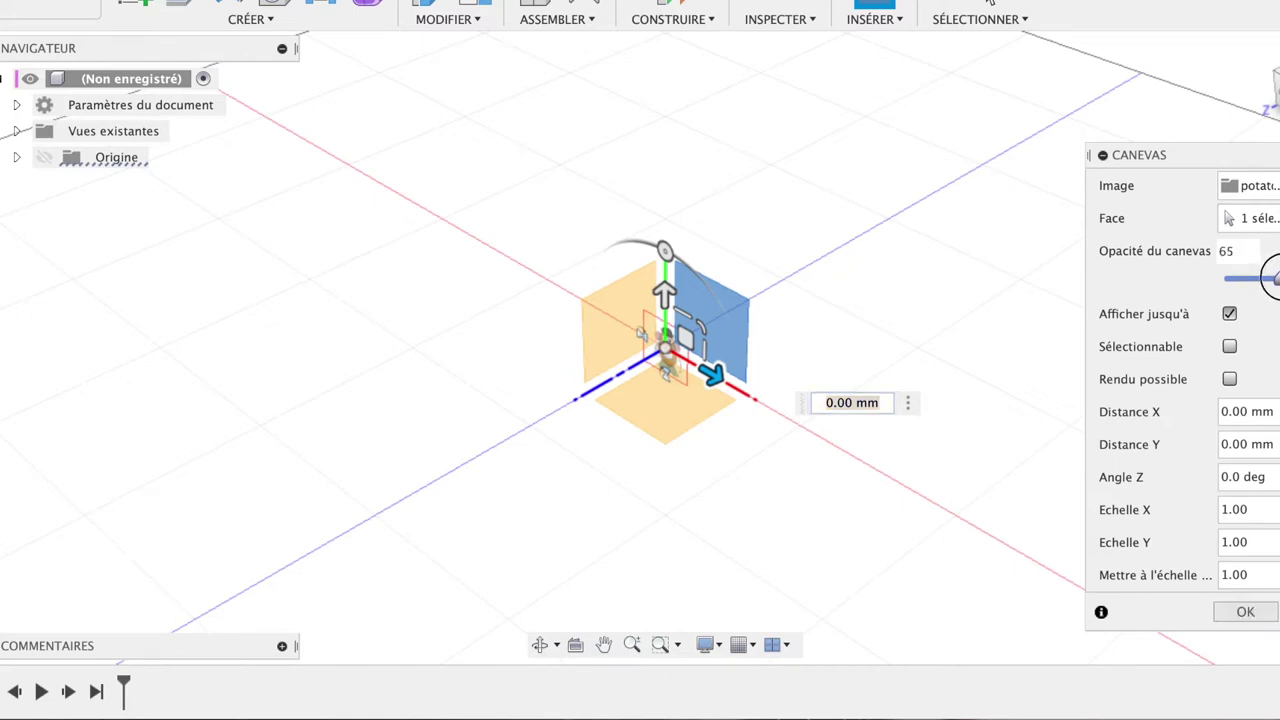
left_click(1246, 614)
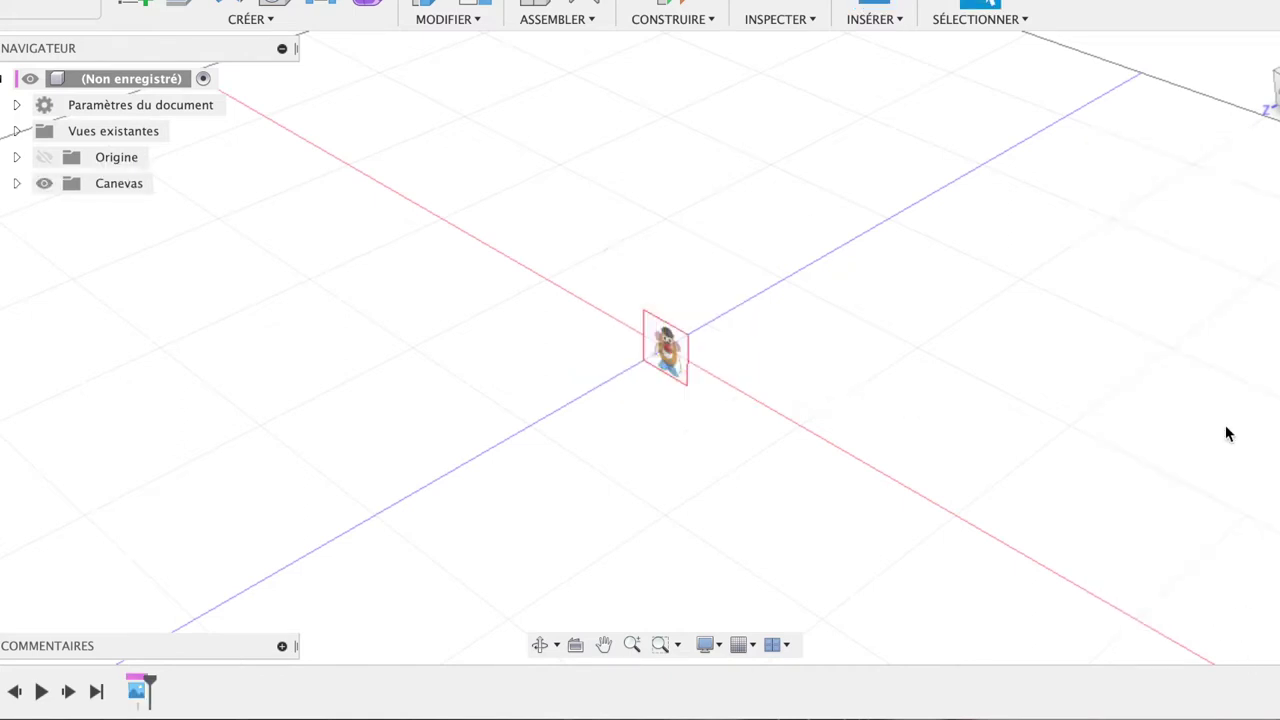
Step: Face the Front view and start a new sketch on the plane carrying the canvas
left_click(1274, 92)
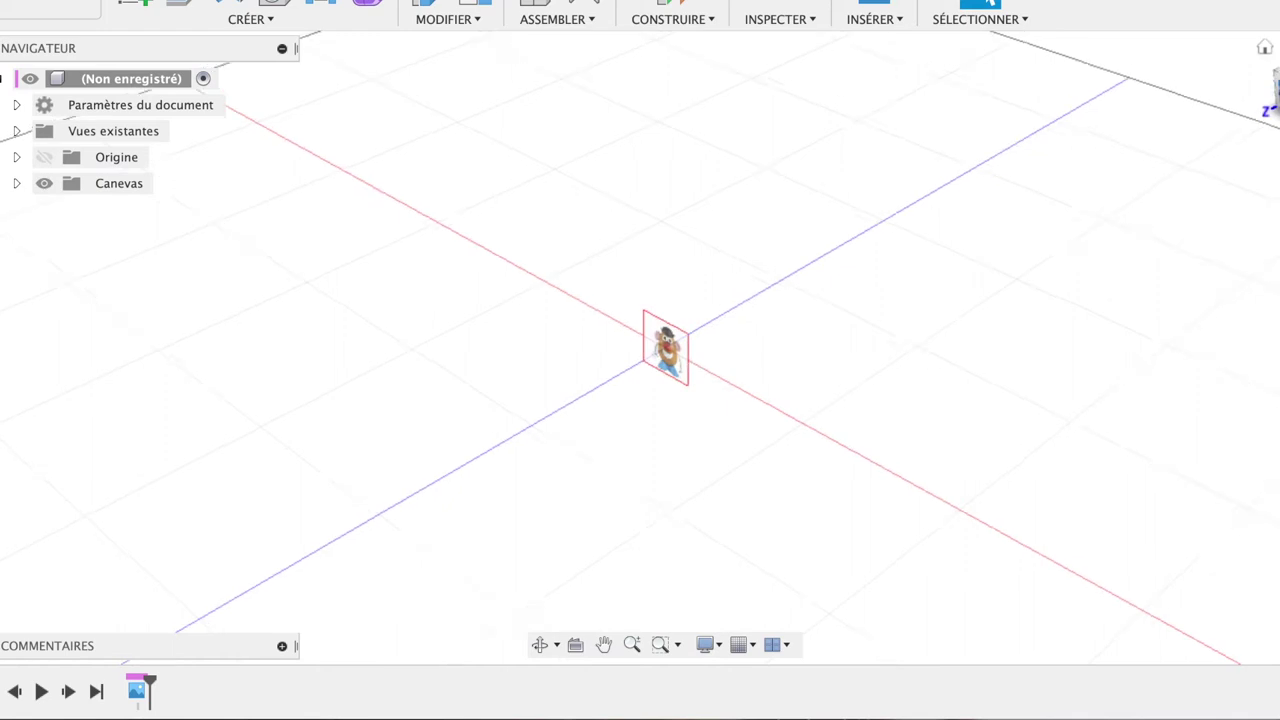
left_click(1264, 48)
left_click(1274, 94)
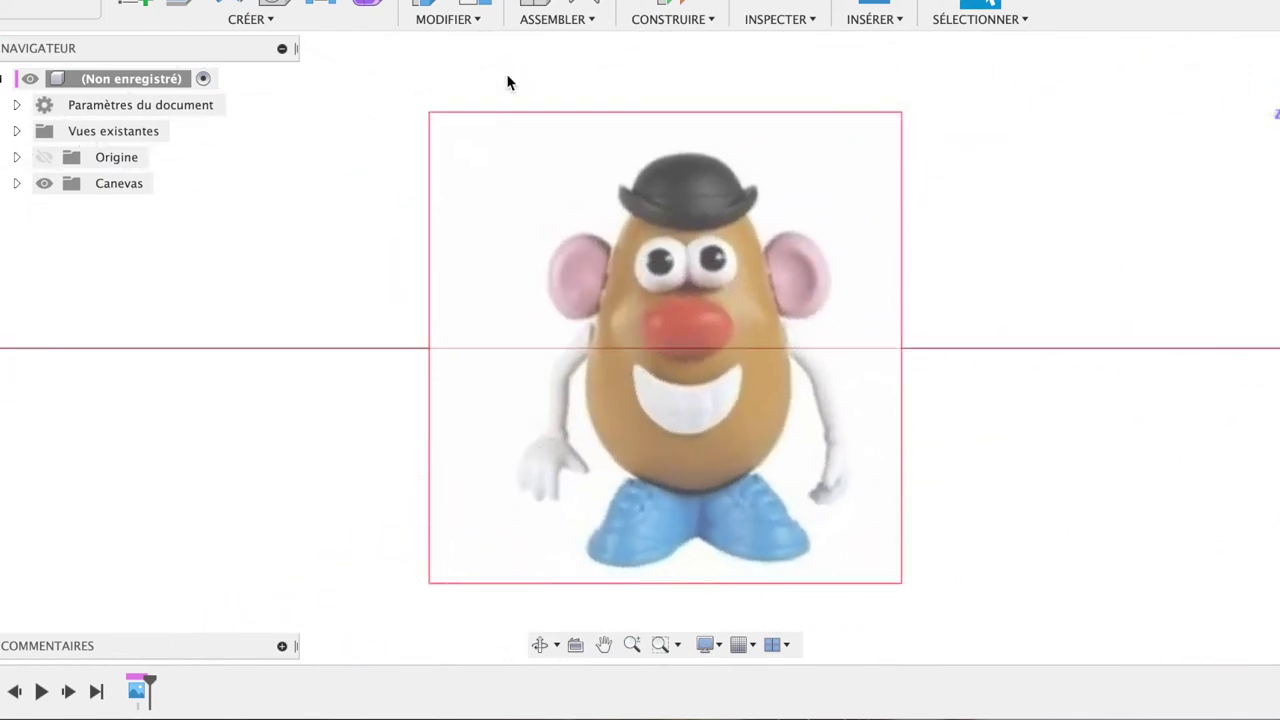
left_click(136, 4)
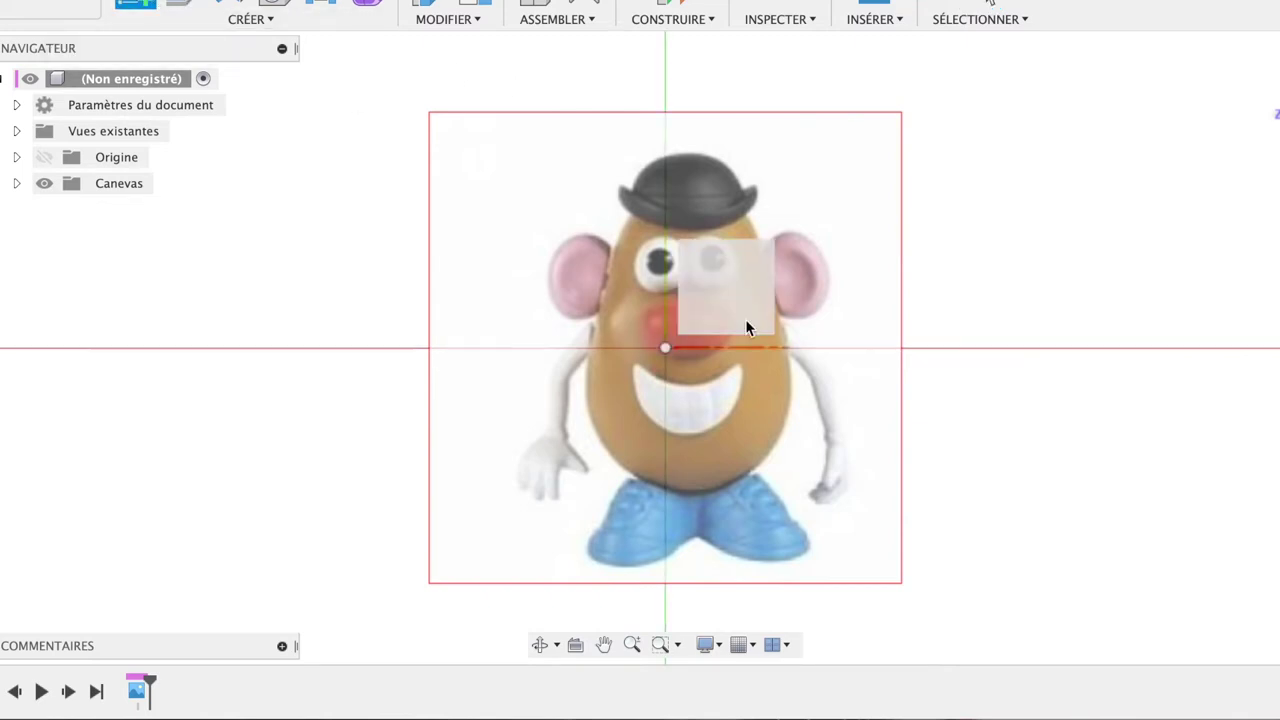
left_click(745, 319)
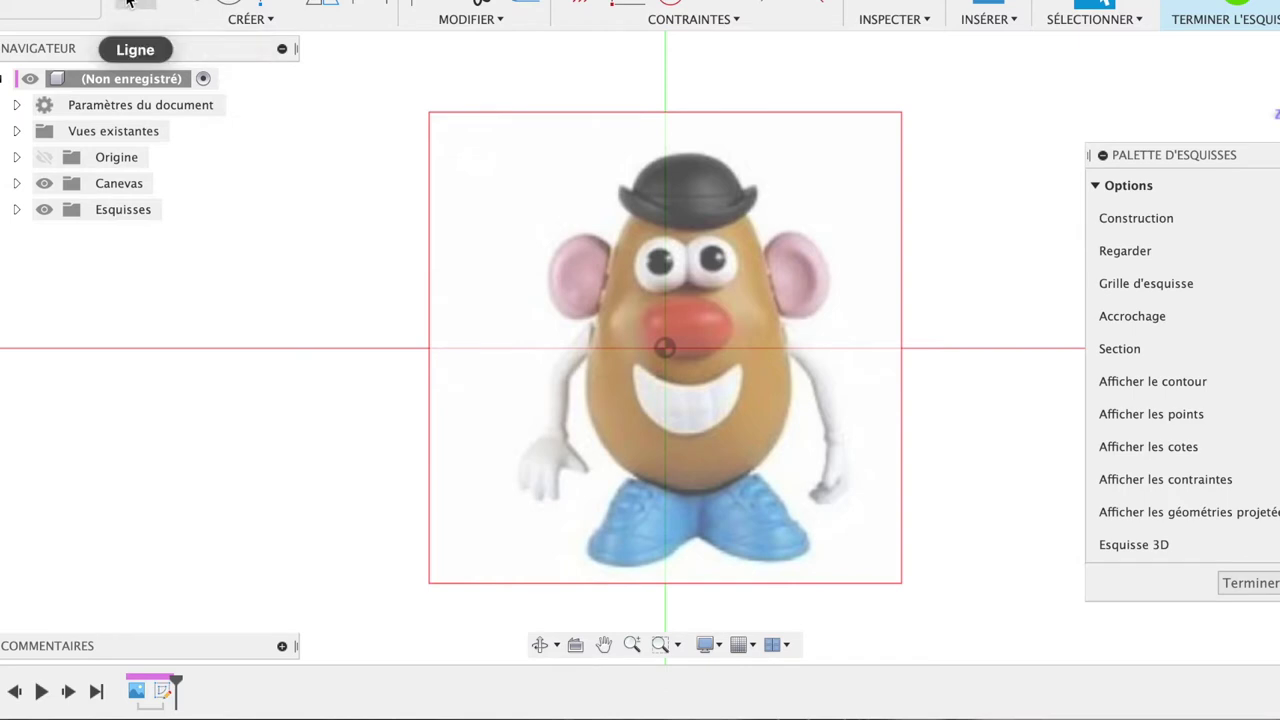
left_click(217, 22)
mouse_move(155, 89)
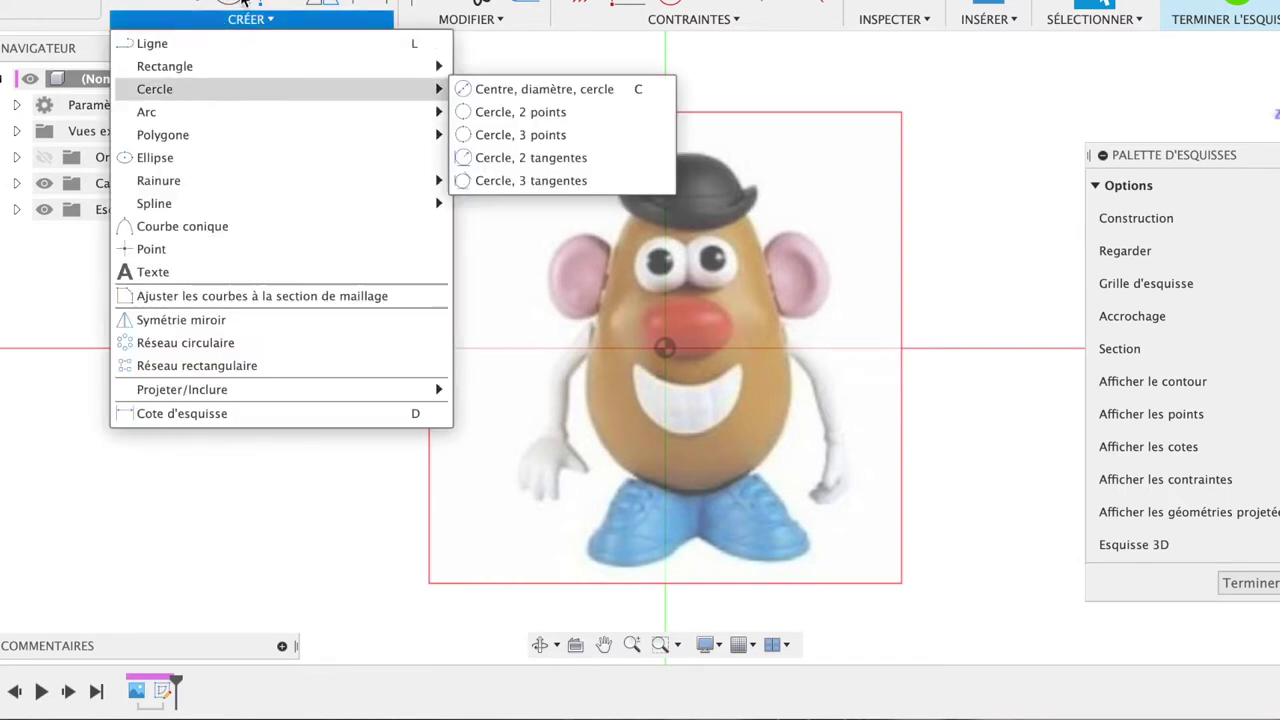
Step: Start a fit-point spline at the body's bottom centre and trace up the lower right side
left_click(276, 5)
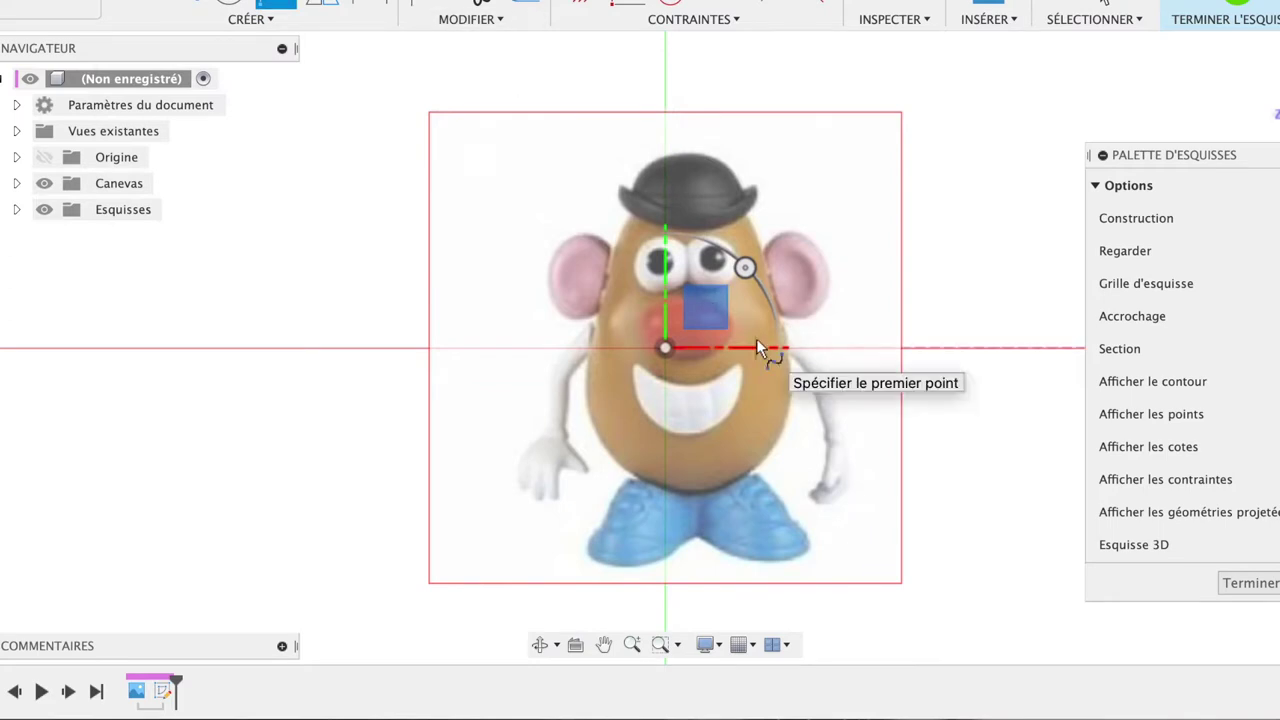
scroll(748, 400, "up", 3)
scroll(740, 405, "up", 3)
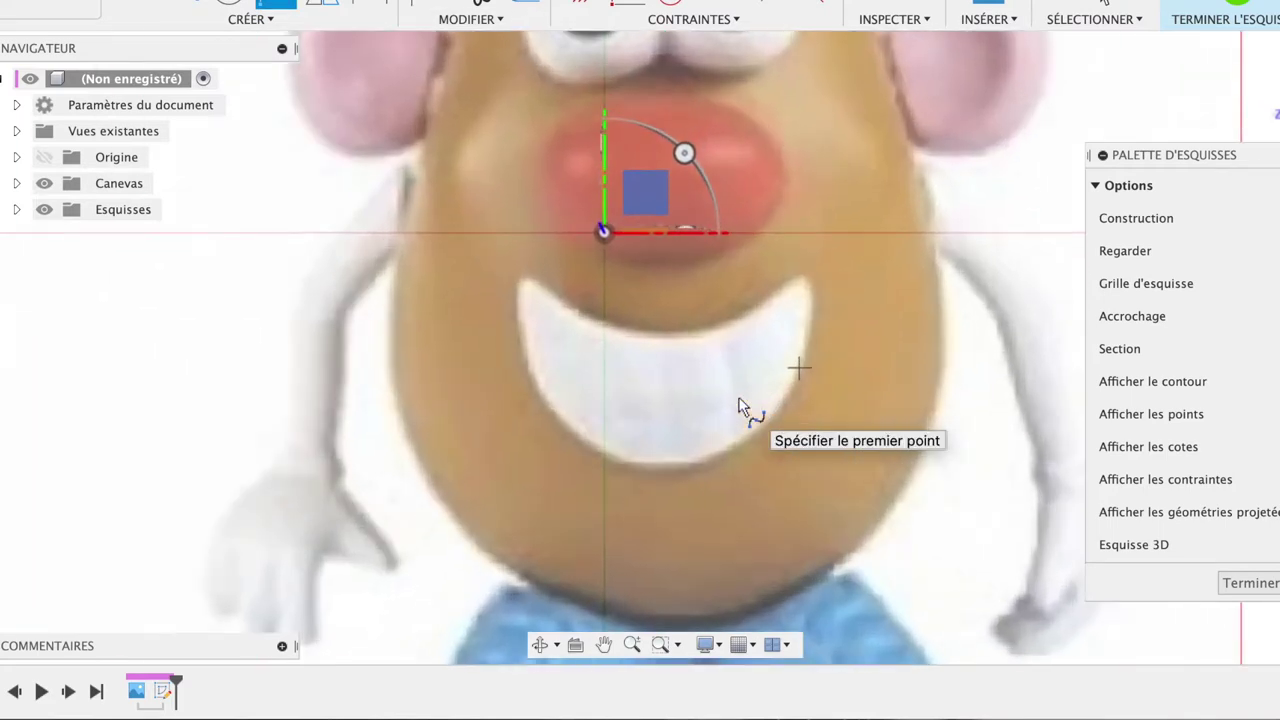
left_click(678, 616)
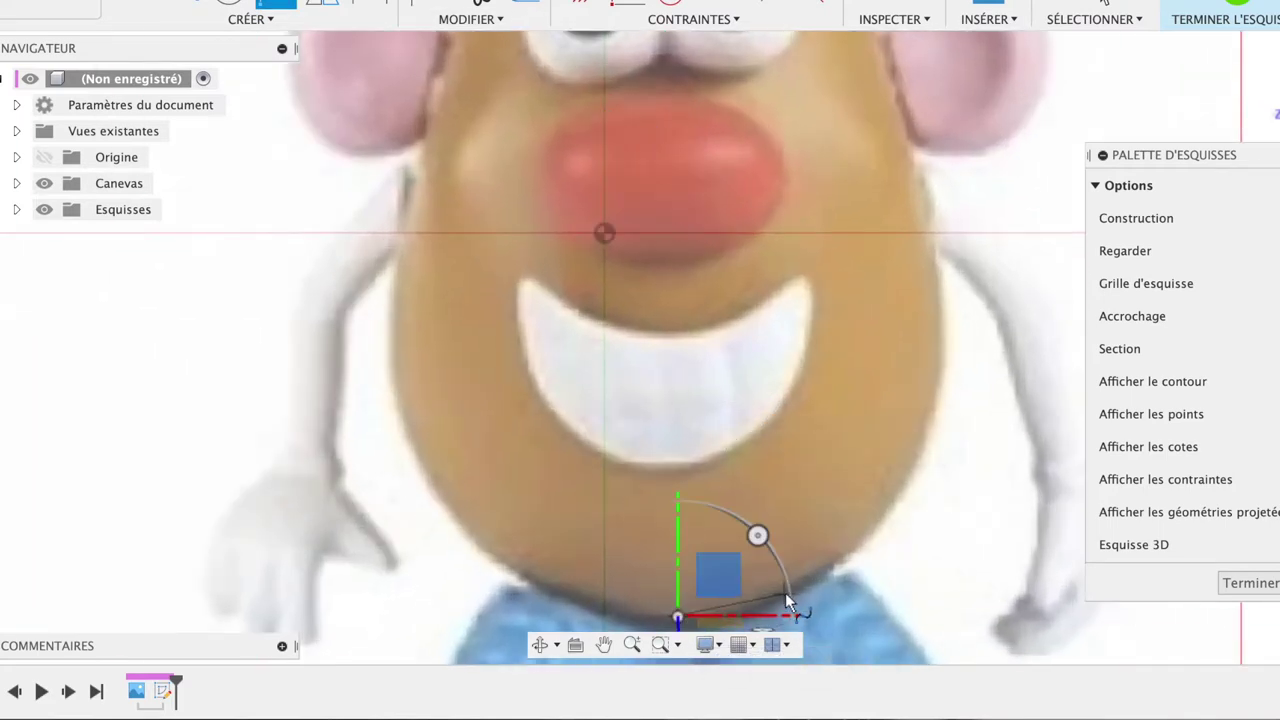
scroll(756, 611, "up", 2)
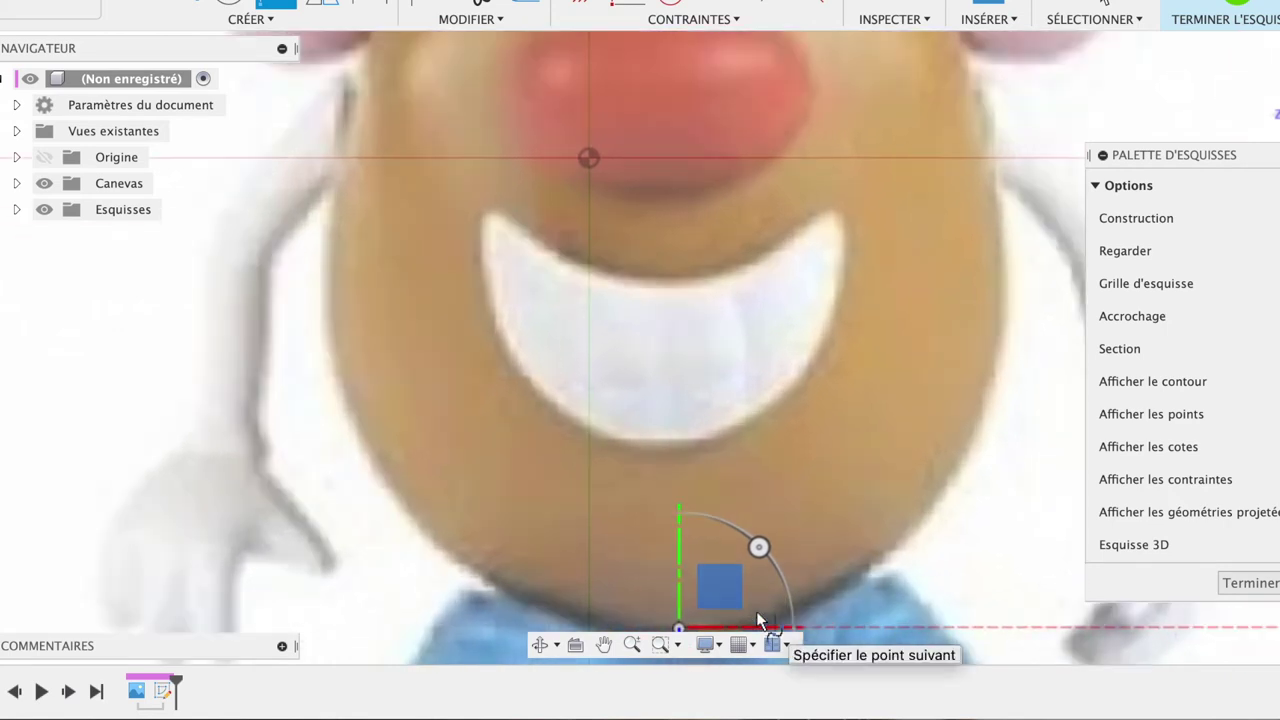
scroll(756, 611, "up", 2)
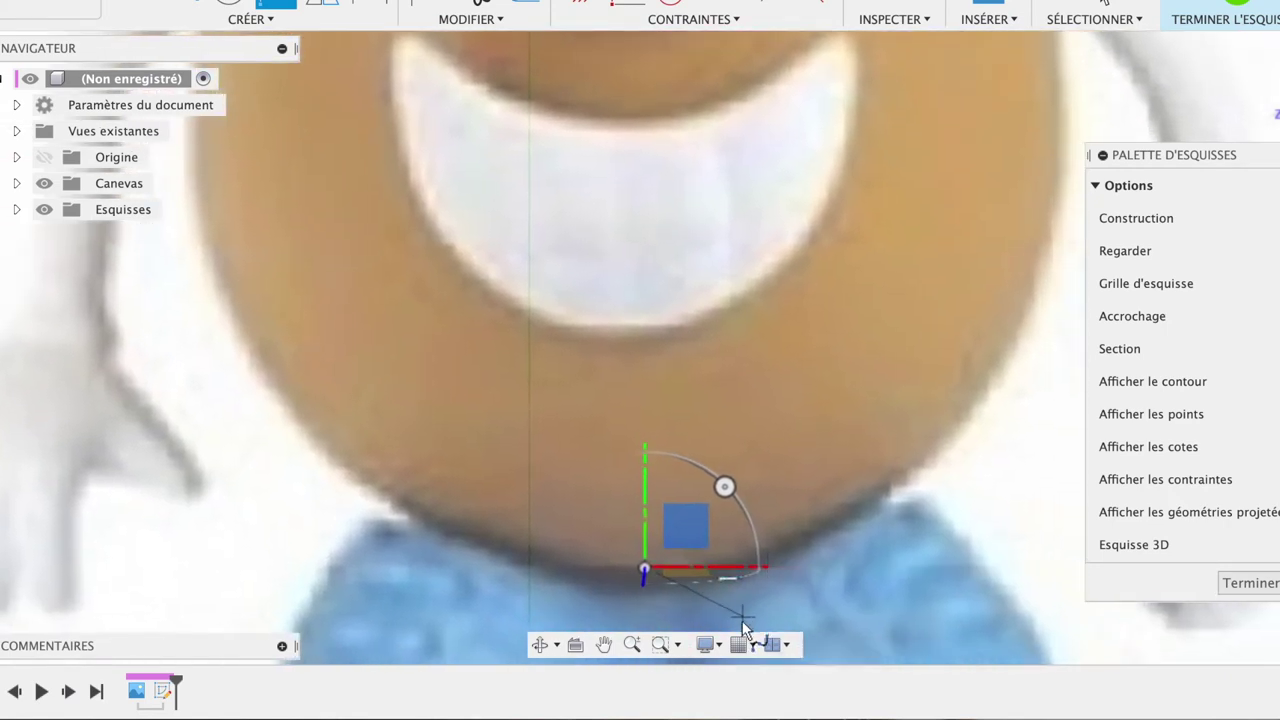
left_click(731, 568)
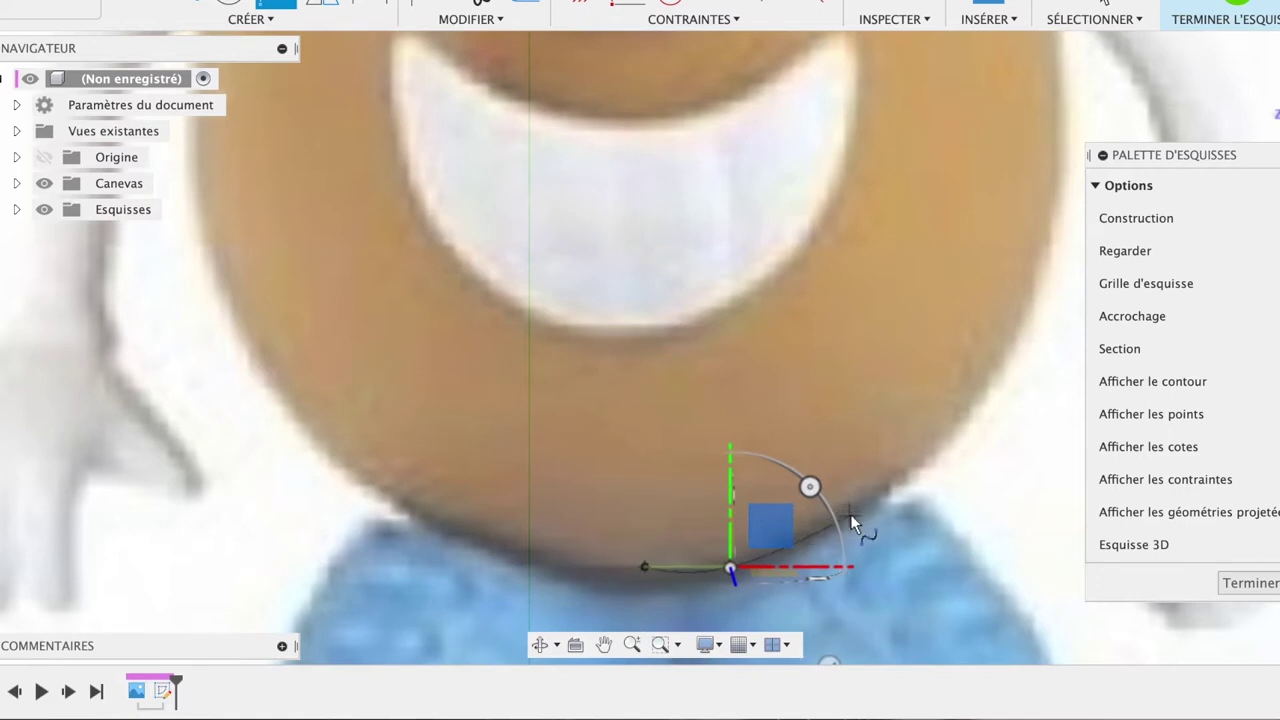
left_click(850, 514)
left_click(968, 422)
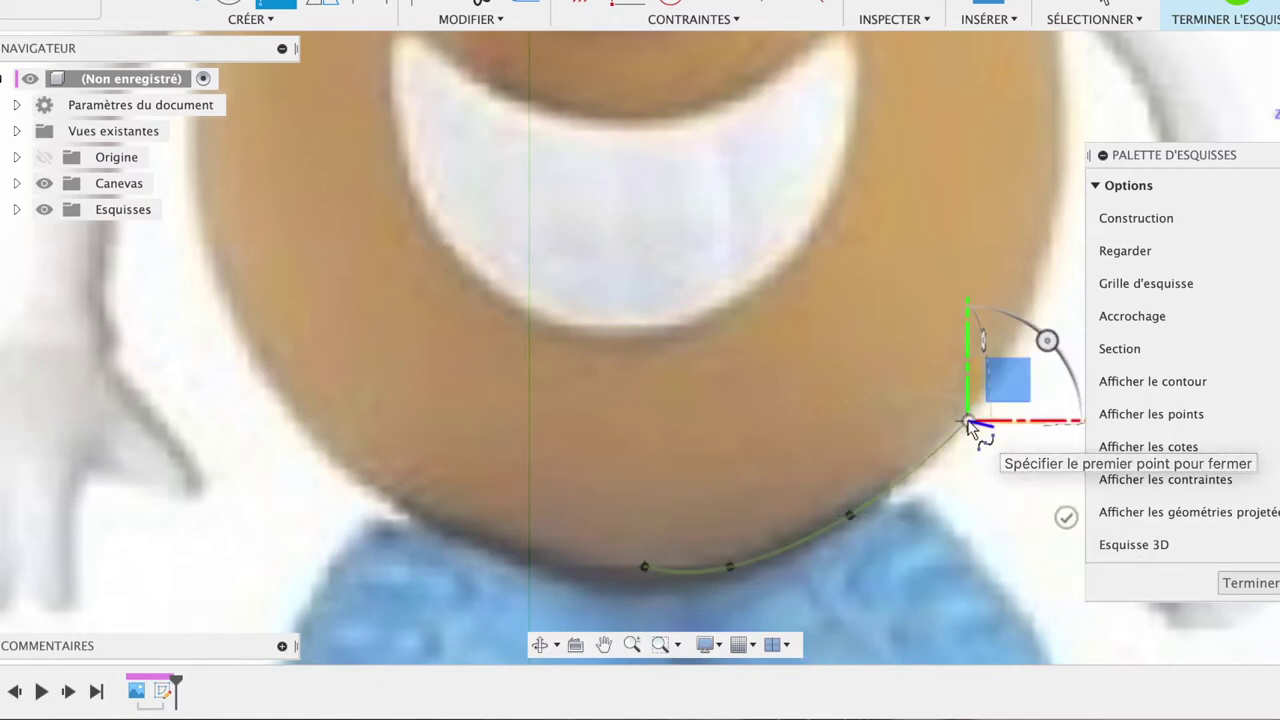
left_click(1031, 317)
left_click(1060, 188)
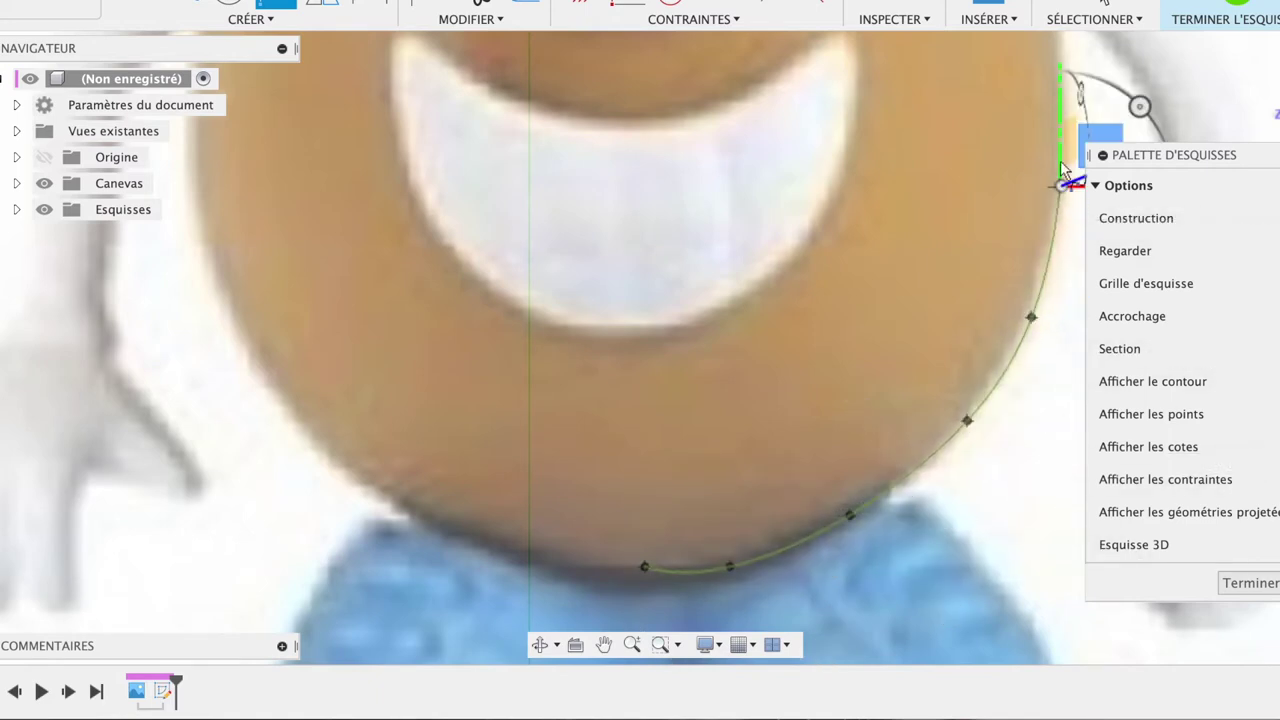
left_click(1062, 60)
Step: Continue the spline up the body's right edge past the nose and right ear
scroll(1065, 68, "up", 1)
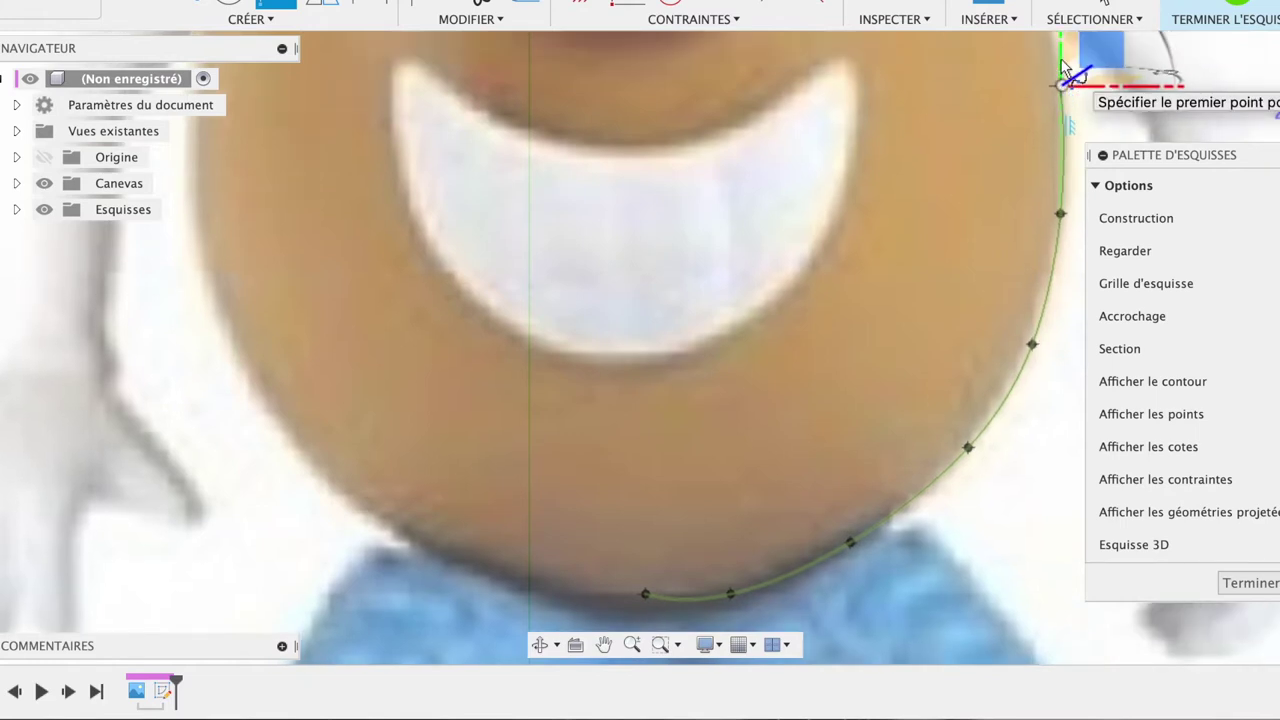
scroll(1065, 68, "up", 3)
scroll(1065, 68, "up", 3)
scroll(1065, 68, "up", 3)
scroll(1062, 62, "up", 1)
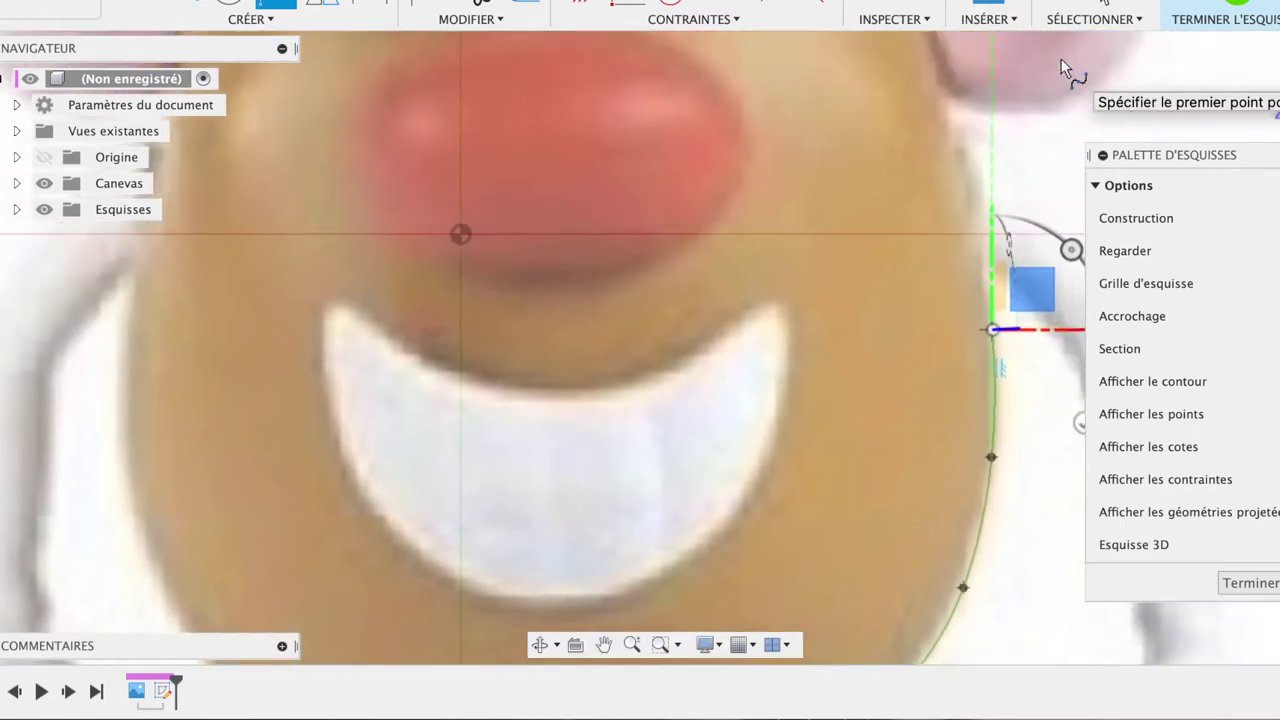
scroll(1062, 62, "up", 2)
scroll(1062, 62, "up", 3)
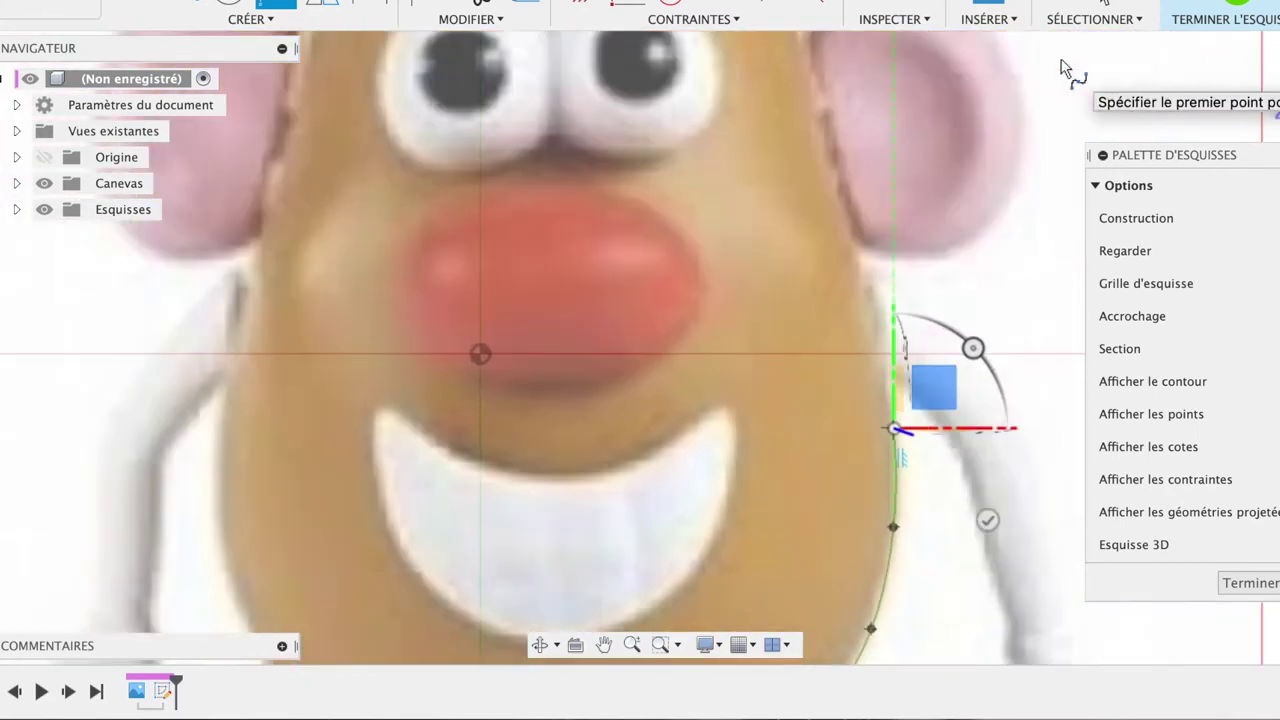
left_click(881, 332)
left_click(840, 189)
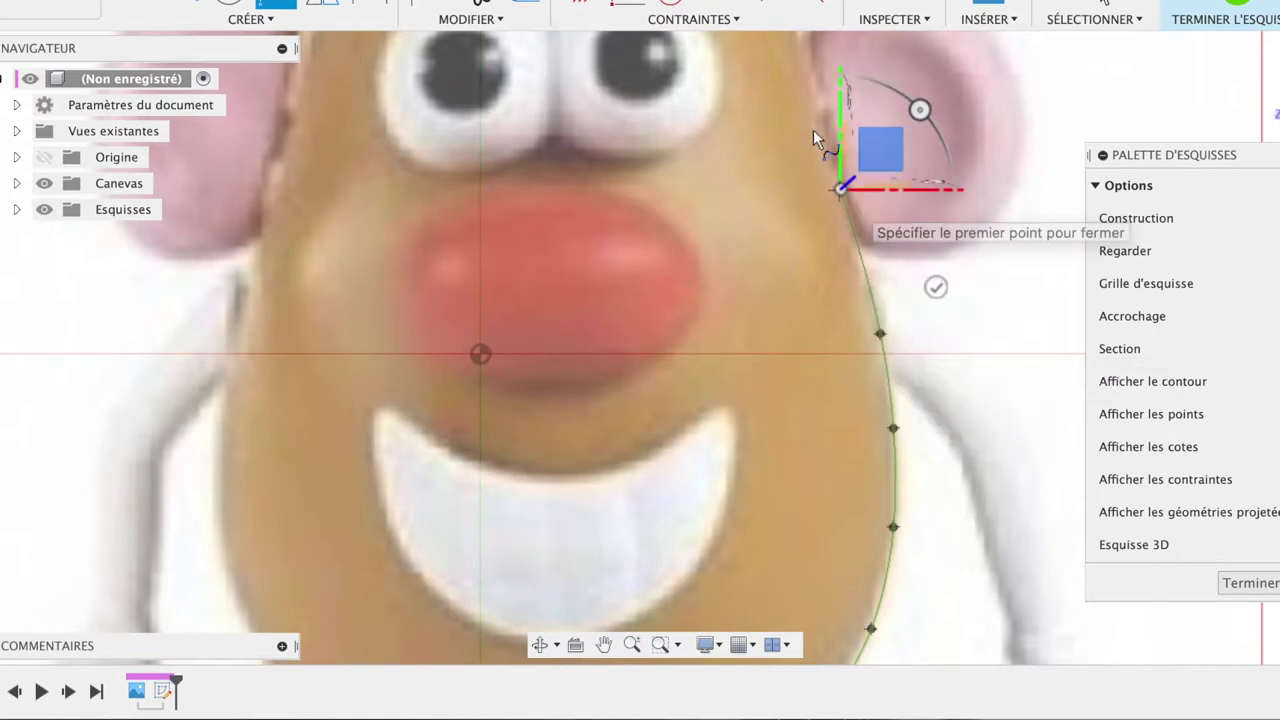
left_click(809, 77)
Step: Carry the spline along the hat brim to the top centre under the hat
scroll(809, 77, "up", 1)
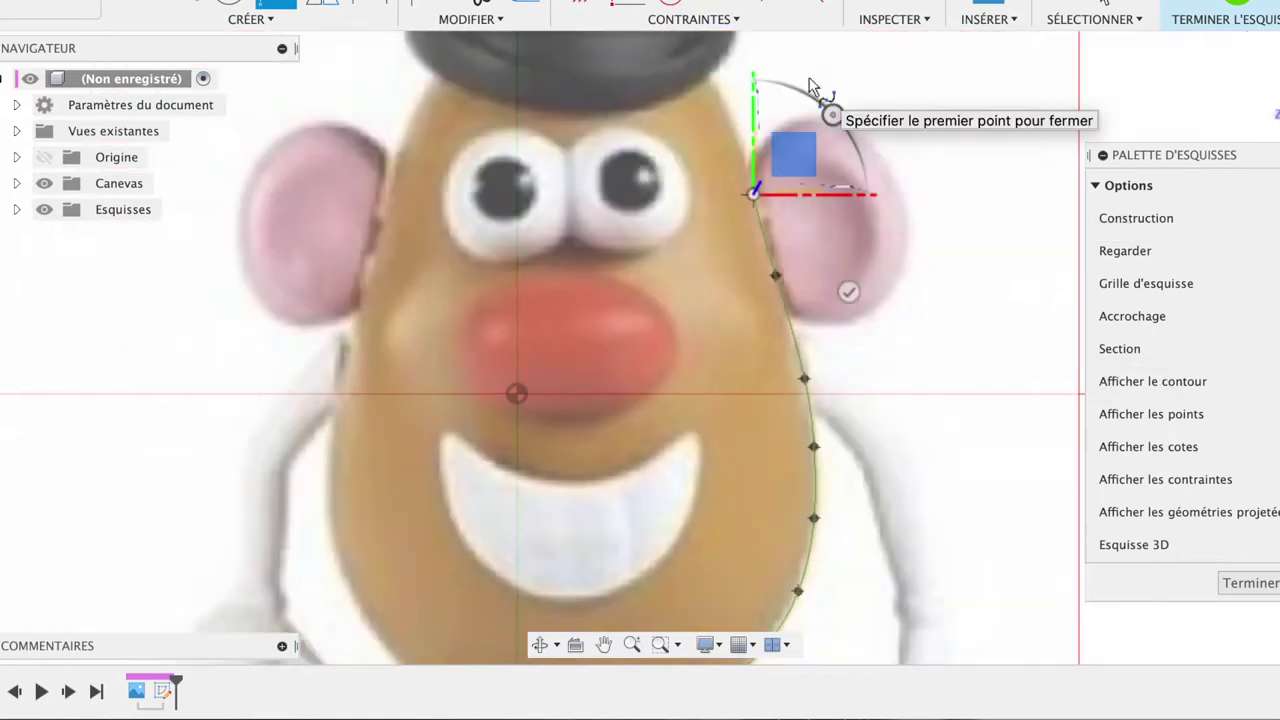
left_click(736, 121)
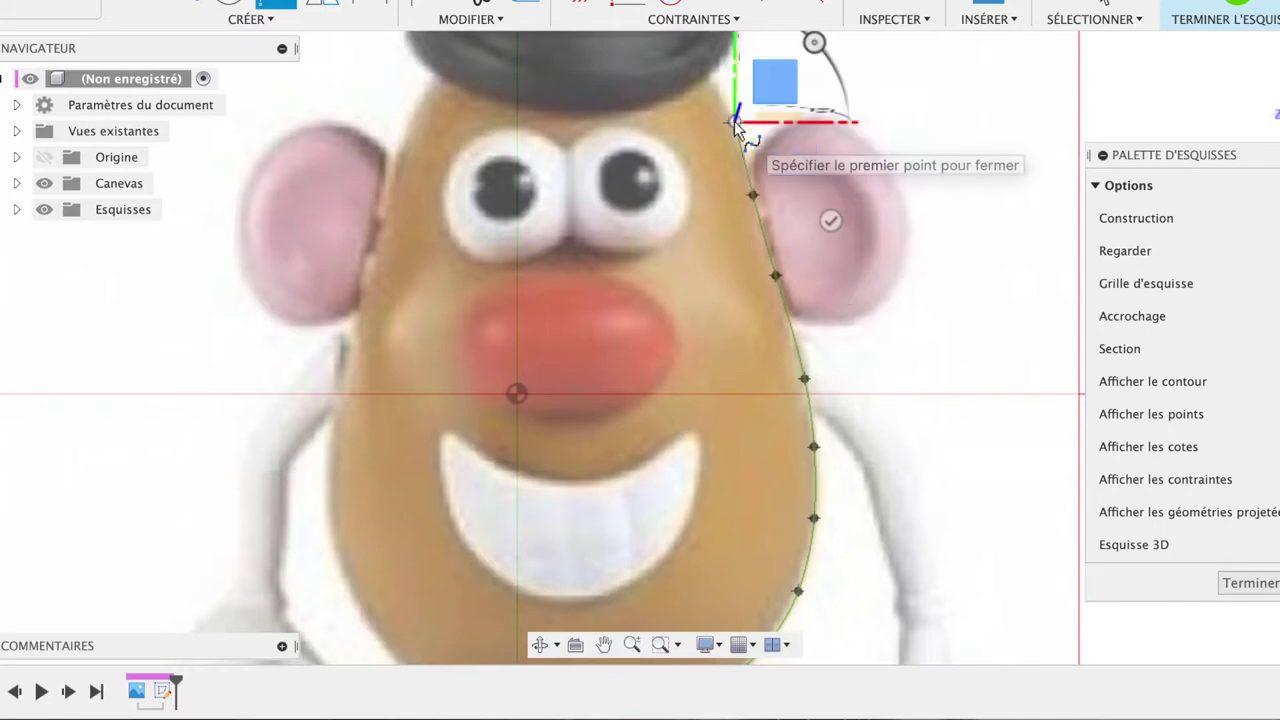
left_click(712, 80)
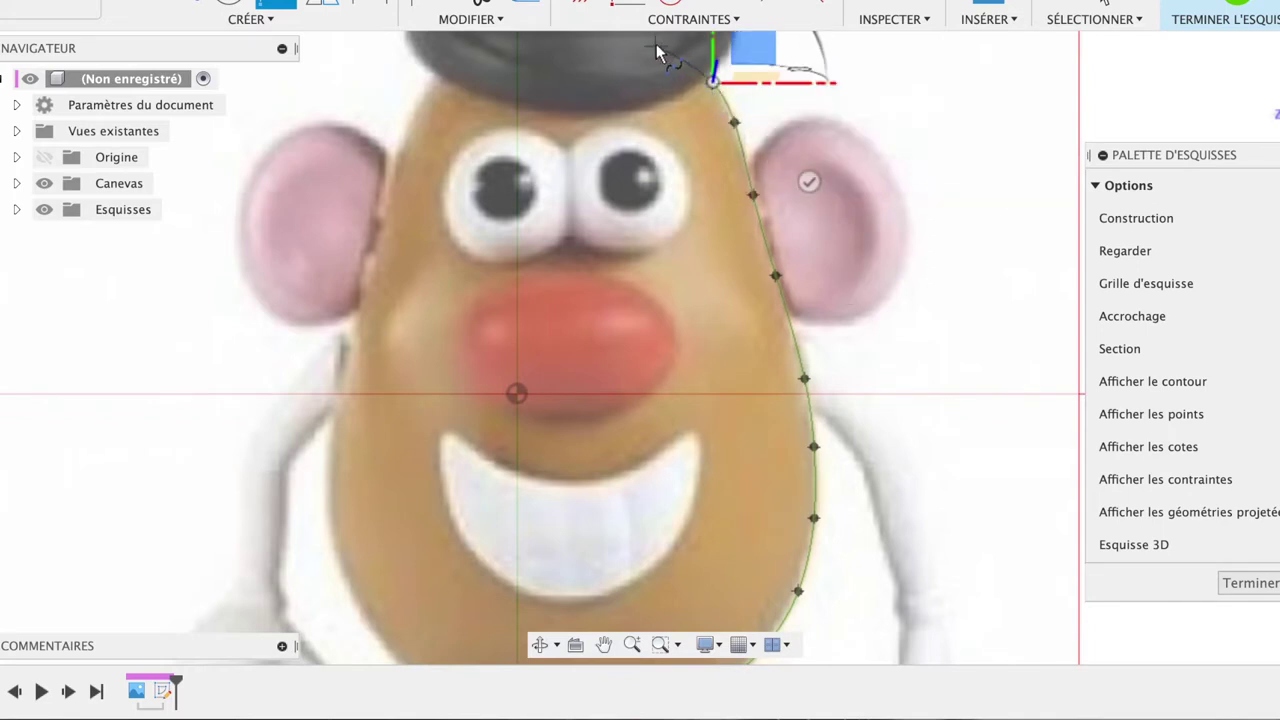
middle_click_drag(656, 35, 656, 44)
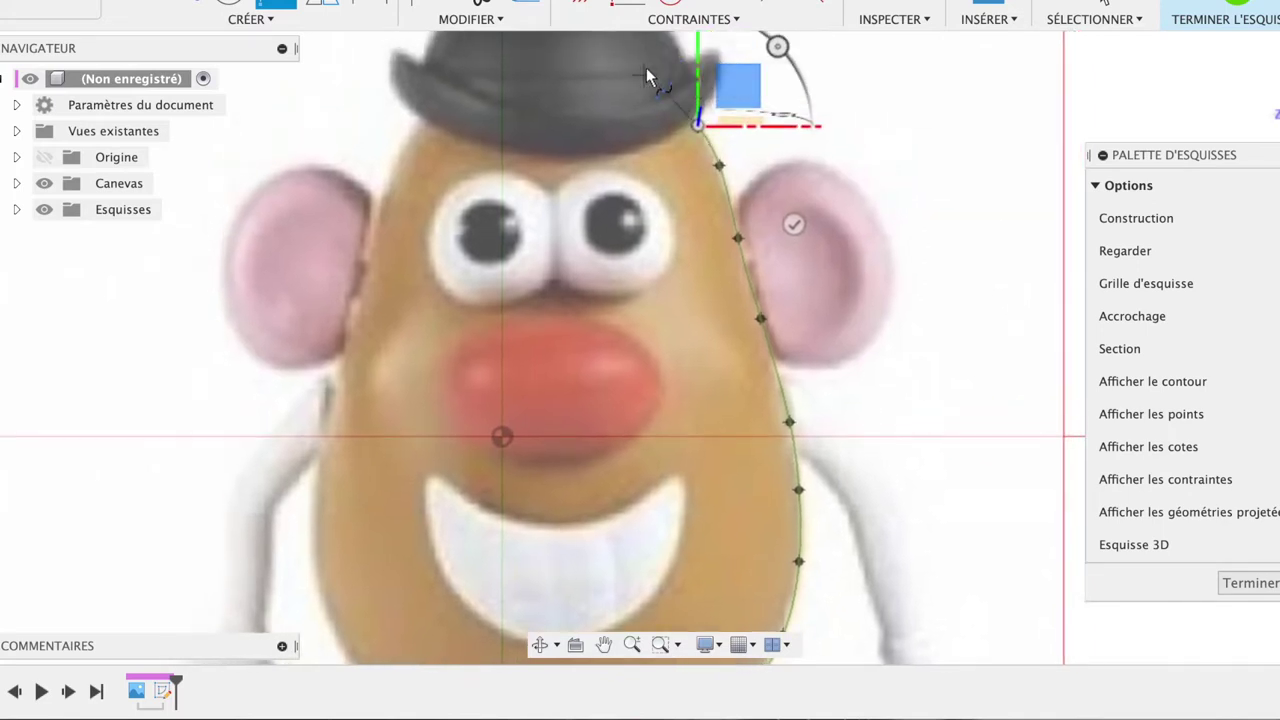
left_click(644, 69)
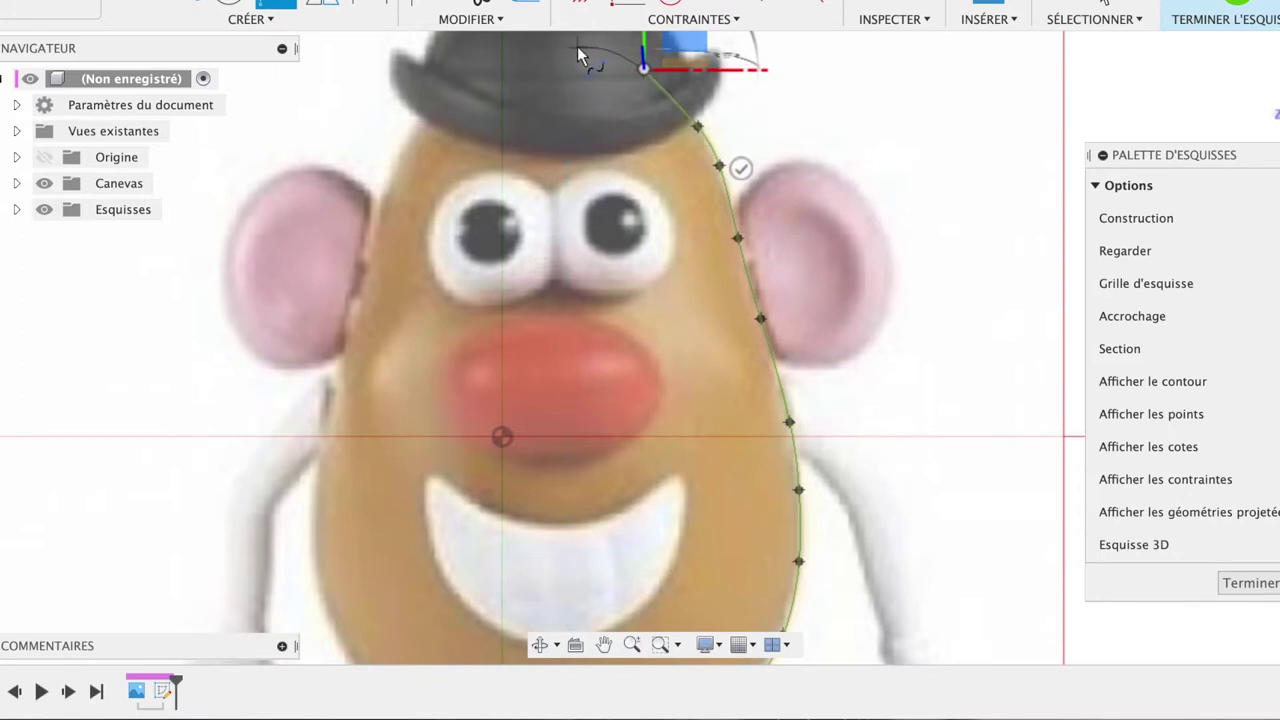
left_click(576, 45)
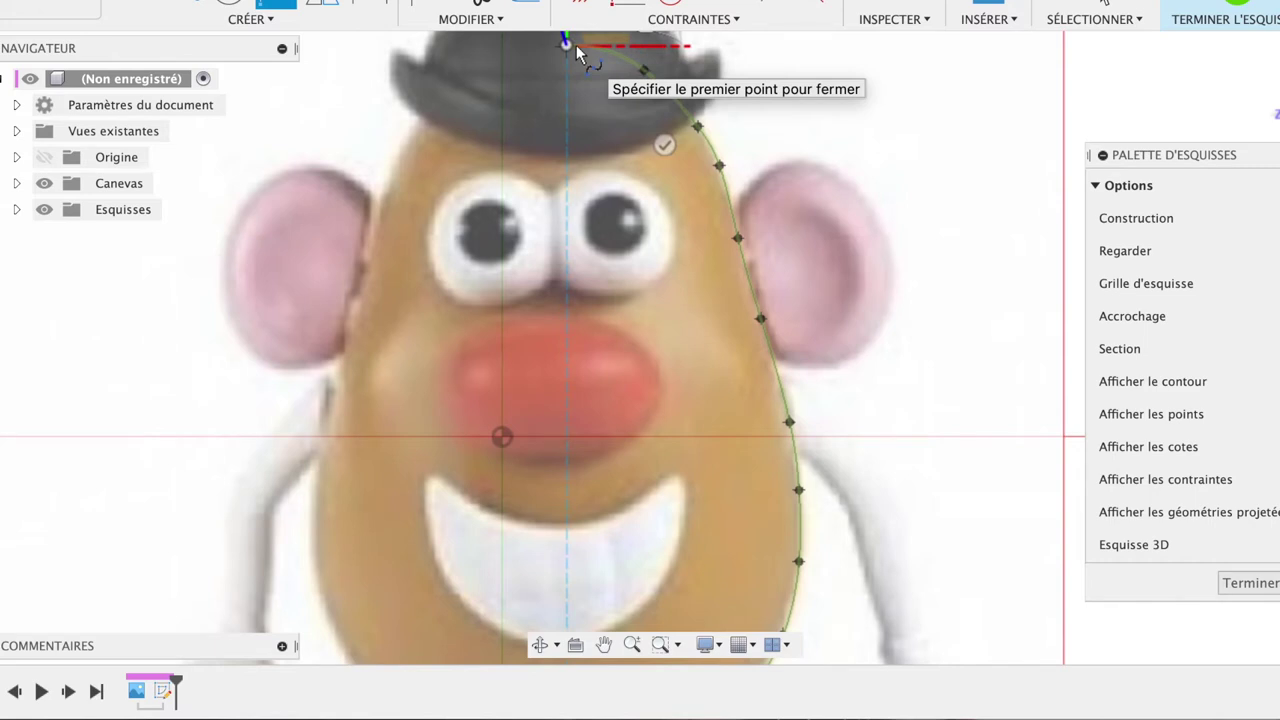
left_click(665, 143)
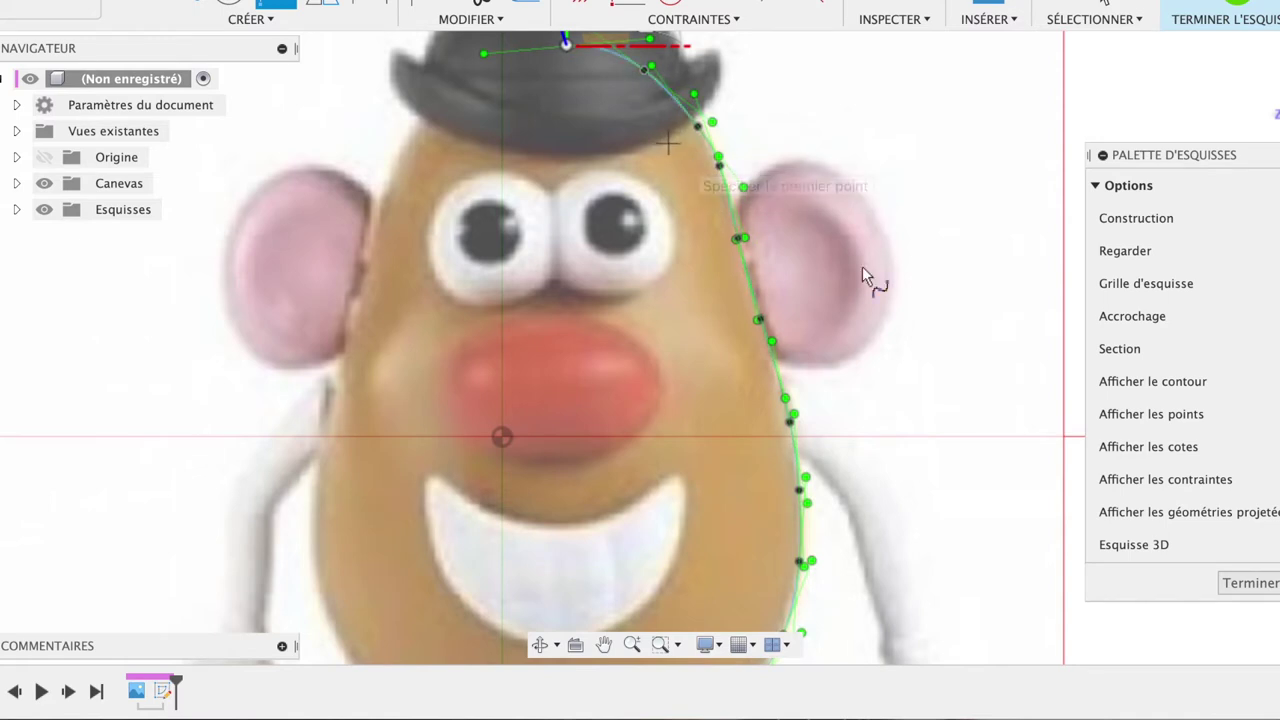
Step: Put the spline's last point at the hat top, end the spline, and select that endpoint
scroll(502, 242, "up", 2)
scroll(502, 242, "up", 1)
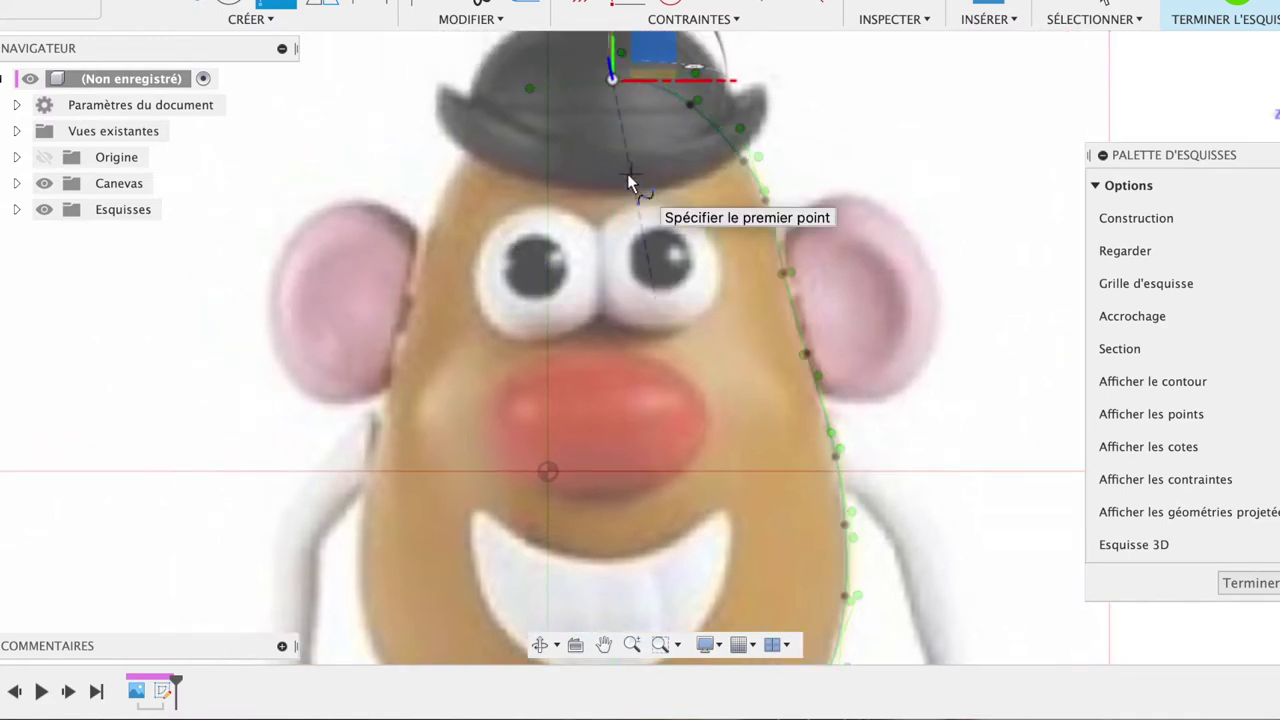
scroll(627, 173, "up", 2)
scroll(627, 173, "down", 1)
scroll(627, 173, "down", 1)
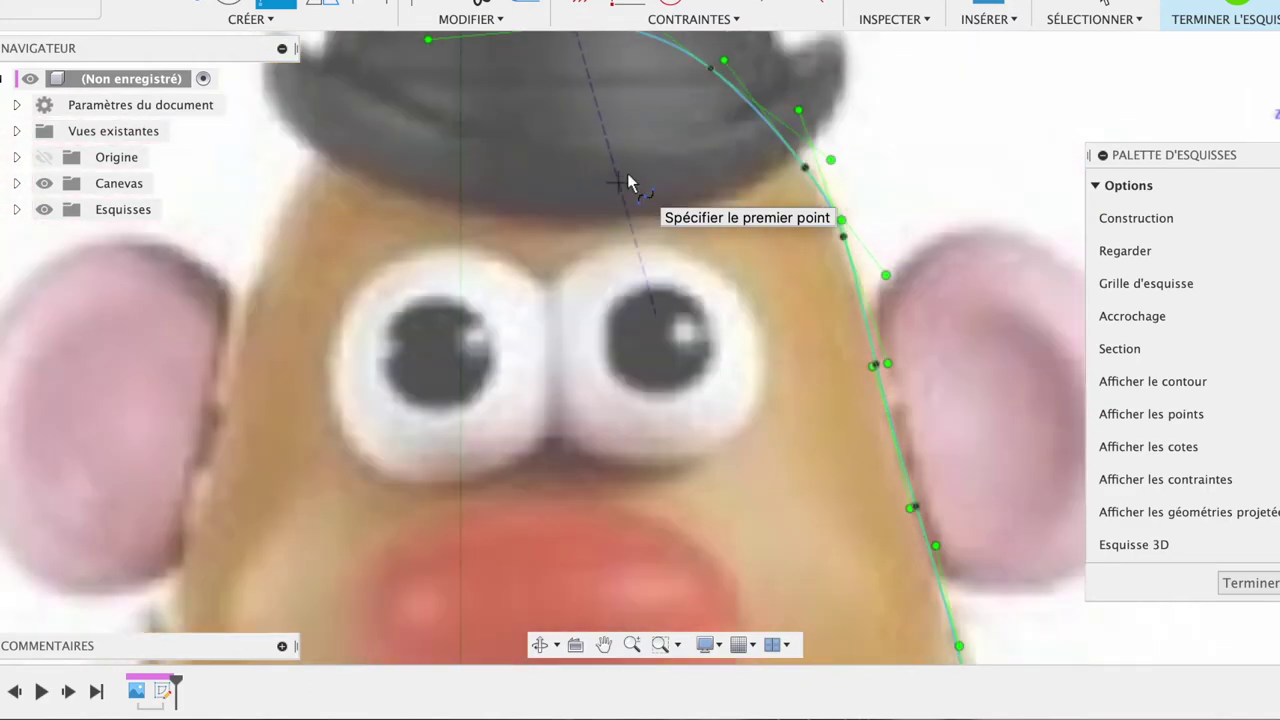
scroll(627, 173, "up", 2)
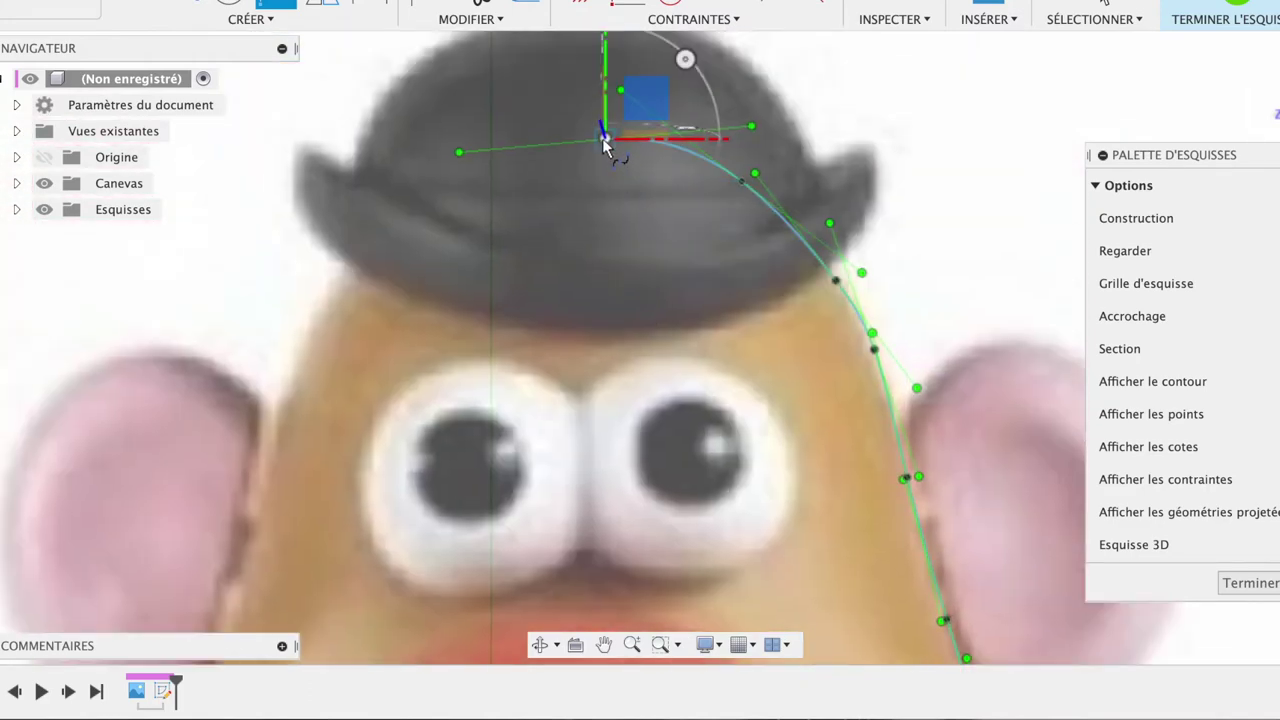
left_click(603, 138)
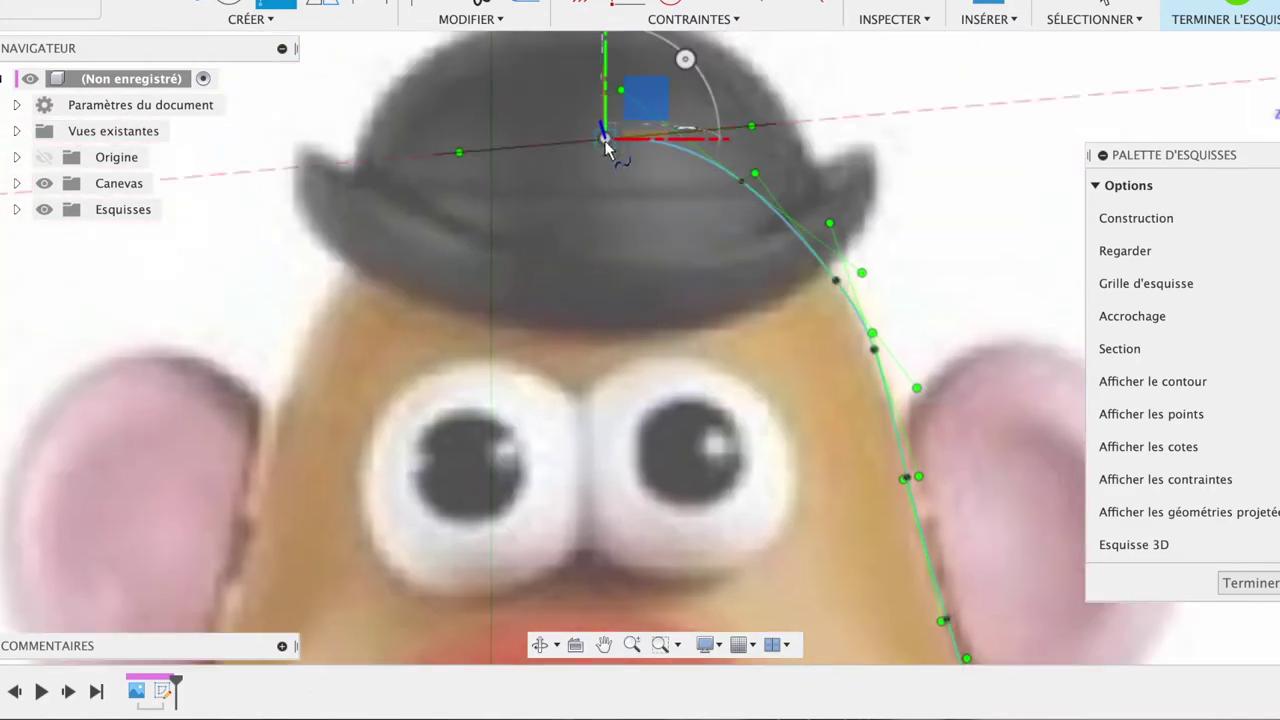
key("Escape")
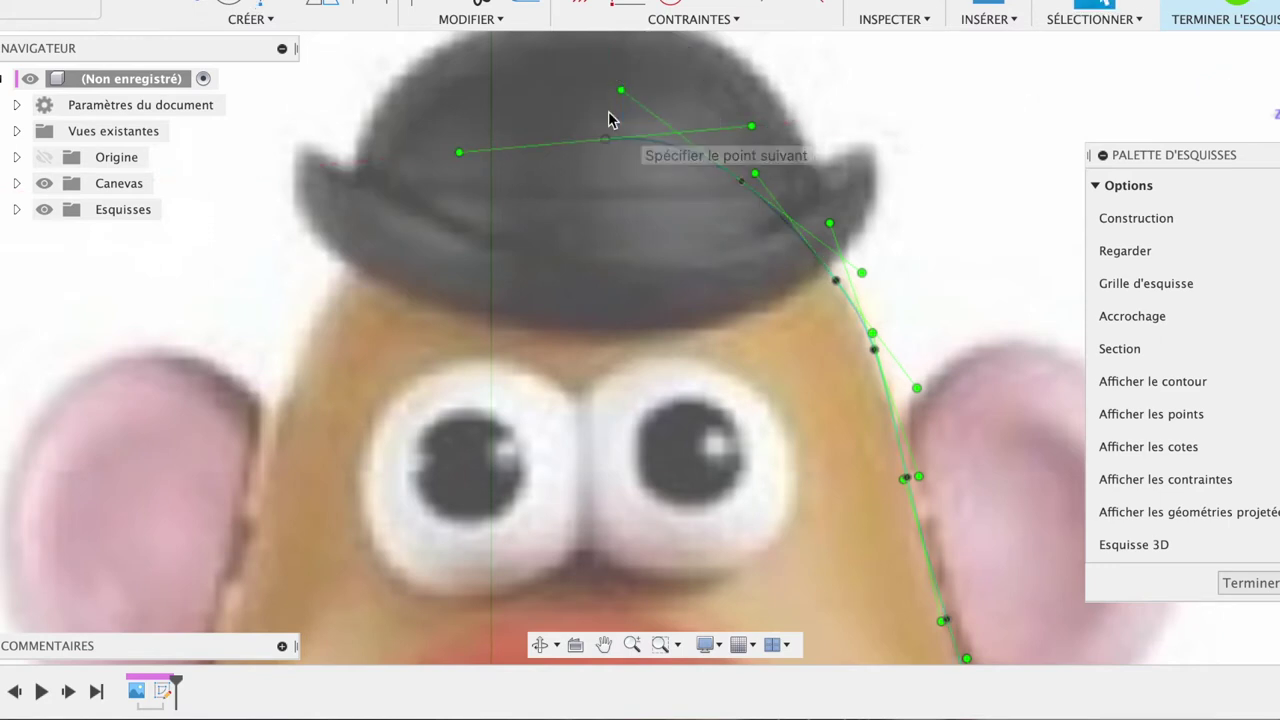
left_click(608, 122)
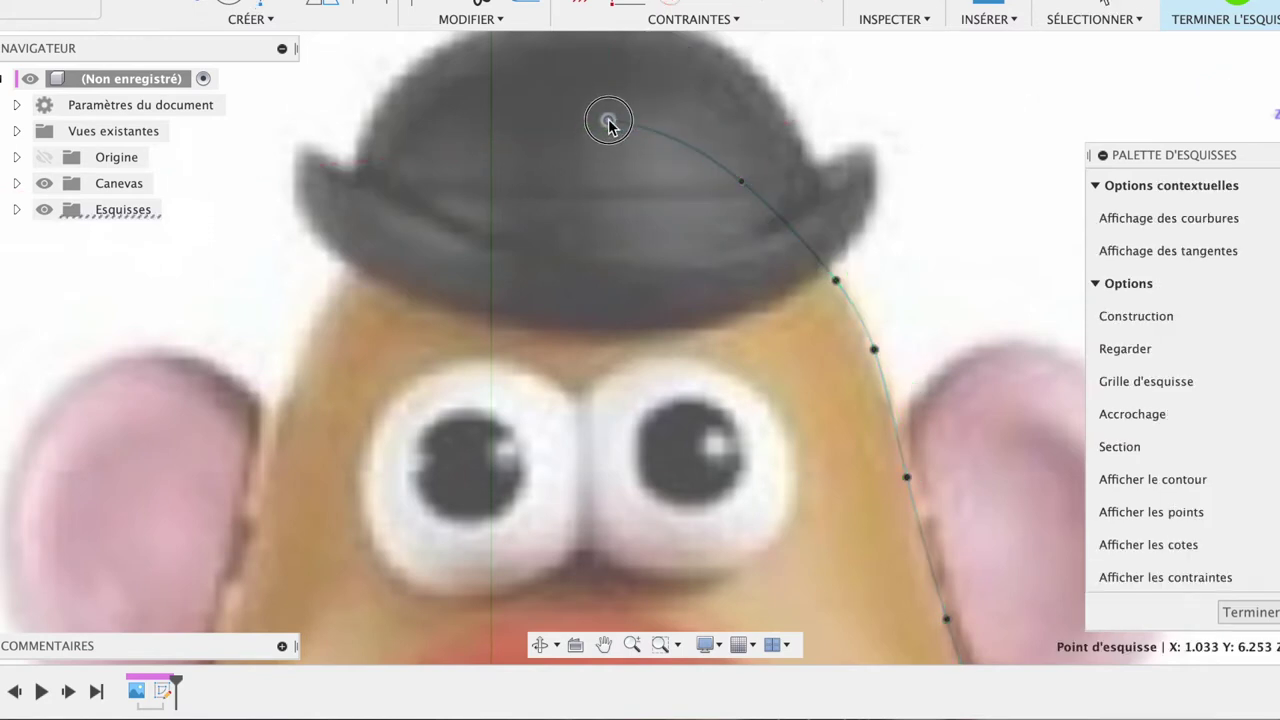
Step: Nudge the spline's top endpoint into place at the hat top
left_click_drag(608, 122, 603, 124)
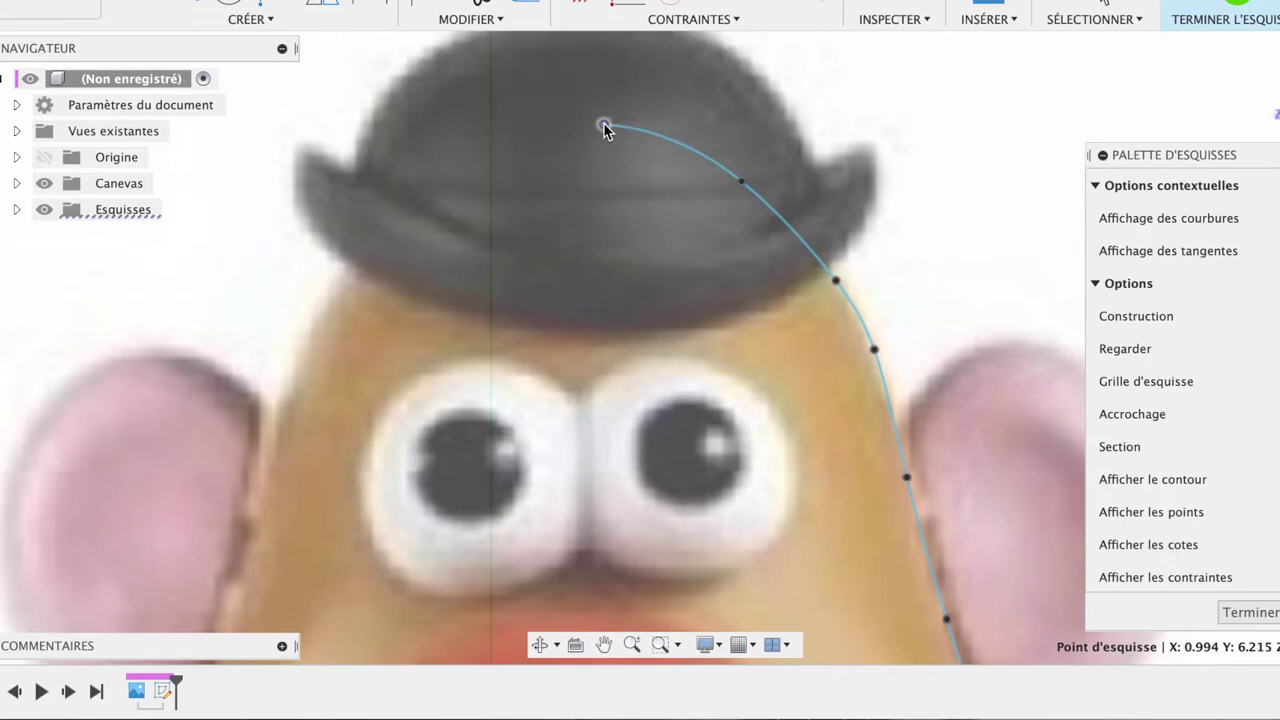
scroll(628, 255, "down", 2)
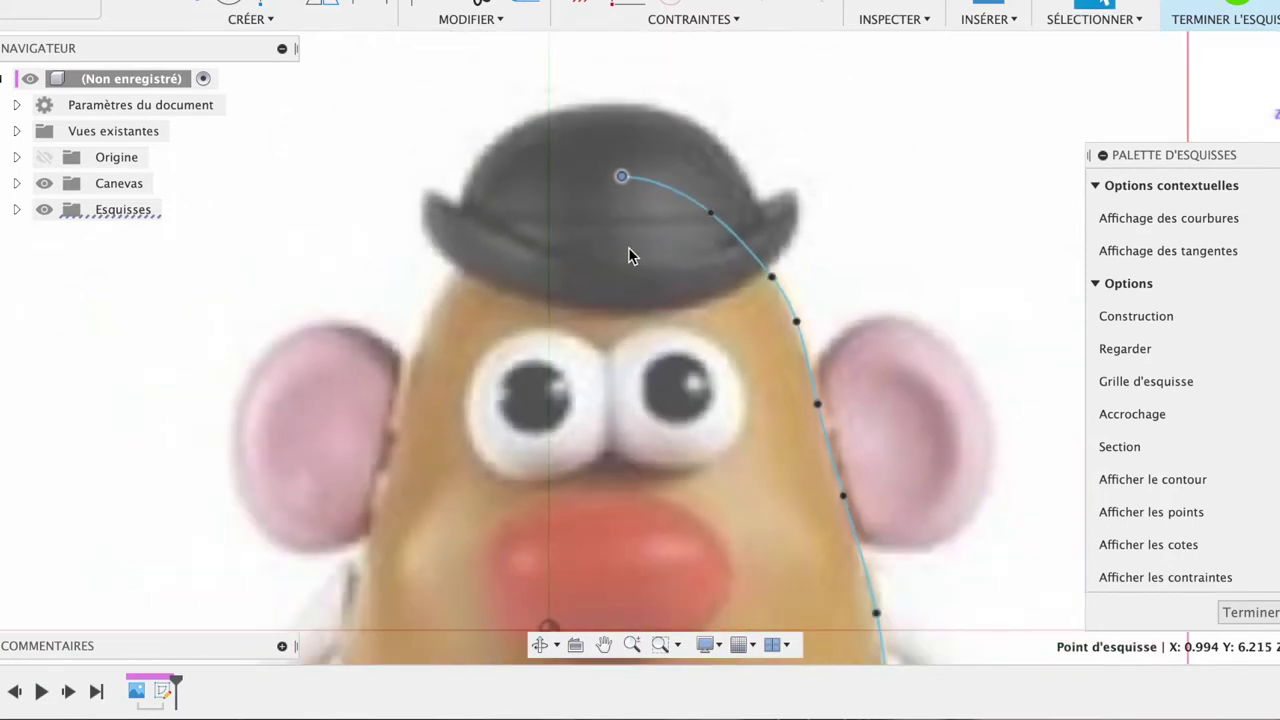
scroll(628, 255, "down", 2)
scroll(628, 255, "down", 2)
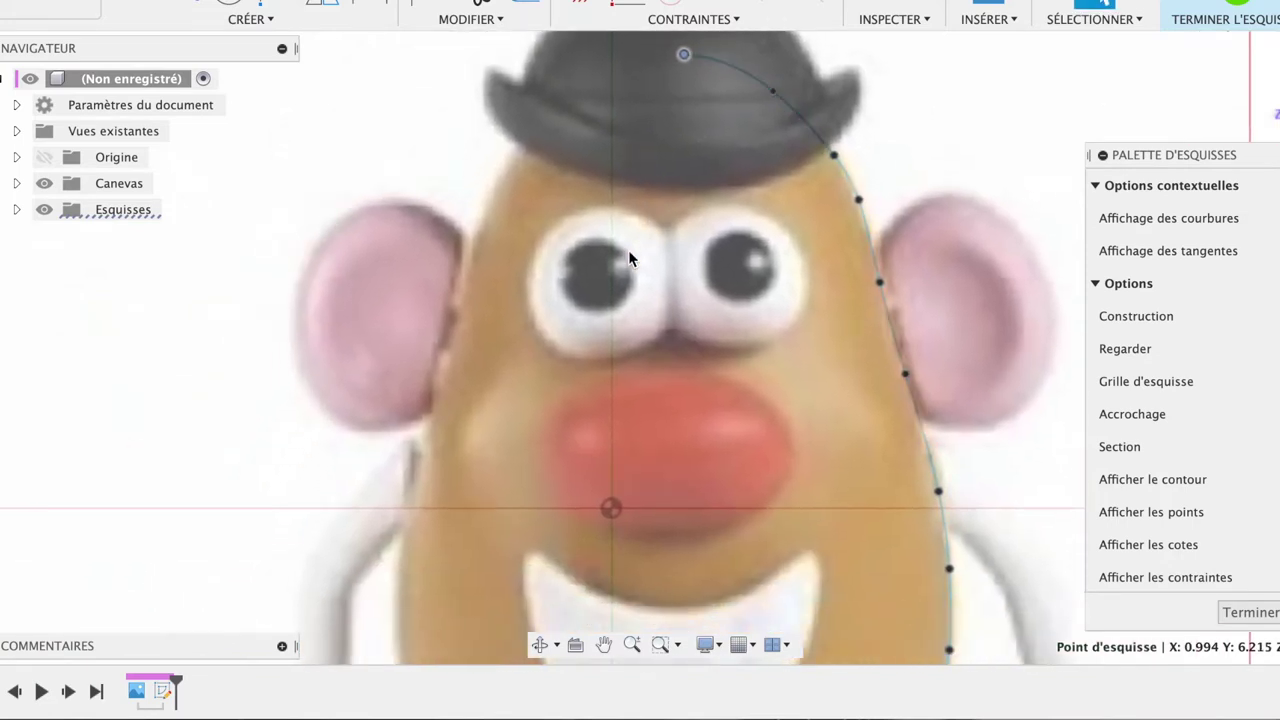
scroll(628, 255, "down", 2)
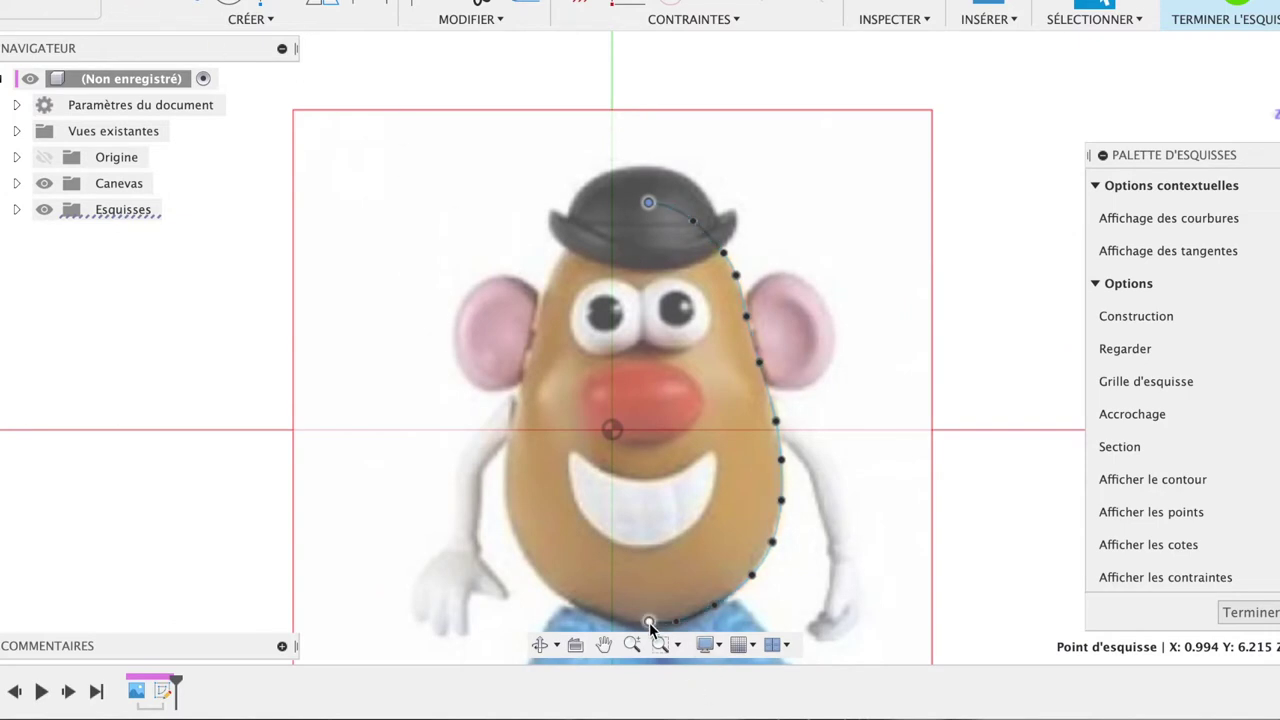
scroll(649, 628, "up", 2)
scroll(649, 624, "up", 2)
scroll(649, 624, "up", 2)
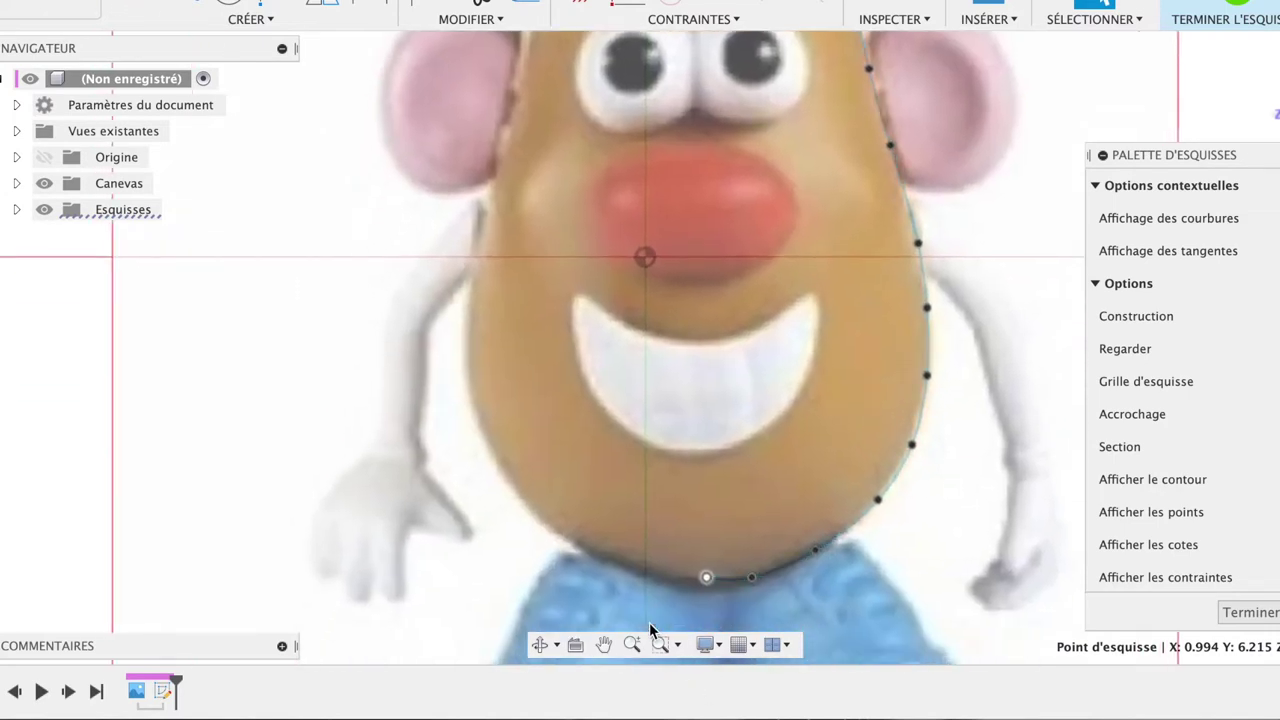
Step: Pull the spline's bottom endpoint down to the body's base and fine-tune it
left_click_drag(745, 573, 741, 586)
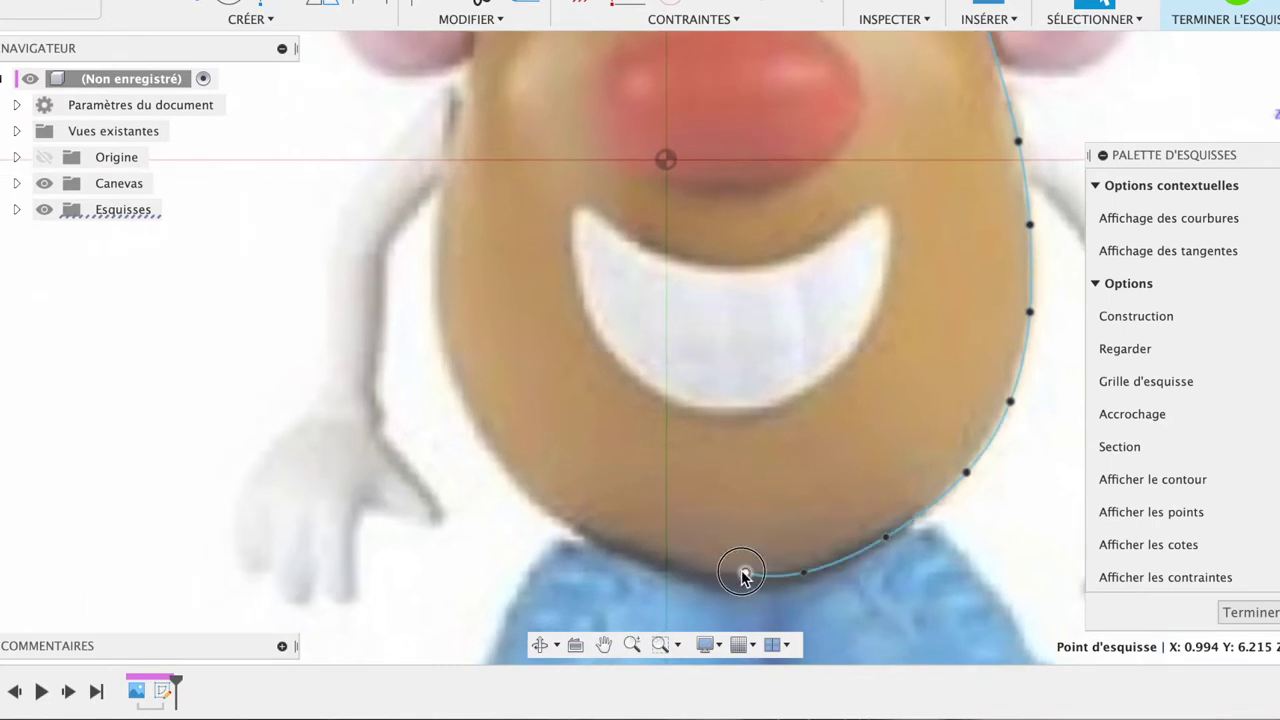
left_click_drag(741, 587, 736, 583)
middle_click_drag(684, 257, 677, 297)
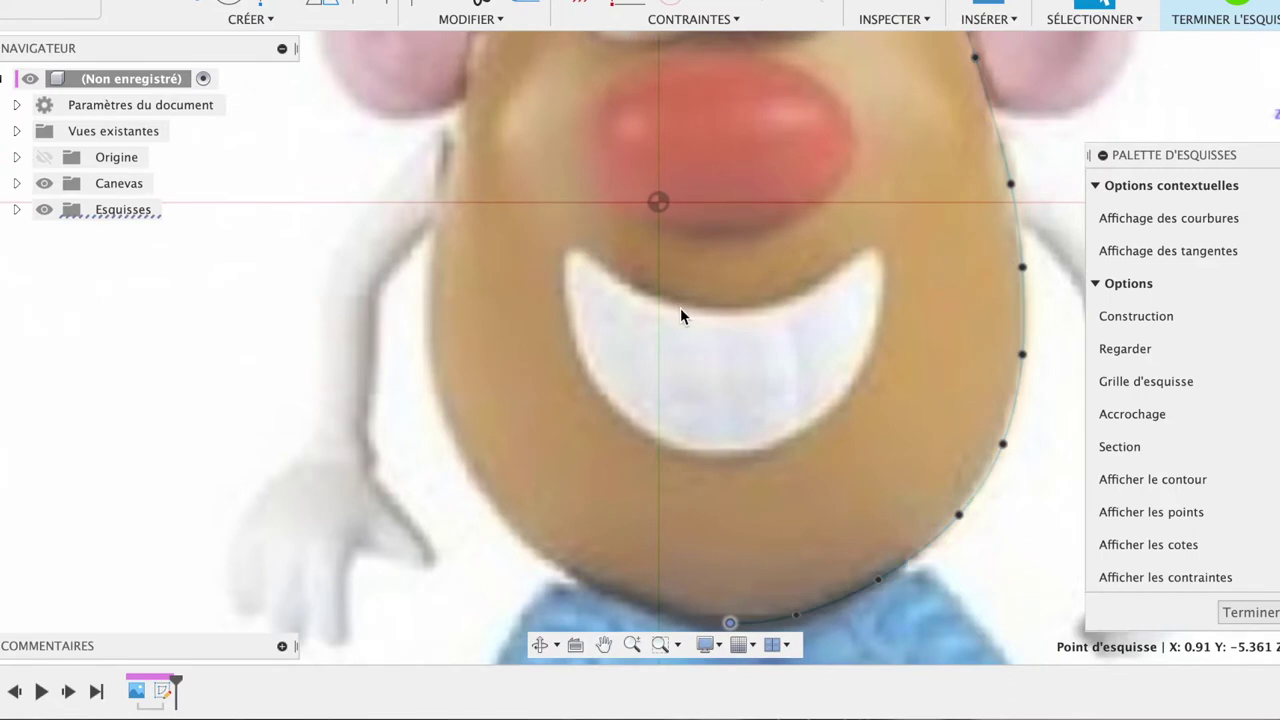
scroll(651, 597, "down", 2)
scroll(651, 597, "down", 2)
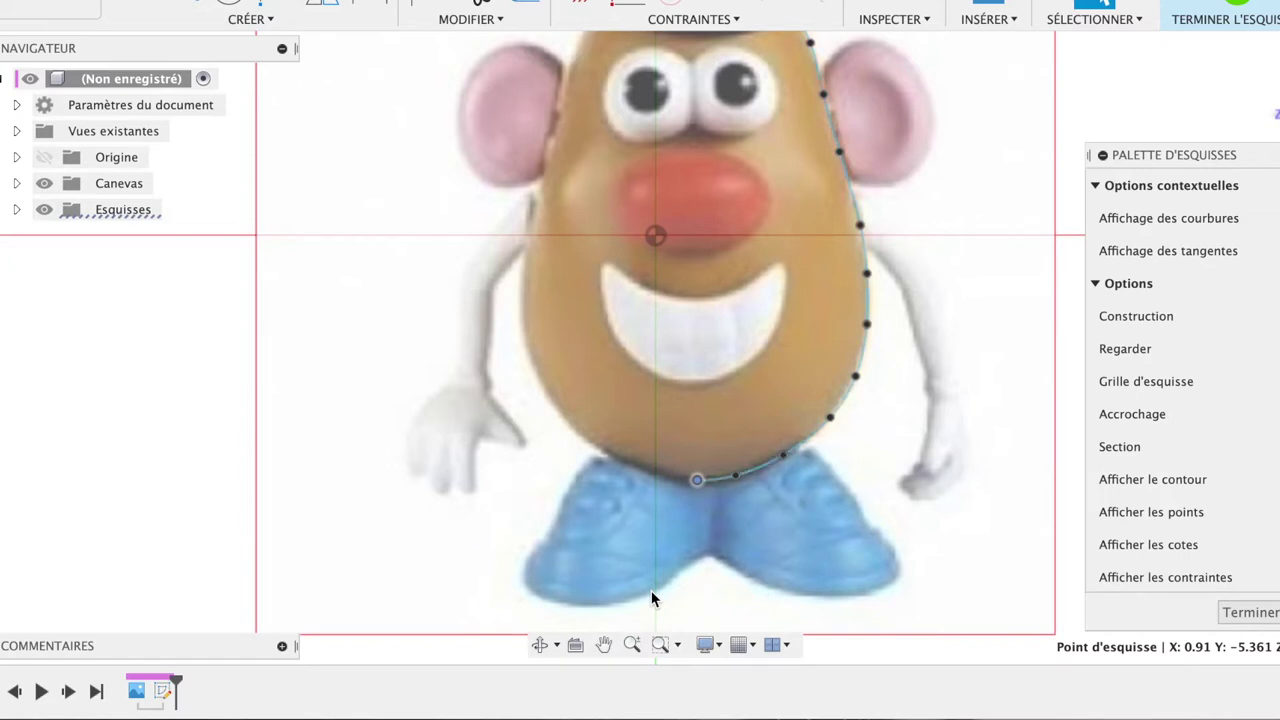
left_click(138, 3)
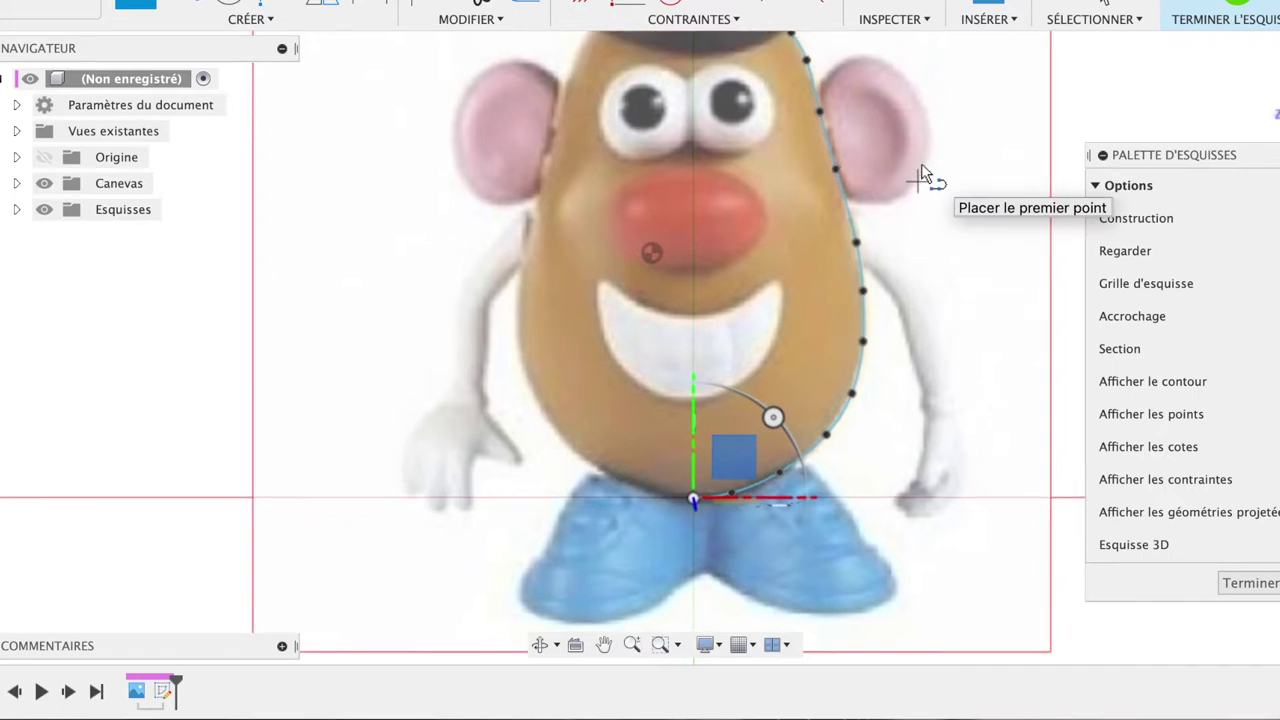
Step: Draw a vertical line from the spline's top end to its bottom point and finish the sketch
left_click(687, 82)
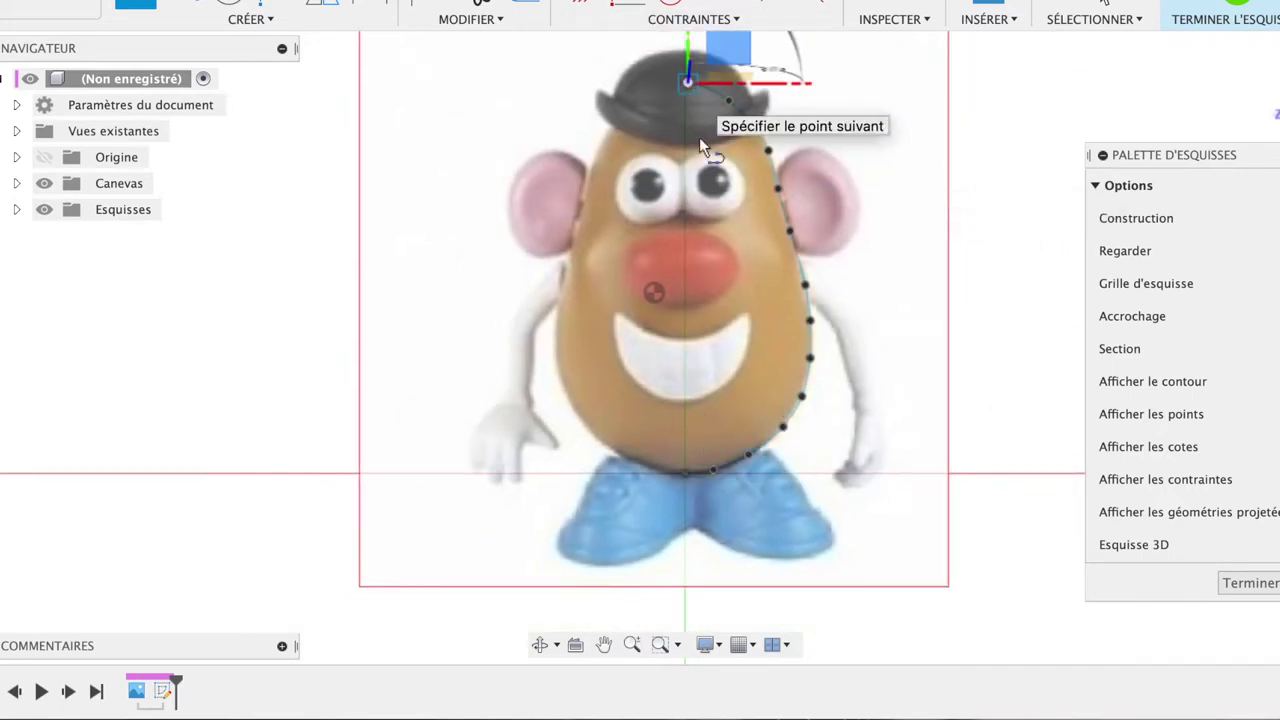
left_click(686, 474)
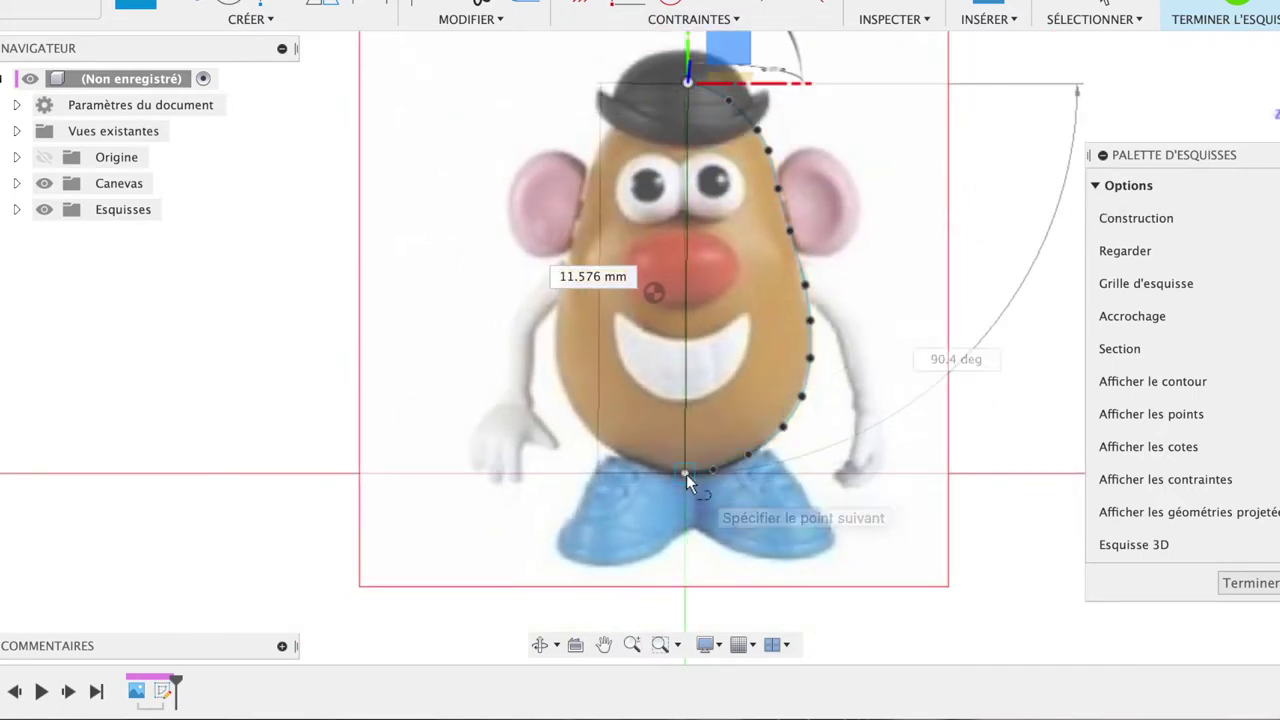
double_click(686, 474)
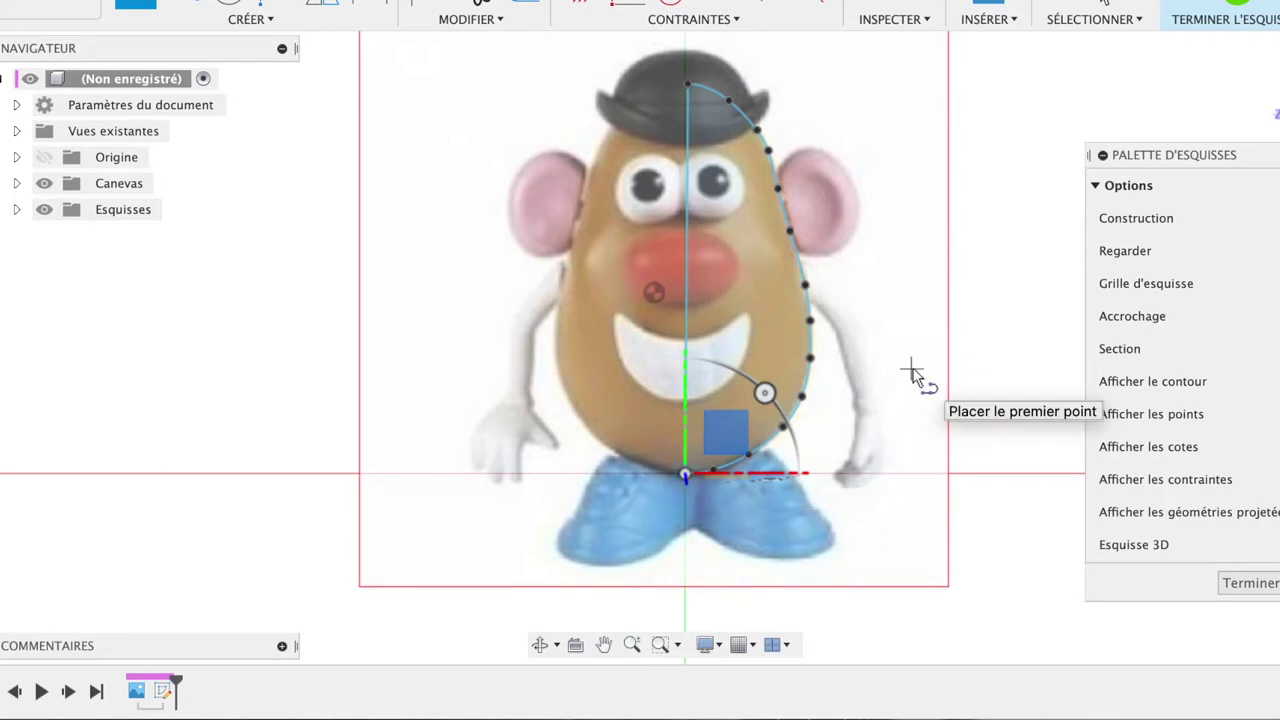
key("Escape")
left_click(750, 260)
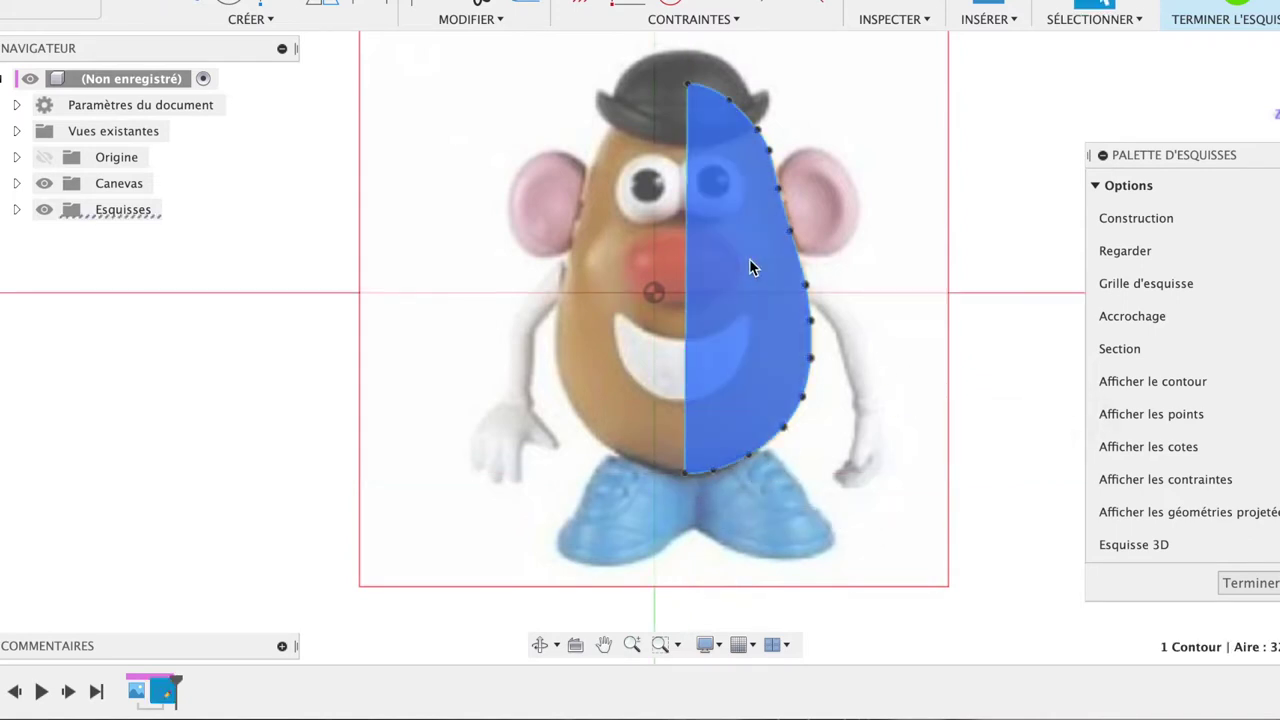
left_click(270, 22)
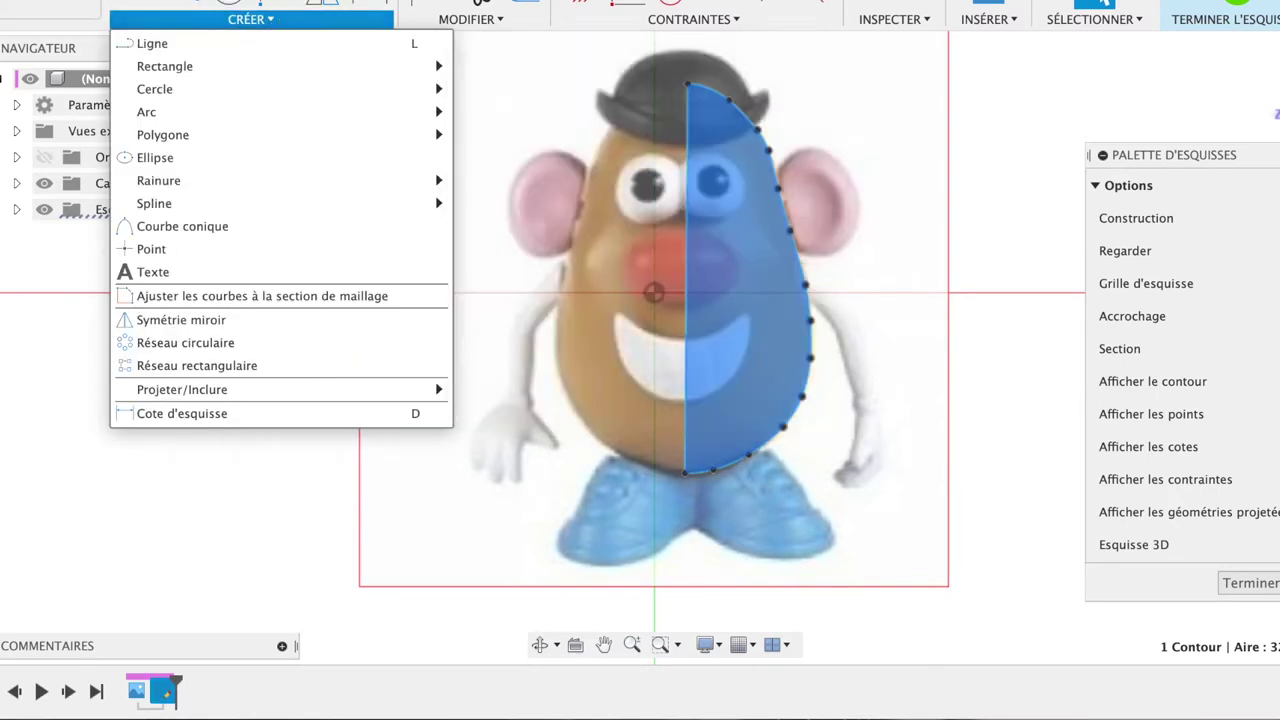
left_click(1250, 583)
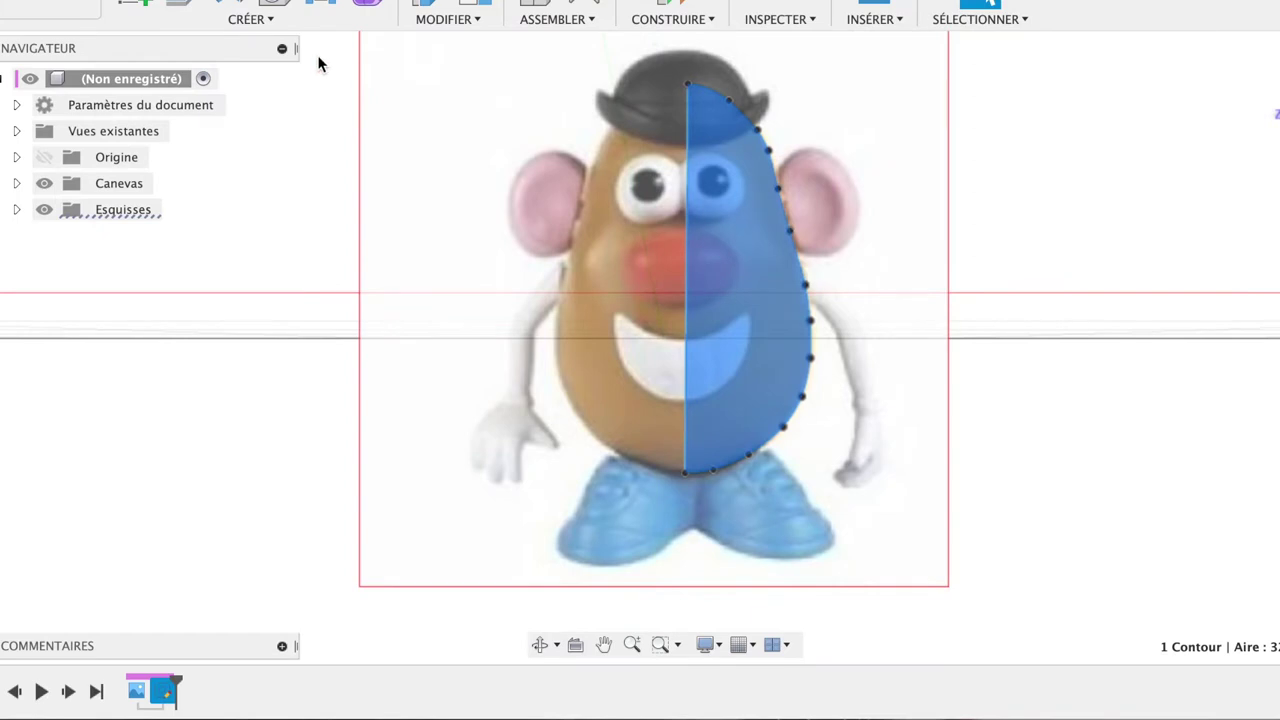
Step: Revolve the profile 360° around the vertical sketch line into a solid body
left_click(262, 26)
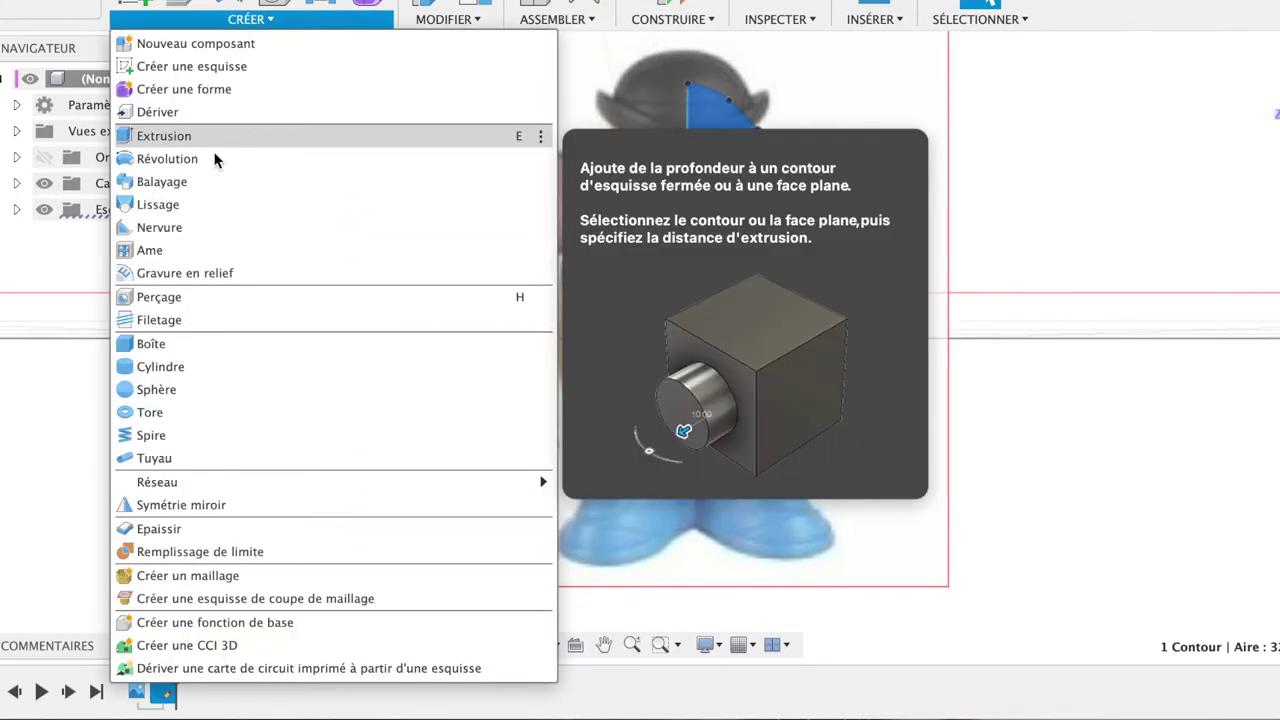
left_click(167, 159)
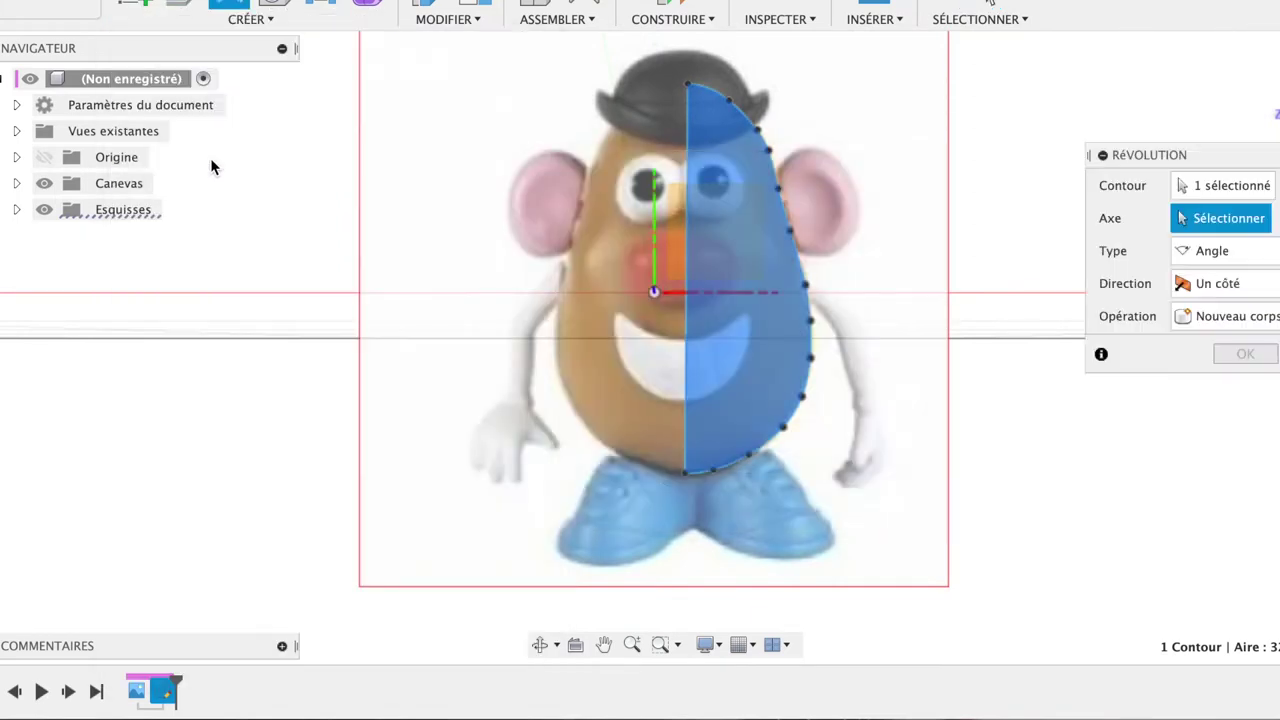
left_click(654, 250)
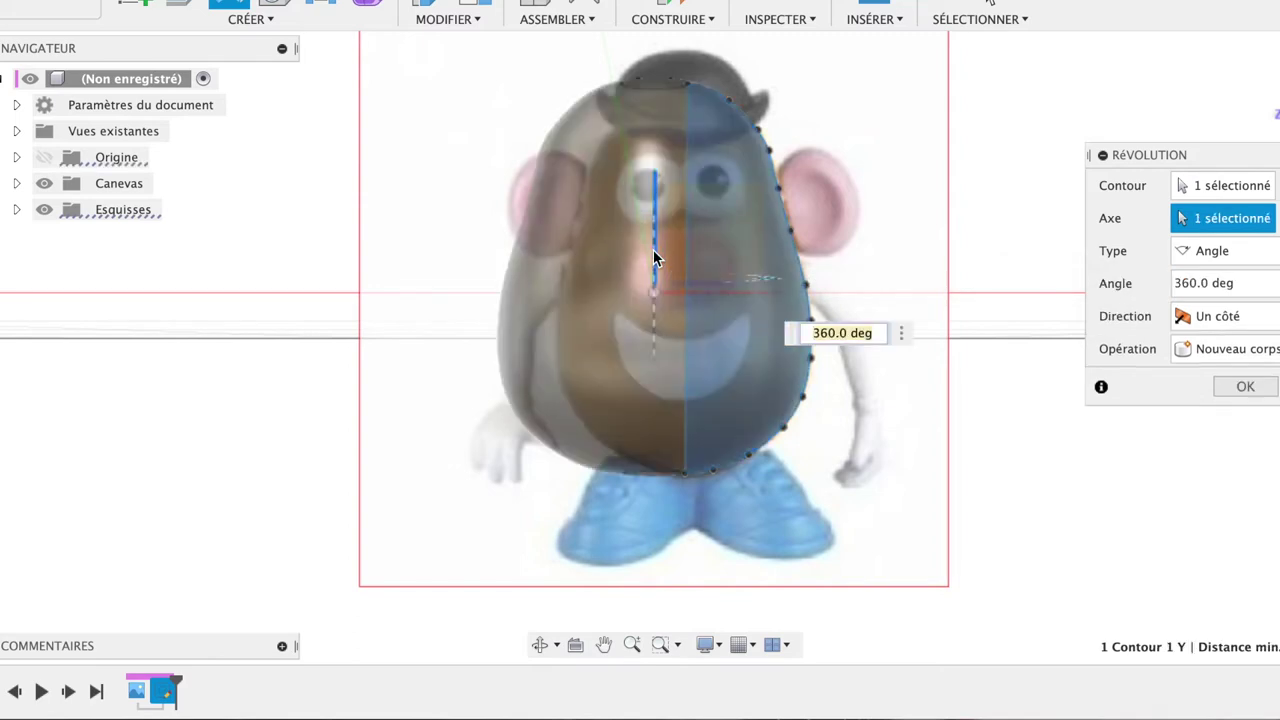
left_click(654, 252)
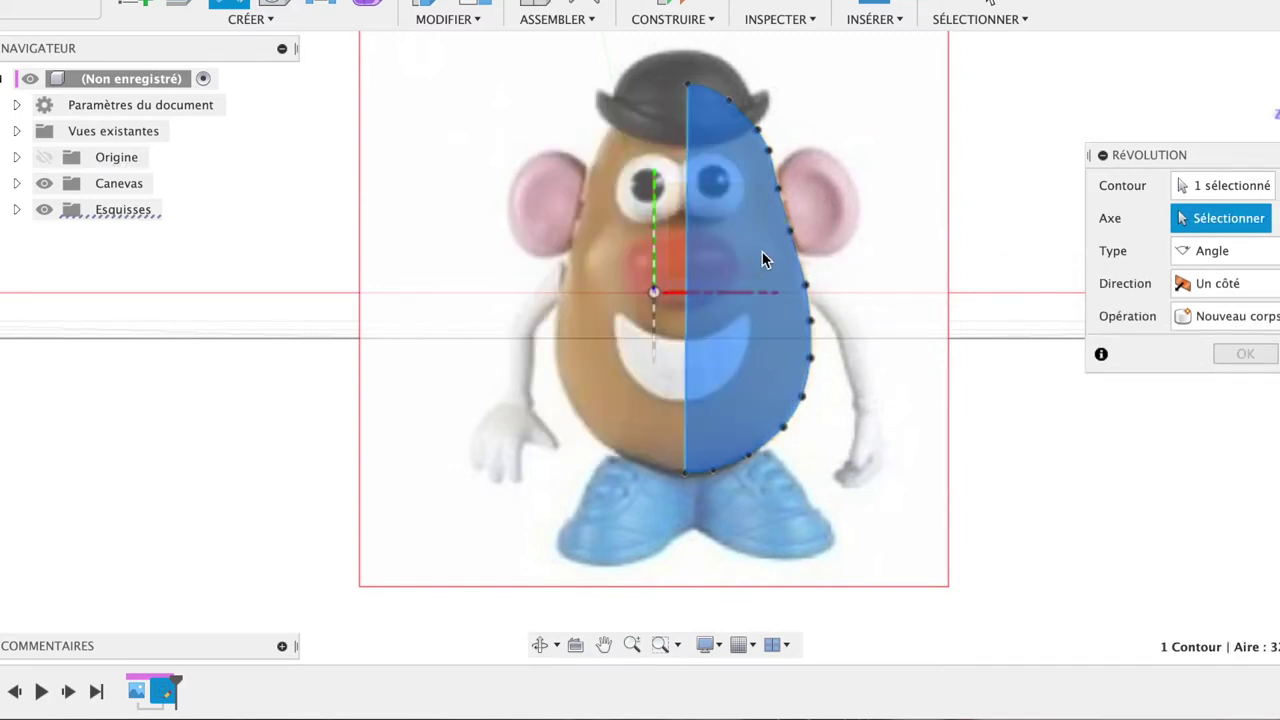
left_click(687, 257)
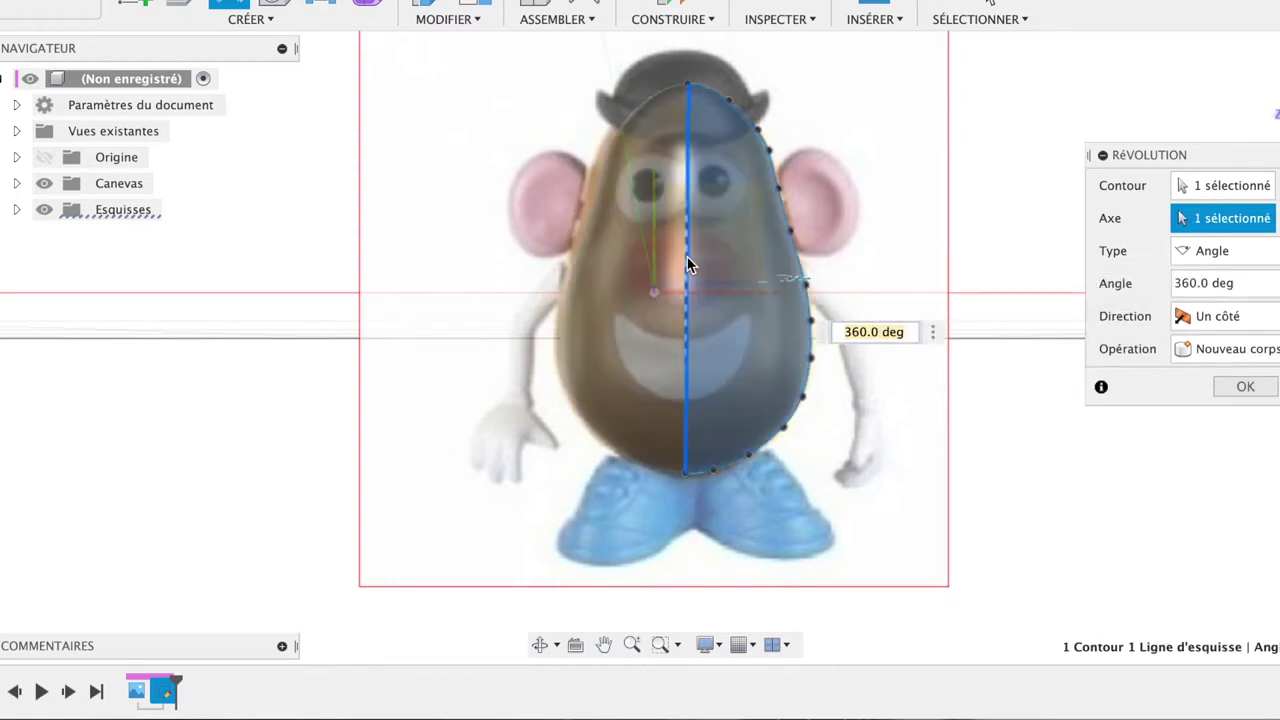
left_click(1245, 386)
left_click(1264, 49)
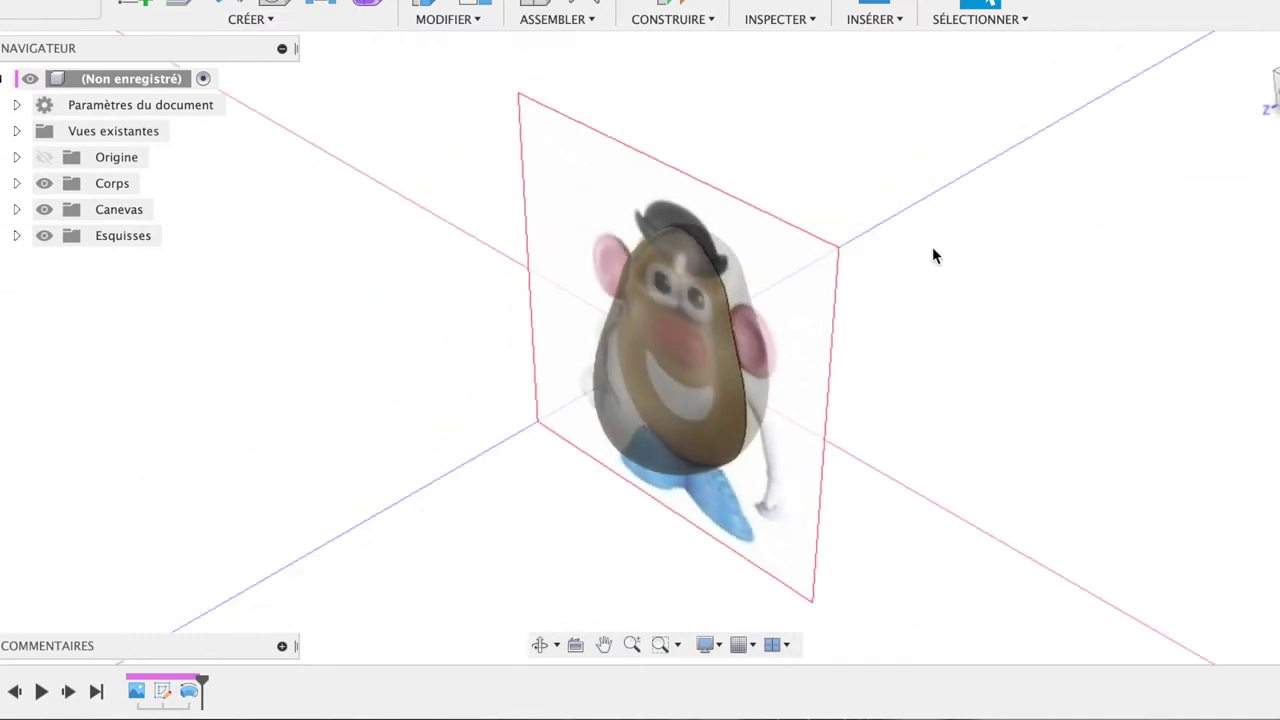
left_click(43, 210)
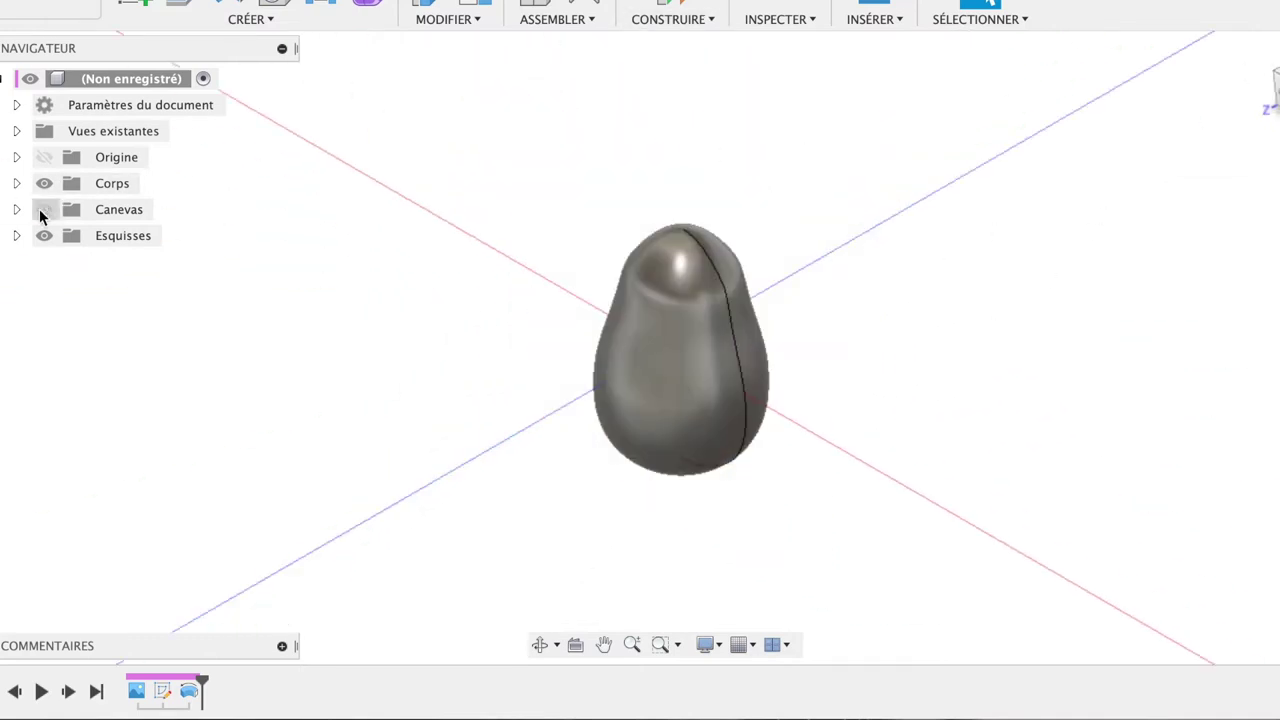
left_click(43, 212)
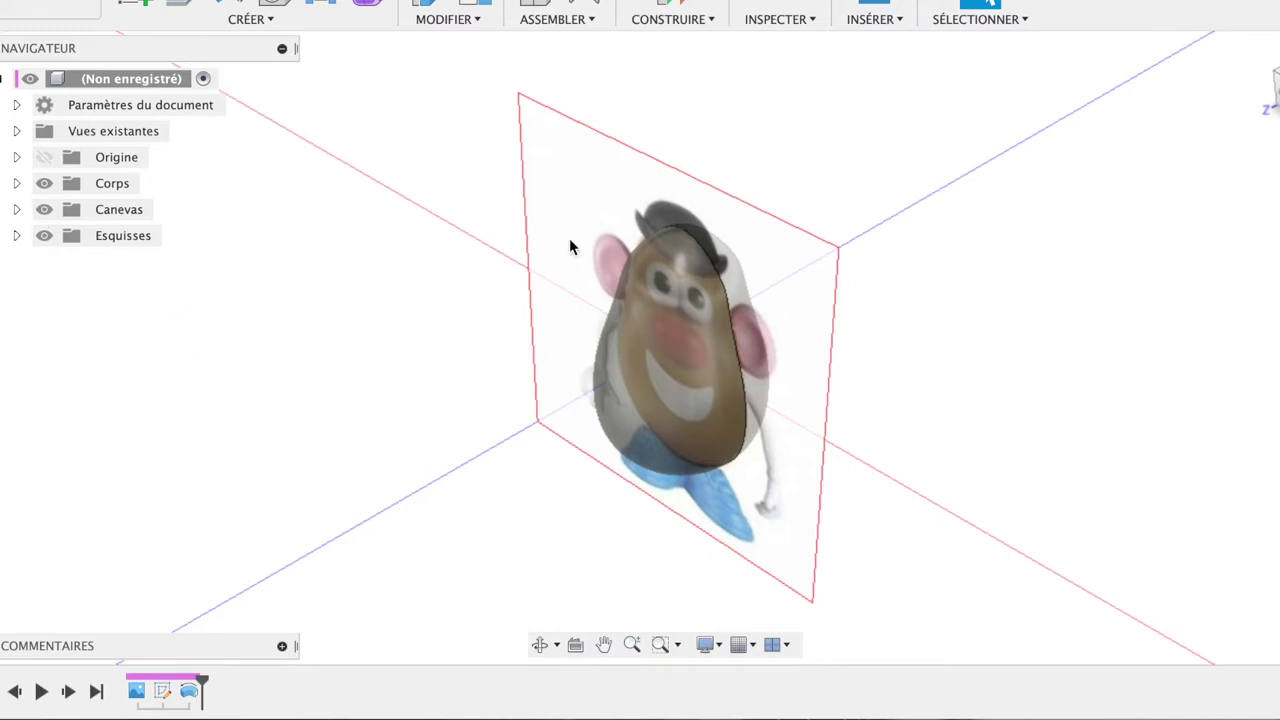
left_click(1272, 88)
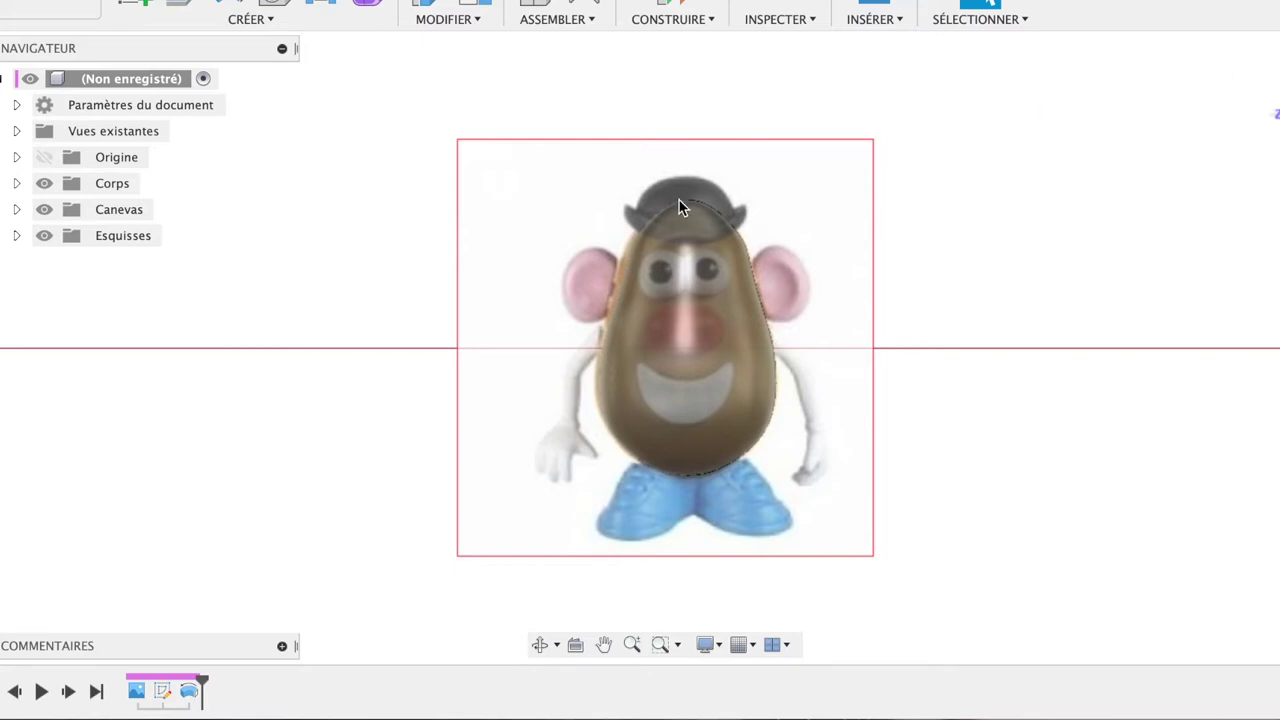
Step: Zoom in on the body aligned over the front reference image
scroll(684, 204, "up", 3)
Step: Move the potato body 0.199 mm along Y and start a new sketch on the image plane
scroll(684, 204, "up", 2)
scroll(684, 204, "up", 1)
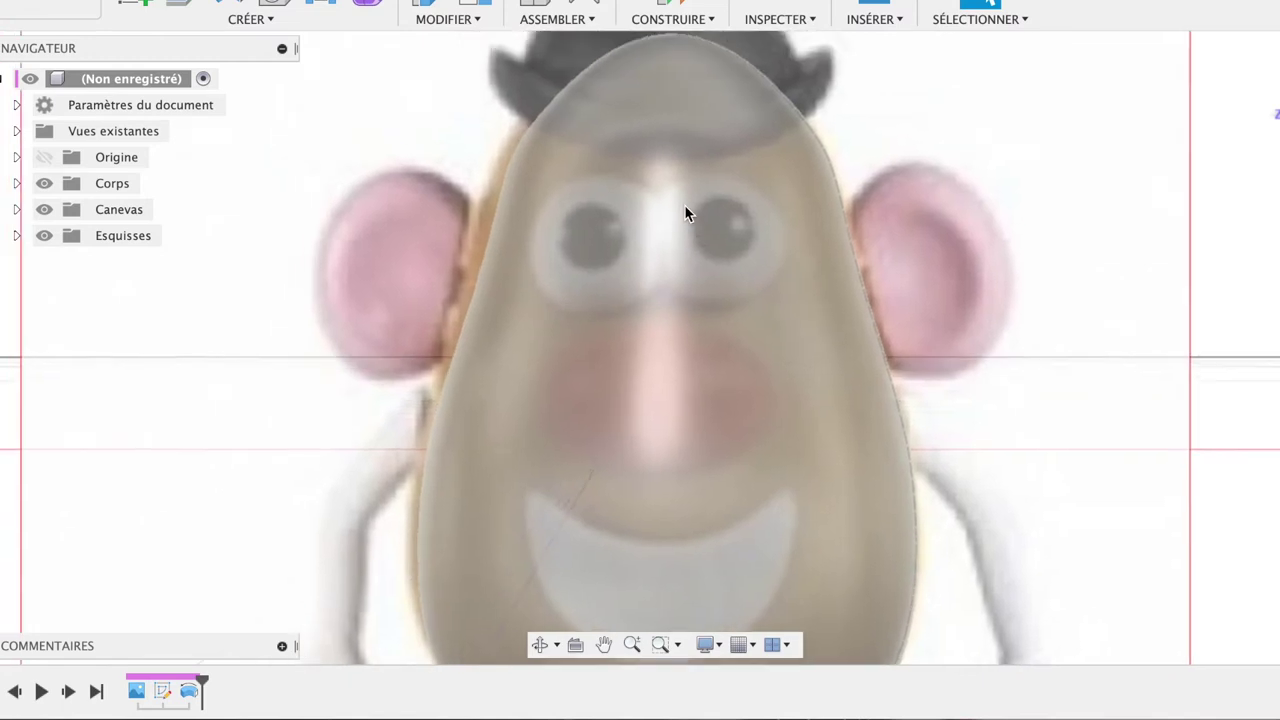
scroll(684, 204, "down", 2)
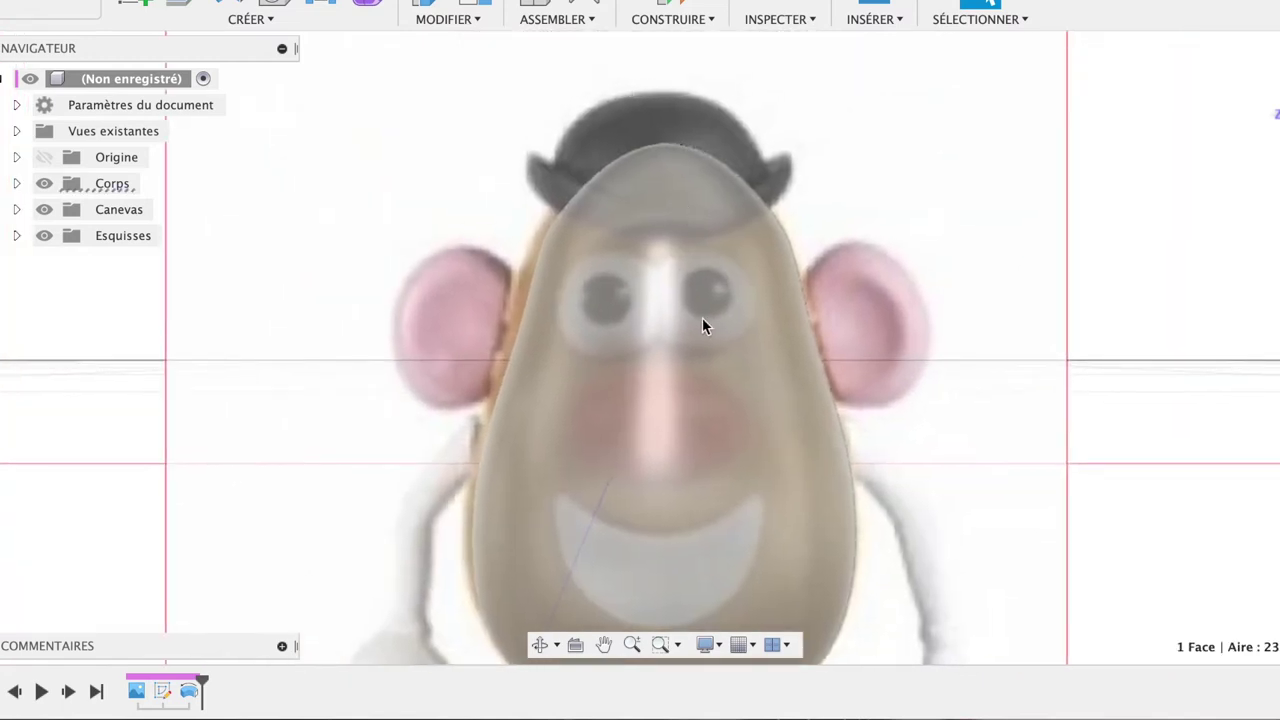
left_click(702, 318)
key("m")
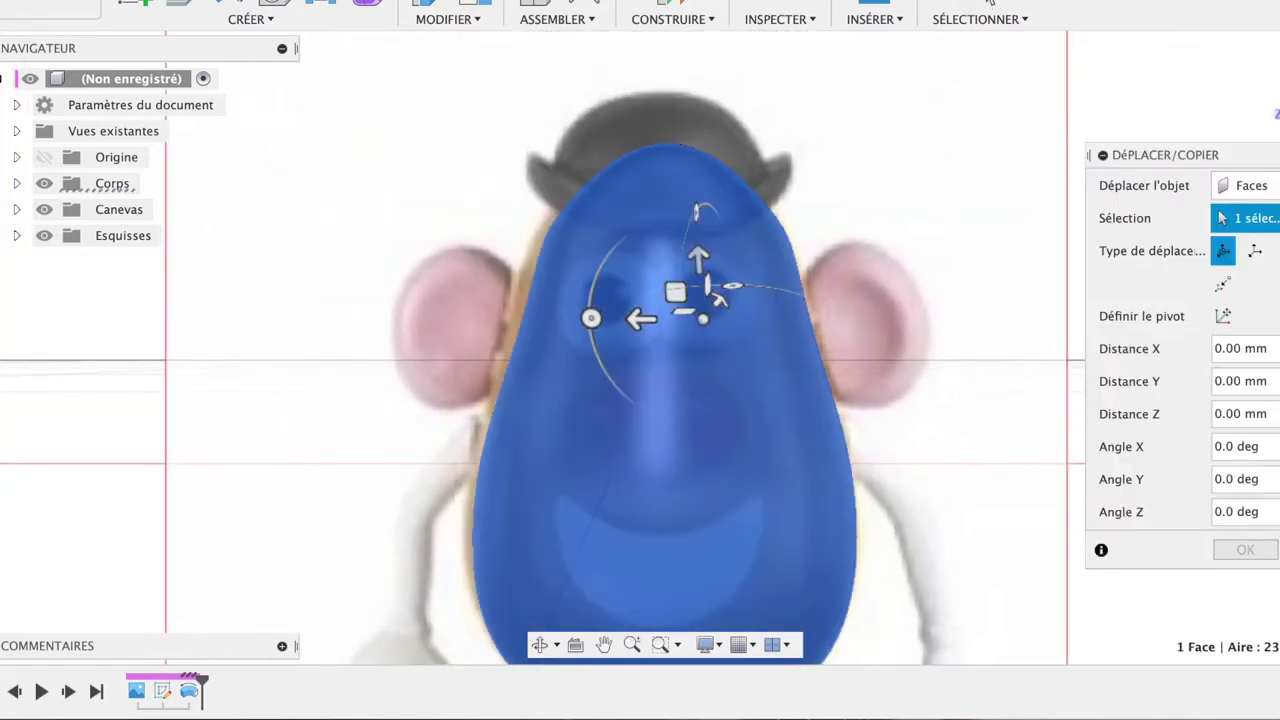
left_click(1248, 185)
left_click(1248, 238)
left_click(787, 328)
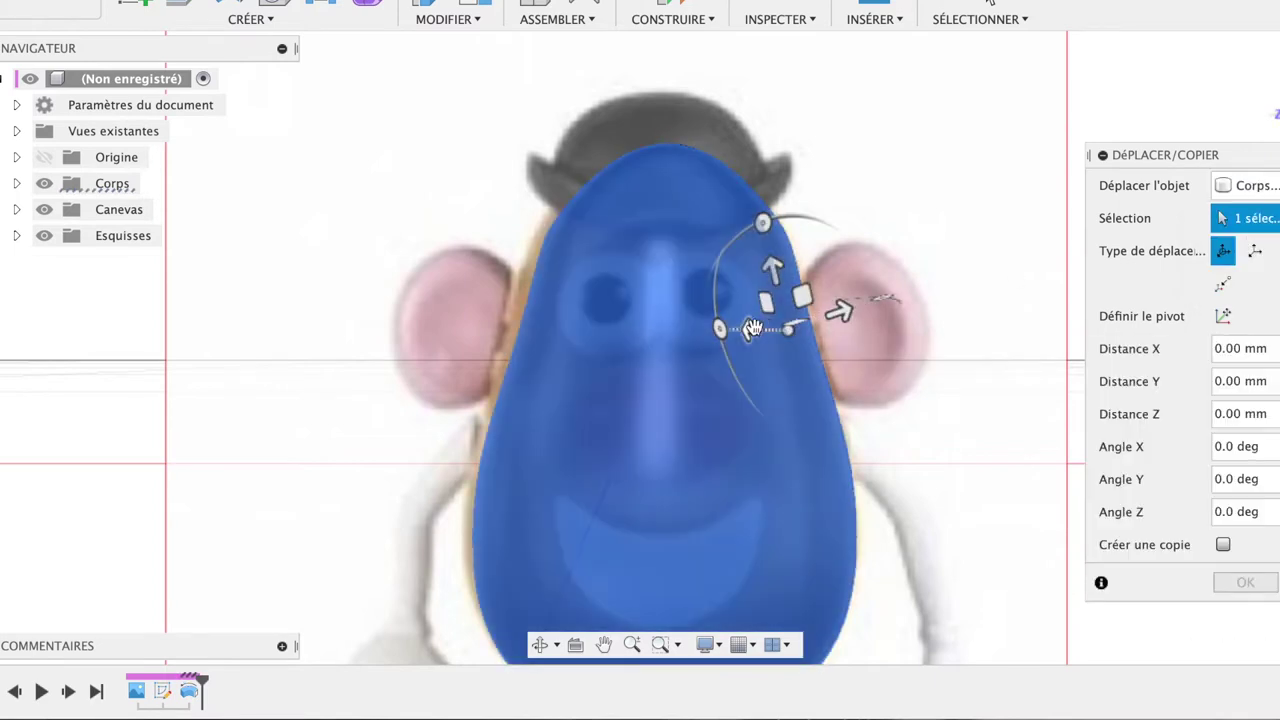
left_click_drag(752, 328, 740, 331)
left_click(1245, 582)
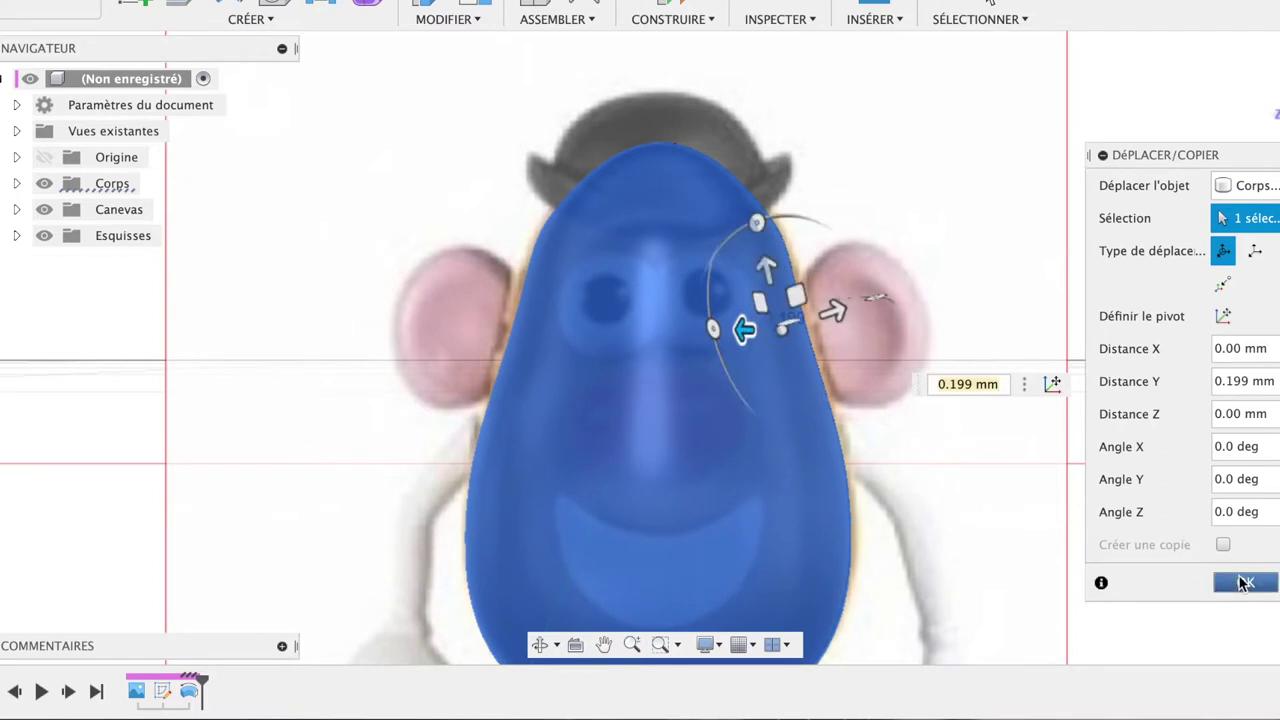
left_click(136, 6)
left_click(720, 143)
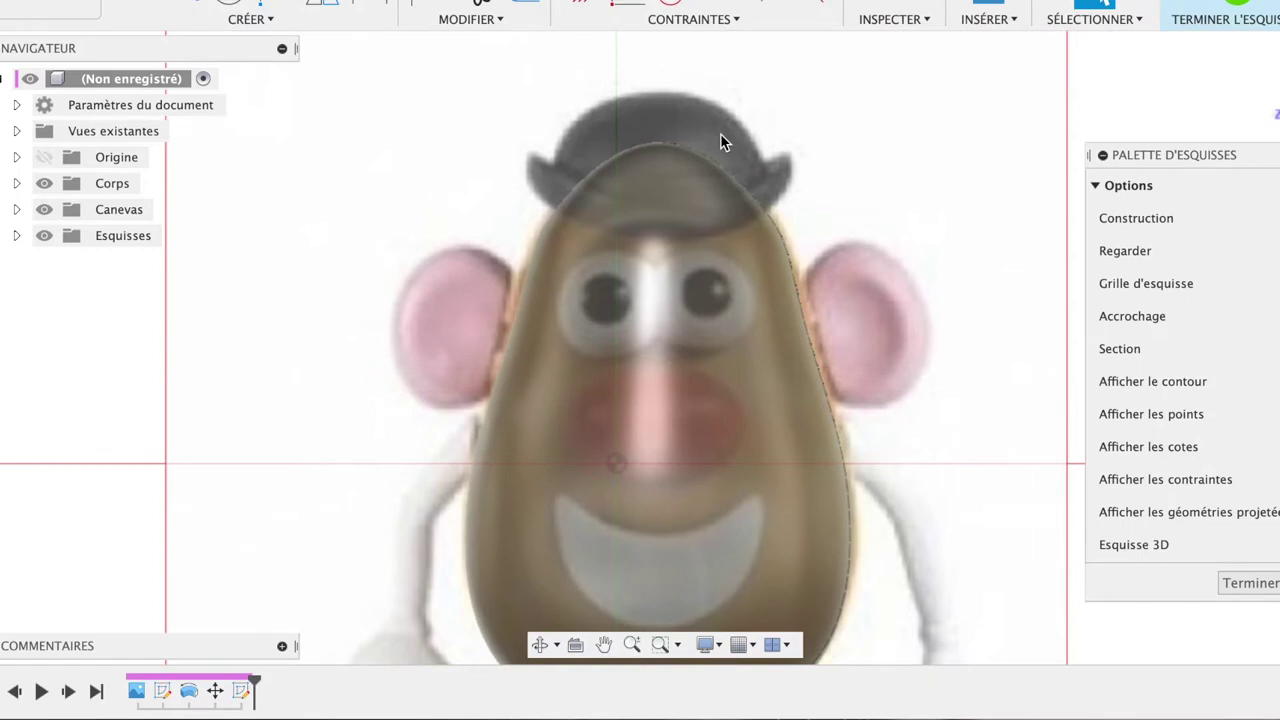
Step: Hide the bodies and place the first spline point on the hat
left_click(278, 4)
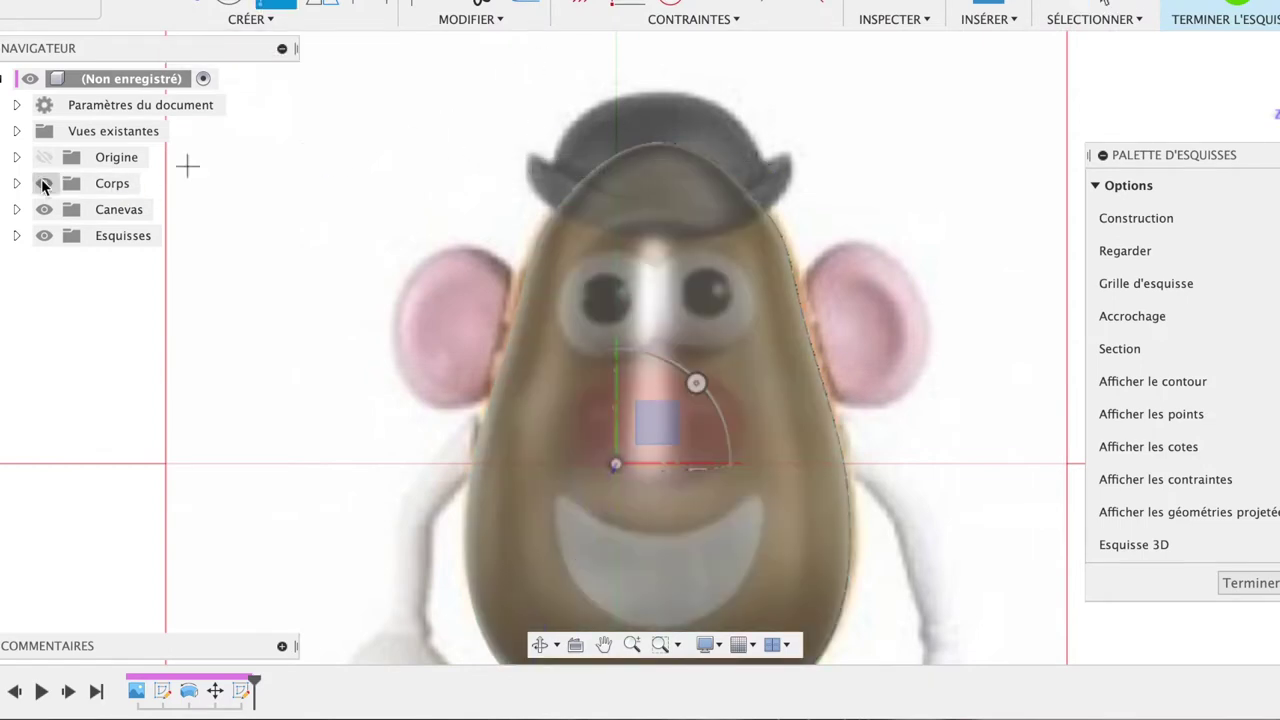
left_click(44, 183)
left_click(663, 237)
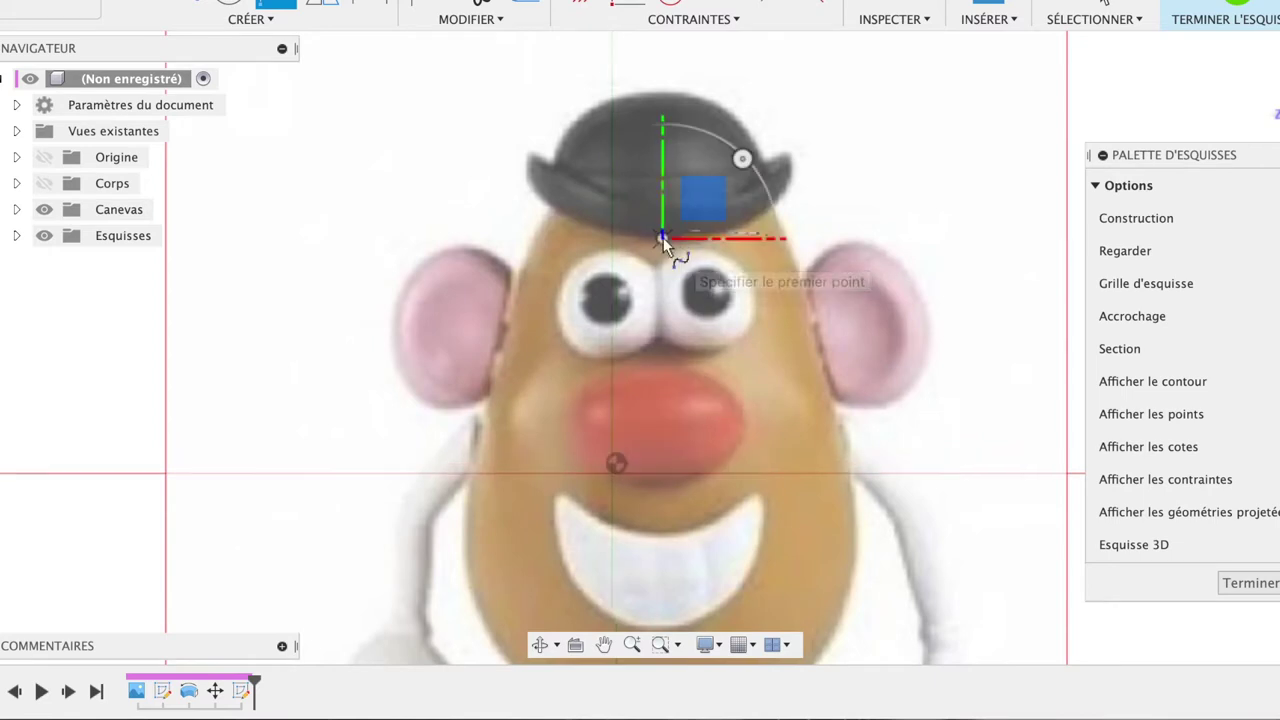
Step: Zoom onto the hat, hide Corps1, and add a spline point along the hat's base
scroll(718, 247, "up", 3)
scroll(718, 247, "down", 2)
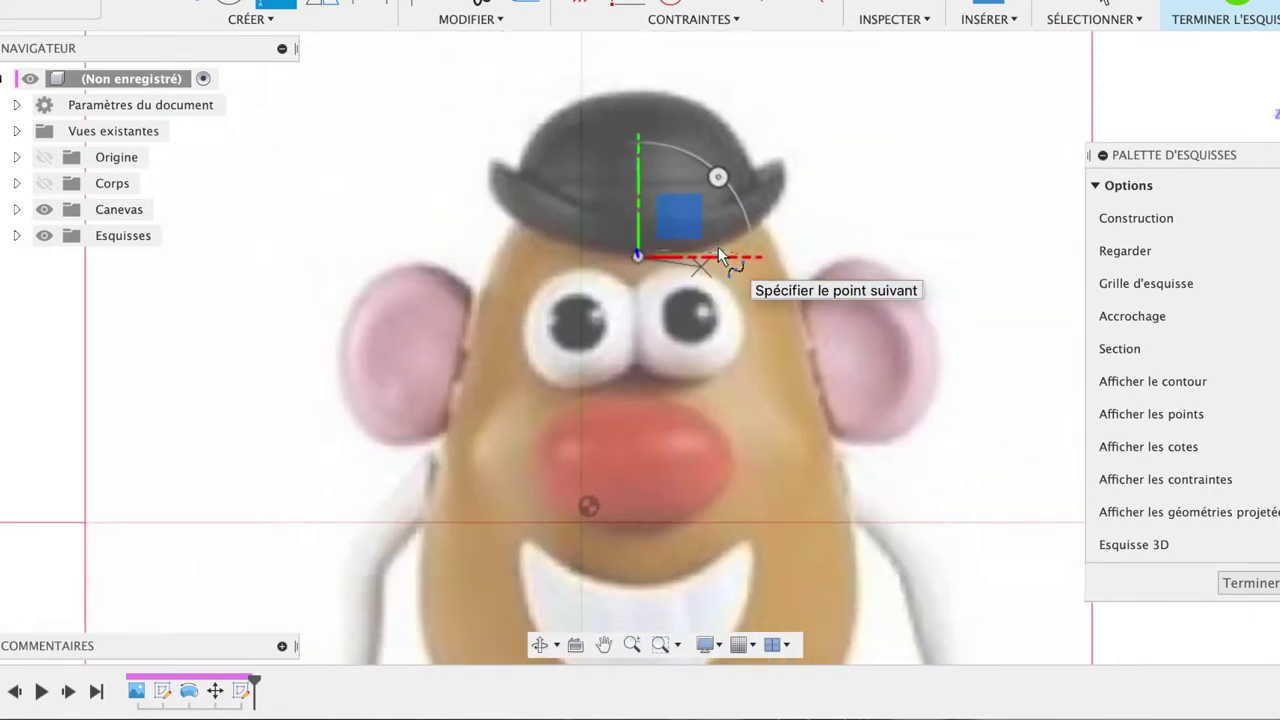
scroll(719, 246, "up", 3)
scroll(720, 246, "down", 2)
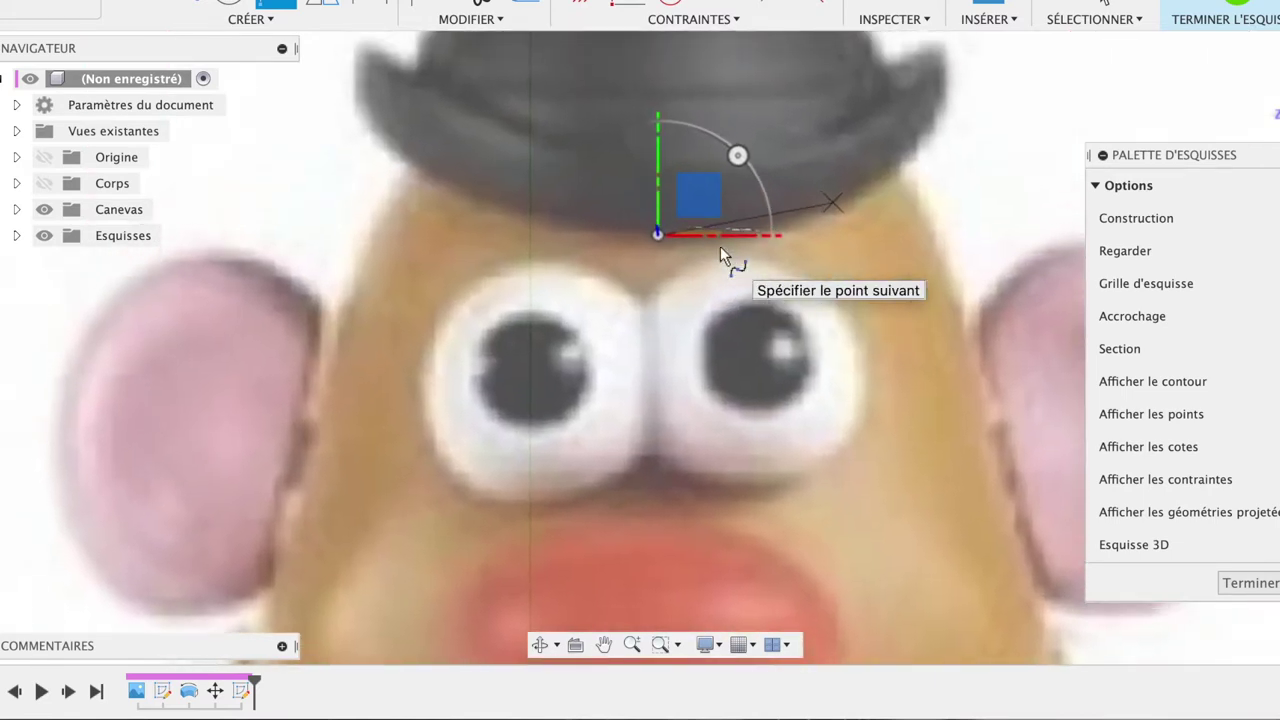
scroll(720, 246, "up", 2)
scroll(720, 246, "up", 2)
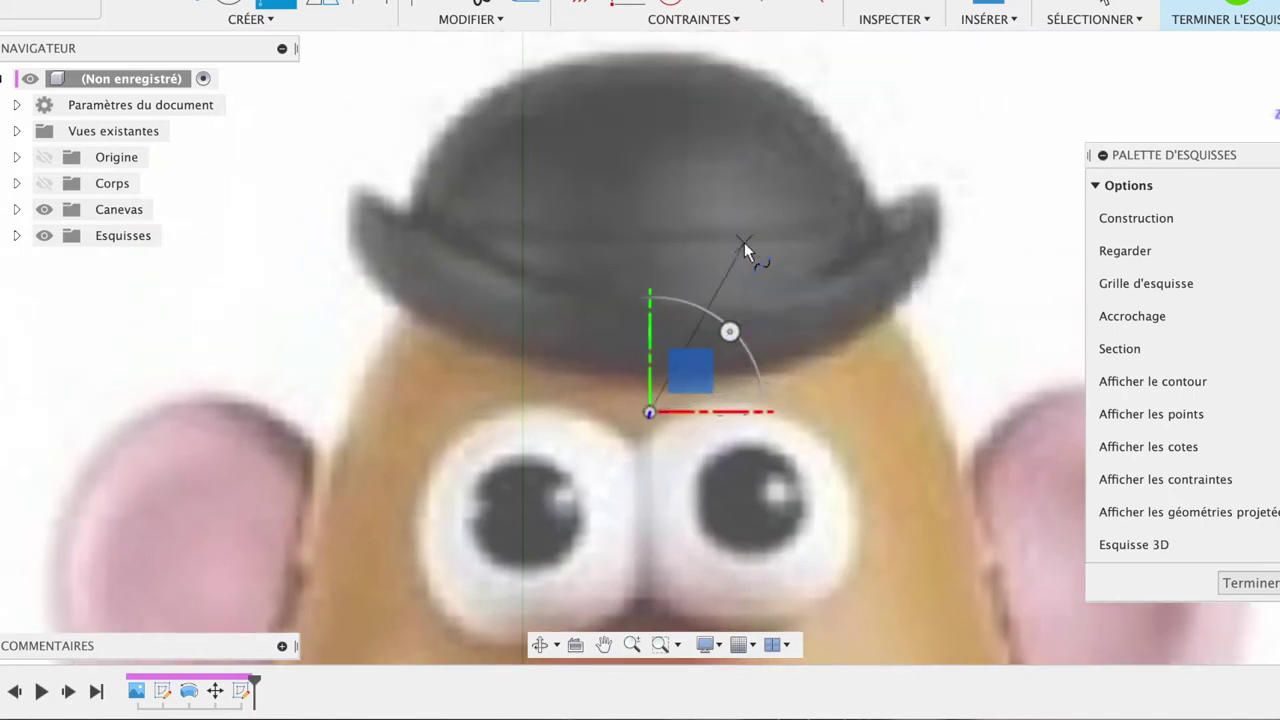
scroll(744, 242, "up", 2)
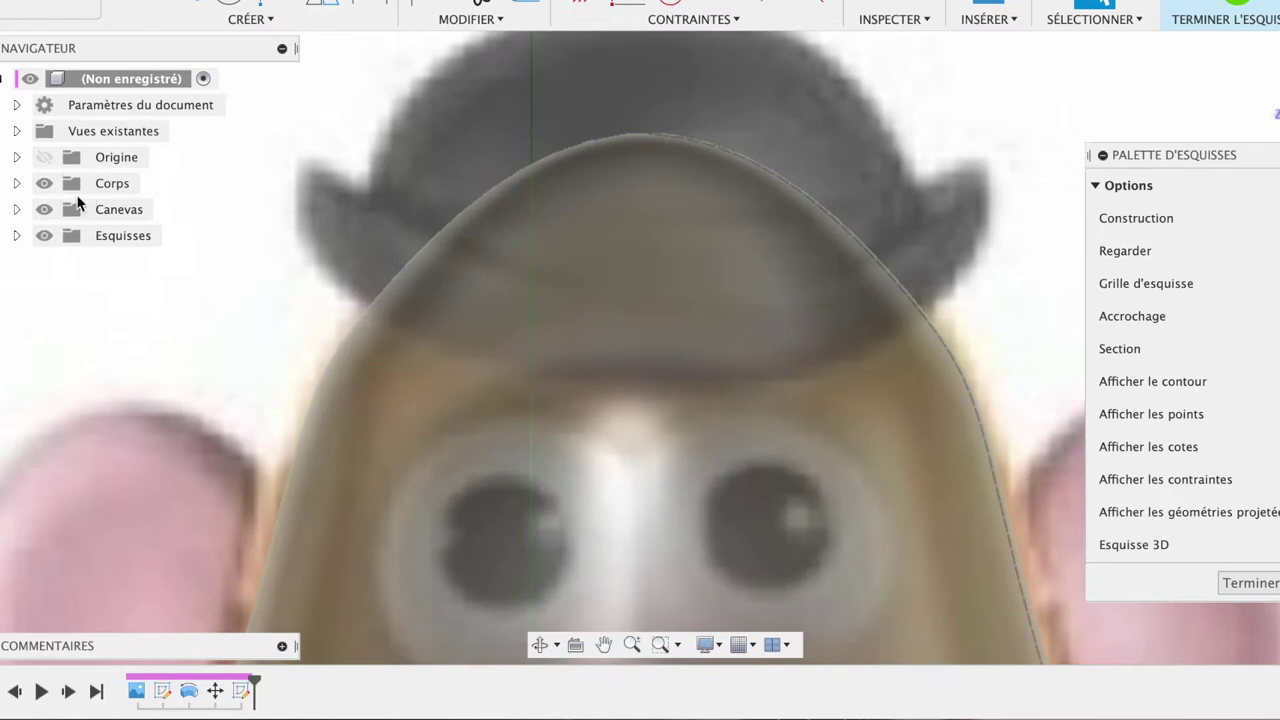
left_click(15, 183)
left_click(63, 209)
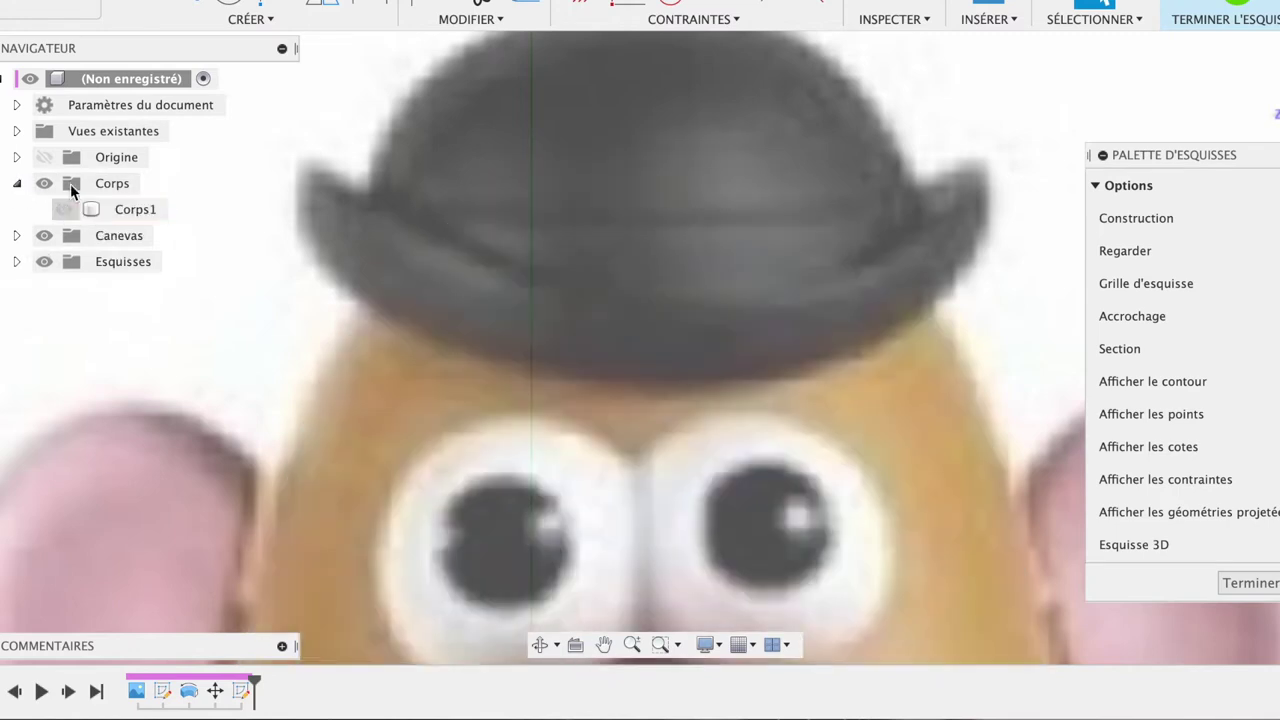
left_click(639, 369)
Step: Run the spline along the hat's base, up the right brim and around the brim tip
left_click(778, 367)
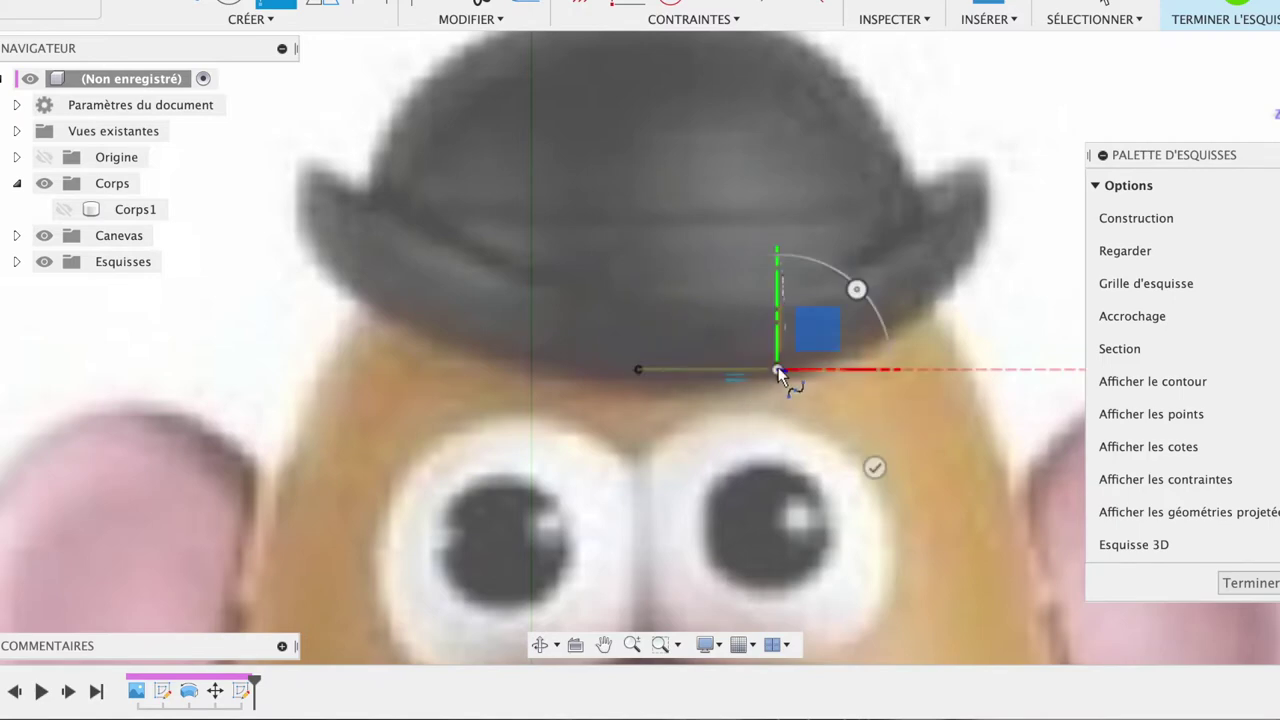
left_click(902, 318)
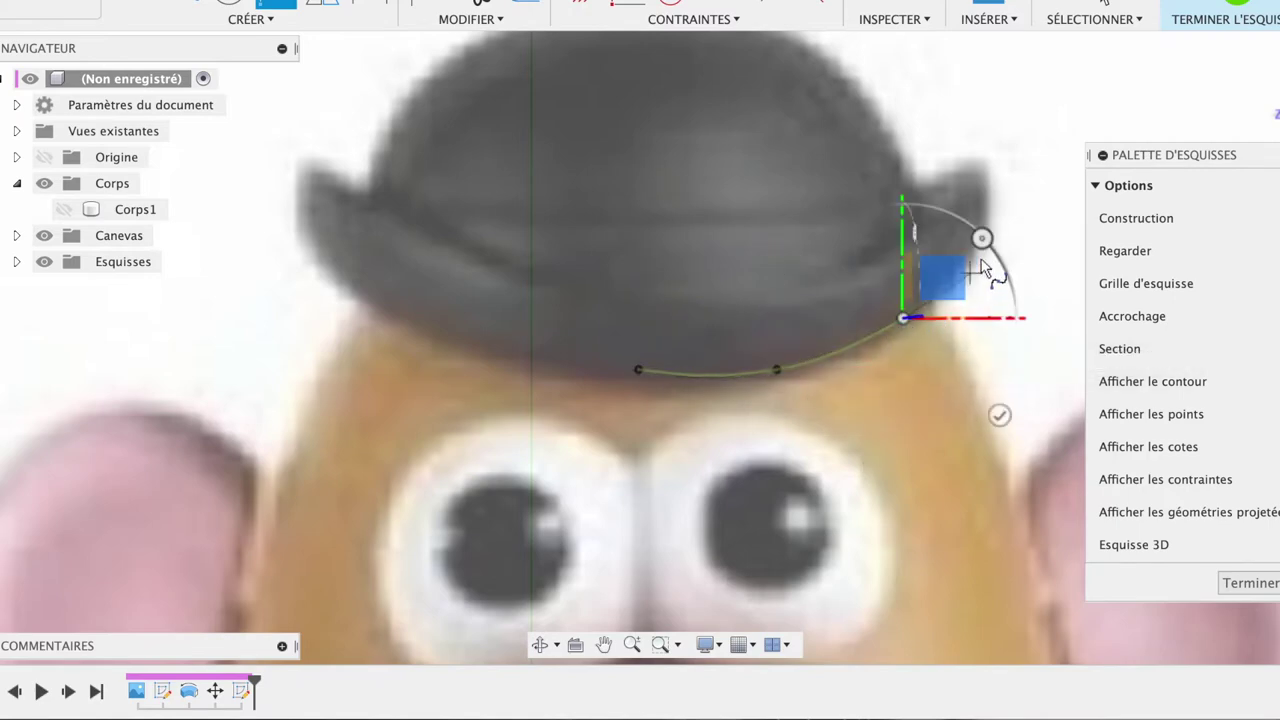
left_click(970, 257)
scroll(985, 210, "up", 2)
scroll(985, 210, "up", 2)
scroll(985, 210, "up", 1)
middle_click_drag(985, 210, 927, 260)
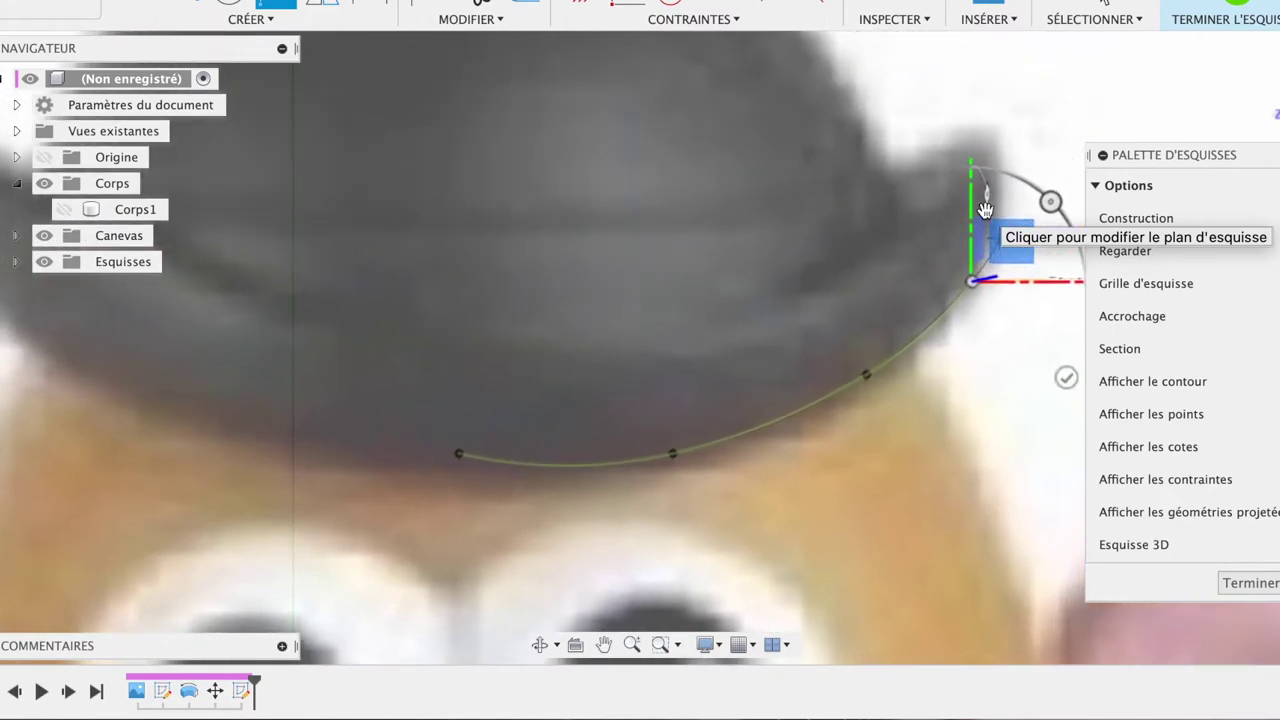
left_click(995, 205)
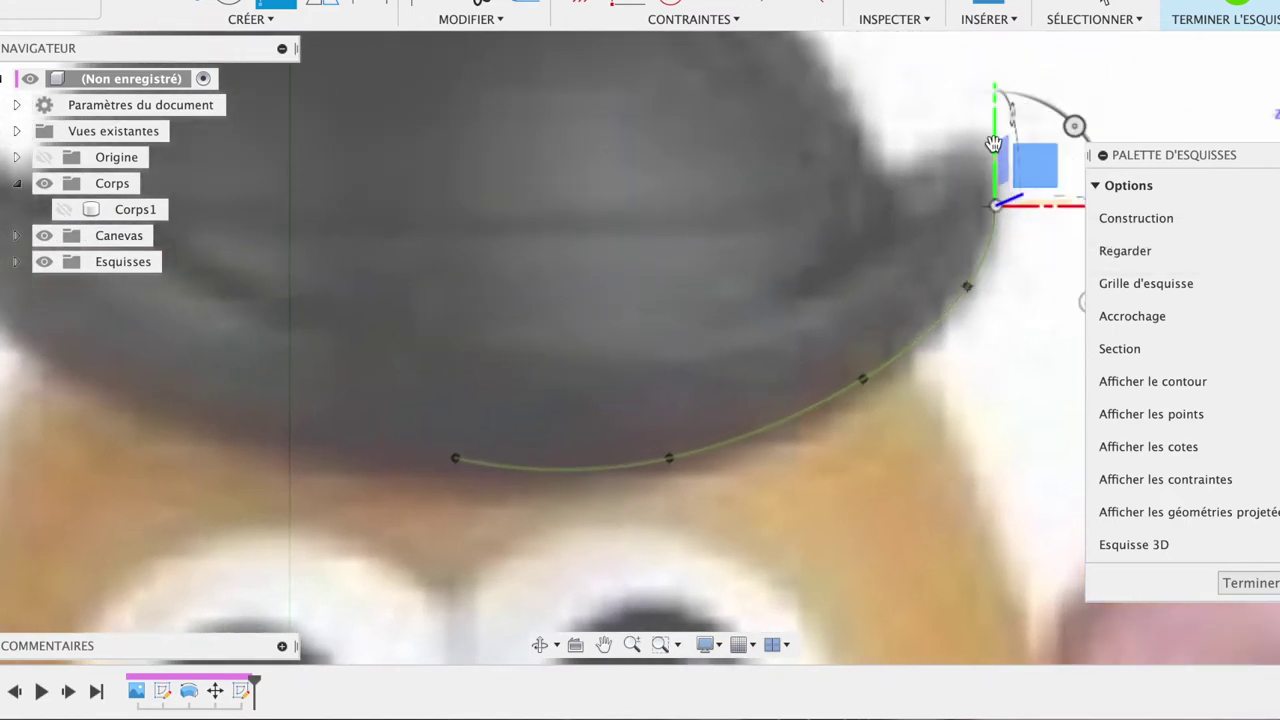
left_click(954, 134)
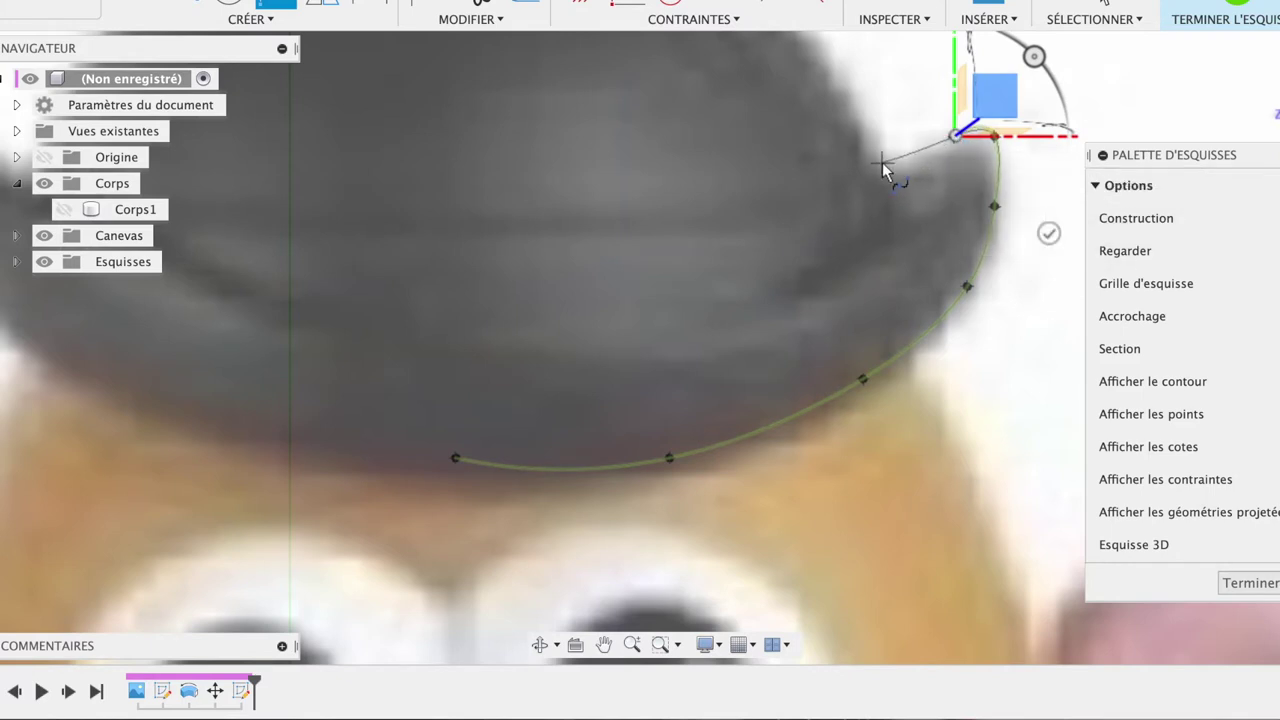
scroll(888, 170, "down", 2)
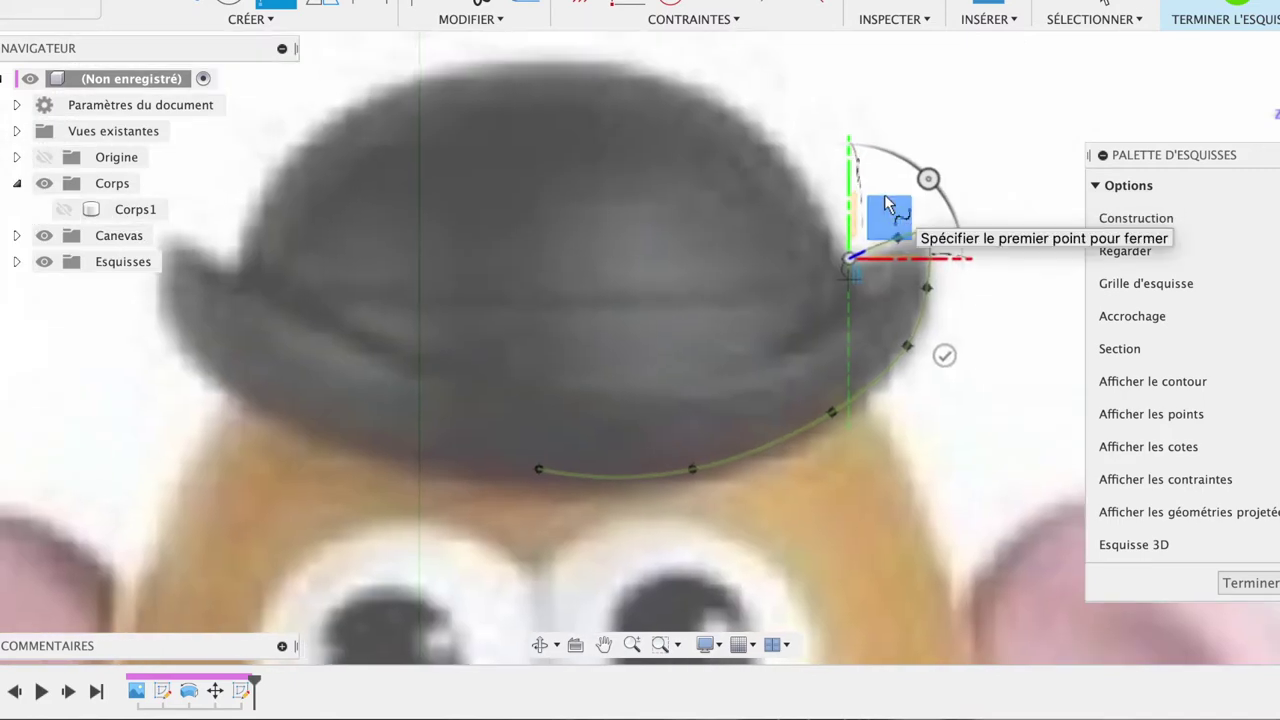
scroll(884, 194, "down", 2)
Step: Carry the spline from the brim up the crown's side, end it at the hat's top, and select its bottom end
left_click(809, 309)
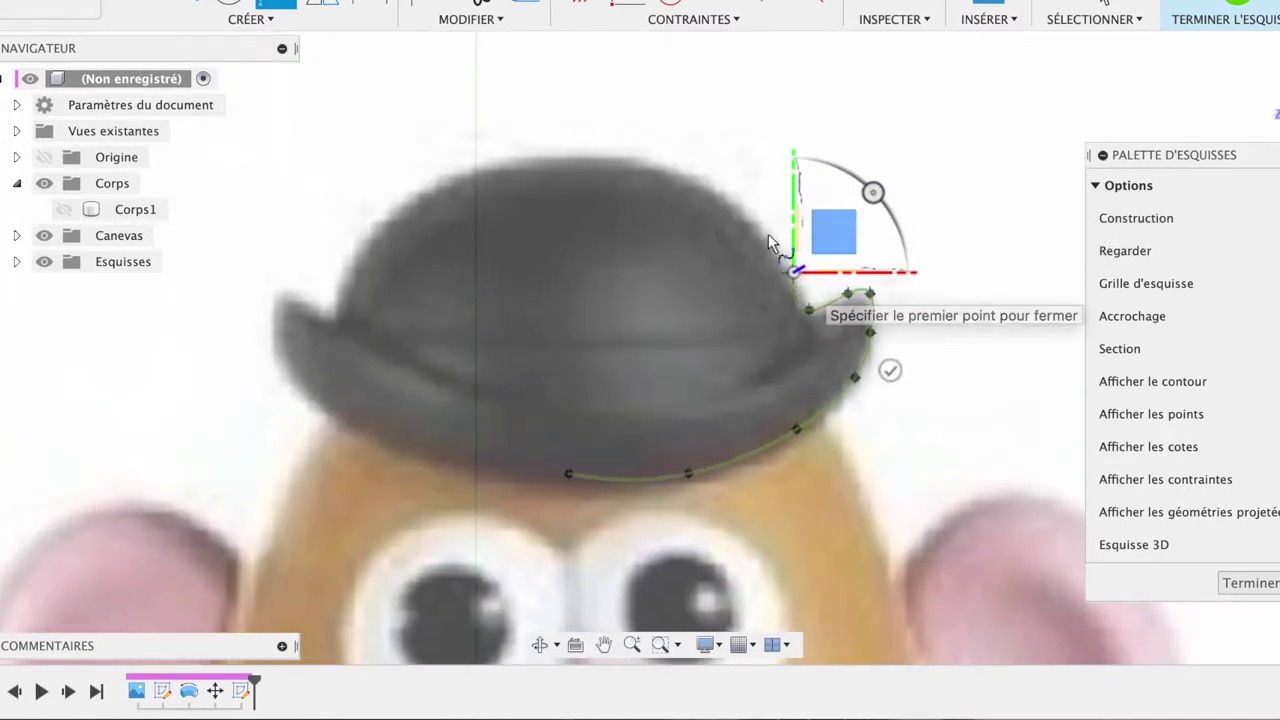
left_click(751, 212)
left_click(689, 175)
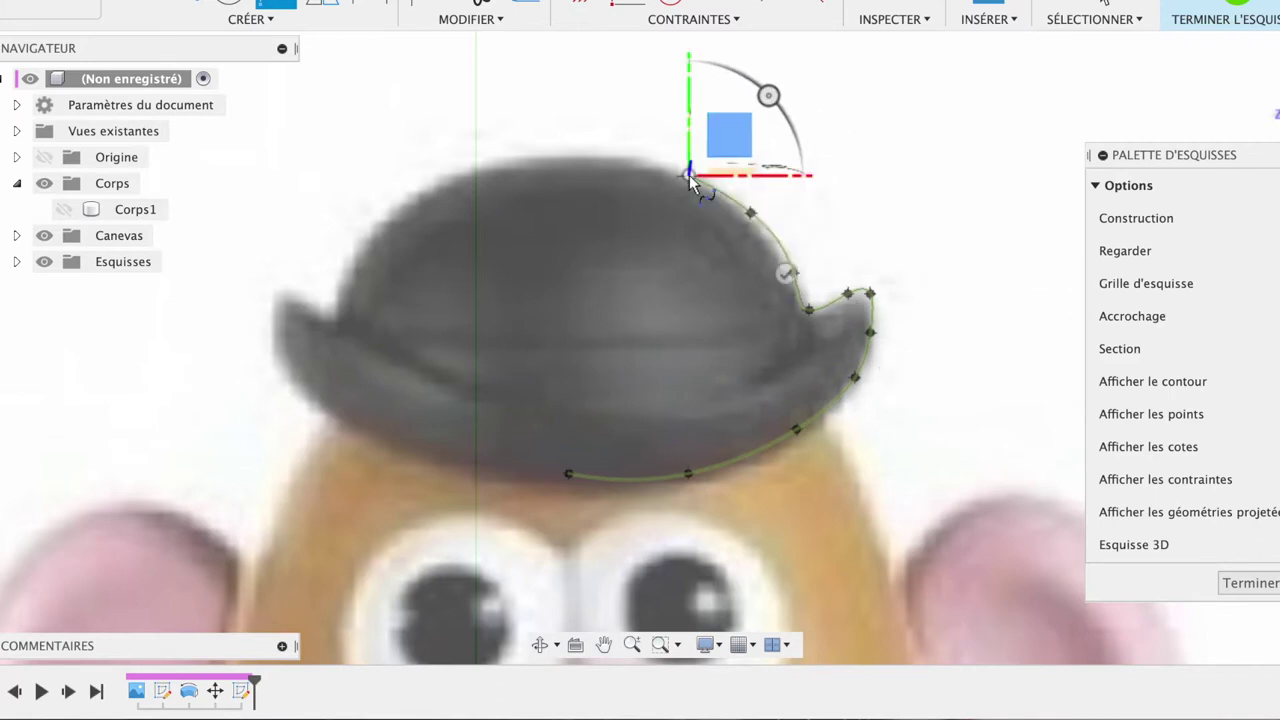
left_click(612, 150)
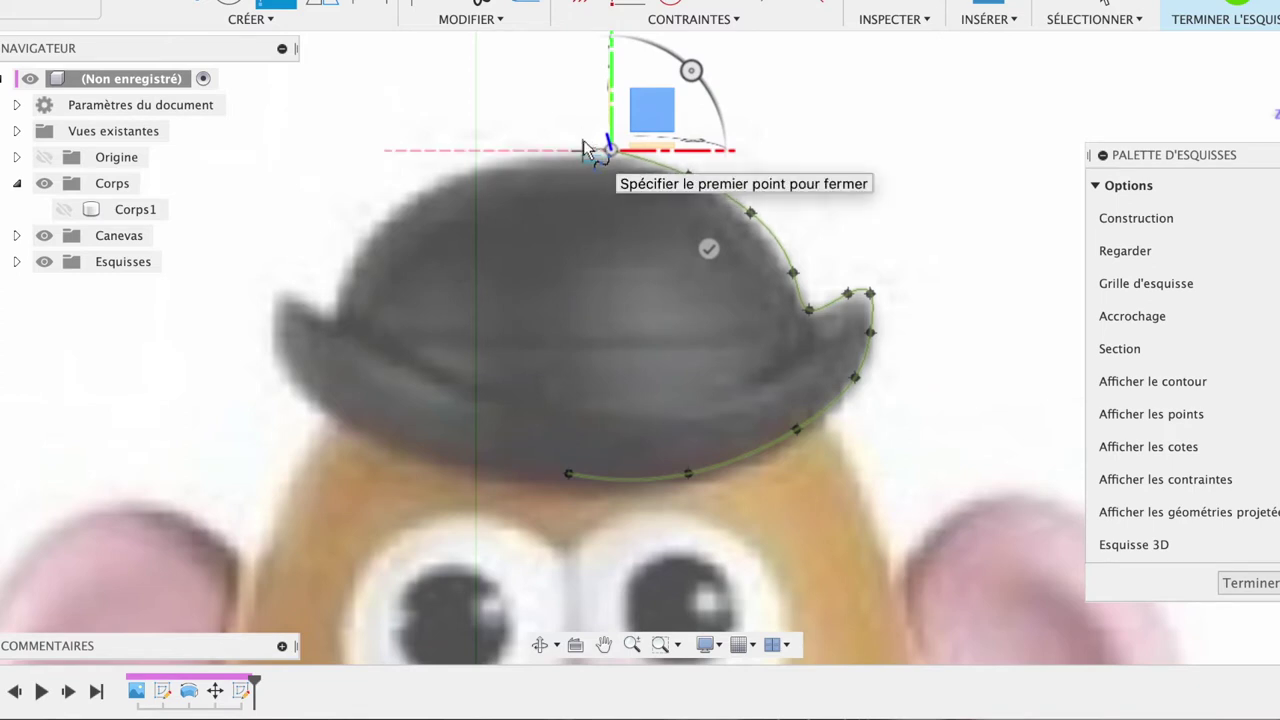
scroll(583, 141, "up", 3)
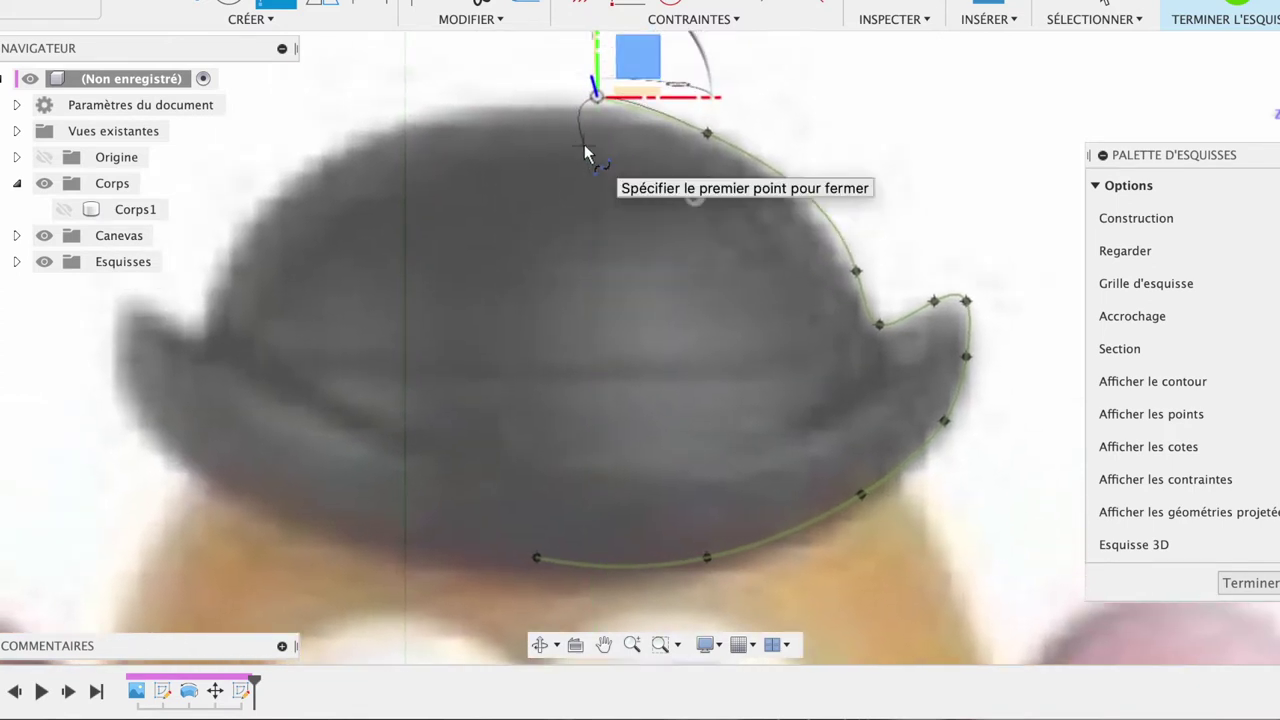
scroll(584, 144, "up", 3)
scroll(584, 144, "down", 2)
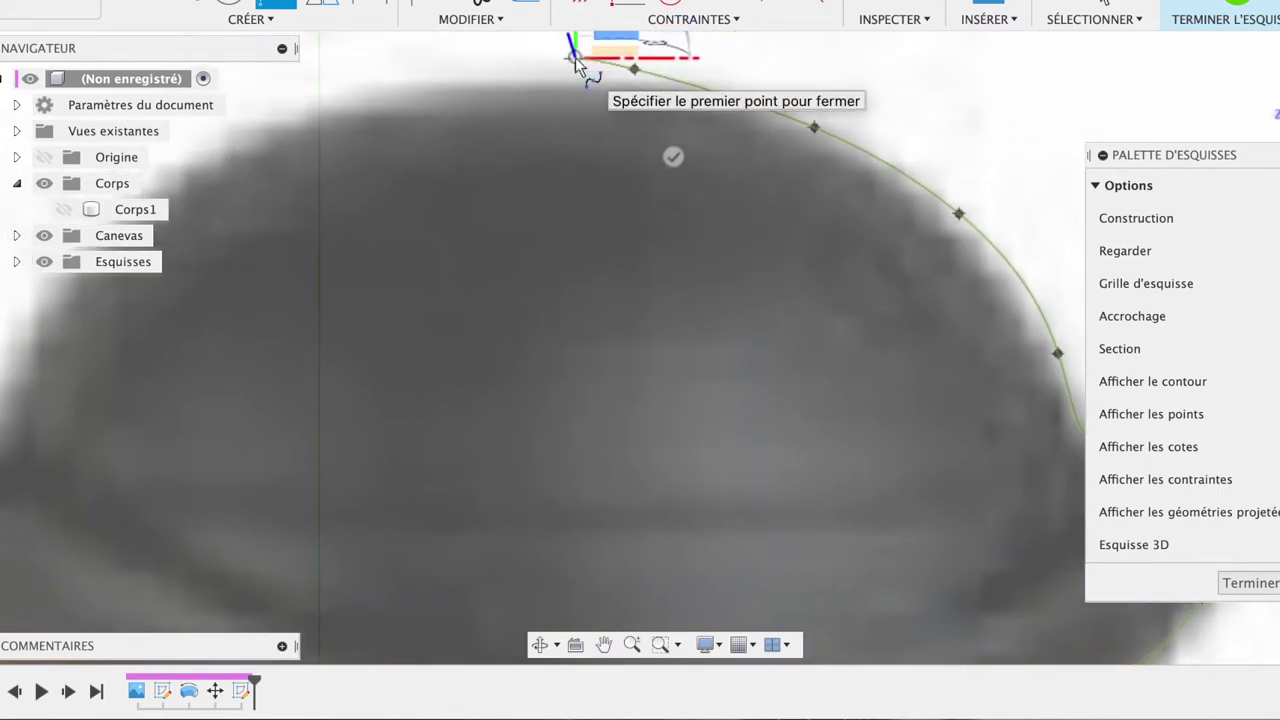
left_click(575, 57)
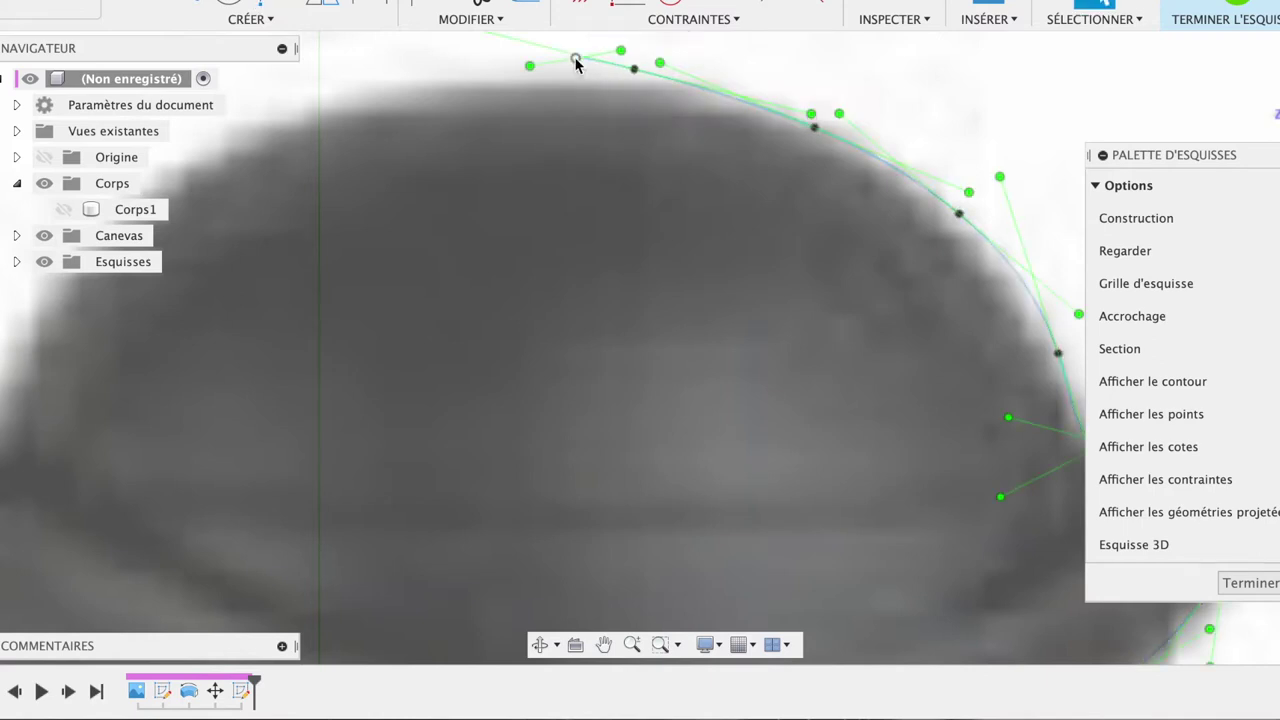
scroll(586, 270, "down", 1)
scroll(586, 270, "down", 1)
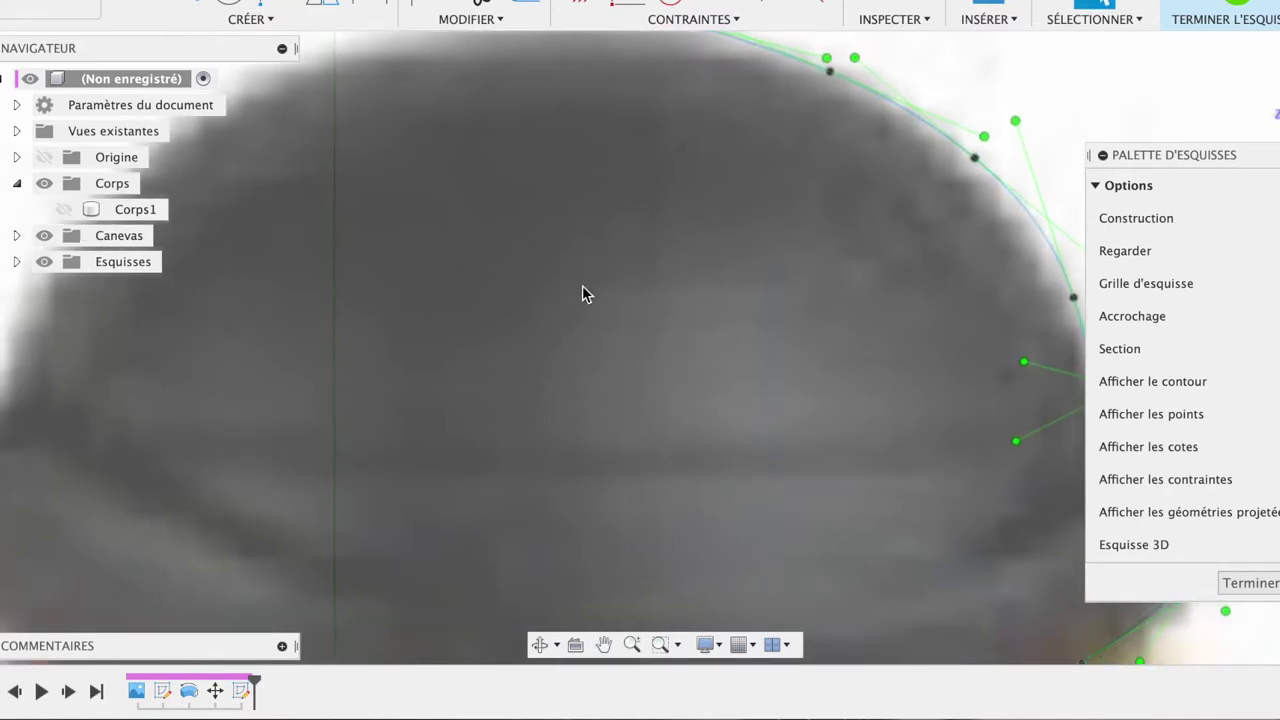
scroll(582, 286, "down", 5)
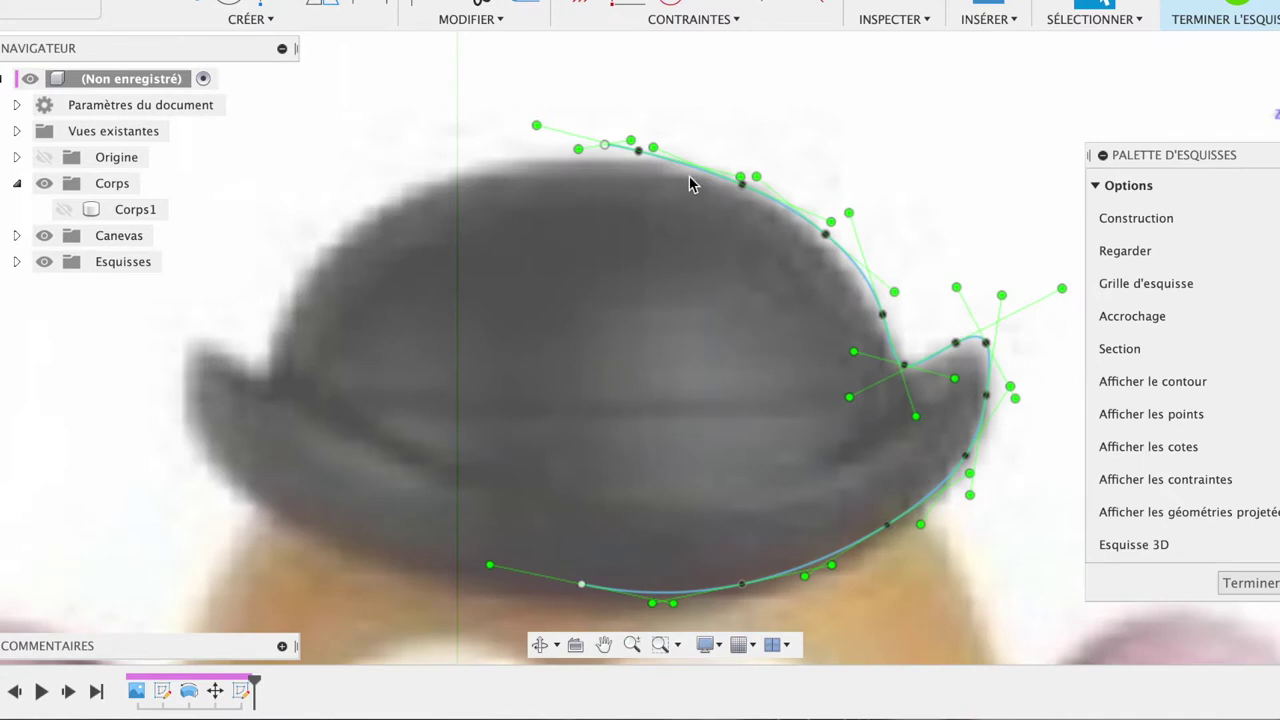
left_click(581, 584)
Step: Nudge the spline's bottom and top end points slightly downward with Move
key("m")
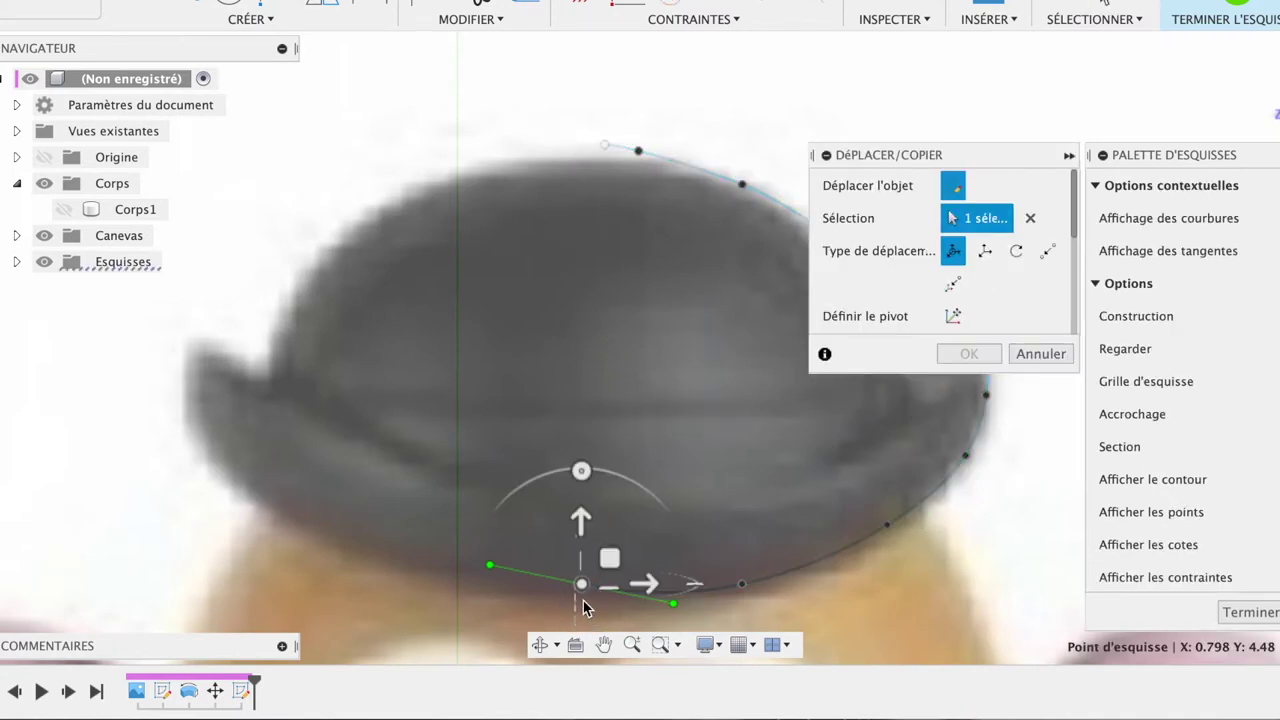
left_click_drag(580, 522, 581, 533)
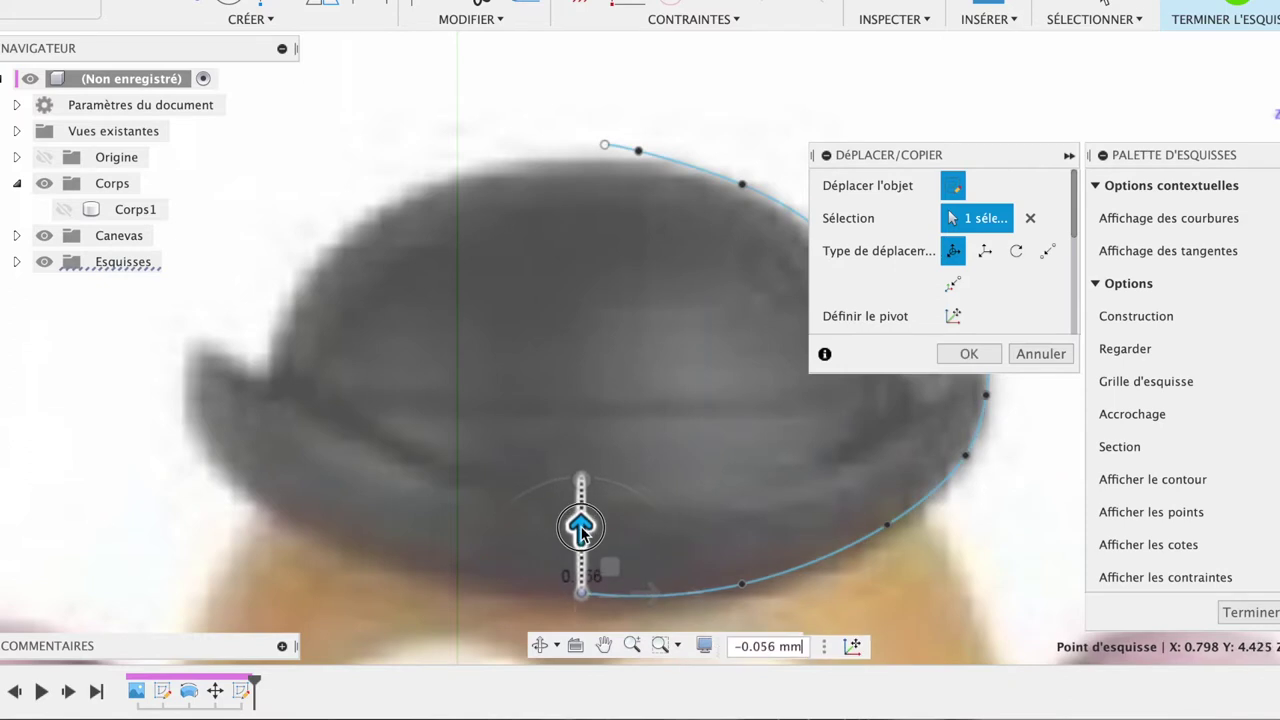
left_click(604, 145)
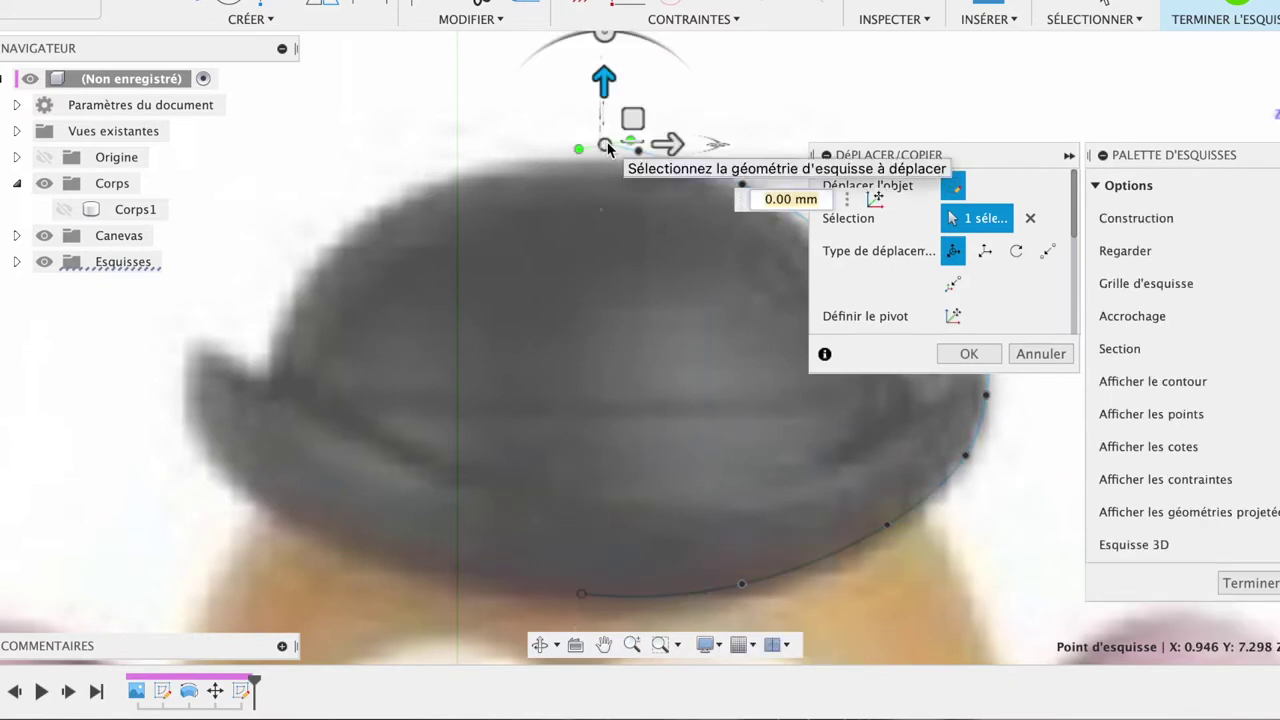
left_click_drag(604, 93, 604, 103)
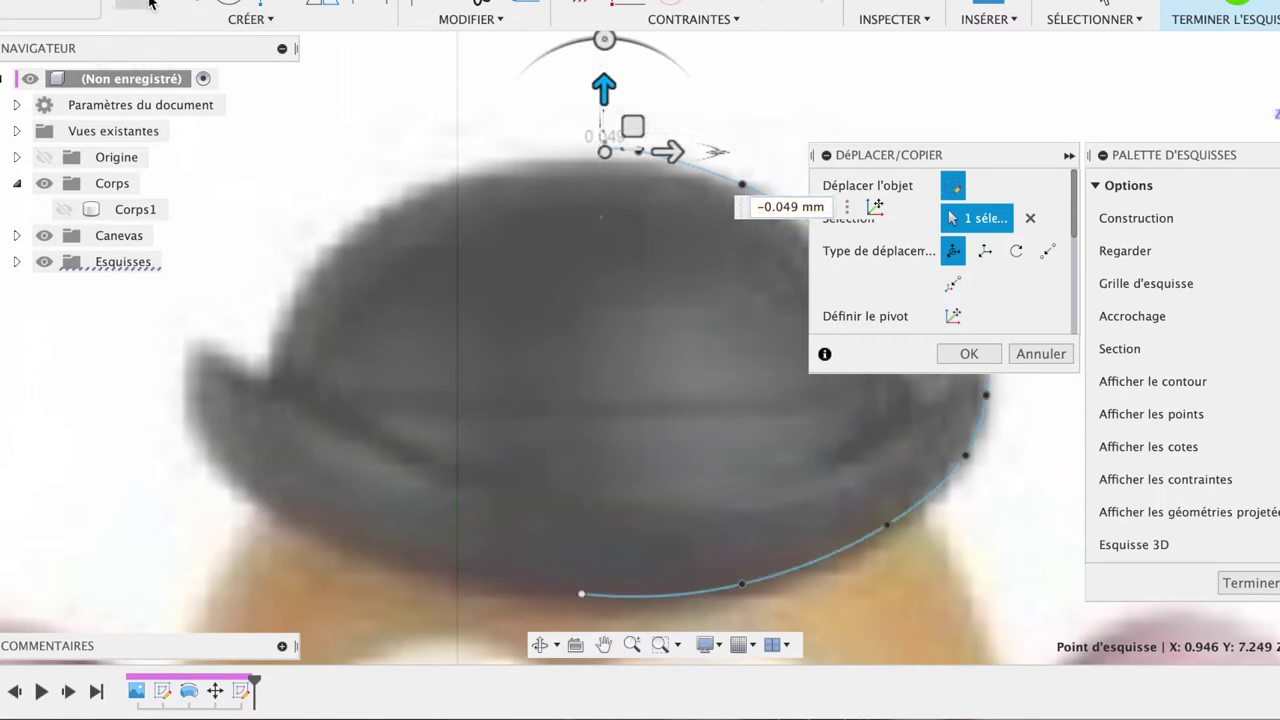
key("Return")
Step: Draw a straight line from the spline's top end to its bottom end, closing the half-hat profile
left_click(605, 149)
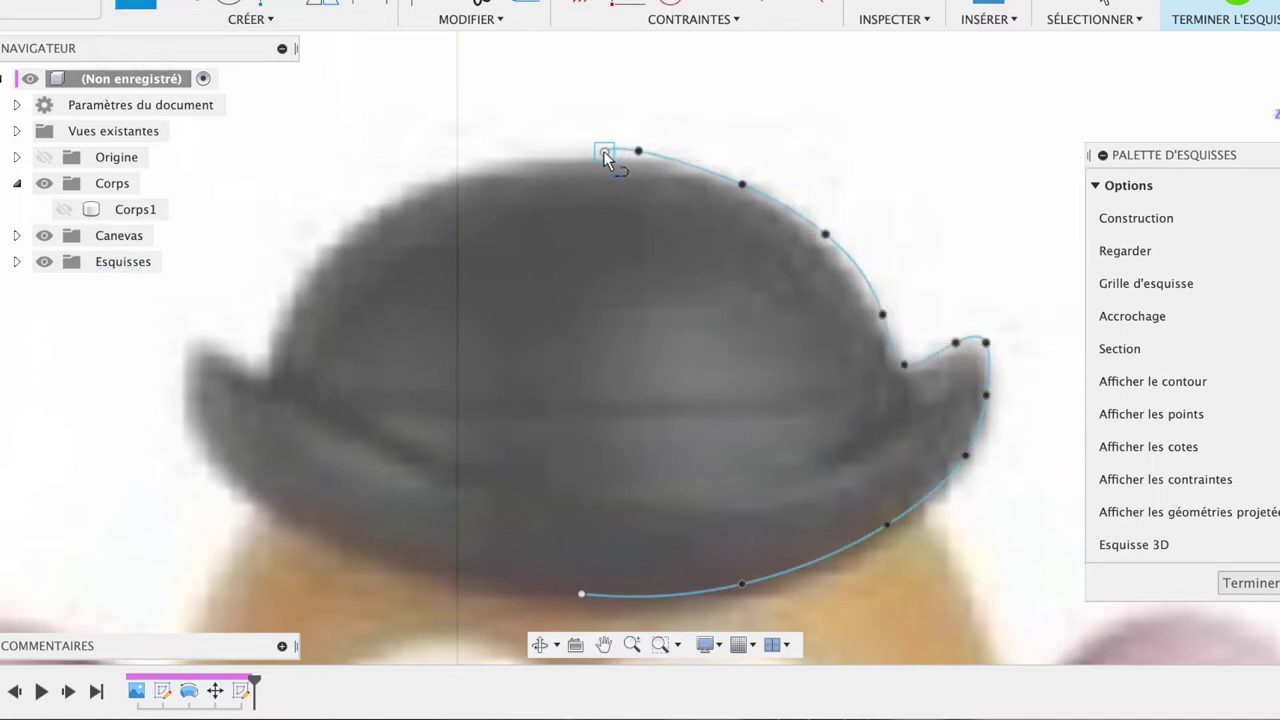
double_click(581, 594)
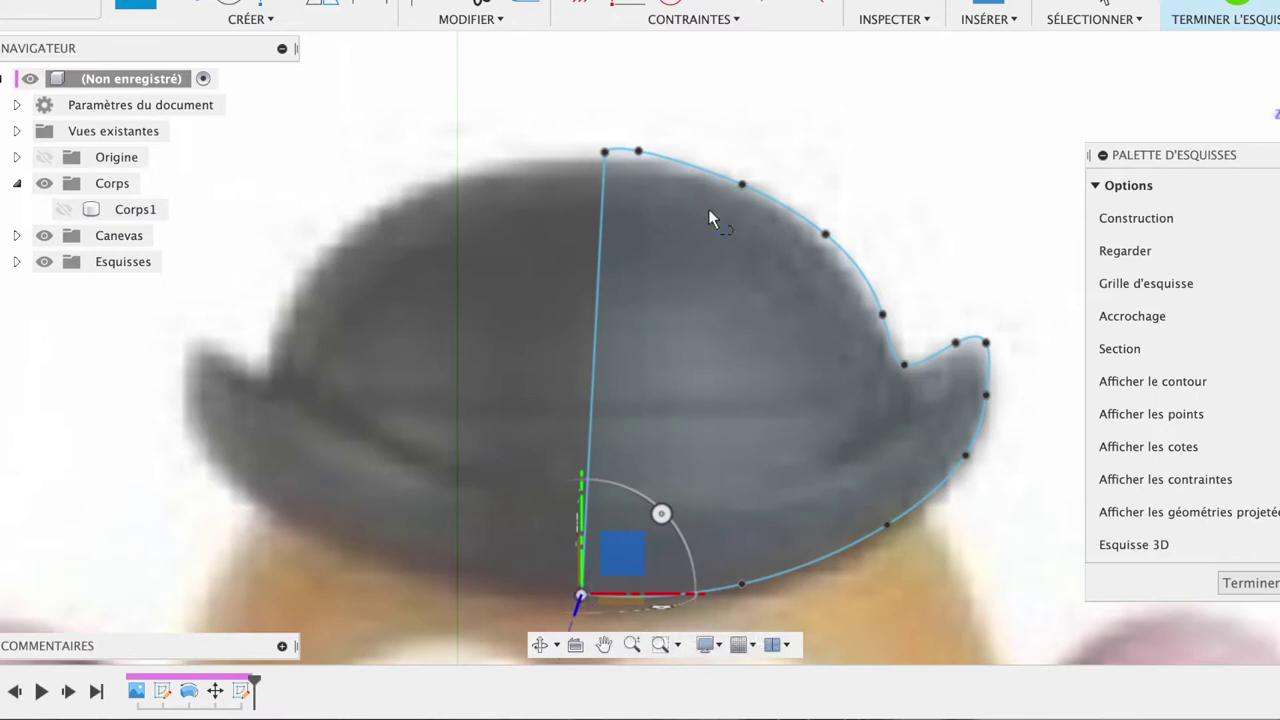
key("Escape")
left_click(594, 148)
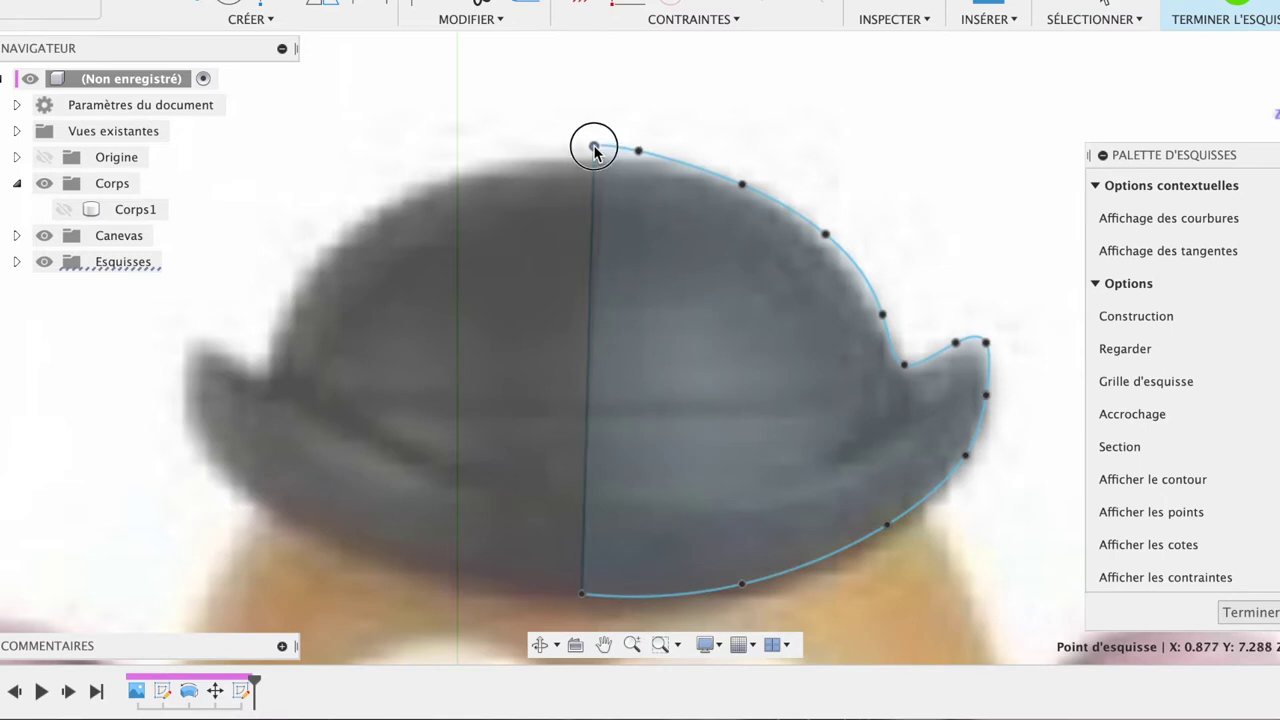
left_click(735, 322)
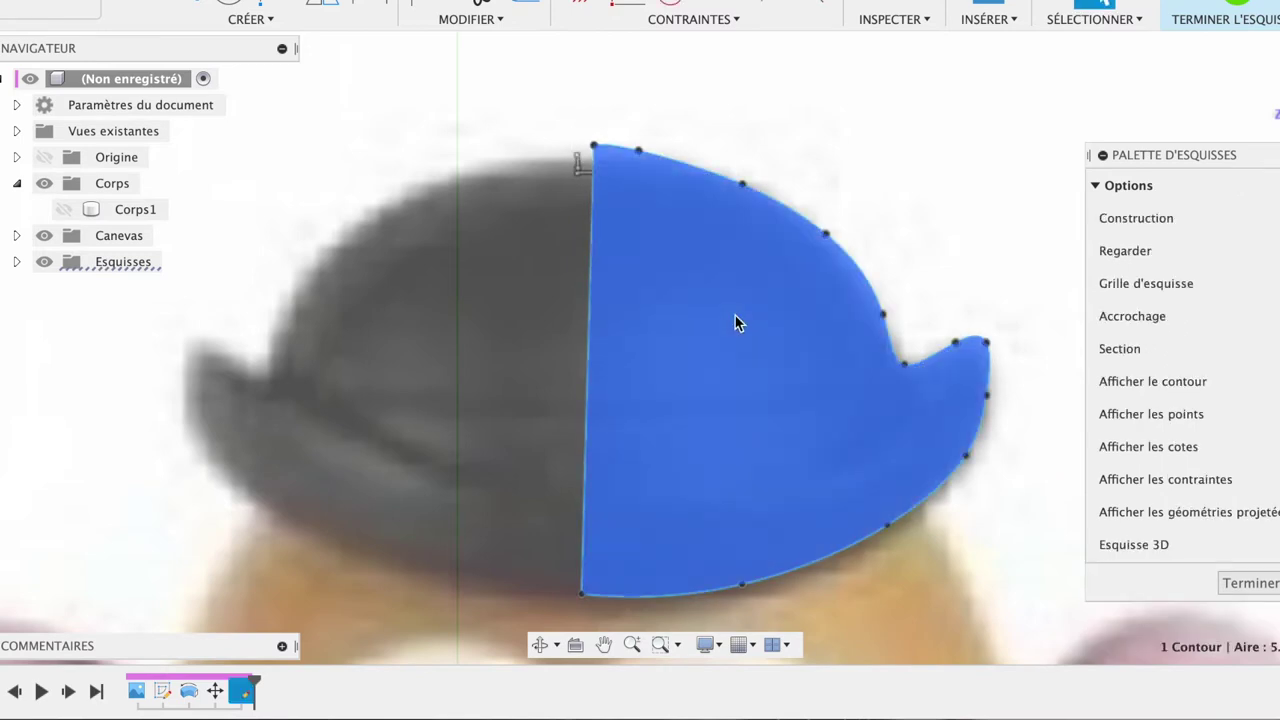
Step: Finish the half-hat sketch, select its closed profile and open the CRÉER features menu
key("e")
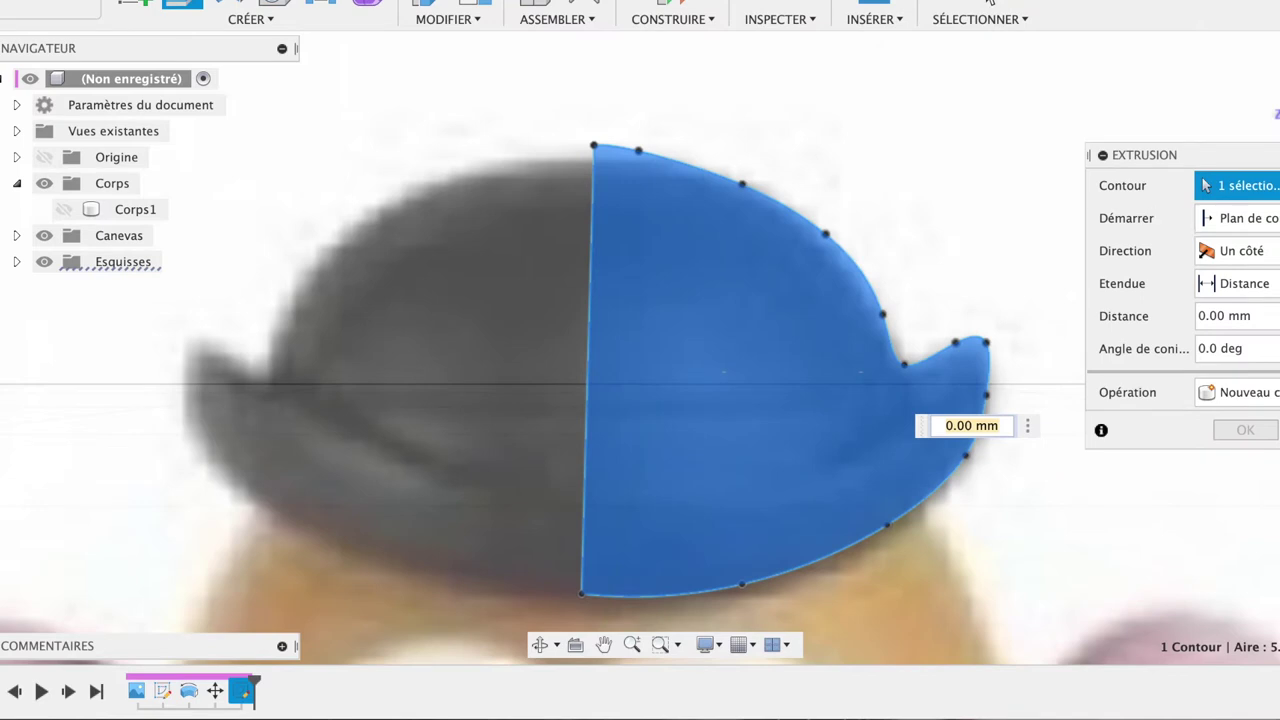
key("Escape")
left_click(748, 283)
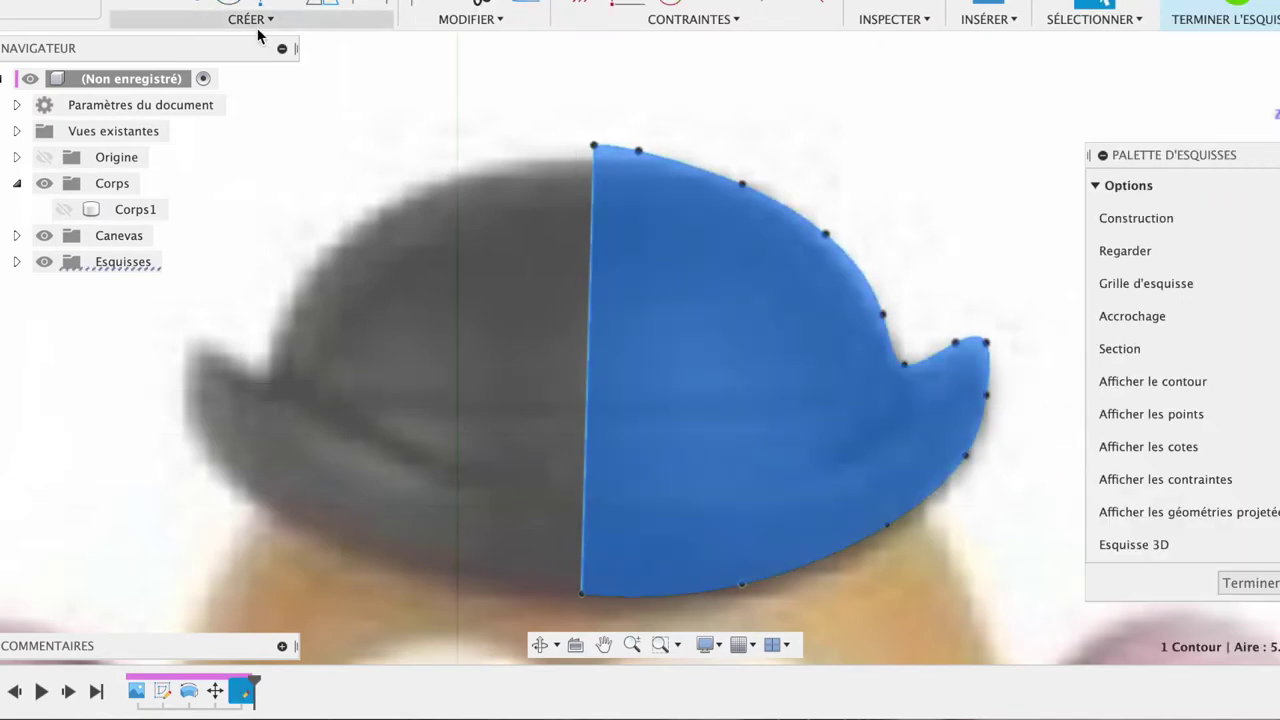
left_click(250, 19)
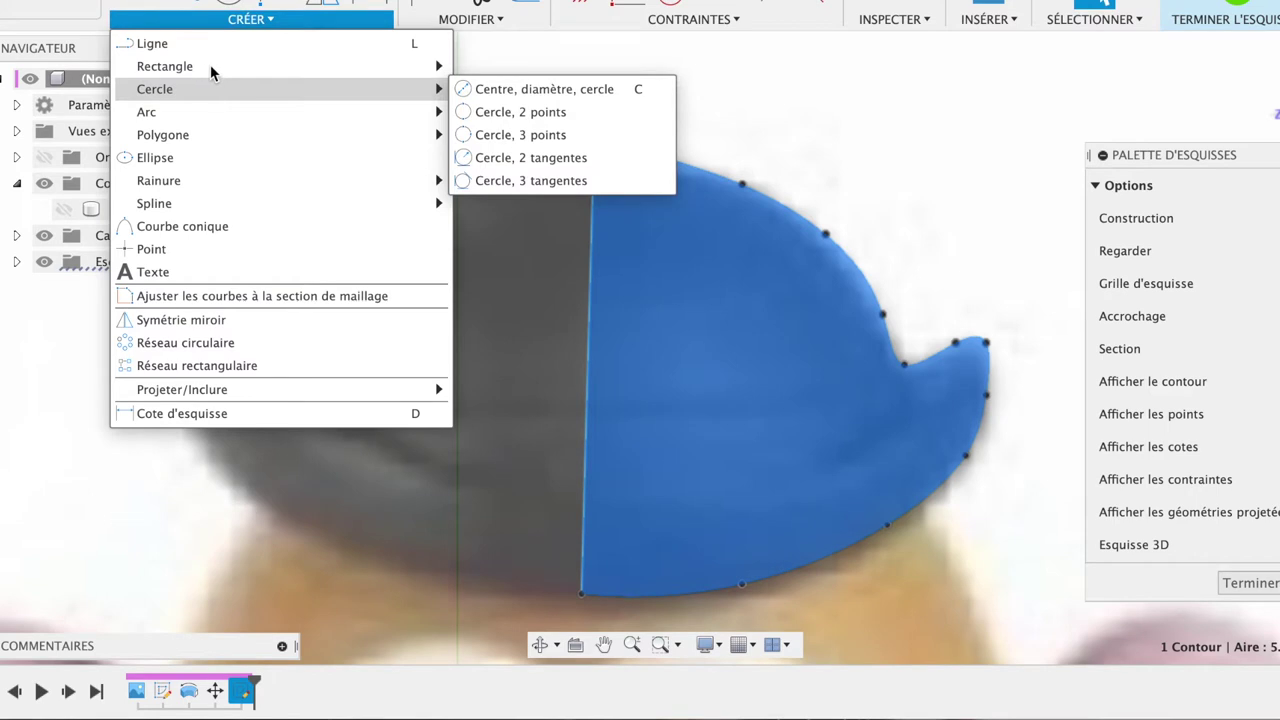
left_click(923, 181)
left_click(1250, 583)
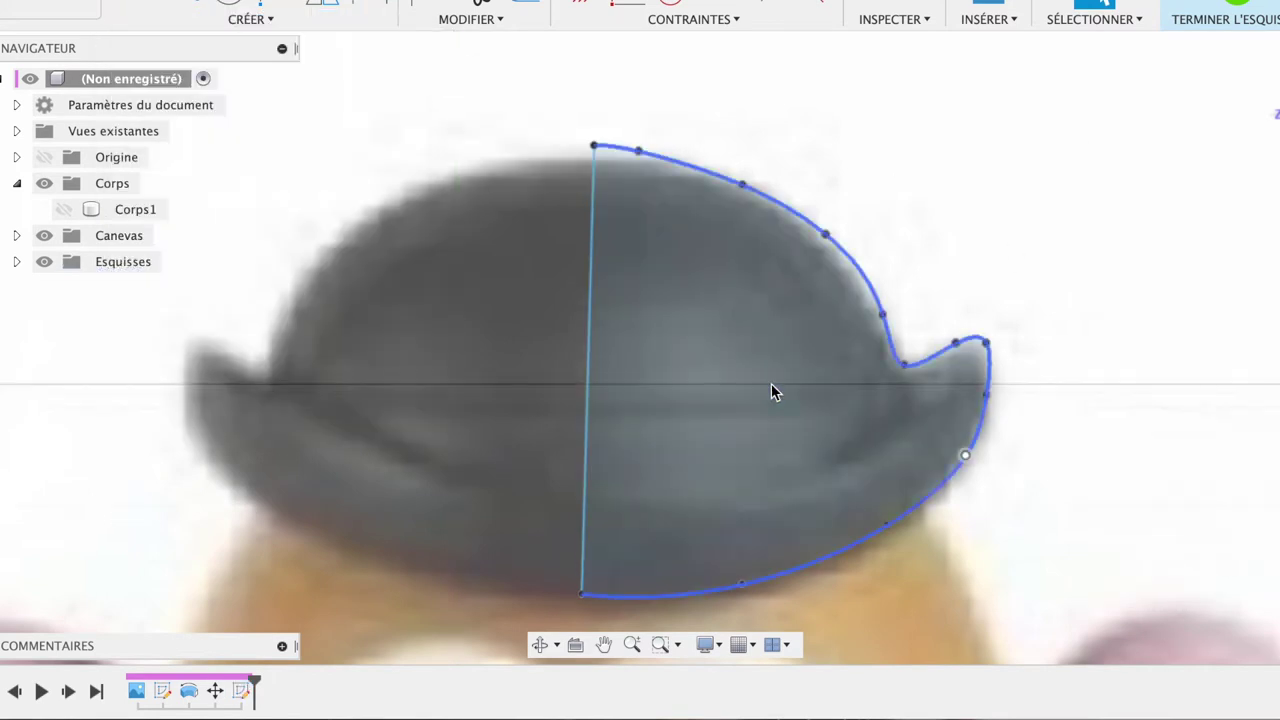
left_click(767, 381)
left_click(245, 19)
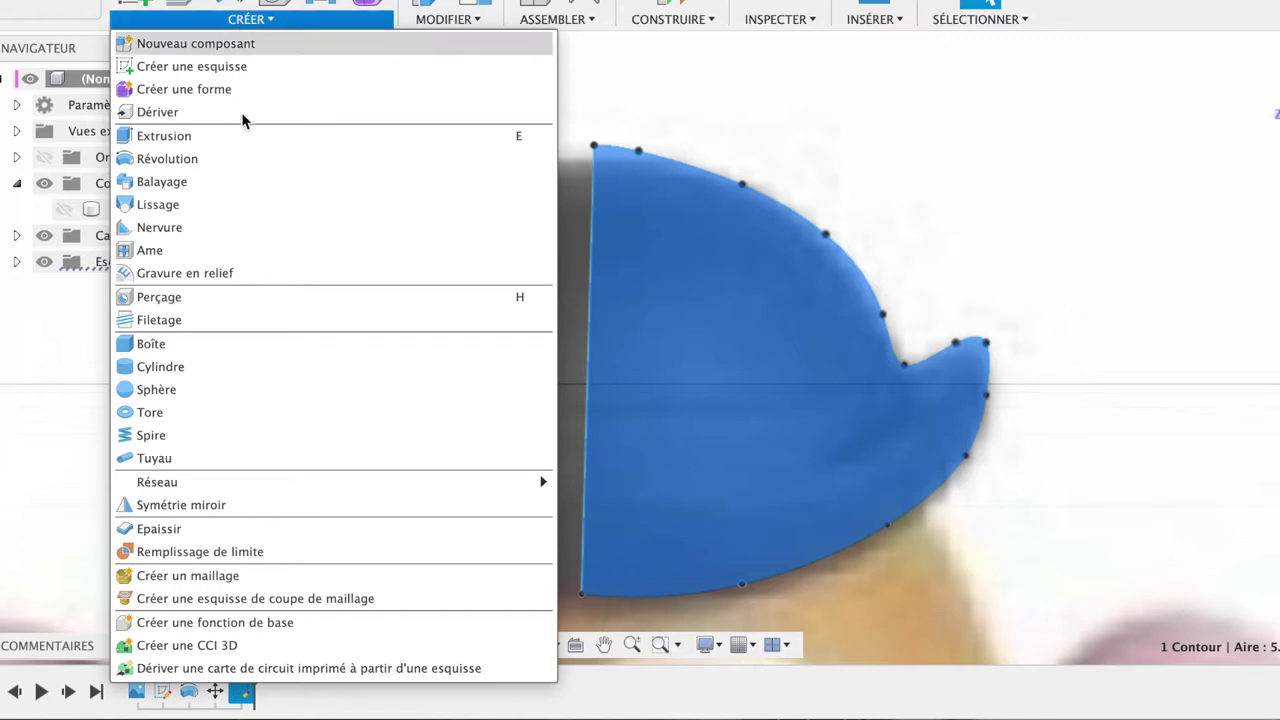
Step: Revolve the half-hat profile 360° around its straight edge into the new body Corps2
left_click(234, 159)
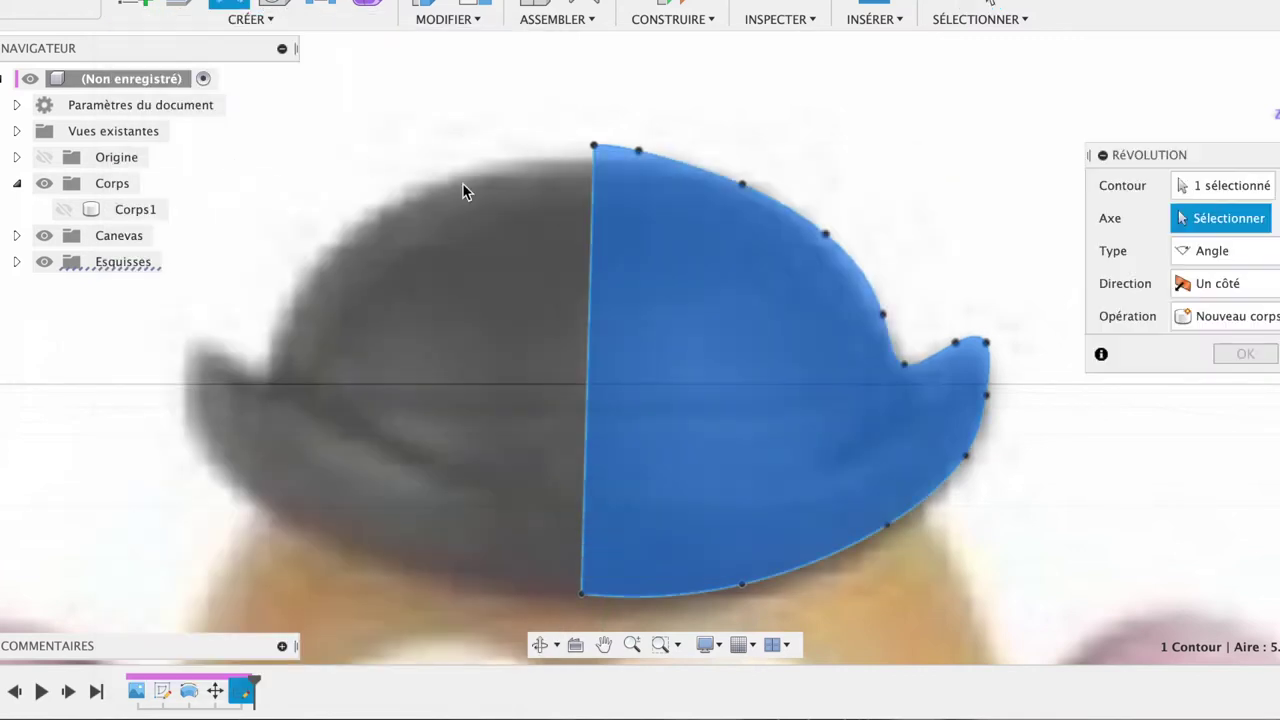
left_click(587, 345)
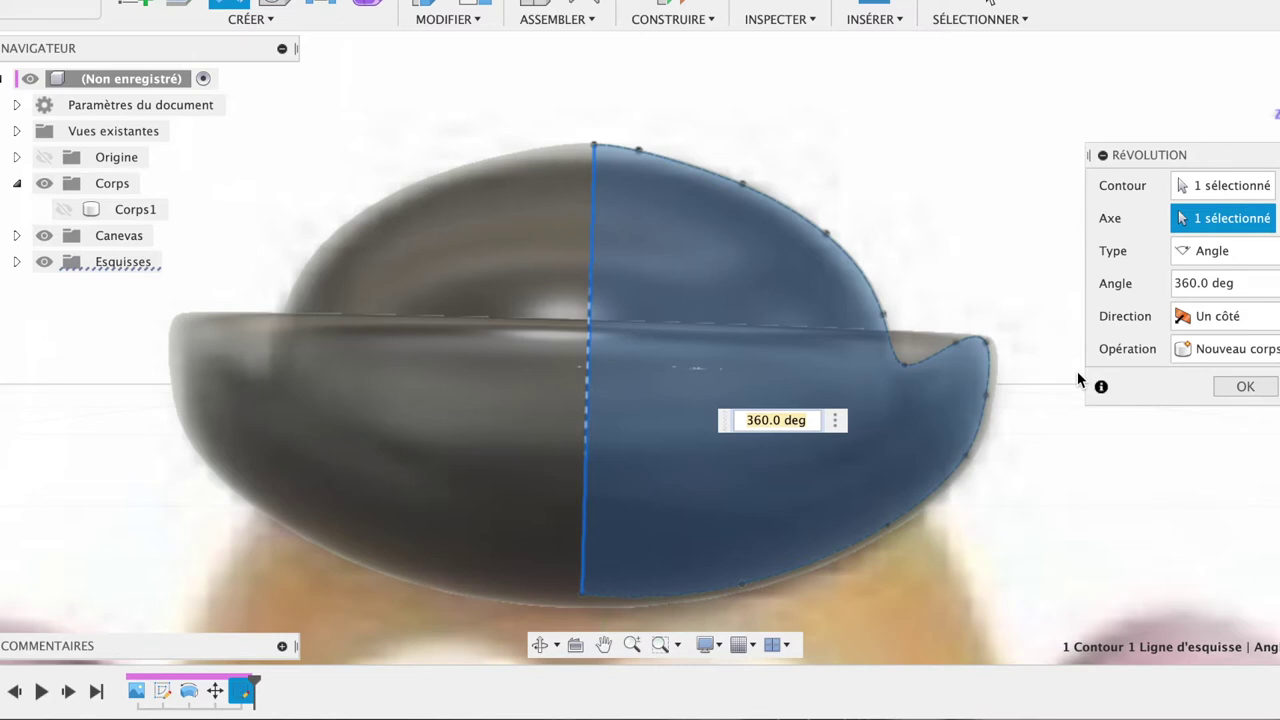
left_click(1221, 386)
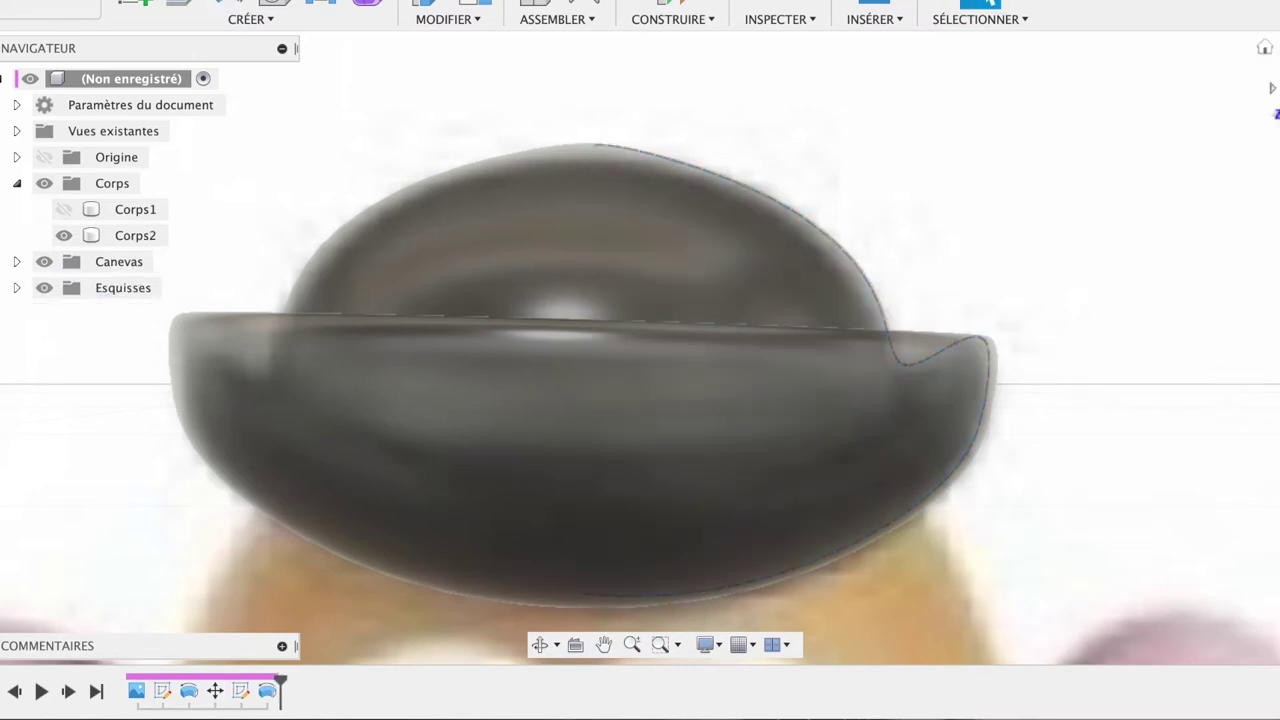
middle_click_drag(665, 347, 1274, 118, "shift")
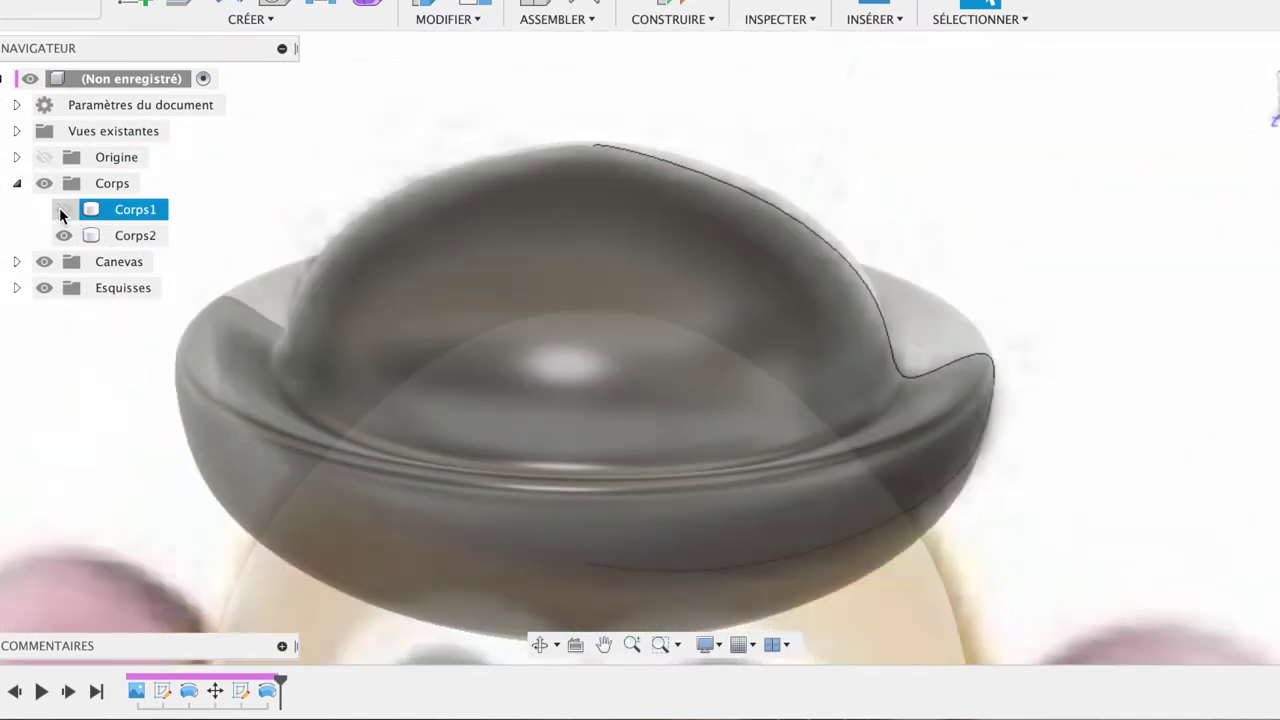
Step: Unhide Corps1 and view the model from the front, zooming in
left_click(60, 208)
left_click(1265, 52)
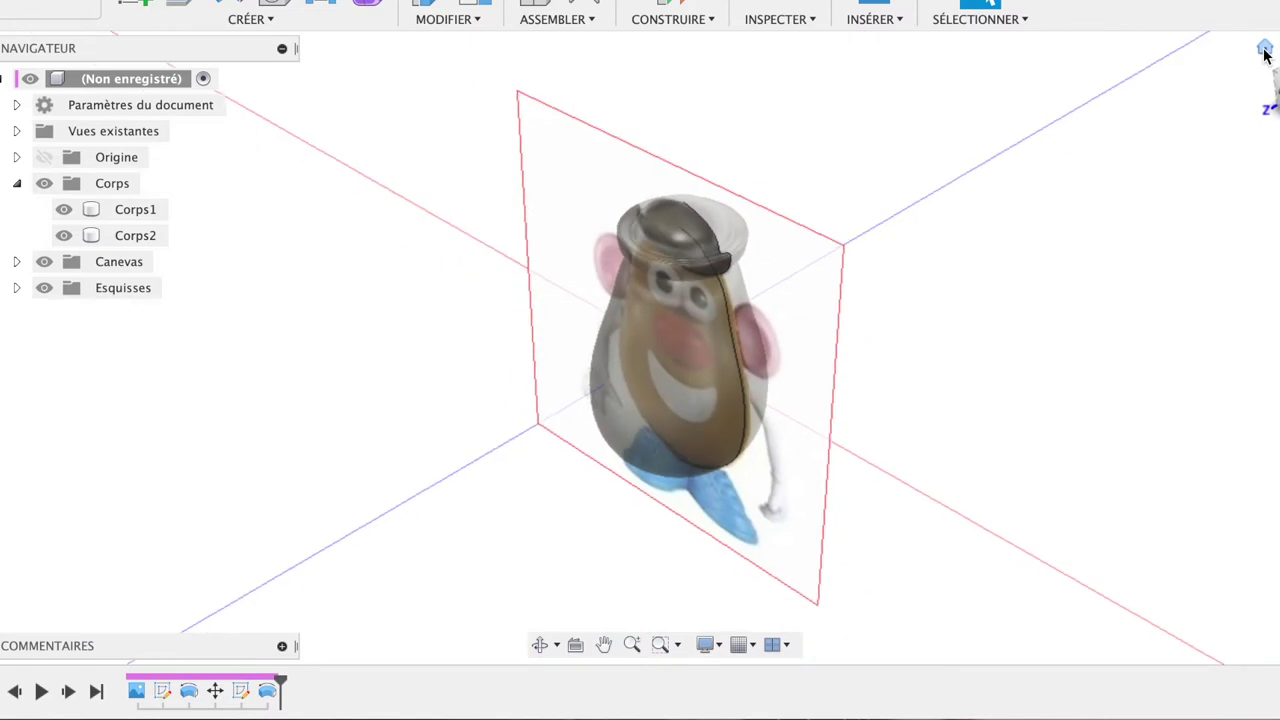
left_click(1266, 100)
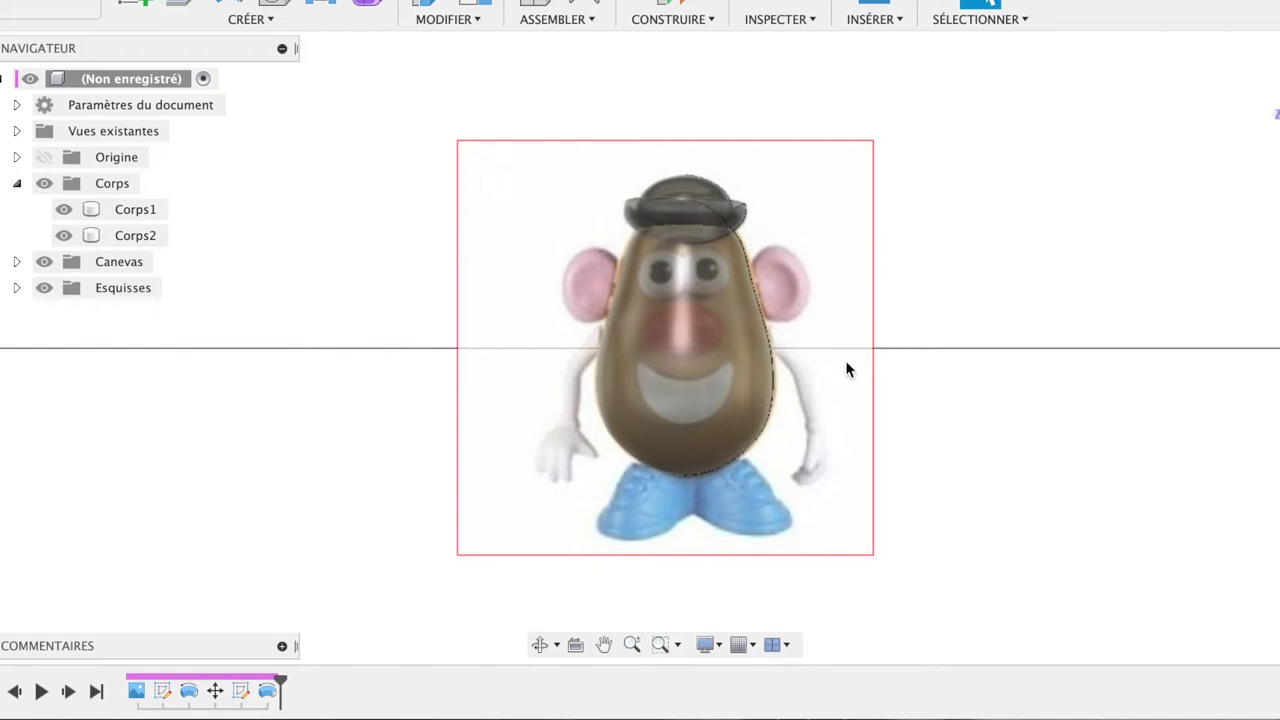
scroll(845, 365, "up", 3)
scroll(845, 362, "up", 2)
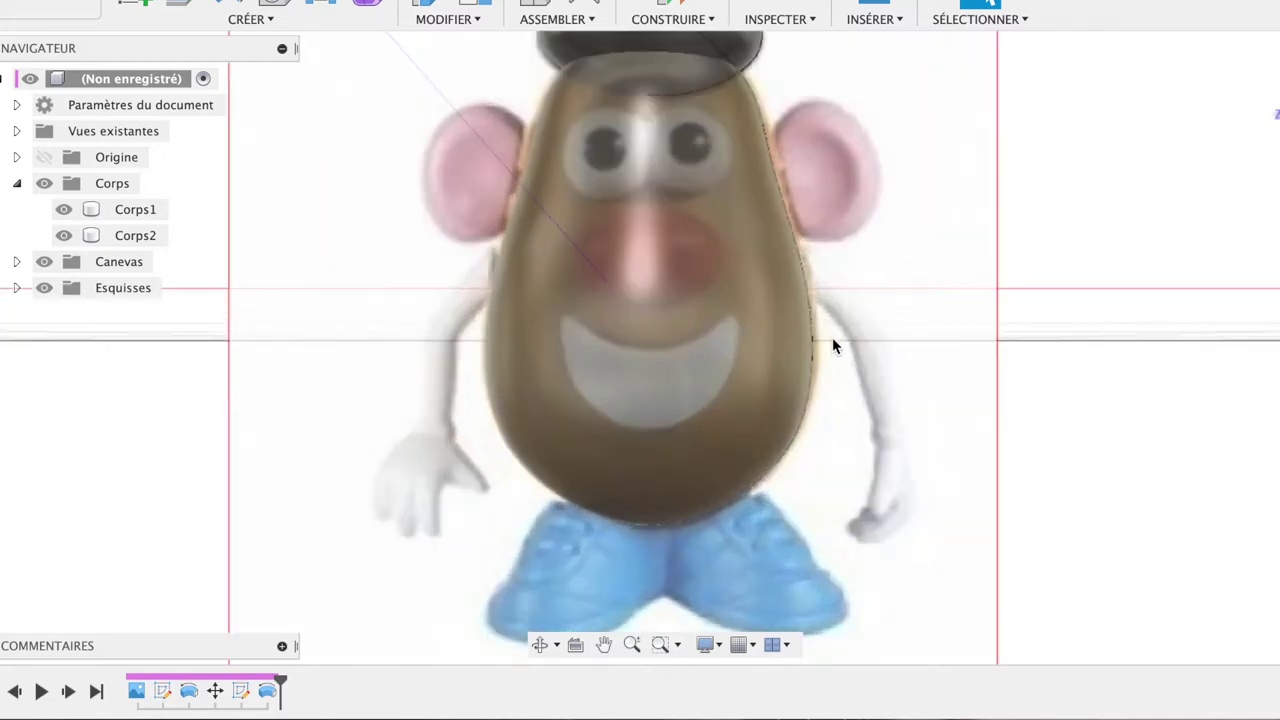
Step: Zoom closer on the face and begin a new sketch
left_click(830, 168)
scroll(833, 170, "up", 3)
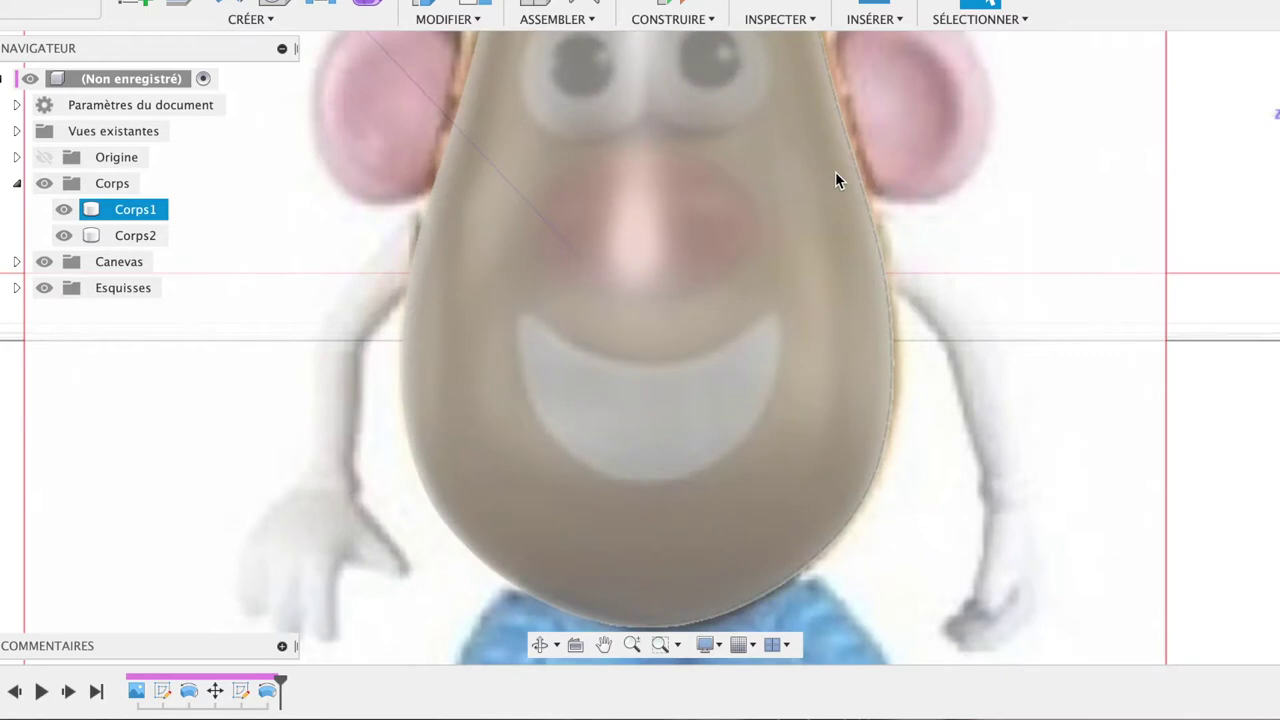
key("Escape")
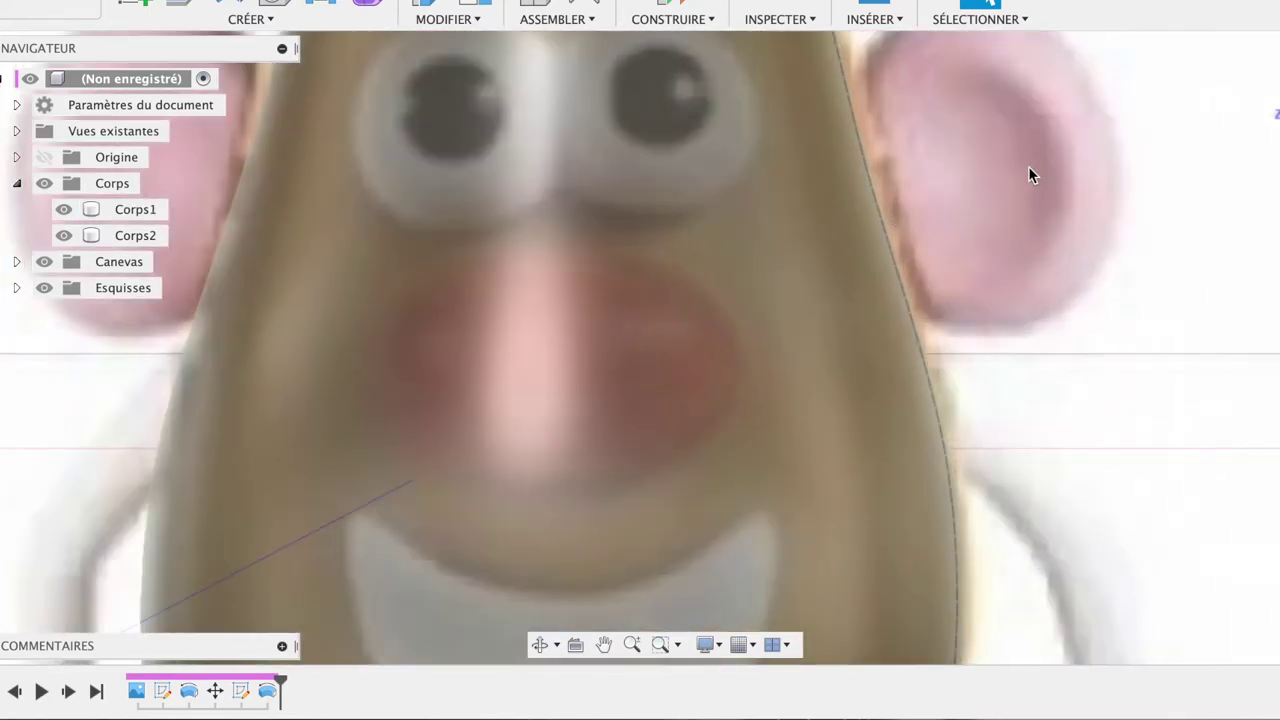
scroll(1026, 160, "up", 2)
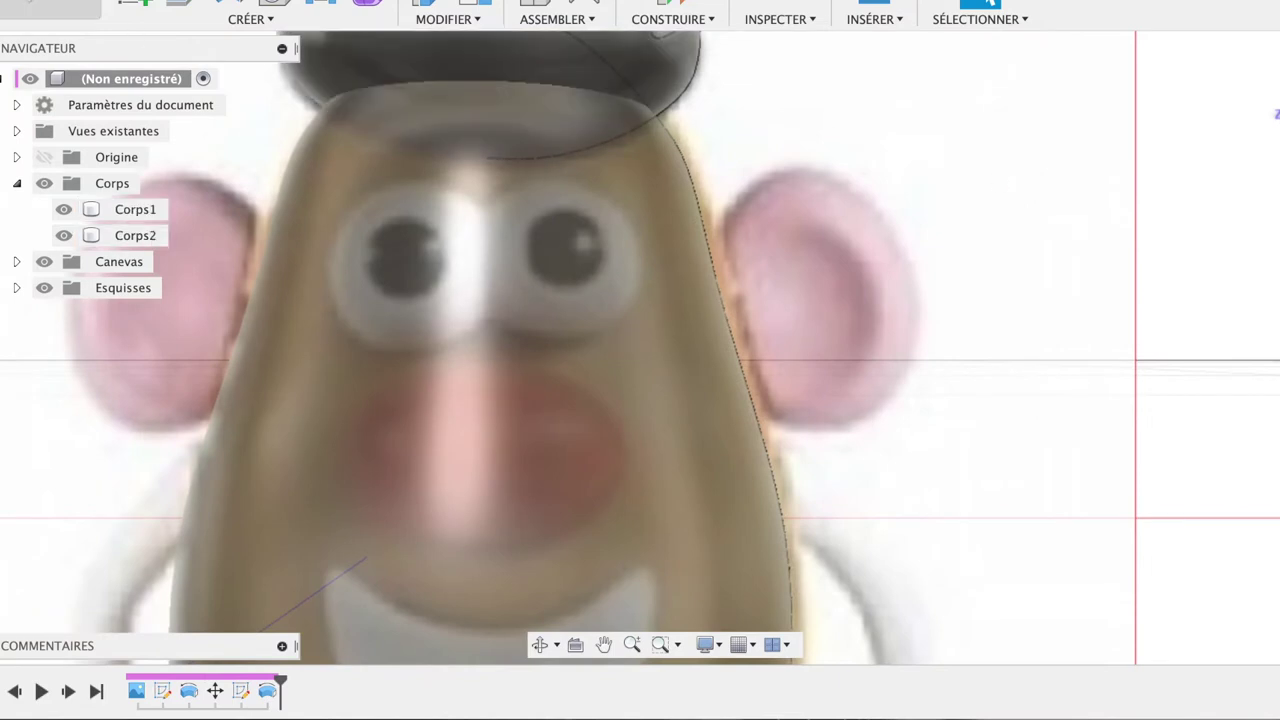
left_click(885, 278)
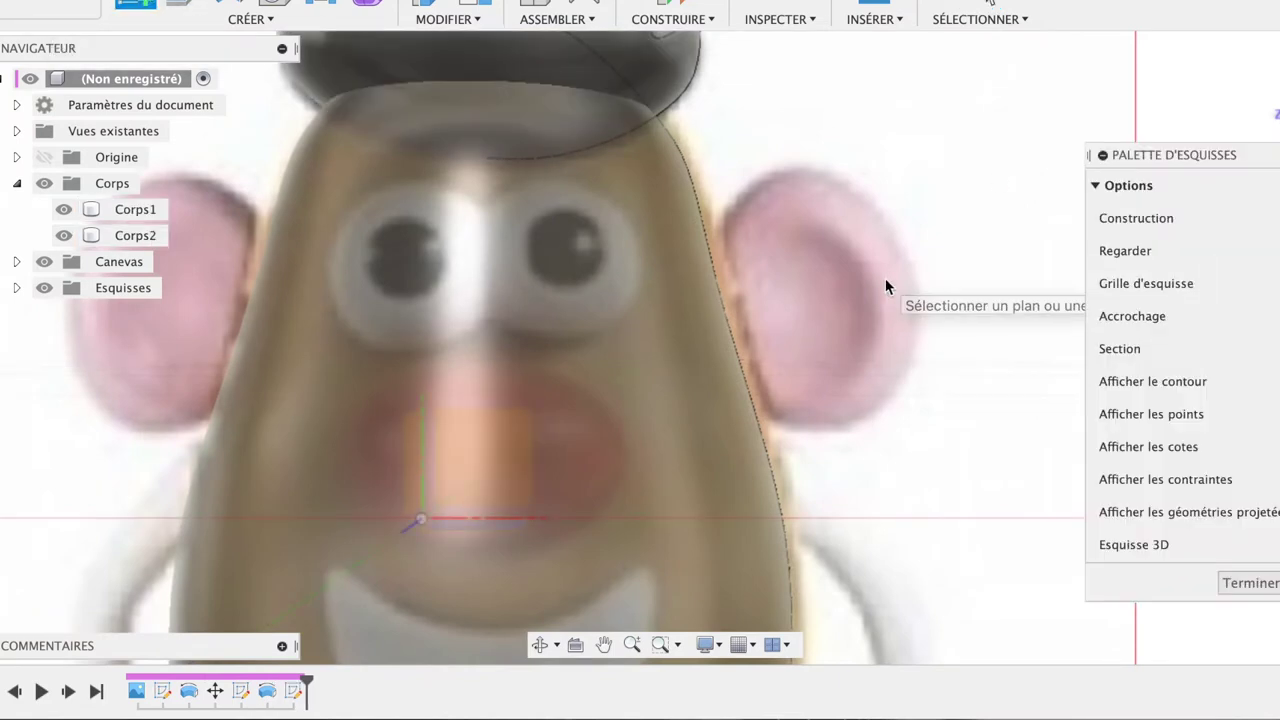
left_click(276, 5)
left_click(743, 220)
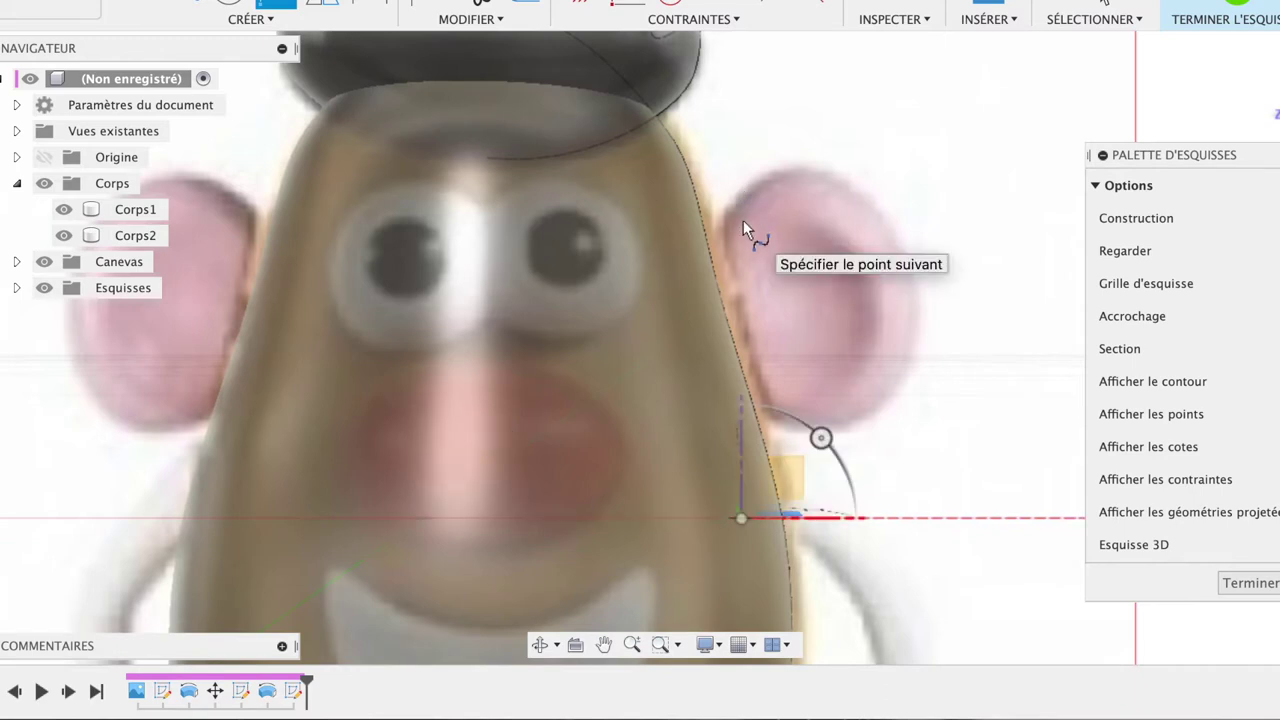
left_click(728, 215)
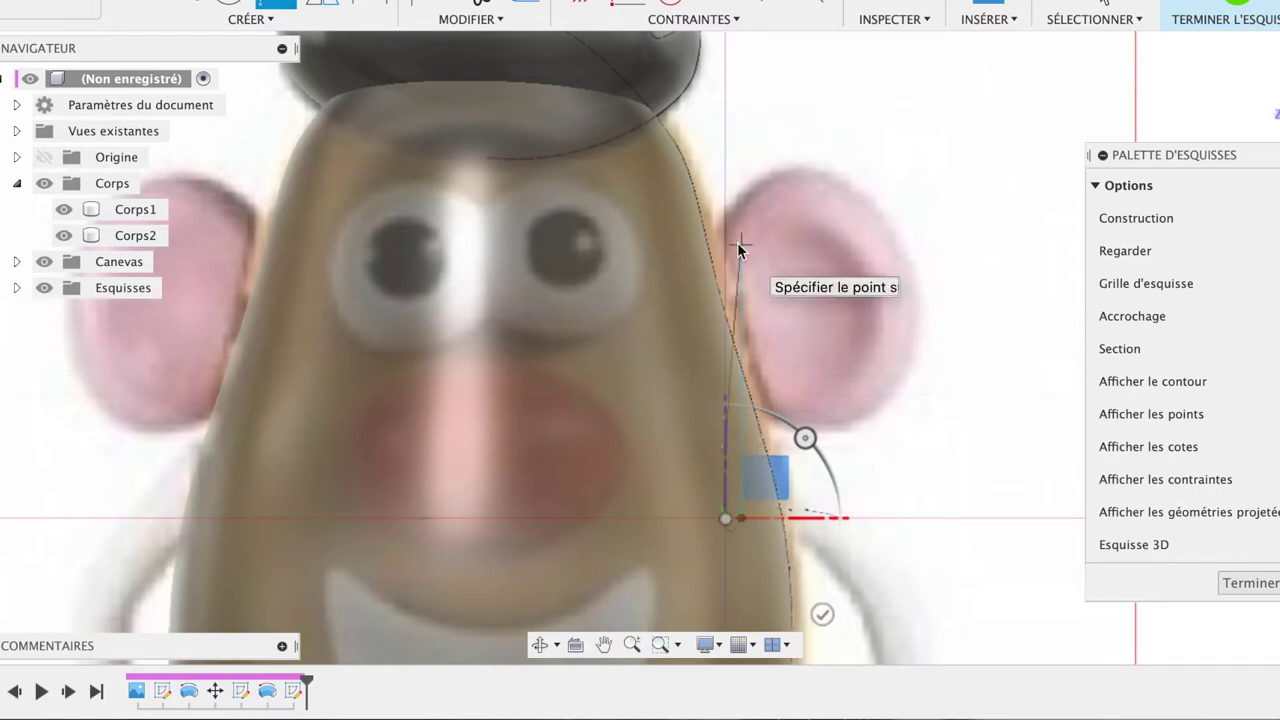
key("Escape")
left_click(368, 48)
left_click(278, 4)
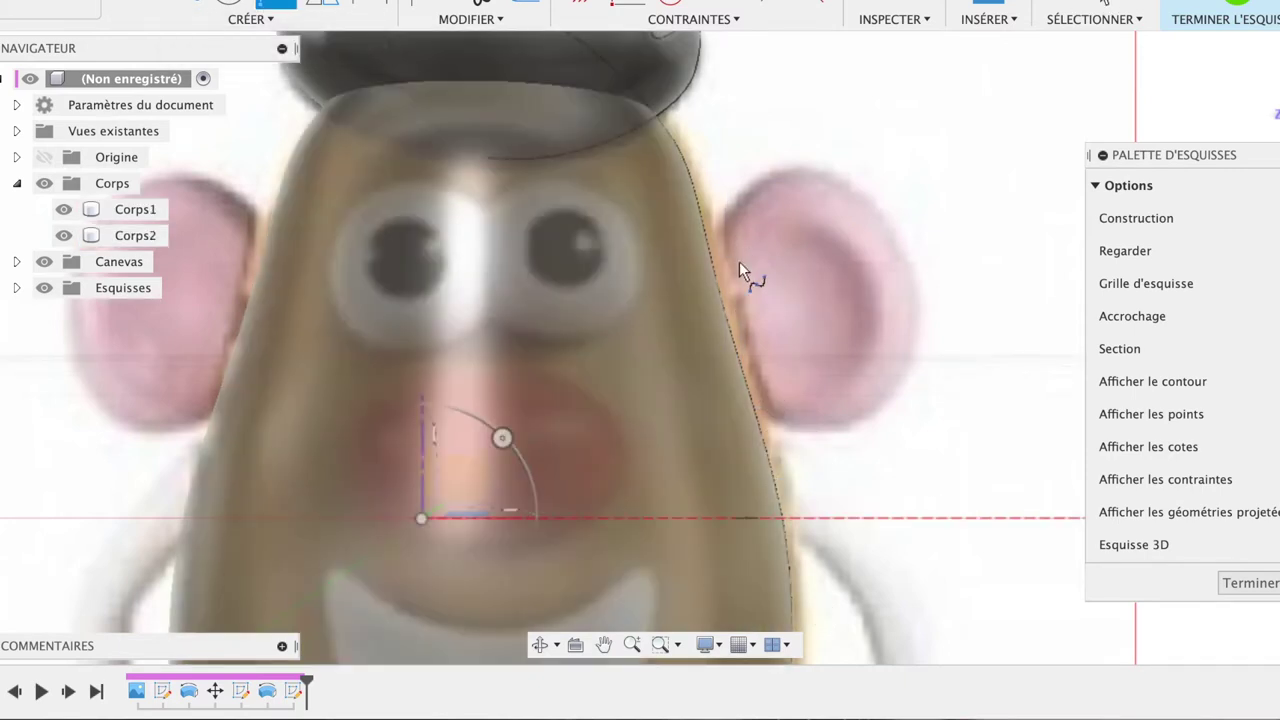
left_click(741, 205)
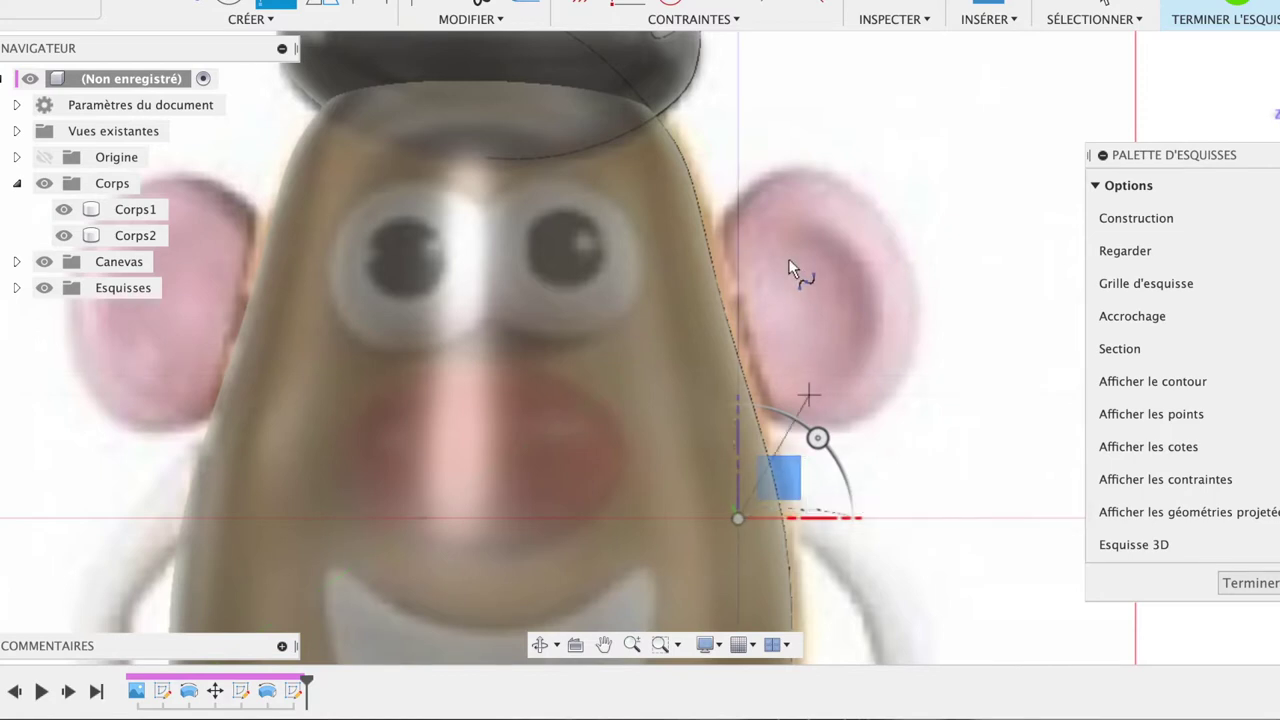
left_click(737, 216)
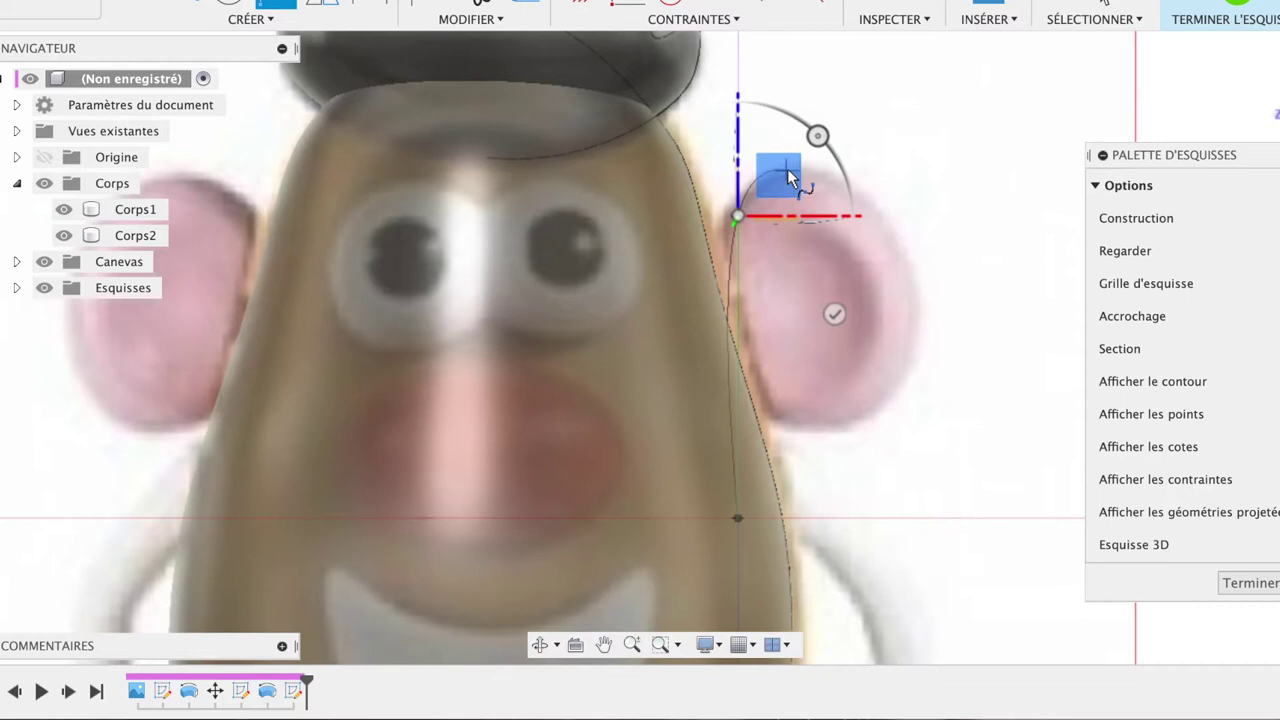
left_click_drag(784, 181, 787, 170)
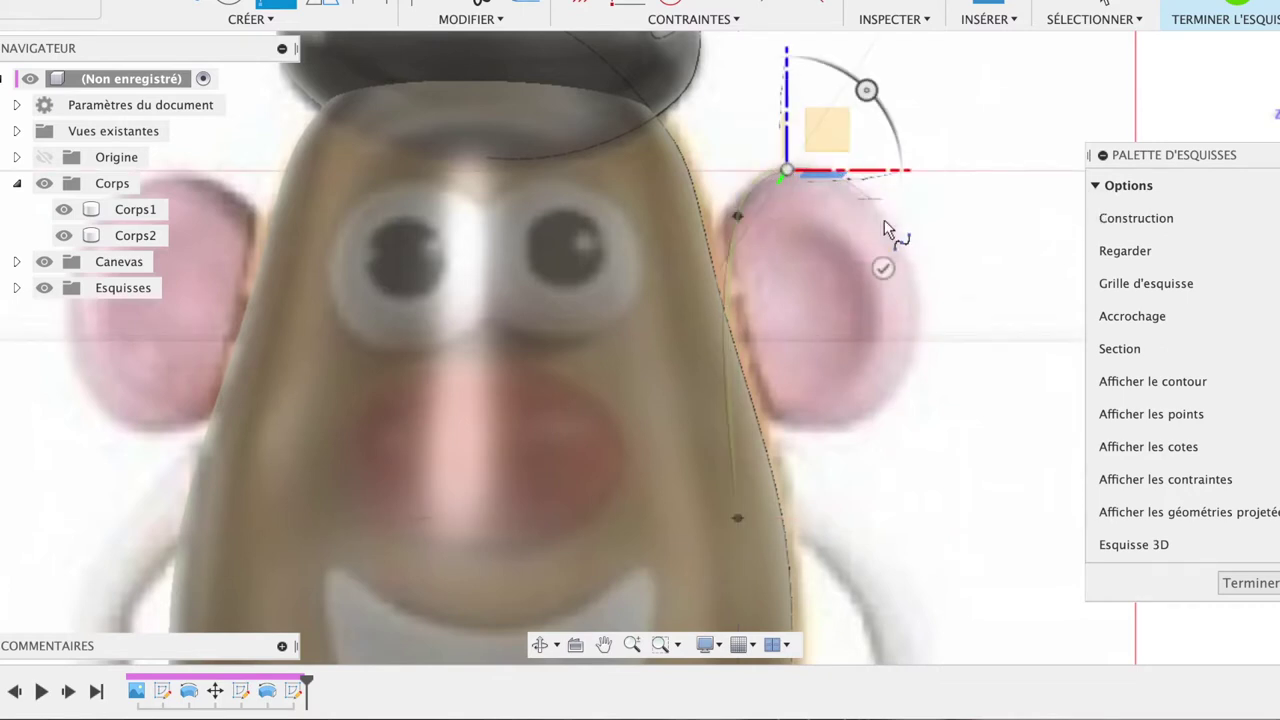
left_click_drag(846, 177, 884, 220)
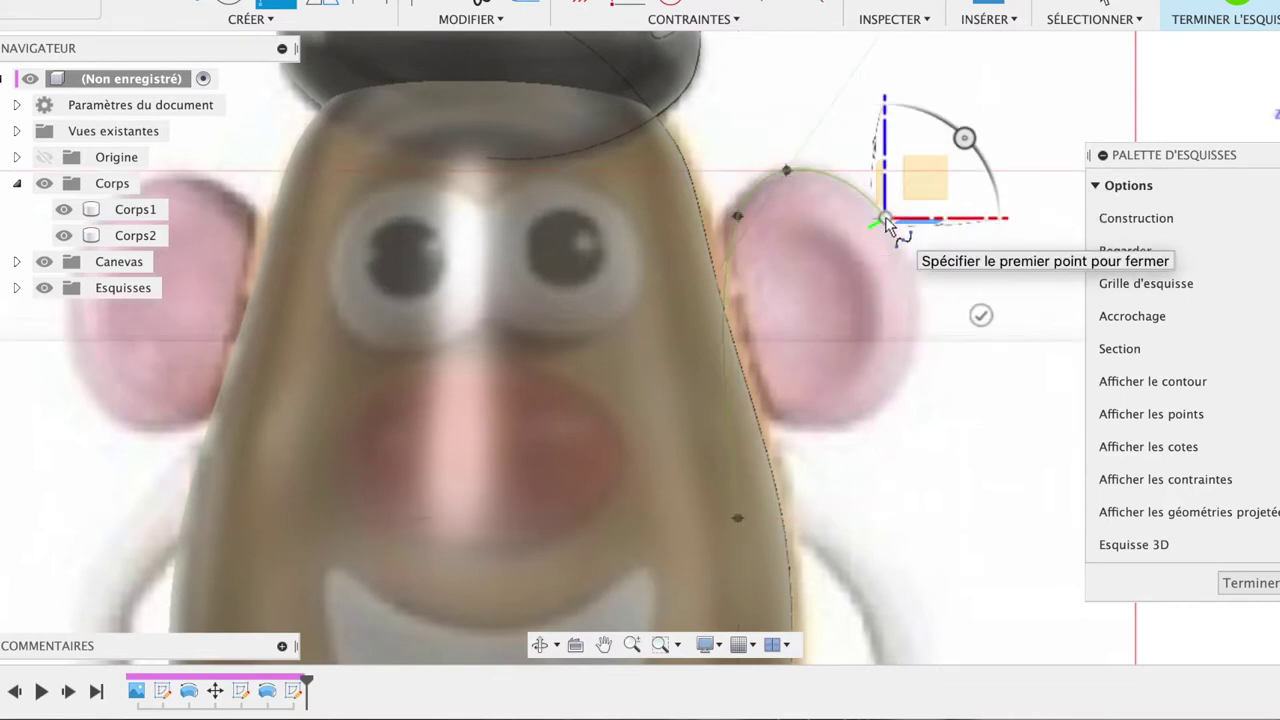
left_click(908, 273)
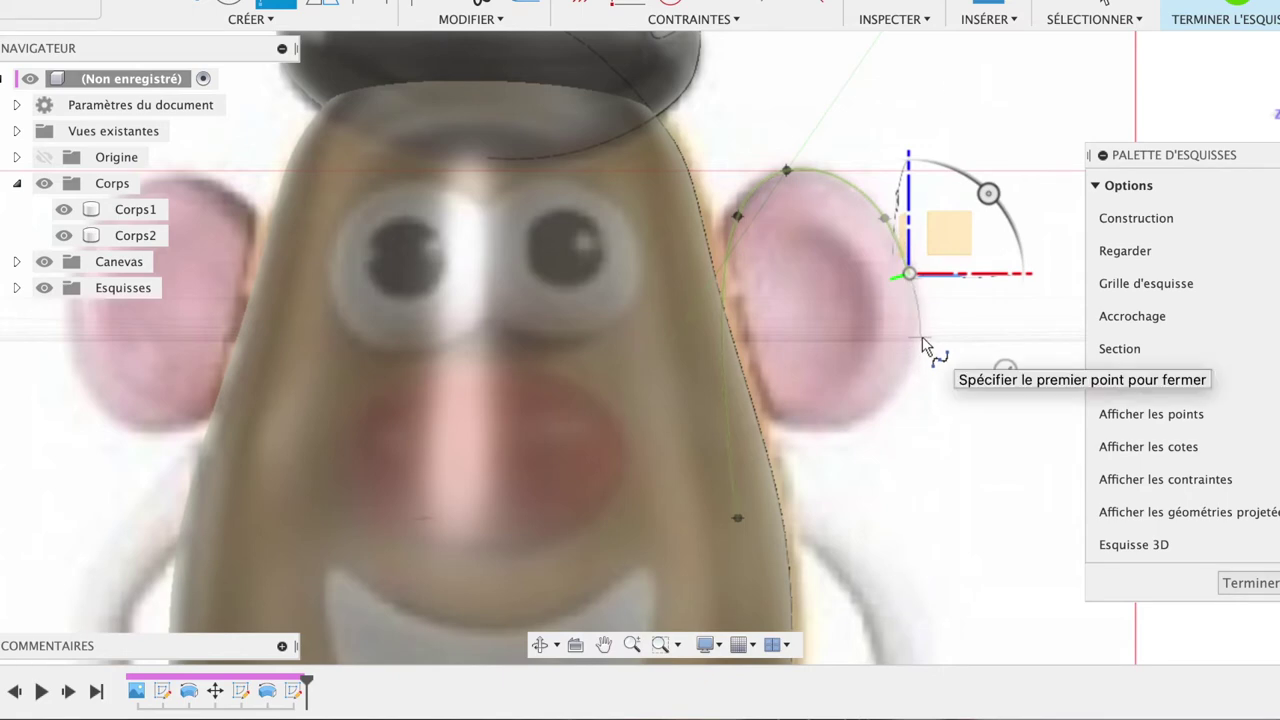
scroll(922, 346, "up", 3)
scroll(914, 355, "up", 1)
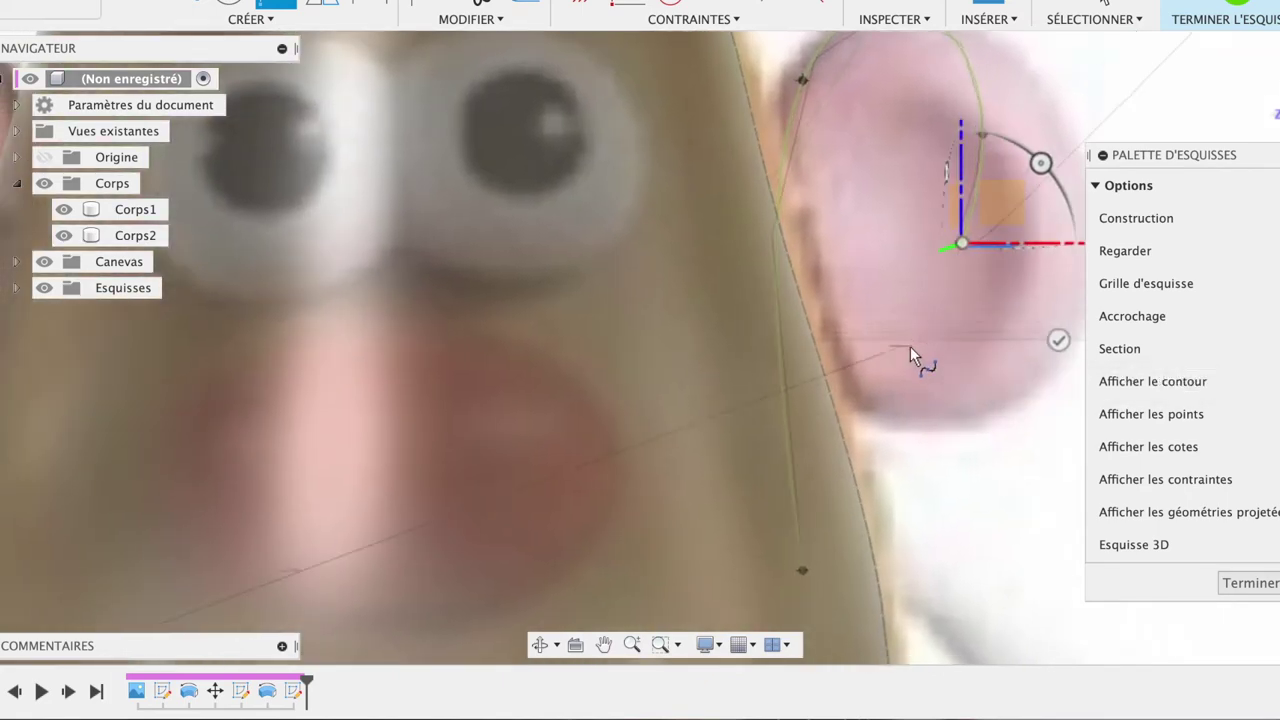
scroll(912, 350, "up", 1)
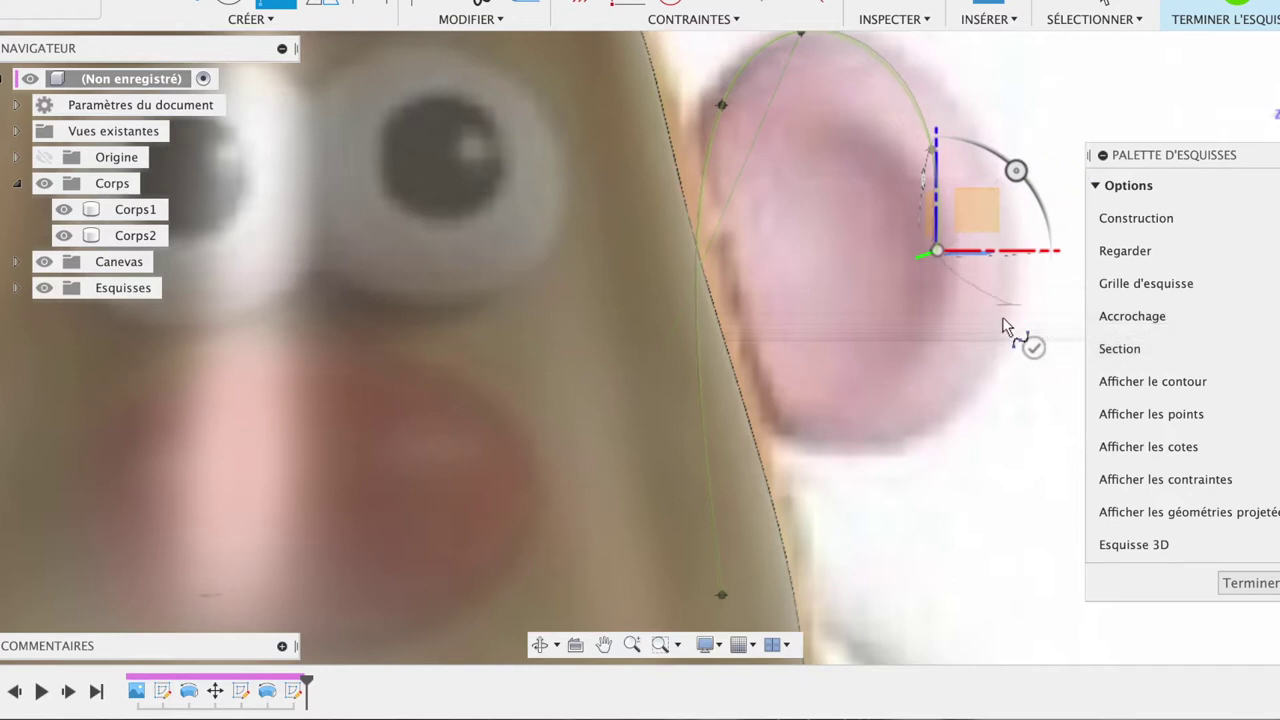
key("Escape")
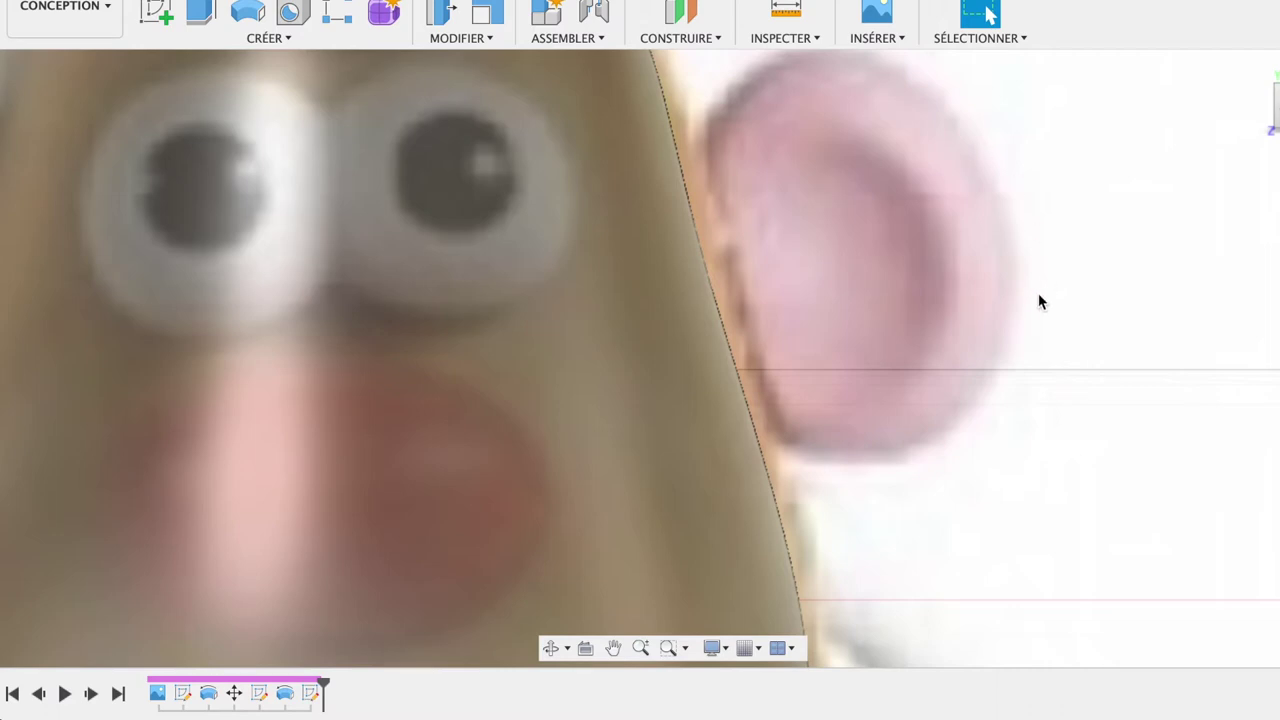
Step: Start a sketch and spline, then discard the spline and finish the sketch
left_click(160, 10)
left_click(848, 161)
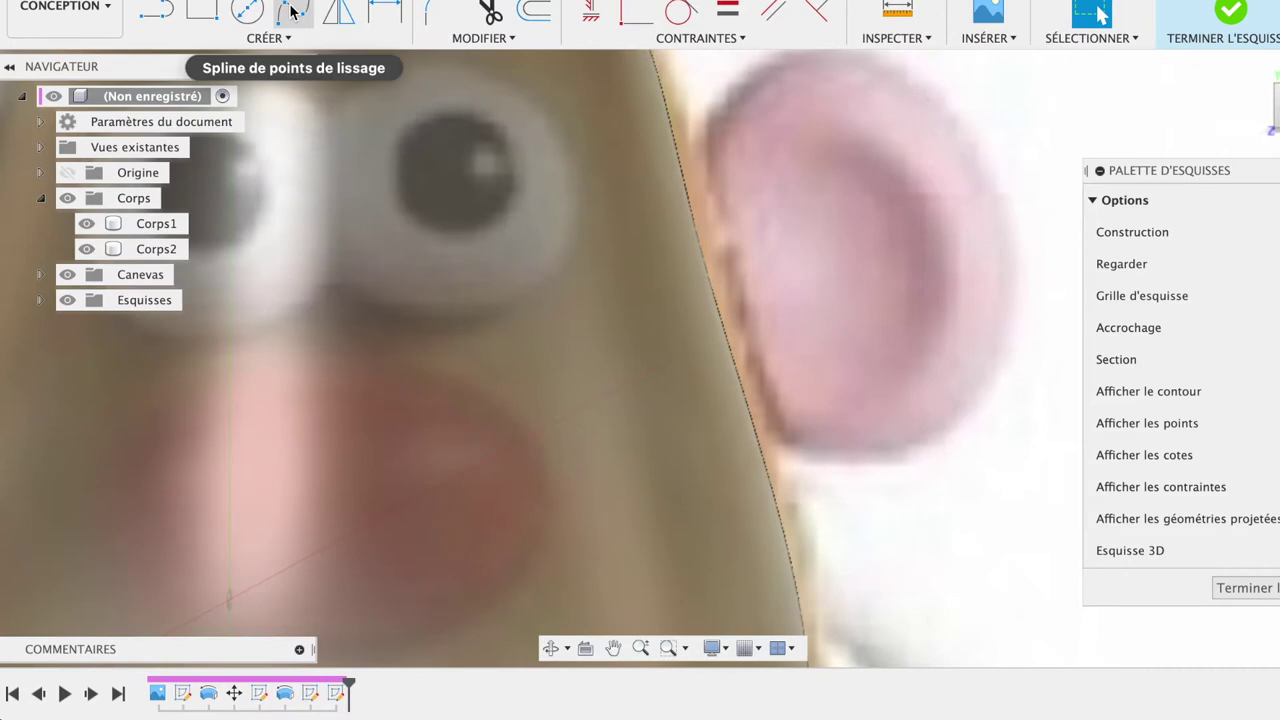
left_click(292, 10)
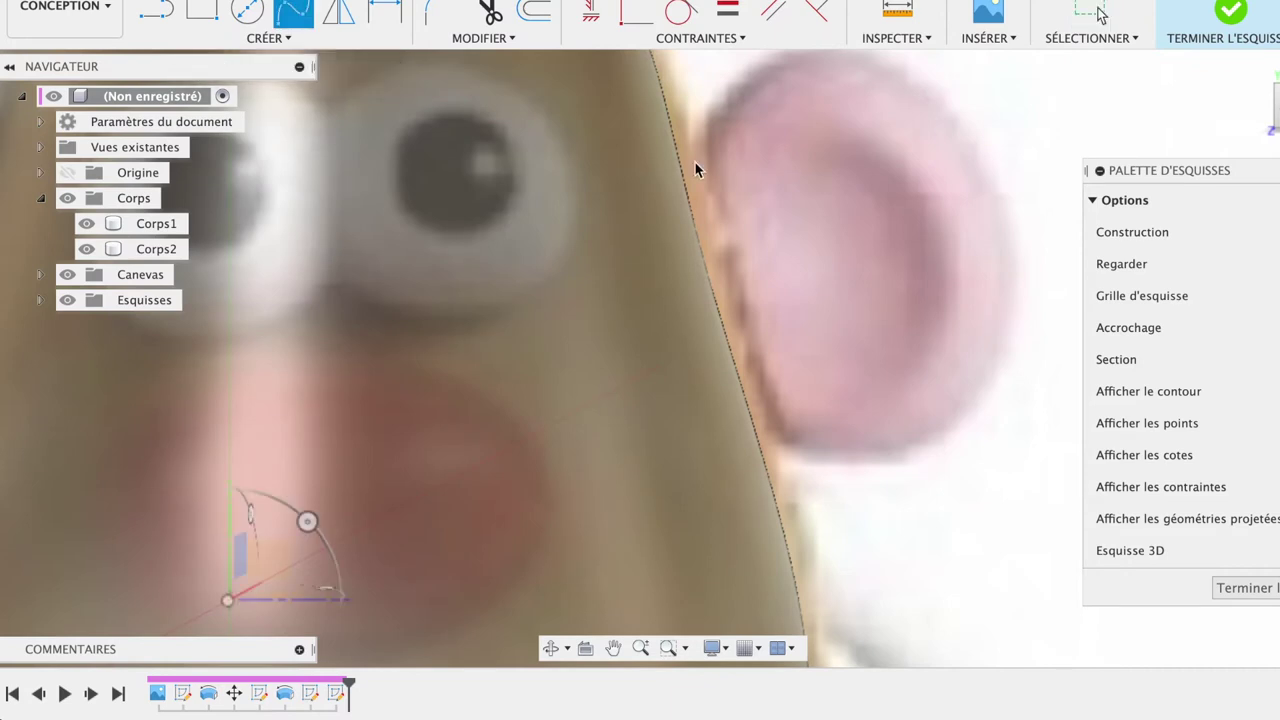
left_click(768, 427)
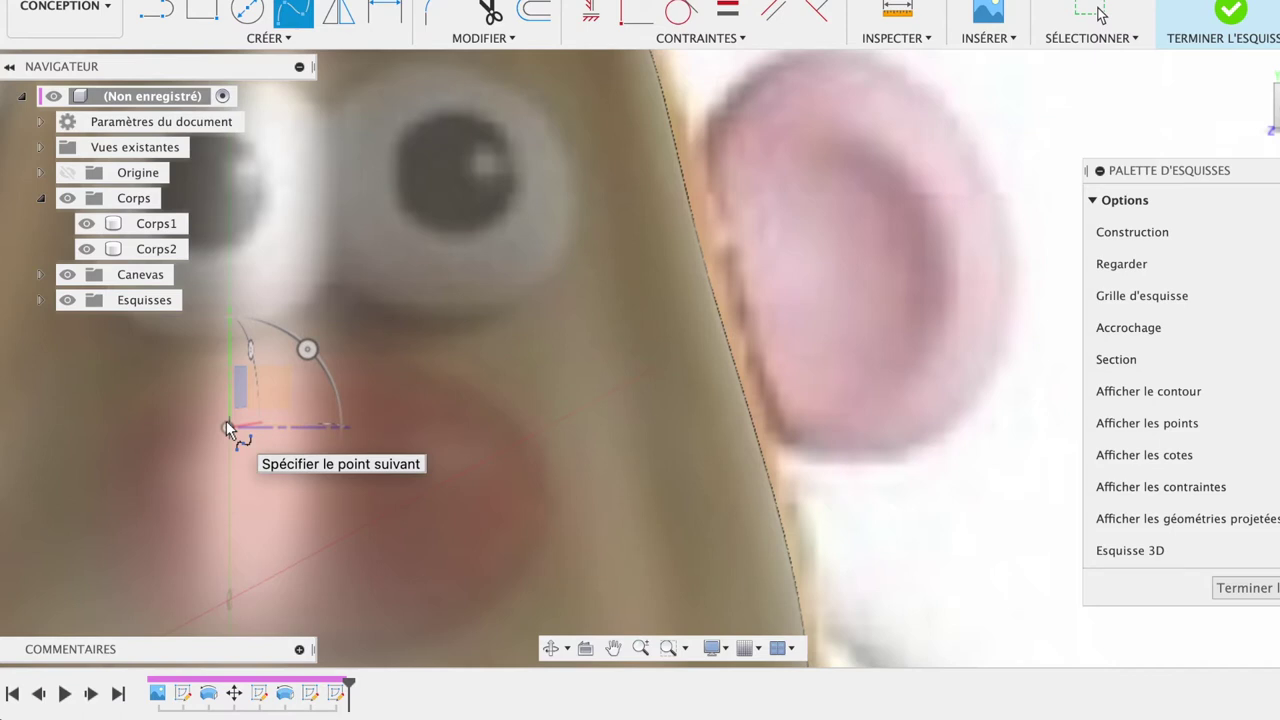
key("Escape")
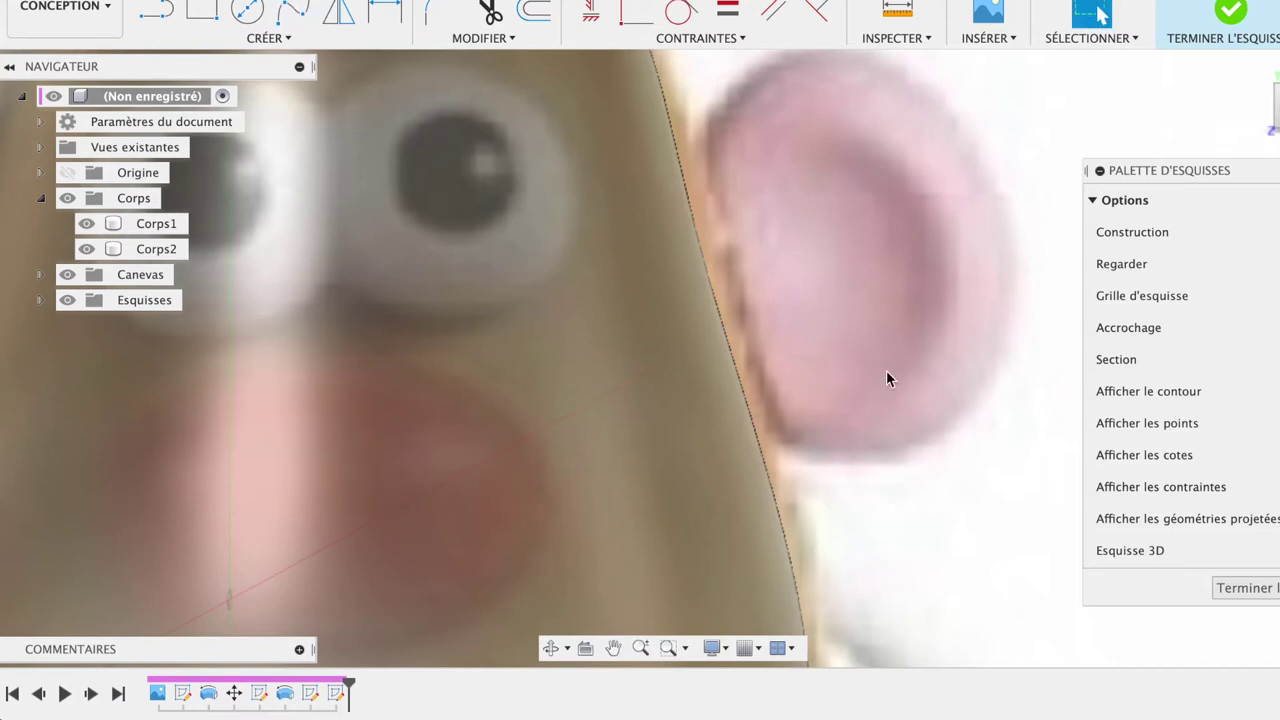
left_click(1240, 589)
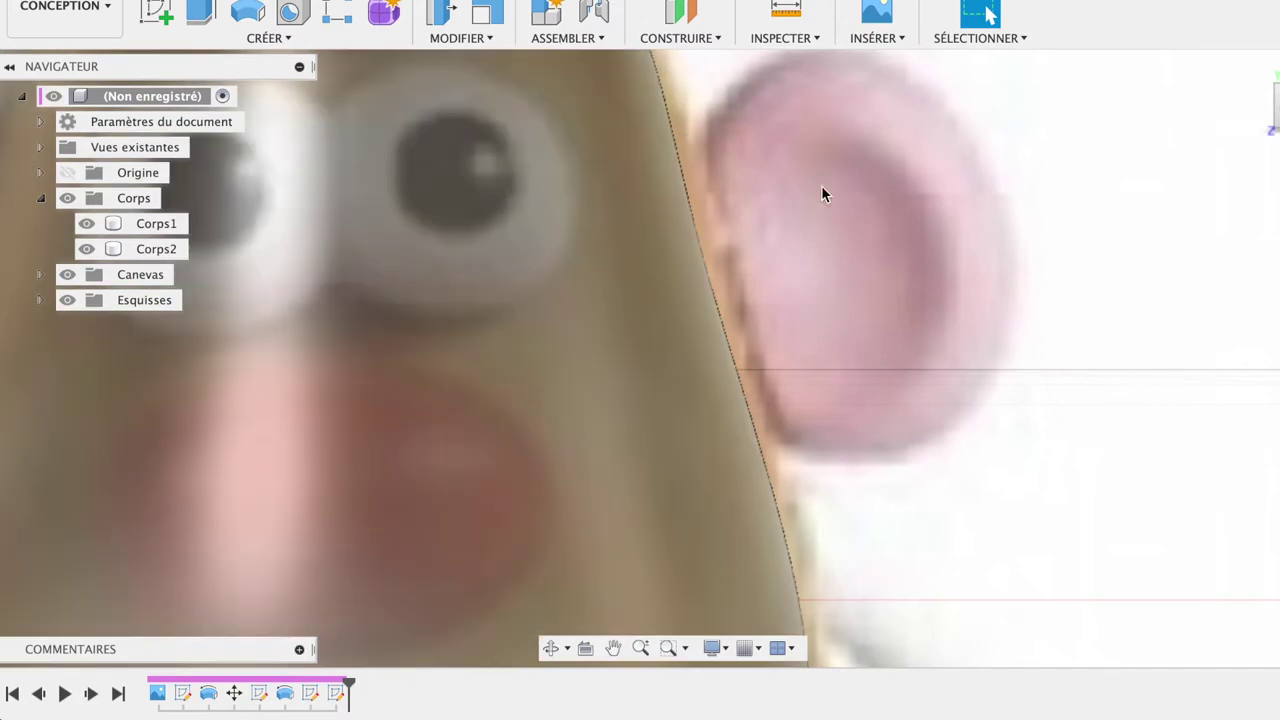
Step: Create a new sketch on the origin plane and choose the Spline tool
left_click(660, 170)
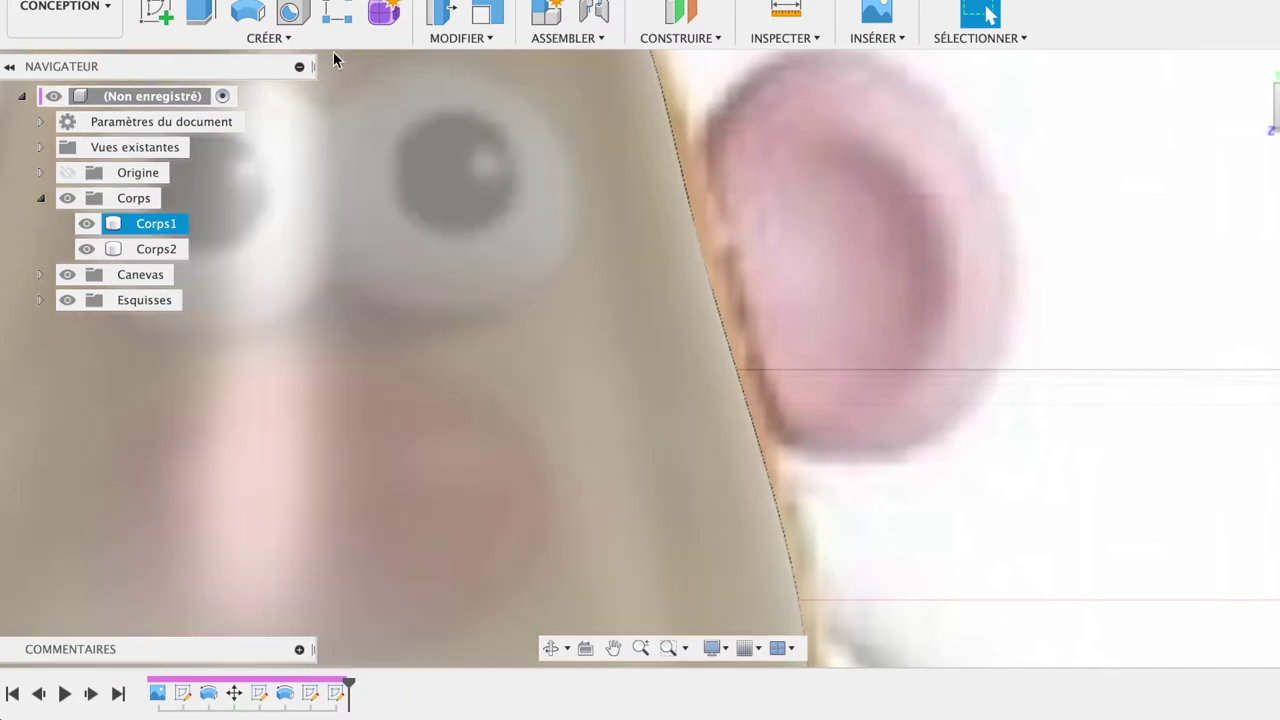
left_click(168, 12)
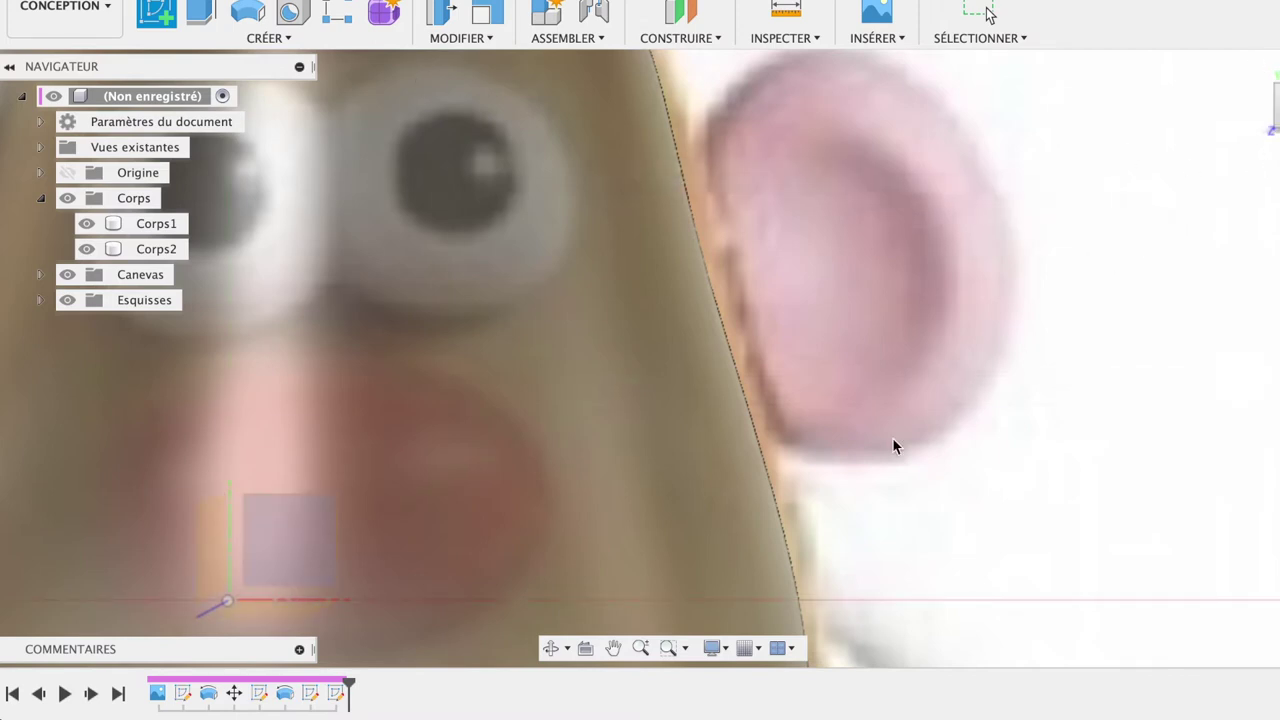
left_click(322, 537)
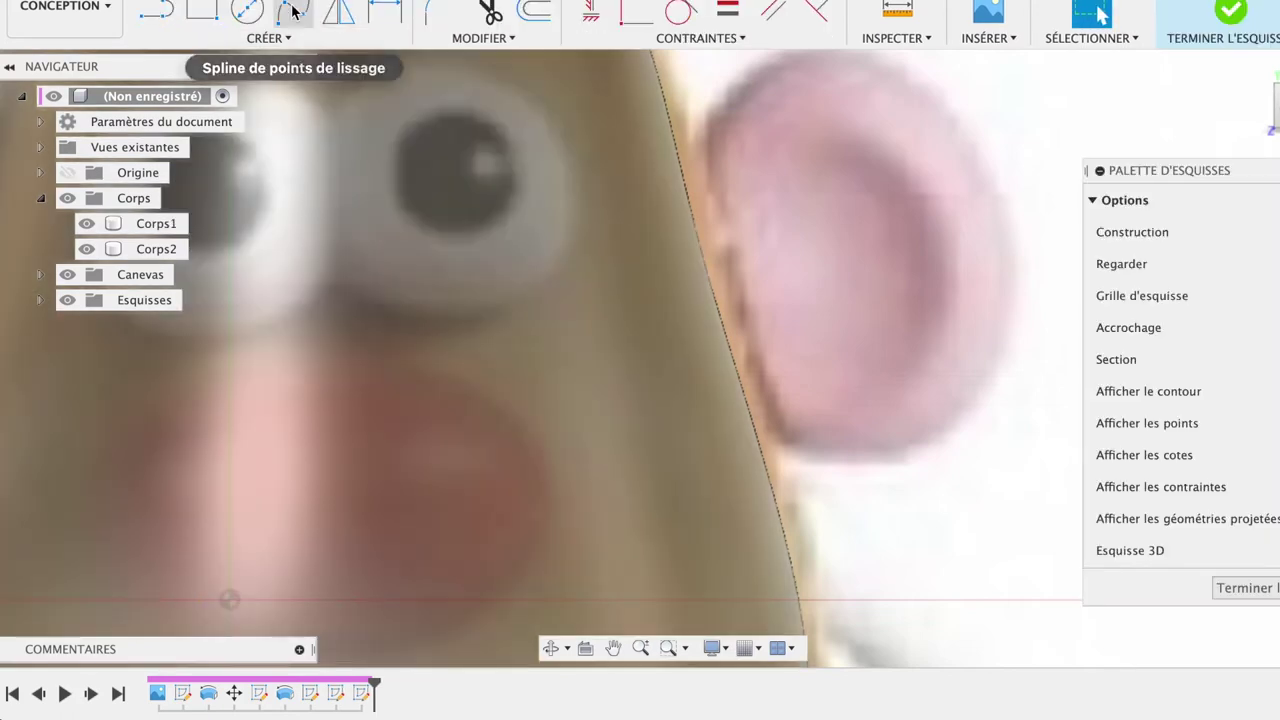
left_click(292, 10)
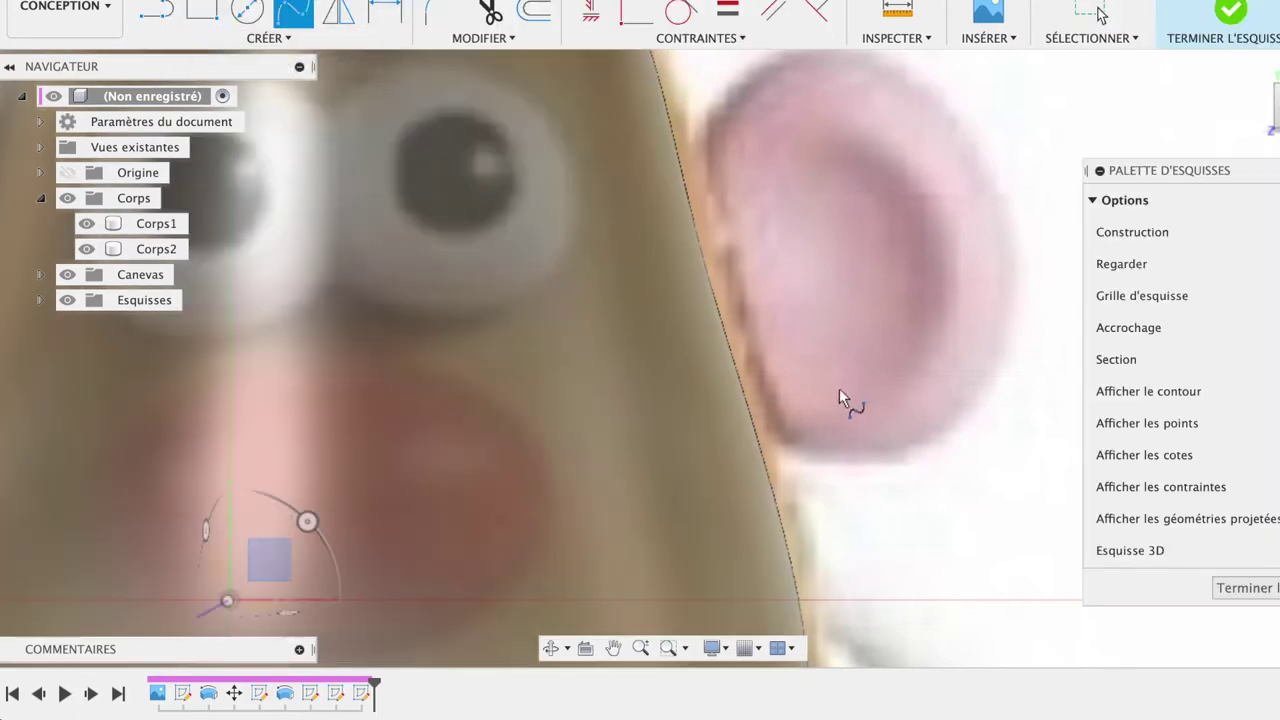
Step: Trace the spline along the right ear's bottom and up its right side to the top
left_click(790, 439)
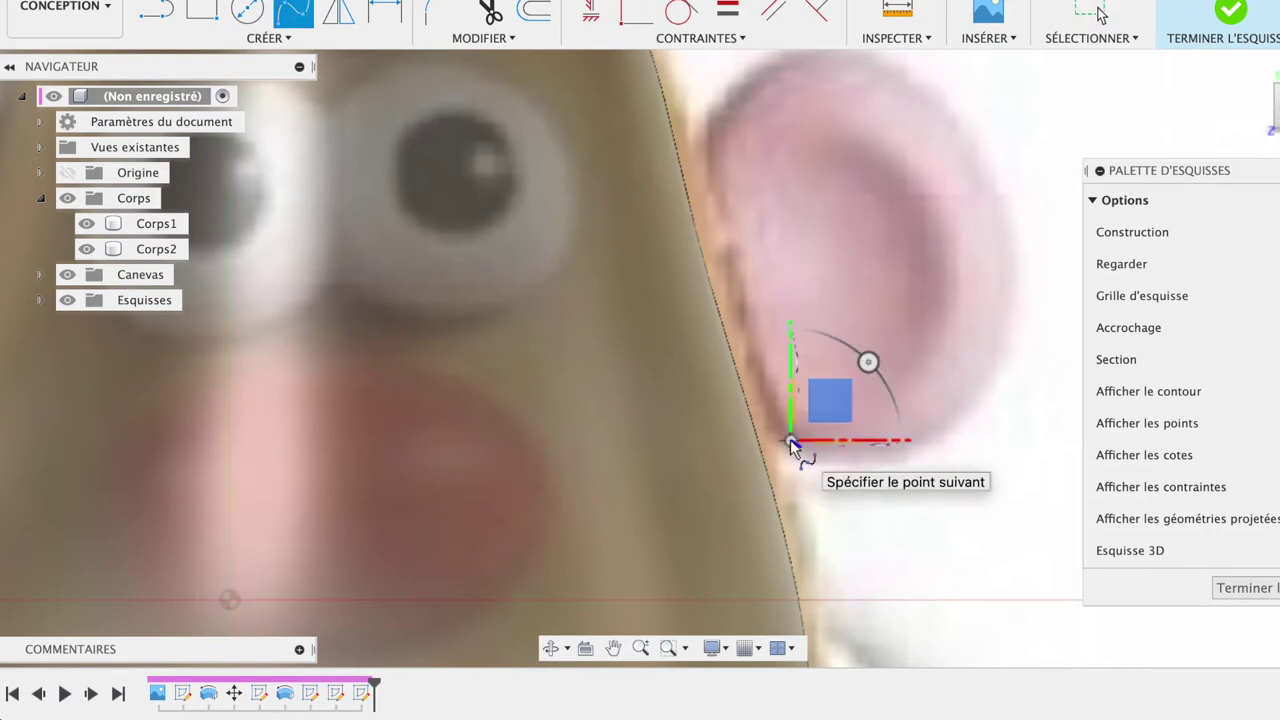
left_click(865, 459)
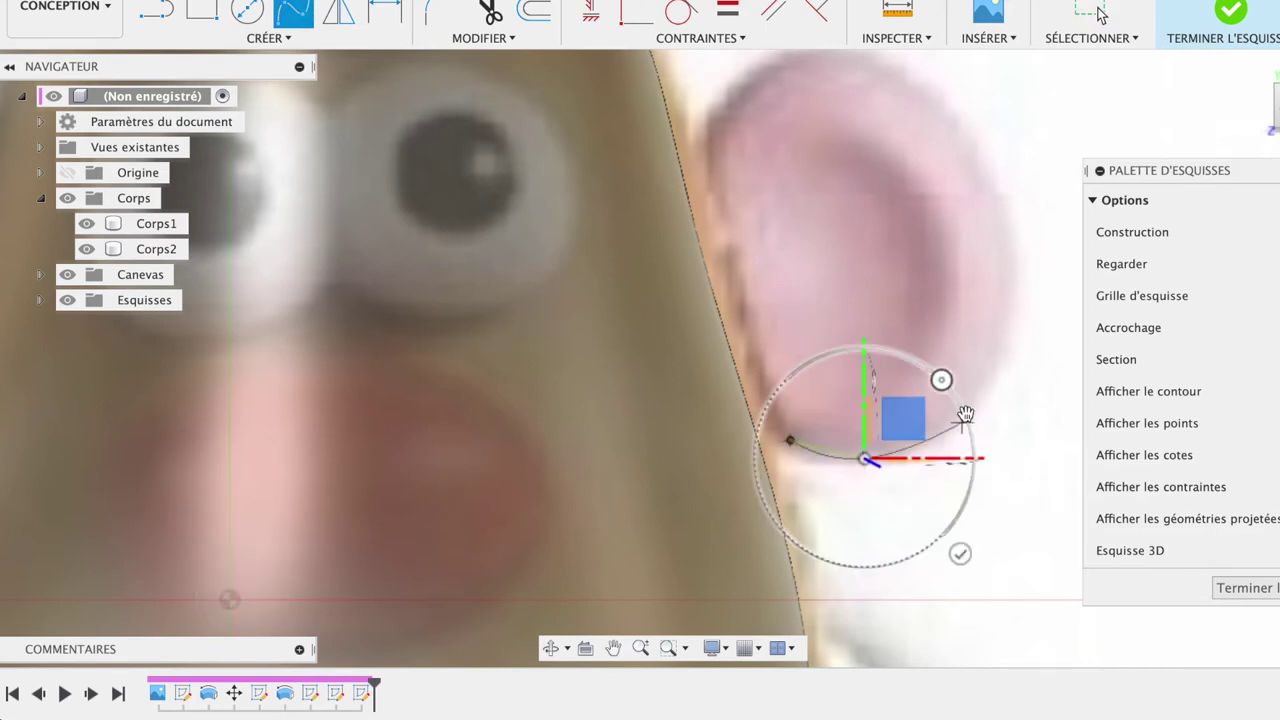
left_click(965, 415)
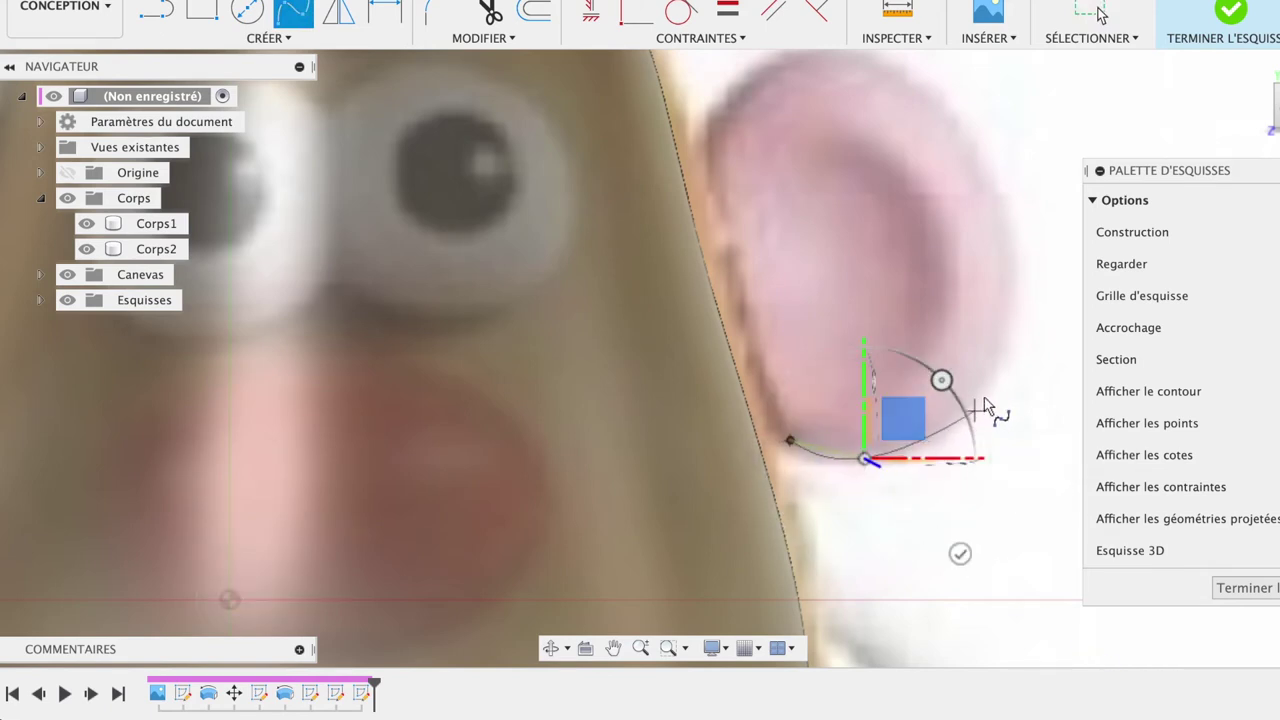
left_click(949, 440)
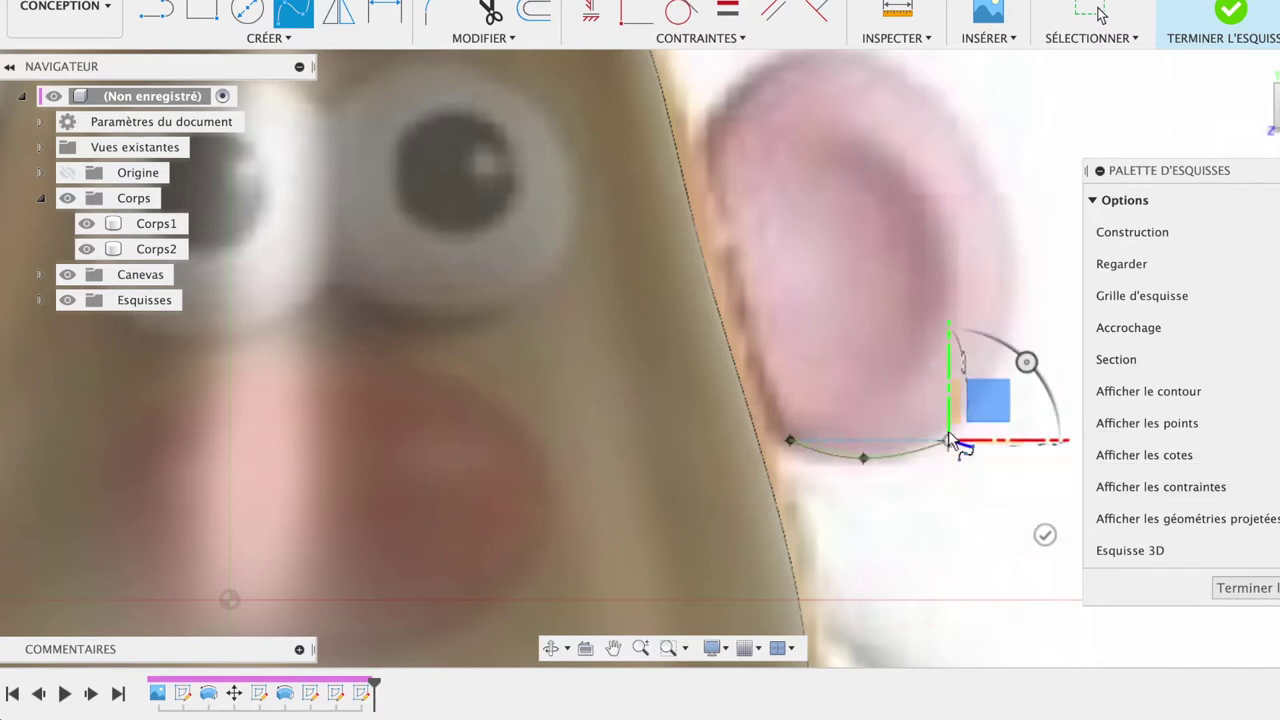
left_click(1010, 333)
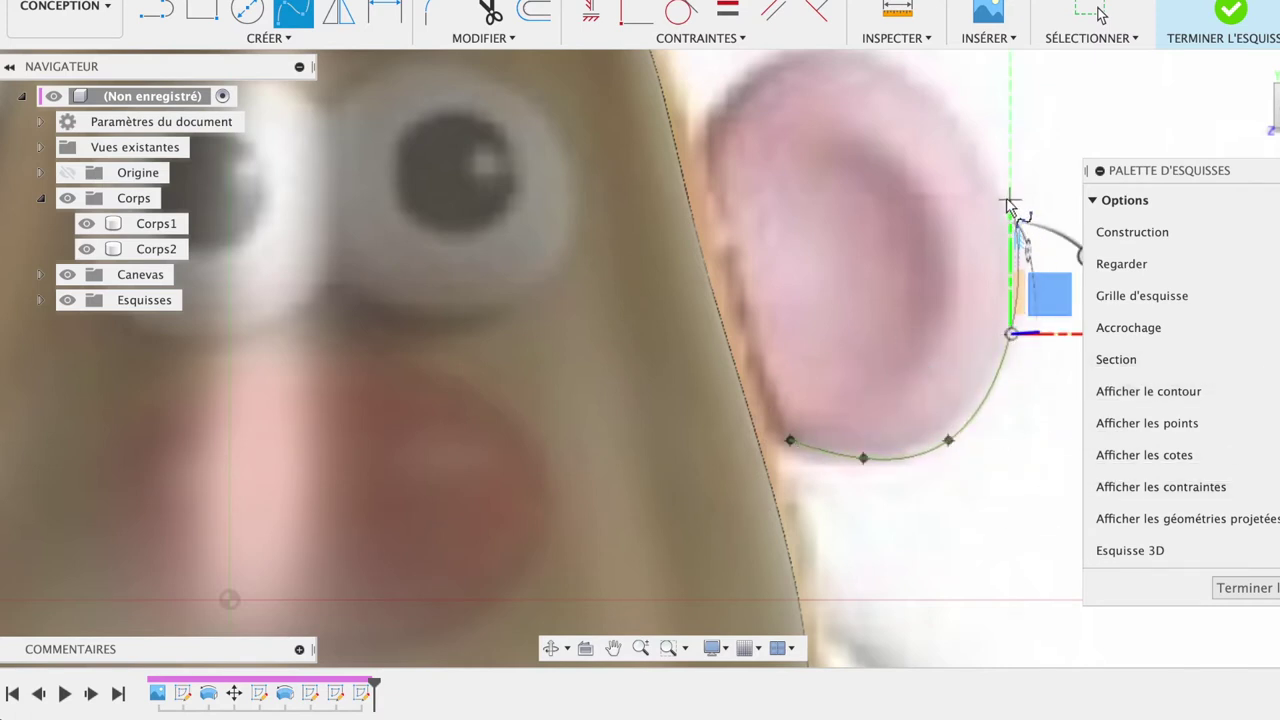
left_click(1010, 197)
left_click(945, 105)
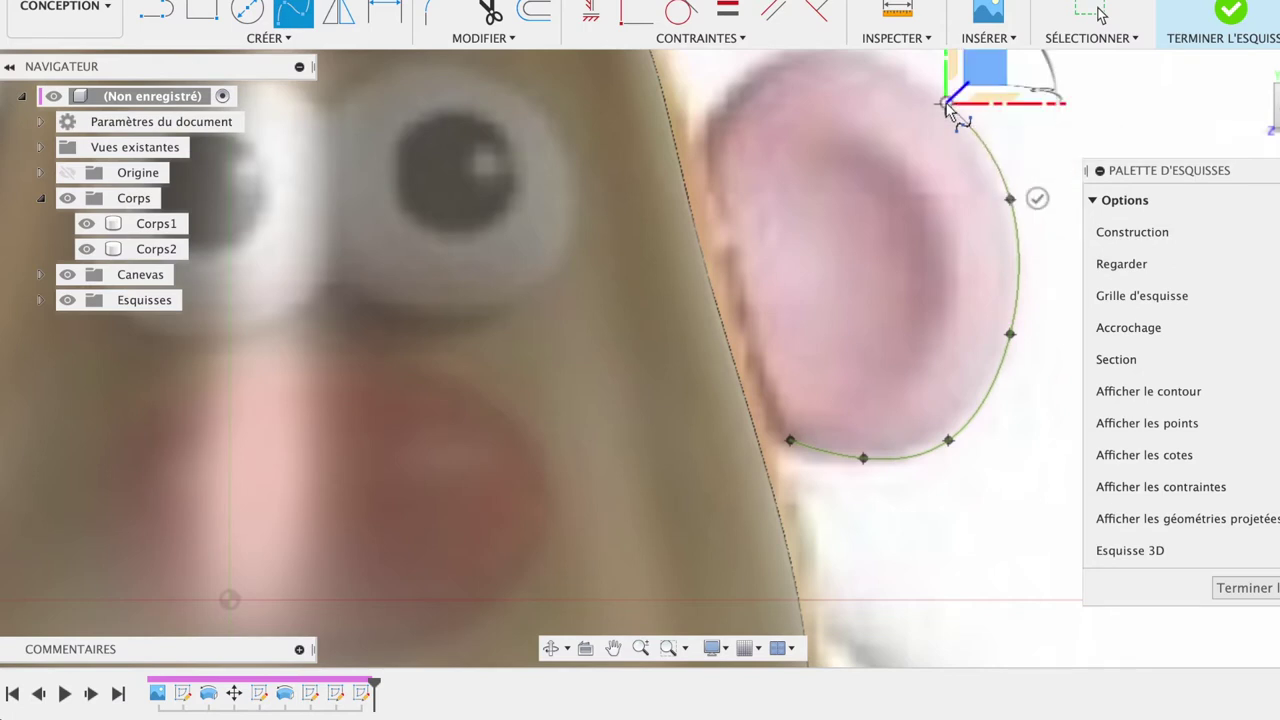
scroll(945, 110, "down", 2)
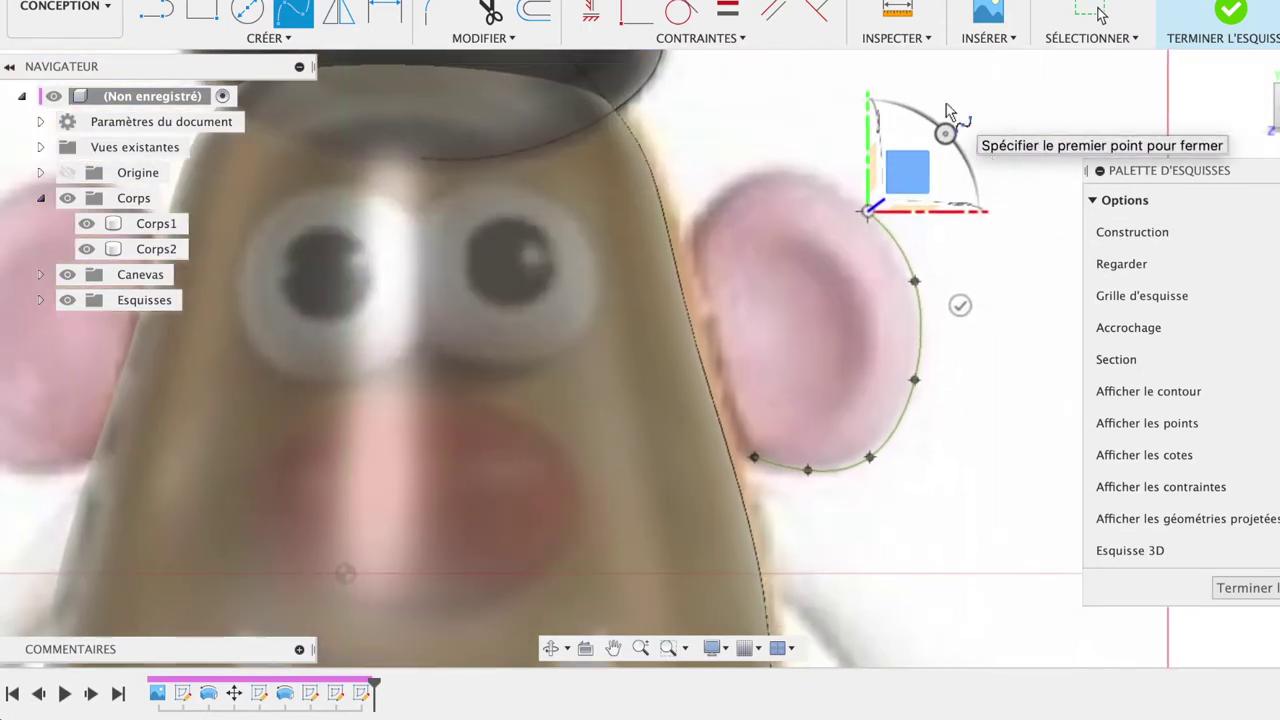
Step: Continue the spline across the ear's top and down its left edge, closing the outline
left_click(808, 168)
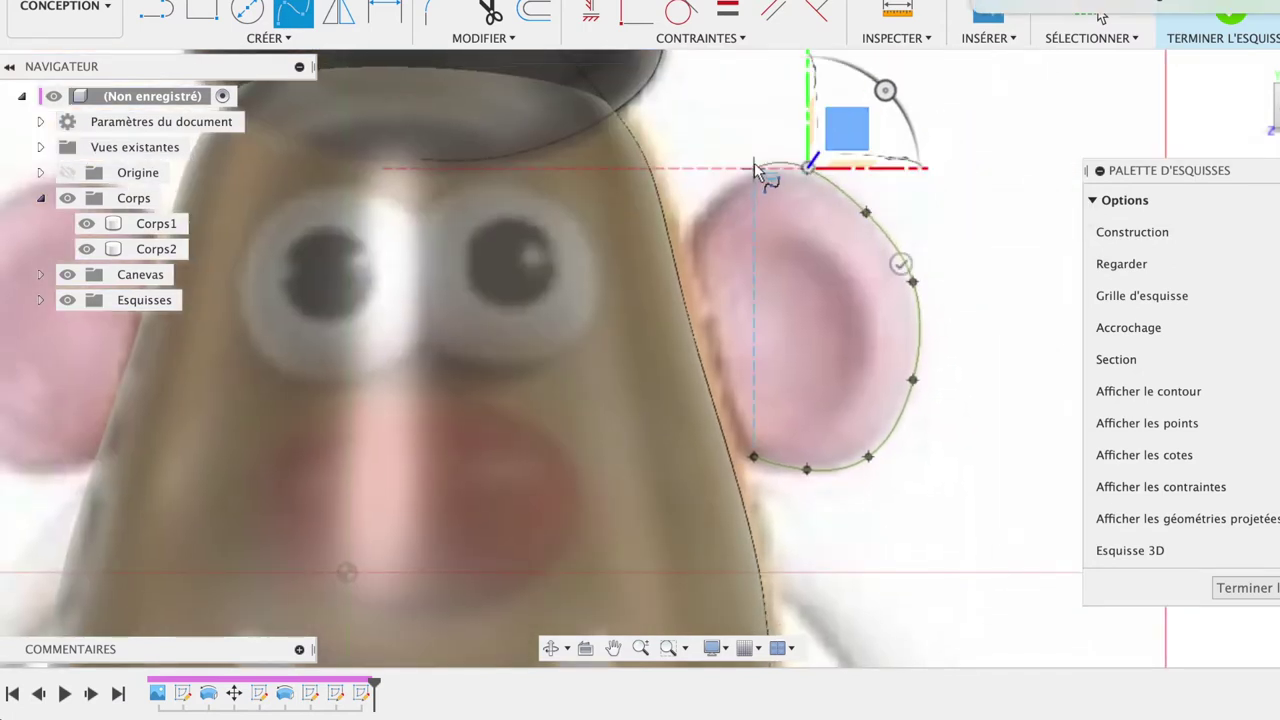
left_click(752, 170)
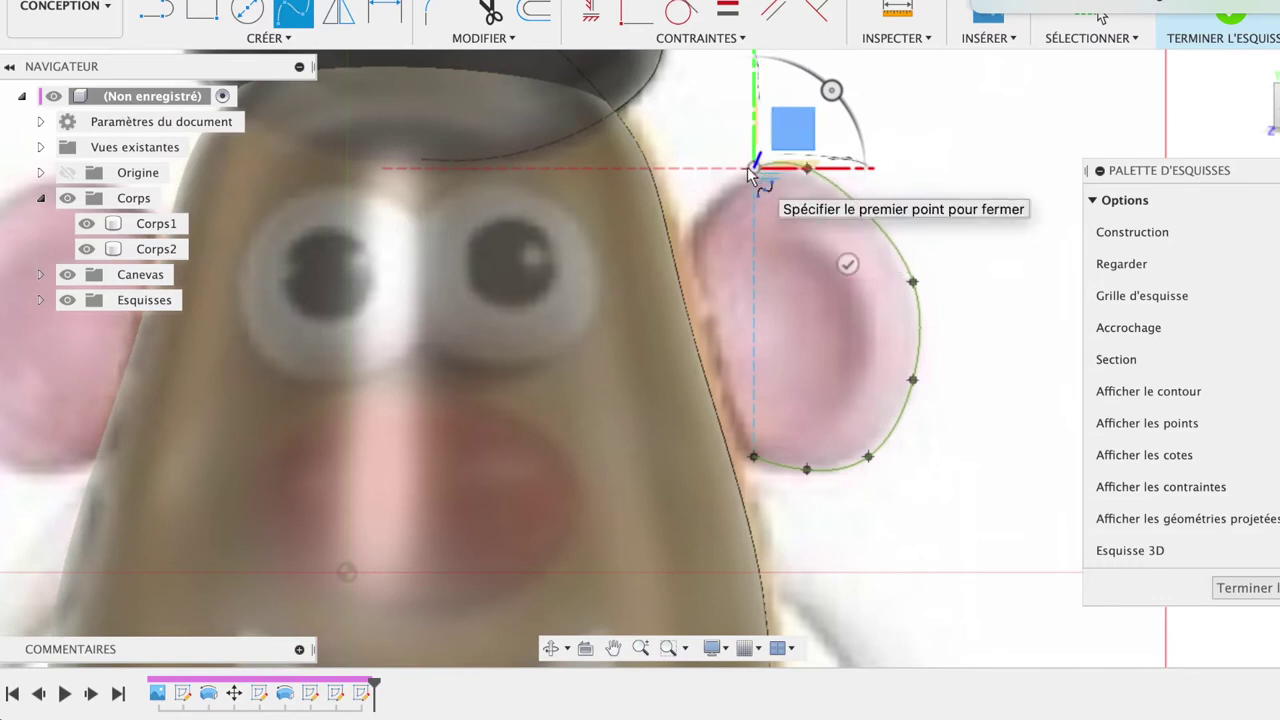
left_click(710, 198)
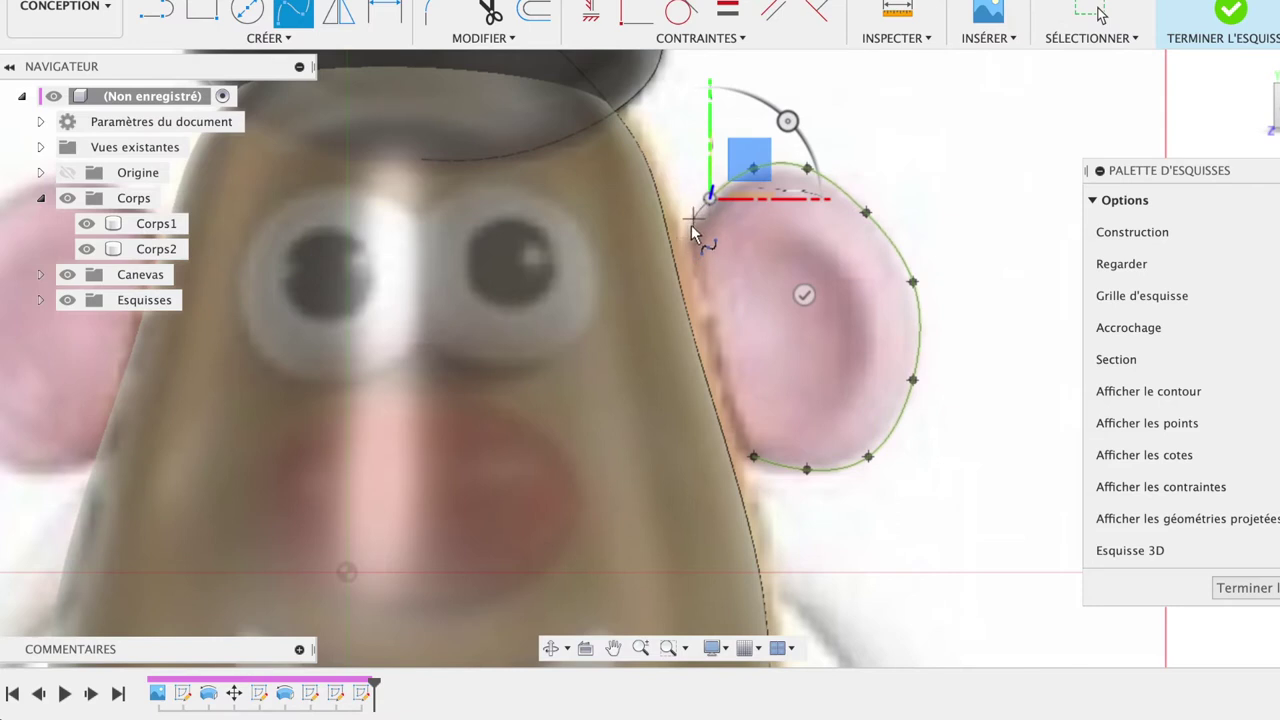
left_click(690, 226)
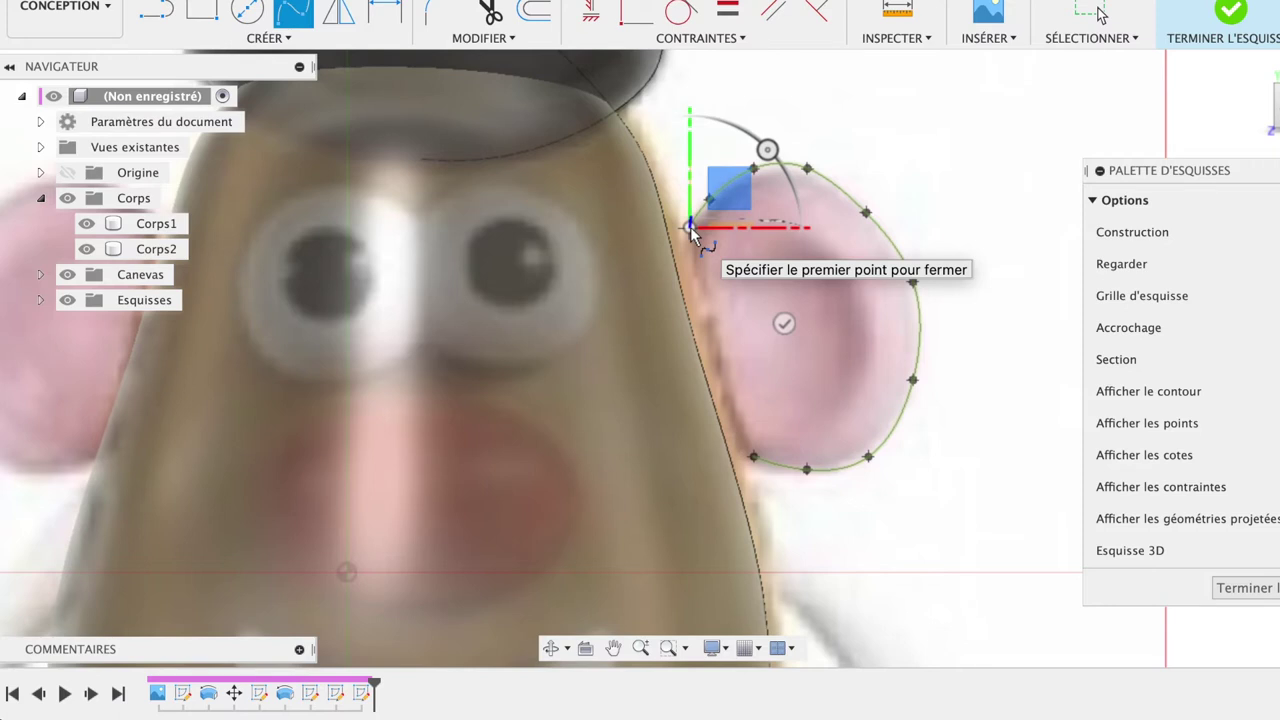
left_click(690, 227)
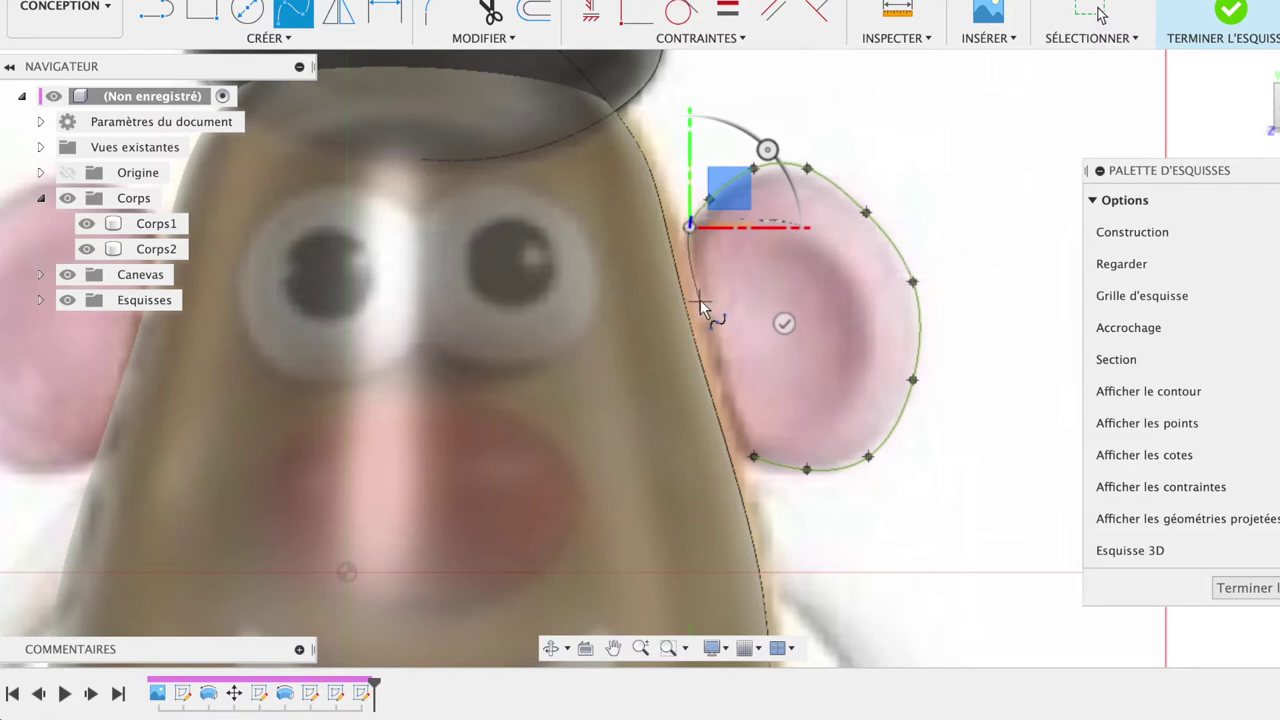
left_click(700, 300)
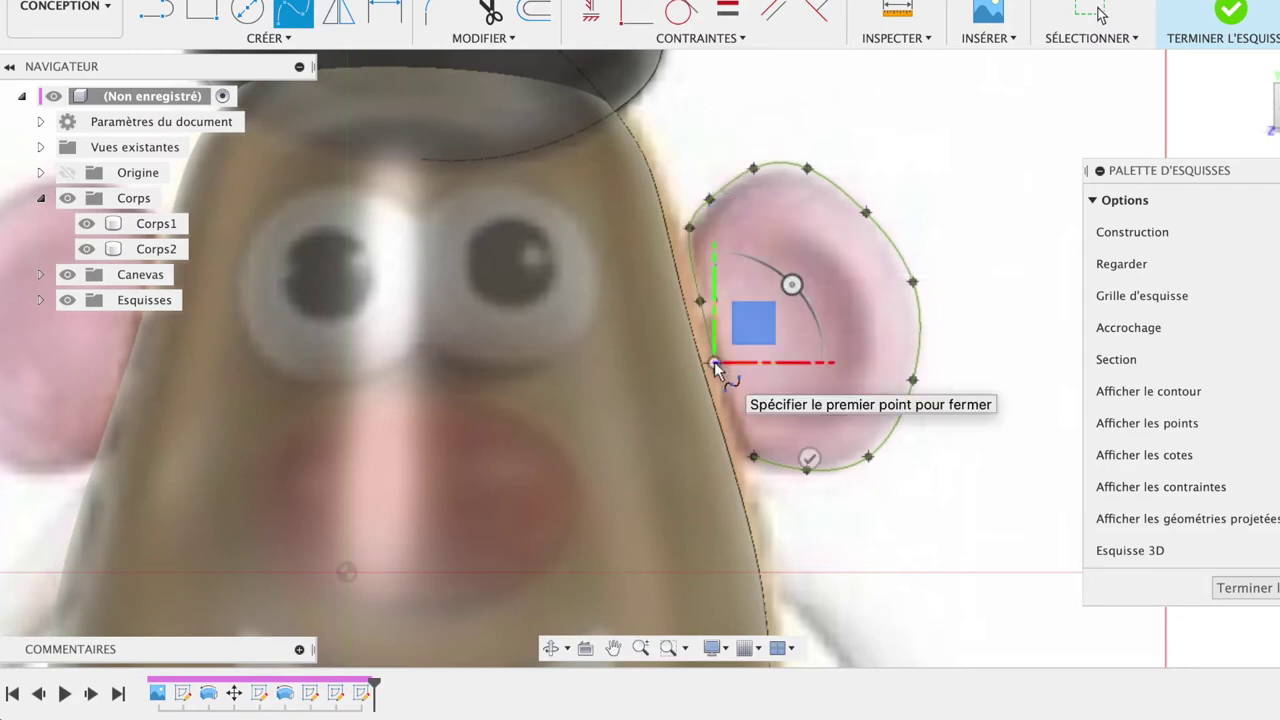
left_click(732, 404)
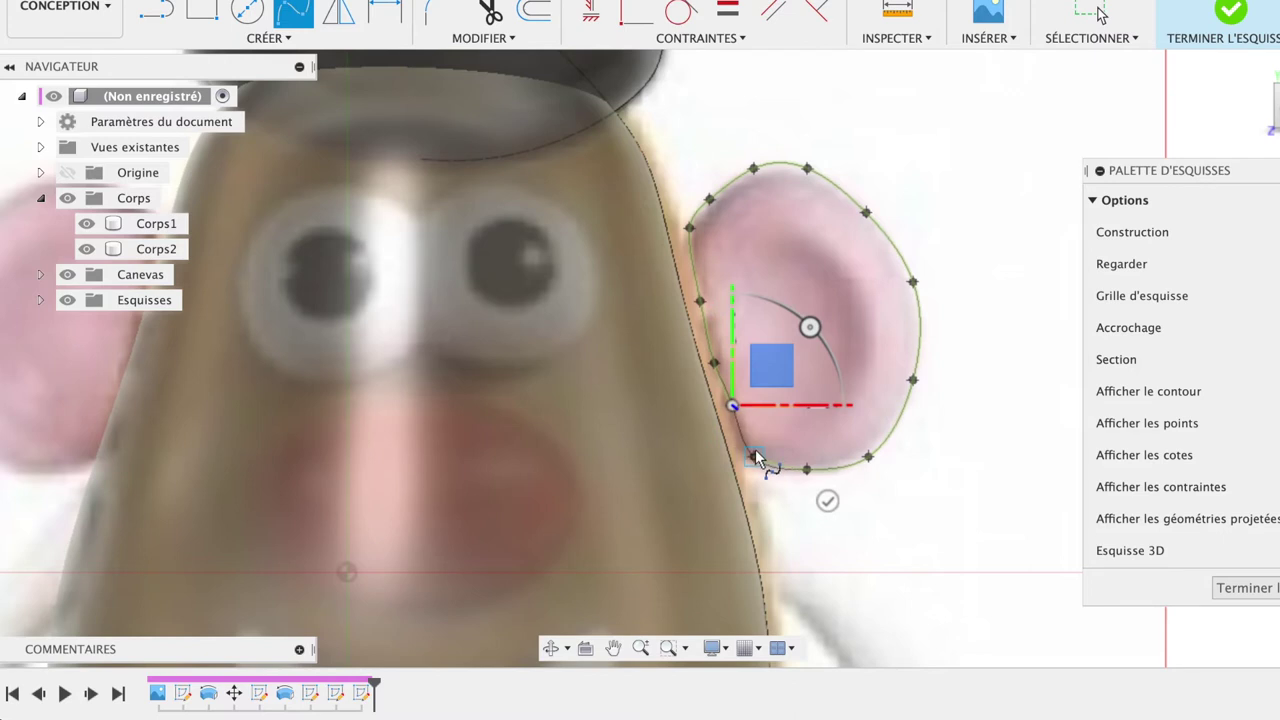
left_click(755, 449)
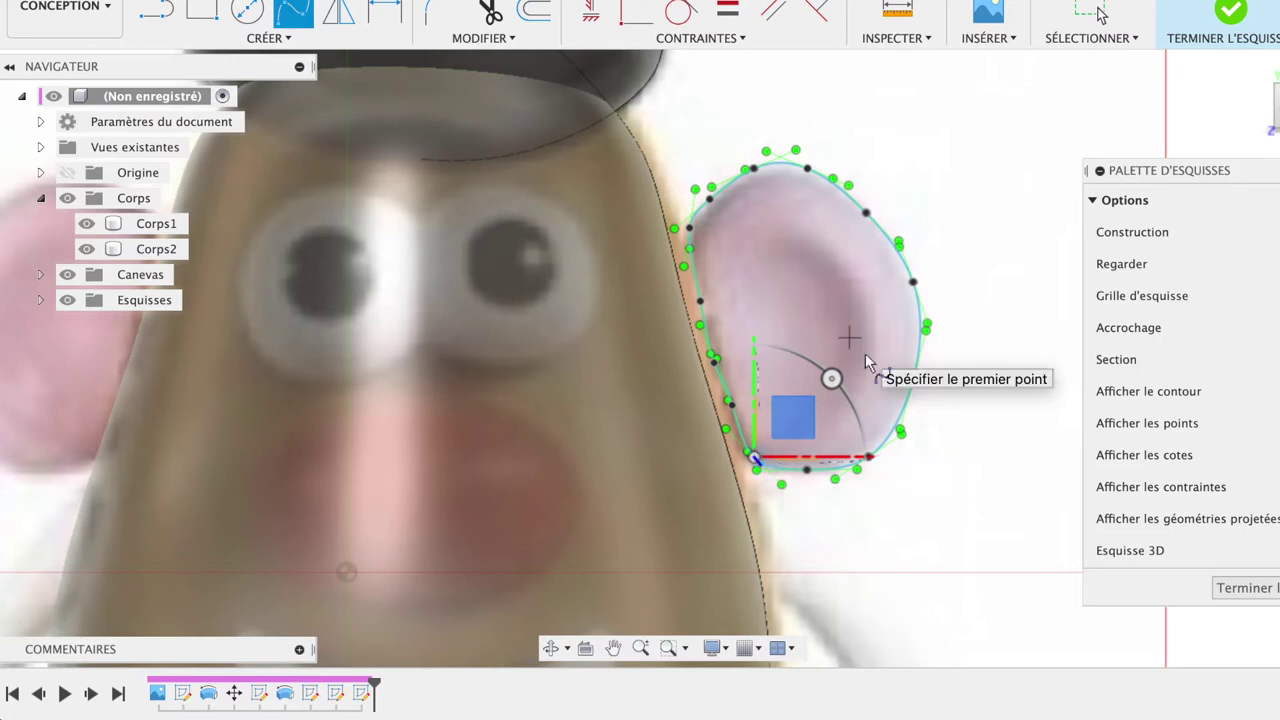
Step: Finish the ear sketch and select its enclosed ear profile
left_click(1277, 588)
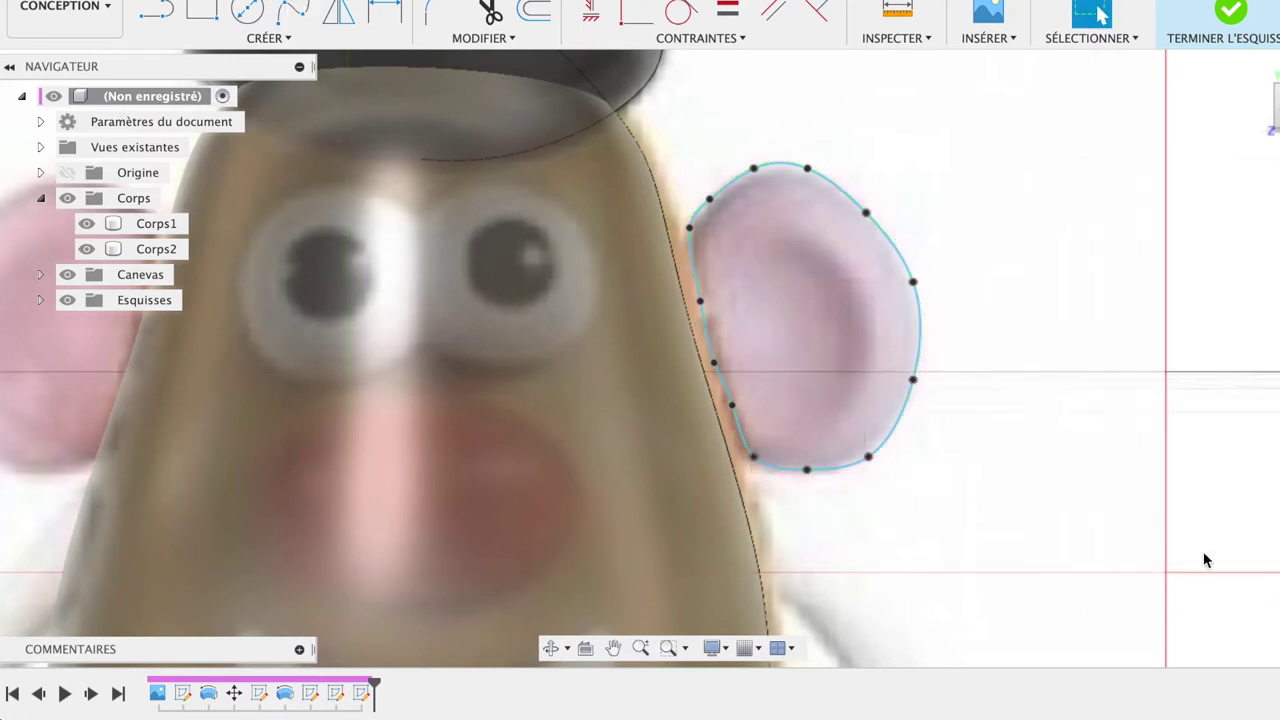
left_click(851, 317)
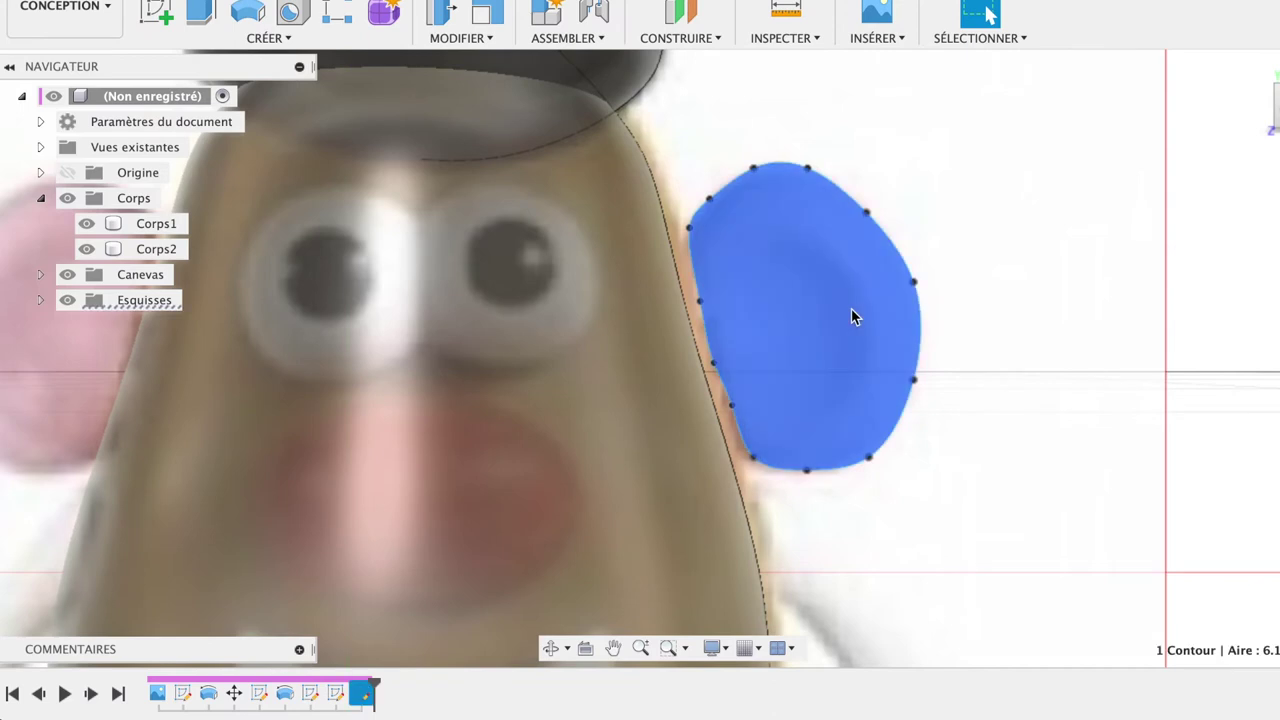
Step: Extrude the ear profile a distance of 1 mm, creating the new body Corps3
key("e")
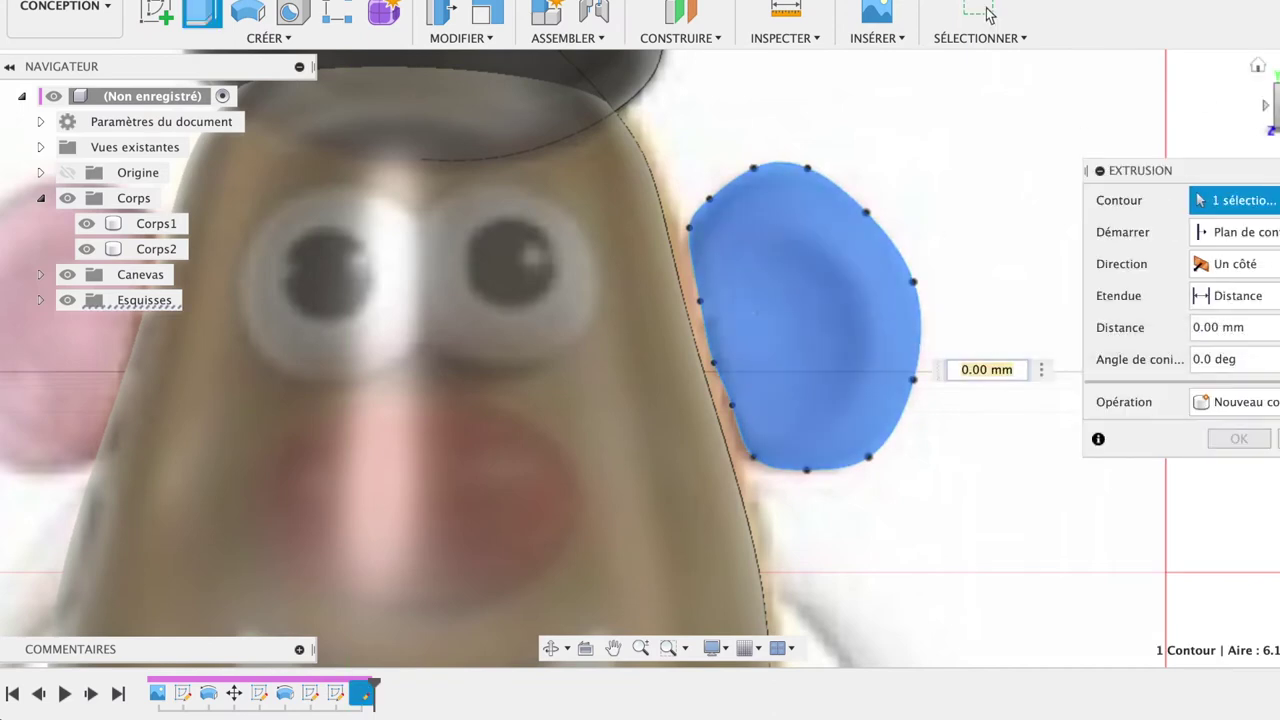
left_click(1230, 327)
double_click(1218, 327)
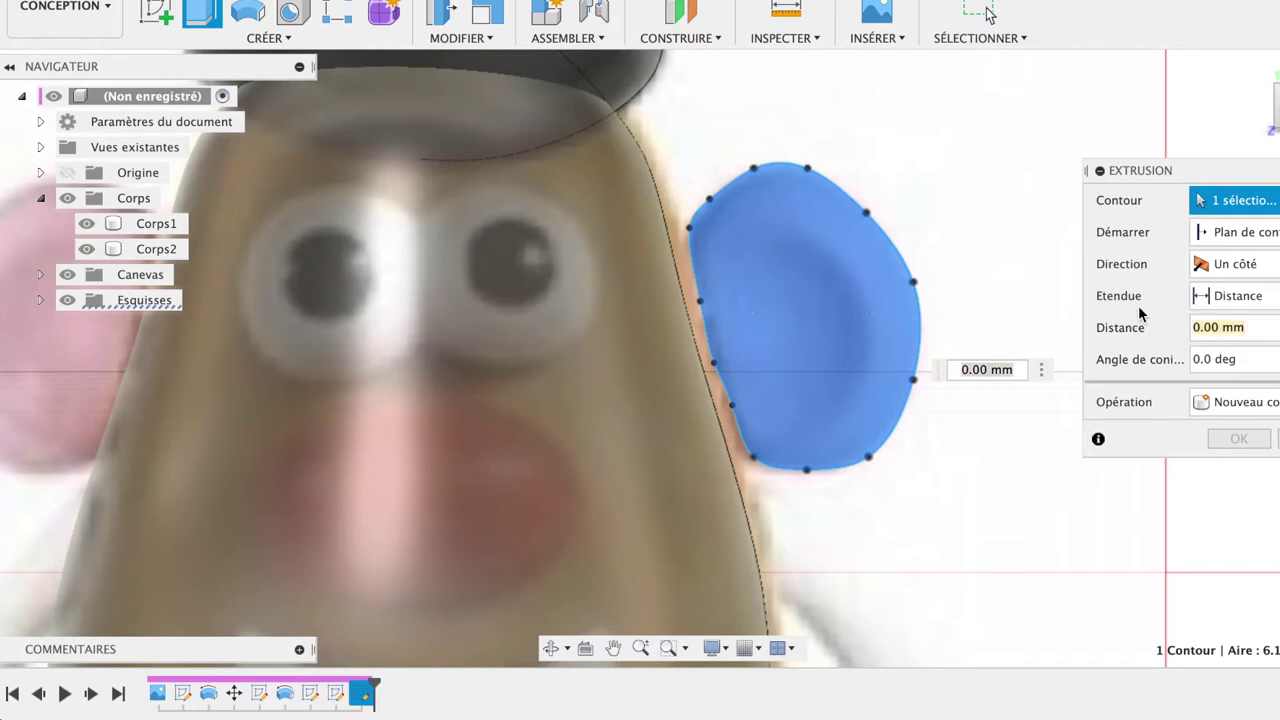
type("5")
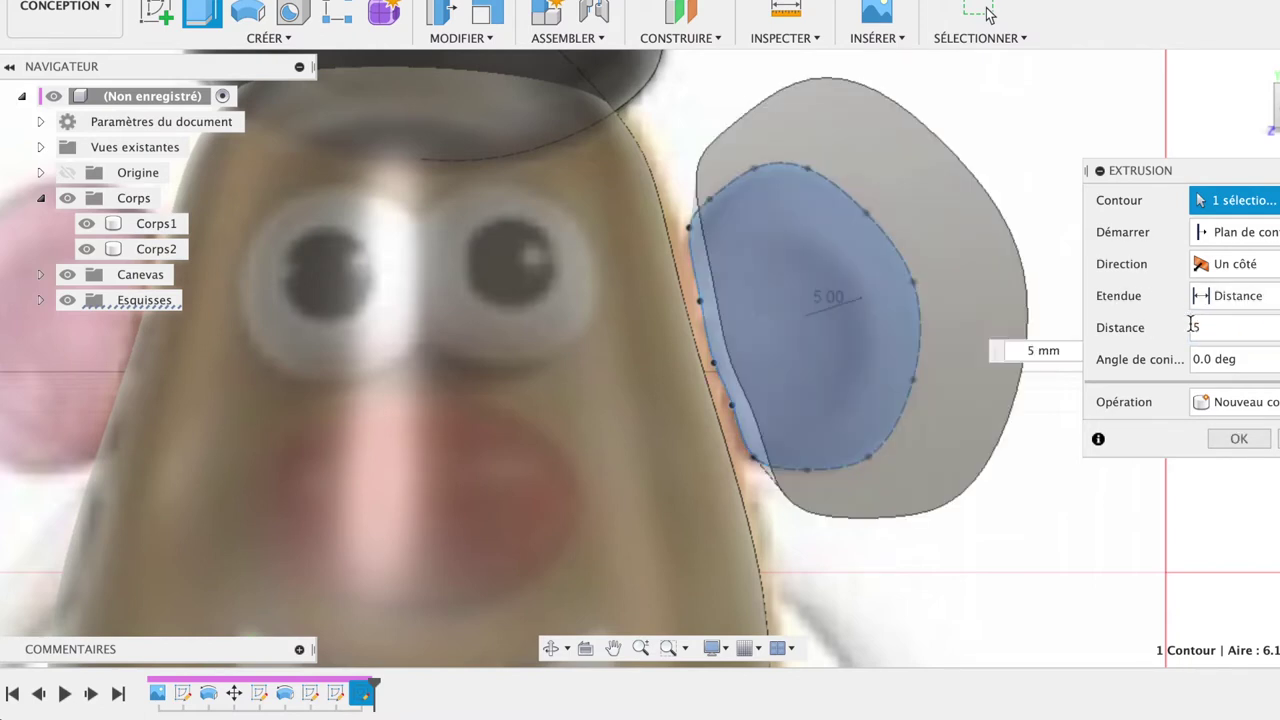
middle_click_drag(1160, 160, 1178, 140, "shift")
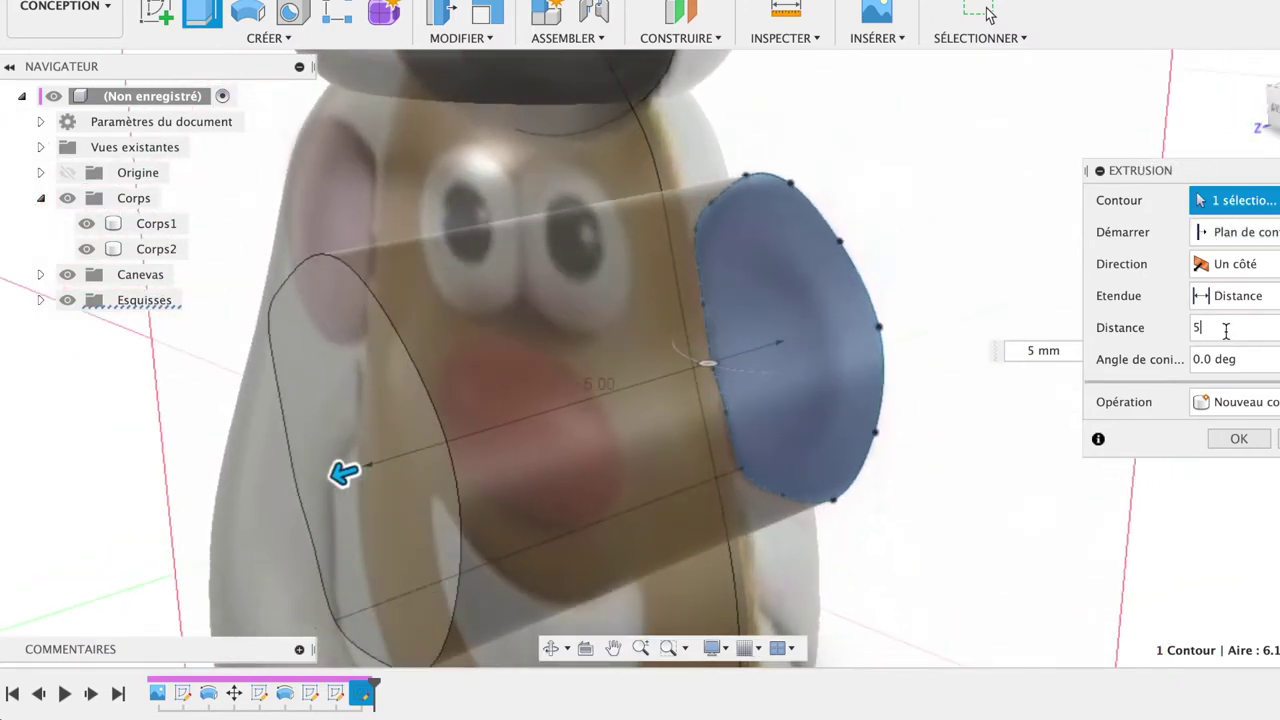
key("BackSpace")
type("3")
key("BackSpace")
type("2")
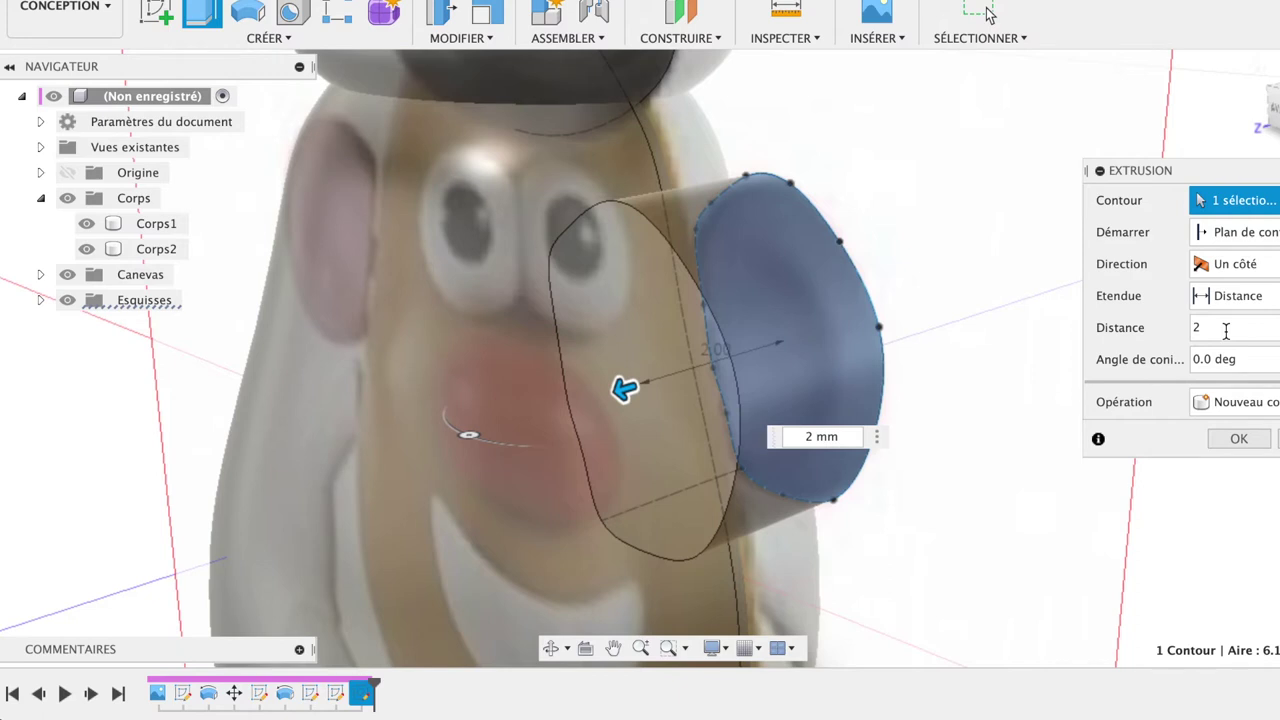
key("BackSpace")
type("1")
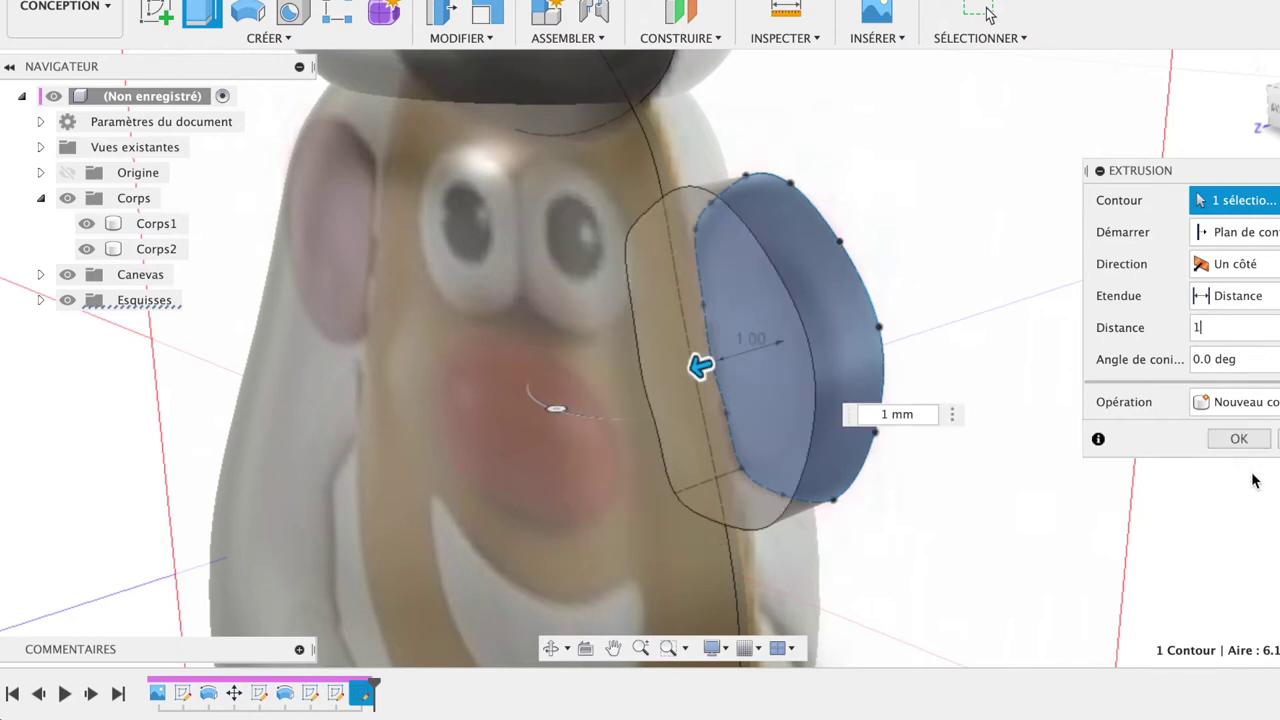
left_click(1245, 439)
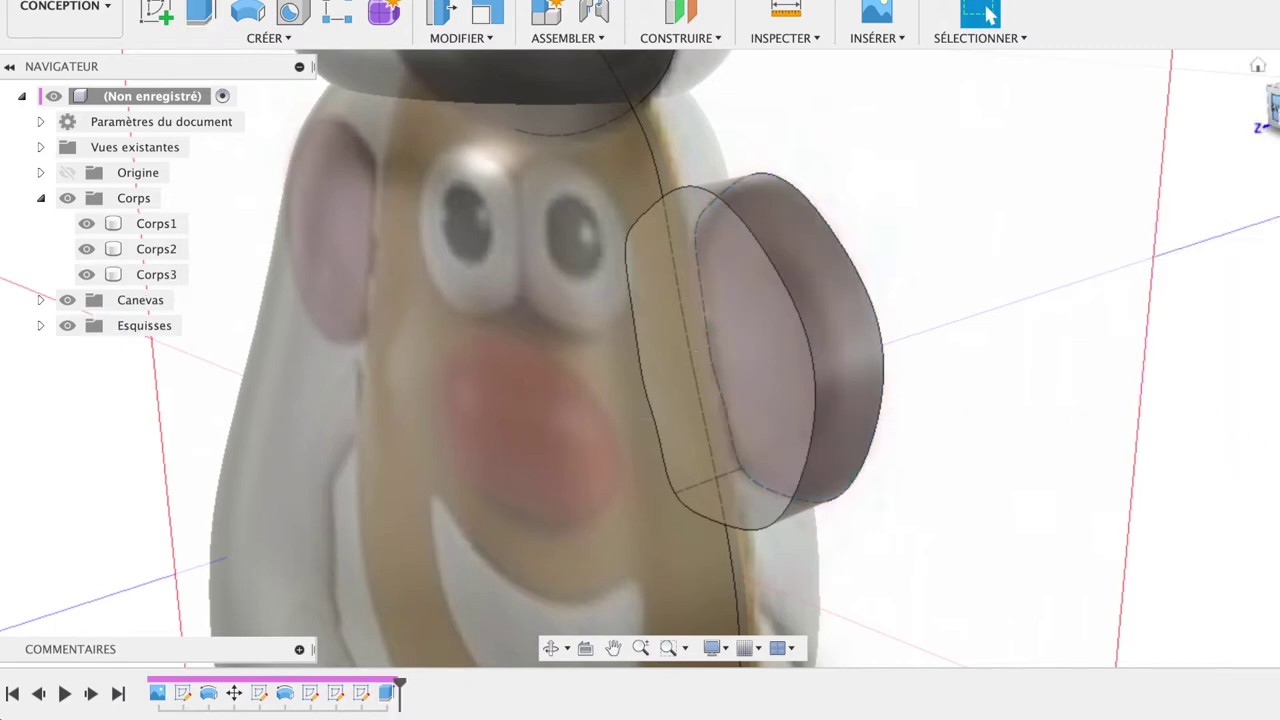
left_click(1268, 118)
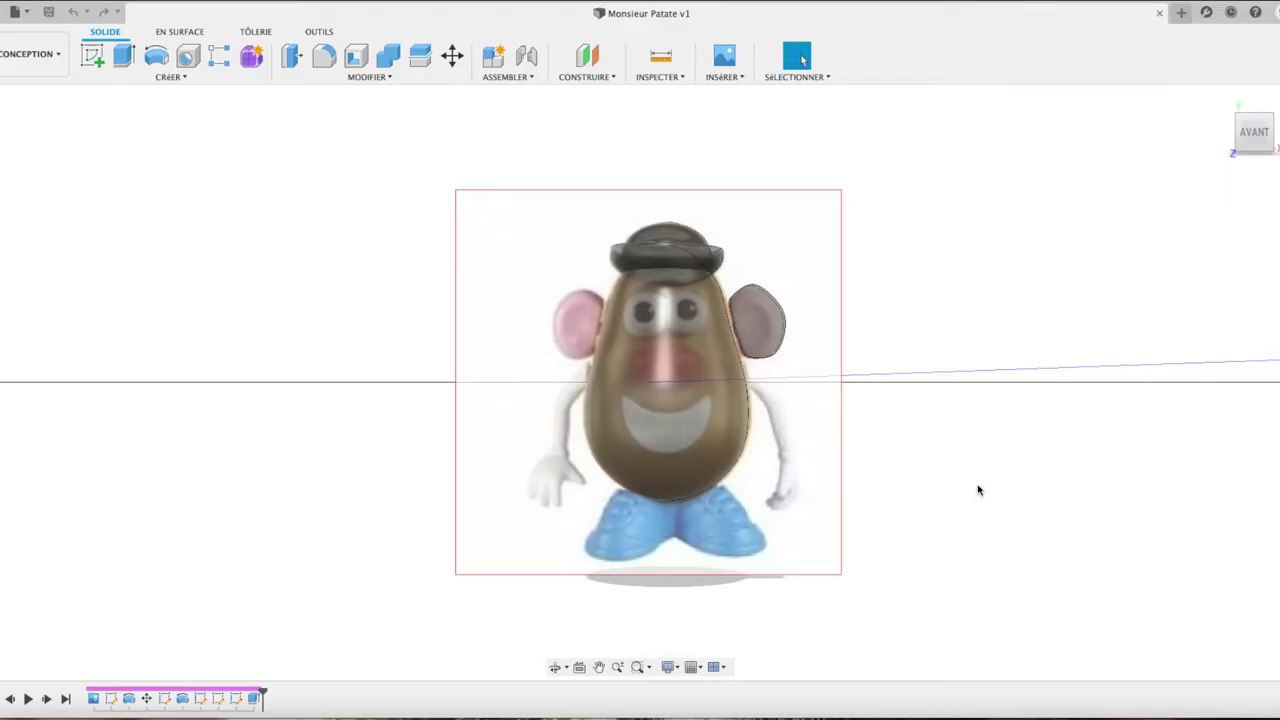
Step: Turn the view near-front and expand the bodies folder to list Corps1, Corps2 and Corps3
left_click(1266, 133)
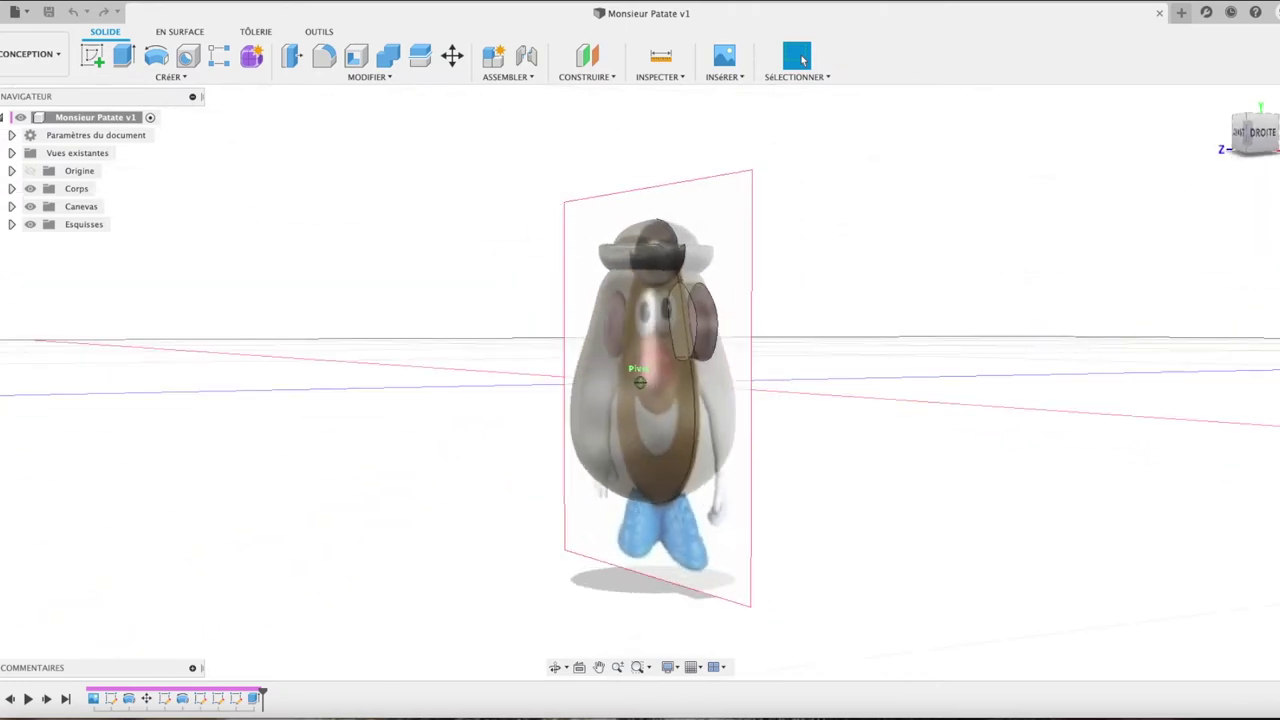
left_click(1232, 140)
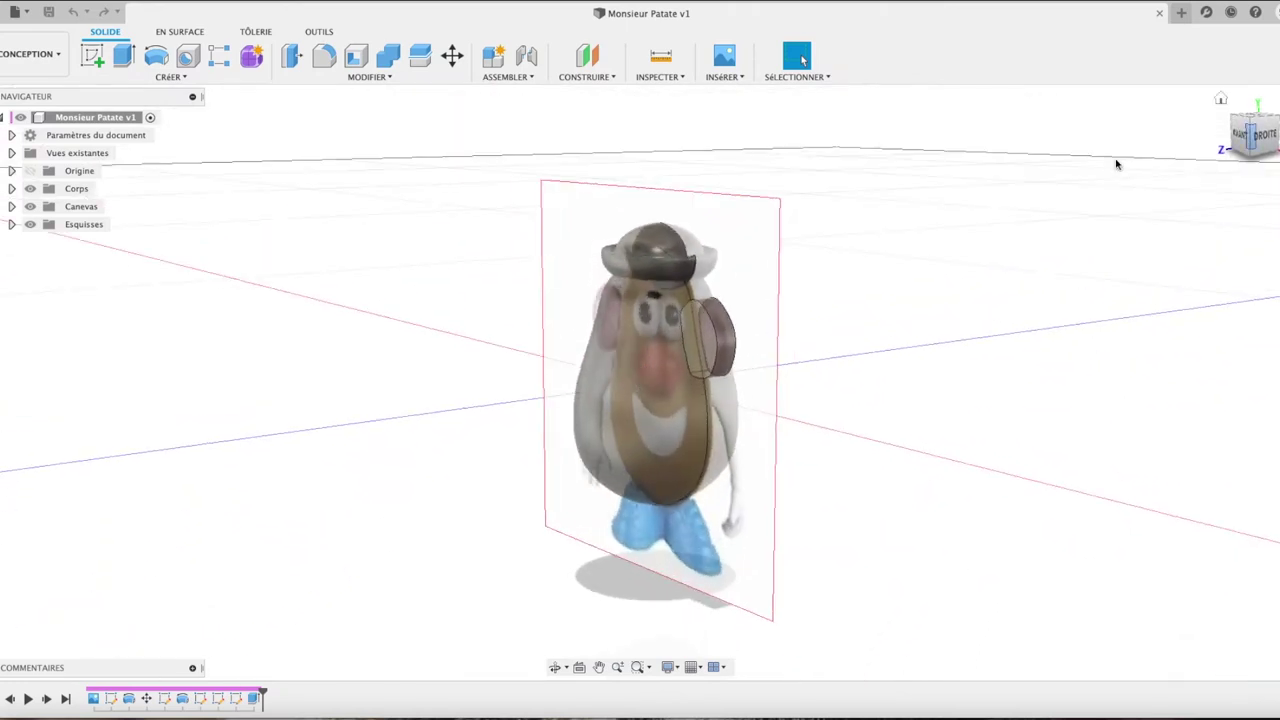
left_click(11, 189)
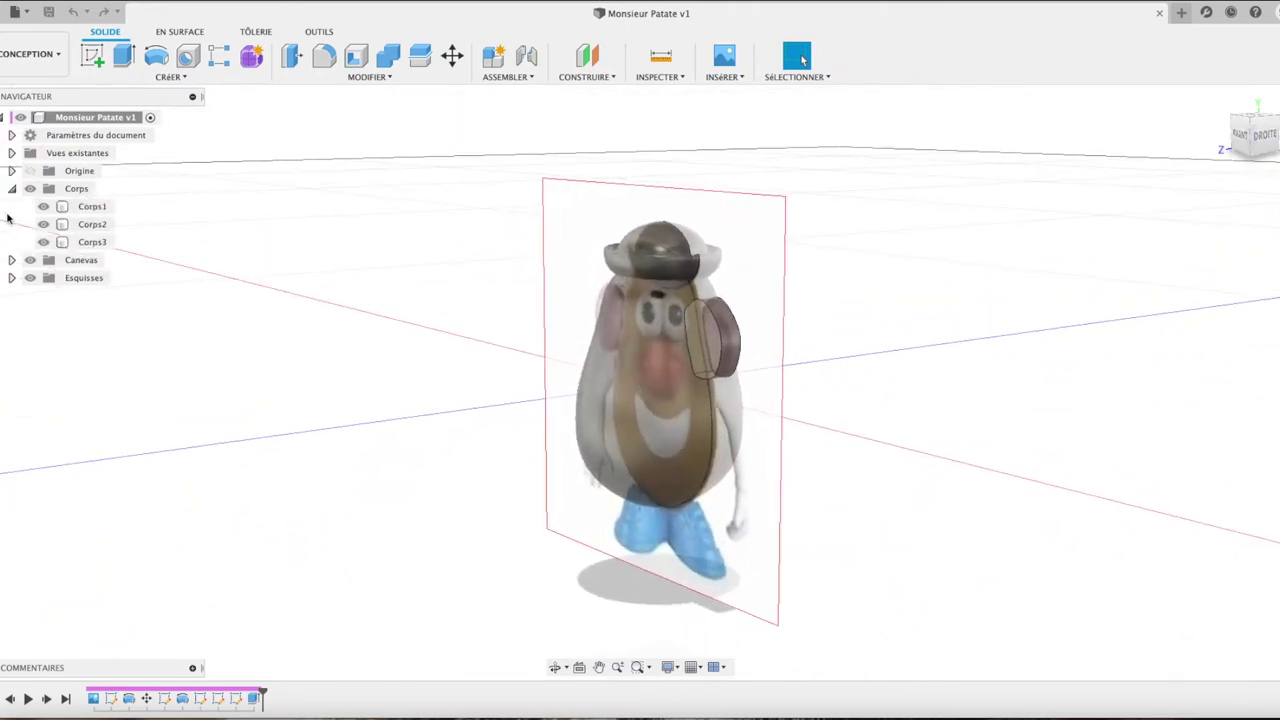
left_click(82, 208)
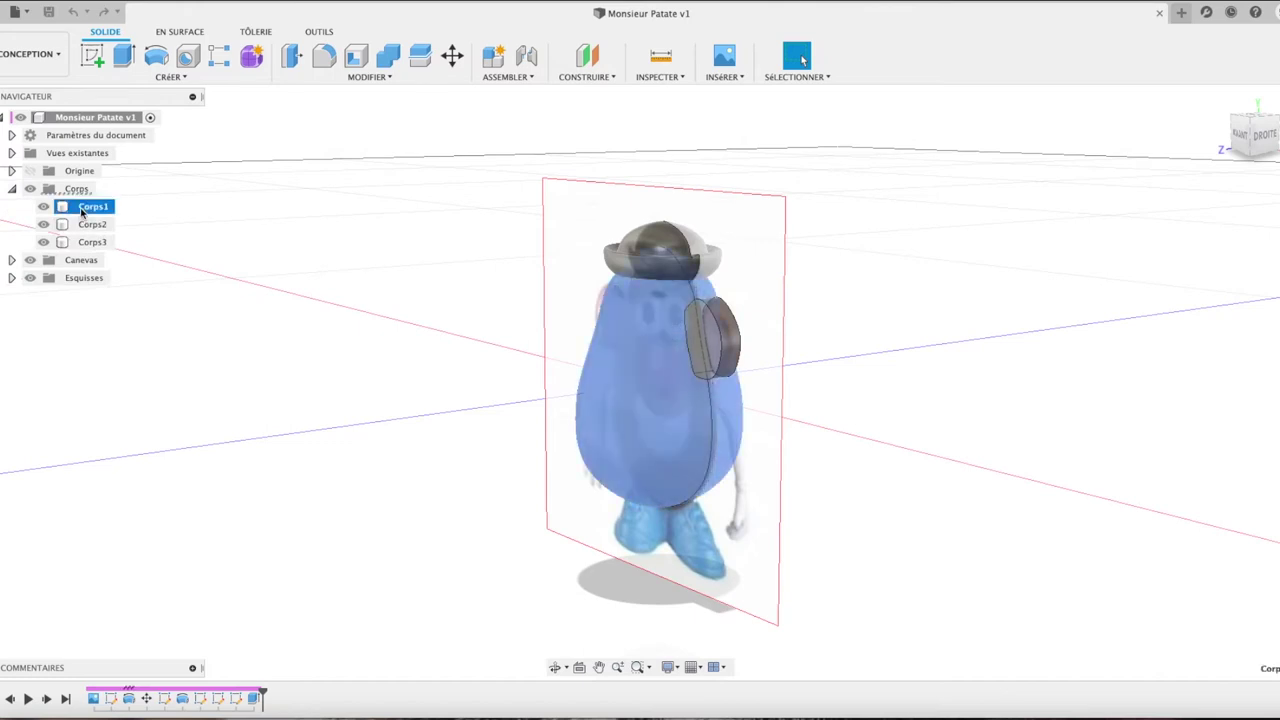
Step: Rename body Corps1 to 'Corps Patate' and Corps2 to 'Chapeau Patate'
double_click(82, 208)
type("C")
type("orps Patate")
key("Return")
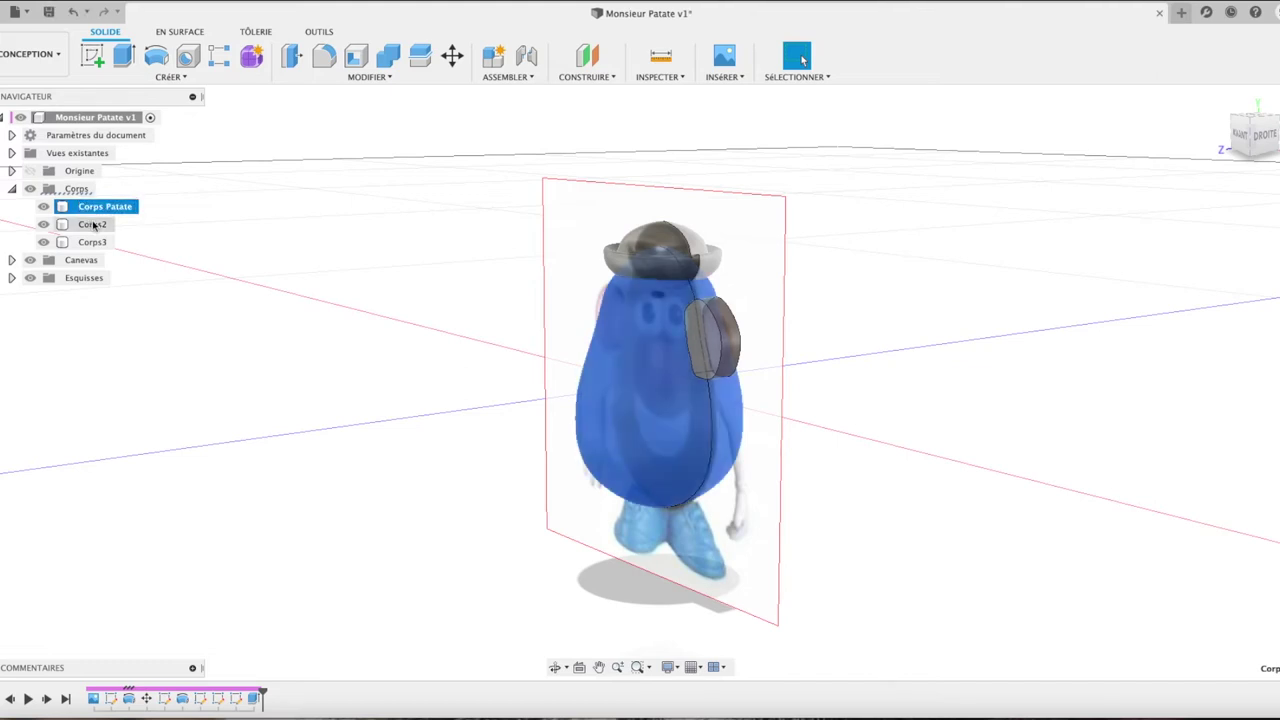
left_click(96, 226)
double_click(96, 226)
type("Chapeau")
key("BackSpace")
key("BackSpace")
key("BackSpace")
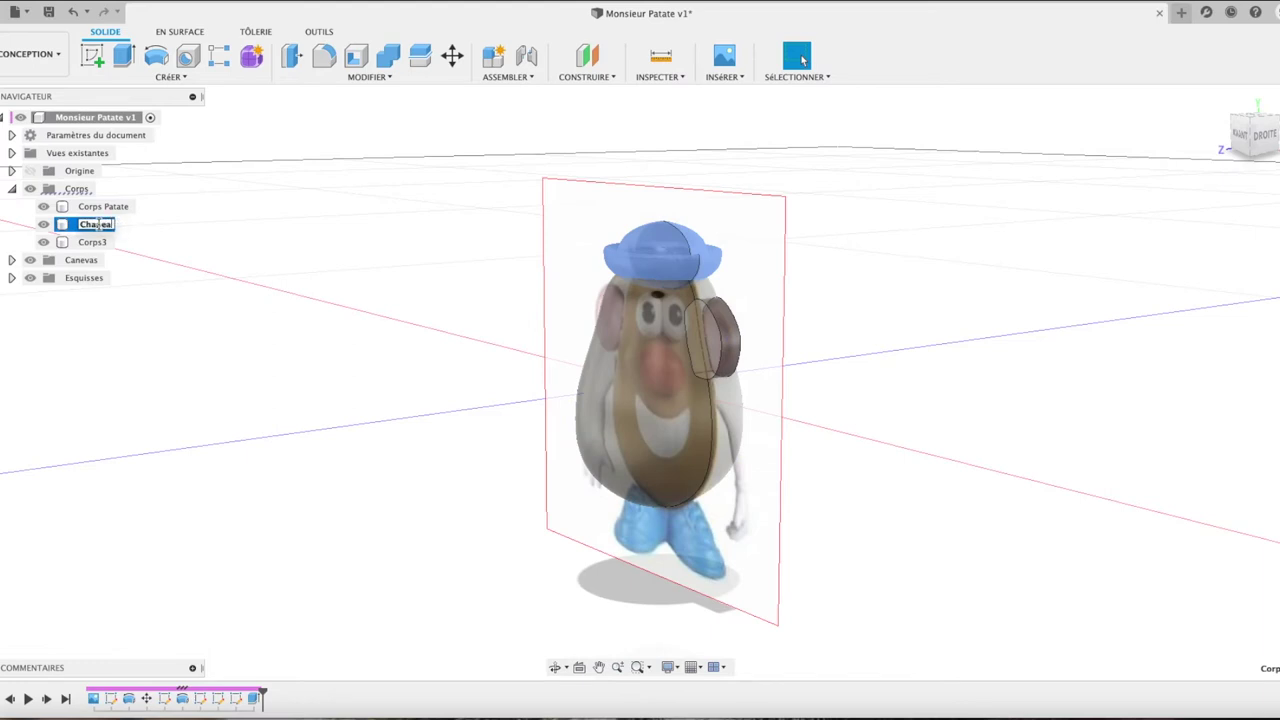
type("Patate")
key("Return")
Step: Rename Corps3 to 'Oreil gauche Patate' and view the model from the front
left_click(95, 242)
left_click(96, 243)
type("Oreil")
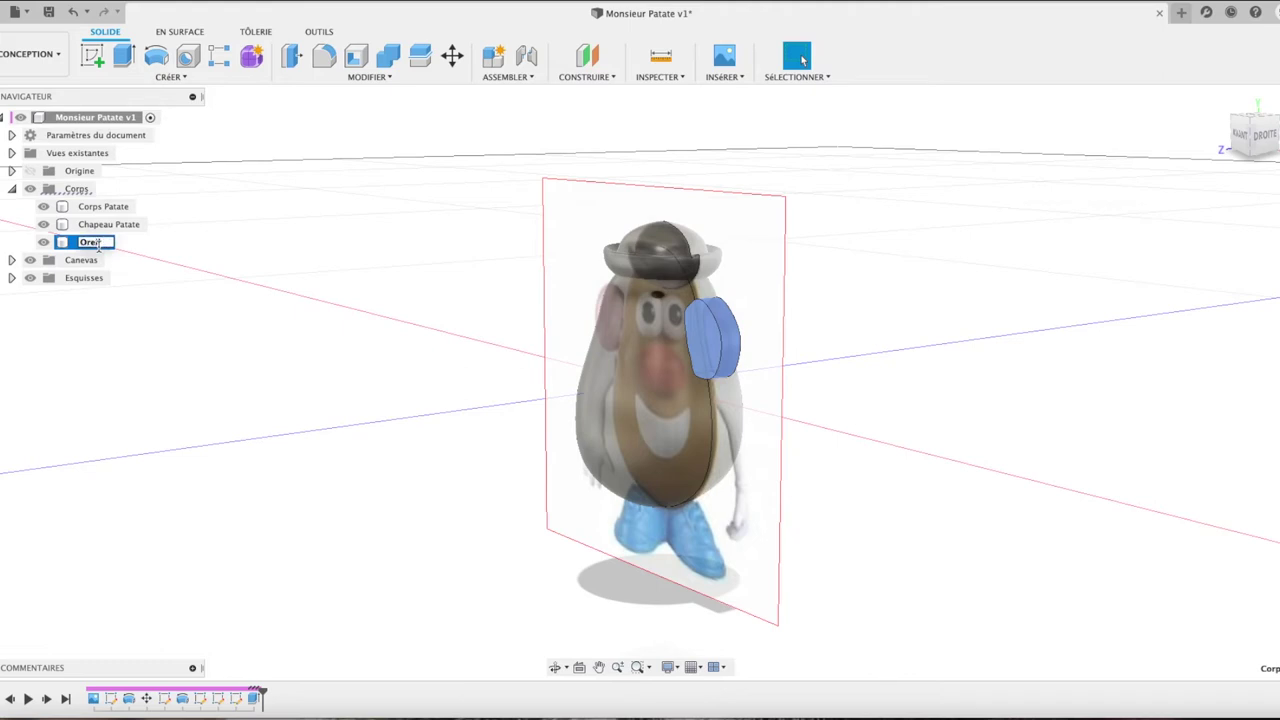
type(" gauche Pat")
key("Return")
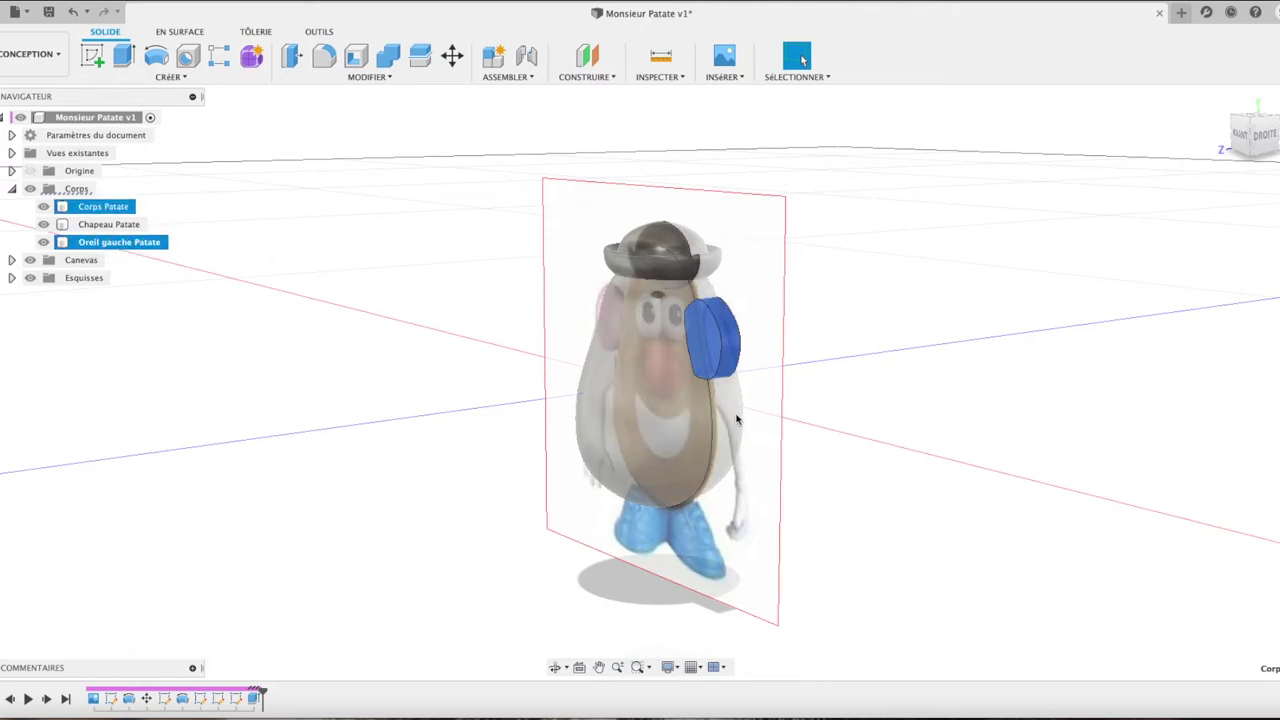
scroll(660, 340, "up", 2)
scroll(720, 310, "up", 3)
scroll(790, 260, "up", 2)
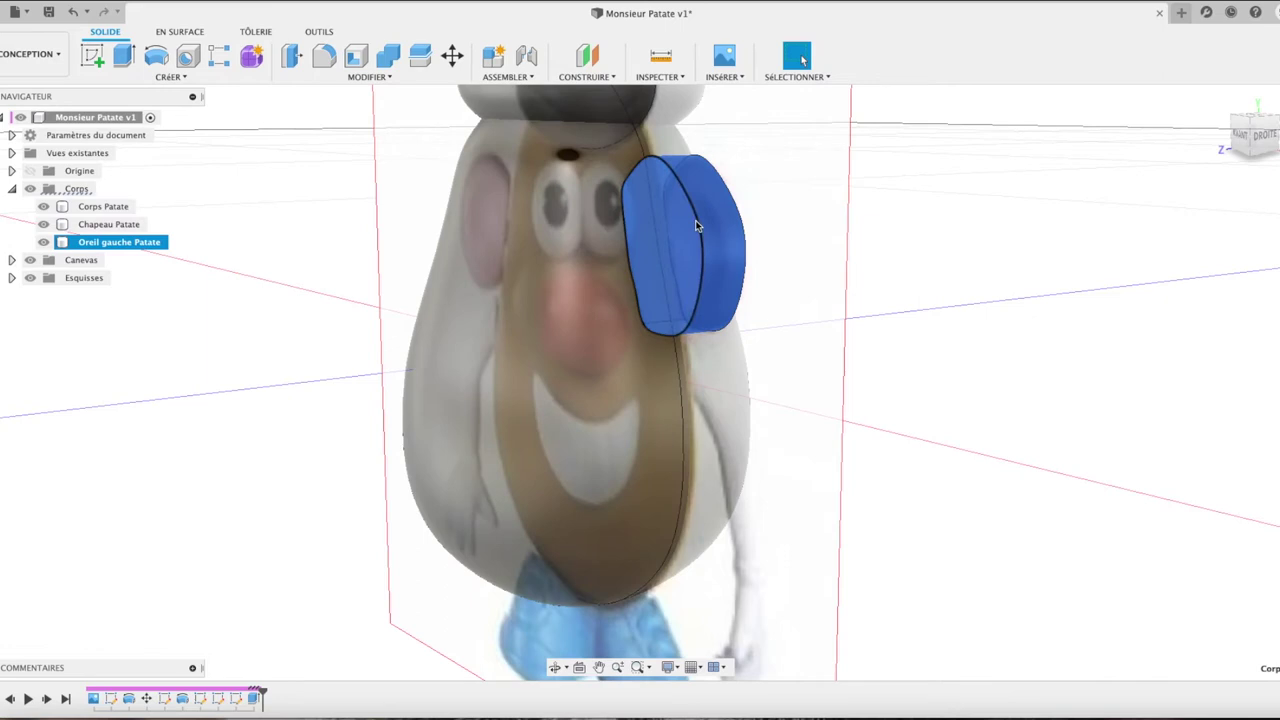
left_click(1240, 138)
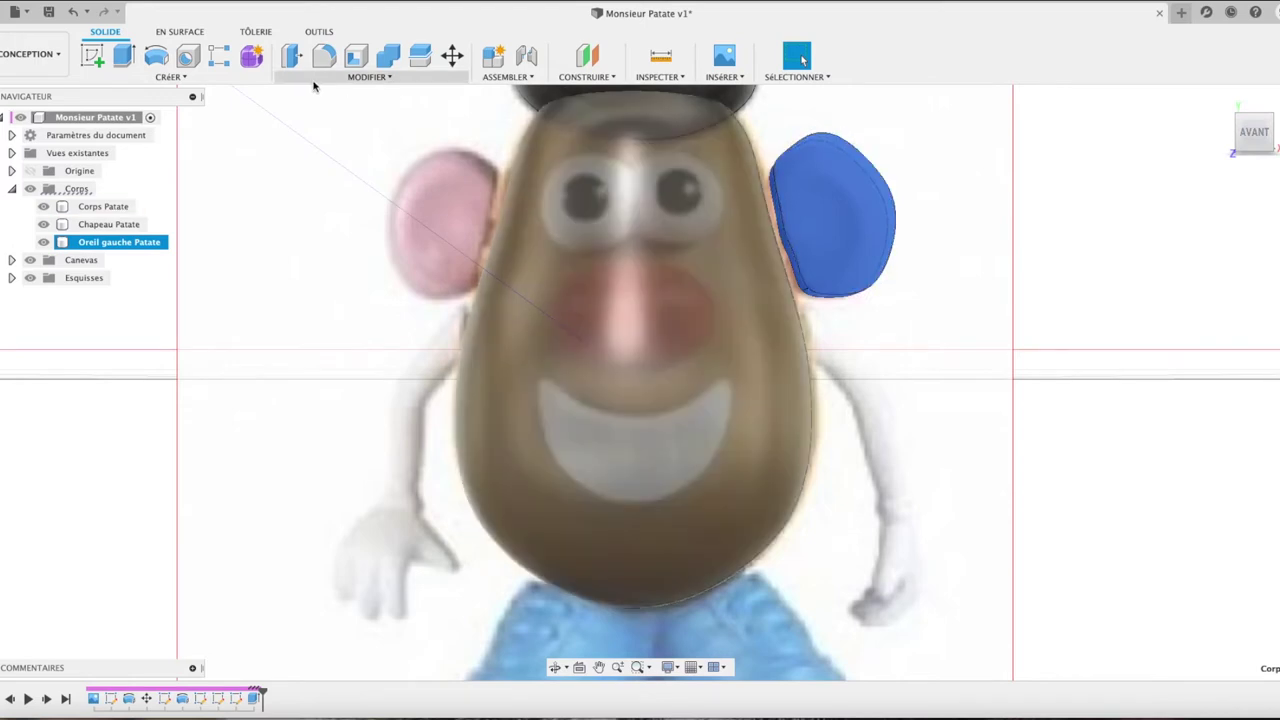
Step: Start a sketch on the ear's front face and begin a spline at the ear's top
left_click(91, 55)
left_click(855, 226)
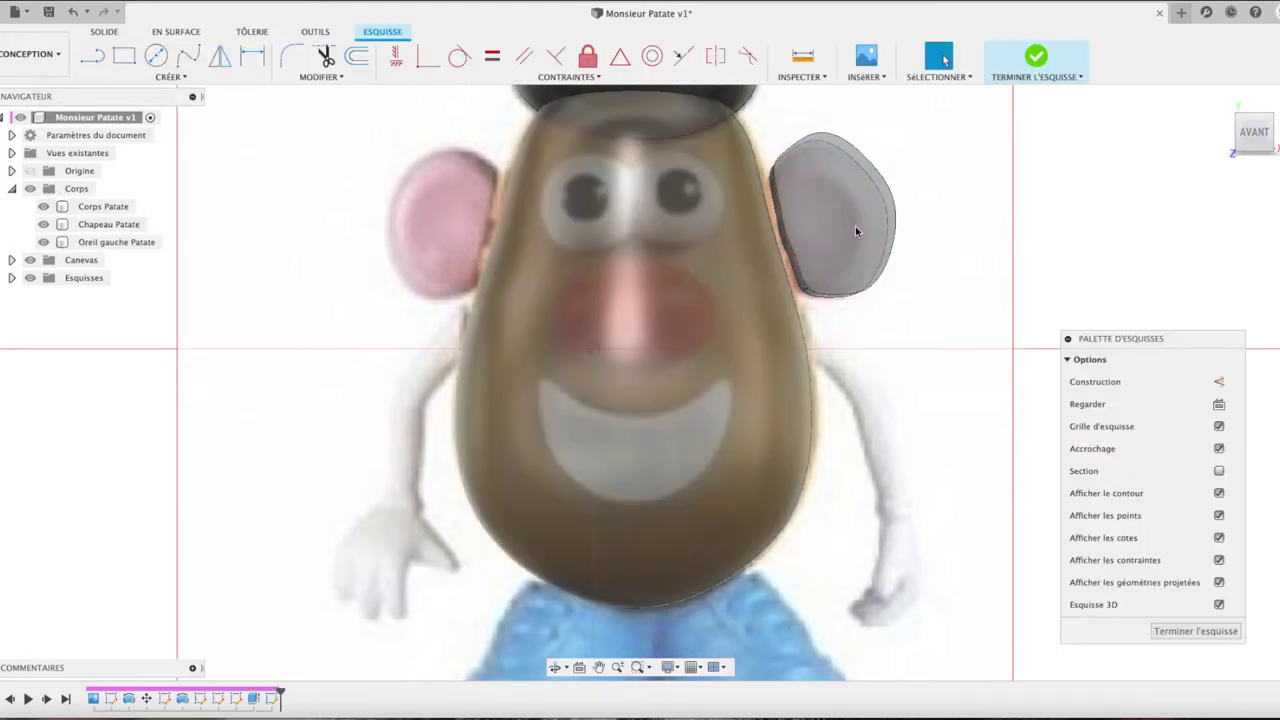
left_click(189, 56)
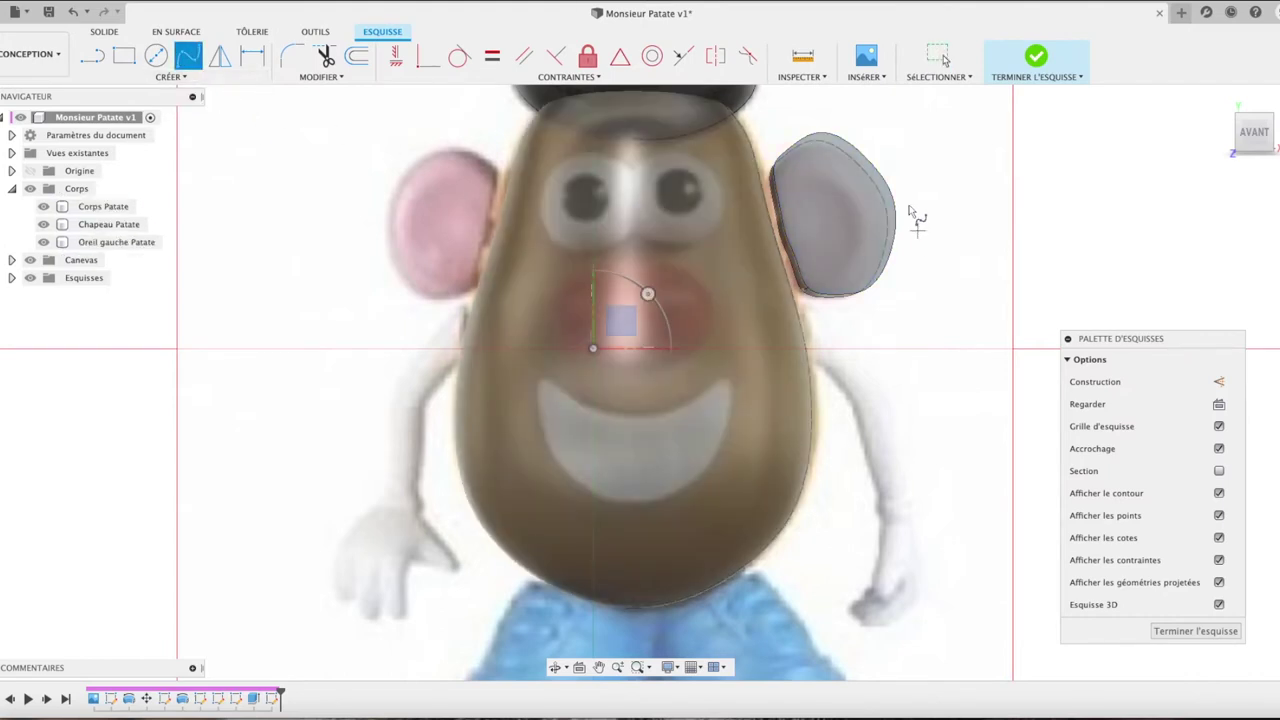
left_click(794, 175)
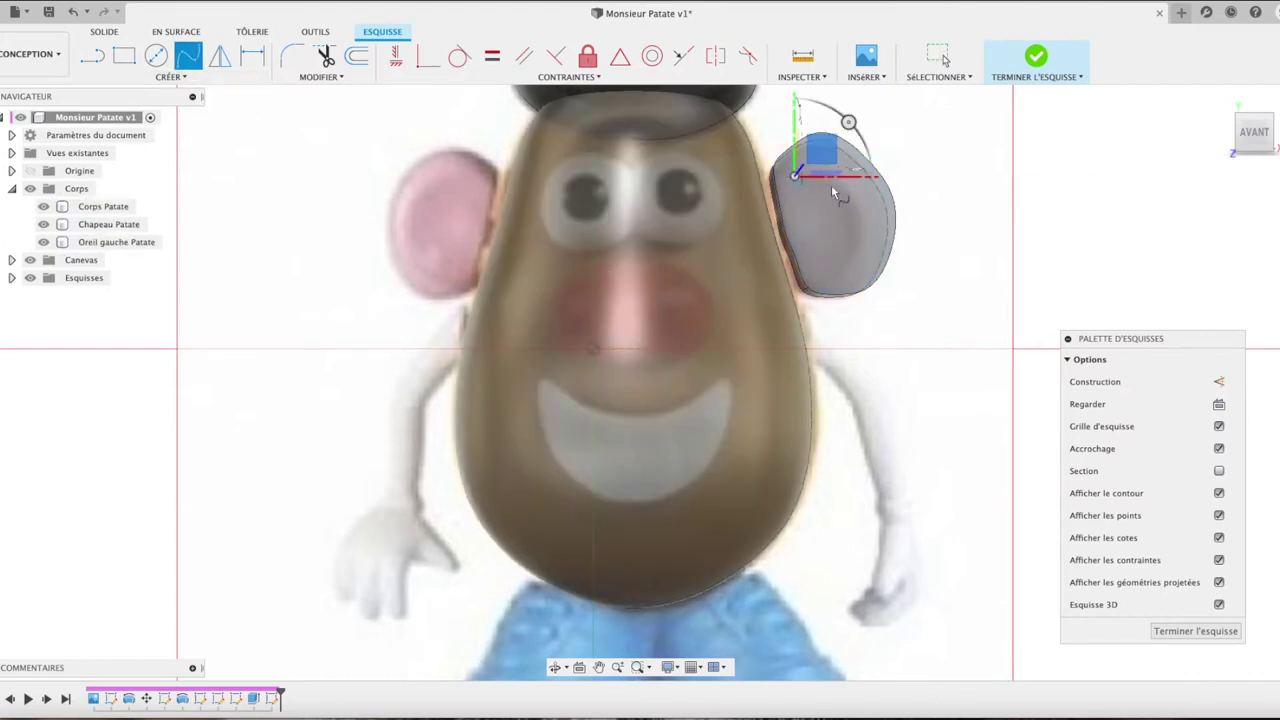
Step: Trace the spline down the ear's outer side, across the bottom, up the inner side, closing it
scroll(831, 193, "up", 2)
scroll(831, 193, "up", 2)
scroll(834, 191, "up", 2)
scroll(834, 190, "up", 2)
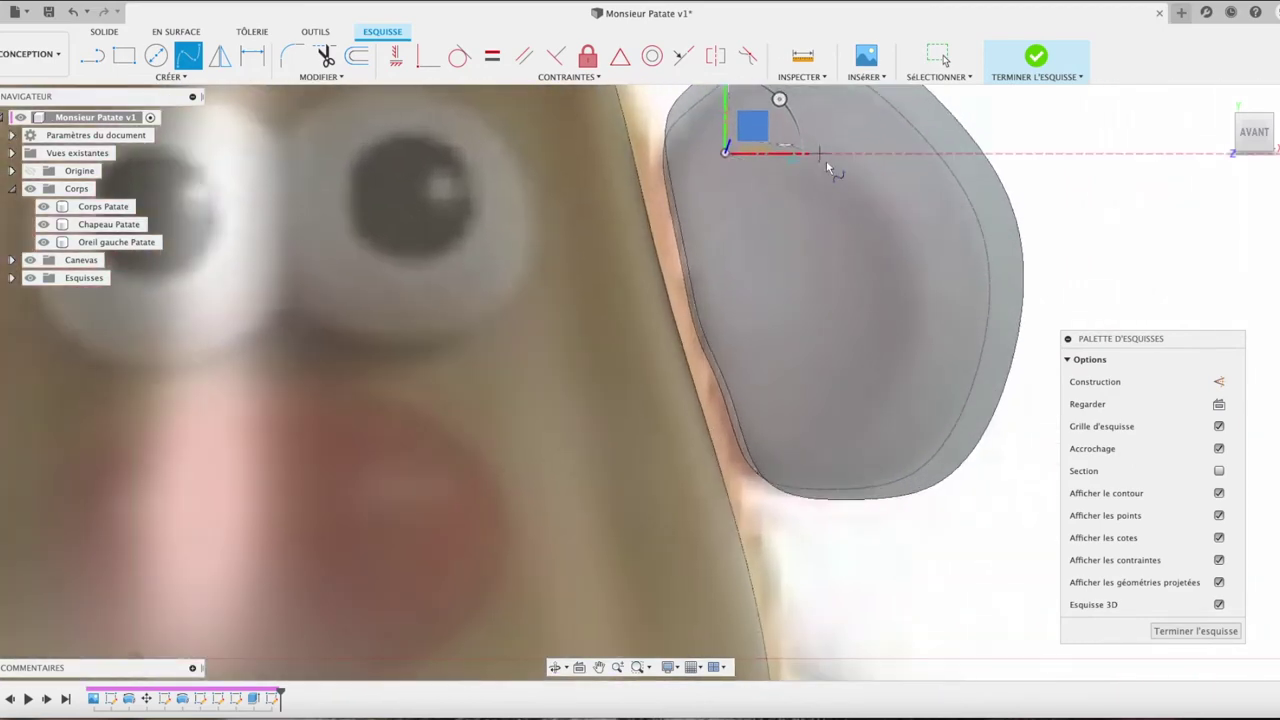
left_click(828, 160)
left_click(875, 197)
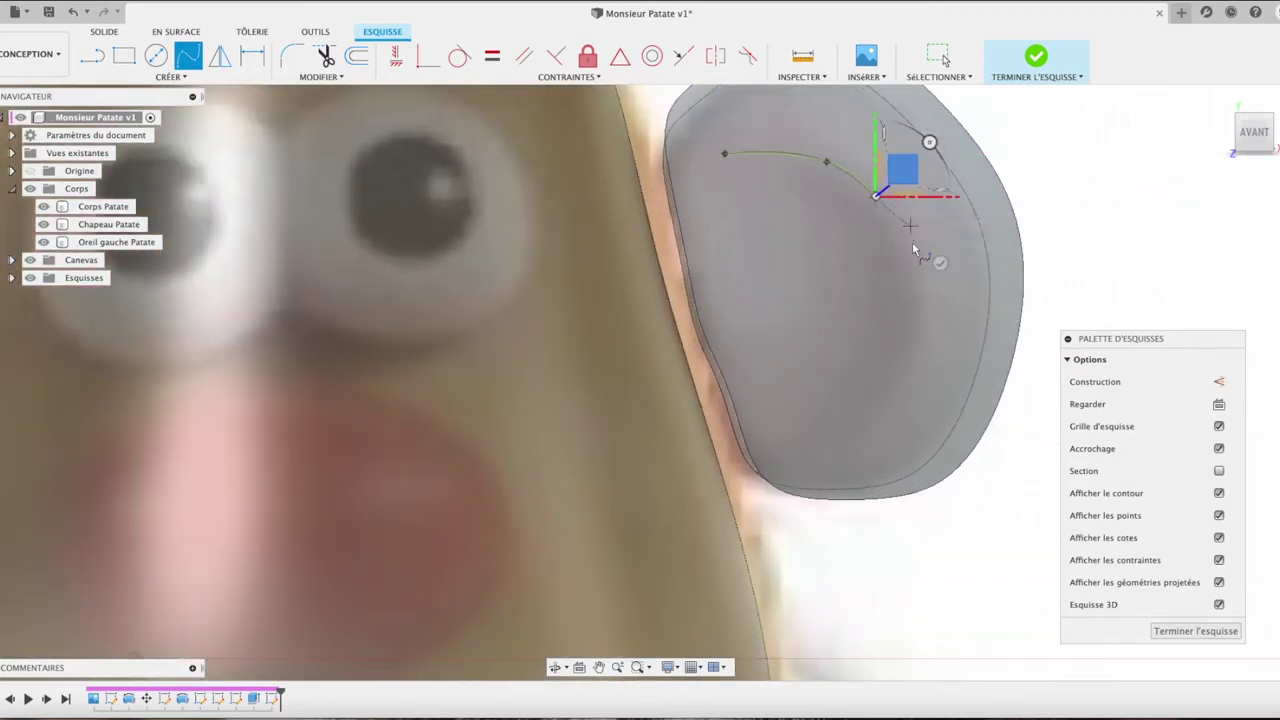
left_click(913, 260)
left_click(915, 379)
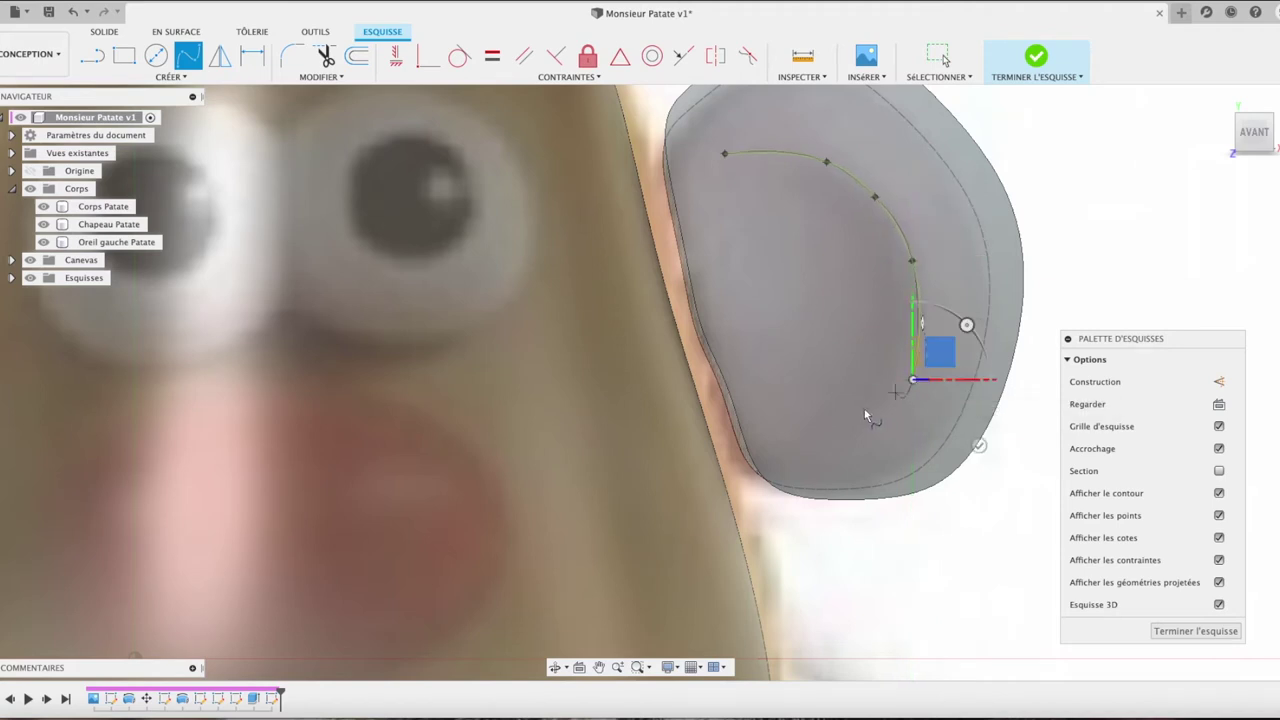
left_click(800, 416)
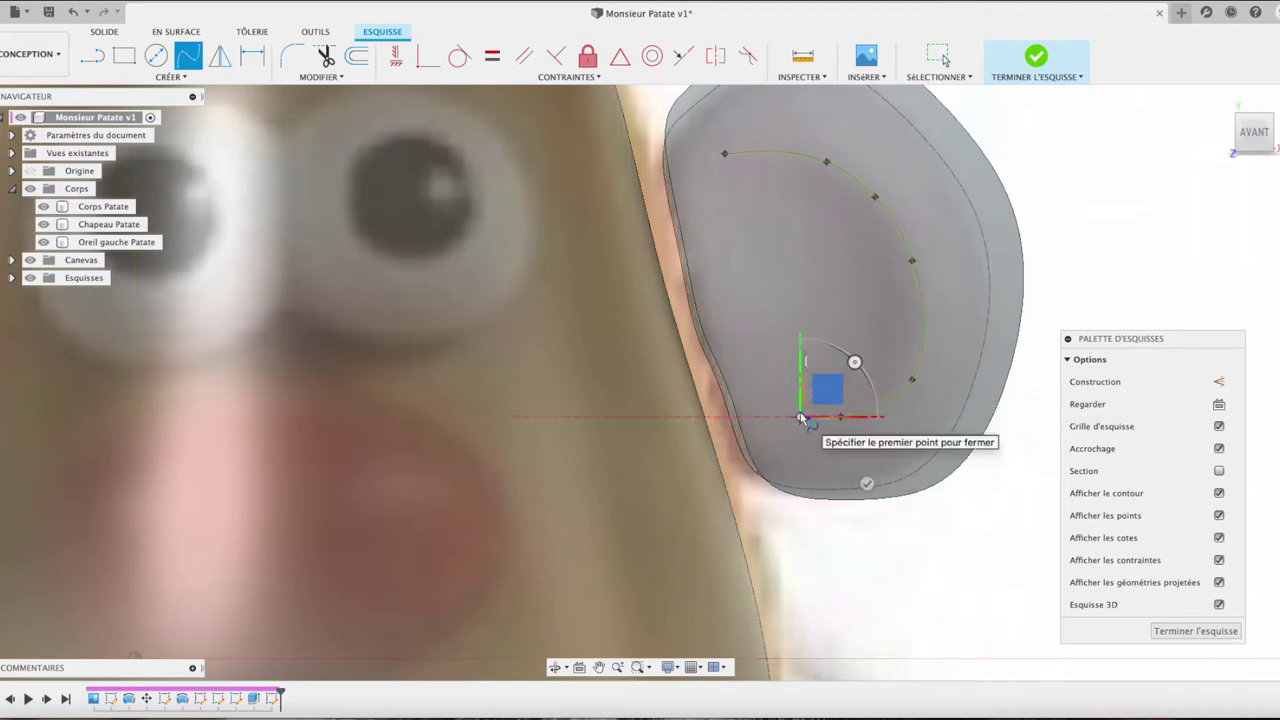
left_click(765, 285)
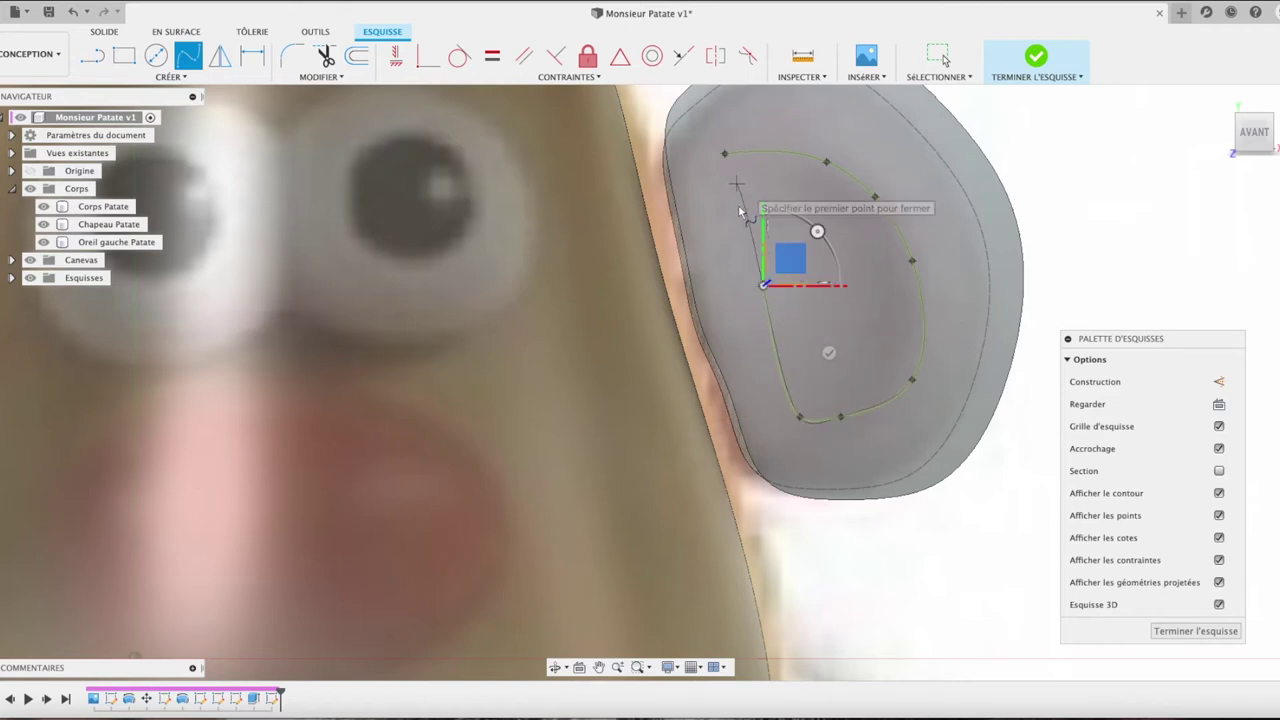
left_click(737, 211)
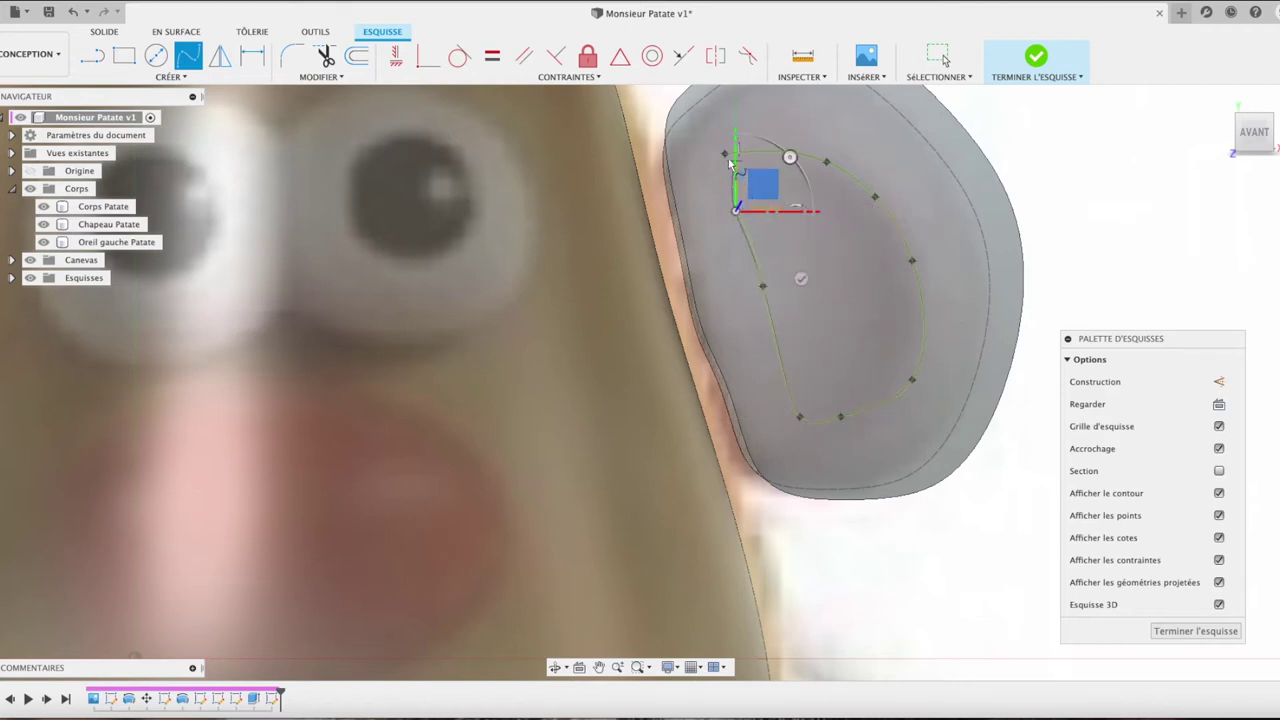
left_click(725, 153)
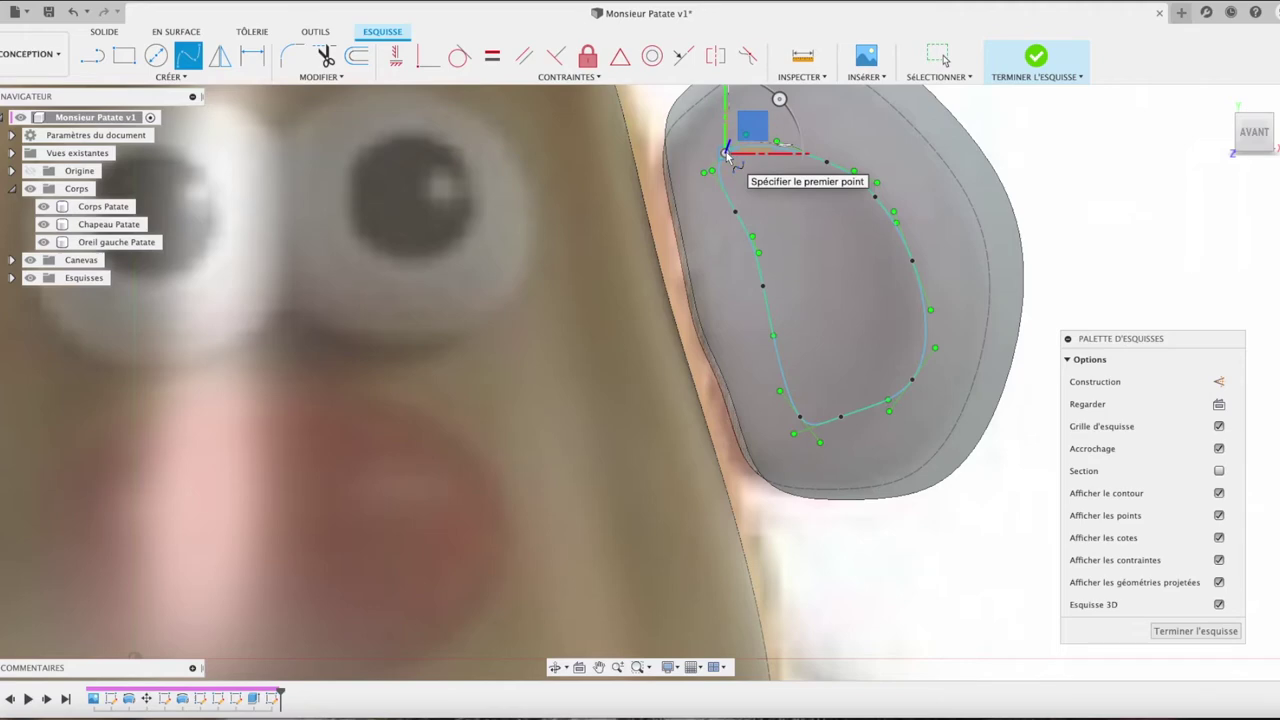
Step: Extrude the ear's spline profile inward as a cut, 0.5 mm deep
key("e")
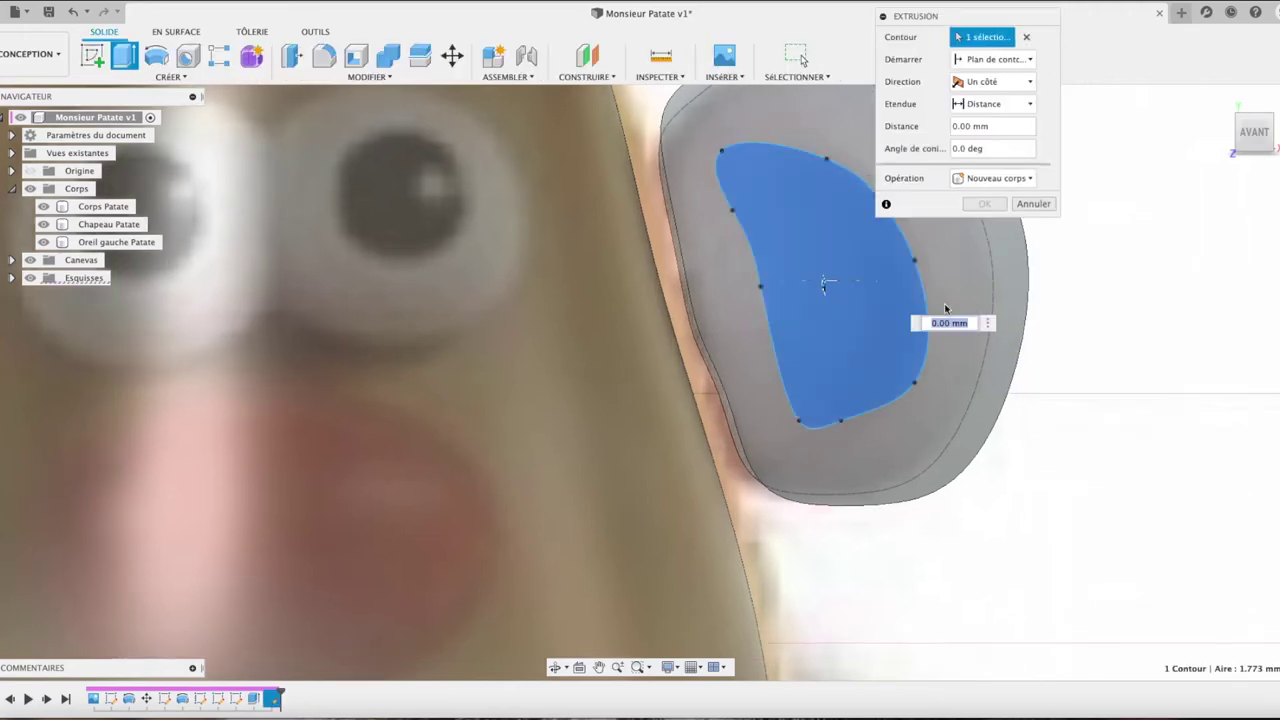
middle_click_drag(824, 284, 640, 382, "shift")
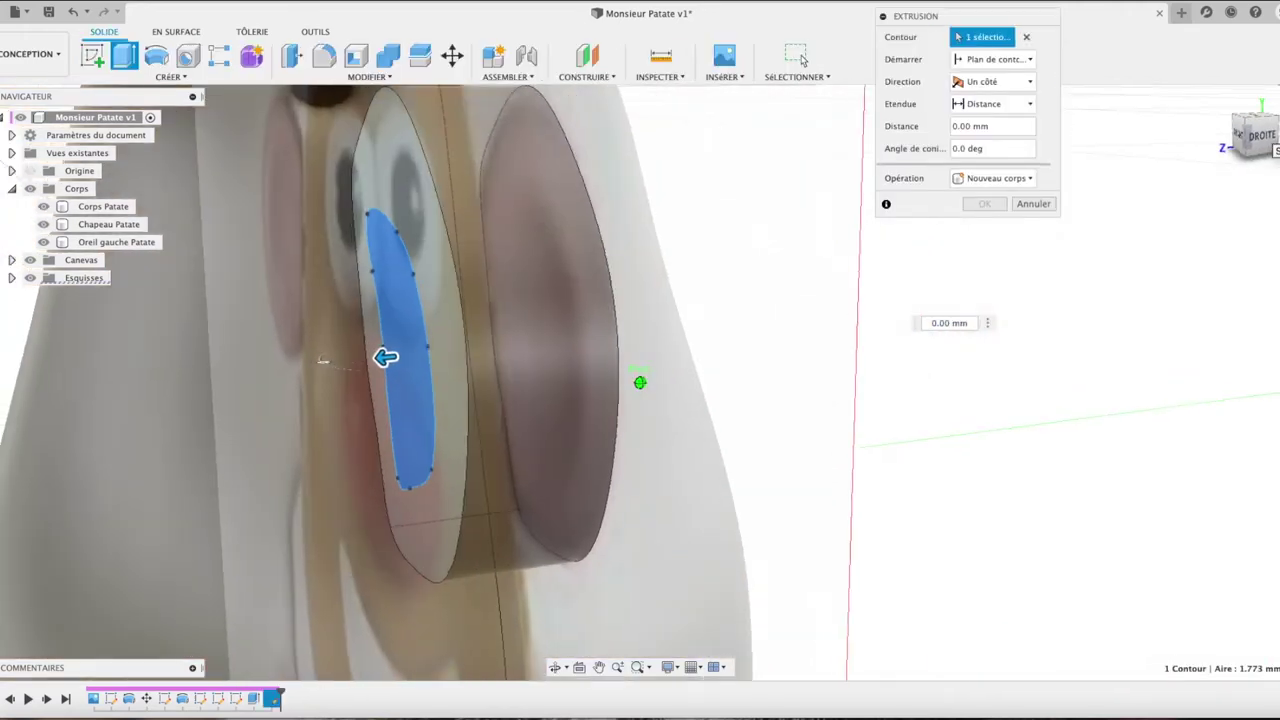
left_click_drag(382, 357, 419, 362)
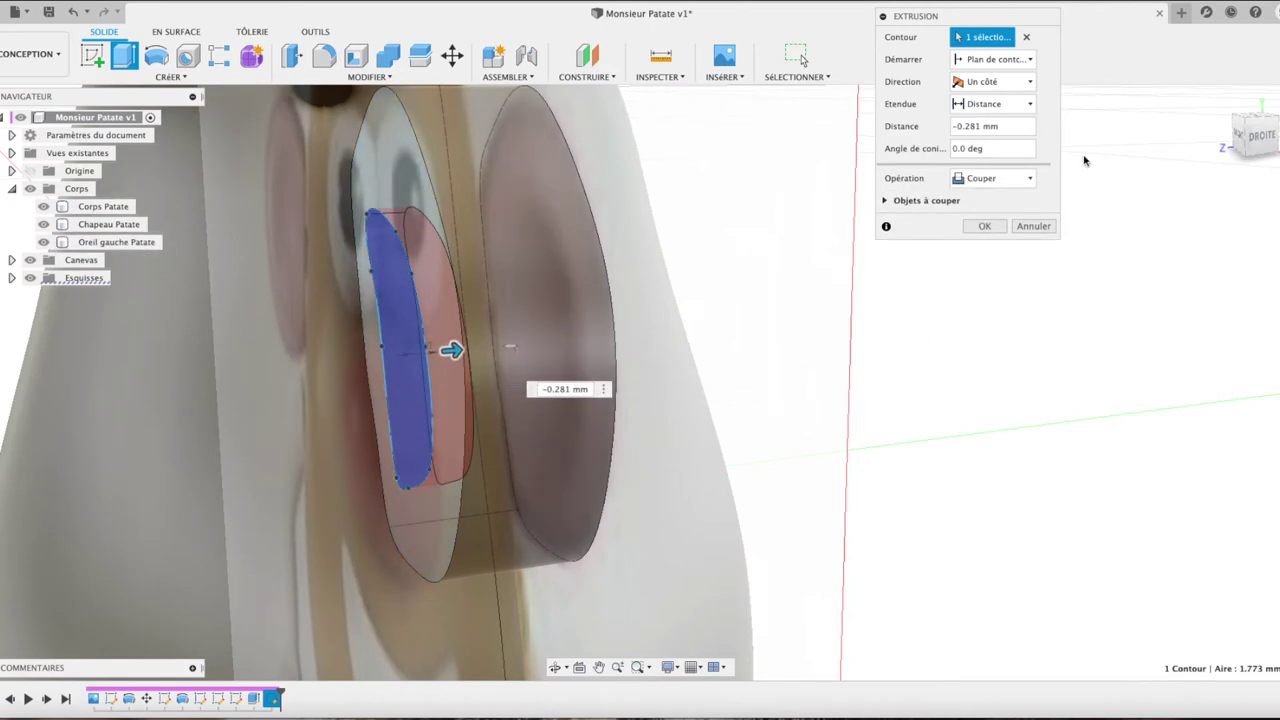
left_click_drag(1007, 126, 955, 129)
type("-")
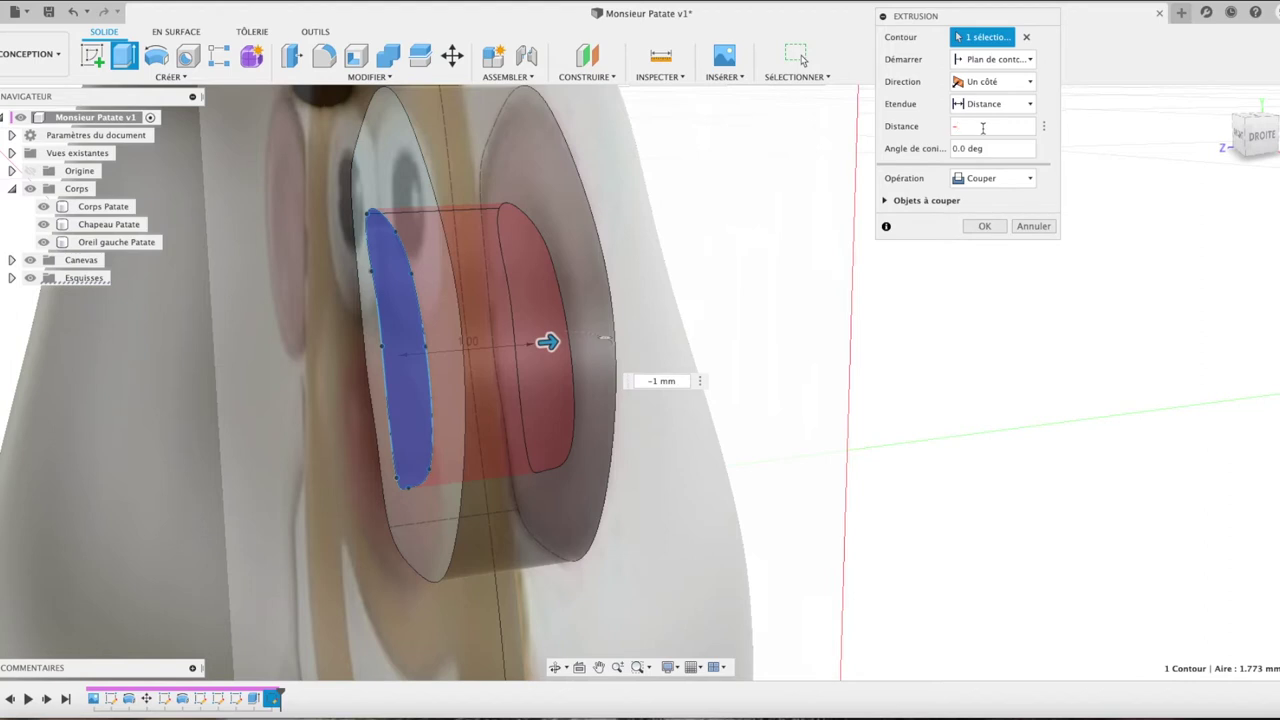
type(".8")
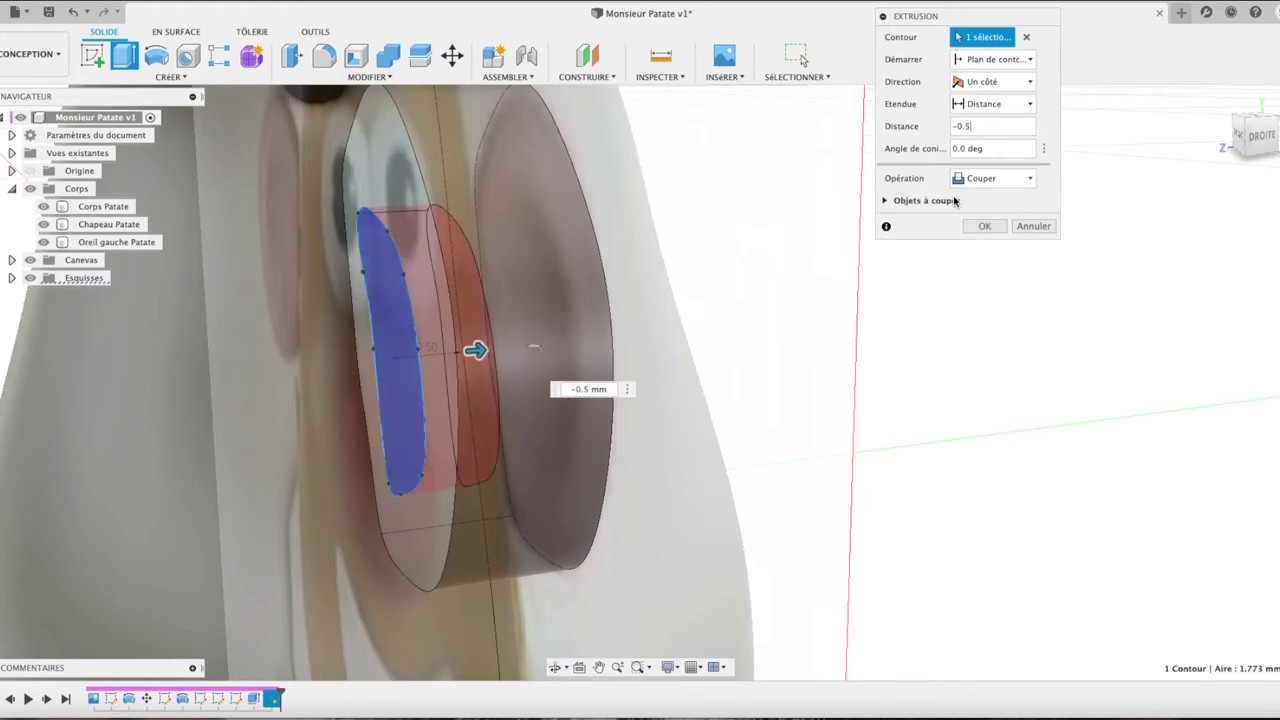
left_click(981, 227)
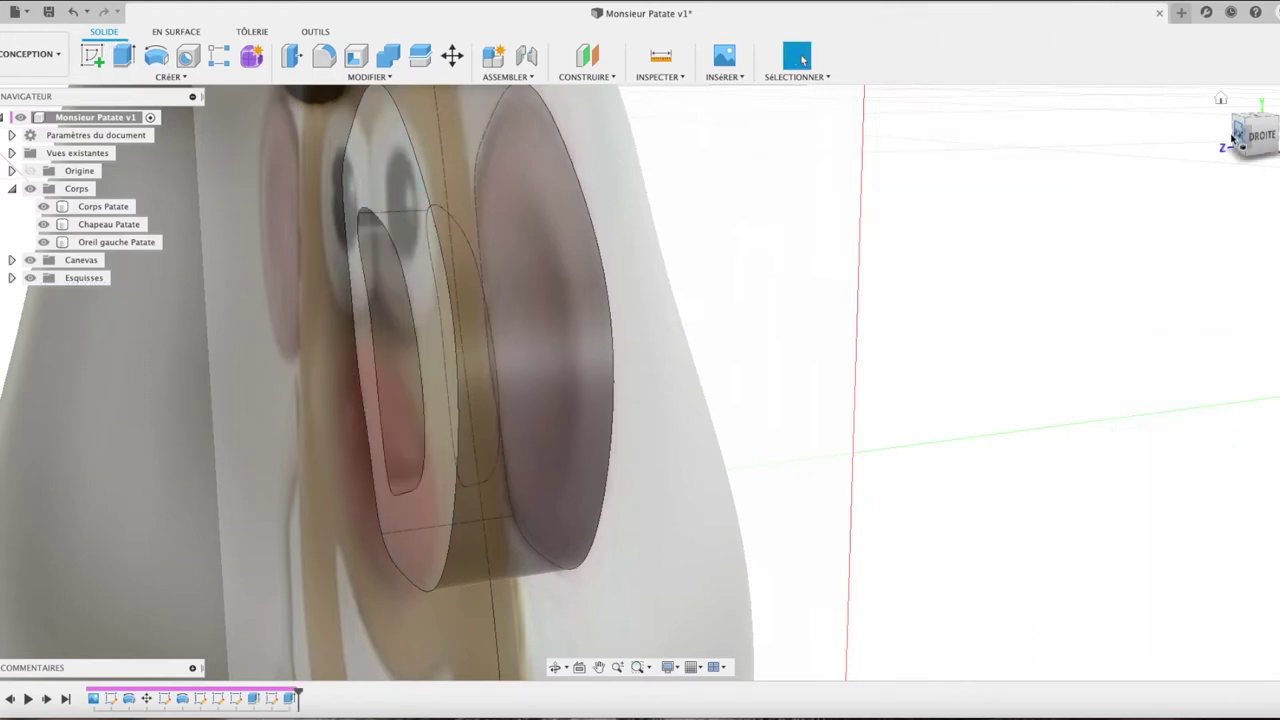
Step: Fillet the edge of the ear opening with a 0.371 mm radius
middle_click_drag(640, 382, 780, 382, "shift")
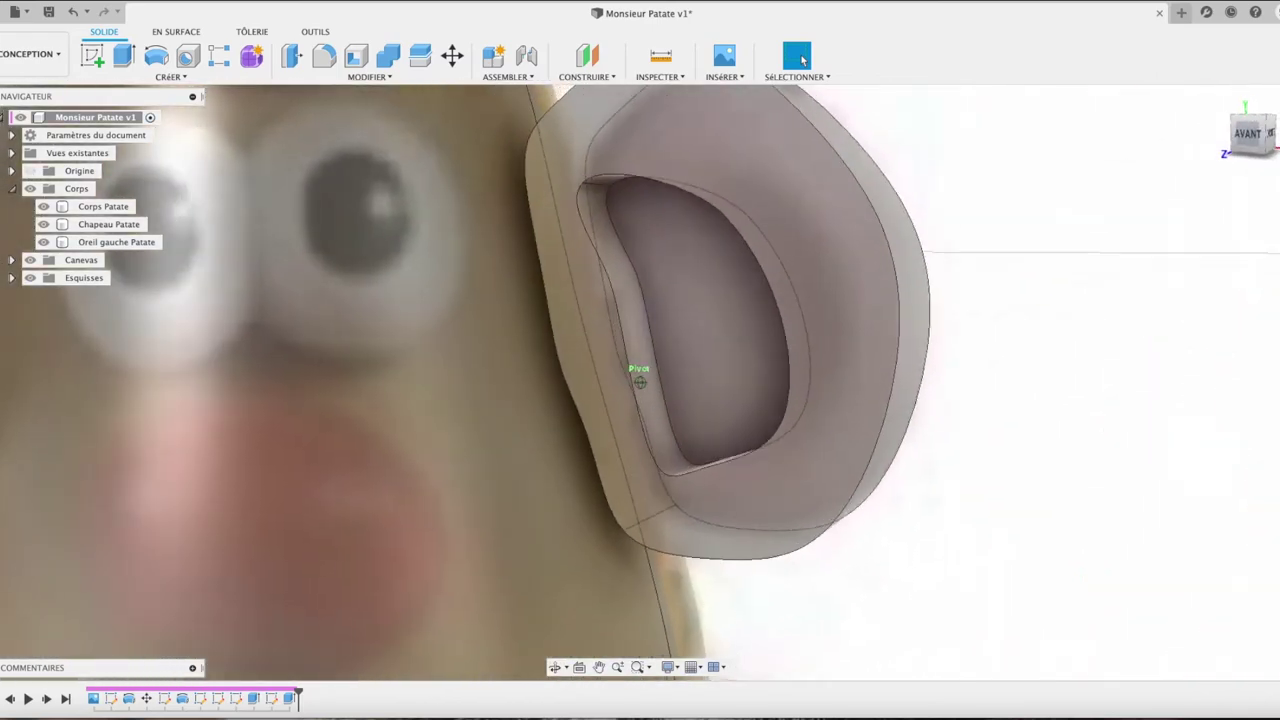
left_click(757, 290)
left_click(765, 288)
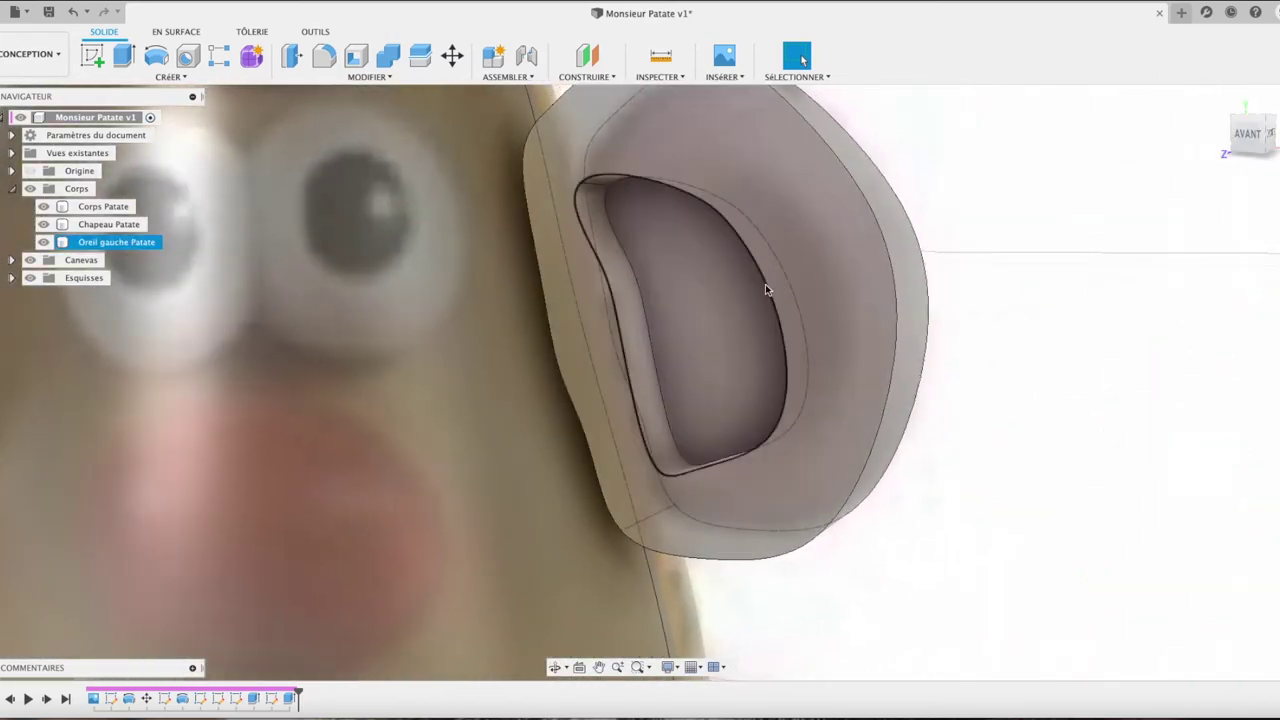
scroll(765, 290, "down", 1)
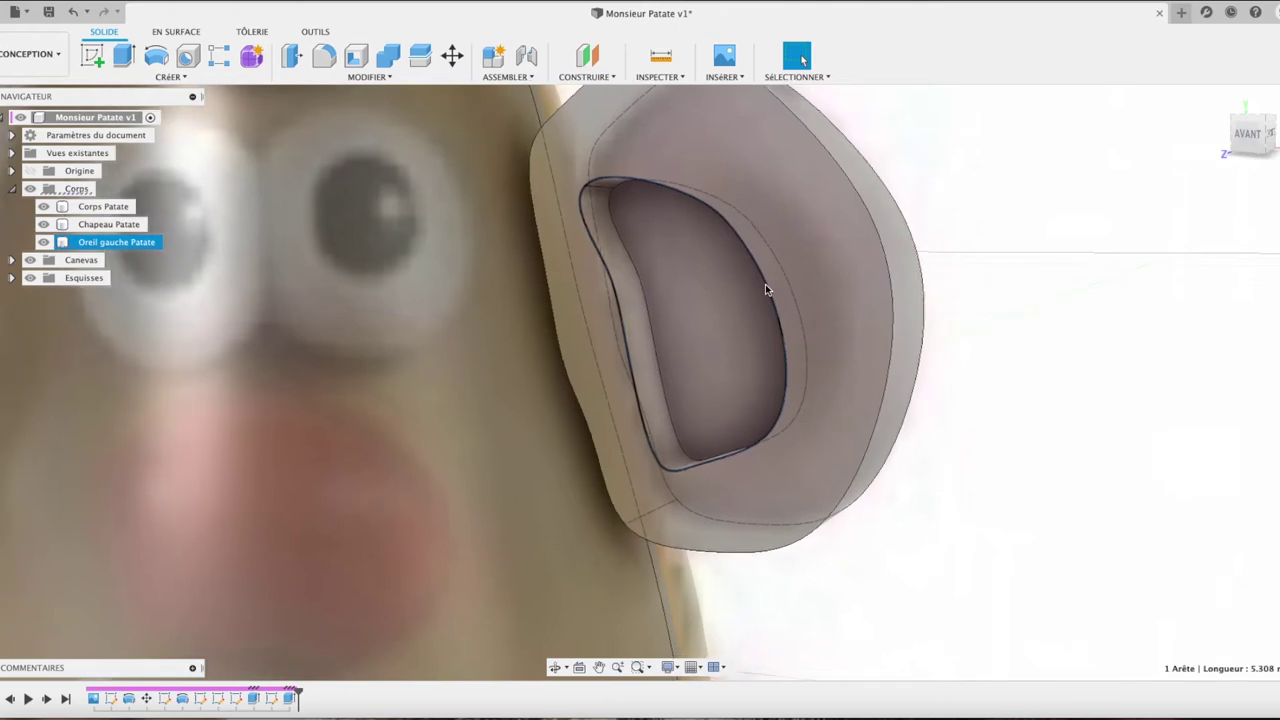
left_click(1247, 138)
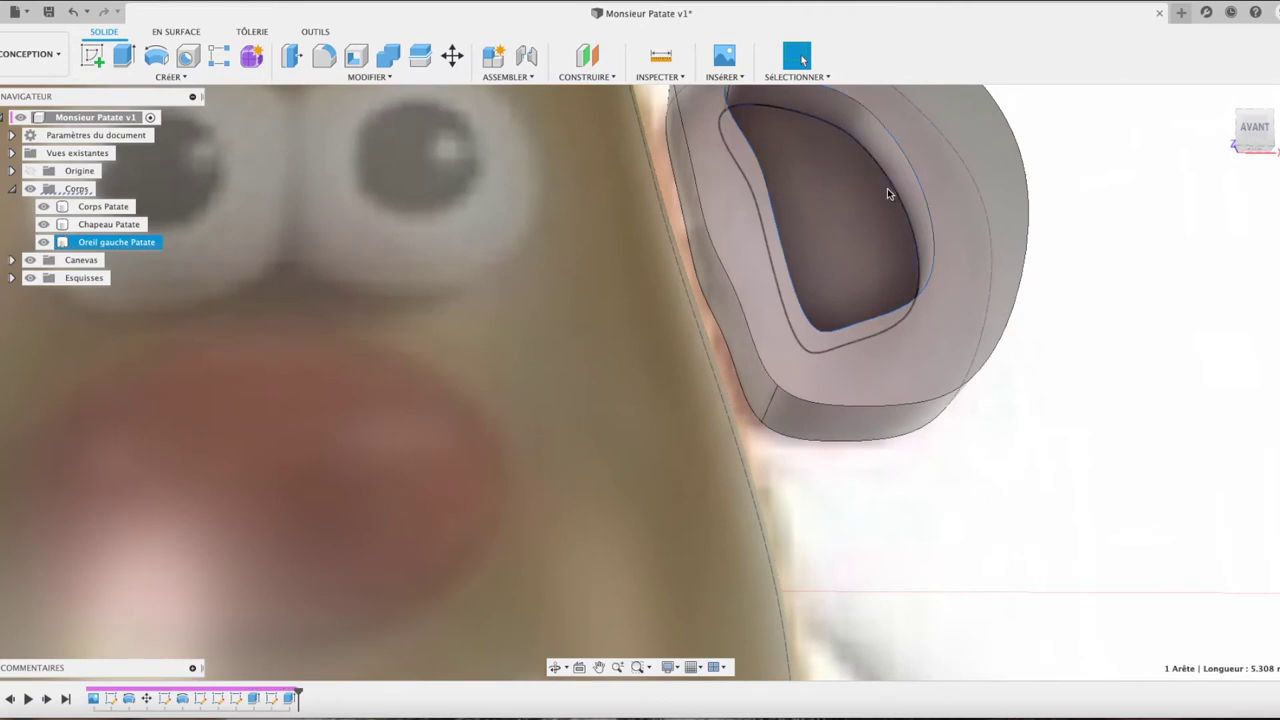
left_click(324, 55)
left_click_drag(887, 190, 878, 190)
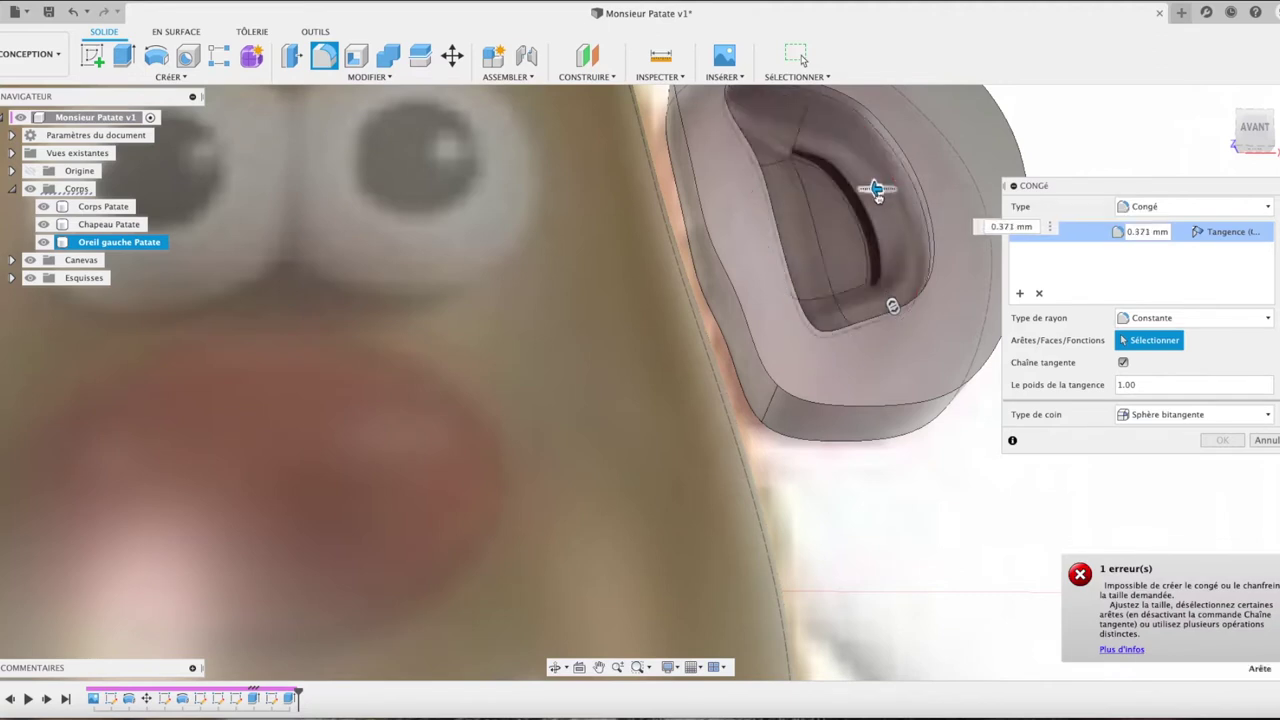
left_click_drag(878, 190, 878, 190)
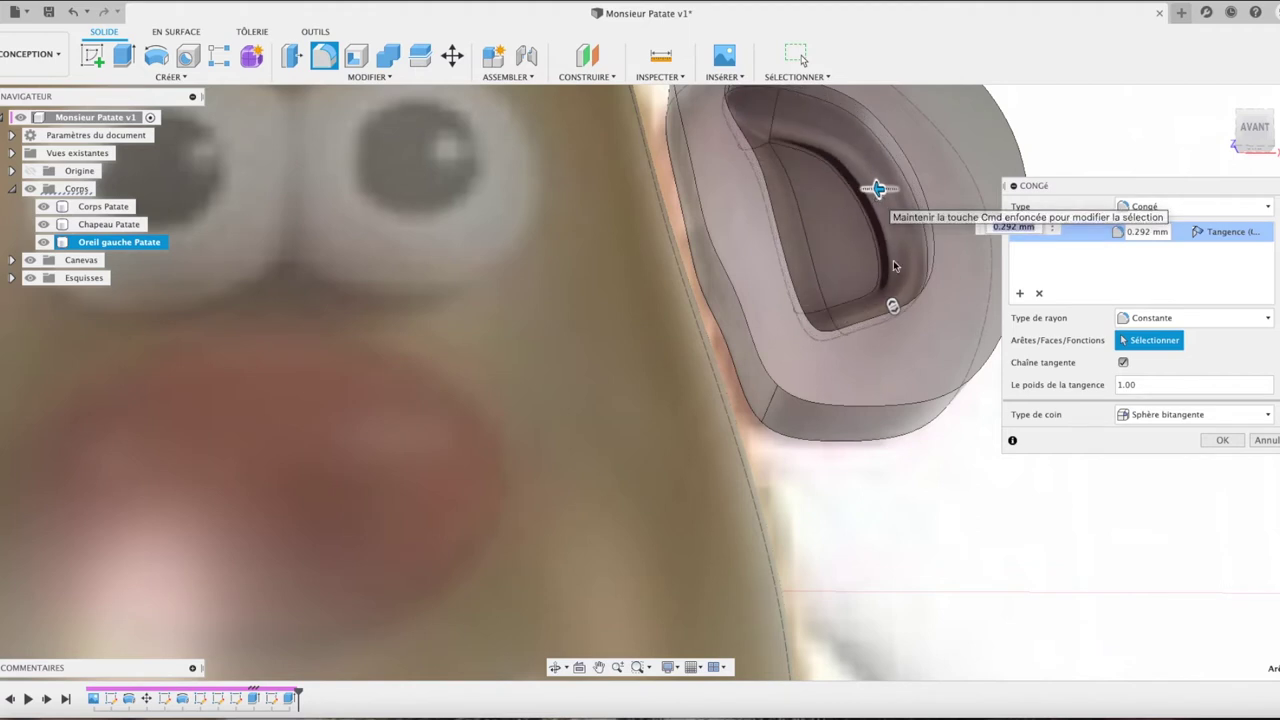
left_click(1219, 441)
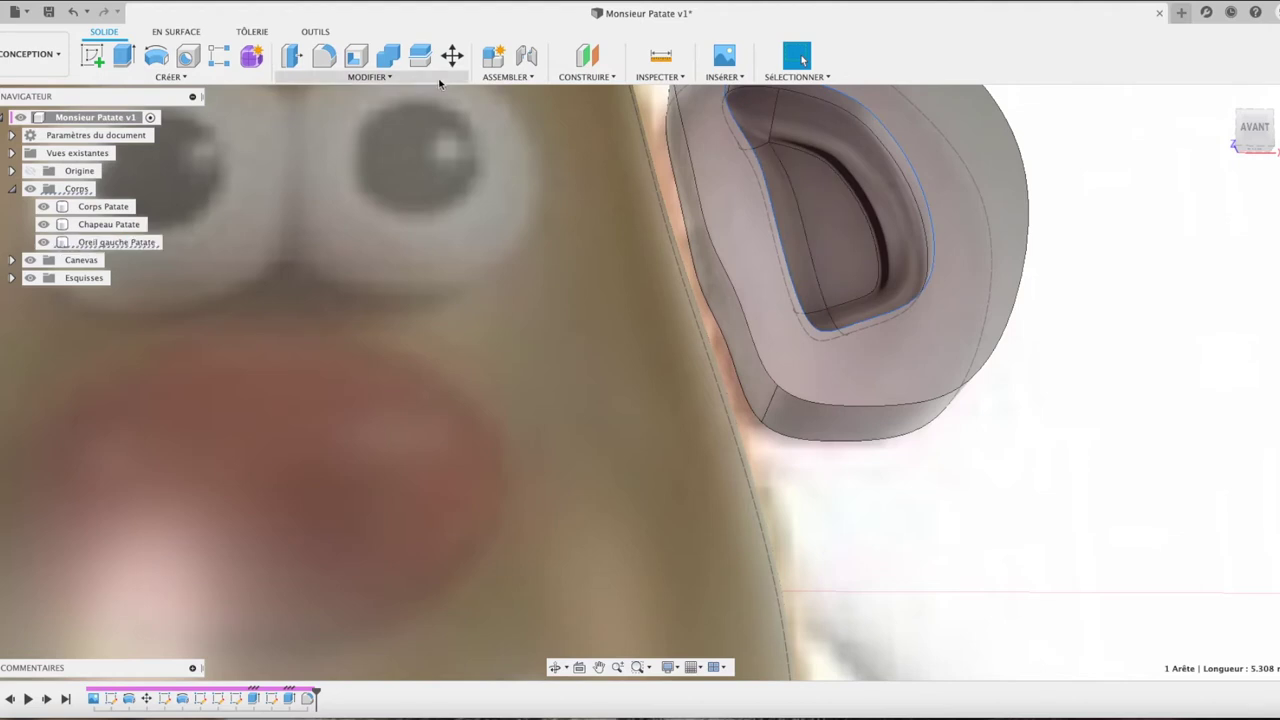
Step: Add a second small fillet to the ear's inner edge
left_click(324, 56)
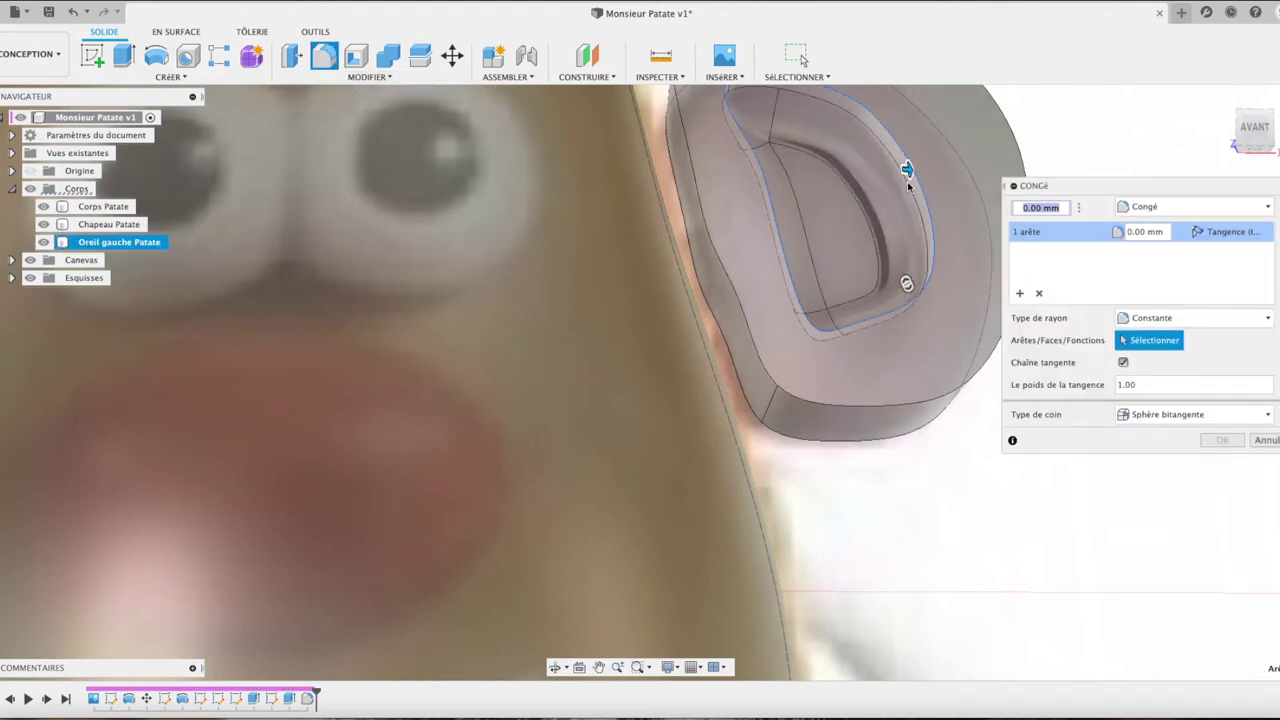
left_click_drag(906, 170, 908, 170)
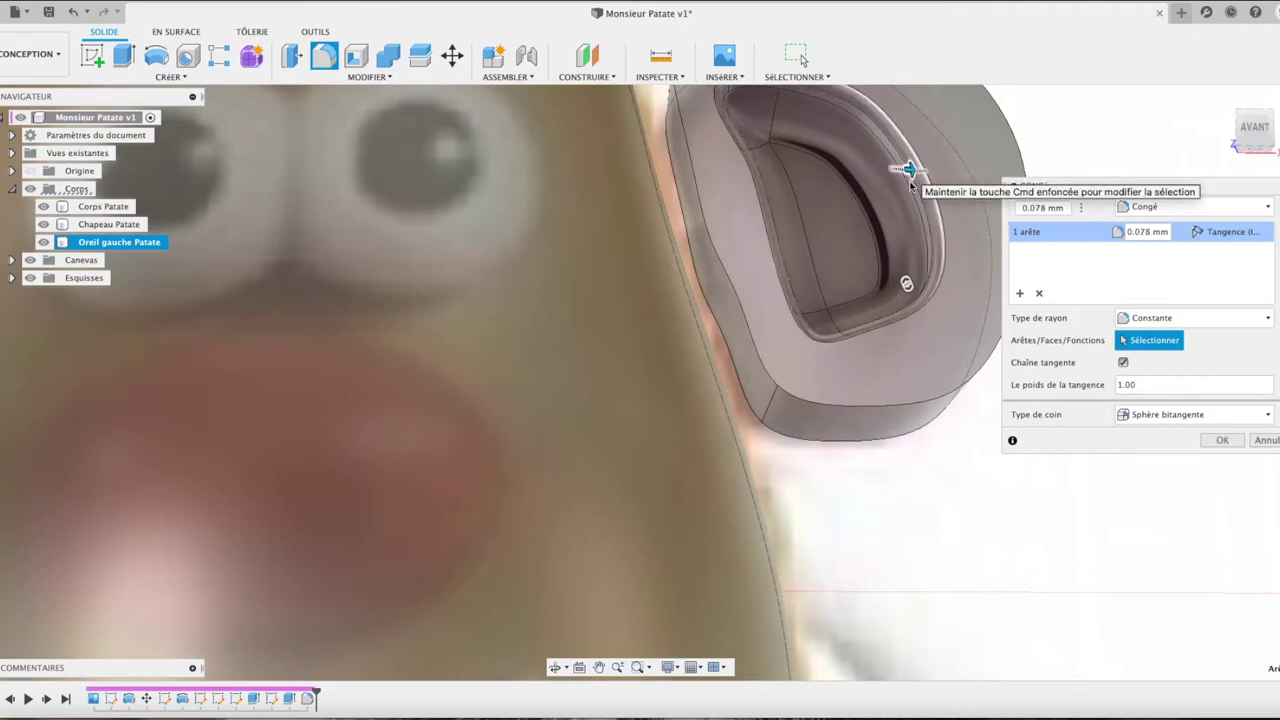
left_click(1222, 440)
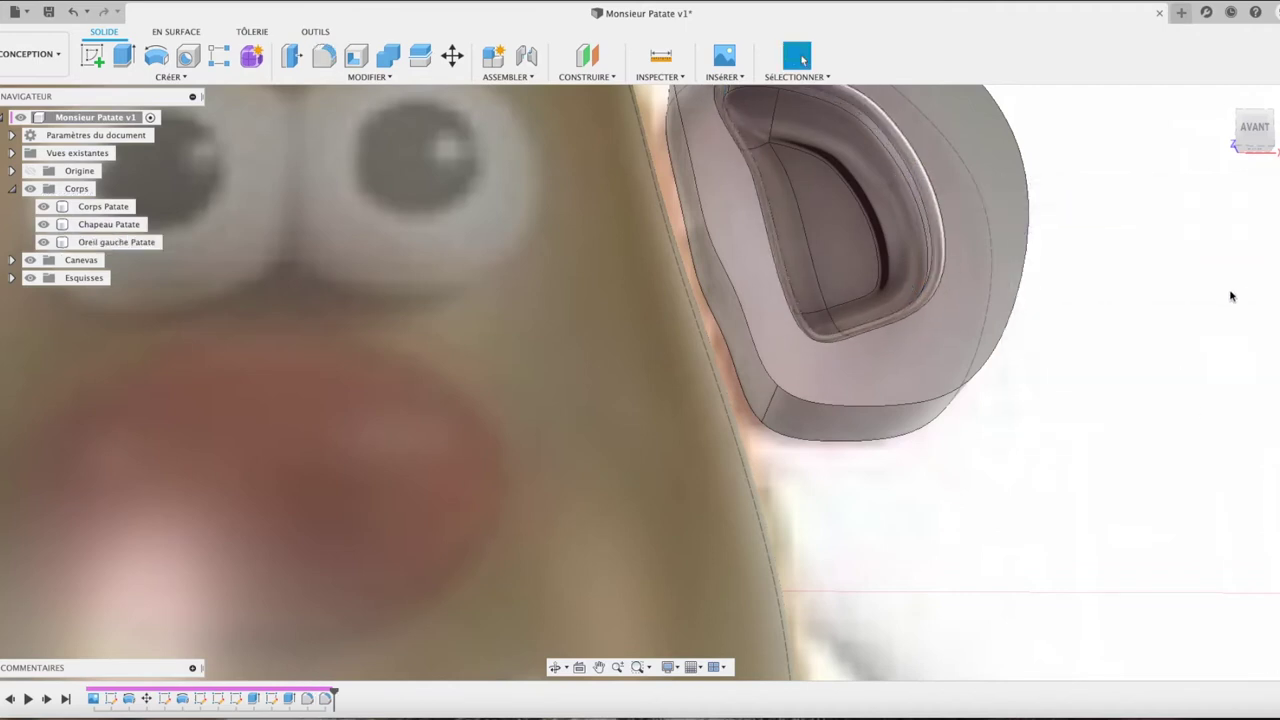
left_click(1221, 99)
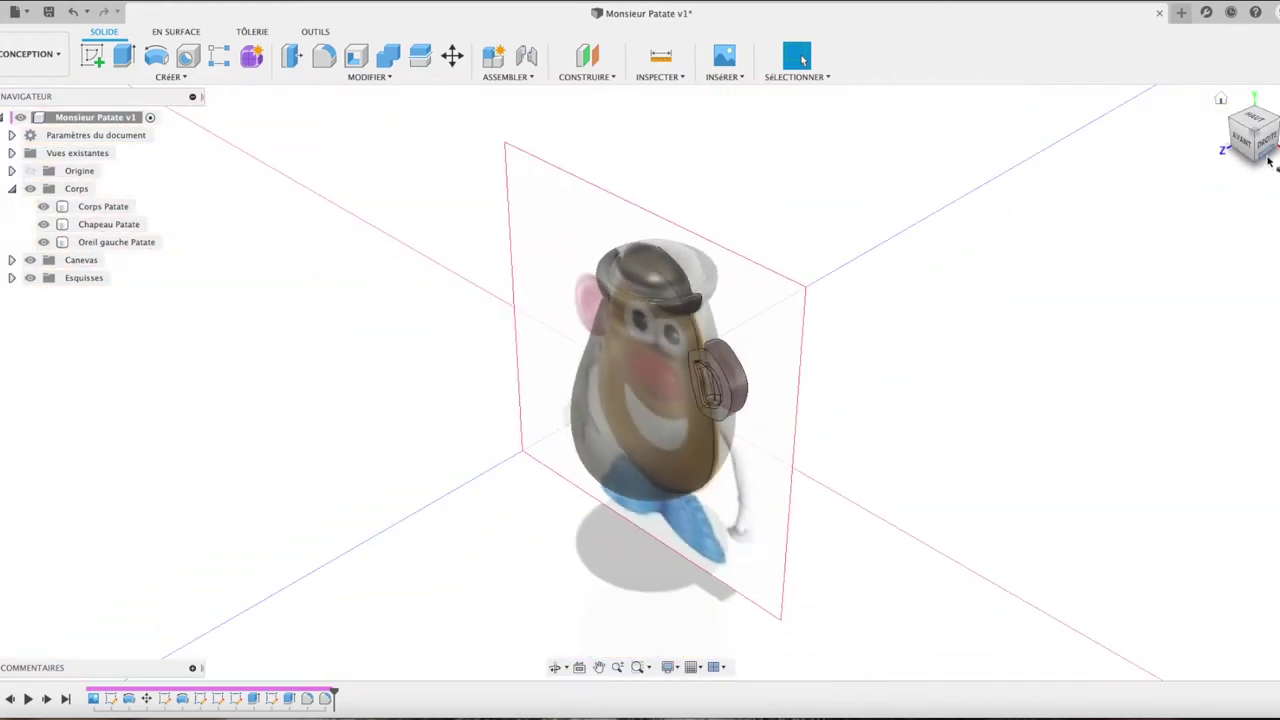
Step: Mirror the left ear body across the head's vertical centre plane as a new body
left_click(1240, 140)
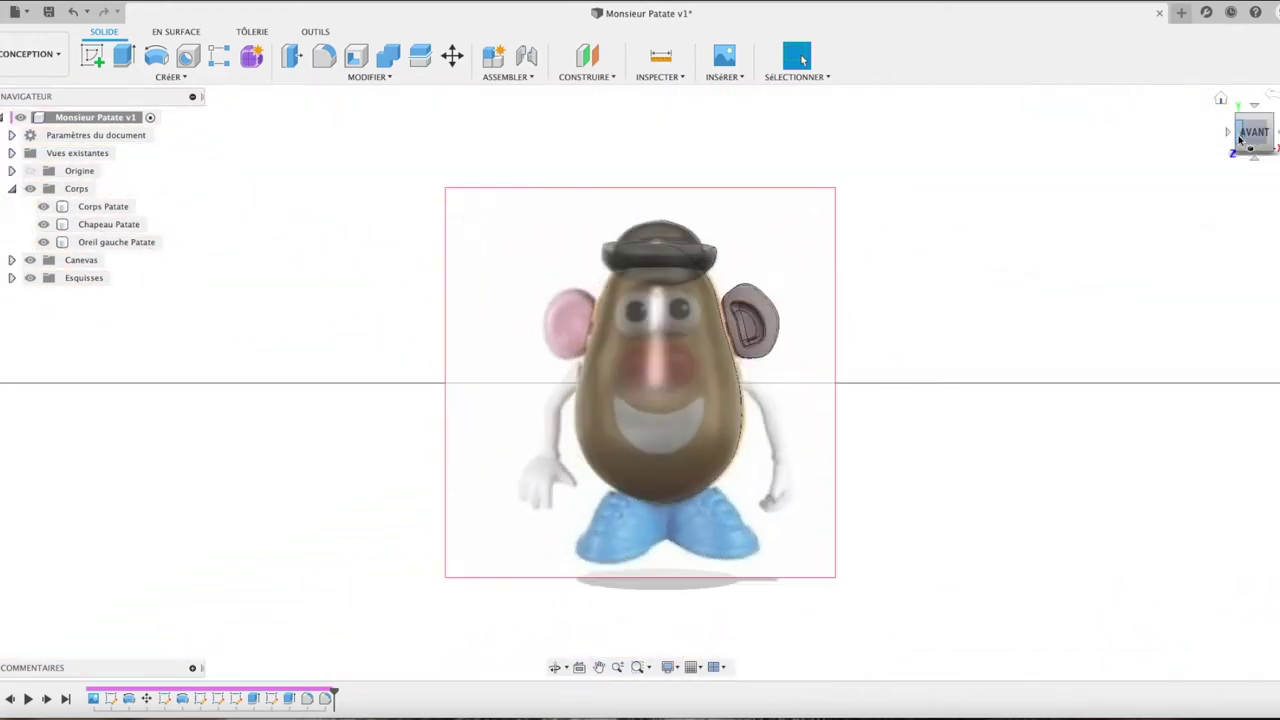
left_click(754, 314)
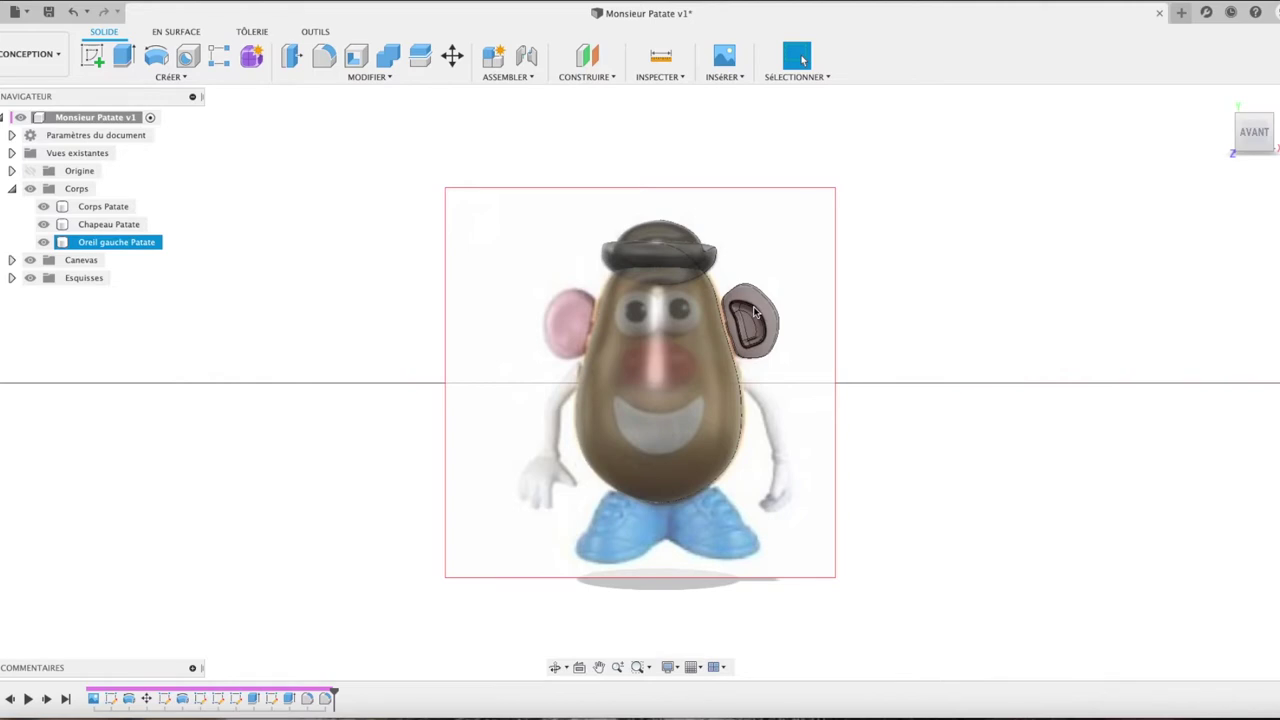
key("Escape")
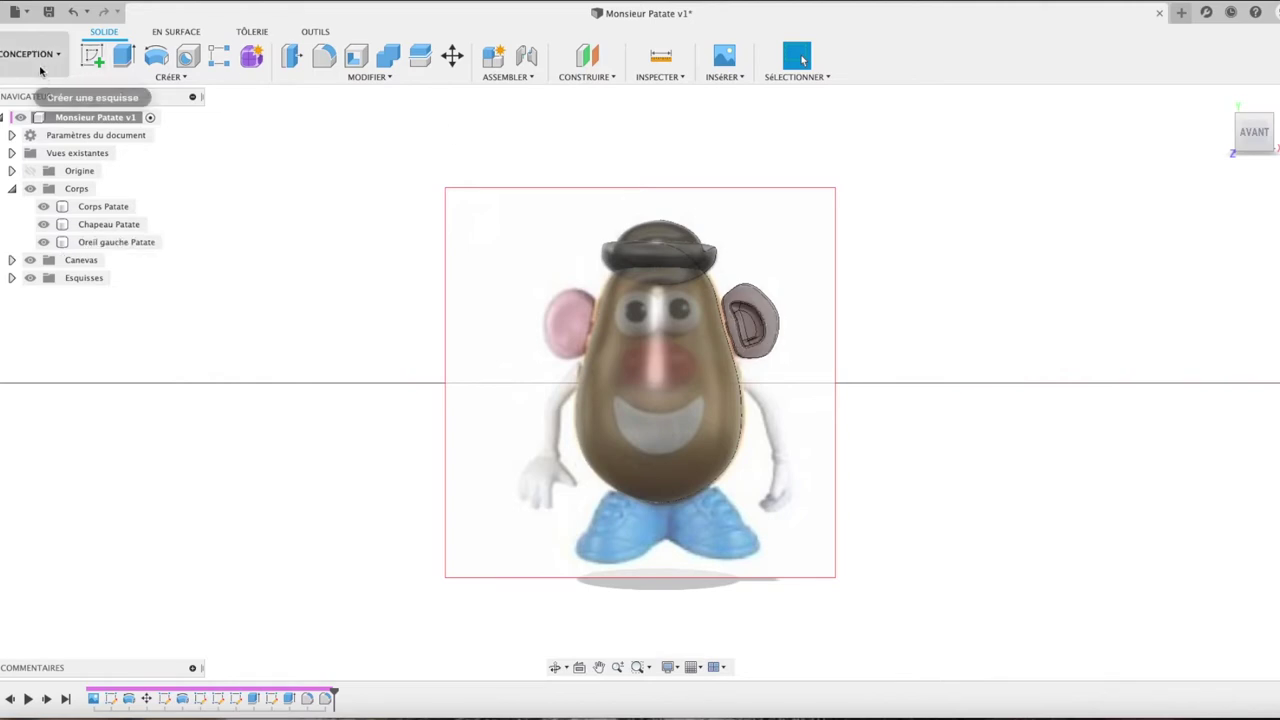
left_click(167, 78)
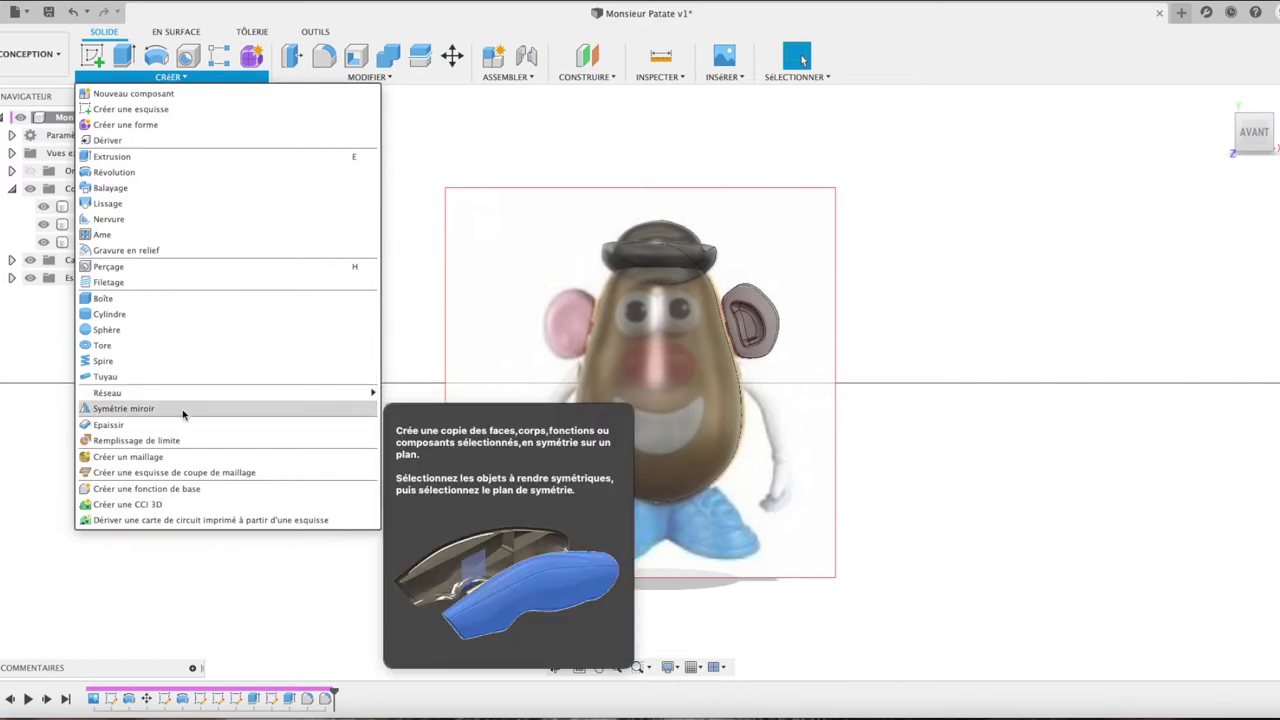
left_click(183, 413)
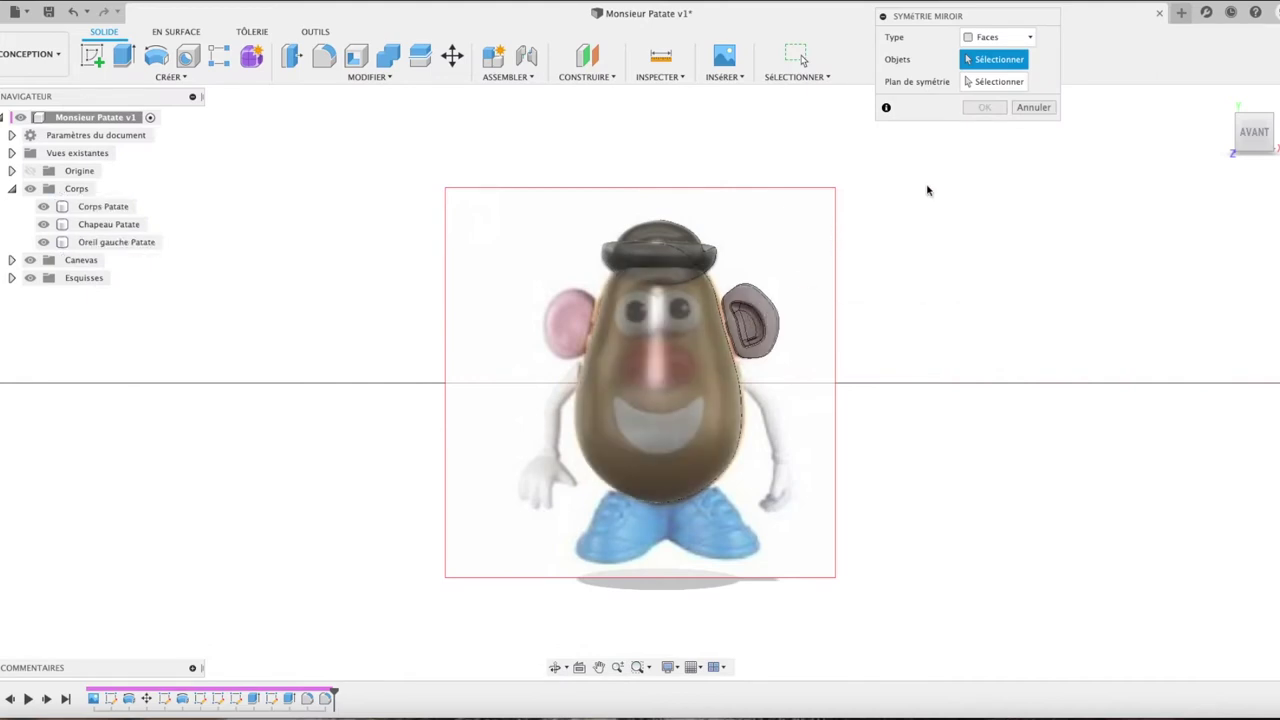
left_click(1030, 37)
left_click(1017, 69)
left_click(747, 360)
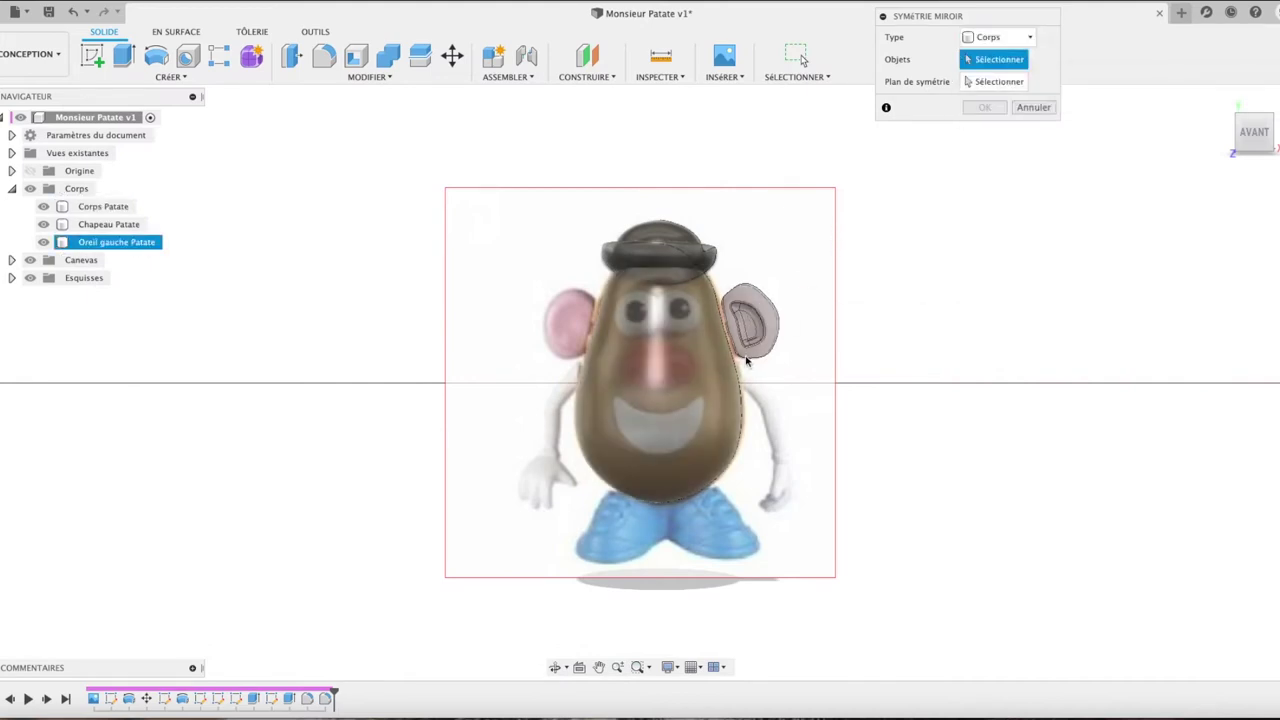
left_click(768, 333)
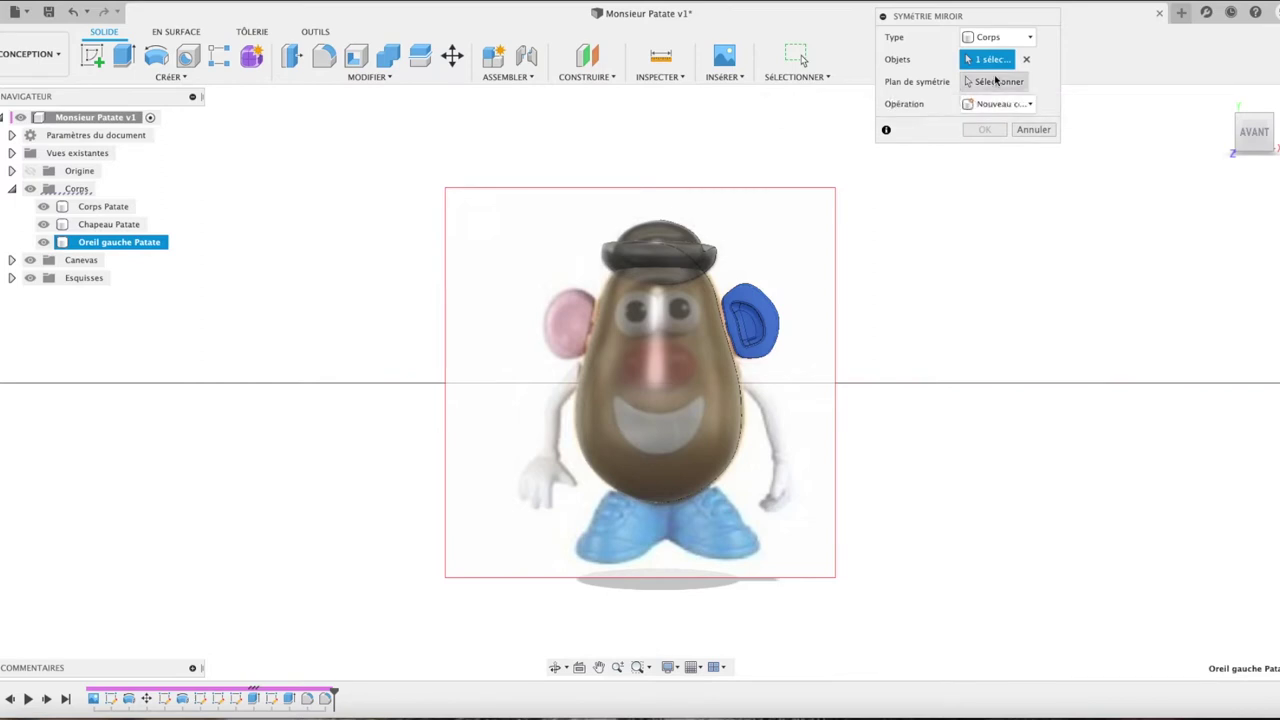
left_click(996, 82)
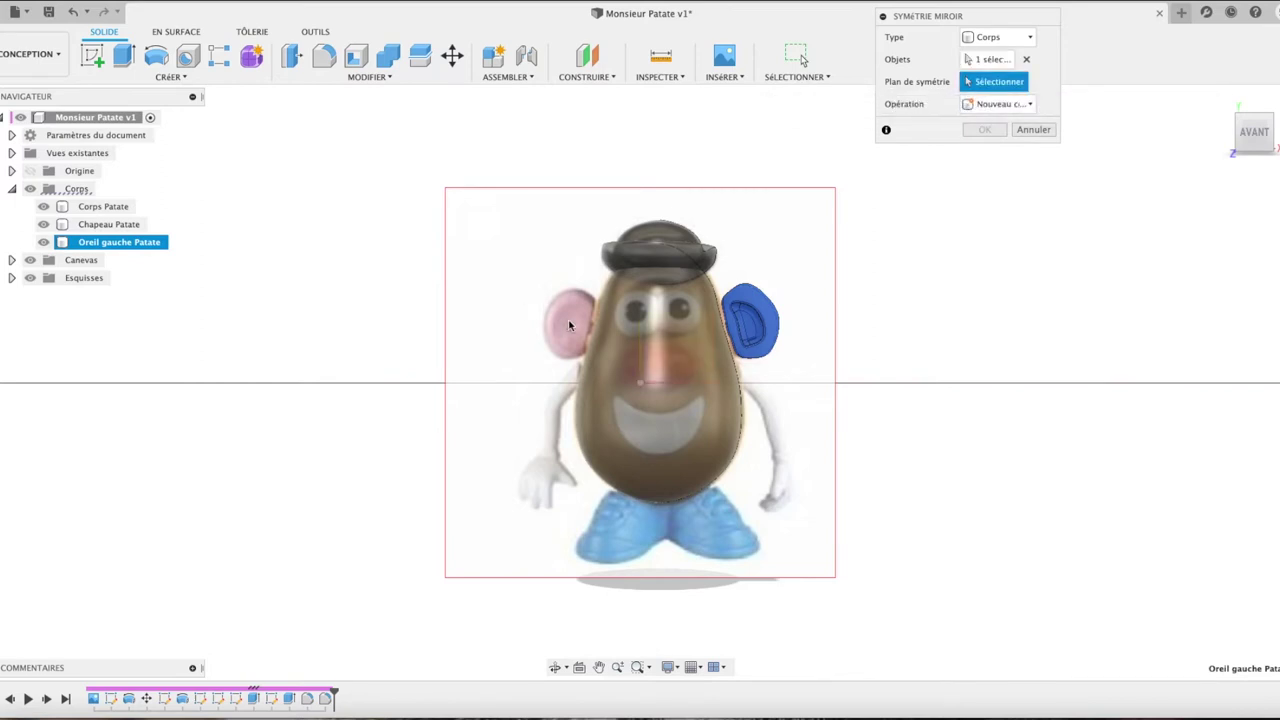
left_click(639, 320)
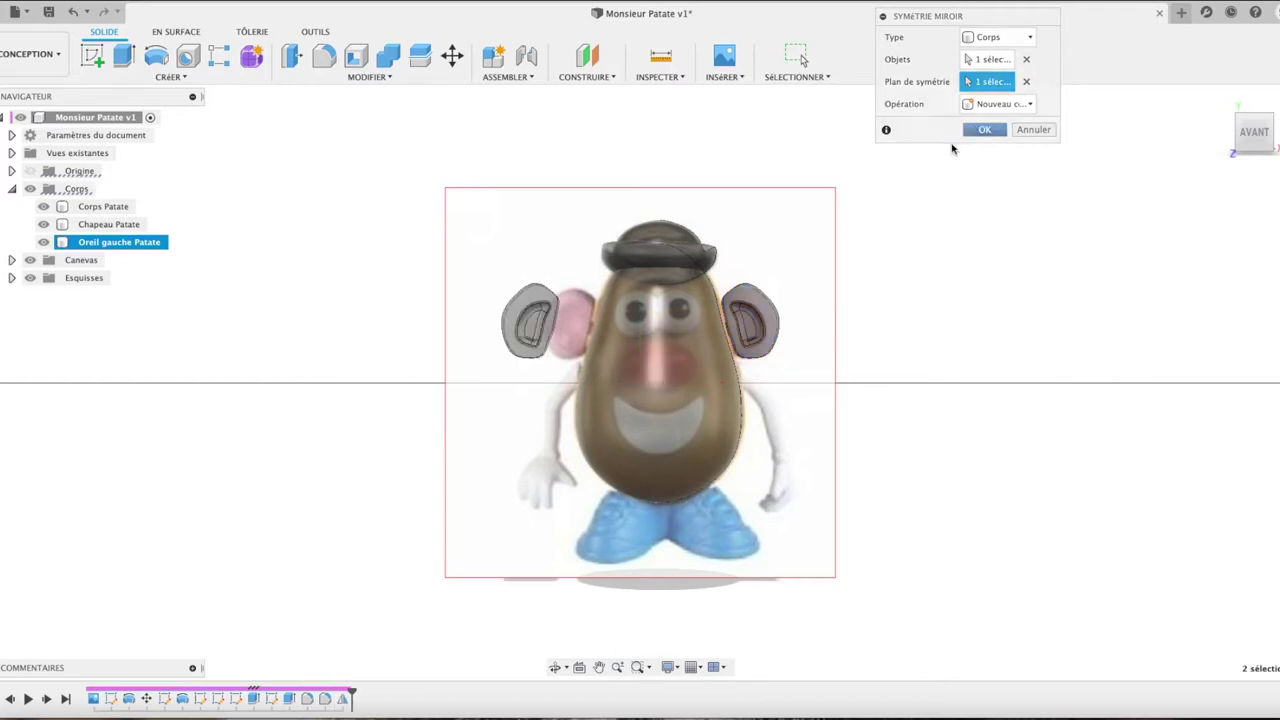
key("Return")
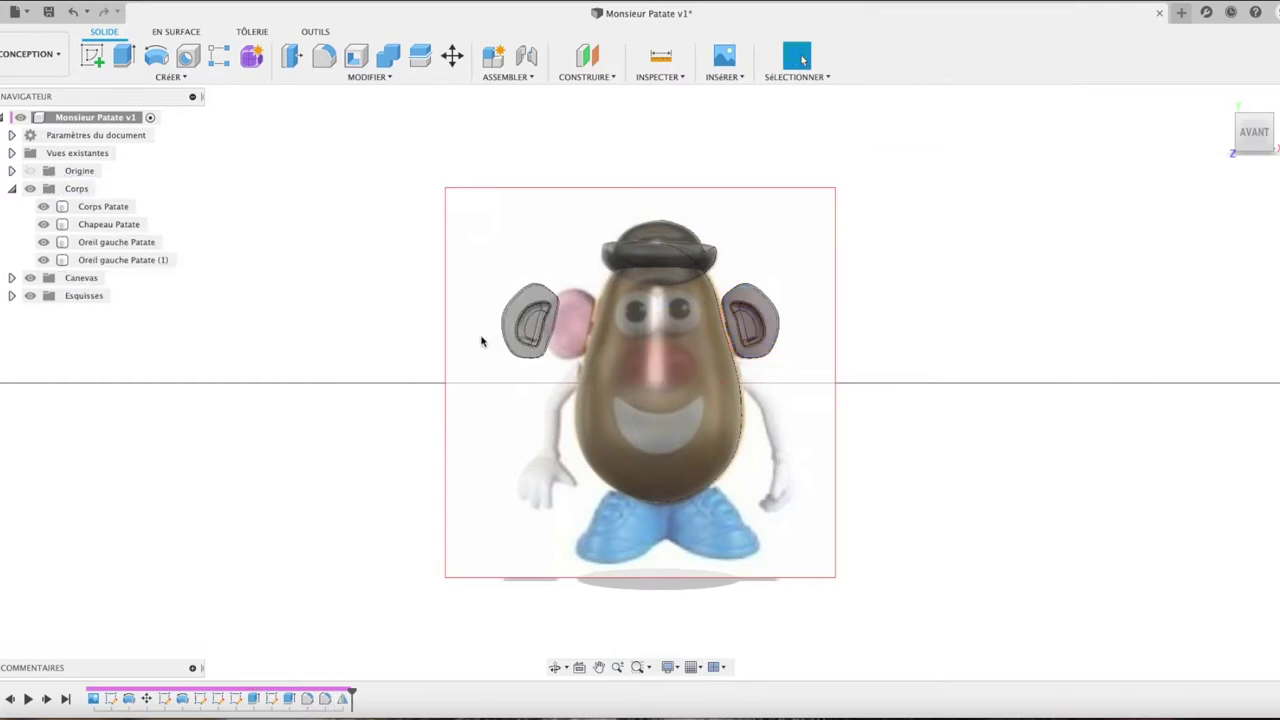
left_click(137, 262)
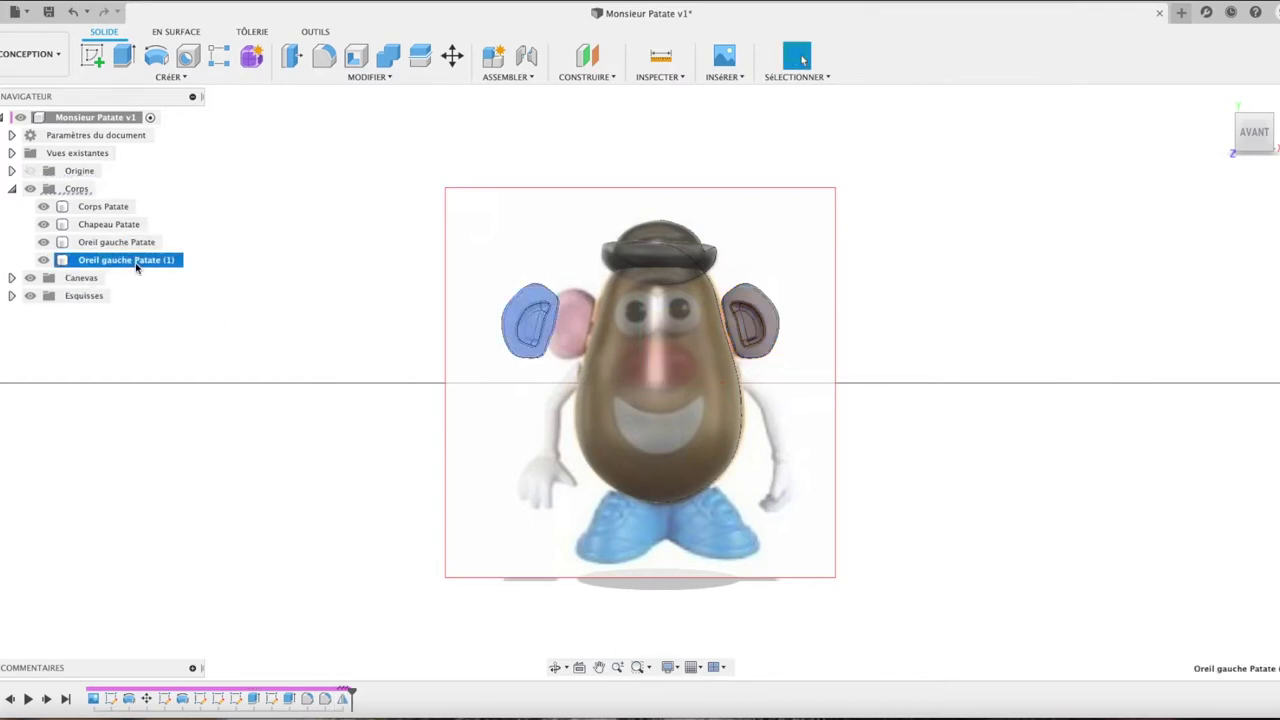
Step: Move the mirrored ear copy 1.708 mm along X toward the head
key("m")
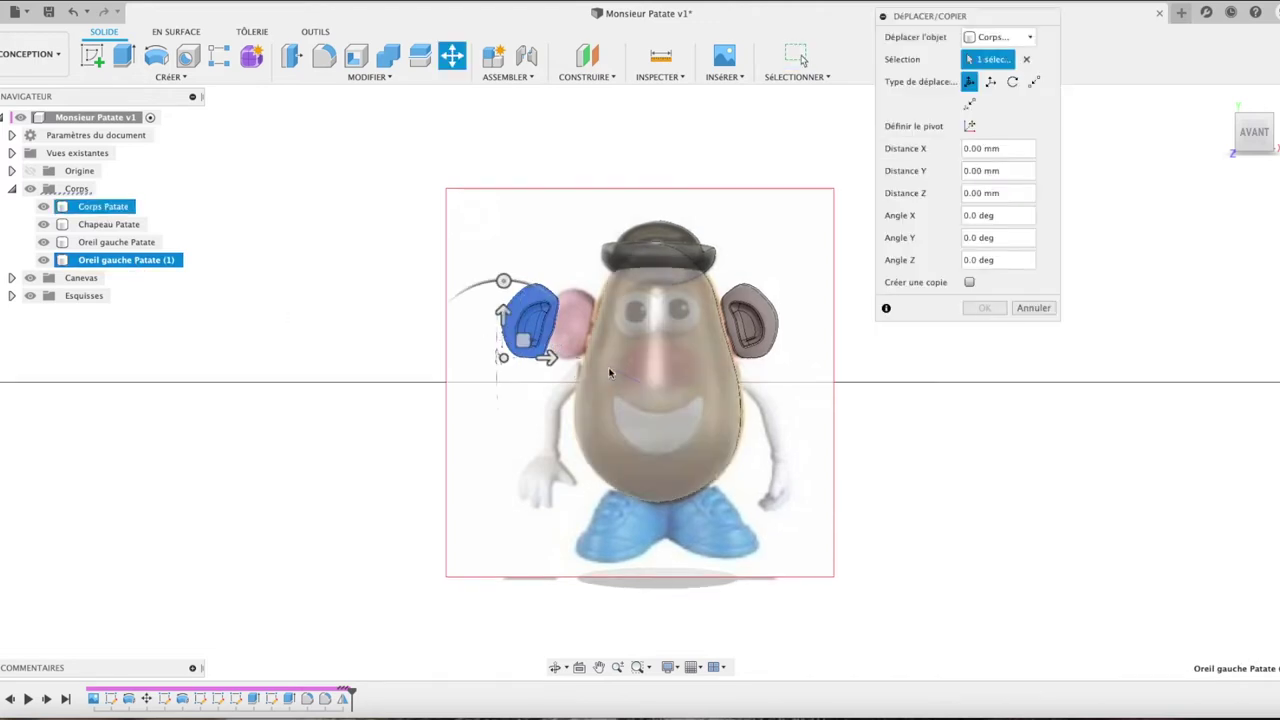
left_click_drag(549, 360, 589, 366)
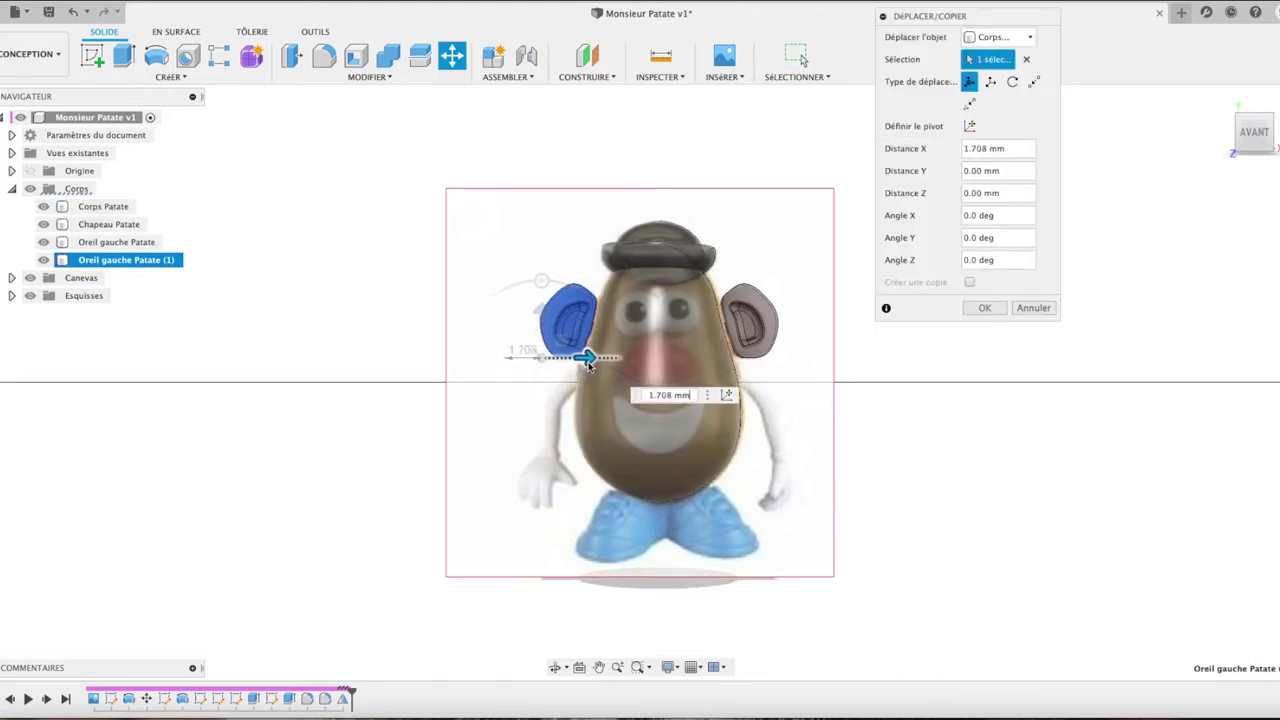
left_click(990, 310)
left_click(135, 260)
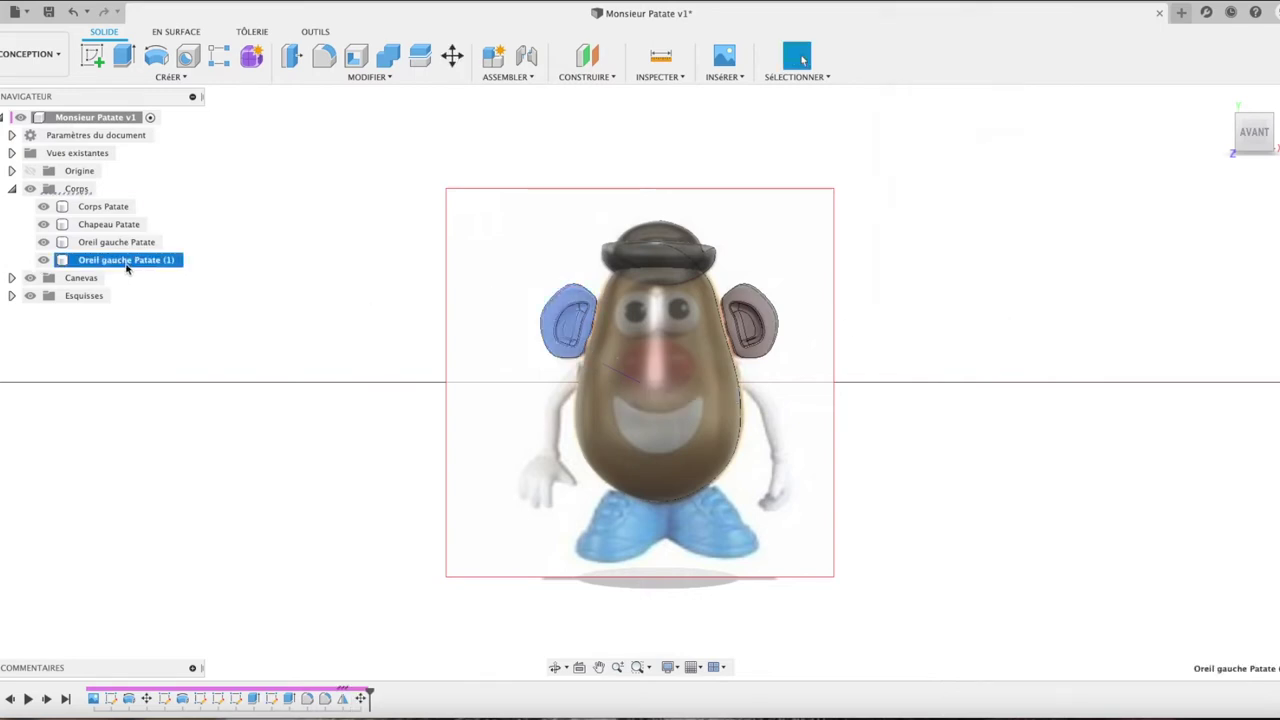
Step: Replace 'gauche' with 'droite' so the copied ear is named 'Oreil droite Patate'
left_click(118, 261)
double_click(118, 261)
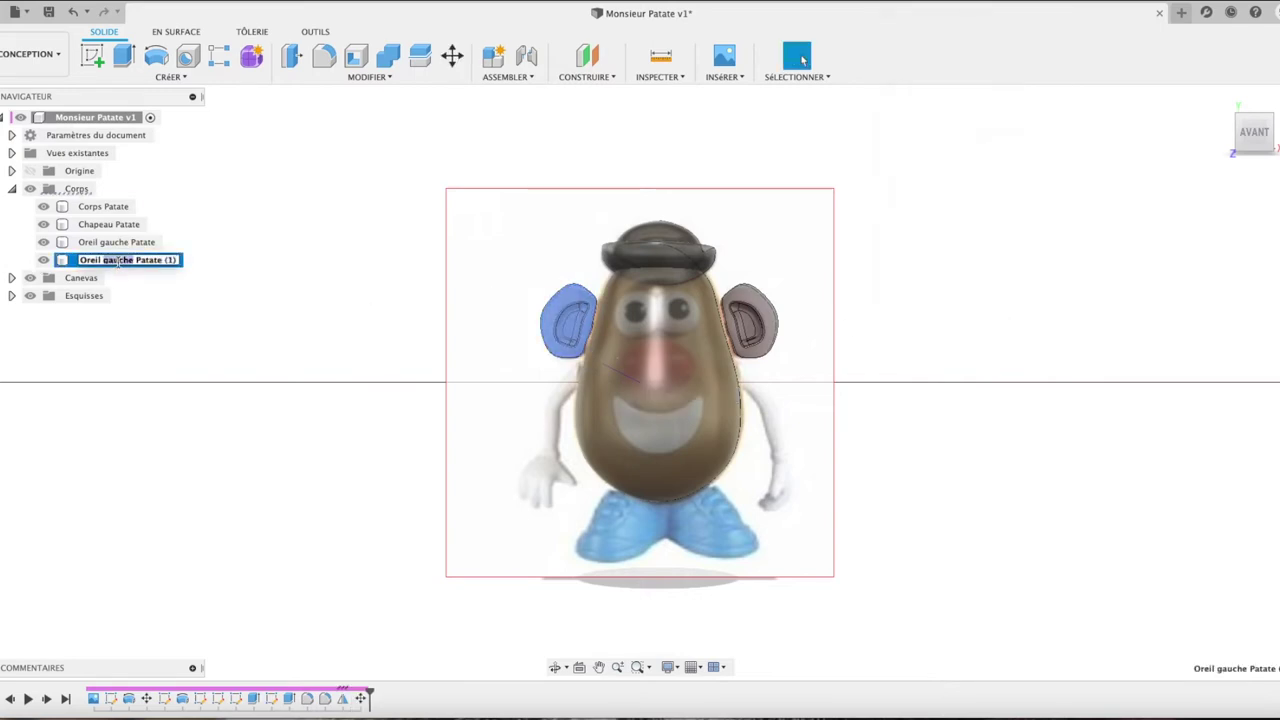
type("droite")
key("Return")
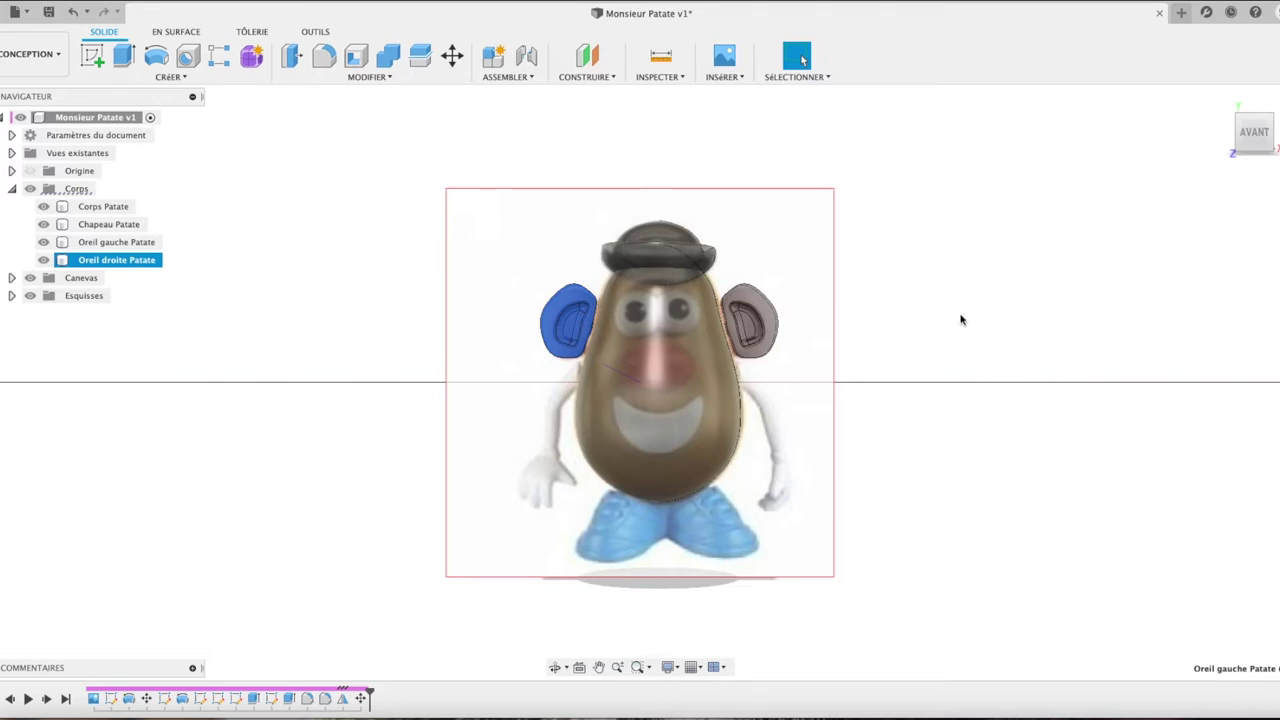
left_click(688, 449)
scroll(716, 421, "up", 5)
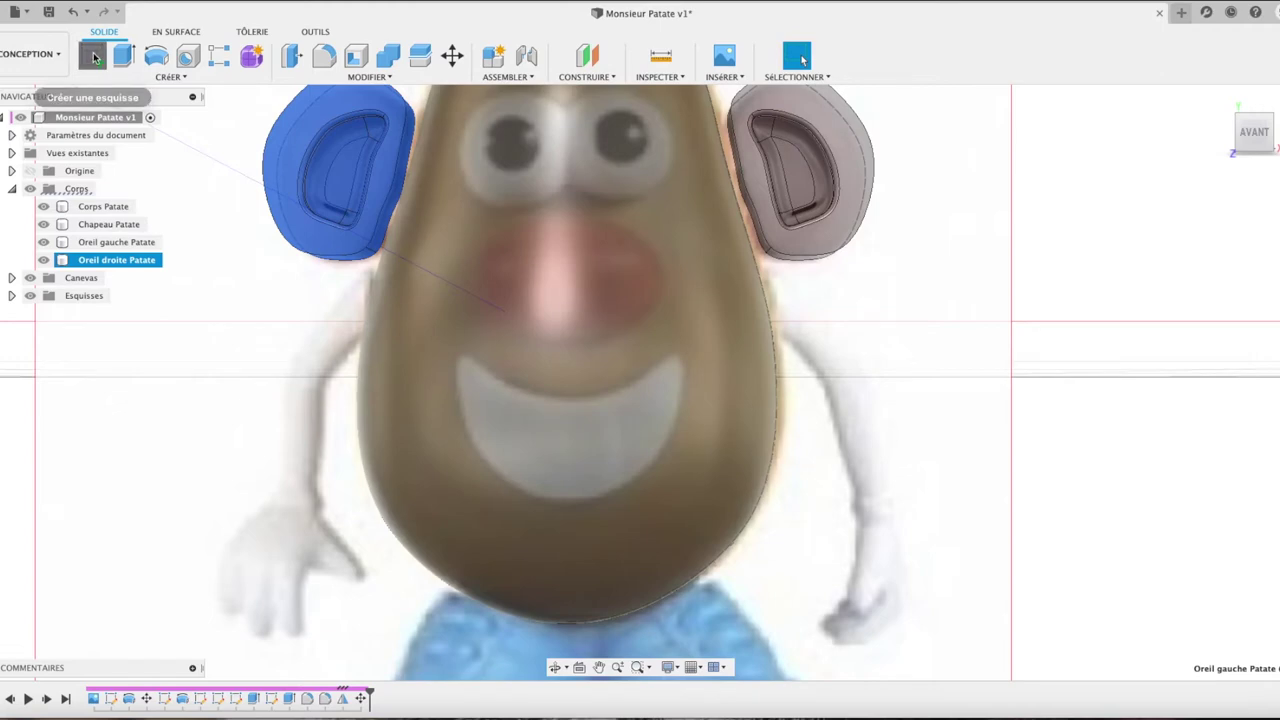
Step: Start a new sketch on the front plane, dropping a spline for the 3-point arc tool
left_click(92, 55)
left_click(580, 307)
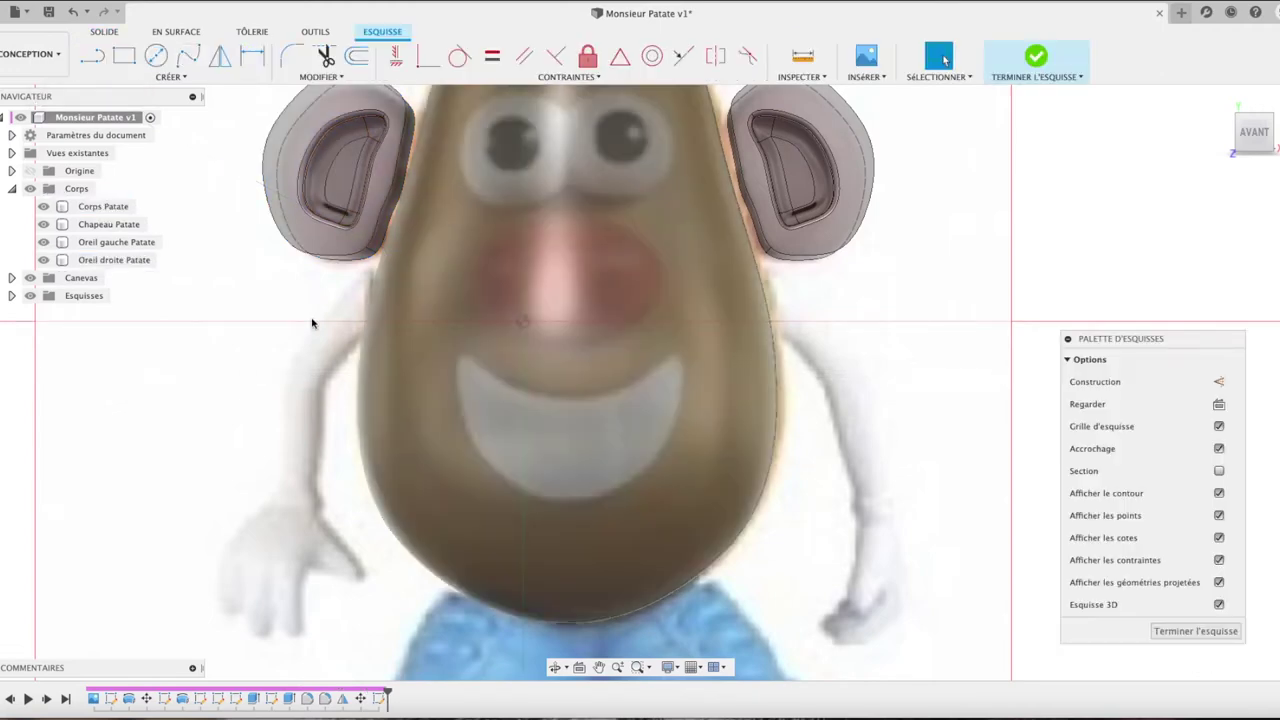
left_click(188, 58)
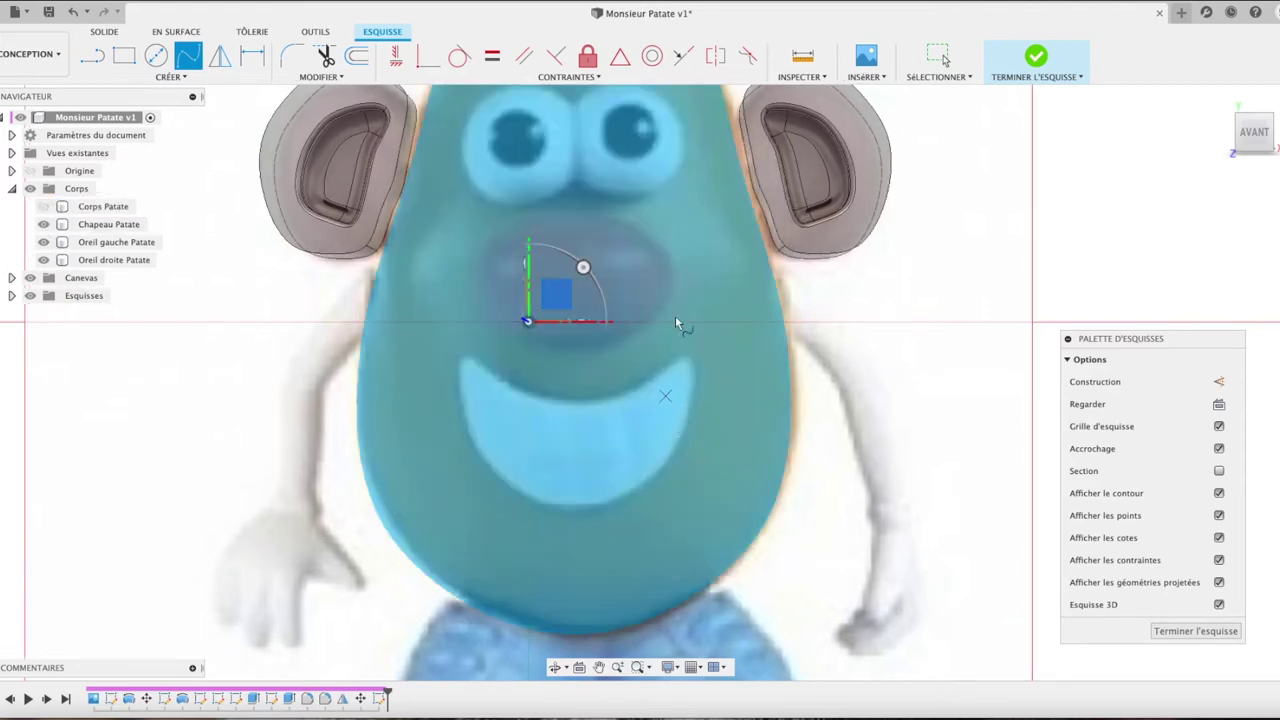
left_click(683, 355)
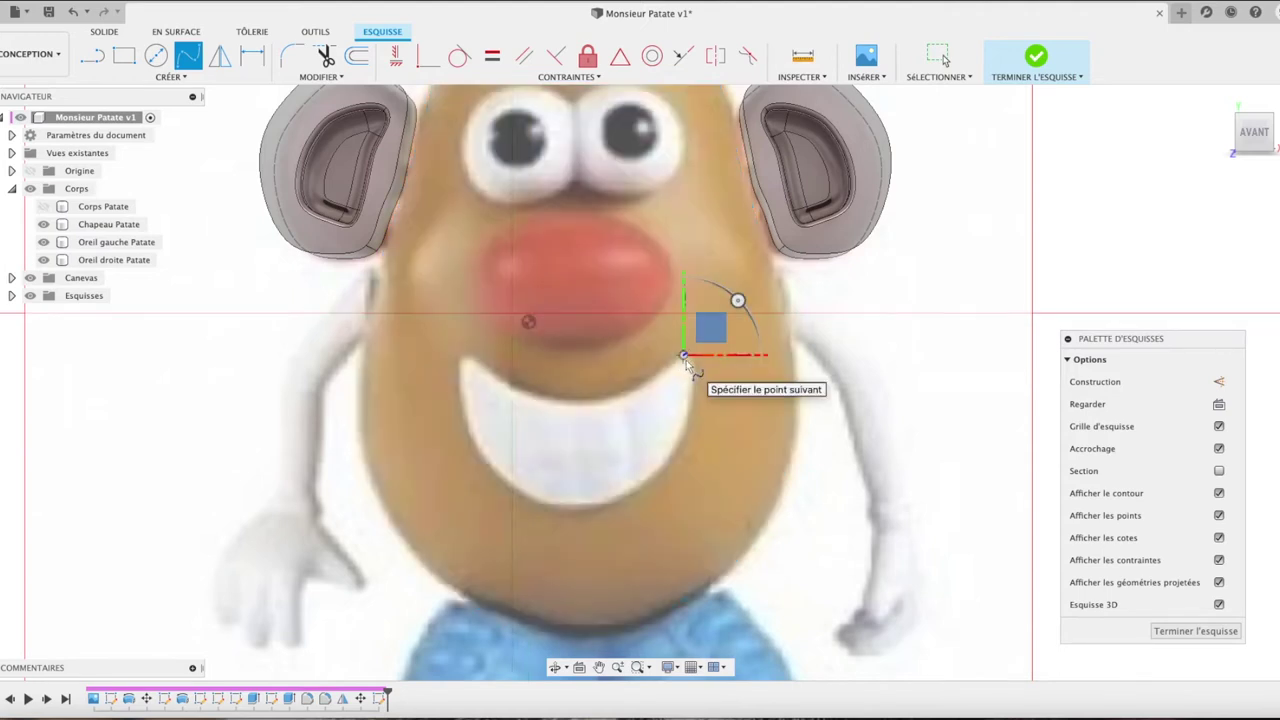
key("Escape")
left_click(686, 365)
left_click(170, 77)
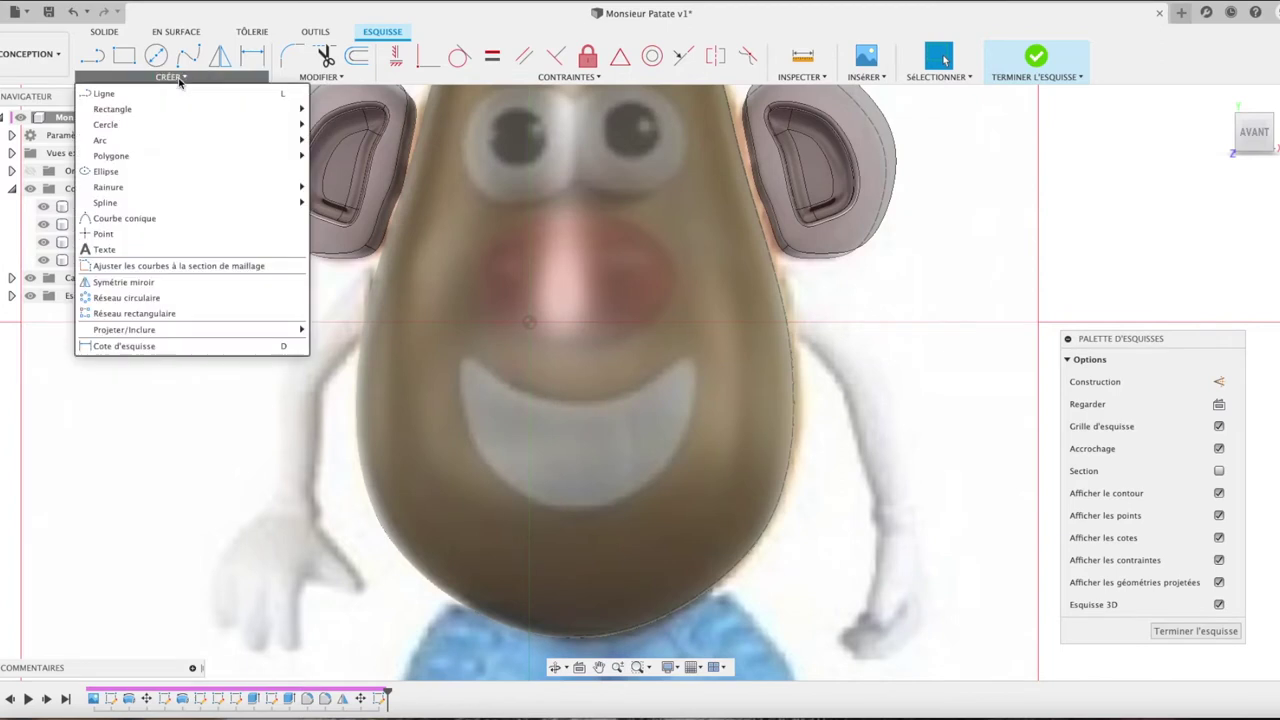
left_click(345, 140)
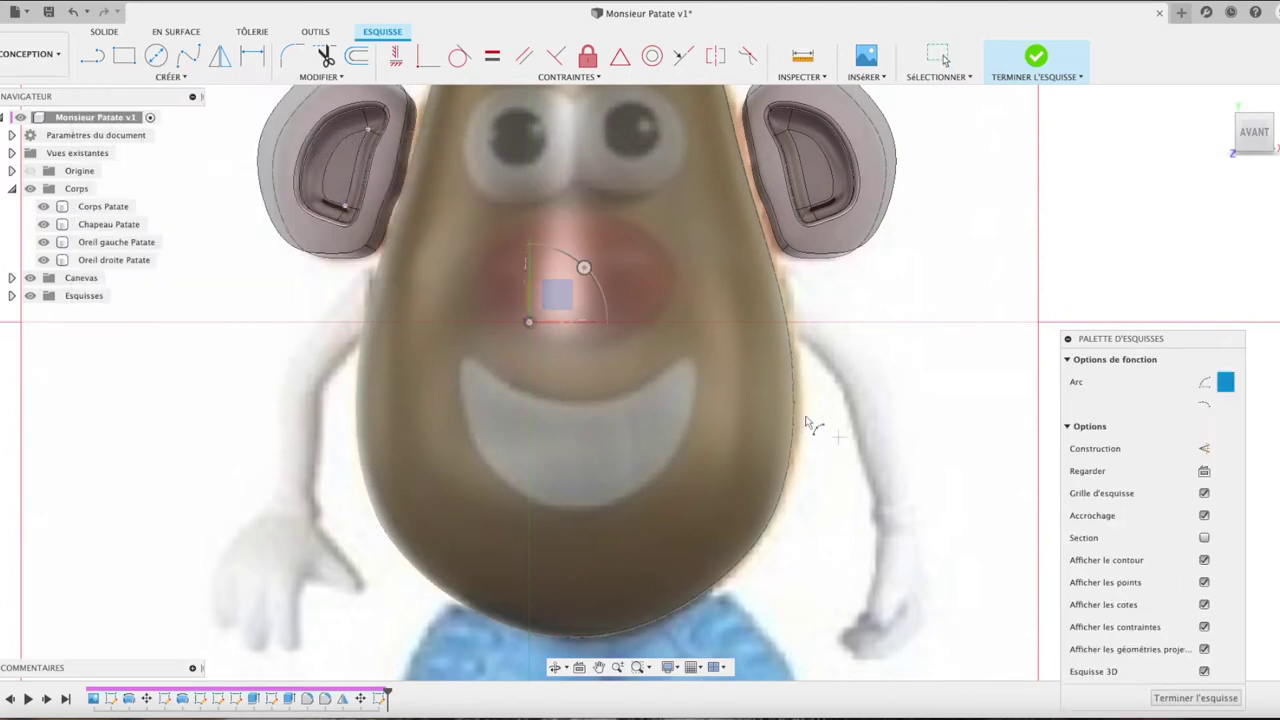
Step: Draw the upper smile arc between the two mouth corners, dipping through the middle
left_click(689, 373)
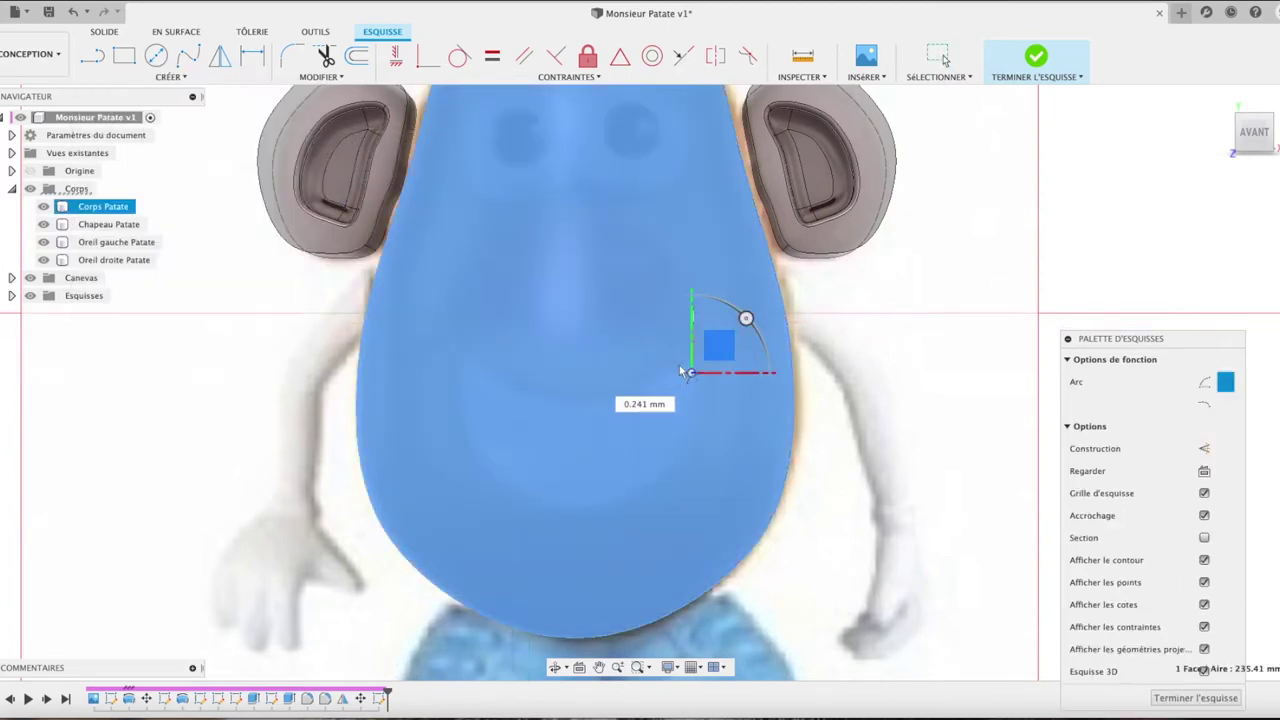
key("x")
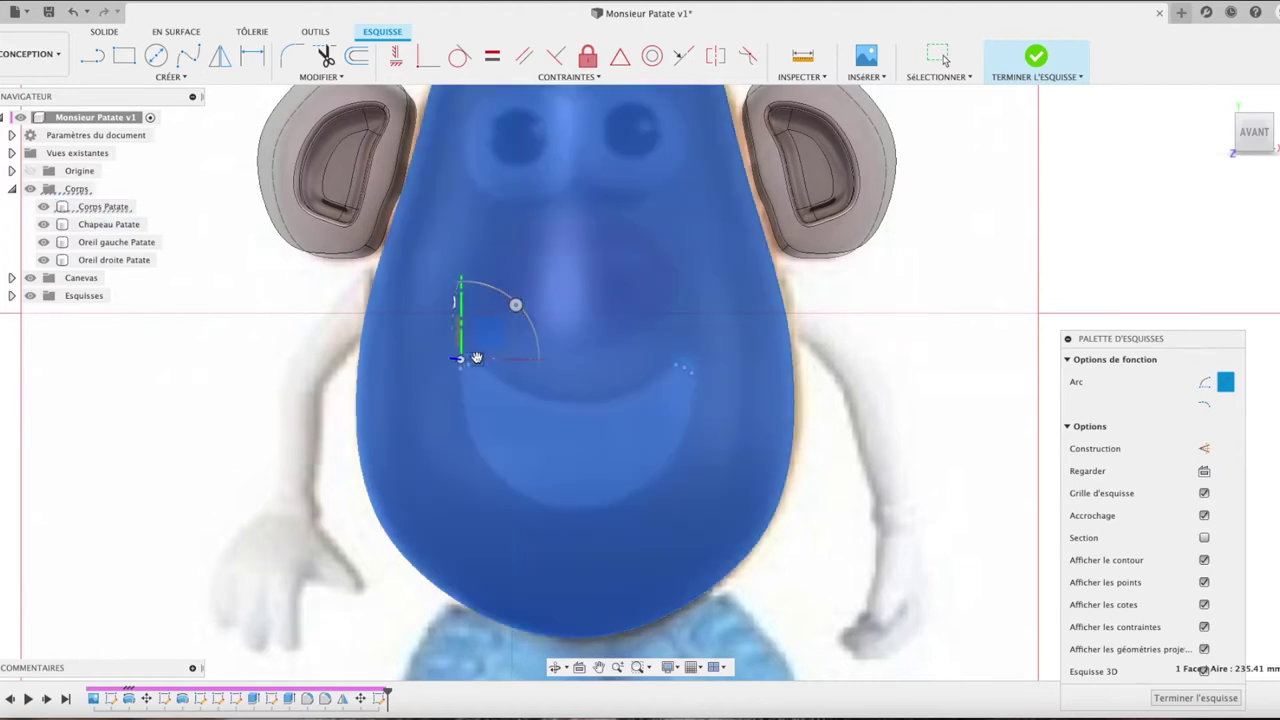
left_click(675, 365)
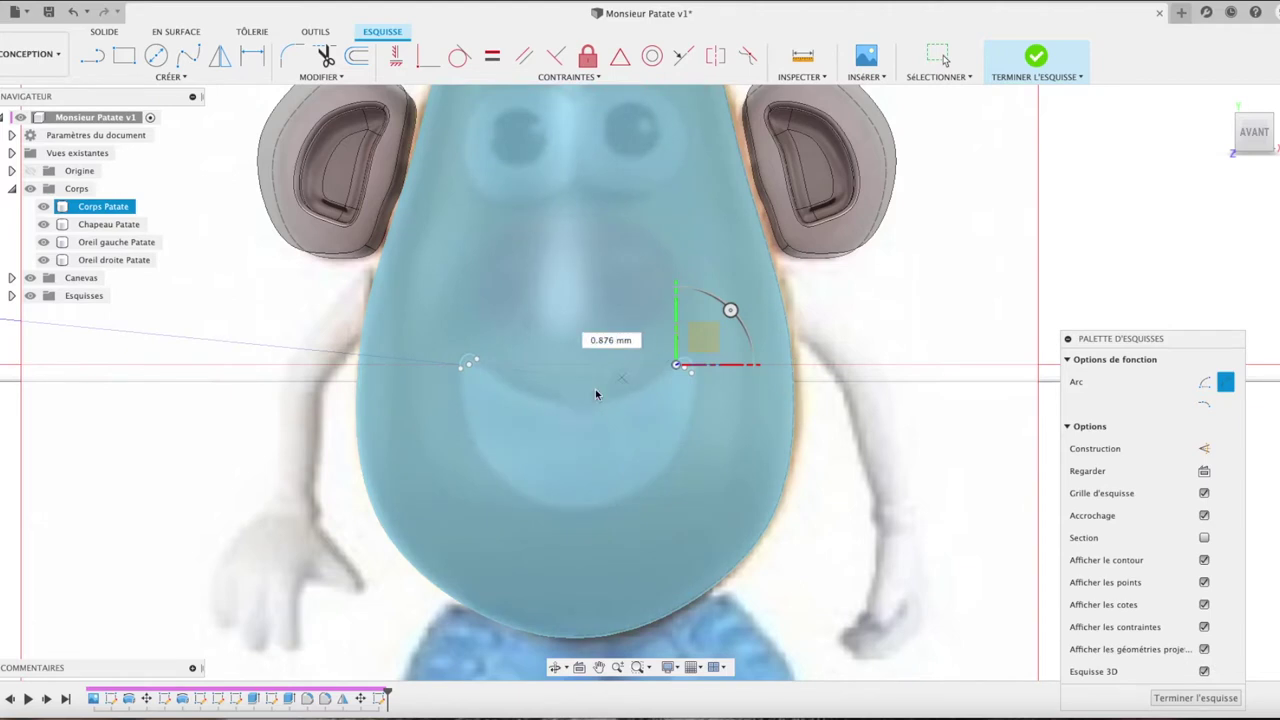
left_click(472, 361)
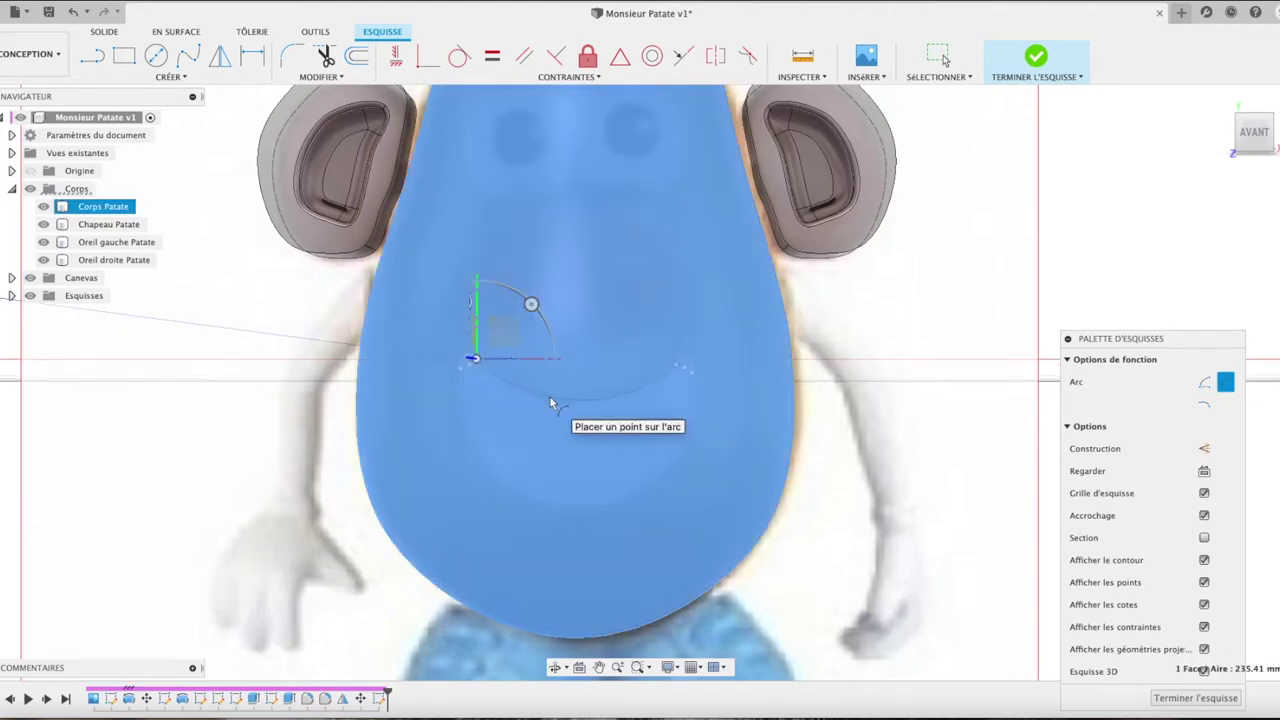
left_click(550, 398)
Step: Add a lower arc from the left mouth corner to the mouth's bottom, then finish the sketch
left_click(458, 397)
left_click(566, 511)
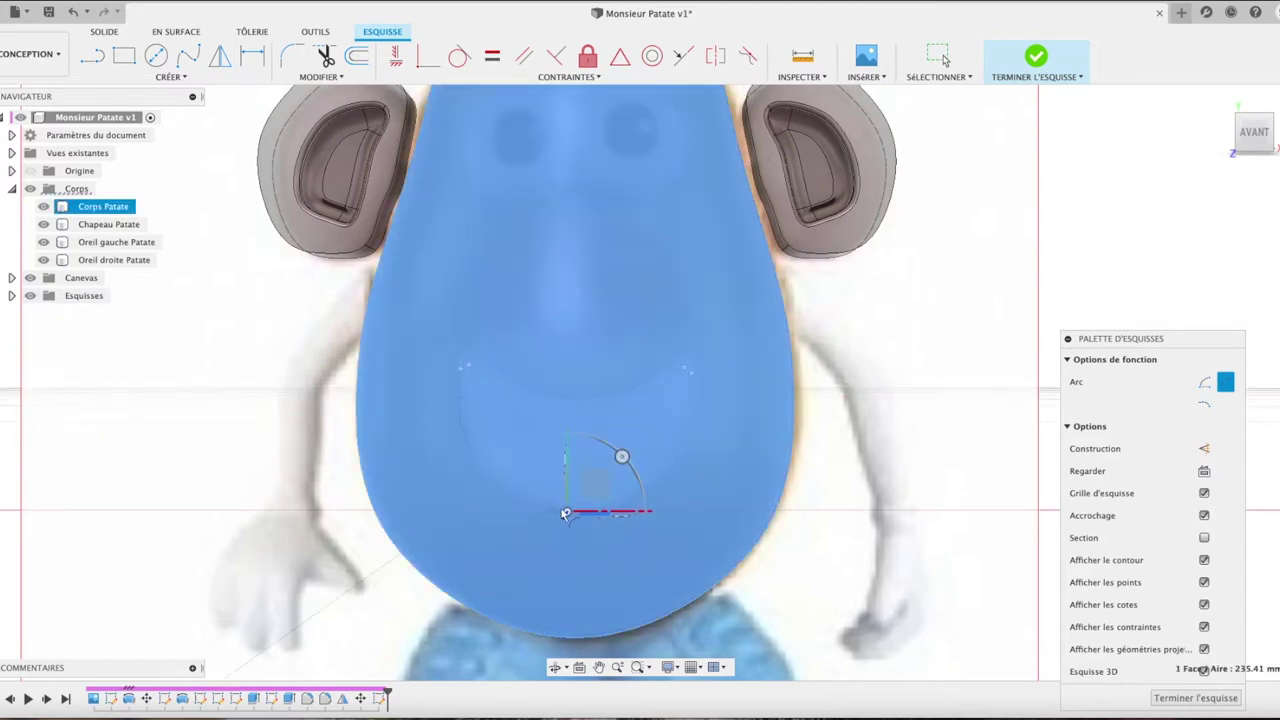
left_click(565, 514)
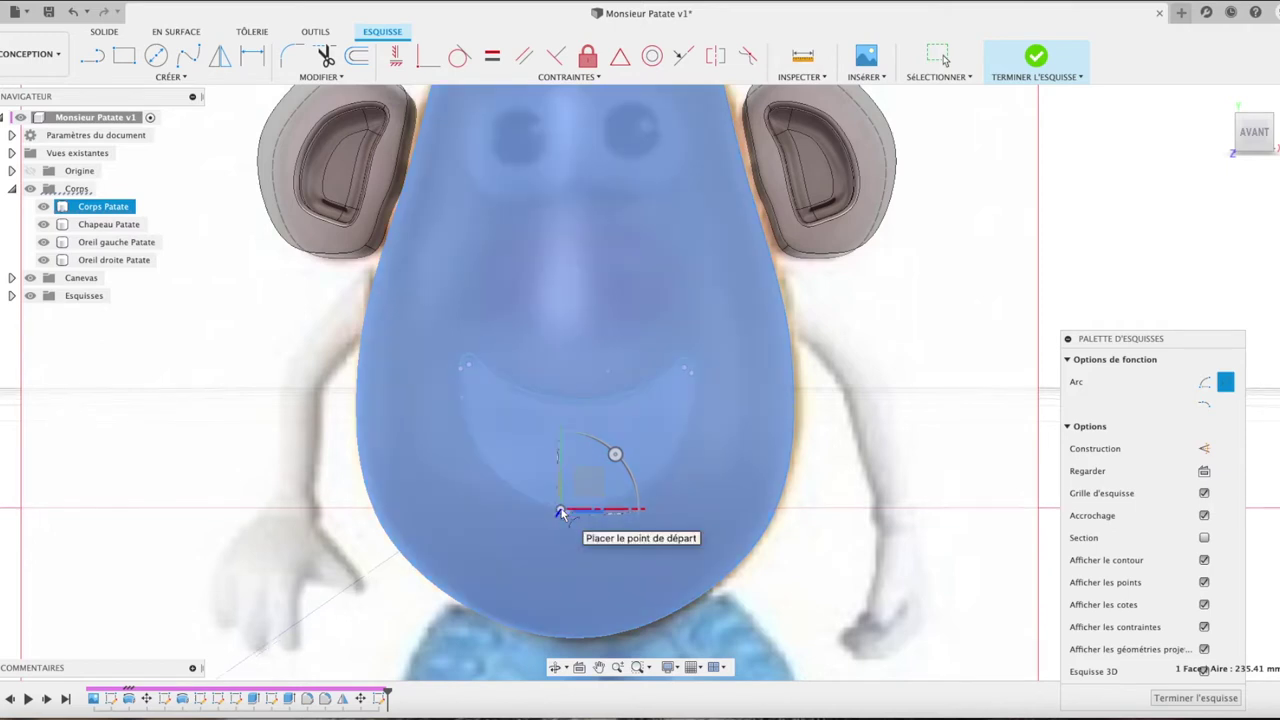
key("Escape")
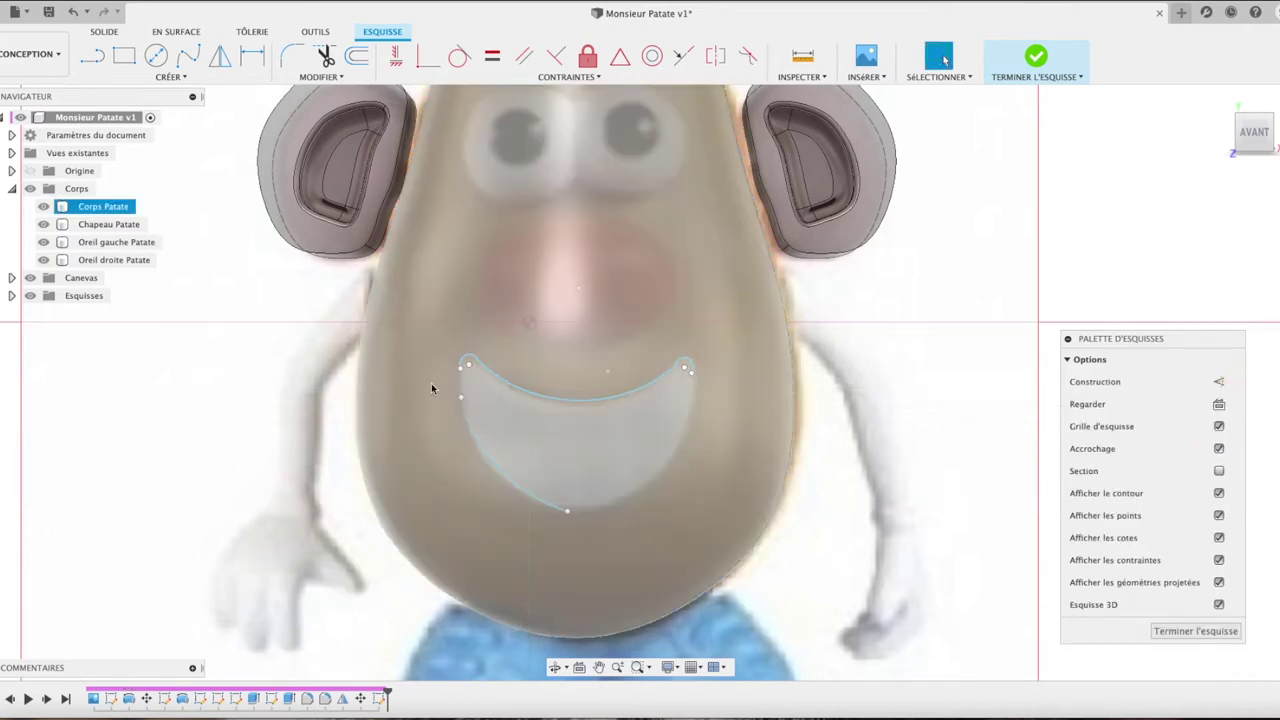
key("Escape")
left_click(1195, 631)
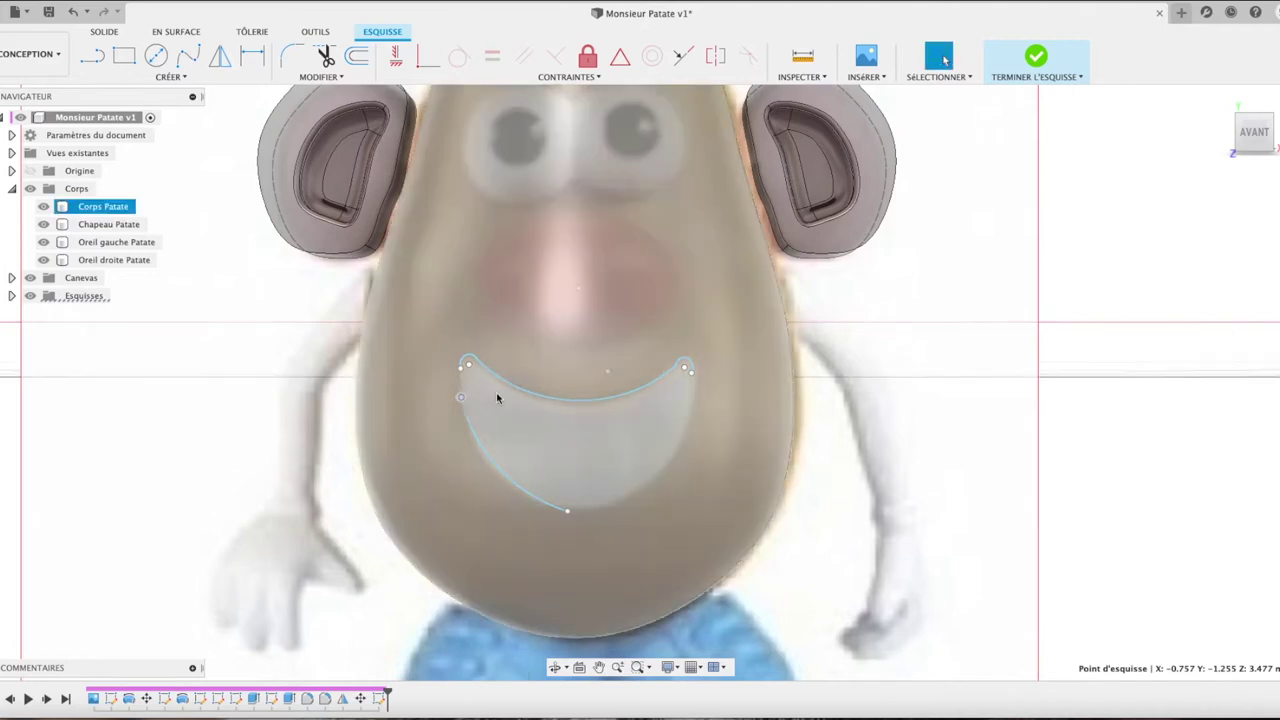
left_click(460, 399)
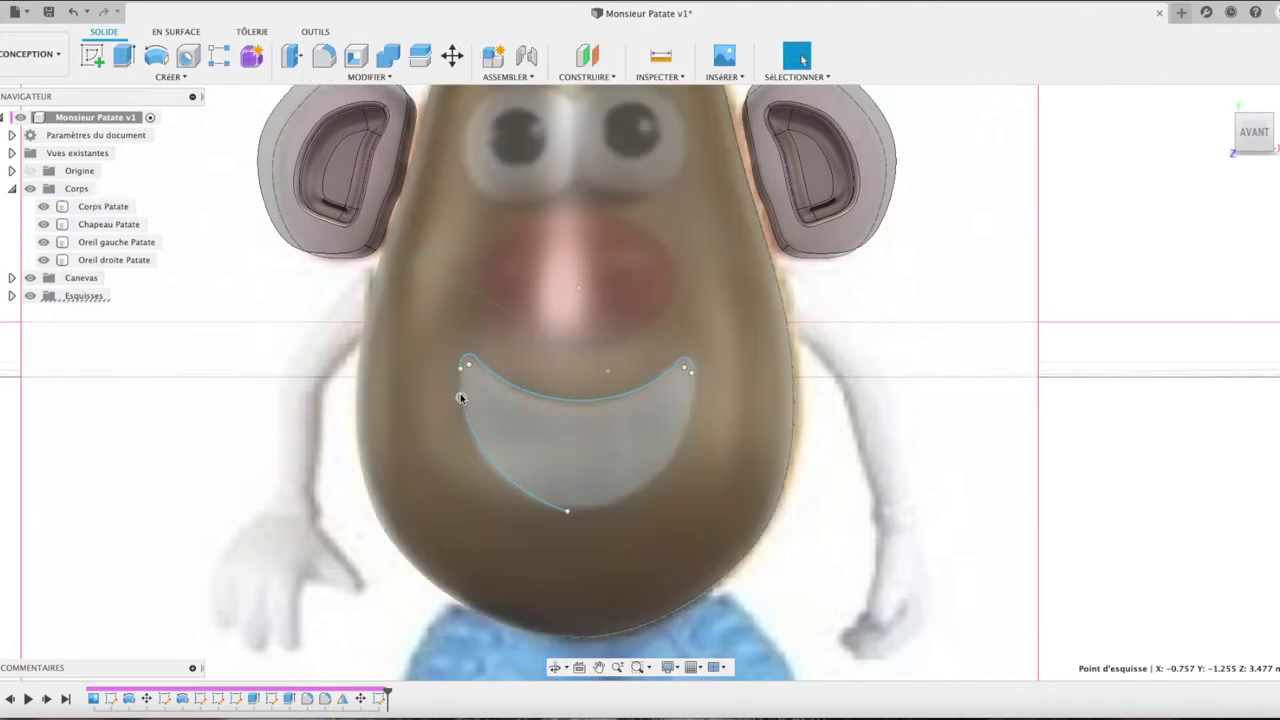
Step: Delete the lower-left mouth arc and reopen the mouth sketch with the 3-point arc tool
left_click(492, 464)
key("Delete")
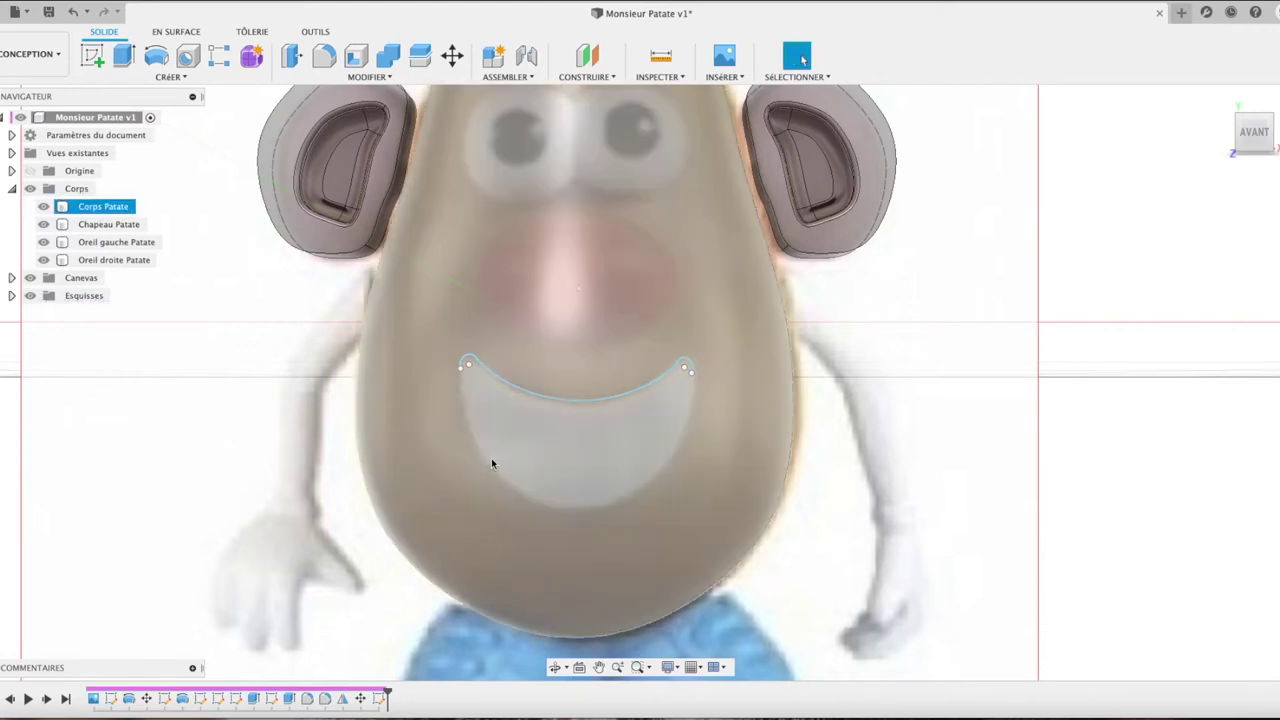
double_click(548, 452)
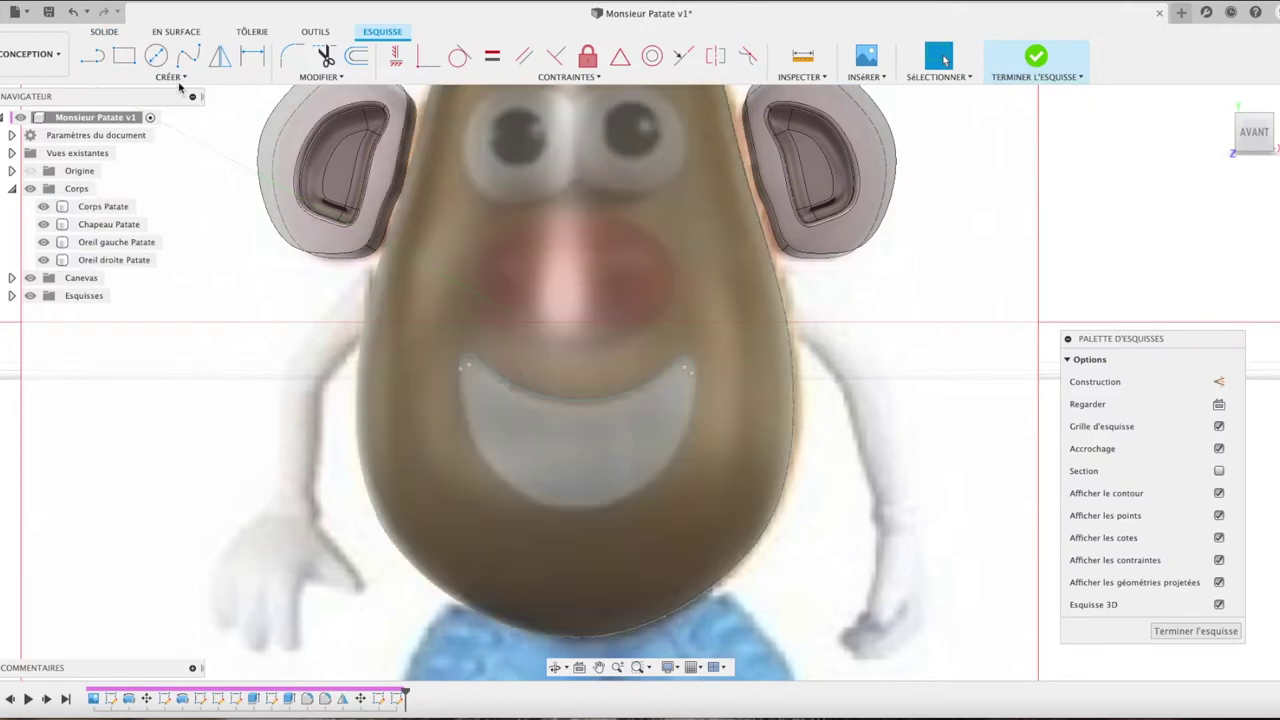
left_click(174, 78)
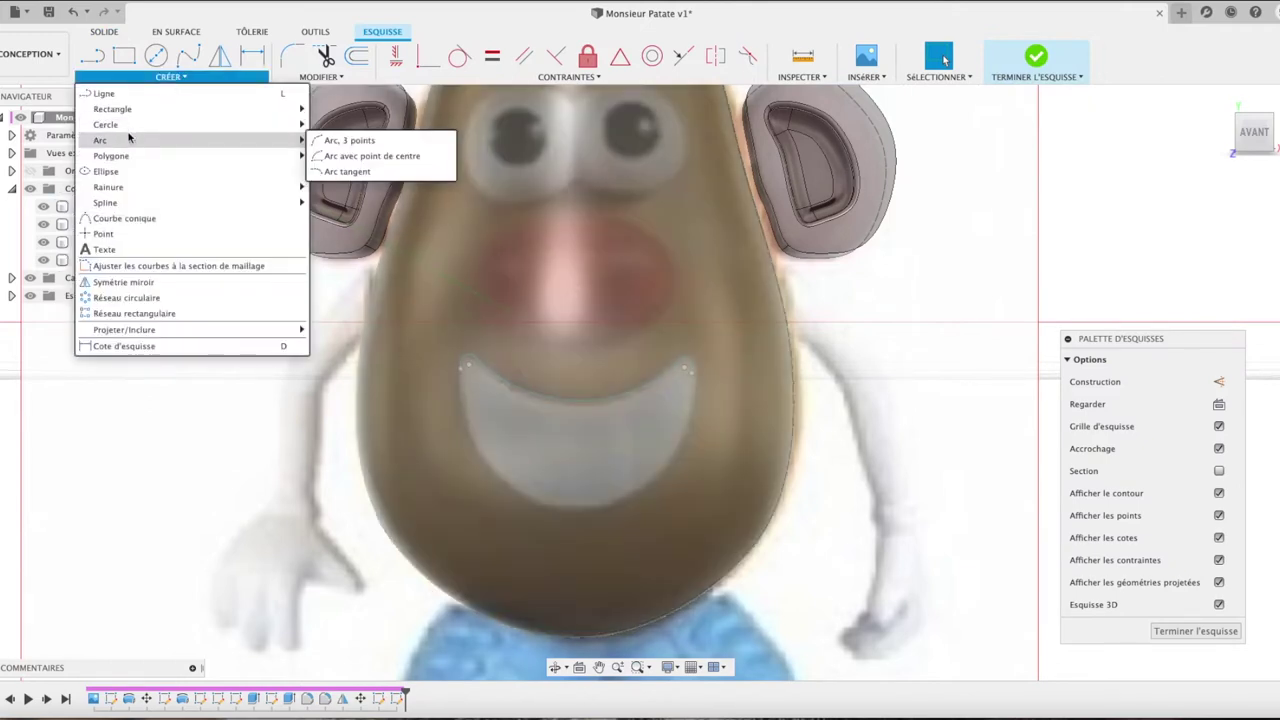
left_click(314, 140)
Step: Draw a lower arc from the mouth's bottom to the right corner, then undo it
left_click(460, 367)
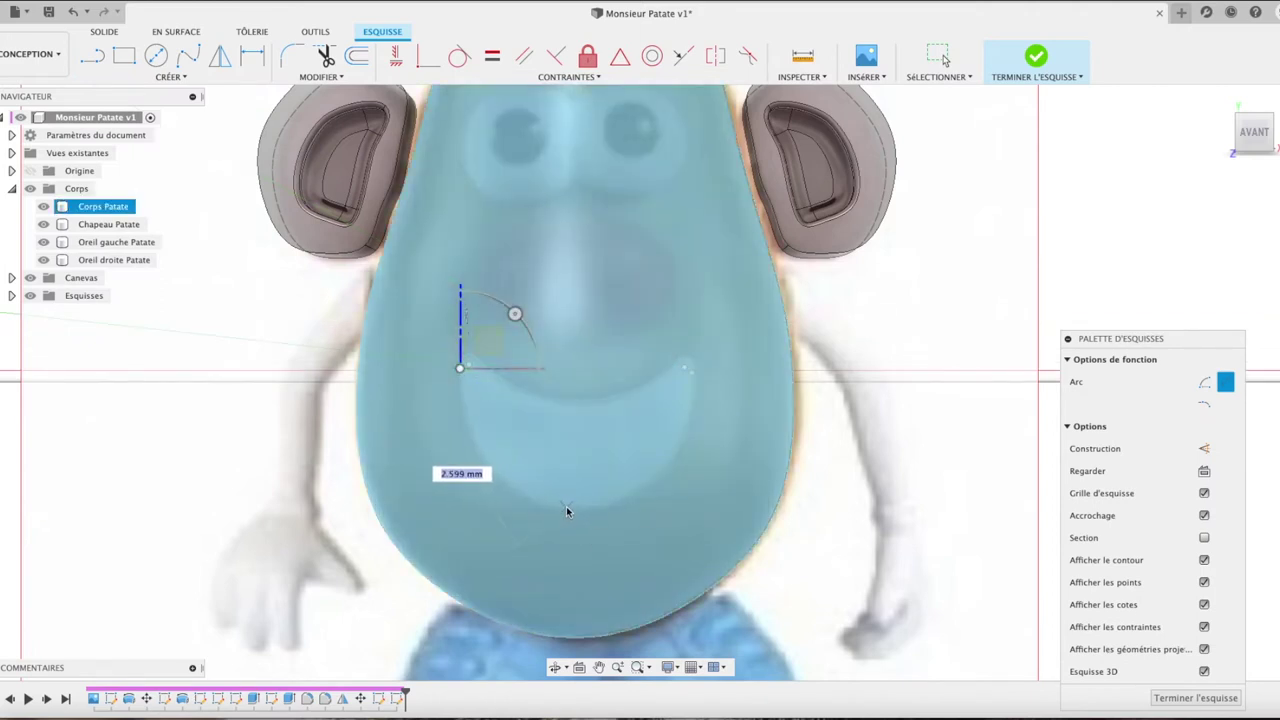
left_click(572, 507)
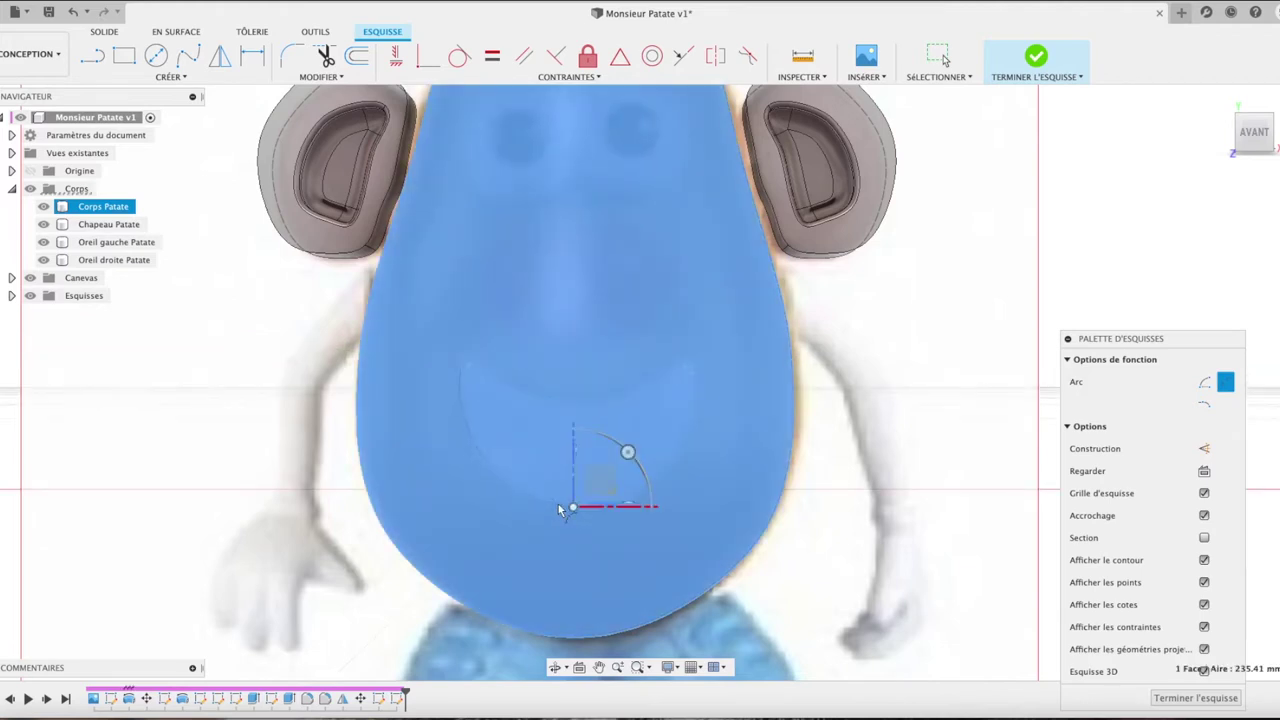
left_click(560, 504)
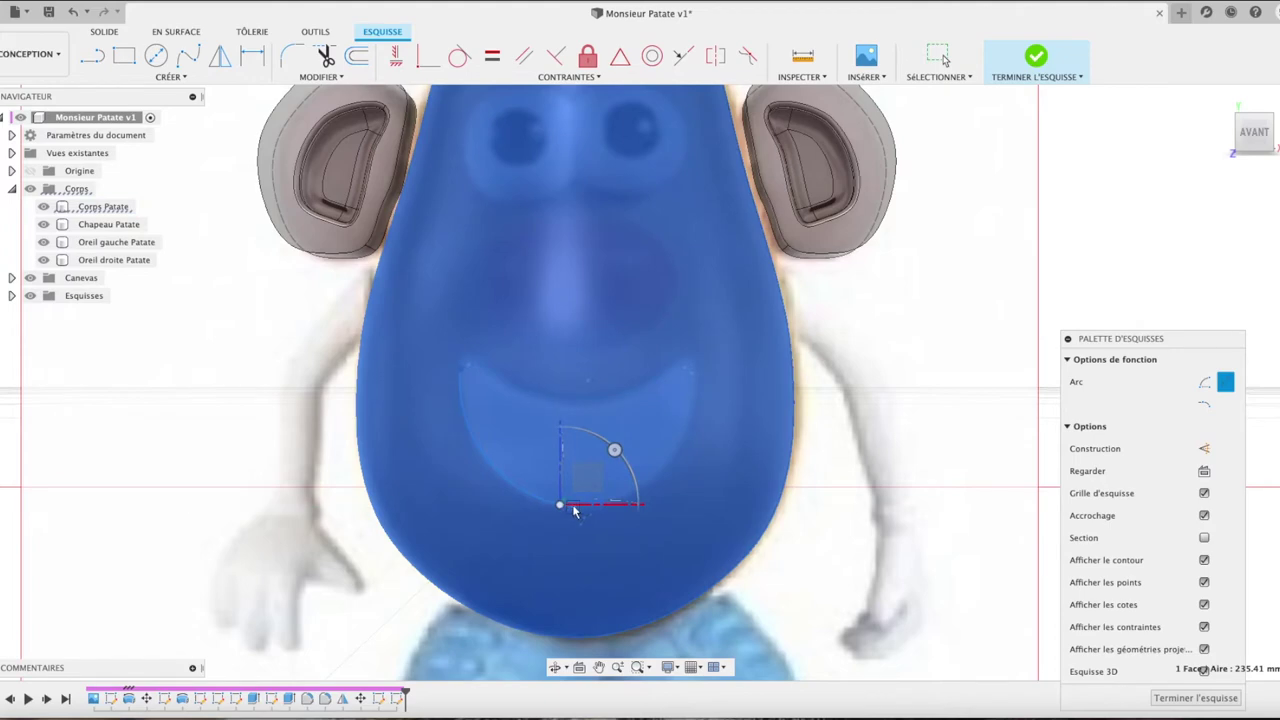
left_click(573, 507)
left_click(692, 374)
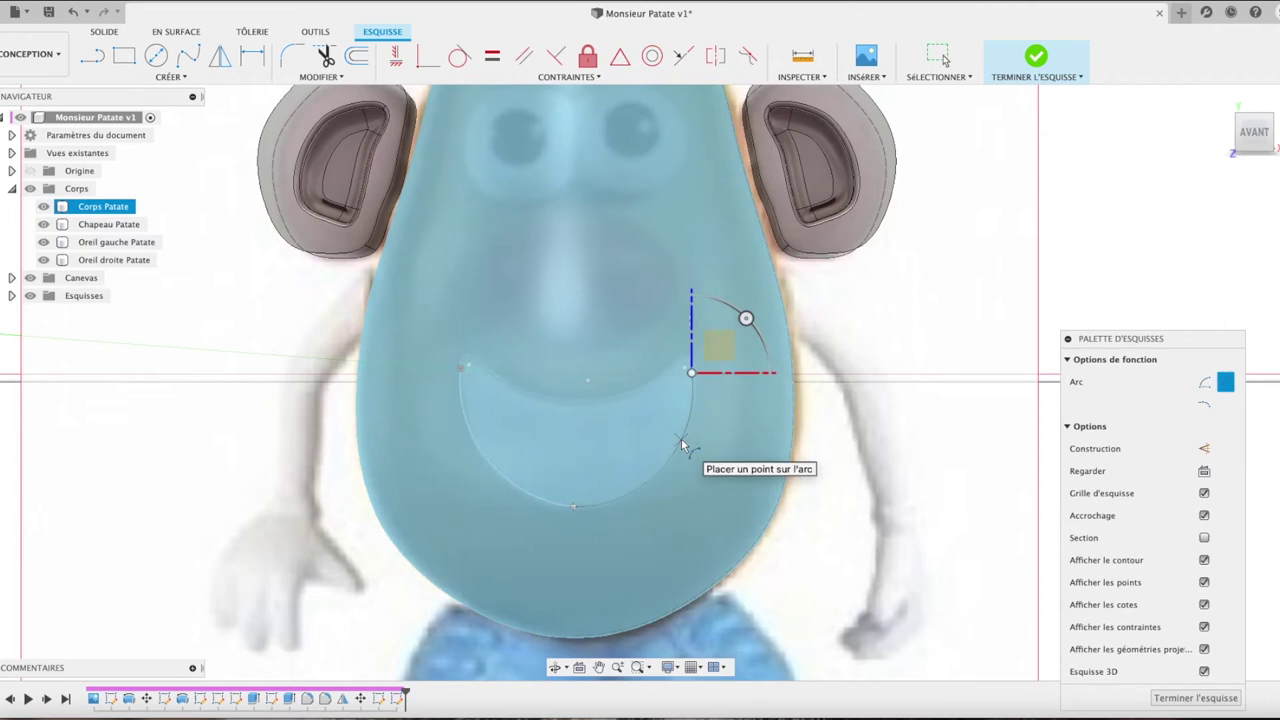
left_click(681, 440)
key("Escape")
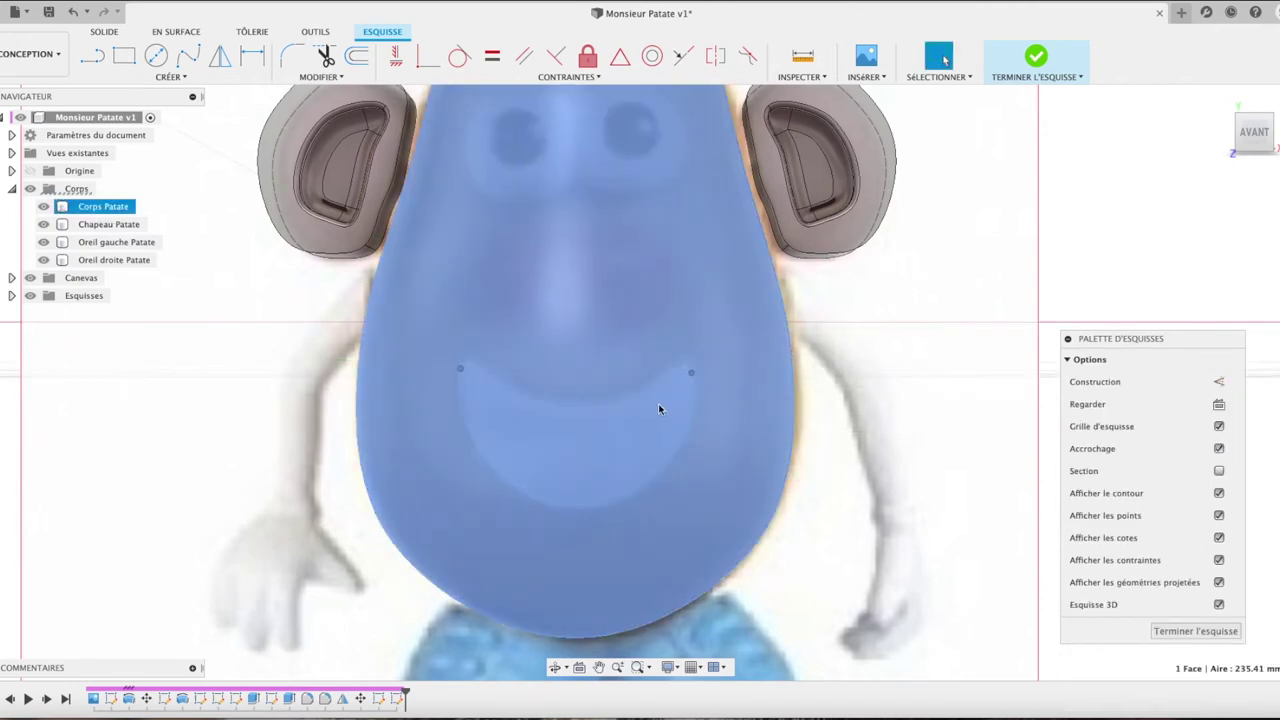
left_click(626, 394)
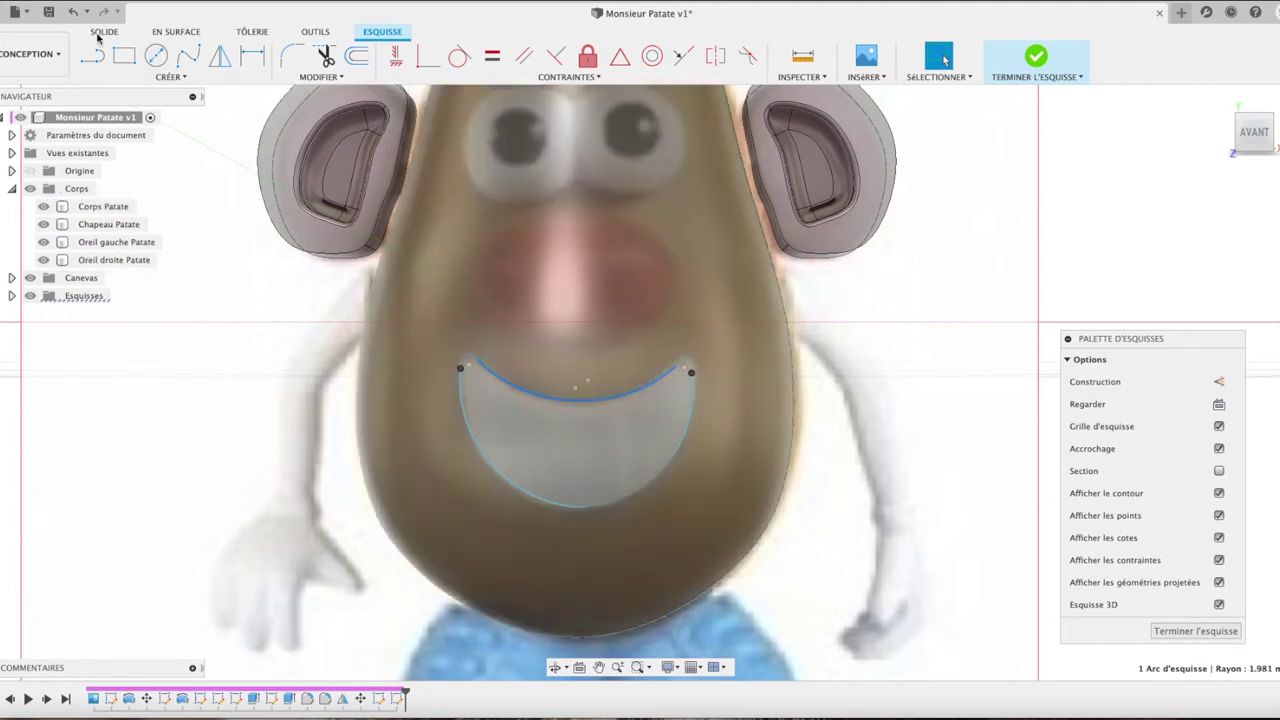
left_click(74, 16)
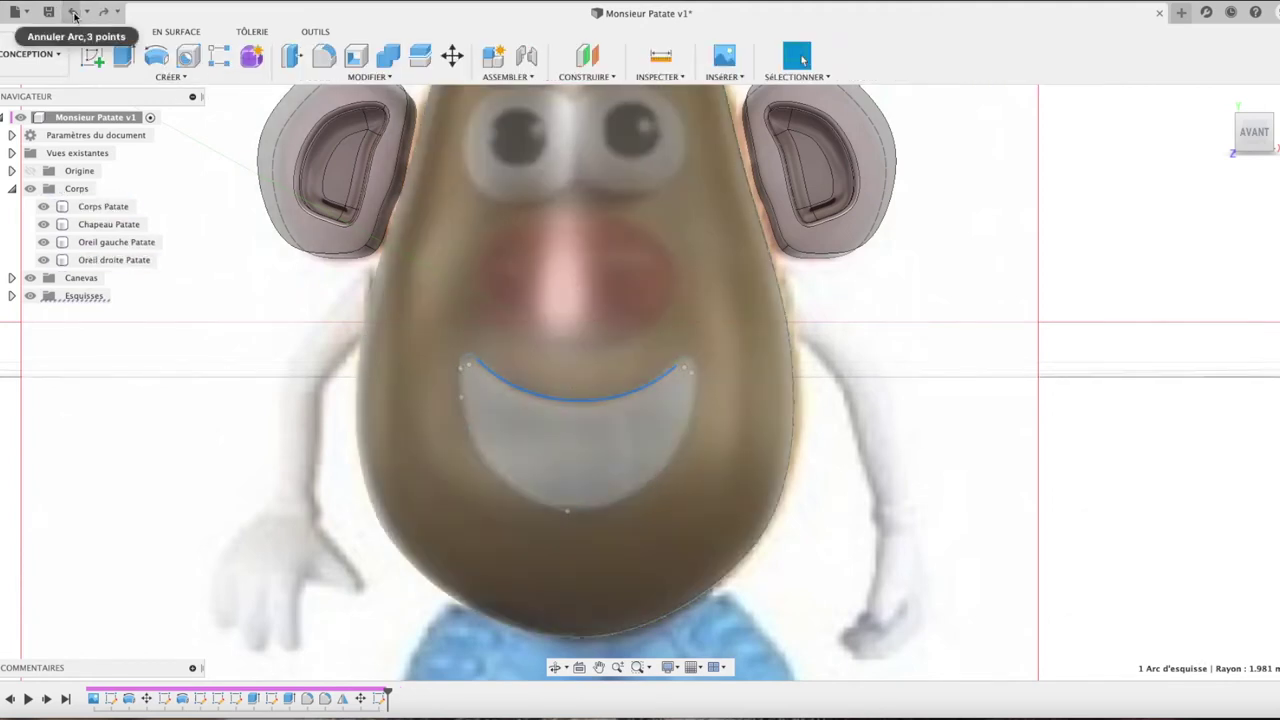
Step: Undo four earlier sketch steps to clear the previous mouth arcs
left_click(74, 16)
left_click(74, 16)
left_click(74, 16)
left_click(74, 16)
left_click(174, 78)
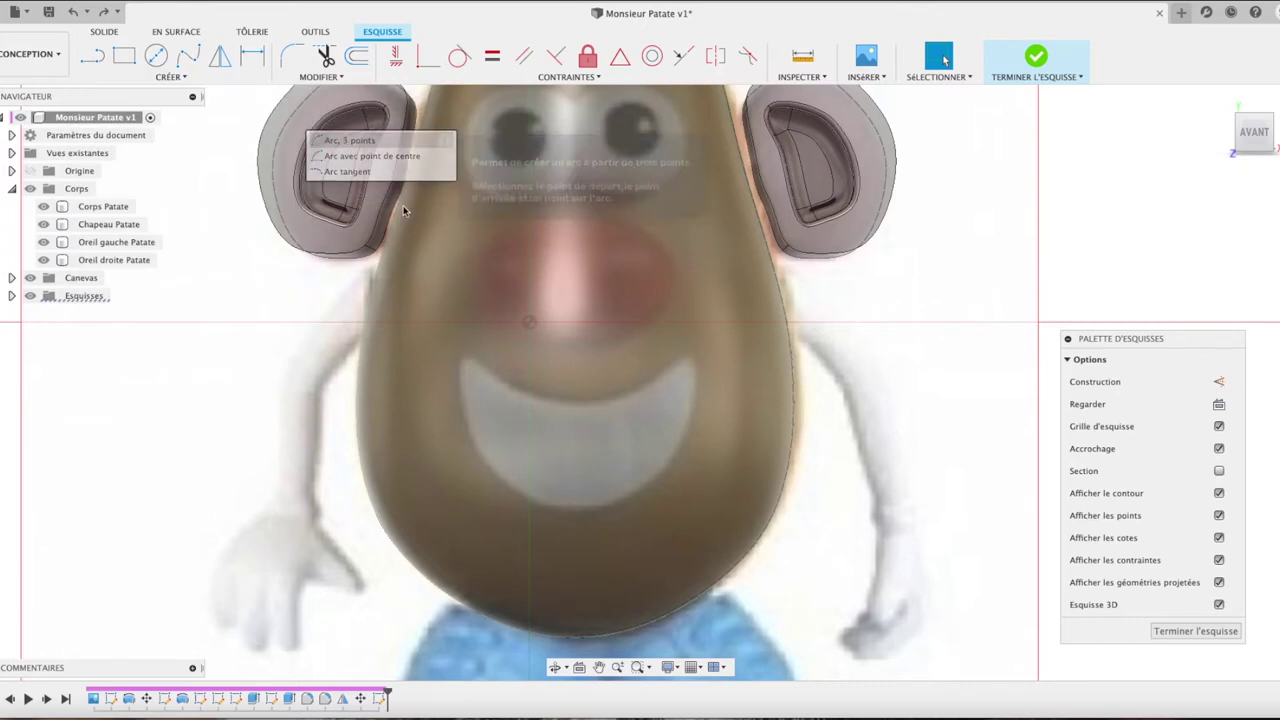
left_click(356, 161)
Step: Draw a 3-point arc from the left mouth corner to the right corner
left_click(467, 362)
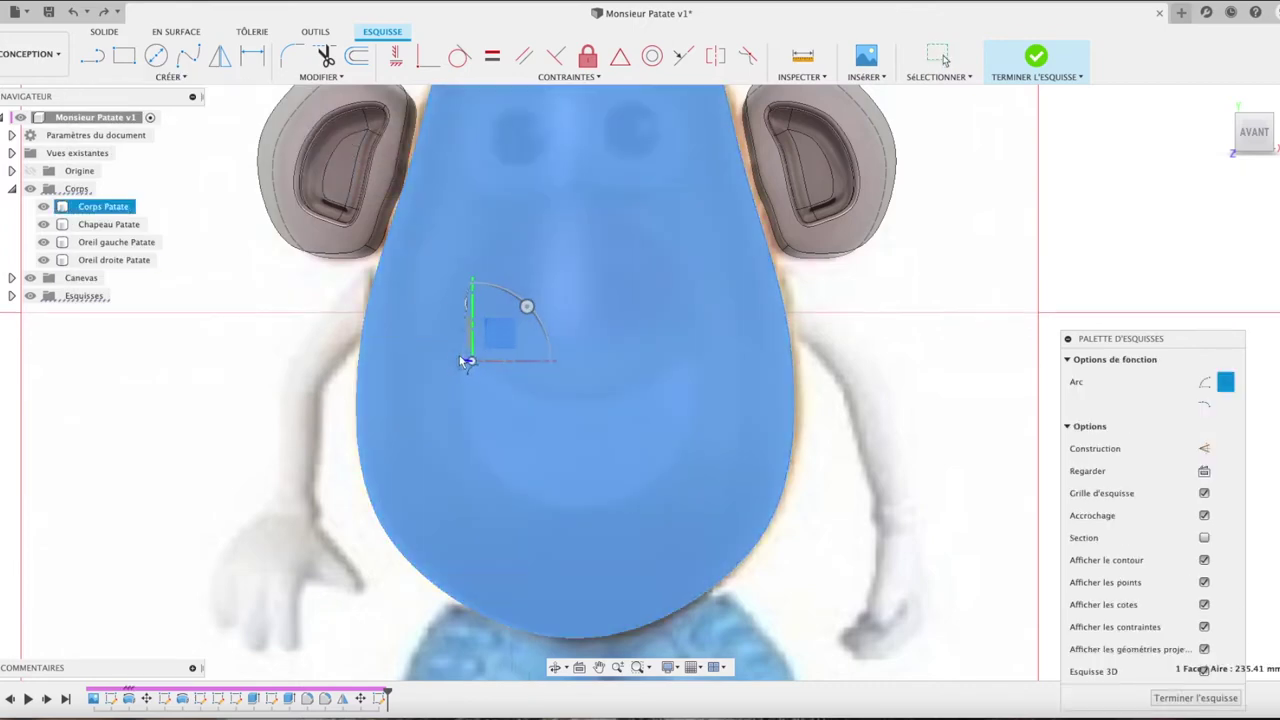
left_click(457, 356)
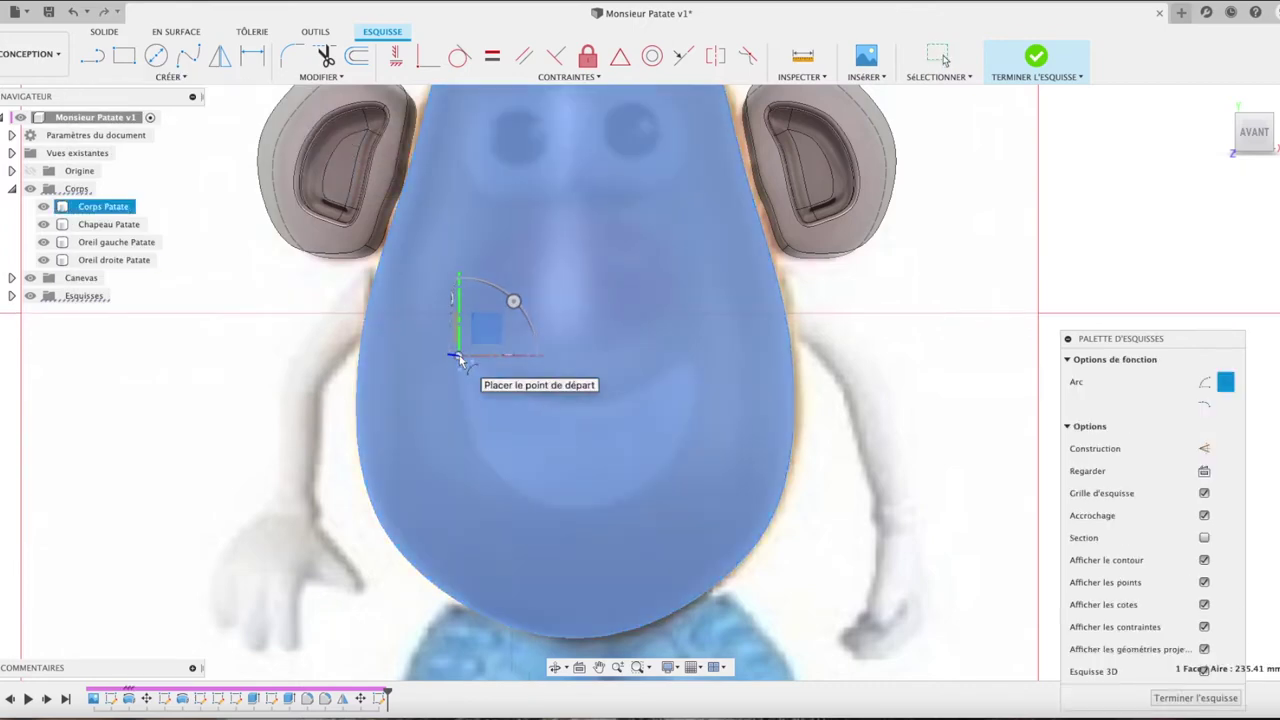
left_click(679, 361)
left_click(693, 355)
left_click(705, 453)
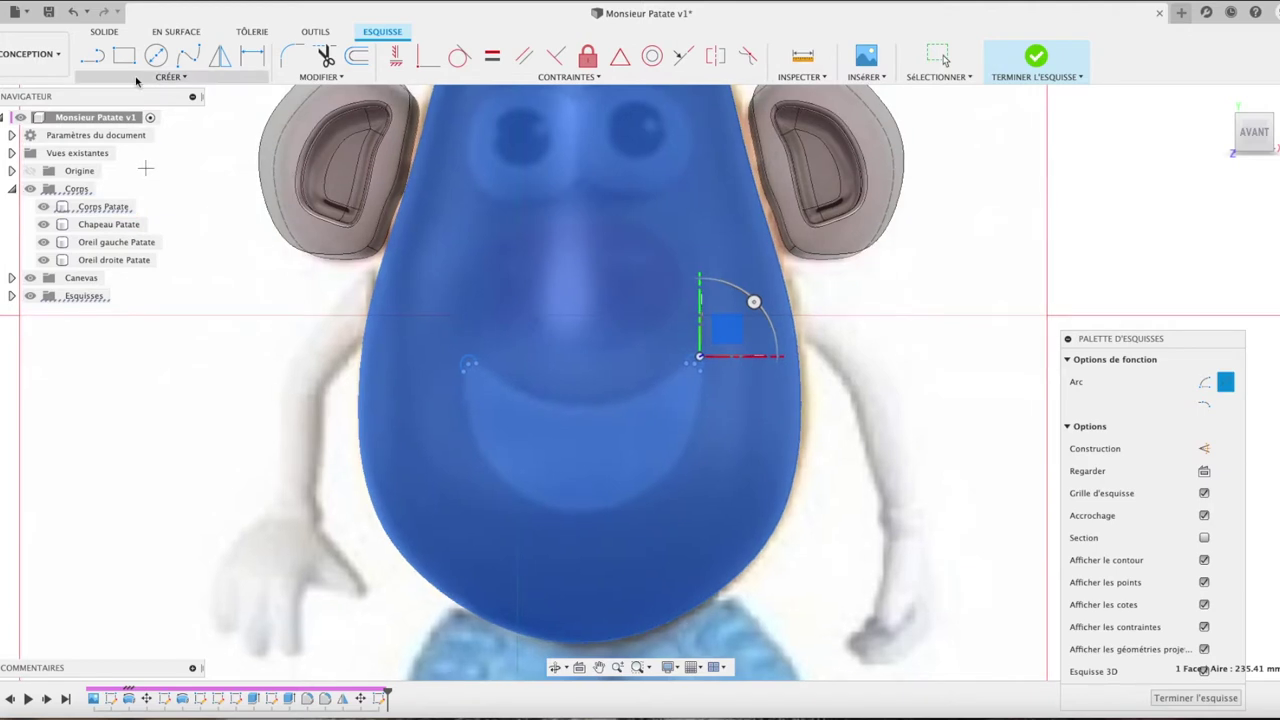
left_click(498, 413)
Step: Draw the upper smile arc and a deeper lower arc between the corners, closing the mouth
left_click(470, 364)
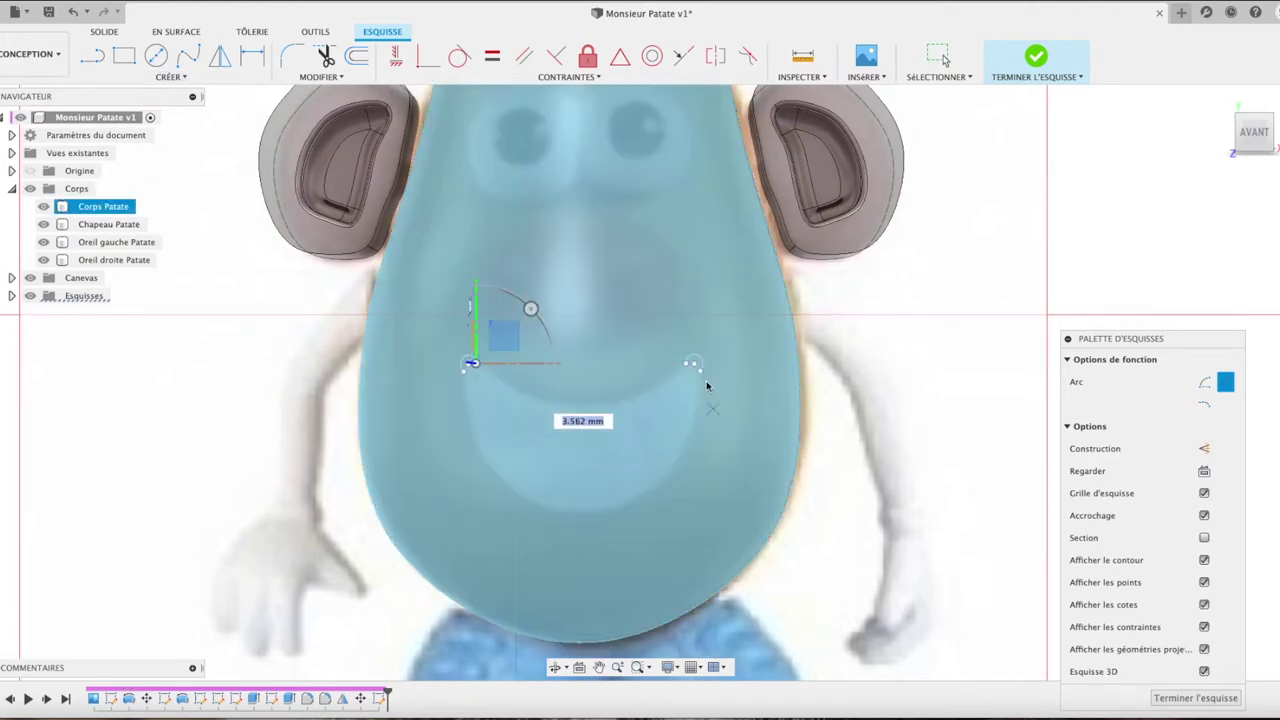
left_click(686, 363)
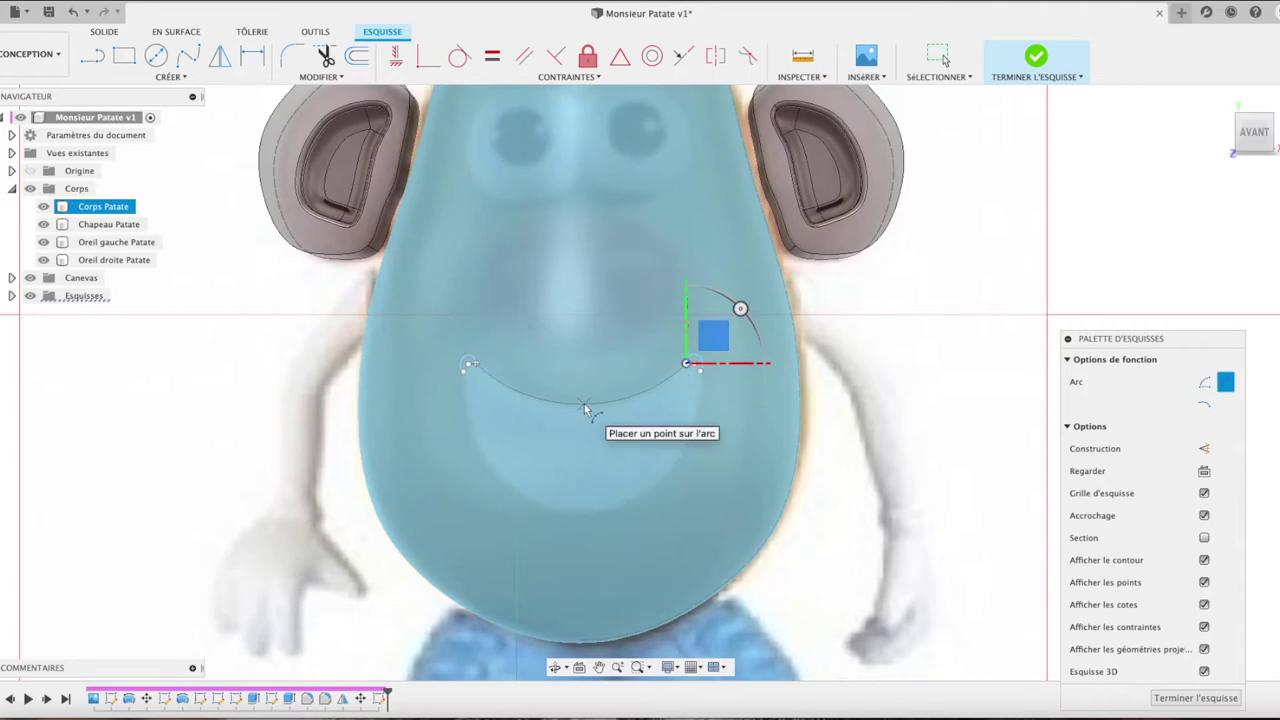
left_click(584, 404)
left_click(463, 368)
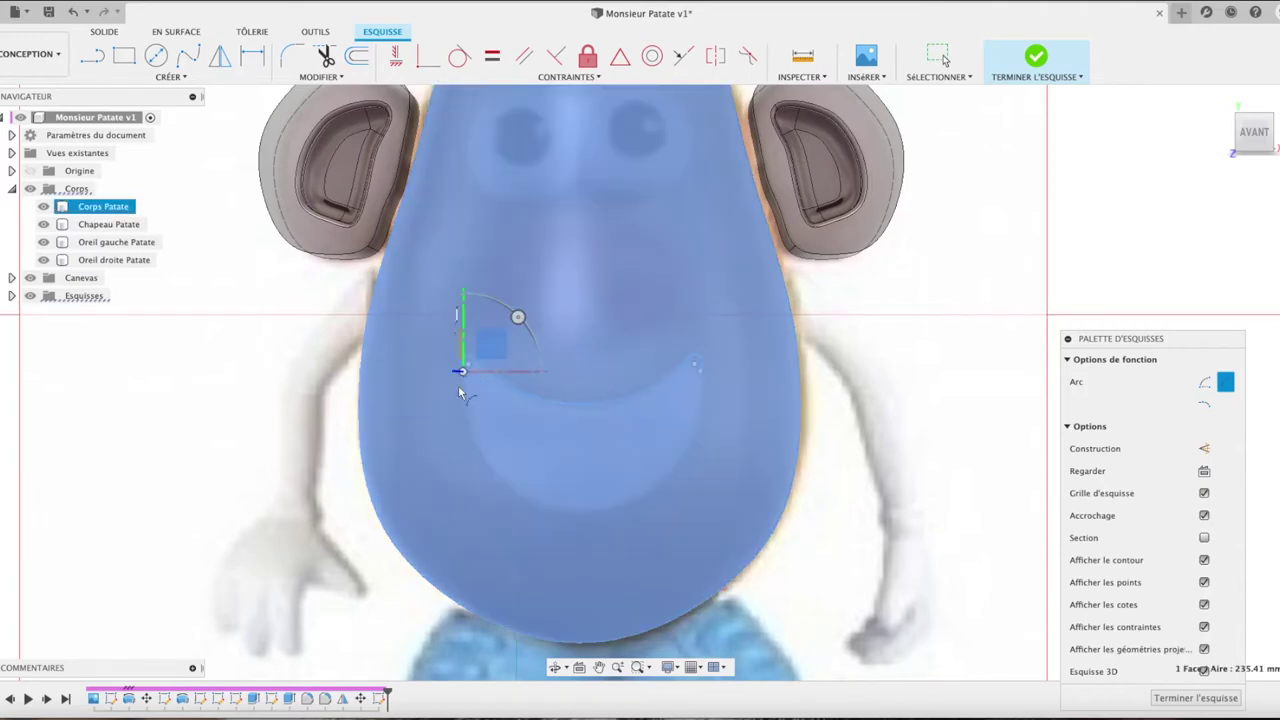
left_click(700, 370)
left_click(619, 503)
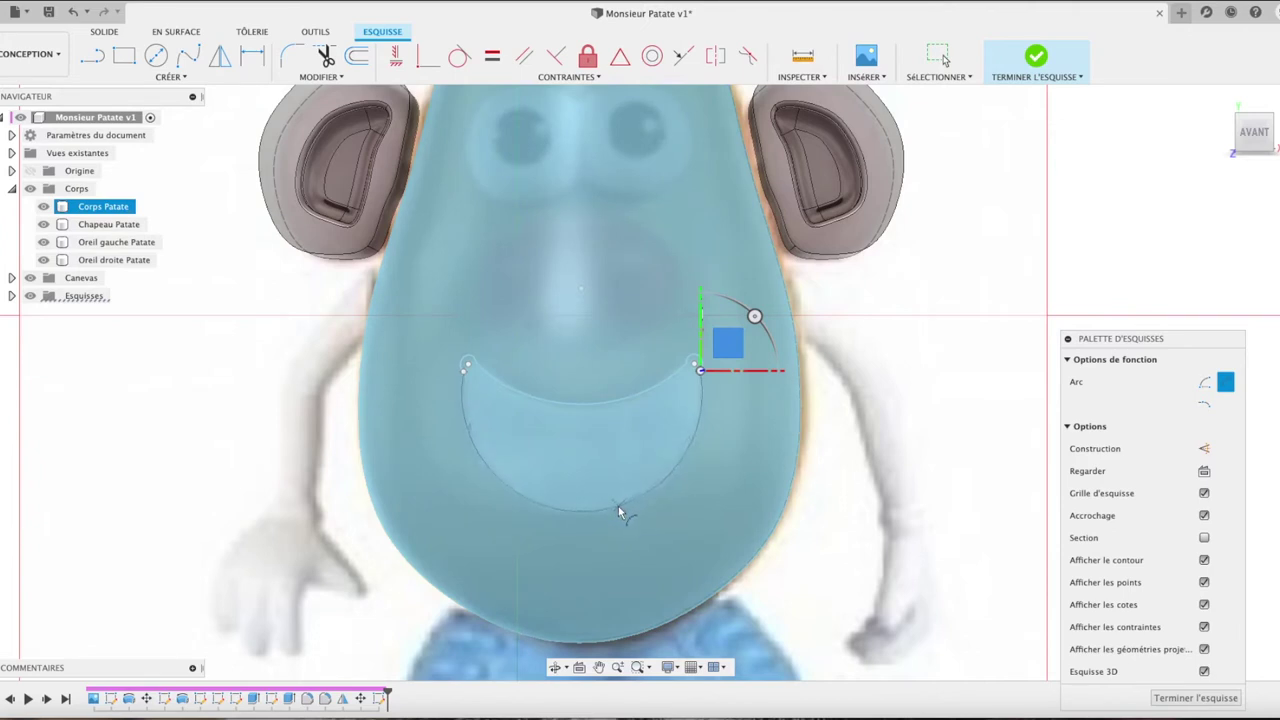
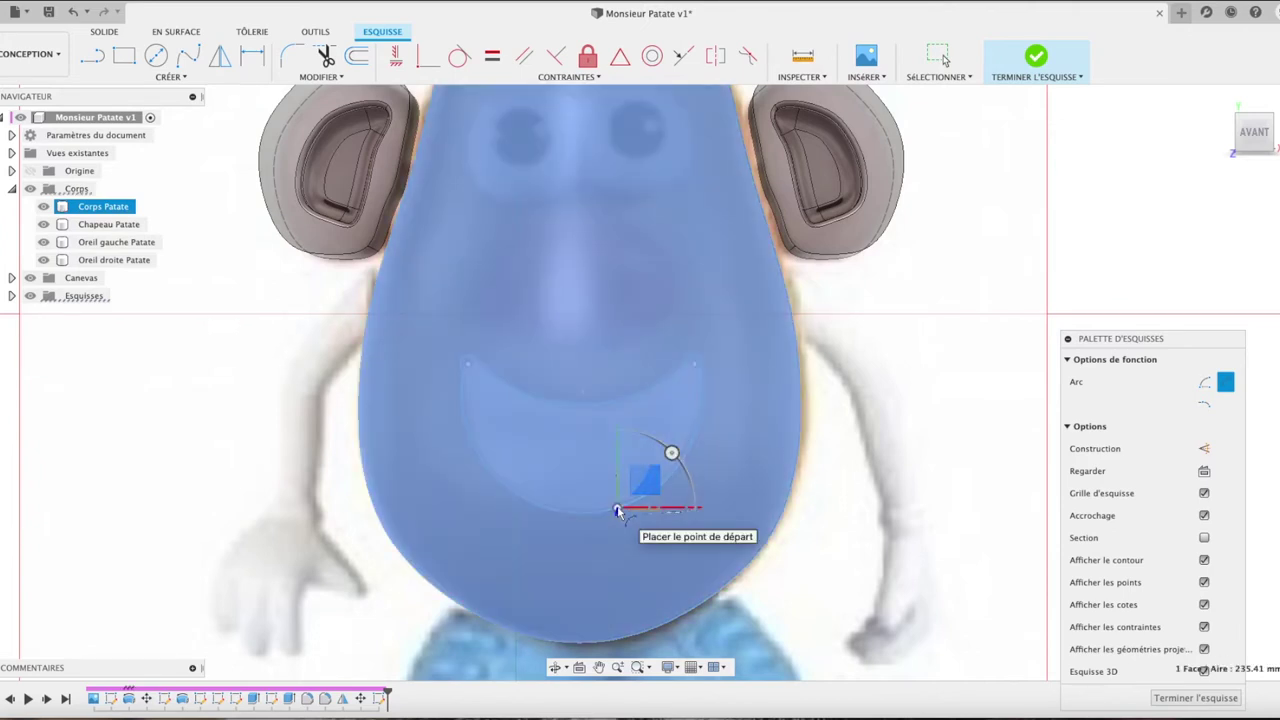
Step: Stop drawing arcs, finish the smile sketch and clear the selection
key("Escape")
left_click(601, 442)
scroll(601, 442, "up", 2)
scroll(601, 442, "up", 2)
scroll(601, 442, "up", 2)
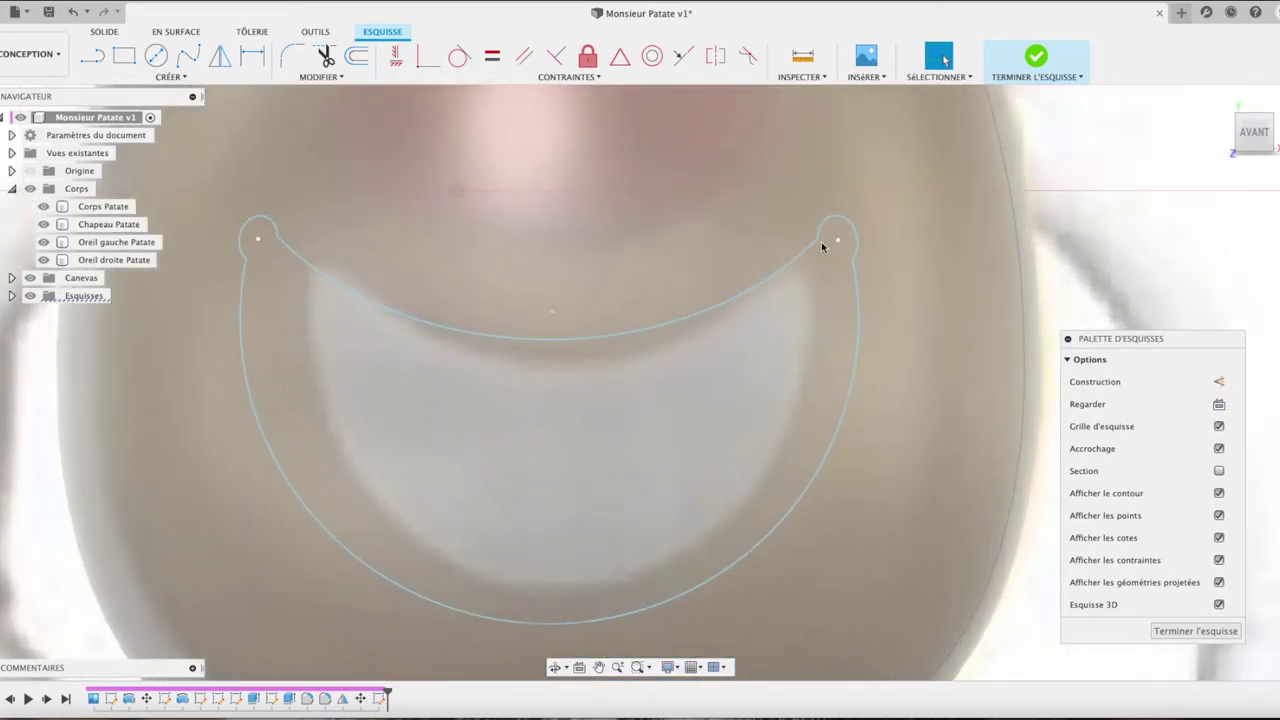
left_click(821, 242)
left_click(814, 244)
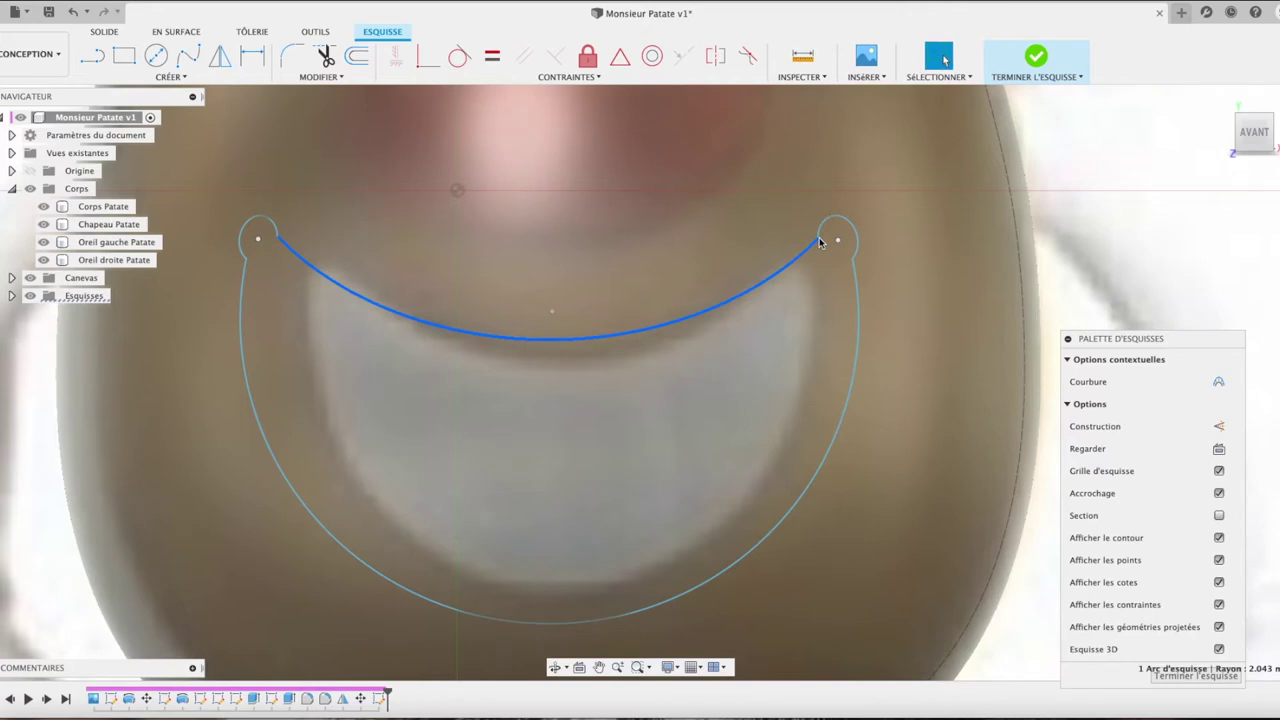
left_click(1209, 678)
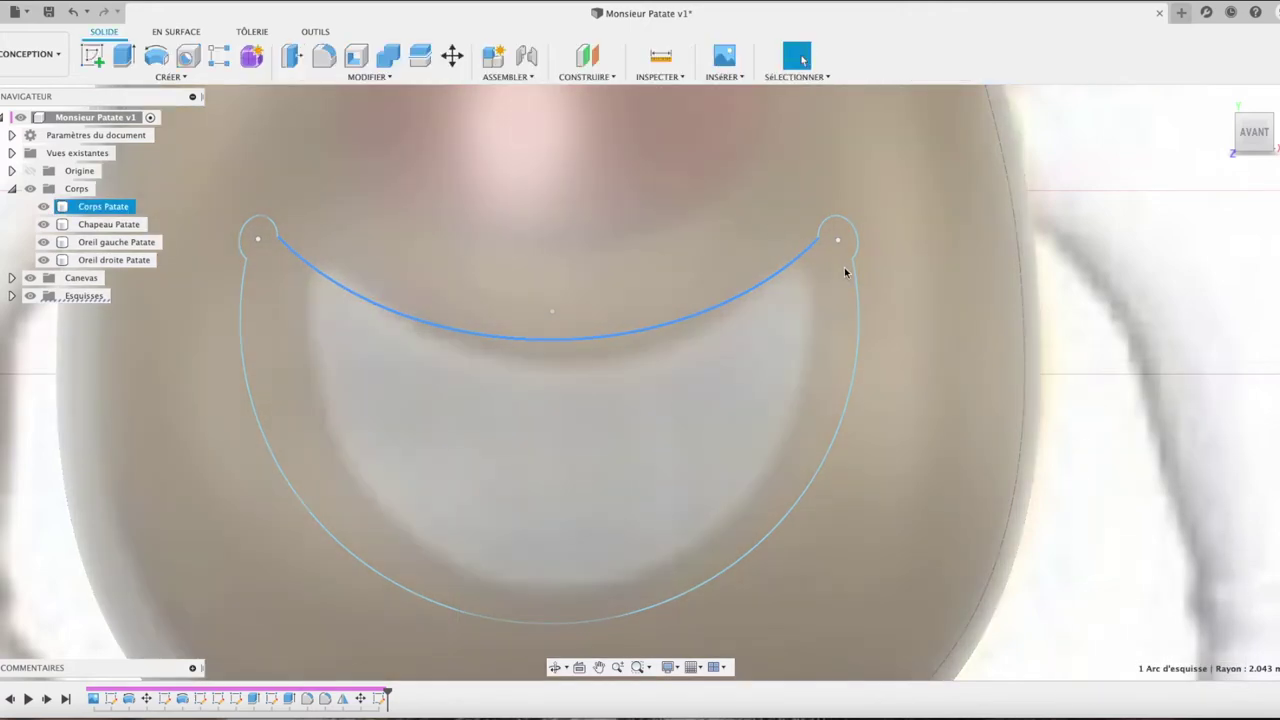
key("Escape")
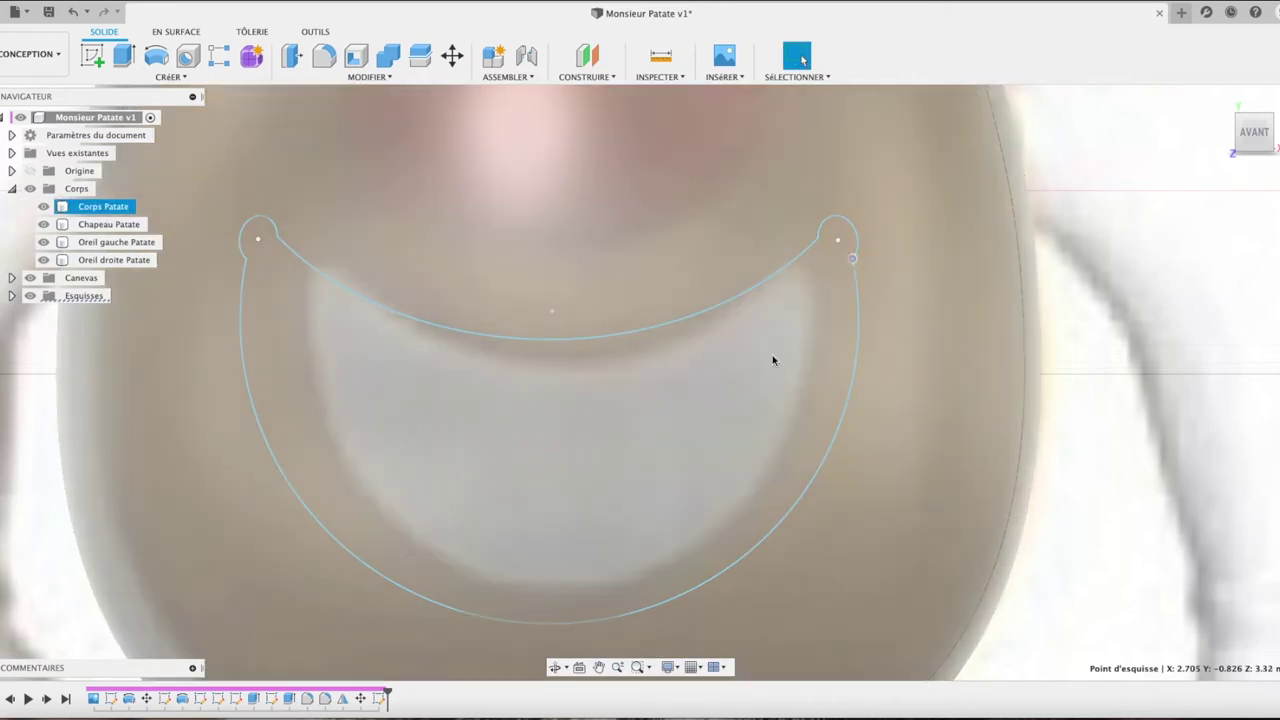
Step: Delete the small rounded arcs at the smile's left and right corners
left_click(589, 420)
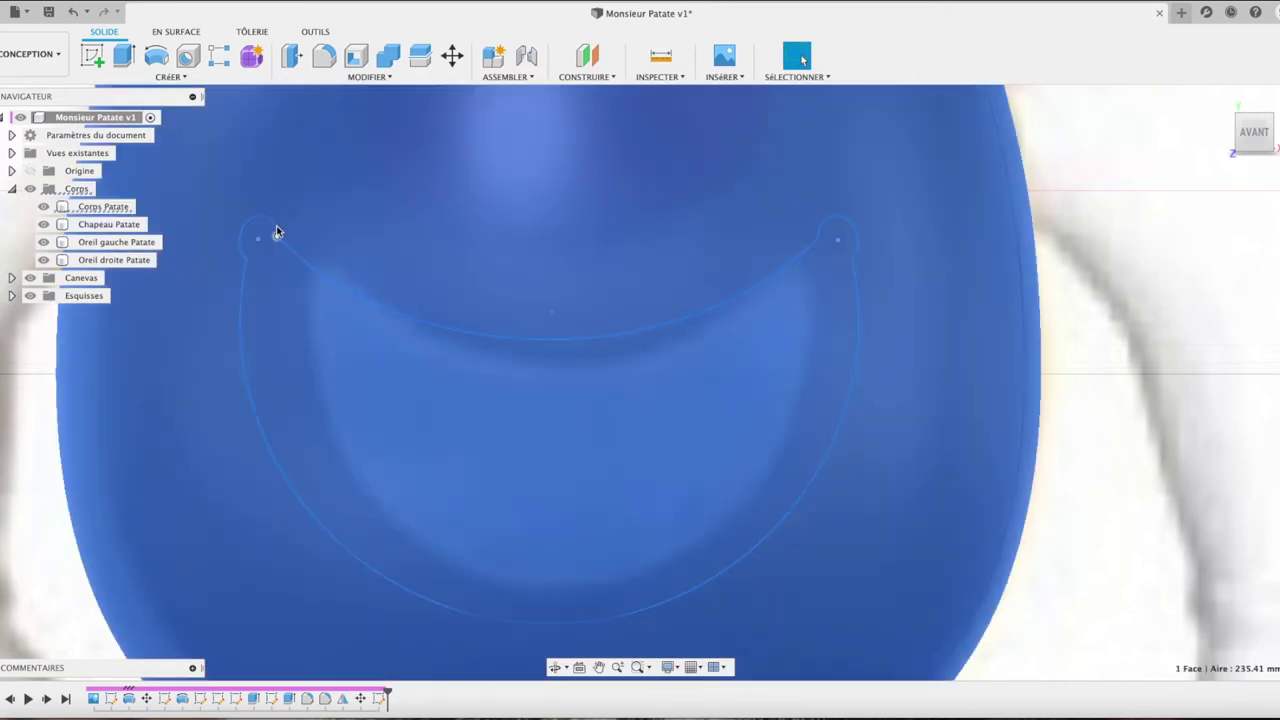
left_click(276, 230)
key("Delete")
left_click(836, 222)
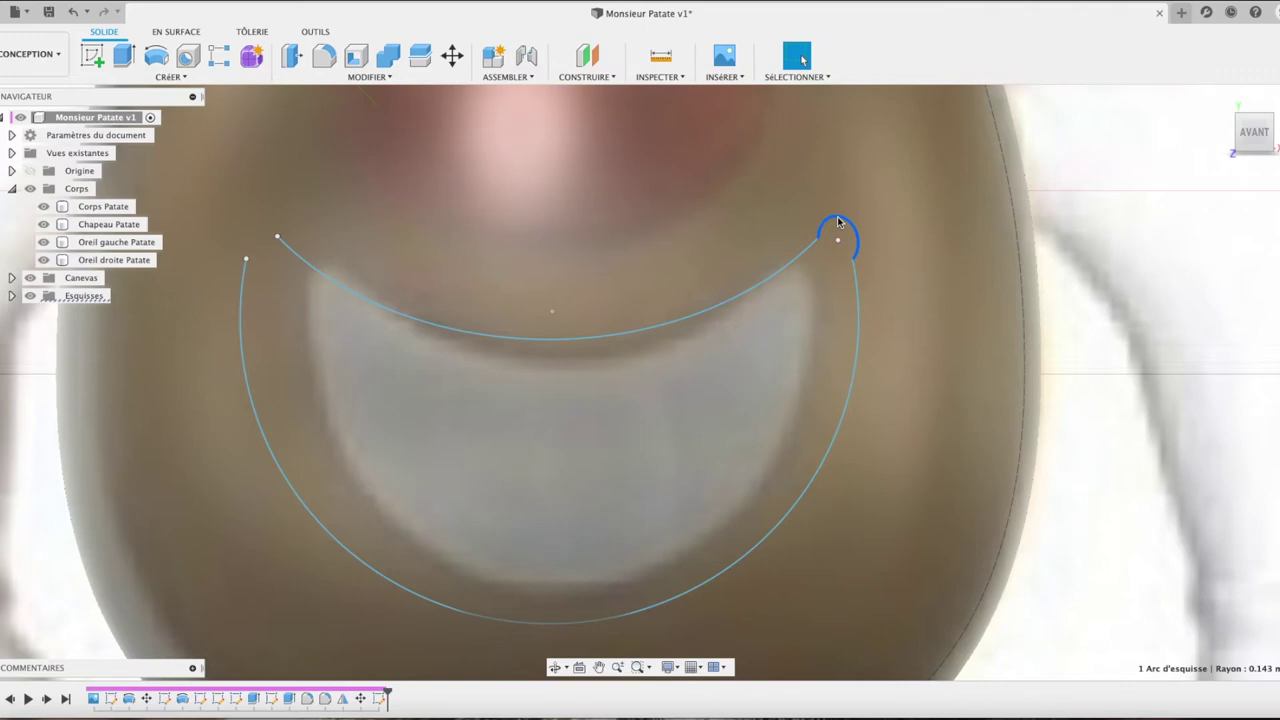
key("Delete")
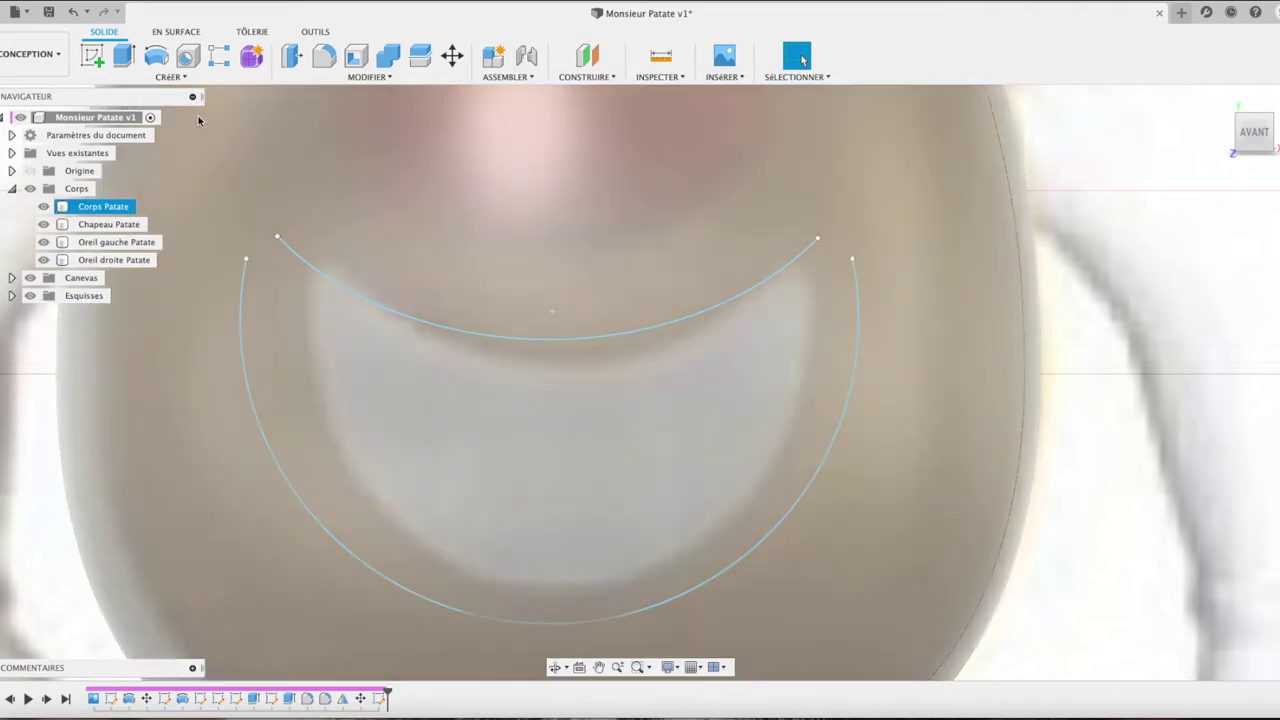
Step: Start a new front-plane sketch and draw a three-point arc closing the smile's left corner
left_click(170, 77)
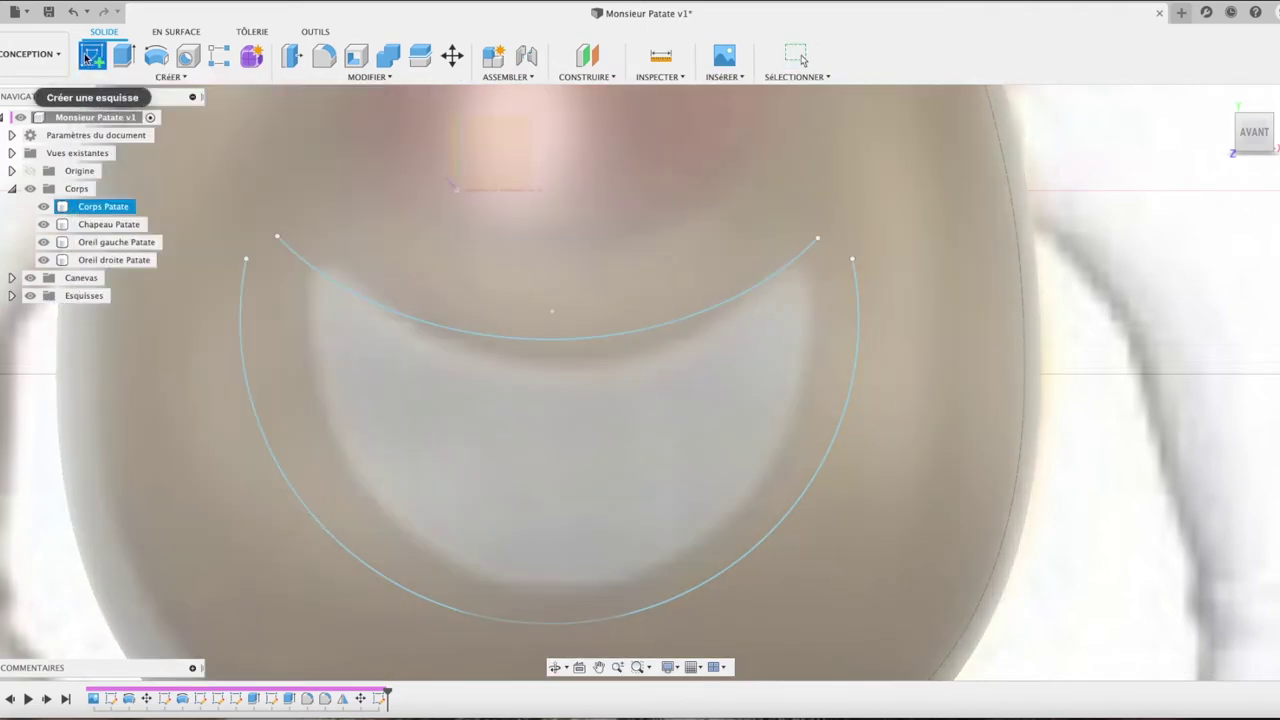
left_click(88, 59)
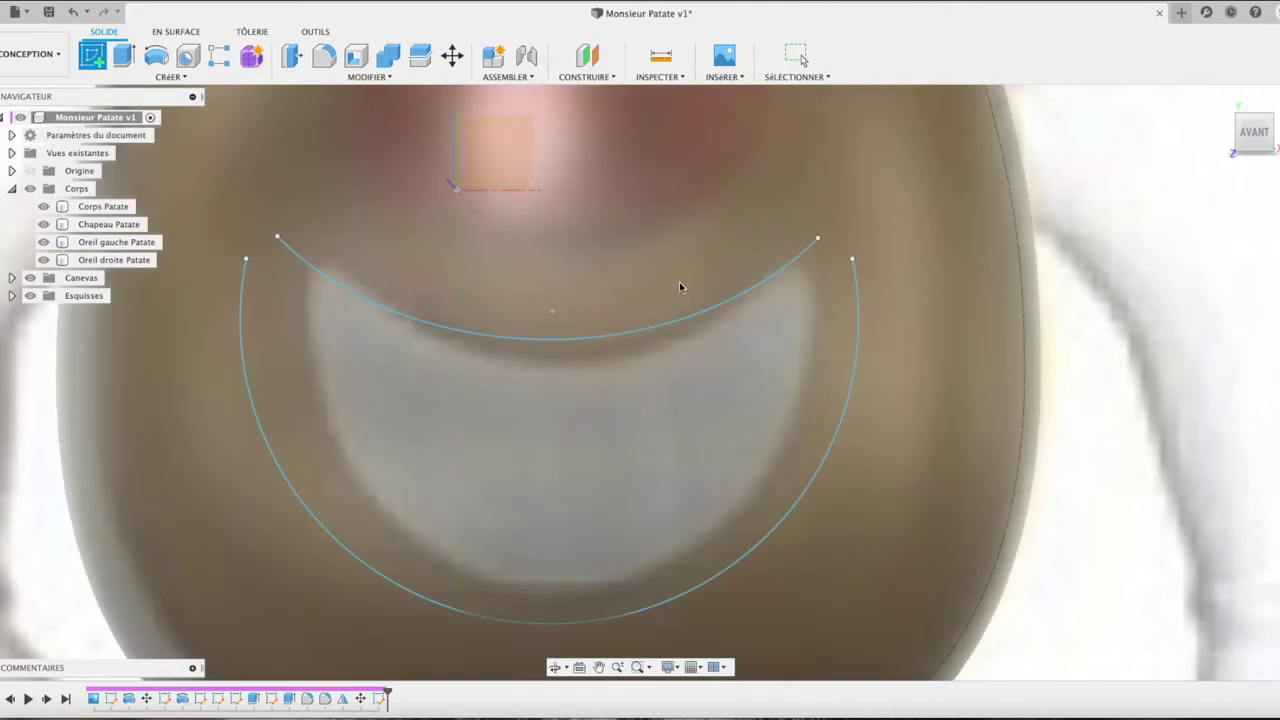
left_click(461, 177)
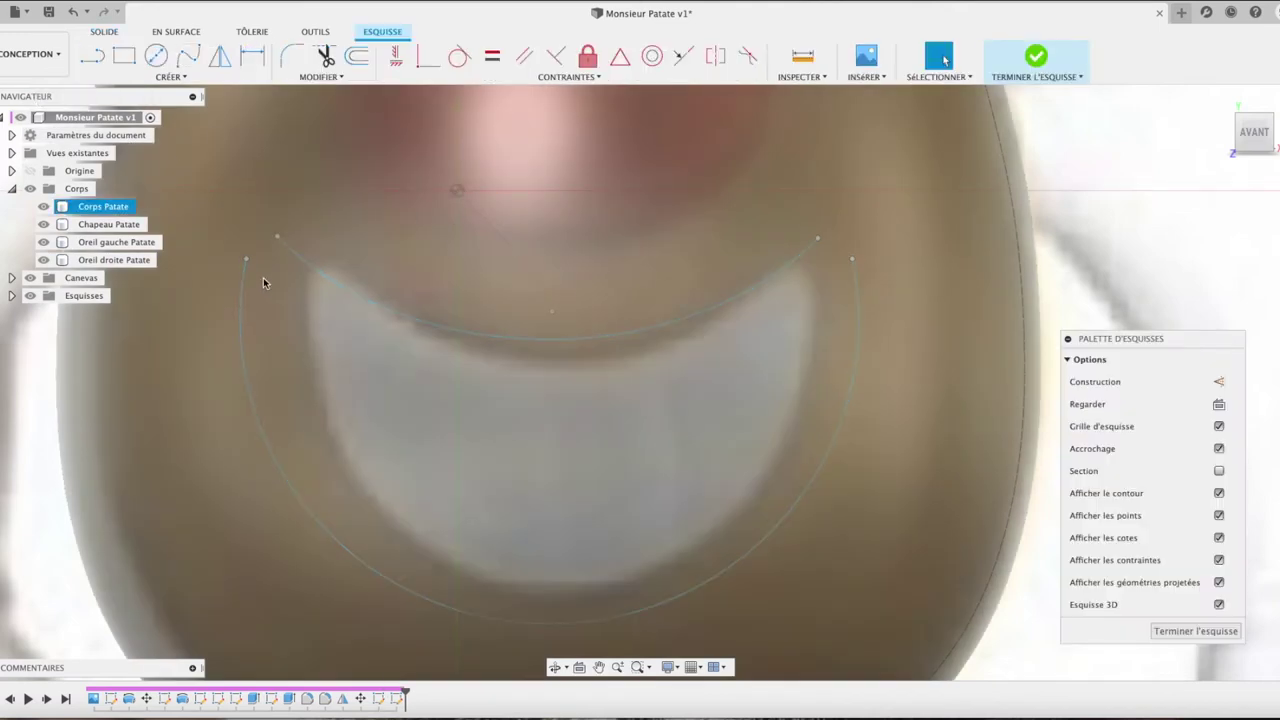
left_click(185, 77)
mouse_move(140, 140)
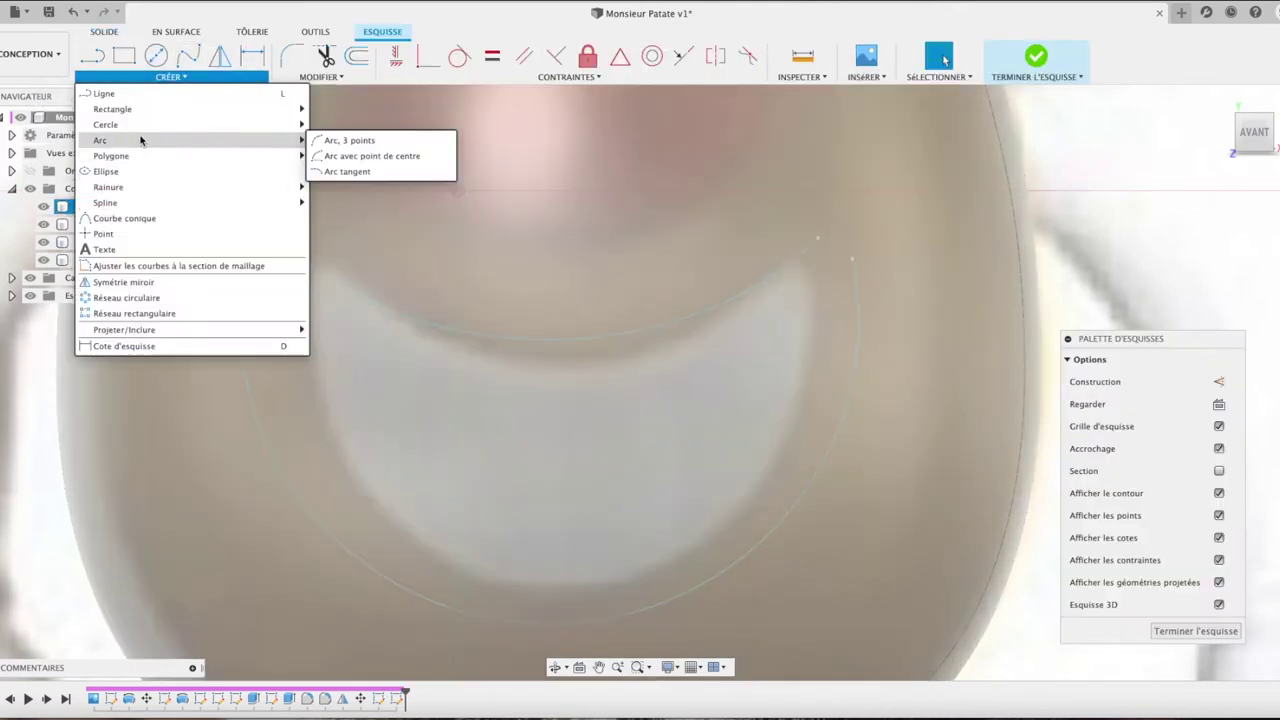
left_click(345, 137)
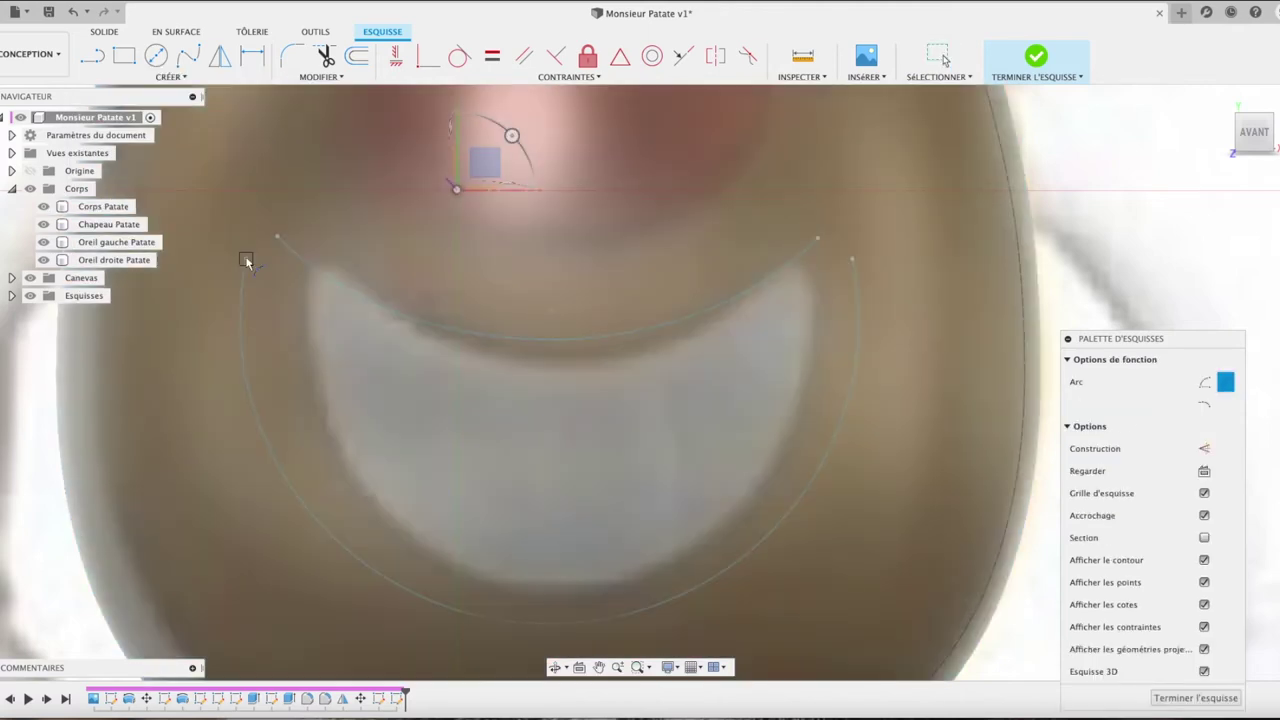
left_click(245, 258)
left_click(278, 240)
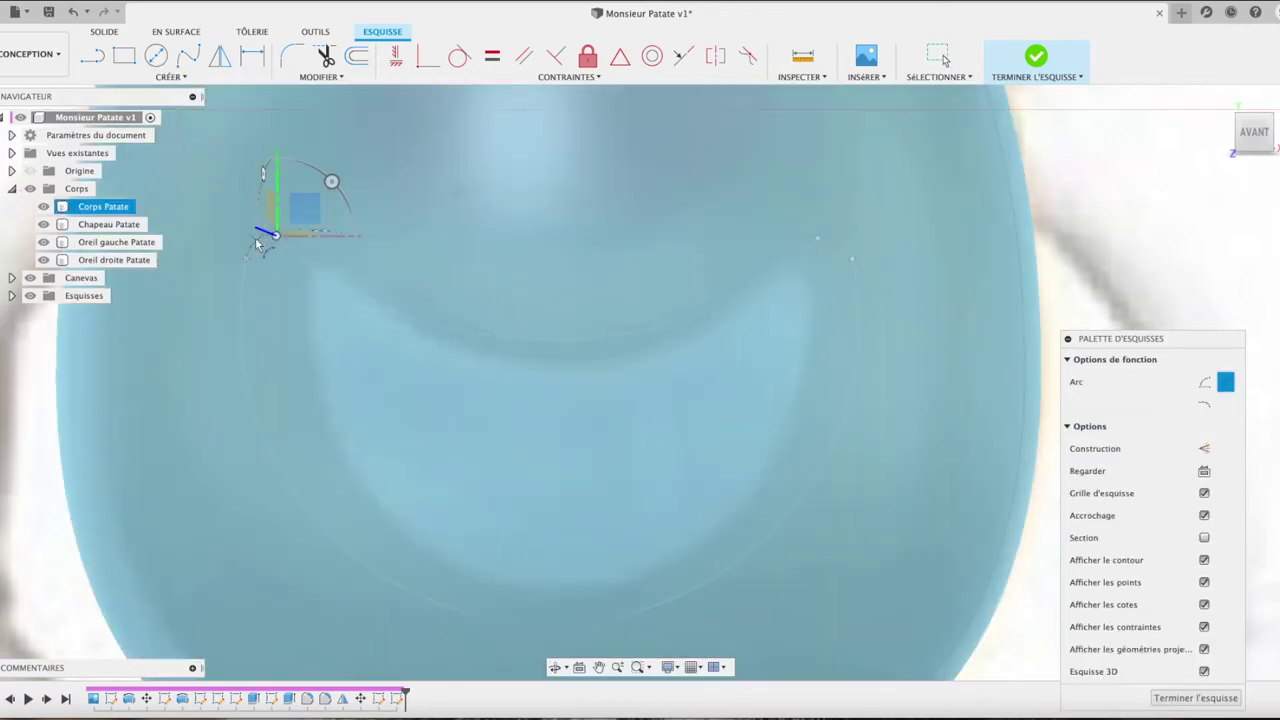
left_click(266, 245)
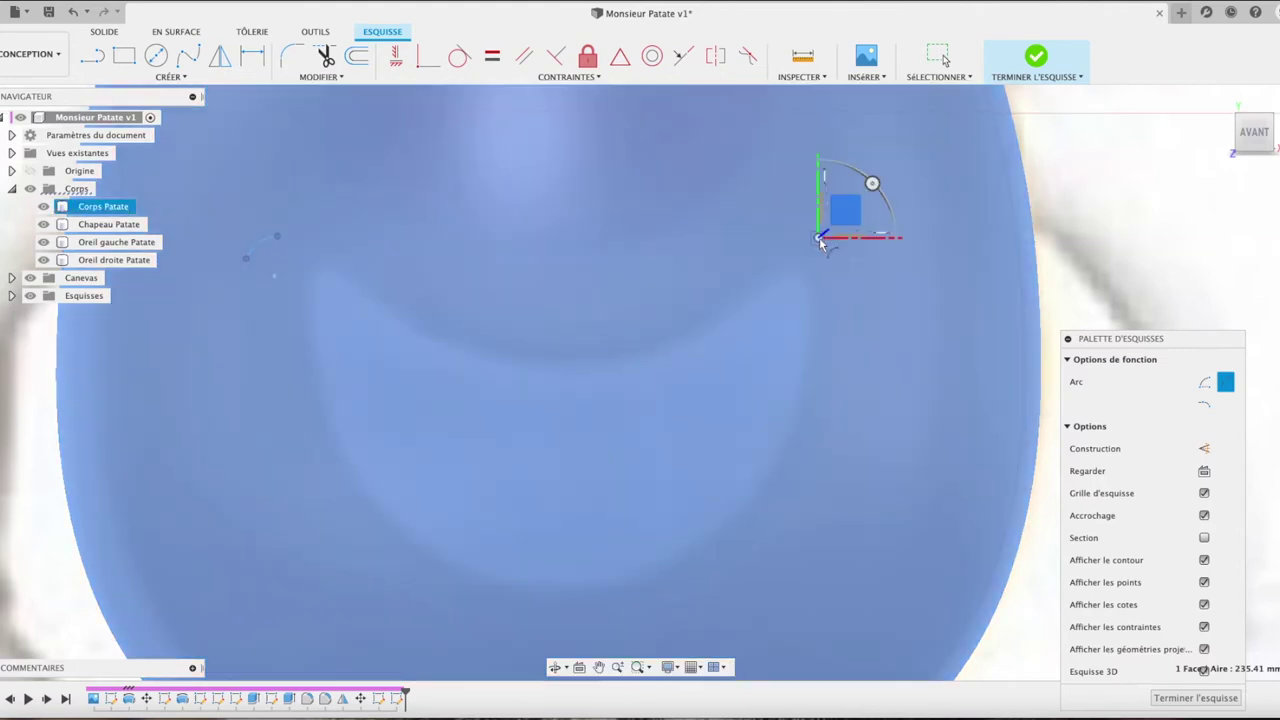
Step: Draw the right corner arc, finish the sketch and hide the potato body
left_click(830, 240)
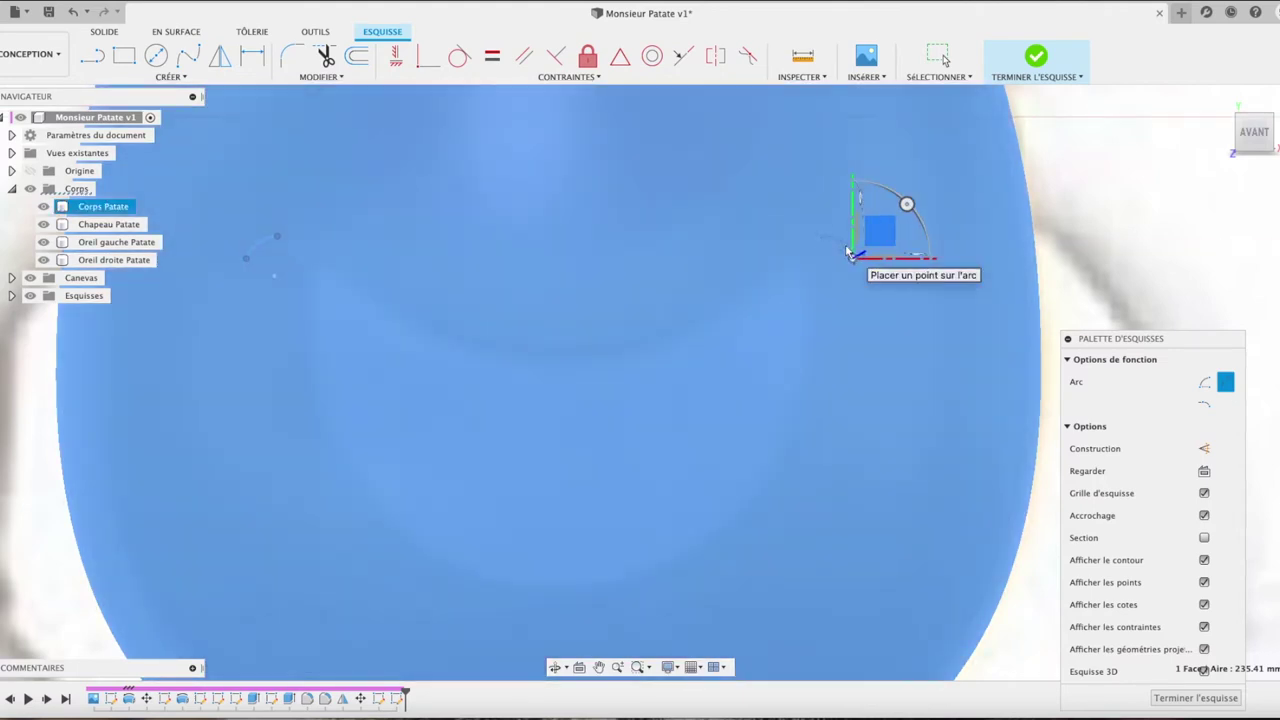
key("Escape")
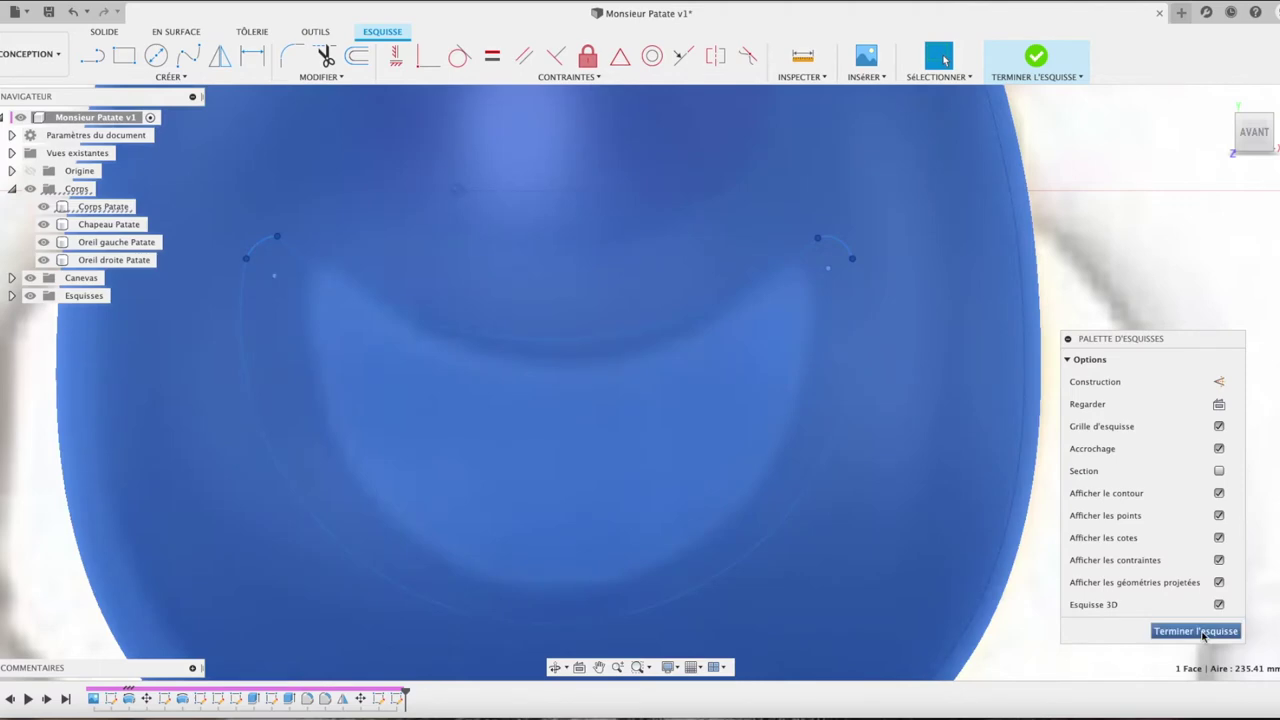
left_click(1195, 631)
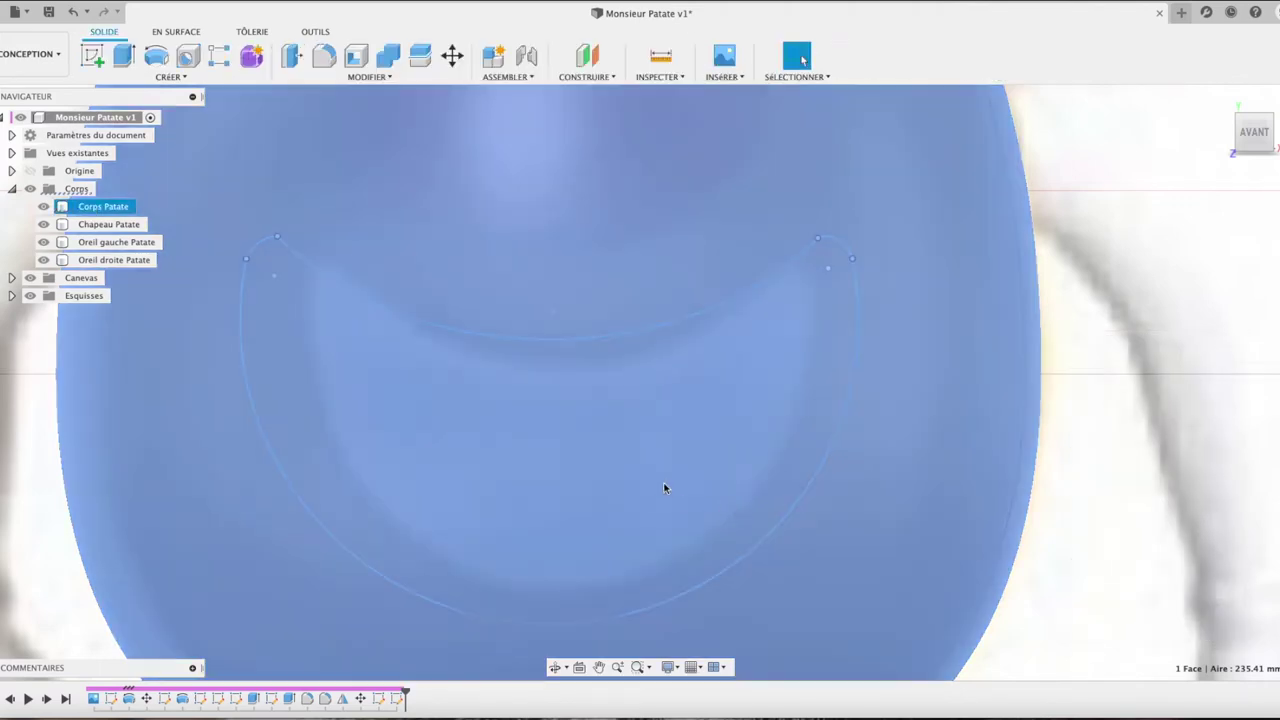
left_click(43, 206)
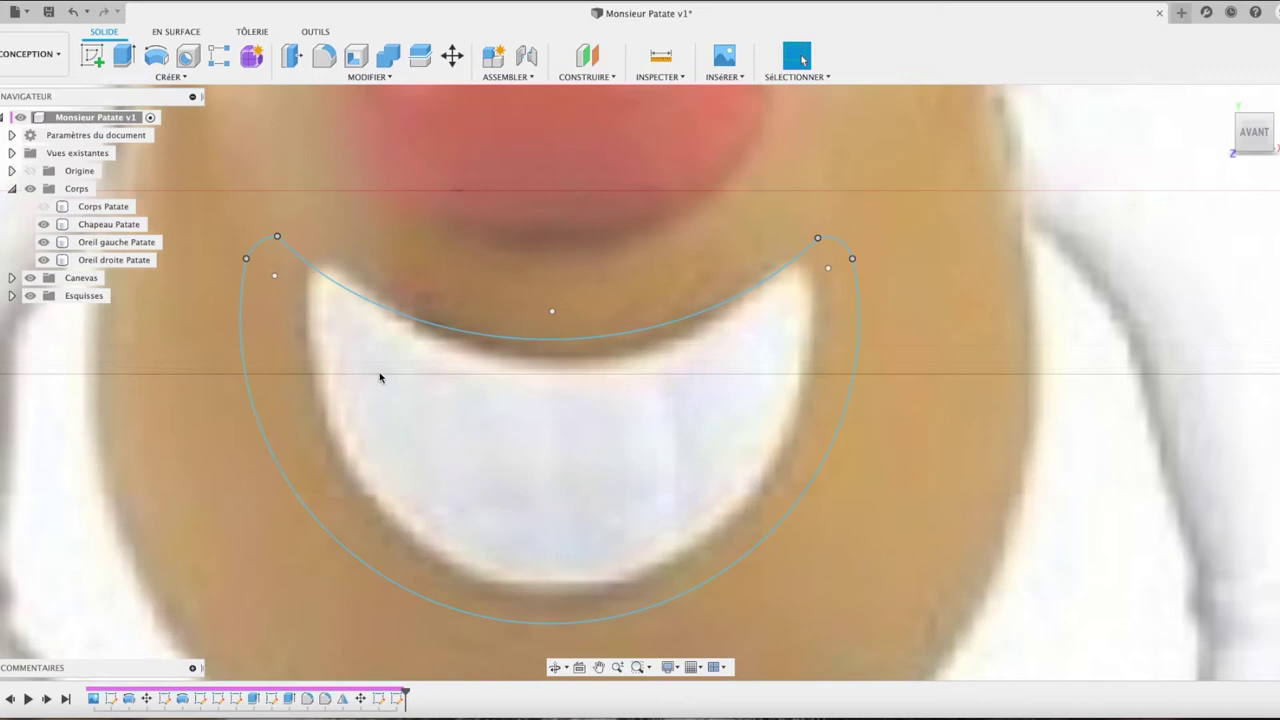
Step: Select the smile's upper curve, outer curve and right corner arc, then start and cancel an extrusion
left_click(382, 311)
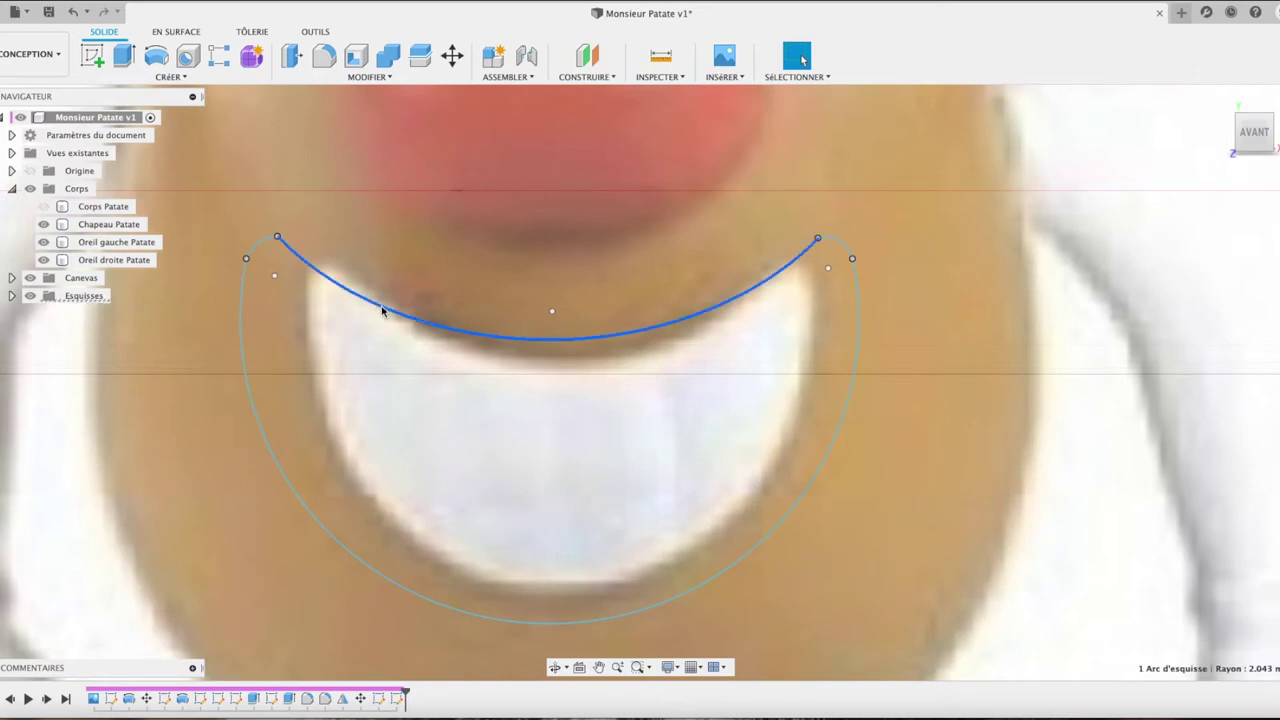
left_click(243, 296, "shift")
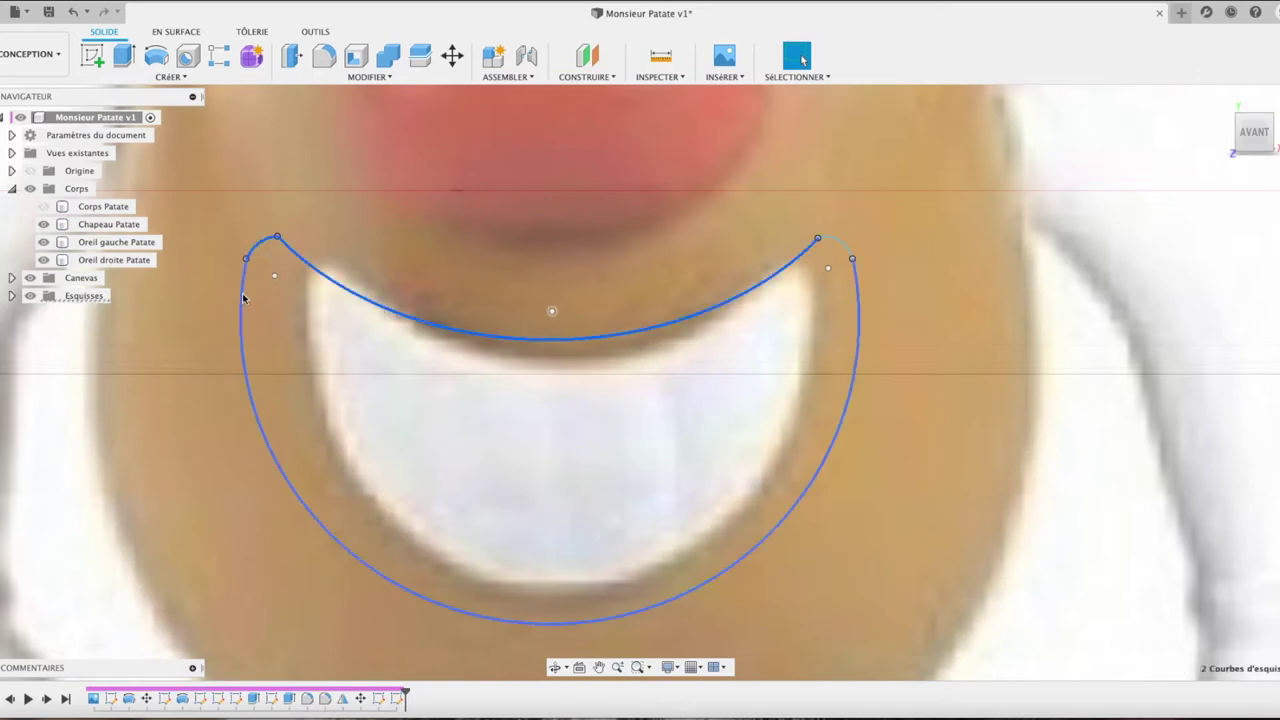
left_click(849, 251, "shift")
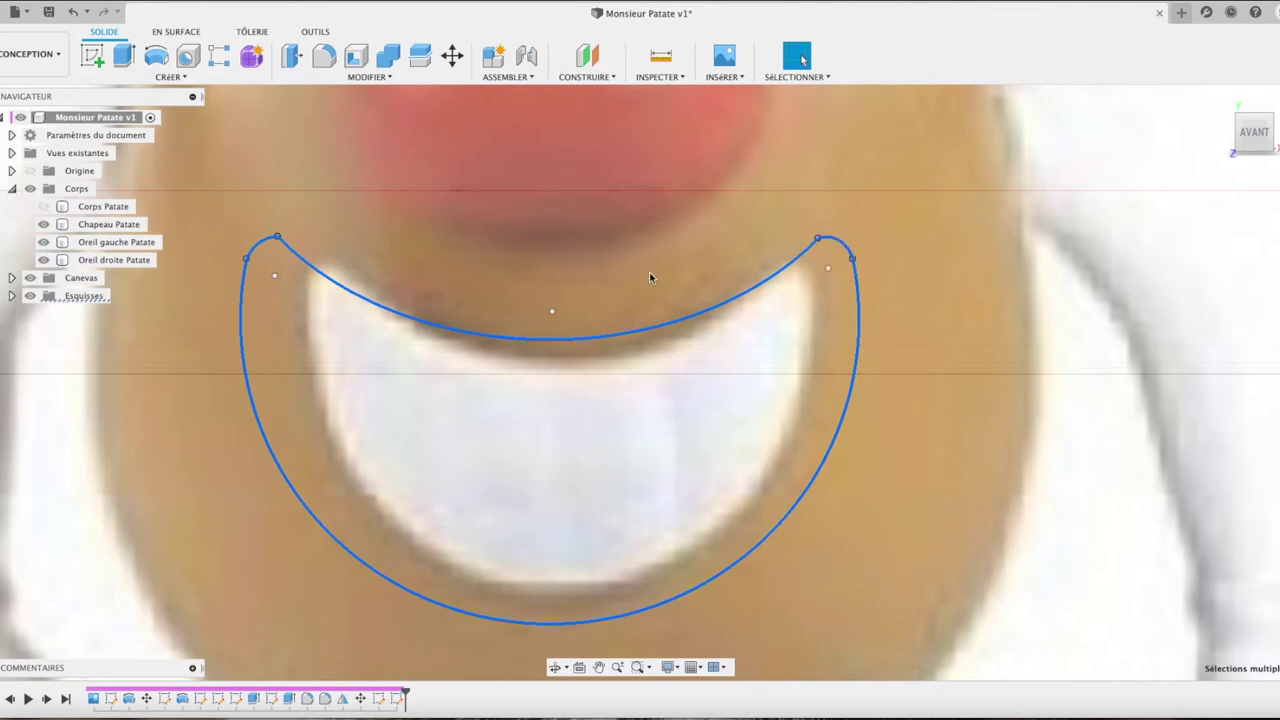
key("e")
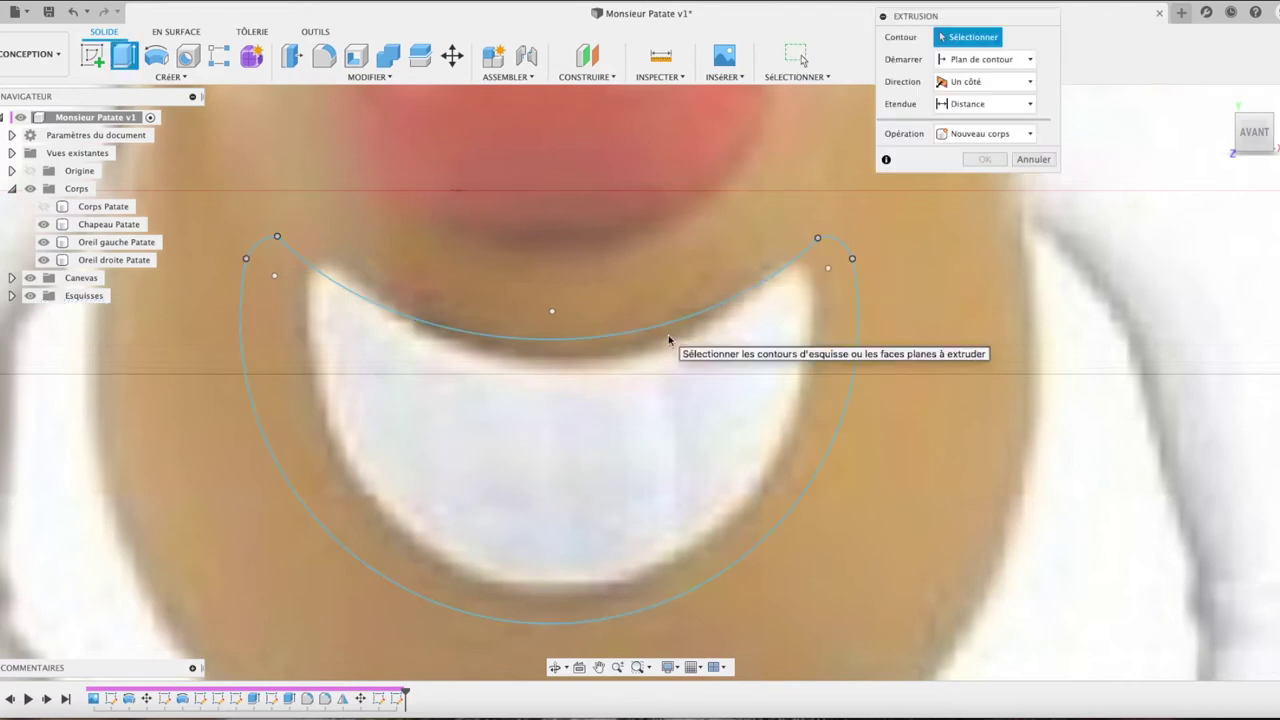
left_click_drag(202, 188, 900, 648)
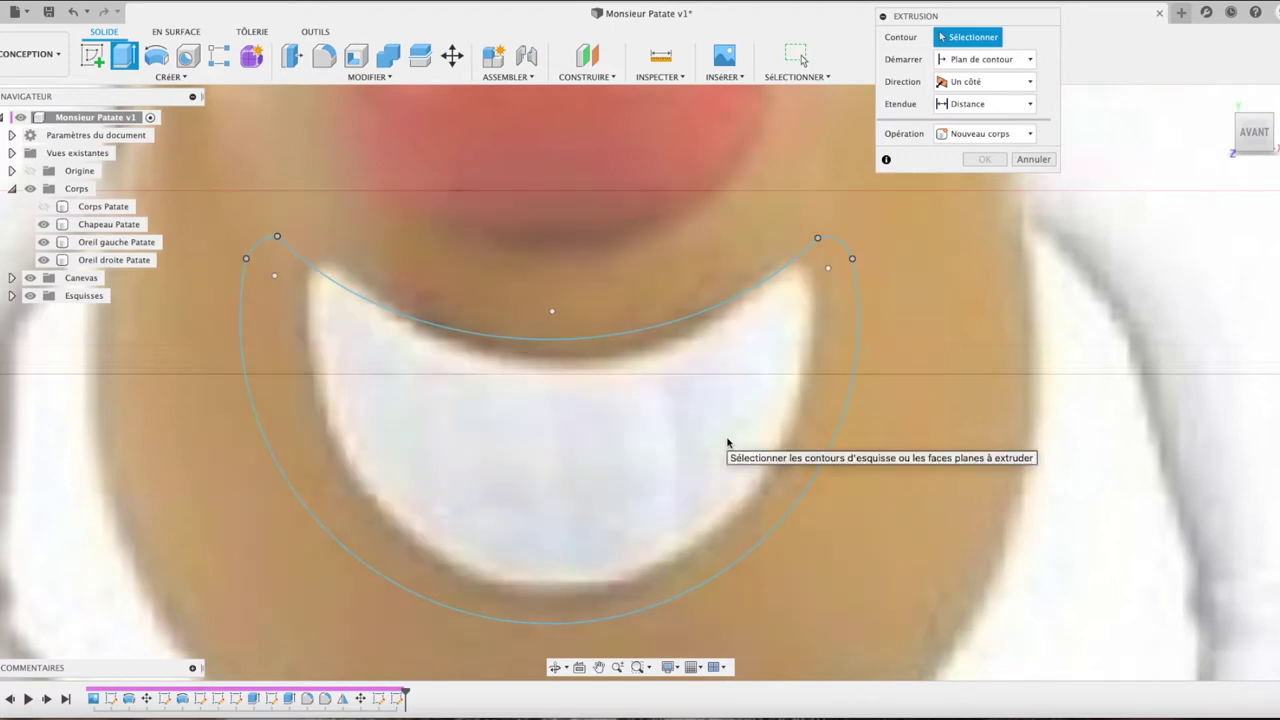
left_click(1032, 162)
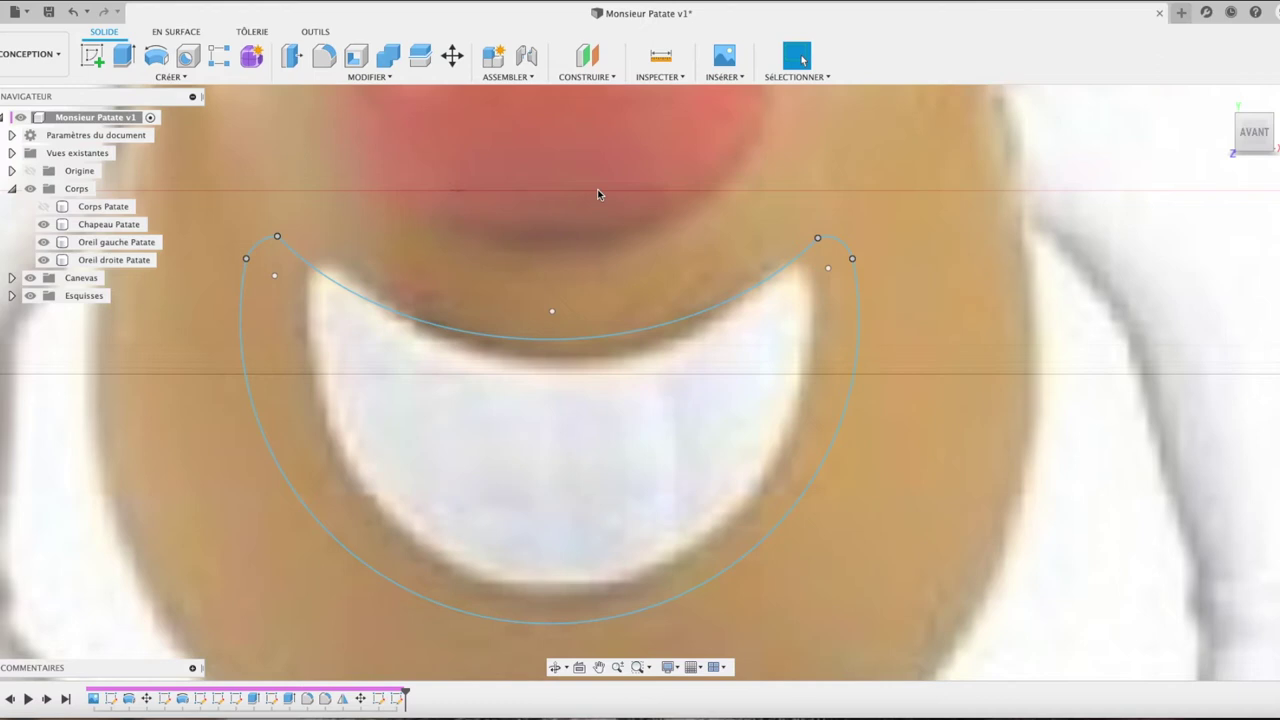
right_click(279, 241)
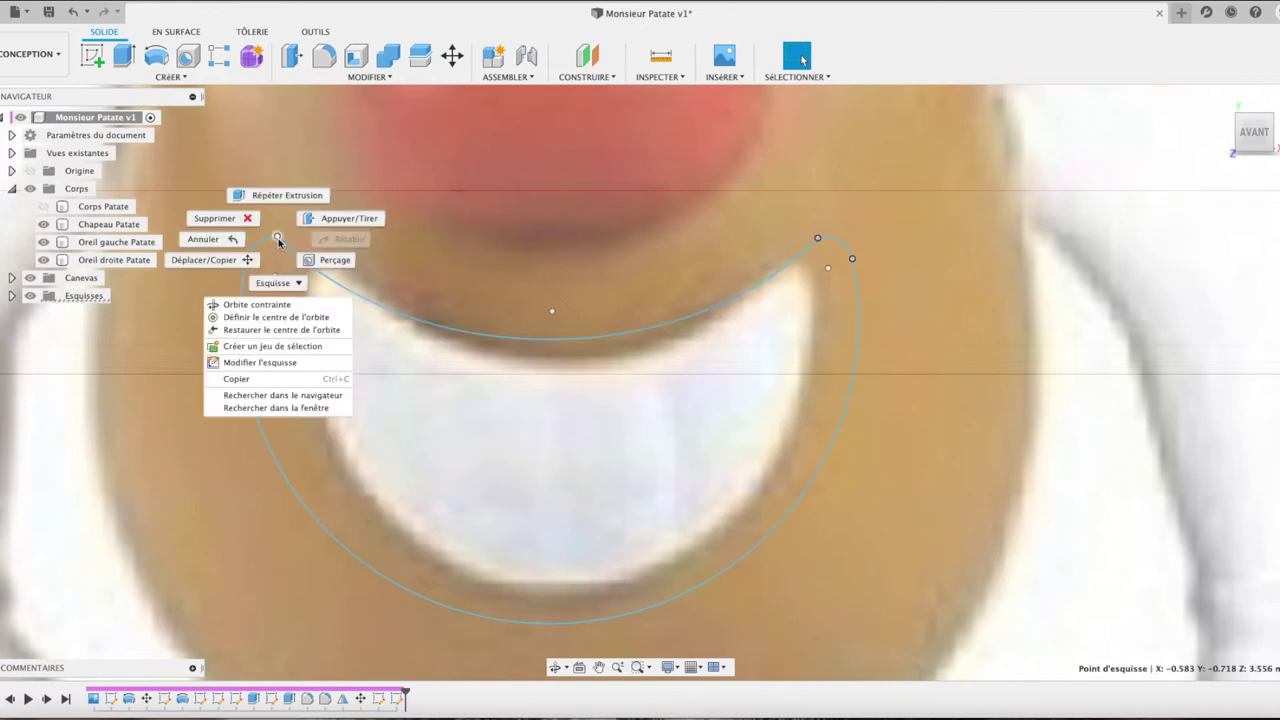
Step: Edit the smile sketch, try a centre-point arc at the left corner, then undo it
left_click(290, 362)
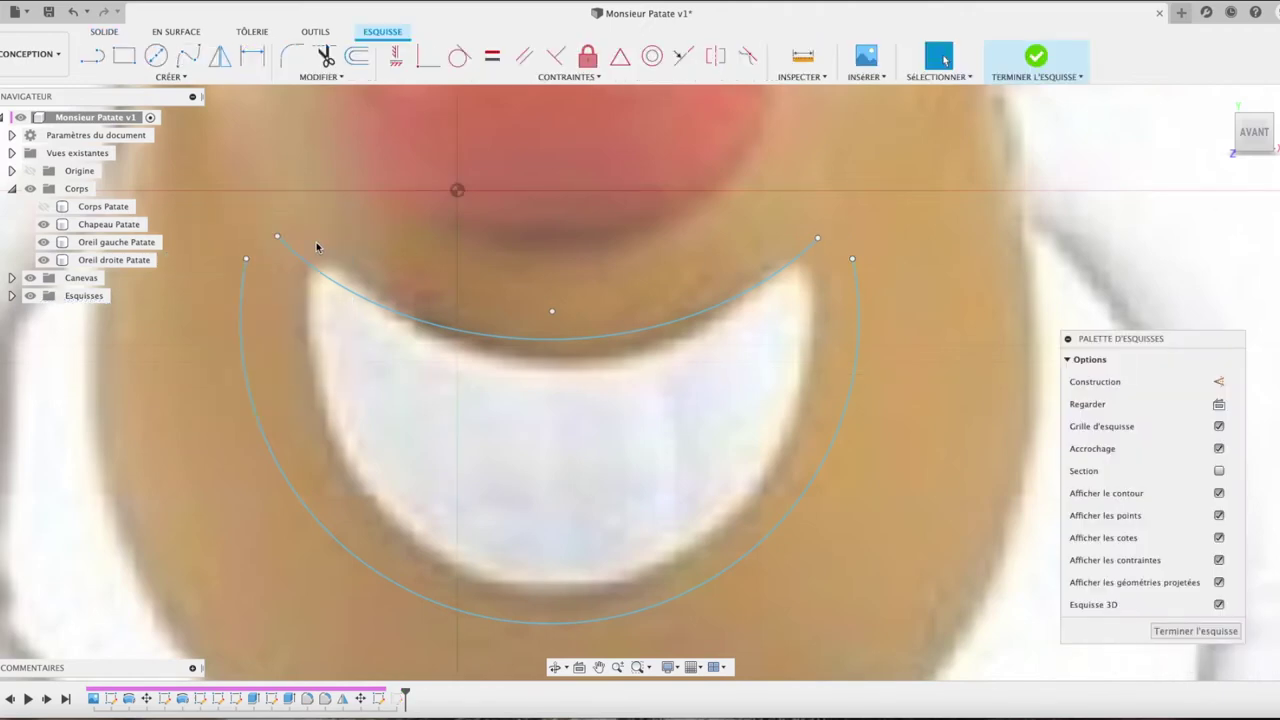
scroll(280, 240, "up", 1)
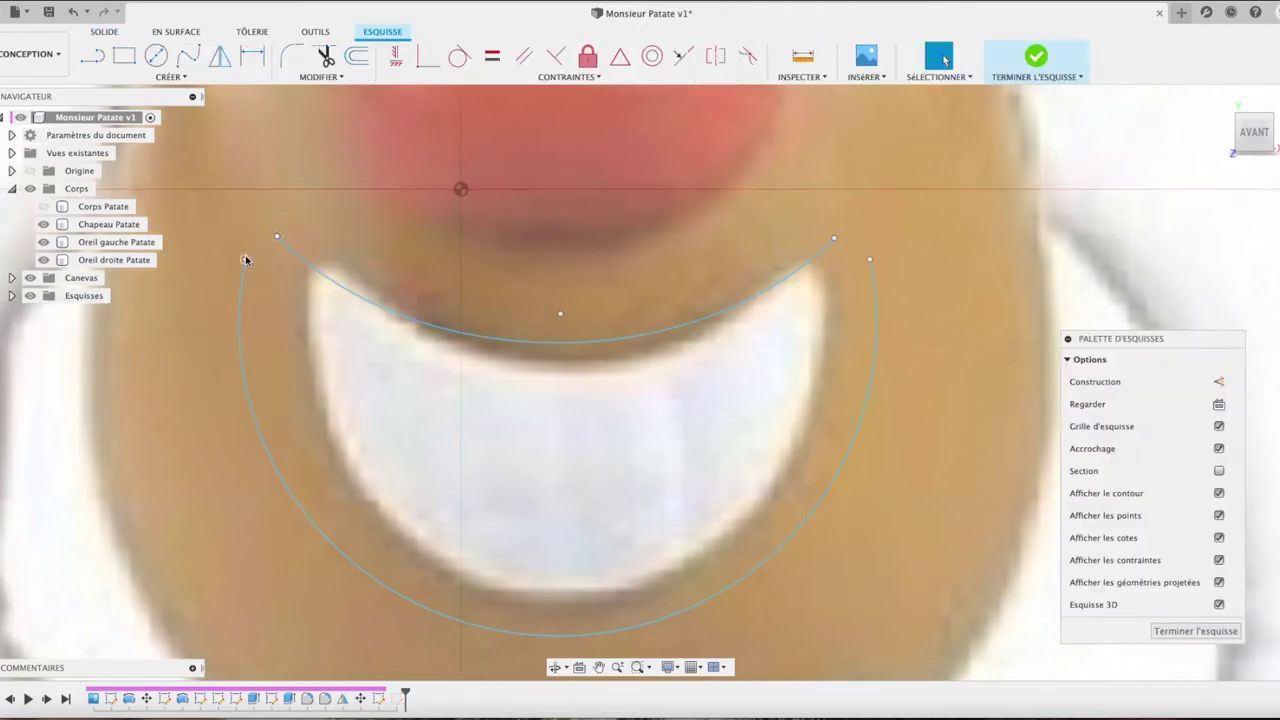
left_click(166, 78)
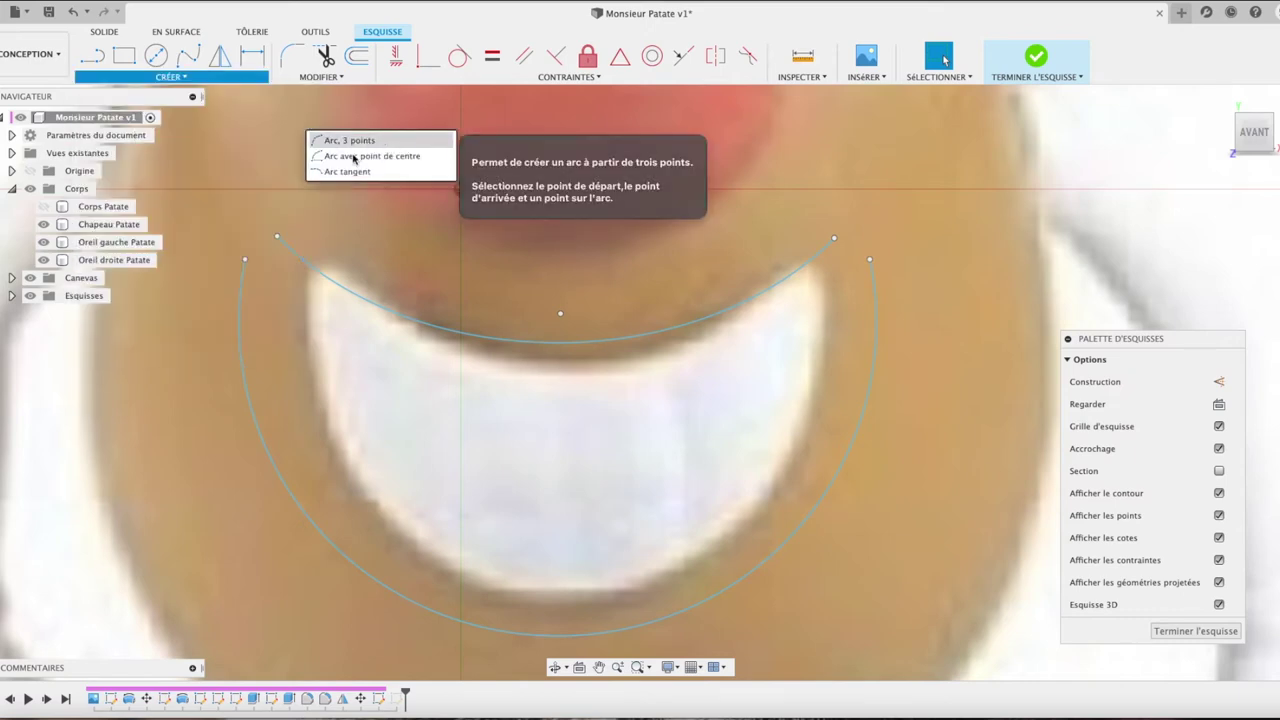
left_click(350, 156)
left_click(276, 235)
key("Escape")
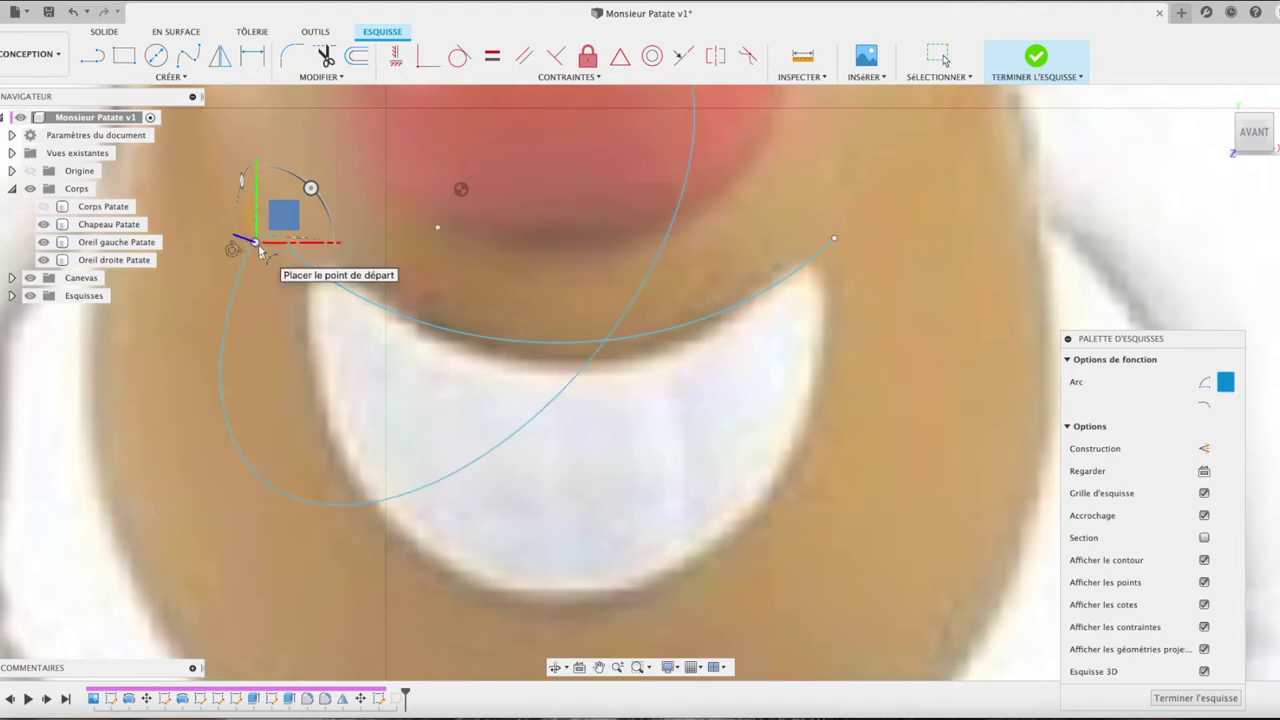
key("Escape")
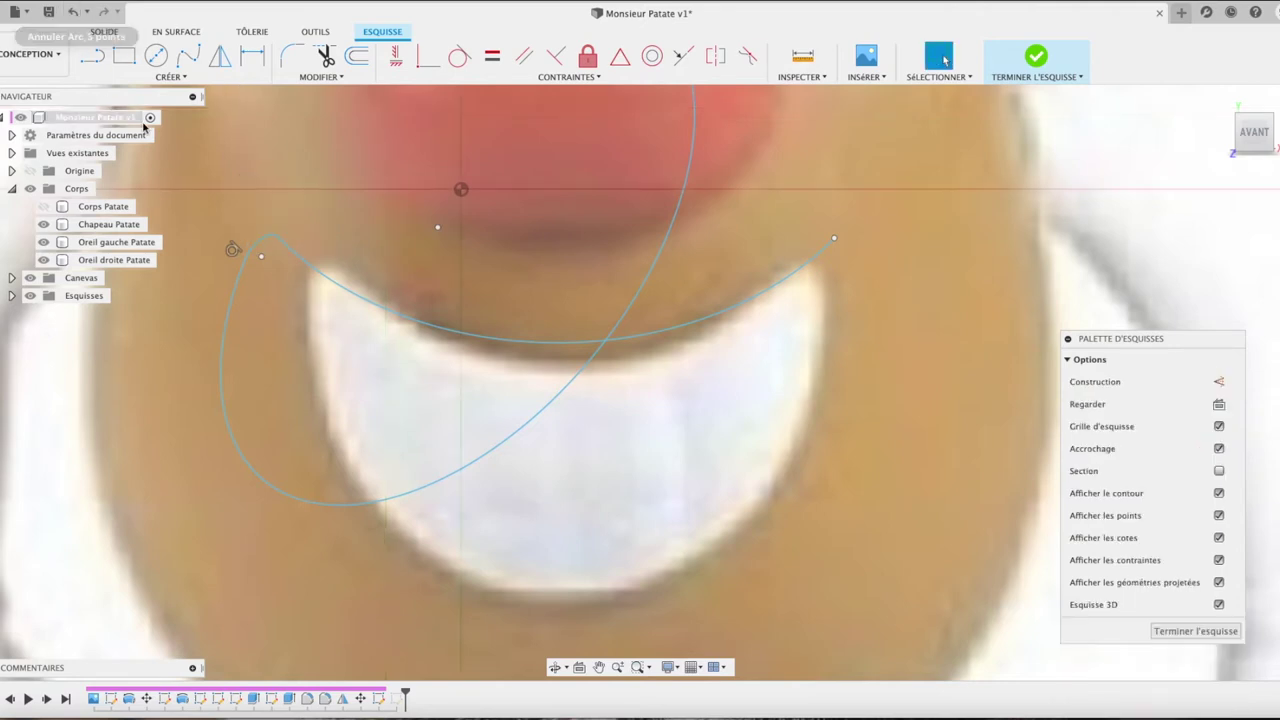
left_click(73, 13)
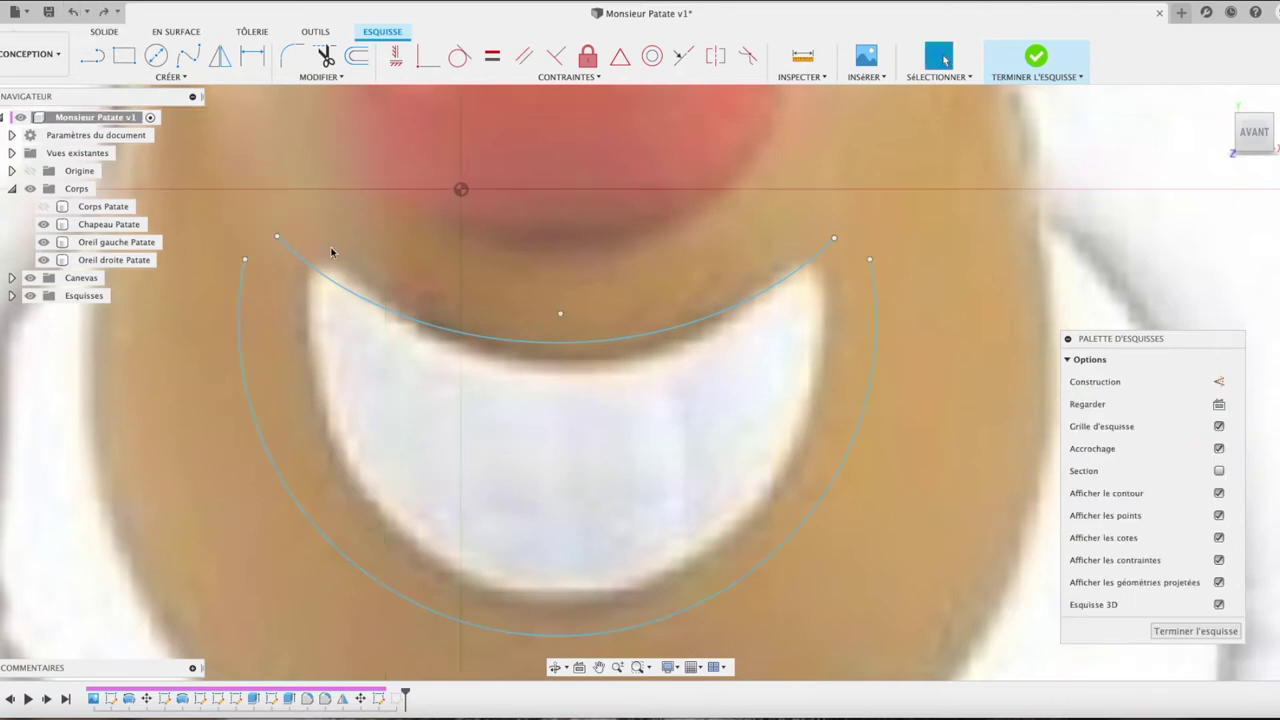
Step: Switch to three-point arcs and start an arc at the smile's left corner
left_click(170, 77)
mouse_move(190, 140)
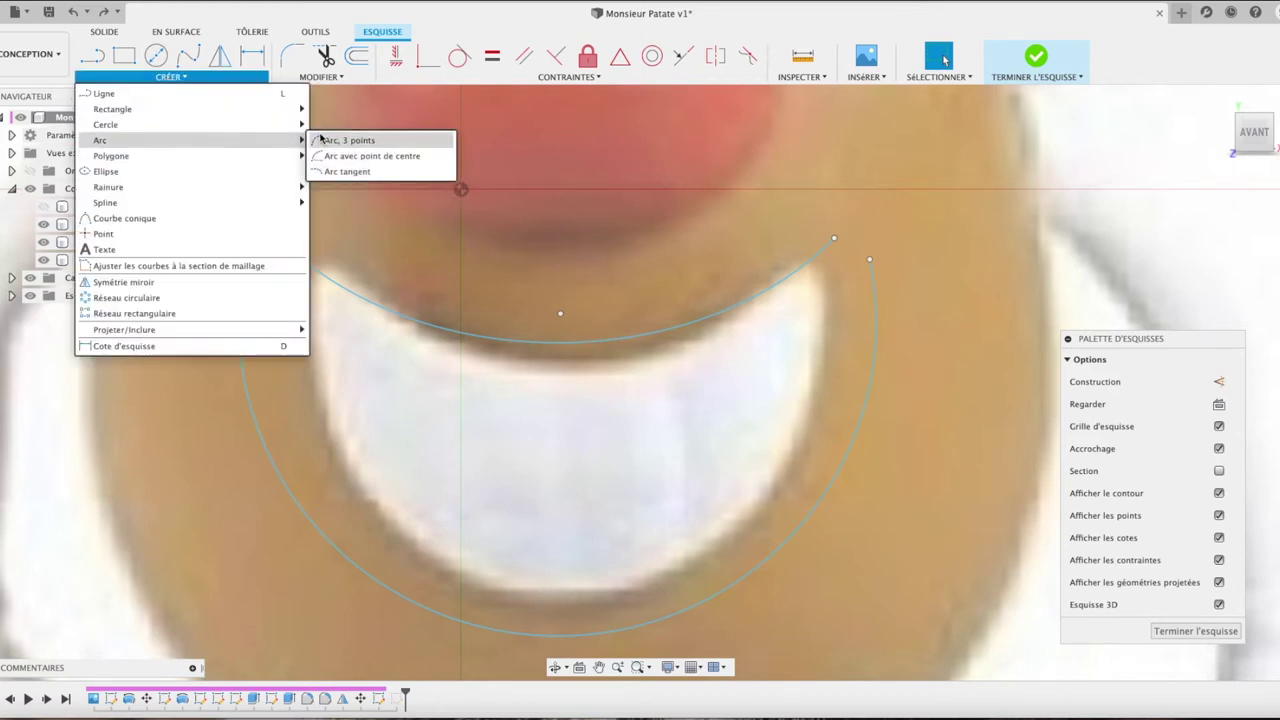
left_click(322, 136)
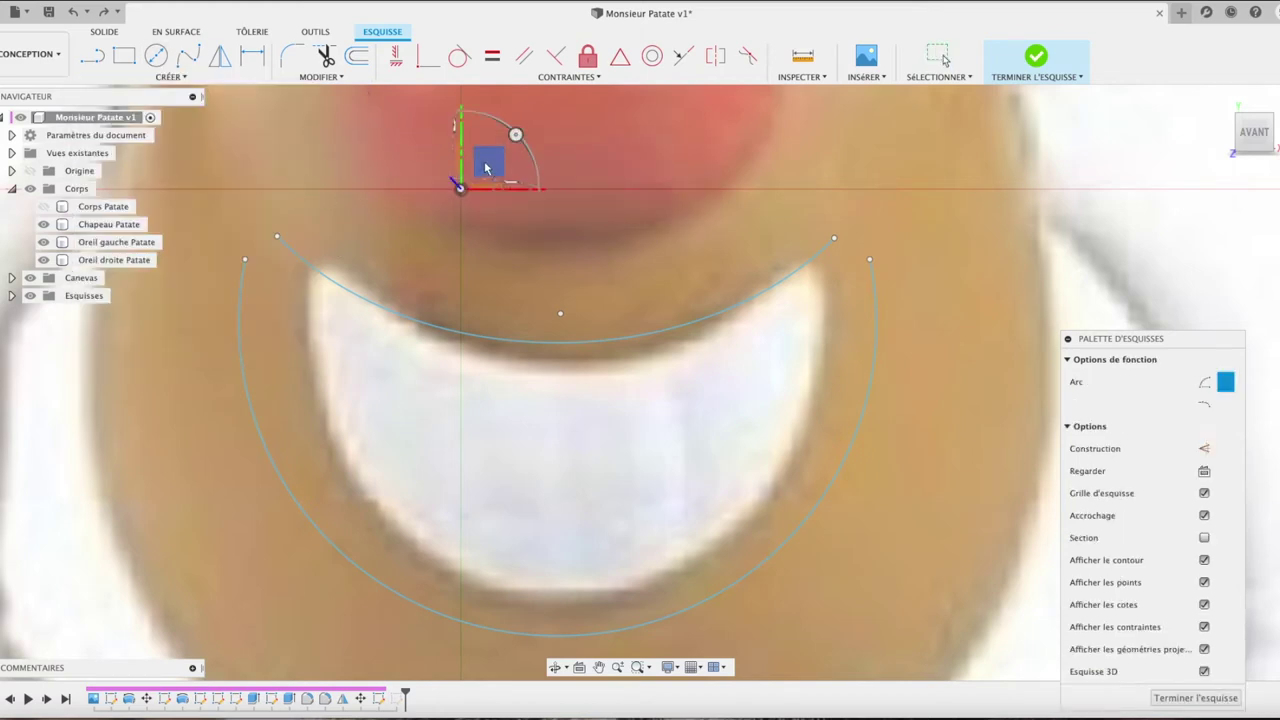
left_click(277, 236)
key("Escape")
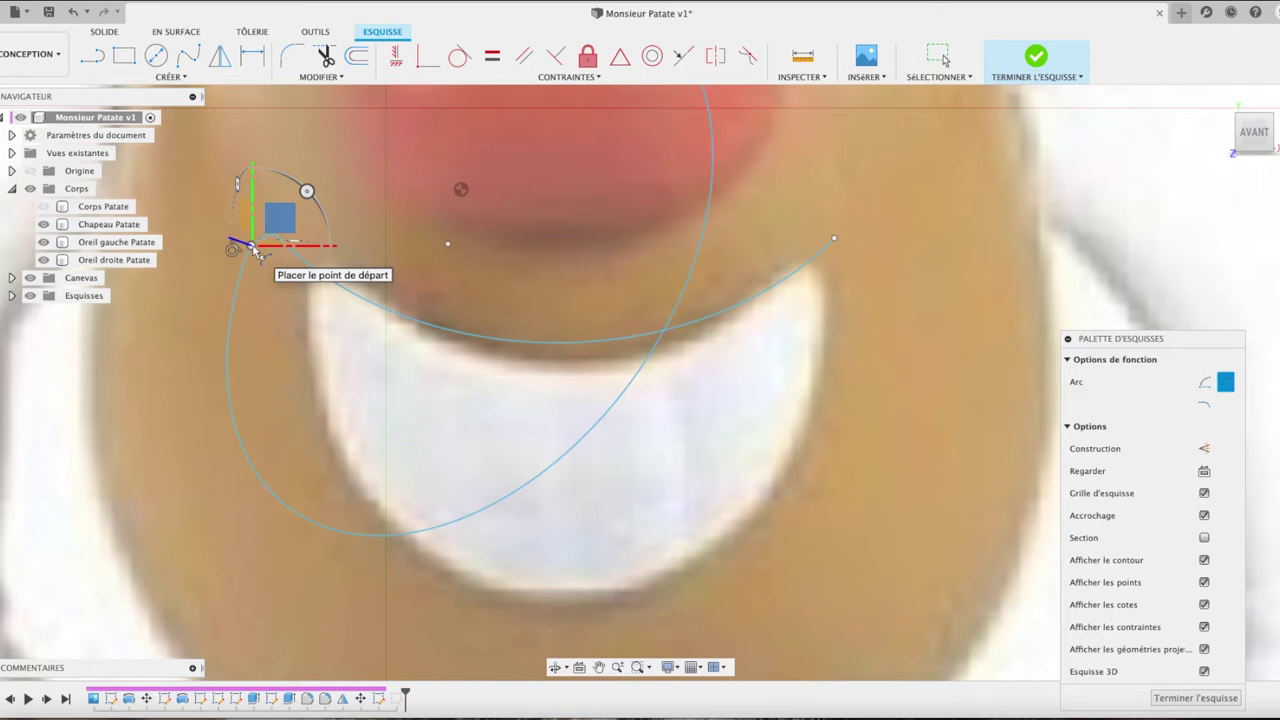
Step: Undo every mouth arc edit and the mouth sketch, back to the plain potato body
key("Escape")
left_click(75, 13)
left_click(75, 13)
left_click(75, 13)
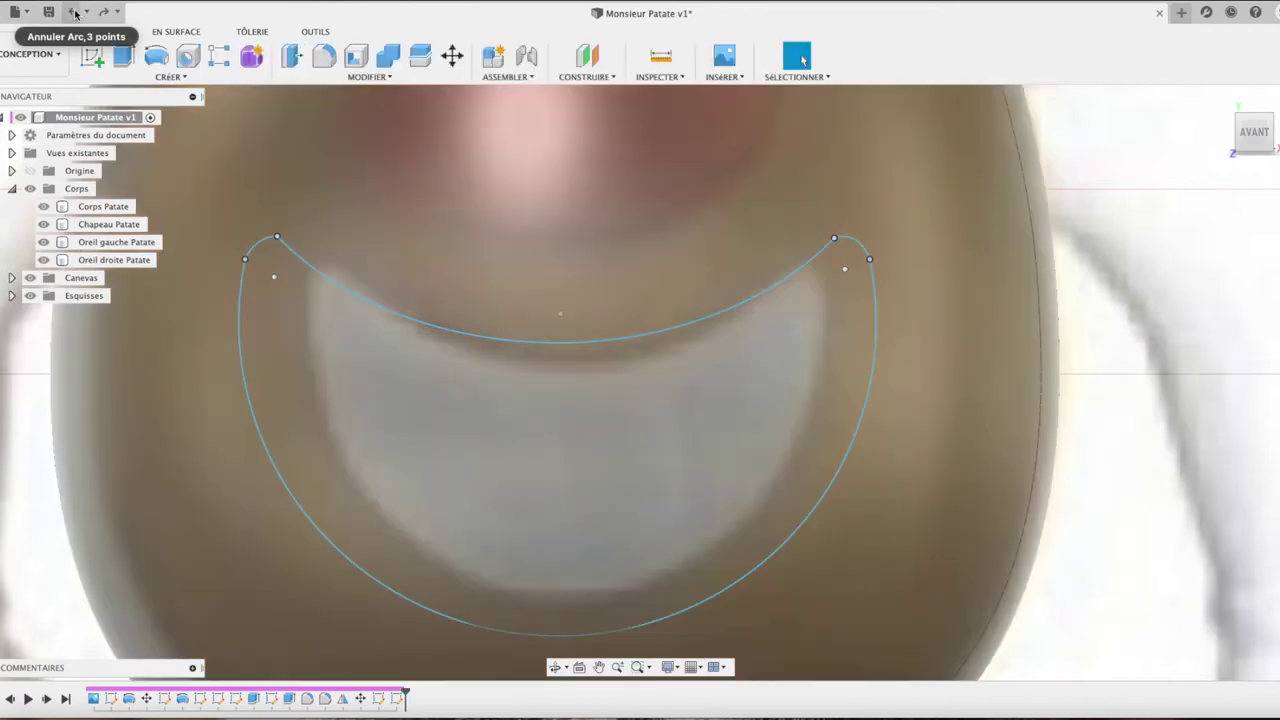
left_click(75, 13)
left_click(75, 13)
left_click(75, 13)
left_click(75, 13)
left_click(75, 13)
left_click(75, 13)
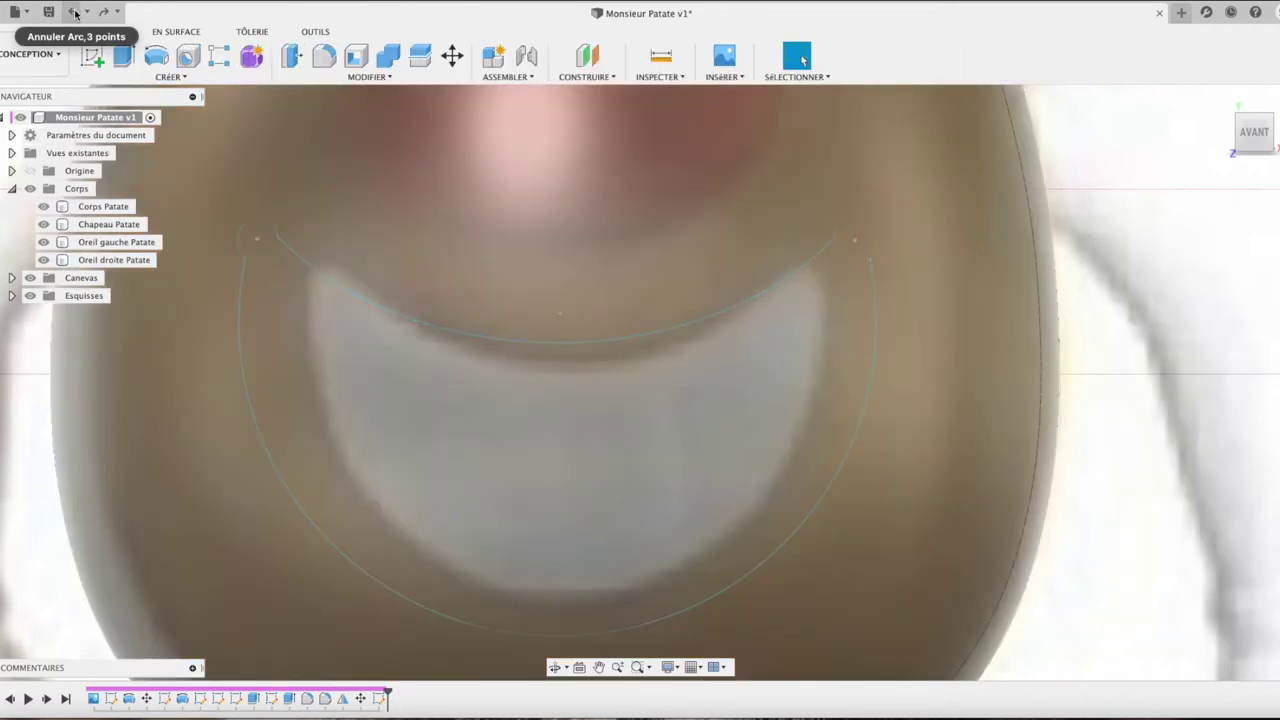
left_click(75, 13)
left_click(75, 13)
left_click(75, 13)
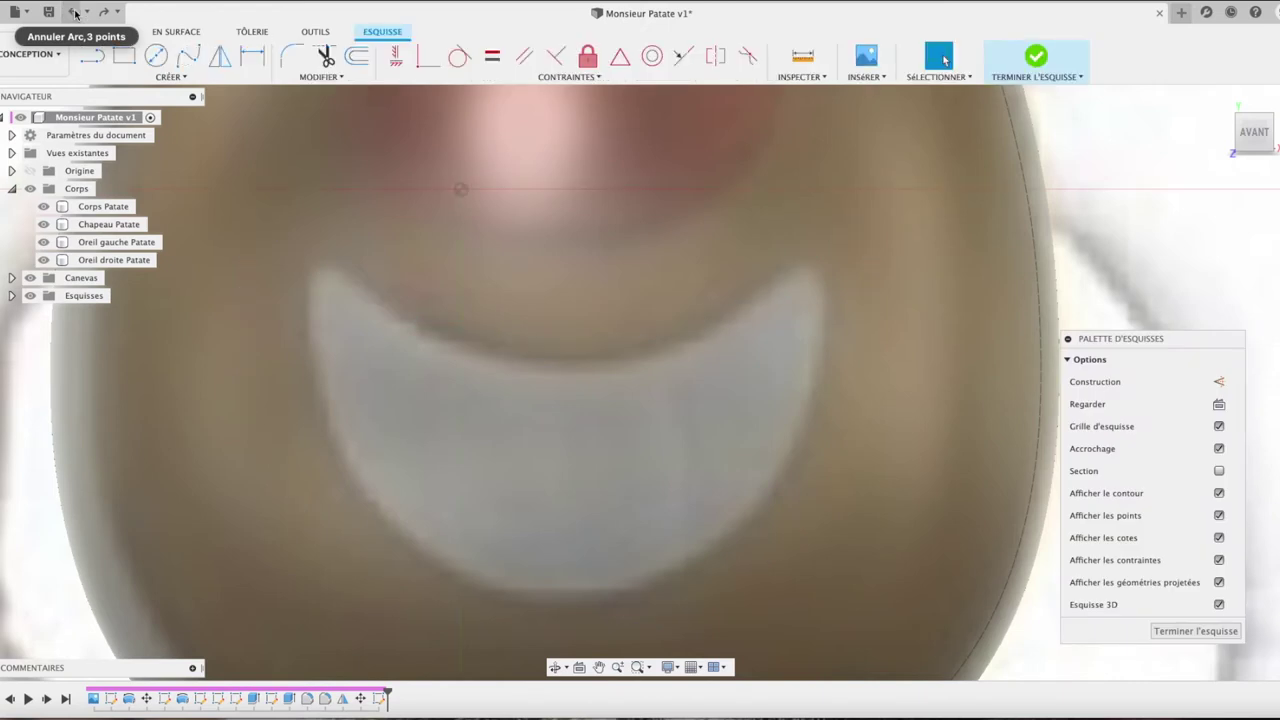
left_click(75, 13)
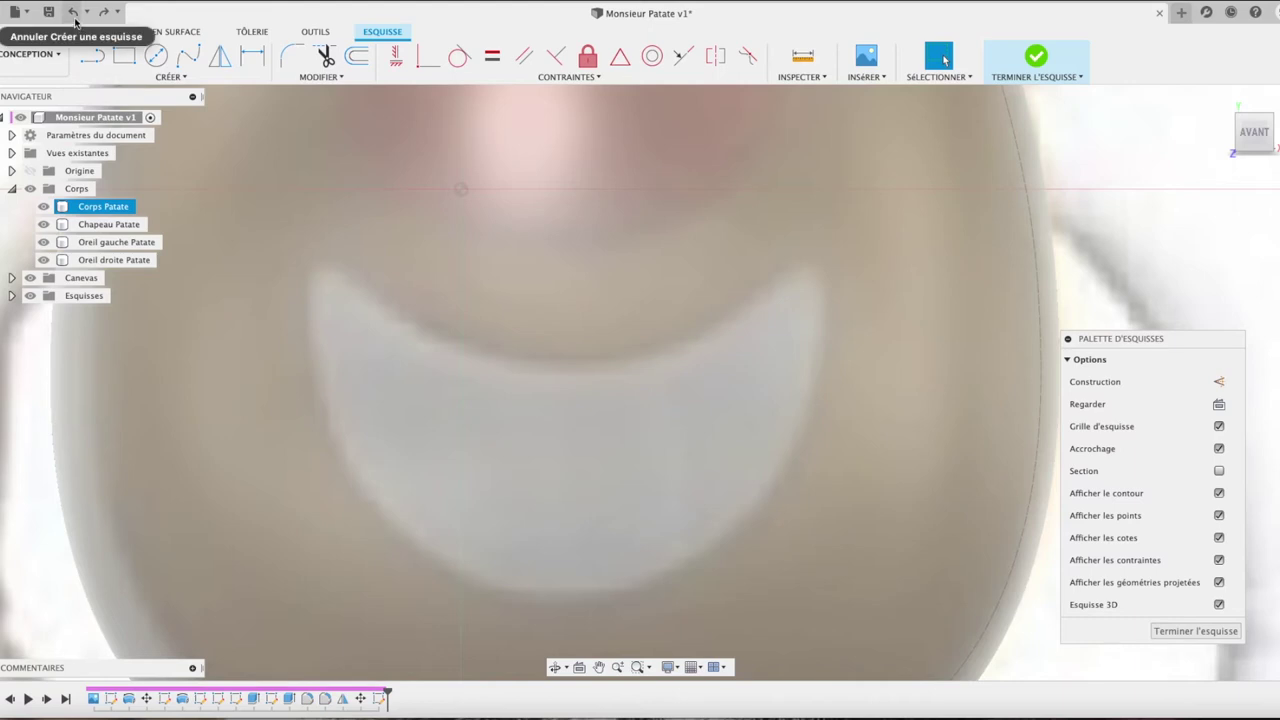
left_click(75, 15)
left_click(75, 13)
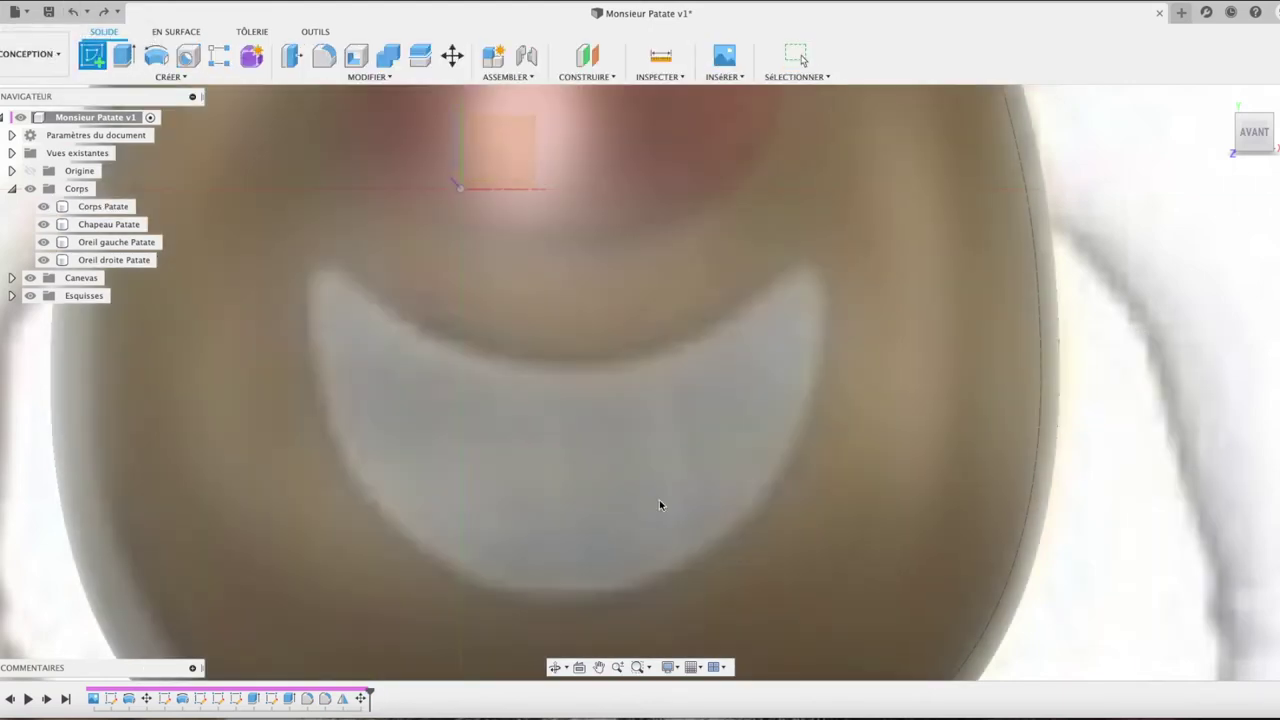
left_click(516, 482)
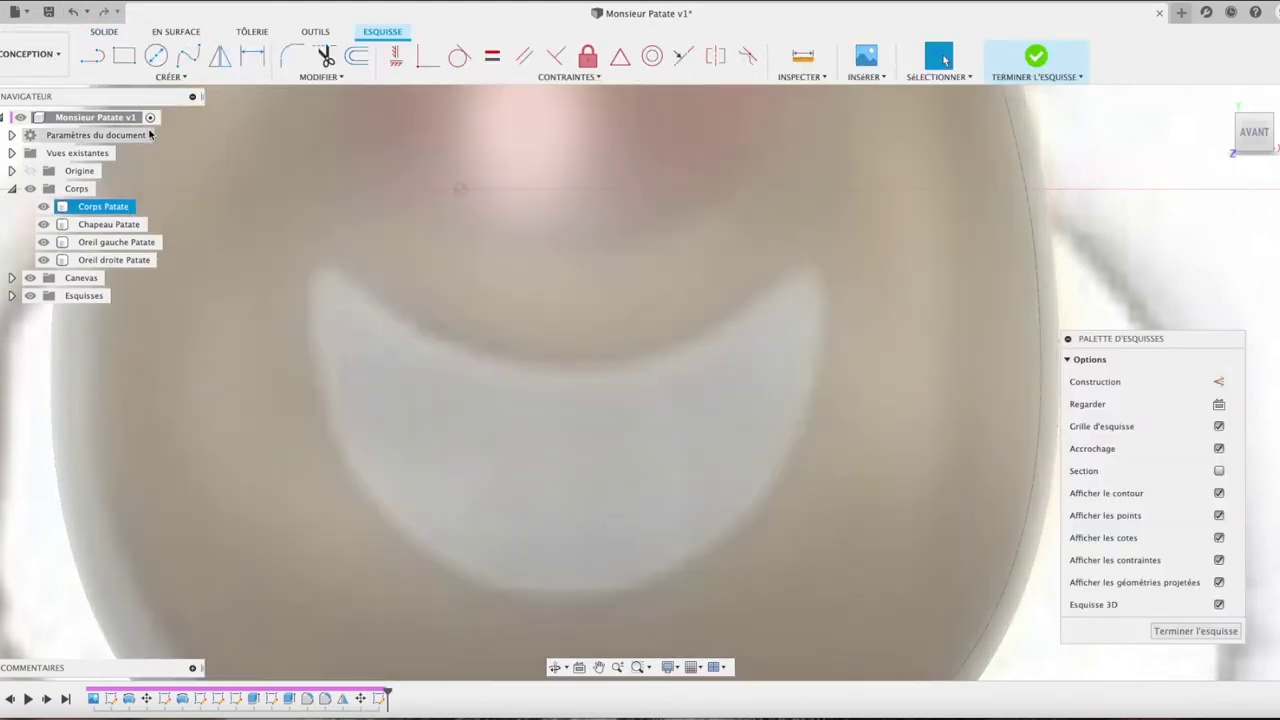
Step: Draw the outer three-point arc from the mouth's left tip through its bottom to the right side
left_click(168, 78)
mouse_move(106, 124)
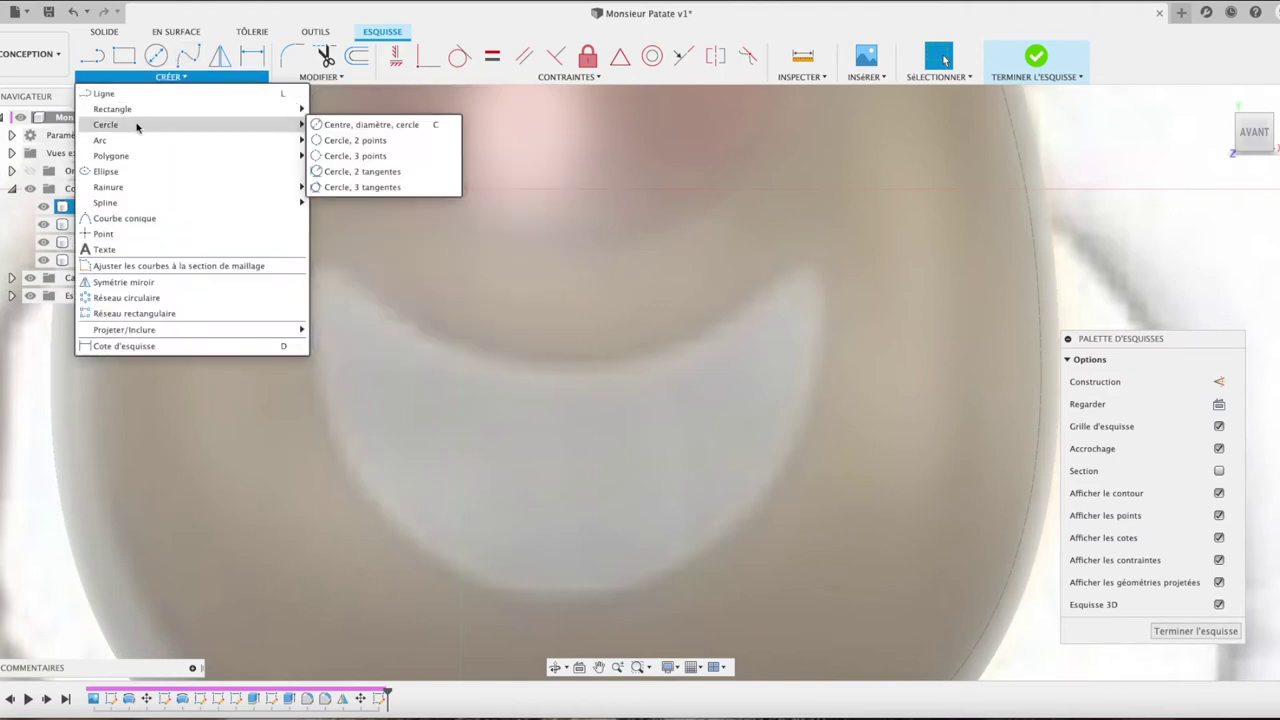
left_click(349, 140)
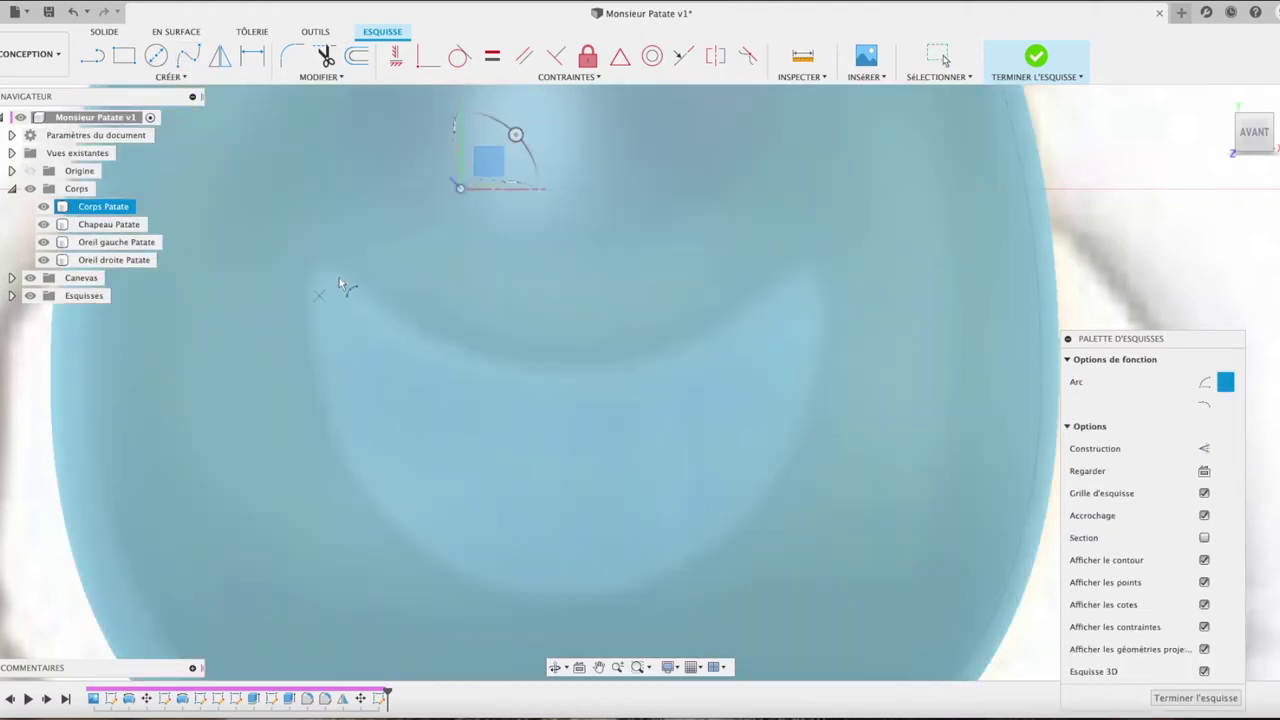
left_click(344, 270)
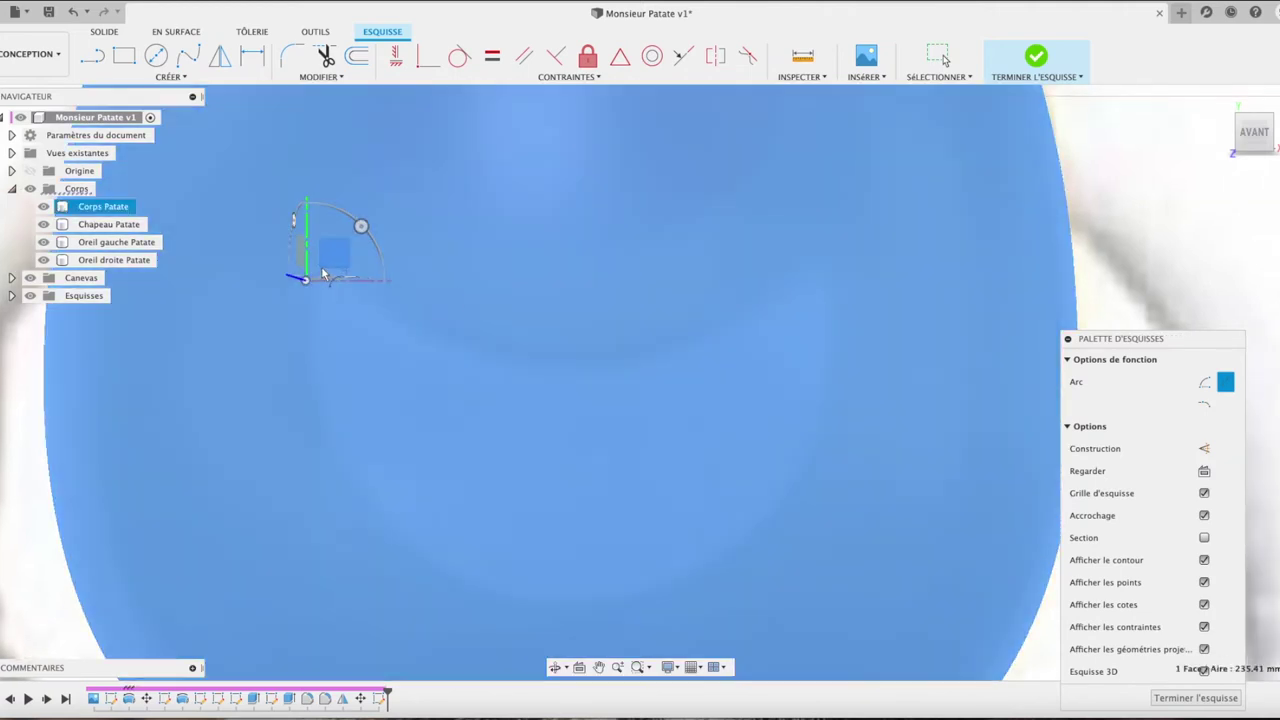
left_click(322, 273)
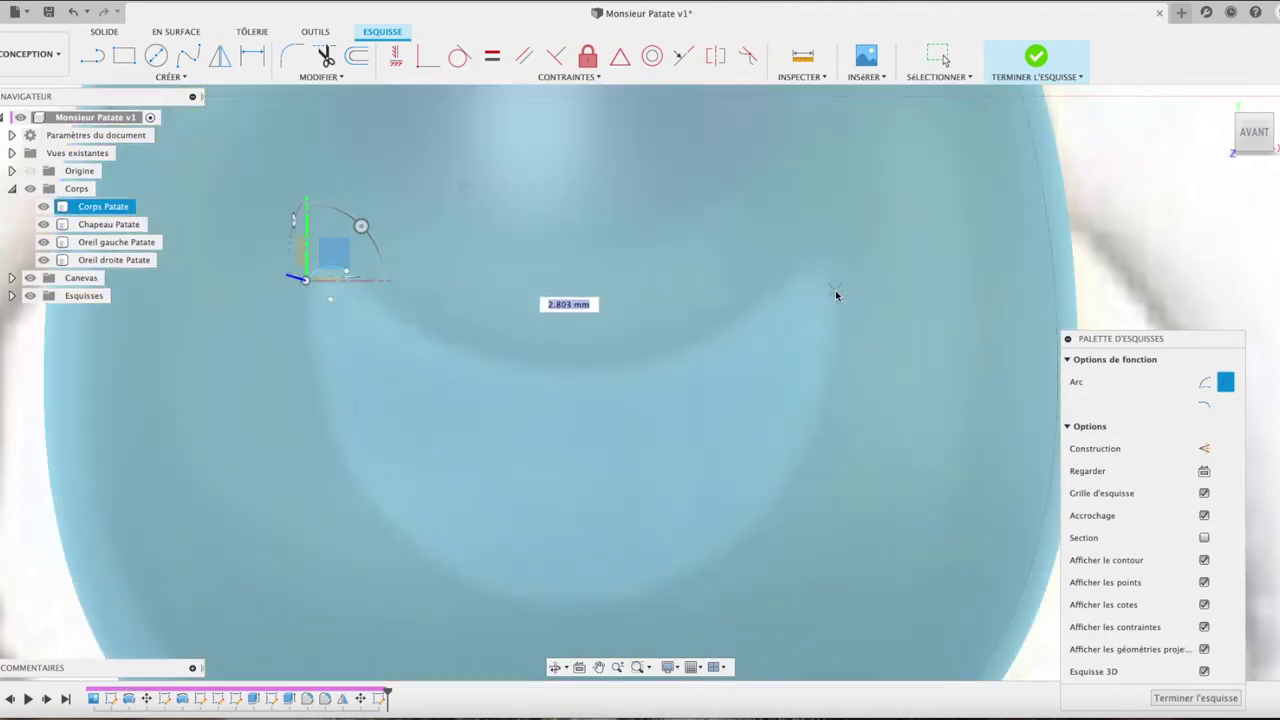
left_click(836, 293)
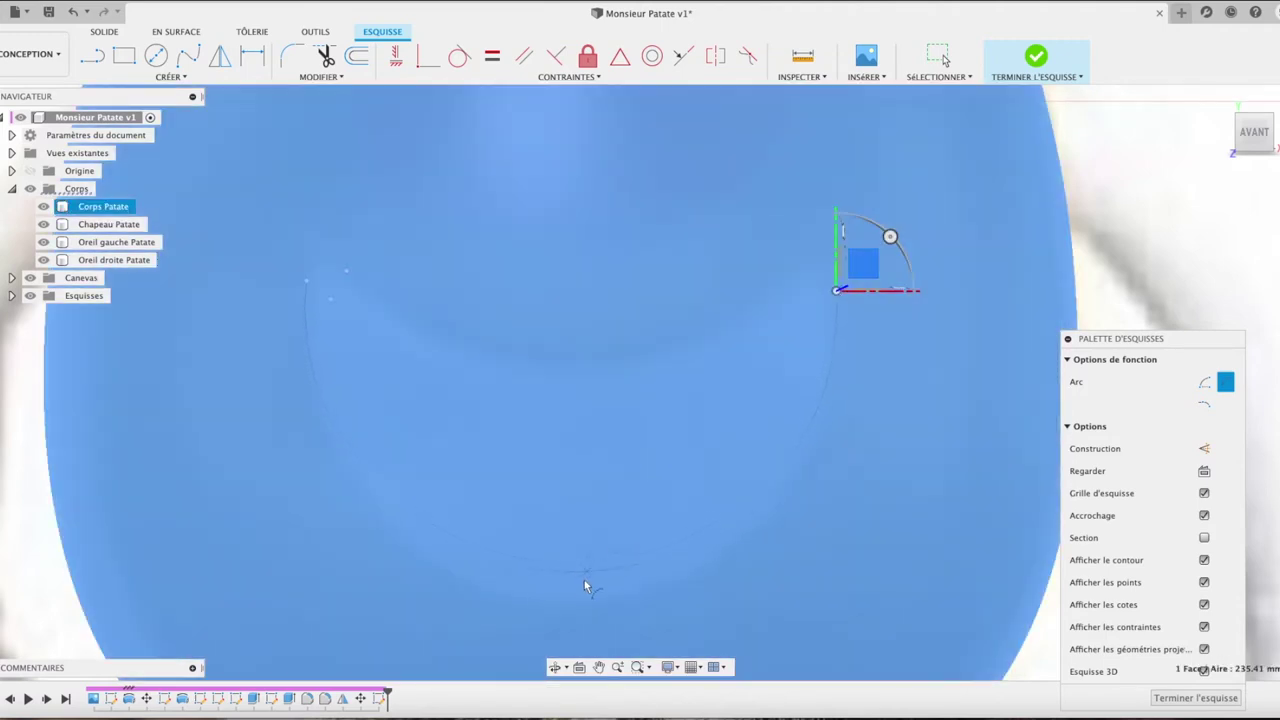
left_click(568, 601)
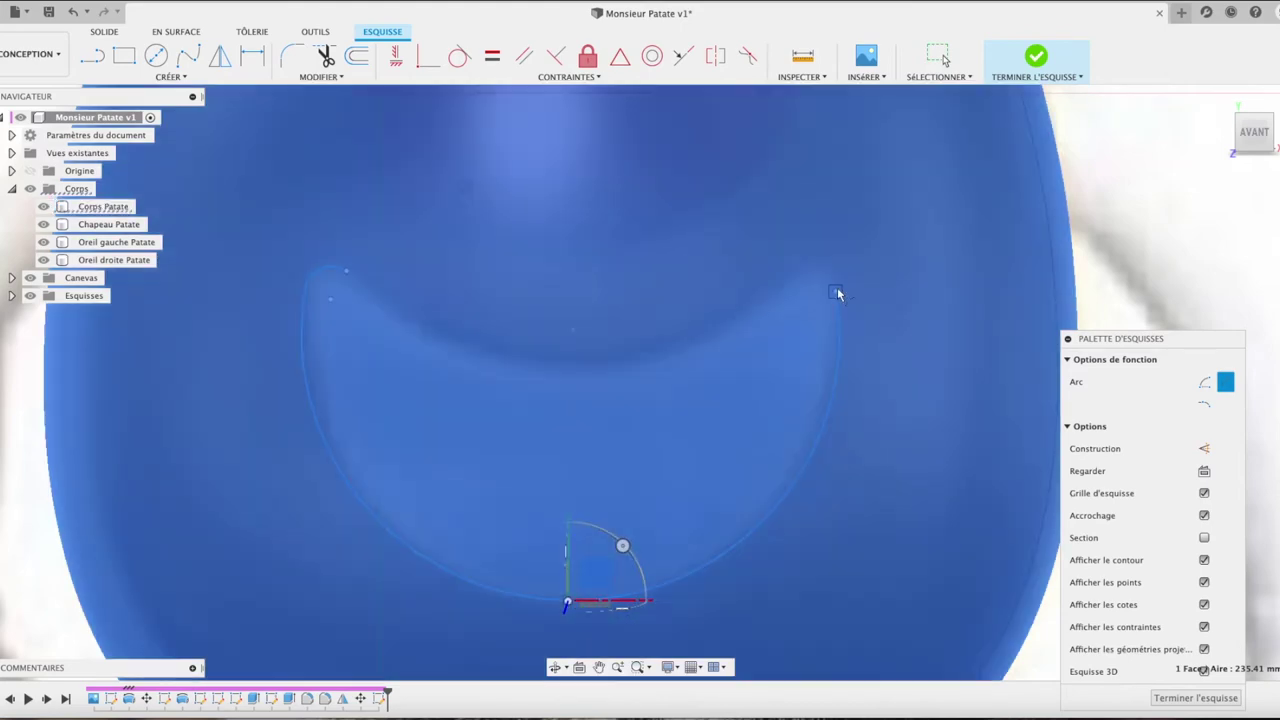
left_click(837, 289)
left_click(809, 264)
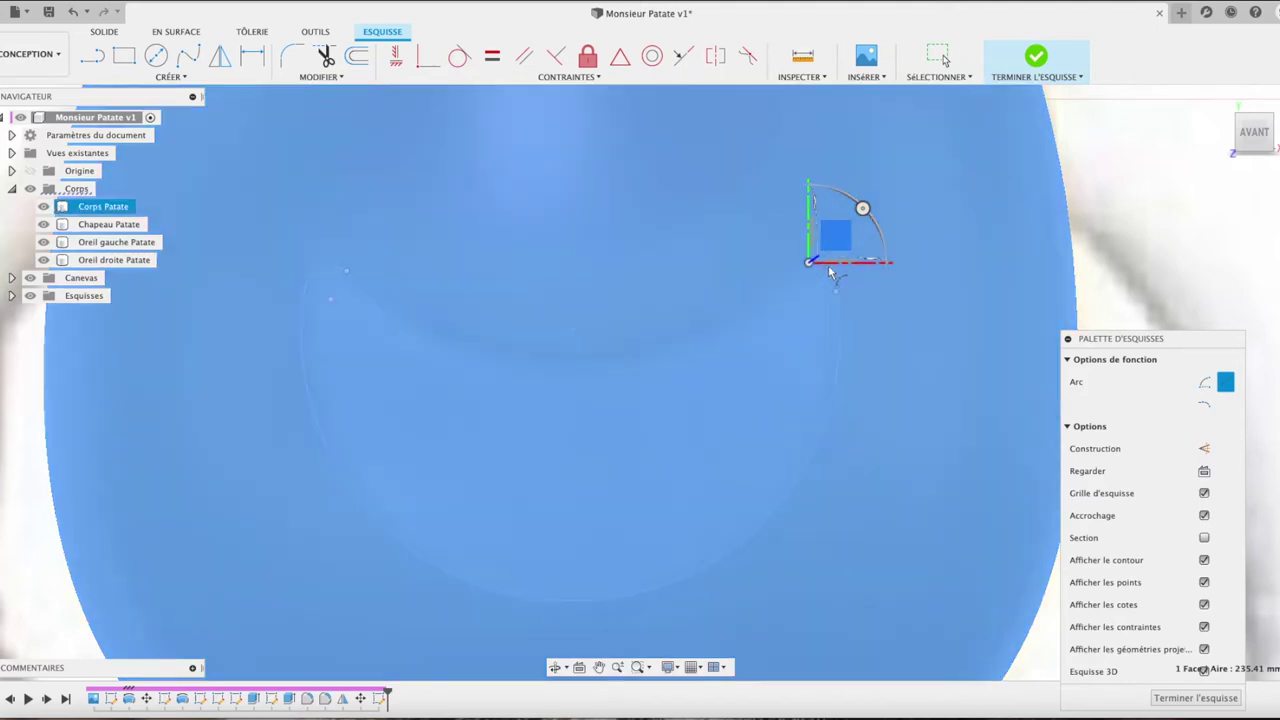
Step: Draw the upper arc from the right tip to the left tip through the mouth's centre, then finish the sketch
left_click(827, 266)
left_click(809, 264)
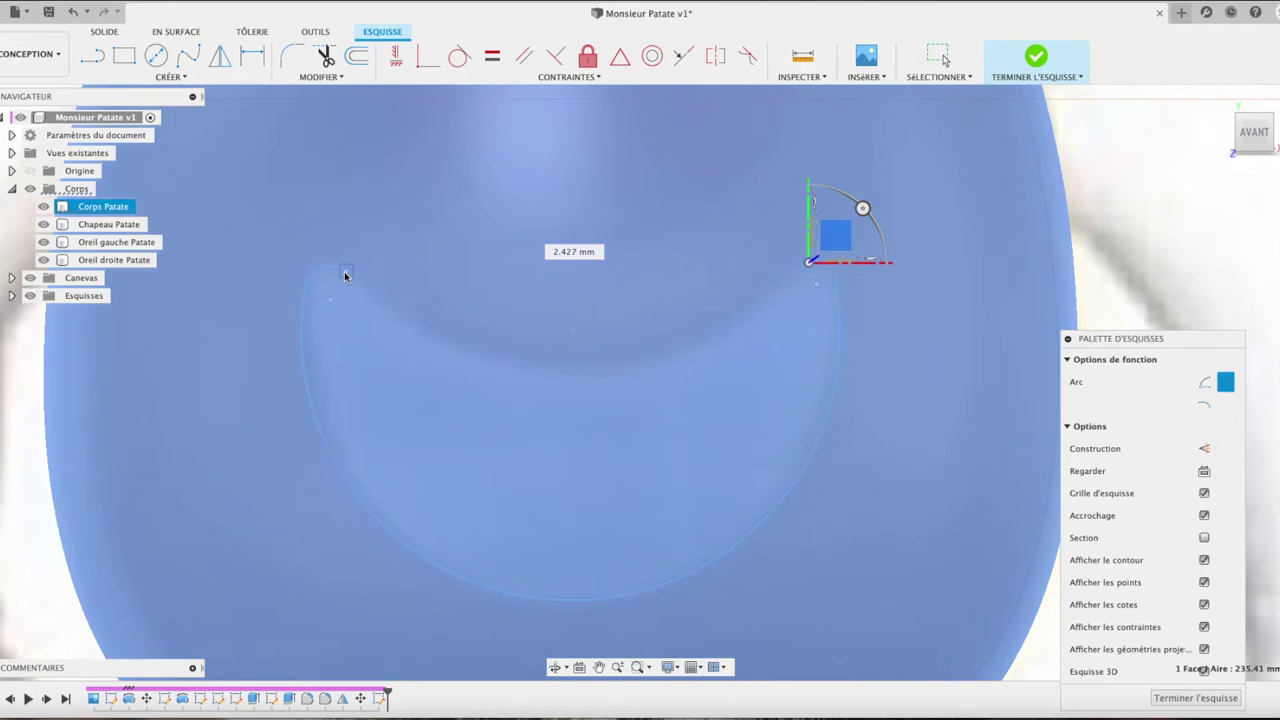
left_click(344, 271)
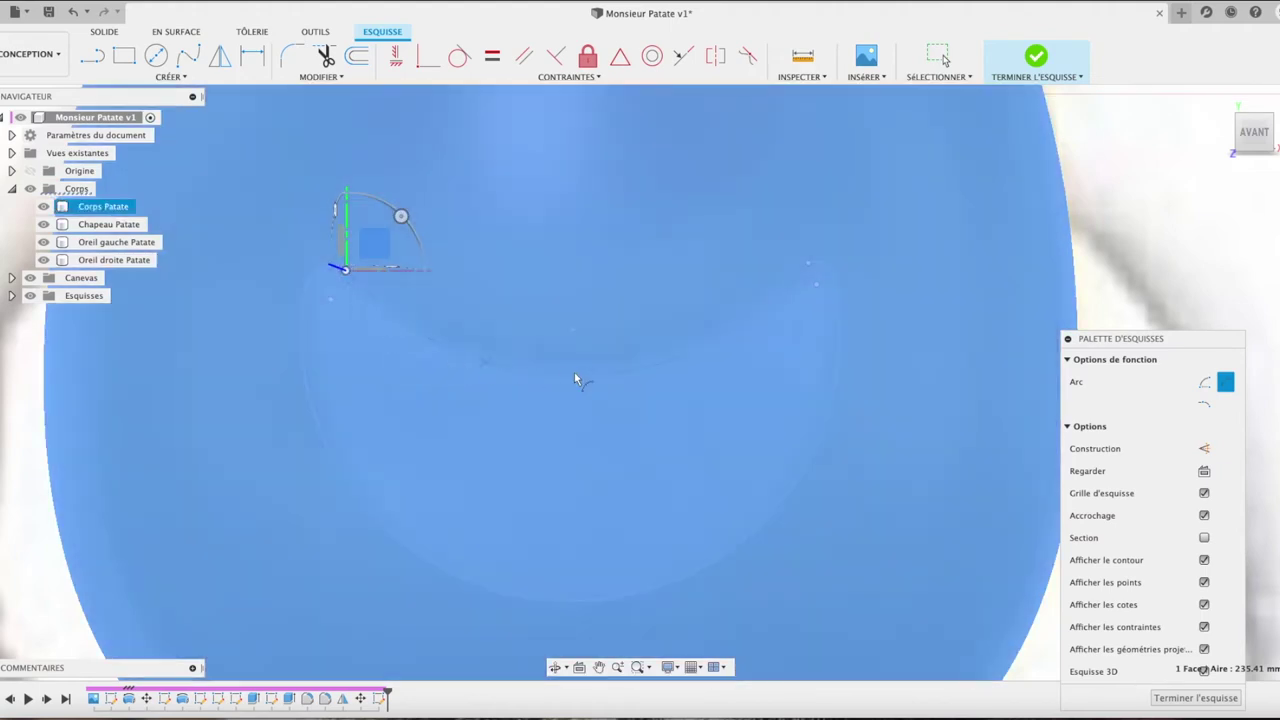
left_click(577, 363)
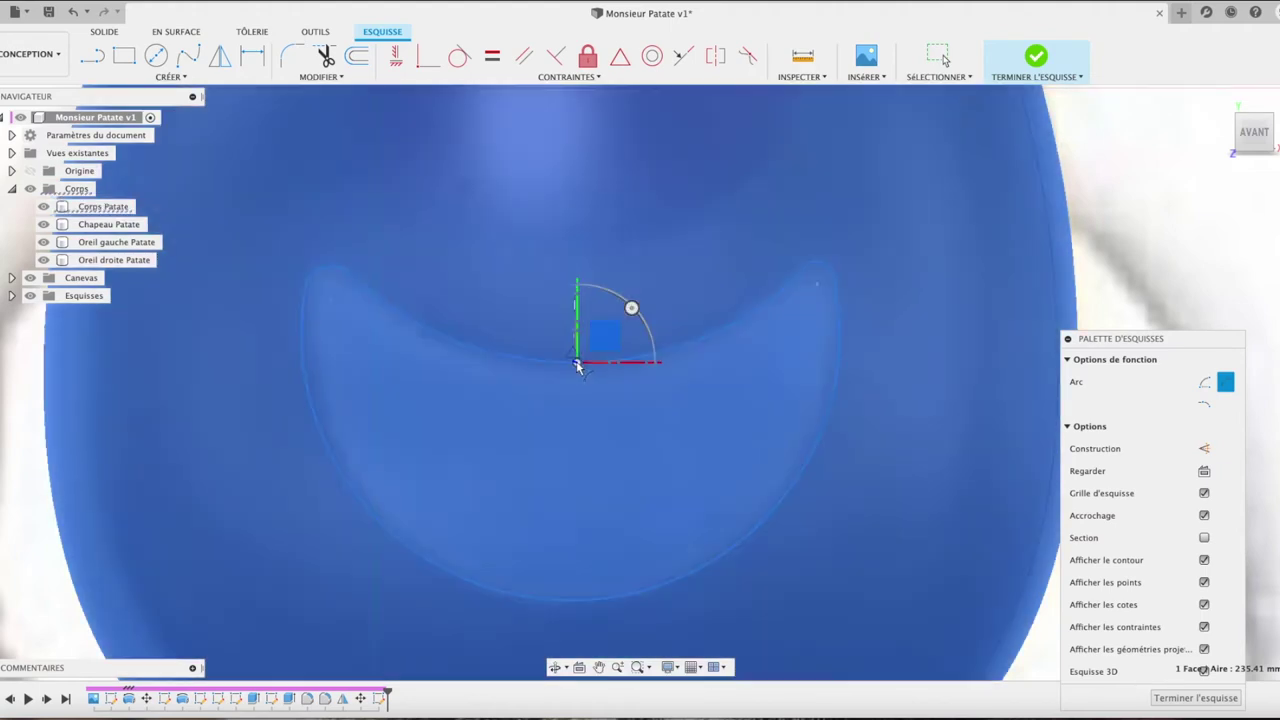
key("Escape")
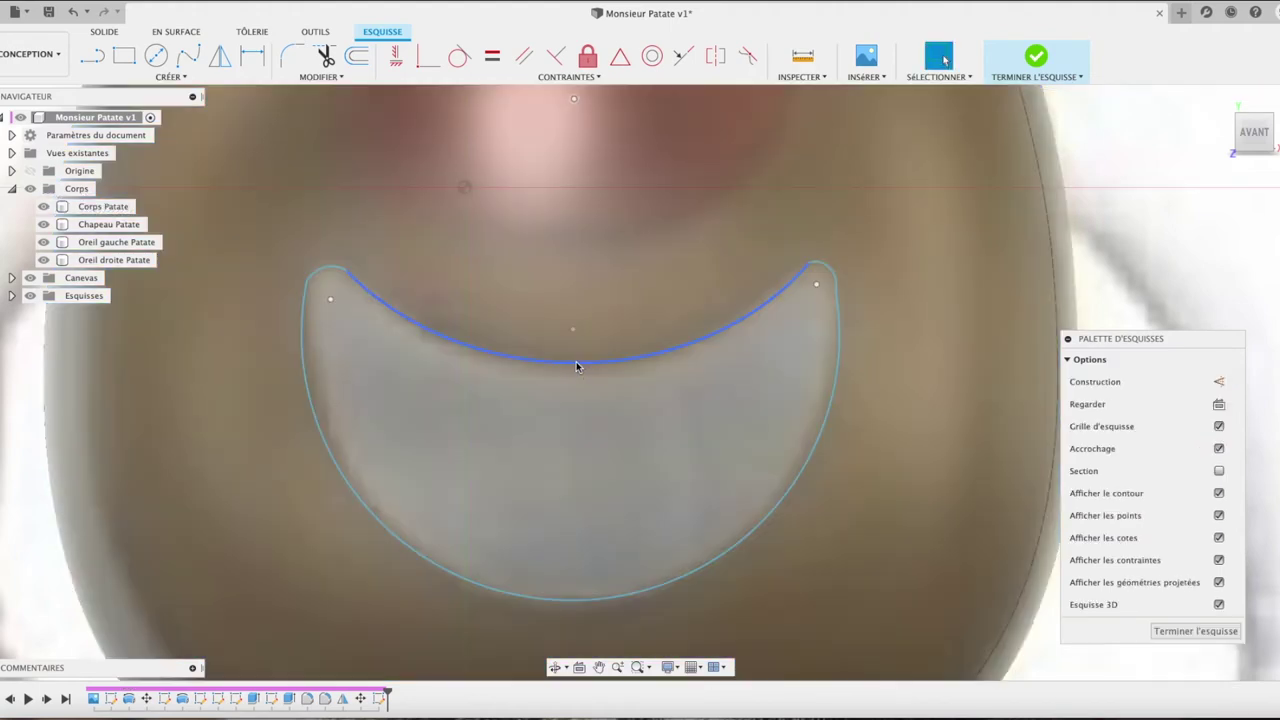
left_click(632, 404)
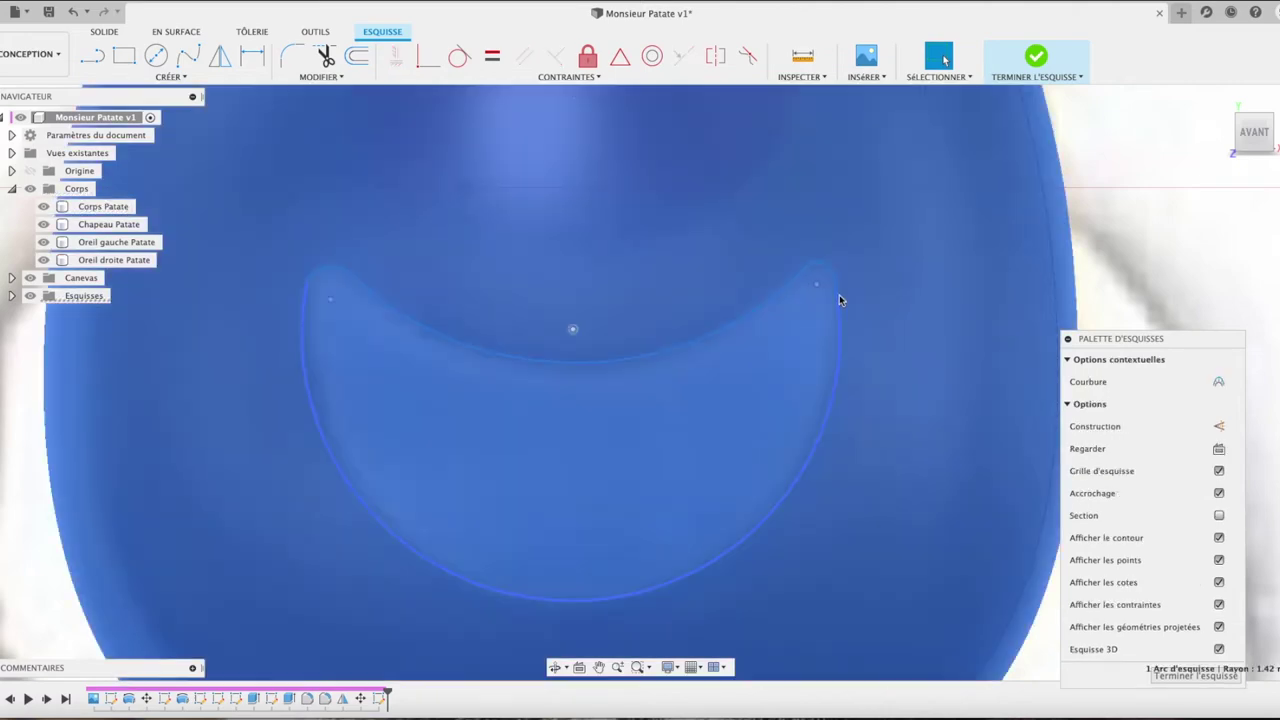
left_click(839, 294)
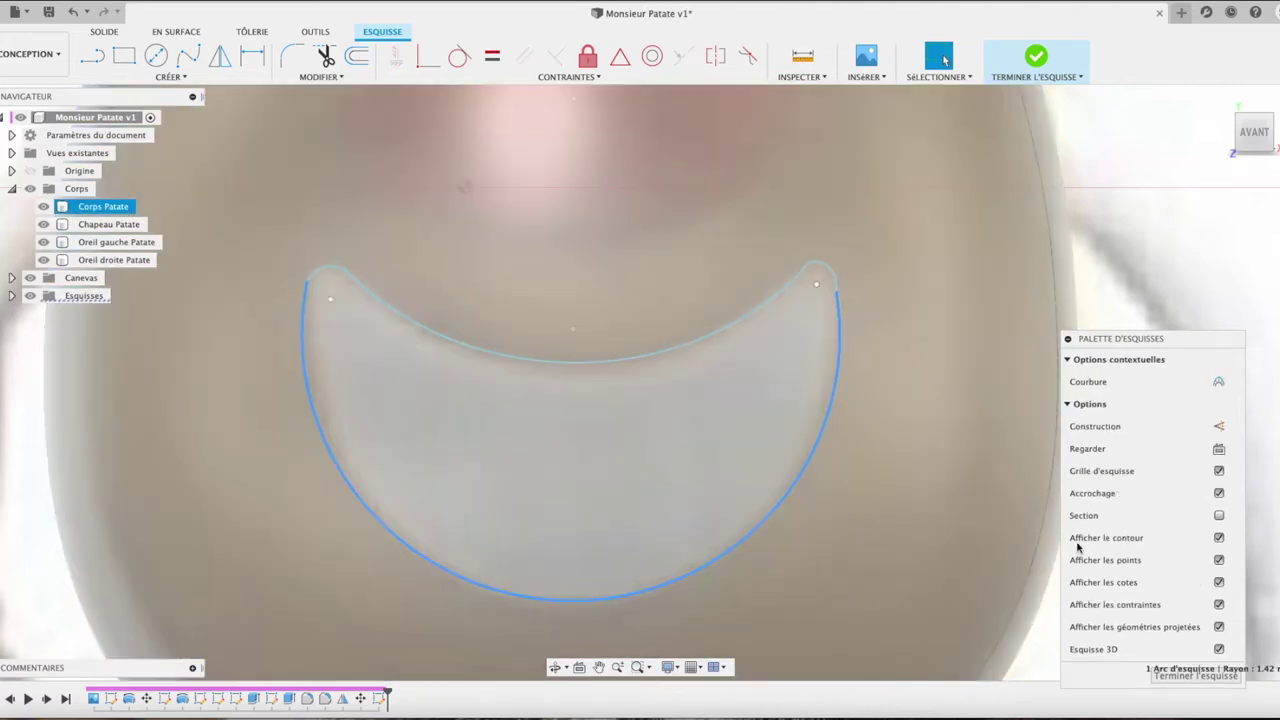
left_click(1160, 670)
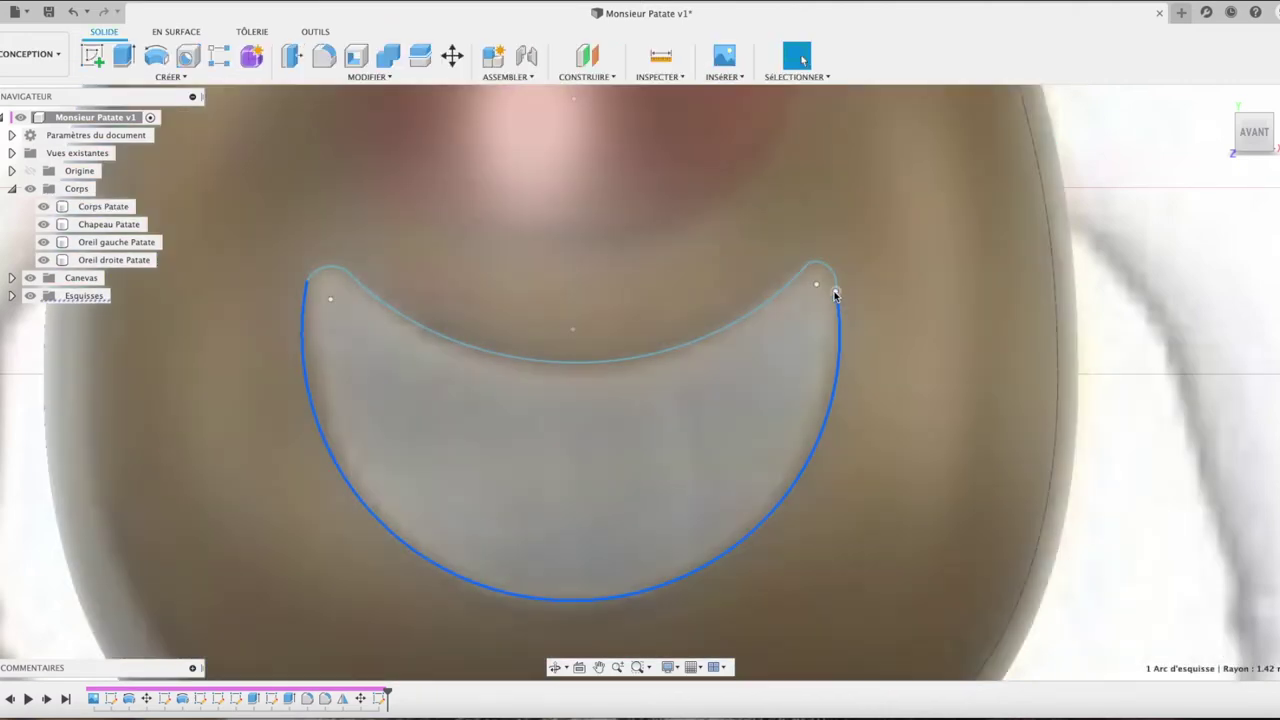
Step: Start an extrusion, hide Corps Patate, window-select the crescent mouth profile and return to the home view
key("Escape")
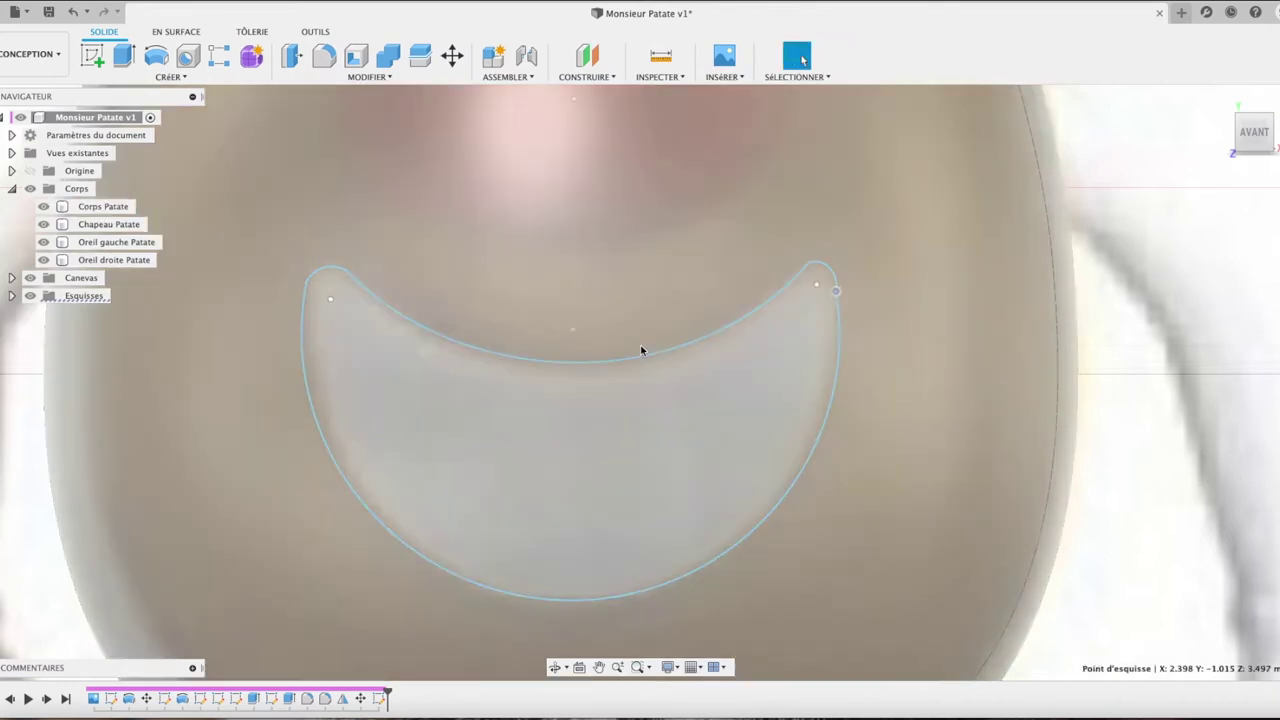
left_click(612, 380)
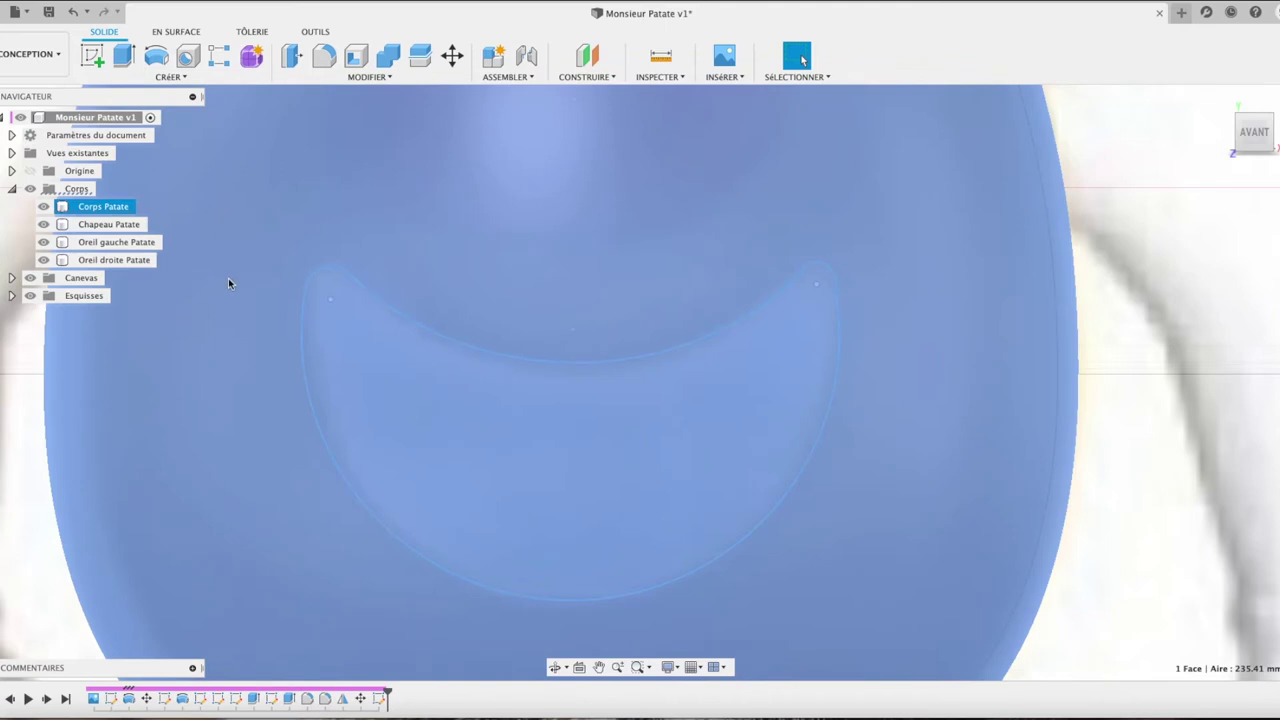
key("e")
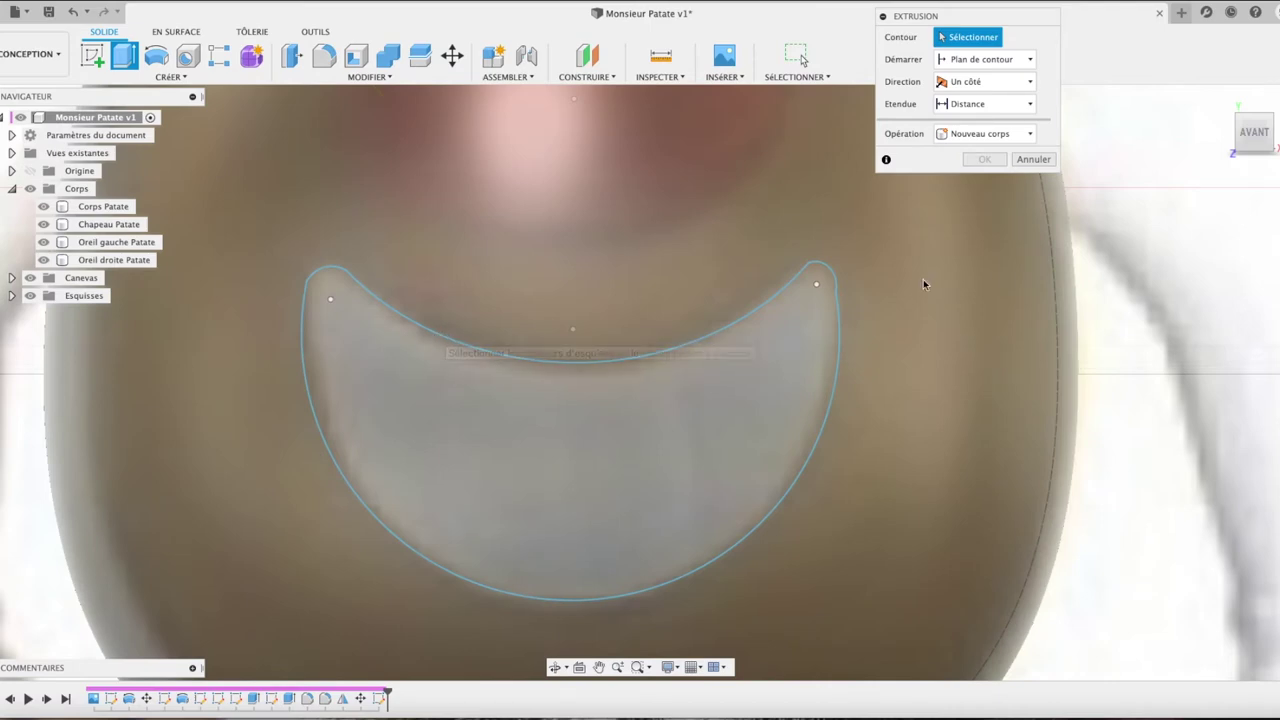
left_click_drag(1263, 138, 1272, 150)
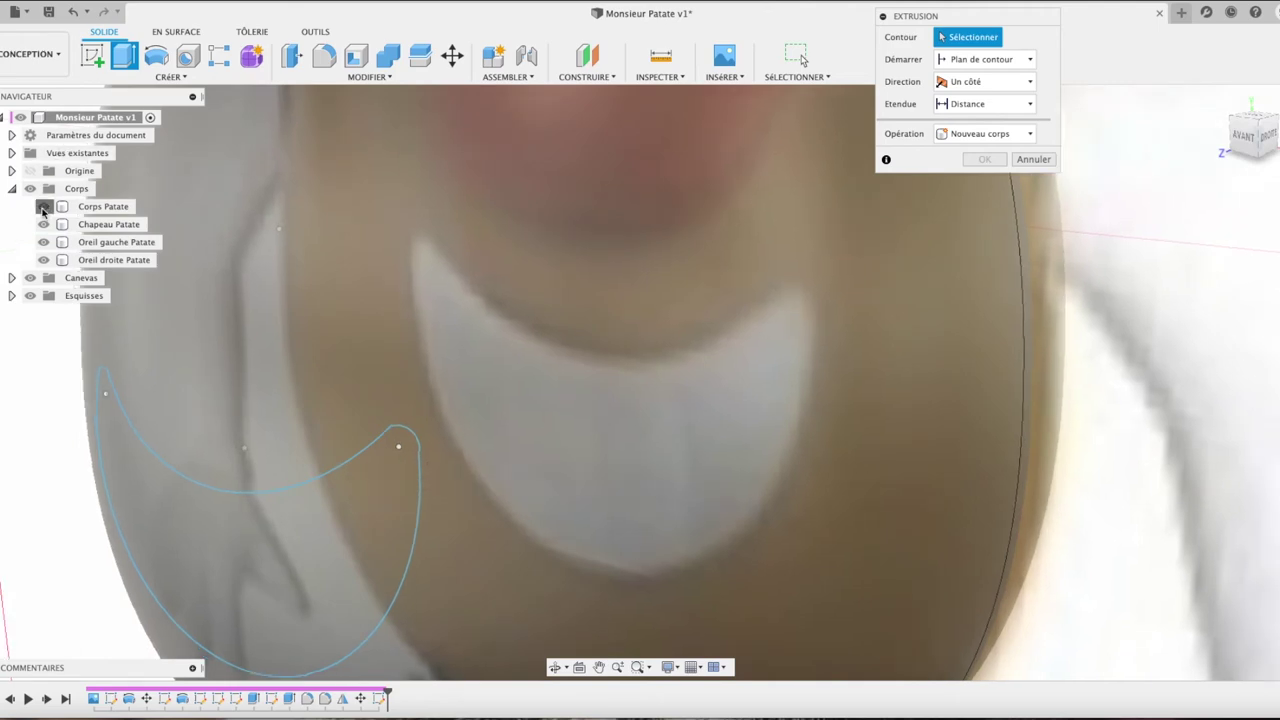
left_click(43, 206)
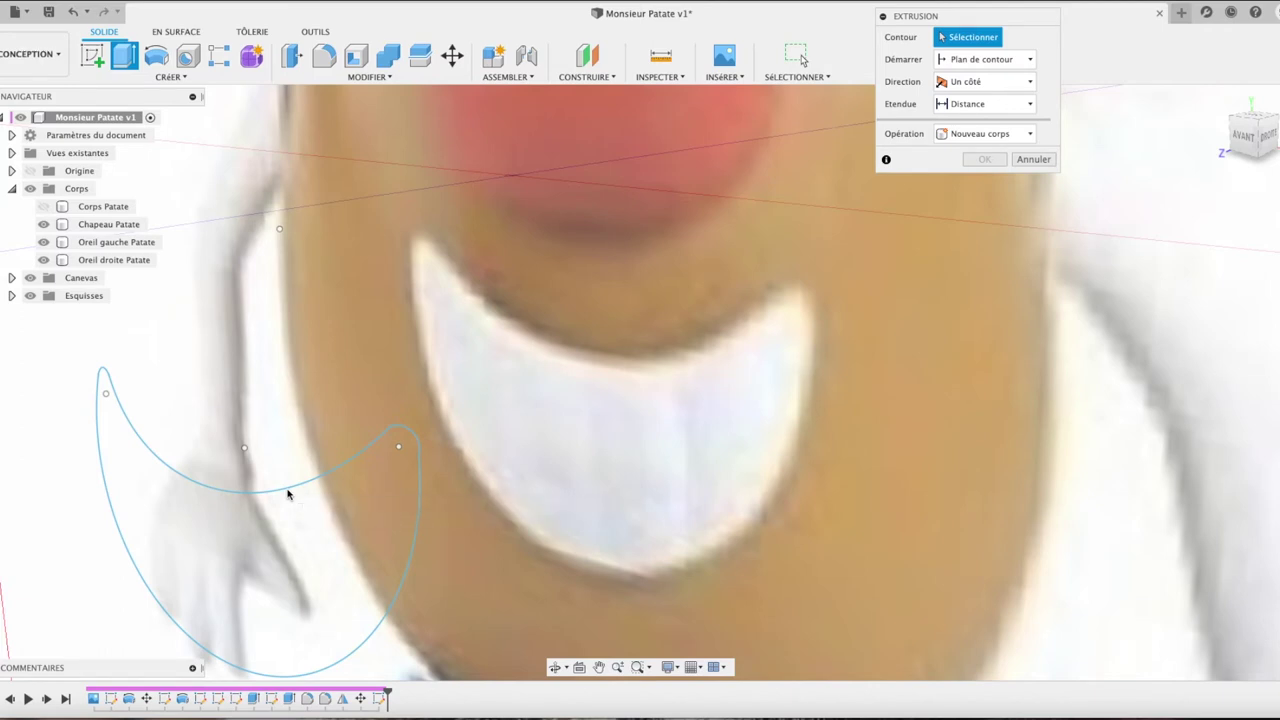
scroll(288, 494, "down", 1)
scroll(288, 494, "down", 1)
left_click_drag(92, 367, 470, 660)
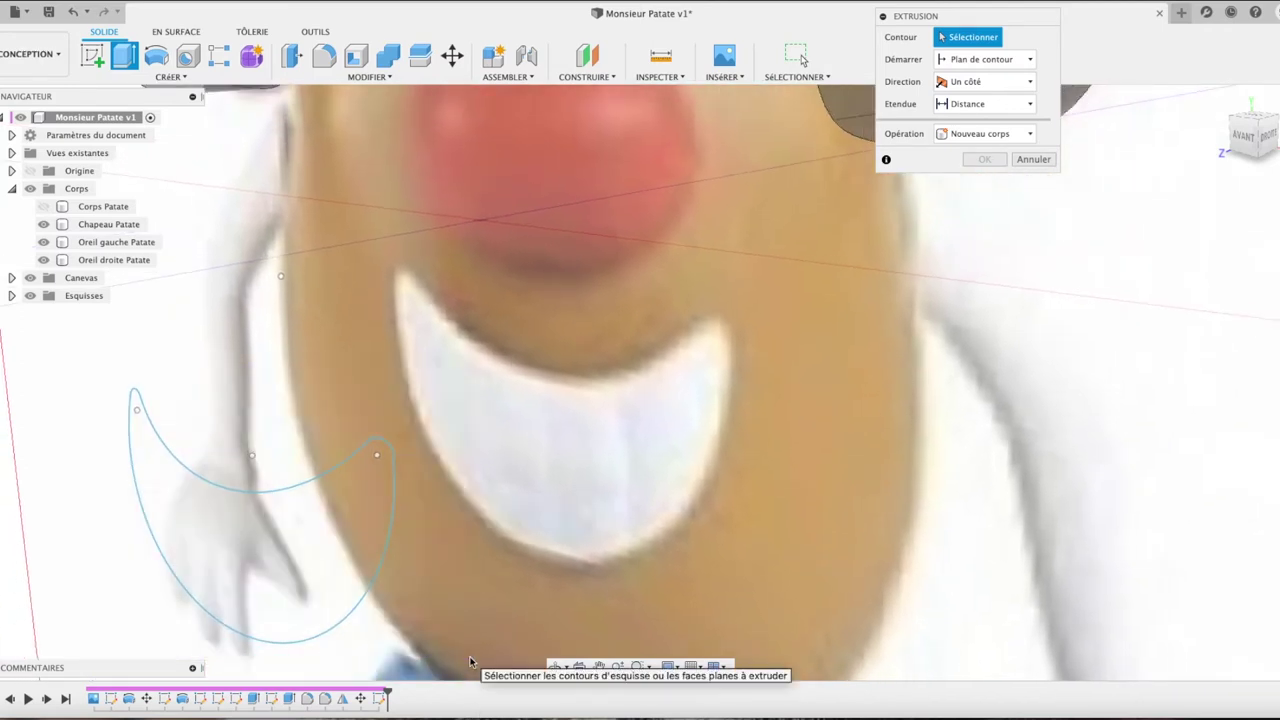
left_click(1220, 97)
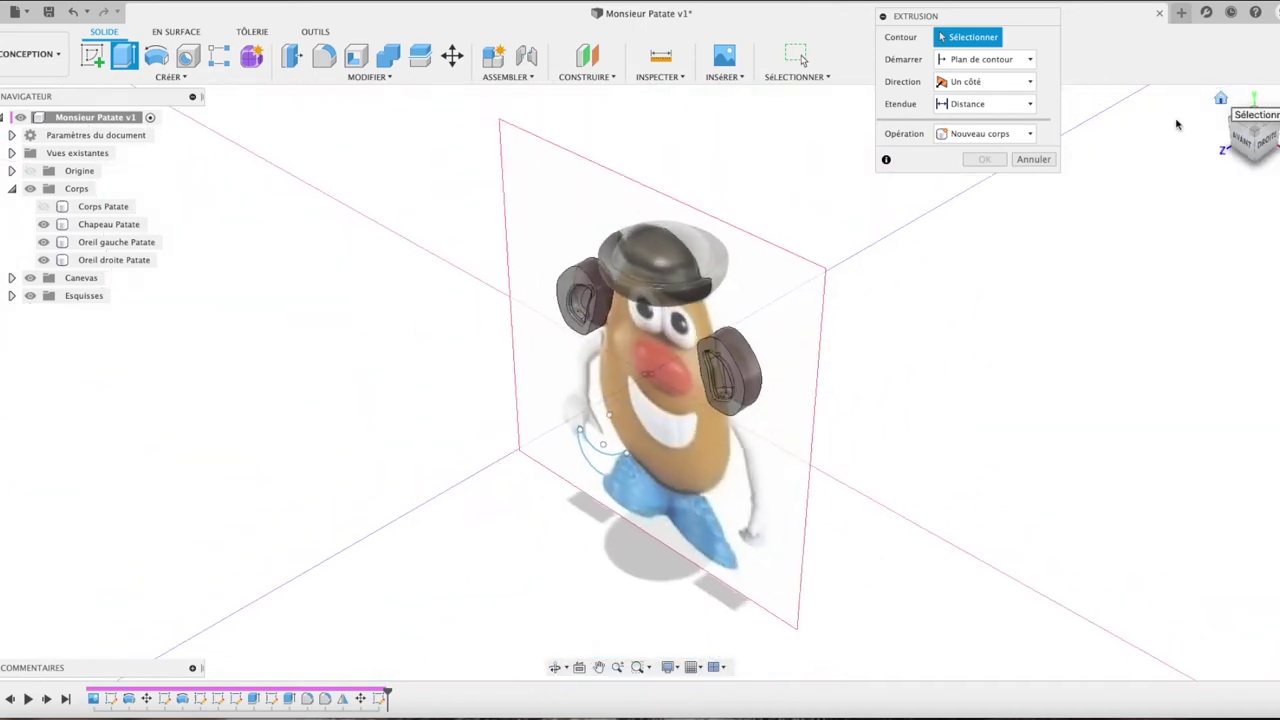
Step: Cancel the extrusion and hide the Corps Patate body
left_click(1033, 159)
left_click(613, 458)
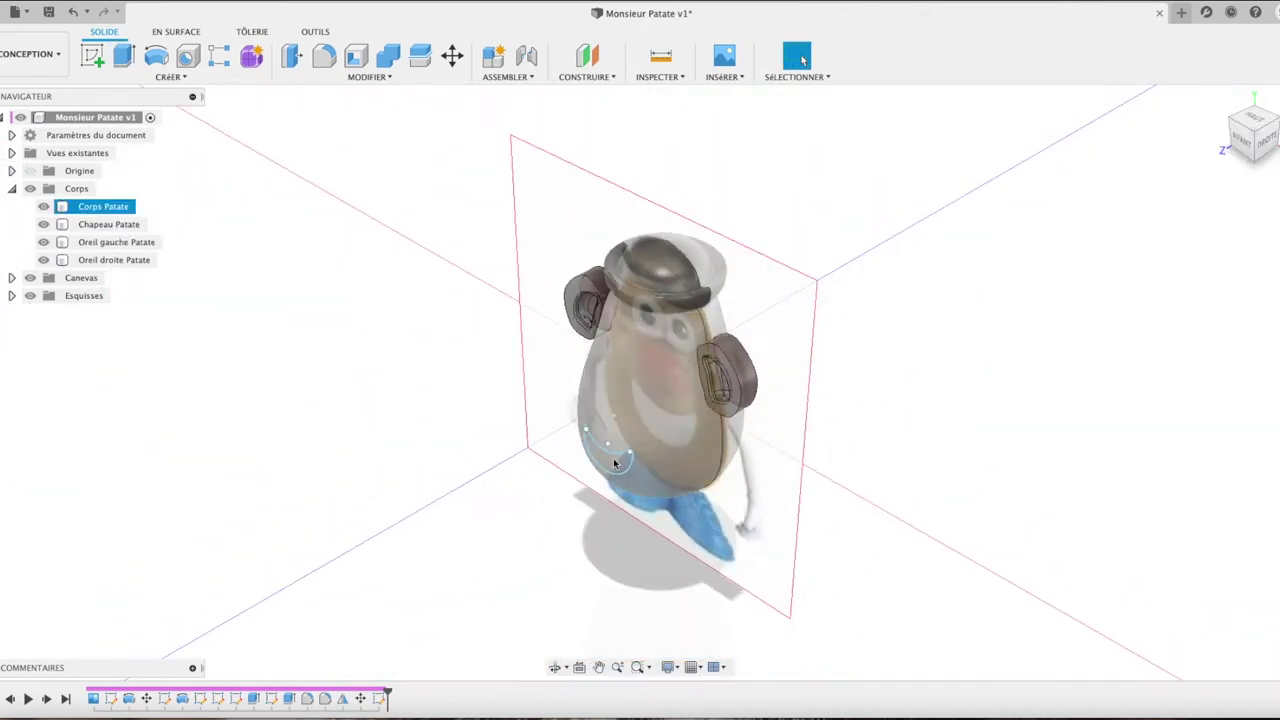
scroll(613, 458, "up", 2)
scroll(613, 458, "up", 2)
scroll(613, 458, "up", 2)
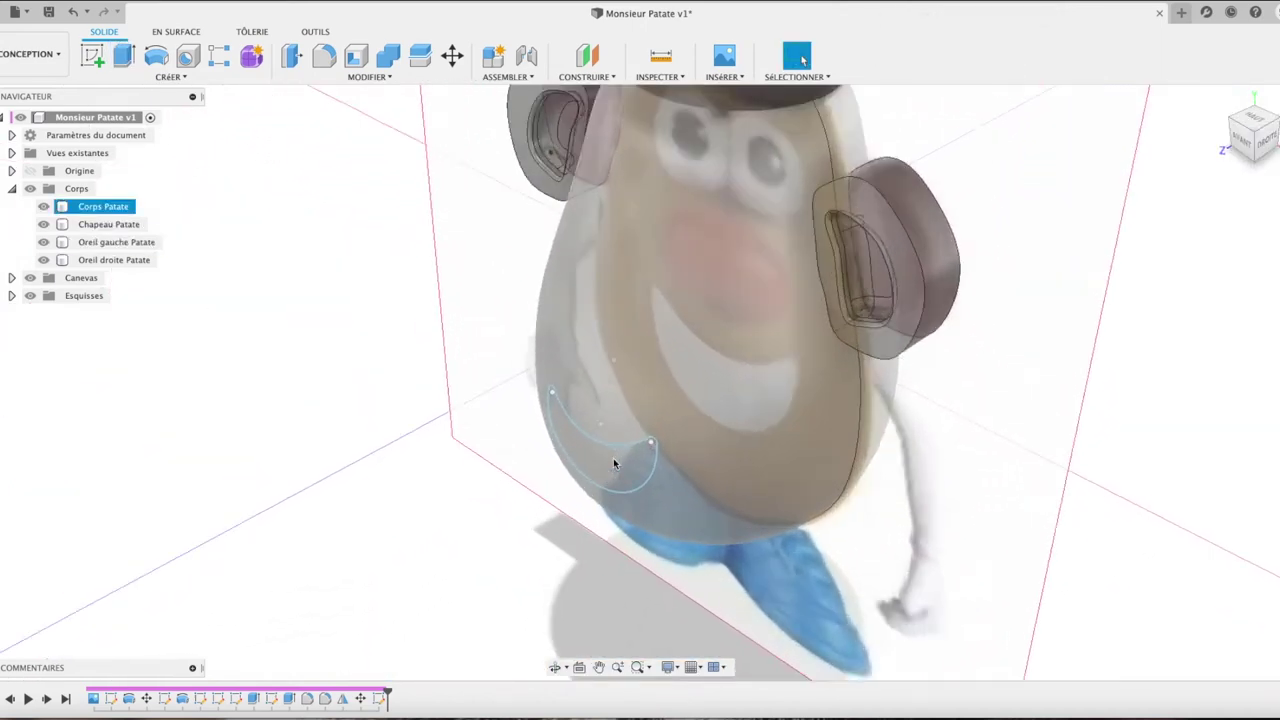
middle_click_drag(613, 458, 458, 372, "shift")
left_click(458, 372)
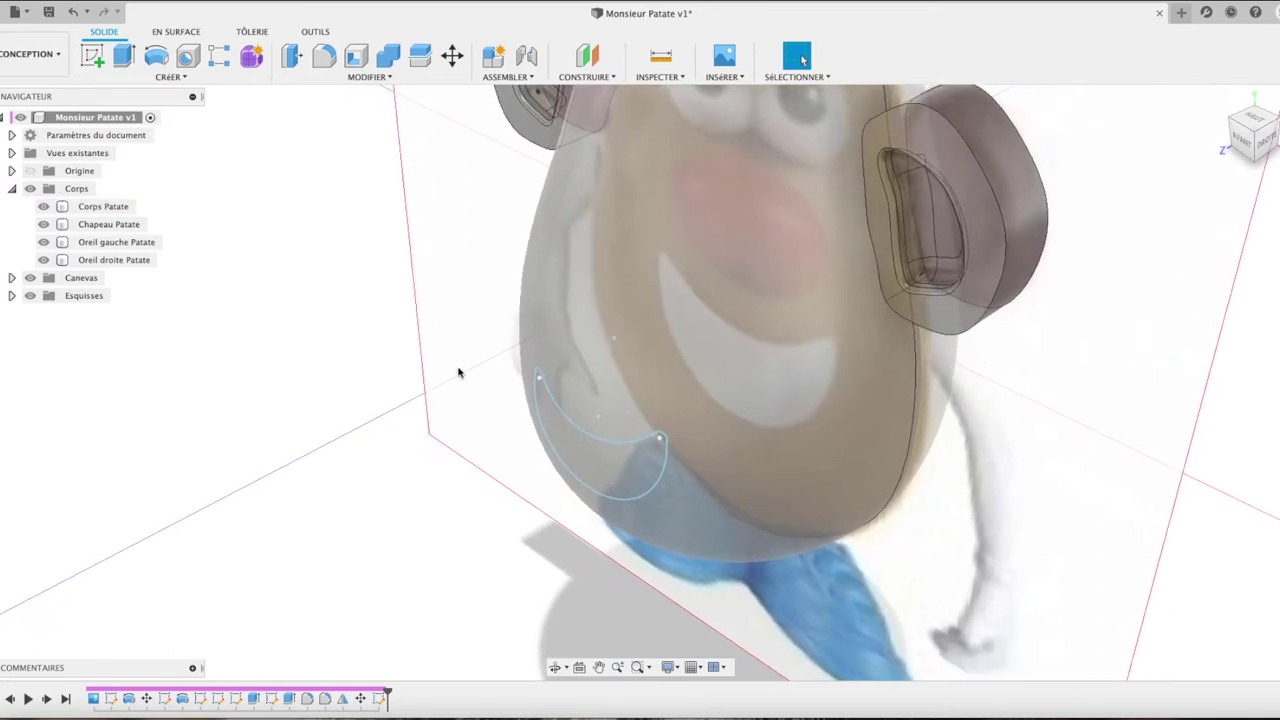
left_click(43, 206)
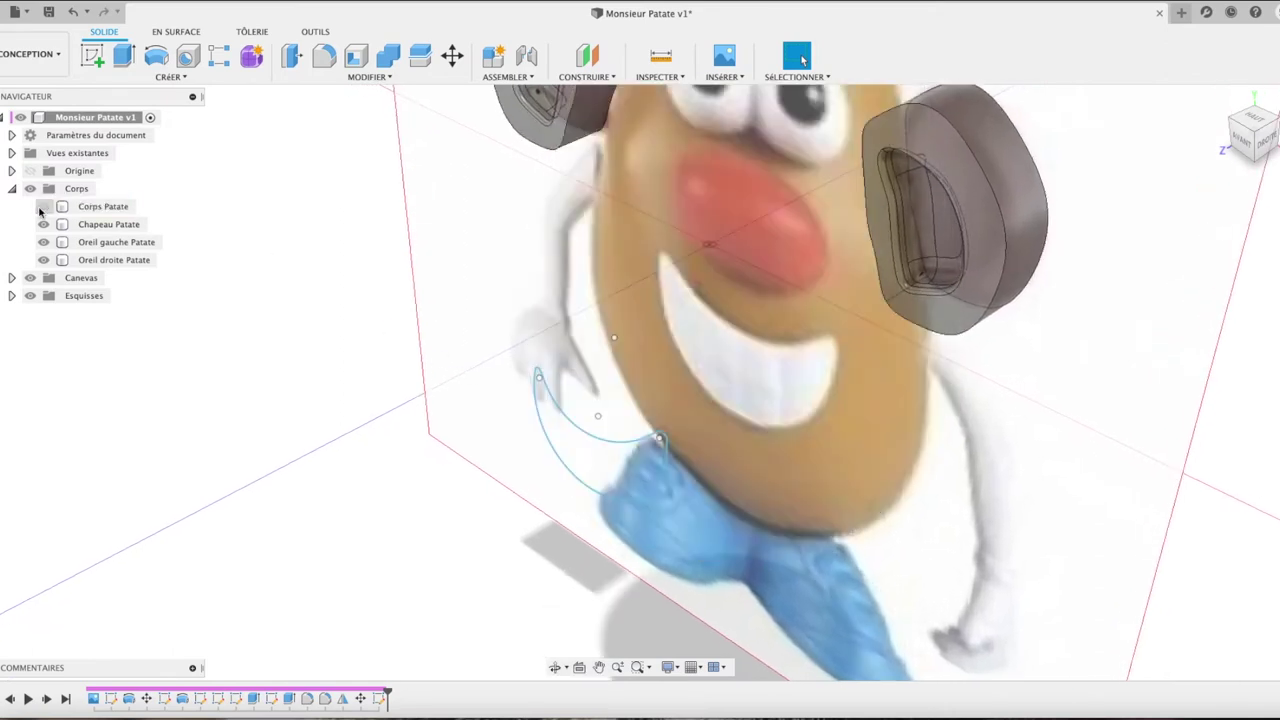
Step: Zoom in on the crescent's outer arc and inspect its right endpoint
left_click(585, 436)
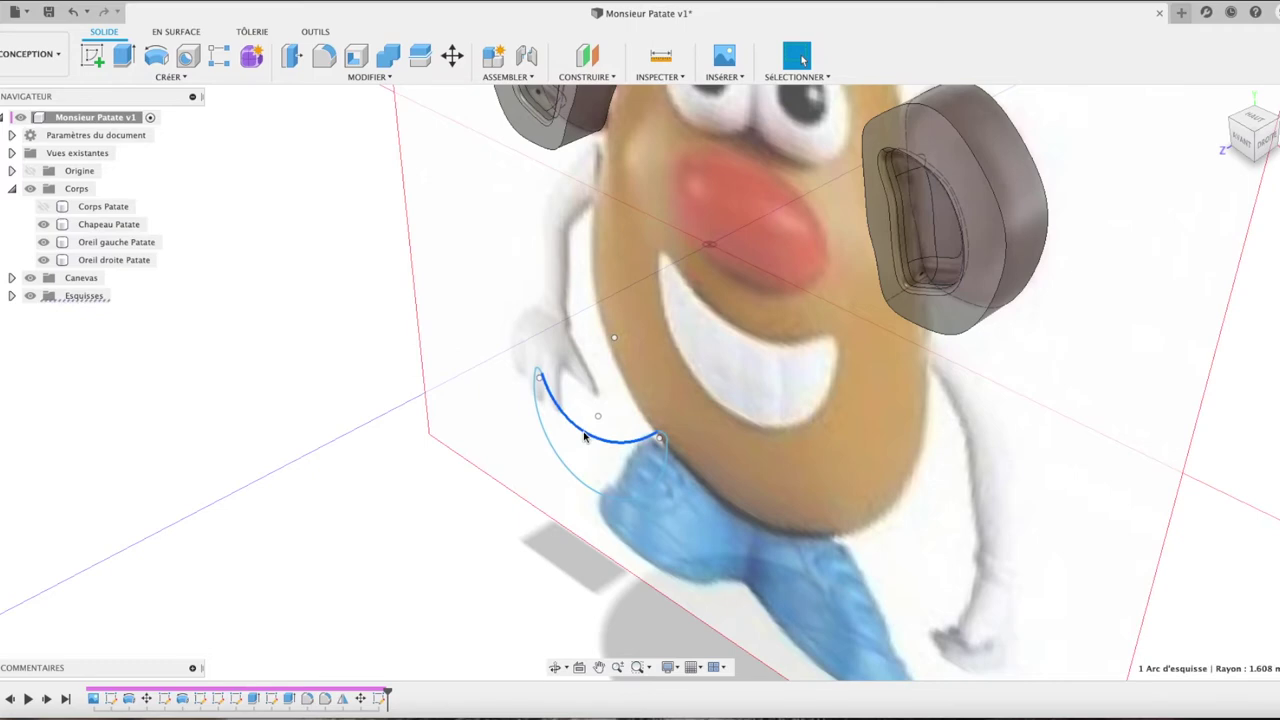
scroll(585, 436, "up", 2)
scroll(585, 436, "up", 2)
scroll(585, 436, "up", 2)
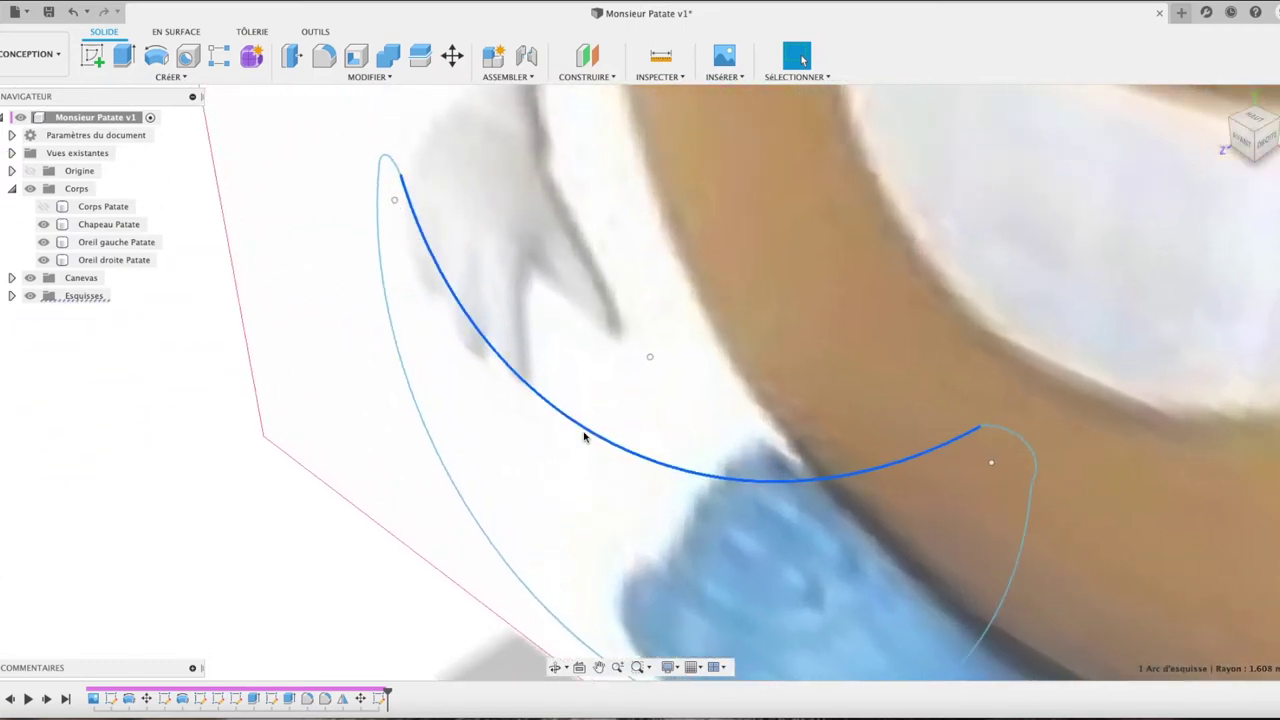
scroll(585, 436, "up", 1)
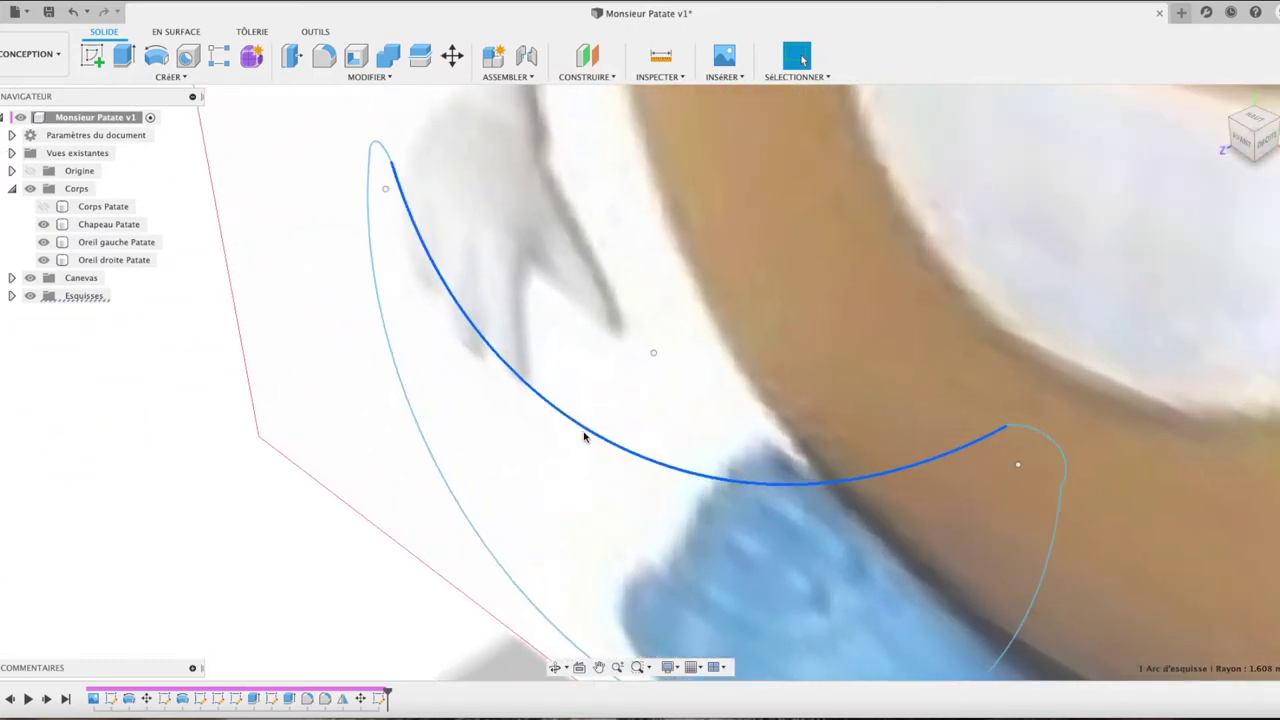
left_click(1061, 487)
scroll(1061, 487, "up", 1)
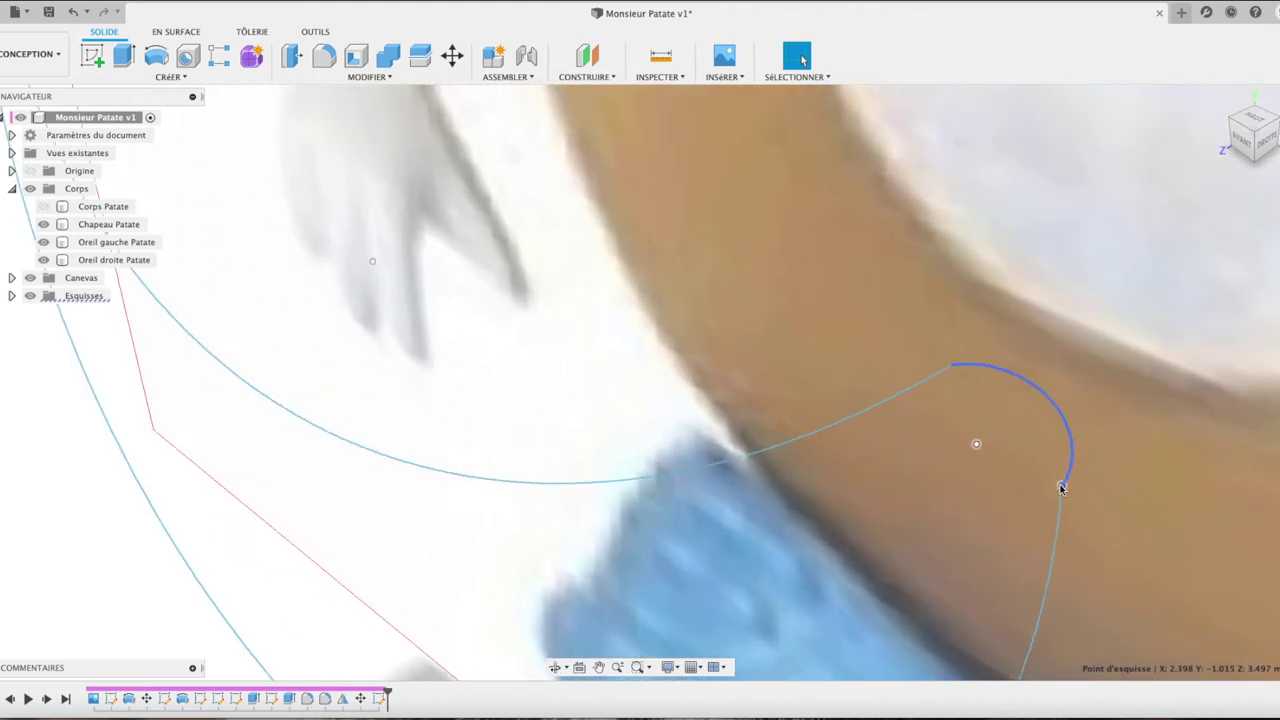
scroll(1061, 487, "up", 3)
scroll(1061, 487, "down", 3)
scroll(1062, 487, "down", 2)
scroll(1062, 487, "up", 2)
left_click(1065, 489)
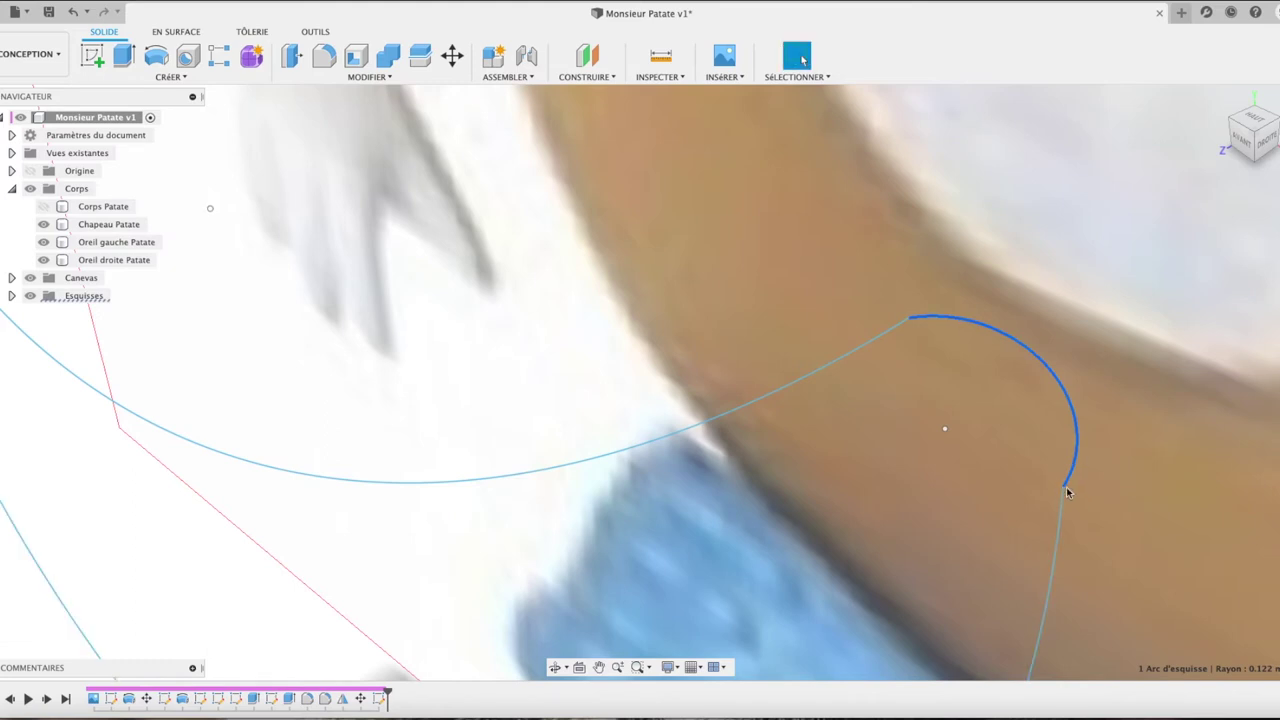
Step: Check both crescent corner points, then window-select the inner and outer arcs together
scroll(1063, 488, "down", 1)
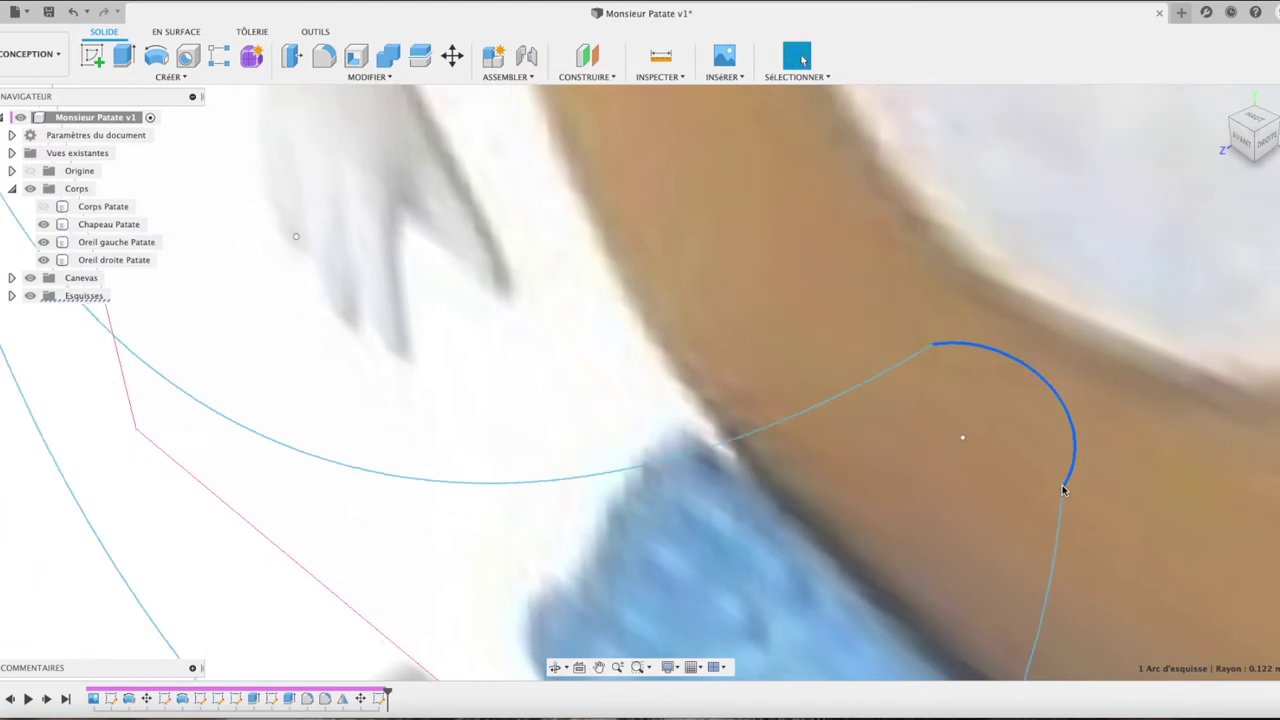
scroll(1064, 487, "down", 2)
scroll(1060, 484, "down", 2)
scroll(1070, 495, "down", 1)
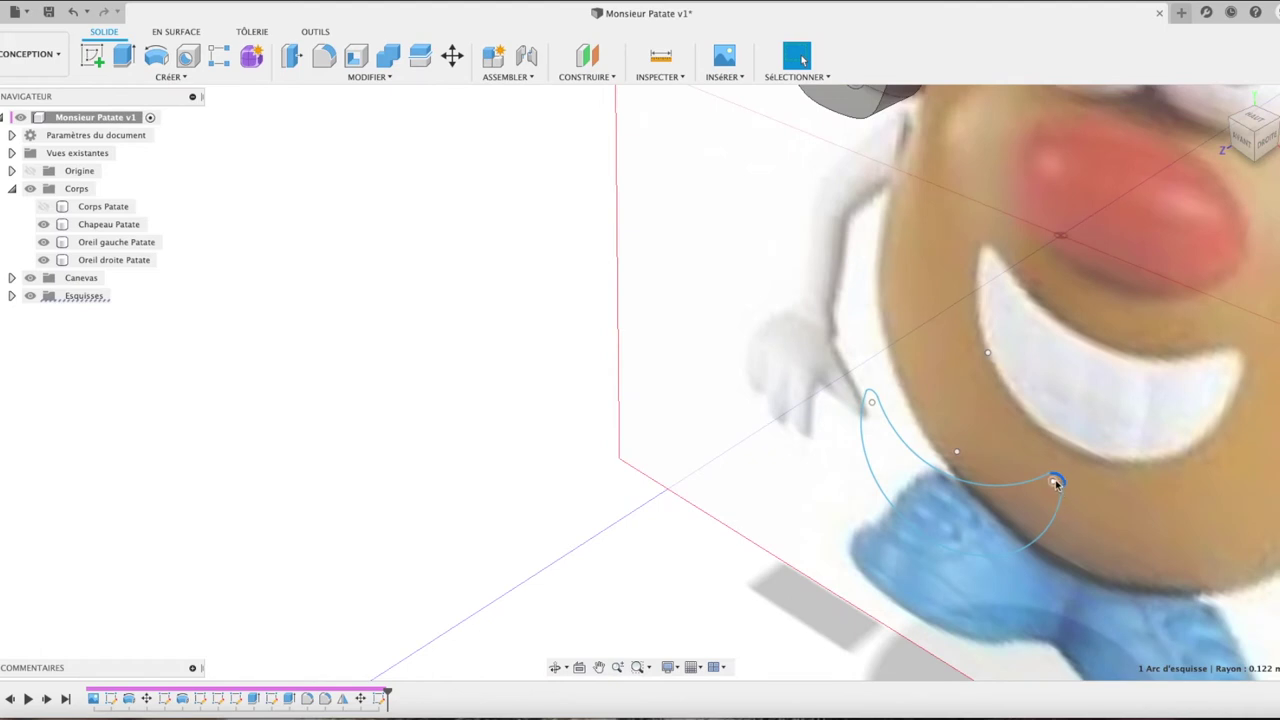
left_click(1052, 480)
left_click(957, 455)
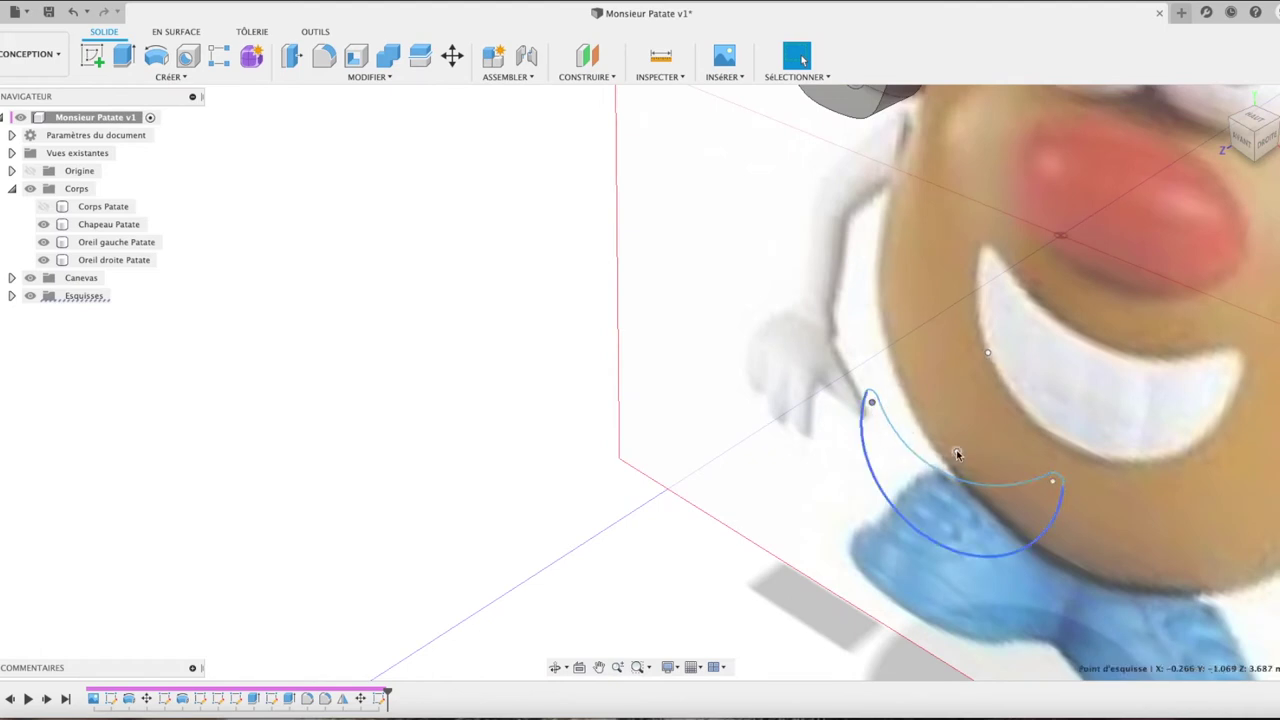
left_click(930, 470)
left_click_drag(818, 366, 1082, 591)
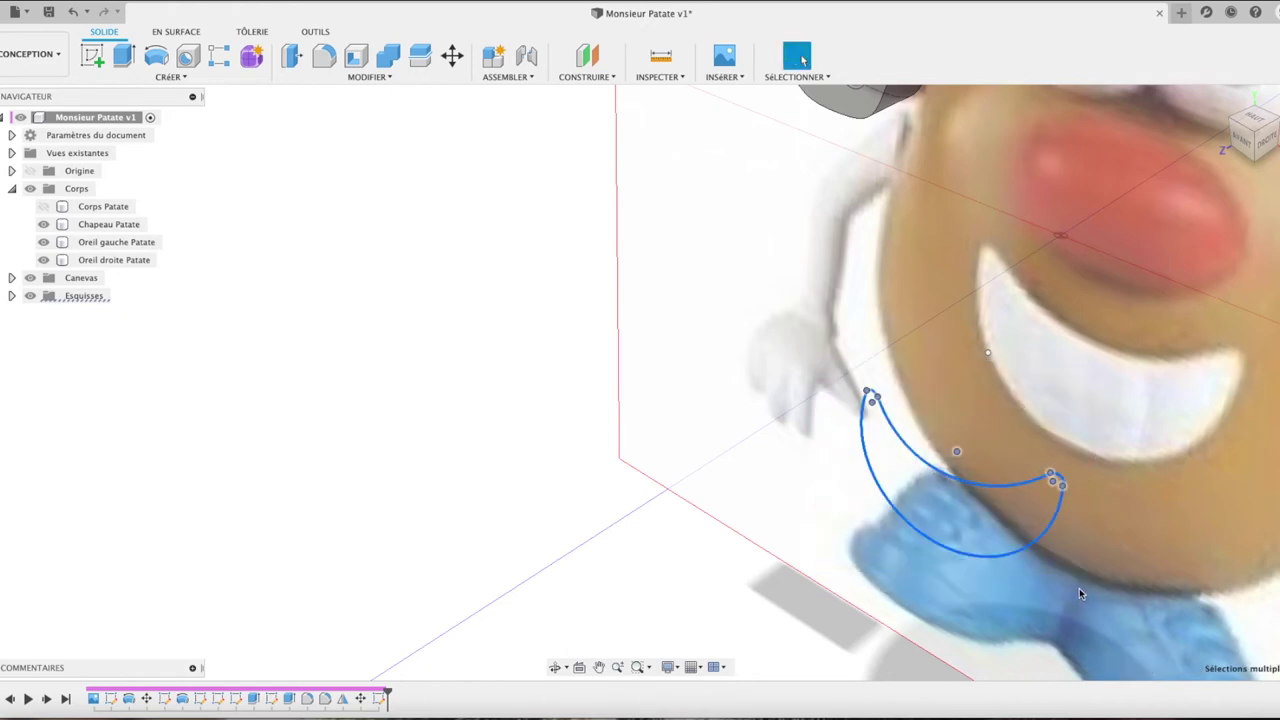
Step: Start and cancel an extrusion, then hide the Canevas reference image
key("e")
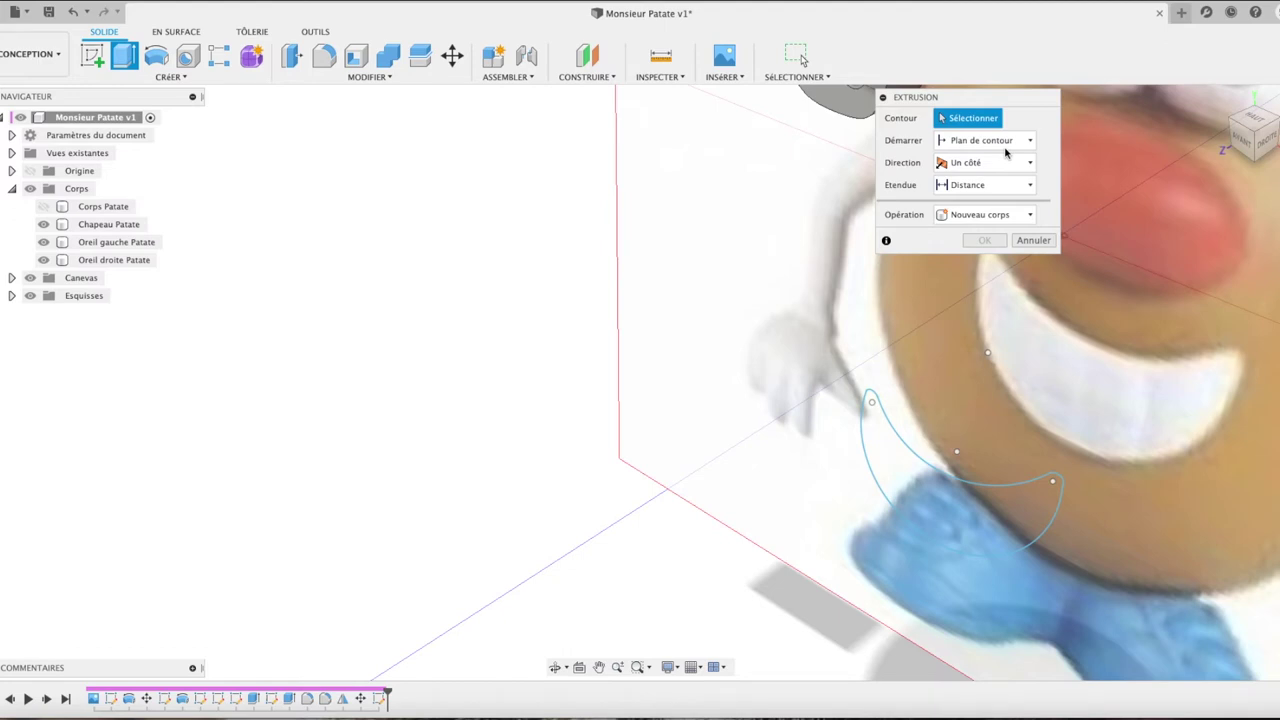
left_click(1033, 240)
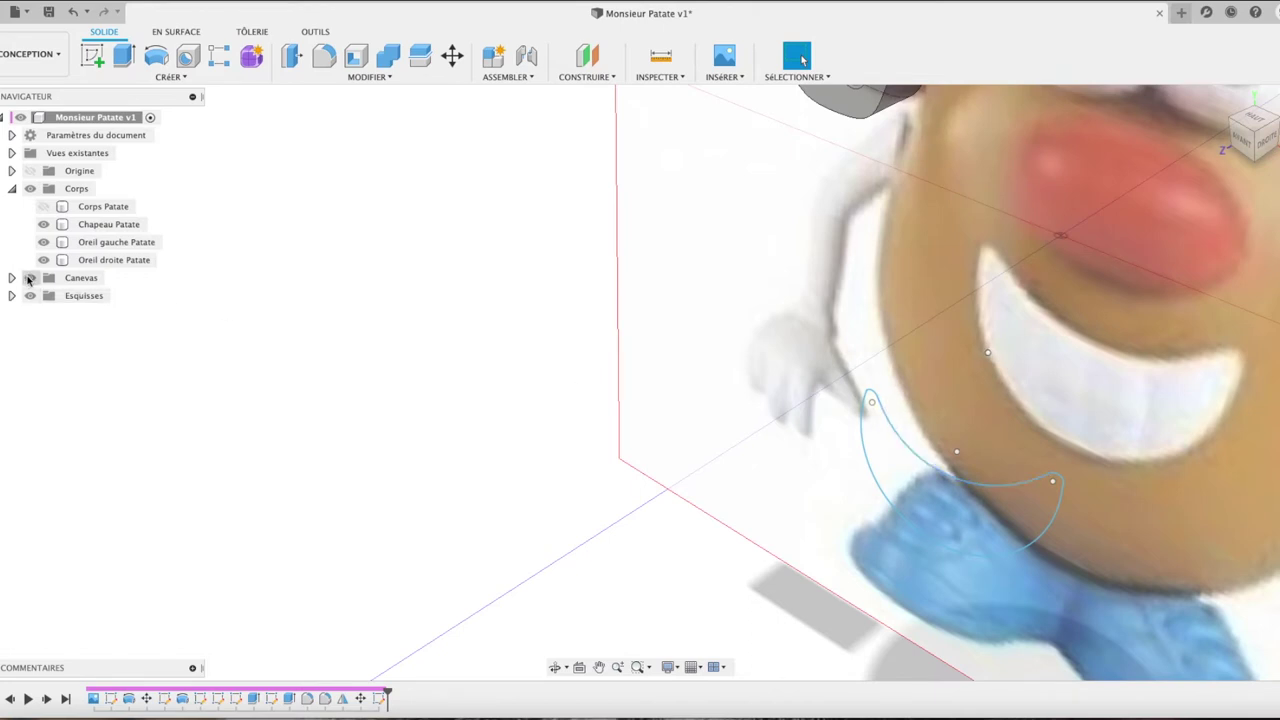
left_click(30, 278)
Step: Delete both crescent arcs, show the reference image again and view it from the front
left_click(914, 456)
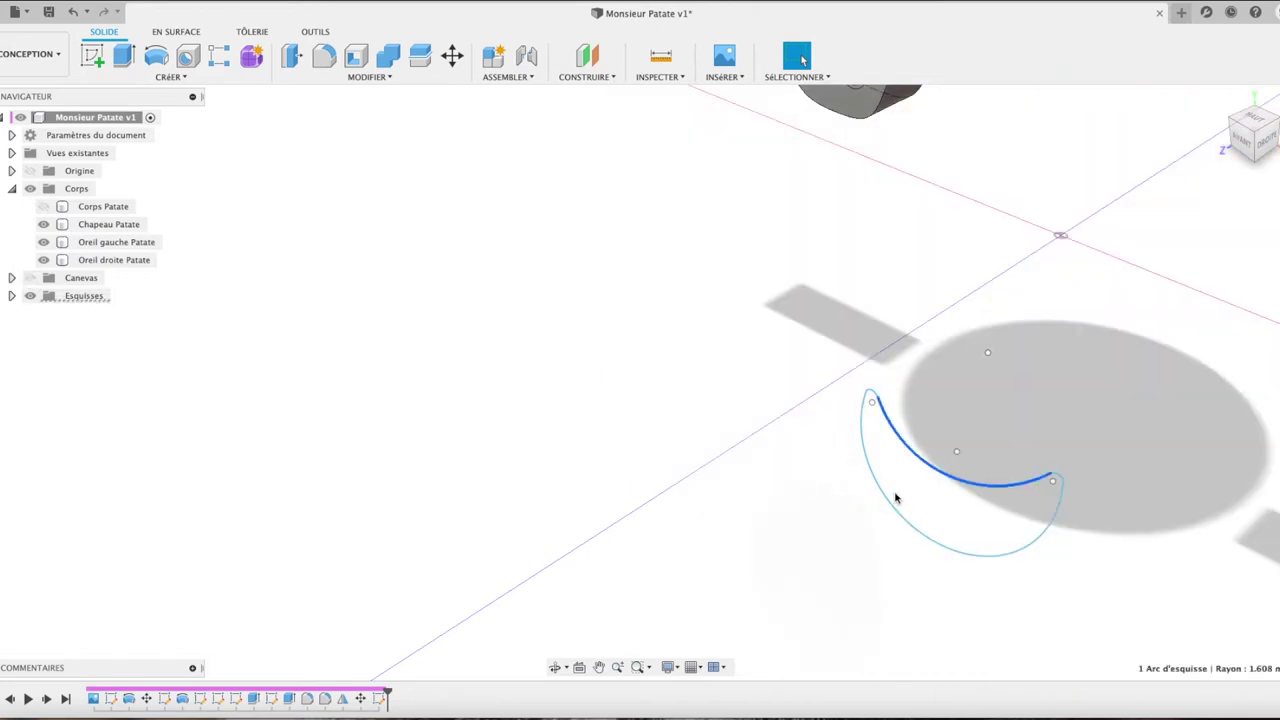
left_click(887, 503)
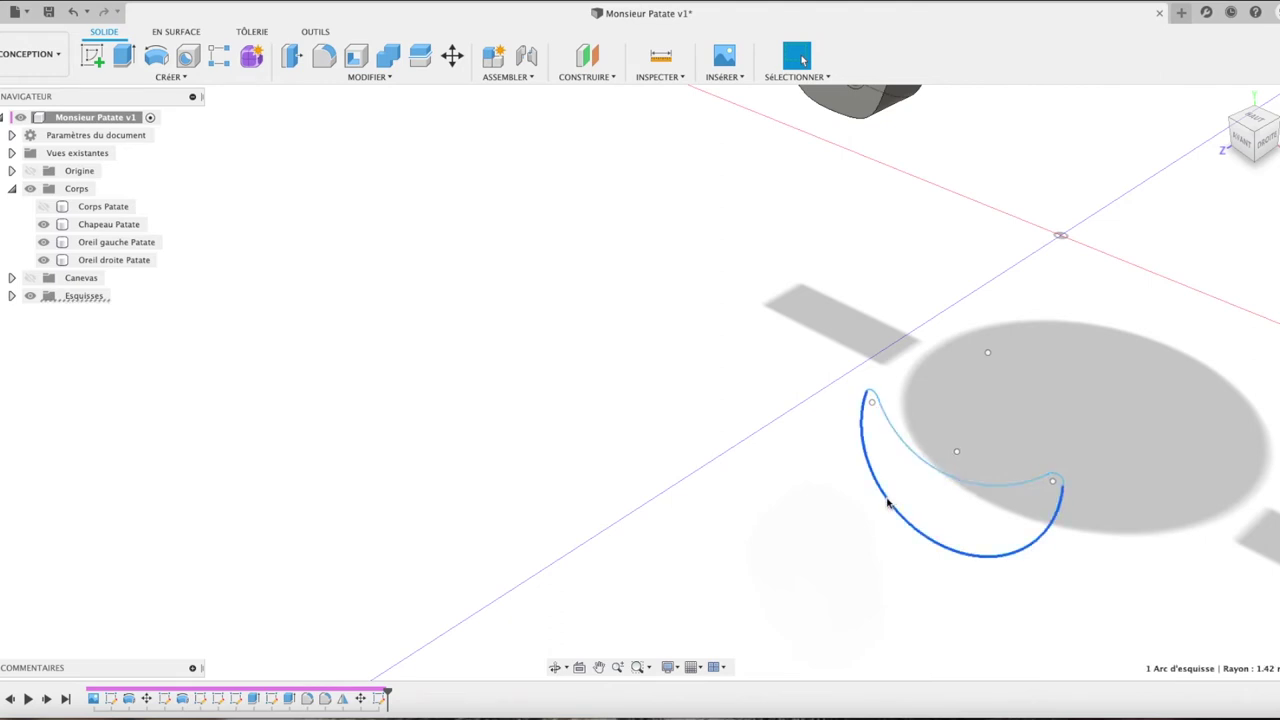
left_click_drag(805, 366, 1152, 612)
key("Delete")
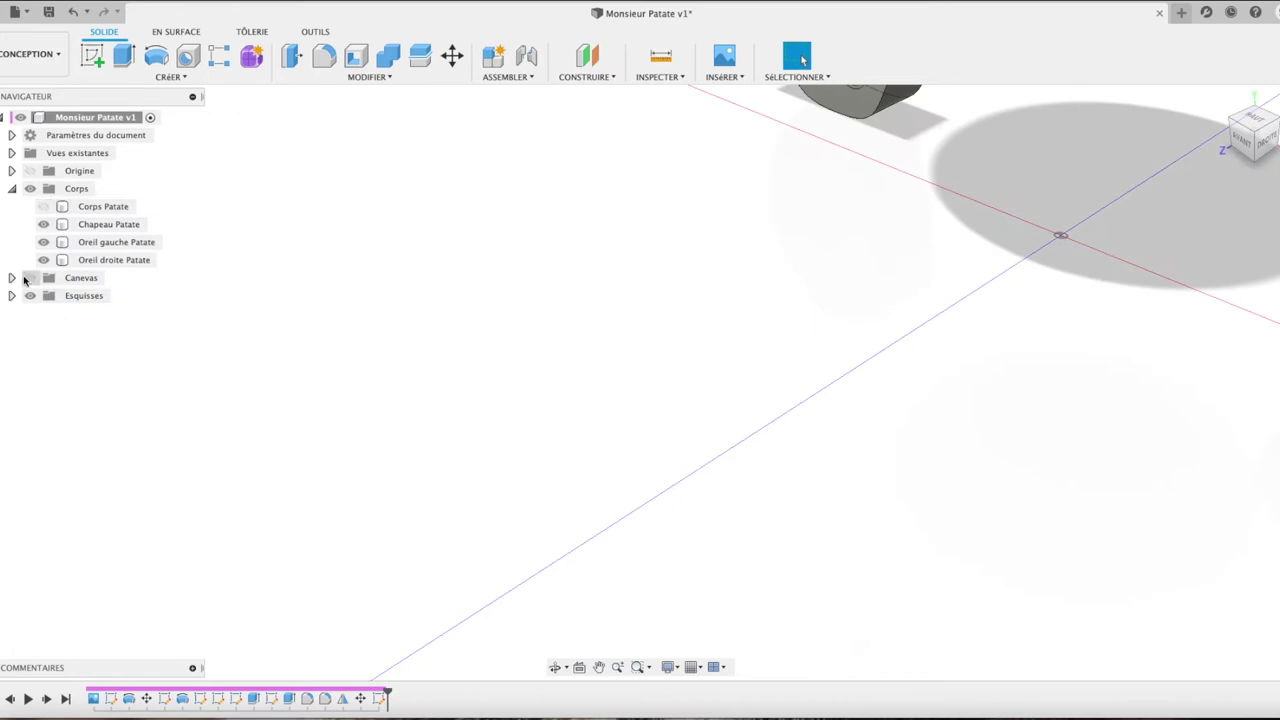
left_click(30, 278)
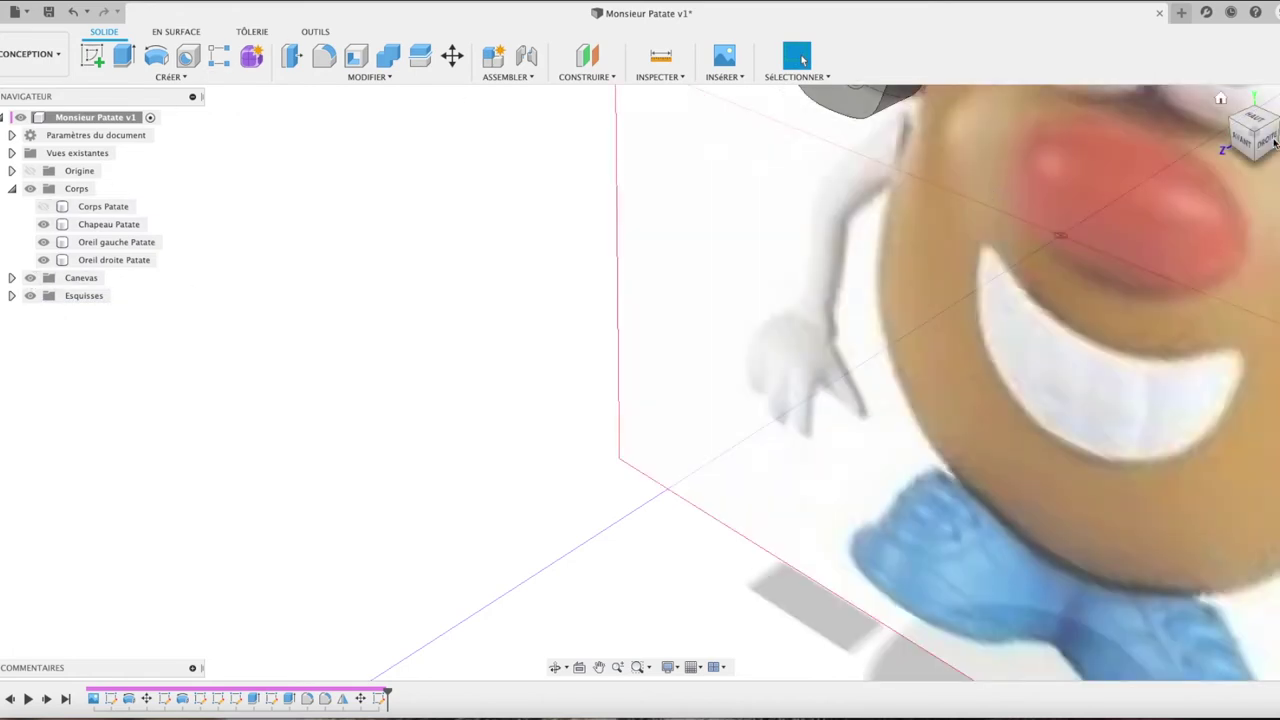
left_click(1240, 138)
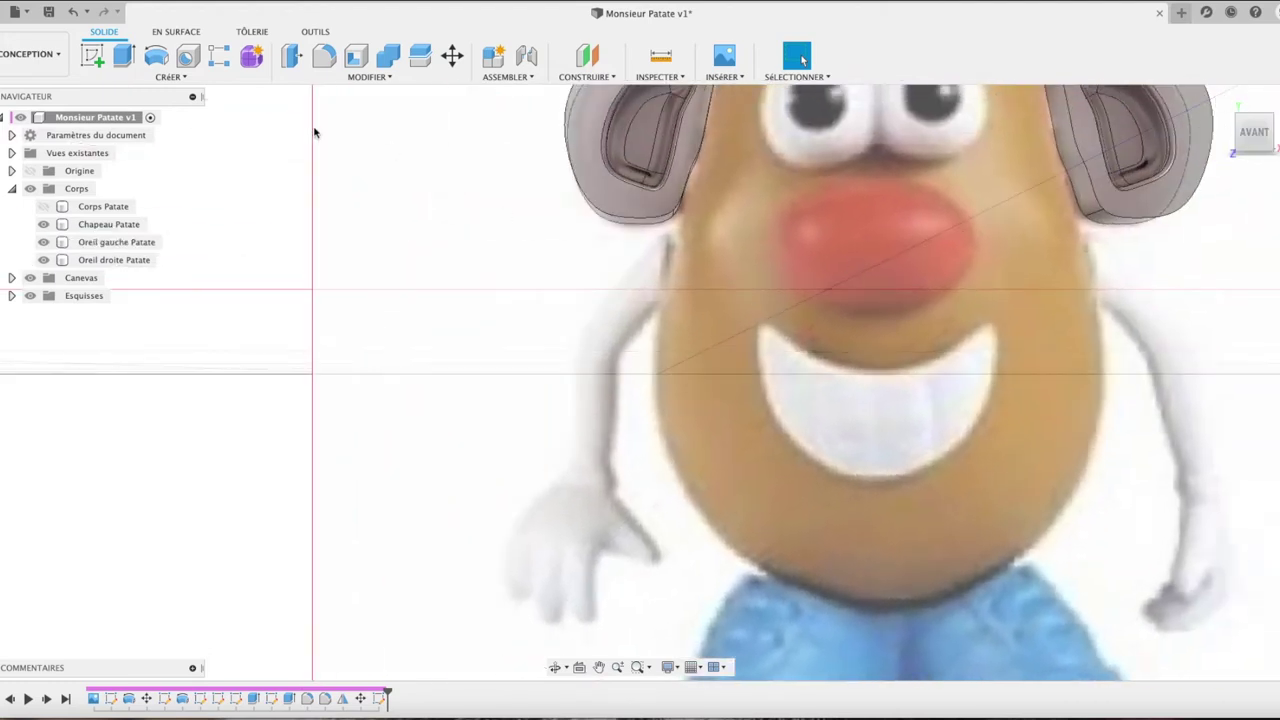
Step: Create a front-plane sketch, draw a three-point arc along the bottom of the smile, then finish the sketch
left_click(92, 55)
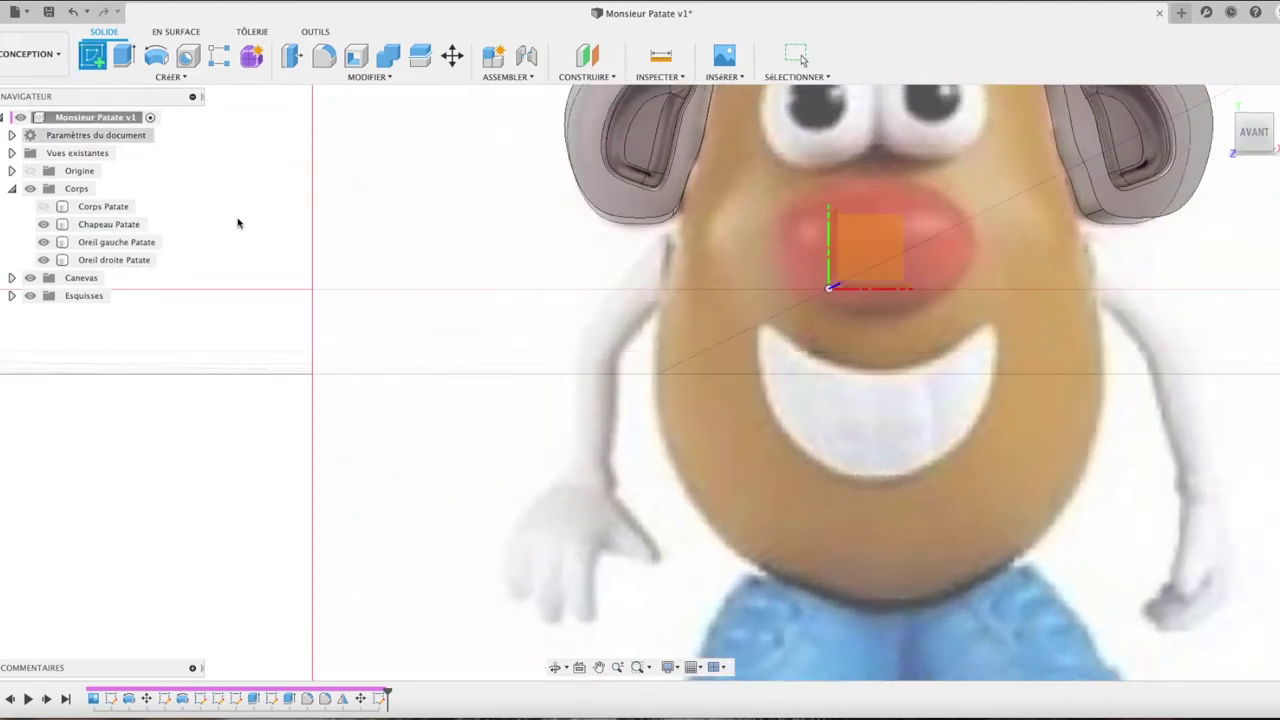
left_click(860, 436)
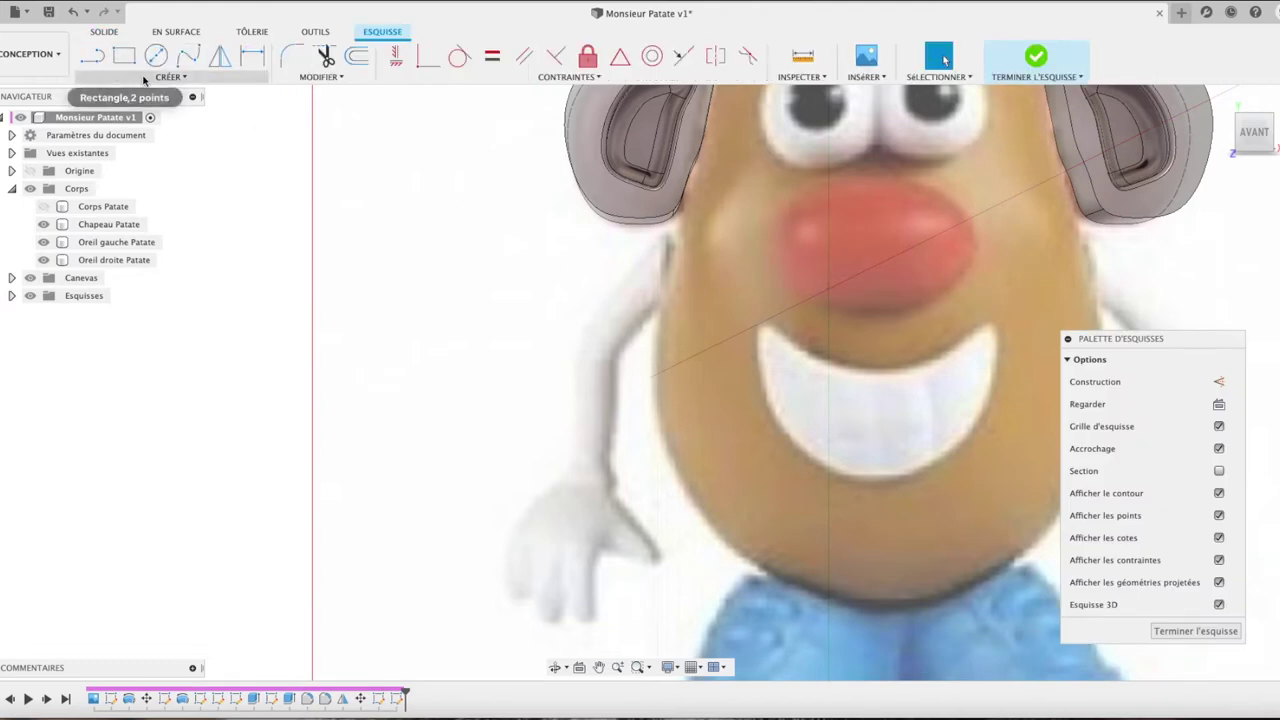
left_click(171, 77)
mouse_move(100, 140)
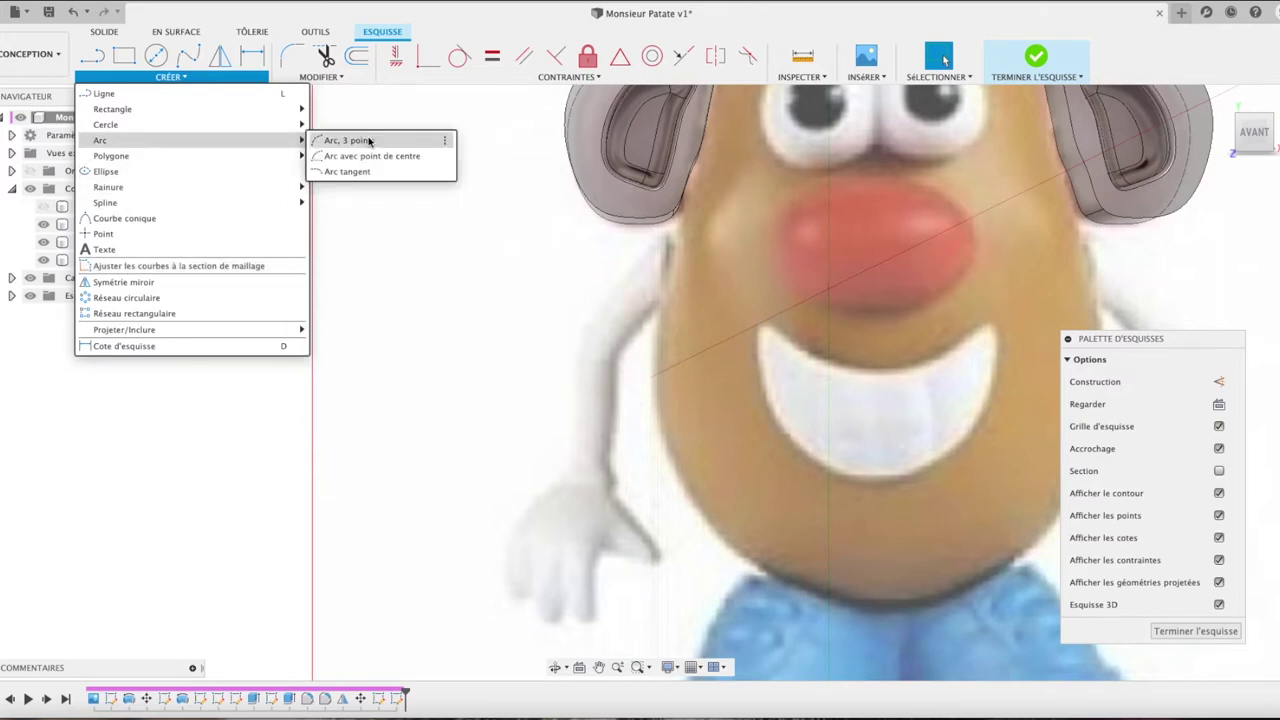
left_click(365, 138)
left_click(759, 323)
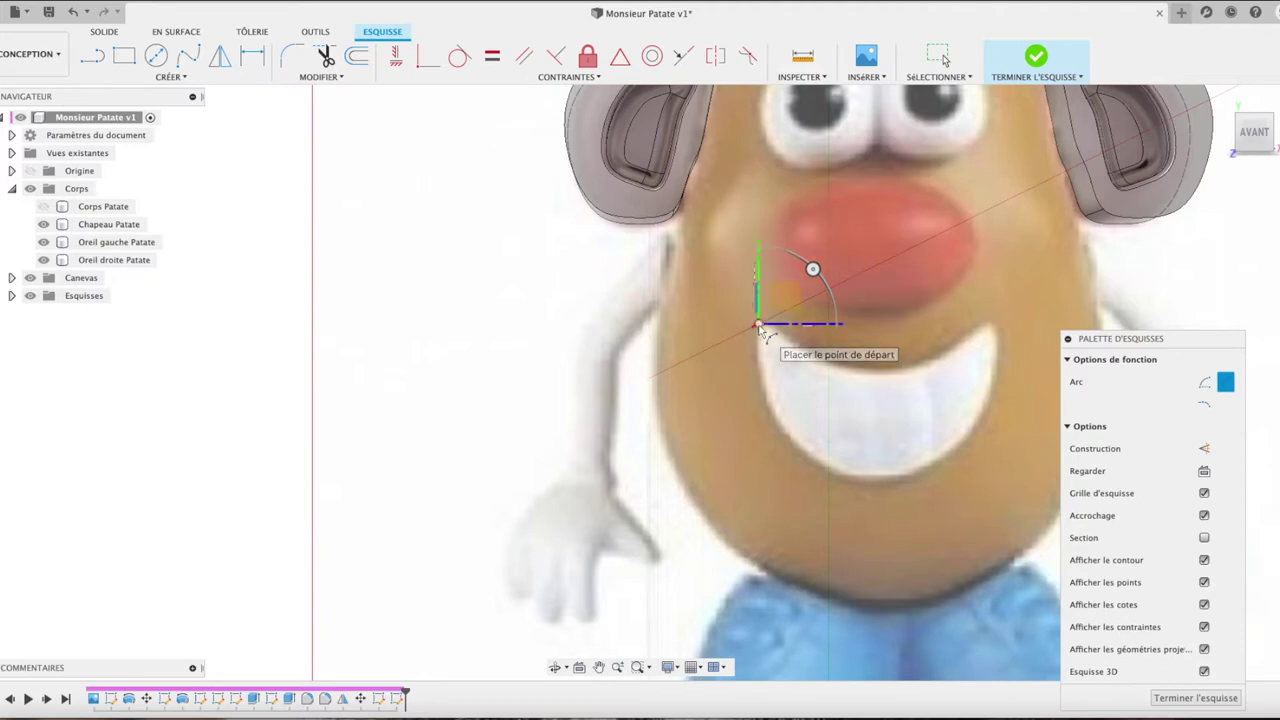
left_click(992, 325)
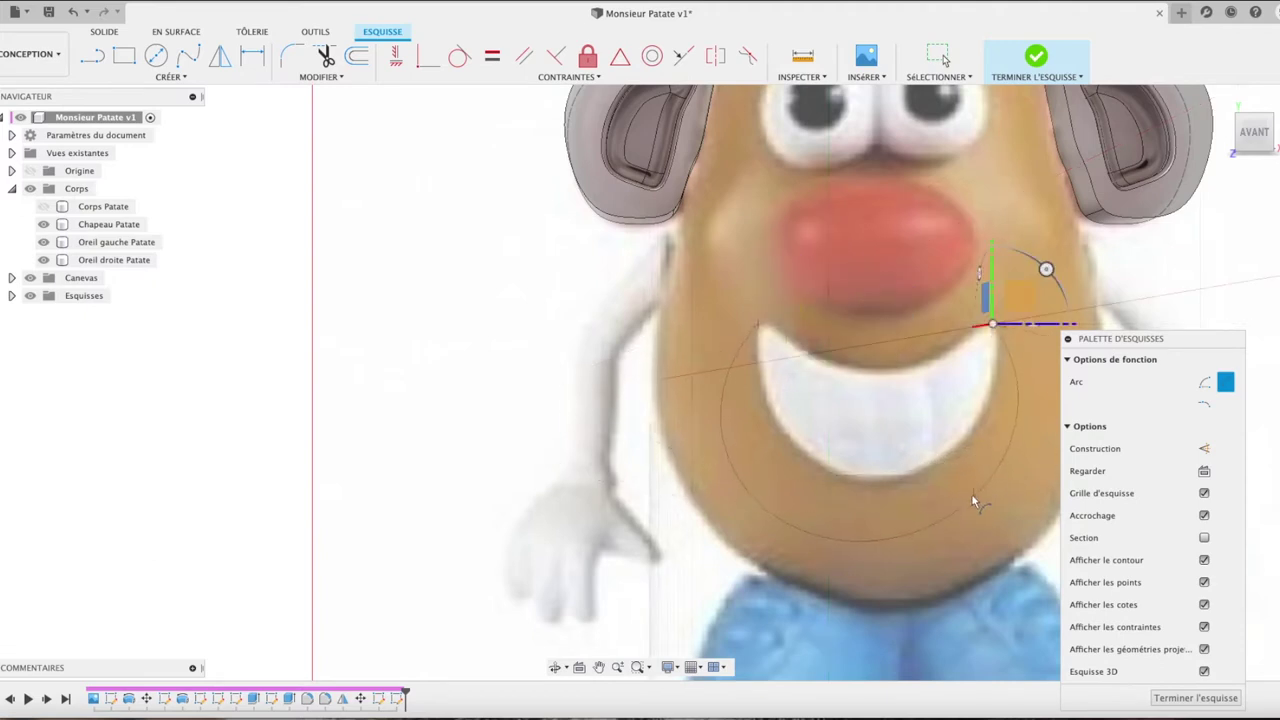
left_click(988, 407)
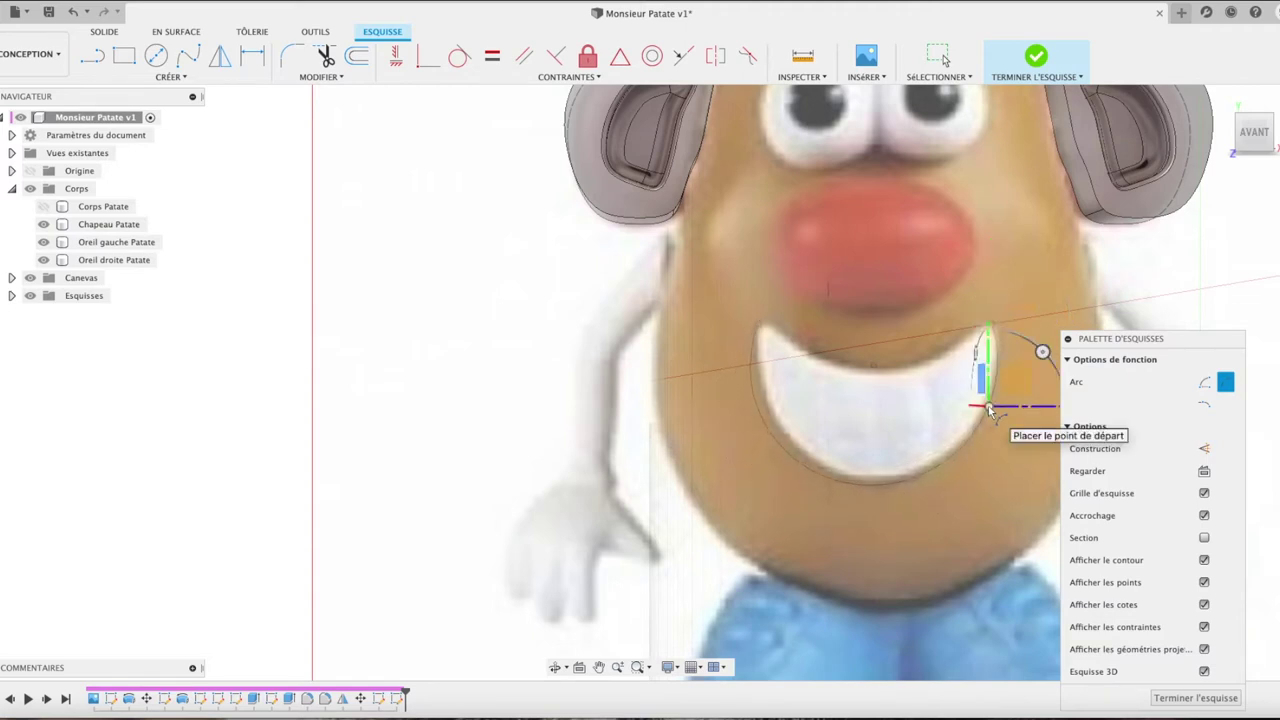
key("Escape")
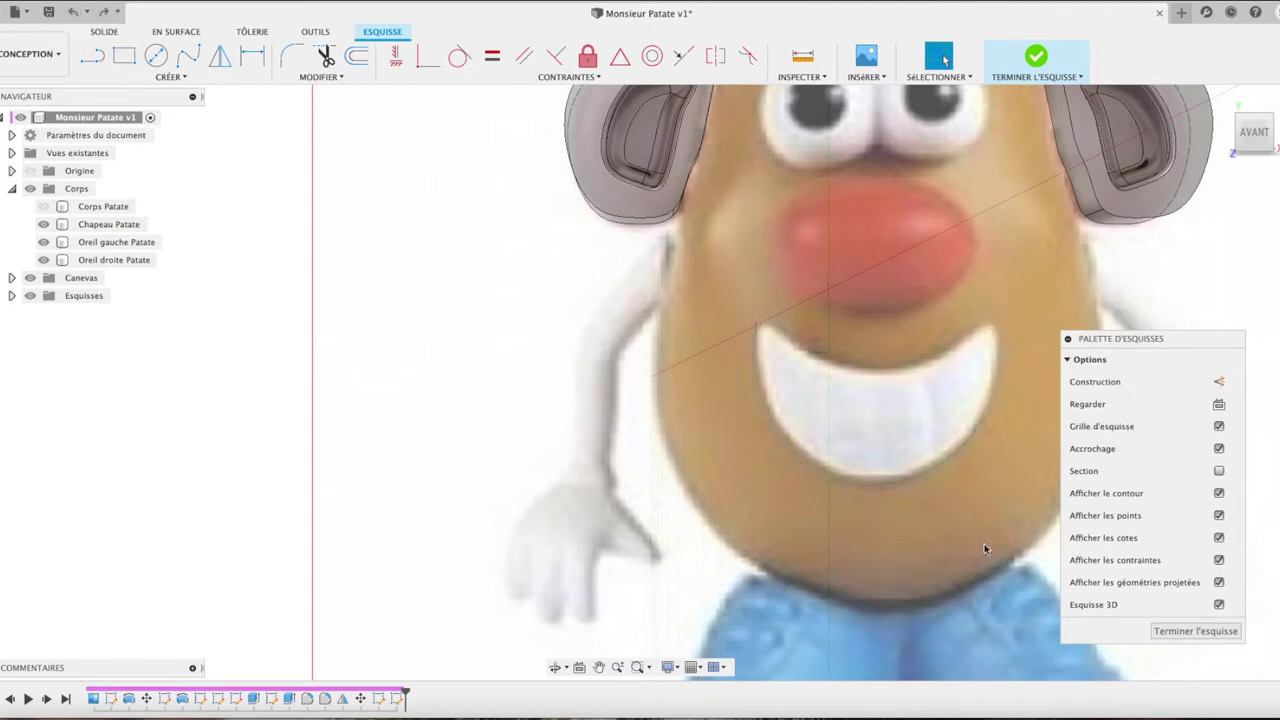
left_click(1205, 641)
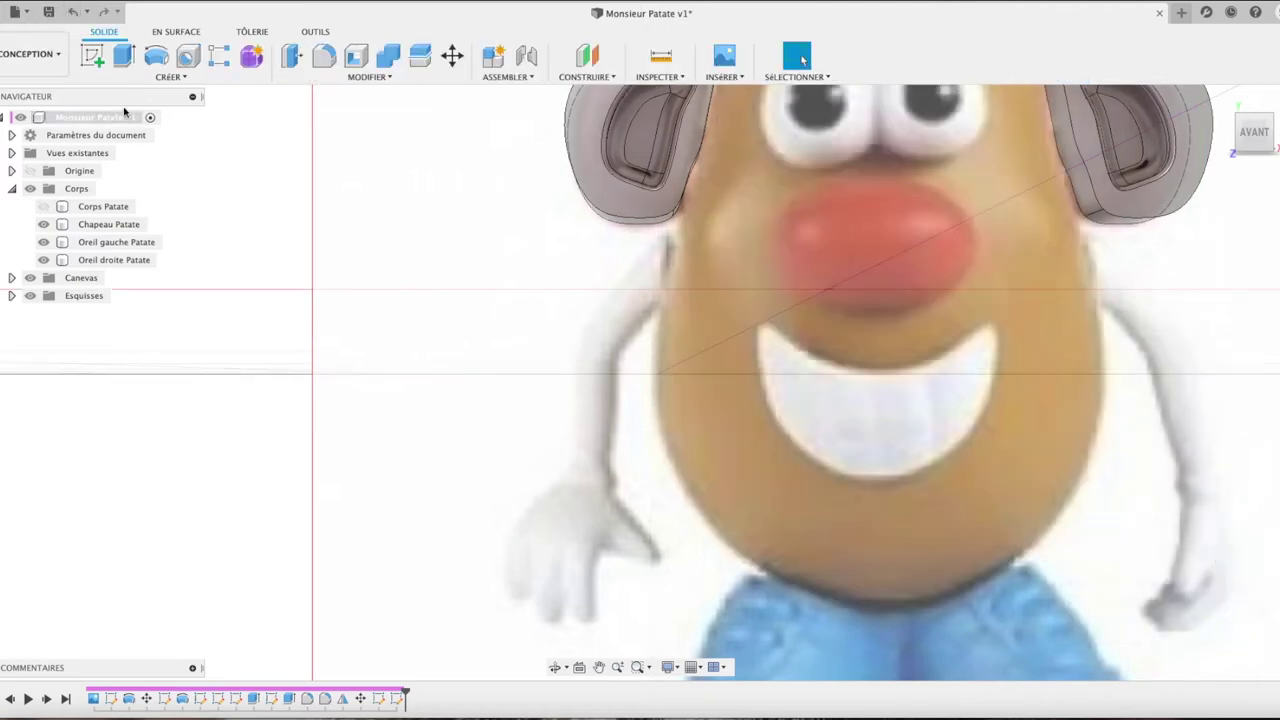
Step: Start a new sketch on the front plane over the reference image
left_click(160, 78)
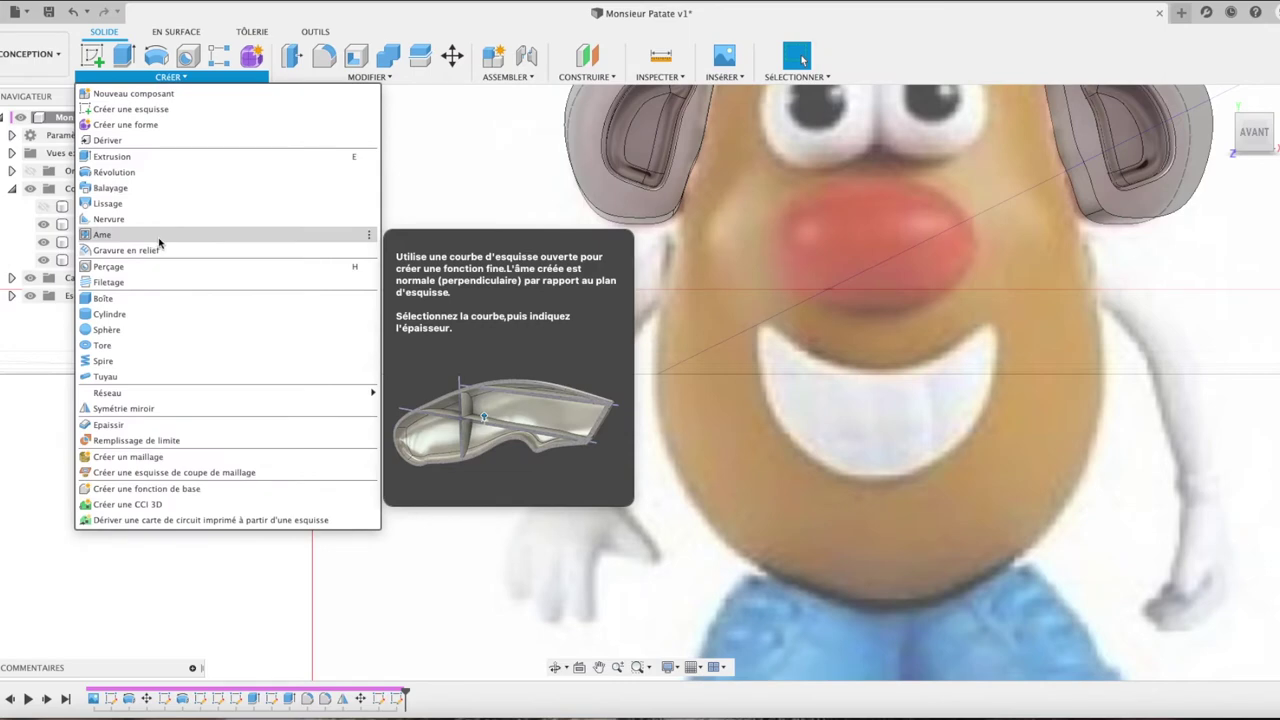
left_click(92, 56)
left_click(160, 78)
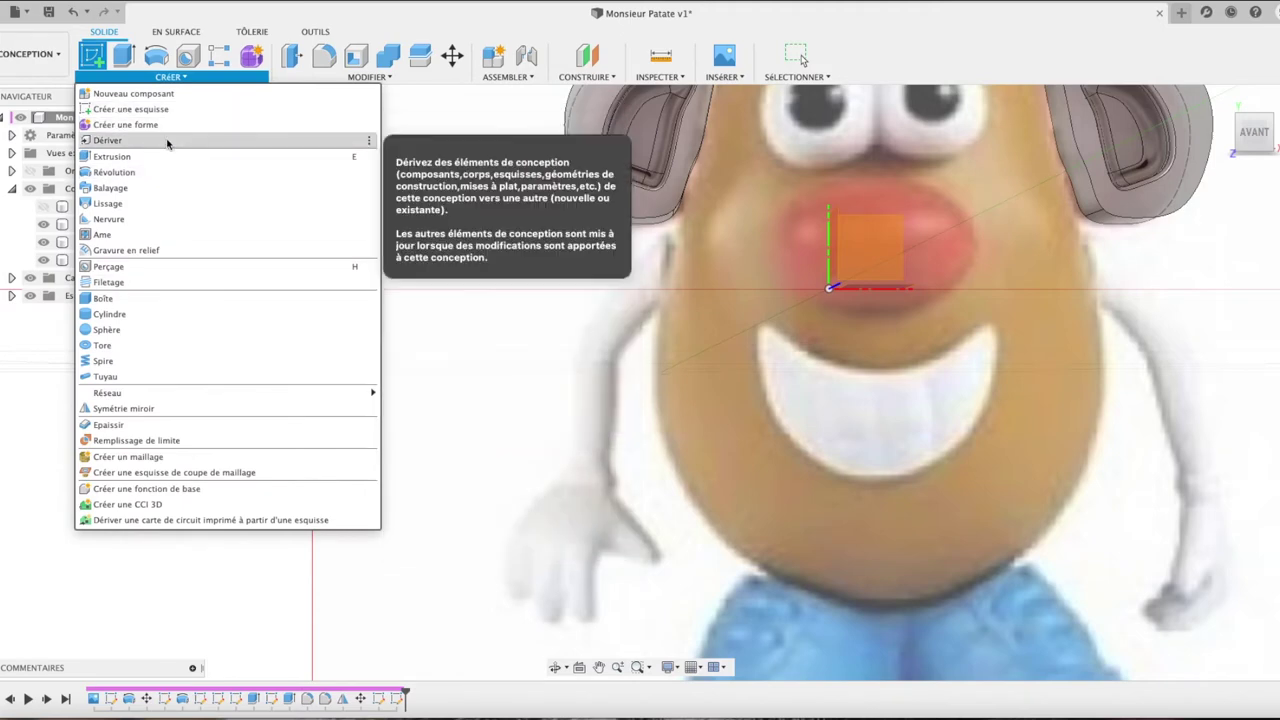
key("Escape")
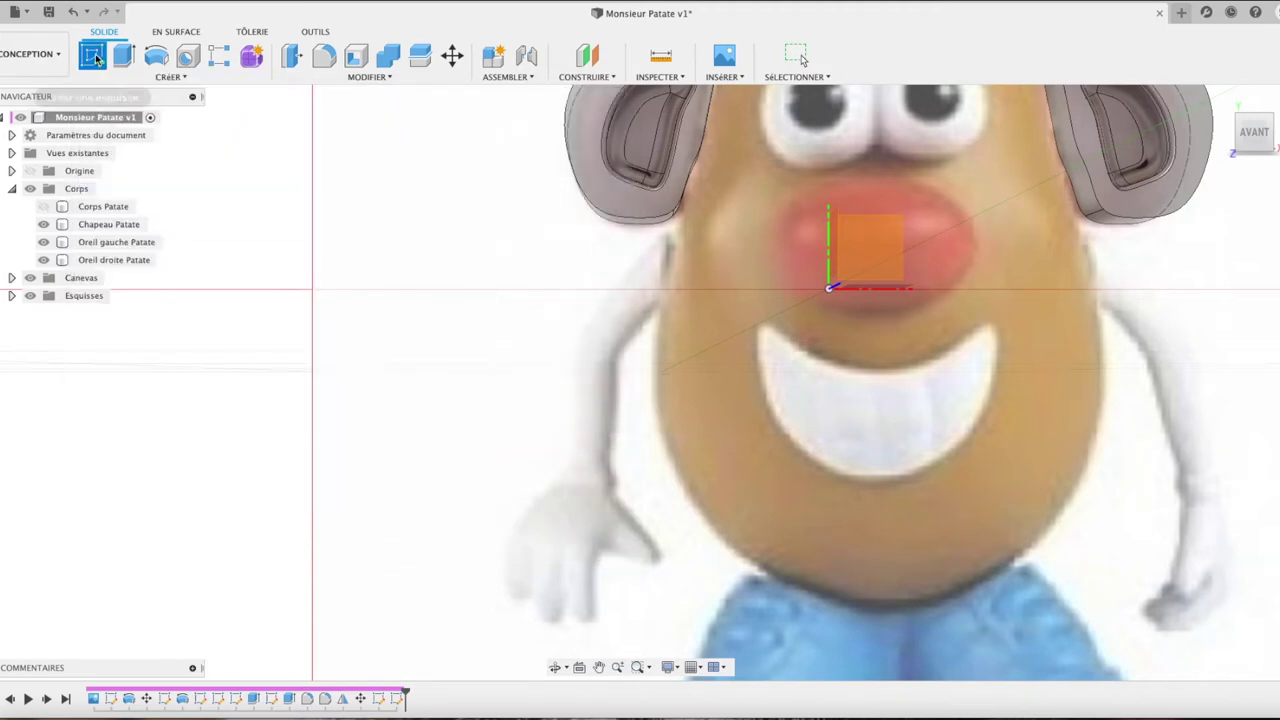
double_click(862, 244)
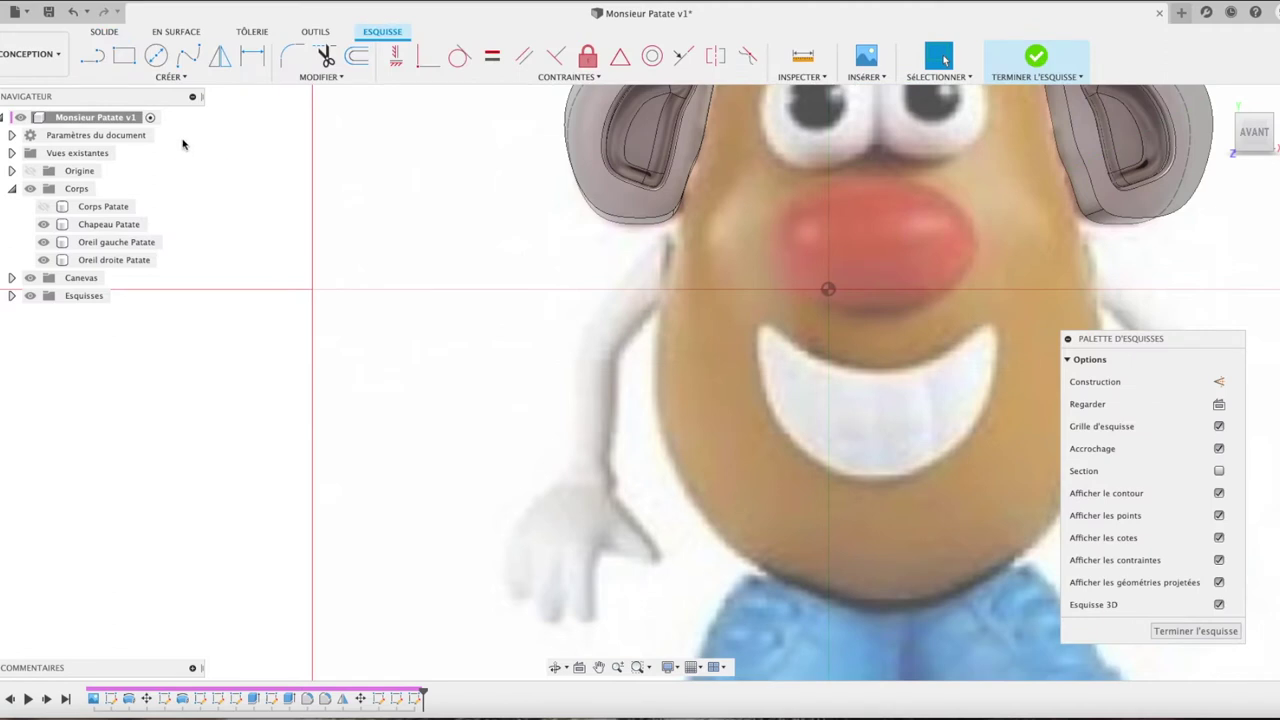
Step: Draw a three-point arc from the smile's left corner to its right corner, curving along its bottom
left_click(168, 77)
mouse_move(144, 140)
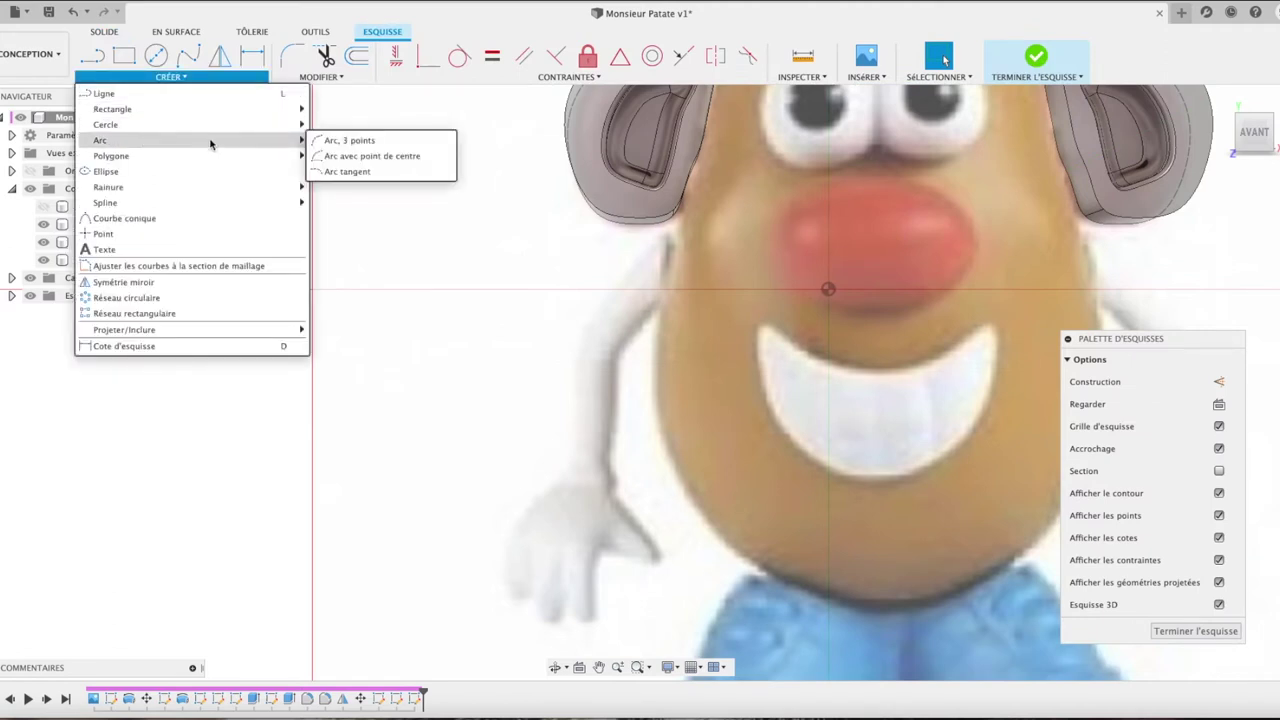
left_click(345, 134)
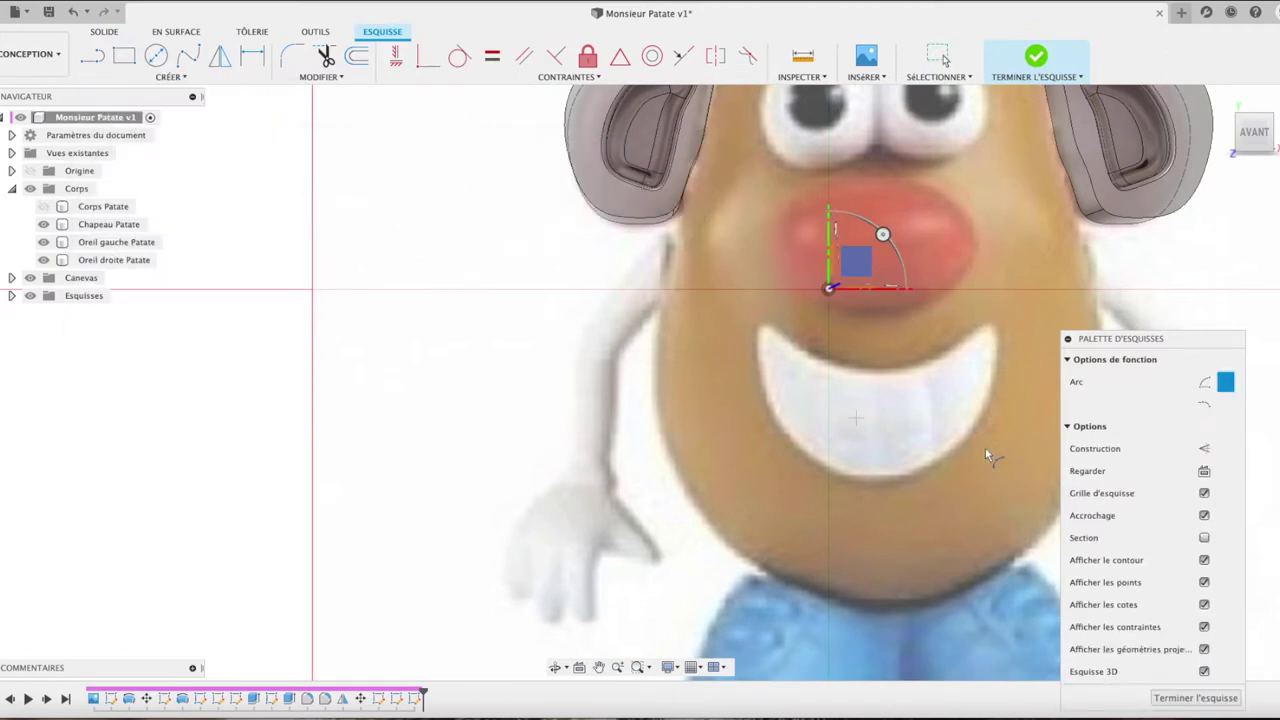
left_click(758, 328)
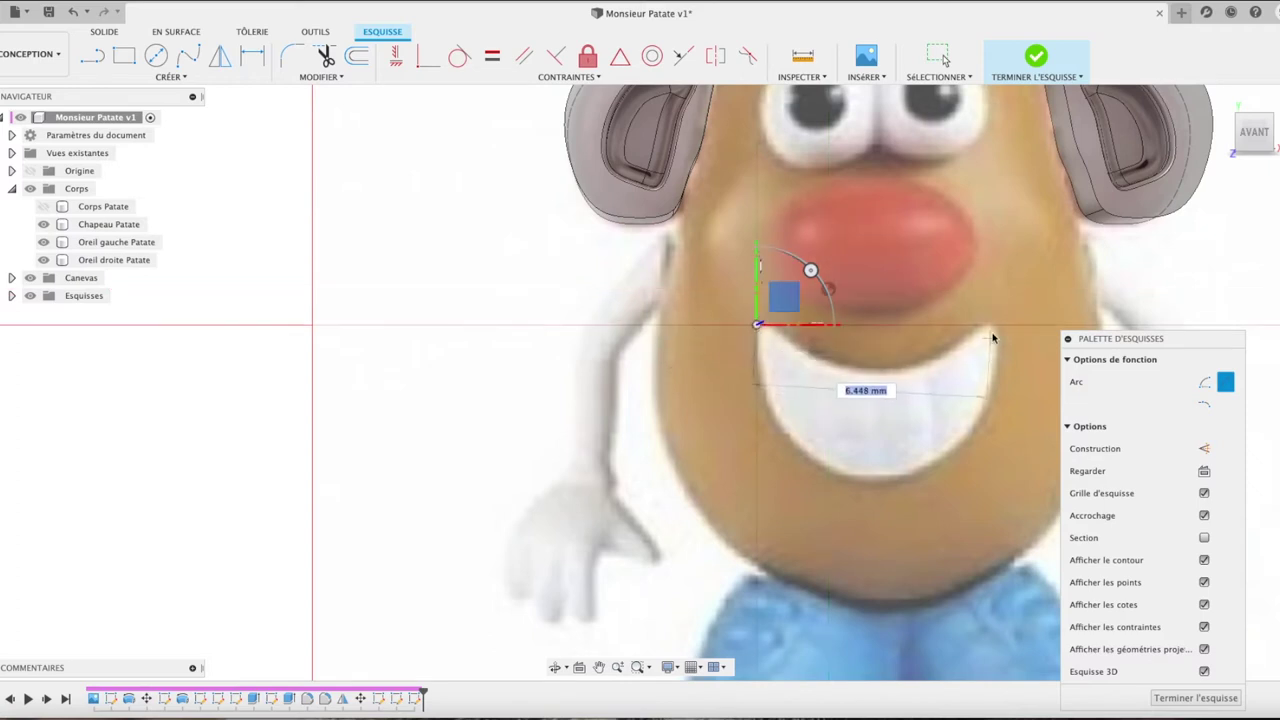
left_click(997, 325)
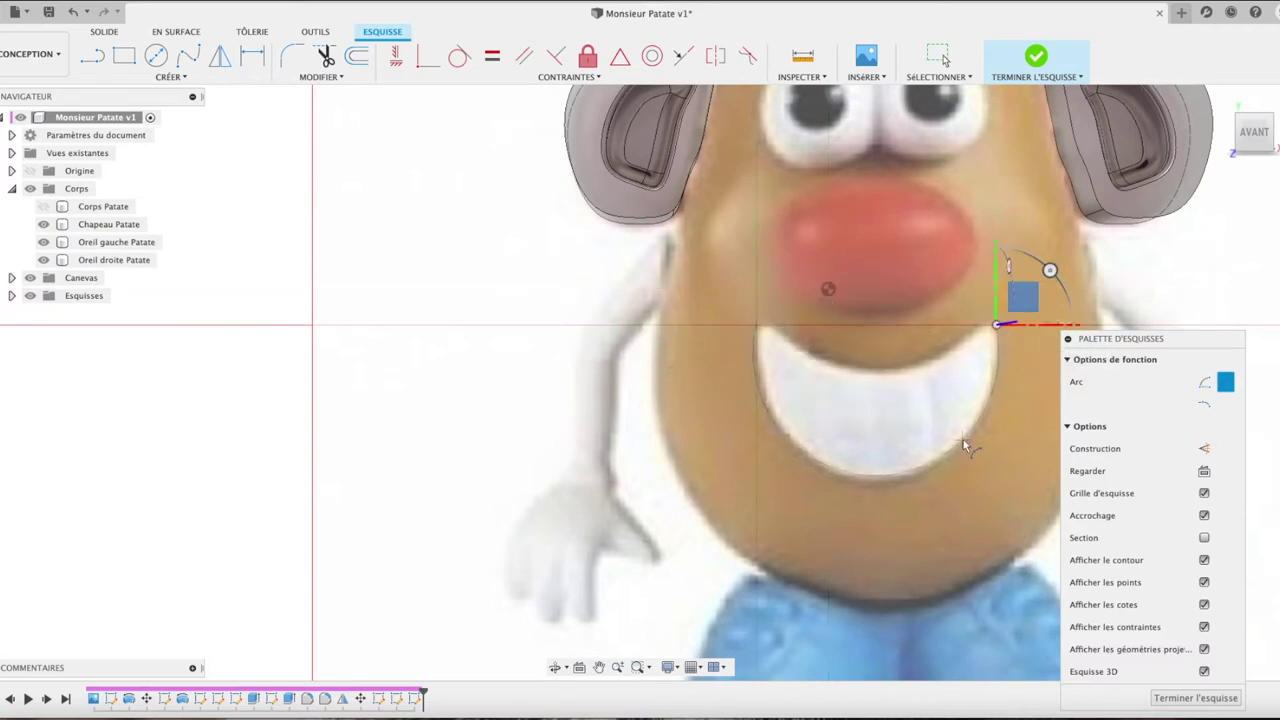
left_click(875, 476)
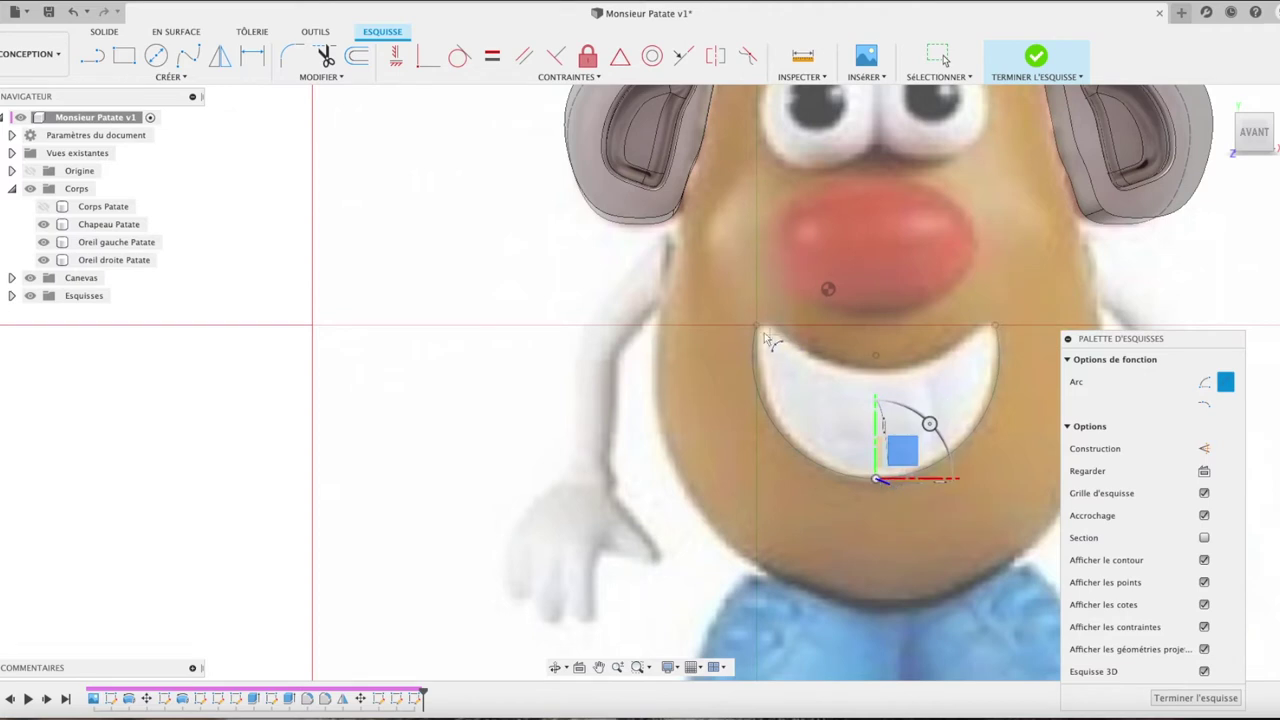
scroll(766, 340, "up", 1)
scroll(766, 340, "up", 2)
scroll(764, 339, "up", 2)
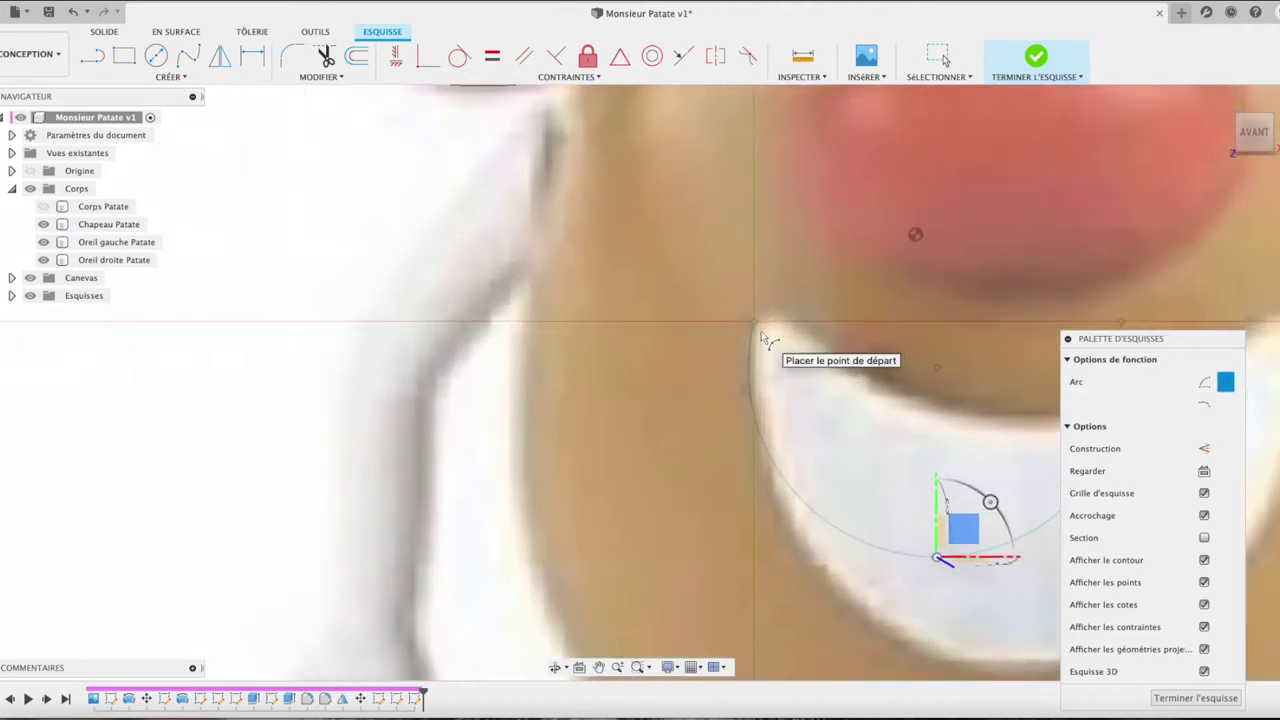
Step: Draw a second three-point arc along the mouth's top edge, then cancel the unfinished third arc
left_click_drag(1190, 346, 454, 319)
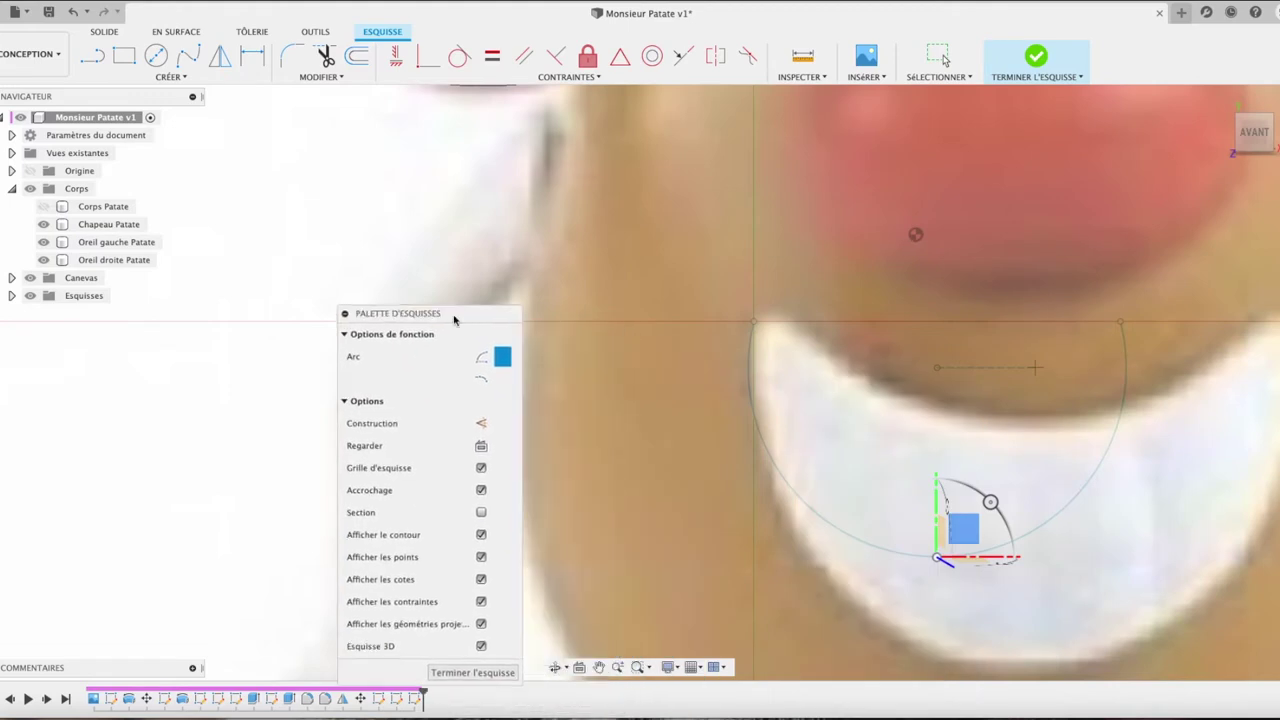
left_click(771, 321)
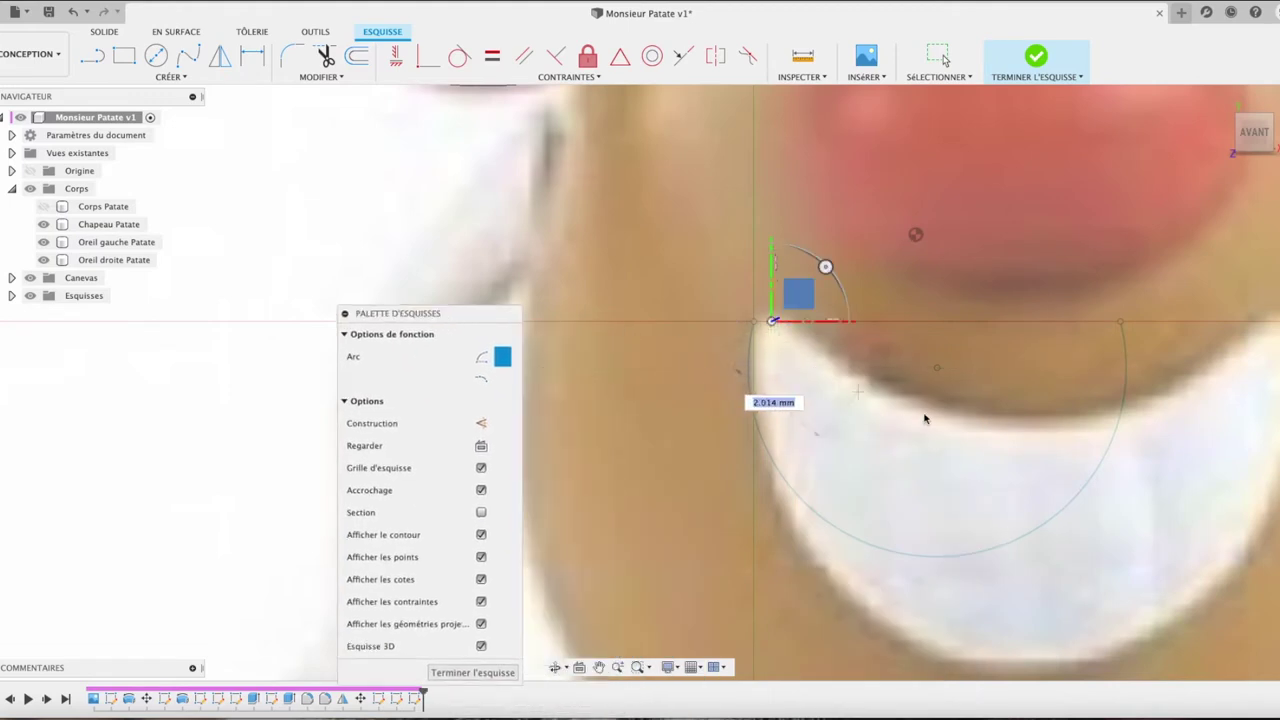
left_click(1103, 321)
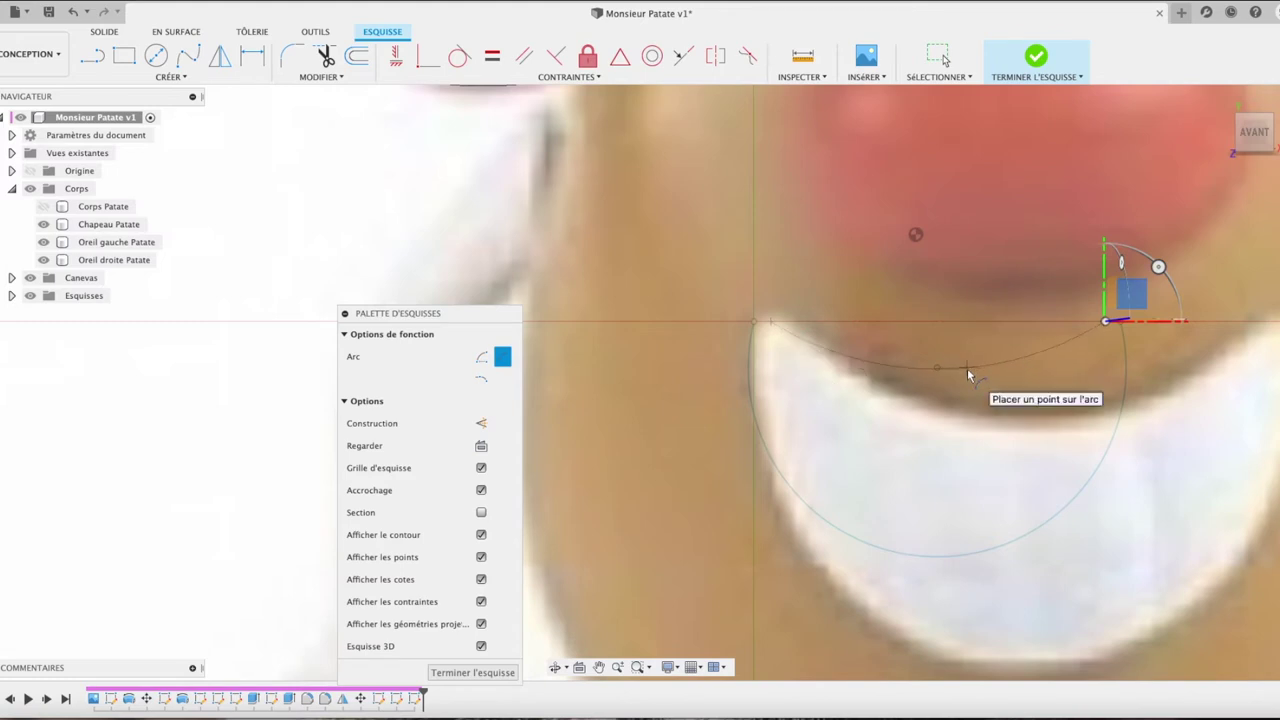
left_click(967, 368)
left_click(756, 321)
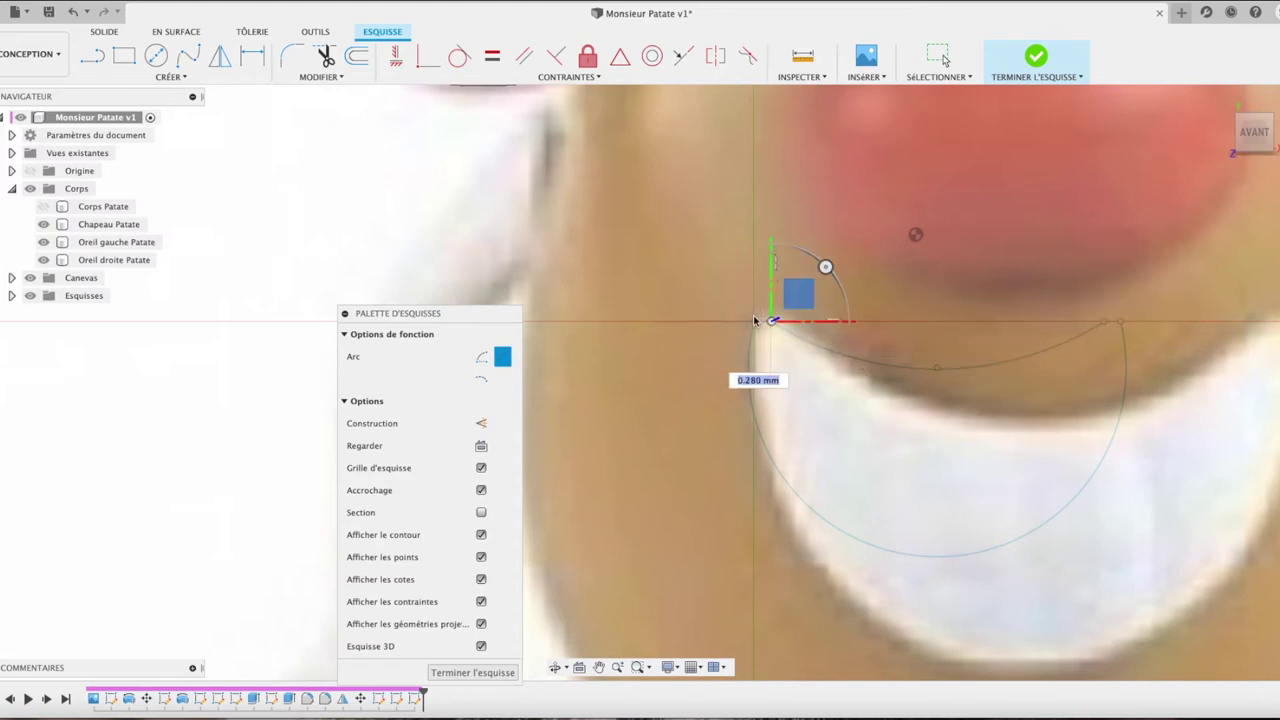
scroll(760, 324, "up", 2)
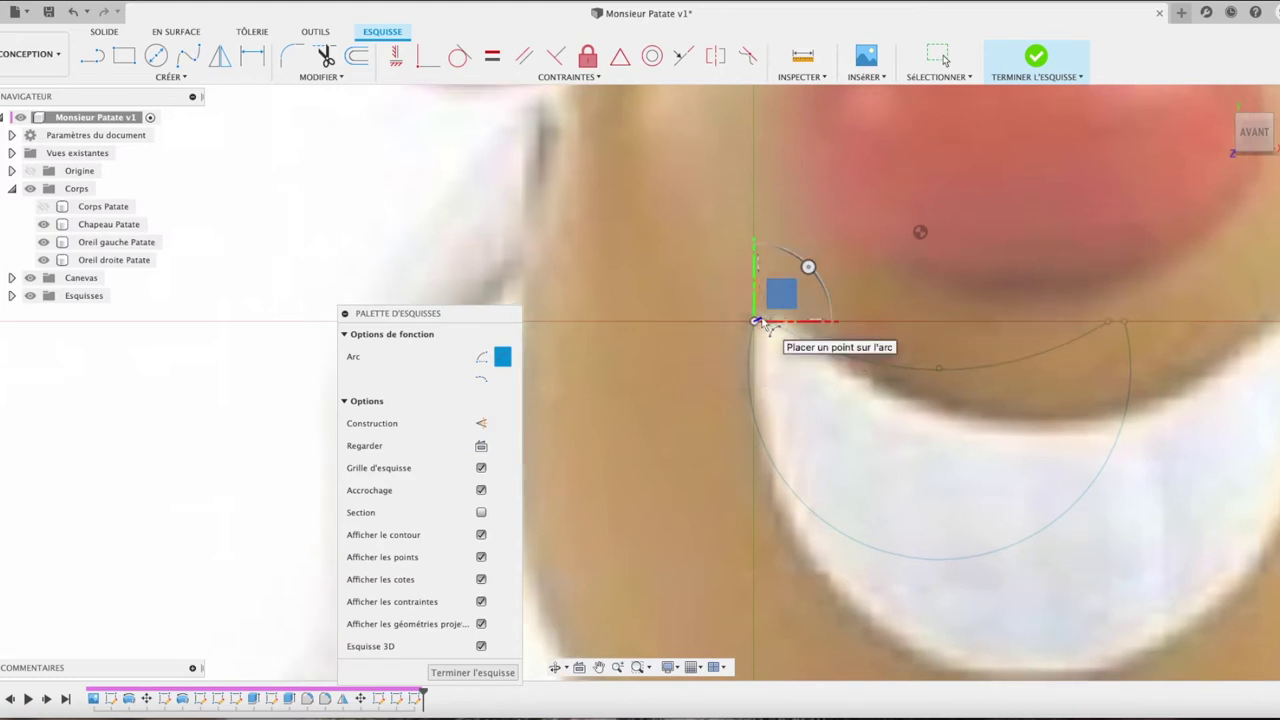
scroll(760, 324, "up", 2)
scroll(760, 324, "up", 1)
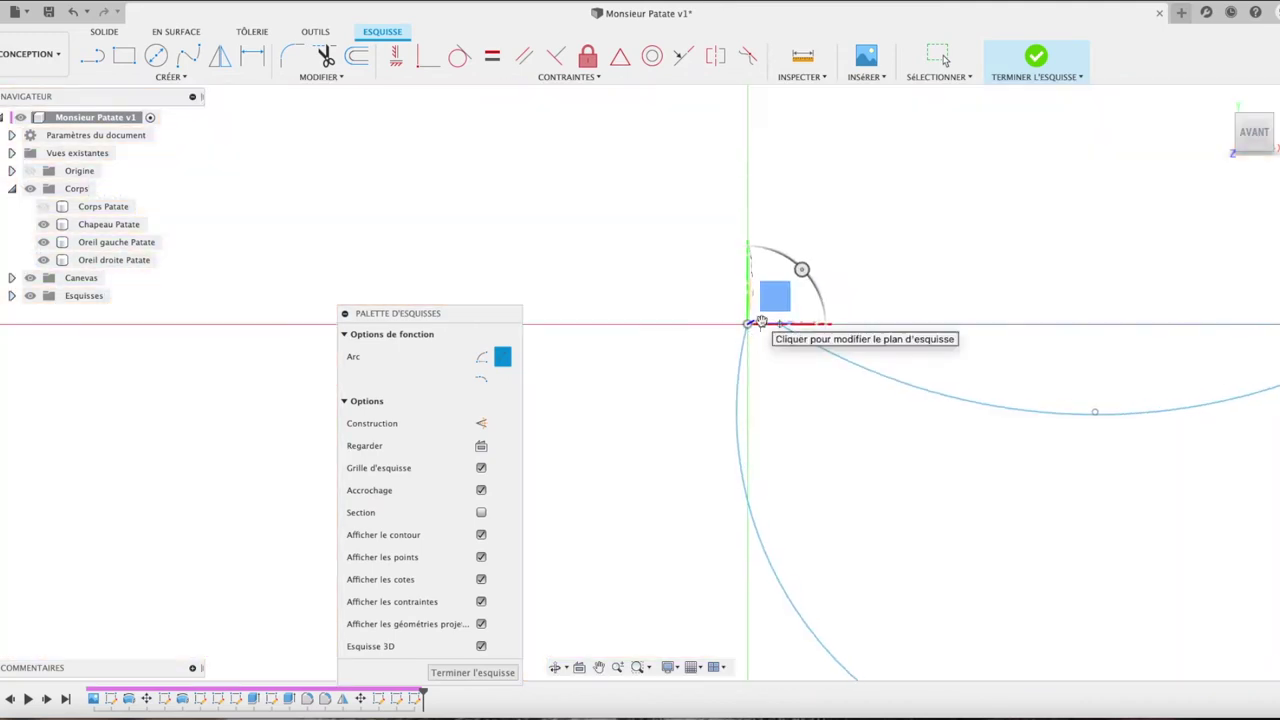
scroll(1066, 357, "up", 1)
scroll(1068, 358, "up", 2)
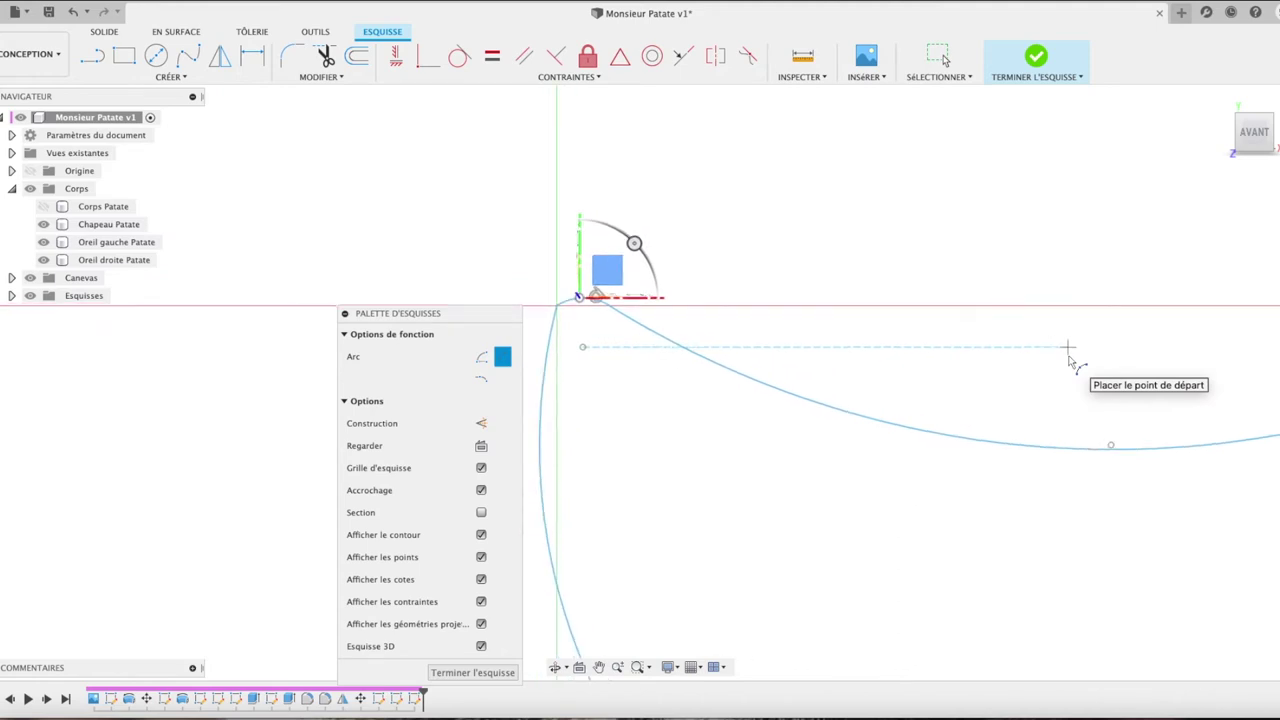
key("Escape")
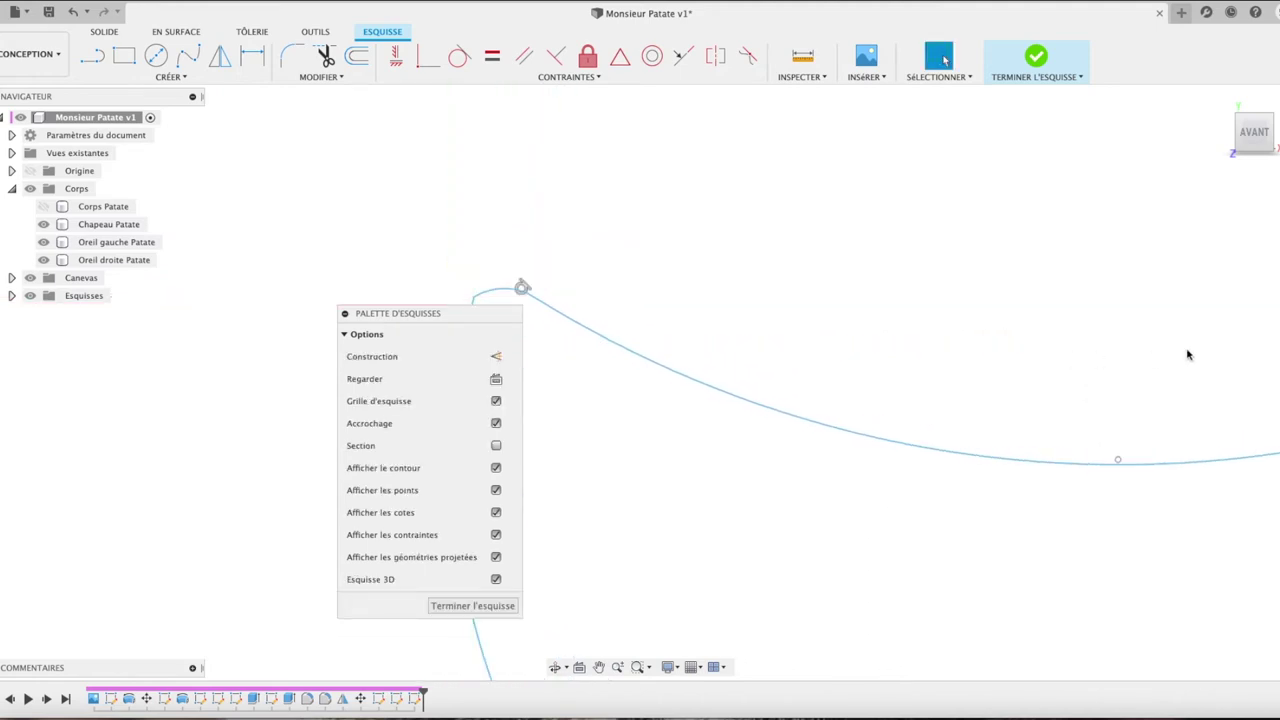
Step: Pan the view to the right-hand end of the mouth arcs
left_click(599, 667)
left_click_drag(683, 381, 621, 381)
left_click_drag(1263, 359, 751, 387)
left_click_drag(829, 421, 766, 389)
left_click_drag(1069, 349, 779, 376)
scroll(1025, 395, "down", 2)
scroll(943, 394, "up", 3)
scroll(1010, 394, "up", 2)
key("Escape")
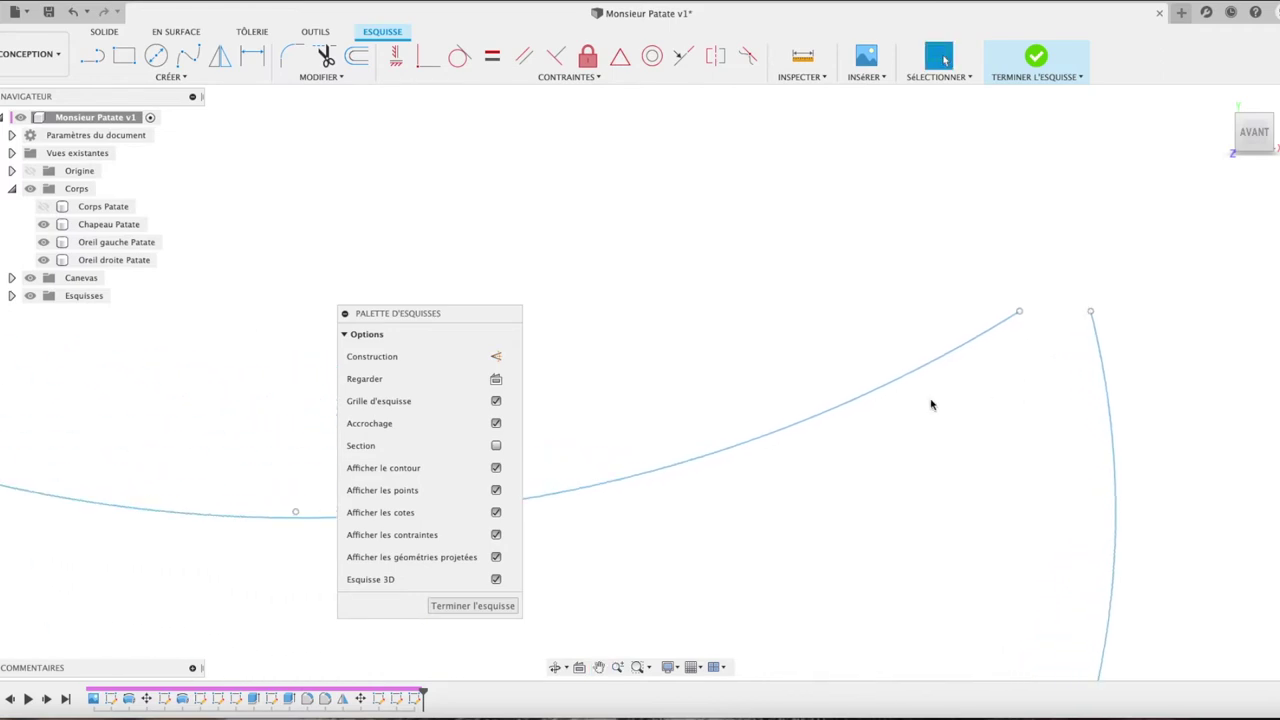
left_click(163, 78)
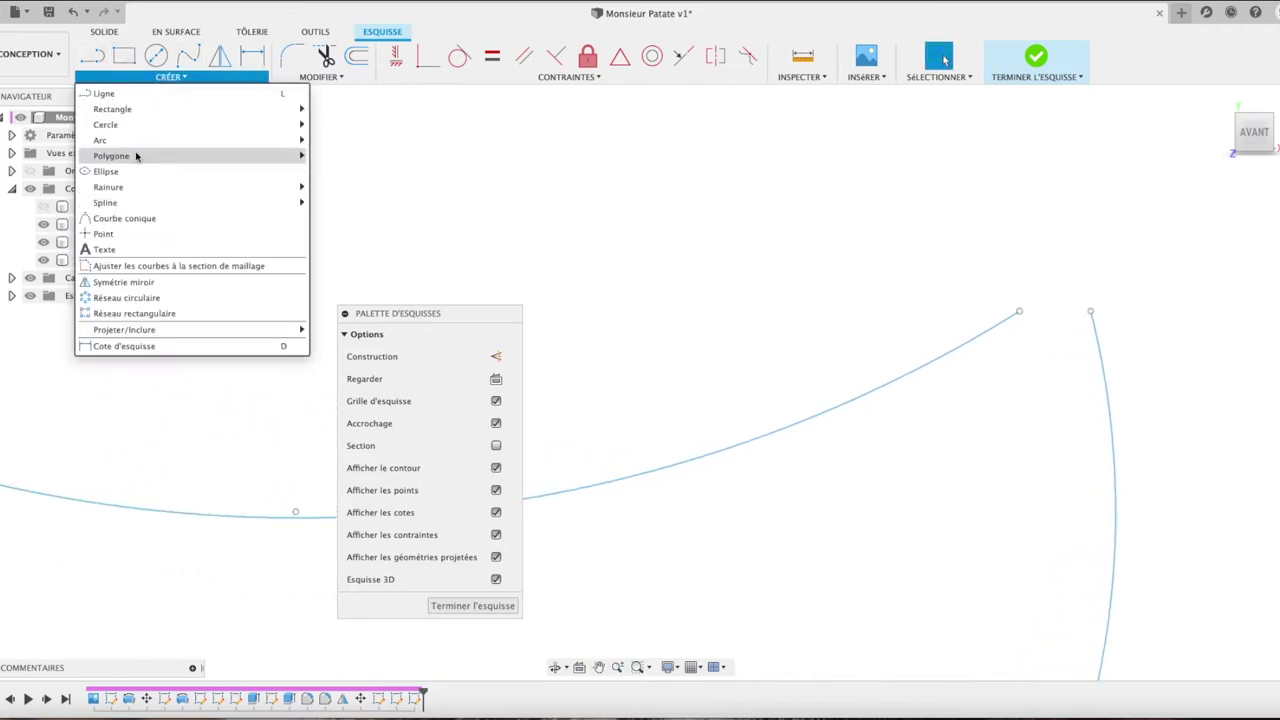
mouse_move(190, 140)
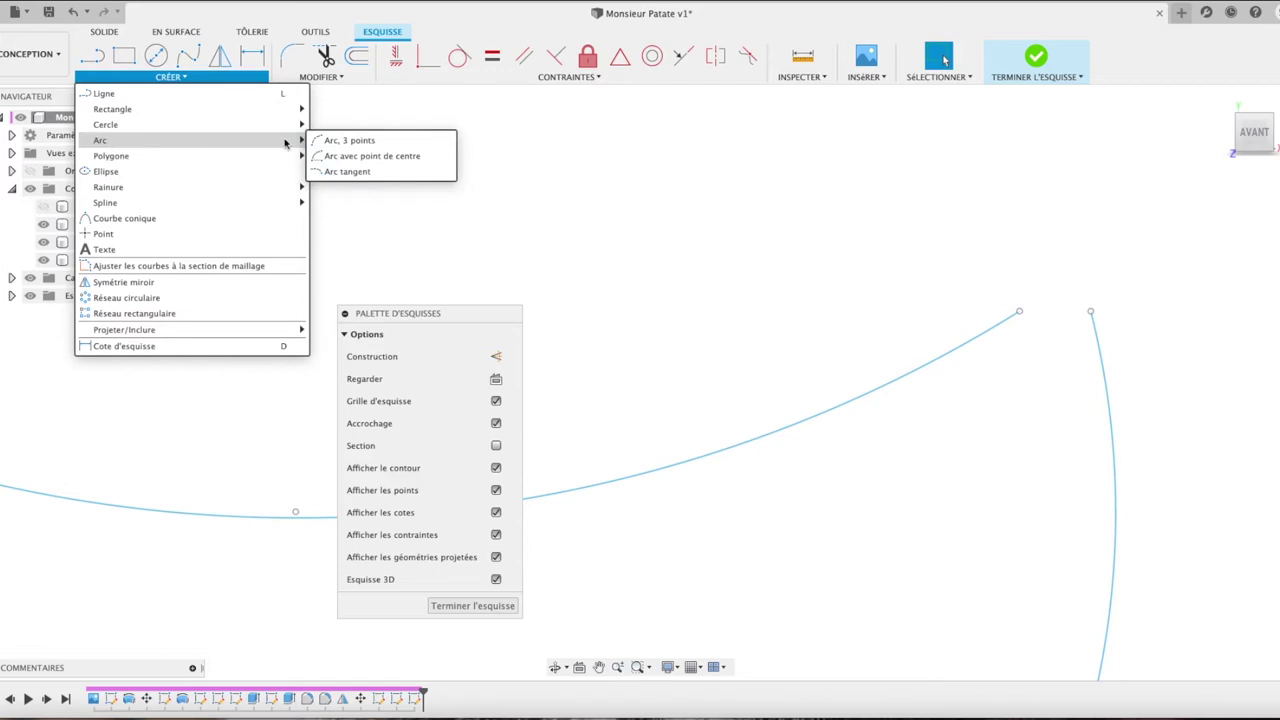
Step: Try closing the right tip with a three-point arc and then a centre-point arc, and finish the mouth sketch
left_click(345, 140)
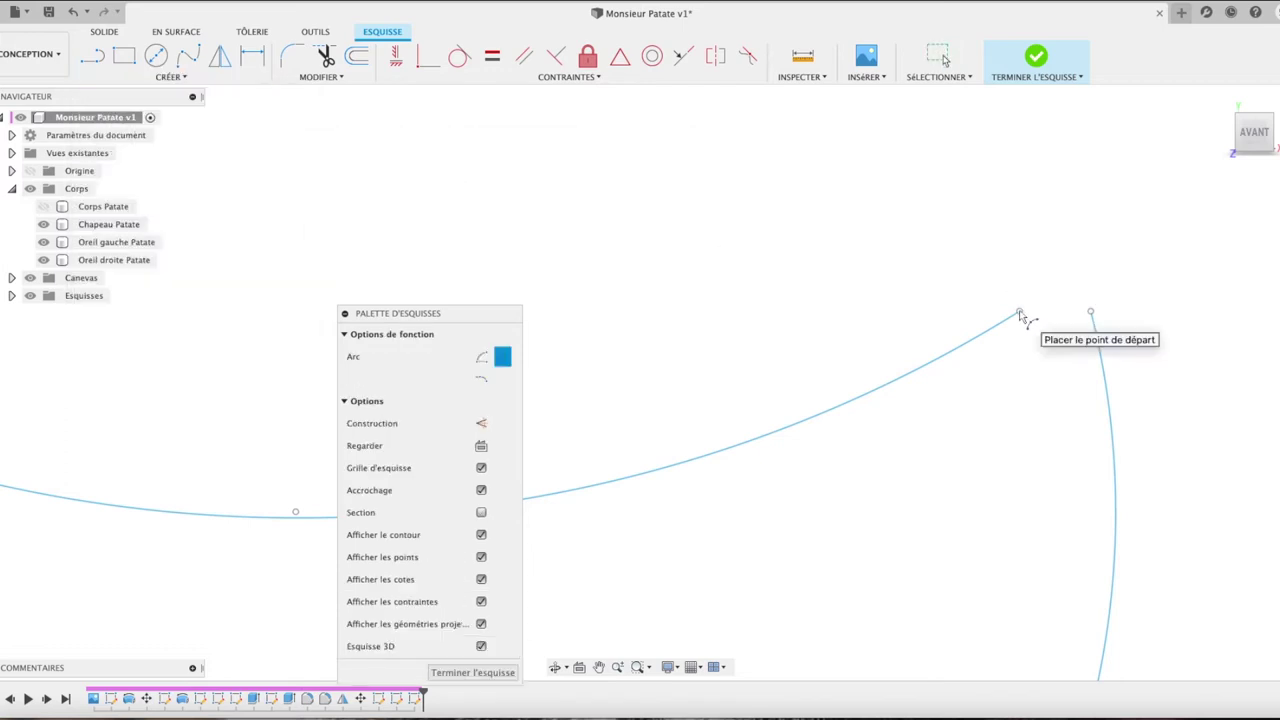
left_click(1019, 313)
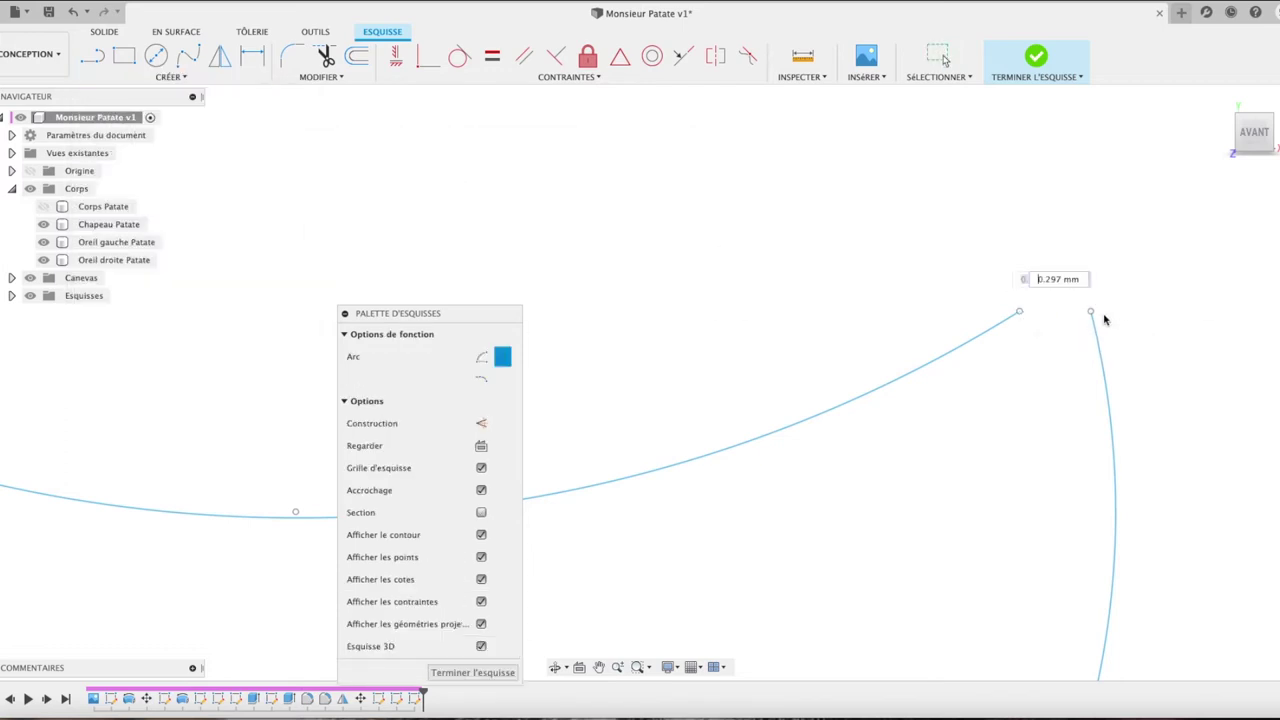
left_click(1020, 314)
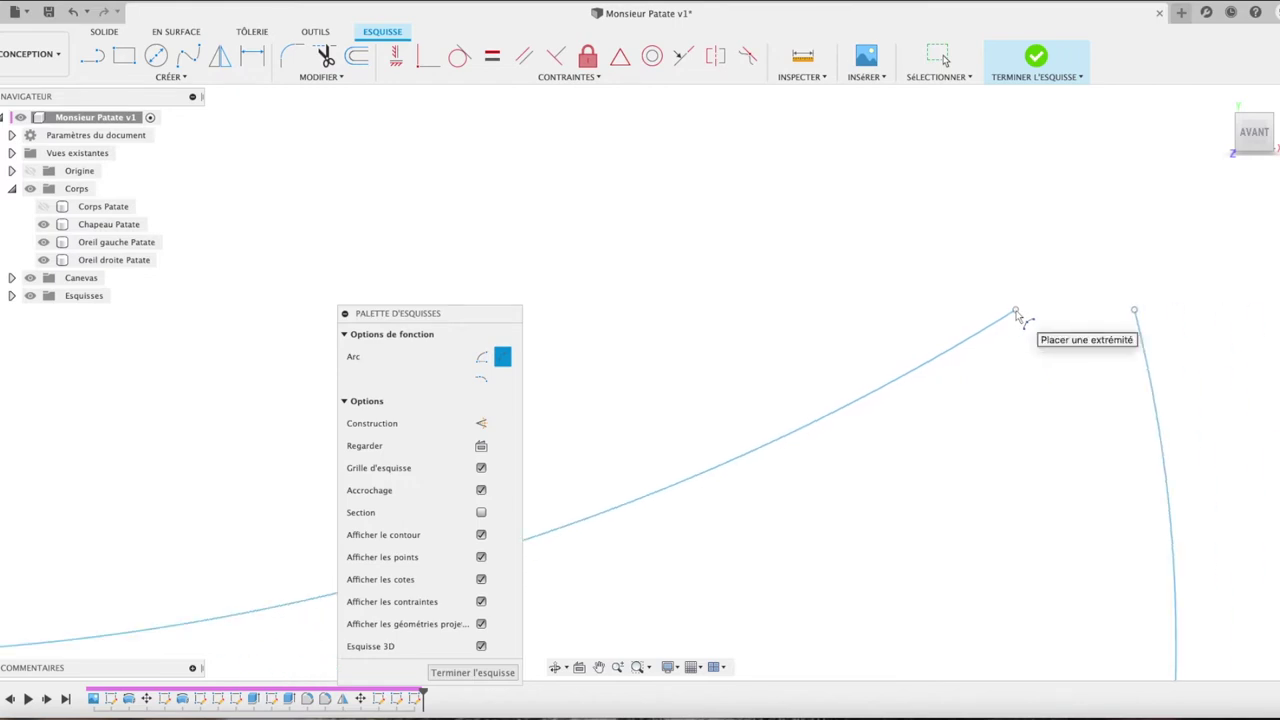
left_click(1016, 313)
left_click(482, 359)
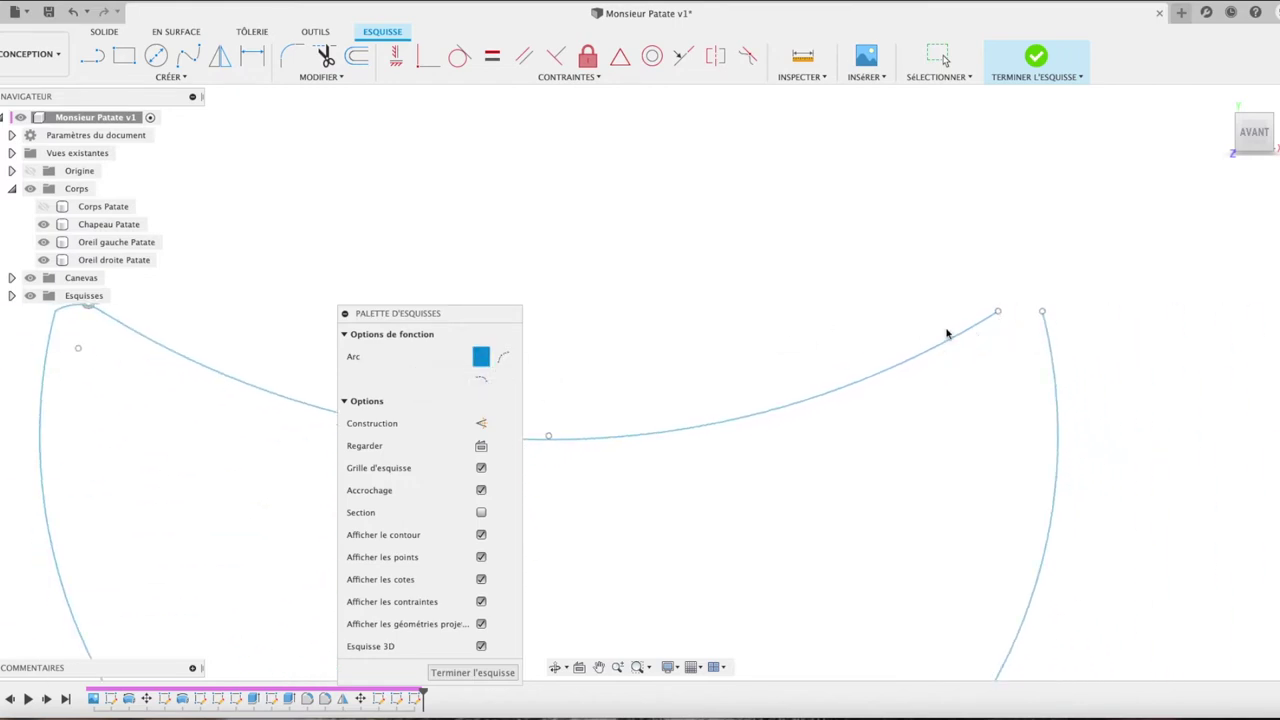
left_click(998, 315)
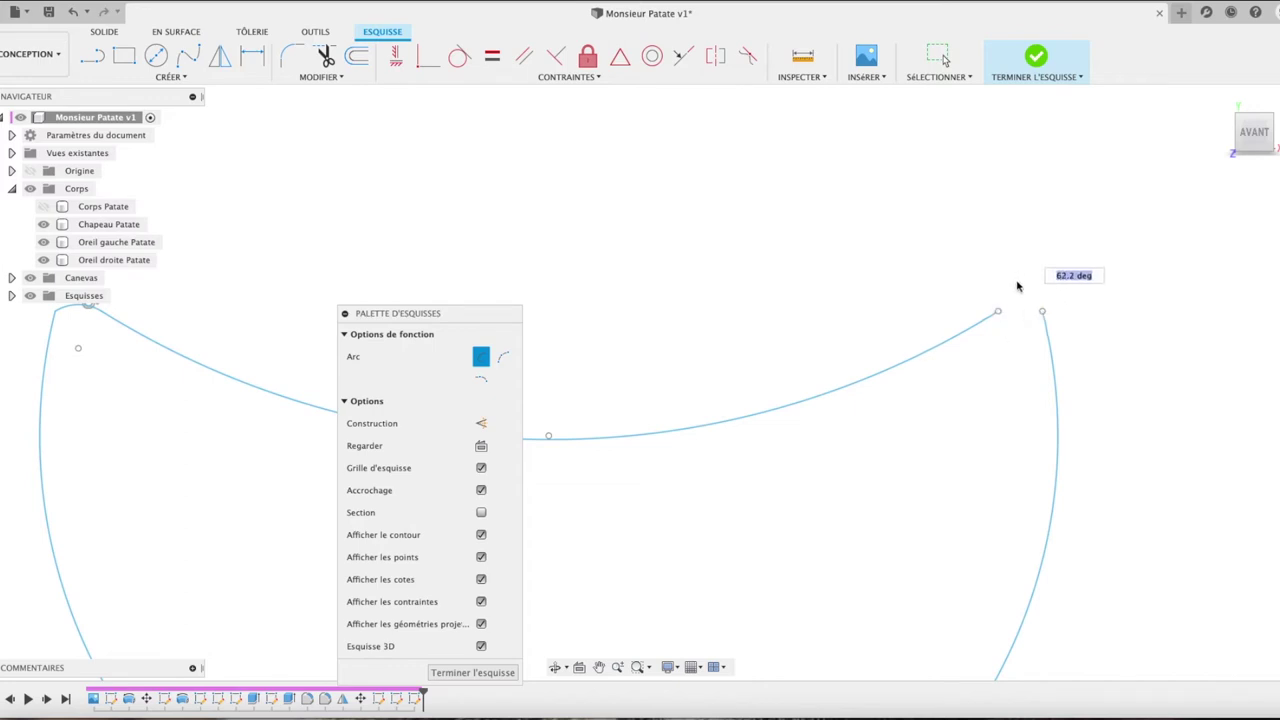
key("Escape")
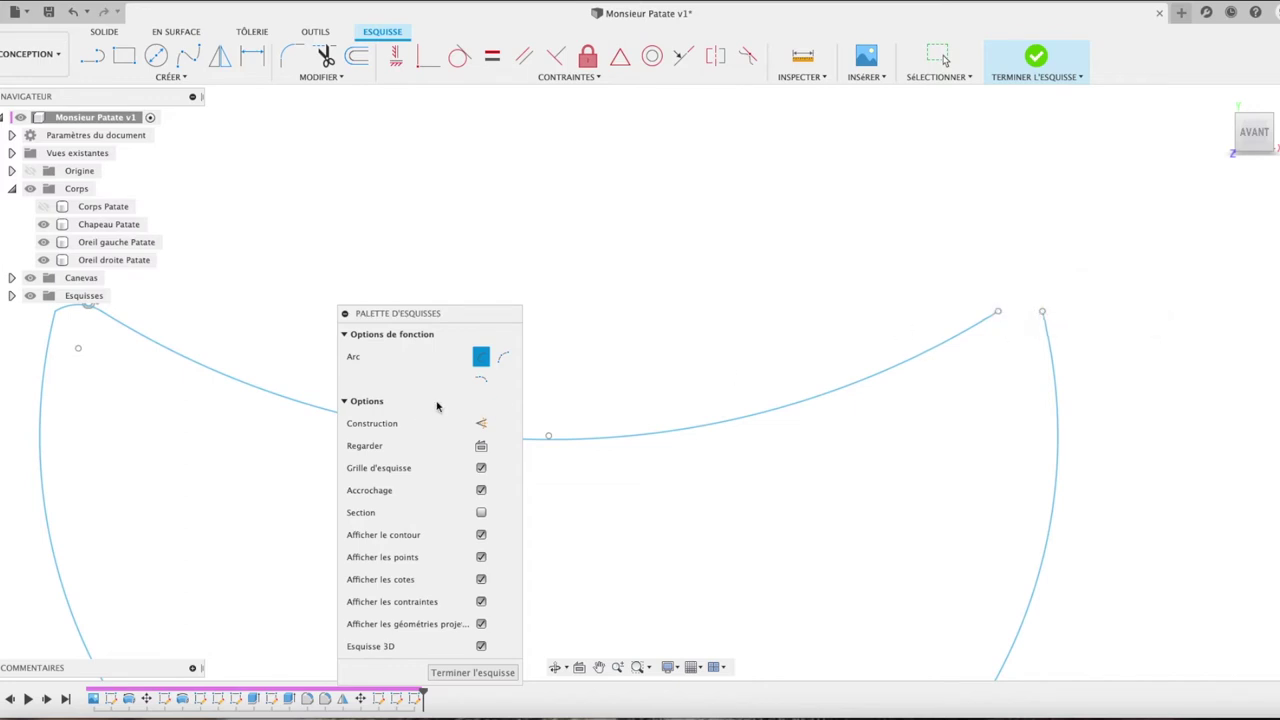
left_click(472, 672)
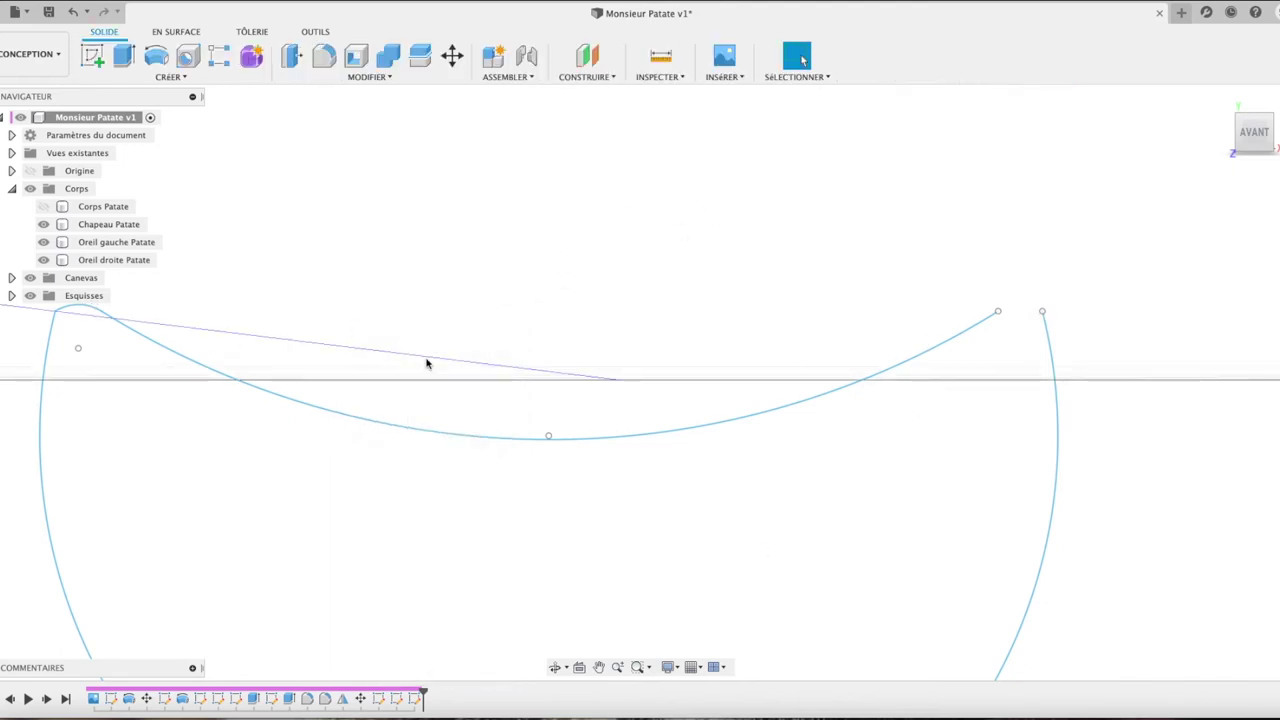
Step: Window-select and delete the mouth arcs, then delete the leftover small arc piece
scroll(844, 164, "down", 2)
scroll(844, 164, "down", 5)
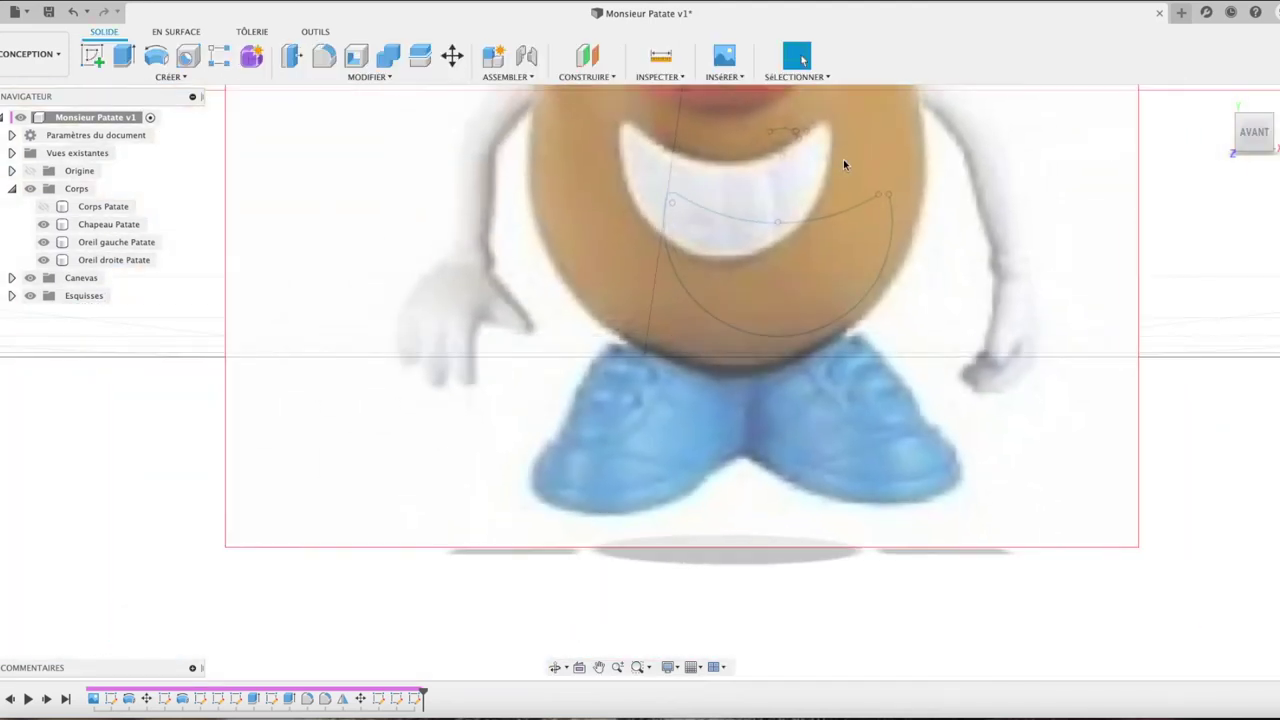
scroll(844, 162, "up", 1)
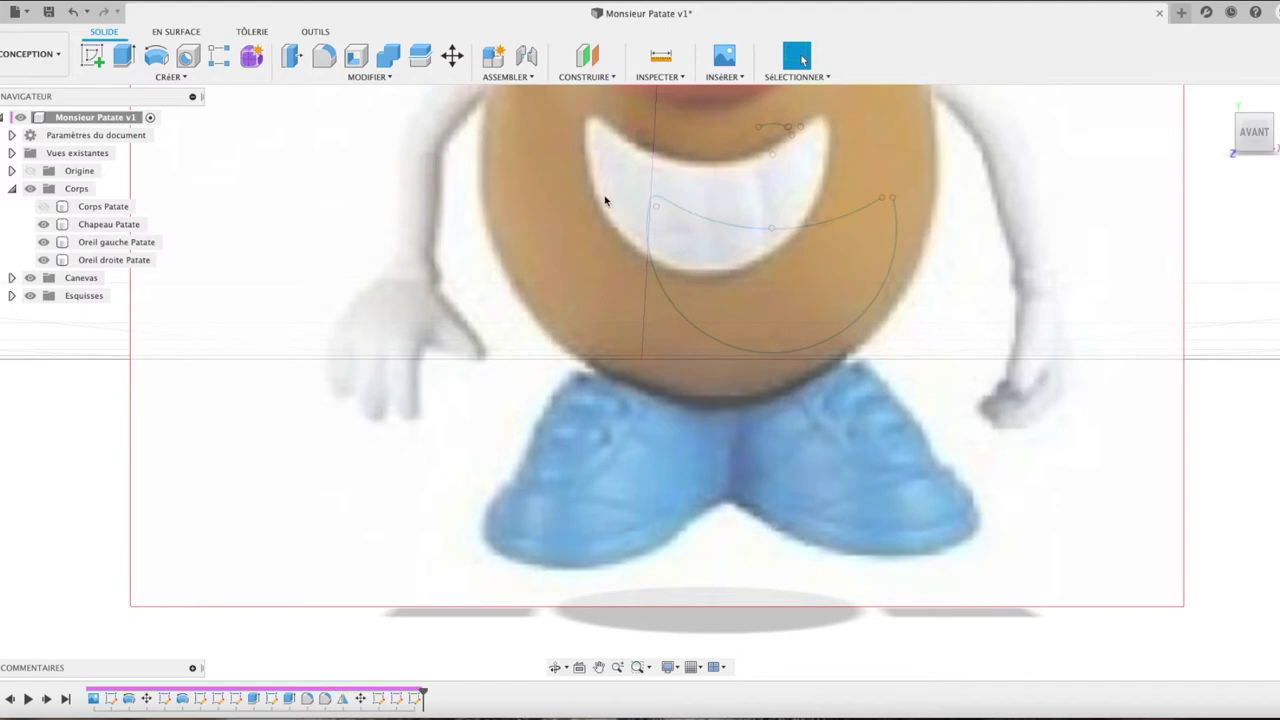
left_click_drag(594, 168, 984, 400)
key("Delete")
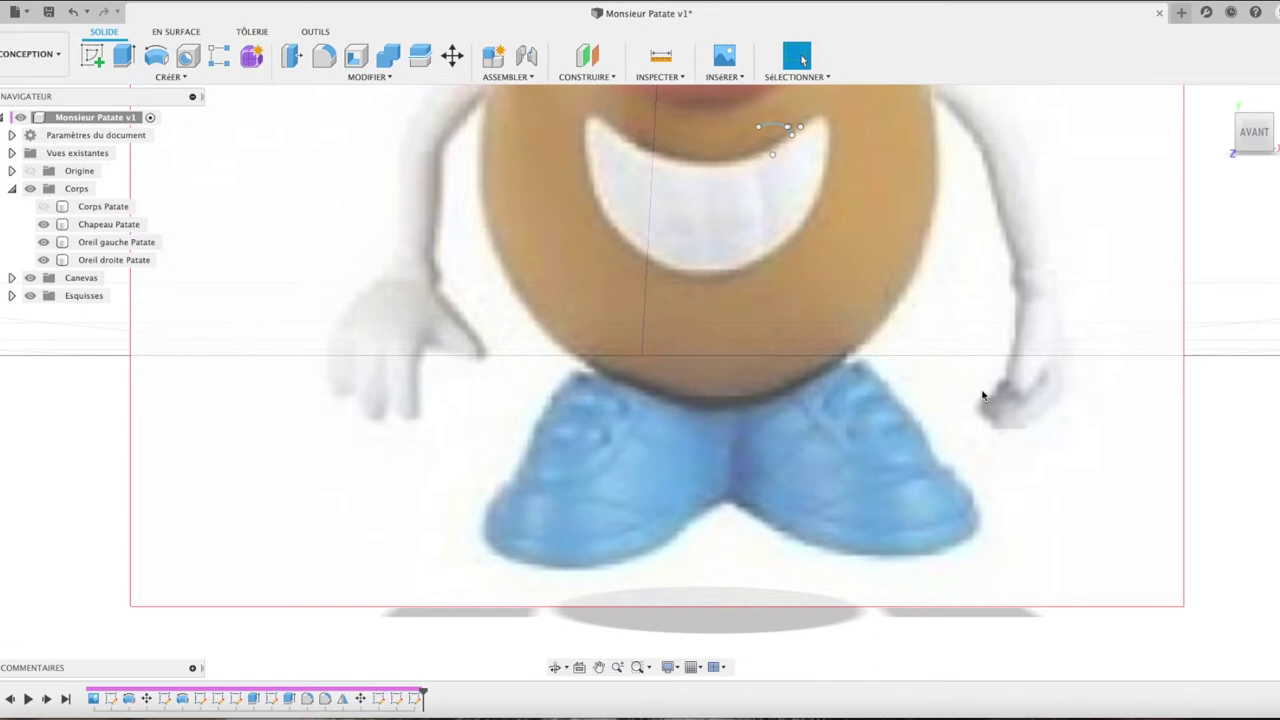
left_click_drag(830, 181, 845, 190)
key("Delete")
Step: Start a new sketch on the plane over the mouth
left_click(92, 55)
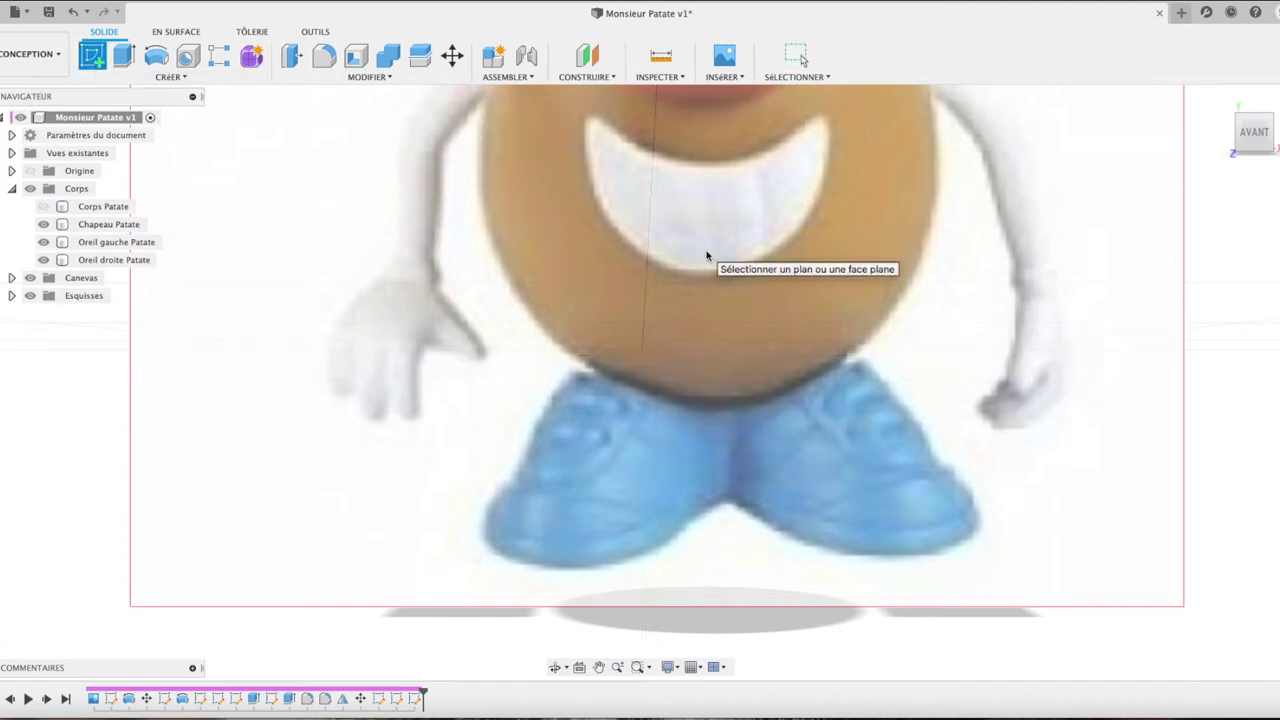
scroll(708, 255, "down", 3)
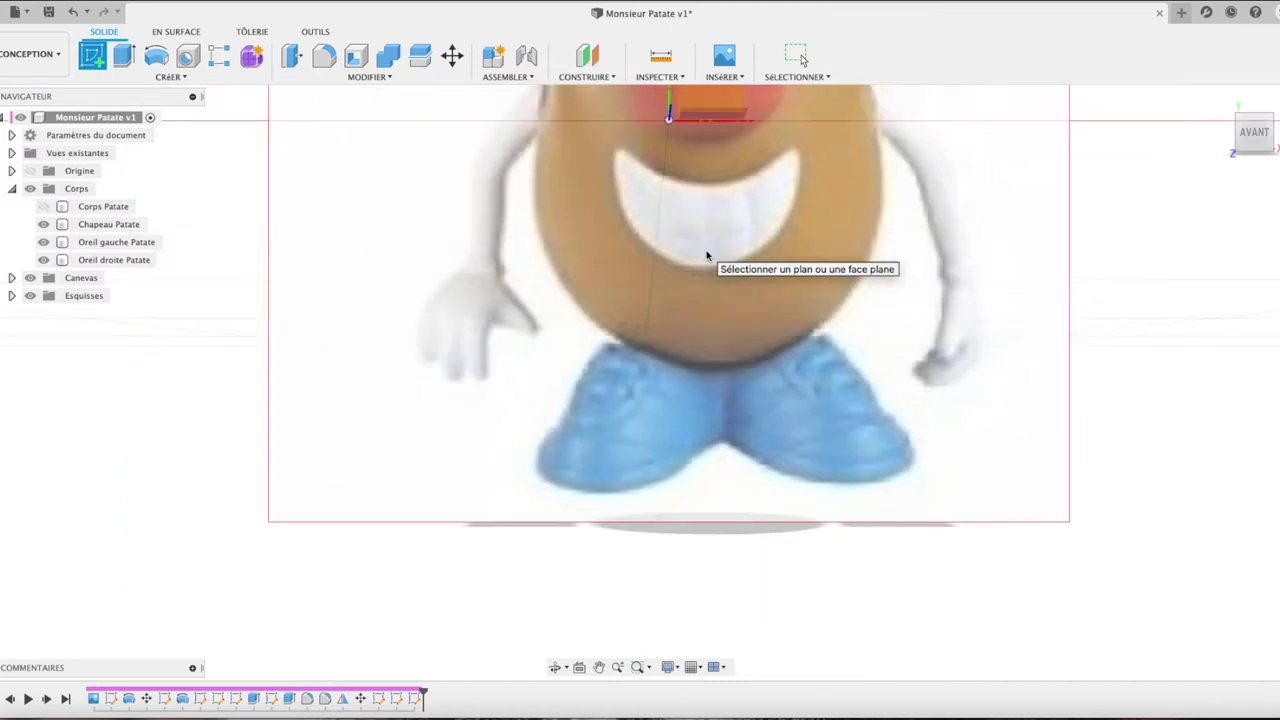
scroll(708, 256, "down", 3)
left_click(714, 173)
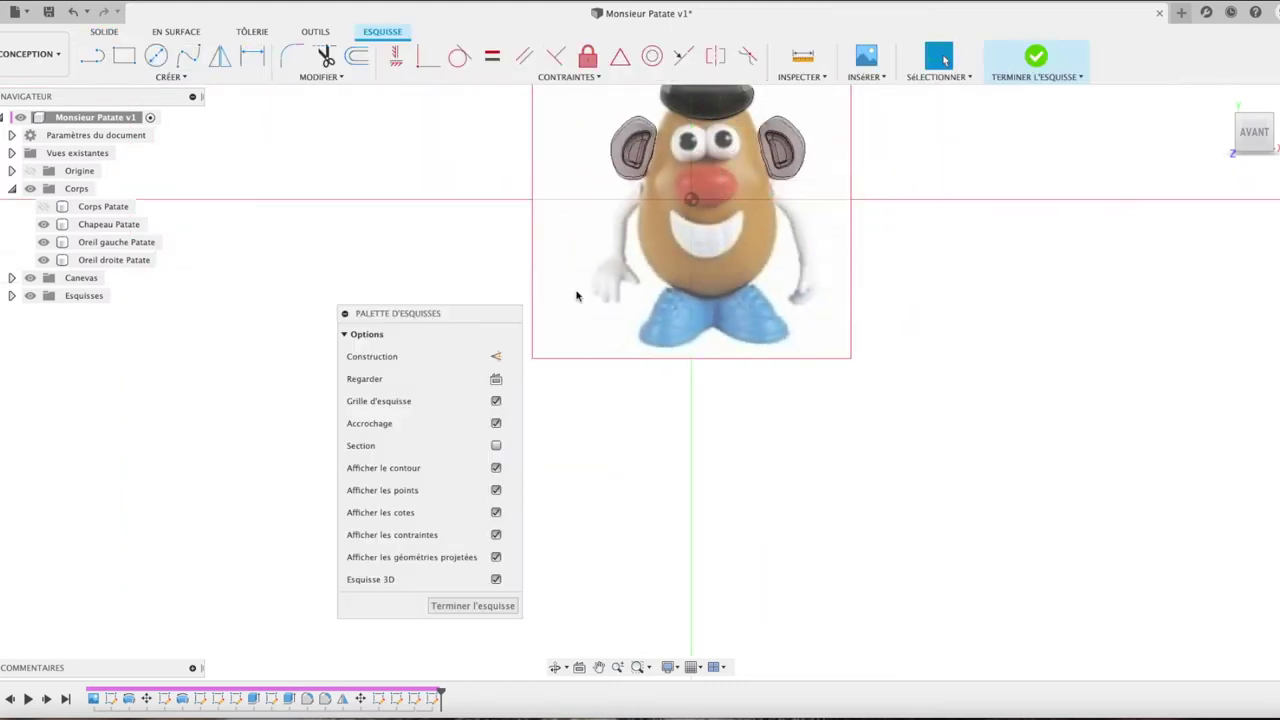
scroll(766, 255, "up", 3)
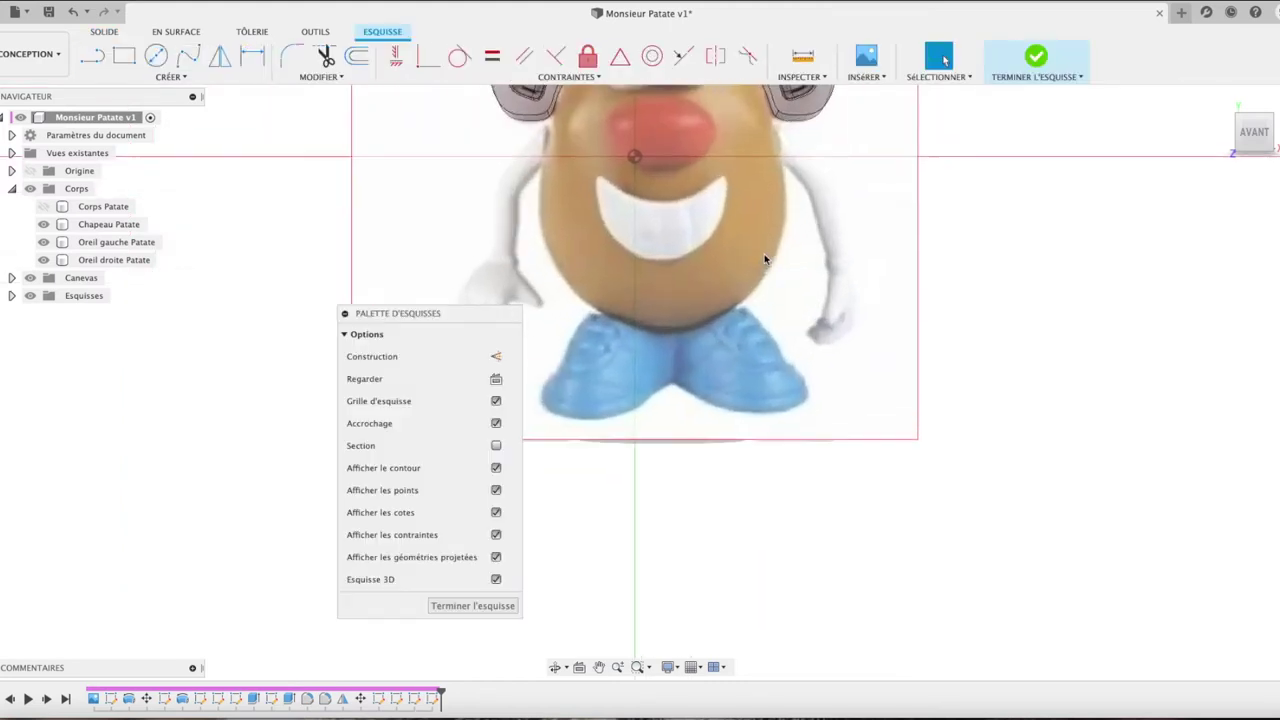
Step: Draw a three-point arc between the mouth's corners along its upper edge
left_click(170, 77)
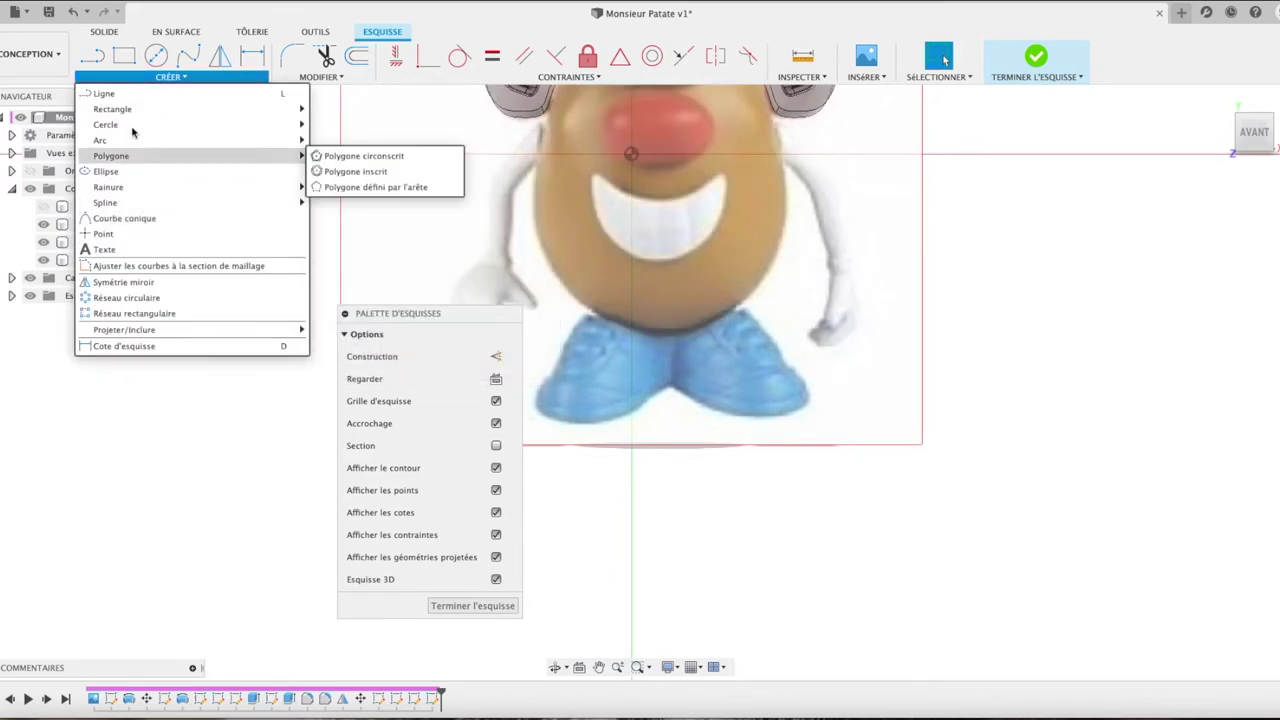
mouse_move(100, 140)
left_click(345, 140)
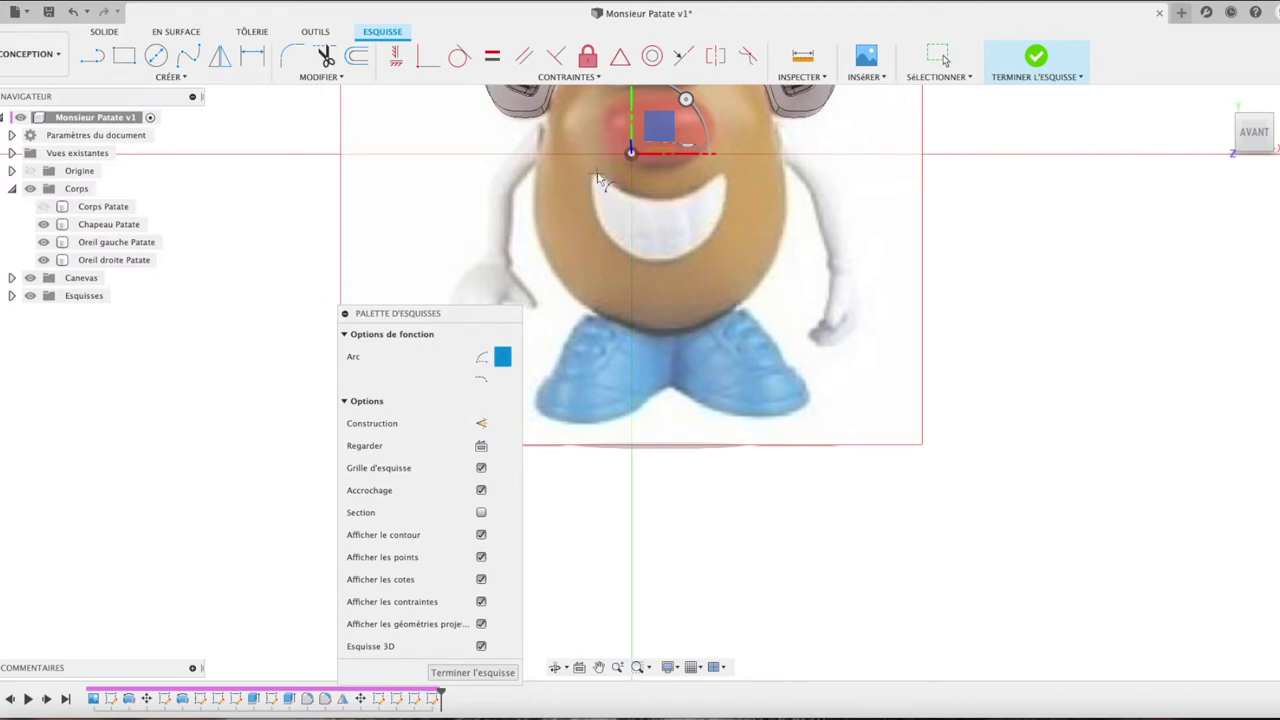
left_click(597, 170)
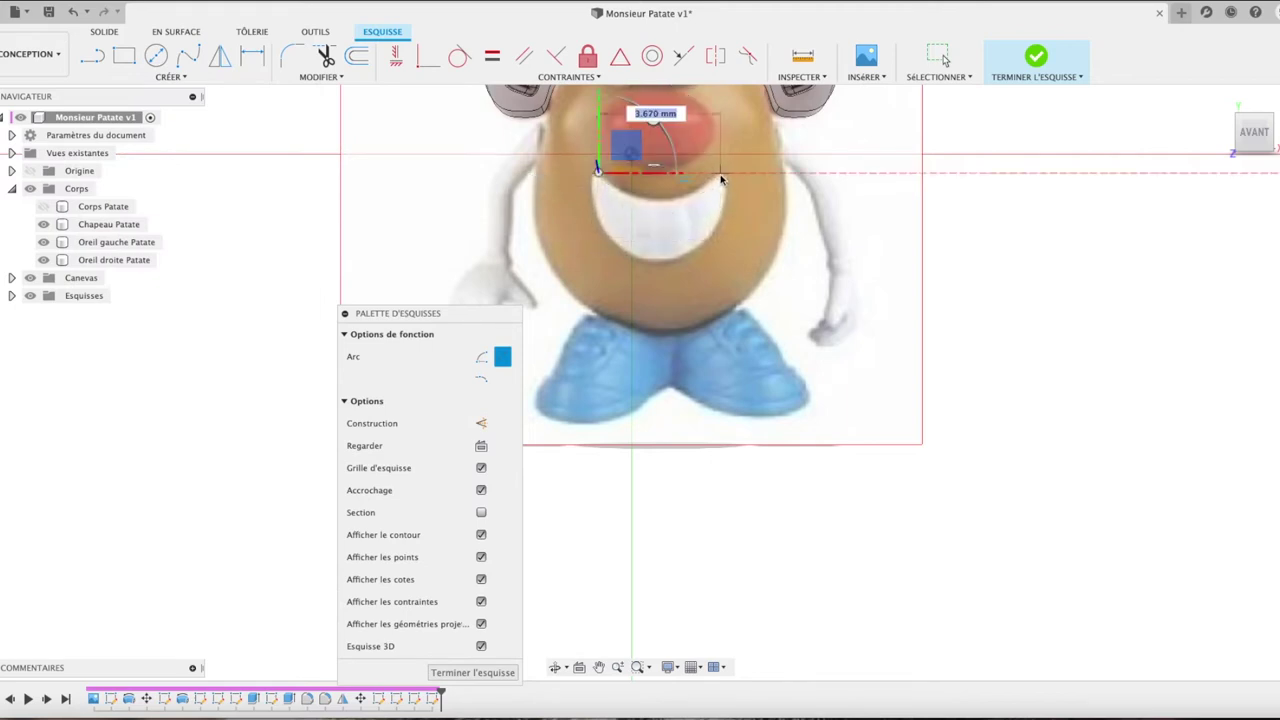
left_click(720, 175)
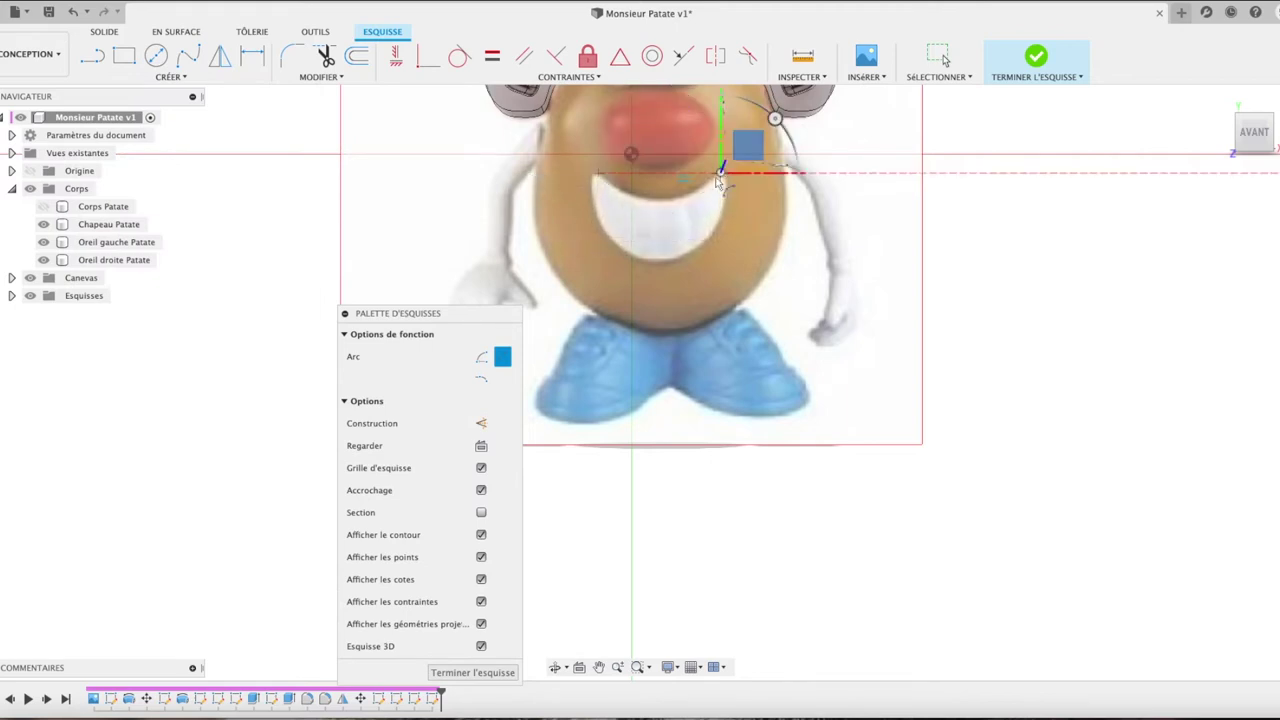
left_click(659, 205)
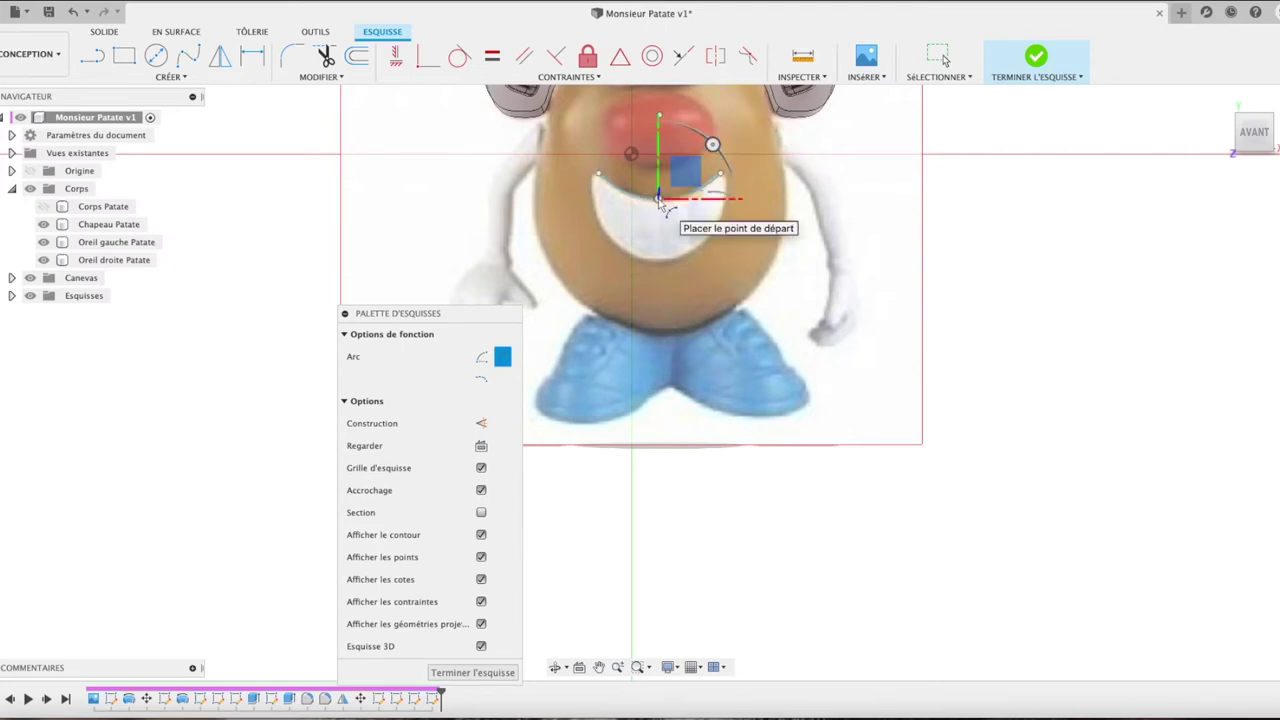
Step: Draw a larger three-point arc between the mouth's ends, curving below it
left_click(592, 175)
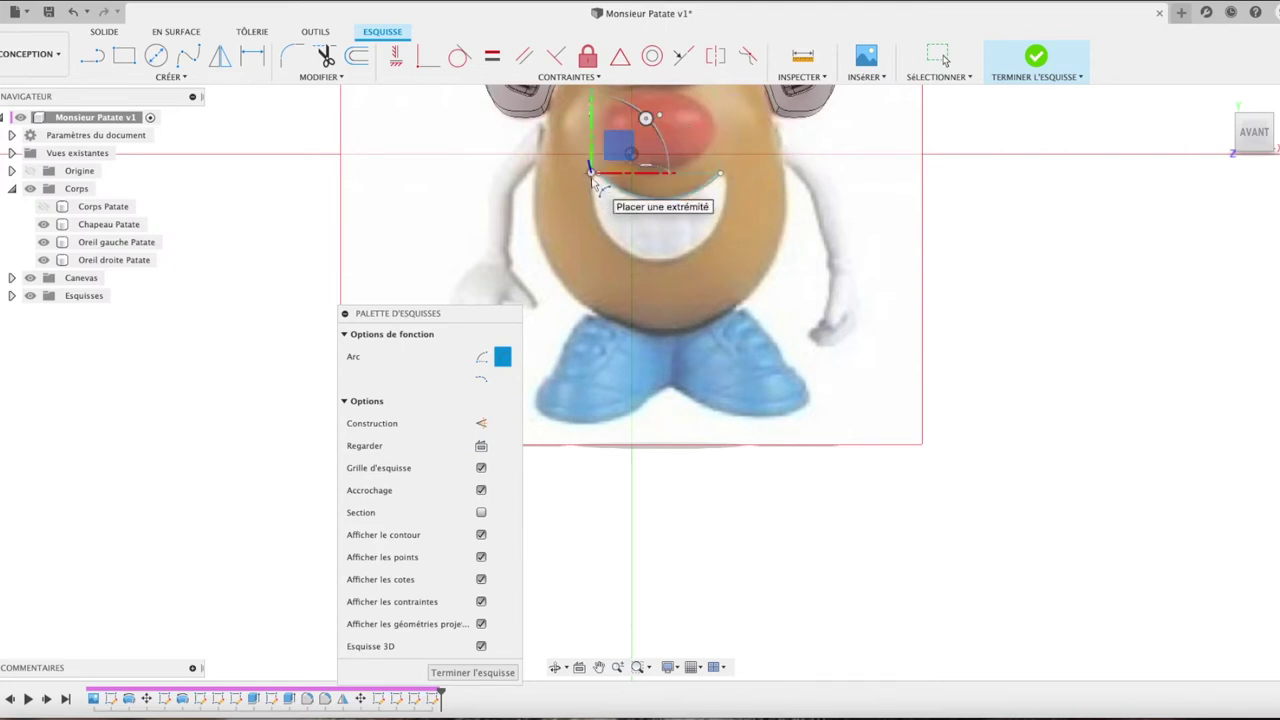
left_click(730, 178)
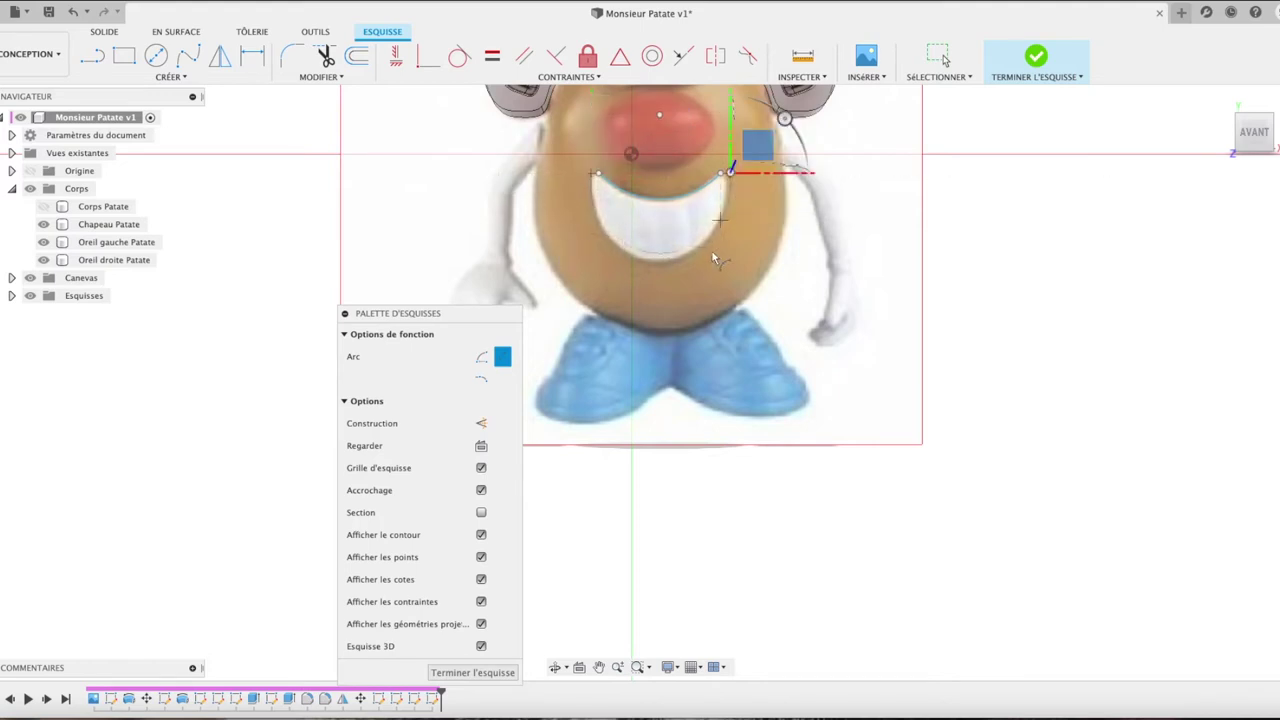
left_click(657, 260)
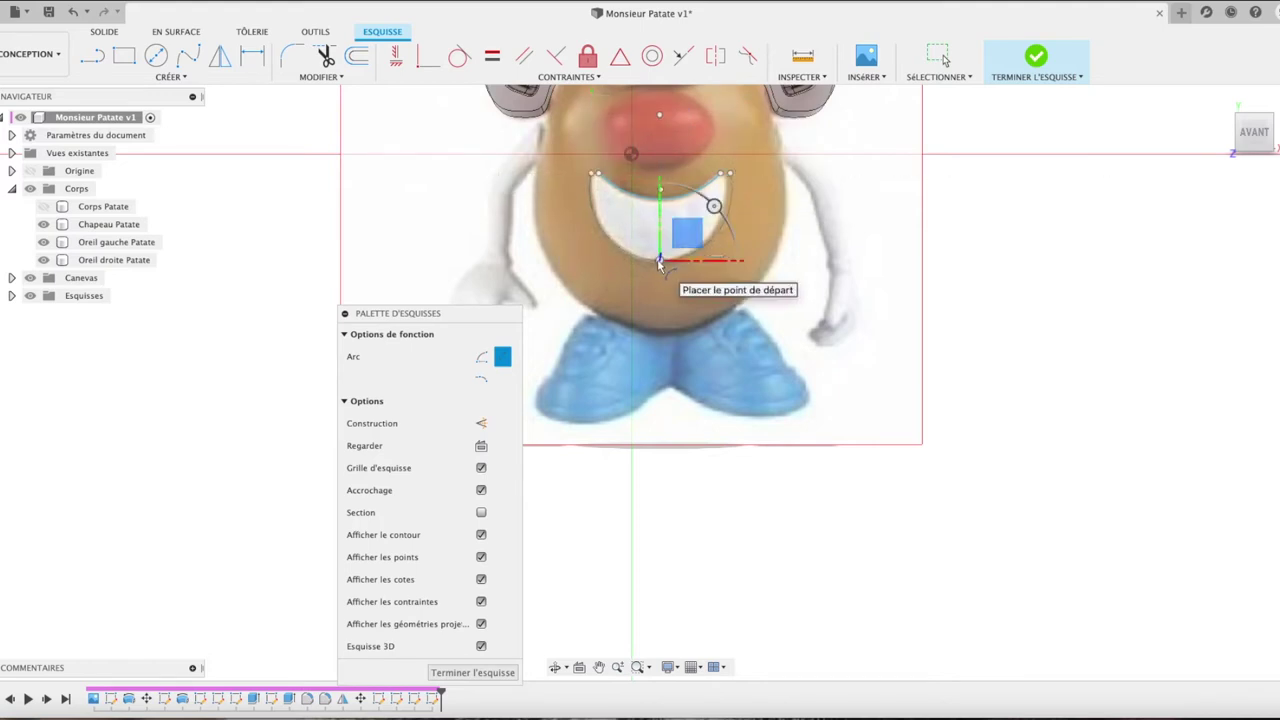
scroll(655, 205, "up", 3)
scroll(657, 199, "up", 3)
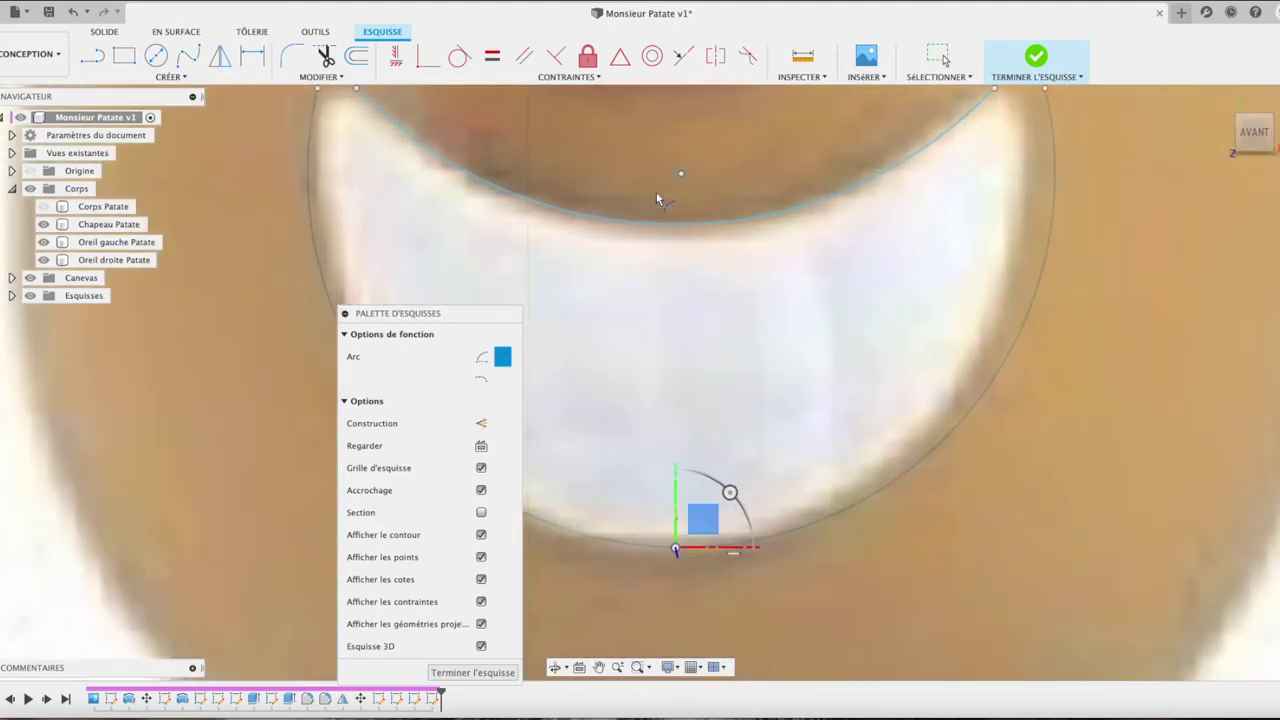
scroll(657, 199, "down", 2)
scroll(656, 192, "down", 2)
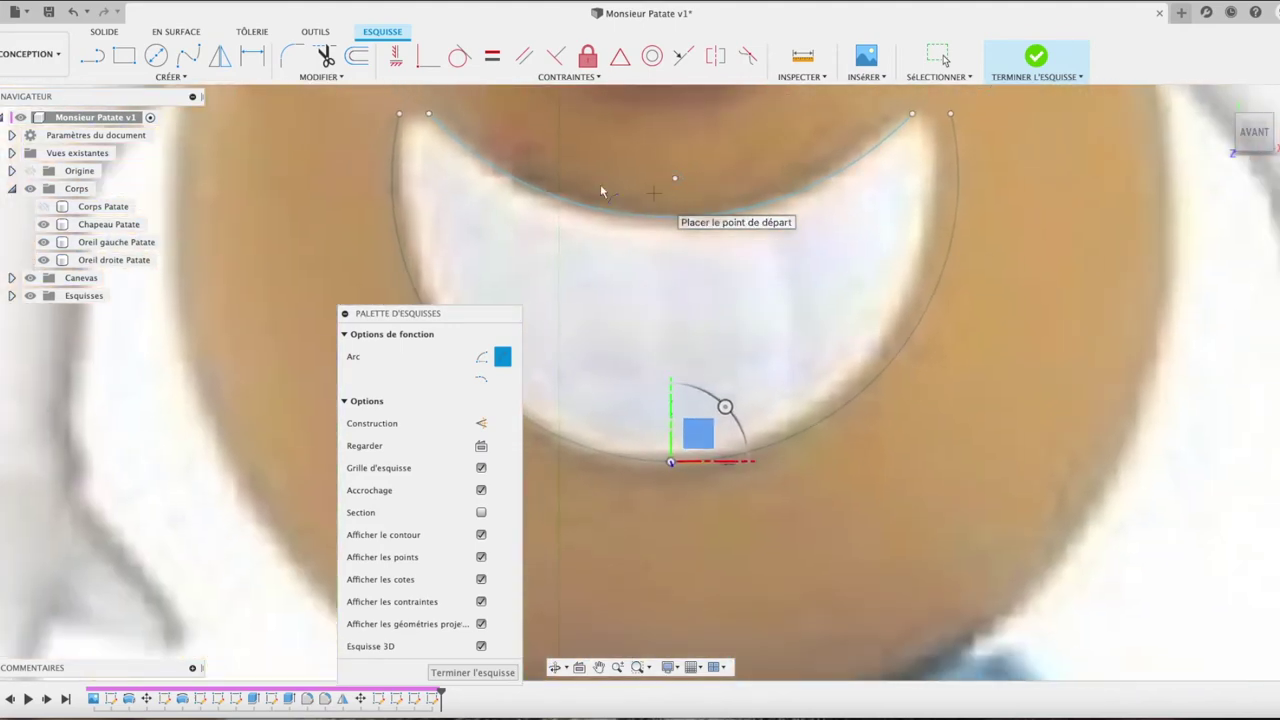
left_click(170, 77)
mouse_move(100, 140)
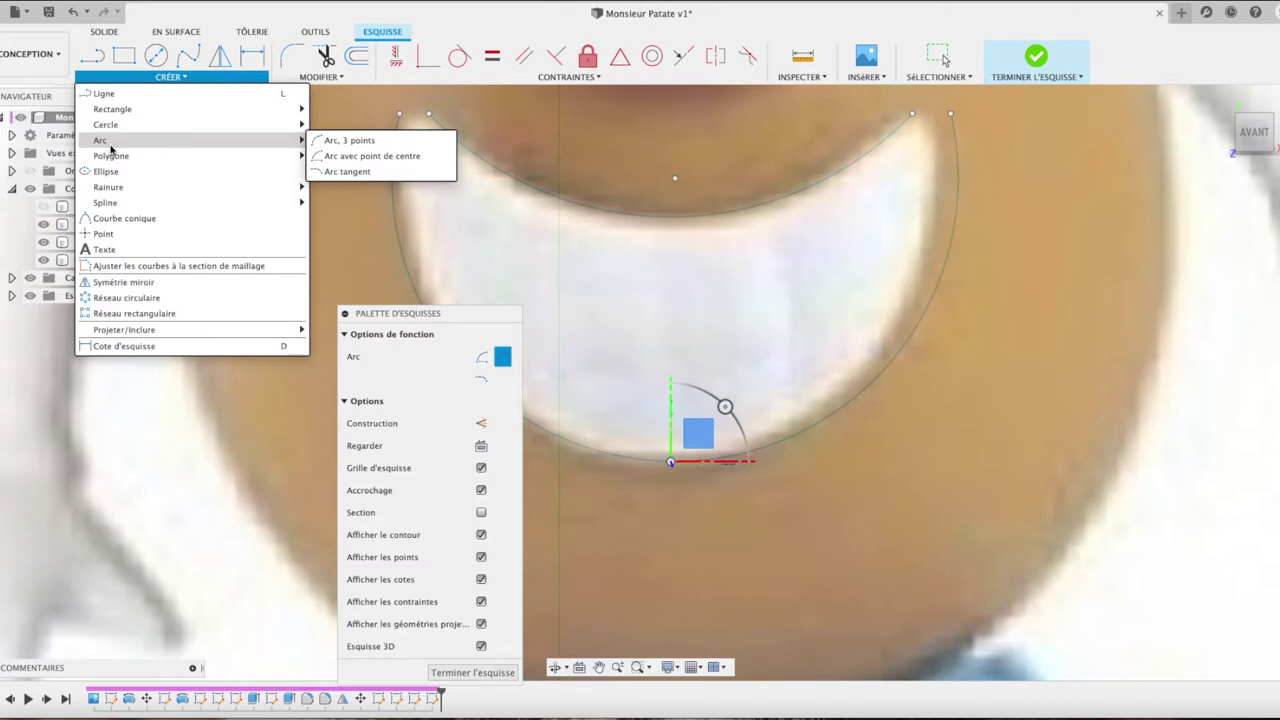
Step: Place a small three-point closing arc at a mouth tip
left_click(335, 140)
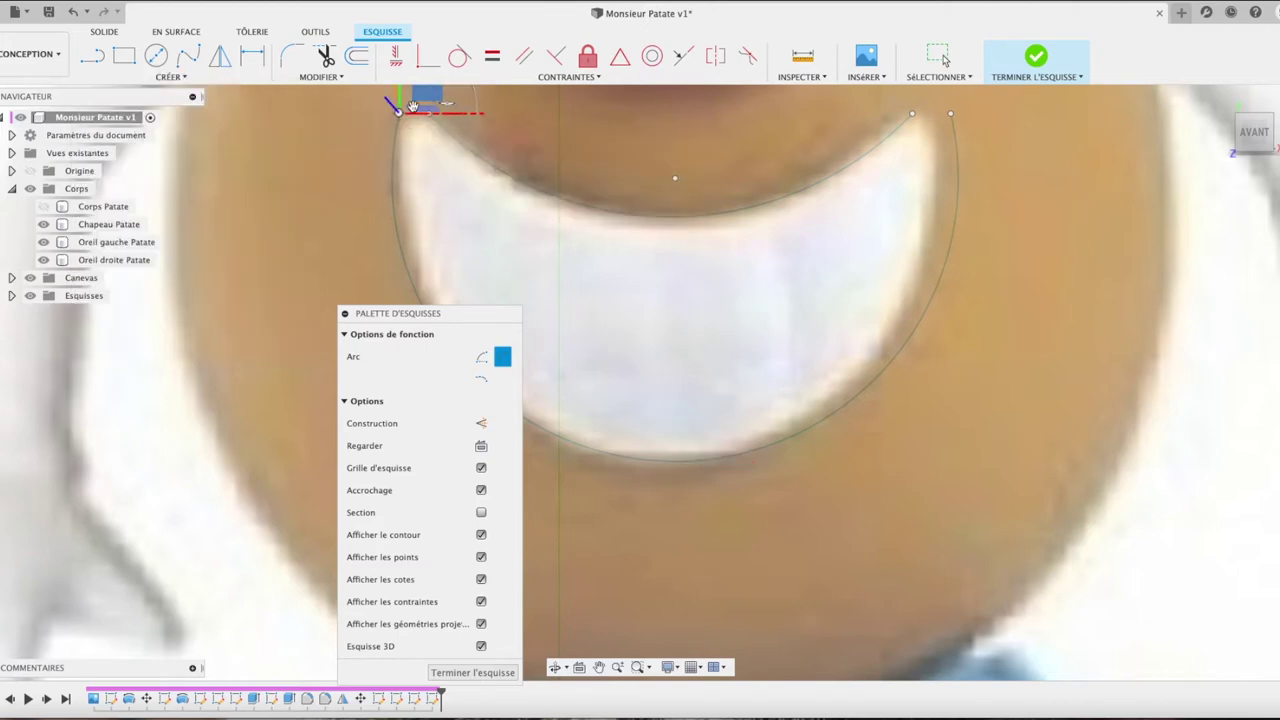
scroll(412, 106, "up", 4)
scroll(410, 102, "up", 1)
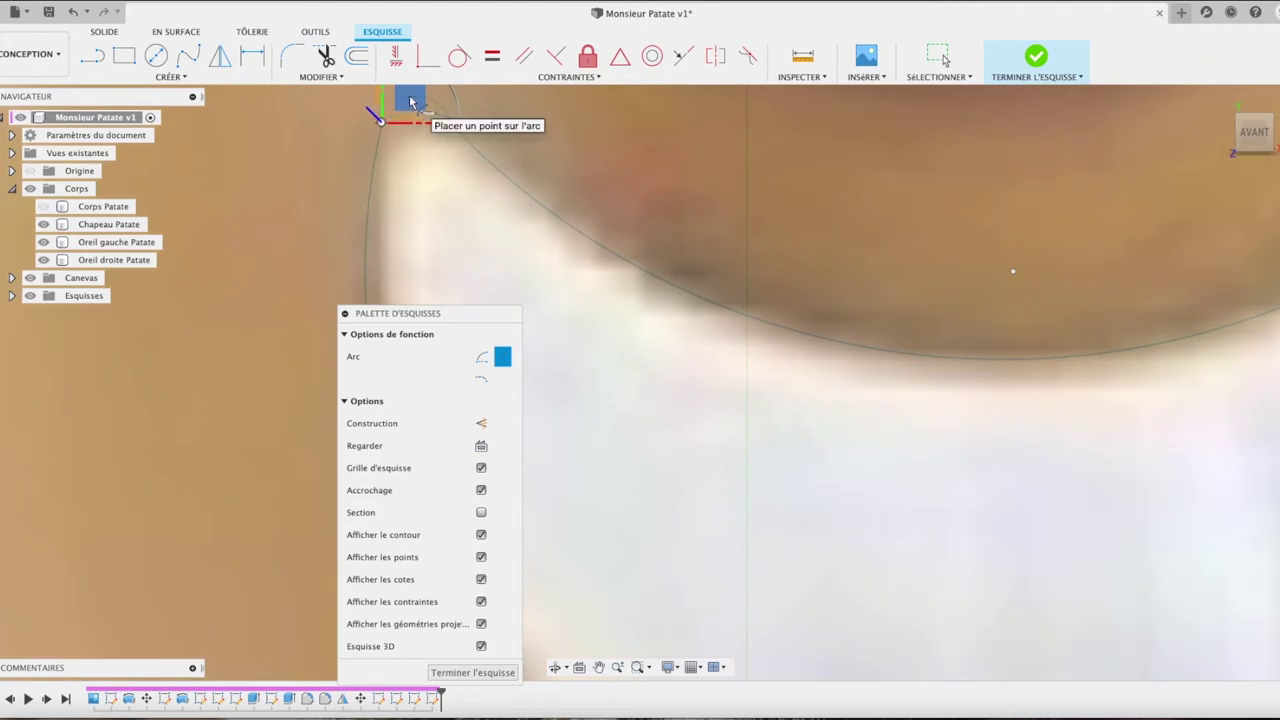
left_click(404, 97)
scroll(1212, 236, "up", 2)
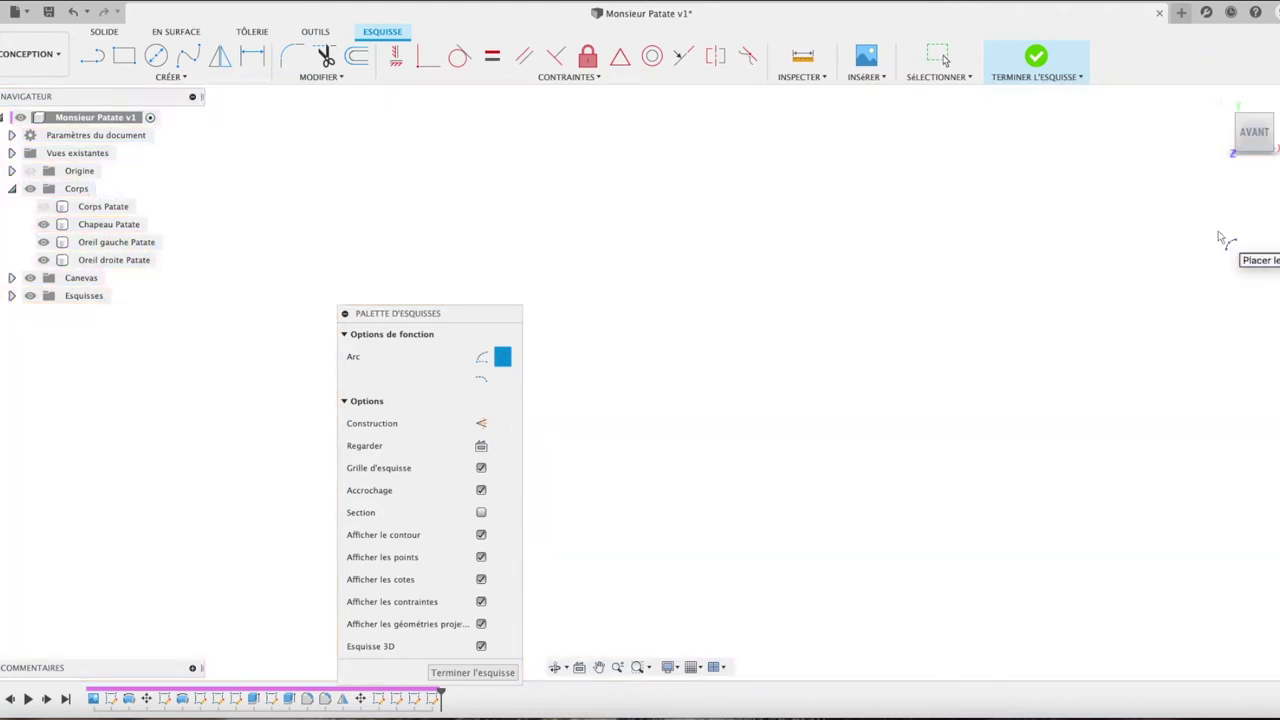
scroll(1218, 236, "down", 3)
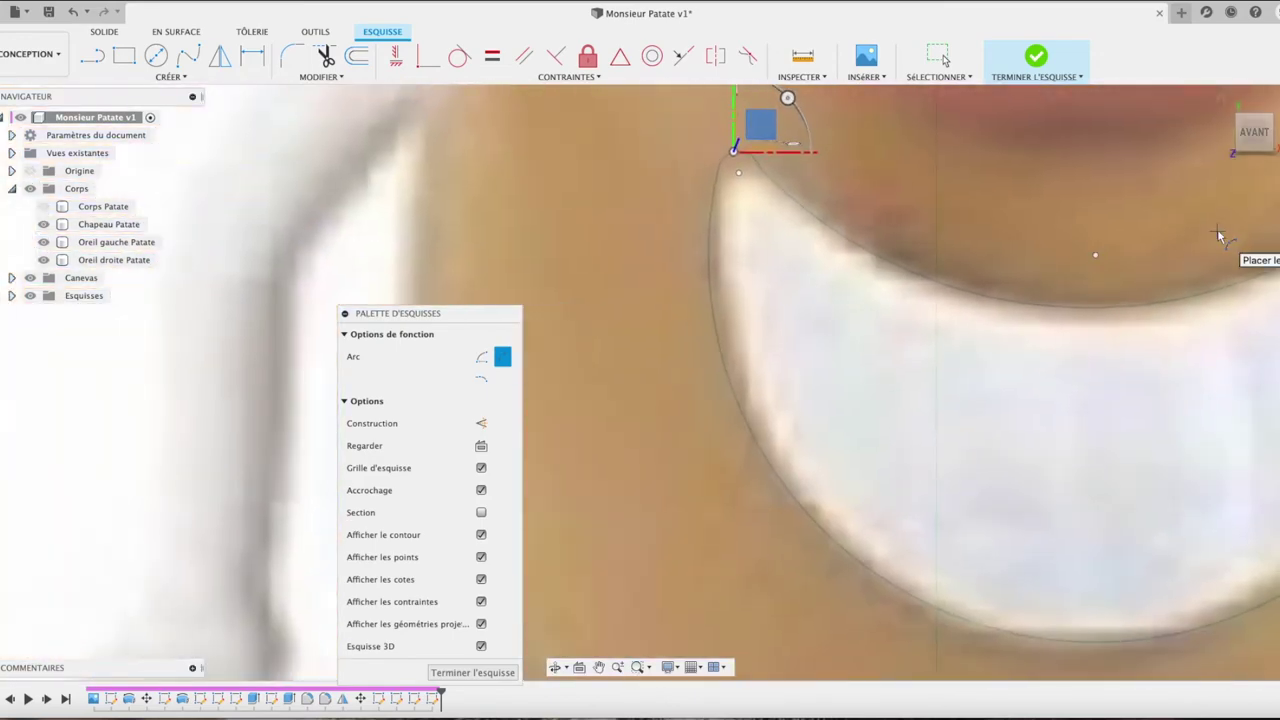
Step: Draw a small arc rounding the mouth's right tip onto the outer curve
left_click(599, 666)
mouse_move(1156, 271)
left_mouse_down()
mouse_move(717, 357)
mouse_move(914, 320)
left_mouse_up()
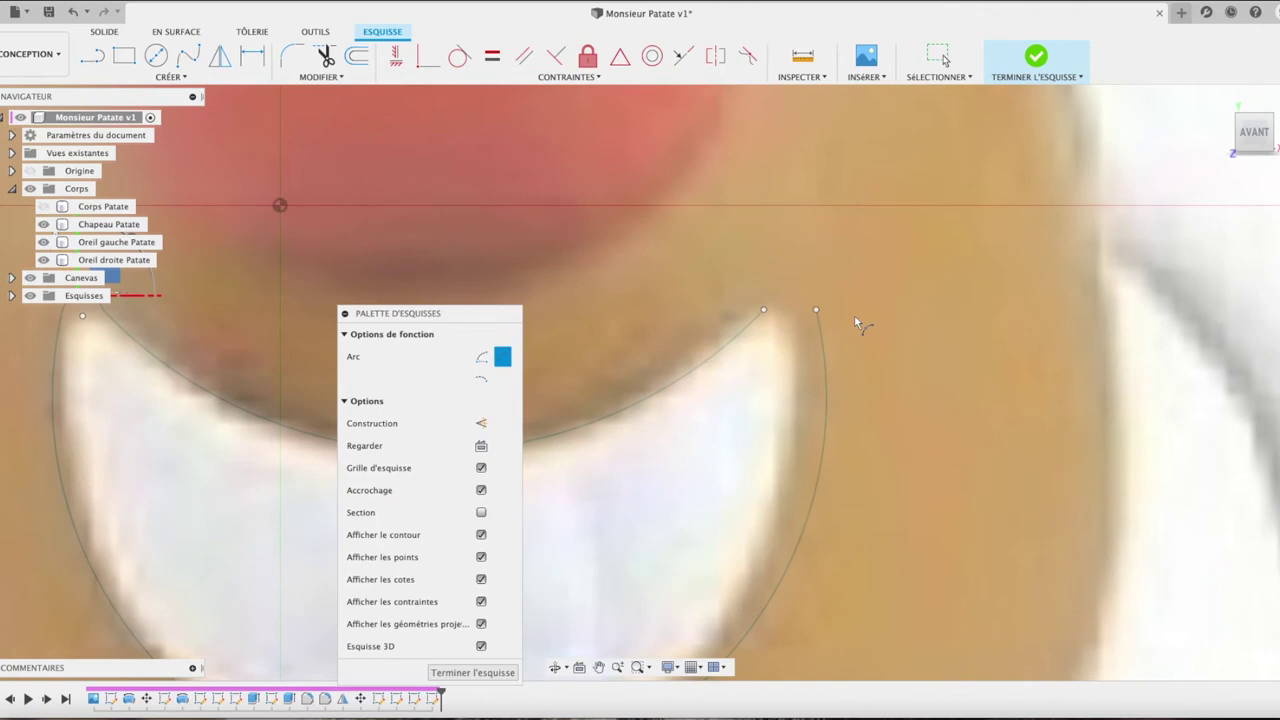
left_click(765, 310)
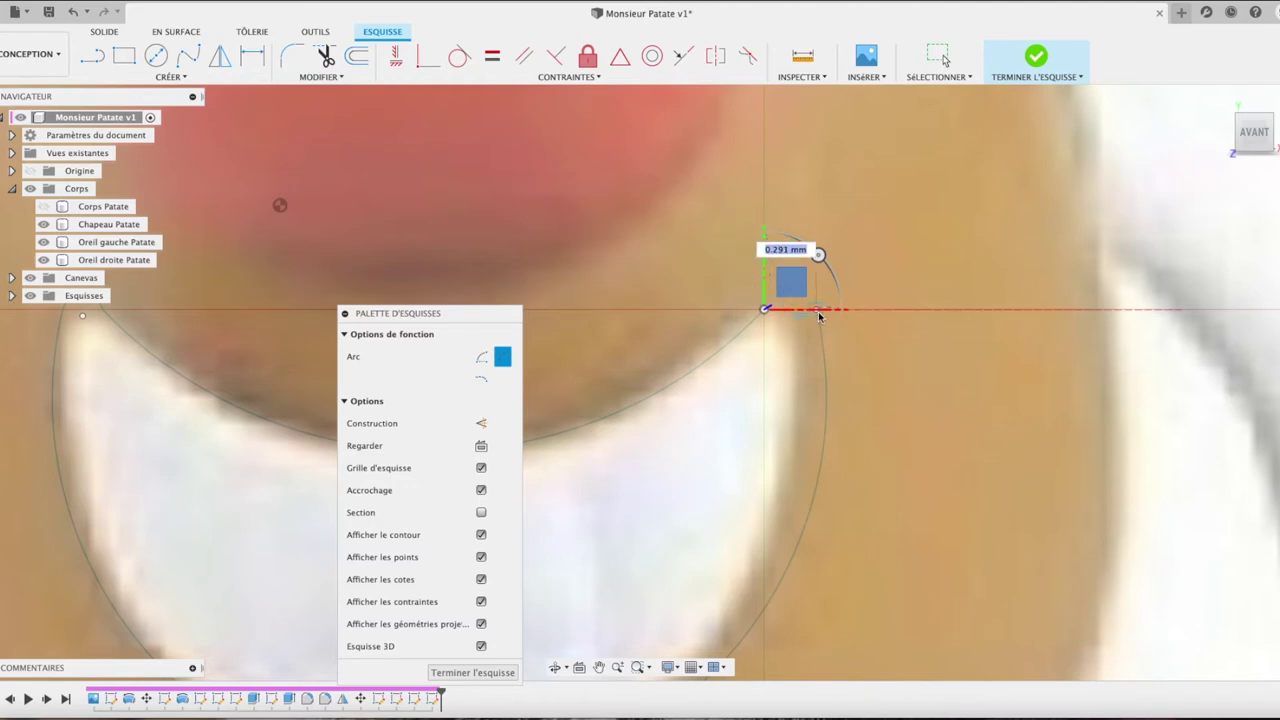
left_click(817, 309)
left_click(801, 296)
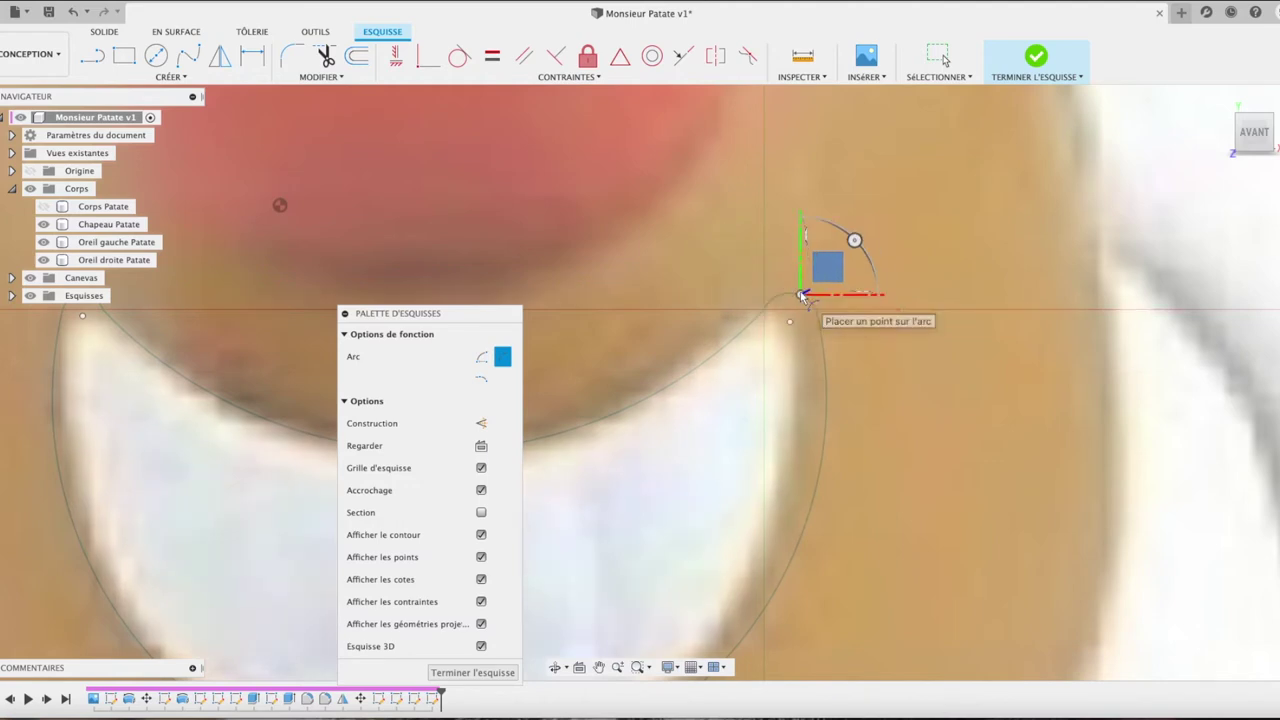
key("Escape")
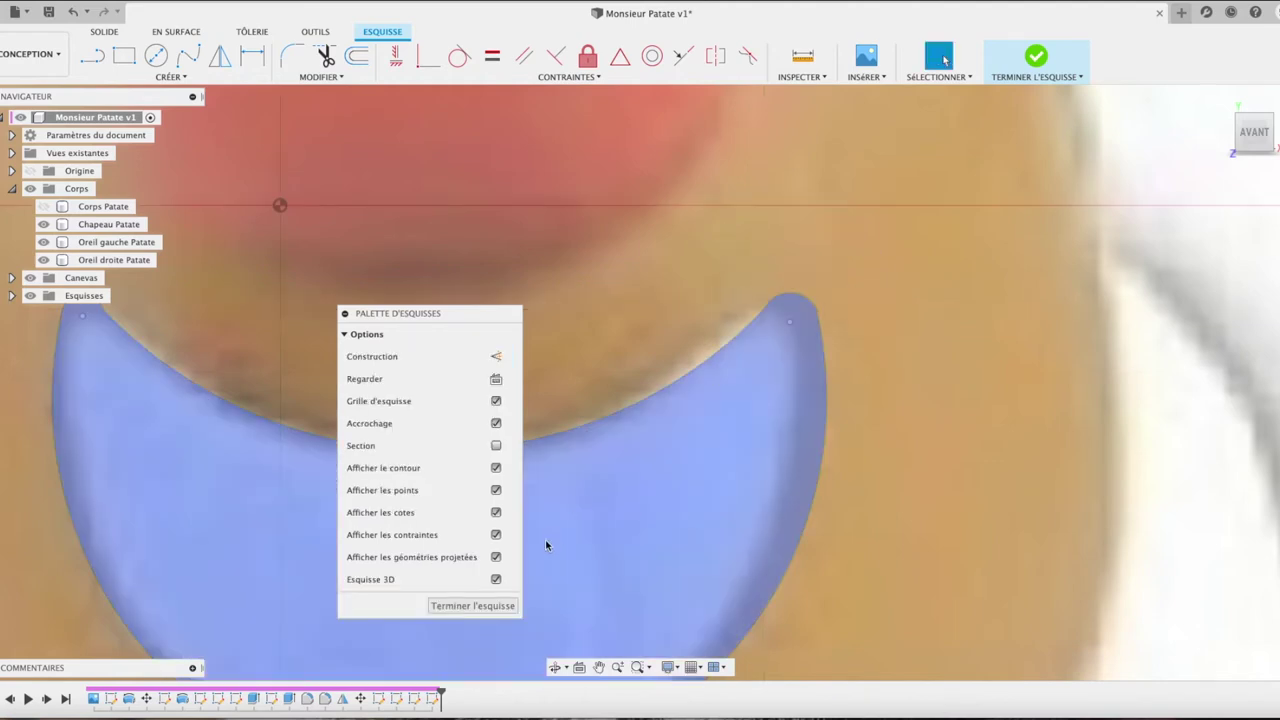
Step: Finish the sketch and pick the closed crescent profile for extrusion
left_click(472, 603)
left_click(678, 510)
key("e")
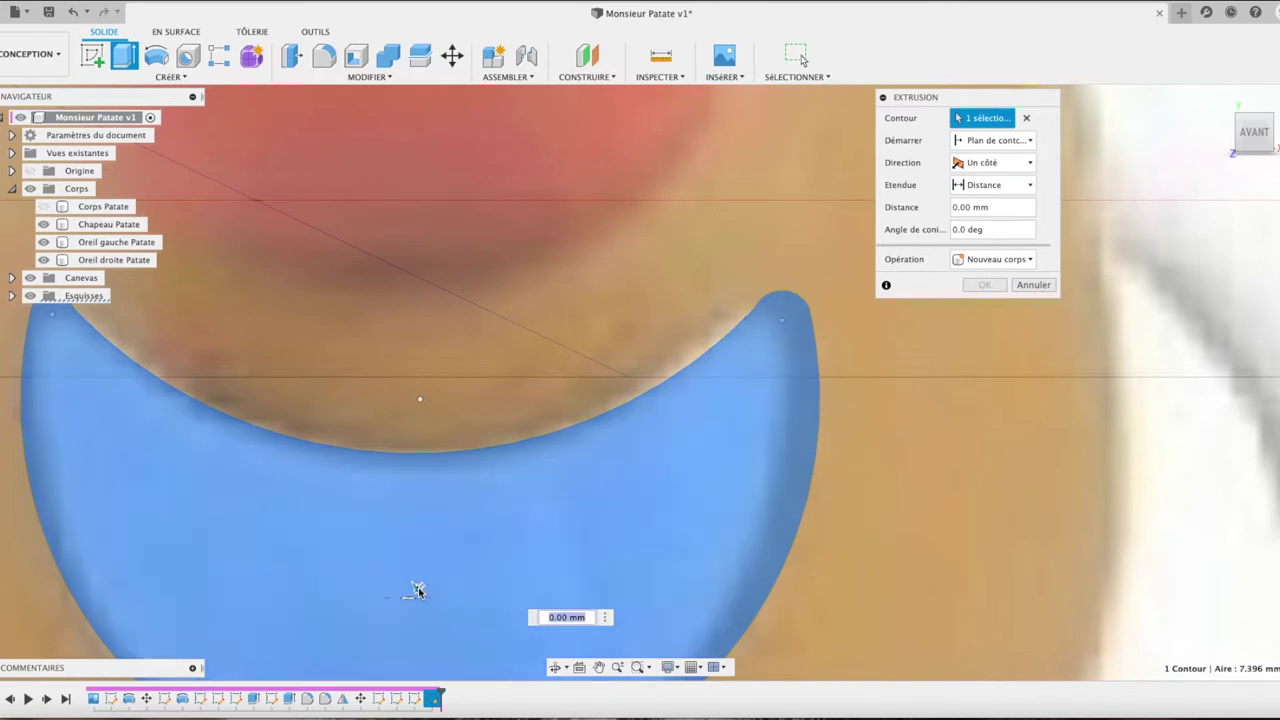
Step: Extrude the crescent mouth 1.296 mm as new body Corps5 and return to the home view
left_click_drag(417, 600, 373, 628)
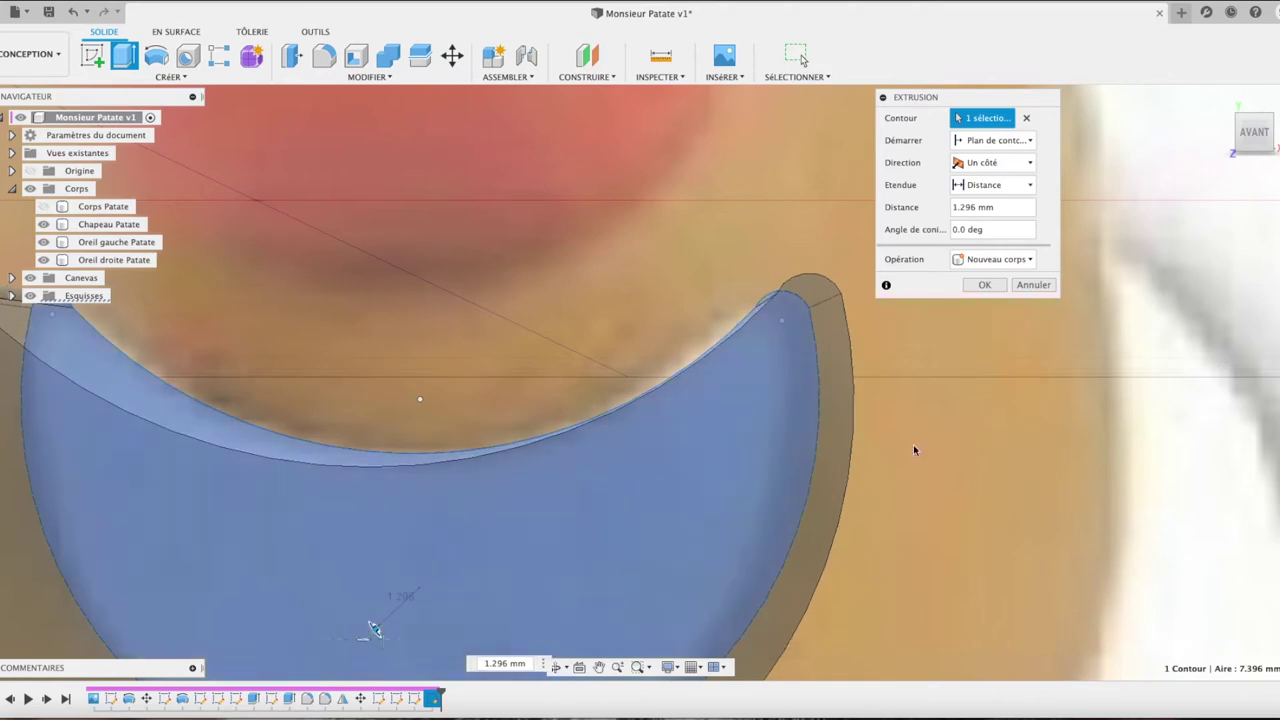
left_click(984, 285)
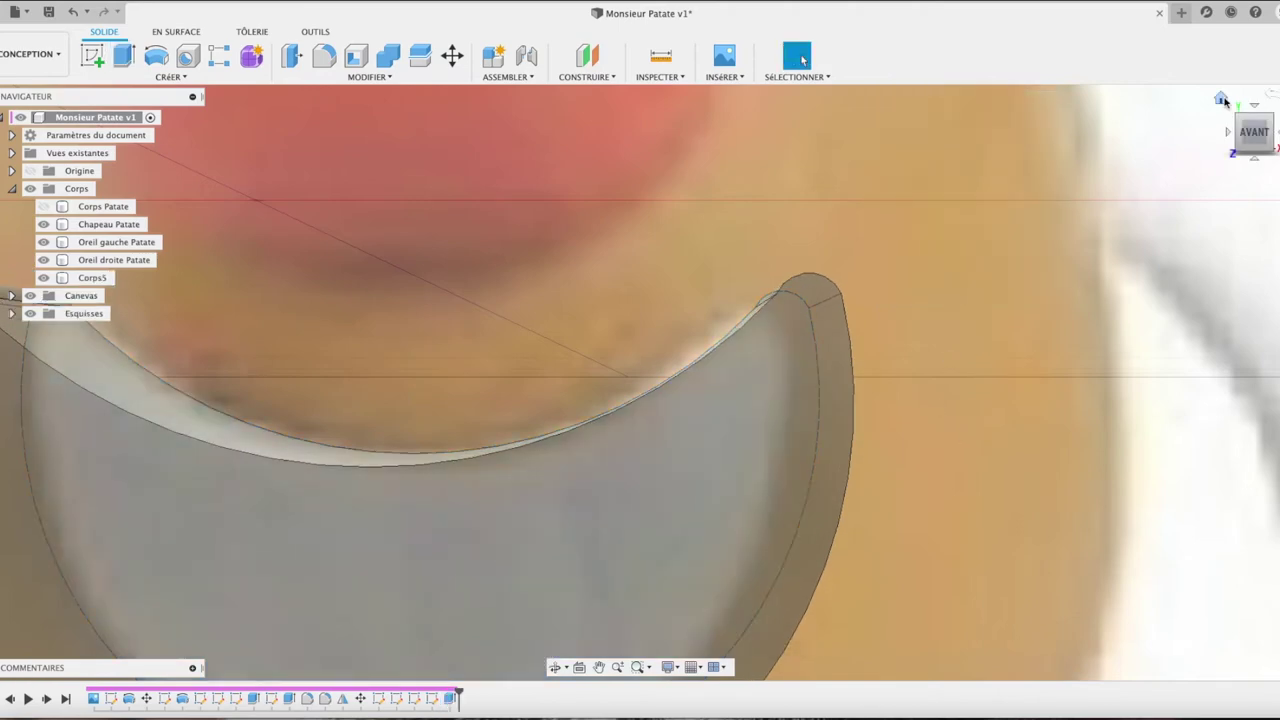
left_click(1221, 98)
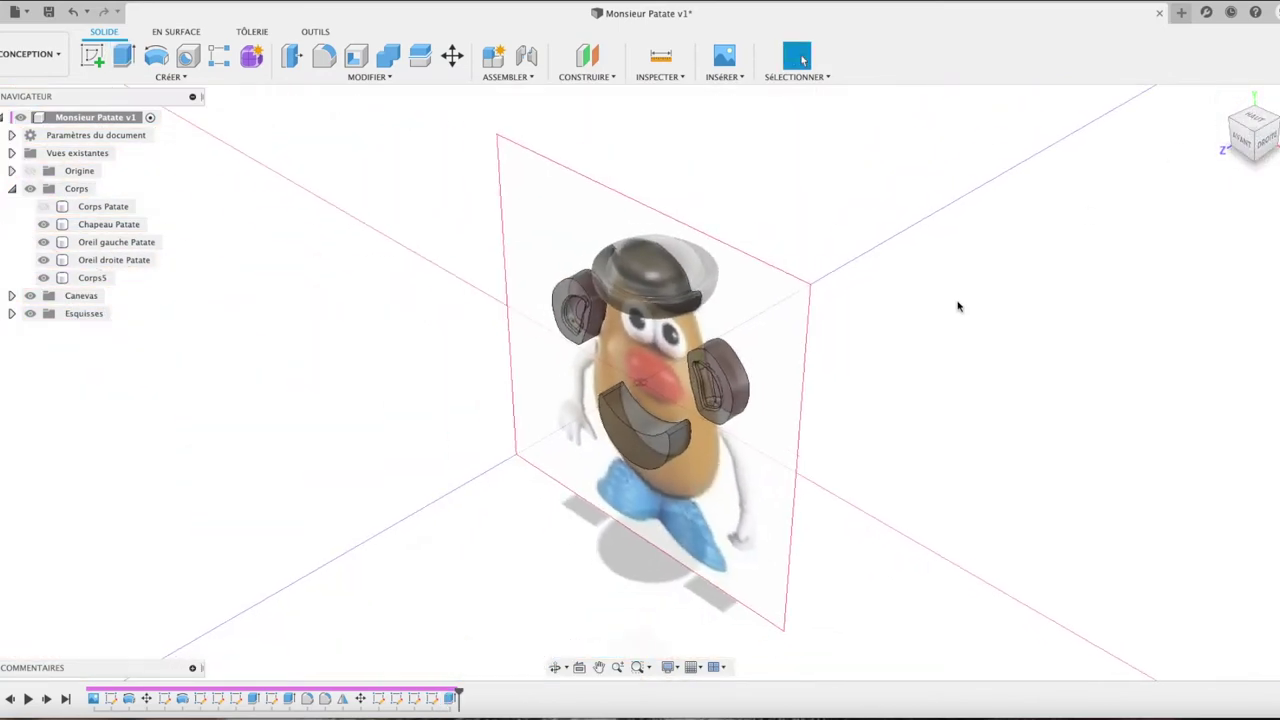
Step: Switch to the right-side view and zoom in closely on the Corps5 mouth body
mouse_move(1252, 132)
left_click(1267, 140)
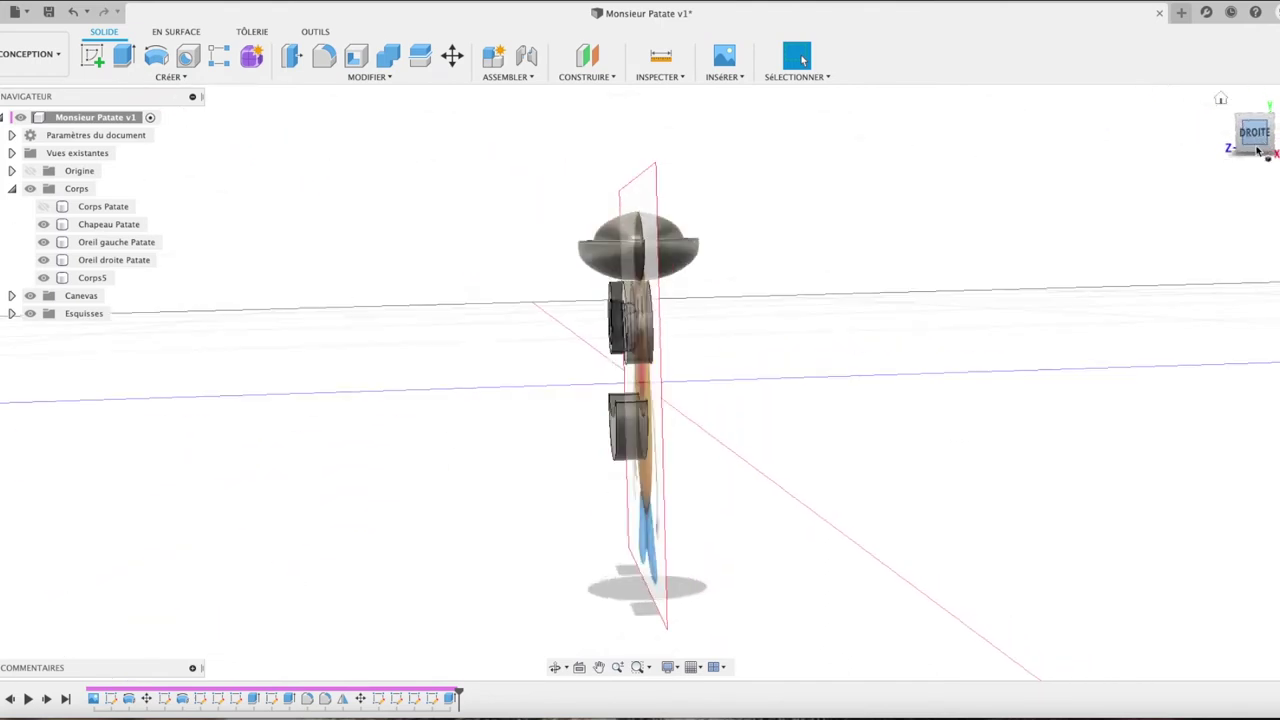
scroll(625, 469, "up", 2)
scroll(625, 469, "up", 2)
scroll(625, 469, "up", 2)
scroll(625, 469, "up", 2)
scroll(625, 469, "up", 2)
scroll(625, 469, "up", 1)
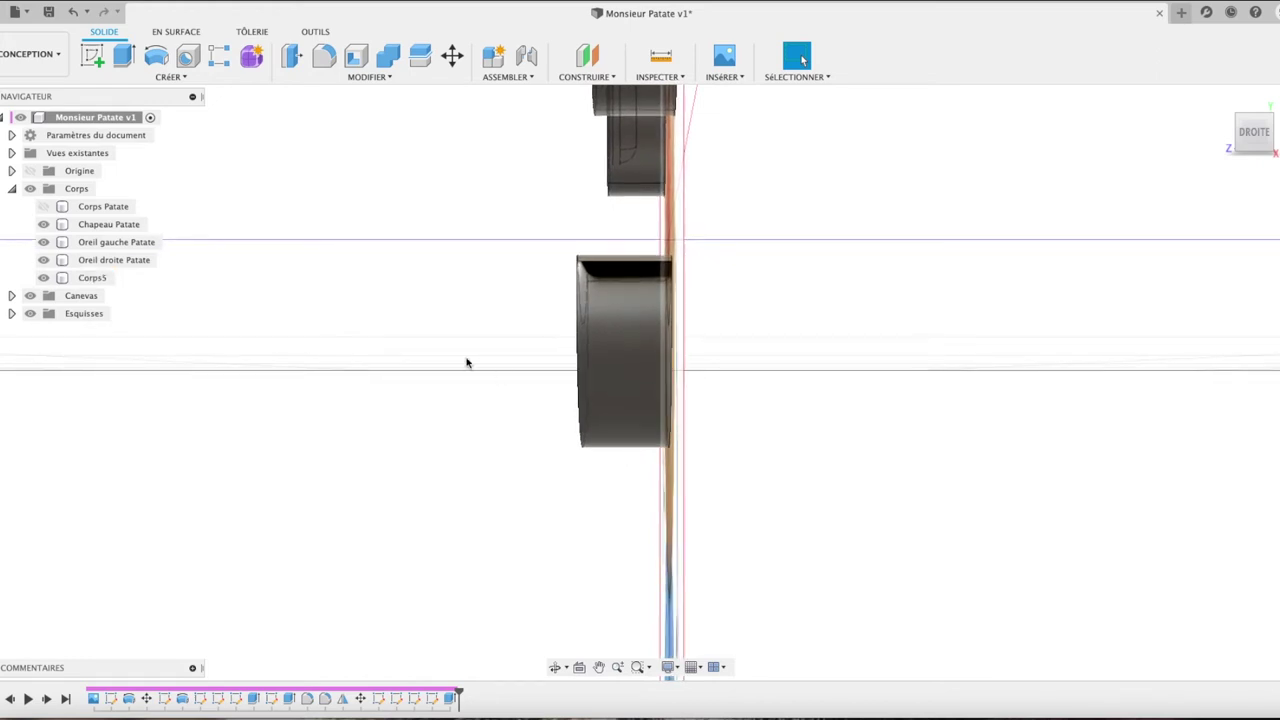
scroll(380, 242, "up", 1)
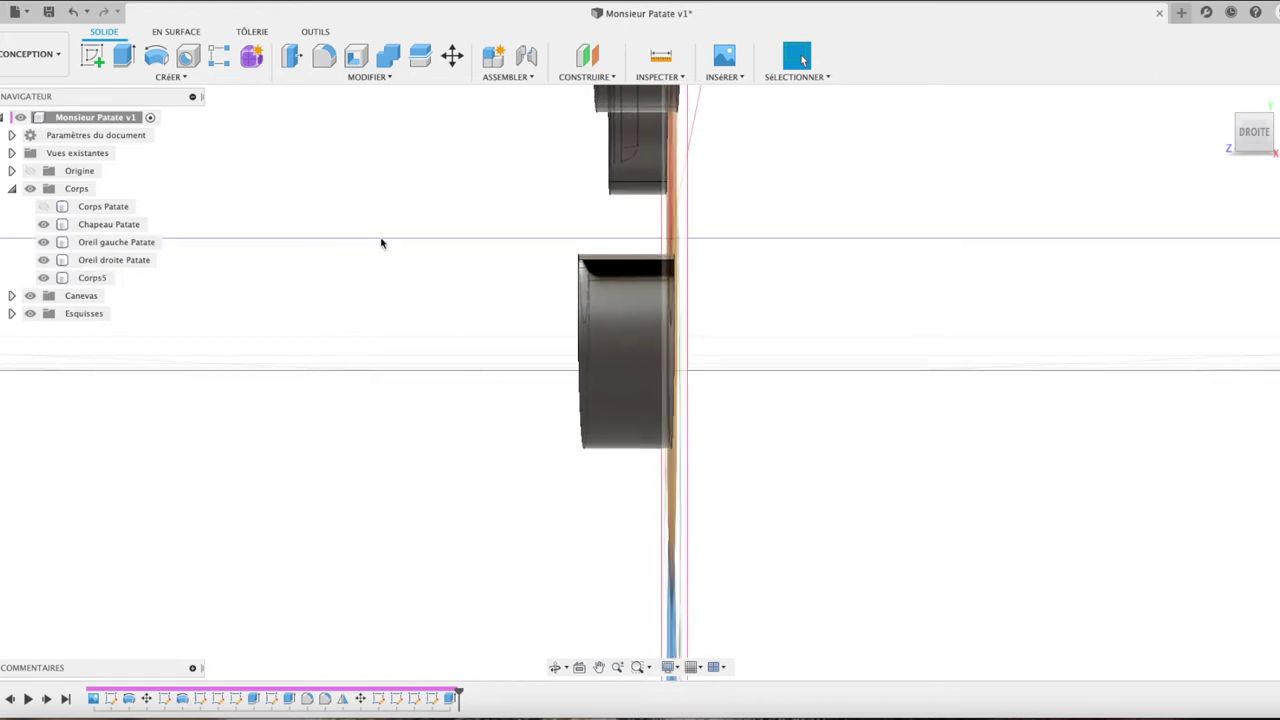
Step: Start a new sketch on the side plane and move the sketch palette aside
left_click(92, 55)
left_click(621, 349)
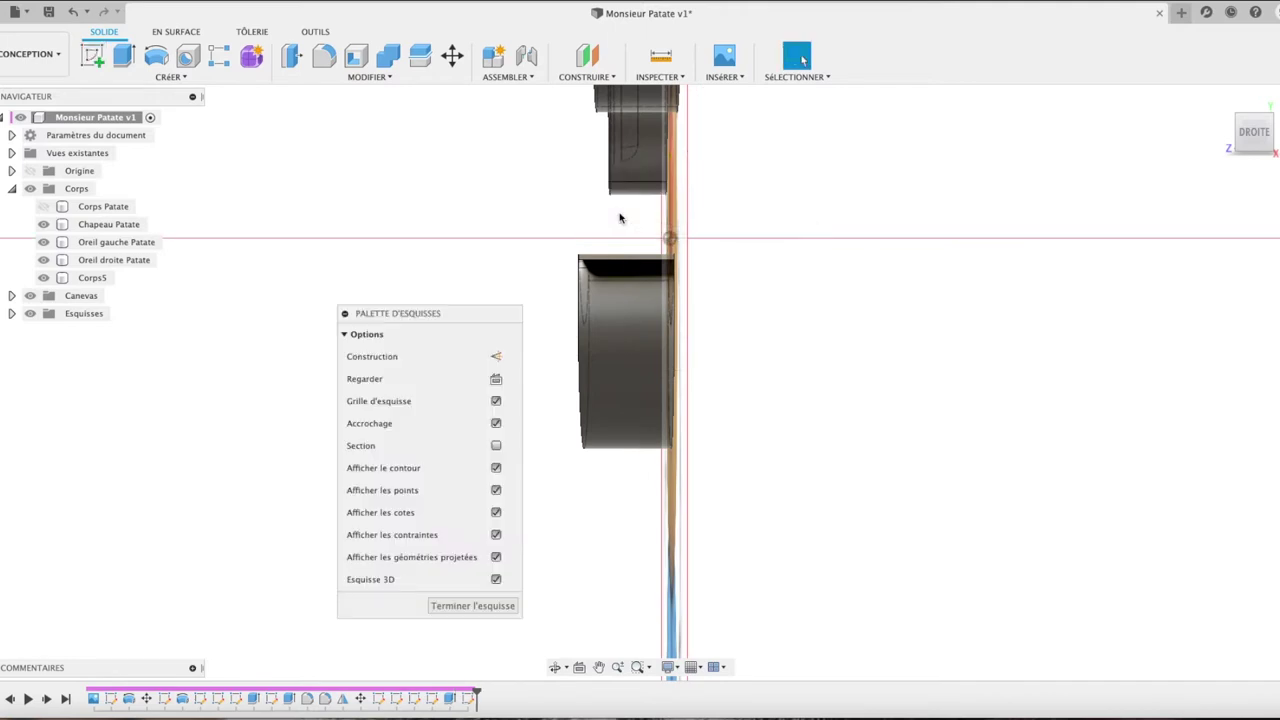
left_click_drag(452, 318, 190, 309)
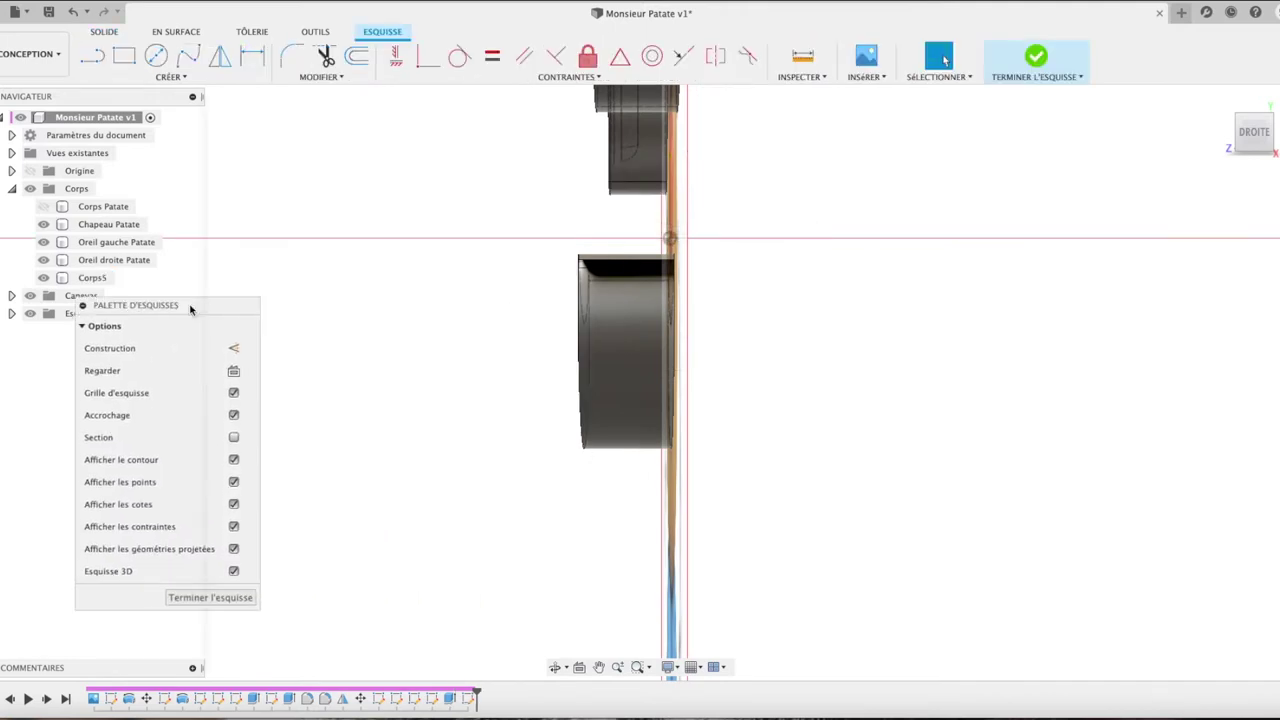
scroll(549, 450, "up", 5)
scroll(549, 450, "down", 2)
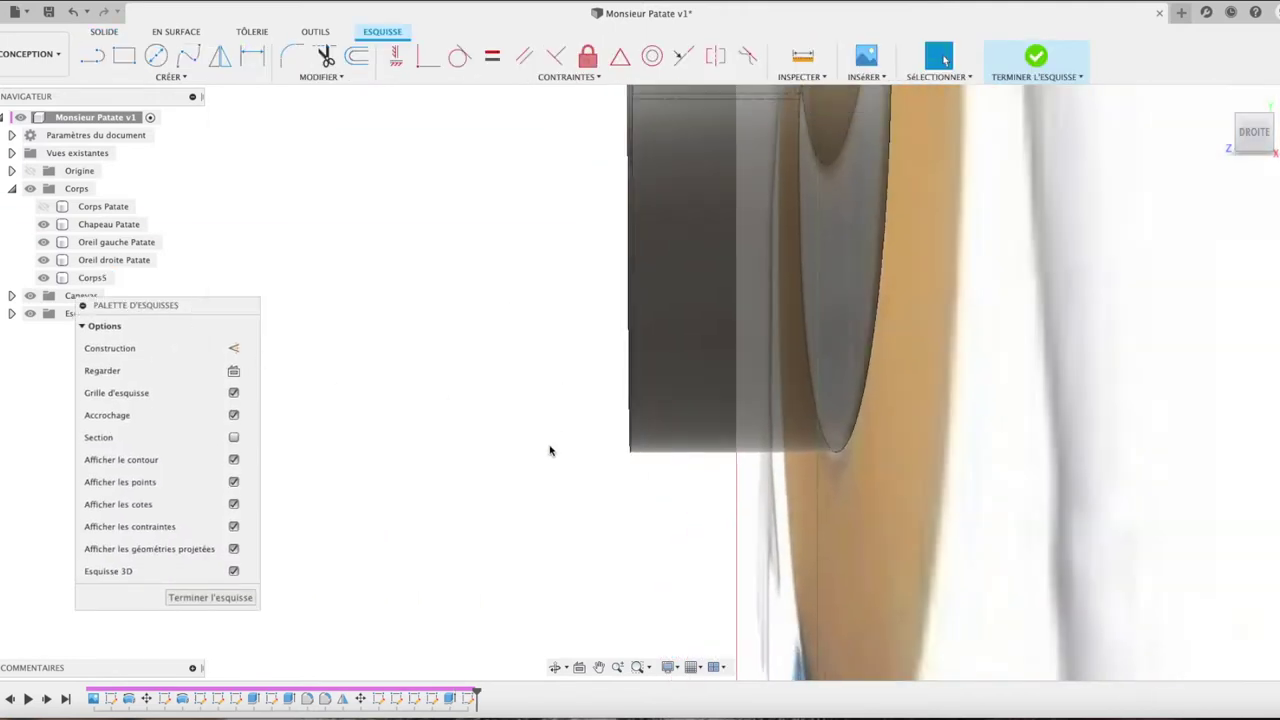
scroll(549, 450, "down", 1)
scroll(549, 450, "down", 1)
scroll(549, 450, "down", 1)
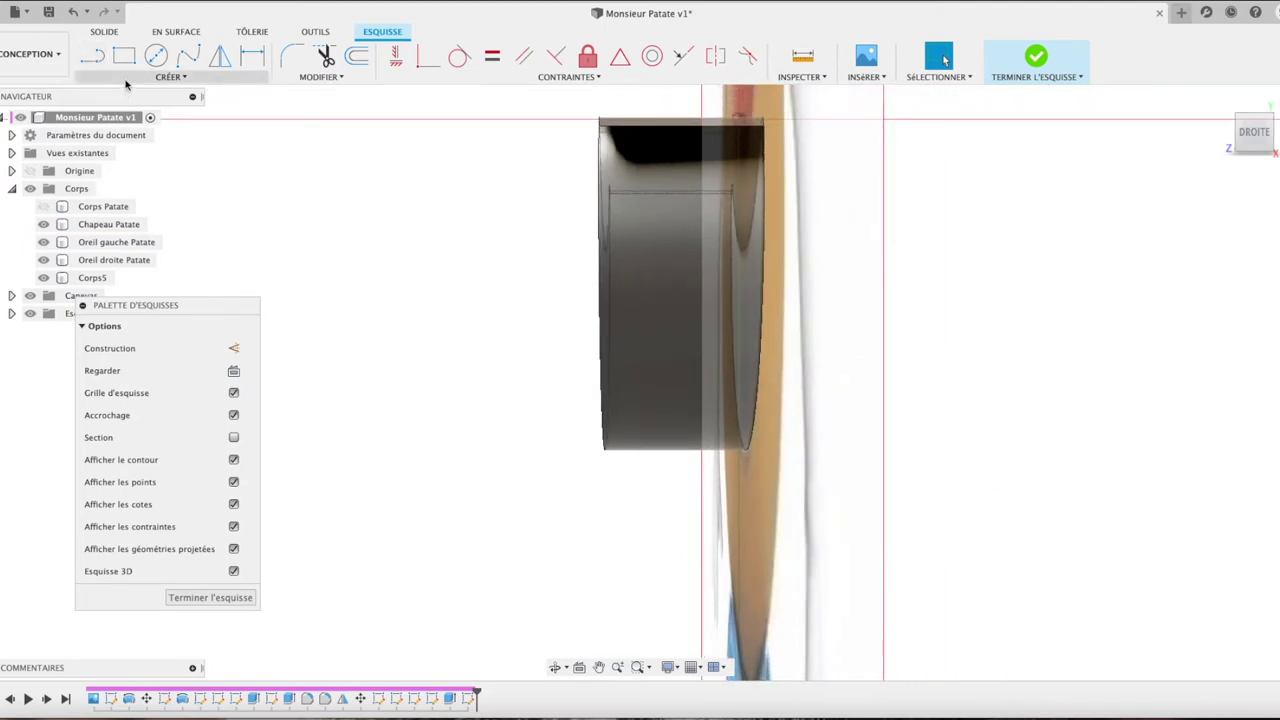
Step: Draw a three-point arc from the mouth body's top-left corner to its bottom corner
left_click(168, 77)
mouse_move(100, 140)
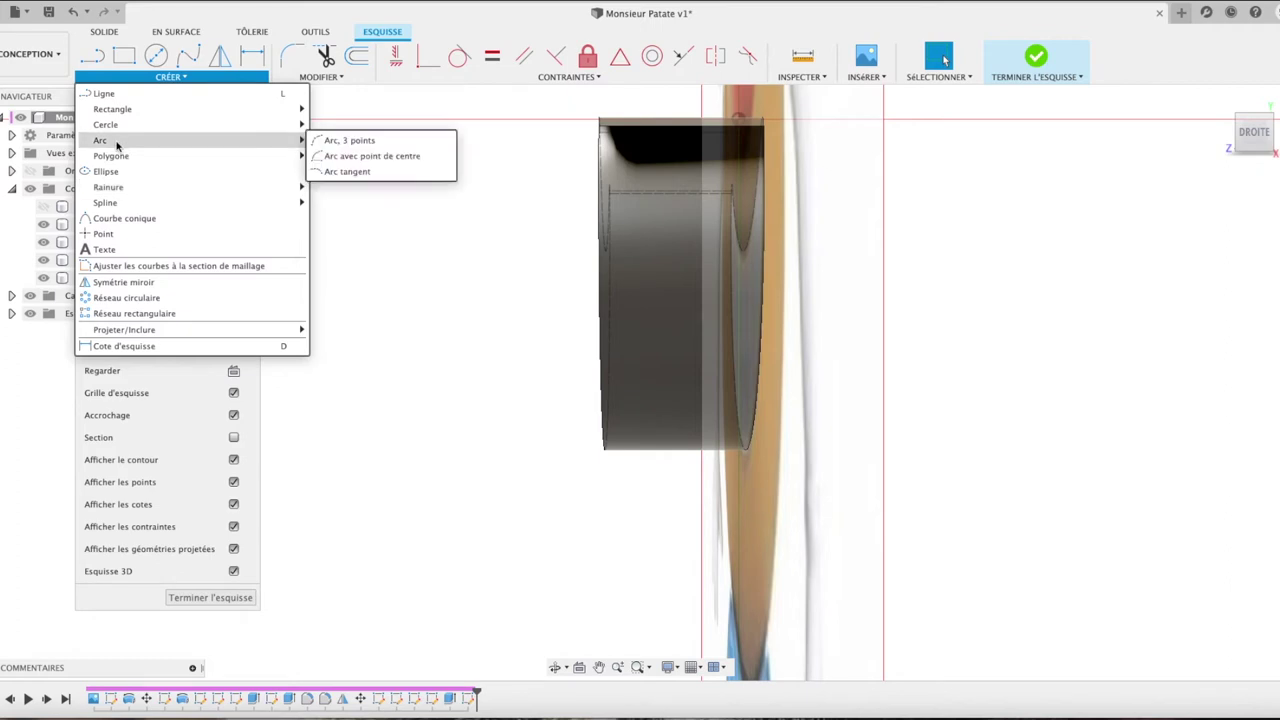
left_click(345, 140)
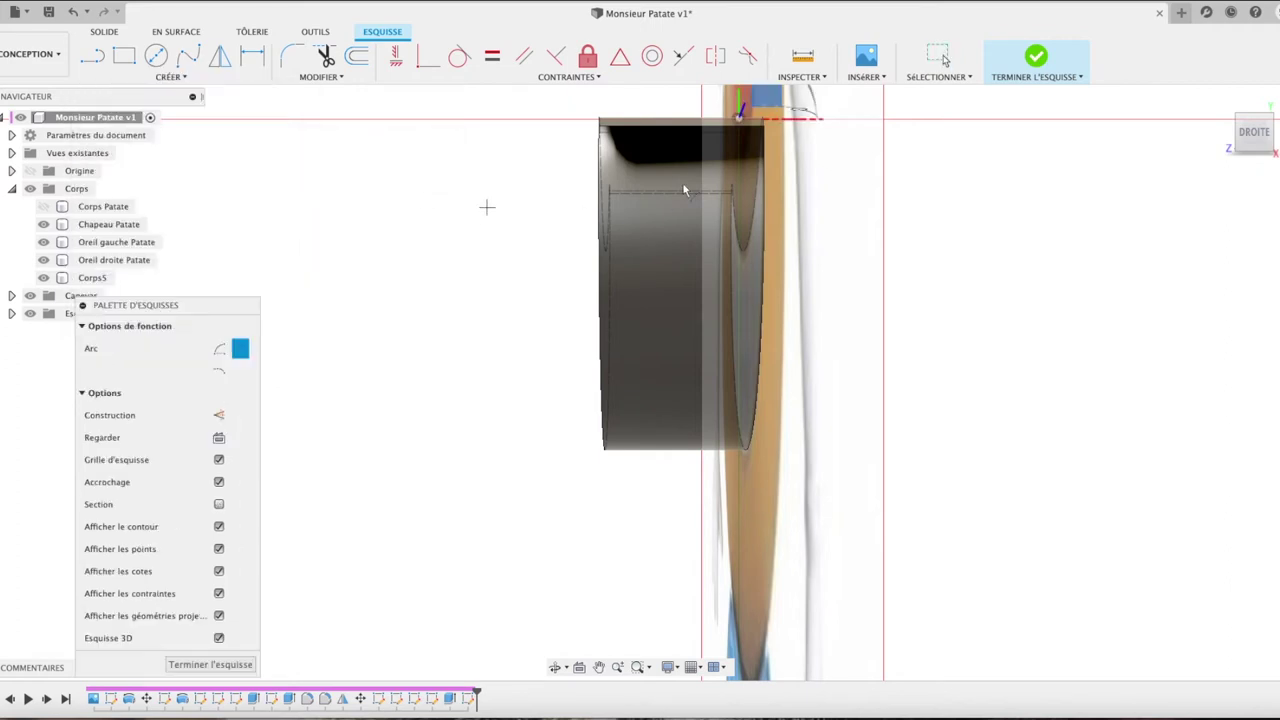
left_click(600, 121)
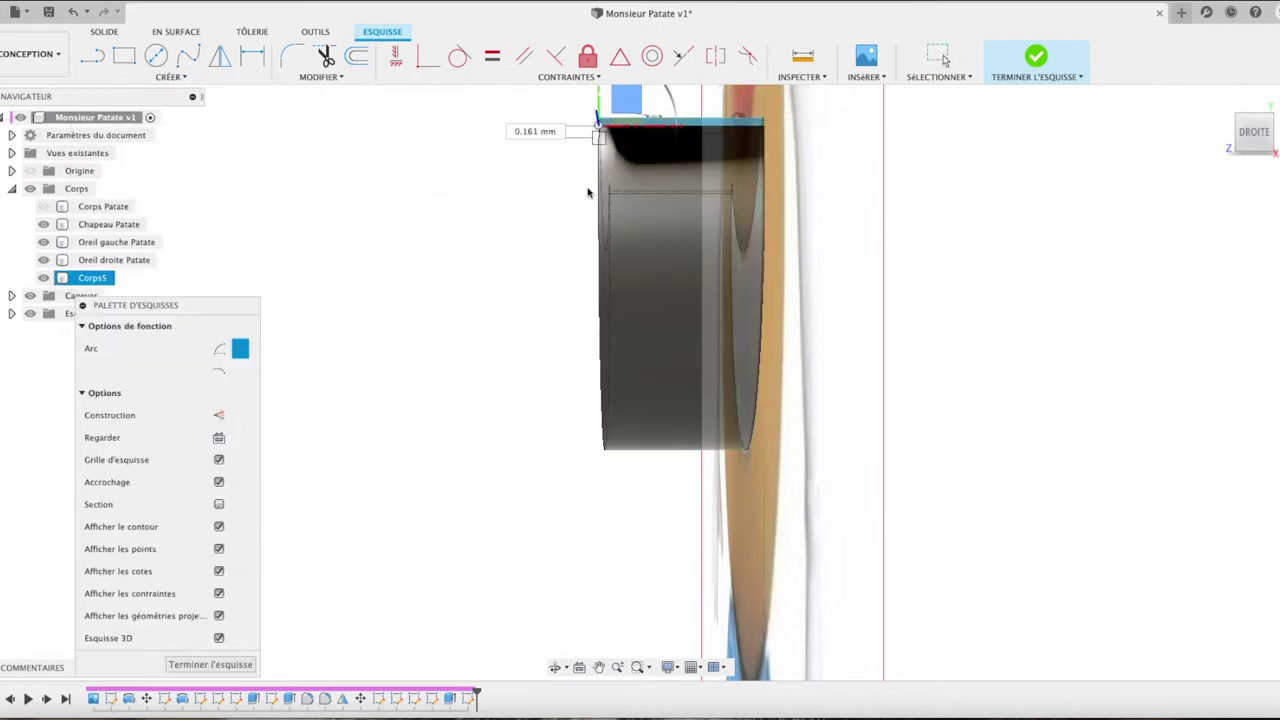
left_click(702, 450)
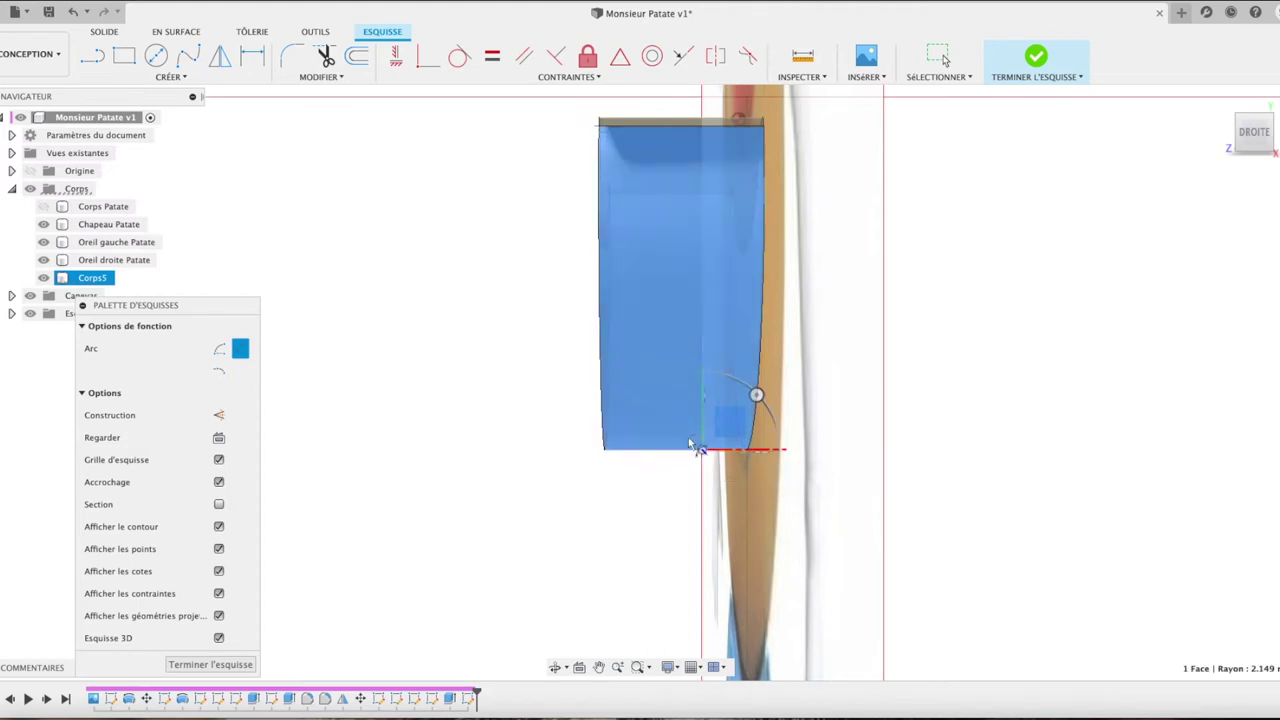
left_click(660, 384)
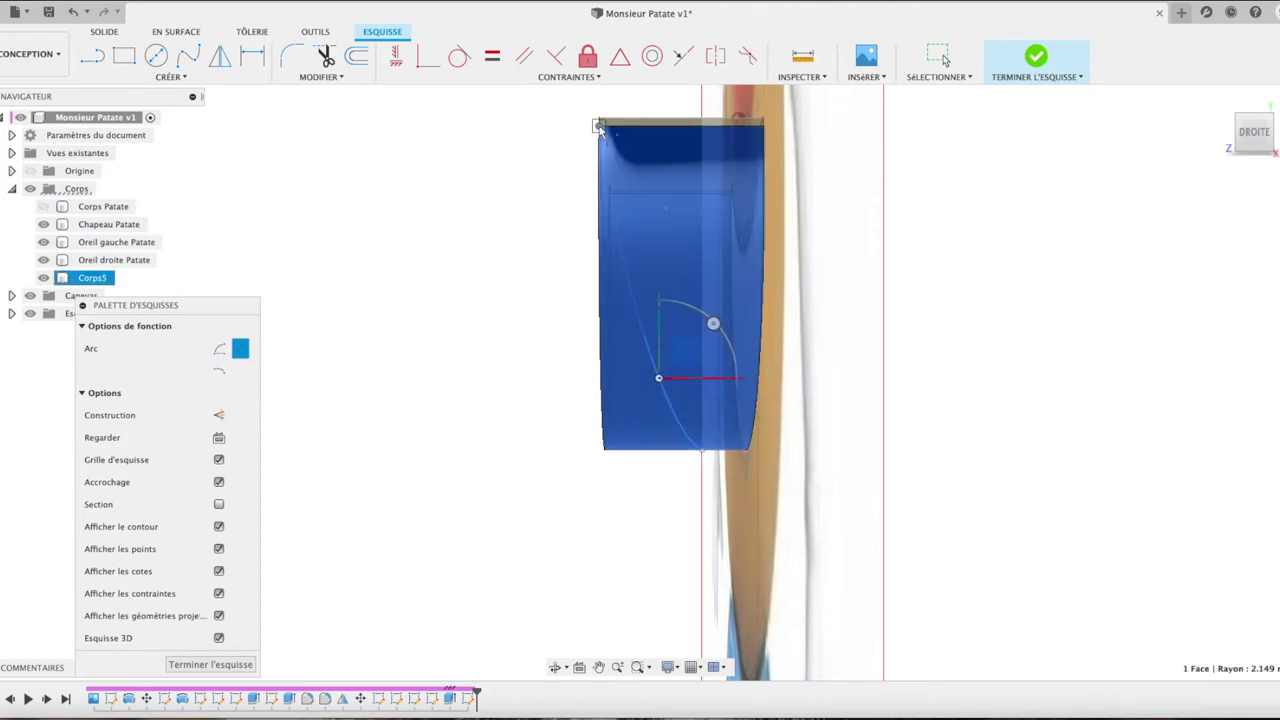
Step: Add two more arcs looping out to the left and back to the bottom corner
left_click(408, 390)
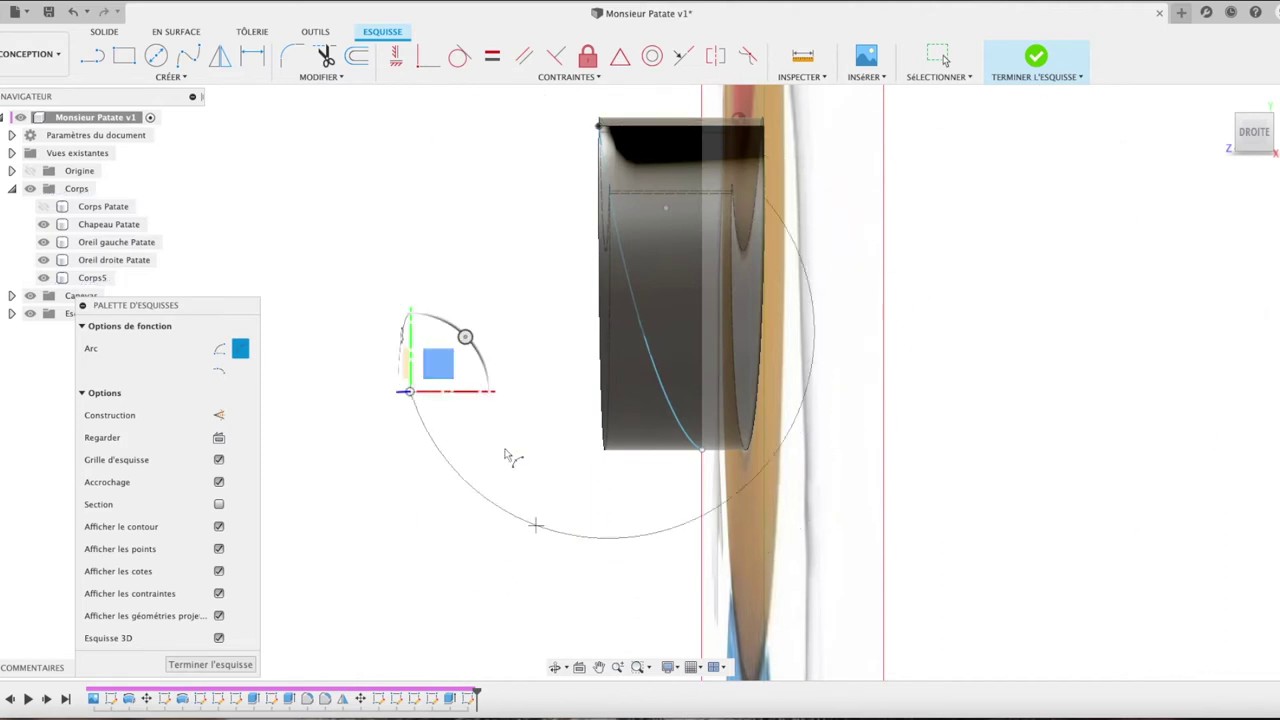
left_click(428, 291)
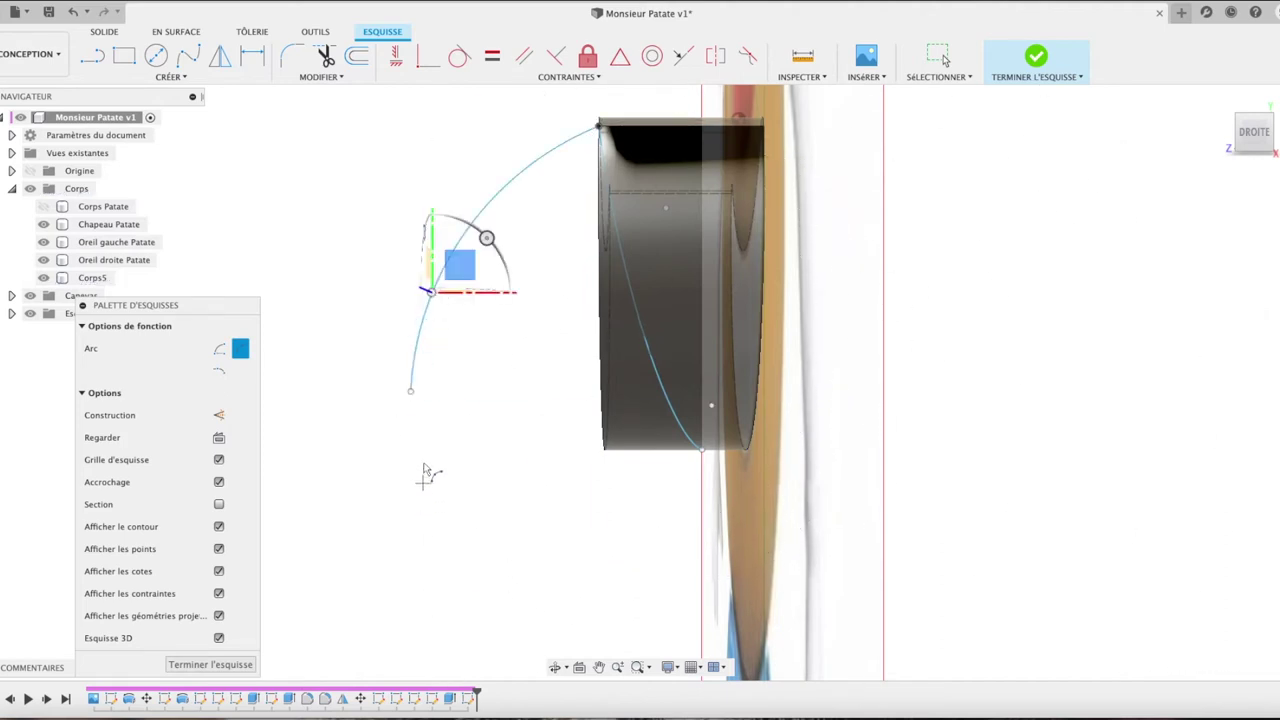
left_click(410, 391)
left_click(702, 452)
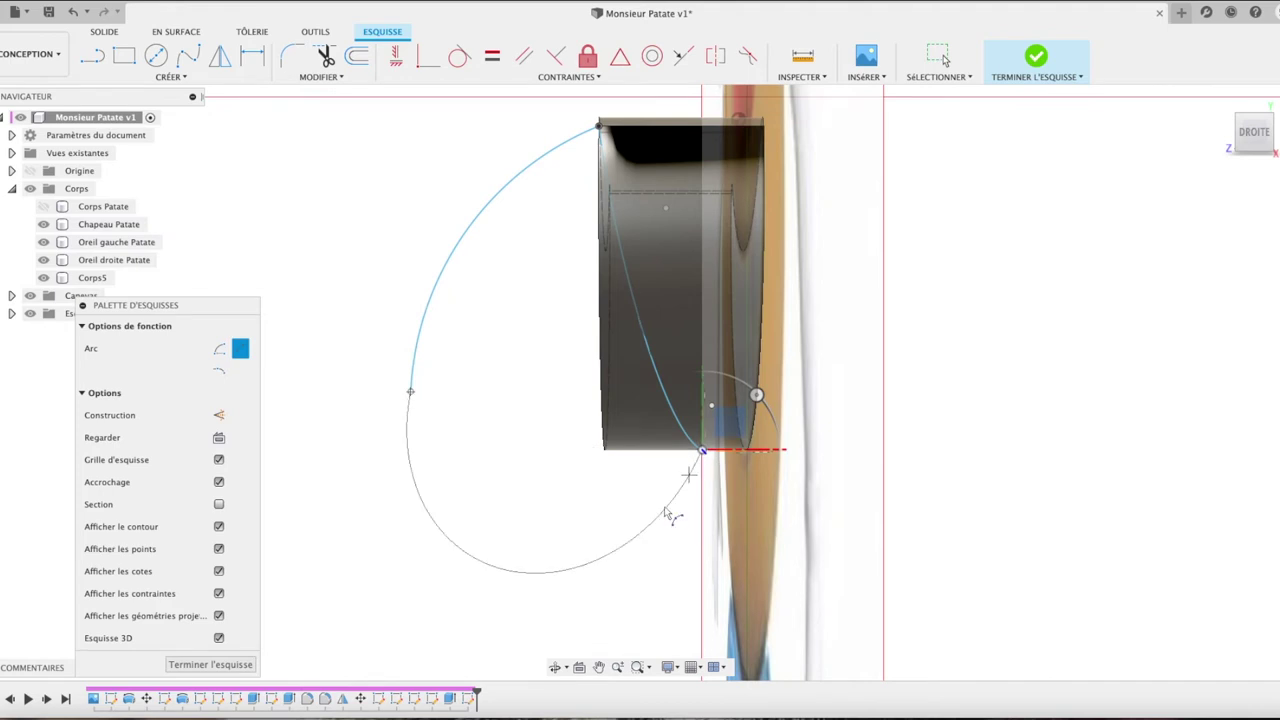
left_click(645, 503)
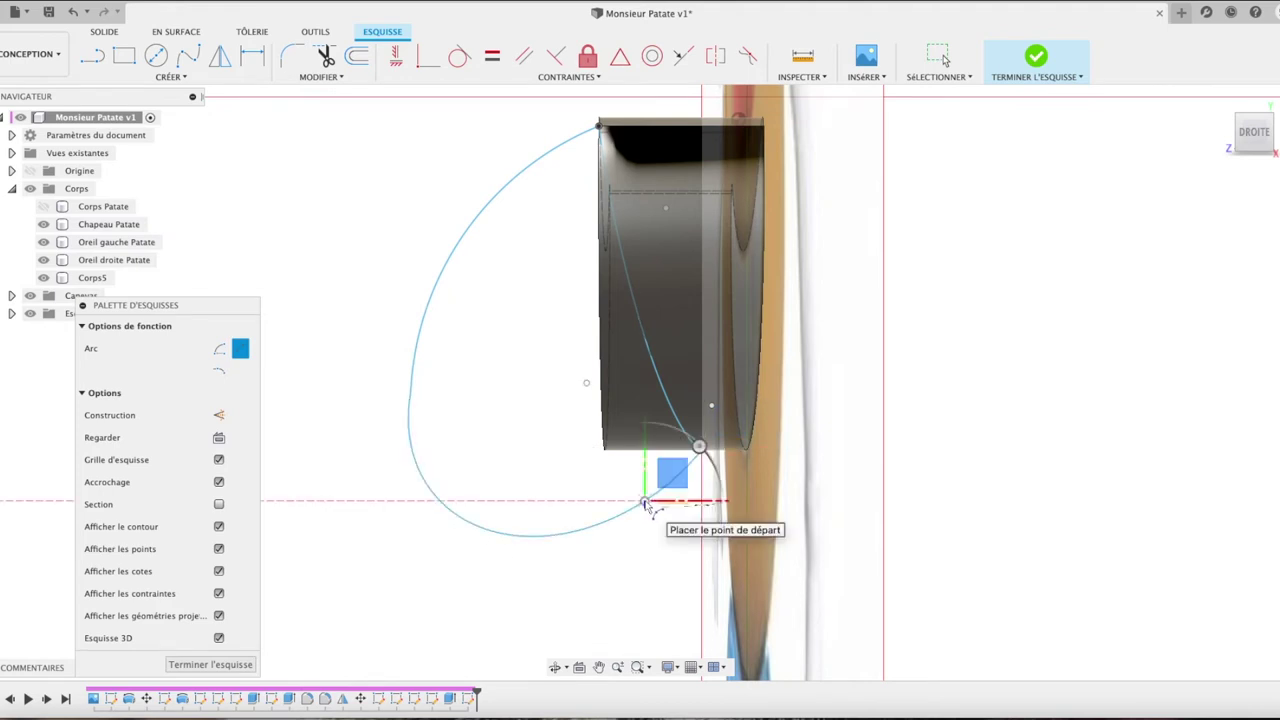
key("Escape")
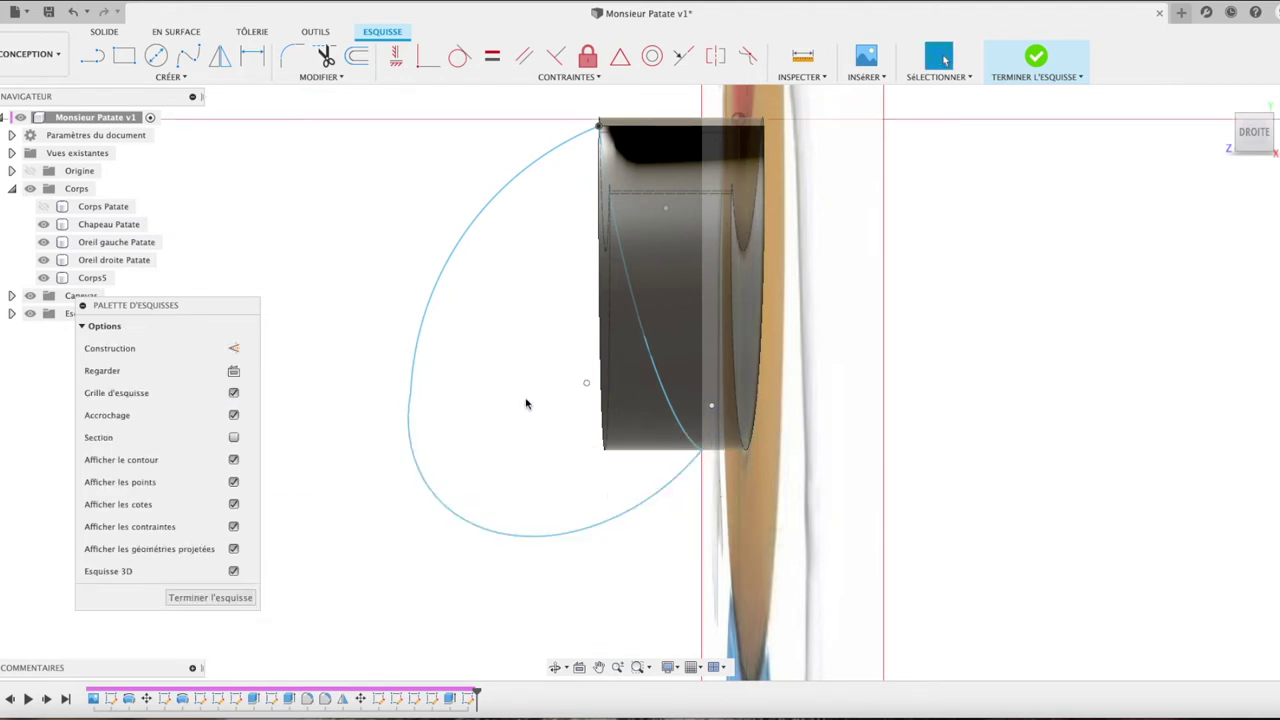
key("e")
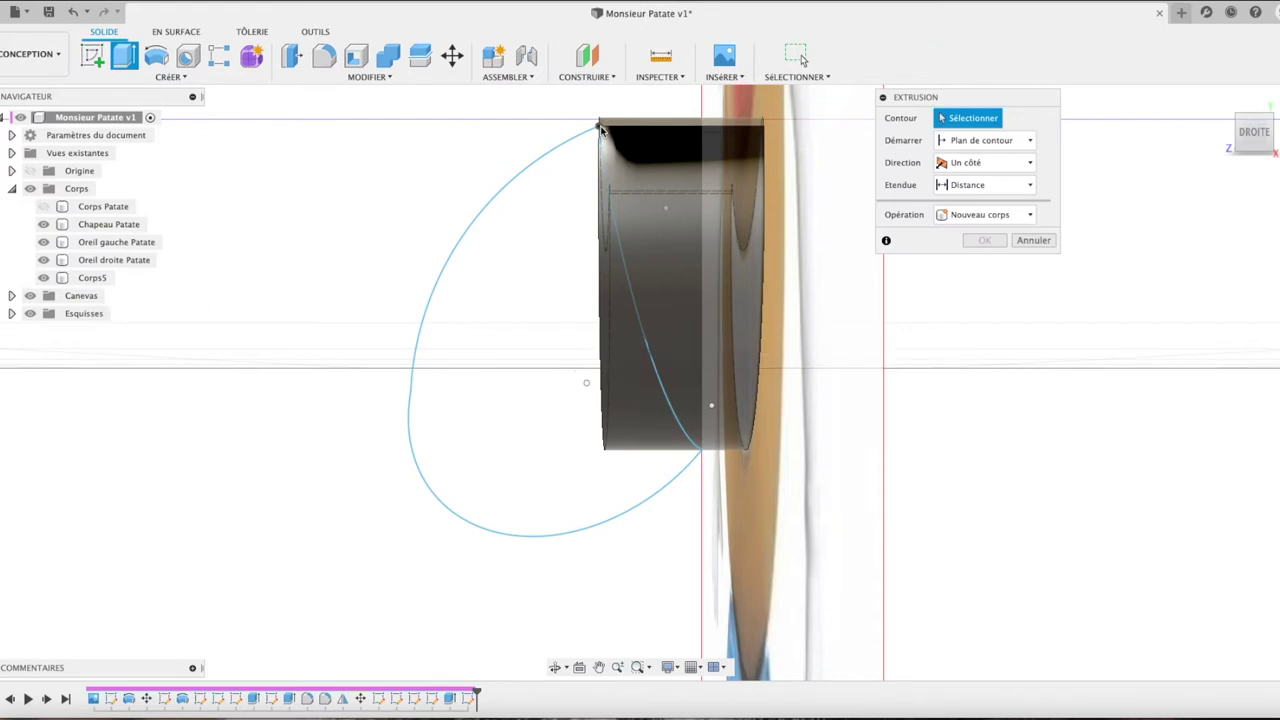
Step: Cancel the extrusion, select the two outer arcs, then cancel a second extrusion attempt
left_click(1048, 247)
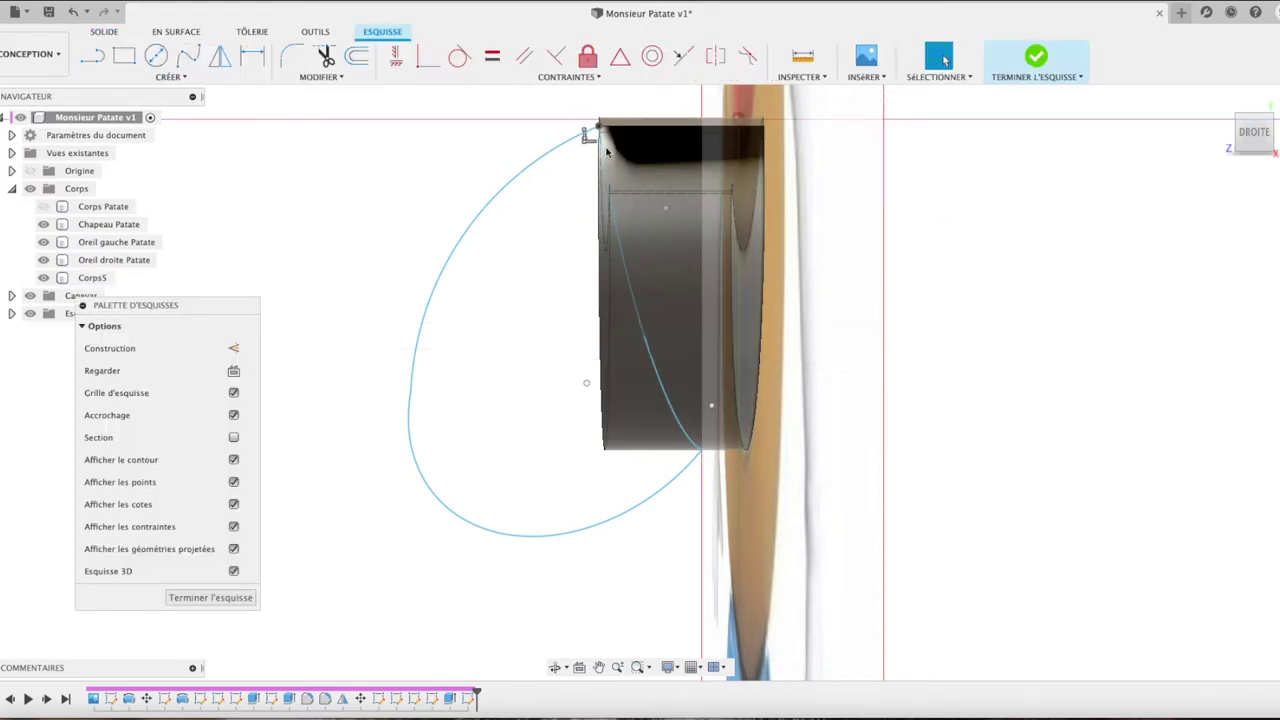
scroll(605, 145, "up", 3)
scroll(605, 145, "up", 2)
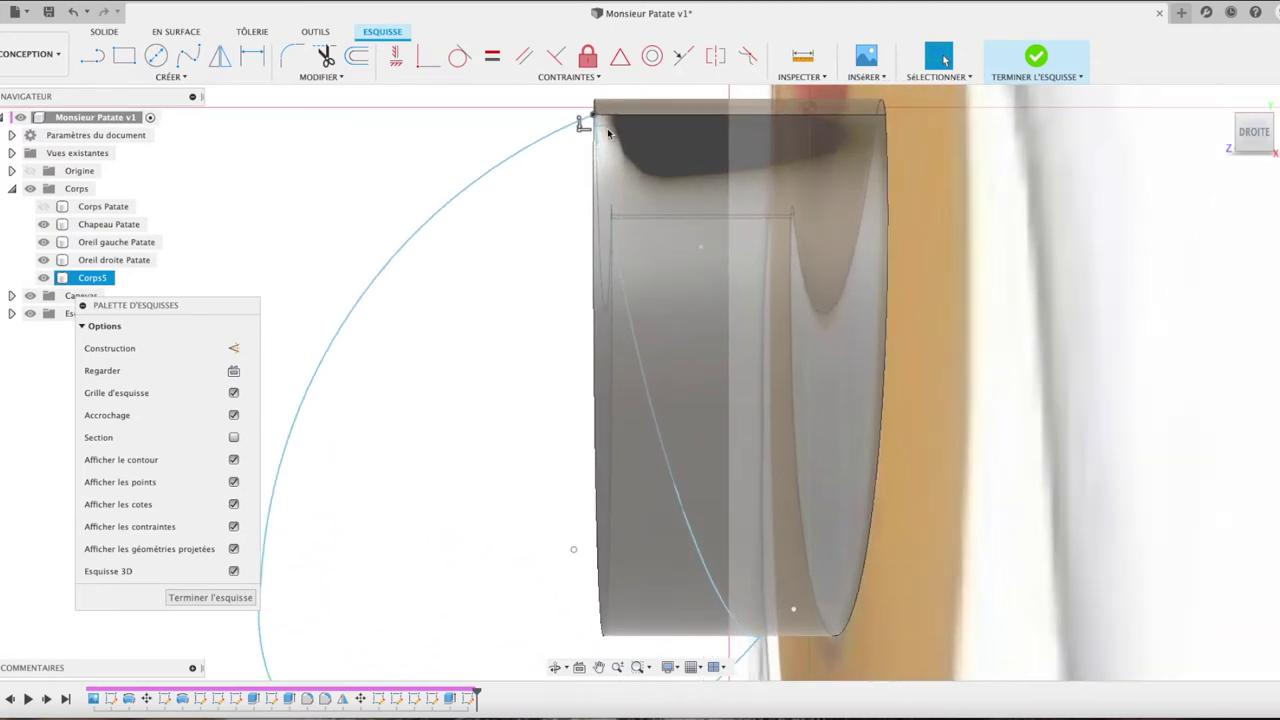
left_click(597, 118)
left_click(588, 119)
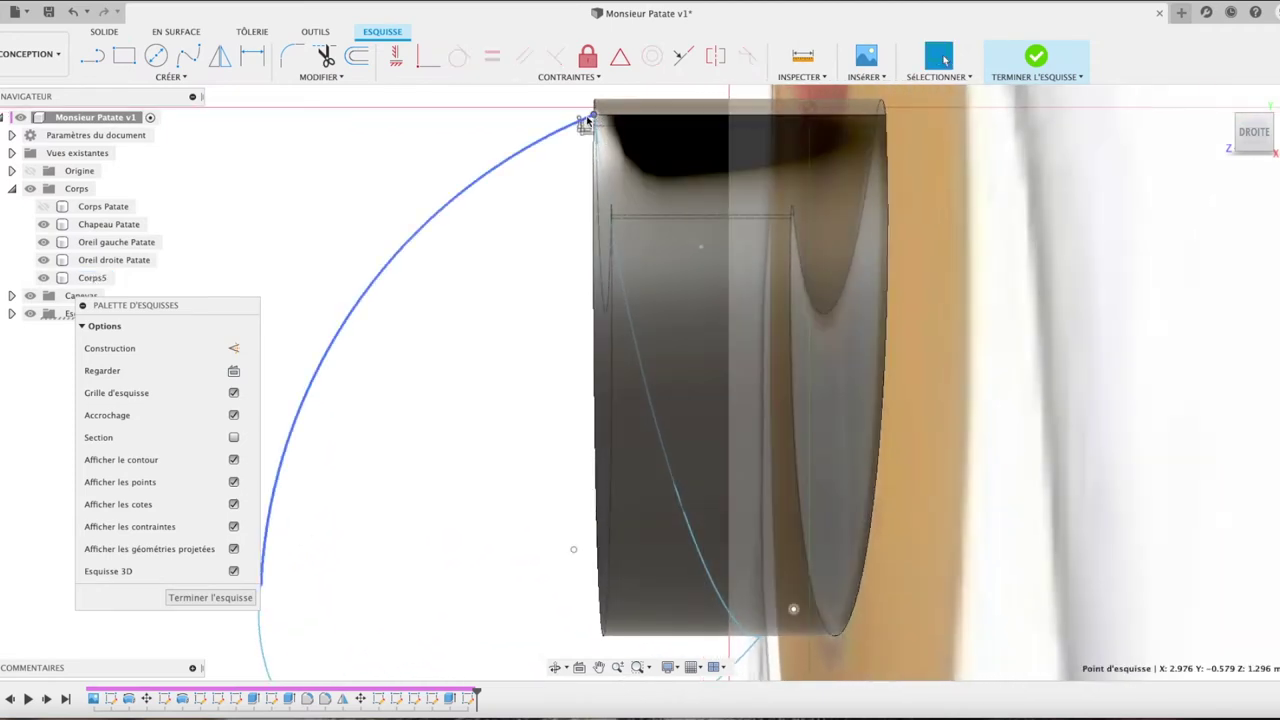
left_click(597, 137)
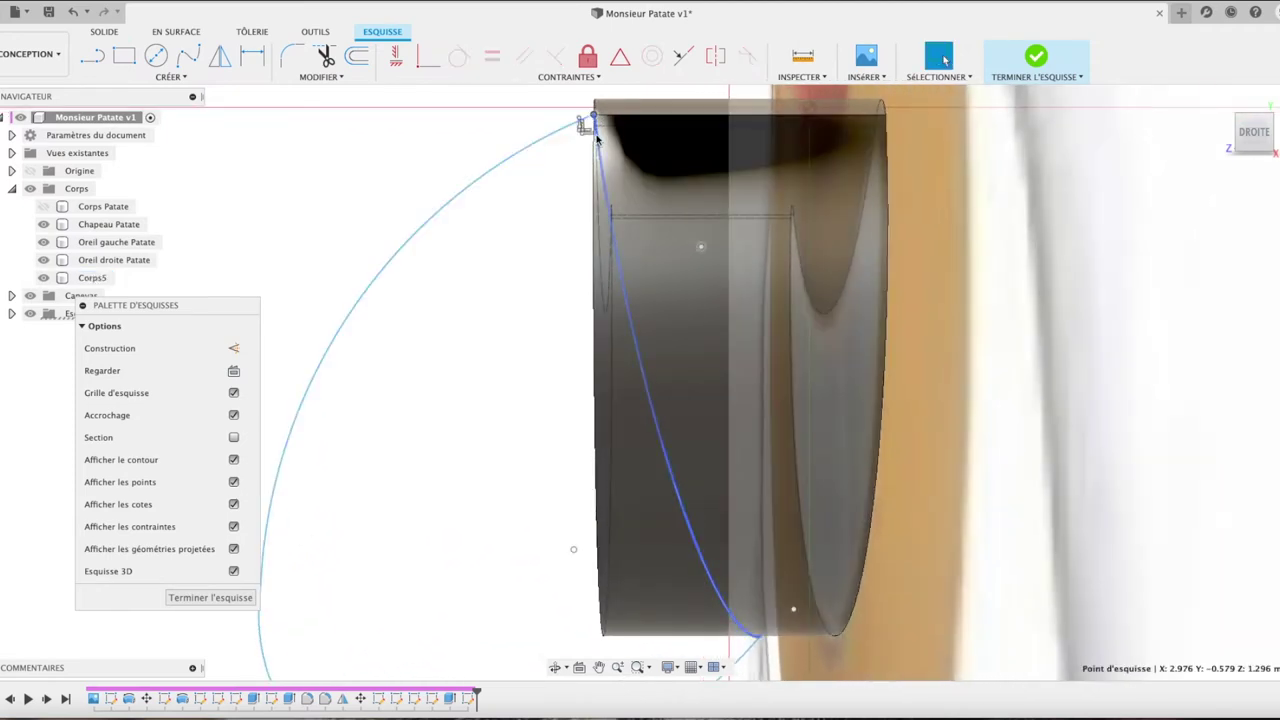
left_click(529, 260)
key("e")
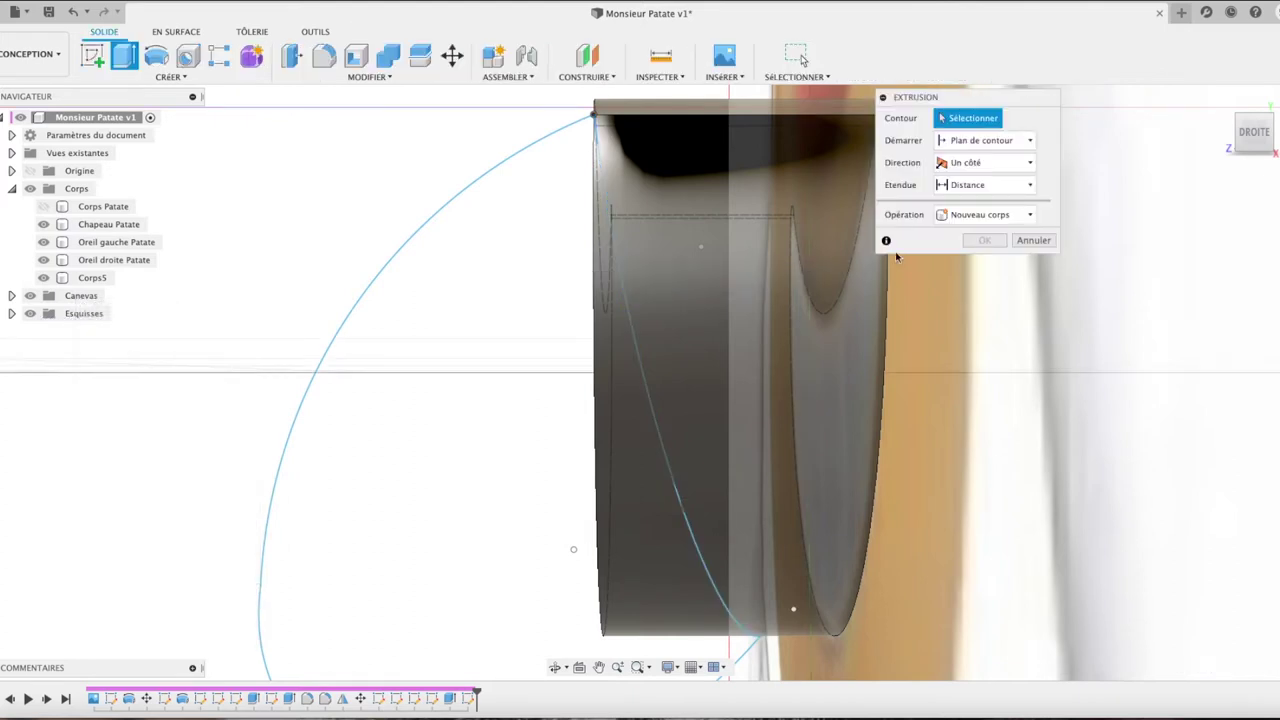
left_click(1031, 242)
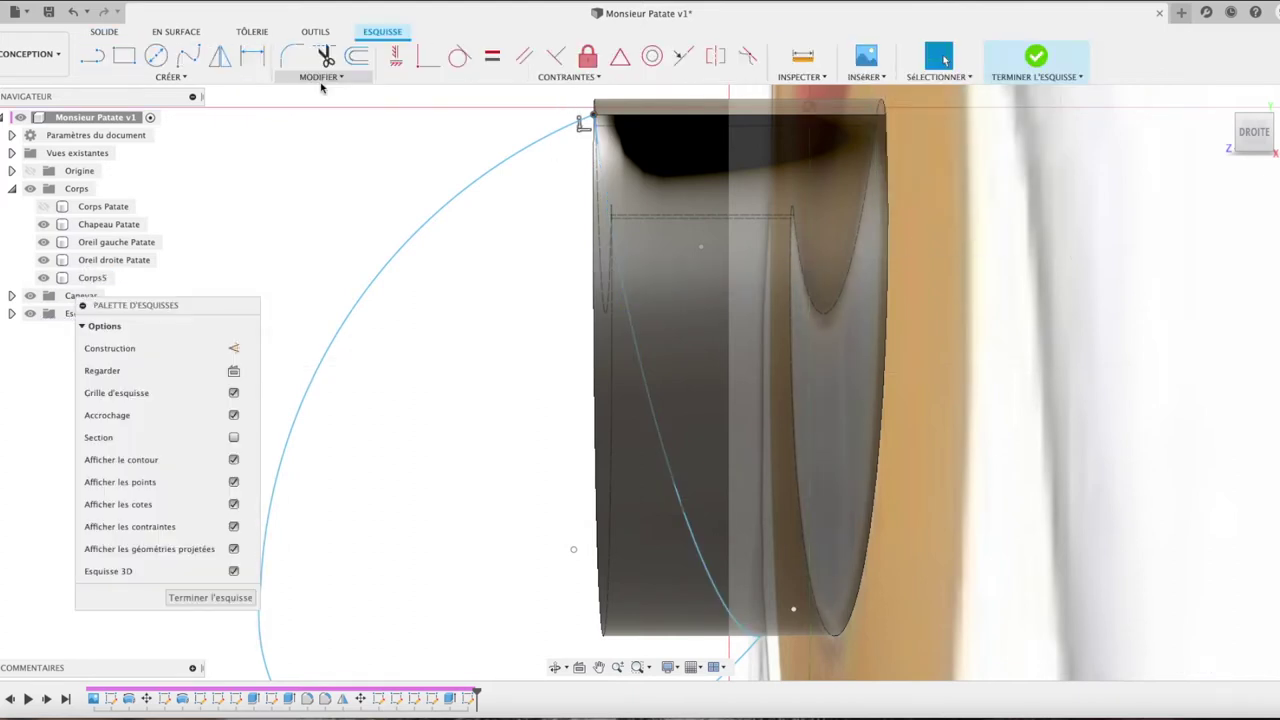
Step: Undo both side-view arcs and redo back into the empty sketch
left_click(70, 14)
left_click(70, 14)
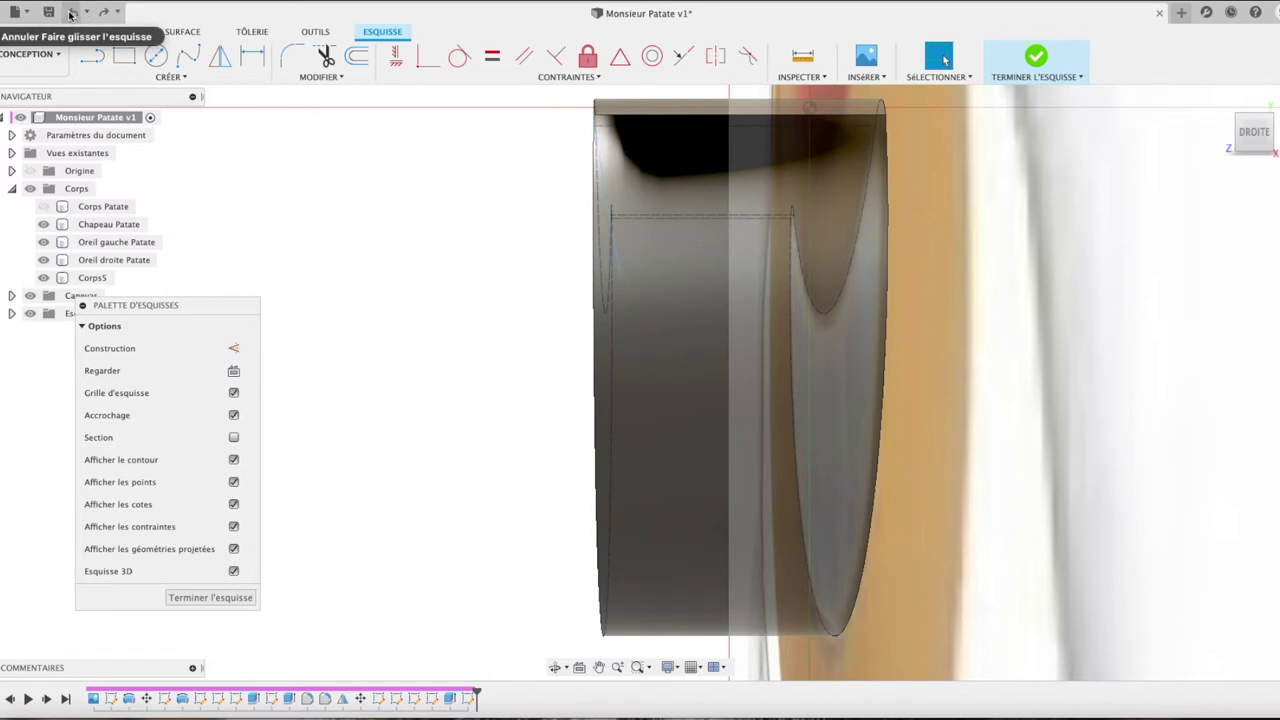
left_click(70, 14)
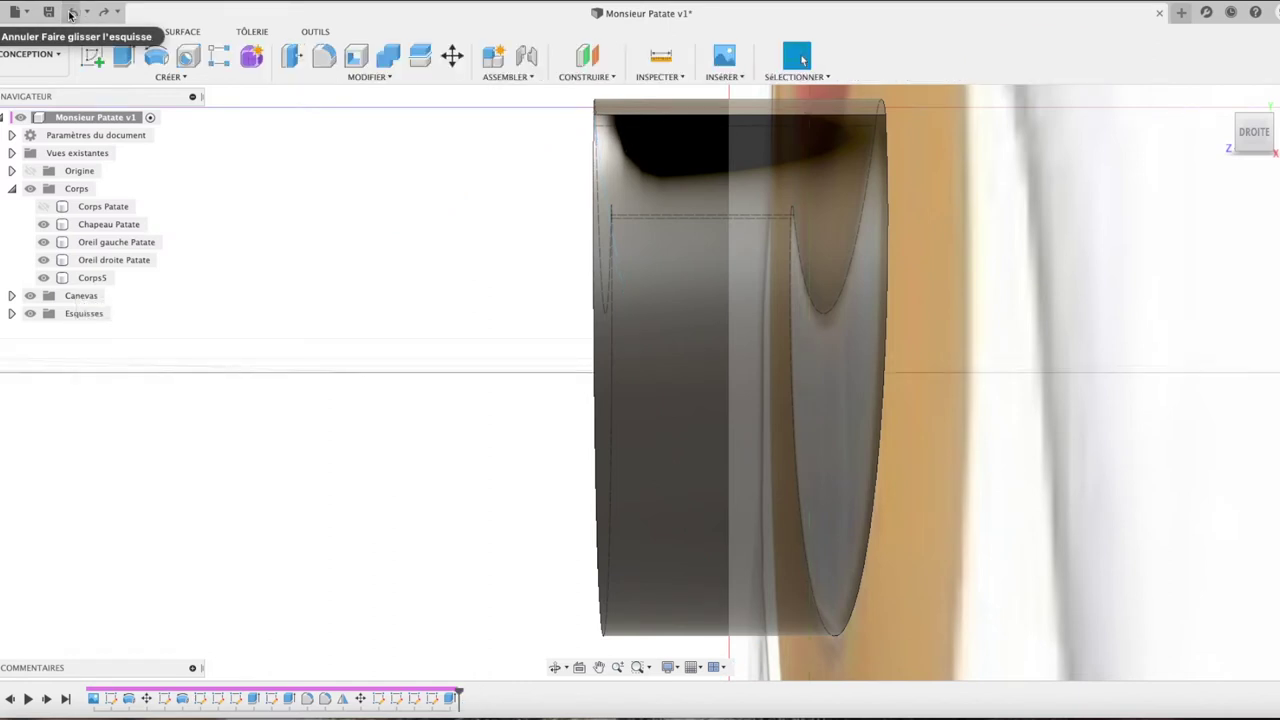
key("ctrl+y")
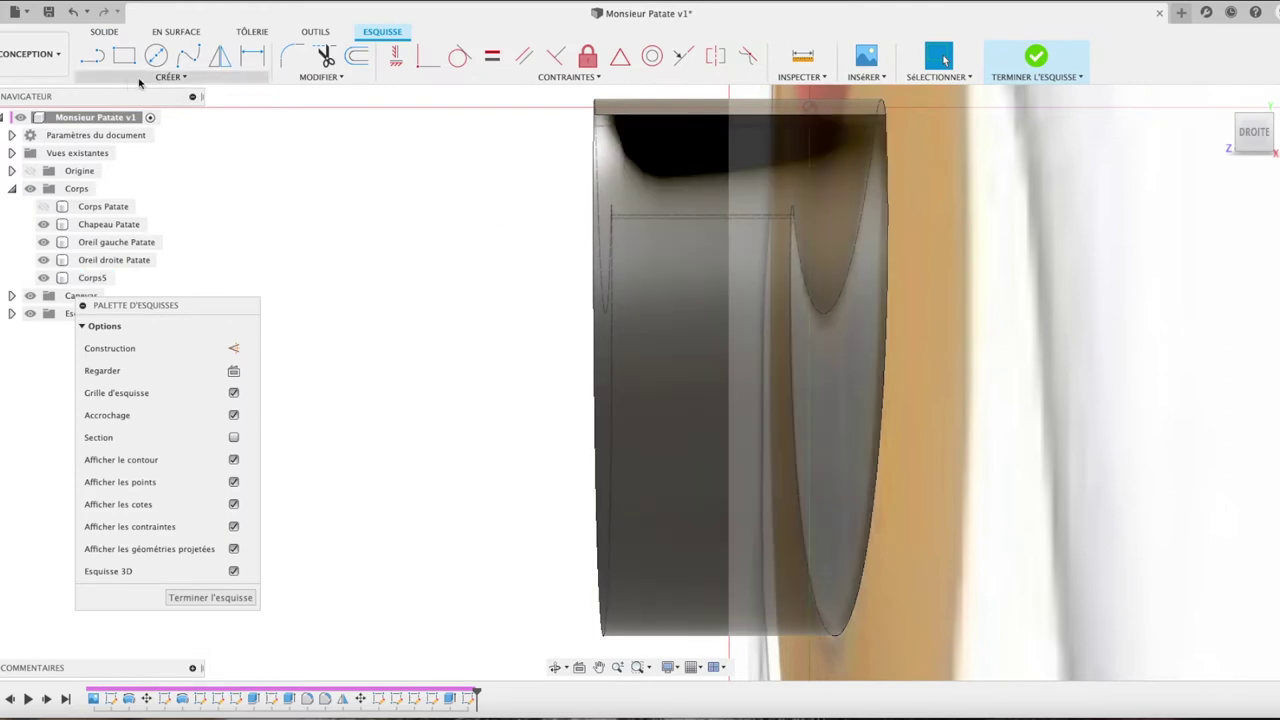
Step: Draw an arc down the body's side from its top-left corner to its bottom corner
left_click(140, 80)
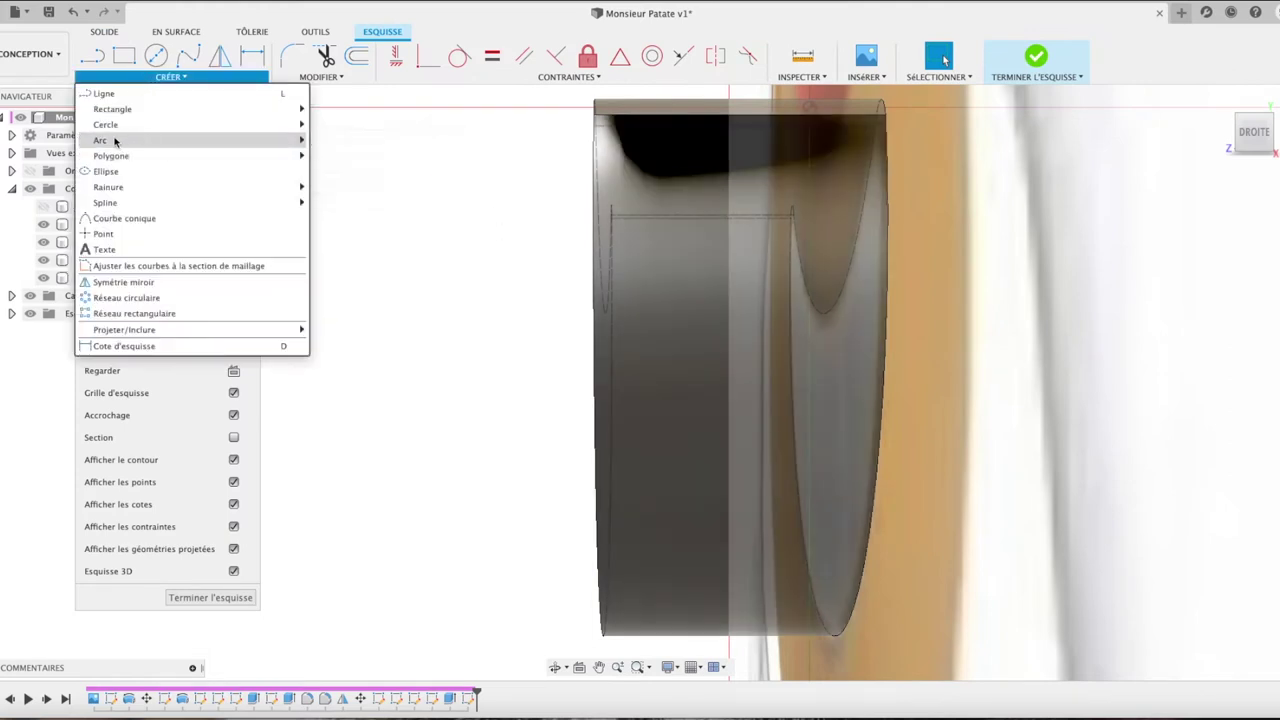
left_click(322, 139)
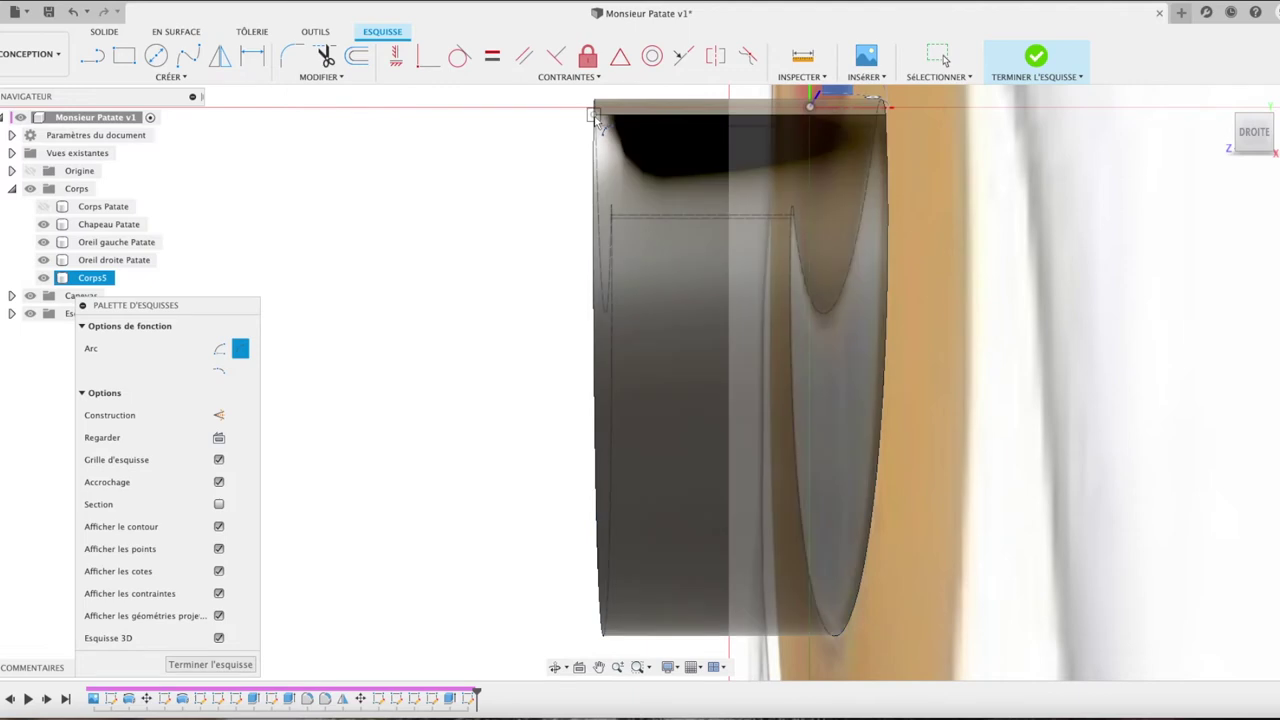
left_click(594, 116)
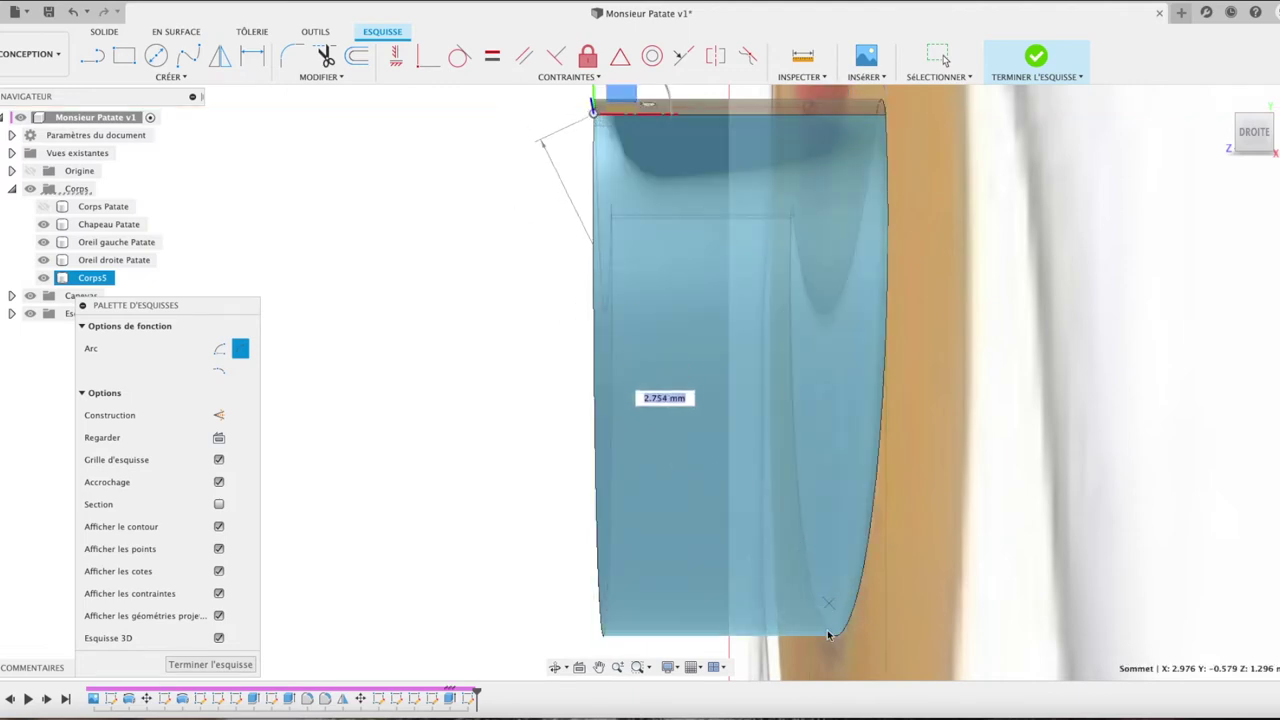
left_click(834, 638)
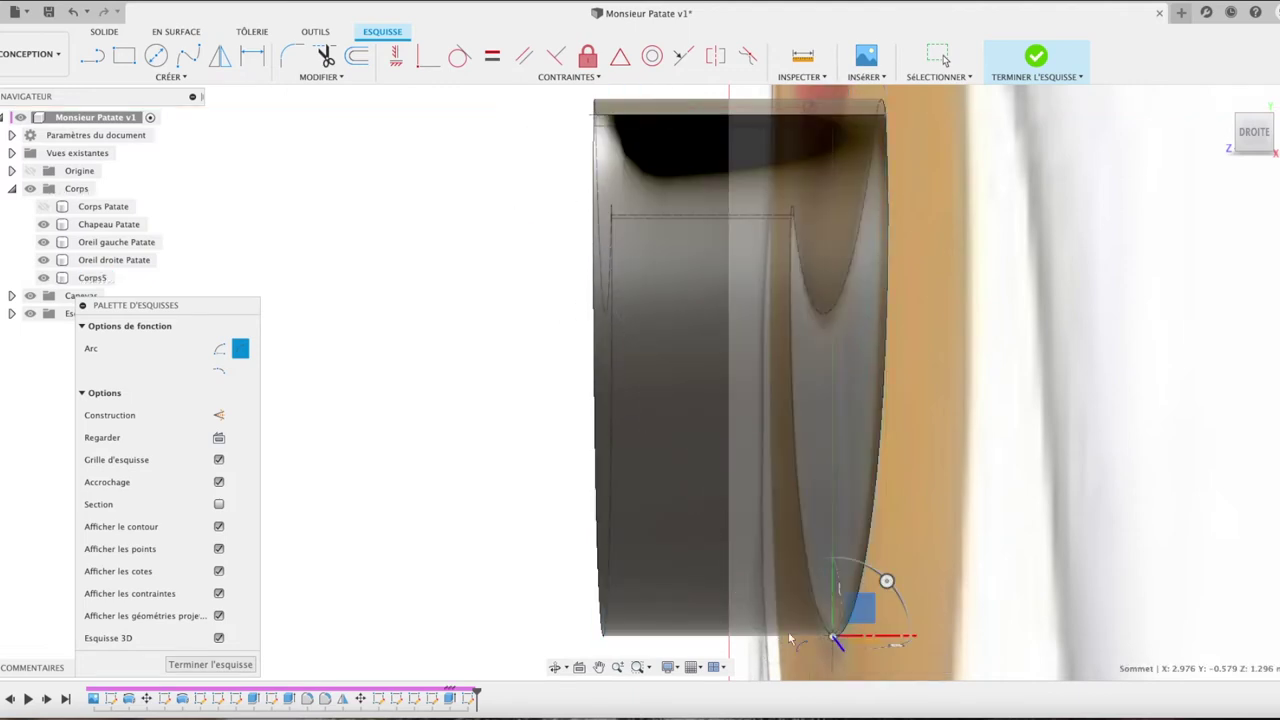
left_click(670, 469)
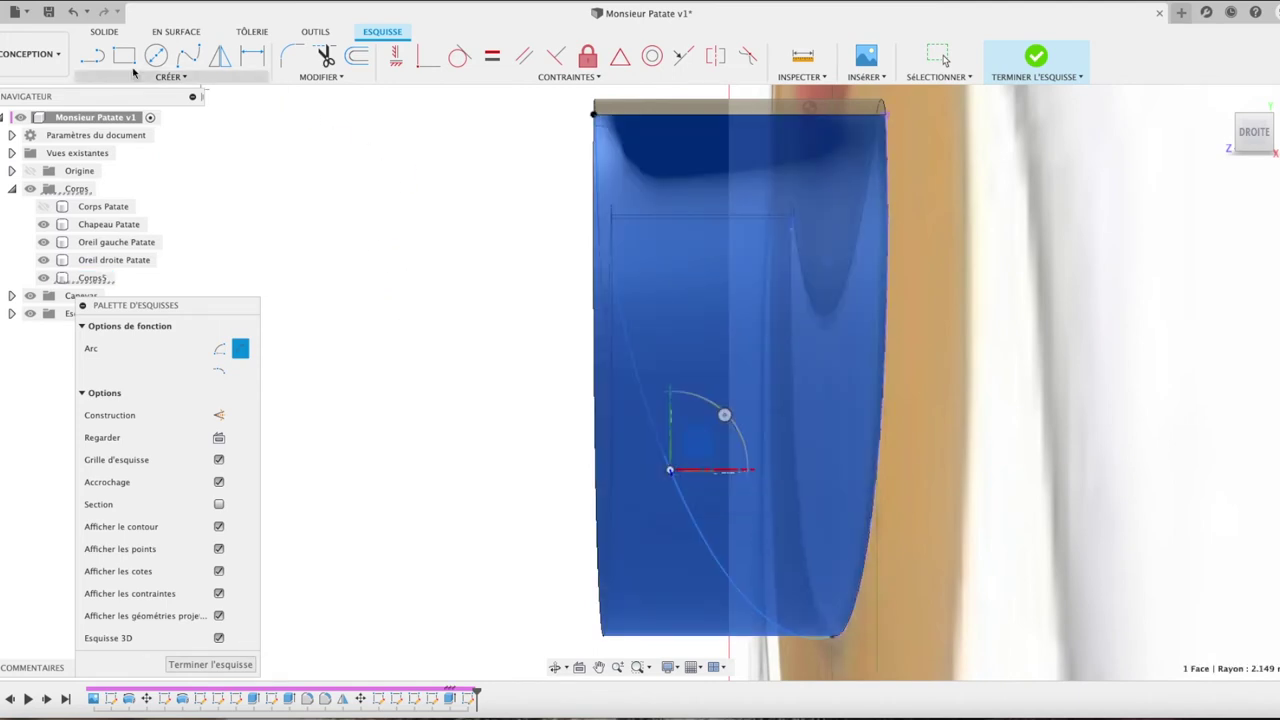
Step: Draw a pointed line outline from the top corner, out left, down to the arc's bottom end
left_click(92, 55)
left_click(594, 114)
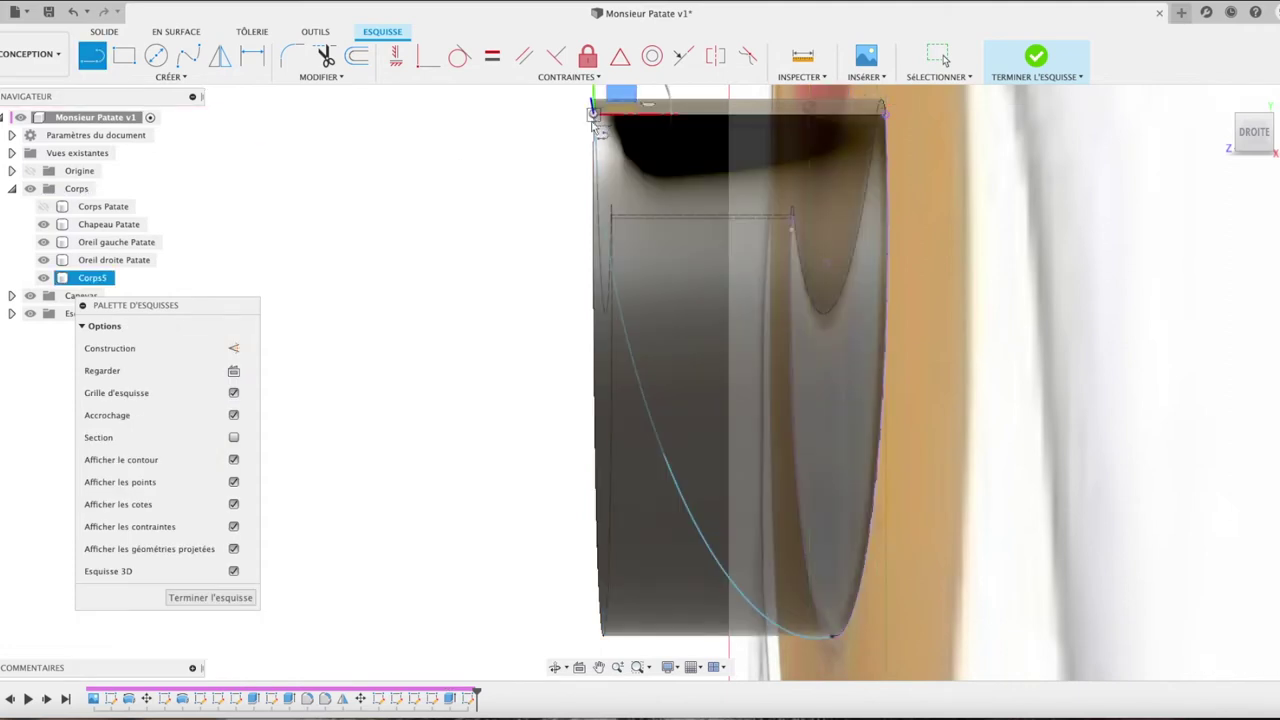
left_click(363, 377)
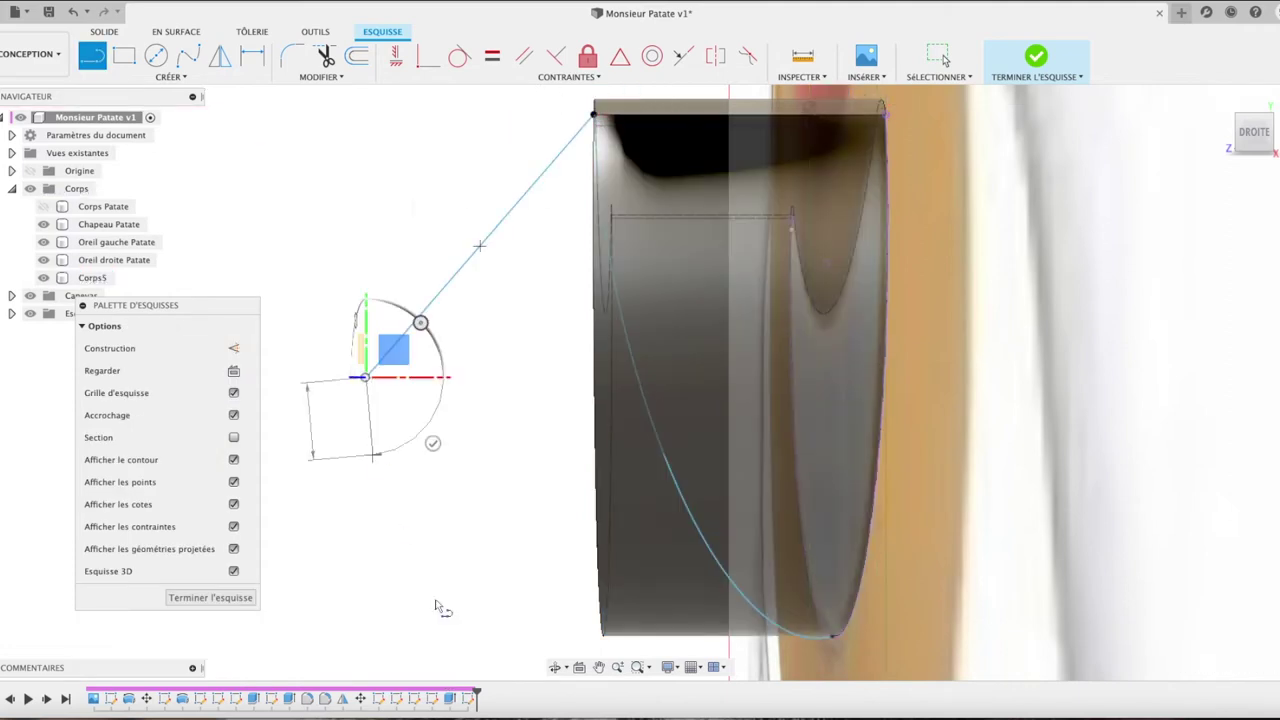
left_click(594, 650)
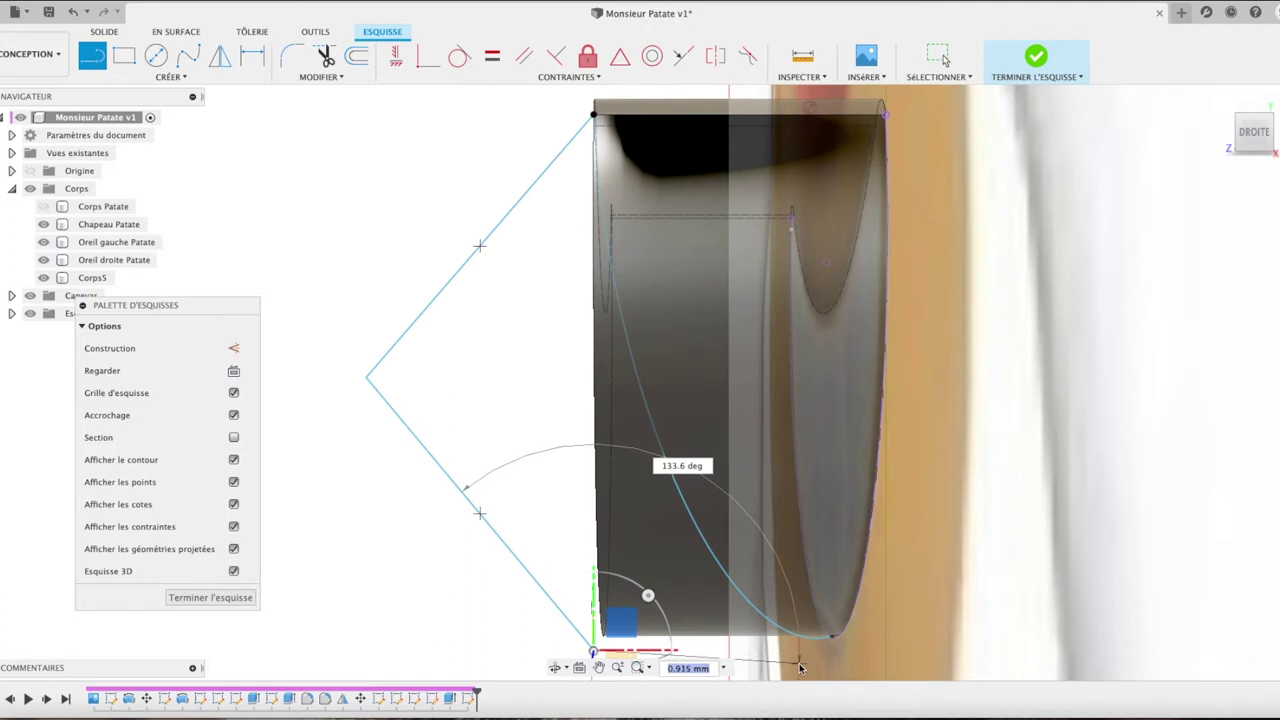
left_click(798, 667)
key("Escape")
key("Escape")
left_click(474, 538)
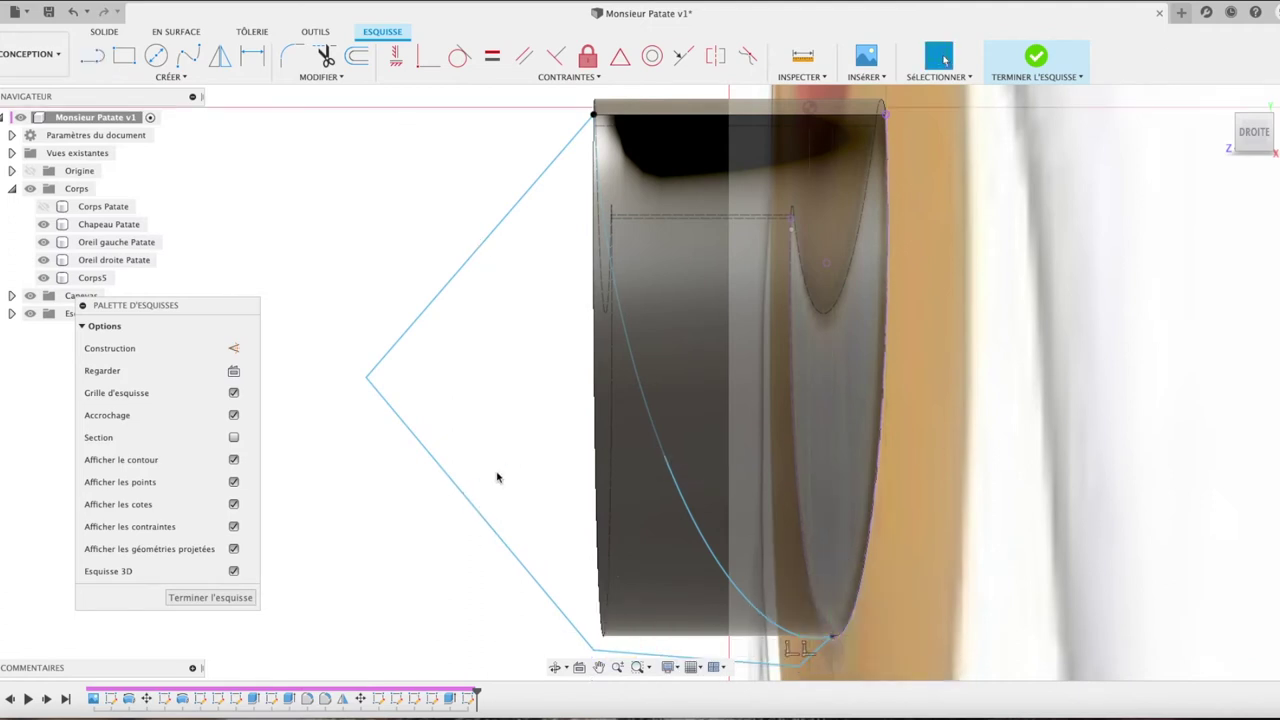
key("e")
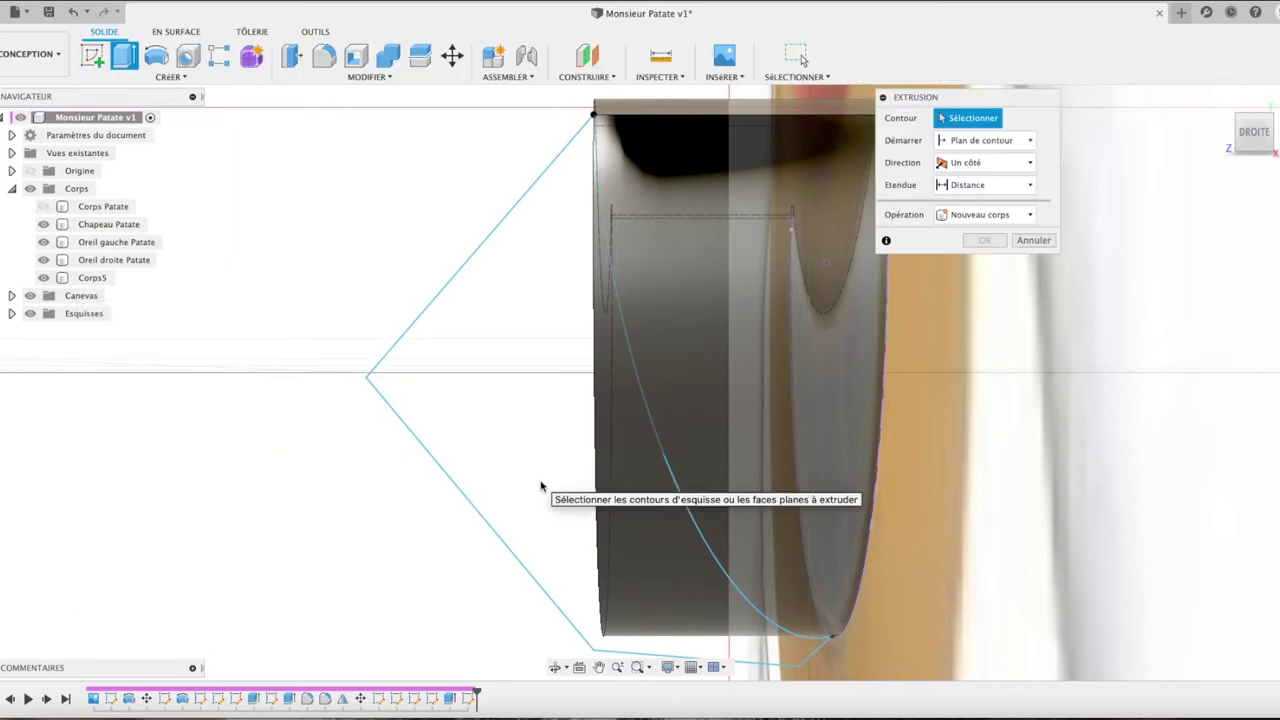
Step: Cancel the extrusion, reopen the side sketch and select the outline's lower corner point
left_click_drag(1257, 147, 1258, 149)
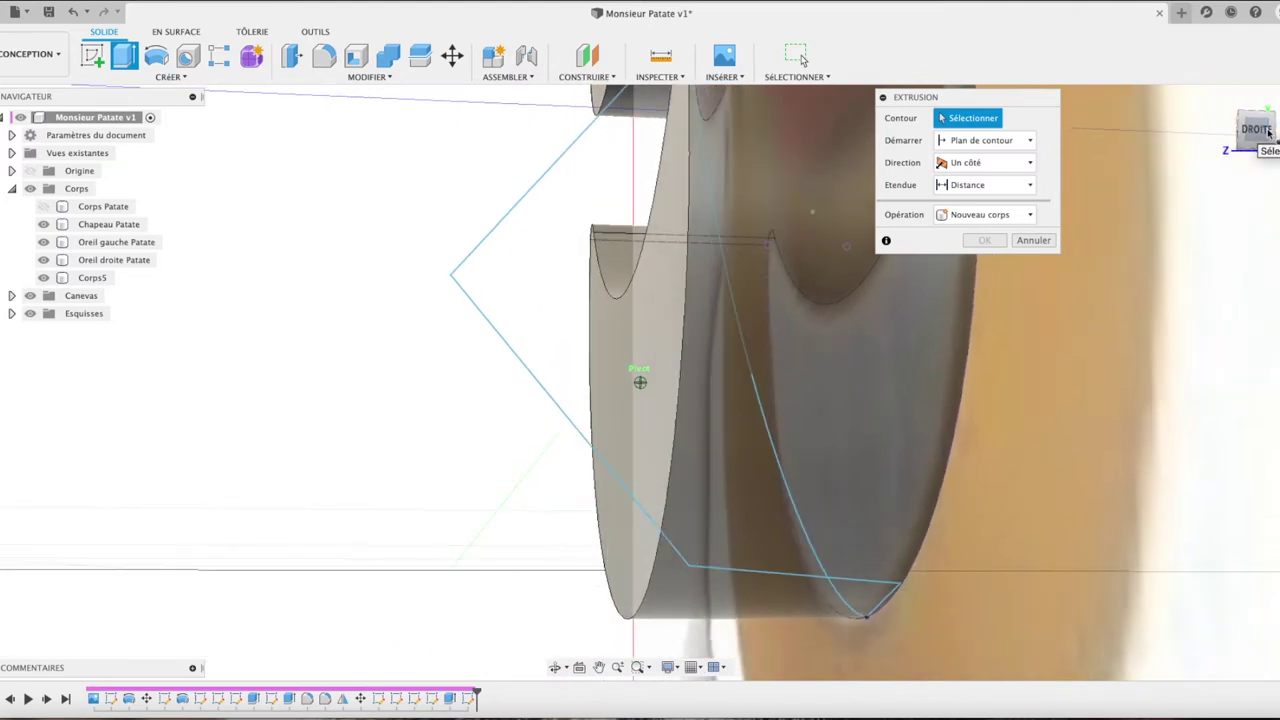
left_click(1033, 240)
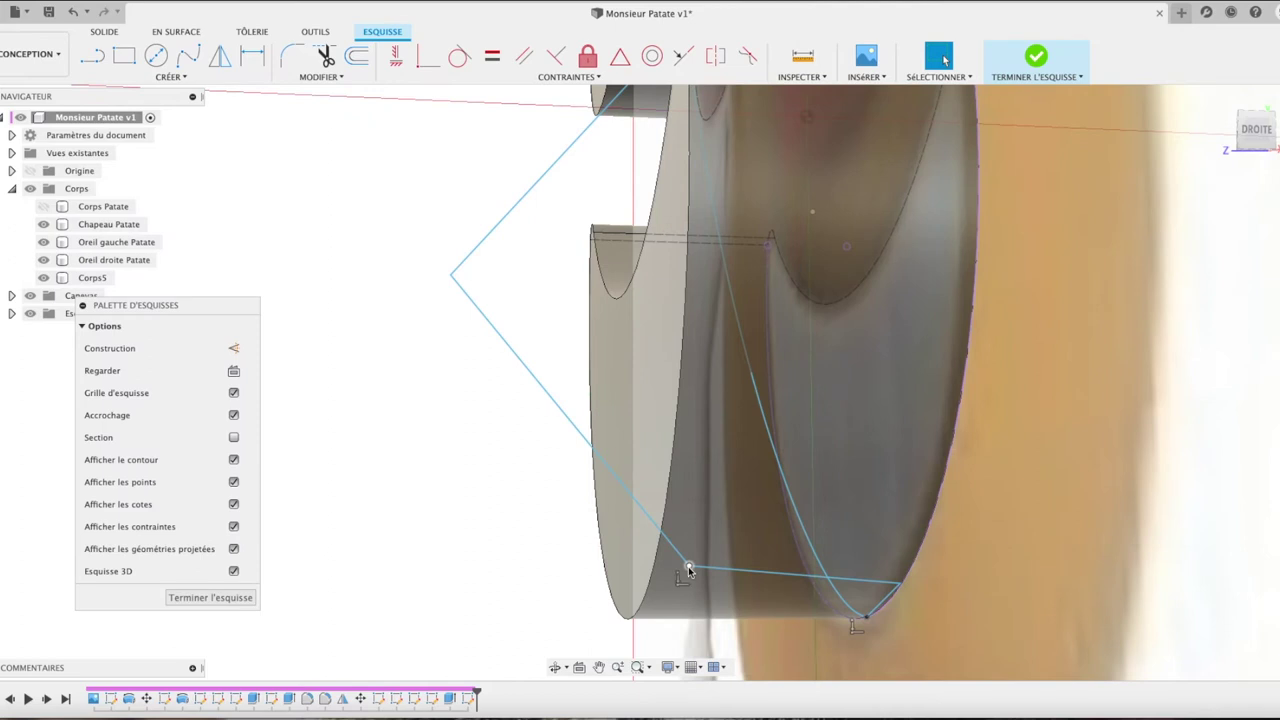
key("Escape")
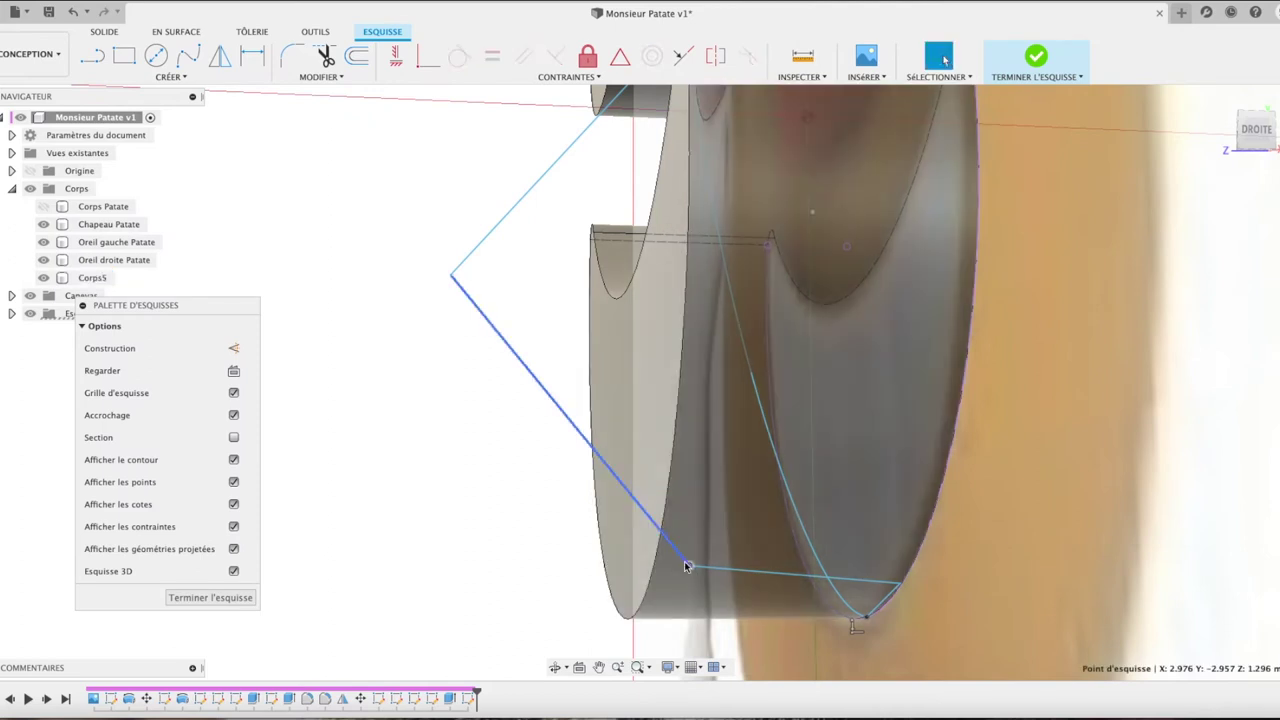
left_click(689, 571)
Step: Move the outline's two lower corner points along Y, X and Z to meet the arc's bottom end
key("m")
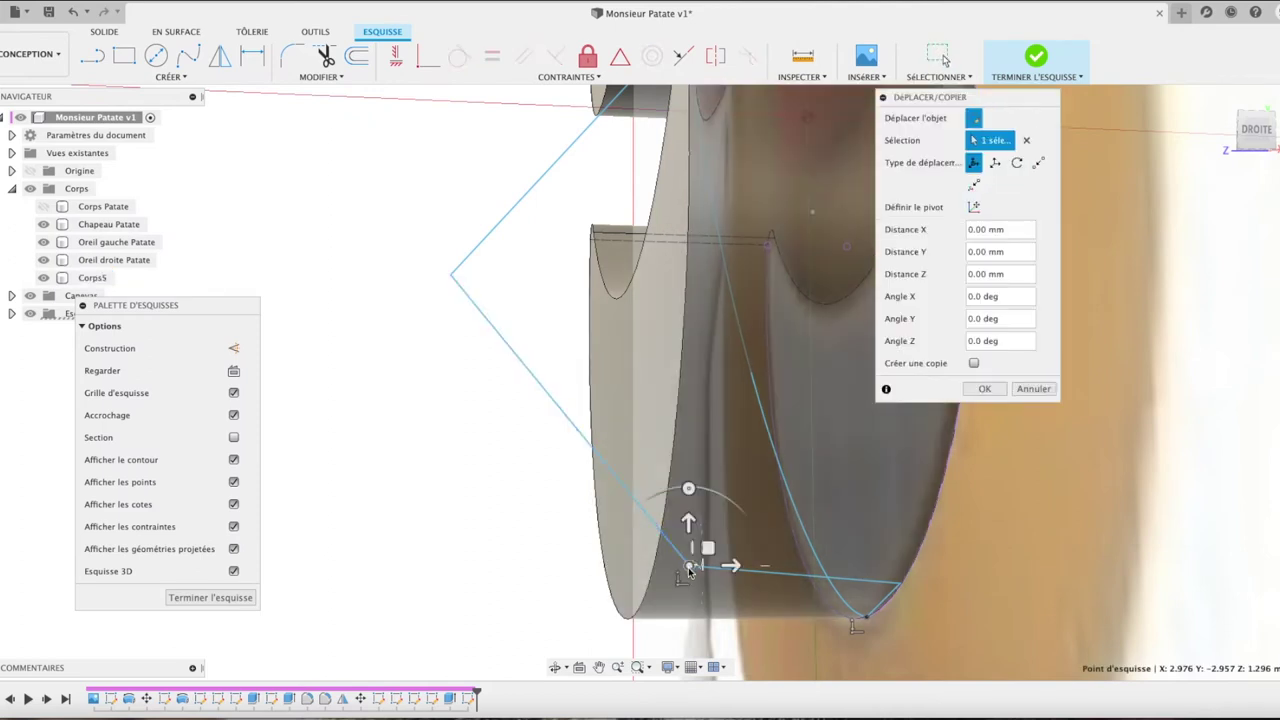
mouse_move(688, 545)
left_mouse_down()
mouse_move(668, 560)
mouse_move(668, 616)
left_mouse_up()
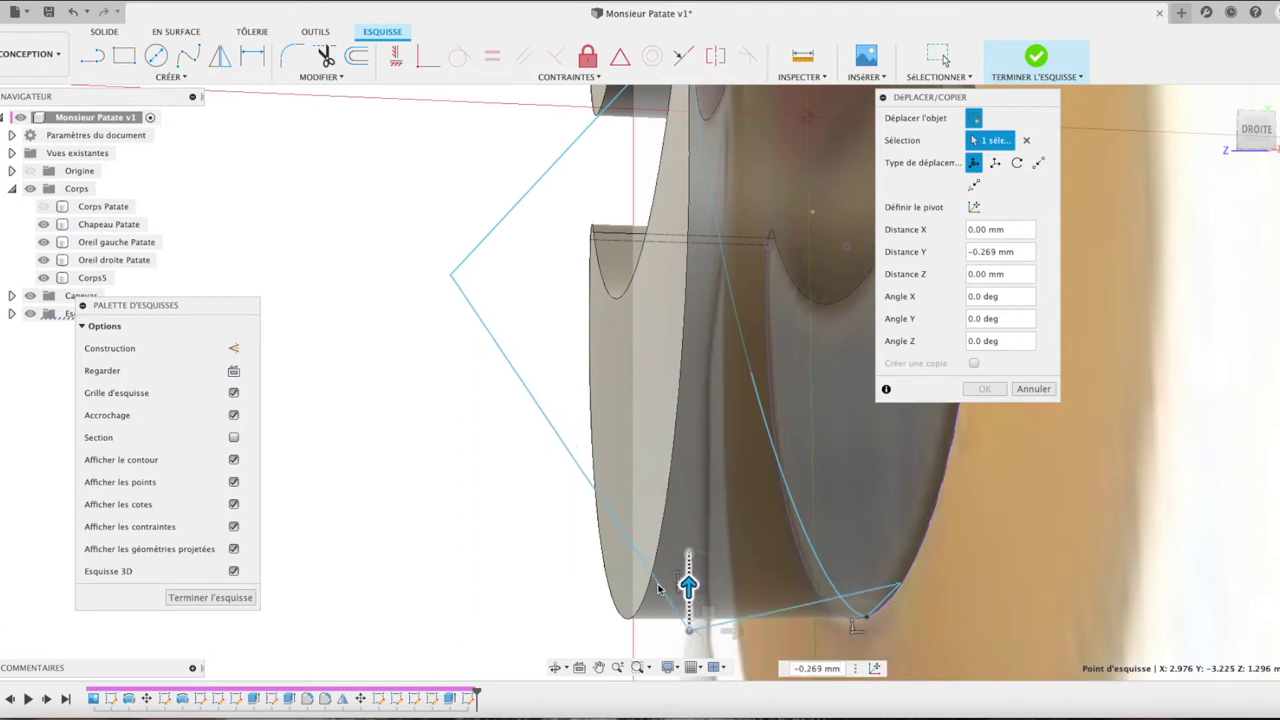
left_click(899, 590)
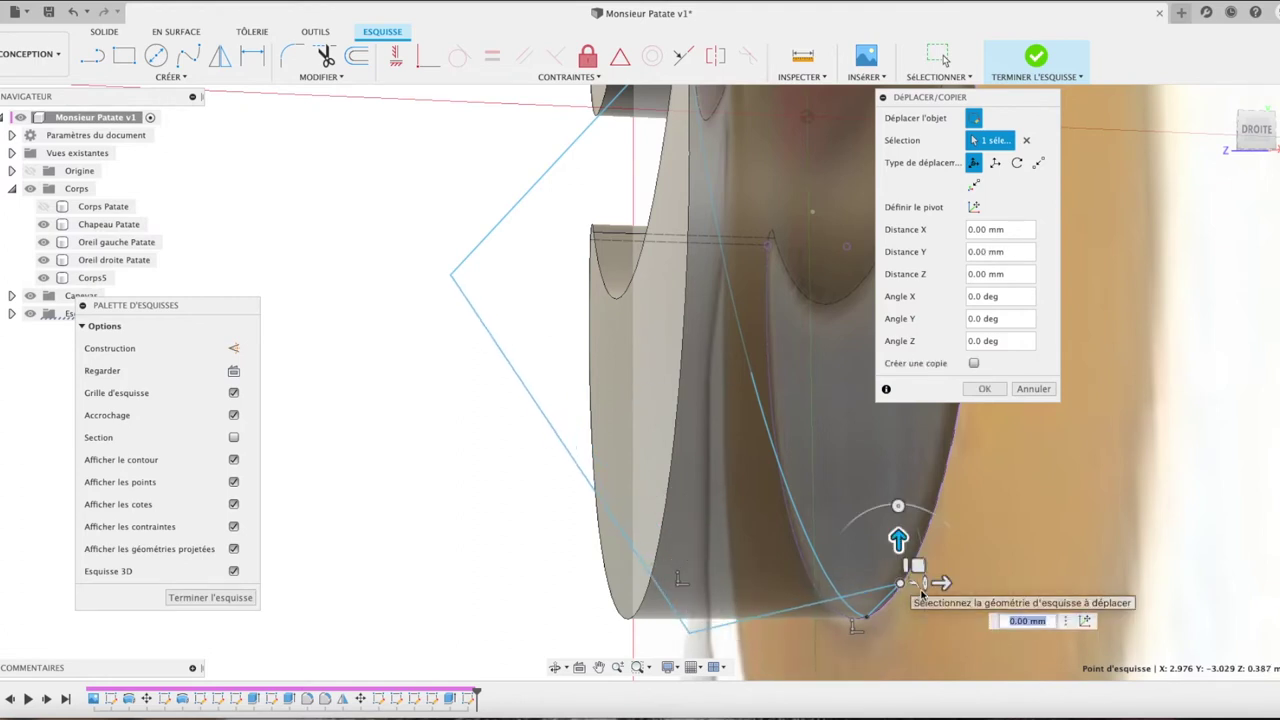
left_click_drag(924, 590, 804, 592)
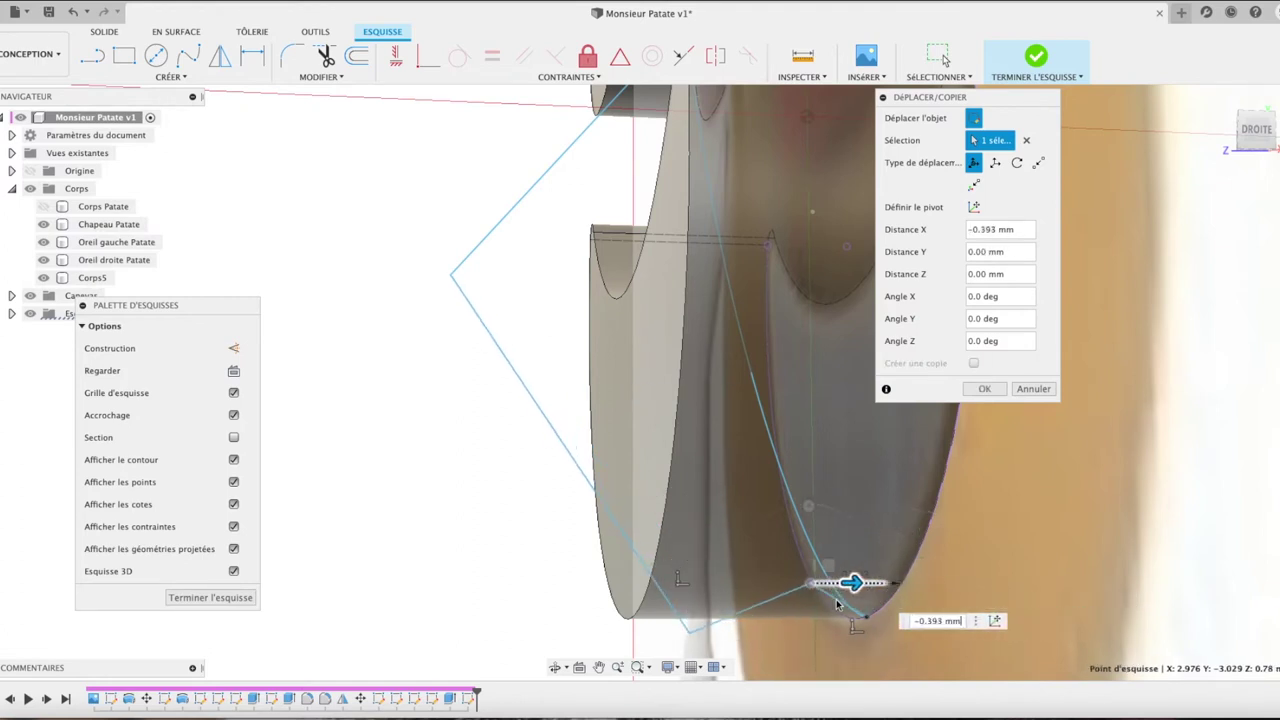
left_click_drag(775, 542, 774, 586)
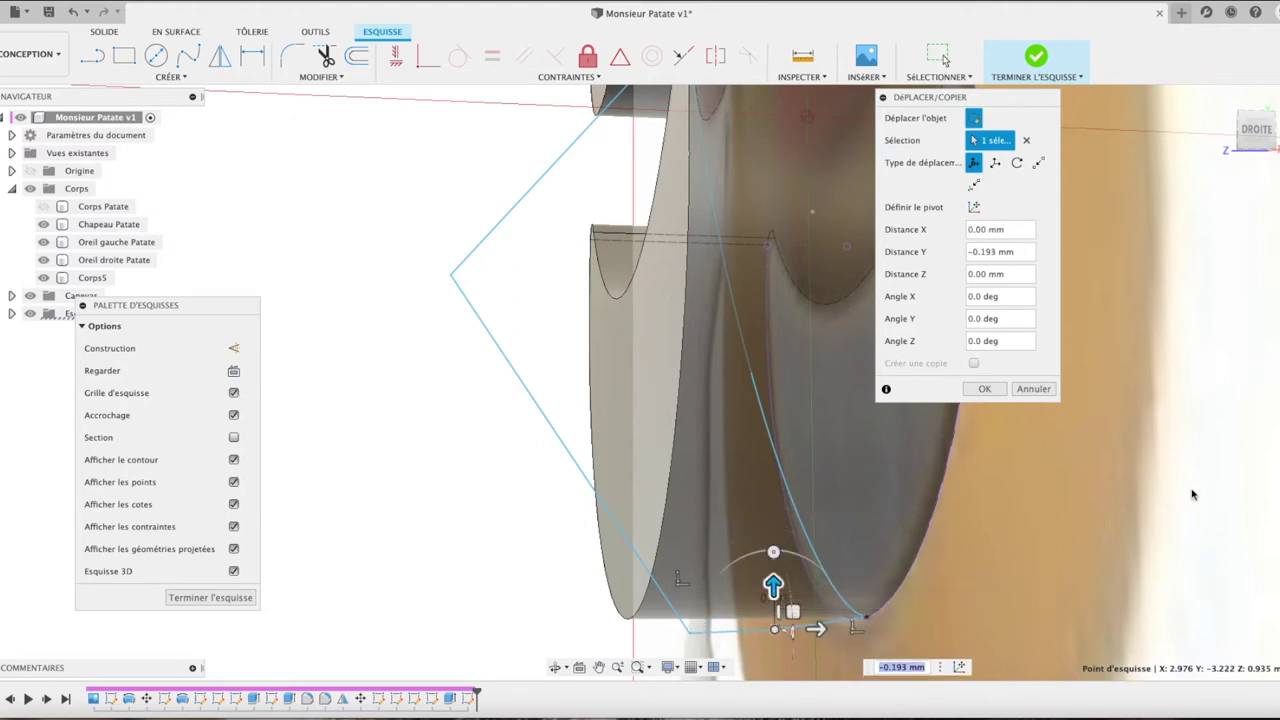
left_click_drag(789, 632, 757, 627)
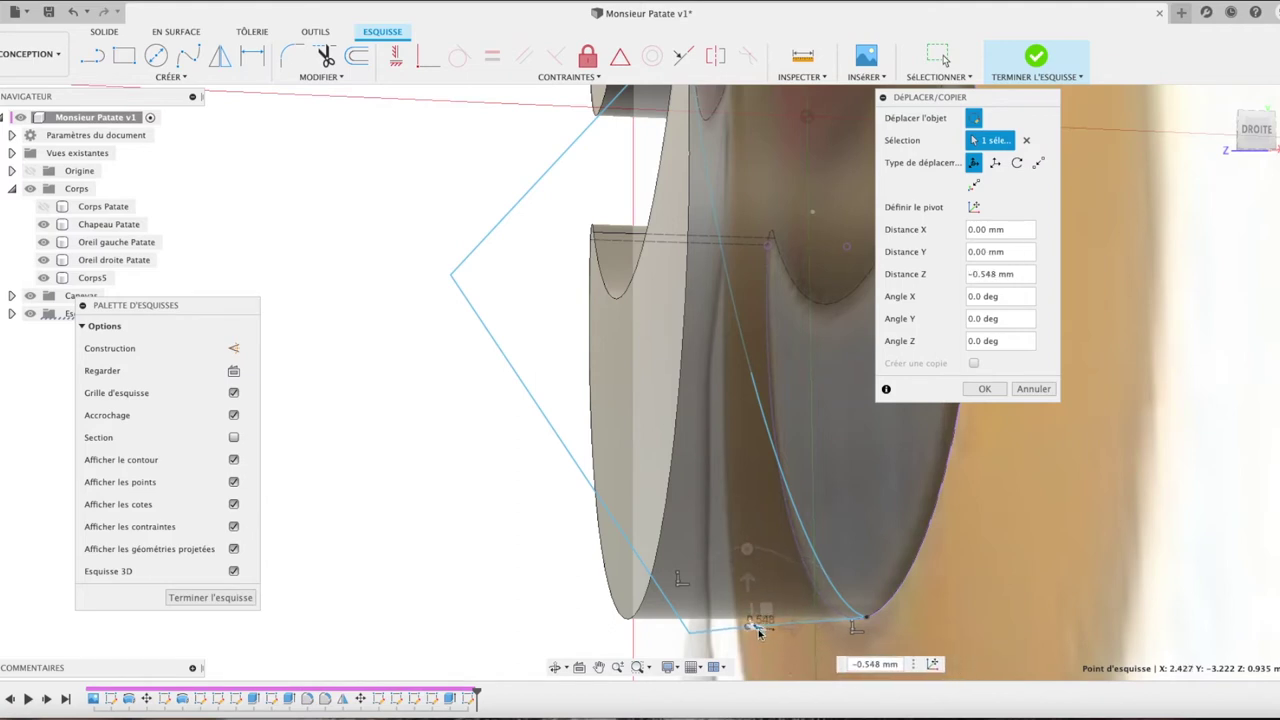
left_click(985, 389)
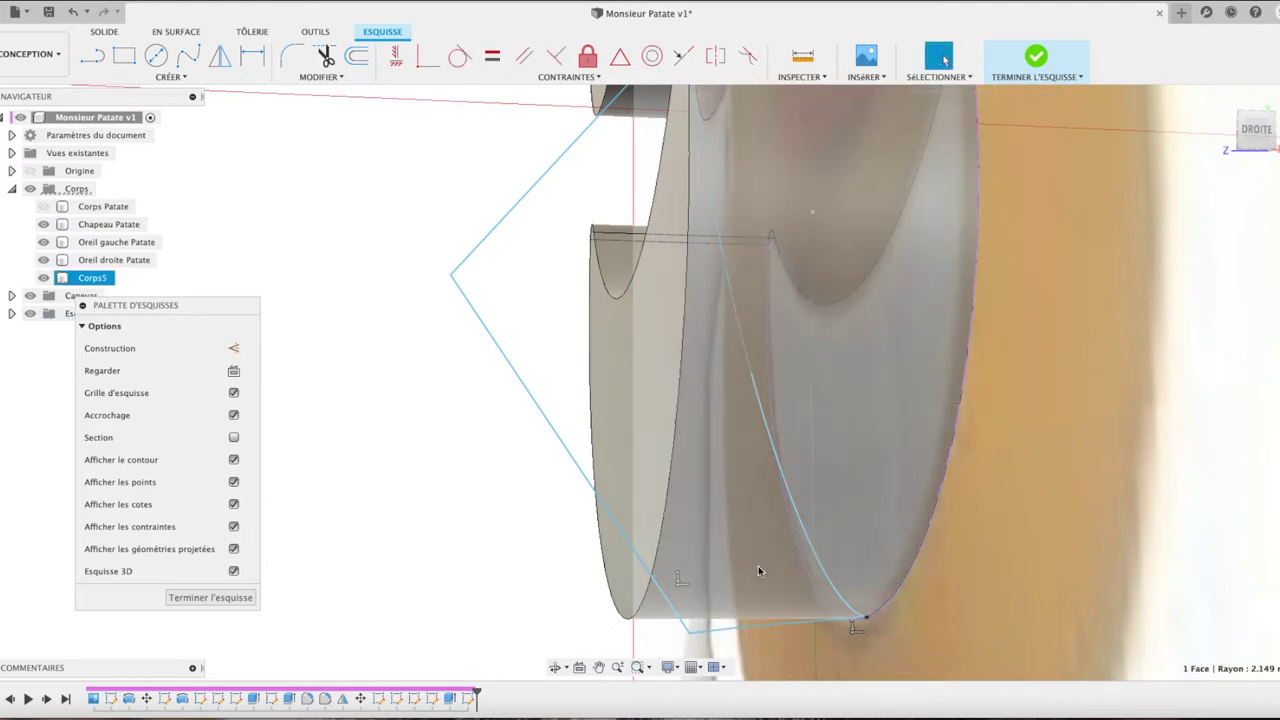
left_click(758, 566)
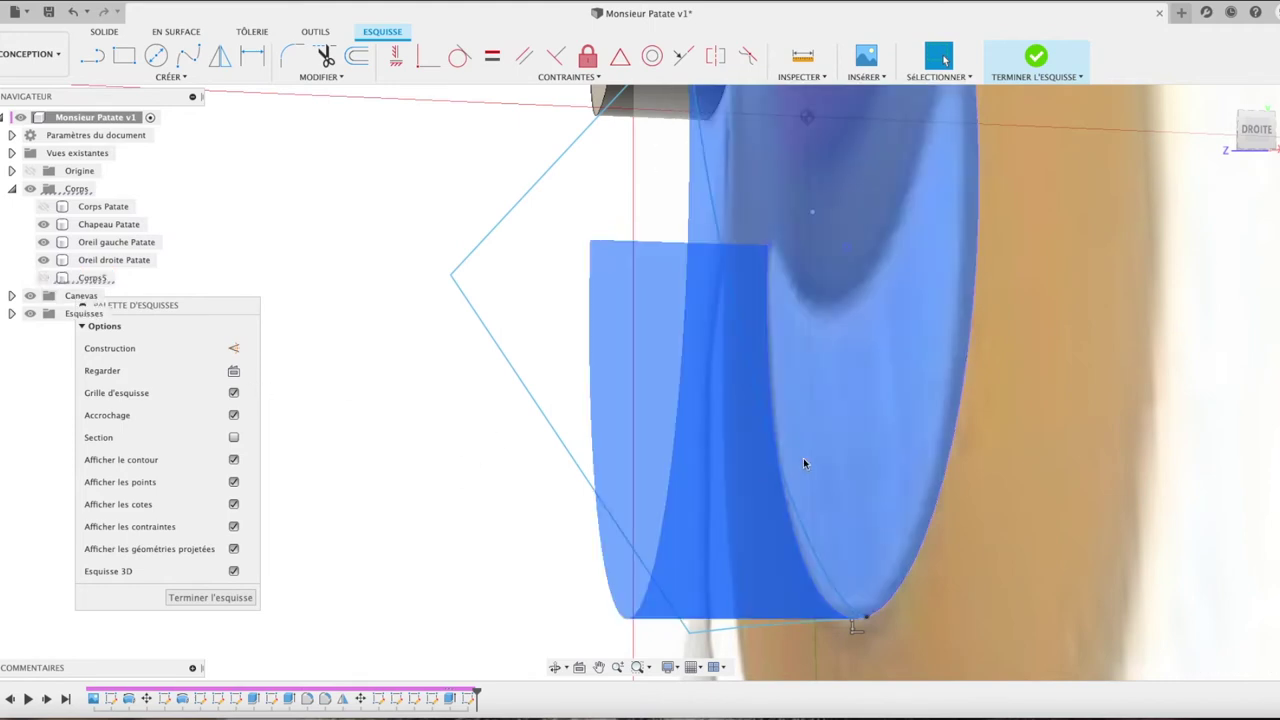
Step: Hide the mouth body, cancel an extrusion, then undo to restore the body and remove the last curve
left_click(502, 455)
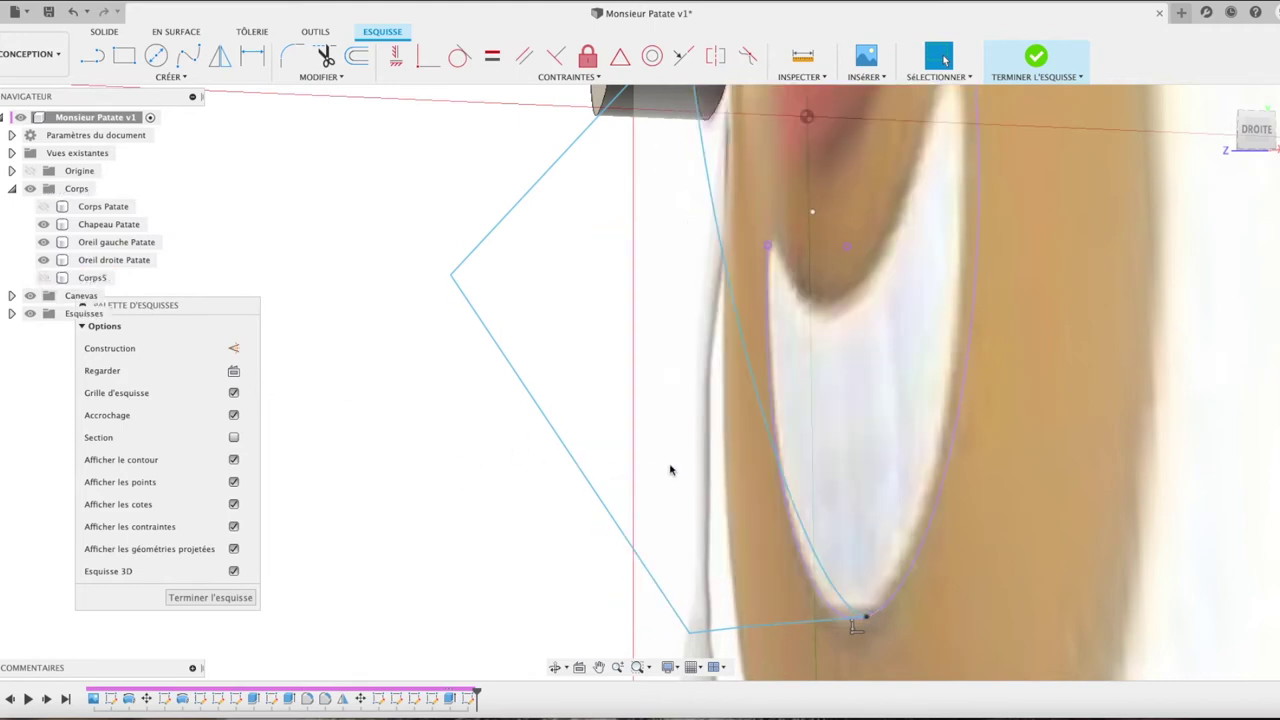
key("e")
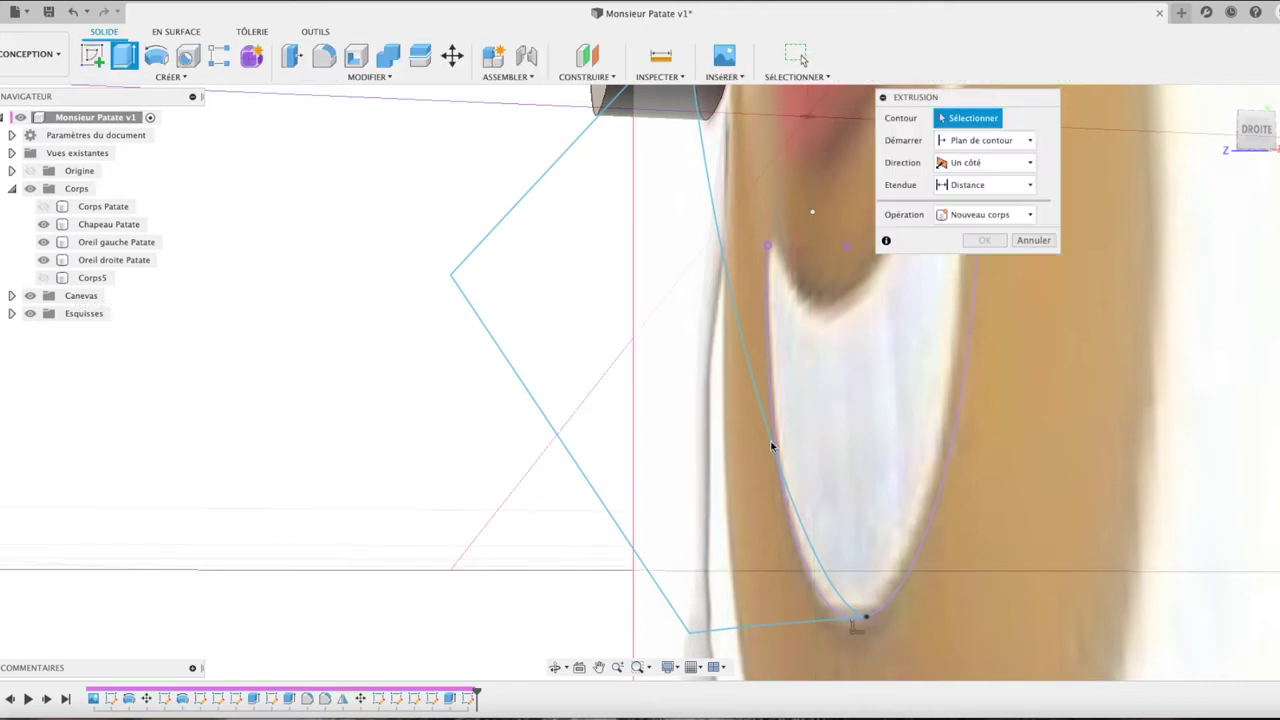
left_click(1035, 241)
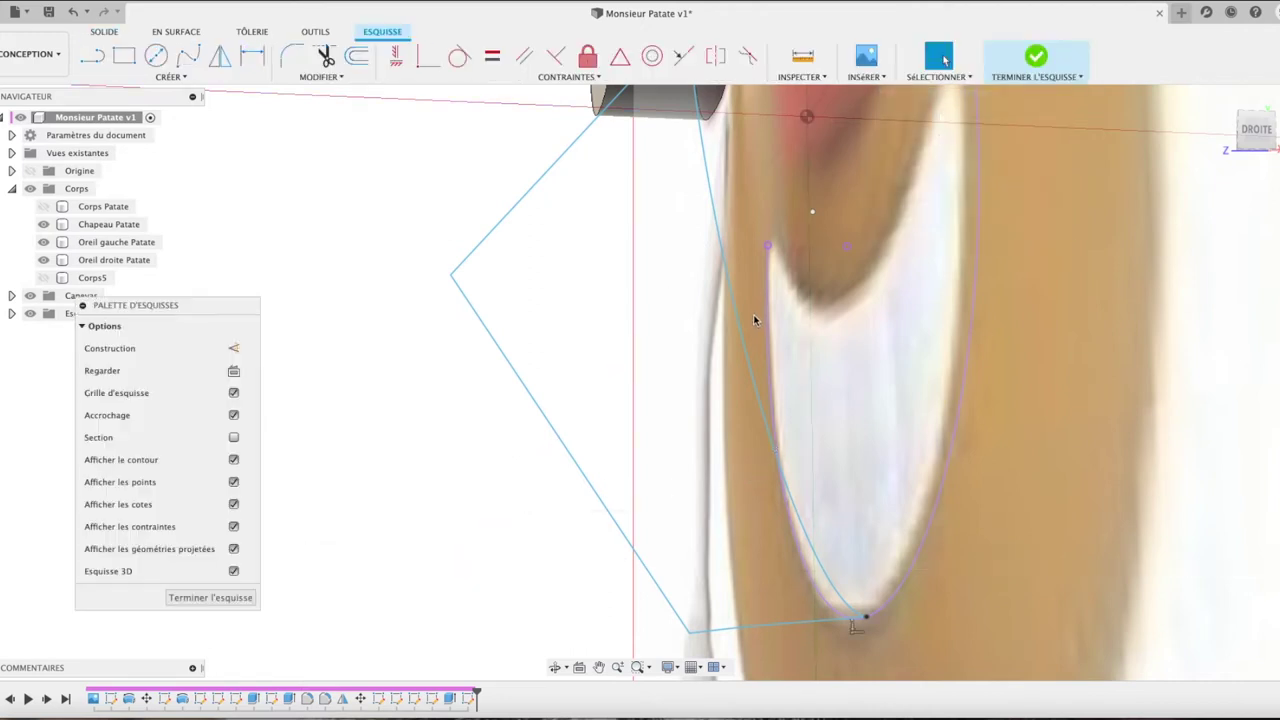
left_click(73, 11)
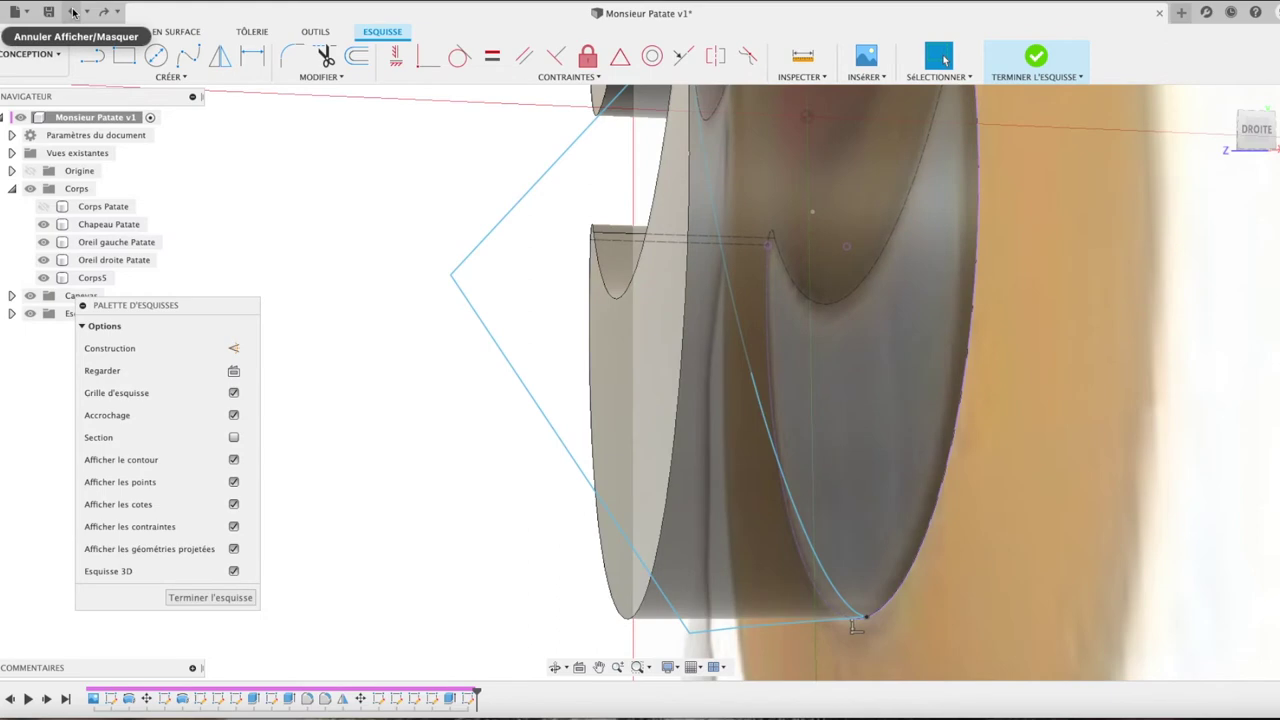
left_click(73, 11)
left_click(73, 11)
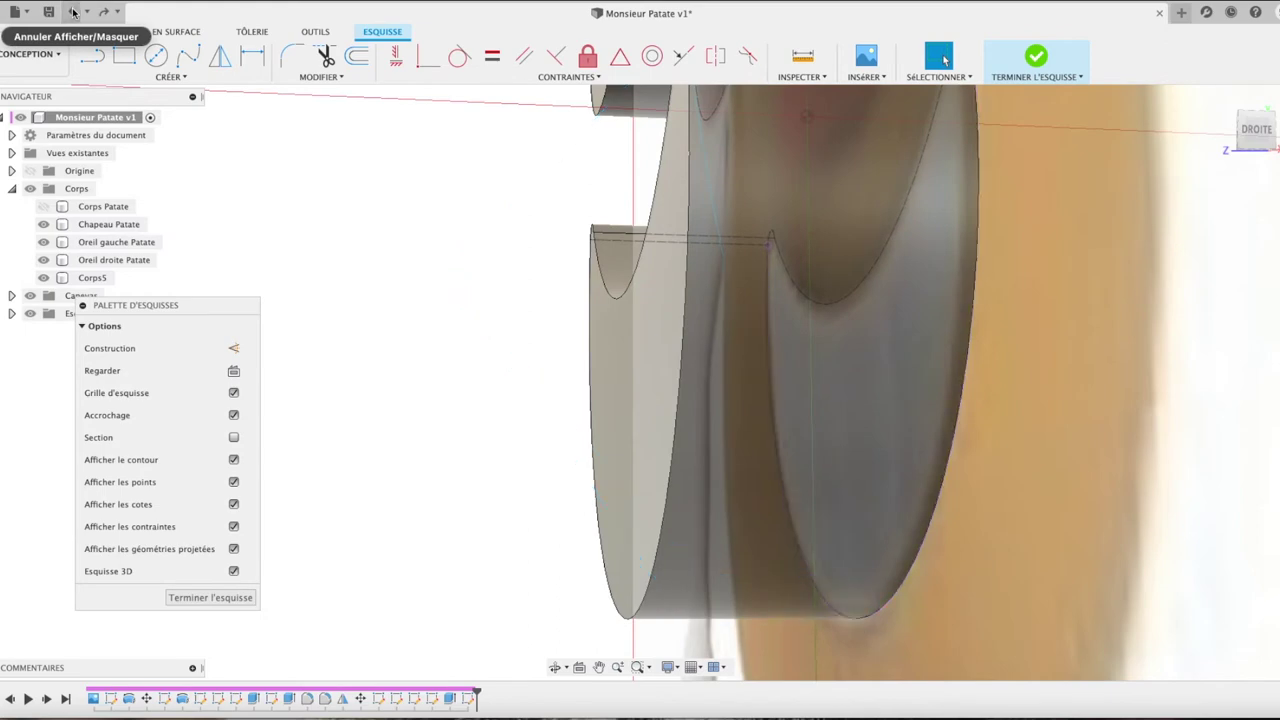
mouse_move(1252, 131)
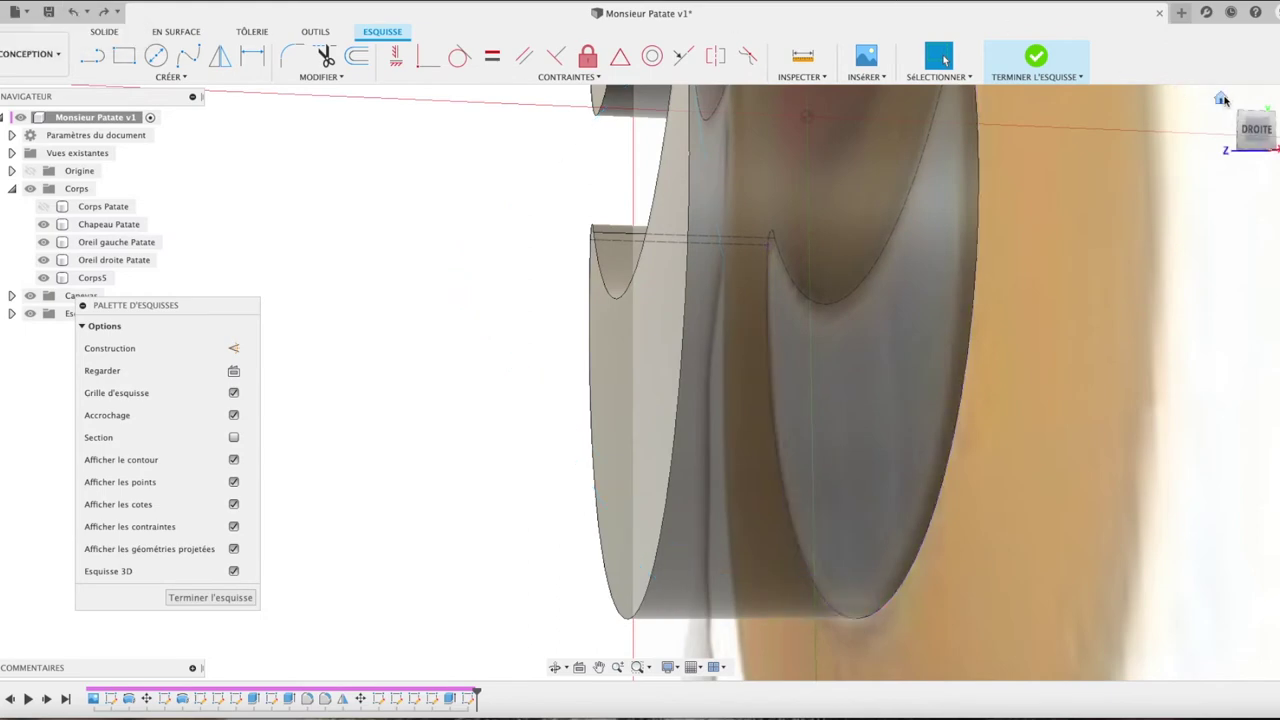
Step: Return to the Home view, then the right-side view, and zoom in on the mouth
left_click(1221, 99)
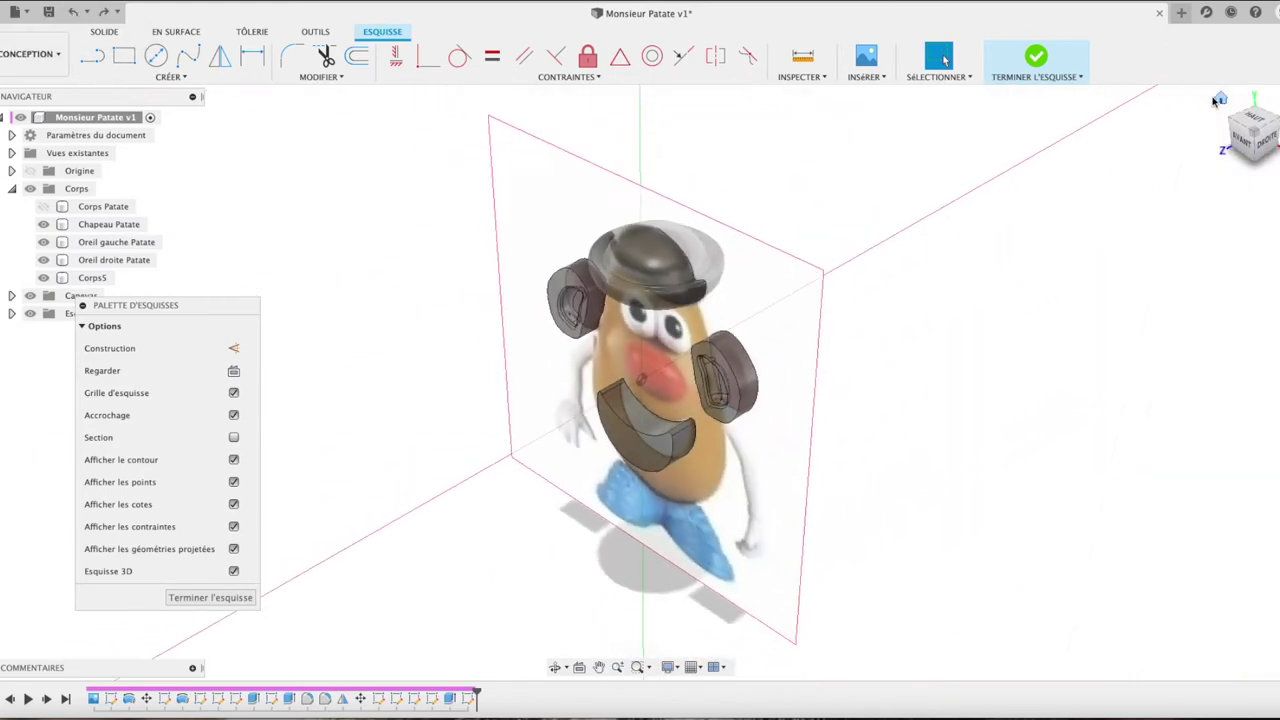
left_click(1265, 148)
scroll(548, 453, "up", 2)
scroll(548, 453, "up", 3)
scroll(548, 453, "up", 3)
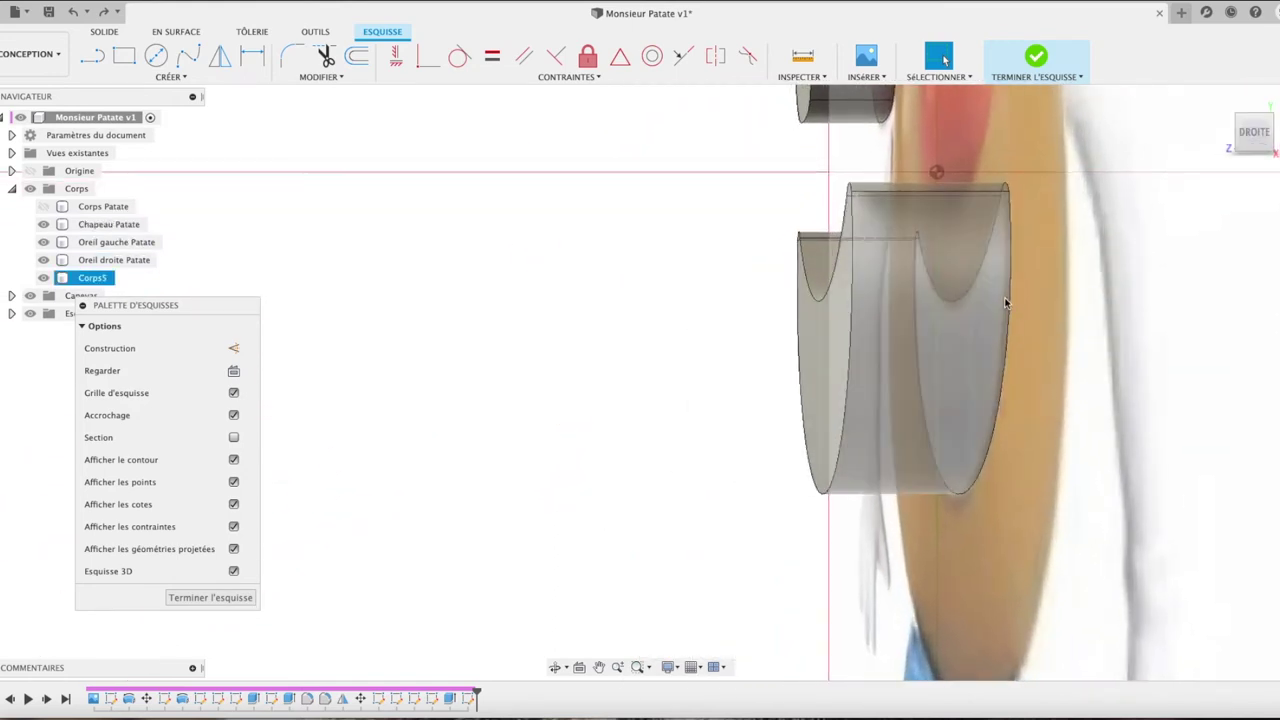
scroll(993, 303, "down", 1)
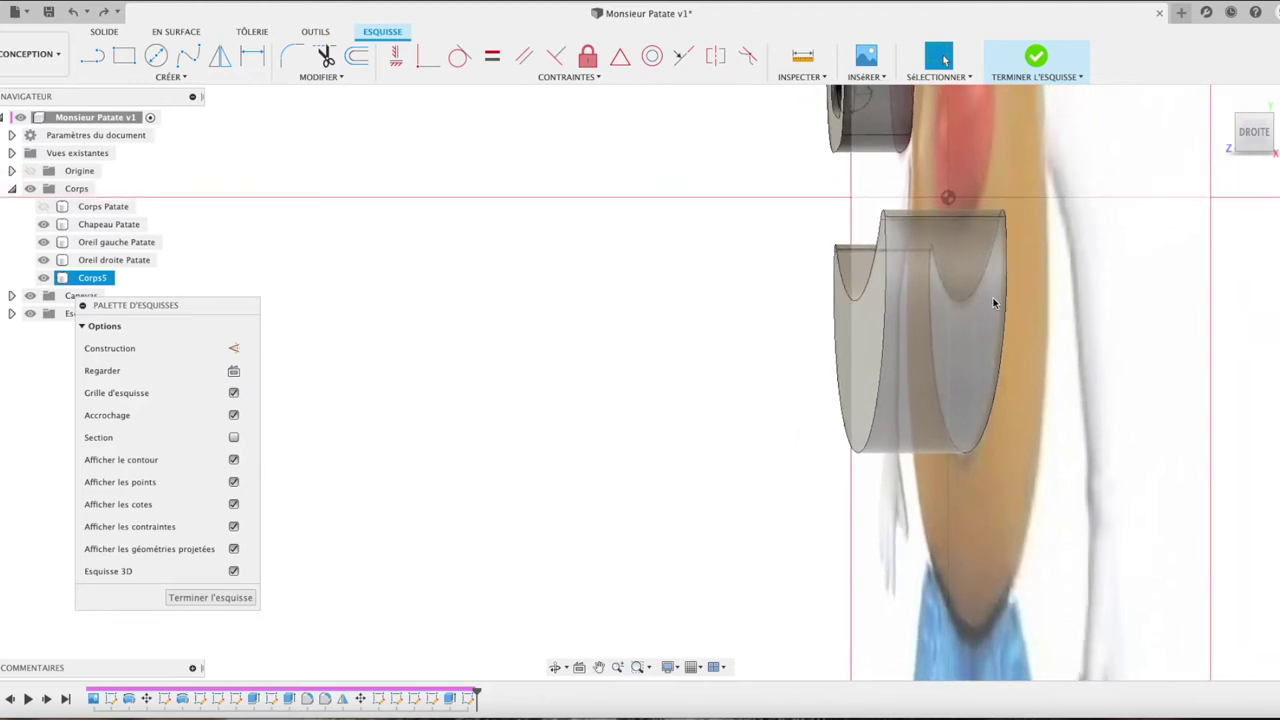
scroll(993, 303, "down", 1)
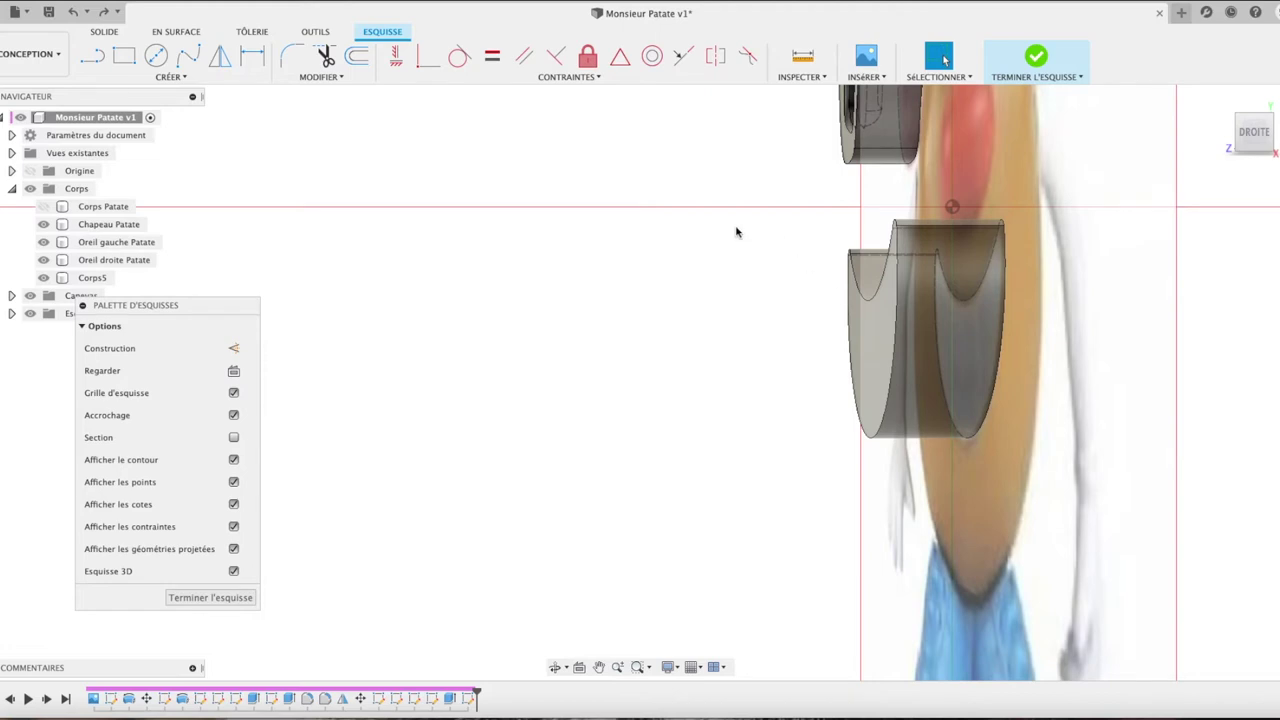
scroll(1125, 302, "up", 3)
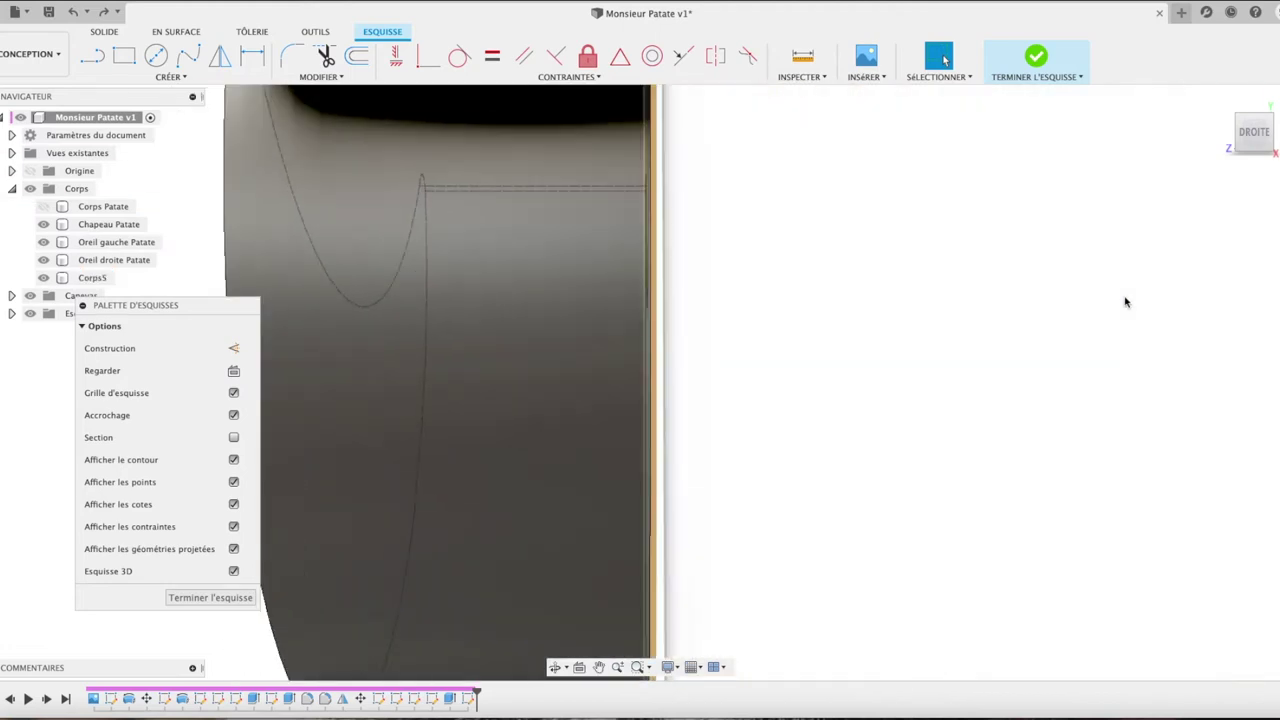
scroll(1125, 302, "up", 1)
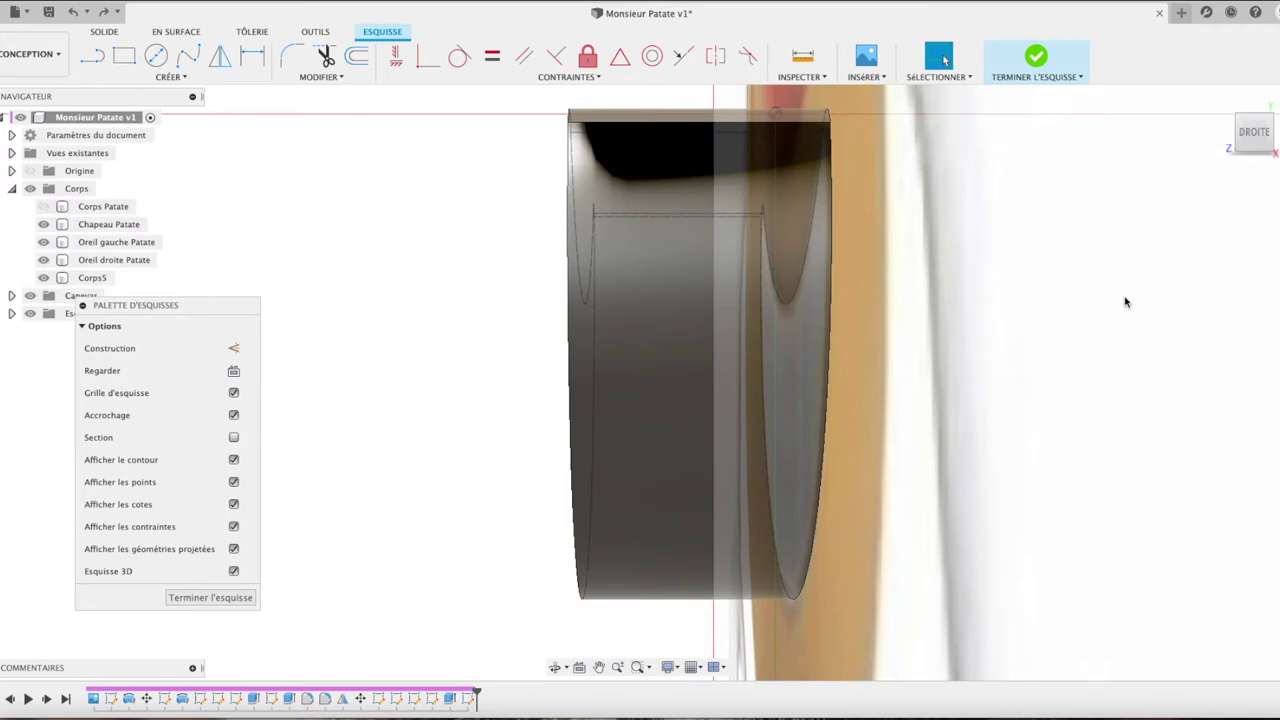
left_click(168, 77)
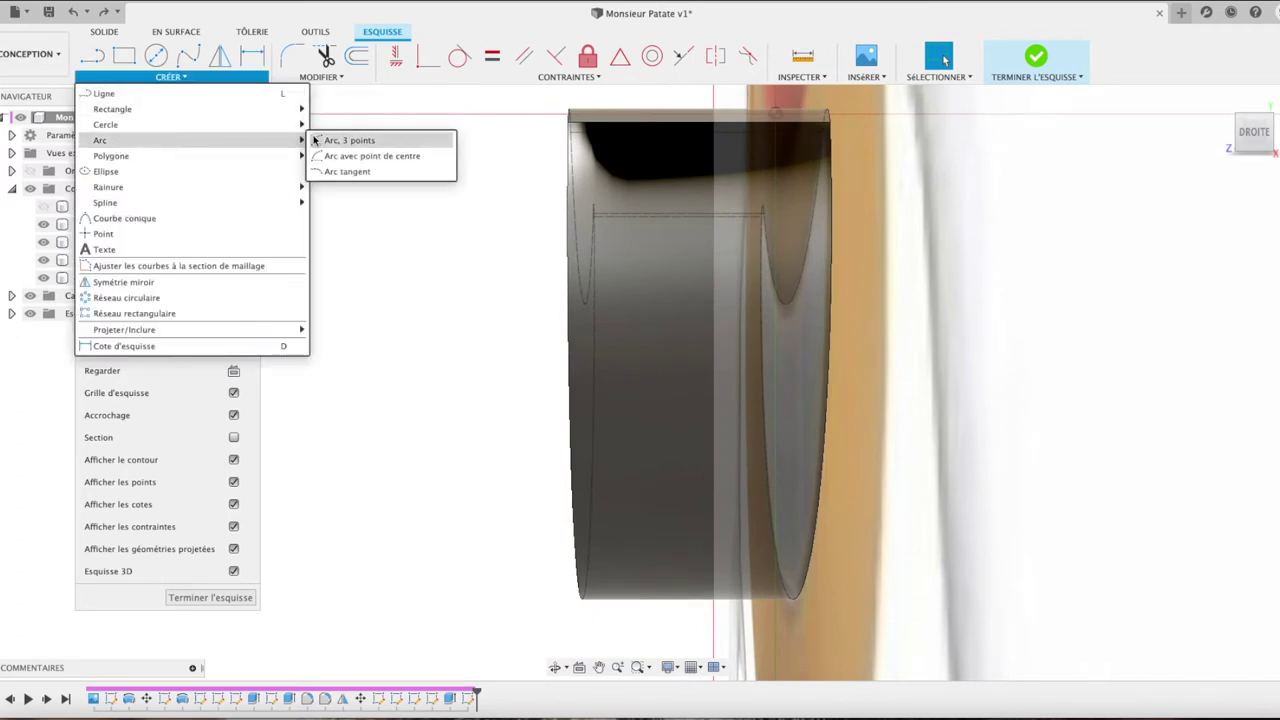
Step: Draw a three-point arc across the body from its top-left to its bottom-right corner
mouse_move(100, 140)
left_click(320, 140)
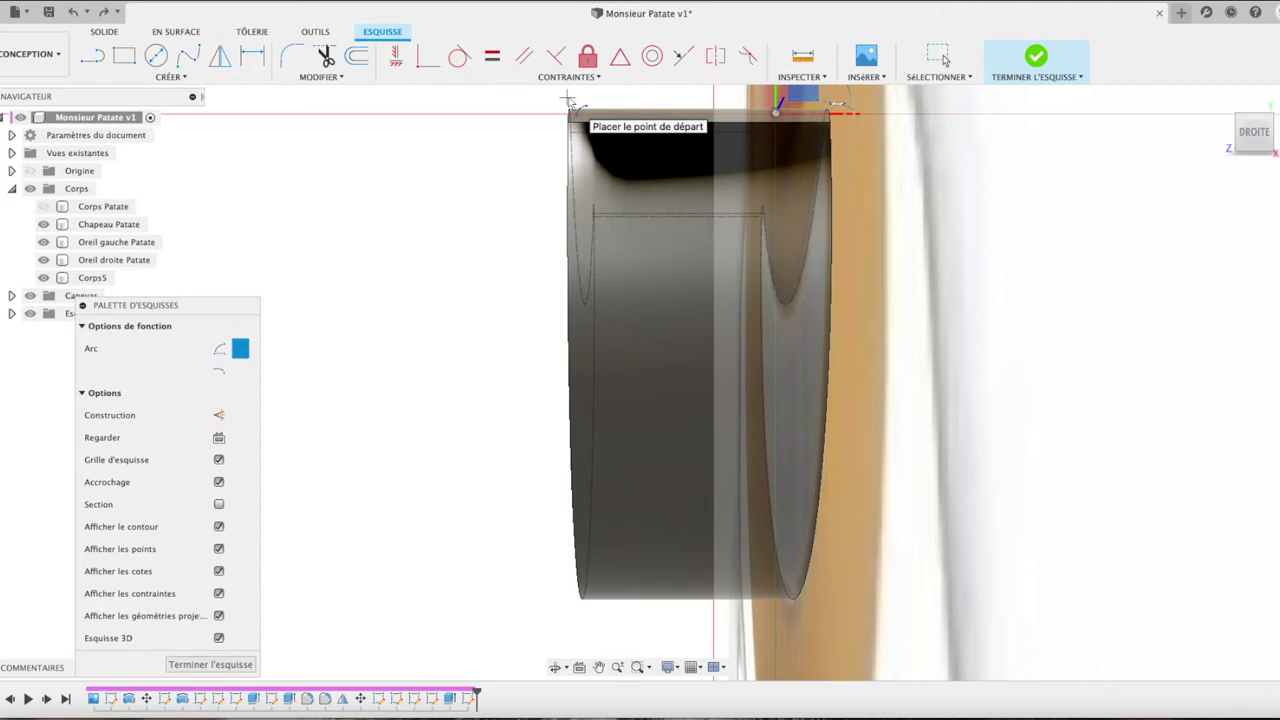
left_click(567, 95)
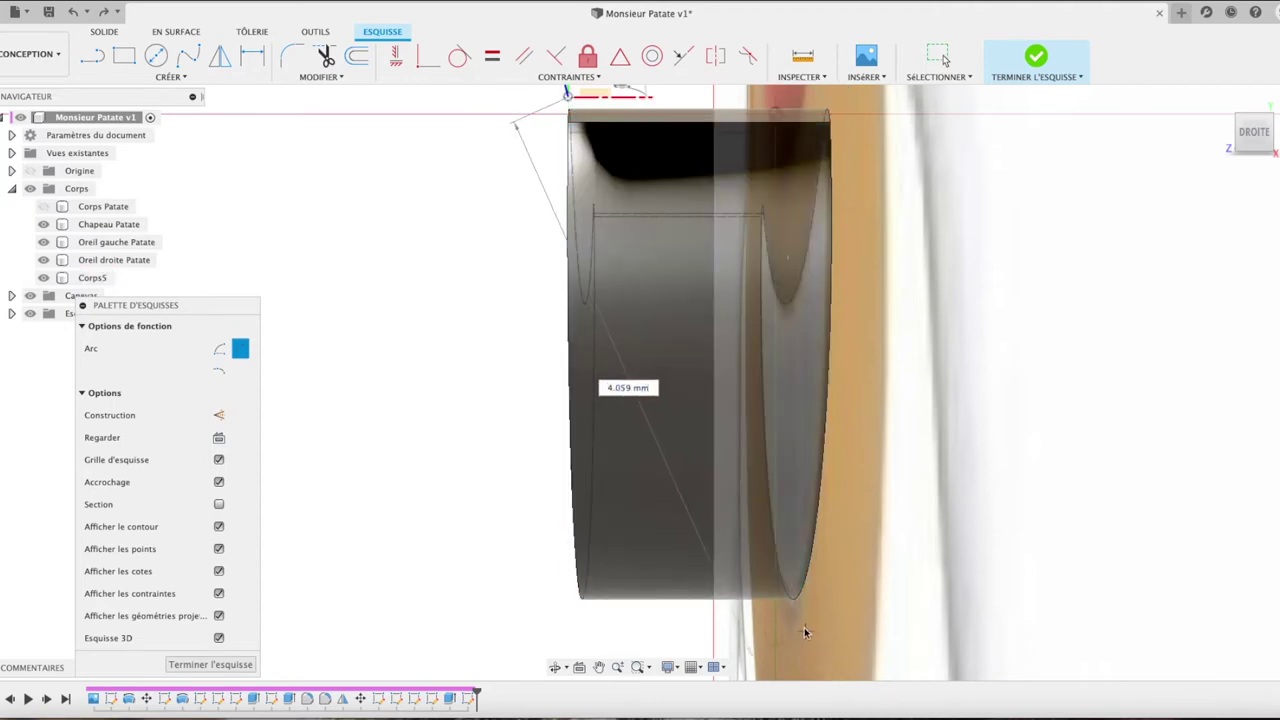
left_click(797, 625)
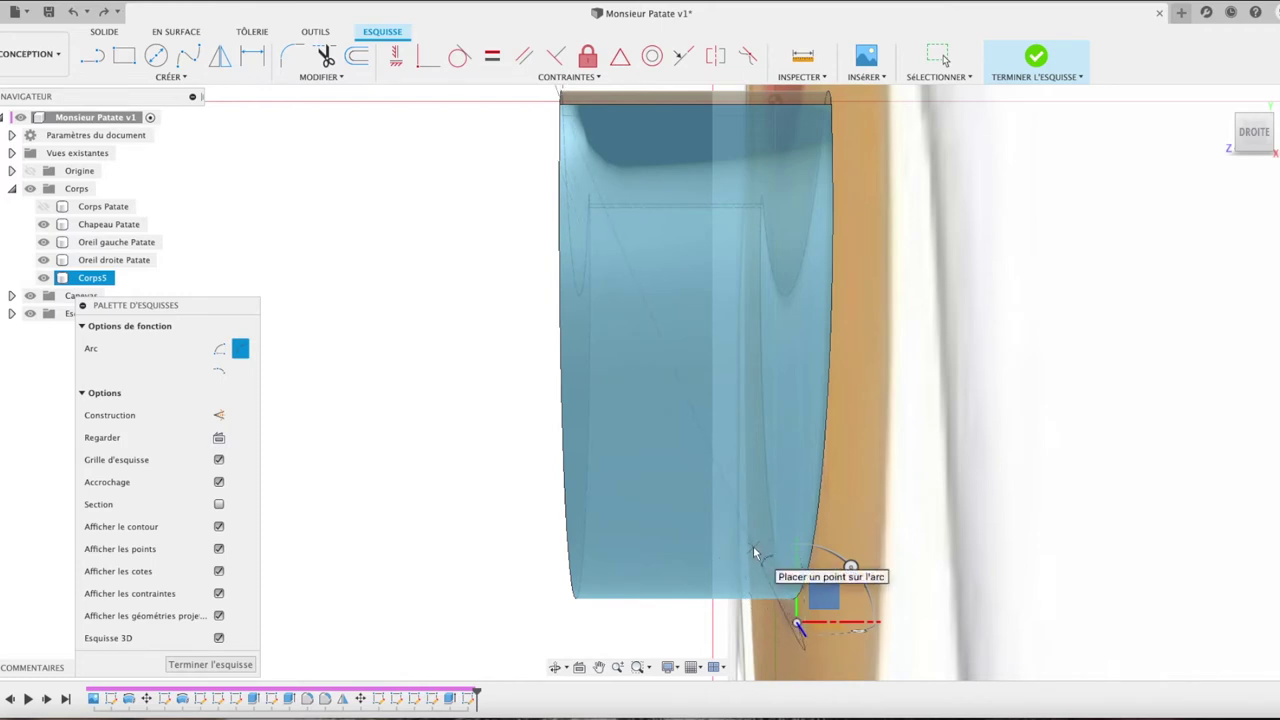
key("Escape")
scroll(754, 551, "down", 2)
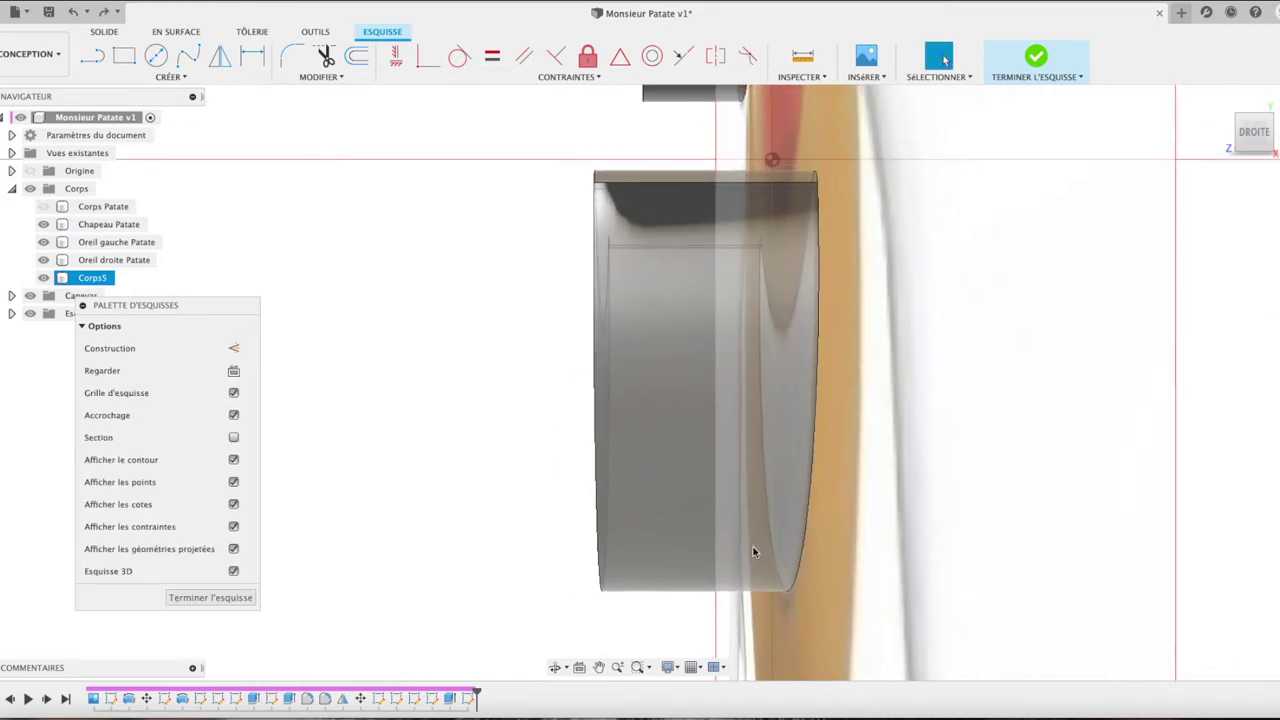
left_click(171, 77)
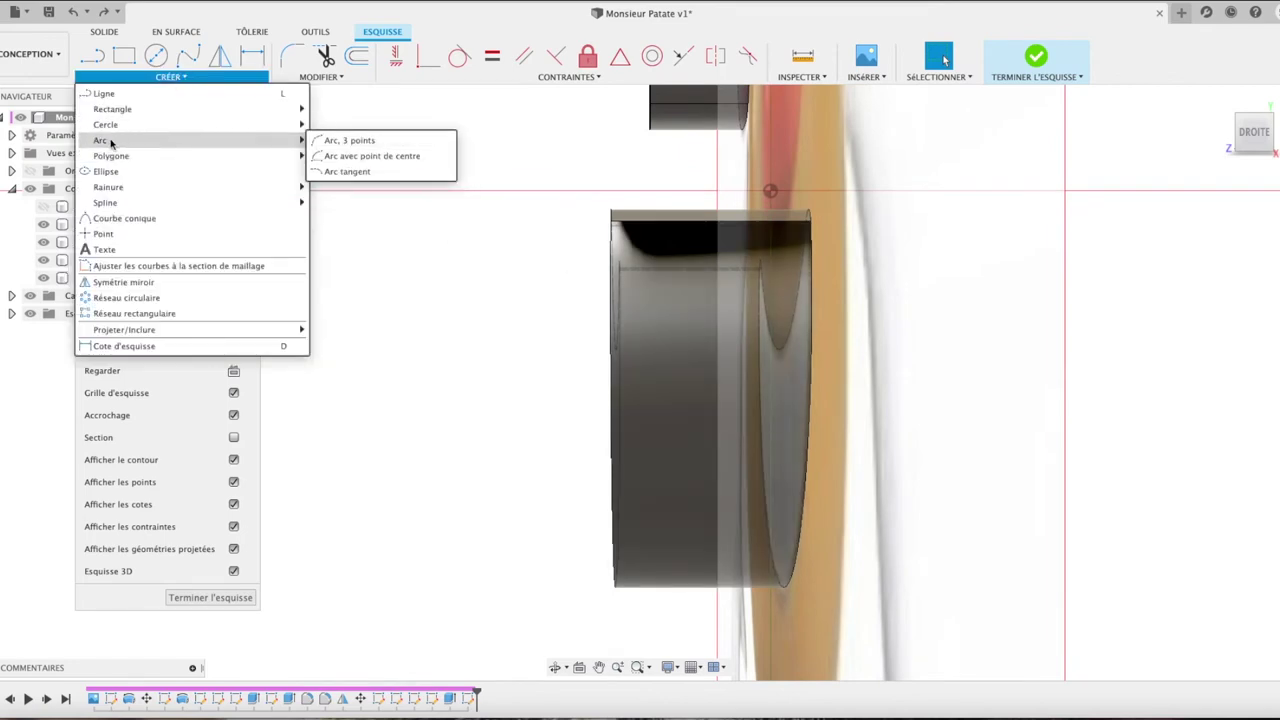
left_click(393, 141)
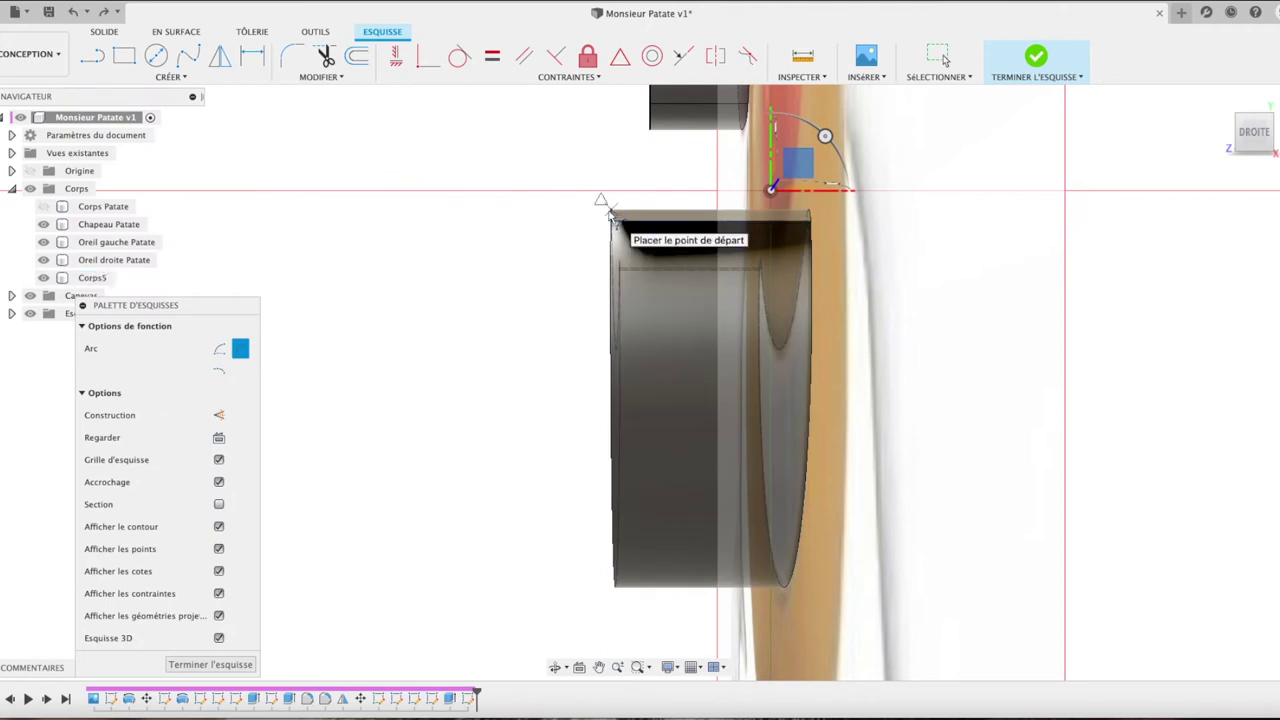
left_click(609, 213)
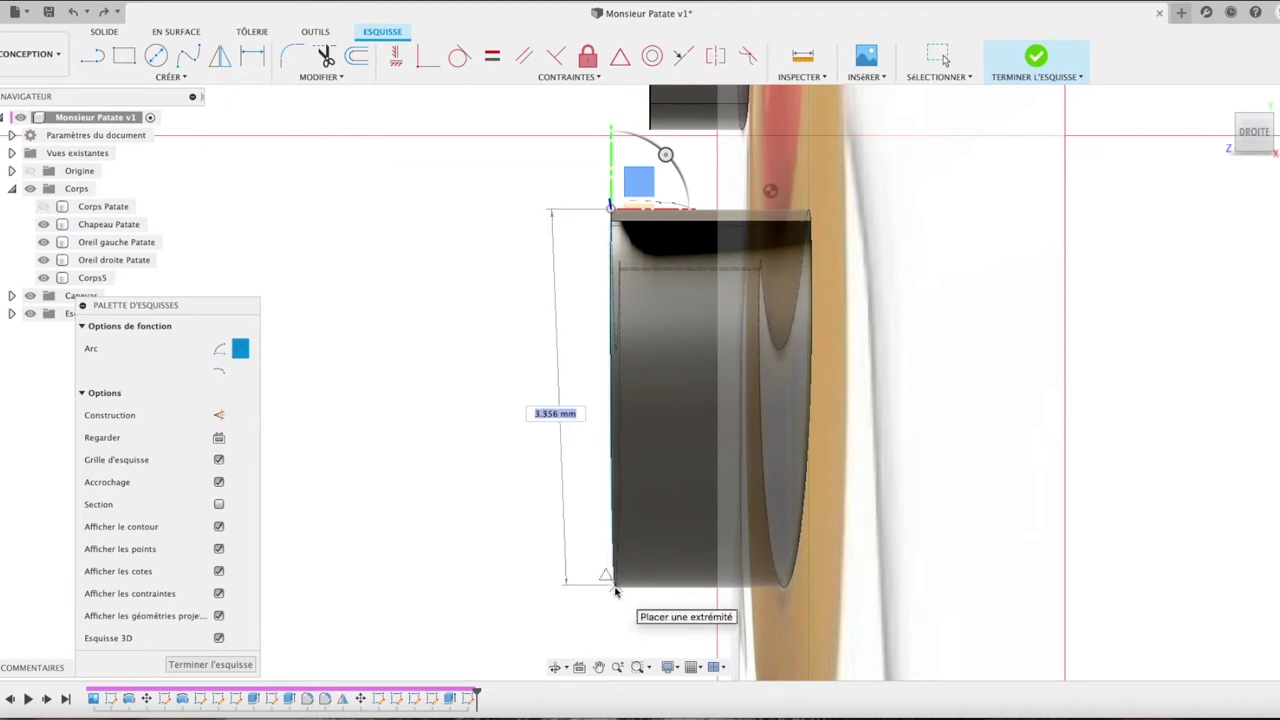
left_click(781, 590)
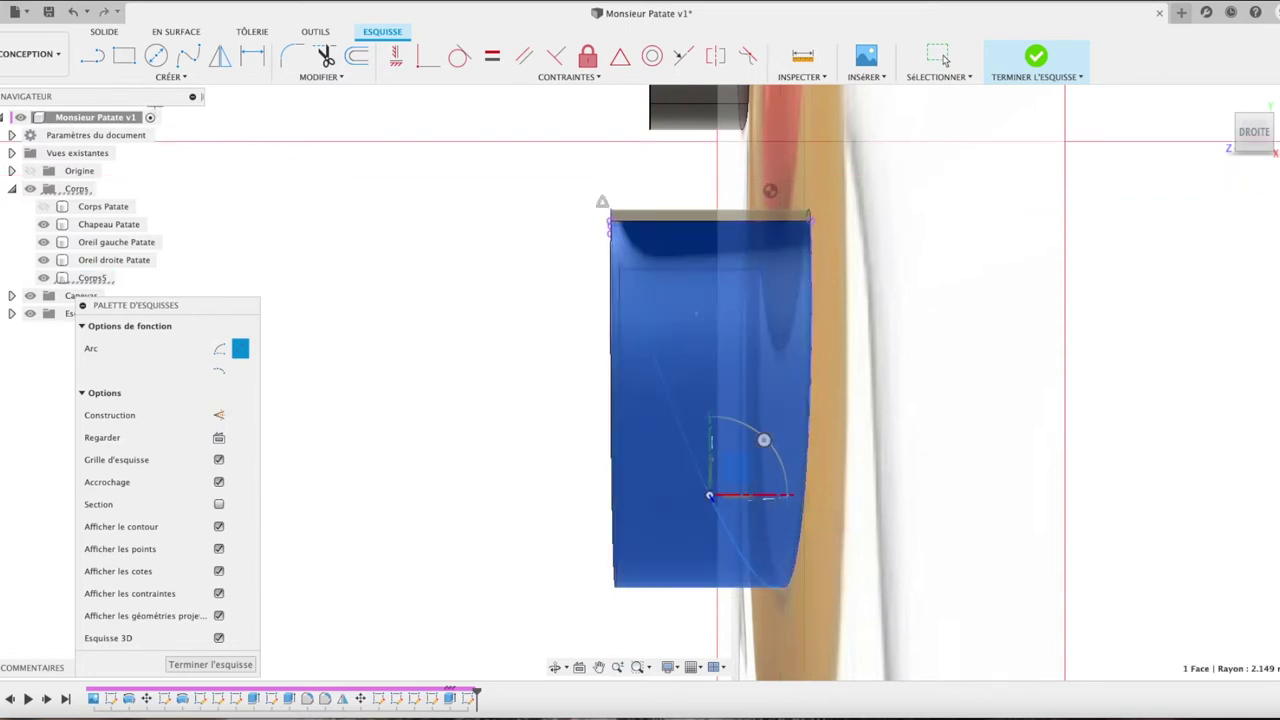
Step: Close the profile with straight lines running left of the body and back to the arc's lower end
key("l")
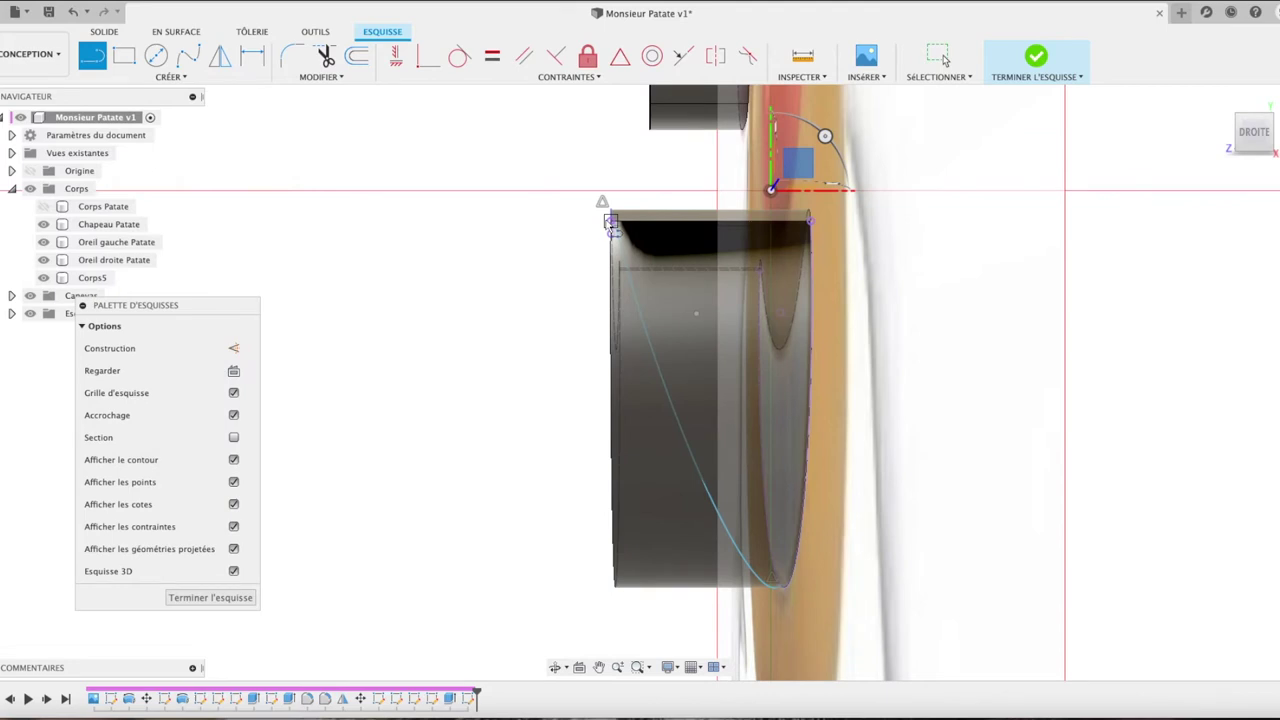
left_click(611, 224)
left_click(403, 424)
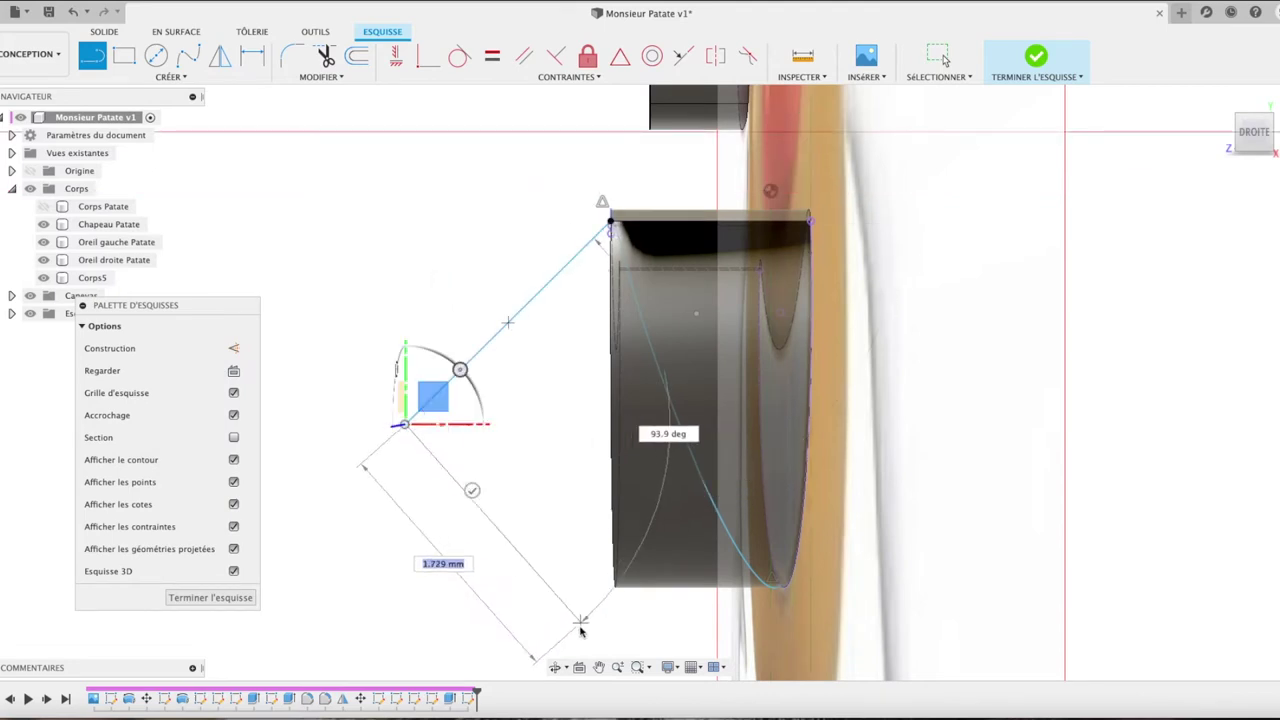
left_click(580, 627)
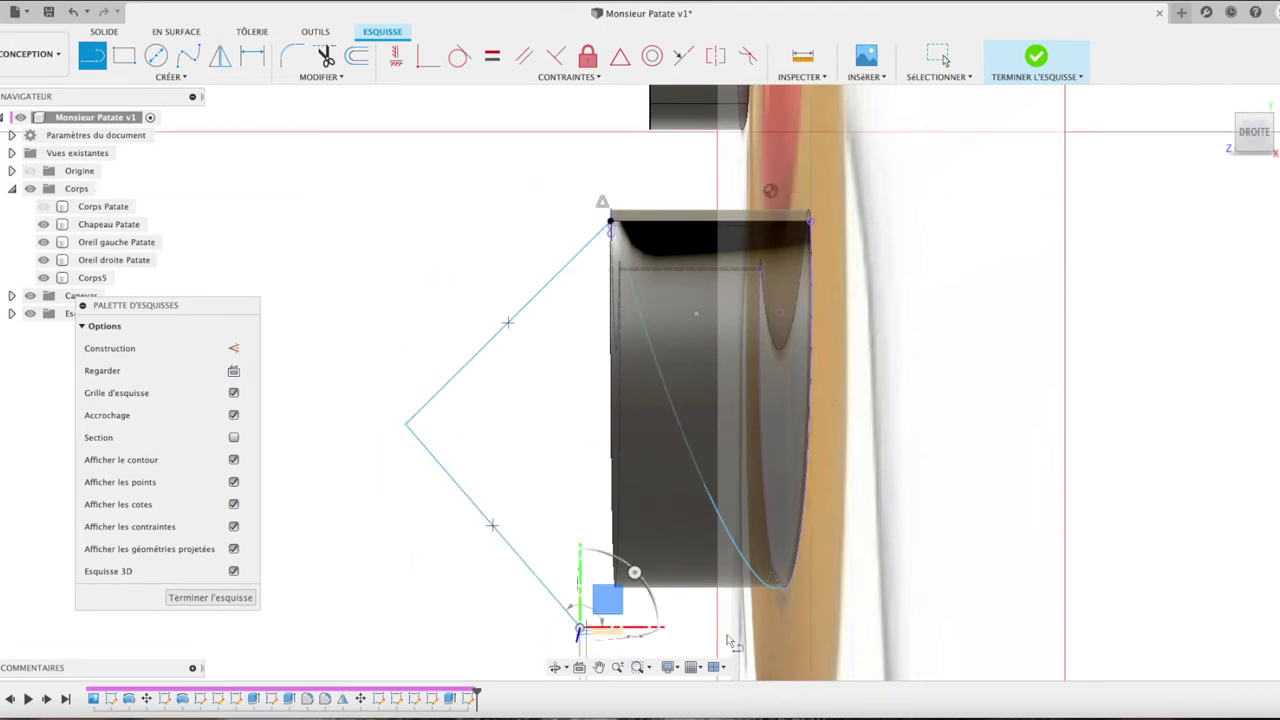
left_click(782, 589)
key("e")
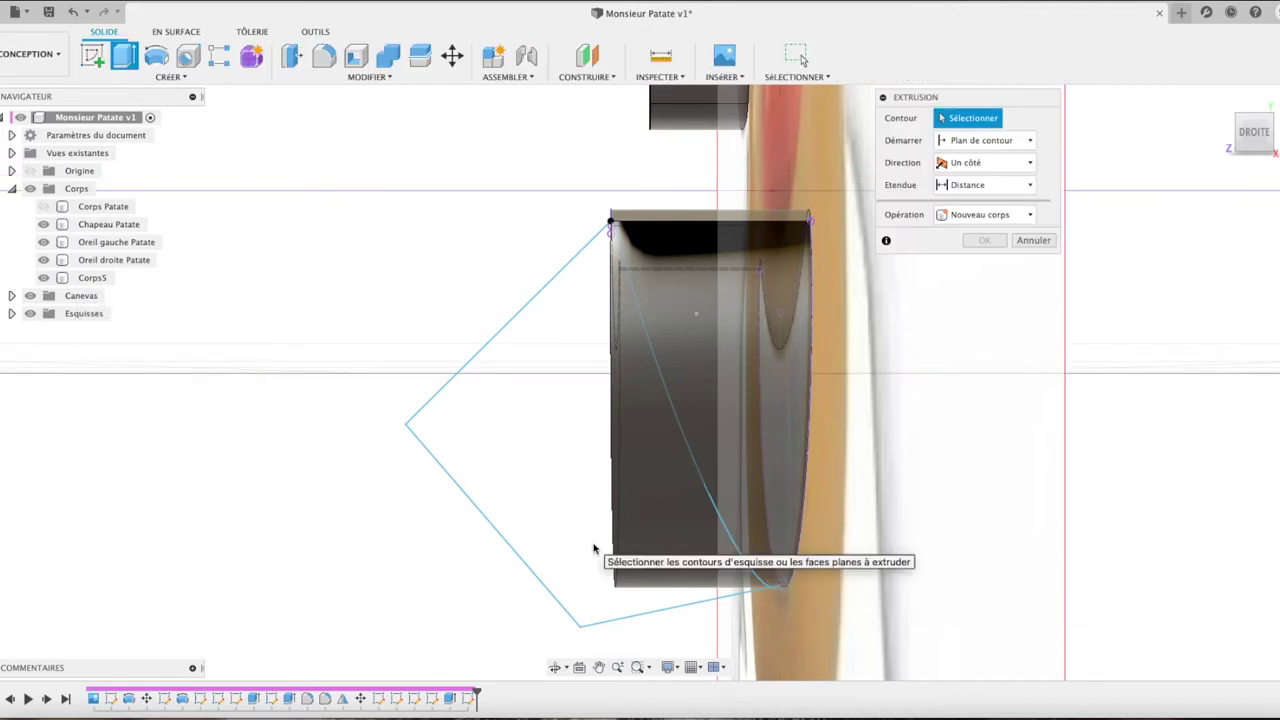
Step: Cancel the extrusion, undo two lines and redraw a pointed outline from the arc's top back to its lower end
left_click(1034, 240)
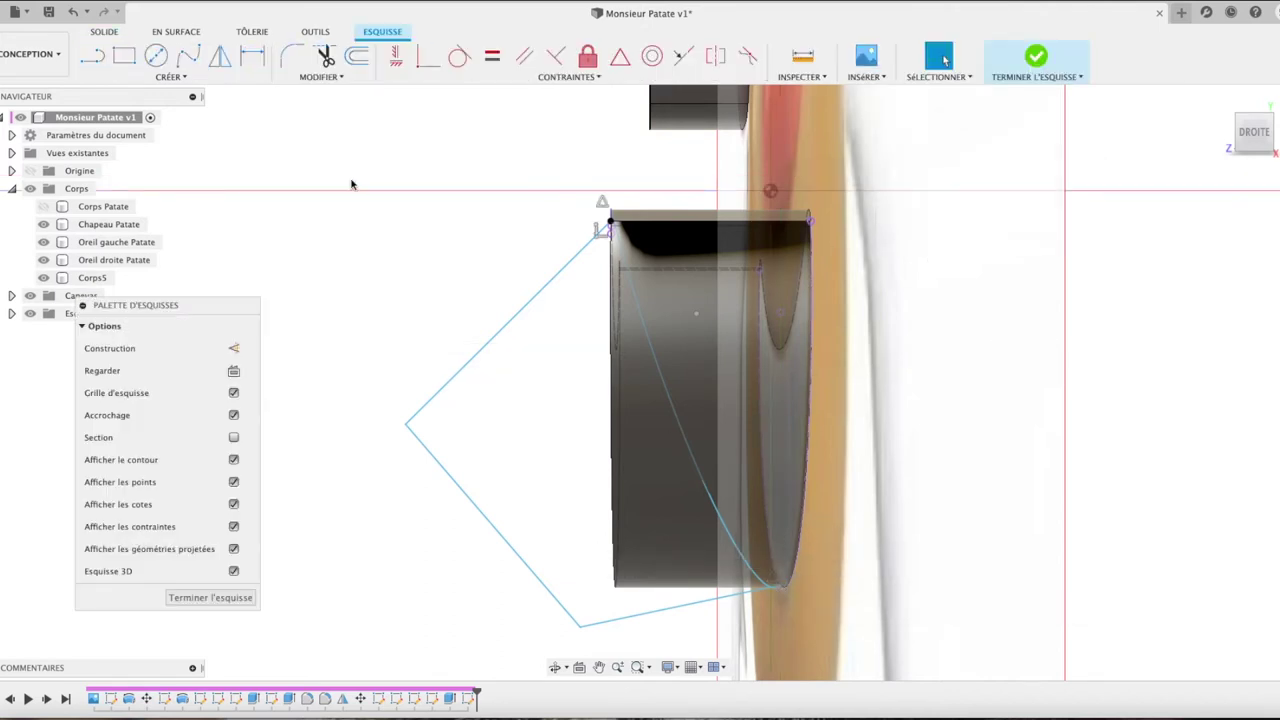
left_click(72, 12)
left_click(72, 12)
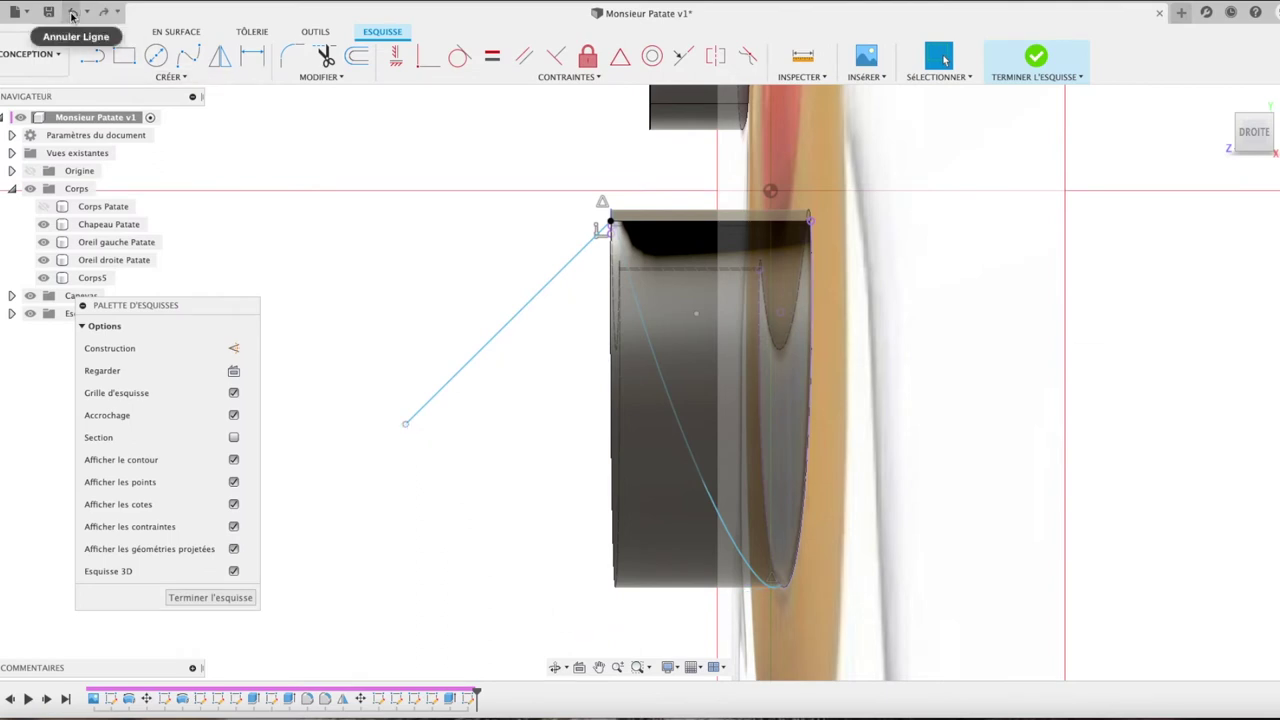
left_click(72, 12)
left_click(72, 12)
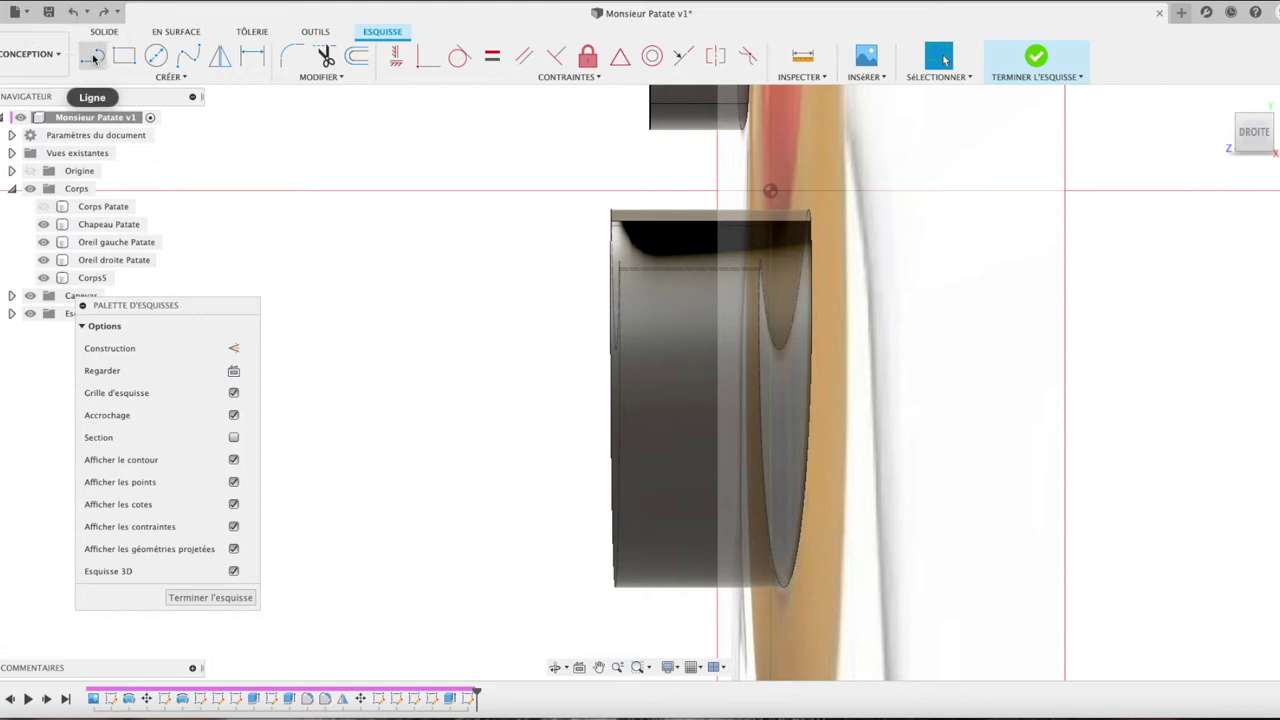
left_click(92, 56)
left_click(609, 212)
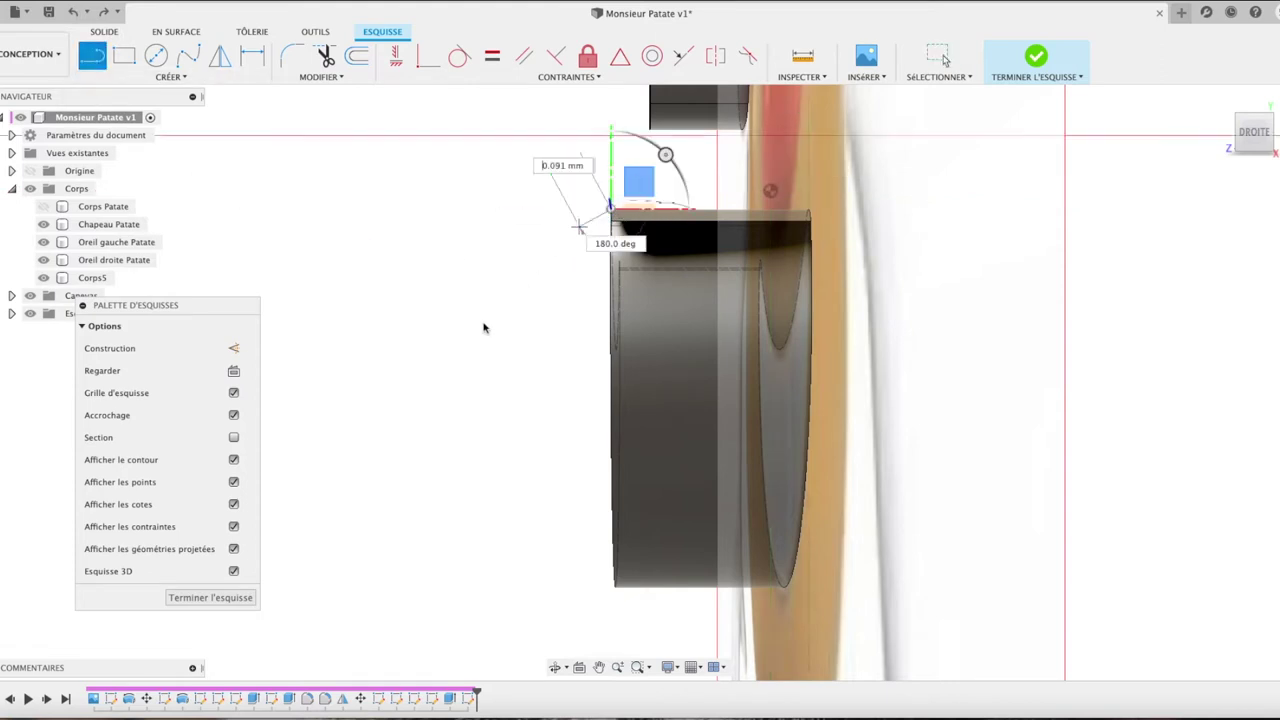
left_click(483, 325)
left_click(482, 609)
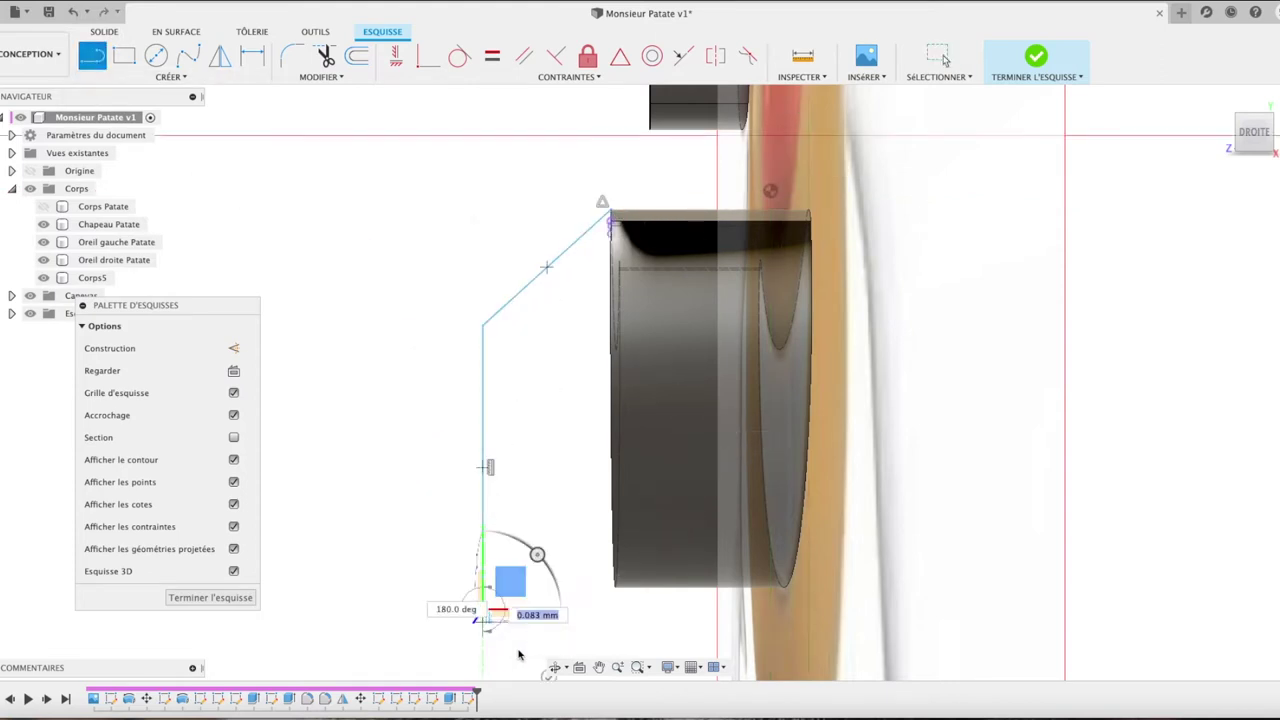
left_click(783, 588)
left_click(785, 591)
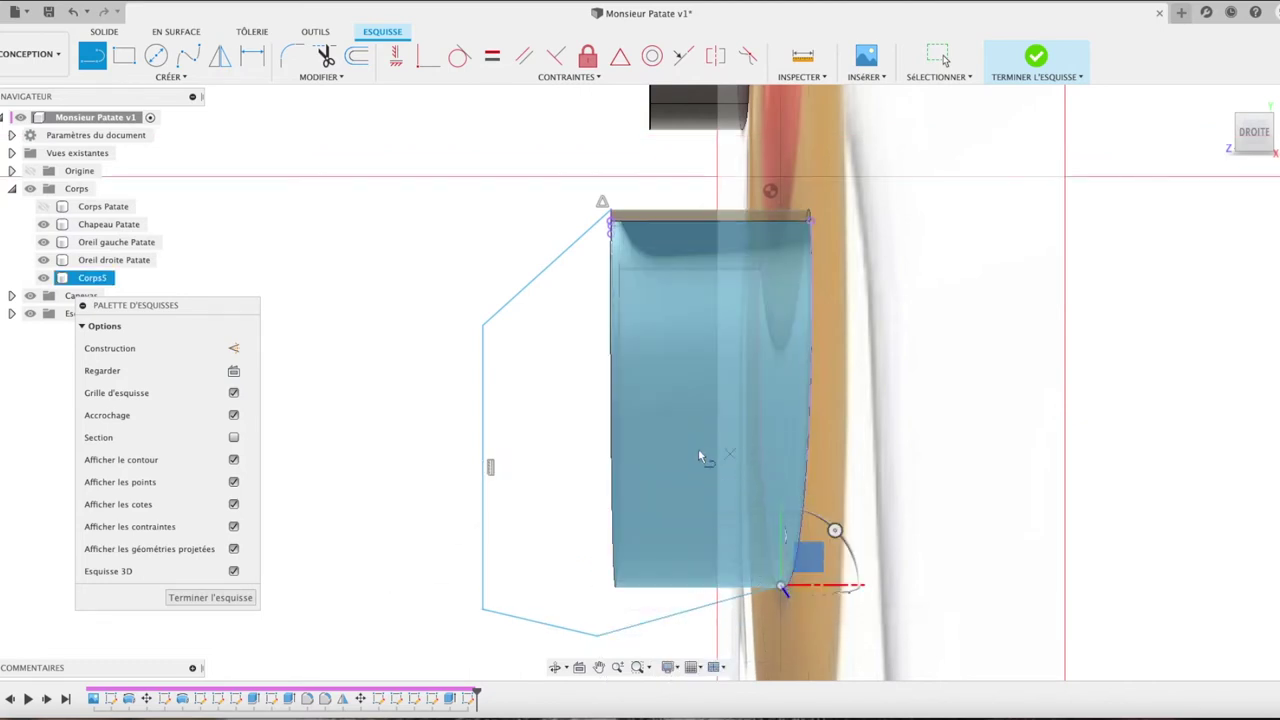
Step: Add more outline lines from the mouth's centre point to its lower corner and below-left
left_click(688, 443)
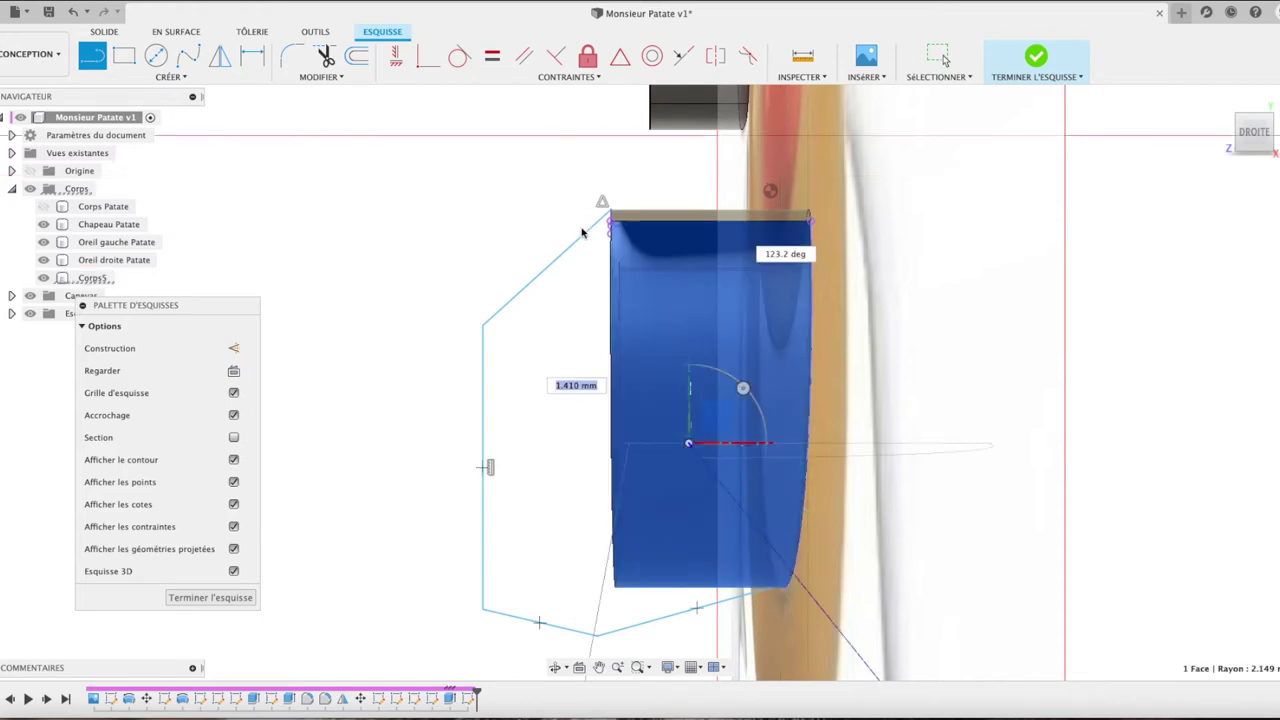
left_click(611, 212)
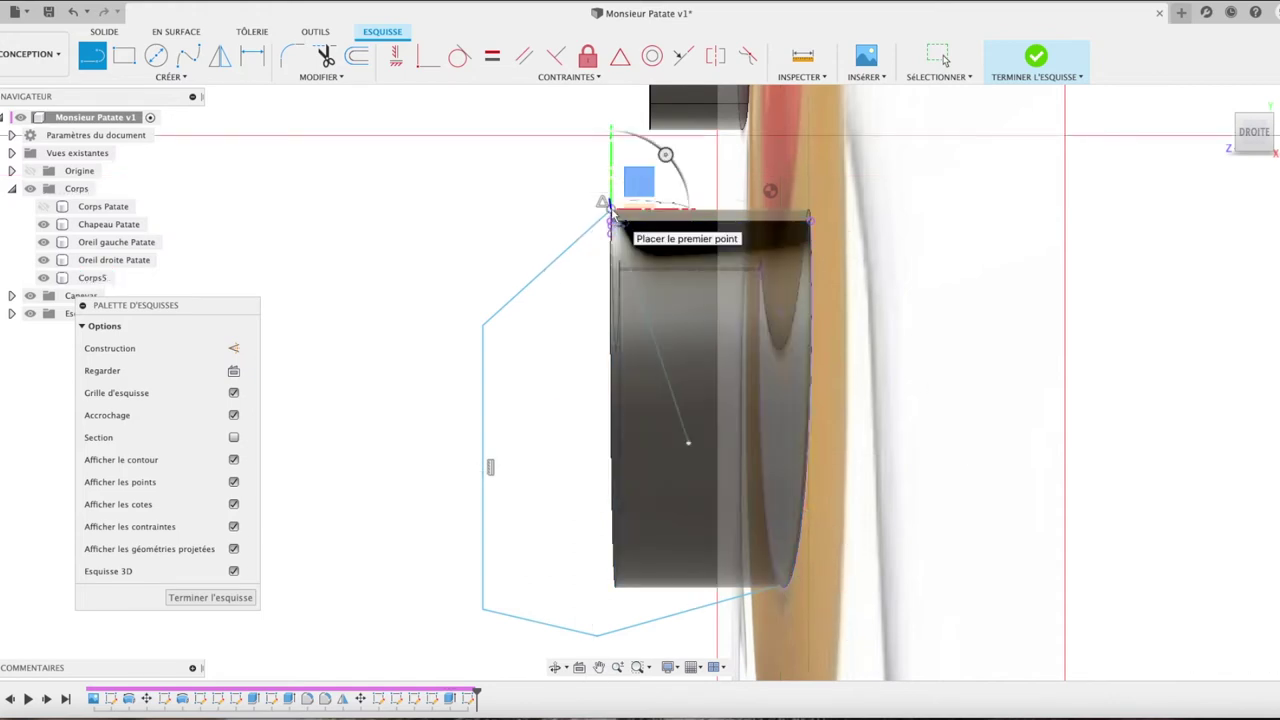
key("e")
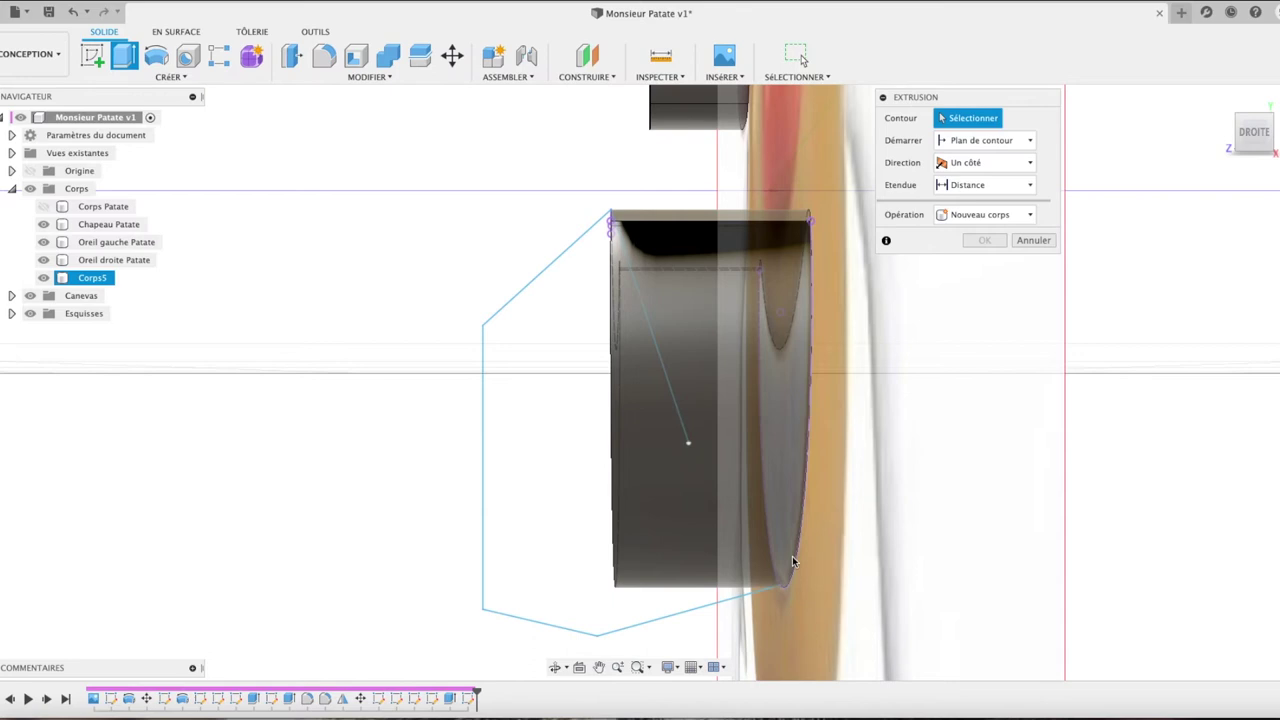
key("ctrl+z")
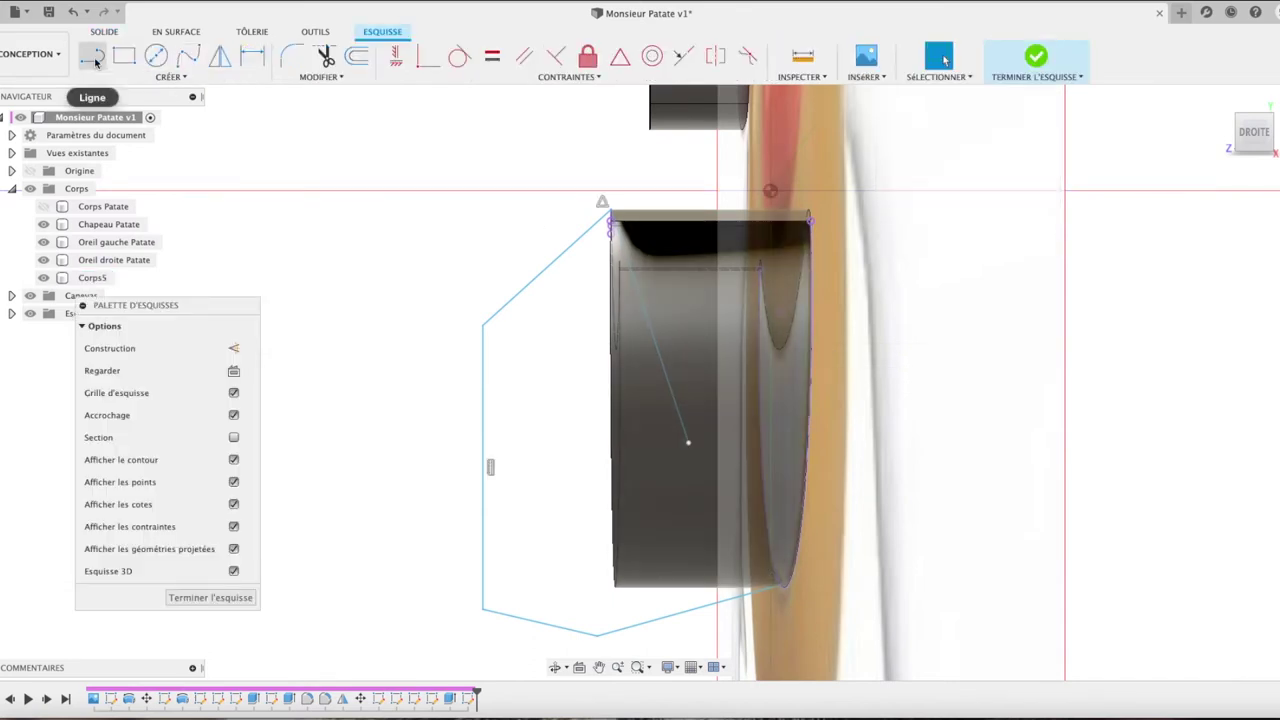
left_click(688, 443)
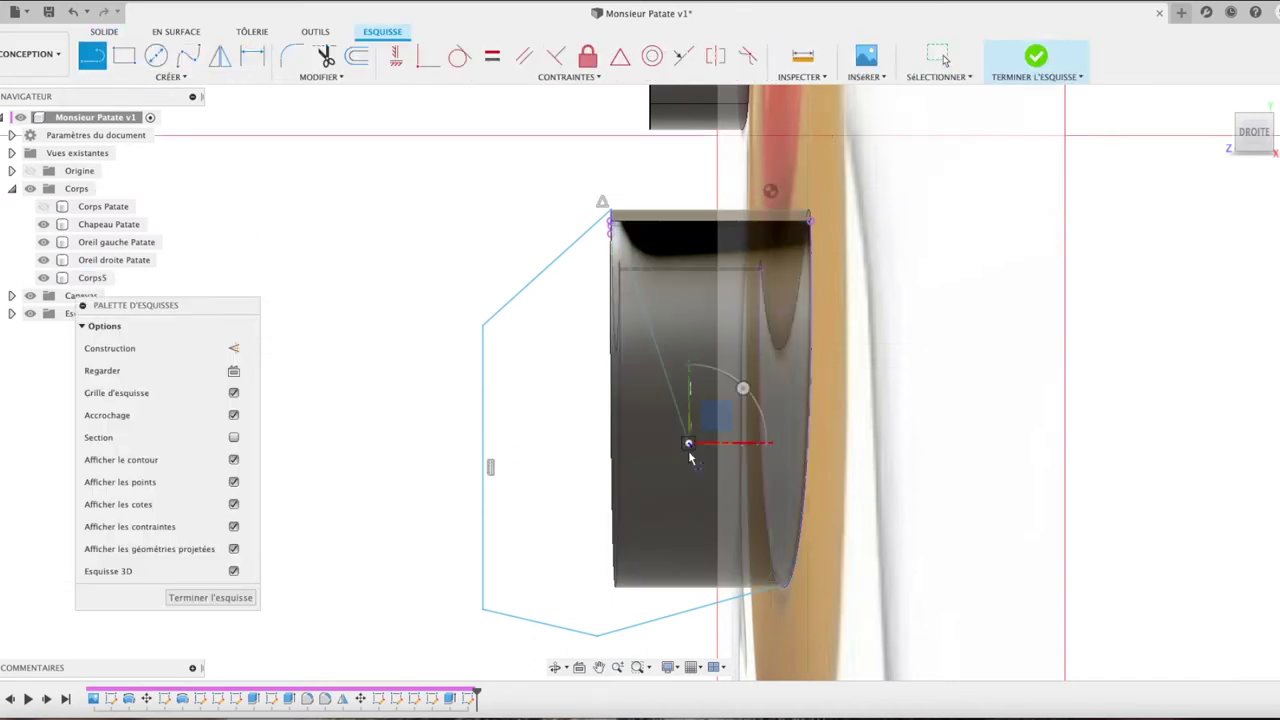
left_click(780, 590)
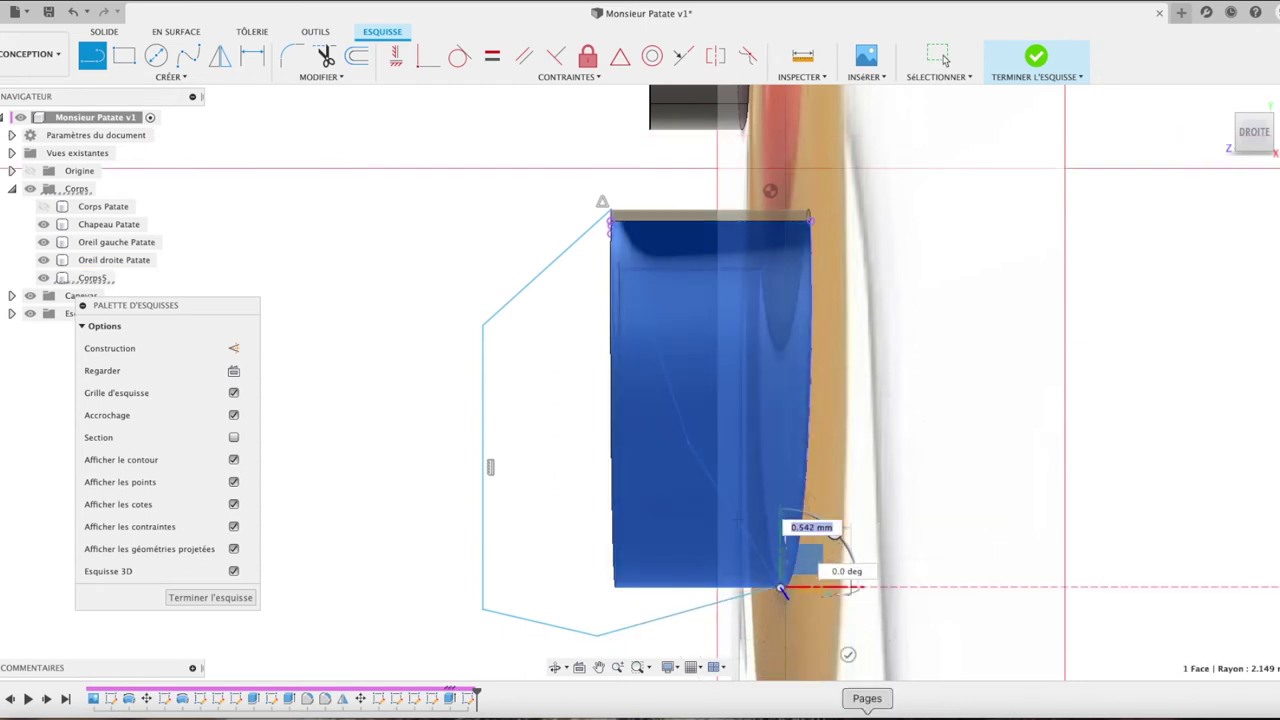
left_click(557, 548)
key("Escape")
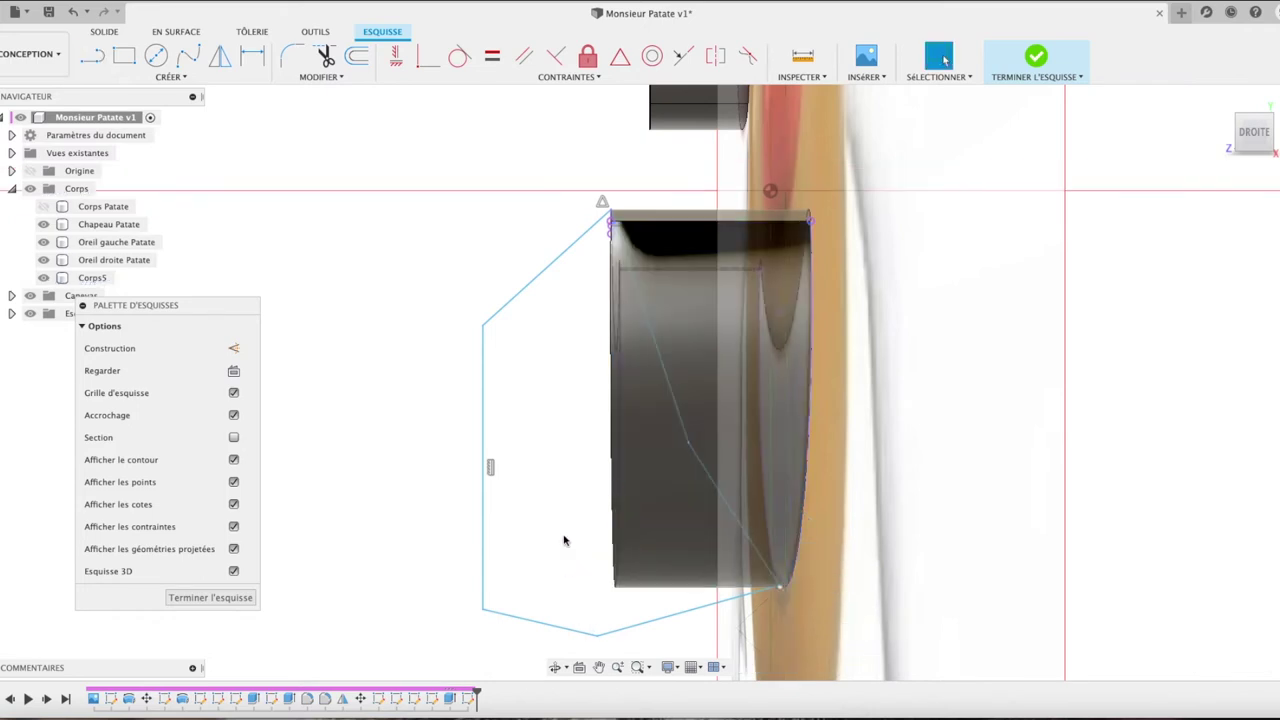
Step: Cancel the extrusion and undo the four sketched lines, returning to the Home view
key("e")
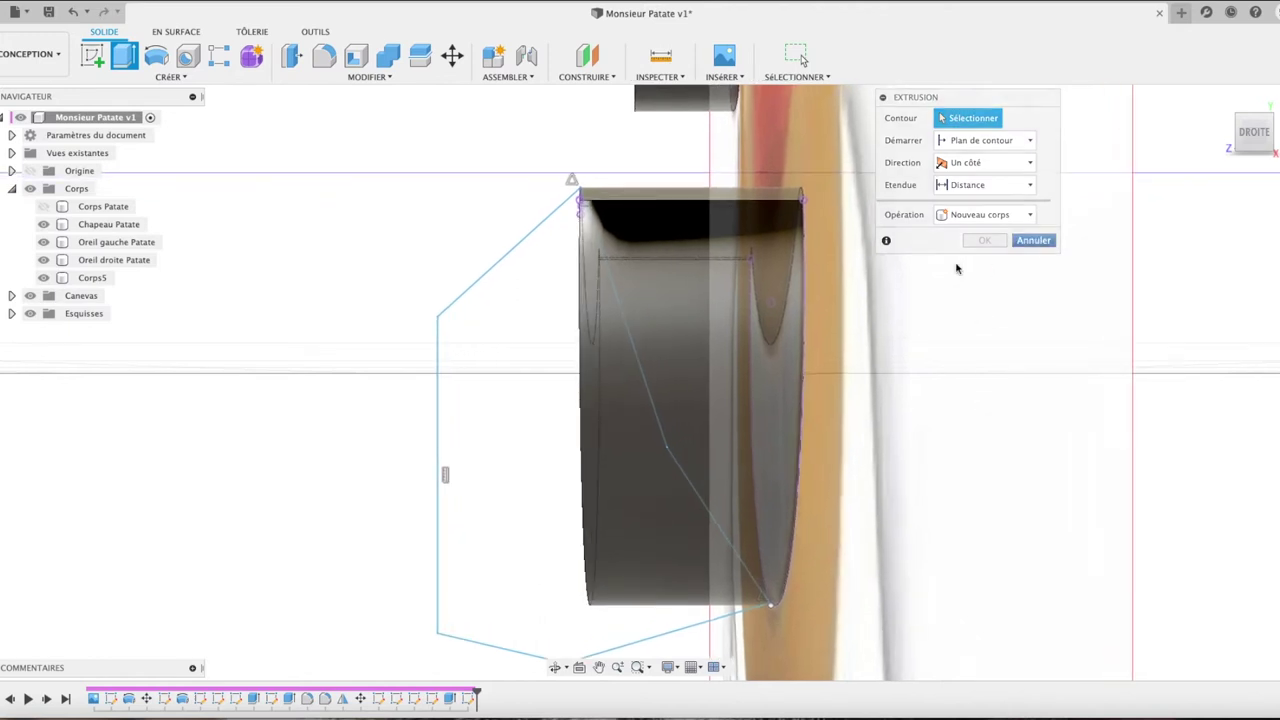
left_click(1033, 240)
left_click(76, 18)
left_click(76, 18)
left_click(76, 18)
left_click(76, 18)
left_click(76, 18)
left_click(76, 18)
left_click(76, 18)
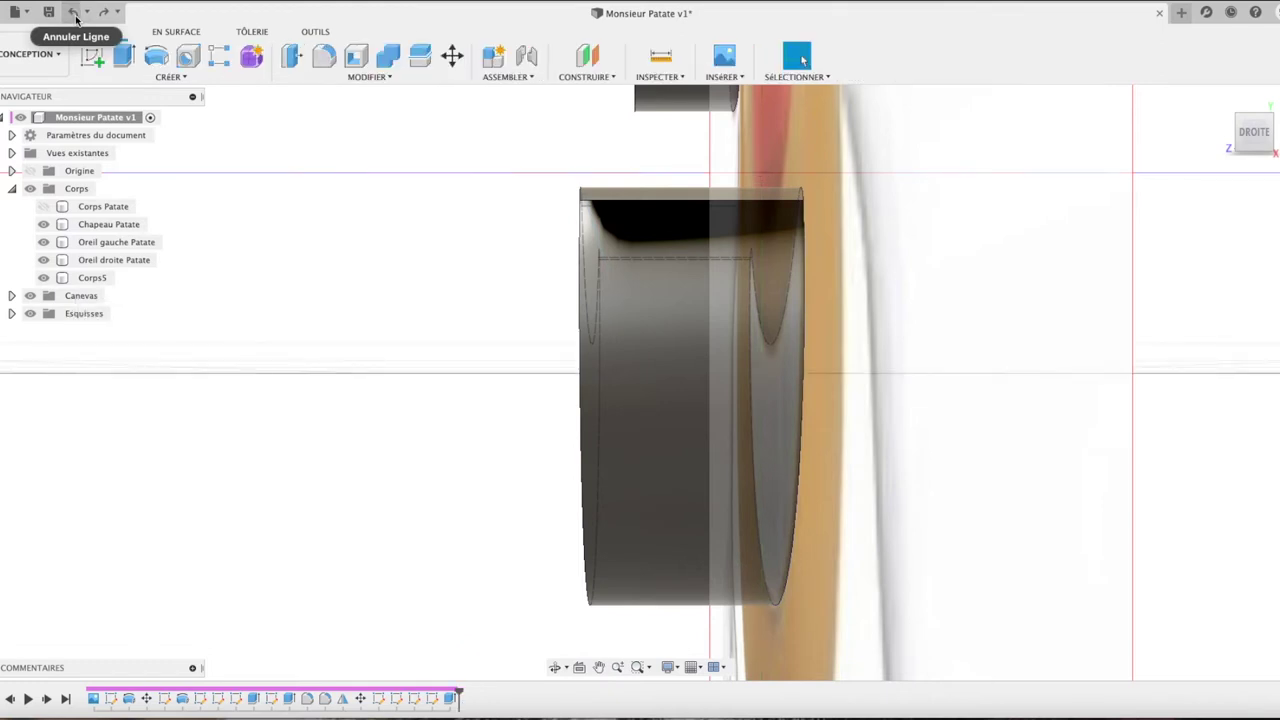
mouse_move(1252, 133)
left_click(1221, 100)
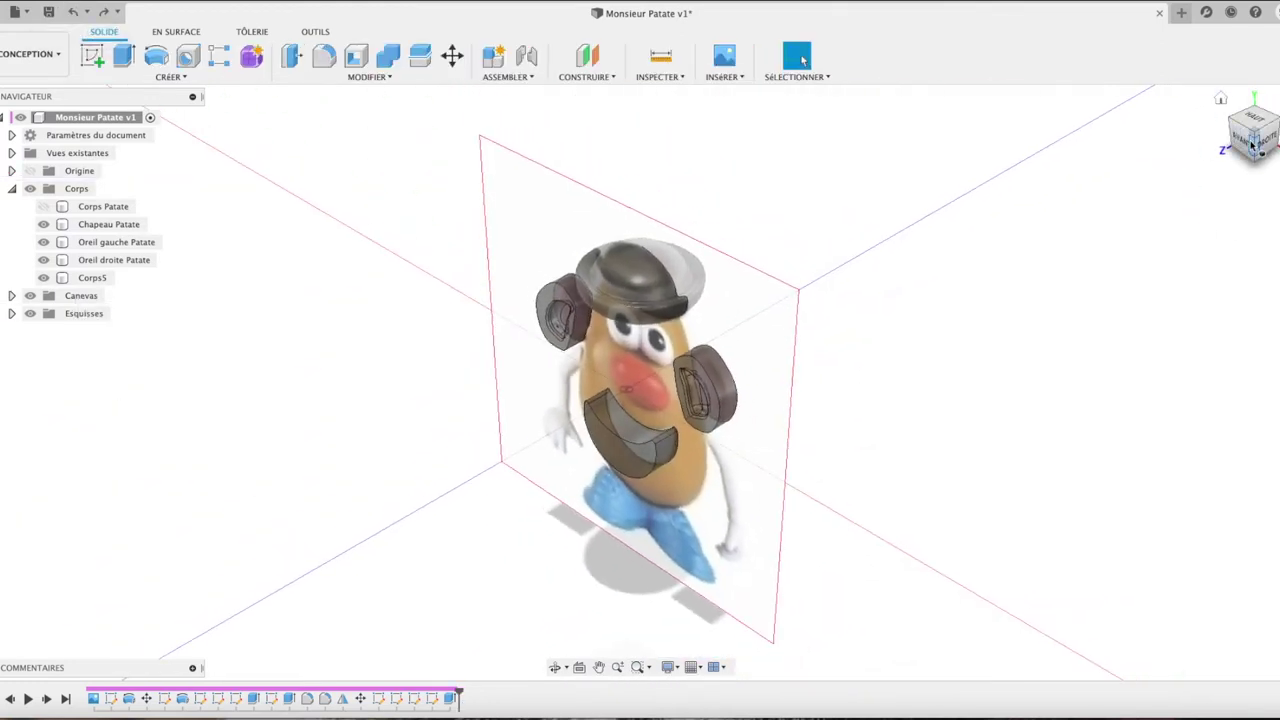
Step: Tilt the mouth body's front face and shift it slightly back using a face move
scroll(606, 505, "up", 5)
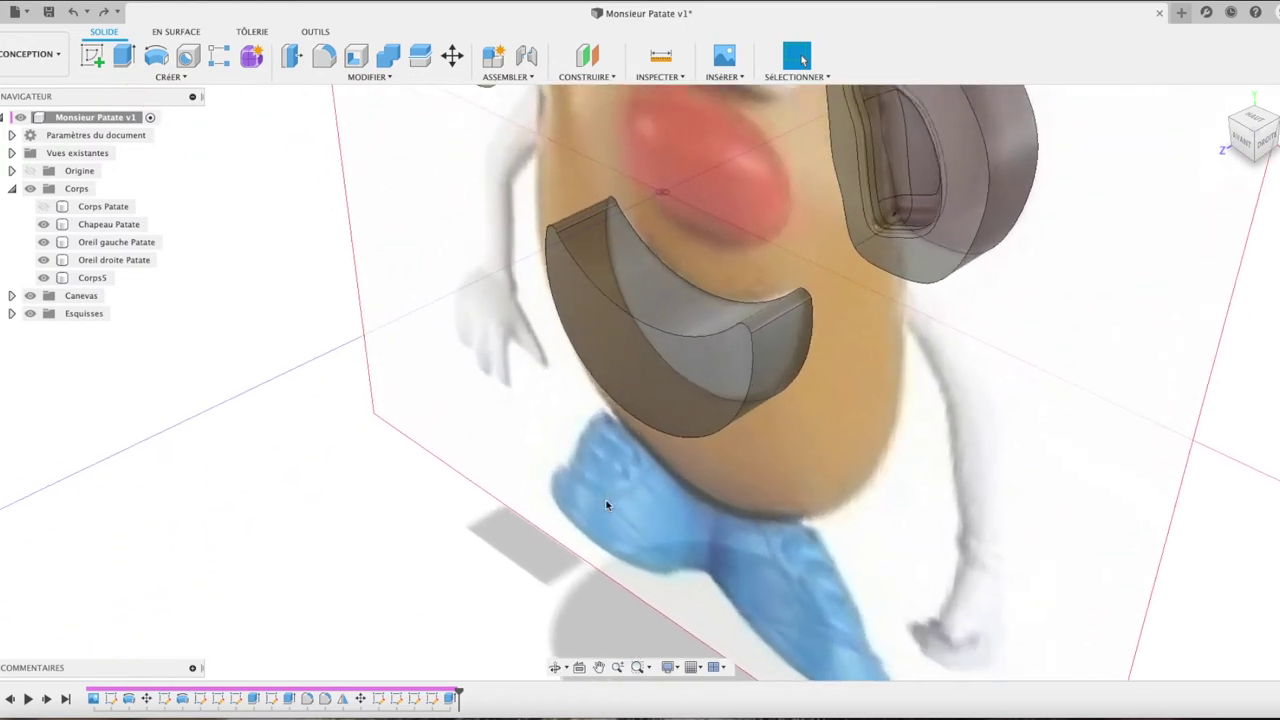
scroll(687, 430, "up", 3)
left_click(657, 413)
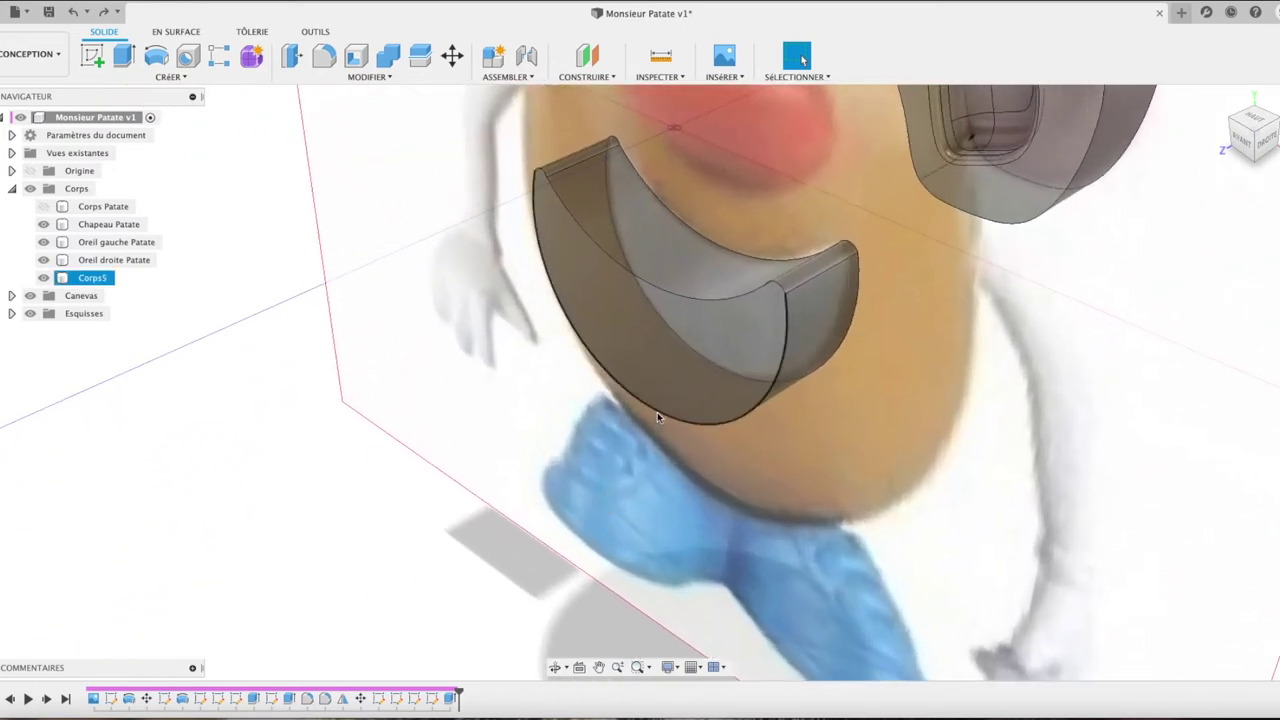
key("m")
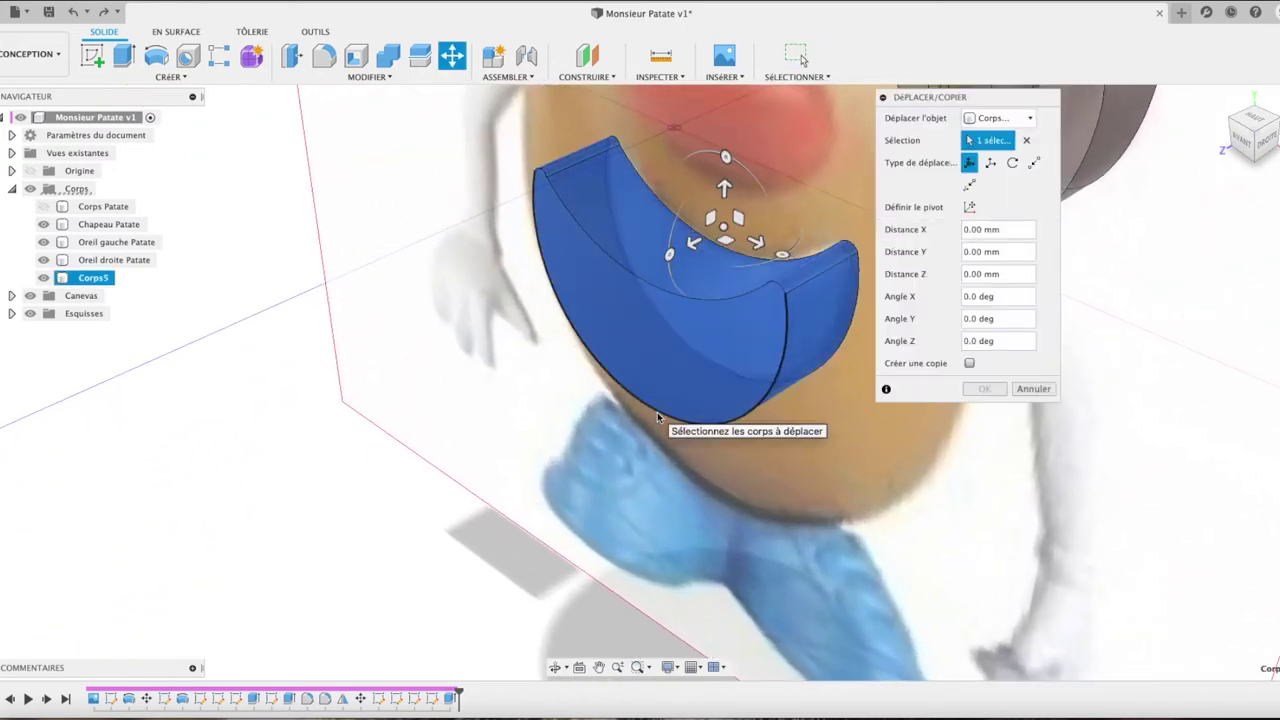
left_click(1010, 118)
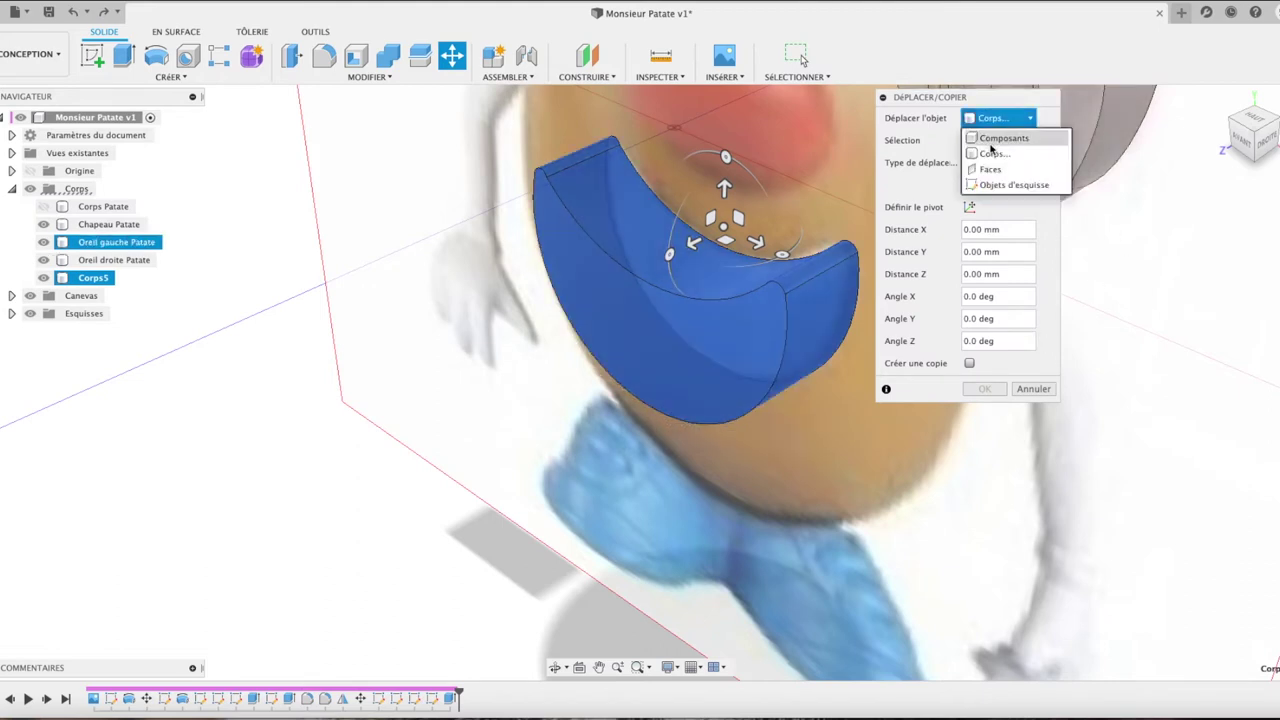
left_click(985, 155)
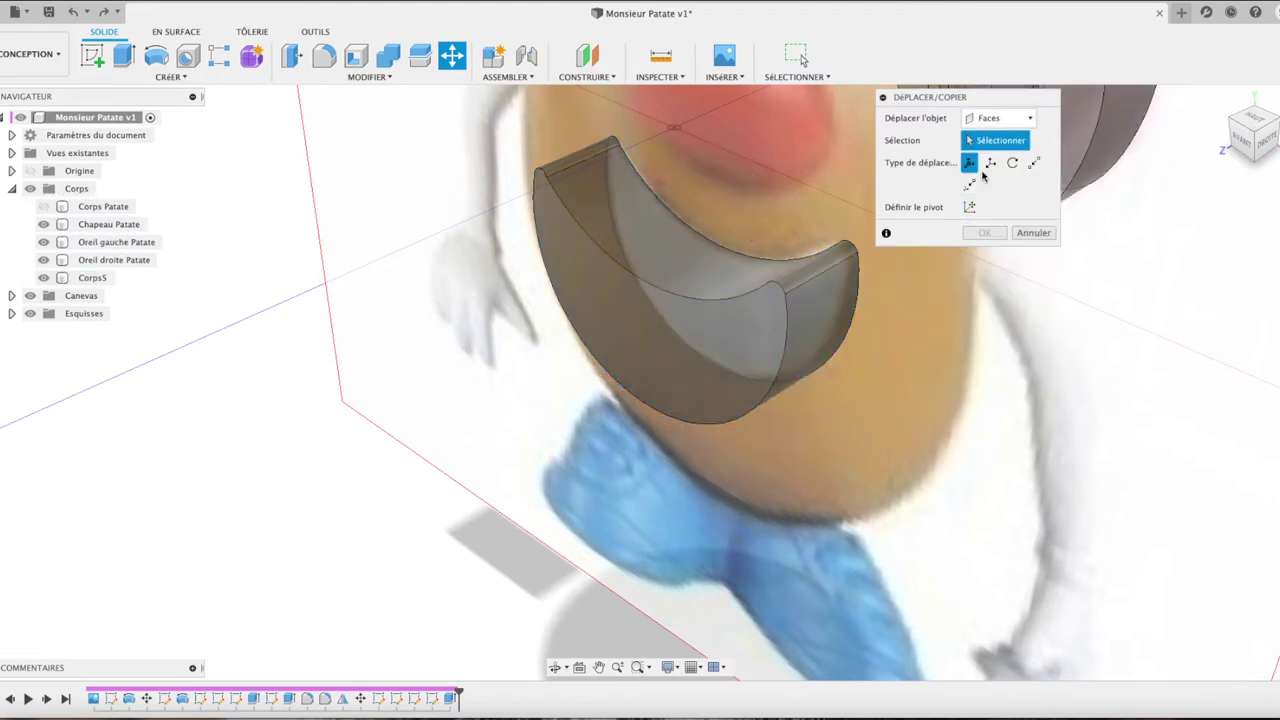
left_click(698, 417)
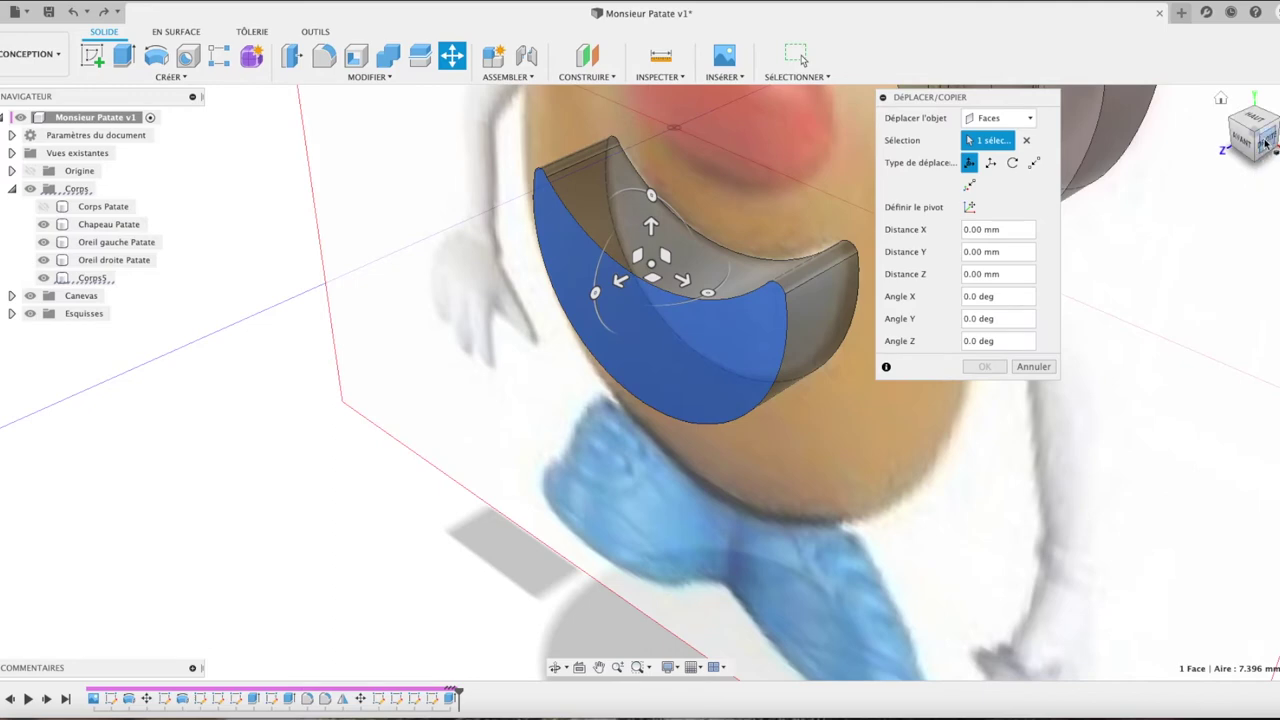
left_click(1266, 142)
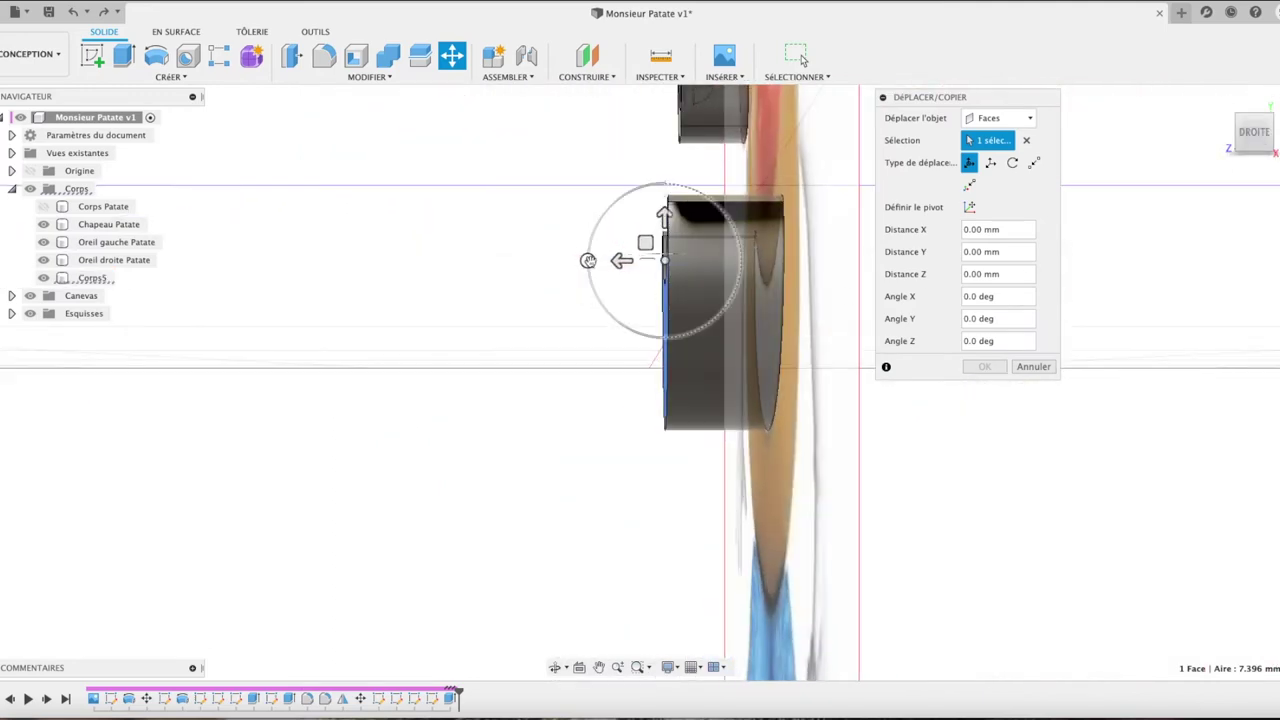
left_click_drag(587, 260, 593, 288)
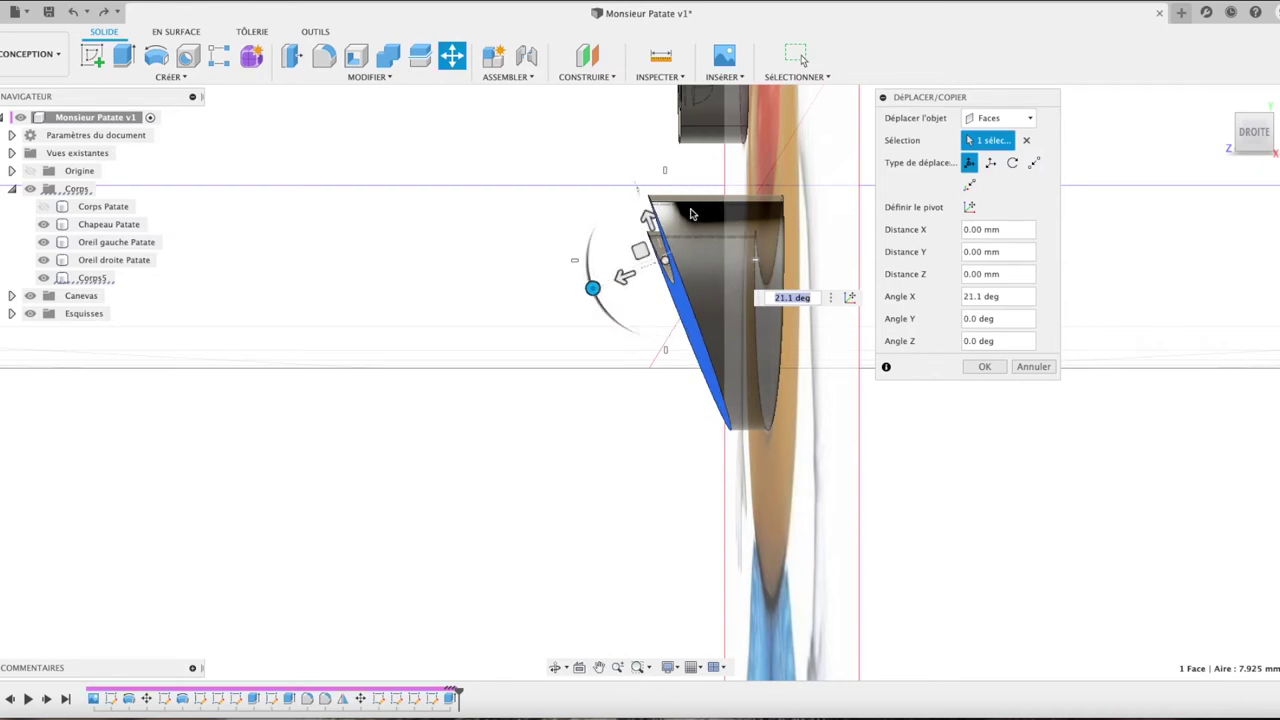
left_click_drag(622, 279, 643, 279)
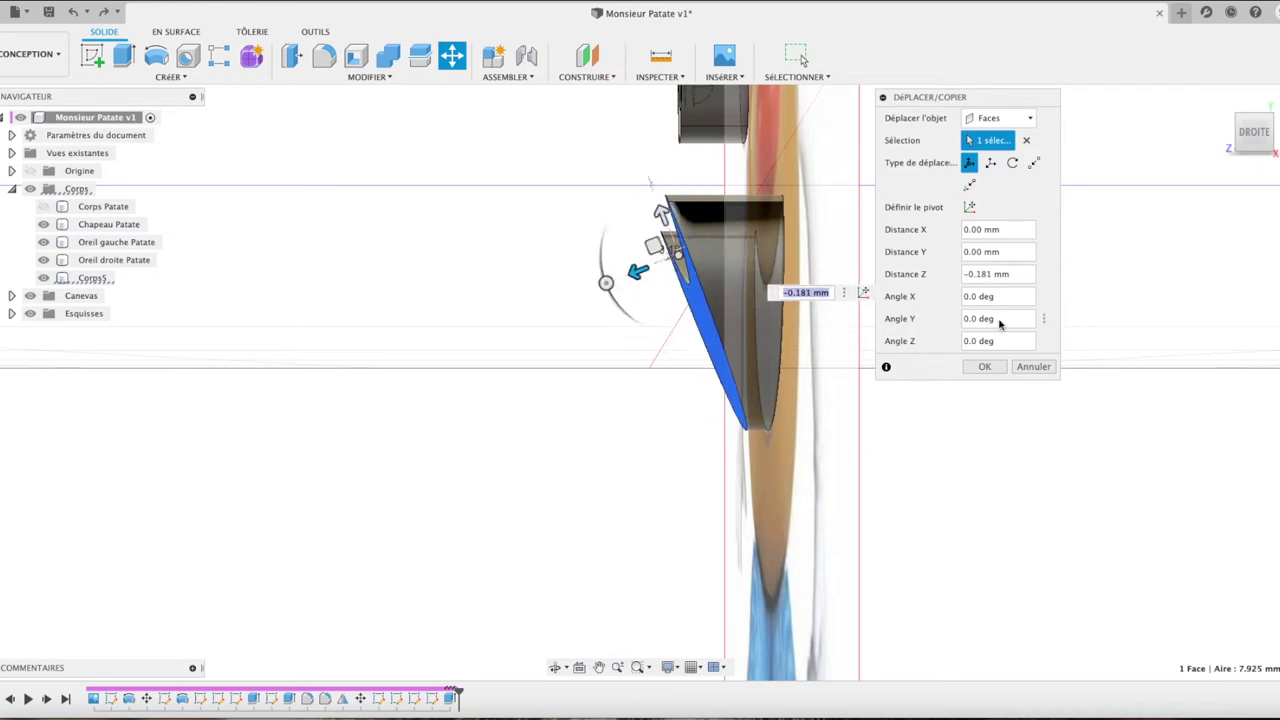
left_click(985, 366)
Step: Switch to the Home view, then the front view, briefly selecting and clearing the ear body
left_click(1220, 100)
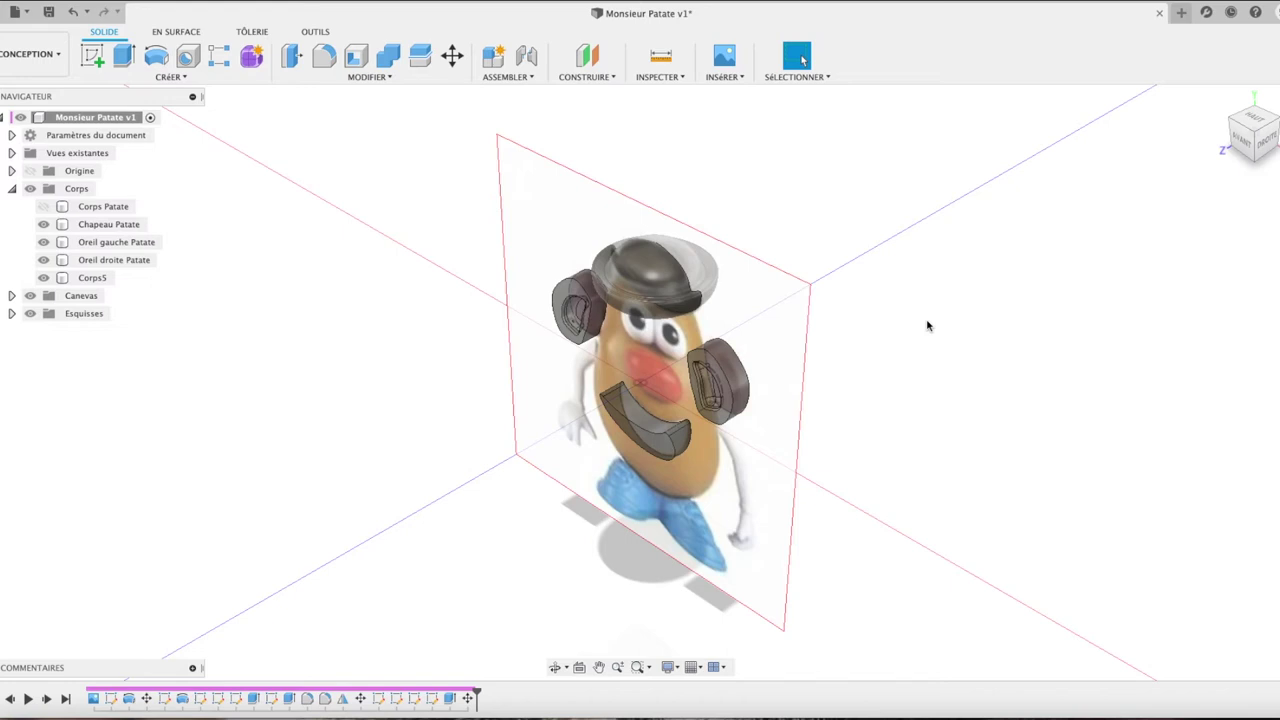
mouse_move(1248, 133)
left_click(1234, 139)
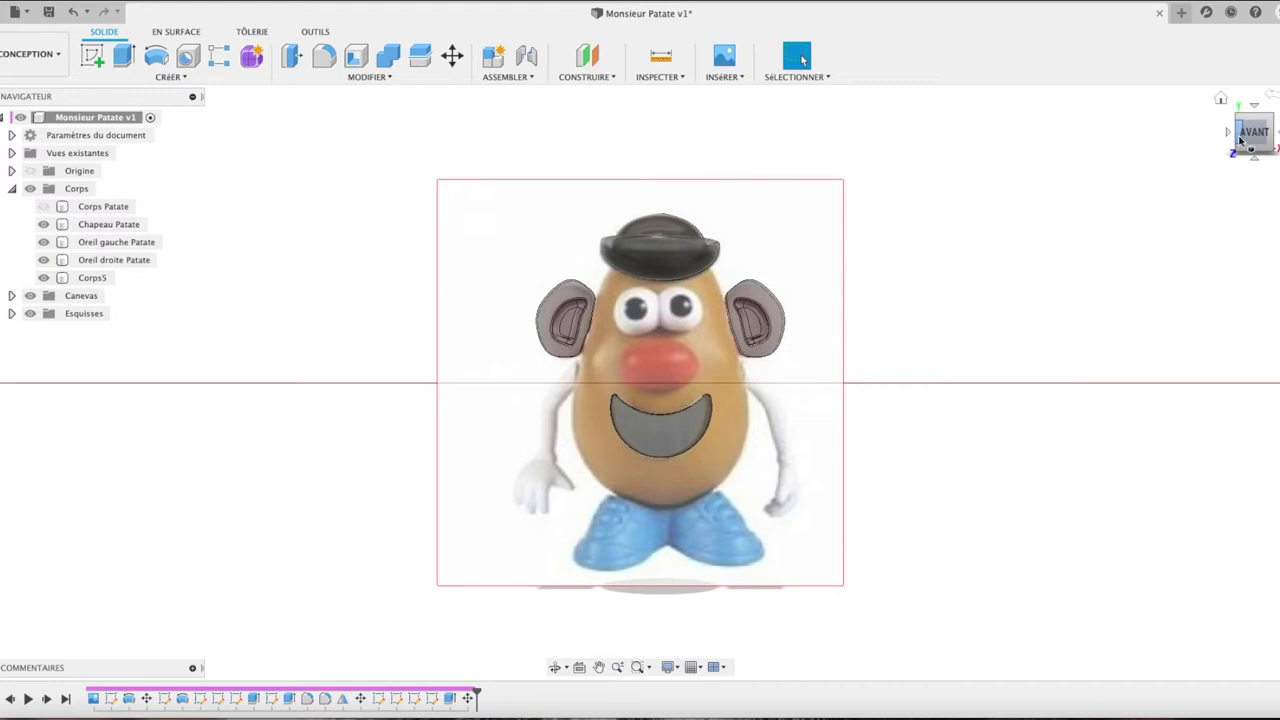
left_click(571, 330)
scroll(571, 330, "up", 1)
scroll(571, 330, "up", 2)
left_click(244, 147)
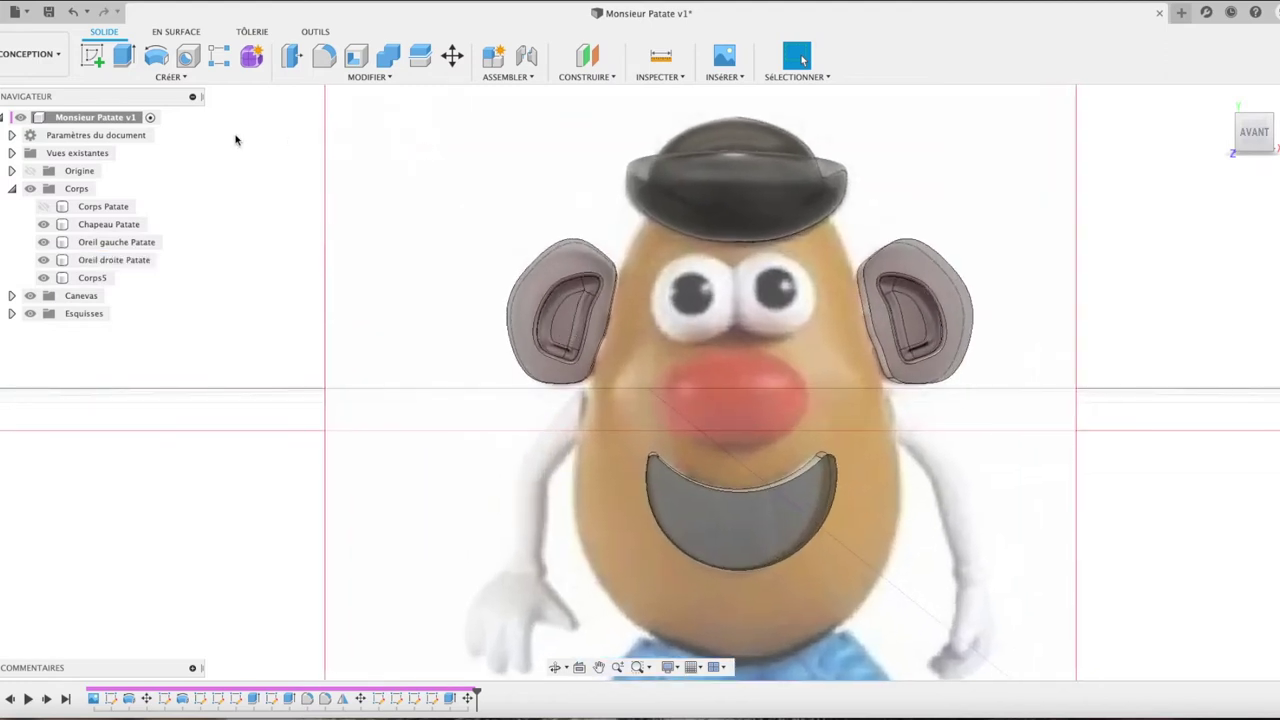
left_click(170, 77)
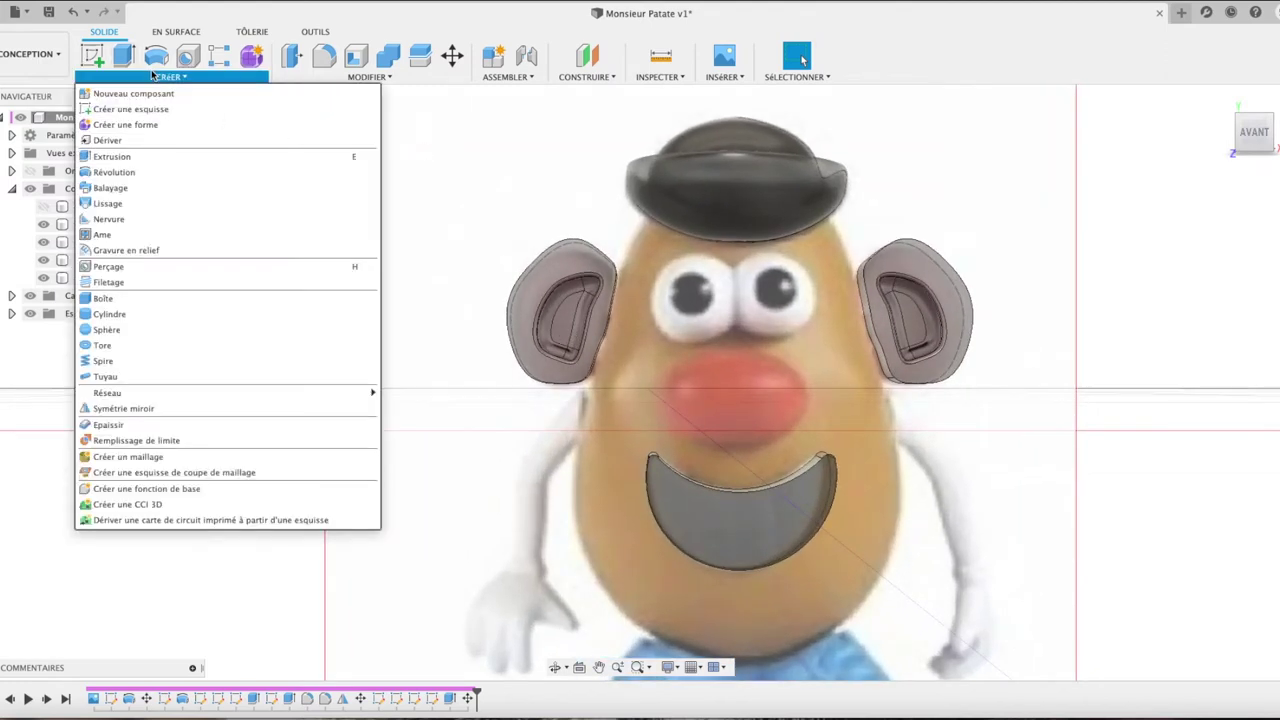
Step: Create a 2.20 mm diameter sphere on the front plane, centred on the left eye, as Corps6
left_click(115, 329)
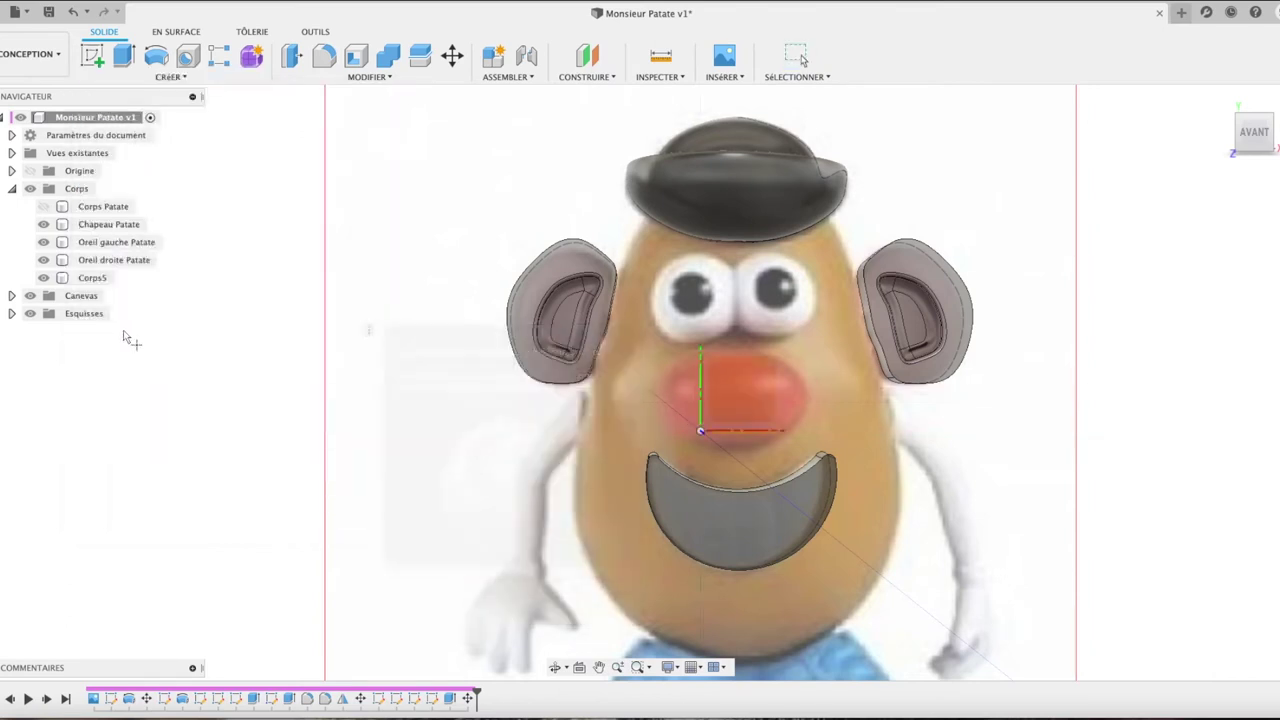
left_click(725, 392)
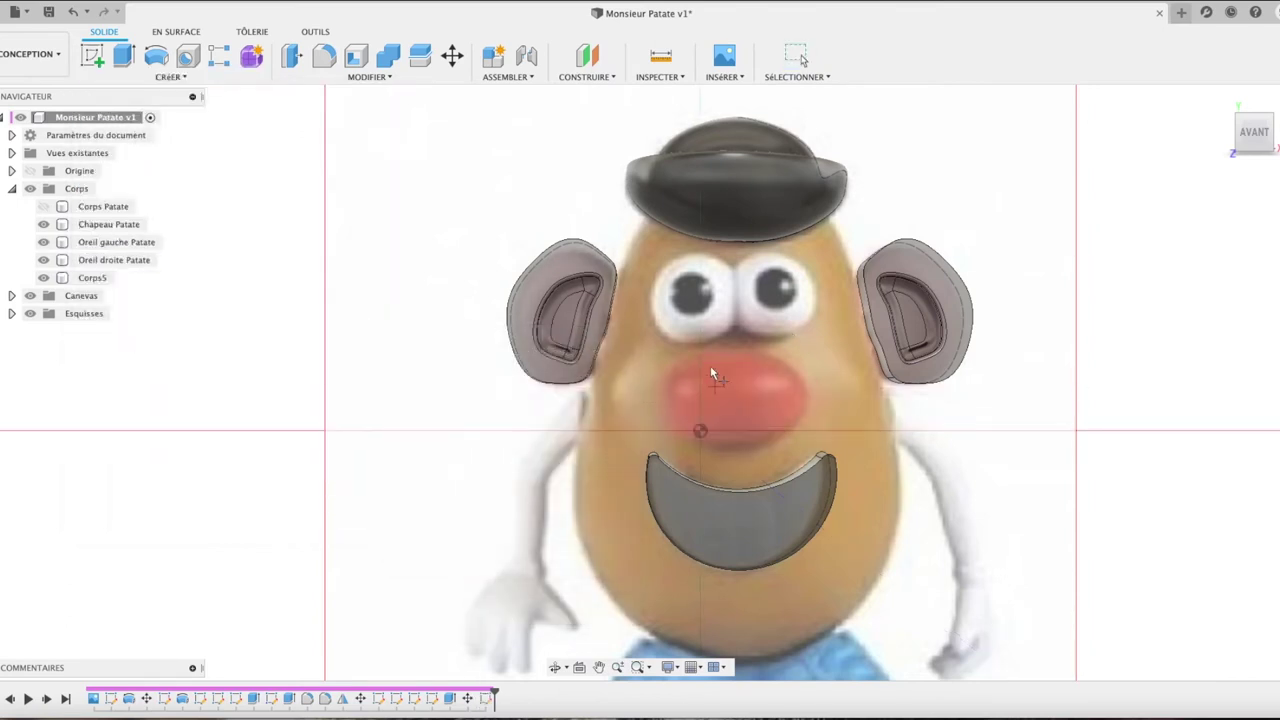
key("Return")
left_click(691, 292)
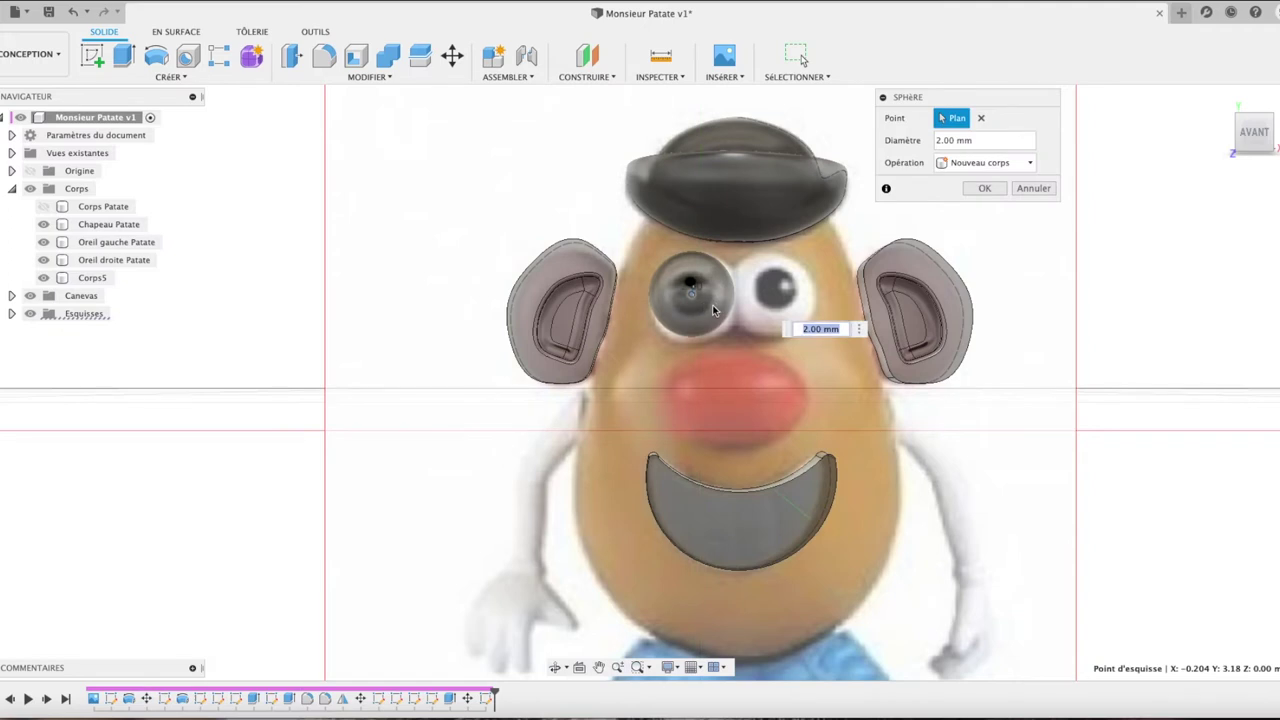
mouse_move(820, 329)
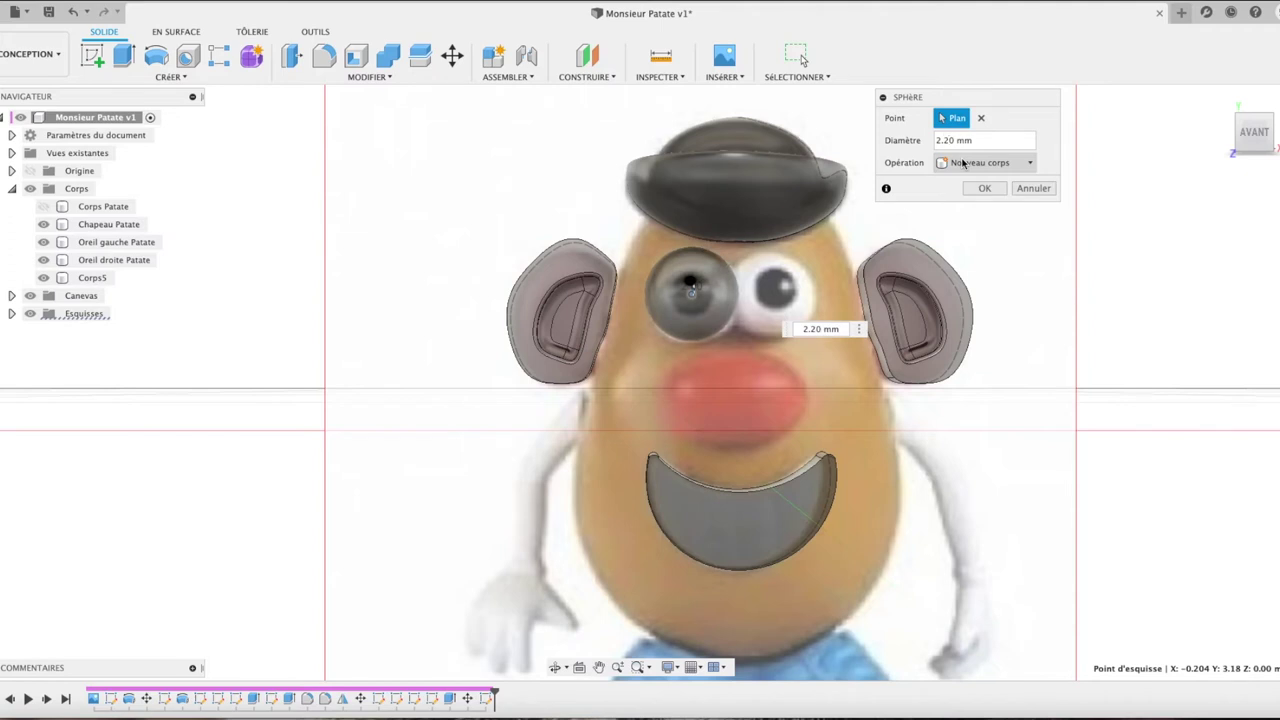
key("Return")
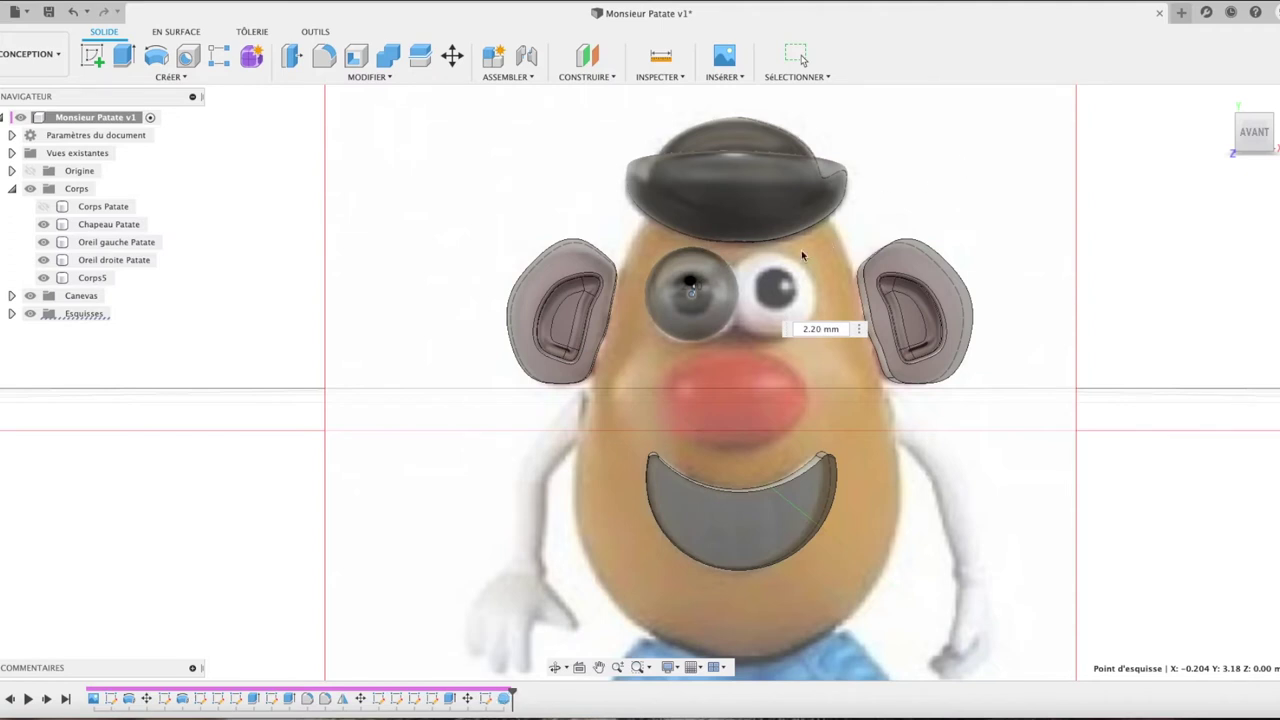
left_click(708, 305)
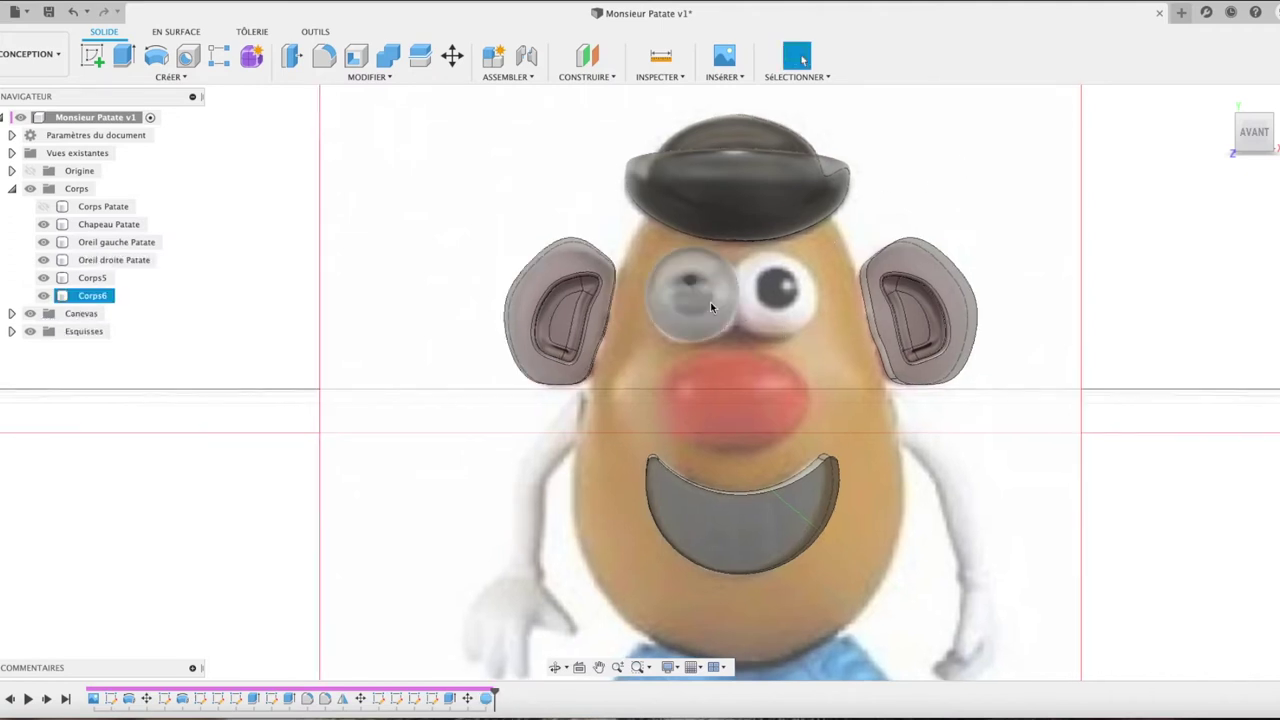
left_click(180, 77)
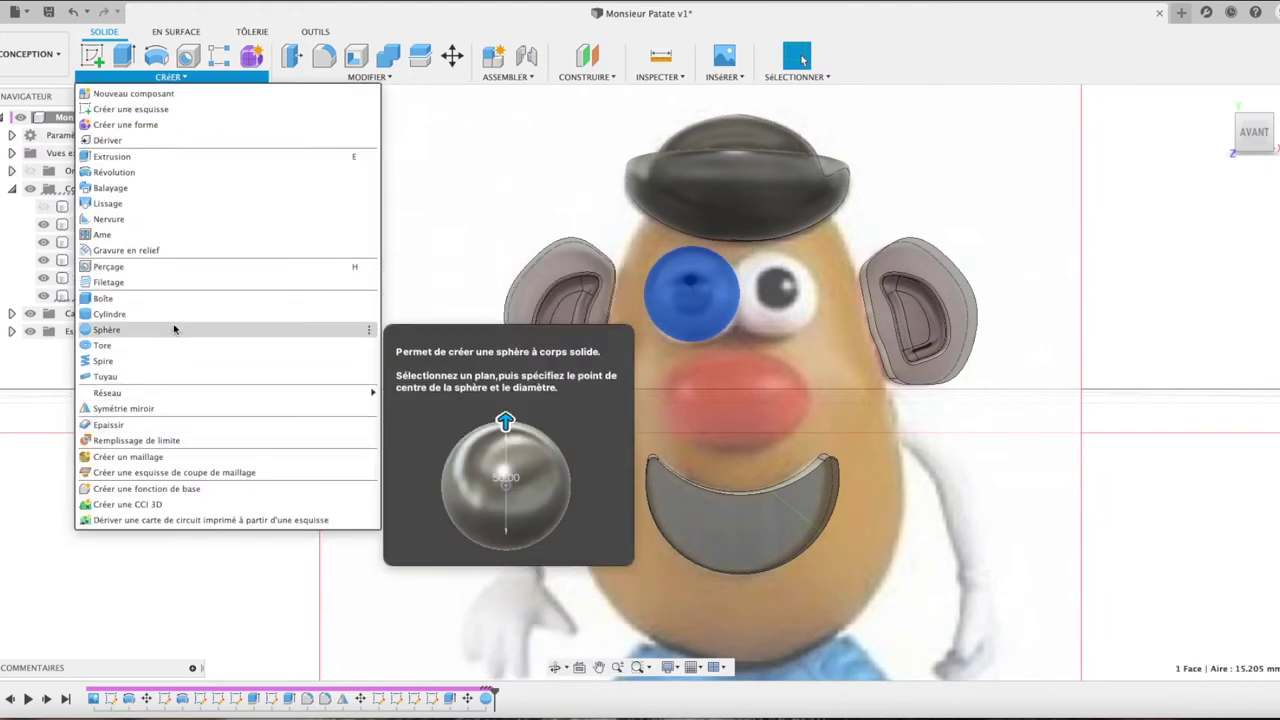
mouse_move(200, 393)
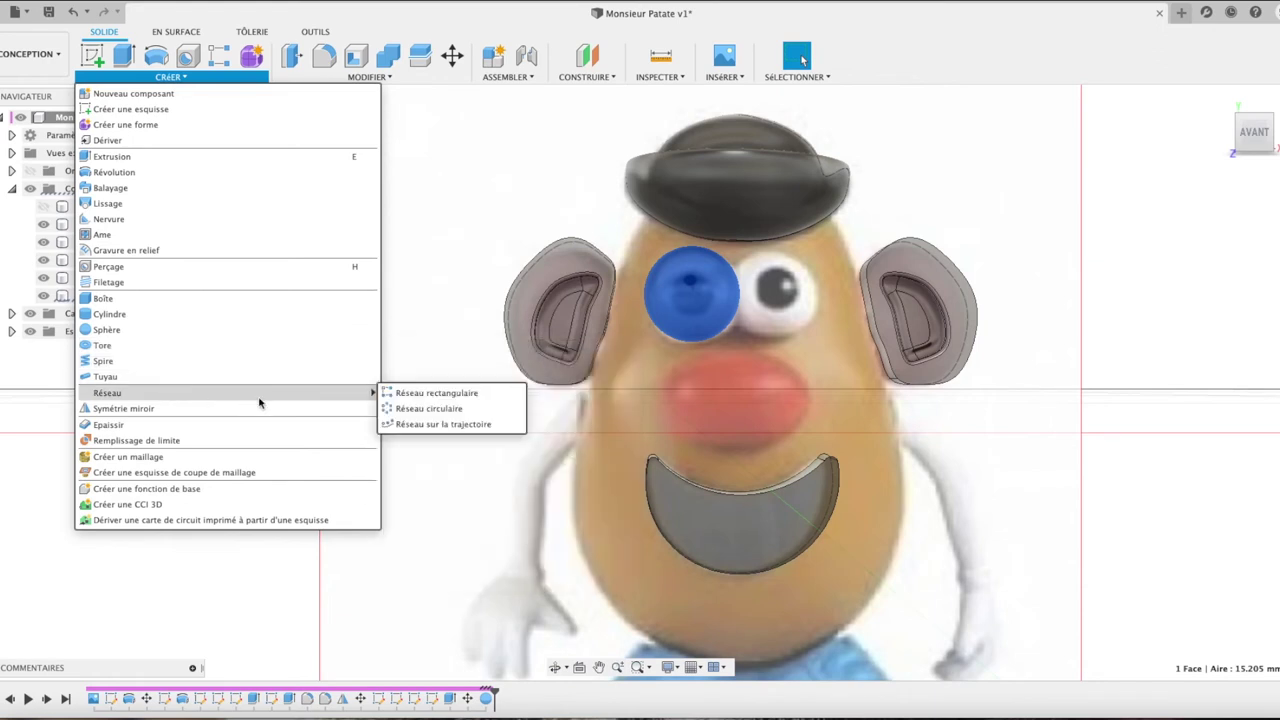
Step: Mirror the eye sphere body across the symmetry plane as a new body, Corps7
left_click(127, 409)
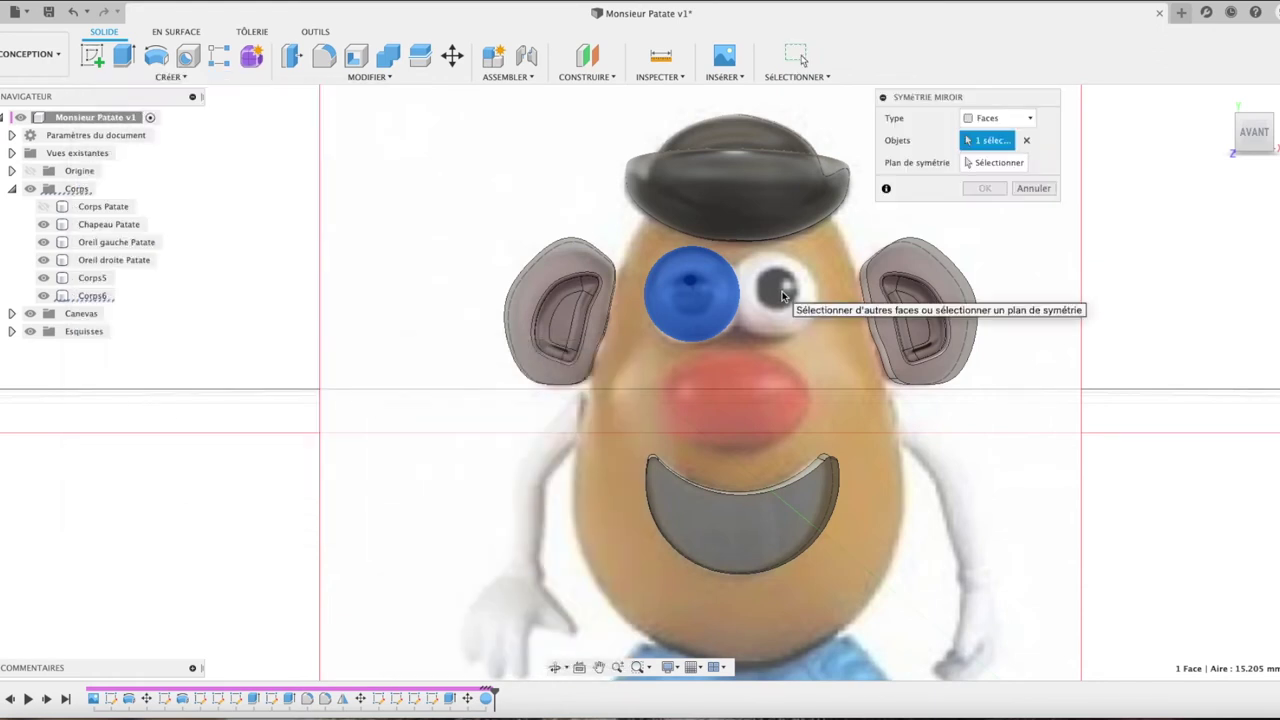
left_click(711, 300)
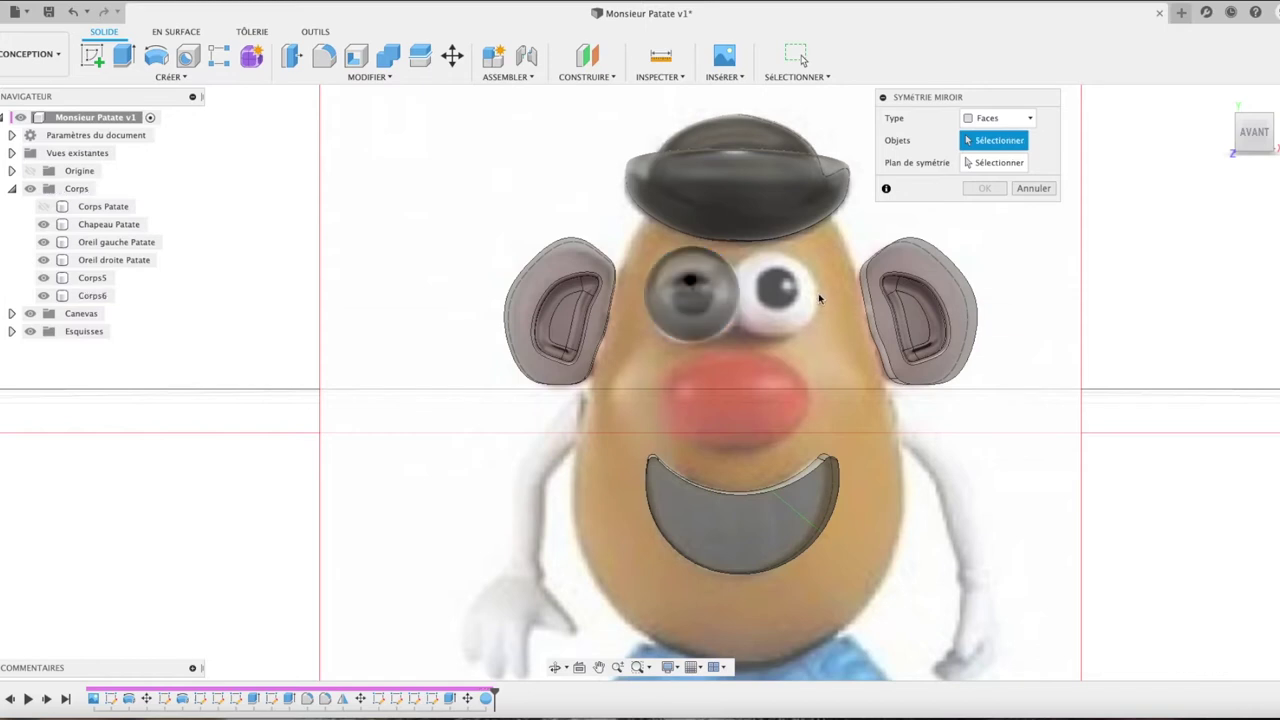
left_click(982, 118)
left_click(988, 153)
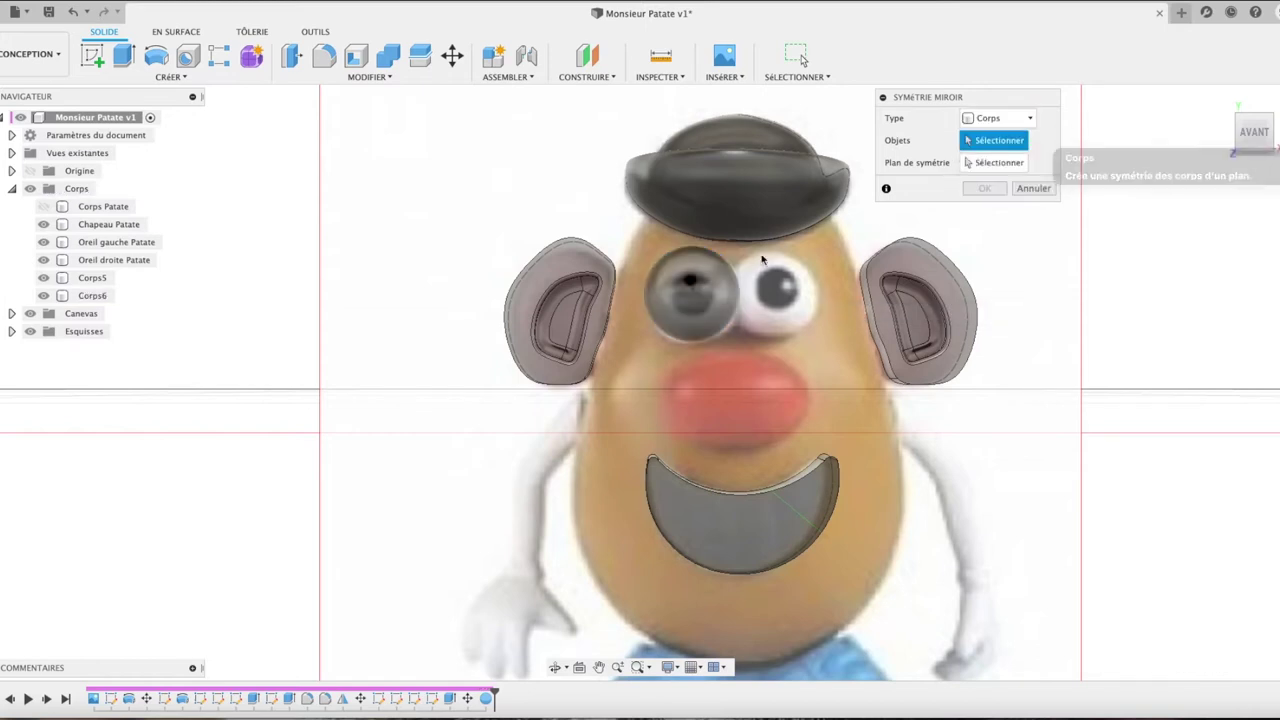
left_click(720, 292)
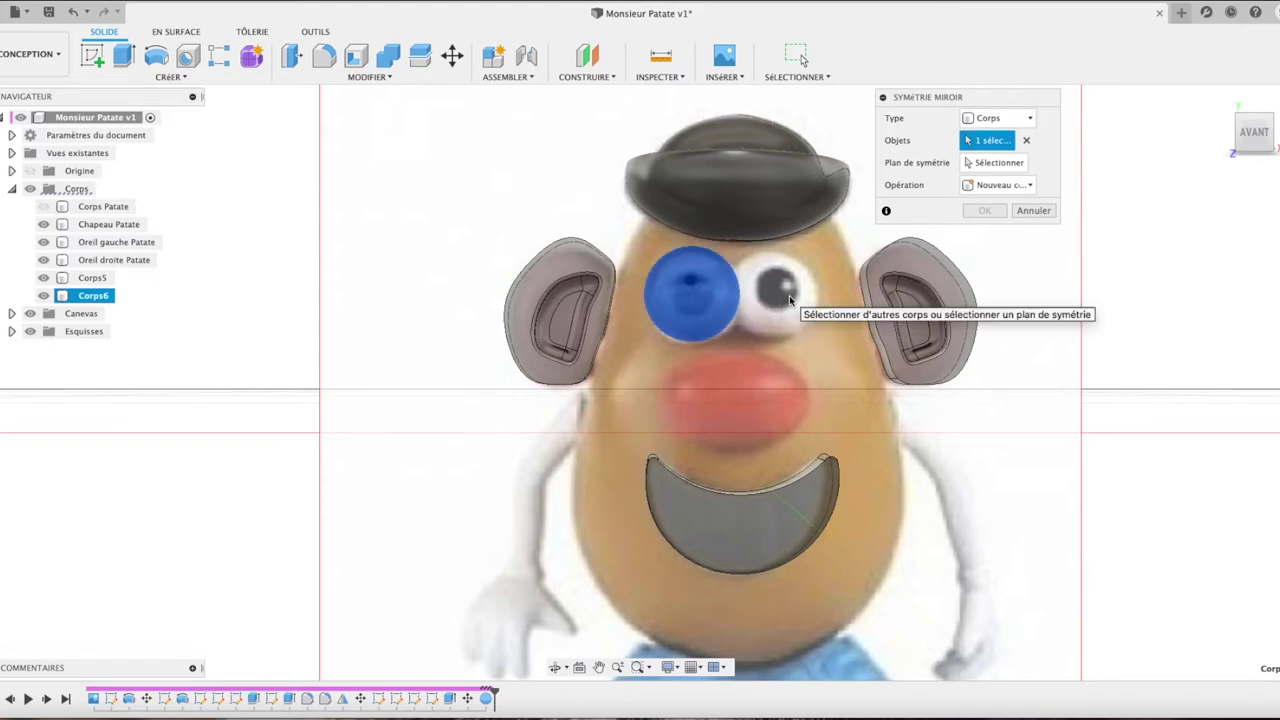
left_click(995, 162)
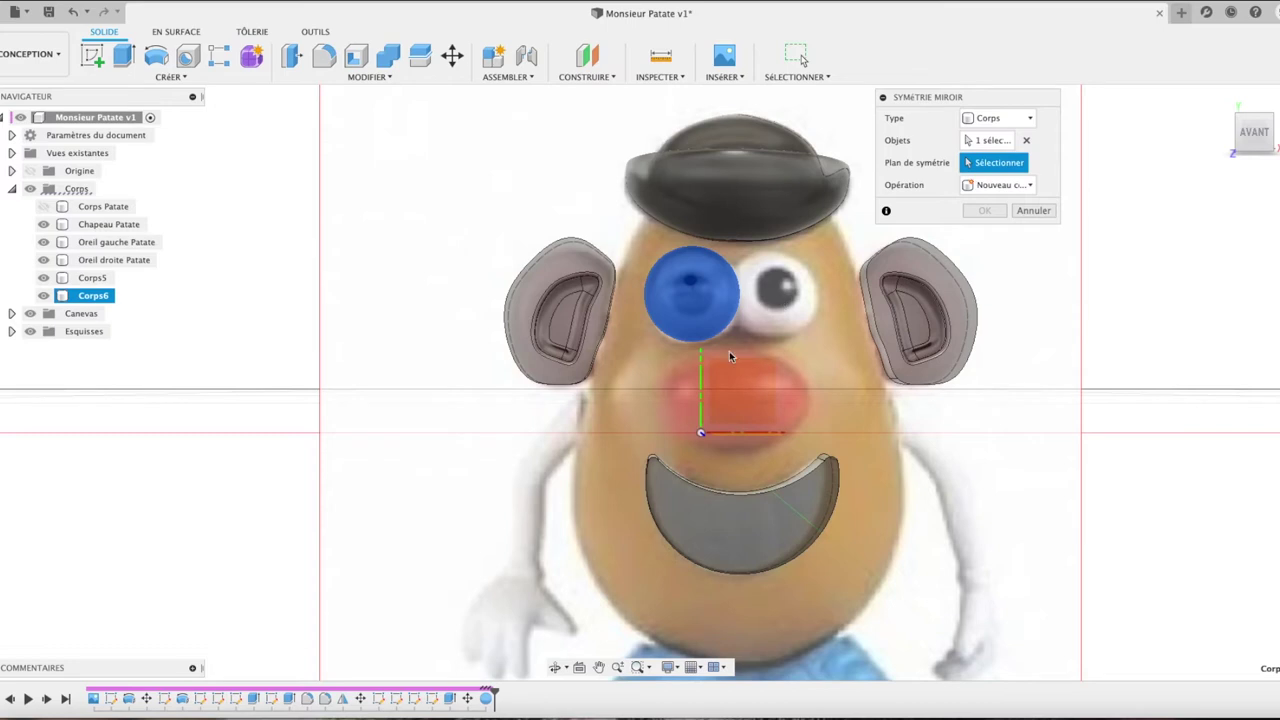
left_click(701, 410)
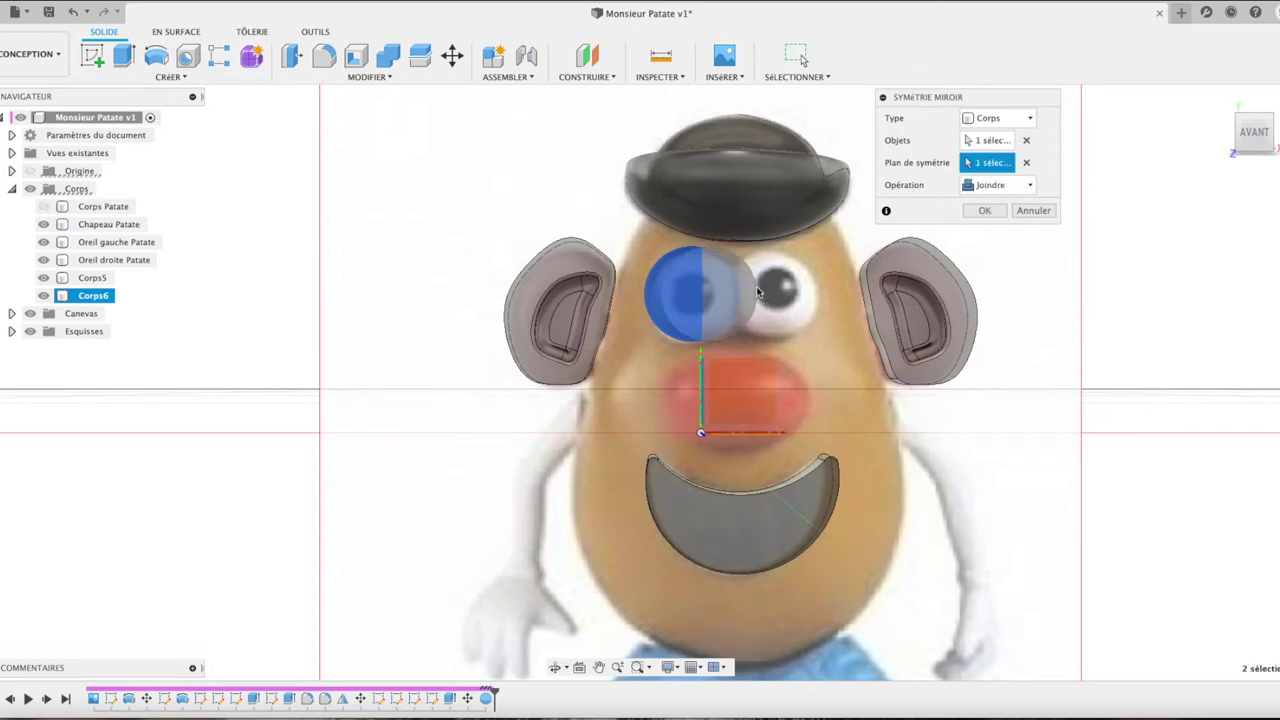
left_click(995, 185)
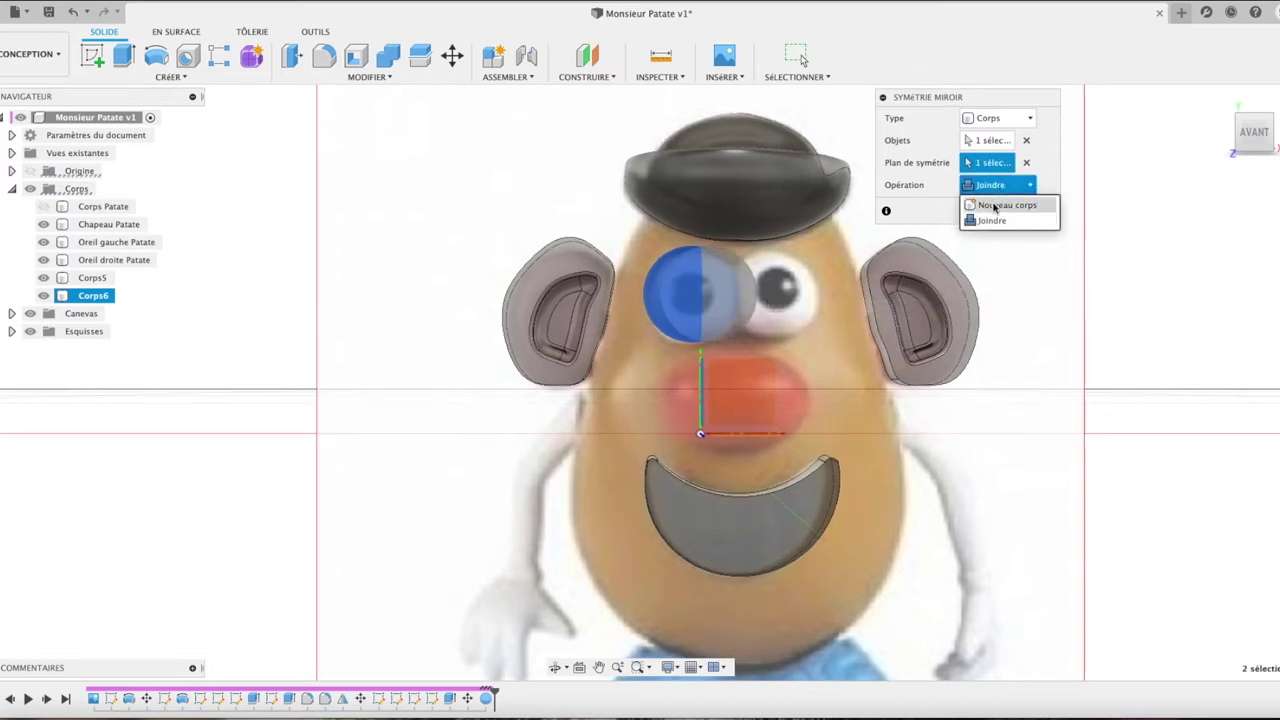
left_click(990, 234)
left_click(980, 213)
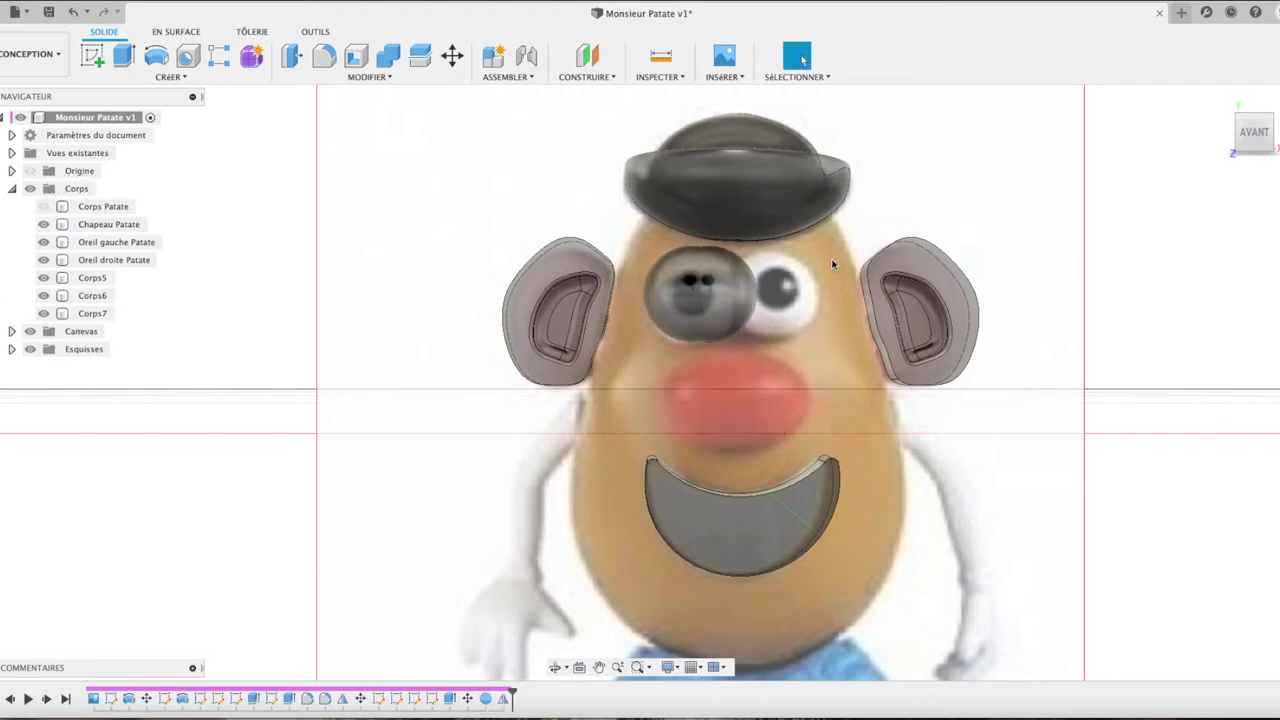
left_click(753, 286)
Step: Shift the mirrored eye Corps7 1.542 mm along X onto the right eye, then check from the front
key("m")
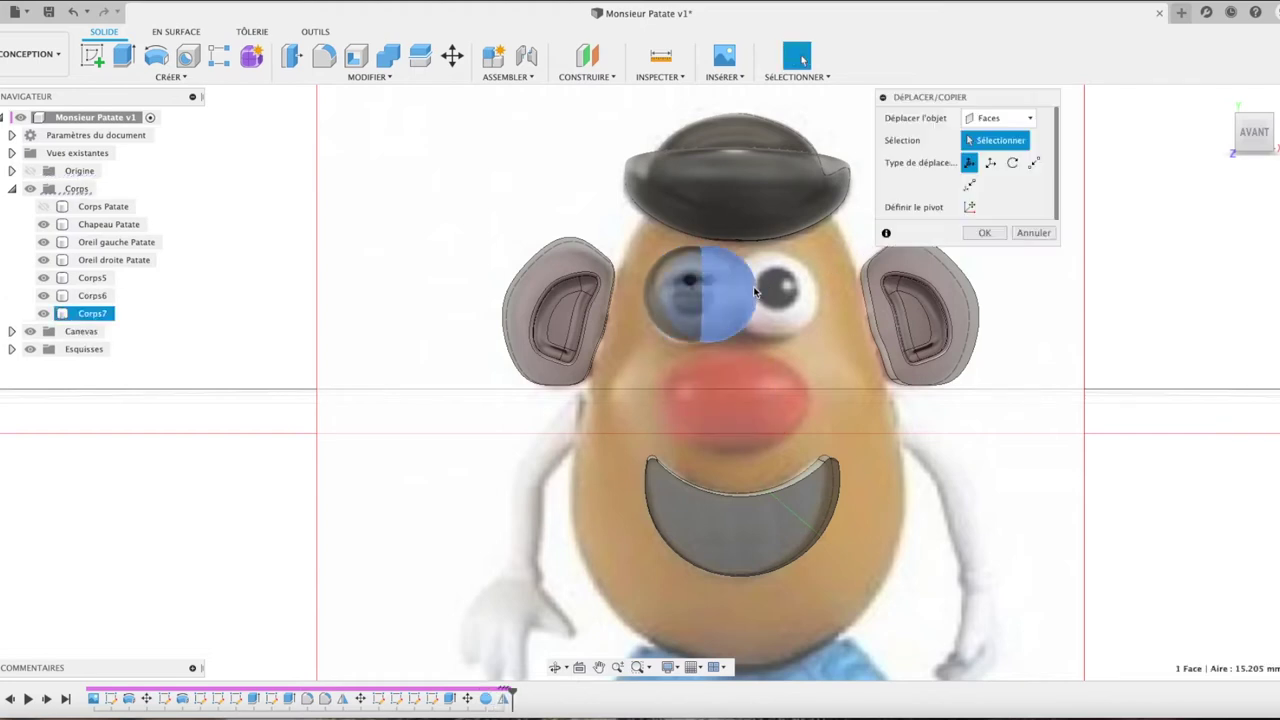
left_click_drag(757, 294, 822, 298)
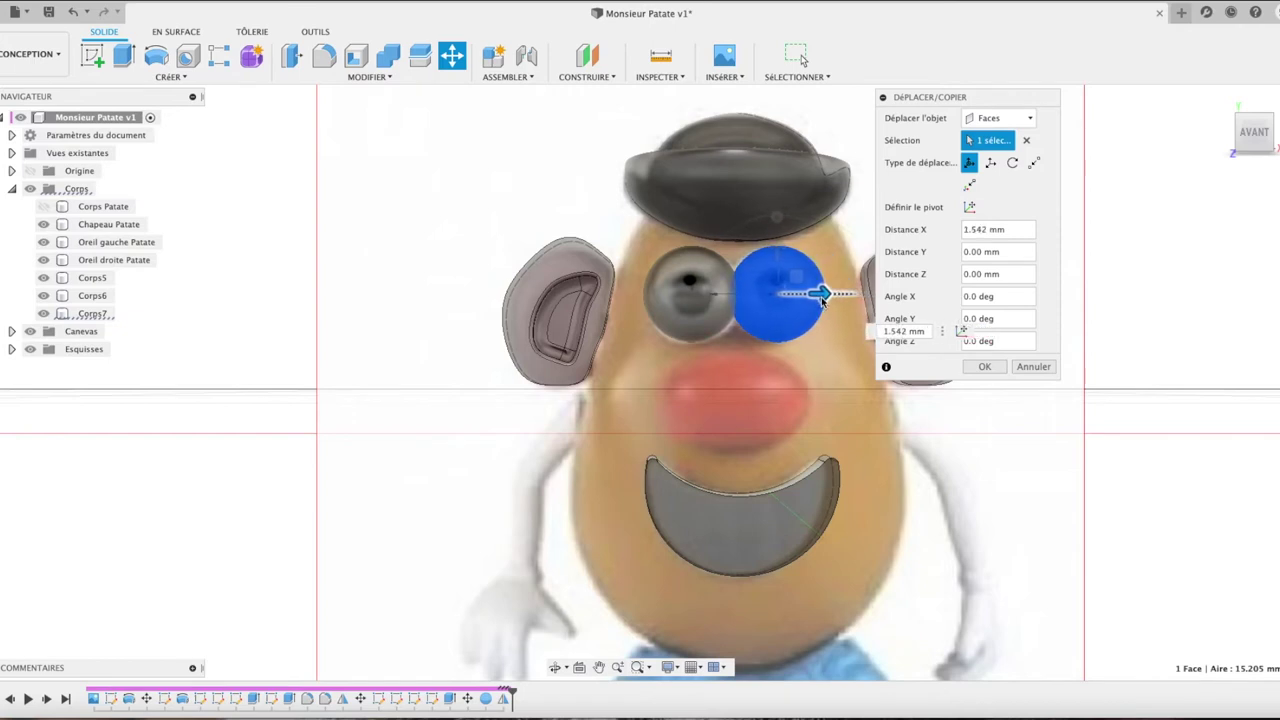
left_click(984, 366)
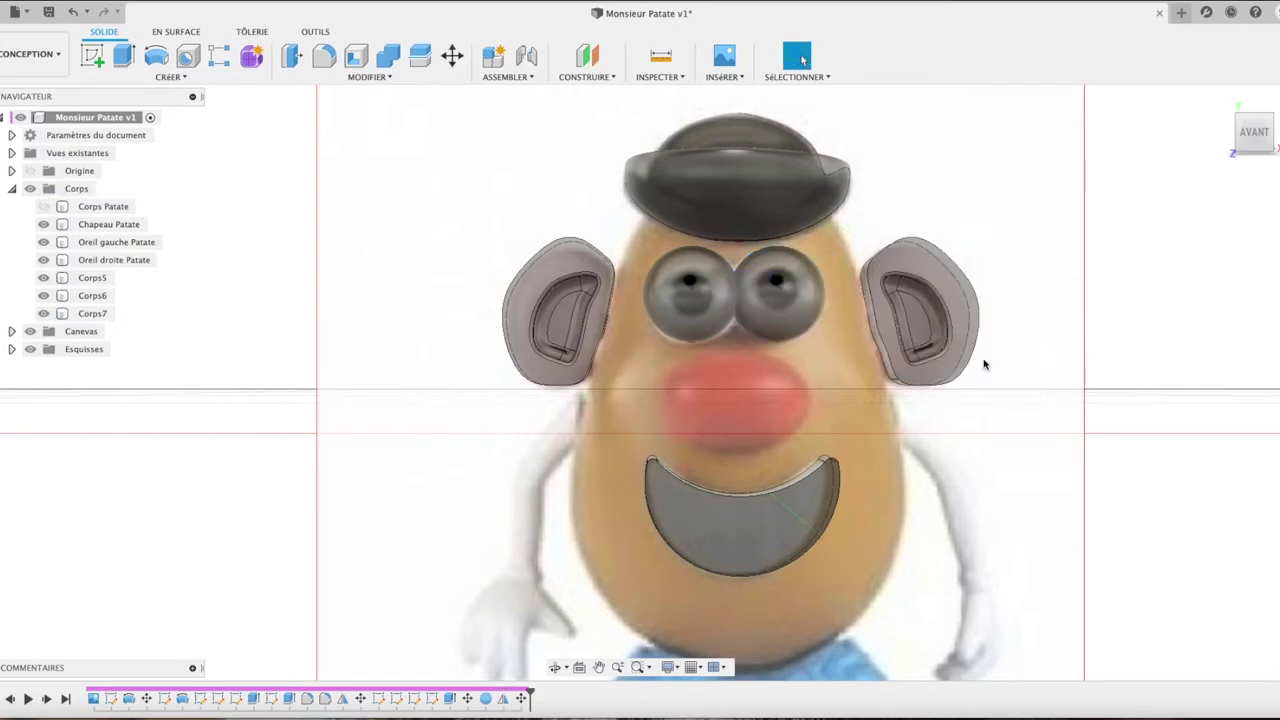
middle_click_drag(700, 400, 480, 400, "shift")
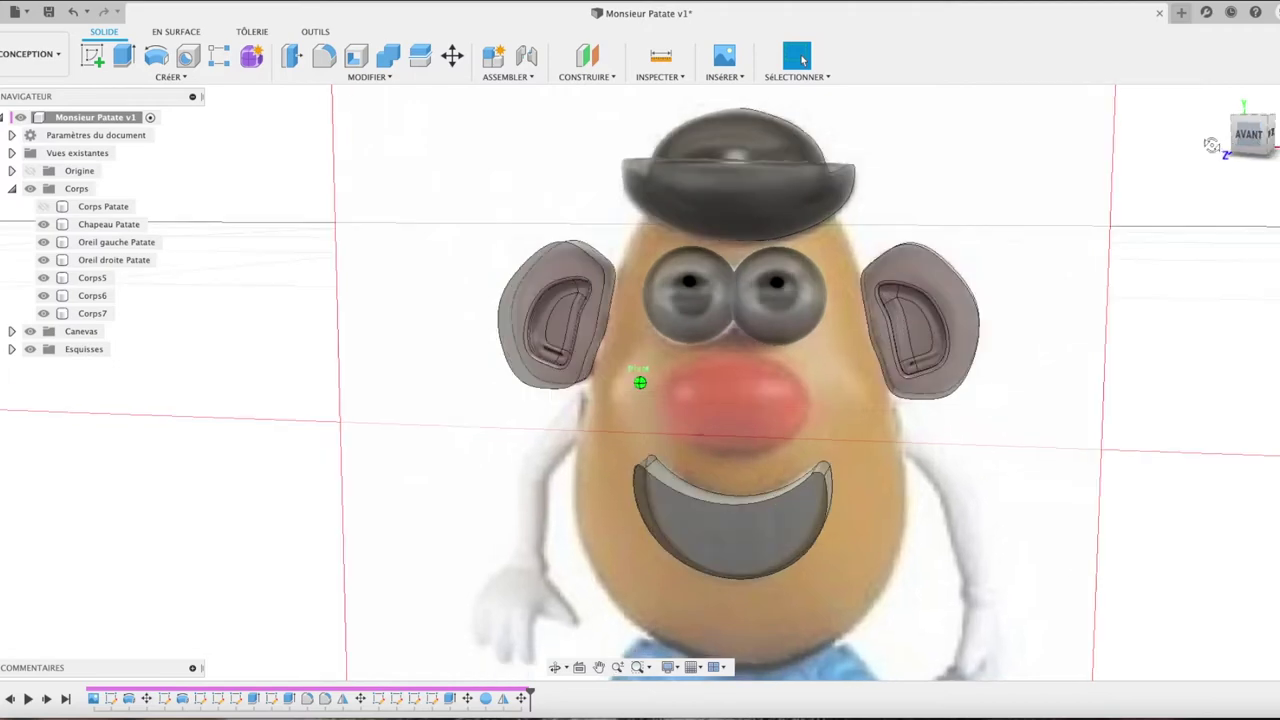
middle_click_drag(640, 381, 860, 381, "shift")
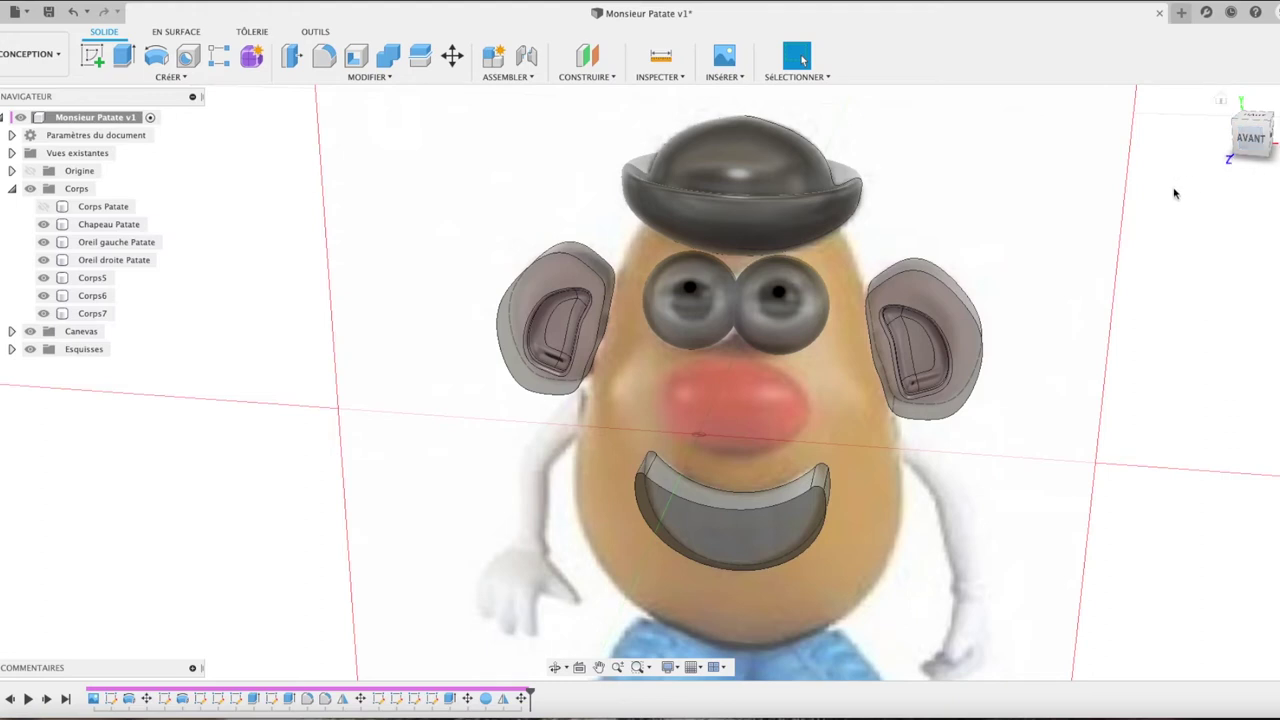
left_click(1248, 140)
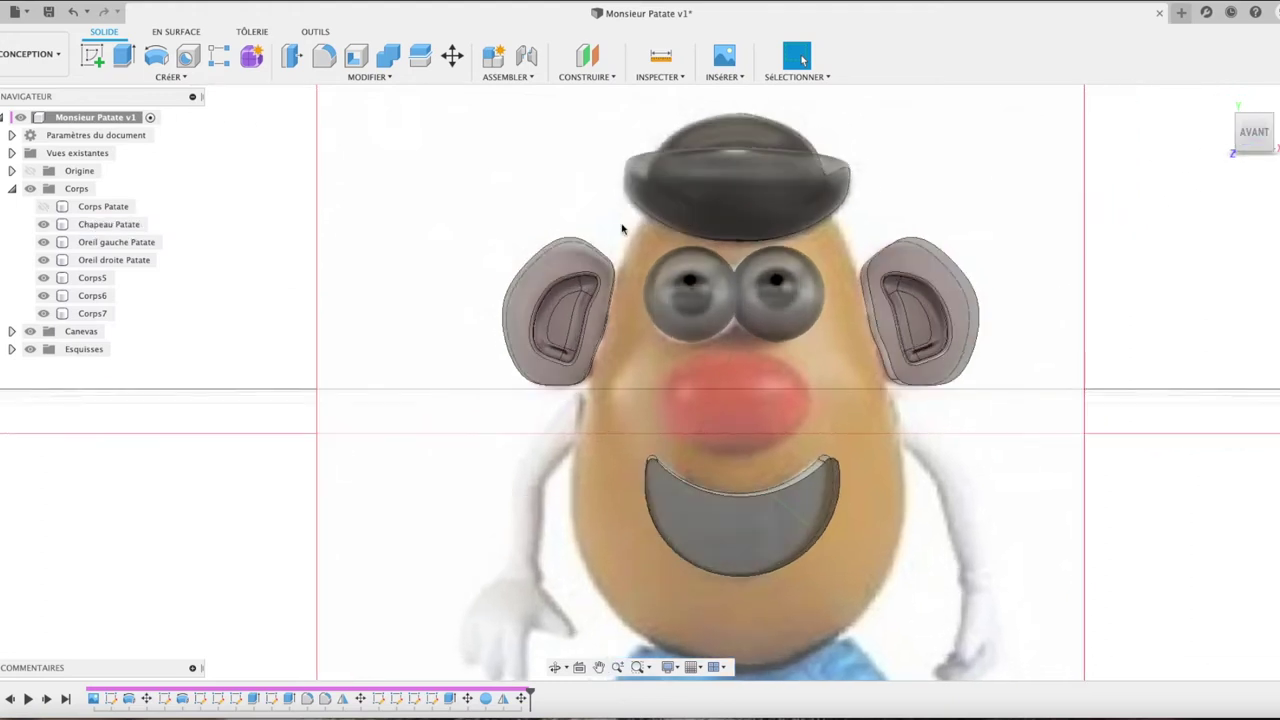
left_click(172, 77)
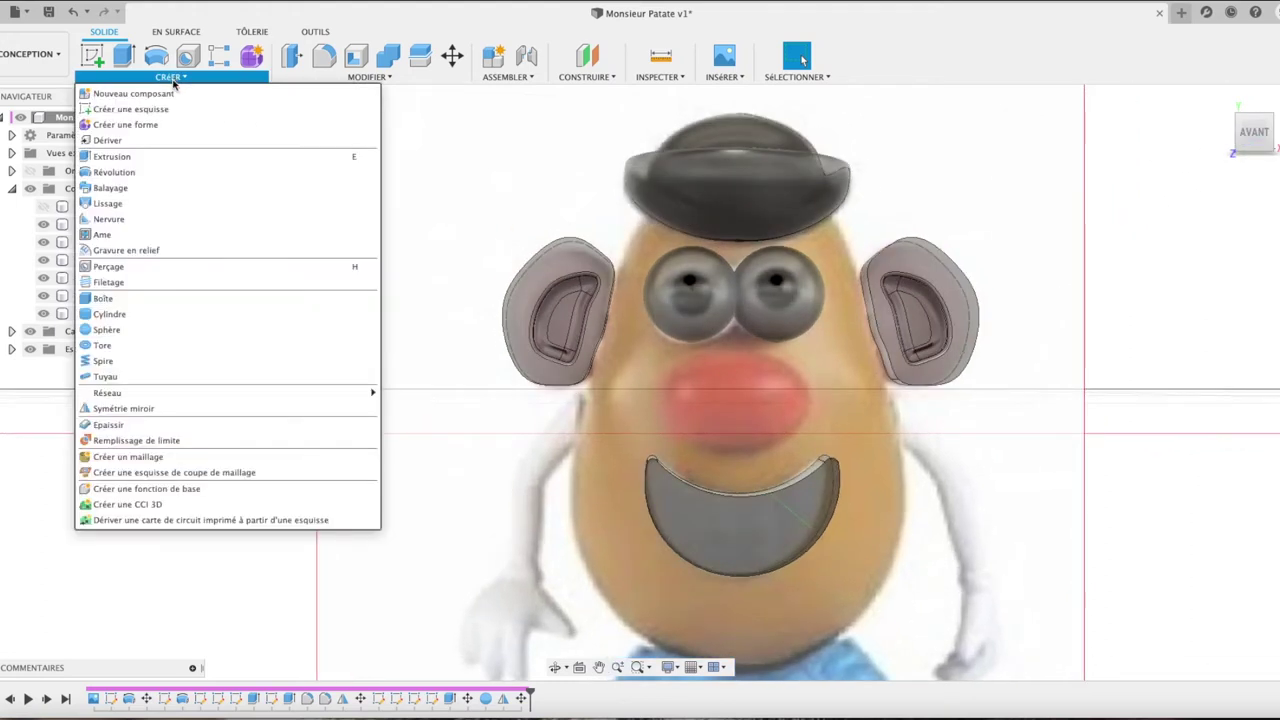
Step: Place a 1 mm diameter pupil sphere at the left eye's centre as a new body
left_click(175, 345)
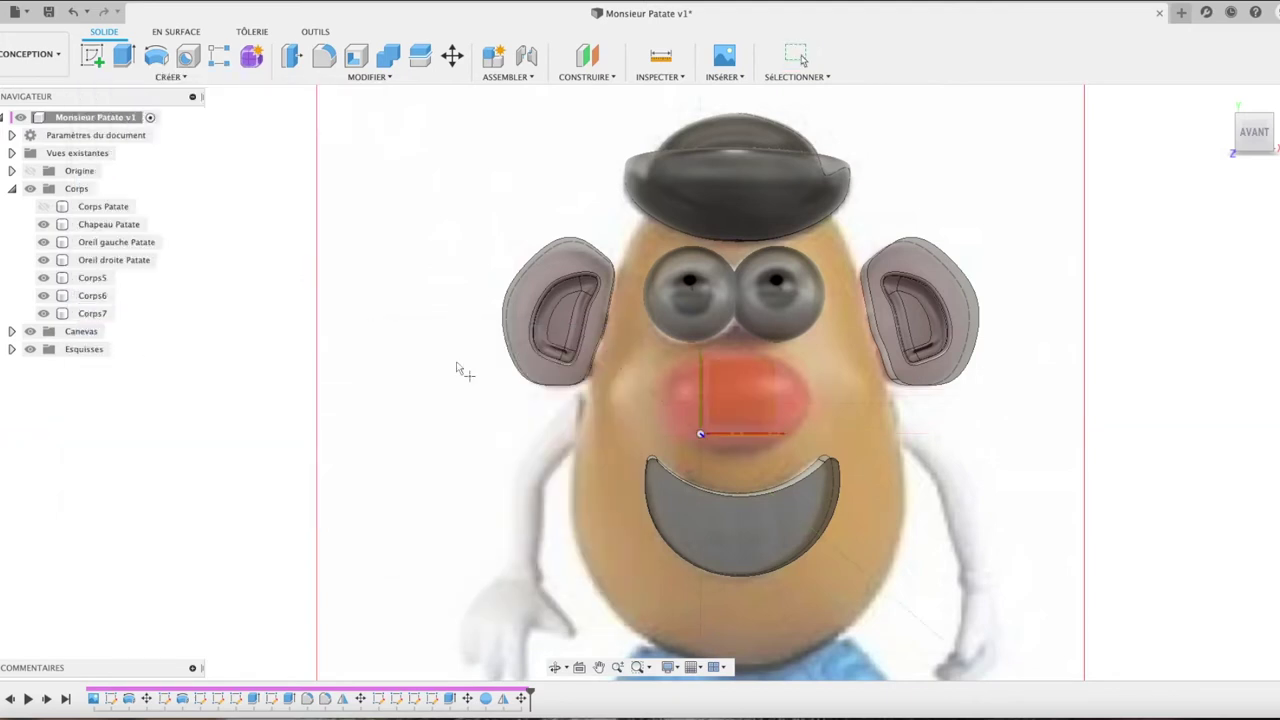
left_click(726, 388)
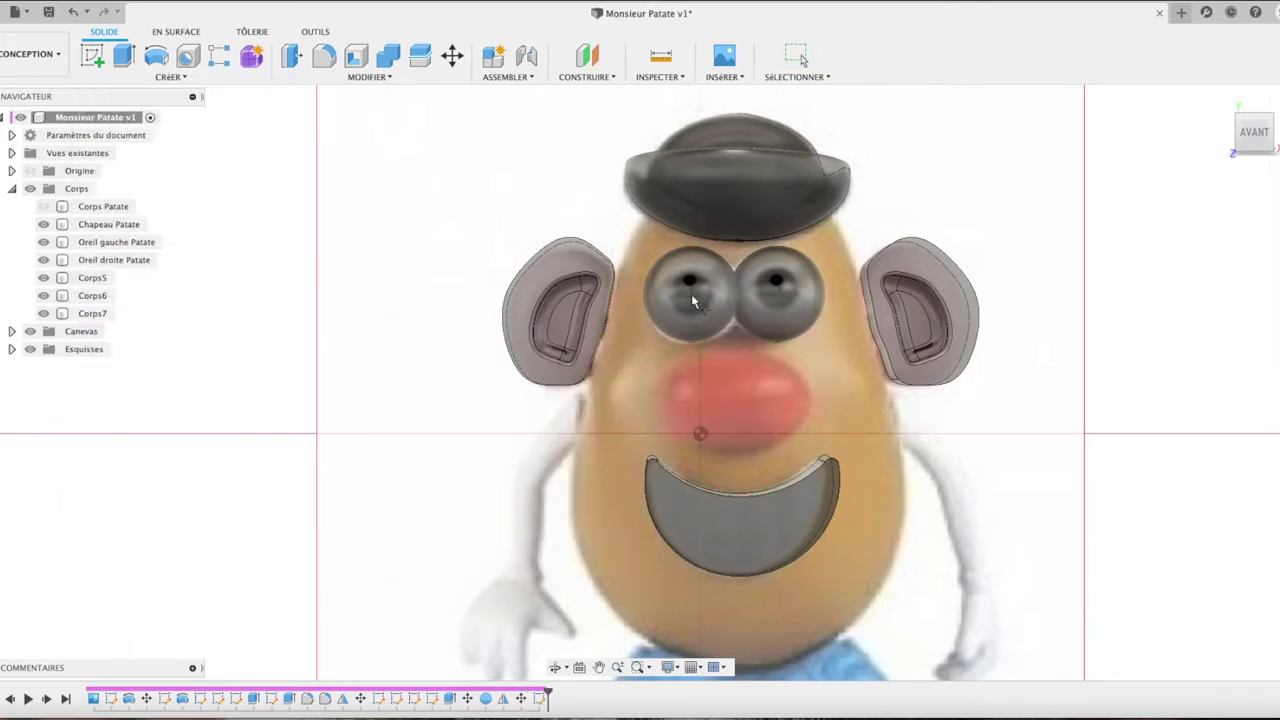
left_click(690, 294)
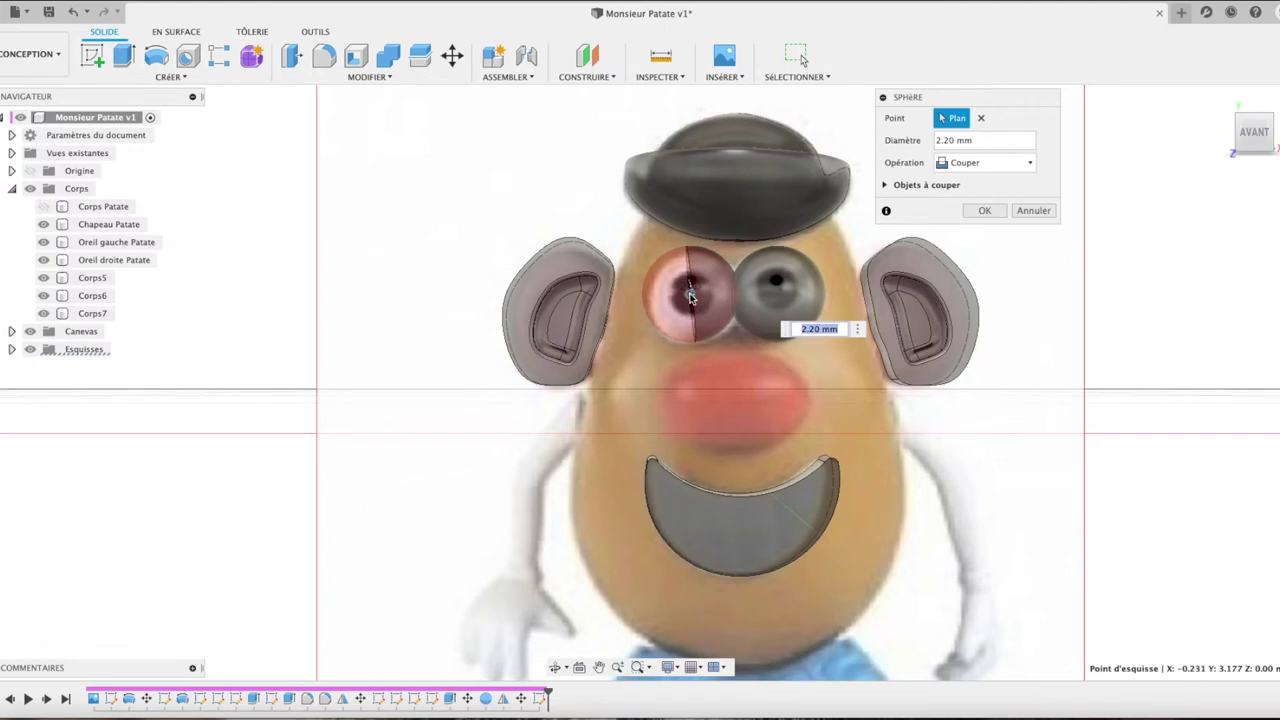
left_click(955, 141)
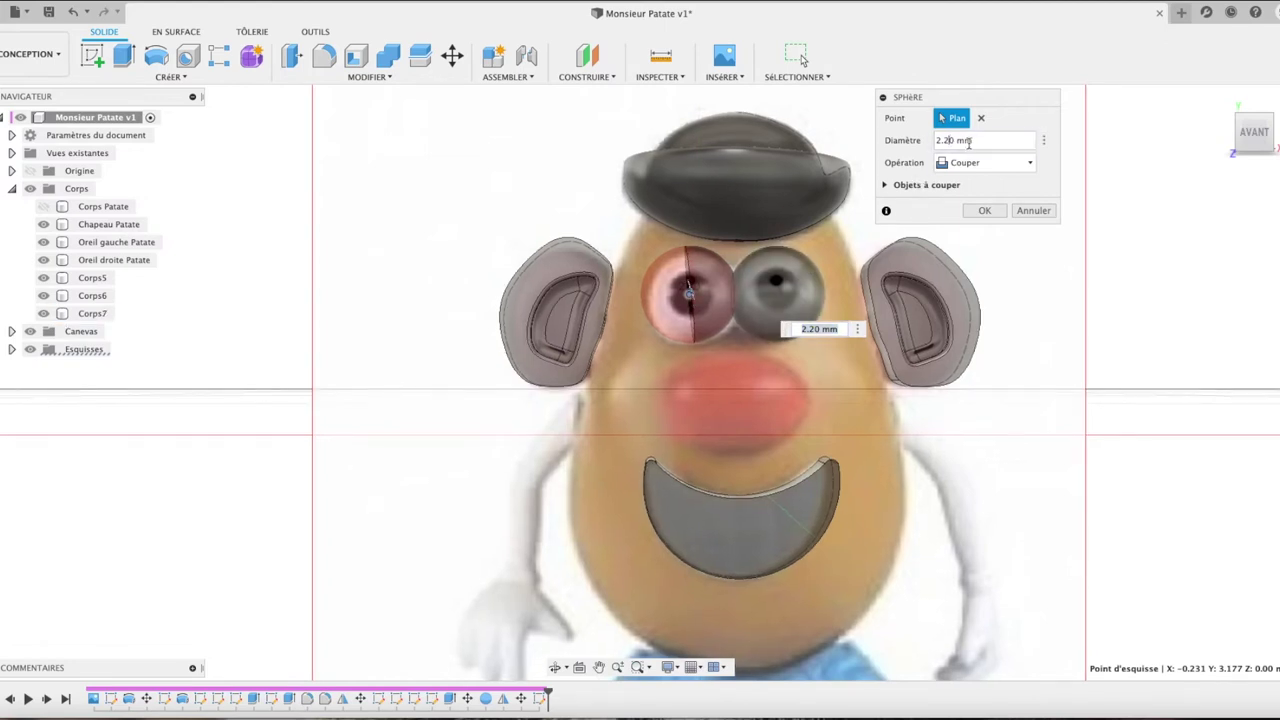
left_click(1043, 143)
left_click(1038, 143)
left_click_drag(982, 140, 910, 142)
type("1")
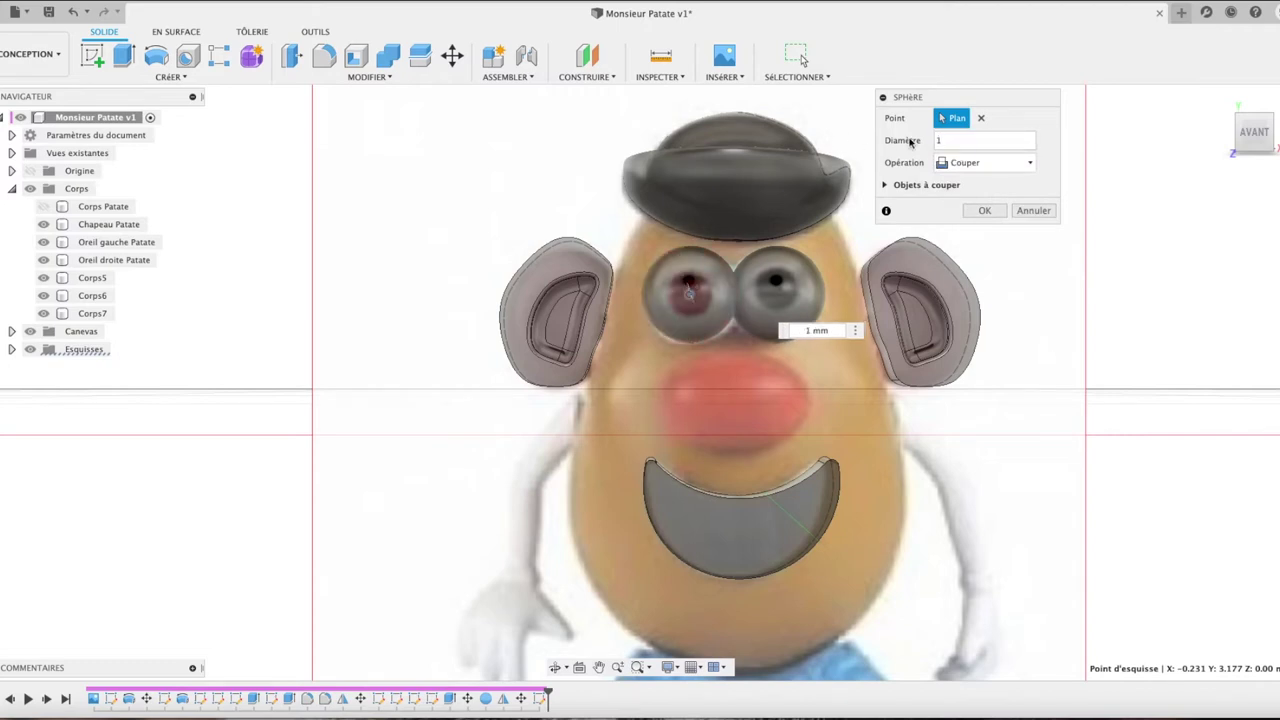
left_click(1030, 162)
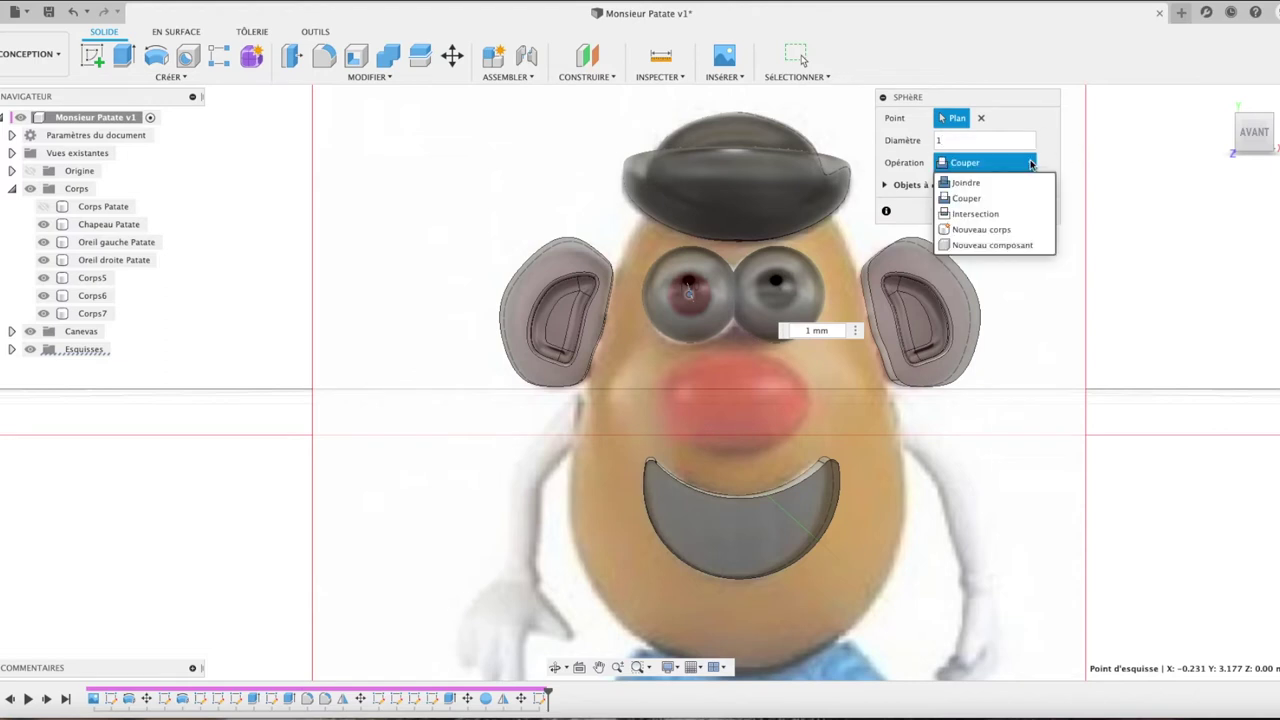
left_click(1002, 229)
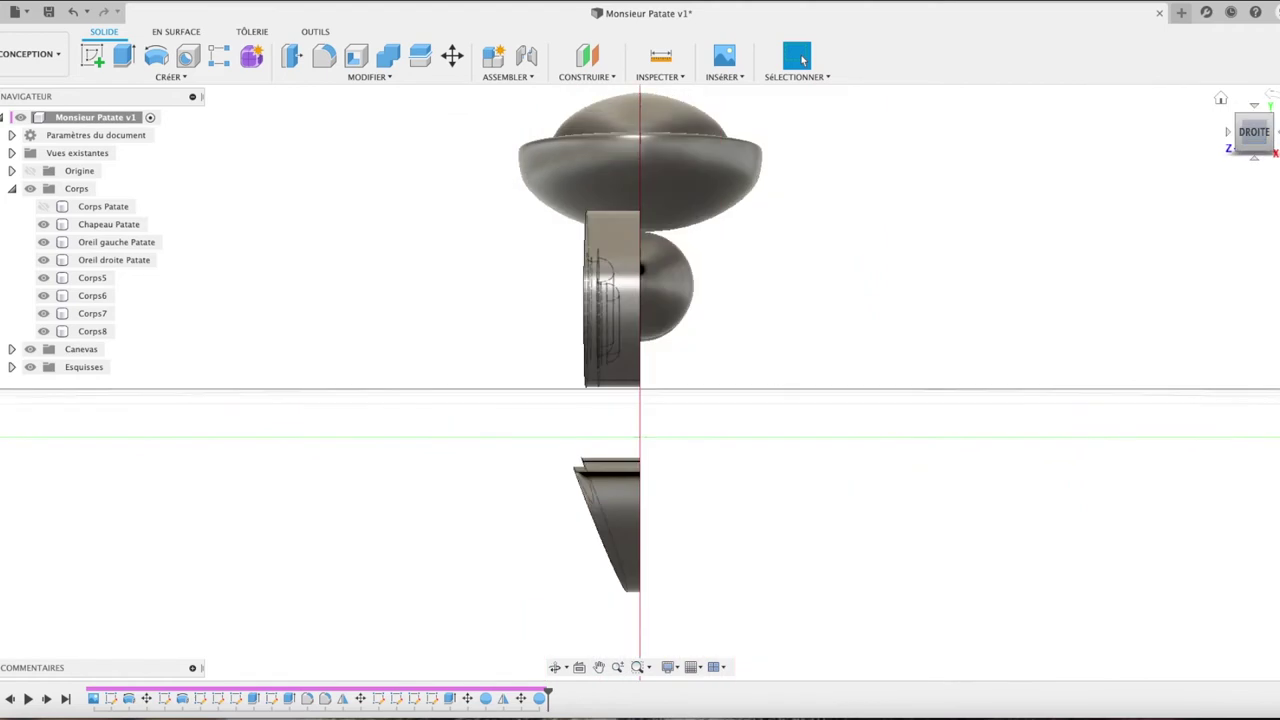
Step: Move the pupil body Corps8 forward along Z onto the front of the left eye
left_click(90, 333)
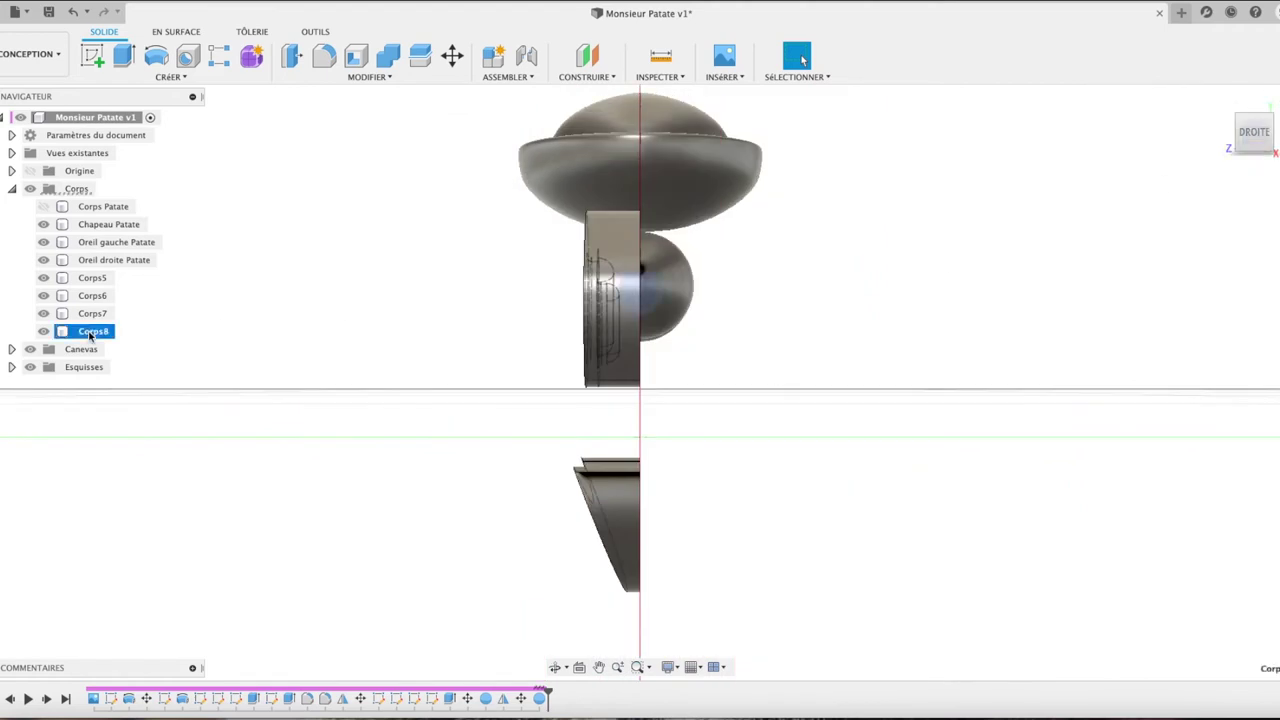
key("m")
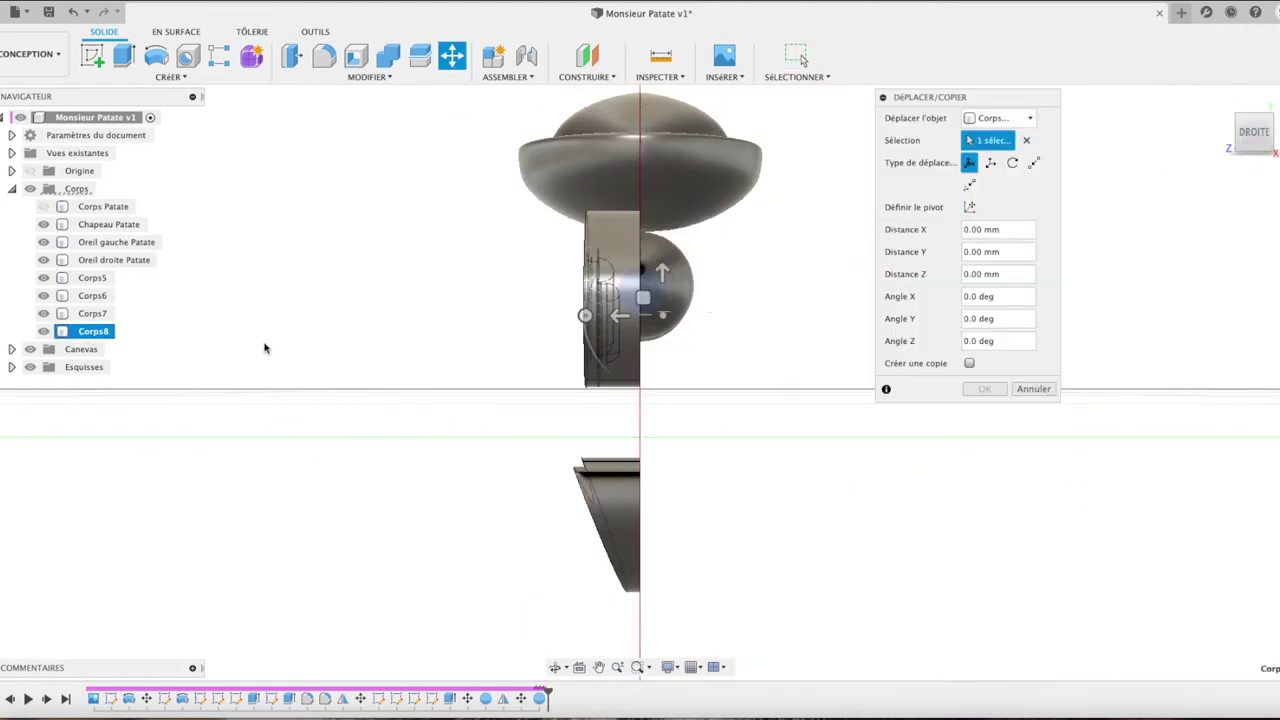
left_click_drag(622, 320, 586, 325)
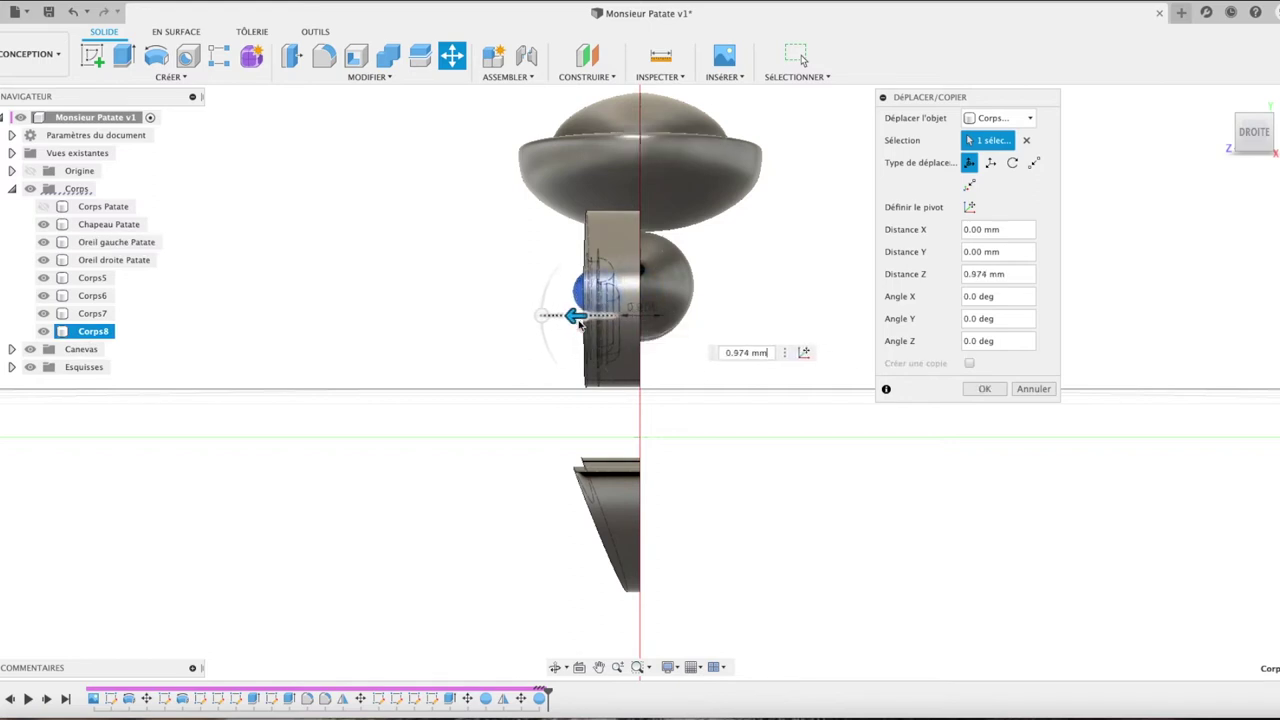
left_click(984, 389)
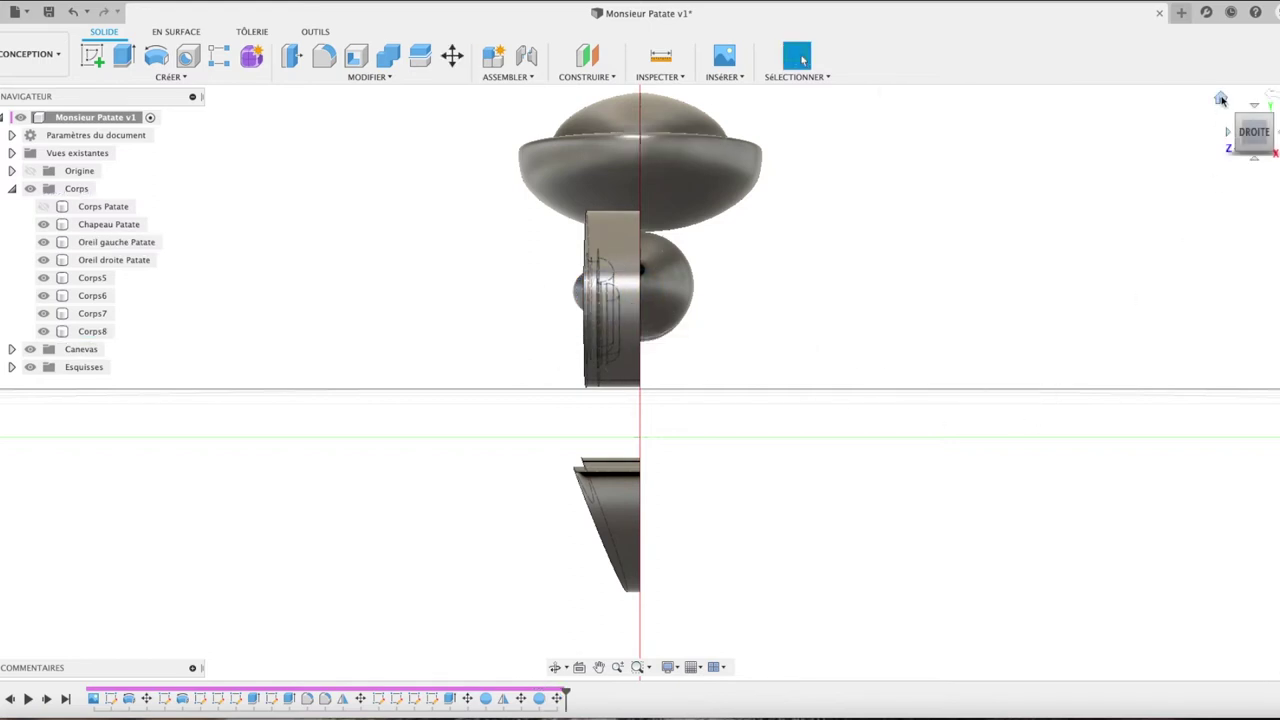
Step: Return to the front view of the model and reselect the pupil body Corps8
left_click(1221, 99)
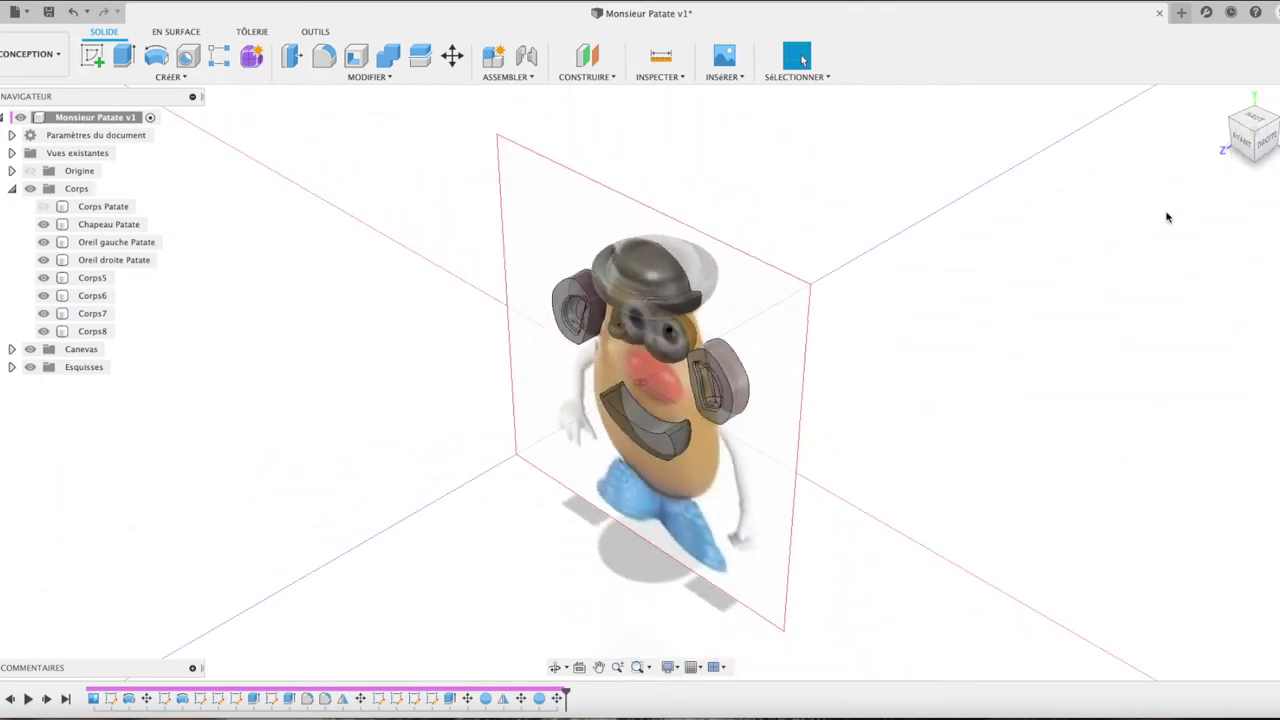
left_click(1240, 145)
scroll(706, 360, "up", 2)
scroll(706, 360, "up", 2)
scroll(706, 360, "up", 4)
scroll(706, 360, "up", 2)
scroll(706, 360, "down", 3)
scroll(706, 360, "down", 2)
scroll(706, 360, "down", 2)
scroll(706, 360, "down", 1)
scroll(706, 360, "down", 1)
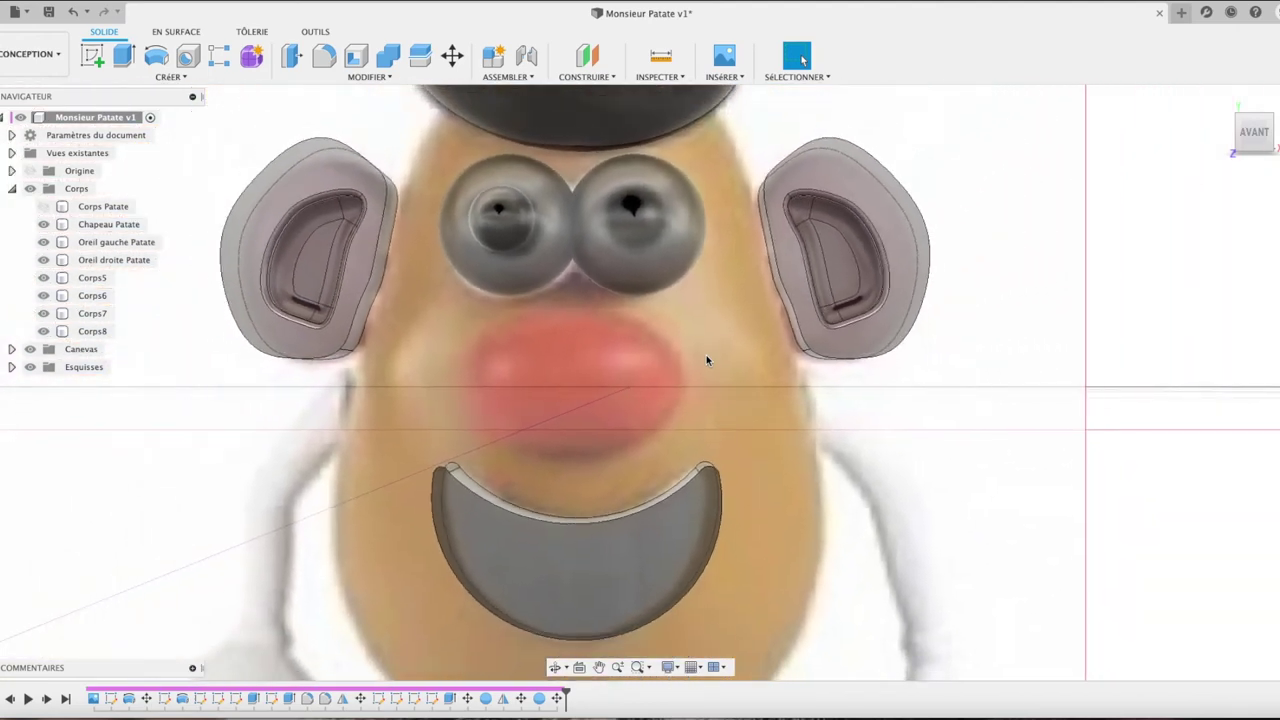
scroll(706, 360, "down", 2)
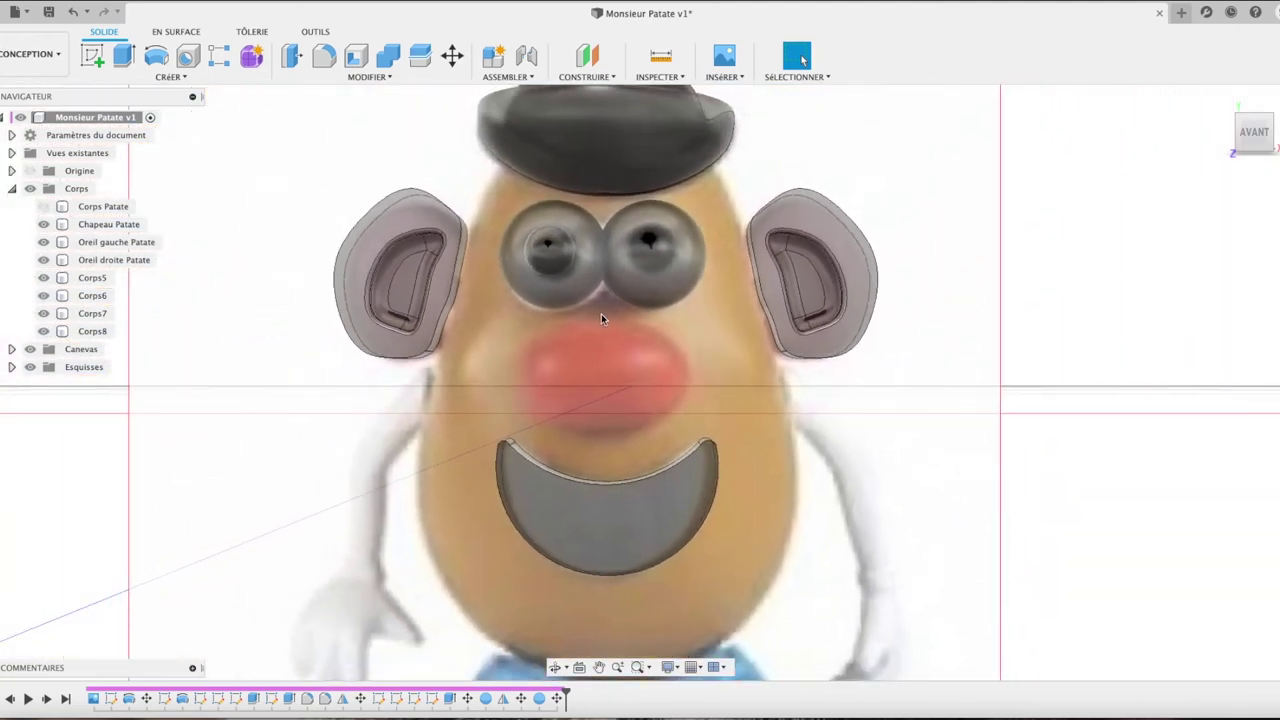
left_click(93, 333)
Step: Nudge the left pupil Corps8 slightly sideways along X
key("m")
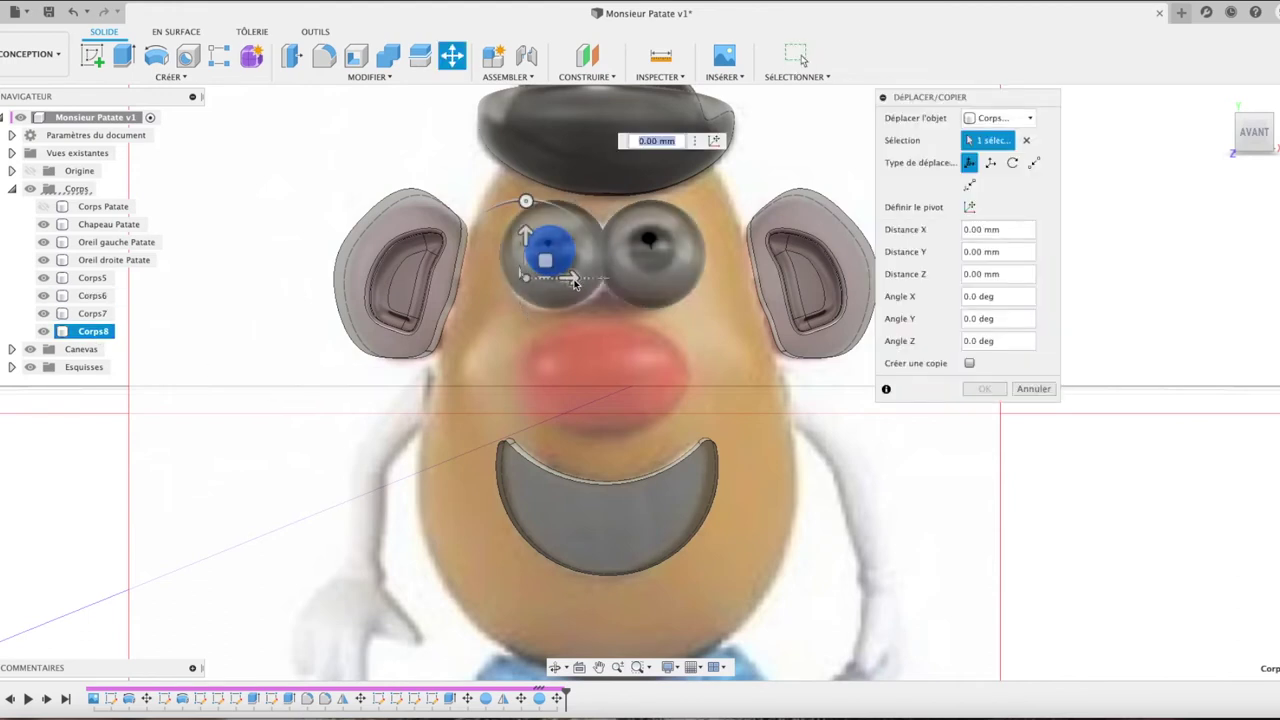
left_click_drag(567, 281, 540, 318)
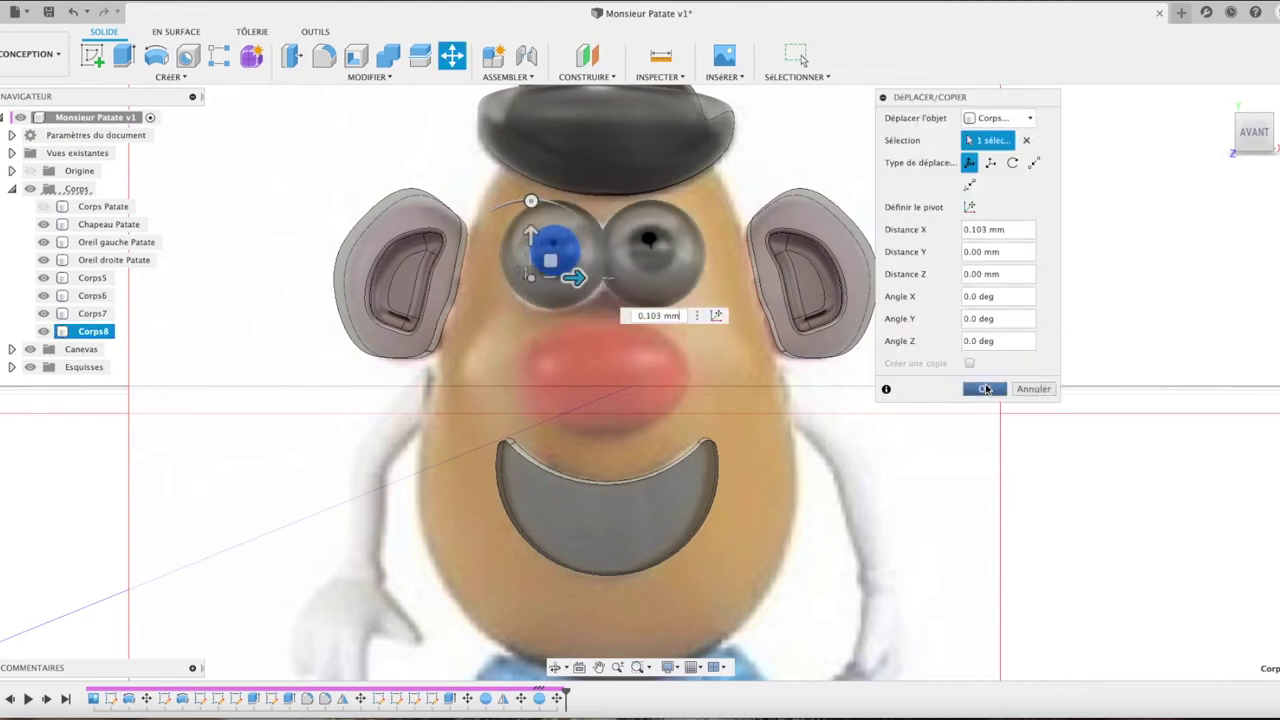
left_click(985, 389)
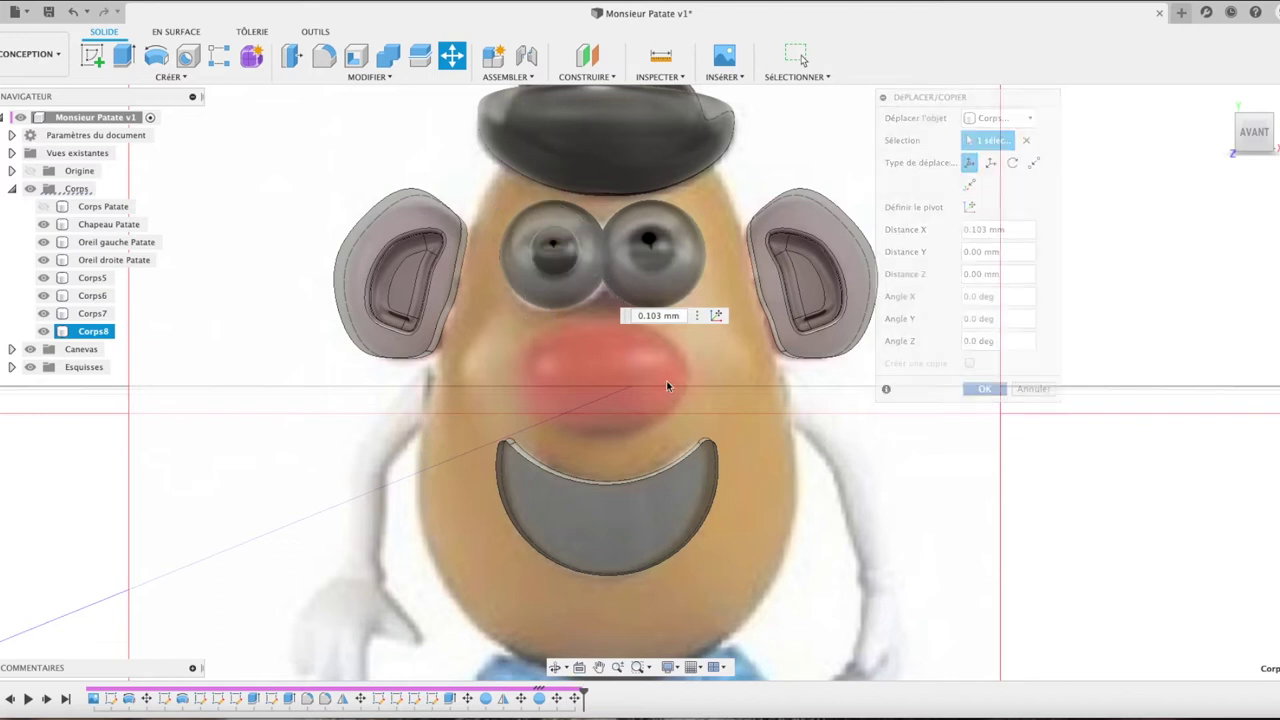
Step: Copy the left pupil and place the copy, Corps9, 1.908 mm along X on the right eye
left_click(105, 336)
key("ctrl+c")
key("ctrl+v")
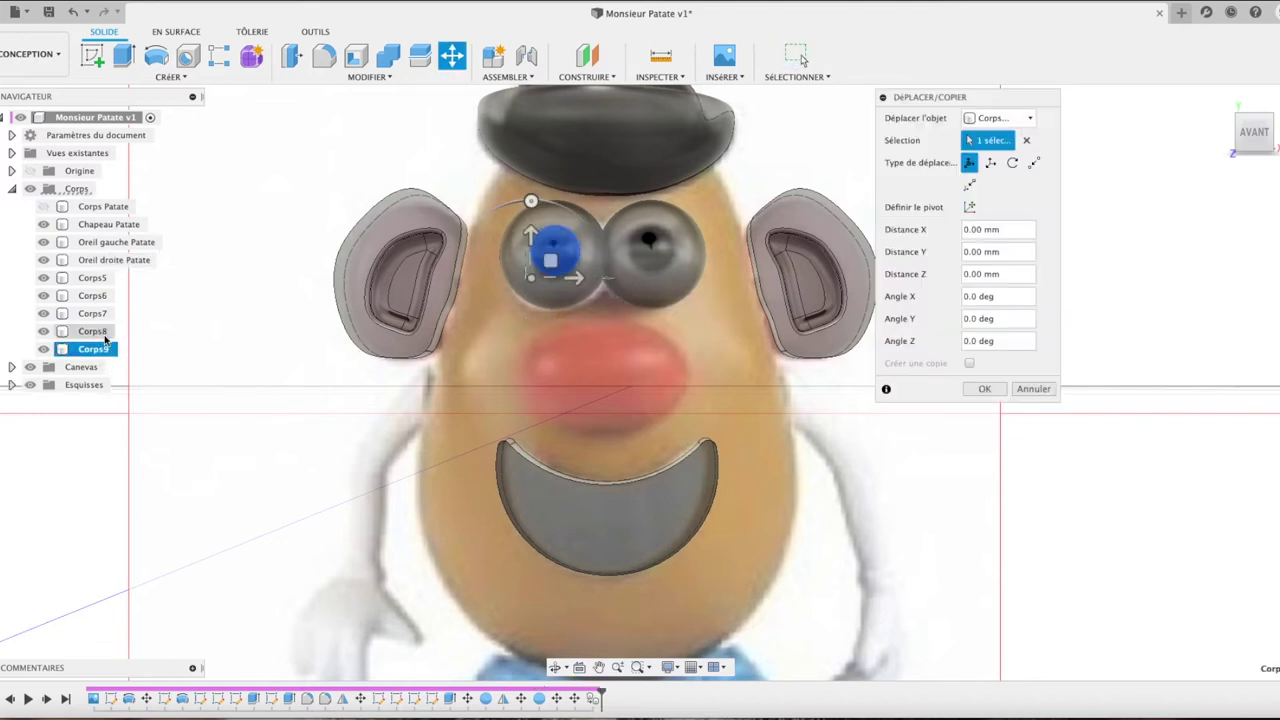
left_click_drag(577, 279, 672, 278)
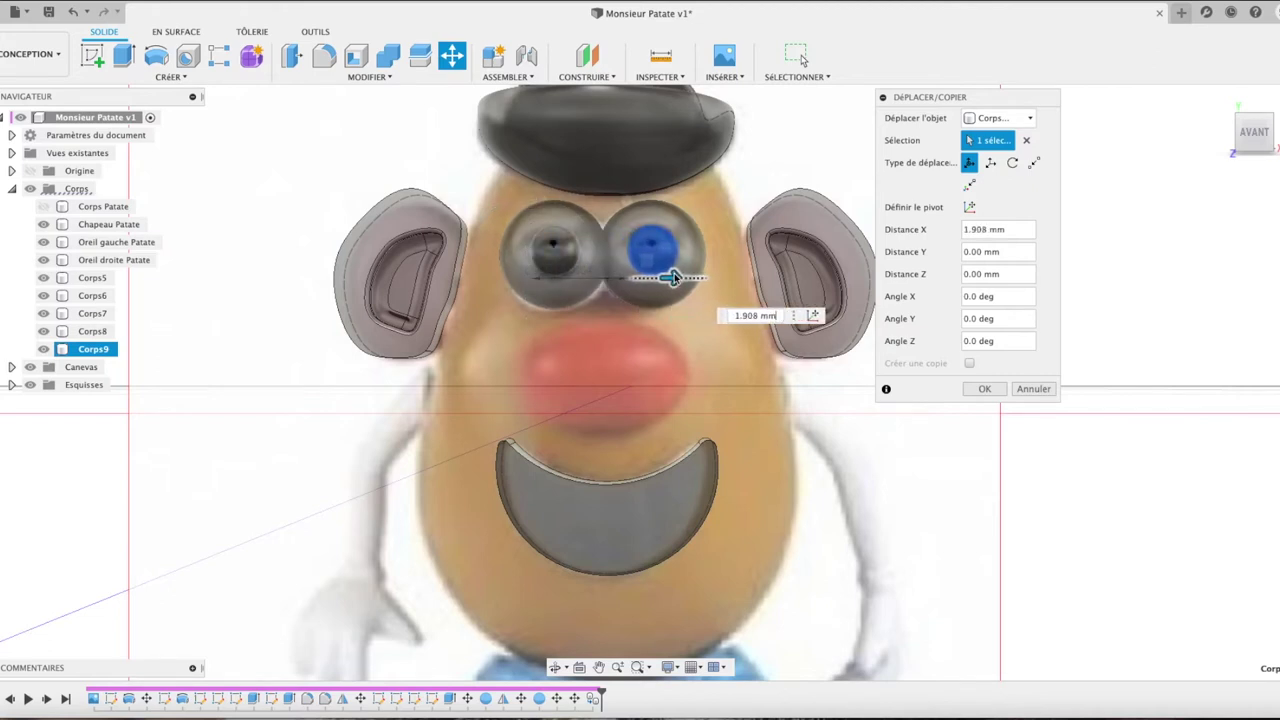
left_click(993, 390)
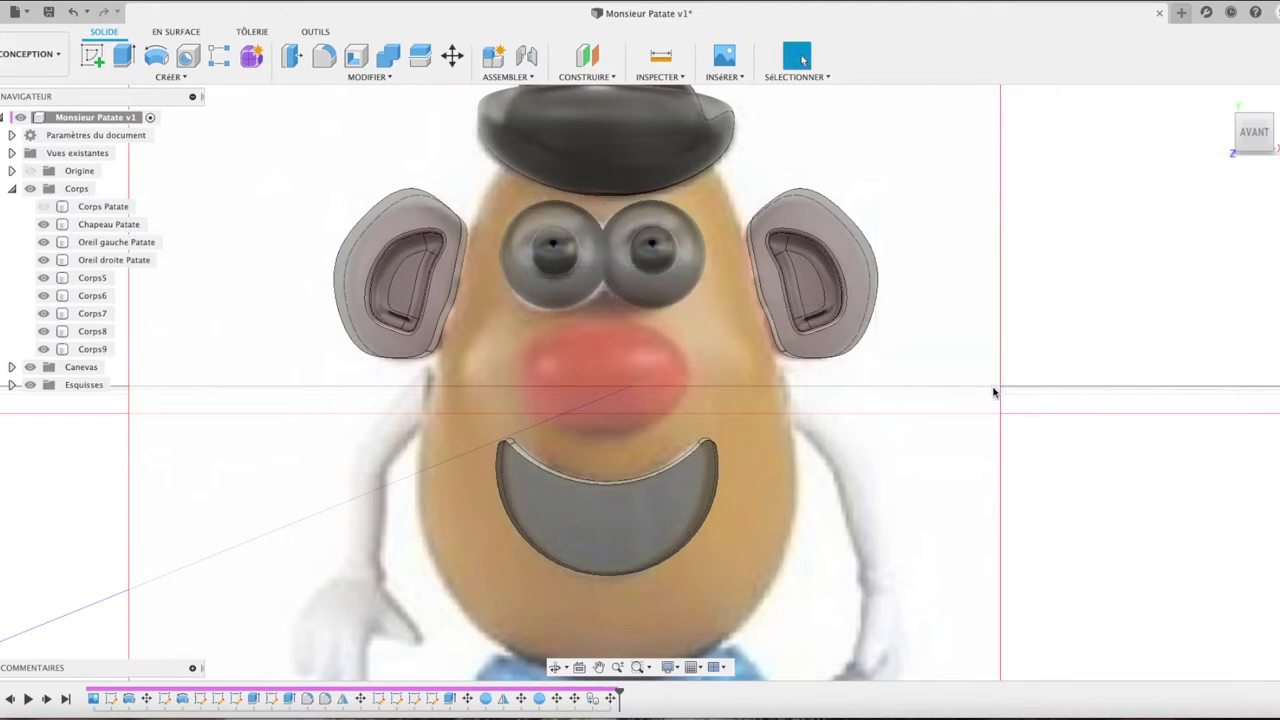
left_click(1222, 101)
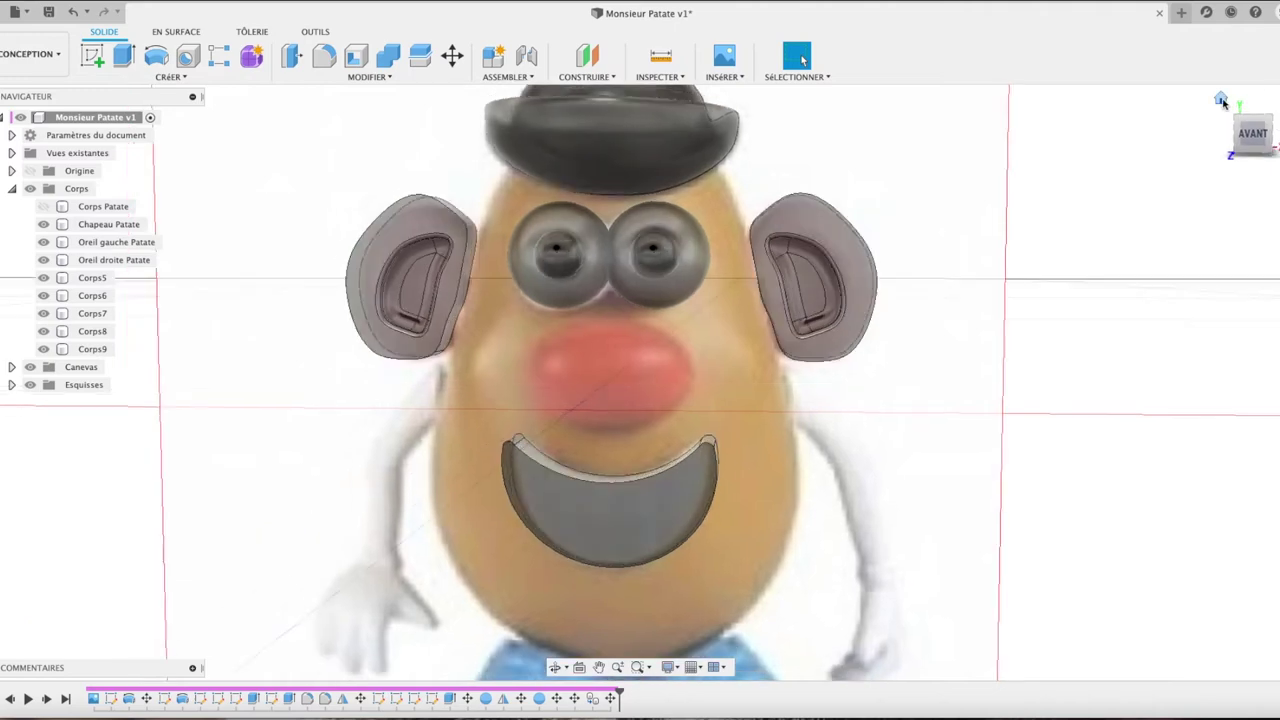
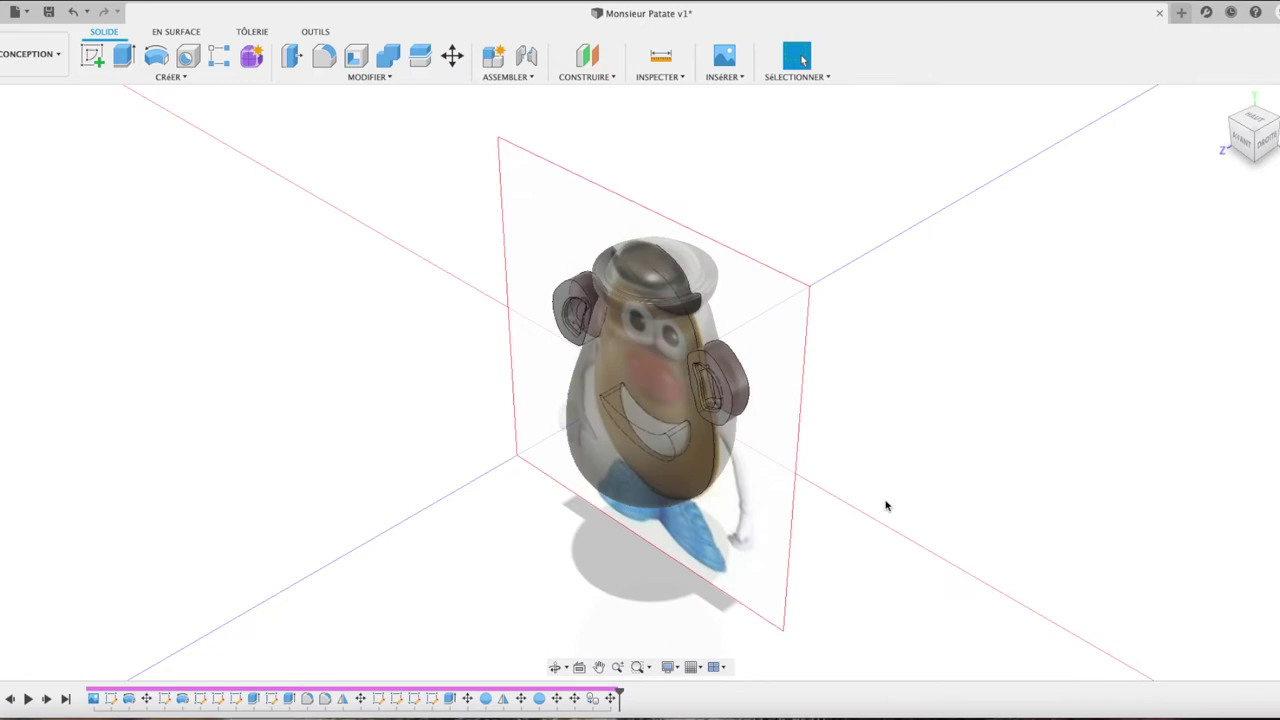
Step: Start a sketch from the top view with Corps Patate and Chapeau Patate hidden
left_click(1255, 118)
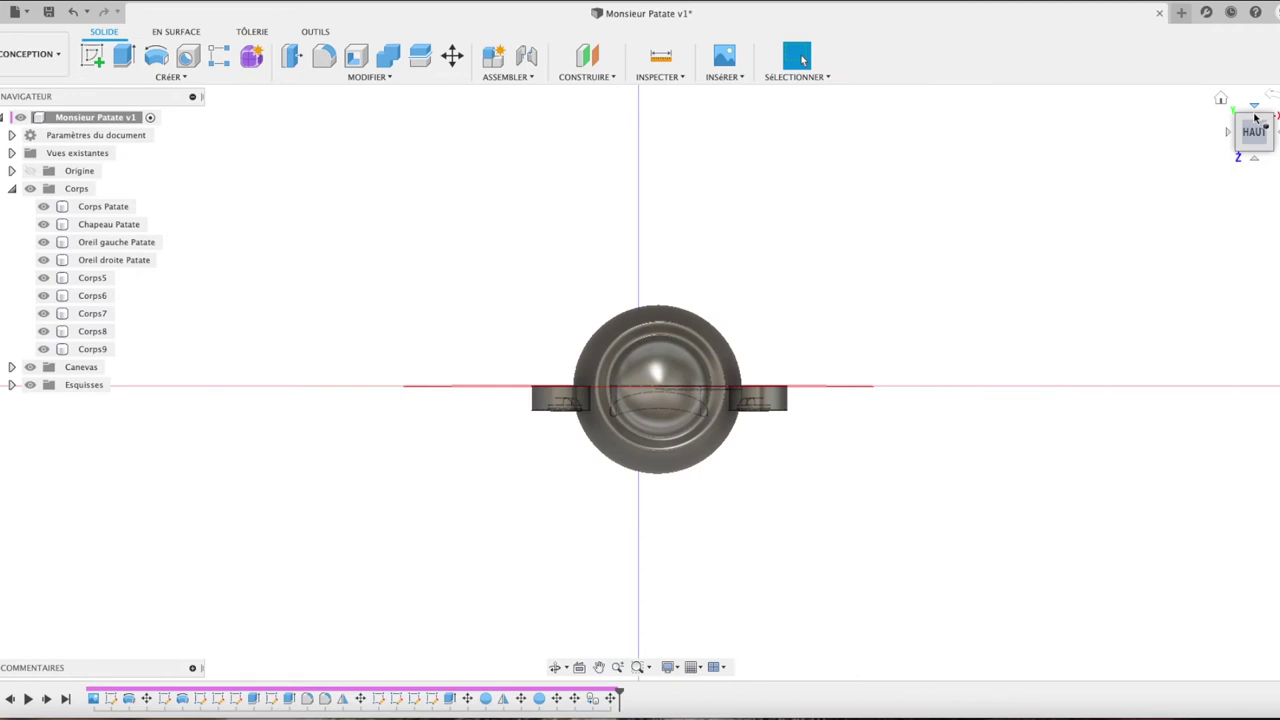
left_click(92, 55)
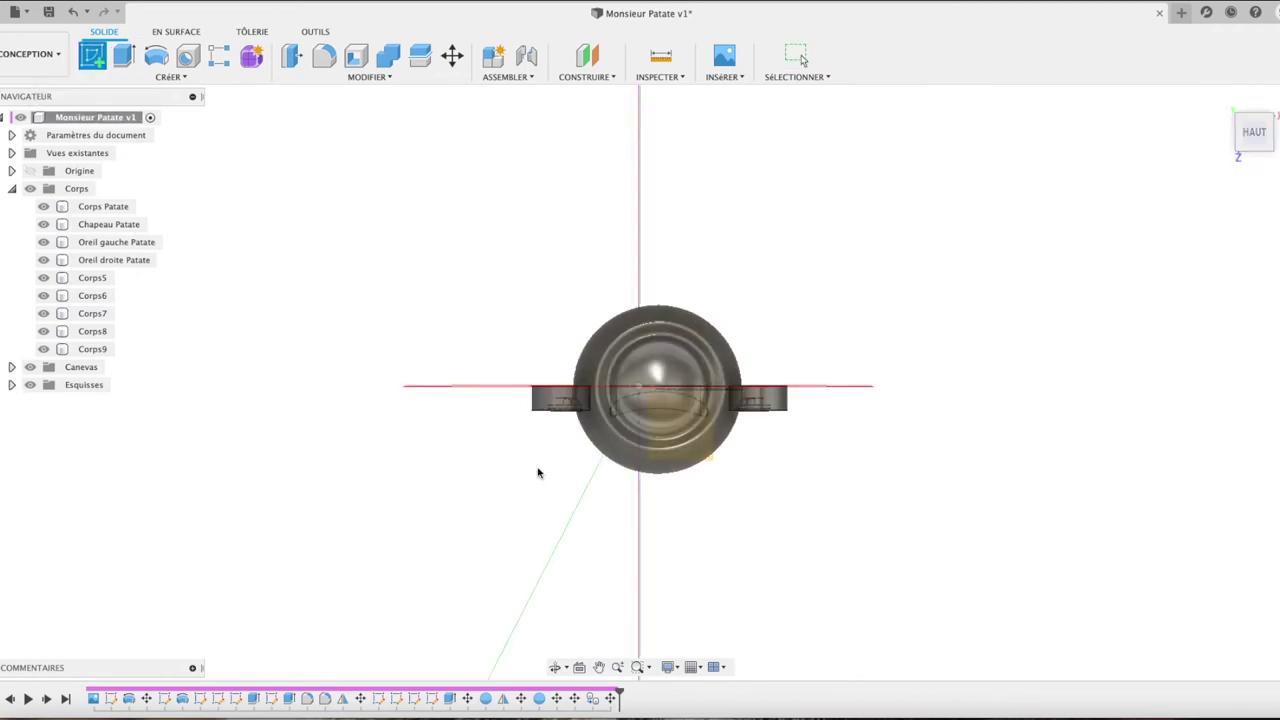
left_click(683, 443)
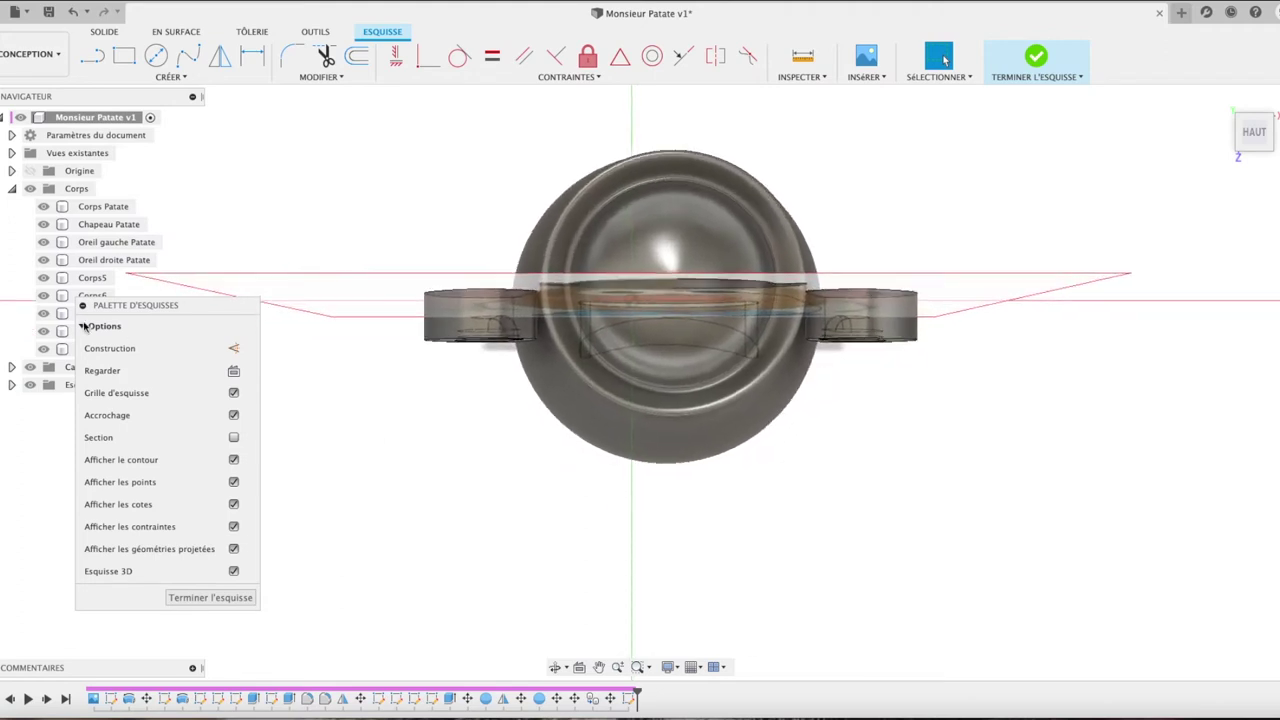
left_click(43, 206)
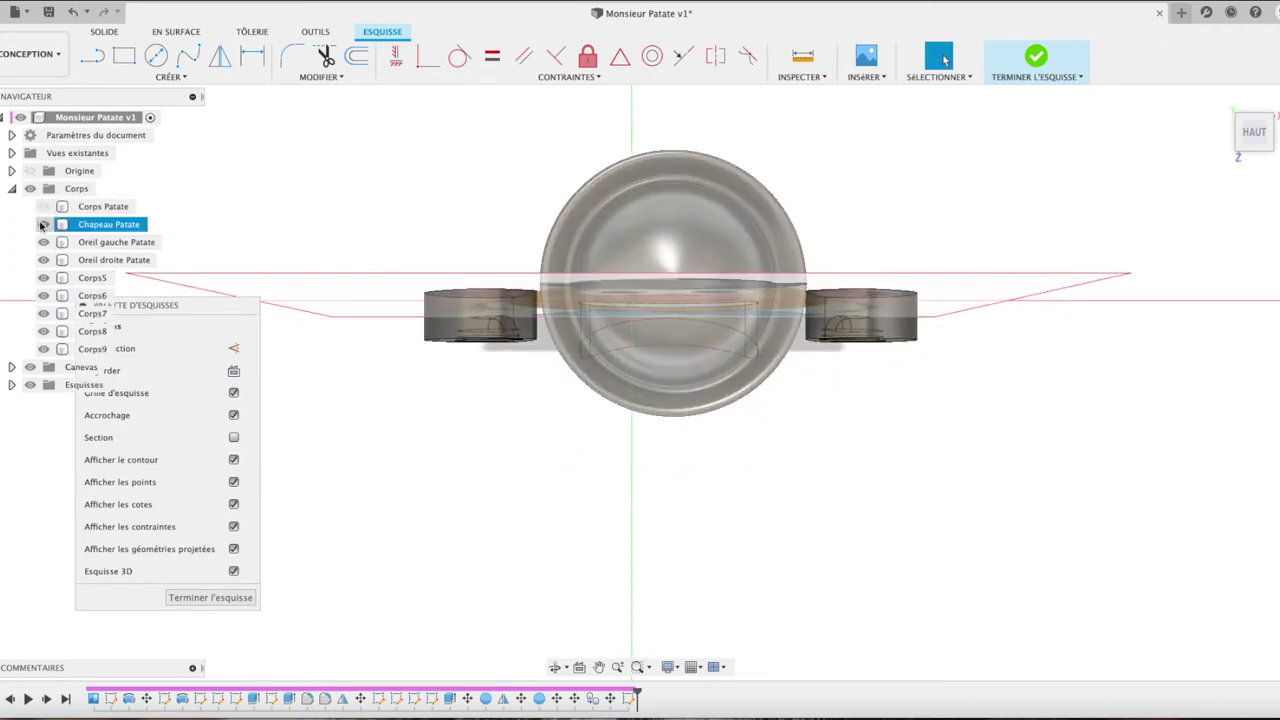
left_click(43, 224)
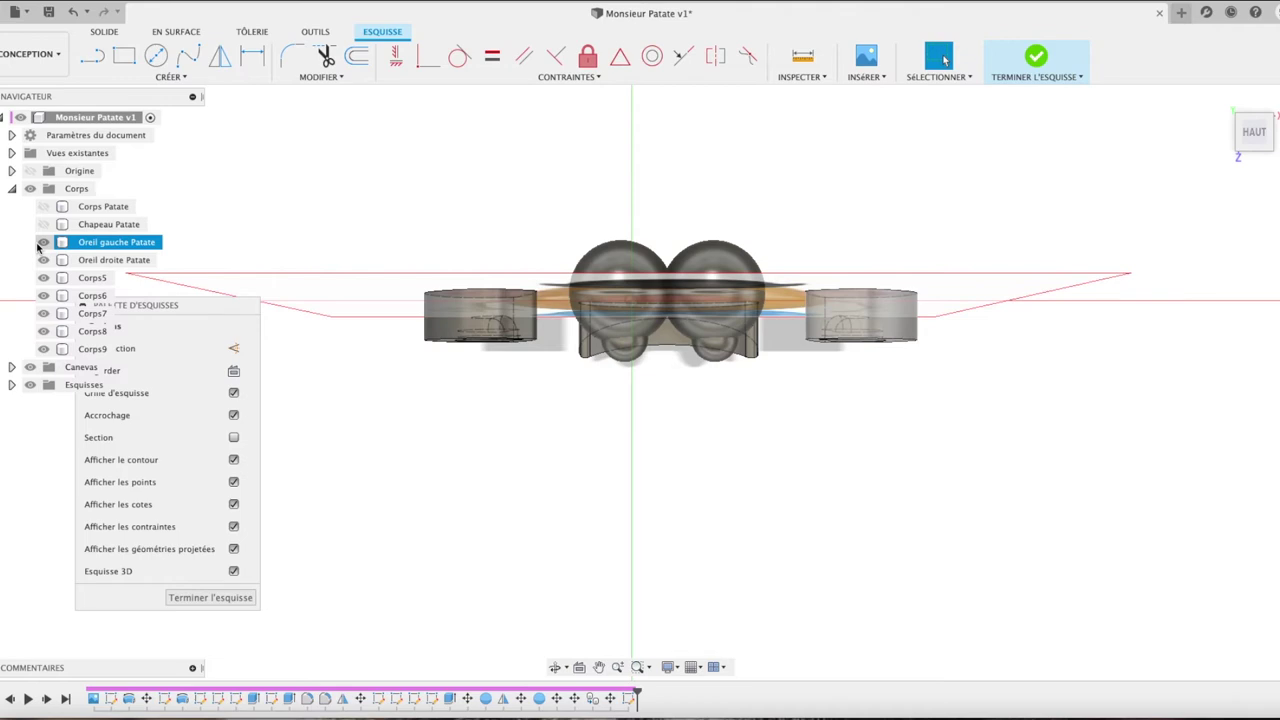
left_click_drag(190, 305, 1210, 358)
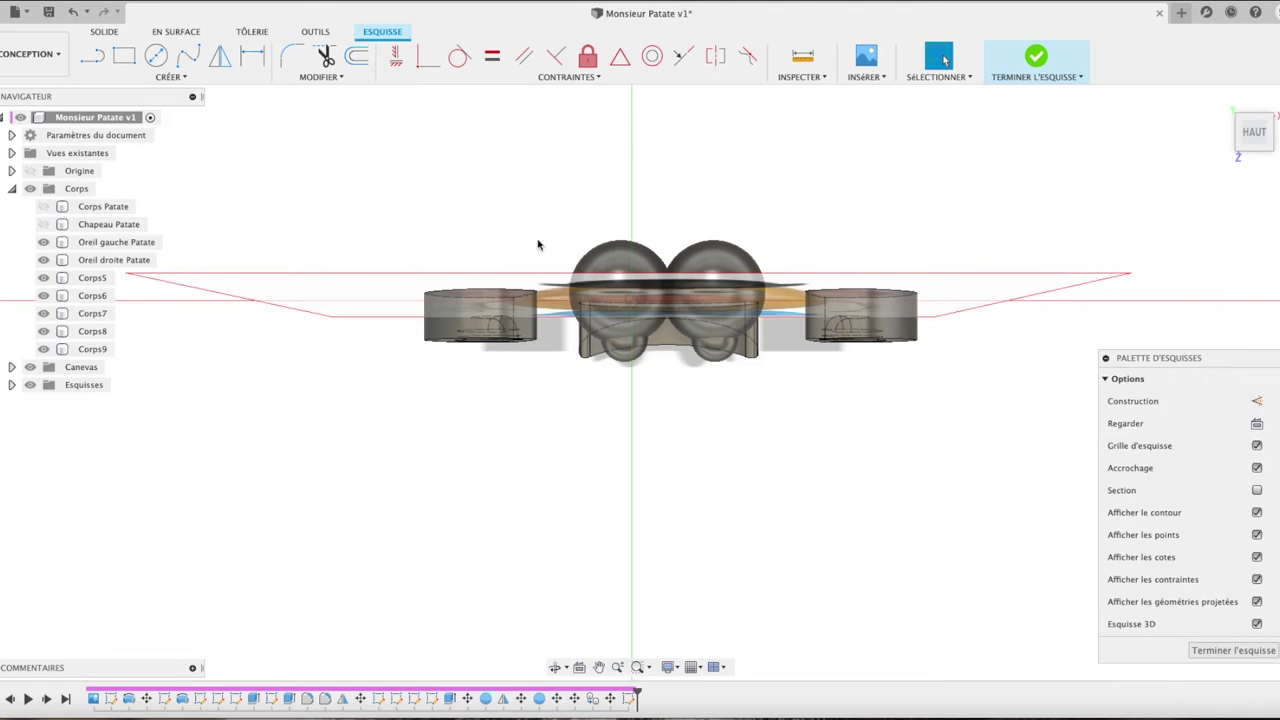
Step: Draw the three-point arcs forming the rounded part of the teardrop outline
left_click(162, 77)
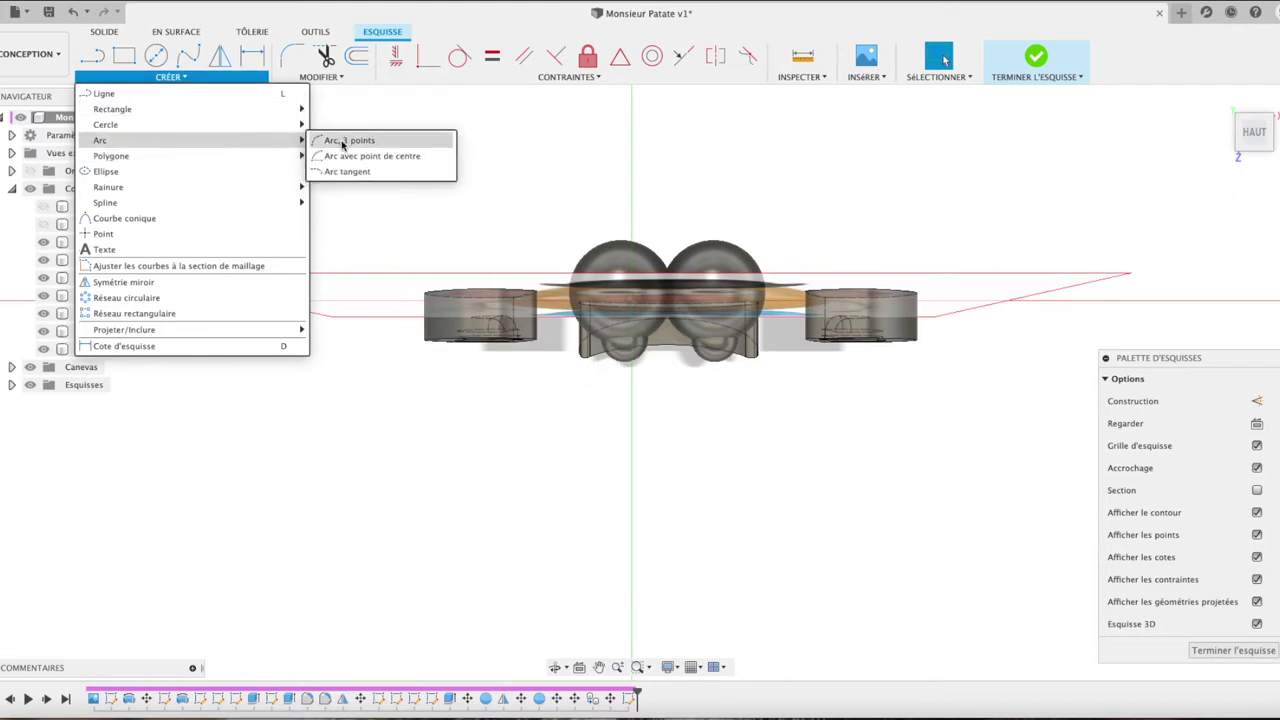
mouse_move(190, 140)
left_click(330, 141)
left_click(521, 434)
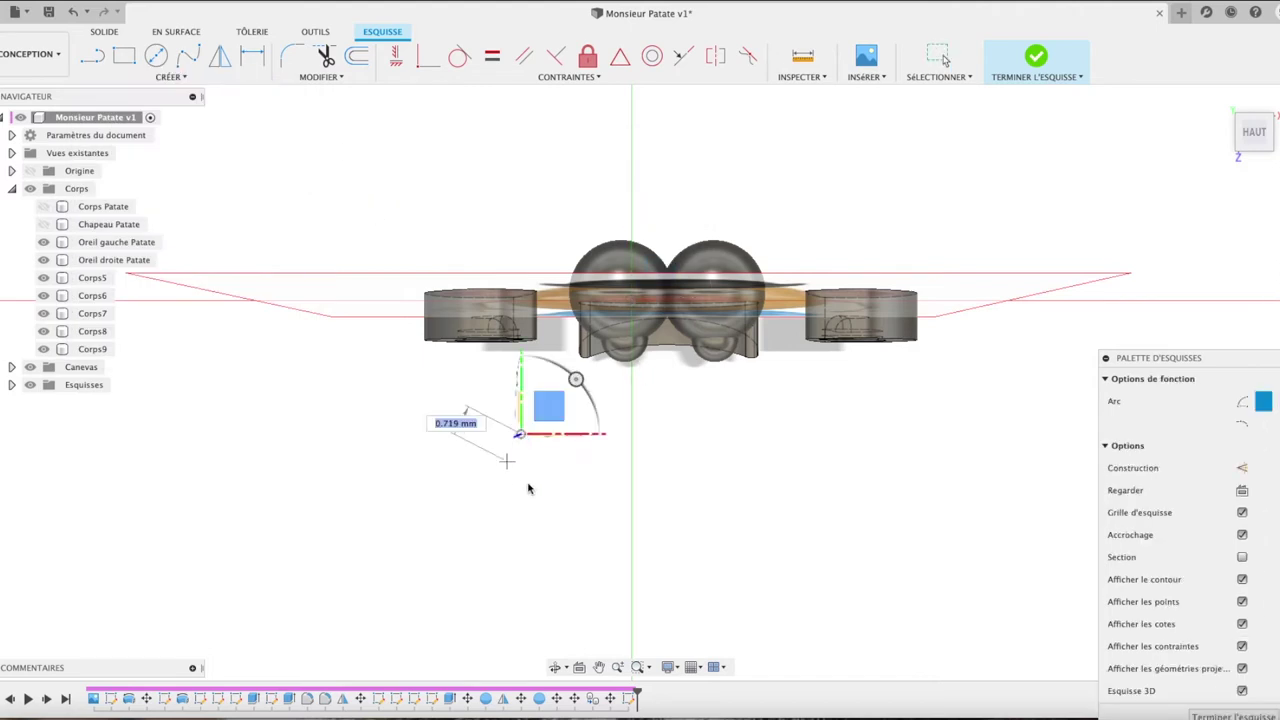
left_click(526, 488)
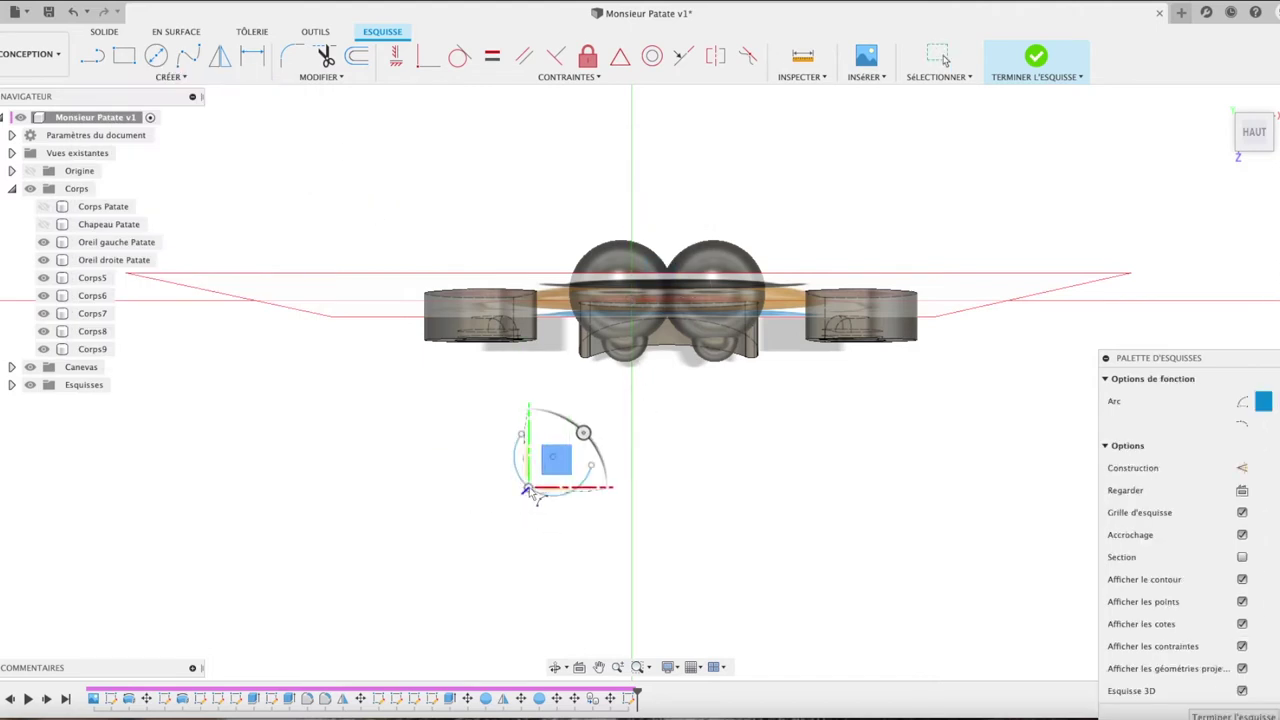
left_click(576, 386)
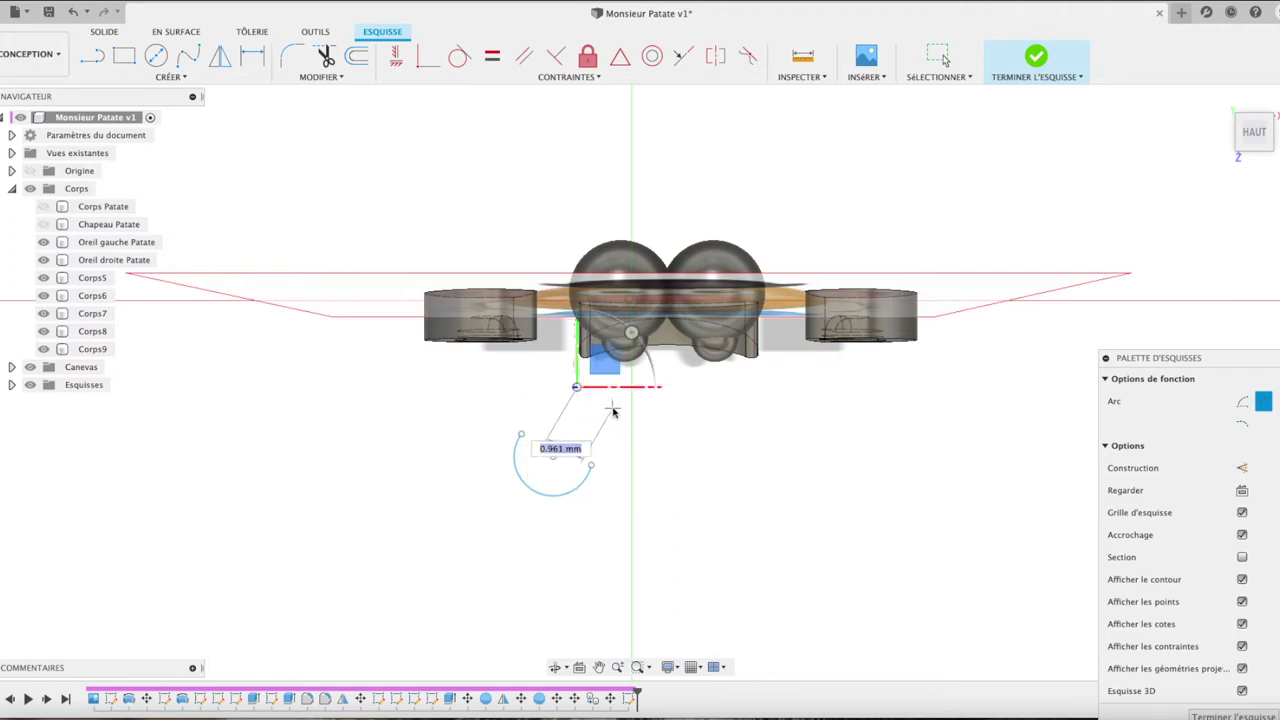
left_click(612, 407)
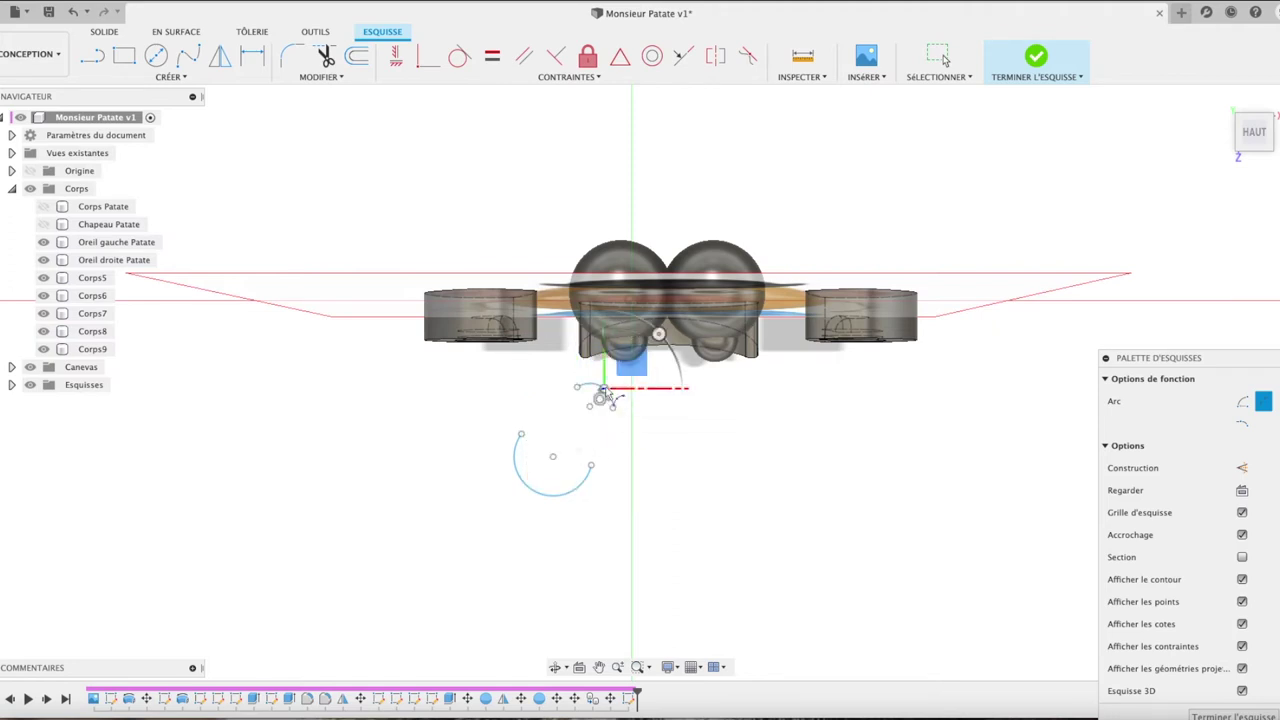
Step: Close the teardrop outline with a tangent arc, finish the sketch, and select the profile
left_click(92, 58)
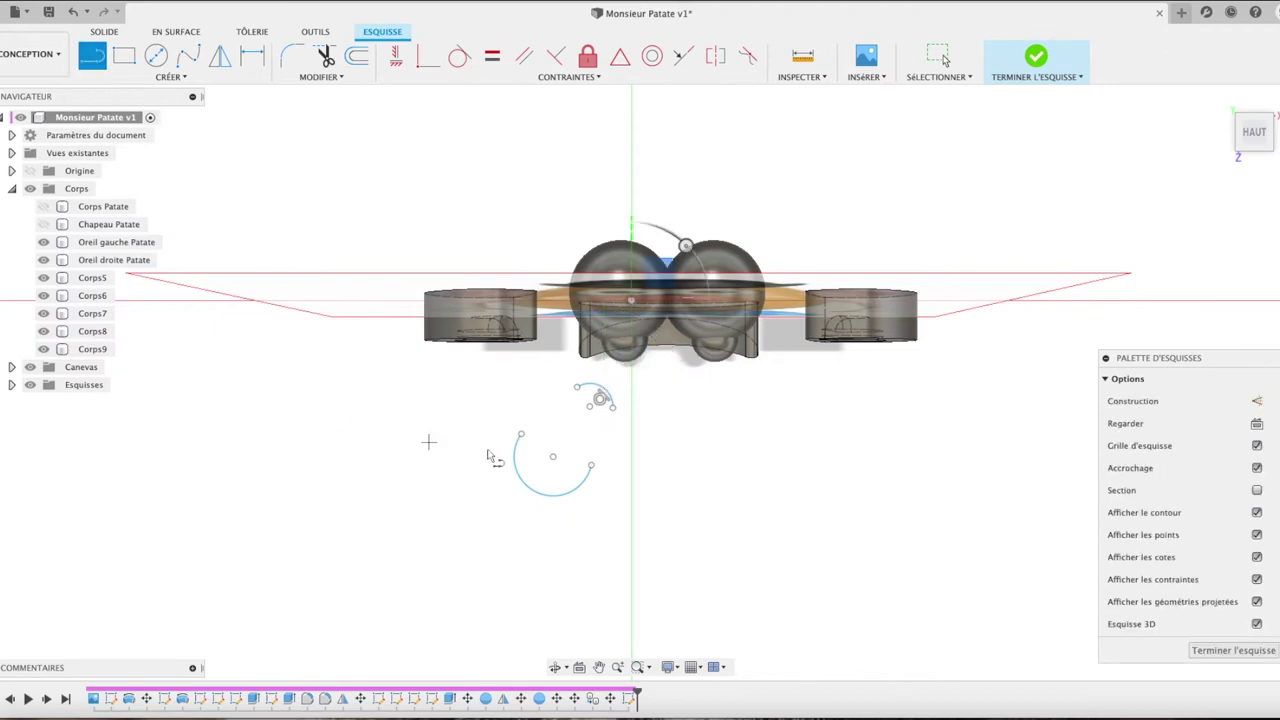
left_click(519, 433)
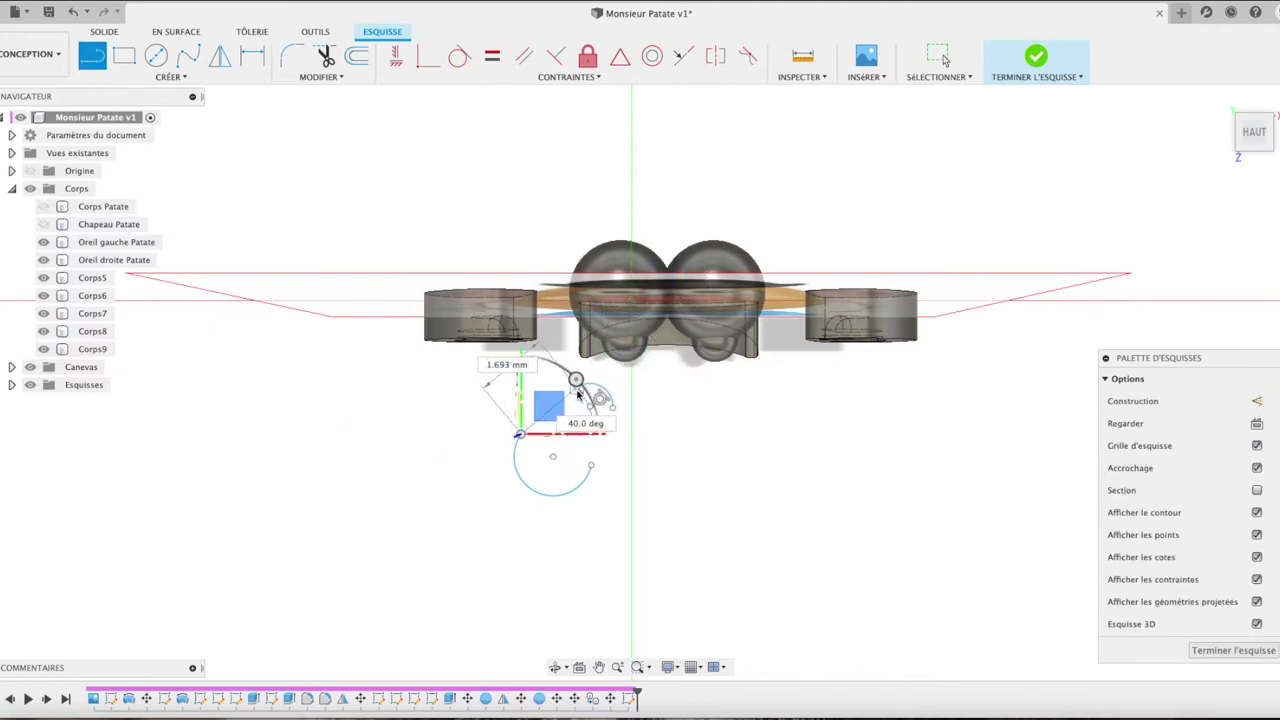
key("Escape")
mouse_move(590, 465)
left_mouse_down()
mouse_move(622, 437)
mouse_move(600, 400)
left_mouse_up()
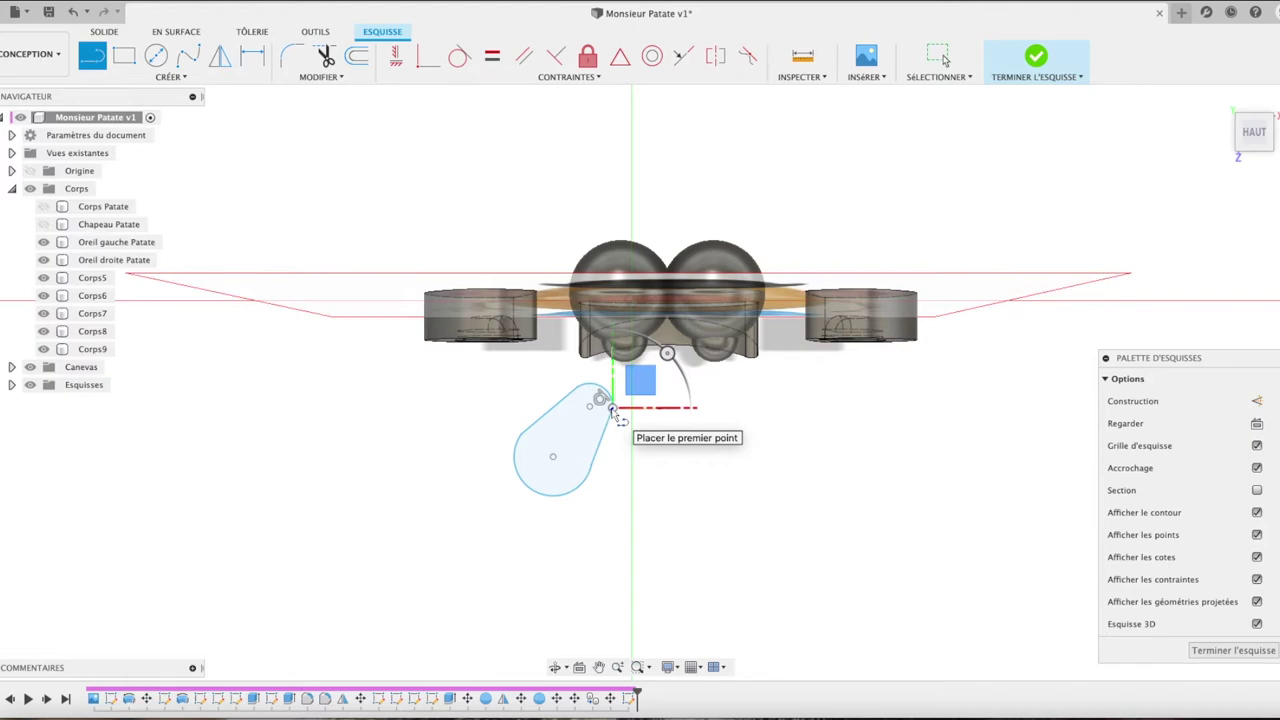
left_click(1232, 652)
left_click(580, 445)
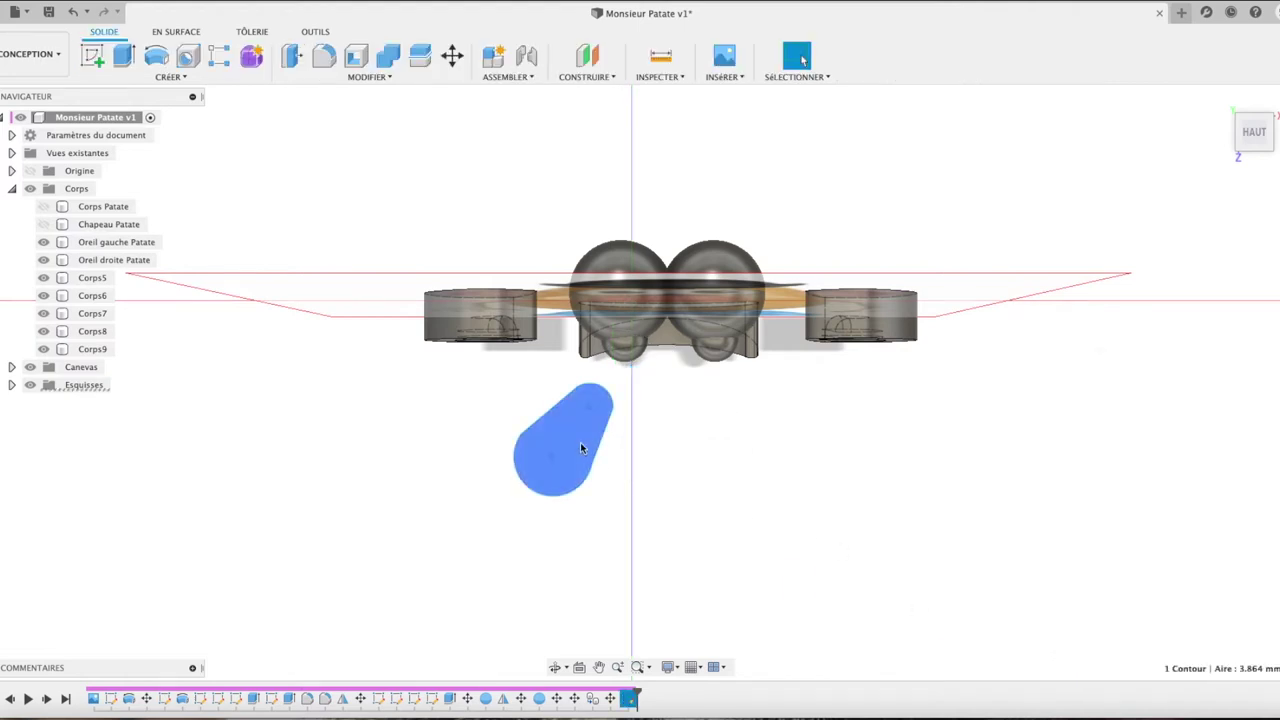
Step: Extrude the teardrop profile 1.024 mm as a new body, Corps10
key("e")
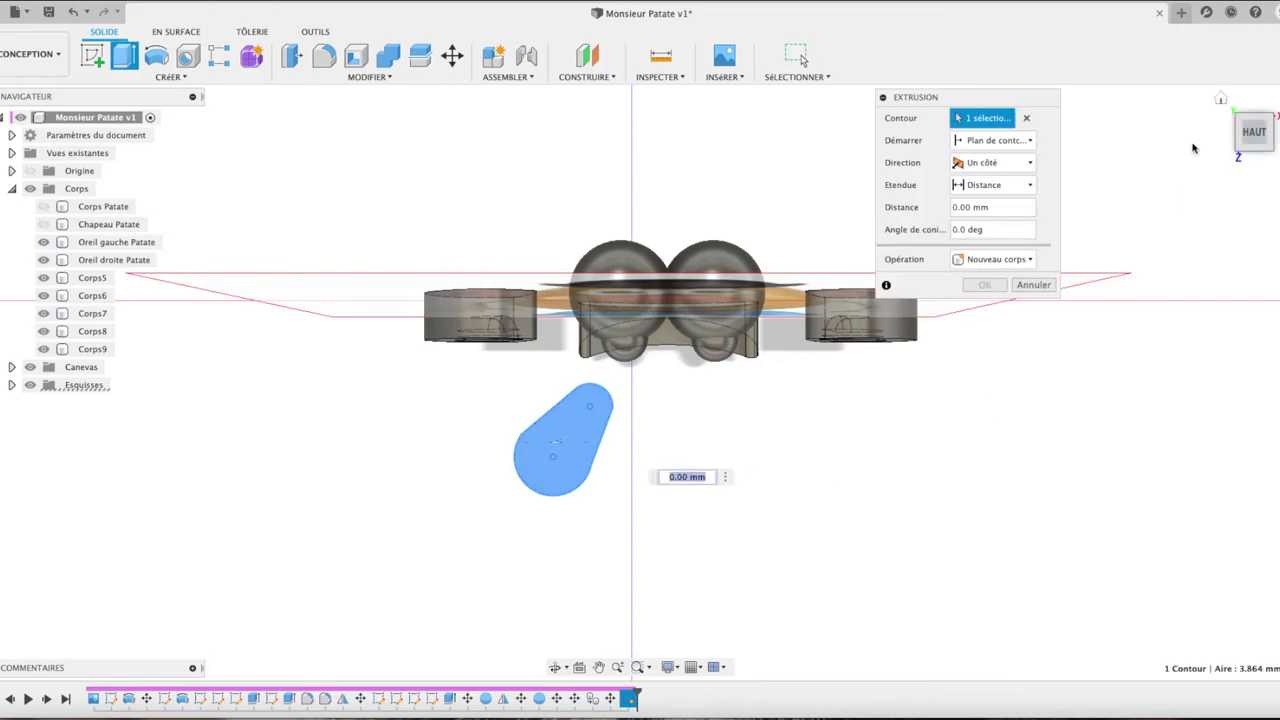
left_click(1259, 137)
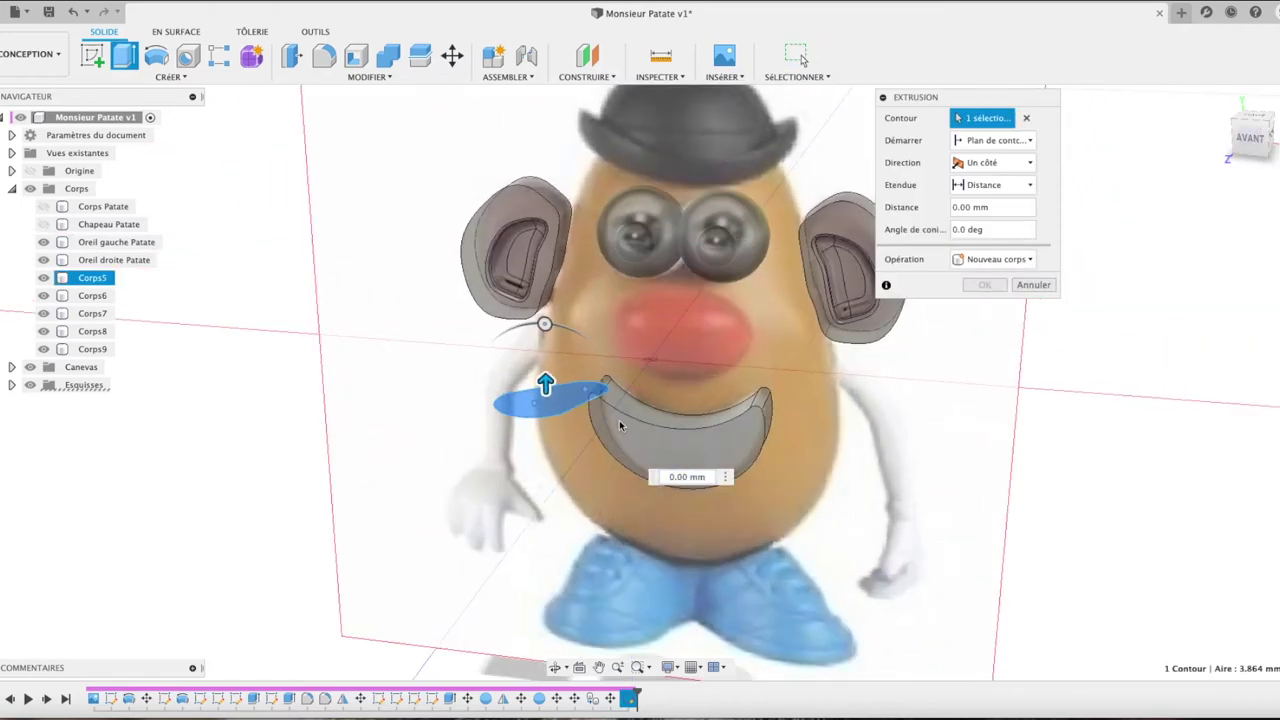
left_click_drag(545, 386, 544, 339)
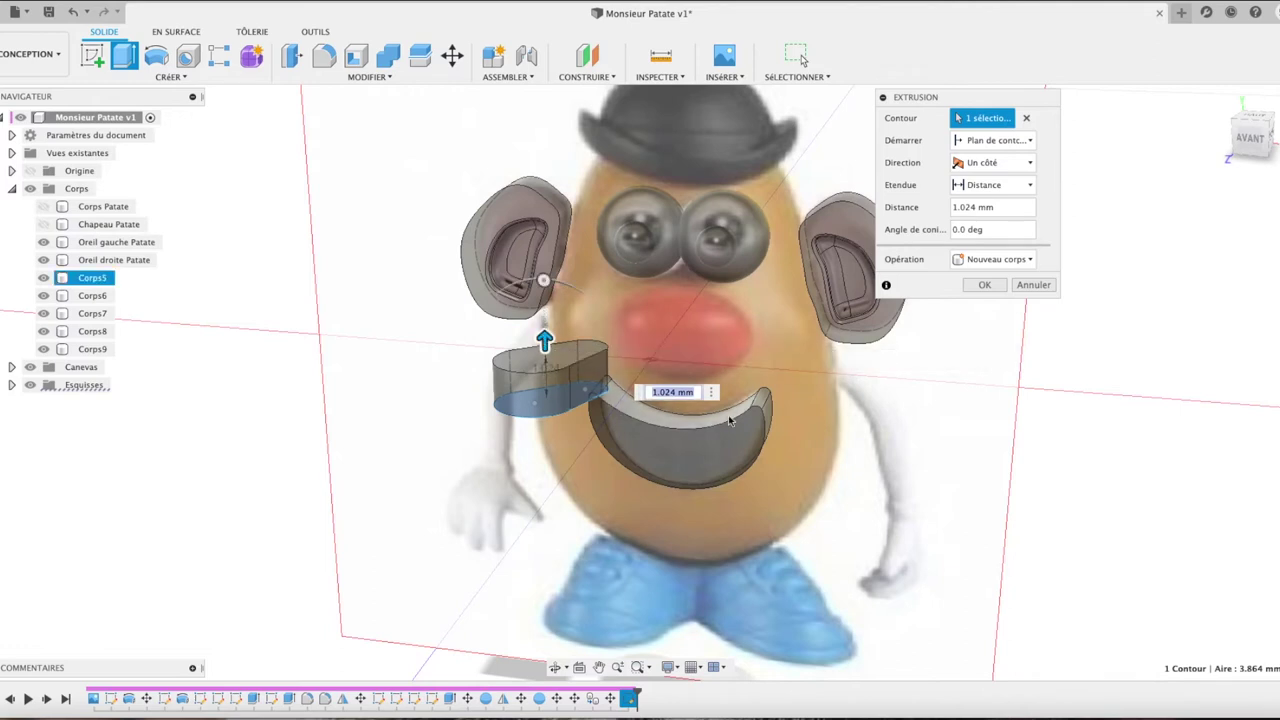
left_click(984, 285)
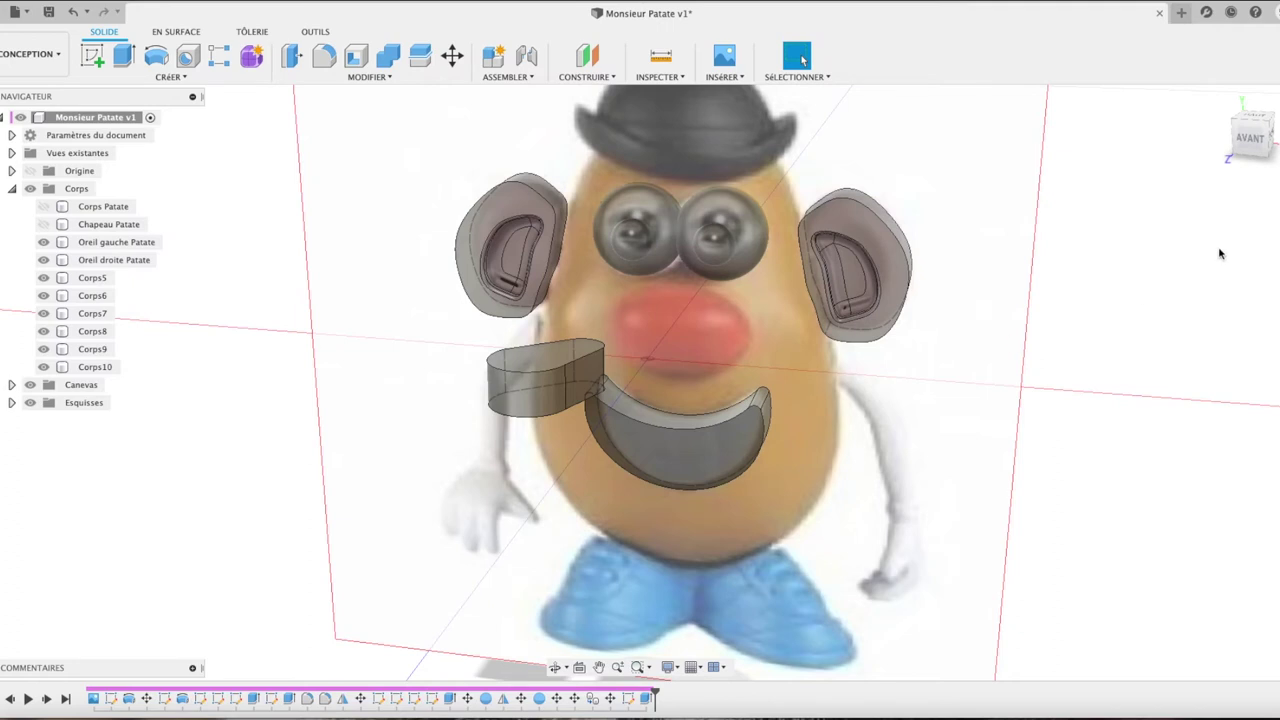
Step: Move Corps10 -7.53 mm in Y so it sits beside the feet
left_click(1250, 137)
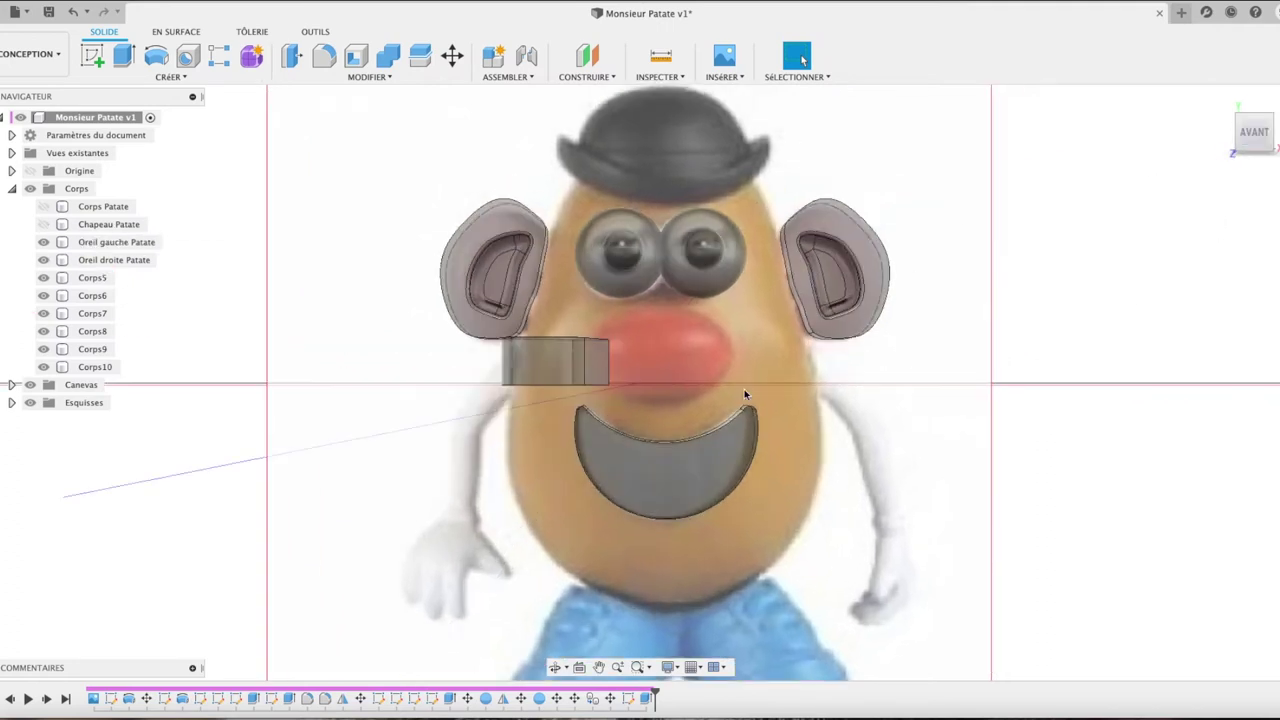
scroll(744, 389, "down", 3)
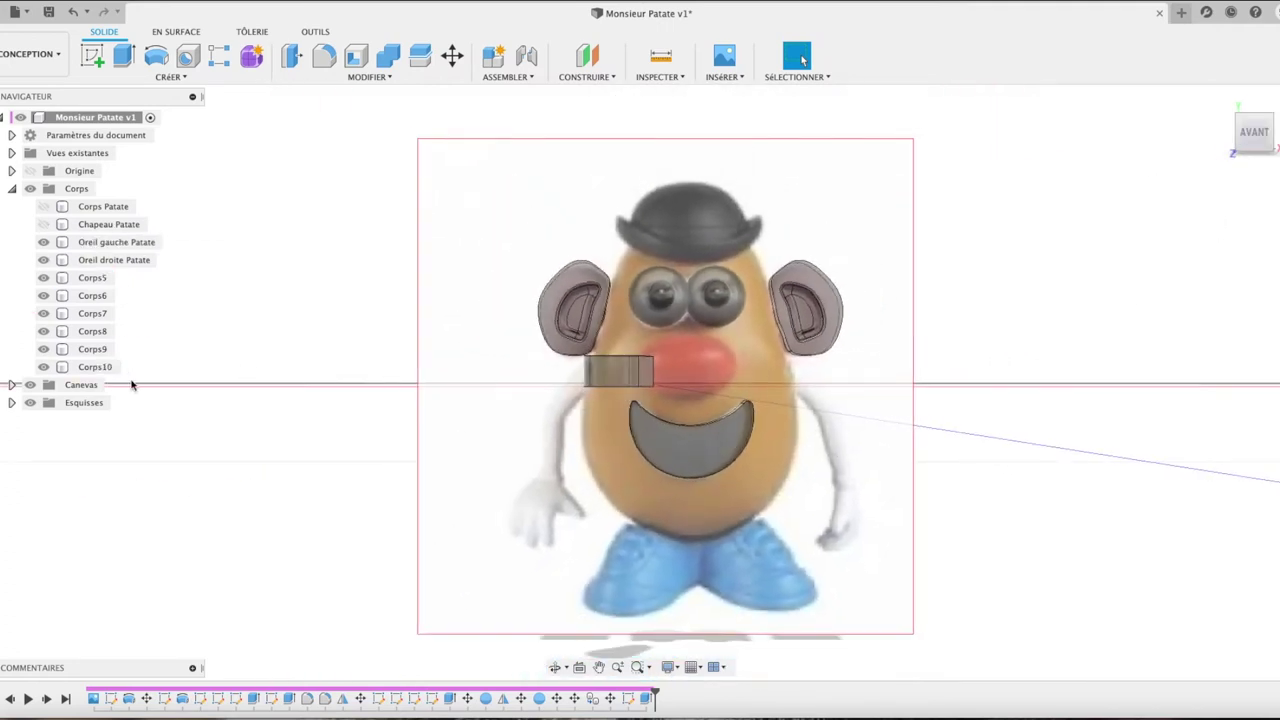
left_click(100, 367)
key("m")
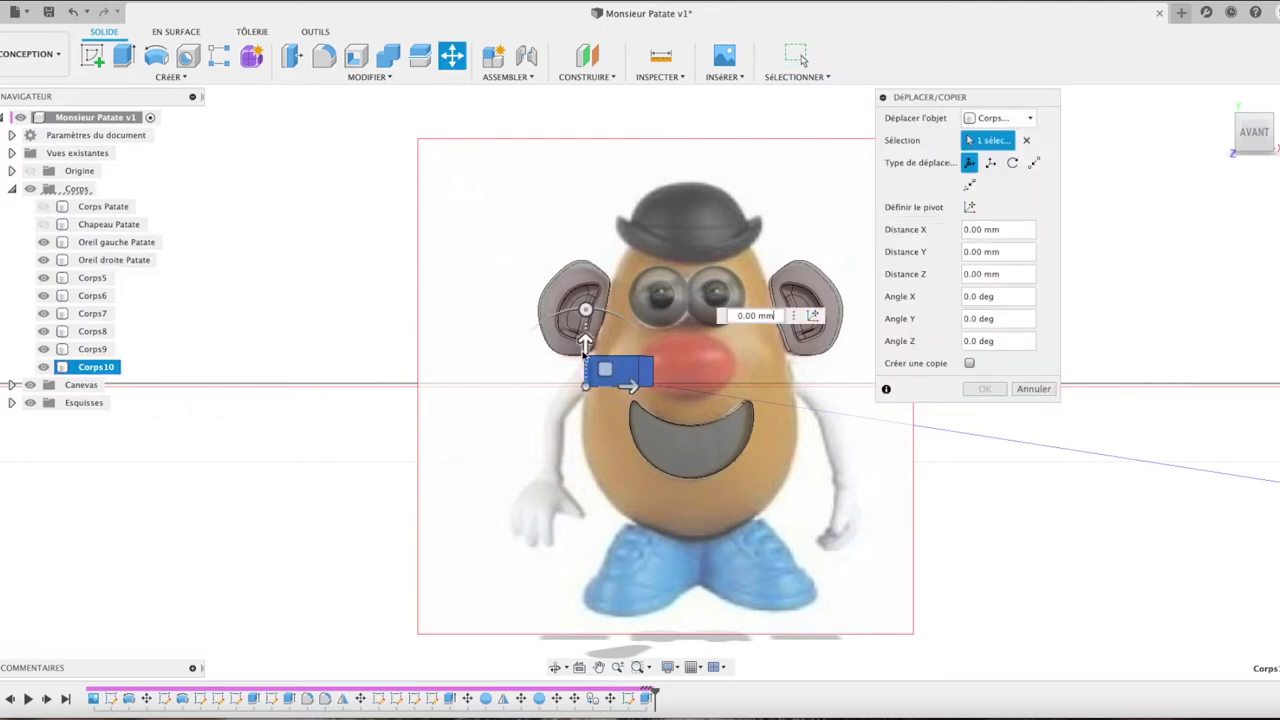
left_click_drag(584, 342, 590, 565)
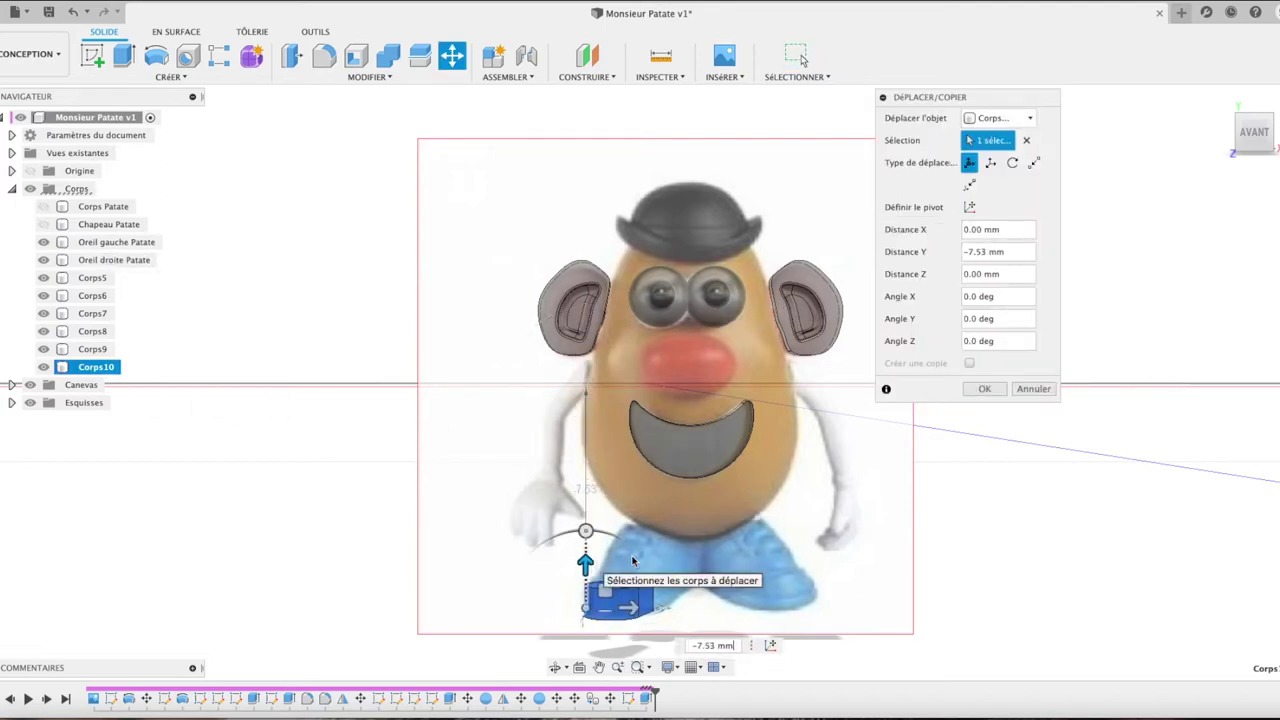
left_click(984, 389)
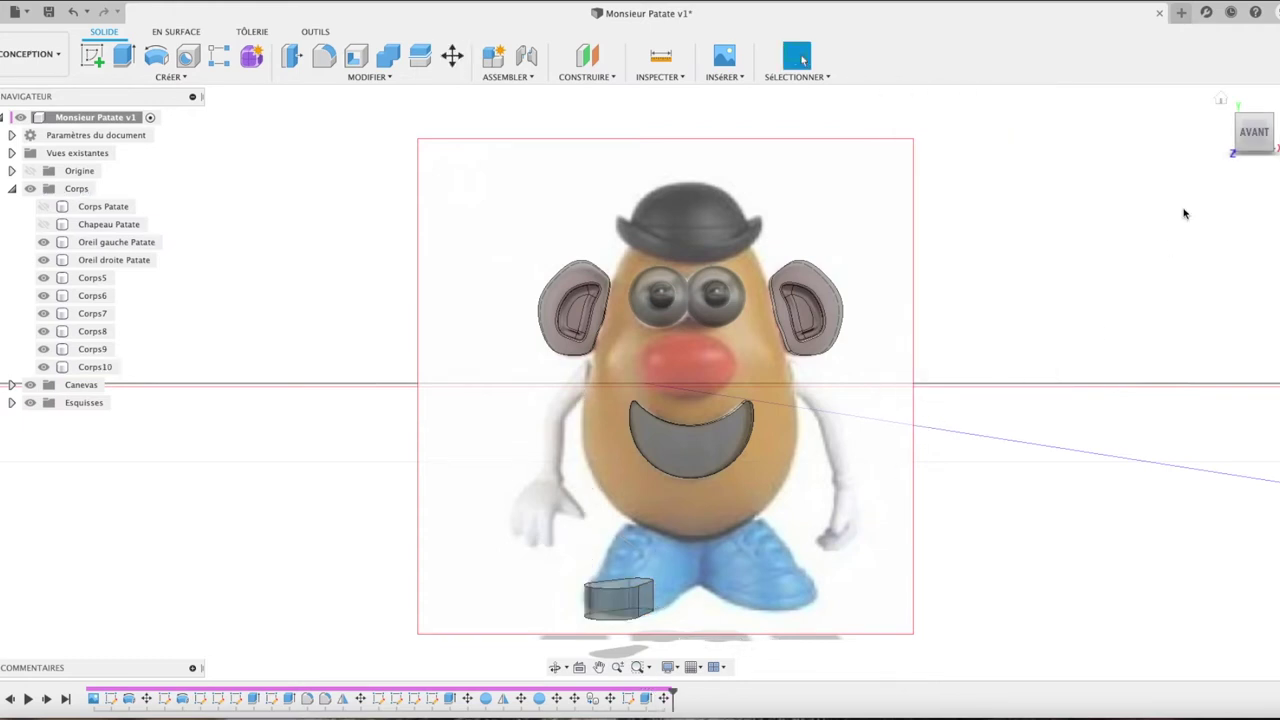
left_click(1221, 98)
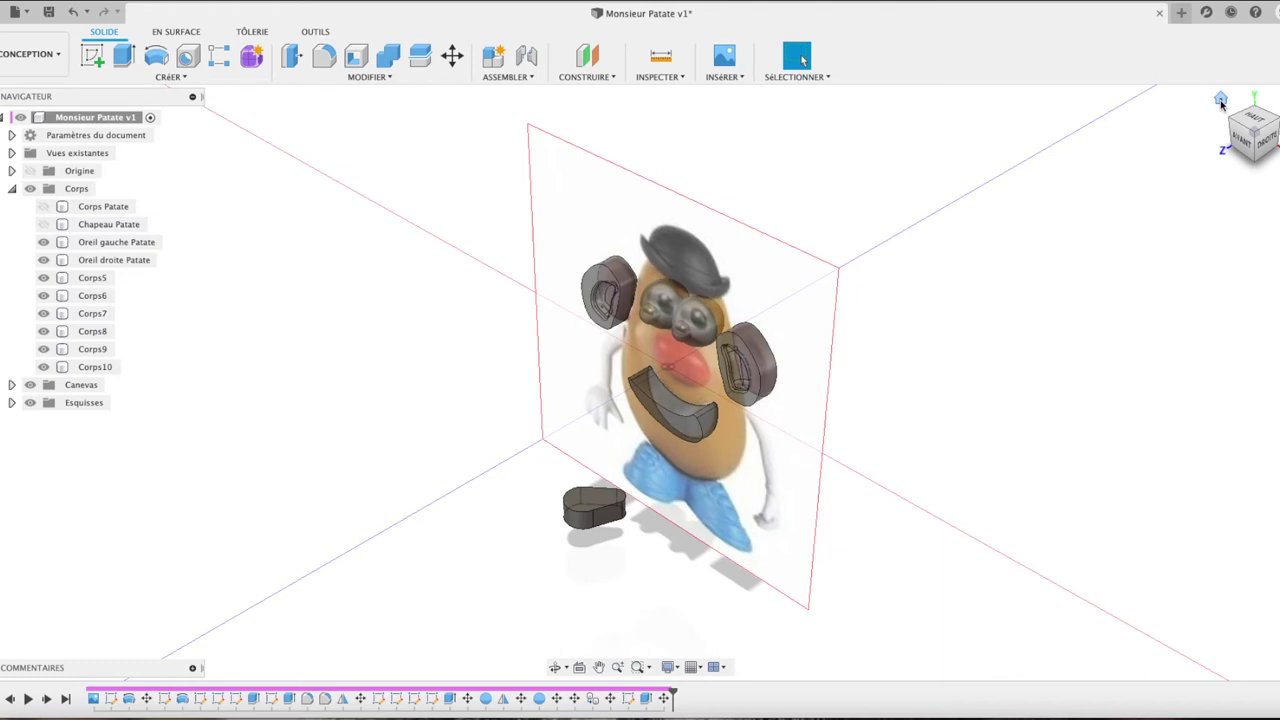
Step: Zoom in and square the view to the straight HAUT top view, then start a new sketch
left_click(1265, 147)
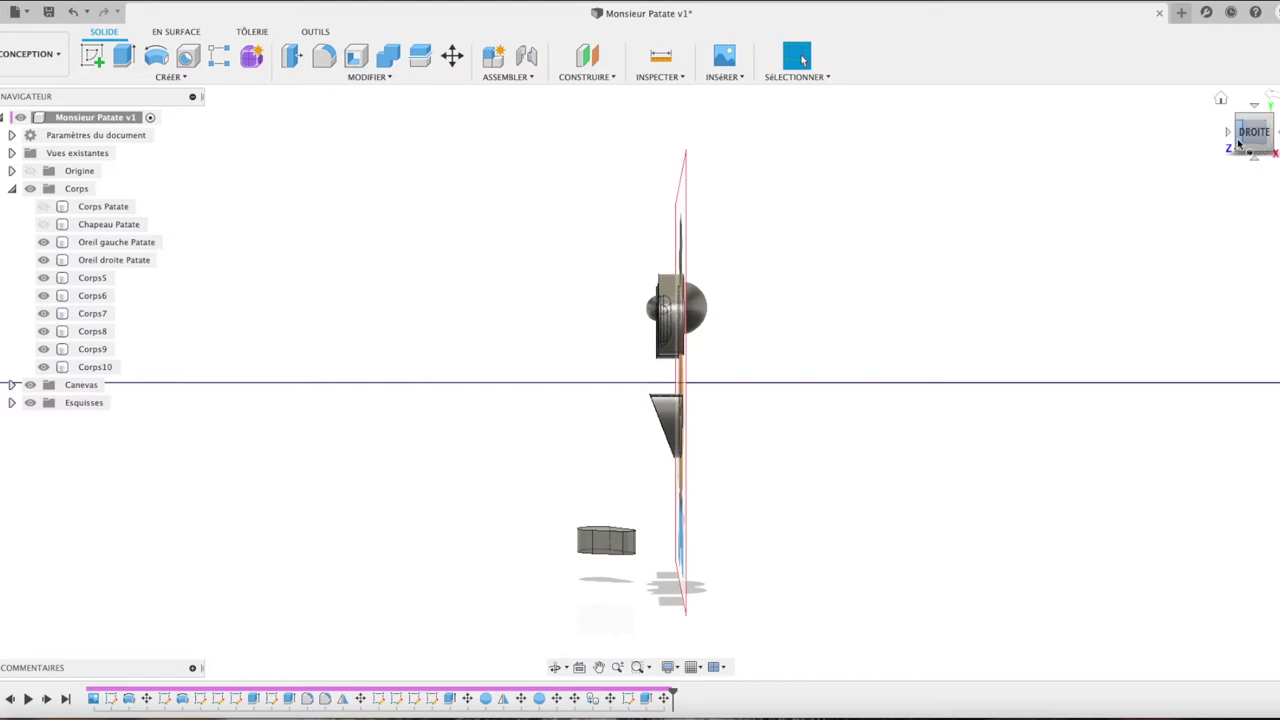
left_click(1229, 132)
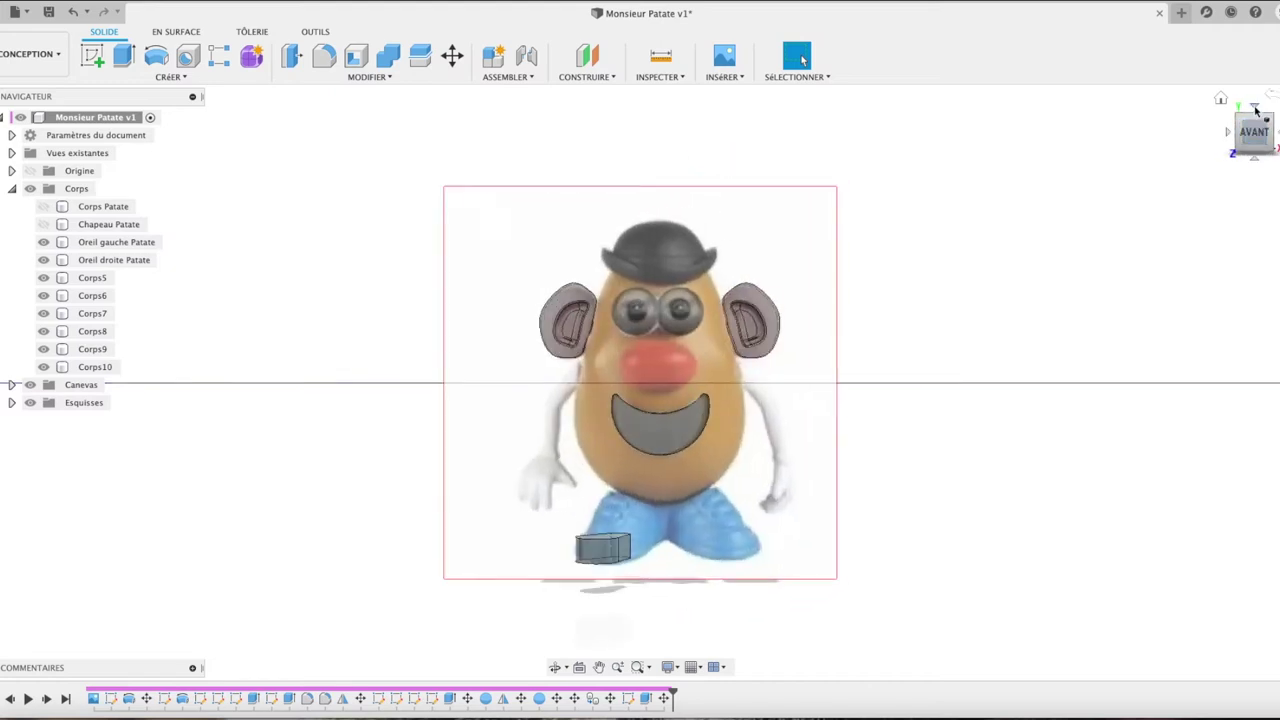
left_click(1255, 109)
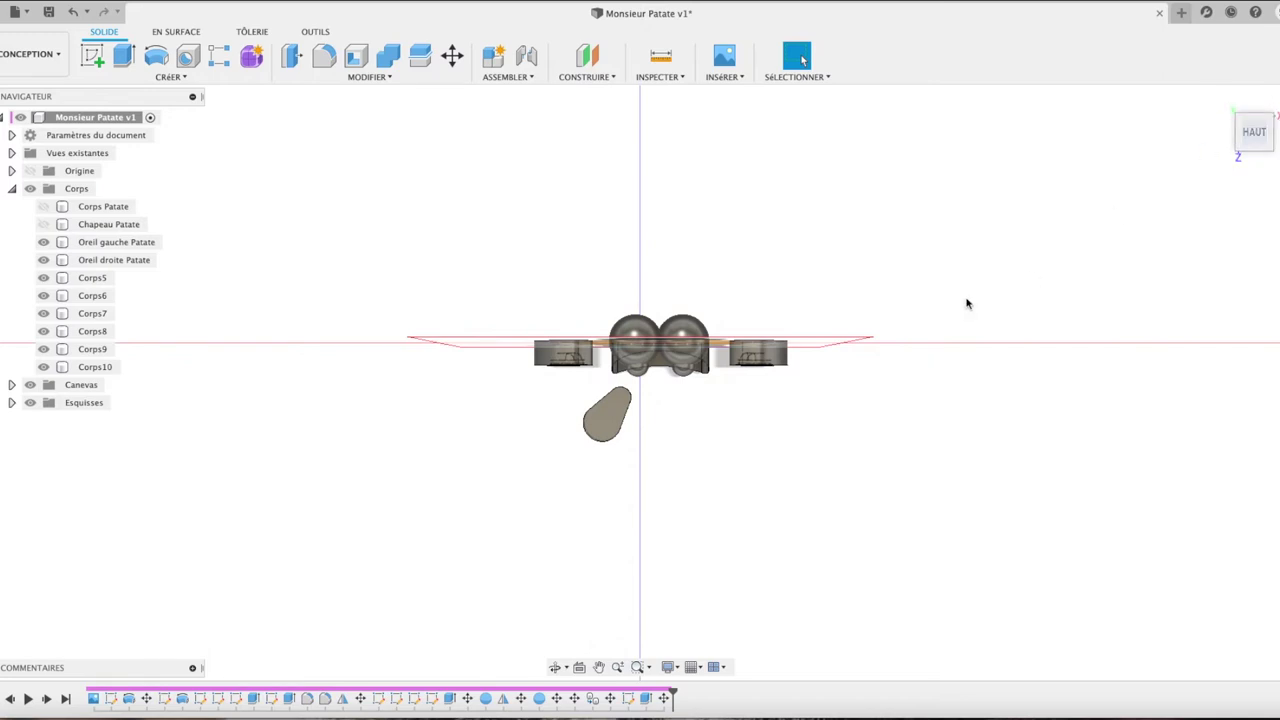
scroll(643, 442, "up", 1)
scroll(643, 442, "up", 1)
scroll(643, 442, "up", 2)
scroll(643, 442, "up", 3)
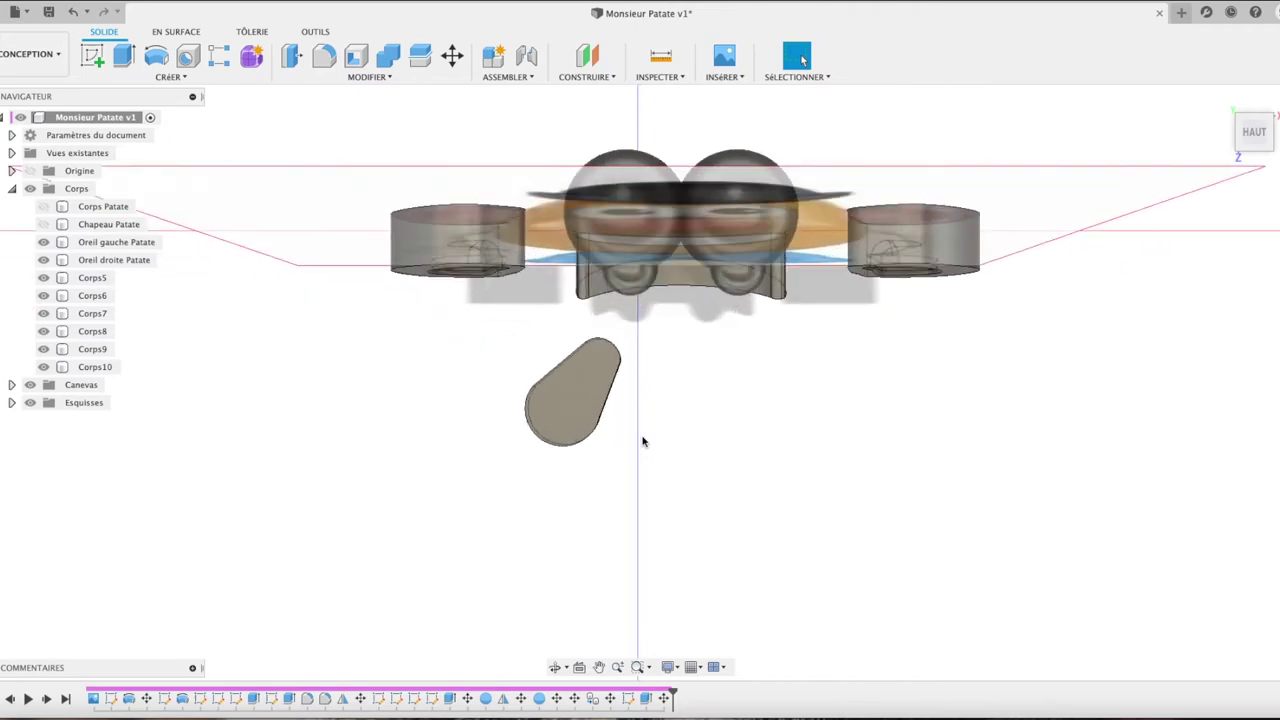
scroll(643, 442, "up", 1)
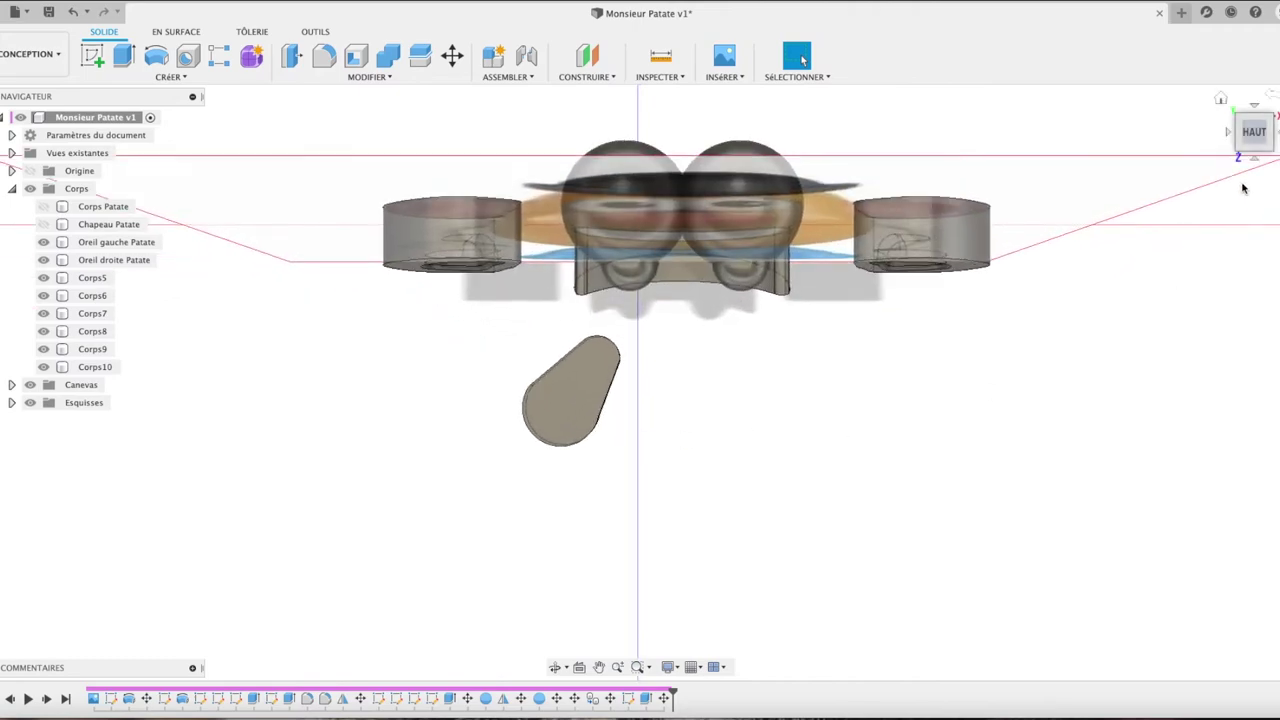
left_click(1248, 160)
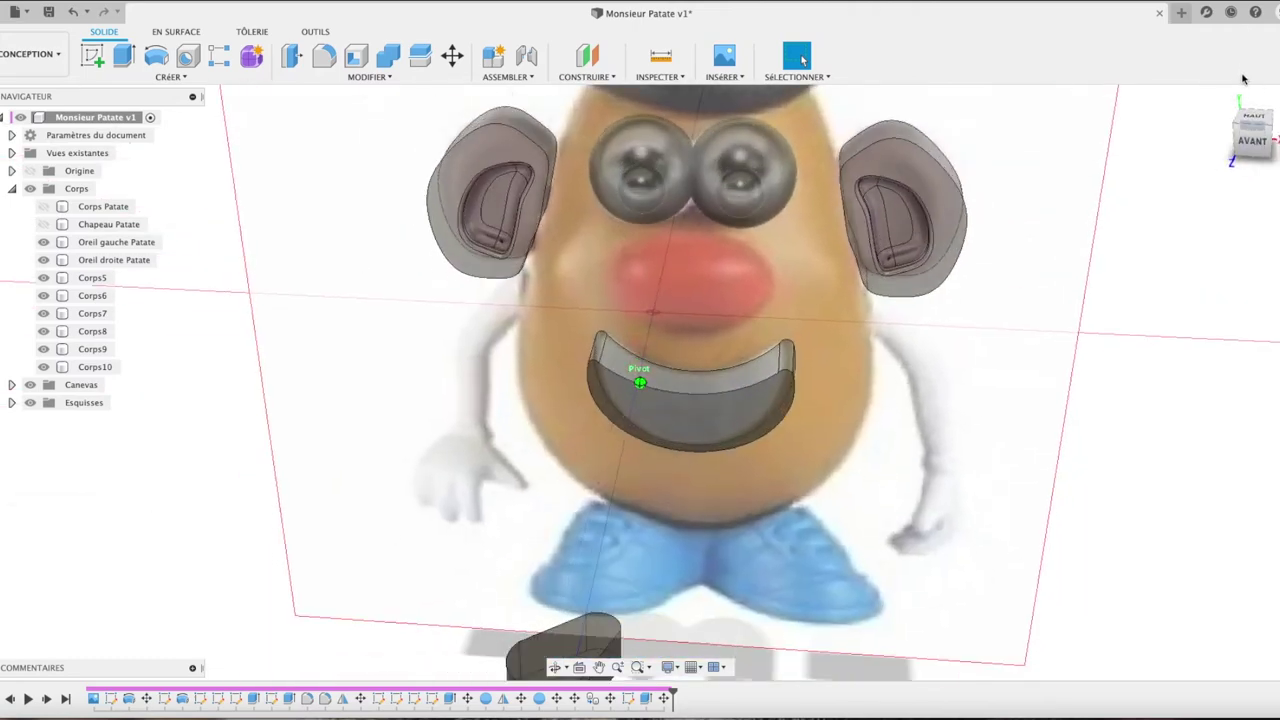
left_click(1245, 118)
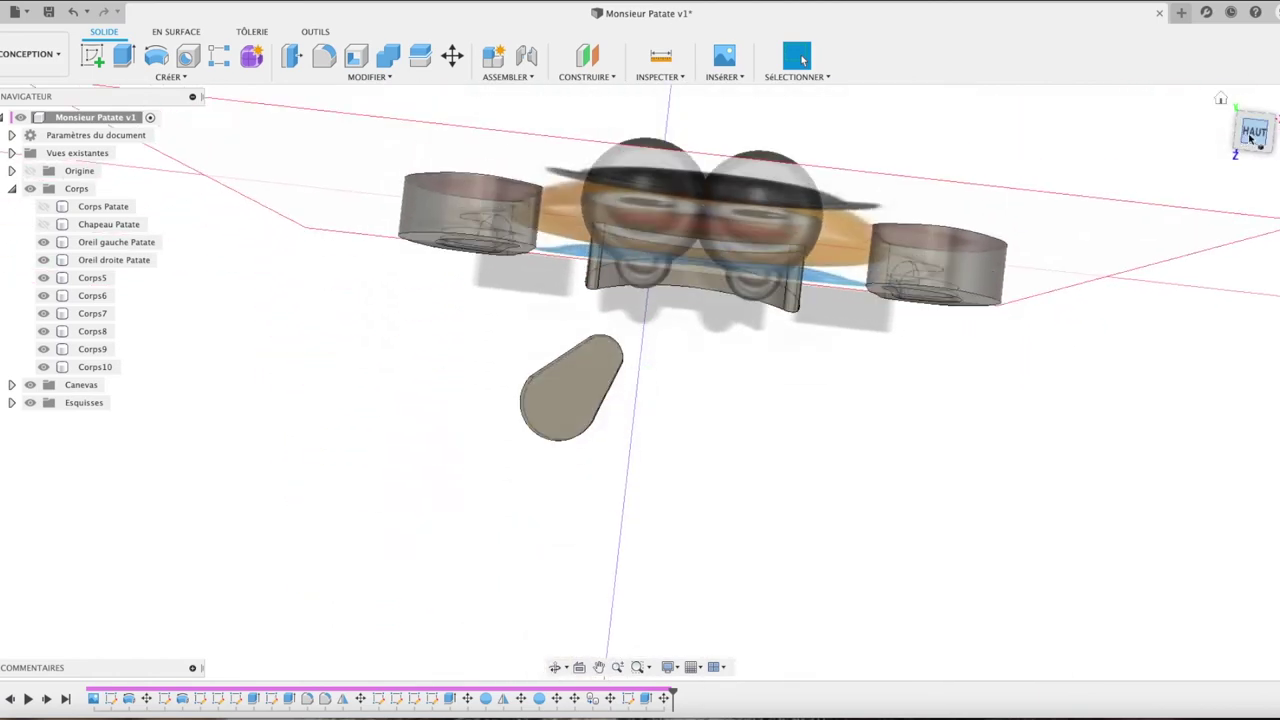
left_click(1250, 138)
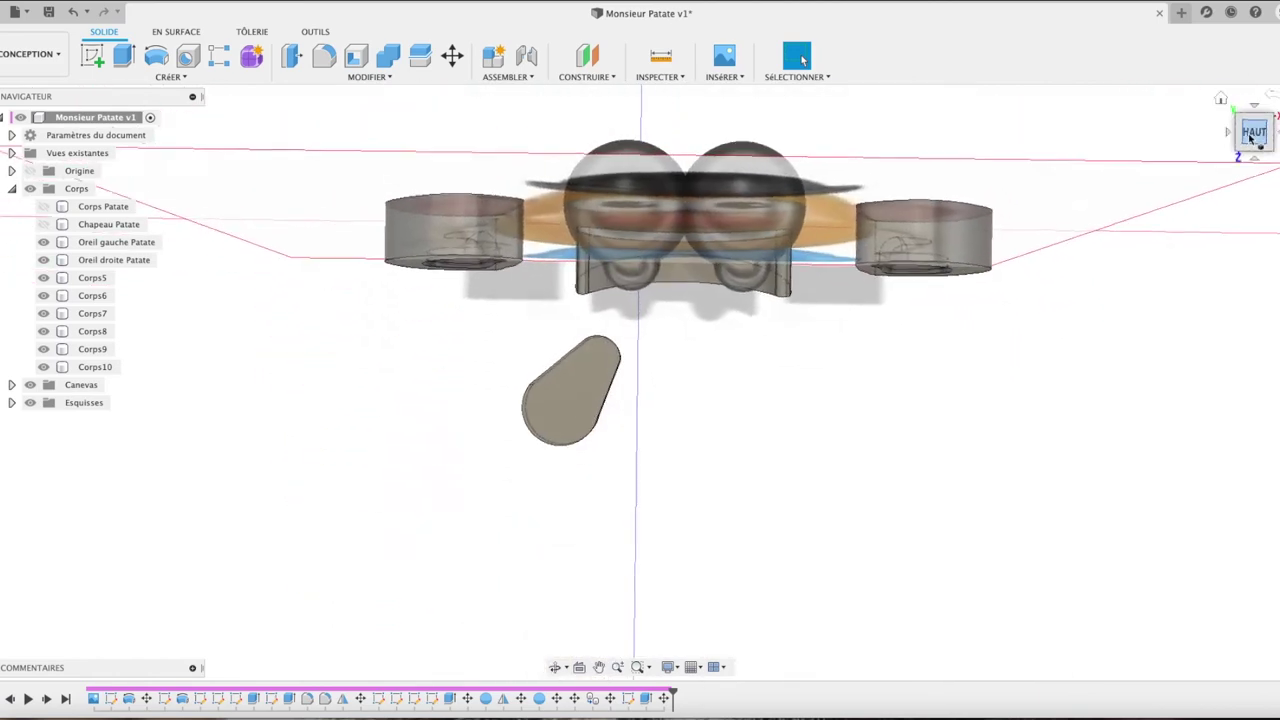
left_click(97, 62)
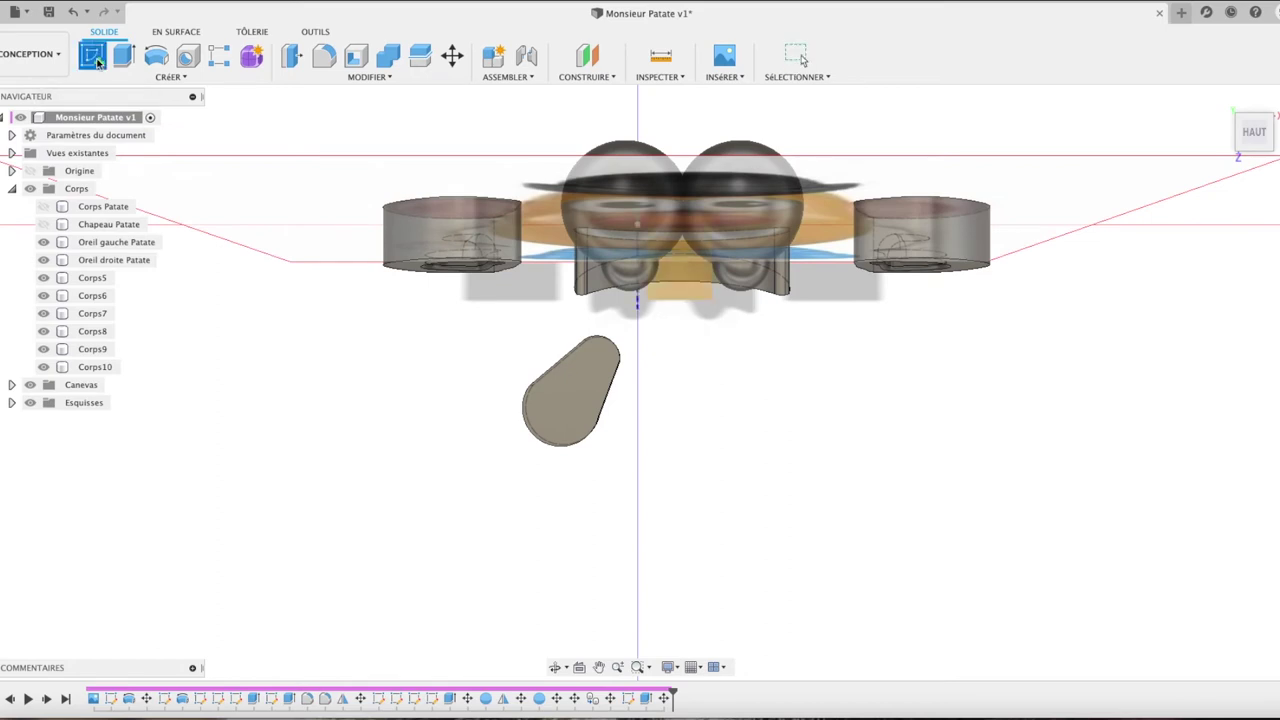
Step: Draw a closed spline inside the teardrop piece's face
left_click(570, 402)
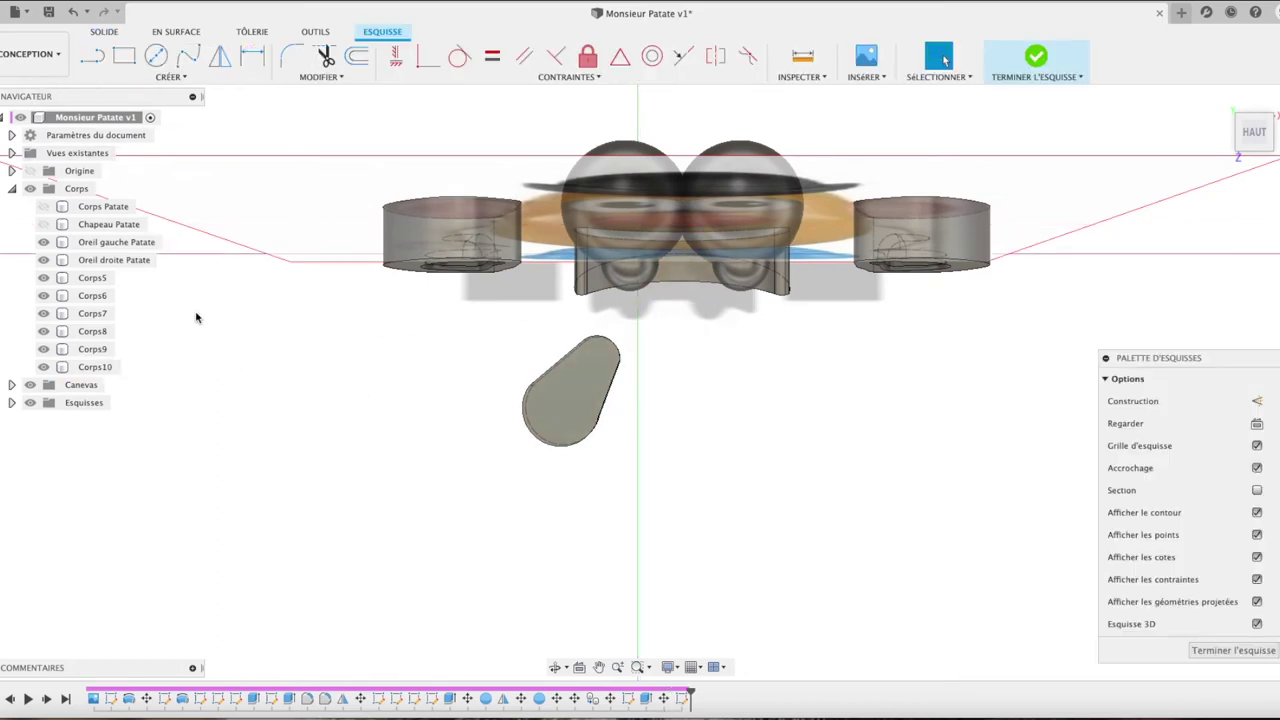
left_click(188, 55)
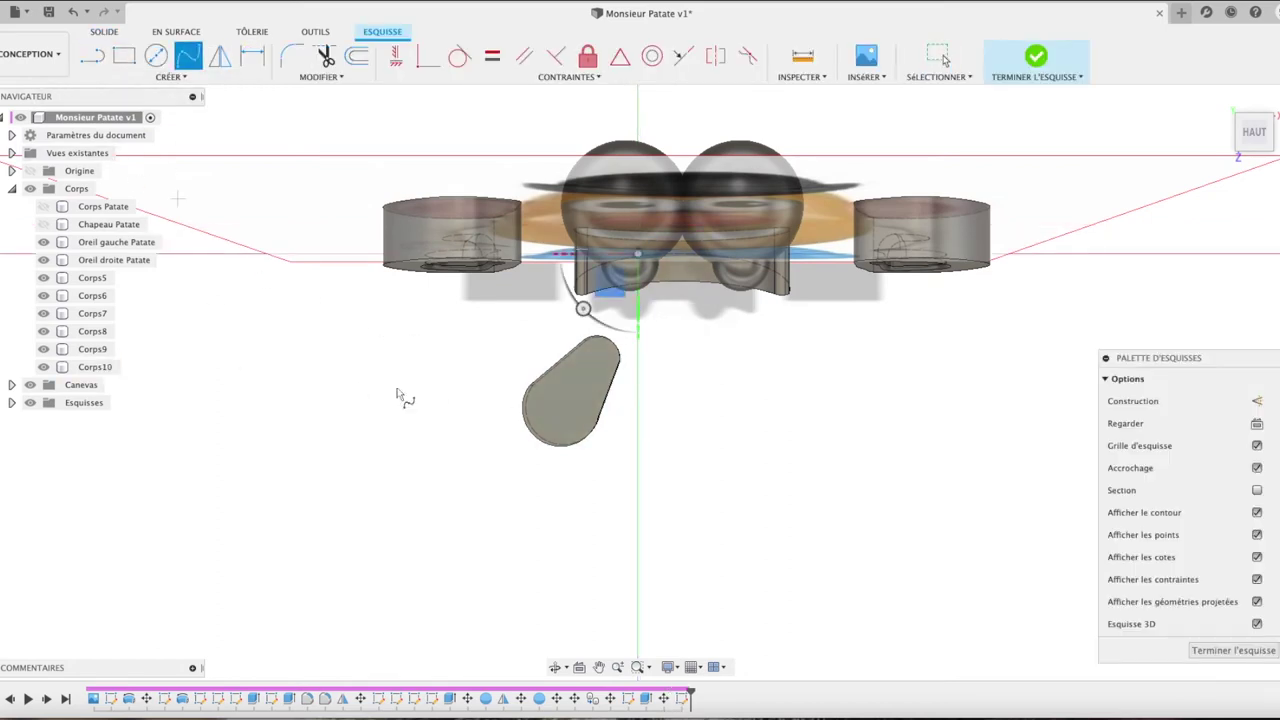
left_click(550, 396)
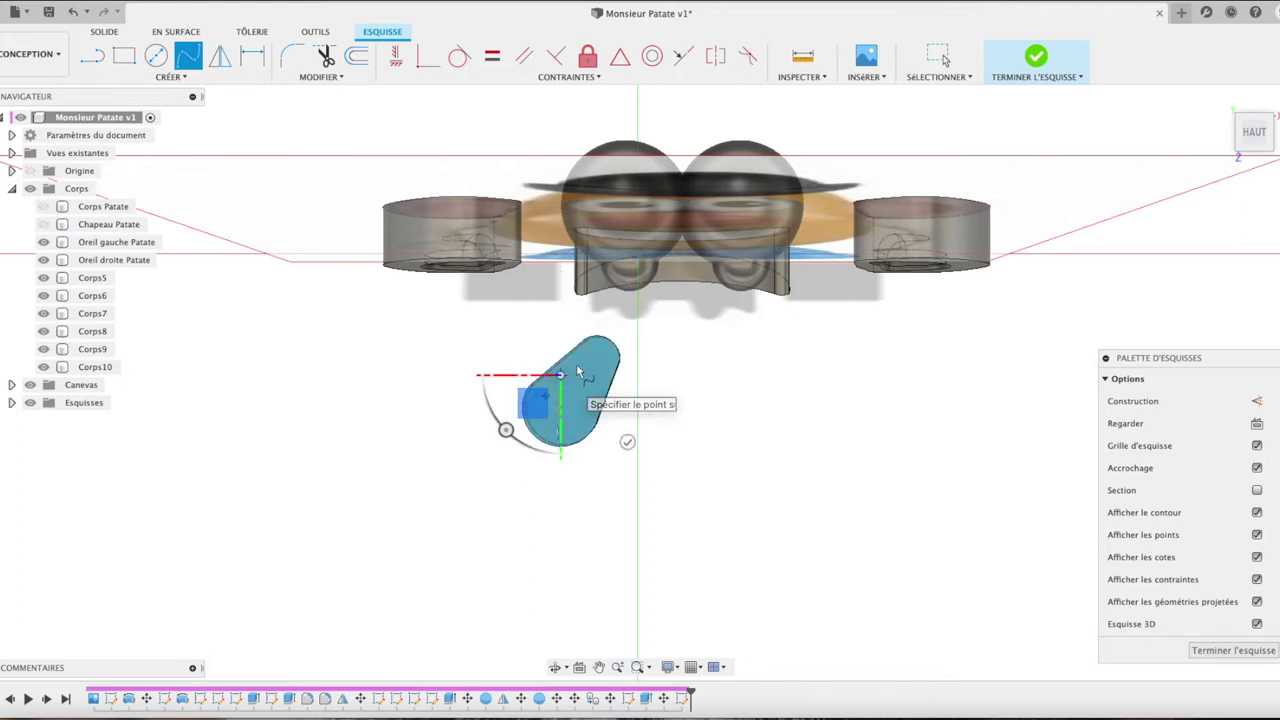
key("ctrl+z")
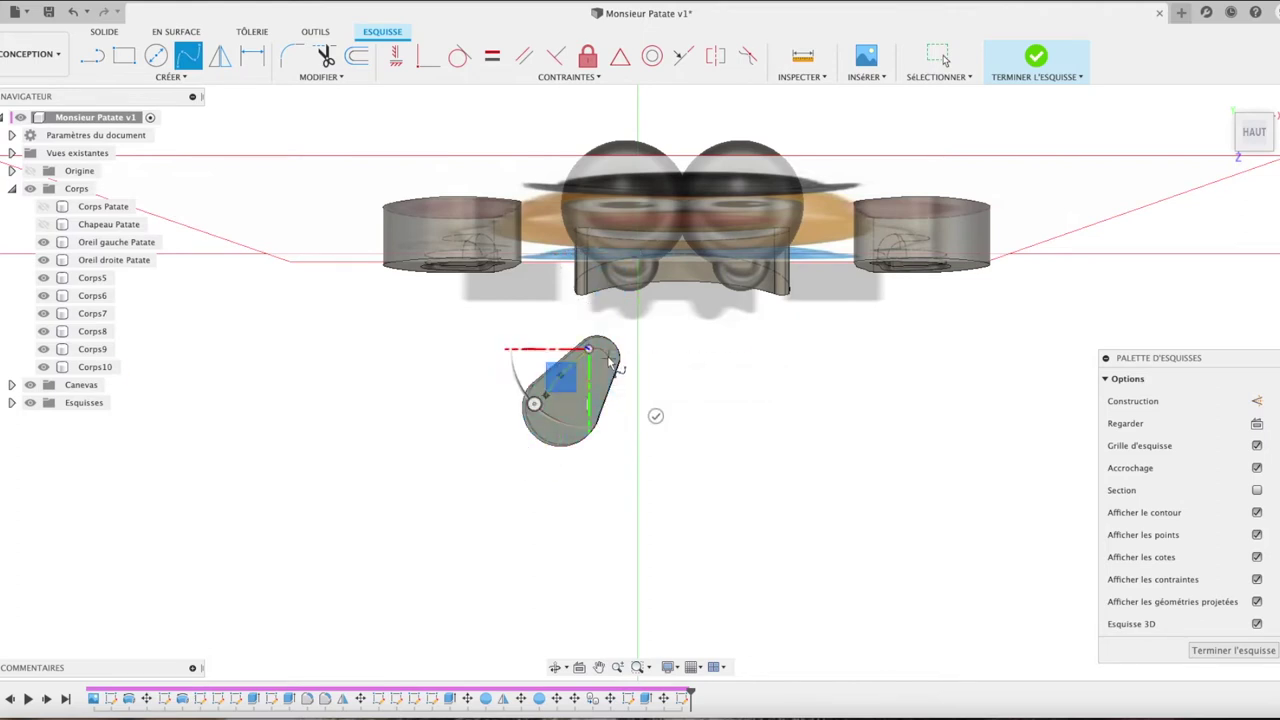
mouse_move(612, 366)
left_mouse_down()
mouse_move(575, 430)
mouse_move(544, 402)
left_mouse_up()
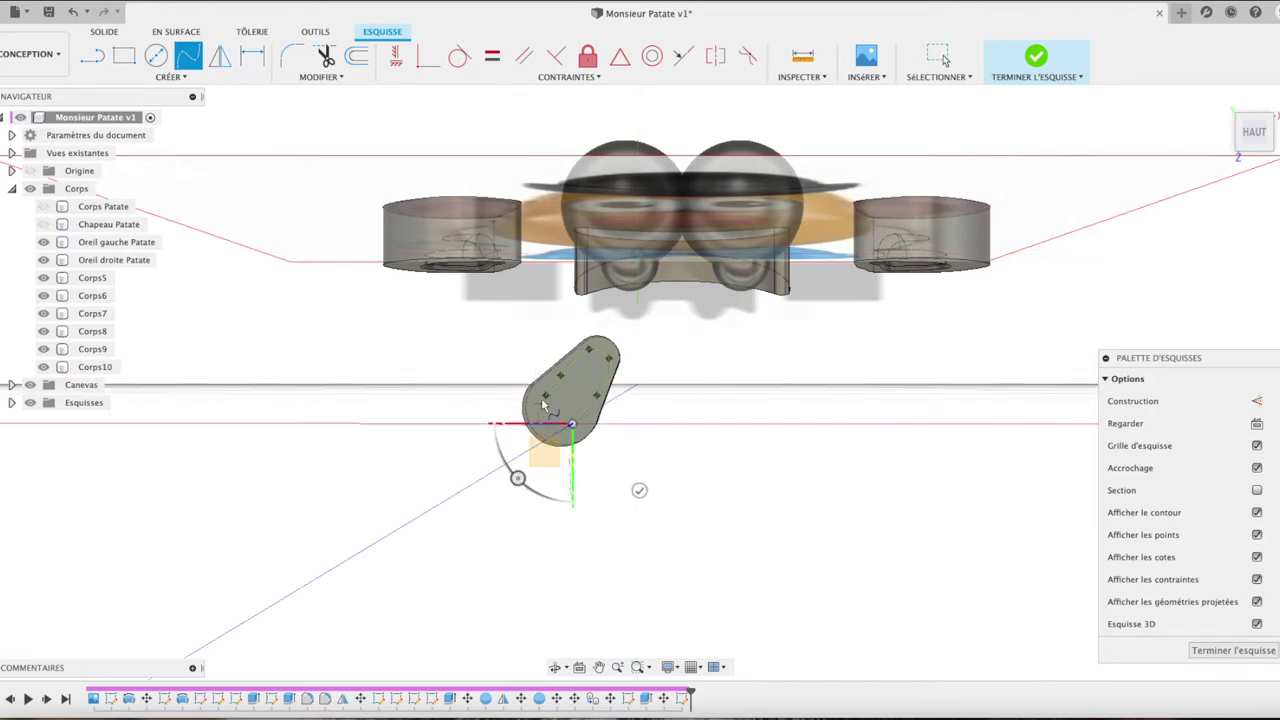
left_click(544, 401)
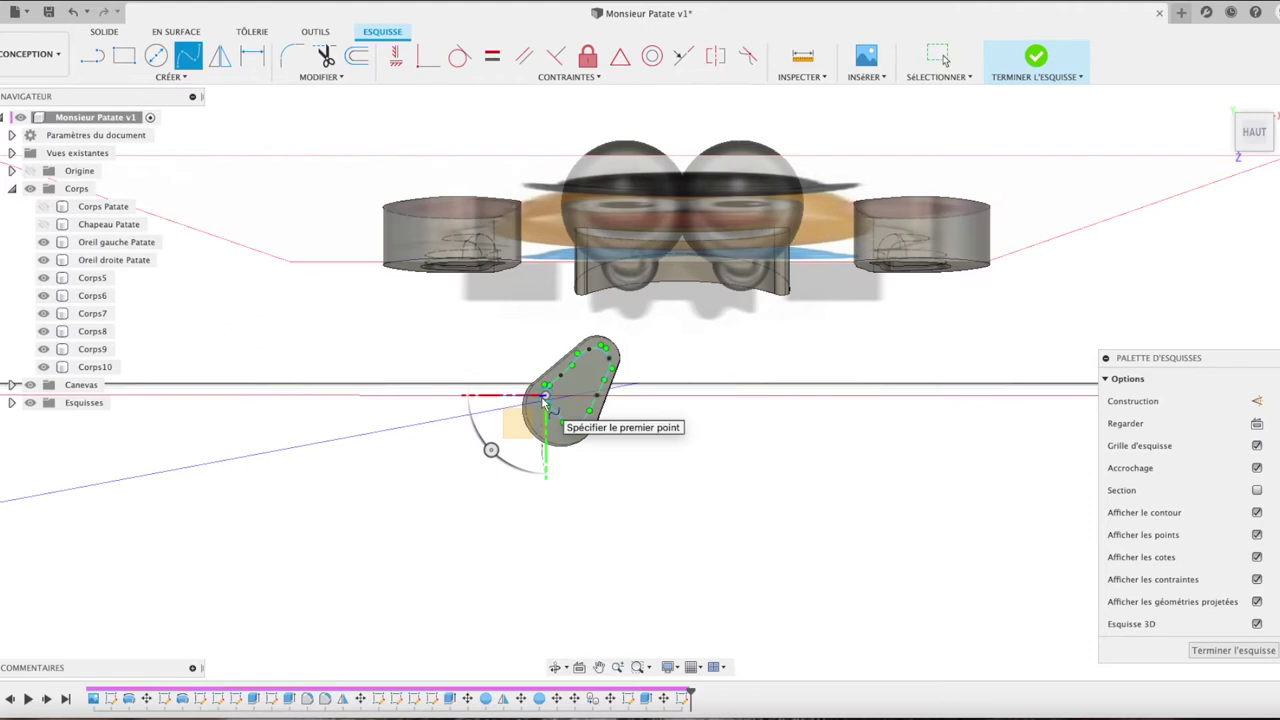
Step: Extrude the spline profile 1.25 mm, joined onto the teardrop base
key("e")
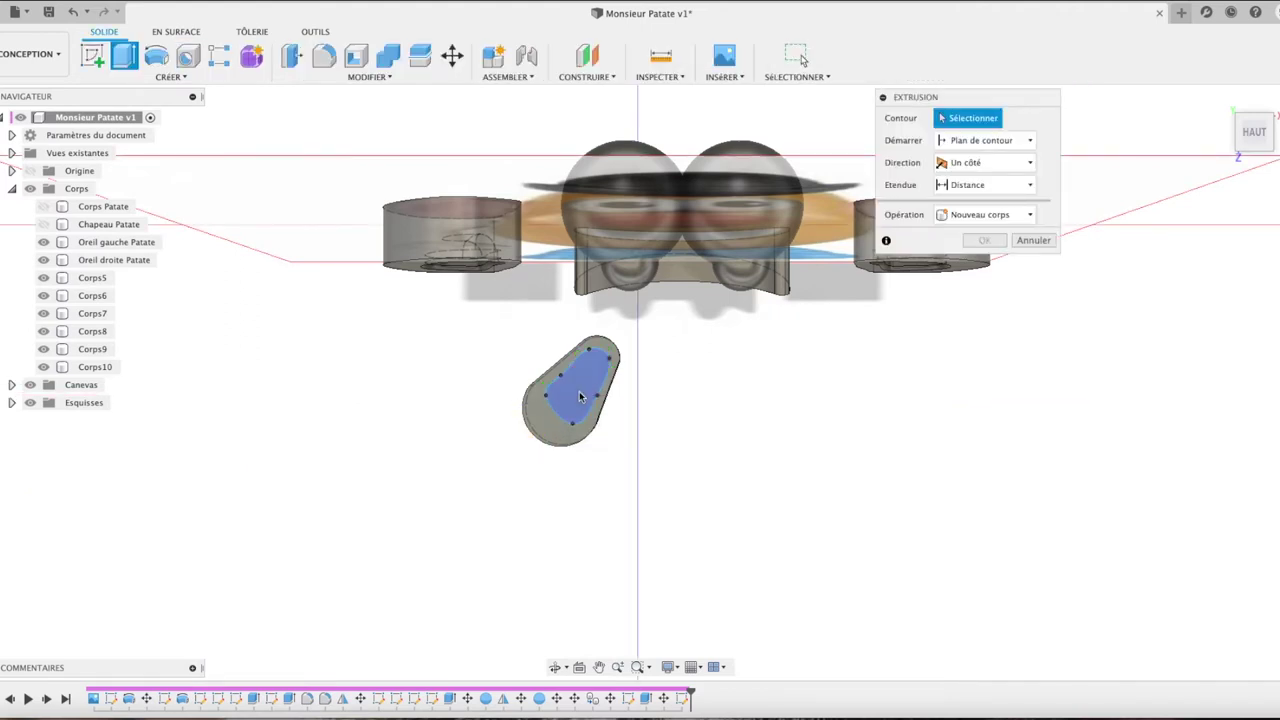
left_click(580, 397)
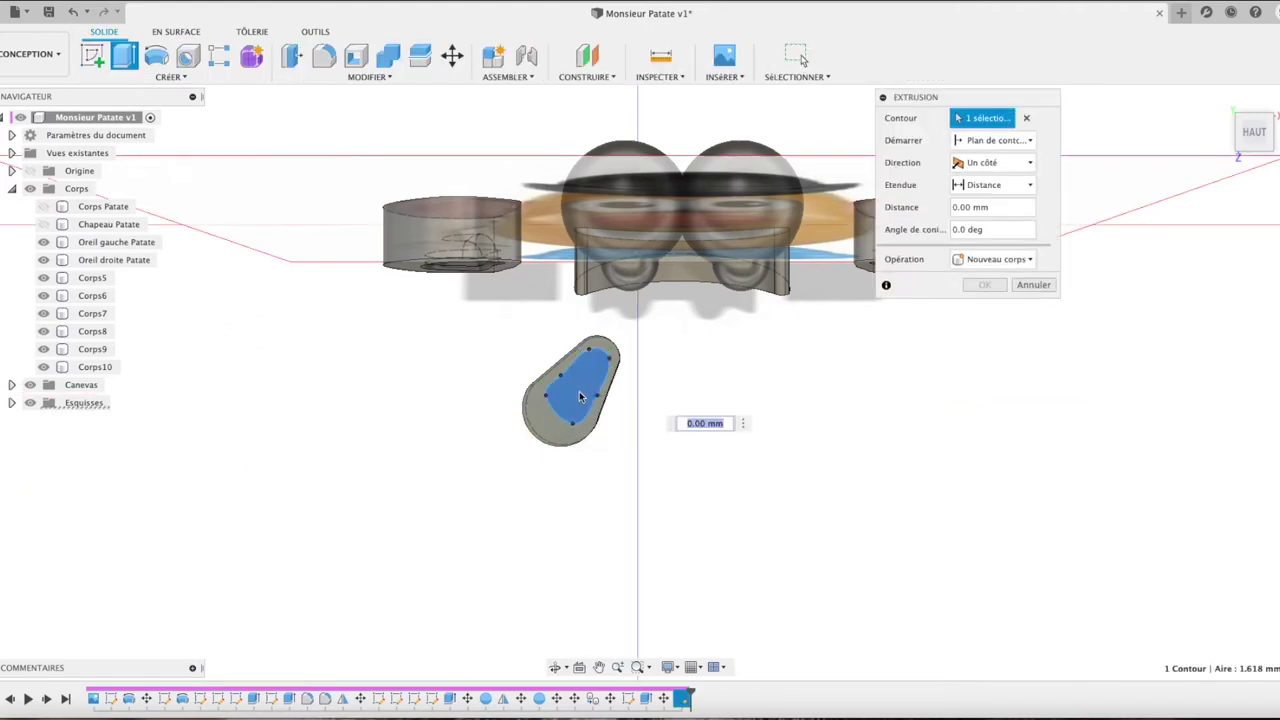
left_click(1236, 130)
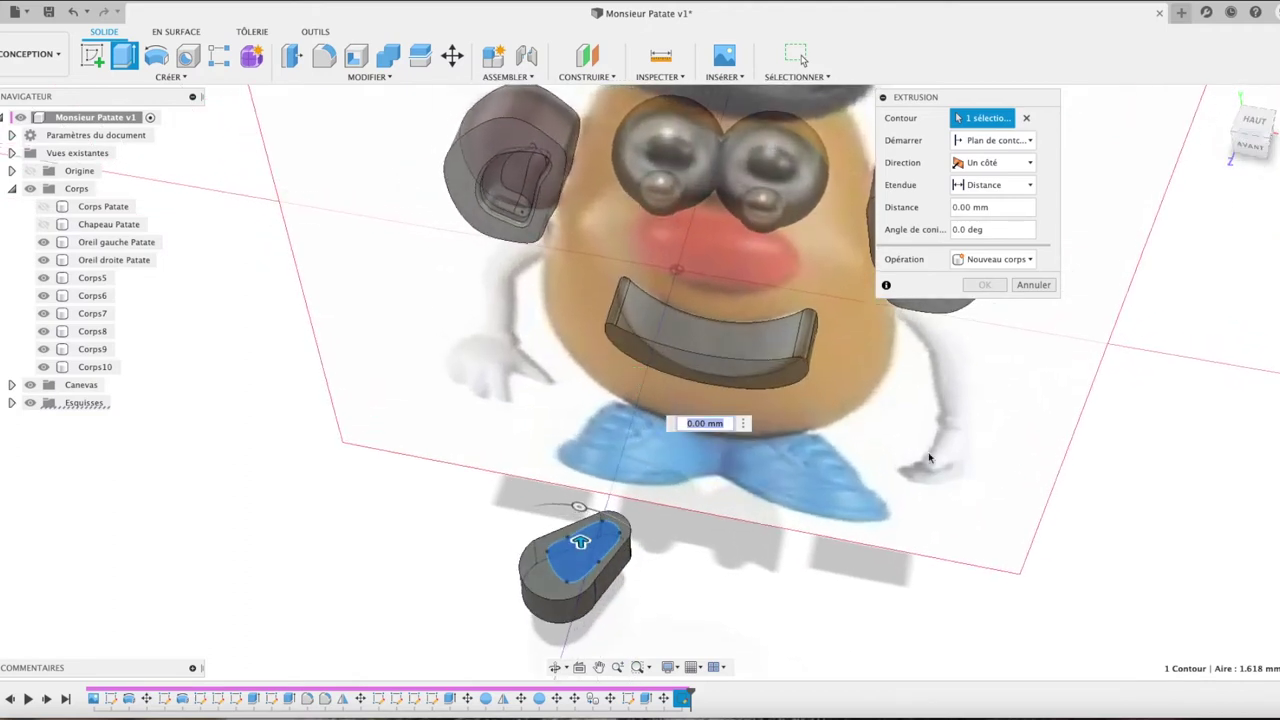
left_click_drag(580, 545, 575, 512)
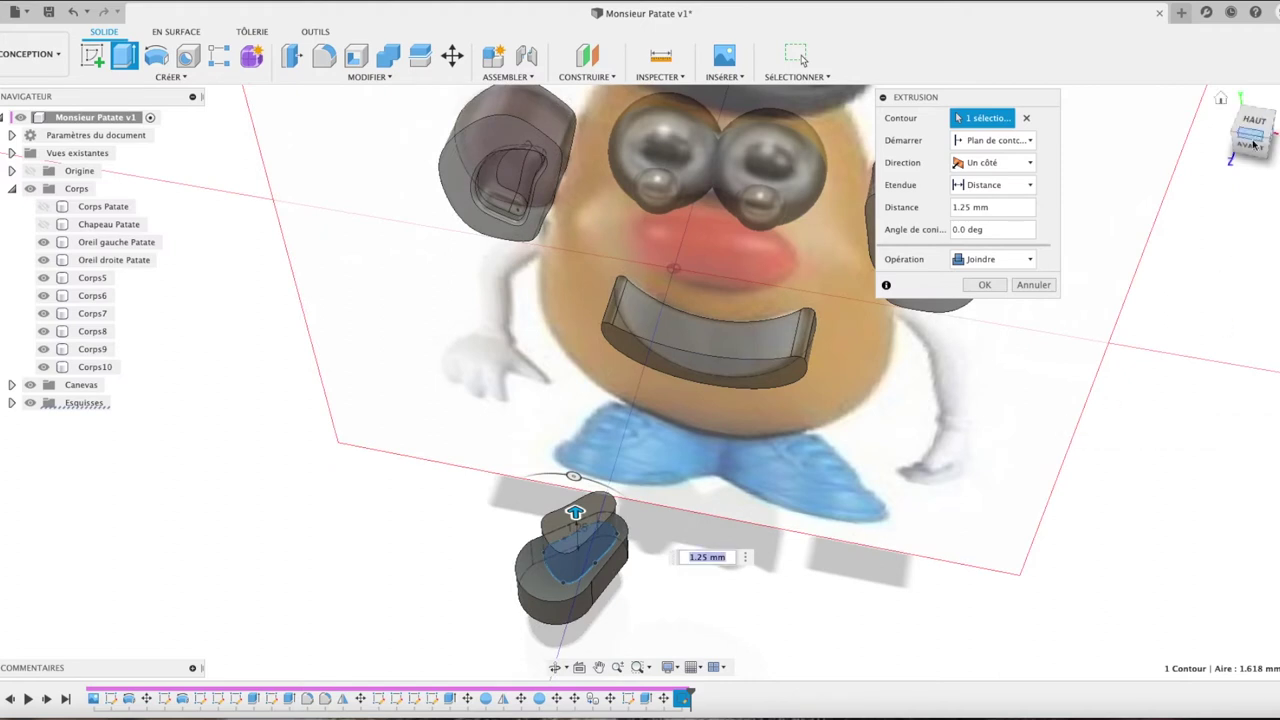
left_click(980, 286)
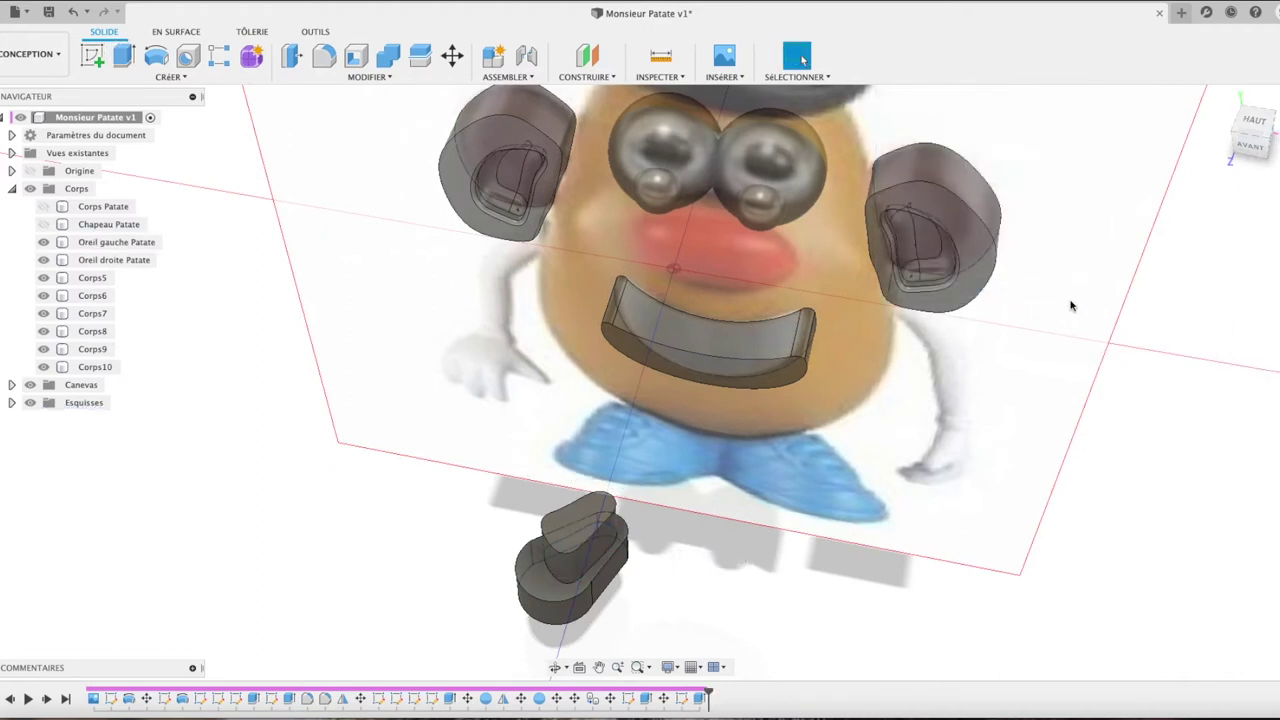
Step: Bring the new boss to the centre of the view and select its top edge for moving
left_click(1250, 143)
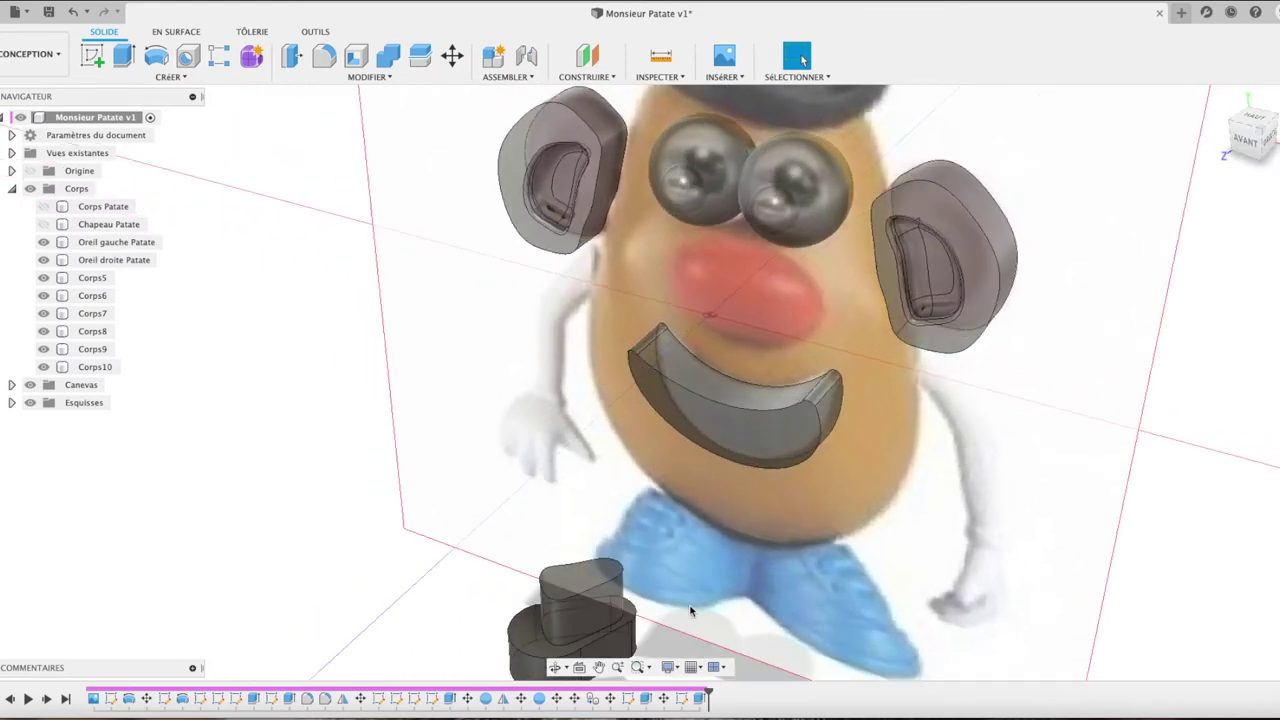
middle_click_drag(690, 612, 690, 610, "shift")
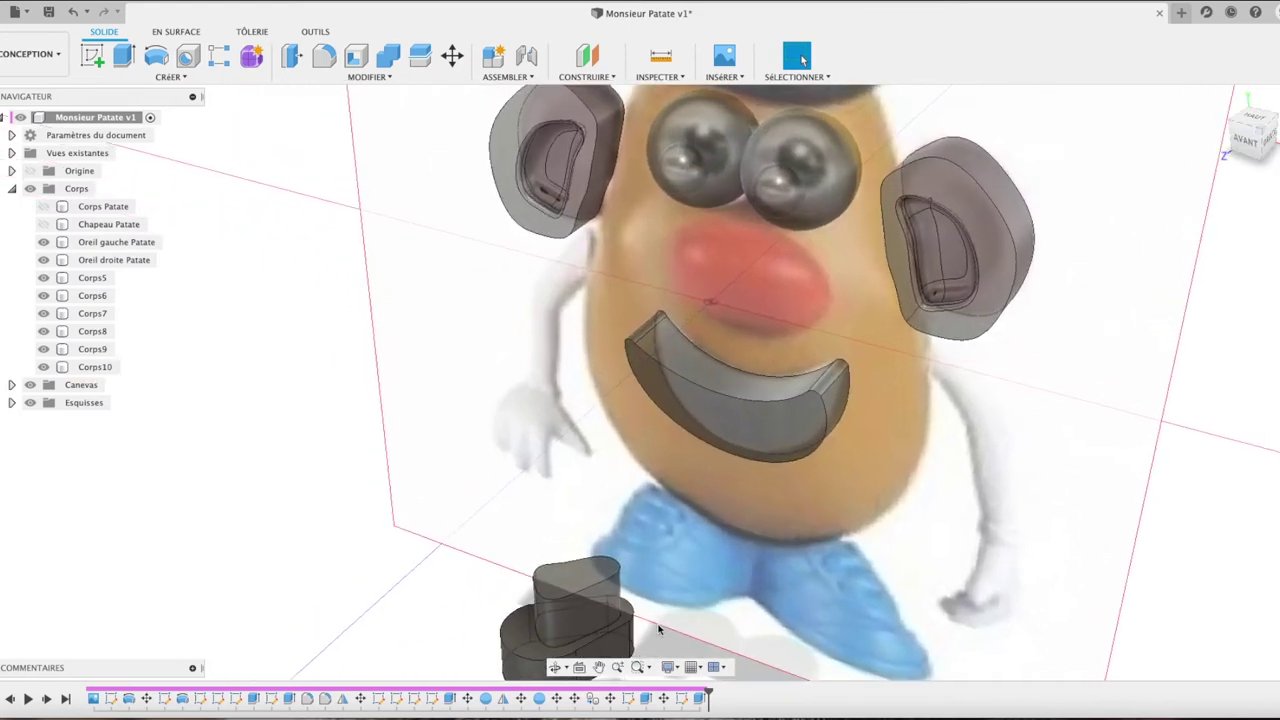
left_click(598, 667)
left_click_drag(690, 590, 771, 390)
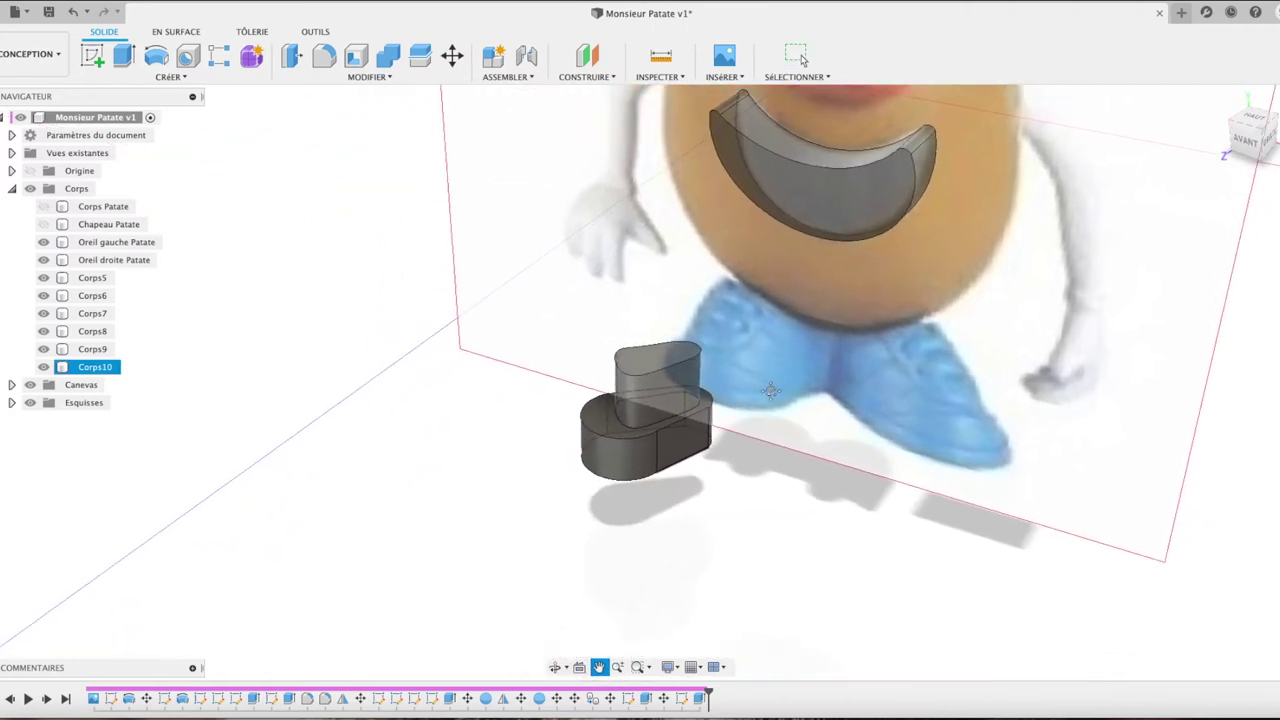
key("Escape")
scroll(719, 542, "up", 3)
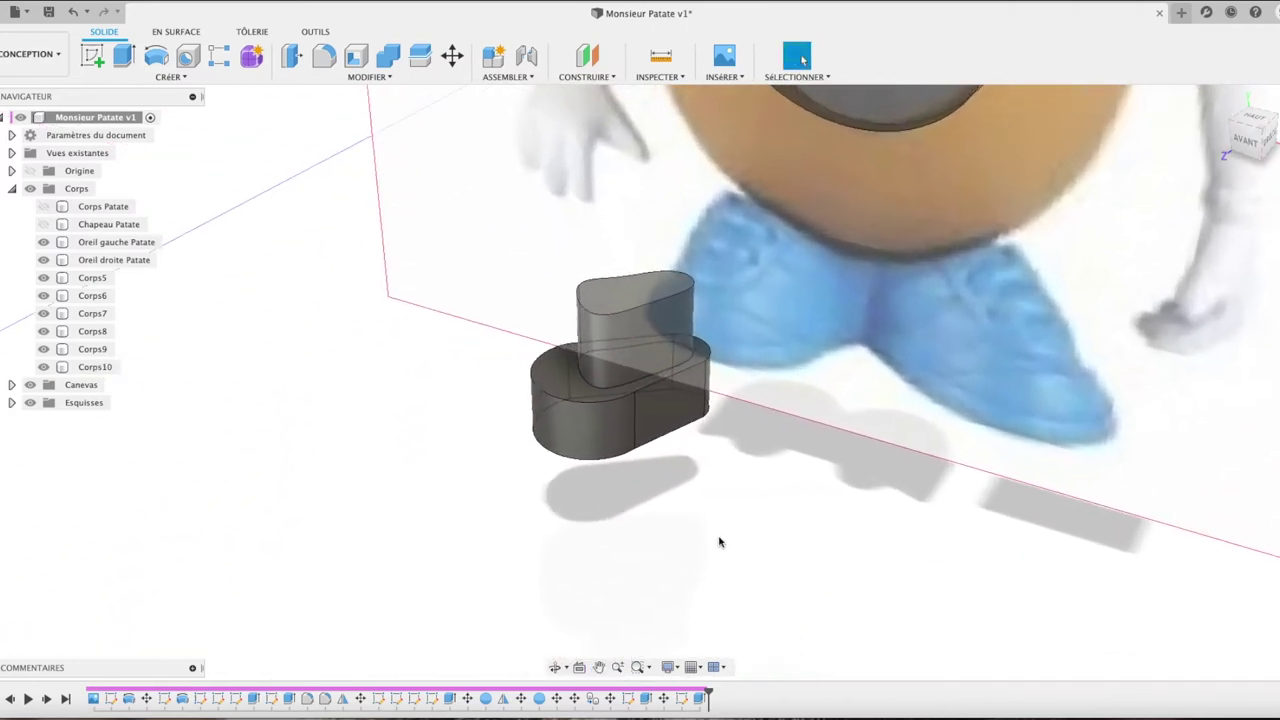
scroll(719, 542, "up", 2)
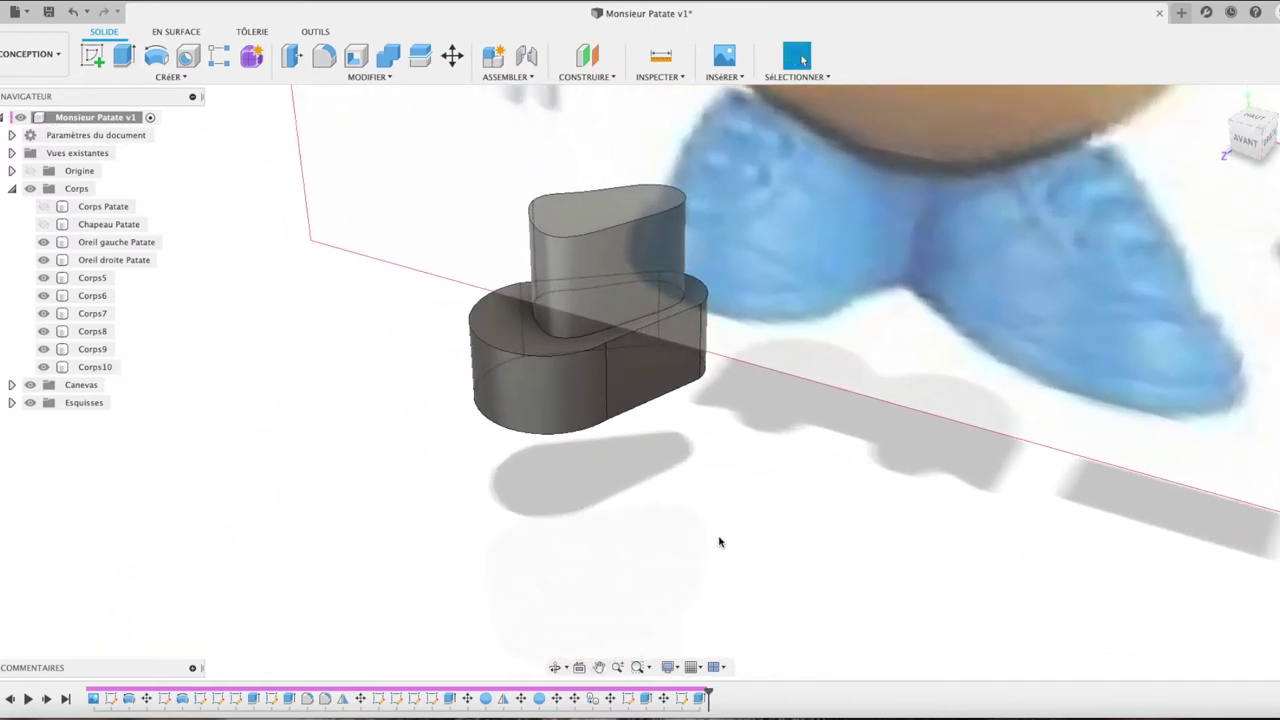
left_click(531, 219)
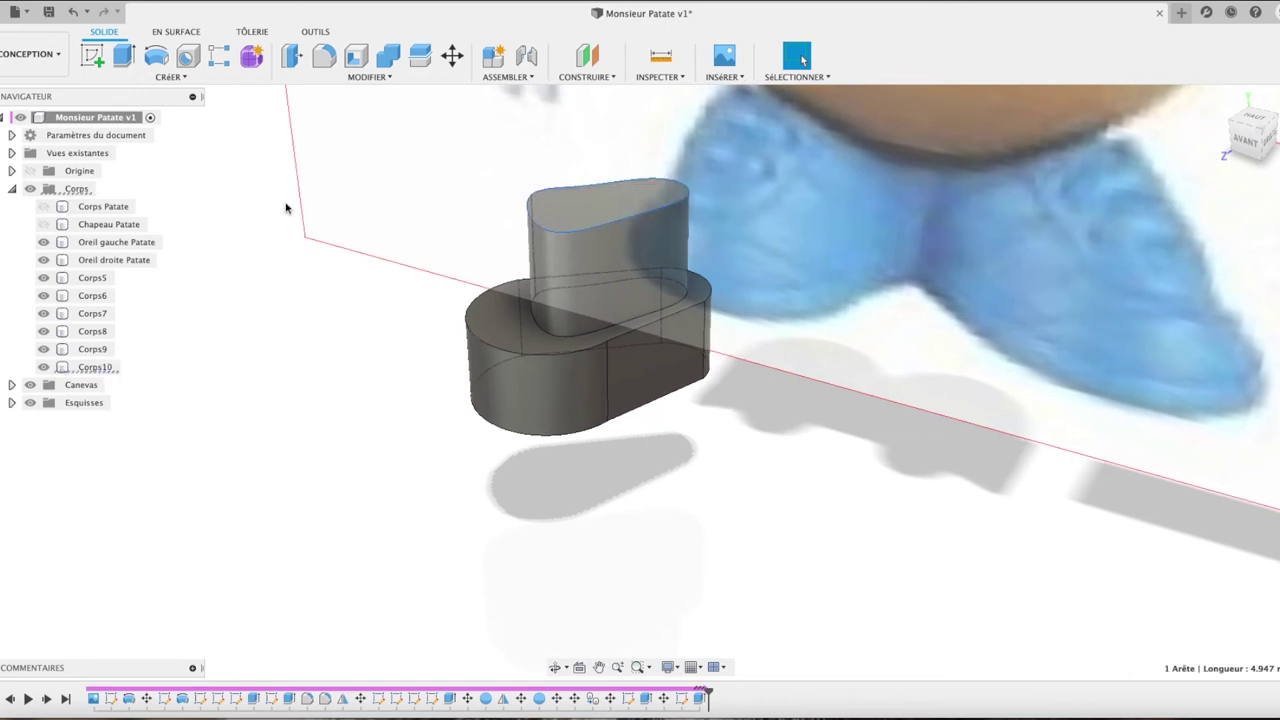
key("m")
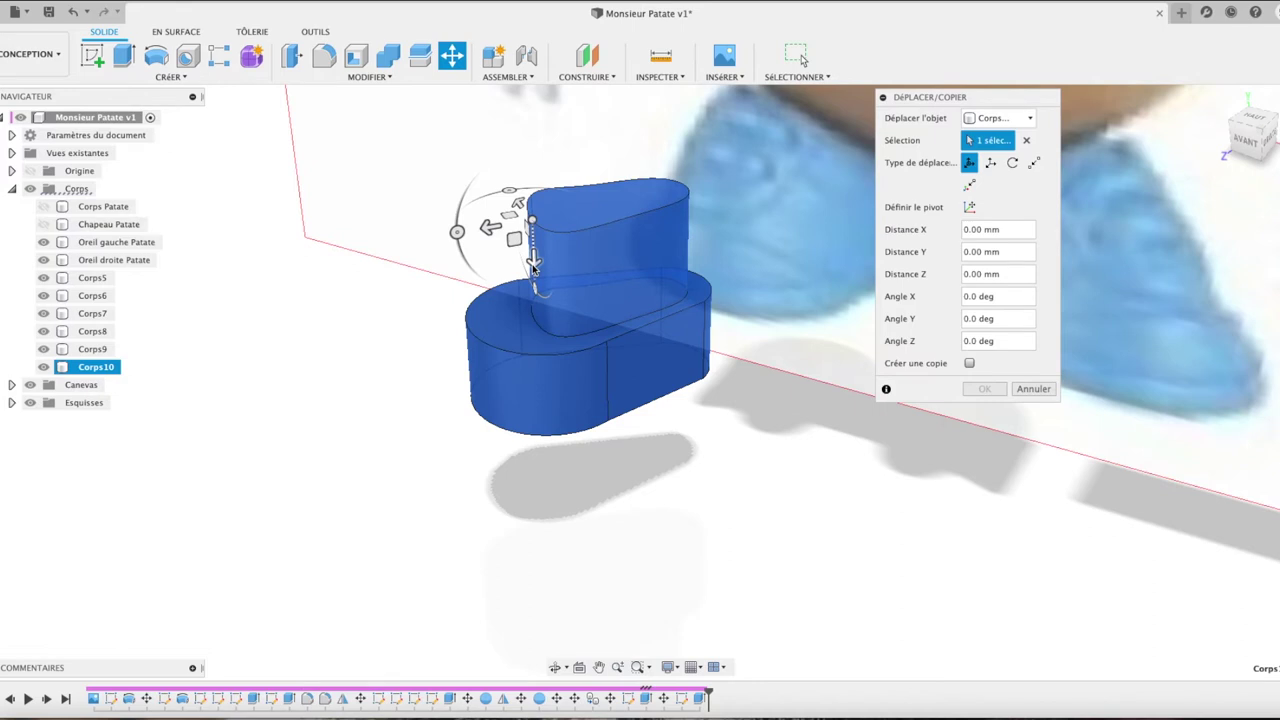
Step: Lower the boss's top face about 0.5 mm in Z, with Angle X reset to 0
left_click_drag(533, 265, 531, 266)
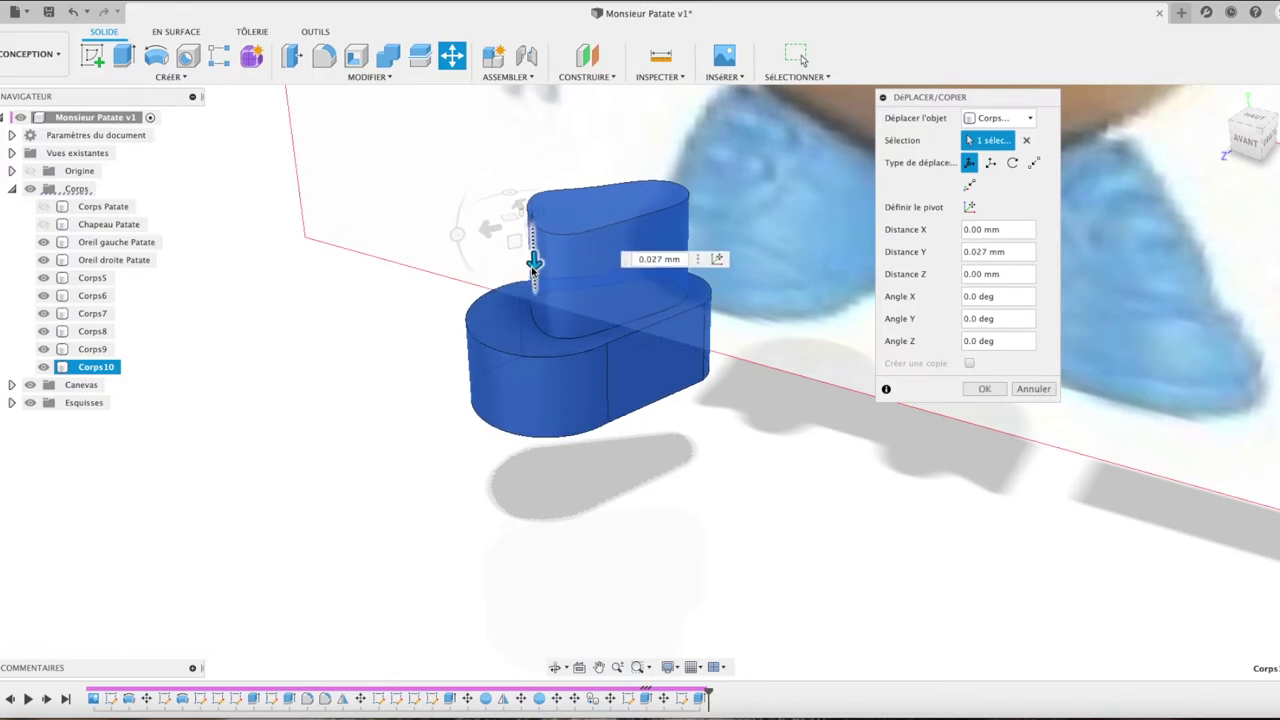
left_click(1009, 120)
left_click(990, 165)
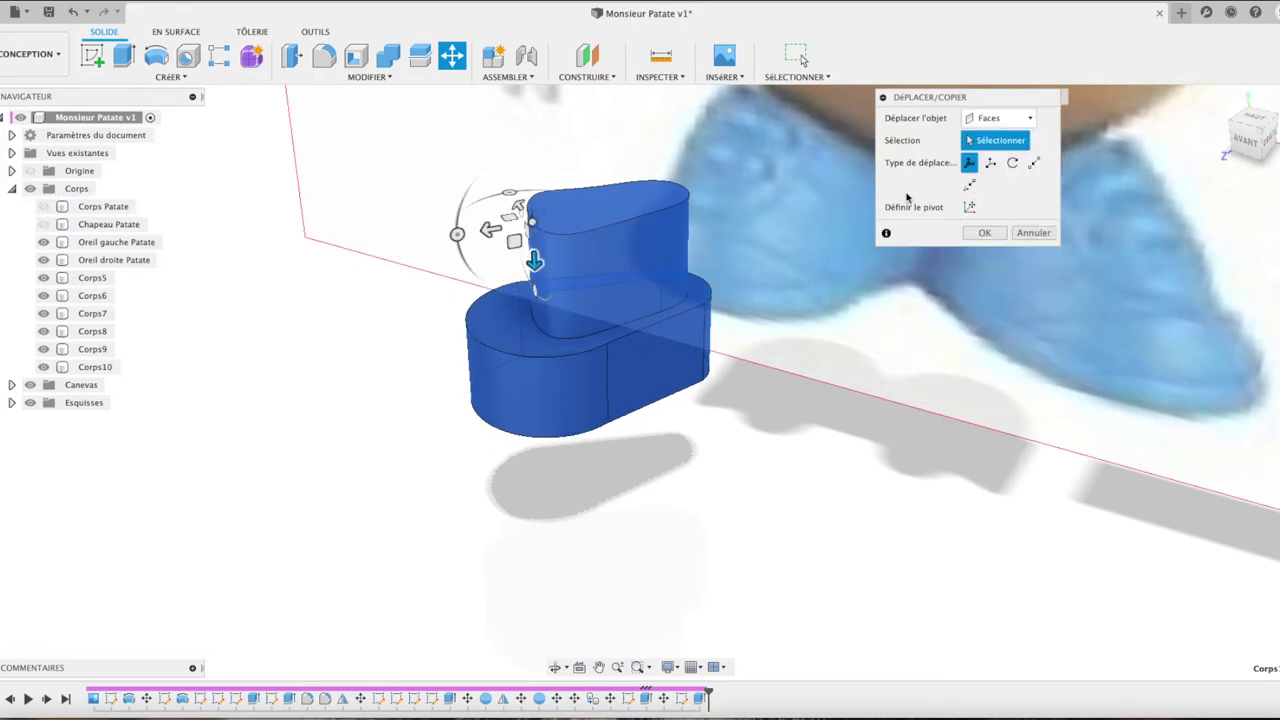
left_click(612, 200)
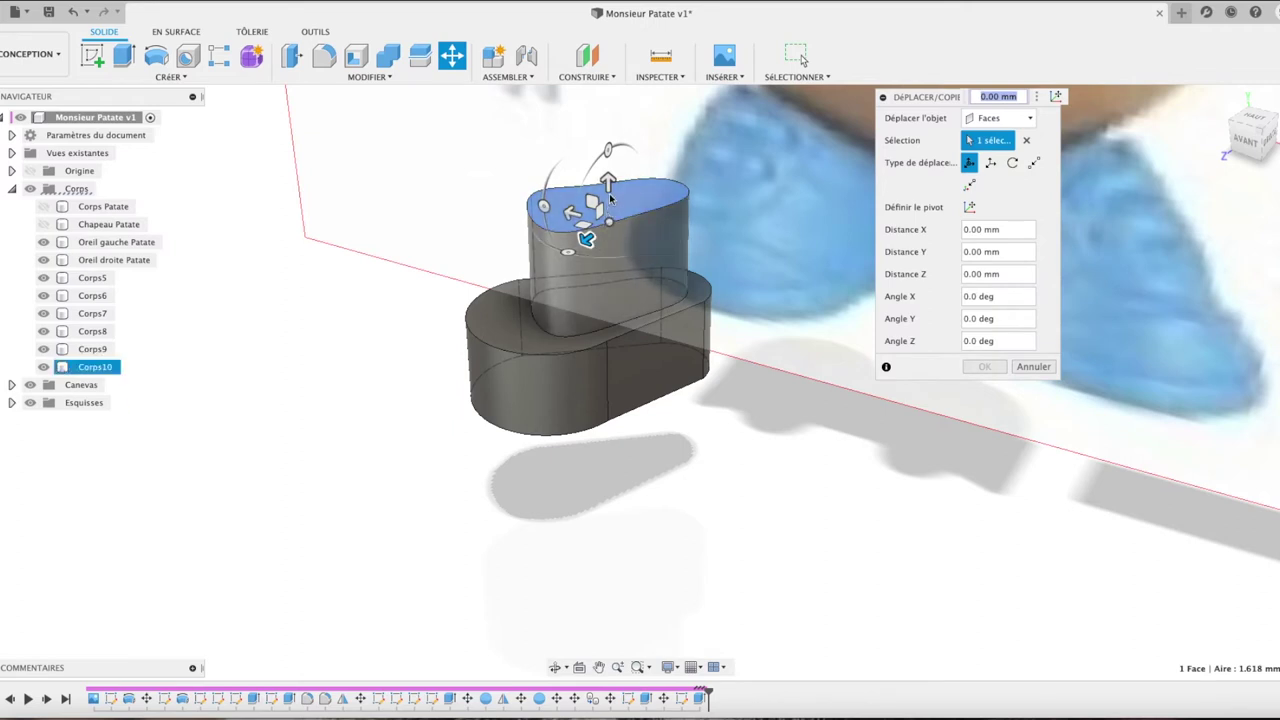
mouse_move(608, 184)
left_mouse_down()
mouse_move(543, 216)
mouse_move(548, 228)
left_mouse_up()
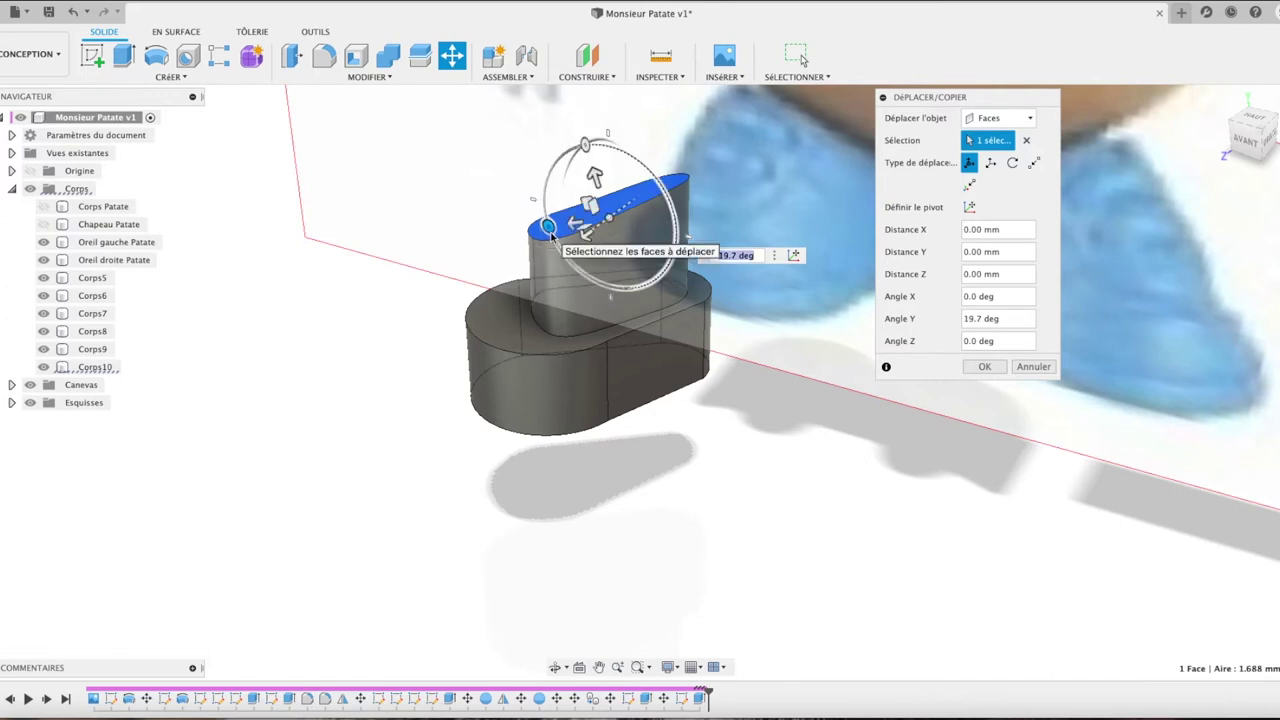
mouse_move(586, 146)
left_mouse_down()
mouse_move(600, 155)
mouse_move(573, 156)
left_mouse_up()
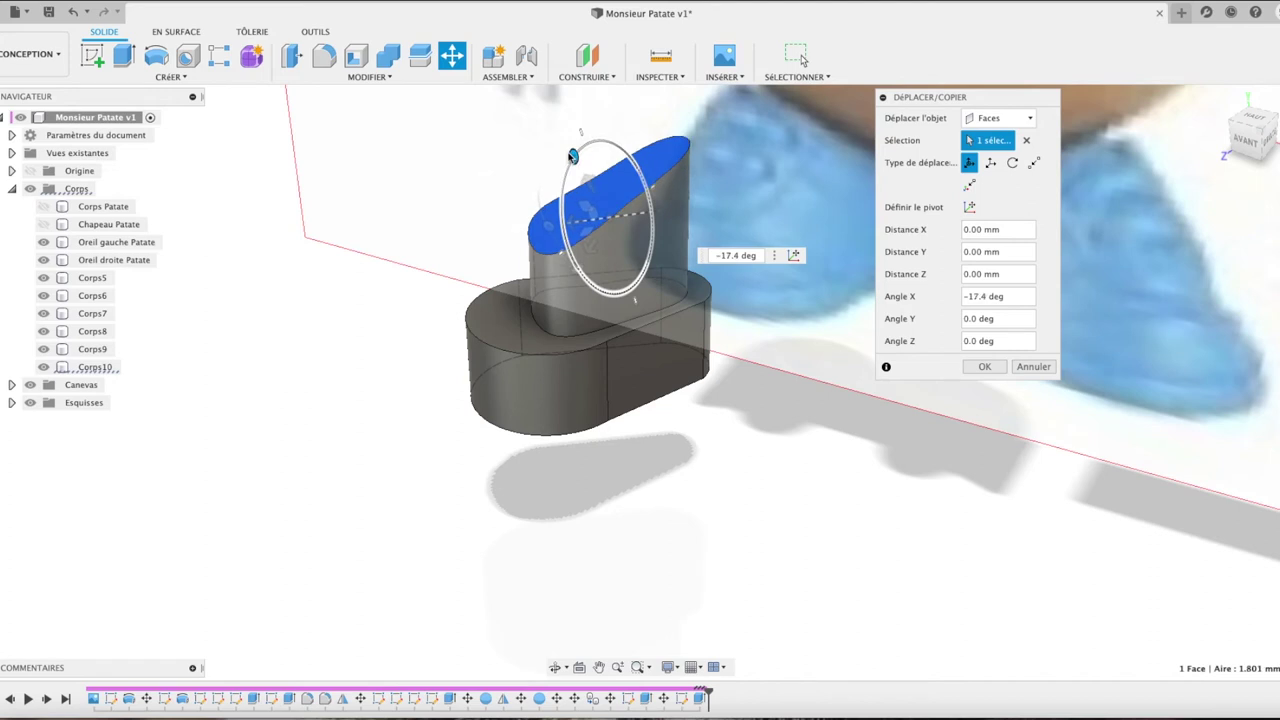
left_click_drag(573, 156, 571, 160)
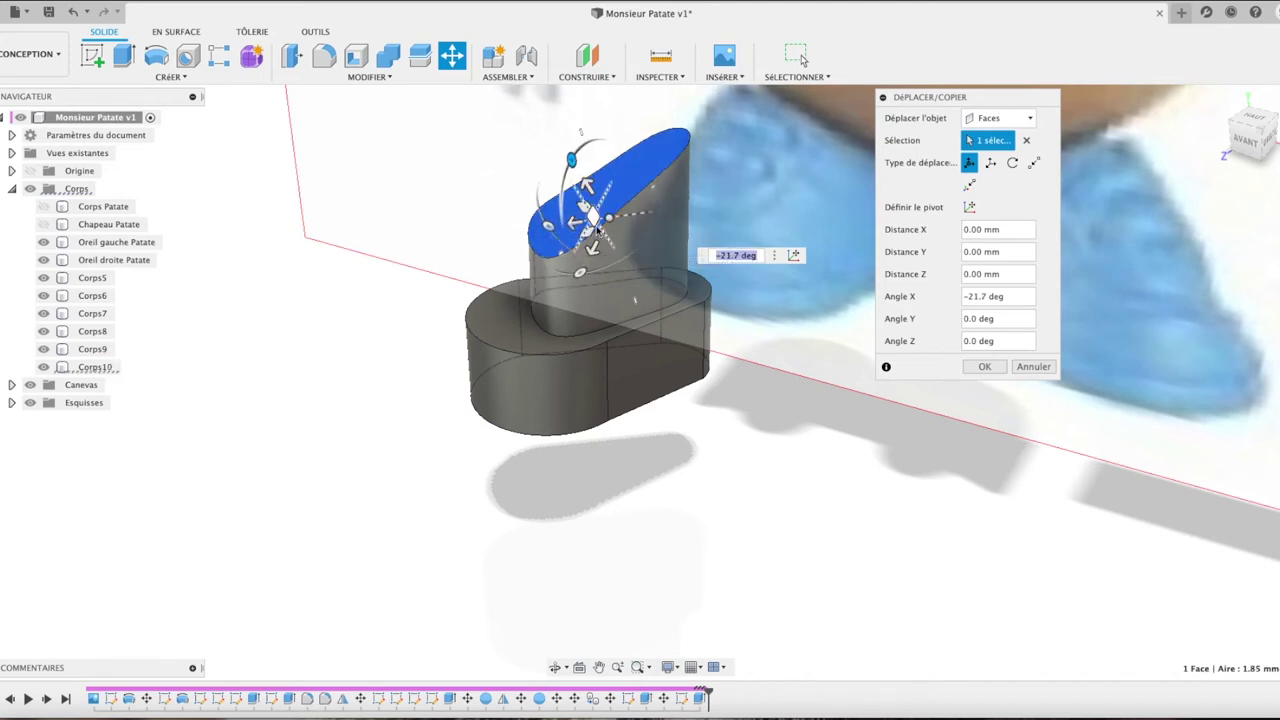
left_click_drag(587, 186, 612, 224)
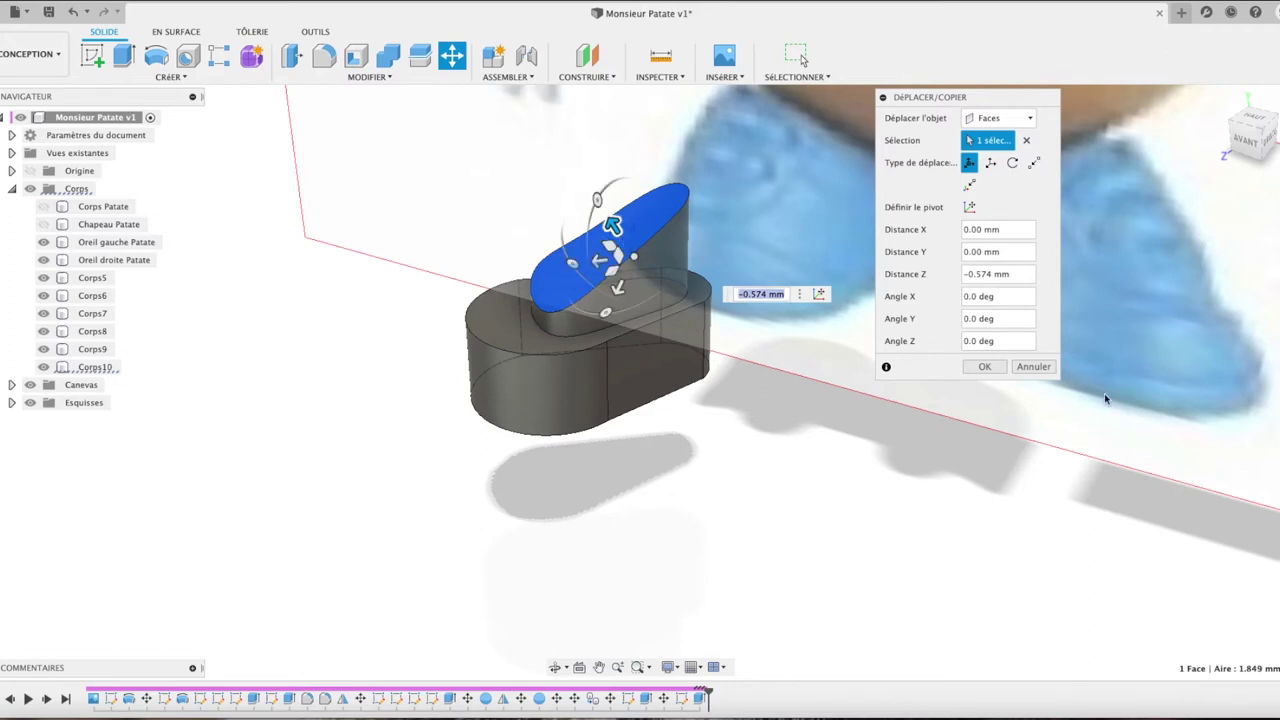
left_click(984, 366)
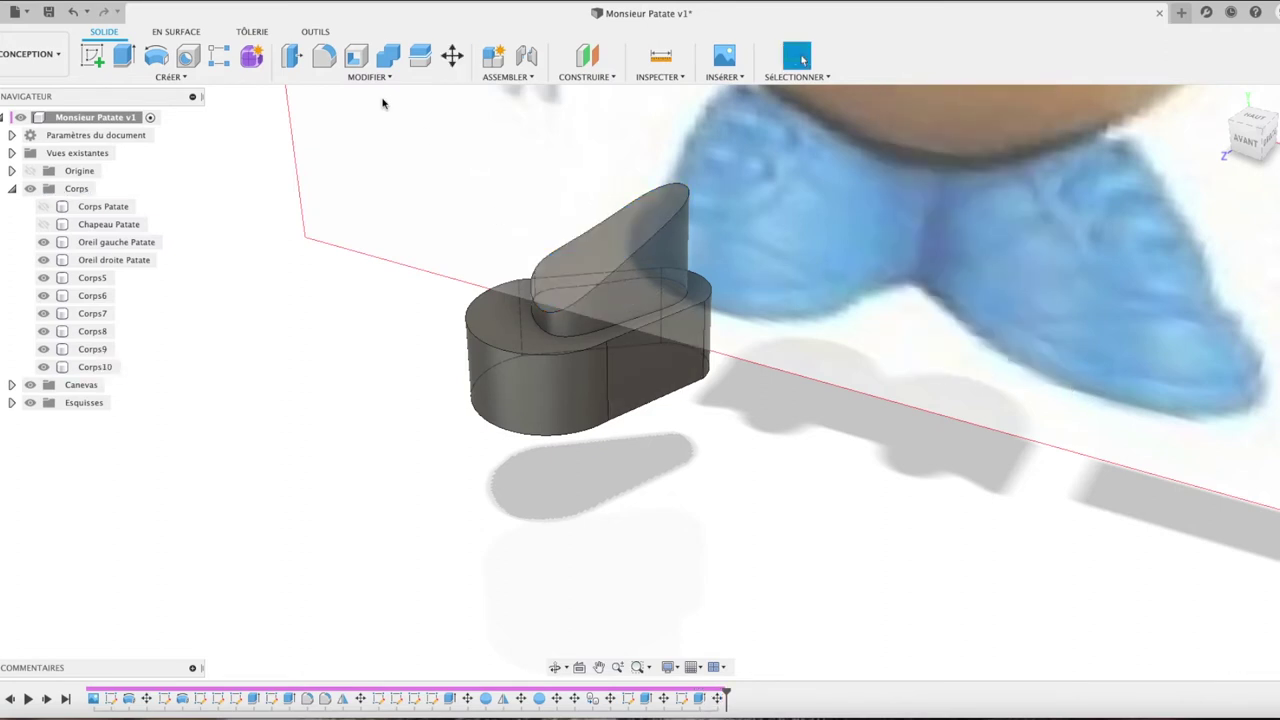
Step: Try a fillet on a fin edge, then cancel the attempt
left_click(323, 56)
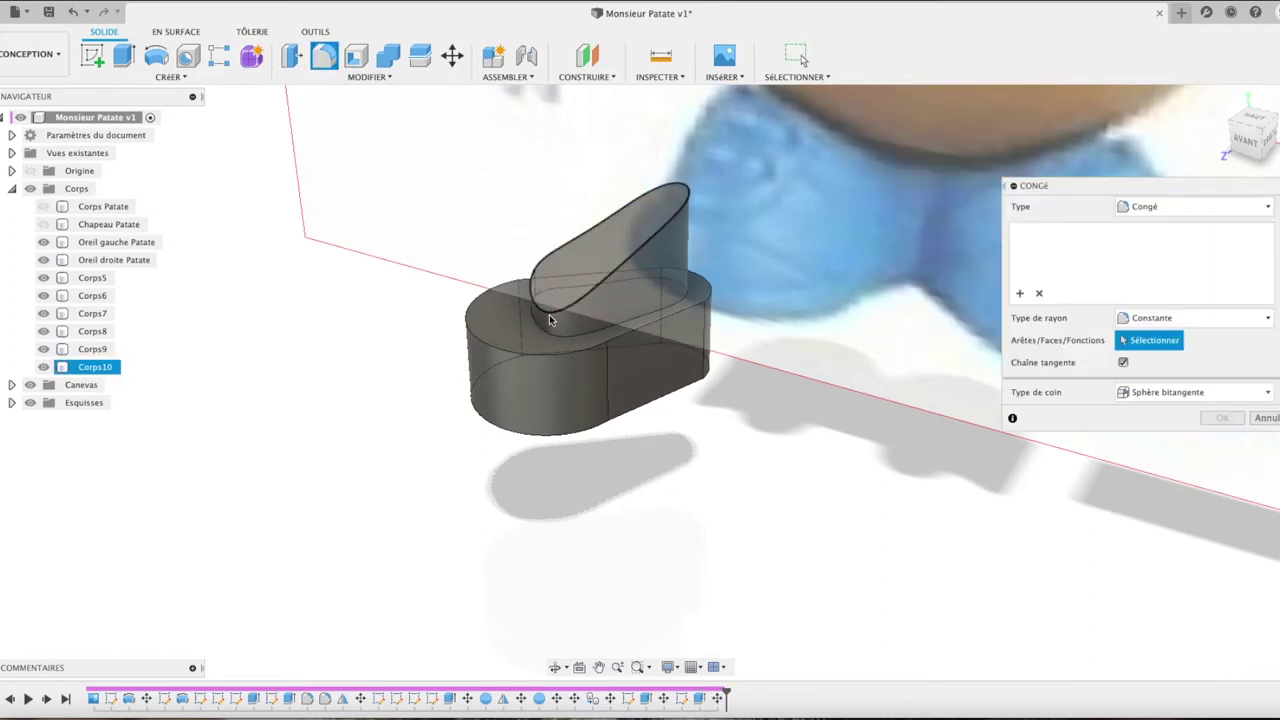
left_click(549, 320)
left_click_drag(555, 316, 543, 311)
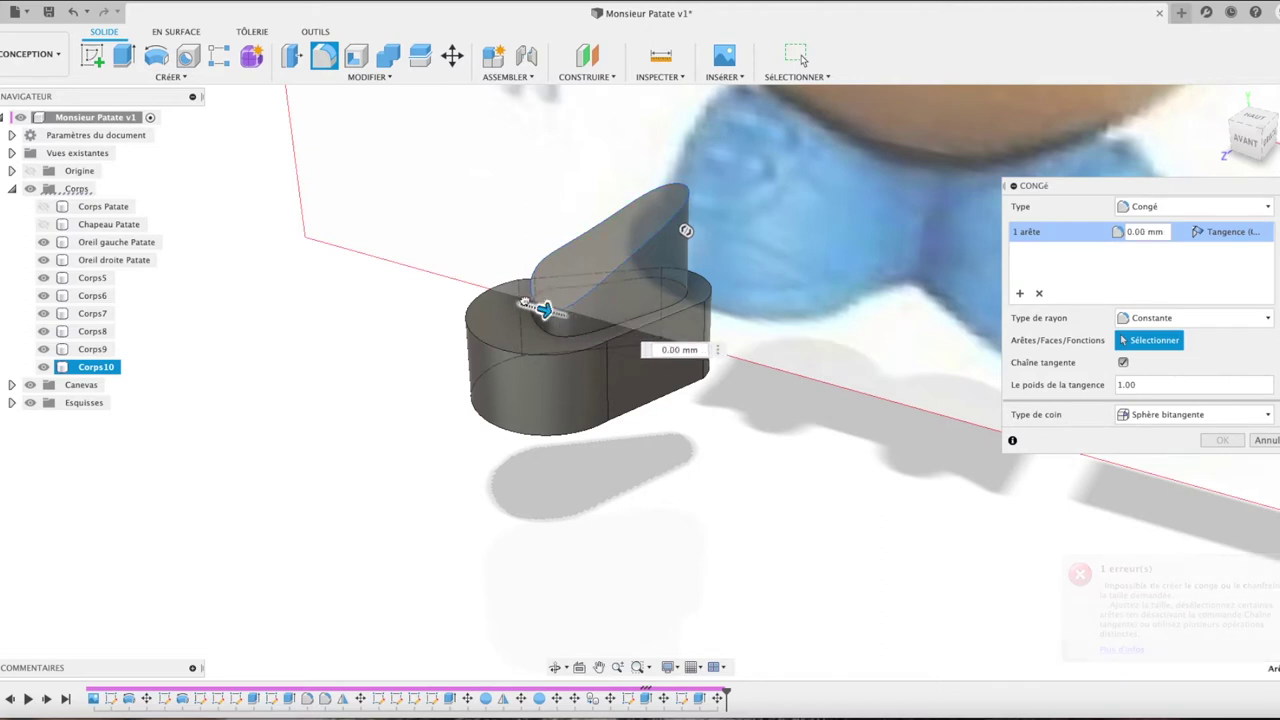
left_click_drag(543, 311, 543, 310)
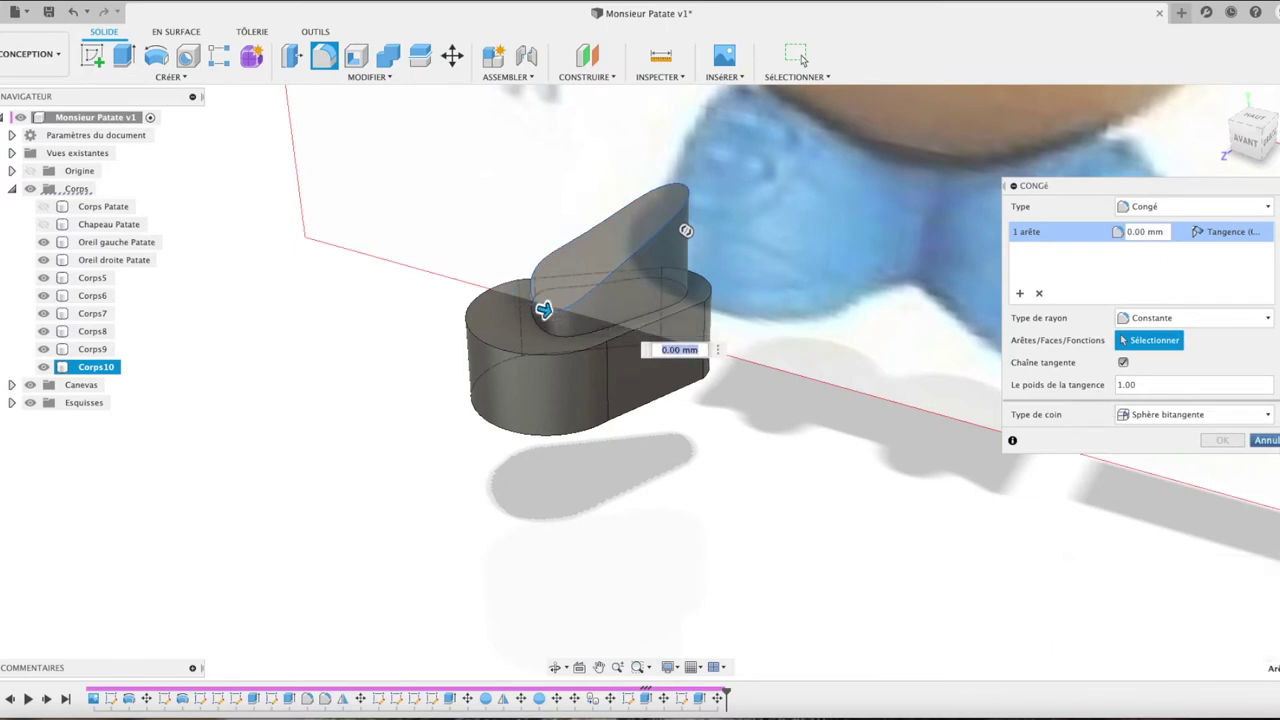
key("Escape")
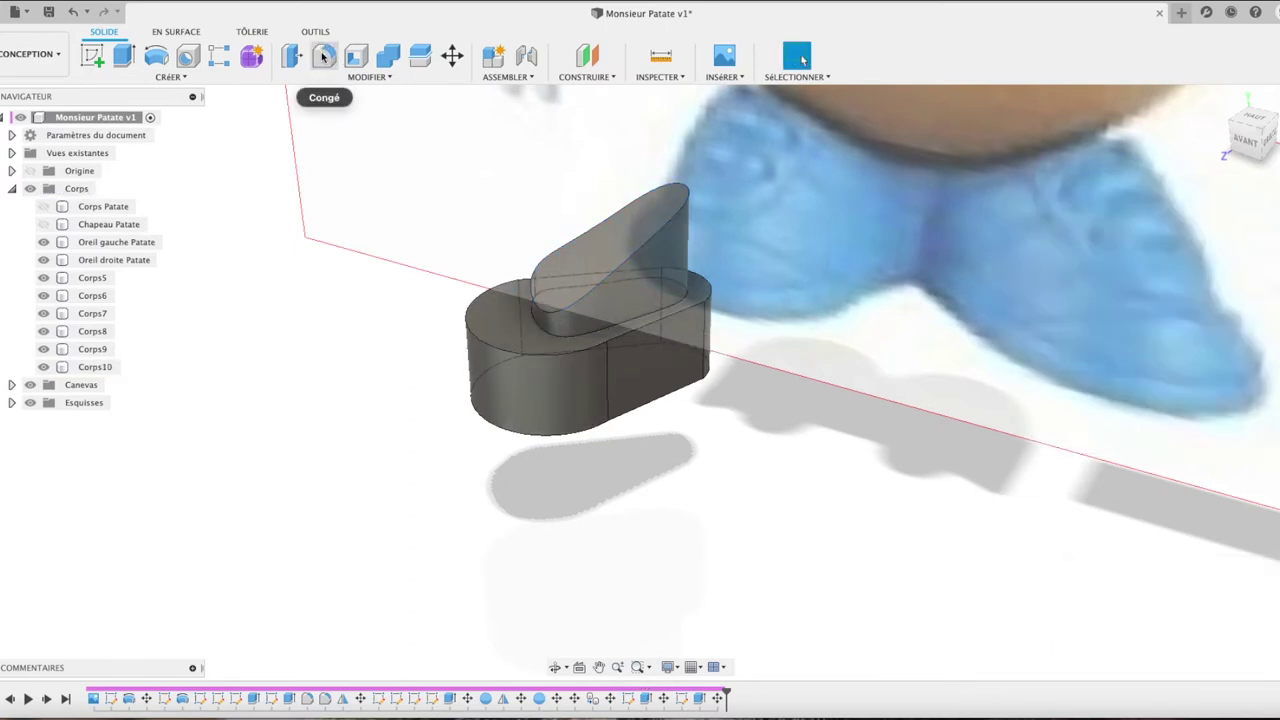
left_click(323, 57)
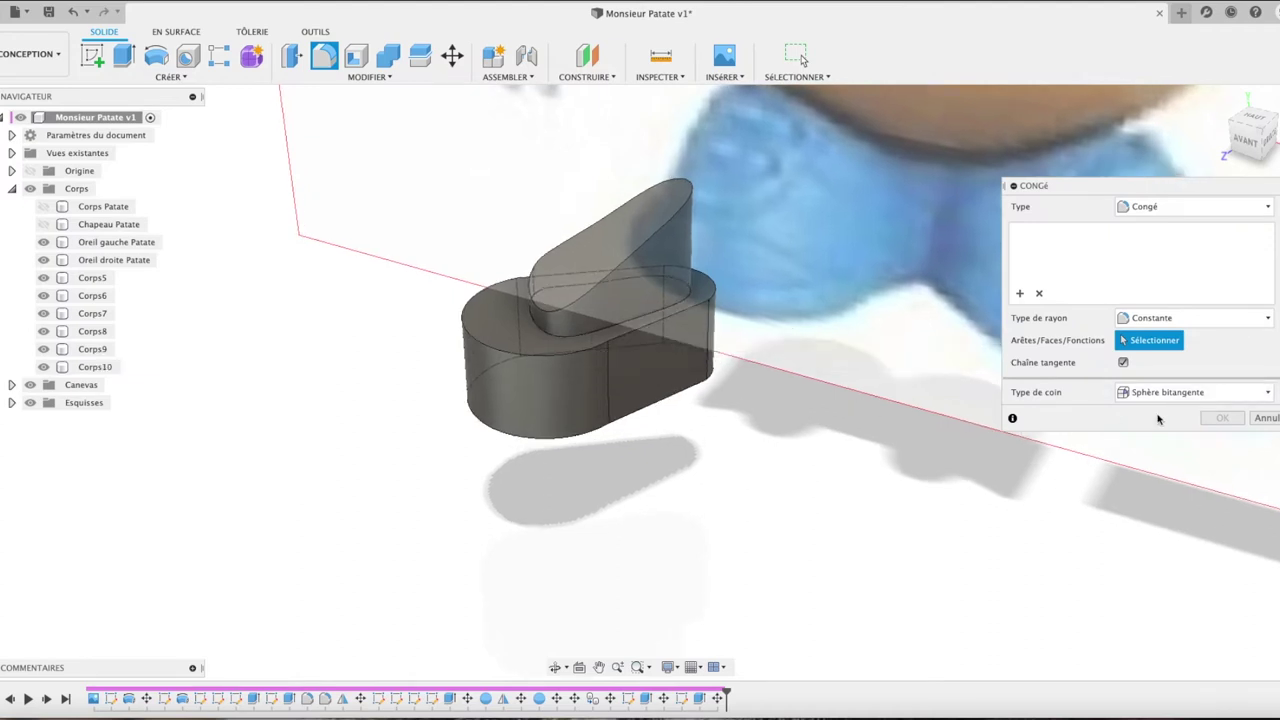
left_click(1265, 418)
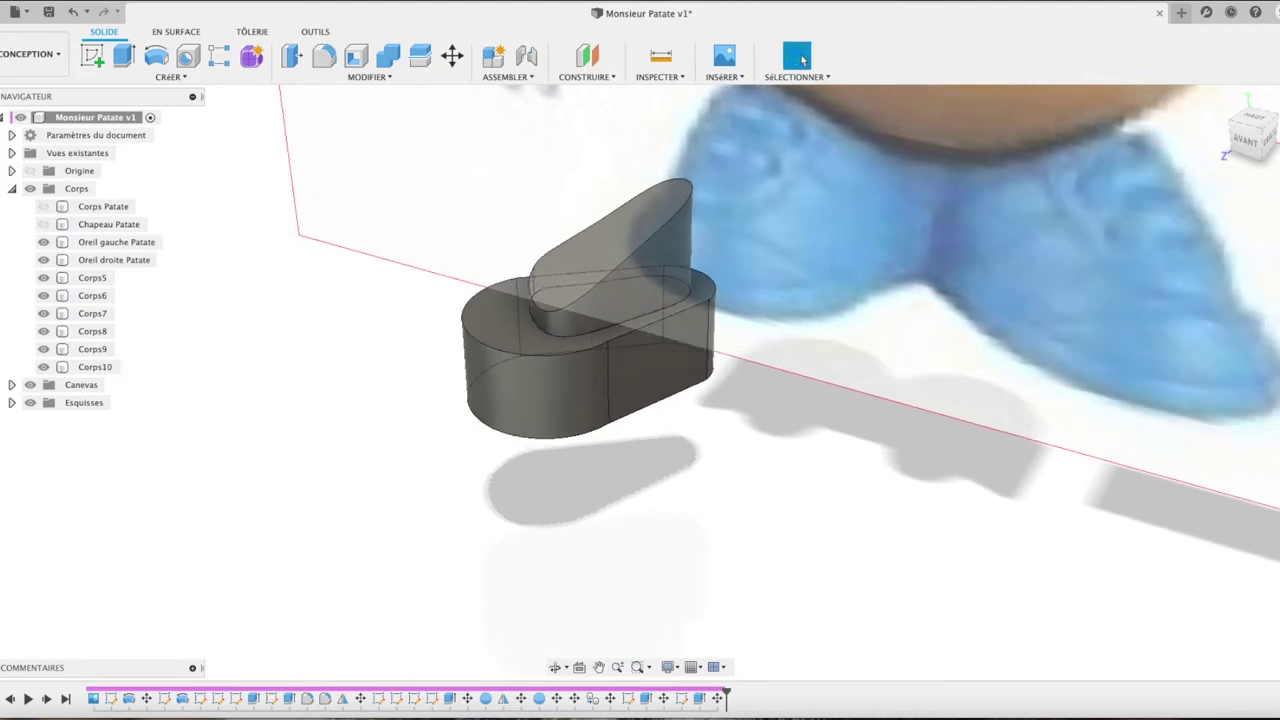
Step: Fillet the edge where the boss meets the base with about 0.324 mm radius
left_click(110, 367)
left_click(348, 207)
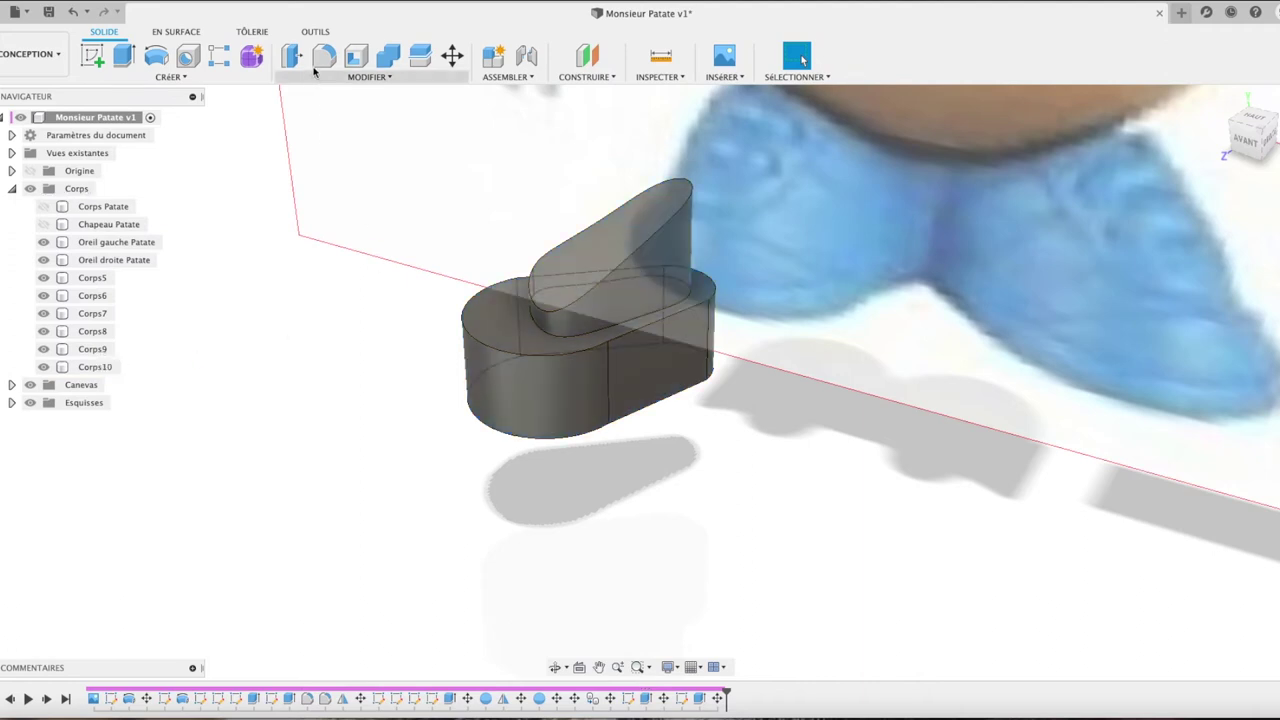
left_click(324, 55)
left_click(566, 342)
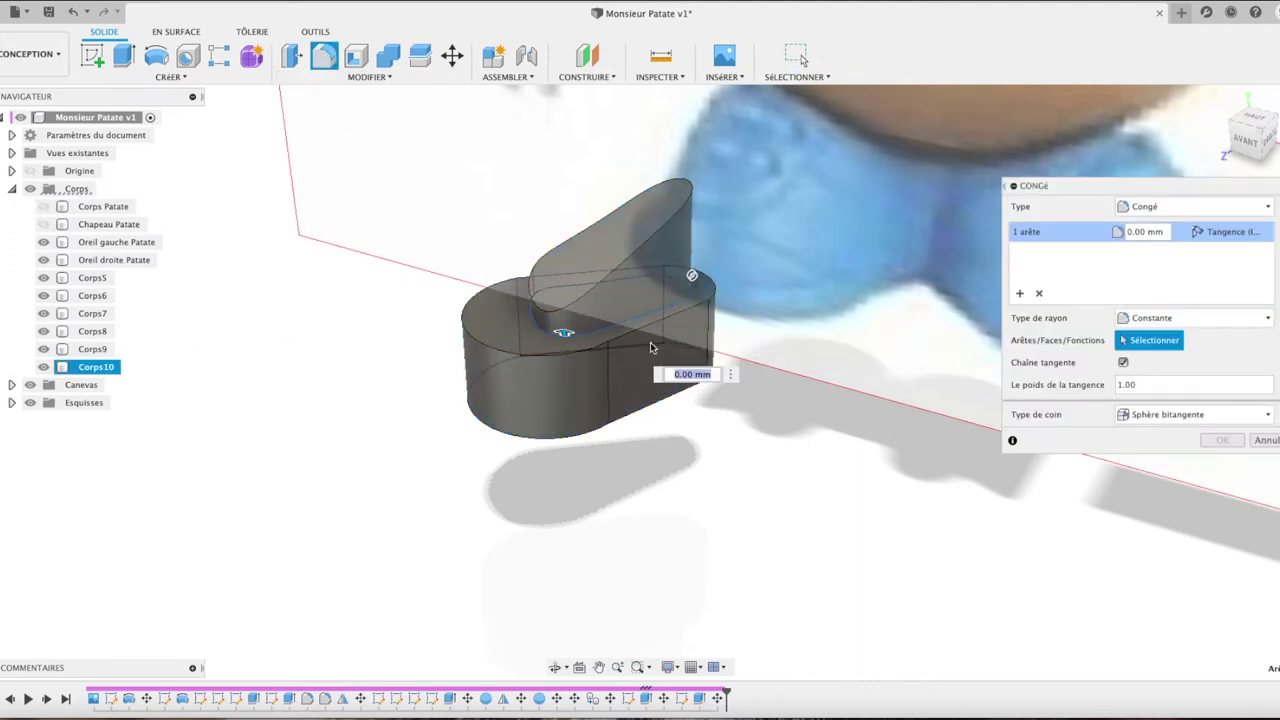
left_click_drag(563, 330, 565, 327)
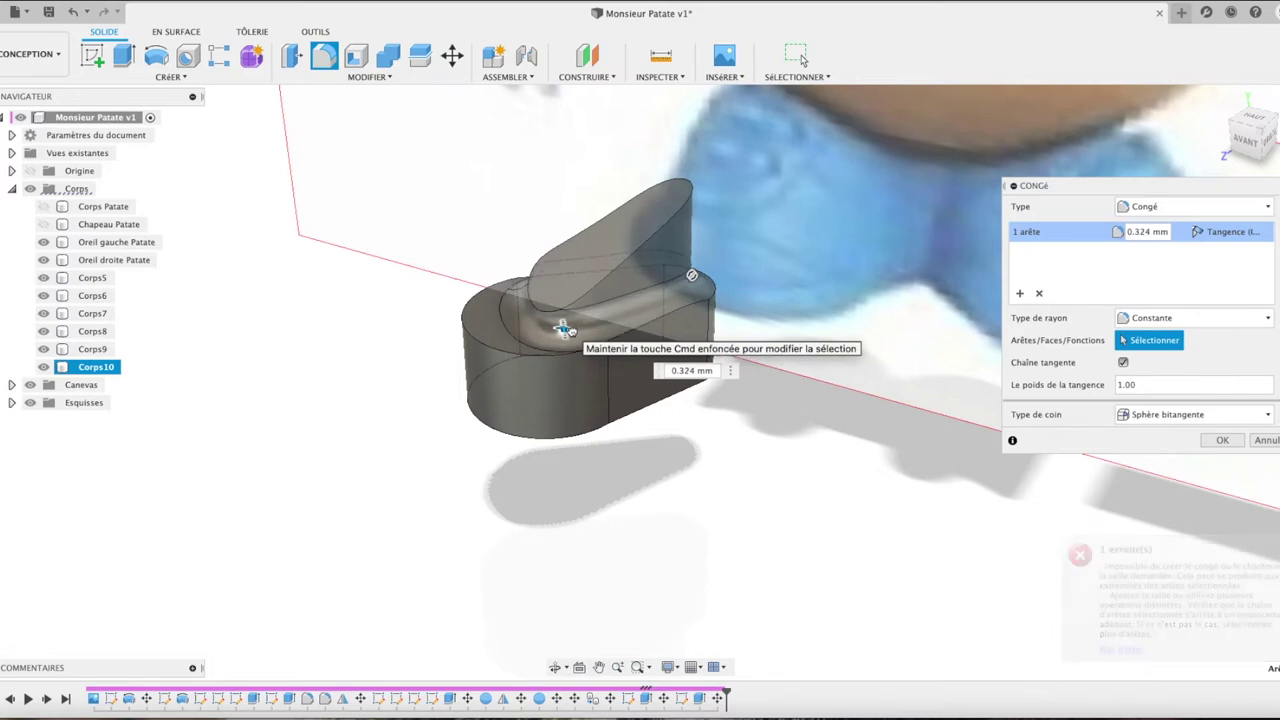
left_click(1207, 443)
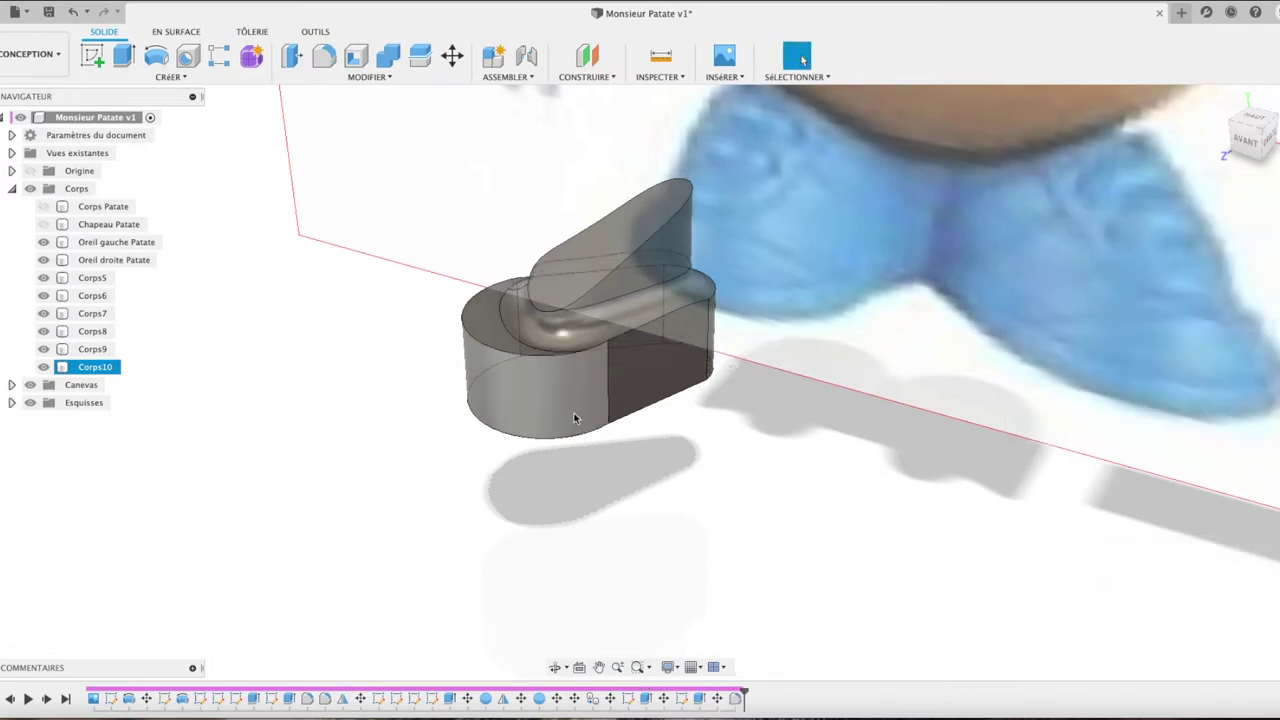
left_click(481, 342)
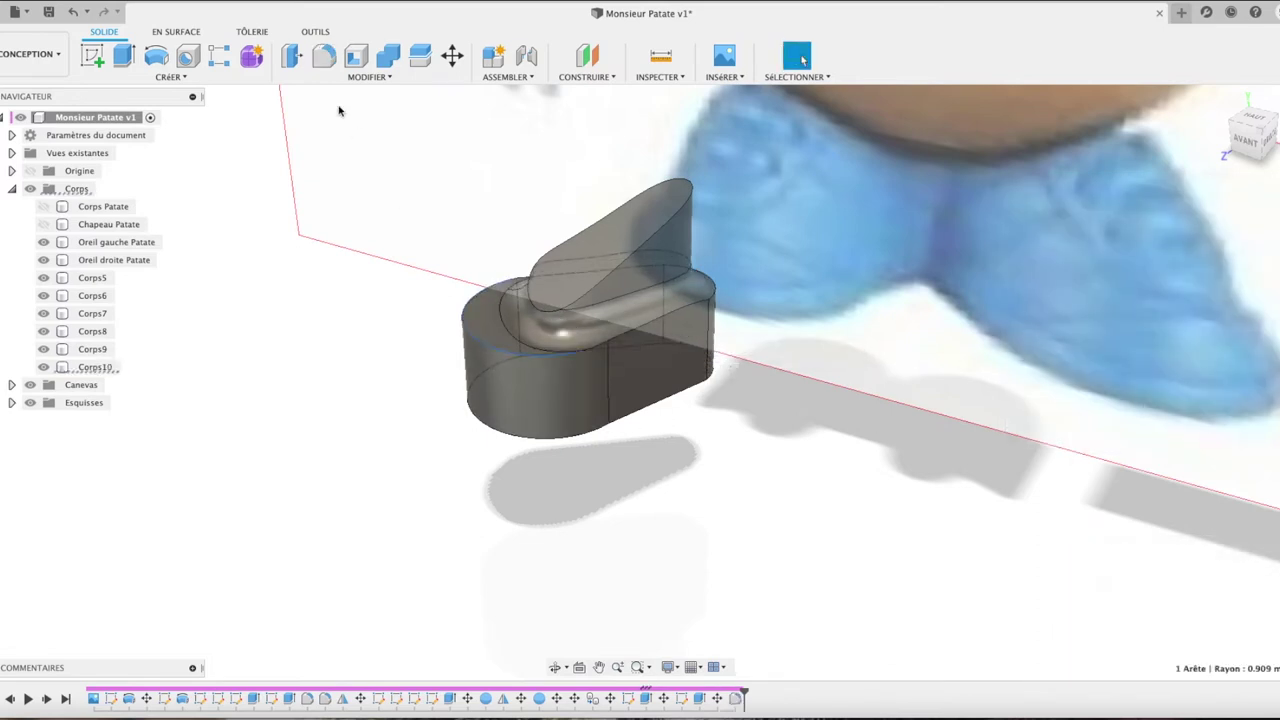
left_click(324, 56)
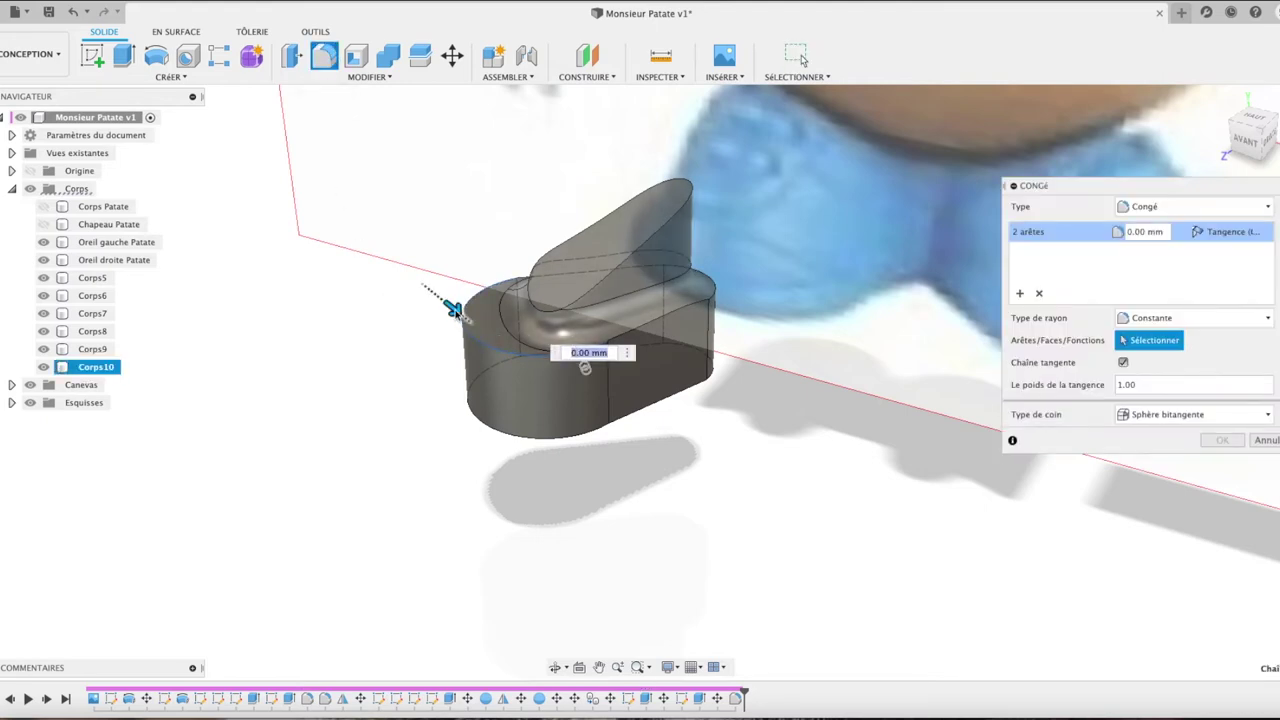
left_click_drag(455, 309, 481, 331)
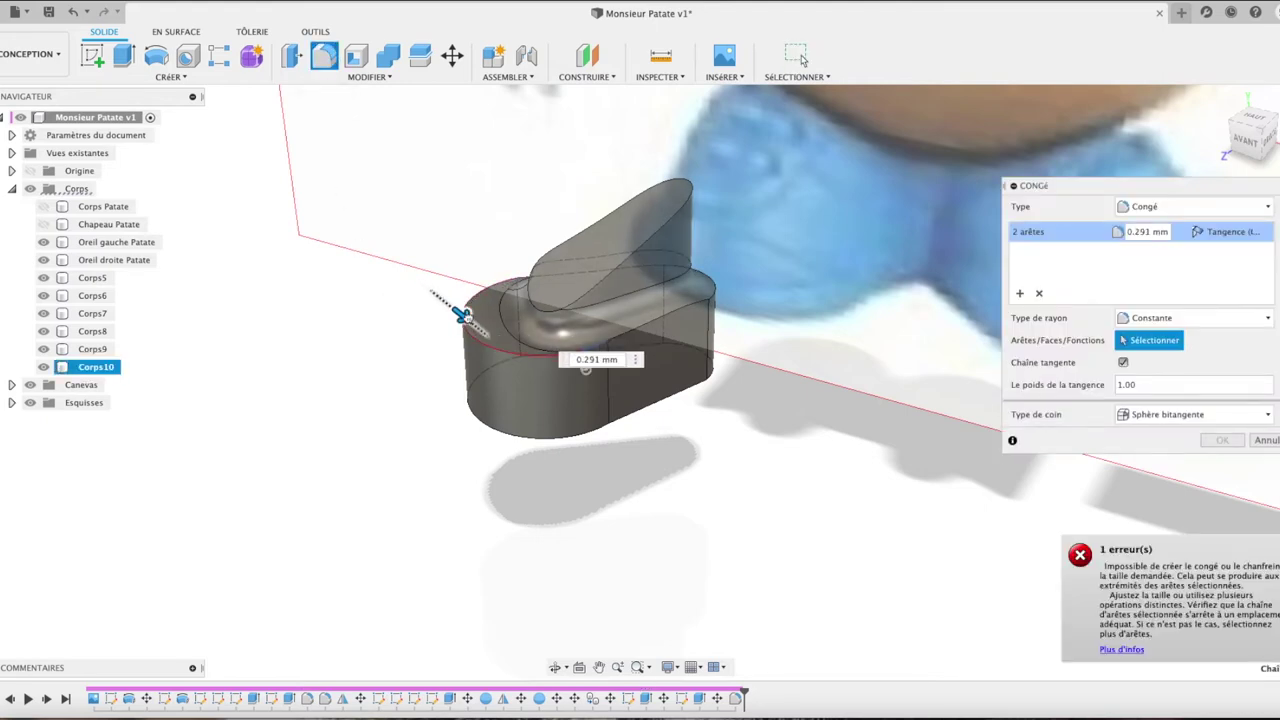
left_click_drag(479, 330, 455, 312)
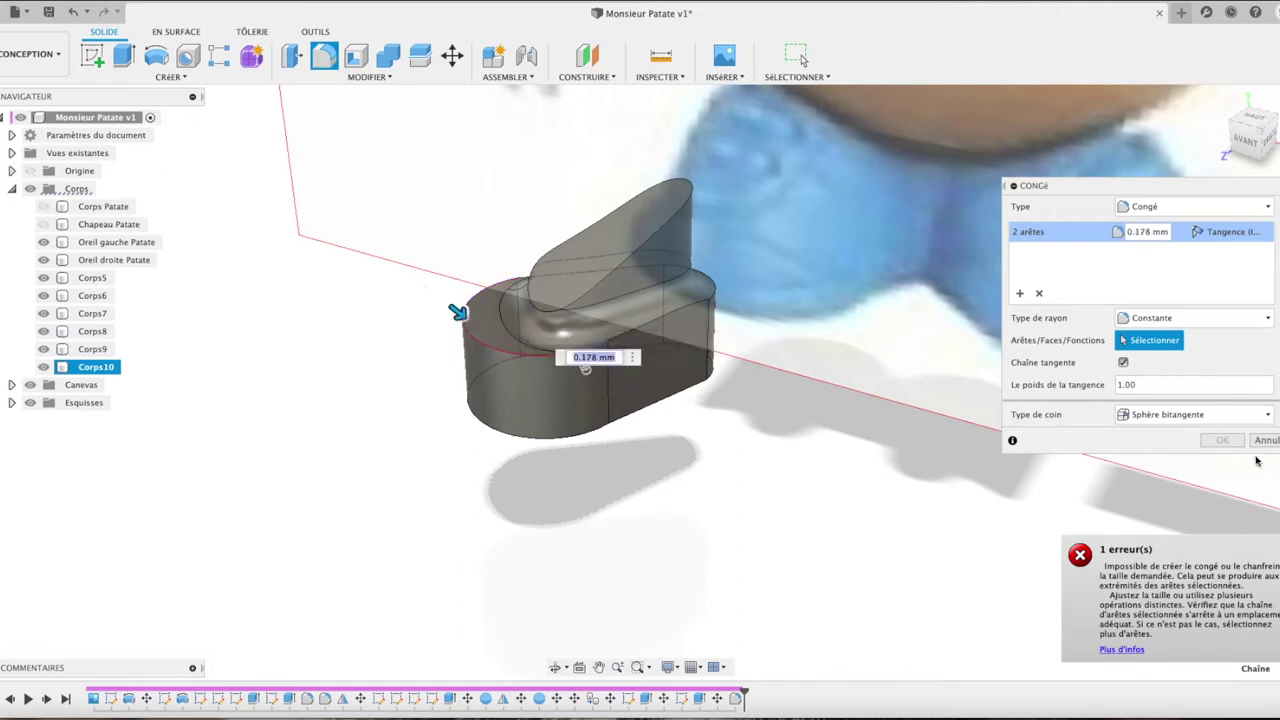
left_click(1262, 441)
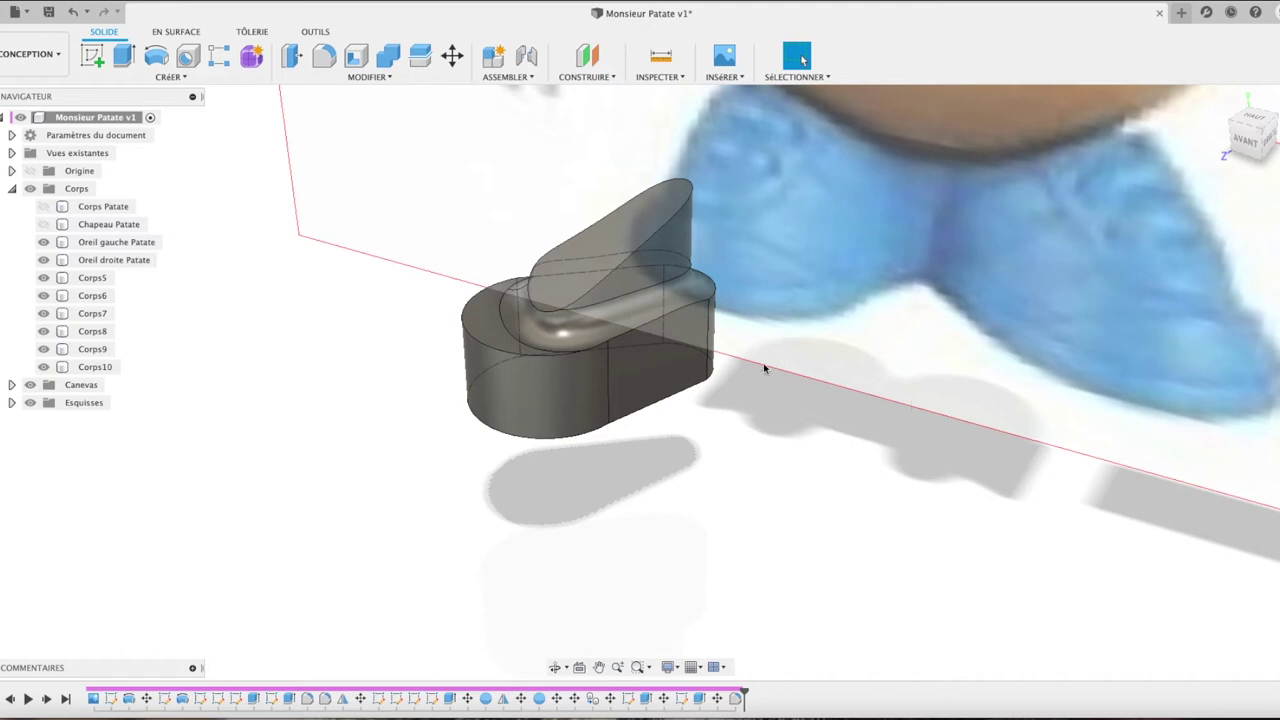
left_click(474, 340)
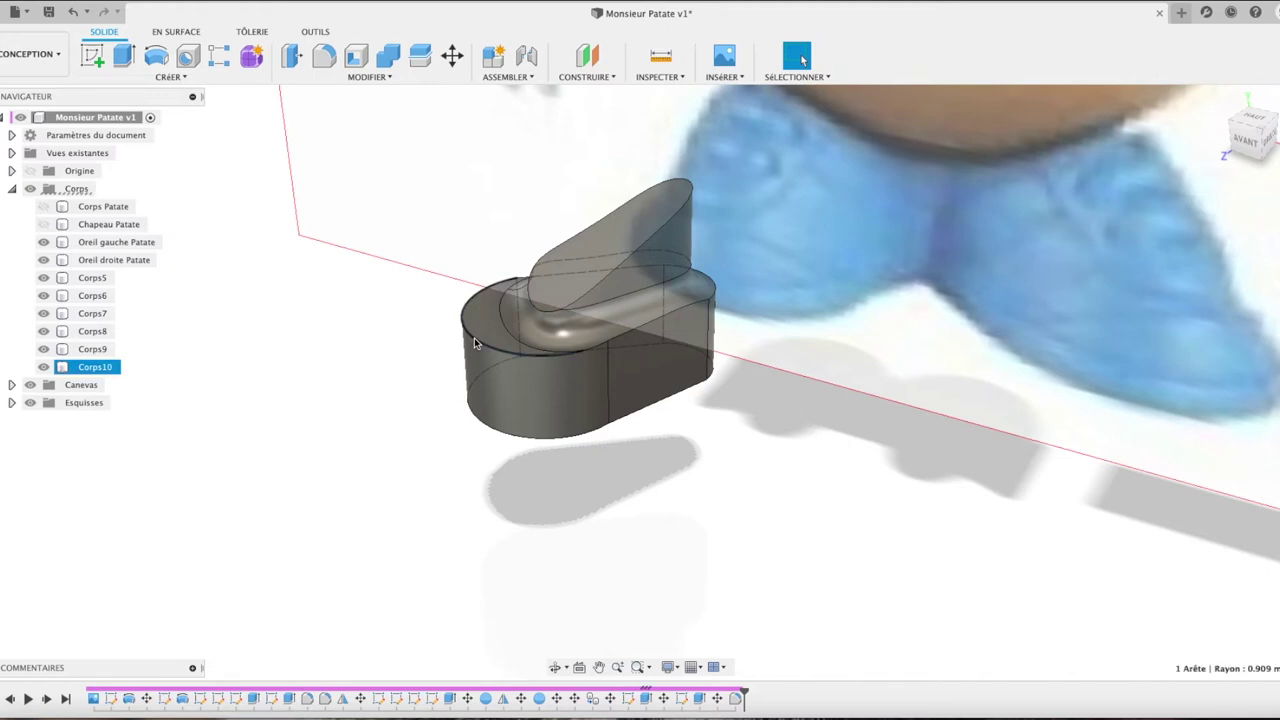
Step: Trial-rotate the base's curved front face about -32.7 degrees, then clear the selection
left_click(486, 380)
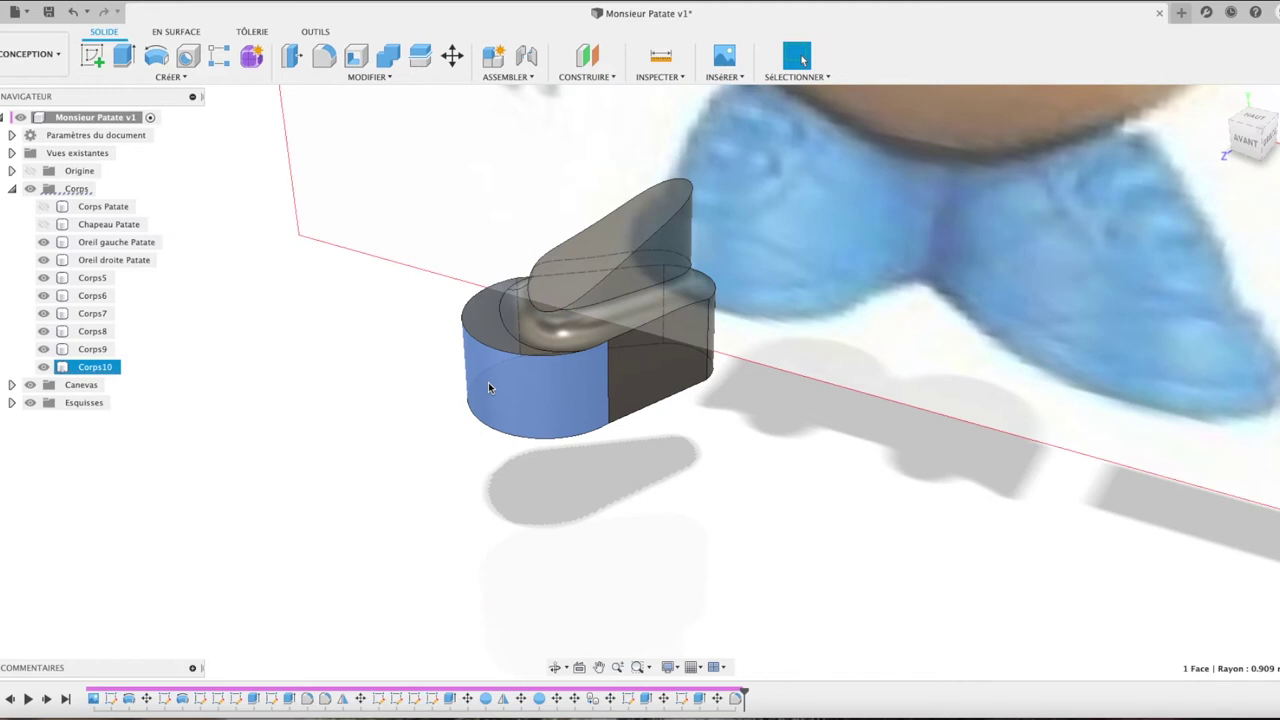
key("m")
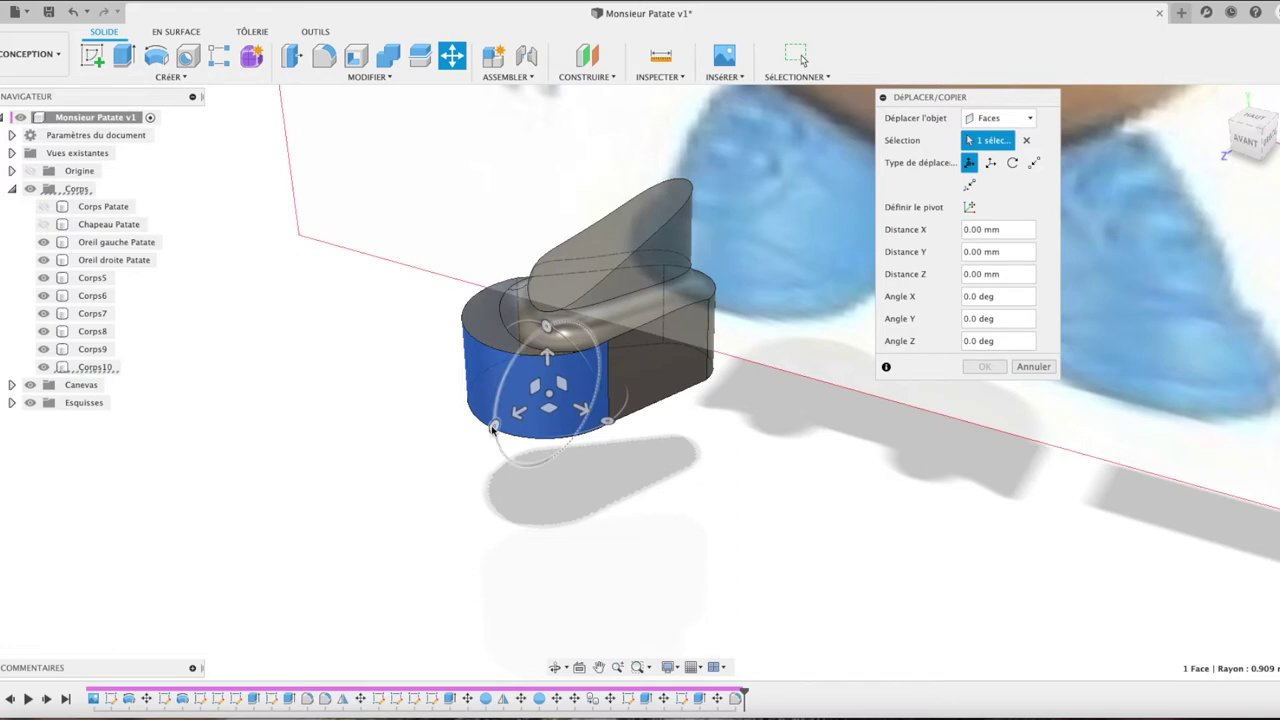
left_click_drag(492, 427, 505, 421)
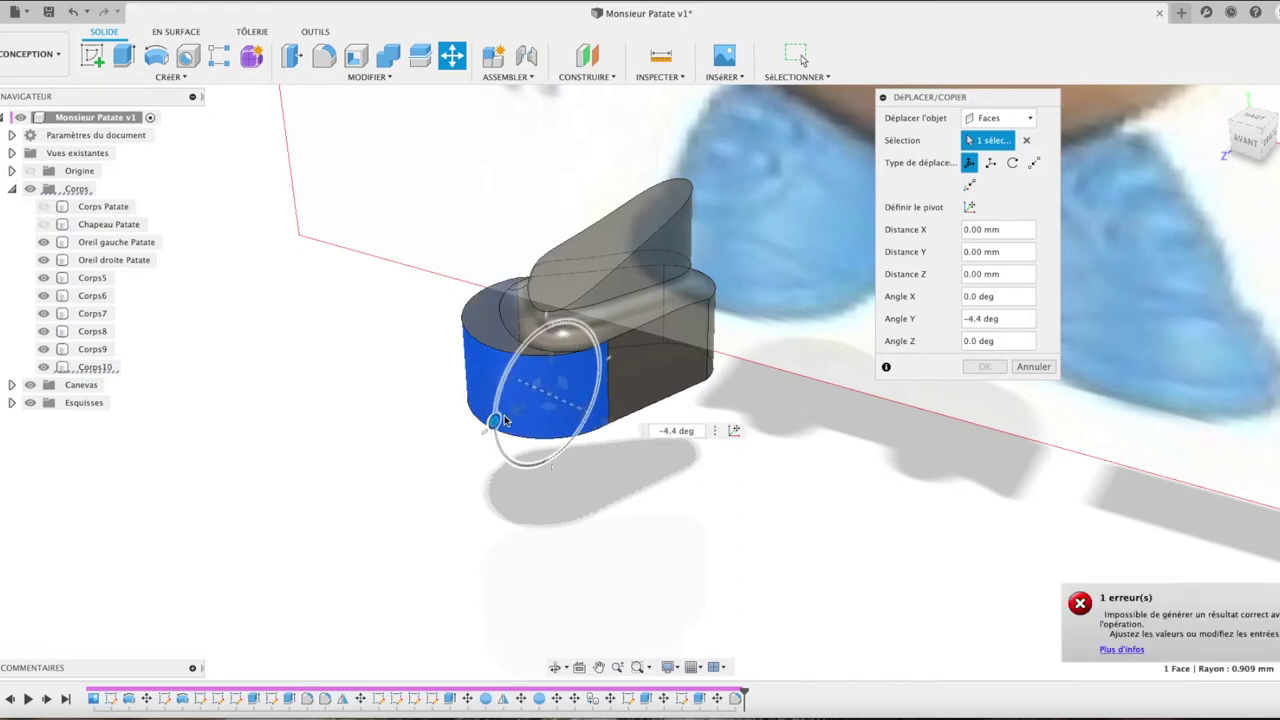
left_click_drag(505, 421, 510, 373)
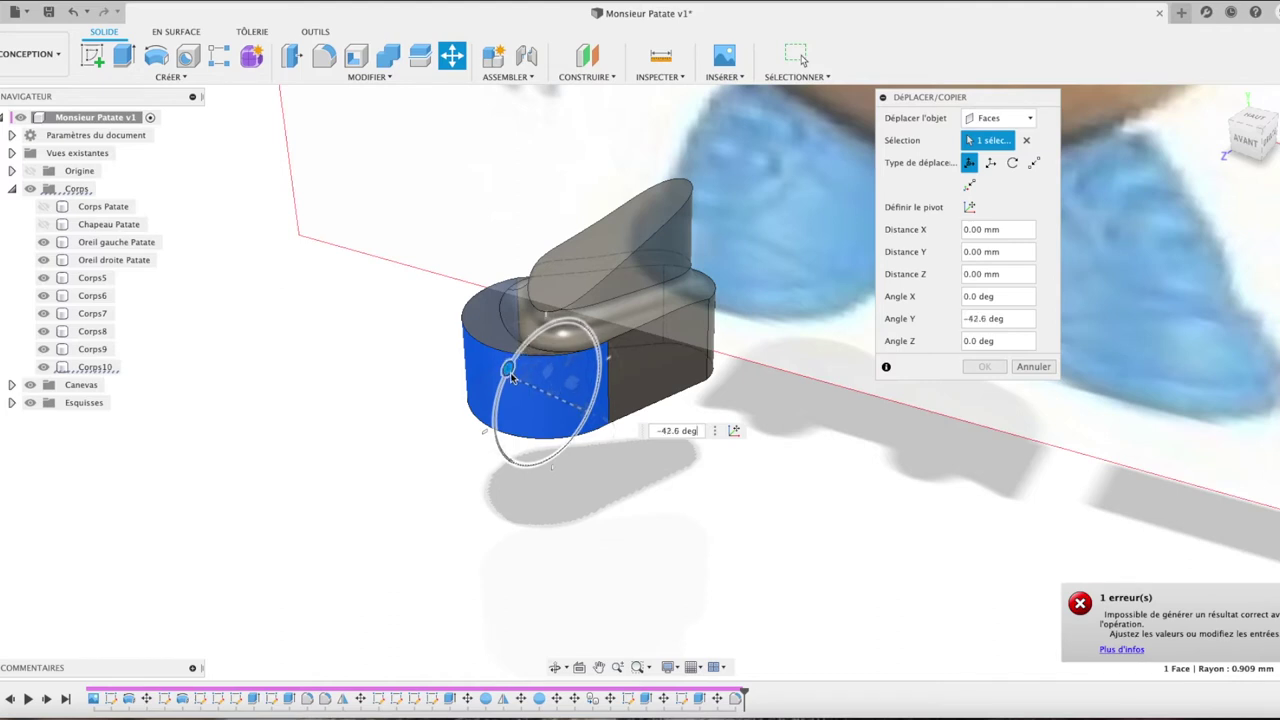
left_click_drag(510, 373, 501, 384)
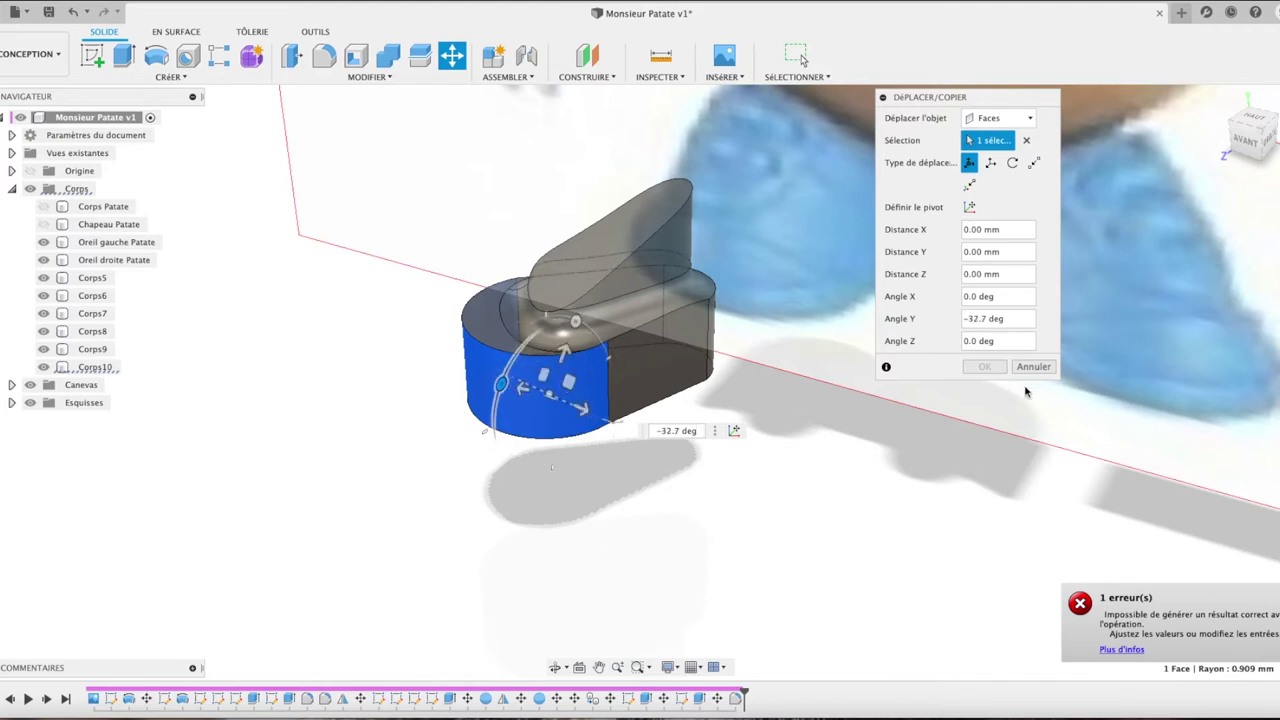
left_click(606, 352)
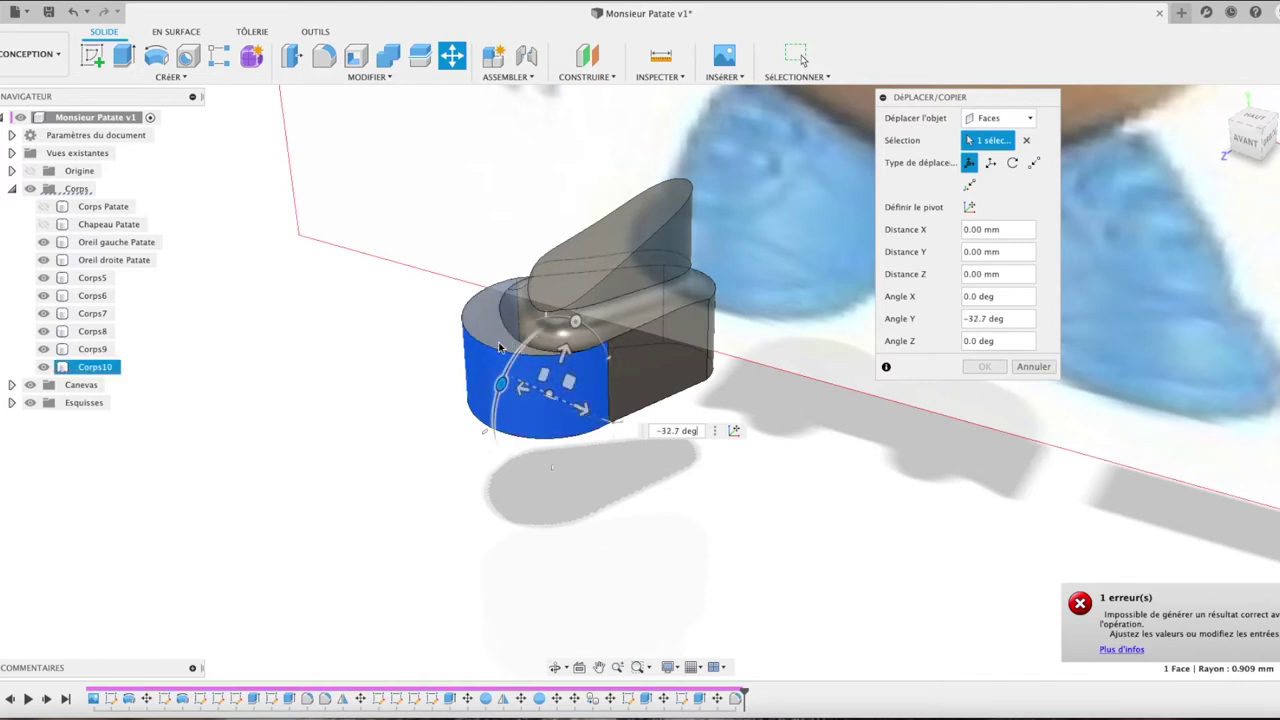
left_click(1024, 143)
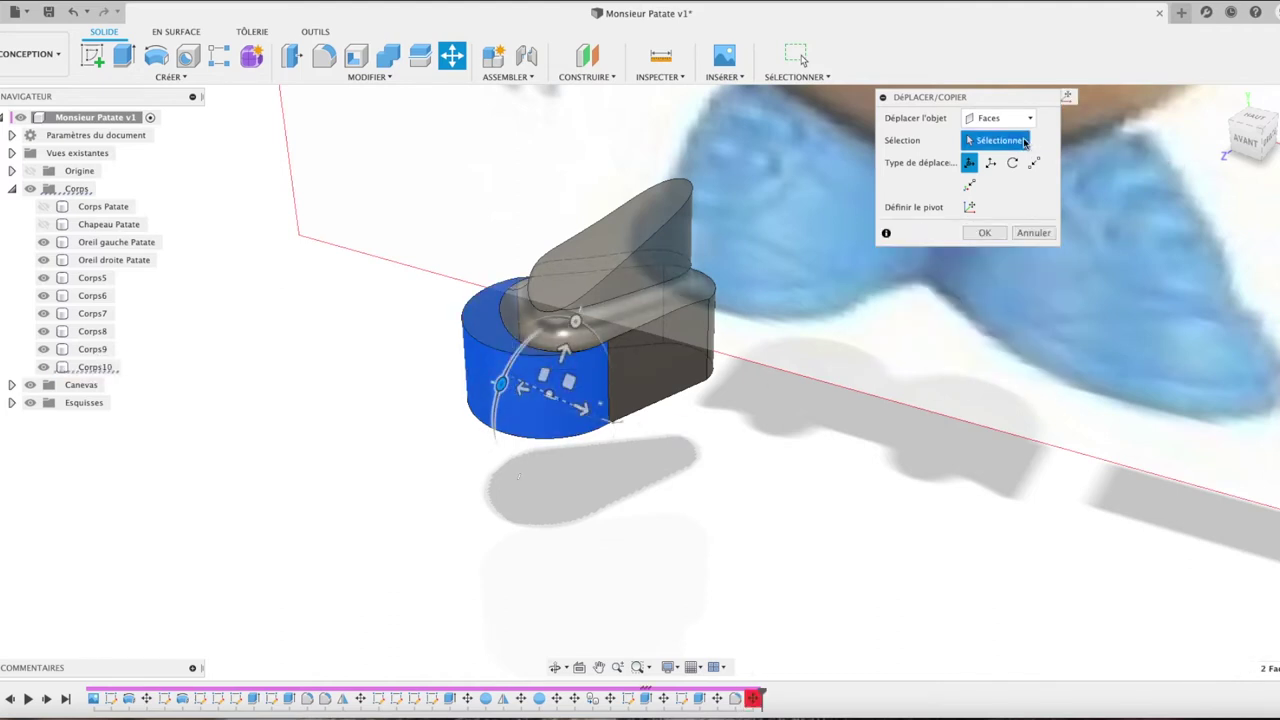
Step: Tilt the base's top face to -15 degrees about X
left_click(497, 328)
left_click_drag(482, 361, 480, 264)
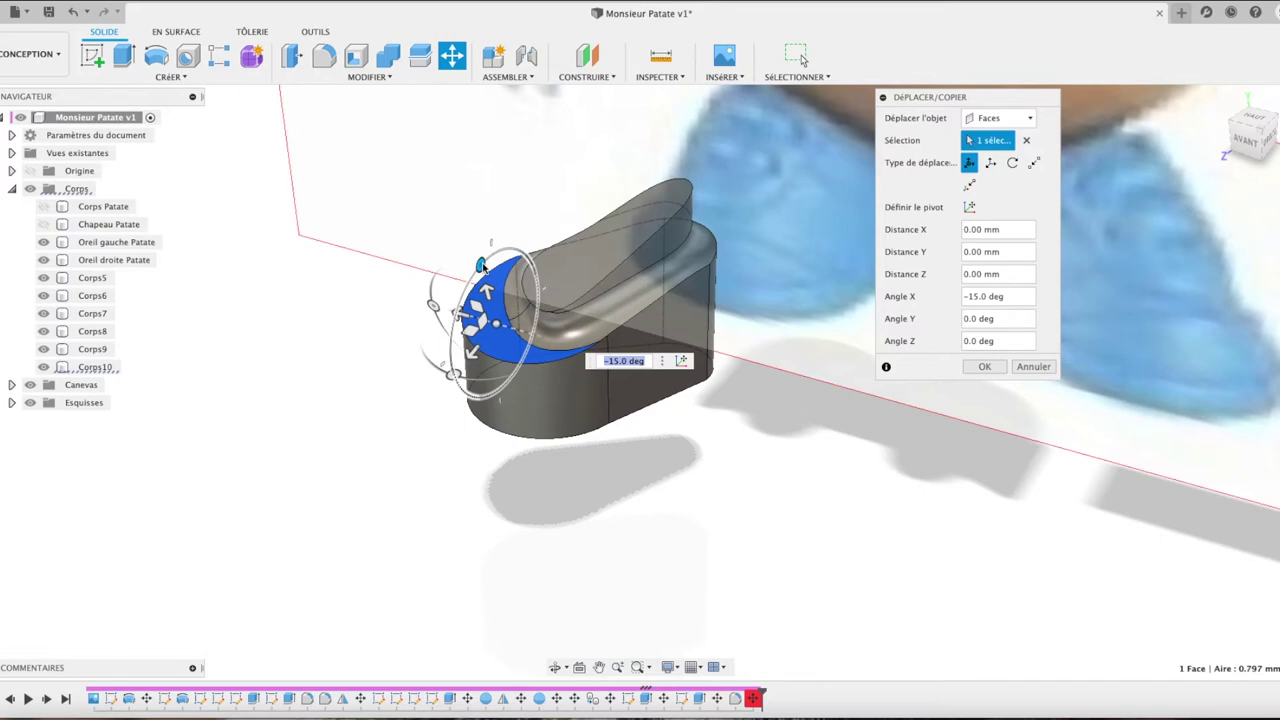
left_click_drag(480, 264, 481, 264)
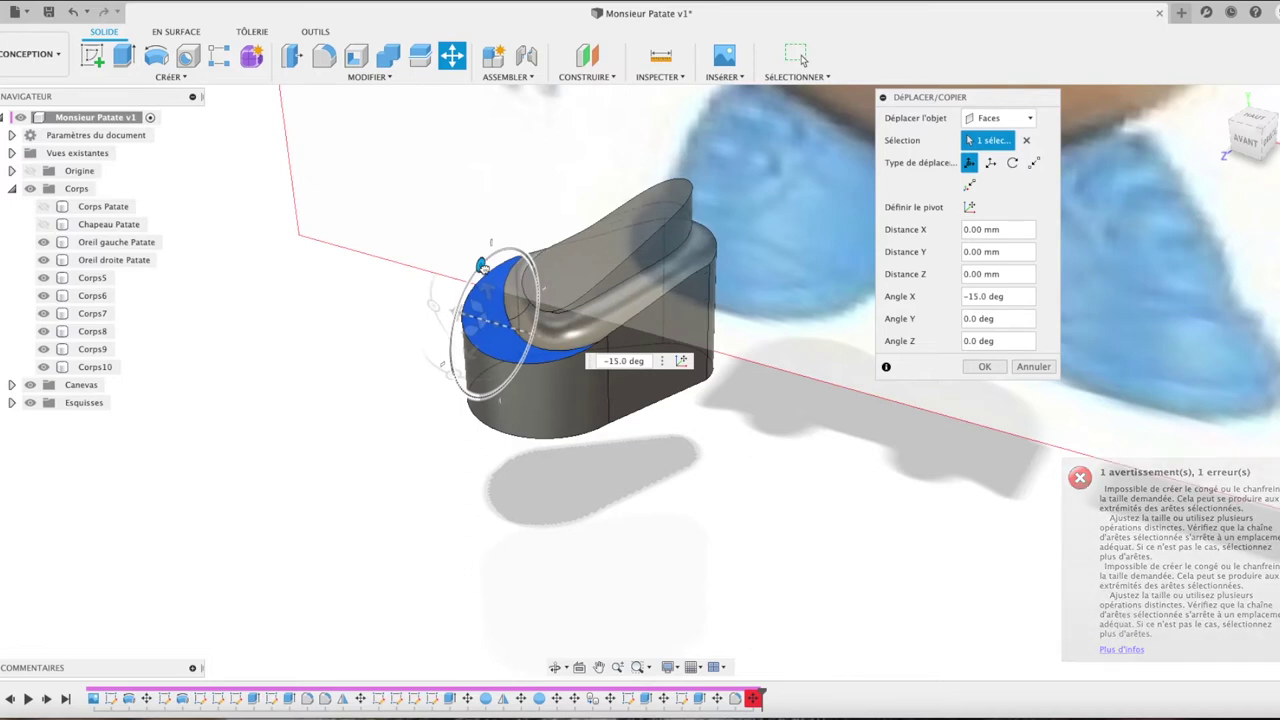
left_click_drag(481, 264, 481, 264)
left_click(986, 367)
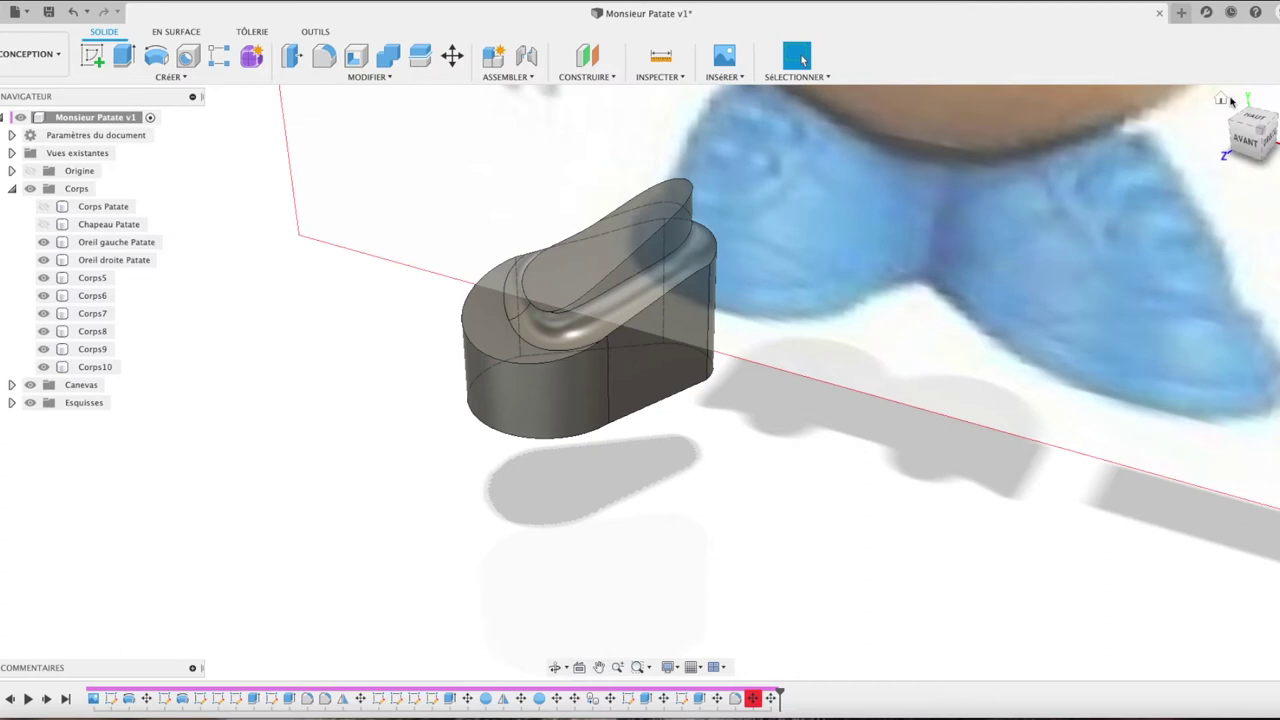
Step: Show Corps Patate again and rename Corps5 to 'Bouche Patate'
left_click(1212, 103)
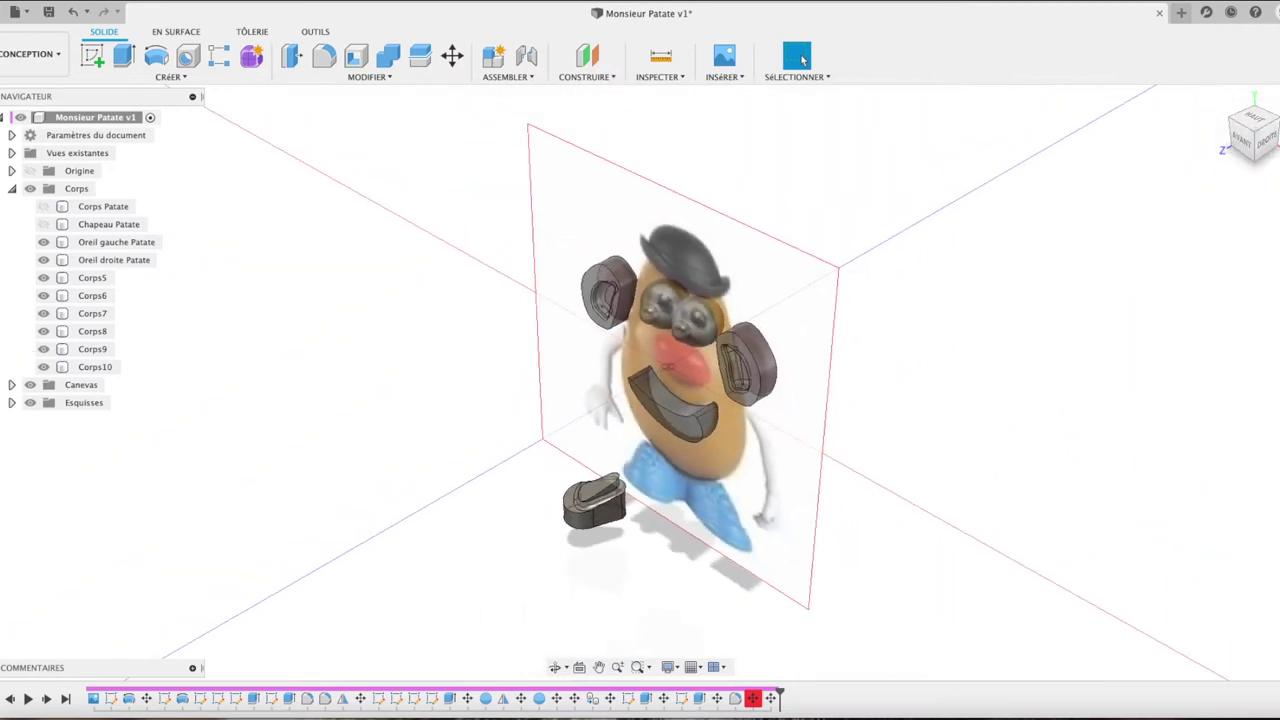
left_click(47, 207)
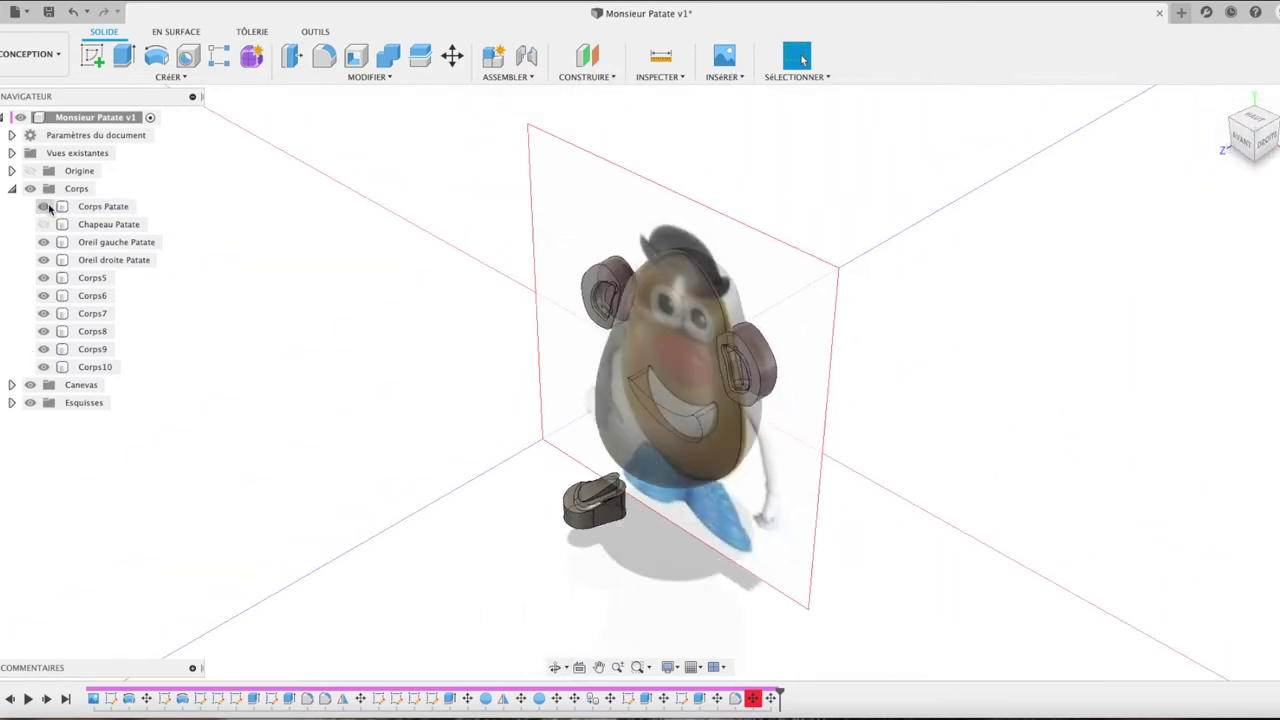
left_click(1258, 140)
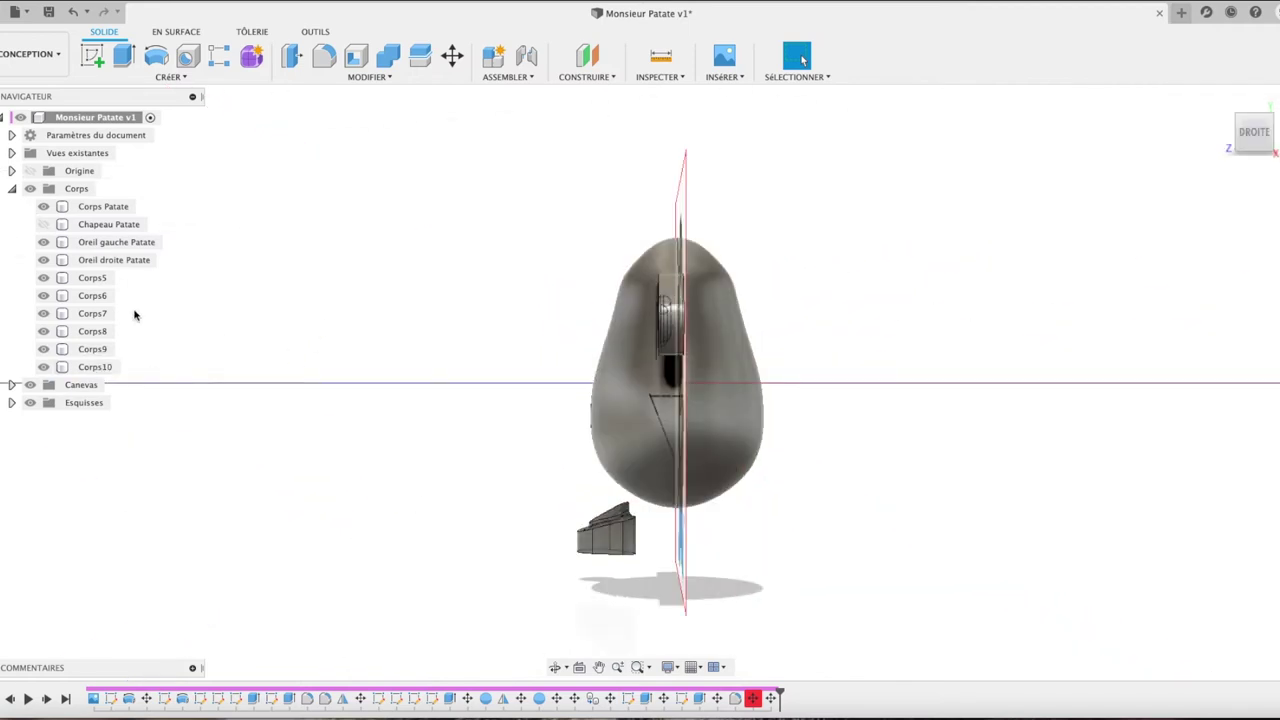
left_click(95, 279)
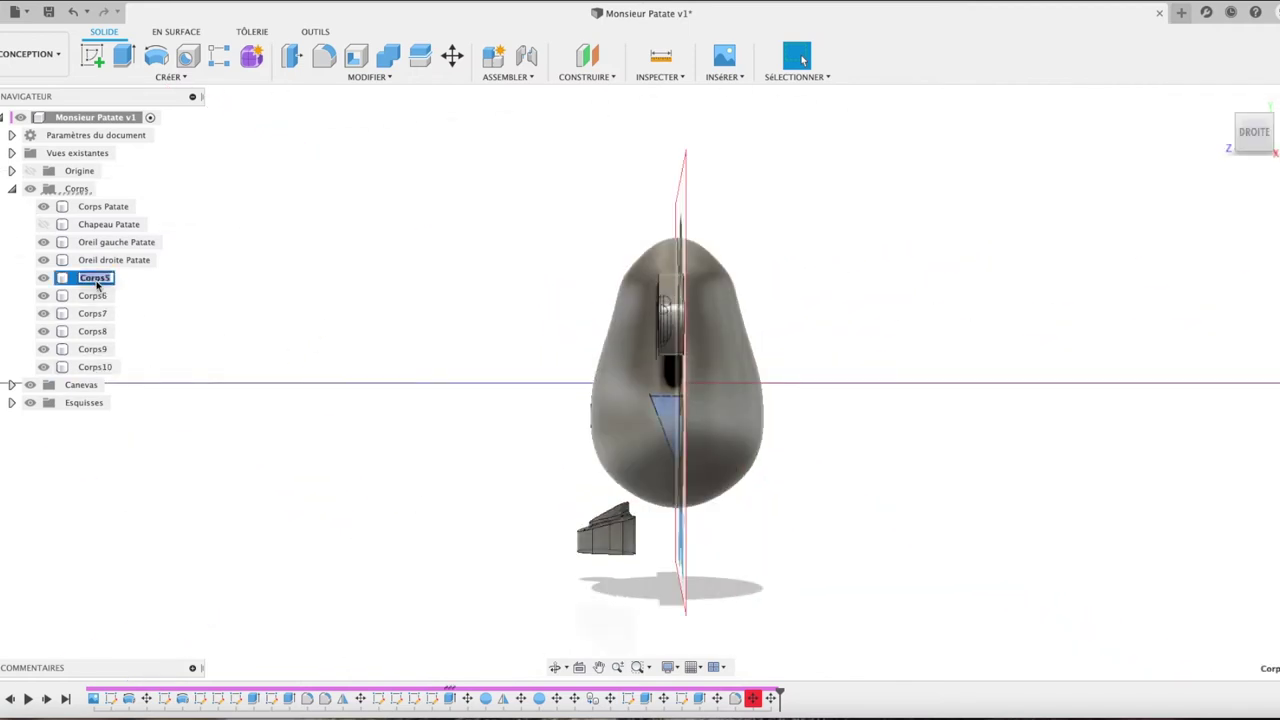
double_click(97, 282)
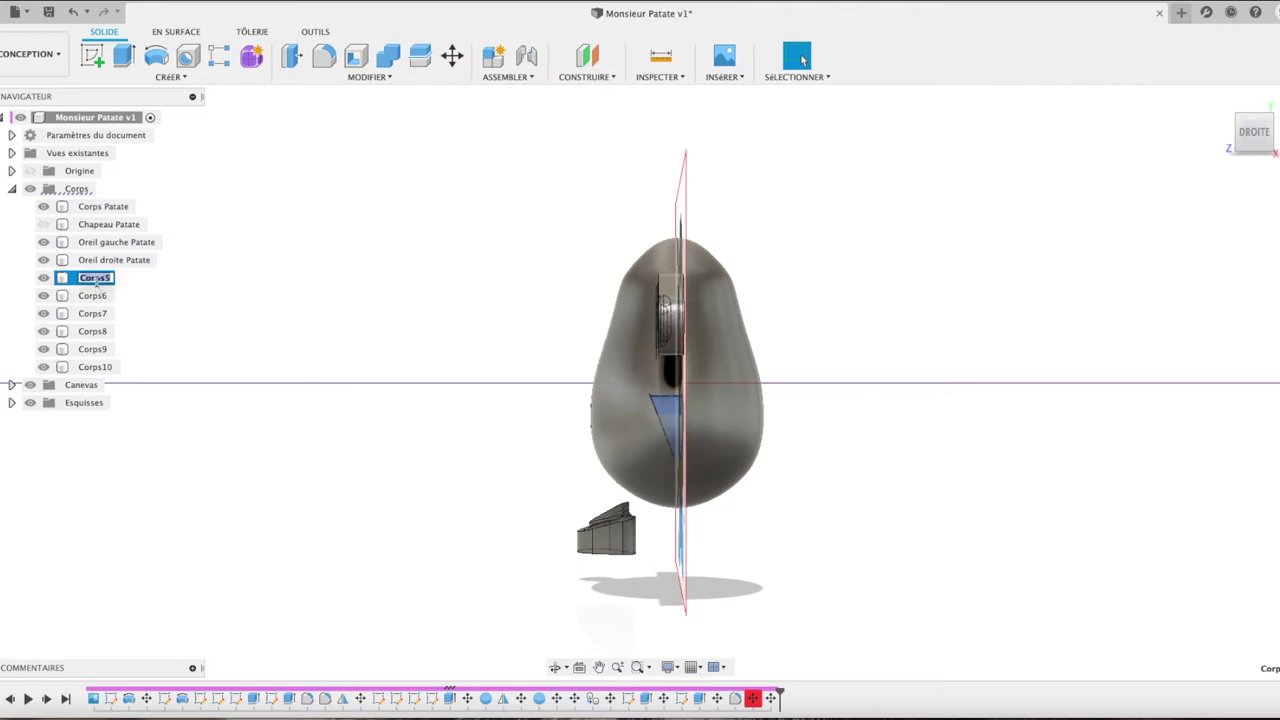
type("bou")
type("atate")
key("Return")
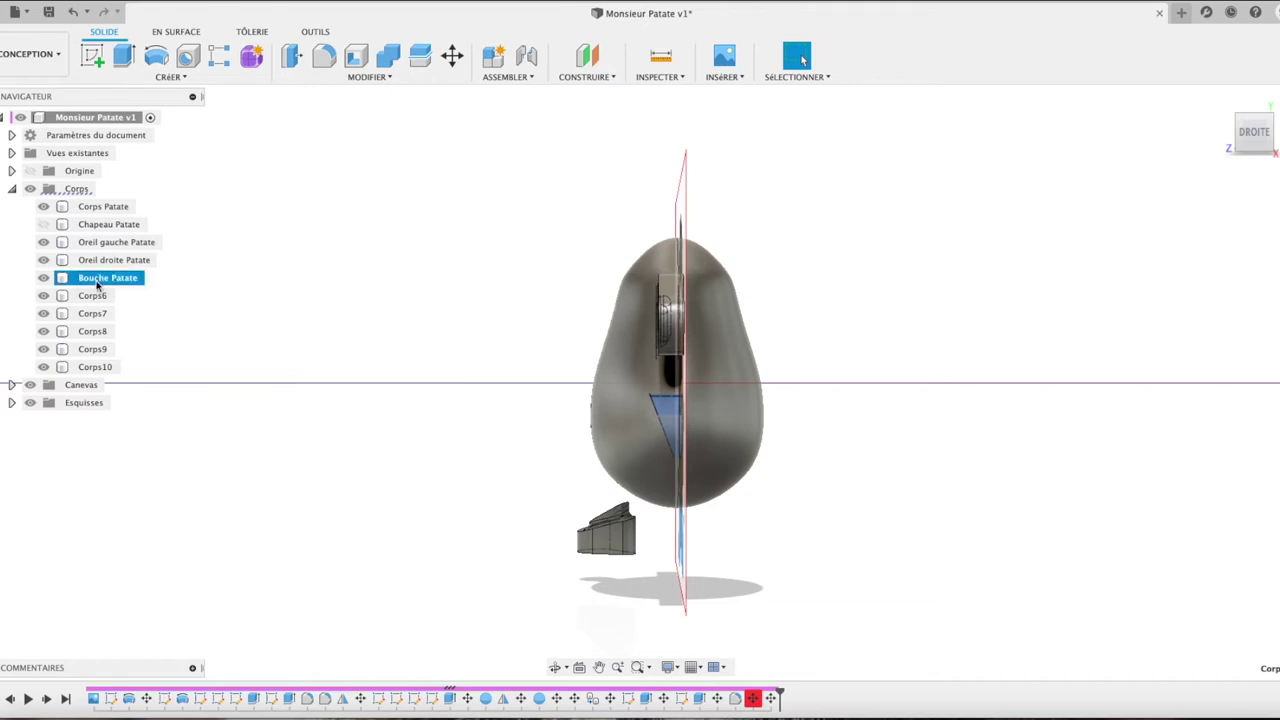
Step: Push Bouche Patate out of the potato about 3.058 mm along Z
key("m")
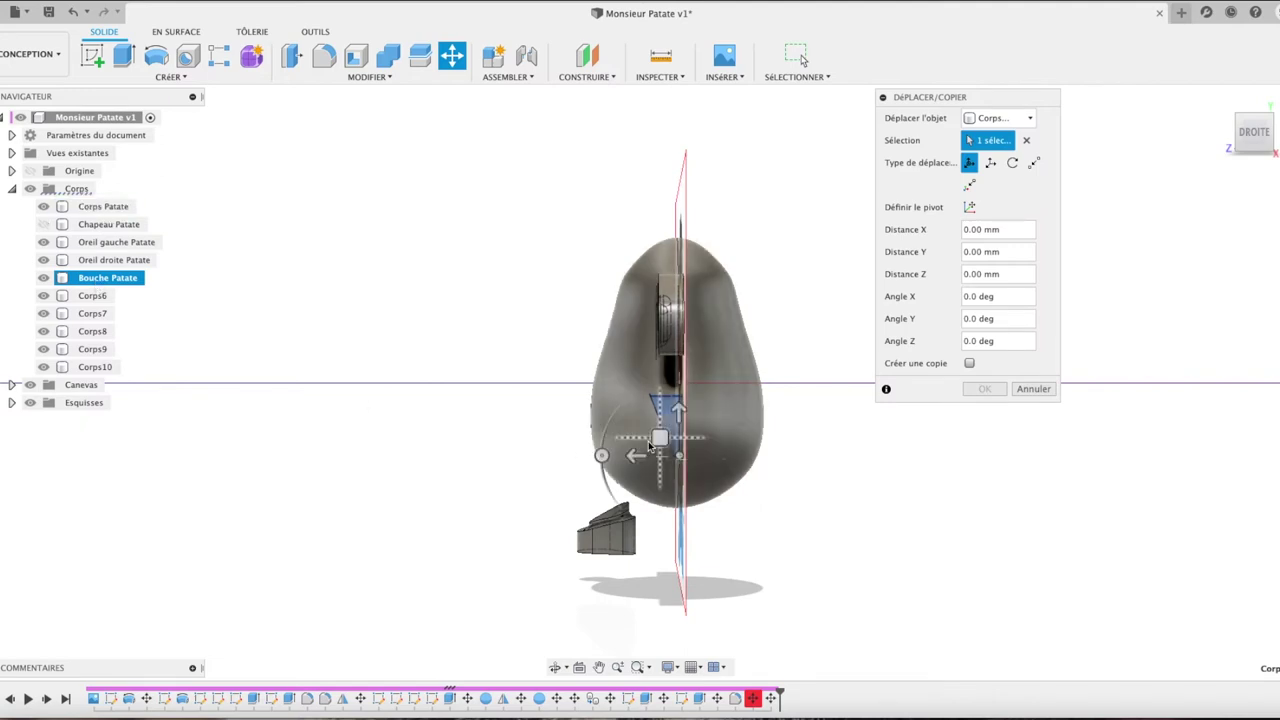
mouse_move(636, 455)
left_mouse_down()
mouse_move(546, 462)
mouse_move(565, 465)
left_mouse_up()
left_click(984, 389)
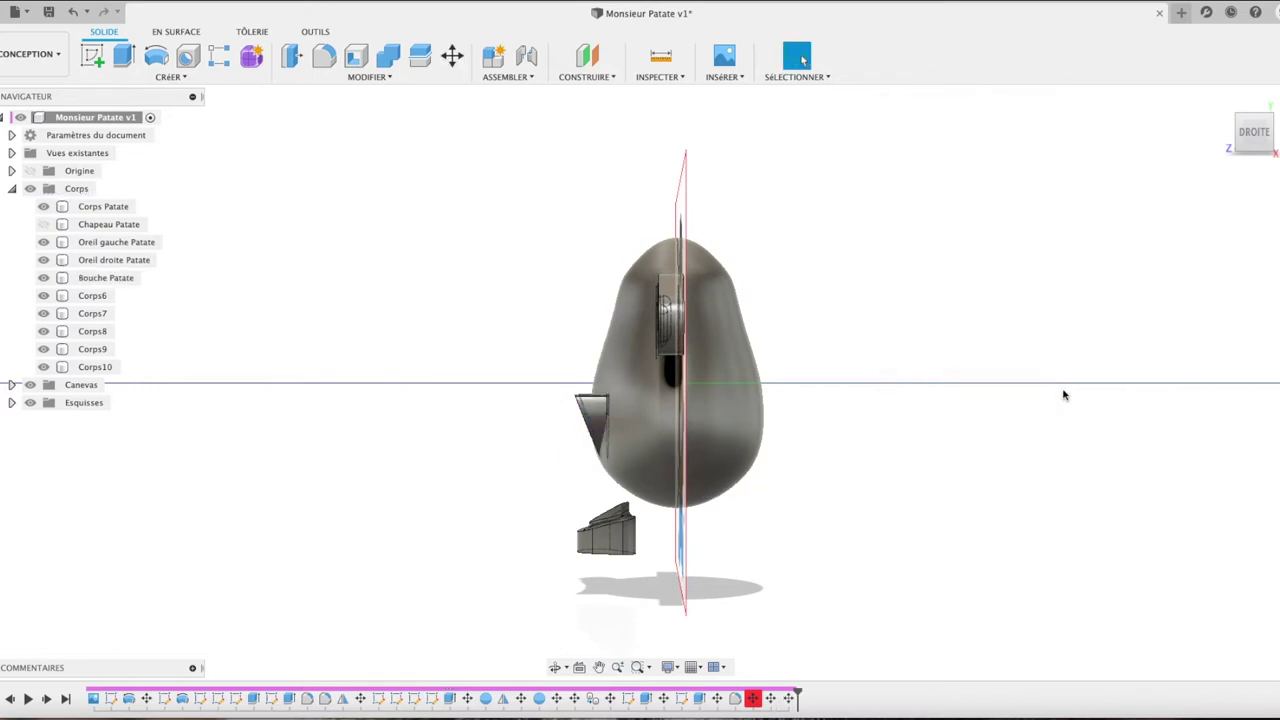
Step: Move both ear bodies outward about 2.129 mm and make Chapeau Patate visible again
left_click(1221, 100)
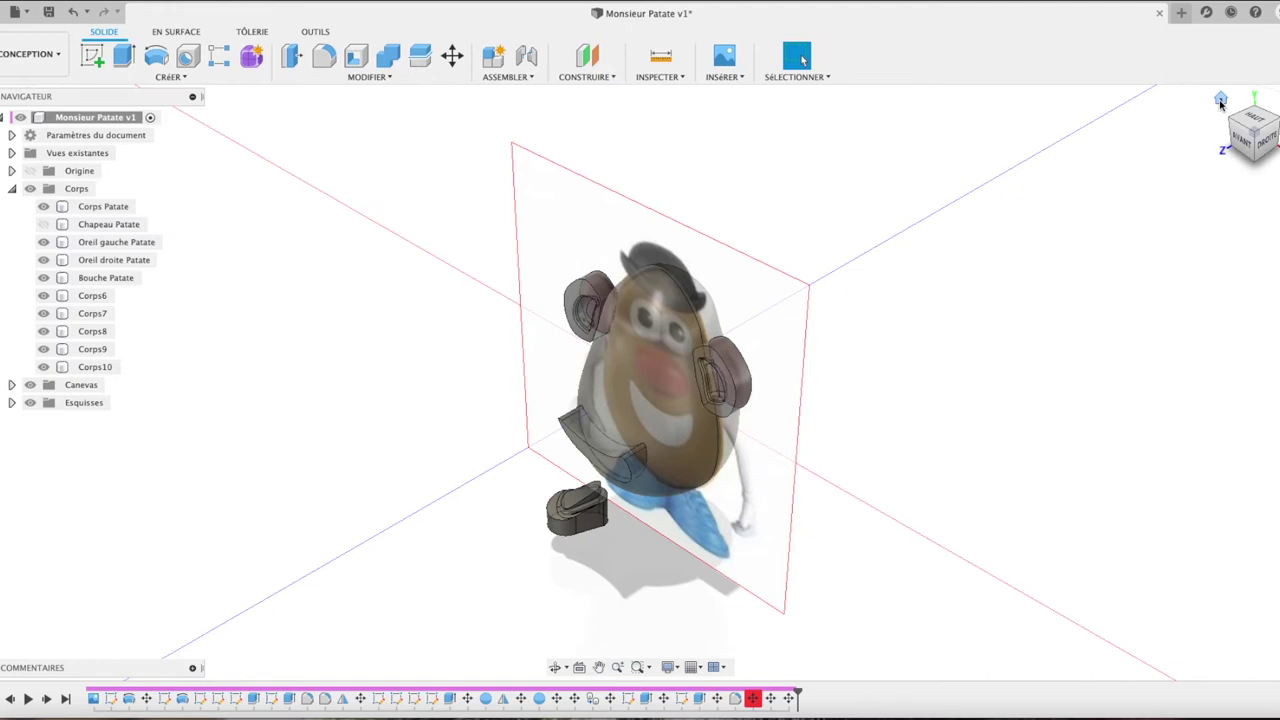
left_click(1264, 139)
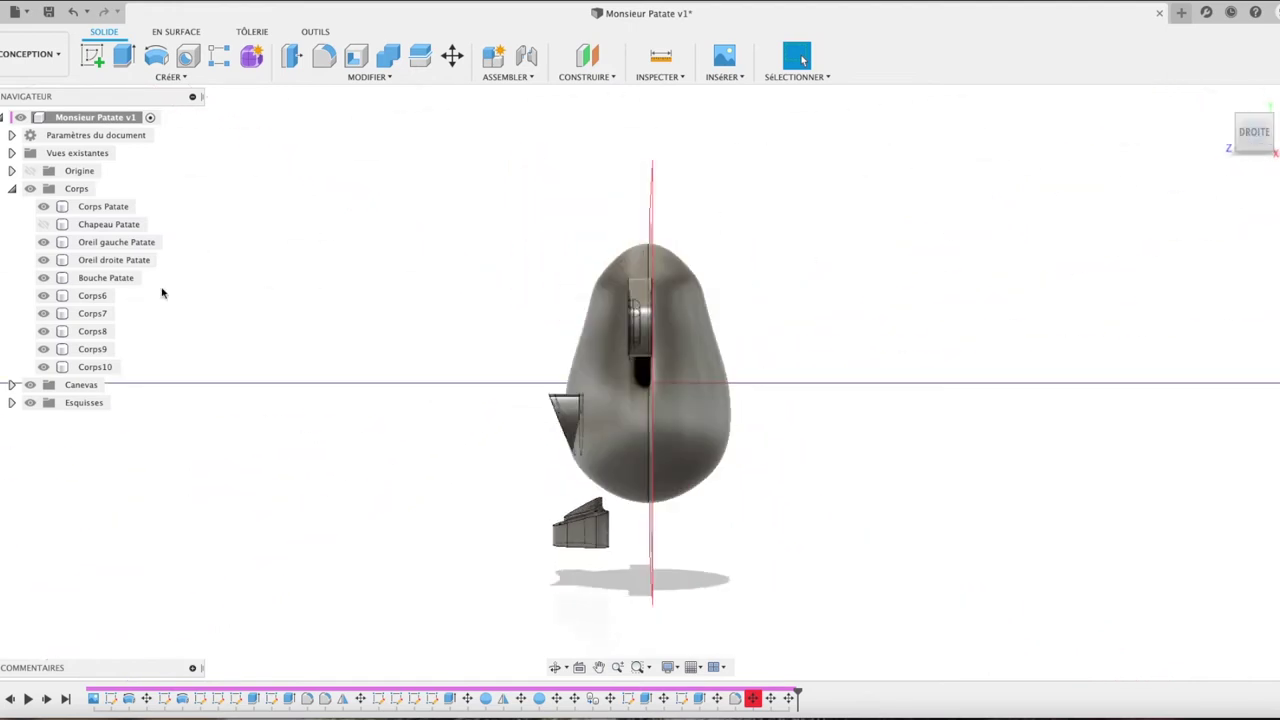
left_click(127, 244)
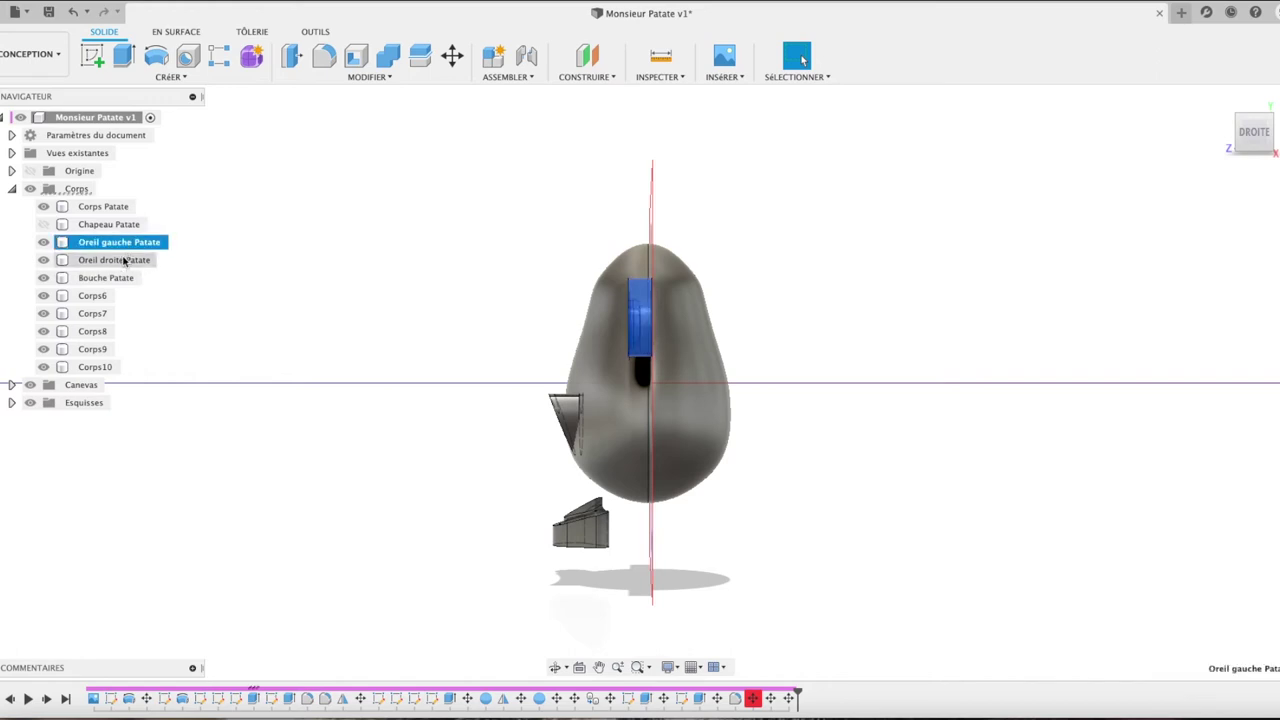
left_click(124, 261, "shift")
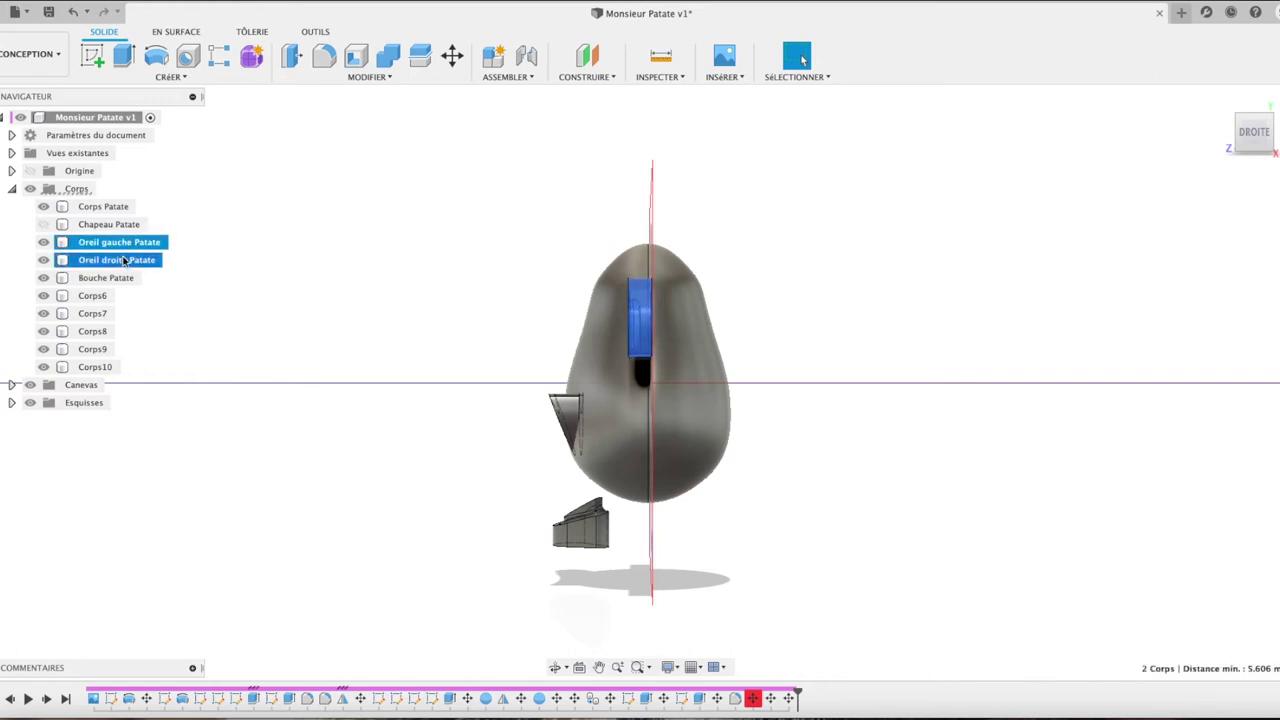
key("m")
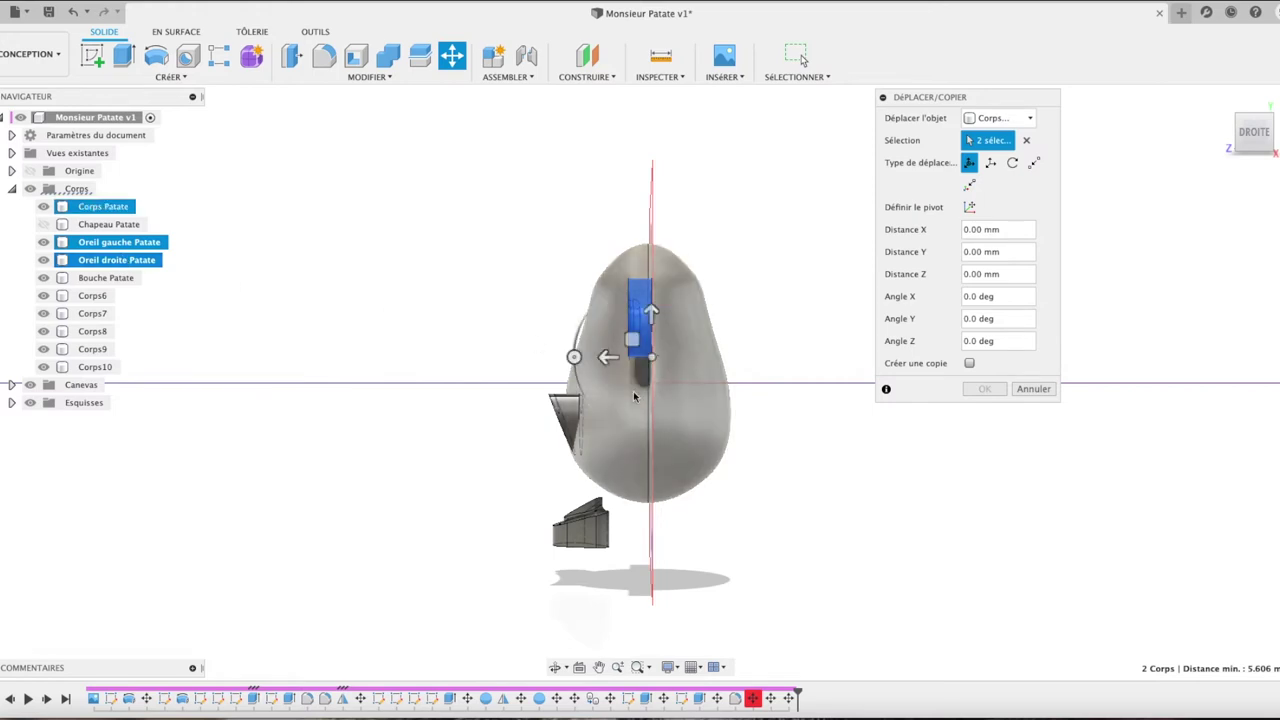
left_click_drag(608, 360, 557, 364)
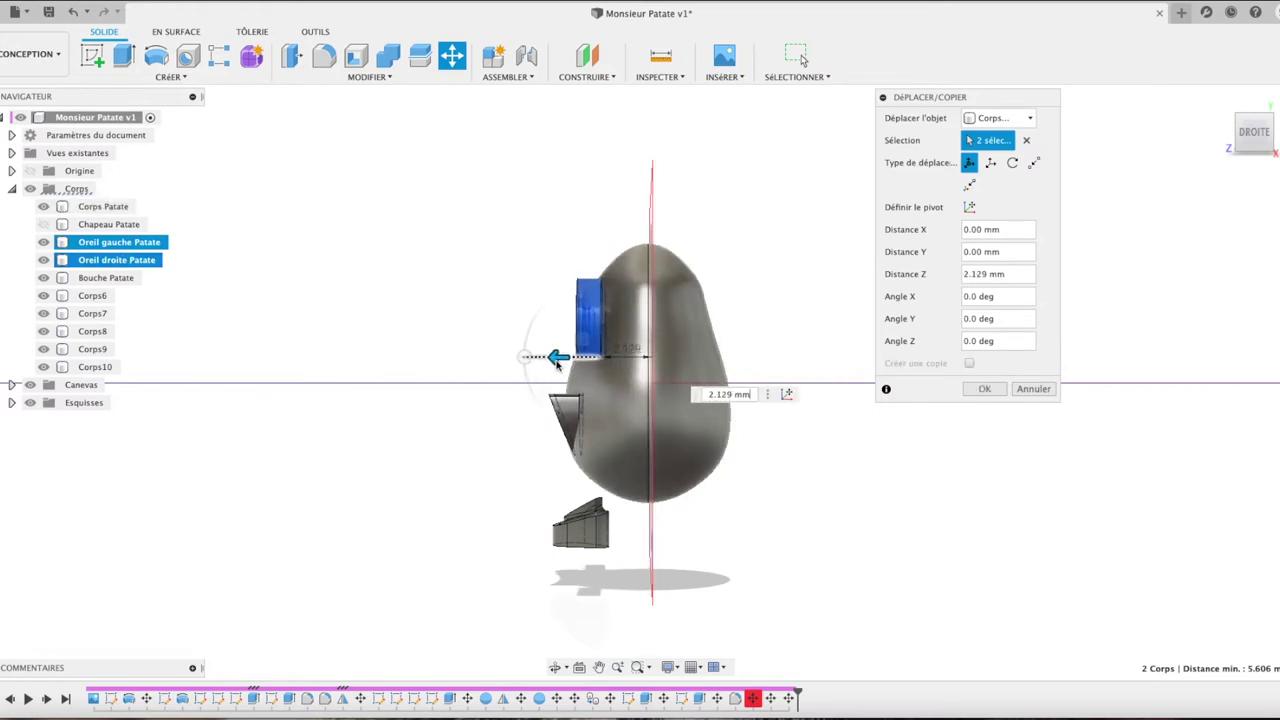
left_click(1264, 143)
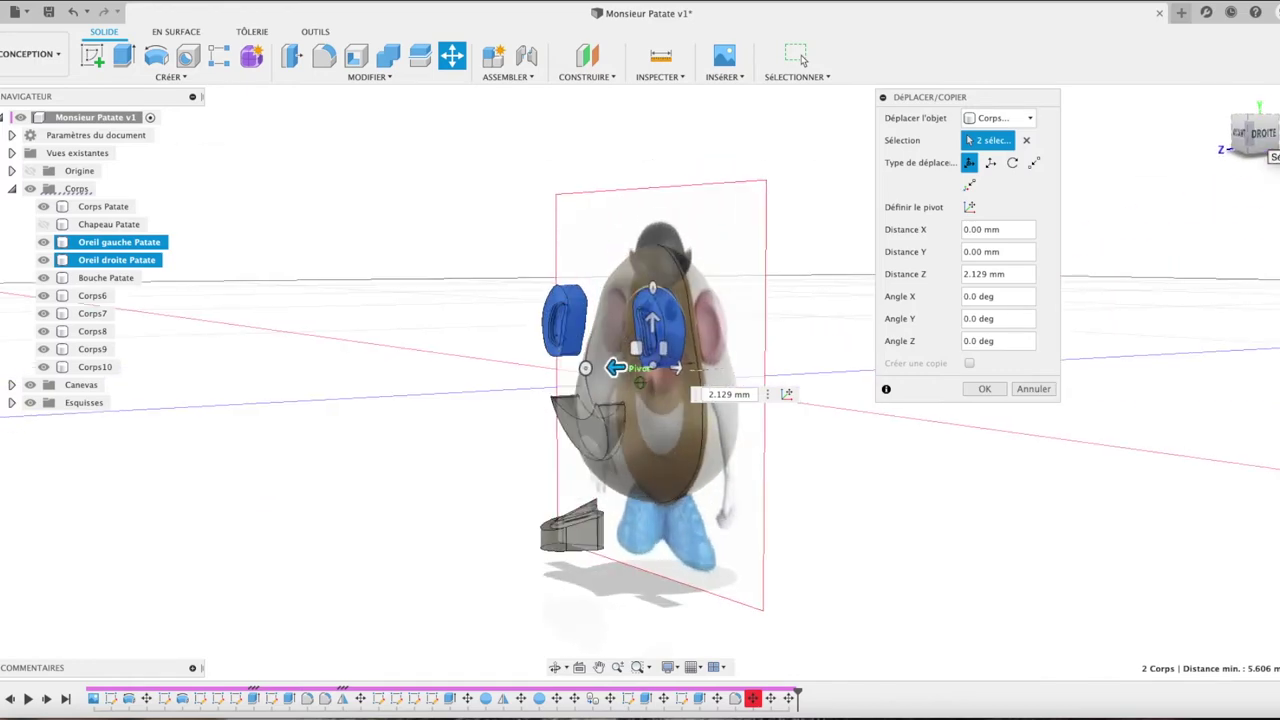
left_click_drag(1270, 152, 1245, 150)
left_click(1245, 150)
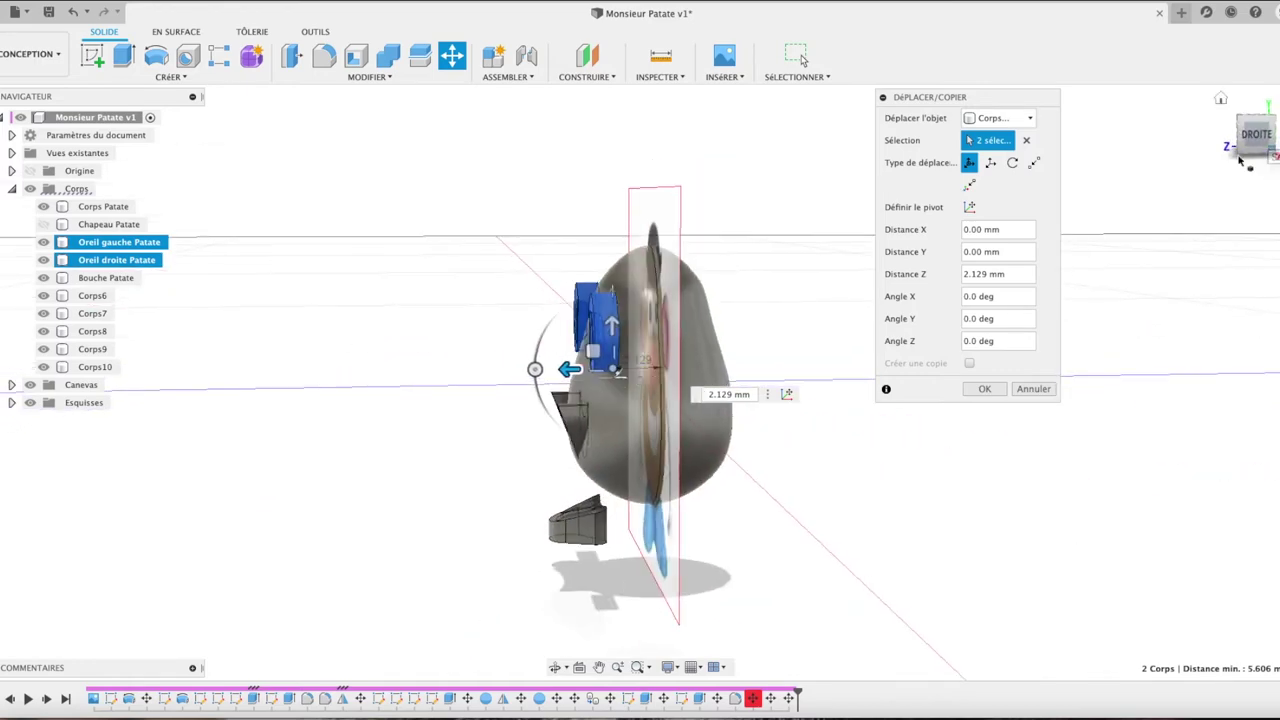
left_click(72, 11)
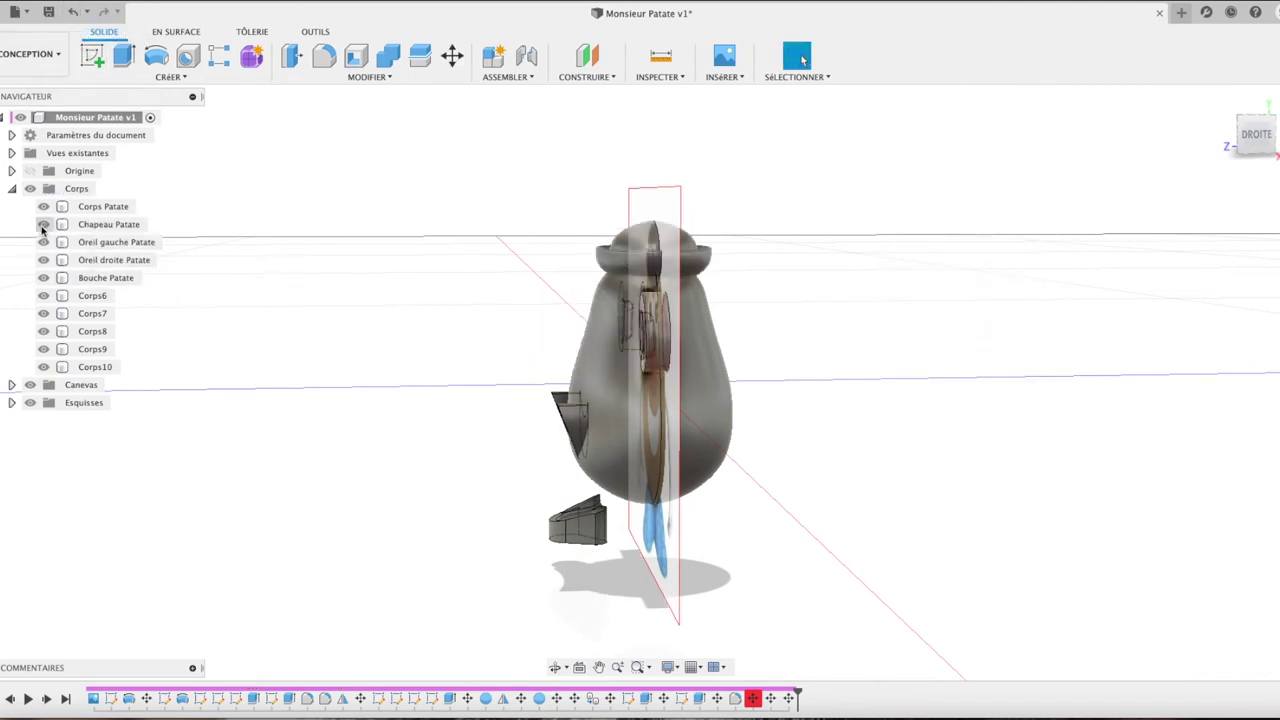
left_click(43, 225)
Step: Push Corps6 and Corps7 outward 2.459 mm along Z
left_click(97, 296)
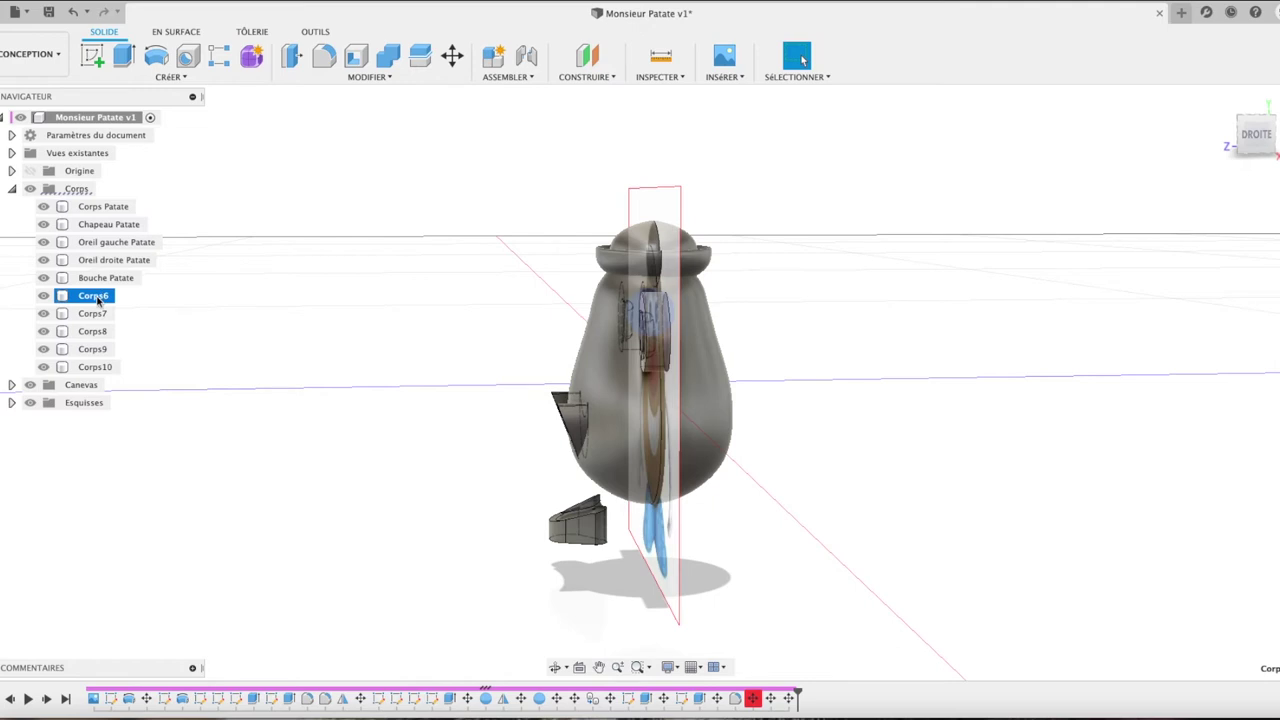
left_click(92, 314, "shift")
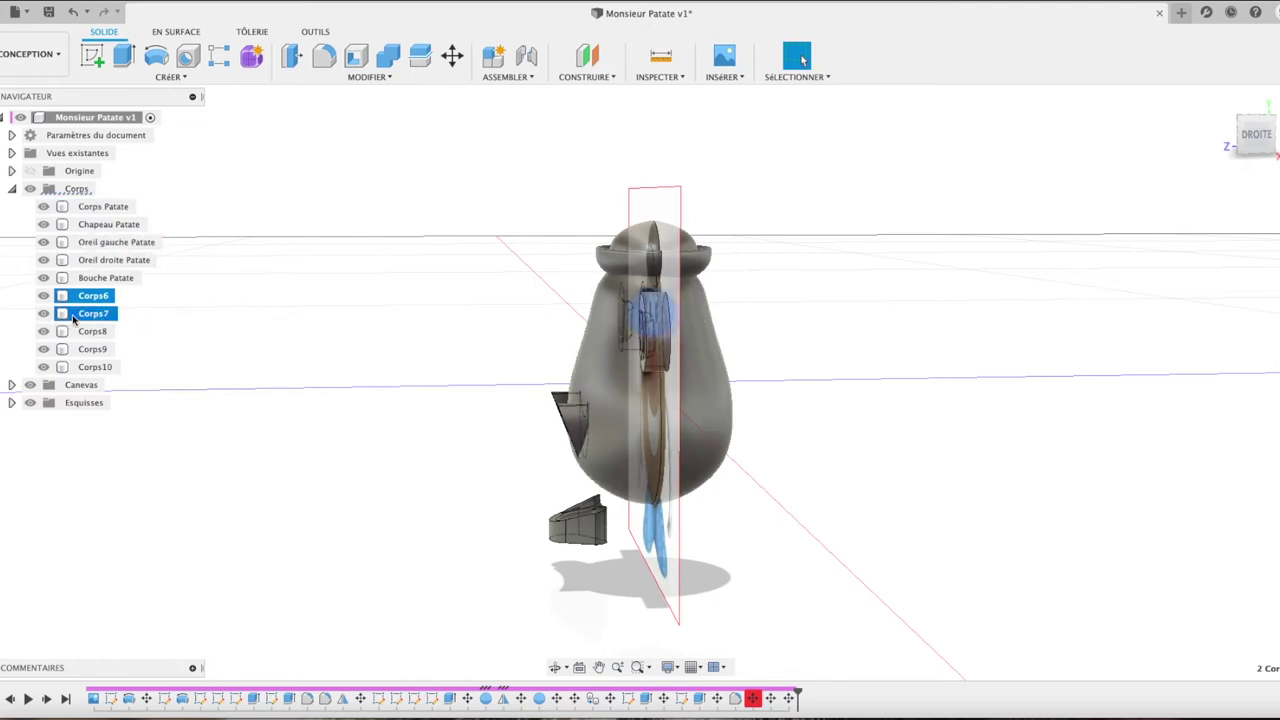
key("m")
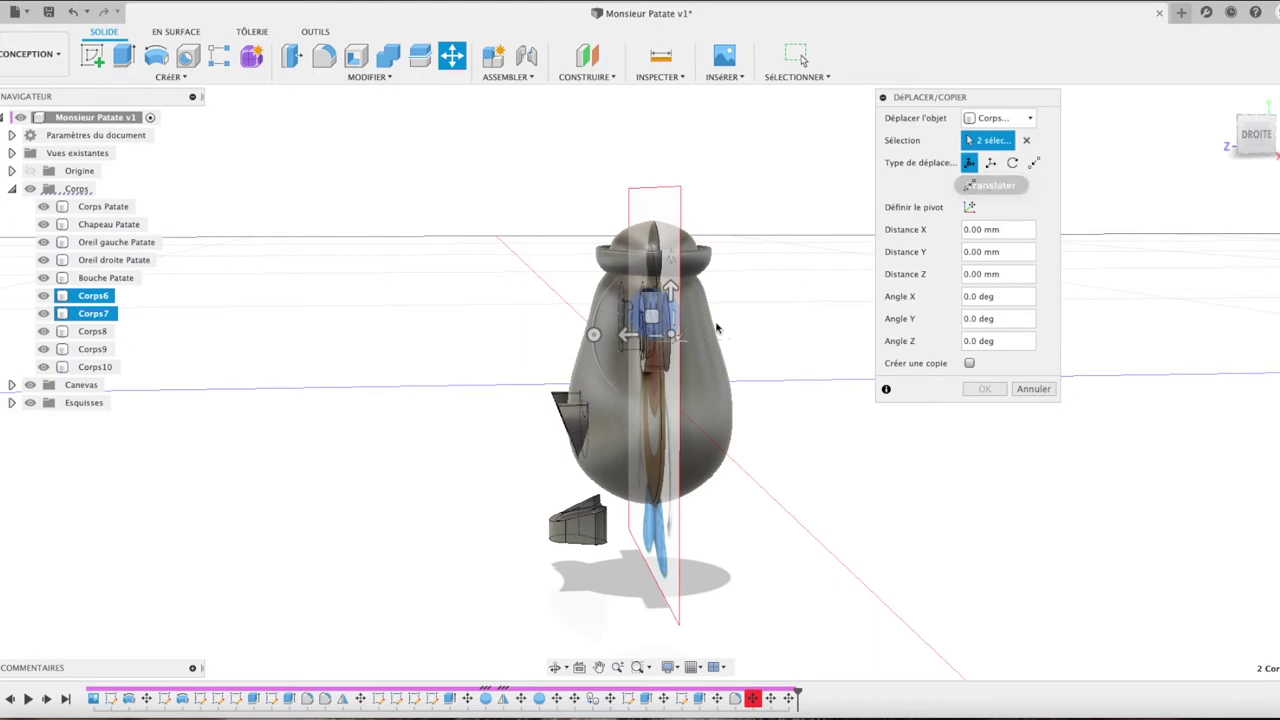
left_click_drag(626, 337, 570, 336)
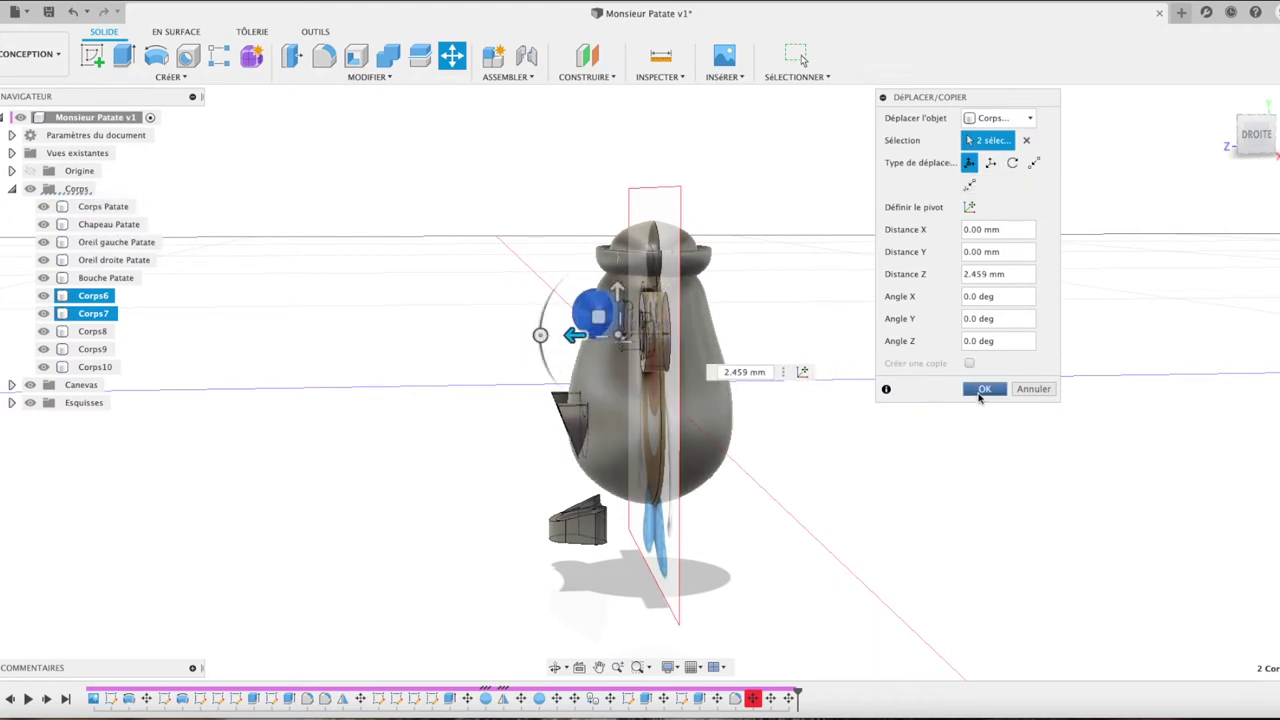
left_click(984, 389)
Step: Push Corps8 and Corps9 outward 2.42 mm from the potato
left_click(92, 331)
left_click(99, 349, "shift")
key("m")
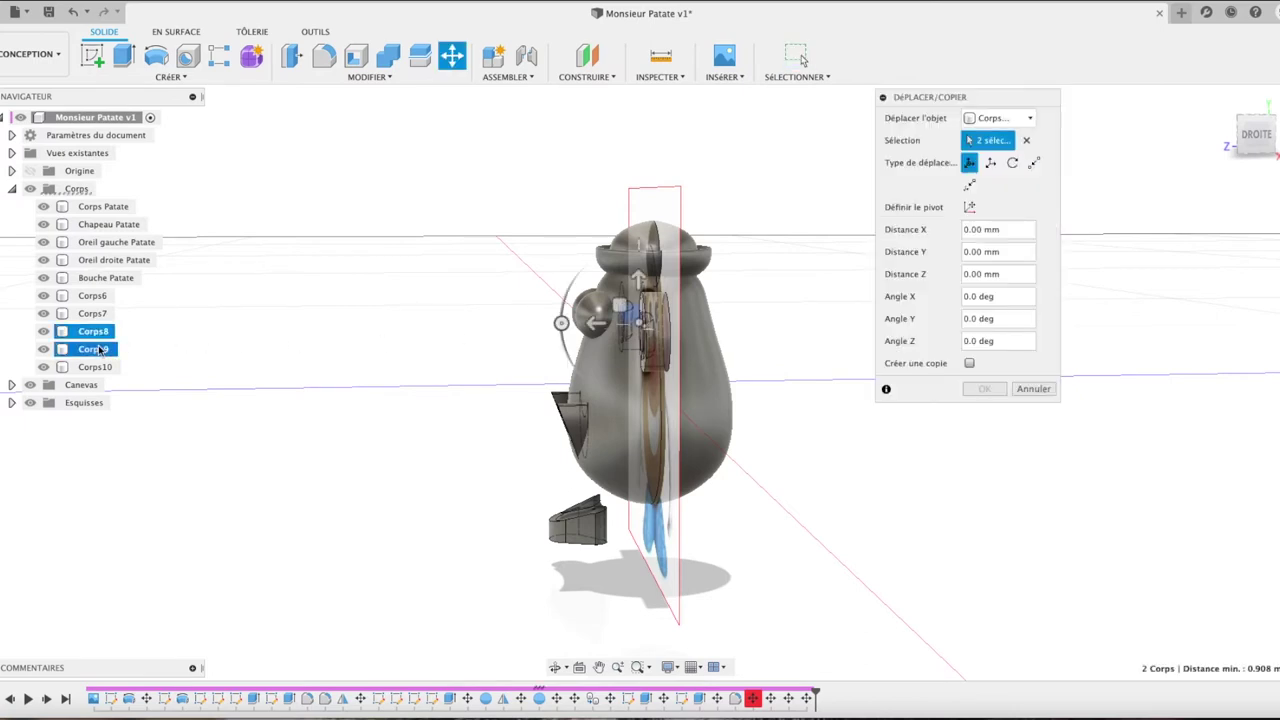
left_click_drag(597, 324, 539, 330)
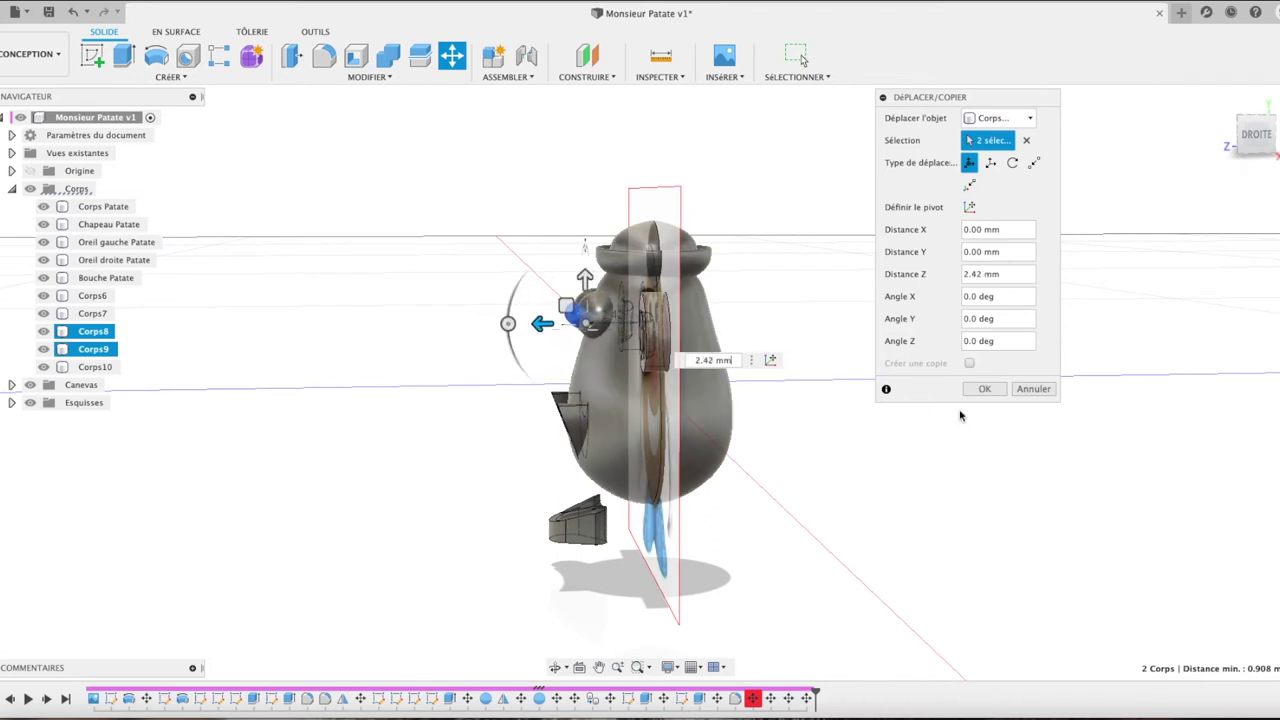
left_click(984, 388)
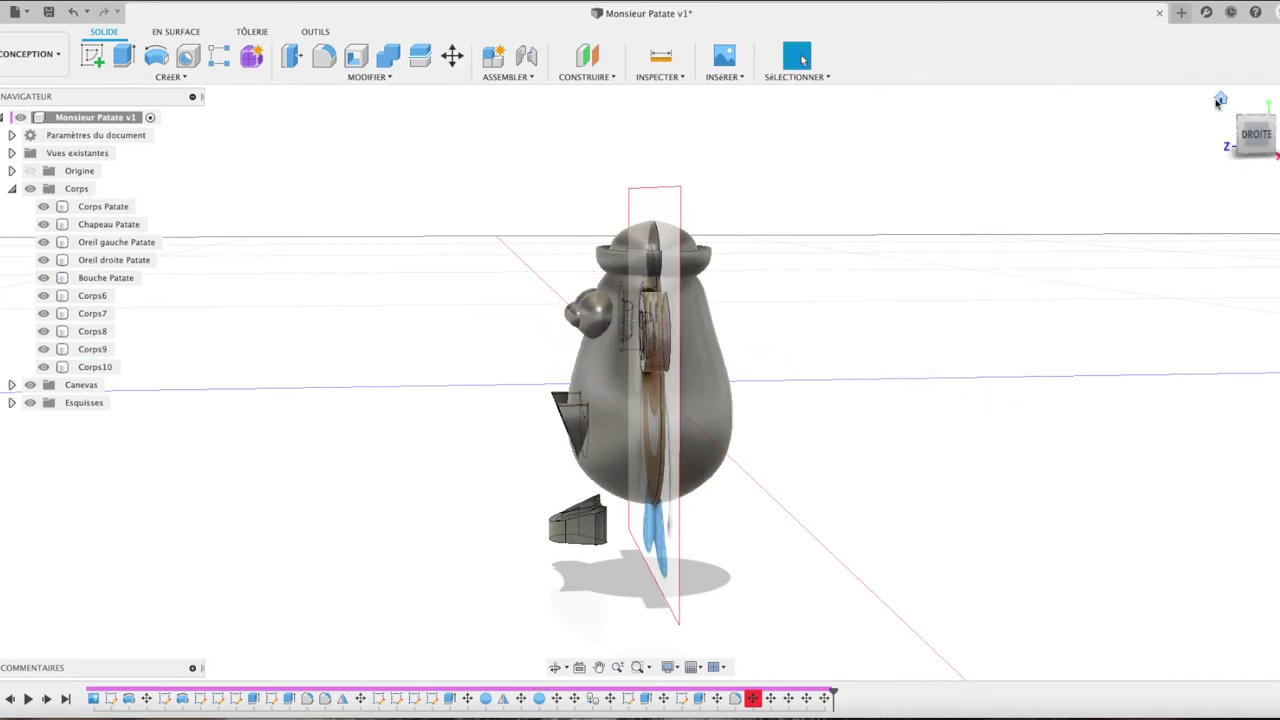
left_click(1220, 100)
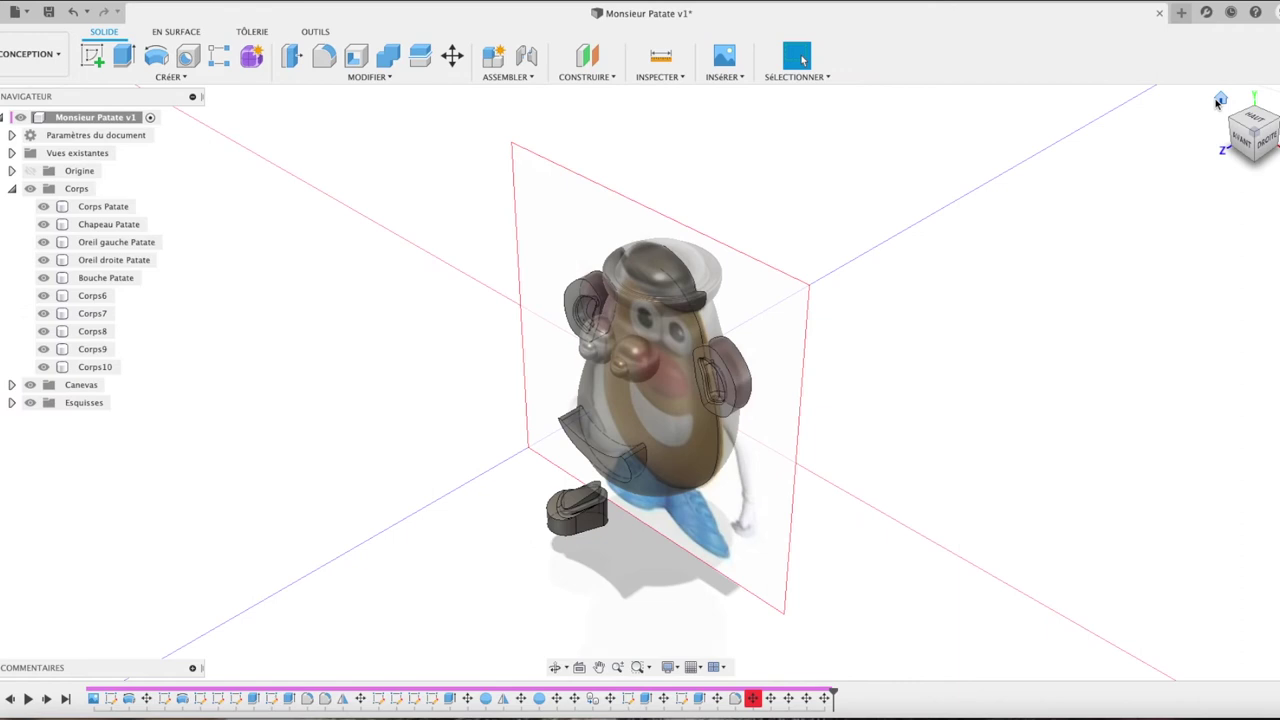
Step: Return to the front view and select the shoe body Corps10
left_click(1242, 142)
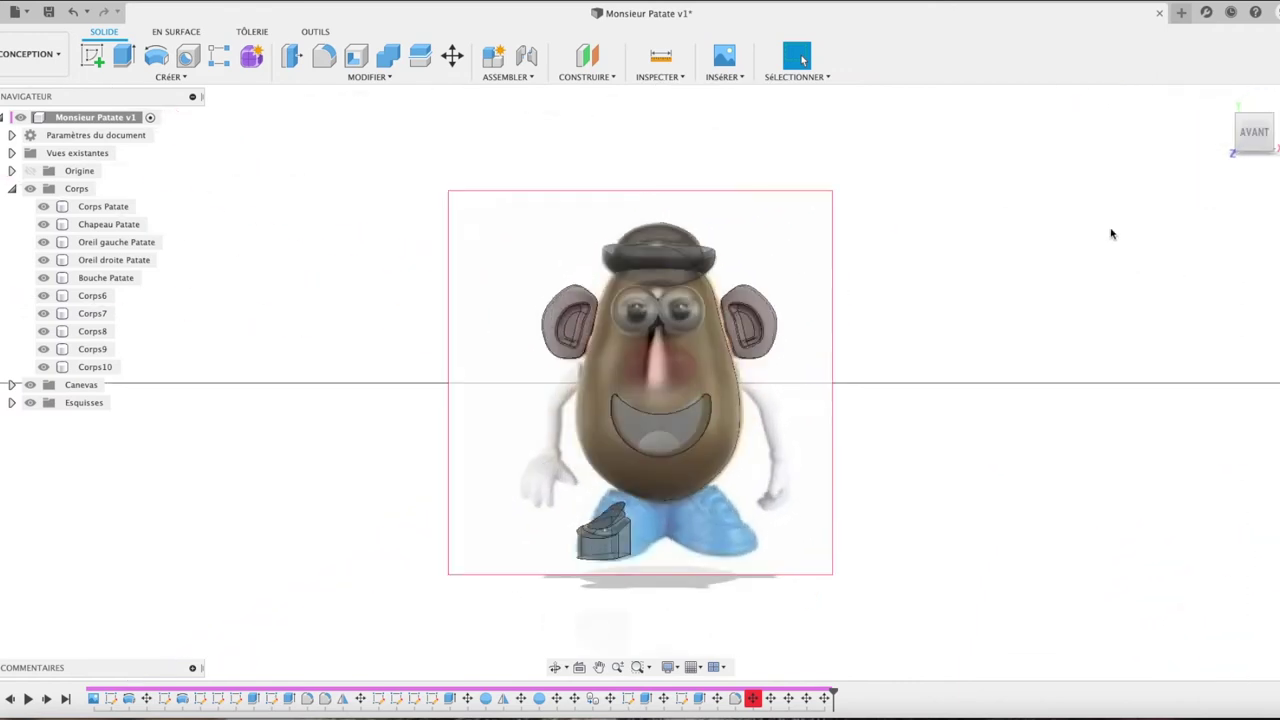
left_click(1270, 132)
left_click(1256, 134)
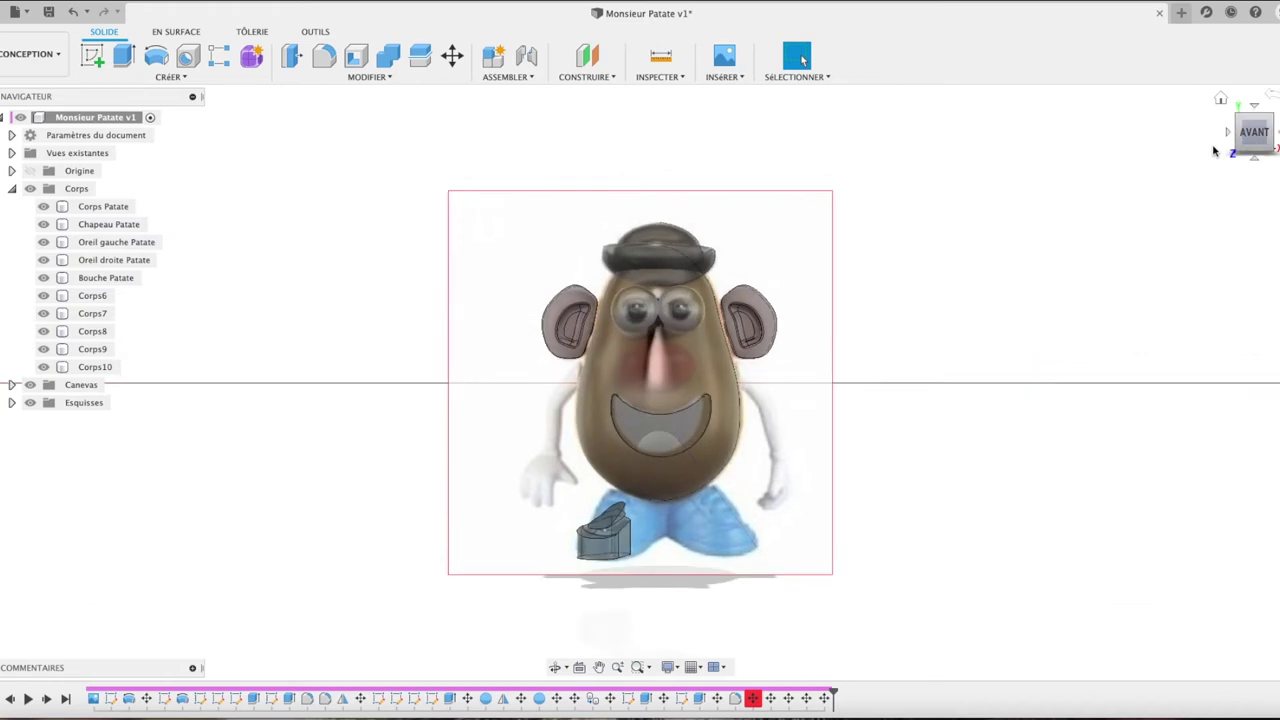
left_click(676, 400)
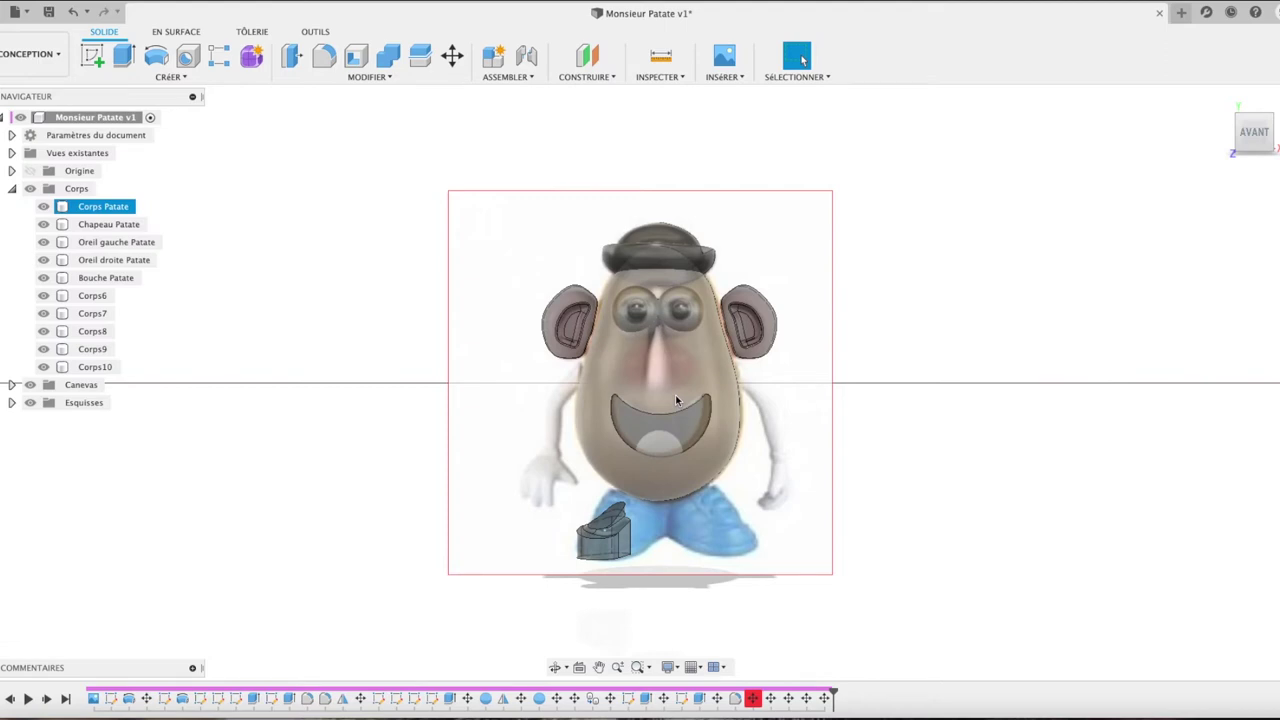
left_click(864, 449)
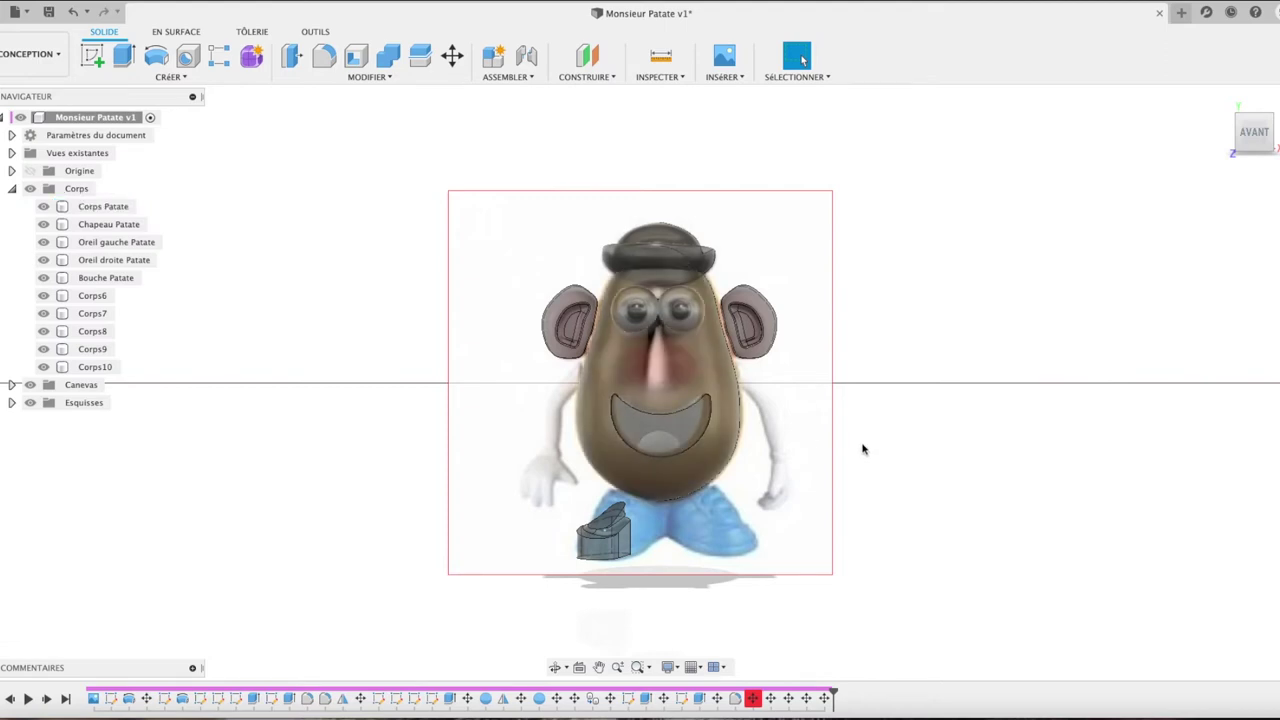
left_click(622, 546)
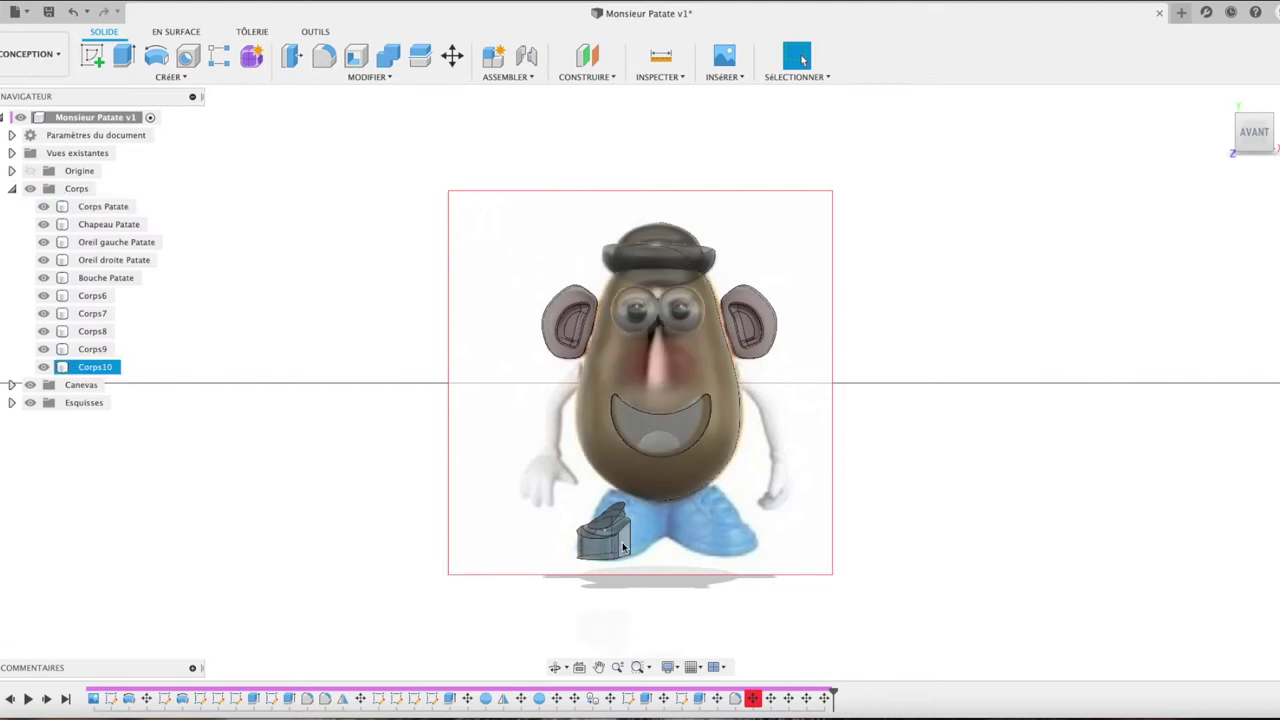
left_click(65, 368)
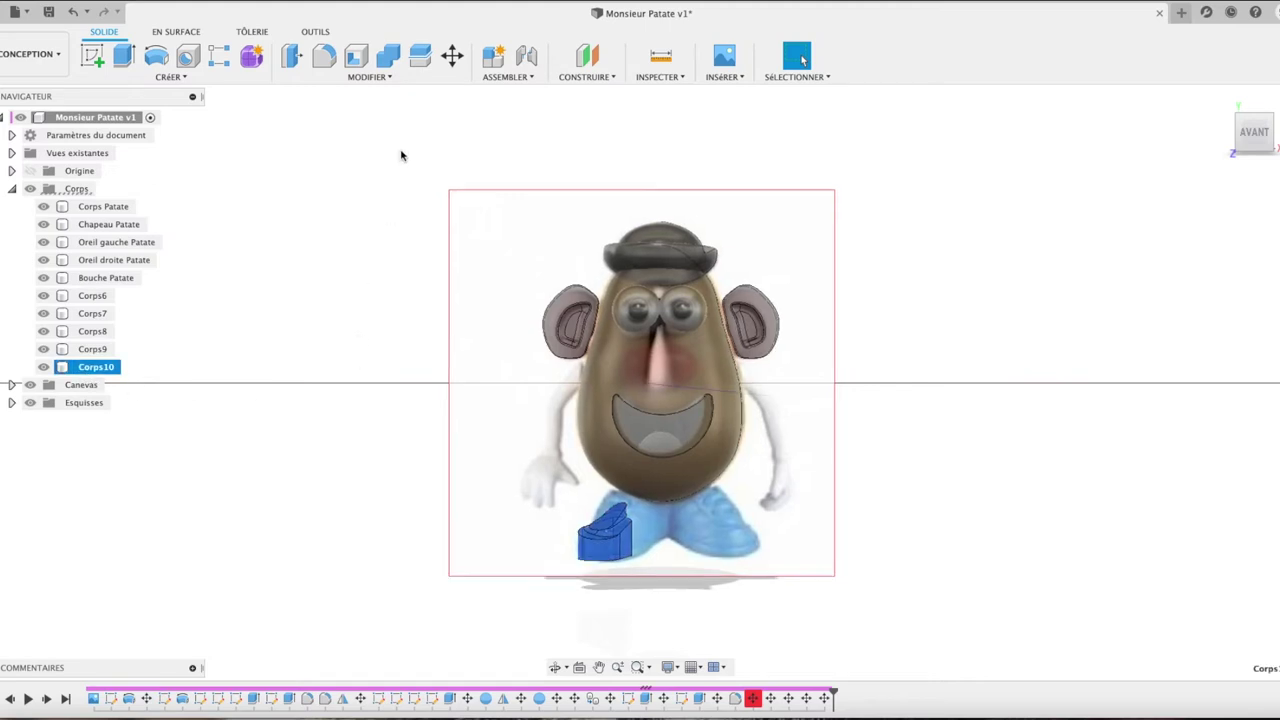
Step: Scale Corps10 uniformly by a factor of 1.35
left_click(387, 80)
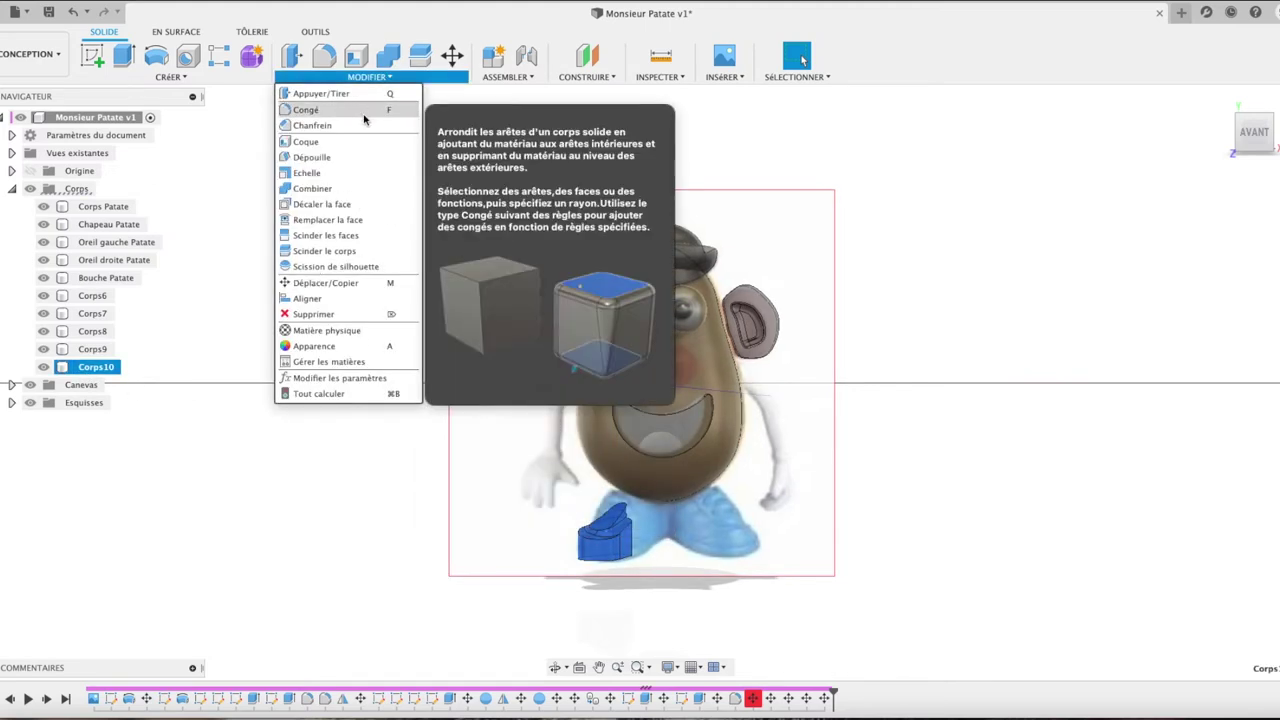
left_click(335, 181)
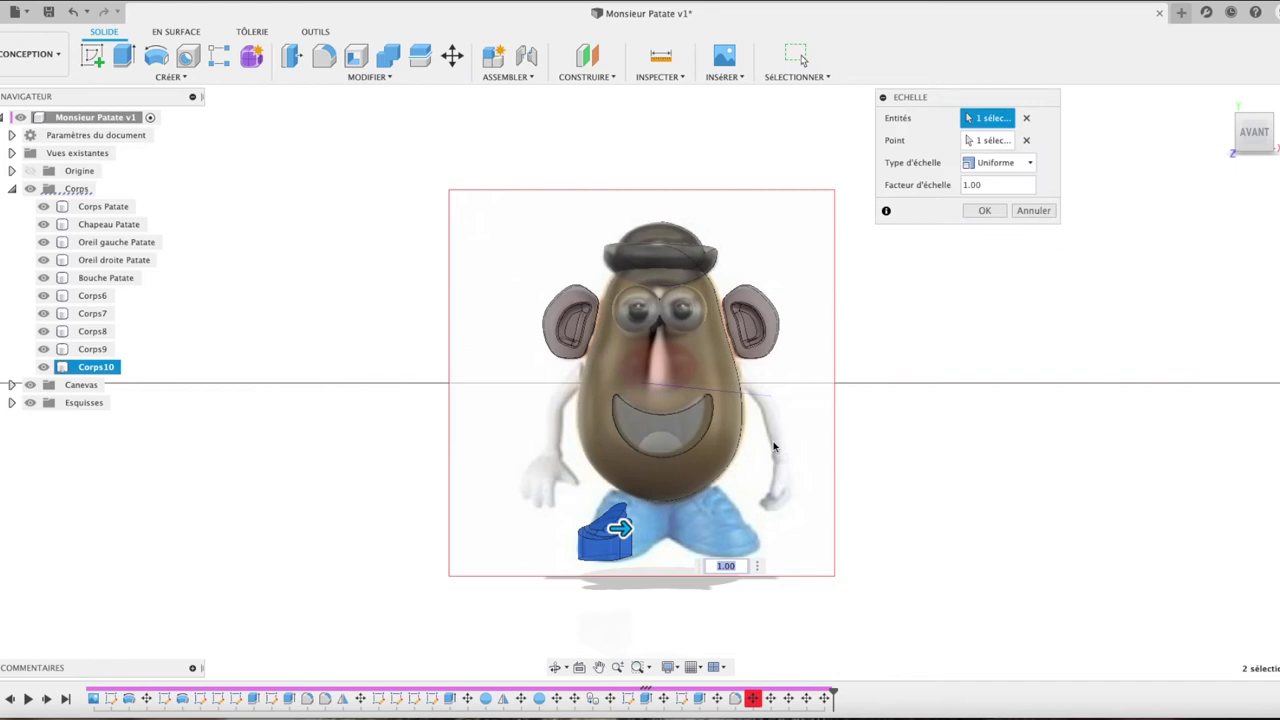
left_click_drag(622, 530, 716, 530)
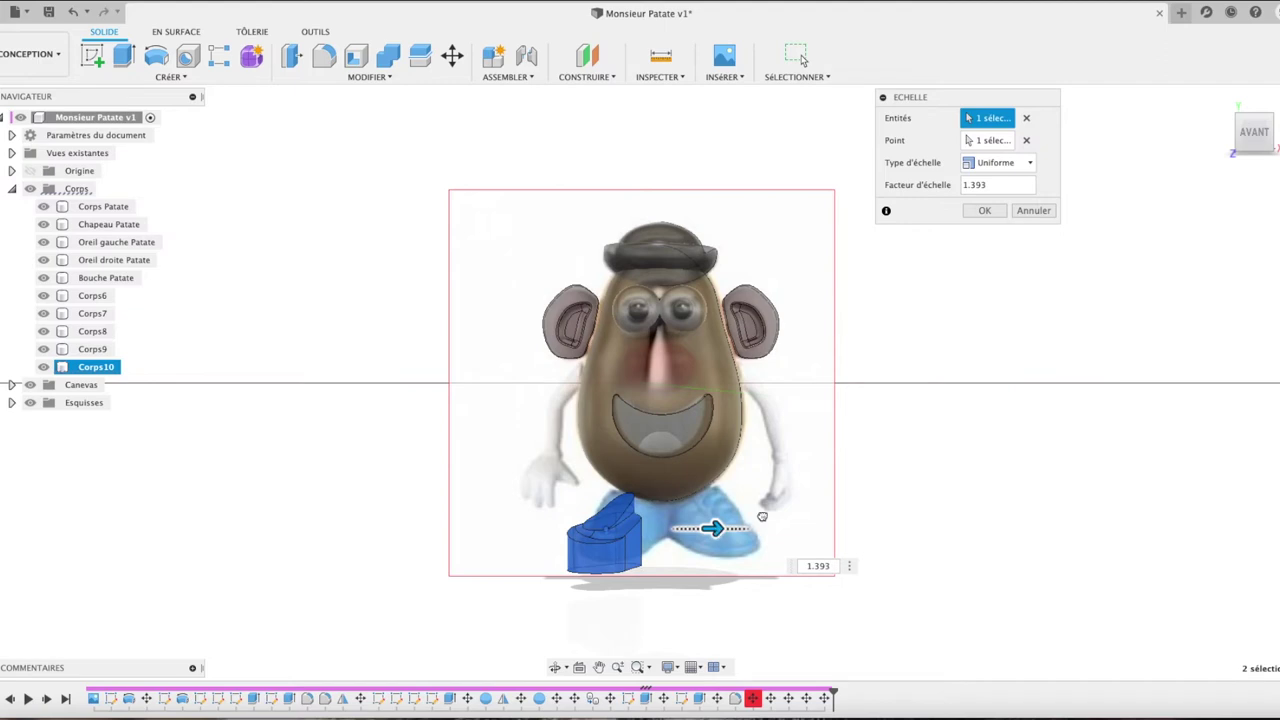
left_click_drag(714, 530, 718, 529)
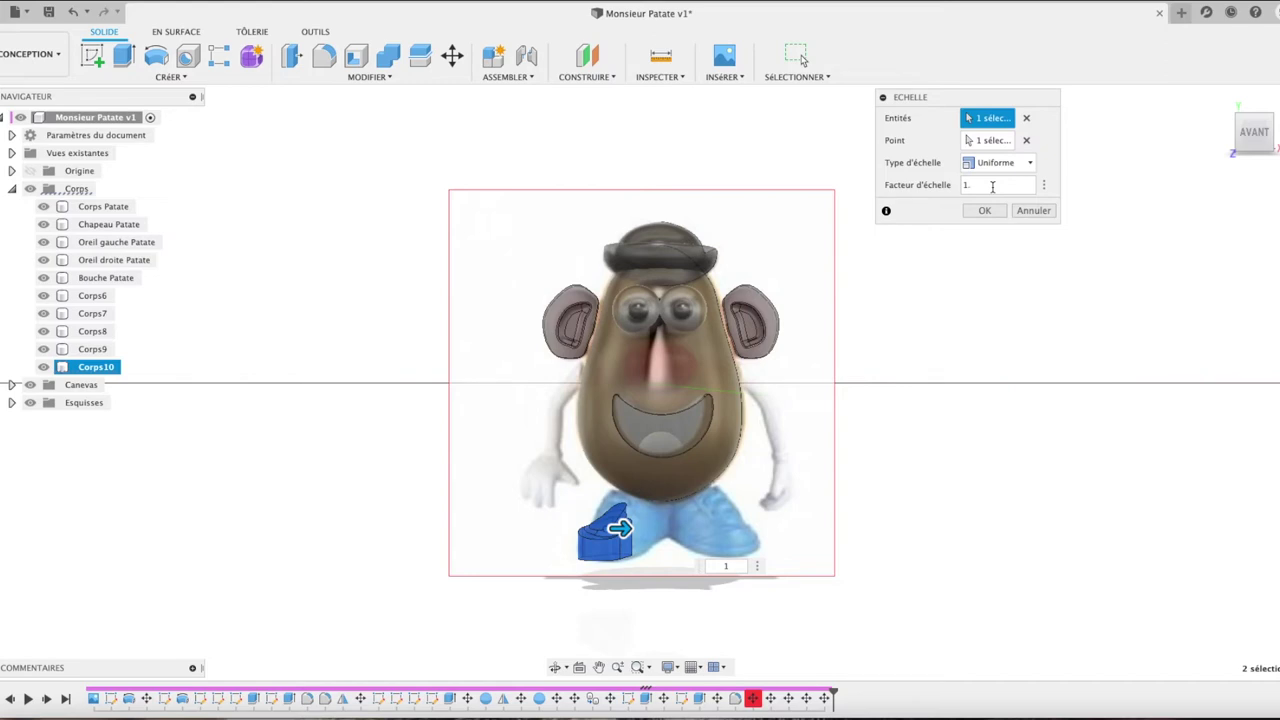
type("35")
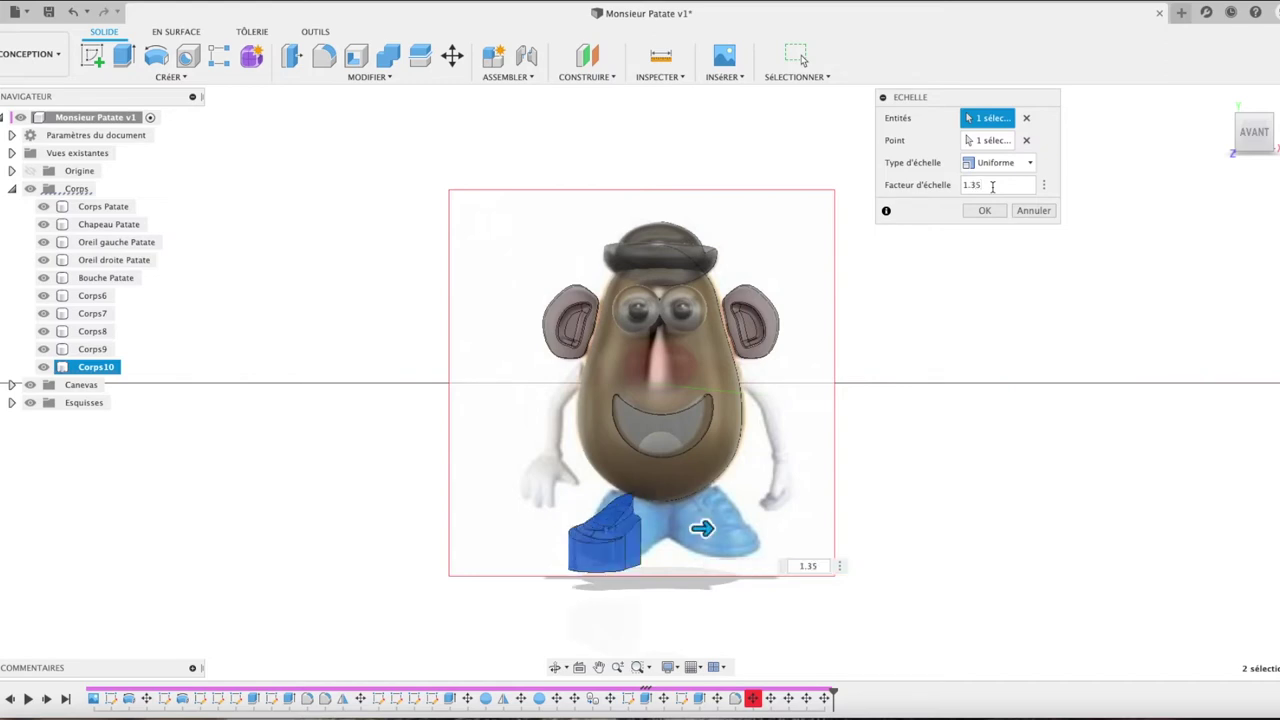
left_click(986, 210)
left_click(634, 420)
Step: From the top view, move Corps10 -1.759 mm along Z, then return to the front view
mouse_move(1254, 128)
left_click(1255, 108)
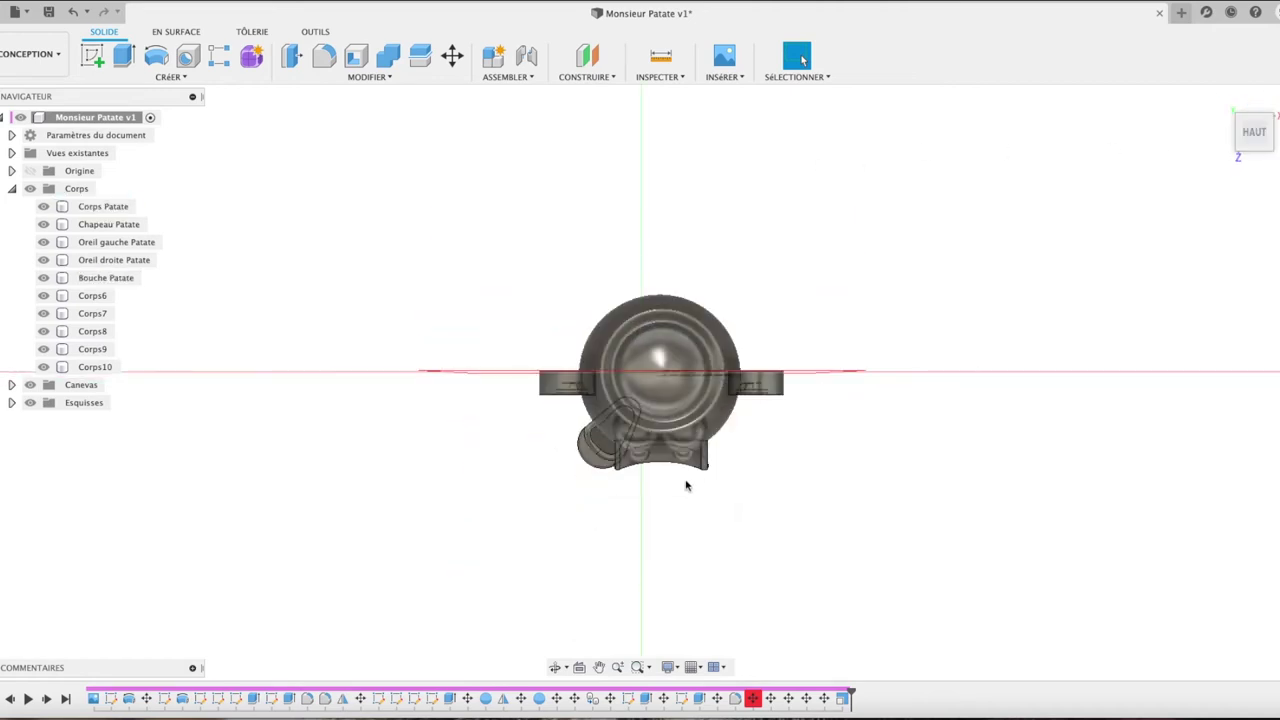
left_click(93, 369)
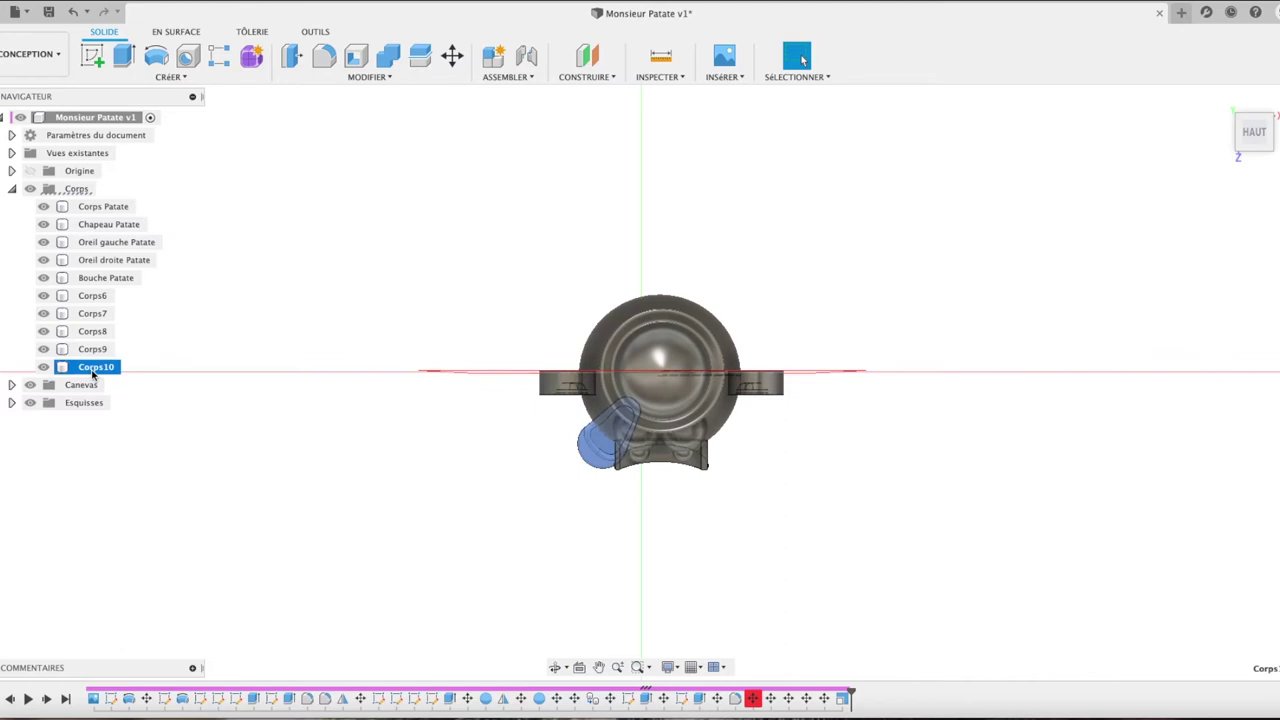
key("m")
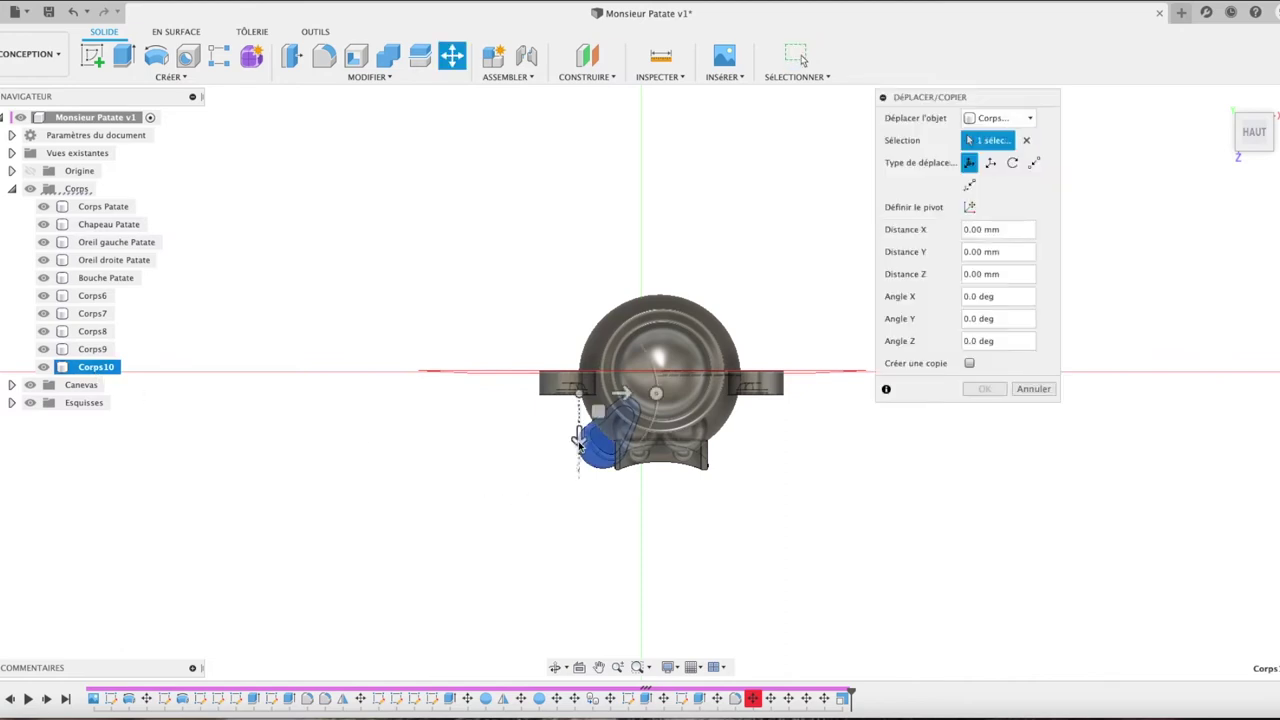
left_click_drag(578, 437, 578, 405)
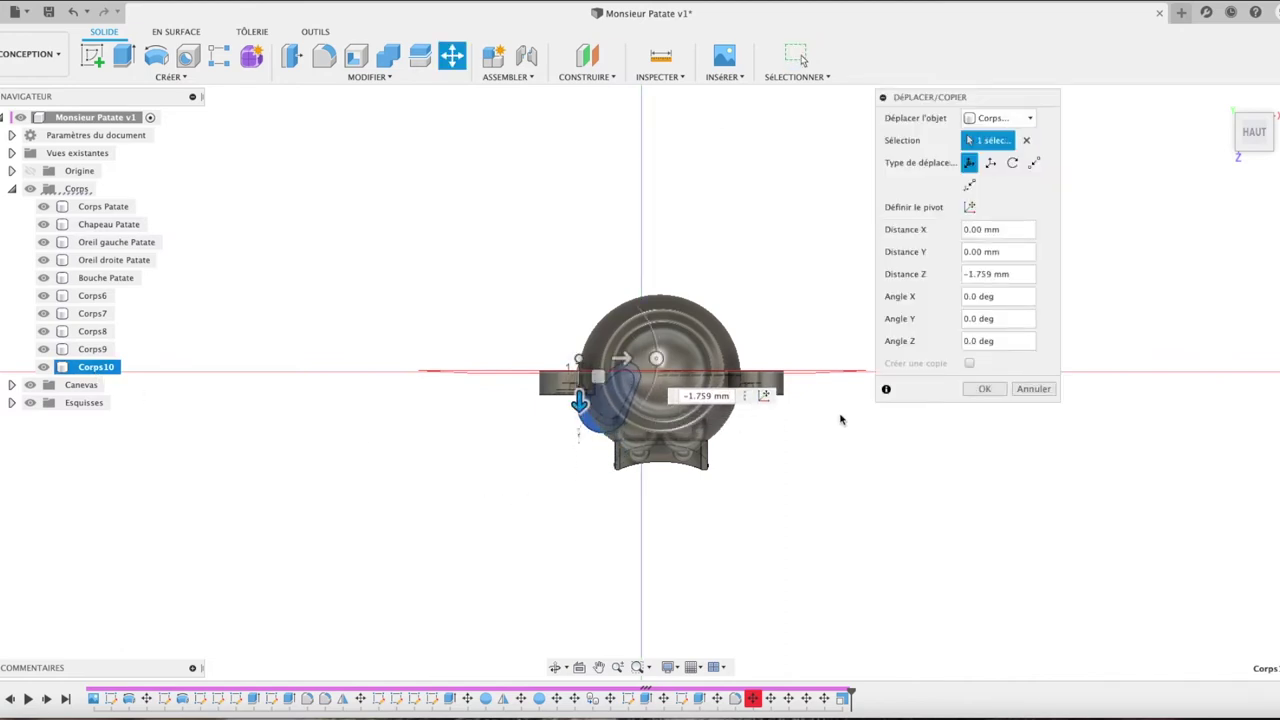
left_click(984, 389)
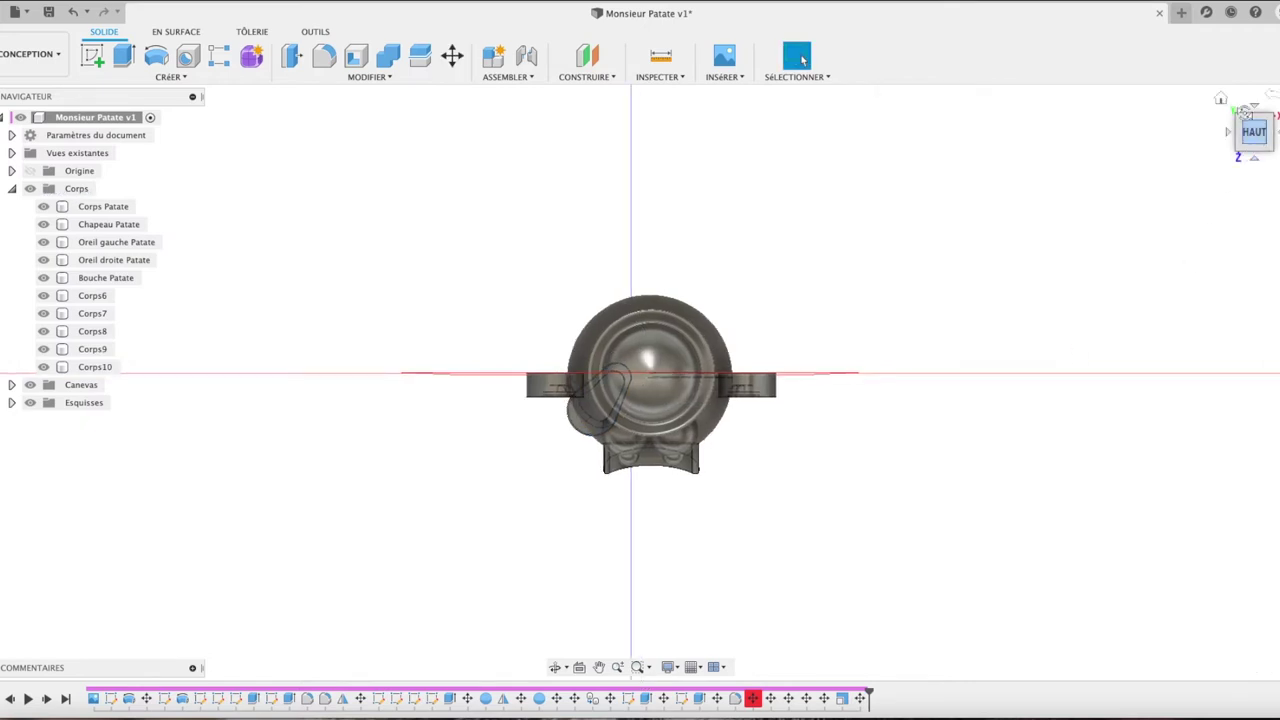
left_click(1247, 150)
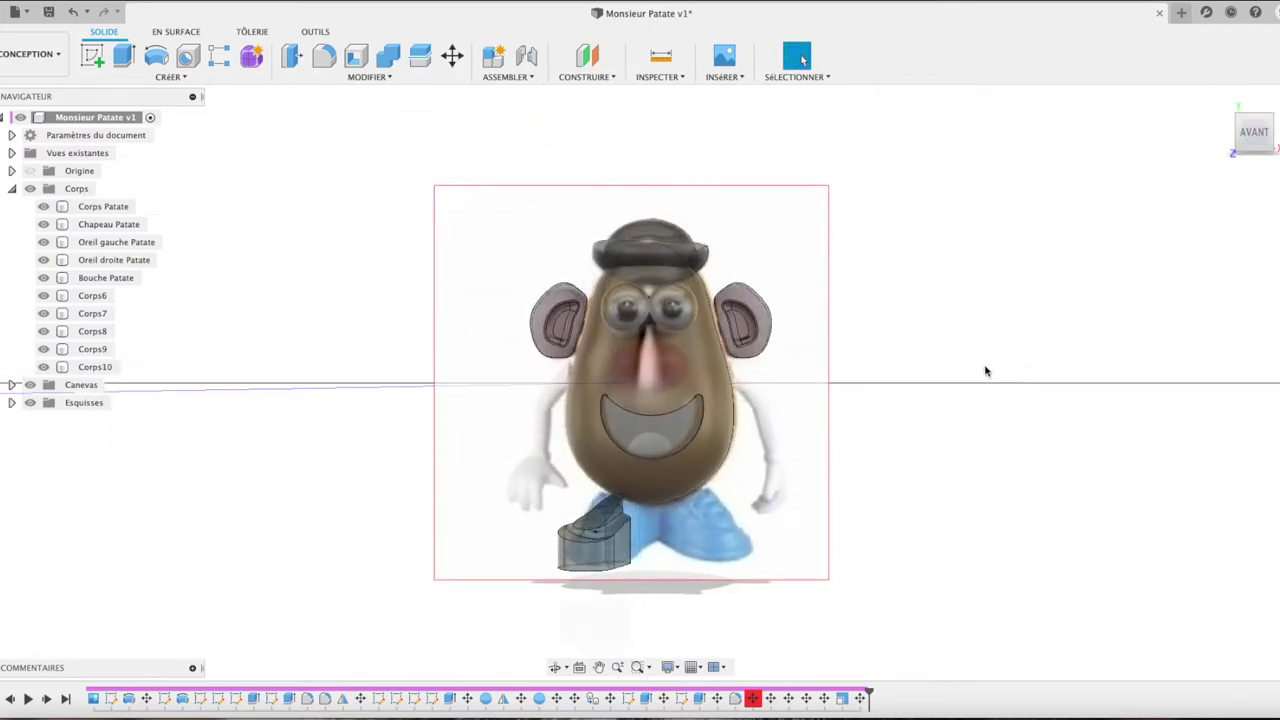
Step: Mirror Corps10 across the vertical centre plane to create the second shoe Corps11
left_click(108, 368)
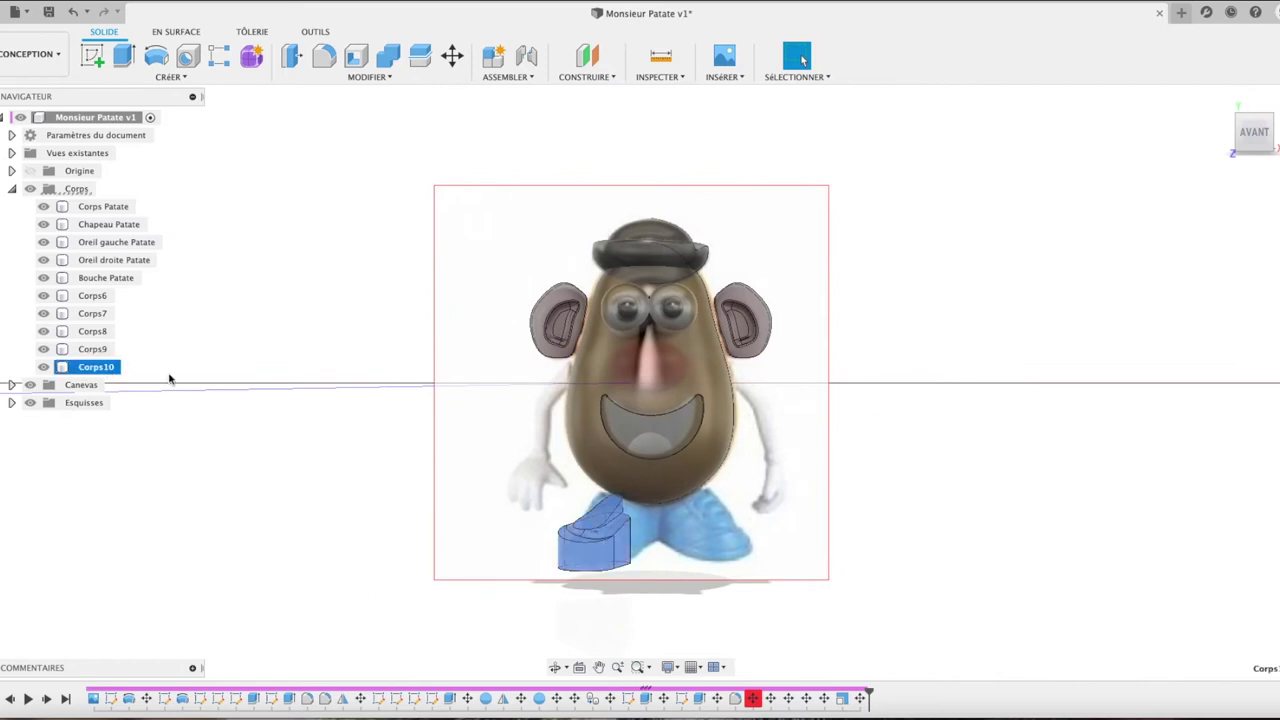
left_click(378, 78)
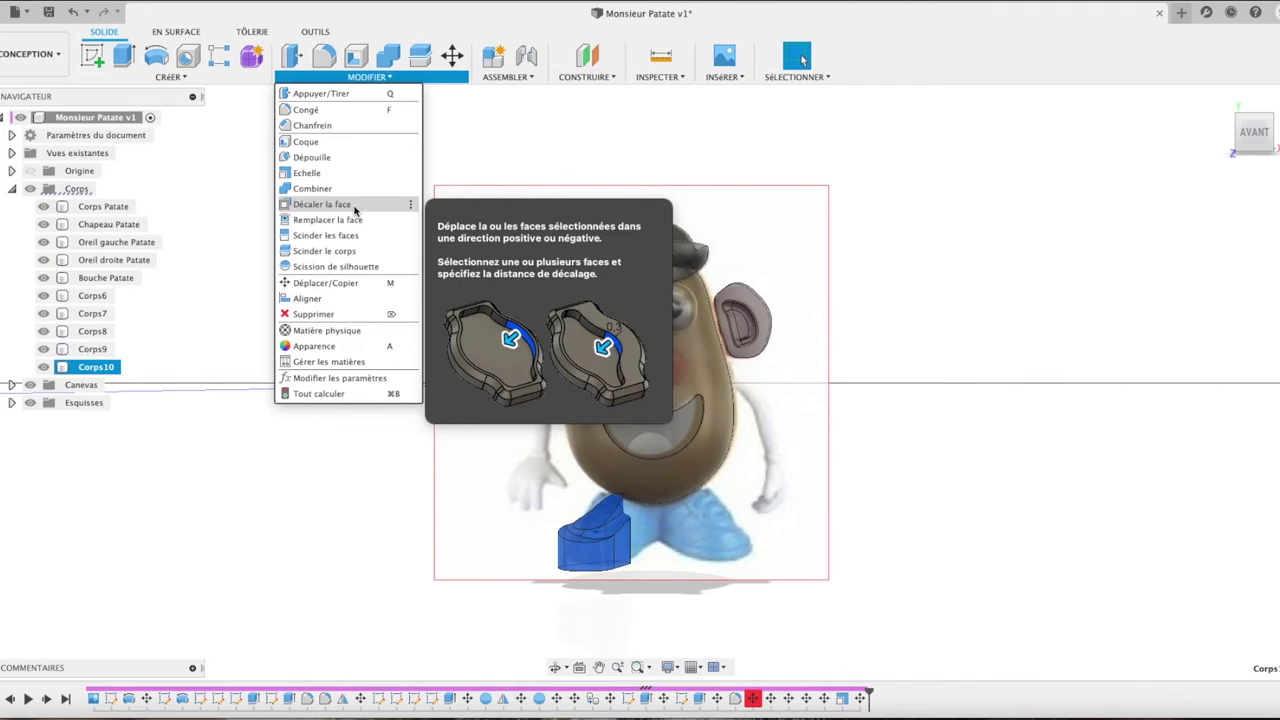
left_click(170, 77)
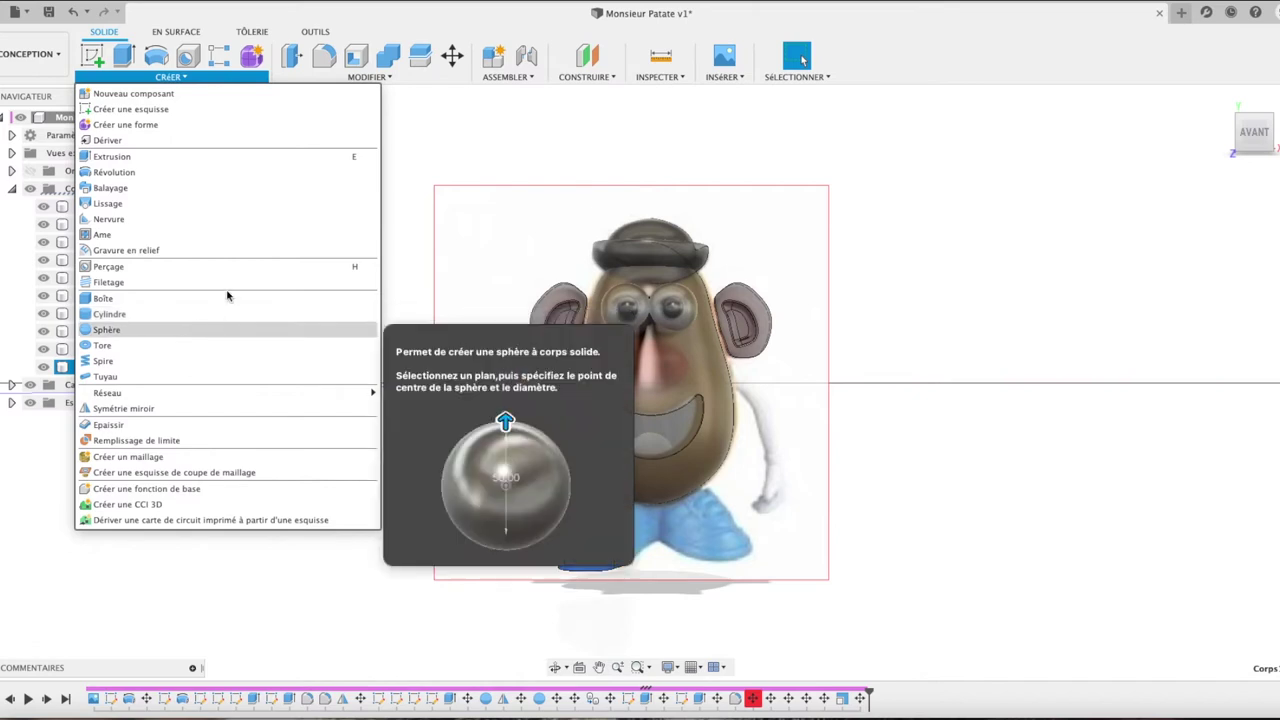
left_click(200, 408)
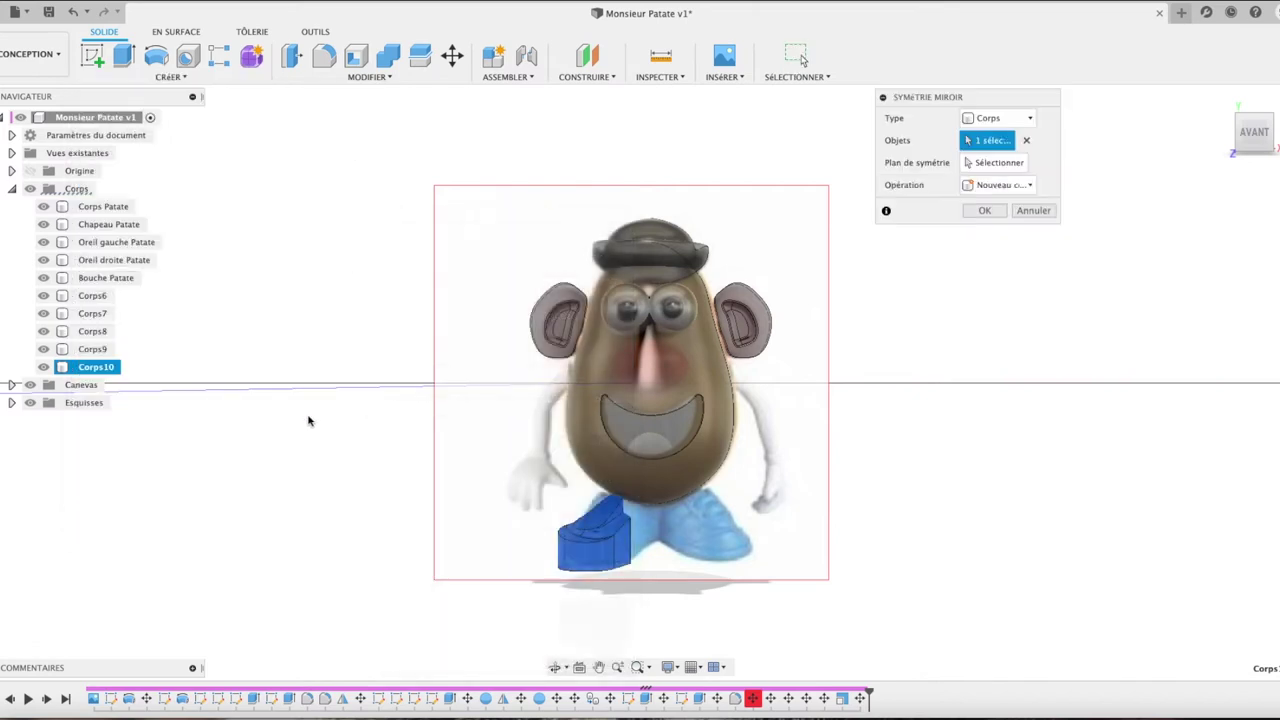
left_click(988, 162)
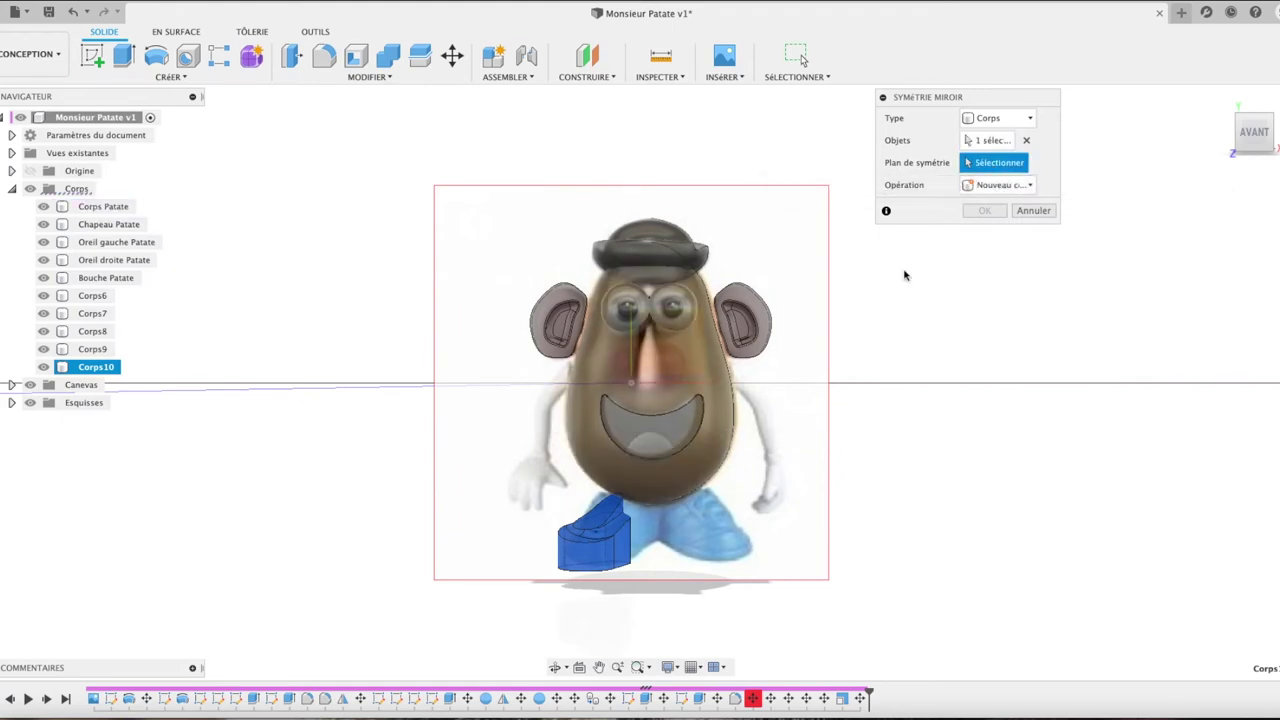
left_click(633, 347)
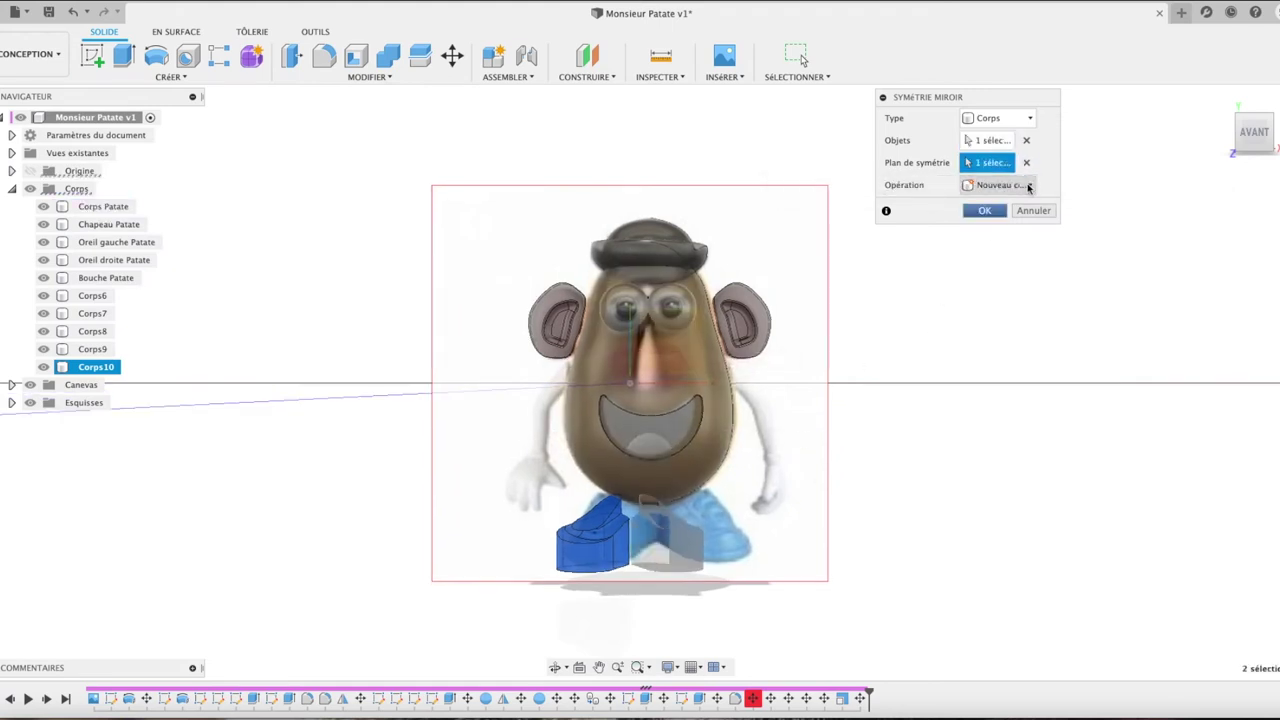
left_click(988, 211)
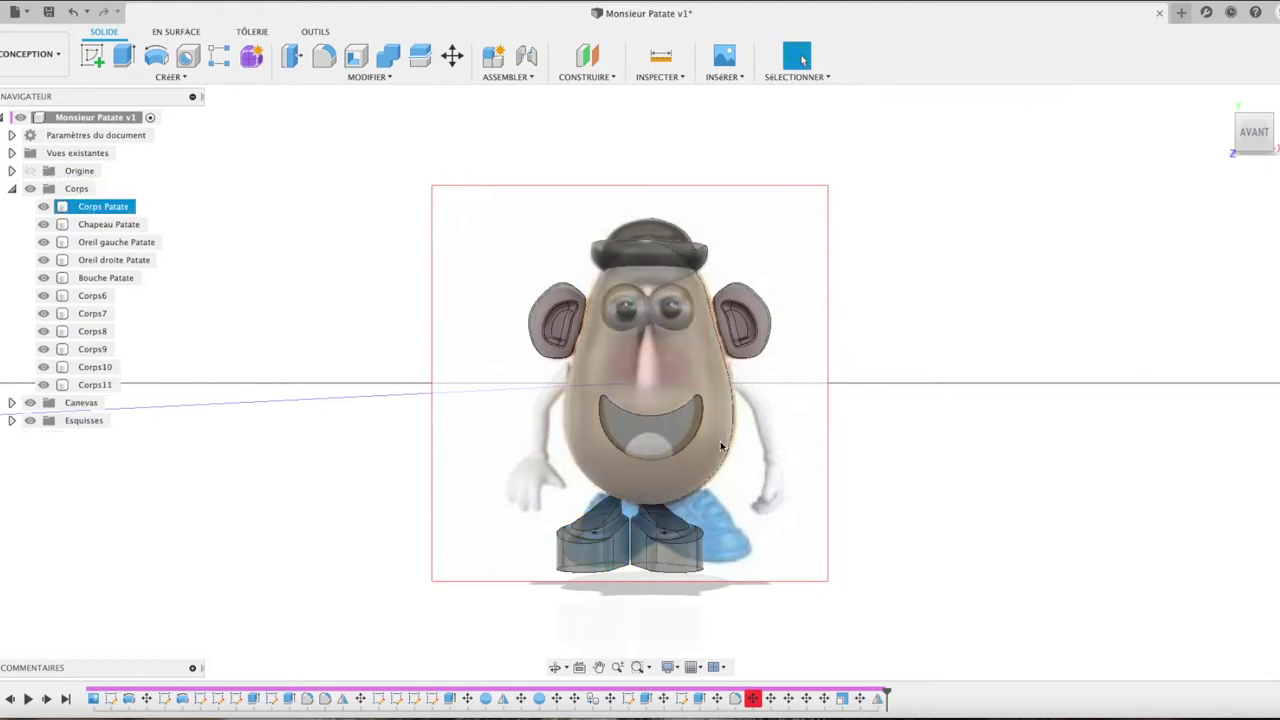
left_click(84, 386)
key("m")
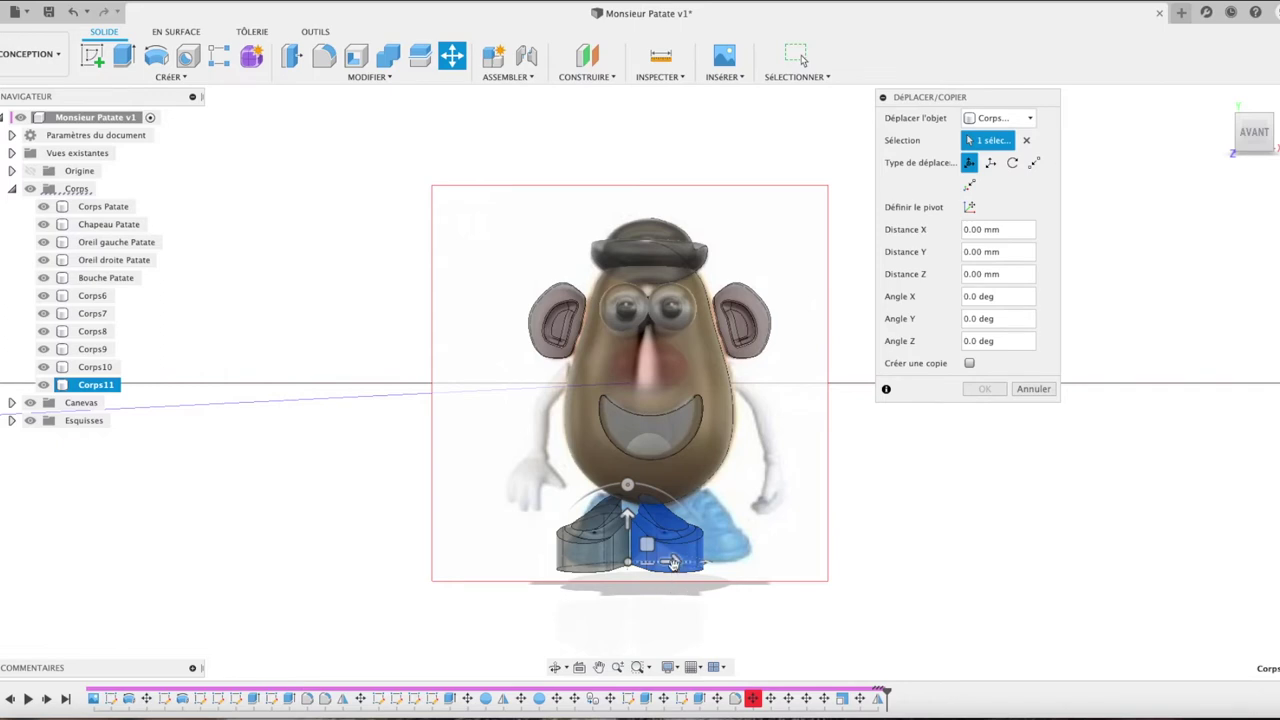
Step: Push Corps11 2.223 mm outward along X, then raise both shoes 0.793 mm along Y
left_click_drag(670, 562, 724, 566)
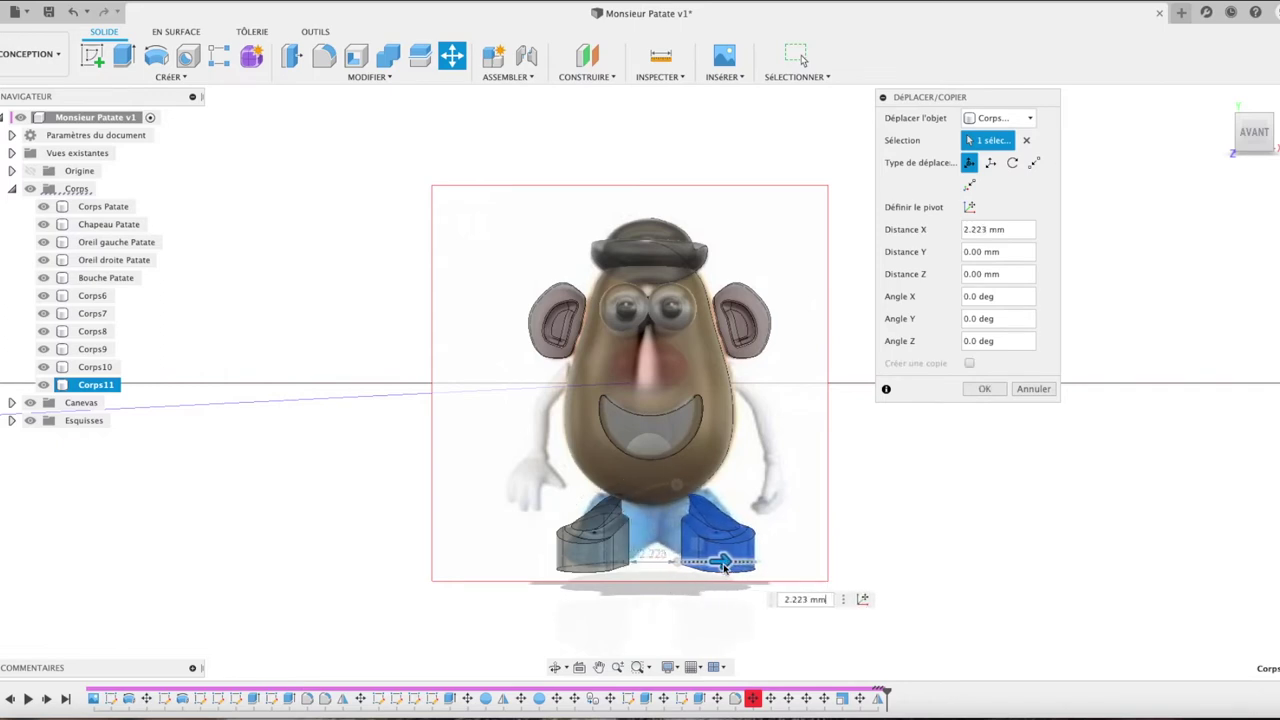
left_click(984, 389)
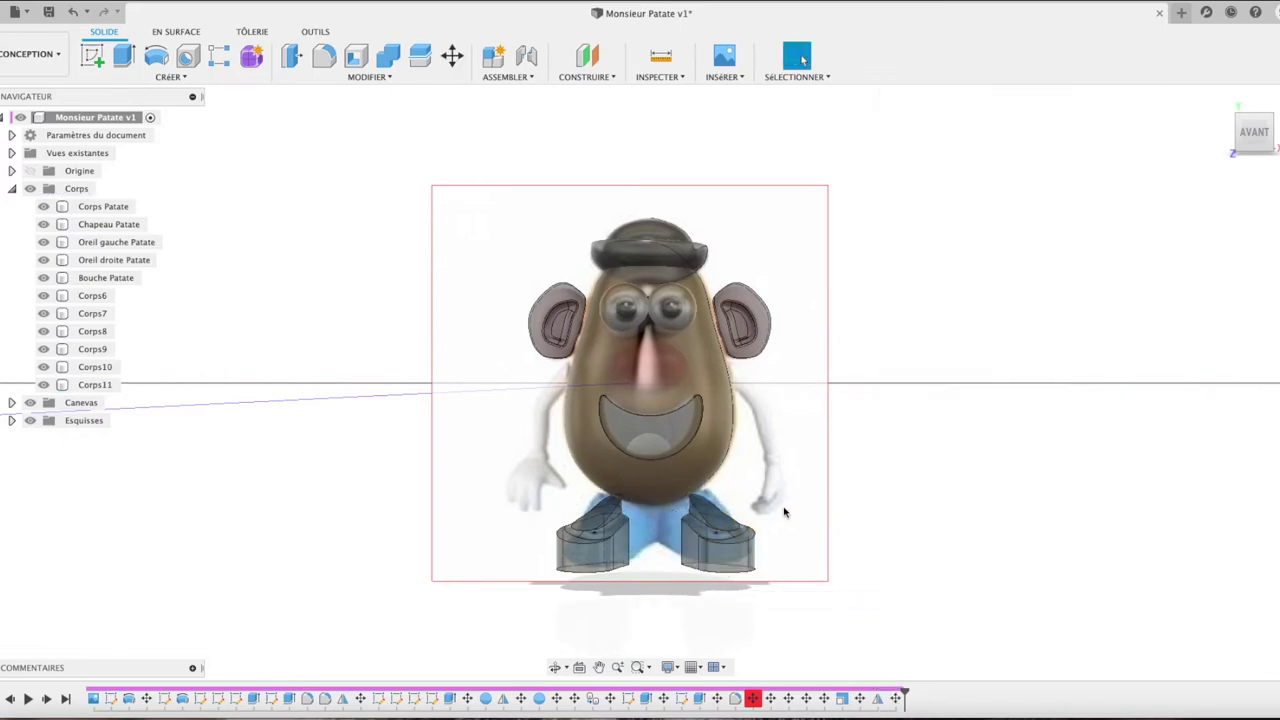
left_click(100, 367)
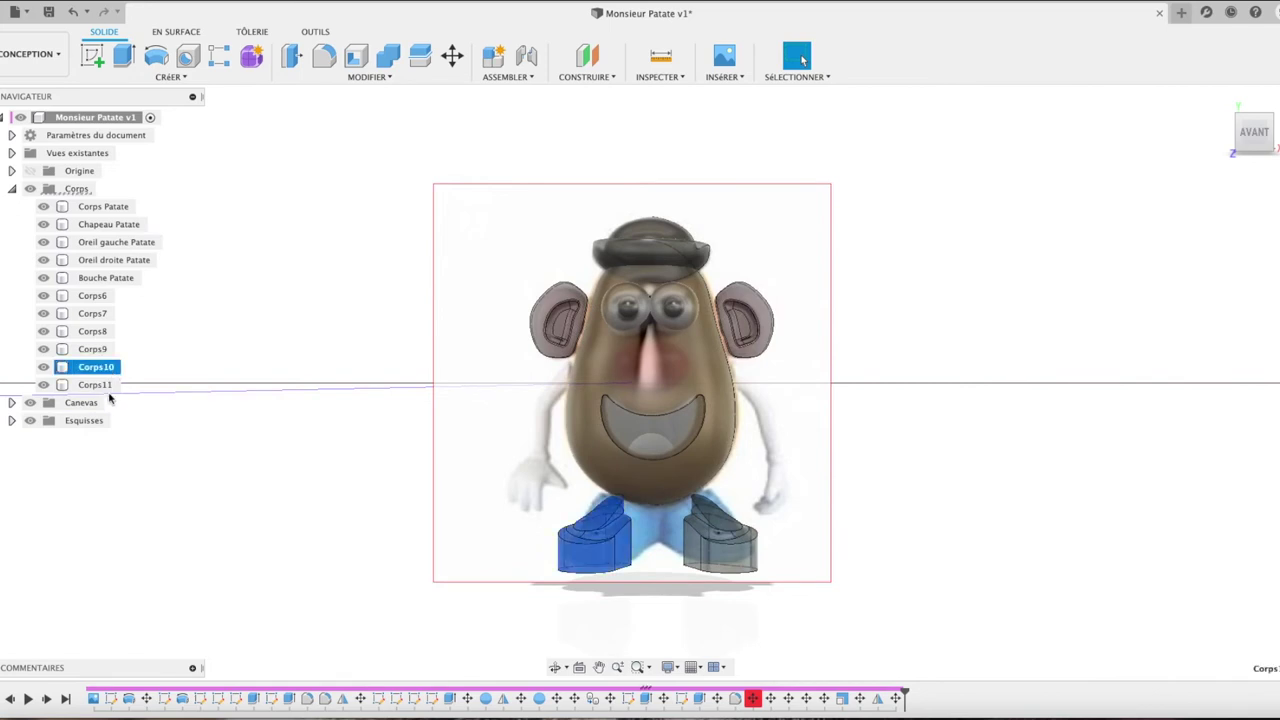
left_click(108, 390, "ctrl")
key("m")
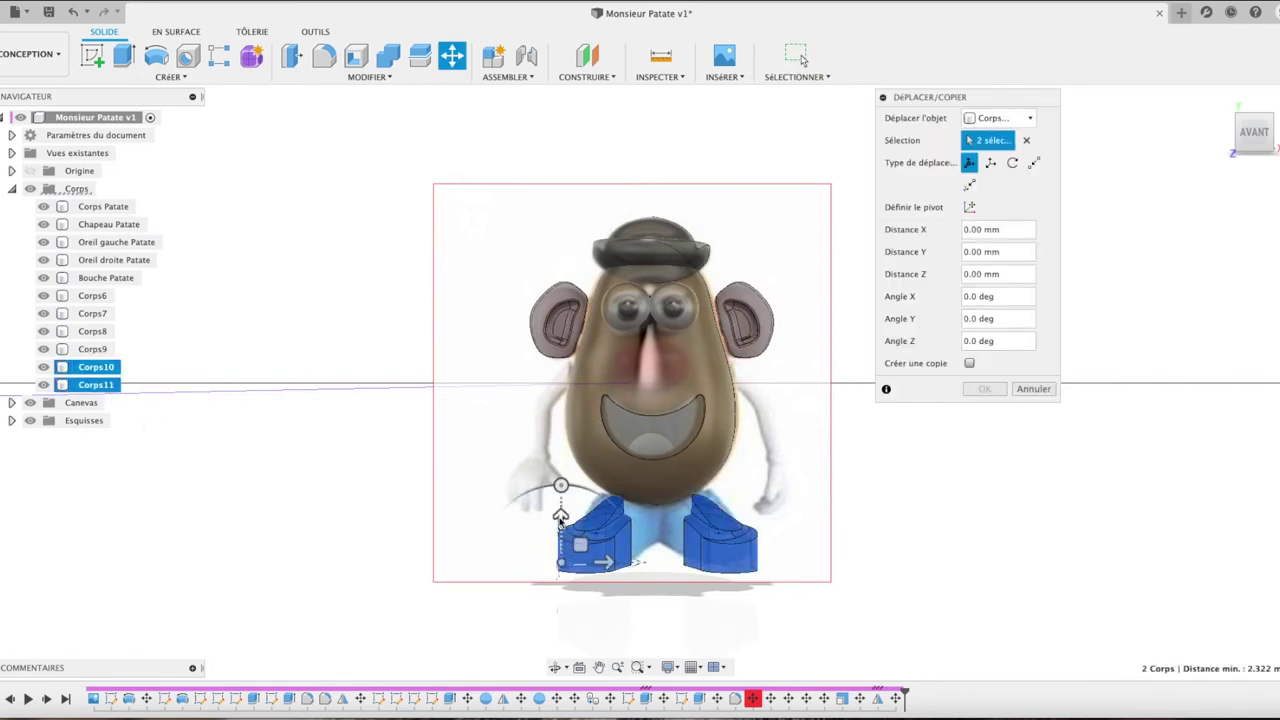
left_click_drag(560, 518, 560, 500)
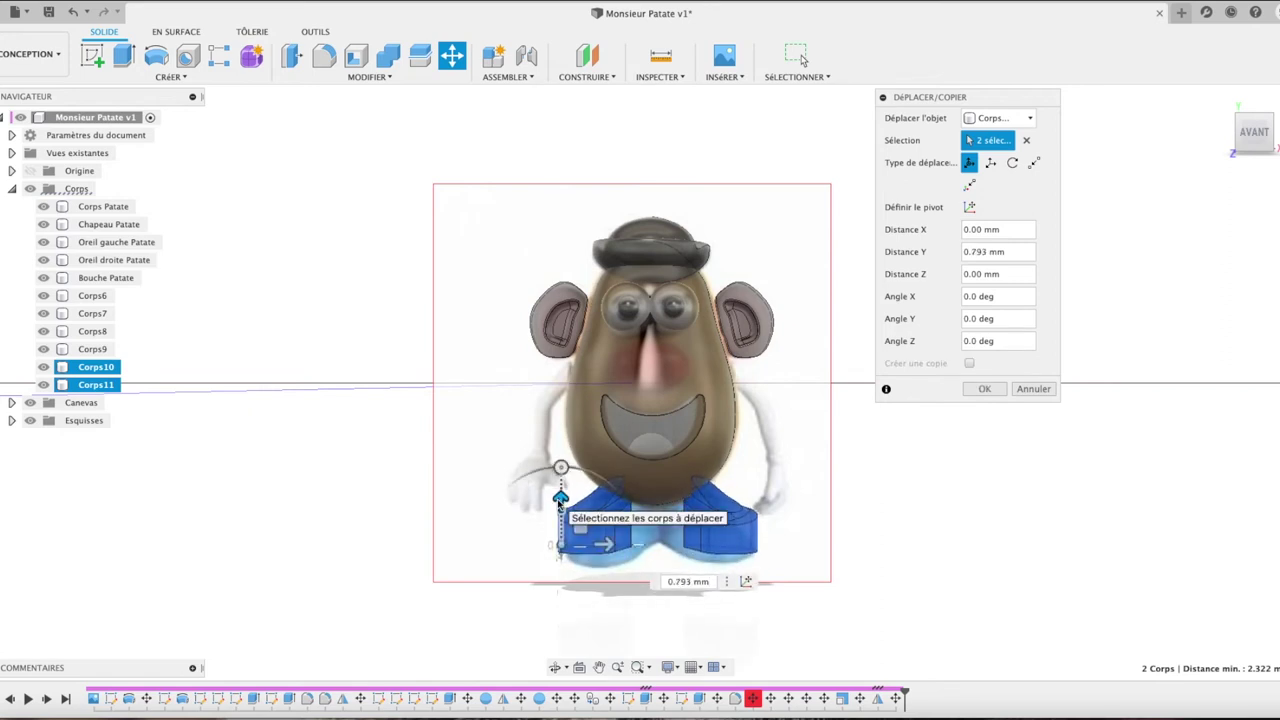
left_click(984, 389)
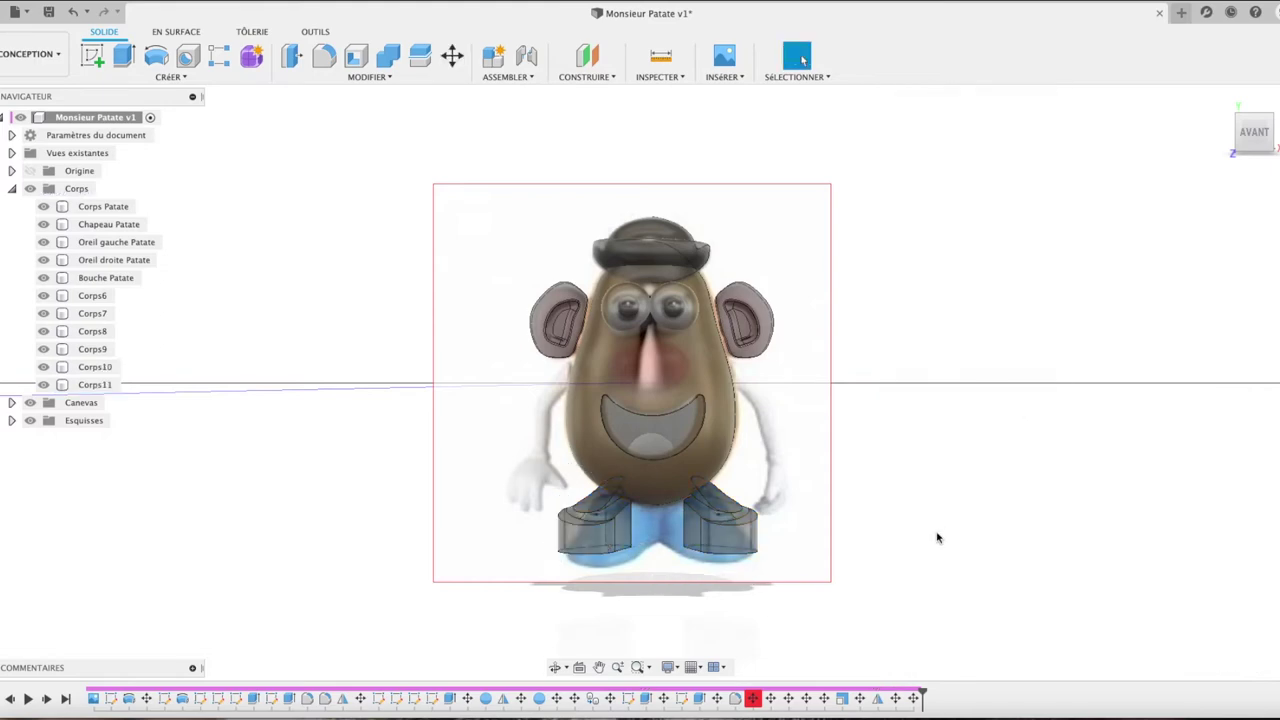
left_click(1266, 150)
left_click_drag(1255, 140, 1077, 160)
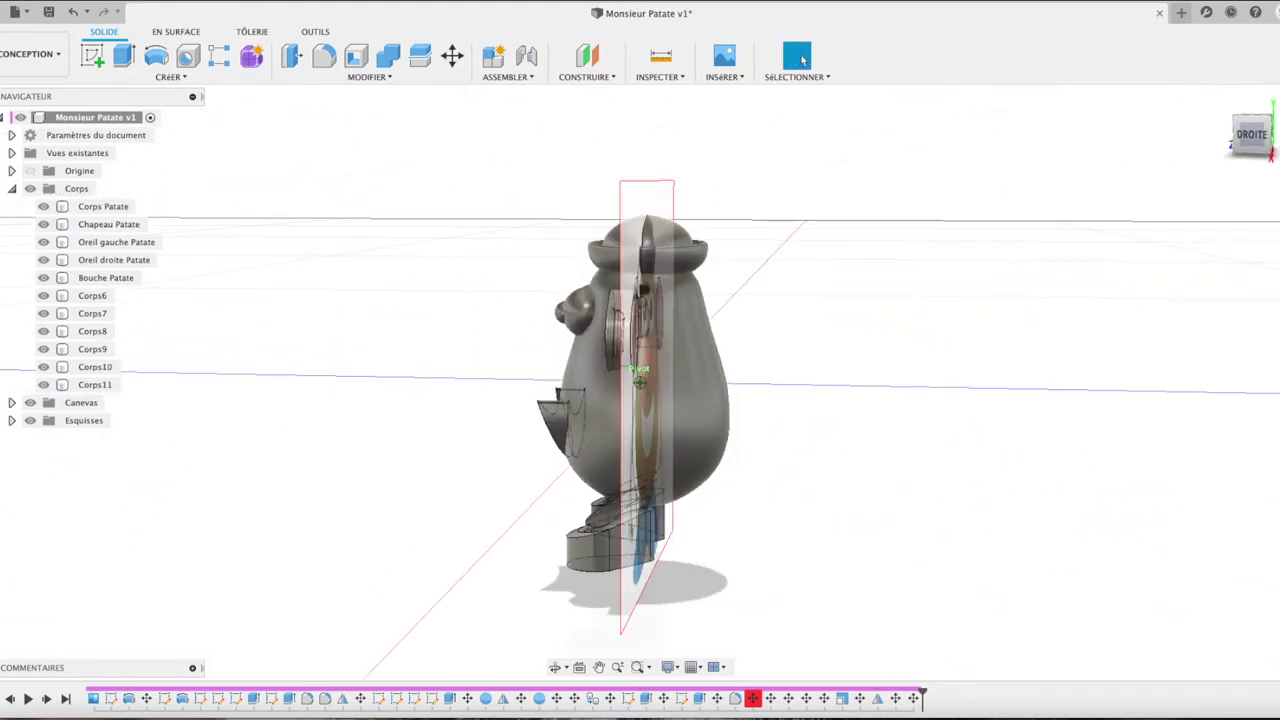
Step: Select Corps10 and Corps11 and tilt them about 5.1° around Z
left_click(1250, 135)
left_click(96, 367)
left_click(101, 388, "ctrl")
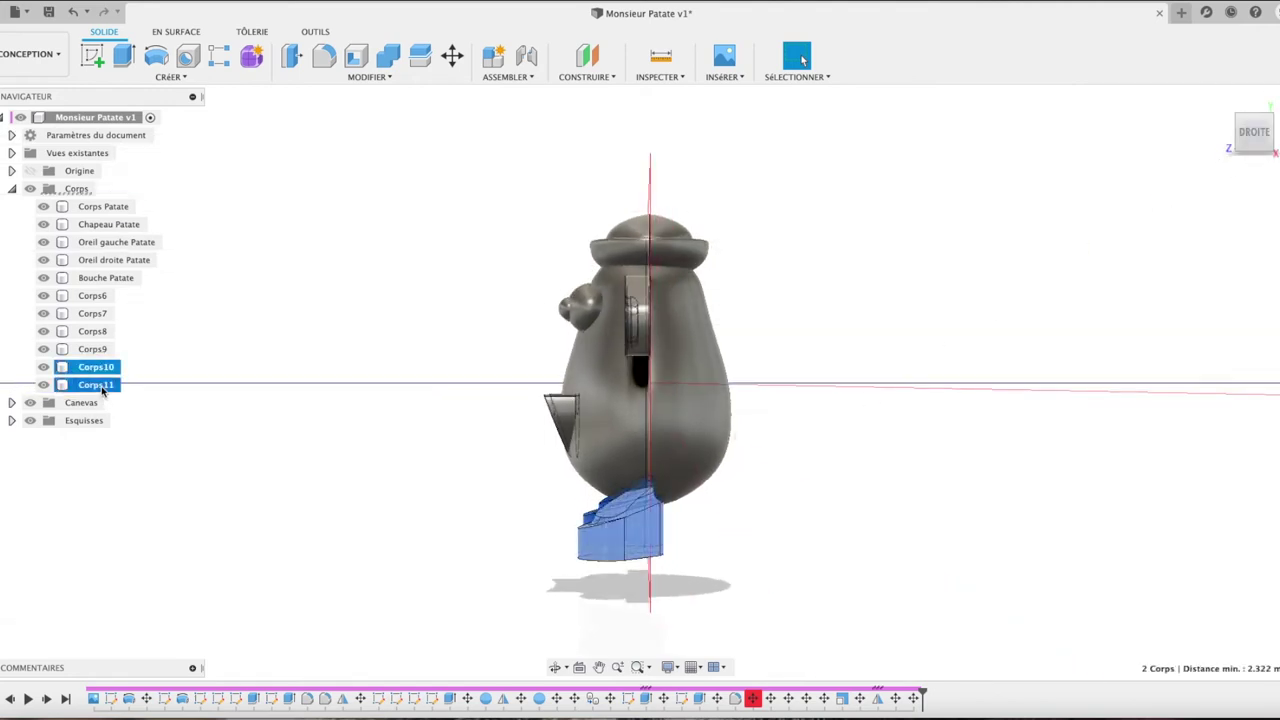
key("m")
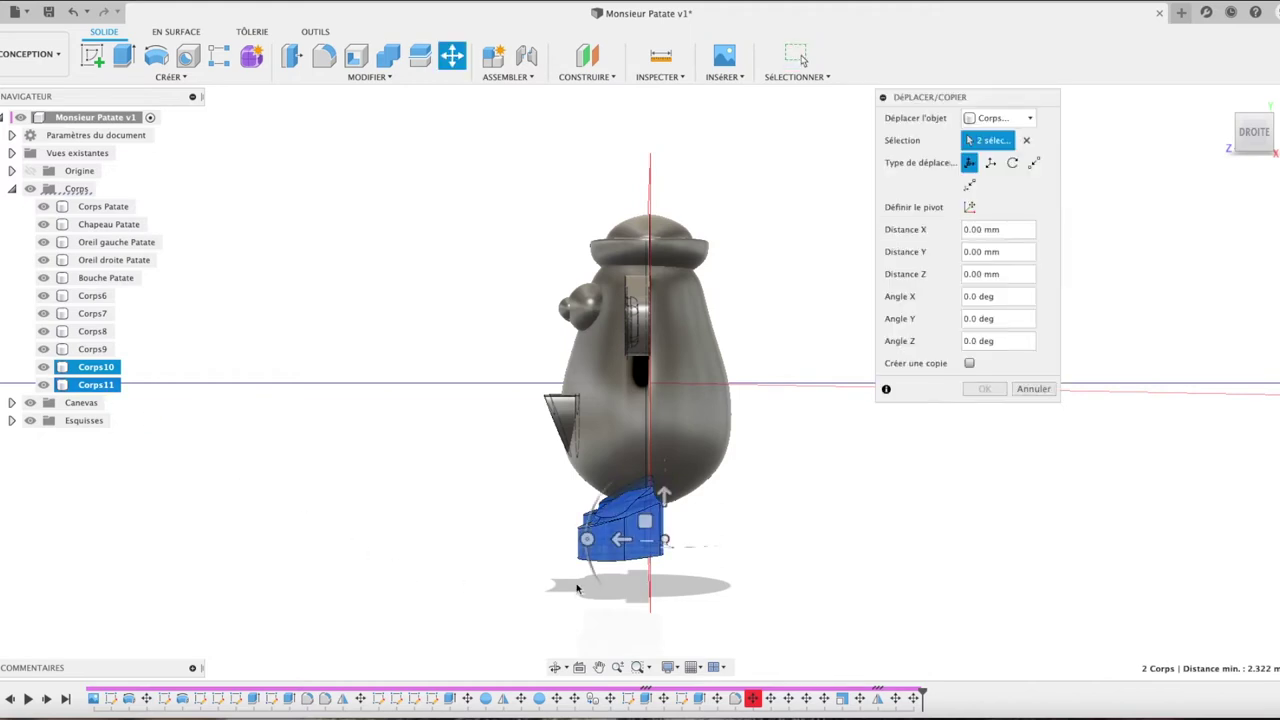
left_click_drag(621, 539, 655, 541)
left_click_drag(698, 493, 703, 485)
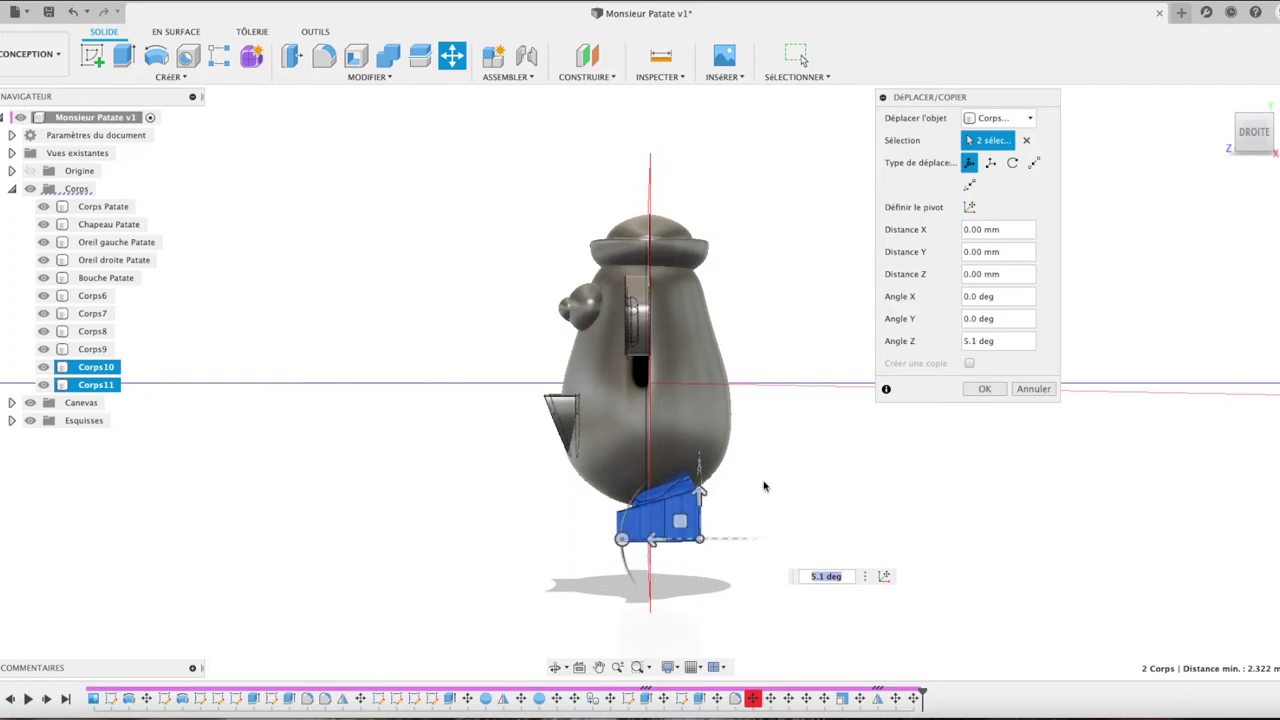
left_click(988, 389)
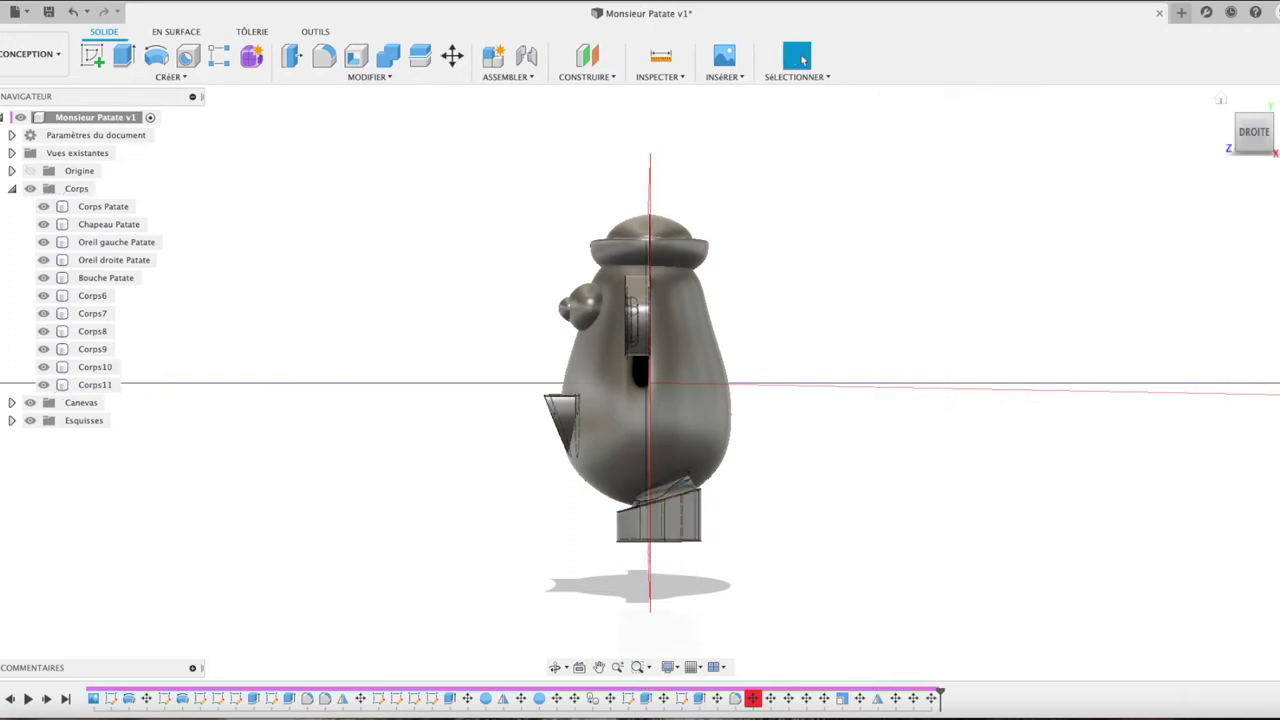
Step: Undo the shoe tilt and reselect Corps10 and Corps11 for another move
left_click(1221, 100)
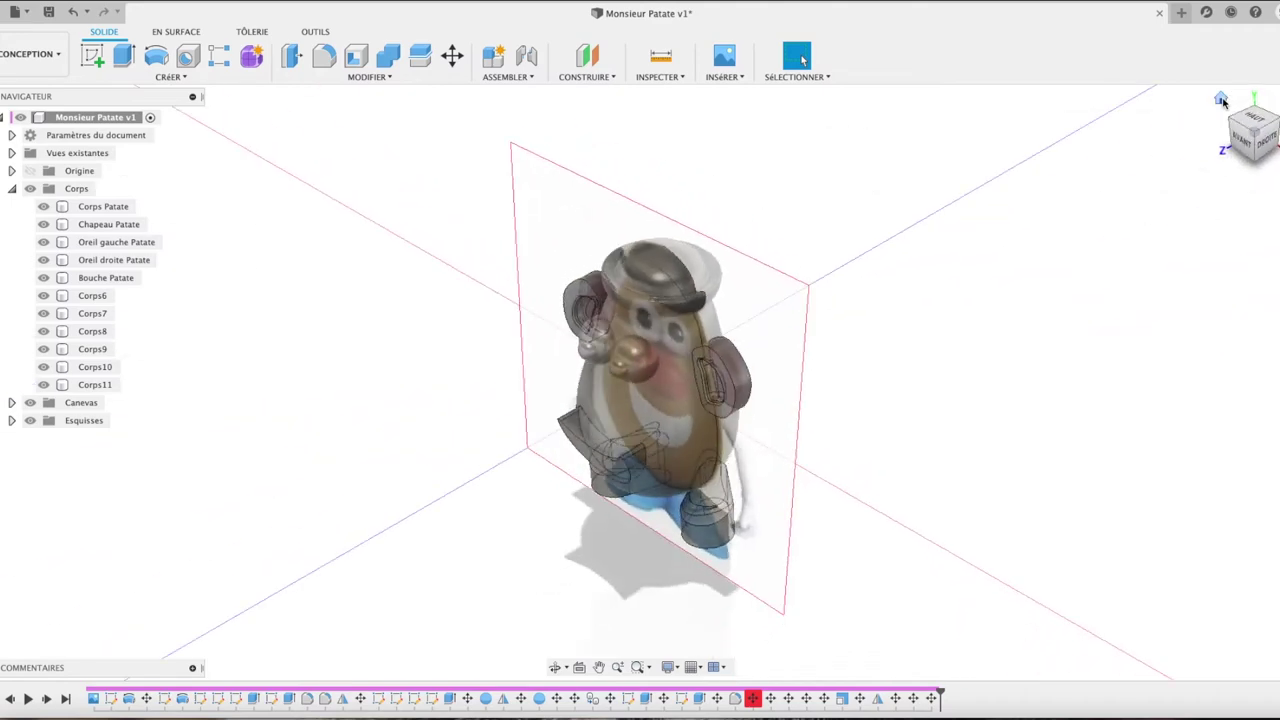
left_click(1240, 143)
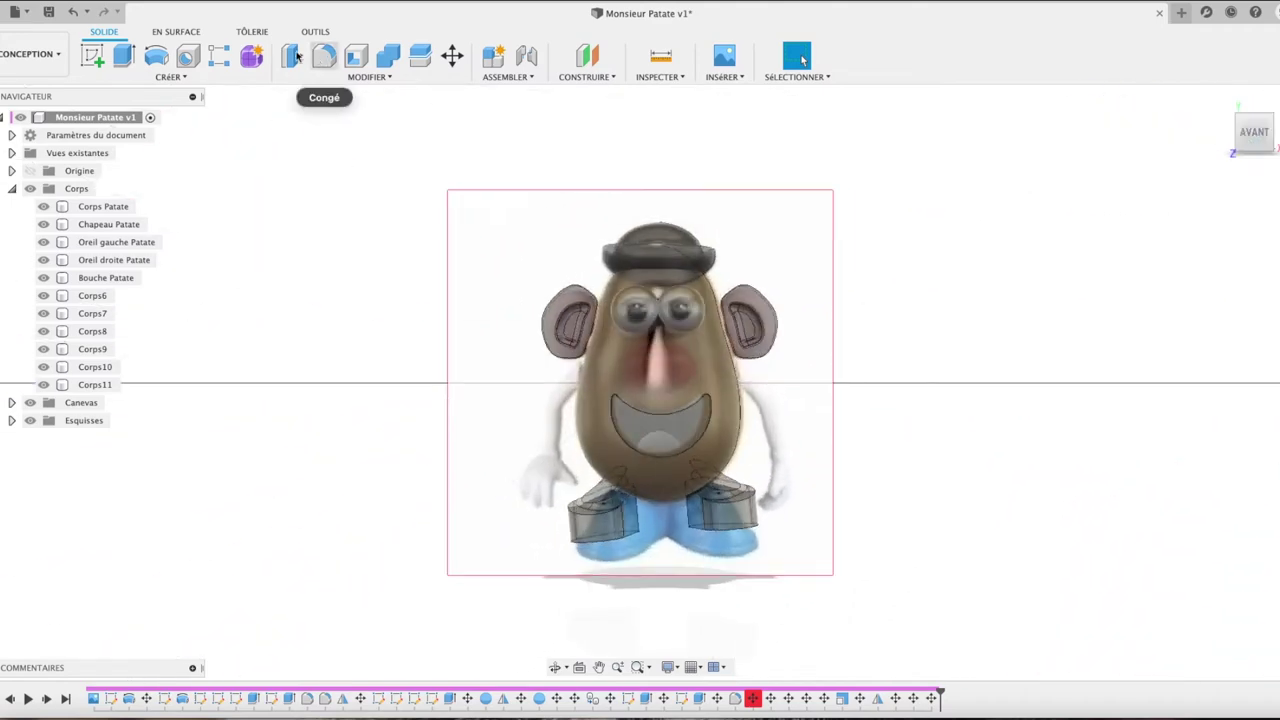
left_click(71, 12)
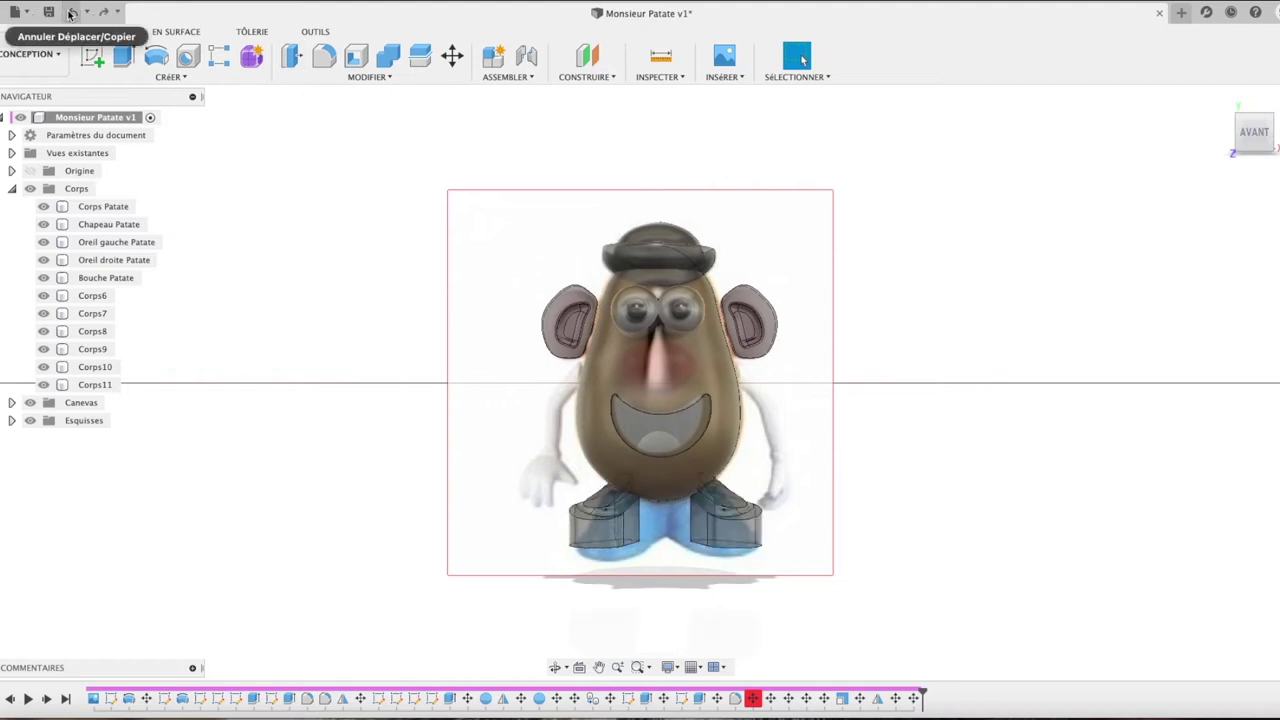
left_click(80, 369)
left_click(95, 386, "shift")
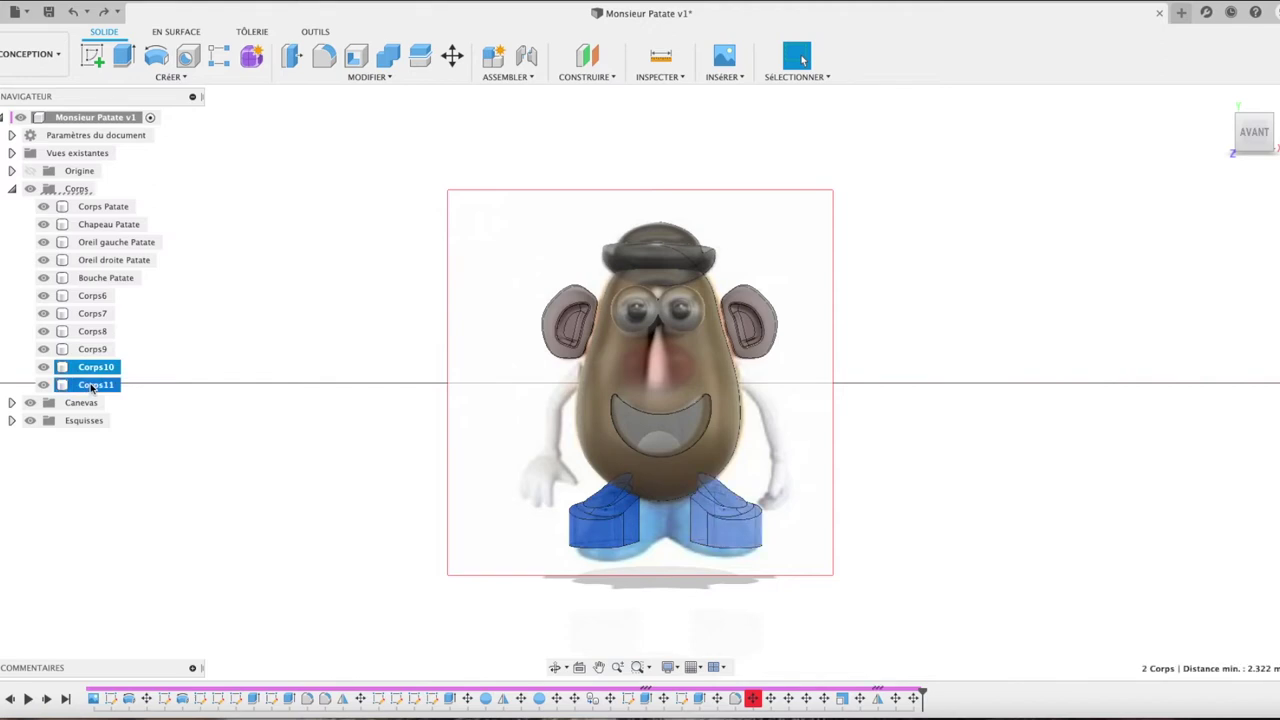
key("m")
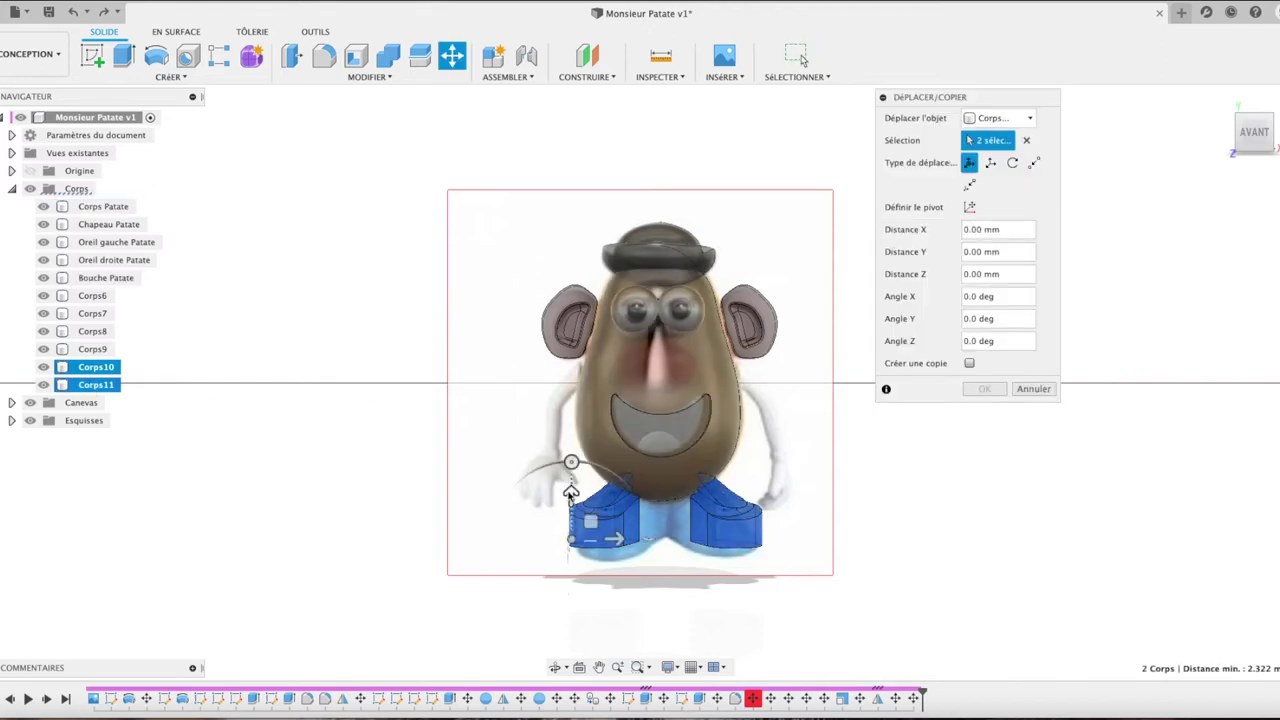
Step: Raise both shoes 0.922 mm along Y
left_click_drag(570, 492, 570, 472)
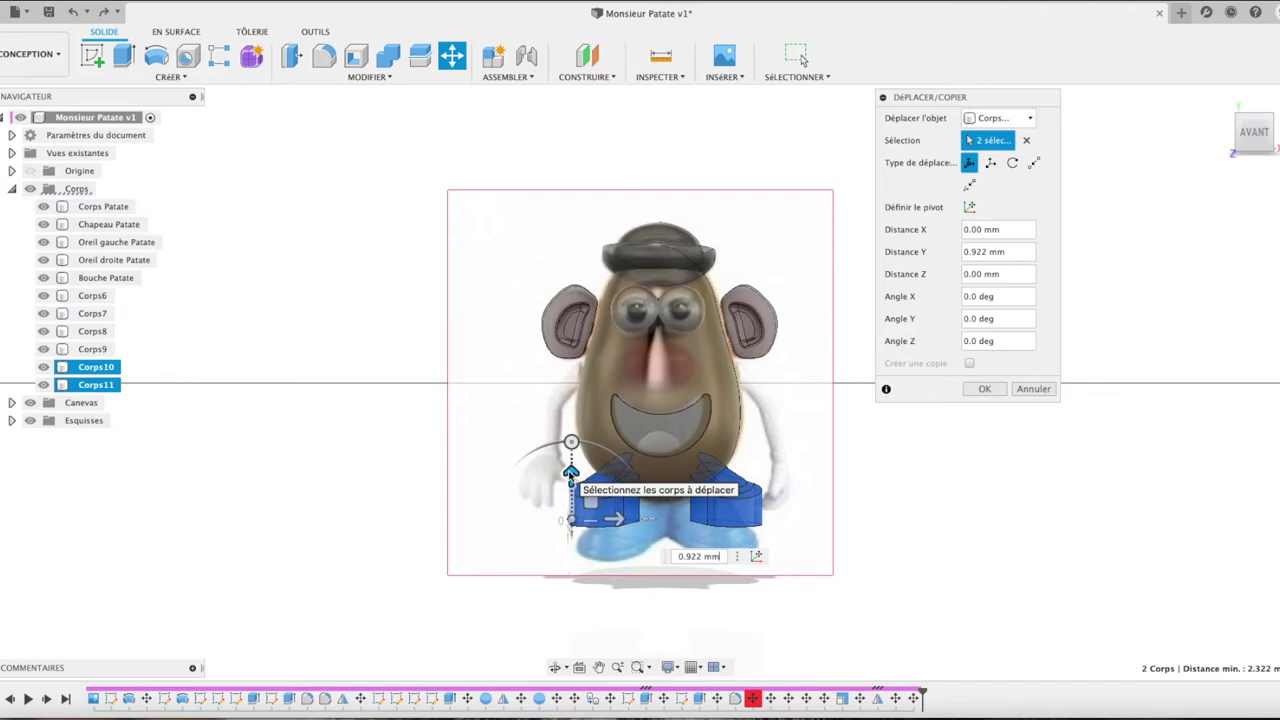
left_click(984, 389)
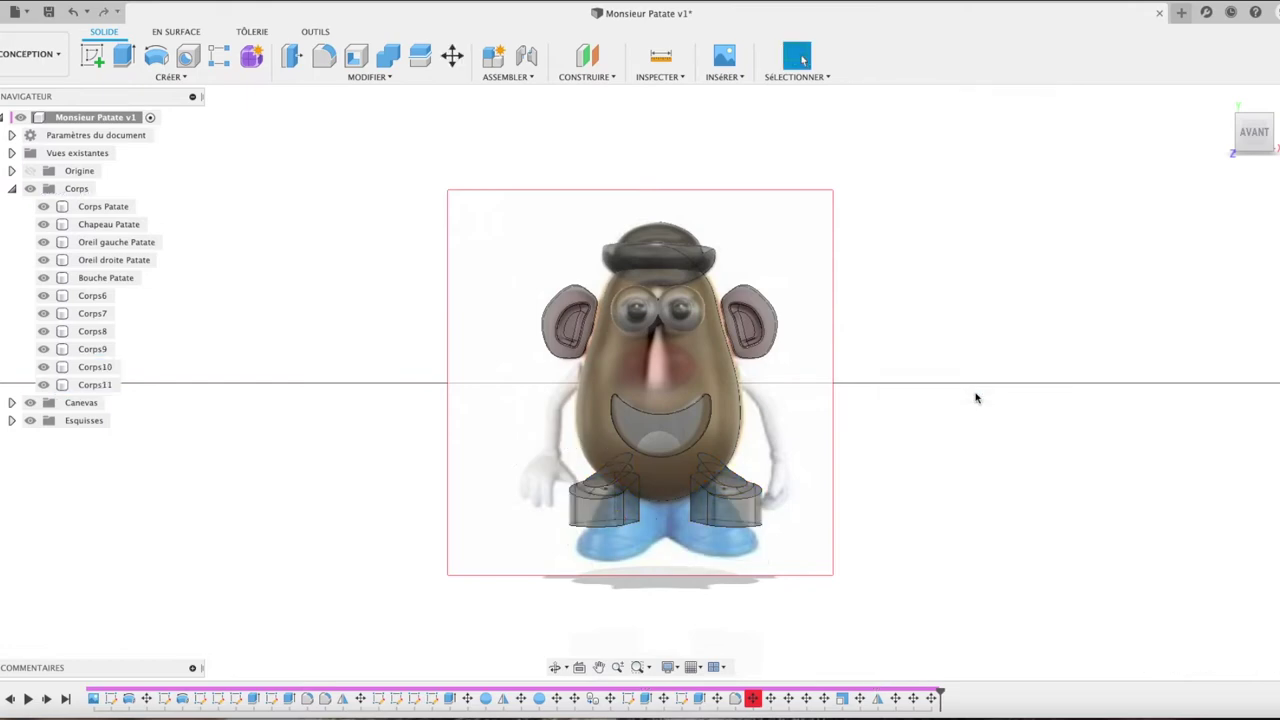
left_click(1262, 140)
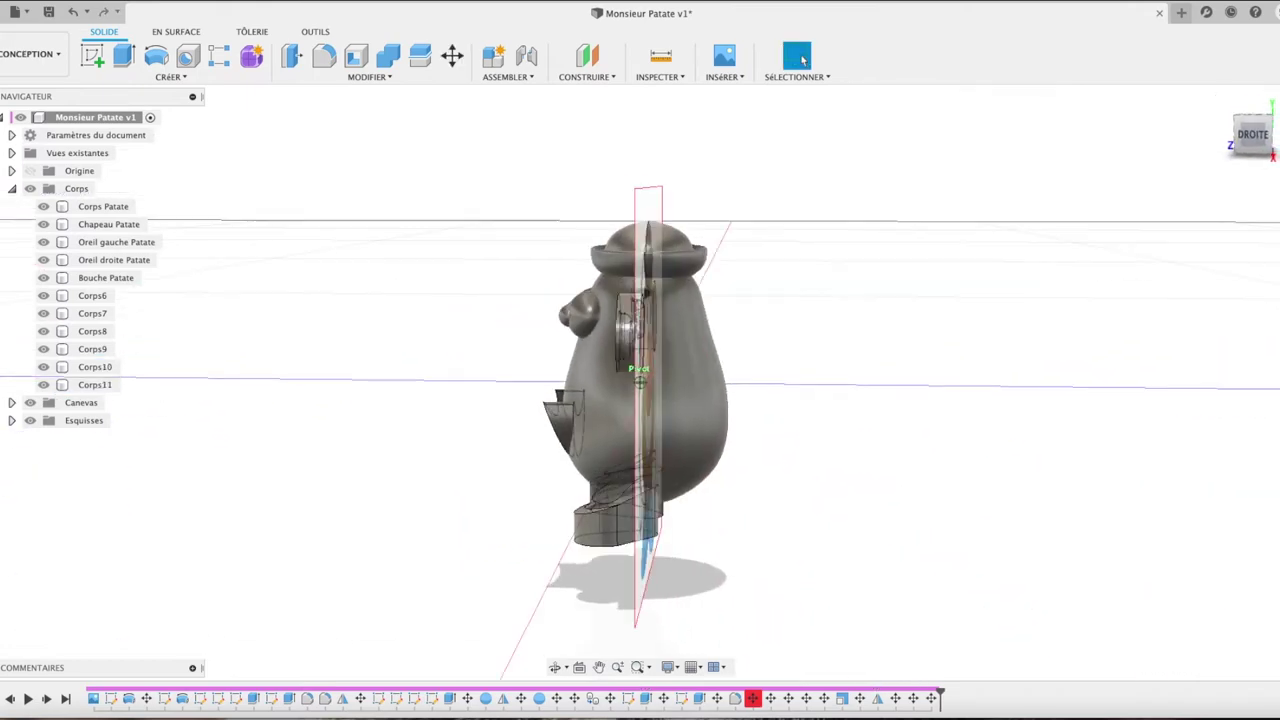
left_click(1248, 148)
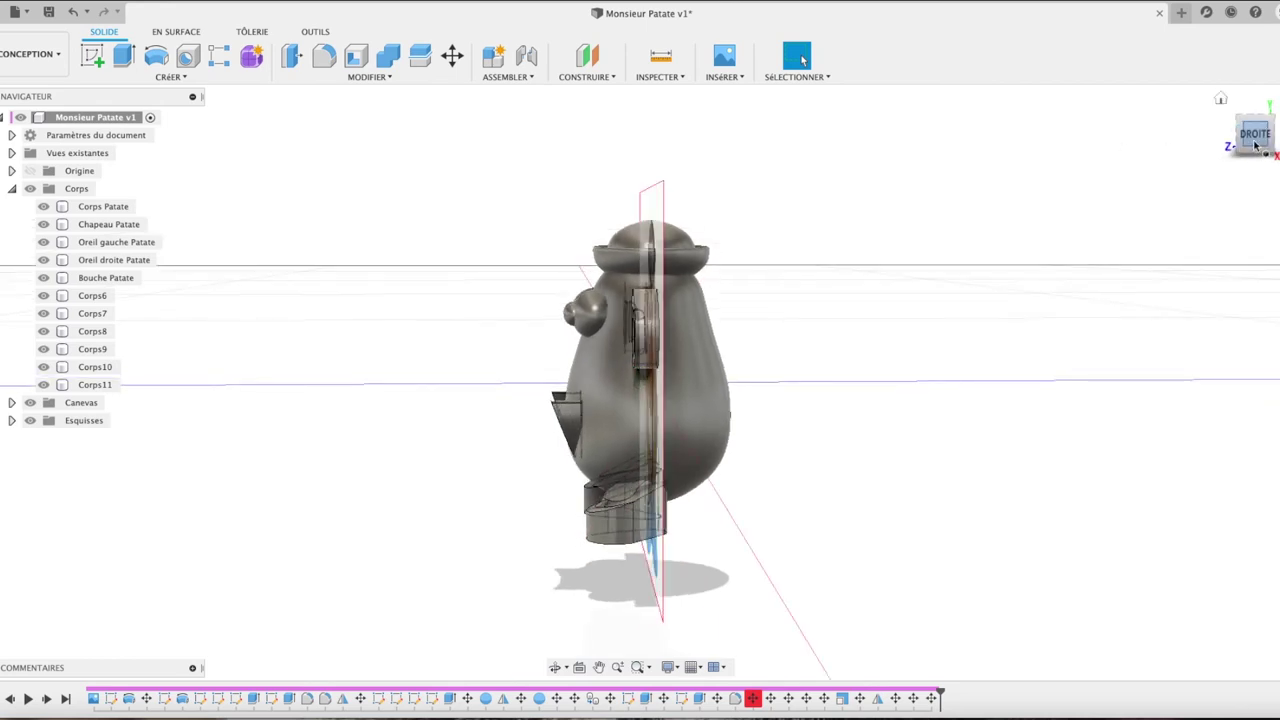
Step: Shift Corps10 and Corps11 together -1.018 mm along Z, then return to the front view
left_click(108, 369)
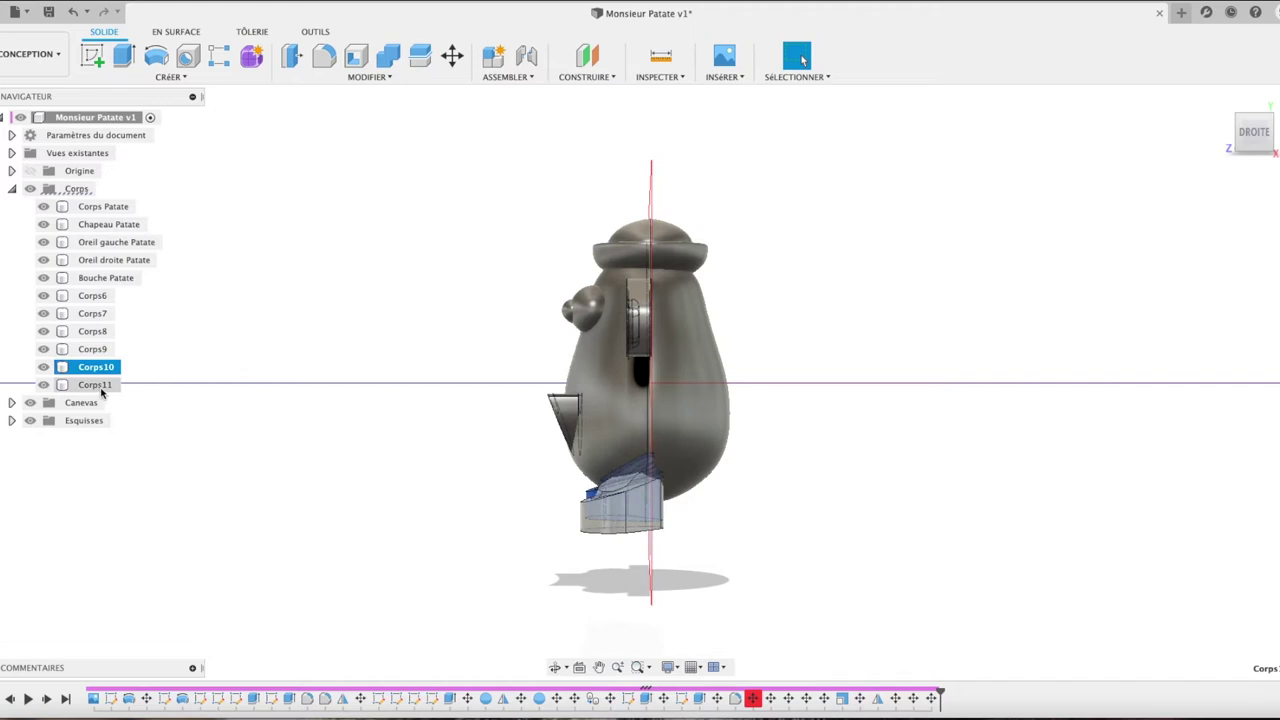
left_click(97, 385, "ctrl")
key("m")
left_click_drag(622, 517, 645, 519)
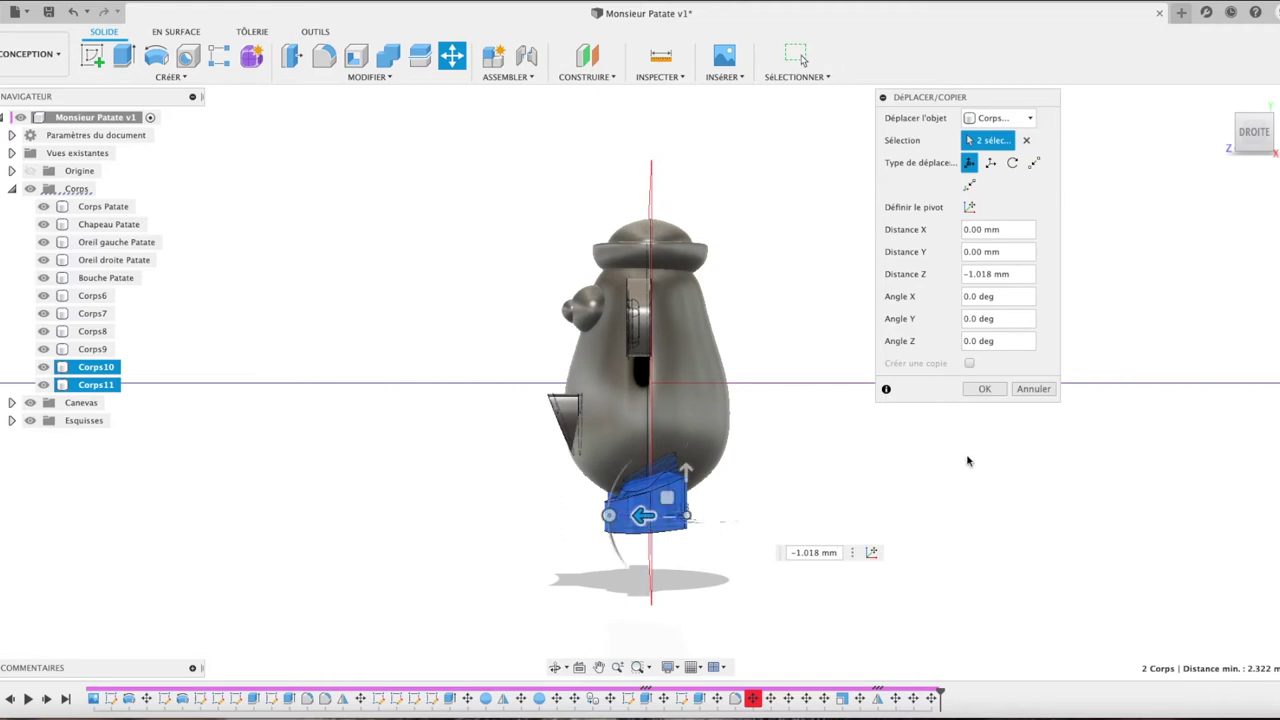
left_click(984, 389)
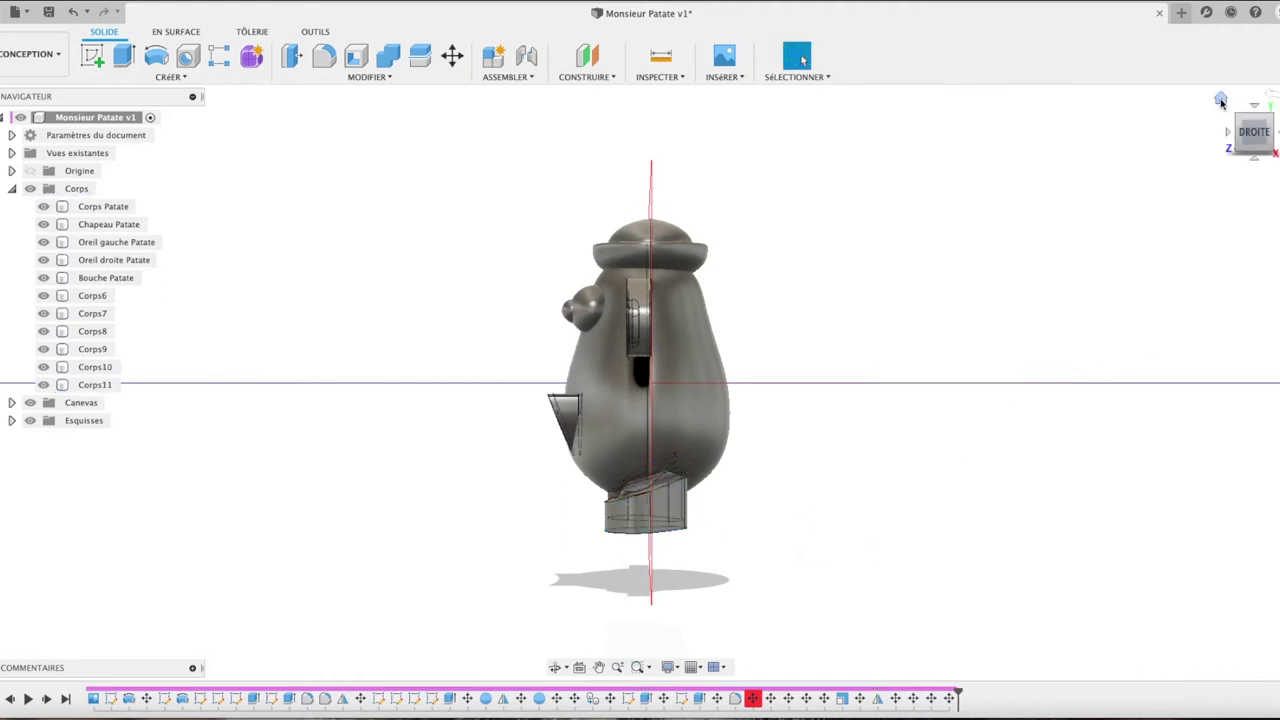
left_click(1220, 99)
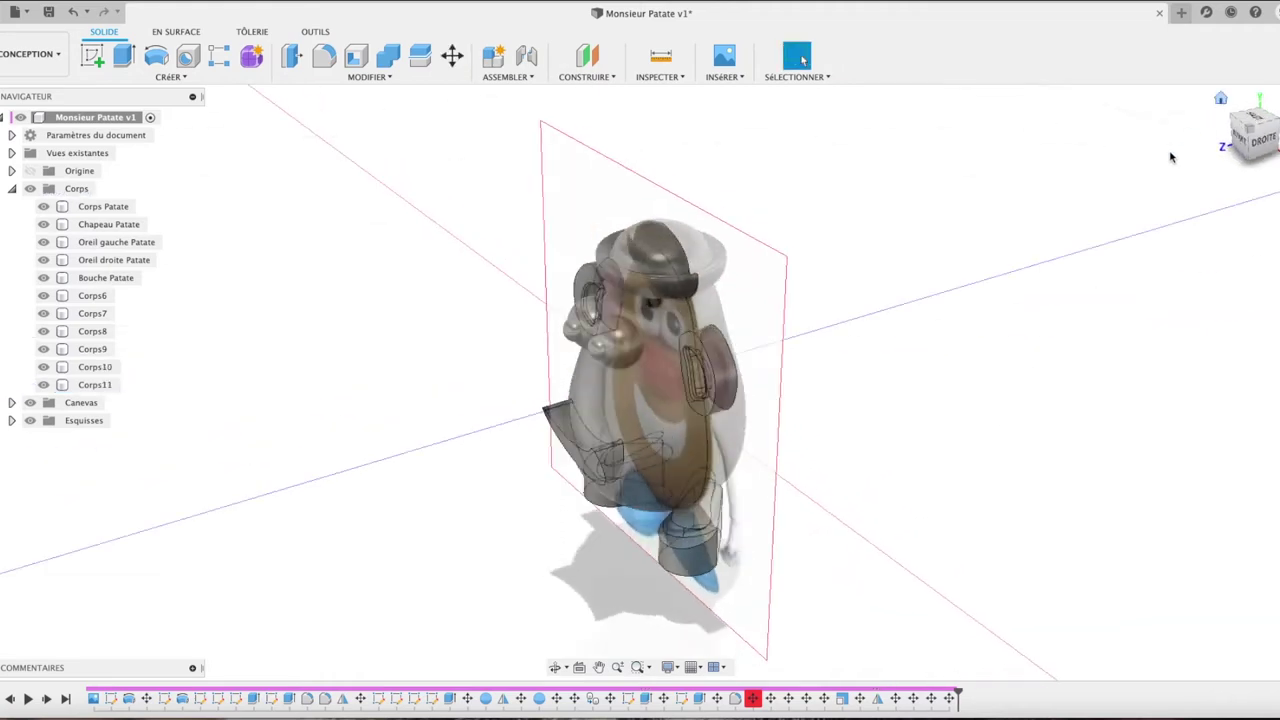
left_click(1242, 142)
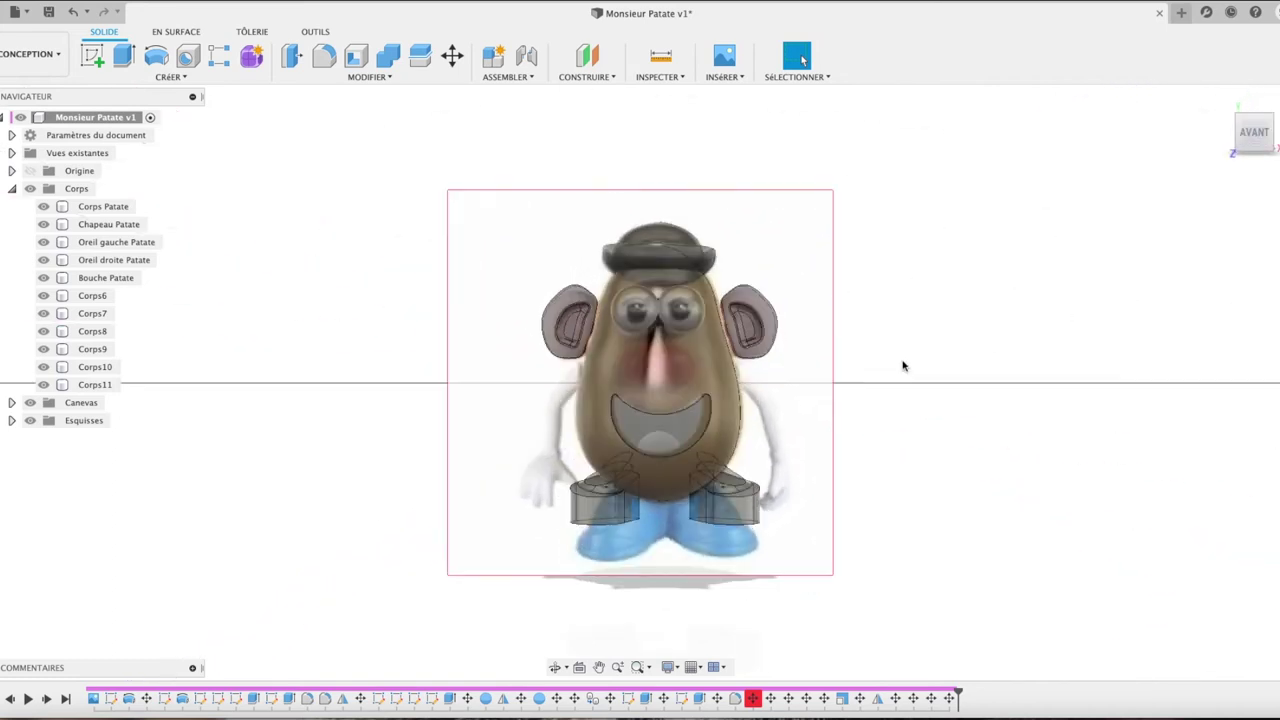
Step: Start a new sketch on the potato's front face
left_click(708, 424)
scroll(708, 424, "up", 2)
scroll(708, 424, "up", 2)
scroll(708, 428, "up", 3)
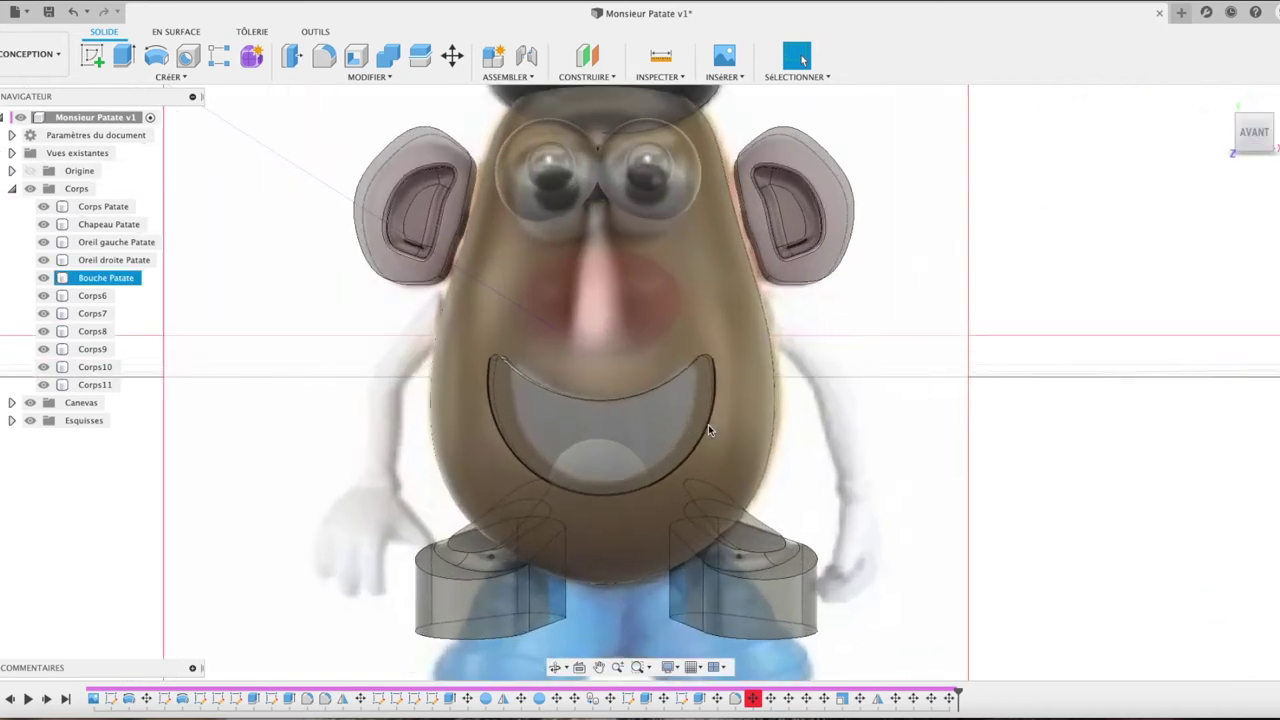
left_click(95, 58)
left_click(605, 292)
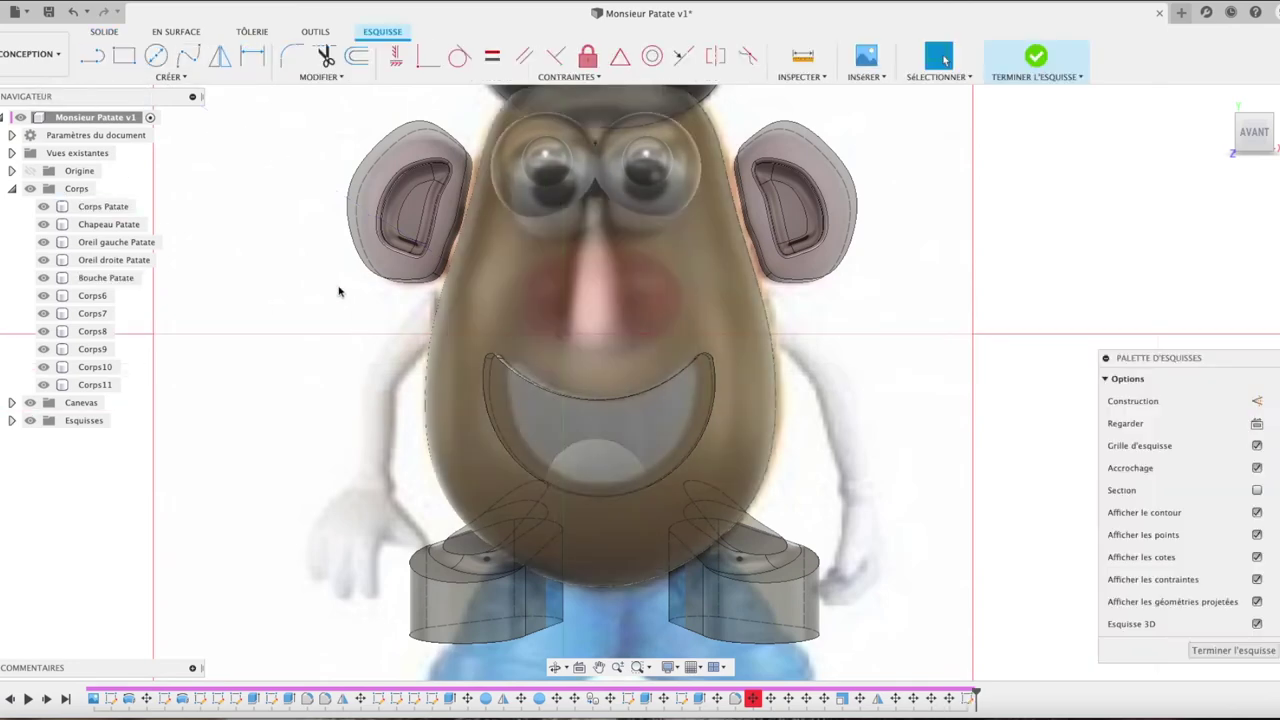
Step: Draw a three-point arc below the eyes and close it with a straight line
left_click(172, 77)
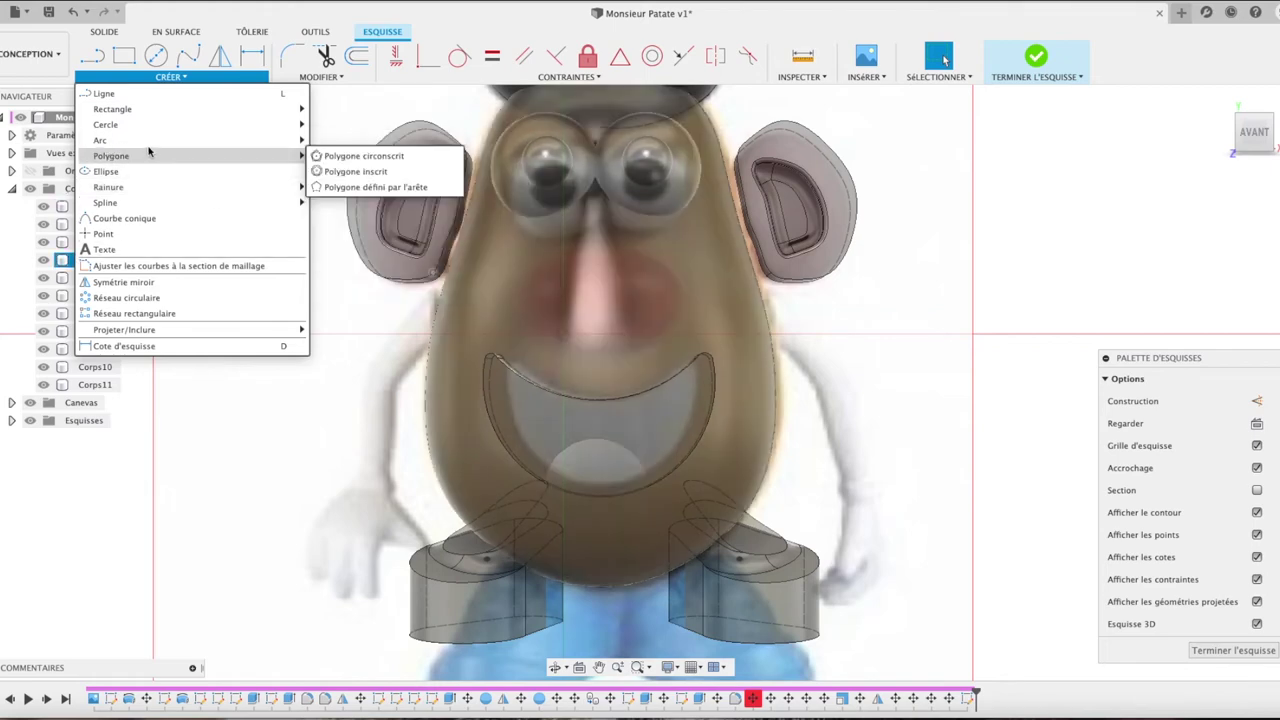
mouse_move(100, 140)
left_click(356, 145)
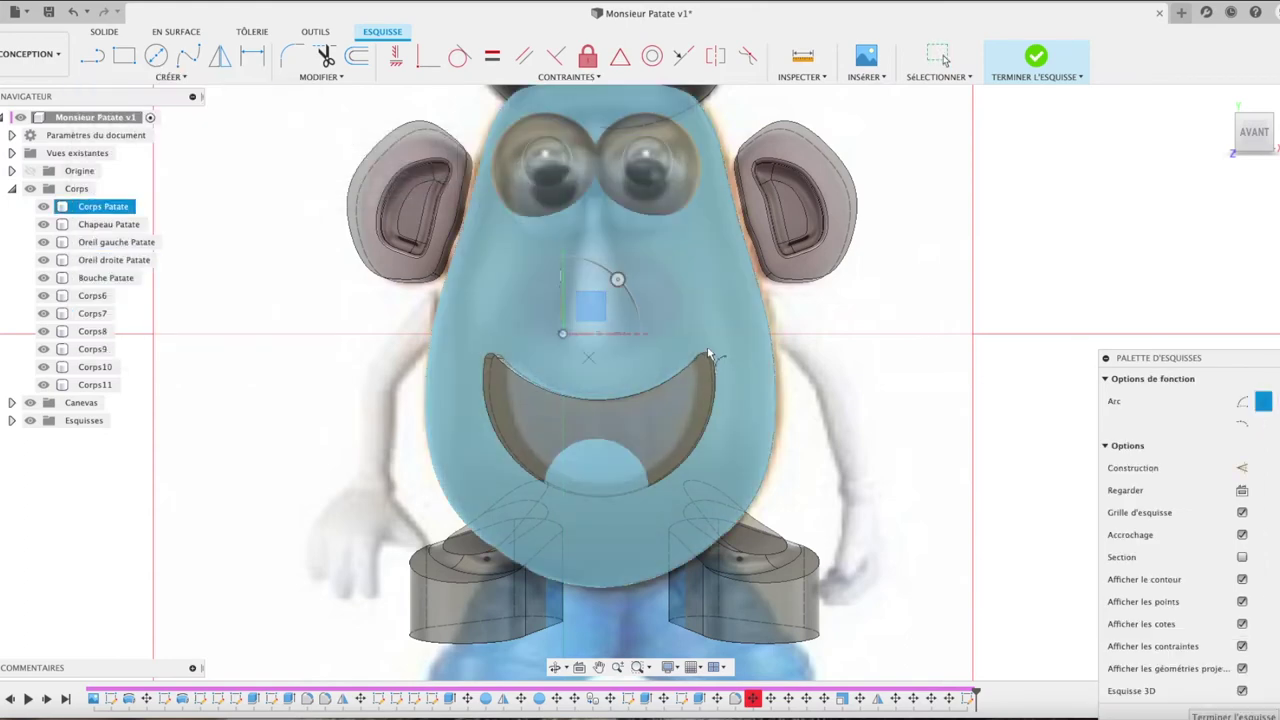
left_click(682, 293)
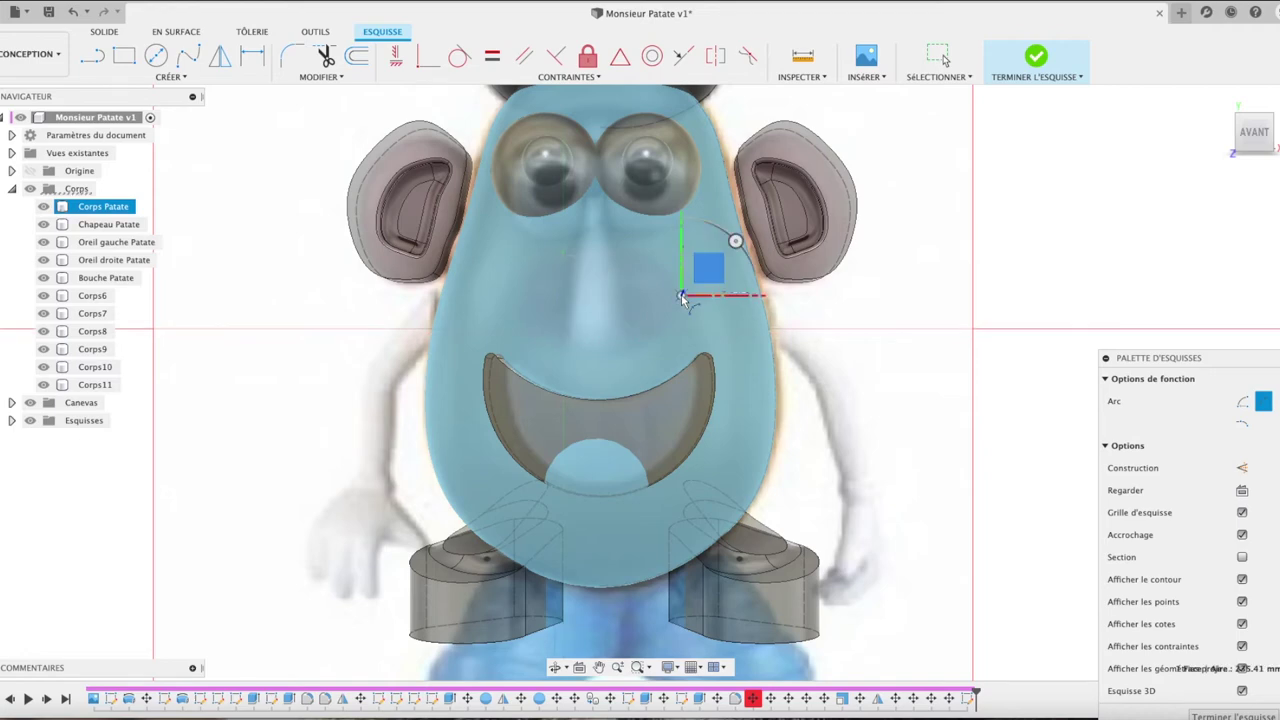
left_click(521, 291)
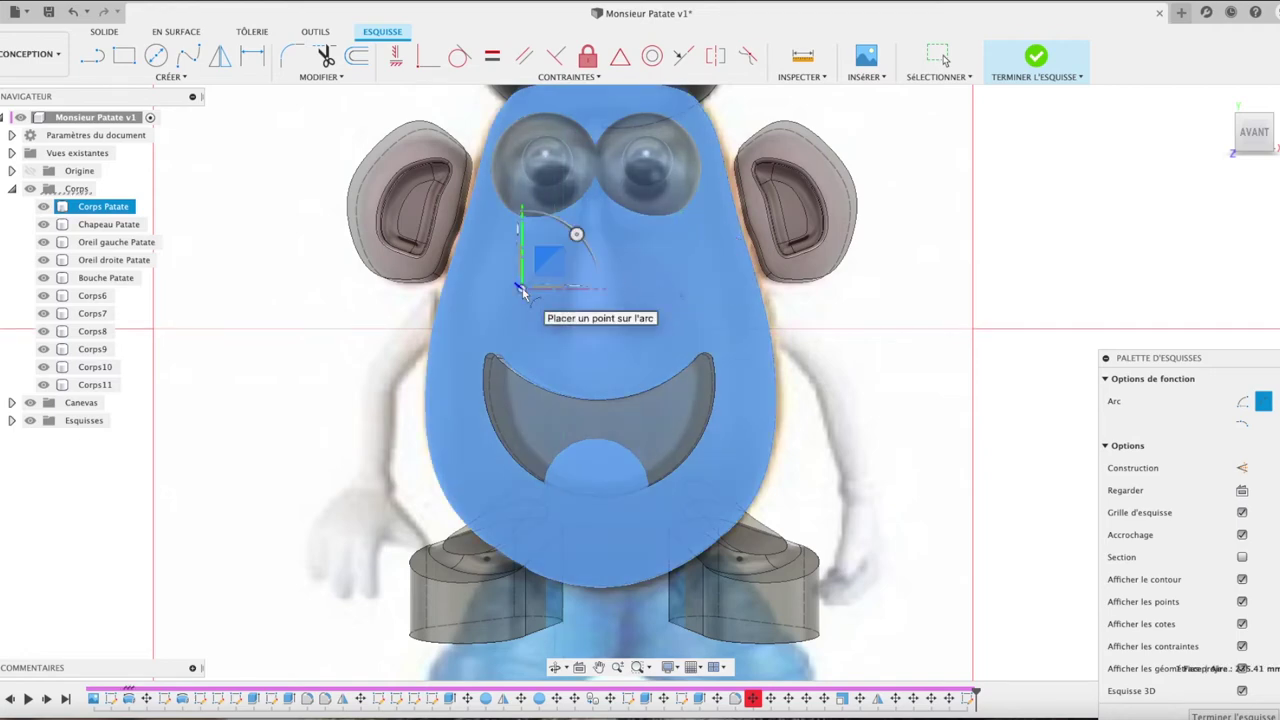
left_click(590, 243)
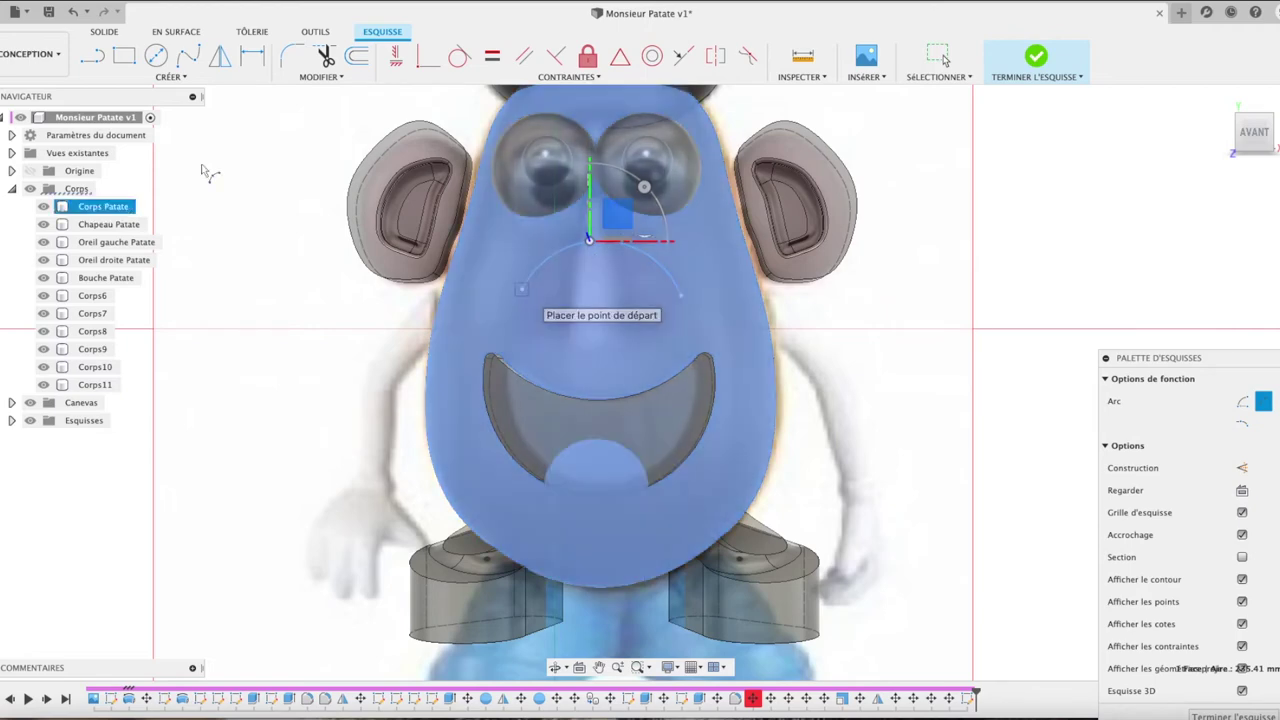
left_click(91, 55)
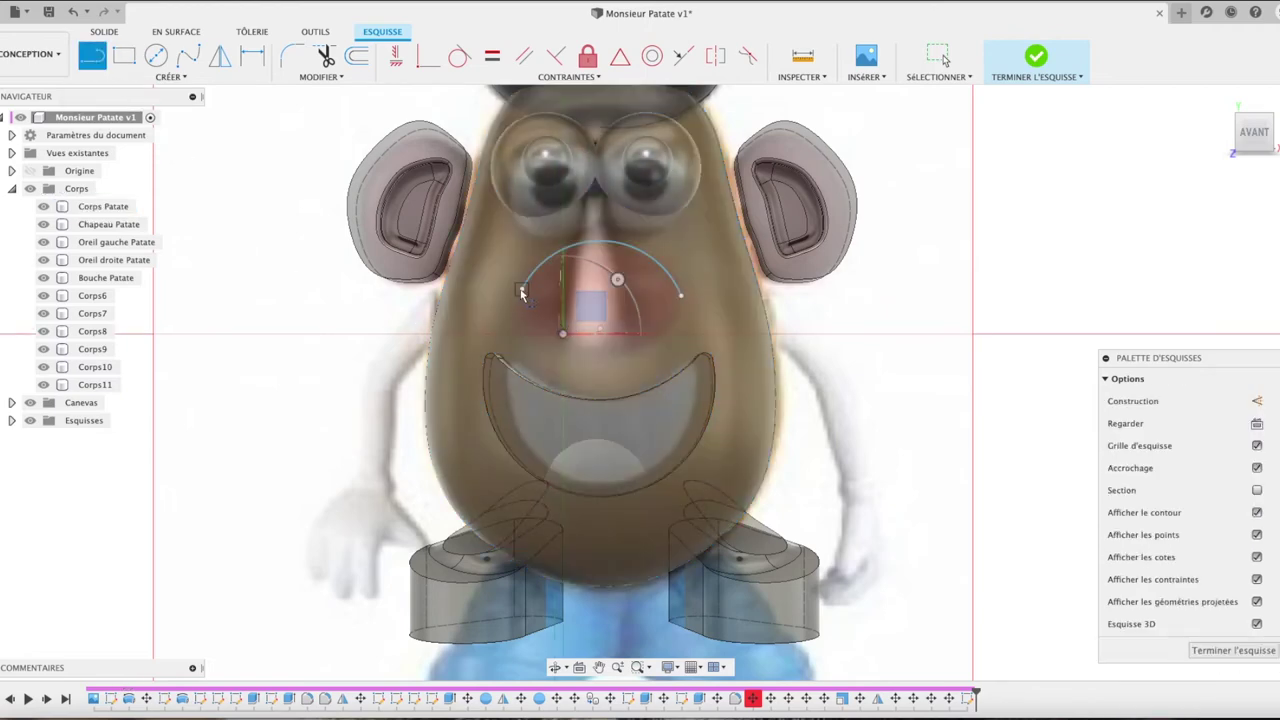
left_click_drag(520, 288, 681, 295)
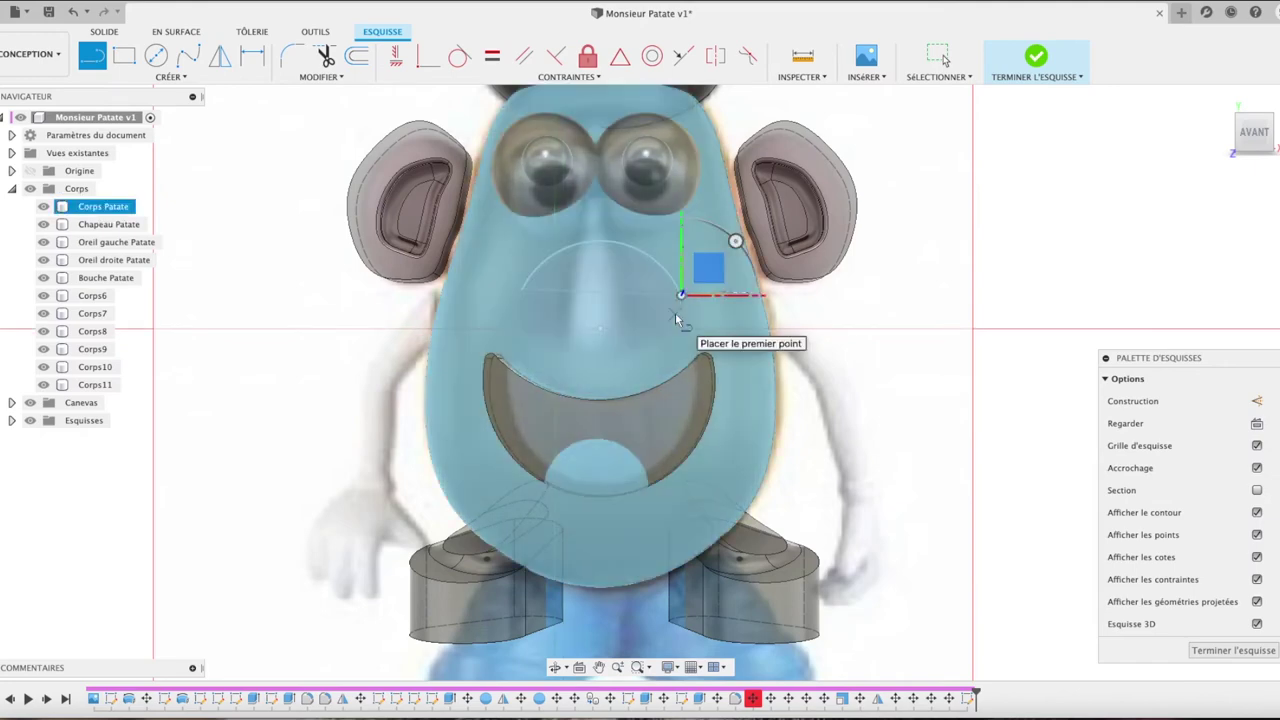
Step: Hide Corps Patate and select the half-disc profile
key("e")
left_click(1033, 285)
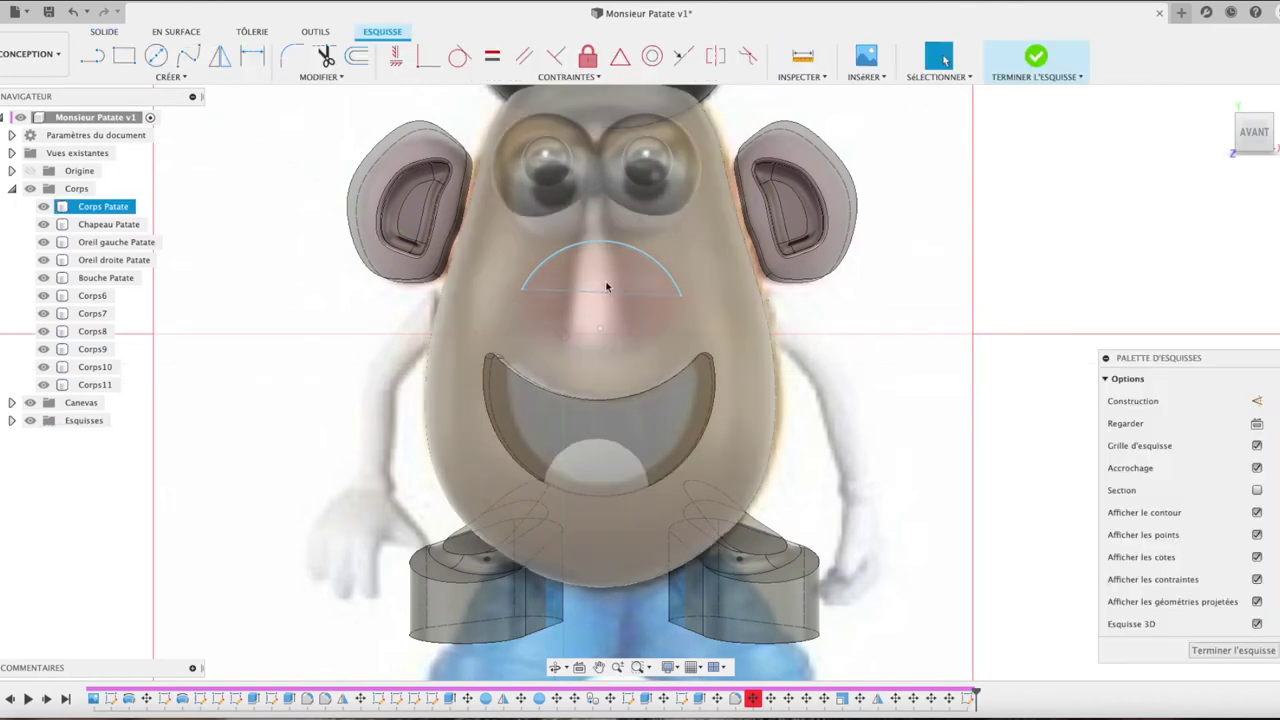
left_click(43, 206)
left_click(596, 252)
left_click(172, 77)
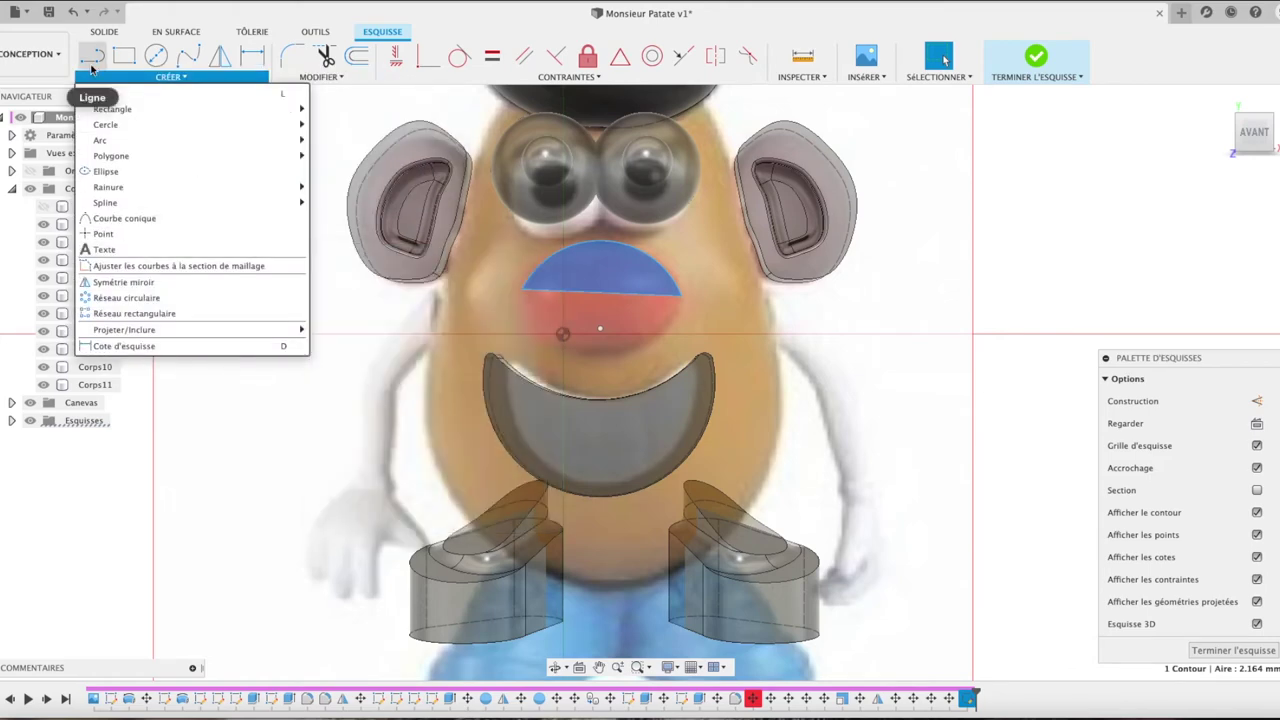
Step: Revolve the half-disc profile 360° around its straight edge into new body Corps12
left_click(1217, 653)
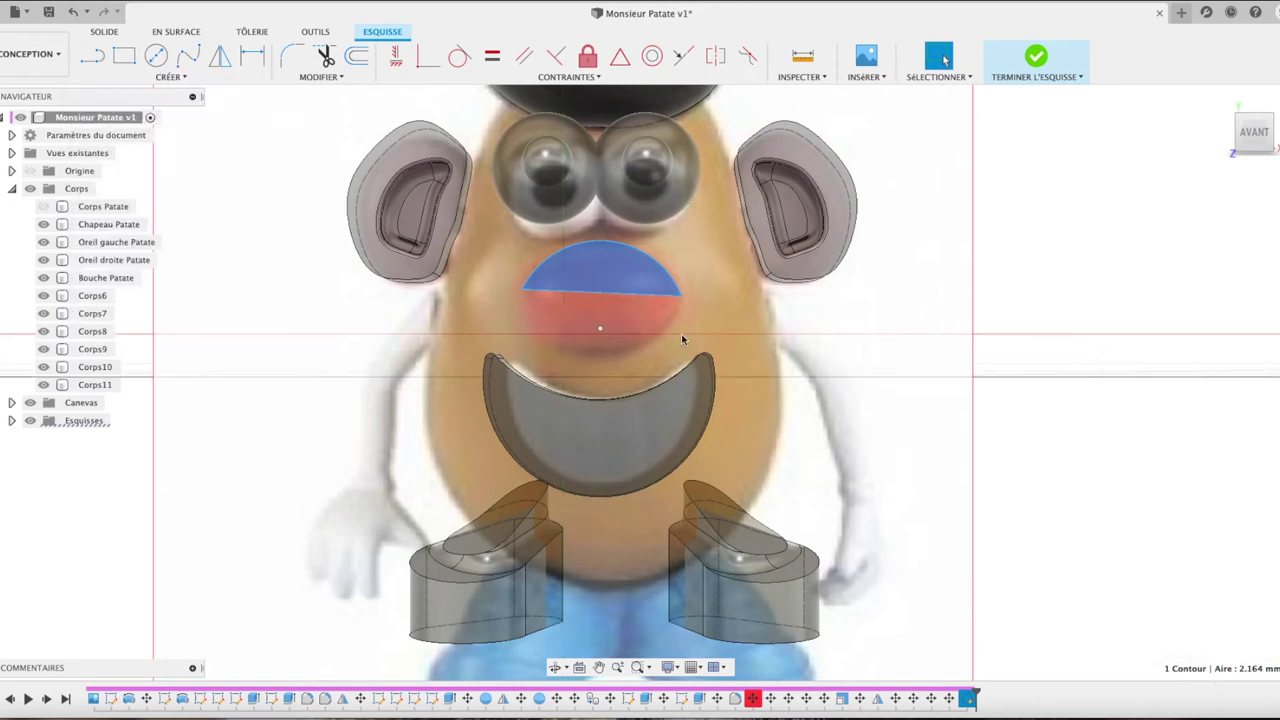
left_click(170, 77)
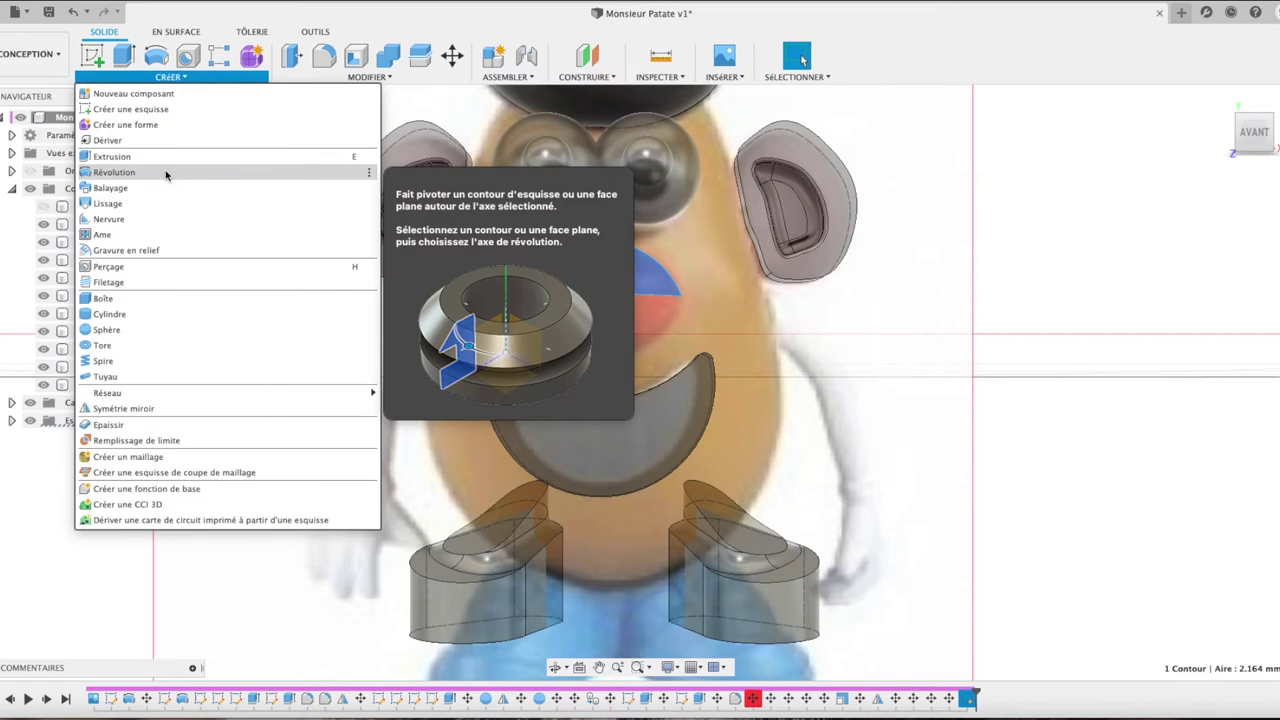
left_click(166, 173)
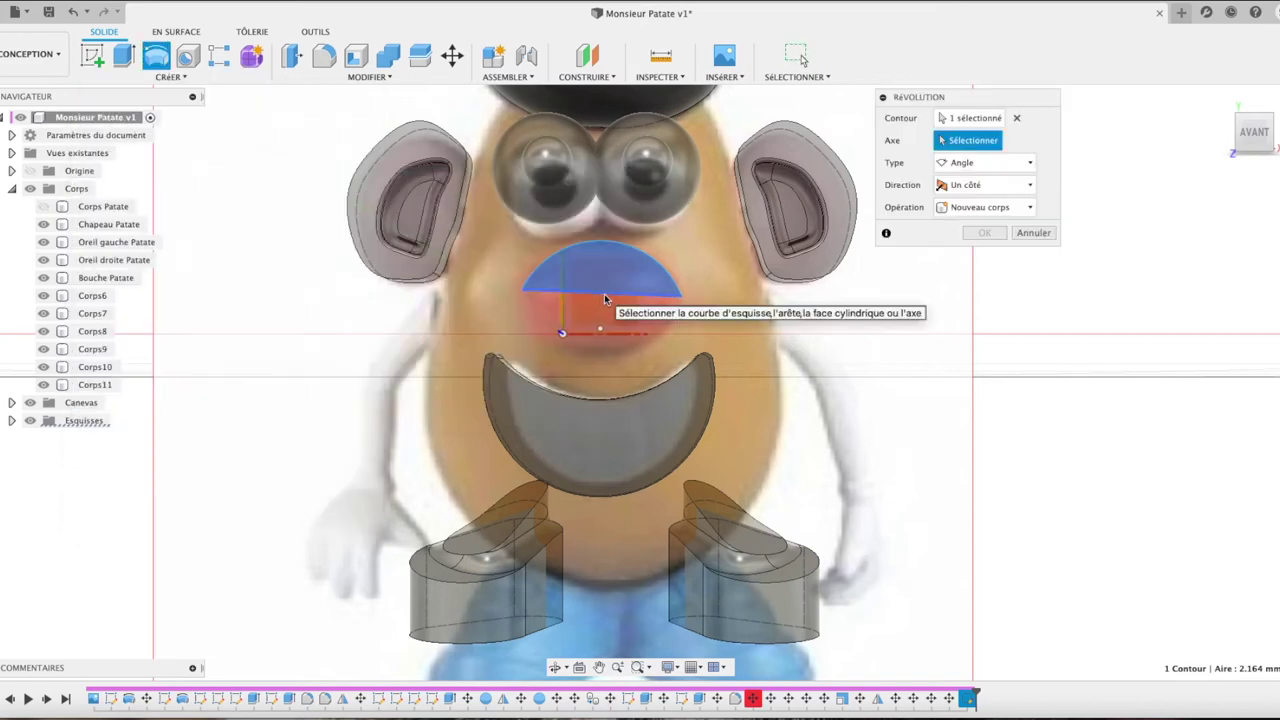
left_click(604, 293)
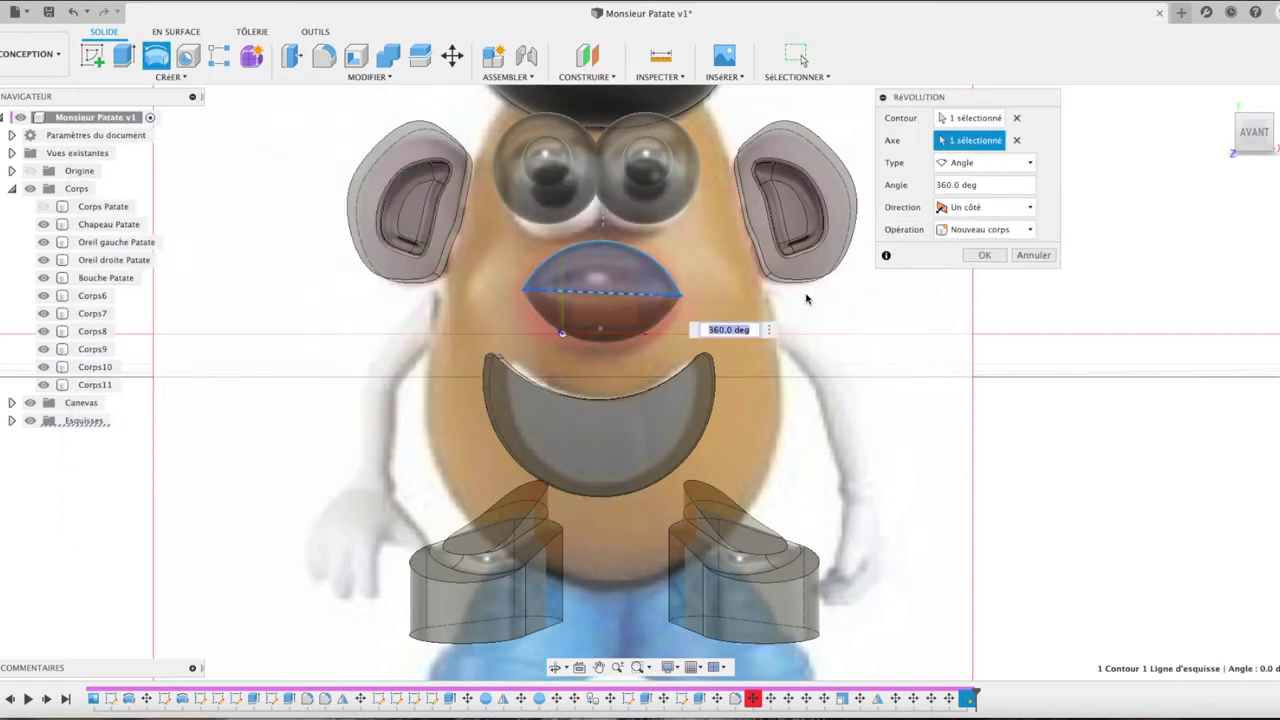
left_click(985, 256)
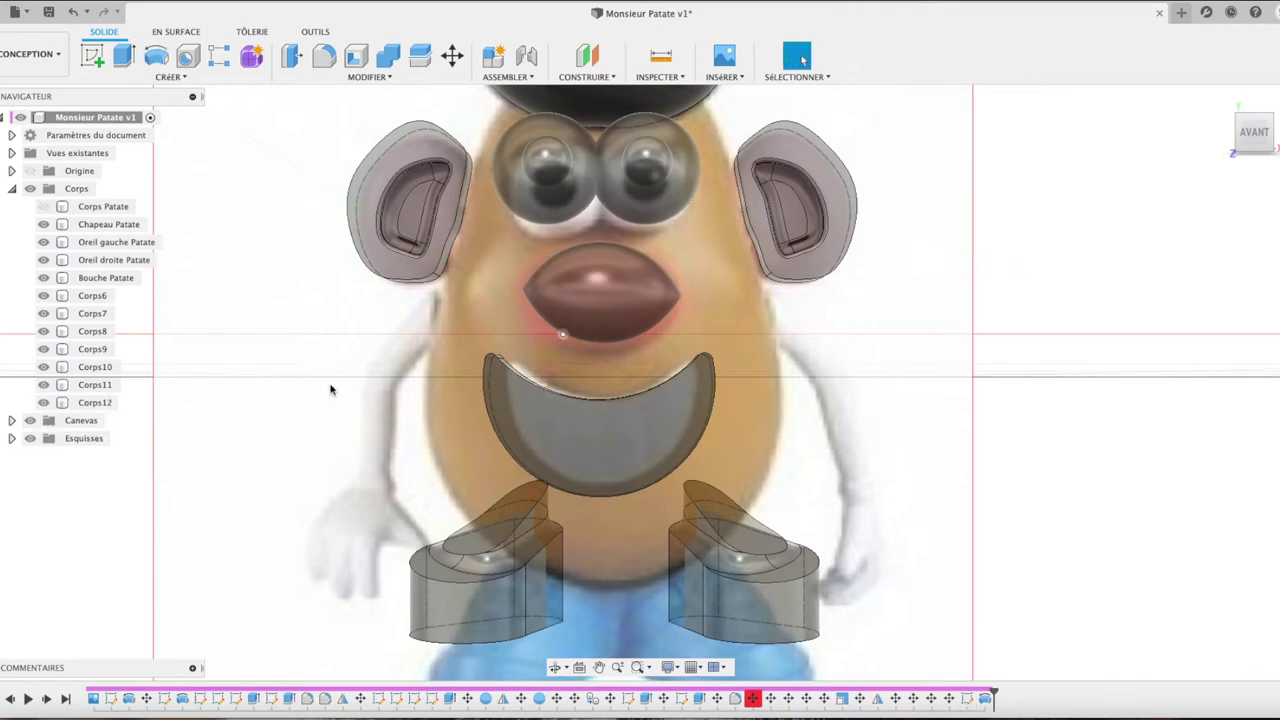
Step: Show Corps Patate again and move Corps12 -0.151 mm along Z from the side view
left_click(43, 206)
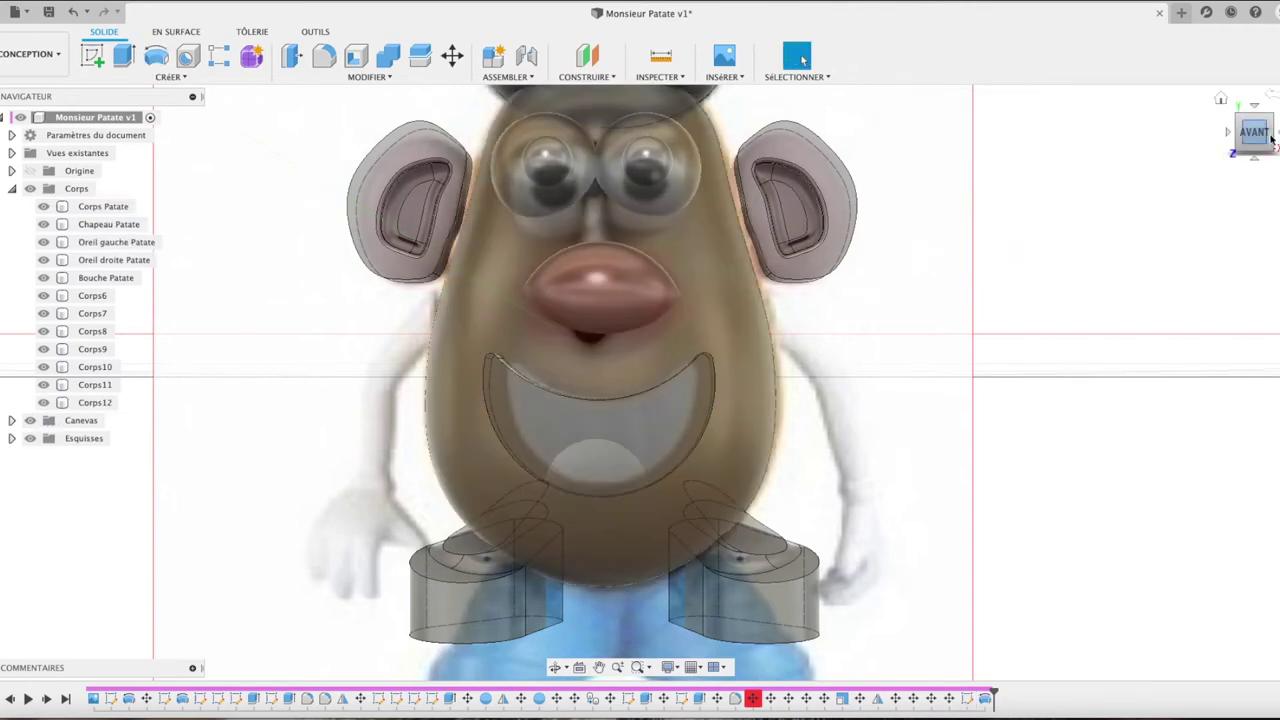
left_click_drag(1254, 138, 1200, 140)
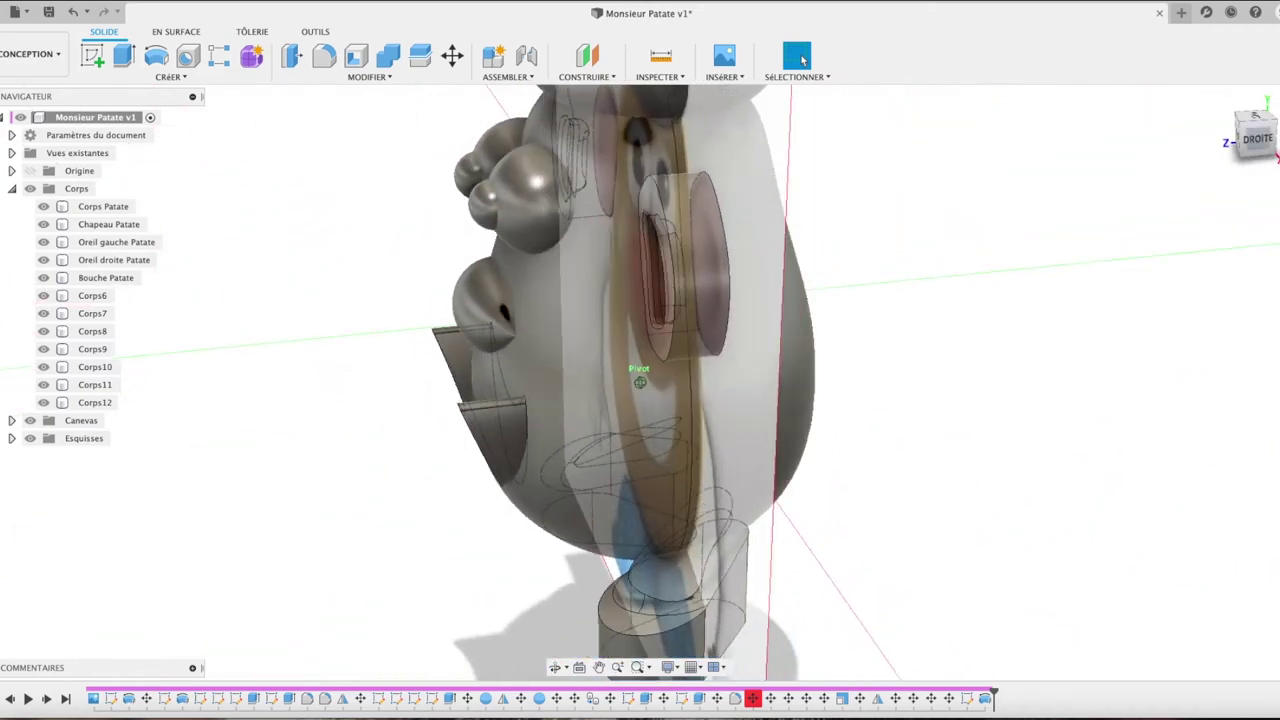
middle_click_drag(802, 60, 1110, 165, "shift")
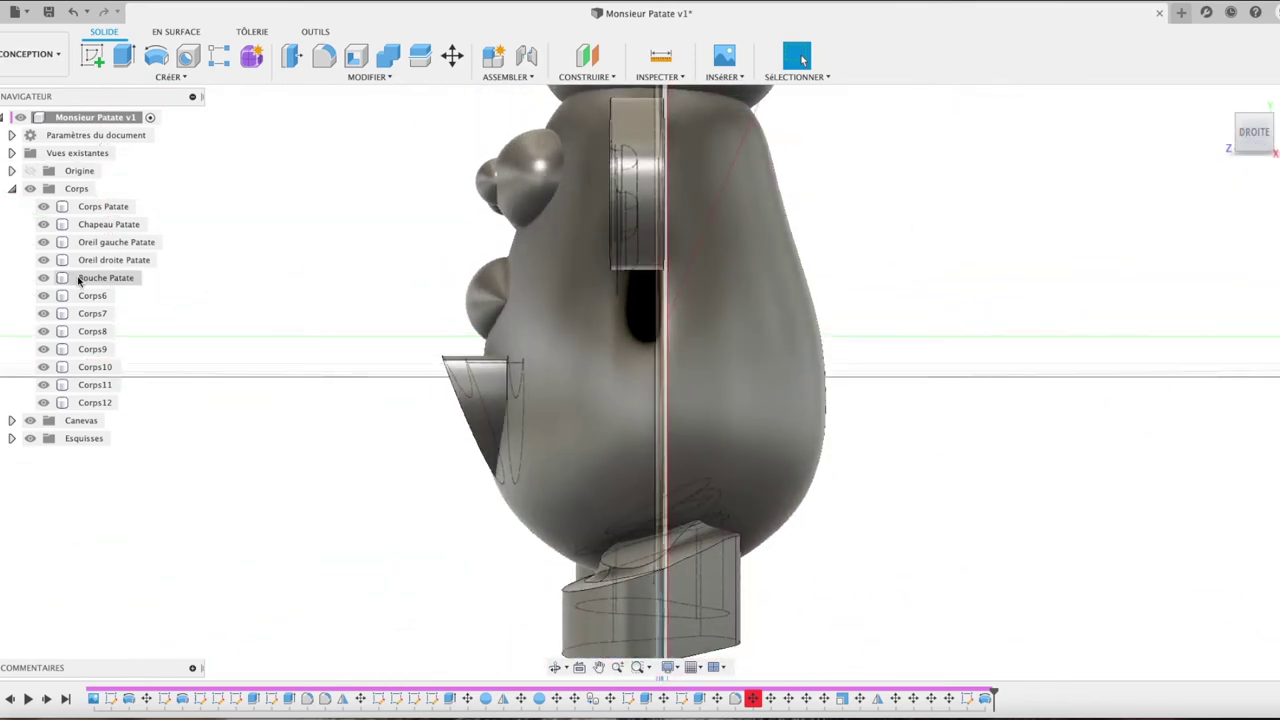
left_click(93, 403)
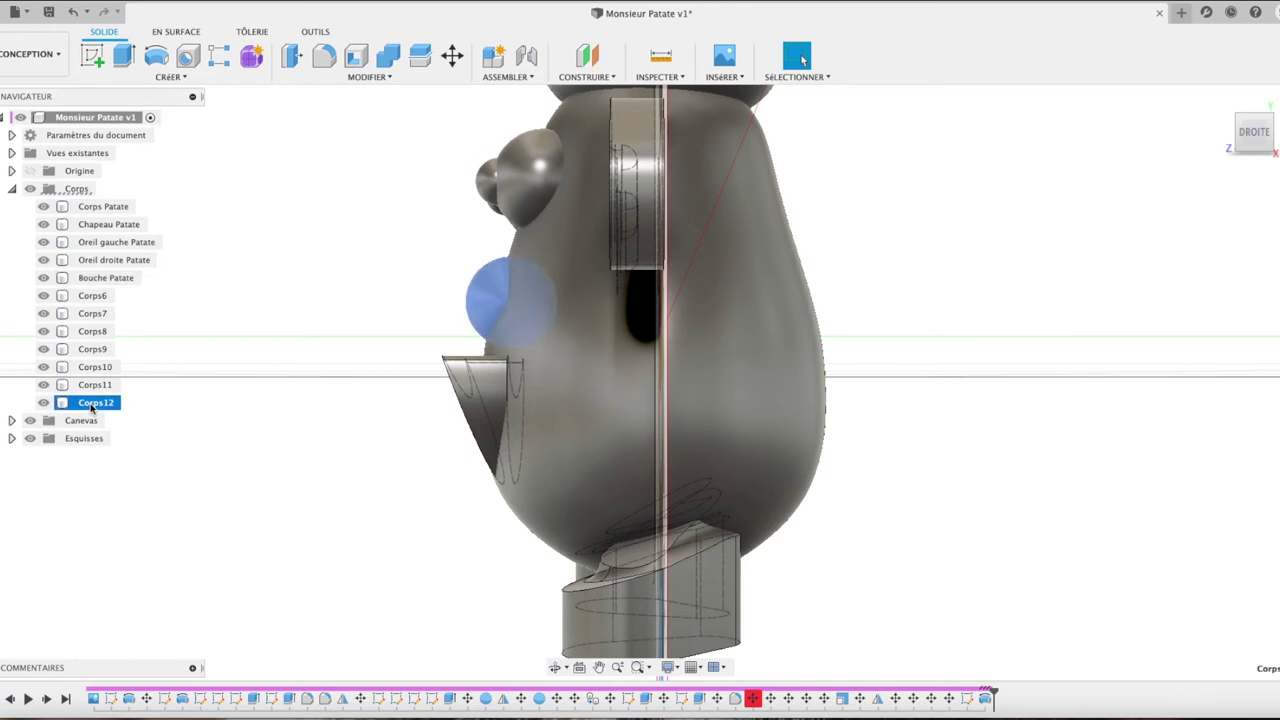
key("m")
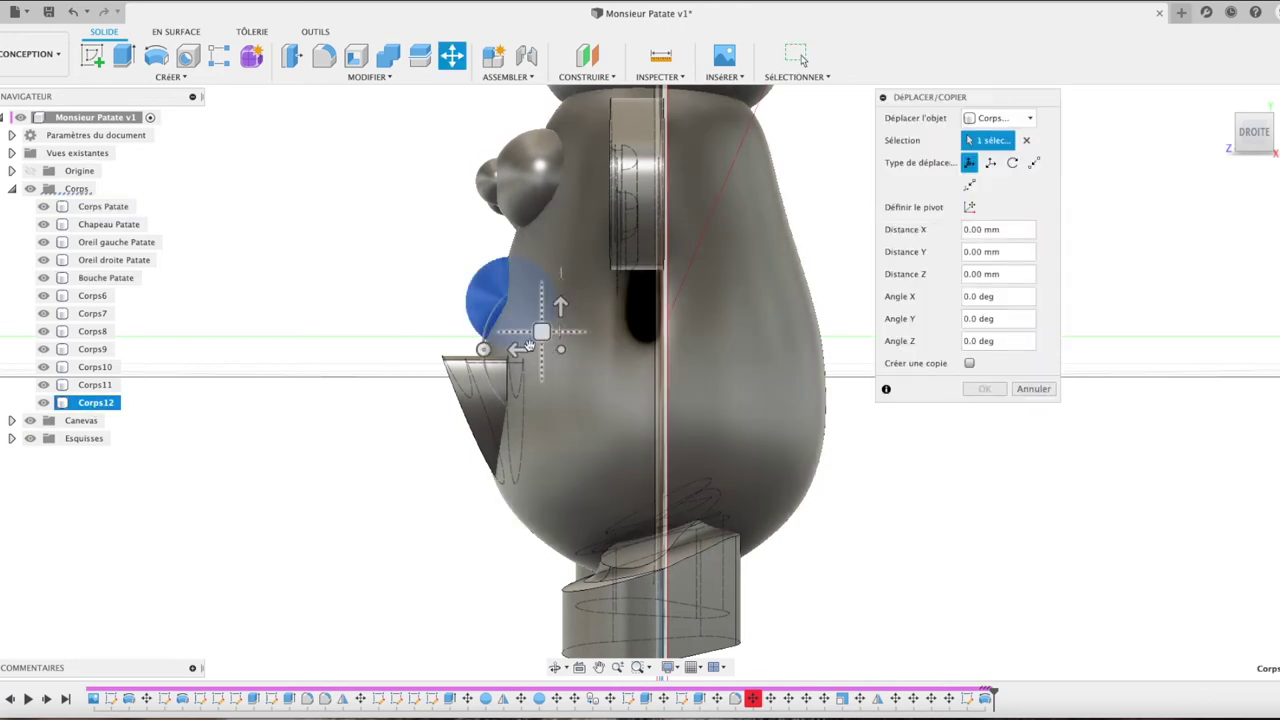
left_click_drag(520, 349, 532, 351)
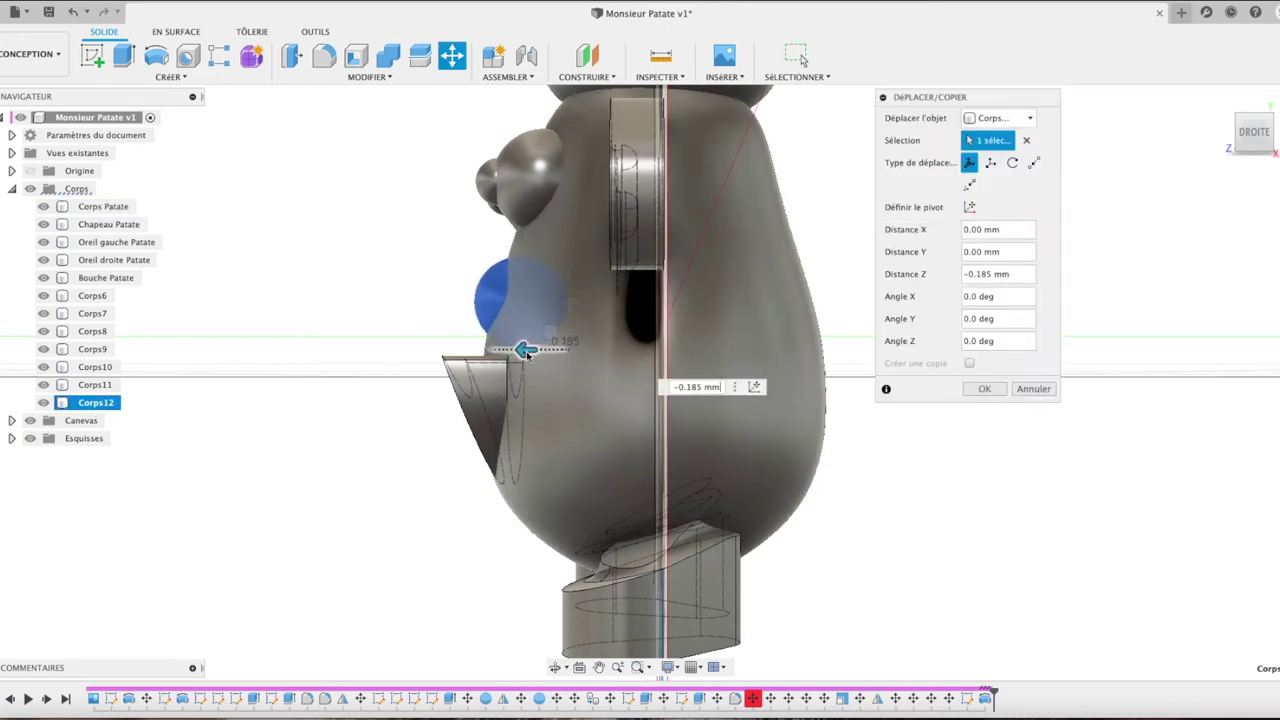
left_click(695, 387)
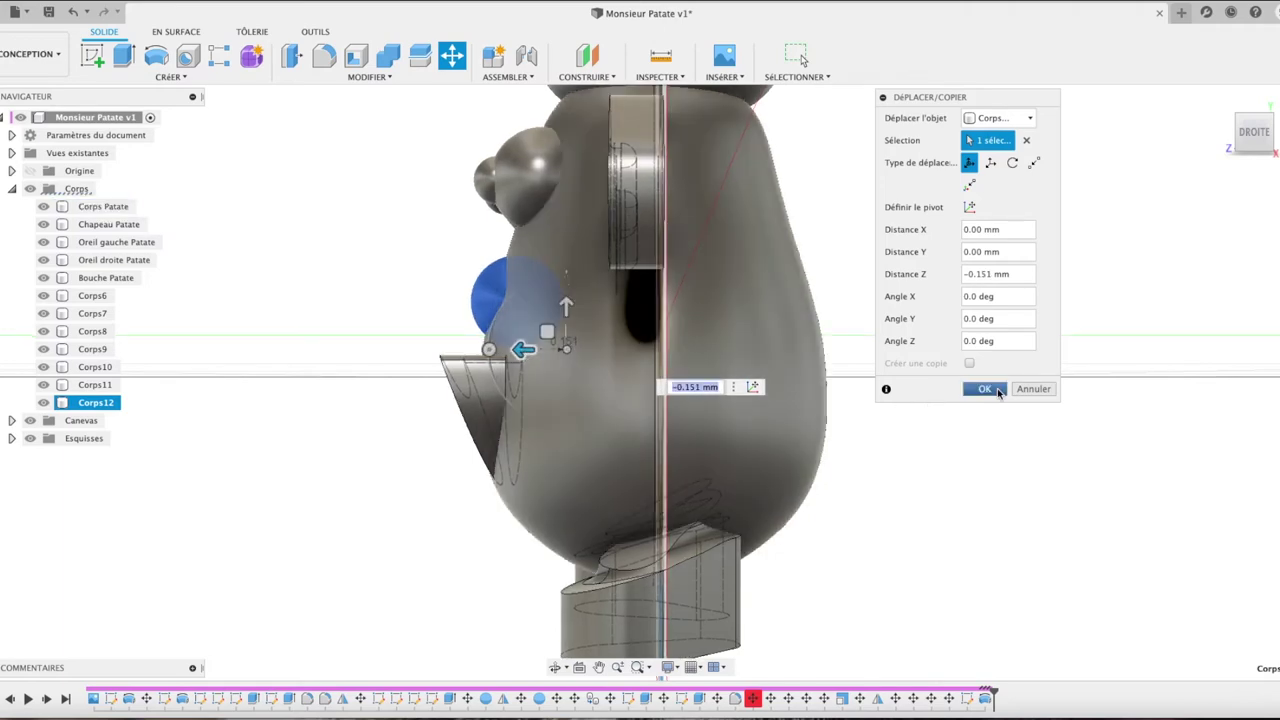
key("Return")
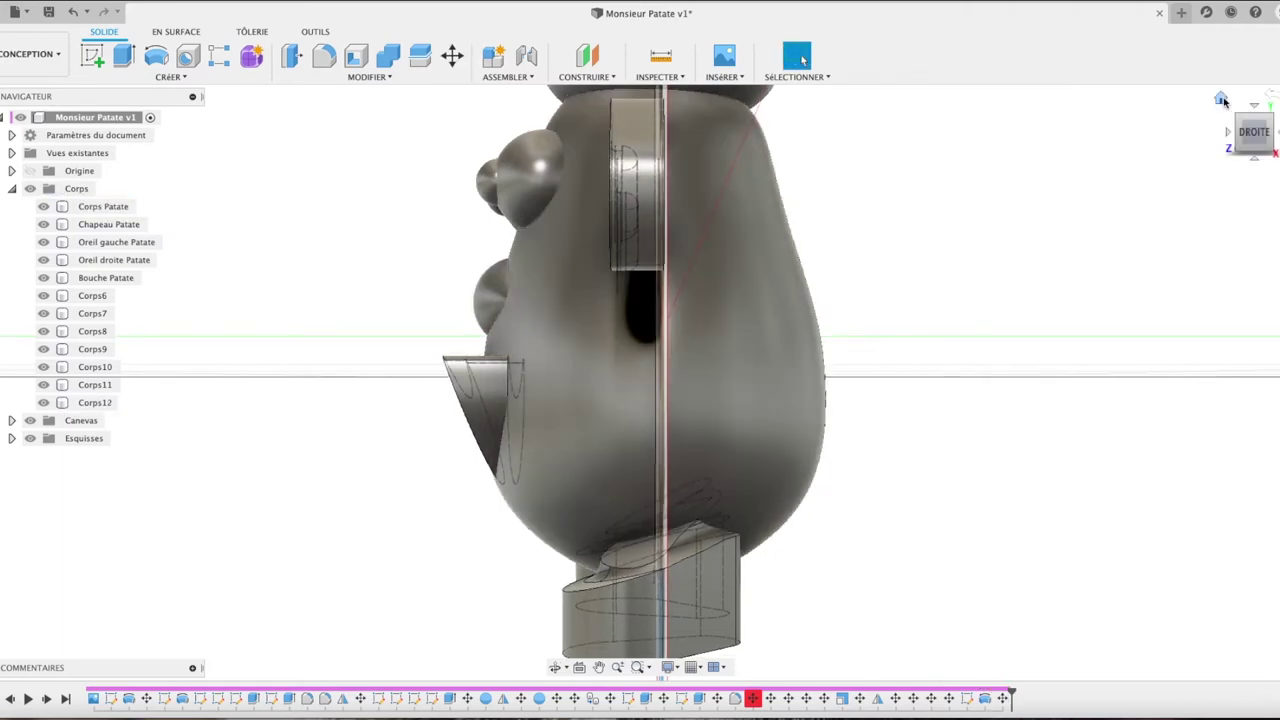
left_click(1222, 100)
Step: Inspect Corps Patate up close, then deselect it and return to the home view
left_click(699, 448)
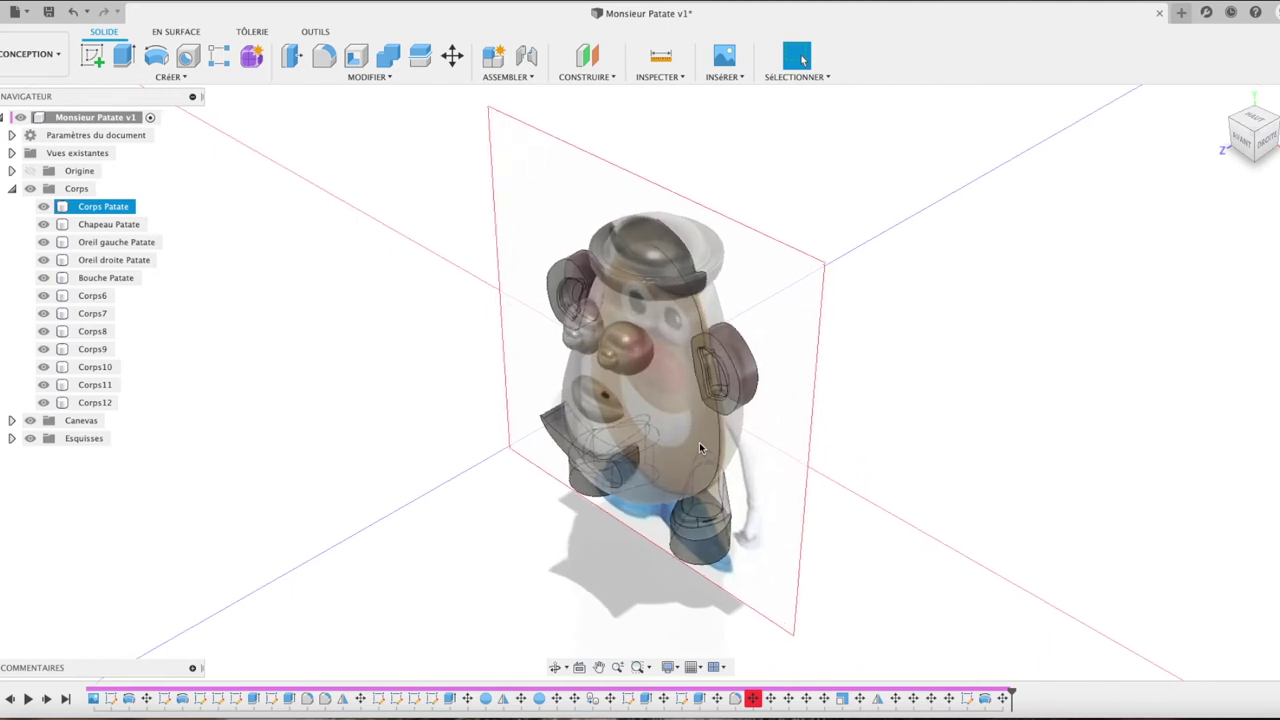
scroll(699, 448, "up", 3)
scroll(699, 448, "up", 2)
scroll(699, 448, "up", 2)
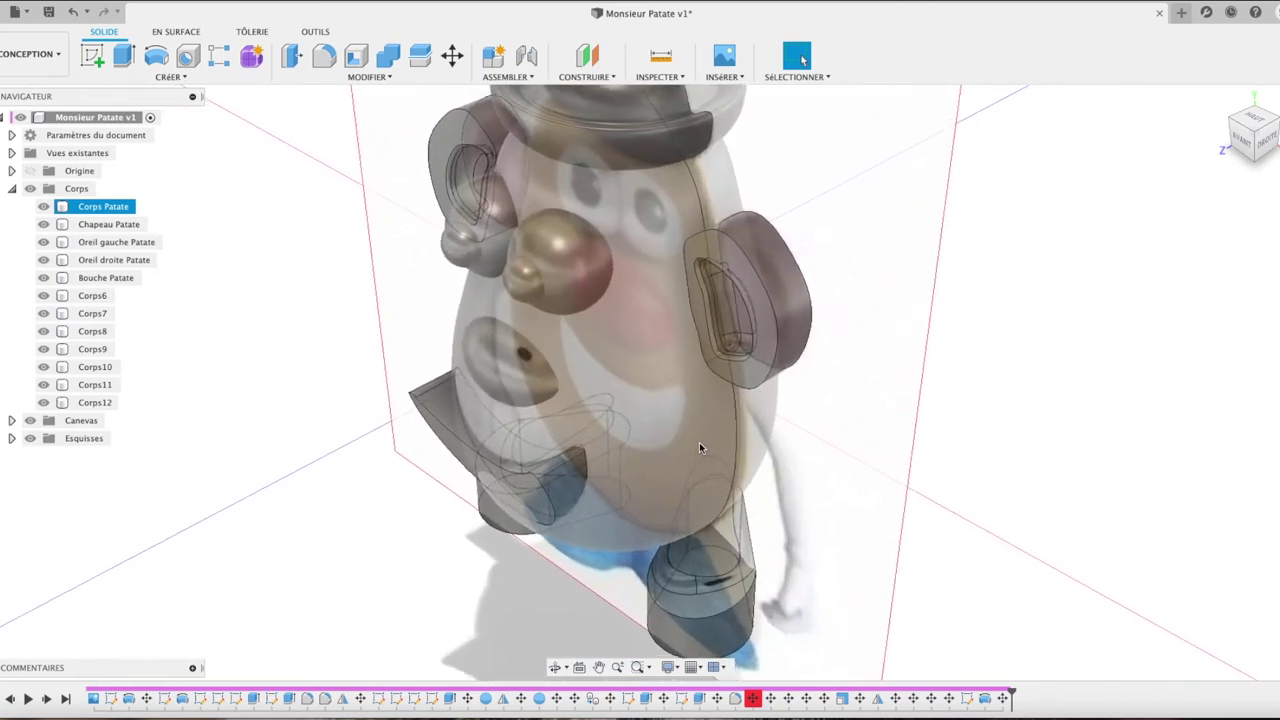
scroll(699, 448, "up", 3)
left_click(1167, 236)
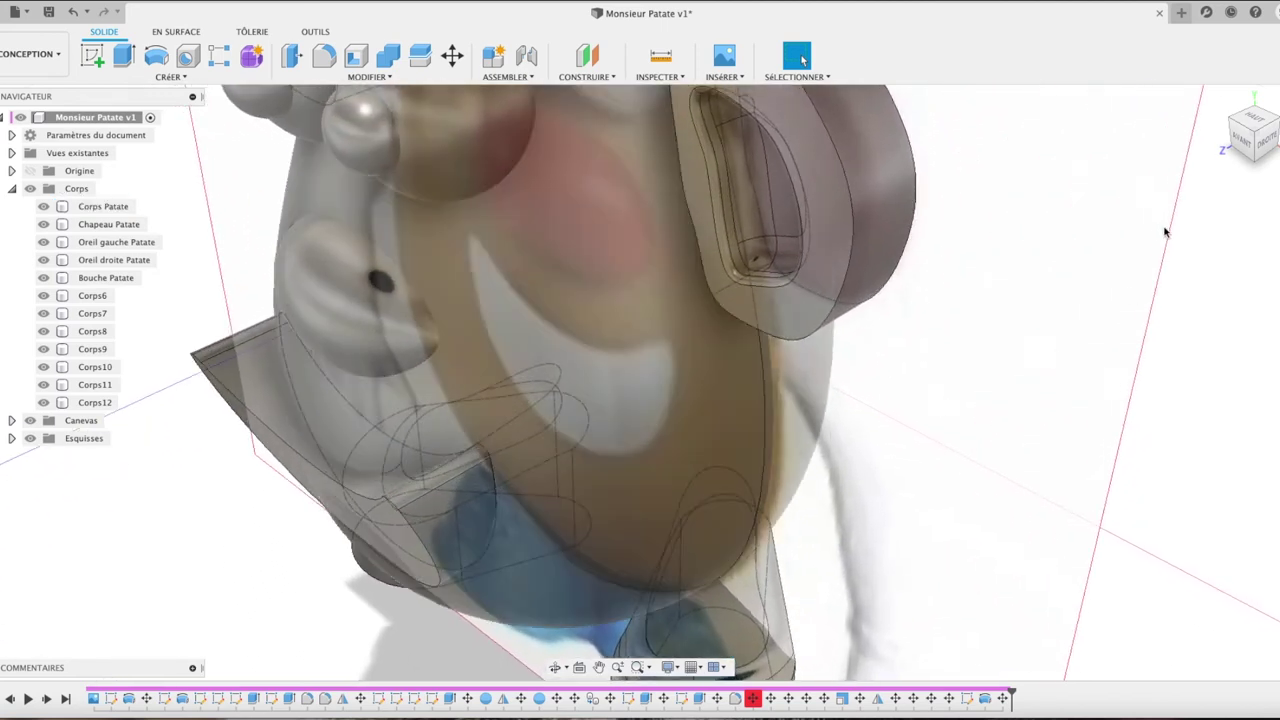
scroll(912, 284, "down", 2)
scroll(912, 284, "down", 3)
scroll(912, 284, "down", 5)
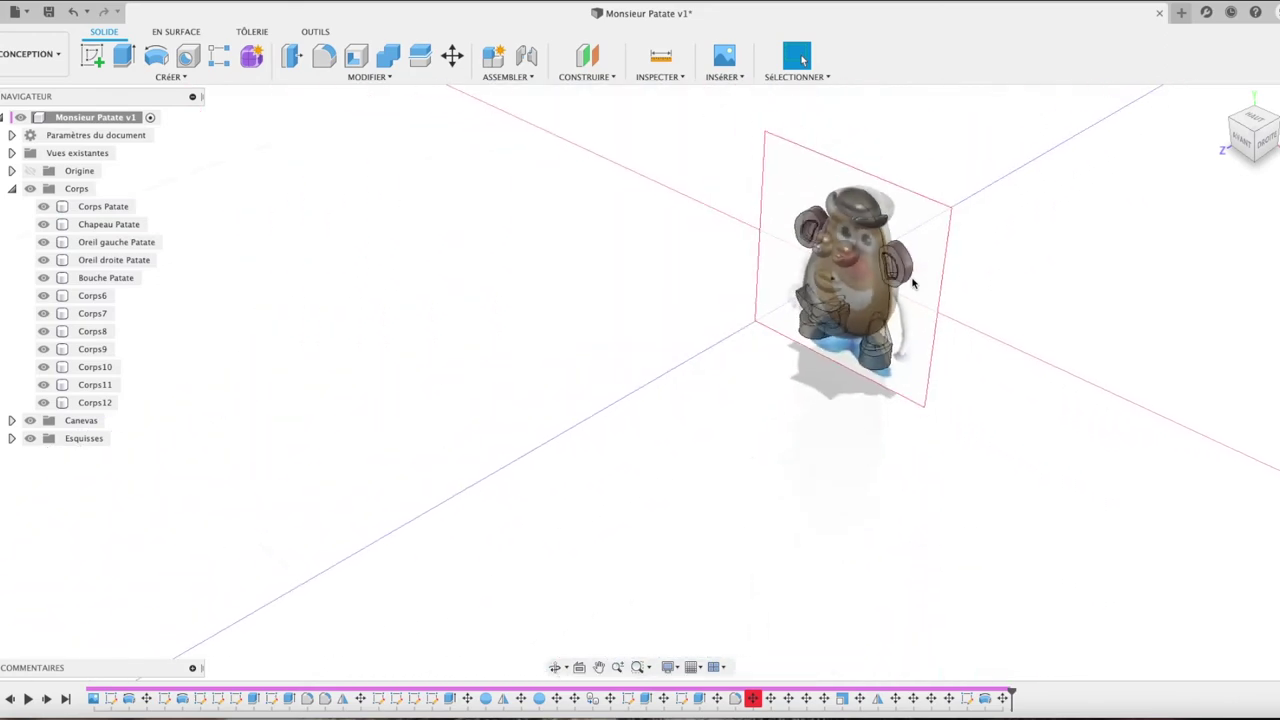
scroll(912, 284, "up", 2)
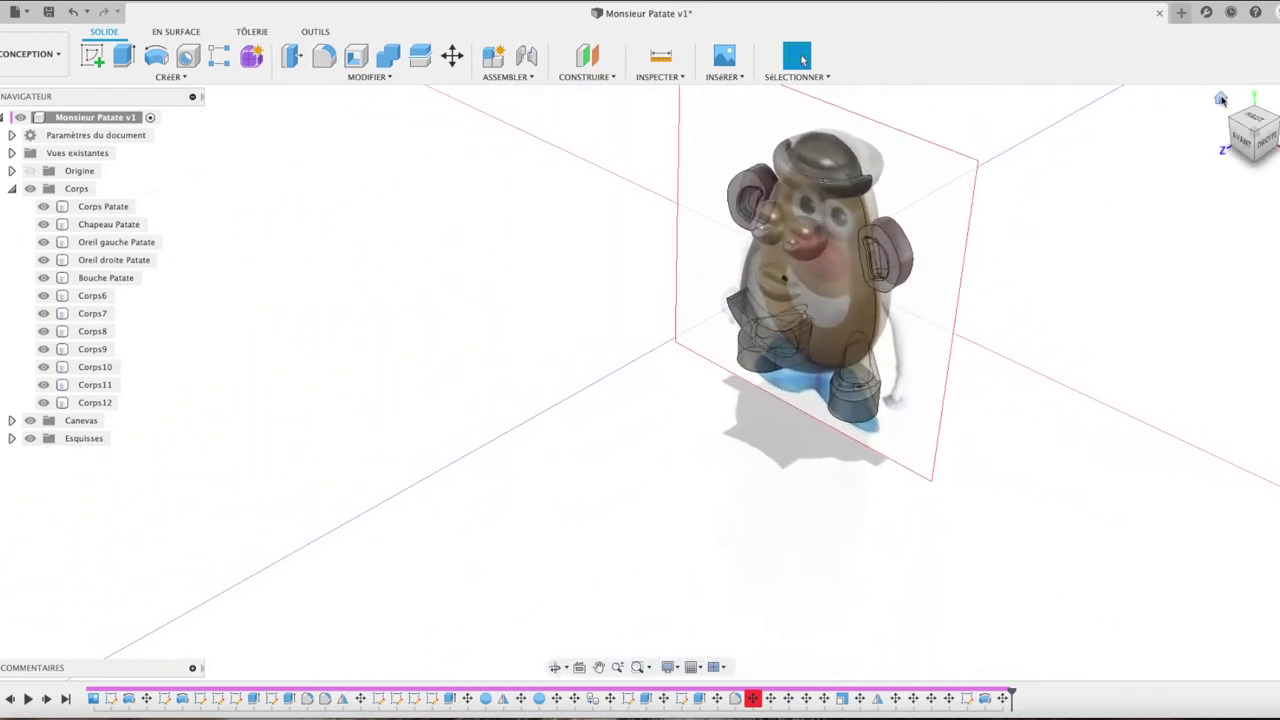
left_click(1221, 99)
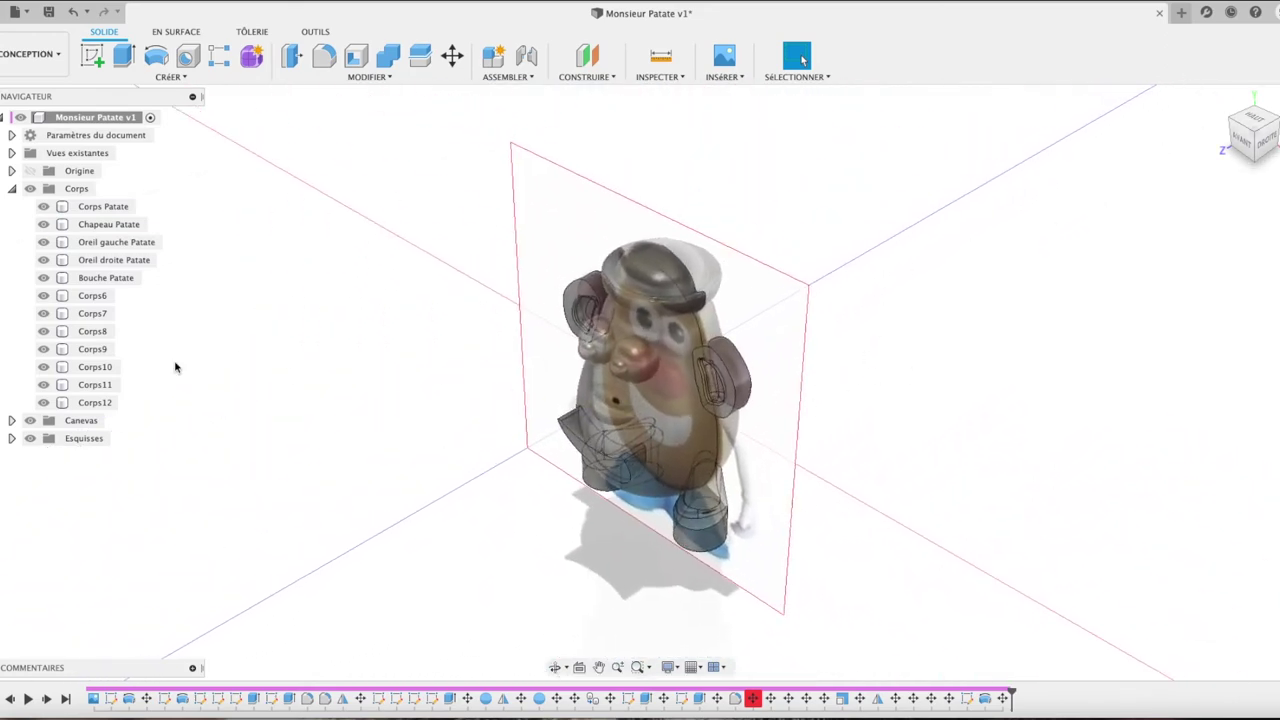
Step: Locate Corps6 and Corps7, then open the Combine dialog set to Couper
left_click(86, 296)
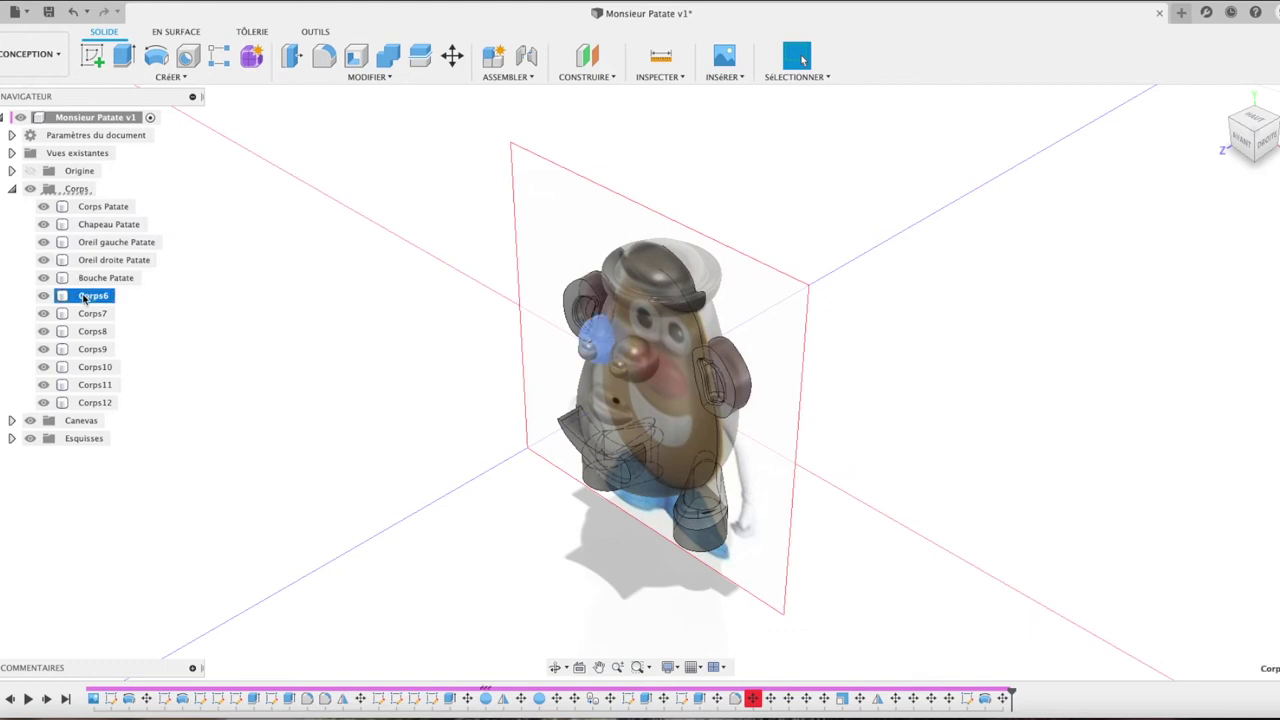
left_click(93, 314)
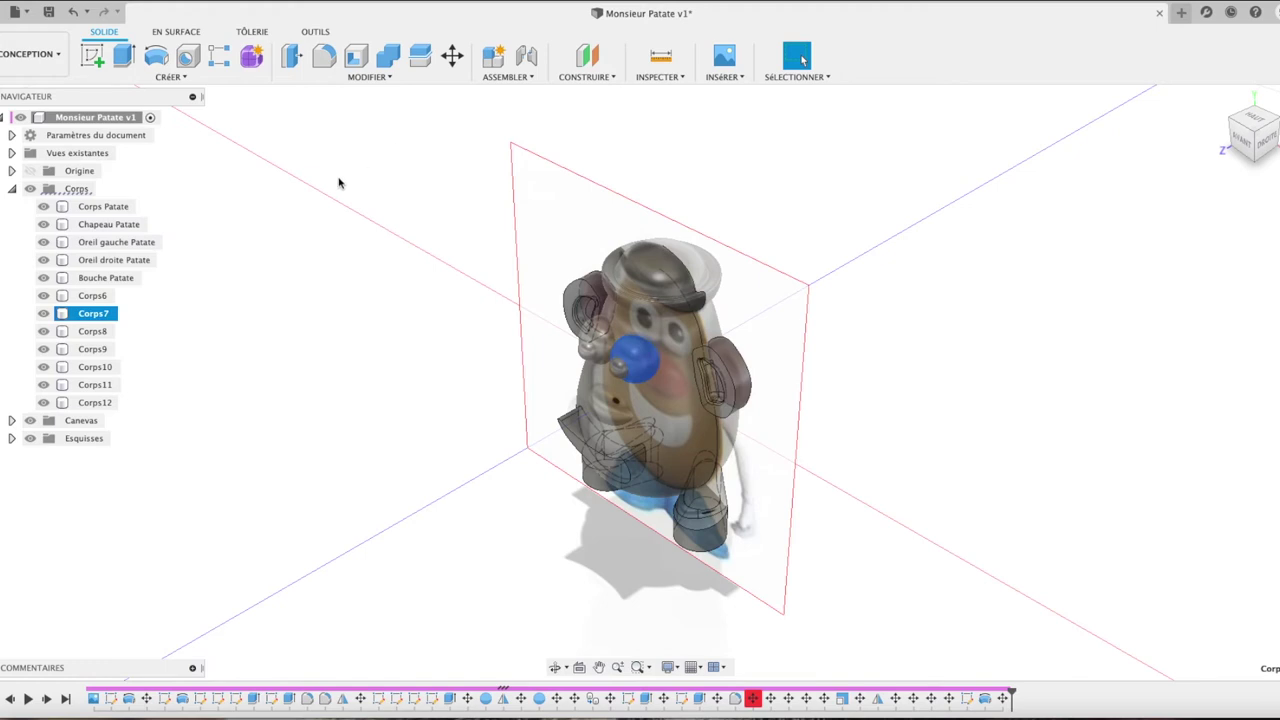
left_click(378, 270)
left_click(388, 55)
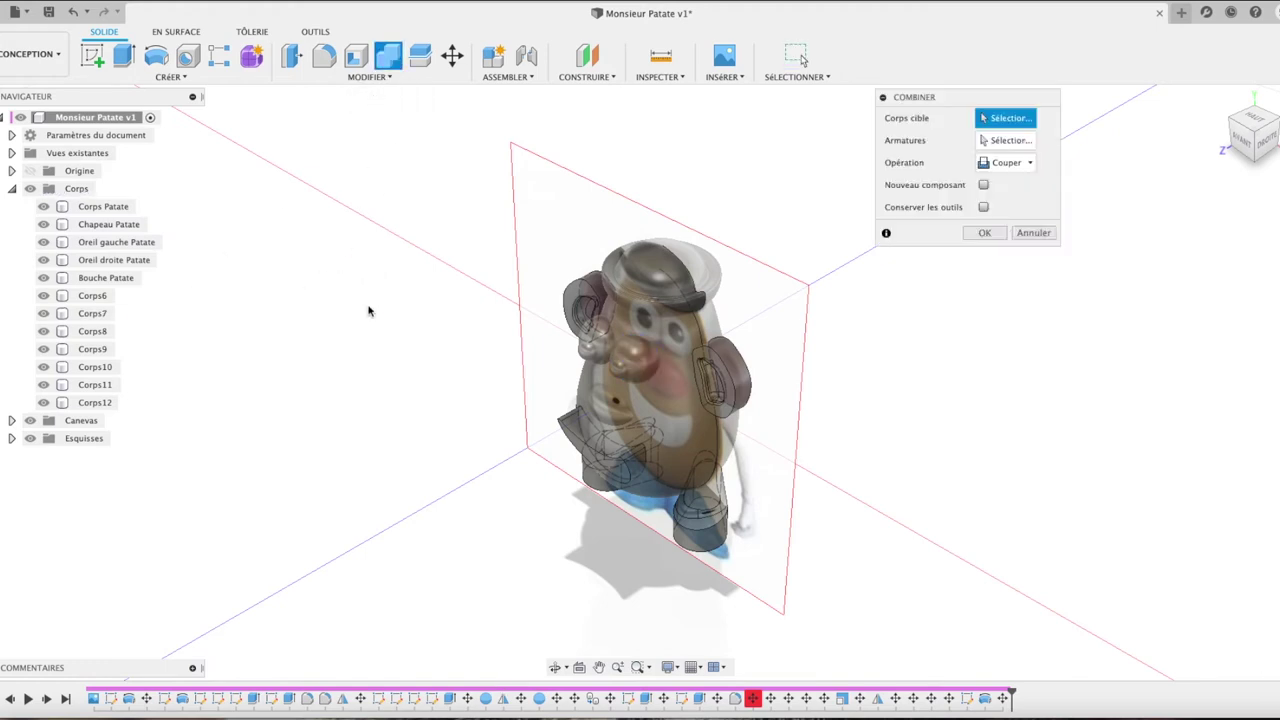
Step: Join Corps8 into Corps6 with the Combine operation set to Joindre
left_click(600, 345)
left_click(596, 340)
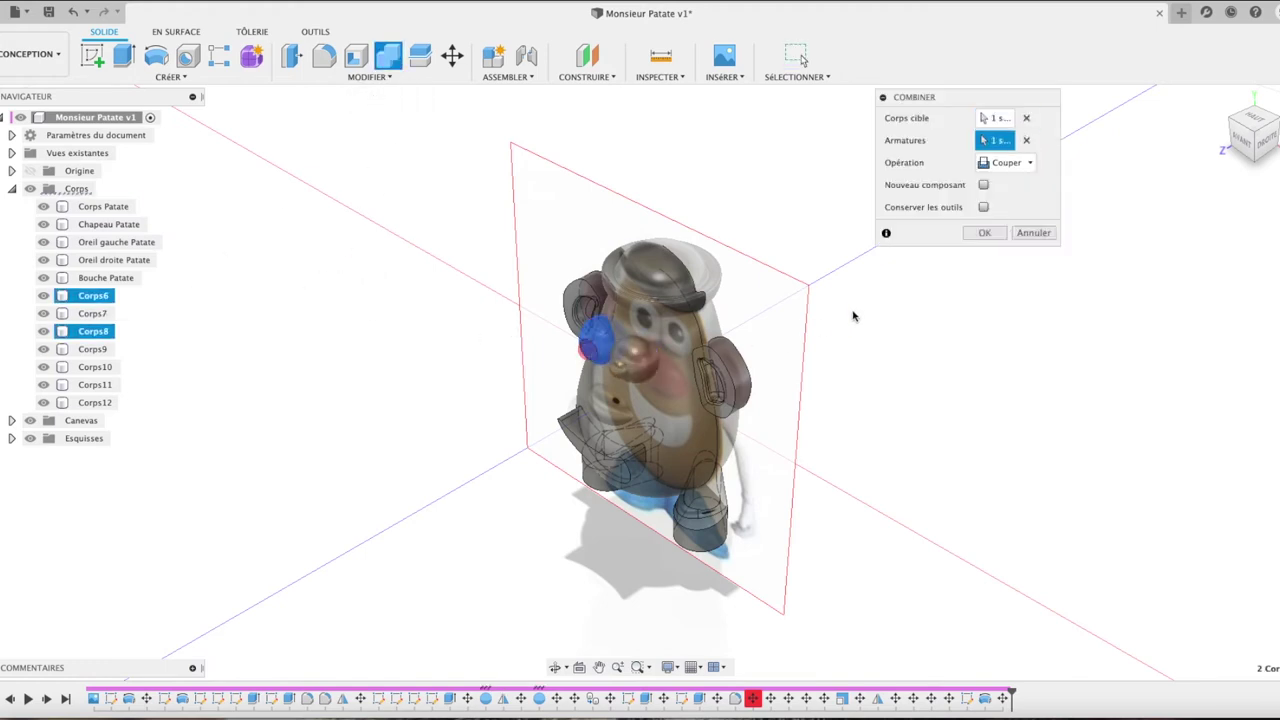
left_click(1003, 163)
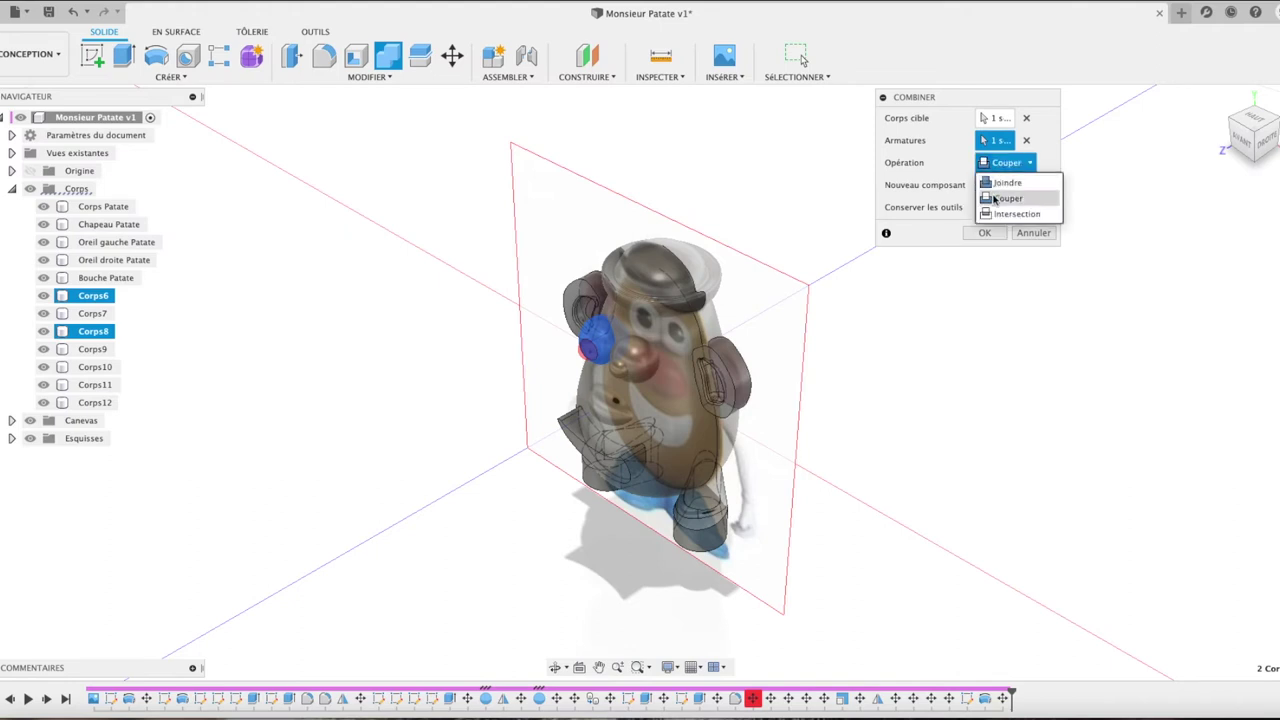
left_click(996, 184)
left_click(983, 235)
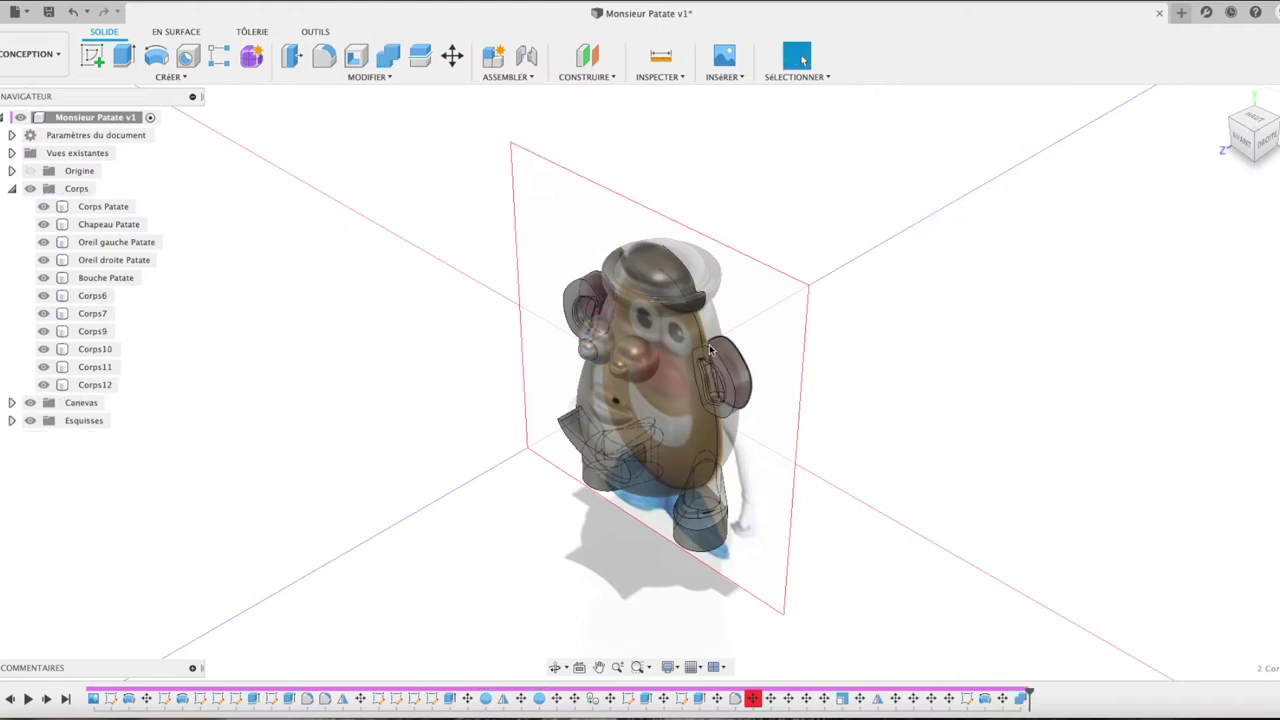
Step: Join the nose Corps7 into Corps9 with another Combine
left_click(612, 333)
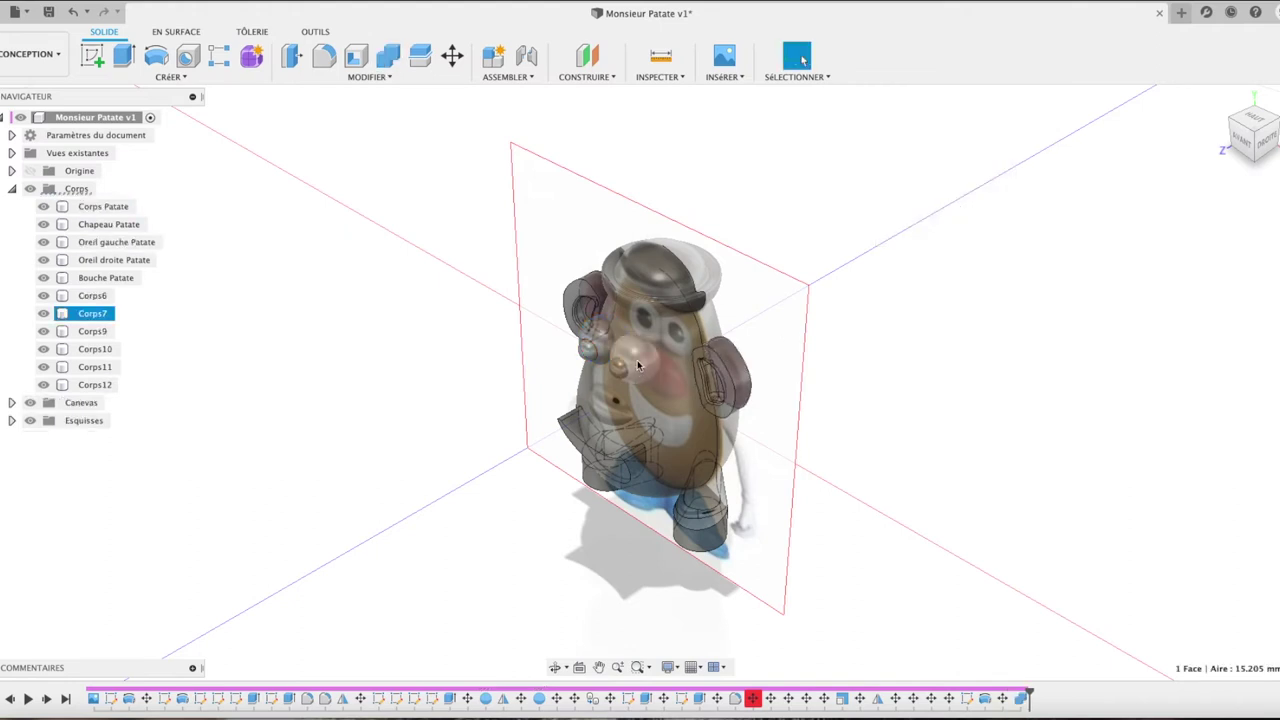
left_click(388, 55)
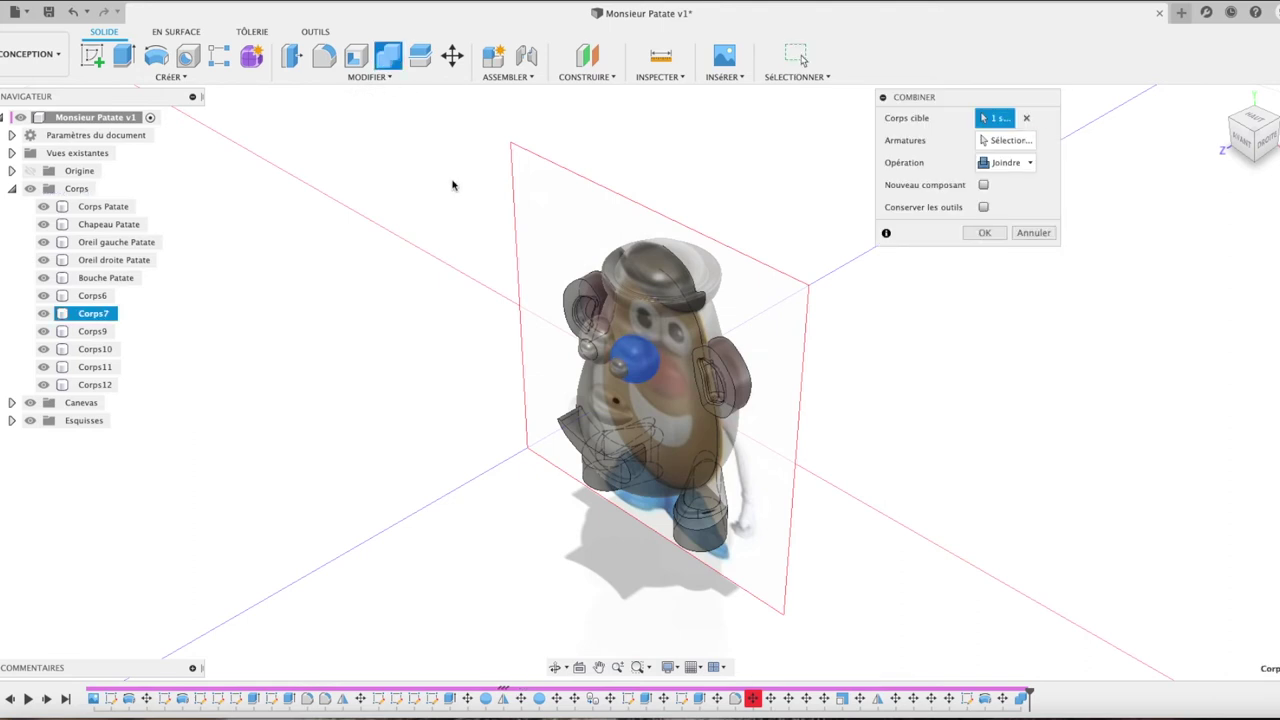
left_click(617, 370)
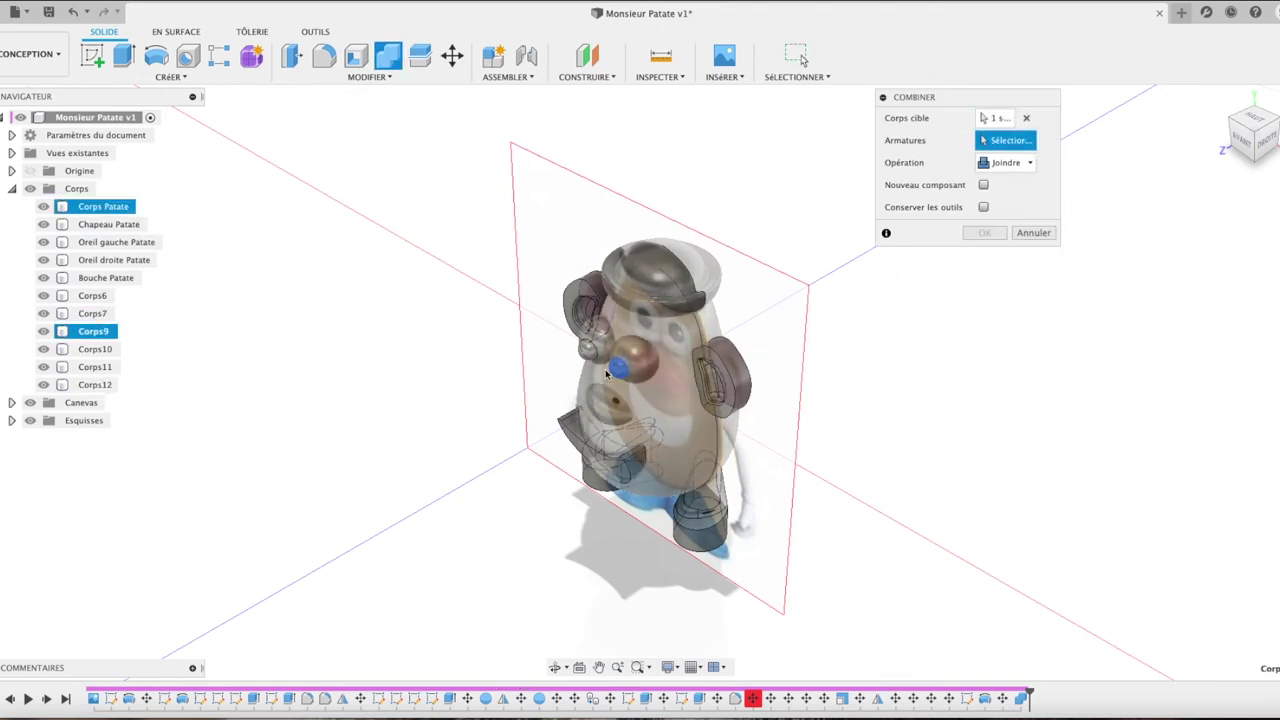
left_click(640, 364)
left_click(984, 236)
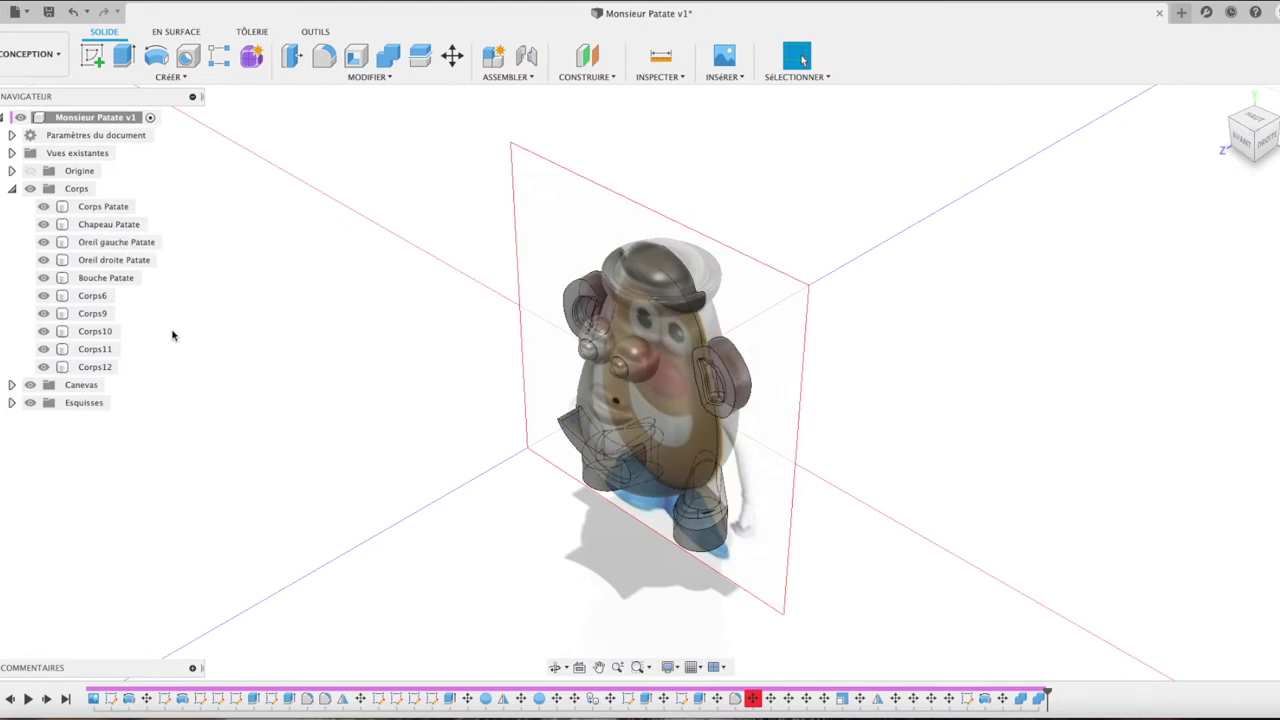
left_click(119, 243)
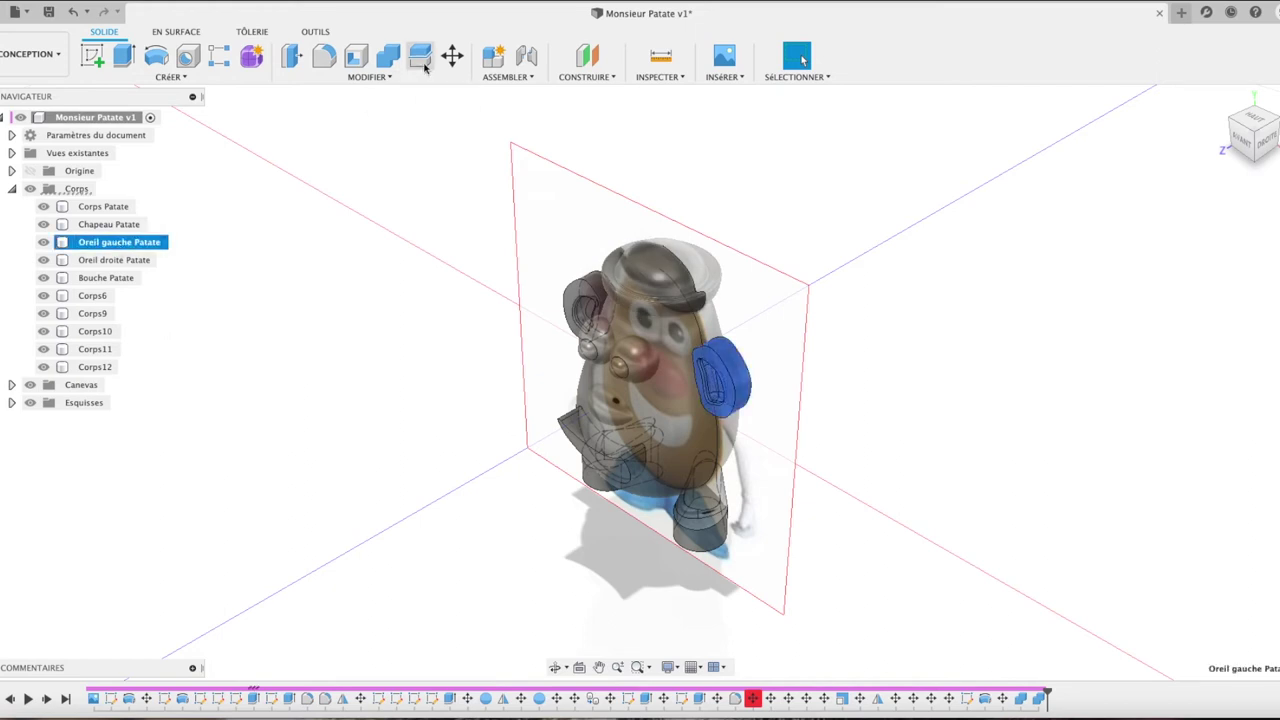
Step: Join both ear bodies into the potato body
left_click(389, 56)
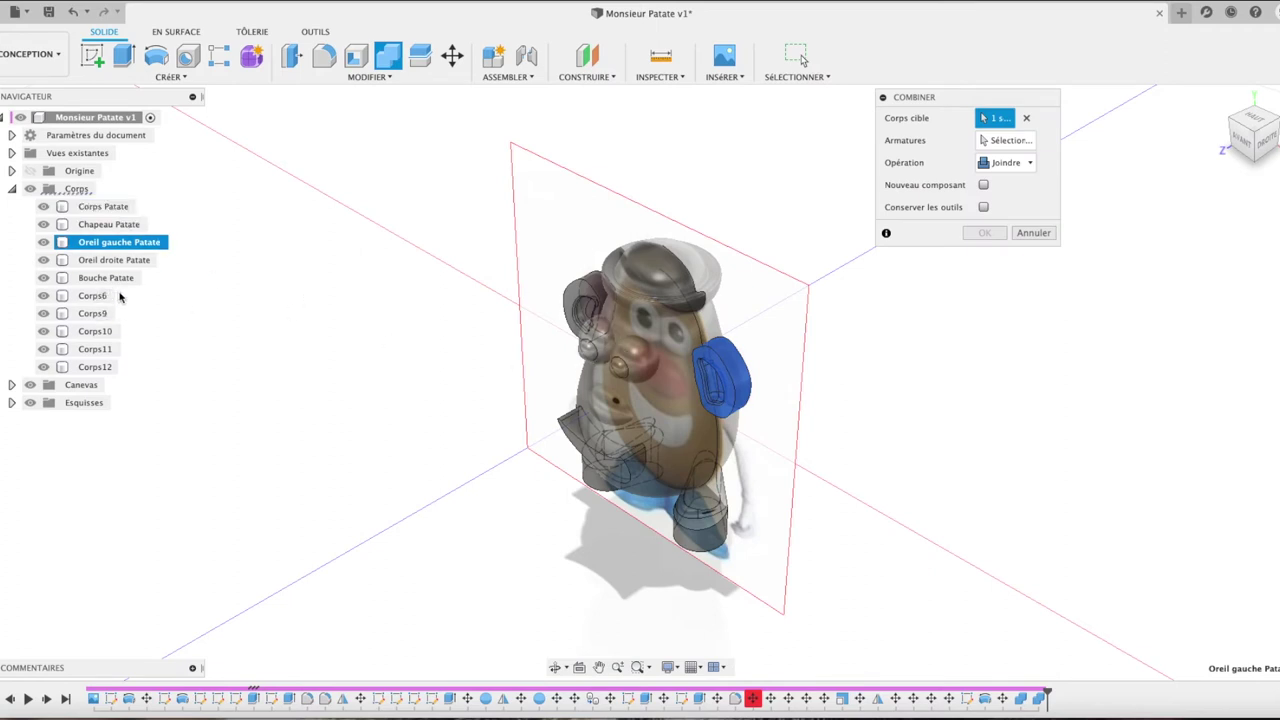
left_click(594, 400)
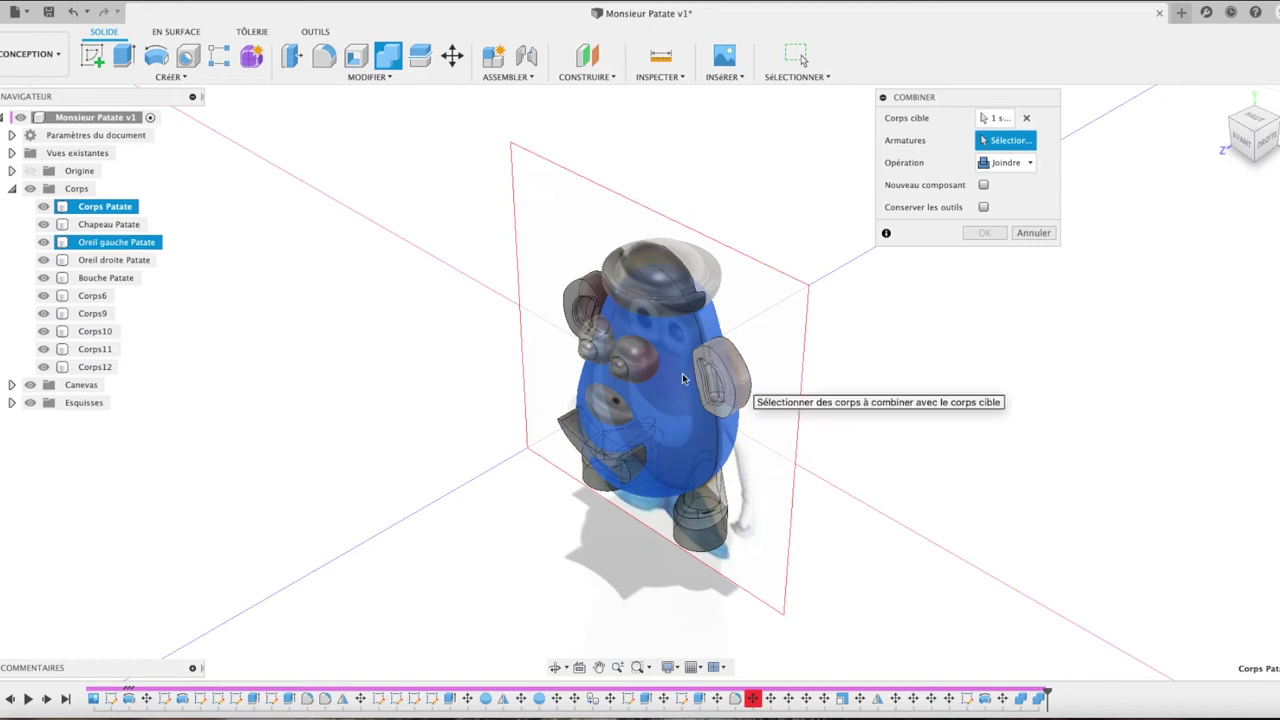
left_click(567, 360)
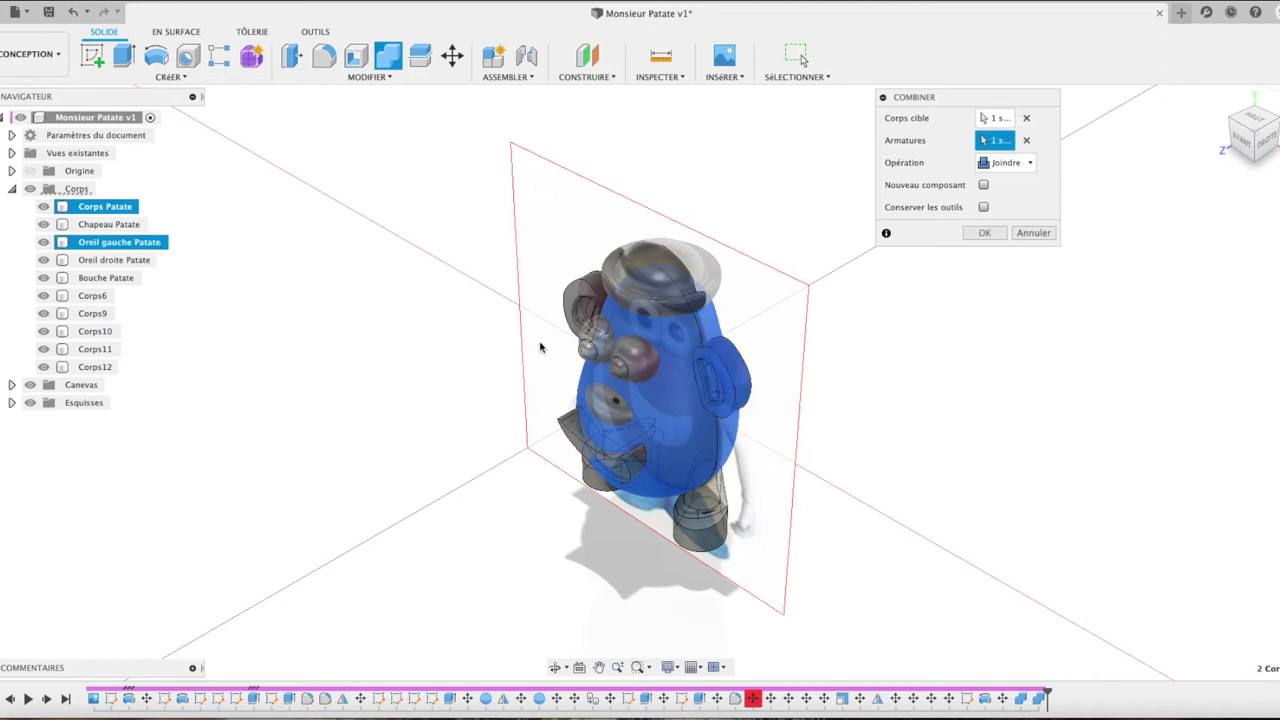
left_click(573, 315)
left_click(584, 305)
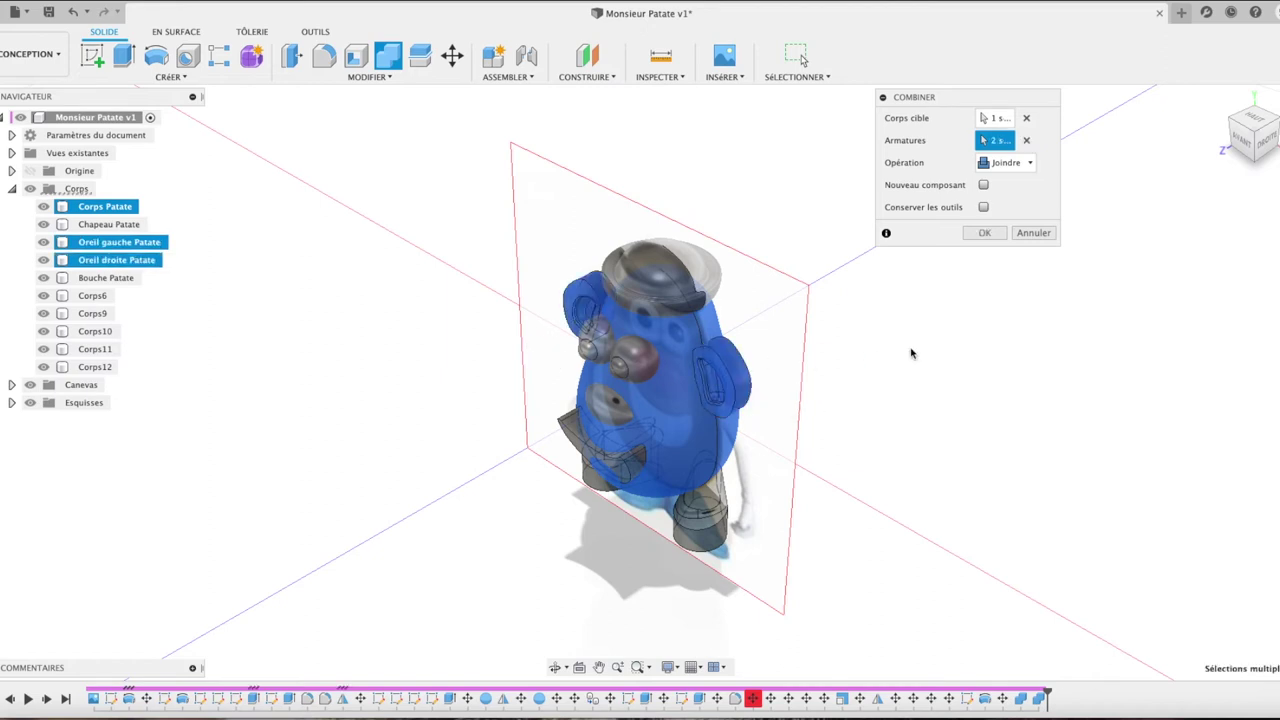
left_click(977, 237)
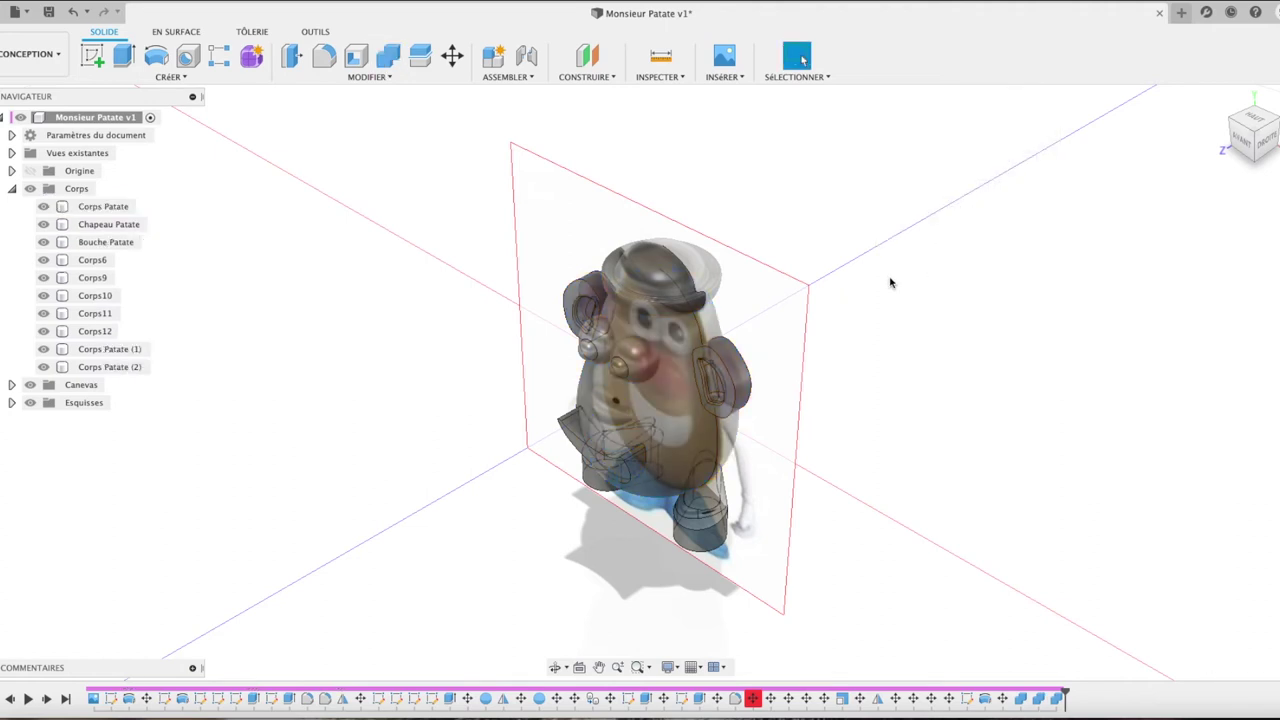
Step: Join the potato body into the hat body Chapeau Patate
left_click(392, 58)
left_click(655, 280)
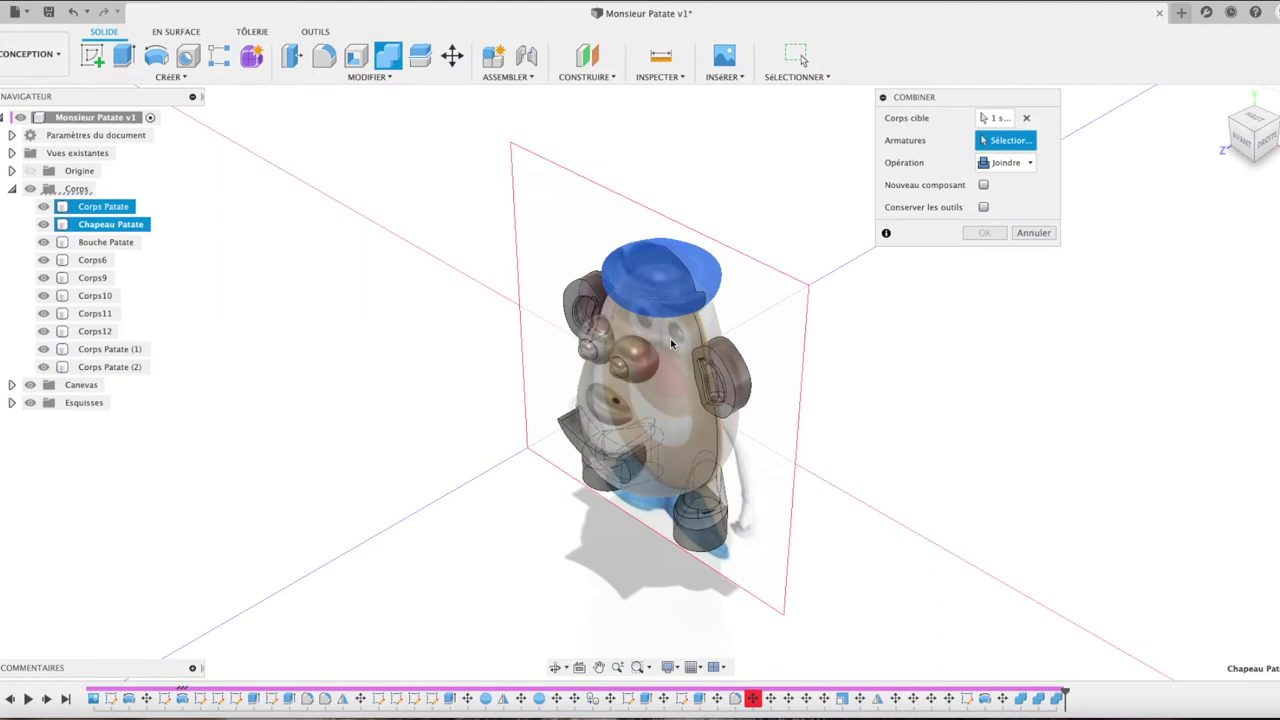
left_click(674, 348)
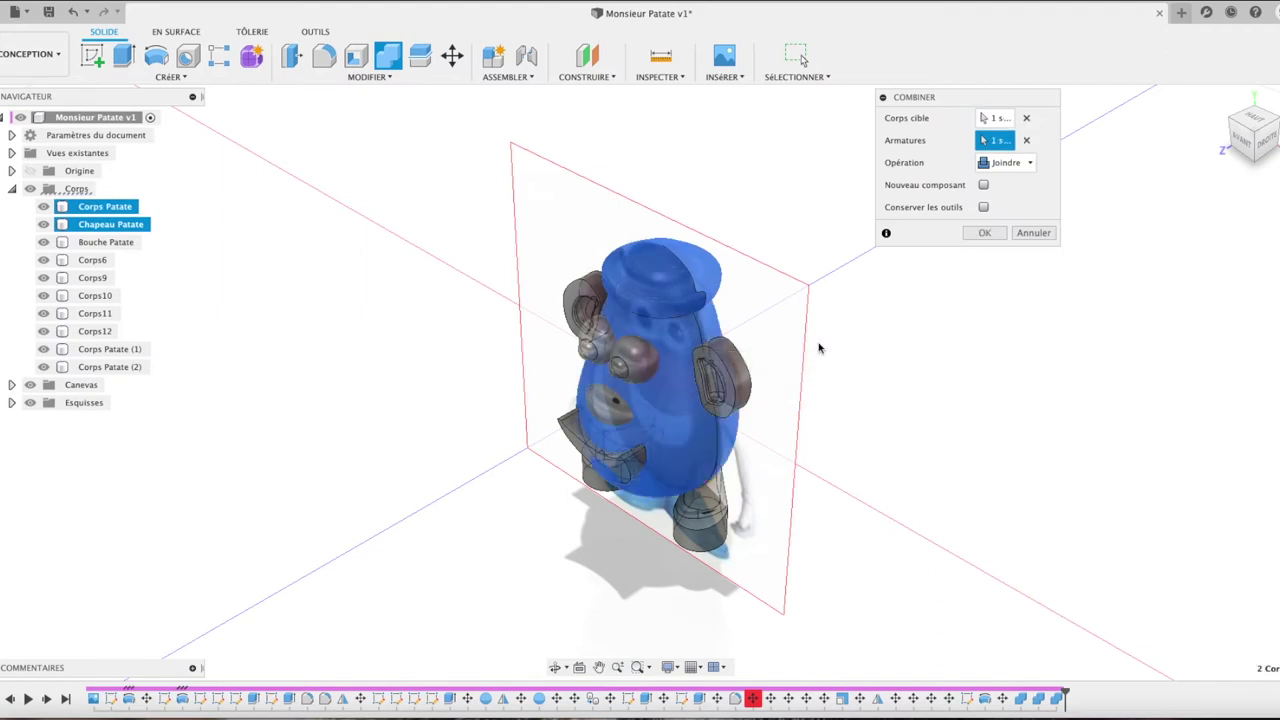
left_click(984, 233)
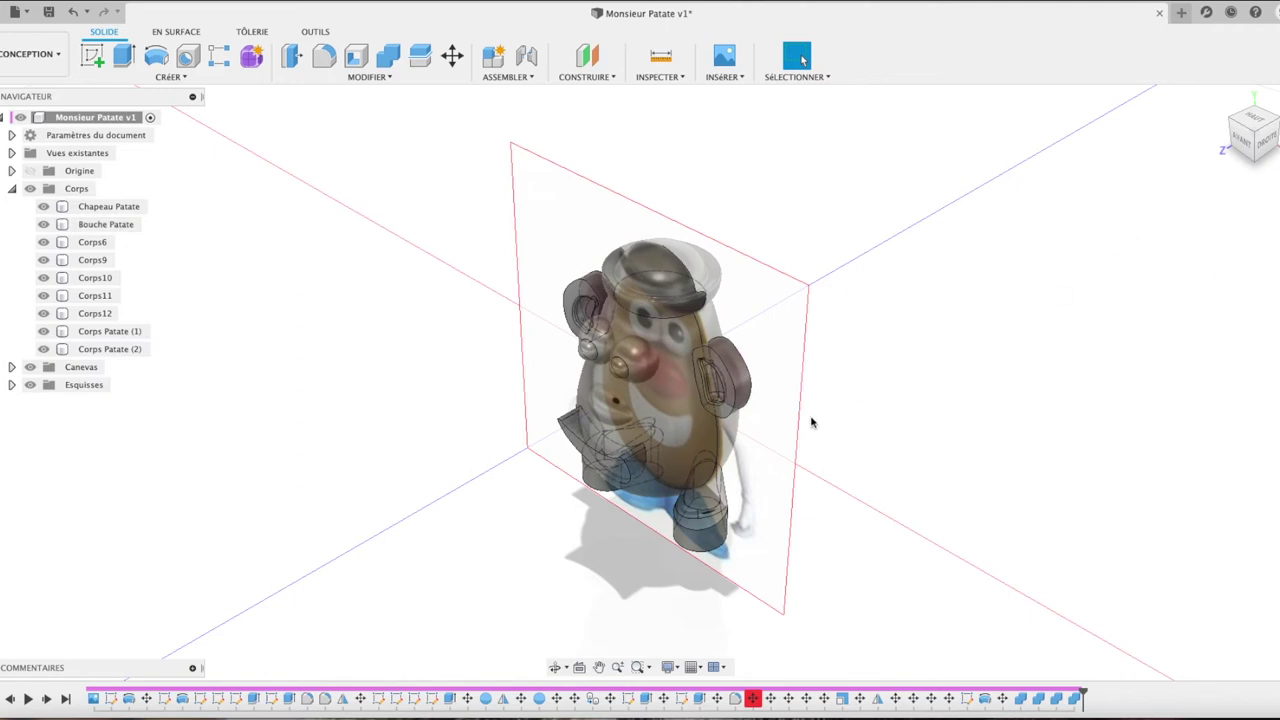
Step: Zoom in on the face and select the mouth piece Bouche Patate
left_click(645, 462)
scroll(641, 471, "up", 3)
scroll(641, 471, "up", 3)
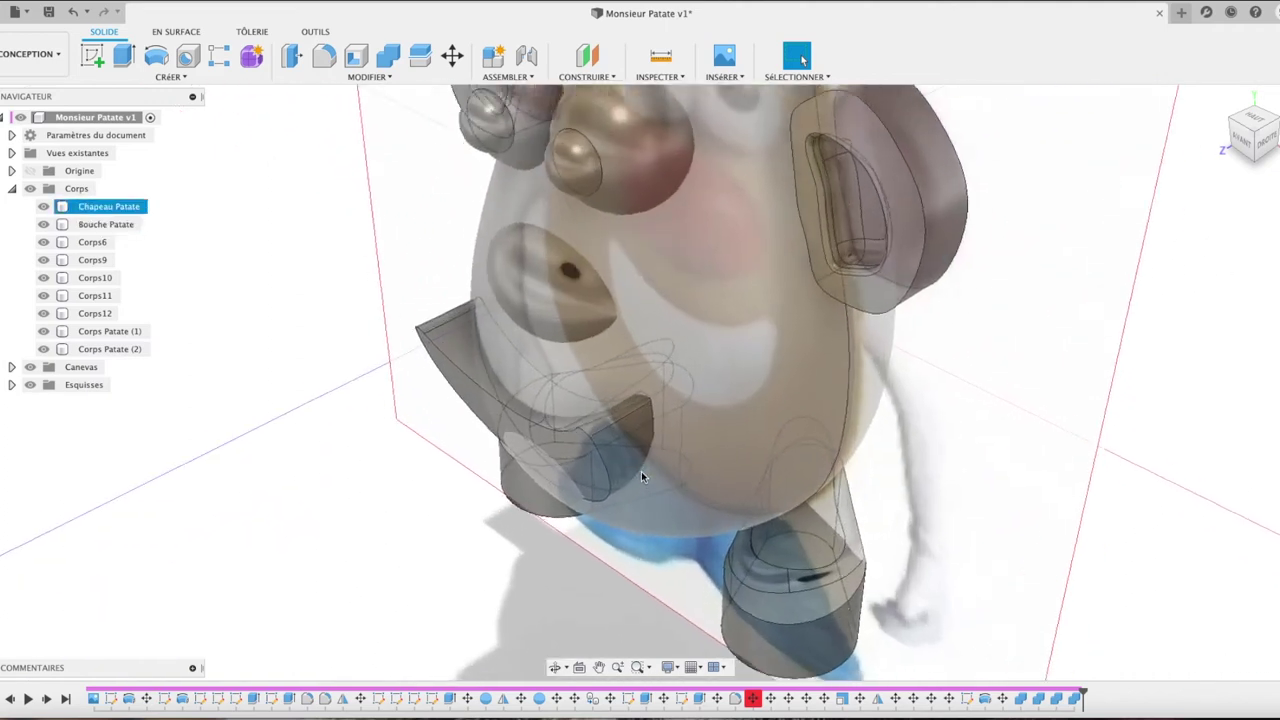
scroll(641, 471, "up", 2)
left_click(584, 437)
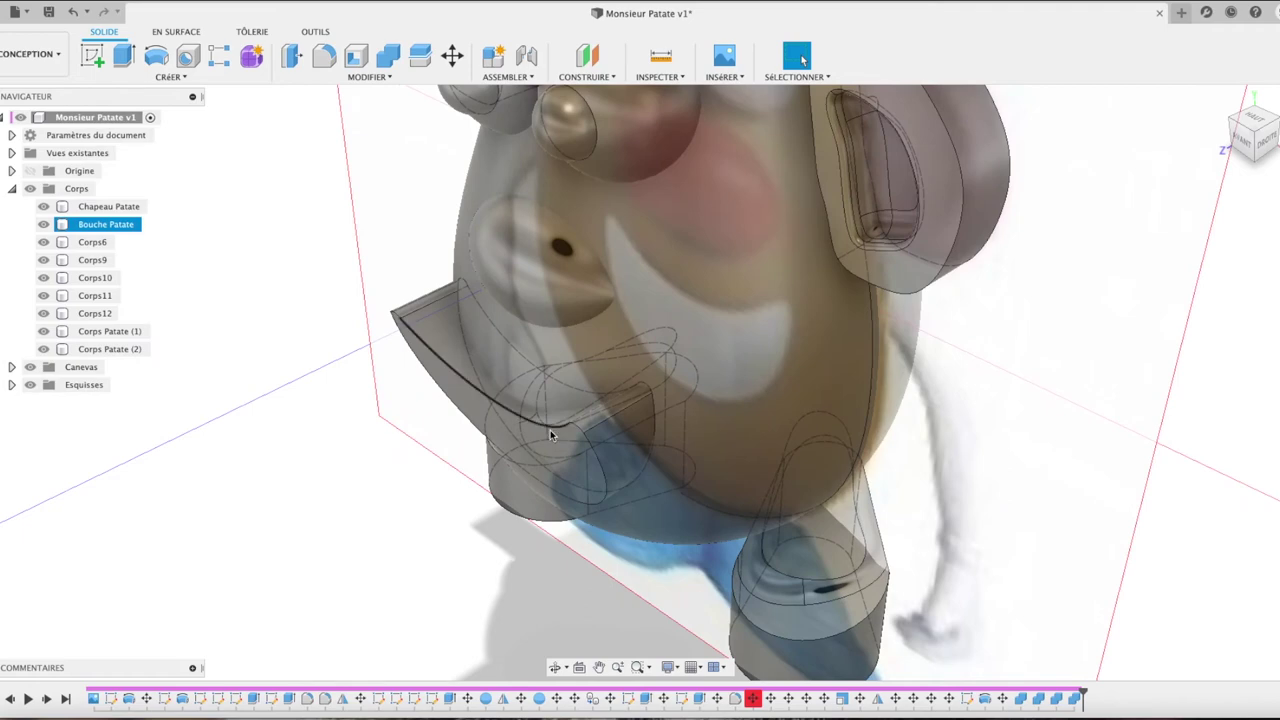
left_click(544, 428)
scroll(459, 383, "up", 3)
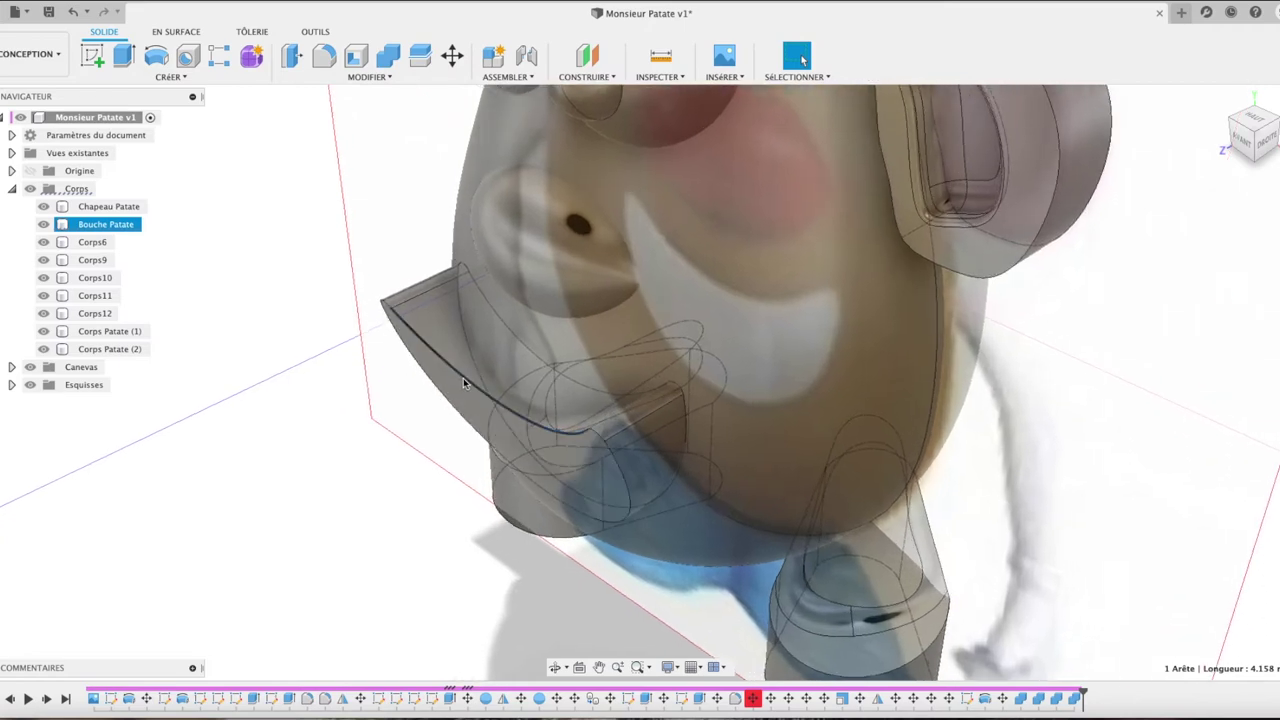
Step: Move Bouche Patate -0.174 mm along Z
key("m")
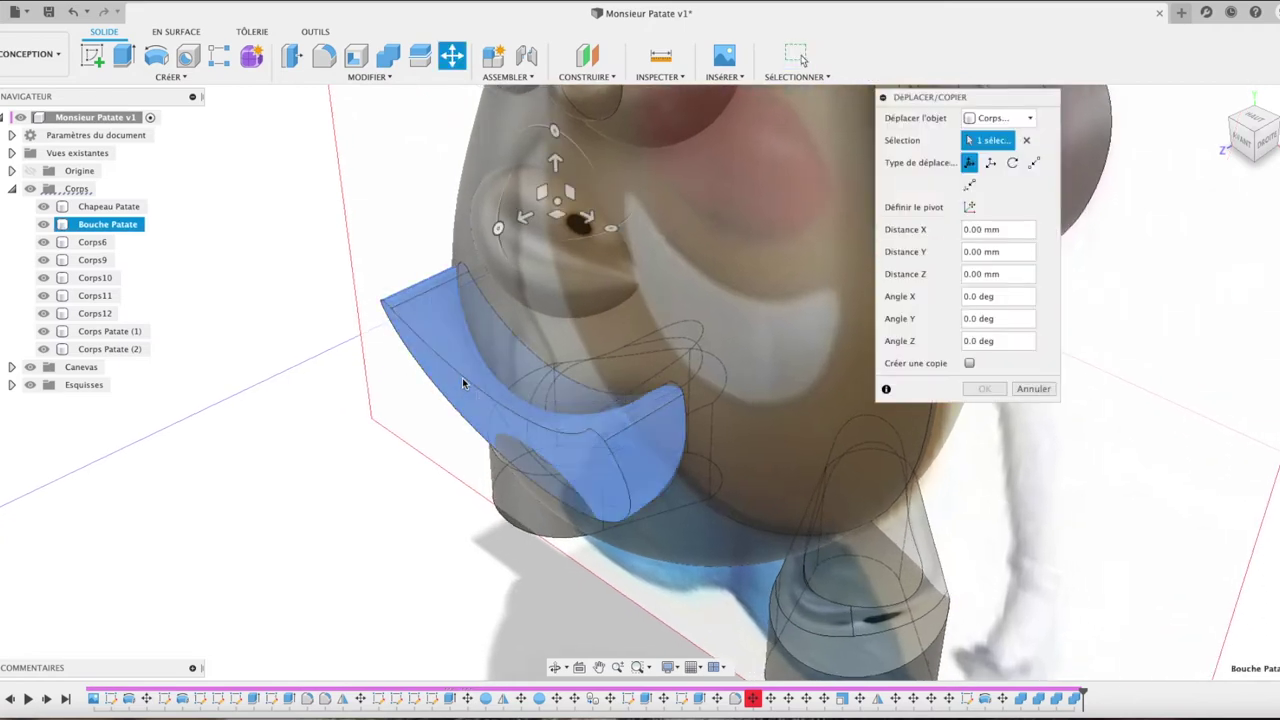
left_click(491, 402)
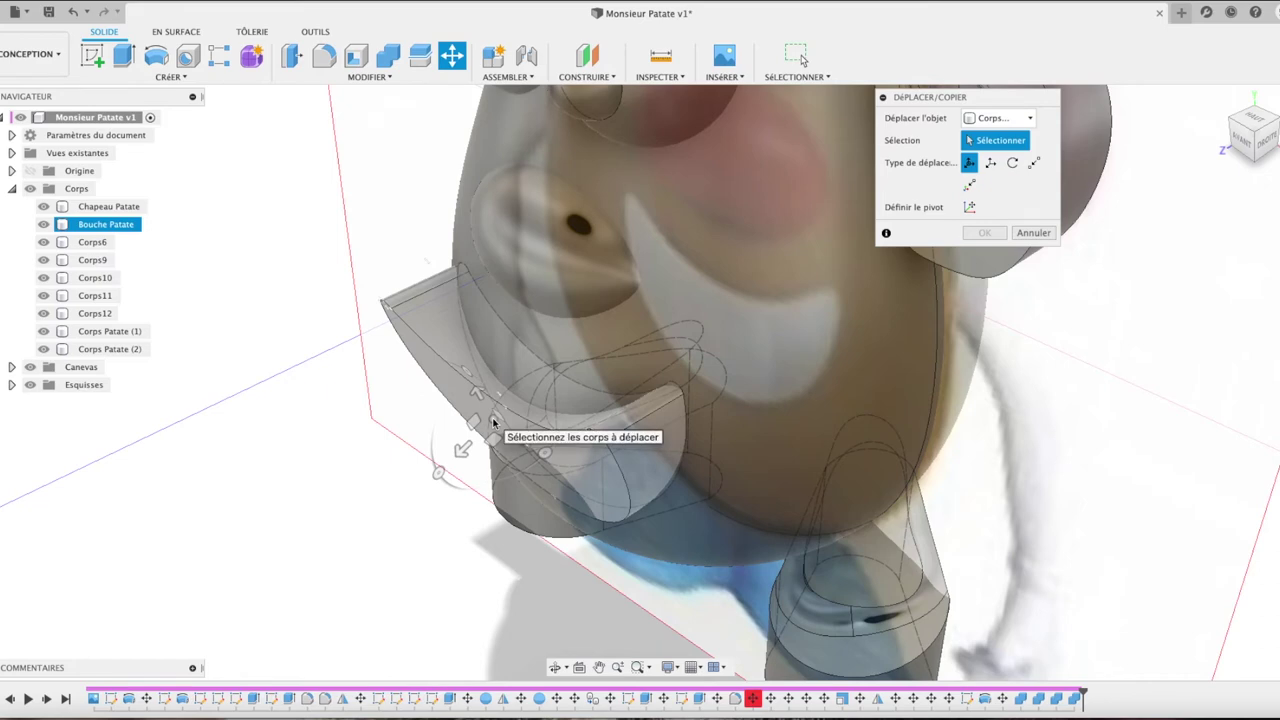
left_click(457, 440)
left_click_drag(461, 448, 474, 452)
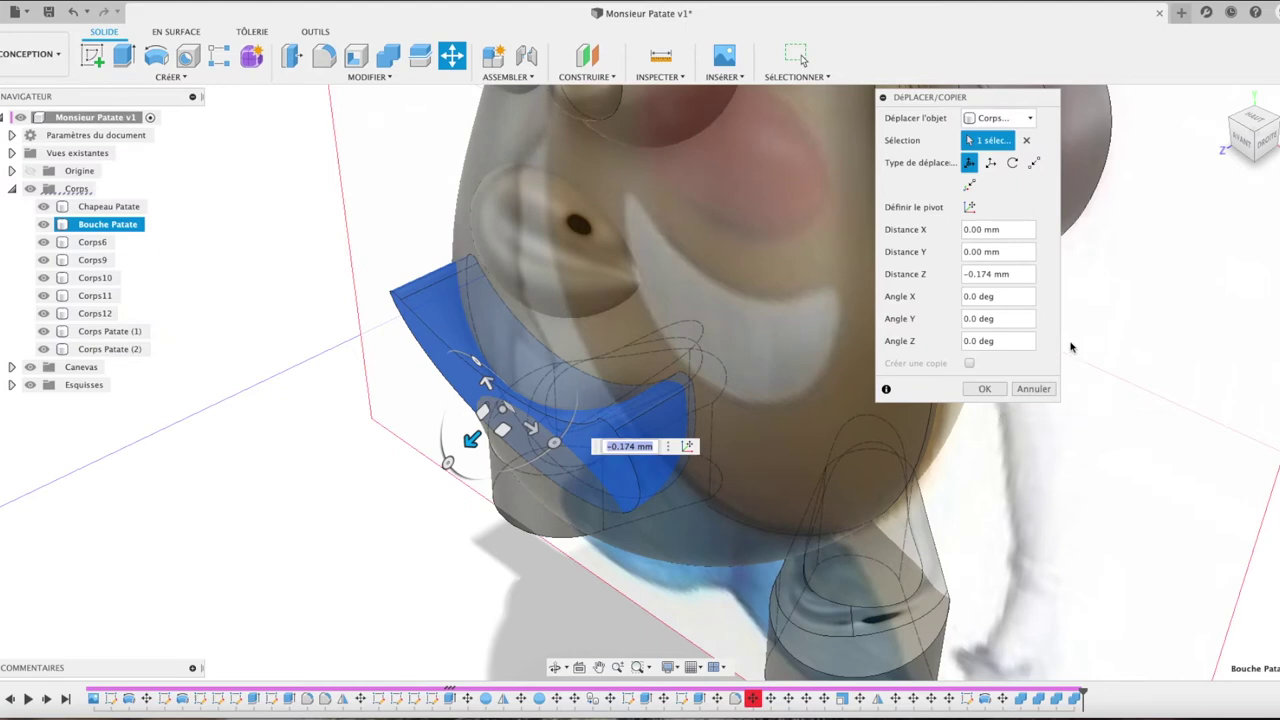
key("Return")
left_click_drag(1264, 141, 1268, 145)
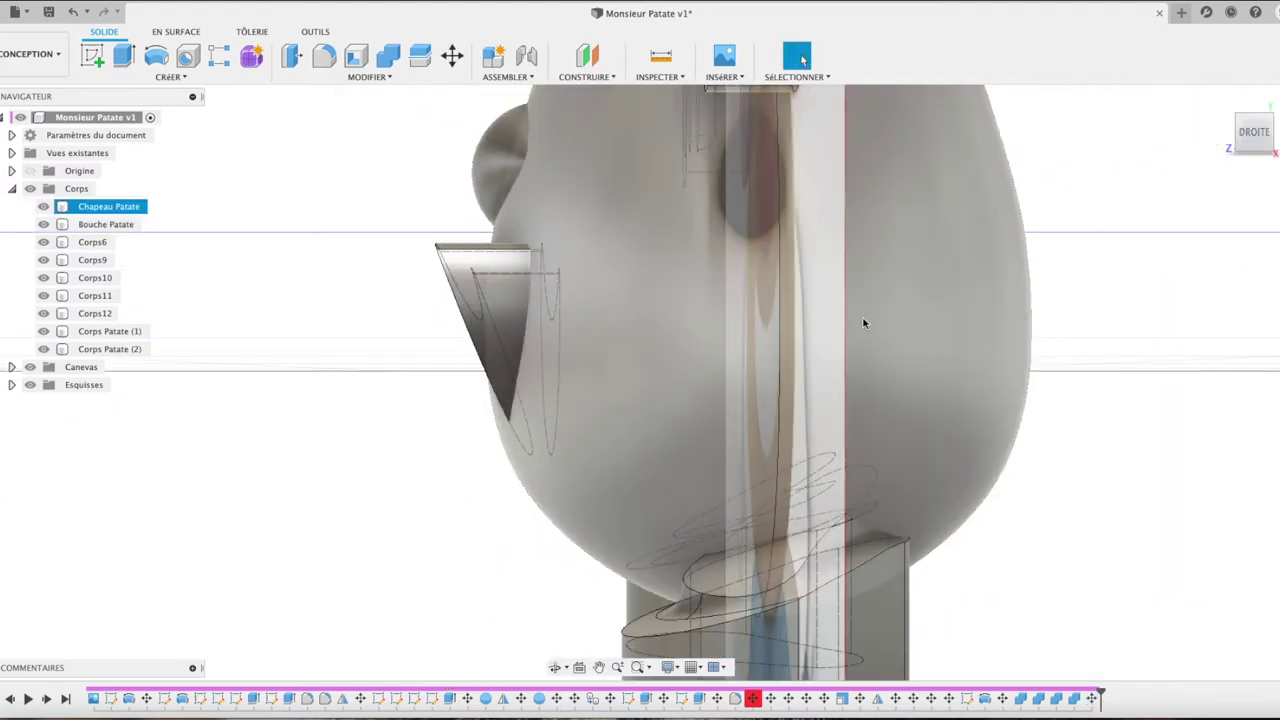
Step: Shift Bouche Patate 0.369 mm along Z, then reselect it and start a Joindre combine
left_click(116, 226)
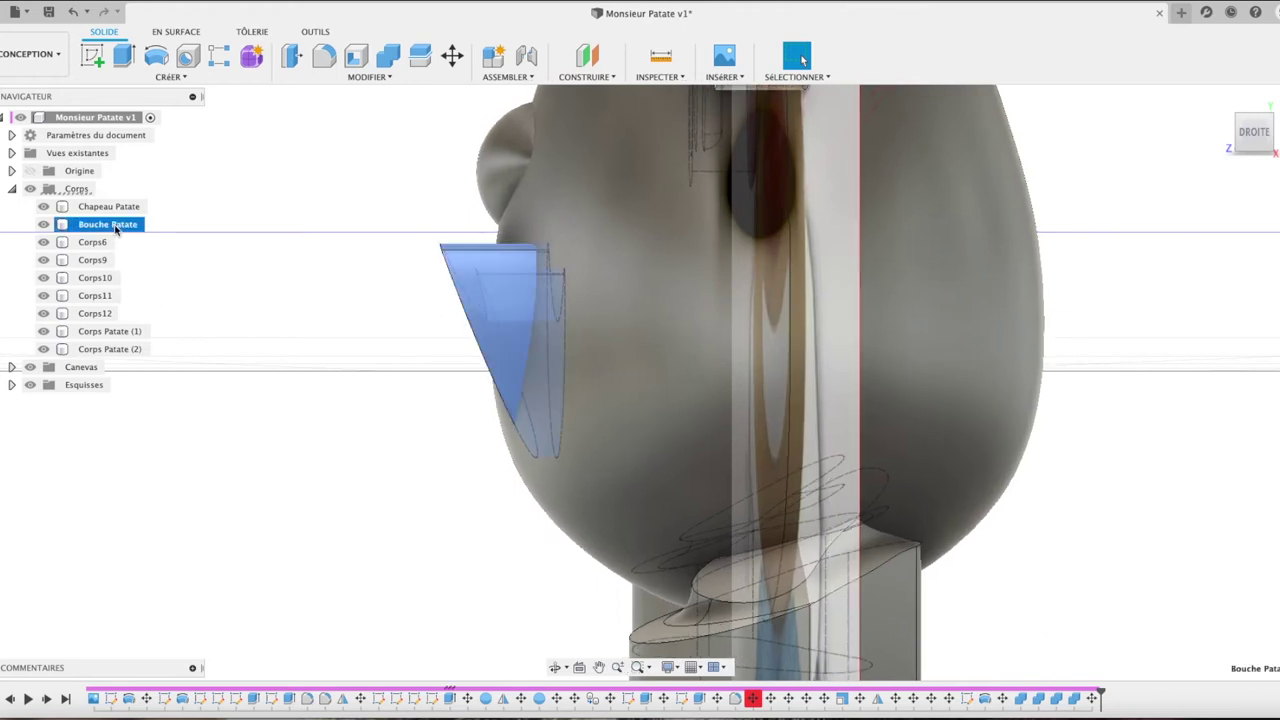
key("m")
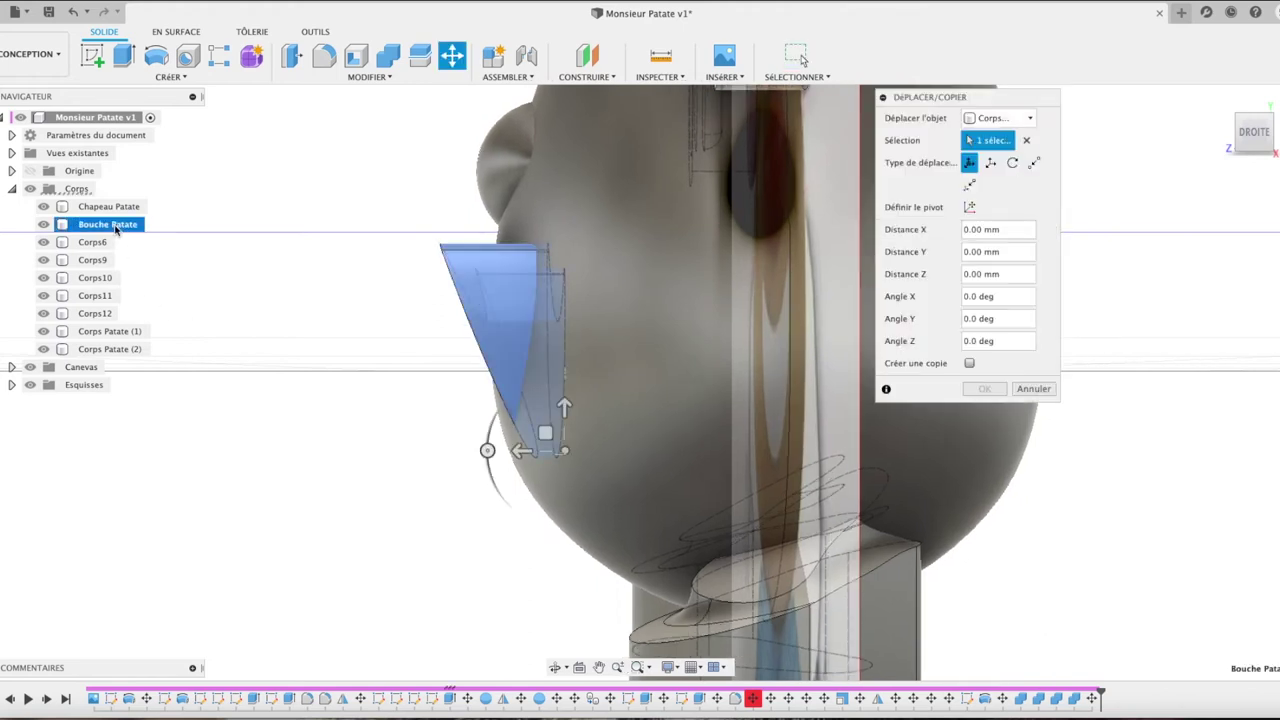
left_click_drag(521, 450, 497, 450)
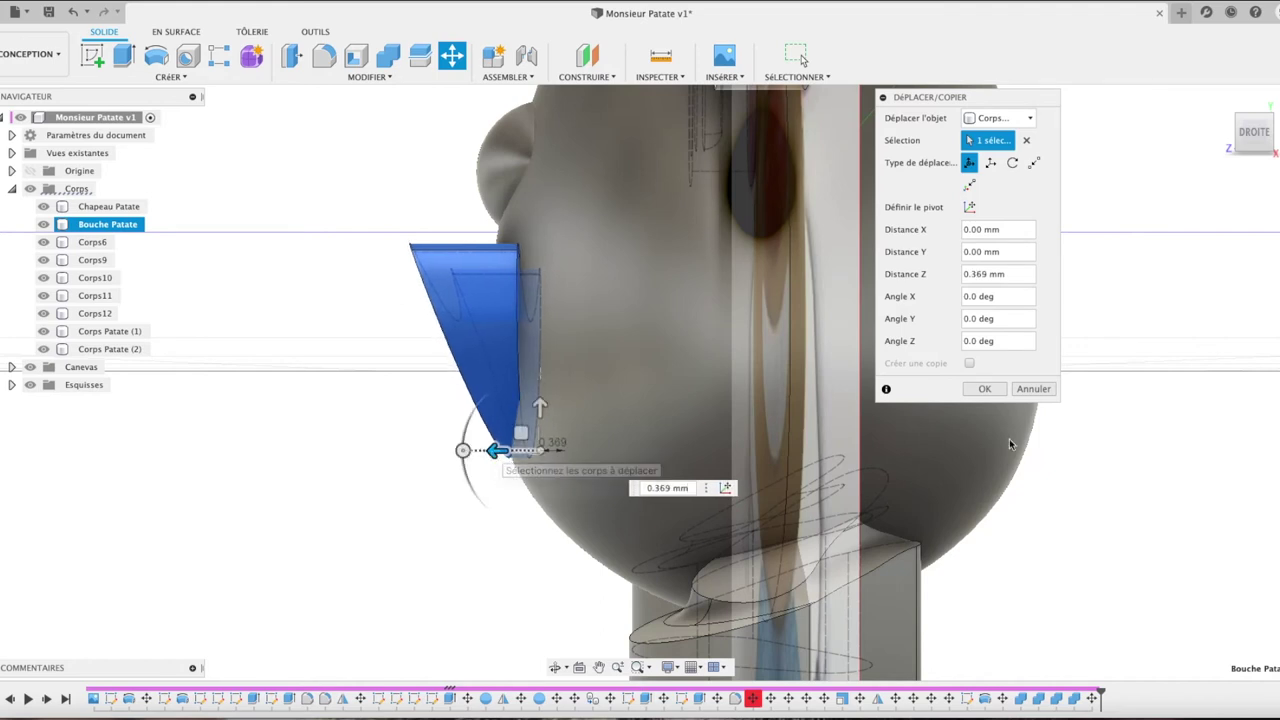
left_click(985, 390)
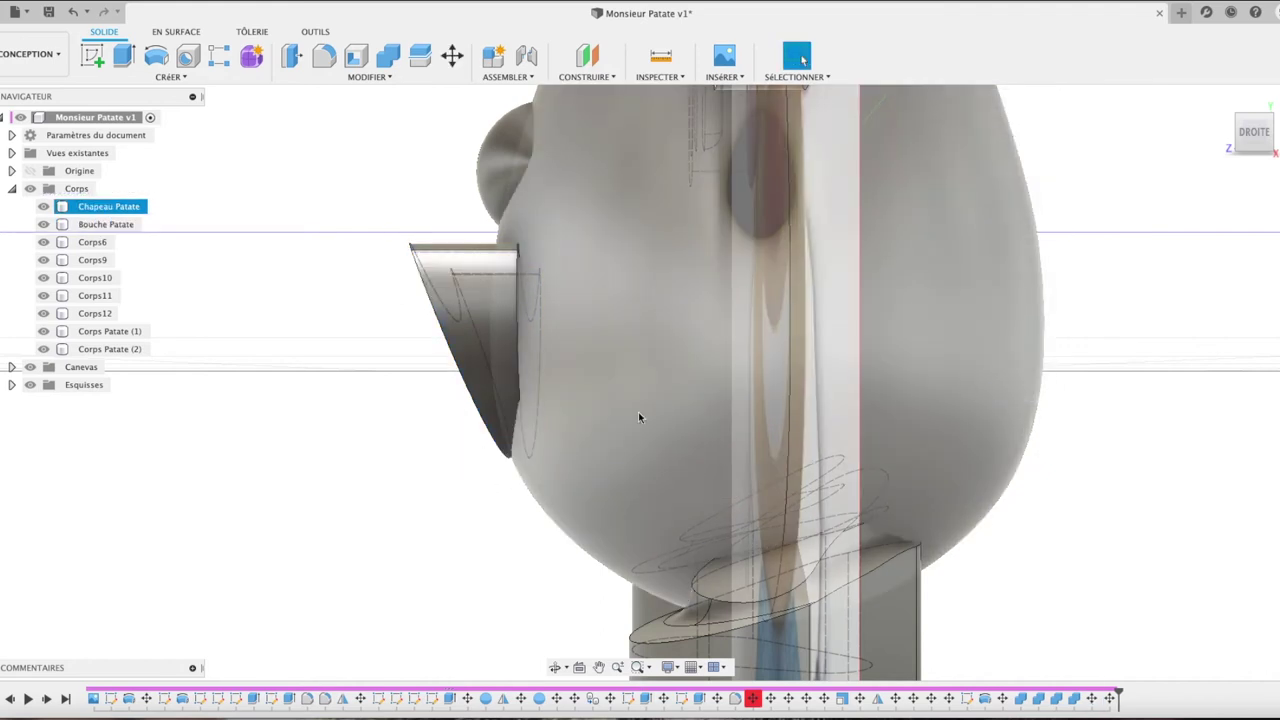
left_click(502, 453)
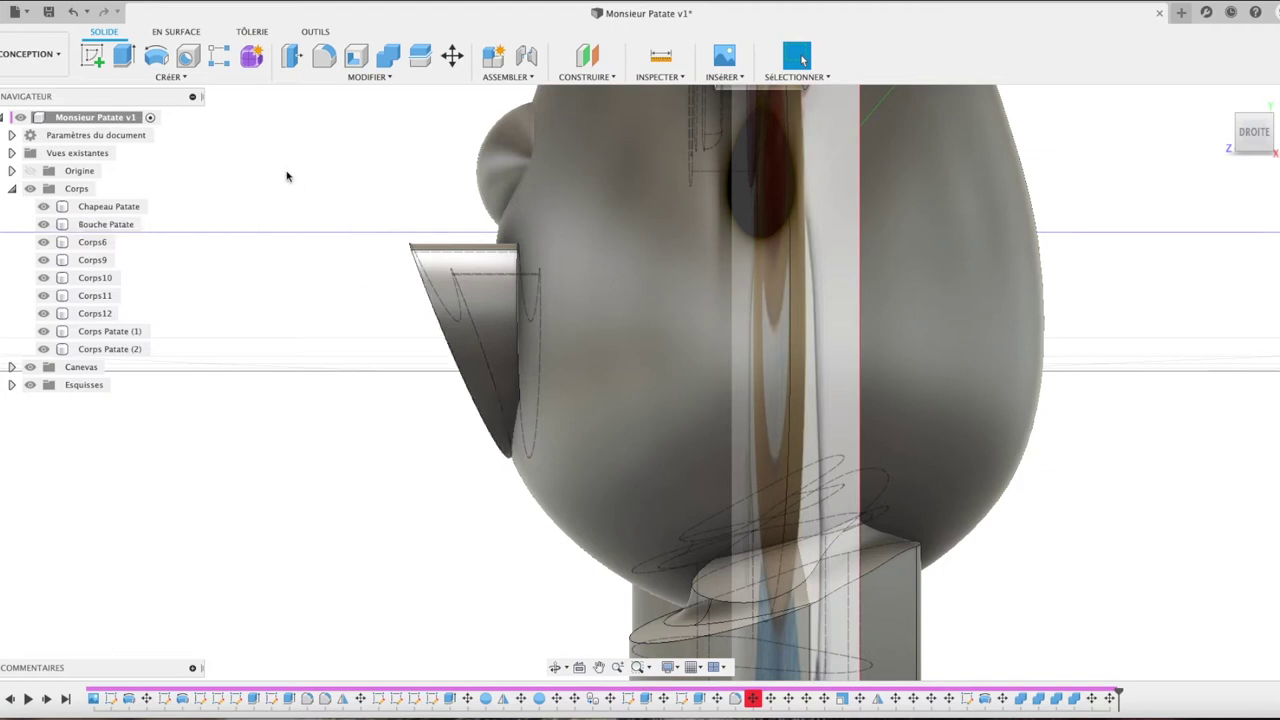
left_click(388, 55)
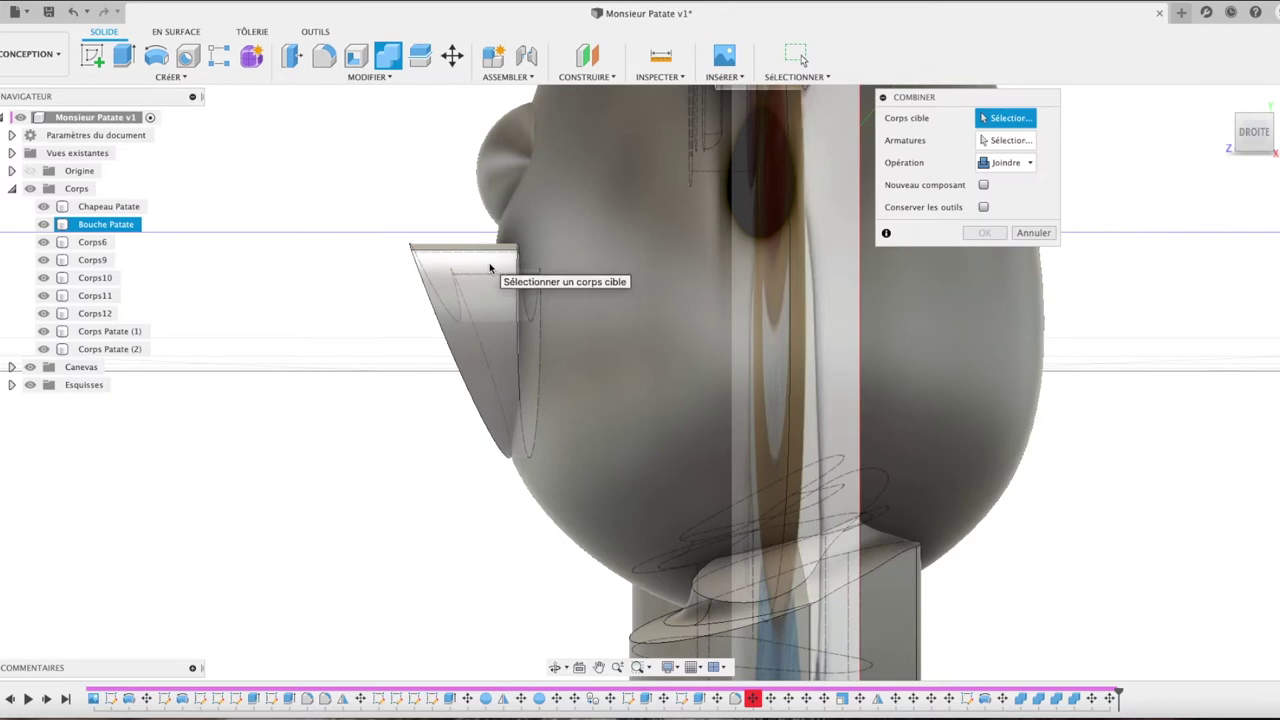
Step: Cancel the pending combine and return to the home view framing the model
left_click(1034, 232)
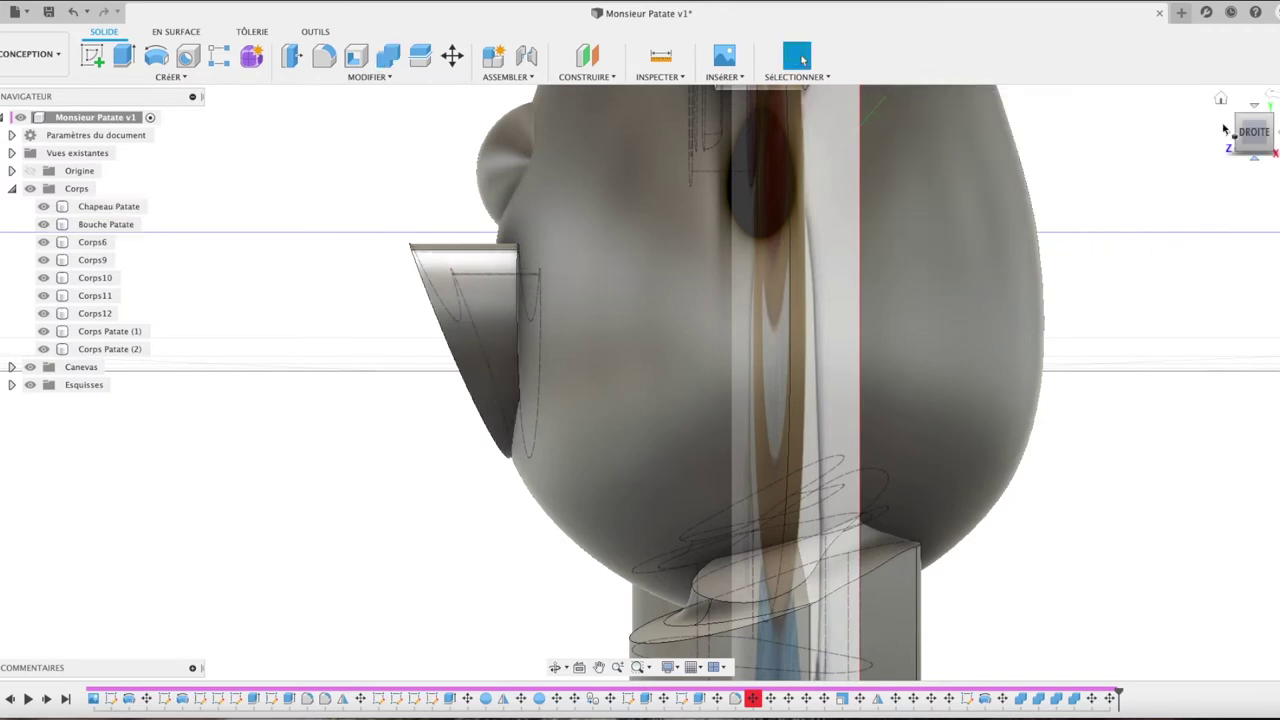
left_click(1221, 100)
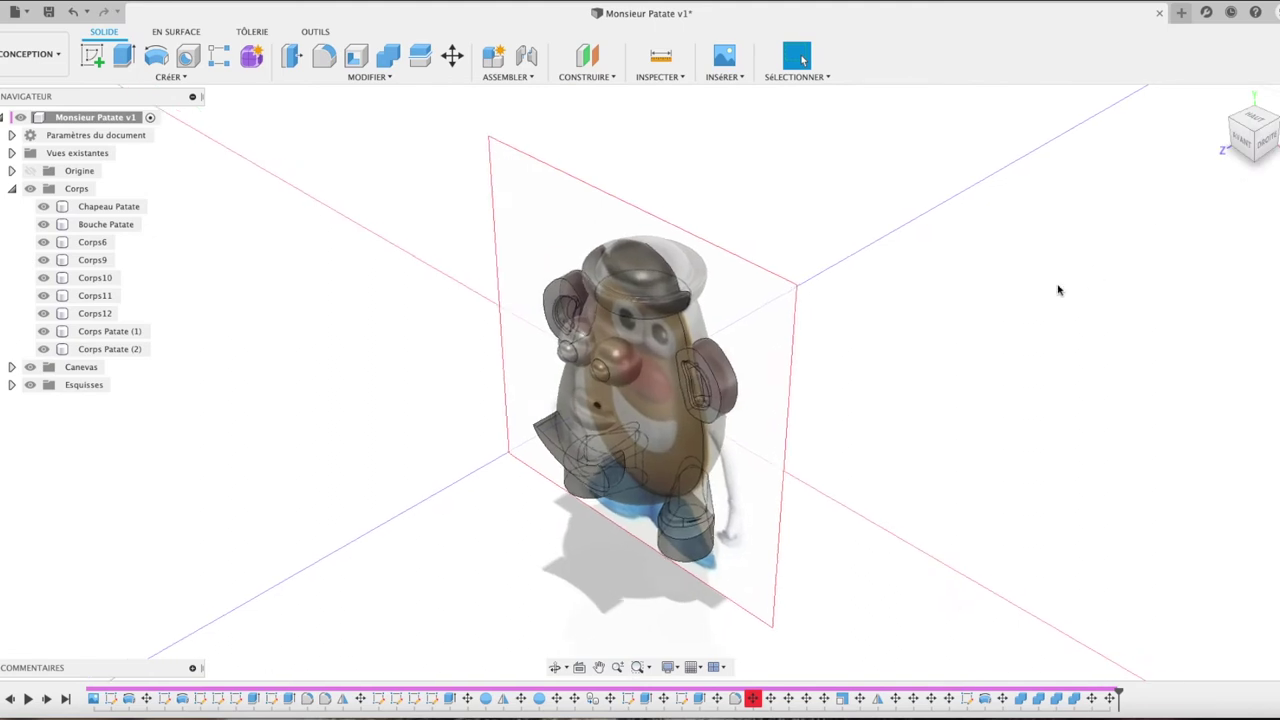
scroll(1058, 288, "up", 5)
scroll(1058, 290, "up", 2)
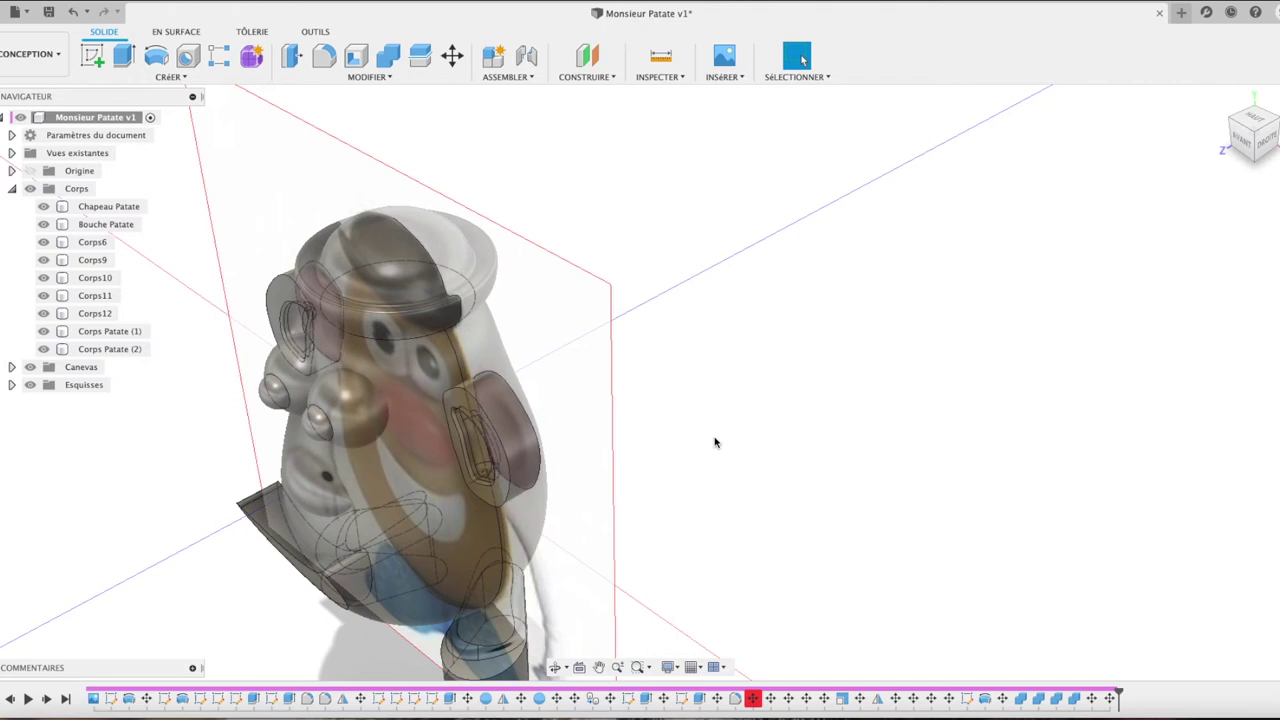
scroll(715, 442, "down", 2)
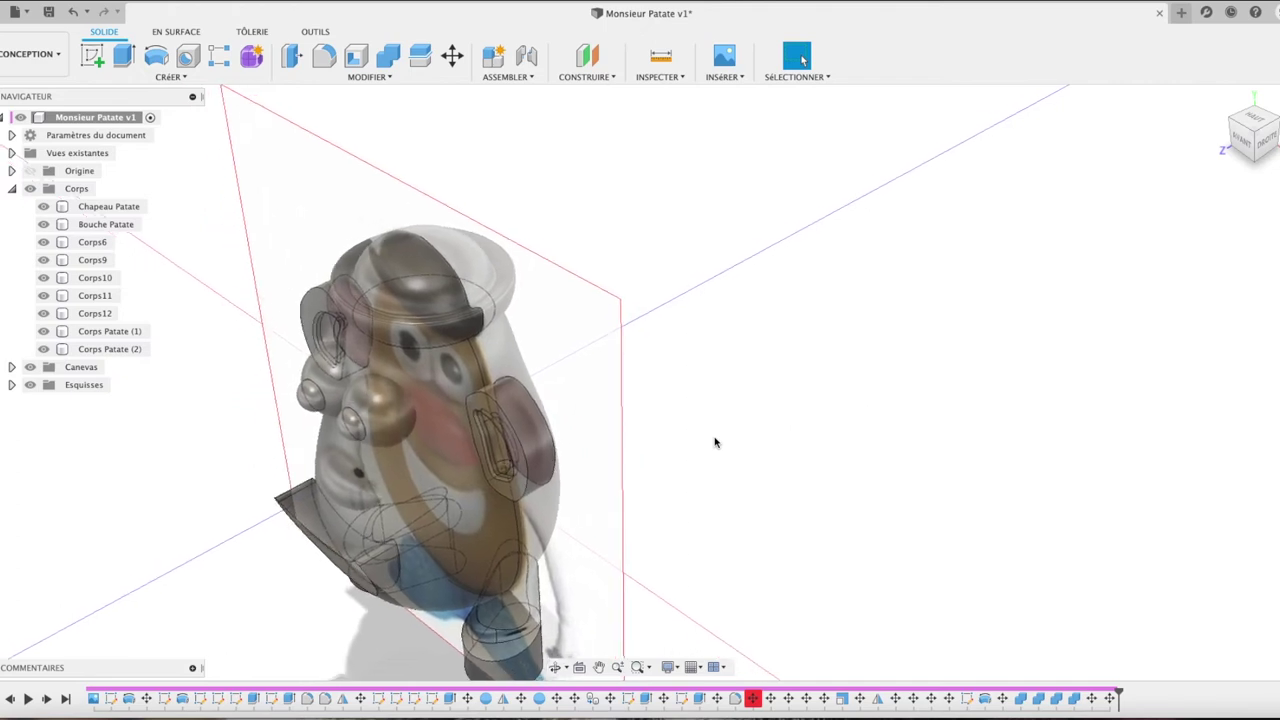
scroll(715, 442, "up", 1)
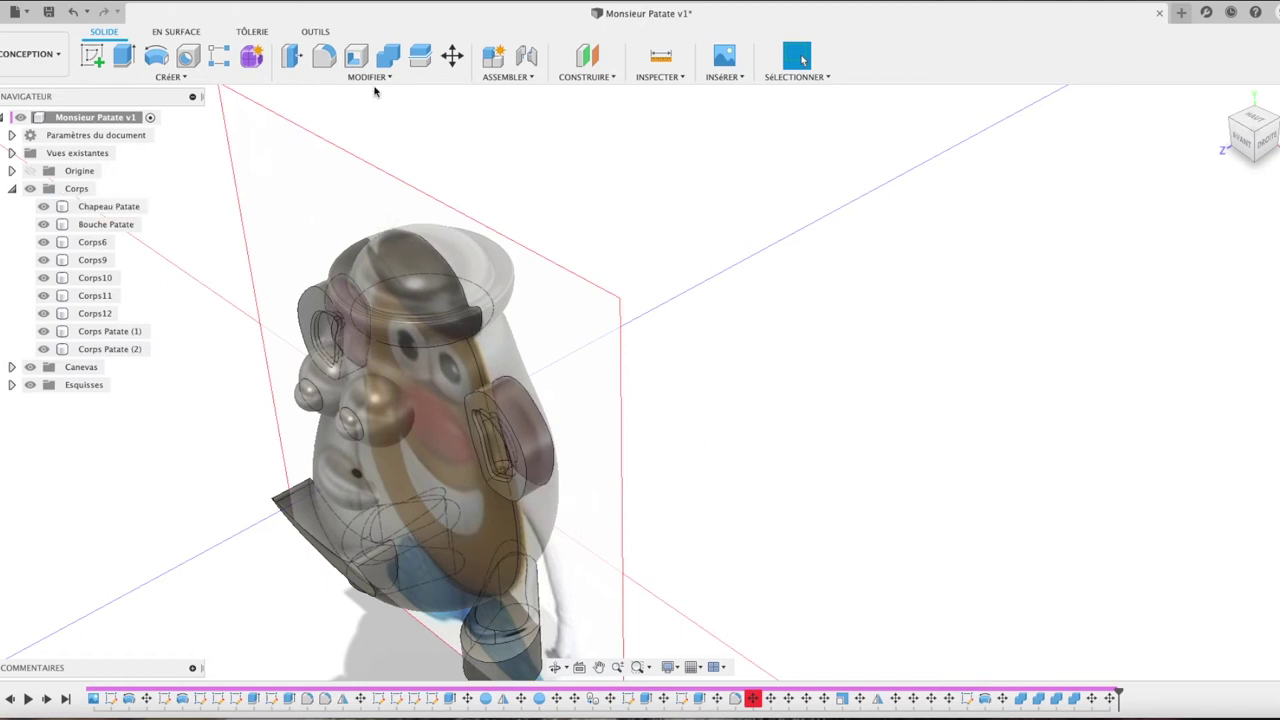
left_click(388, 55)
Step: Join Corps11 into the hat body Chapeau Patate
left_click(487, 533)
left_click(530, 630)
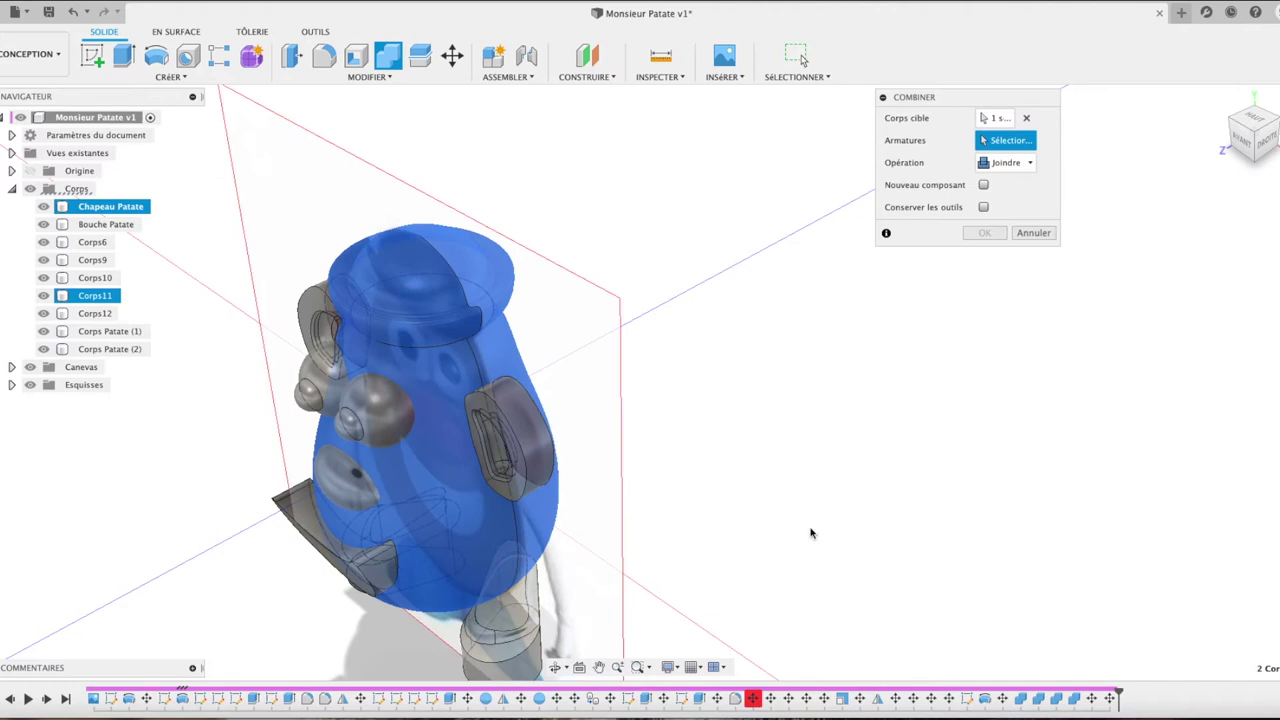
left_click(996, 236)
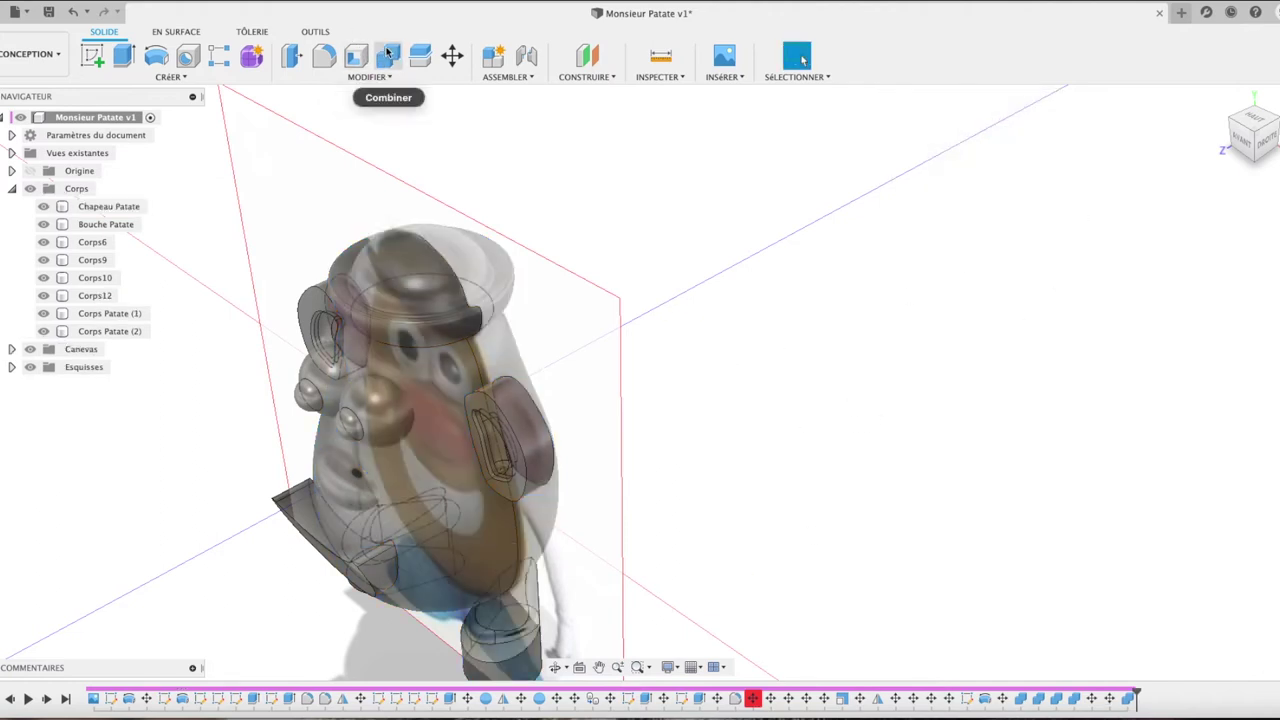
Step: Join the left shoe Corps10 into the main potato body
left_click(388, 55)
left_click(447, 545)
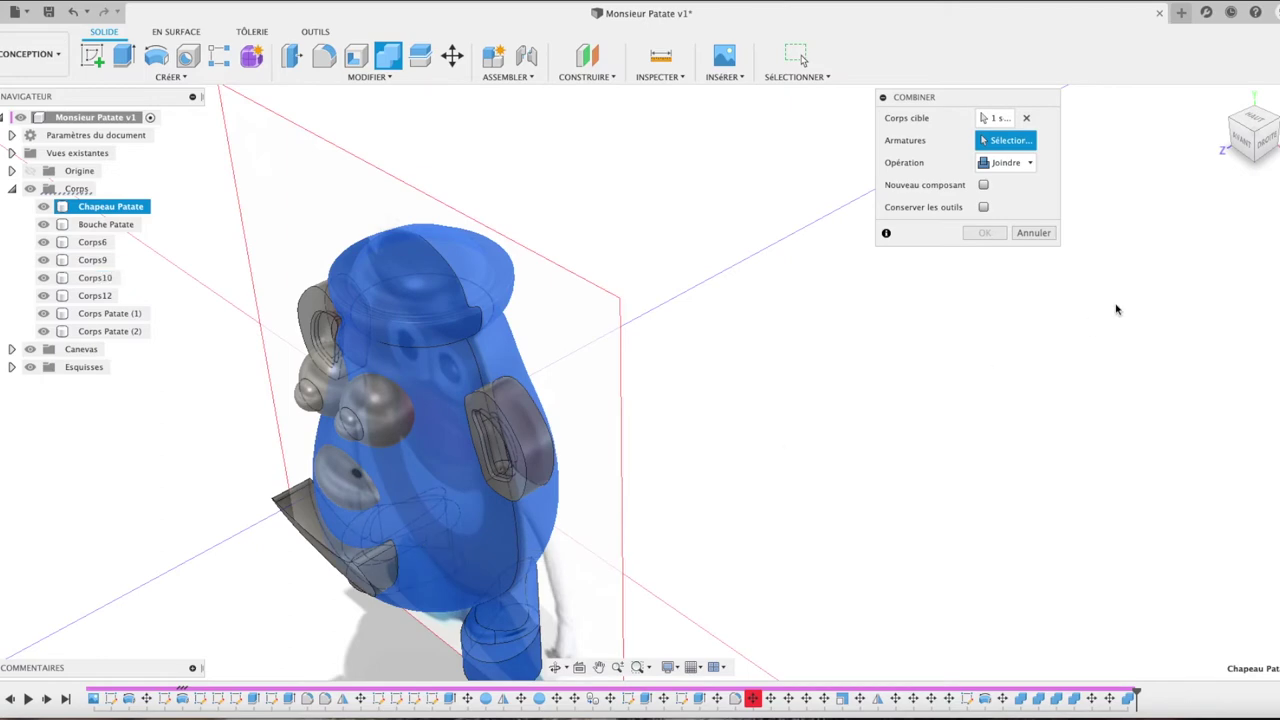
left_click(1243, 143)
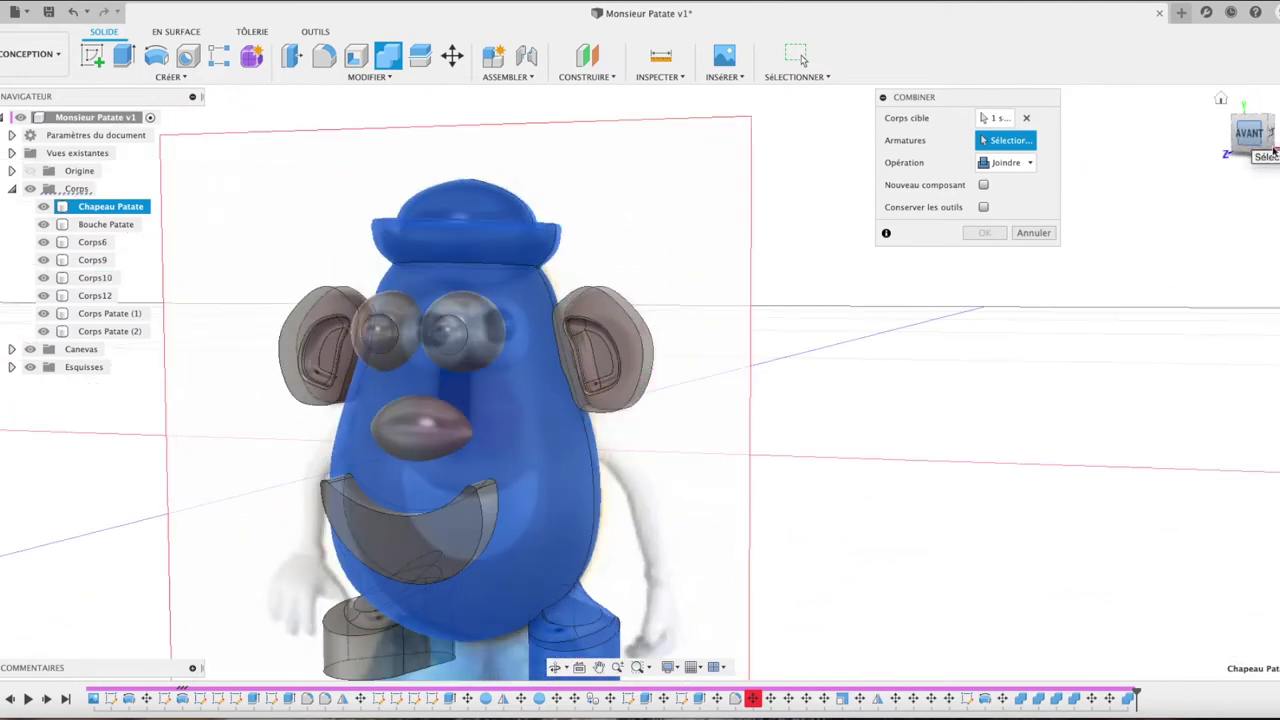
left_click(379, 630)
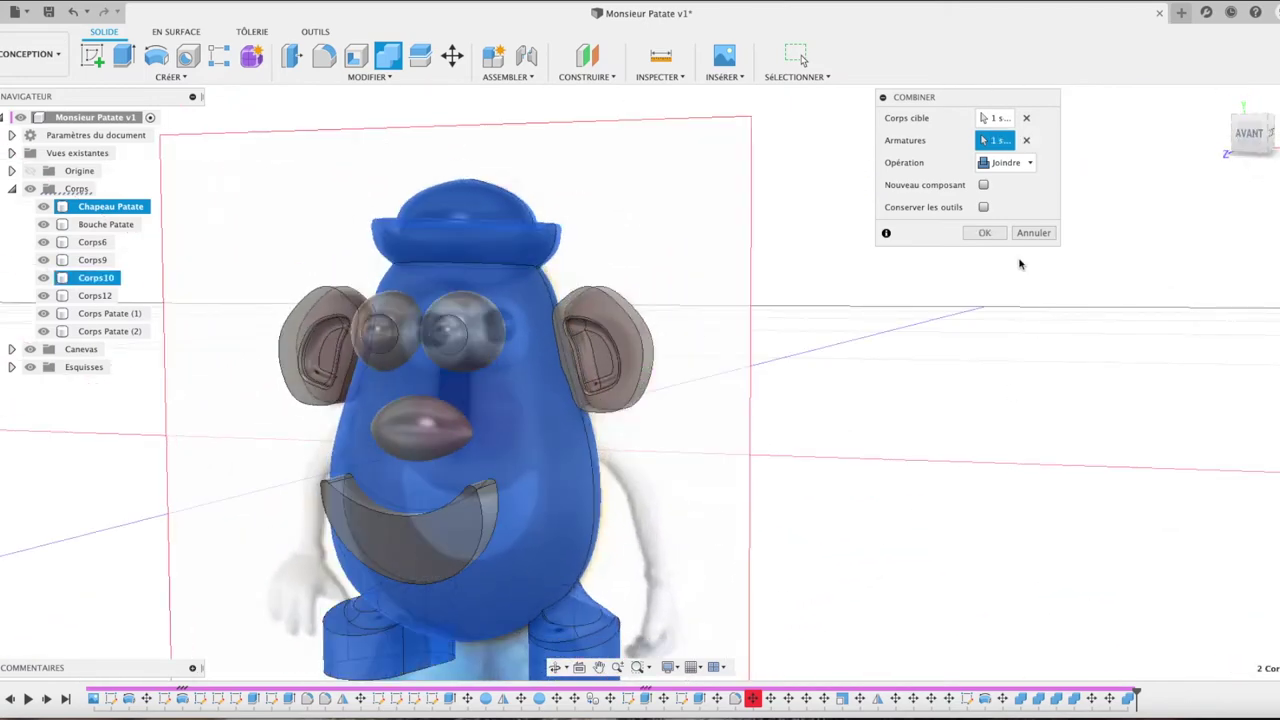
left_click(984, 232)
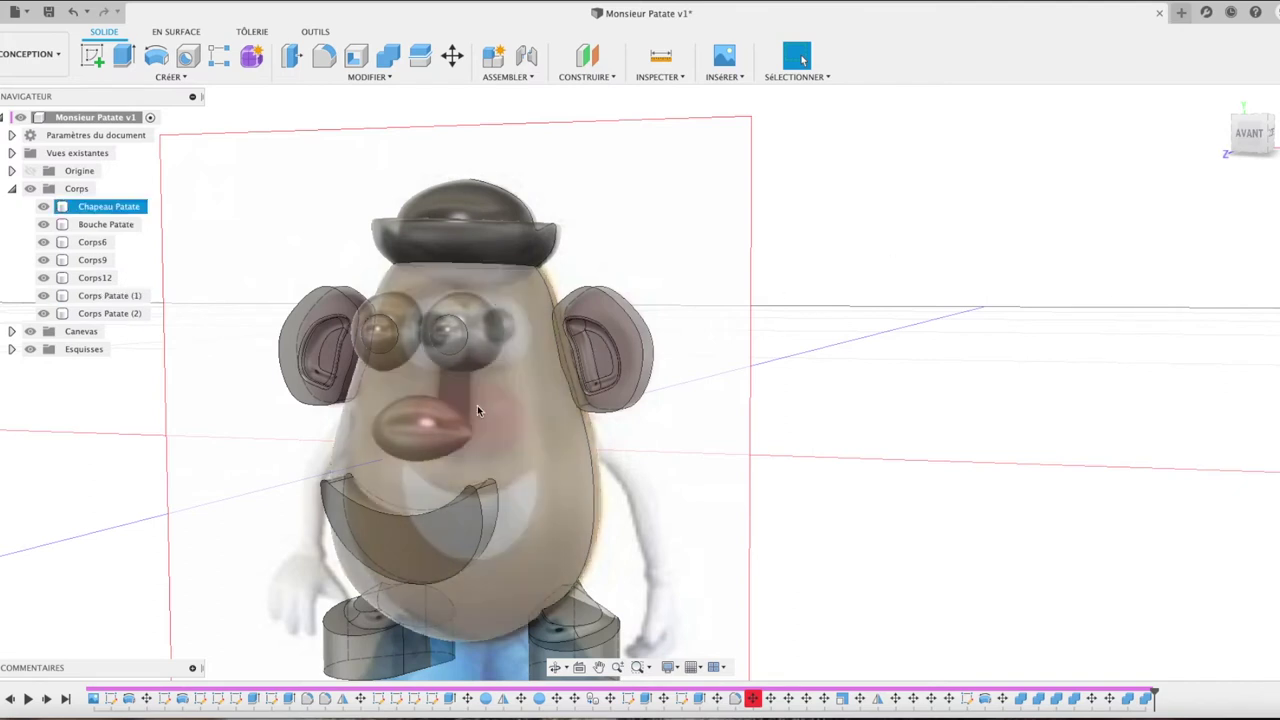
Step: Join the lips Corps12 into the main potato body
left_click(389, 60)
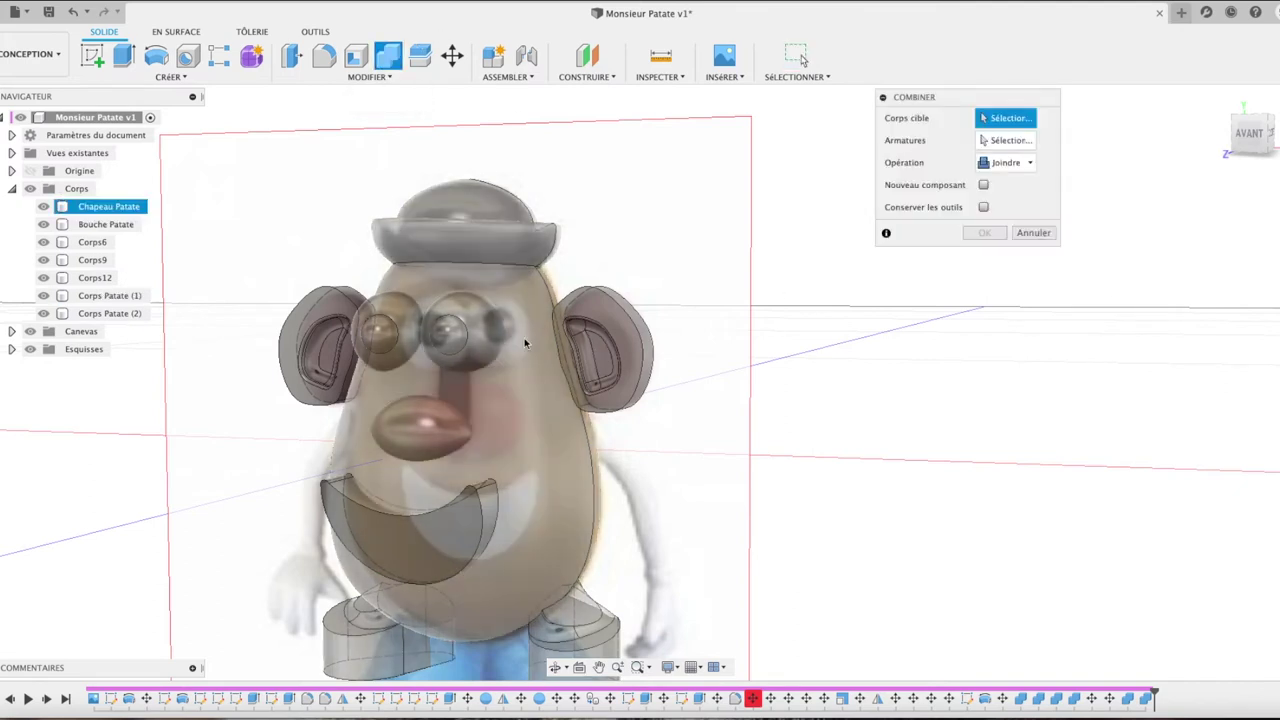
left_click(534, 346)
left_click(418, 436)
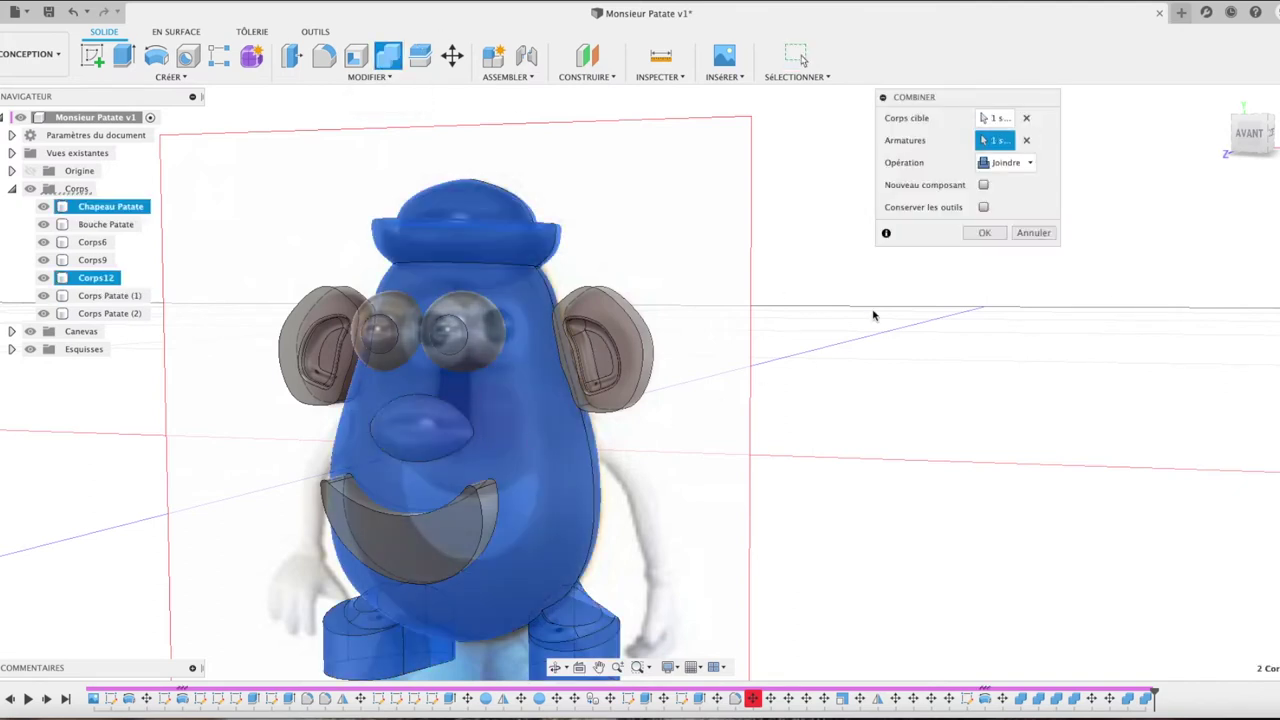
left_click(984, 232)
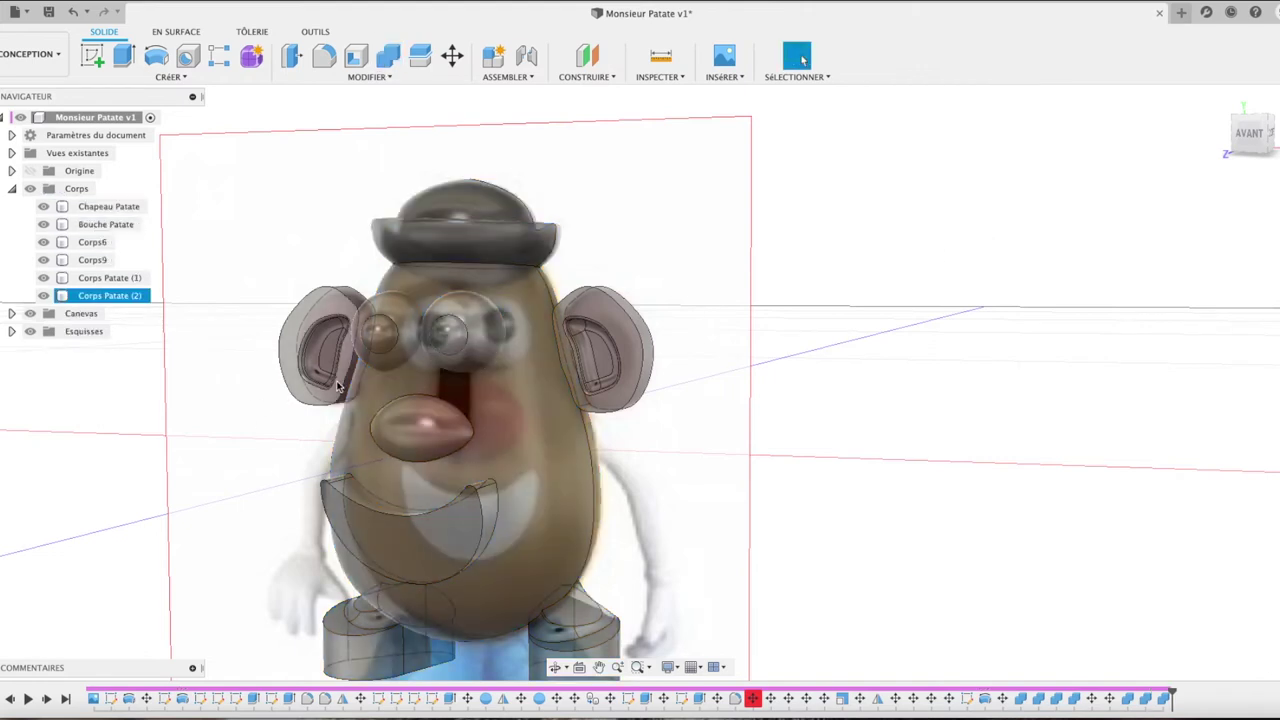
left_click(115, 296)
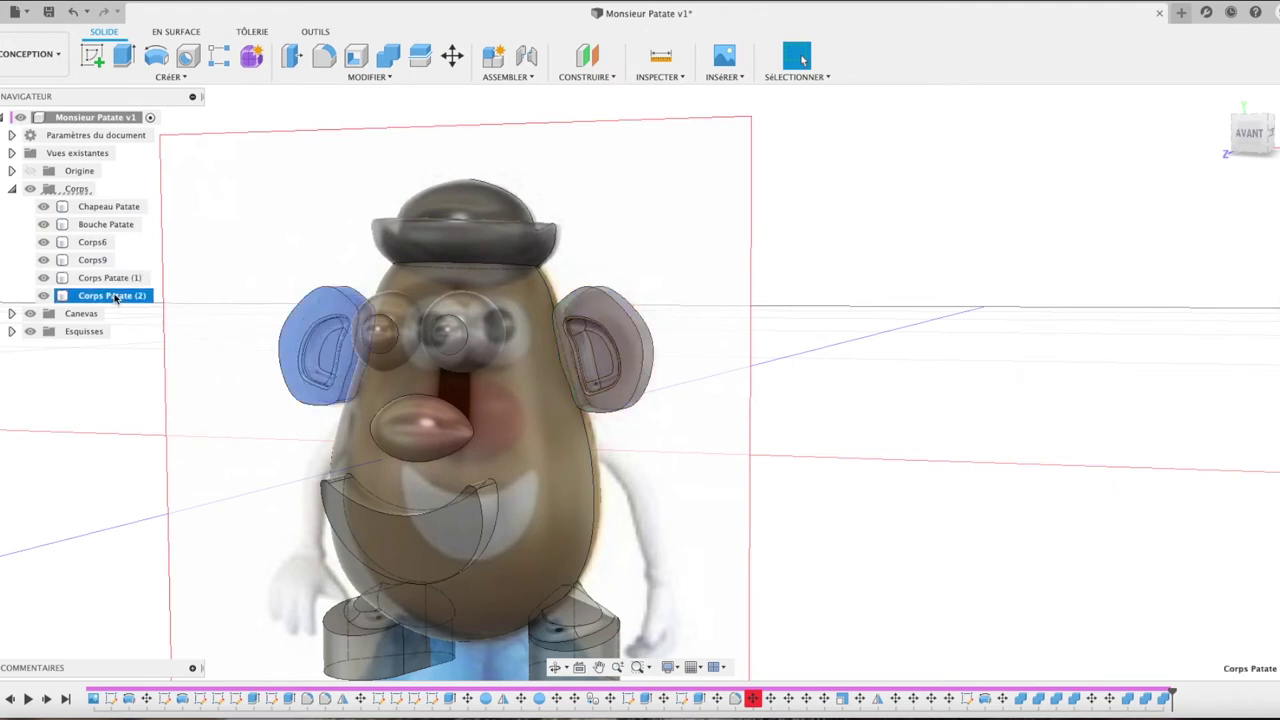
Step: Move the right ear Corps Patate (1) -0.338 mm along X toward the head
left_click(1248, 134)
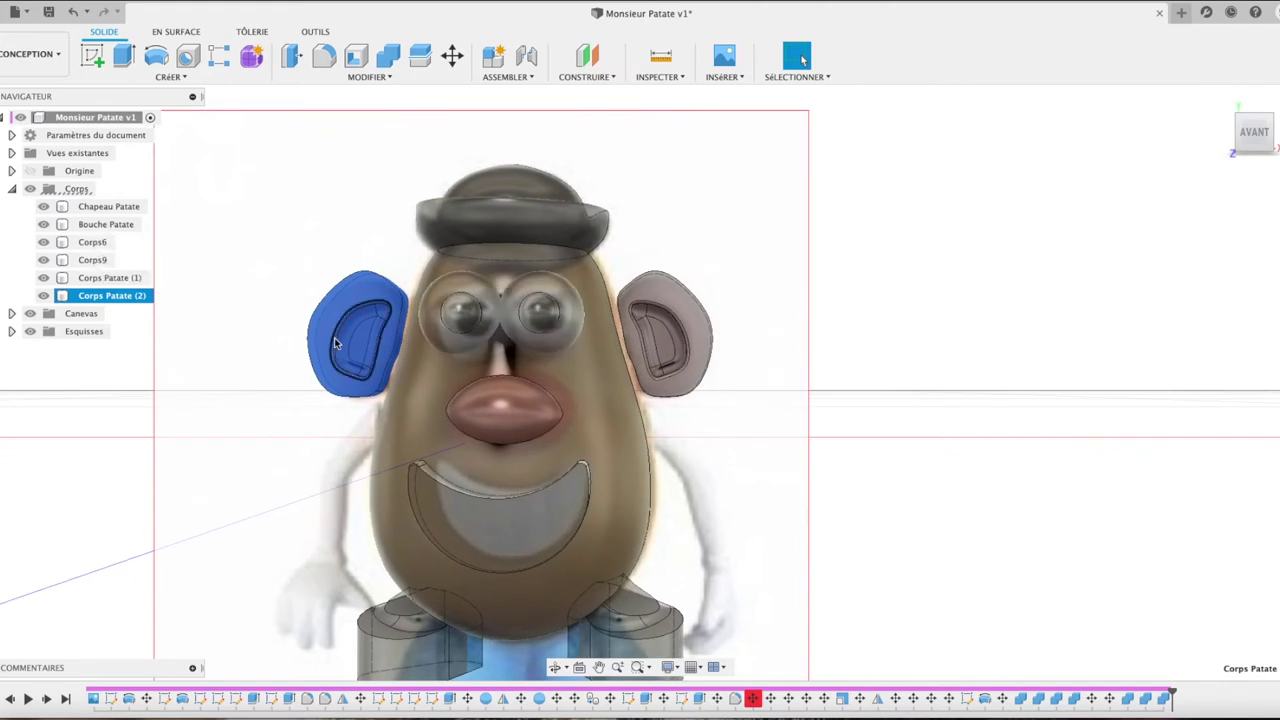
left_click(137, 280)
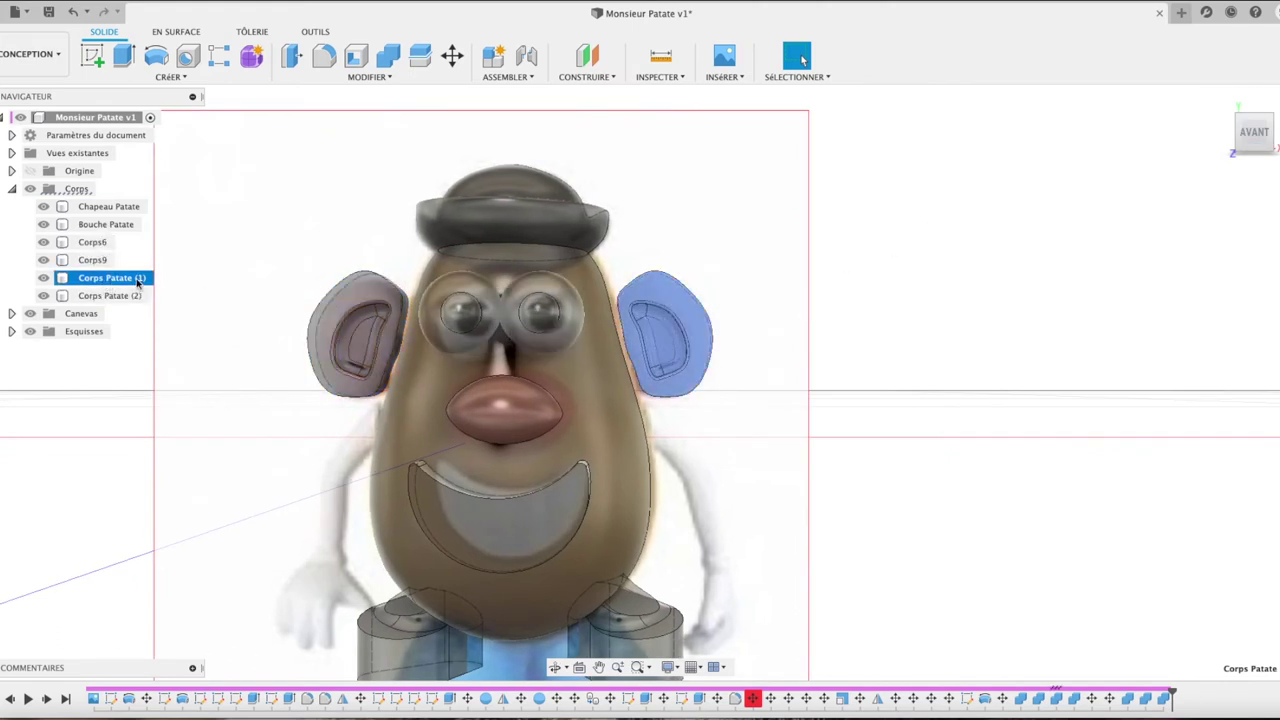
key("m")
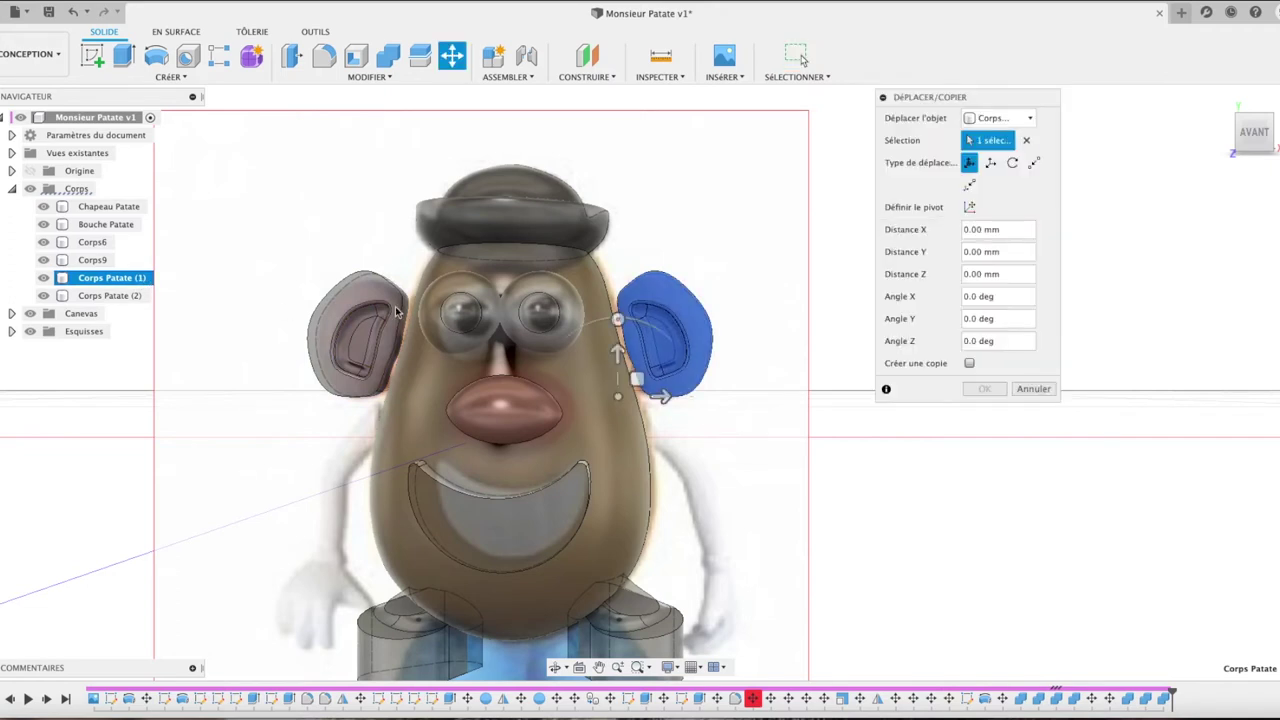
left_click_drag(665, 397, 649, 395)
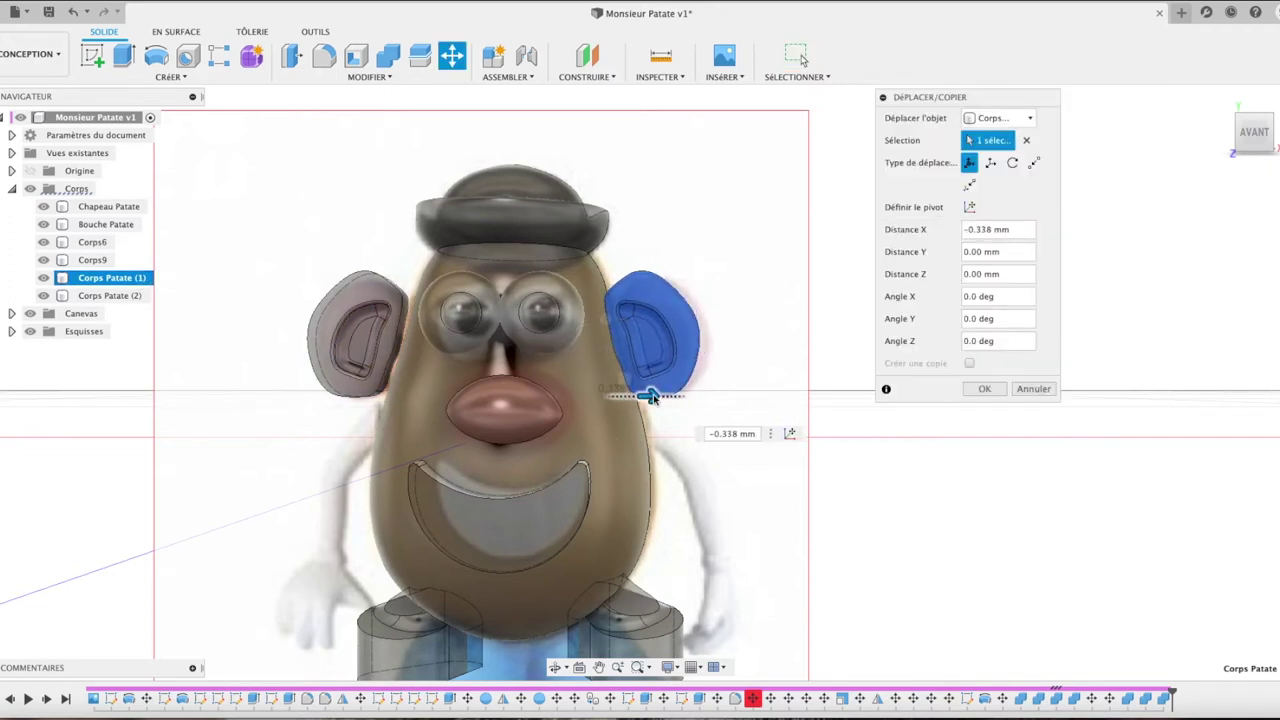
left_click(984, 389)
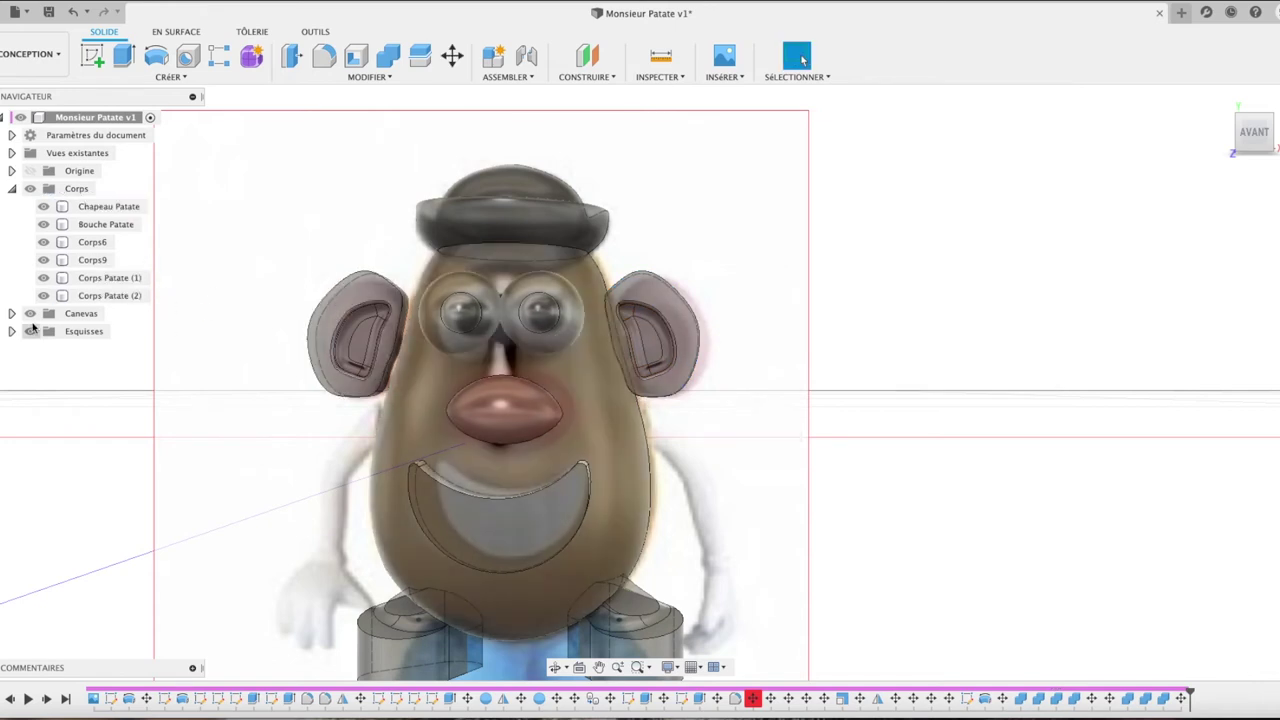
Step: Move the left ear Corps Patate (2) 0.238 mm along X toward the head
left_click(73, 296)
key("m")
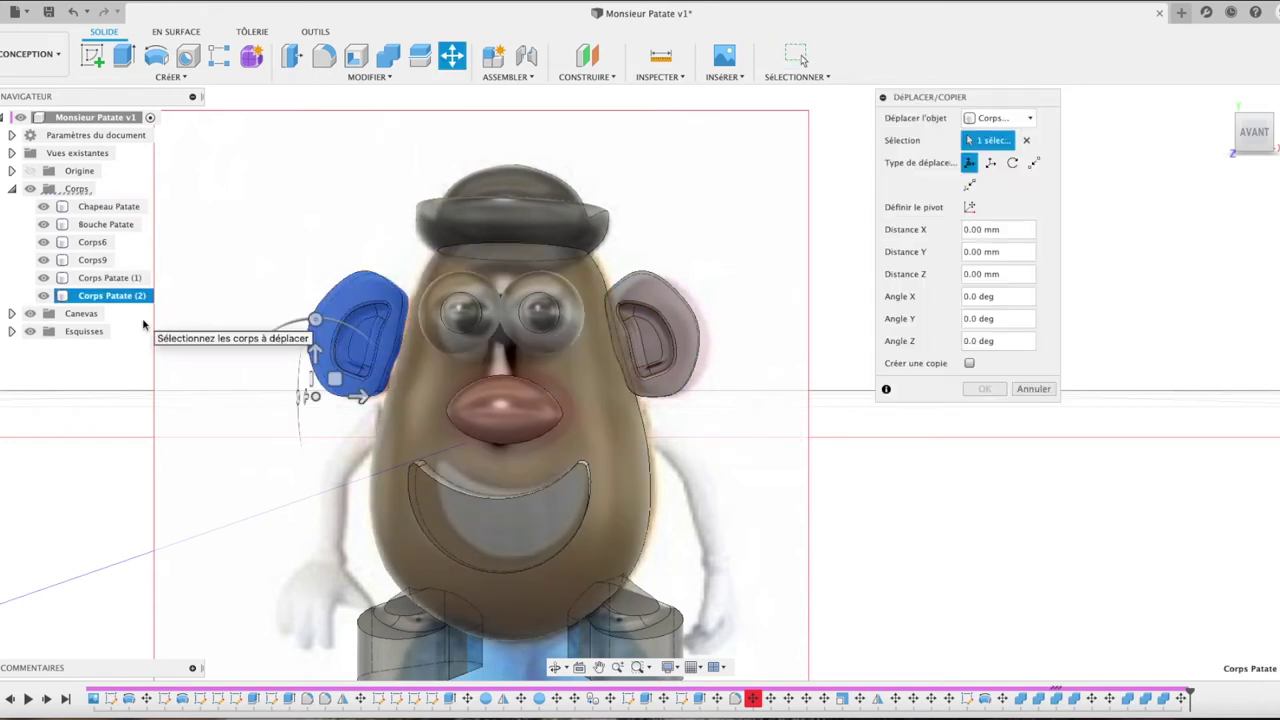
left_click_drag(364, 400, 372, 400)
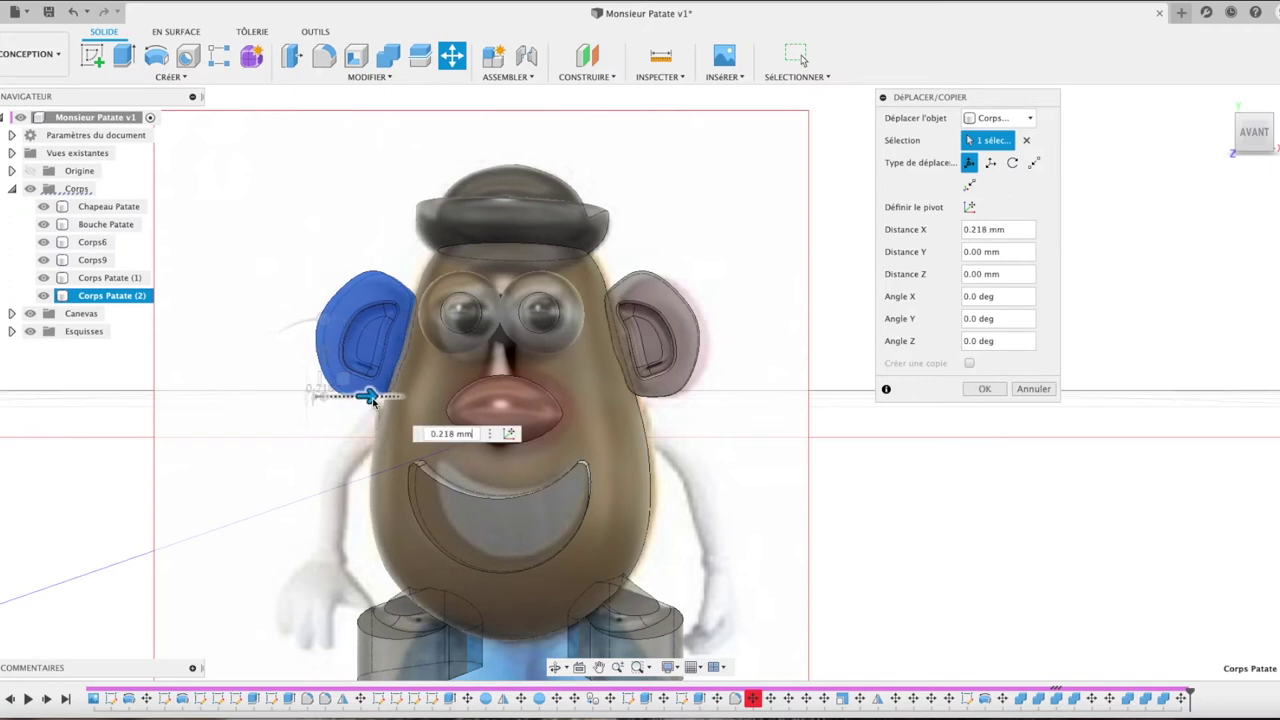
left_click_drag(372, 400, 374, 399)
left_click(1006, 389)
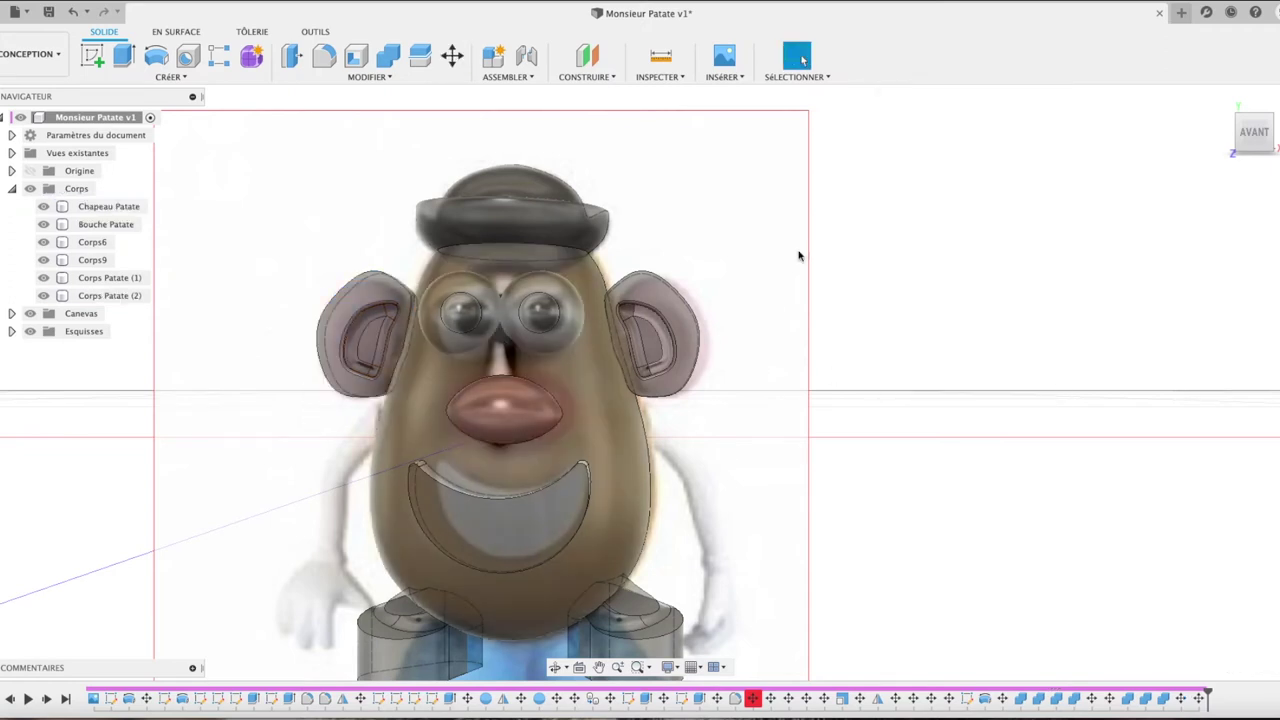
Step: Join both ear bodies into Chapeau Patate
left_click(390, 58)
left_click(570, 385)
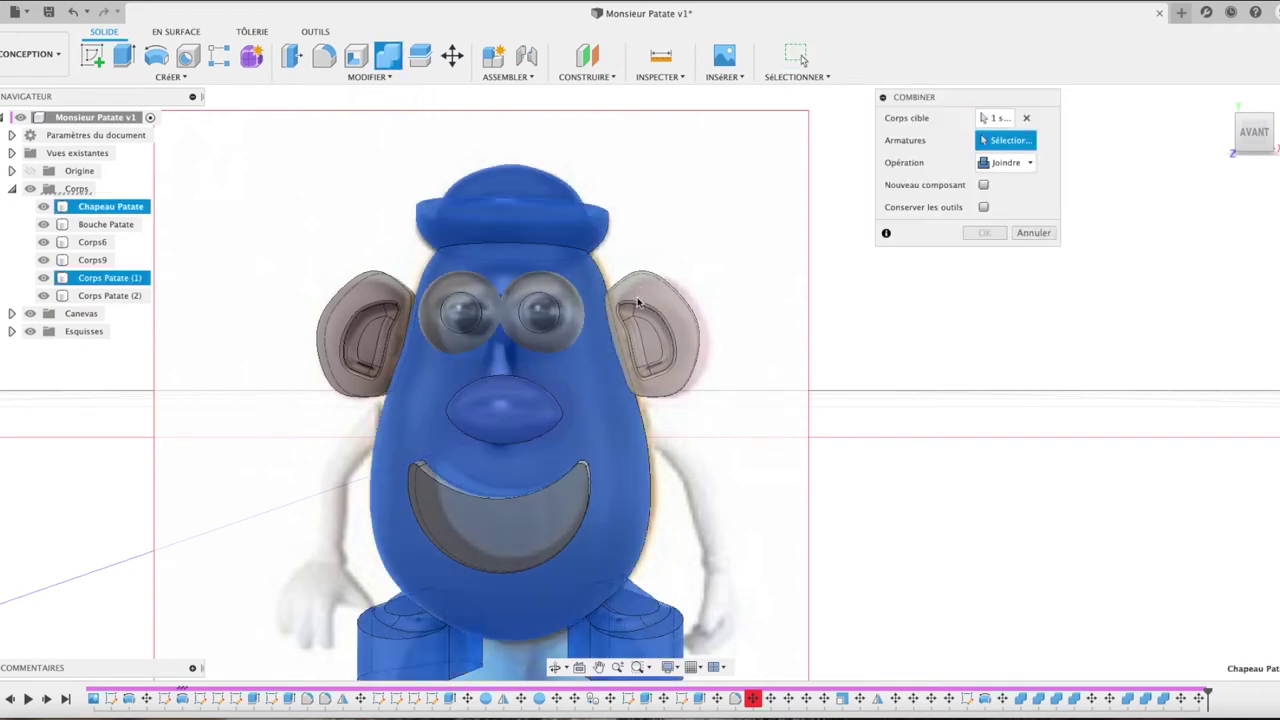
left_click(650, 330)
left_click(380, 291)
left_click(988, 234)
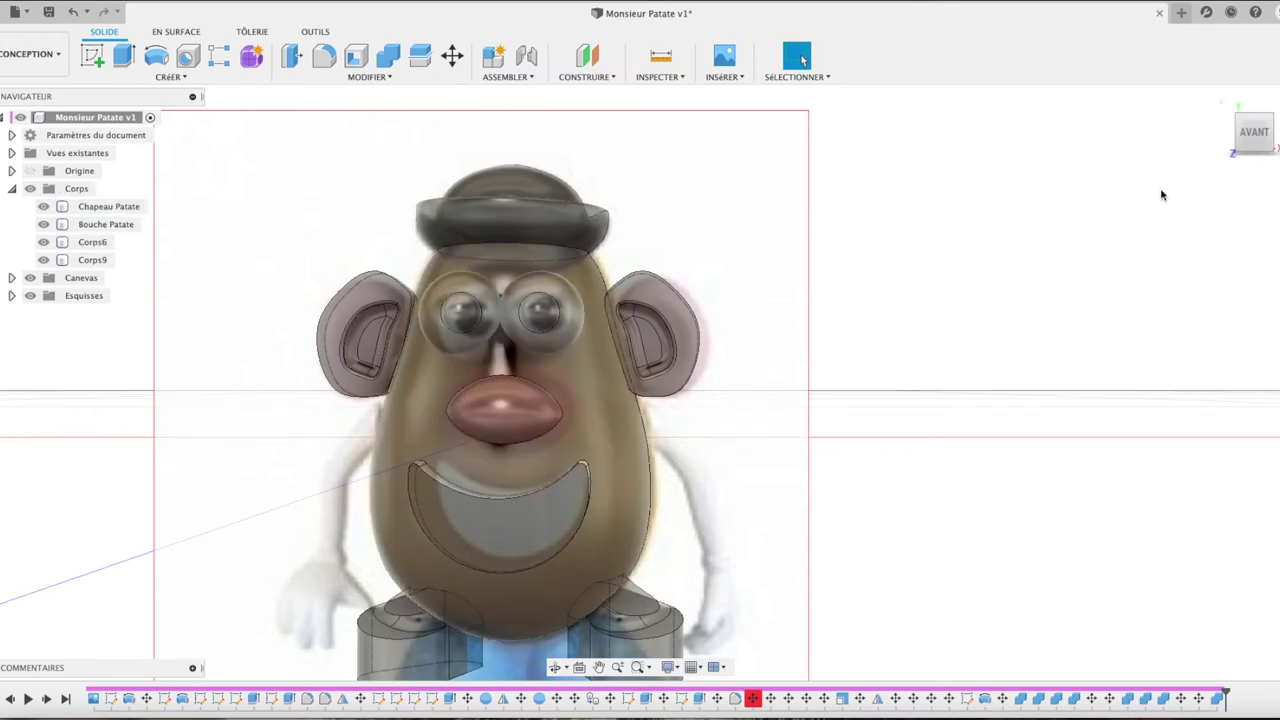
Step: Join Corps9 and Corps6 into Chapeau Patate
left_click_drag(1254, 140, 1228, 142)
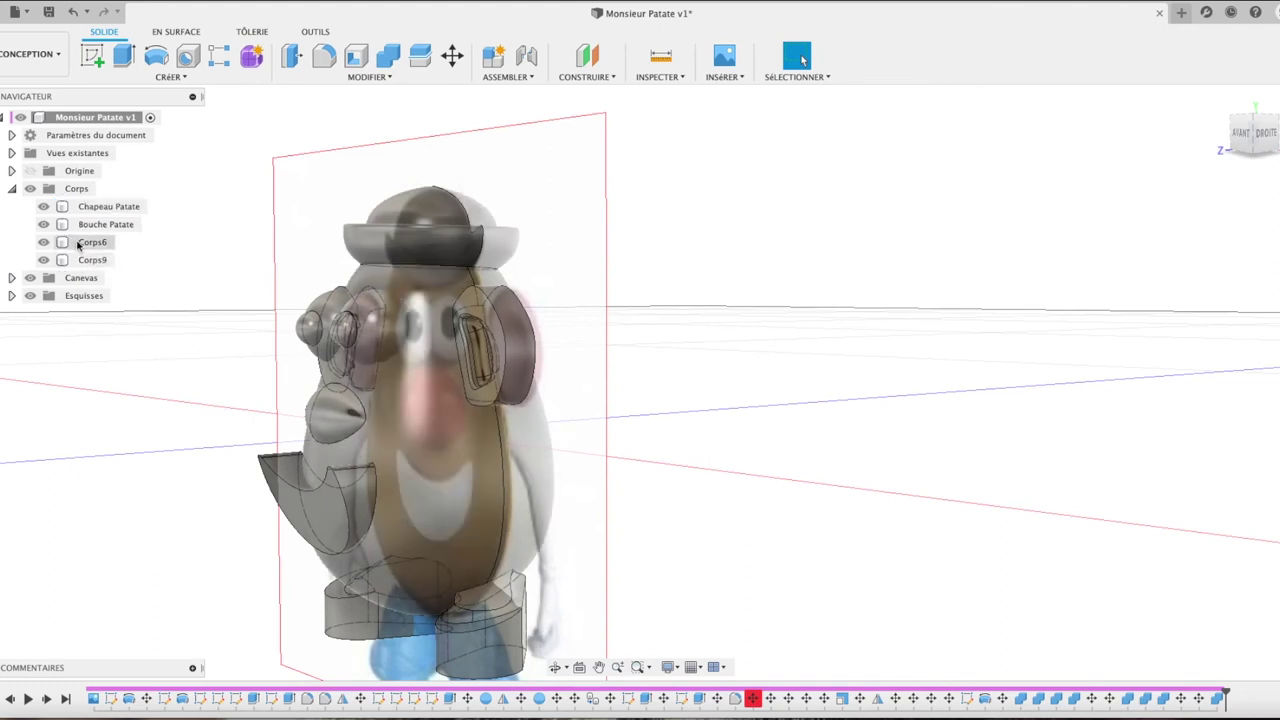
left_click(390, 62)
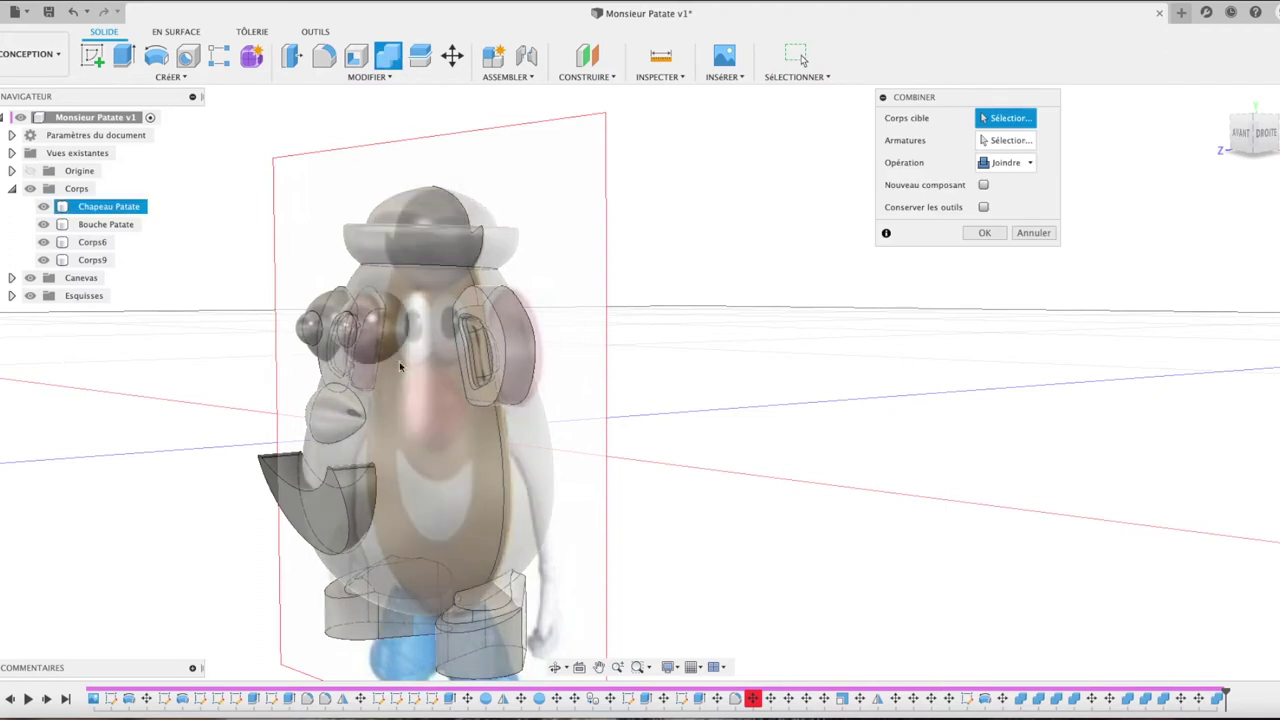
left_click(432, 344)
left_click(301, 335)
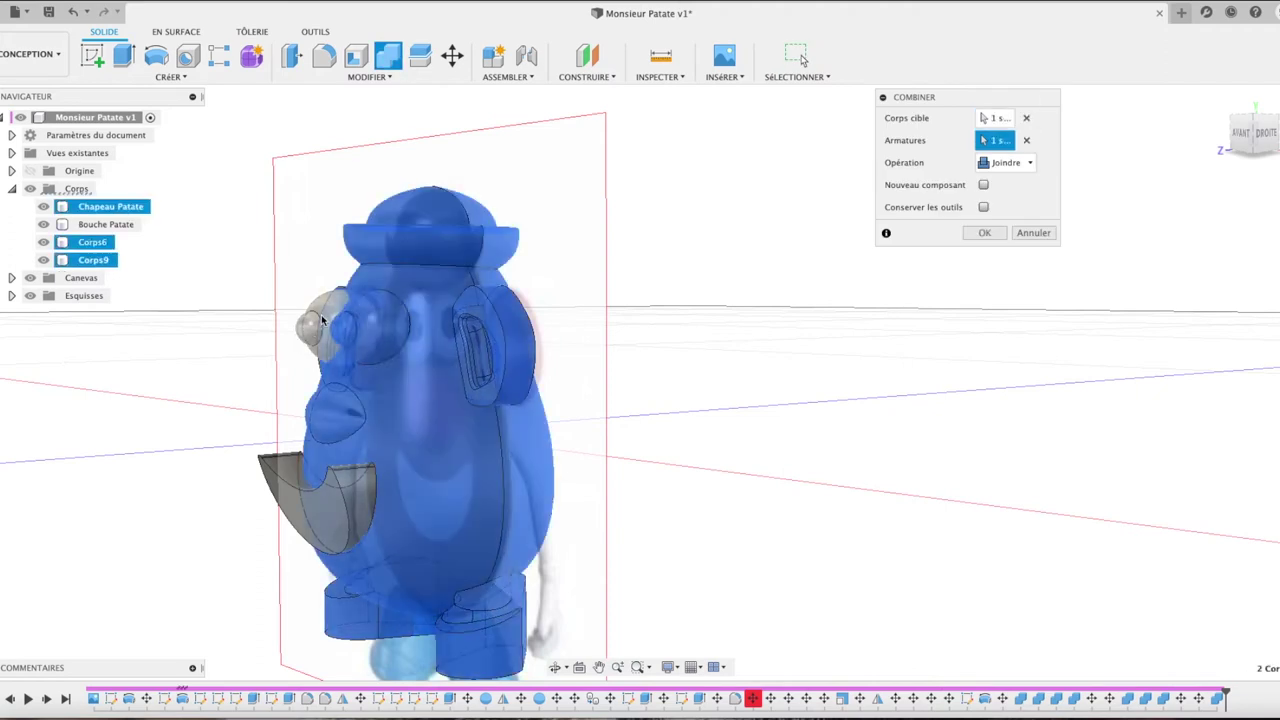
left_click(984, 233)
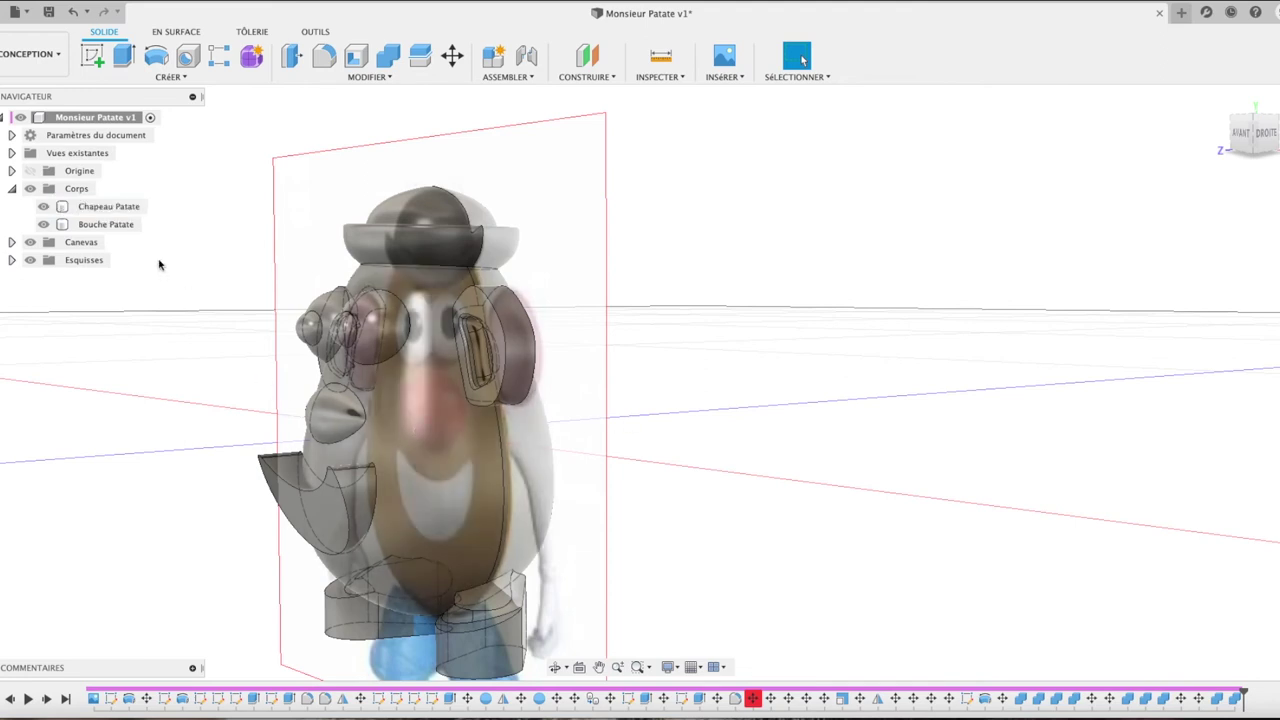
double_click(110, 206)
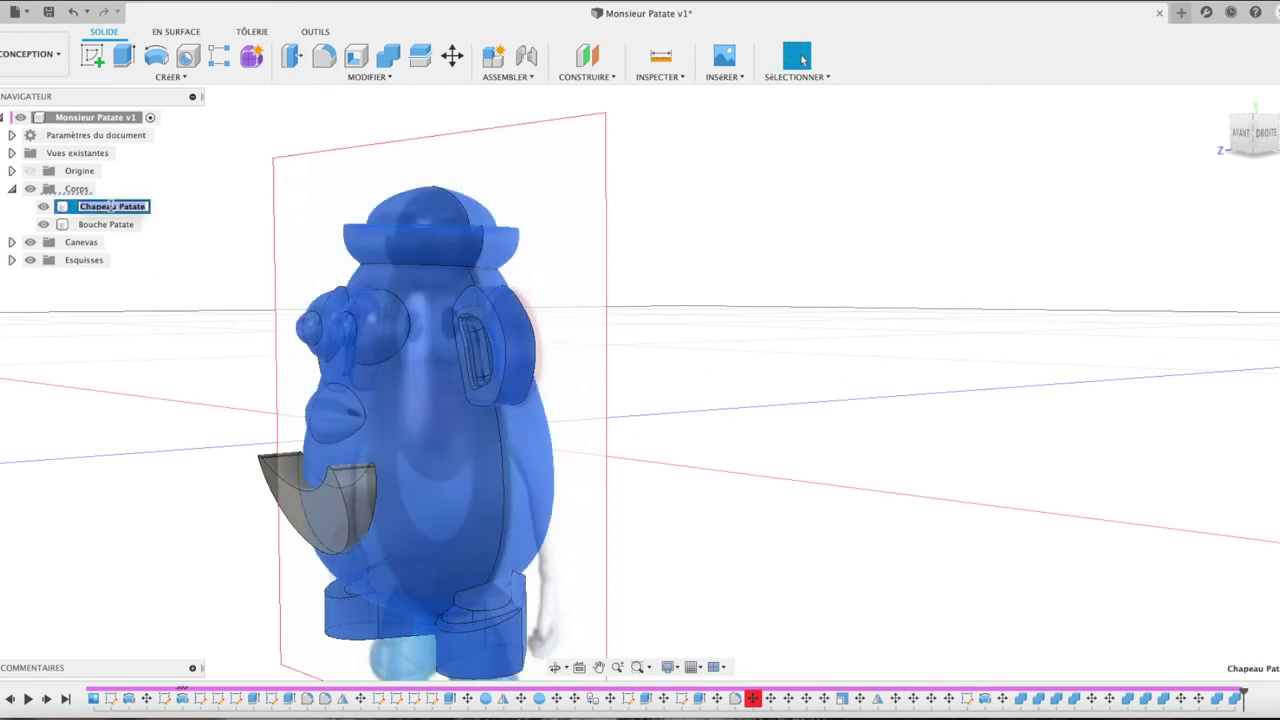
Step: Rename the Chapeau Patate body to 'Monsieur Patate'
type("m")
key("BackSpace")
key("BackSpace")
key("BackSpace")
key("BackSpace")
key("BackSpace")
key("BackSpace")
type("at")
key("Return")
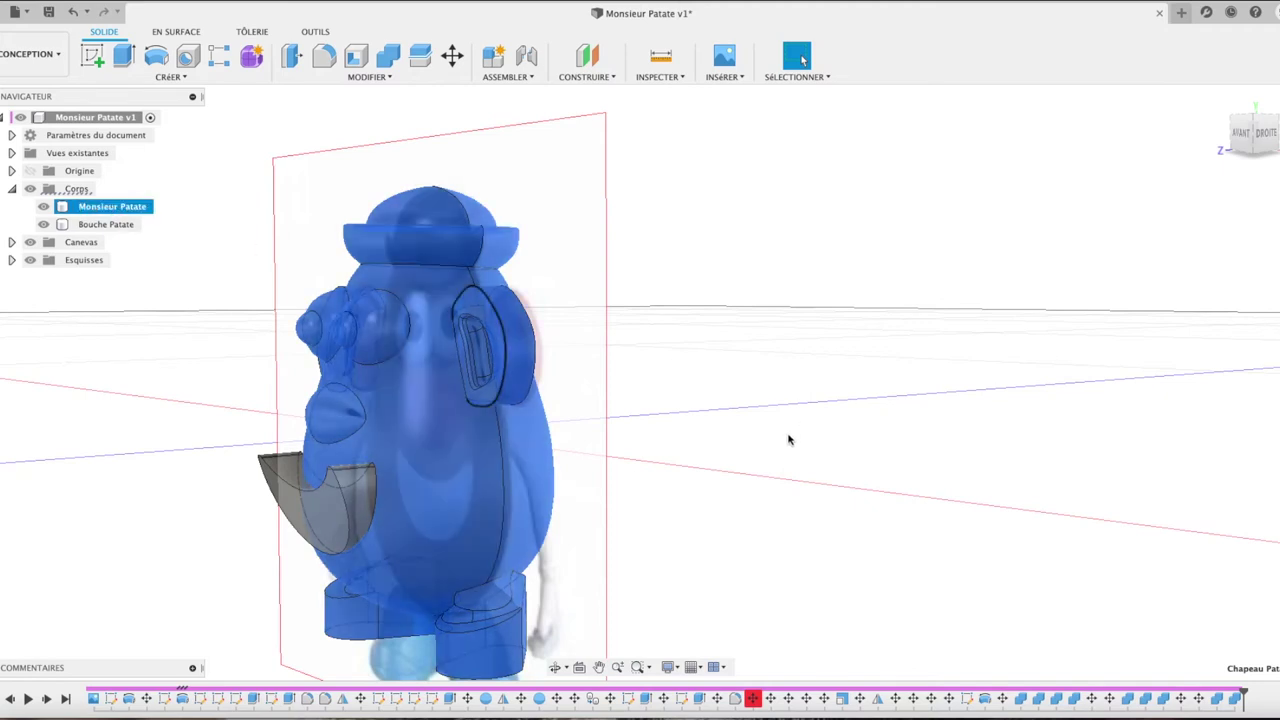
Step: Delete the leftover Bouche Patate body and view the model from the front
left_click(297, 500)
left_click(124, 230)
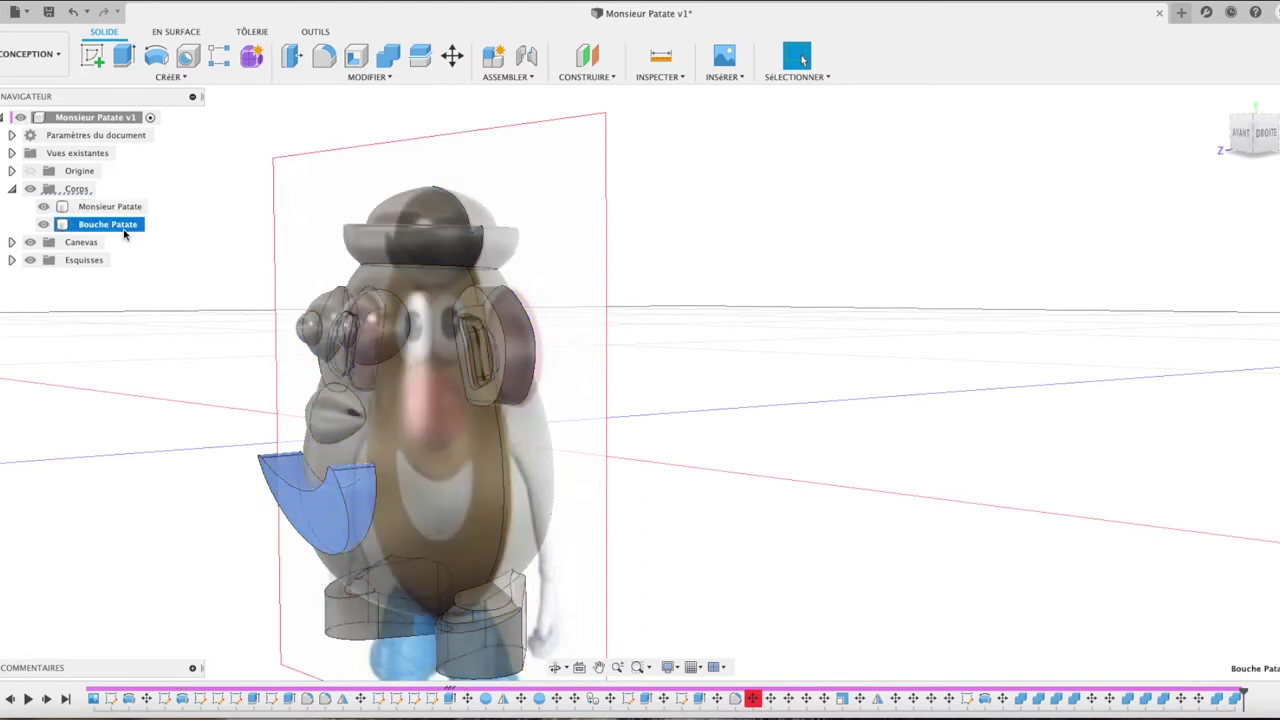
right_click(124, 230)
left_click(197, 451)
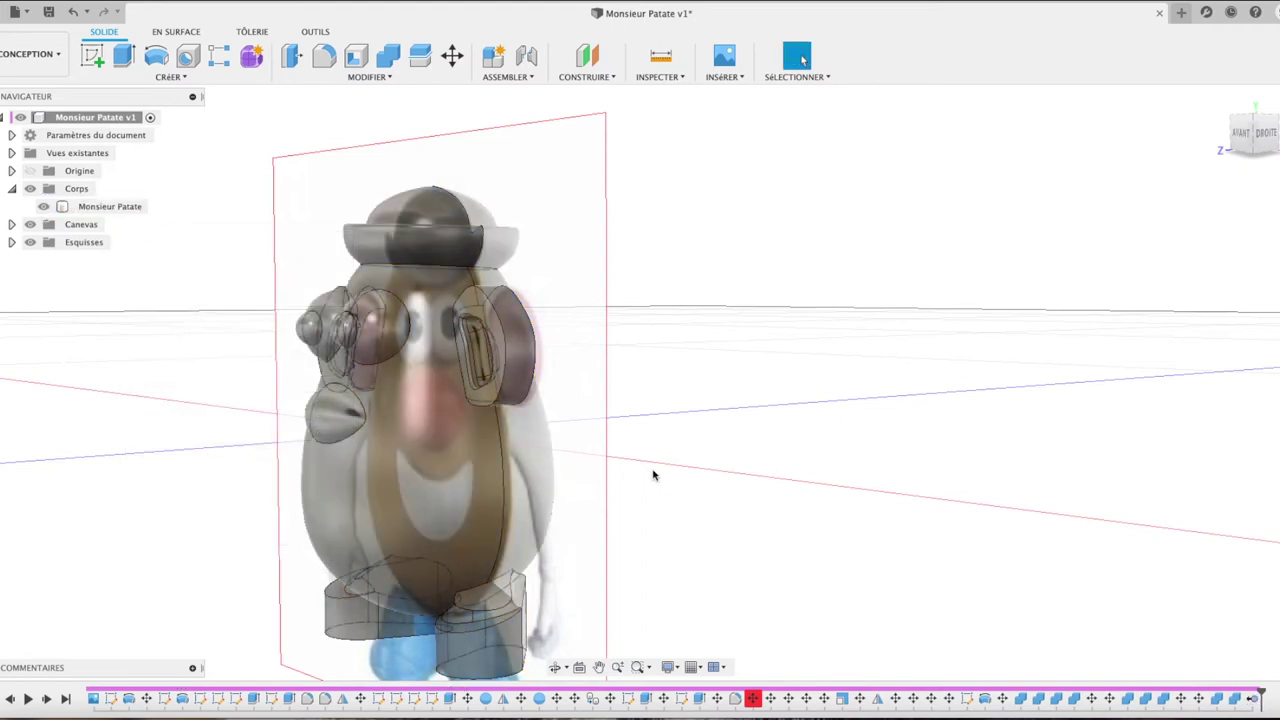
left_click(1233, 145)
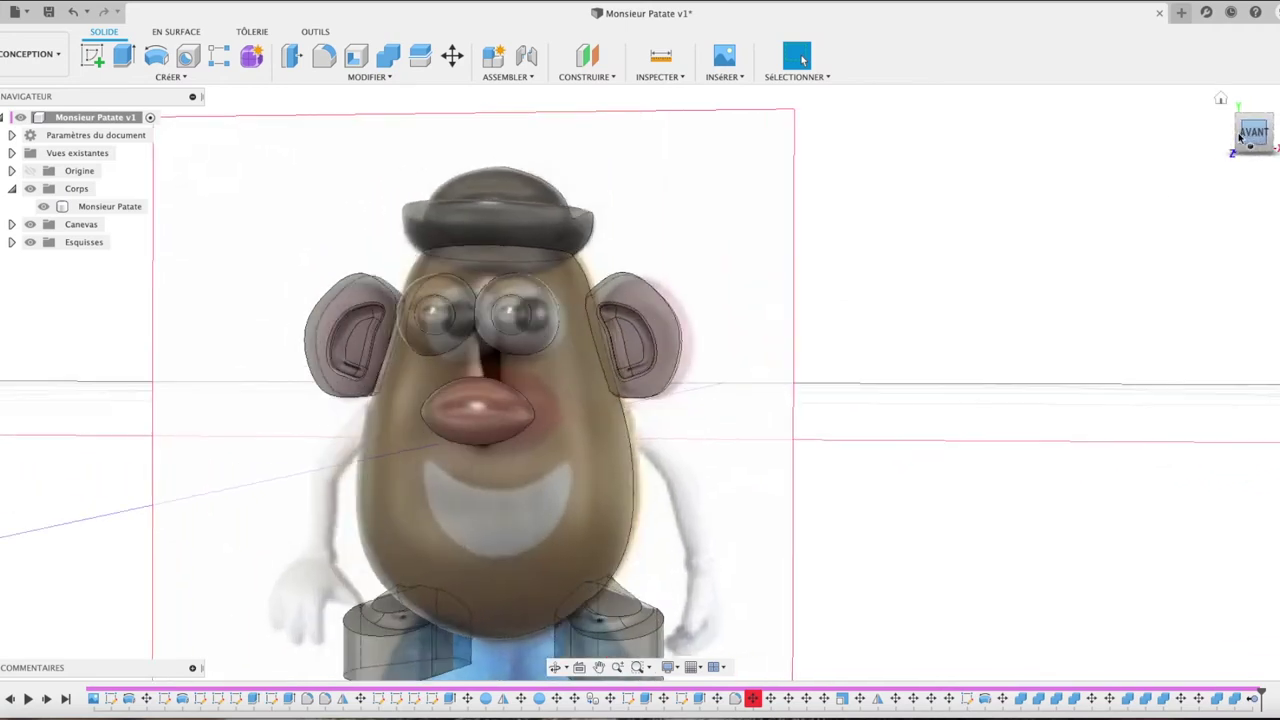
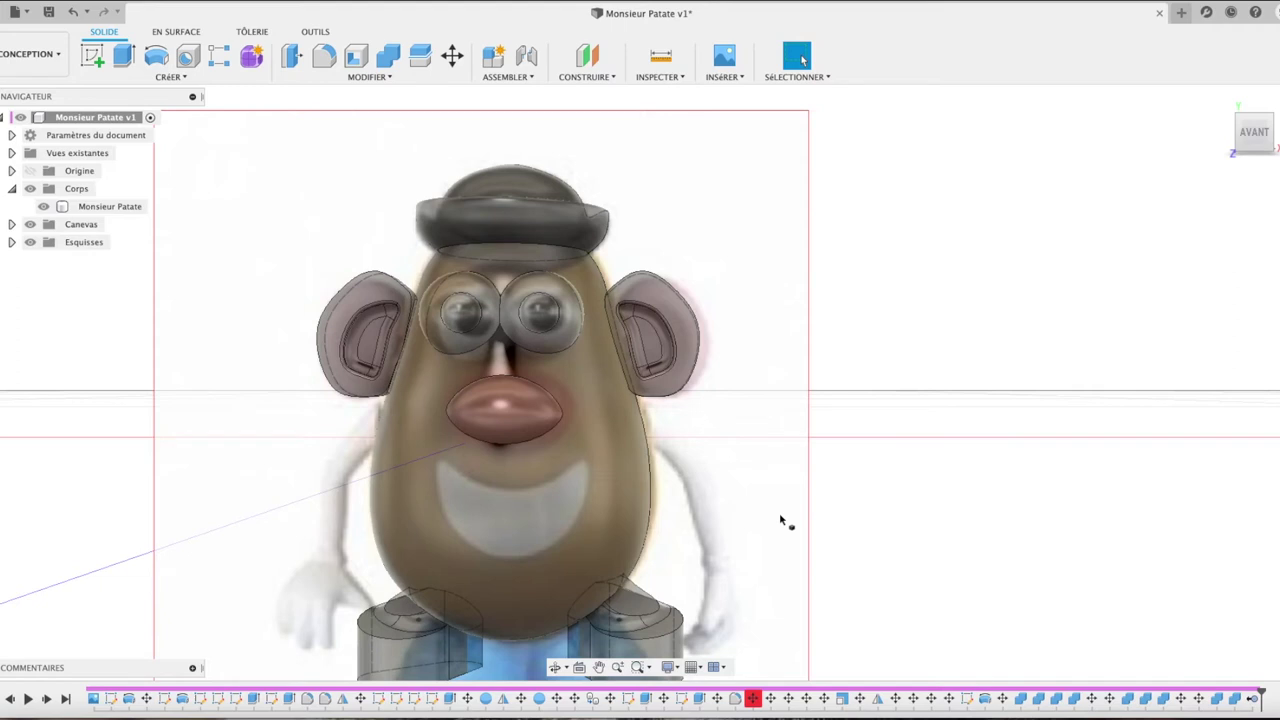
Step: Start a front-plane sketch and draw a conic curve across the smile's corners, adjusting its rho
left_click(92, 55)
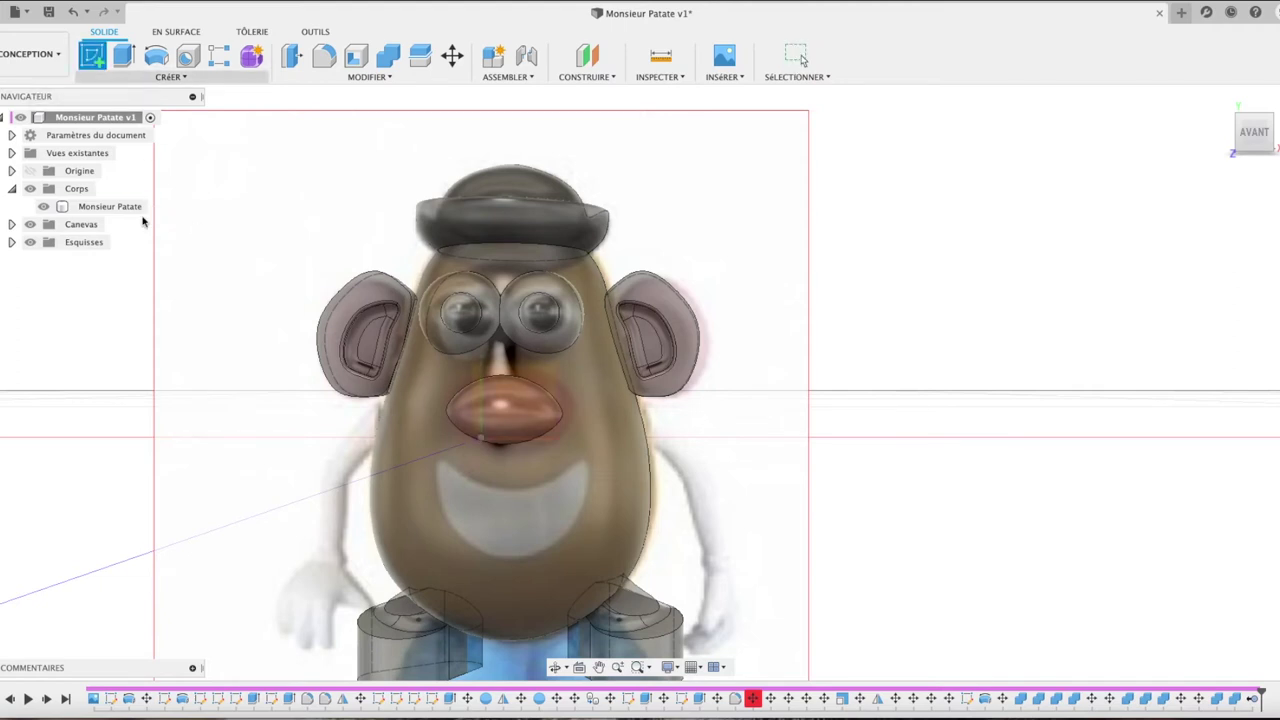
left_click(530, 398)
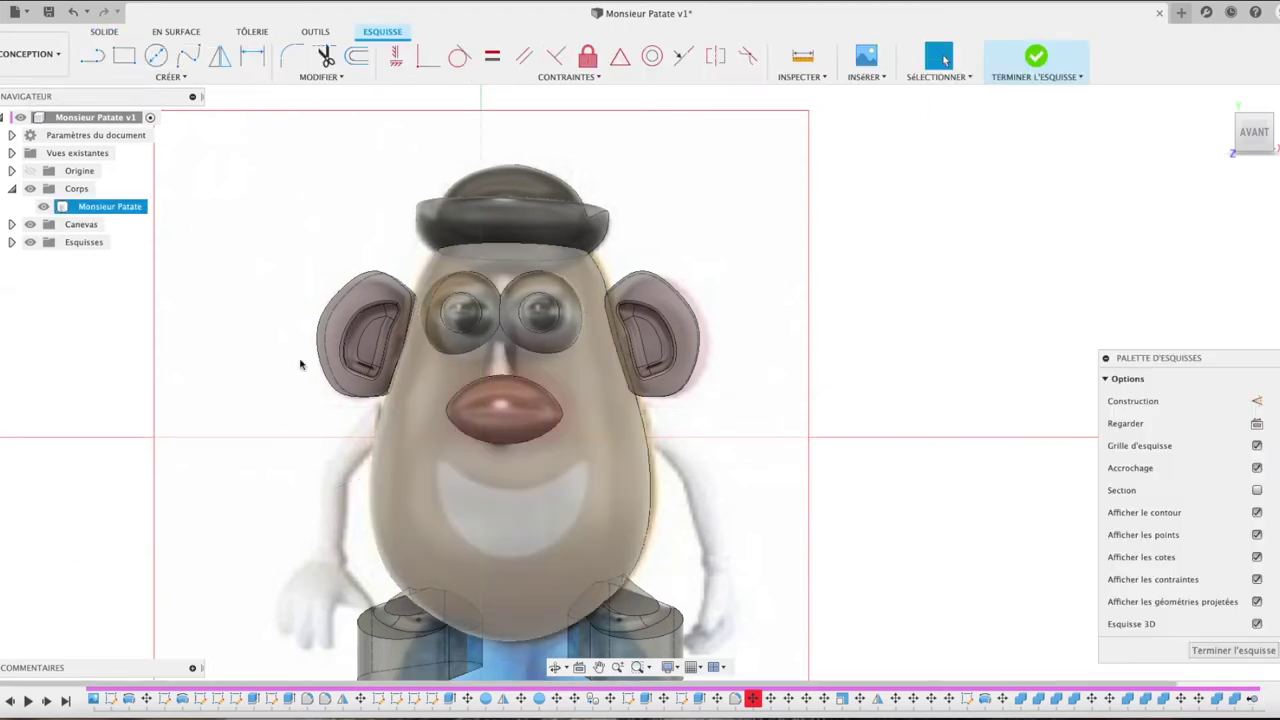
left_click(170, 77)
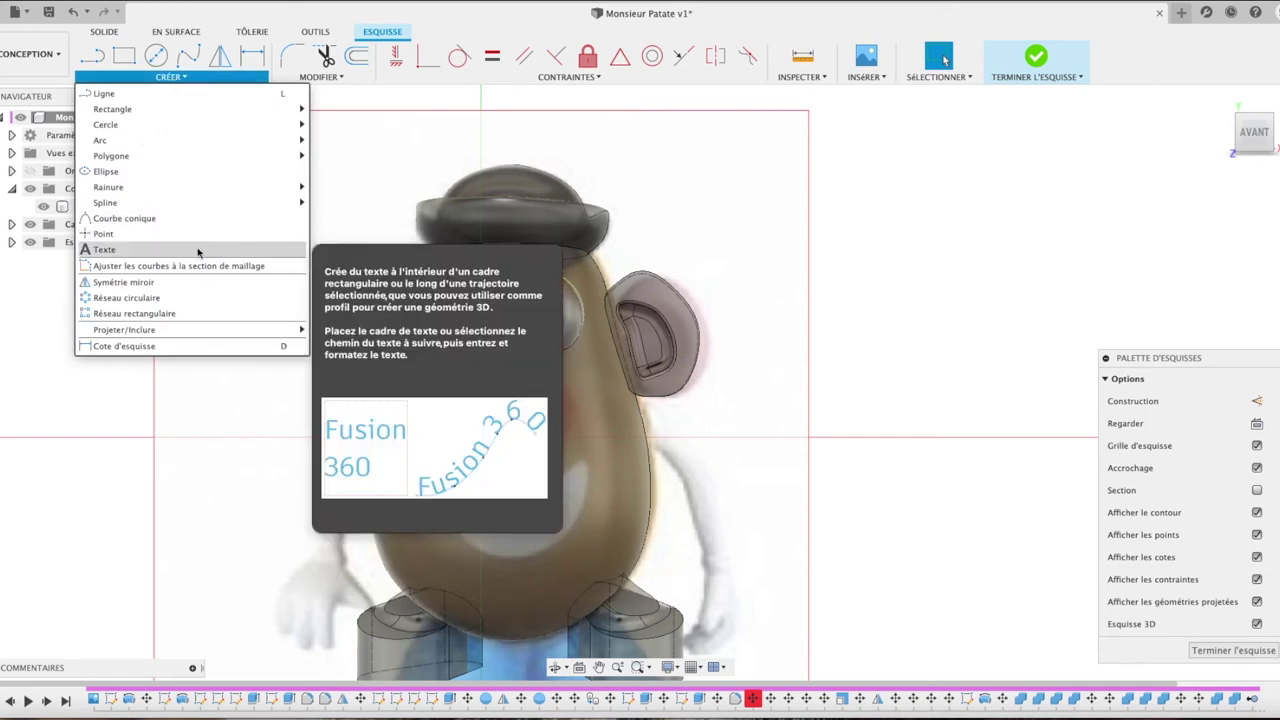
left_click(137, 219)
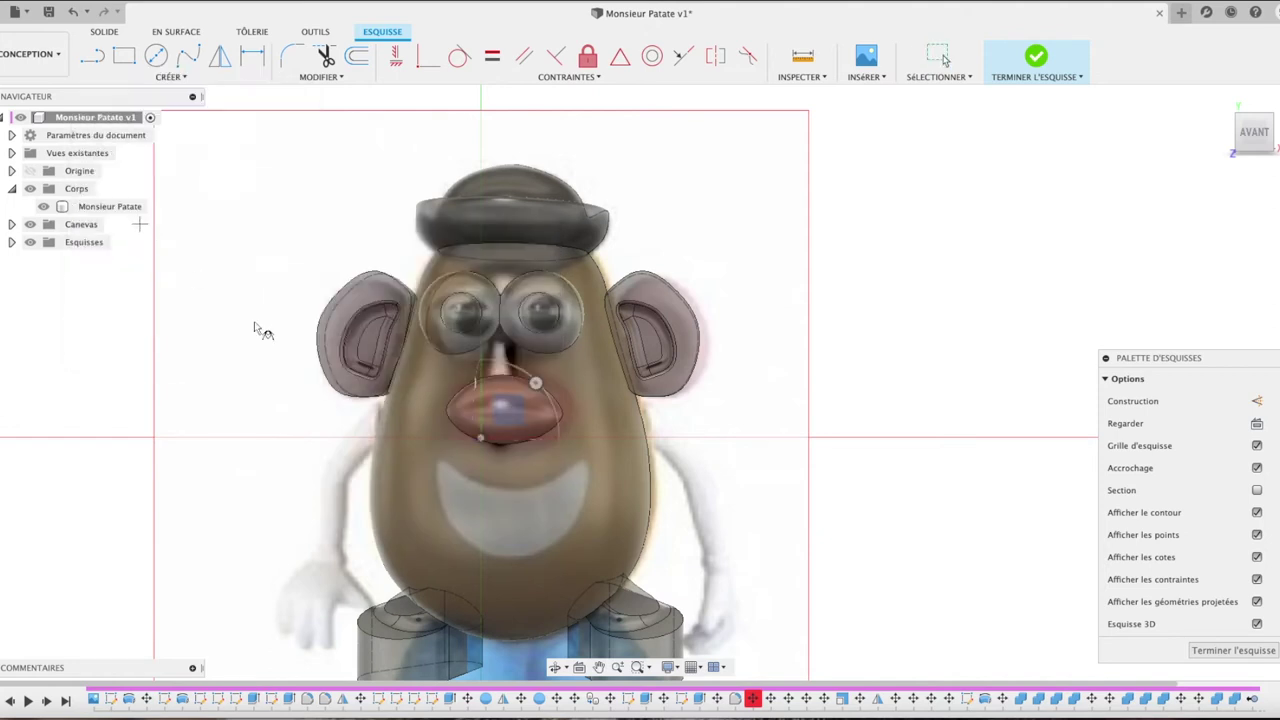
left_click(436, 463)
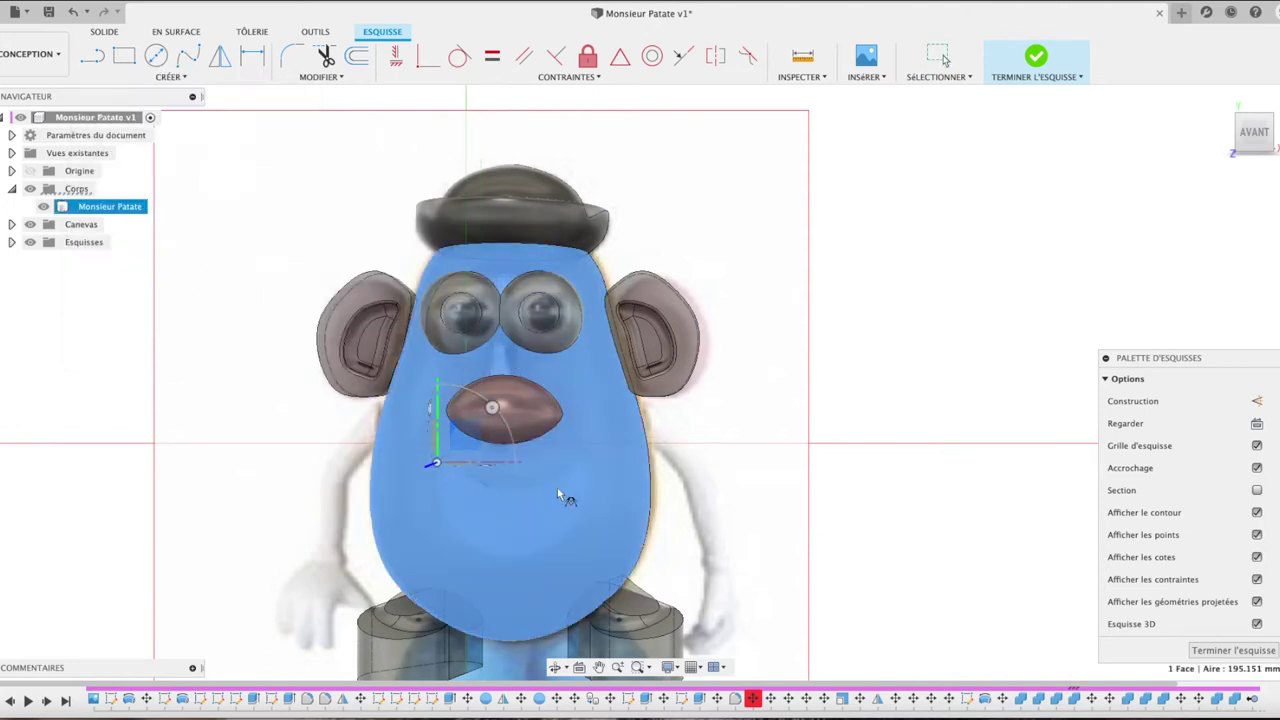
left_click(578, 464)
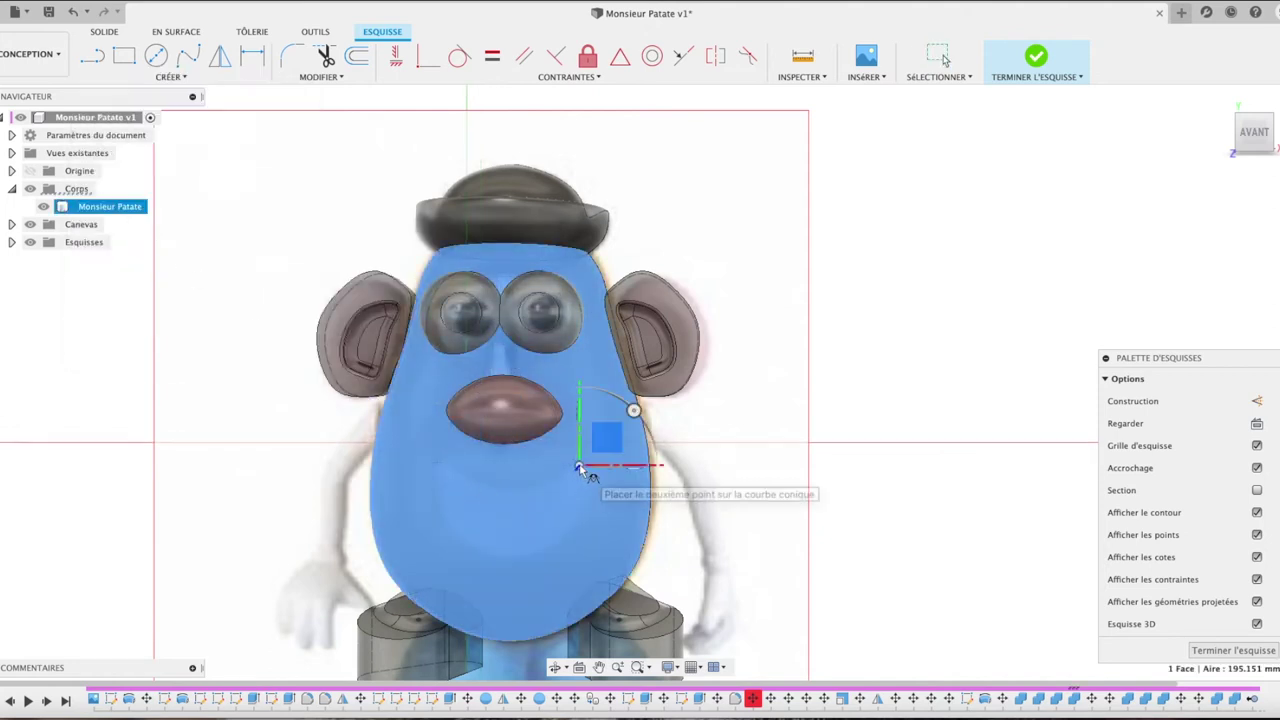
left_click(507, 494)
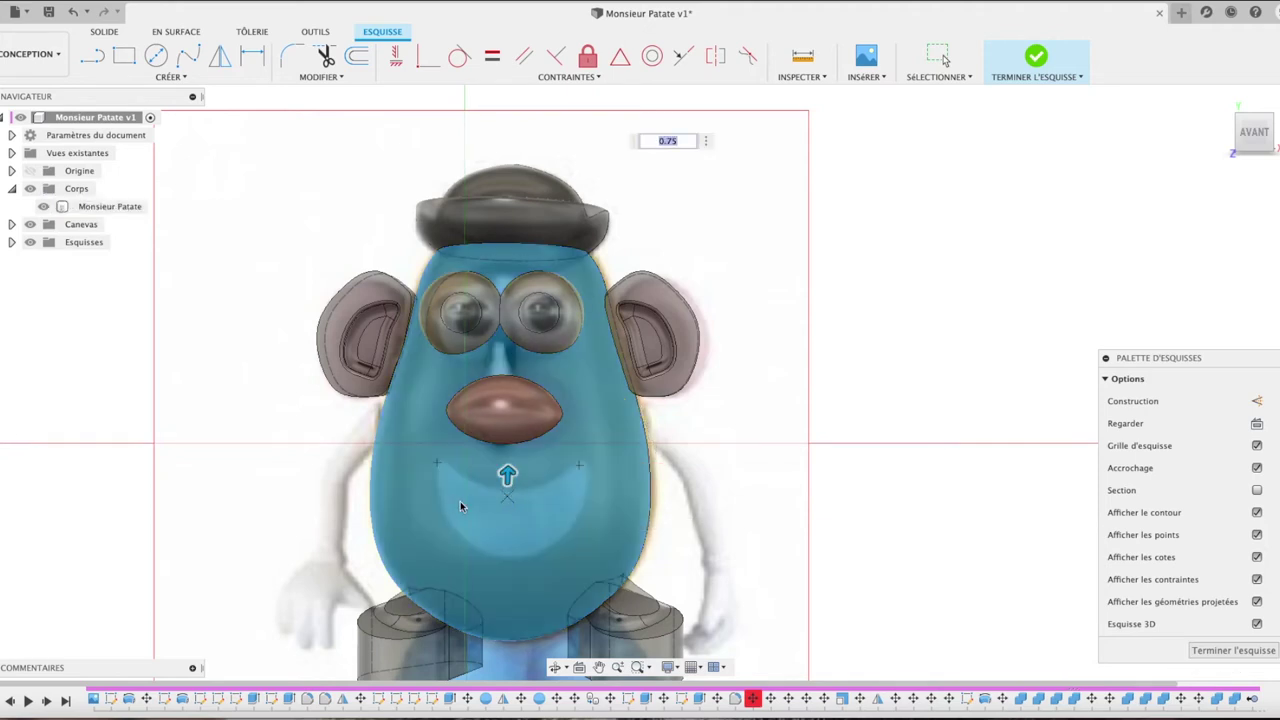
mouse_move(507, 477)
left_mouse_down()
mouse_move(508, 522)
mouse_move(507, 470)
left_mouse_up()
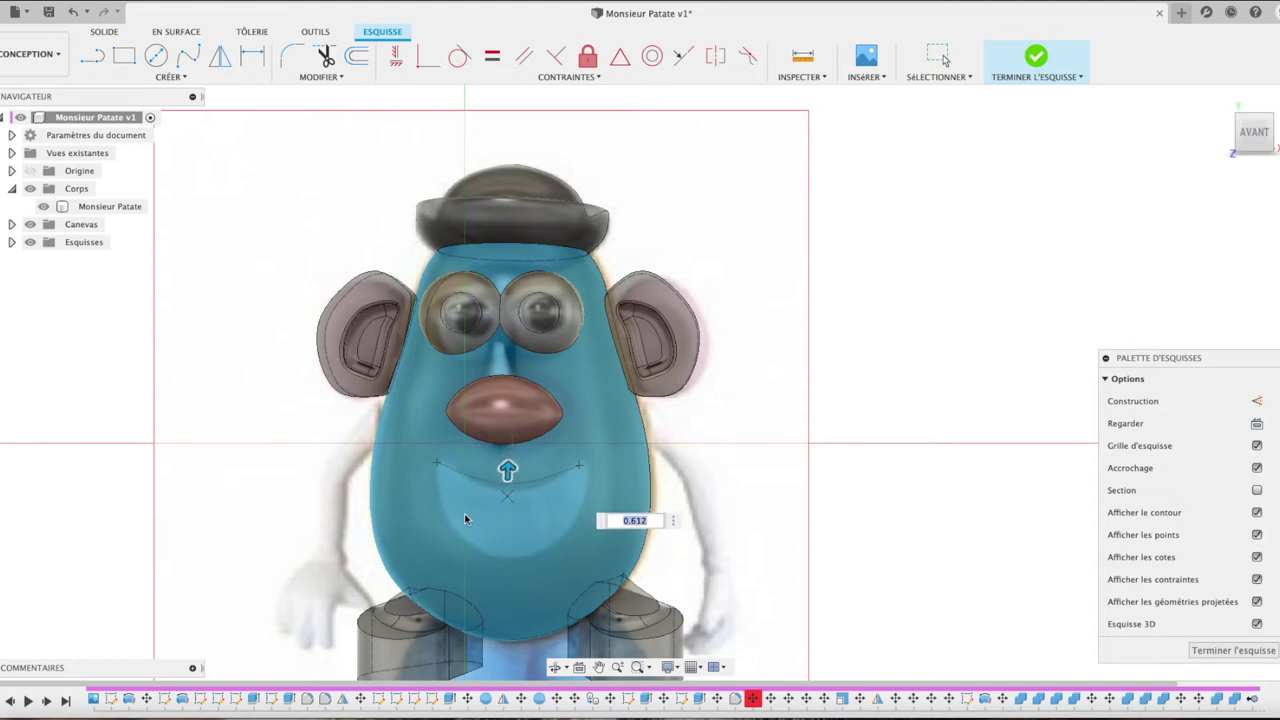
key("Escape")
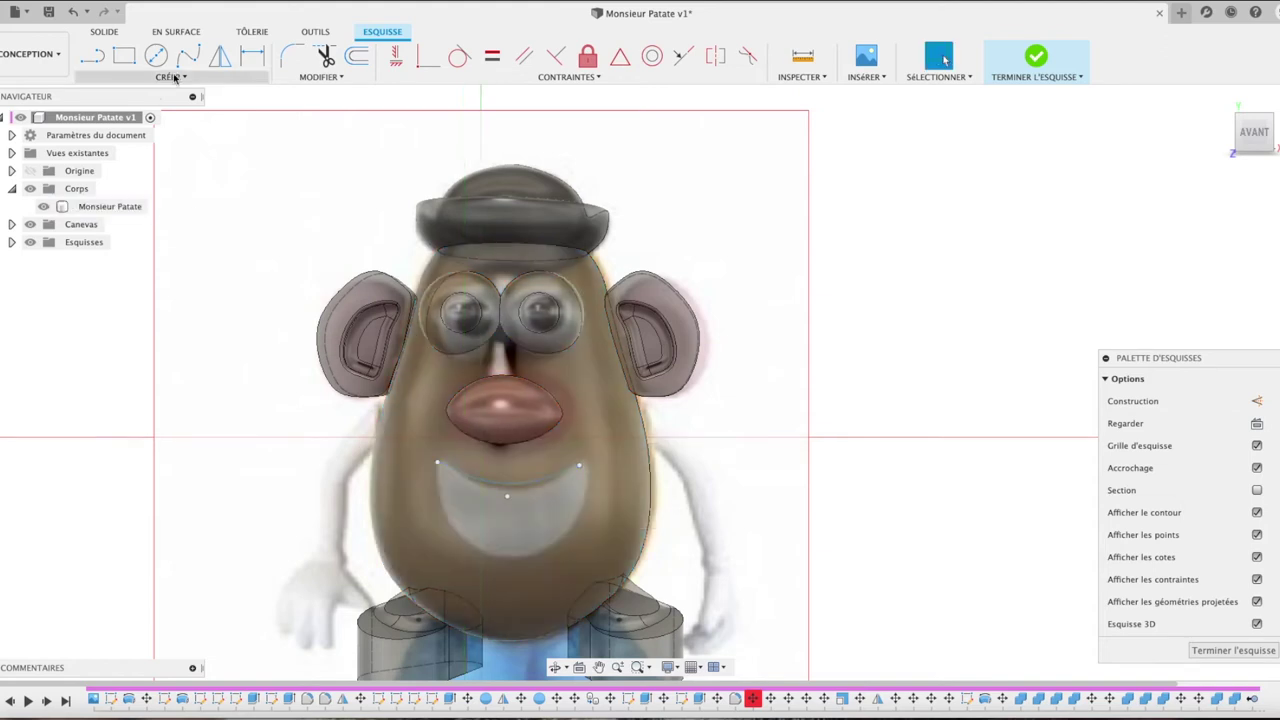
Step: Draw a second, deeper conic curve between the same smile corners and finish the sketch
left_click(175, 78)
left_click(120, 233)
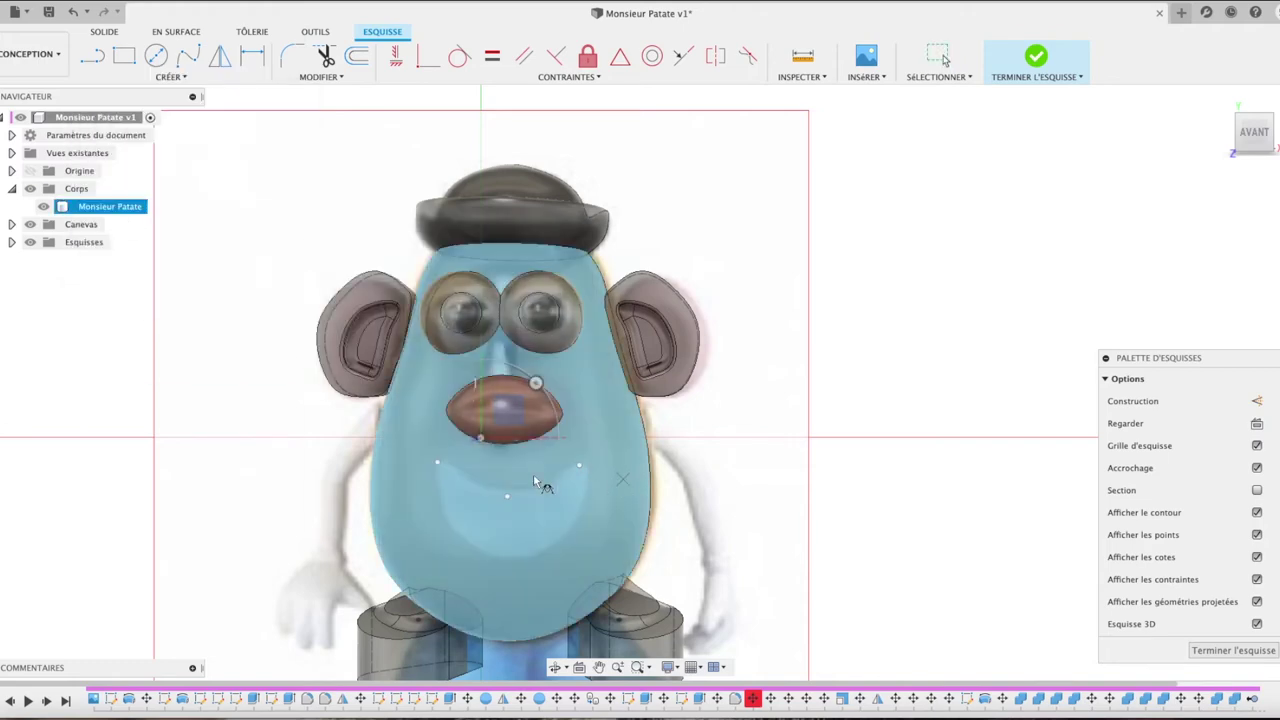
left_click(437, 465)
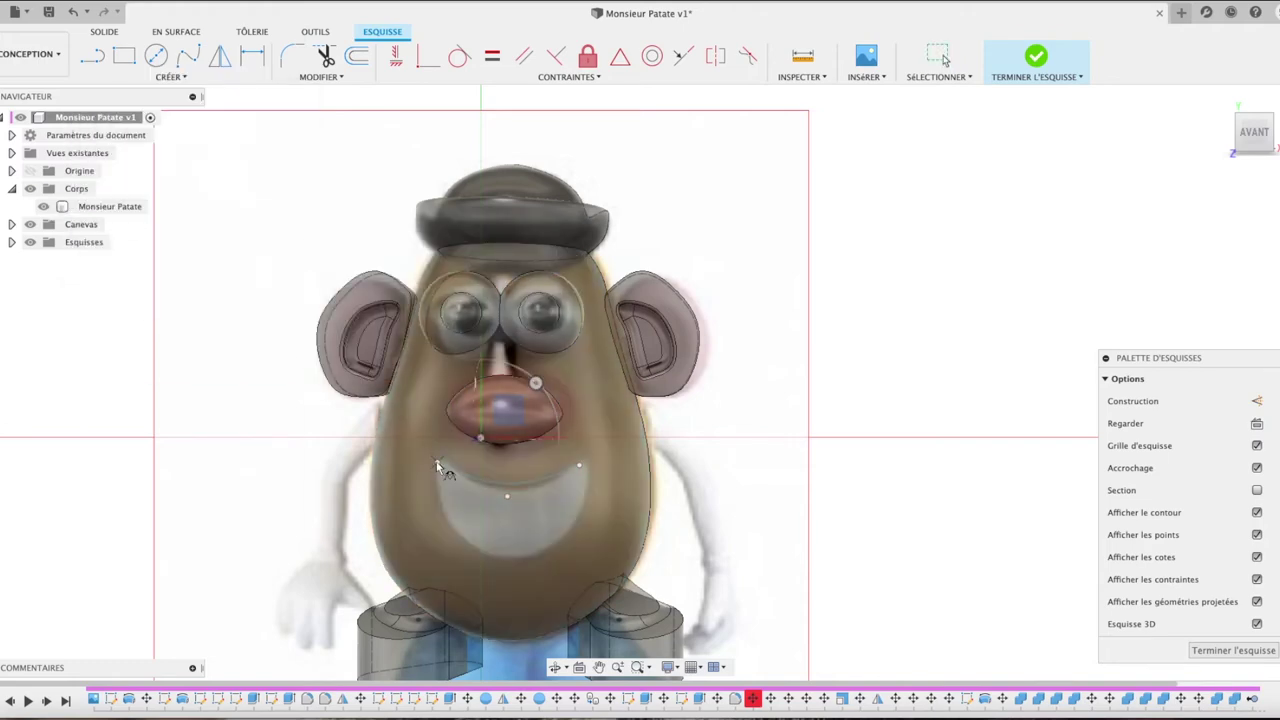
left_click(580, 466)
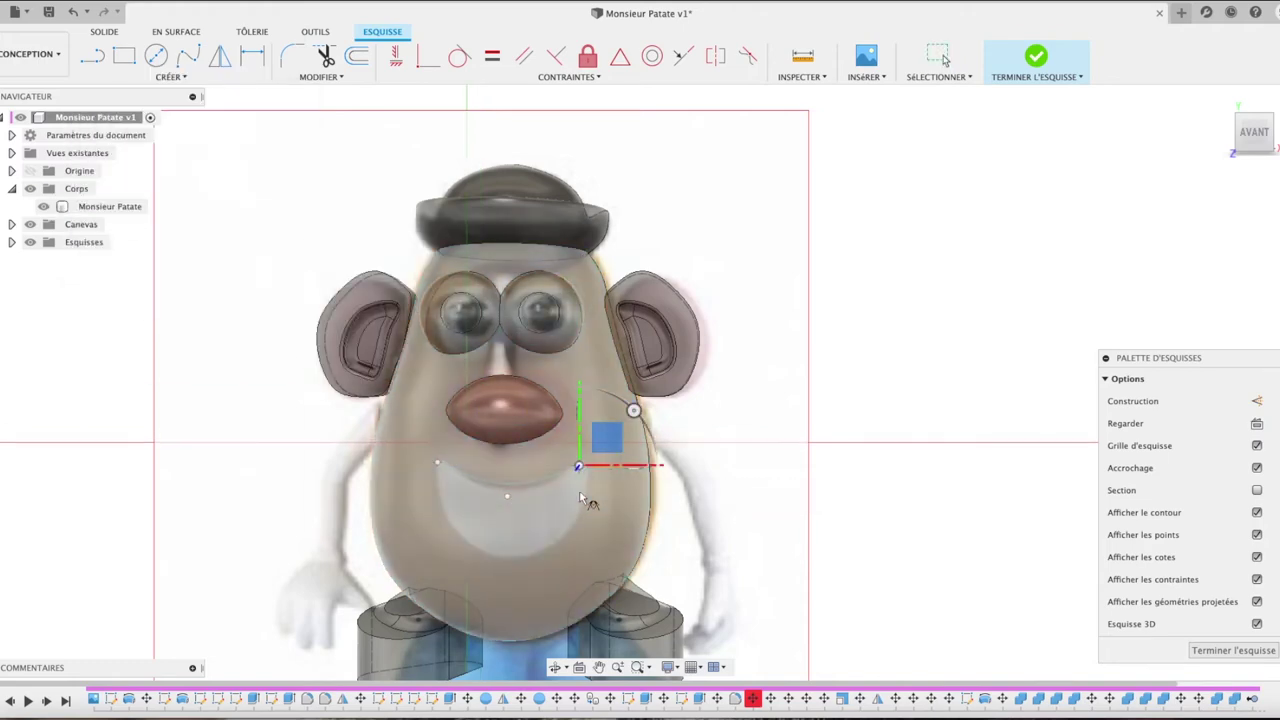
left_click(507, 567)
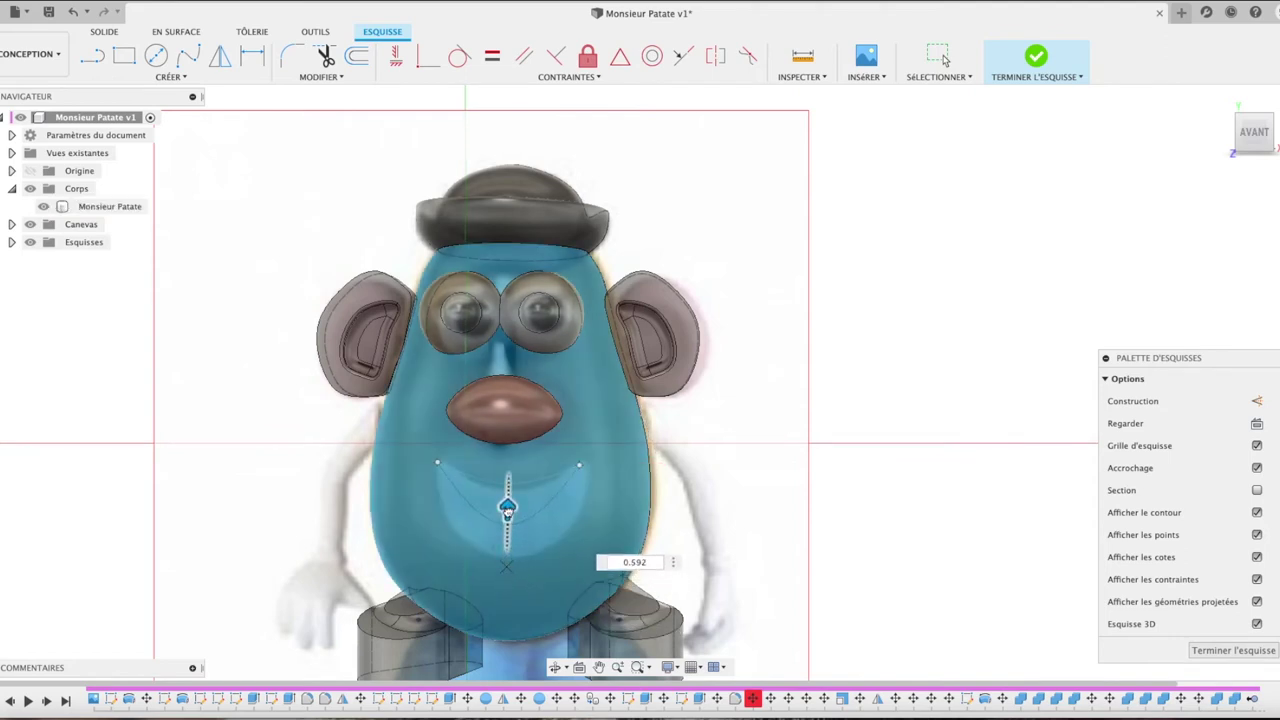
left_click(508, 508)
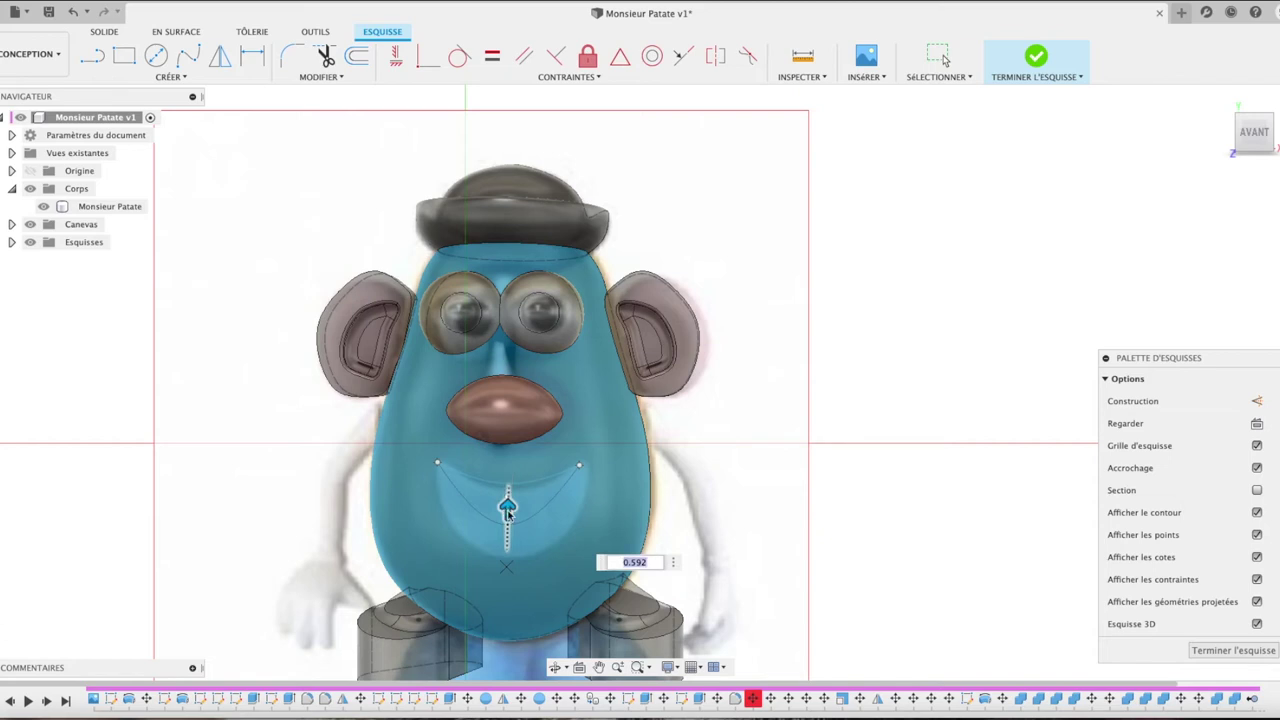
left_click(1230, 650)
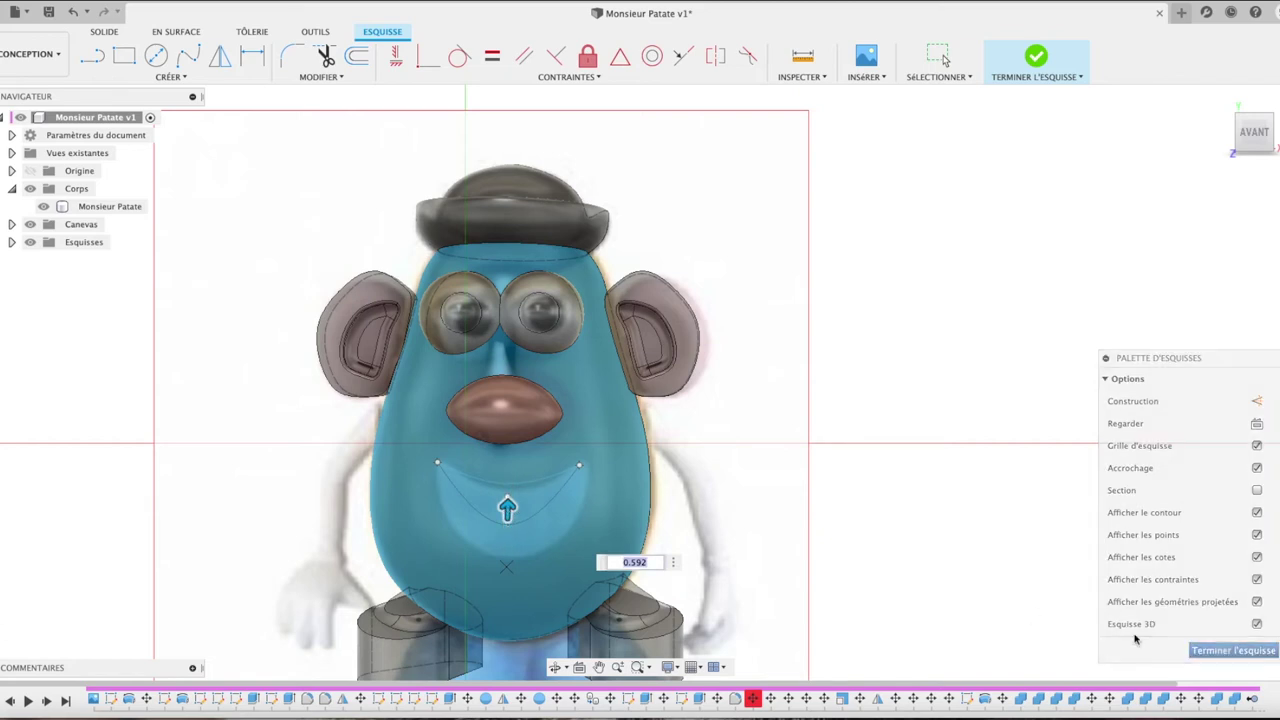
left_click(512, 498)
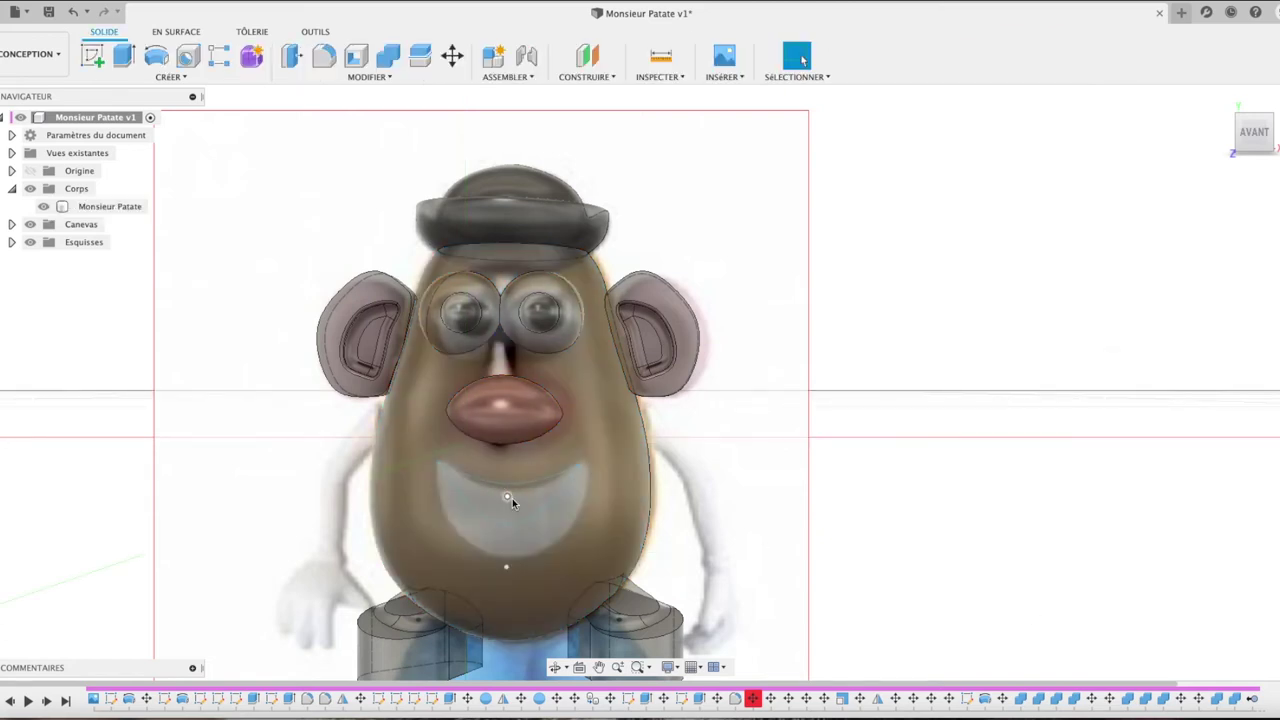
key("e")
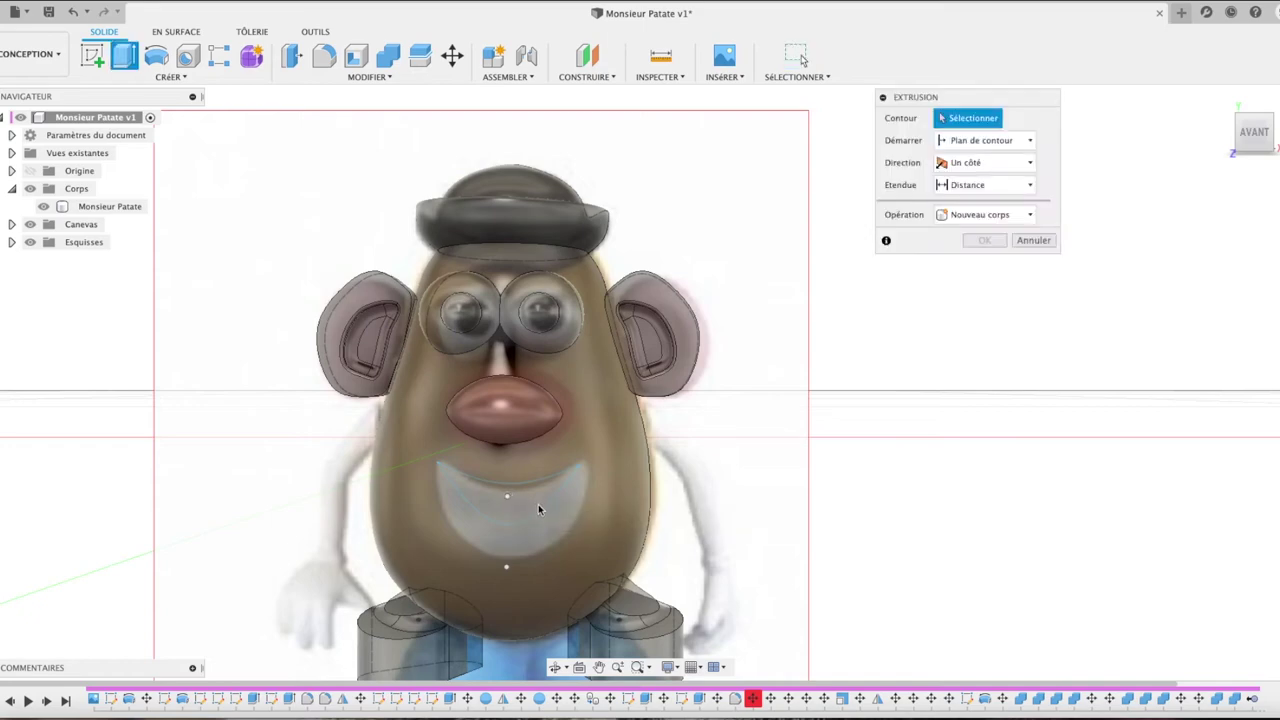
Step: Cancel the extrusion, hide the potato body and delete the stray curve beside the canvas
left_click_drag(1245, 132, 1262, 140)
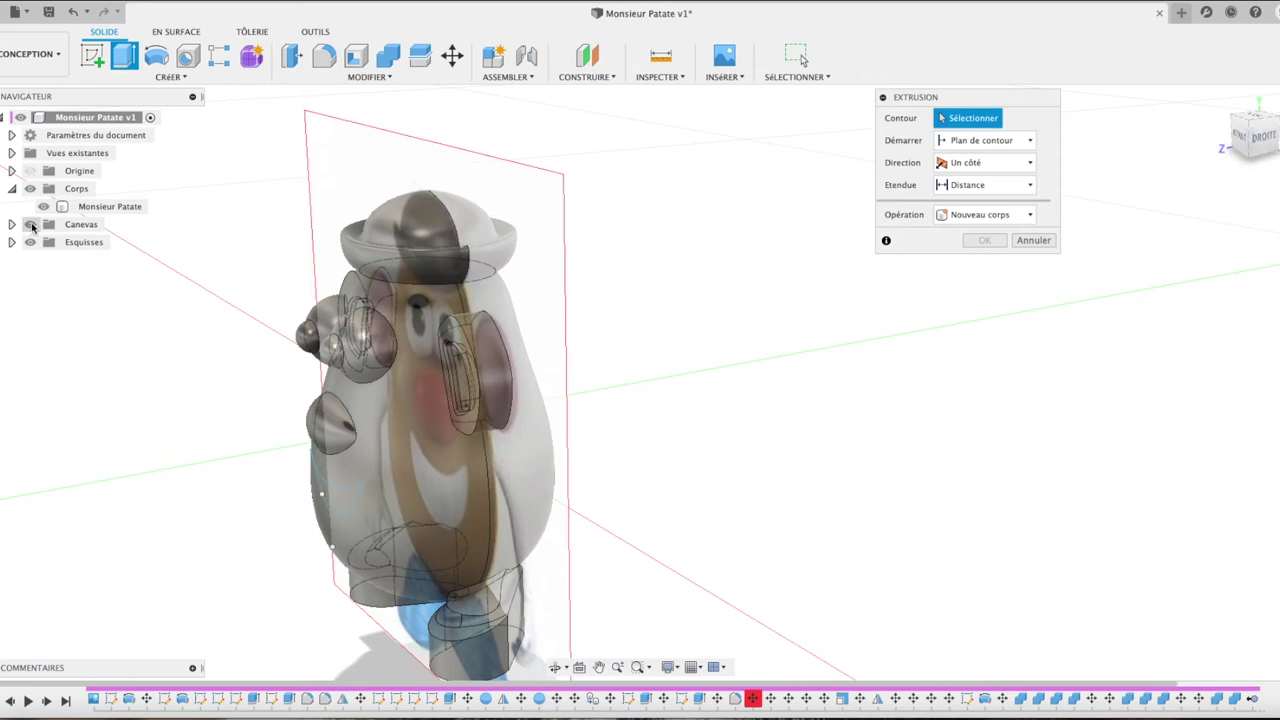
left_click(43, 206)
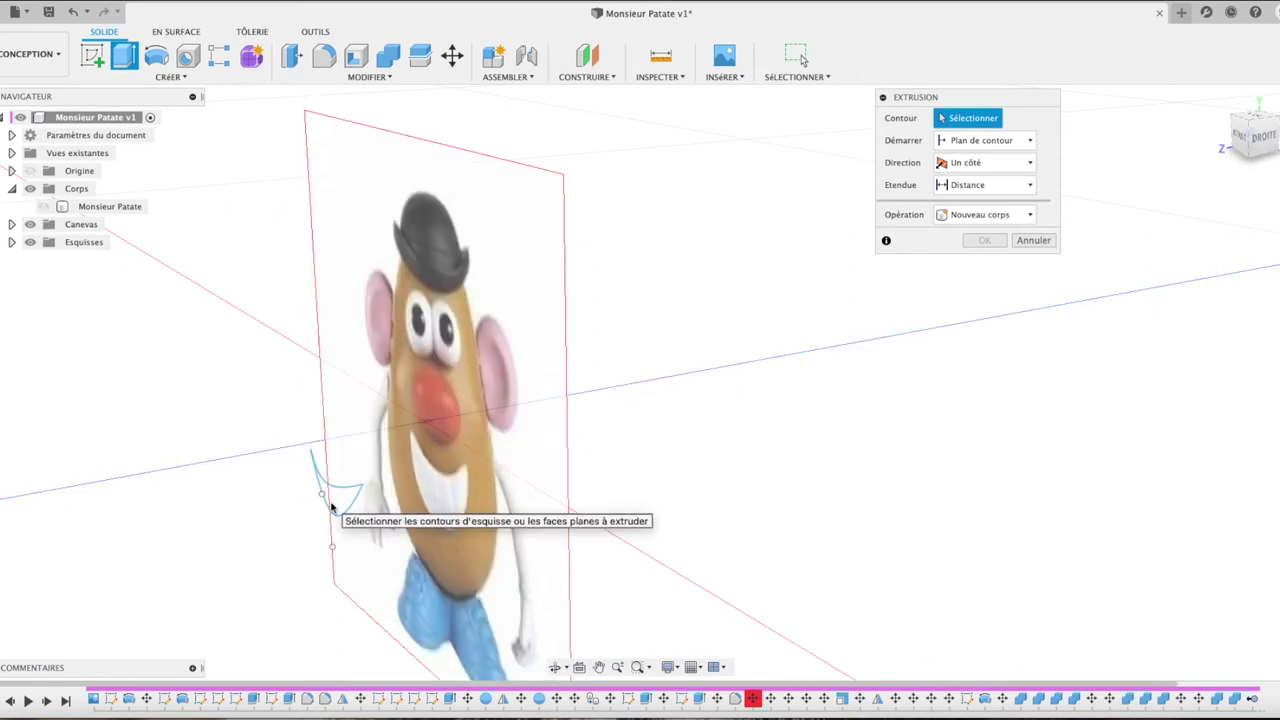
left_click(1033, 241)
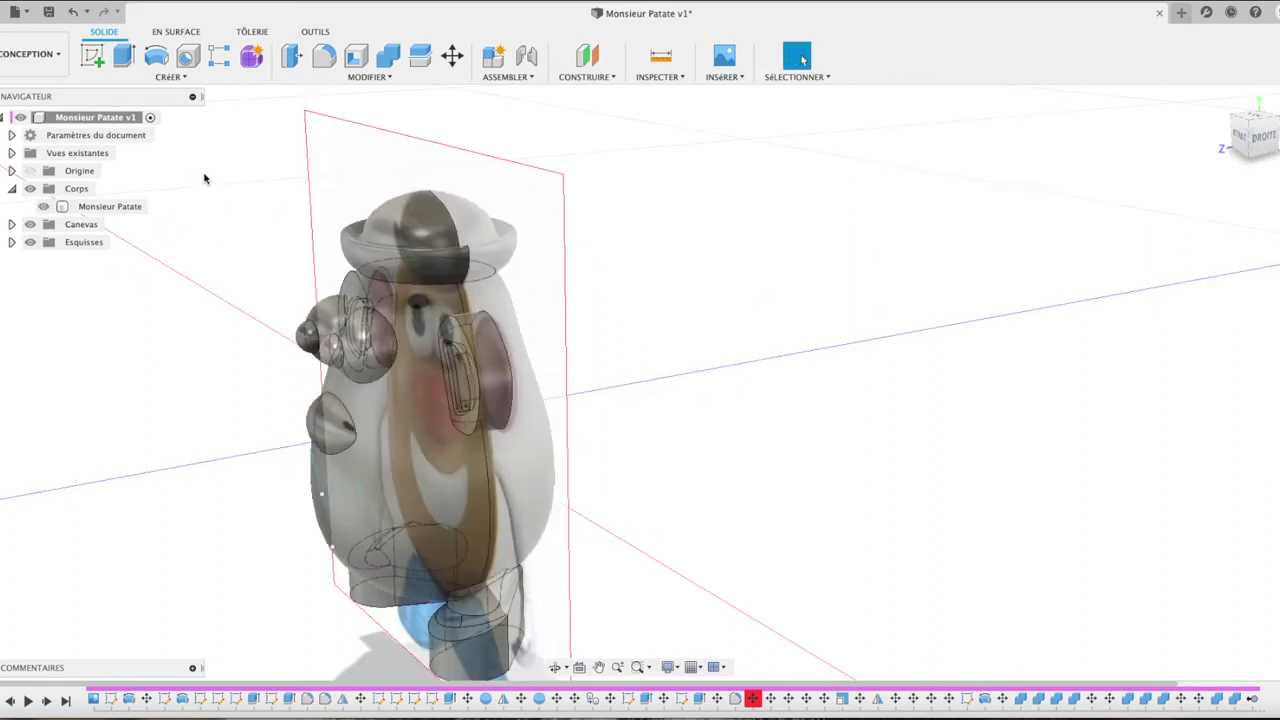
left_click(43, 206)
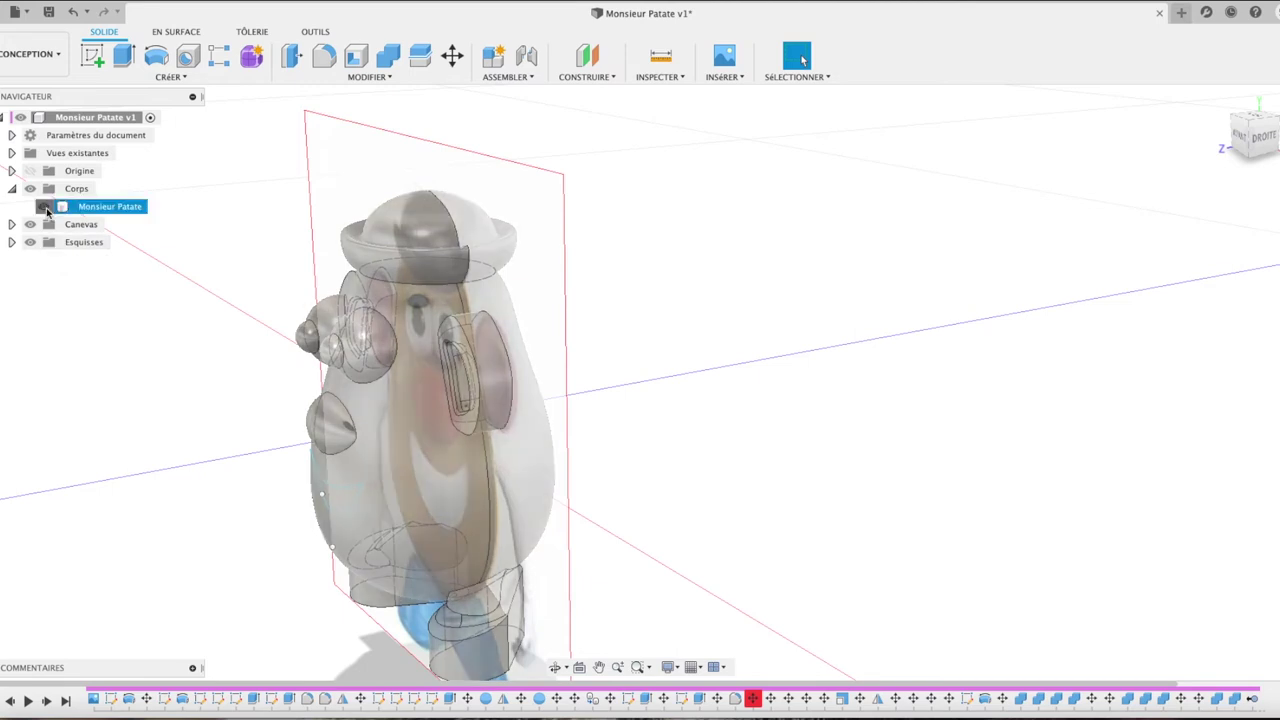
left_click_drag(277, 433, 423, 576)
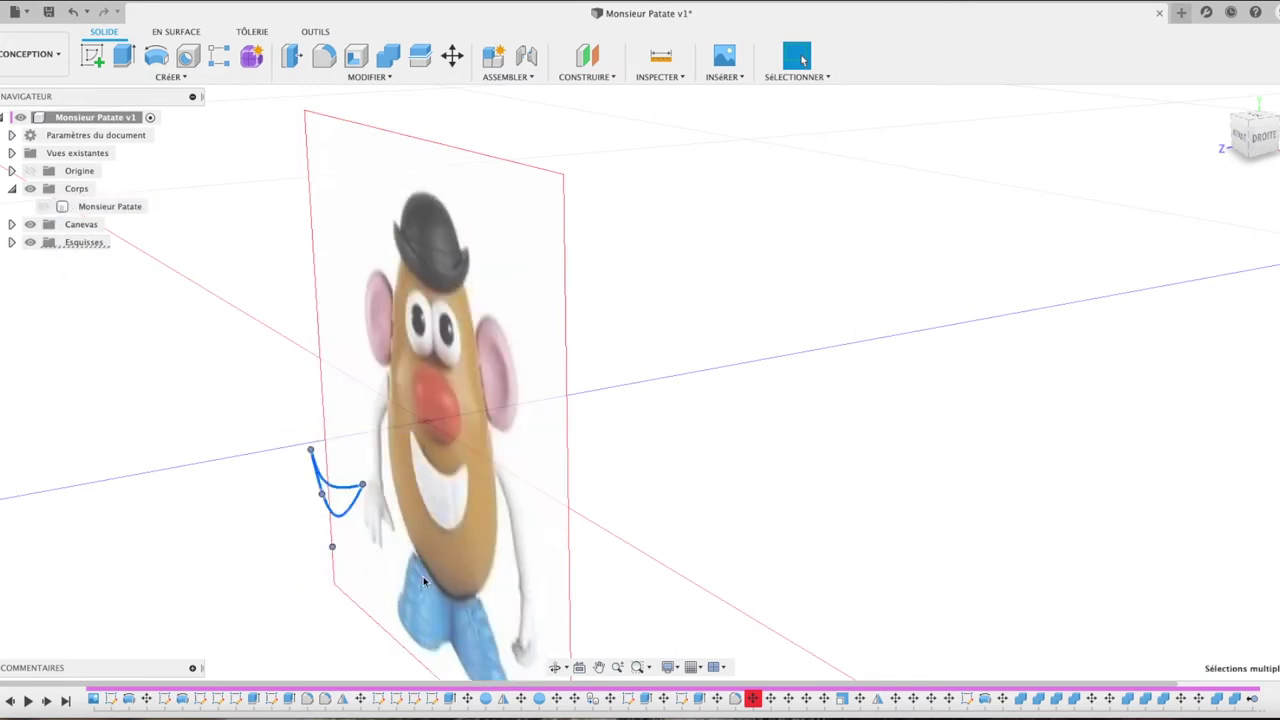
key("Delete")
Step: Show the potato body again, return to the front view and start a new front-plane sketch
left_click(43, 206)
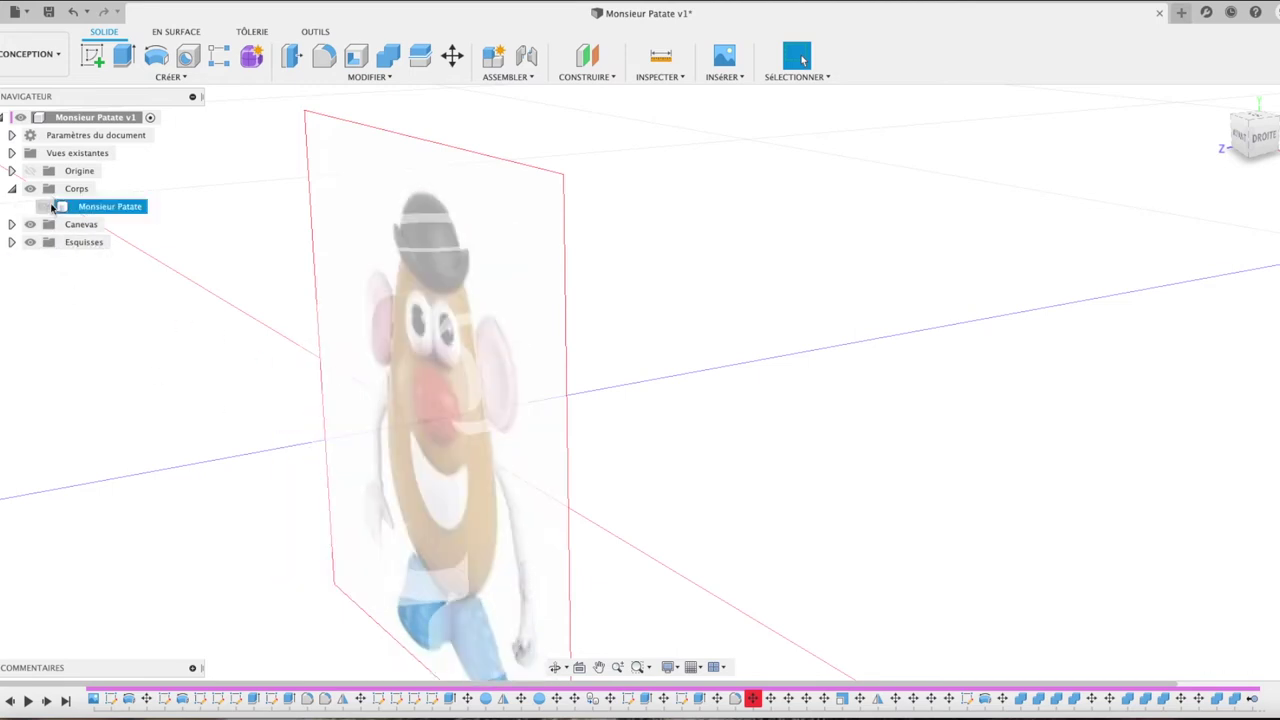
left_click(1241, 136)
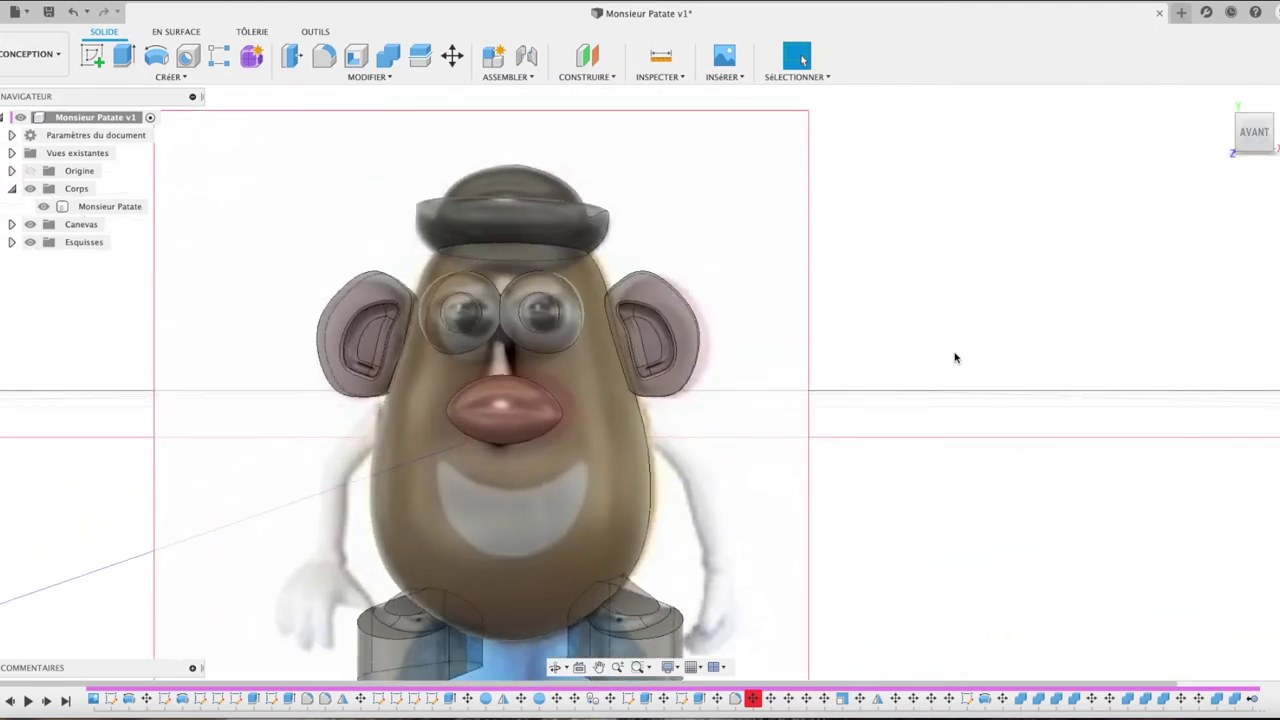
left_click(92, 55)
left_click(809, 448)
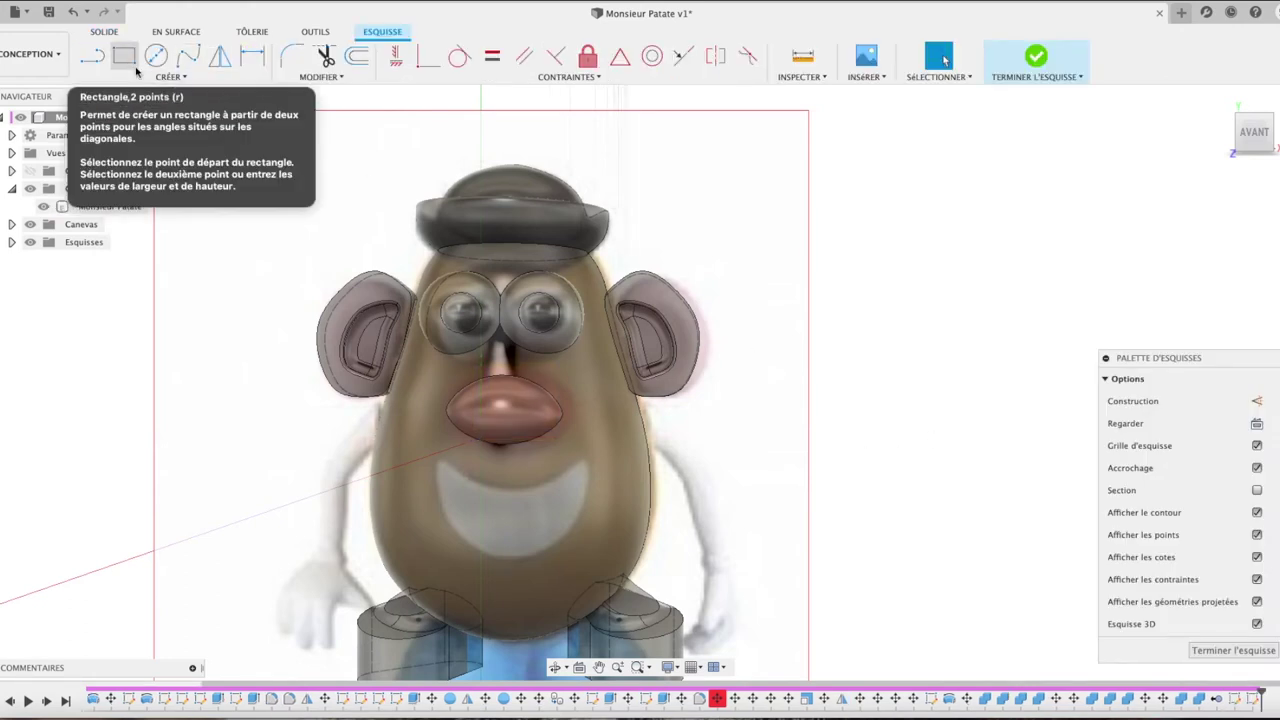
Step: Abandon the three-point arc started near the nose and close the empty sketch
left_click(170, 77)
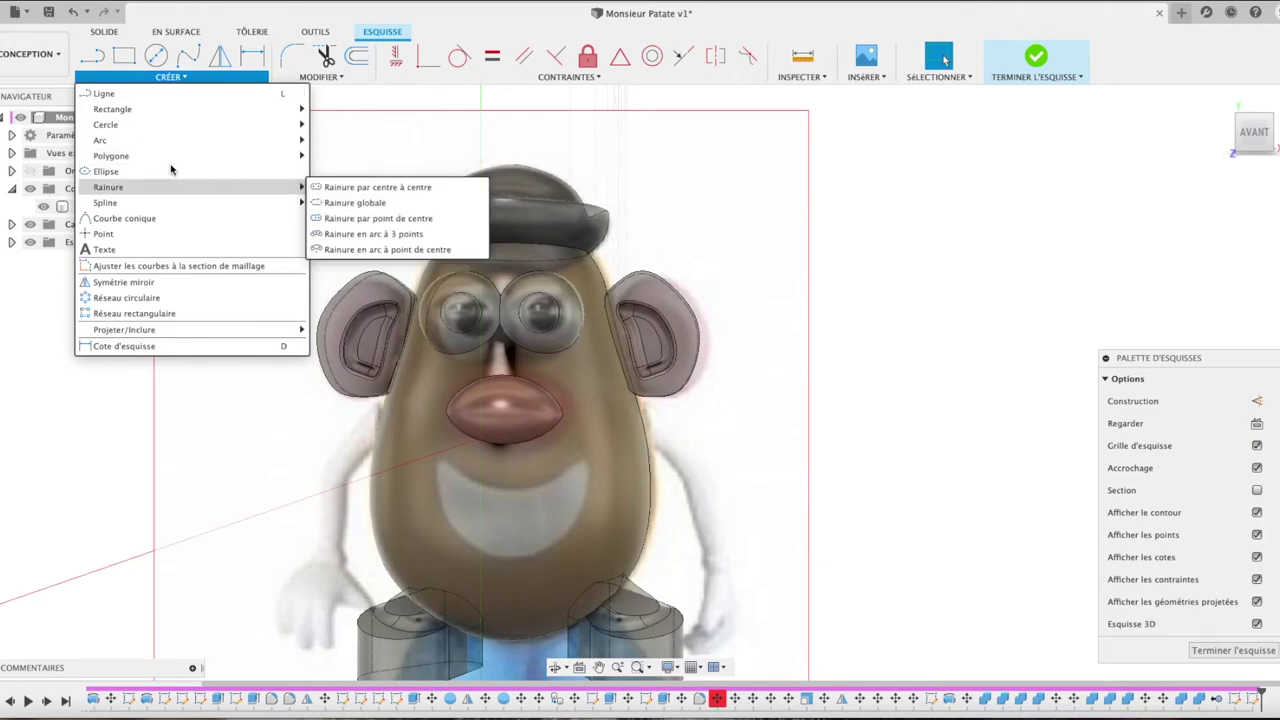
mouse_move(100, 140)
left_click(340, 141)
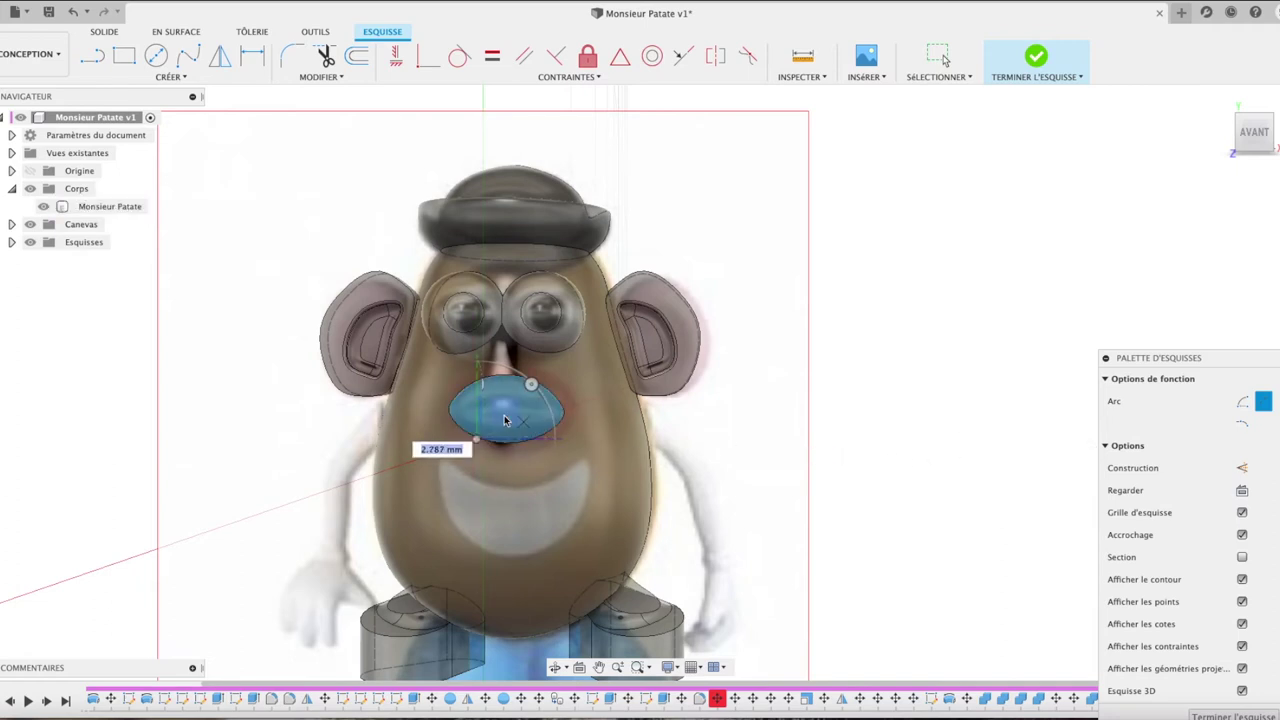
key("Escape")
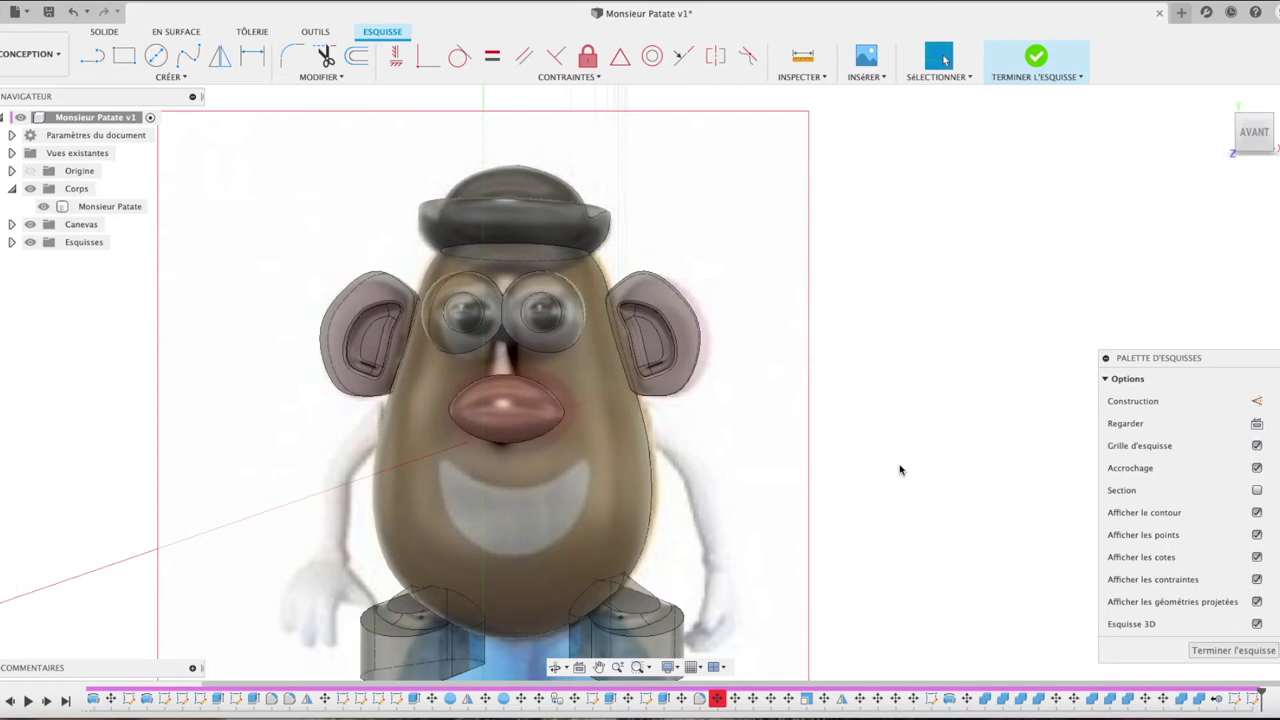
left_click(171, 77)
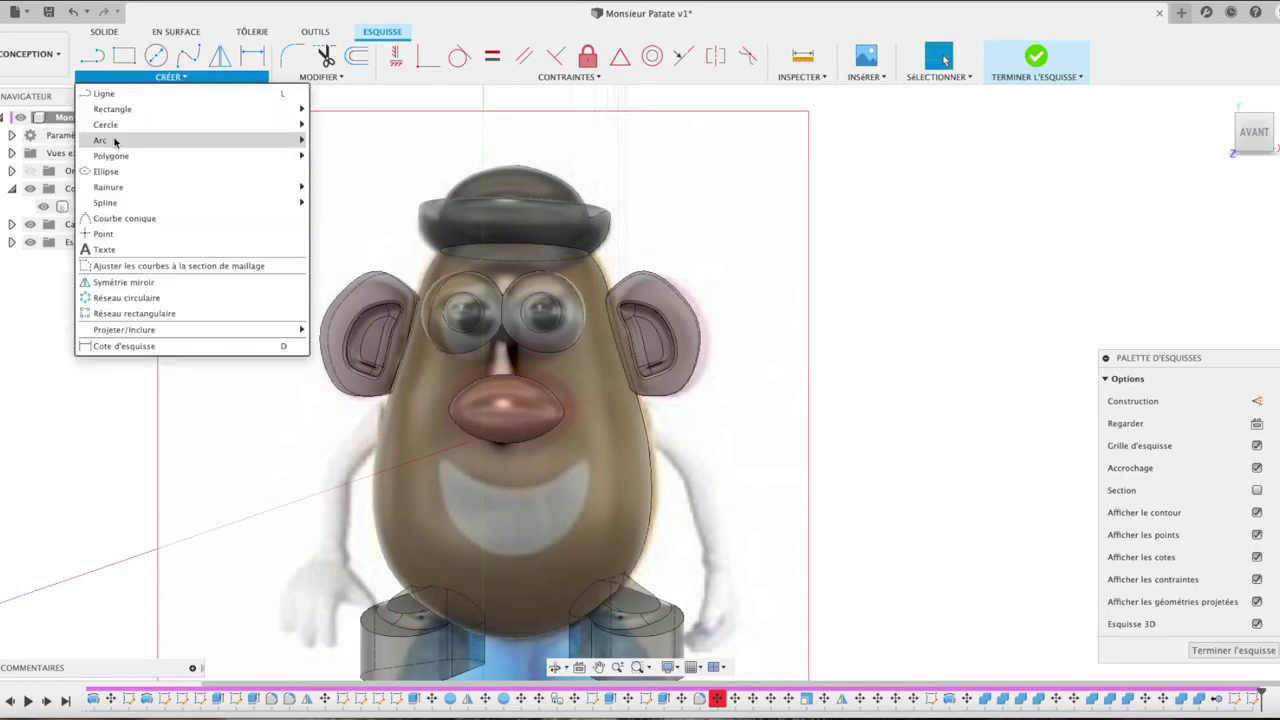
mouse_move(100, 140)
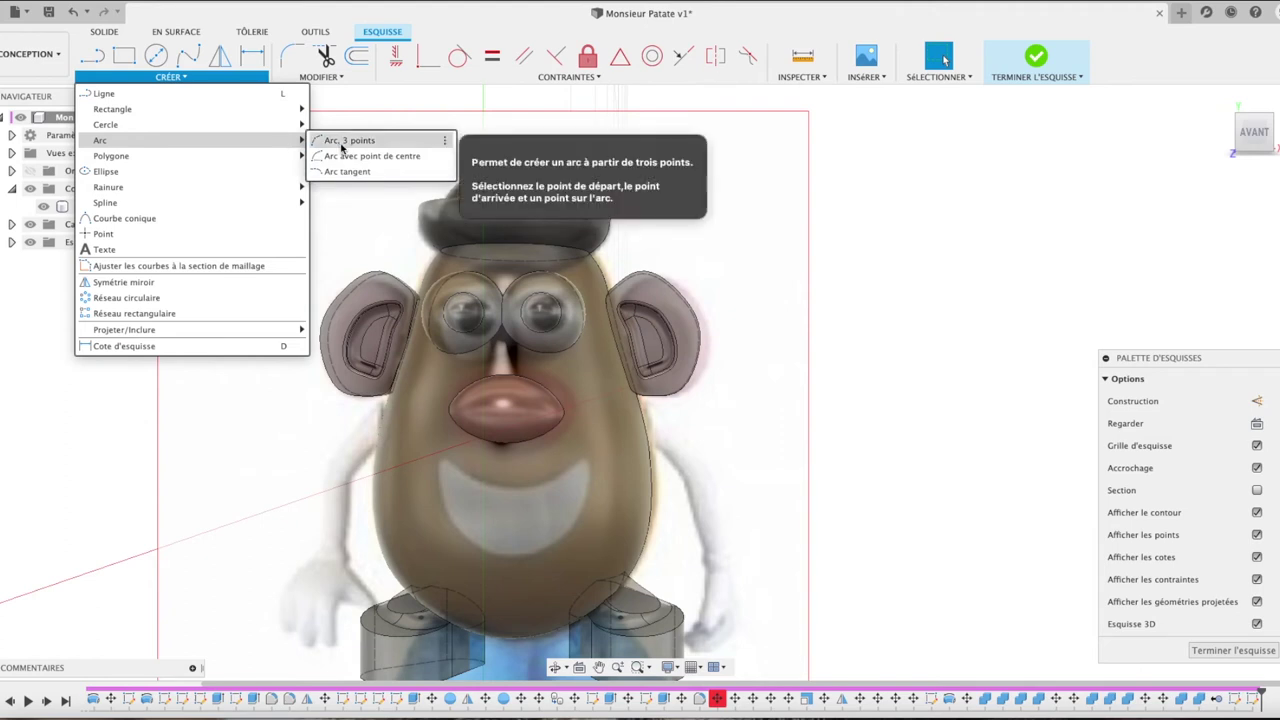
left_click(338, 148)
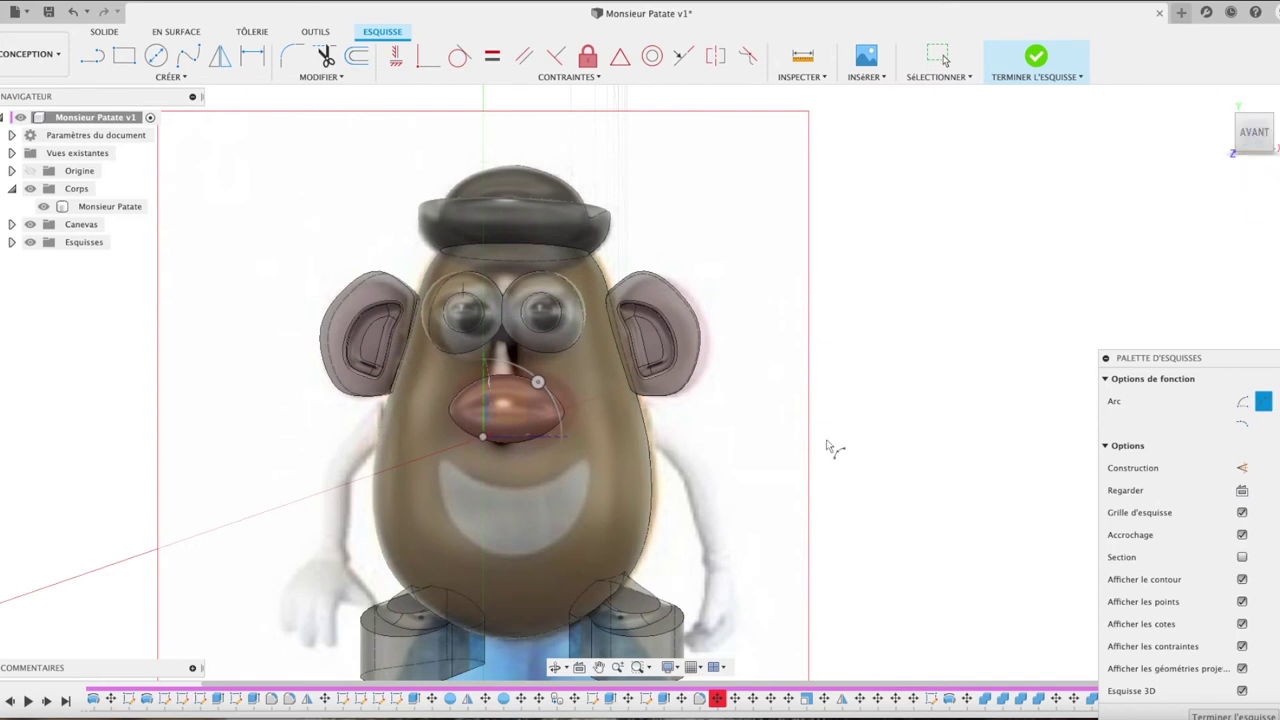
left_click(876, 414)
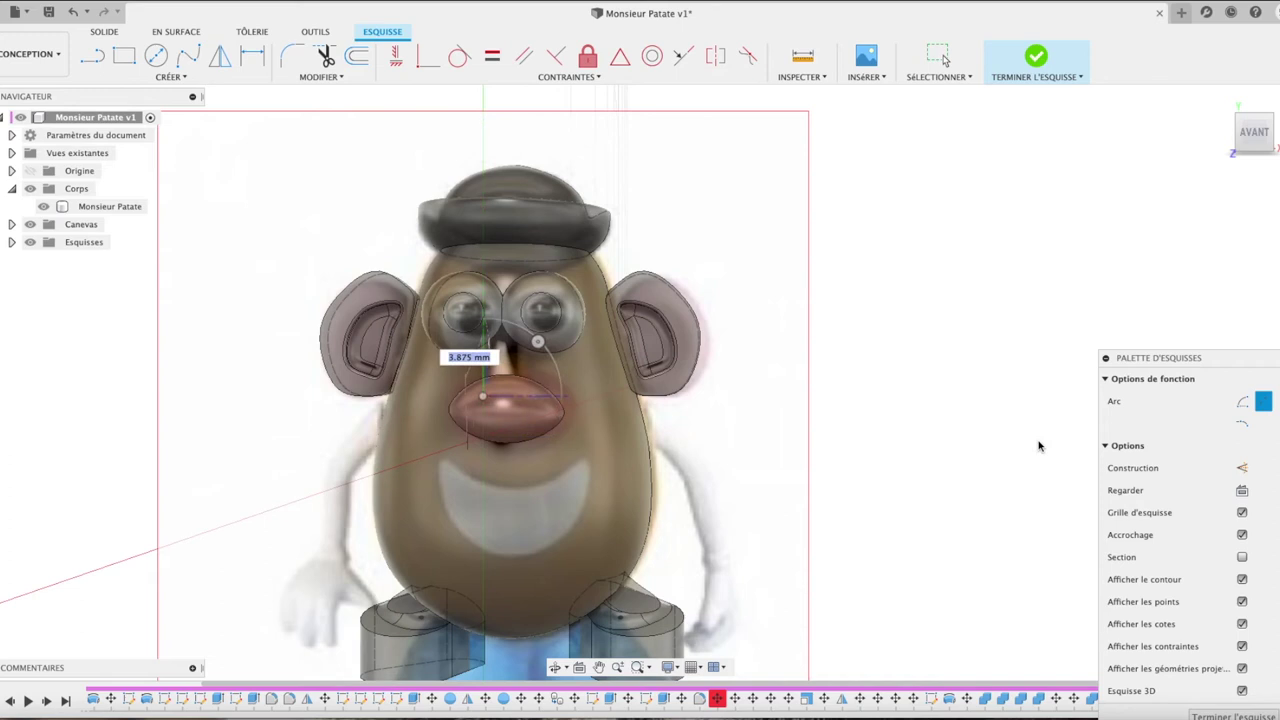
key("Escape")
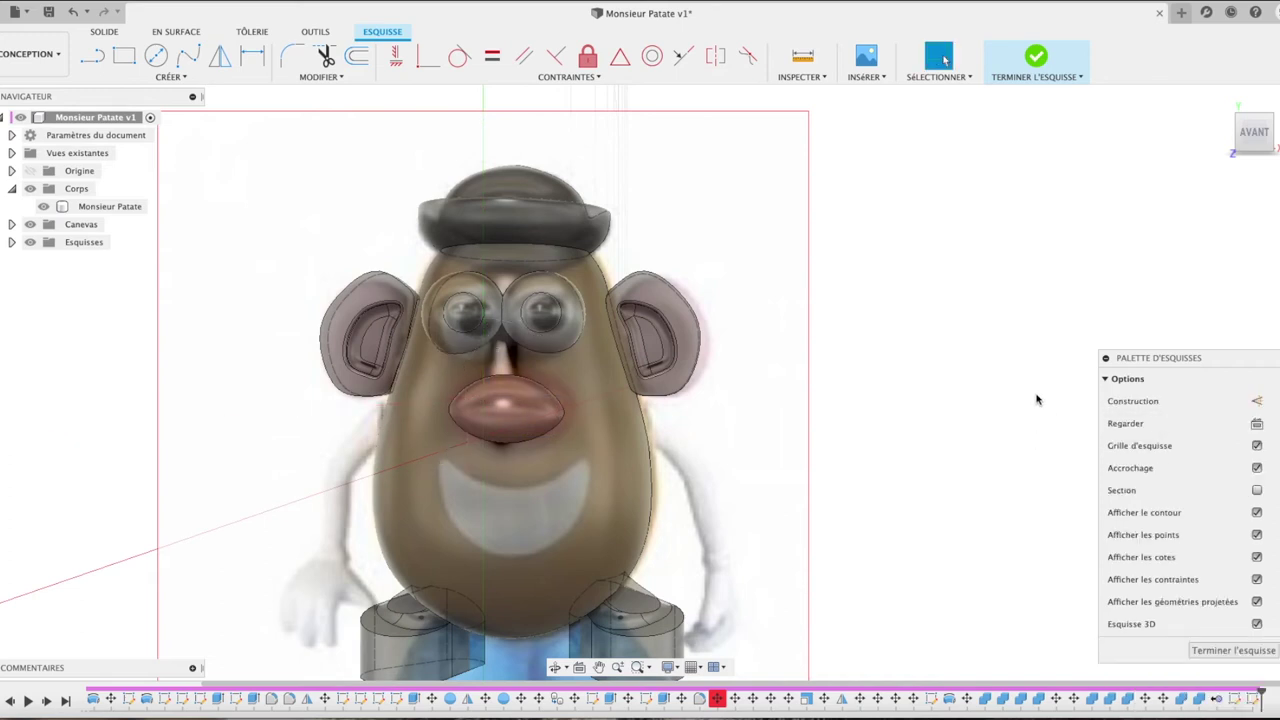
left_click(1233, 650)
left_click(1222, 100)
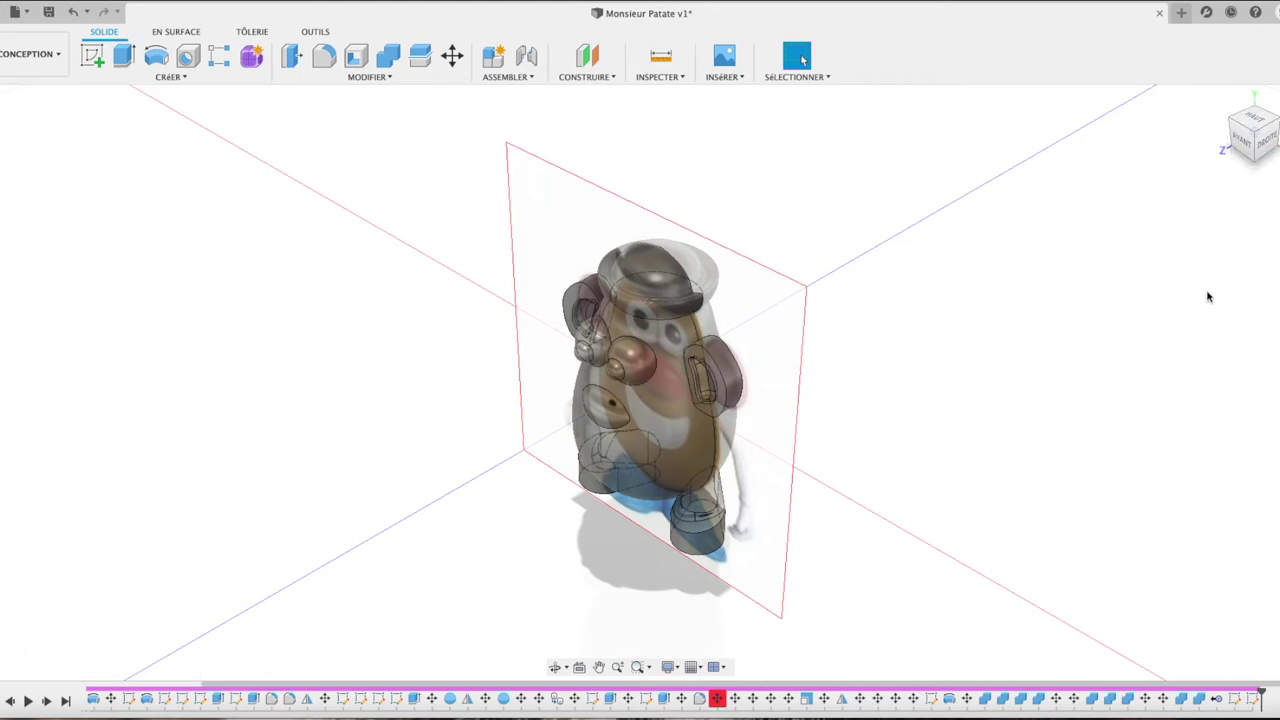
Step: Switch to the front view, zoom in, and start a new sketch on the front plane
left_click(1248, 143)
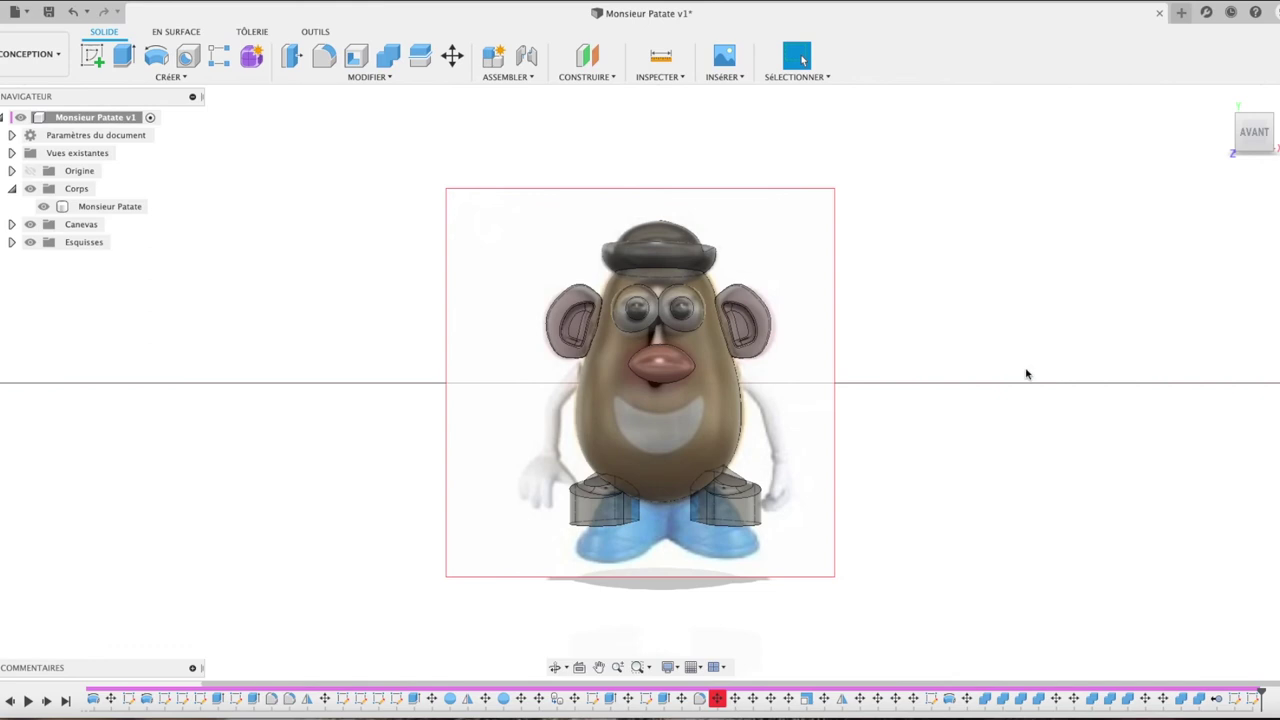
scroll(840, 441, "up", 3)
scroll(839, 441, "up", 2)
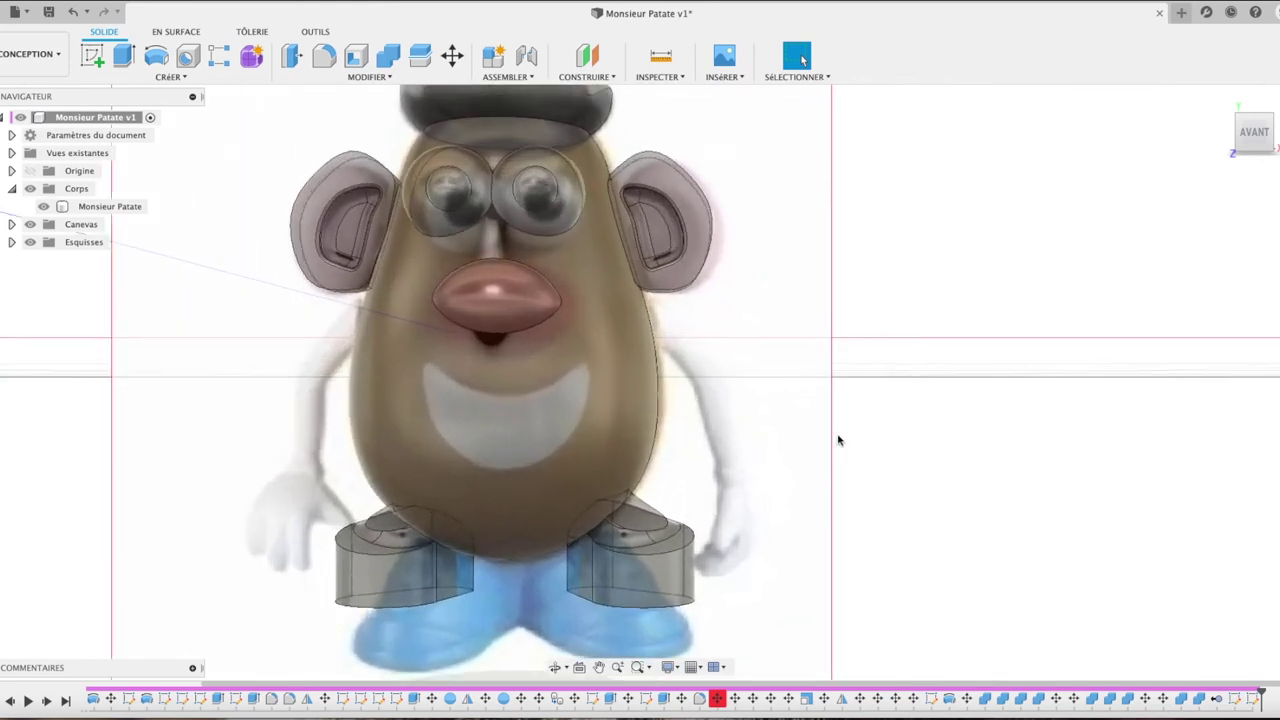
scroll(838, 440, "up", 1)
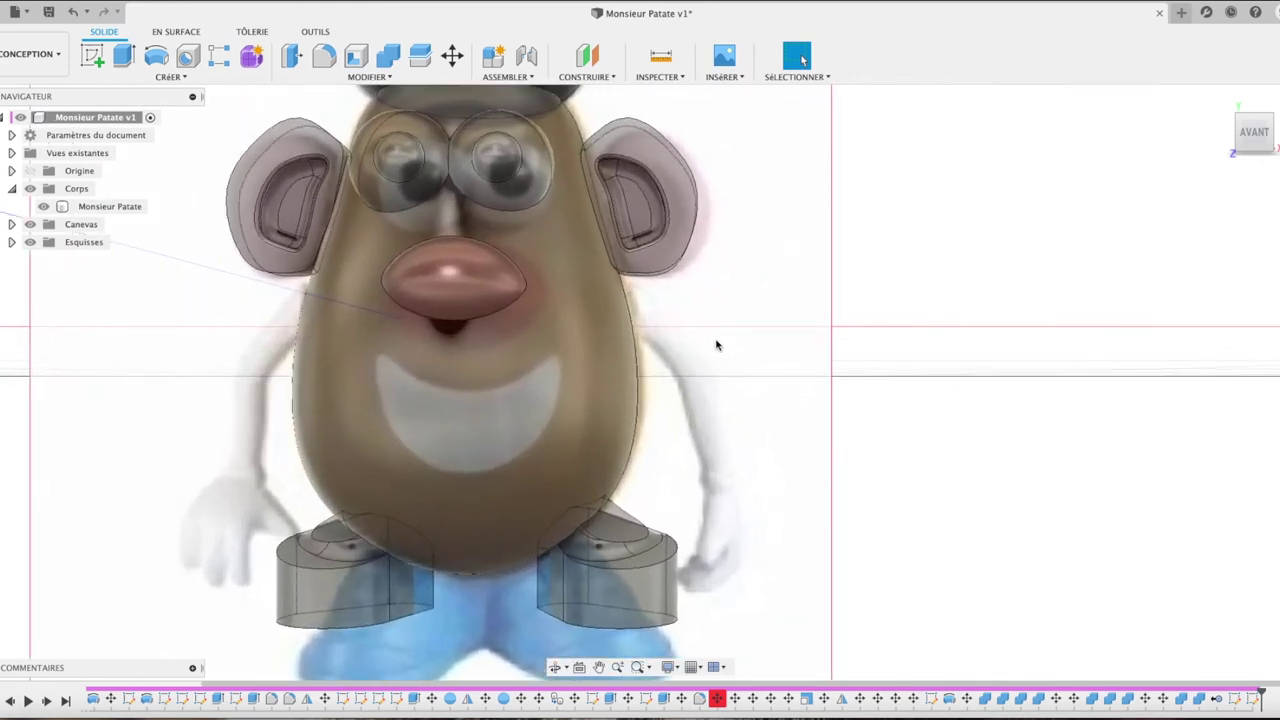
left_click(606, 304)
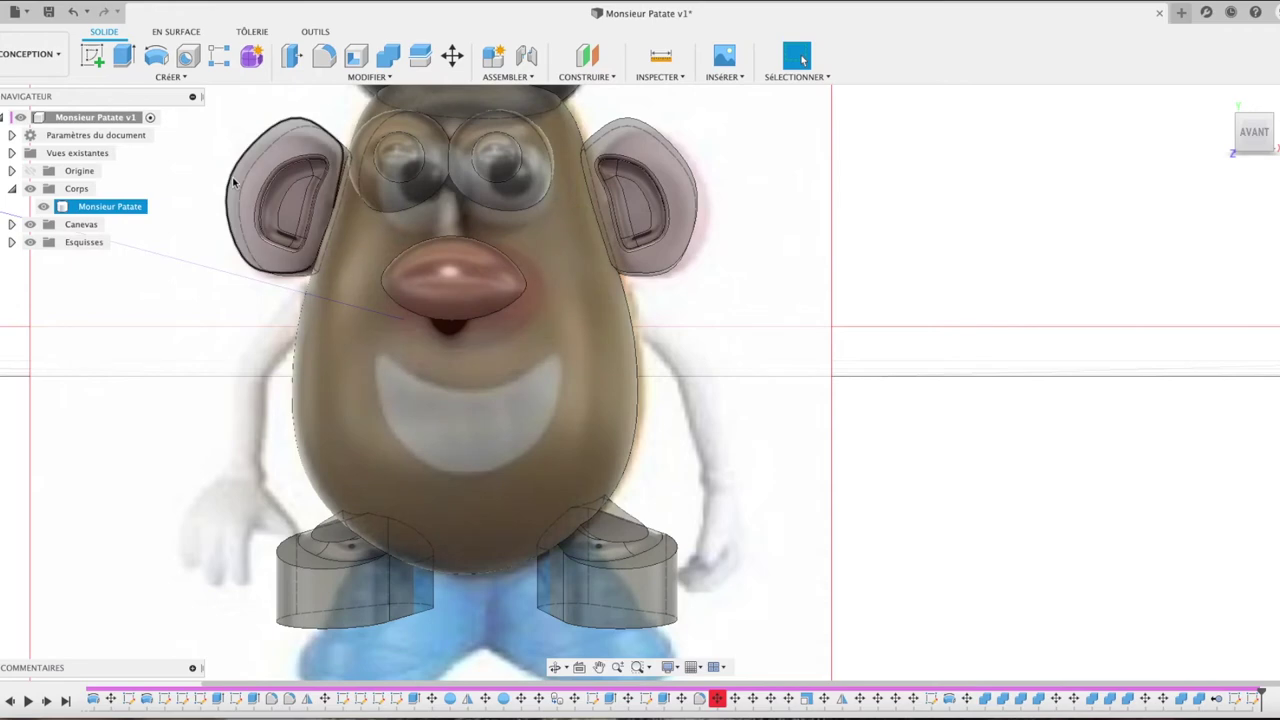
key("Escape")
left_click(92, 55)
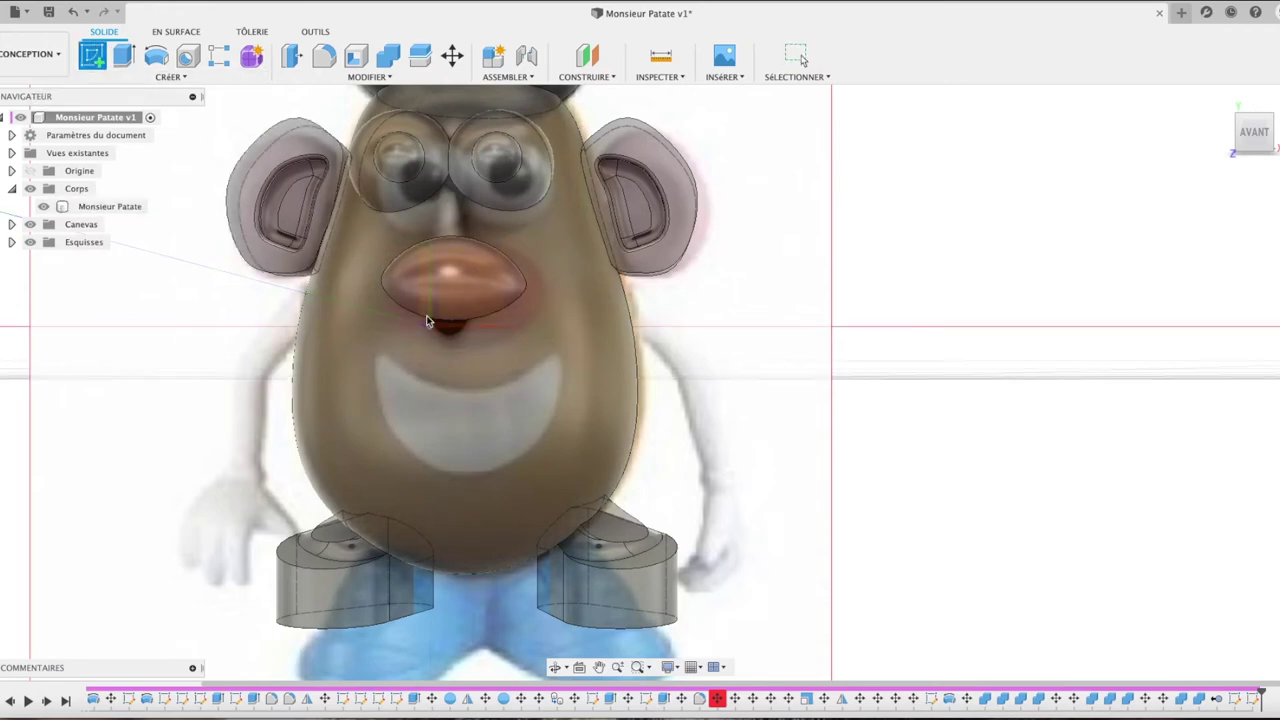
left_click(470, 298)
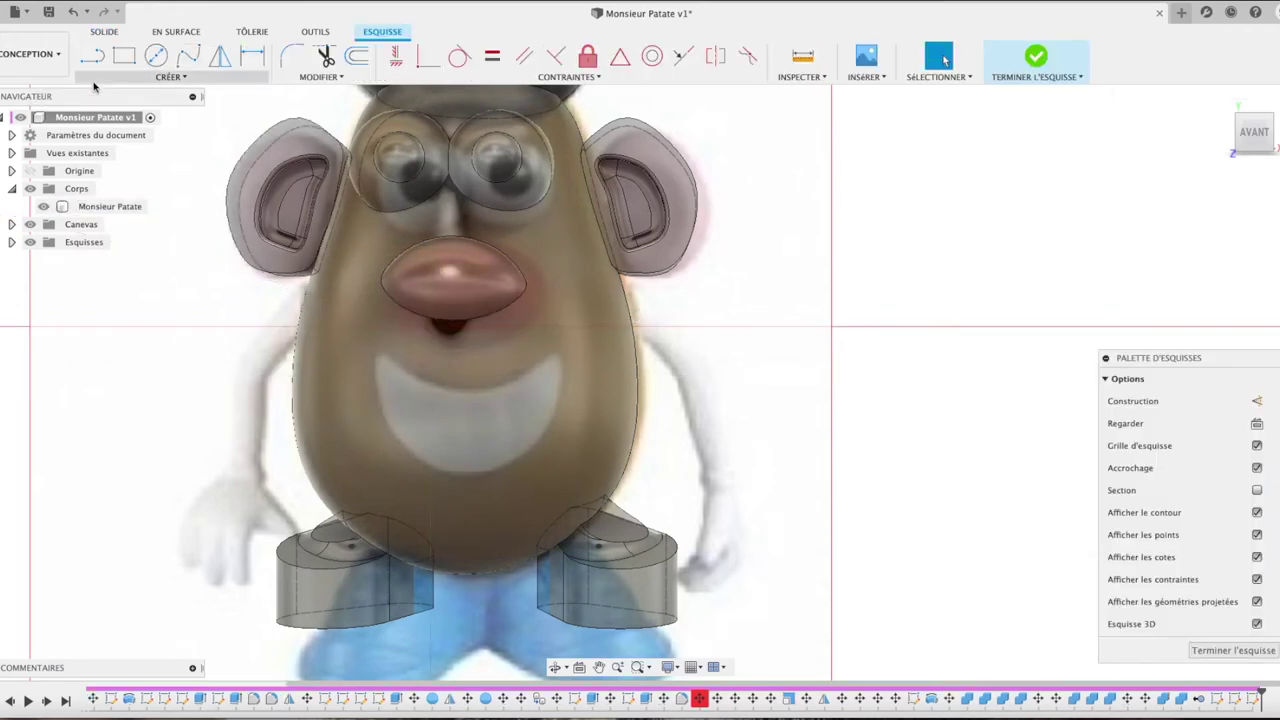
Step: Draw a fit-point spline from the potato's right edge down past the arm to the hand, then finish the sketch
left_click(187, 58)
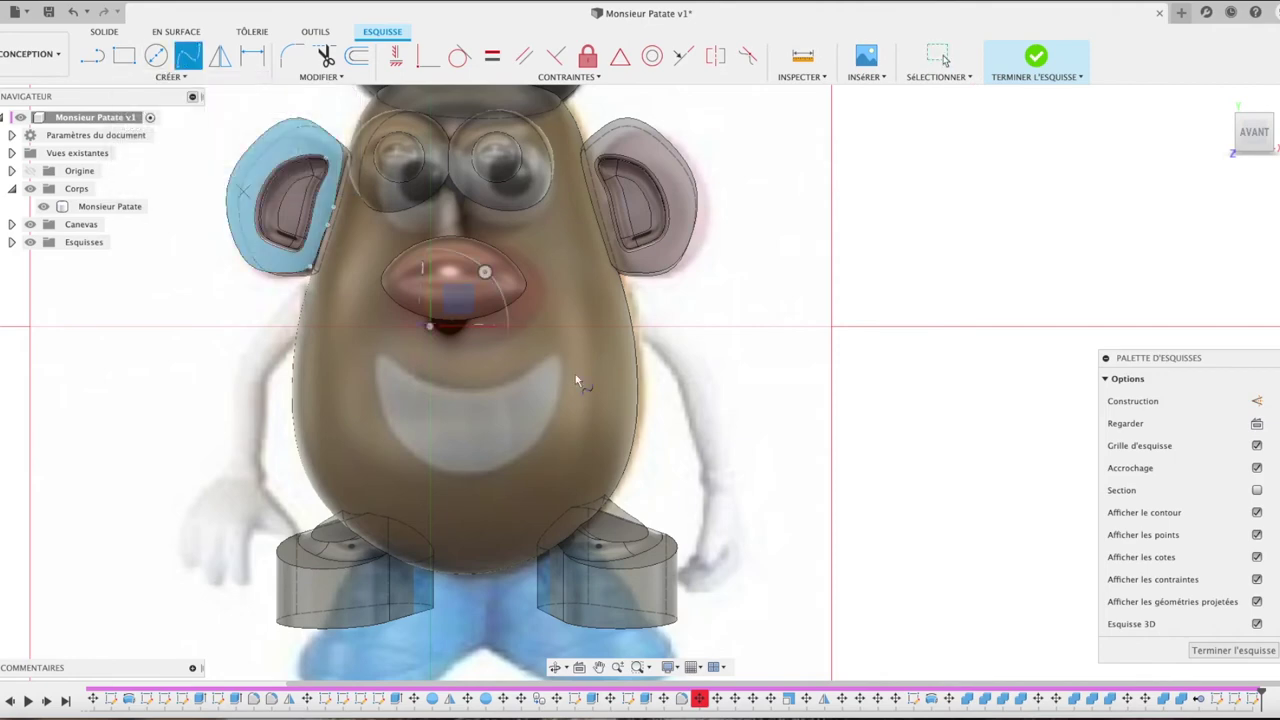
left_click(640, 328)
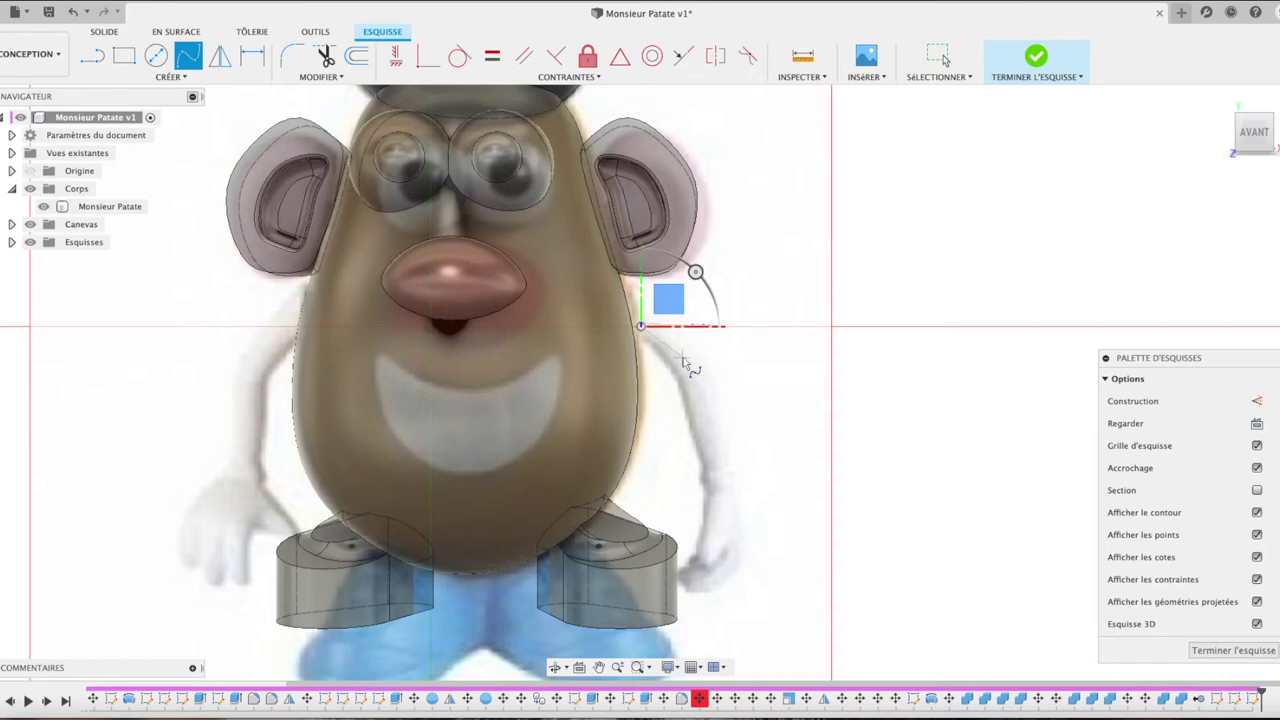
left_click(709, 410)
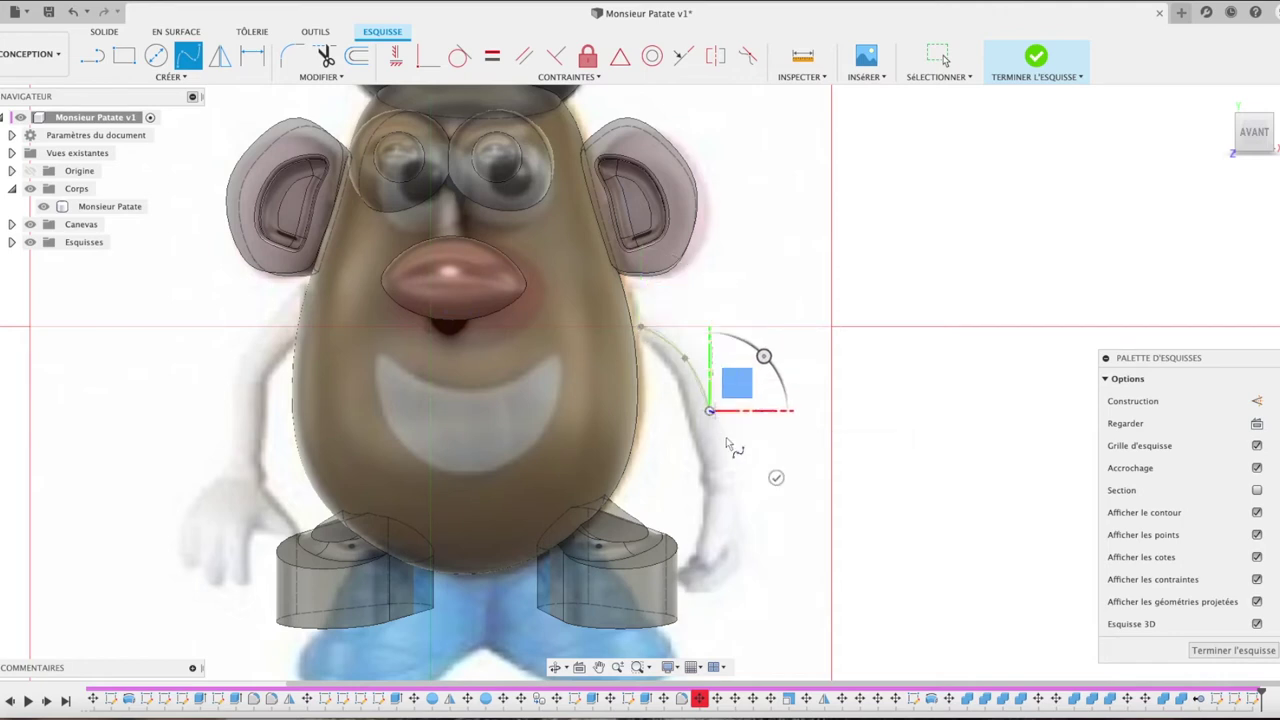
left_click(724, 493)
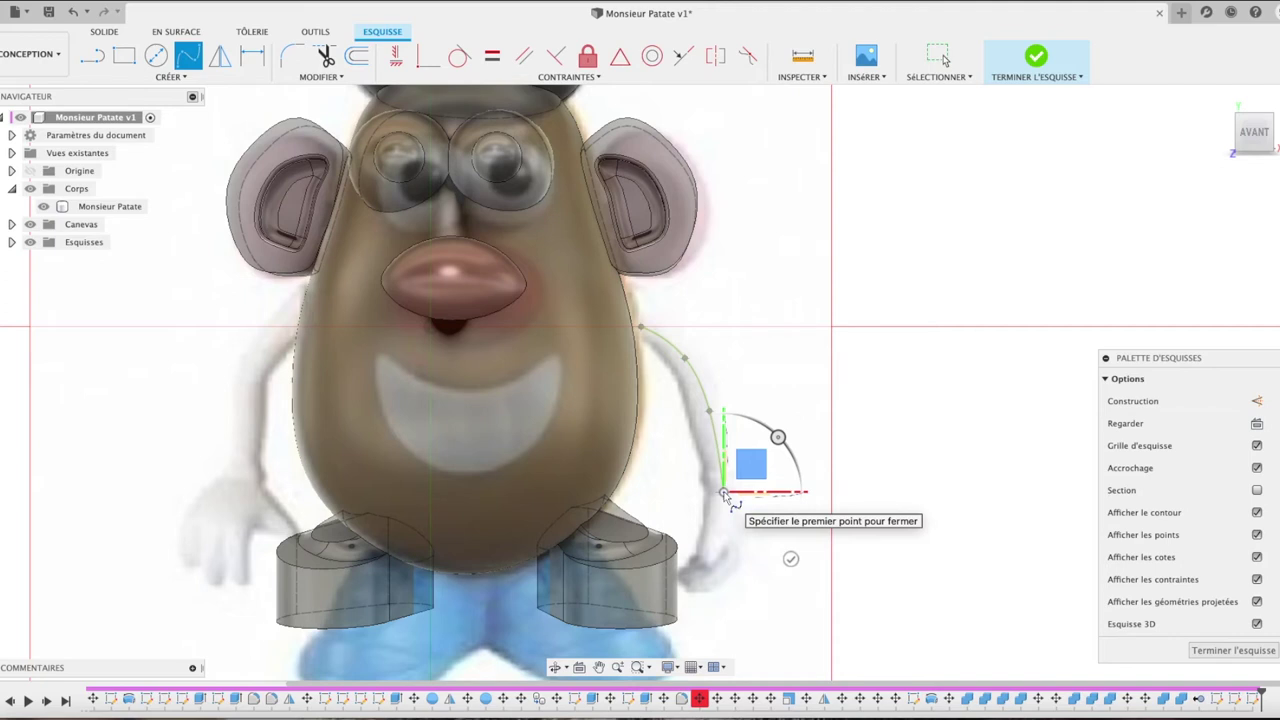
left_click(790, 558)
left_click(1258, 655)
mouse_move(1254, 133)
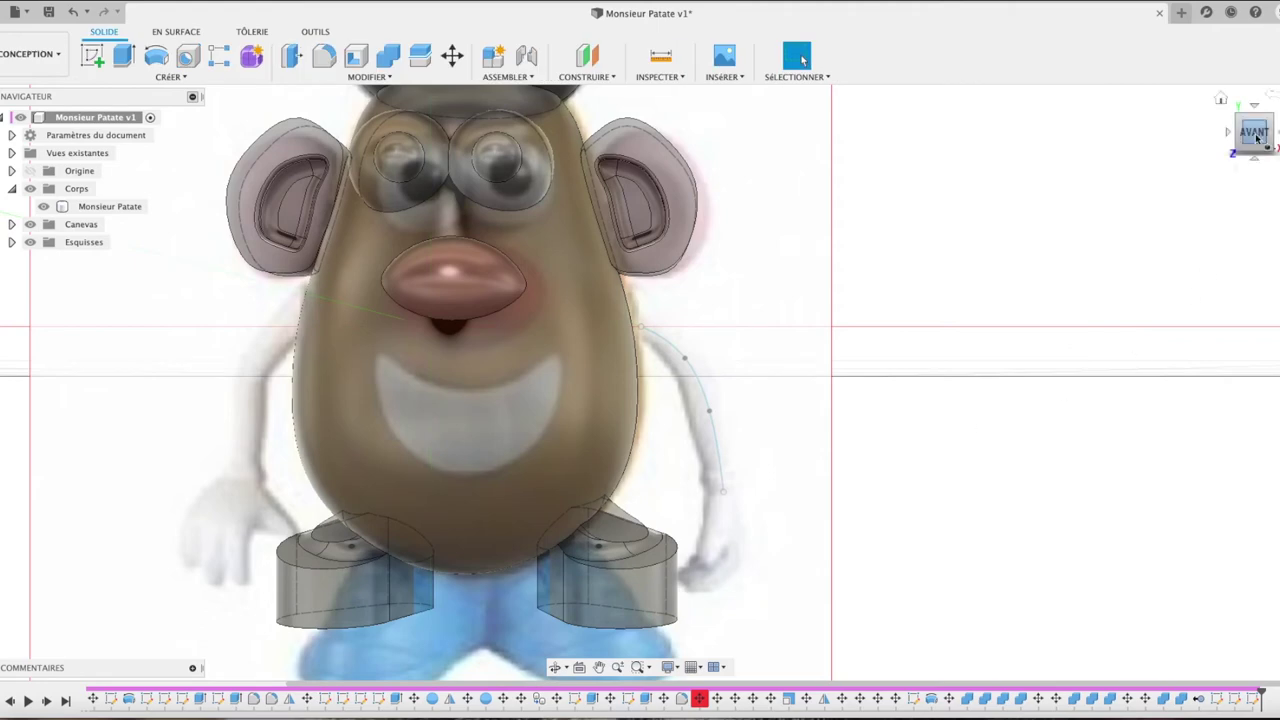
left_click(1271, 131)
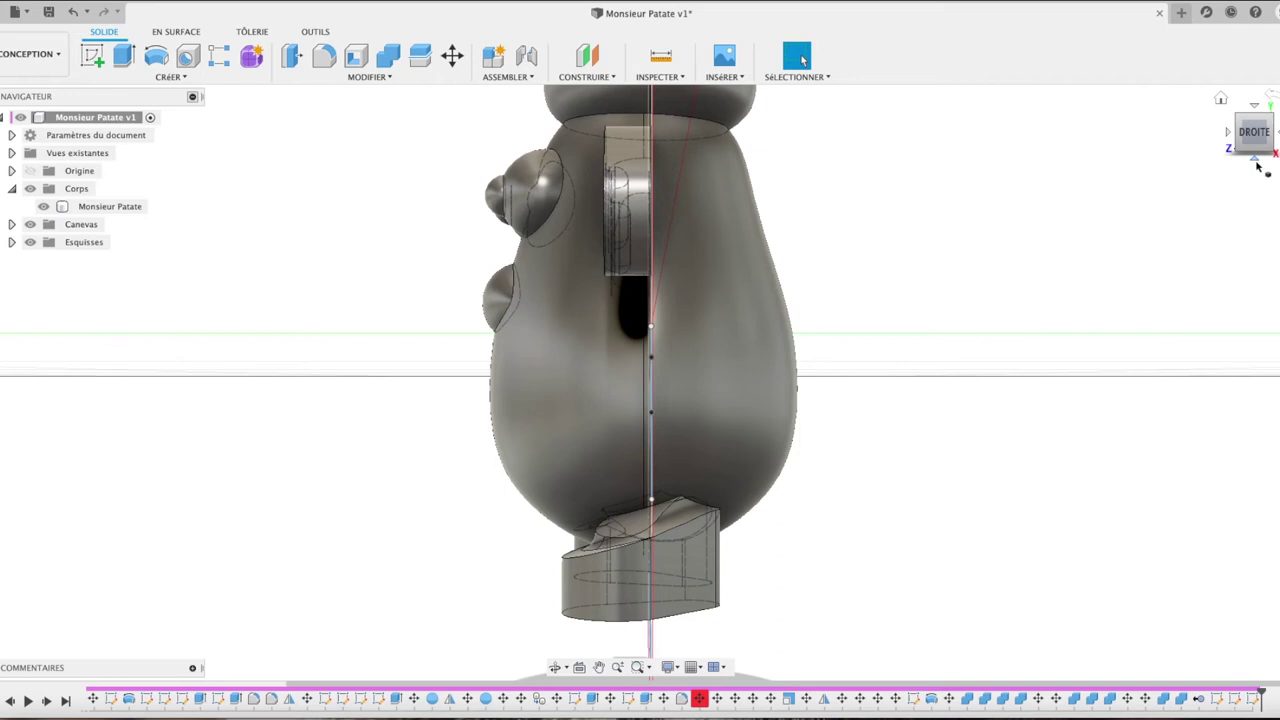
Step: View the model from the bottom and start a new sketch on a plane at the spline's lower end
left_click(1260, 166)
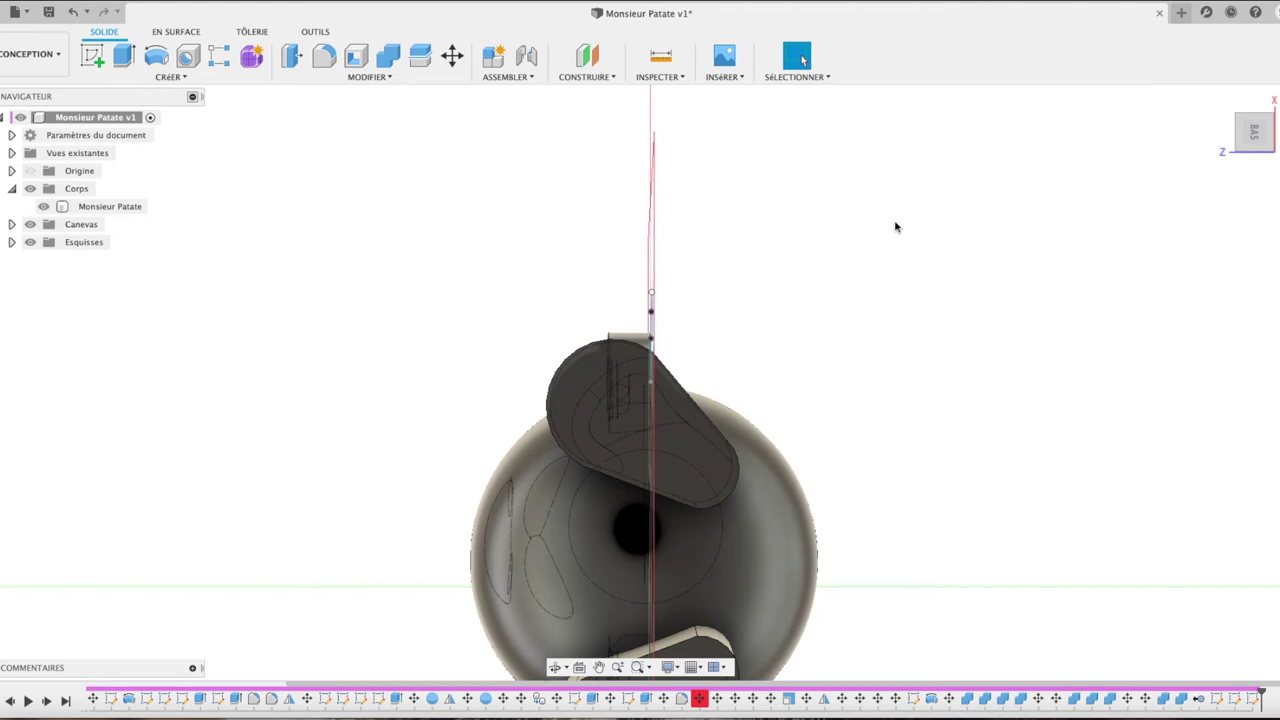
left_click(89, 60)
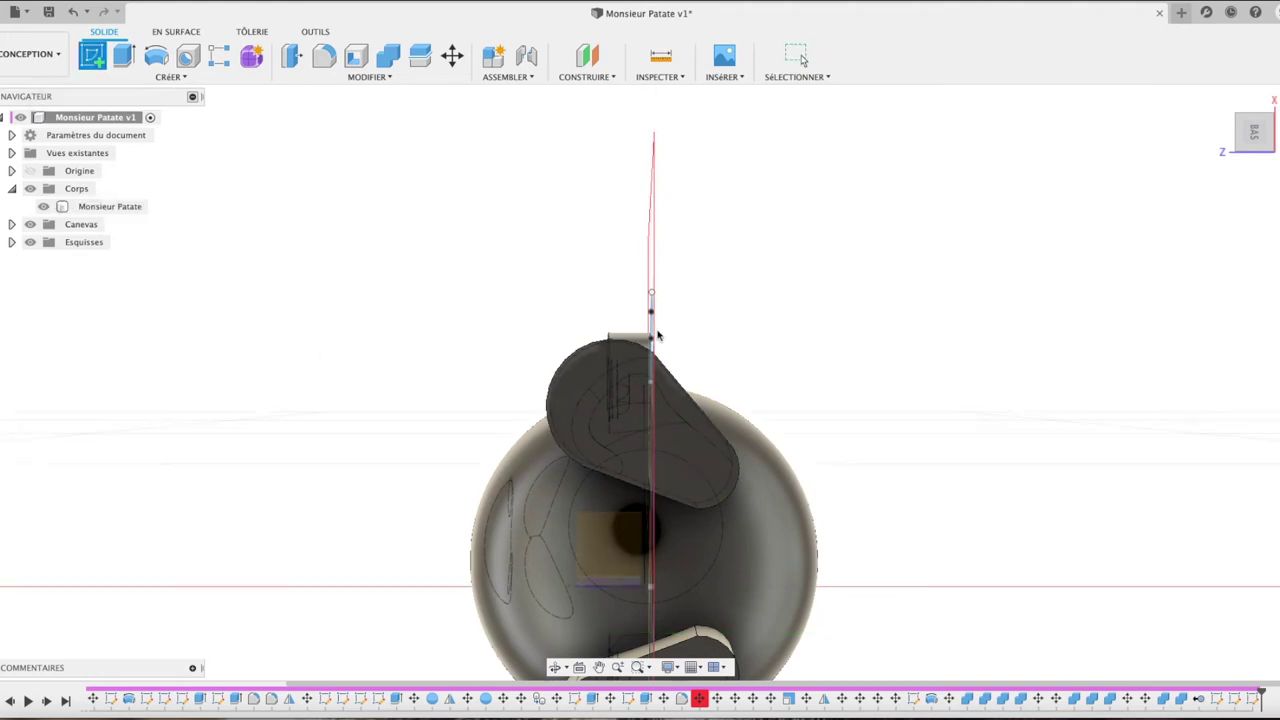
left_click(619, 544)
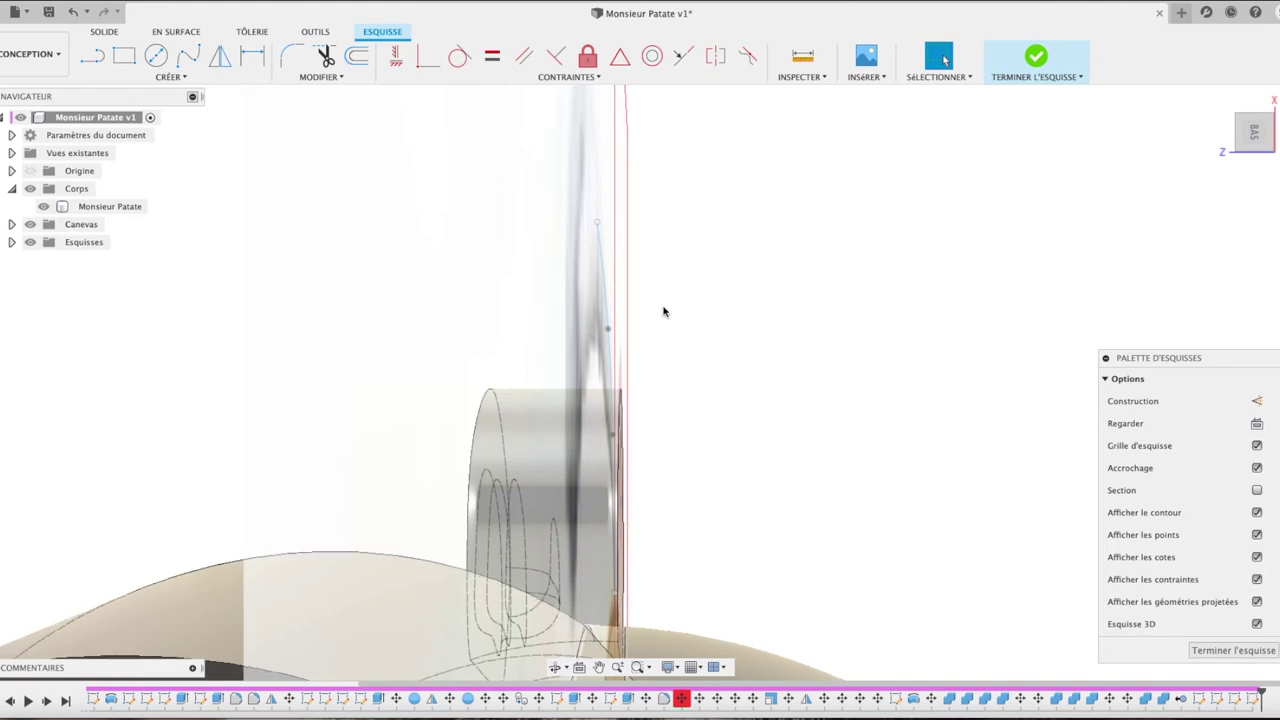
Step: Draw a 0.50 mm diameter circle centred on the spline's lower end and finish the sketch
middle_click_drag(663, 312, 500, 227, "shift")
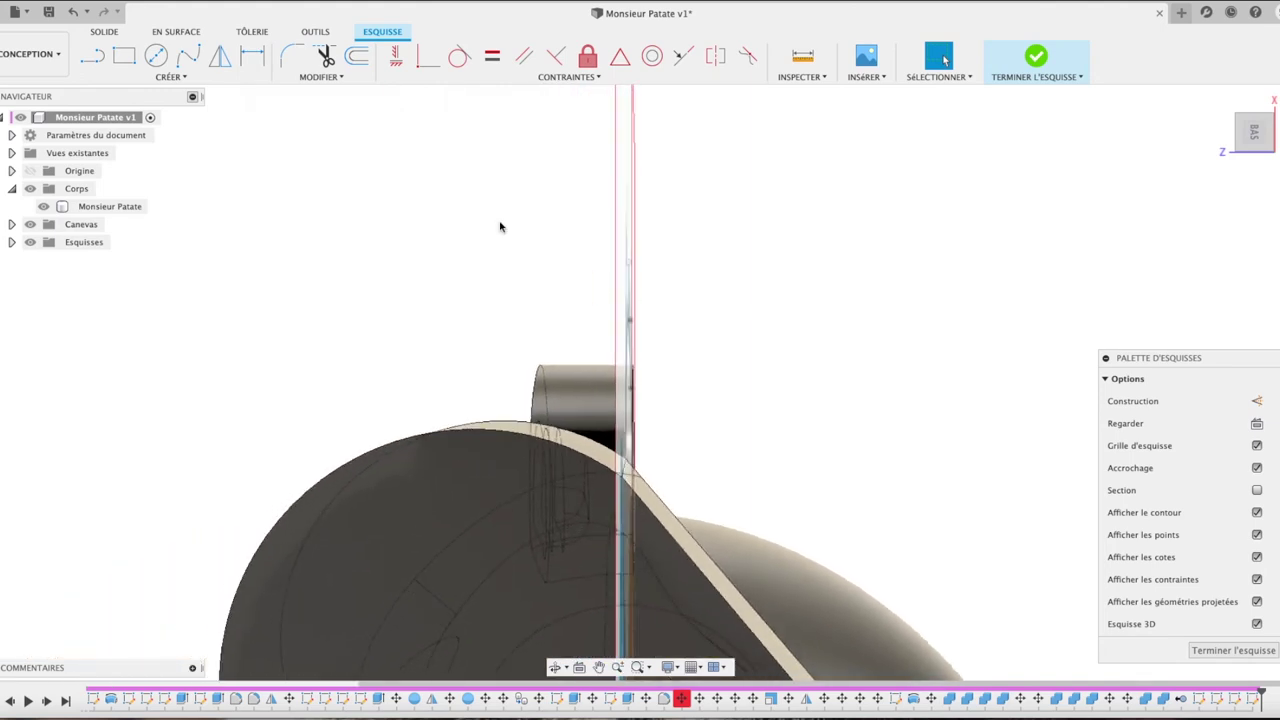
left_click(156, 55)
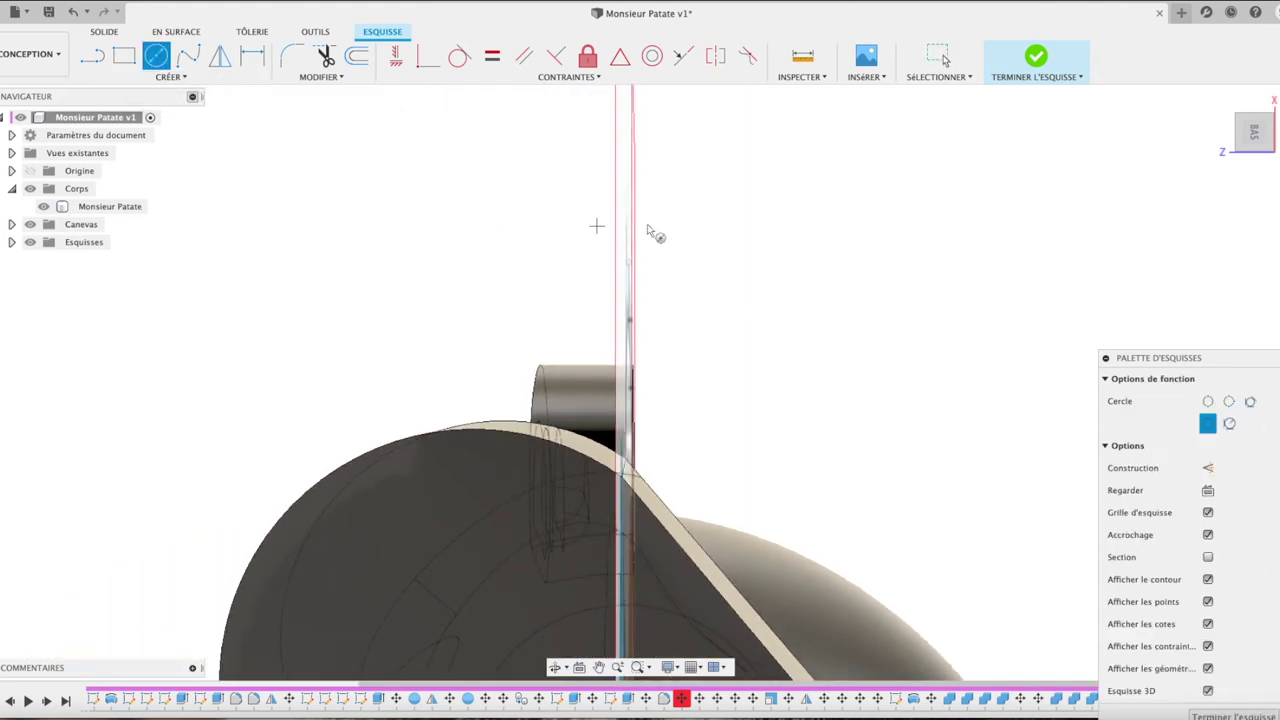
left_click(628, 262)
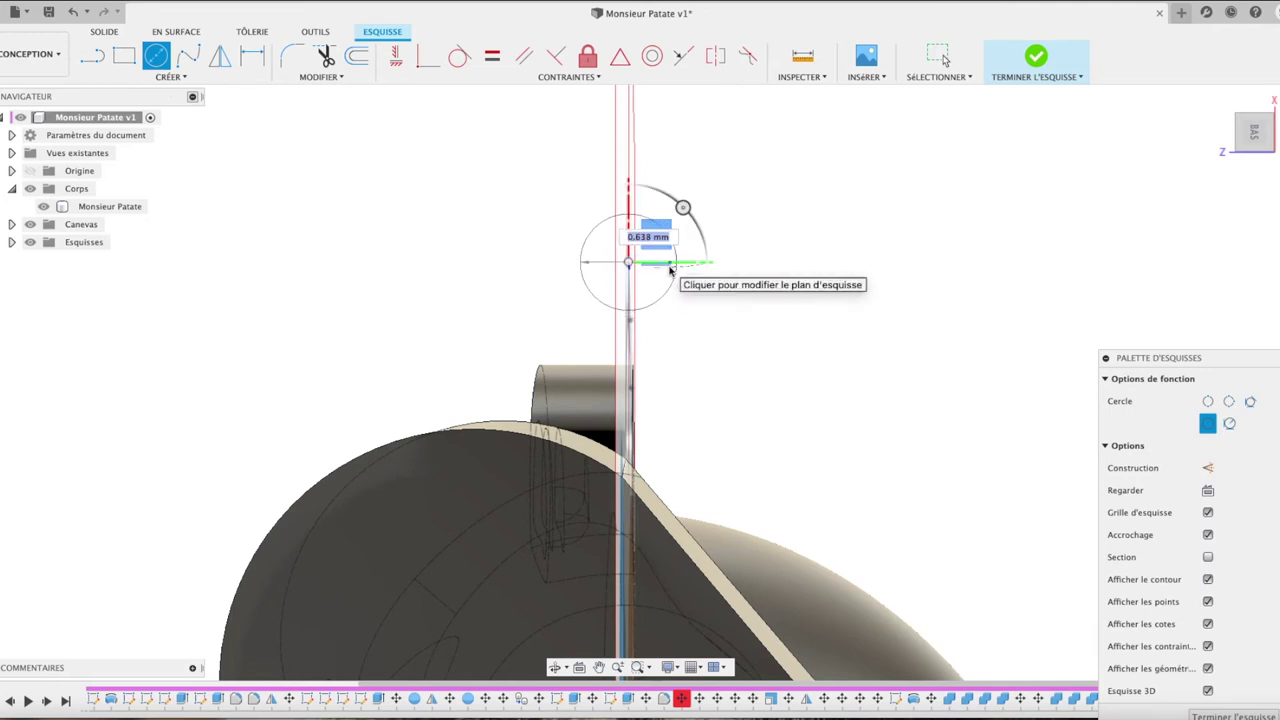
type("0.5")
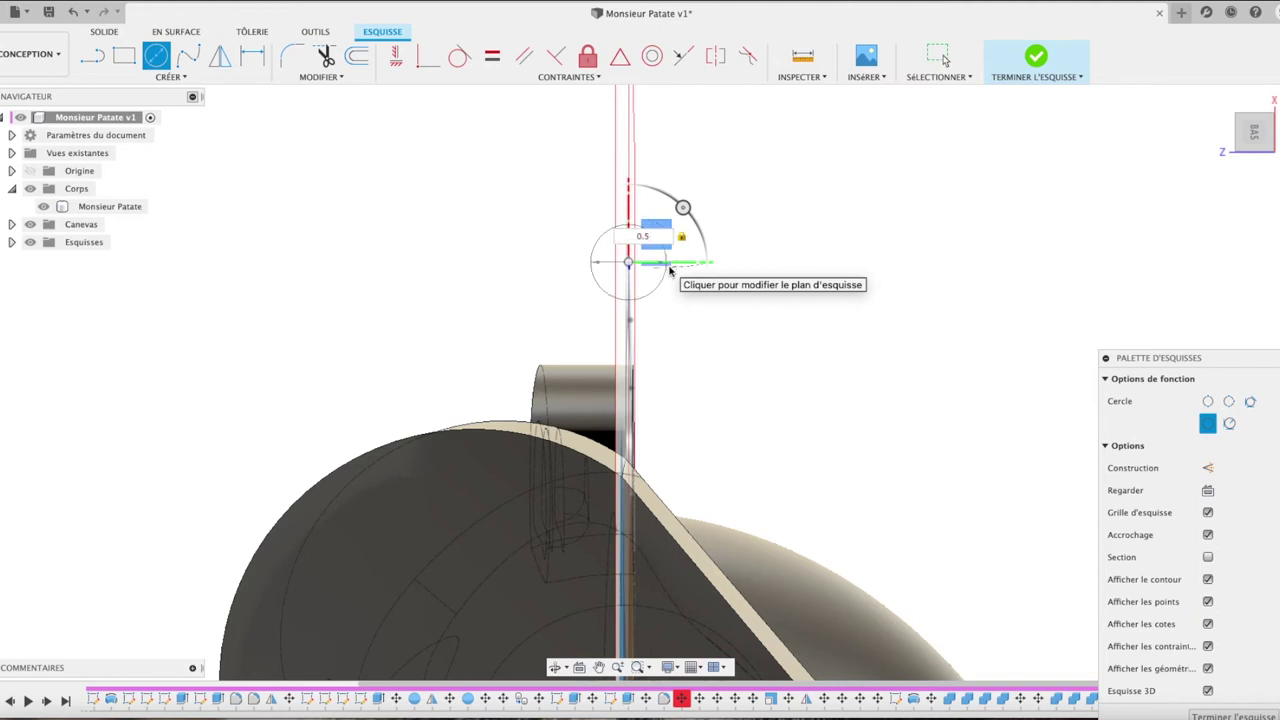
key("Return")
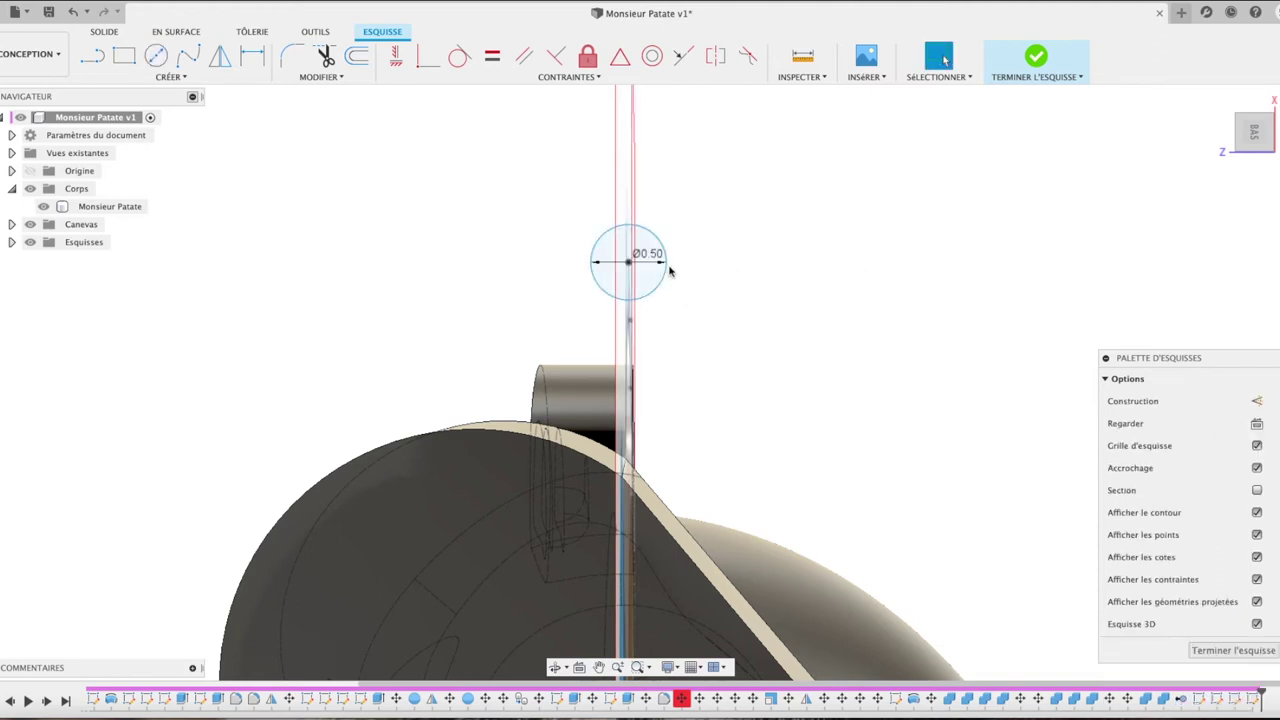
left_click(650, 286)
left_click(650, 286)
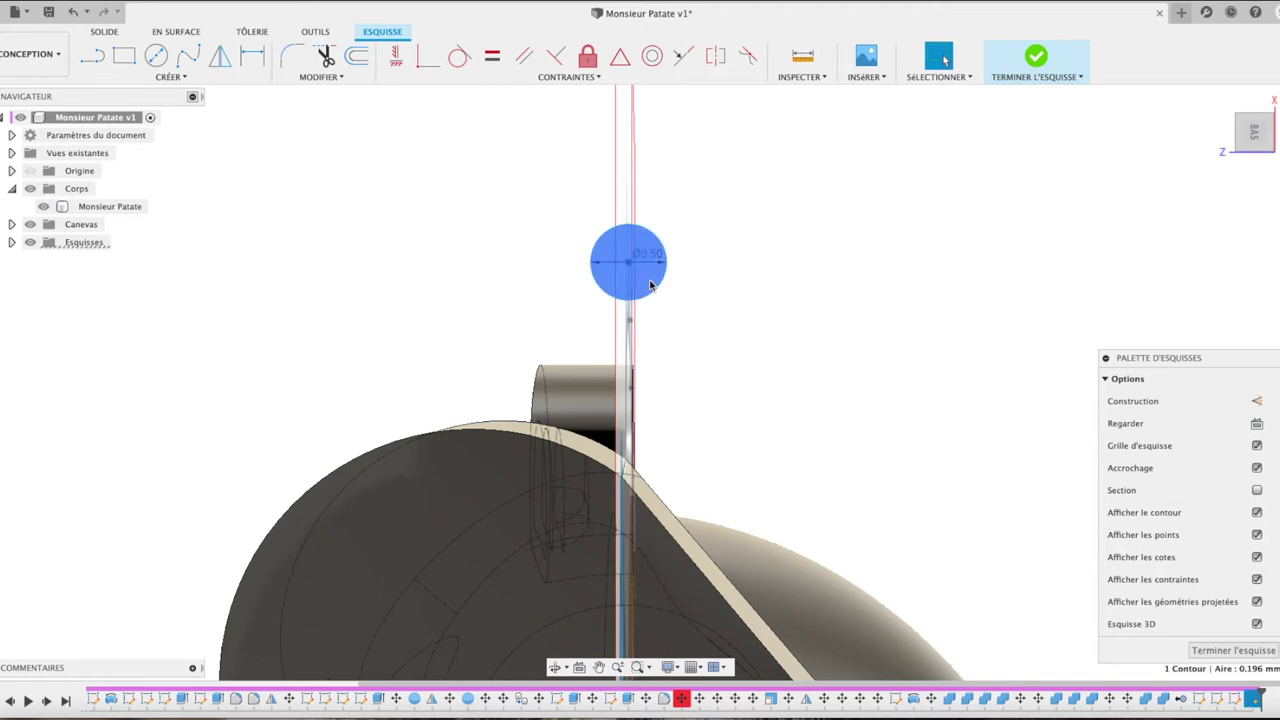
key("e")
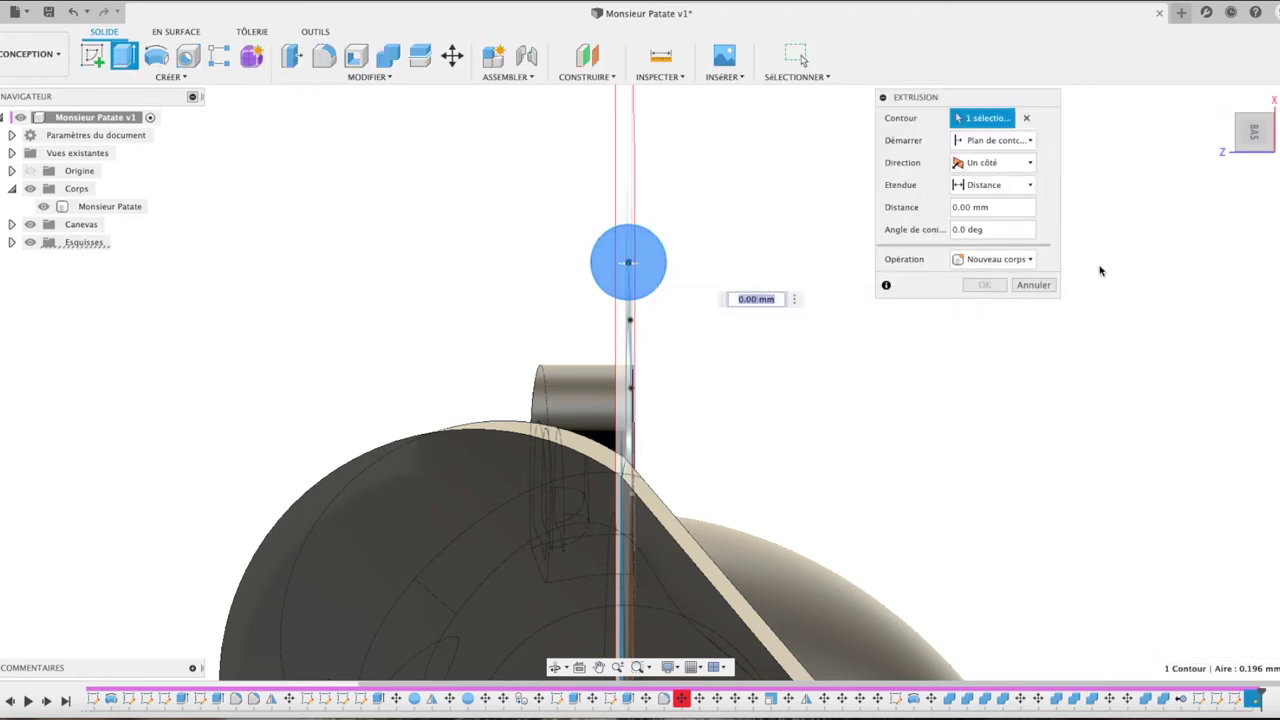
left_click(1034, 286)
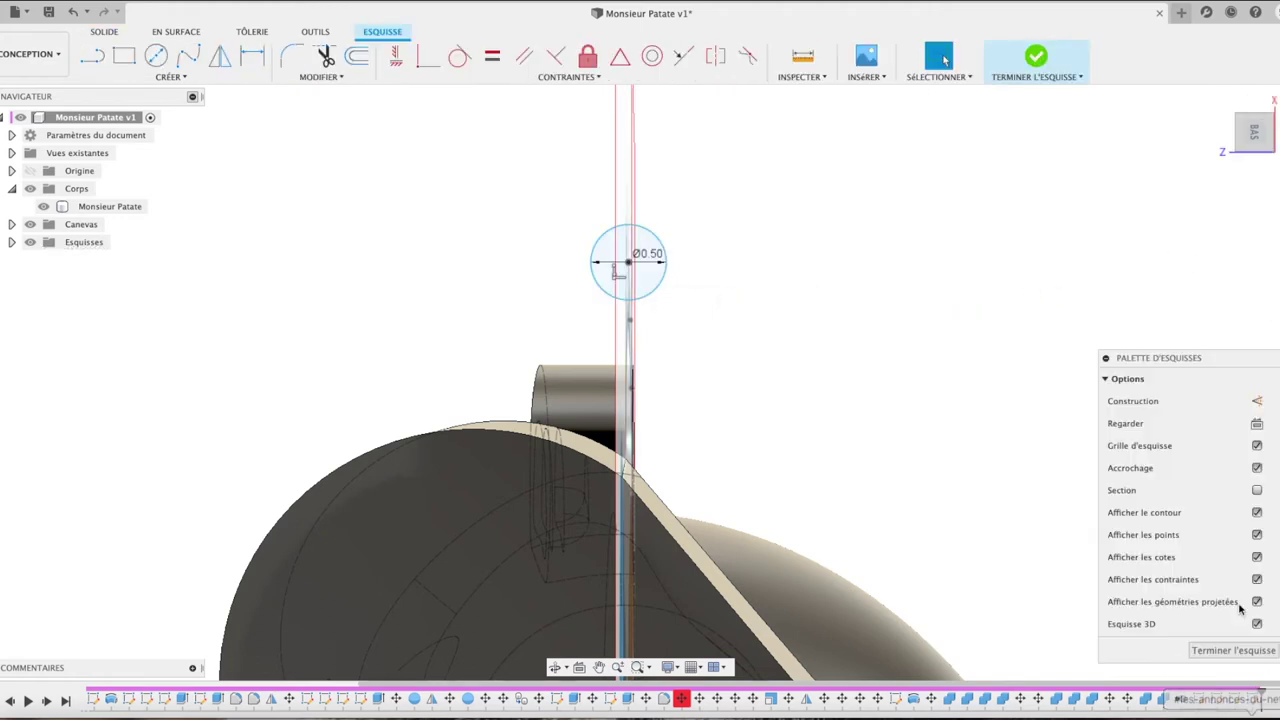
left_click(1240, 654)
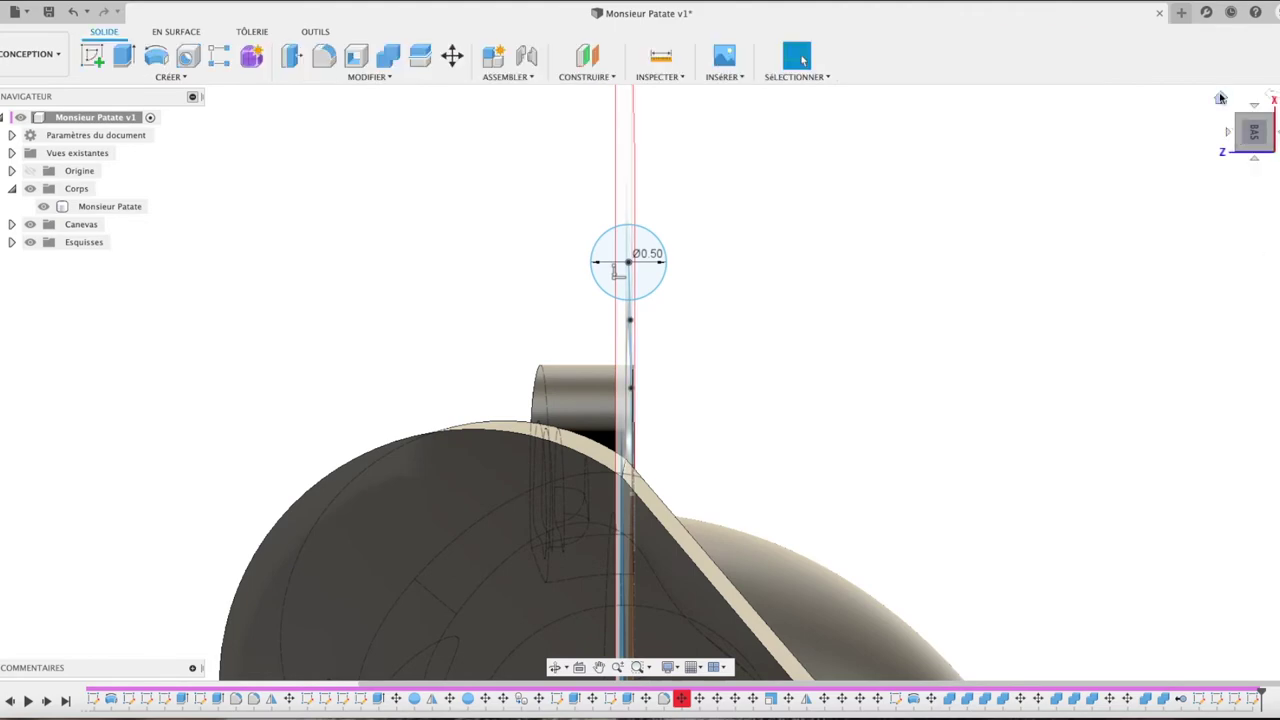
Step: Select the small circle at the arm's end, trying a revolve before cancelling it
left_click(1220, 97)
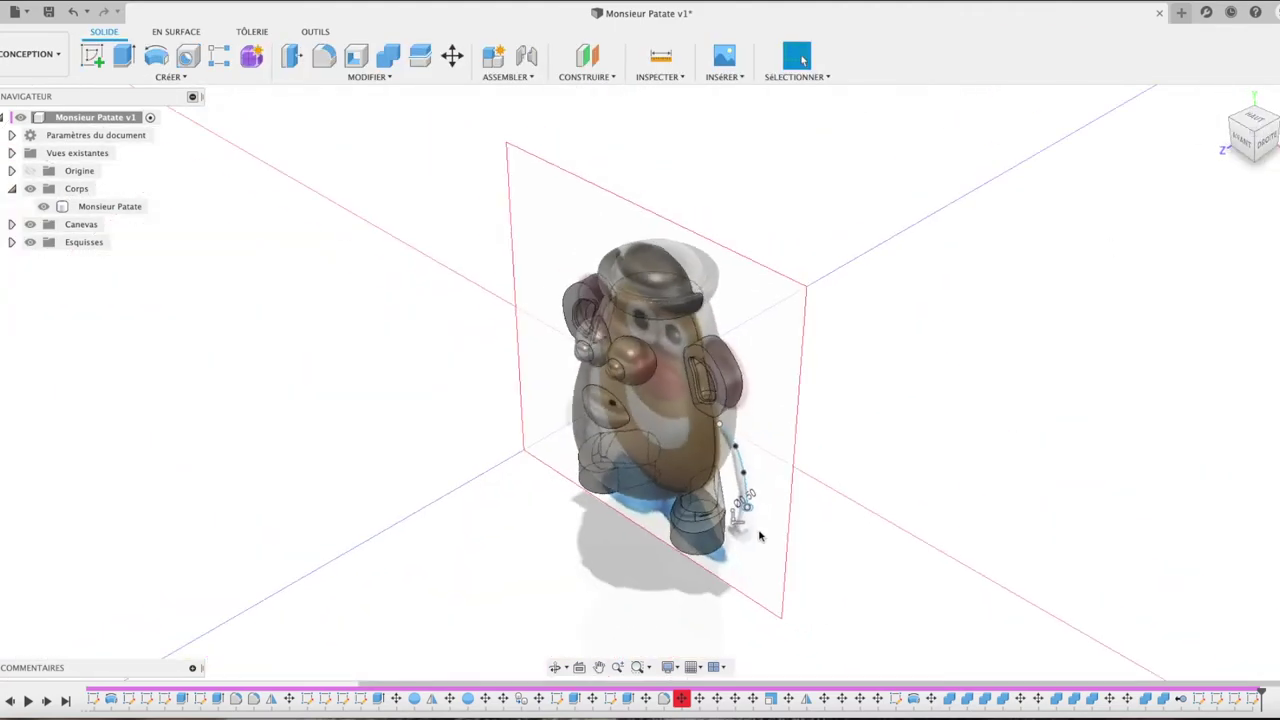
scroll(759, 537, "up", 5)
scroll(757, 531, "up", 5)
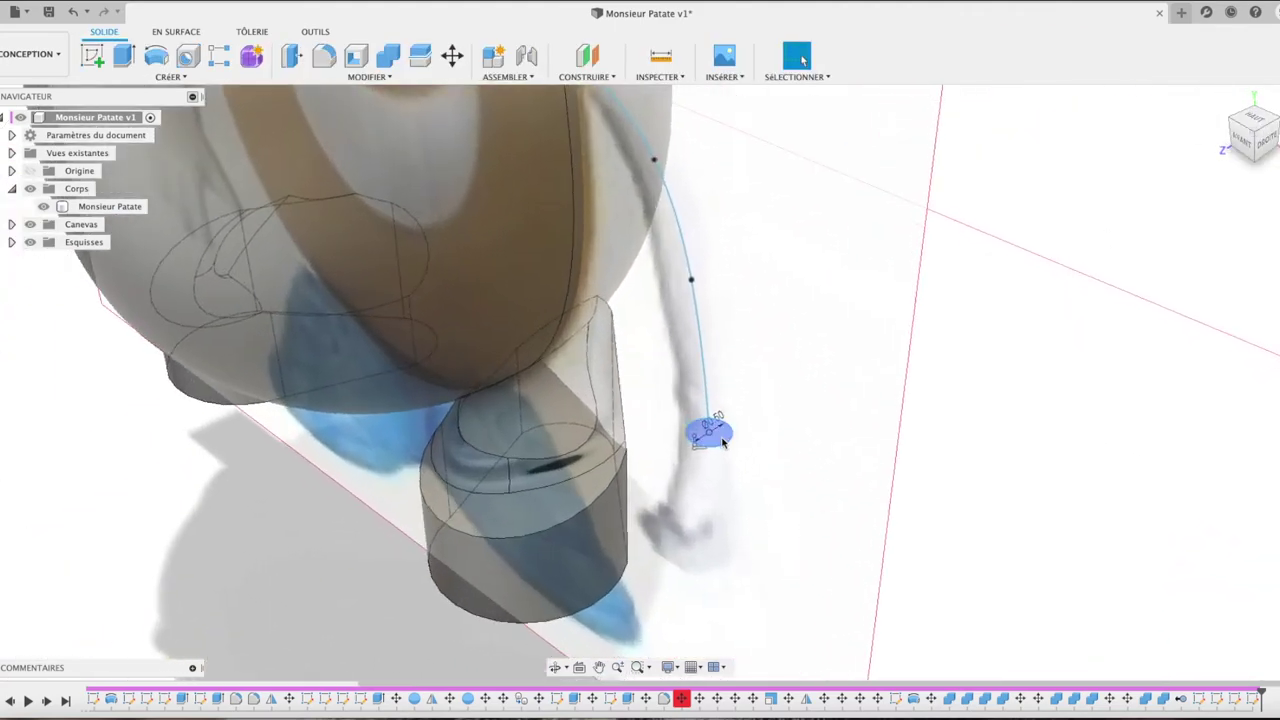
left_click(724, 443)
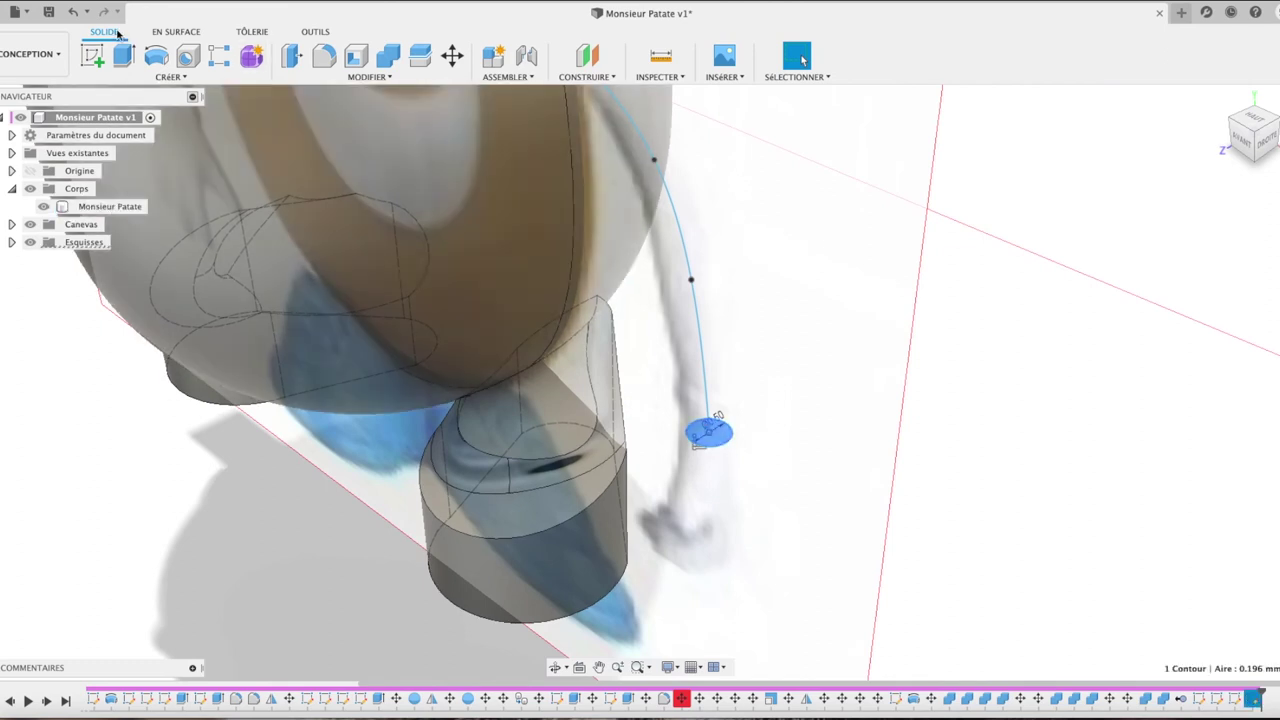
left_click(162, 77)
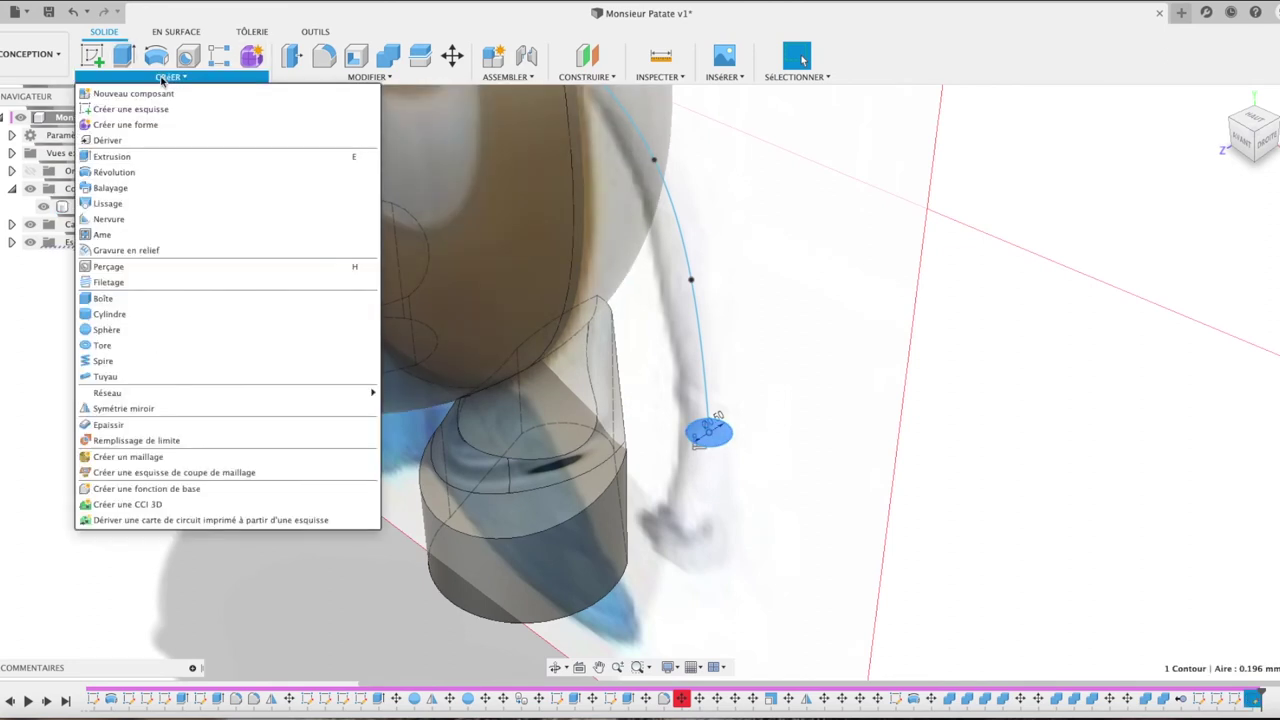
left_click(115, 172)
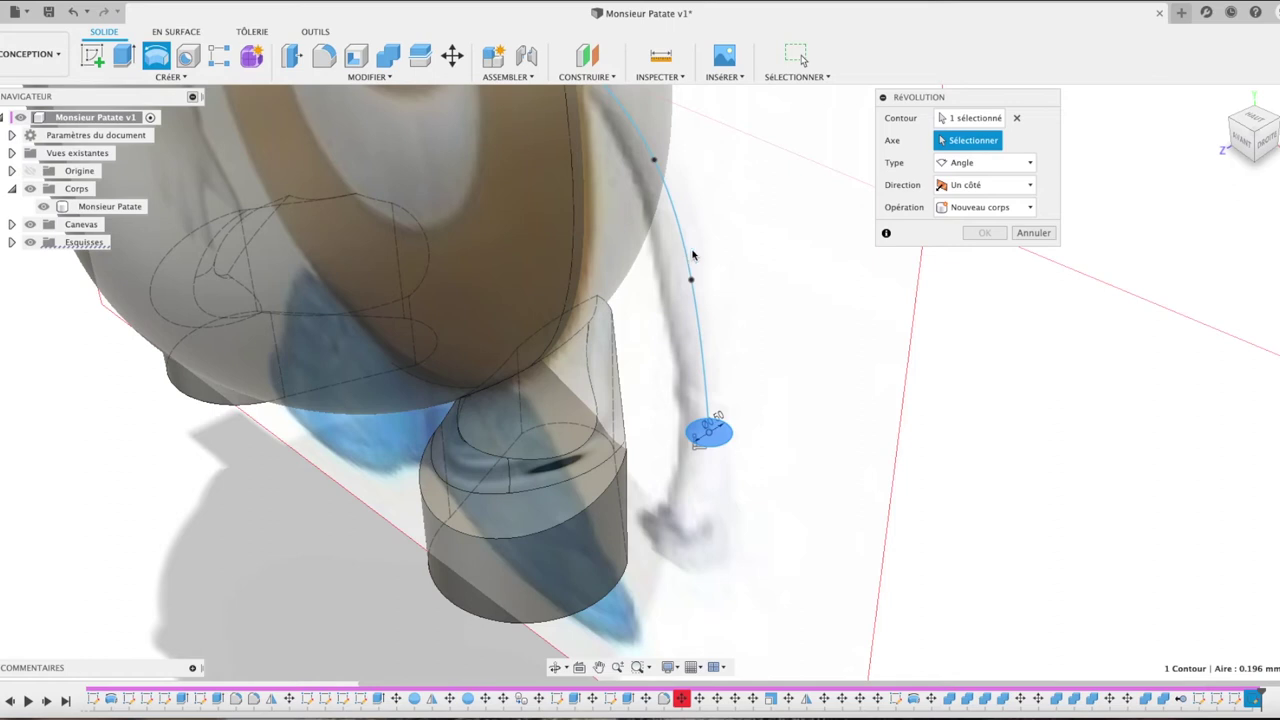
left_click(1034, 233)
Step: Sweep the circle profile along the arm spline path to create the tube body Corps15
left_click(182, 77)
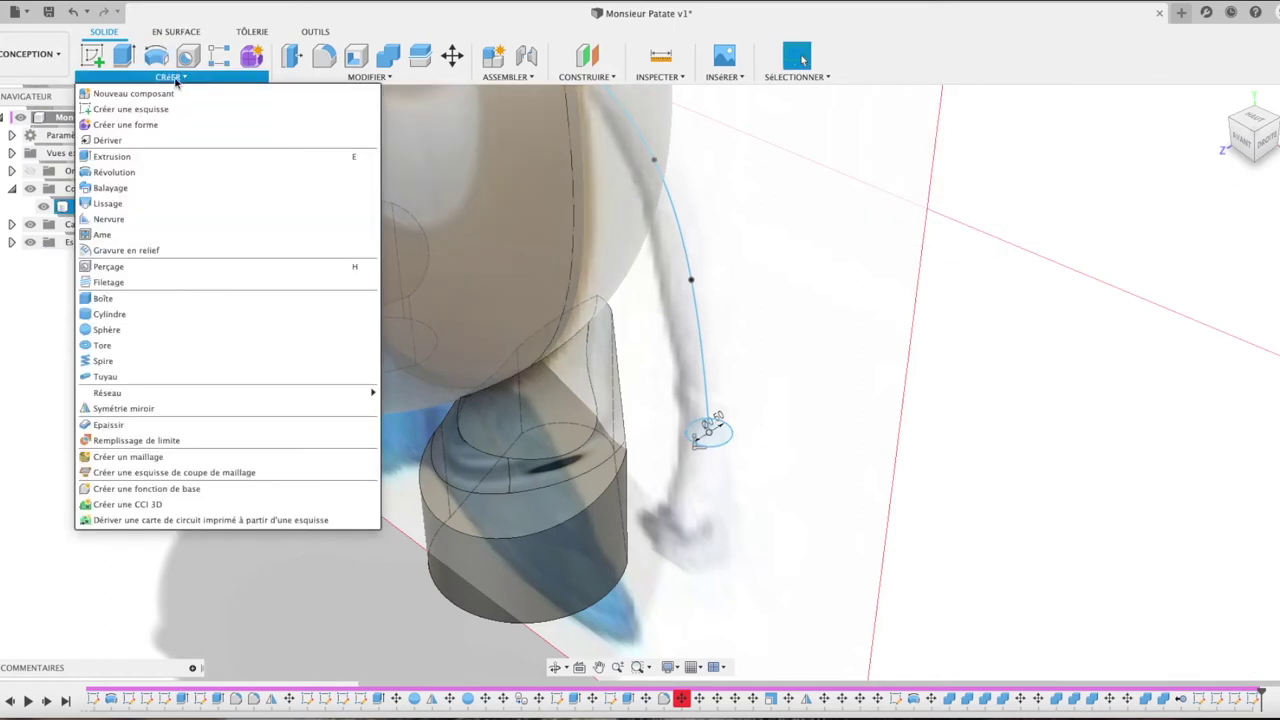
left_click(152, 188)
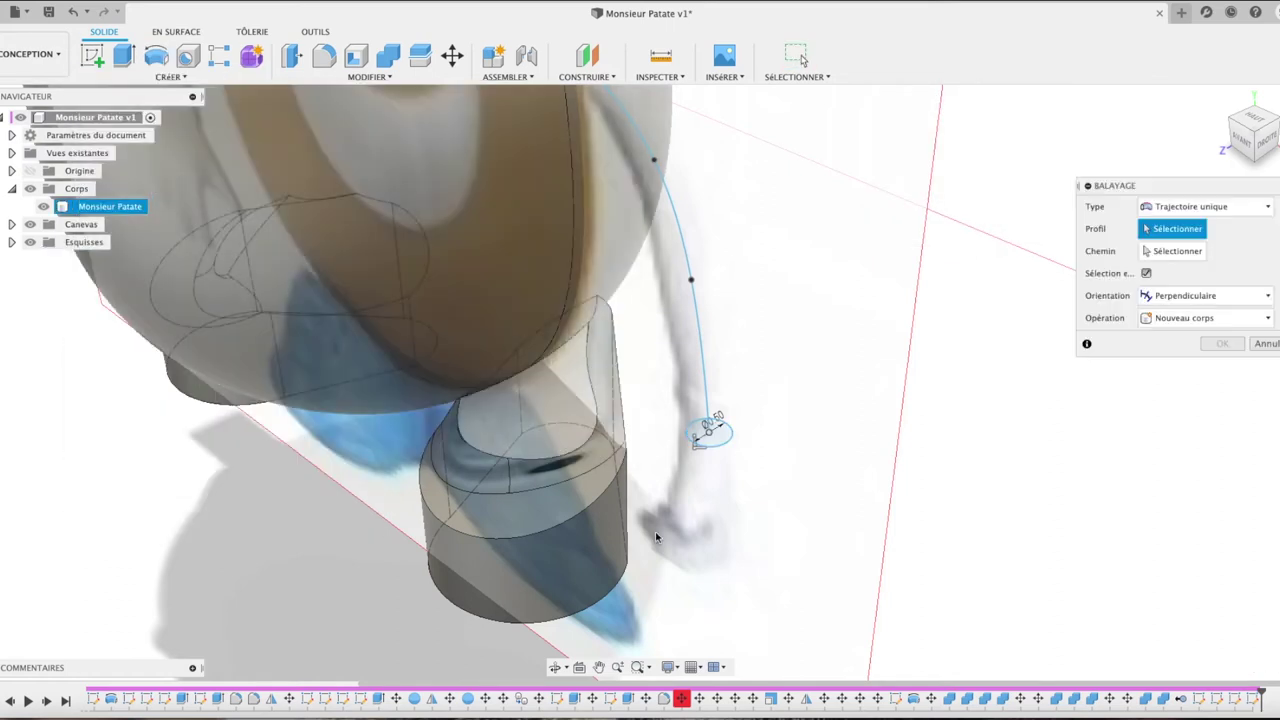
left_click(712, 432)
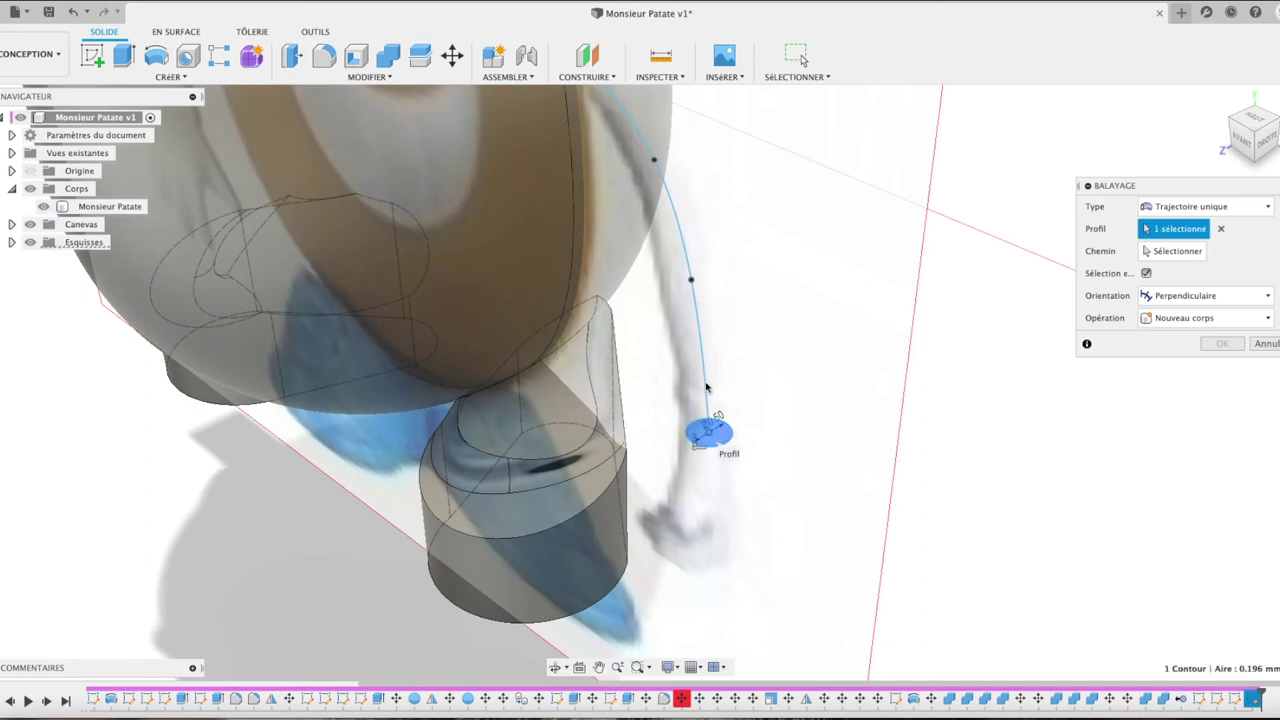
left_click(1170, 251)
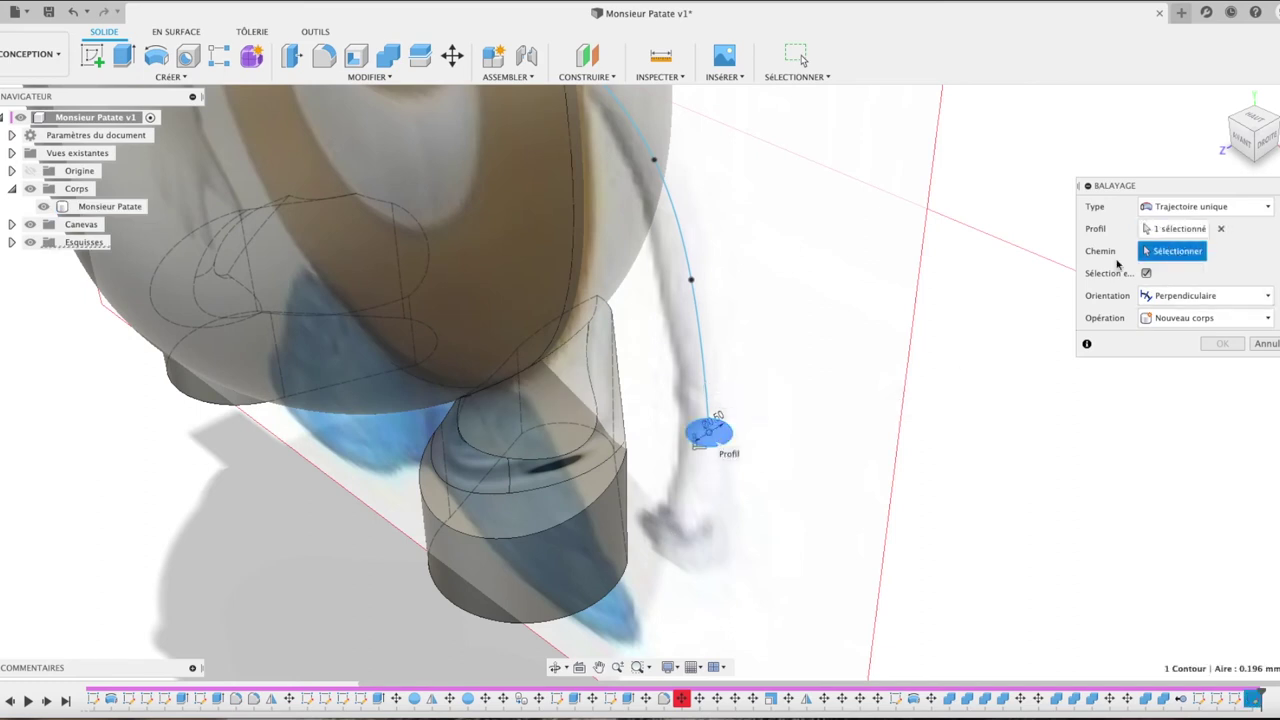
left_click(702, 328)
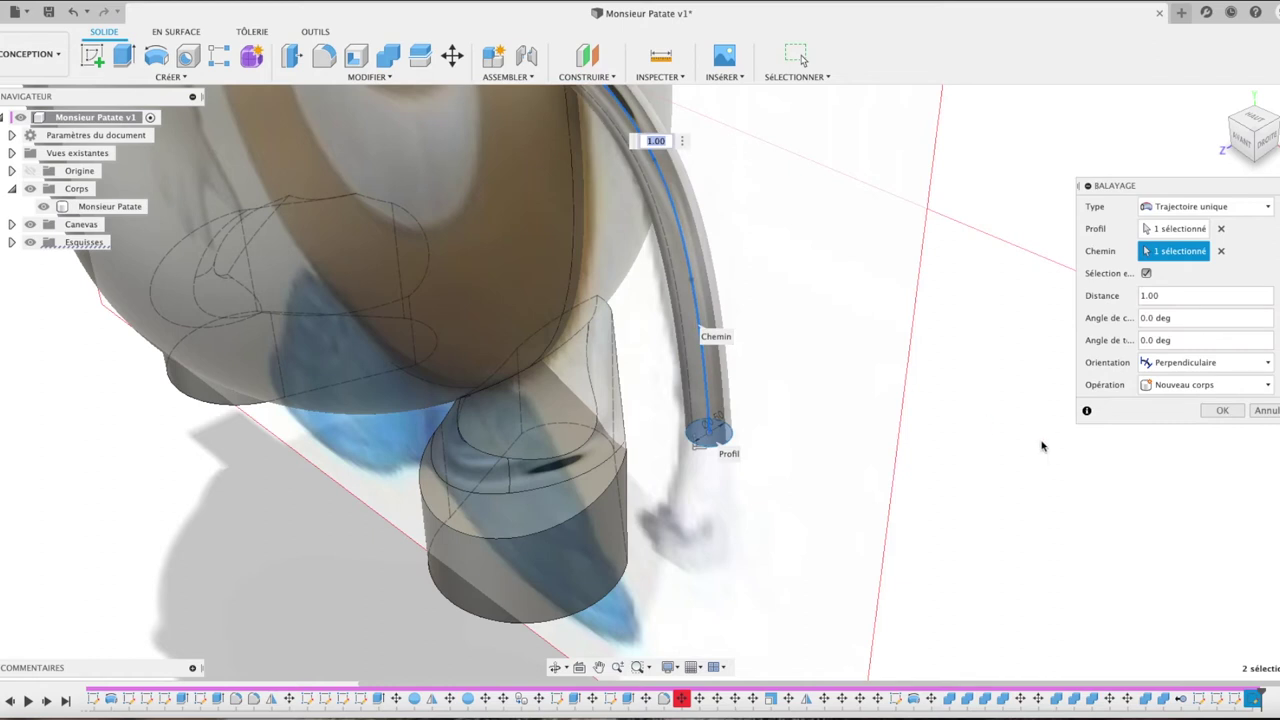
left_click(1220, 413)
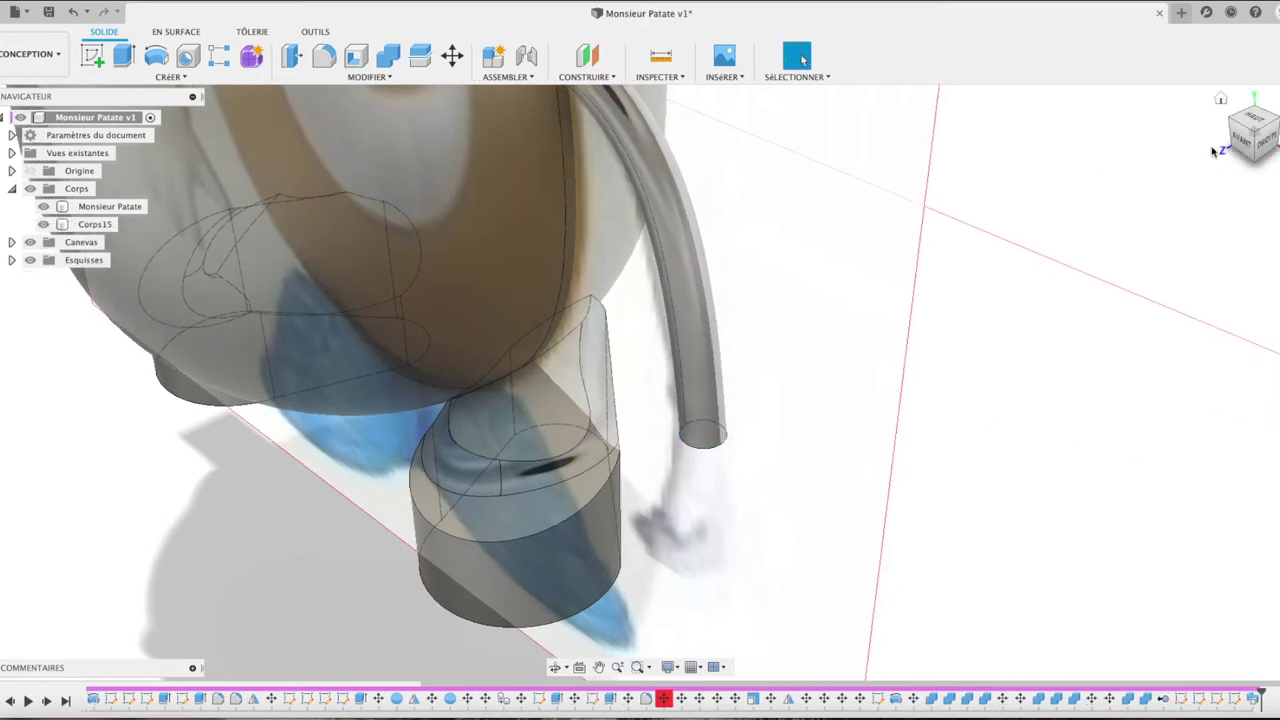
Step: Return to a square front view and select the Monsieur Patate body
left_click(1221, 99)
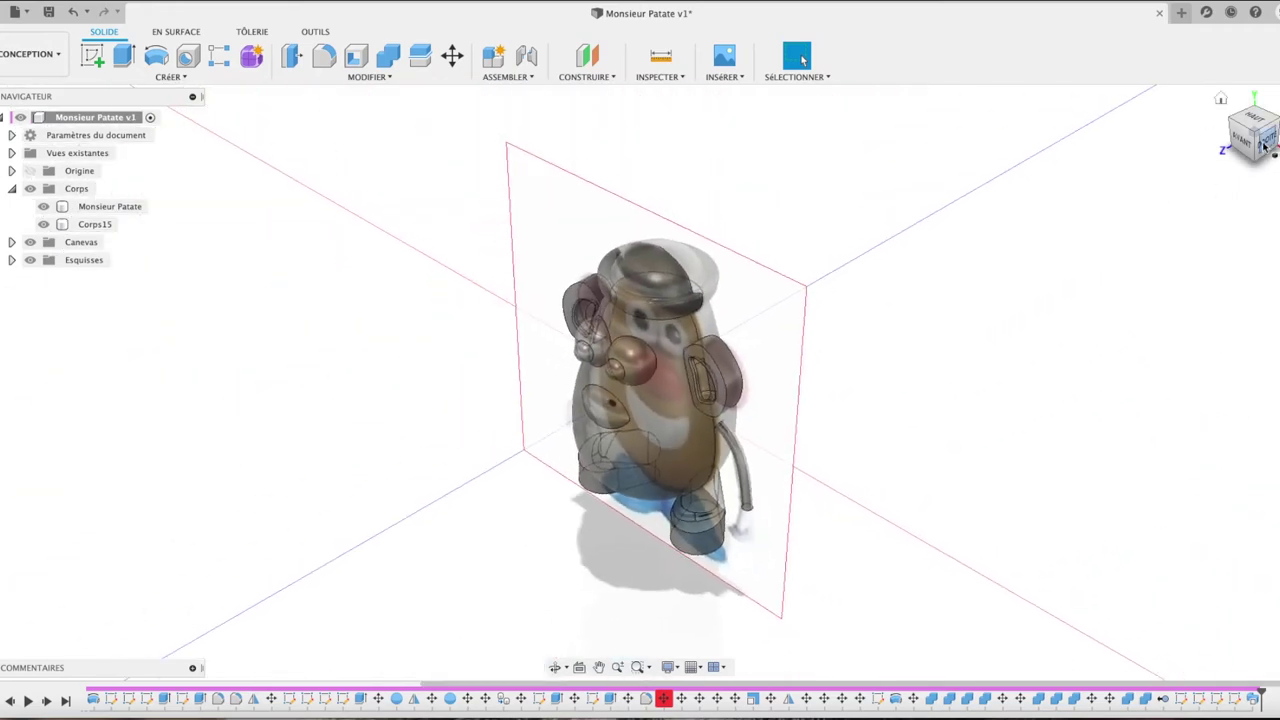
middle_click_drag(1000, 300, 1024, 309, "shift")
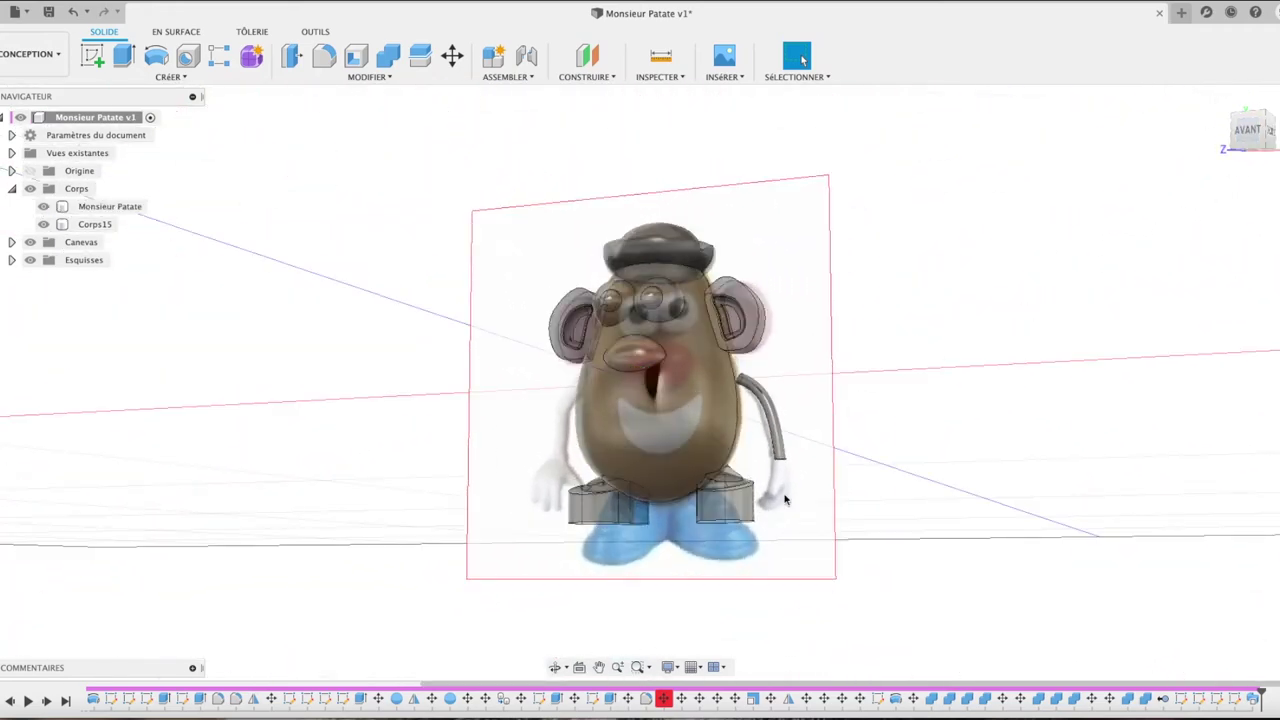
left_click(1250, 134)
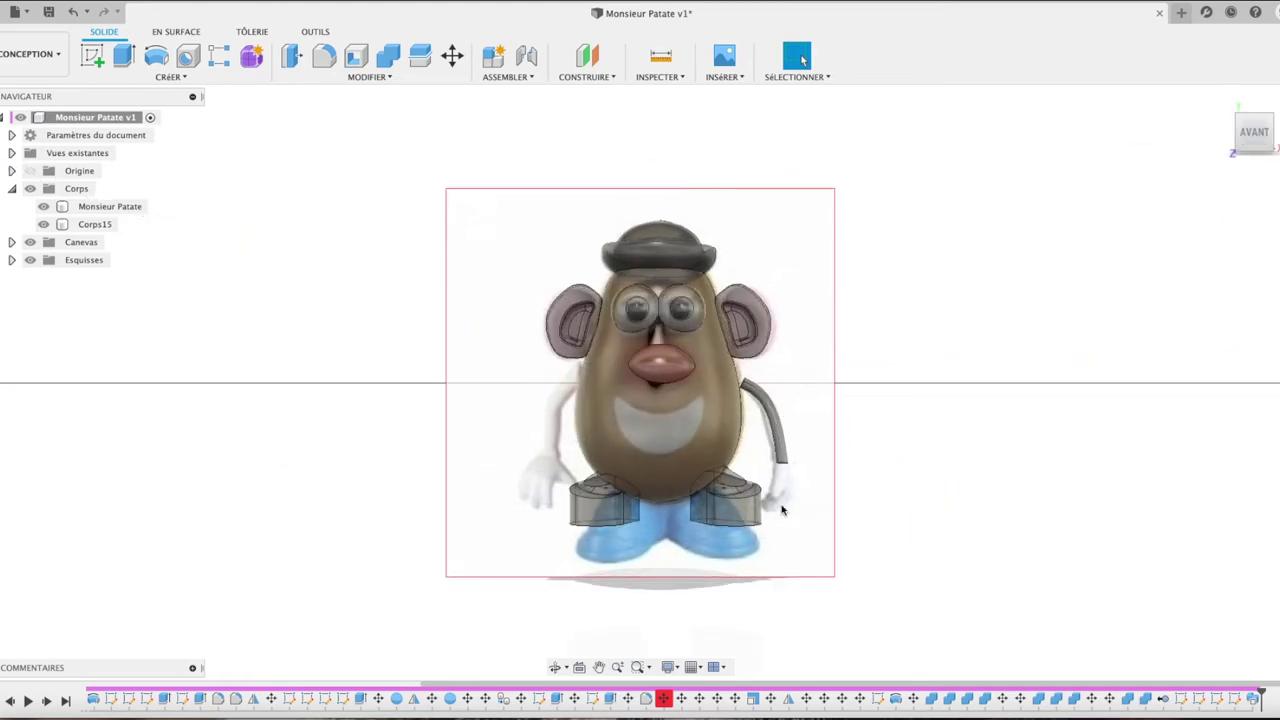
scroll(783, 509, "up", 10)
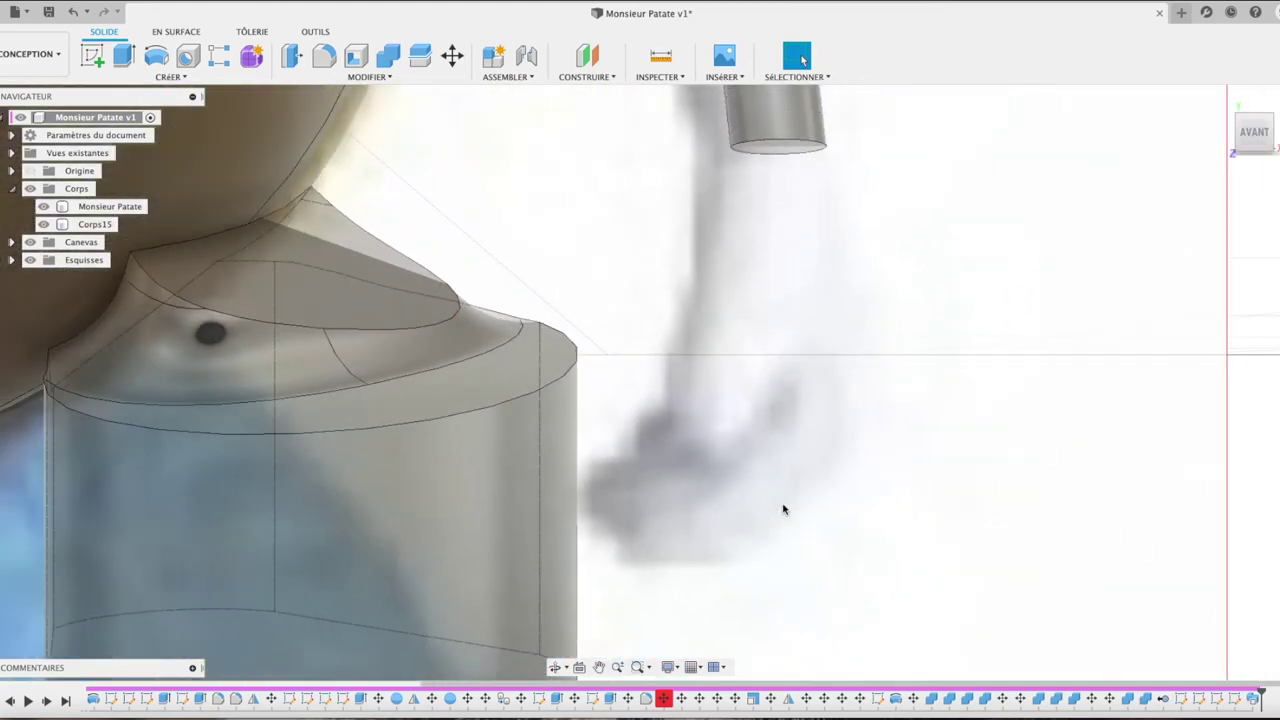
left_click(917, 437)
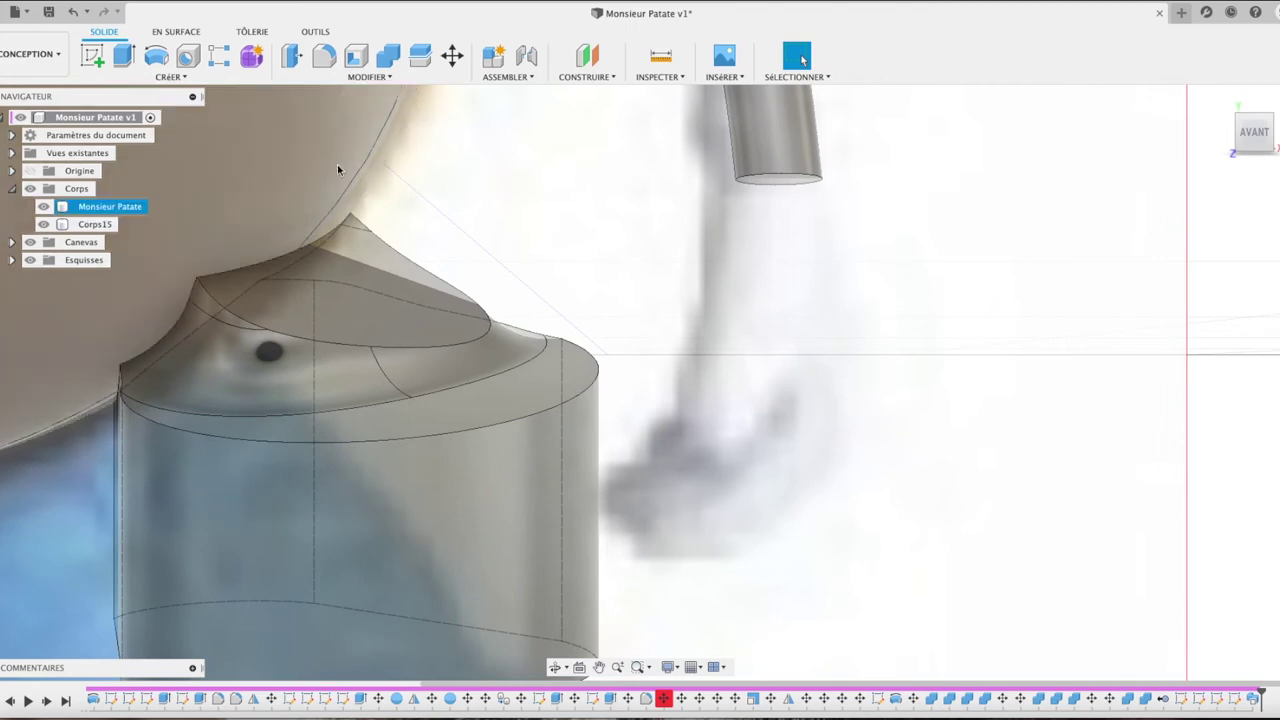
left_click(813, 369)
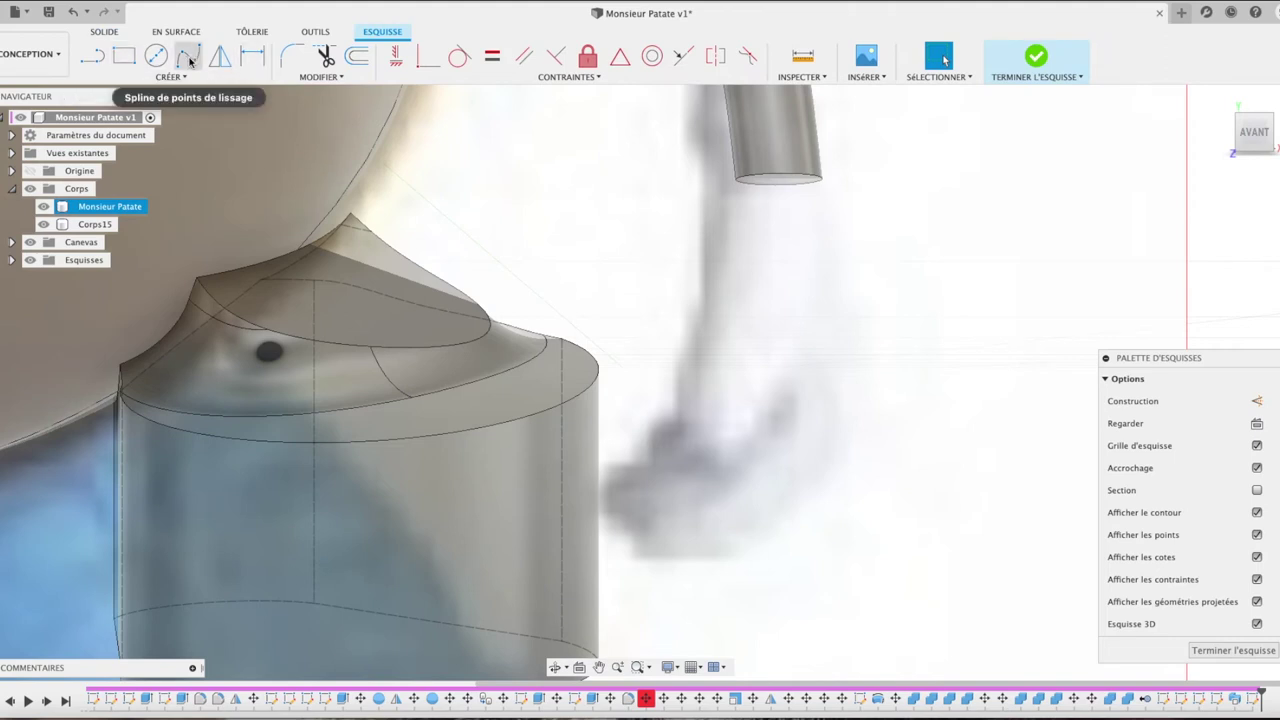
left_click(190, 60)
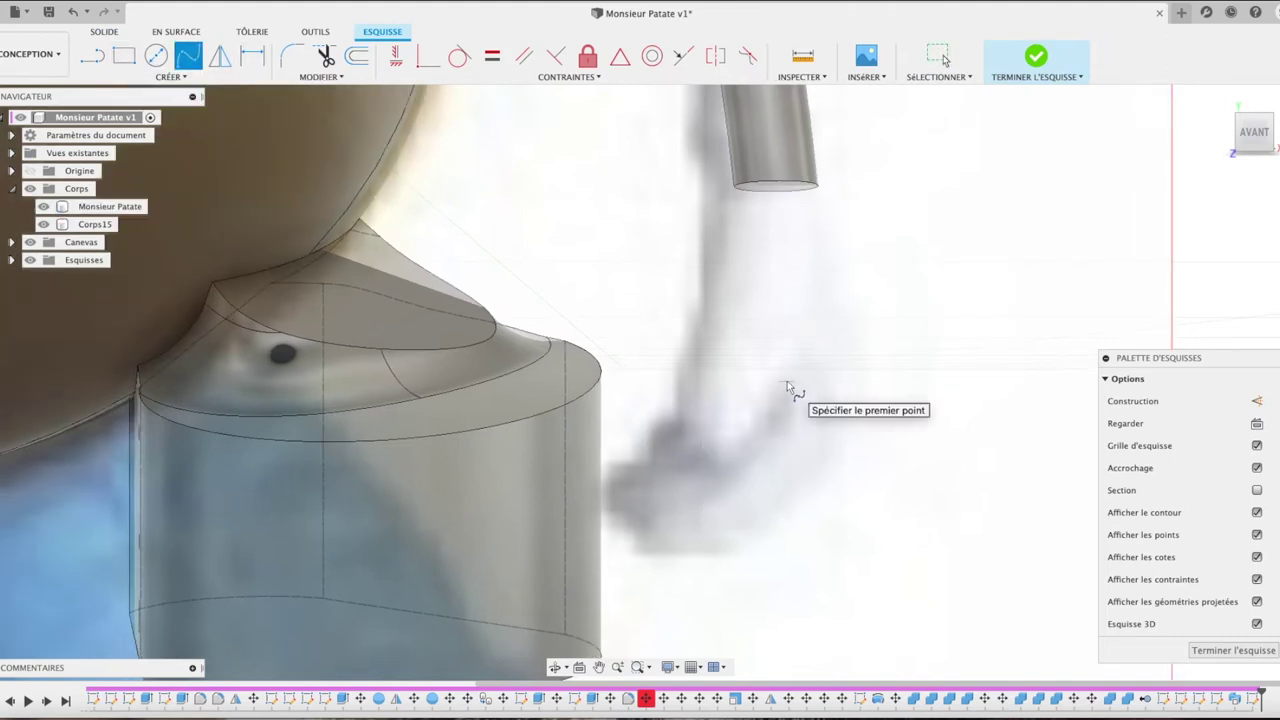
left_click(727, 200)
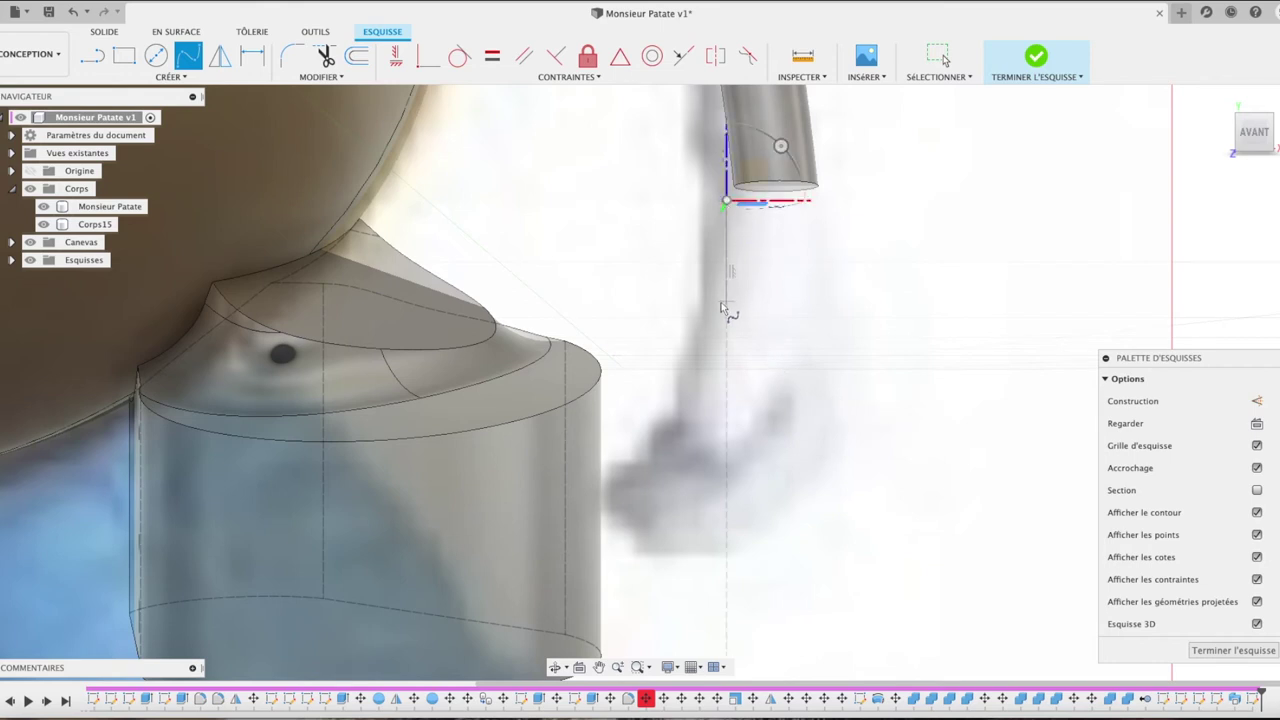
left_click(715, 302)
left_click(684, 380)
left_click(684, 436)
left_click(721, 457)
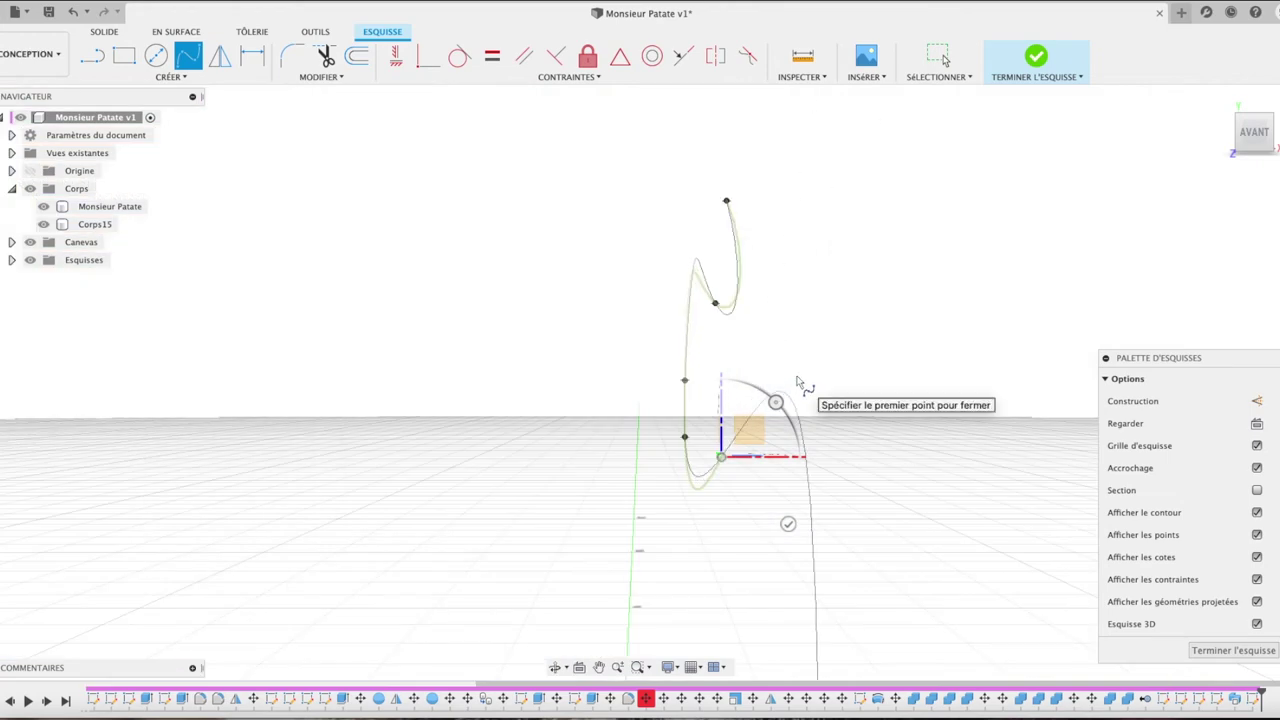
key("Escape")
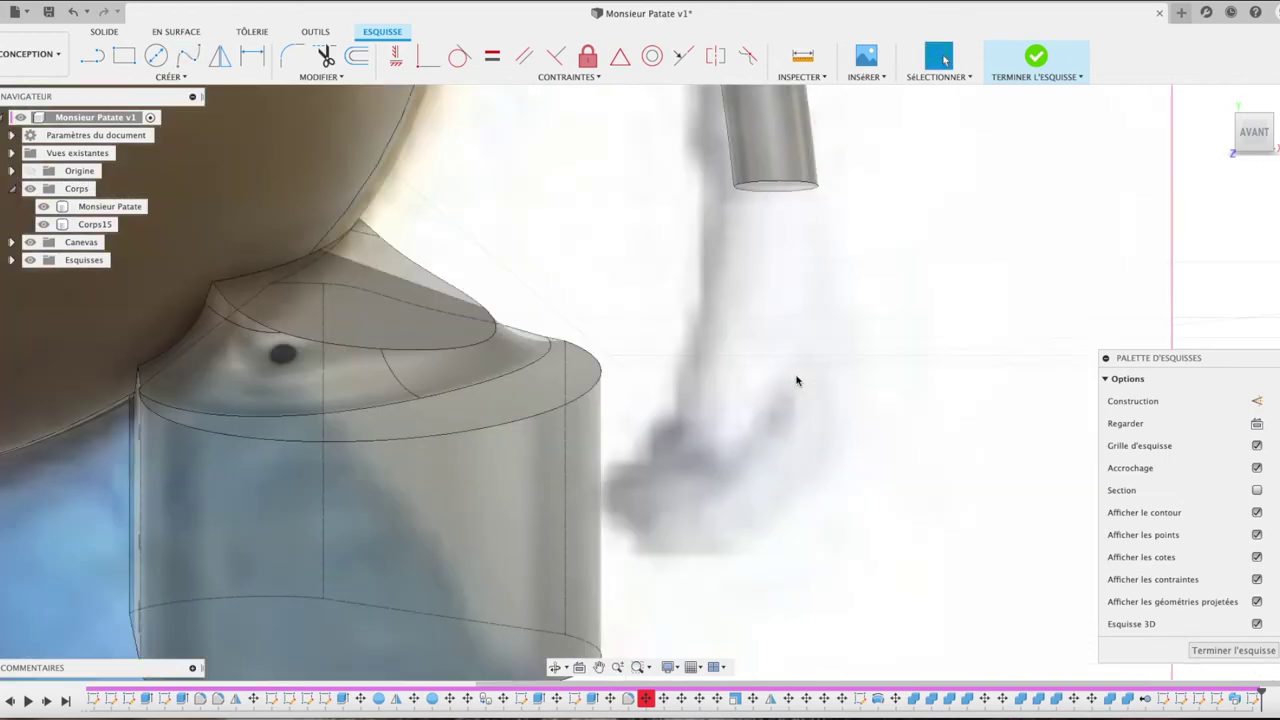
left_click(92, 55)
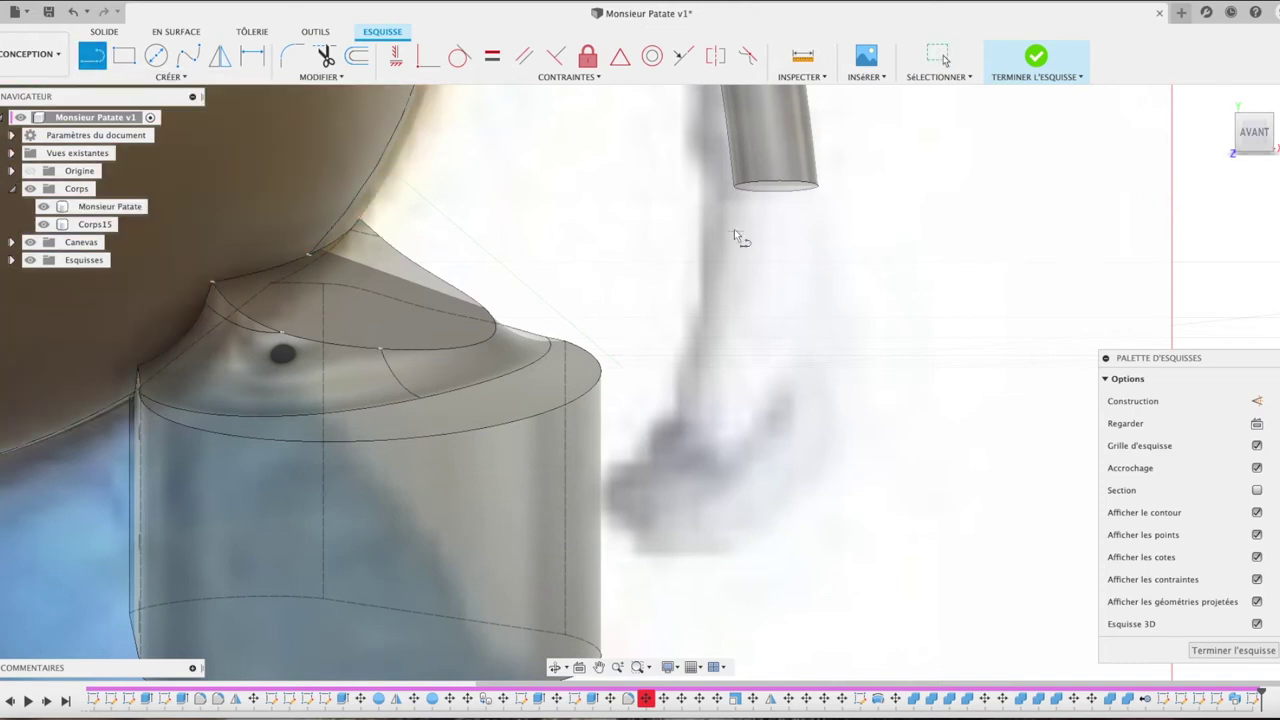
left_click(719, 196)
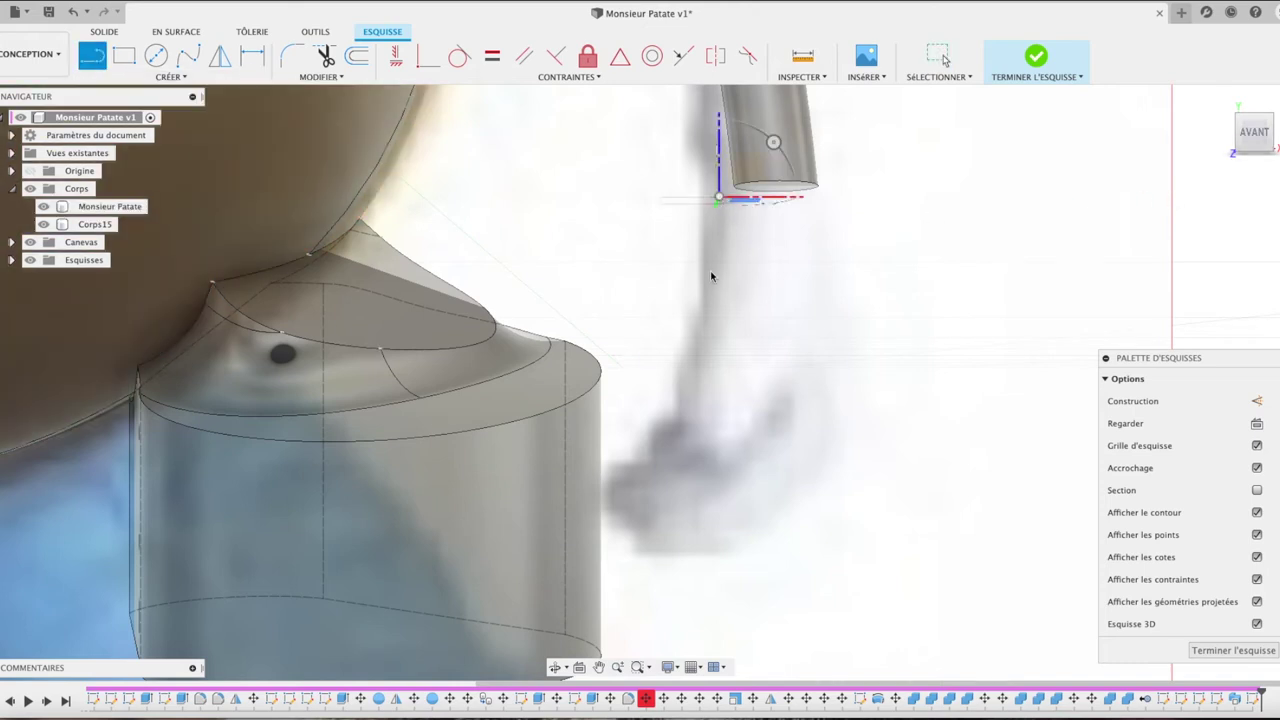
left_click(701, 377)
left_click(701, 450)
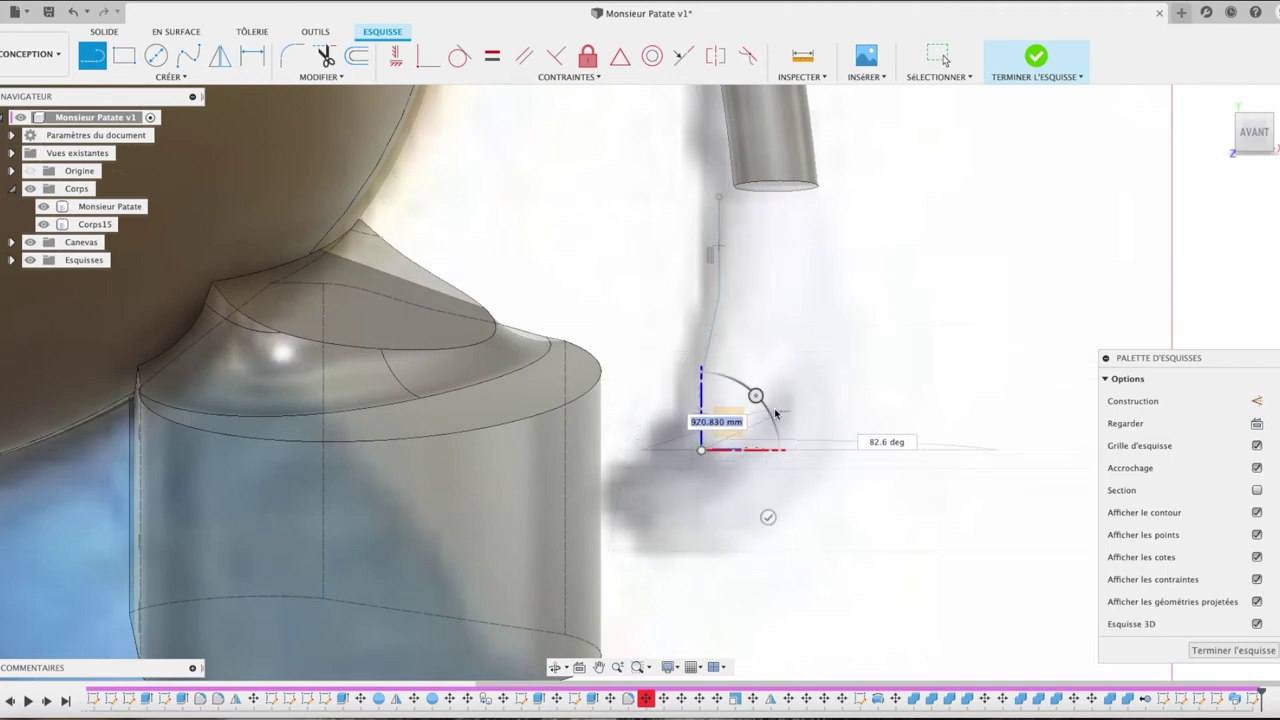
left_click(737, 456)
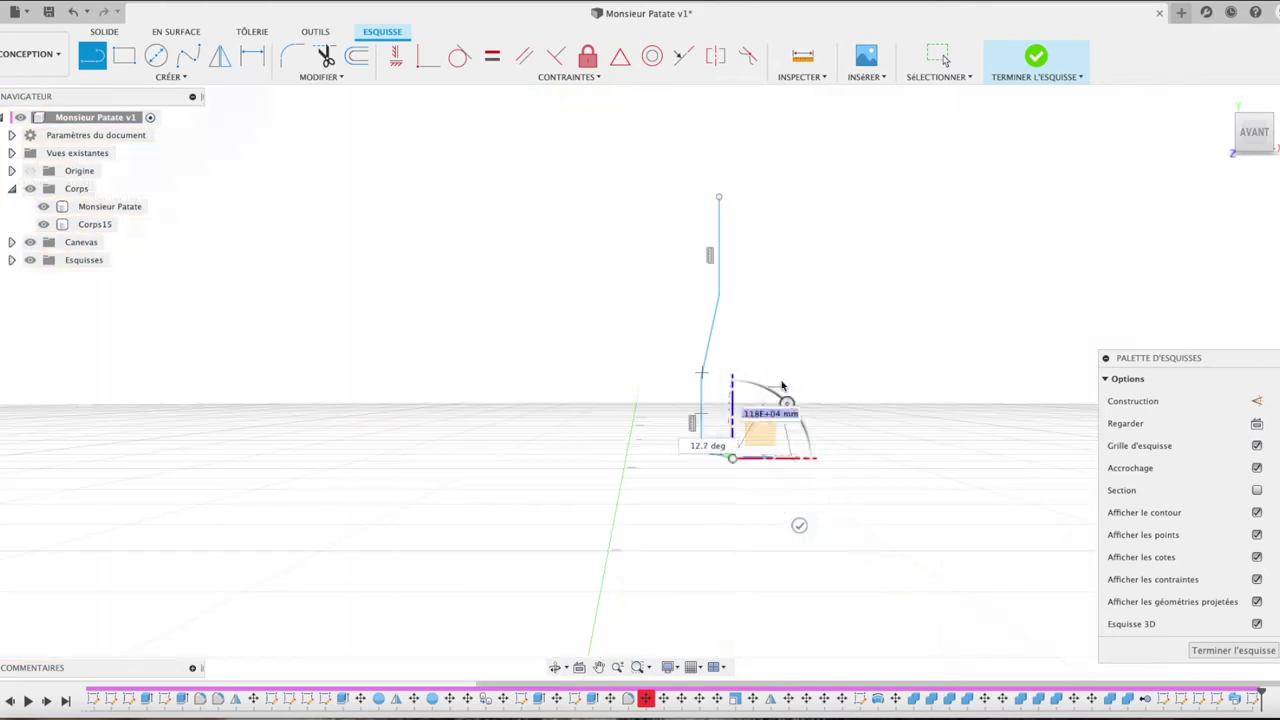
key("Escape")
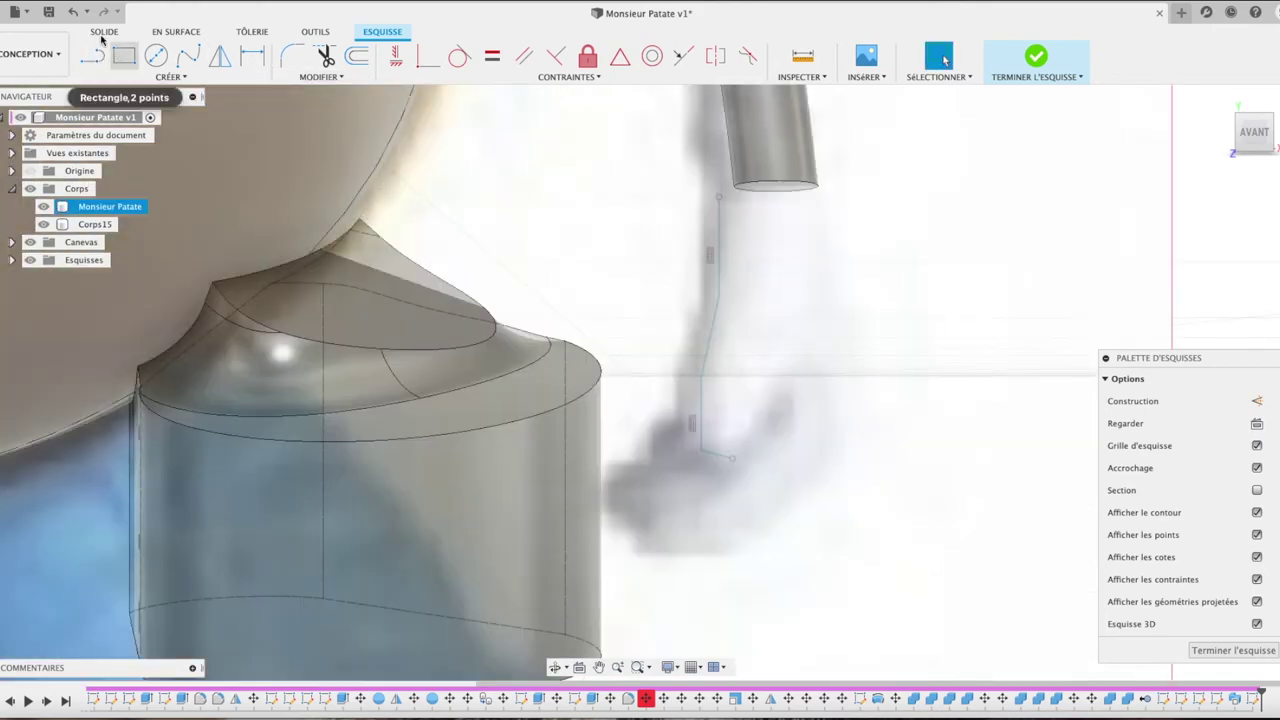
left_click(73, 14)
left_click(73, 14)
left_click(73, 14)
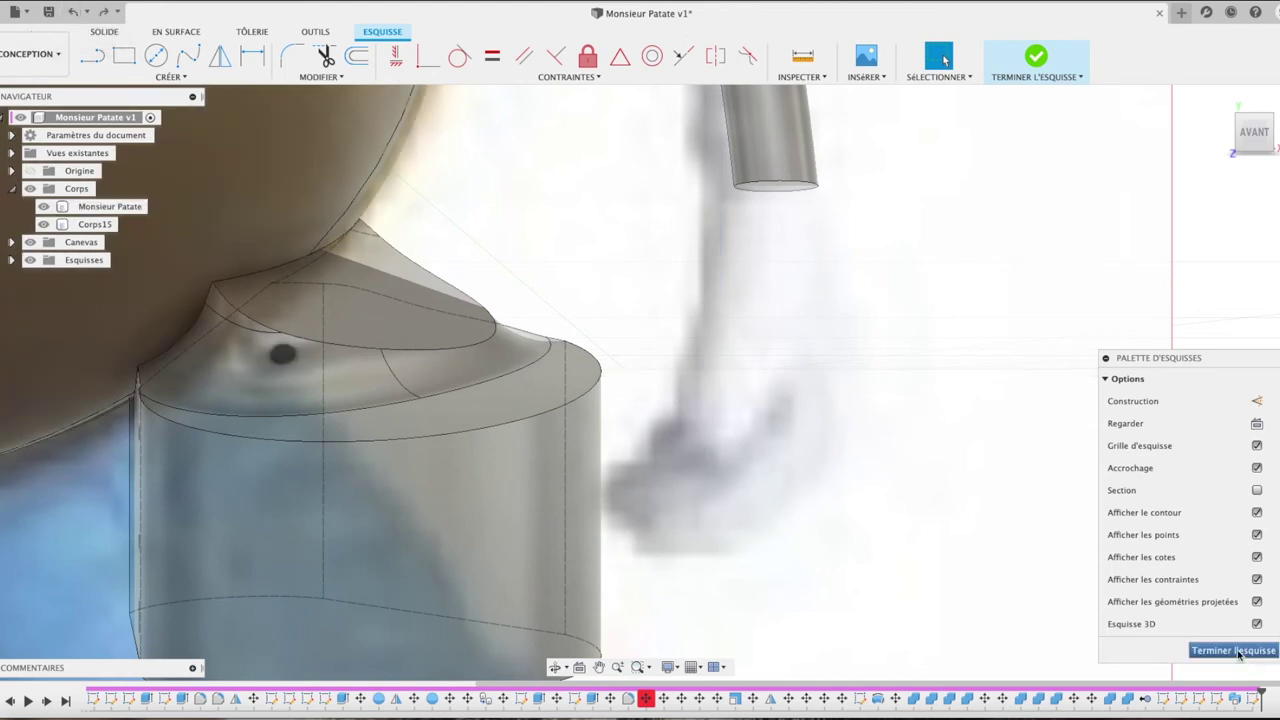
left_click(1233, 650)
left_click(222, 117)
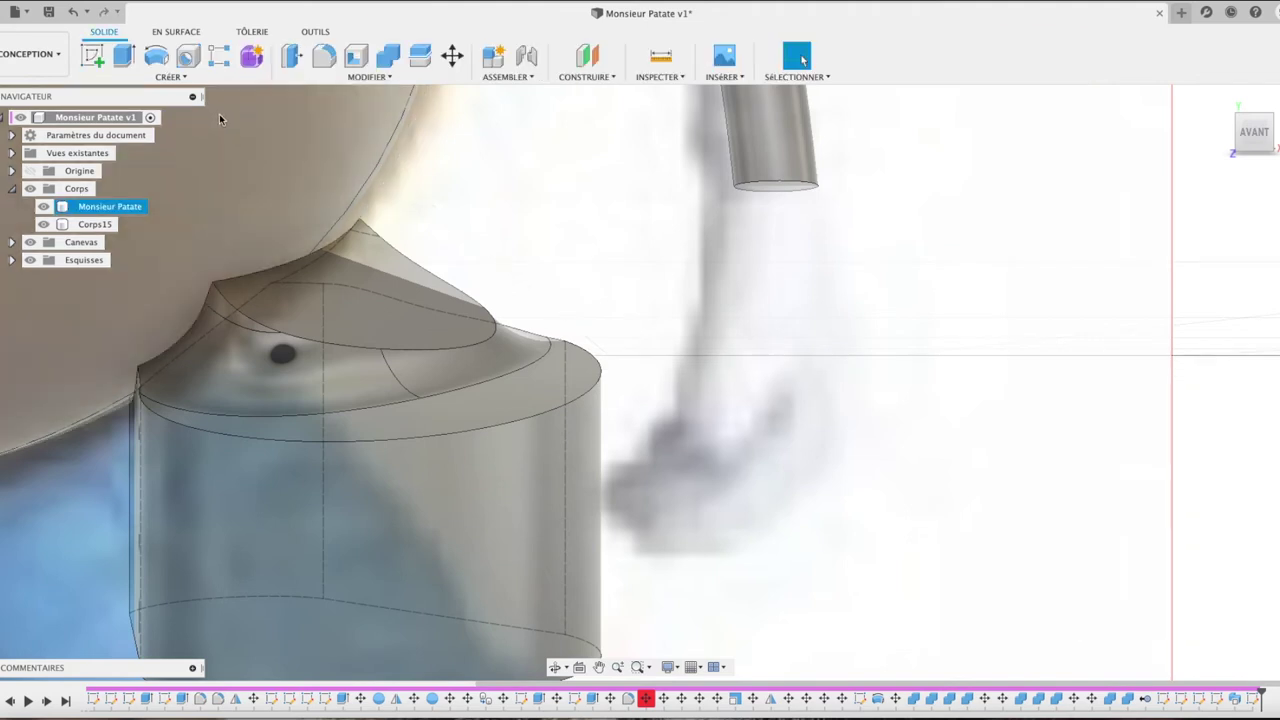
Step: Zoom in and switch into the FORME workspace with Créer une forme
scroll(218, 111, "up", 1)
left_click(93, 60)
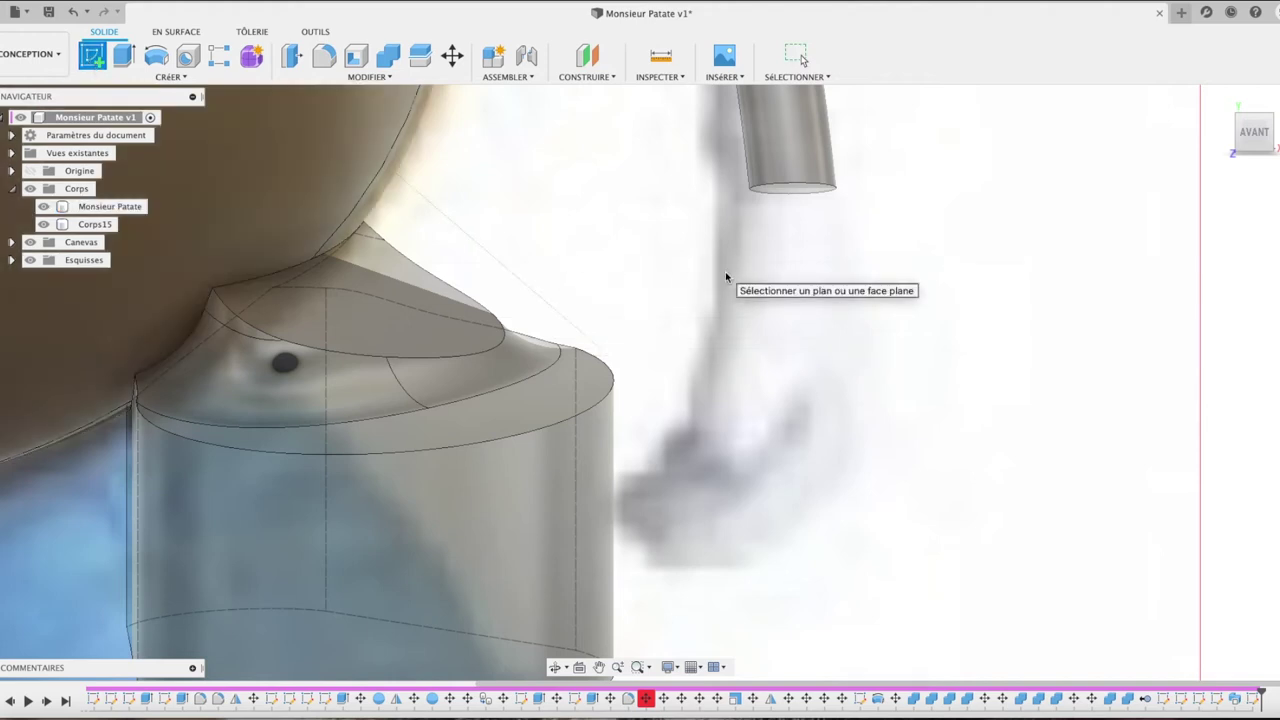
left_click(251, 56)
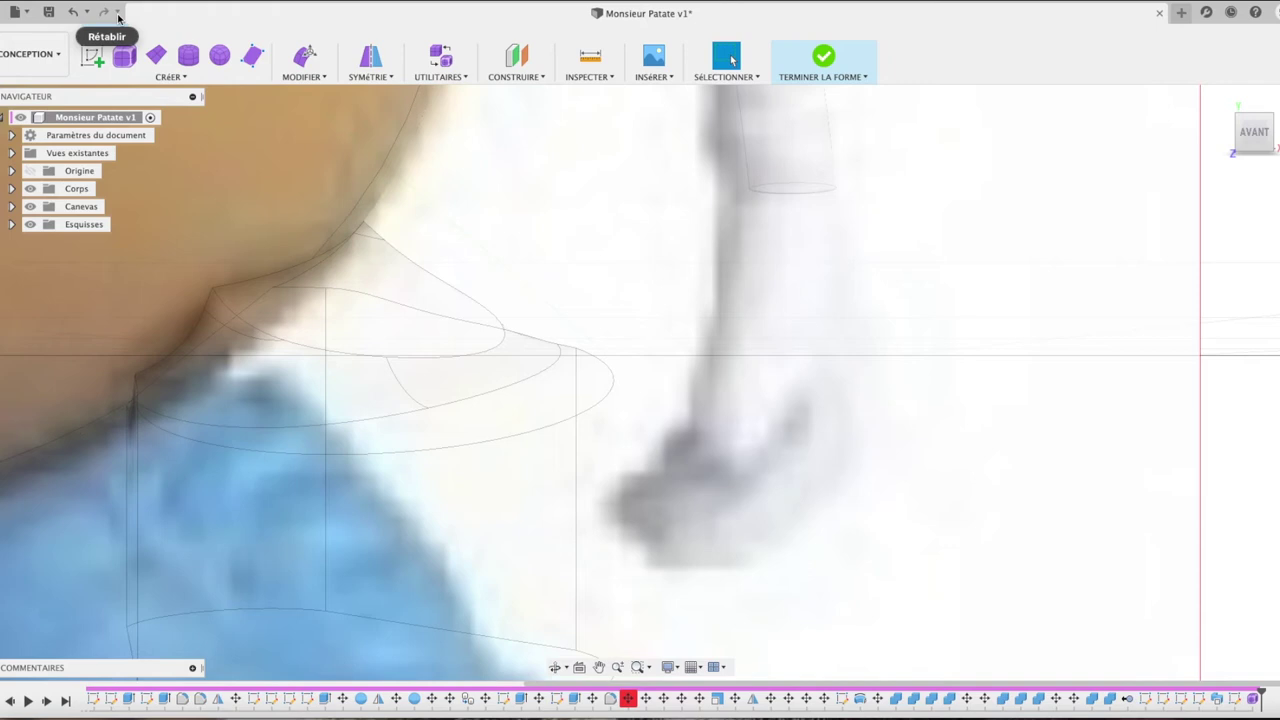
Step: Place a 57.27 mm quadball beside the right hand, leaving Symétrie set to Aucun
left_click(220, 55)
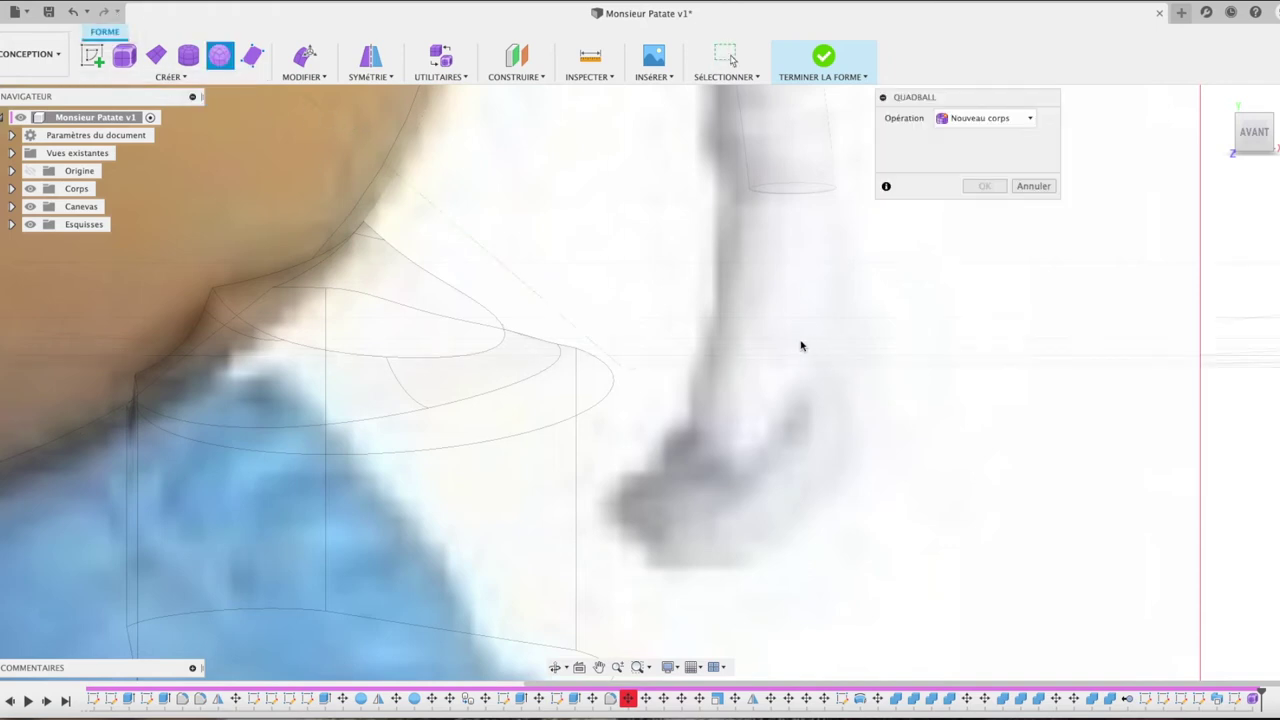
scroll(790, 355, "up", 1)
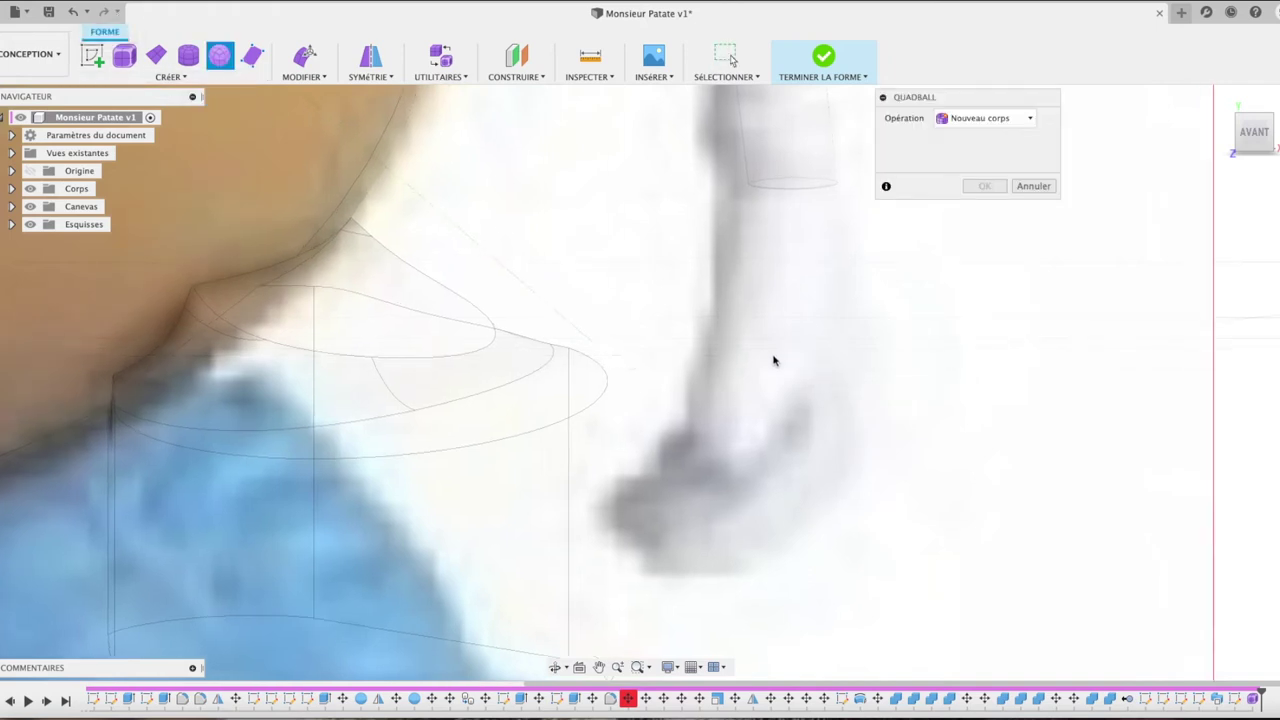
left_click(789, 378)
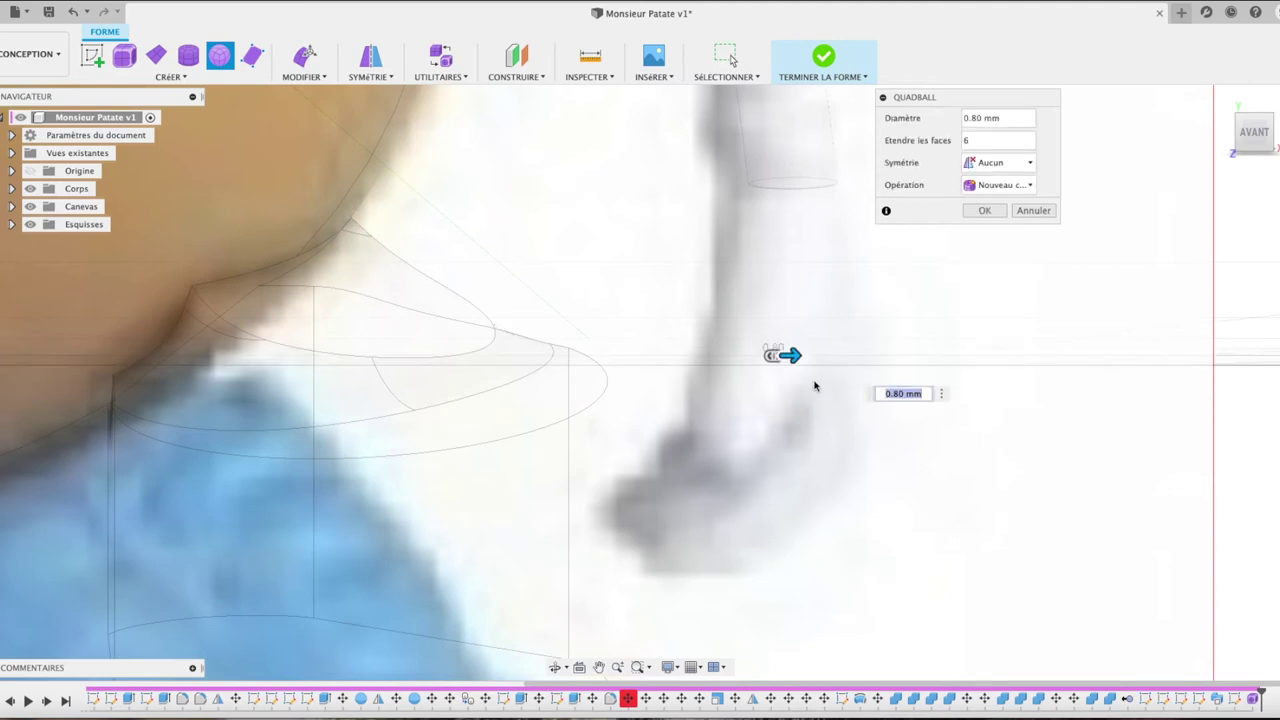
left_click_drag(790, 355, 972, 376)
left_click(995, 141)
type("4")
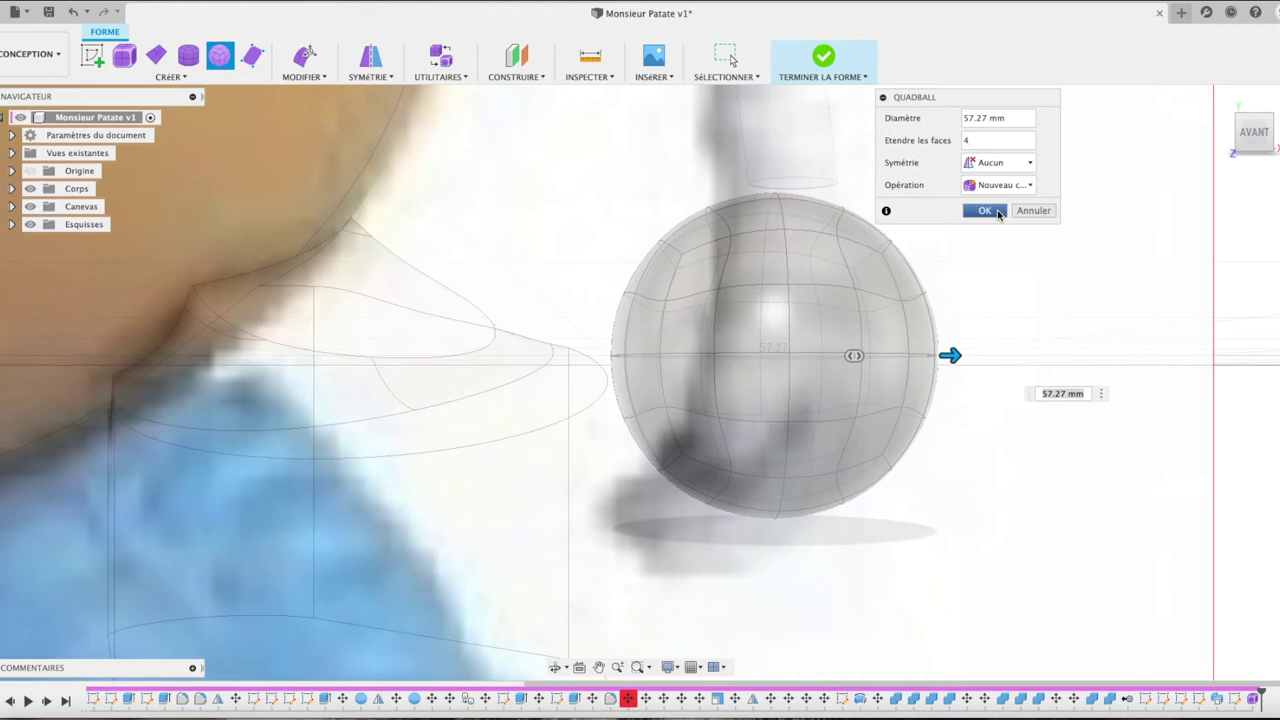
left_click(1000, 163)
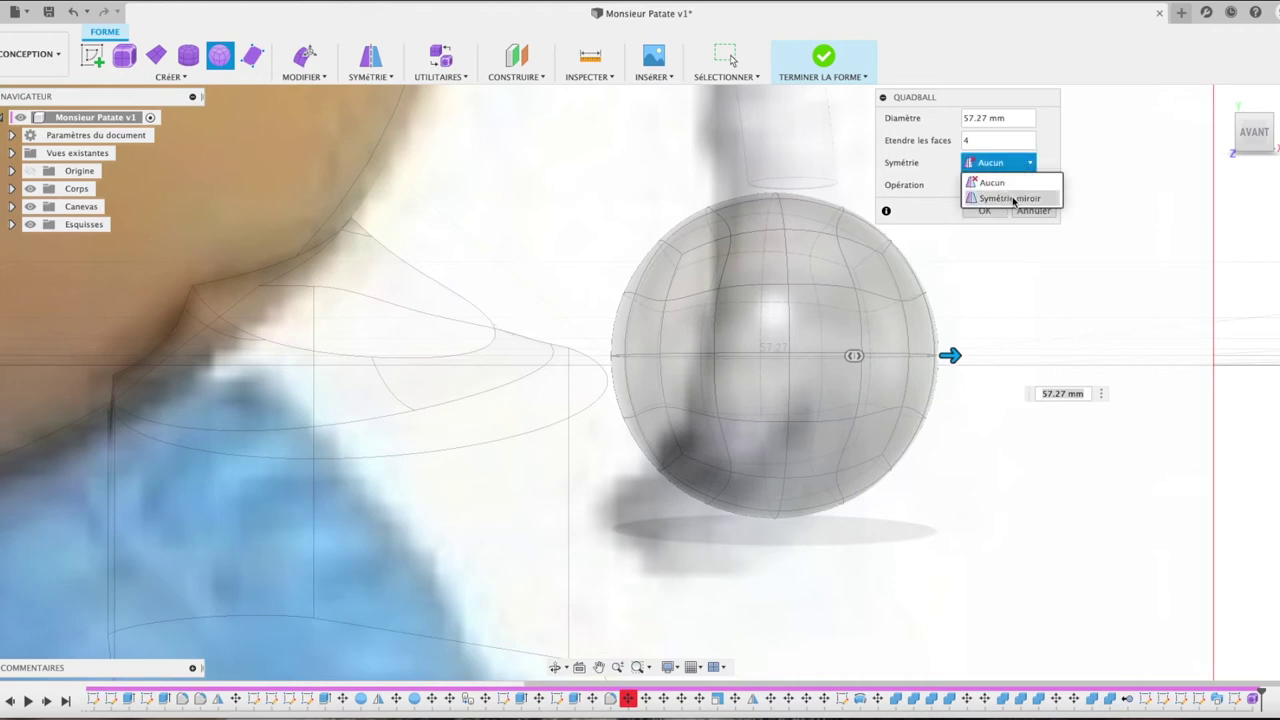
left_click(1022, 199)
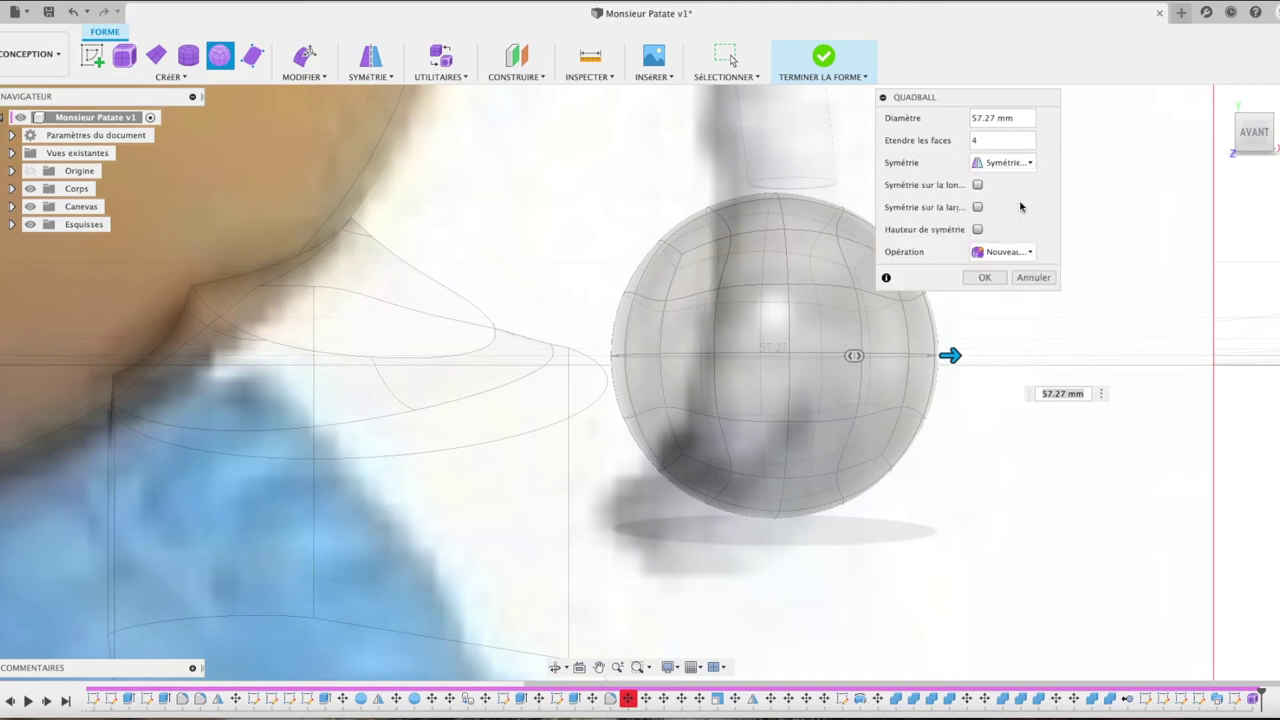
left_click(1005, 162)
left_click(1000, 178)
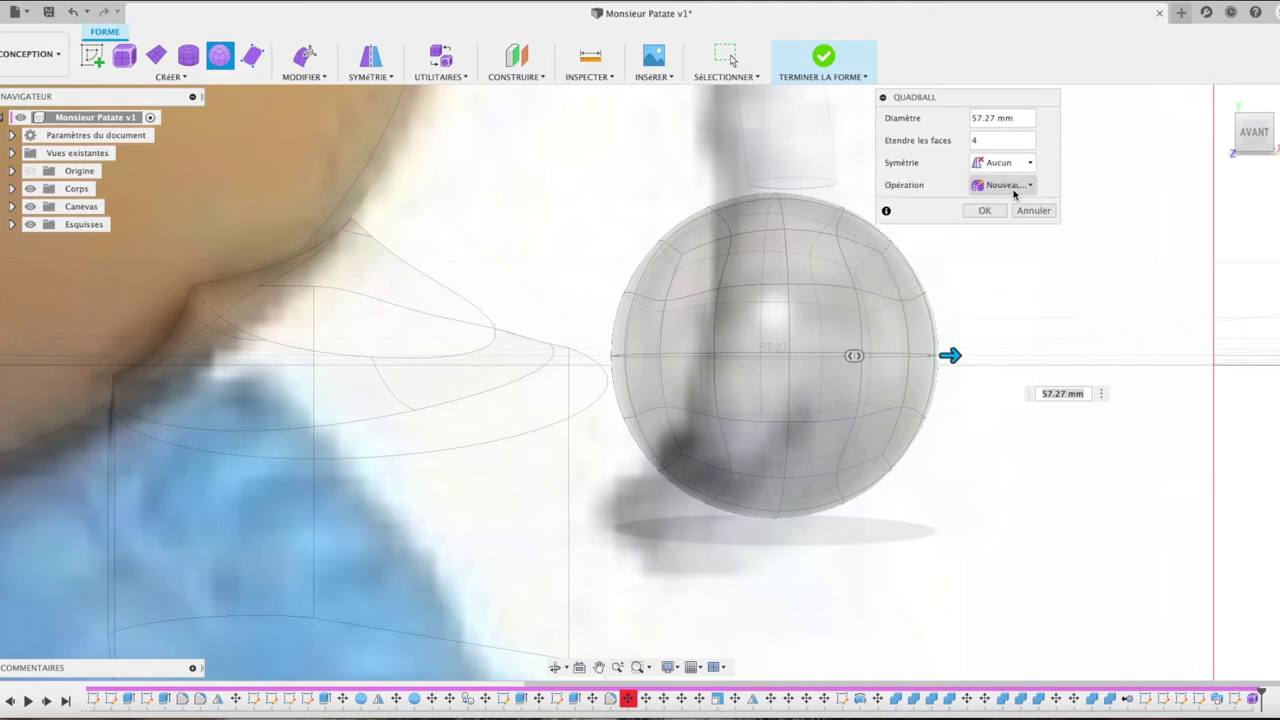
left_click(984, 211)
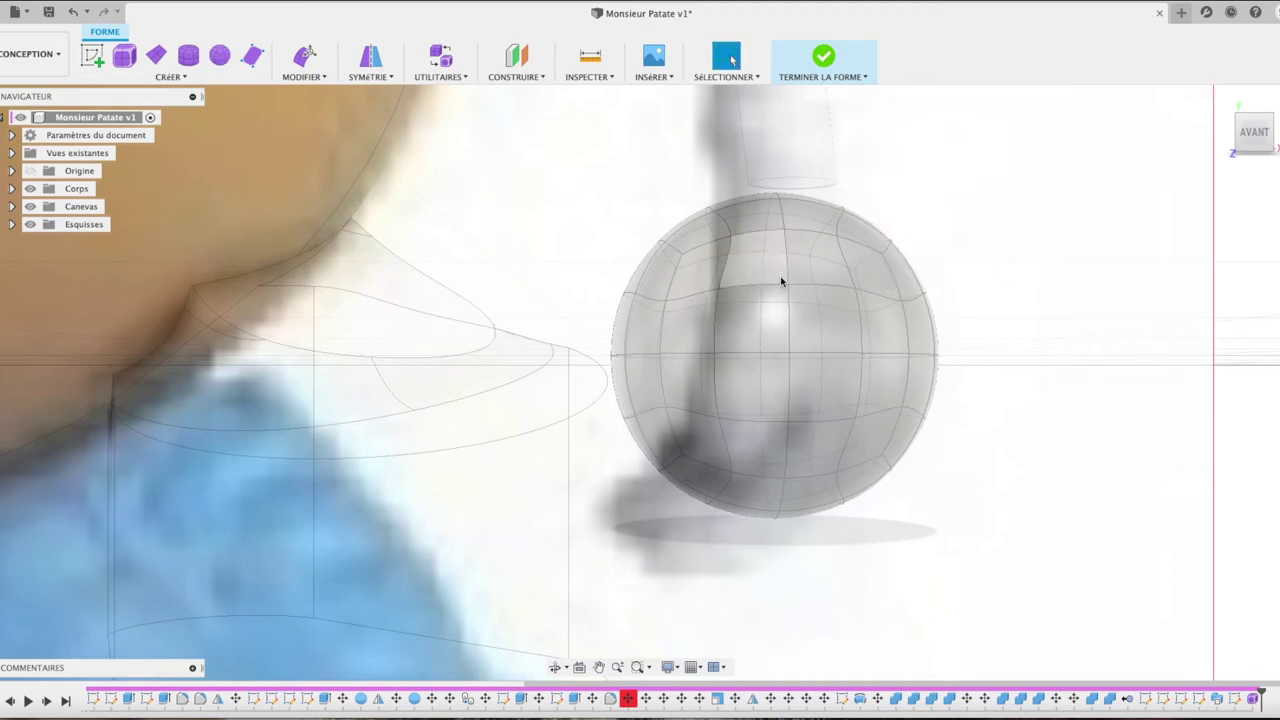
left_click(303, 70)
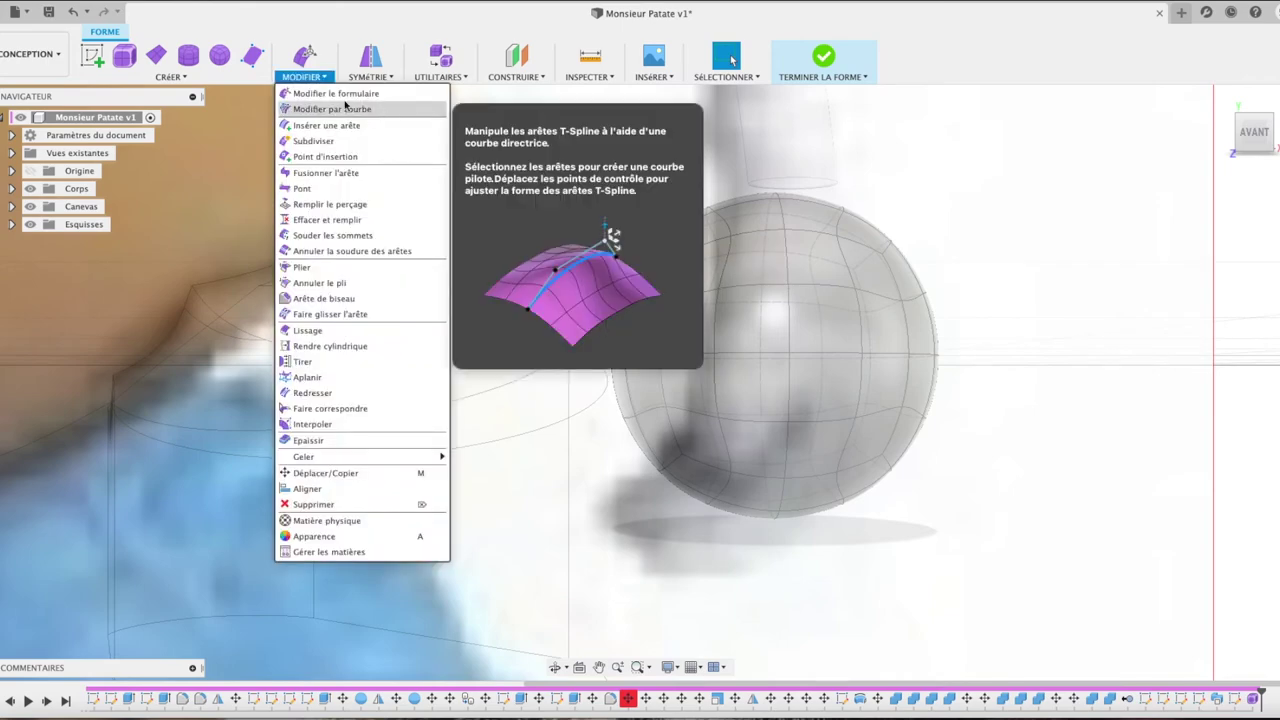
Step: With Modifier le formulaire, push the sphere's left-edge faces inward about 4.5 mm, then 4 mm
left_click(345, 93)
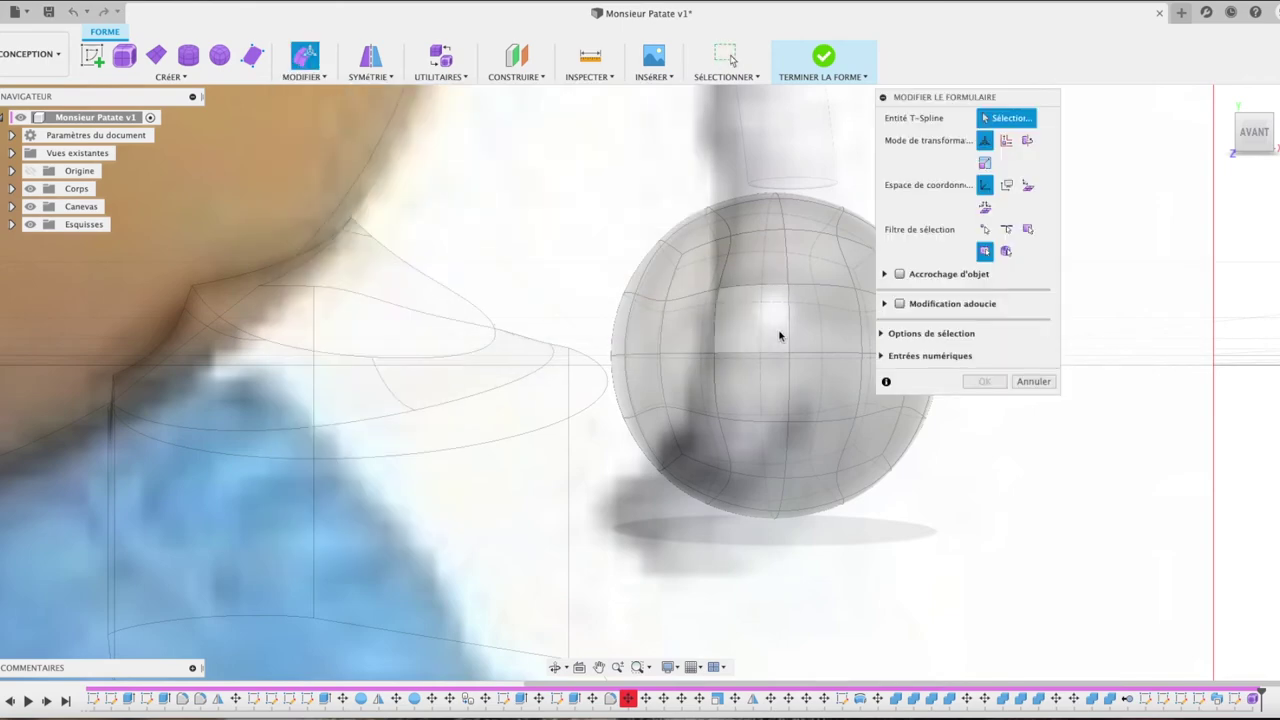
left_click_drag(1000, 97, 1175, 116)
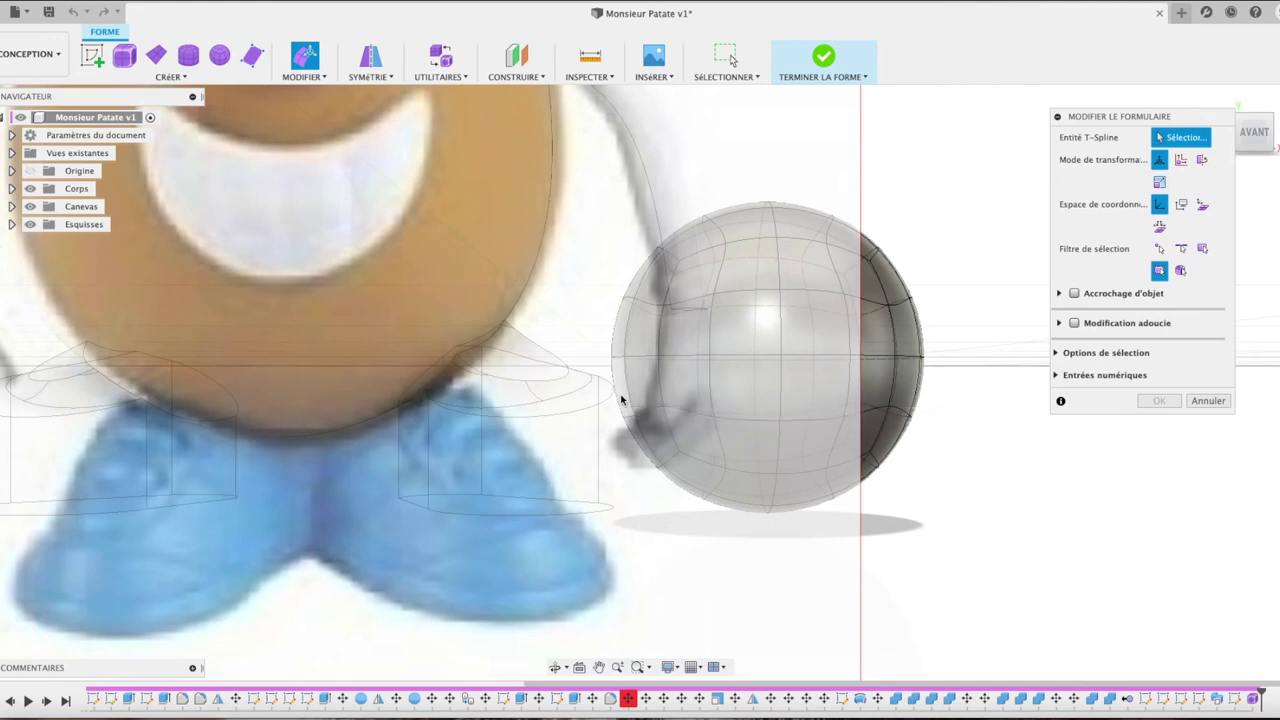
left_click(622, 400)
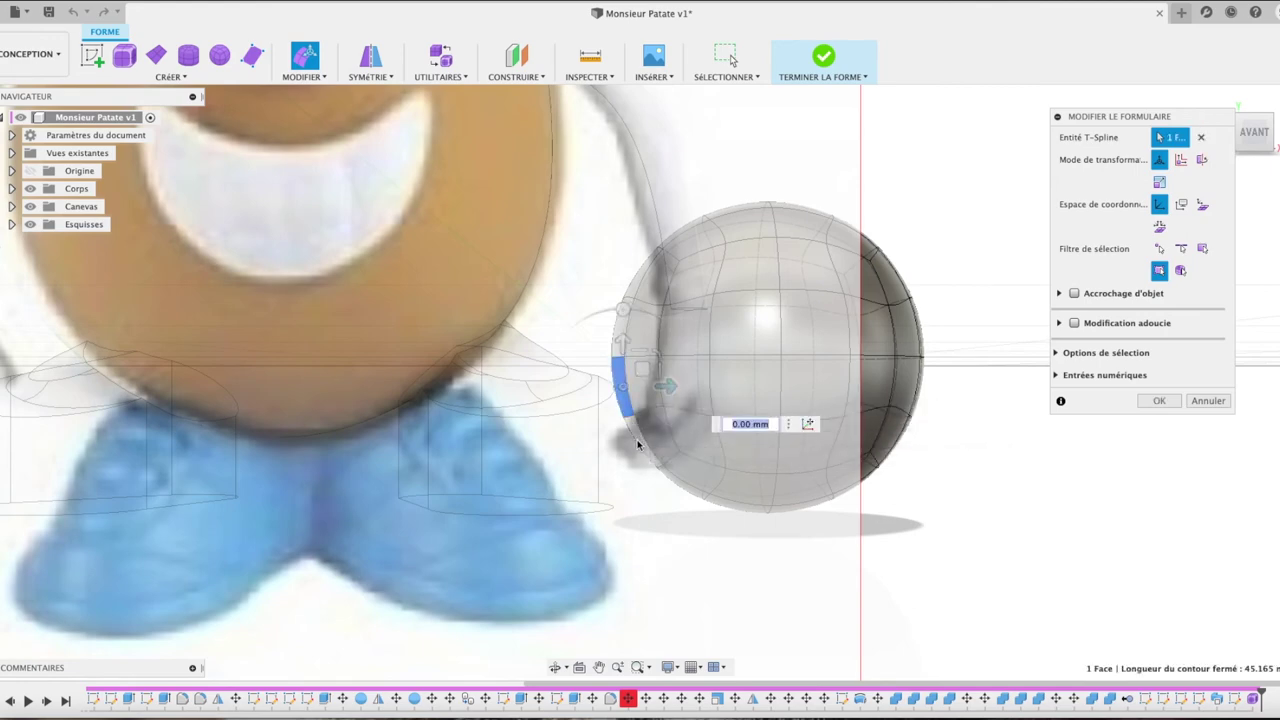
left_click(622, 440, "shift")
left_click(655, 440, "shift")
left_click(646, 388, "shift")
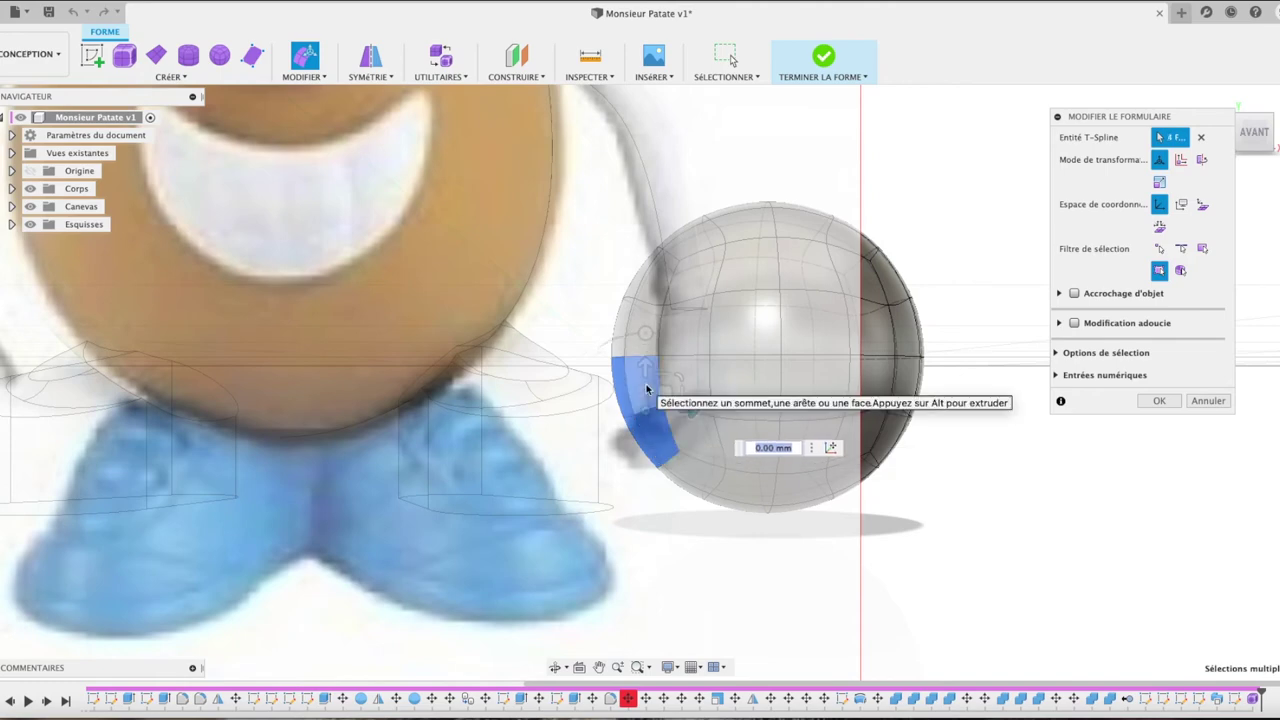
left_click_drag(688, 410, 740, 410)
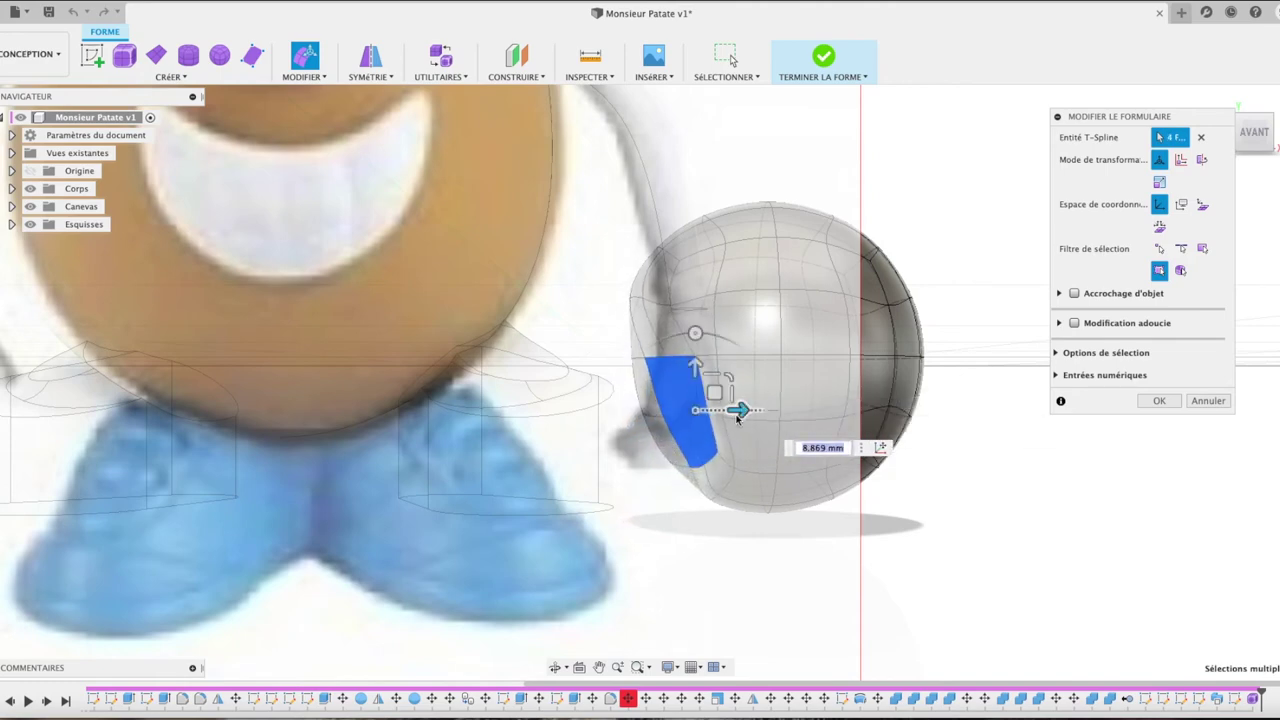
left_click(650, 420)
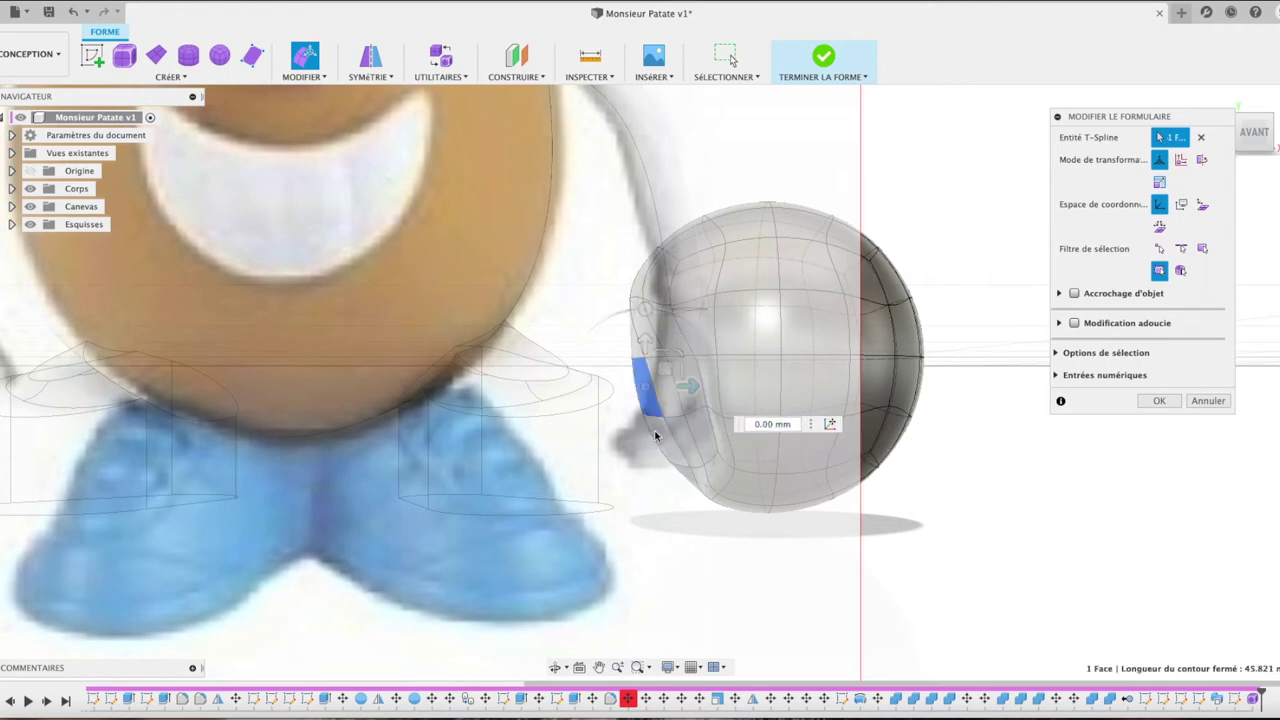
left_click_drag(700, 411, 720, 410)
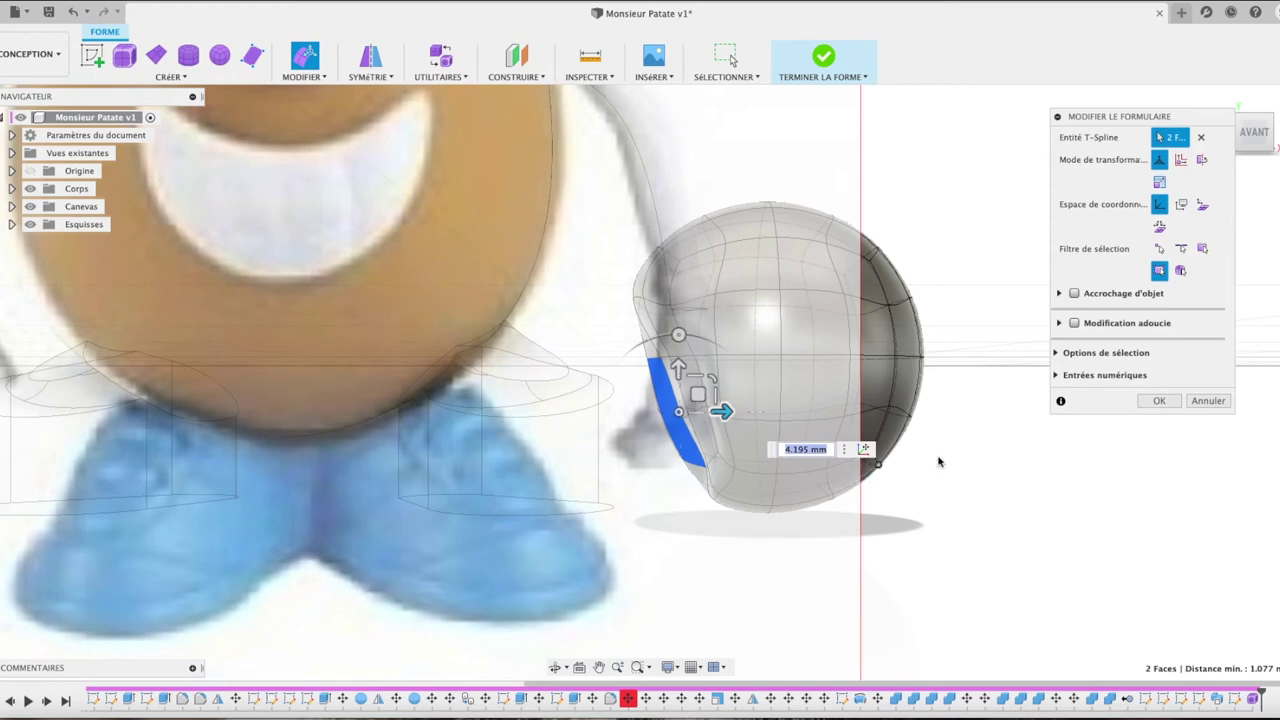
Step: Push the right-edge faces inward about 7.8 mm and a vertical strip about 4.3 mm, then confirm
left_click(910, 341)
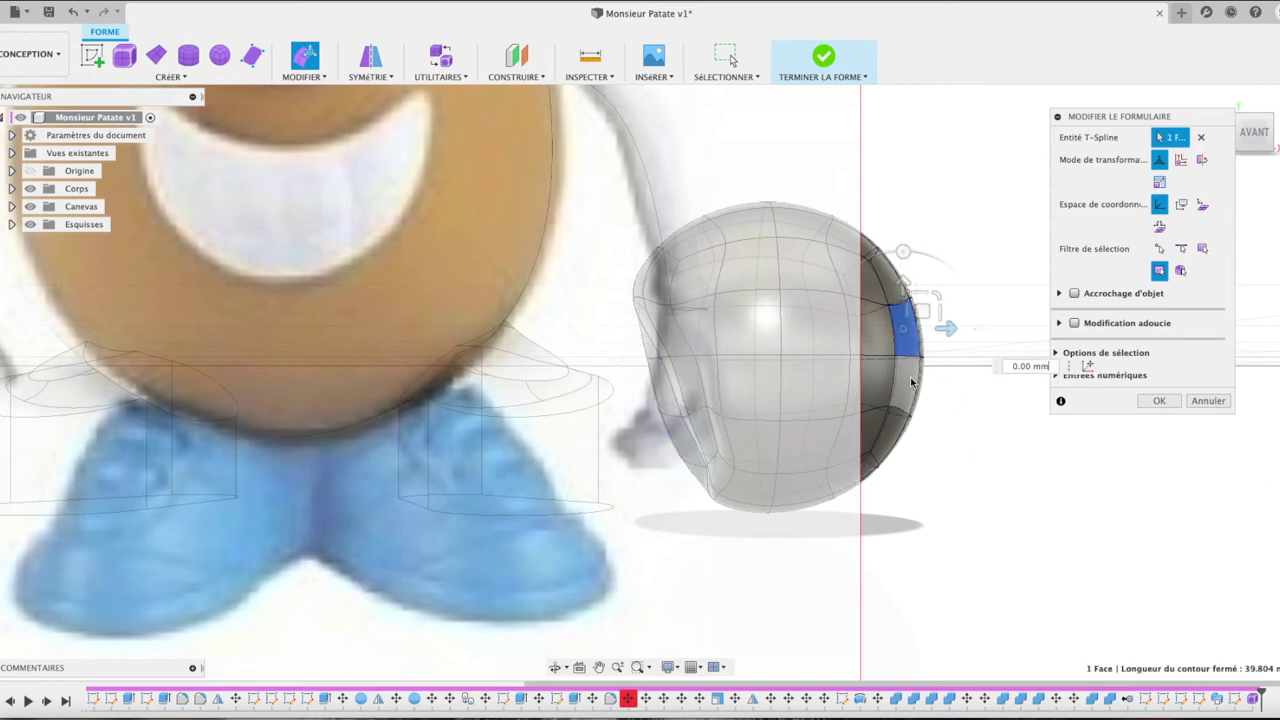
left_click(905, 400, "shift")
left_click(892, 440, "shift")
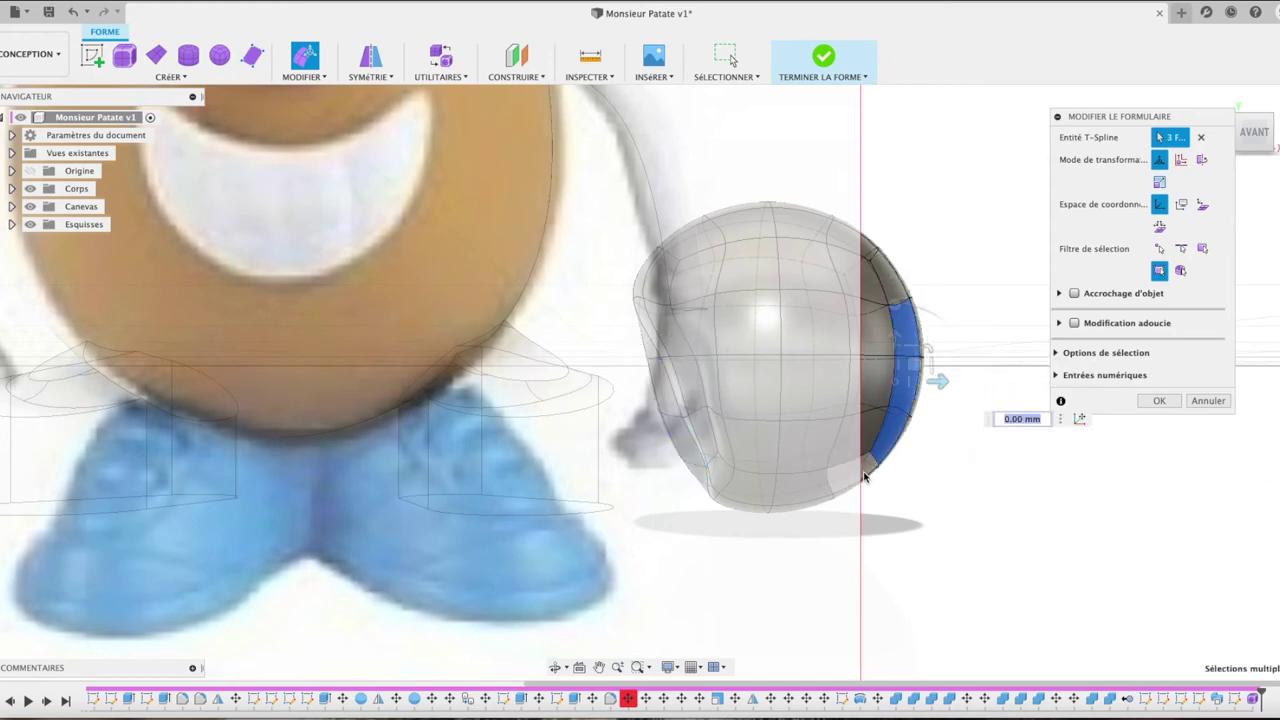
left_click(866, 474, "shift")
left_click_drag(928, 401, 897, 415)
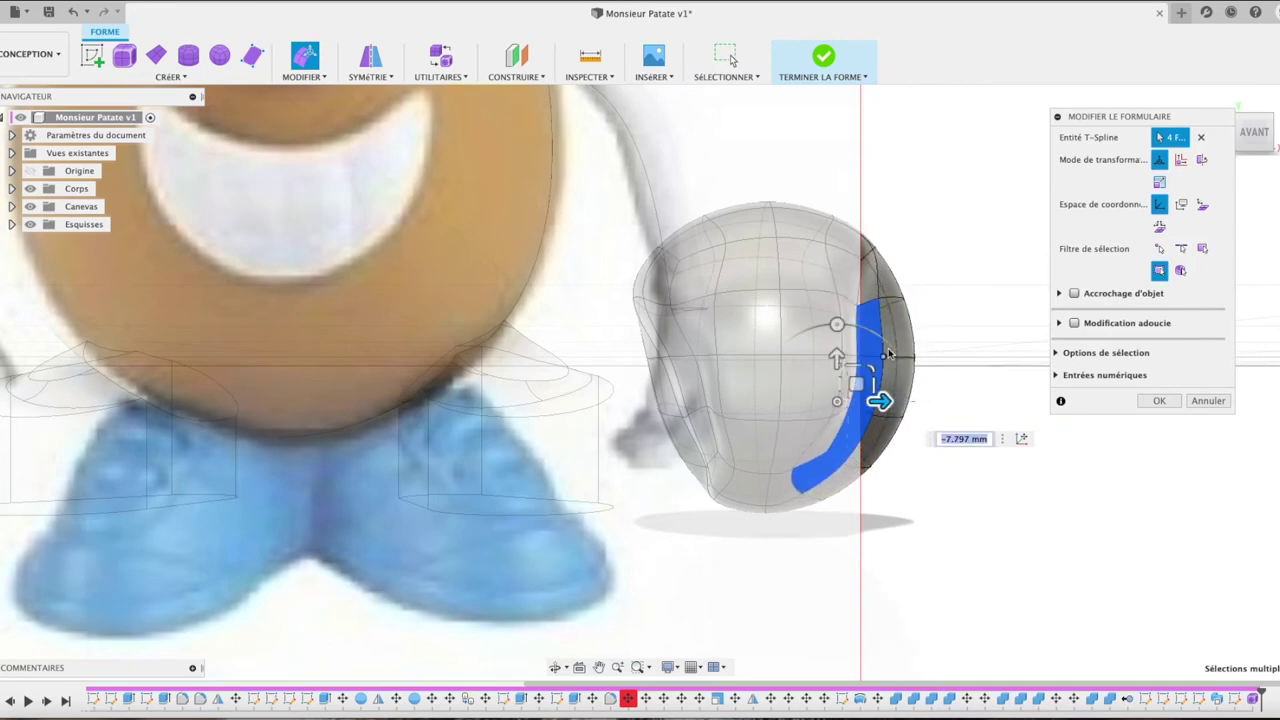
left_click(903, 400)
left_click(898, 425, "shift")
left_click(838, 490, "shift")
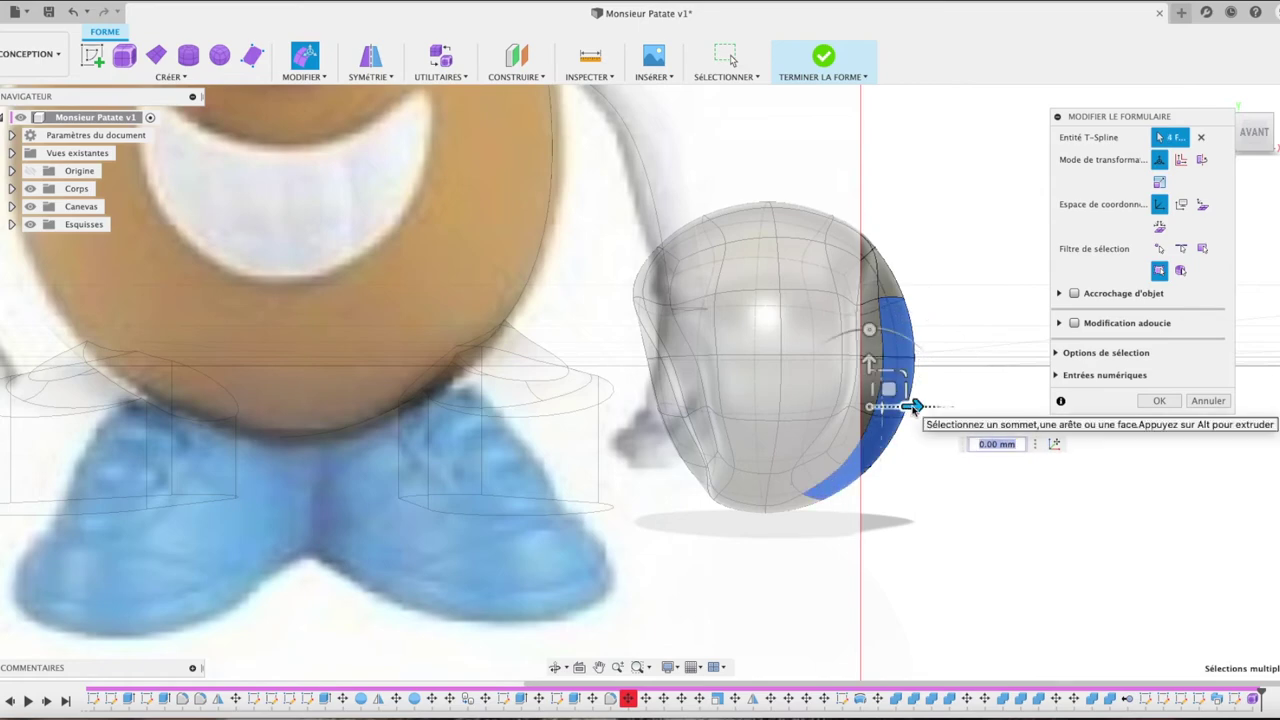
left_click_drag(911, 407, 883, 406)
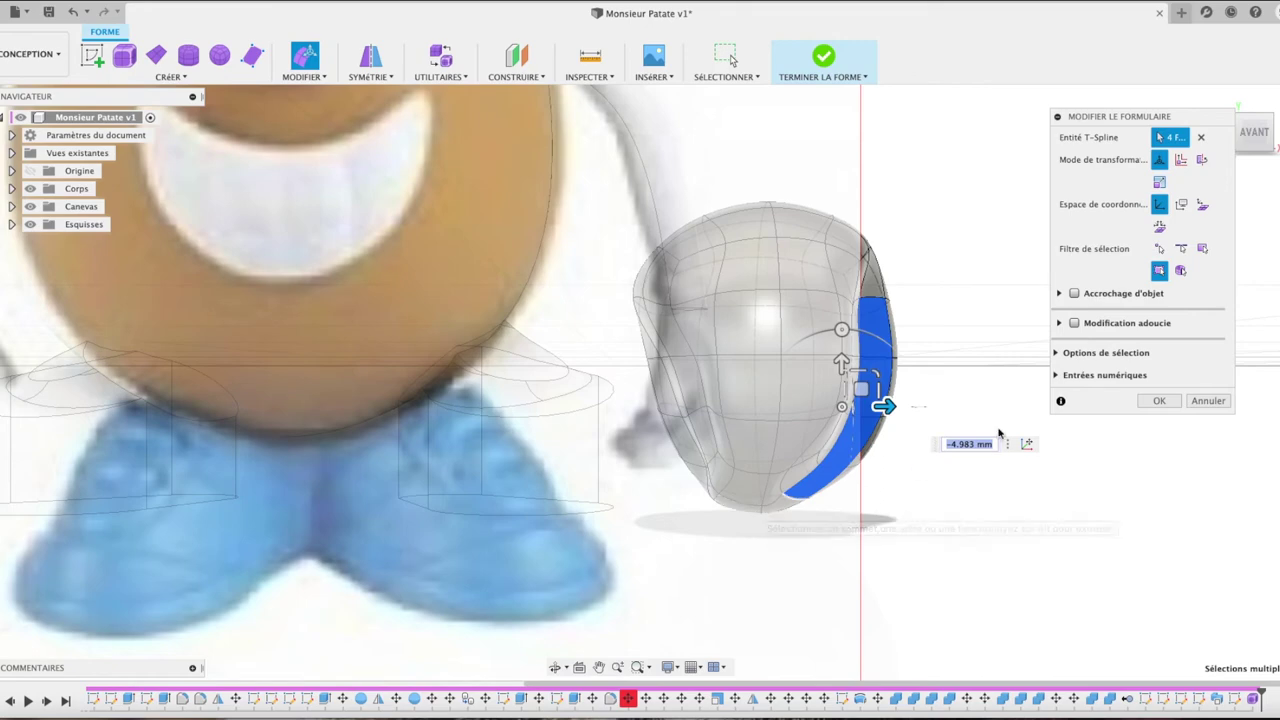
left_click(1157, 401)
middle_click_drag(1128, 408, 1259, 143, "shift")
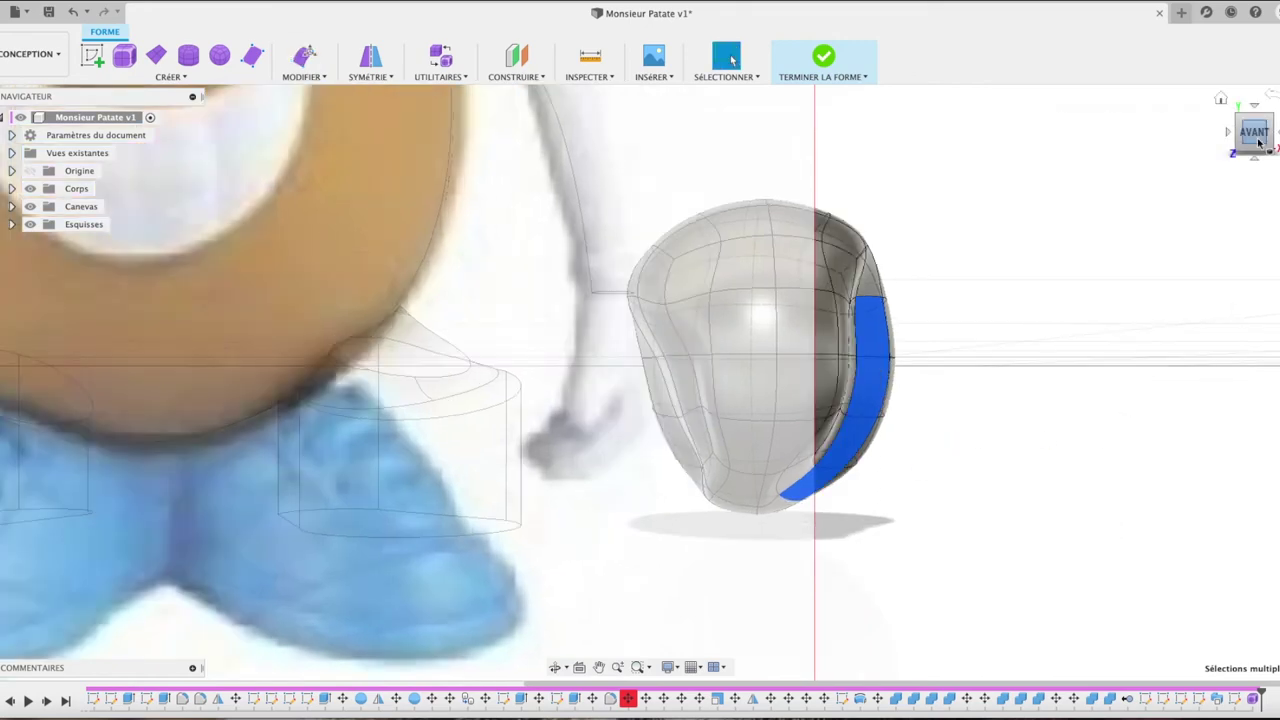
Step: Window-select the reshaped sphere form and delete it
mouse_move(1259, 143)
left_mouse_down()
mouse_move(1276, 147)
mouse_move(1243, 137)
left_mouse_up()
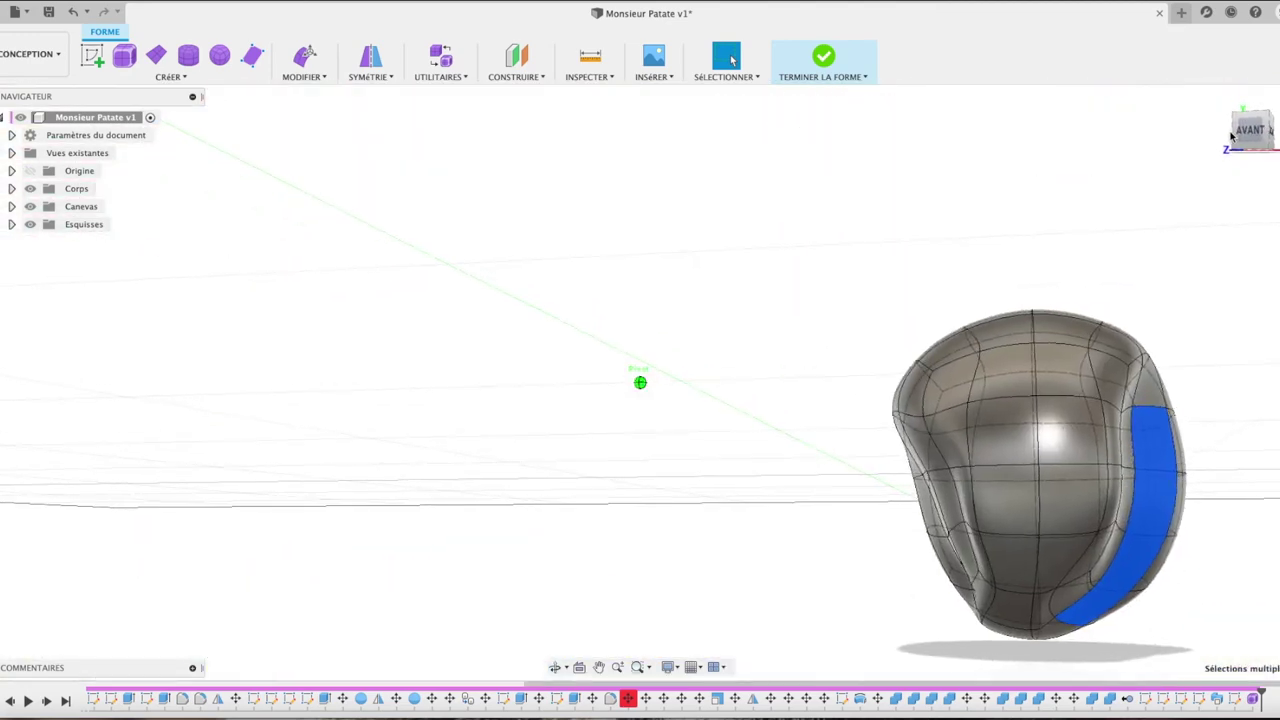
left_click_drag(1243, 137, 1210, 99)
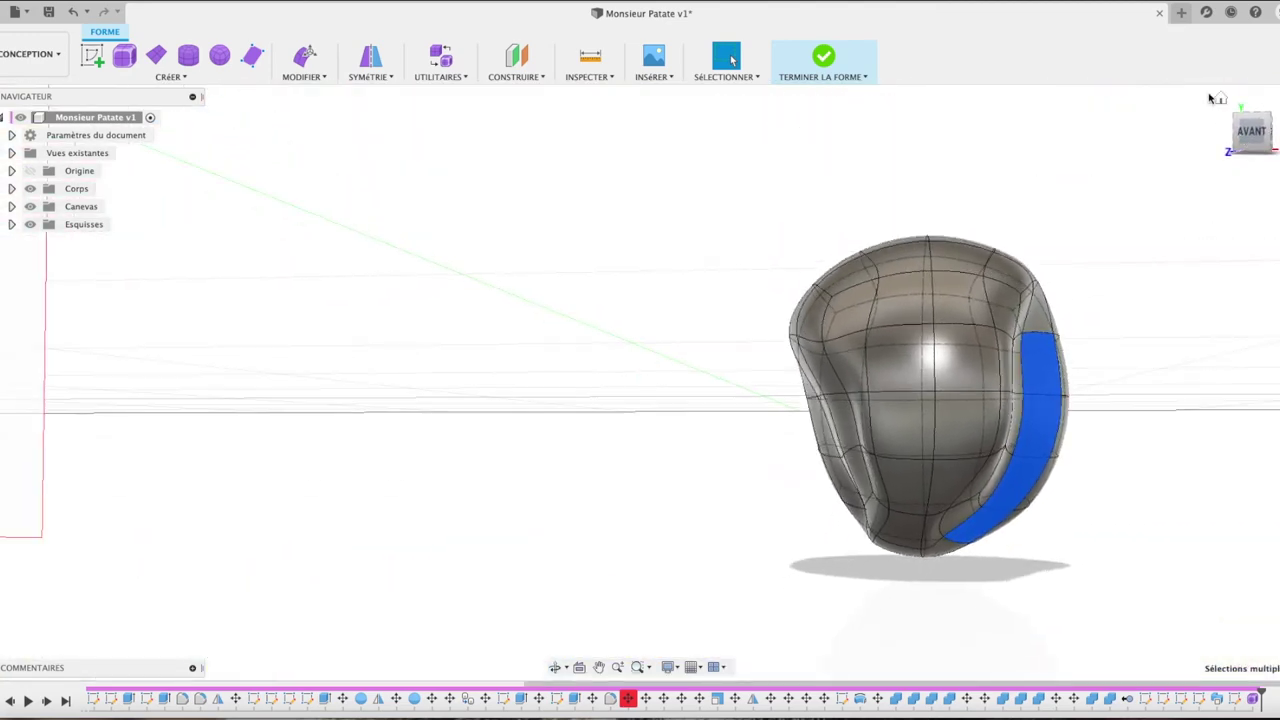
left_click(1221, 100)
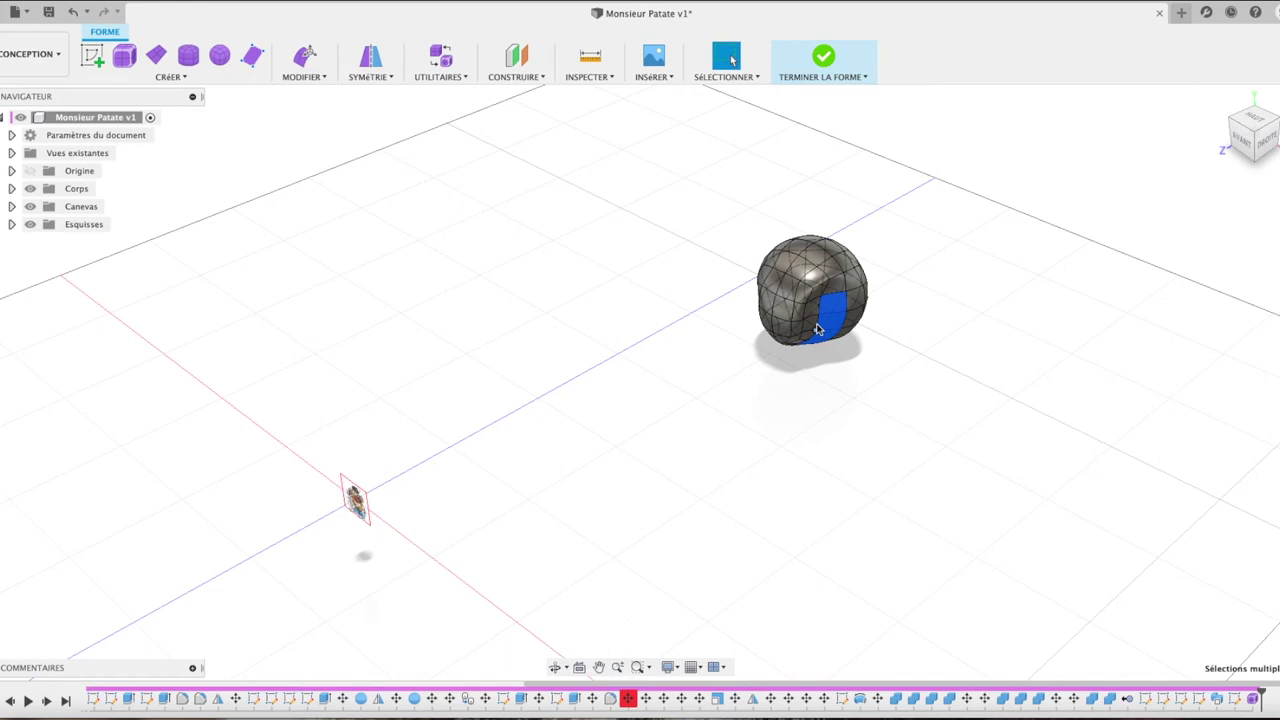
scroll(660, 303, "up", 1)
left_click_drag(696, 206, 940, 418)
key("Delete")
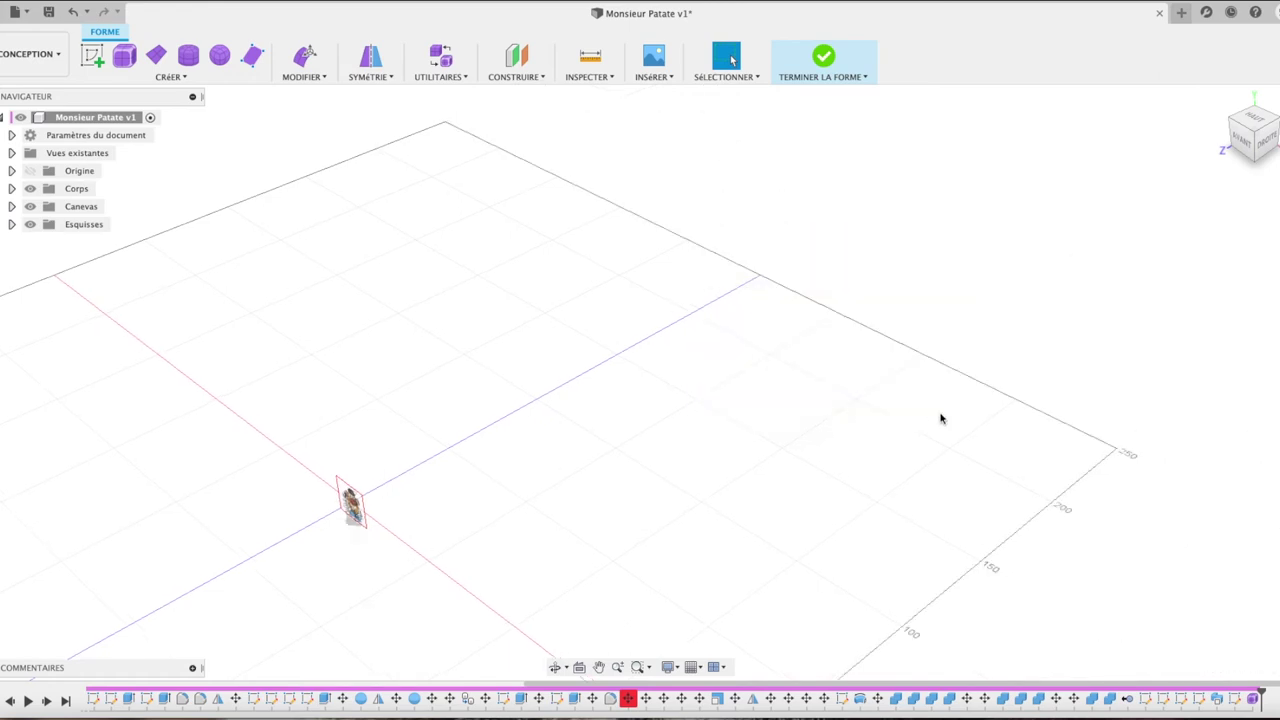
Step: Switch to the front view and zoom in on the Mr. Potato Head hand
left_click(1220, 99)
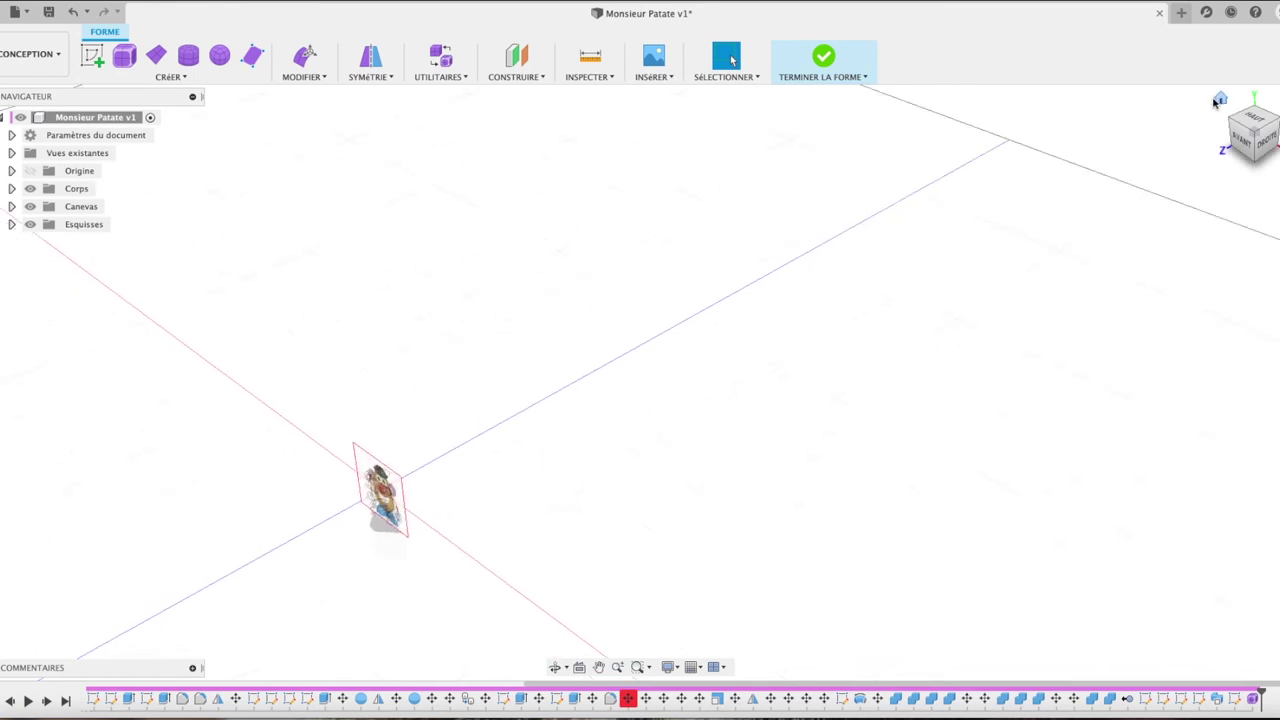
left_click(1245, 148)
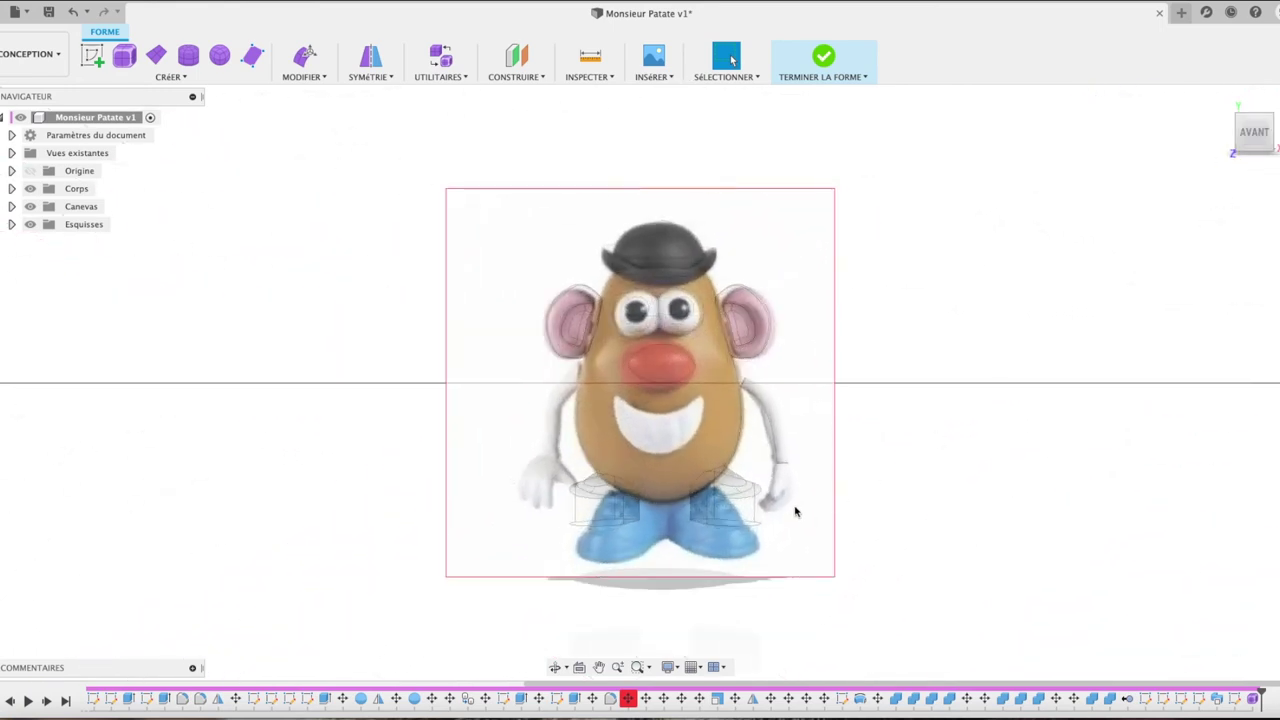
scroll(795, 512, "up", 2)
scroll(795, 510, "up", 3)
scroll(795, 510, "up", 3)
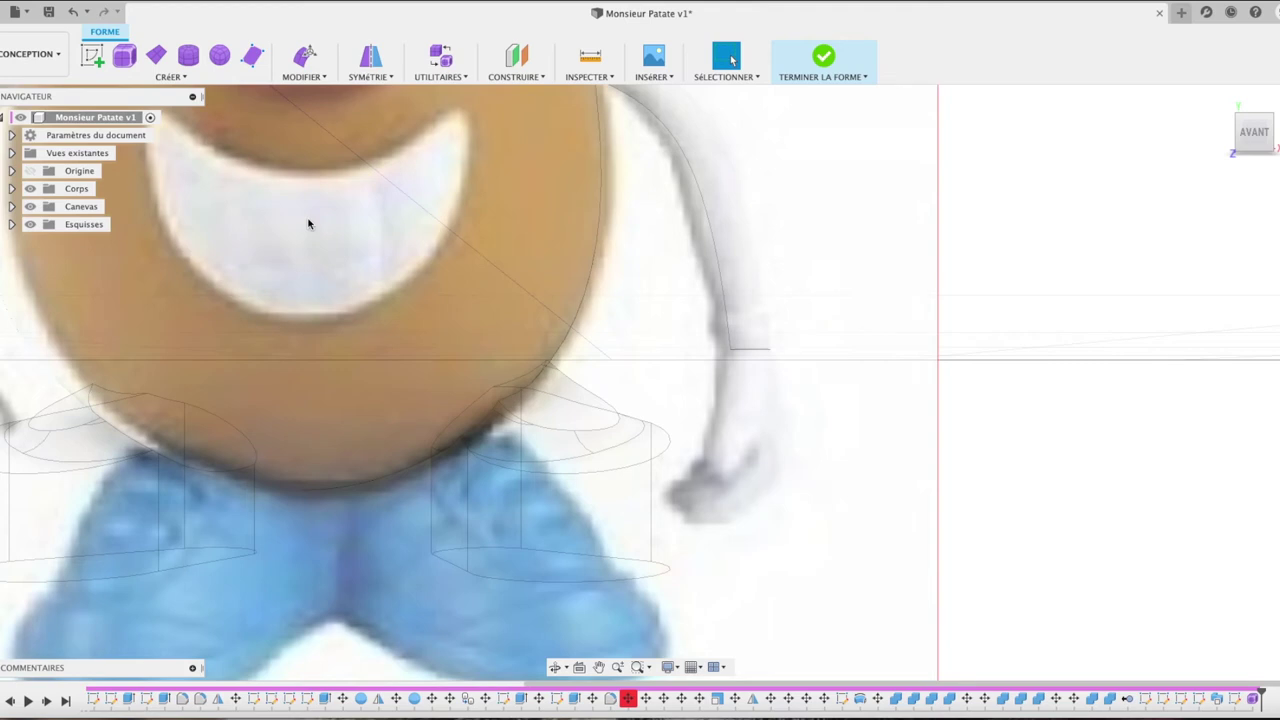
scroll(308, 224, "up", 1)
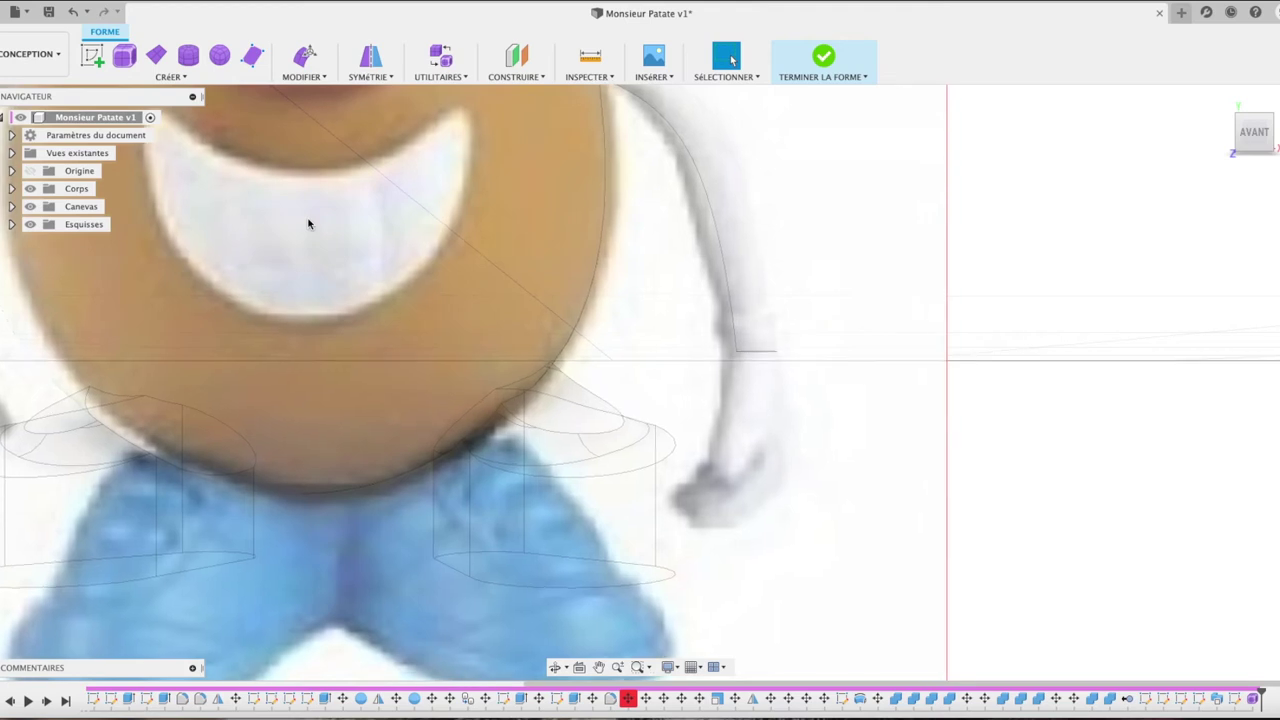
Step: Draw a T-spline box beside the hand, 6 mm tall, with 6 faces along length and width
left_click(118, 58)
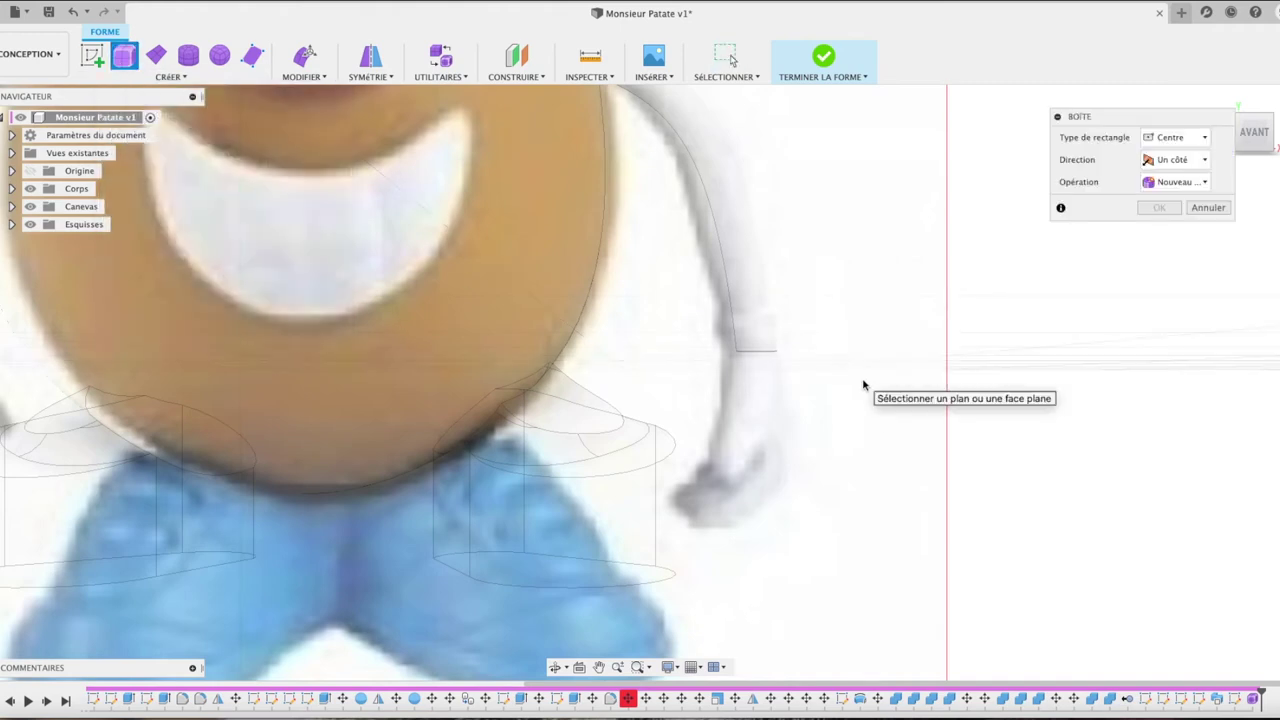
left_click(750, 432)
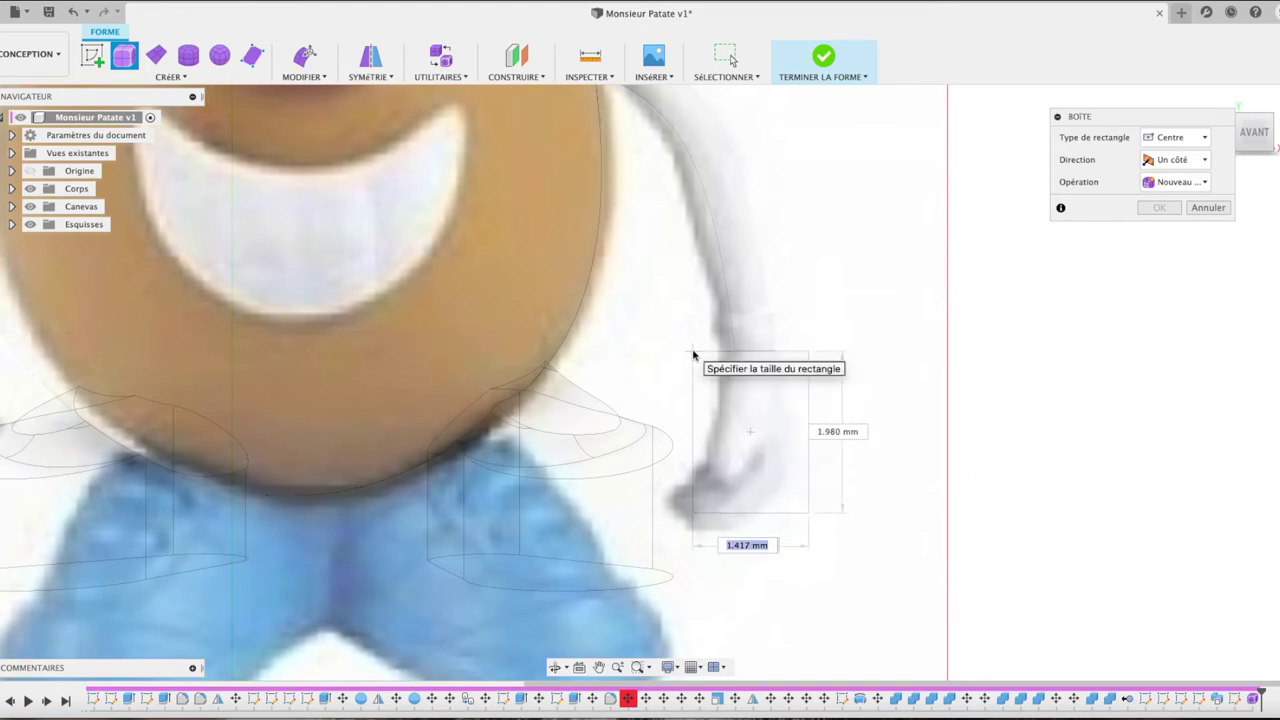
left_click(802, 353)
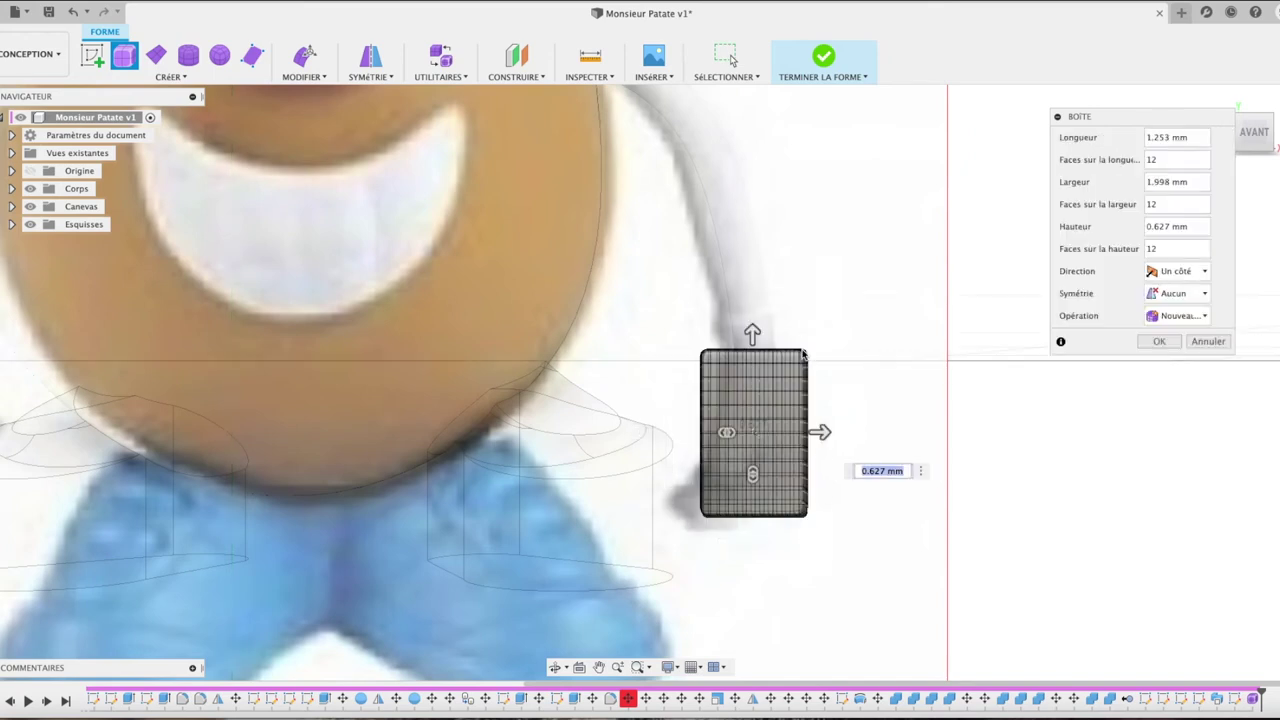
left_click(1165, 160)
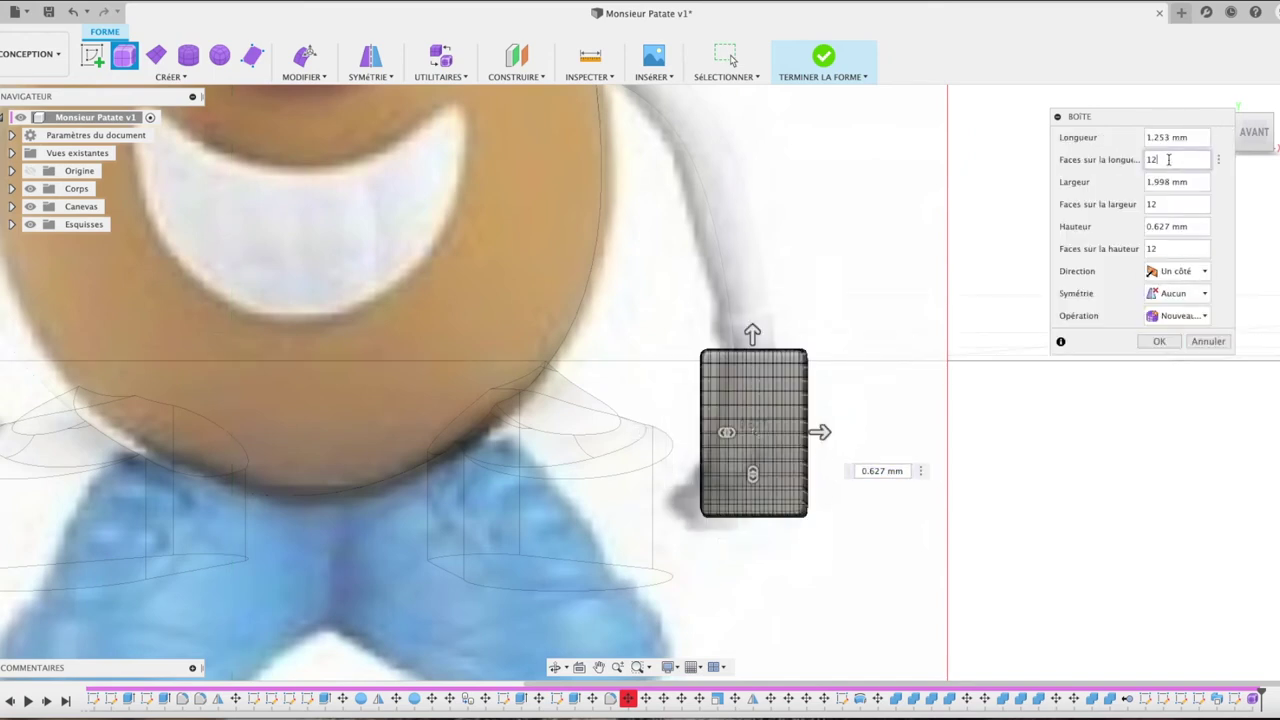
key("Tab")
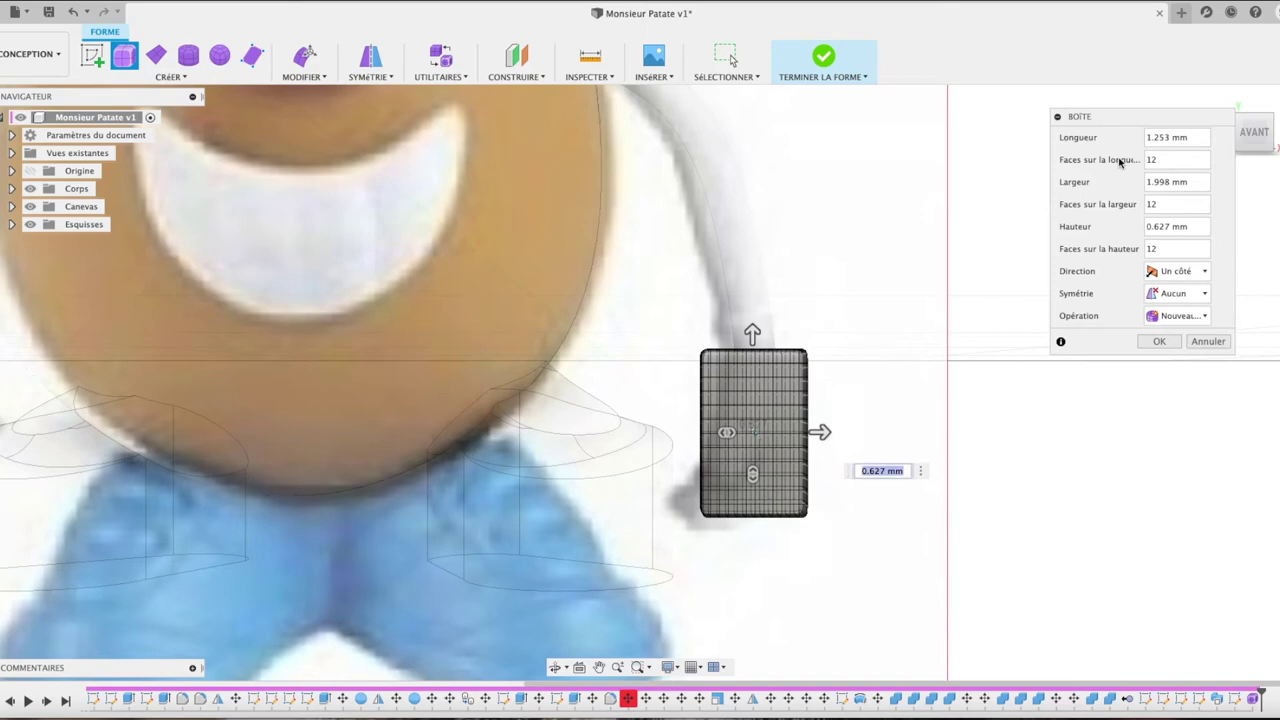
type("6")
key("Return")
mouse_move(1253, 132)
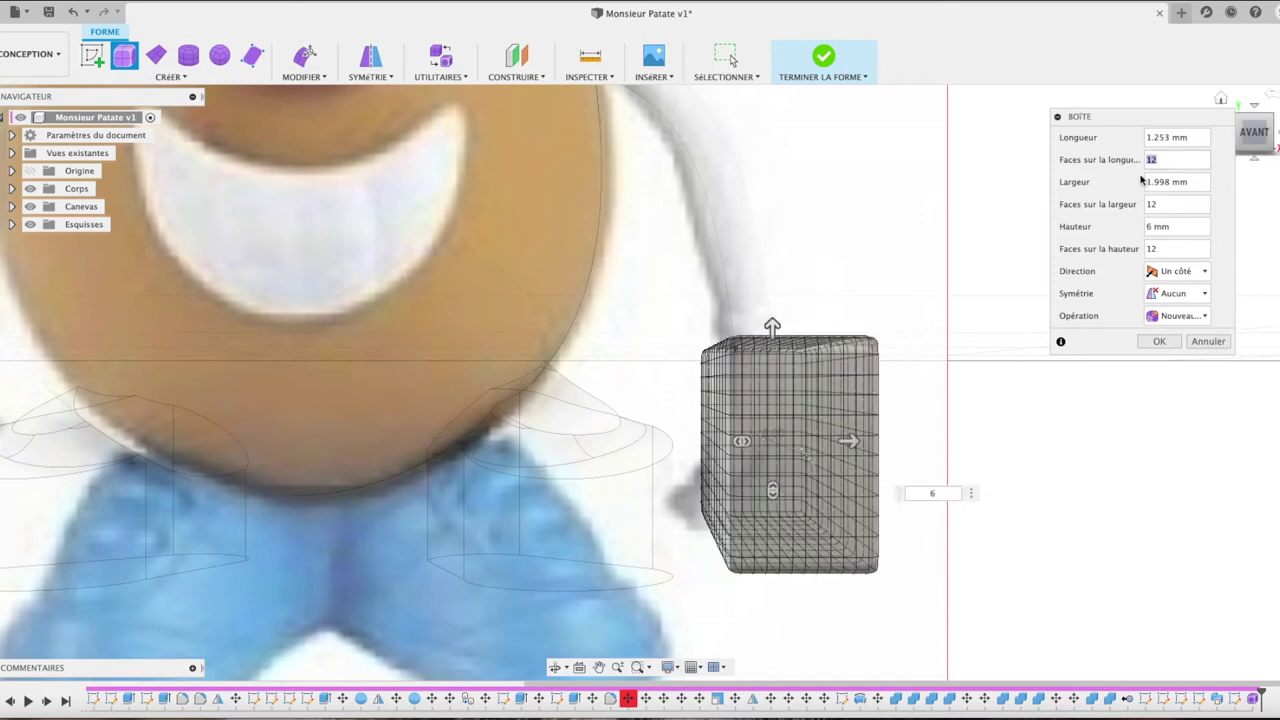
type("6")
key("Return")
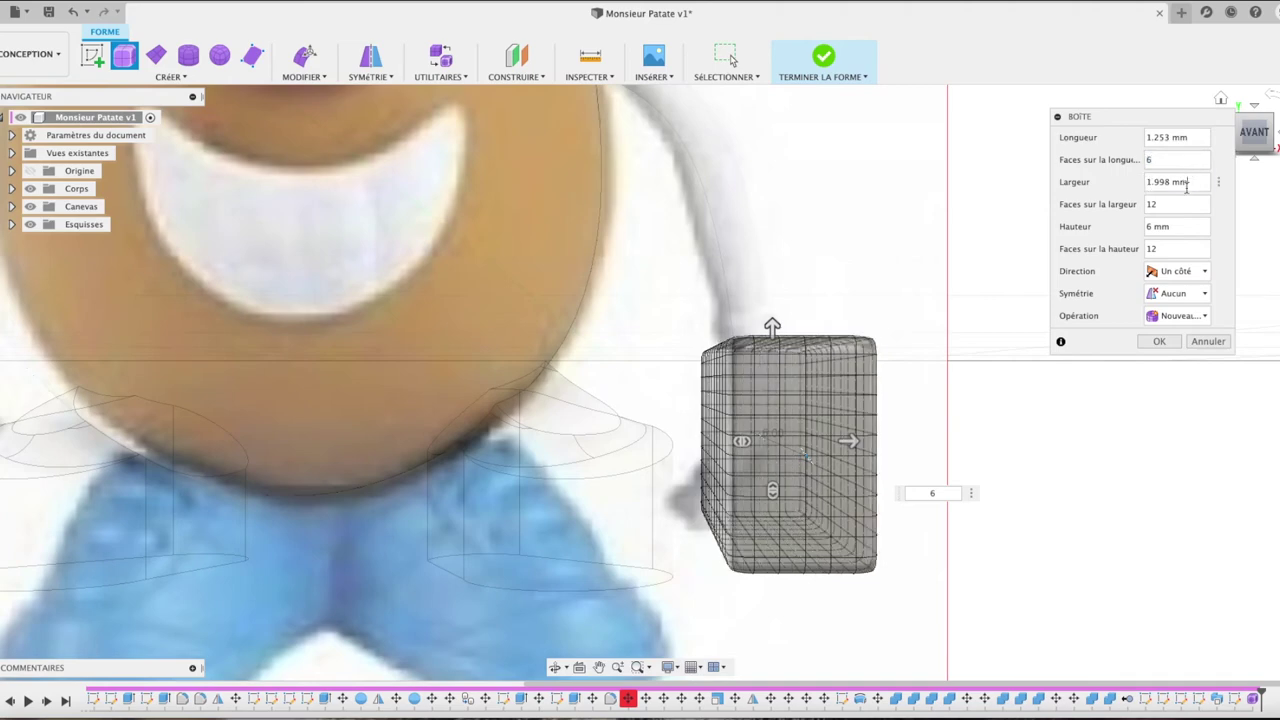
left_click(1158, 206)
type("6")
key("Return")
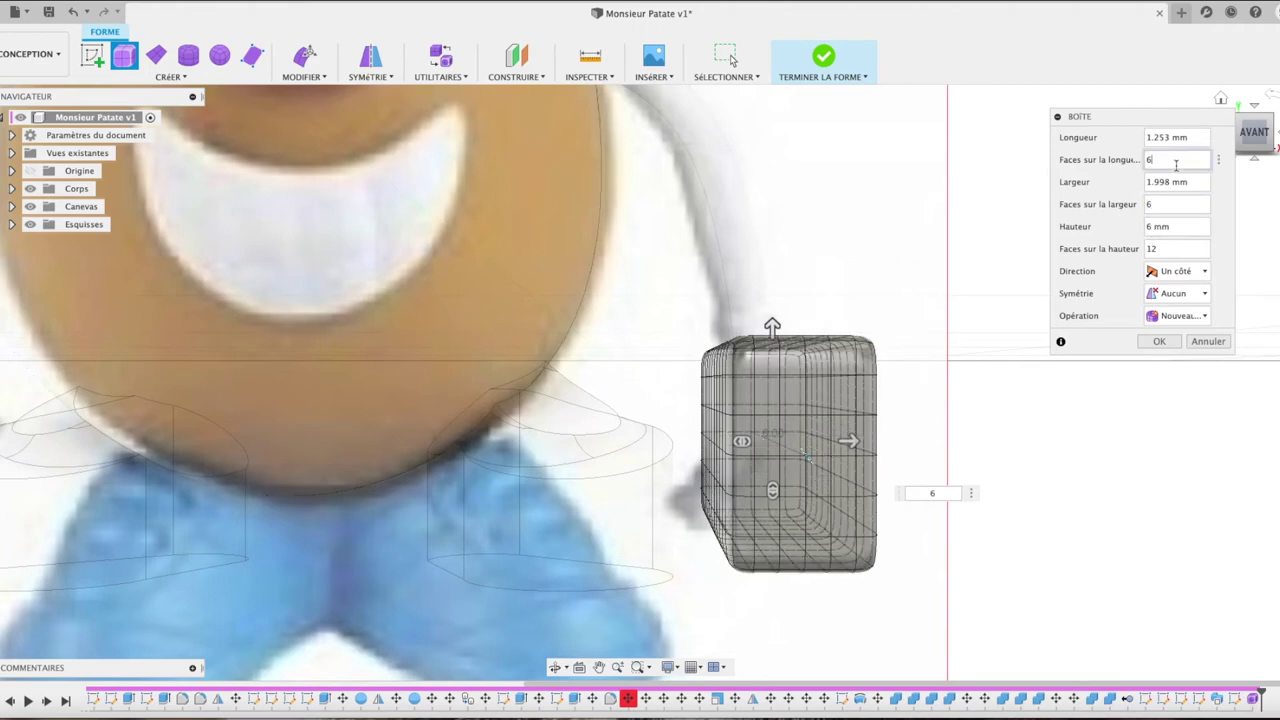
left_click(1159, 341)
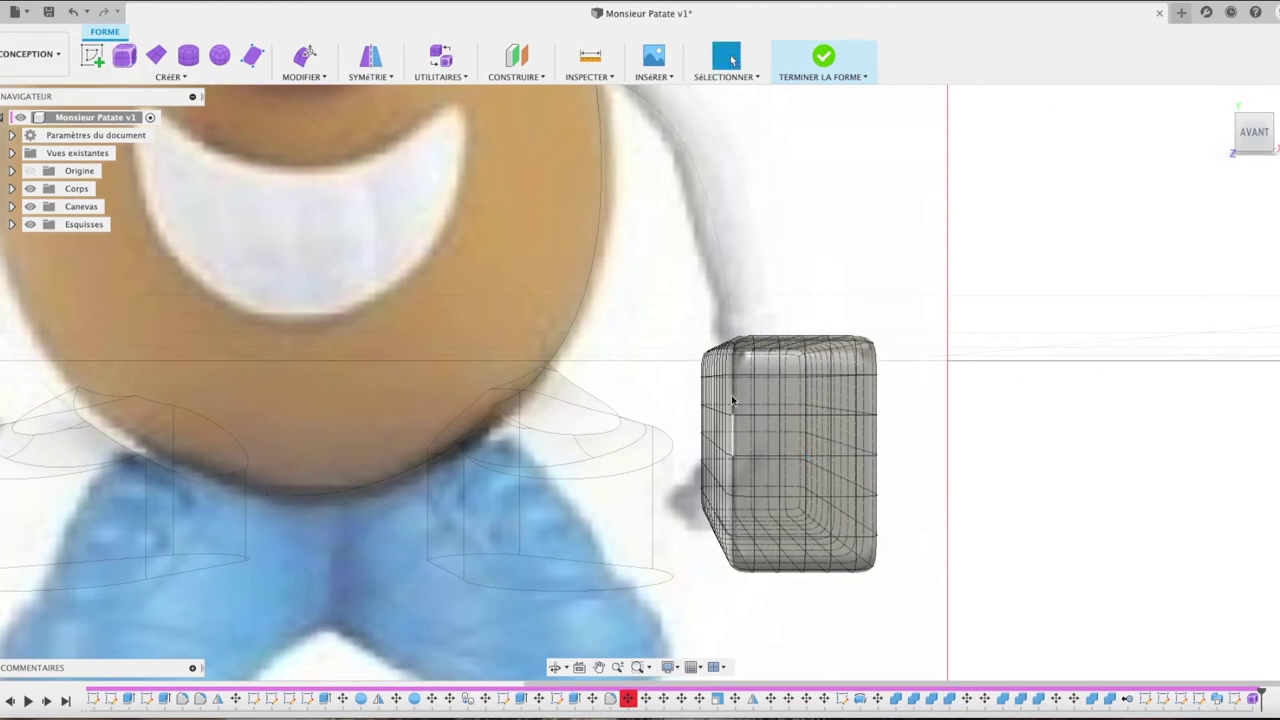
scroll(730, 412, "up", 1)
scroll(730, 412, "up", 2)
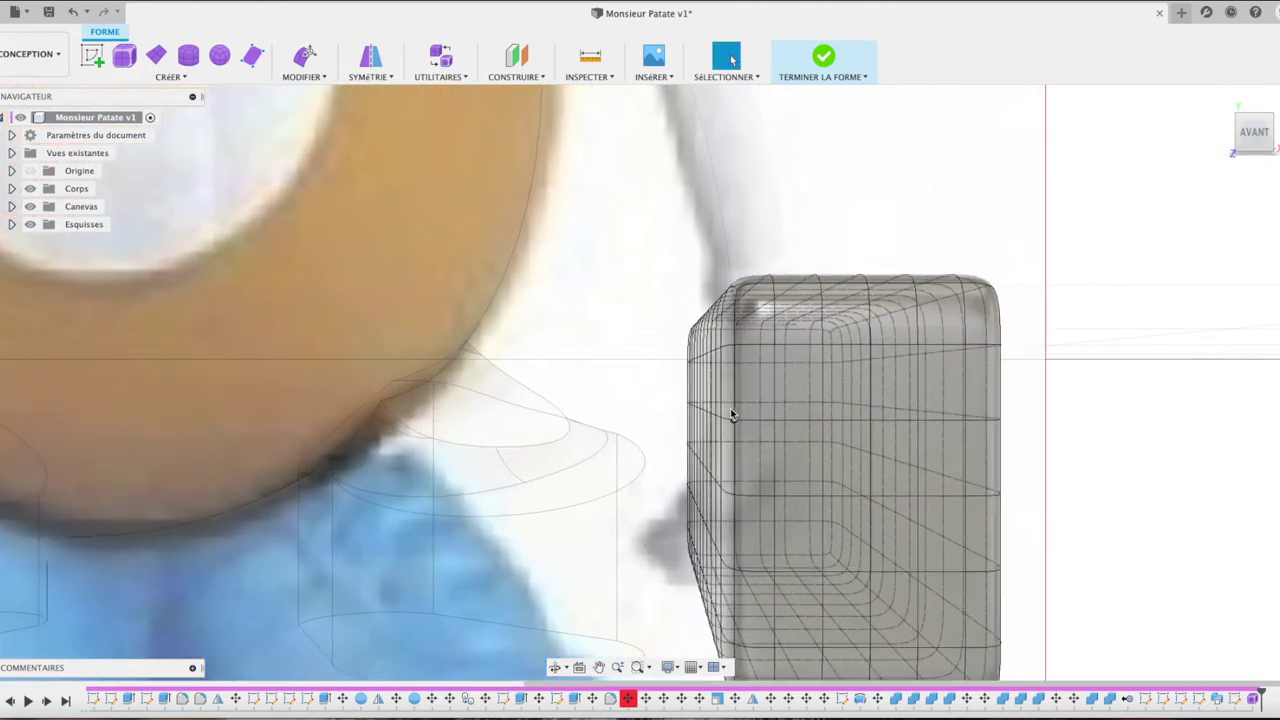
scroll(730, 412, "up", 2)
scroll(730, 412, "down", 1)
scroll(731, 414, "down", 2)
scroll(731, 414, "down", 1)
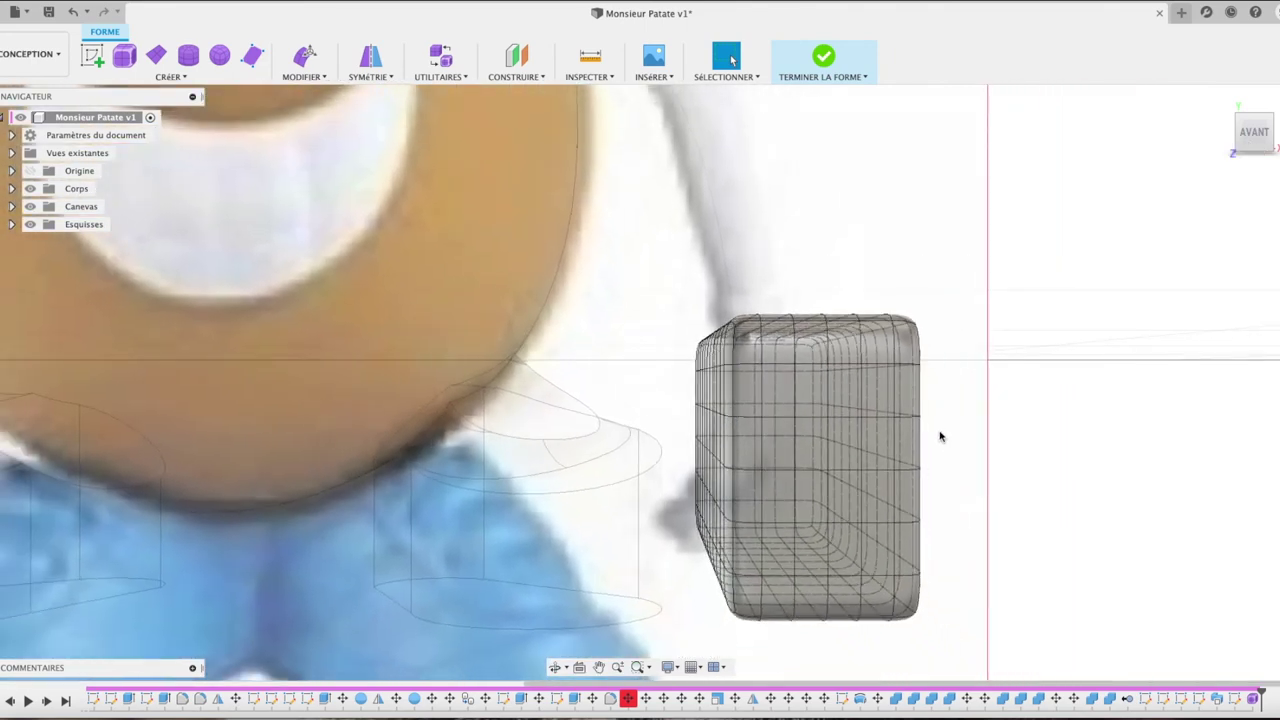
left_click(733, 410)
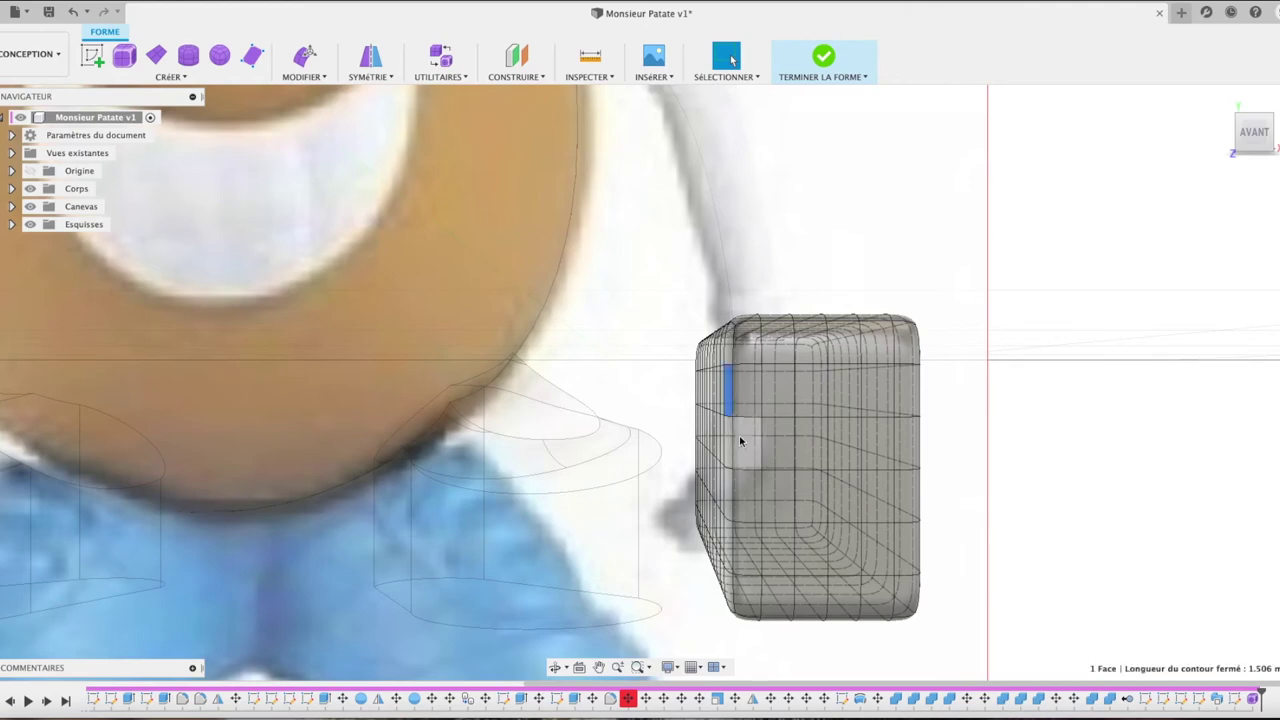
left_click(734, 440, "shift")
left_click(730, 498, "shift")
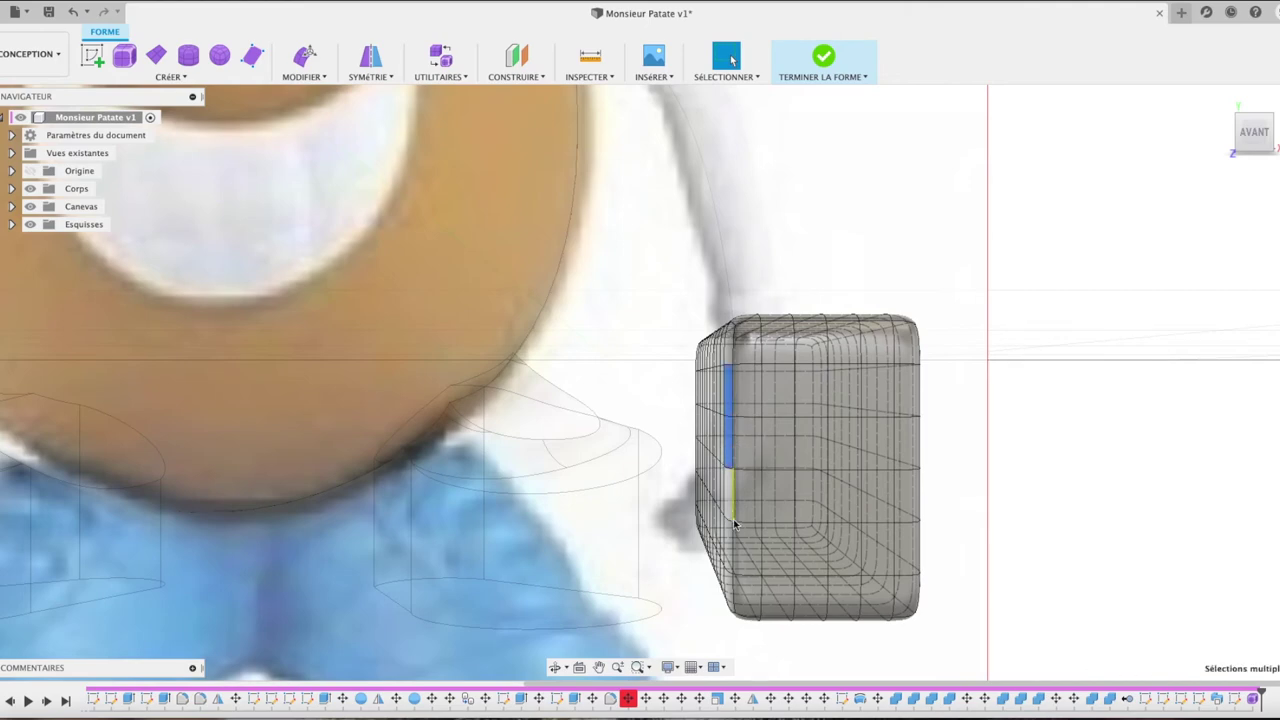
left_click(729, 545, "shift")
left_click(749, 505, "shift")
left_click(749, 453, "shift")
key("m")
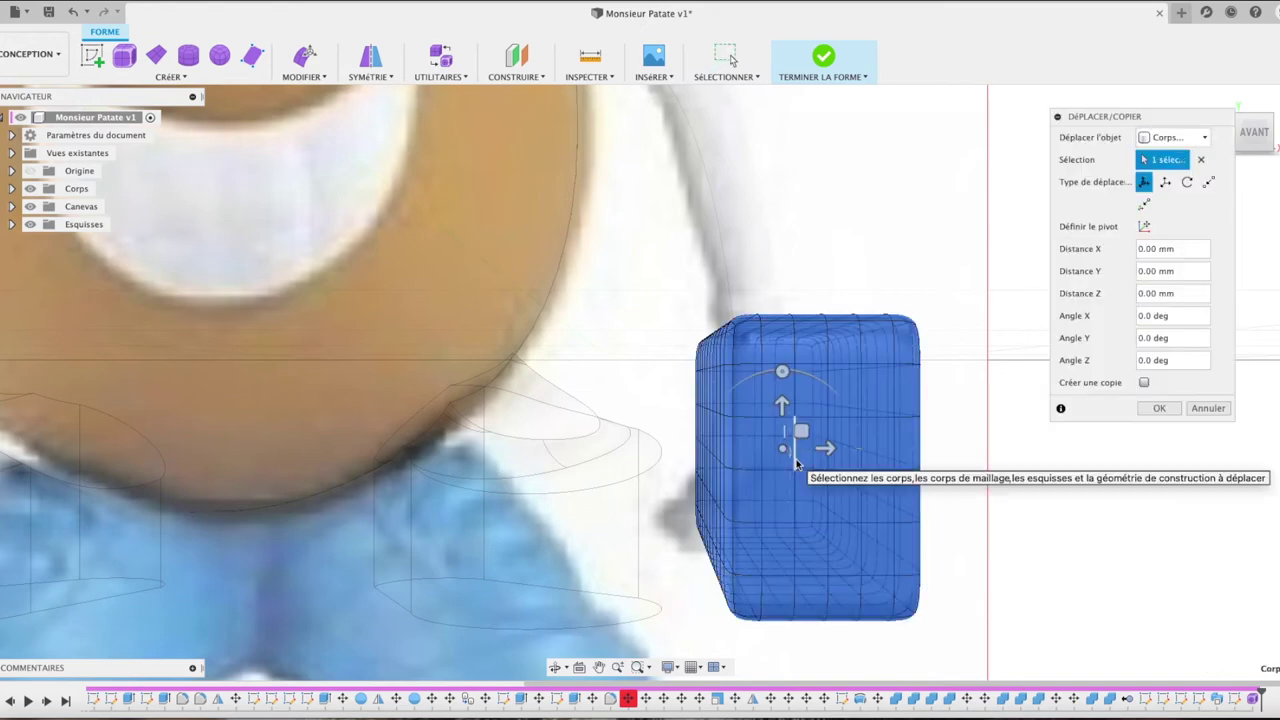
left_click(1170, 137)
left_click(1162, 174)
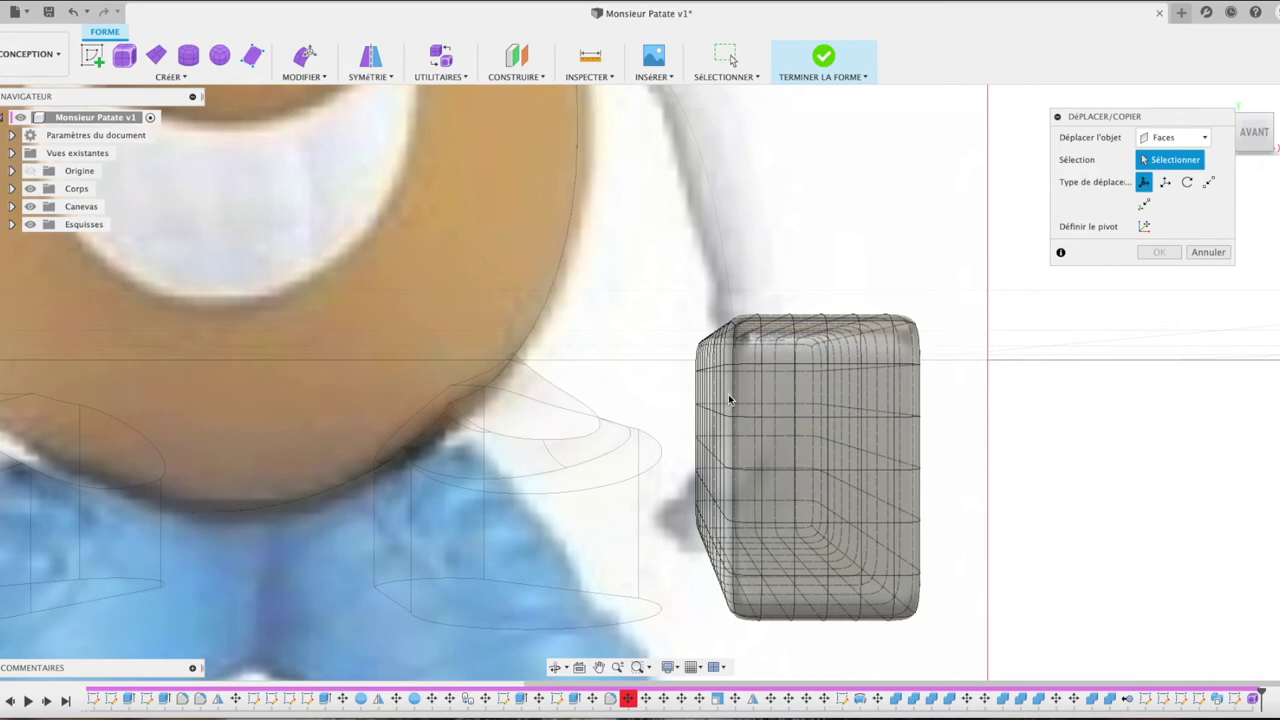
scroll(729, 399, "up", 3)
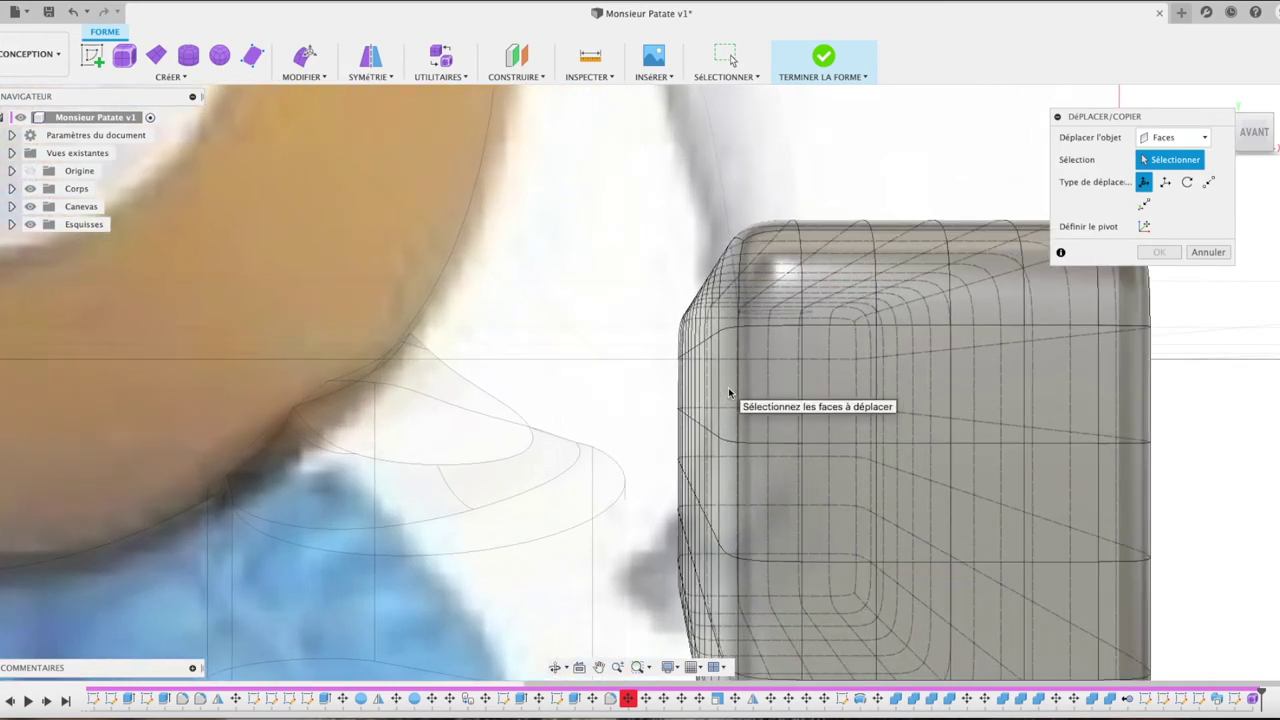
left_click(1208, 252)
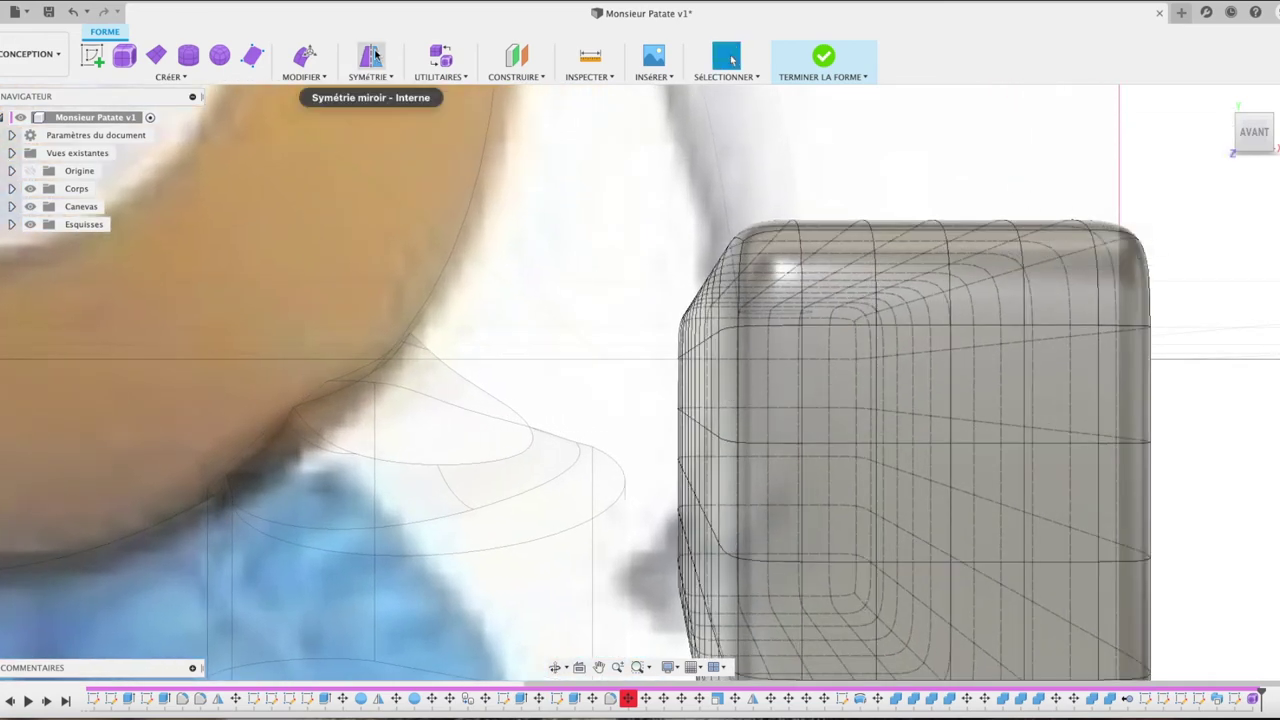
Step: With Edit Form, select the narrow faces down the box's left side and push them sideways
left_click(305, 76)
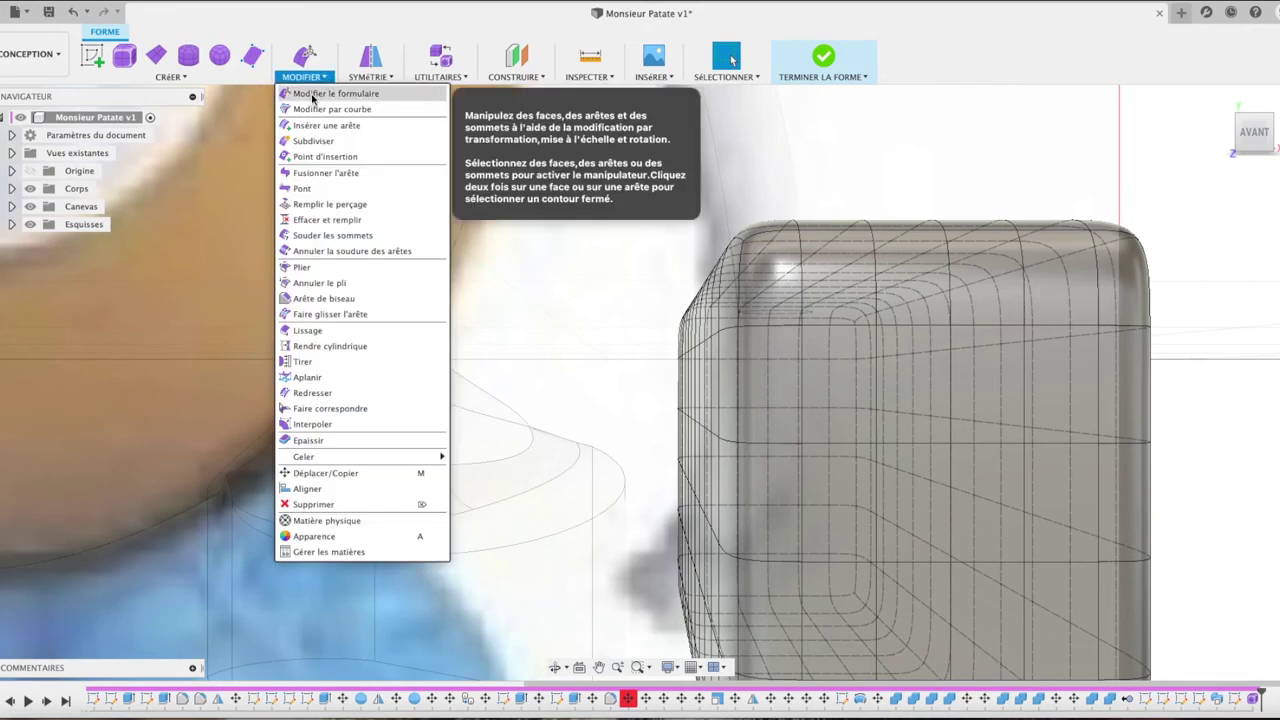
left_click(312, 94)
scroll(704, 357, "up", 3)
scroll(704, 357, "up", 2)
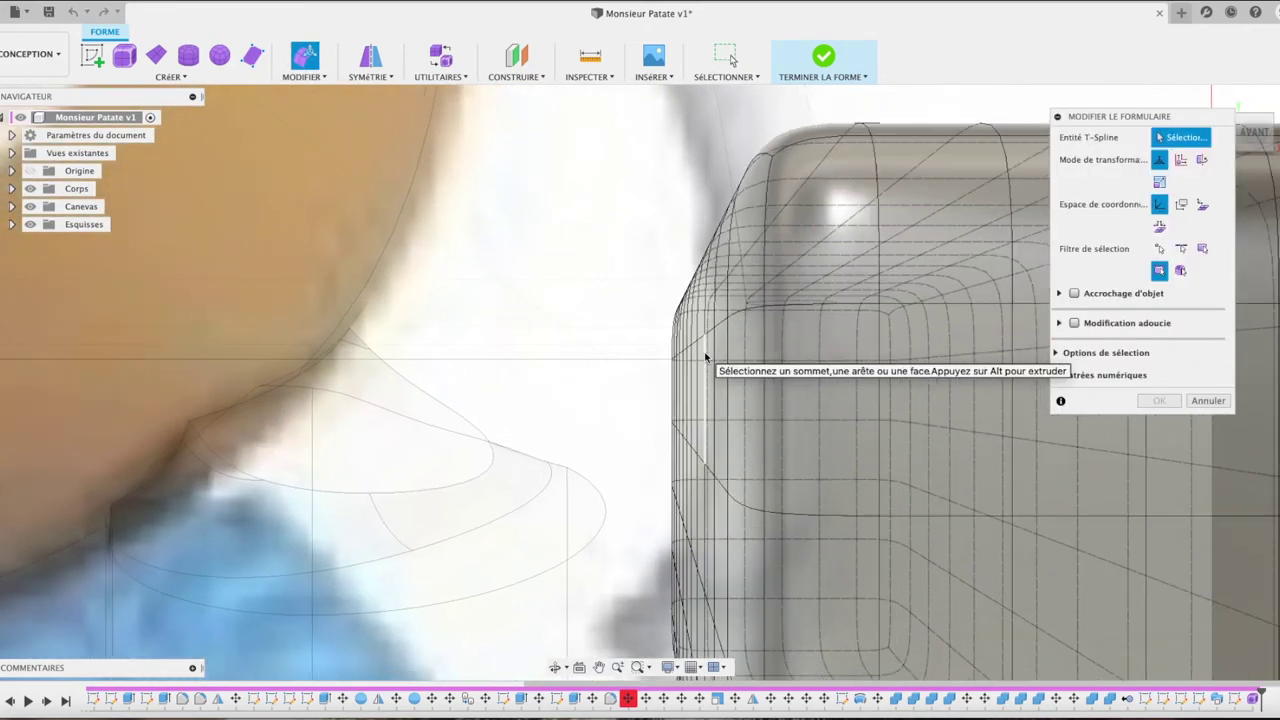
scroll(704, 357, "down", 6)
scroll(704, 357, "down", 2)
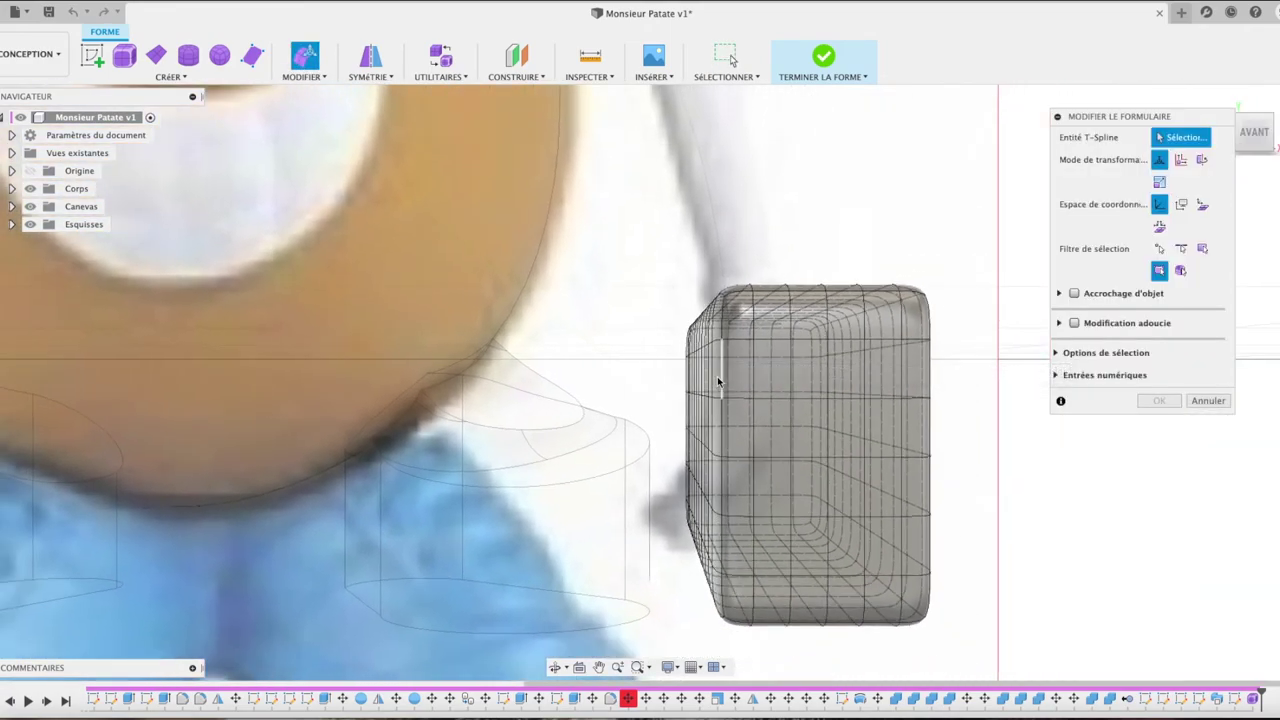
left_click(715, 352)
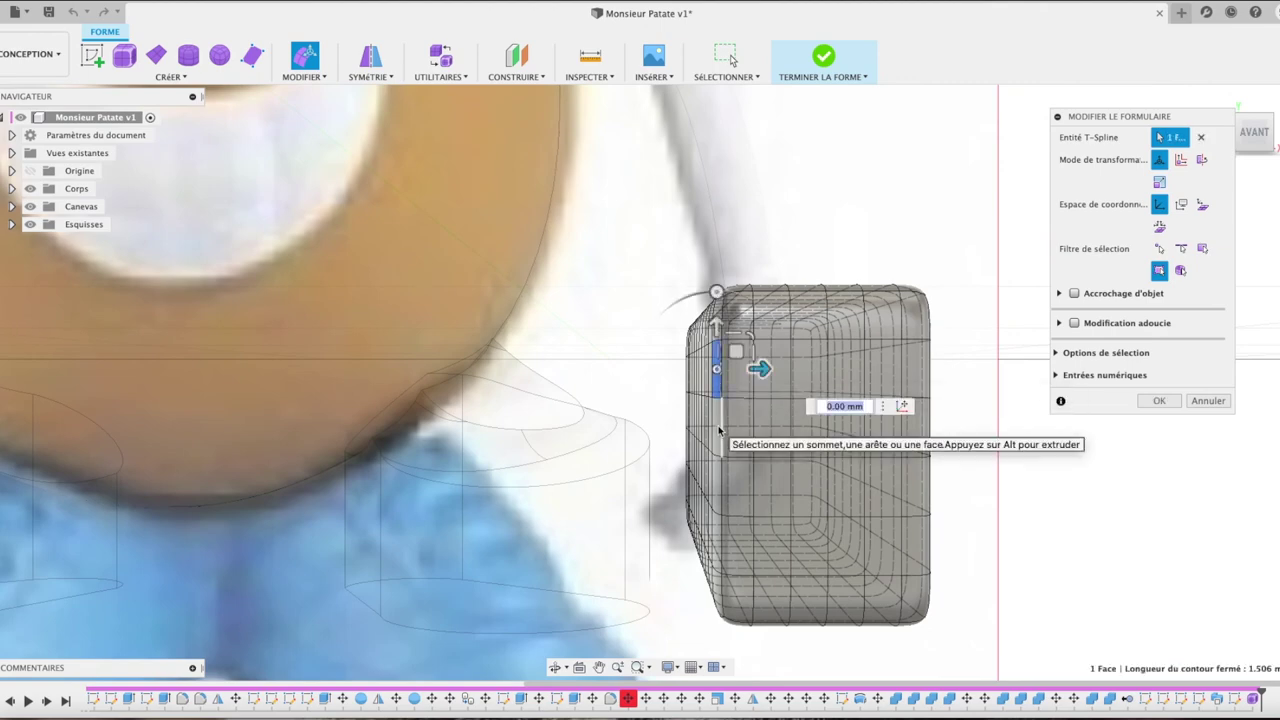
left_click(718, 436, "shift")
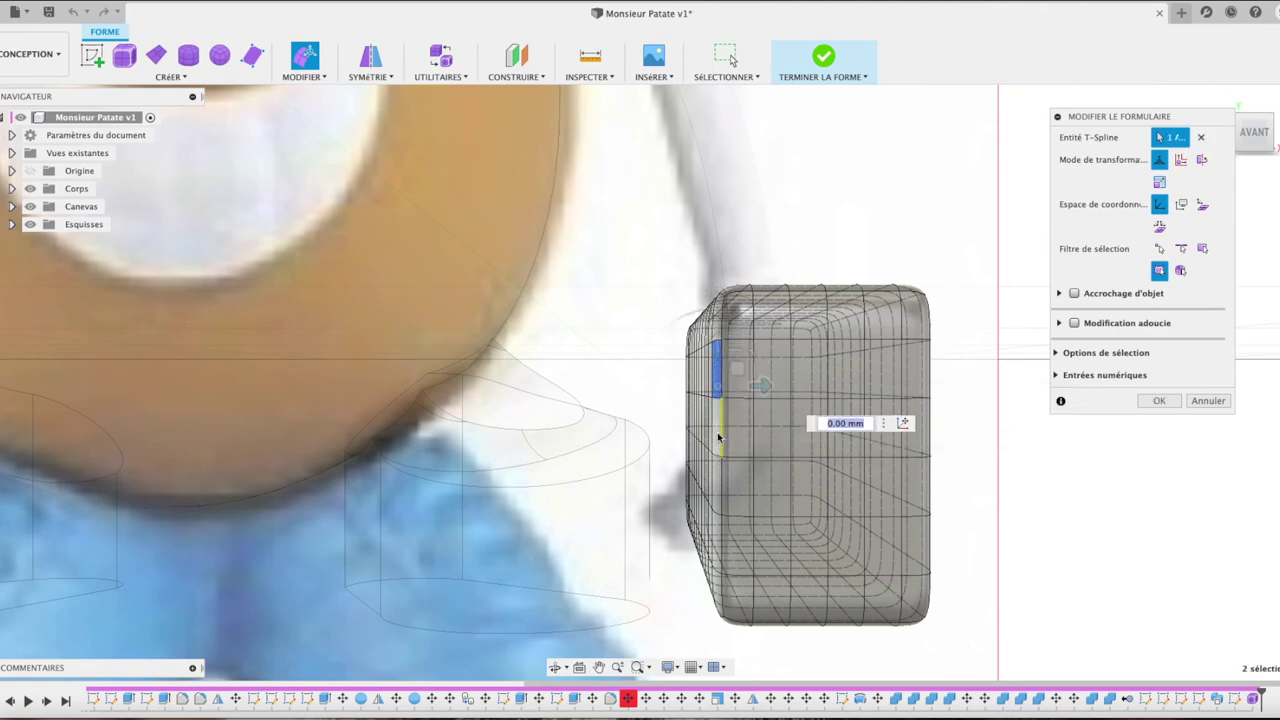
left_click(717, 445, "shift")
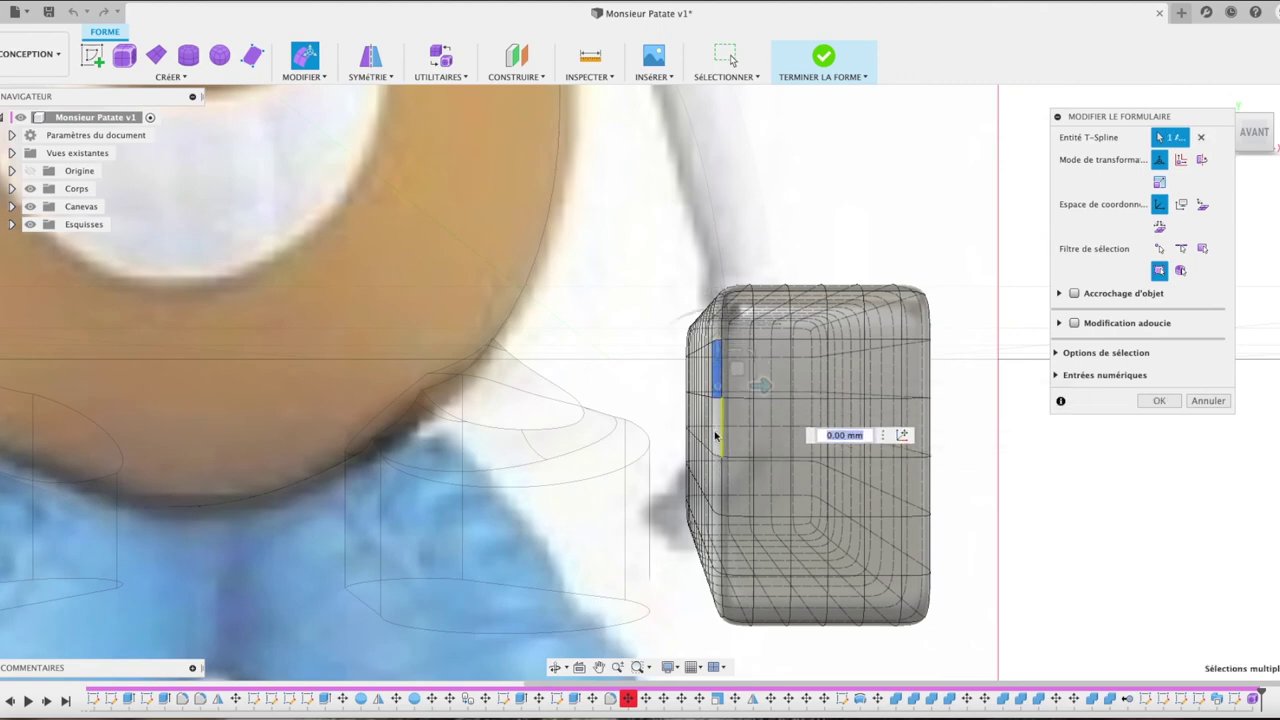
left_click(717, 488, "shift")
left_click(715, 515, "shift")
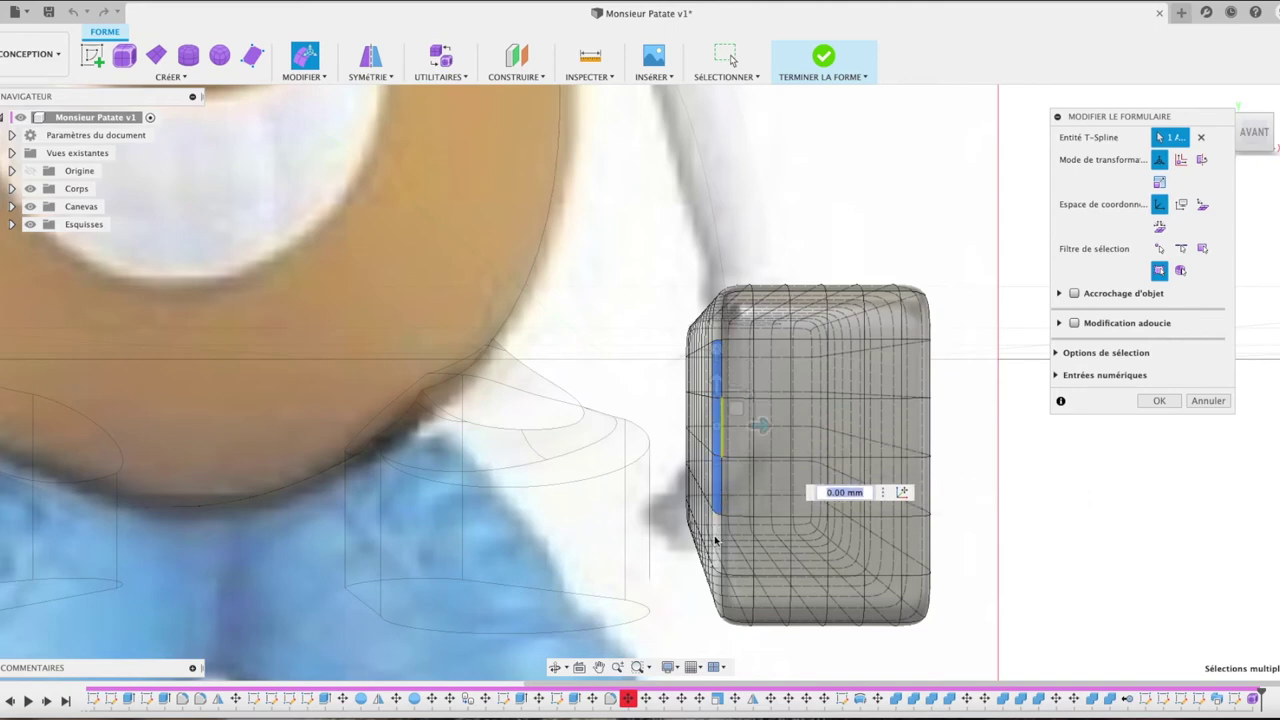
left_click_drag(757, 451, 814, 454)
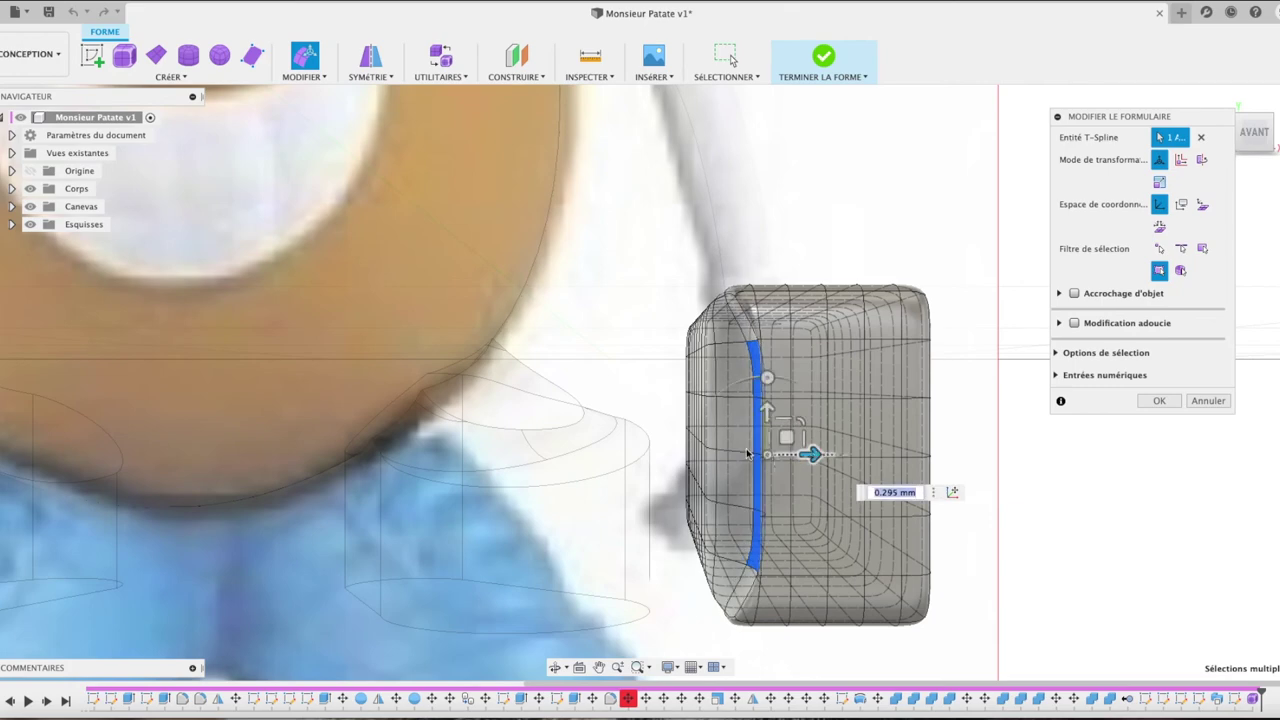
Step: Reselect the whole left face column and push it into the box about 0.238 mm
left_click(702, 445, "shift")
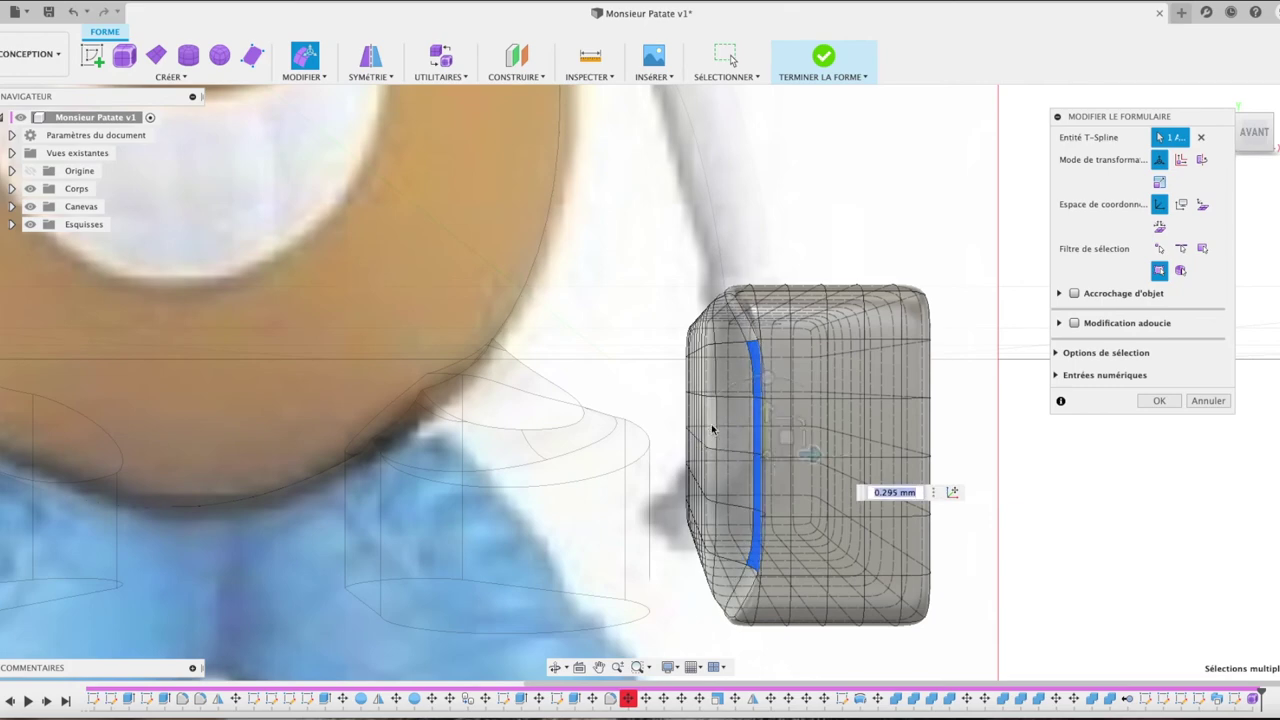
left_click(708, 470, "shift")
left_click(710, 525, "shift")
left_click(706, 387, "shift")
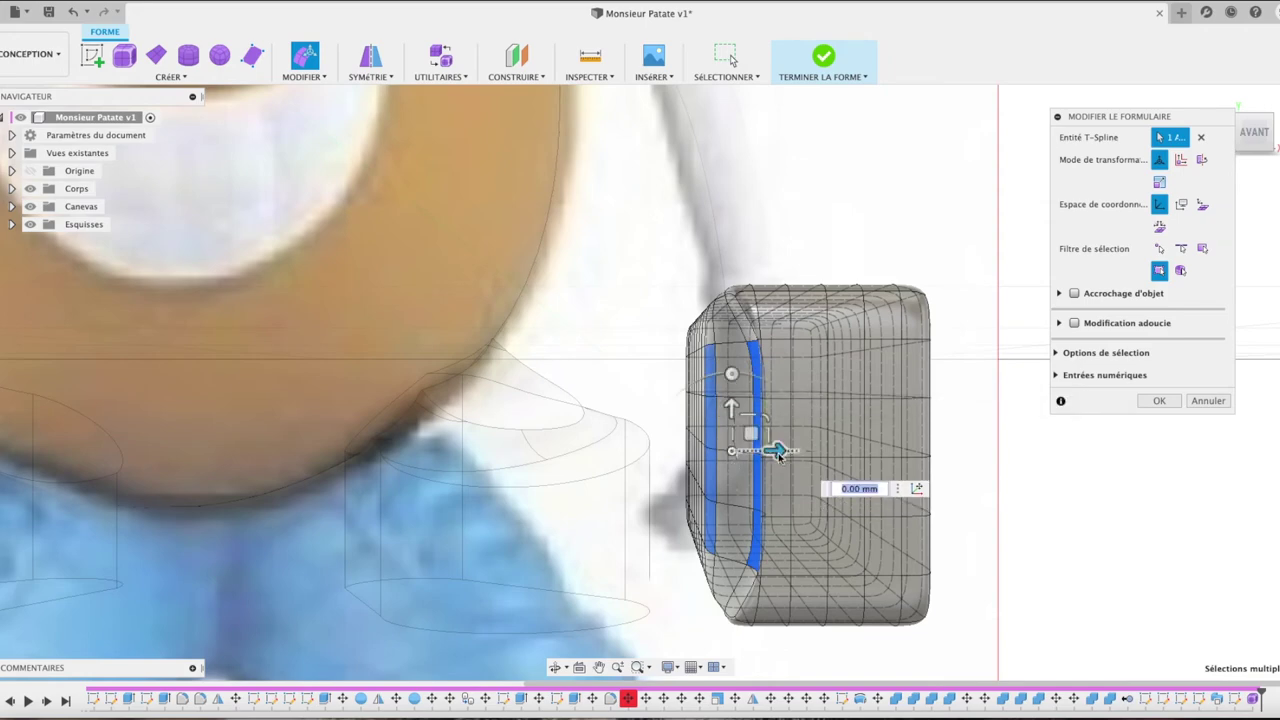
left_click_drag(779, 452, 813, 452)
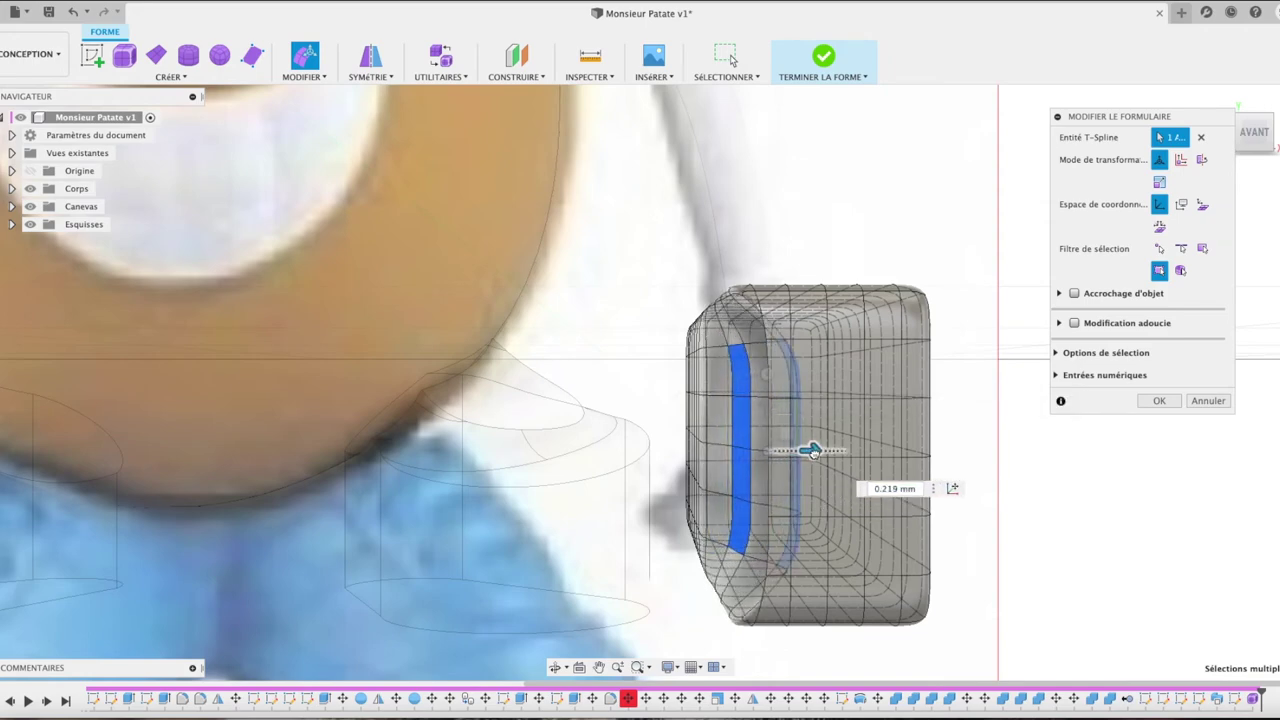
left_click_drag(813, 452, 816, 452)
Step: Select further left-edge face strips and push them slightly inward
left_click(704, 377)
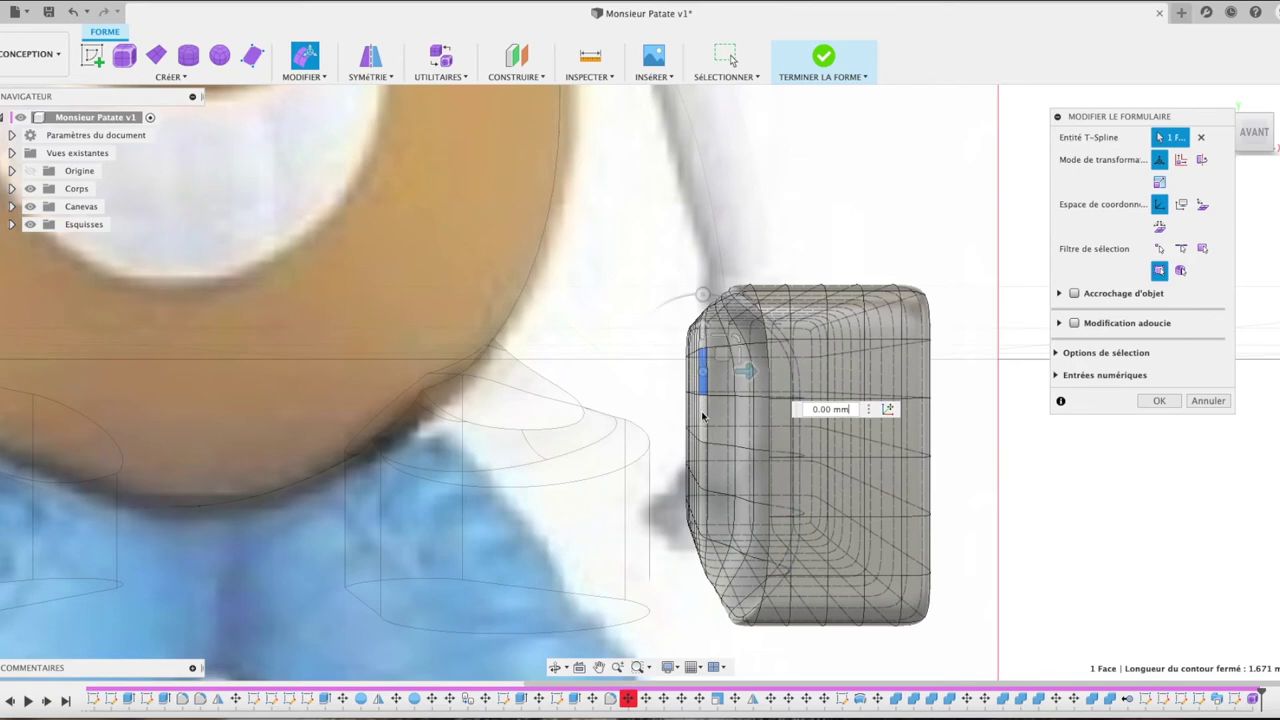
left_click(702, 458, "shift")
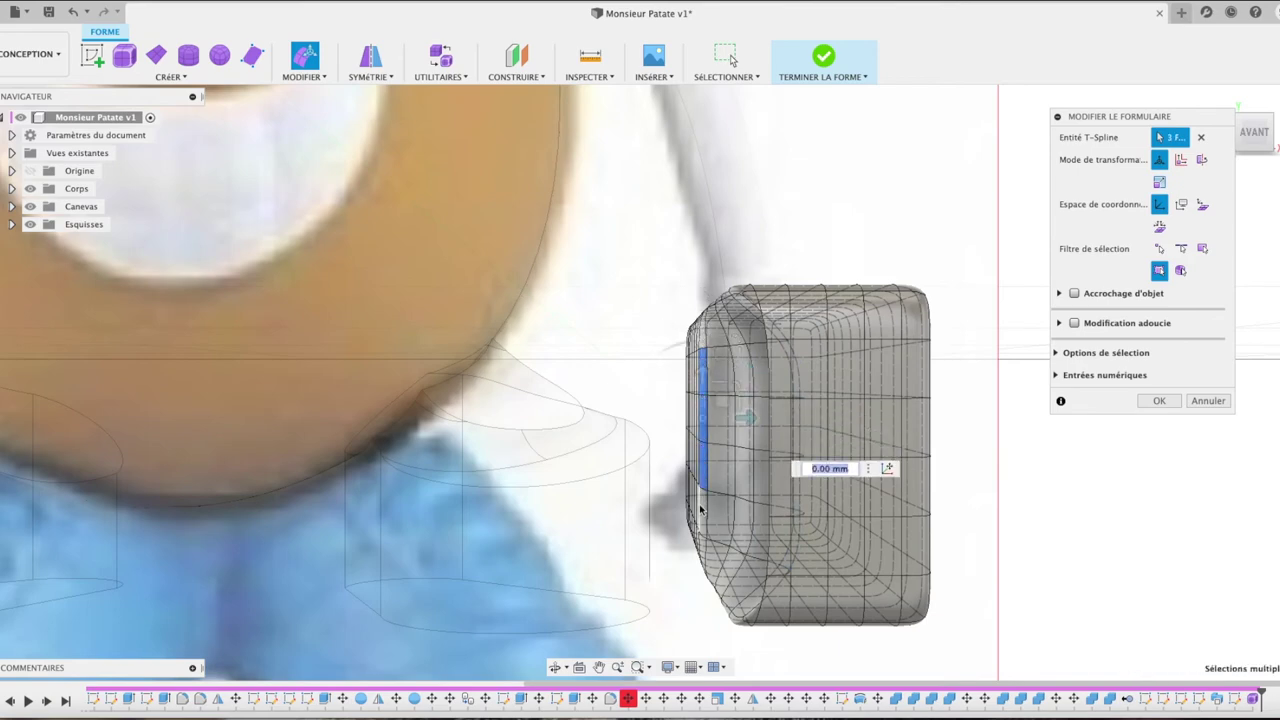
left_click(705, 480, "shift")
left_click(702, 515, "shift")
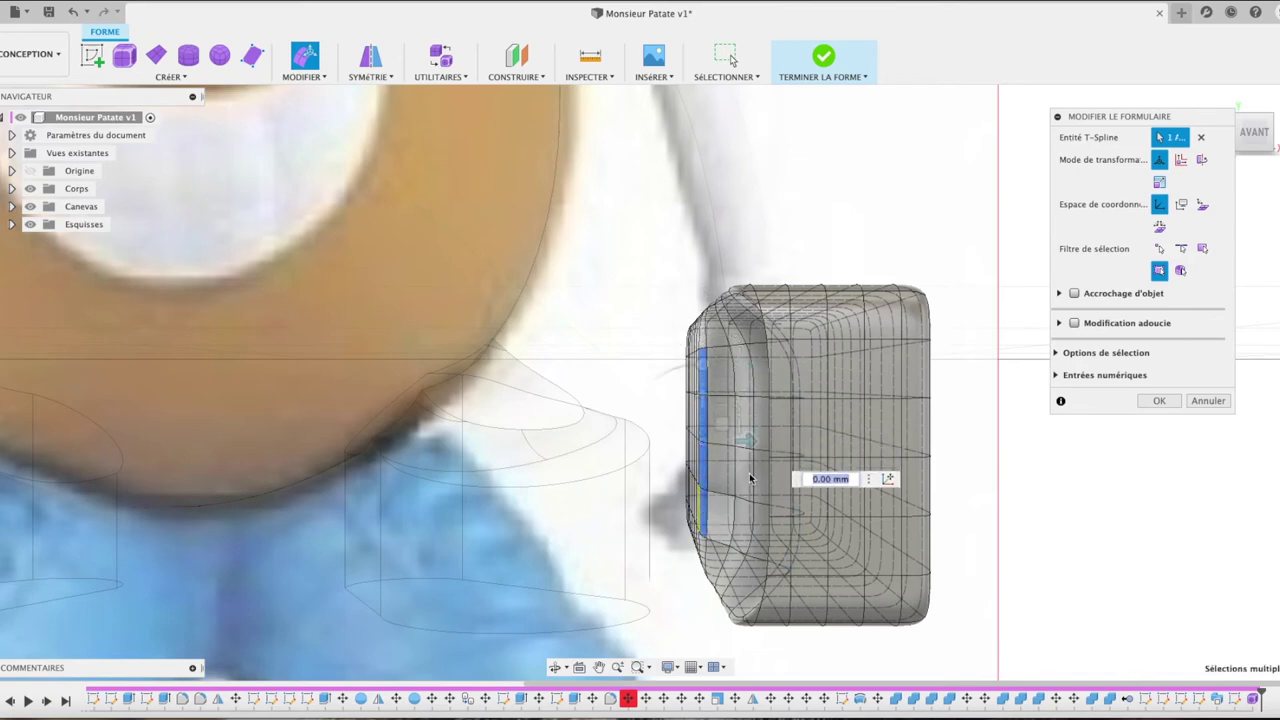
left_click_drag(749, 437, 810, 441)
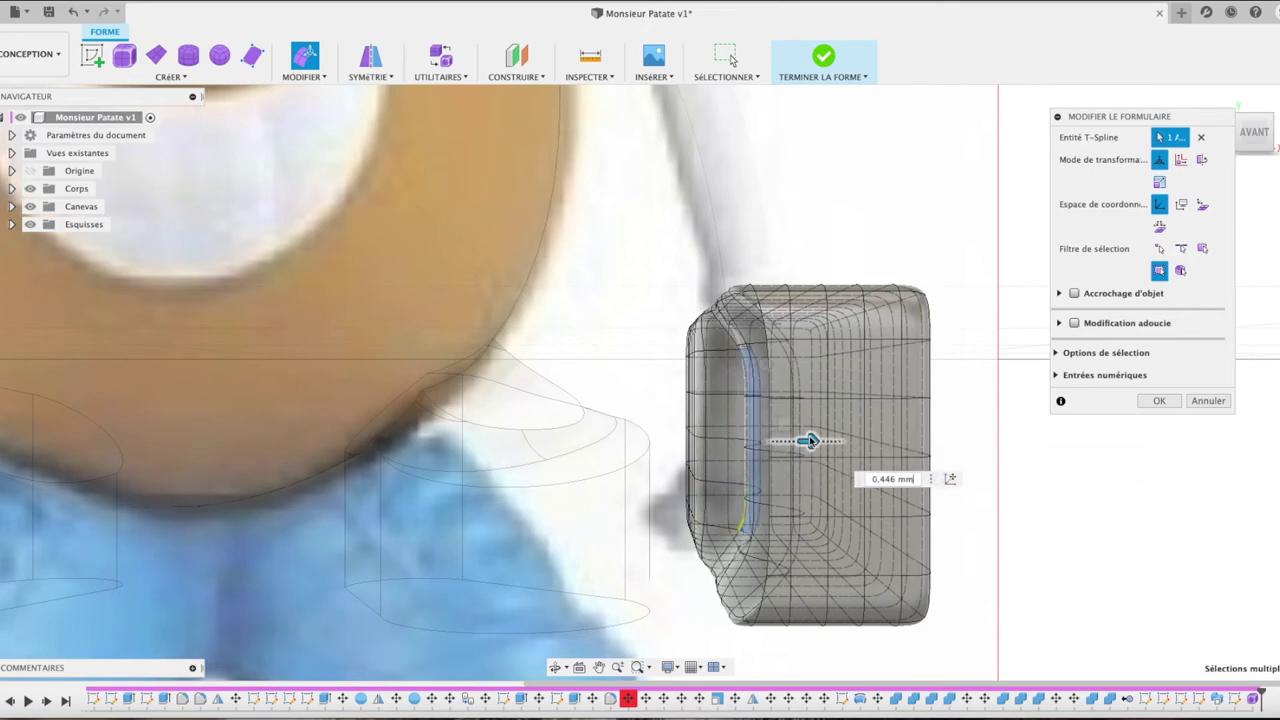
left_click(700, 415)
left_click(700, 460, "shift")
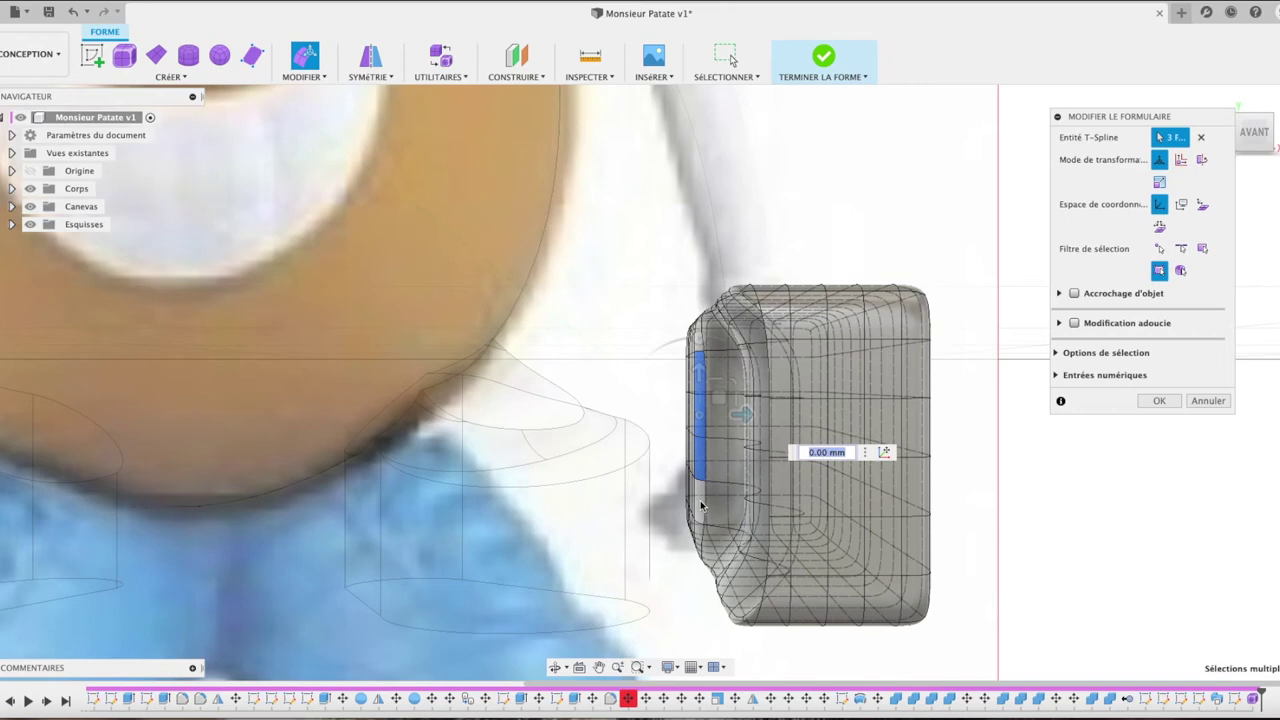
left_click(701, 506, "shift")
left_click_drag(743, 436, 790, 436)
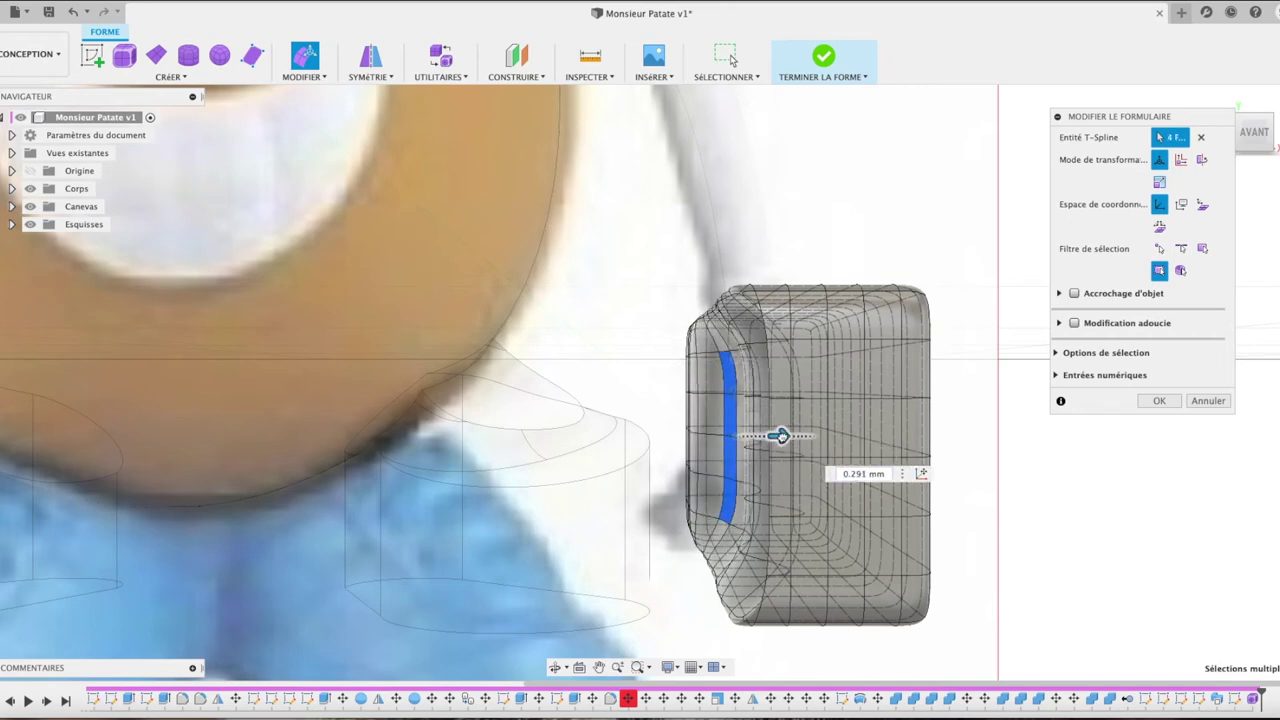
Step: Push a set of left-edge faces inward about 0.4 mm, then undo the push
left_click(692, 388)
left_click(694, 412, "shift")
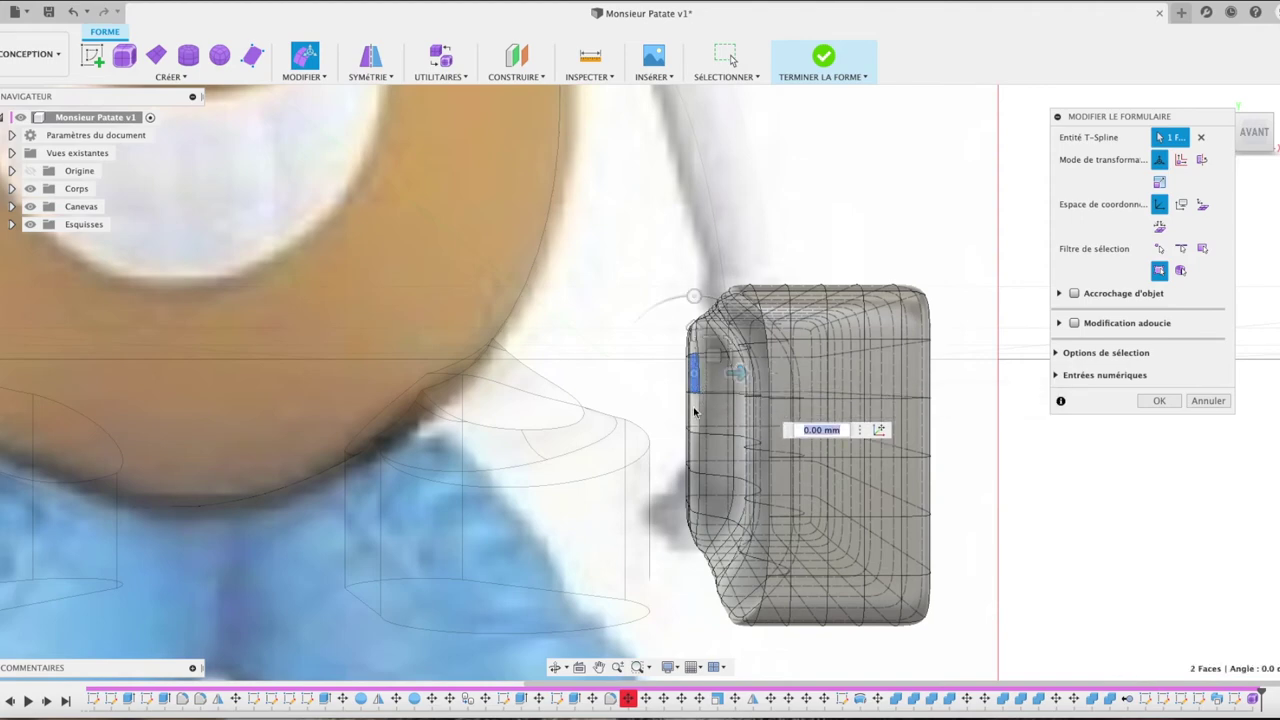
left_click(696, 456, "shift")
left_click(694, 490, "shift")
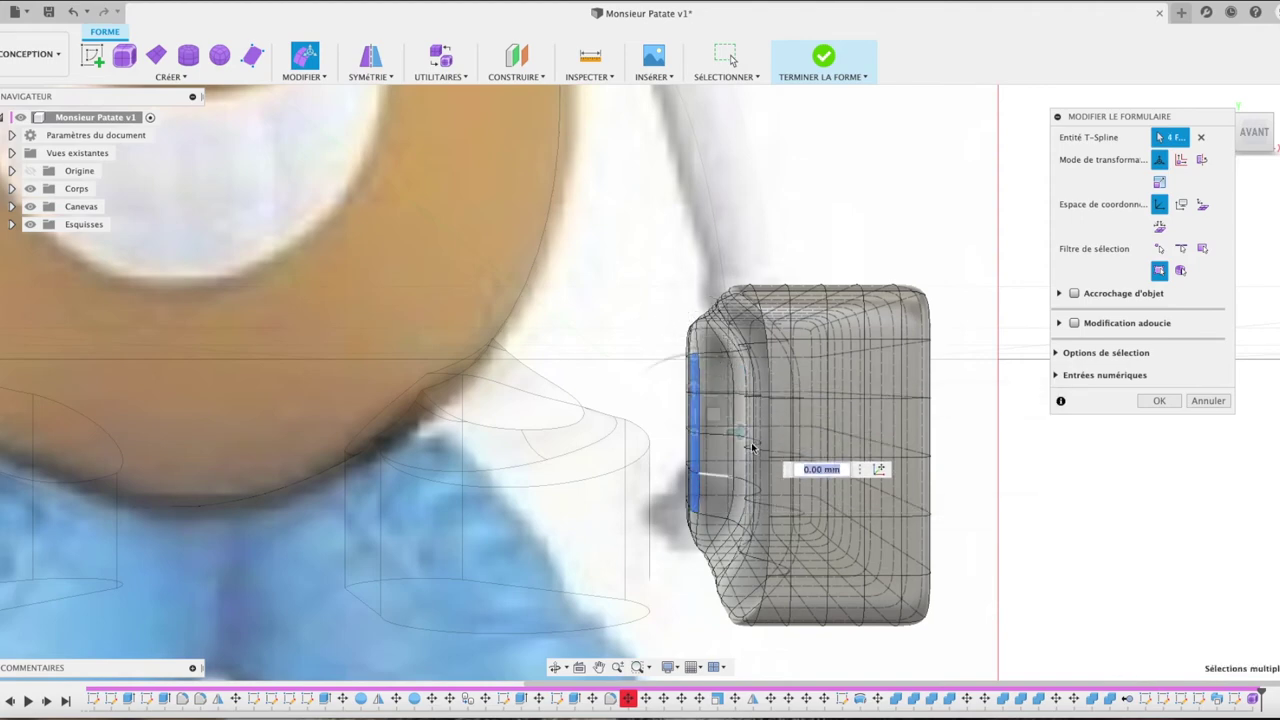
left_click_drag(738, 432, 786, 432)
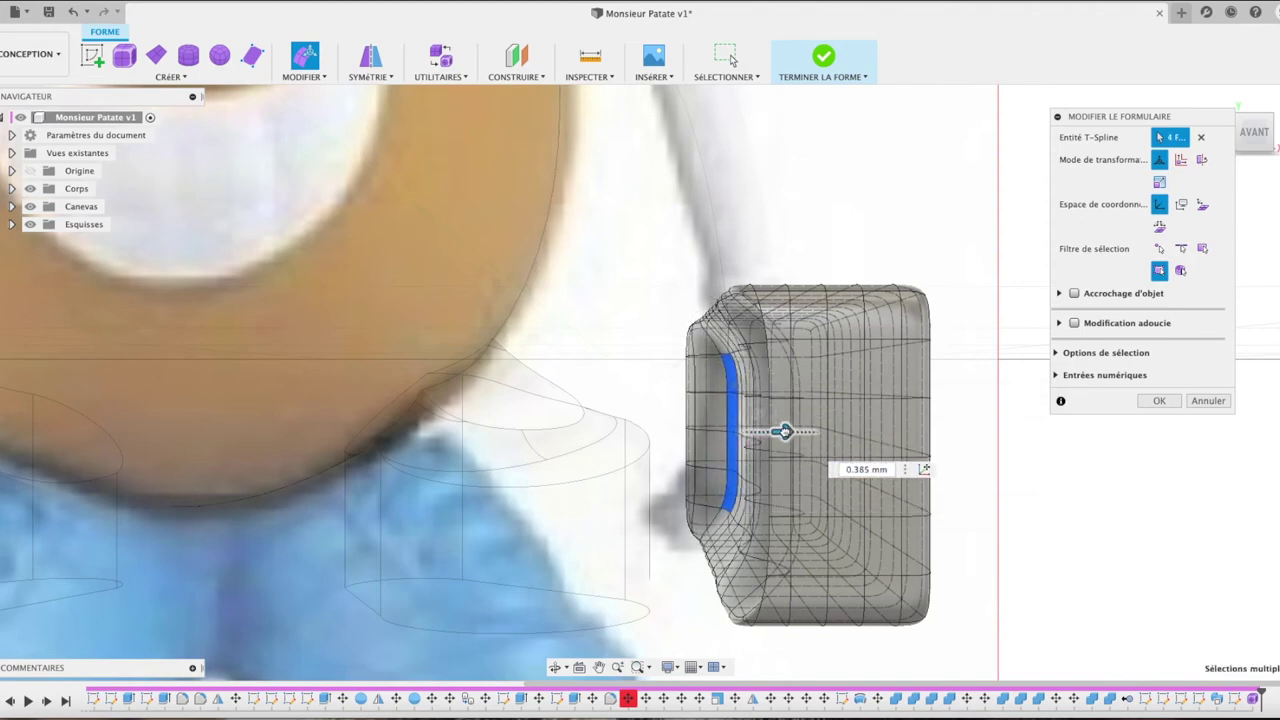
key("ctrl+z")
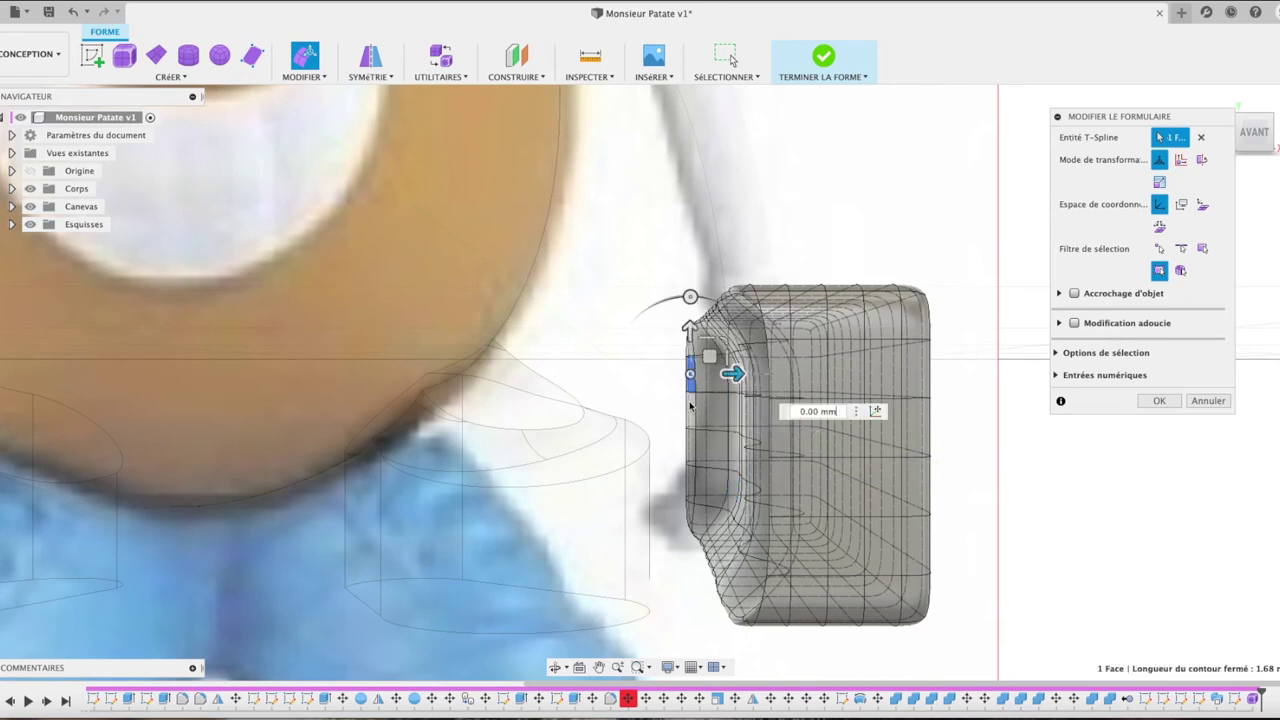
key("ctrl+z")
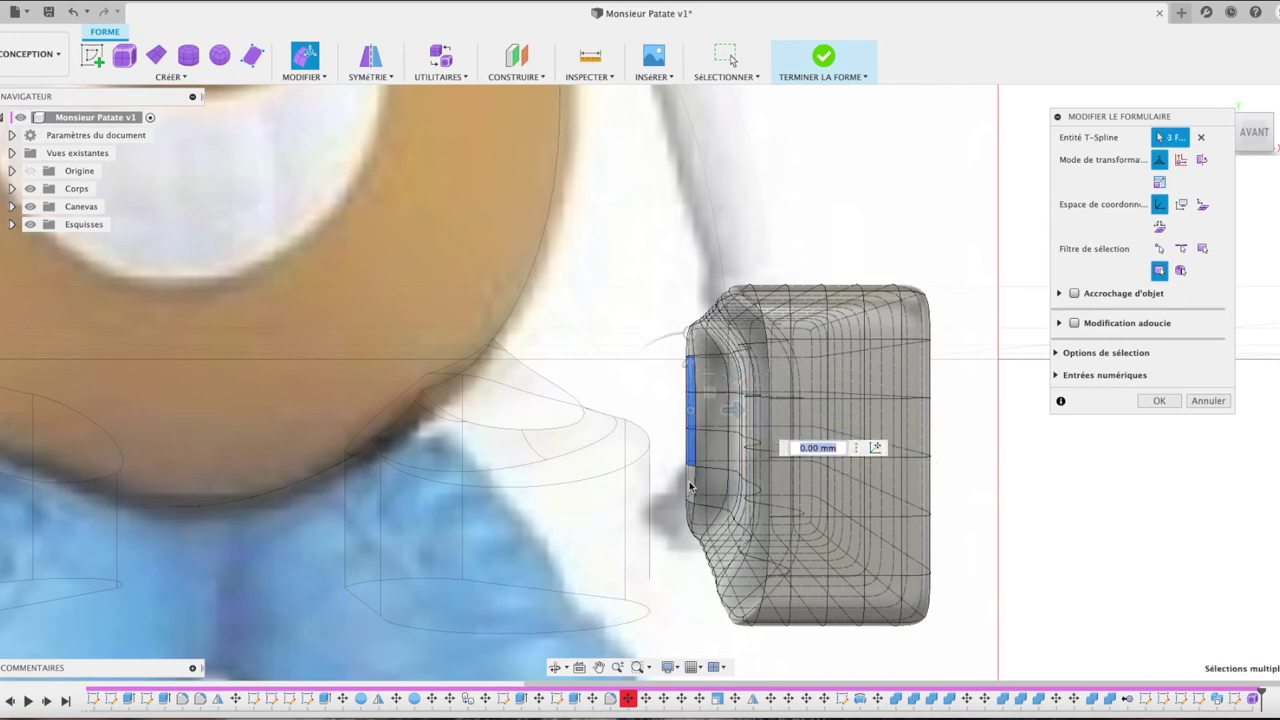
Step: Push the left strip in 0.46 mm, then enlarge it, push 0.37 mm and confirm
left_click(689, 486, "shift")
left_click_drag(735, 428, 785, 428)
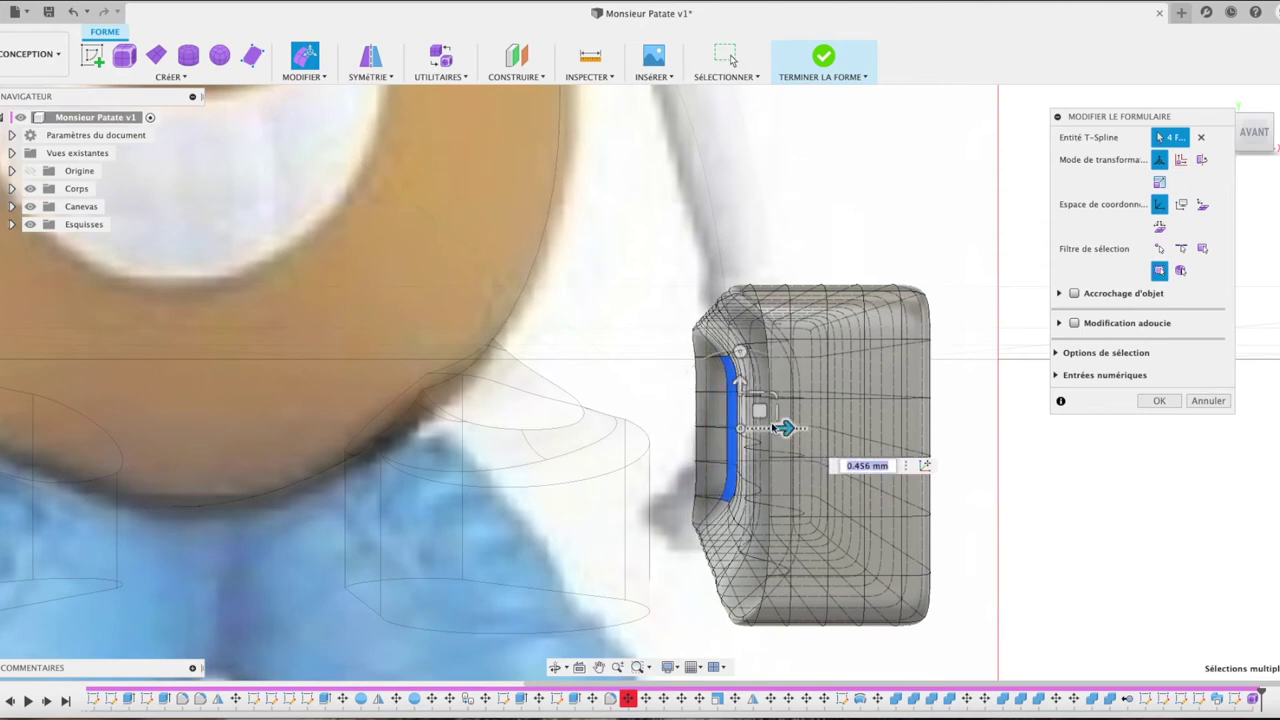
left_click(704, 385, "shift")
left_click(705, 414, "shift")
left_click(703, 443, "shift")
left_click(708, 474, "shift")
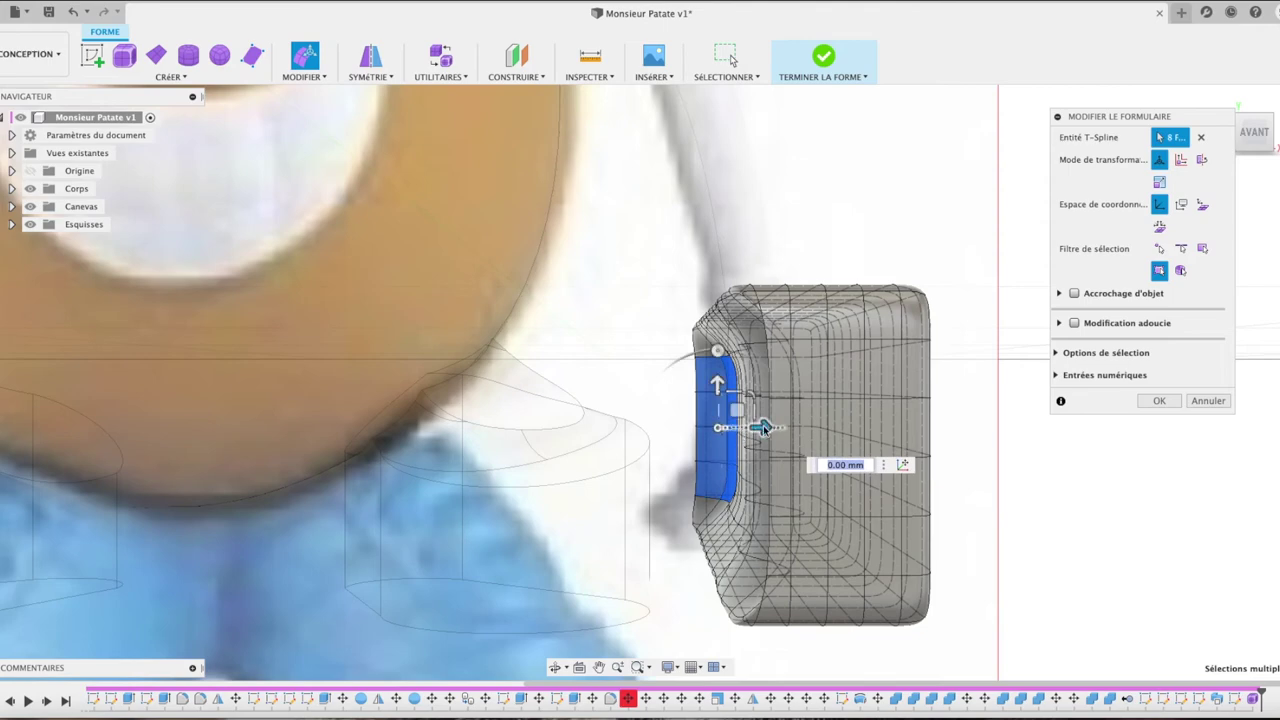
left_click_drag(763, 428, 803, 428)
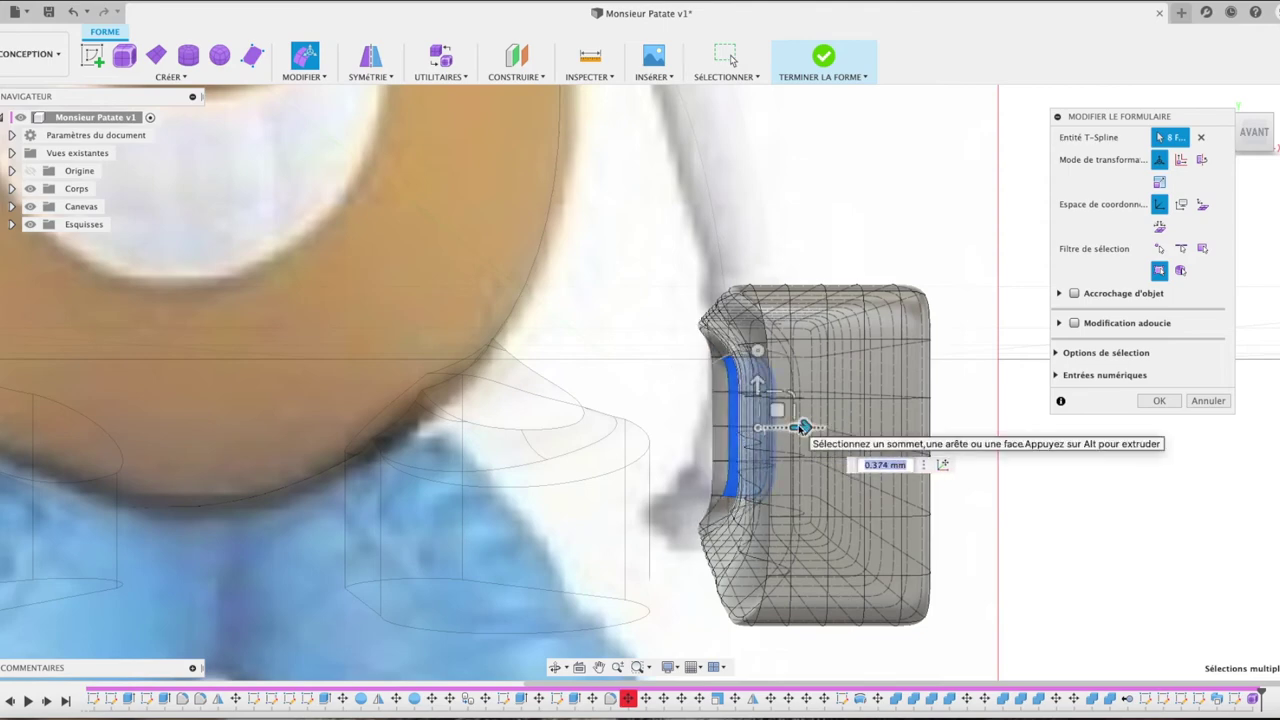
left_click(1159, 400)
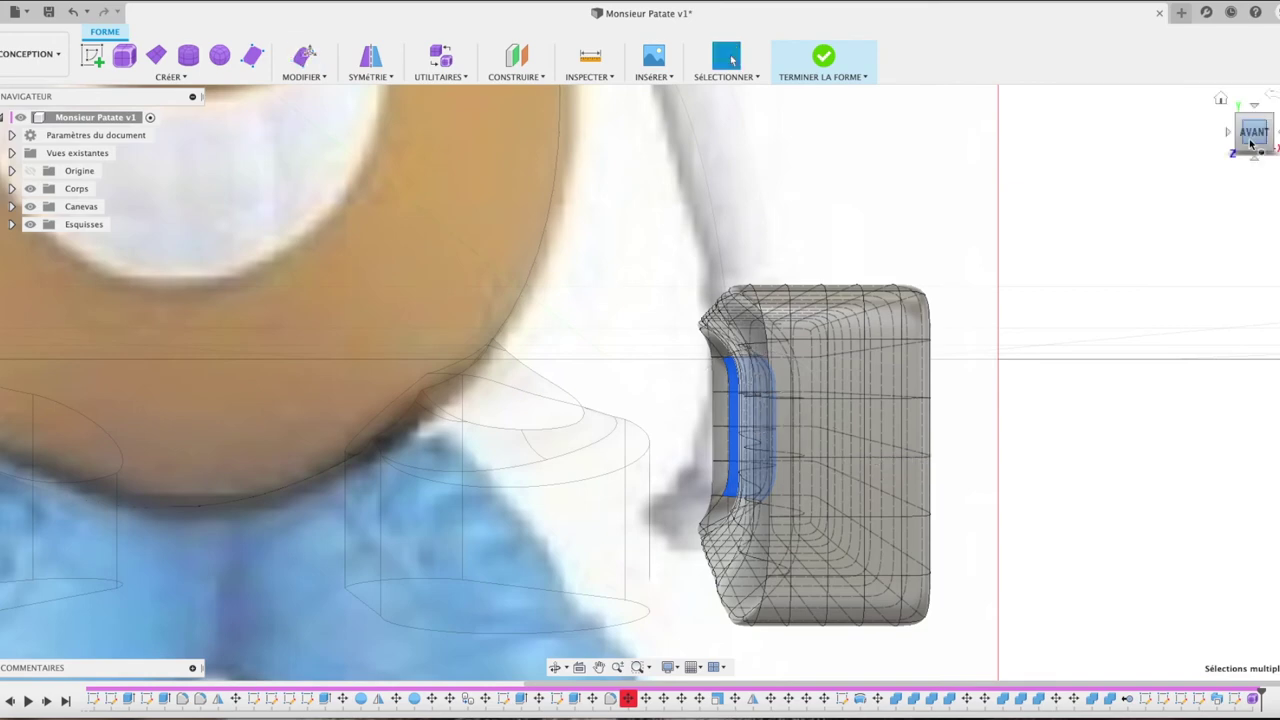
Step: Orbit to inspect the new recess, clear the face selection and zoom out
middle_click_drag(640, 382, 760, 382, "shift")
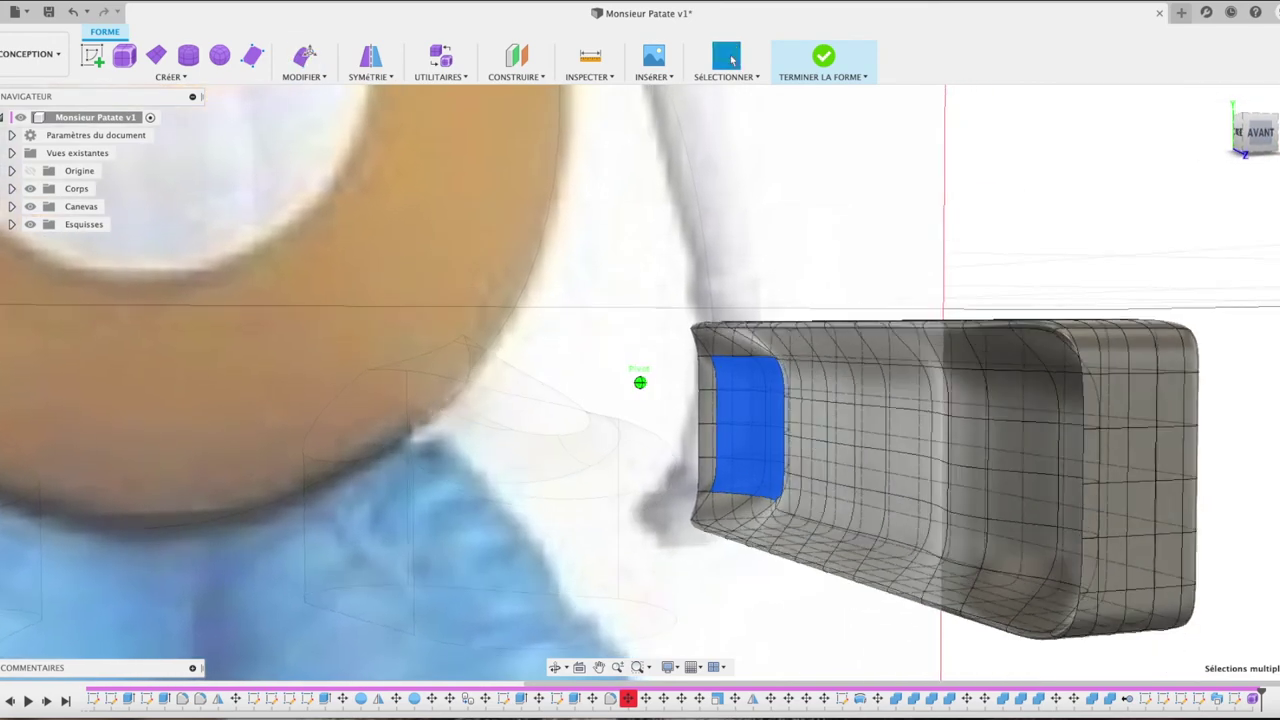
mouse_move(640, 382)
middle_mouse_down("shift")
mouse_move(700, 390)
mouse_move(650, 360)
mouse_move(640, 382)
middle_mouse_up("shift")
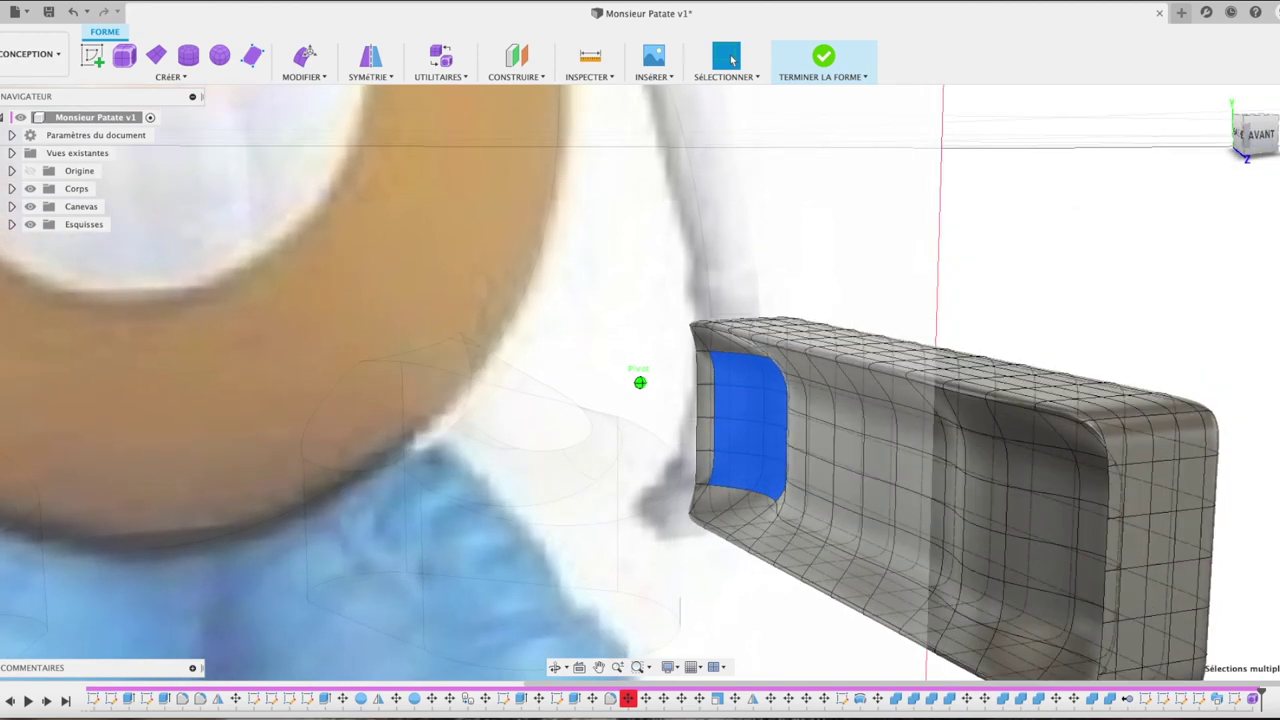
key("Escape")
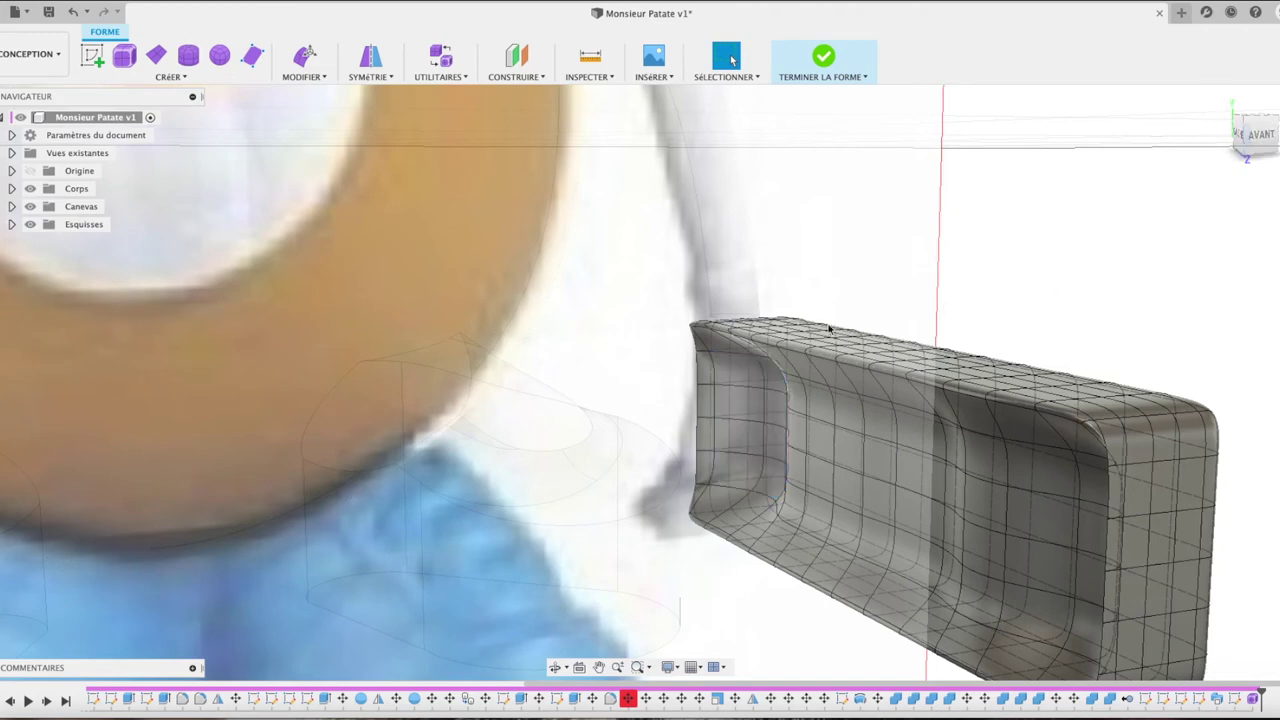
scroll(875, 415, "down", 1)
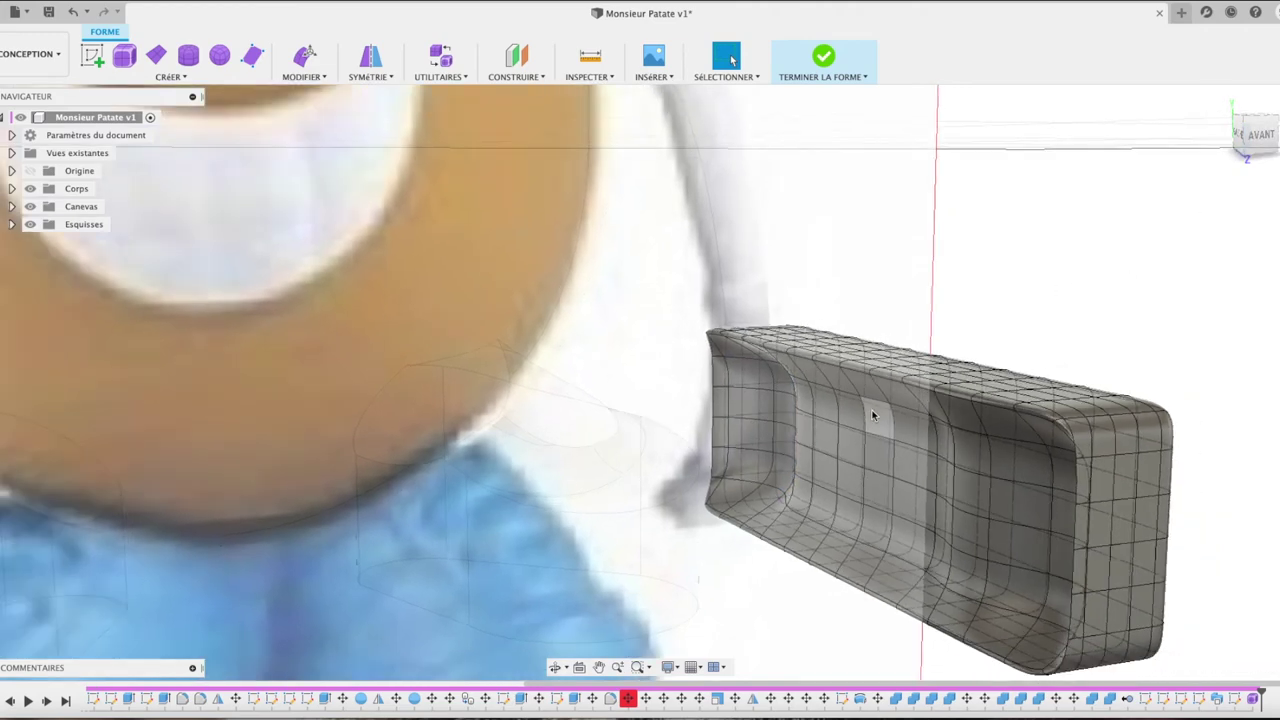
scroll(875, 415, "down", 1)
scroll(872, 416, "down", 1)
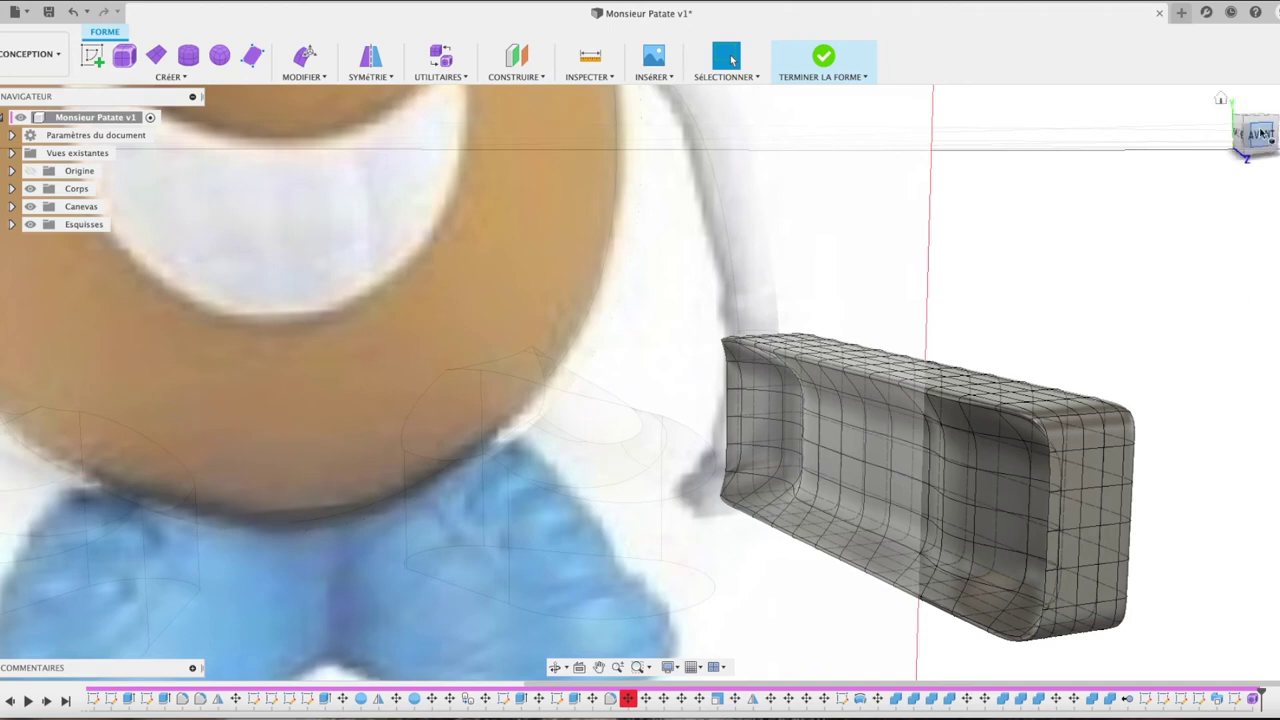
Step: Switch to the top view and zoom to frame the block's full length
left_click_drag(1260, 136, 1250, 168)
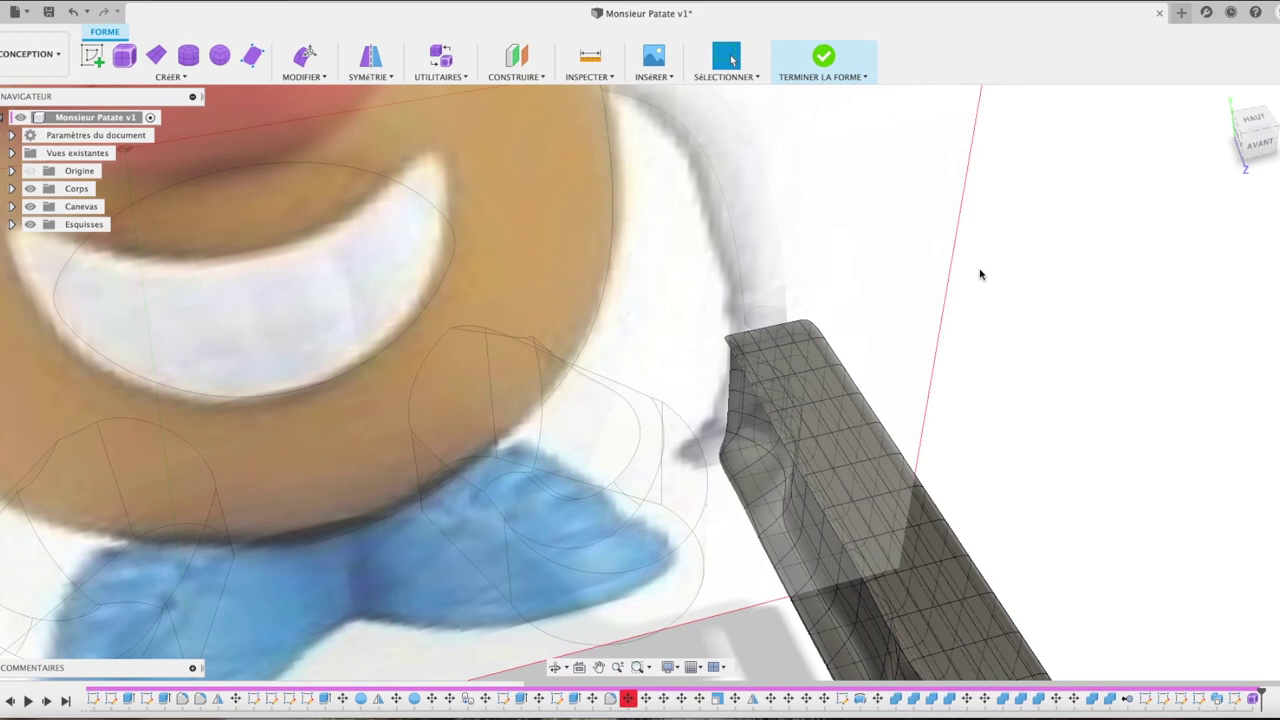
scroll(980, 271, "down", 3)
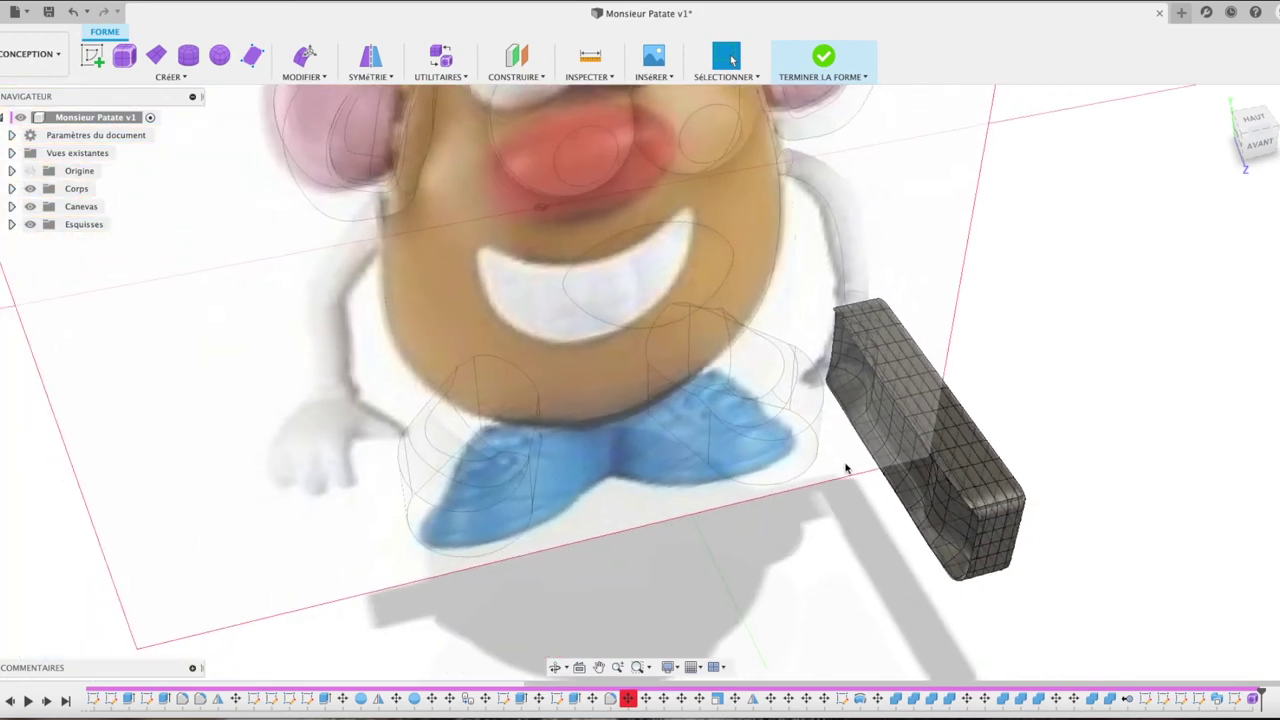
left_click(1253, 120)
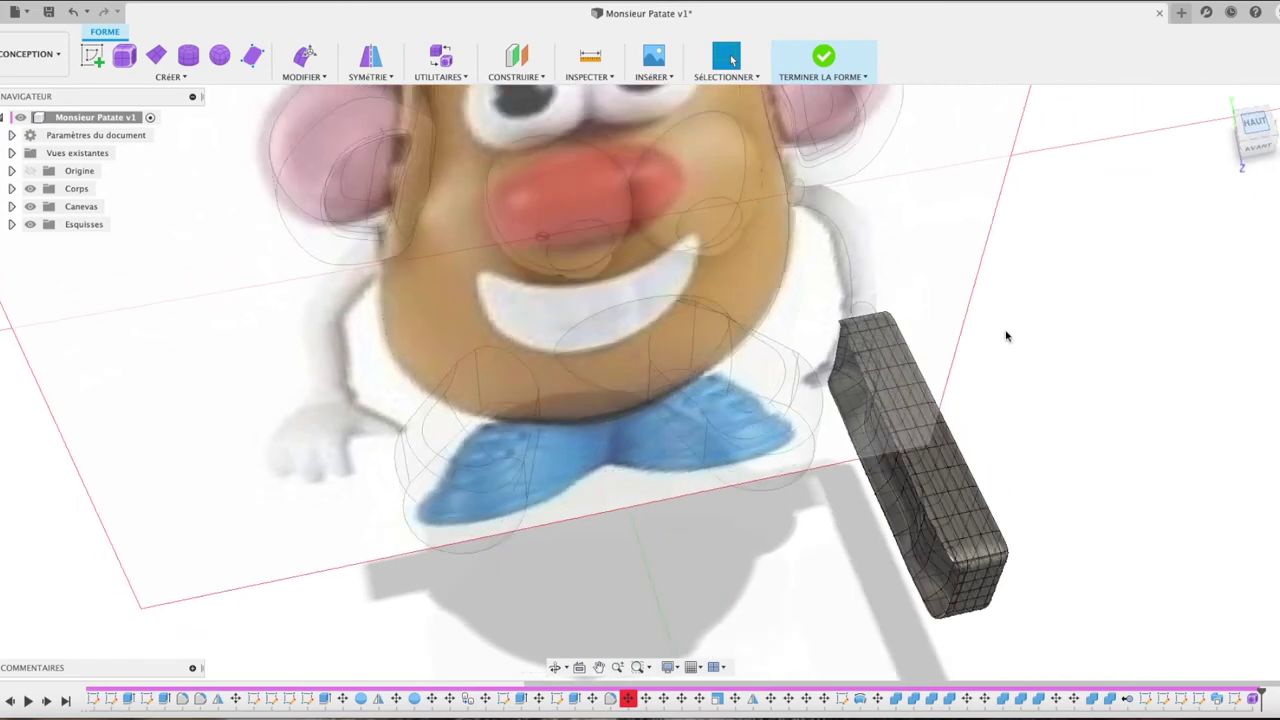
scroll(951, 479, "up", 3)
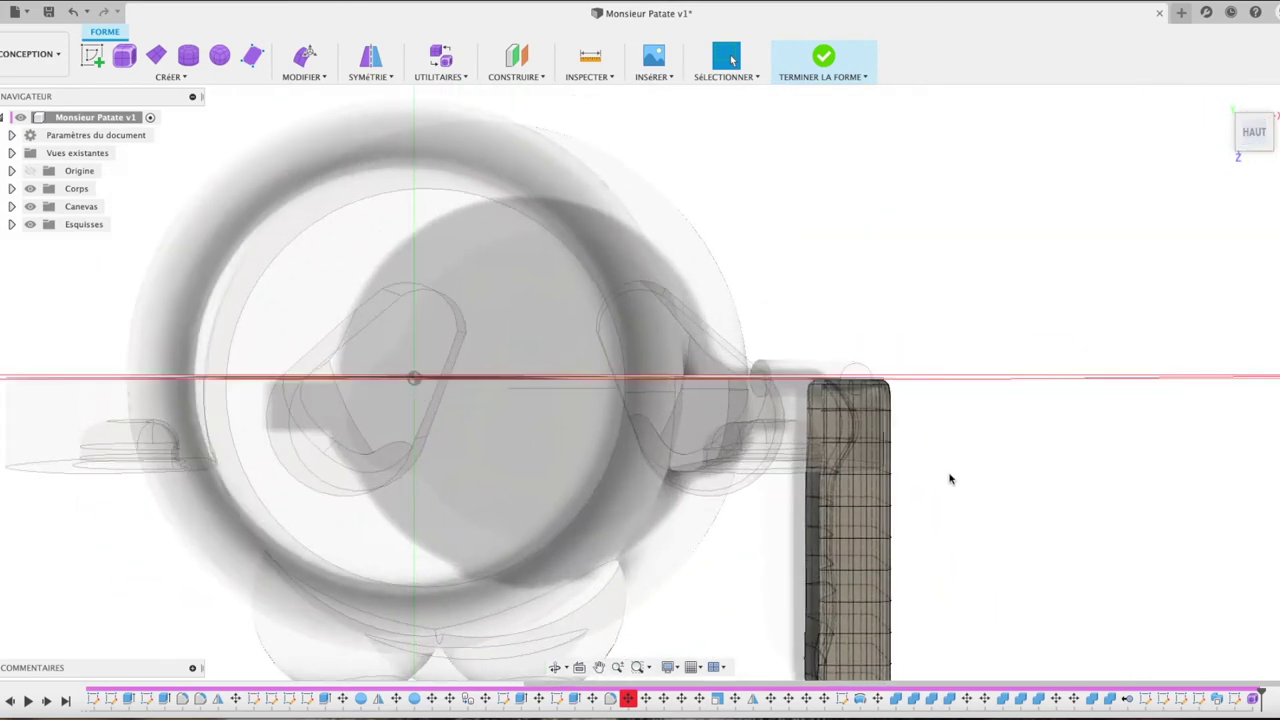
scroll(951, 479, "down", 2)
scroll(951, 479, "down", 2)
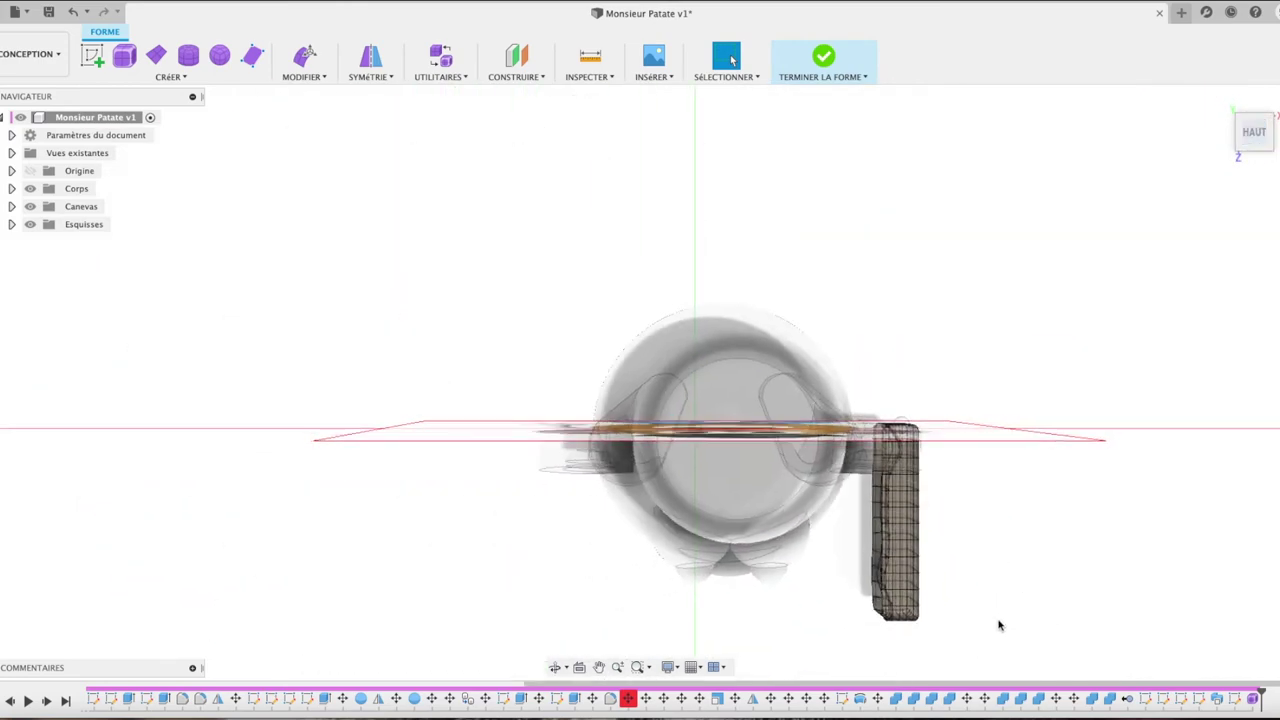
scroll(997, 625, "up", 5)
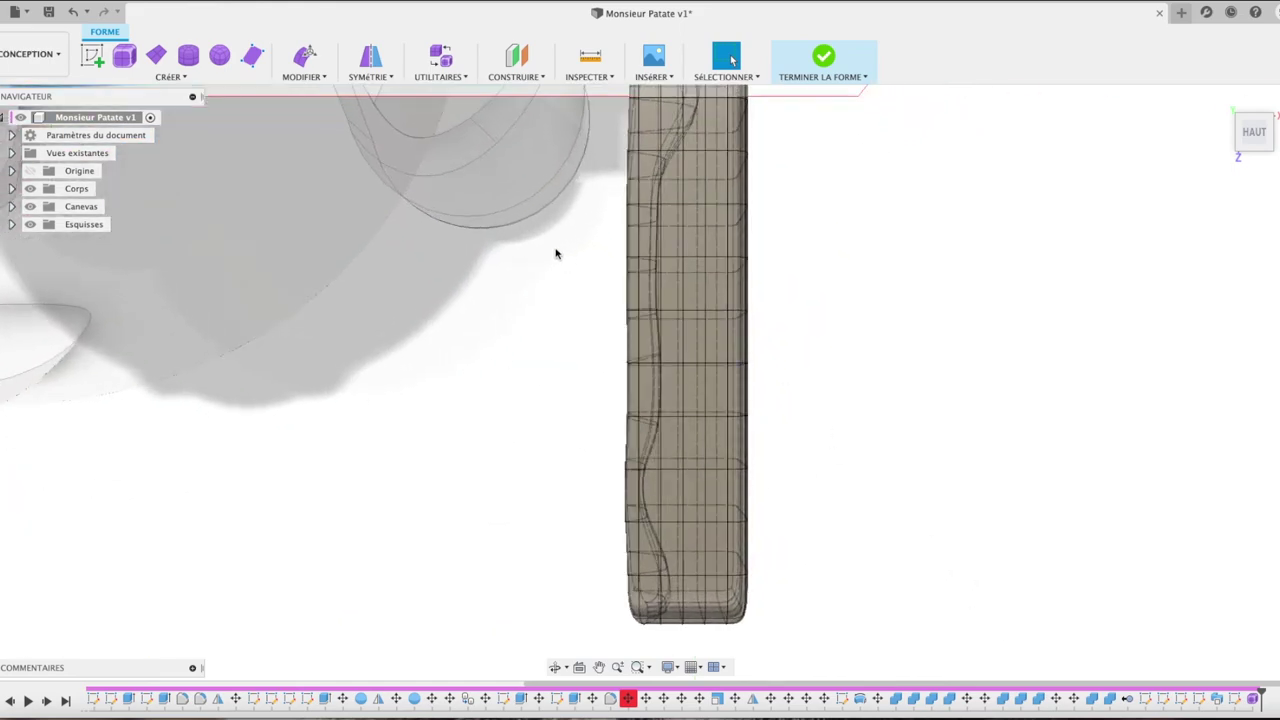
Step: Try moving the block's middle faces with Move/Copy set to Faces, then cancel the move
left_click_drag(556, 250, 782, 576)
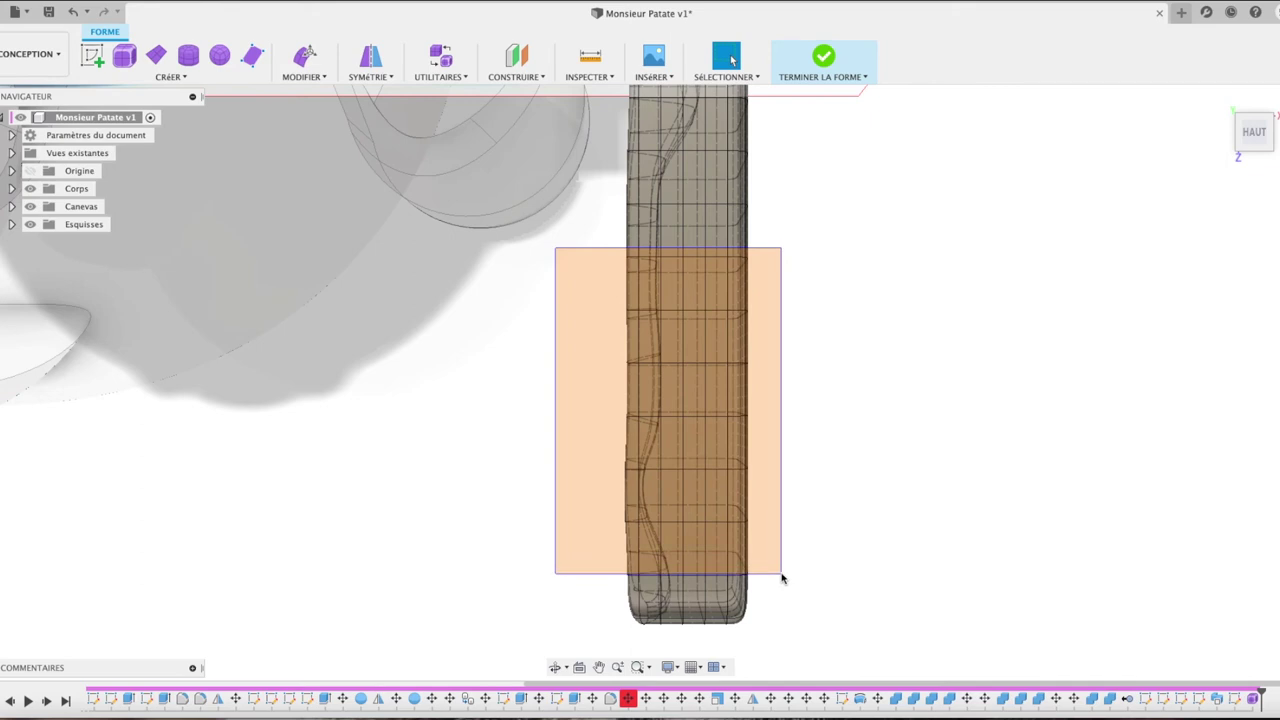
left_click_drag(782, 578, 782, 579)
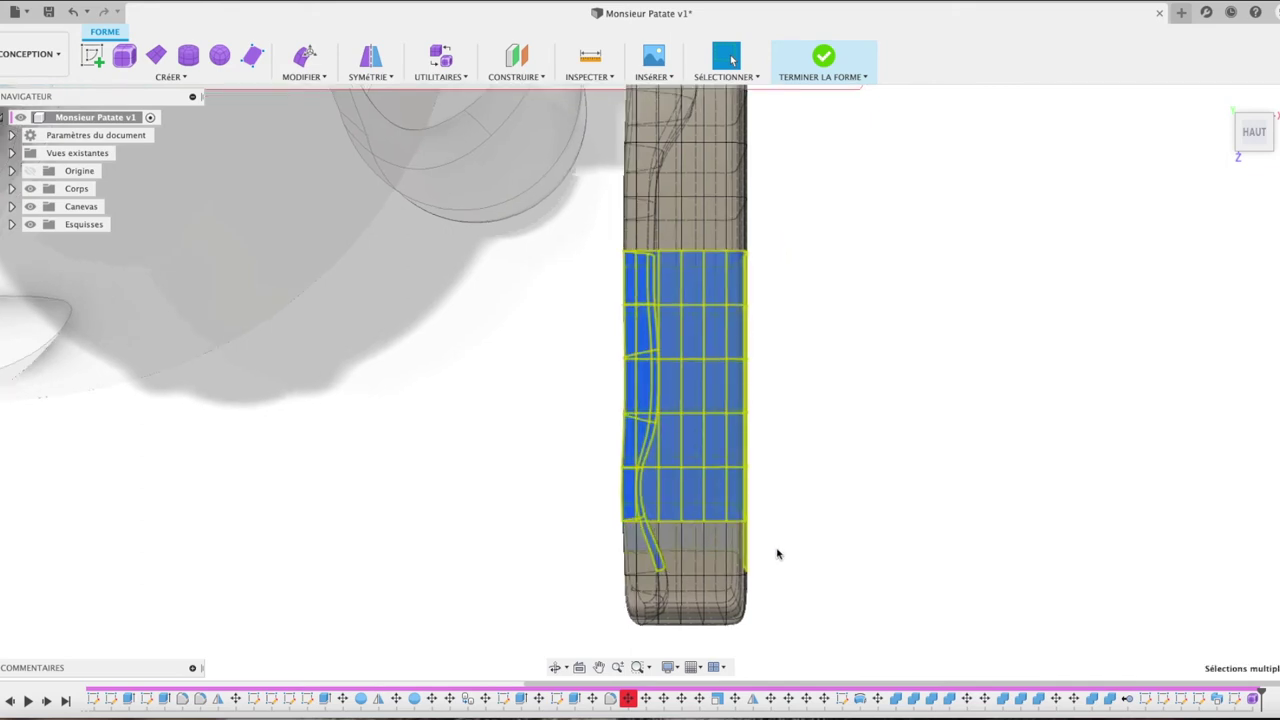
left_click(651, 543, "shift")
key("m")
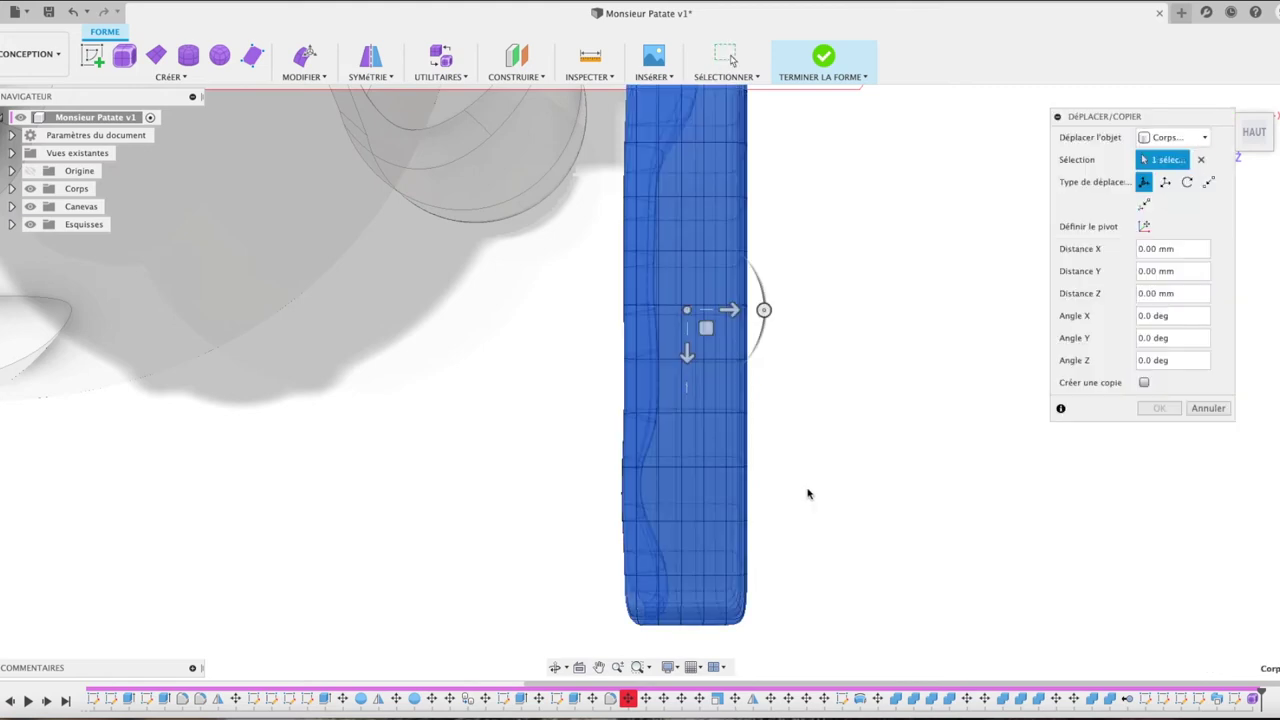
left_click(1162, 140)
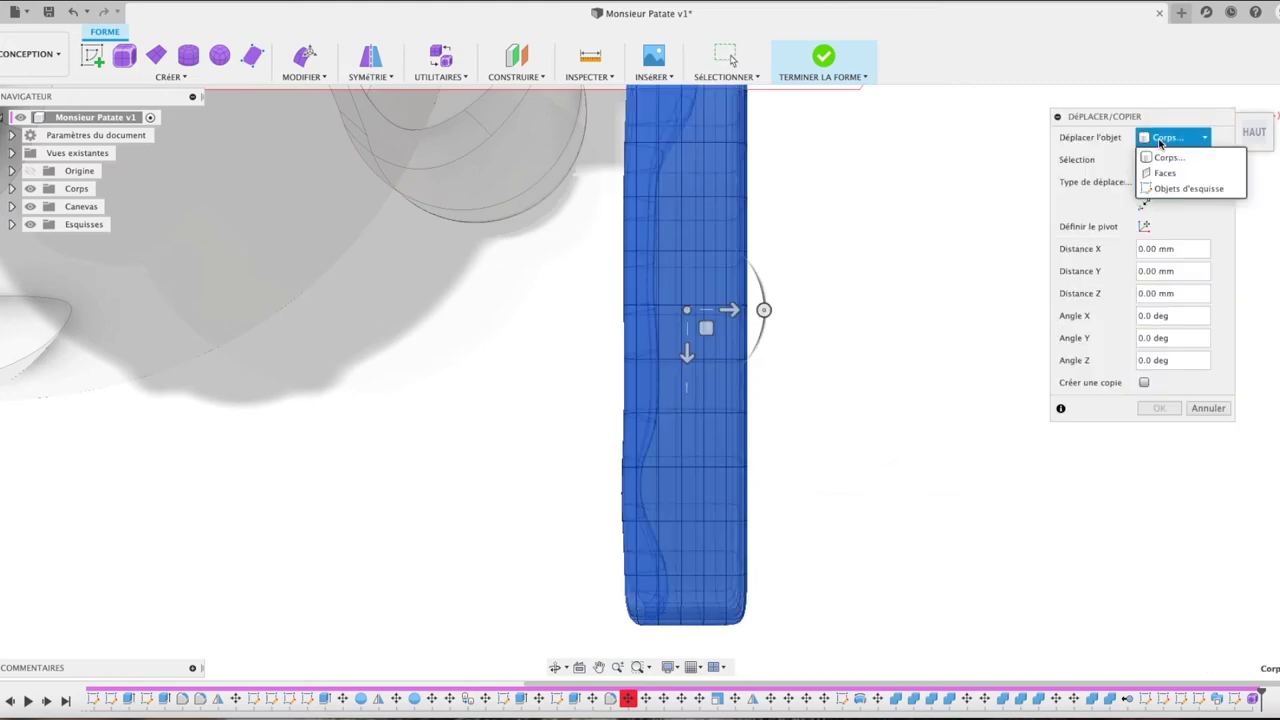
left_click(1165, 172)
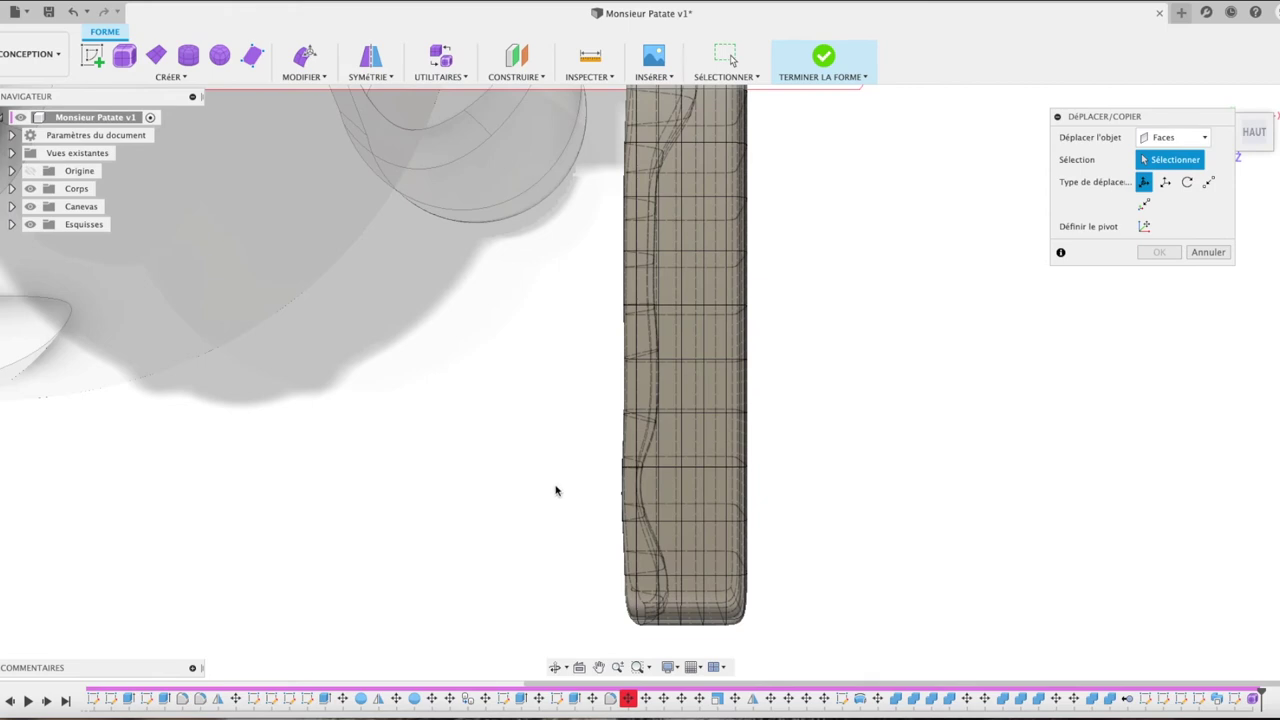
mouse_move(562, 296)
left_mouse_down()
mouse_move(728, 452)
mouse_move(775, 470)
left_mouse_up()
left_click(1161, 254)
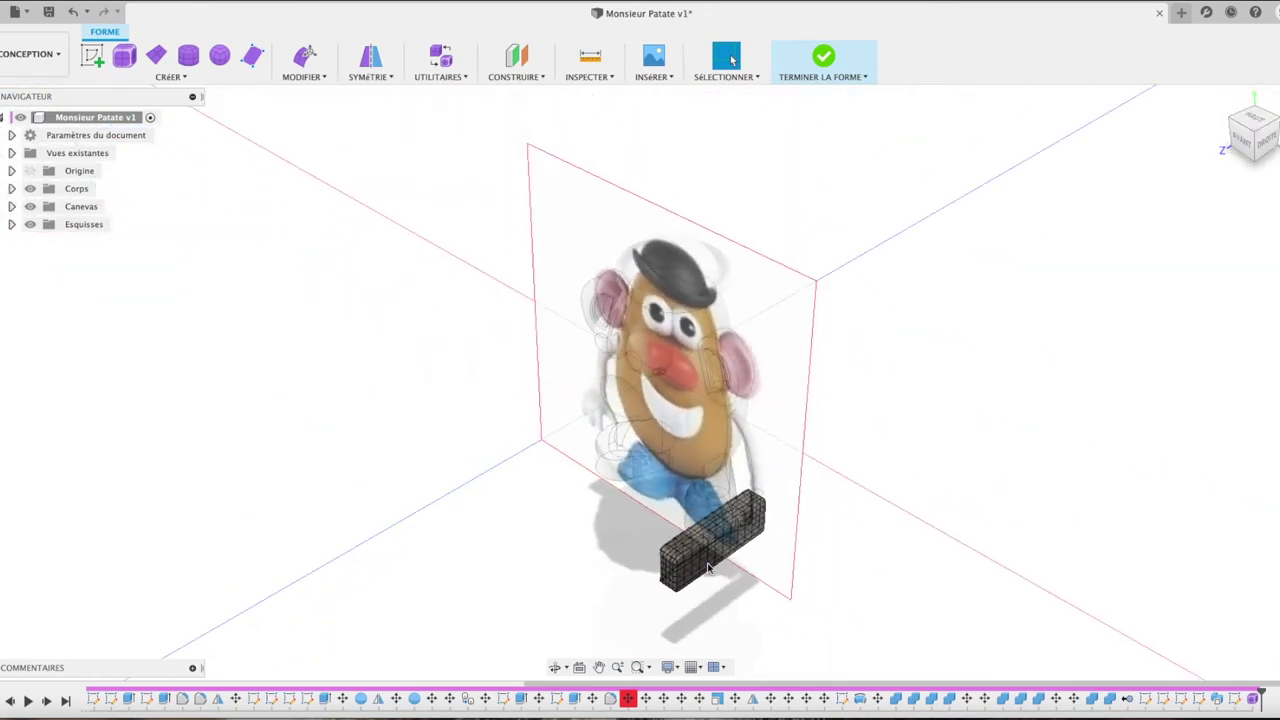
Step: Attempt to convert the T-spline block using the Utilities convert command
left_click(450, 77)
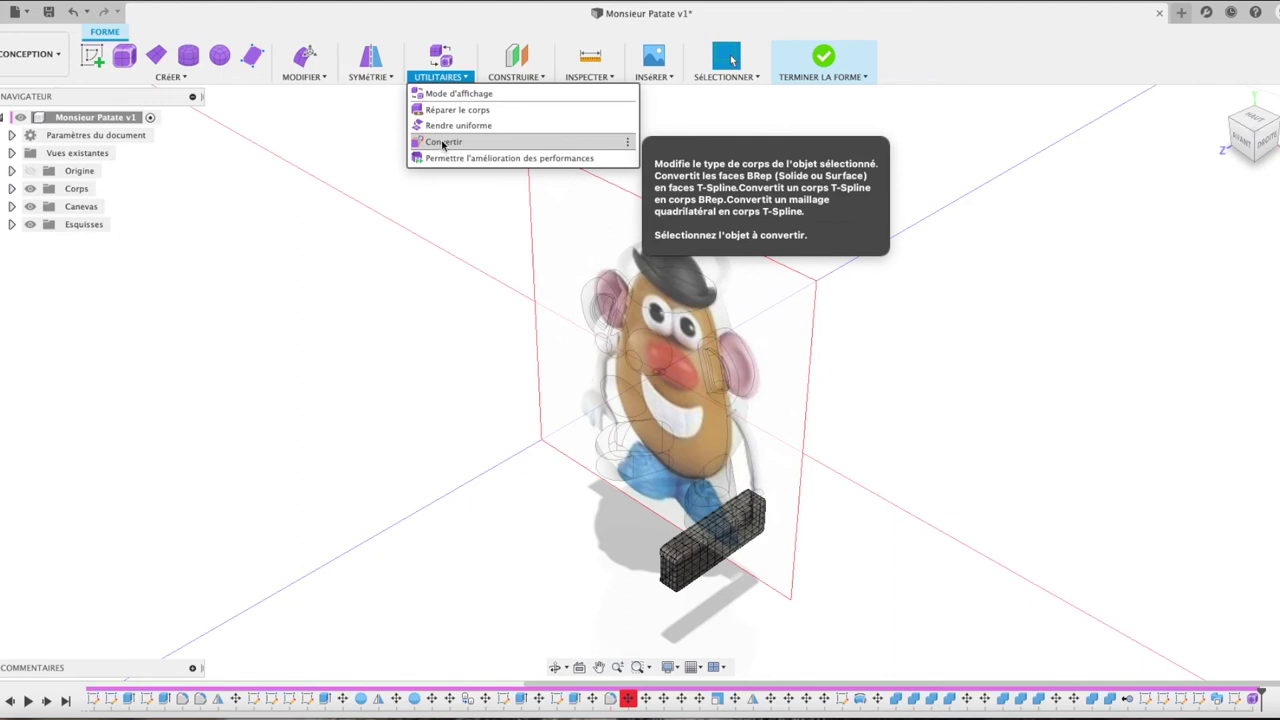
left_click(443, 143)
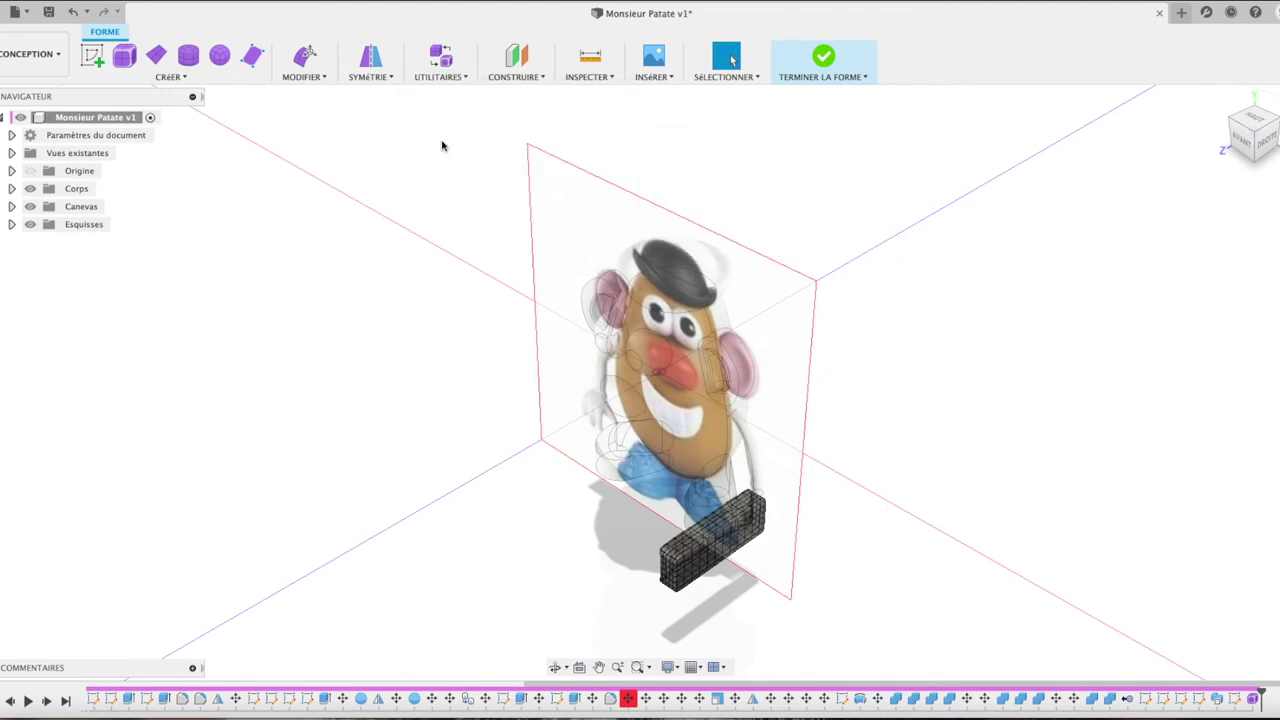
left_click(686, 565)
left_click(1160, 275)
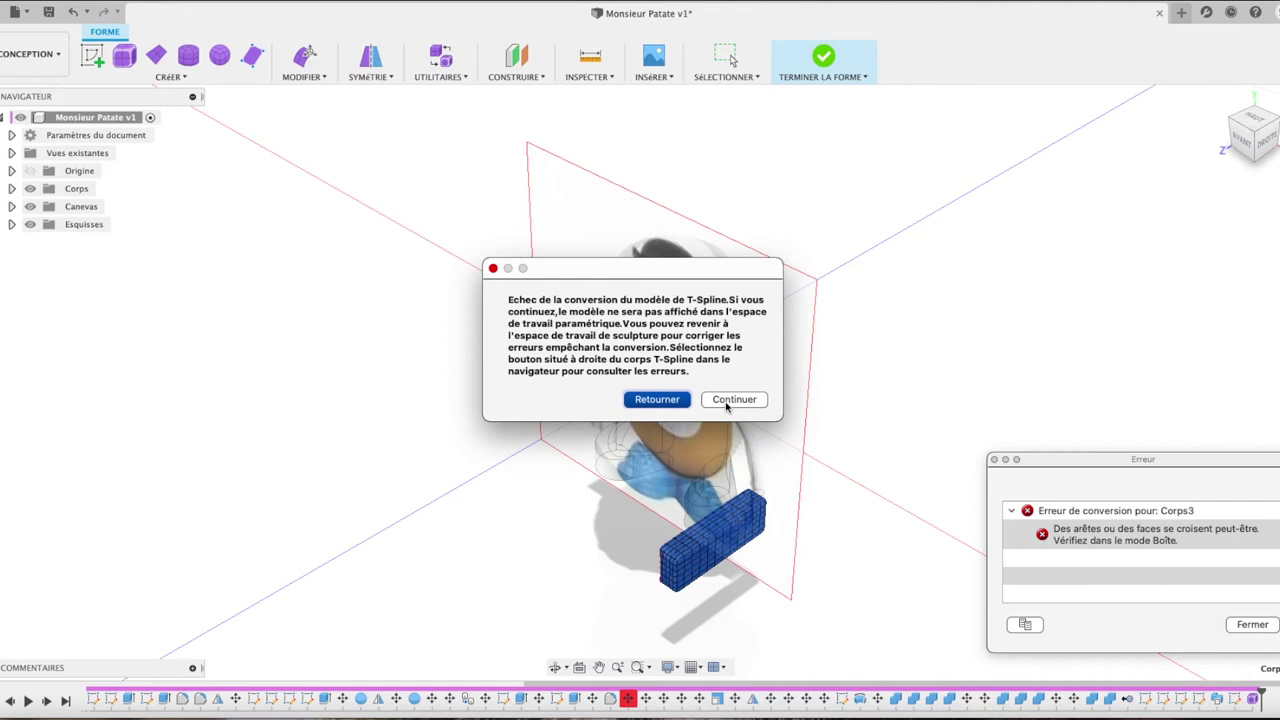
Step: Dismiss the conversion failure messages and window-select the whole box mesh near the feet
left_click(1256, 630)
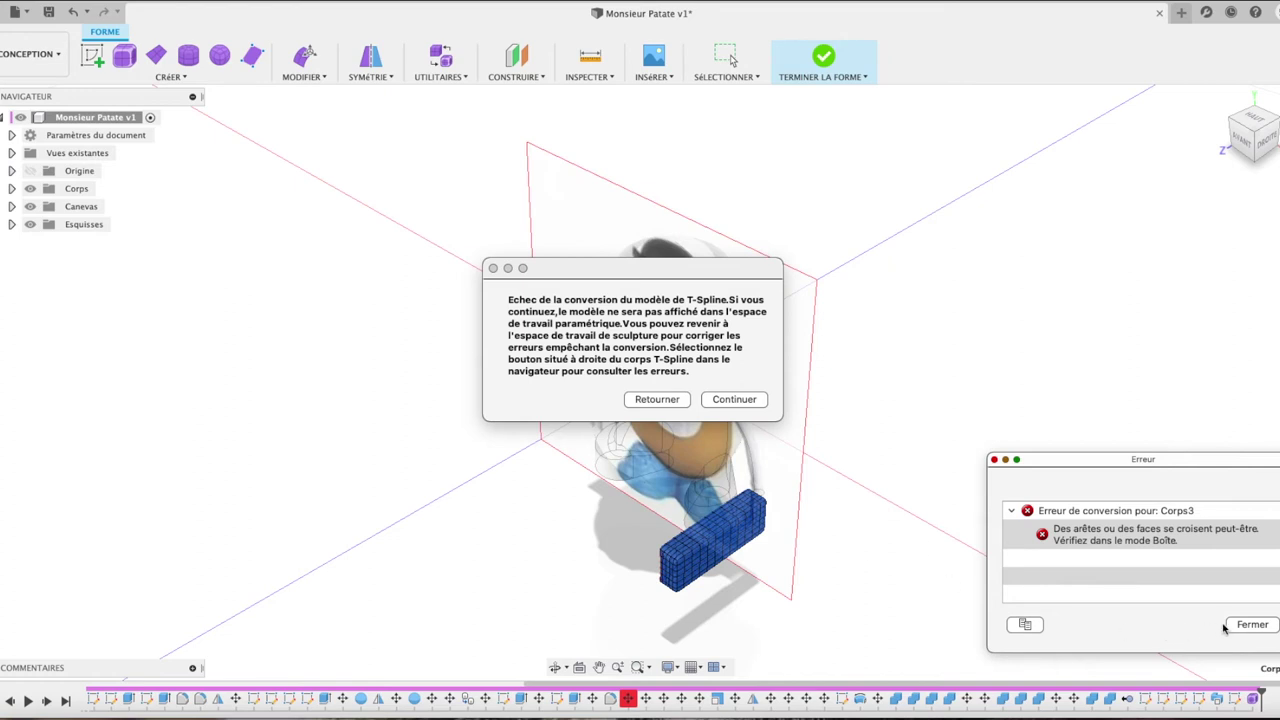
left_click(629, 398)
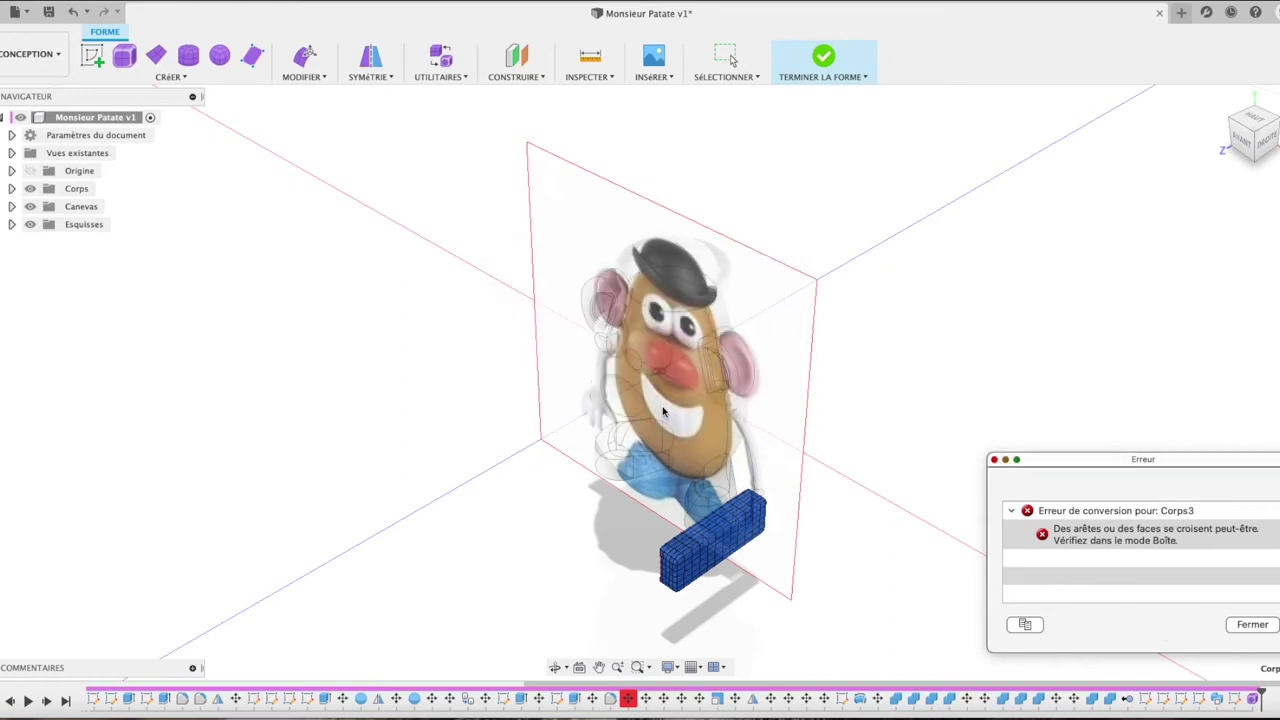
left_click(1248, 624)
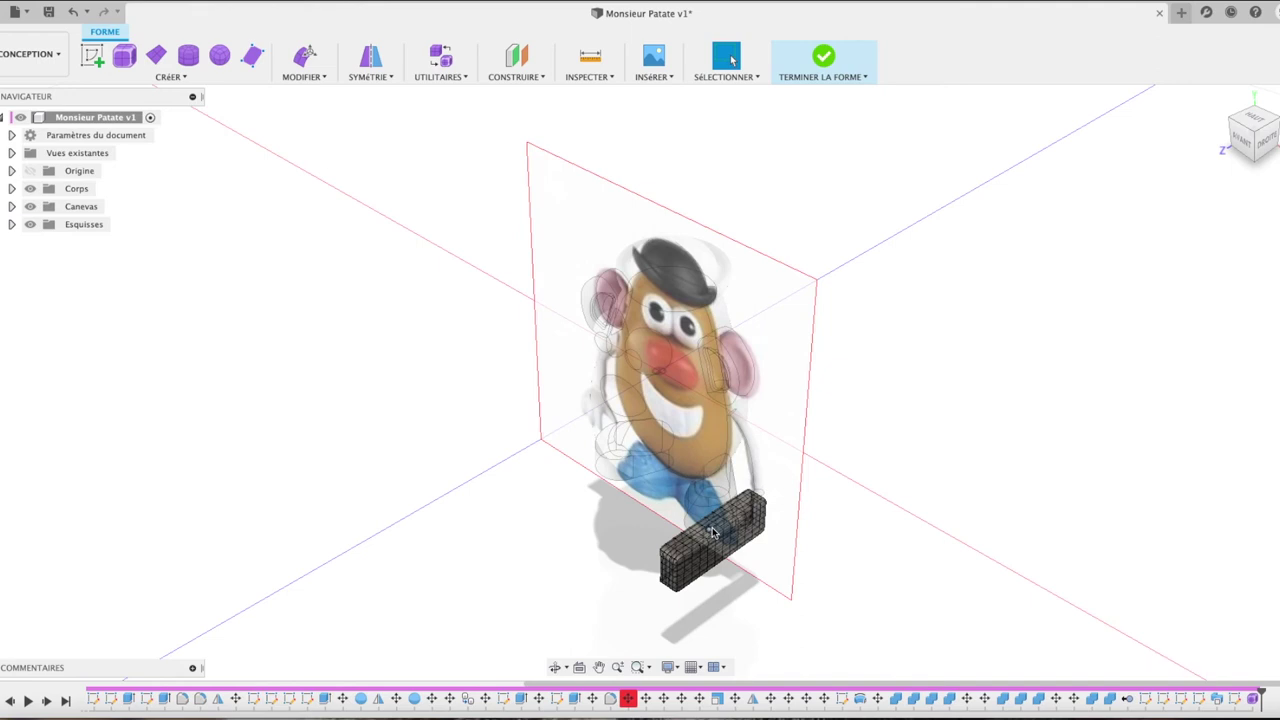
left_click_drag(614, 516, 830, 591)
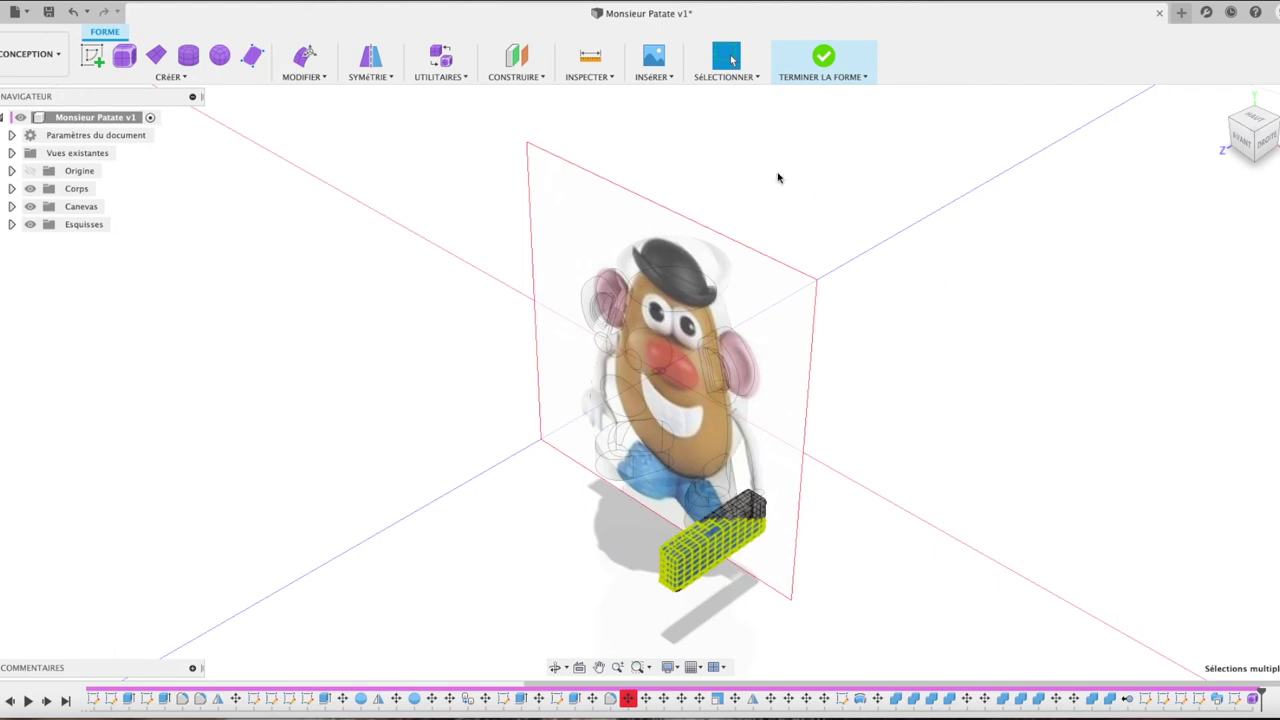
Step: Finish the form despite the conversion failure and select Corps15 in the browser
left_click(835, 60)
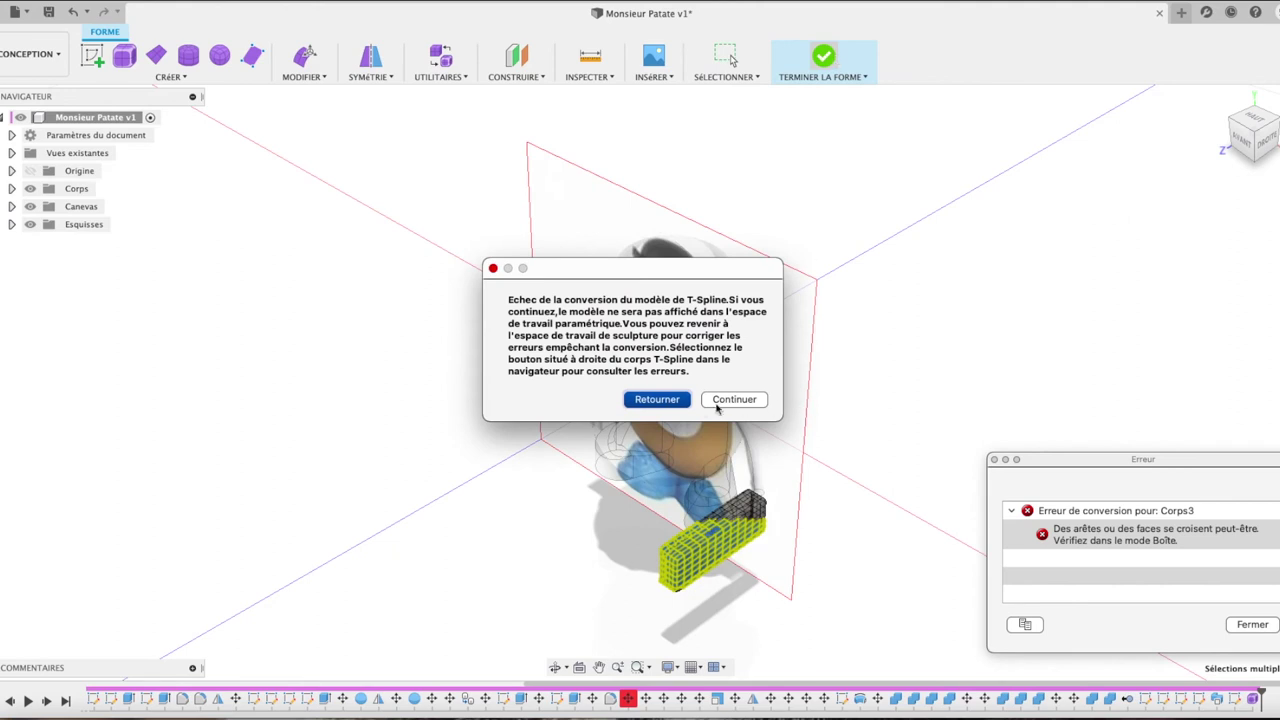
left_click(734, 399)
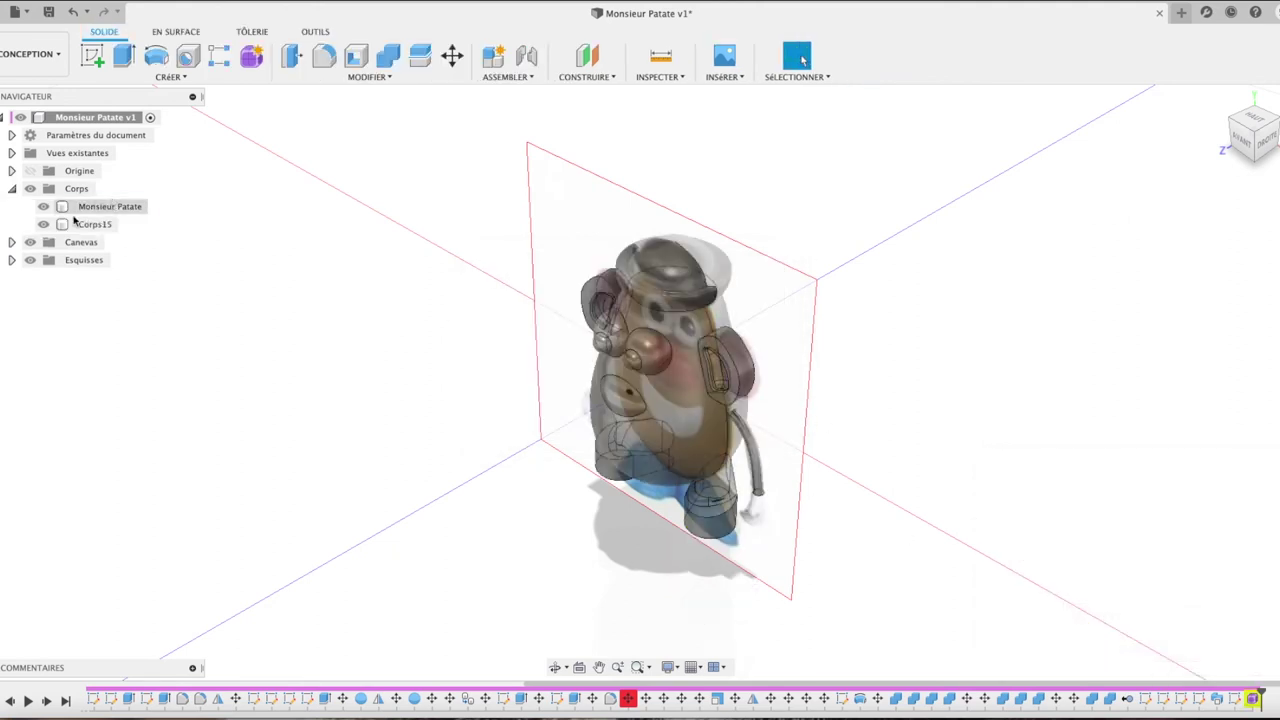
left_click(91, 226)
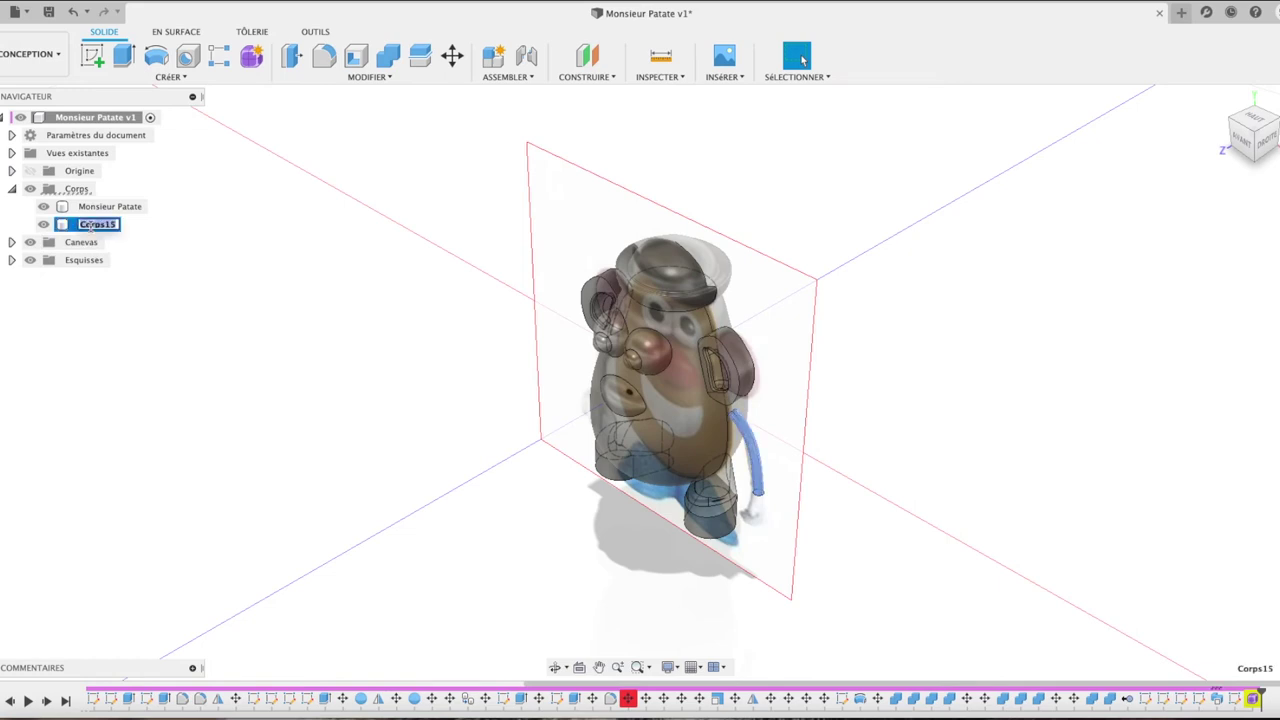
Step: View the model zoomed in from the right side and start a new sketch
left_click(1262, 140)
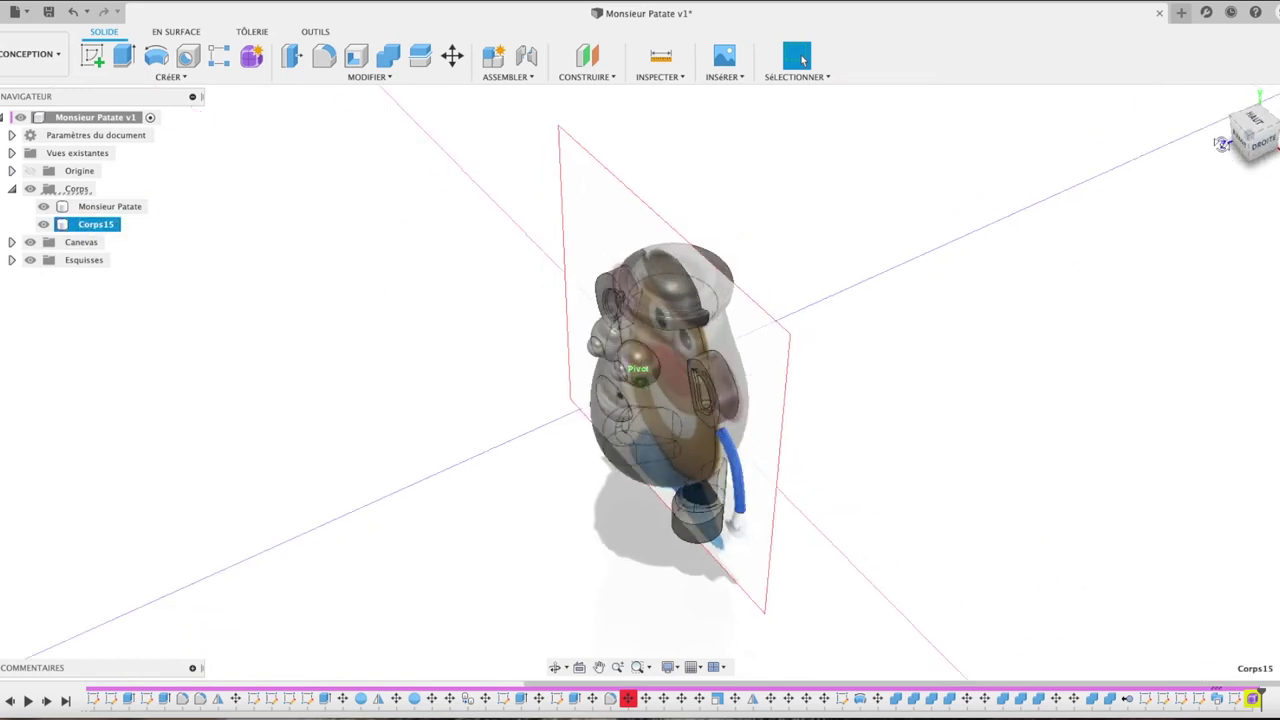
key("F6")
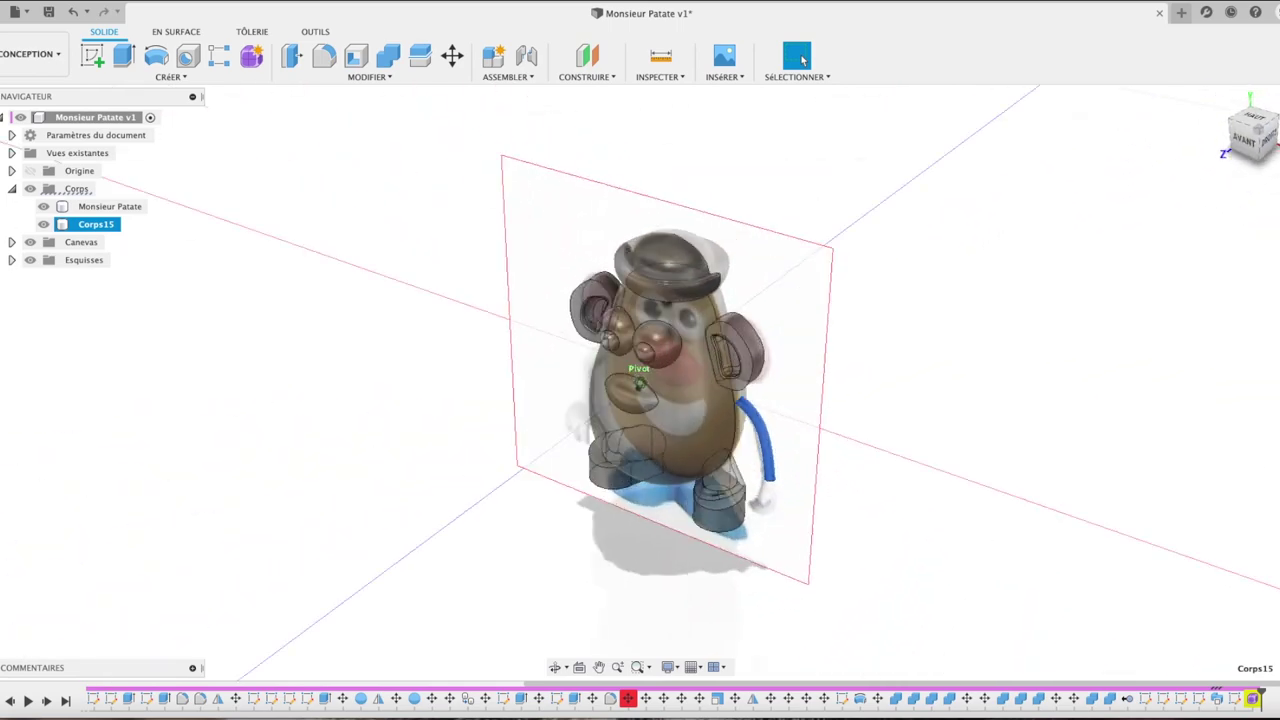
left_click(1253, 133)
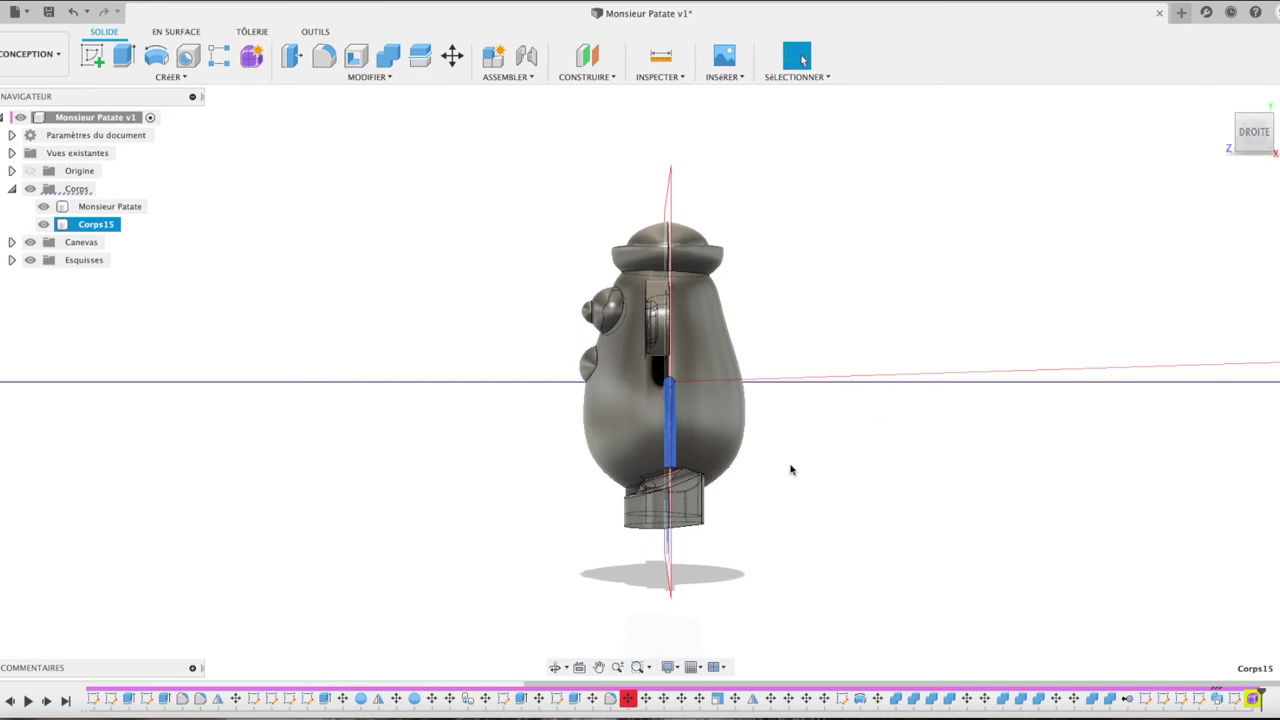
scroll(745, 509, "up", 3)
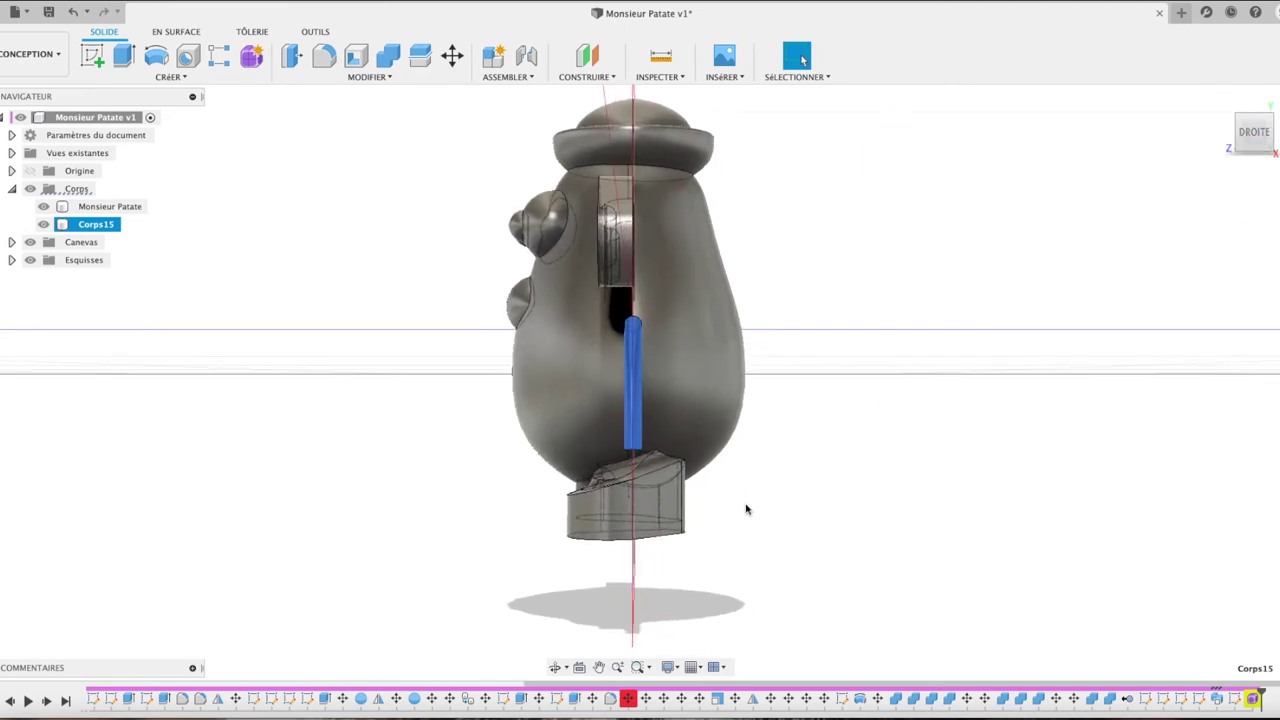
left_click(92, 55)
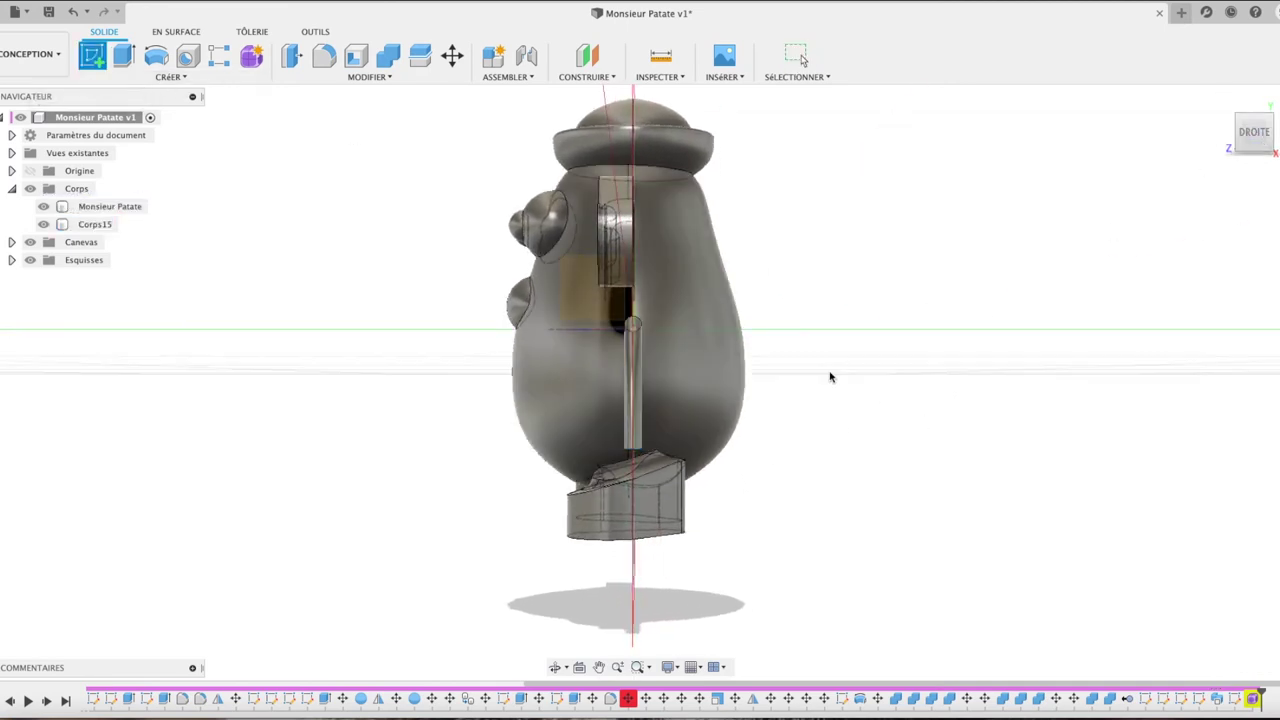
left_click(800, 424)
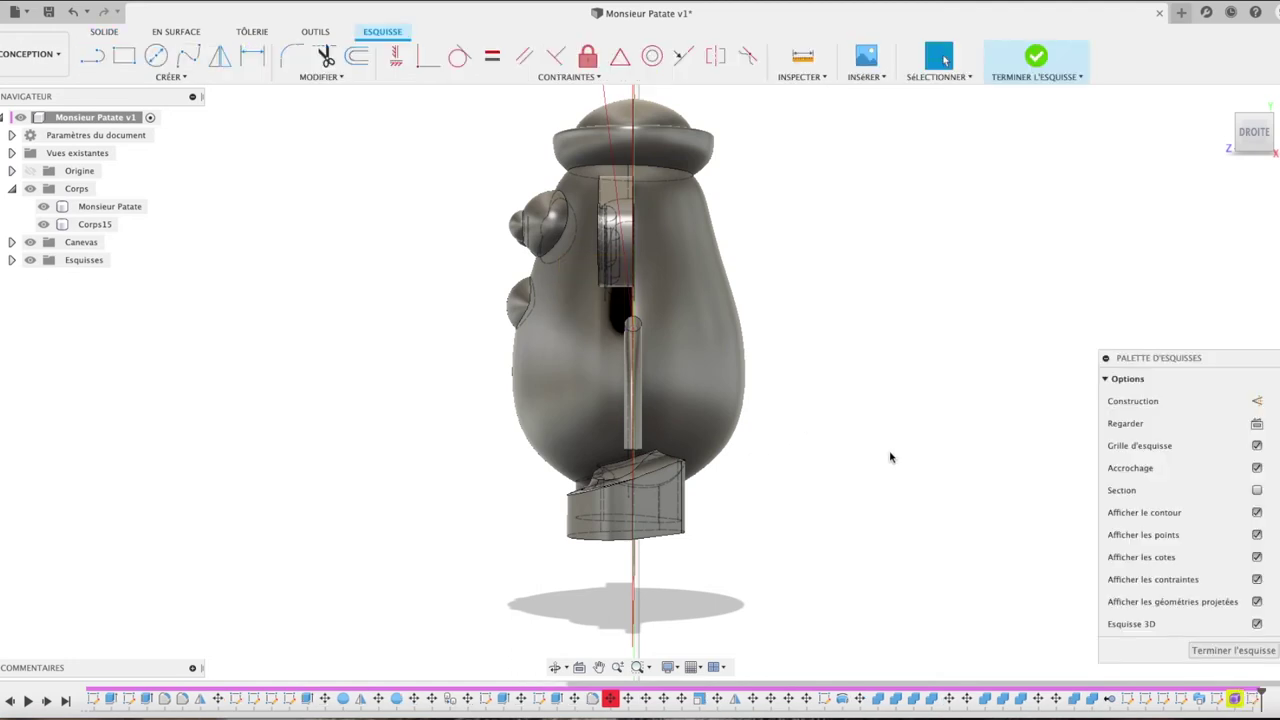
left_click(92, 56)
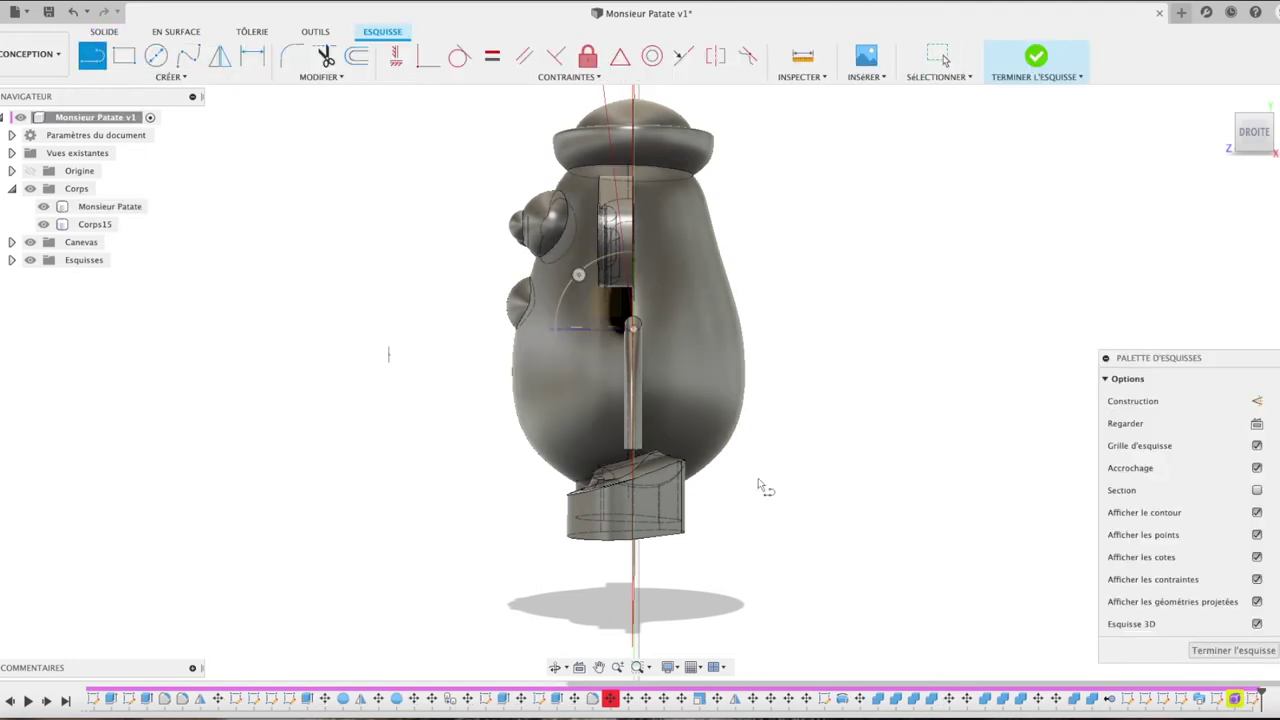
left_click(188, 56)
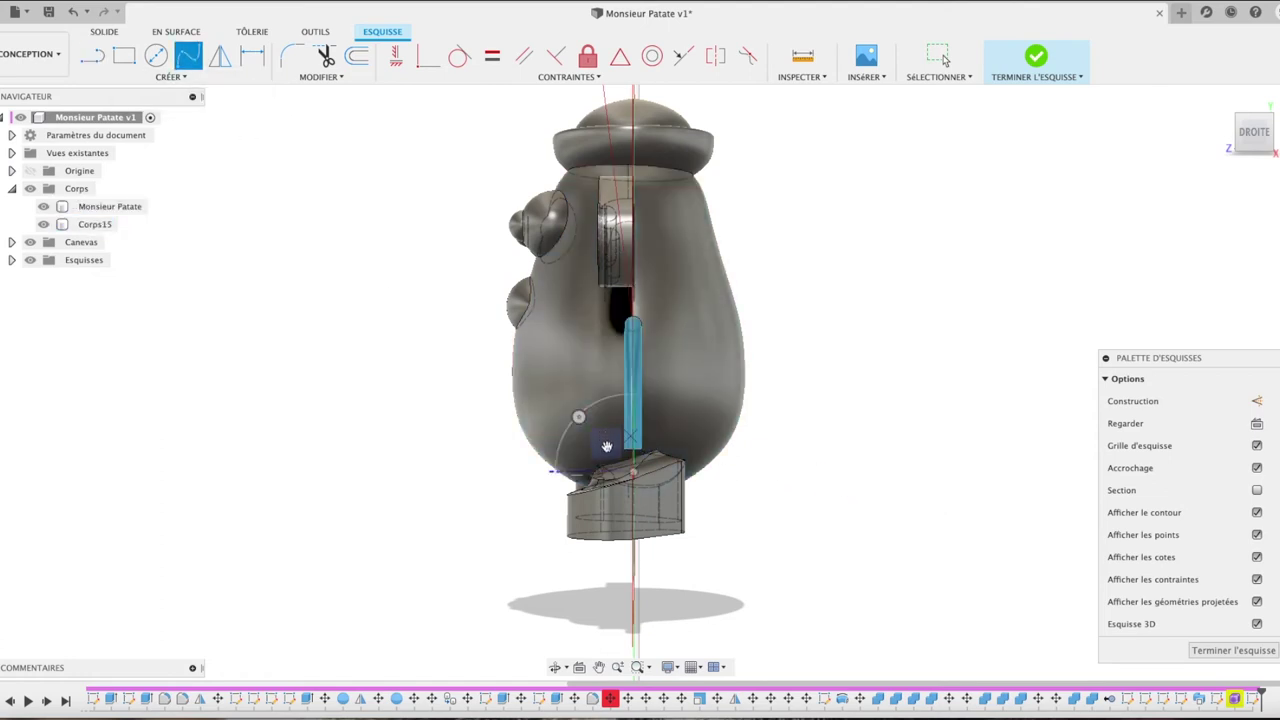
left_click(633, 471)
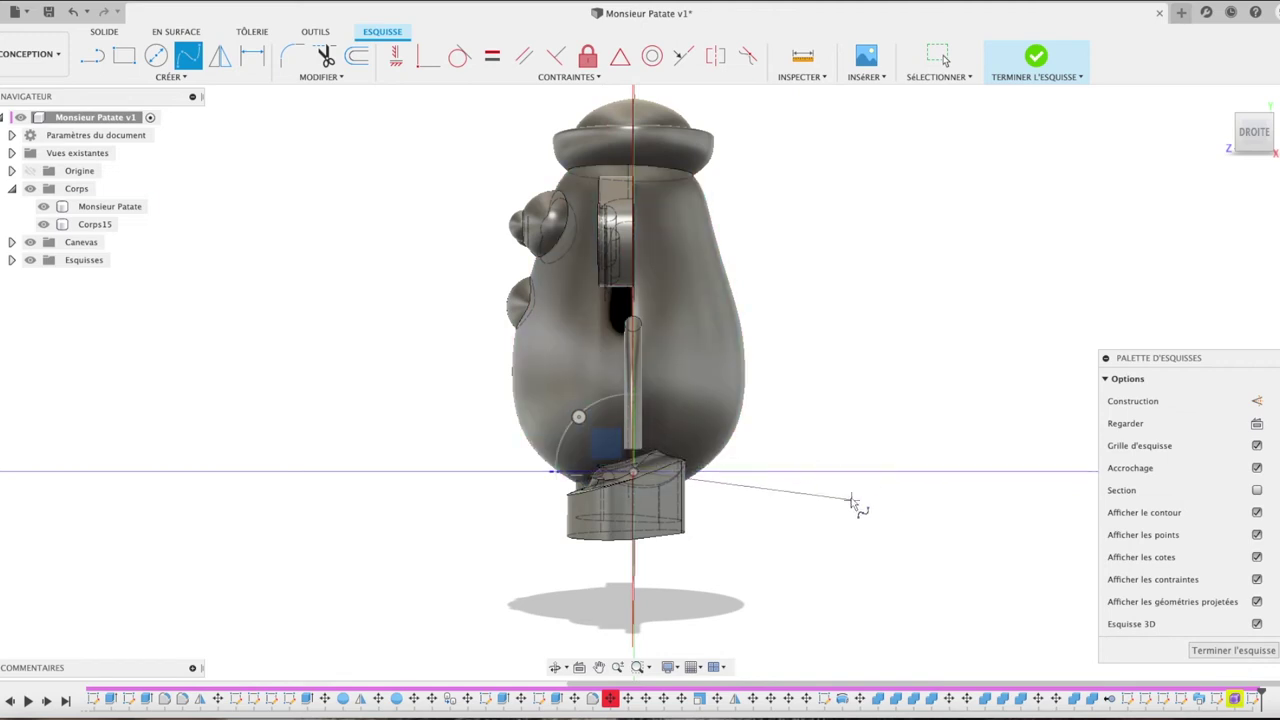
left_click(829, 497)
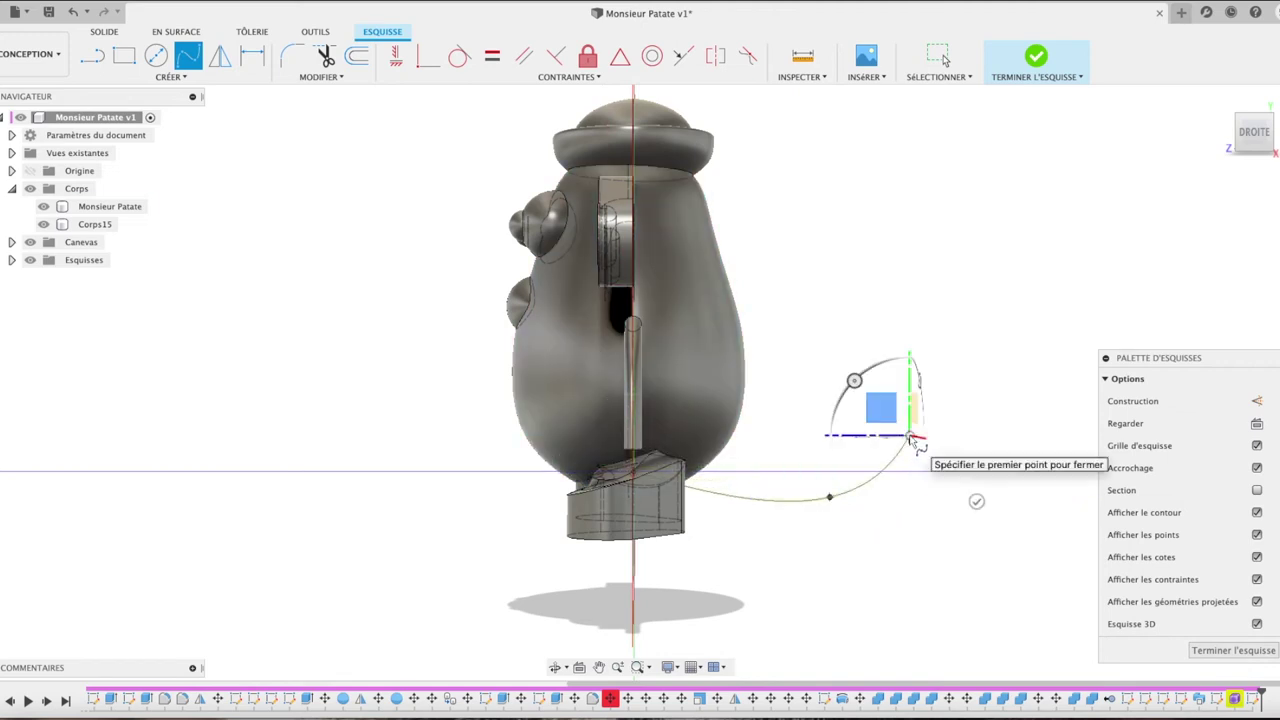
left_click(911, 437)
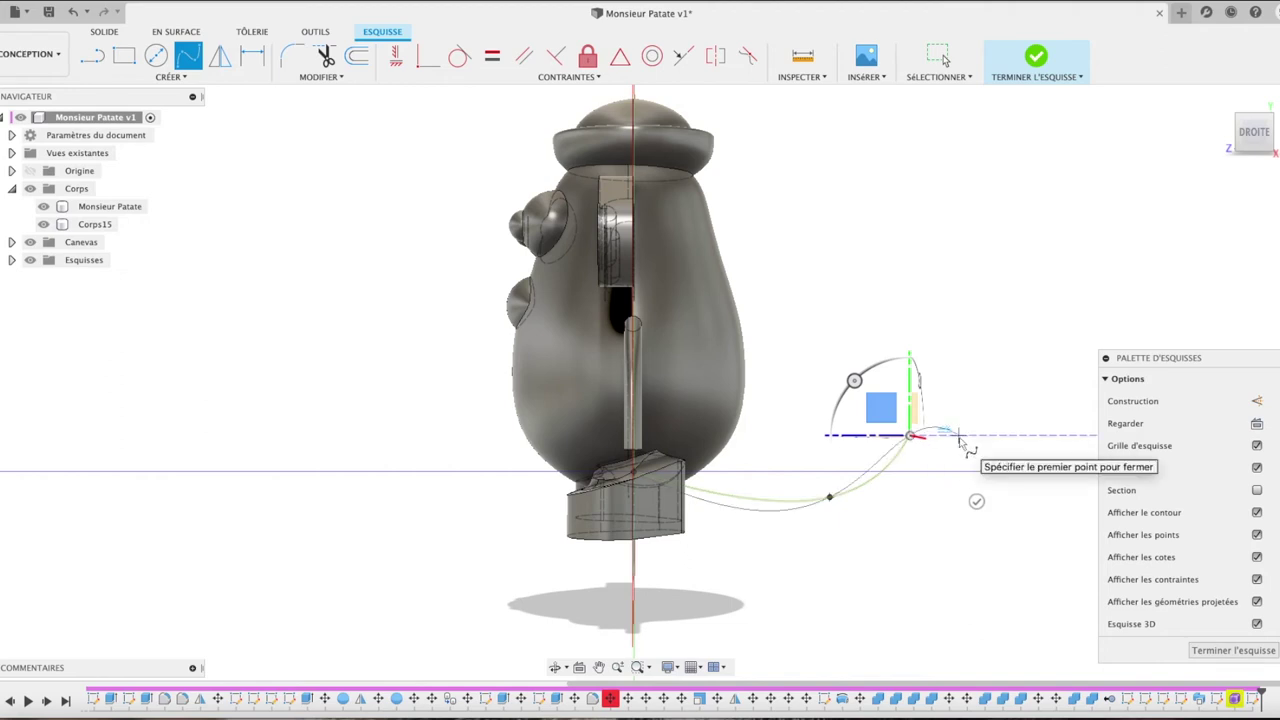
left_click(961, 438)
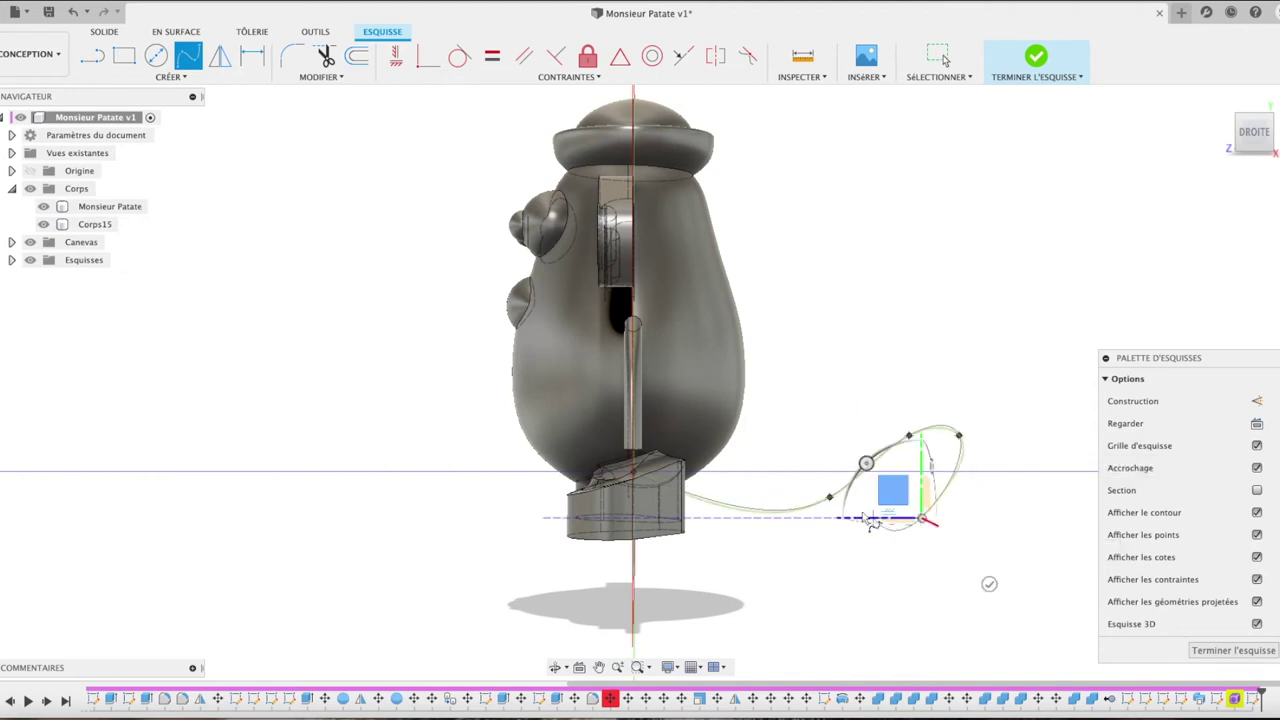
left_click(857, 512)
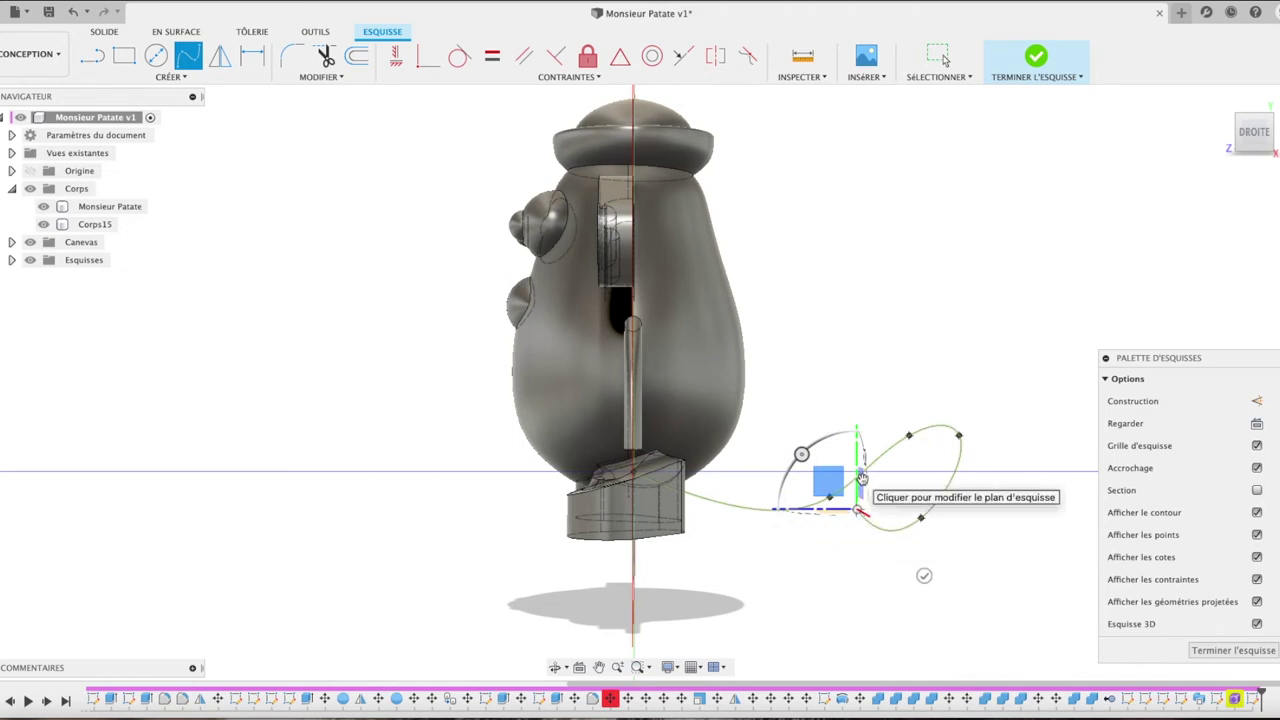
key("Escape")
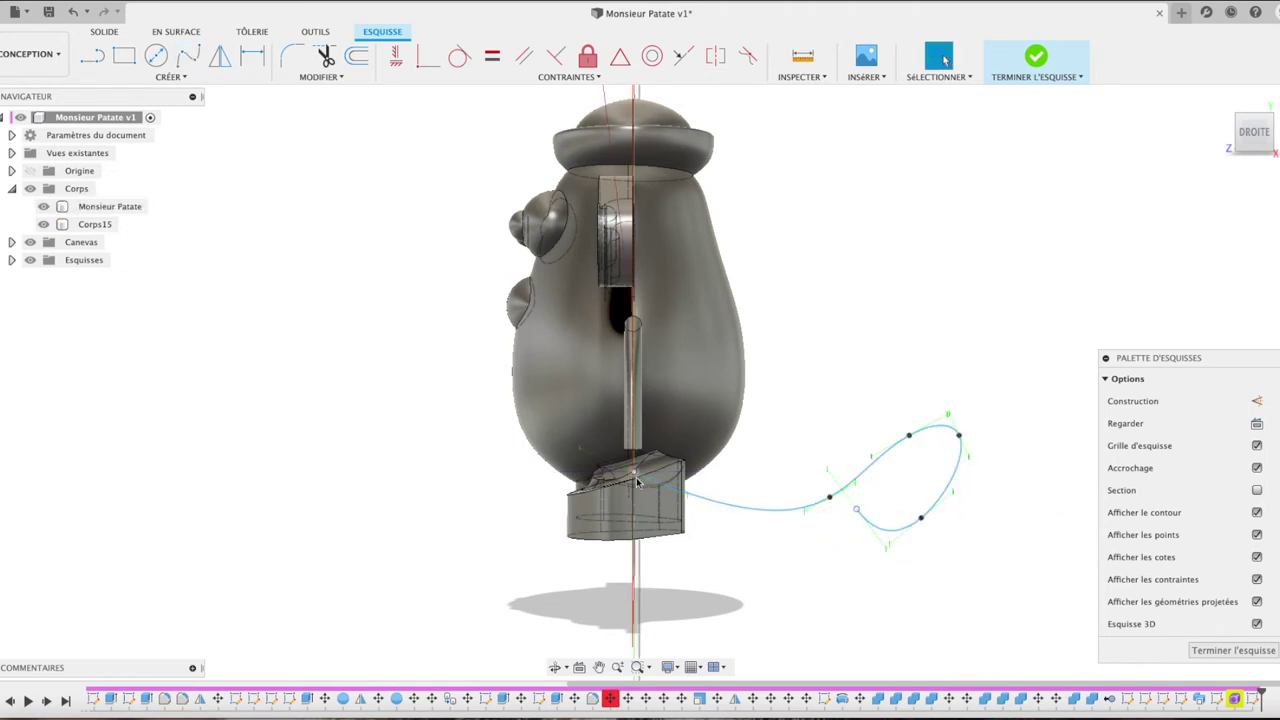
left_click_drag(637, 482, 633, 600)
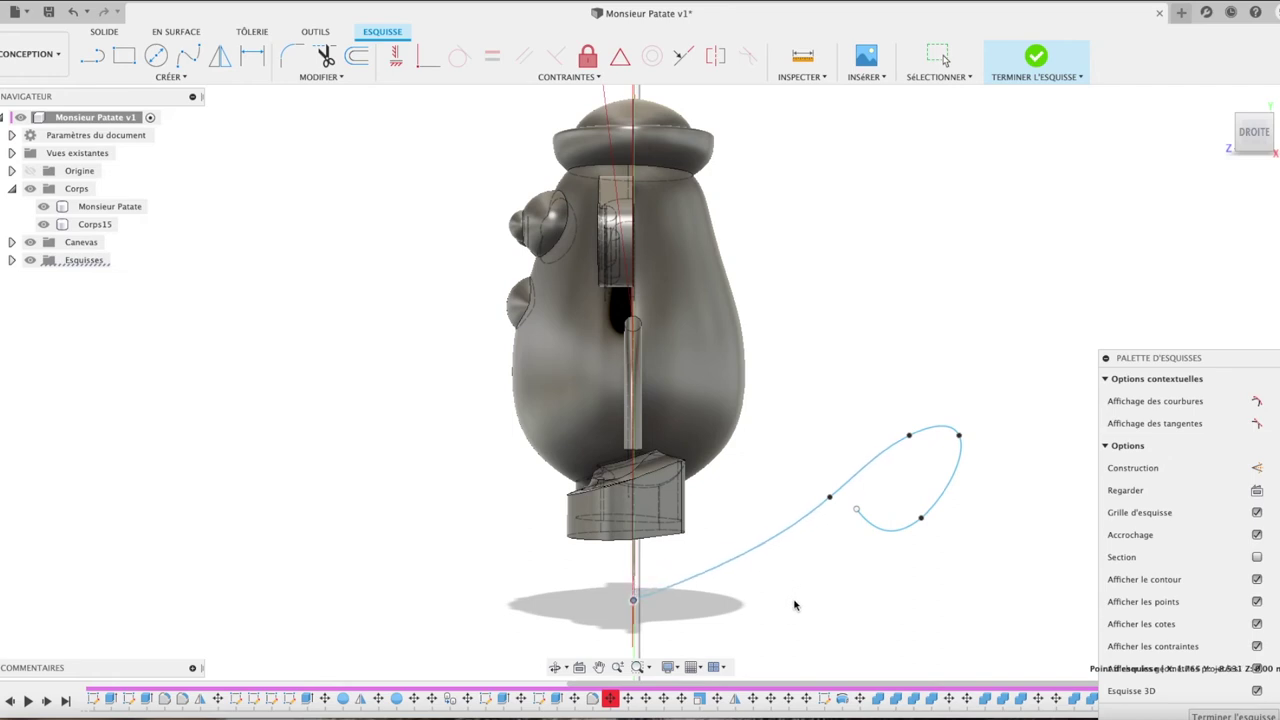
left_click_drag(633, 600, 770, 590)
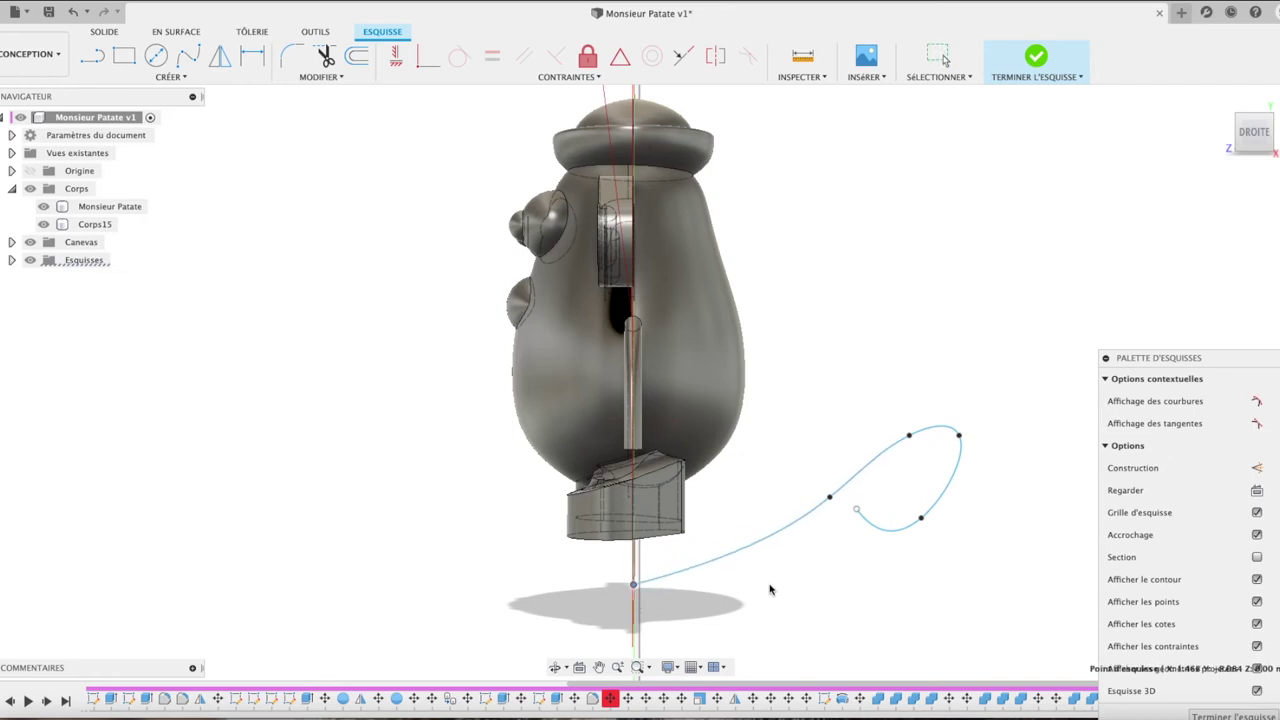
left_click(830, 498)
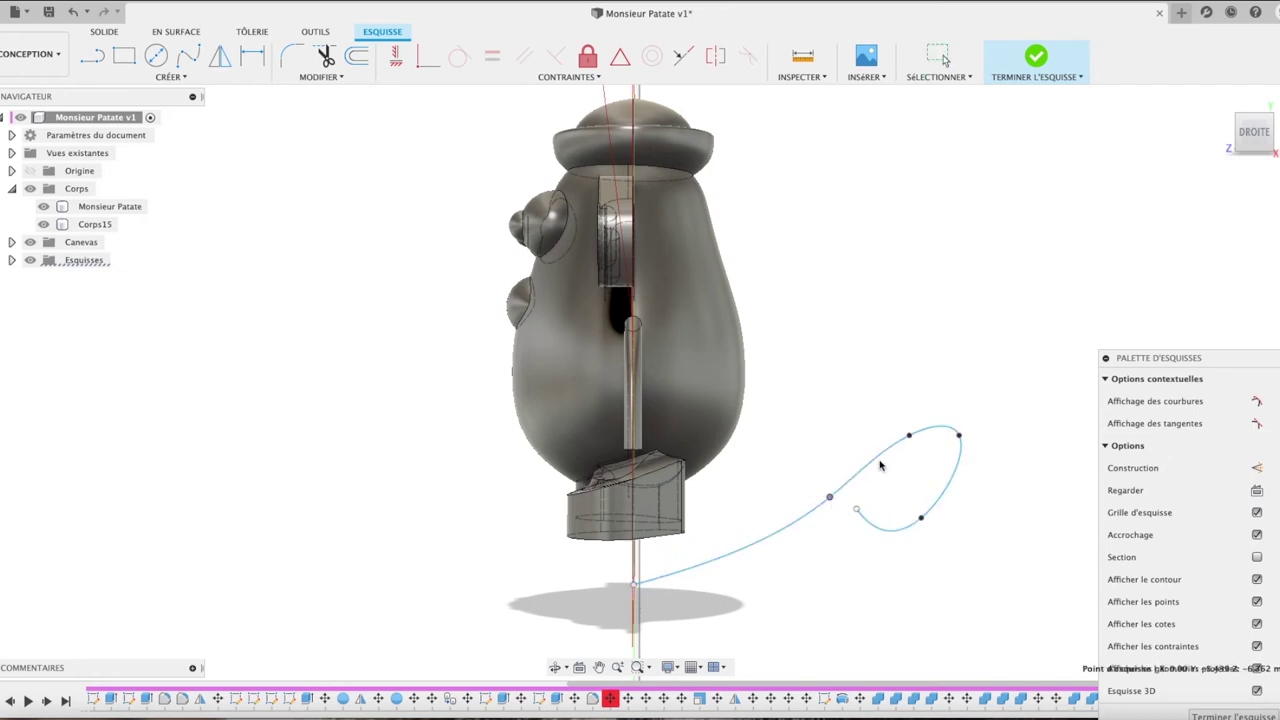
left_click(952, 490)
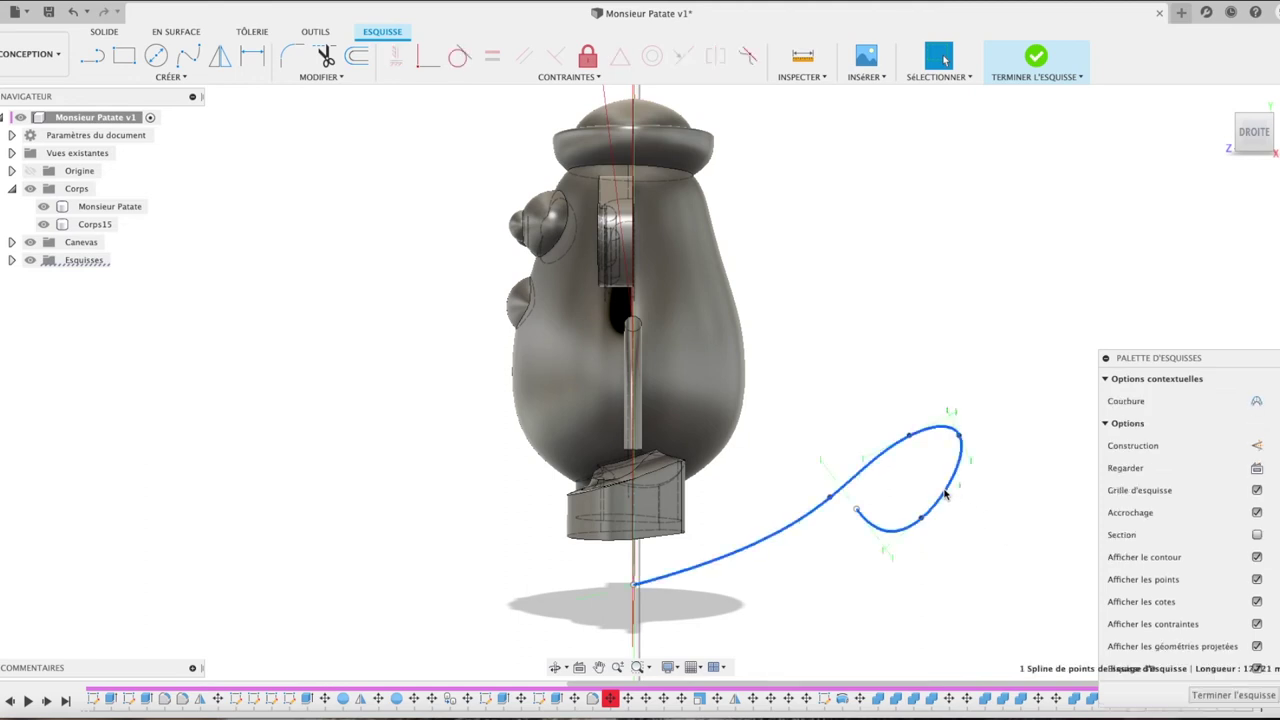
key("Delete")
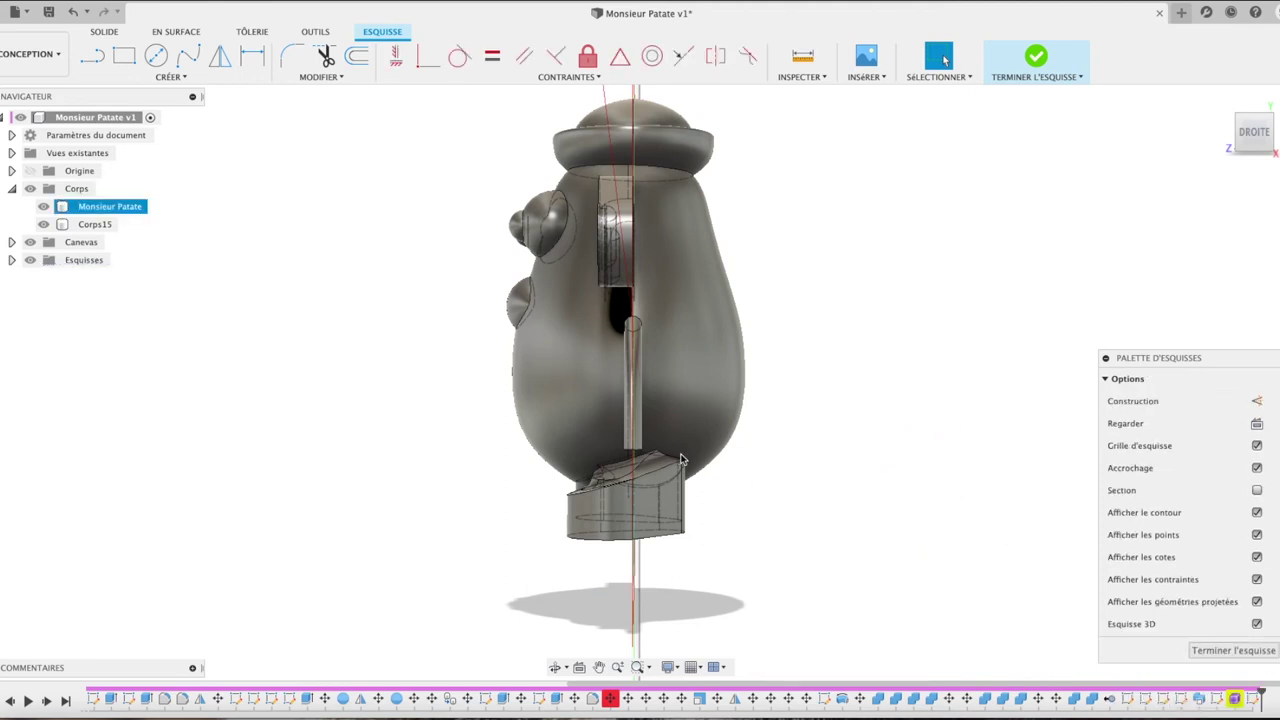
left_click(1213, 652)
Step: From the front view, start a sphere centred just right of the foot
left_click(1222, 102)
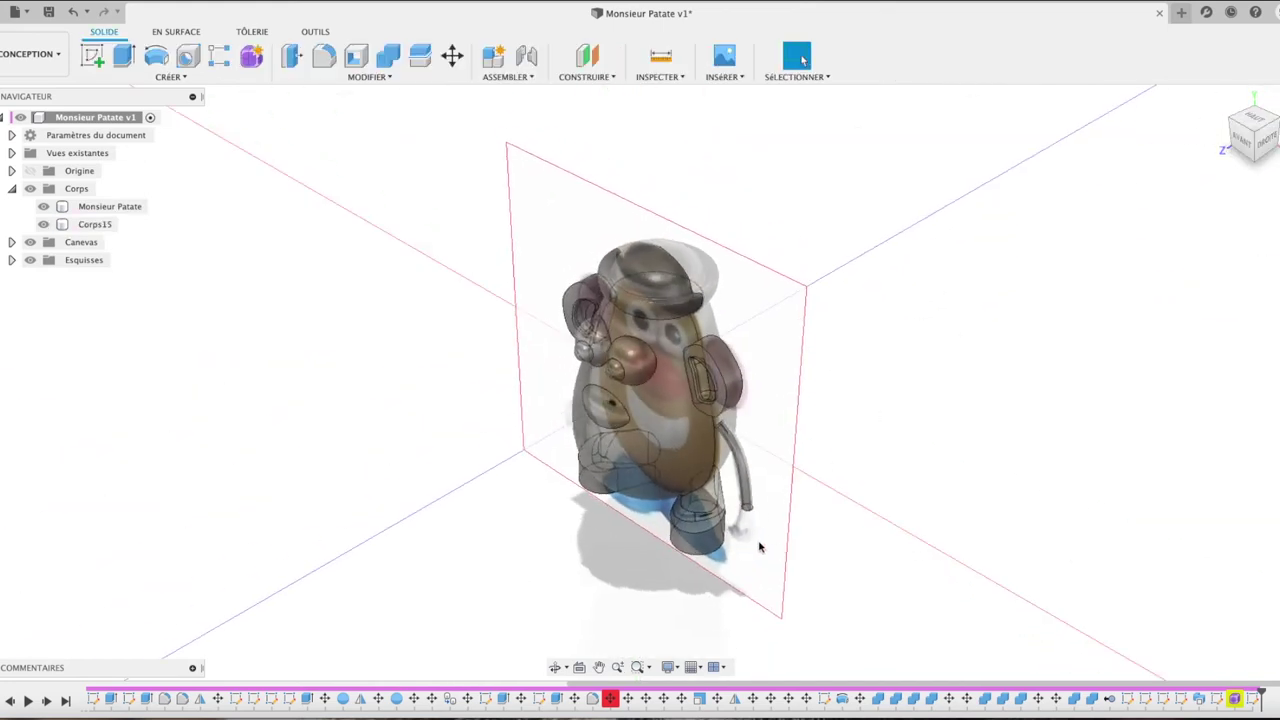
scroll(758, 545, "up", 2)
scroll(758, 545, "up", 5)
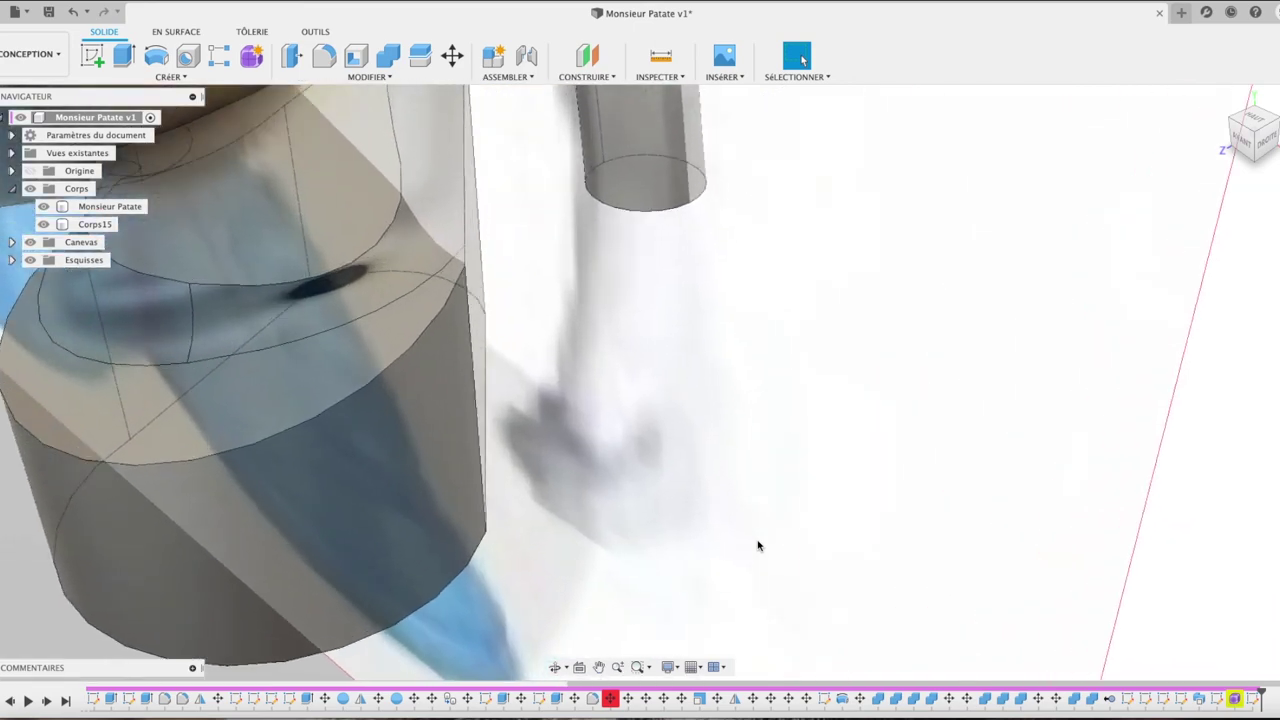
scroll(758, 545, "down", 3)
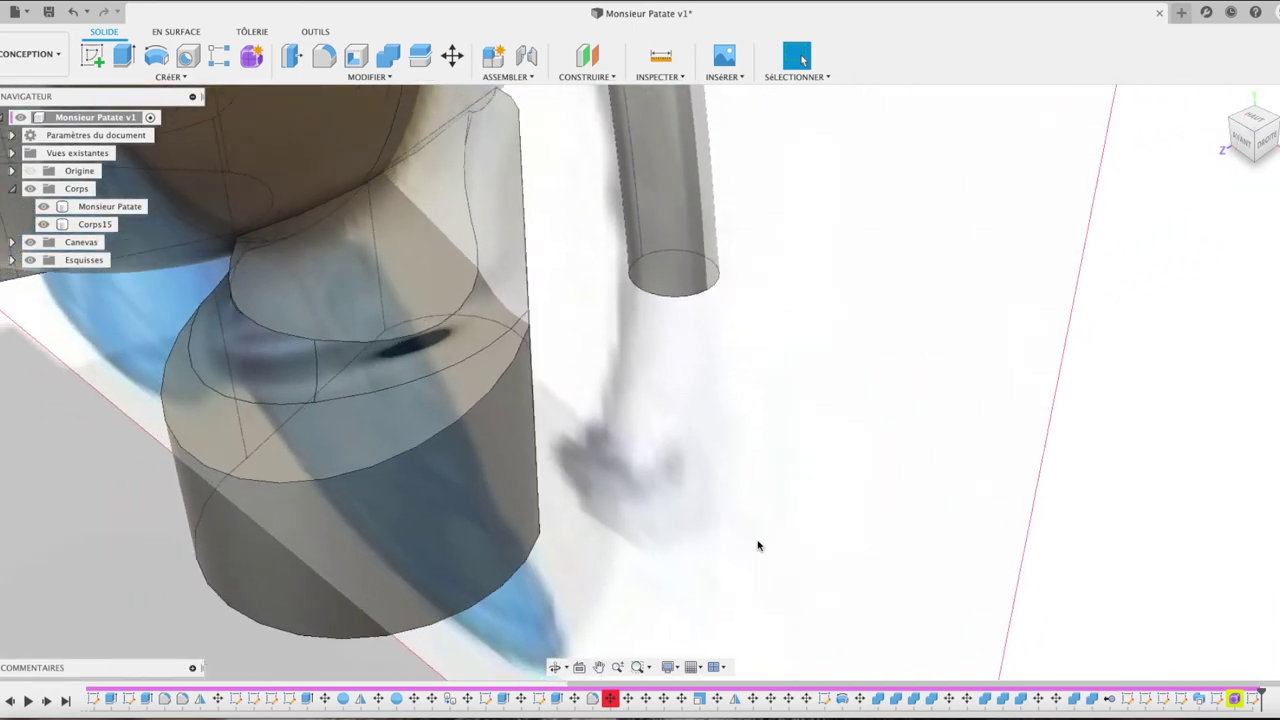
left_click(1243, 142)
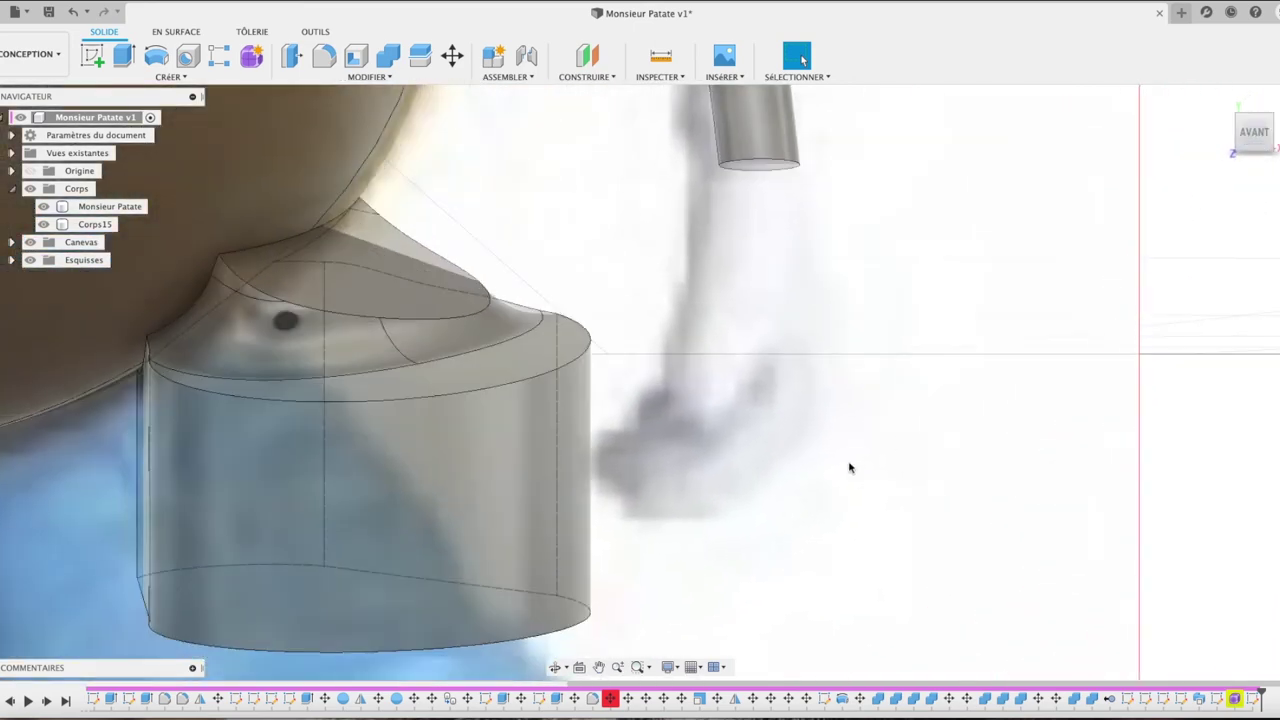
left_click(110, 206)
left_click(170, 77)
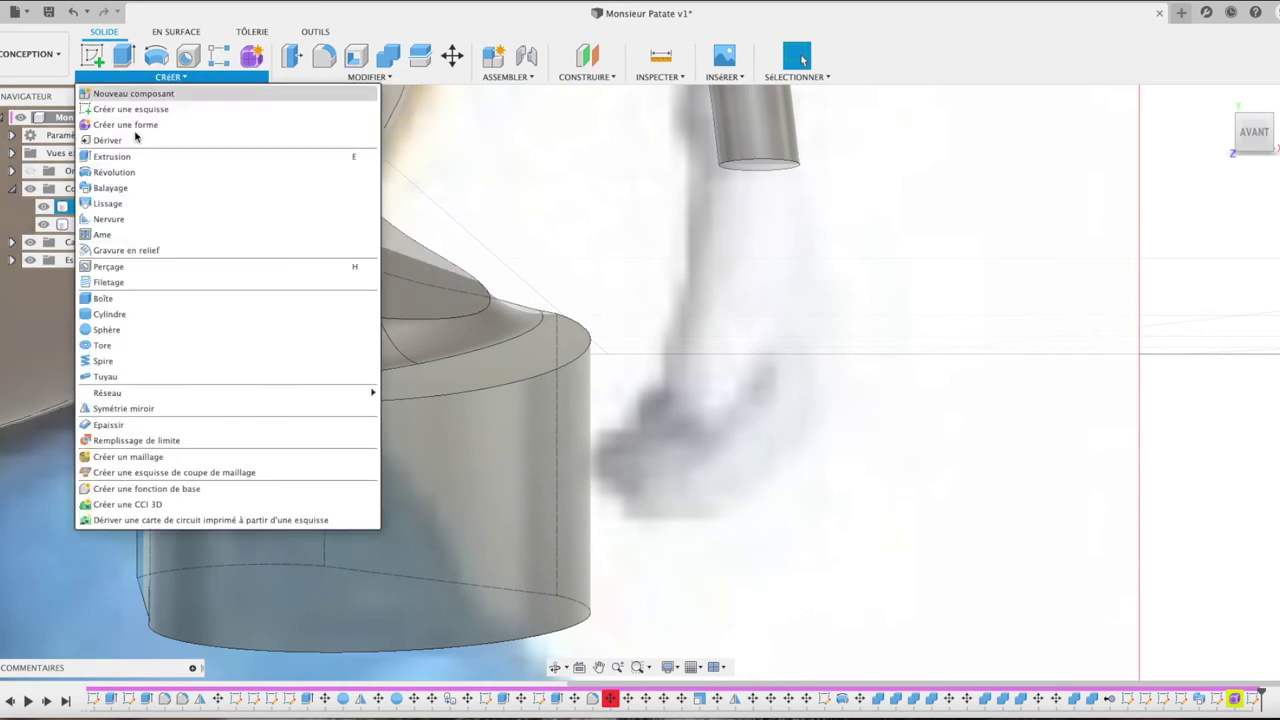
left_click(150, 329)
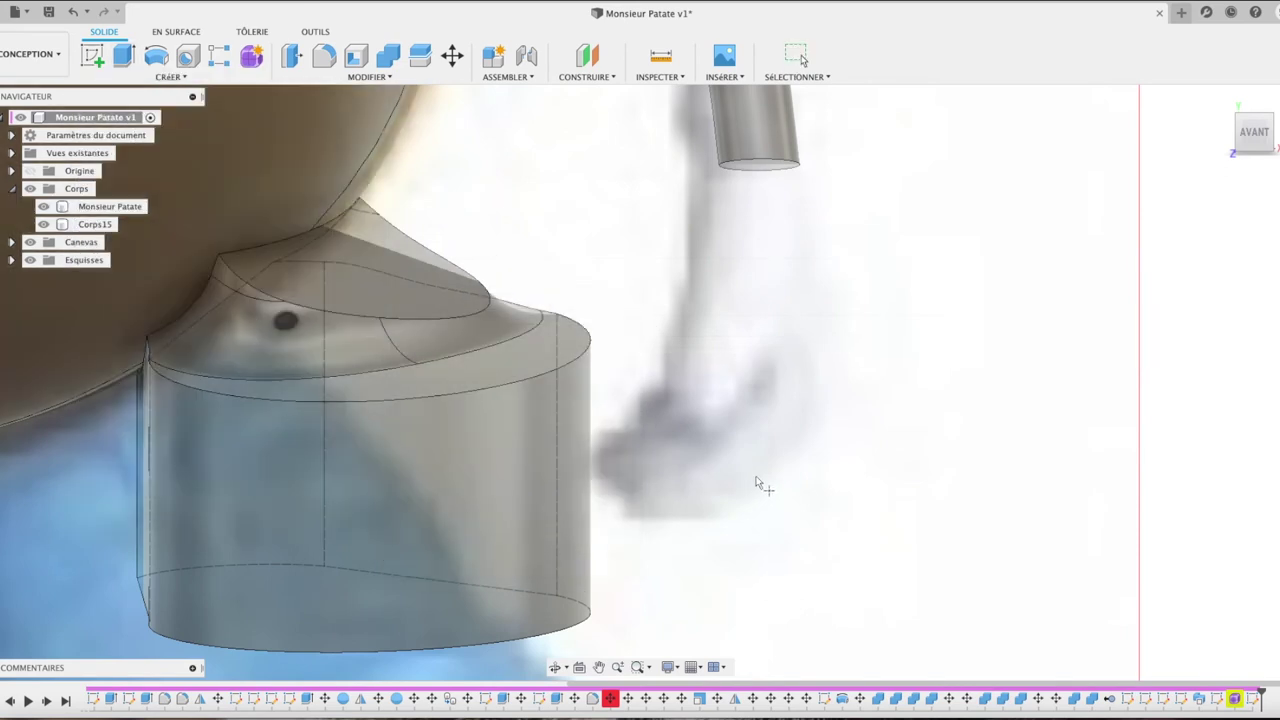
left_click(664, 490)
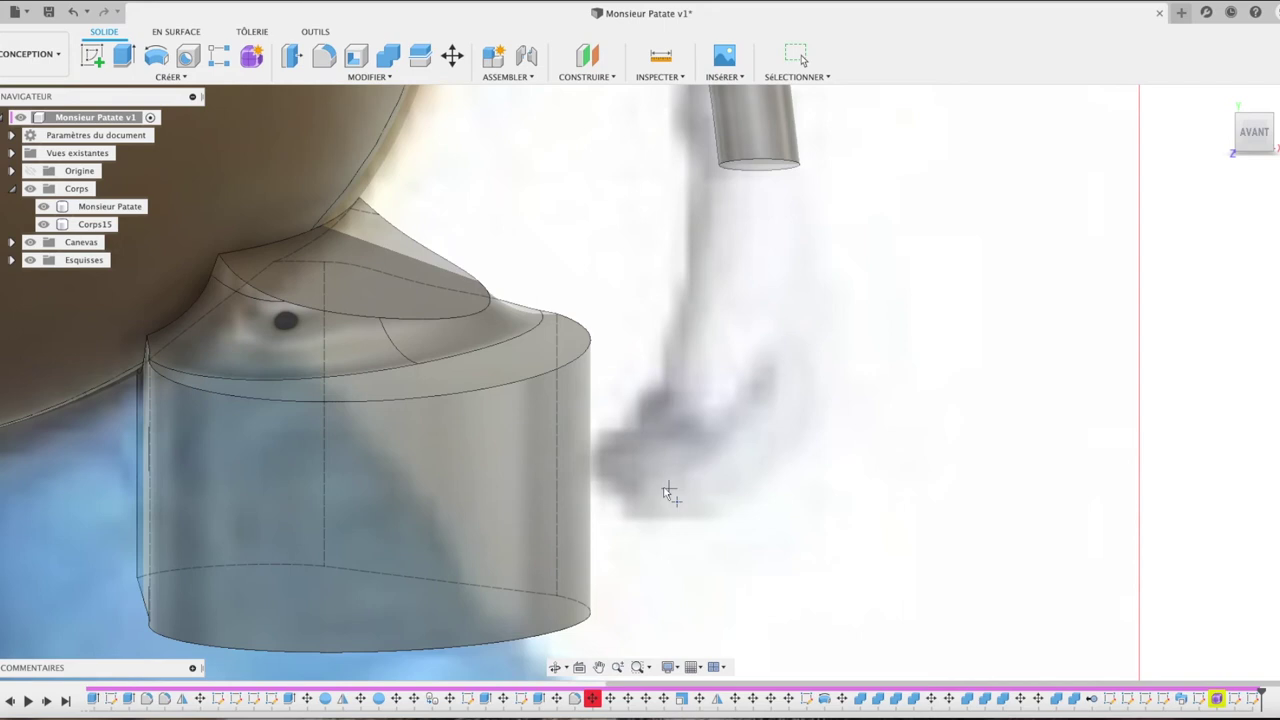
left_click(656, 492)
scroll(760, 512, "down", 1)
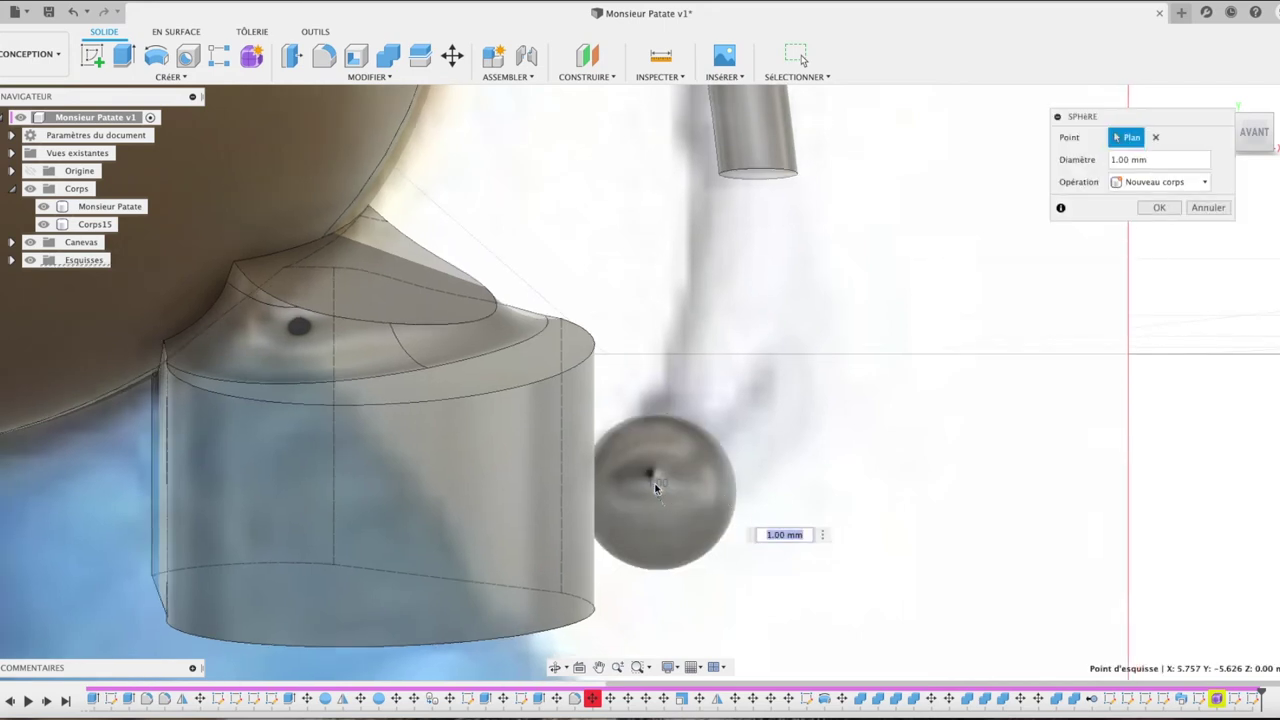
Step: Set the sphere diameter to 0.2 mm, create it, and select the new body
left_click(1166, 160)
type("0.7")
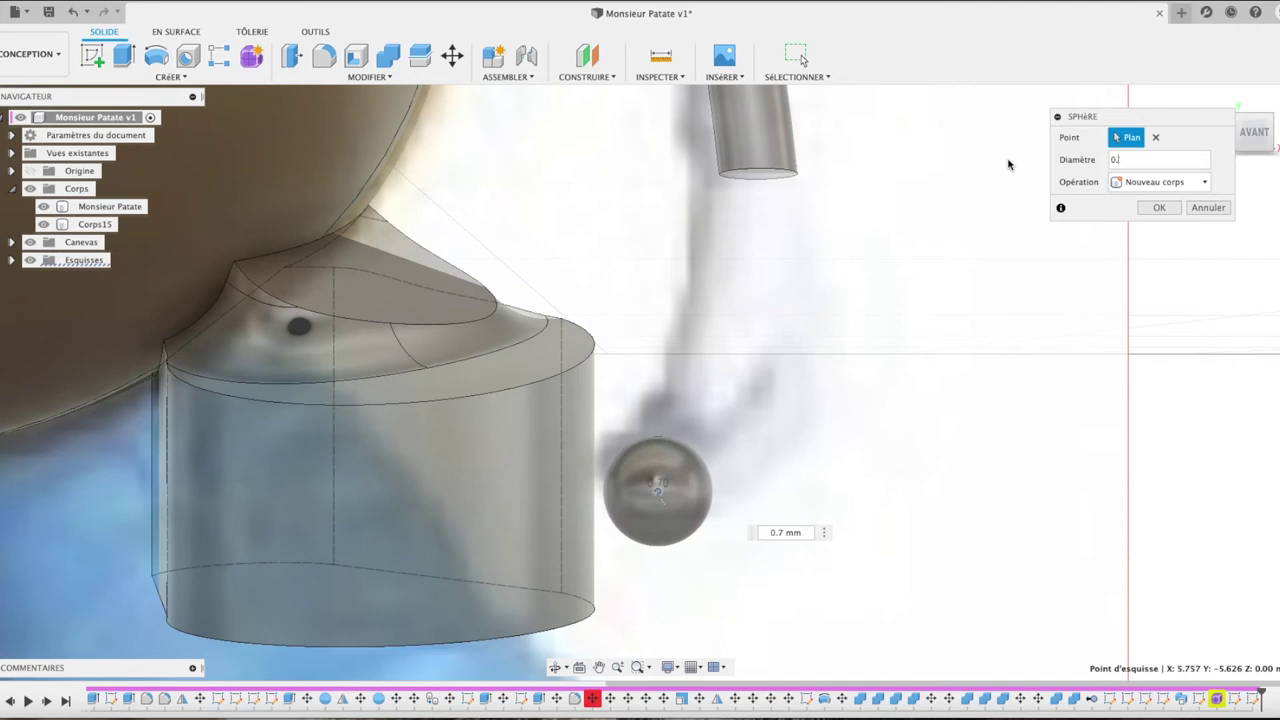
key("BackSpace")
type("2")
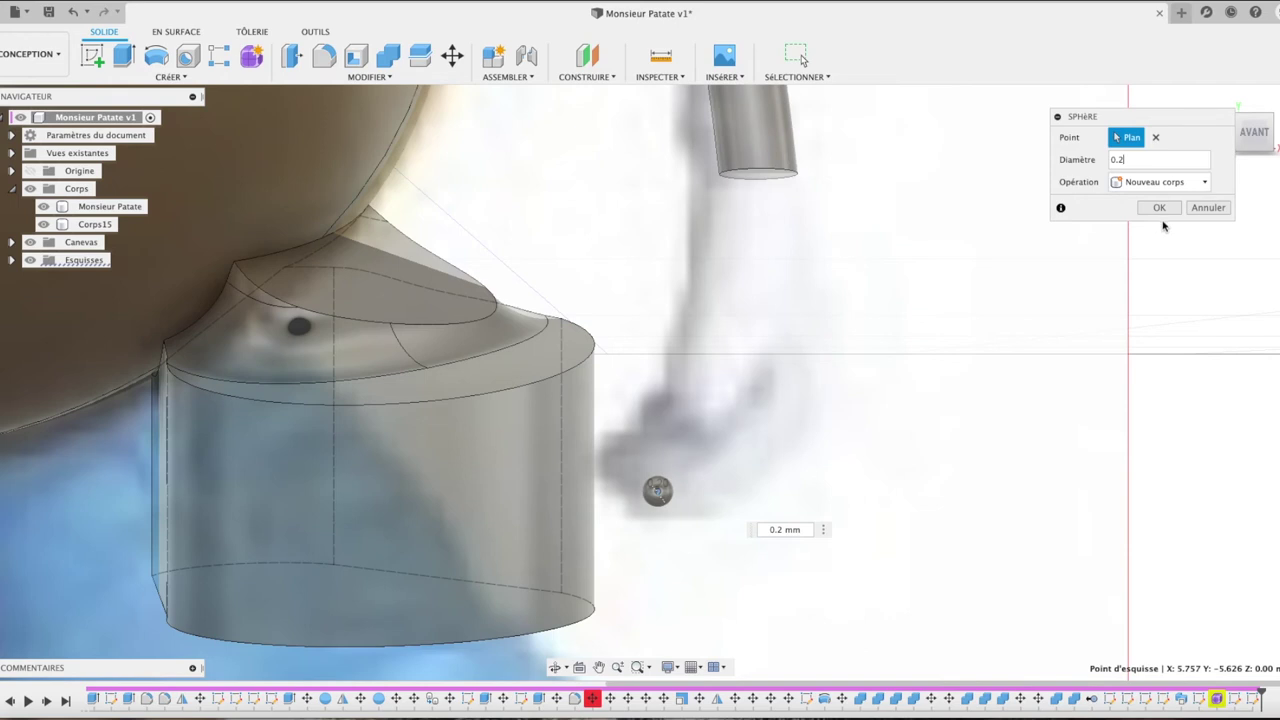
left_click(1160, 208)
left_click(1160, 208)
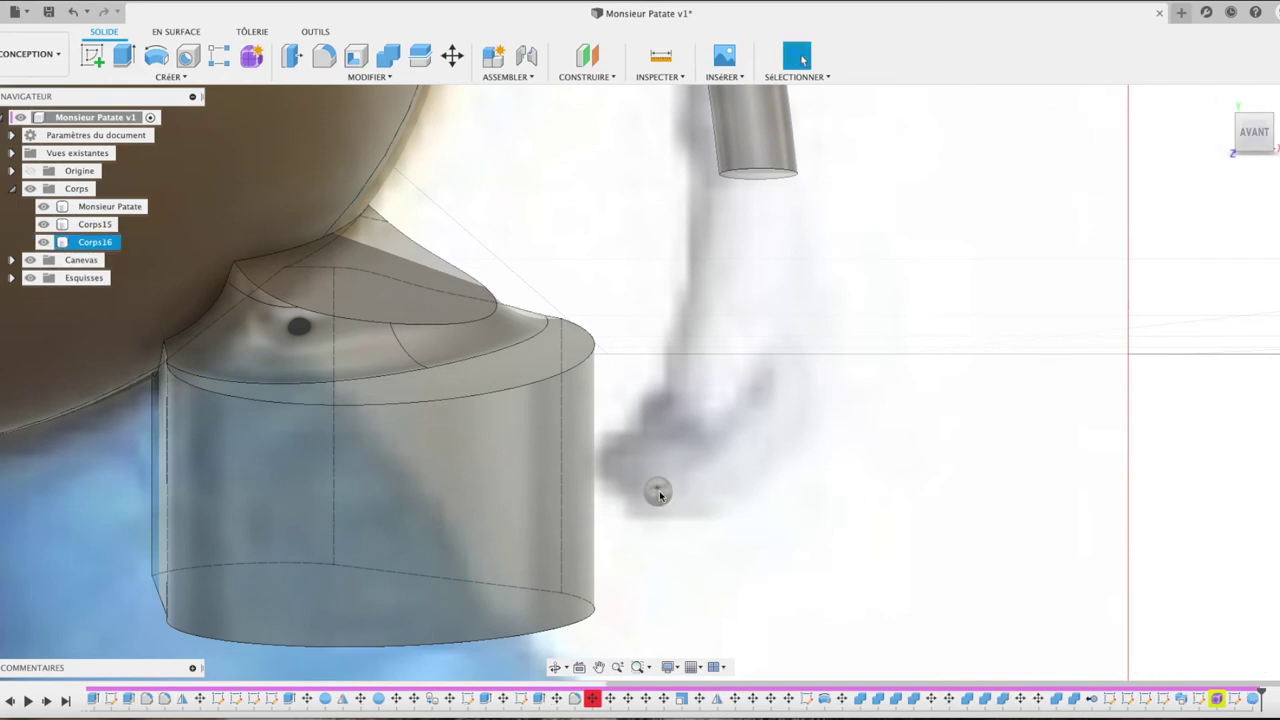
left_click(112, 249)
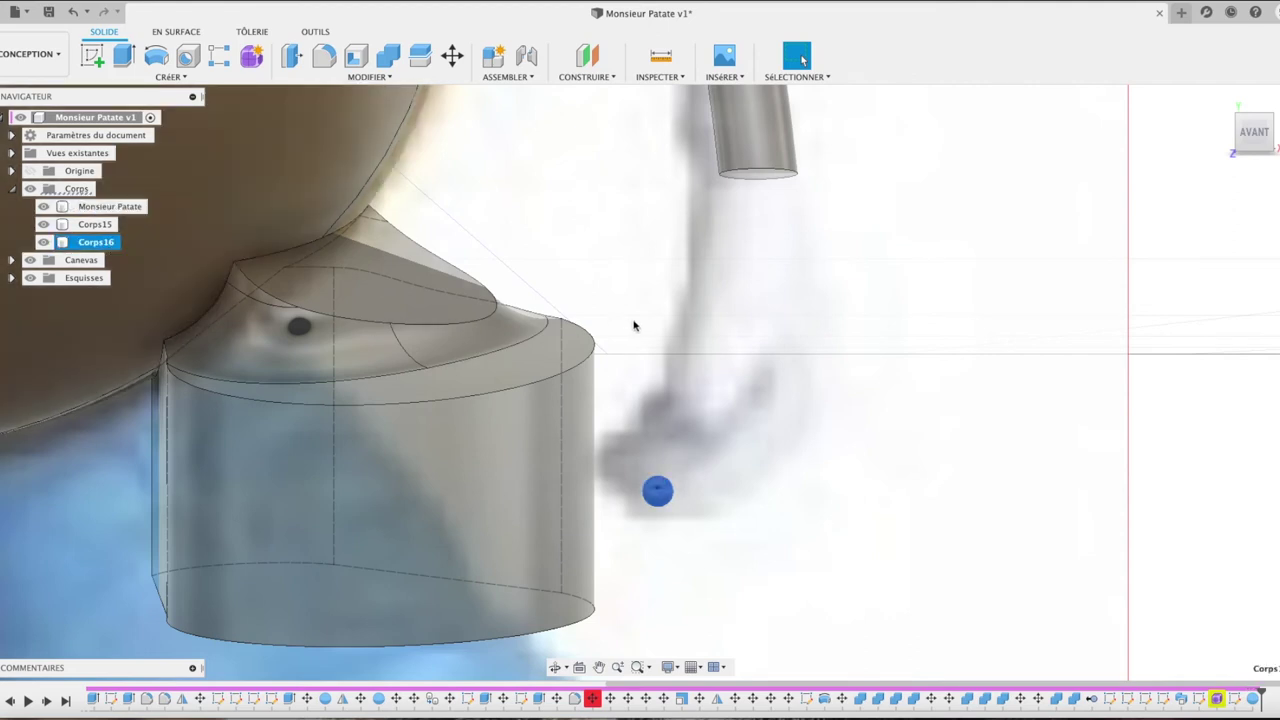
Step: Paste two copies of the small sphere, placing them to its right, the second slightly raised
key("ctrl+c")
key("ctrl+v")
left_click_drag(688, 505, 705, 505)
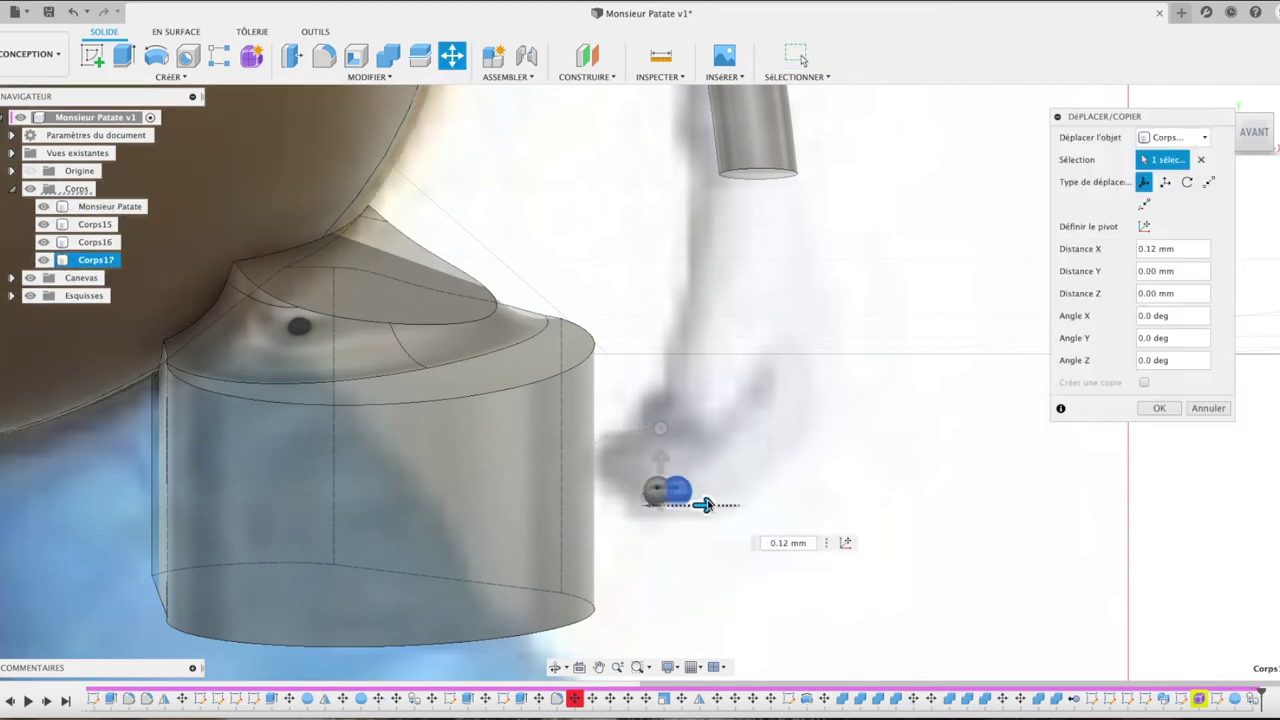
key("Return")
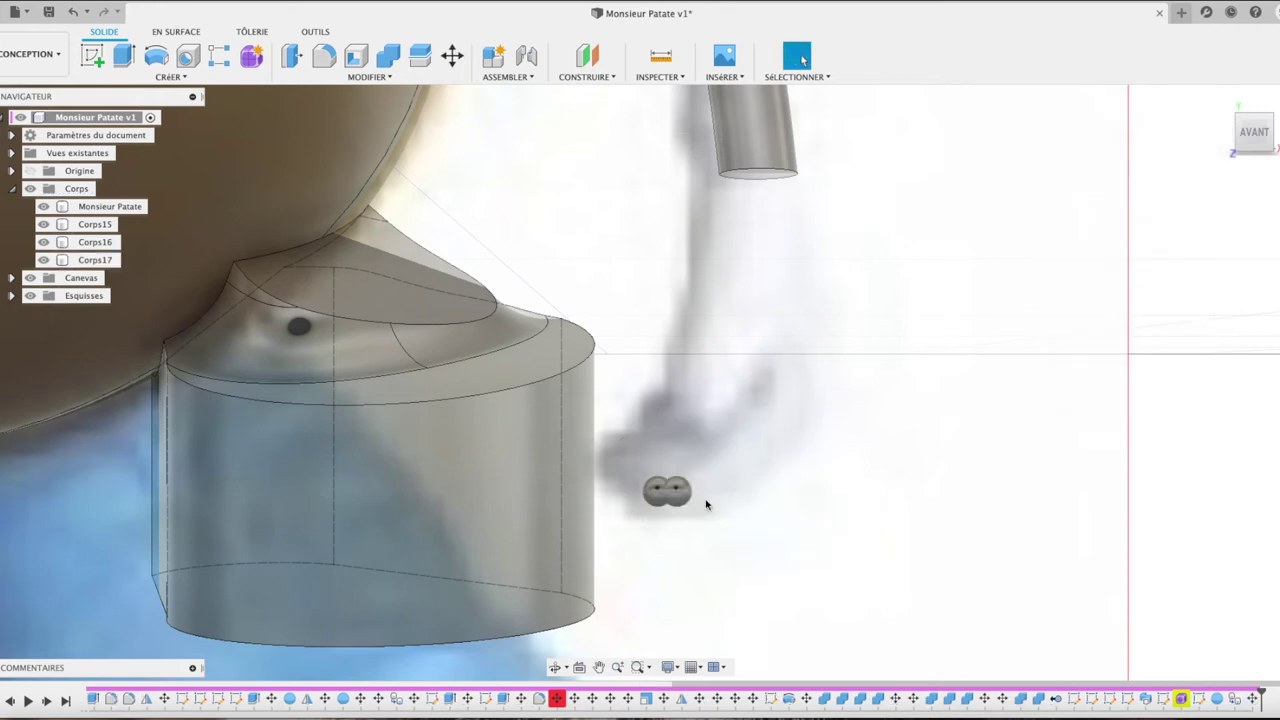
key("ctrl+c")
key("ctrl+v")
left_click_drag(686, 505, 727, 505)
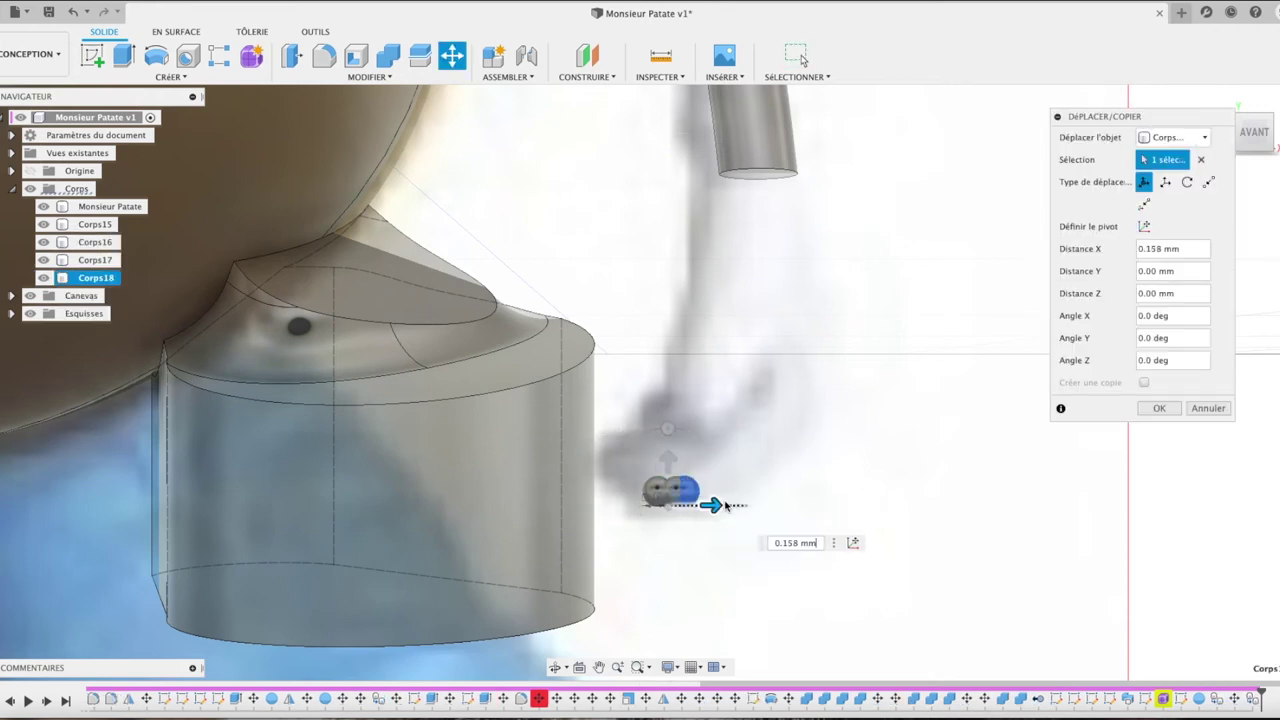
left_click_drag(680, 456, 683, 450)
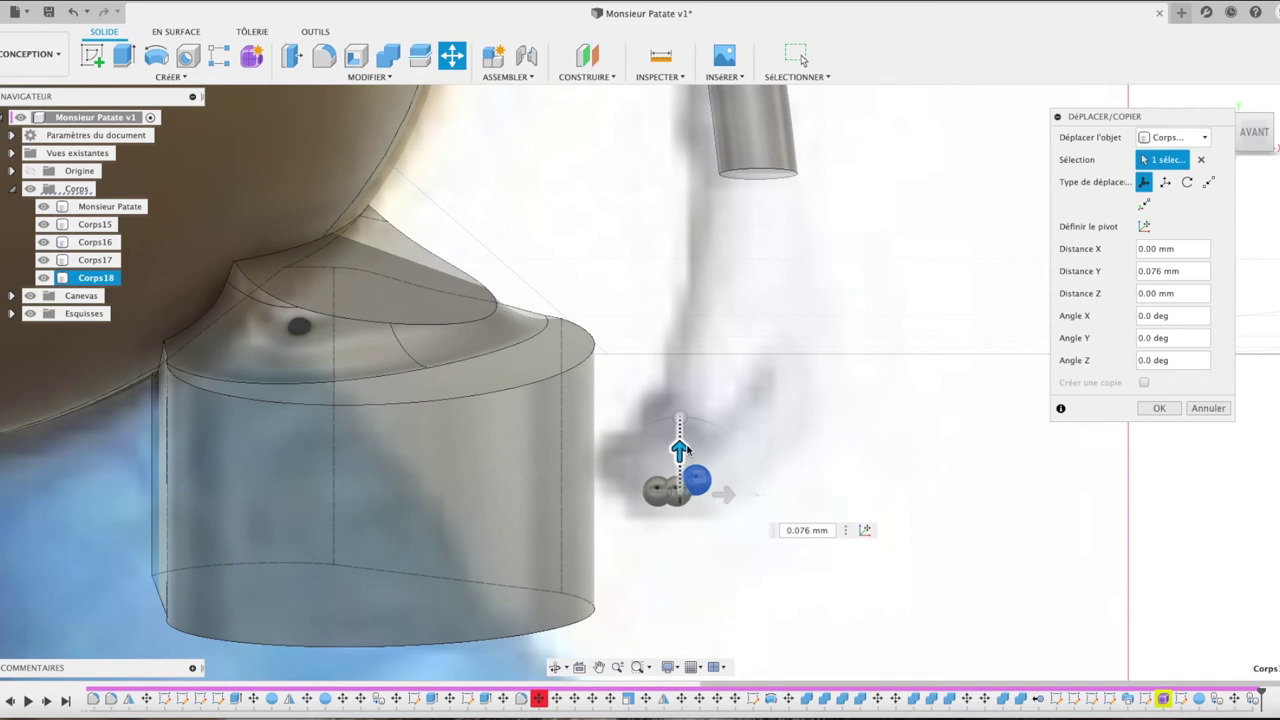
key("Return")
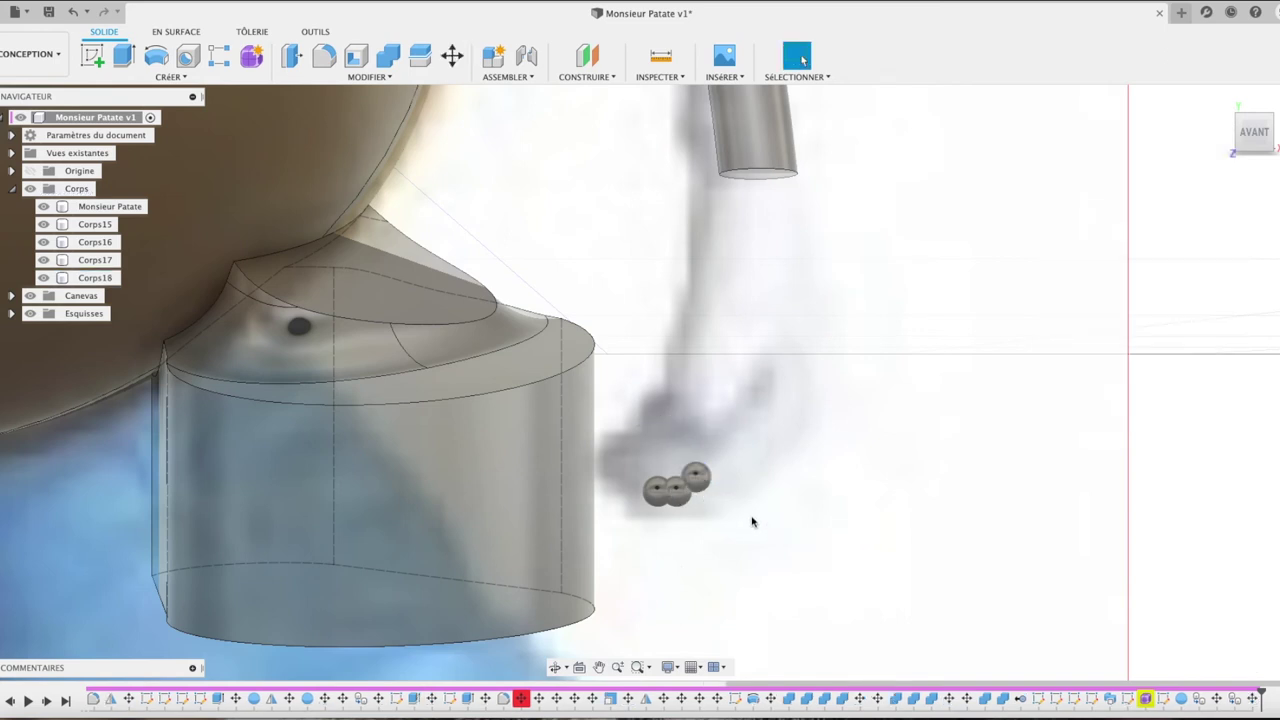
Step: Add a fourth and fifth sphere further right, each lifted to continue the chain upward
key("ctrl+v")
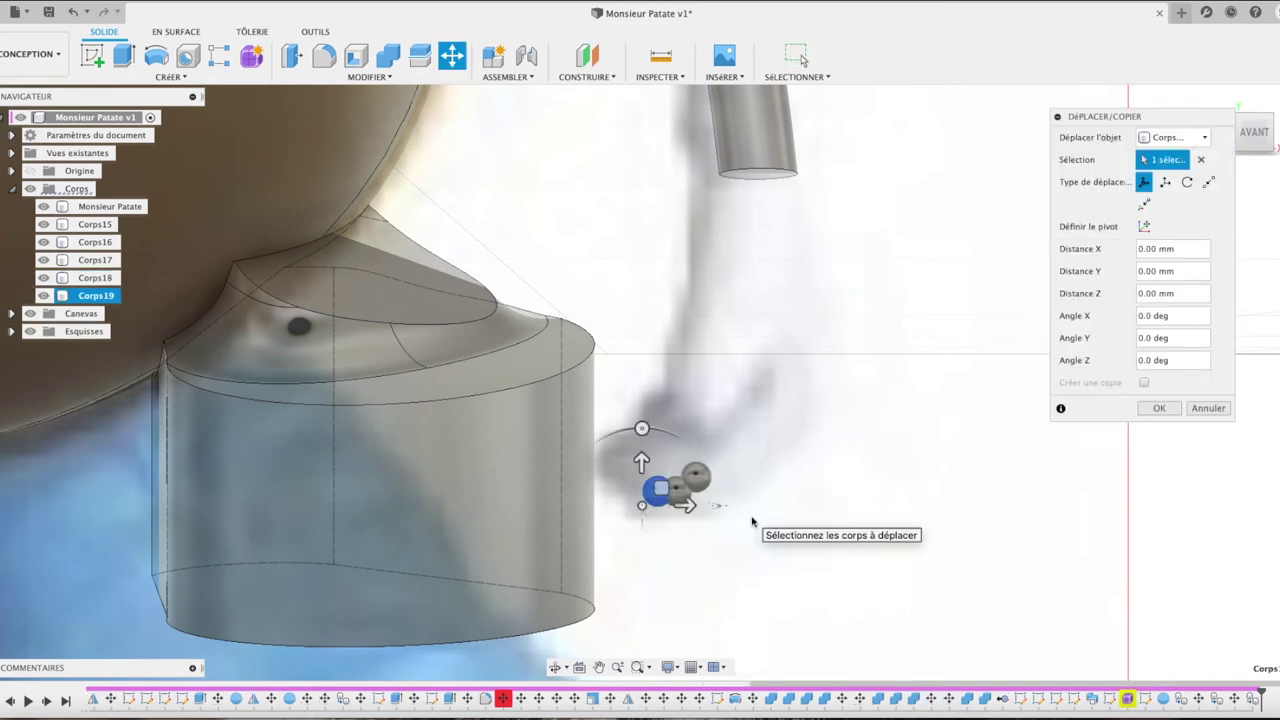
left_click_drag(690, 507, 745, 507)
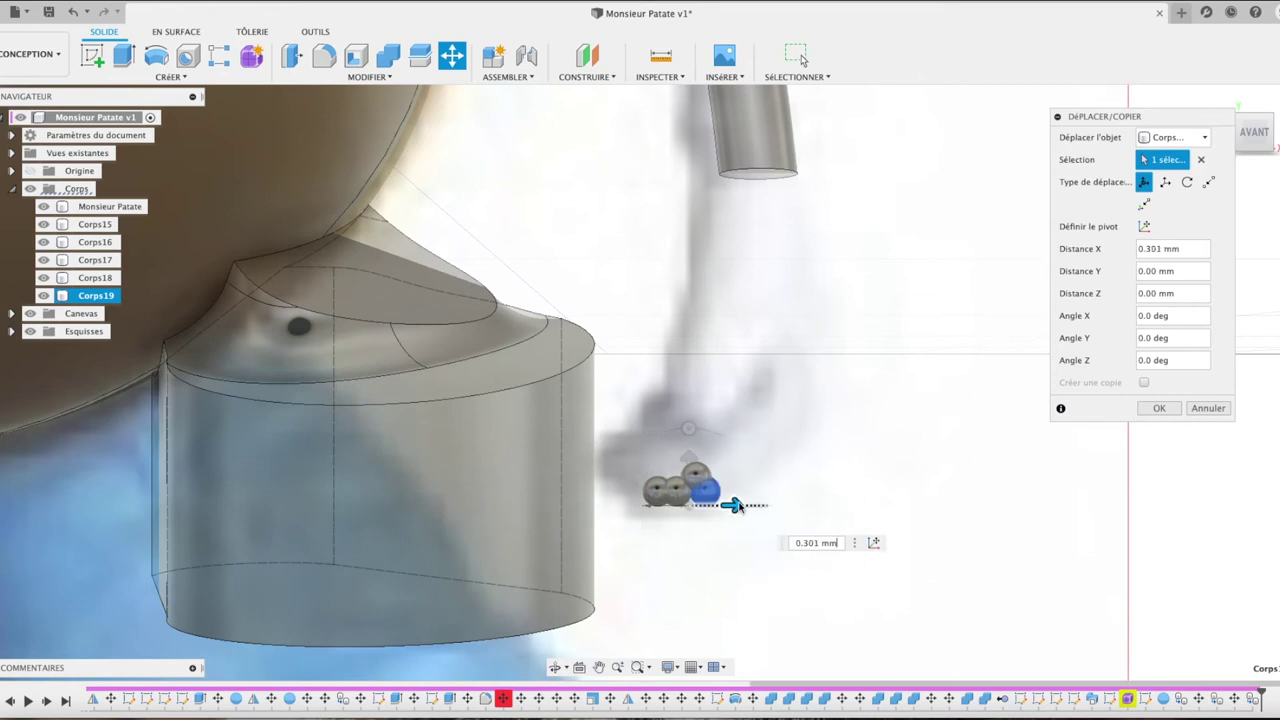
left_click_drag(697, 461, 697, 440)
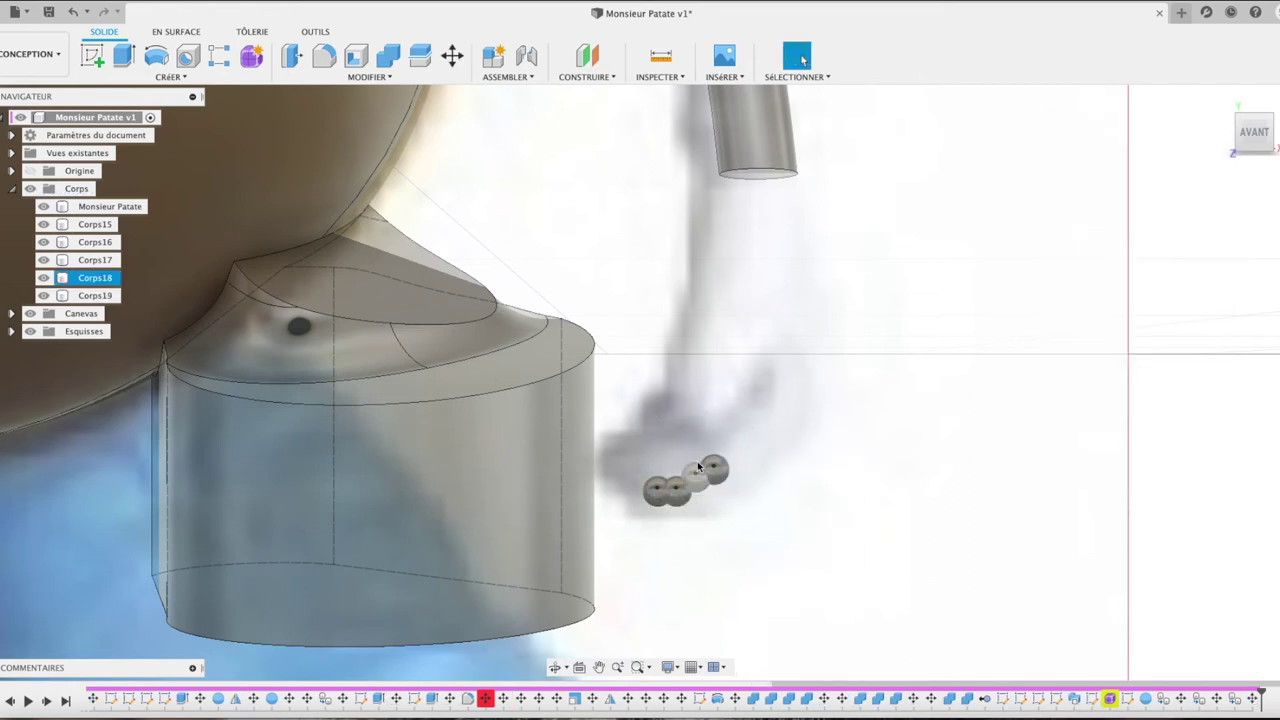
key("ctrl+c")
key("ctrl+v")
left_click_drag(686, 504, 762, 505)
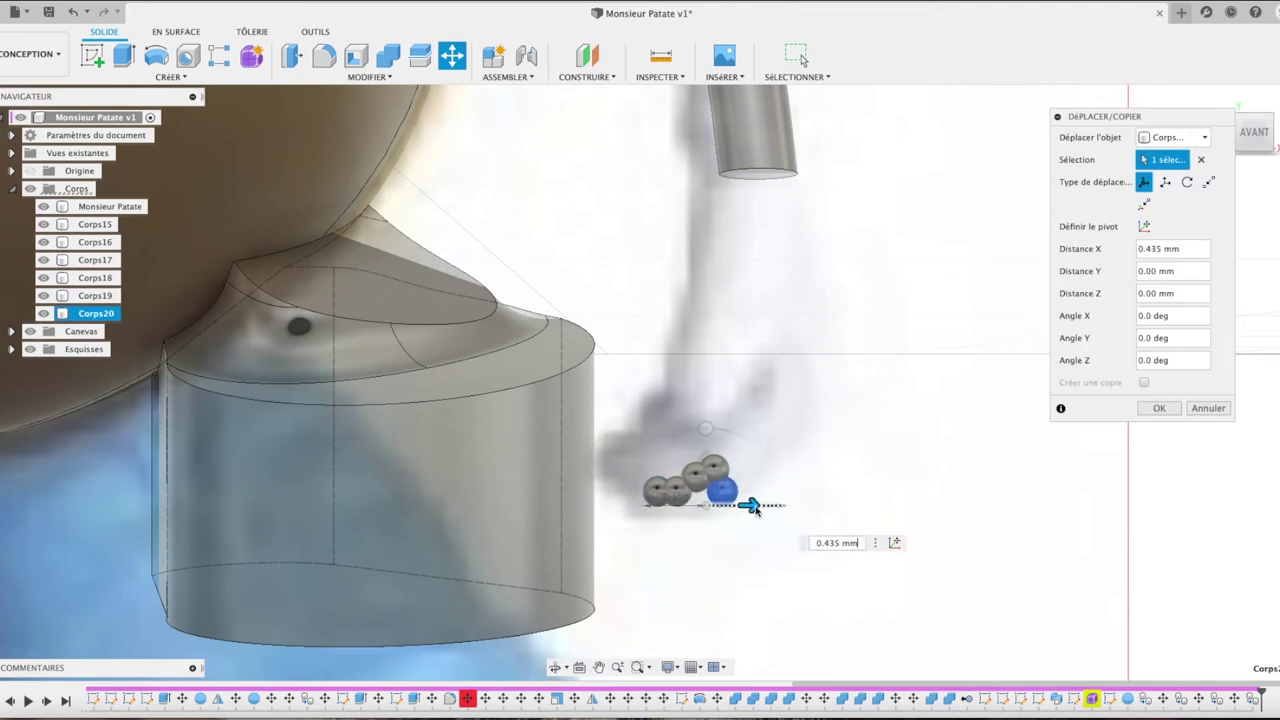
left_click_drag(717, 462, 717, 430)
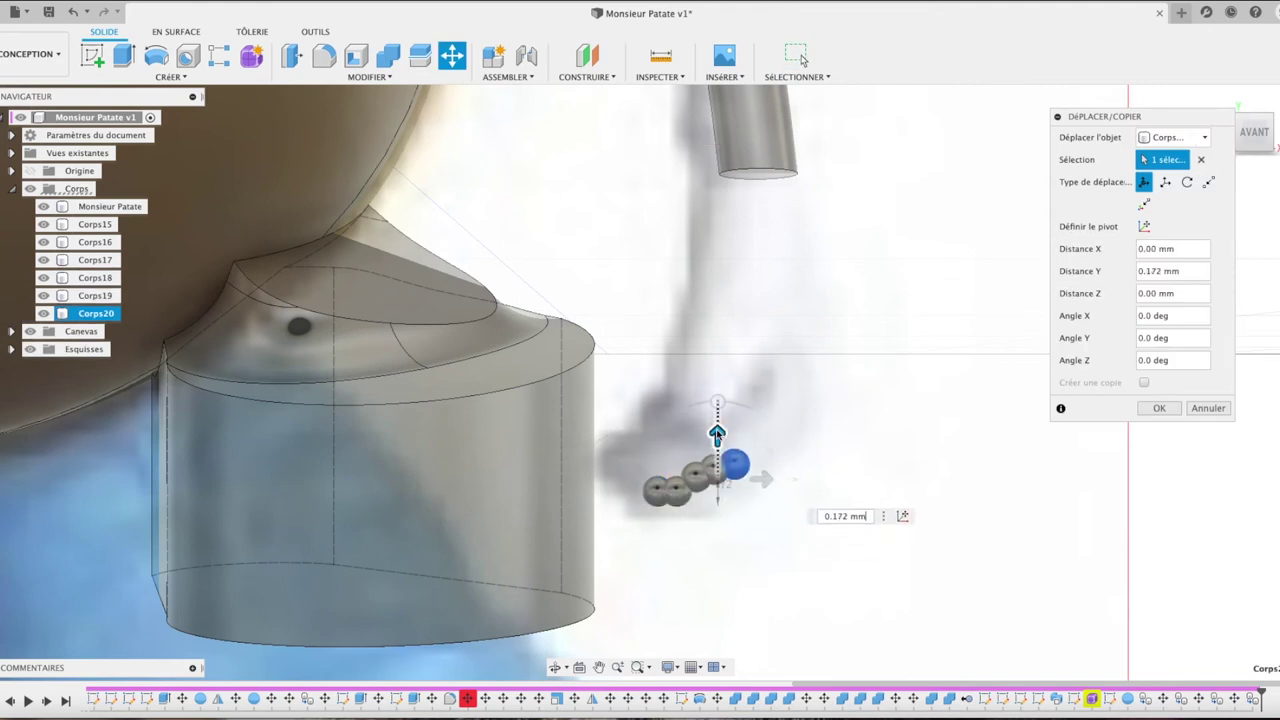
key("Return")
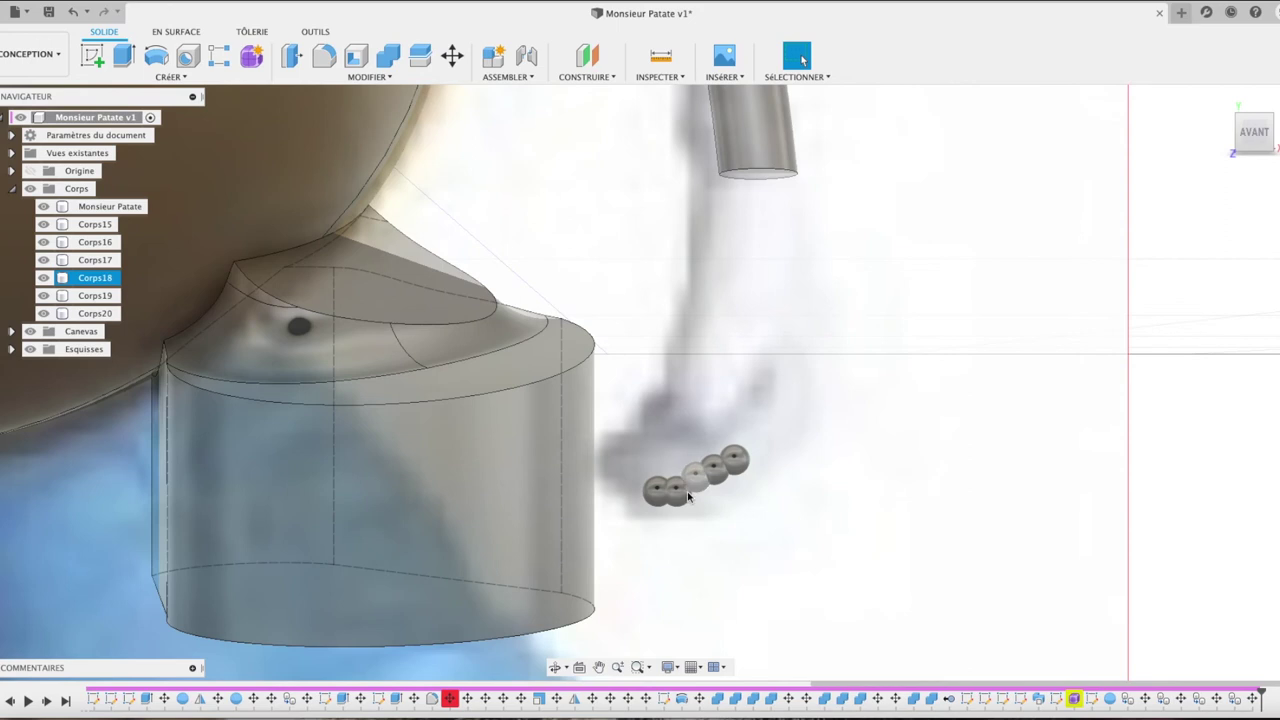
Step: Copy the first sphere into a sixth bead placed at the top end of the chain
left_click(667, 512)
key("ctrl+c")
key("ctrl+v")
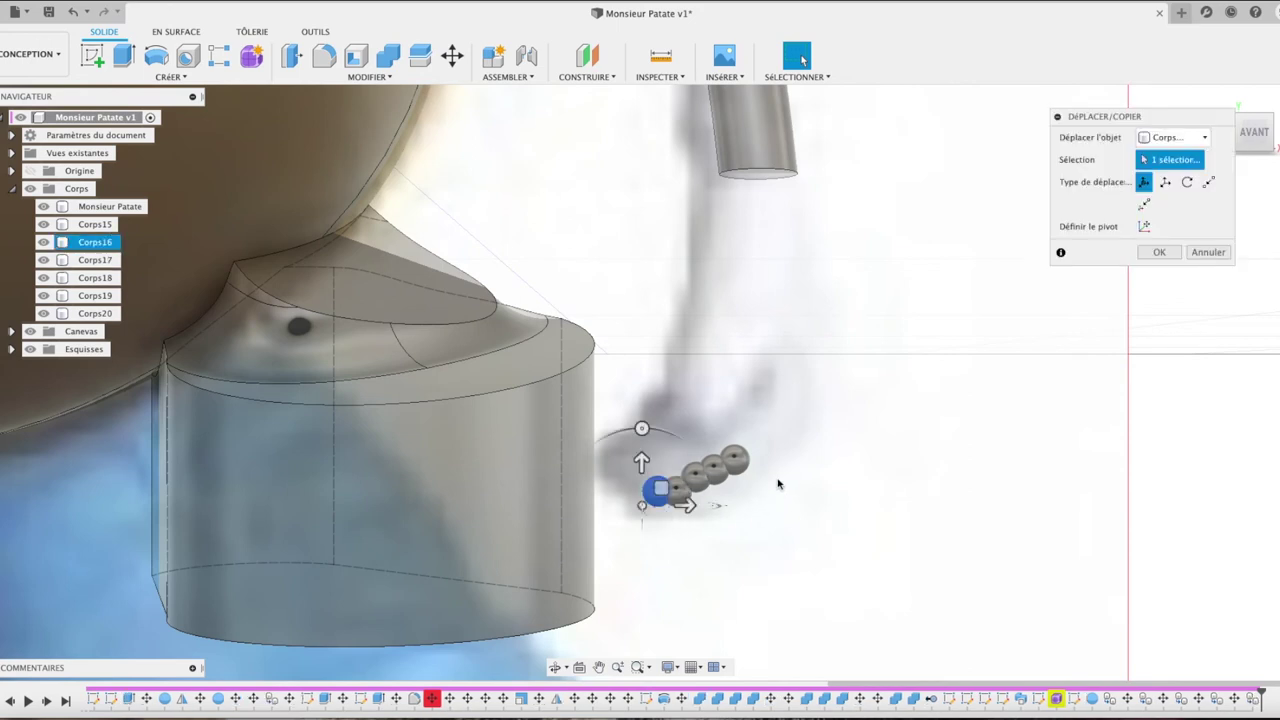
left_click_drag(699, 509, 744, 482)
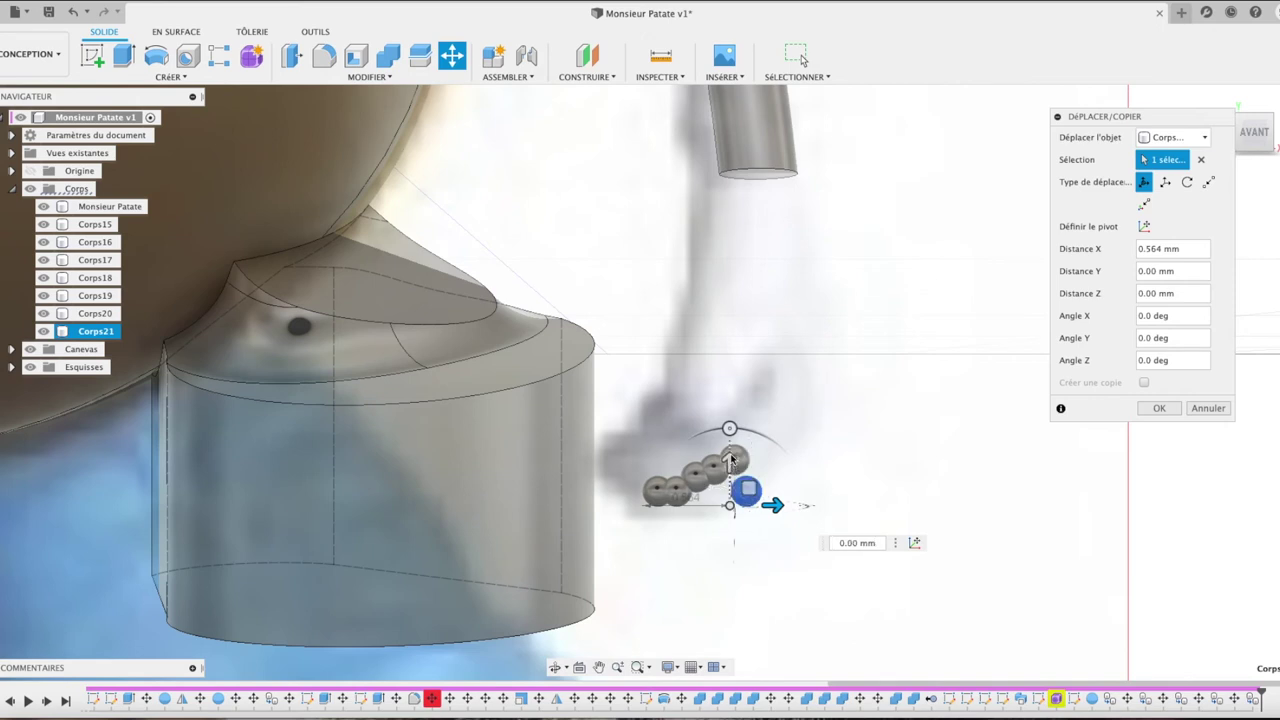
left_click_drag(744, 482, 730, 420)
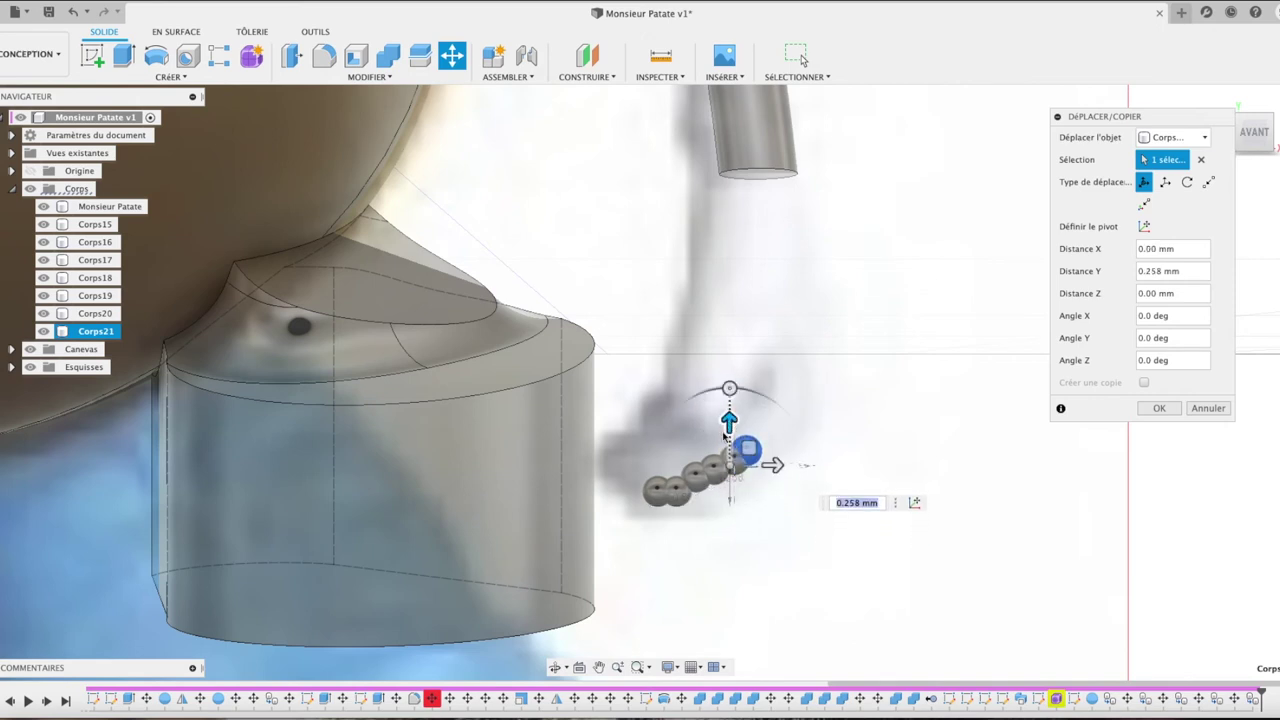
left_click(1159, 408)
Step: Move the middle sphere body slightly down so the chain curves smoothly
left_click(695, 480)
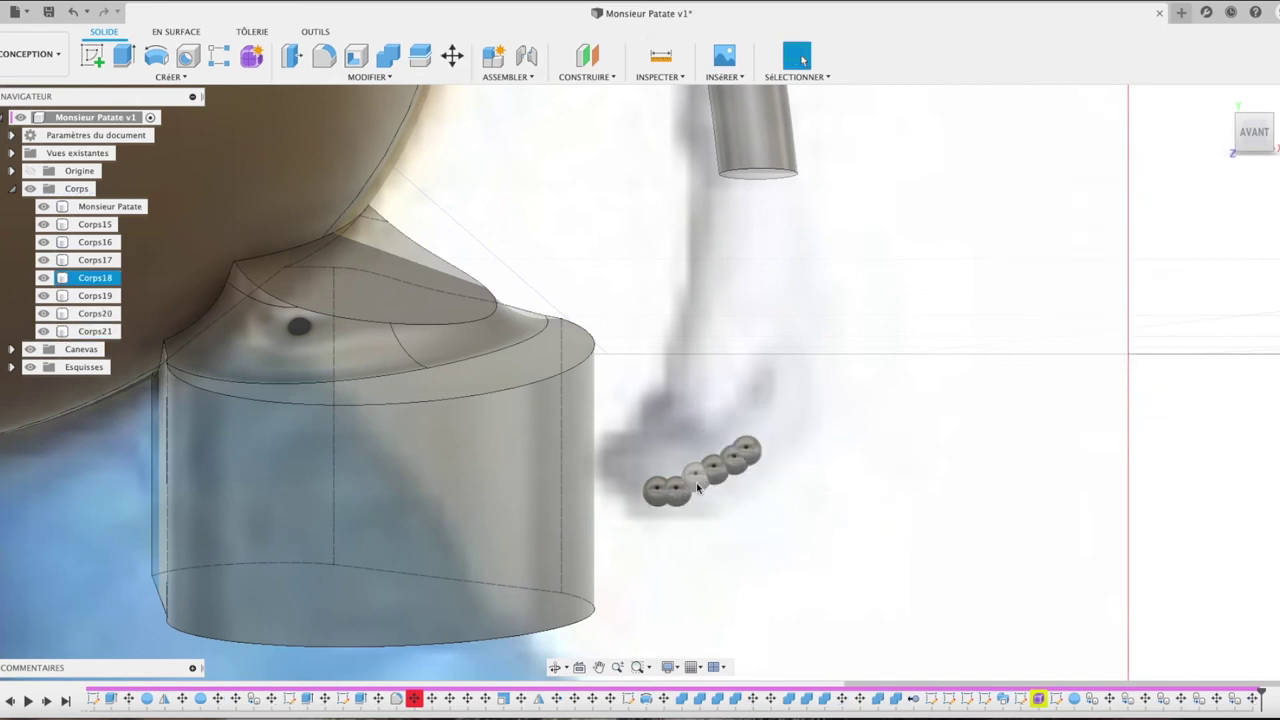
key("m")
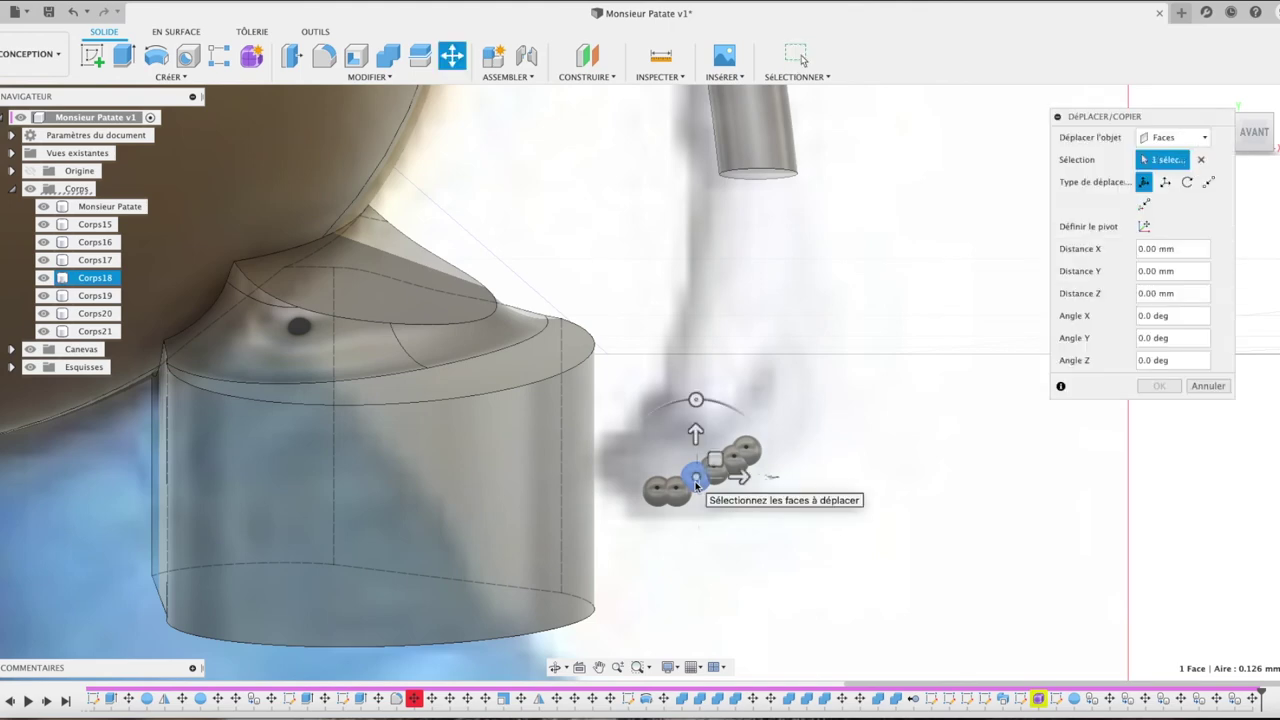
left_click(1172, 137)
left_click(1163, 168)
left_click(695, 480)
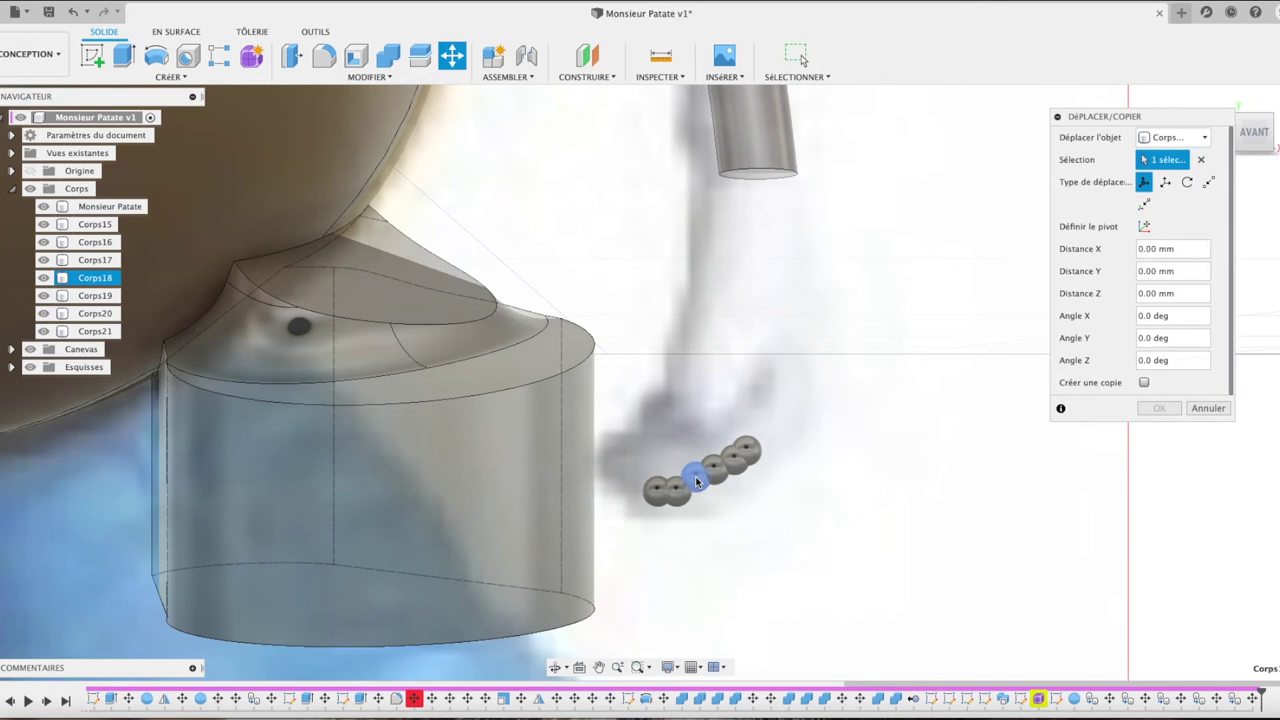
left_click_drag(695, 440, 695, 446)
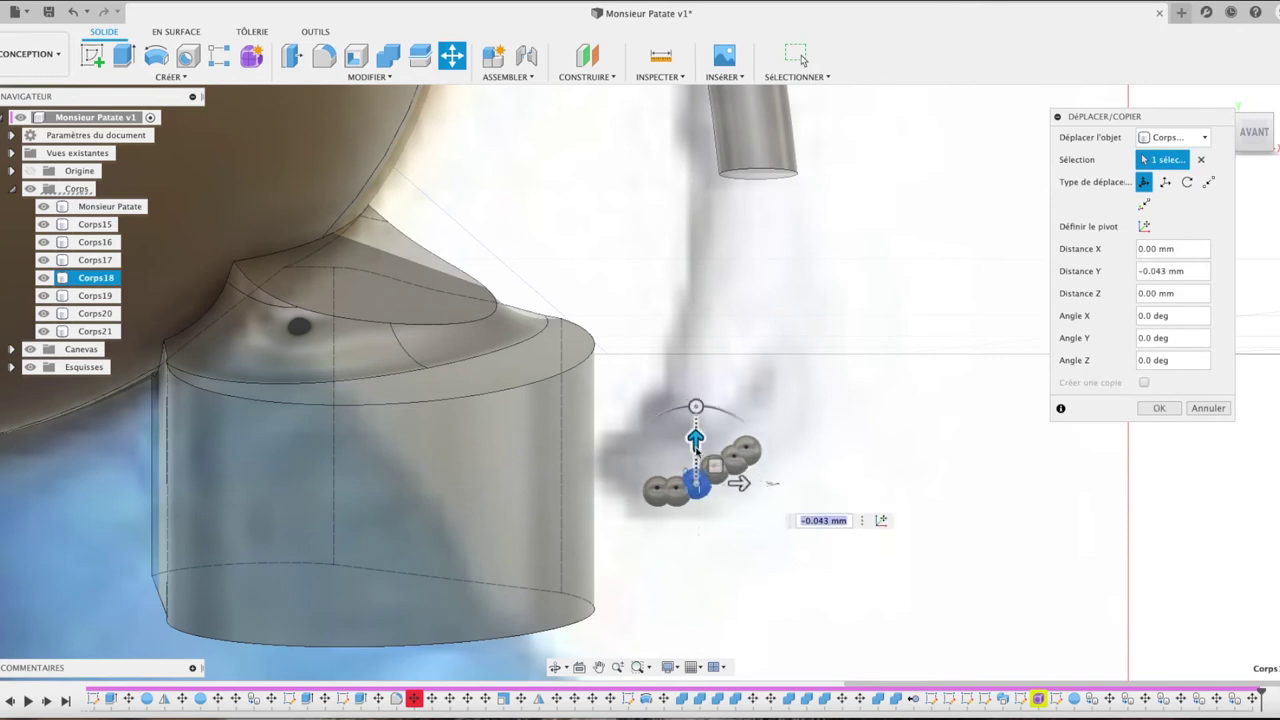
left_click(1159, 408)
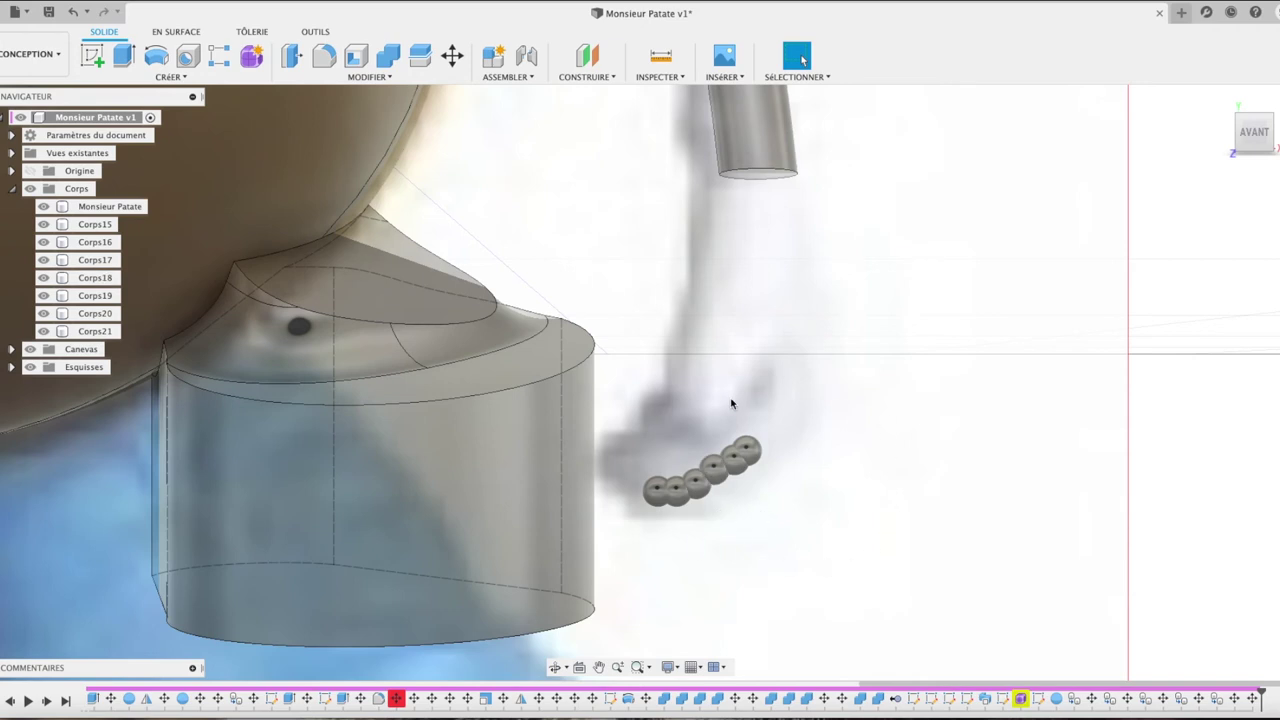
Step: Join the top finger sphere with the second and third spheres into one body
left_click(388, 55)
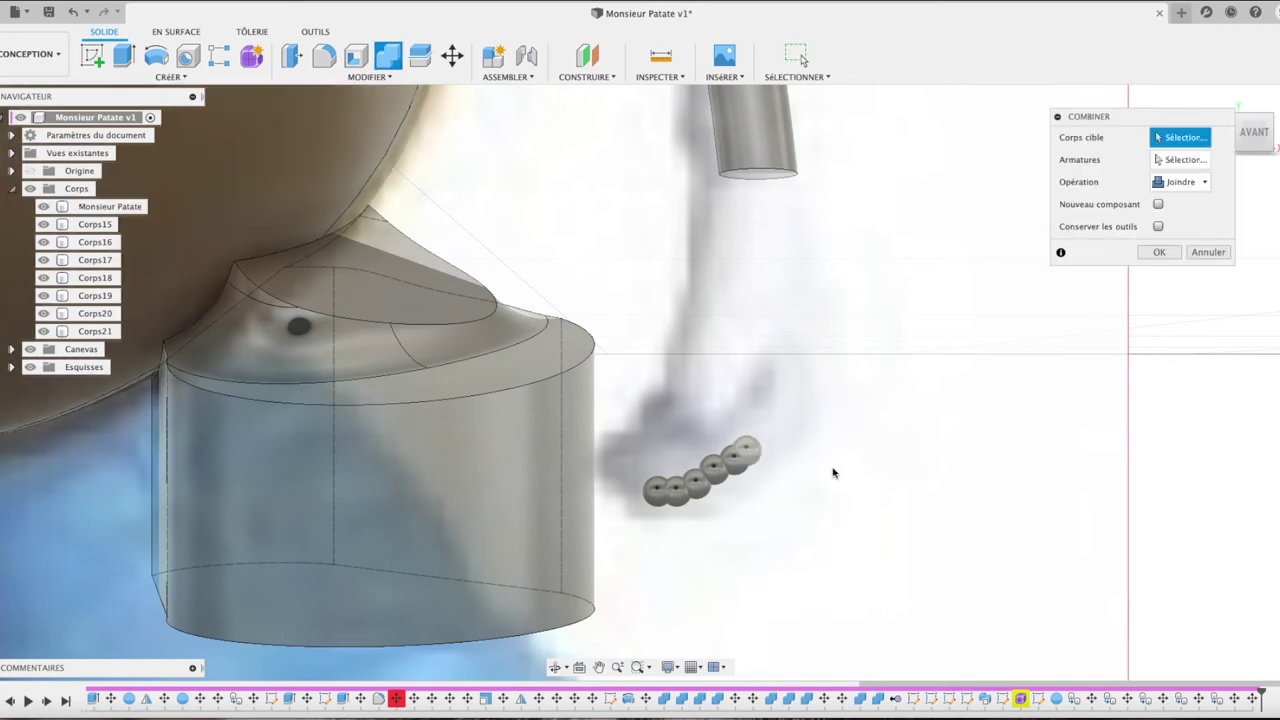
left_click(750, 452)
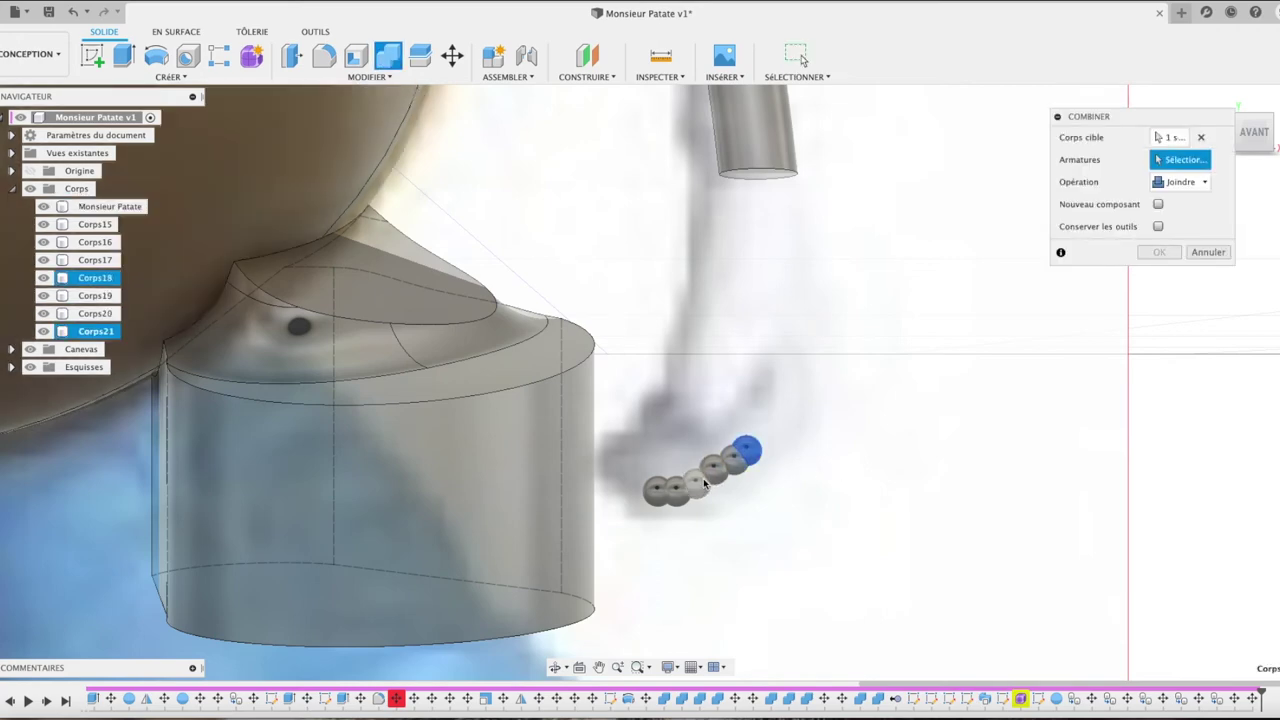
left_click(738, 464)
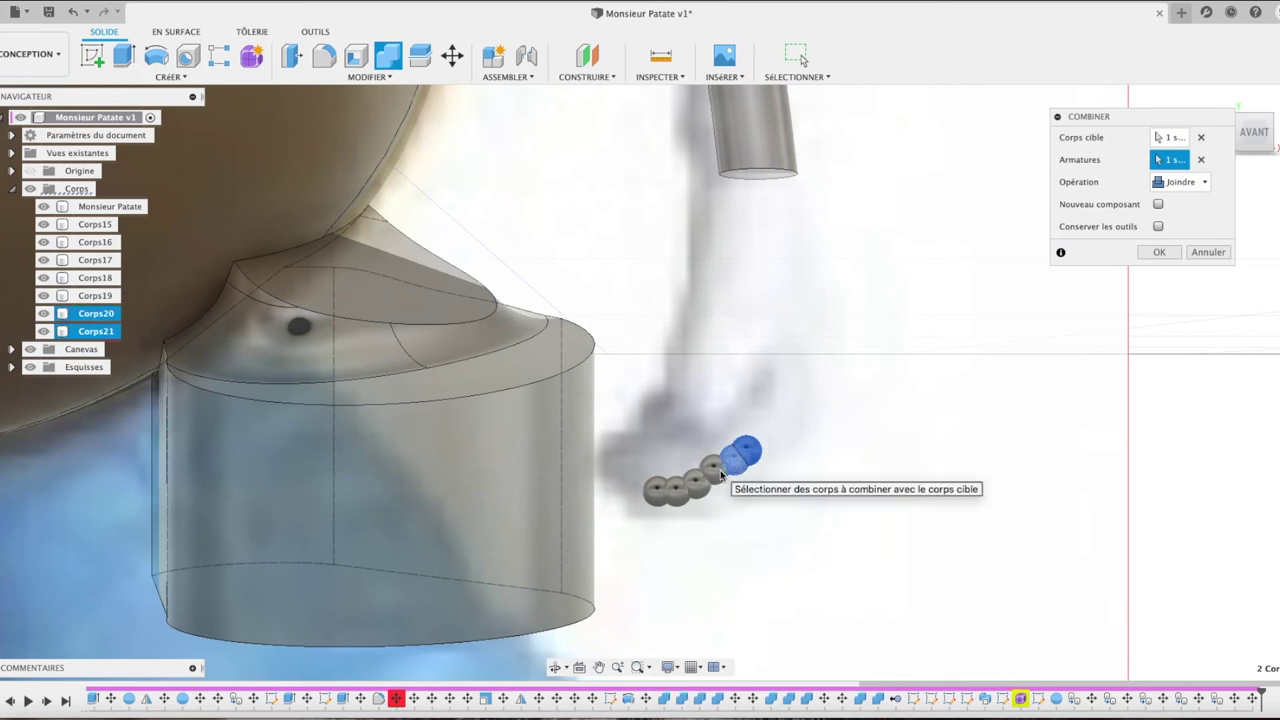
left_click(721, 474)
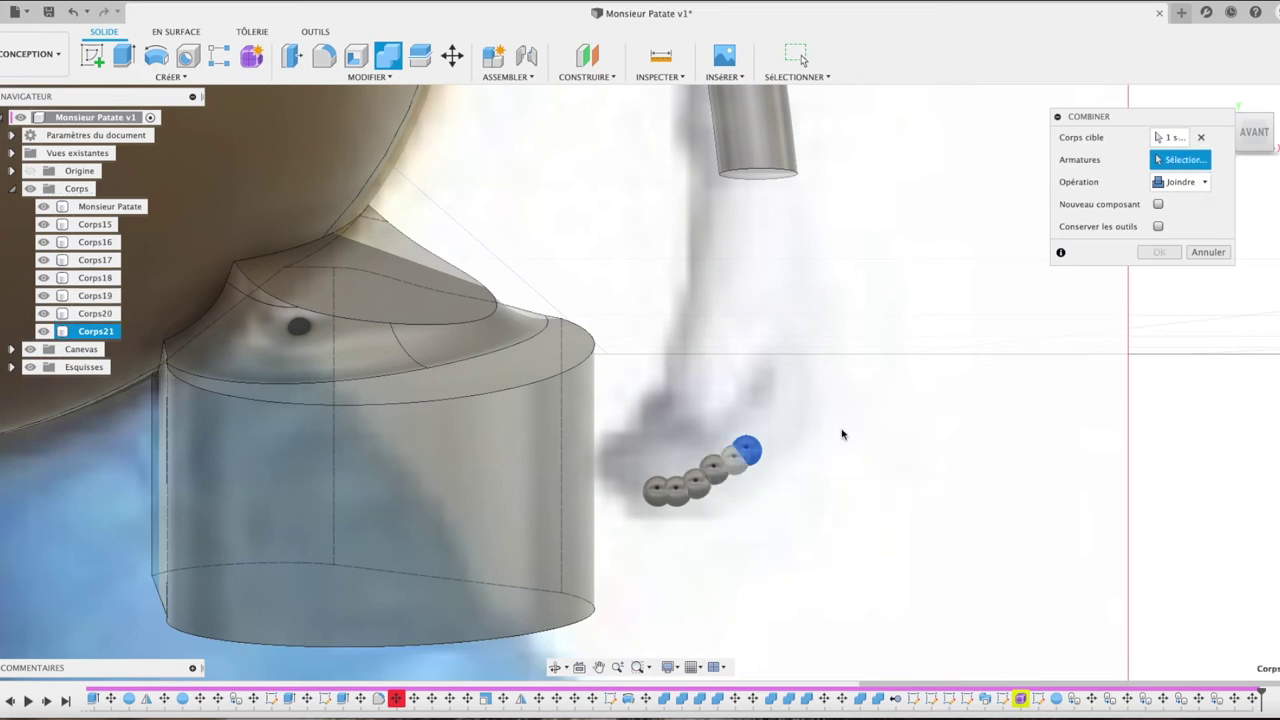
left_click(750, 456)
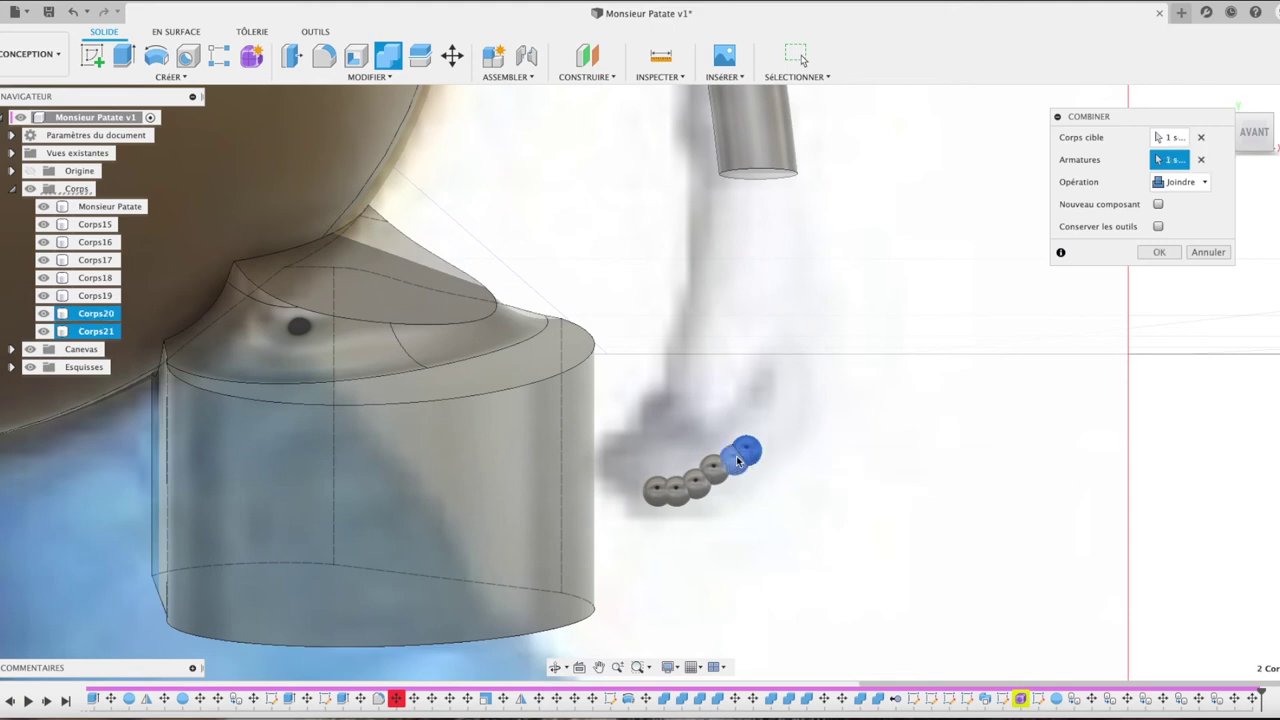
left_click(1159, 252)
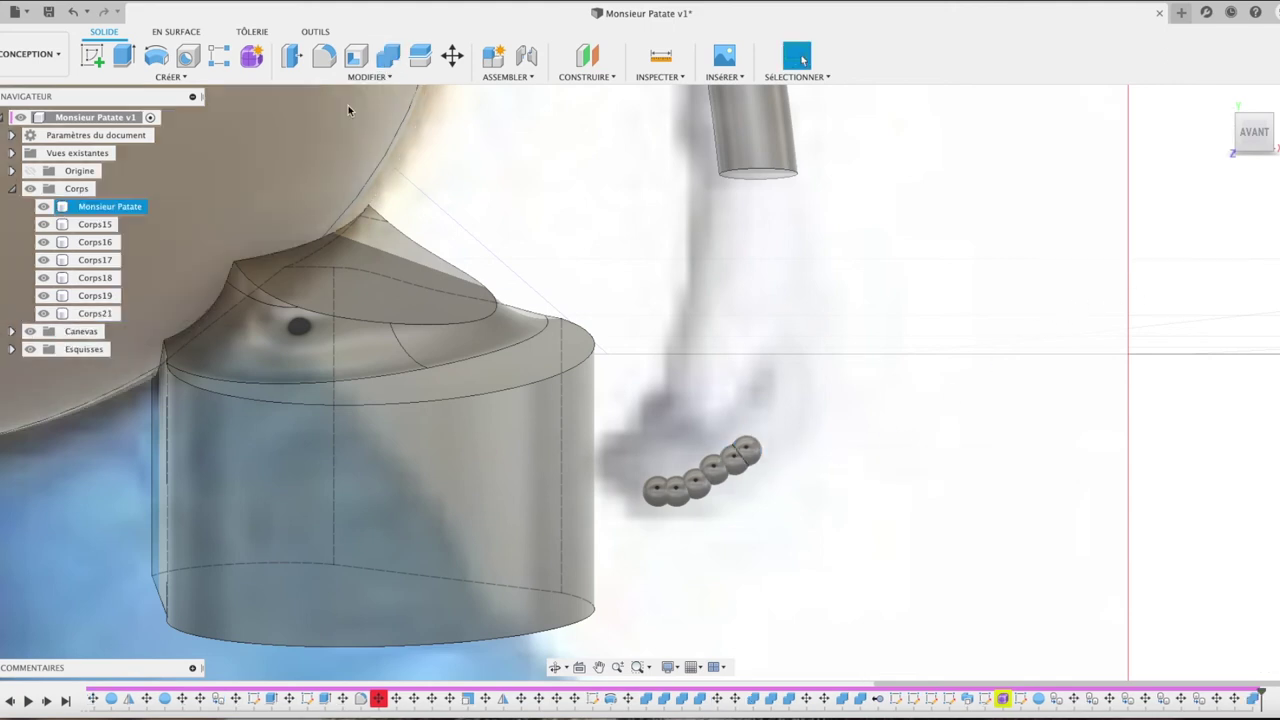
left_click(387, 63)
left_click(747, 452)
left_click(733, 458)
left_click(713, 467)
left_click(1159, 252)
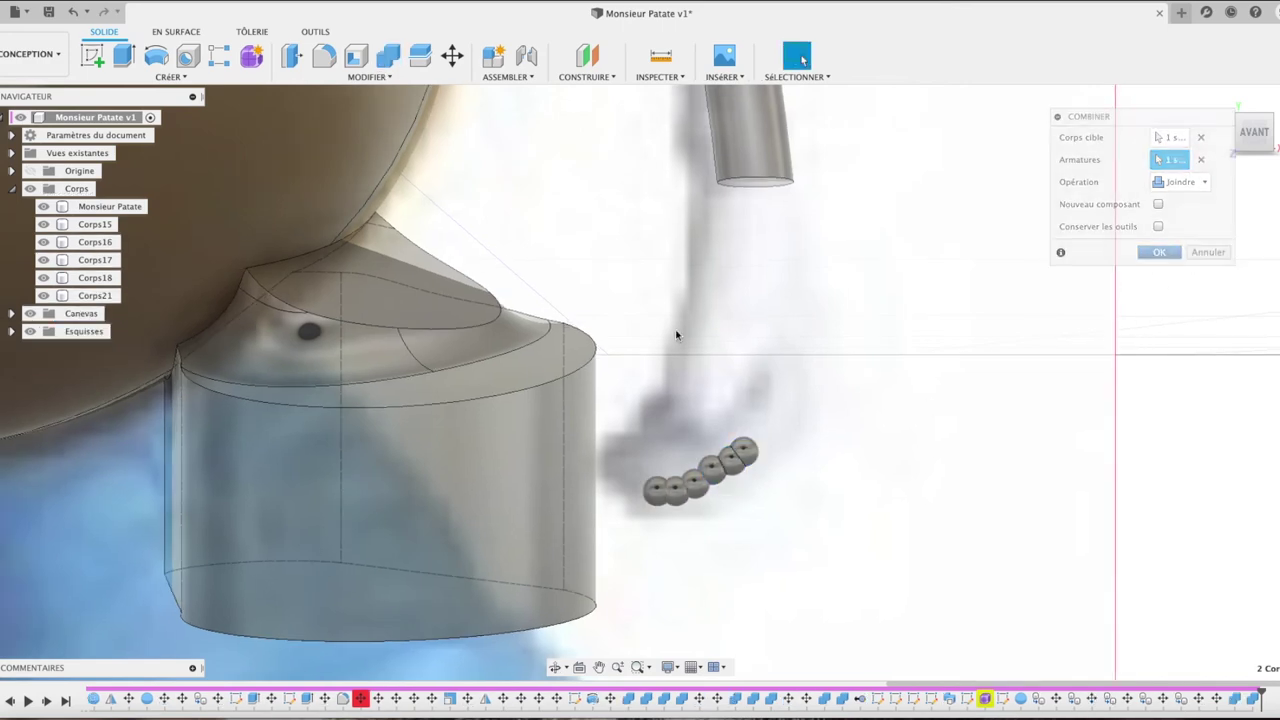
Step: Join the fourth, fifth and last spheres into the chain, leaving a single body Corps21
left_click(387, 55)
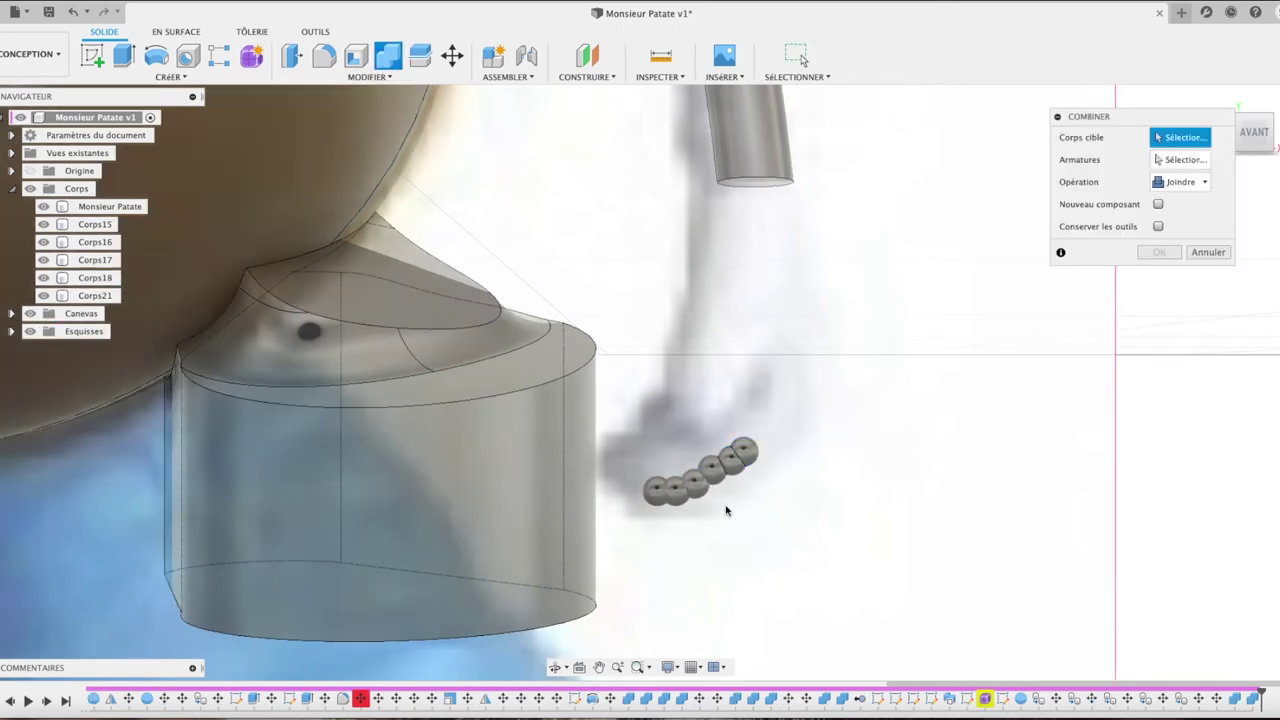
left_click(712, 486)
left_click(697, 488)
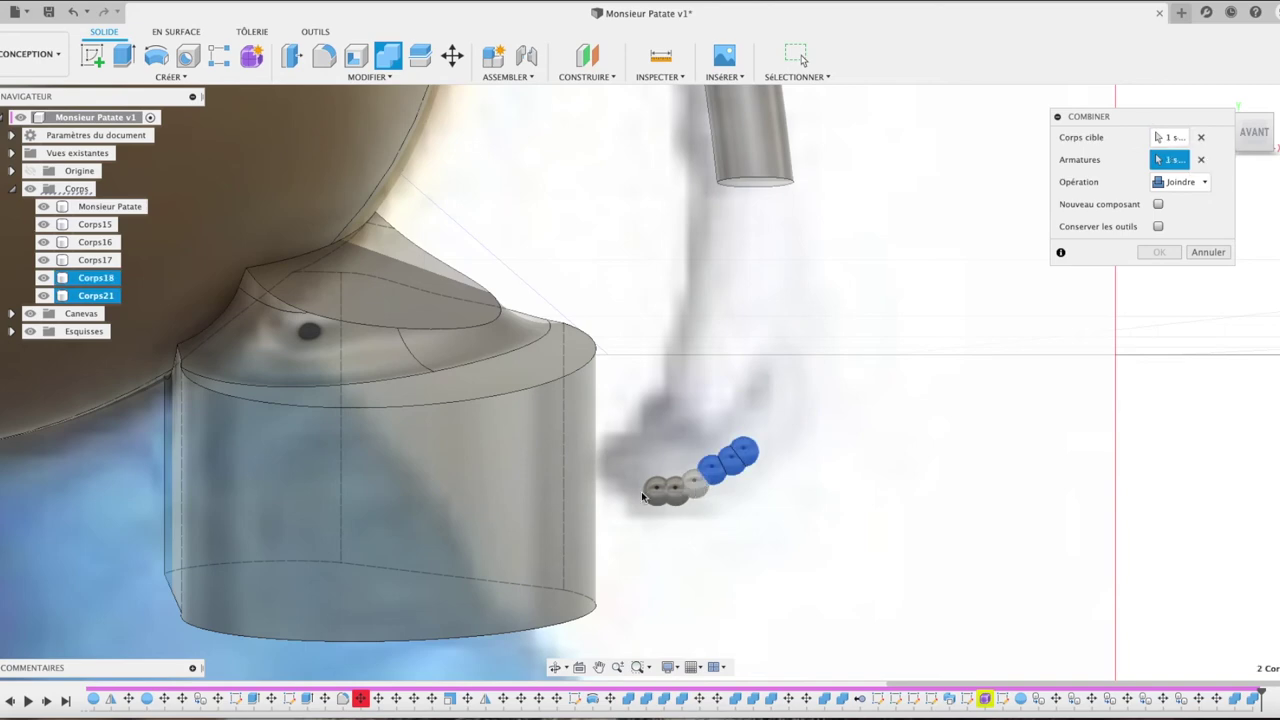
left_click(1159, 252)
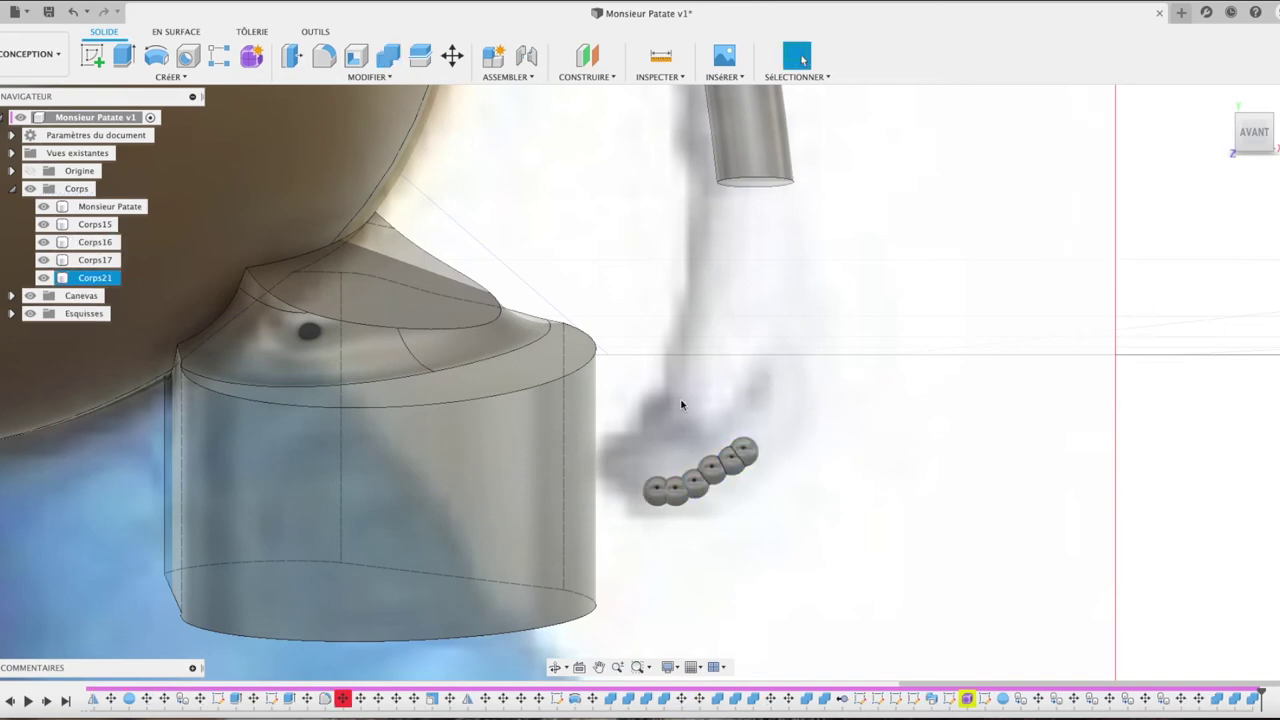
left_click(387, 55)
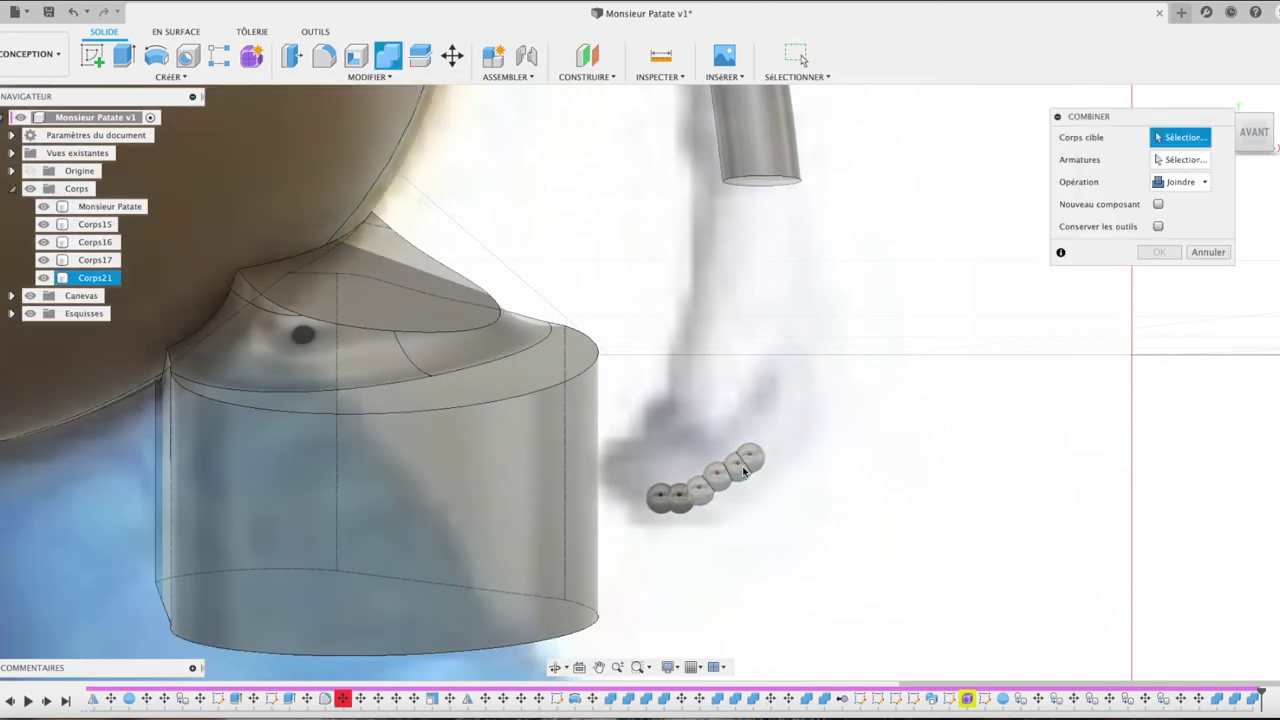
left_click(722, 472)
left_click(677, 505)
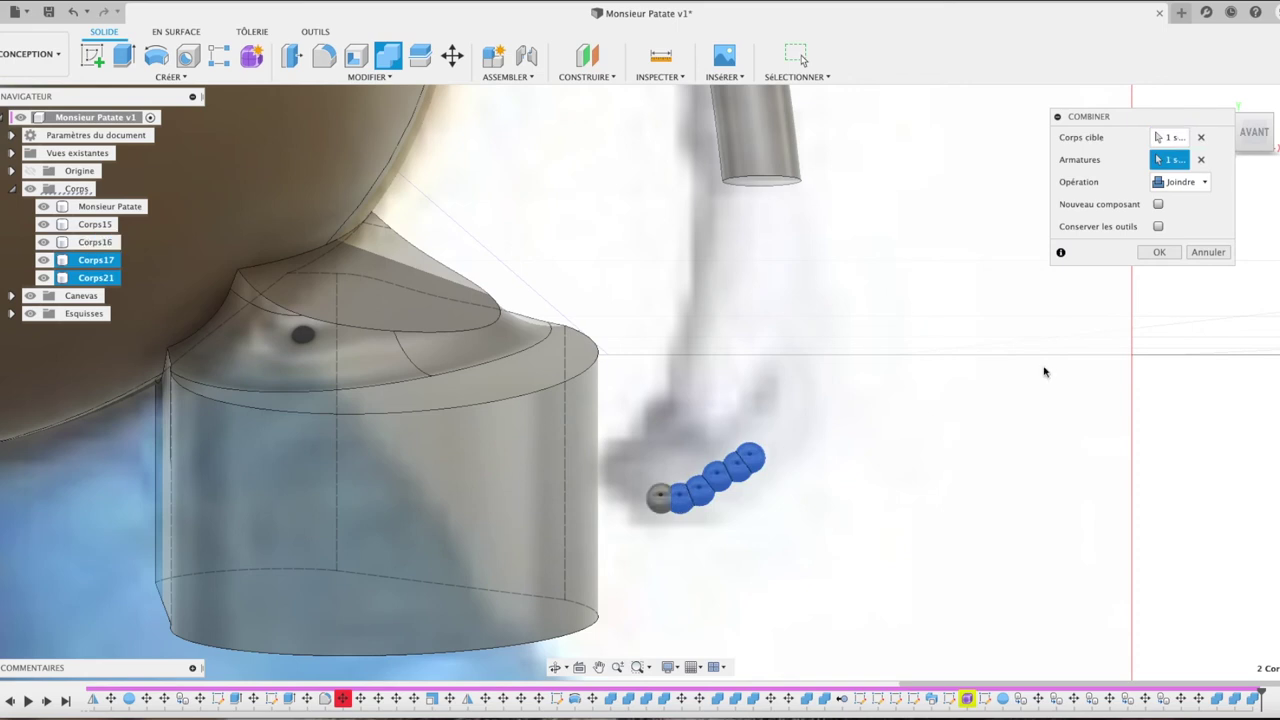
left_click(1160, 252)
key("Return")
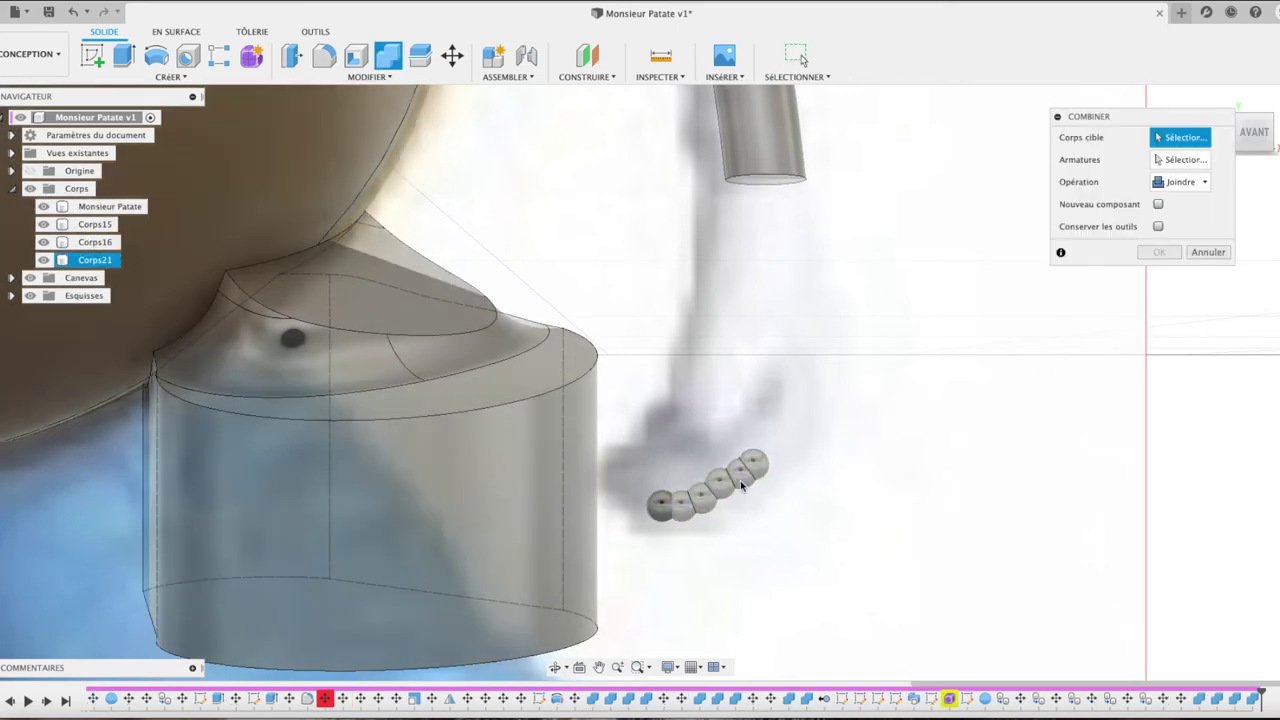
left_click(740, 478)
left_click(658, 508)
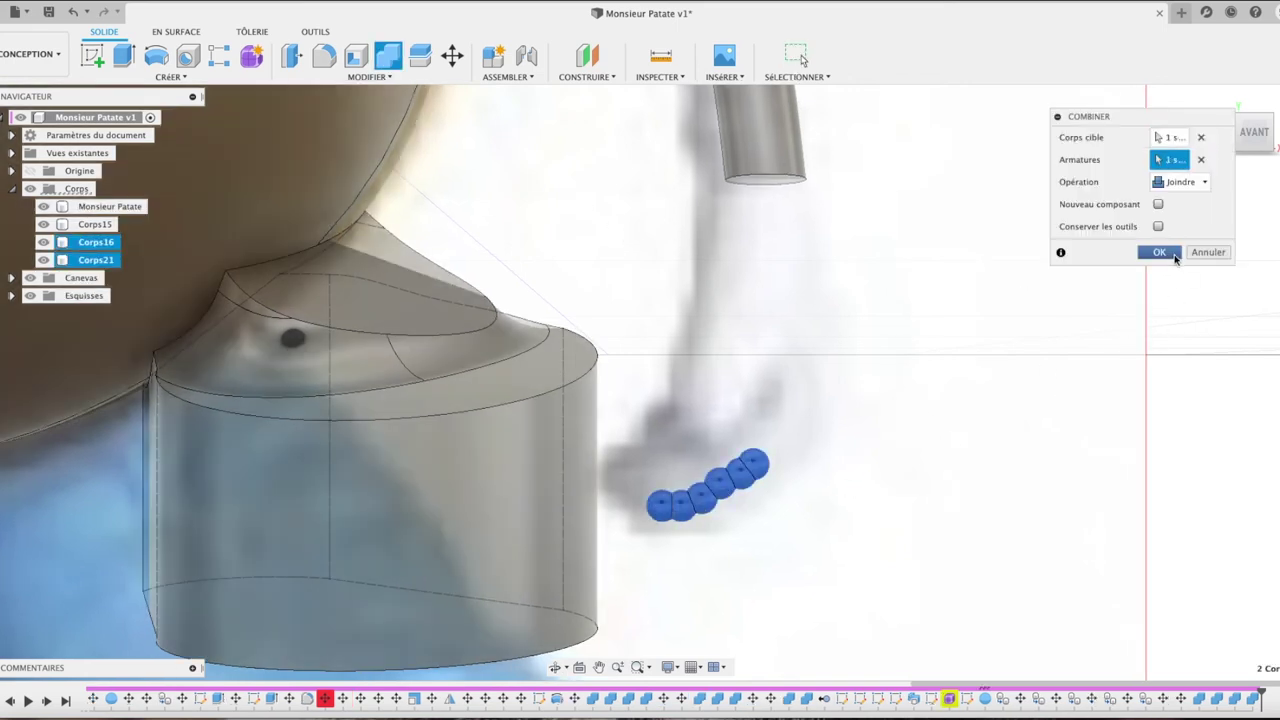
left_click(1160, 252)
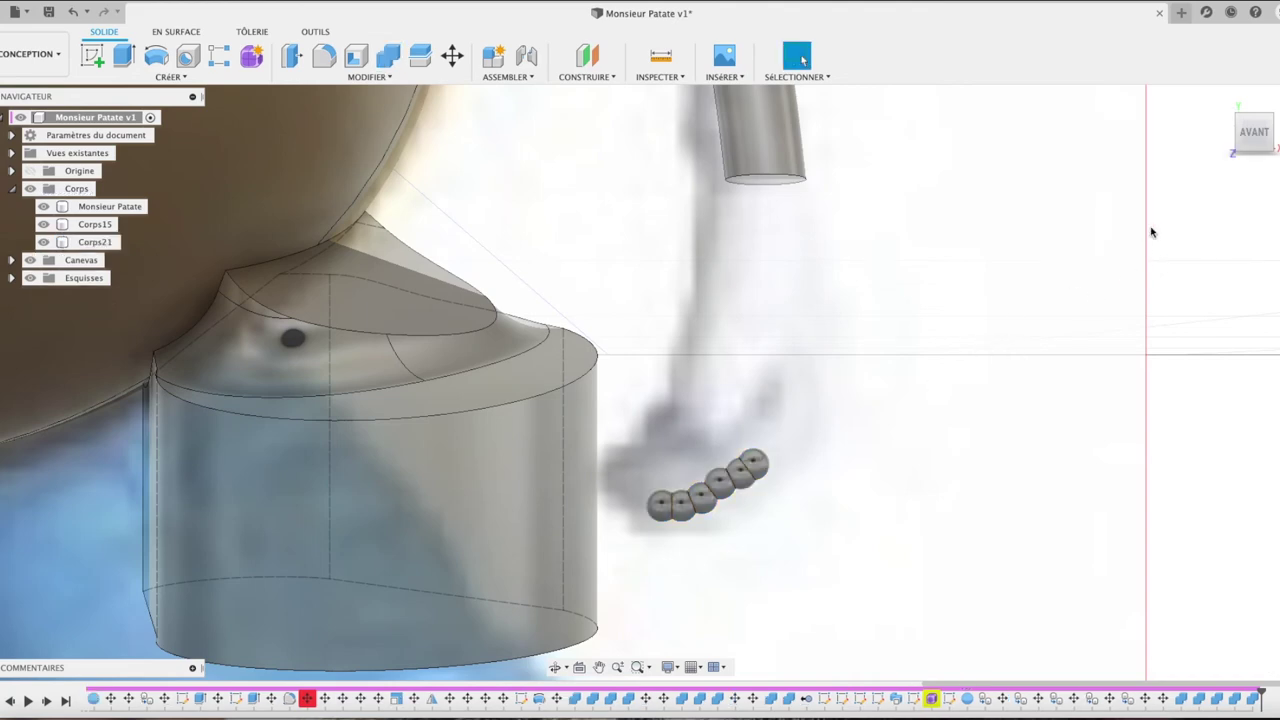
mouse_move(1148, 231)
middle_mouse_down("shift")
mouse_move(1248, 134)
mouse_move(1265, 152)
mouse_move(1076, 230)
mouse_move(1066, 200)
mouse_move(1043, 200)
mouse_move(1174, 179)
mouse_move(1174, 231)
mouse_move(1180, 219)
mouse_move(1198, 240)
mouse_move(1240, 170)
middle_mouse_up("shift")
left_click(1256, 138)
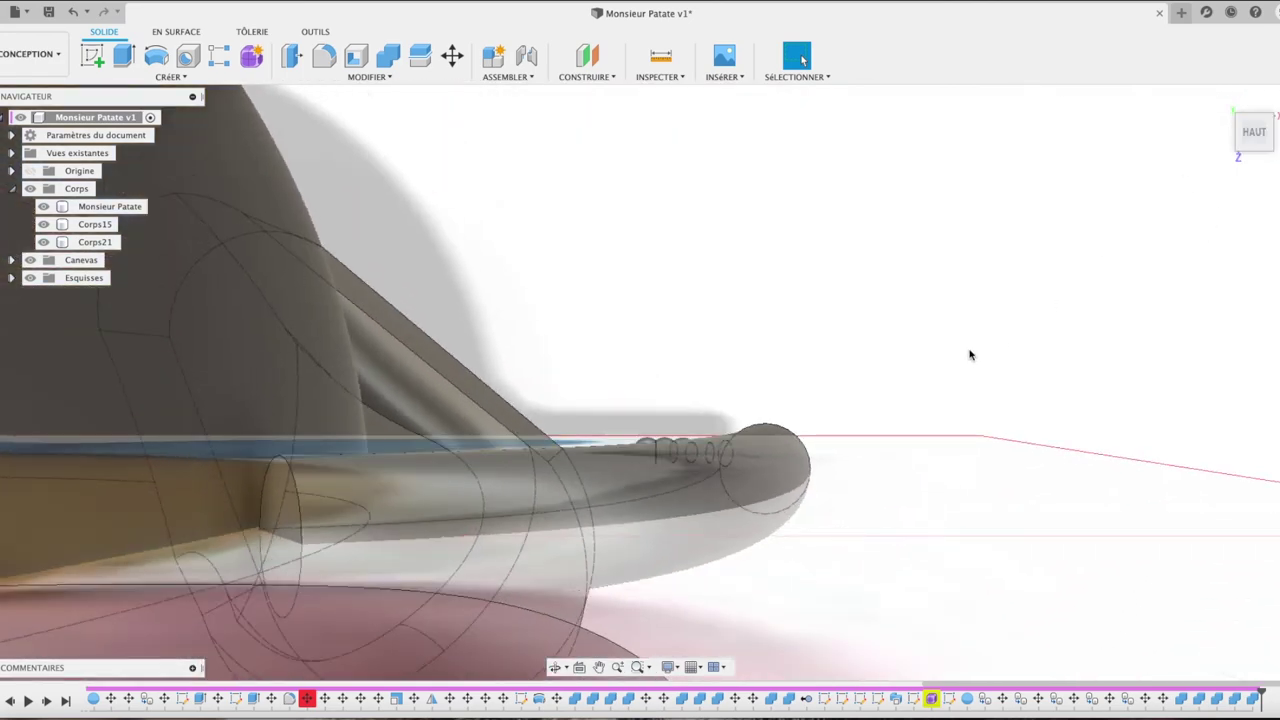
scroll(969, 354, "up", 3)
scroll(969, 354, "up", 2)
scroll(969, 354, "up", 1)
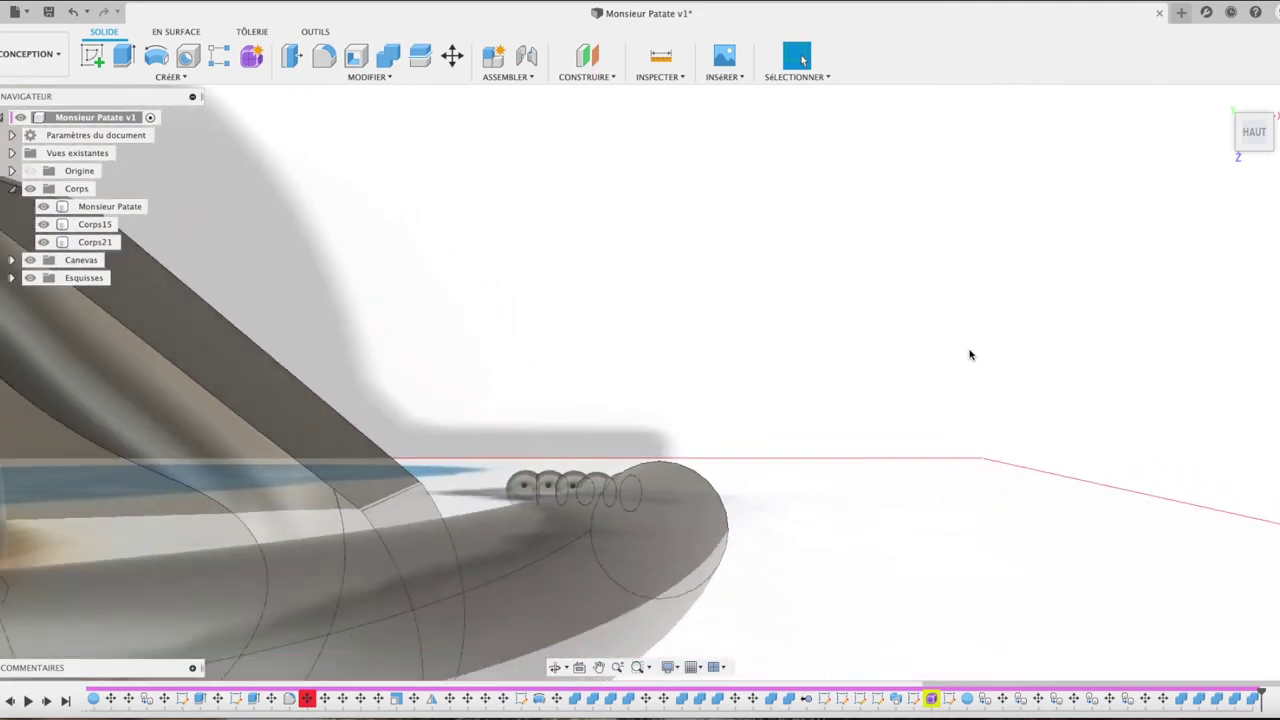
key("F6")
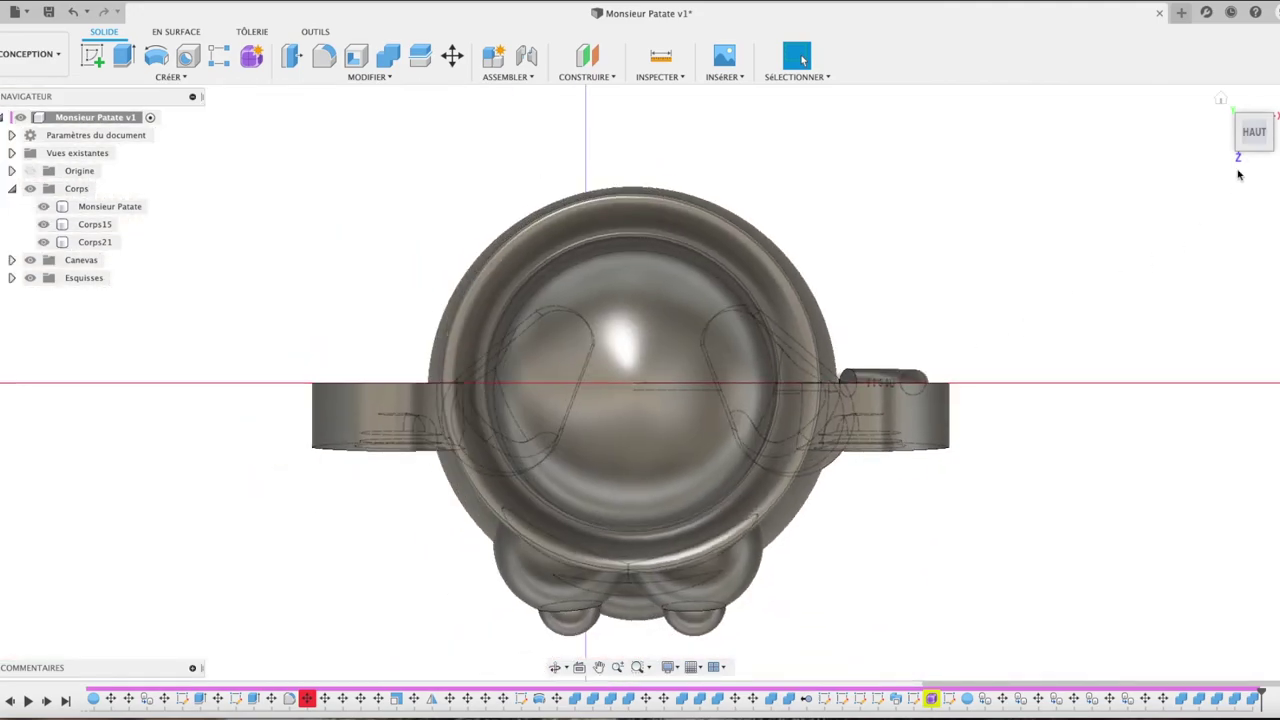
left_click(1262, 138)
mouse_move(1022, 91)
middle_mouse_down("shift")
mouse_move(1171, 143)
mouse_move(1171, 220)
mouse_move(1006, 214)
middle_mouse_up("shift")
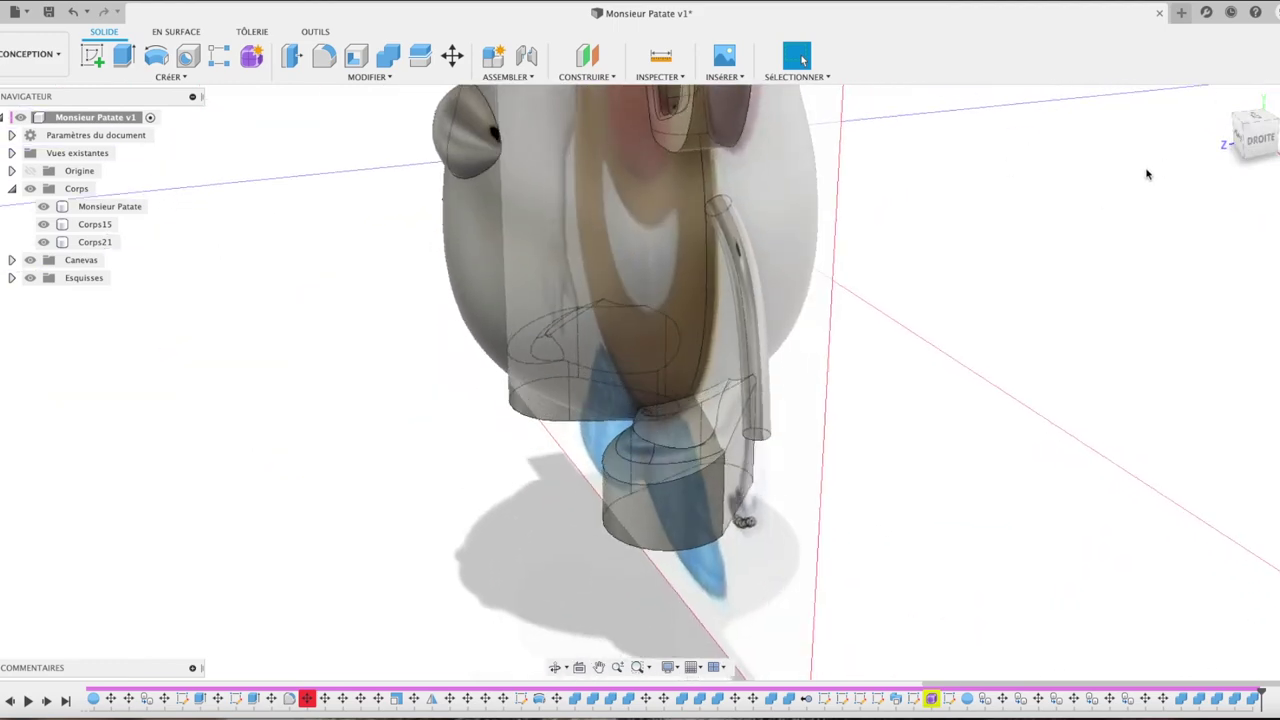
left_click(1221, 101)
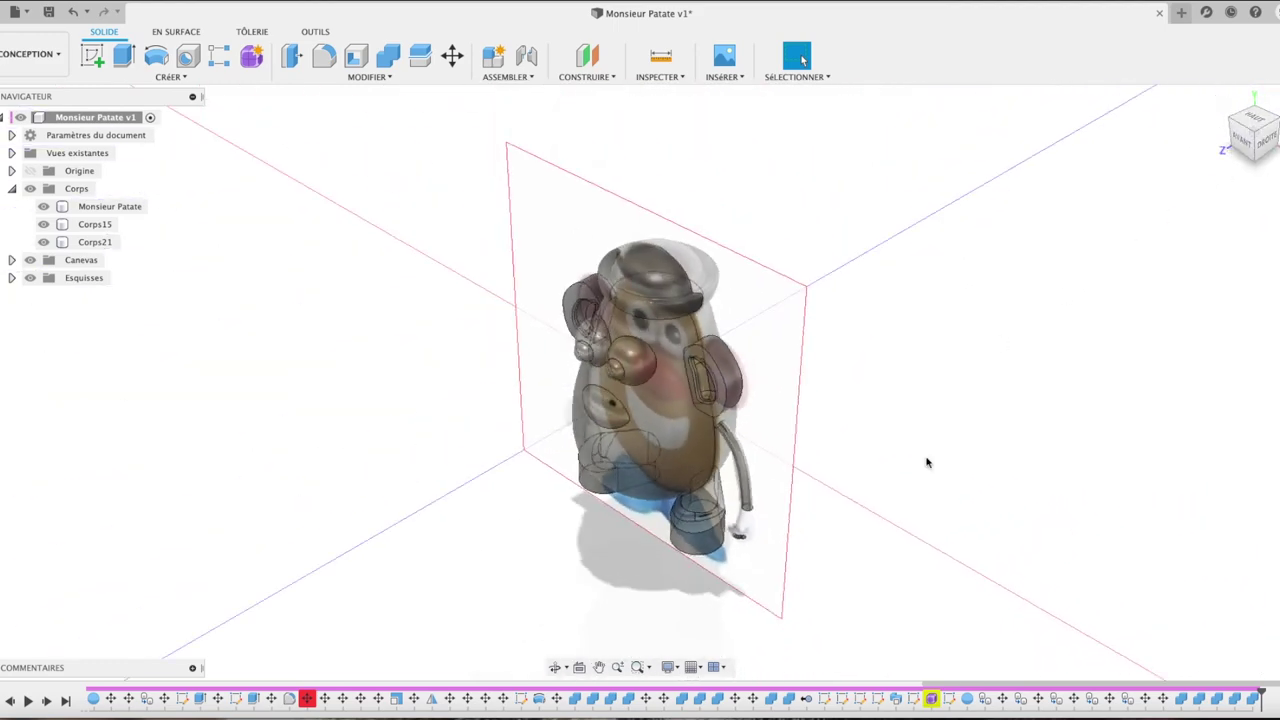
scroll(745, 570, "up", 2)
scroll(745, 570, "up", 3)
scroll(745, 570, "up", 3)
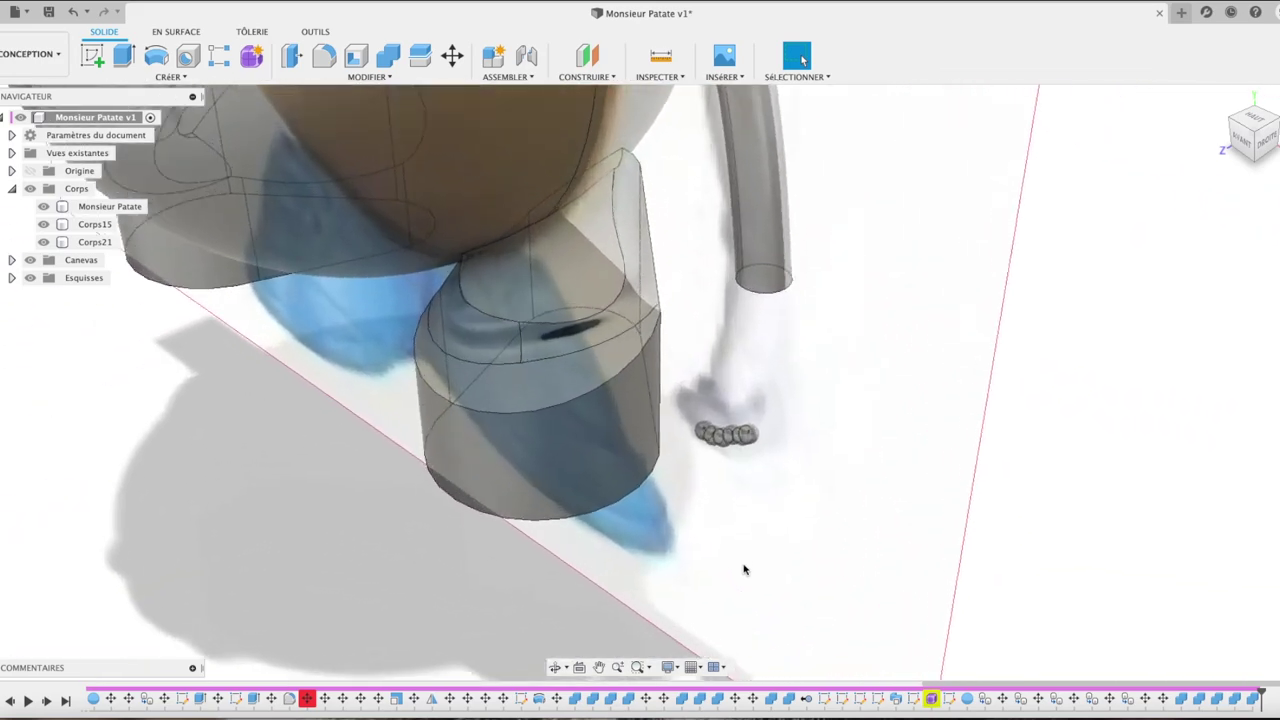
scroll(744, 570, "up", 2)
scroll(744, 570, "down", 2)
scroll(744, 570, "down", 2)
left_click(323, 256)
left_click(92, 243)
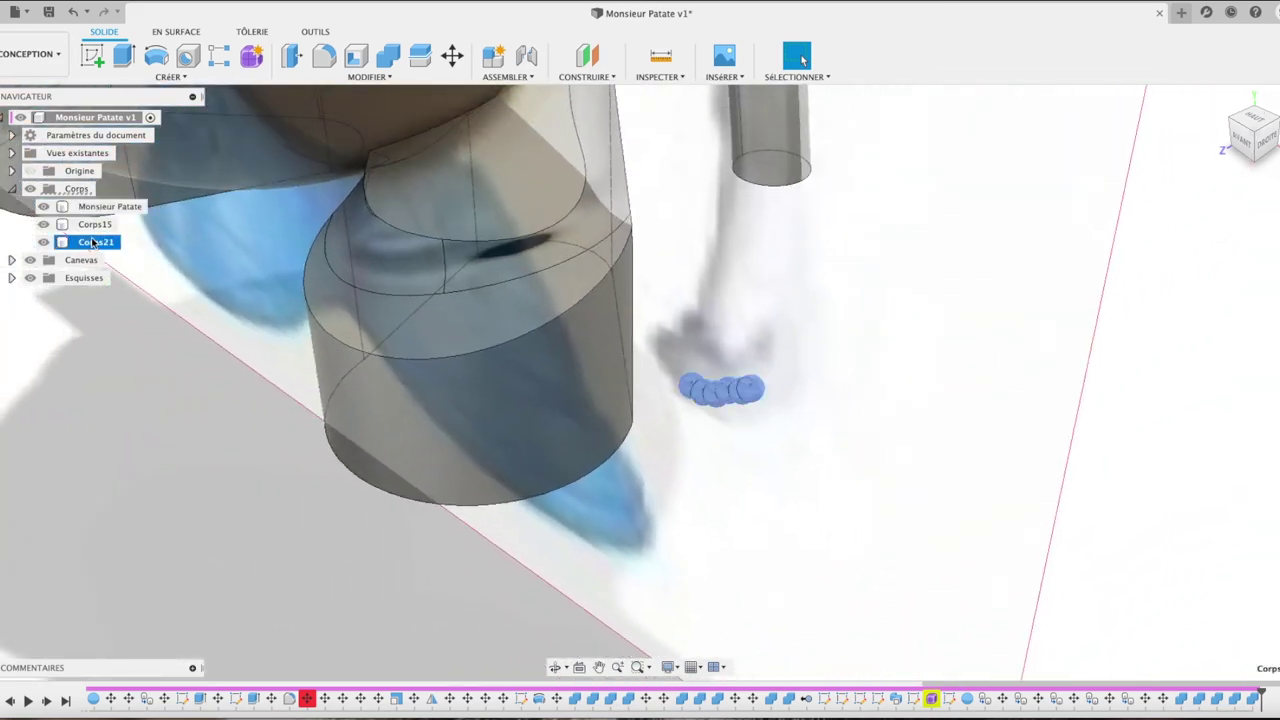
Step: Copy the finger-sphere body and paste two copies, each nudged slightly along Z
key("ctrl+c")
key("ctrl+v")
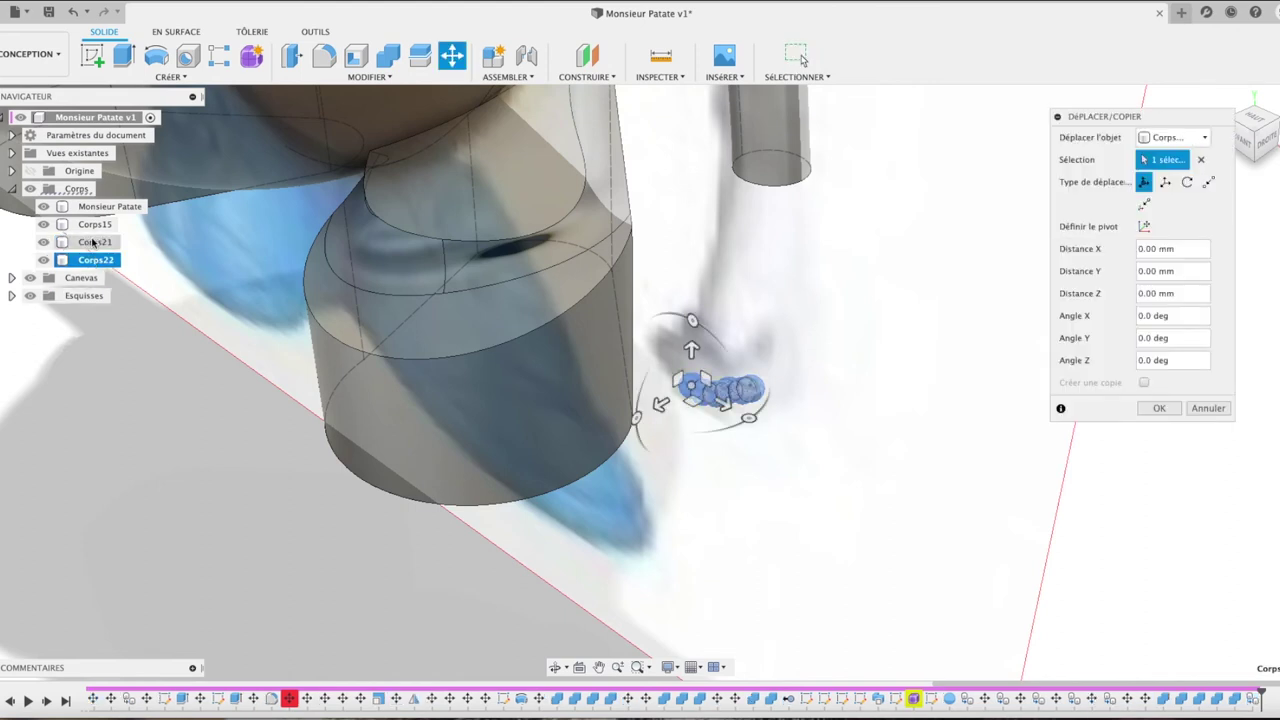
left_click_drag(661, 404, 678, 400)
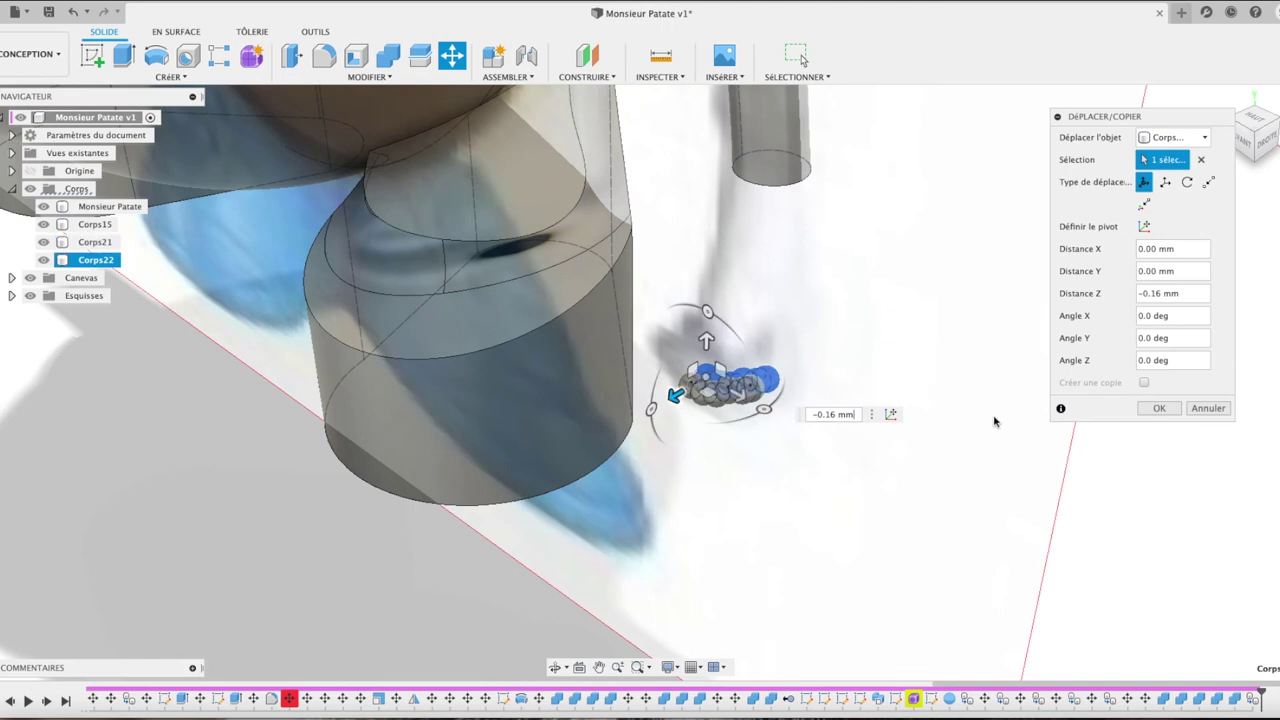
left_click(1158, 408)
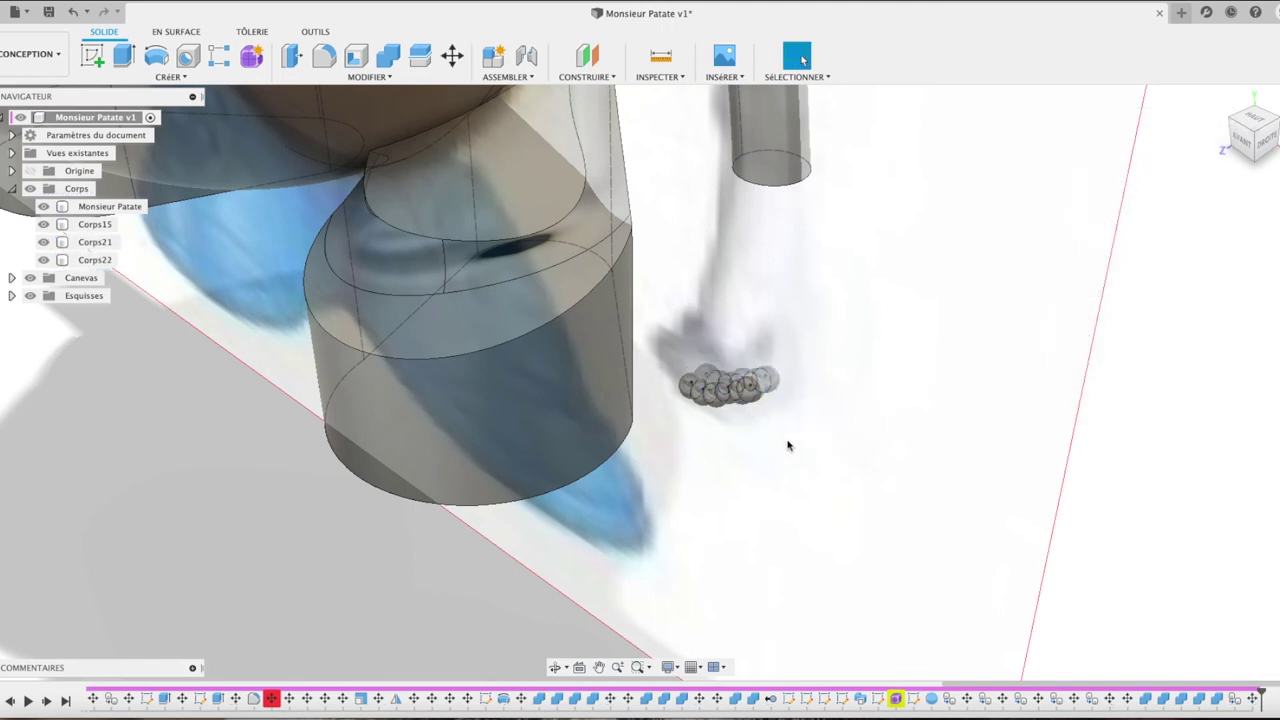
key("ctrl+v")
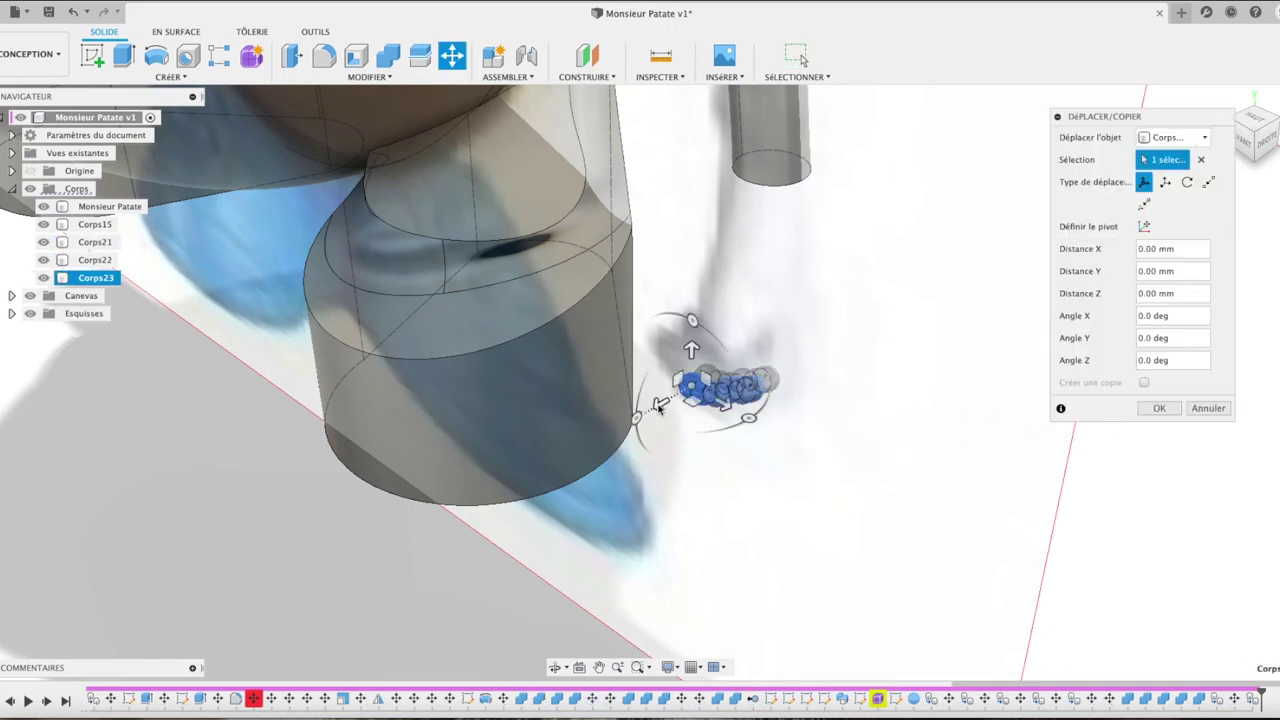
left_click_drag(661, 404, 703, 405)
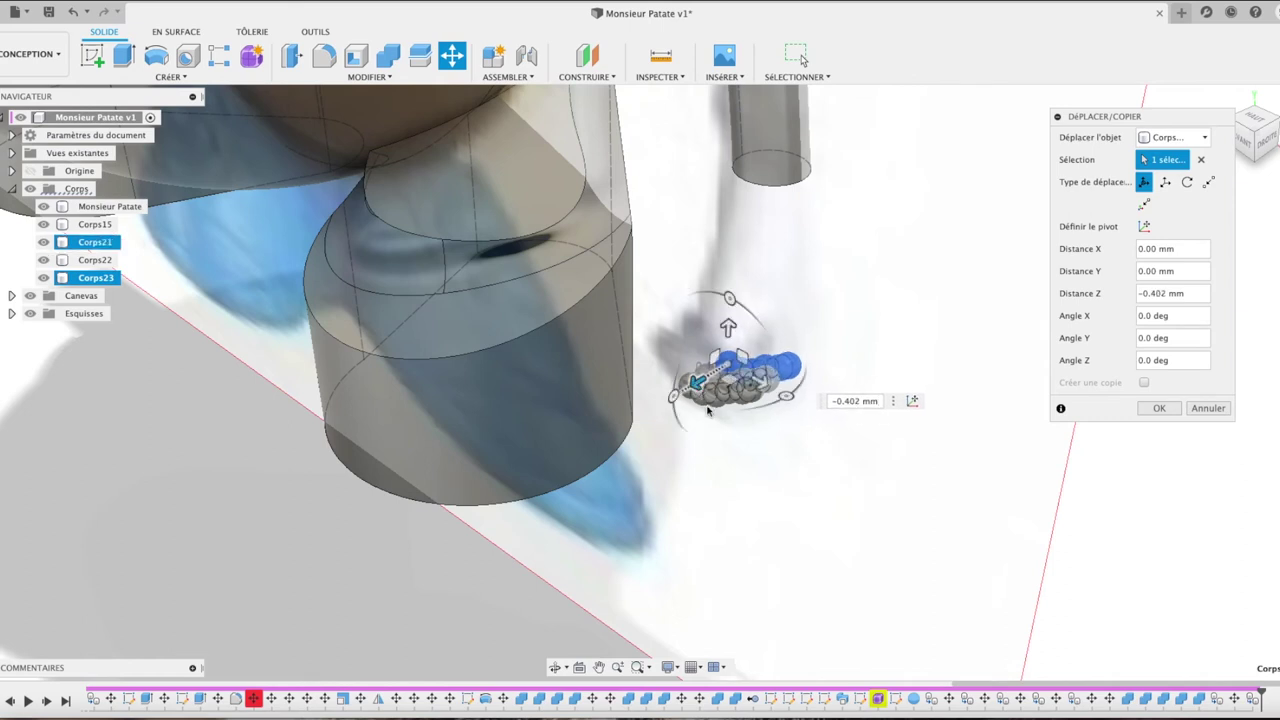
key("Return")
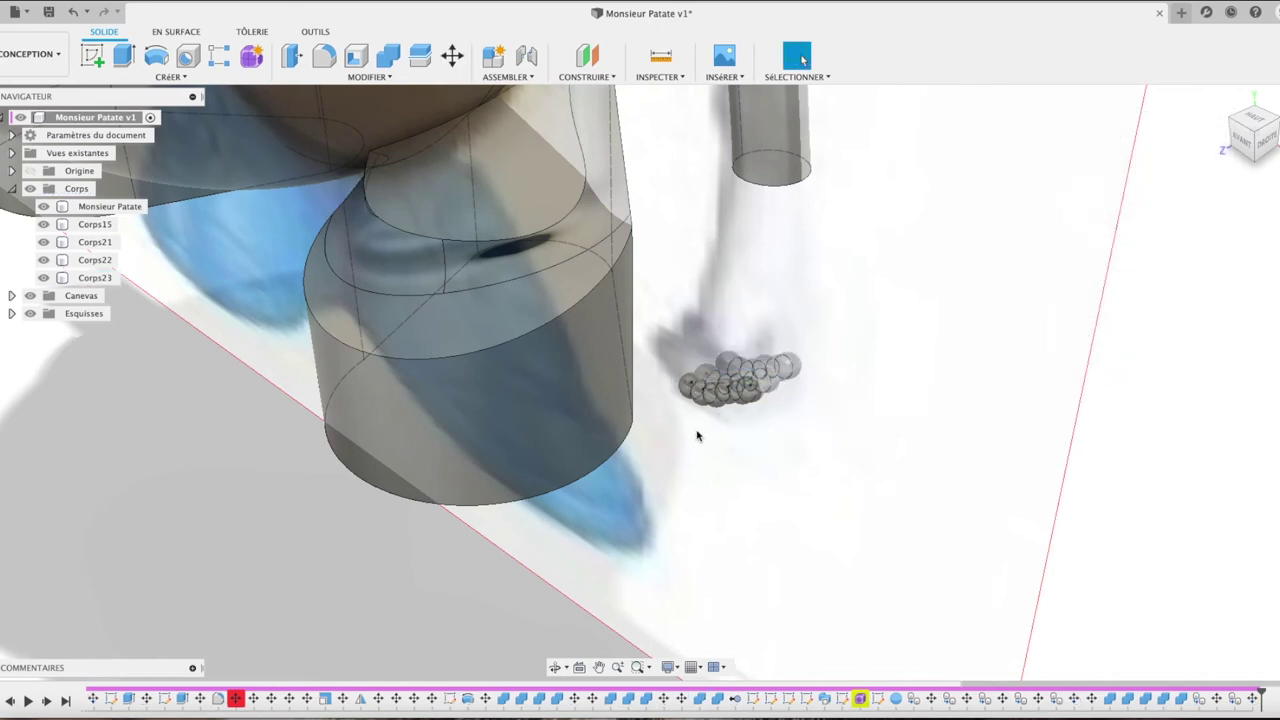
Step: Paste a third copy, Corps24, and lower it -0.574 mm along Z
key("ctrl+v")
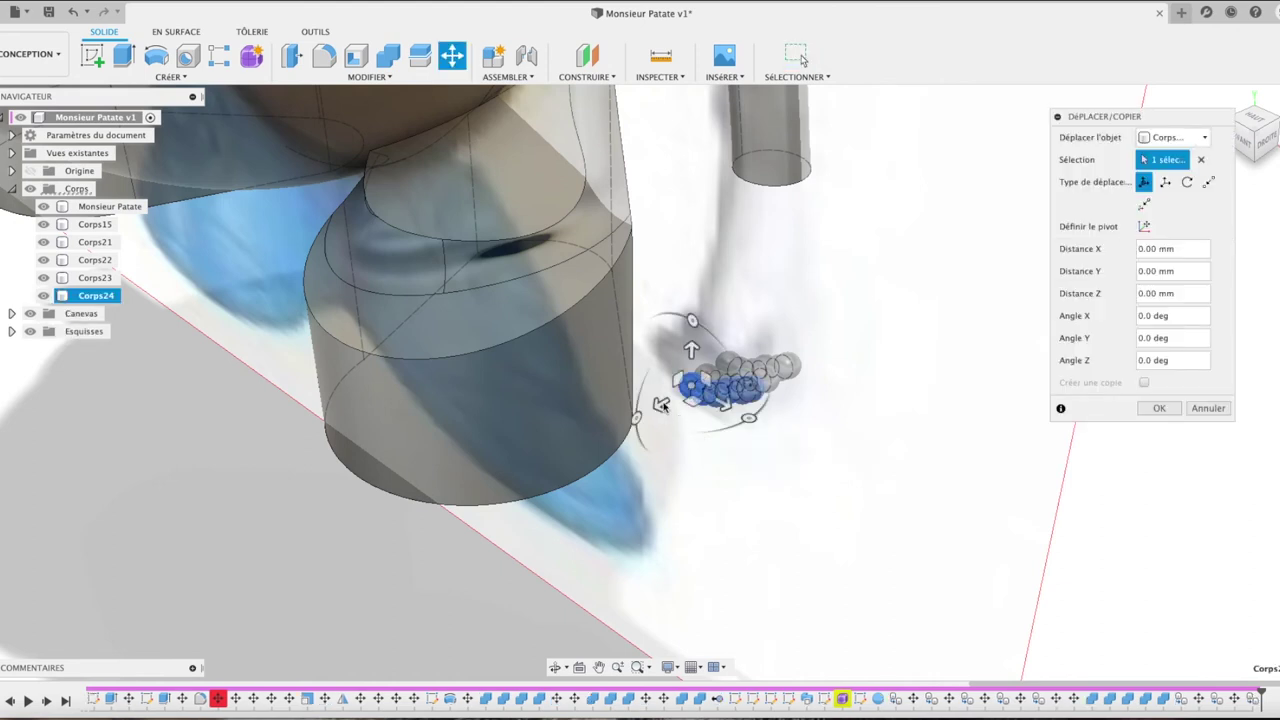
left_click_drag(680, 398, 716, 373)
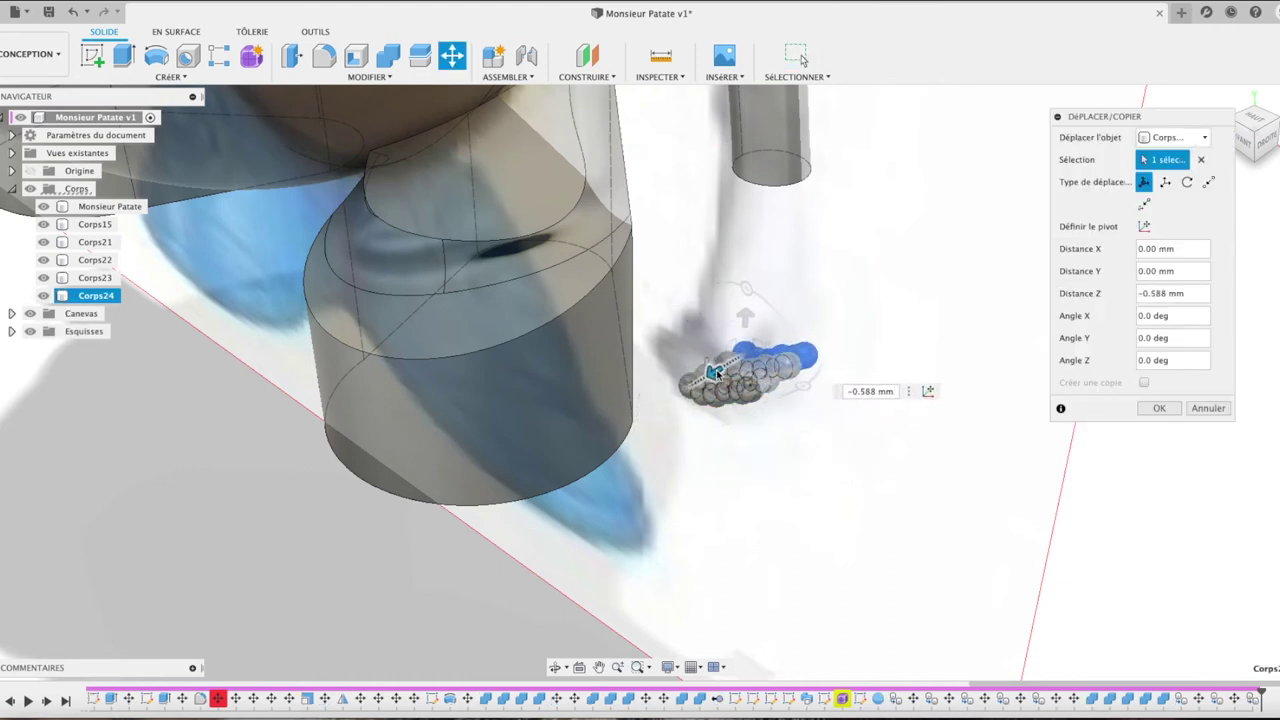
left_click(1159, 408)
left_click(1221, 98)
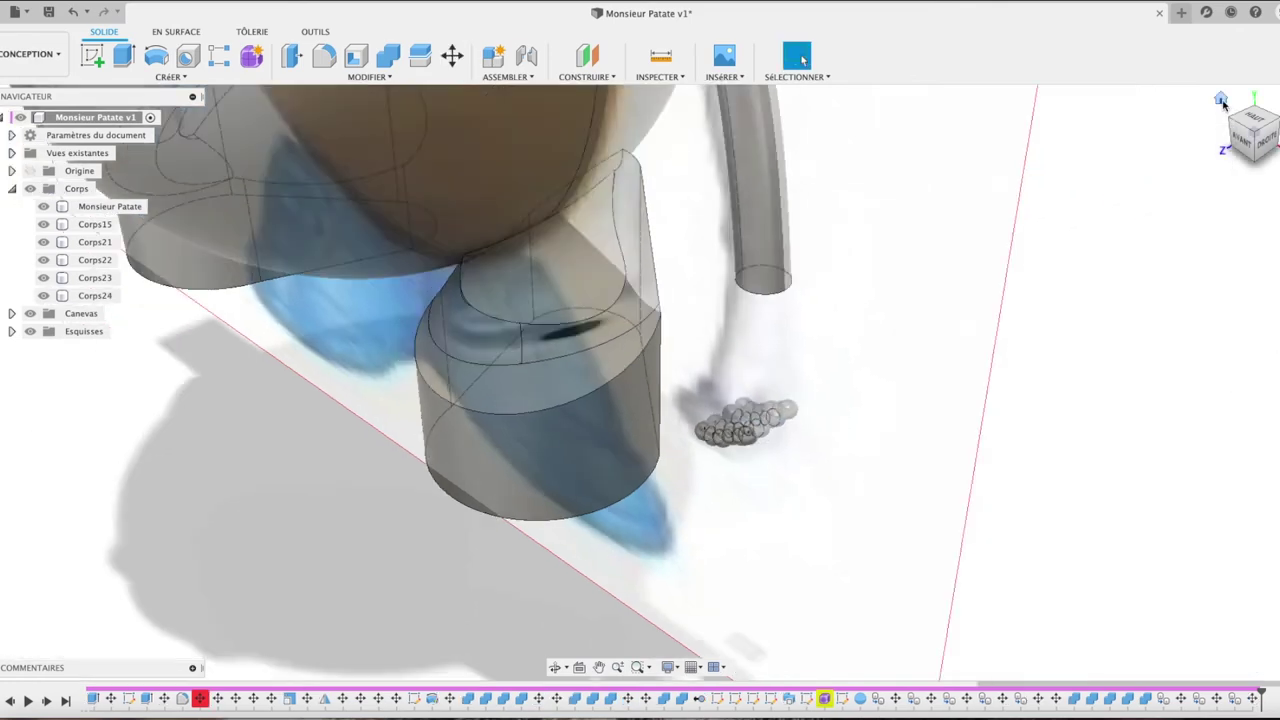
Step: Frame the arm tube and finger spheres in the straight AVANT front view and start a new sketch
left_click(1238, 150)
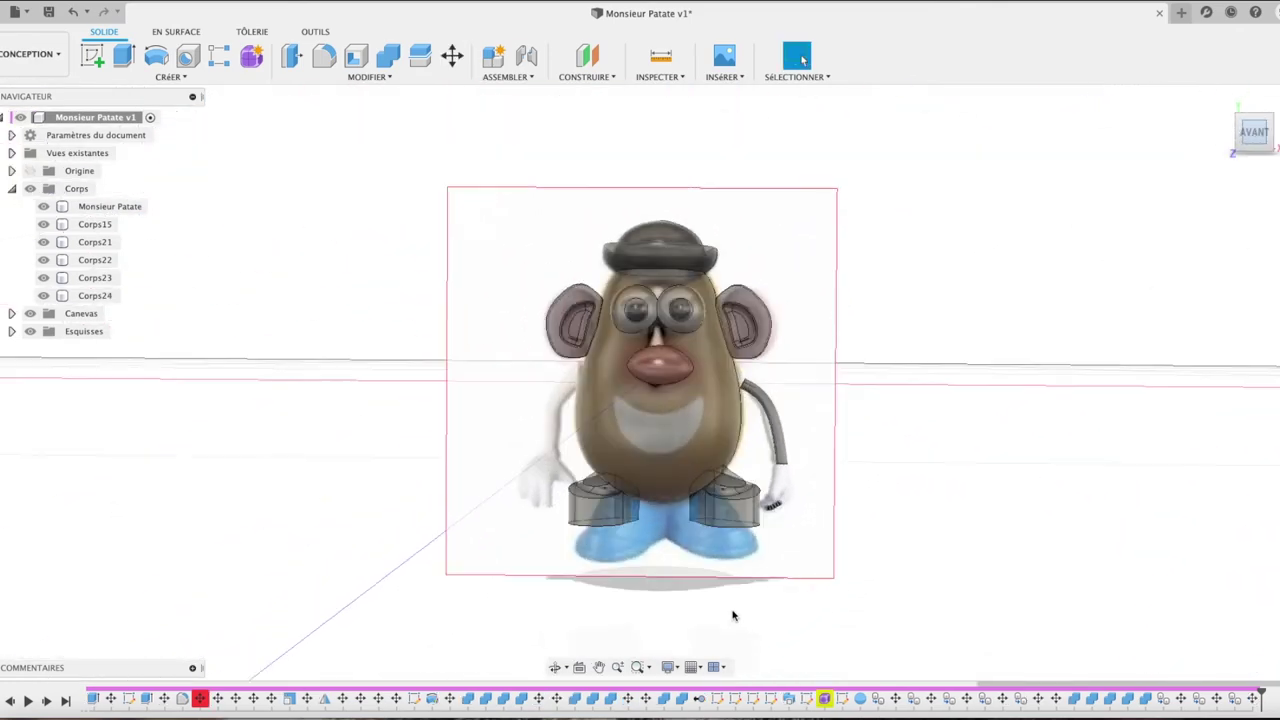
scroll(827, 561, "up", 5)
scroll(827, 561, "up", 5)
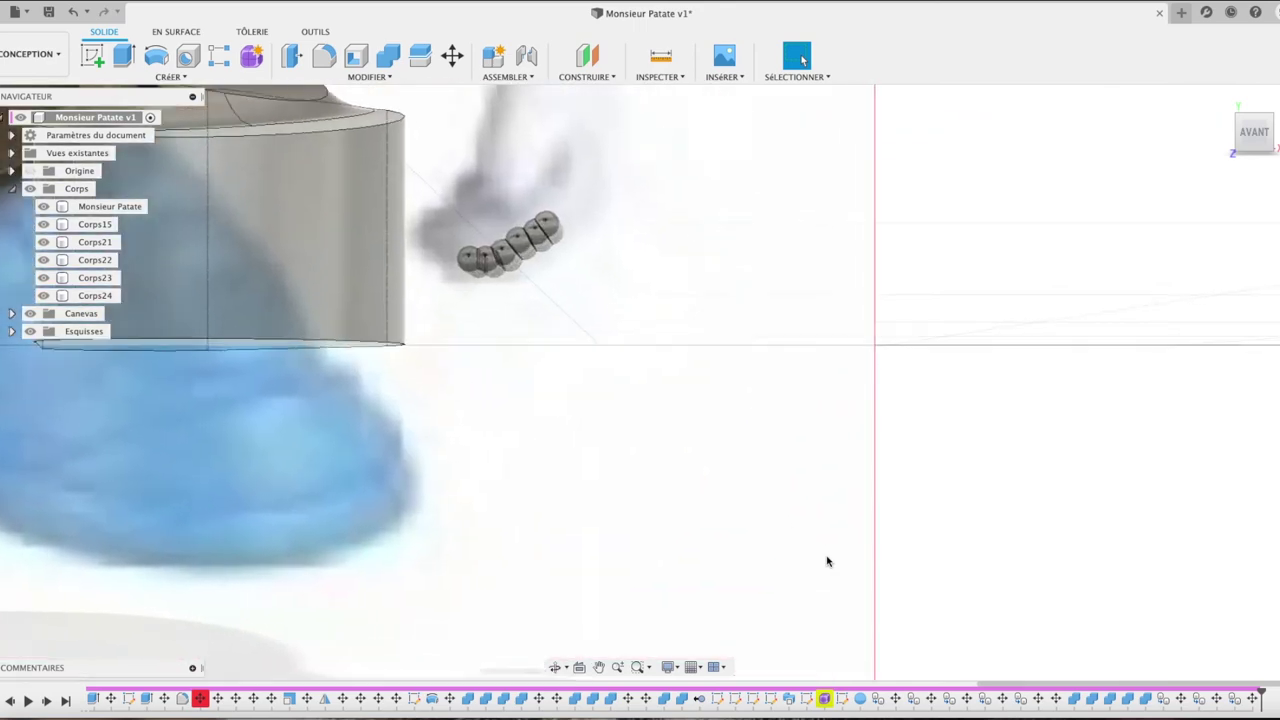
left_click_drag(1229, 150, 1212, 150)
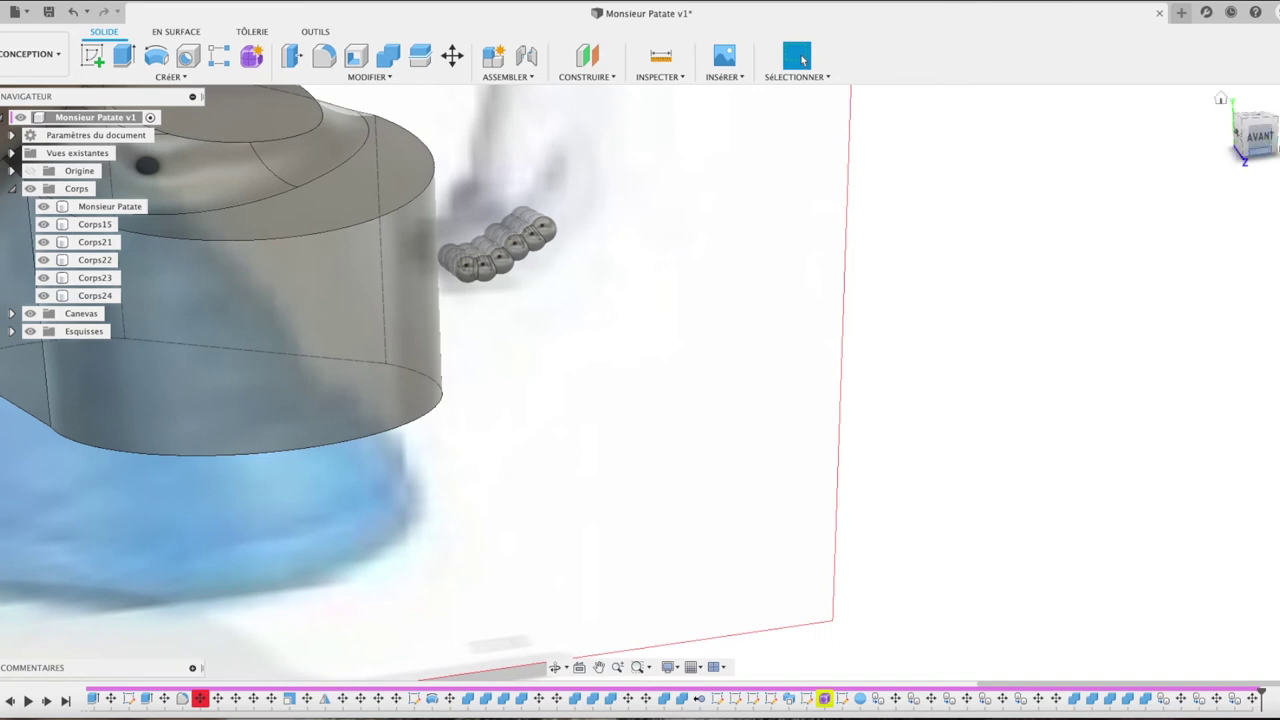
left_click(1258, 136)
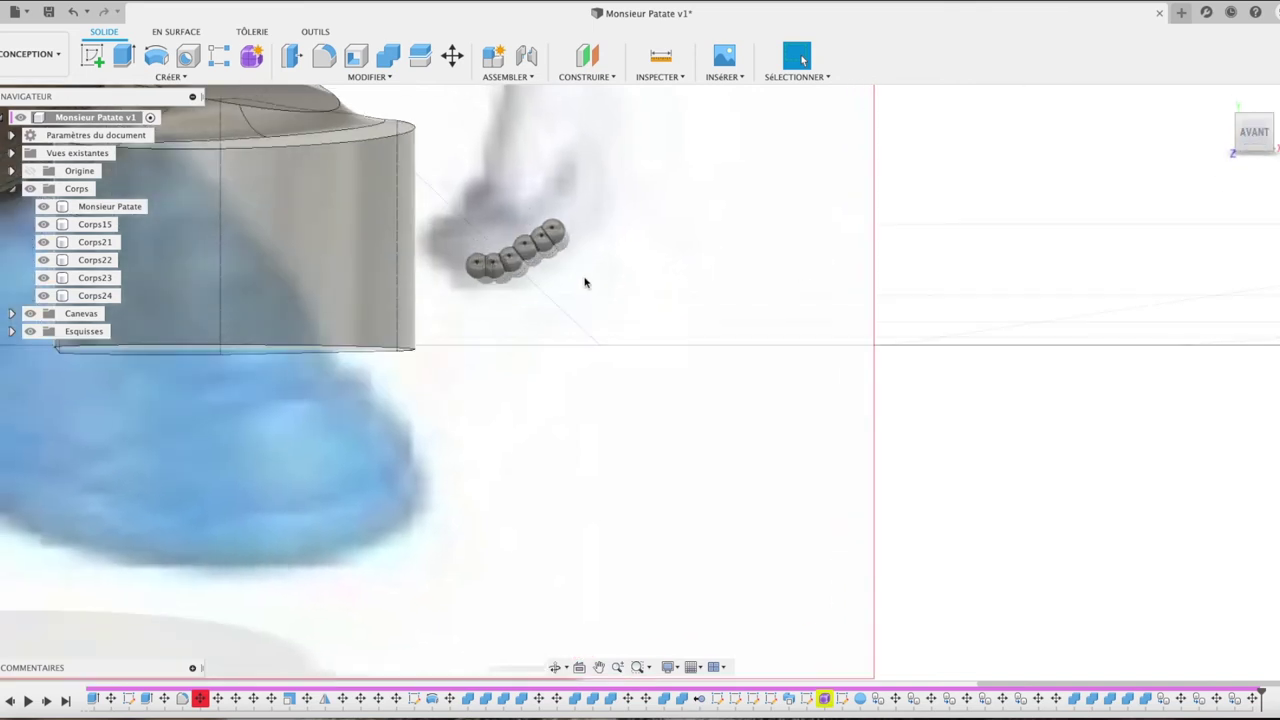
scroll(589, 198, "up", 2)
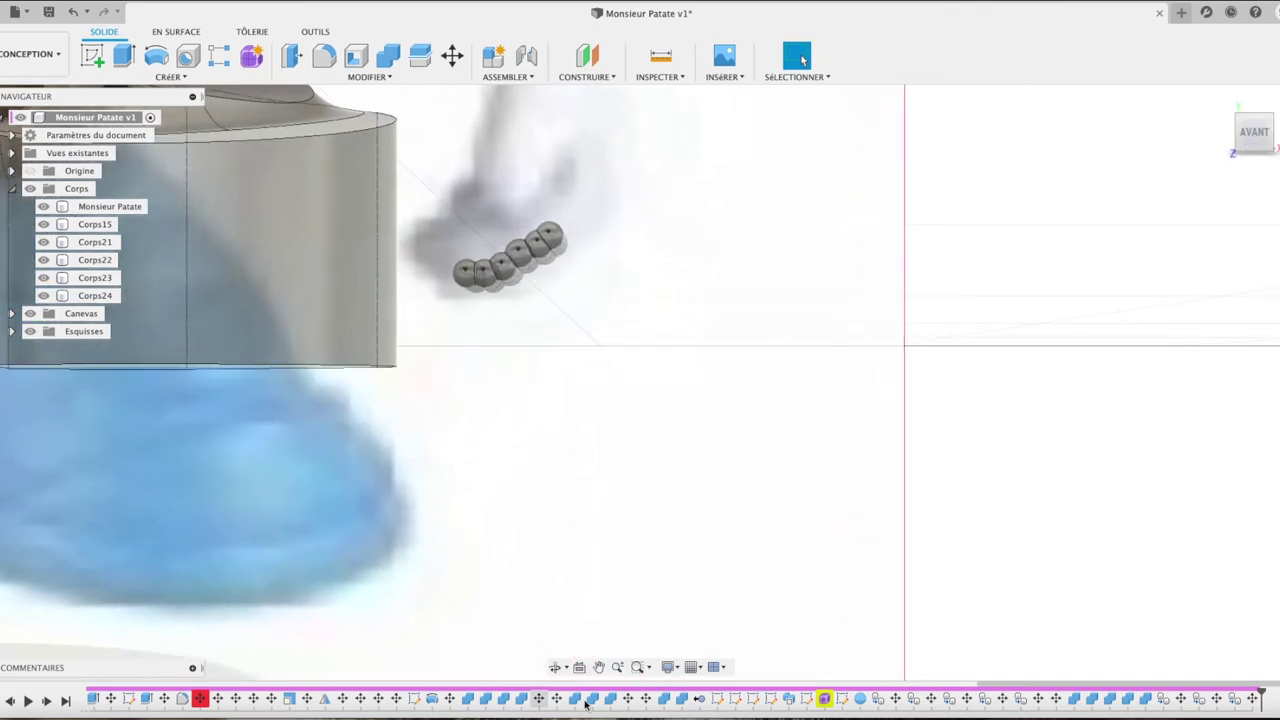
left_click(600, 668)
left_click_drag(623, 206, 646, 509)
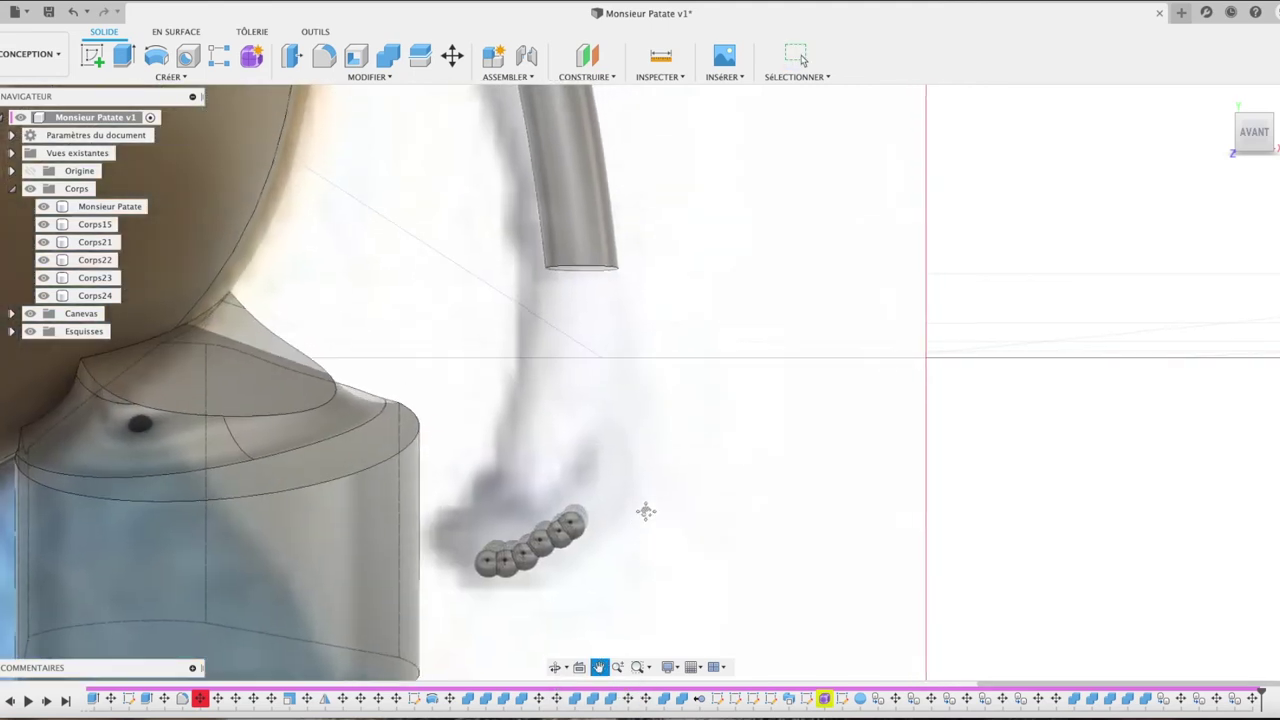
scroll(672, 432, "up", 3)
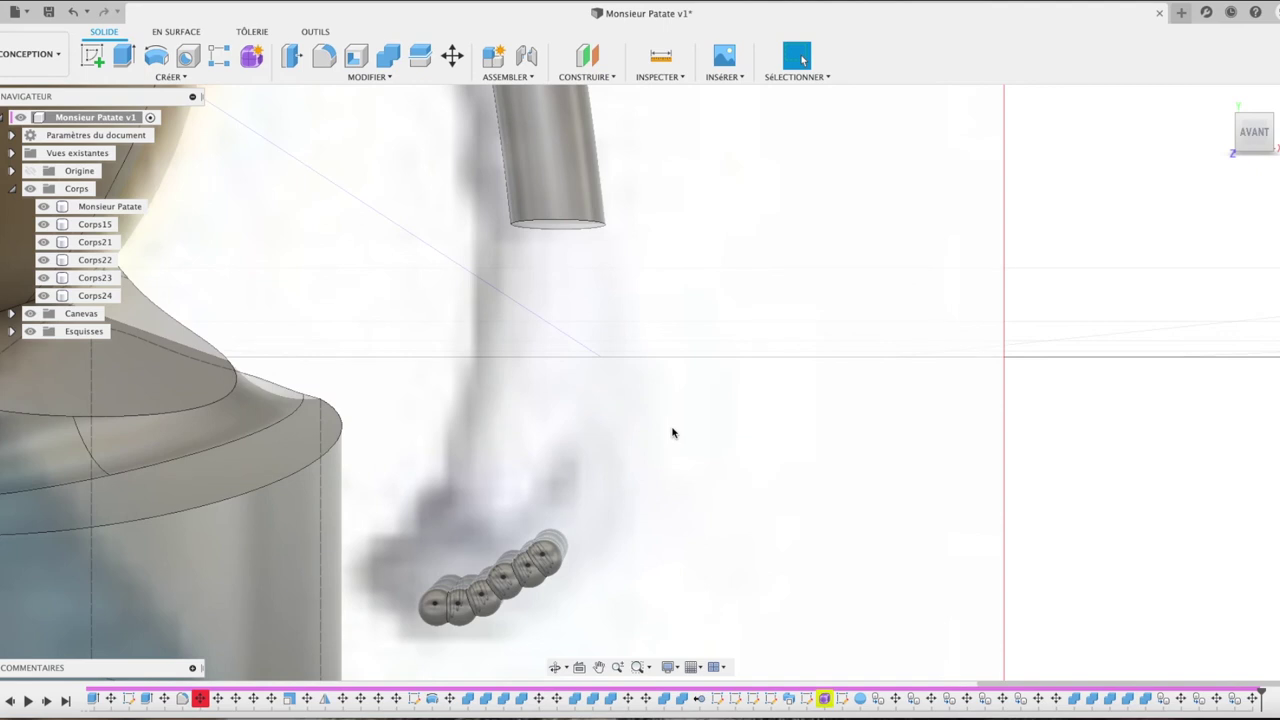
left_click(110, 206)
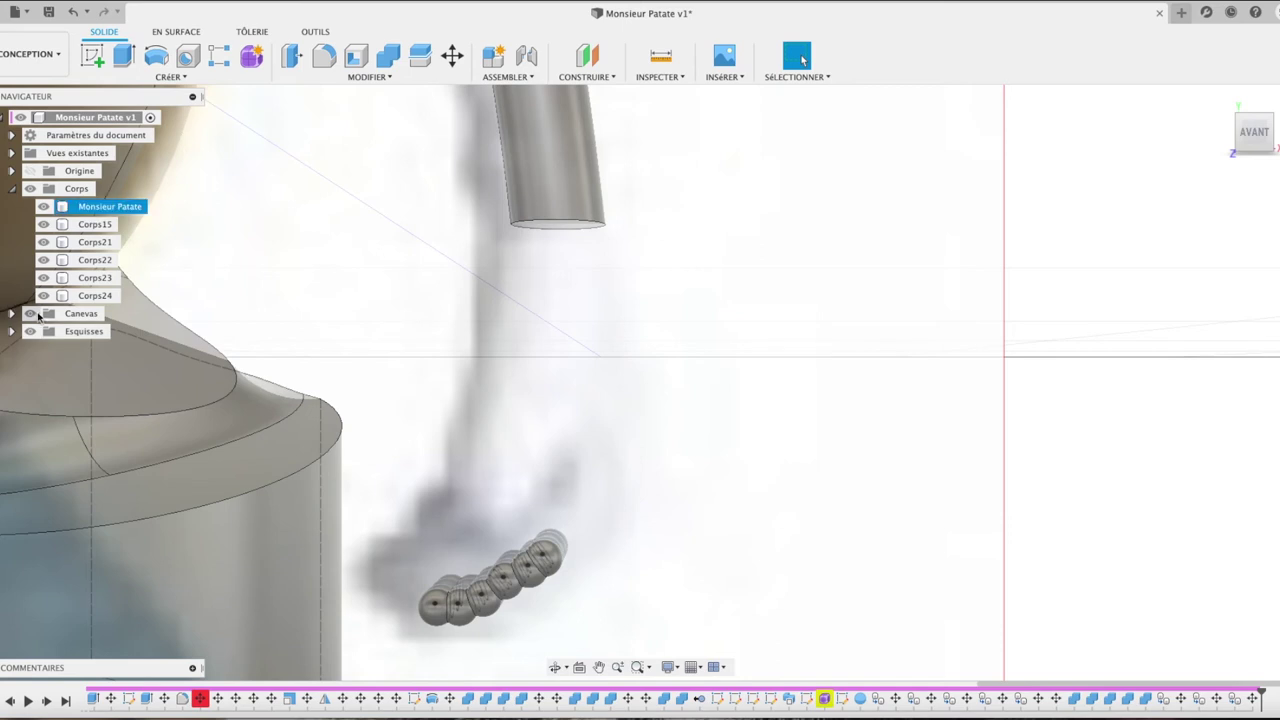
left_click(689, 360)
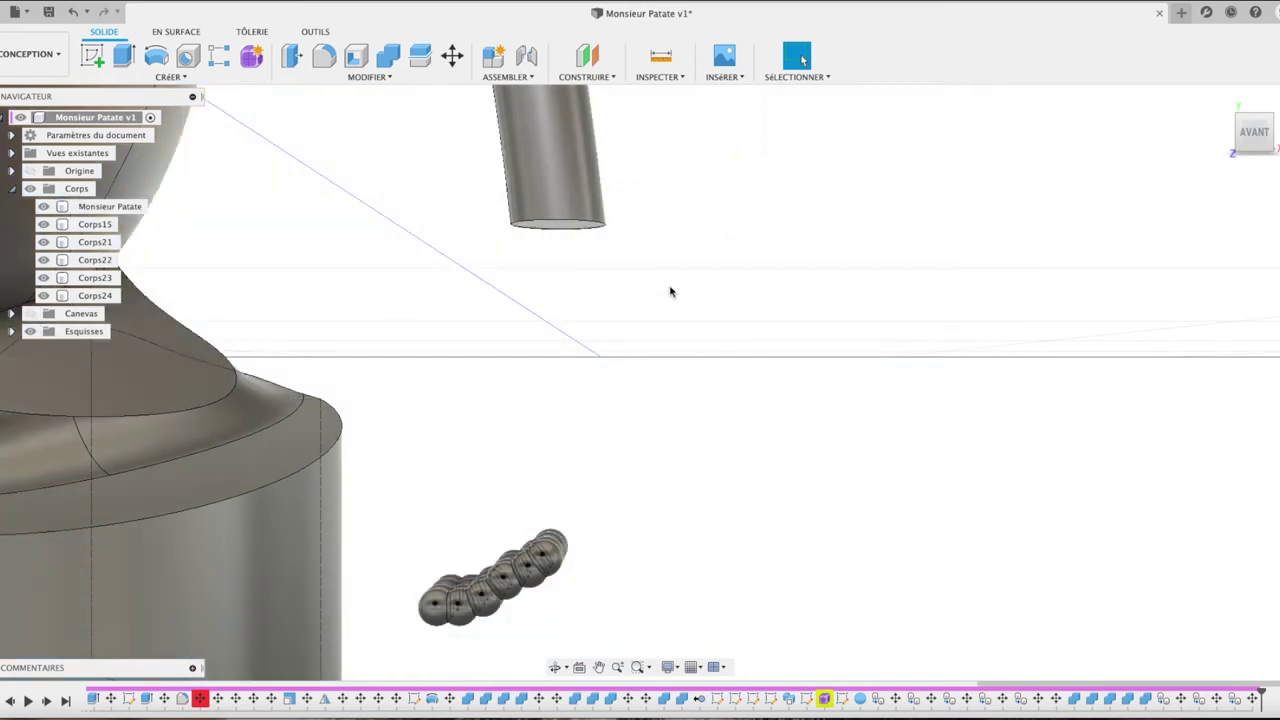
left_click(92, 55)
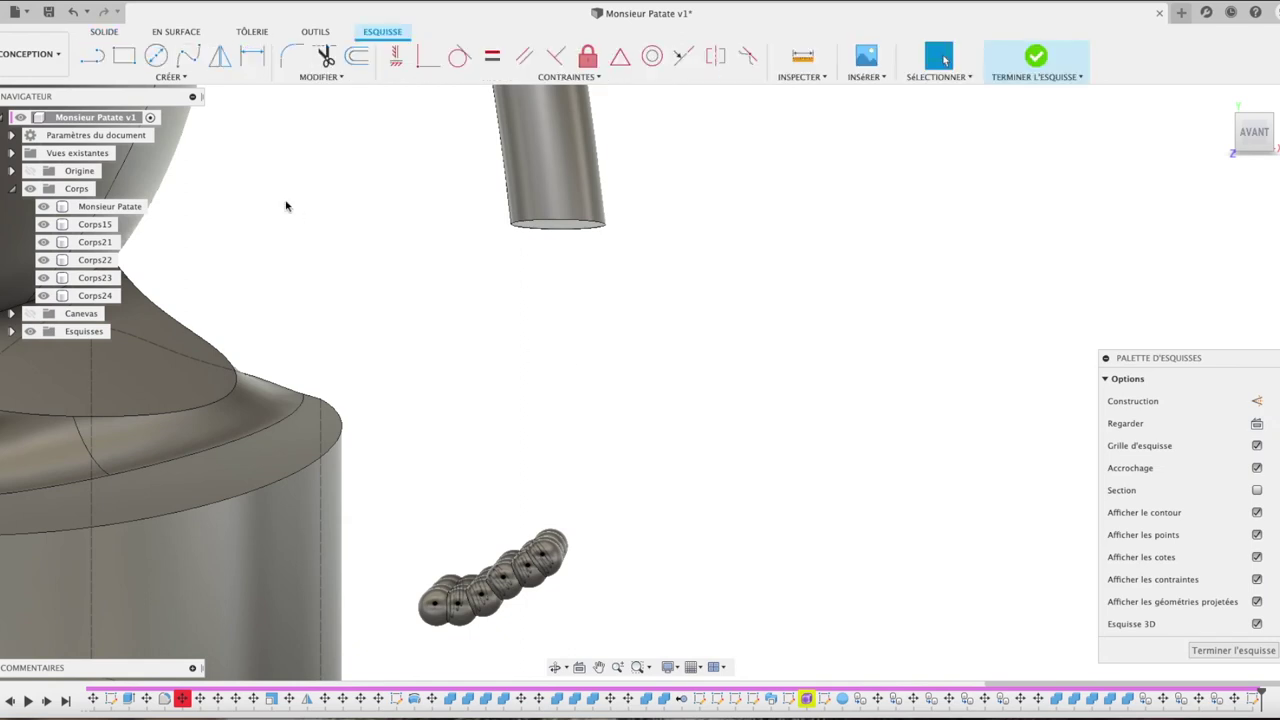
Step: Start a spline at the arm tube's bottom edge and run it down the hand's right side to the fingers
left_click(187, 55)
left_click(510, 240)
left_click(600, 238)
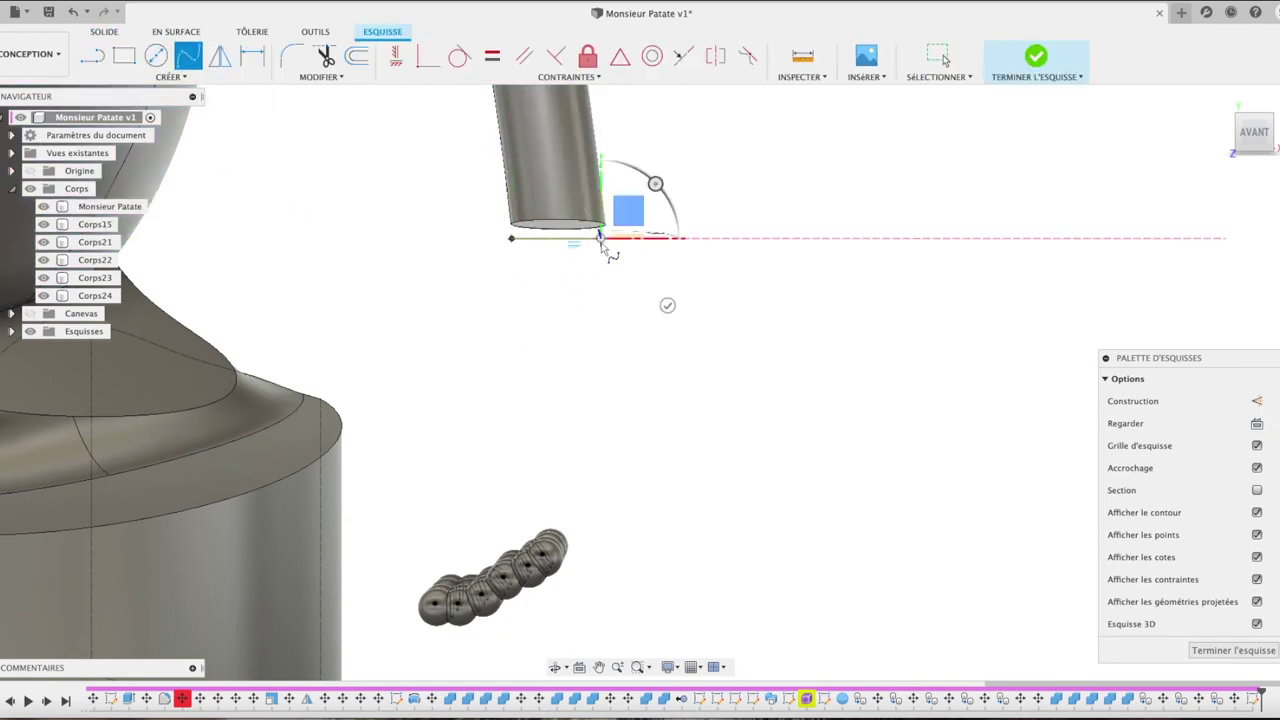
left_click(646, 308)
left_click(672, 415)
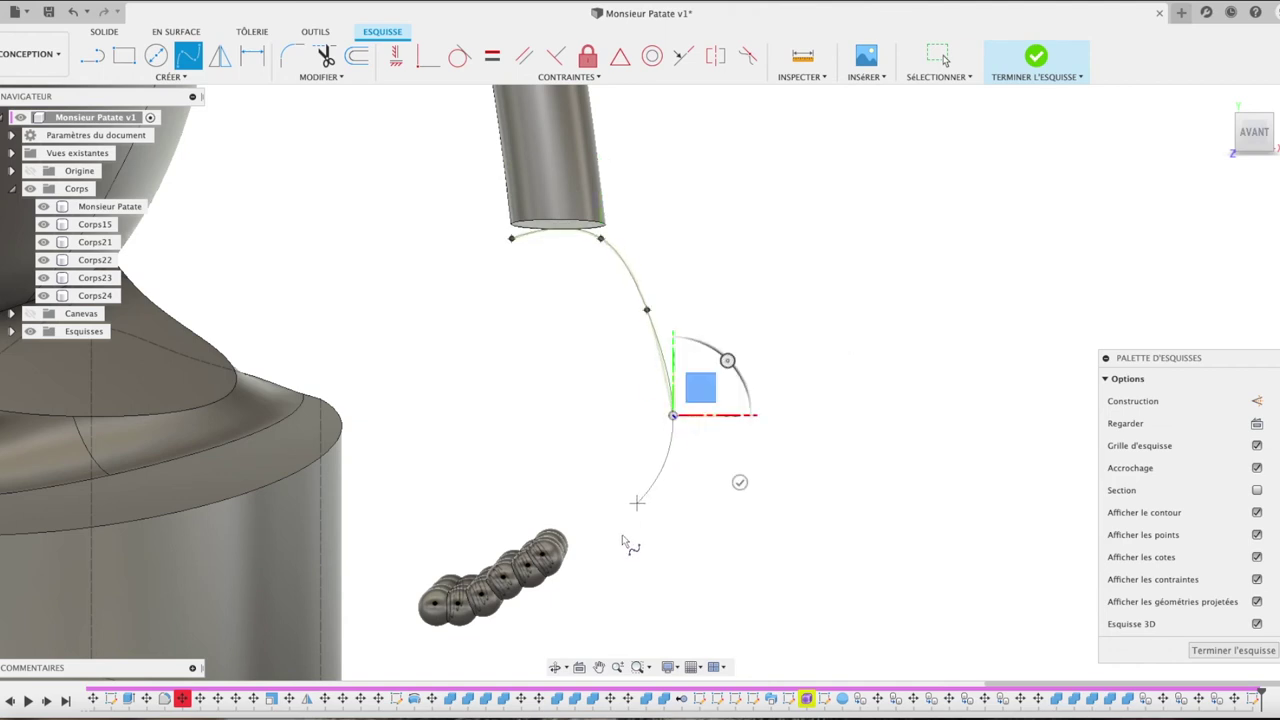
left_click(620, 537)
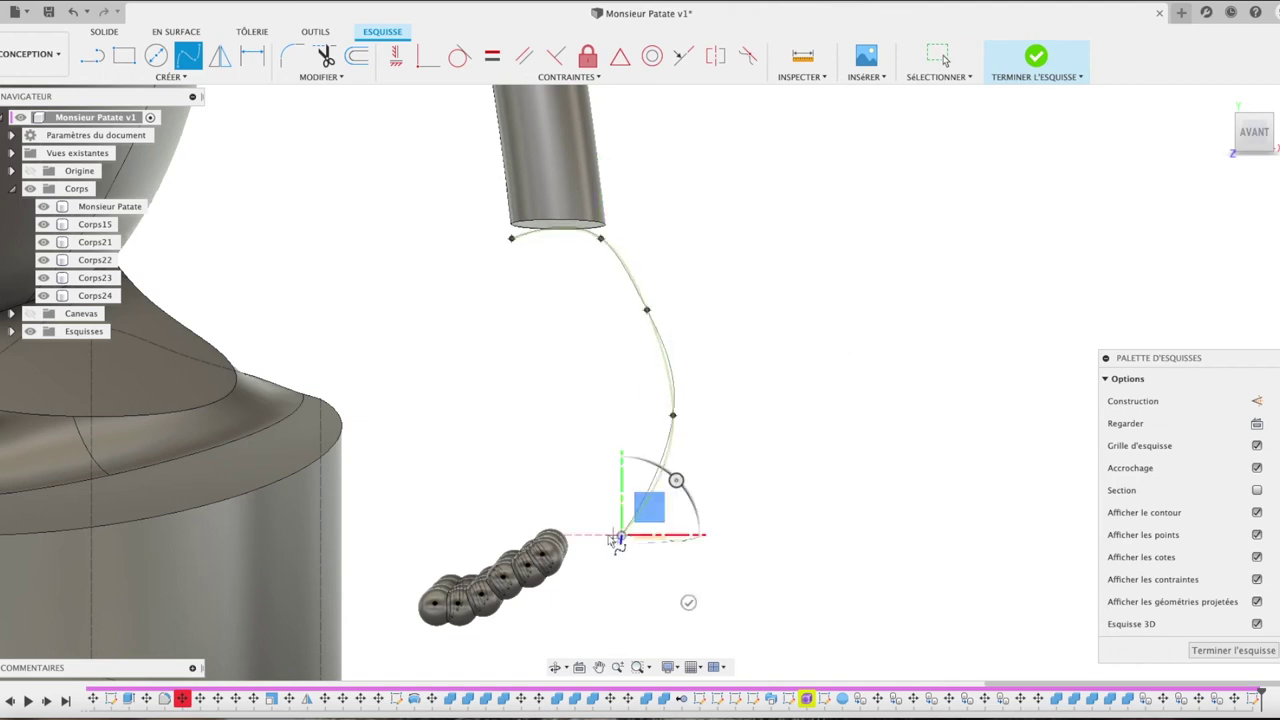
left_click(571, 566)
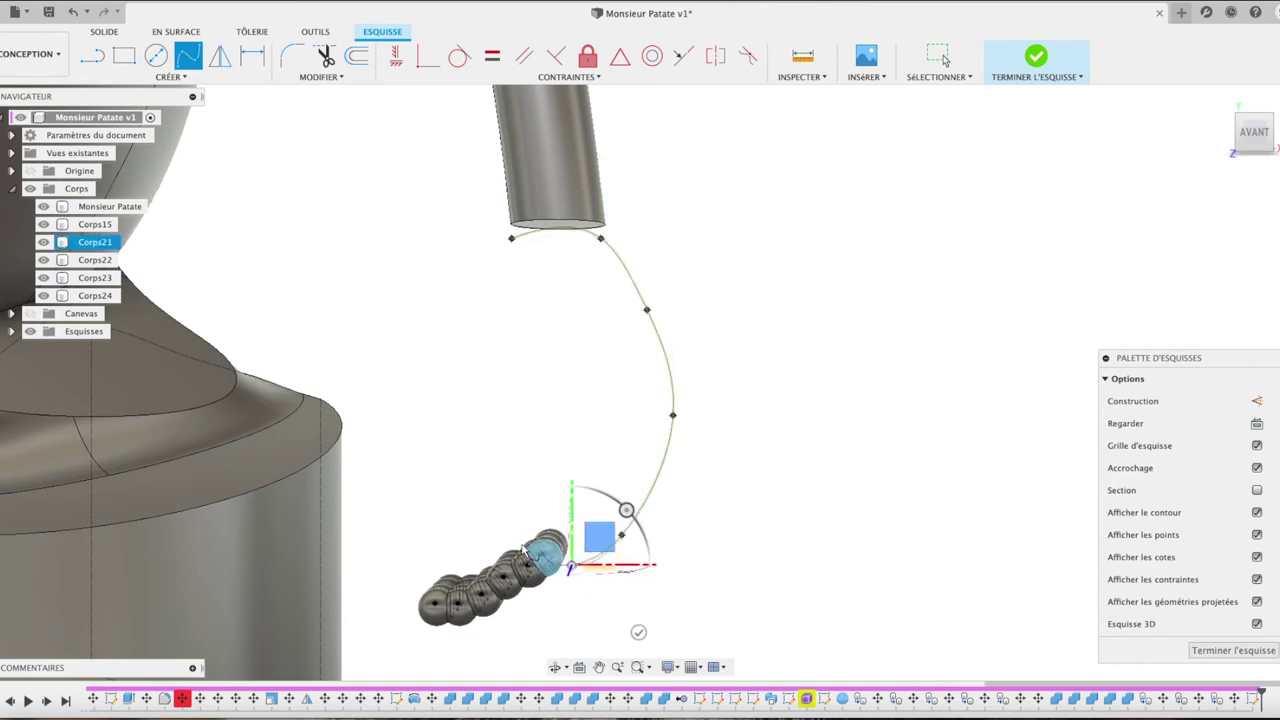
Step: Carry the spline around the fingers' left end and back up the inner side to close at the arm tube
left_click(510, 522)
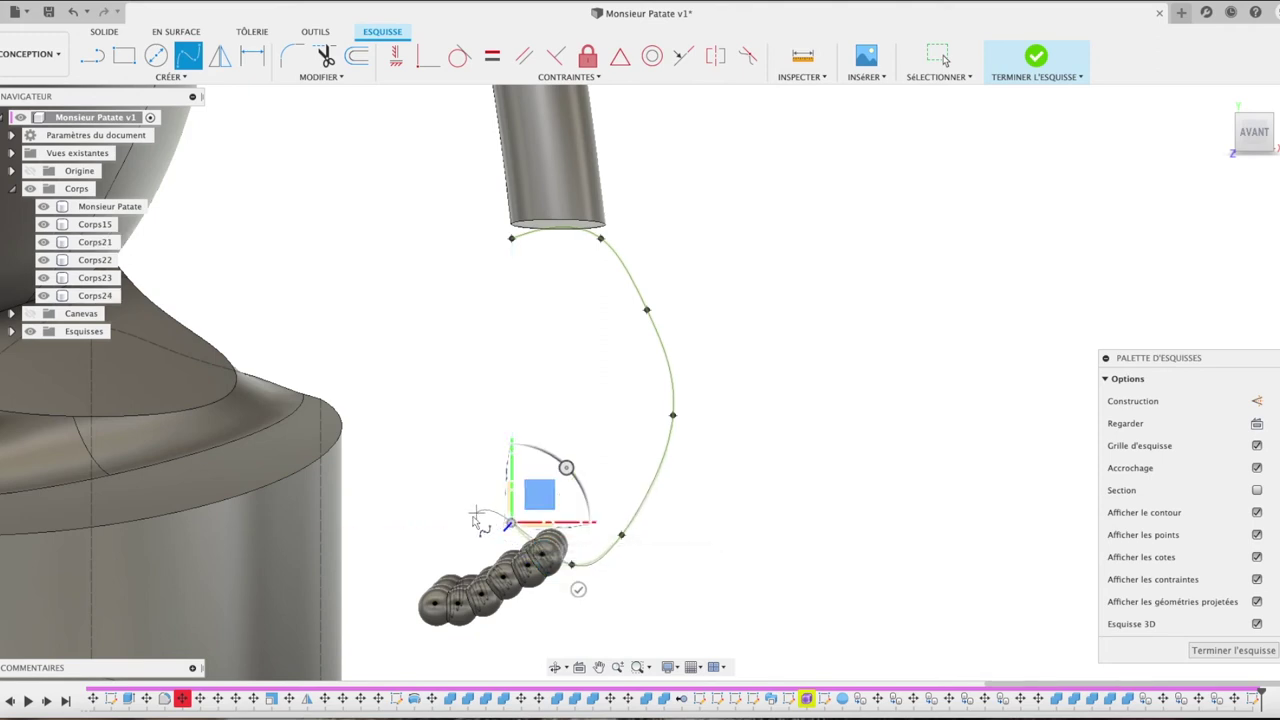
left_click(449, 552)
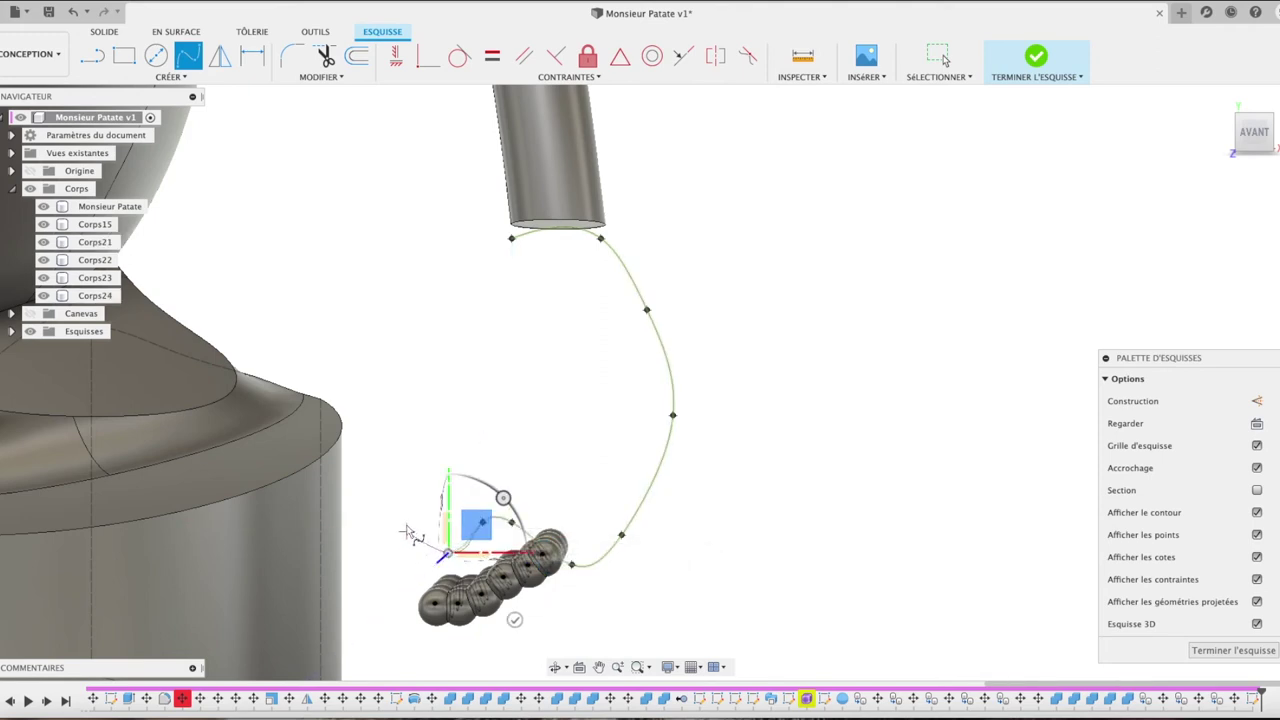
left_click(406, 522)
left_click_drag(460, 463, 538, 420)
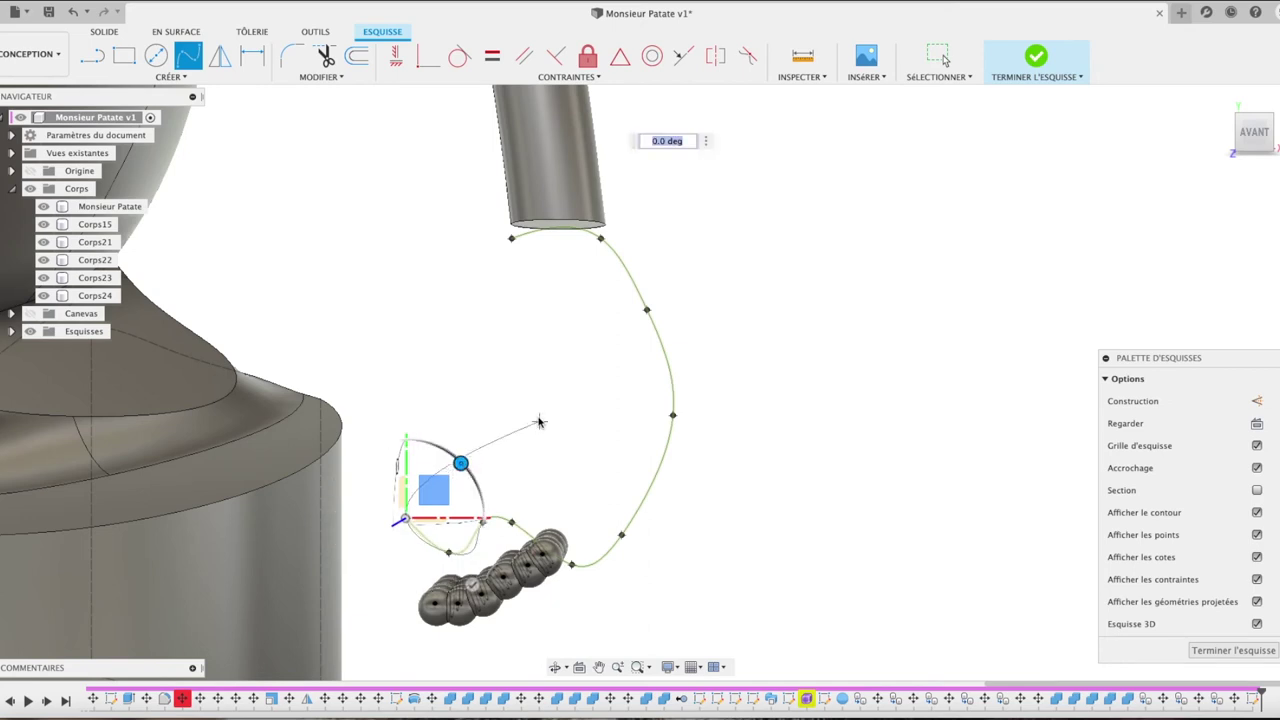
left_click(538, 418)
left_click(520, 340)
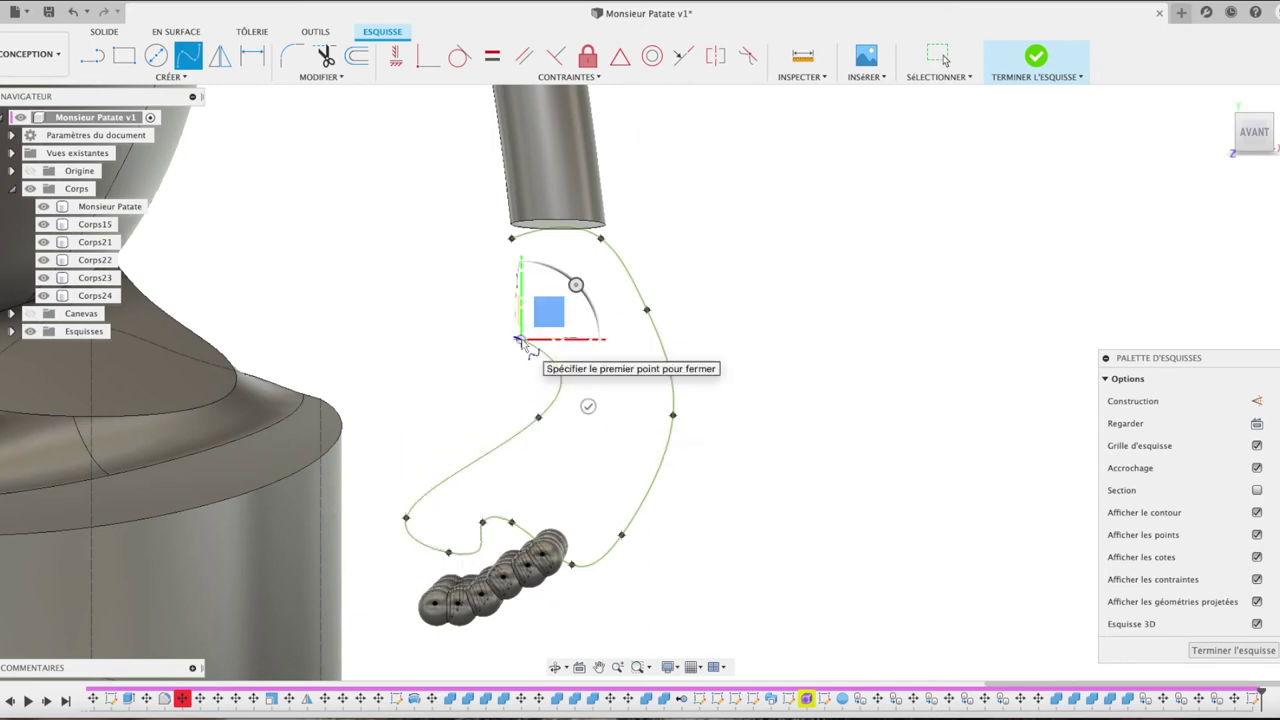
left_click(465, 299)
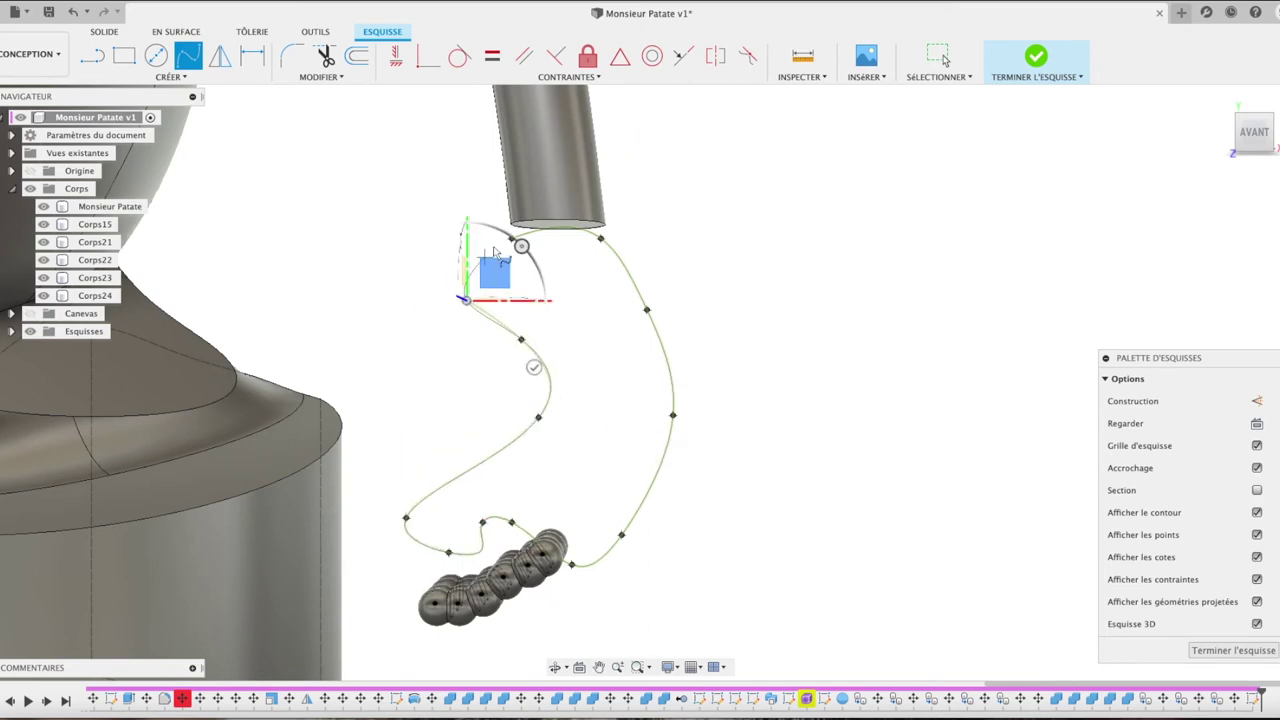
double_click(509, 237)
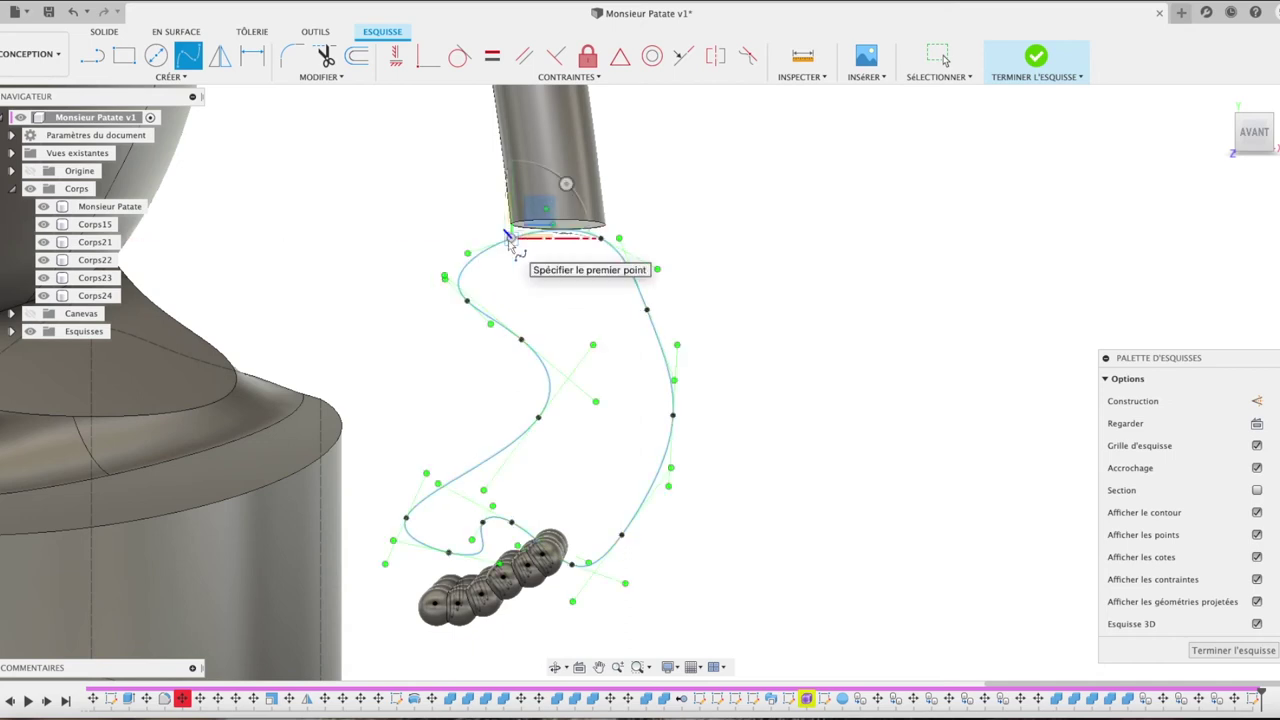
key("Escape")
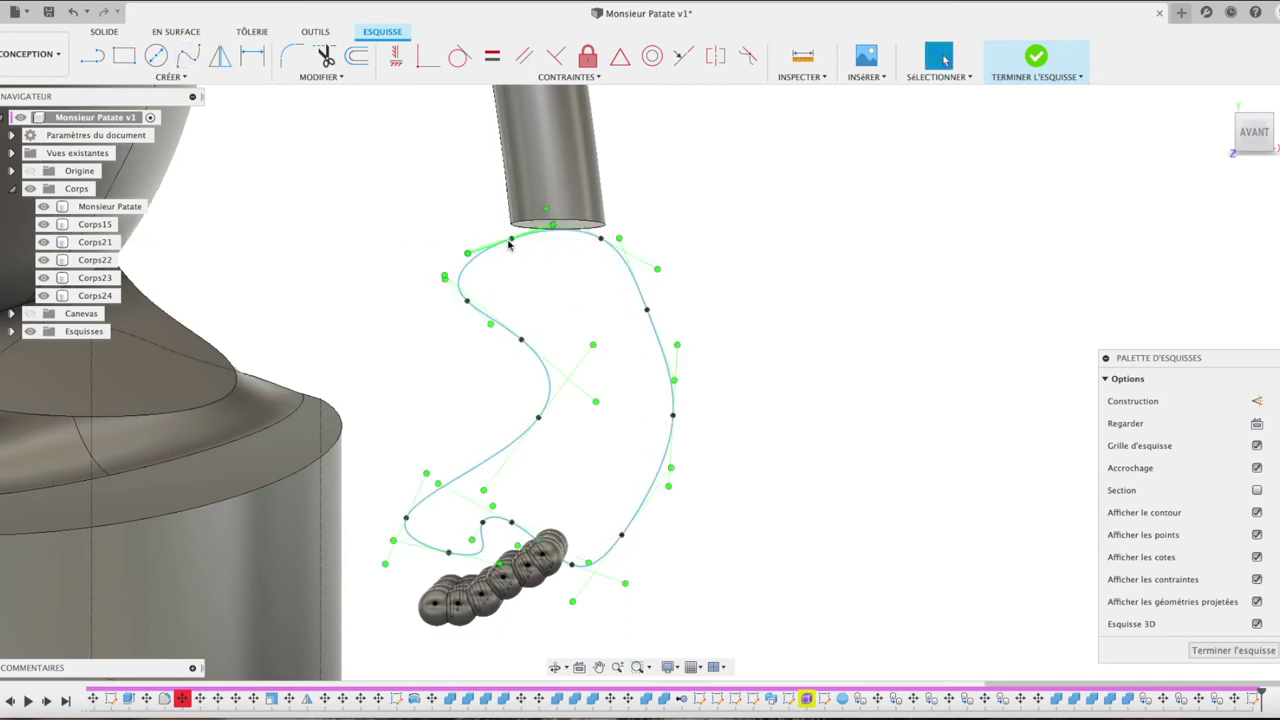
Step: Nudge the spline's lower points beside and above the finger spheres to refine the outline
left_click(448, 553)
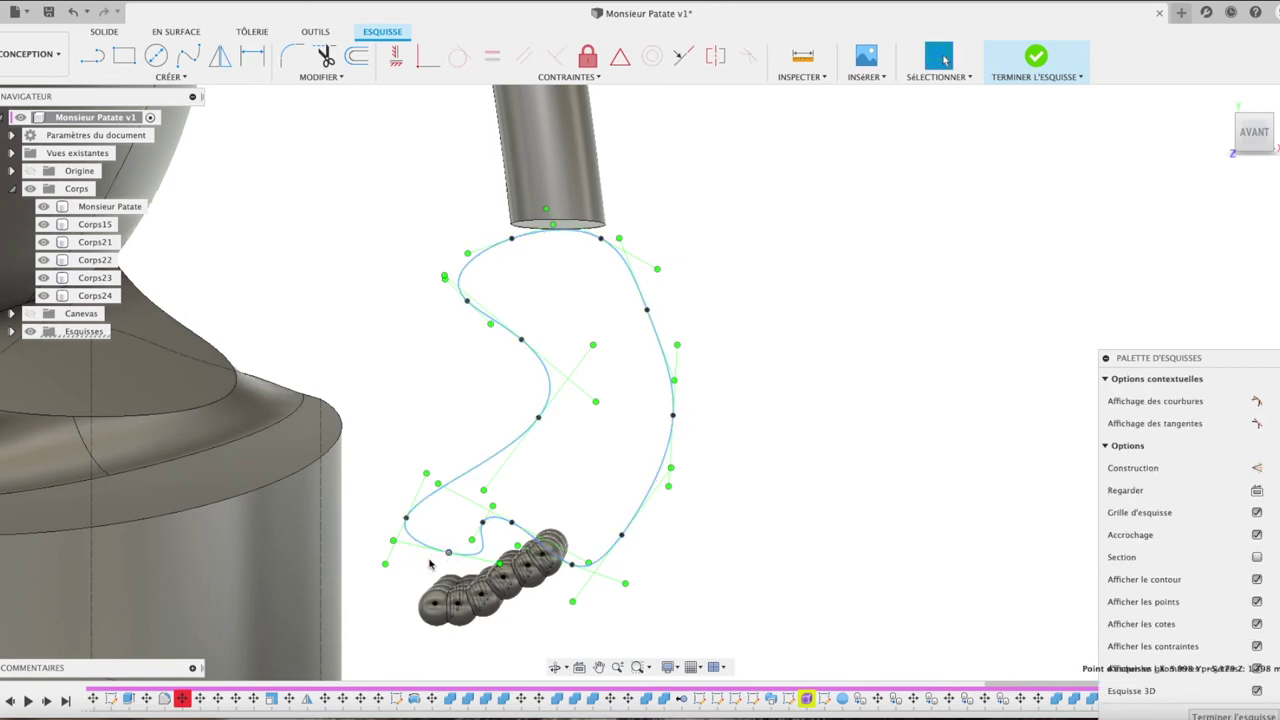
key("m")
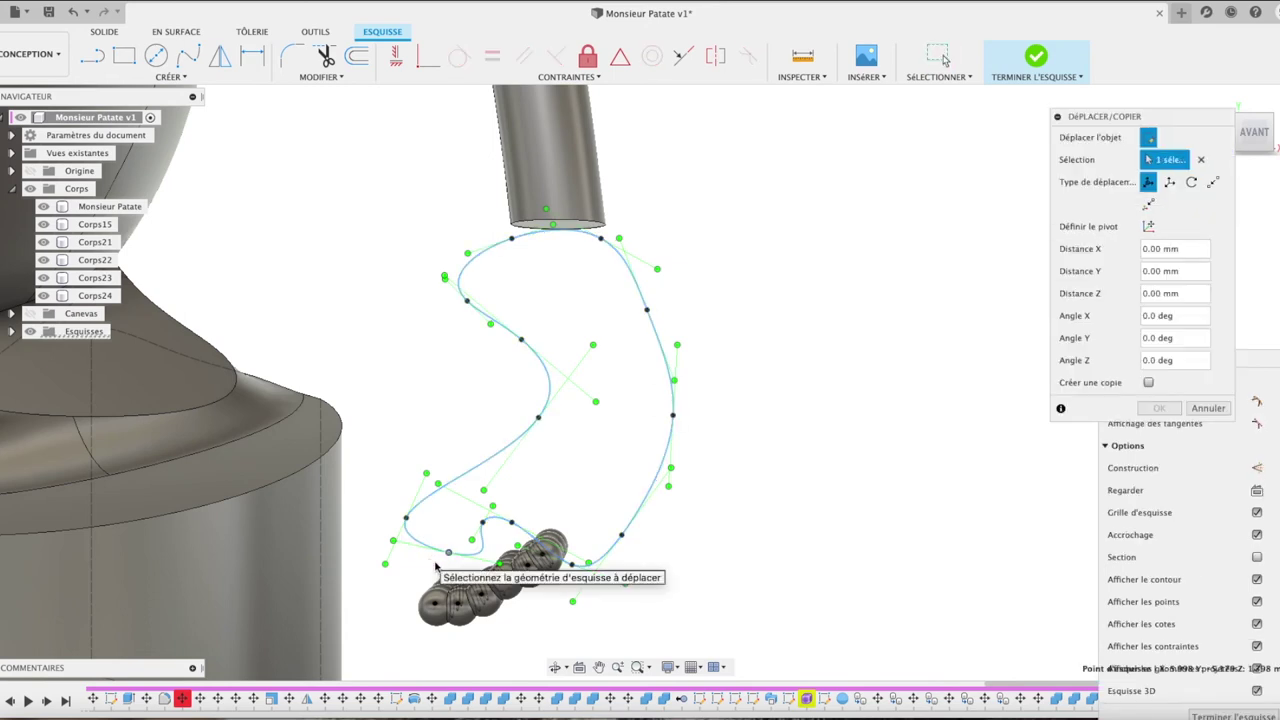
left_click_drag(443, 557, 409, 551)
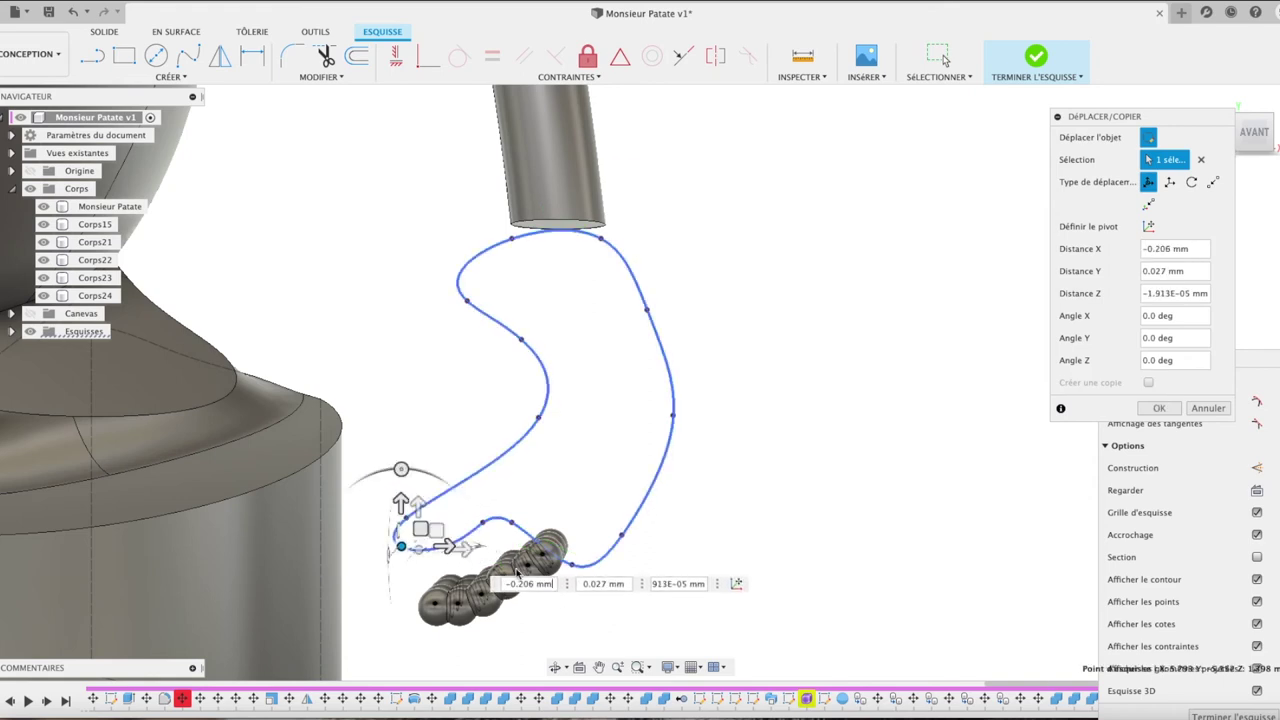
left_click(572, 566)
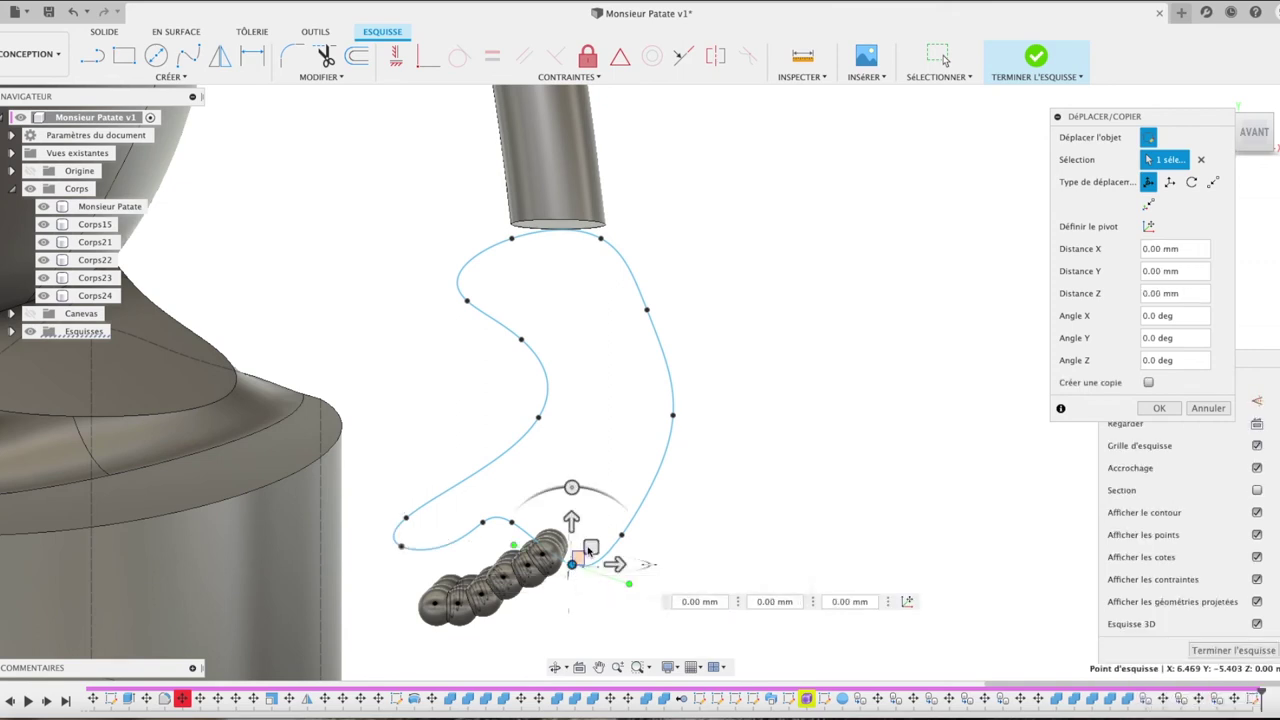
left_click_drag(572, 566, 567, 549)
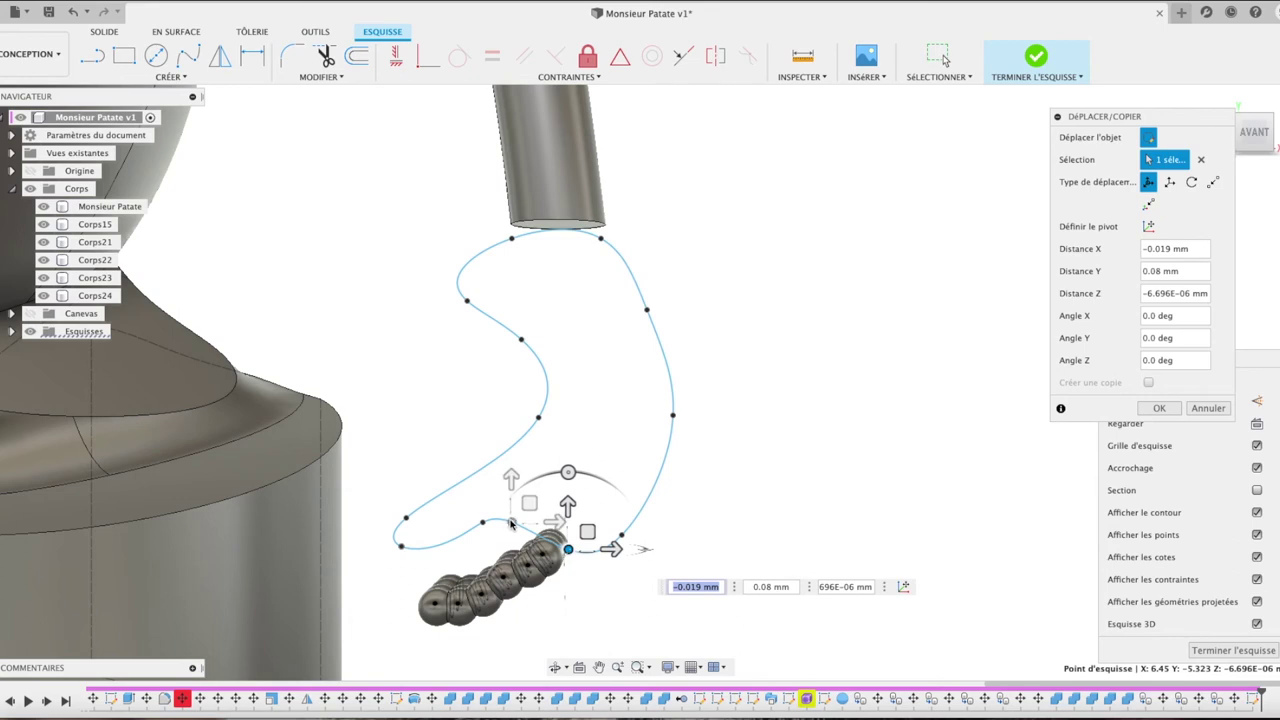
left_click(512, 522)
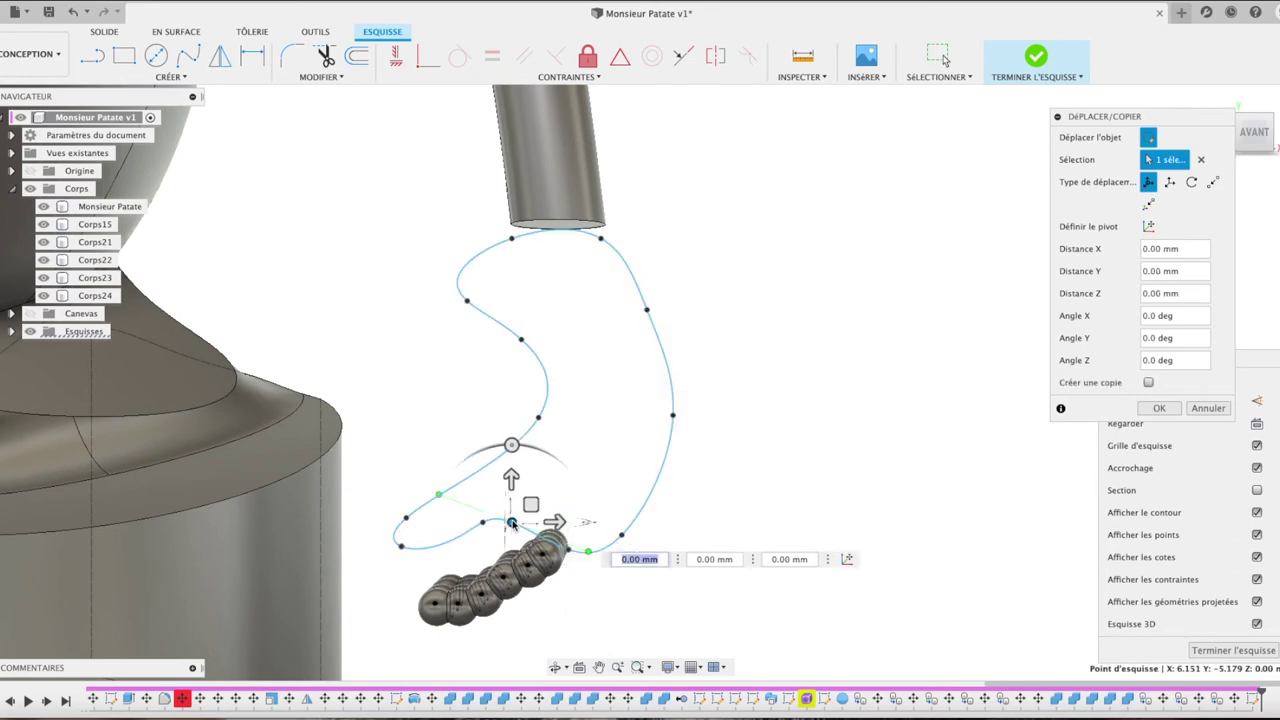
mouse_move(512, 522)
left_mouse_down()
mouse_move(532, 520)
mouse_move(491, 527)
left_mouse_up()
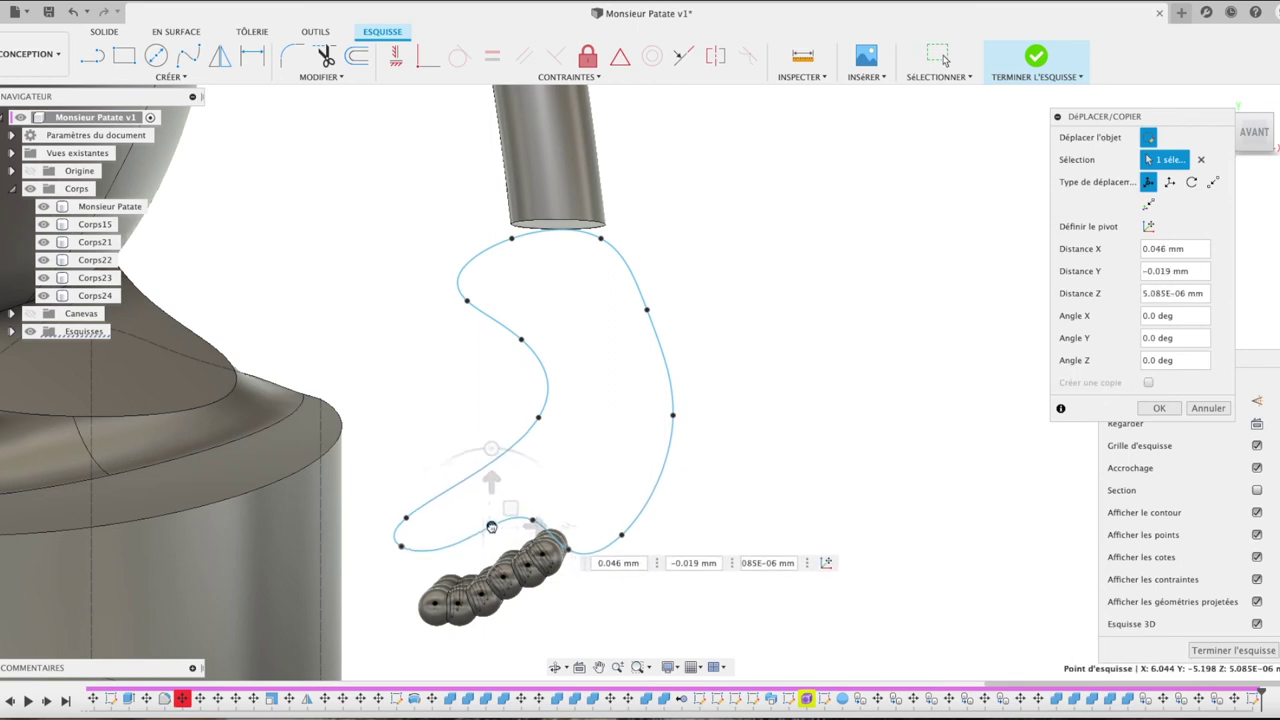
left_click_drag(491, 527, 491, 526)
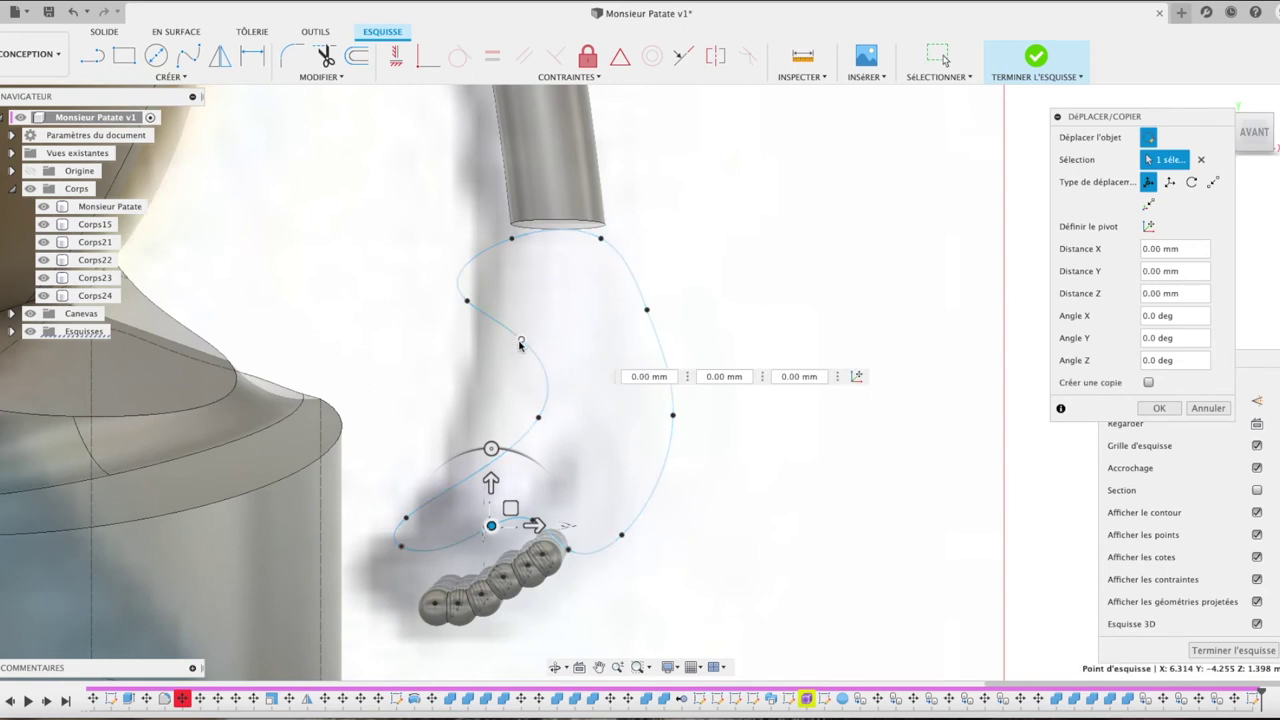
Step: Pull an inner-side outline point left to widen the hand, then exit the move
left_click(520, 343)
left_click_drag(520, 343, 482, 350)
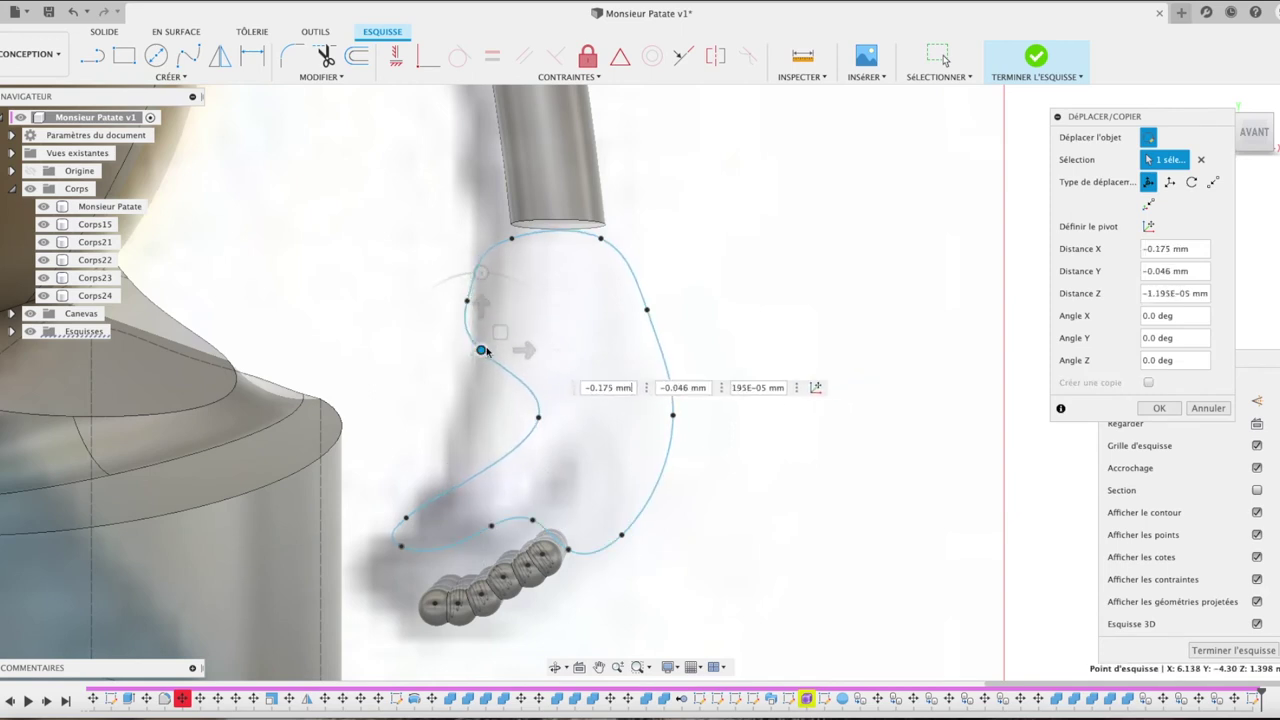
left_click(534, 428)
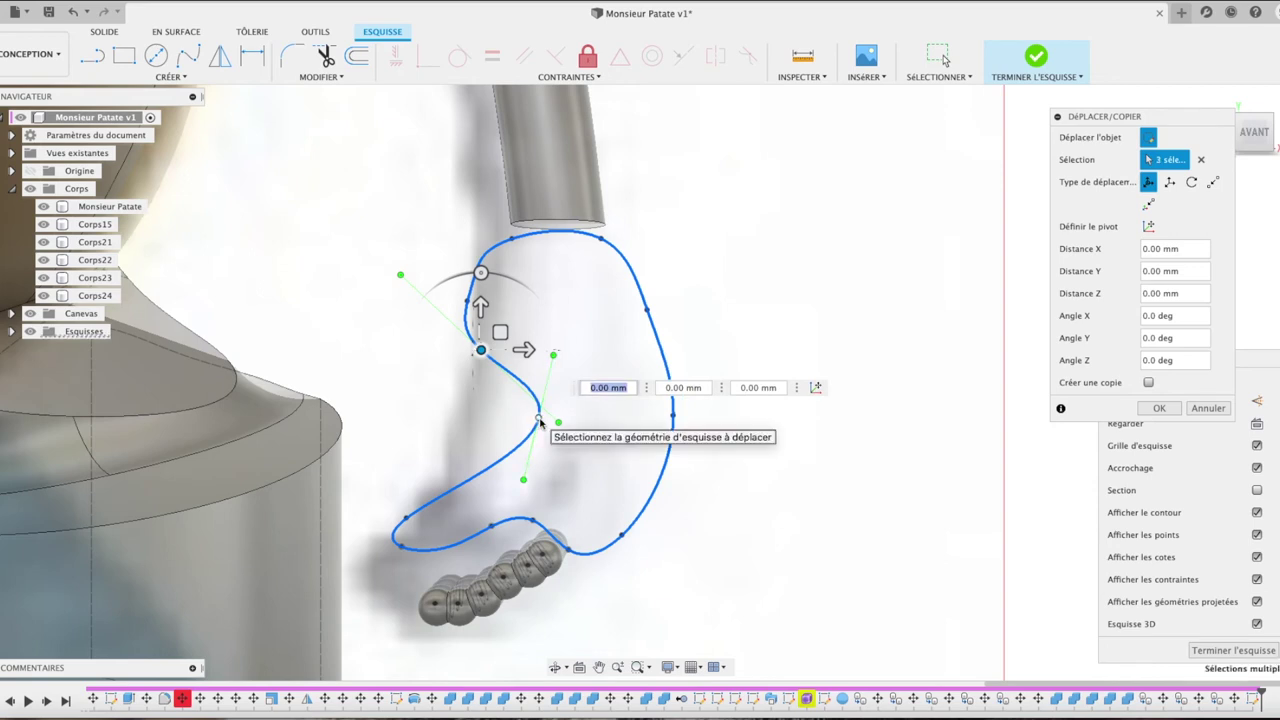
left_click(537, 419)
left_click(519, 423, "ctrl")
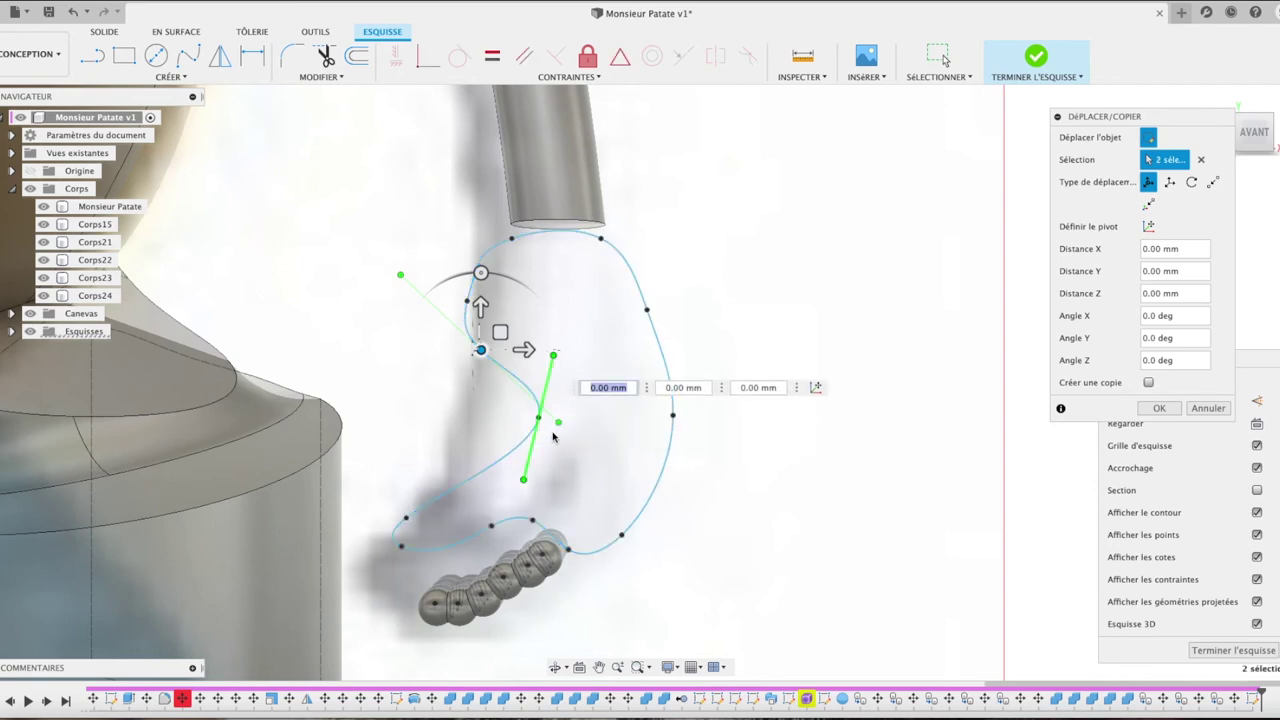
left_click(480, 426)
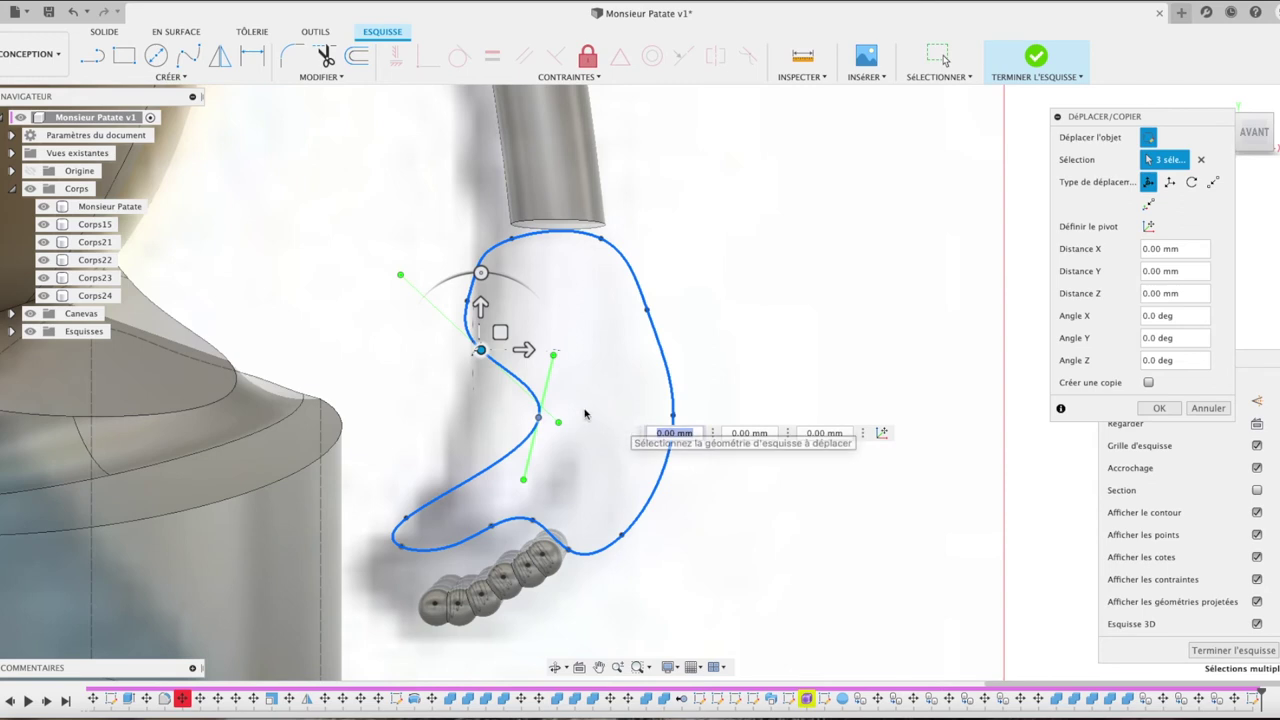
key("Escape")
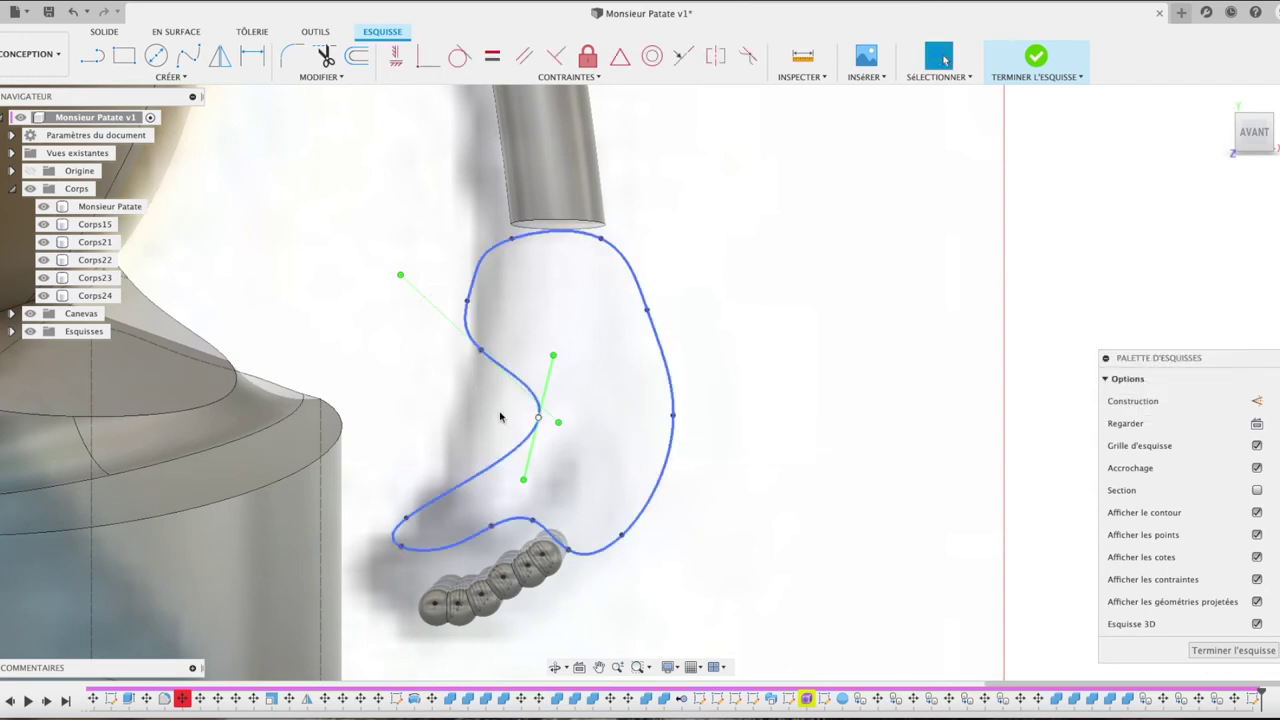
Step: Shift the lower-left outline points about 0.20 mm and 0.235 mm right, raising them slightly
left_click(538, 420)
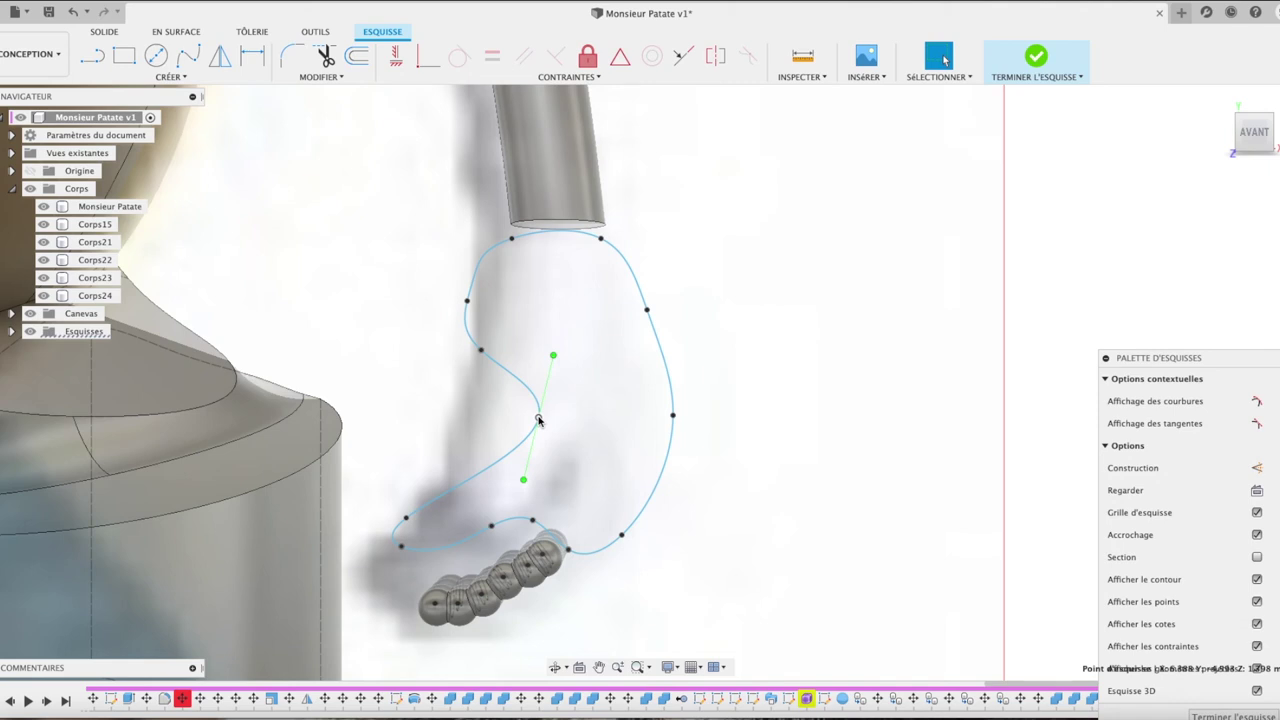
key("m")
left_click_drag(580, 417, 504, 418)
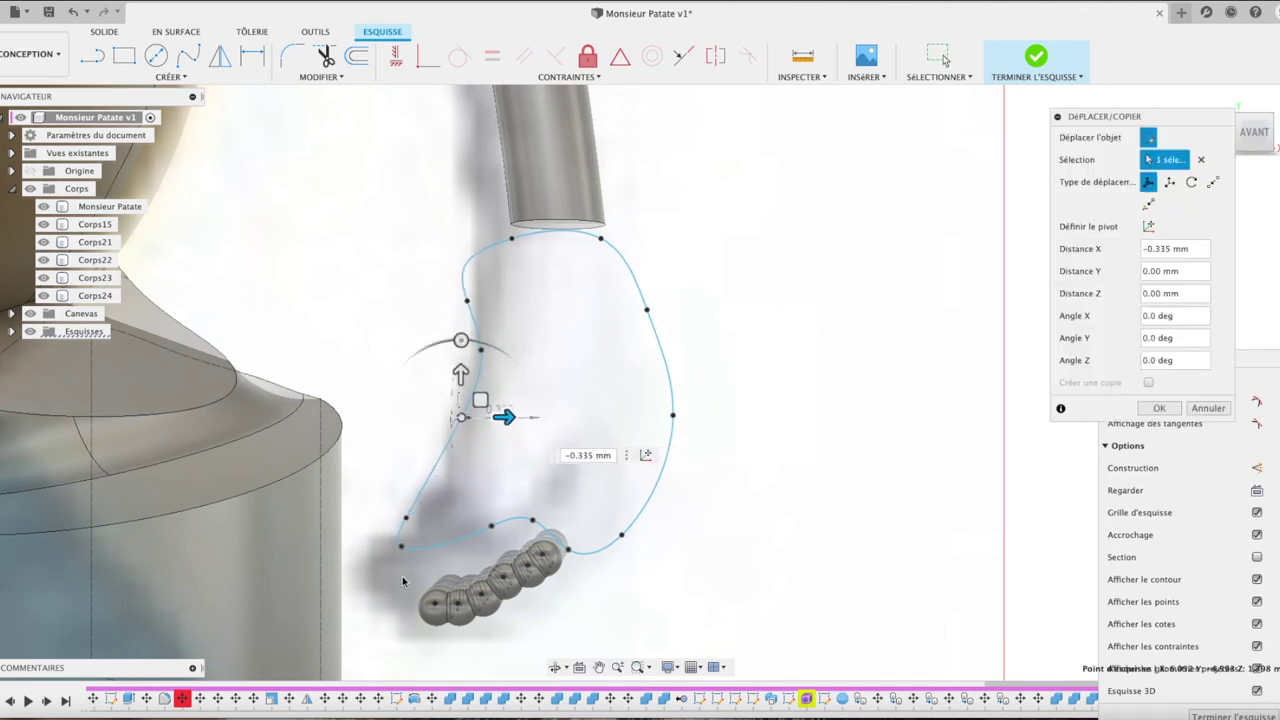
left_click(405, 518)
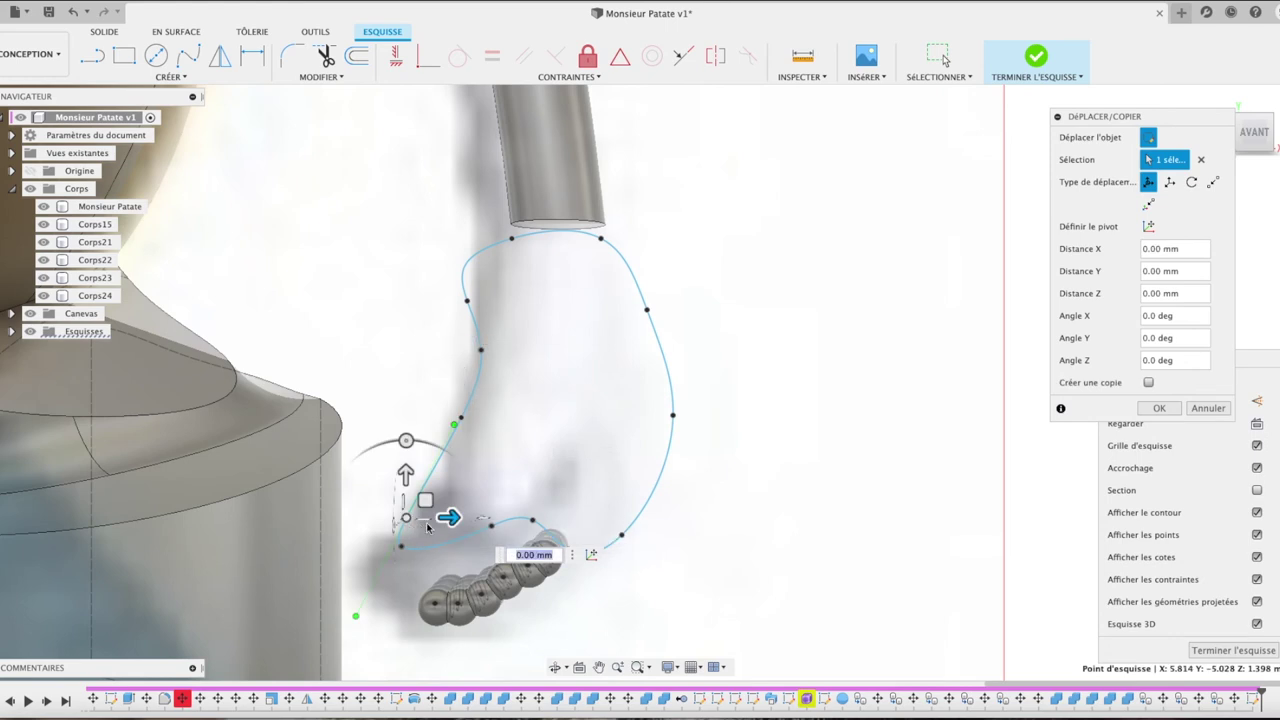
left_click_drag(451, 524, 496, 520)
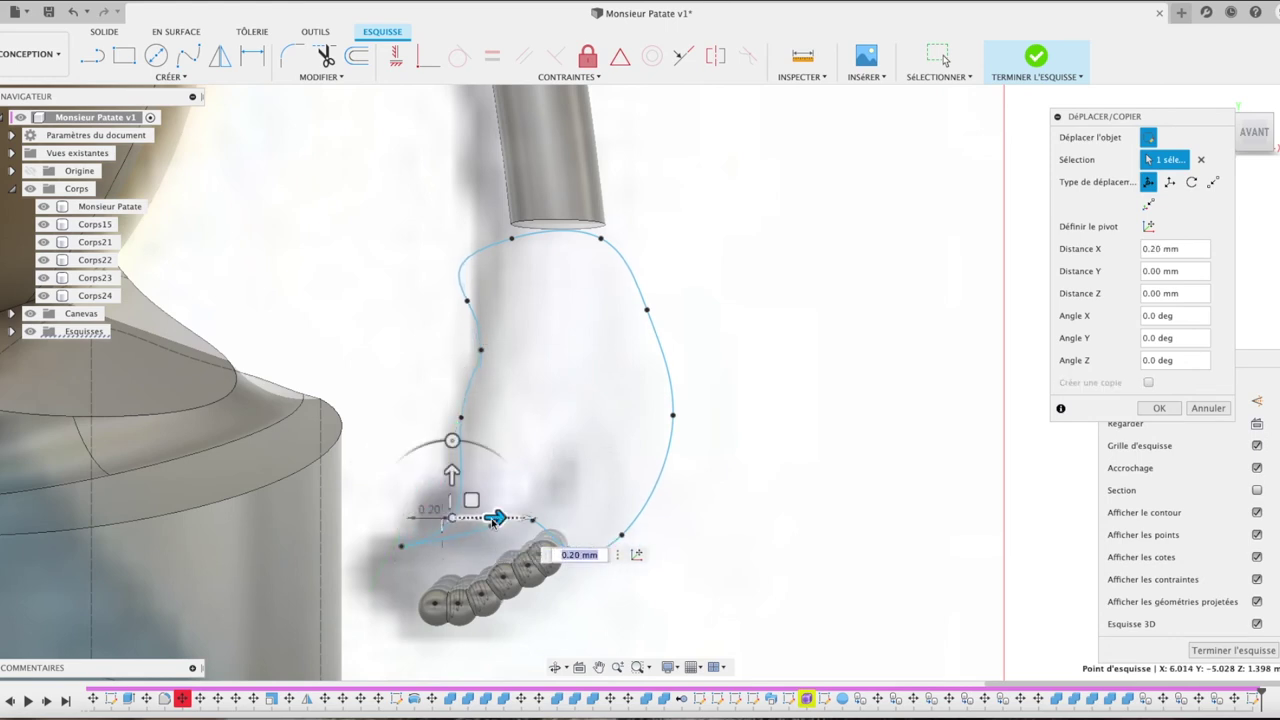
left_click_drag(451, 472, 451, 433)
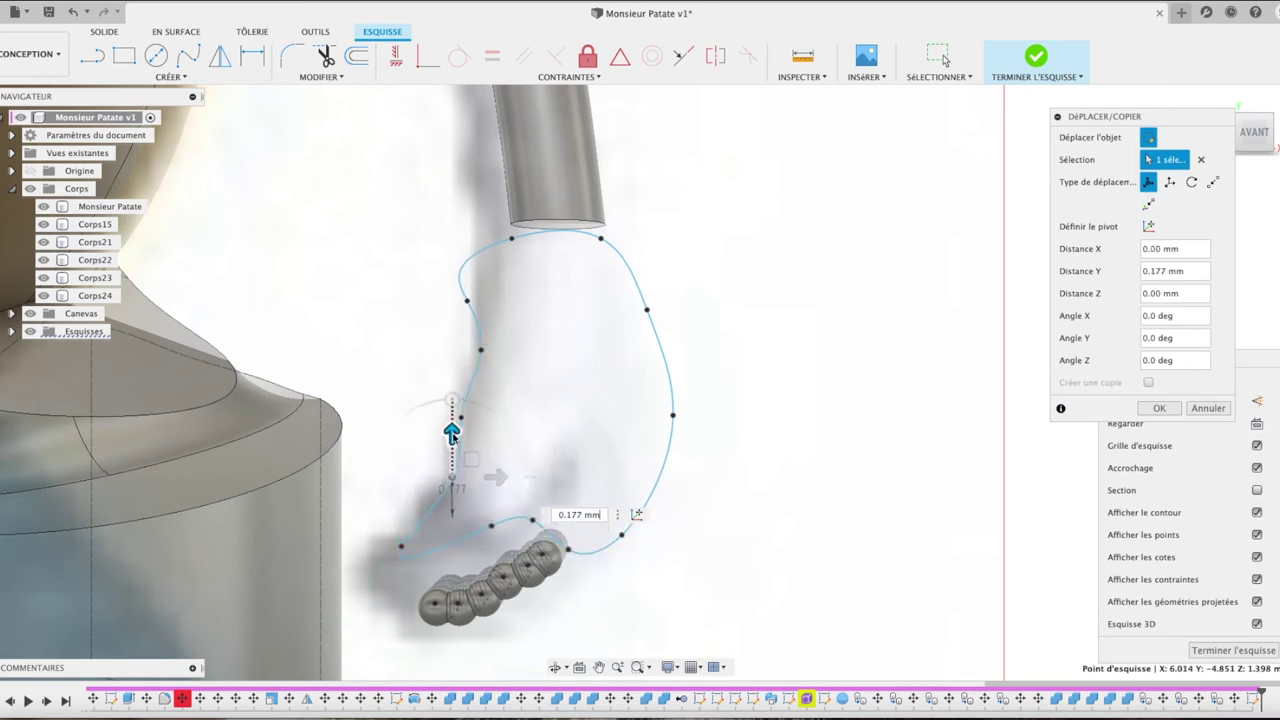
left_click(399, 553)
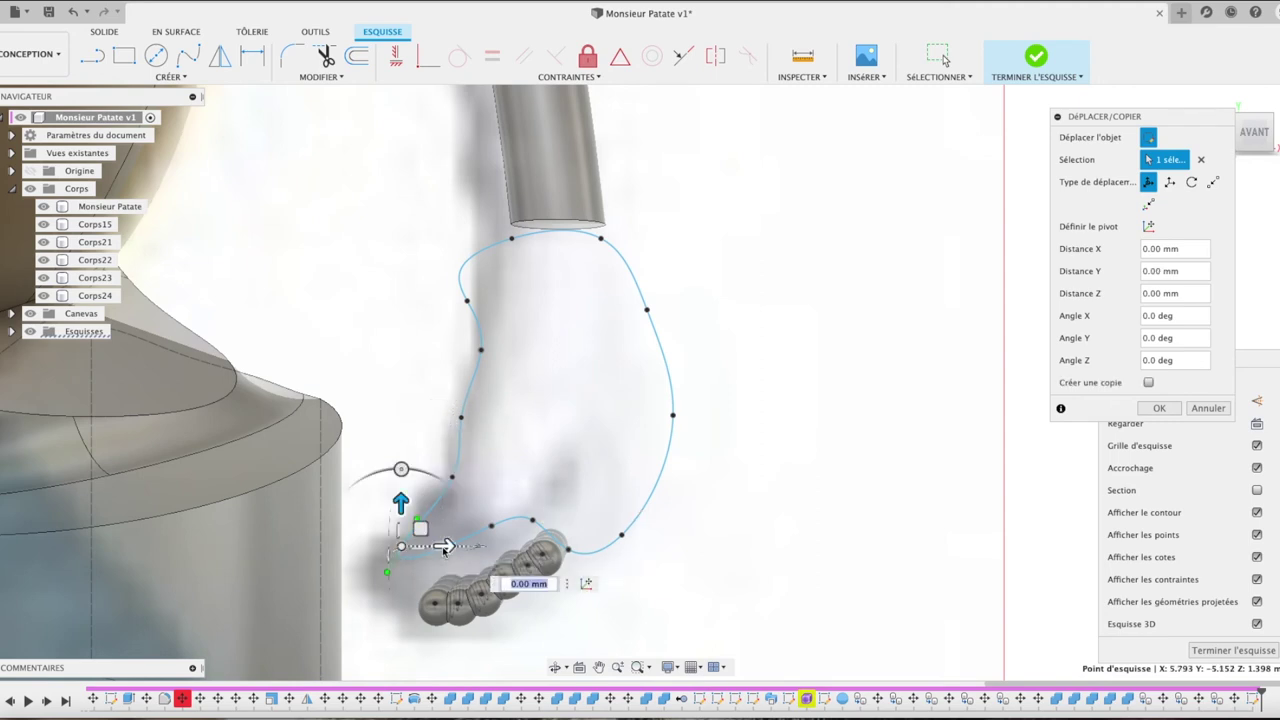
left_click_drag(447, 546, 500, 546)
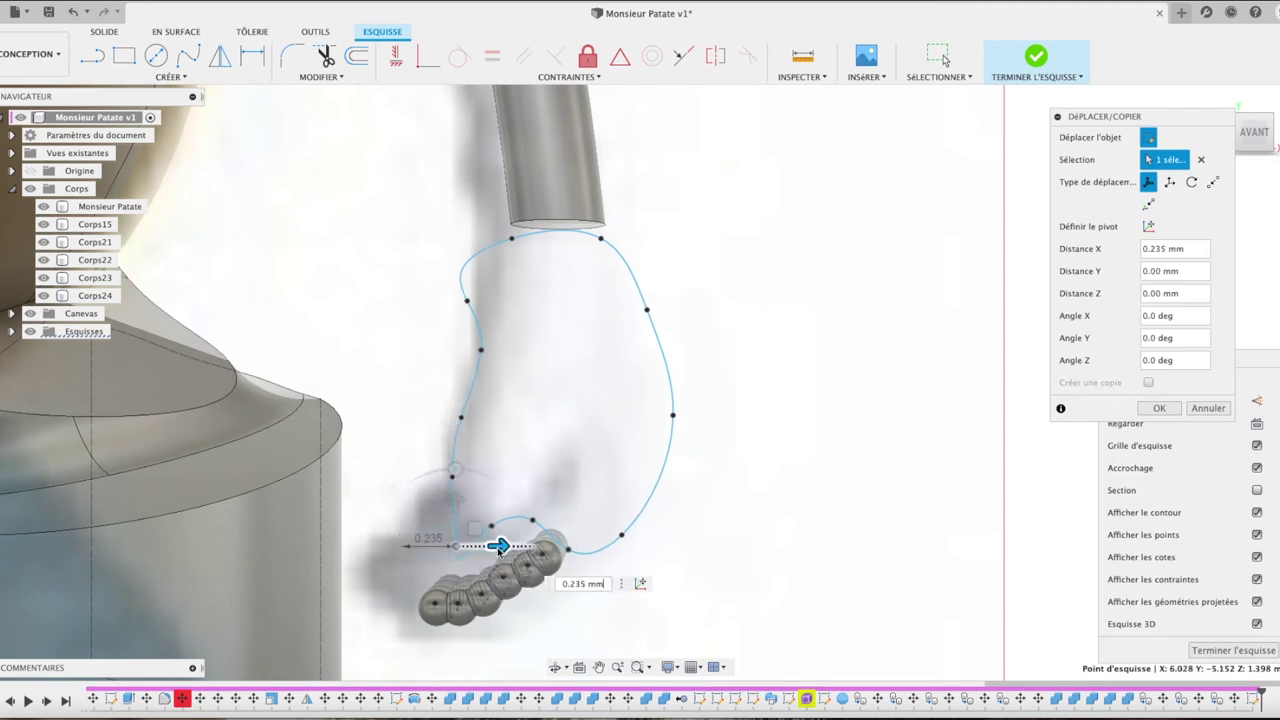
left_click_drag(455, 502, 455, 460)
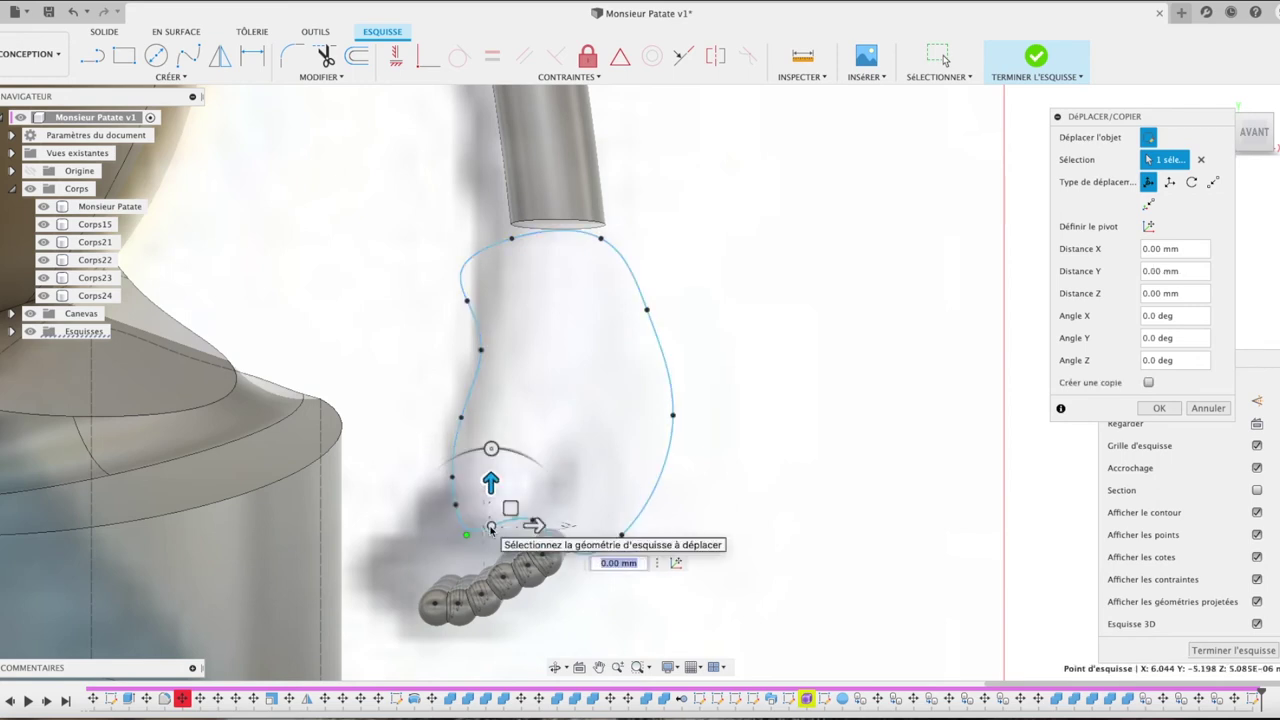
left_click_drag(491, 529, 490, 470)
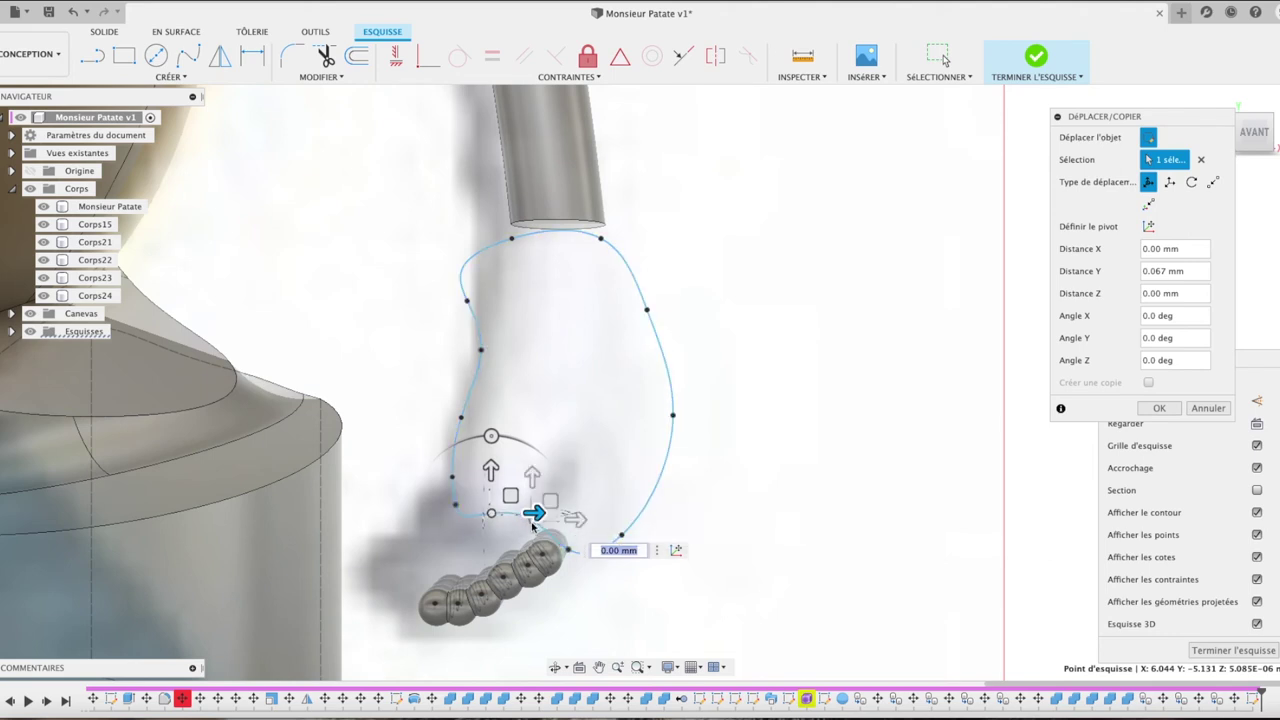
Step: Lift the bottom points and push the notch point right to carve the thumb notch
left_click(536, 522)
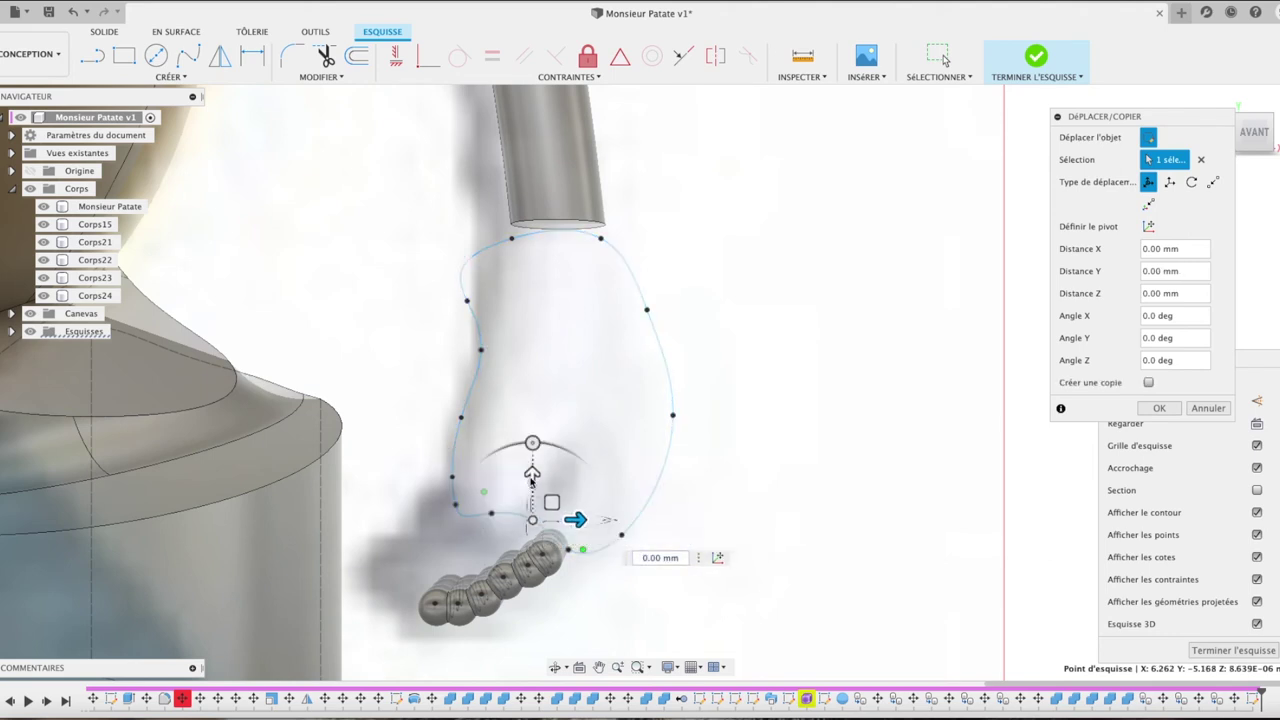
left_click_drag(532, 478, 532, 430)
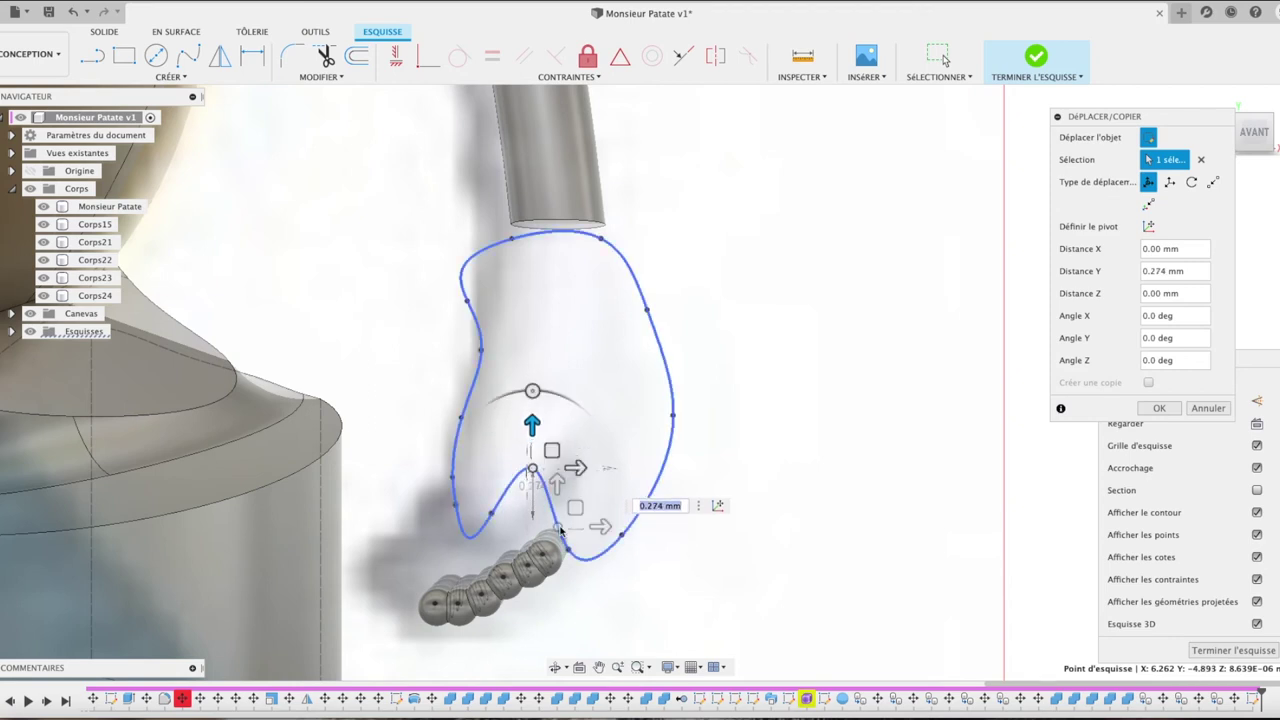
left_click(570, 552)
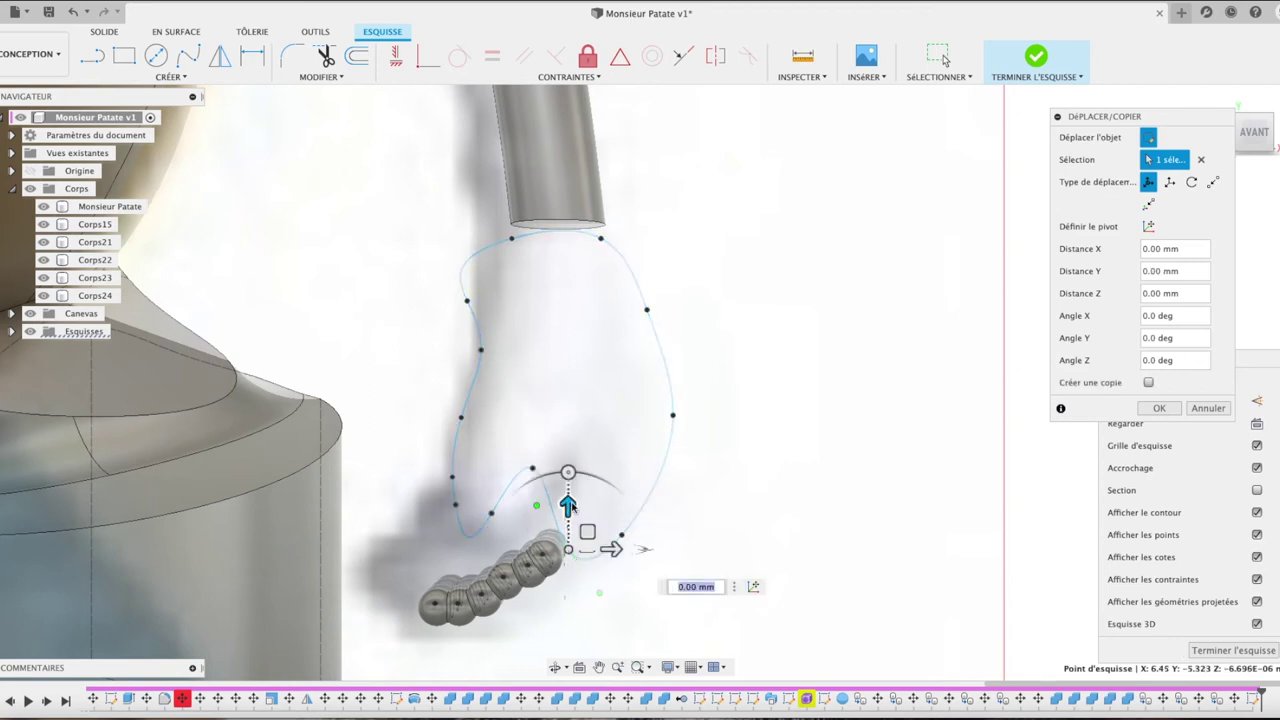
left_click_drag(568, 505, 567, 490)
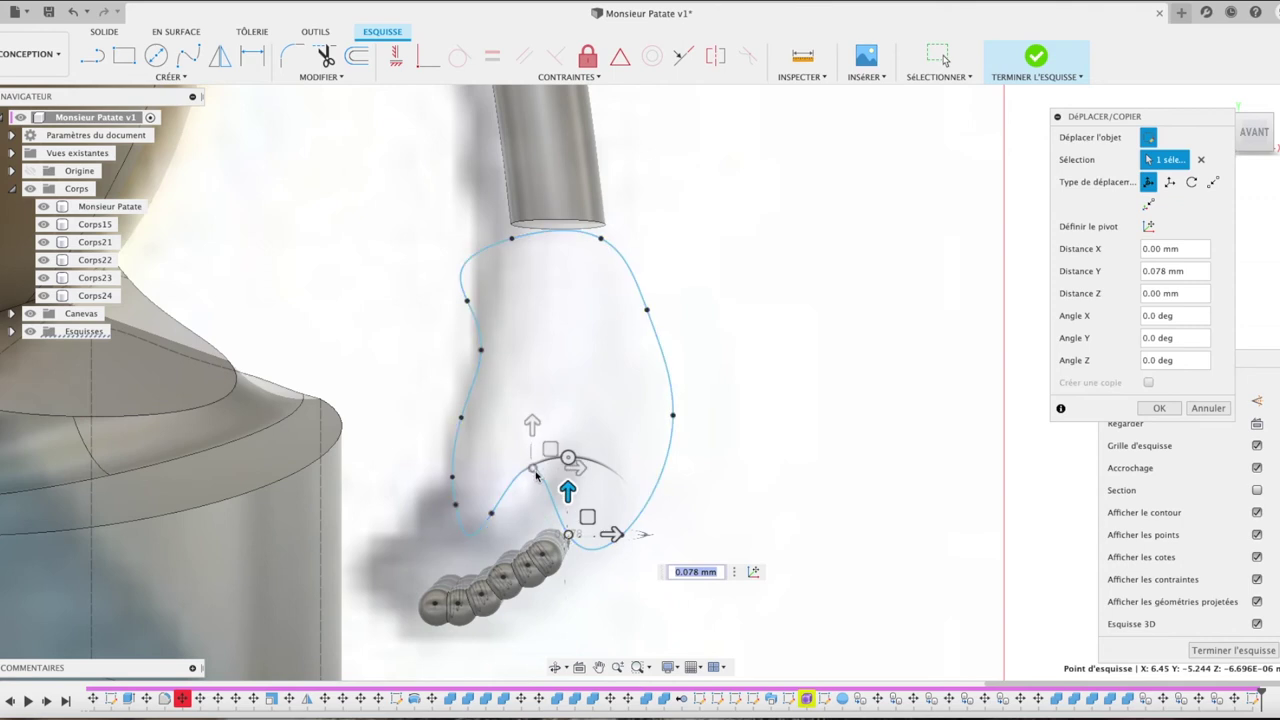
left_click(534, 468)
left_click_drag(575, 468, 603, 470)
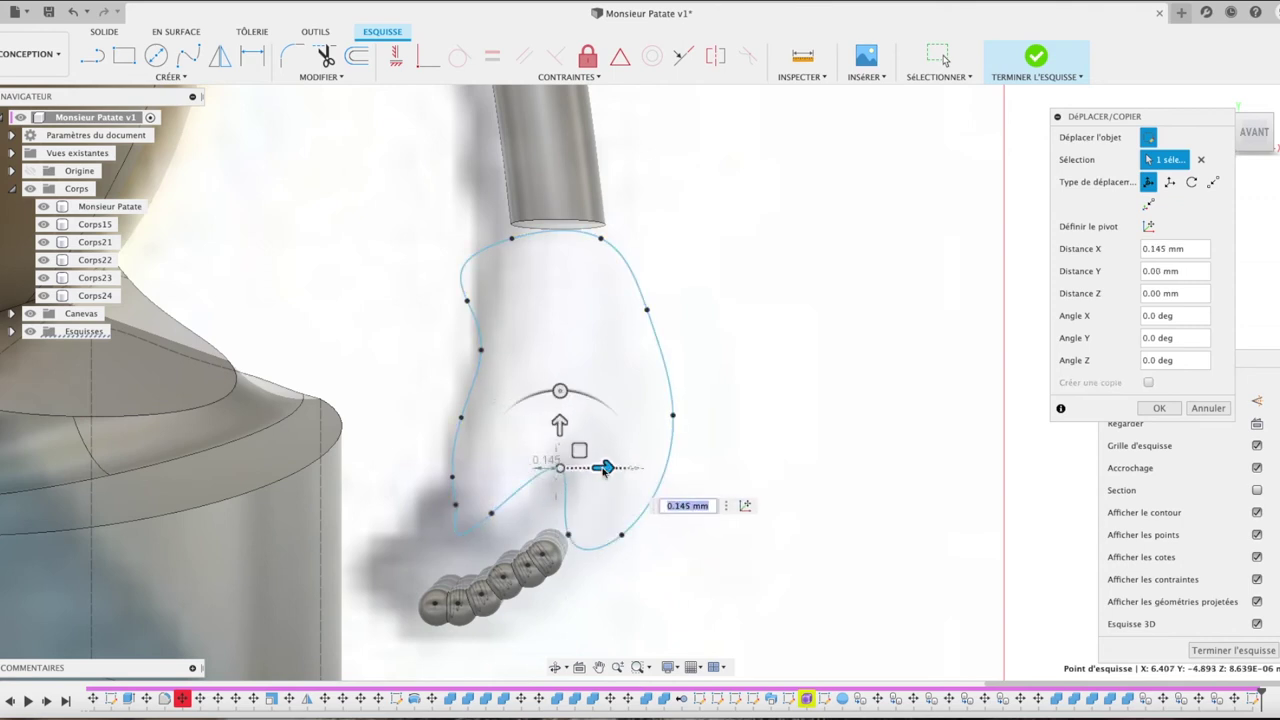
left_click_drag(604, 468, 618, 469)
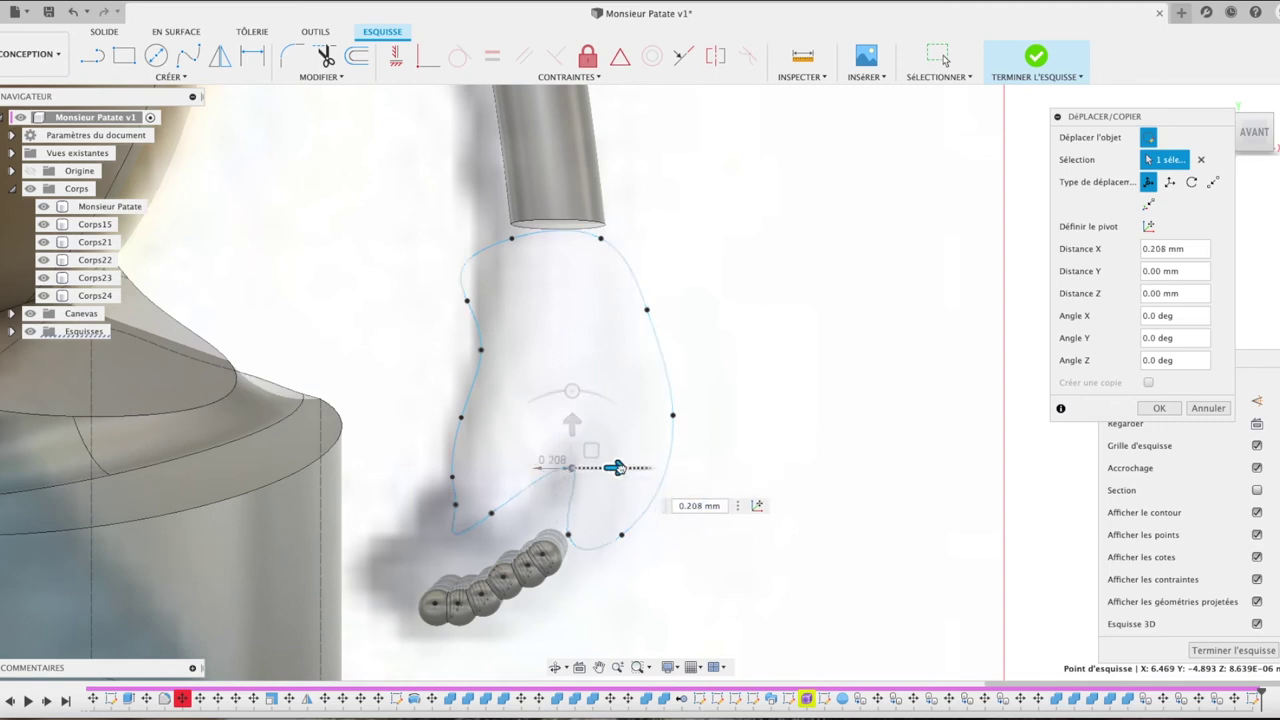
left_click(456, 505)
left_click_drag(498, 507, 489, 505)
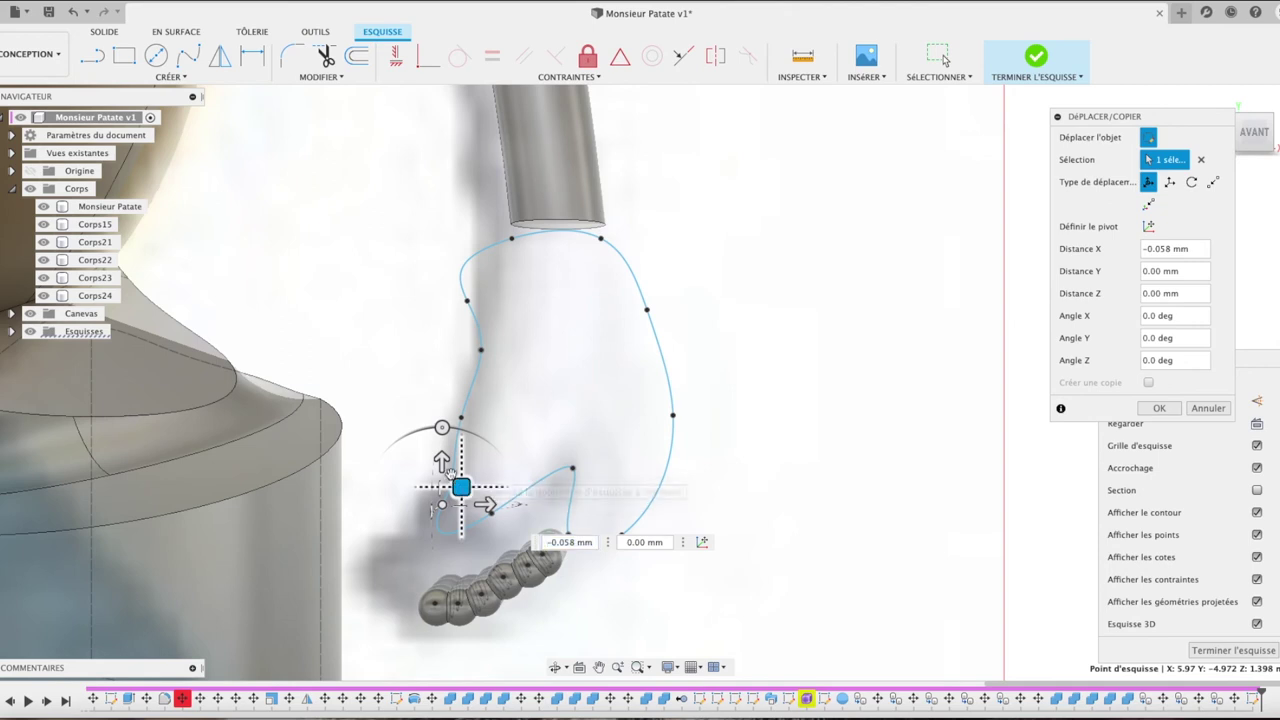
Step: Move the thumb point about 0.058 mm left and its bottom point slightly left, then finish the sketch
scroll(446, 473, "up", 2)
scroll(448, 473, "up", 3)
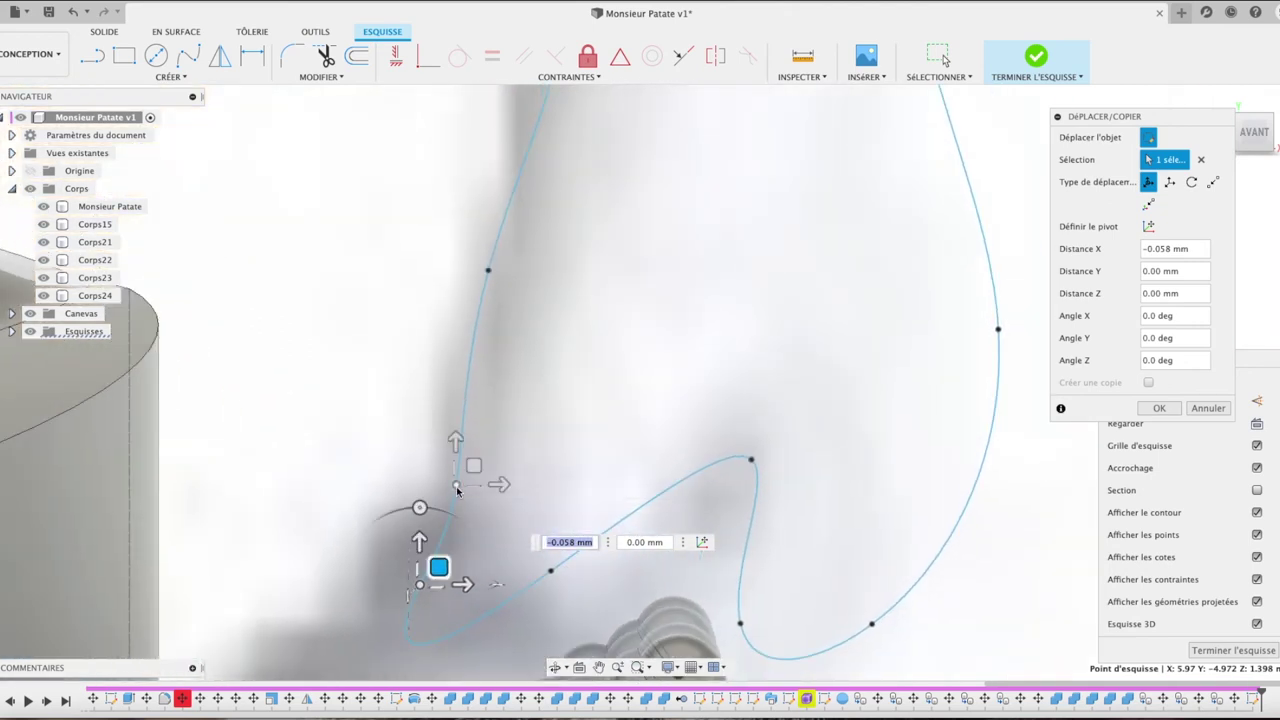
left_click_drag(497, 484, 453, 492)
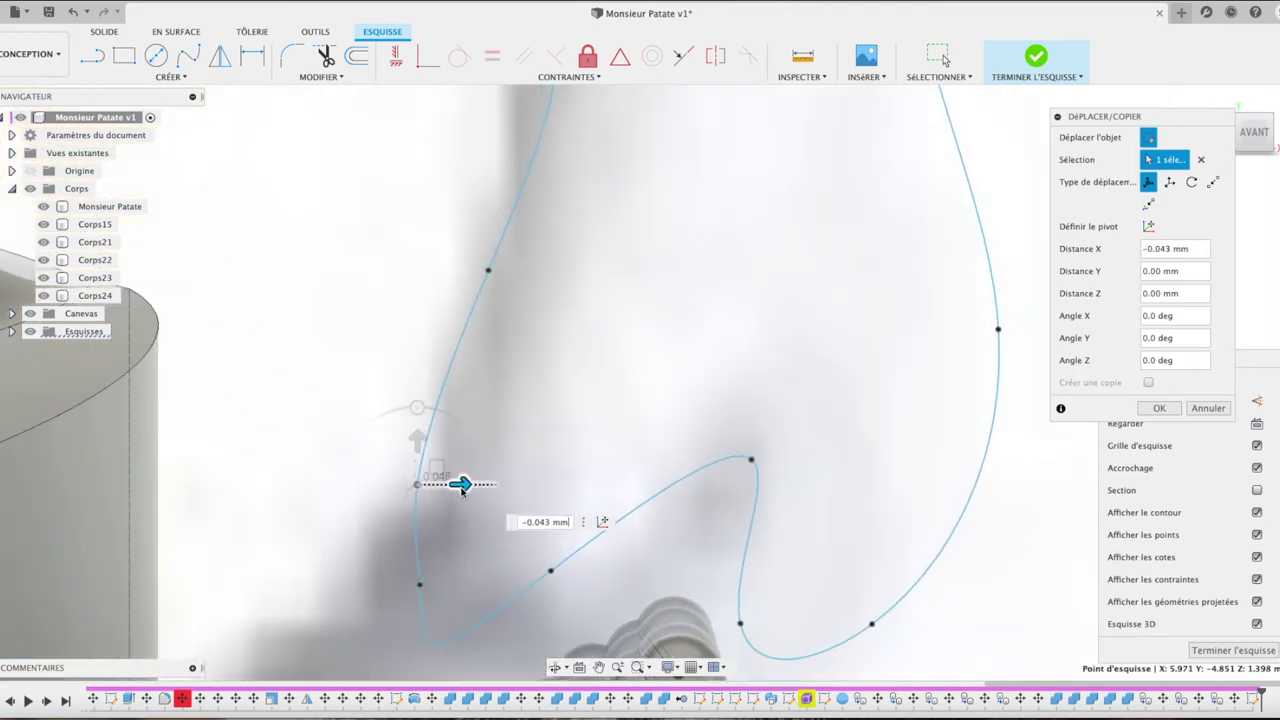
left_click_drag(453, 492, 462, 489)
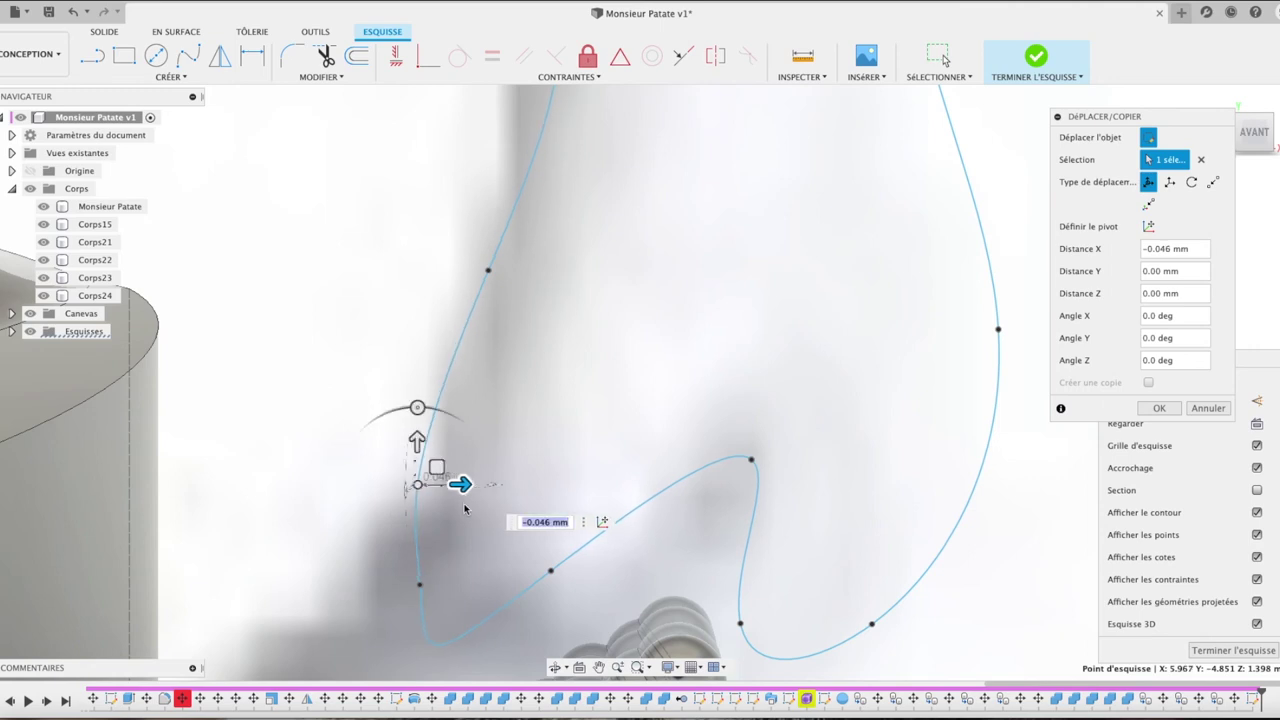
left_click(419, 584)
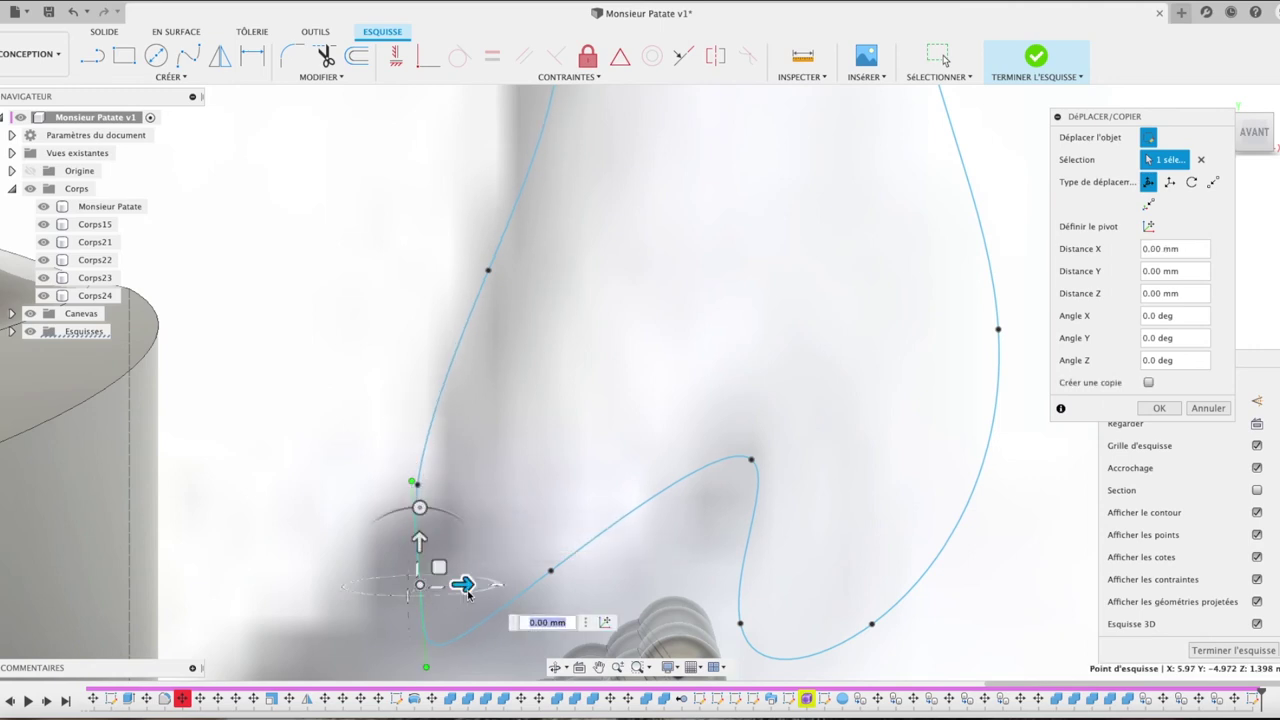
left_click_drag(463, 584, 441, 584)
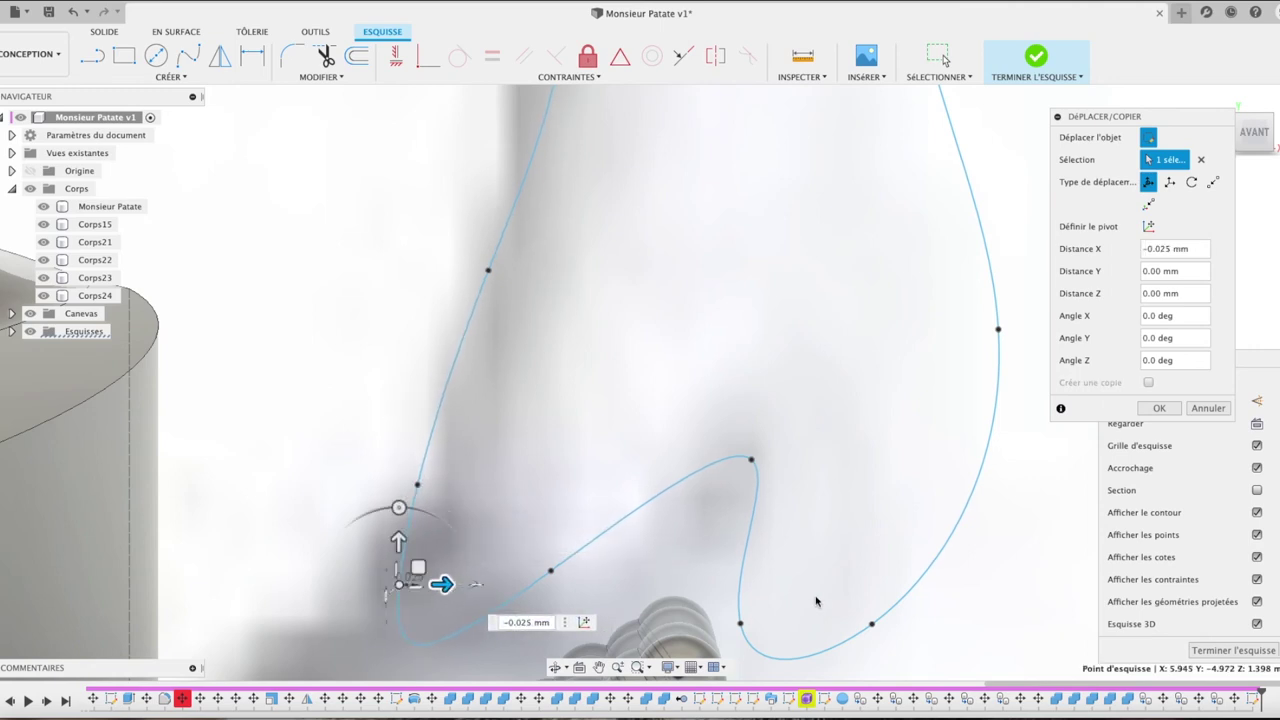
left_click(1155, 409)
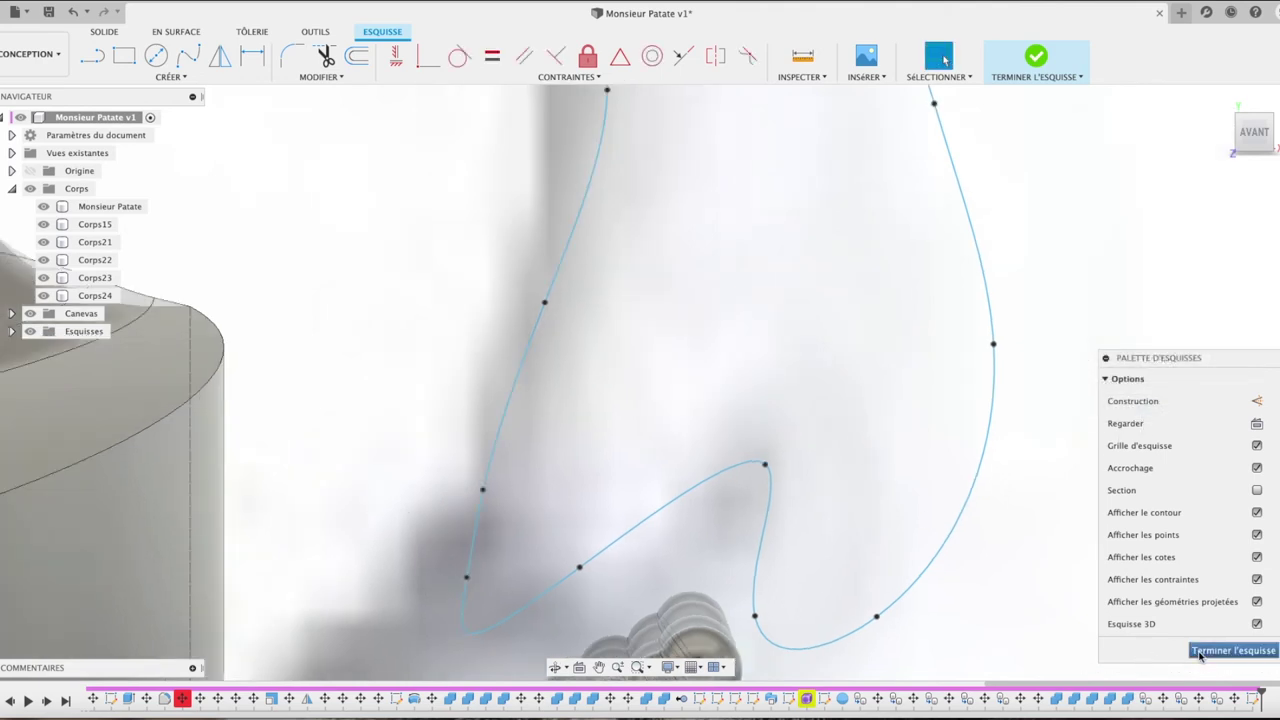
left_click(1230, 651)
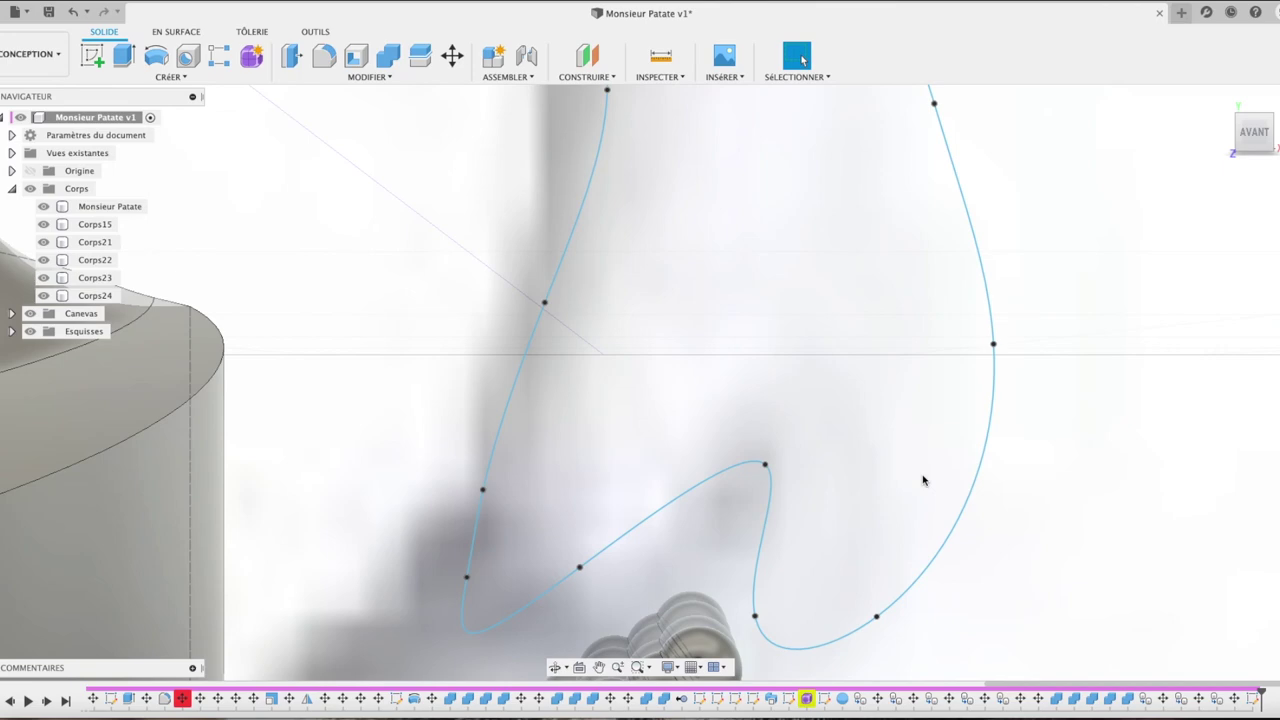
Step: Move the spline's loose end point about 0.099 mm left, cancelling the trial extrusions
key("e")
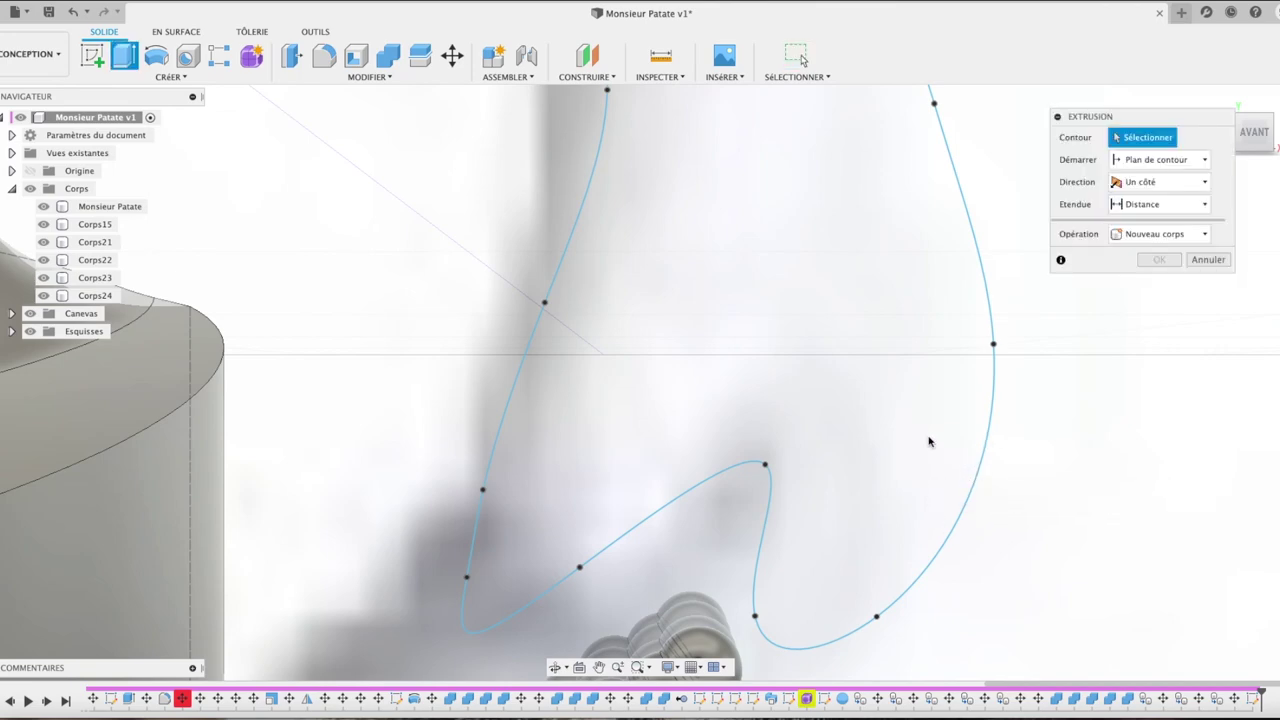
scroll(928, 441, "down", 5)
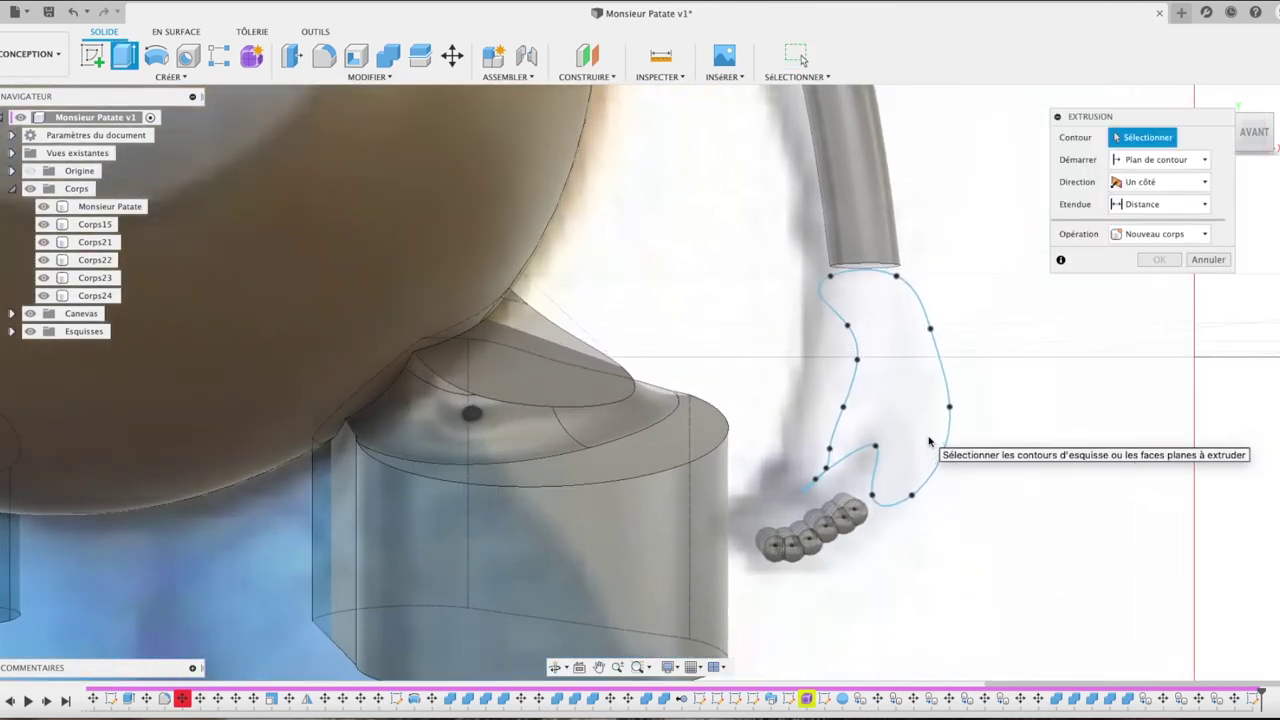
scroll(928, 441, "up", 1)
scroll(838, 468, "up", 4)
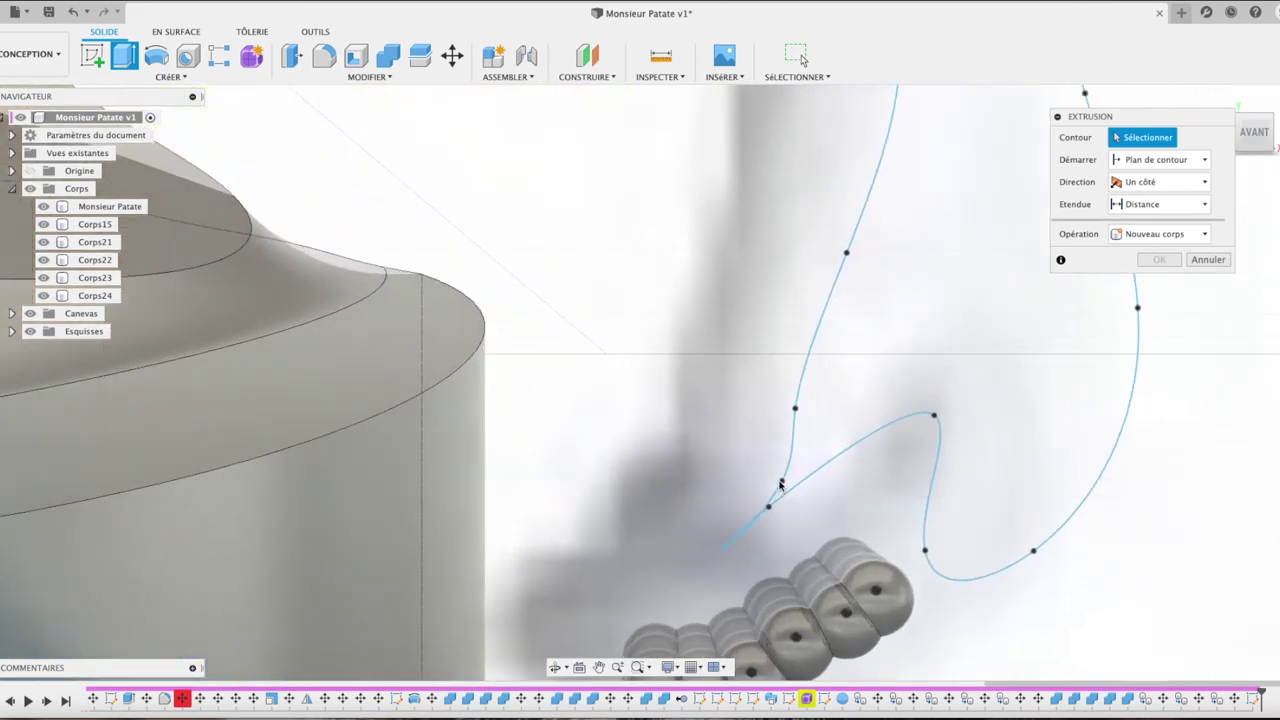
left_click(1208, 261)
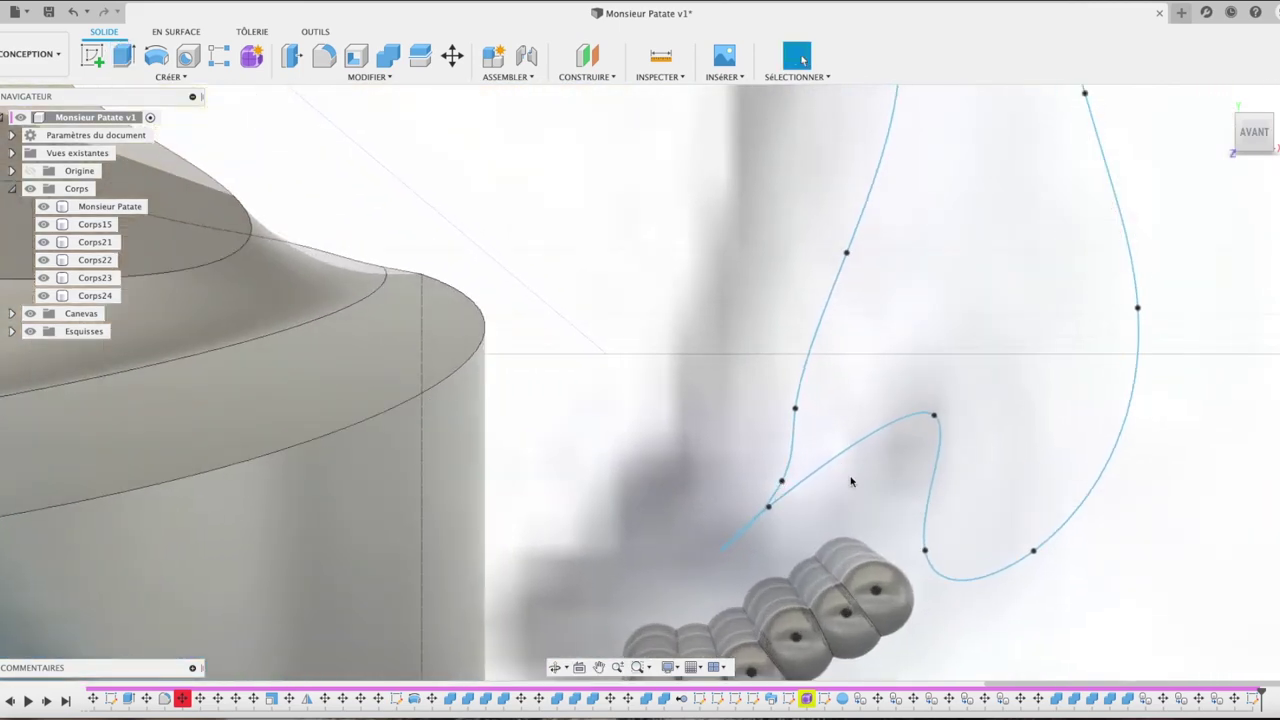
left_click(781, 485)
key("m")
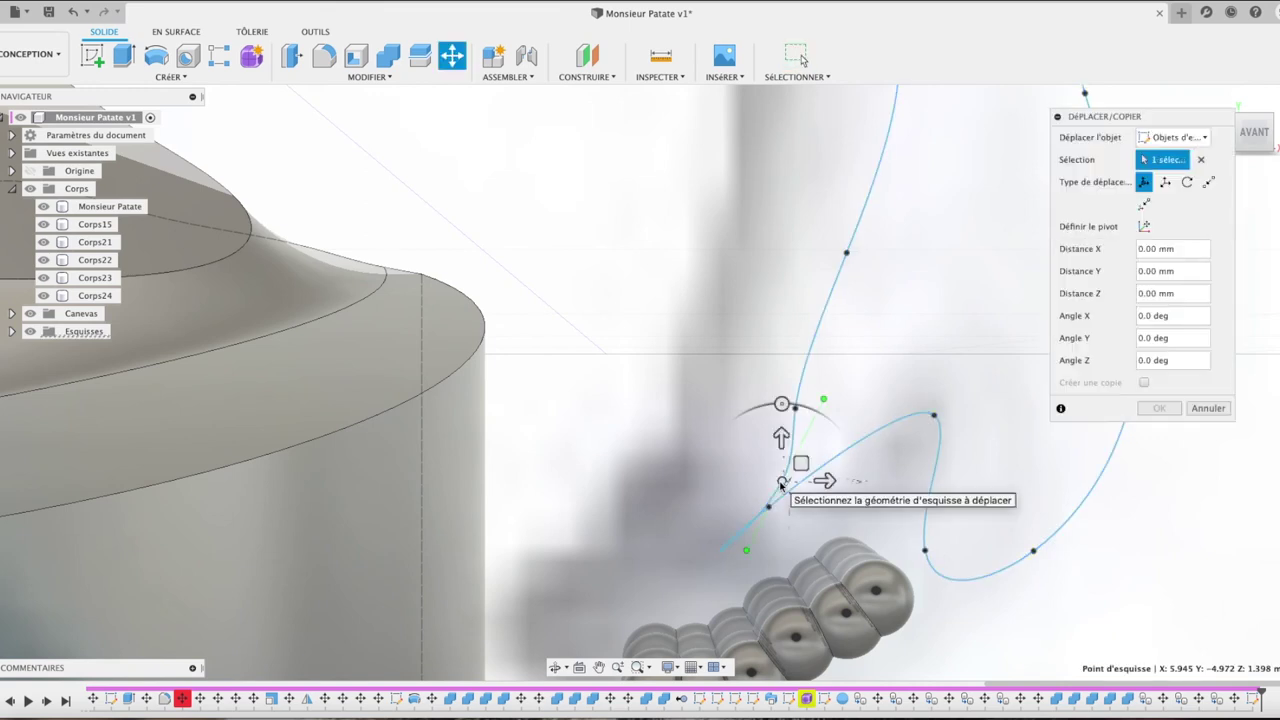
left_click_drag(825, 479, 754, 481)
left_click(1159, 409)
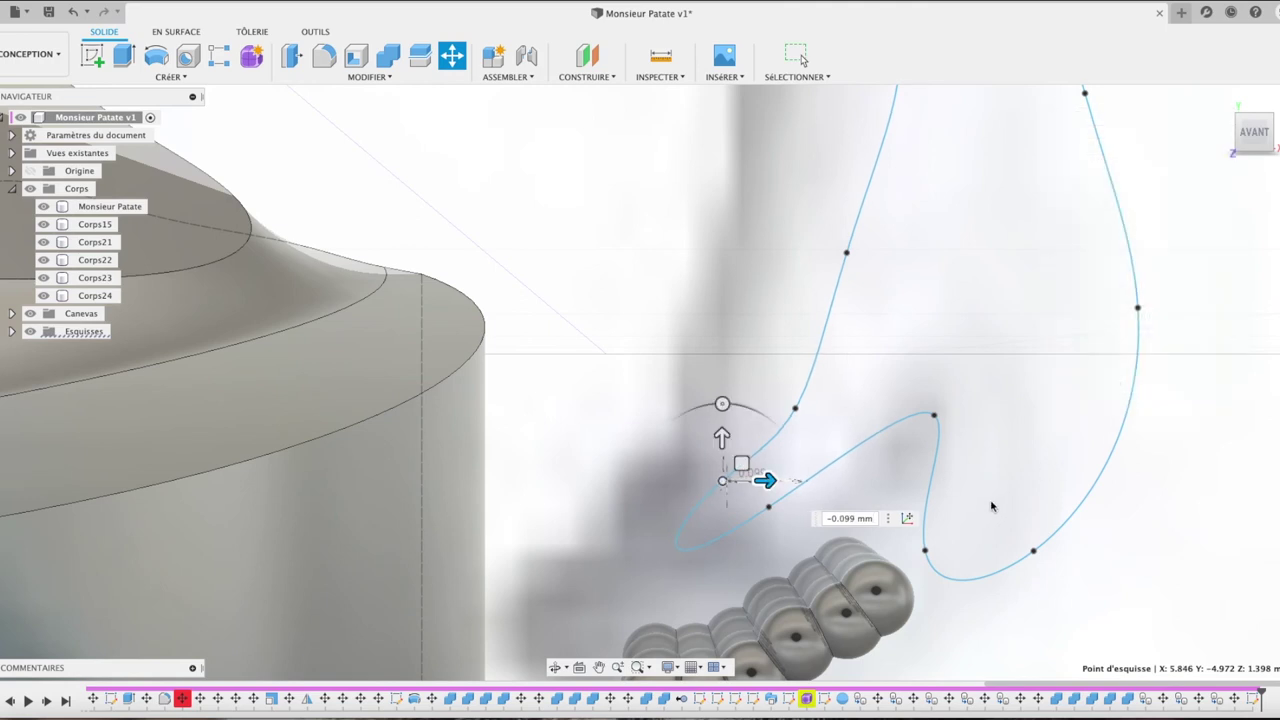
key("e")
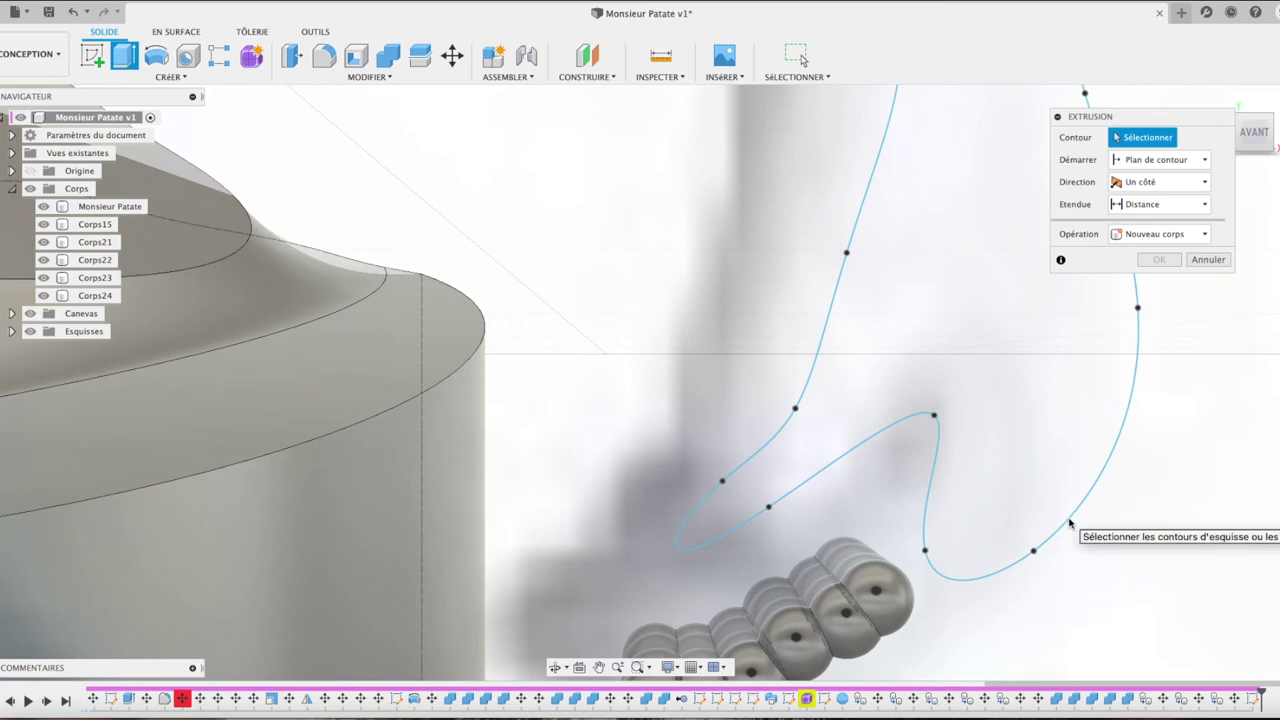
left_click(1201, 262)
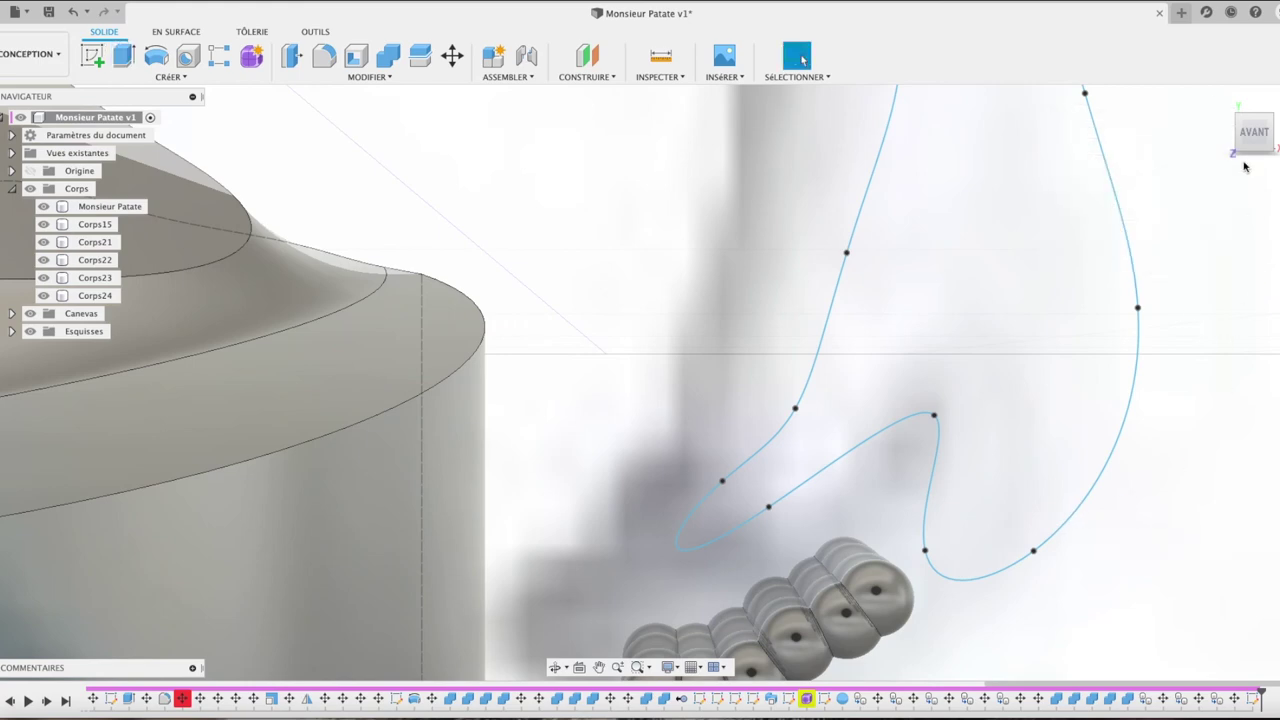
Step: Select the hand outline spline chain and delete it
left_click(1221, 100)
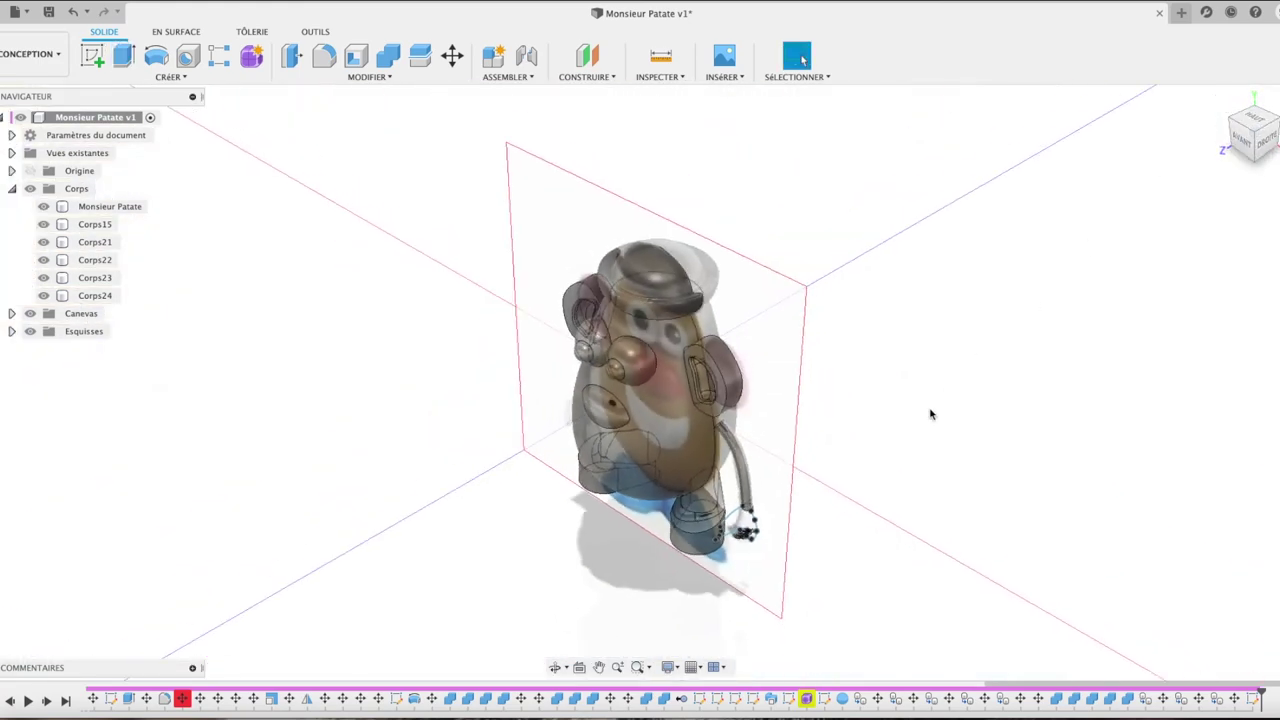
scroll(930, 415, "up", 5)
scroll(930, 415, "down", 5)
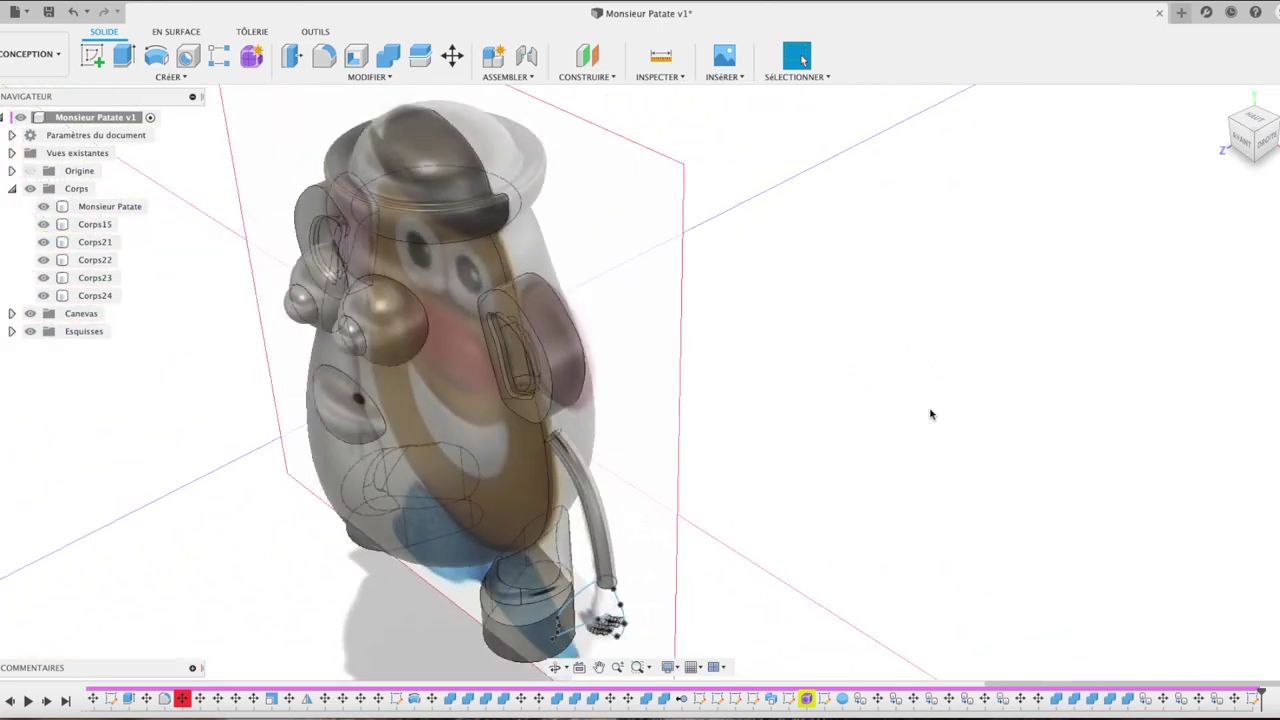
scroll(716, 600, "up", 3)
scroll(714, 600, "up", 3)
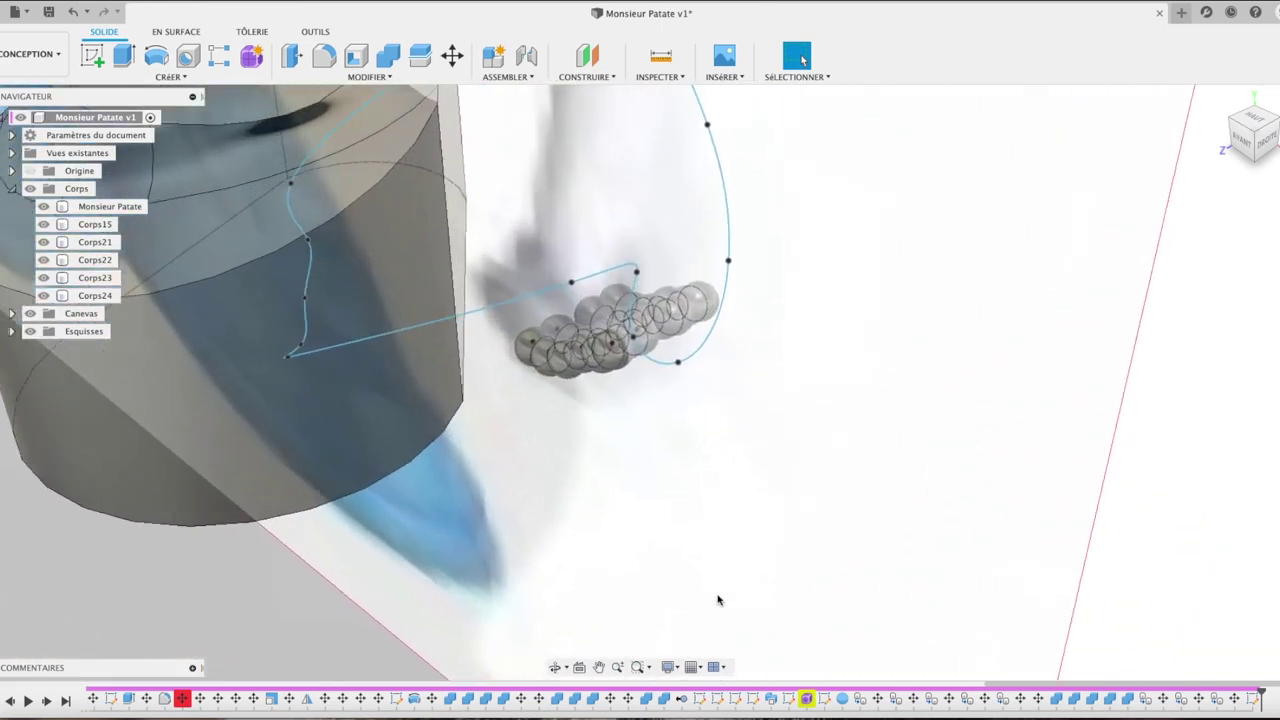
left_click(726, 207)
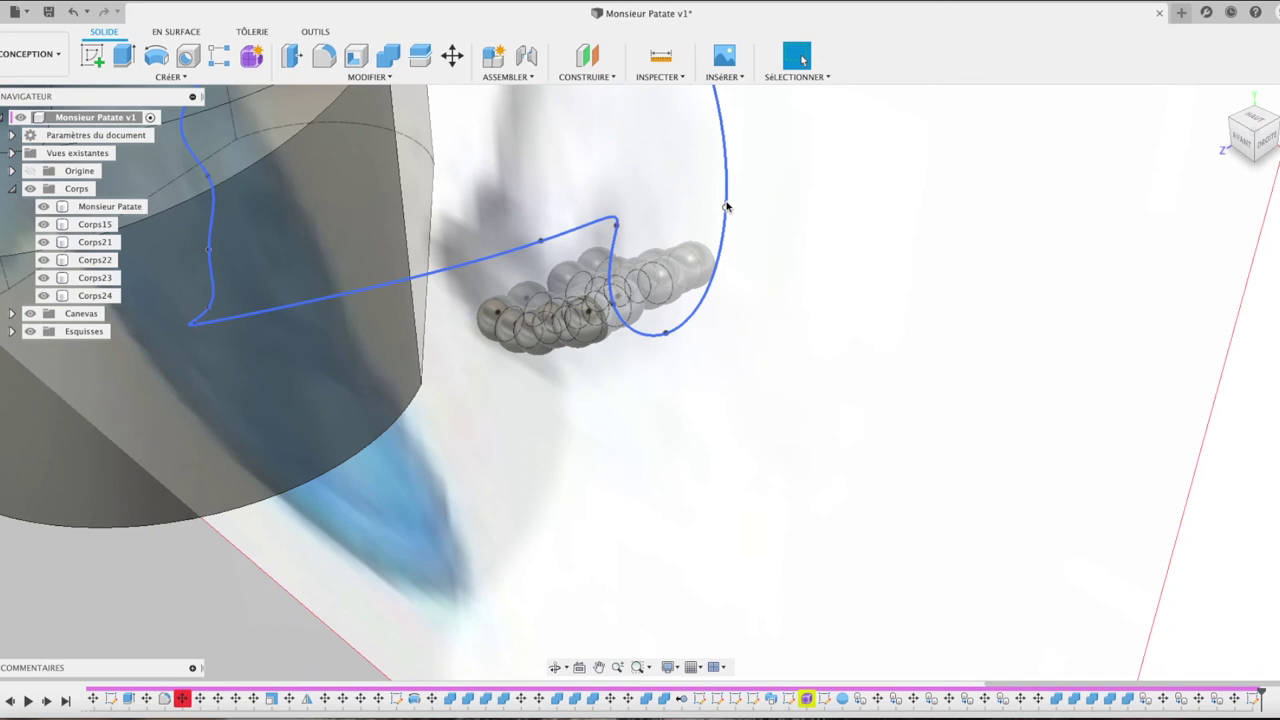
left_click(726, 207)
left_click(727, 197)
key("Delete")
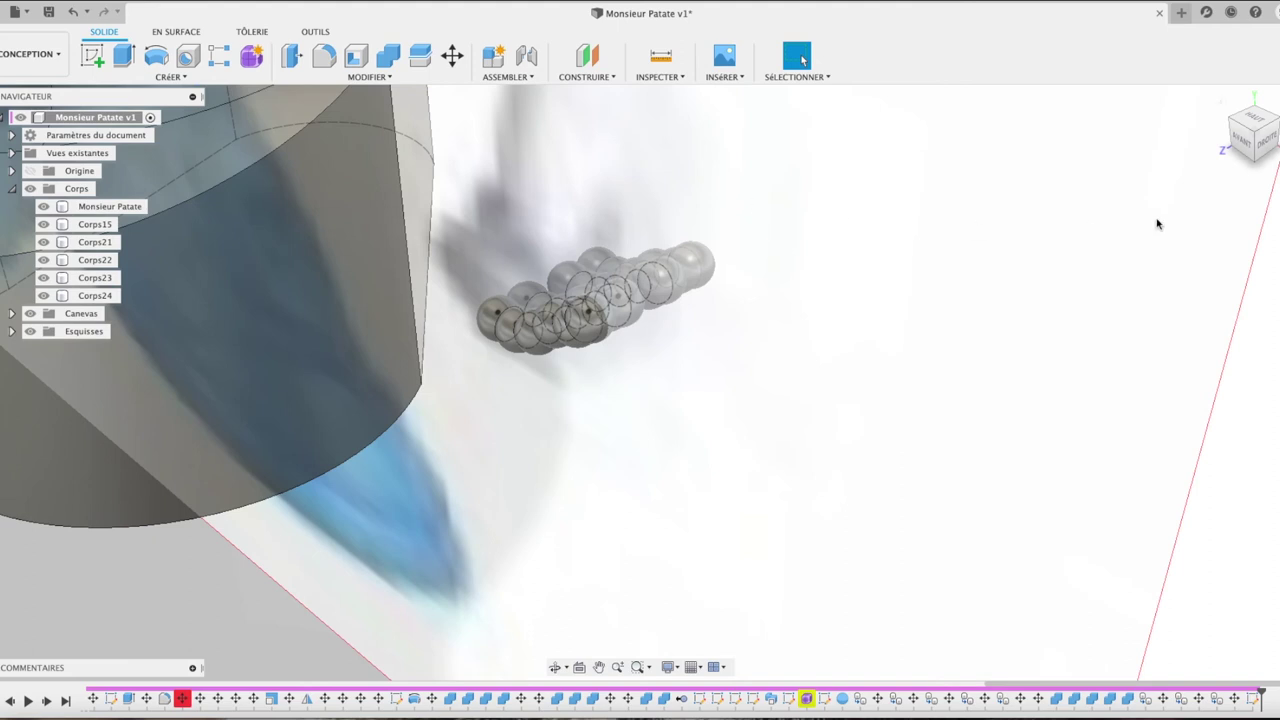
Step: View the model straight from the AVANT front and zoom out to the whole figure
left_click(1236, 142)
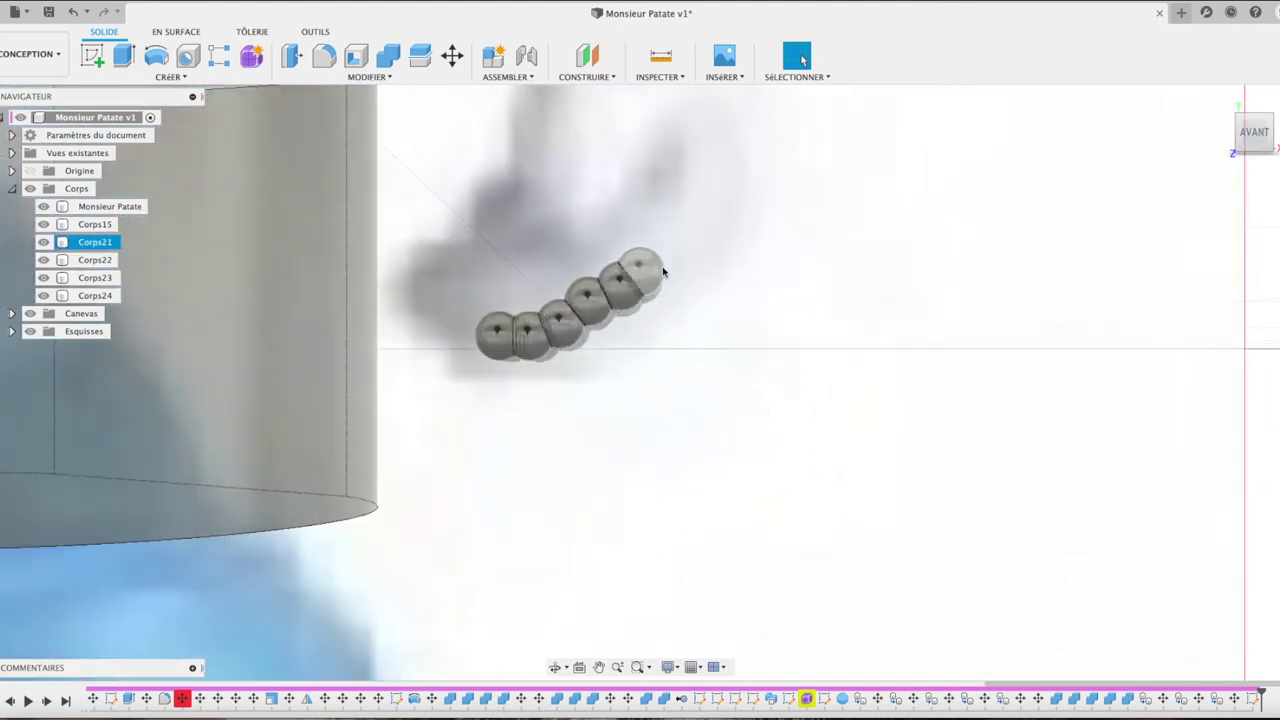
scroll(803, 274, "down", 2)
scroll(803, 274, "down", 2)
scroll(803, 274, "down", 2)
scroll(803, 274, "down", 1)
scroll(803, 274, "down", 1)
scroll(803, 274, "down", 1)
scroll(803, 274, "down", 1)
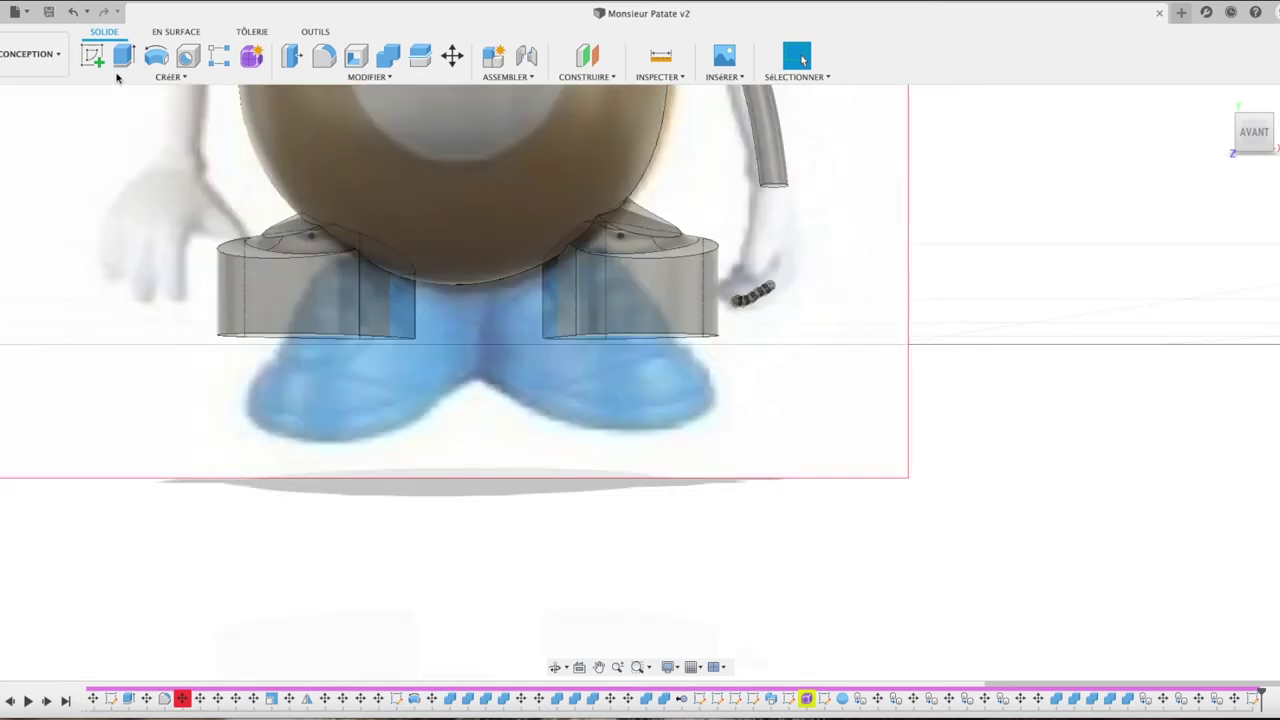
Step: On the front plane, sketch a closed five-corner straight-line hand outline from the arm tube tip, then select it
left_click(91, 55)
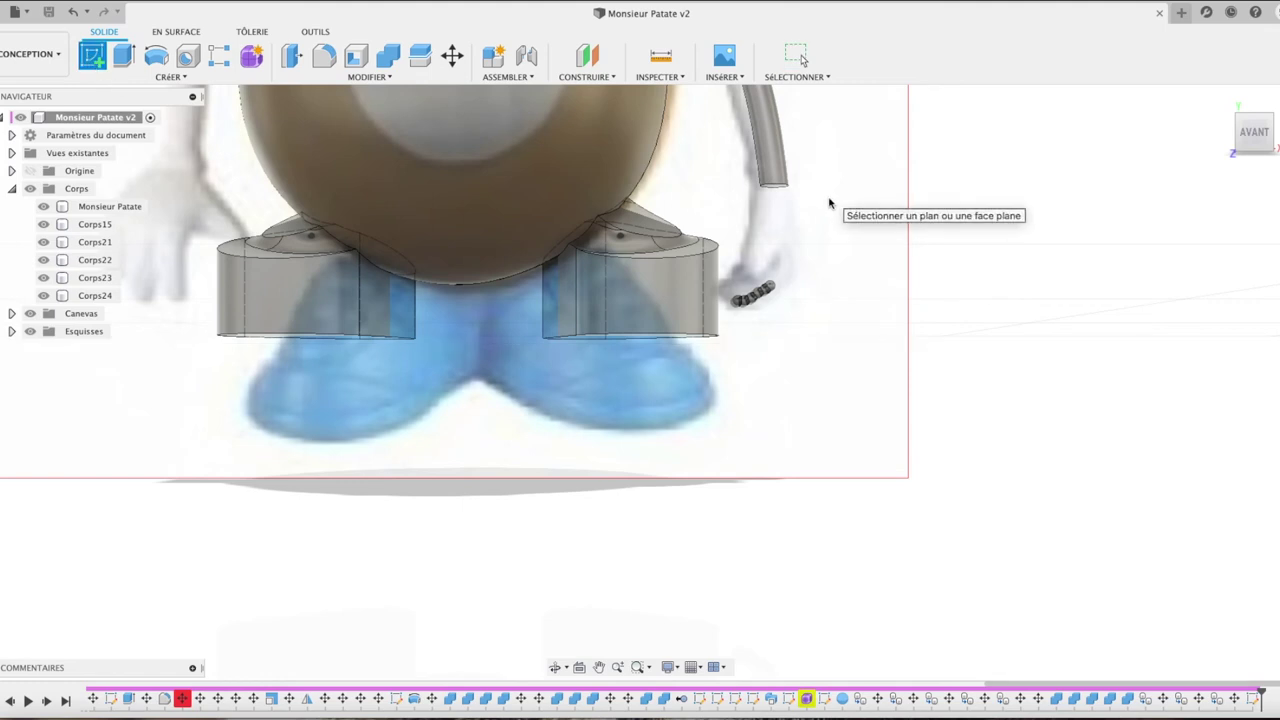
left_click(786, 233)
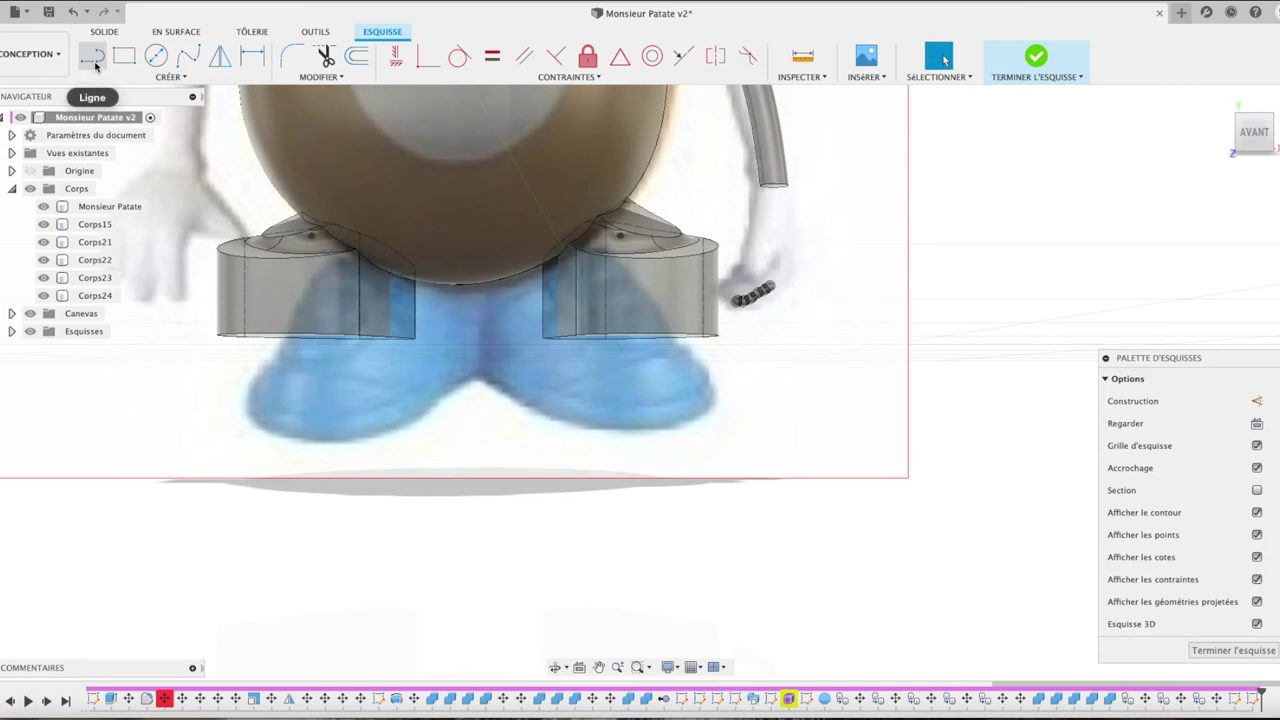
left_click(91, 55)
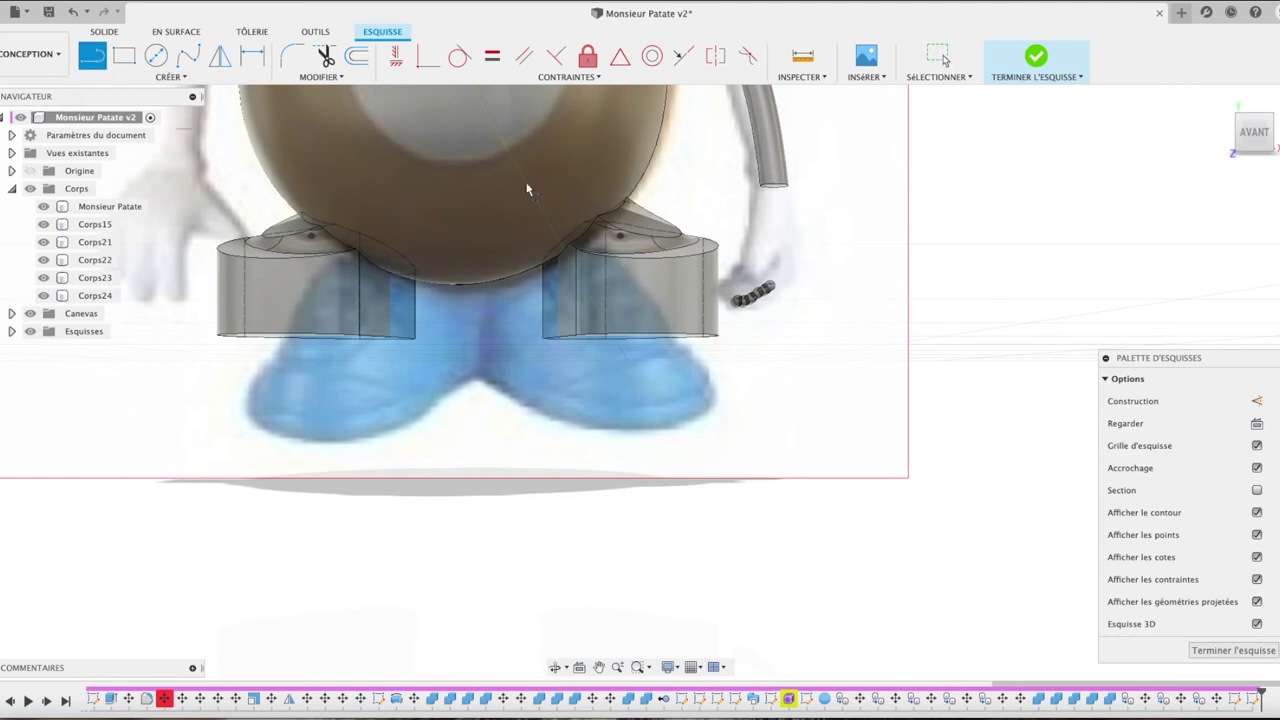
left_click(758, 193)
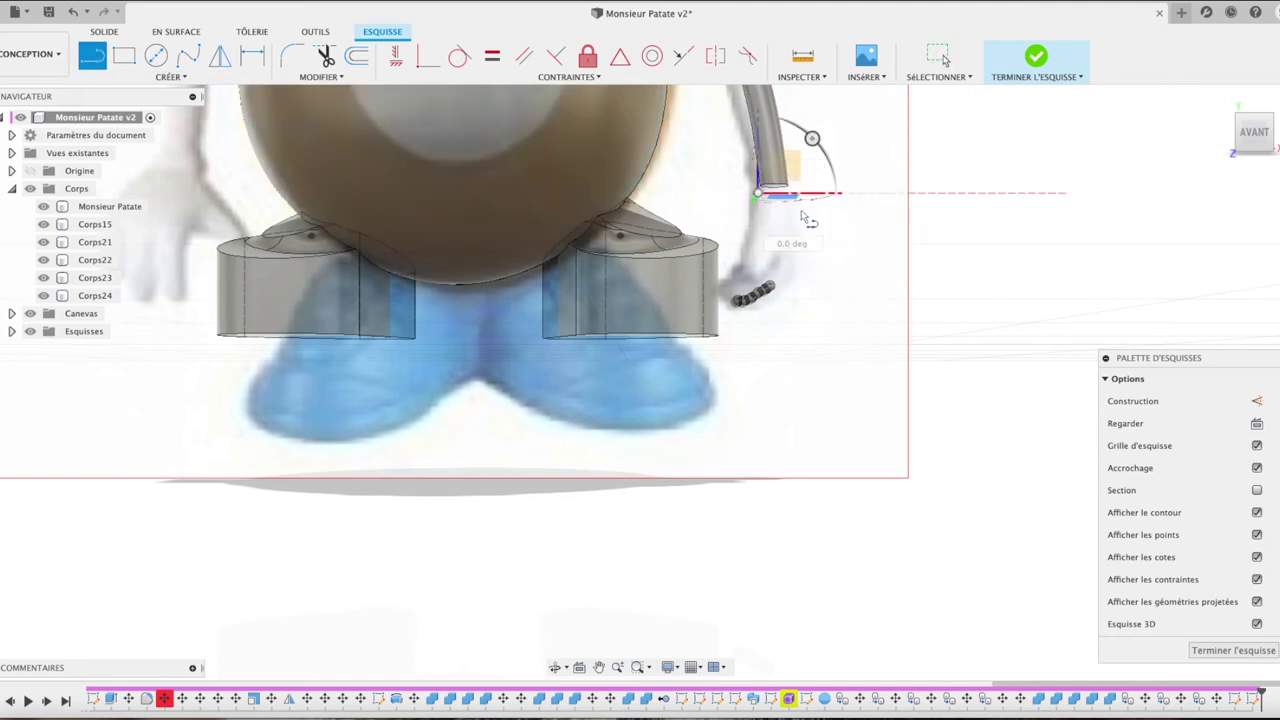
left_click(805, 243)
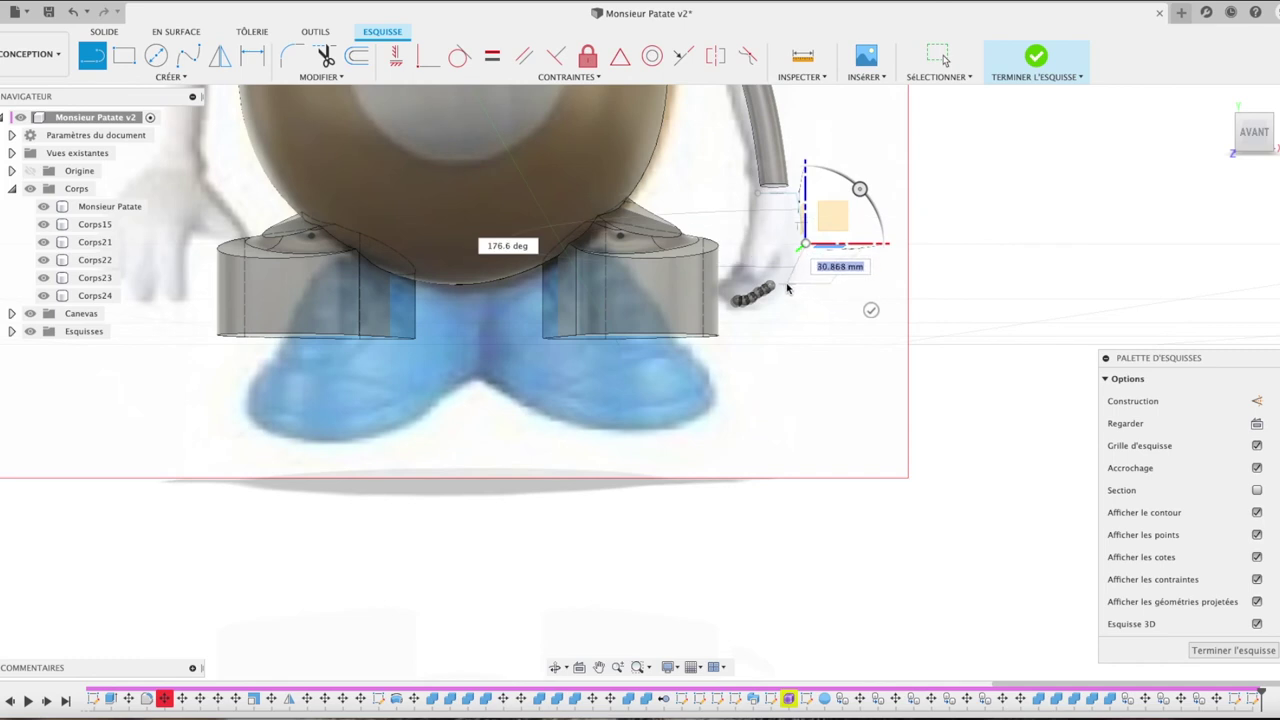
left_click(786, 284)
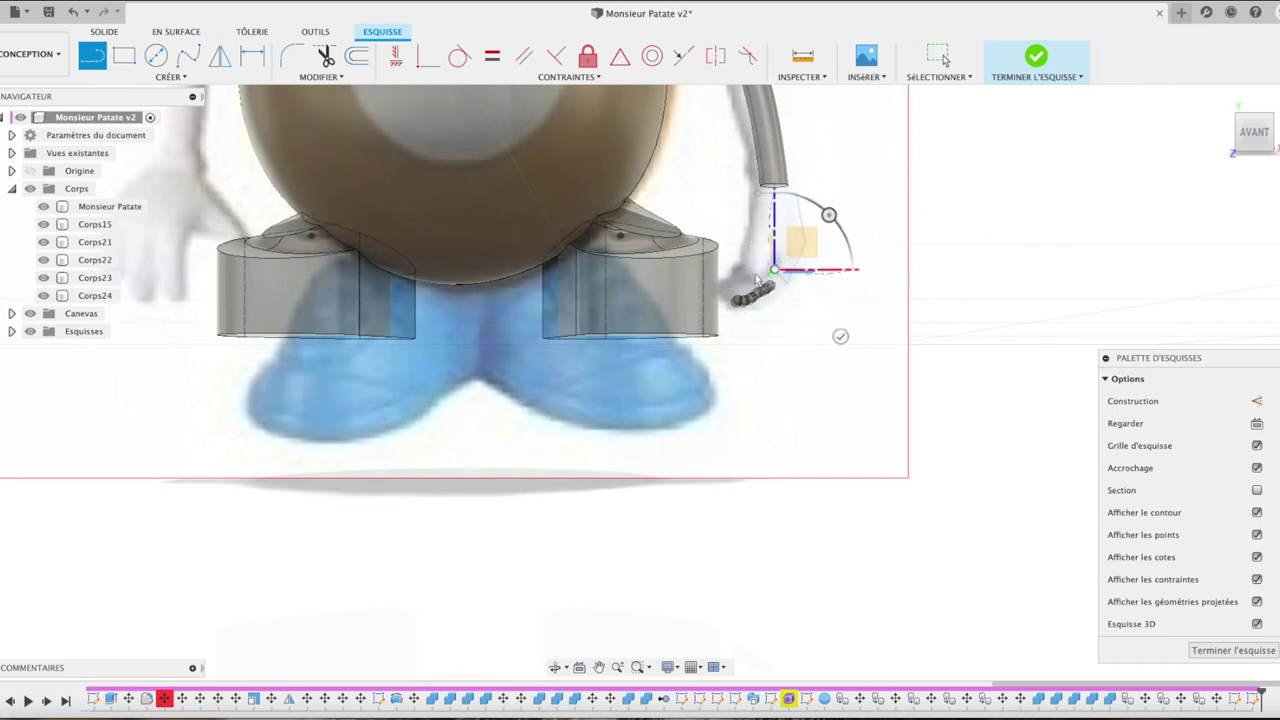
left_click(740, 285)
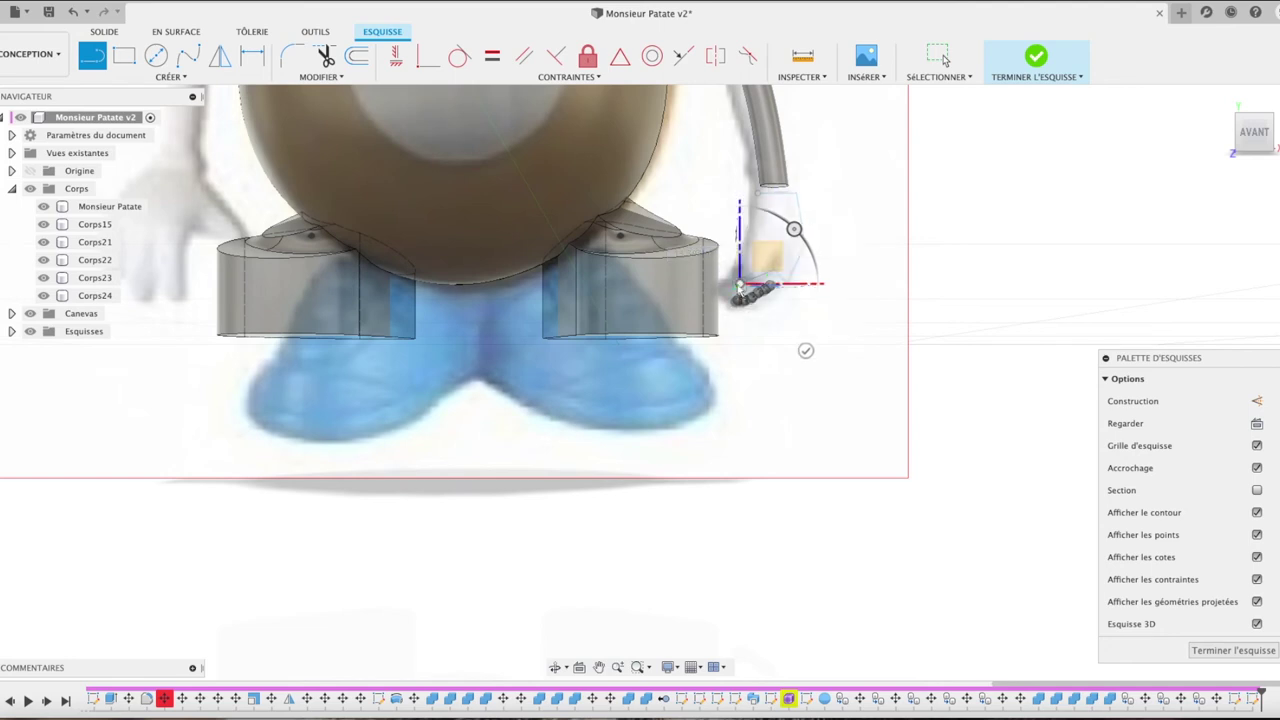
left_click(723, 266)
left_click(758, 196)
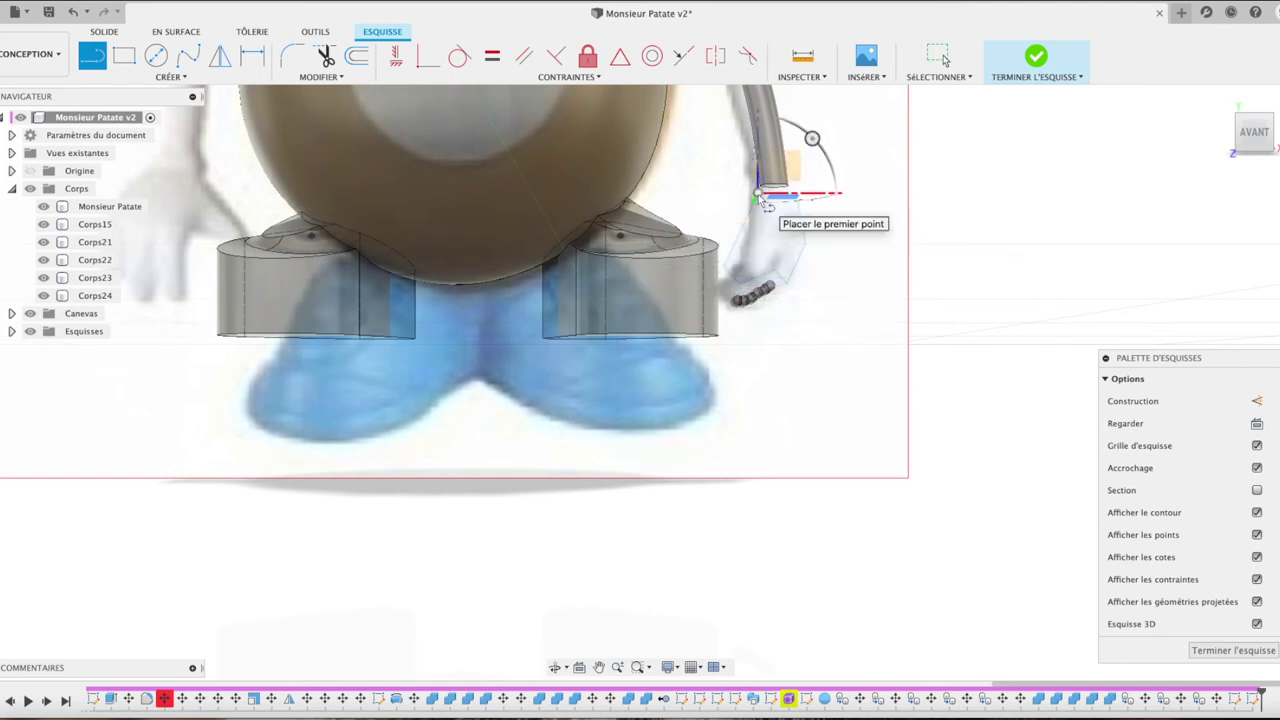
key("Escape")
left_click(772, 226)
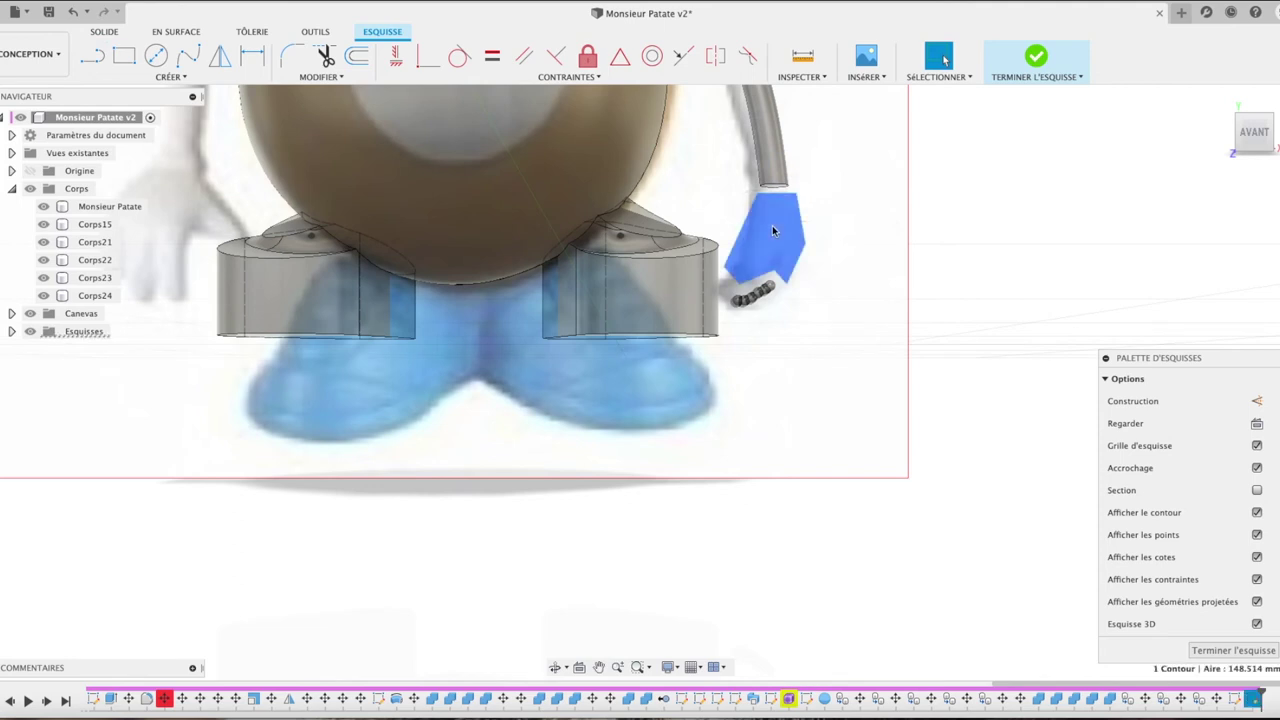
Step: Extrude the hand profile 1.338 mm thick
key("e")
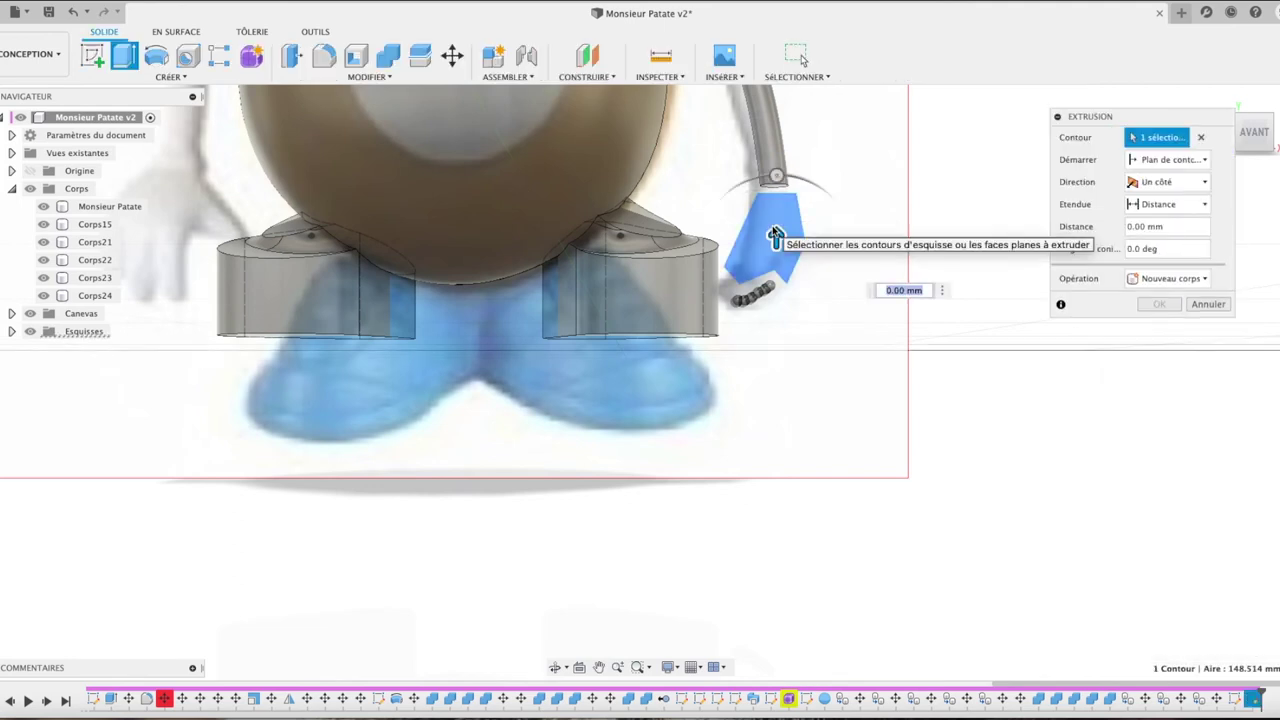
left_click_drag(1258, 153, 1248, 140)
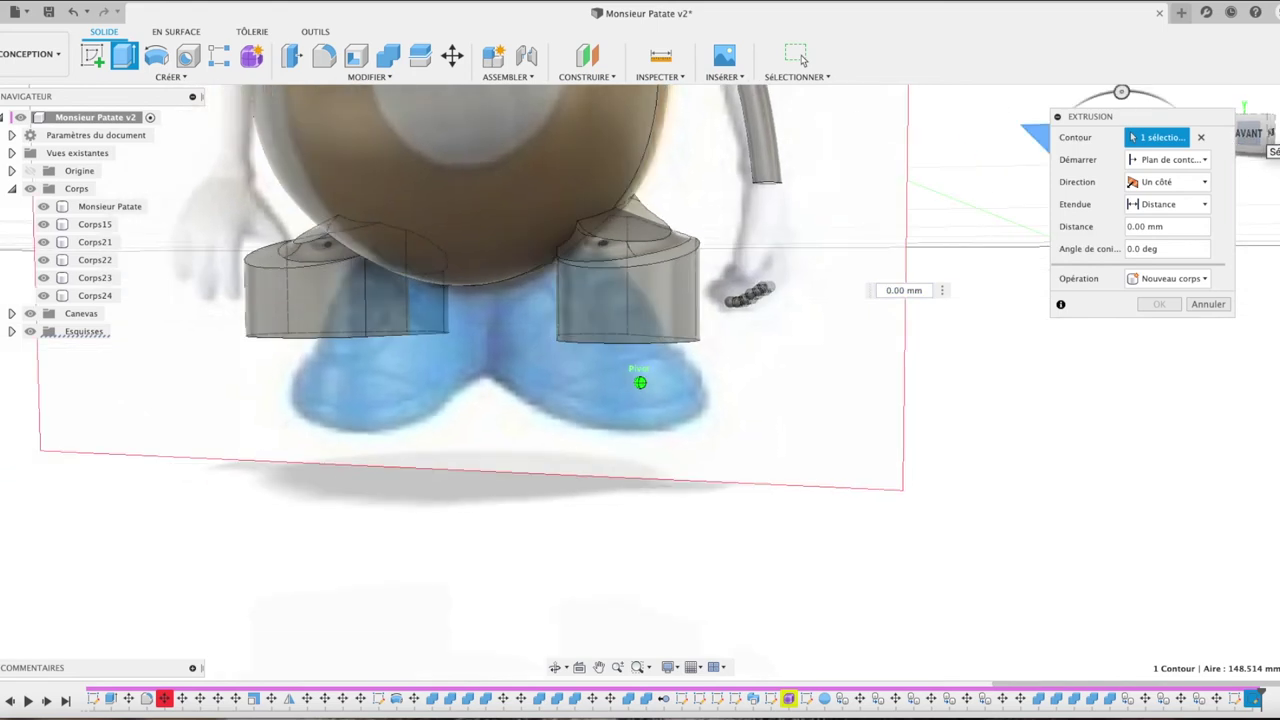
left_click_drag(915, 197, 916, 170)
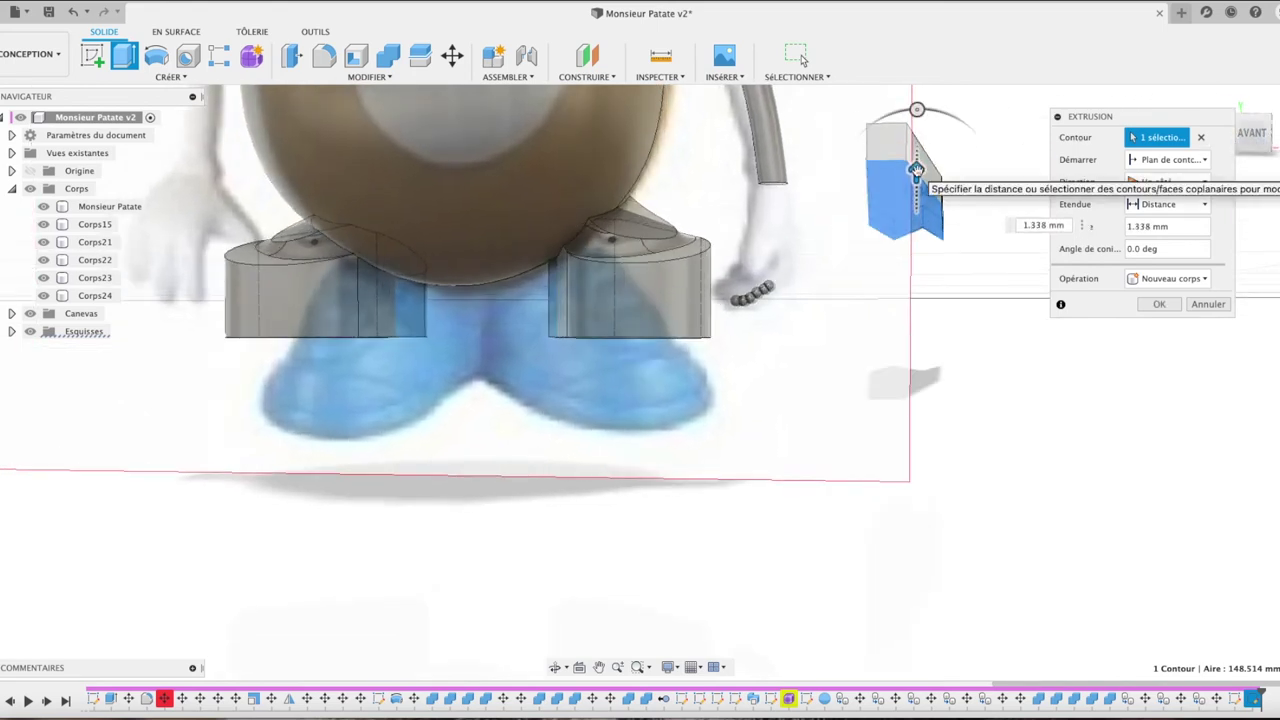
left_click(1160, 305)
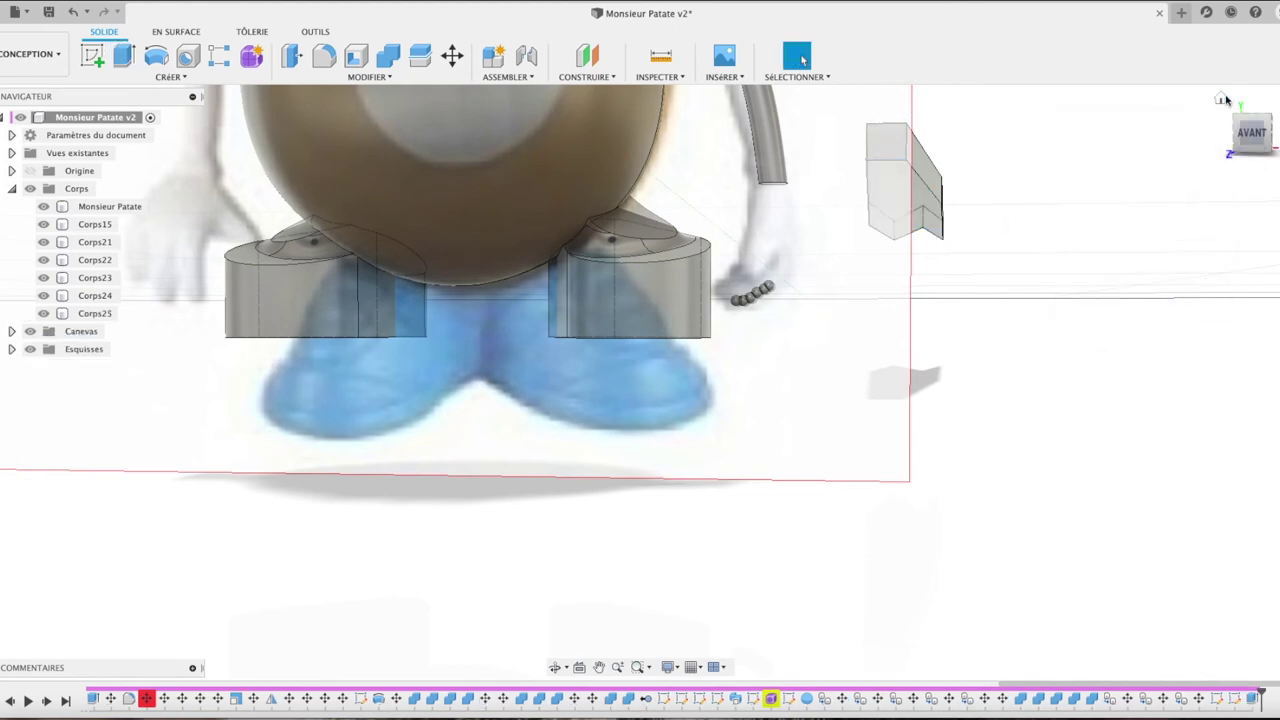
left_click(1221, 100)
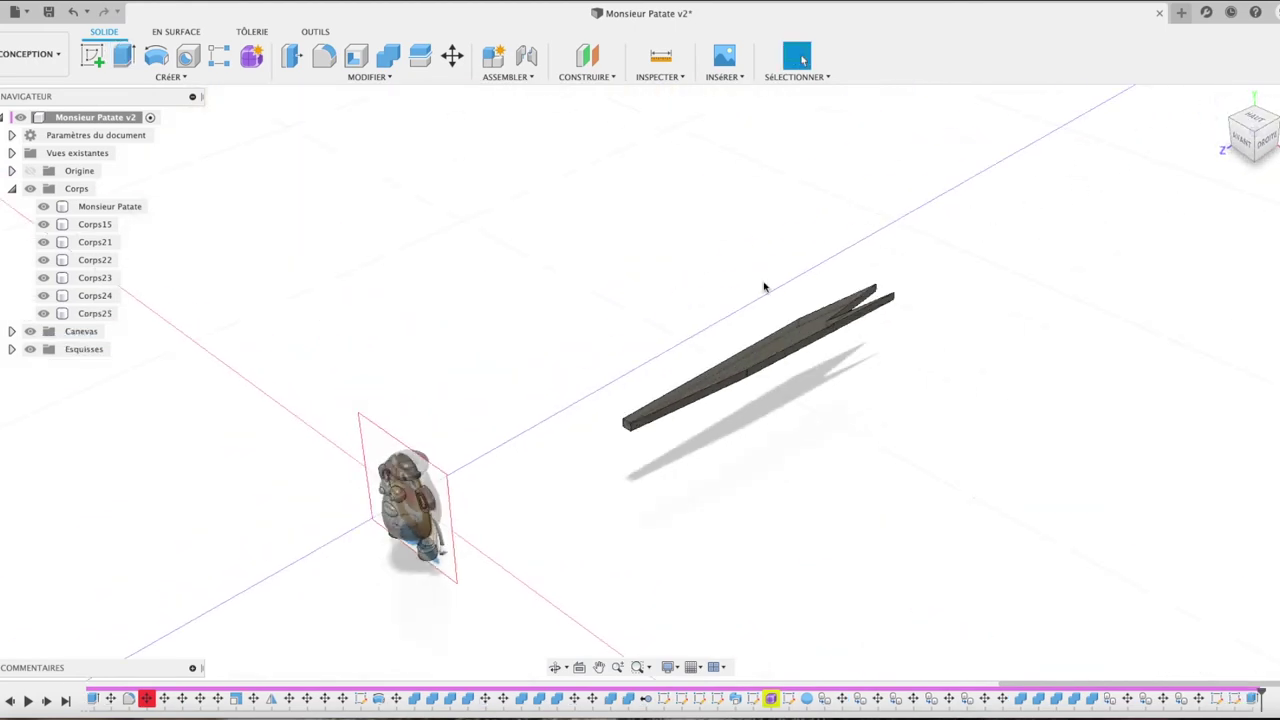
Step: Undo the thin sliver extrusion and finish the sketch
left_click(72, 11)
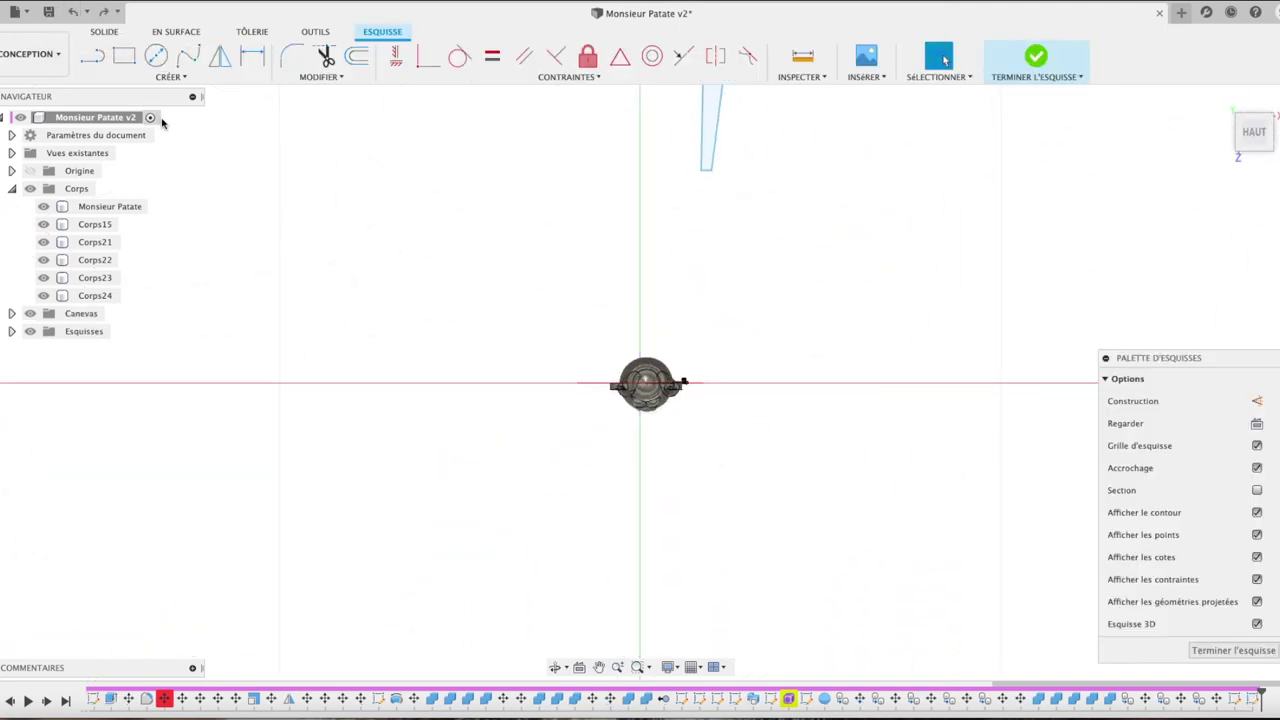
left_click(708, 135)
key("Escape")
scroll(610, 237, "down", 3)
scroll(609, 243, "down", 2)
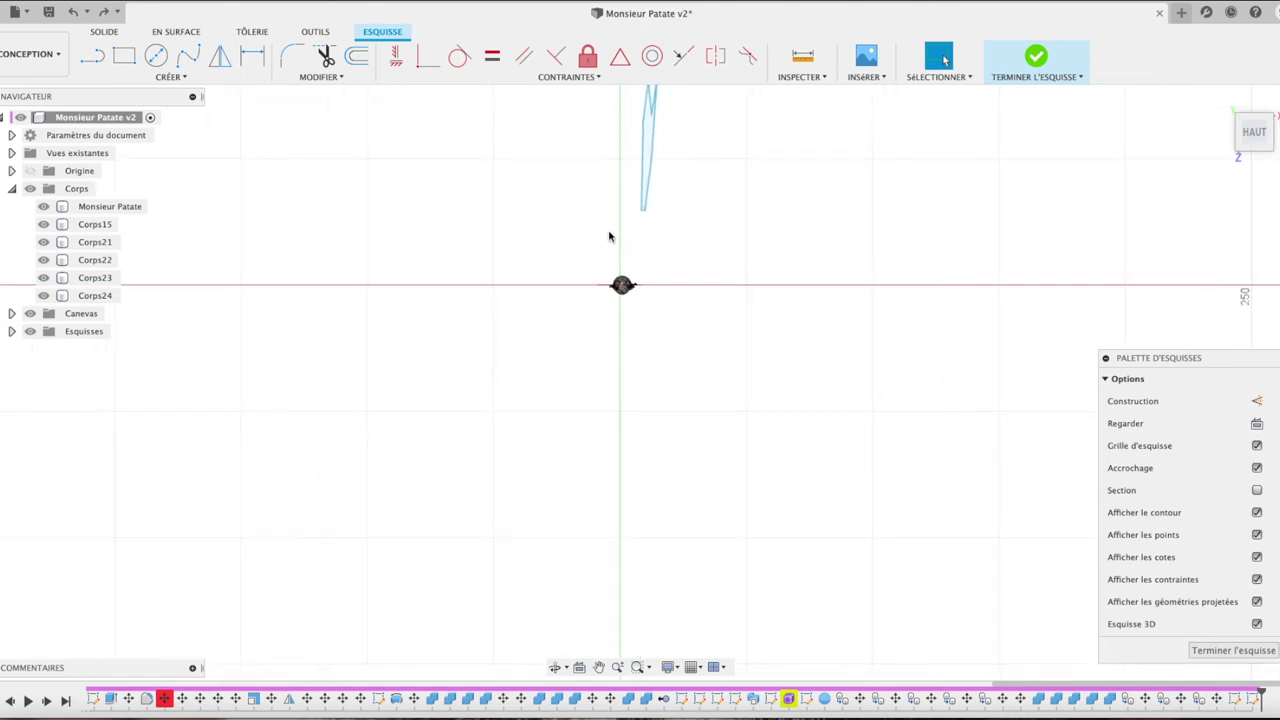
left_click(1233, 650)
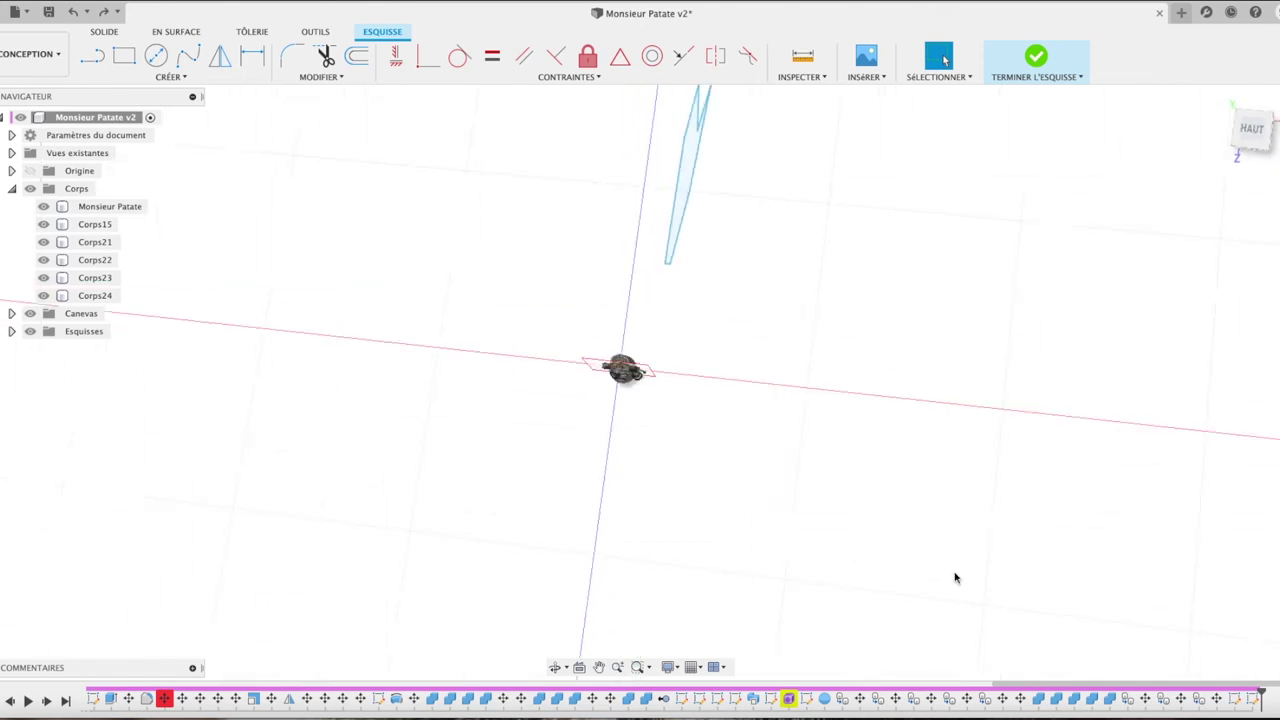
Step: Delete the leftover sketch profile and view the model from the front
left_click_drag(1022, 510, 563, 264)
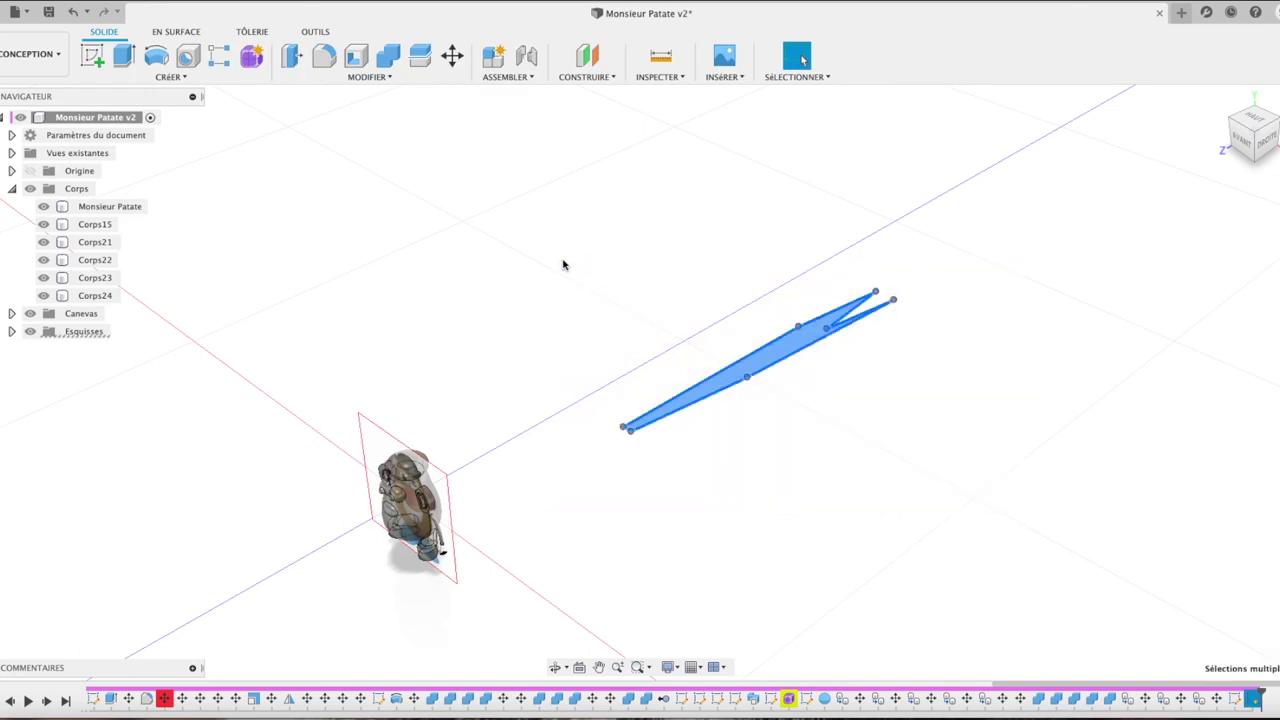
key("Delete")
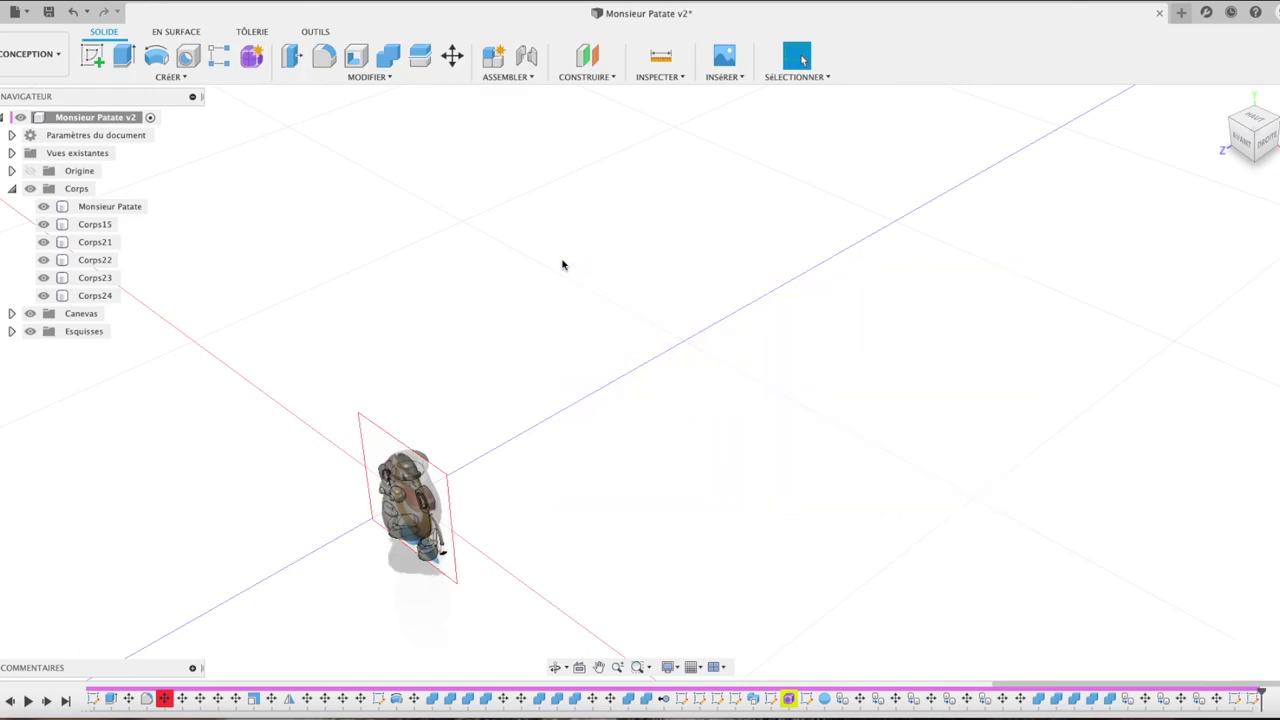
left_click(1251, 145)
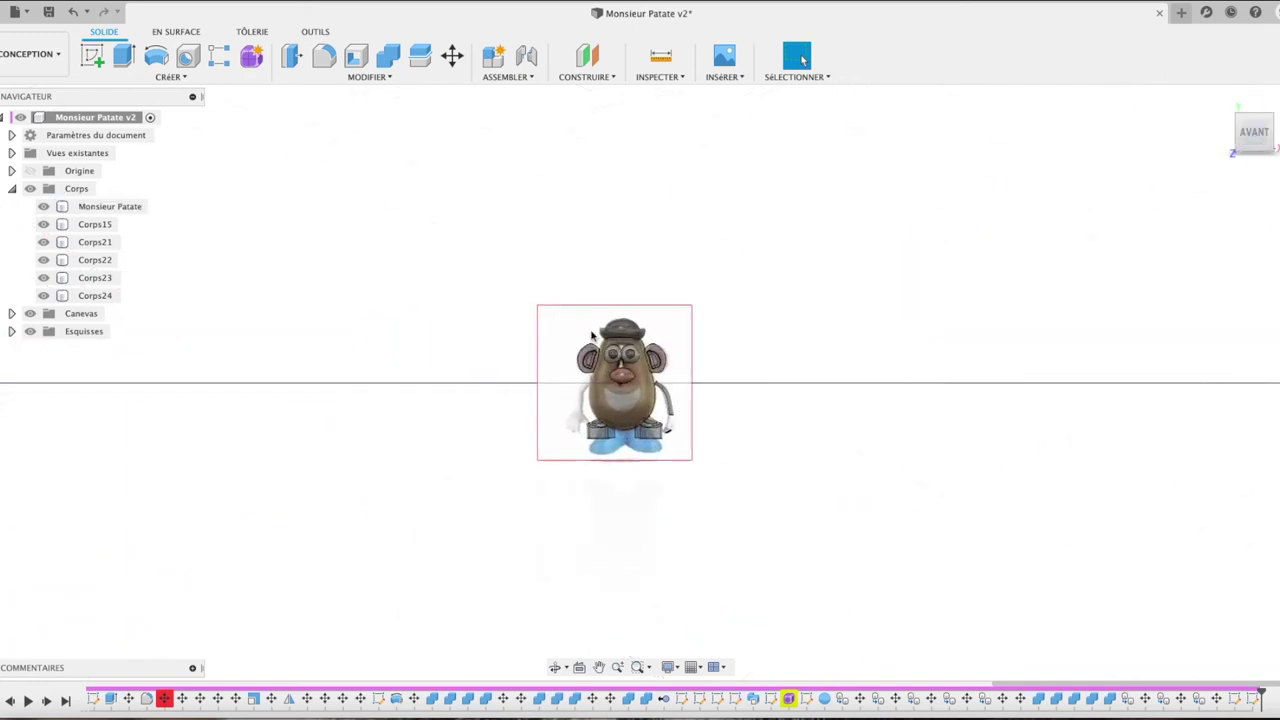
Step: Hide the Canevas reference image
scroll(723, 363, "up", 5)
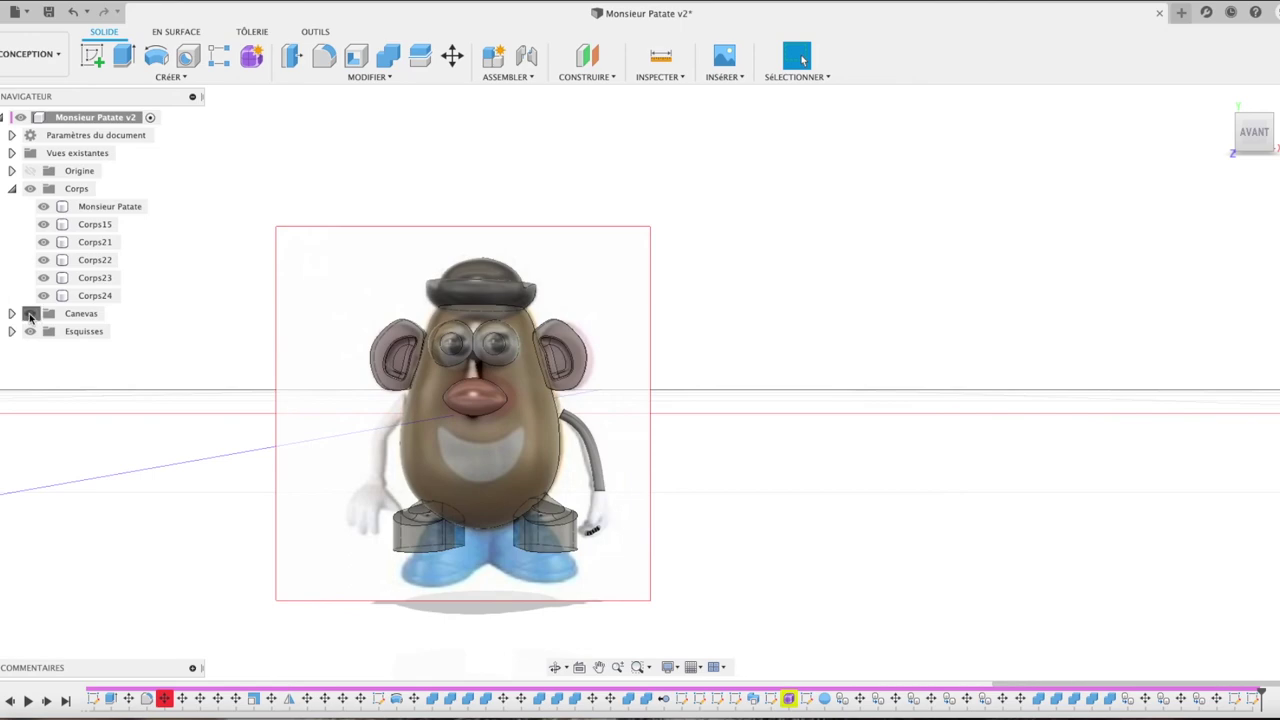
left_click(30, 316)
scroll(610, 512, "up", 5)
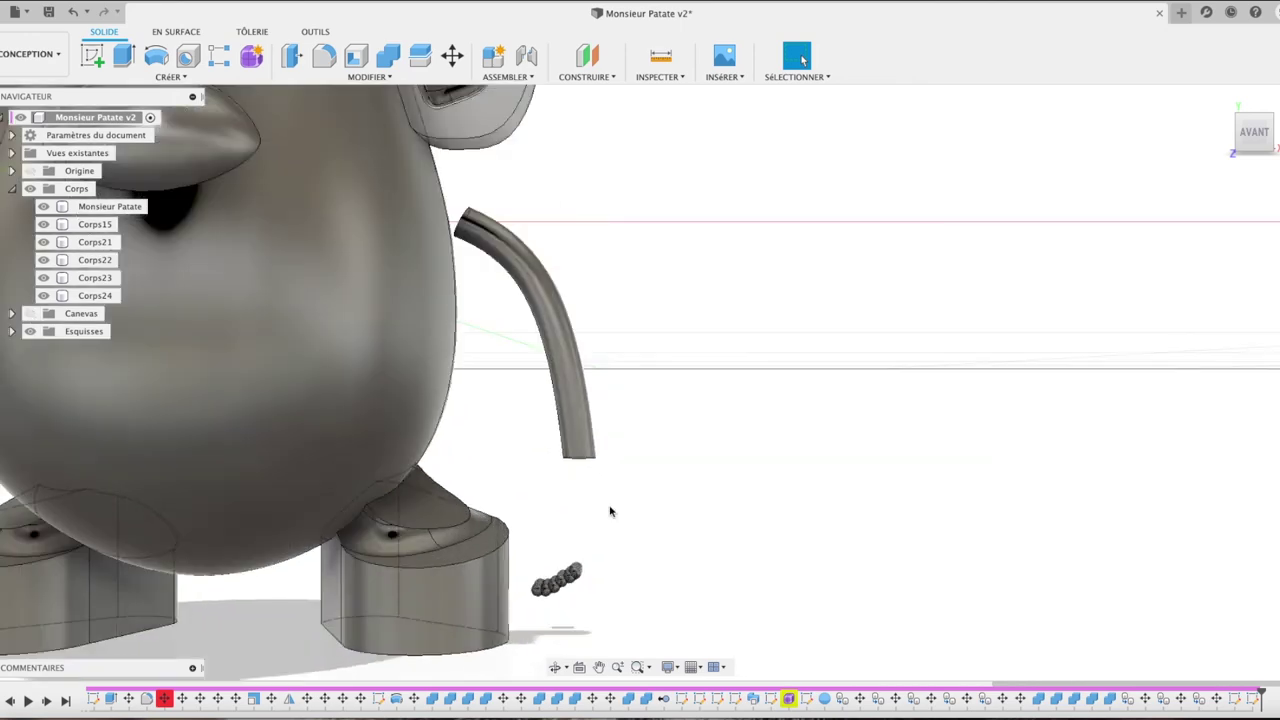
scroll(610, 512, "up", 3)
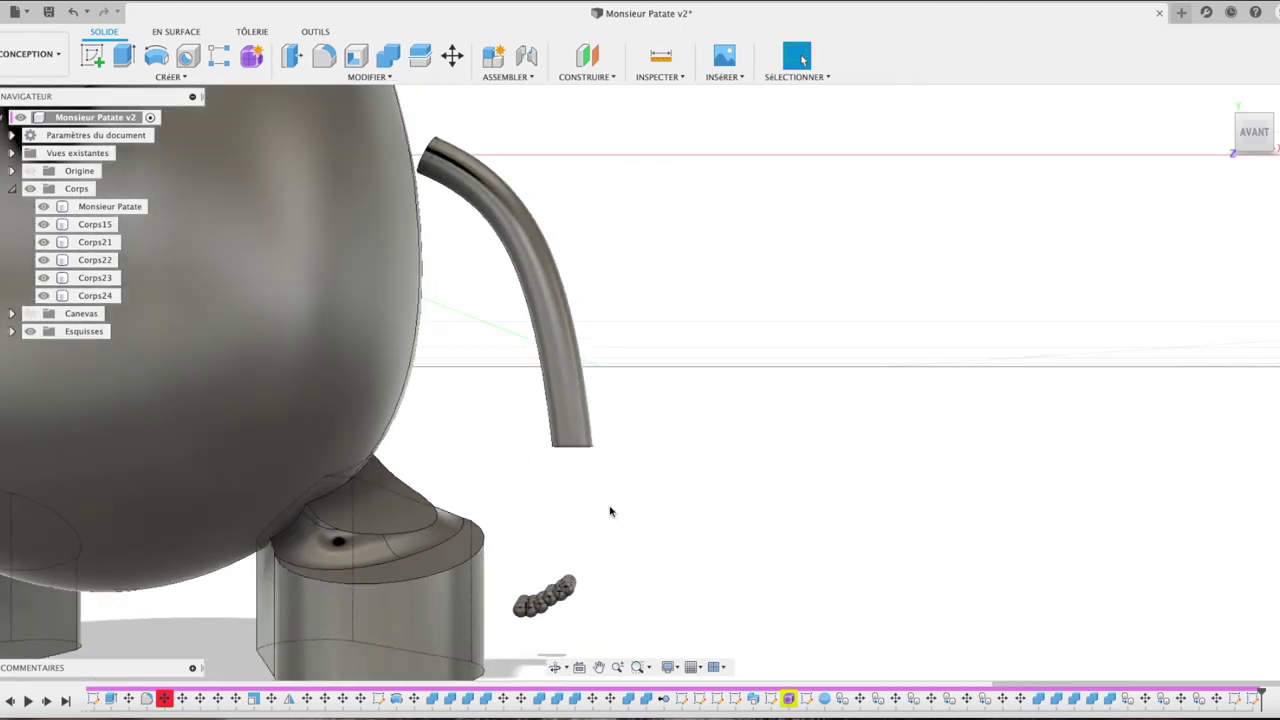
left_click(193, 166)
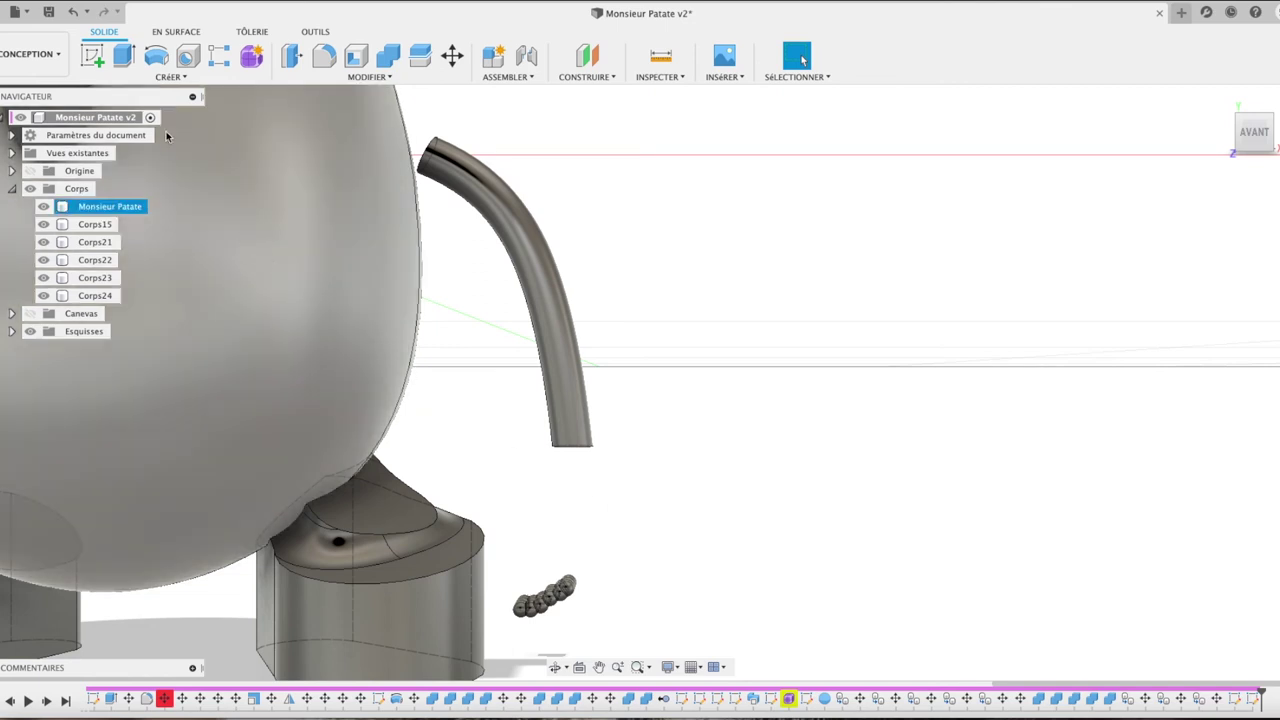
Step: Sketch a closed straight-line hand outline on the front plane below the arm tube, then start extruding it
left_click(92, 57)
left_click(631, 331)
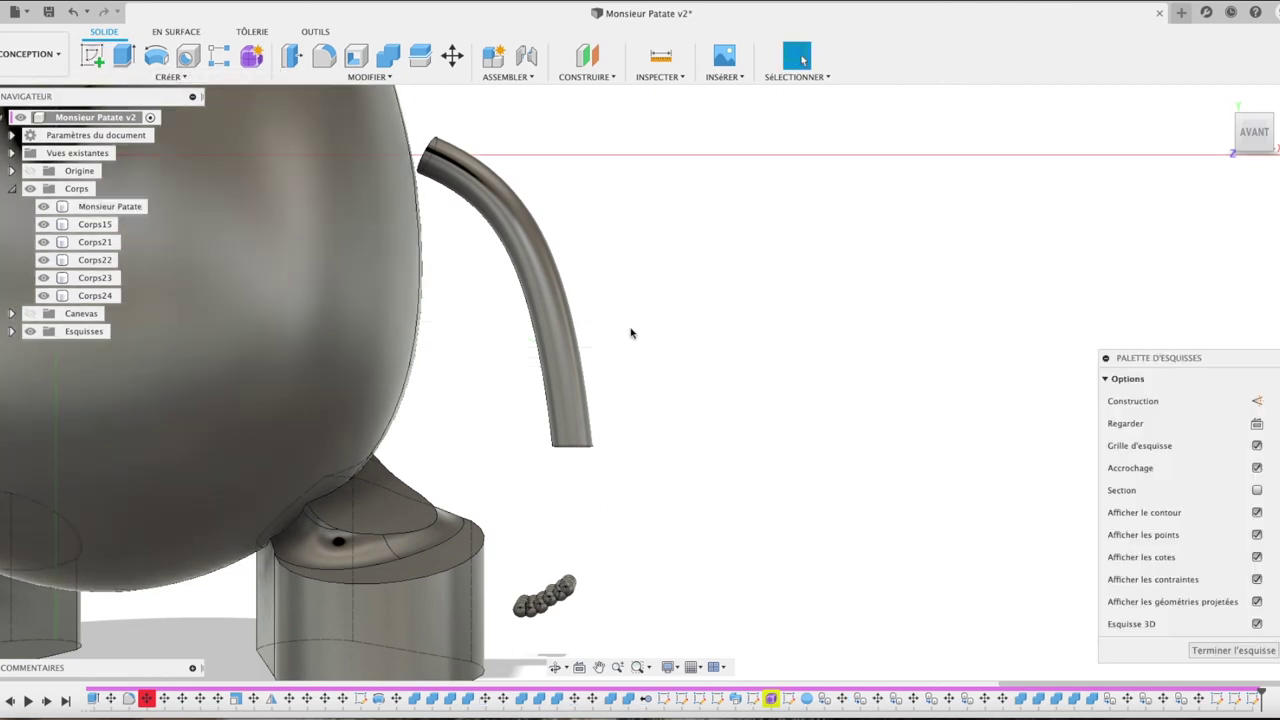
left_click(92, 57)
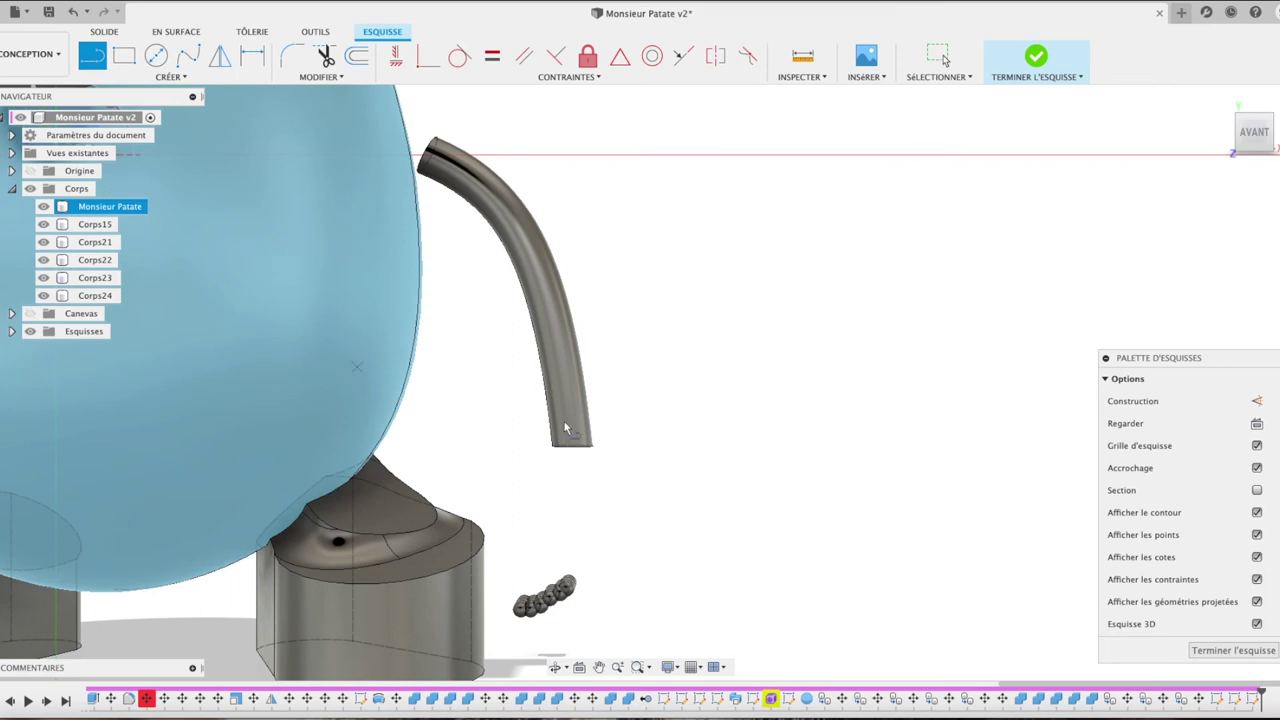
left_click(571, 532)
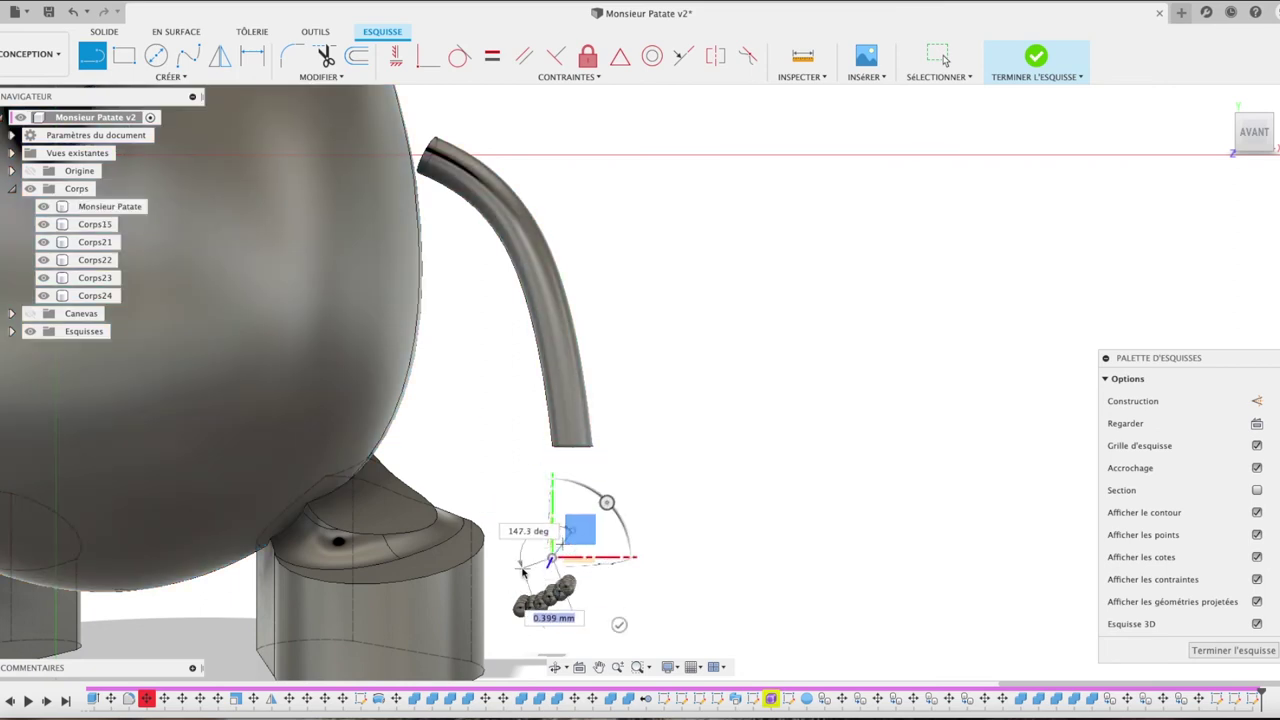
left_click(520, 566)
left_click(520, 566)
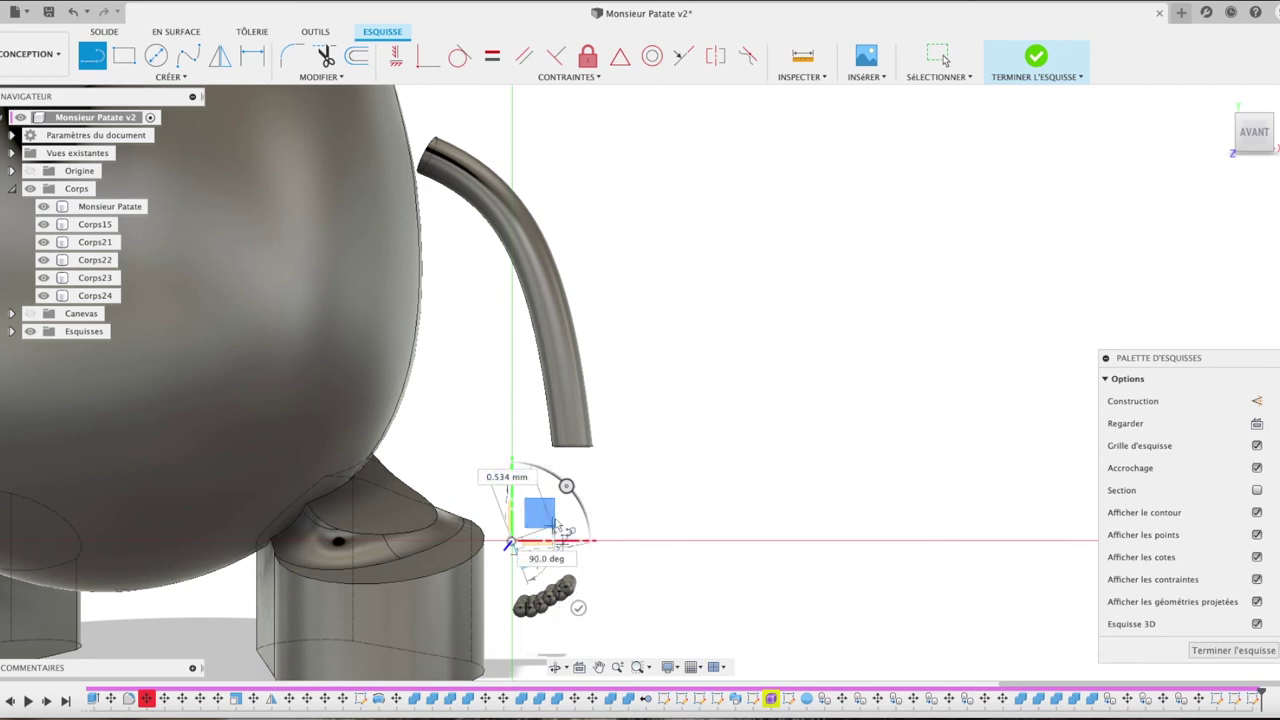
left_click(535, 463)
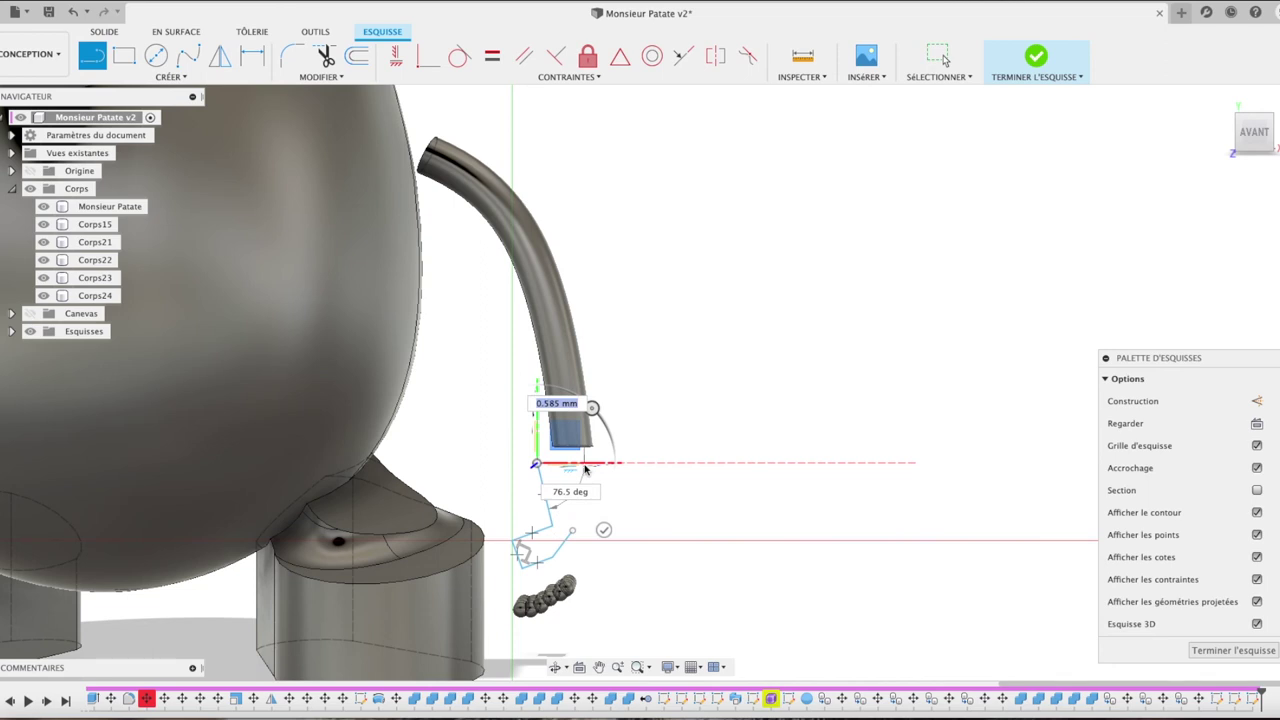
left_click(587, 478)
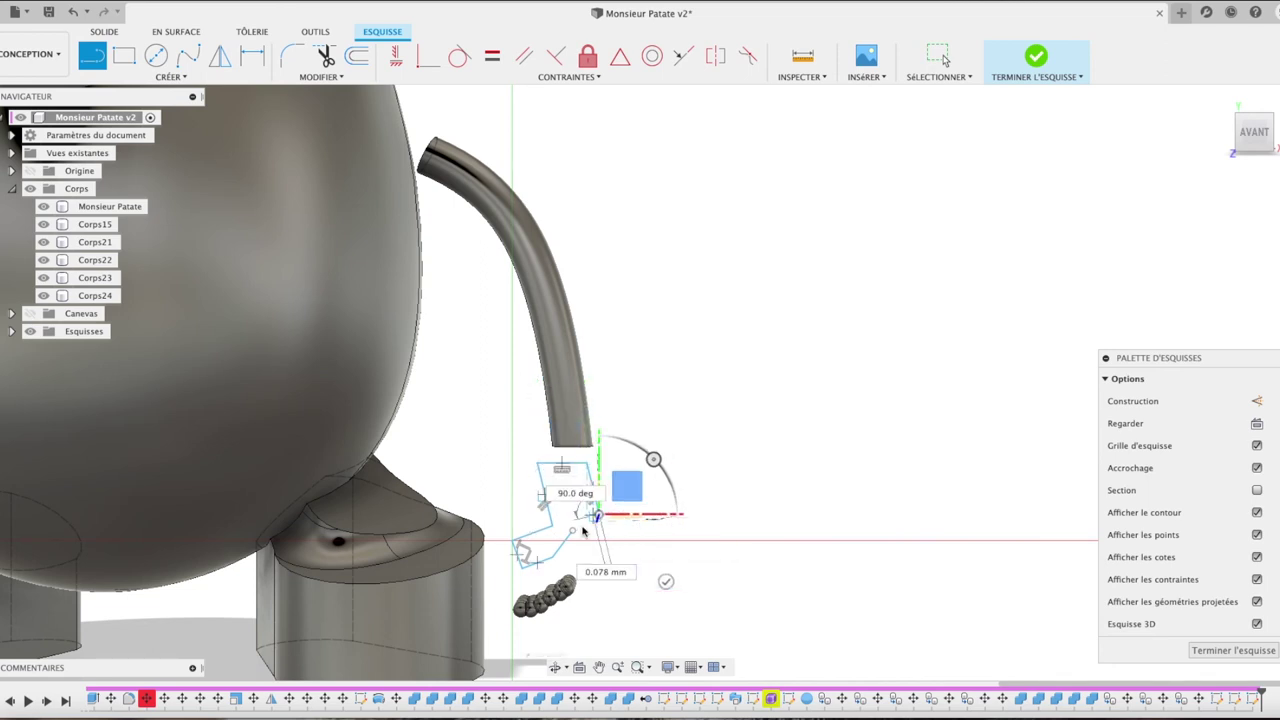
left_click(572, 532)
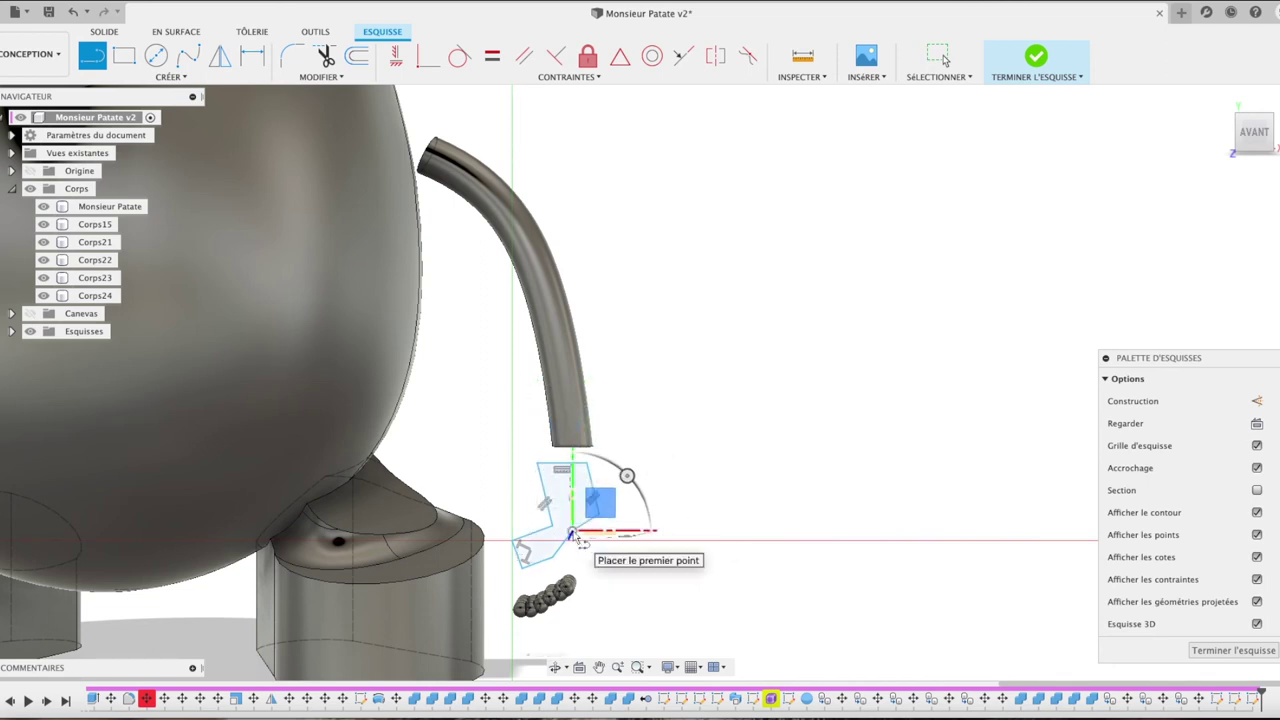
key("e")
left_click(574, 518)
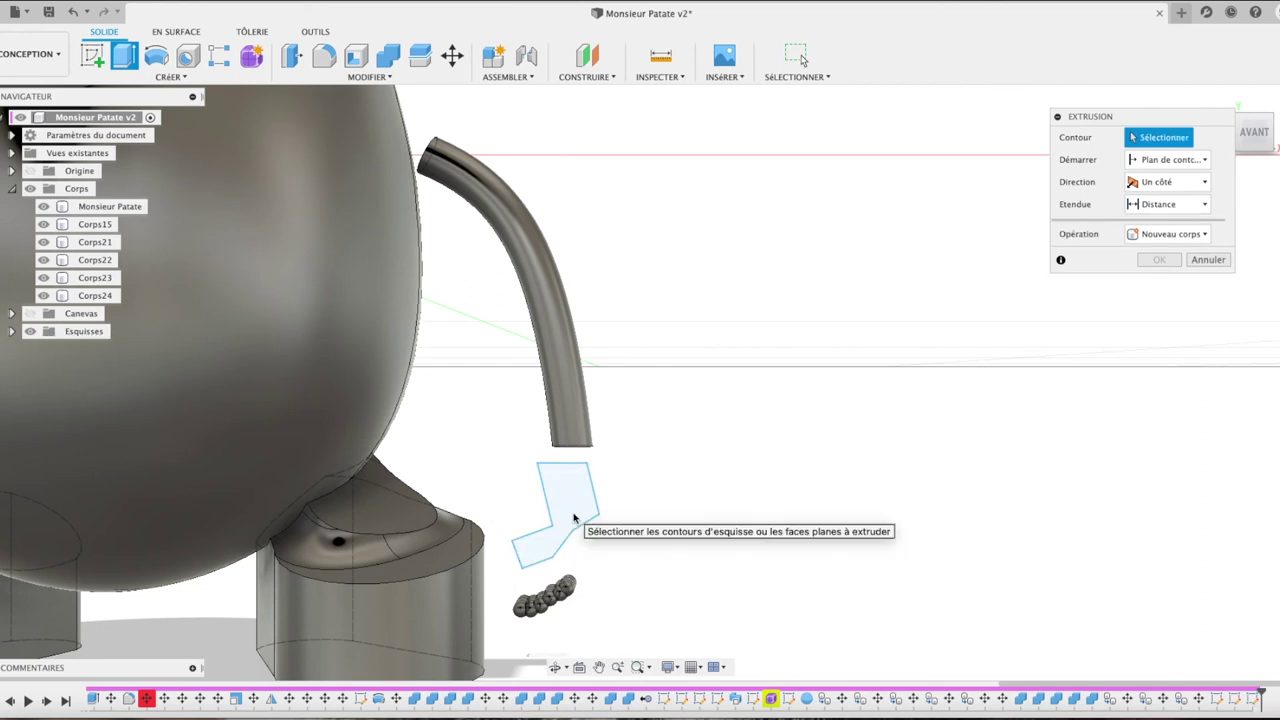
Step: Extrude the bent hand outline −0.819 mm into the new body Corps25
left_click(564, 524)
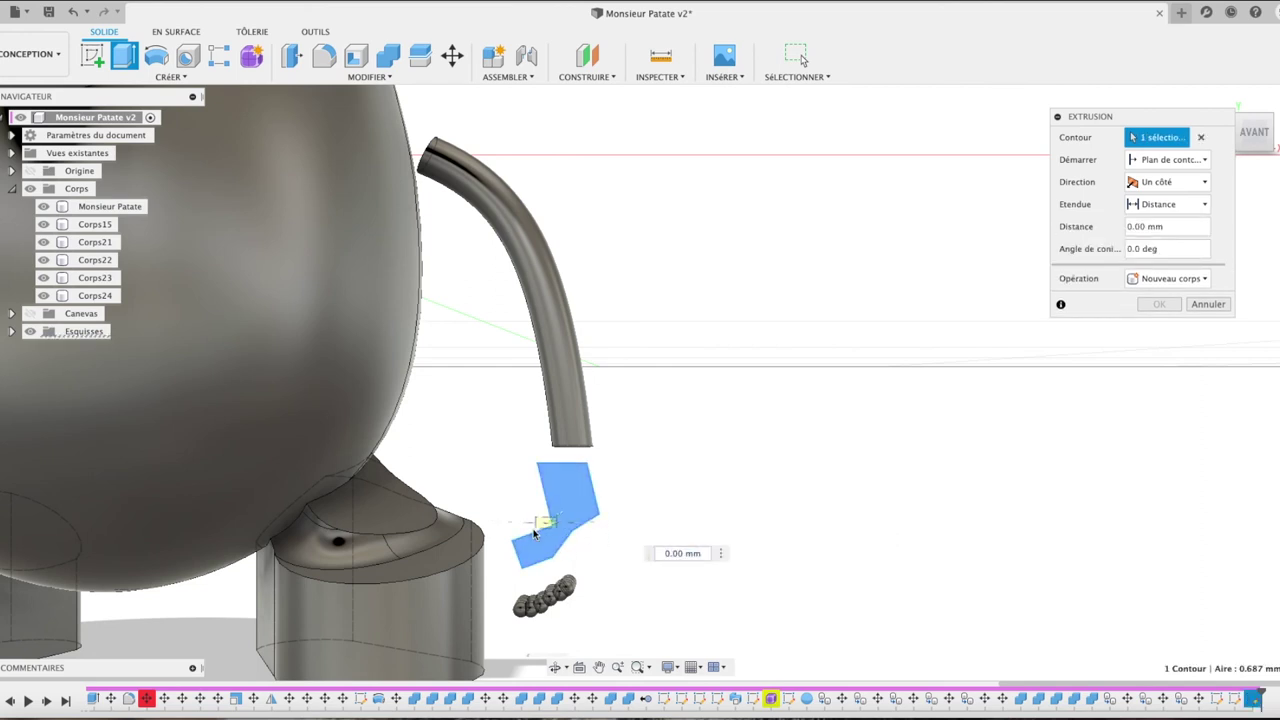
left_click(540, 534)
left_click(560, 500)
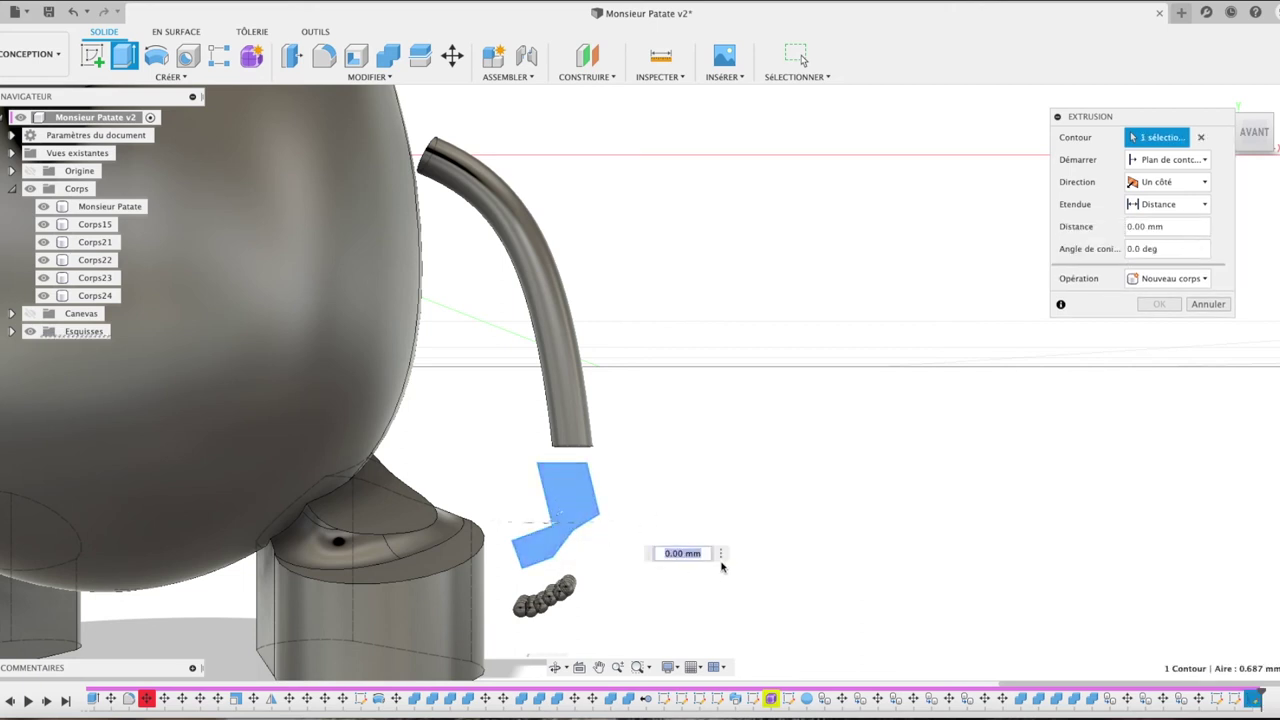
left_click(719, 556)
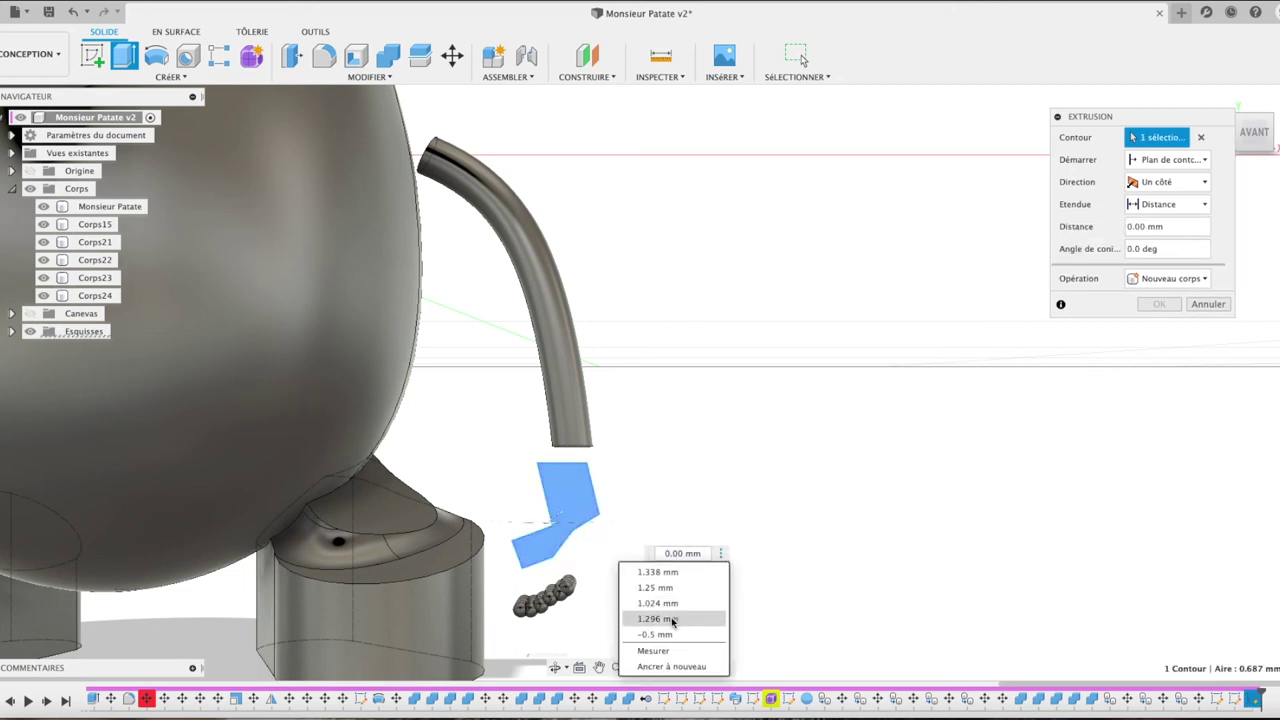
left_click(657, 634)
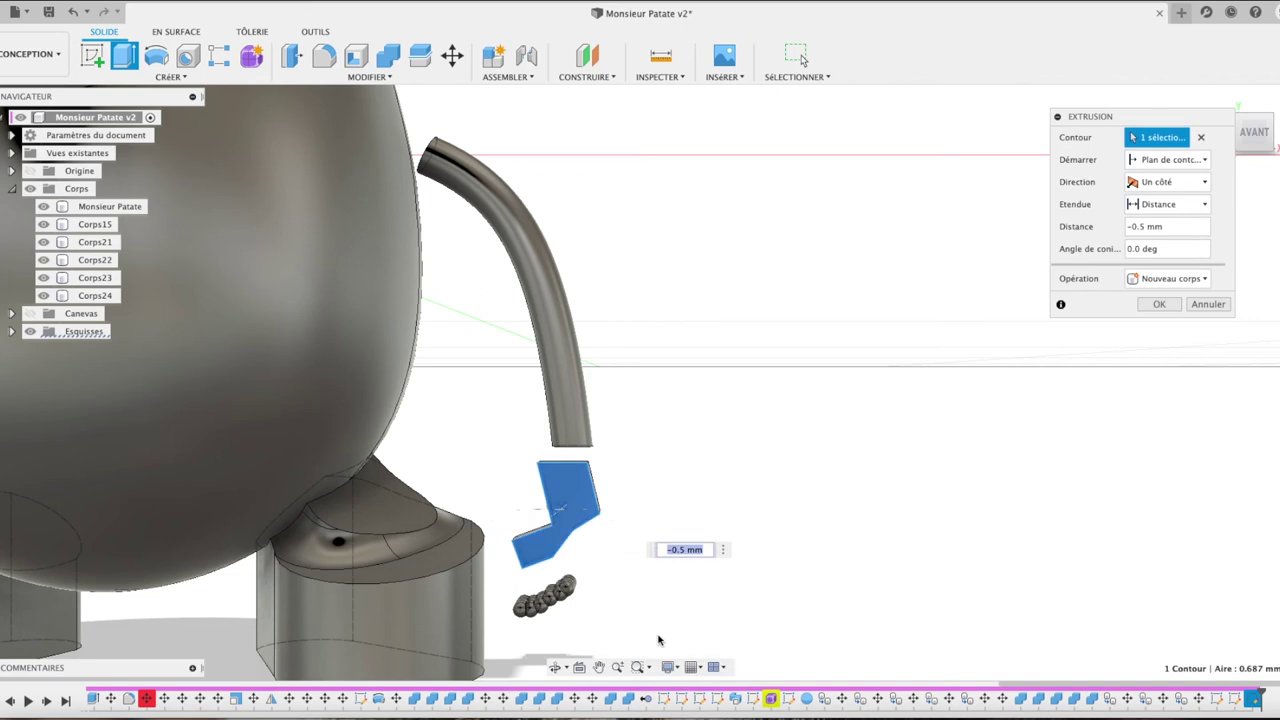
left_click(1248, 128)
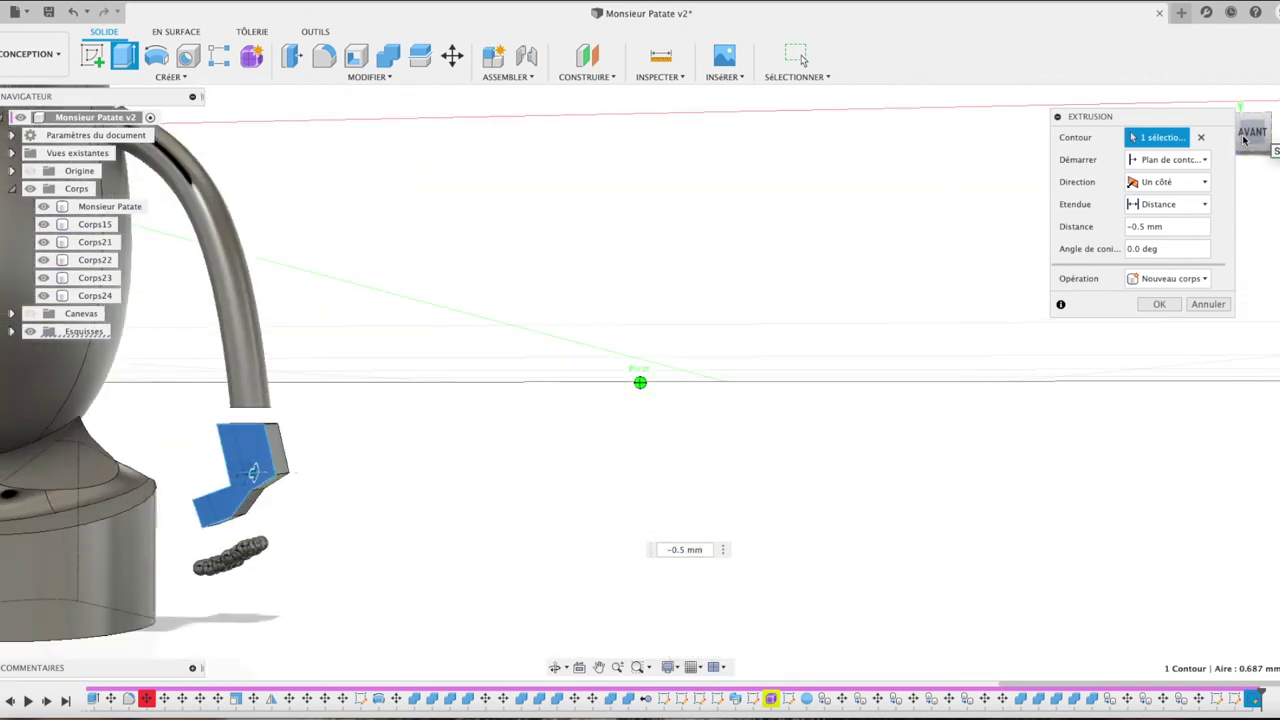
mouse_move(254, 472)
left_mouse_down()
mouse_move(242, 474)
mouse_move(262, 474)
left_mouse_up()
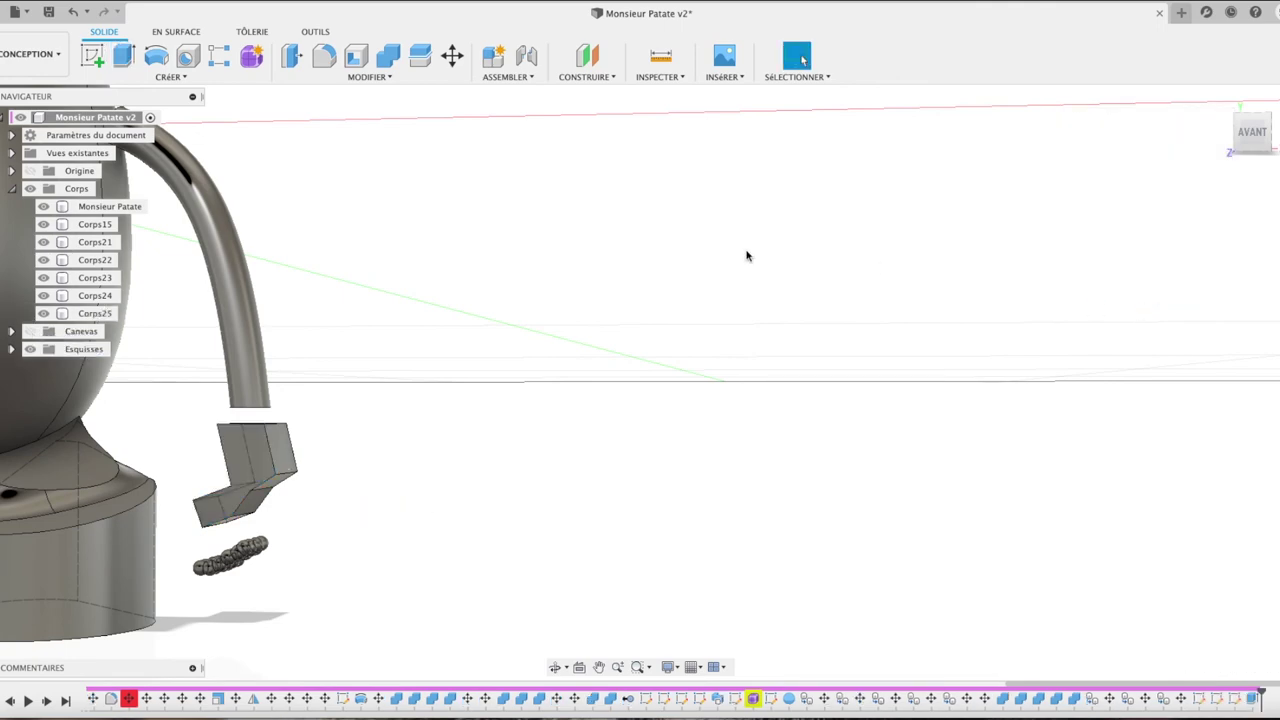
left_click(1221, 101)
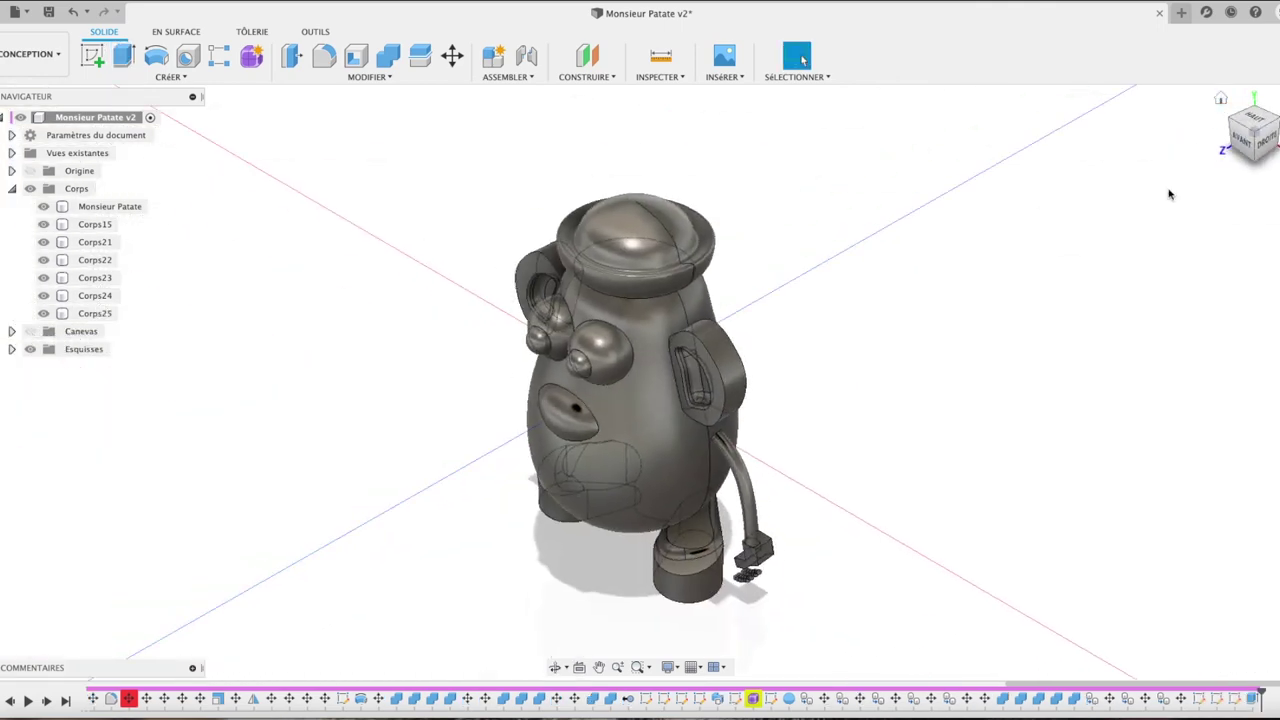
Step: Move the sphere-finger bodies Corps21–24 up and sideways to sit under the hand piece
left_click(1243, 141)
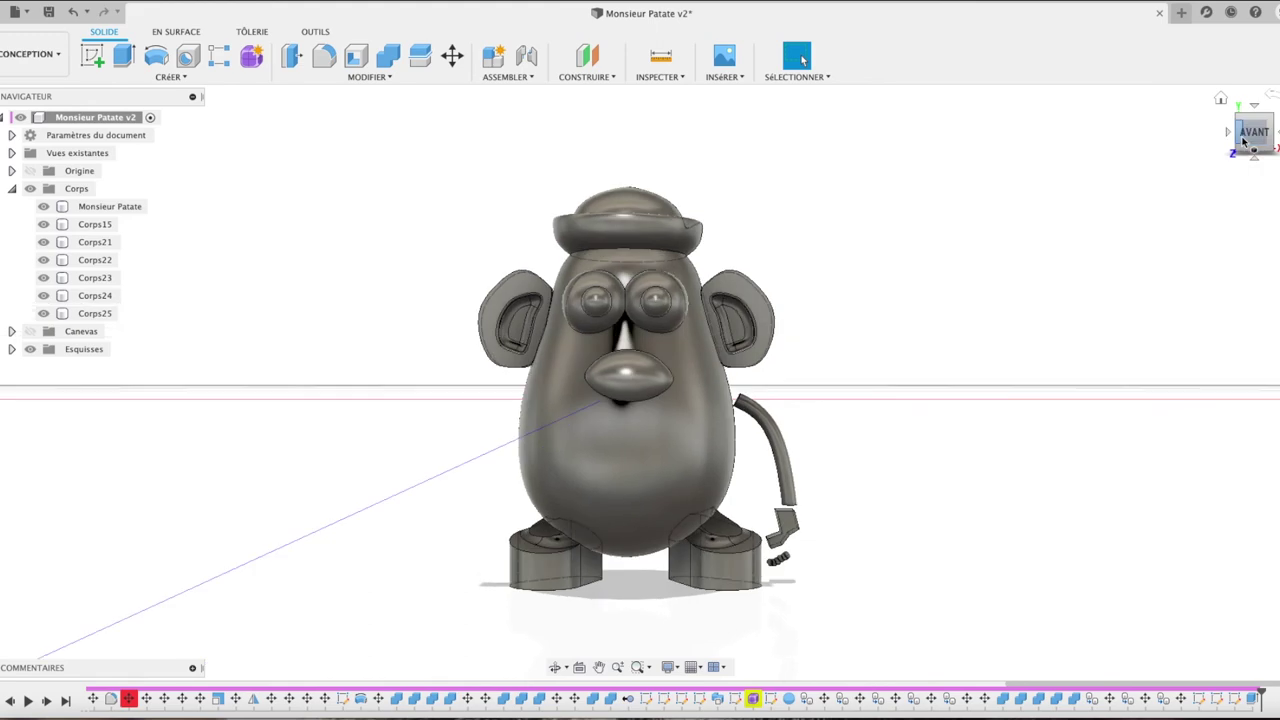
scroll(802, 585, "up", 1)
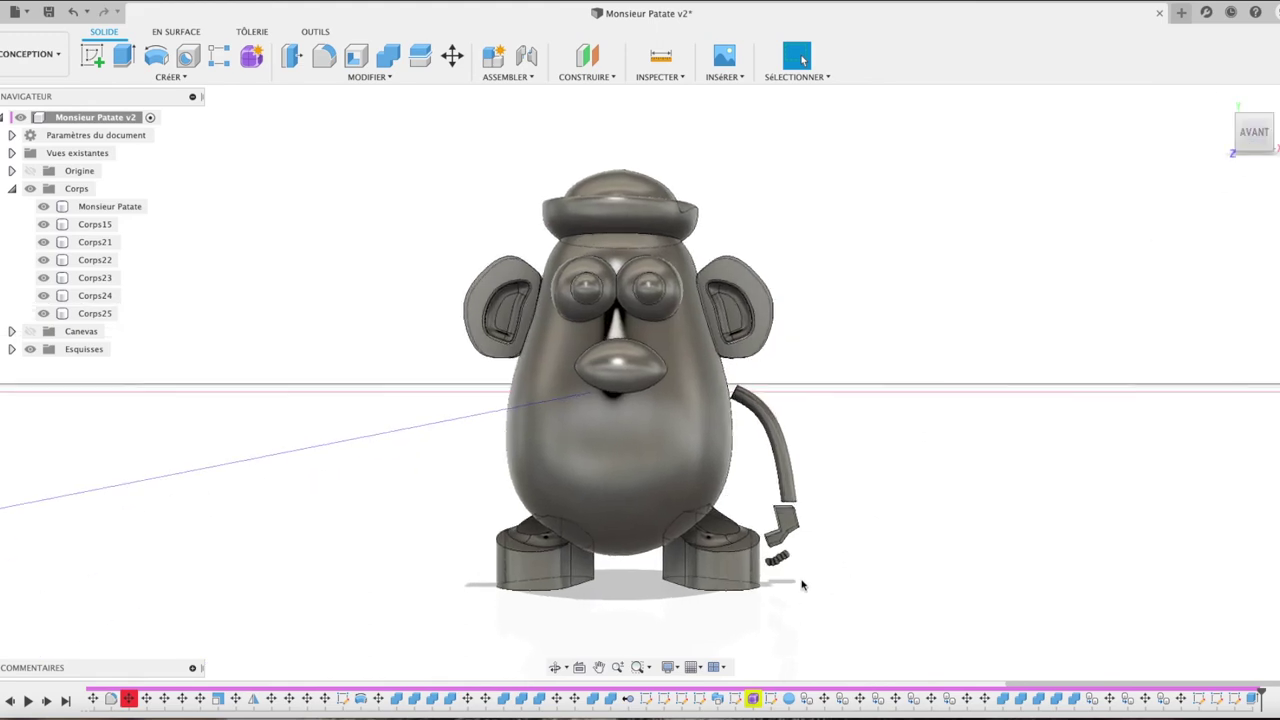
scroll(802, 585, "up", 2)
scroll(802, 585, "up", 4)
scroll(802, 585, "up", 2)
scroll(802, 585, "up", 2)
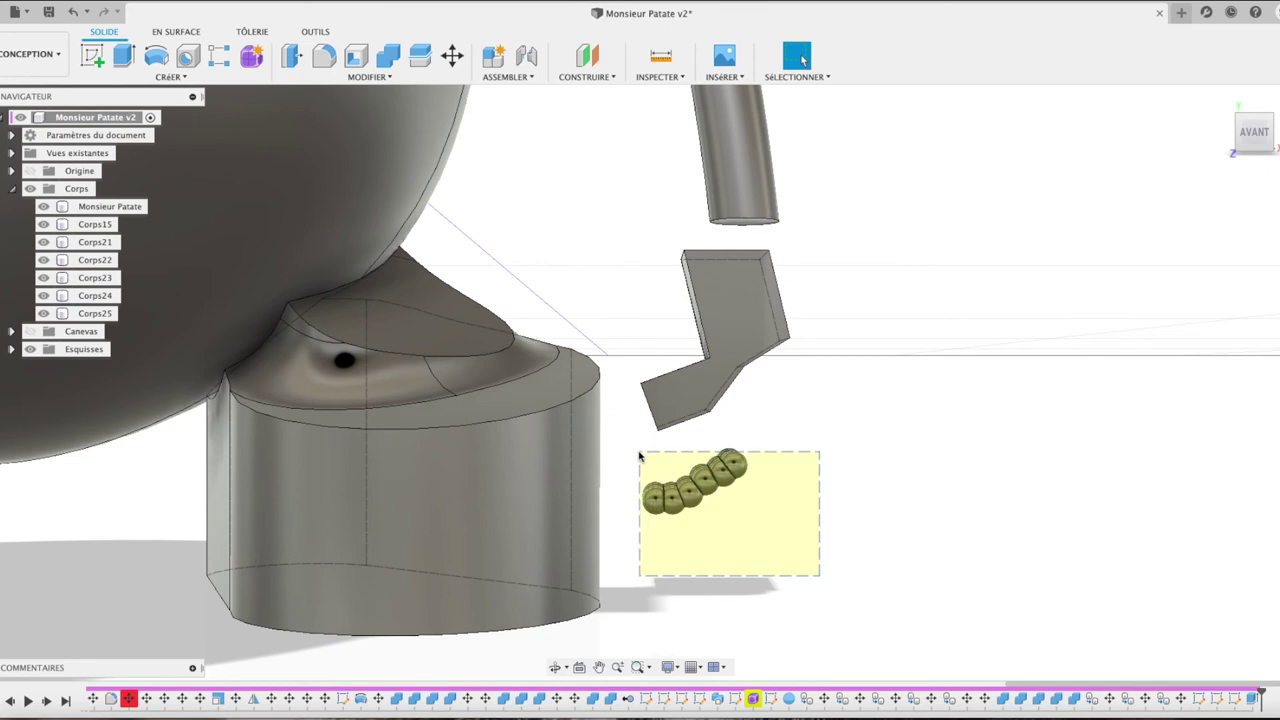
left_click_drag(683, 505, 627, 442)
key("m")
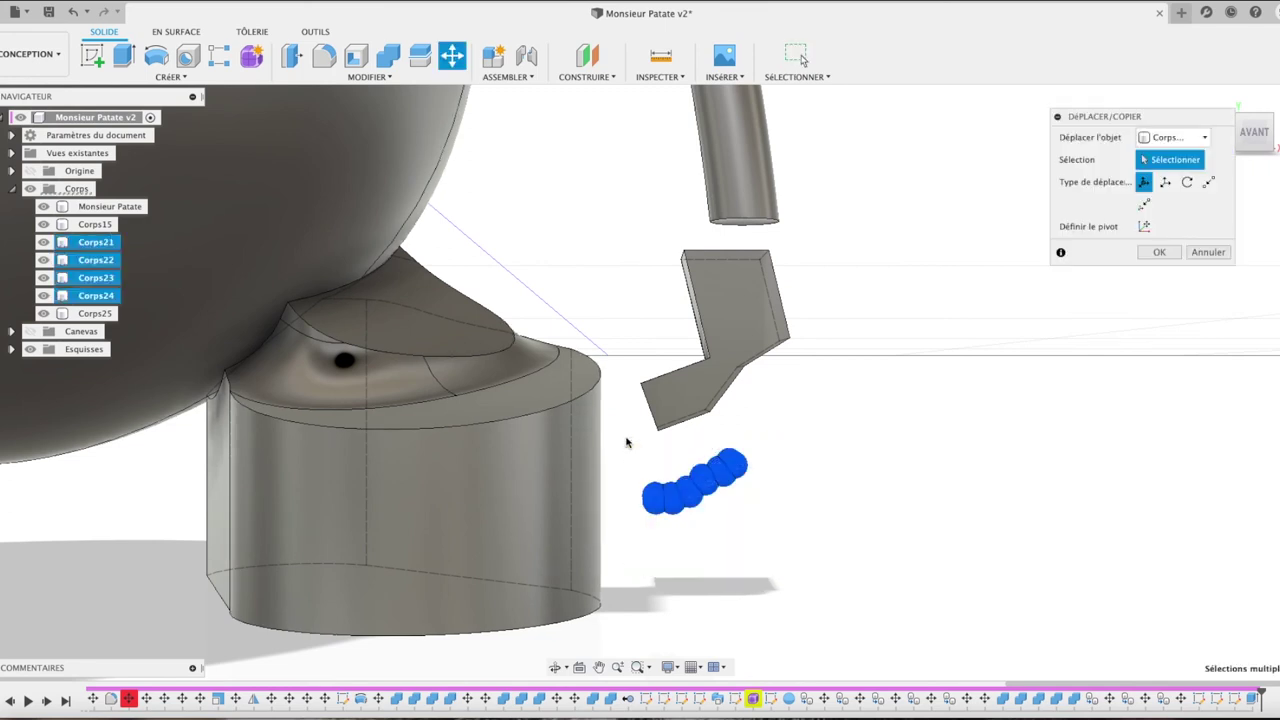
left_click_drag(752, 479, 779, 470)
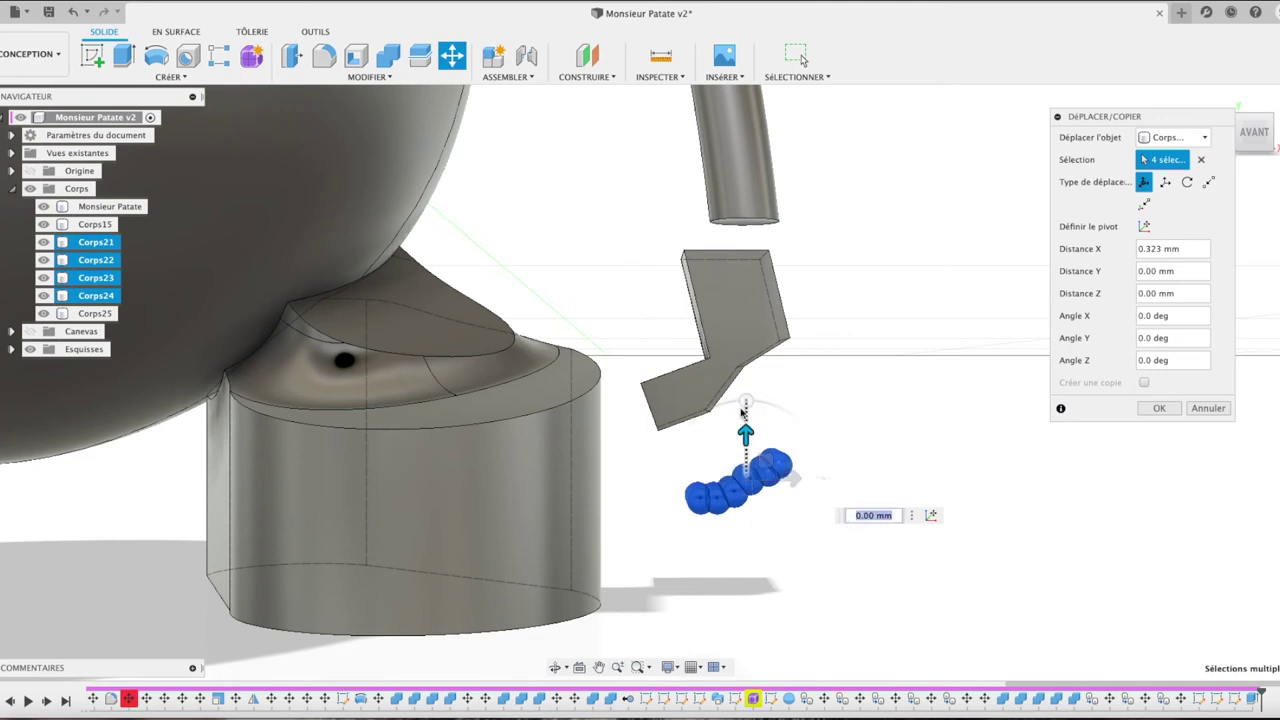
left_click_drag(745, 432, 763, 415)
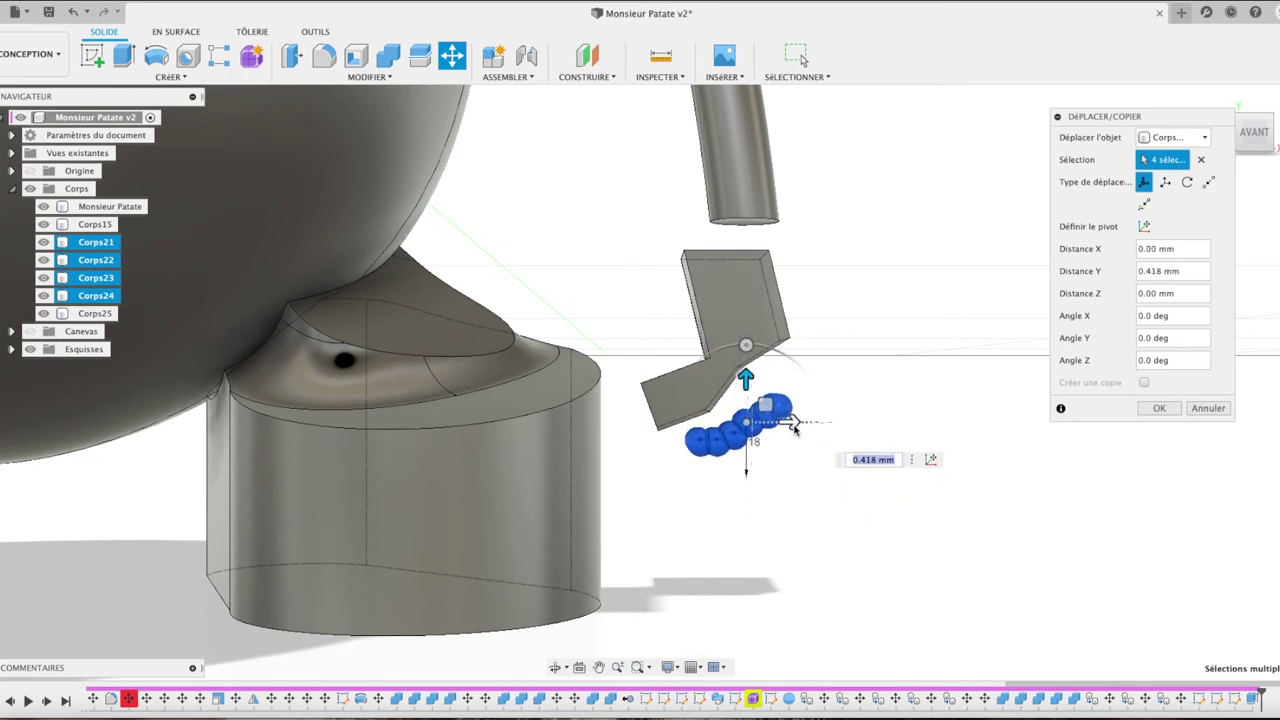
left_click_drag(795, 427, 801, 424)
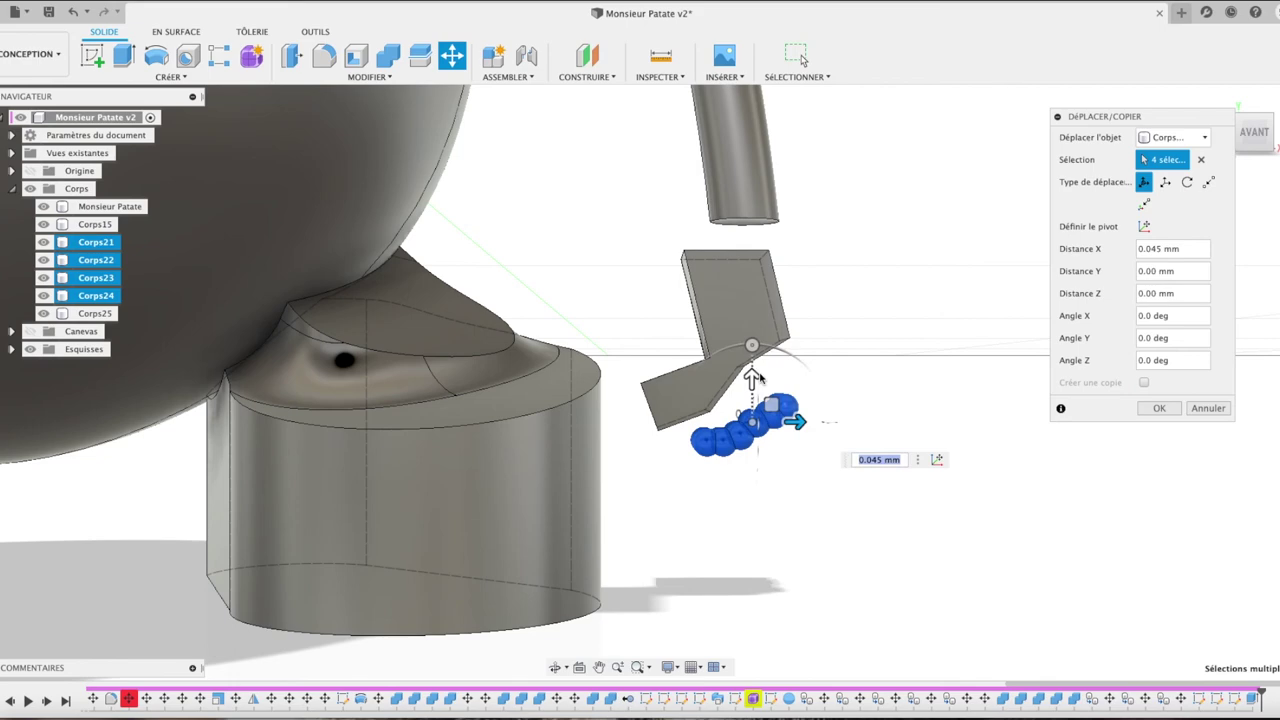
left_click(1159, 408)
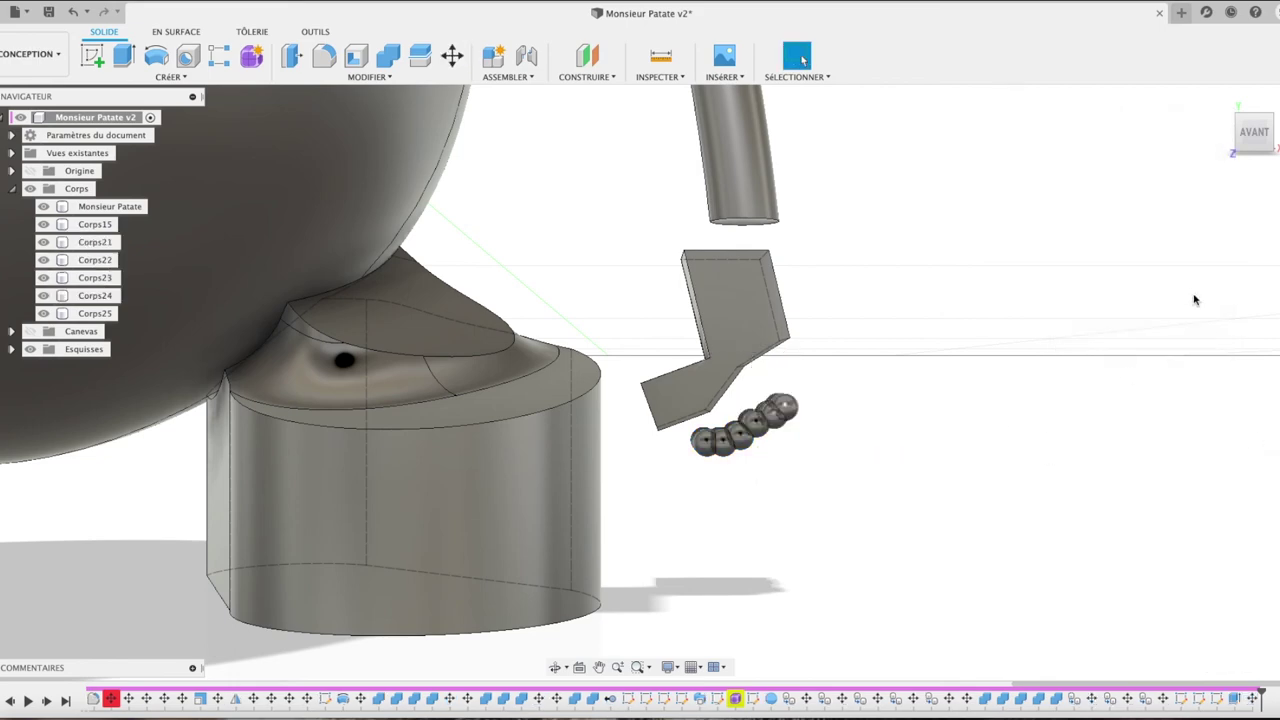
Step: Move three faces of the hand block 0.329 mm in X and −0.203 mm in Z
middle_click_drag(640, 380, 921, 378, "shift")
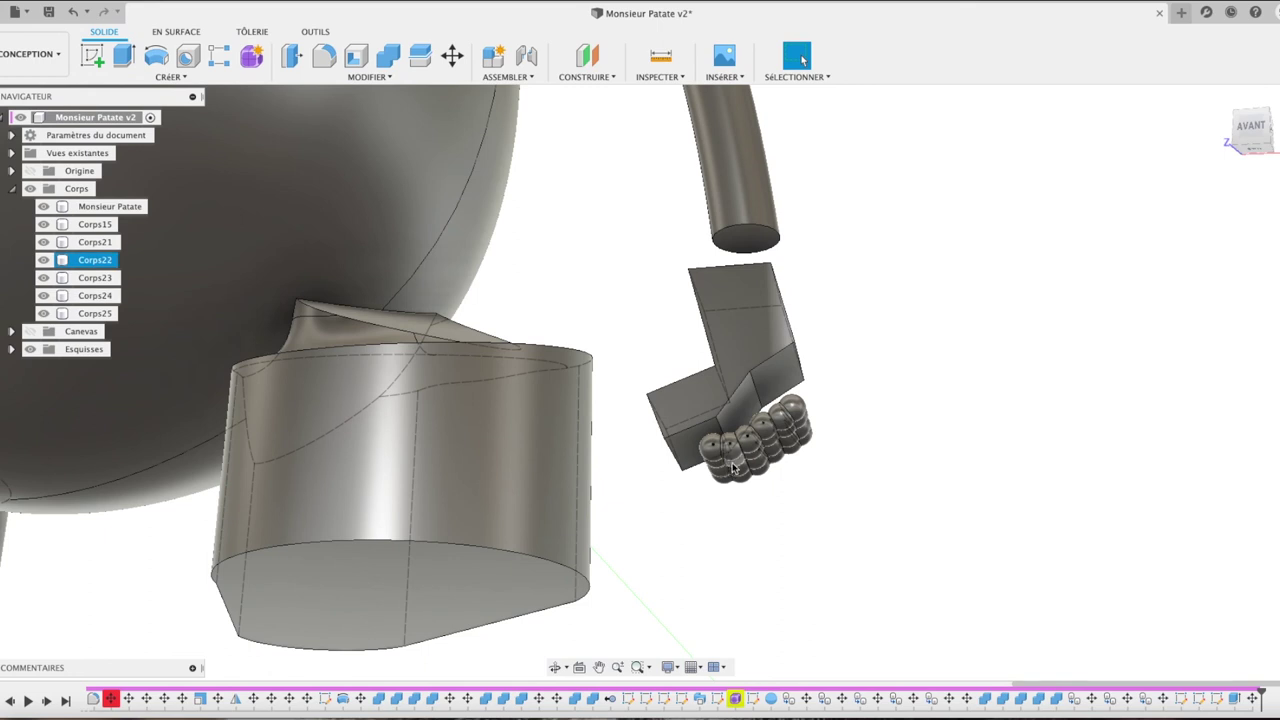
left_click(678, 450)
left_click(740, 392, "shift")
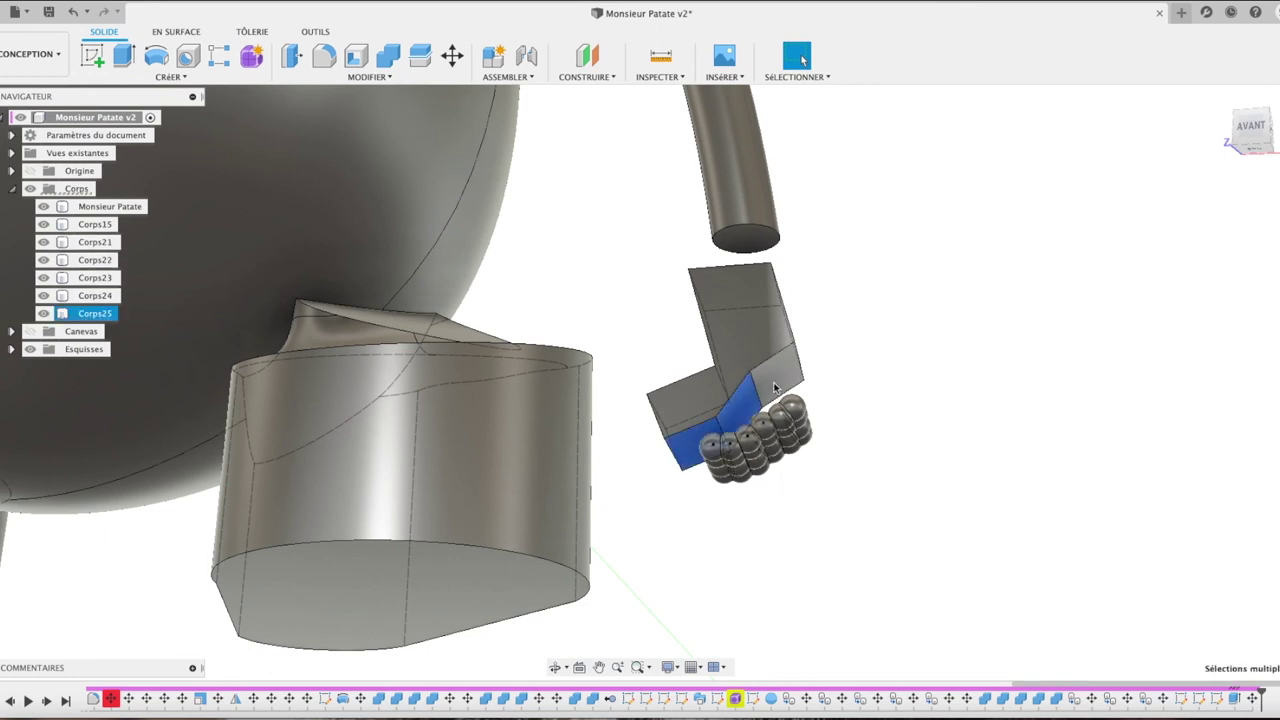
left_click(780, 375, "shift")
key("m")
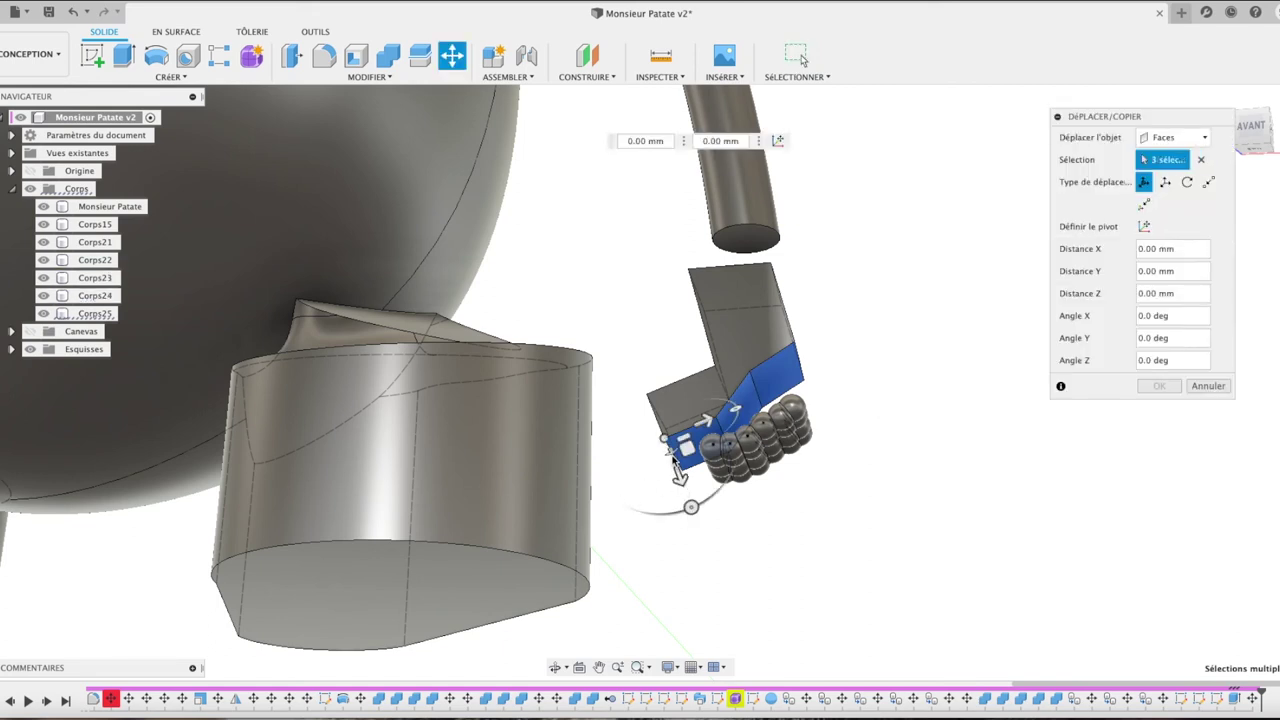
left_click_drag(678, 472, 672, 450)
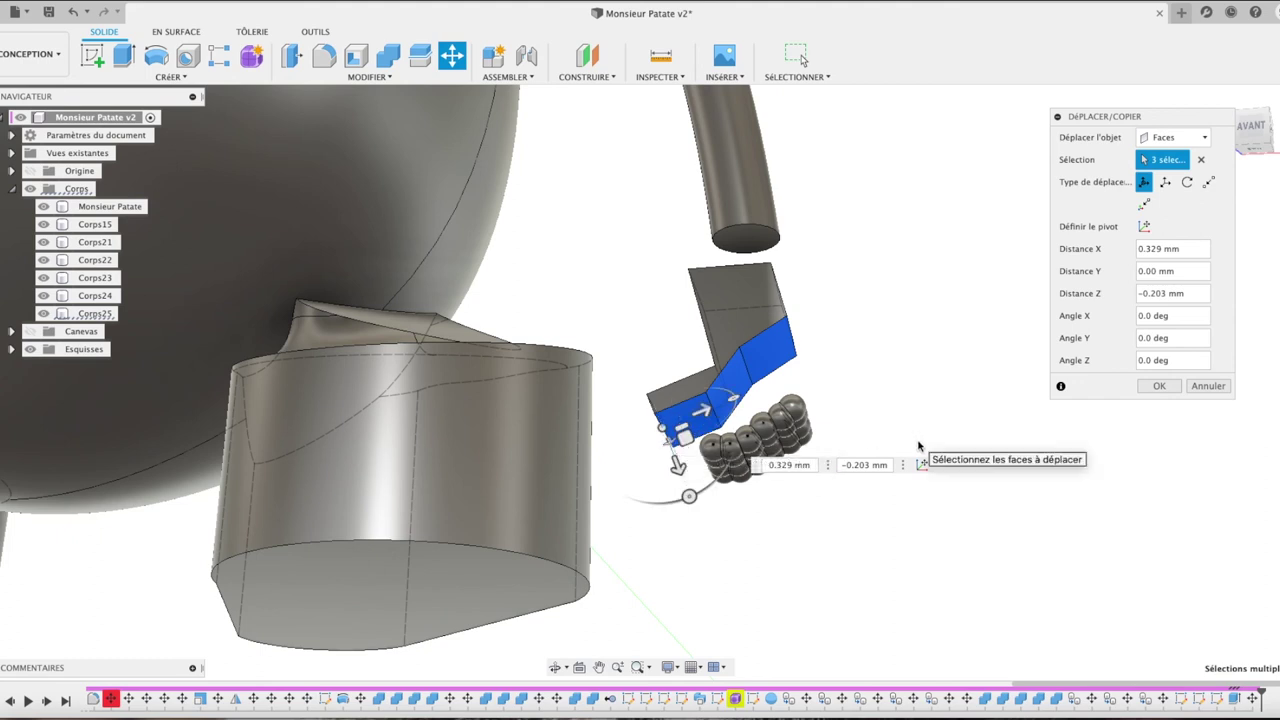
left_click(1159, 386)
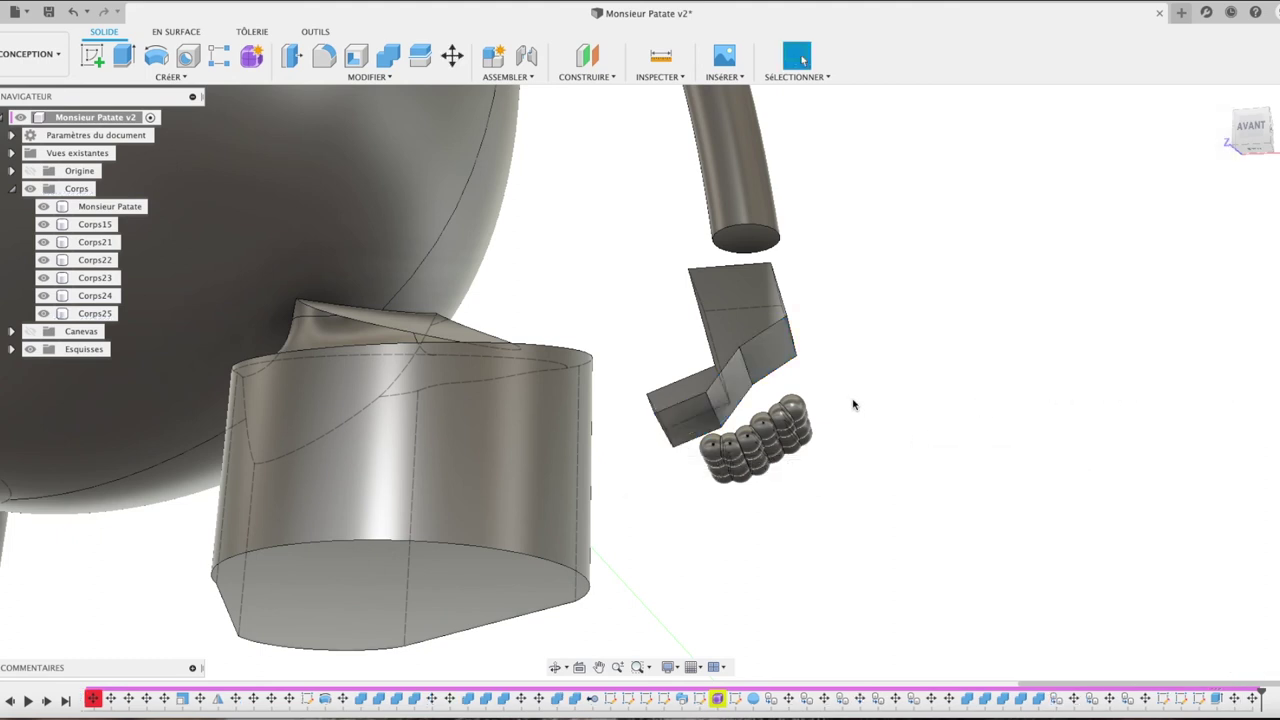
Step: Fillet the first edge at the hand piece's tip with a 0.187 mm radius
left_click(1248, 137)
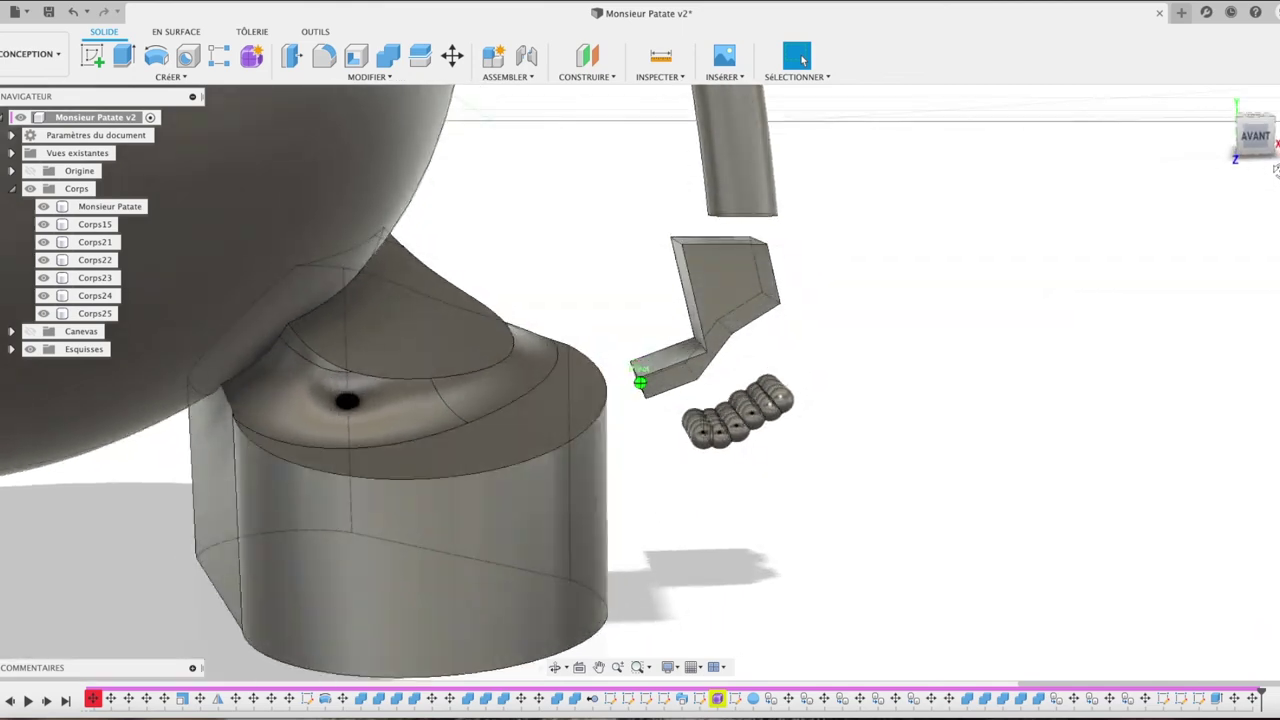
left_click(638, 366)
left_click(323, 55)
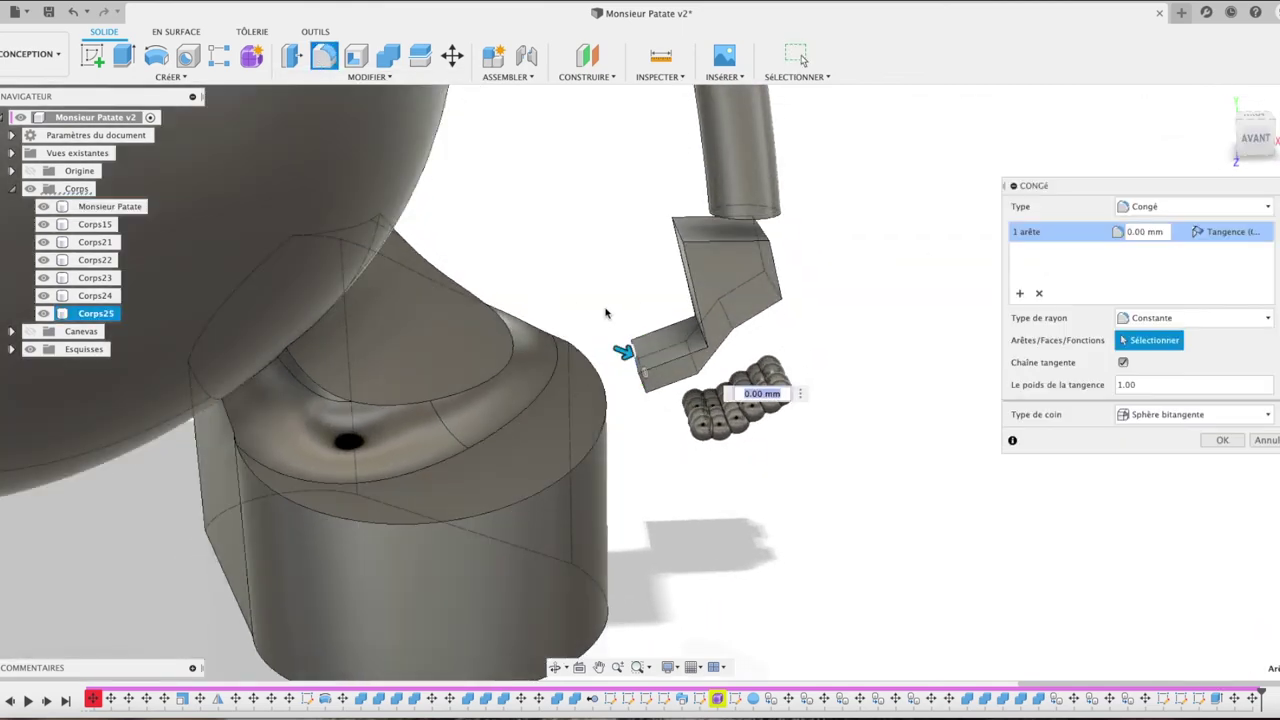
left_click_drag(628, 354, 638, 358)
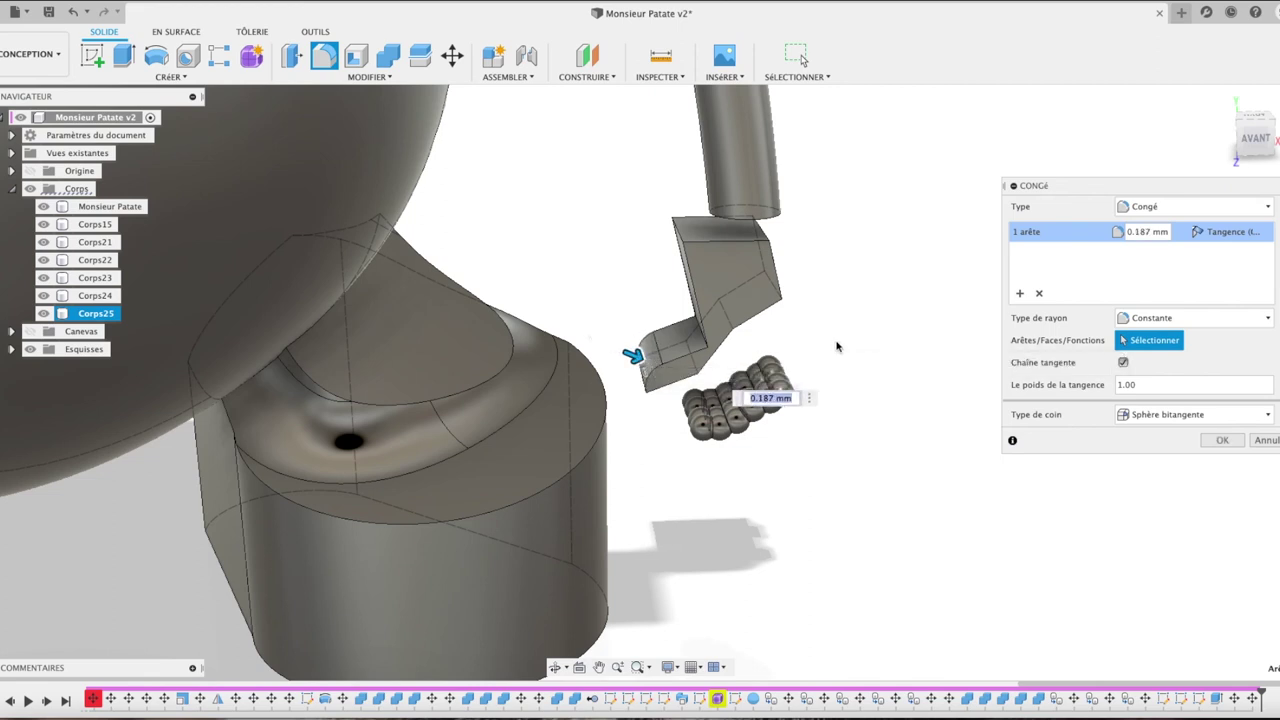
left_click(1222, 440)
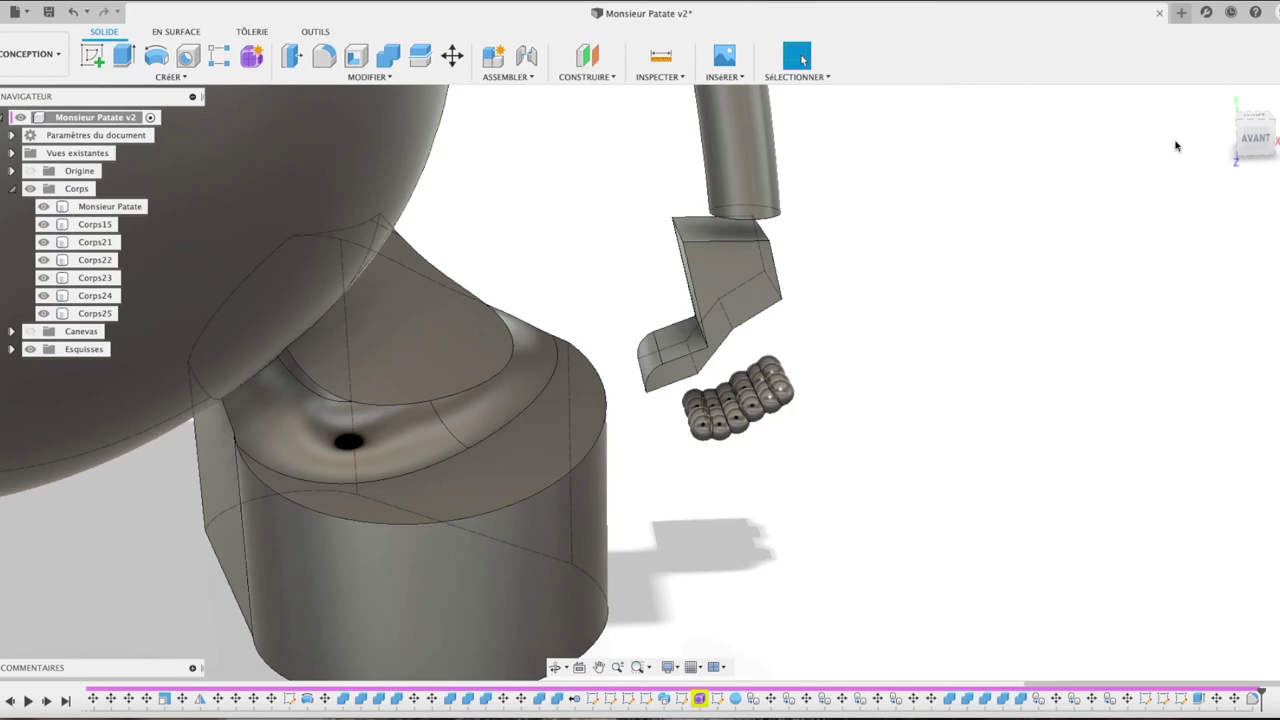
Step: Fillet a second edge at the lower tip of Corps25 with a 0.066 mm radius
left_click_drag(1250, 137, 1031, 223)
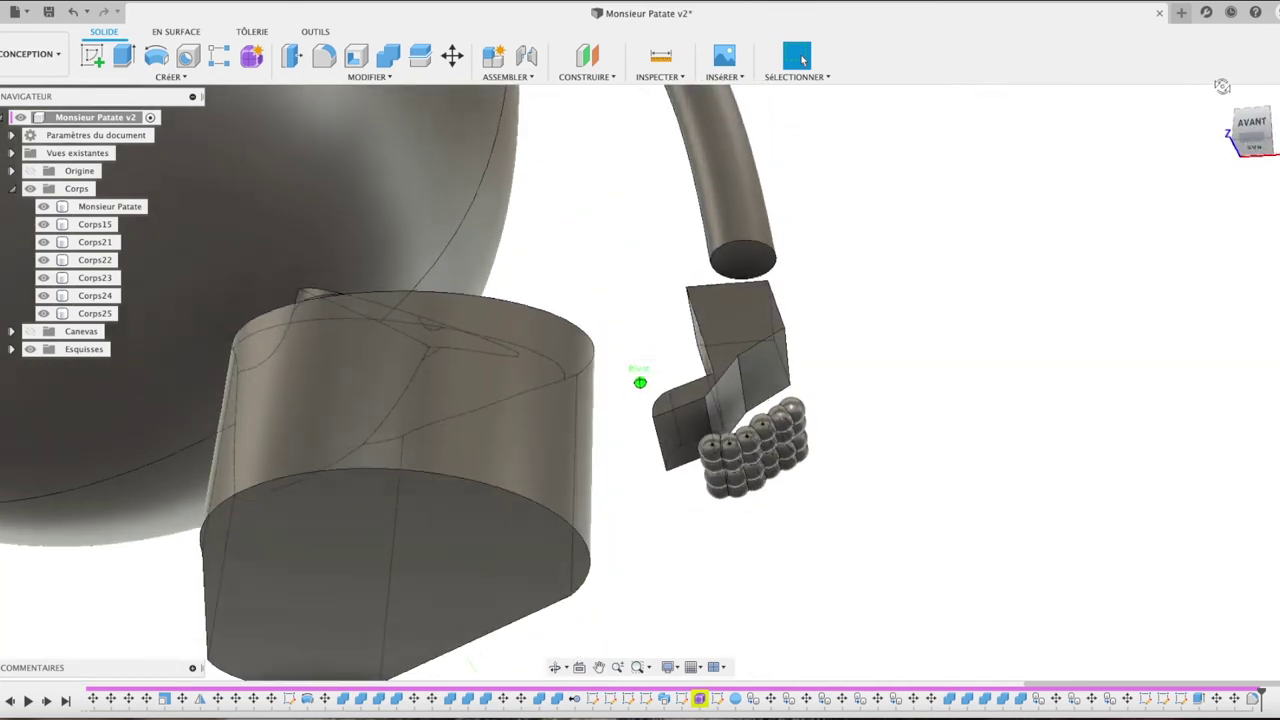
left_click(657, 452)
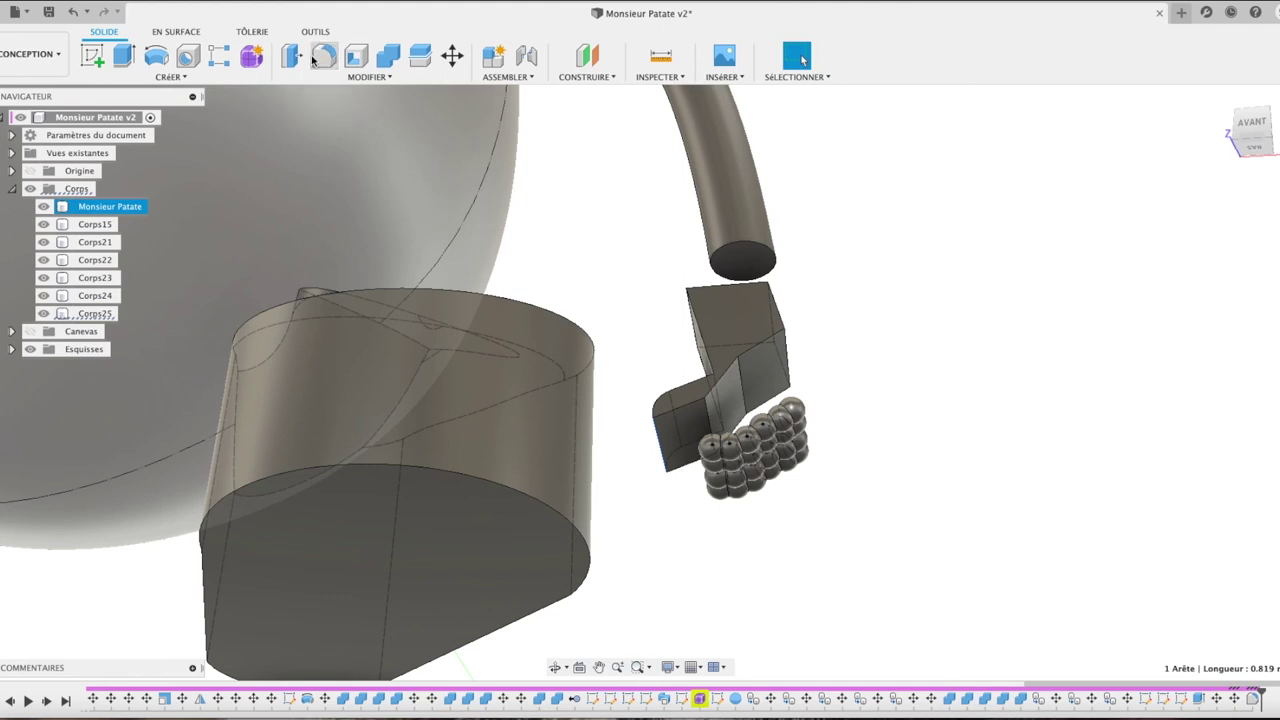
left_click(322, 56)
left_click_drag(657, 452, 664, 444)
left_click(1216, 441)
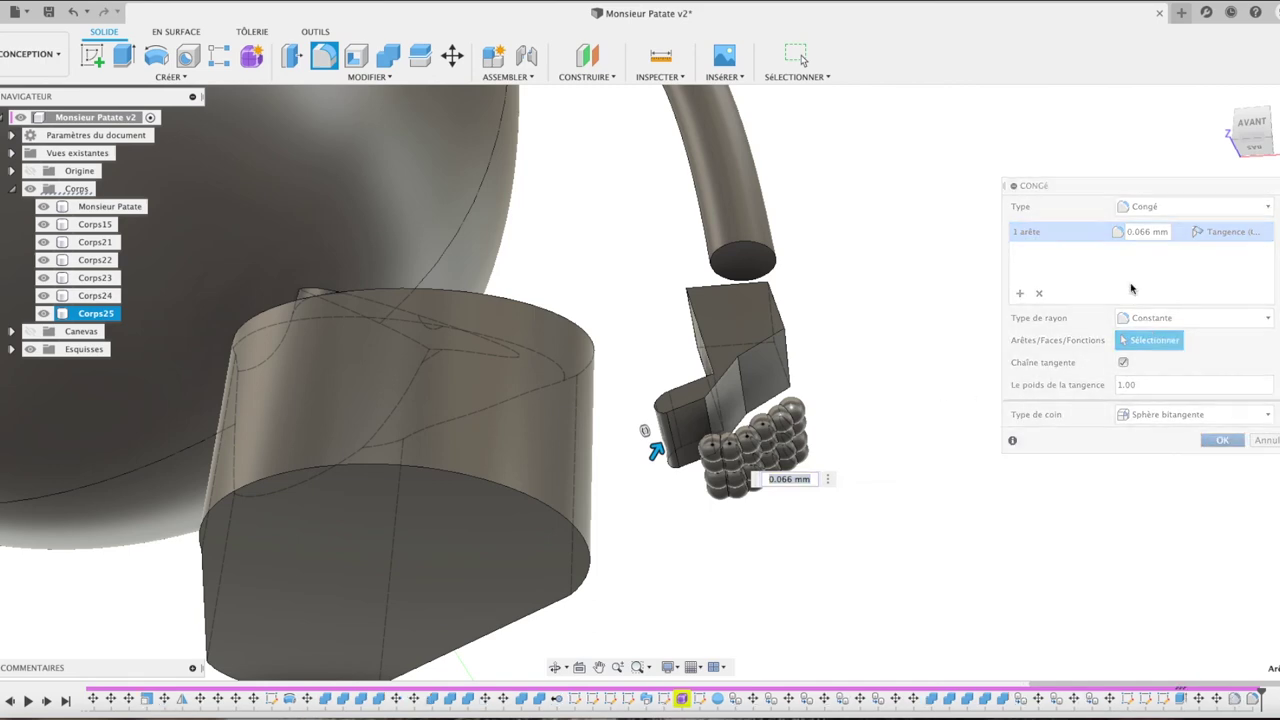
left_click_drag(1253, 126, 1276, 186)
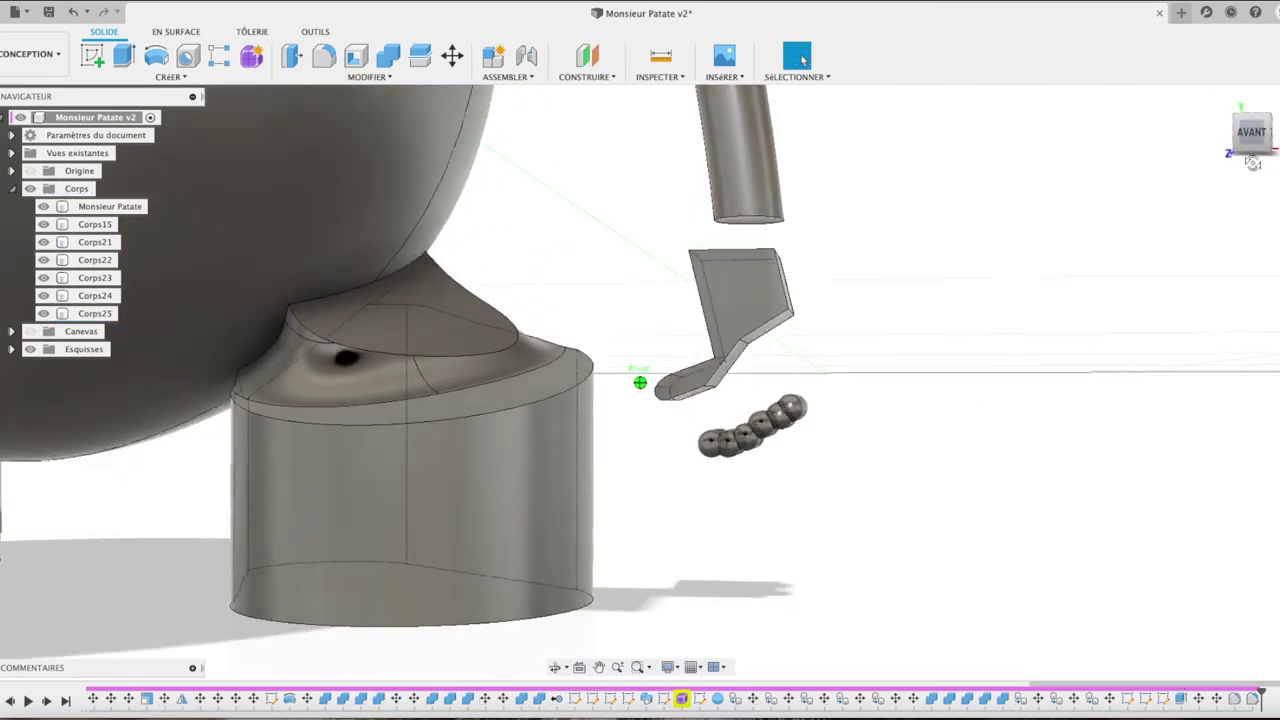
Step: Extrude-cut the top face of the hand's lower block to −0.445 mm, exposing the sphere fingers
middle_click_drag(640, 381, 680, 375, "shift")
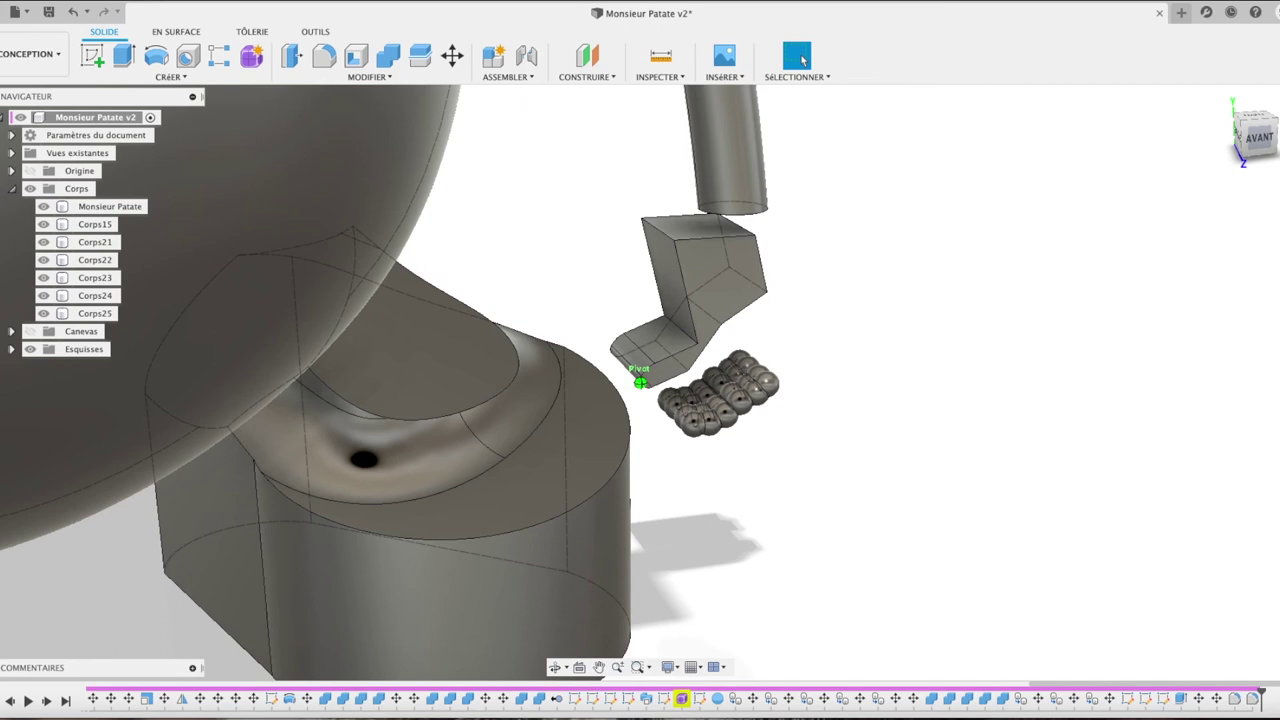
middle_click_drag(1255, 160, 1260, 171, "shift")
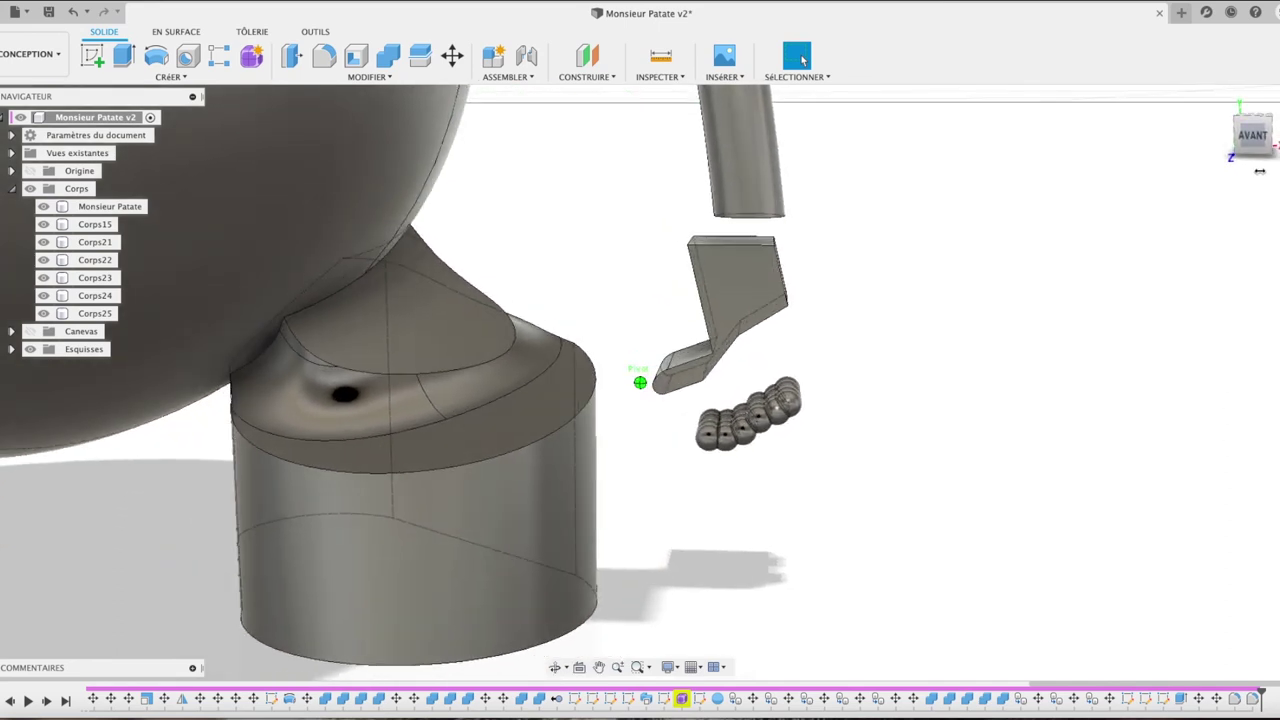
left_click(722, 311)
key("e")
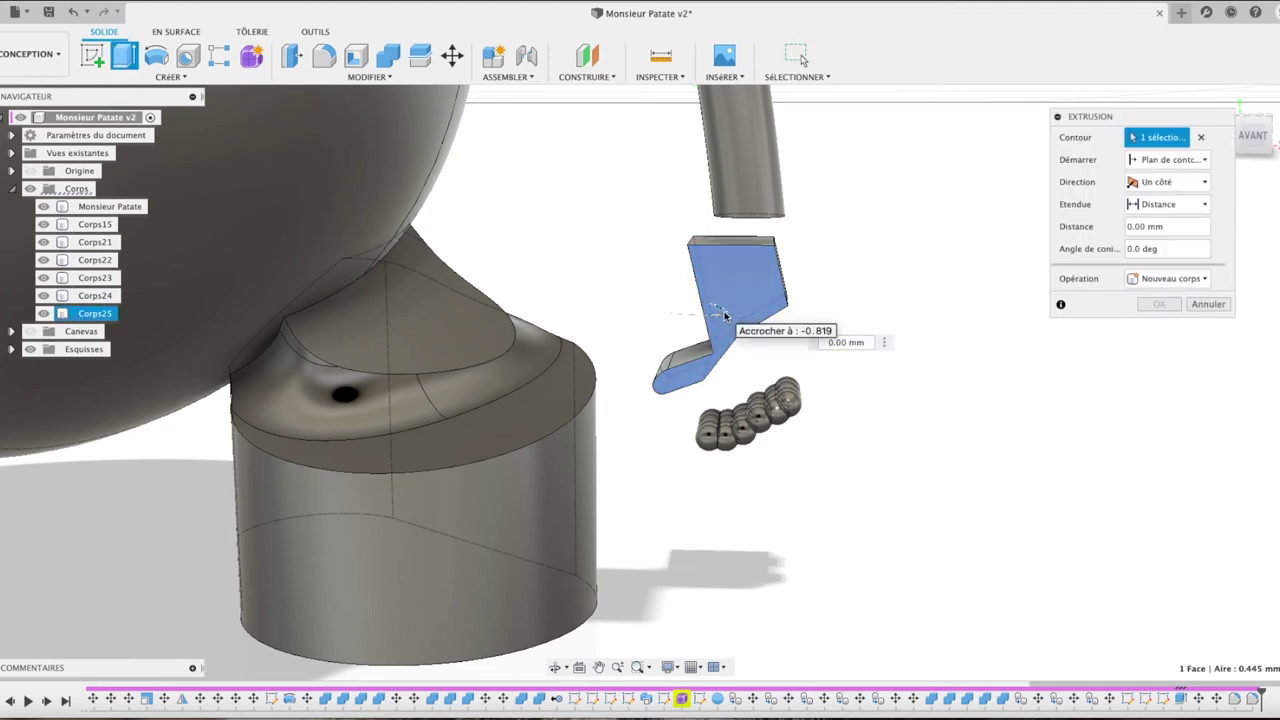
left_click(724, 308)
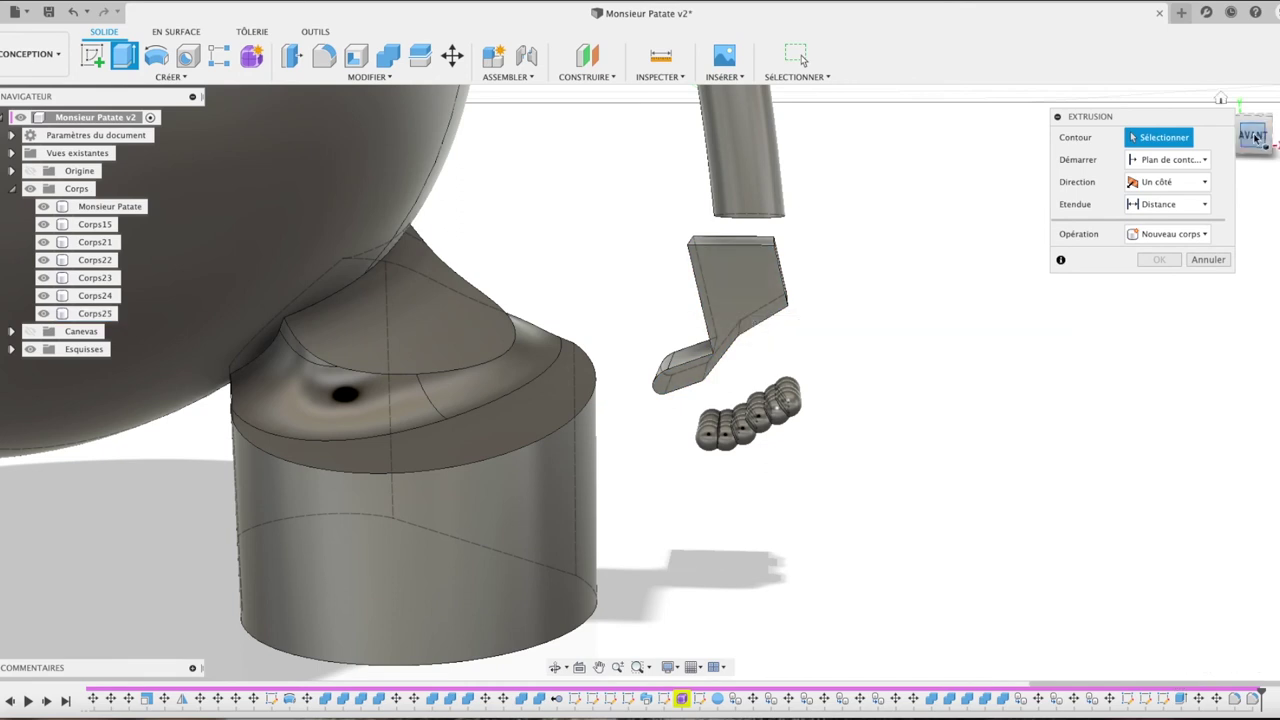
middle_click_drag(1255, 137, 851, 314, "shift")
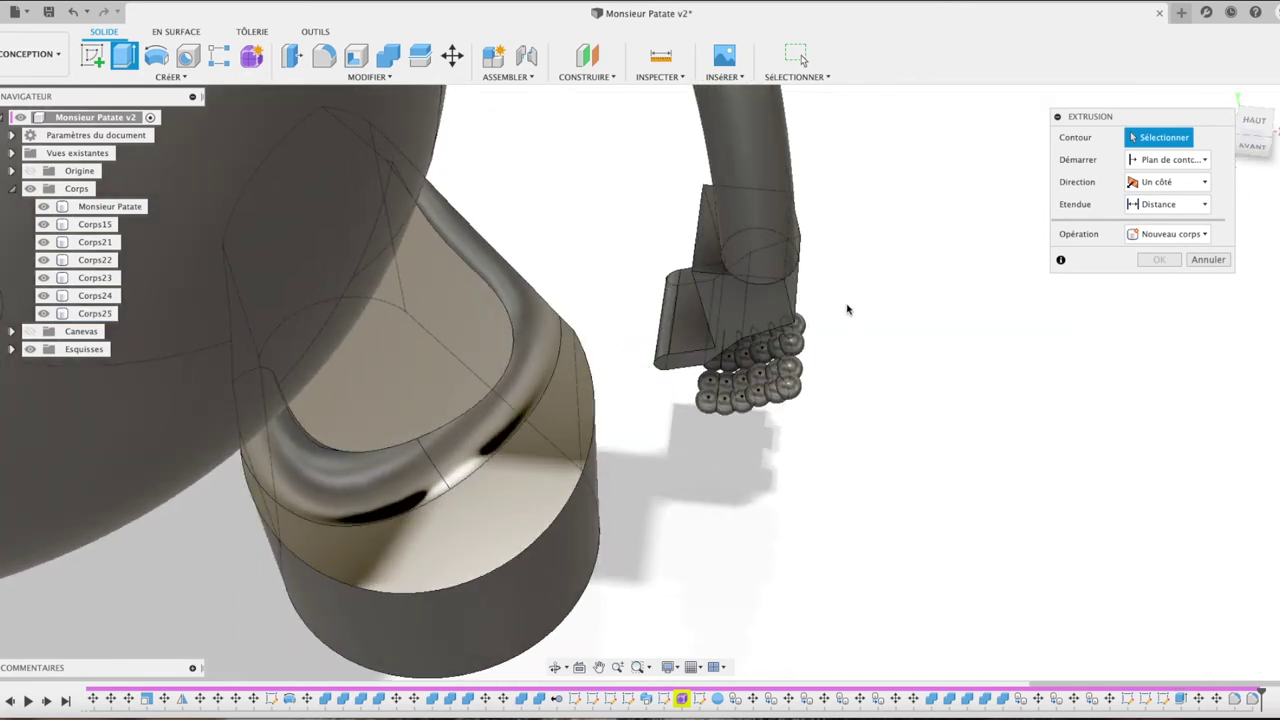
left_click(765, 305)
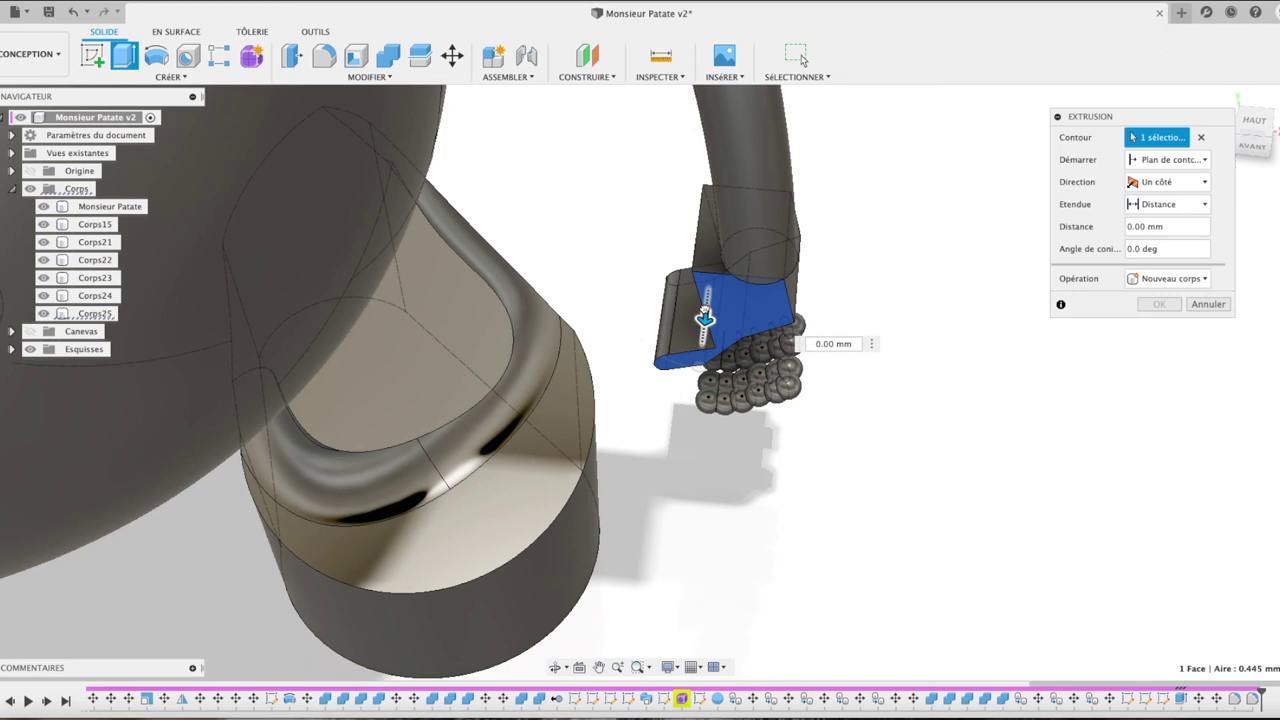
left_click_drag(704, 318, 725, 316)
left_click(1156, 327)
mouse_move(1254, 121)
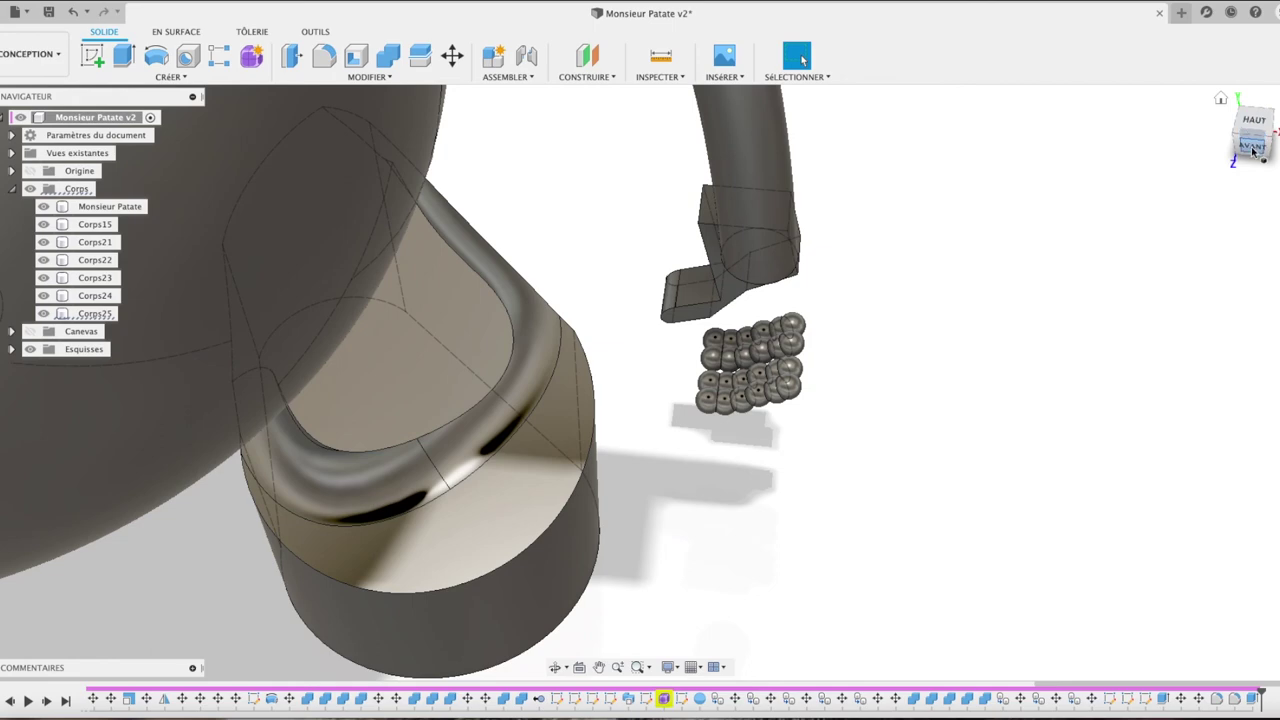
left_click(1253, 148)
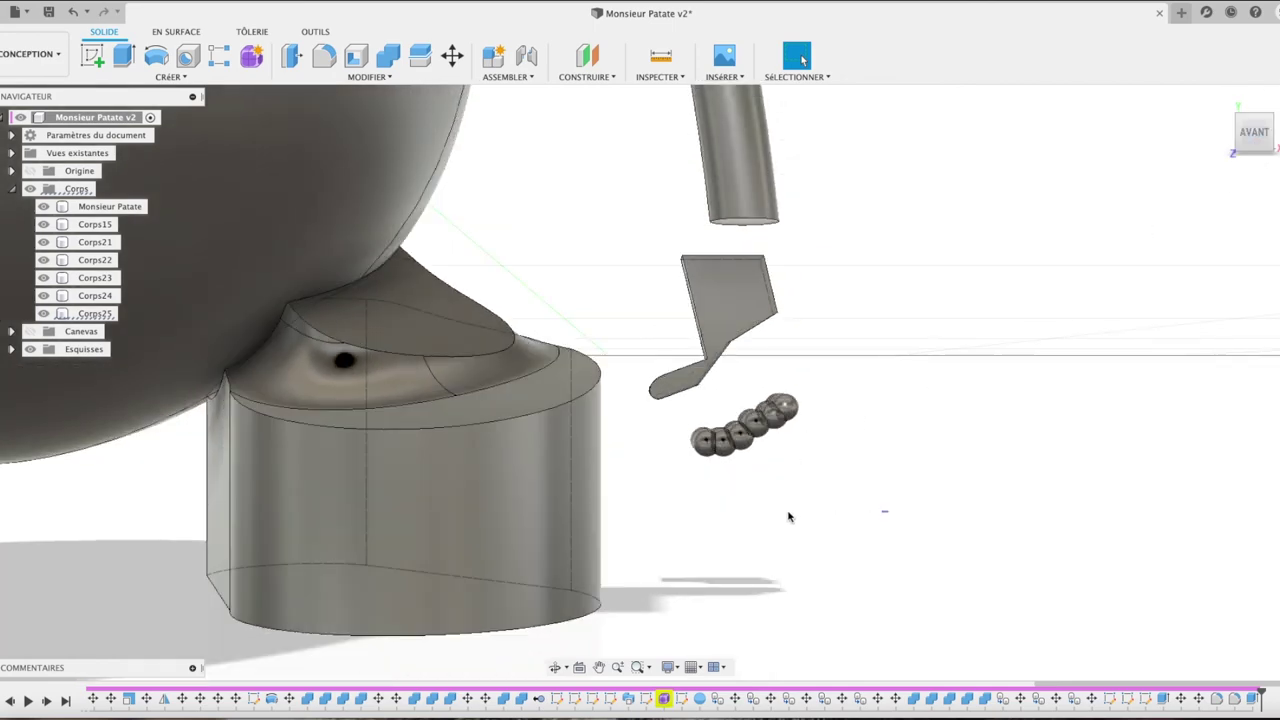
Step: Move sphere fingers Corps21–Corps24 up and sideways and rotate them 5.7° about Z
left_click_drag(884, 520, 680, 380)
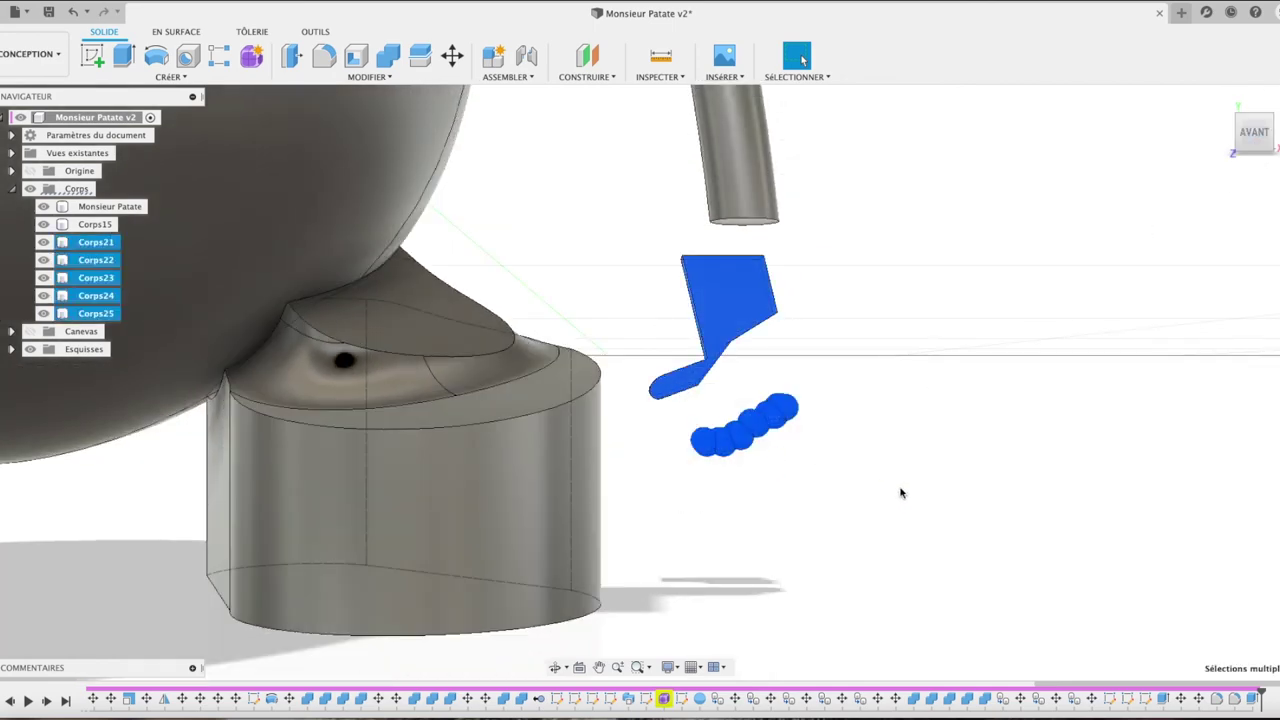
left_click(963, 385)
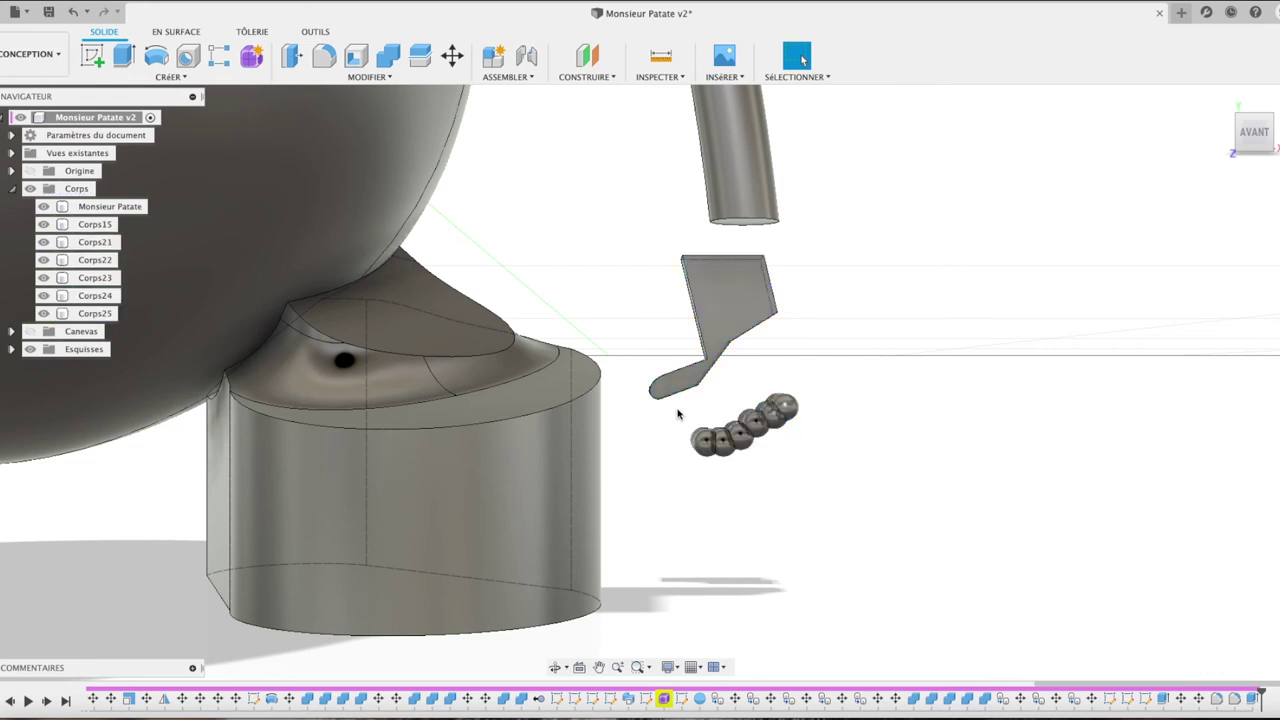
left_click_drag(797, 391, 810, 484)
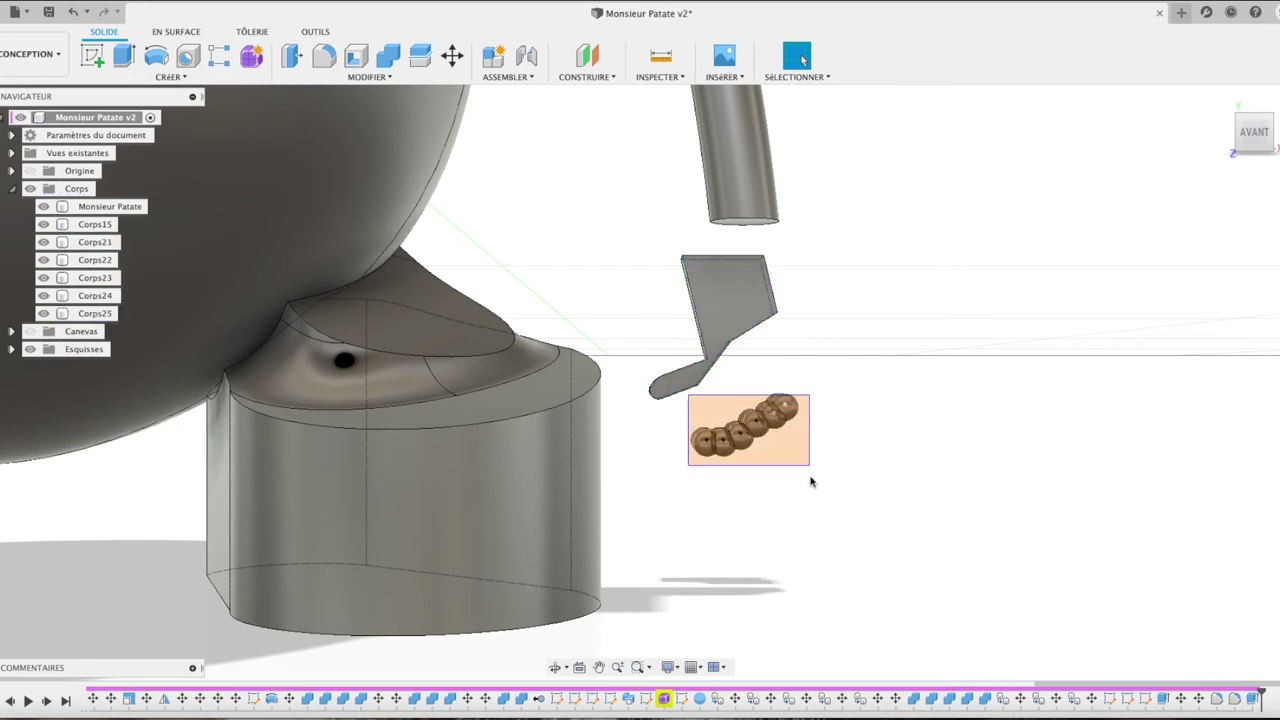
key("m")
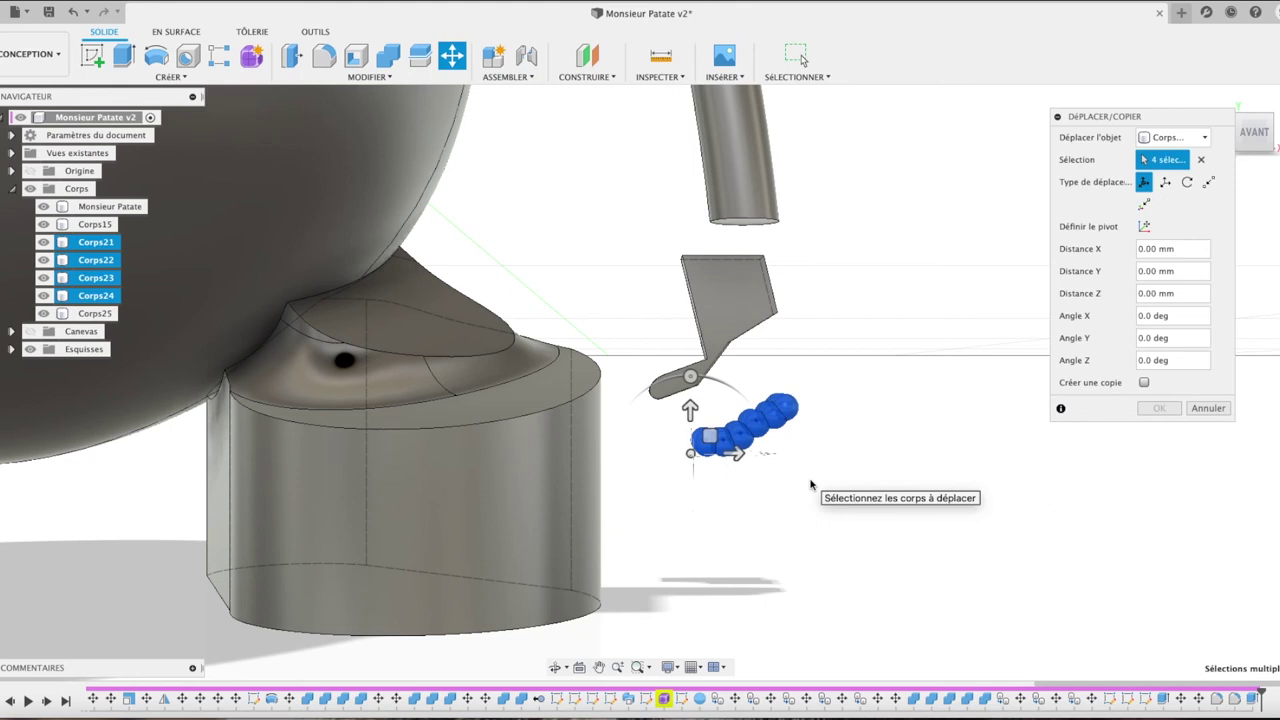
mouse_move(690, 410)
left_mouse_down()
mouse_move(690, 381)
mouse_move(661, 353)
mouse_move(663, 366)
left_mouse_up()
left_click_drag(735, 410, 742, 402)
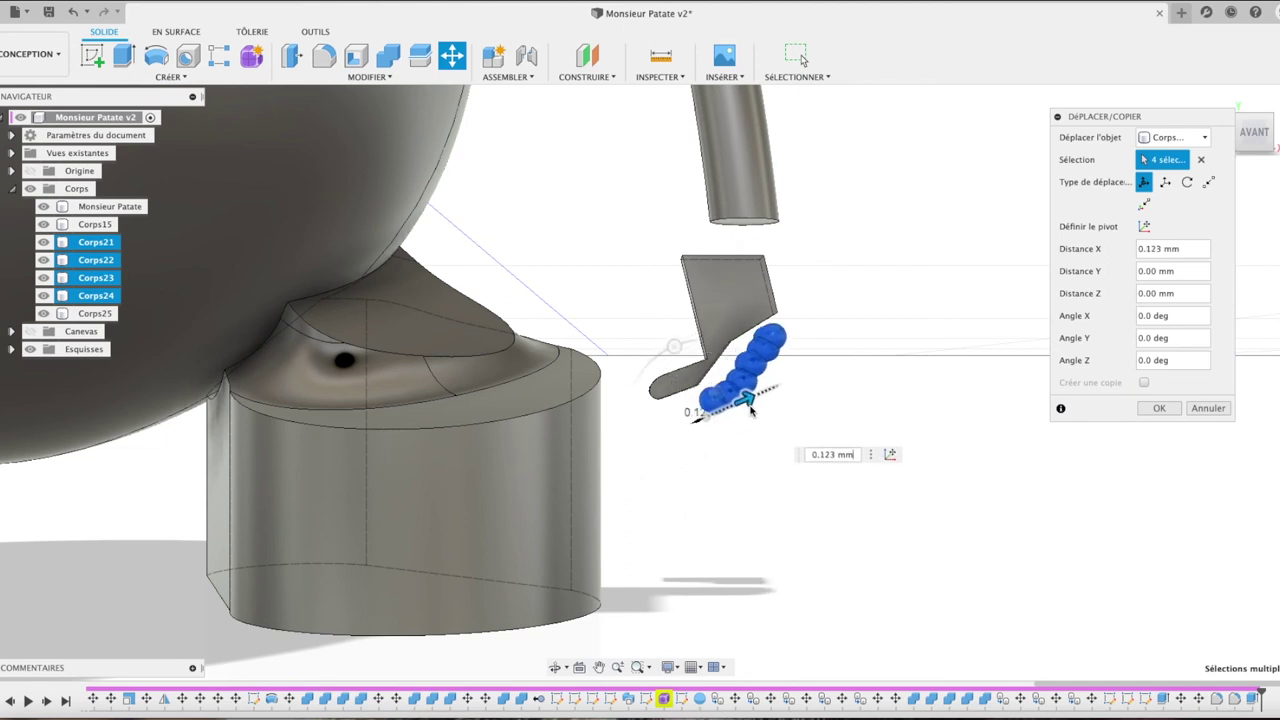
left_click_drag(673, 350, 668, 362)
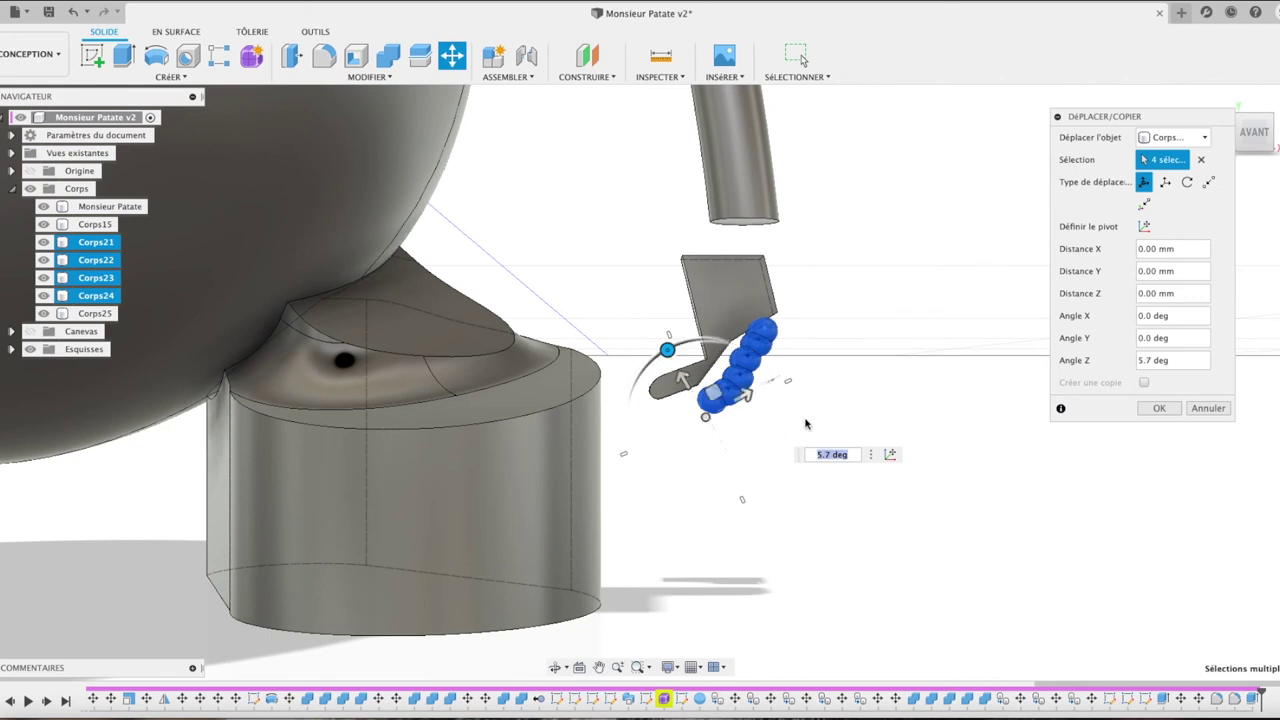
left_click(1159, 408)
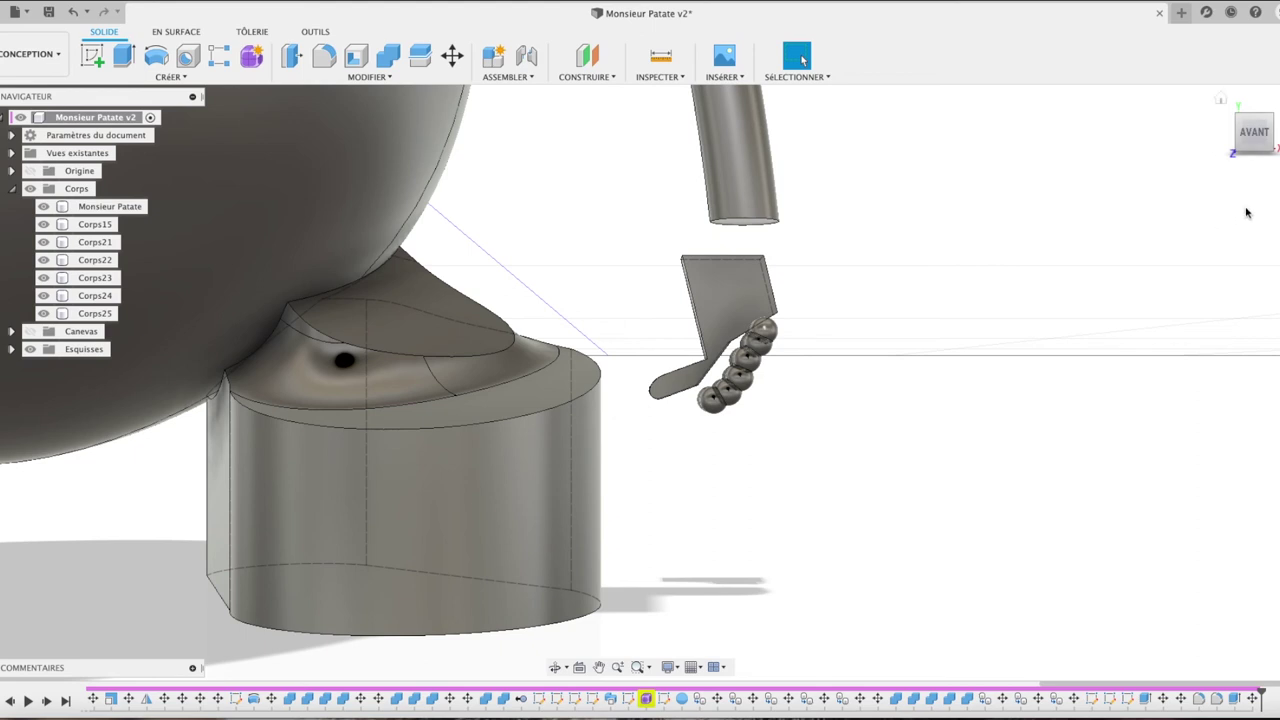
mouse_move(1250, 134)
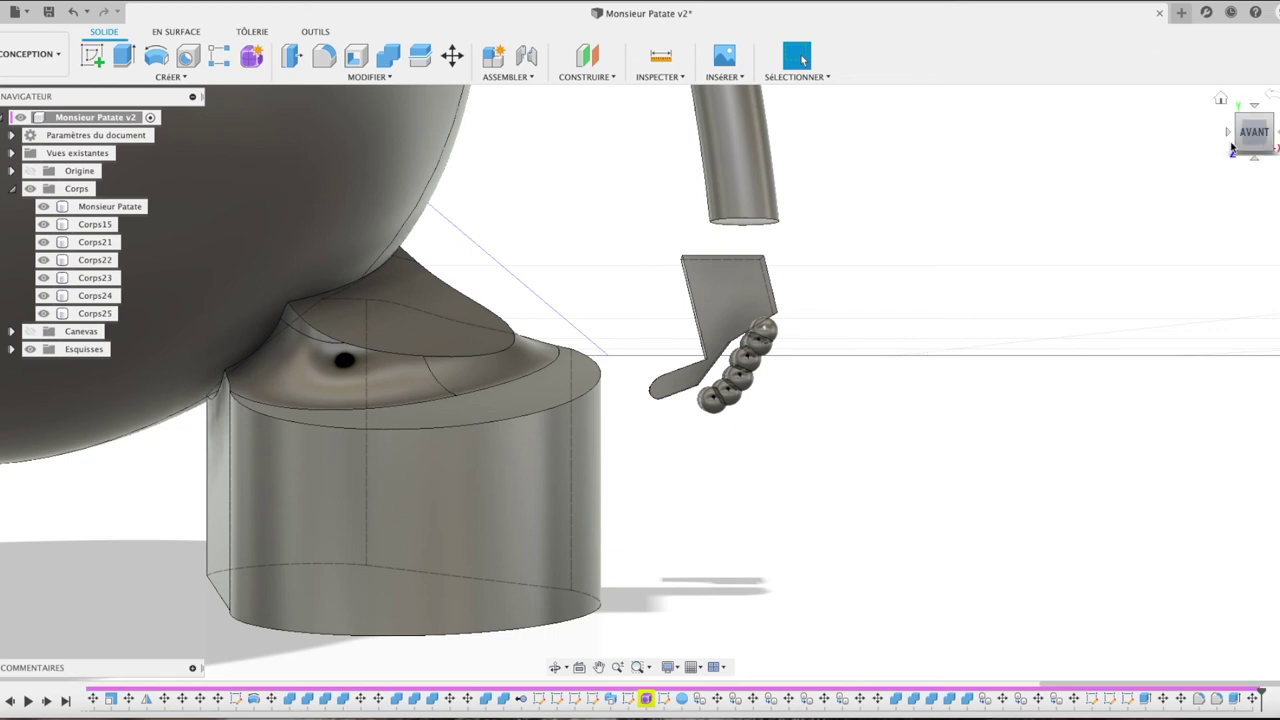
middle_click_drag(640, 374, 676, 323, "shift")
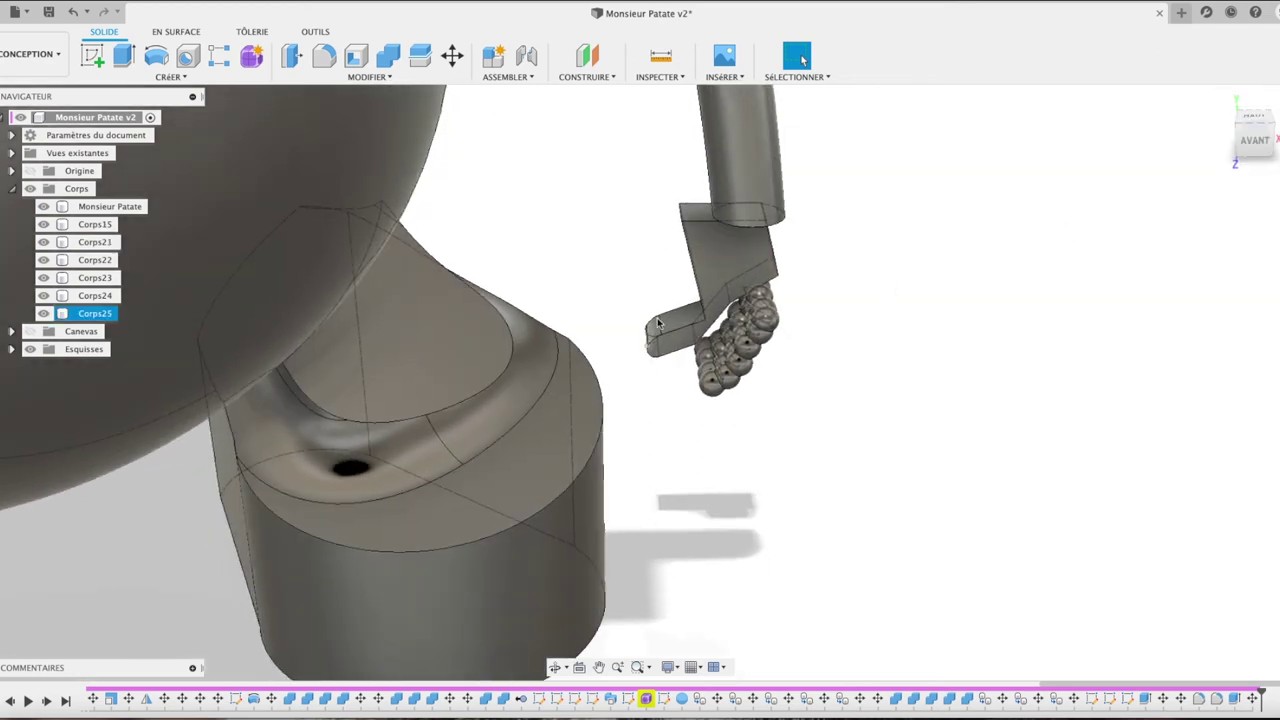
left_click(676, 323)
key("e")
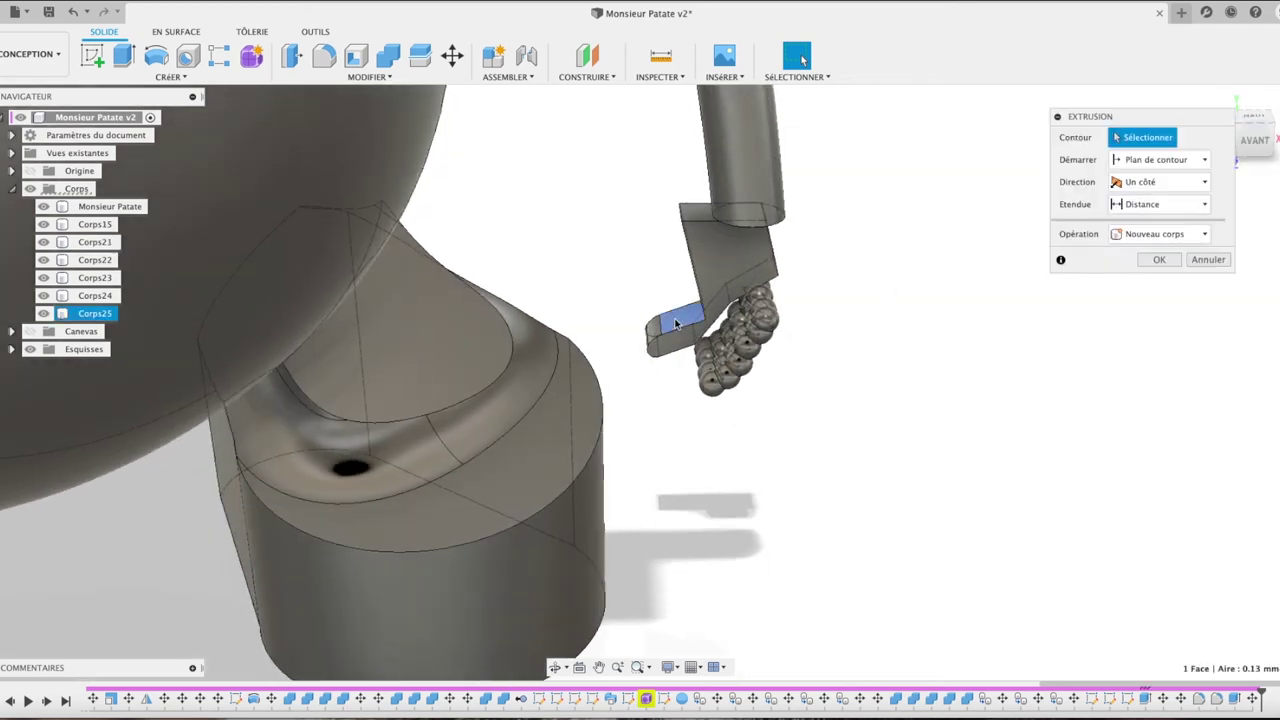
left_click_drag(667, 304, 662, 315)
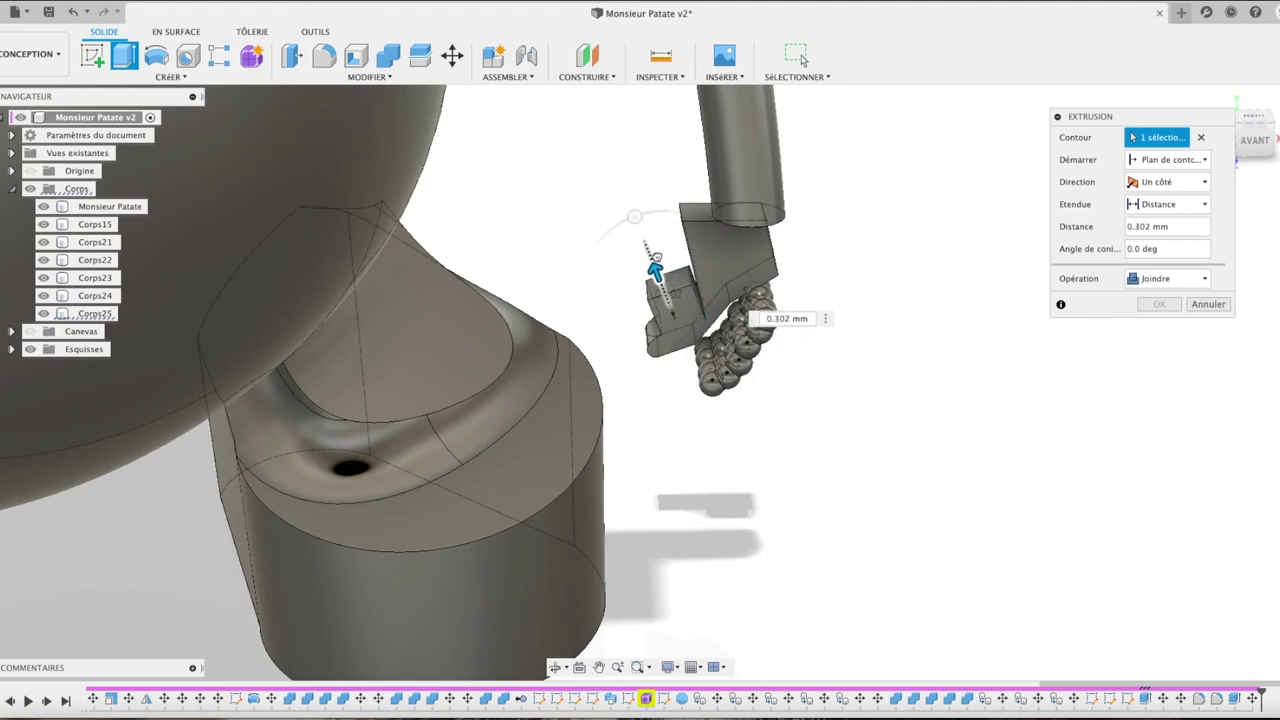
left_click_drag(662, 315, 664, 308)
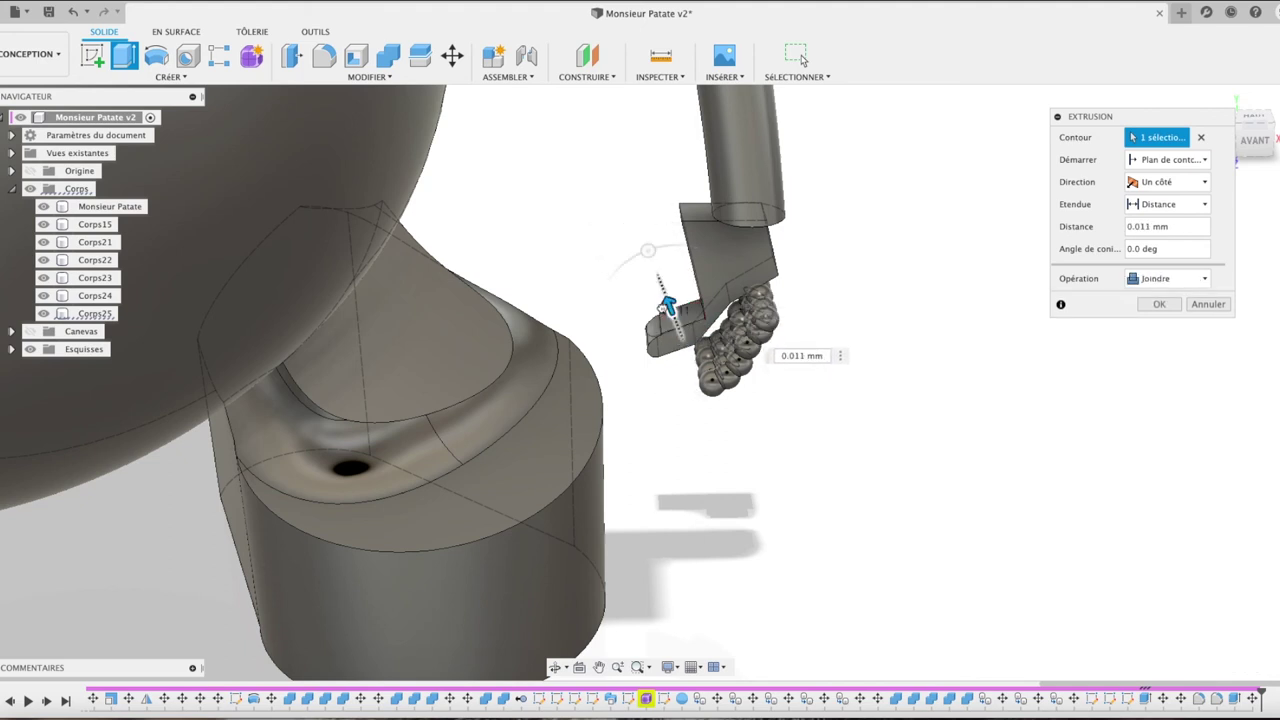
left_click(1208, 304)
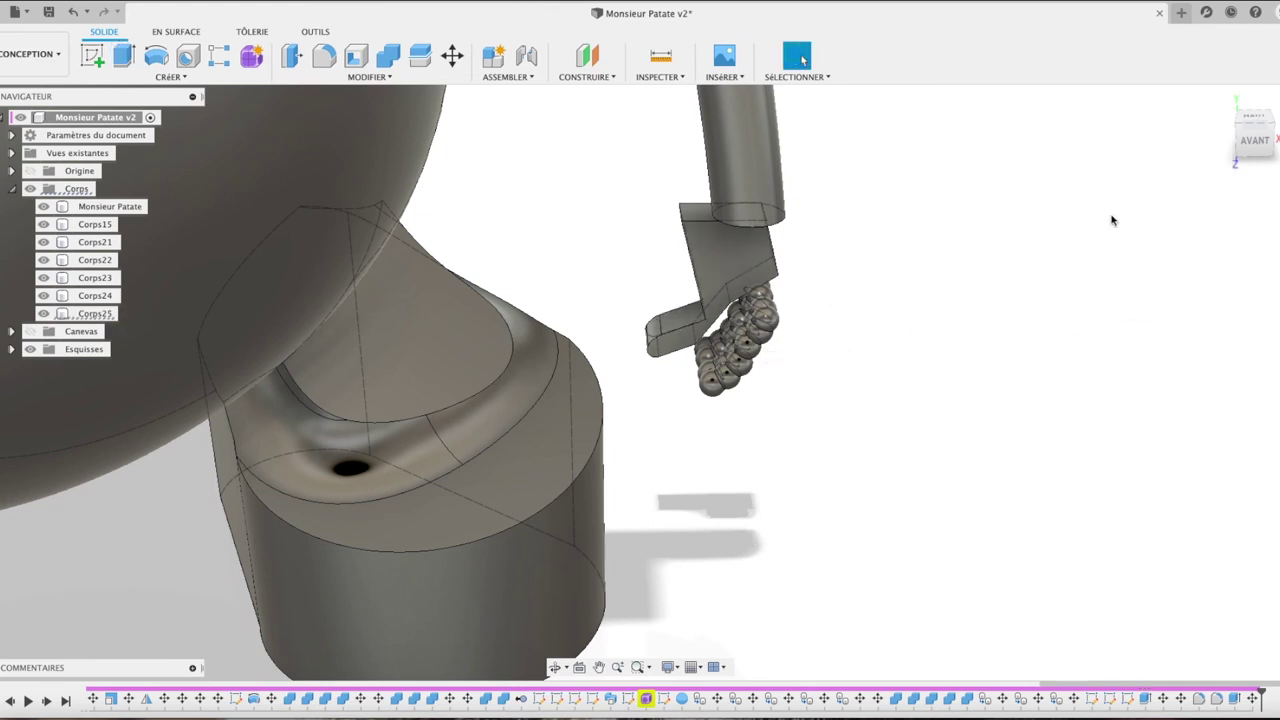
left_click(1254, 138)
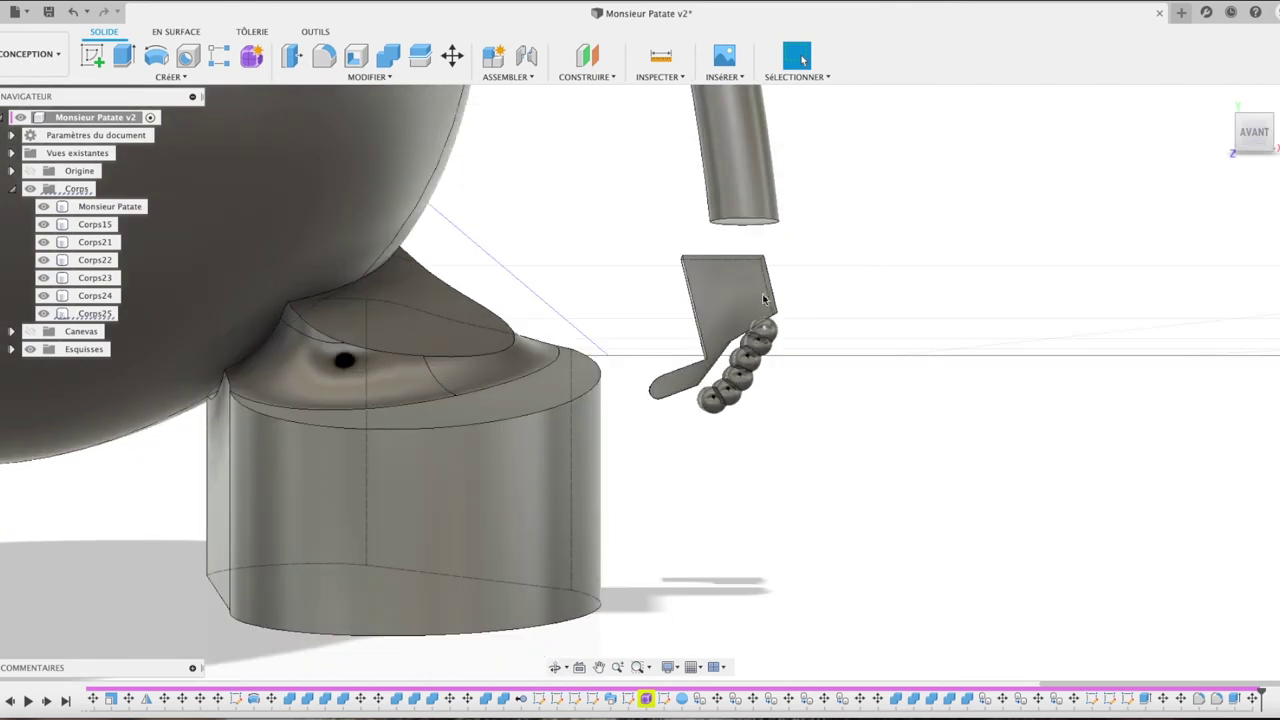
Step: Rotate the whole hand plate body Corps25 −12° about Z
left_click(731, 302)
key("m")
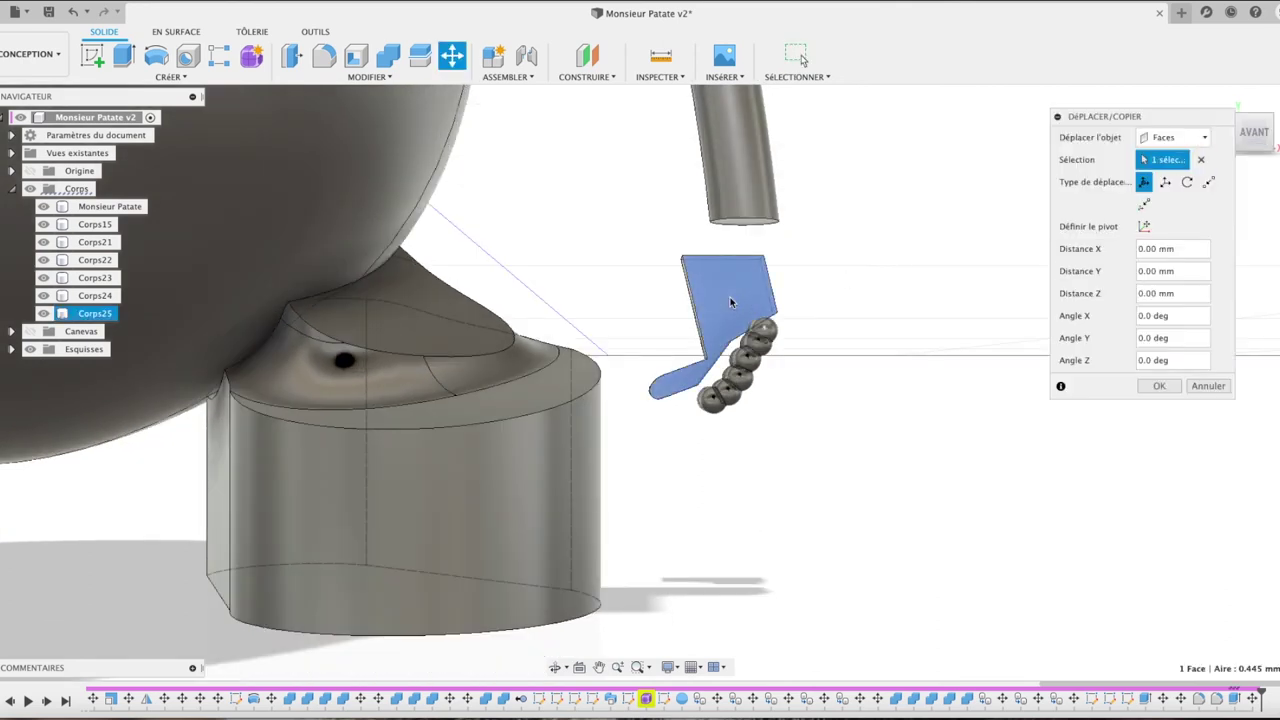
left_click(1172, 138)
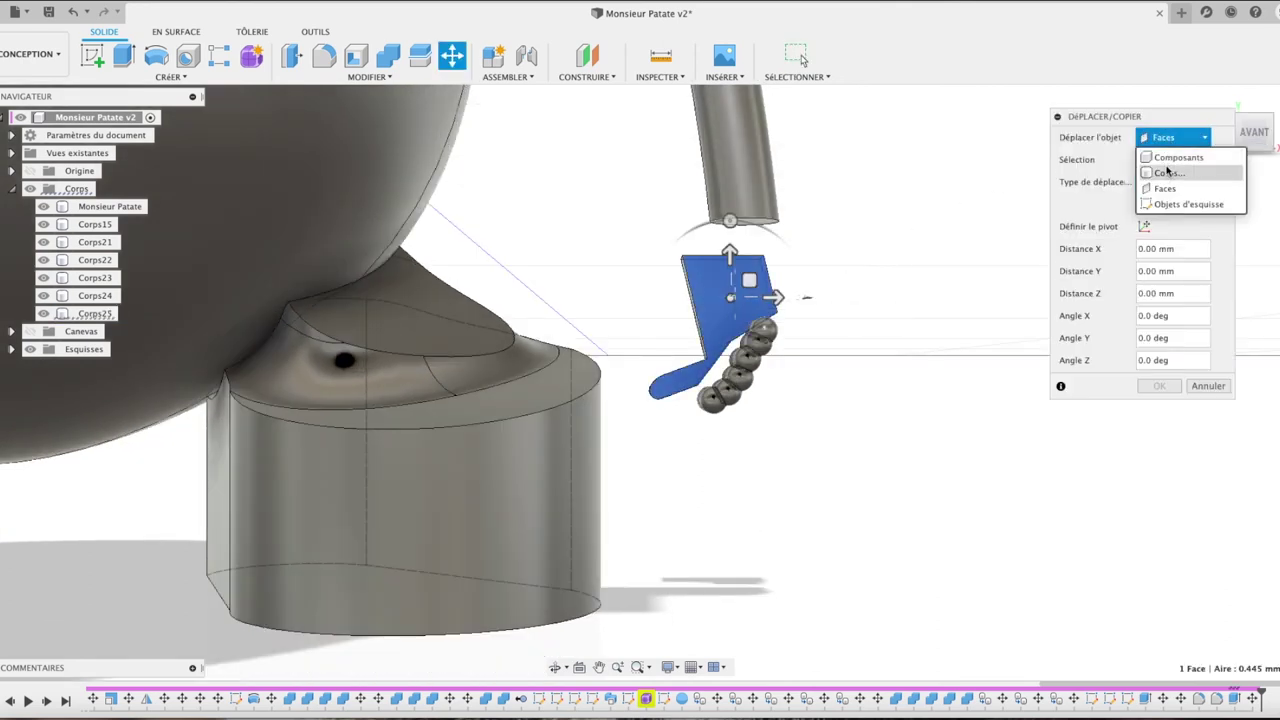
left_click(1168, 173)
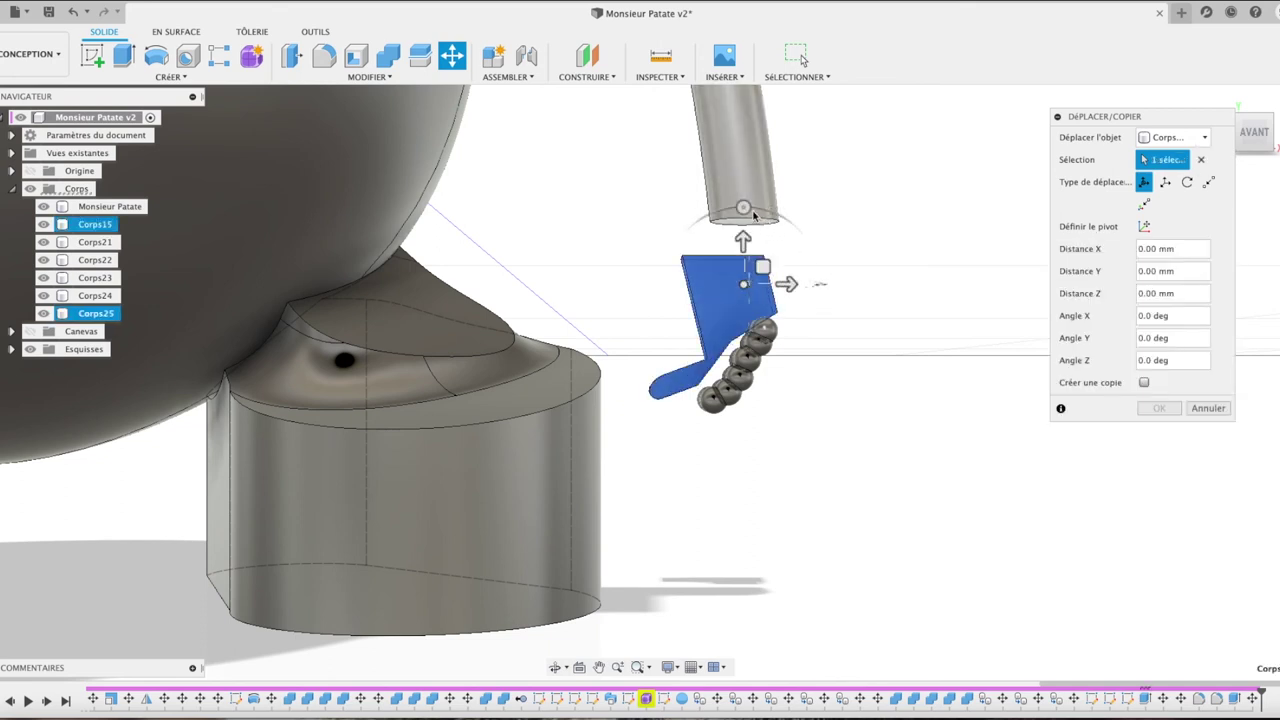
mouse_move(743, 207)
left_mouse_down()
mouse_move(765, 222)
mouse_move(760, 212)
left_mouse_up()
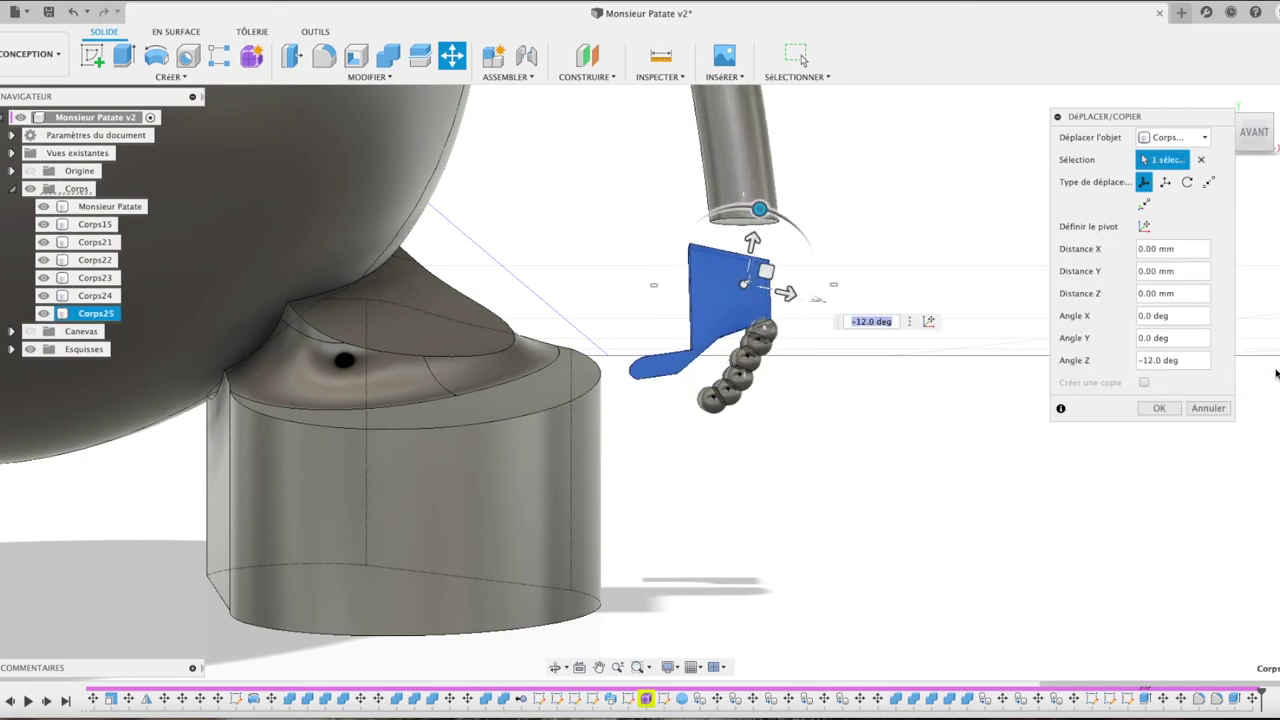
left_click(1159, 408)
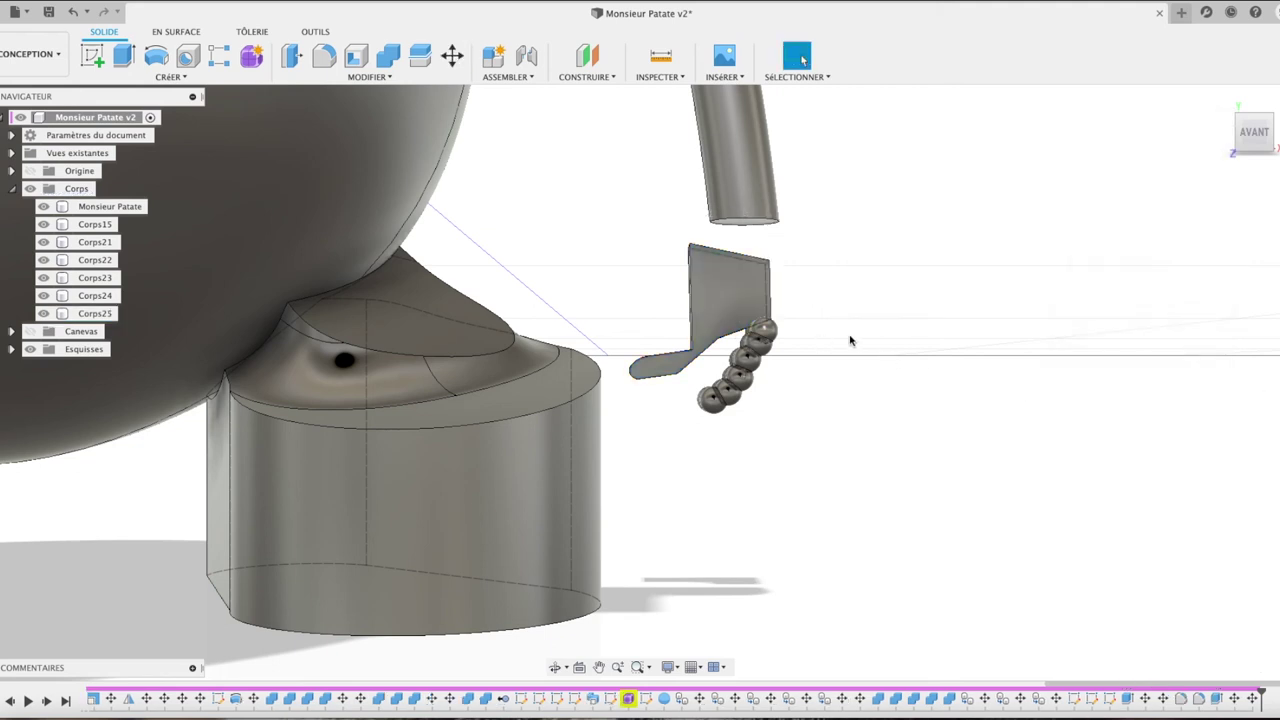
Step: Shift the hand plate body sideways and lift it 0.151 mm toward the arm tube
left_click(760, 300)
key("m")
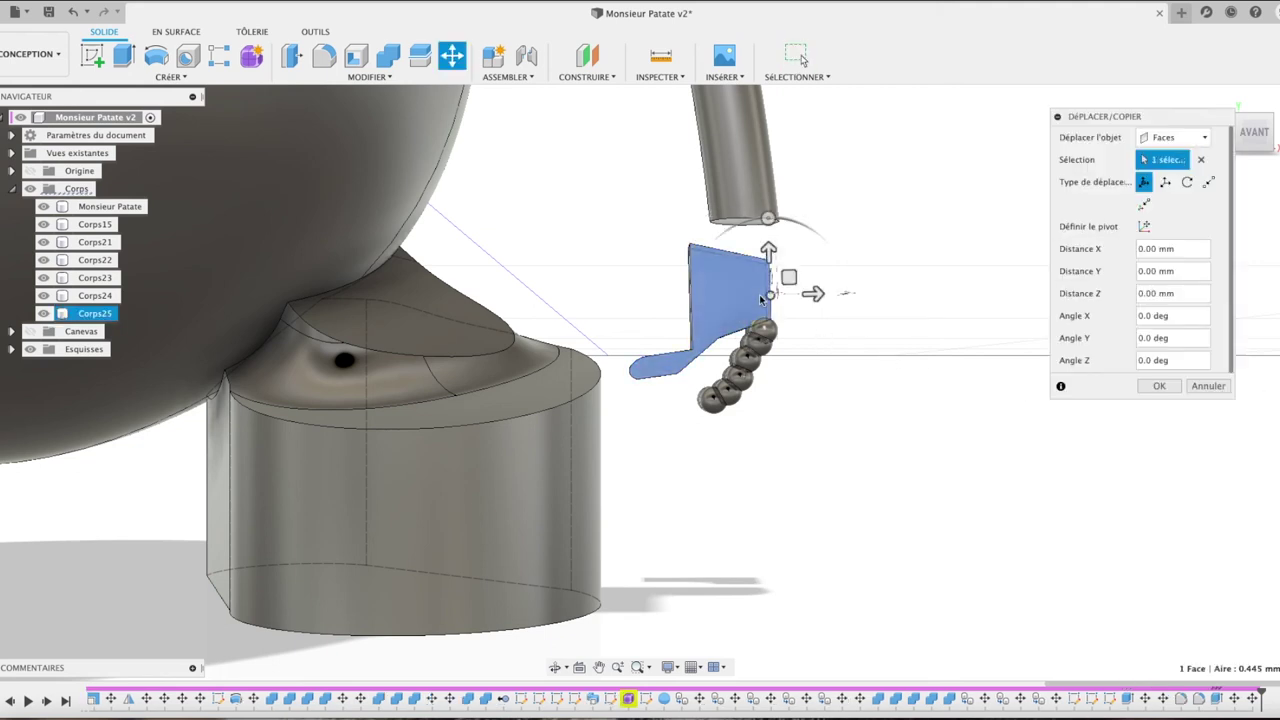
left_click(1175, 137)
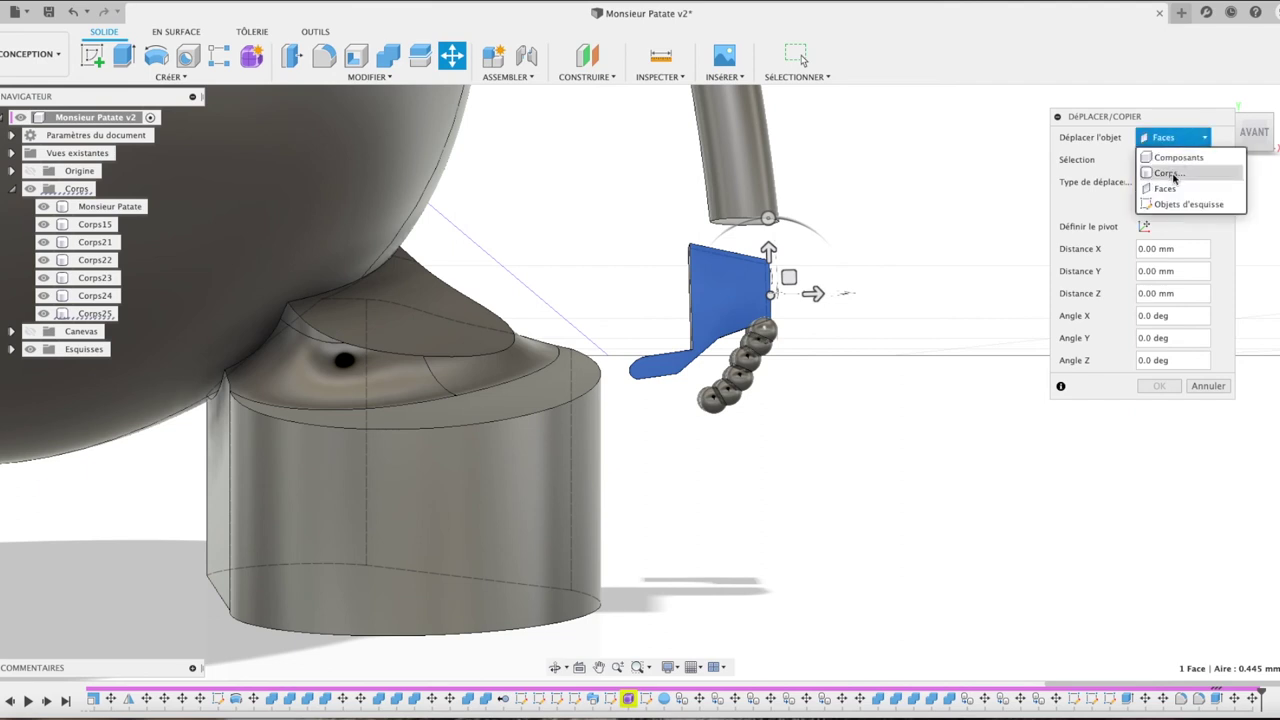
left_click(1160, 169)
left_click(765, 288)
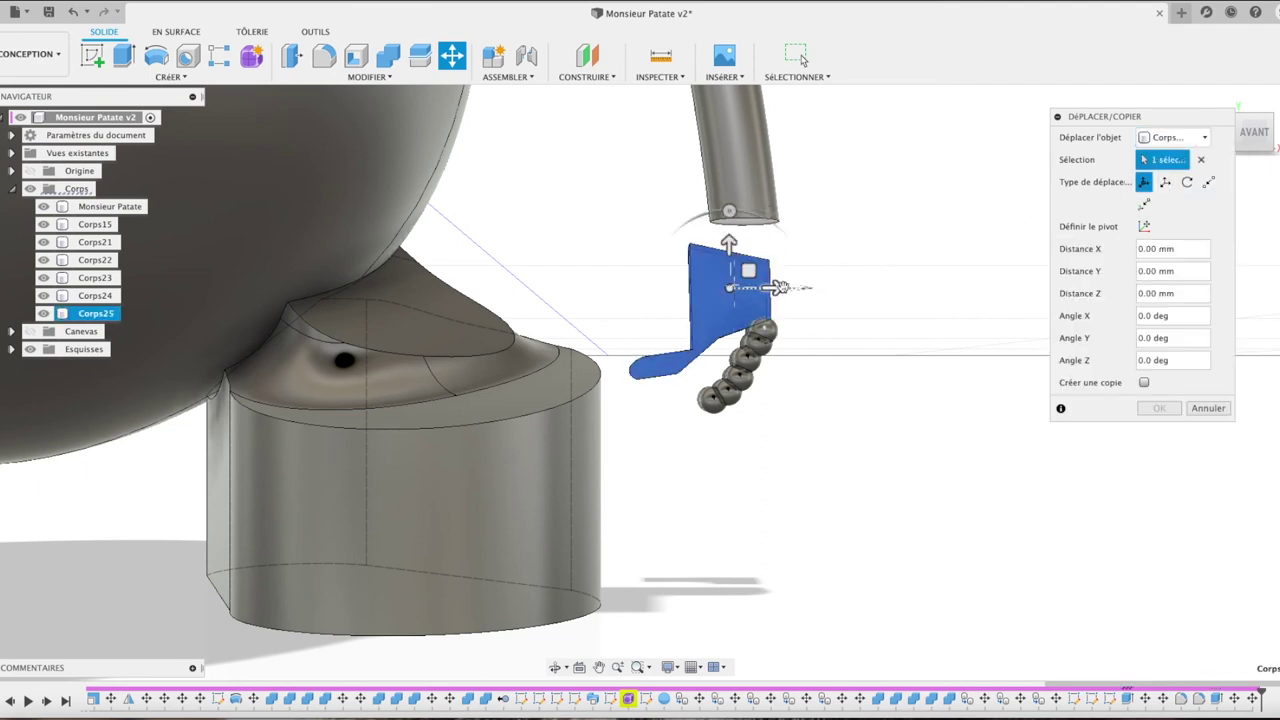
left_click_drag(778, 289, 789, 288)
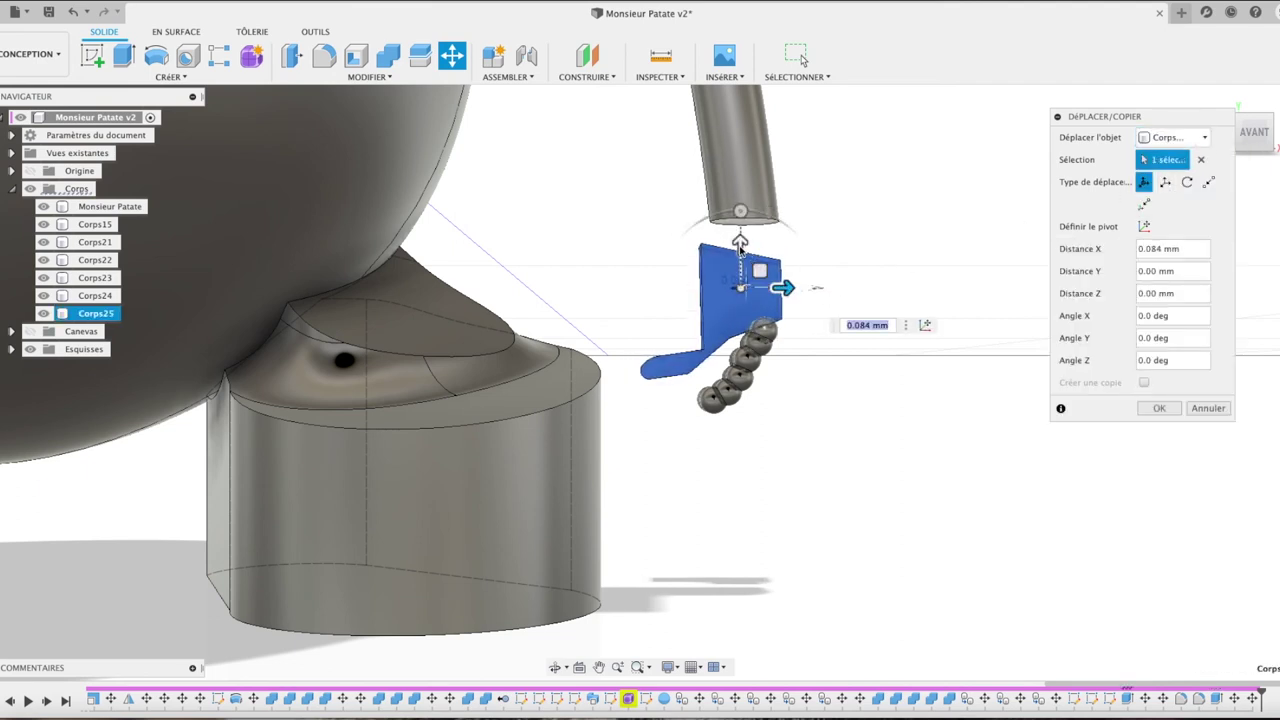
left_click_drag(740, 248, 740, 228)
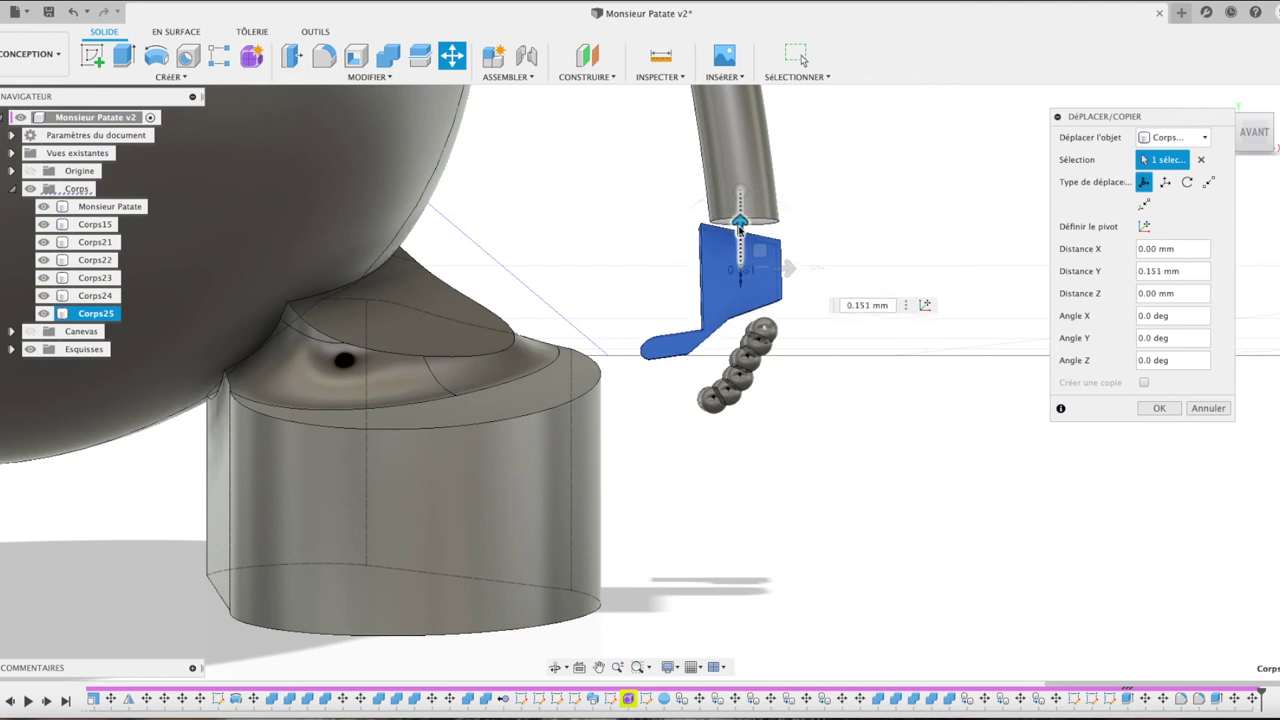
left_click(1159, 408)
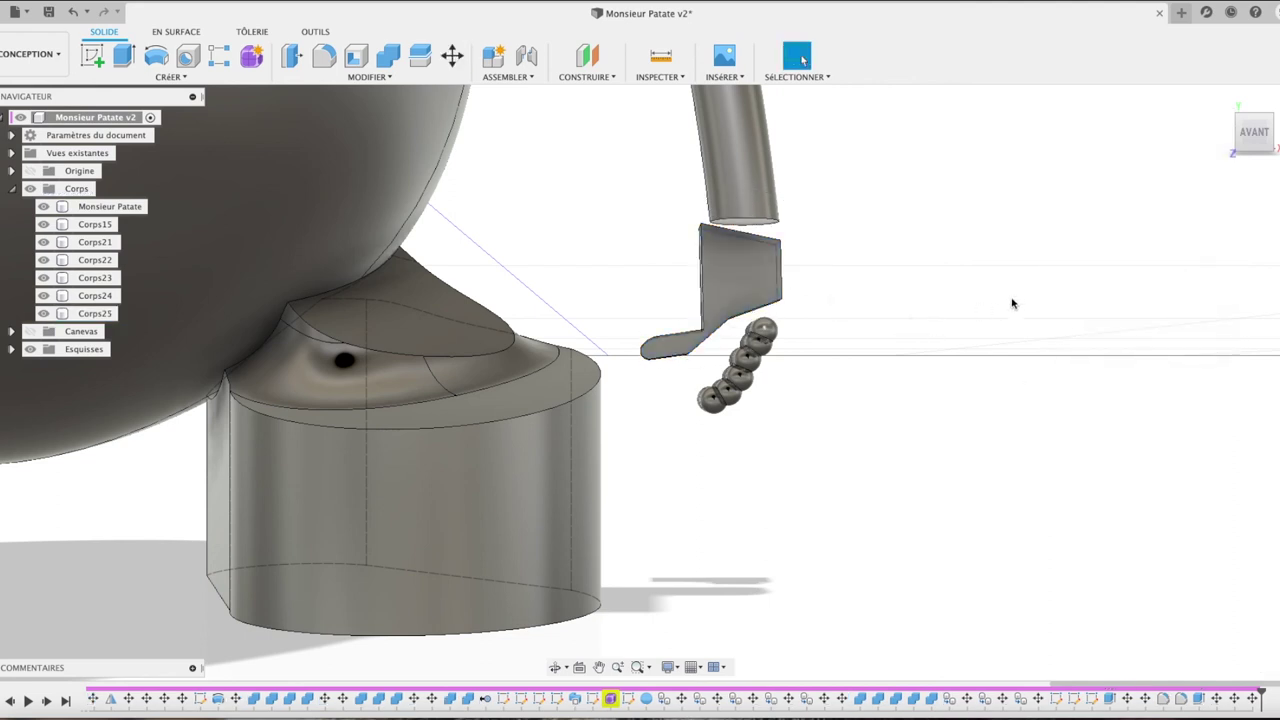
Step: From the front view, cut −0.06 mm off the hand plate's narrow left side face
left_click(1253, 143)
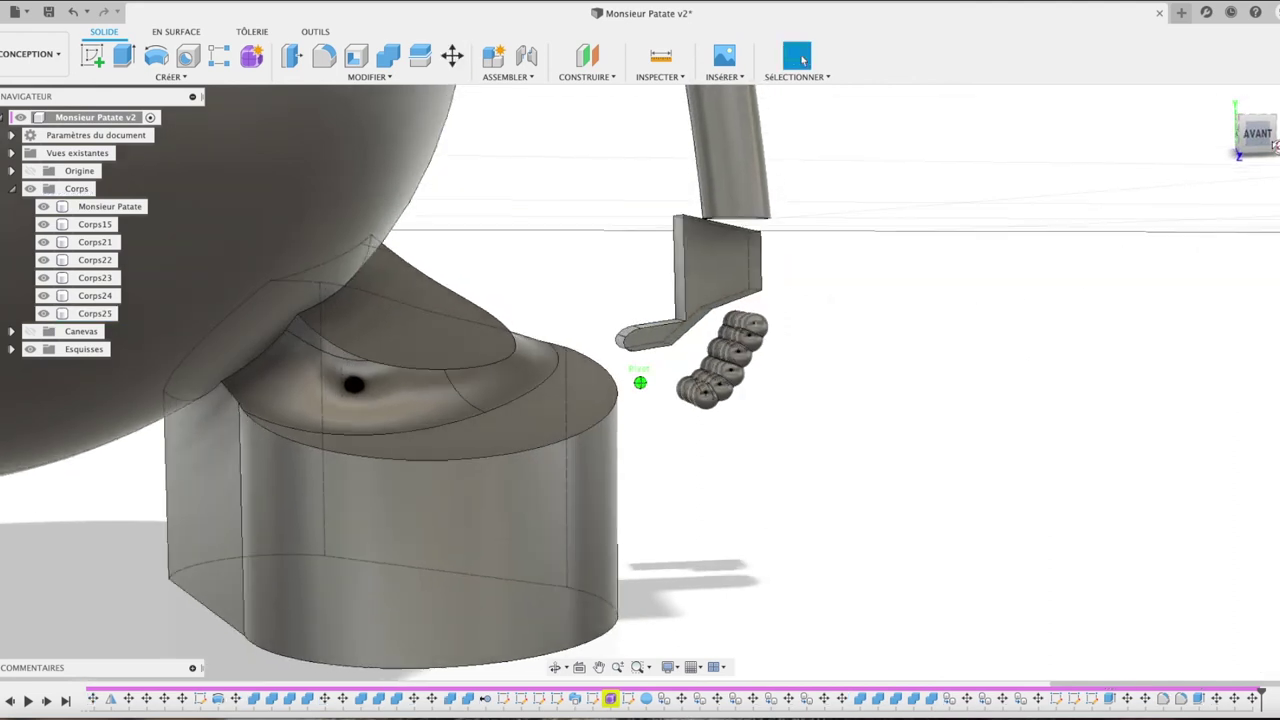
scroll(681, 268, "up", 2)
scroll(681, 268, "up", 2)
scroll(678, 270, "up", 2)
left_click(675, 273)
key("e")
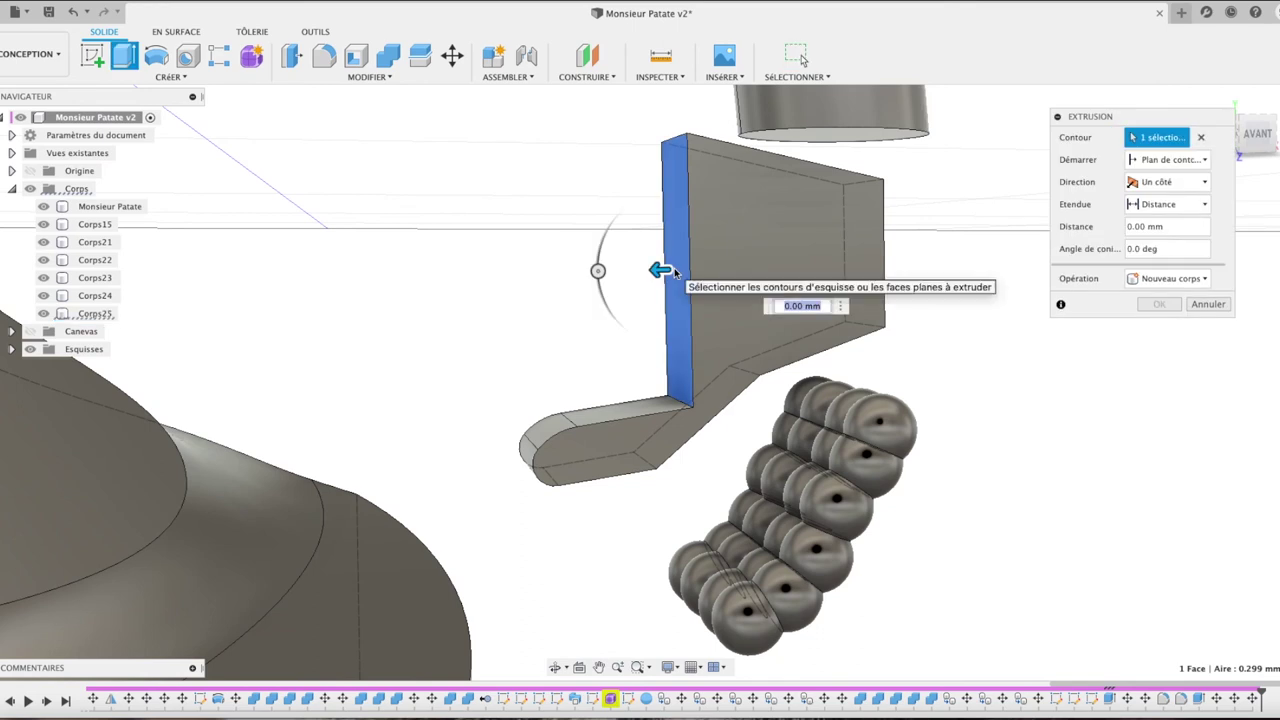
left_click_drag(660, 270, 684, 270)
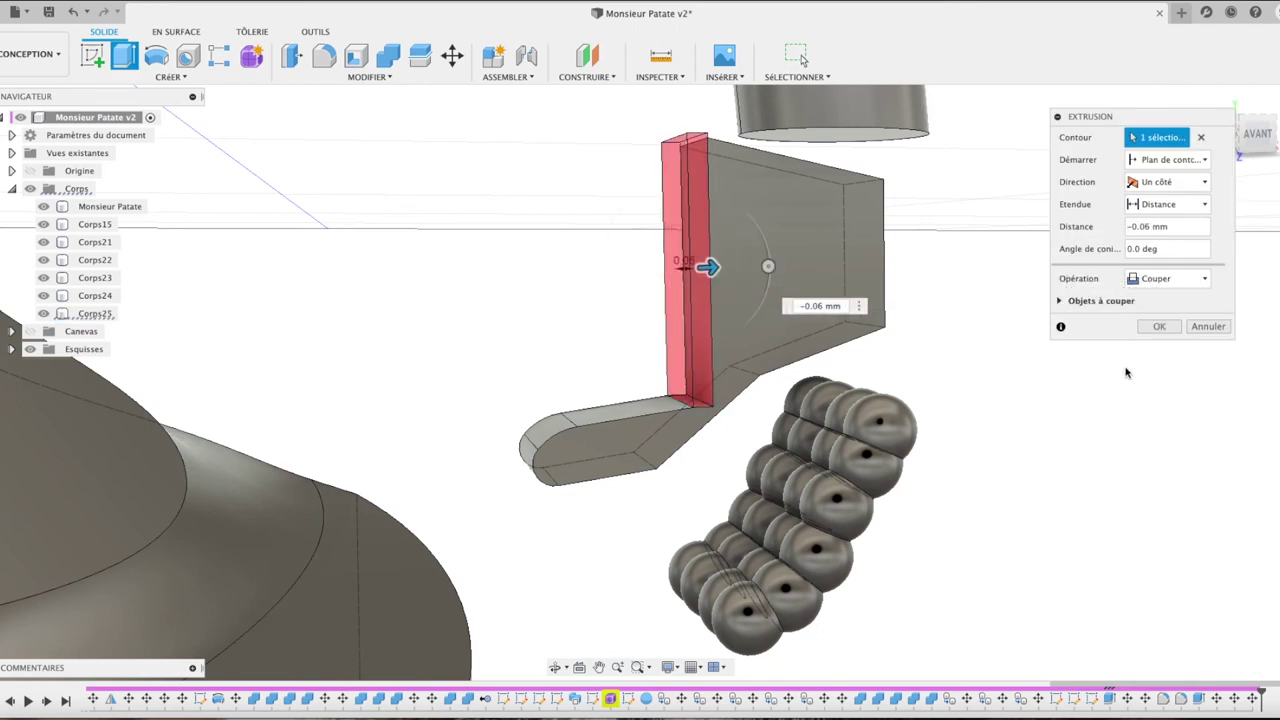
left_click(1159, 327)
mouse_move(1252, 140)
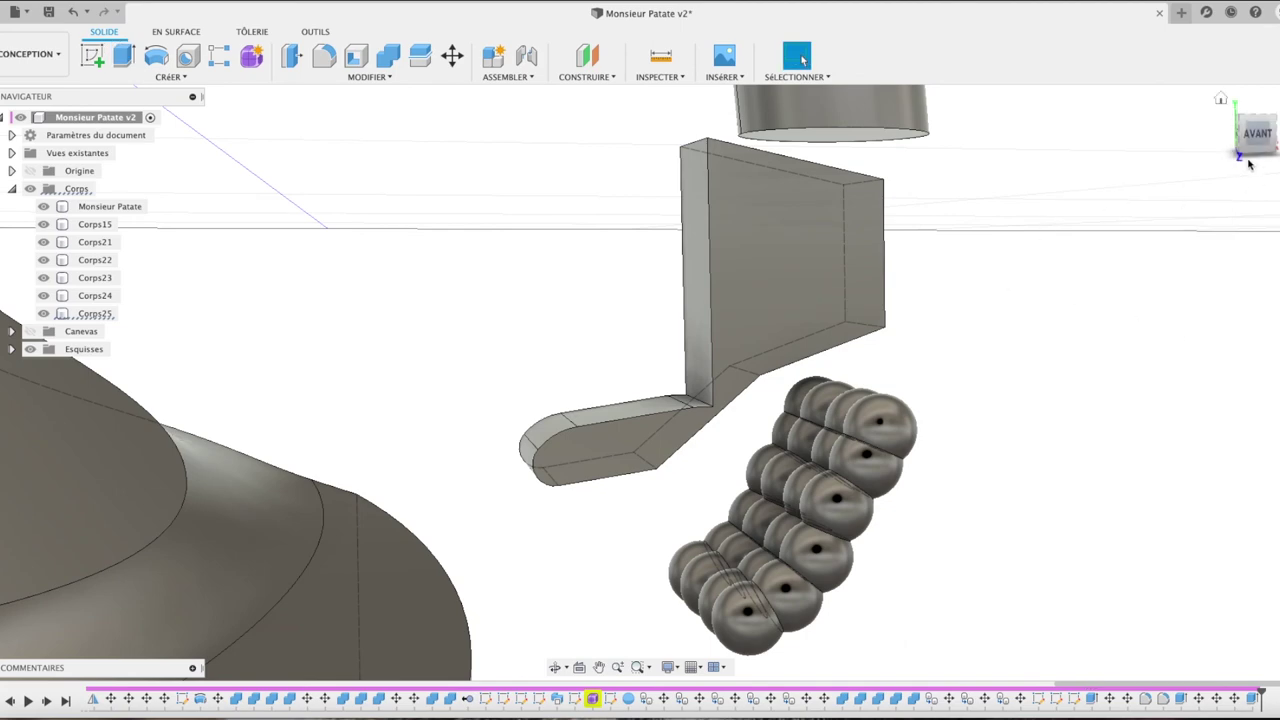
left_click_drag(1254, 140, 1018, 250)
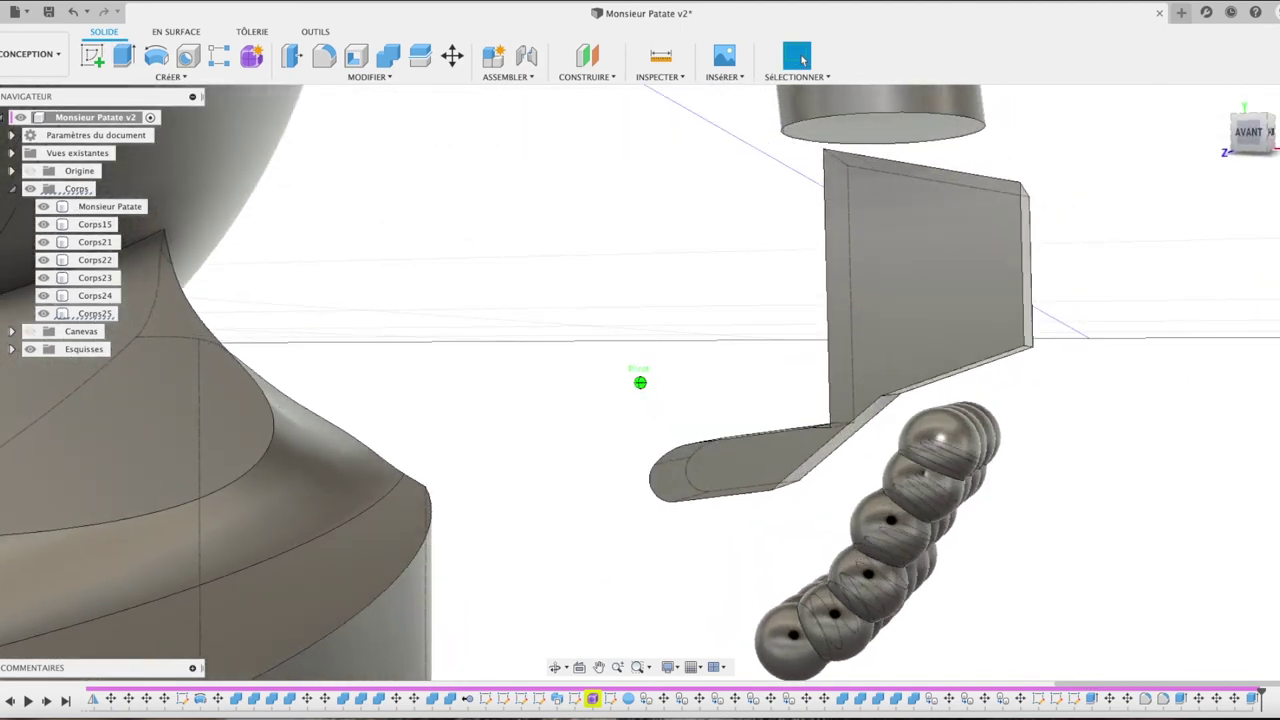
Step: Preview an inward cut on the plate's thin right face, cancel it, and switch to the front view
scroll(1027, 245, "up", 2)
scroll(1024, 252, "up", 2)
left_click(1028, 258)
key("e")
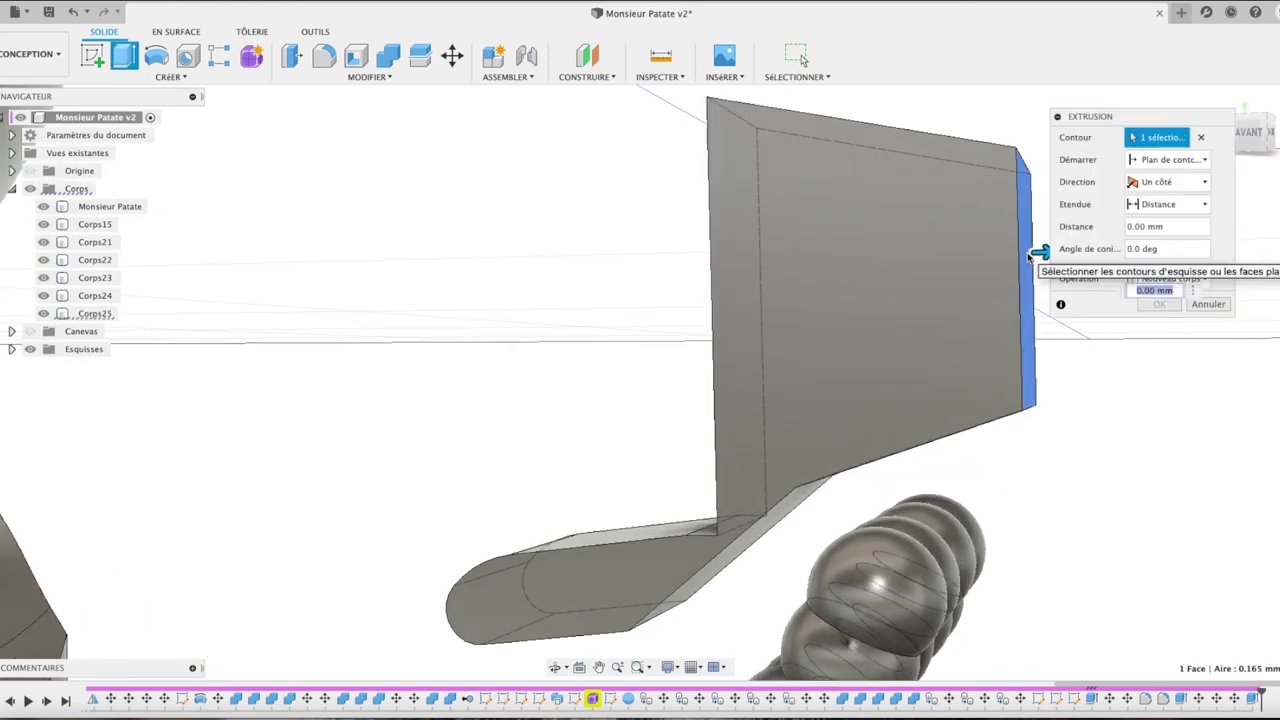
left_click_drag(1037, 252, 933, 258)
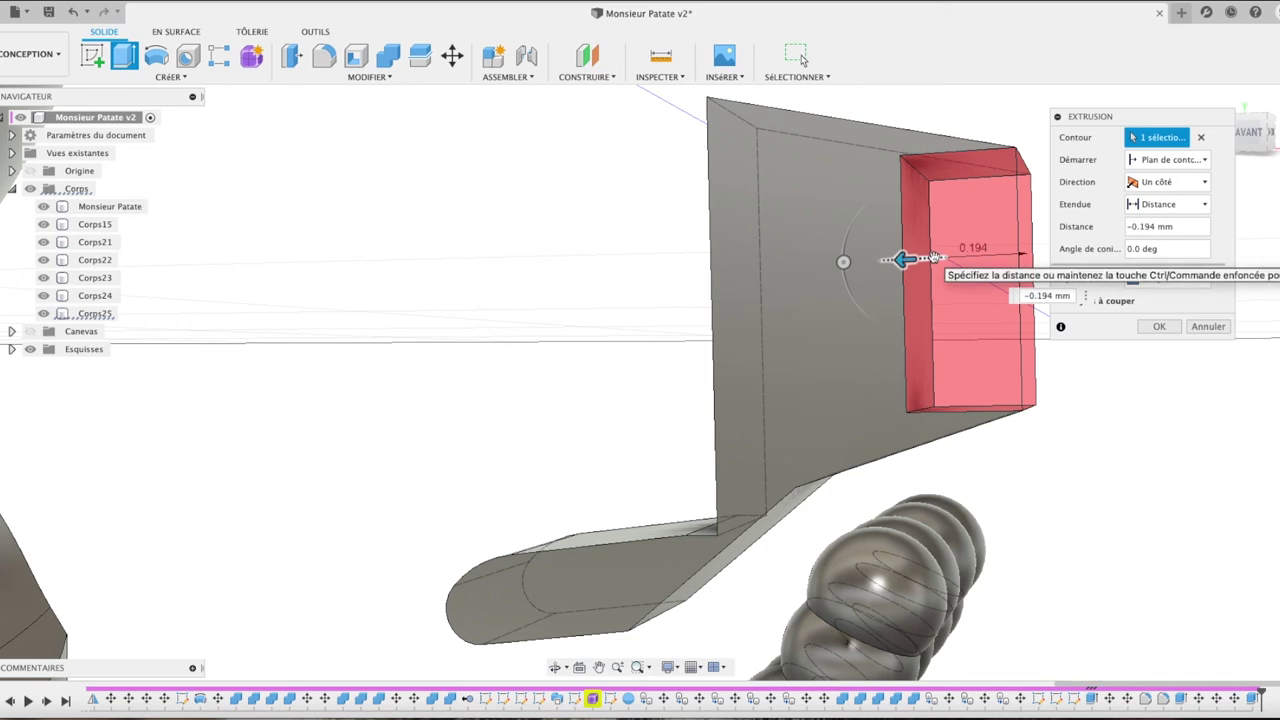
left_click(1209, 327)
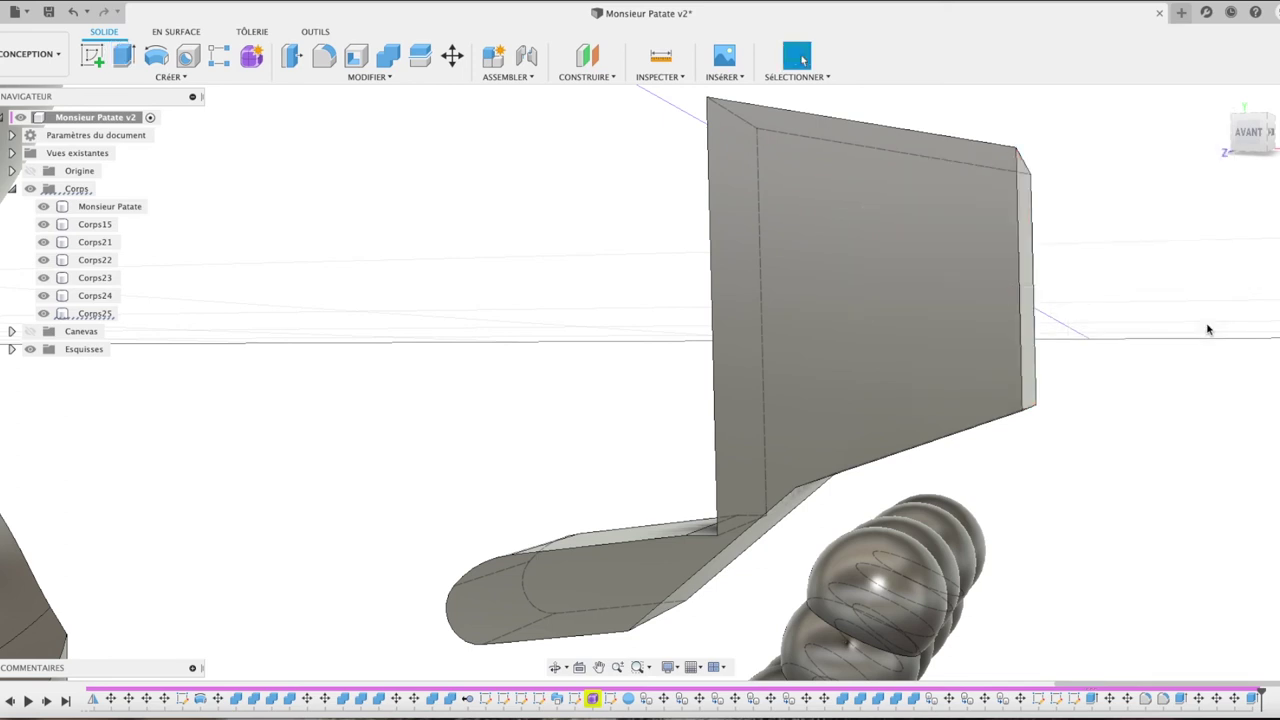
left_click(1253, 140)
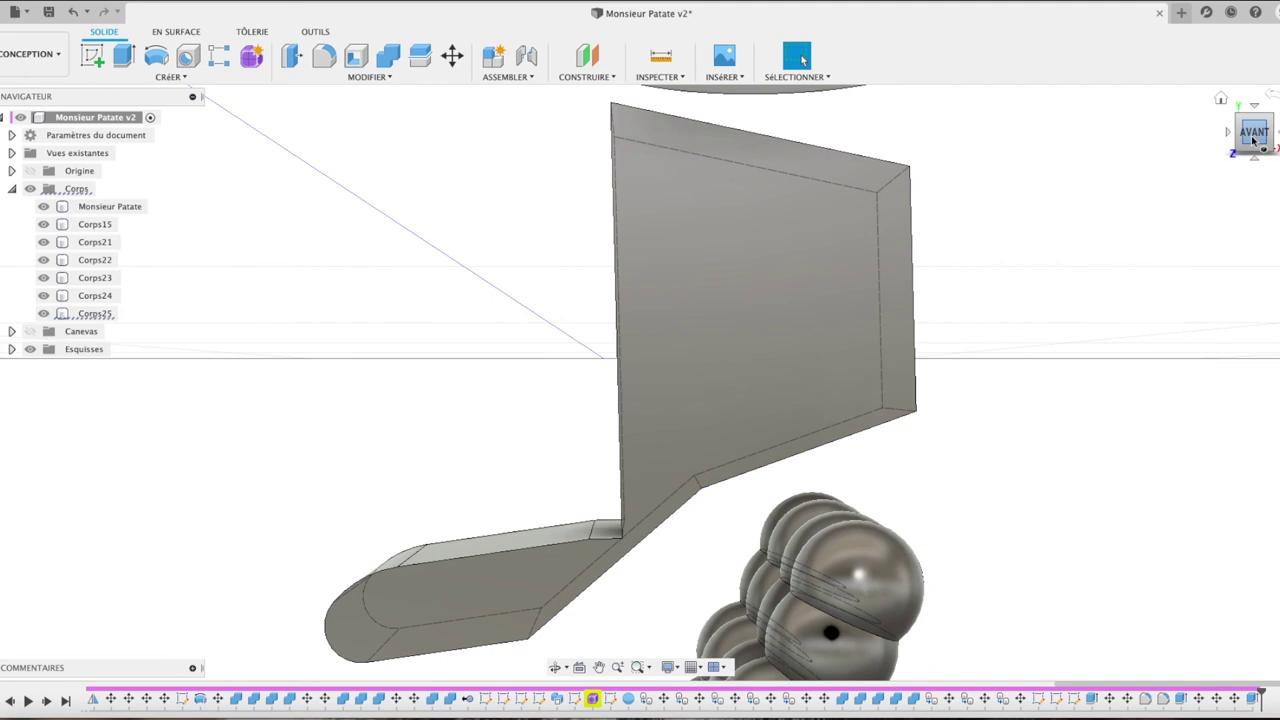
Step: Start a new sketch on the hand plate's flat face
left_click(797, 291)
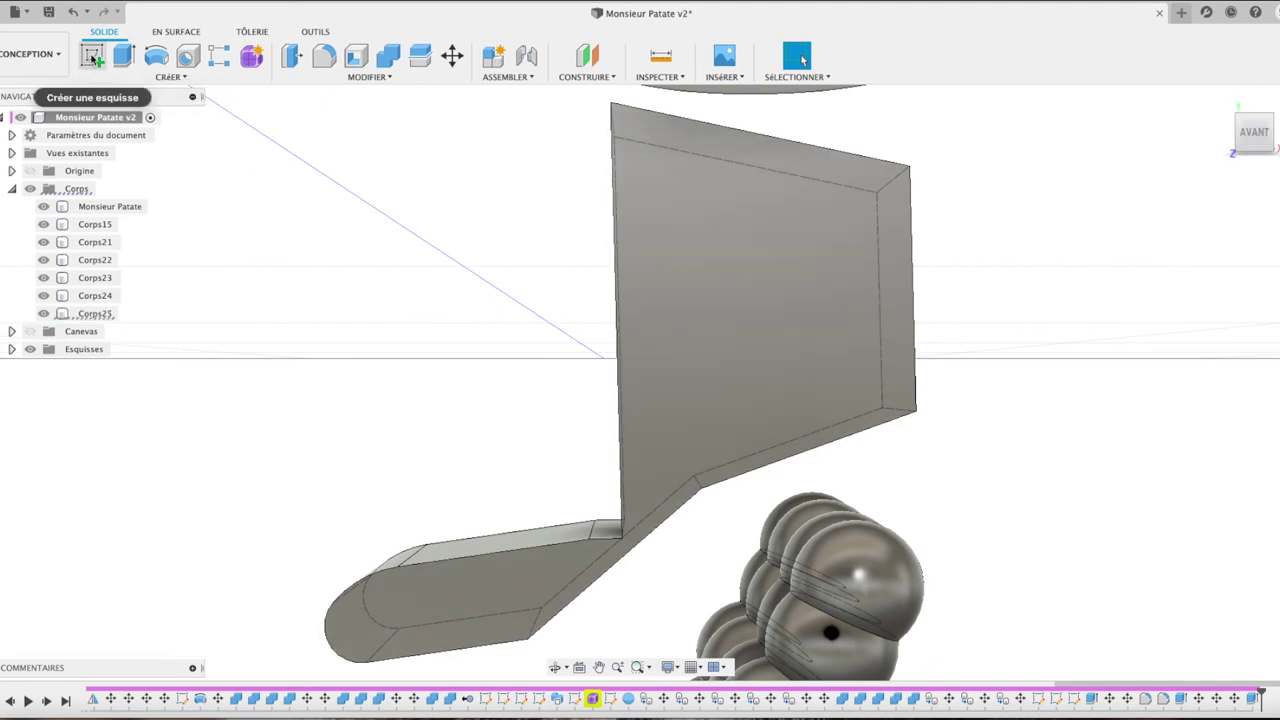
left_click(91, 55)
left_click(771, 214)
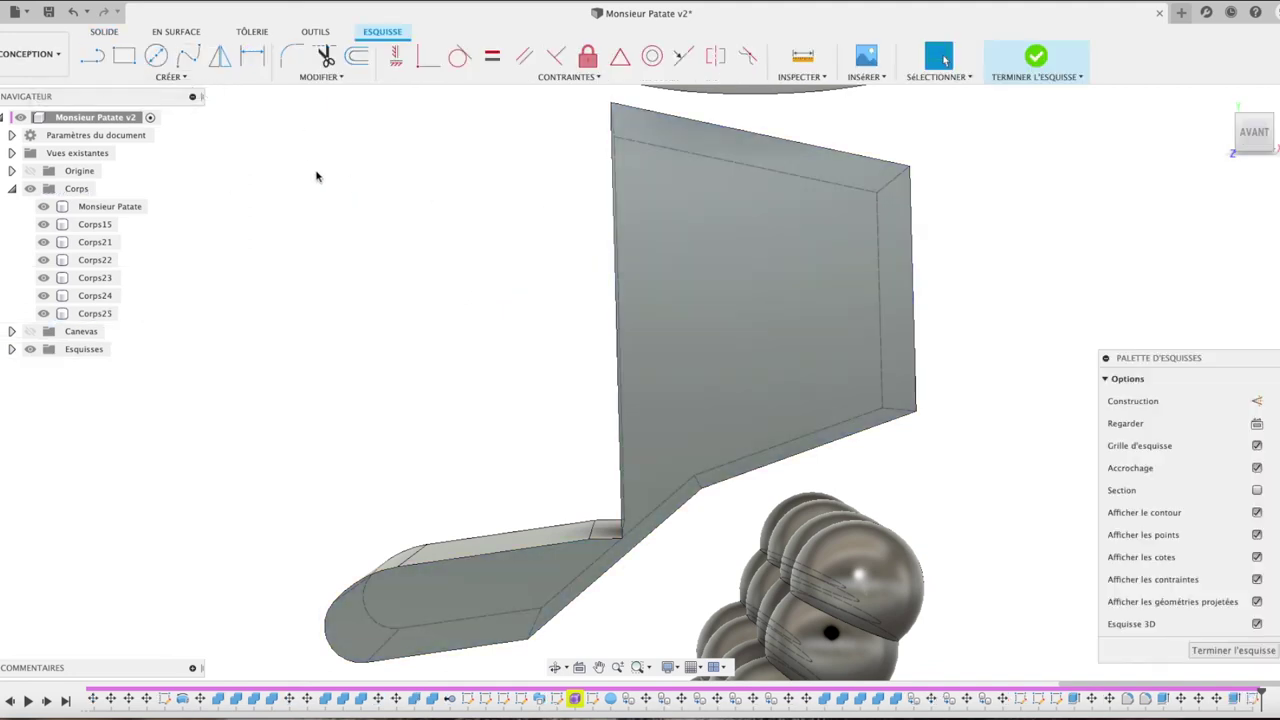
Step: Draw a closed spline loop around the plate, swinging out right and closing at the top-left start
left_click(188, 55)
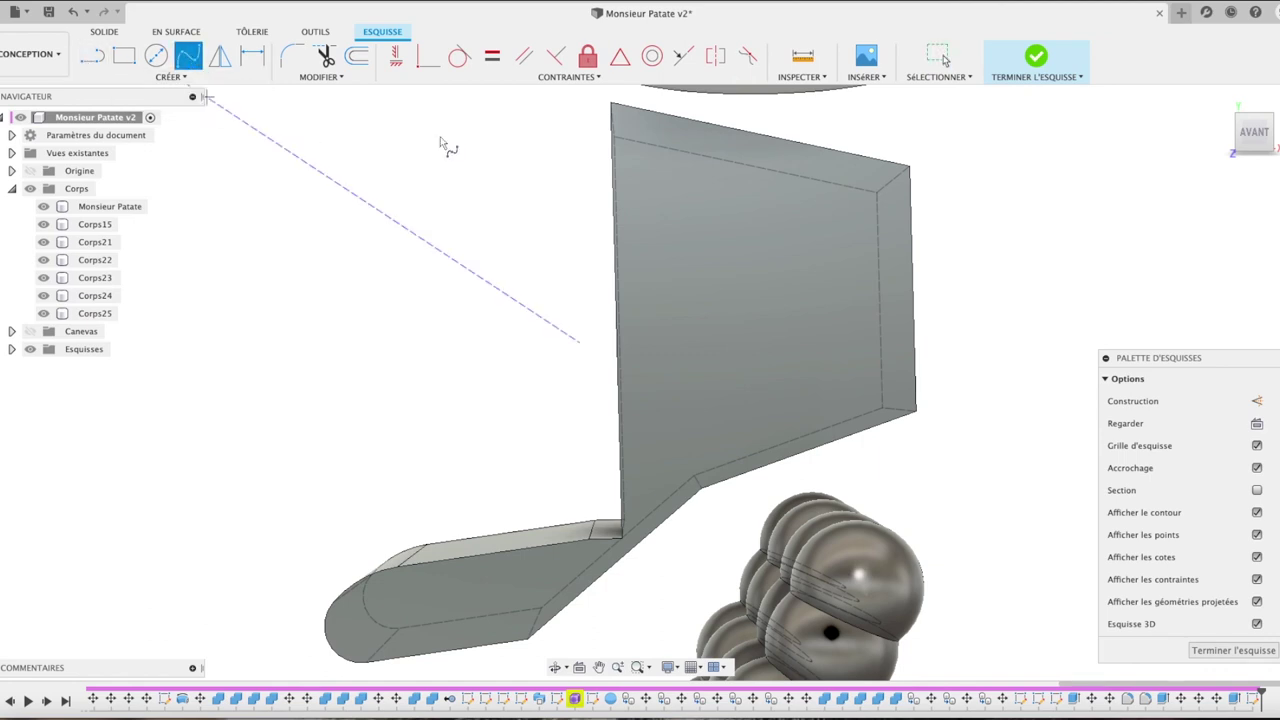
left_click(616, 91)
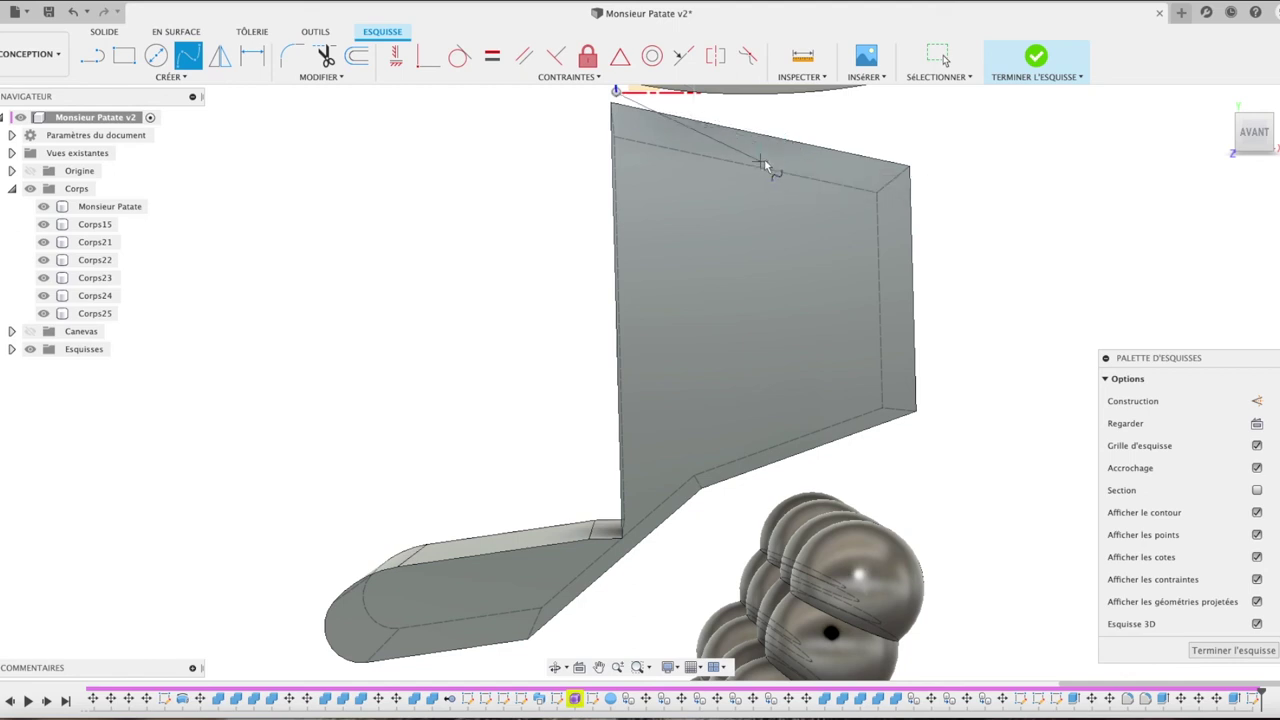
left_click(762, 159)
left_click(842, 229)
left_click(873, 320)
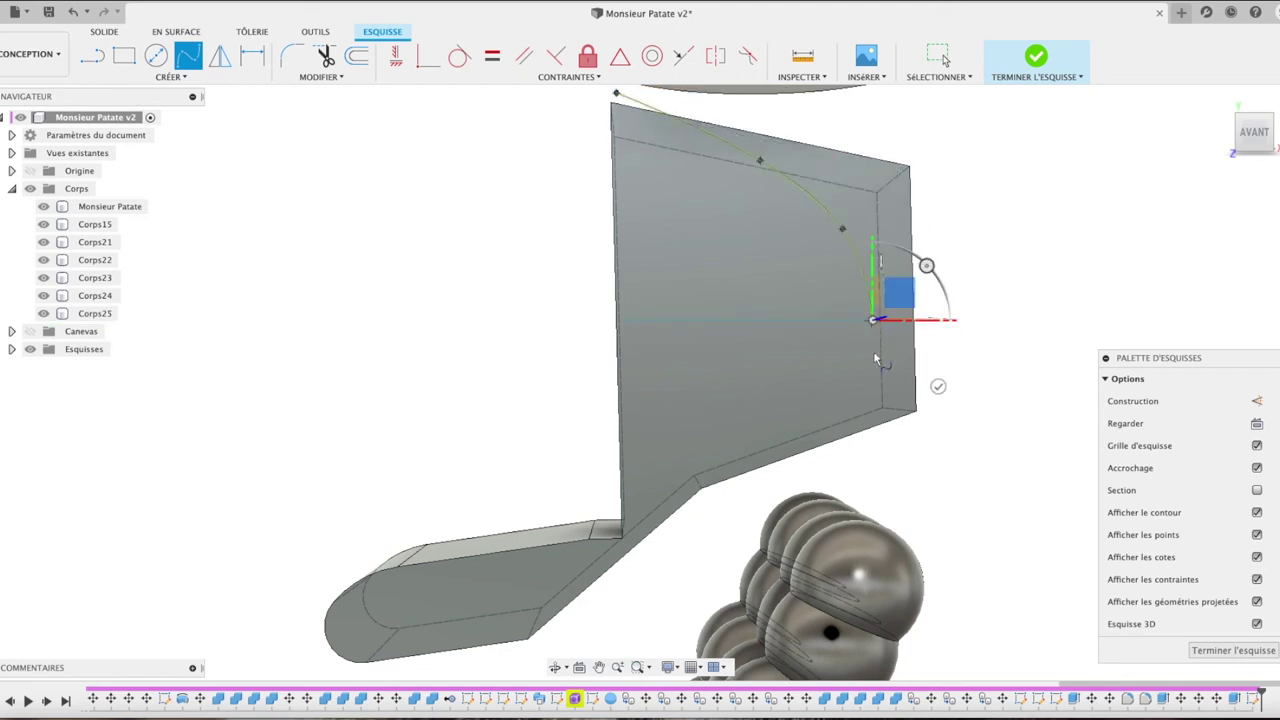
left_click(845, 420)
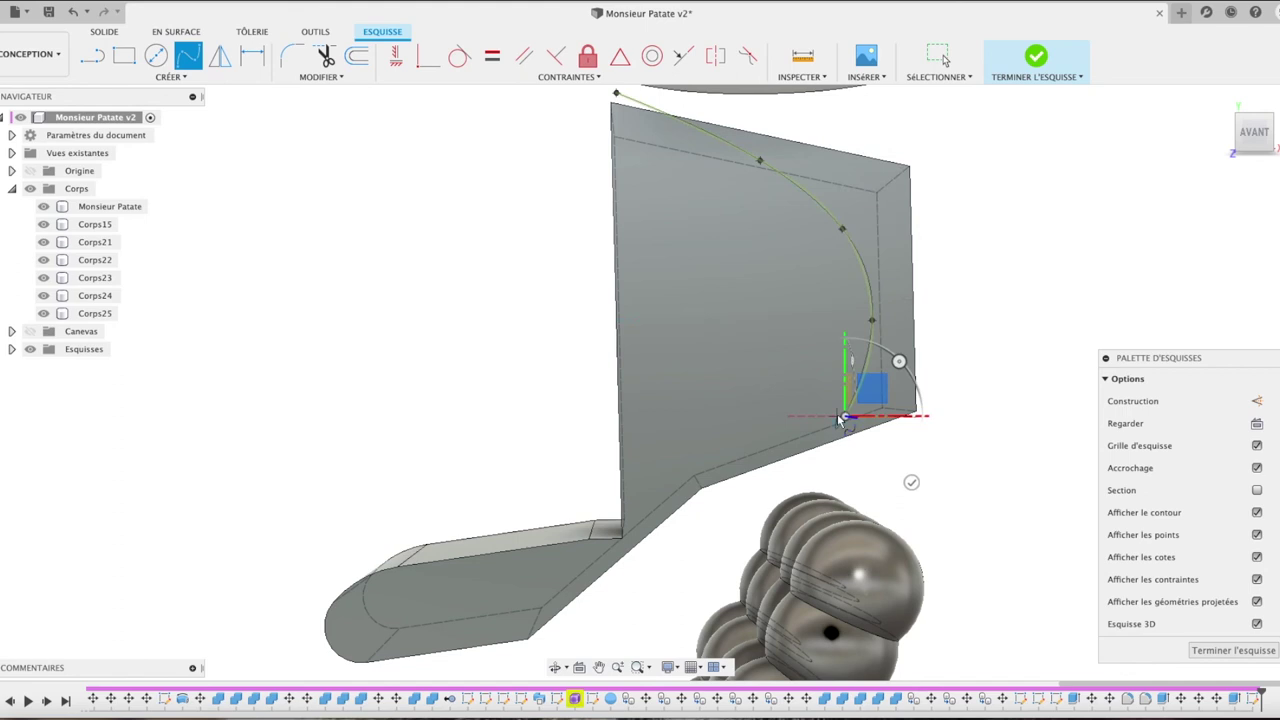
left_click(775, 484)
left_click(1056, 413)
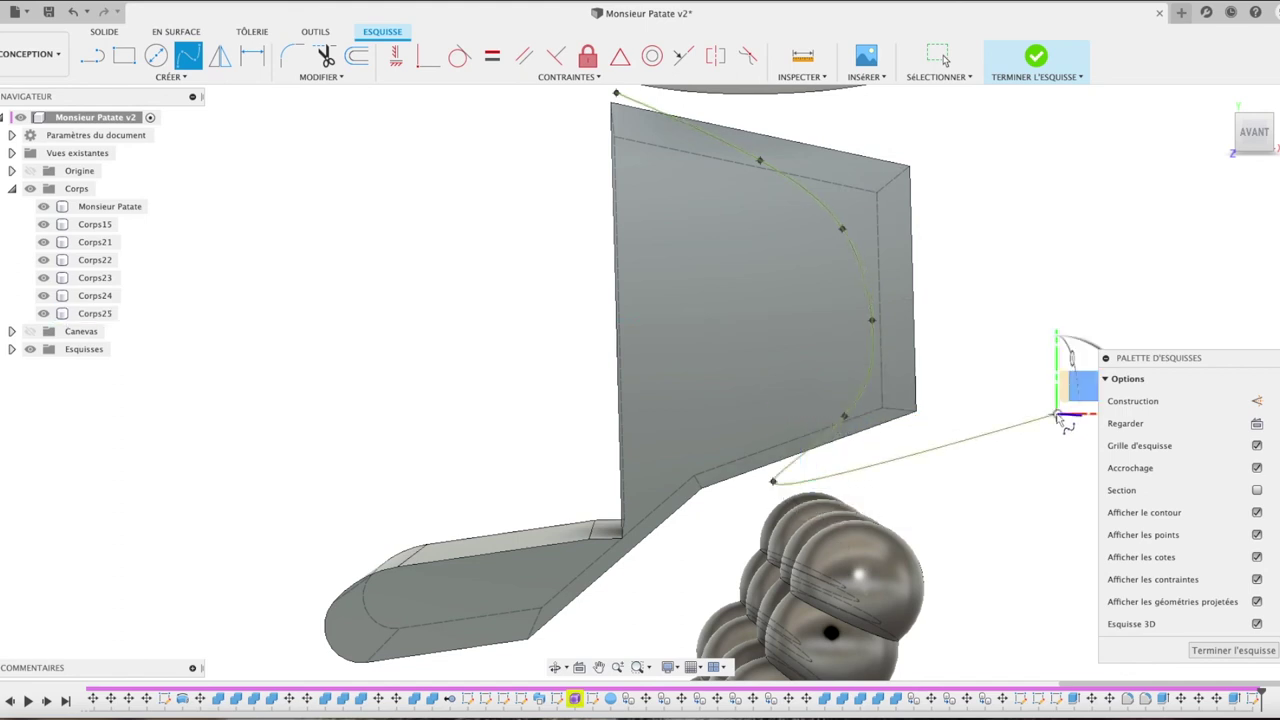
left_click(1005, 152)
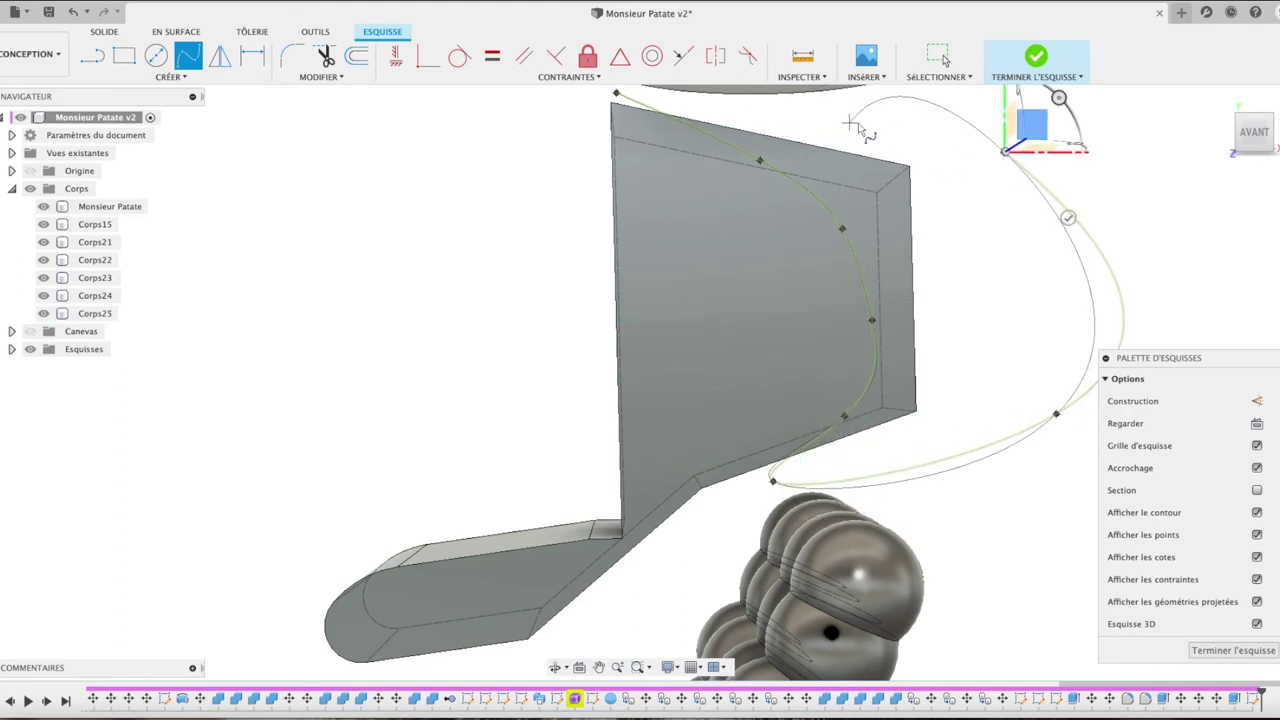
left_click(858, 123)
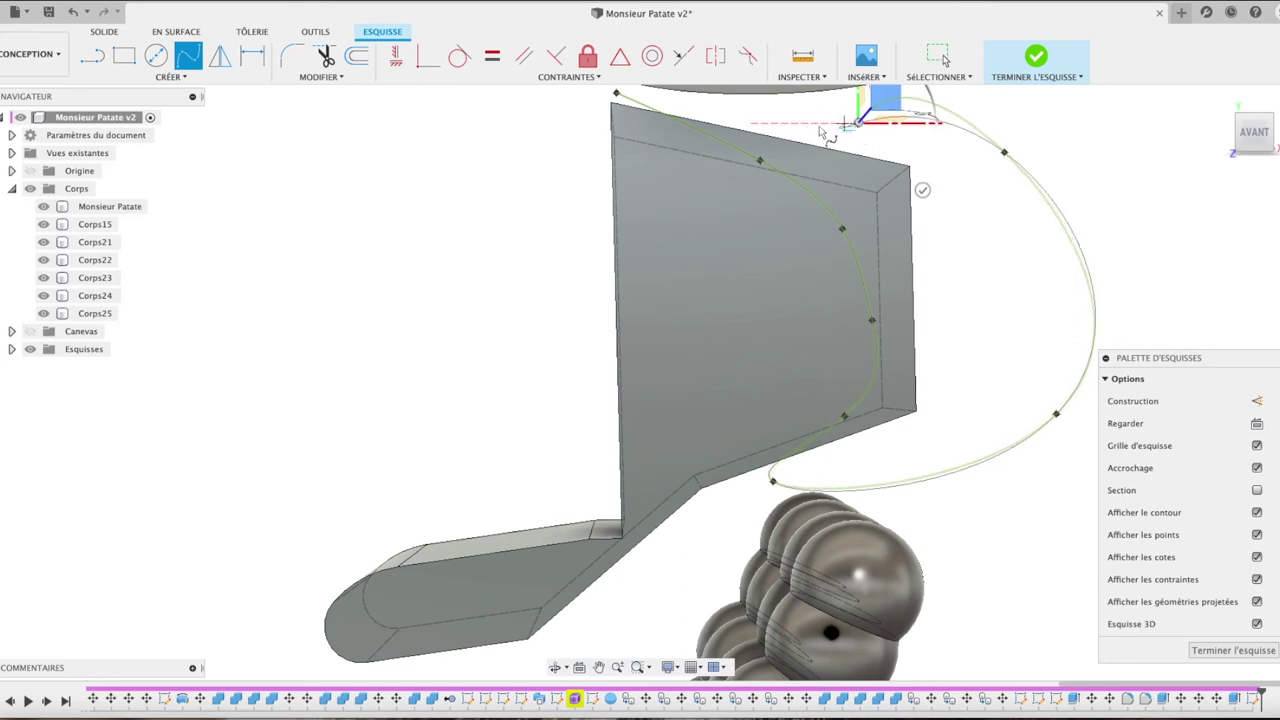
left_click(617, 94)
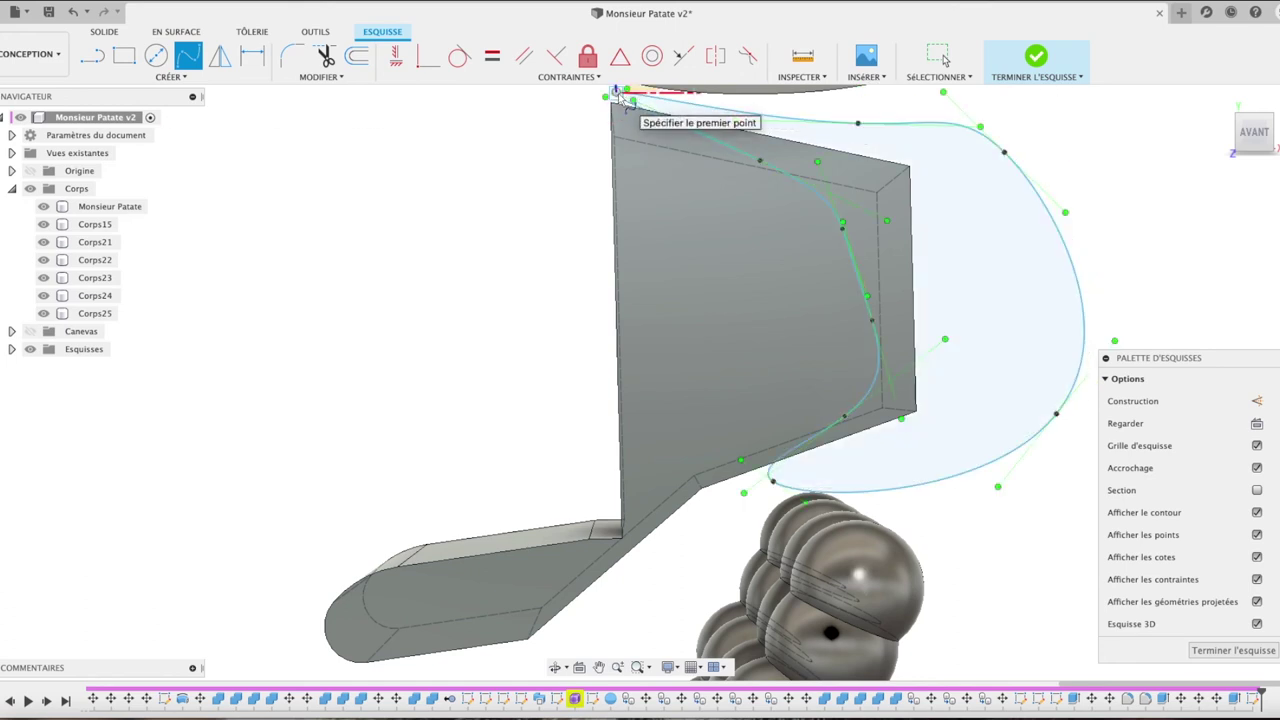
Step: Extrude-cut both spline profiles by -0.806 mm to trim the plate into a mitten shape
key("e")
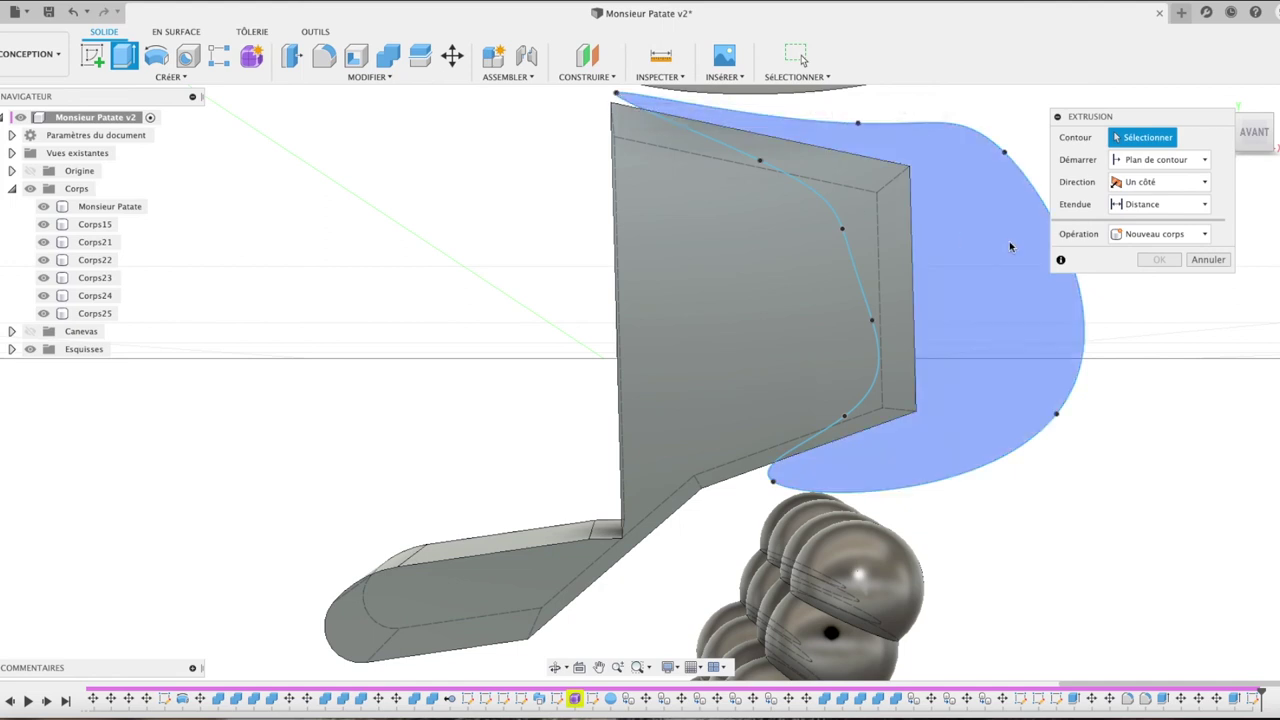
left_click(960, 263)
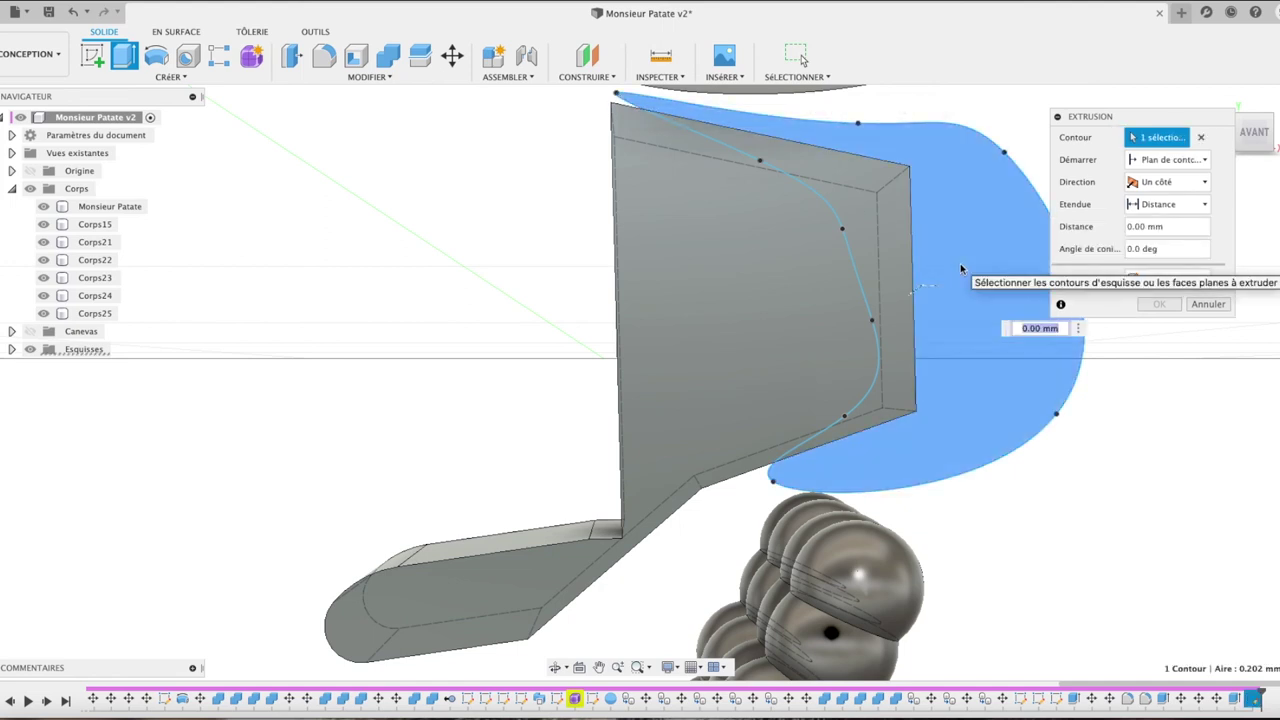
left_click(887, 261)
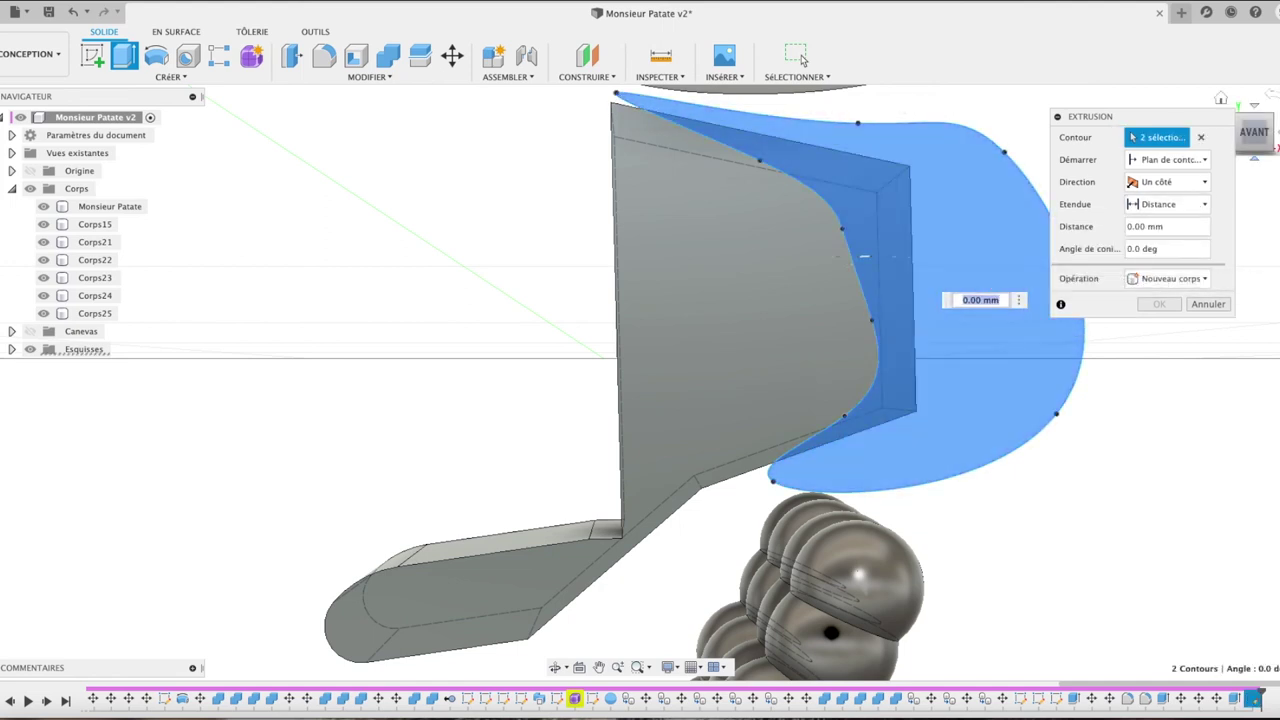
middle_click_drag(1262, 137, 1242, 183, "shift")
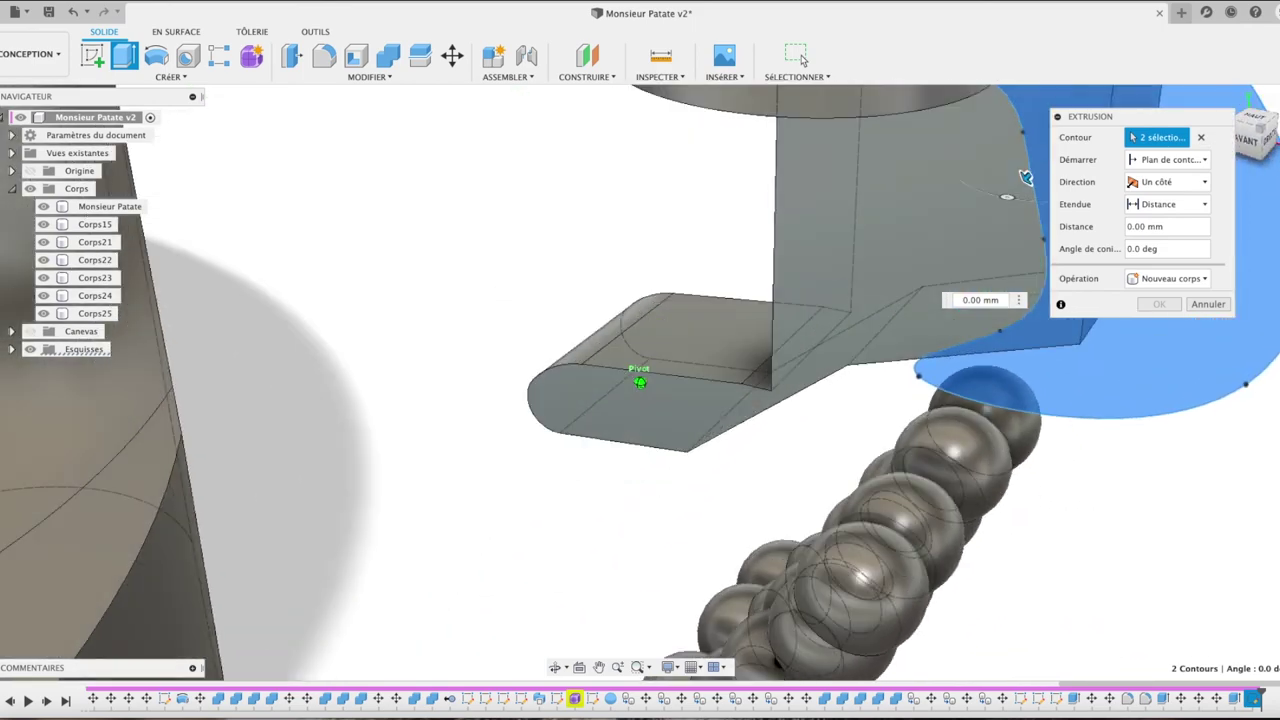
middle_click_drag(1195, 393, 1146, 116, "shift")
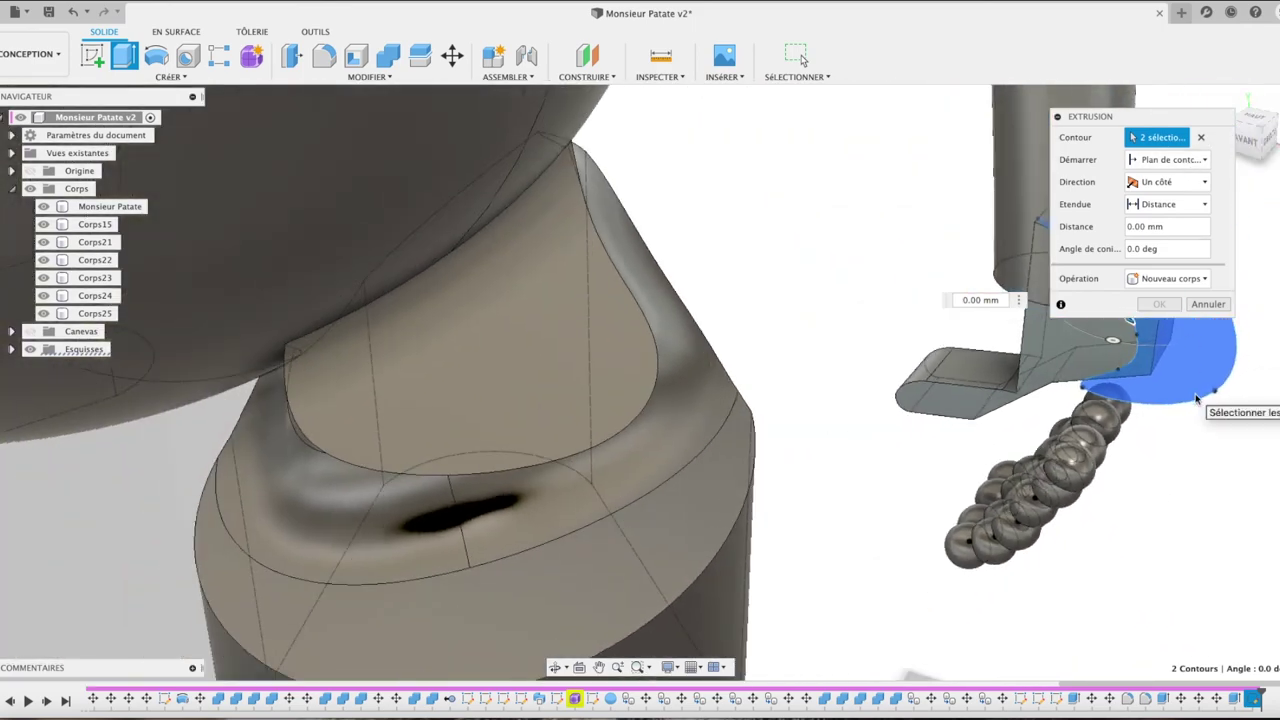
left_click_drag(1146, 116, 856, 207)
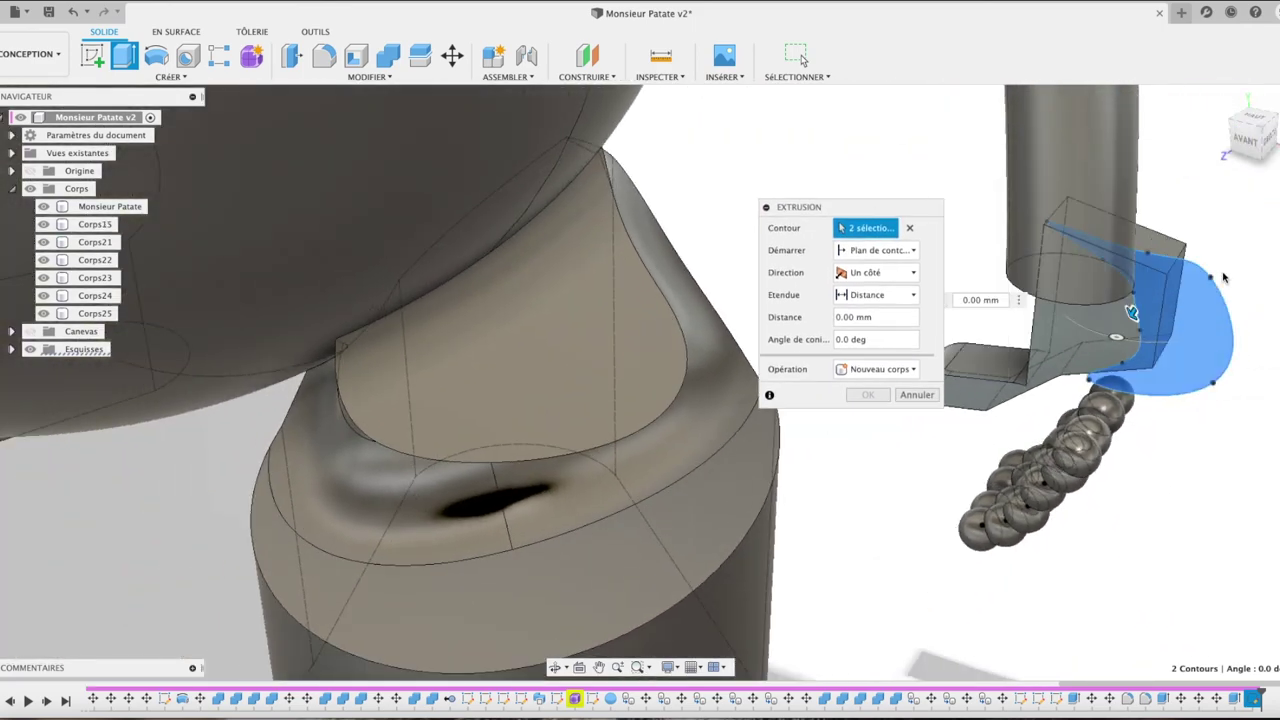
left_click_drag(1133, 318, 1190, 260)
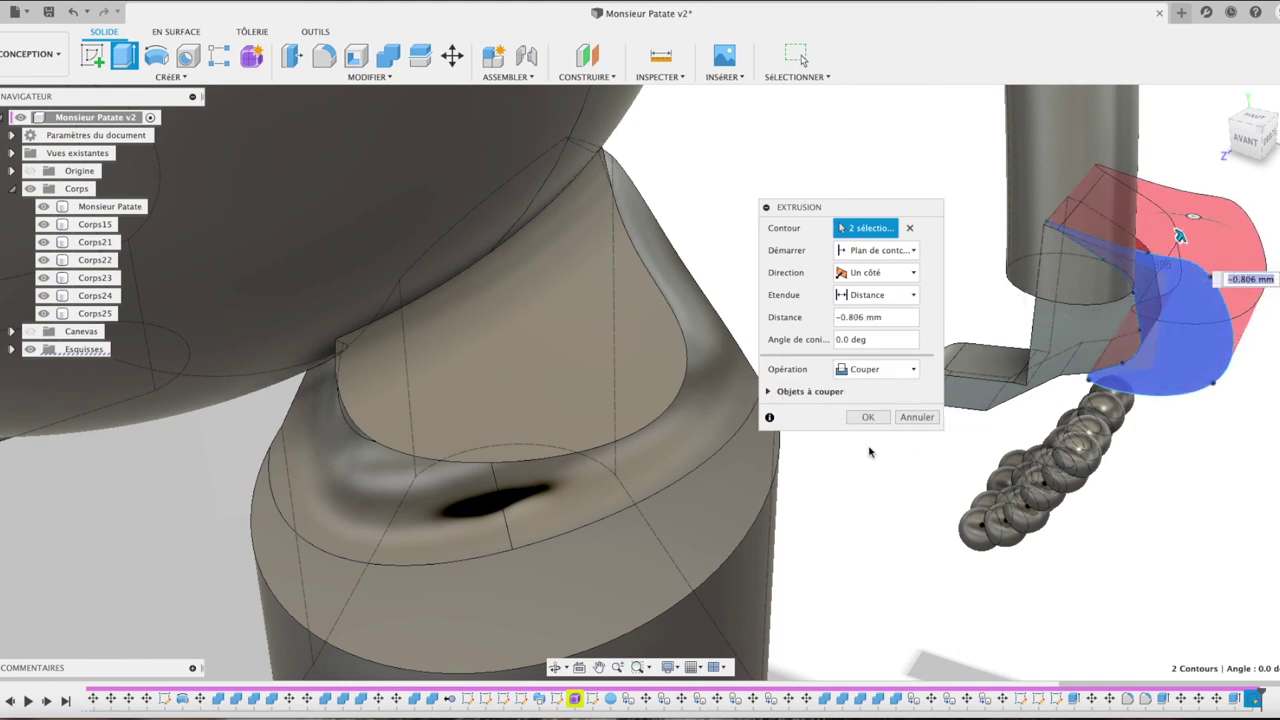
left_click(868, 417)
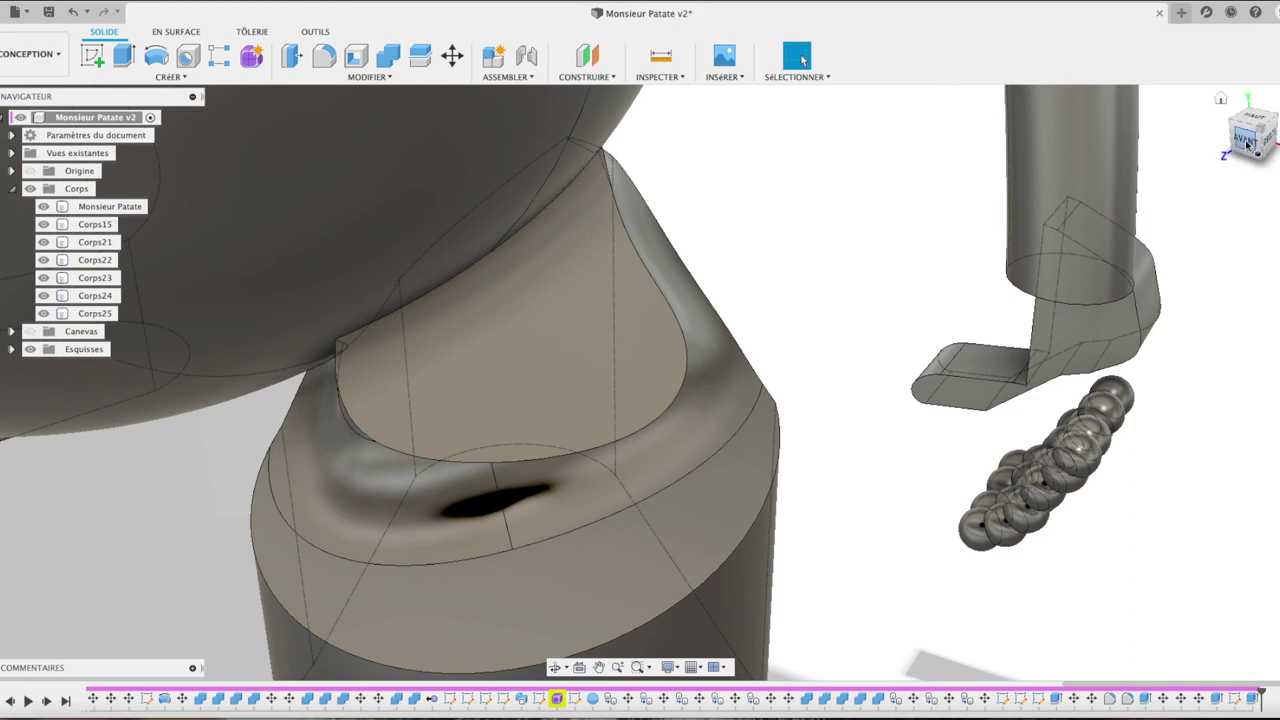
Step: Return to the front view and zoom in on the hand
left_click(1249, 145)
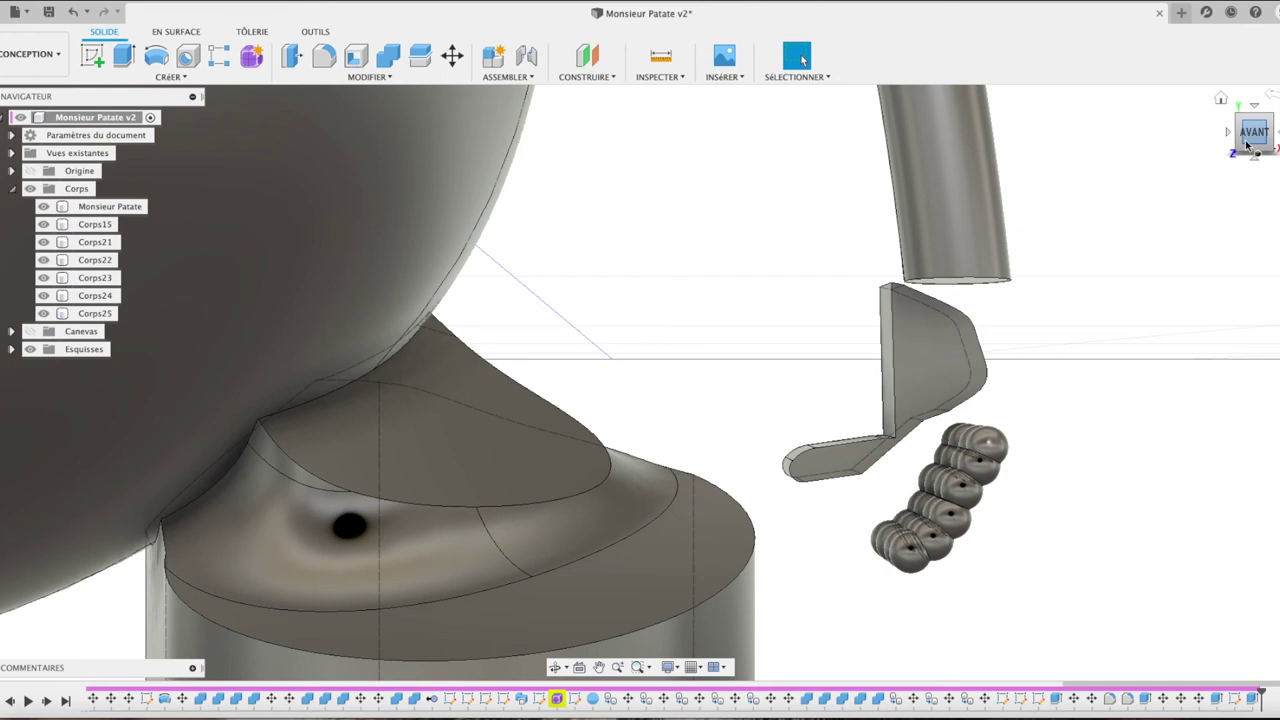
scroll(858, 403, "up", 2)
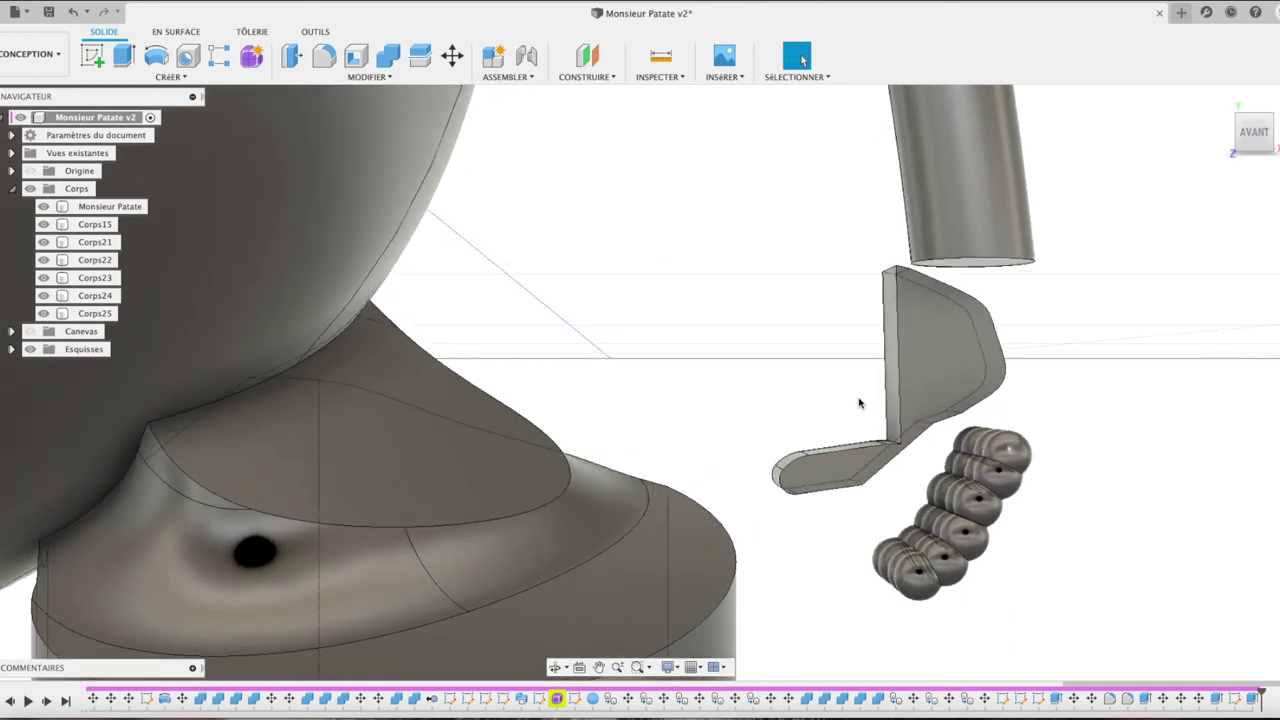
scroll(858, 403, "up", 2)
scroll(858, 403, "up", 2)
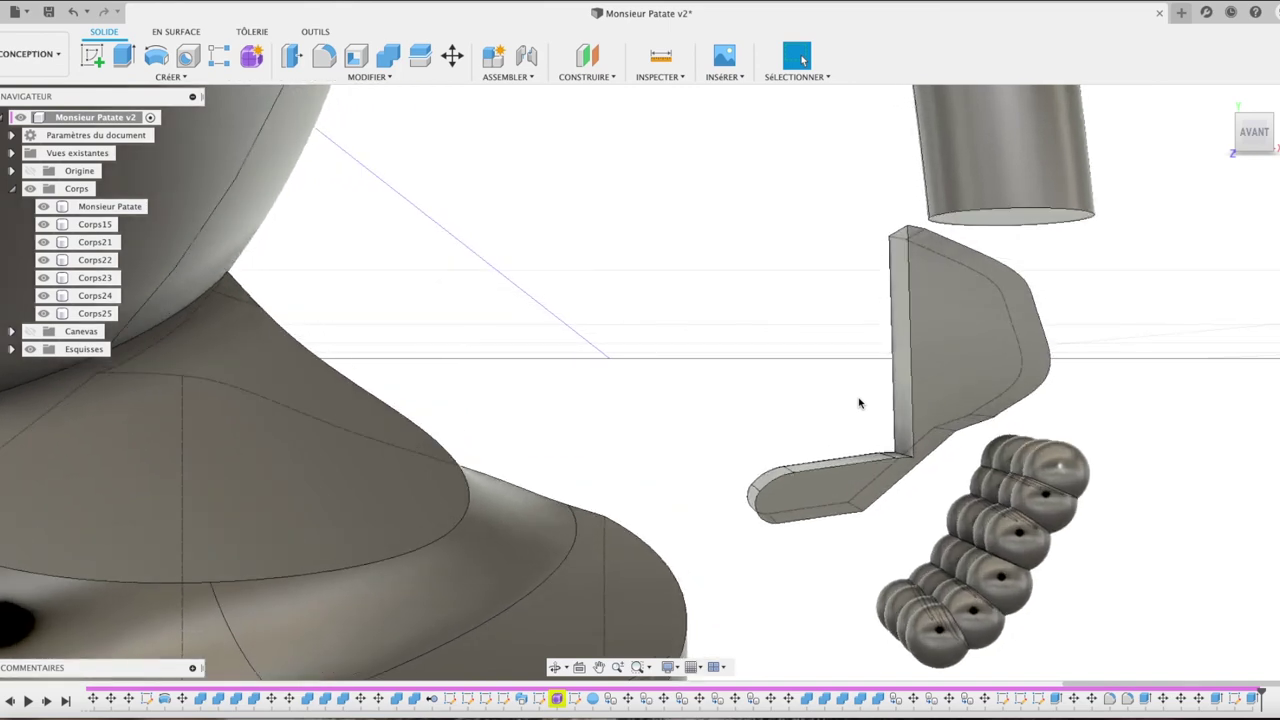
Step: Join-extrude the hand plate's thin edge face outward by 0.17 mm
left_click(901, 391)
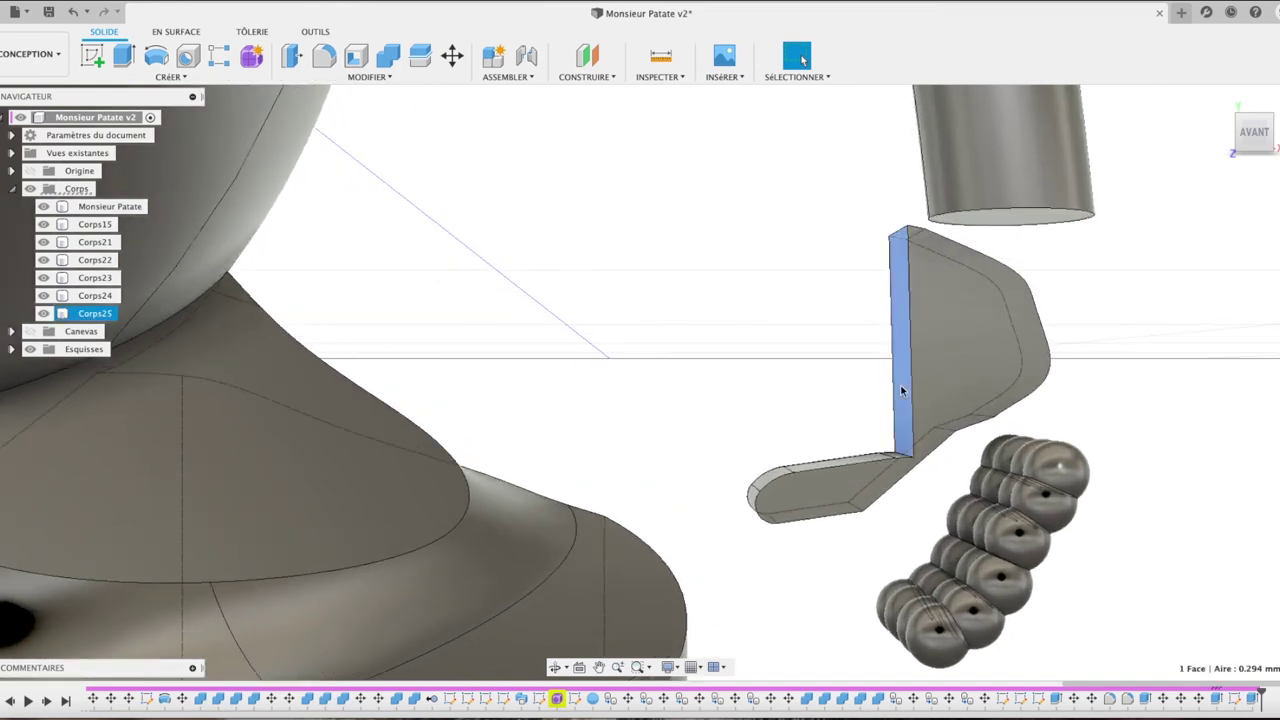
key("e")
left_click_drag(887, 206, 1224, 239)
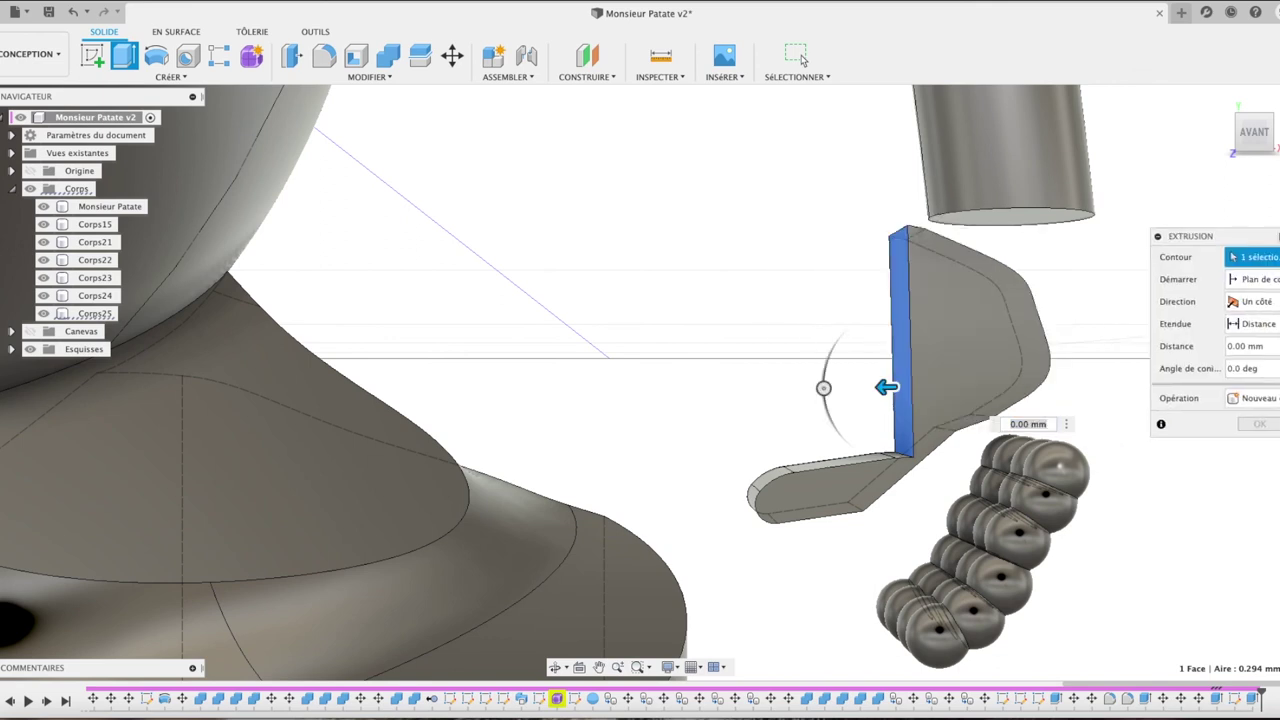
left_click_drag(885, 388, 836, 388)
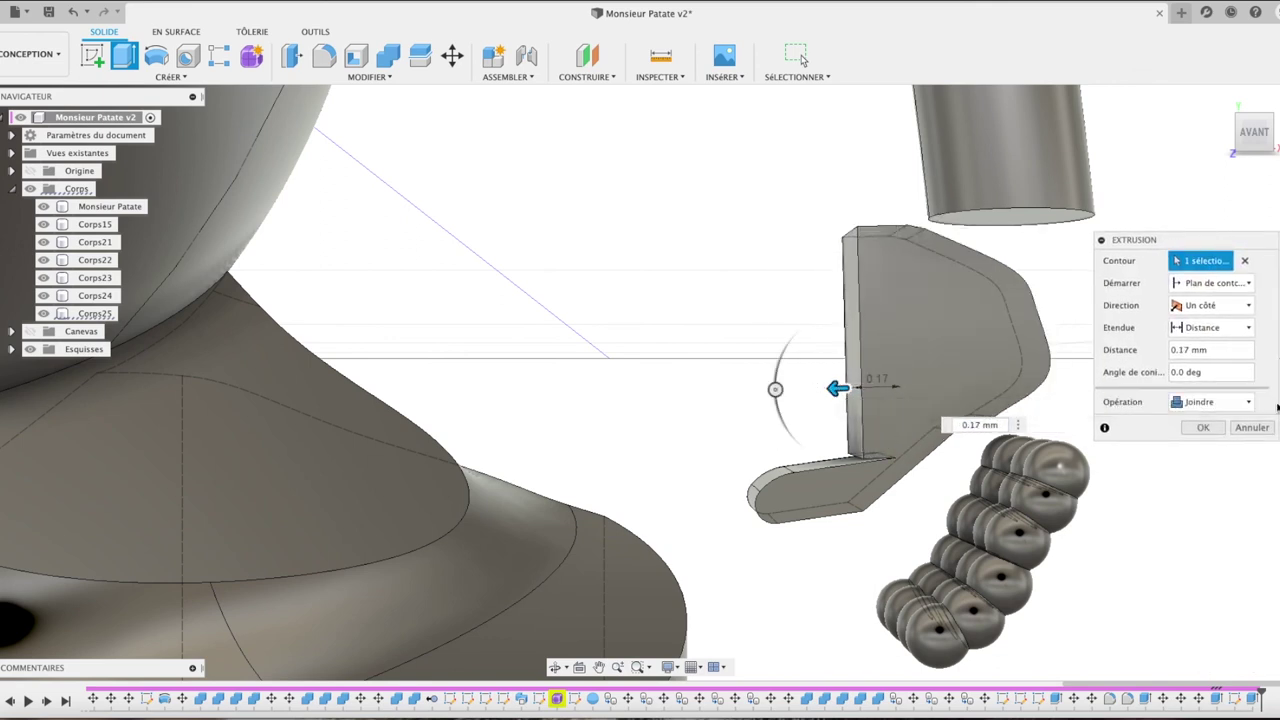
left_click(1202, 428)
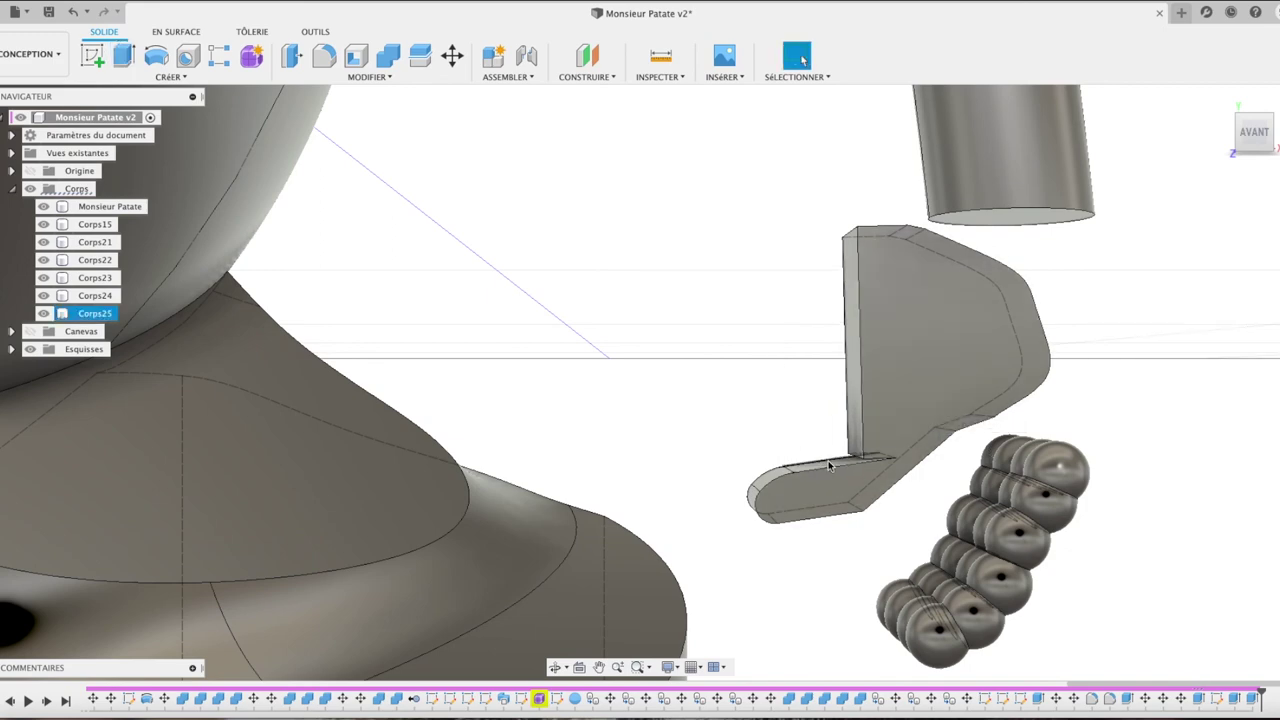
Step: Preview a shallow 0.106 mm cut into the thumb tab's top face
scroll(828, 465, "up", 2)
scroll(835, 466, "up", 2)
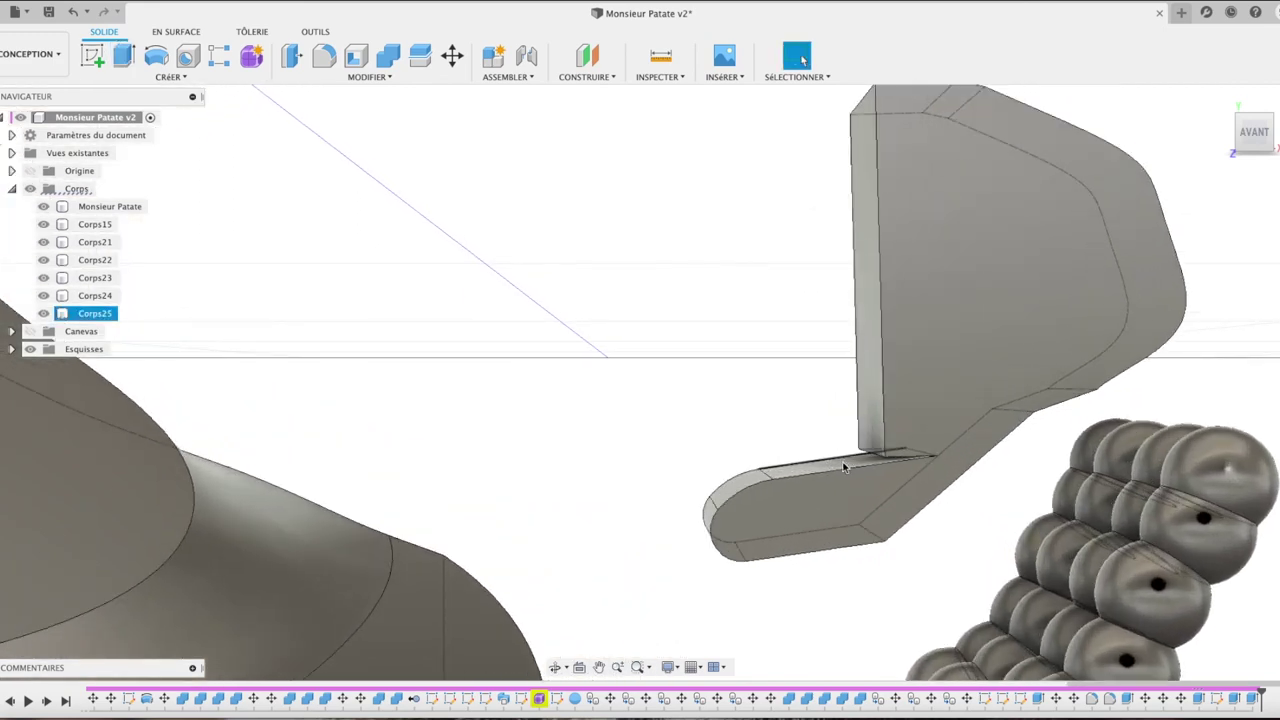
left_click(843, 468)
key("e")
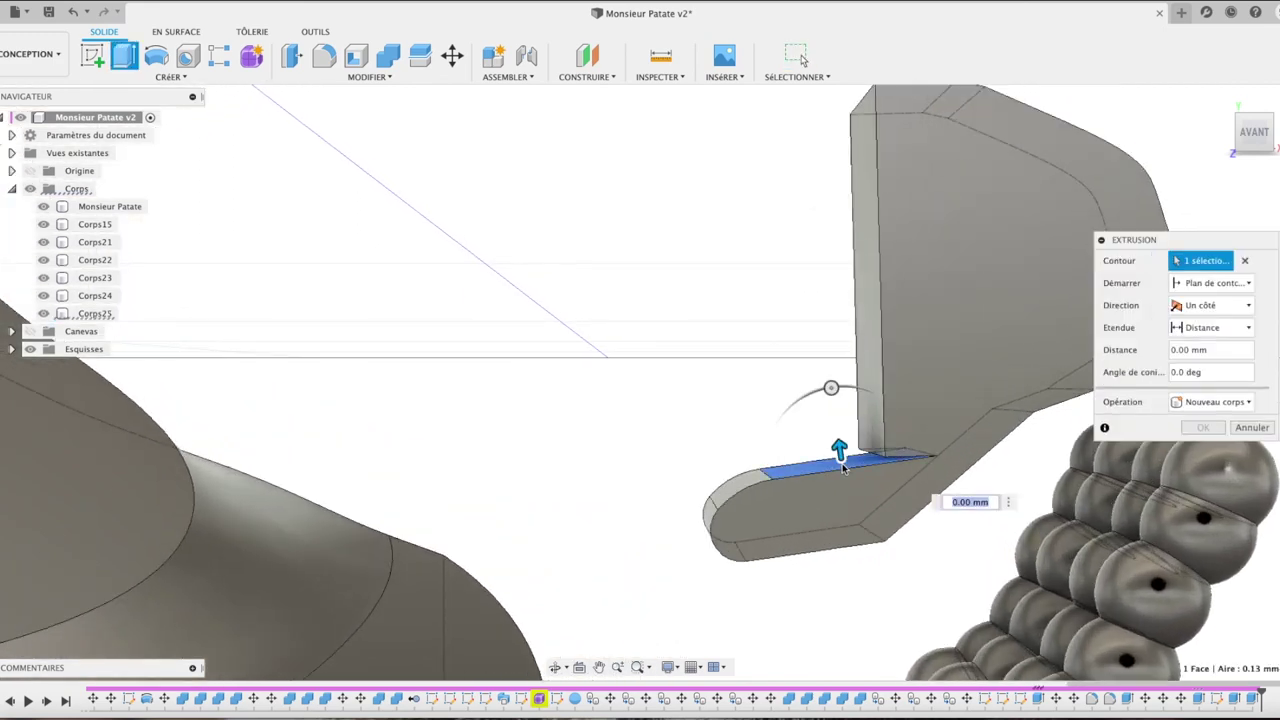
left_click_drag(837, 447, 830, 390)
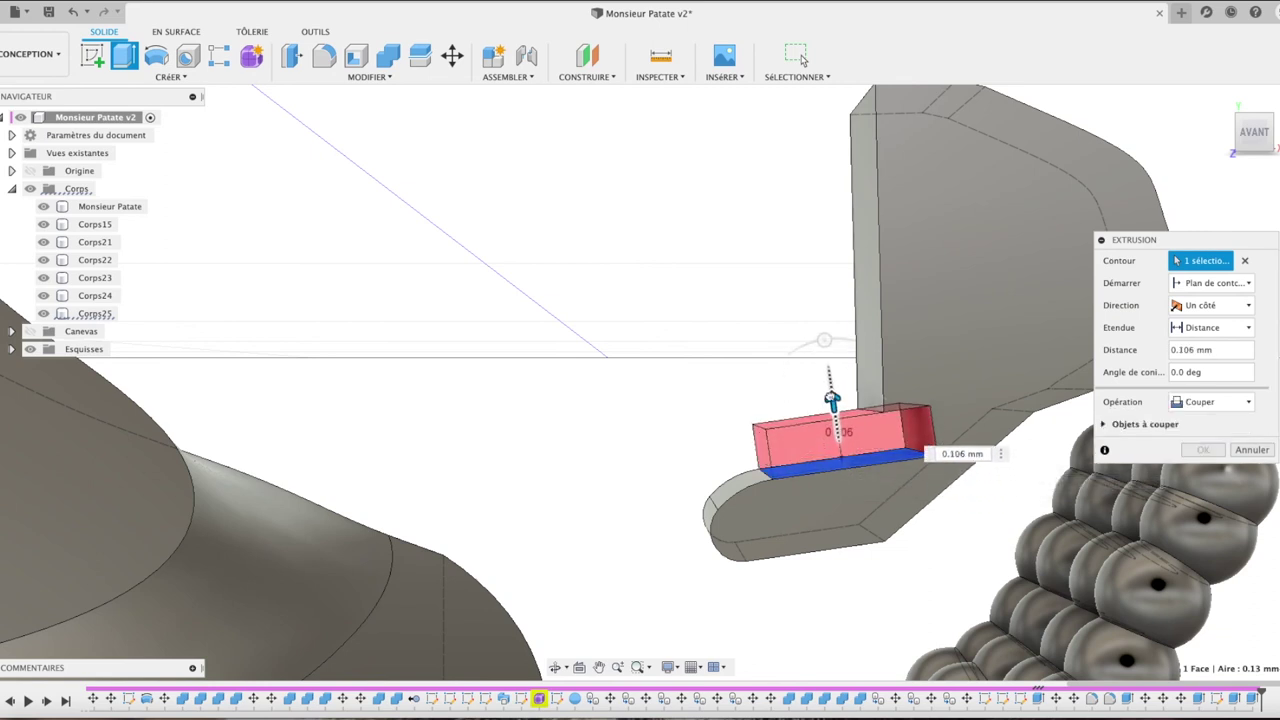
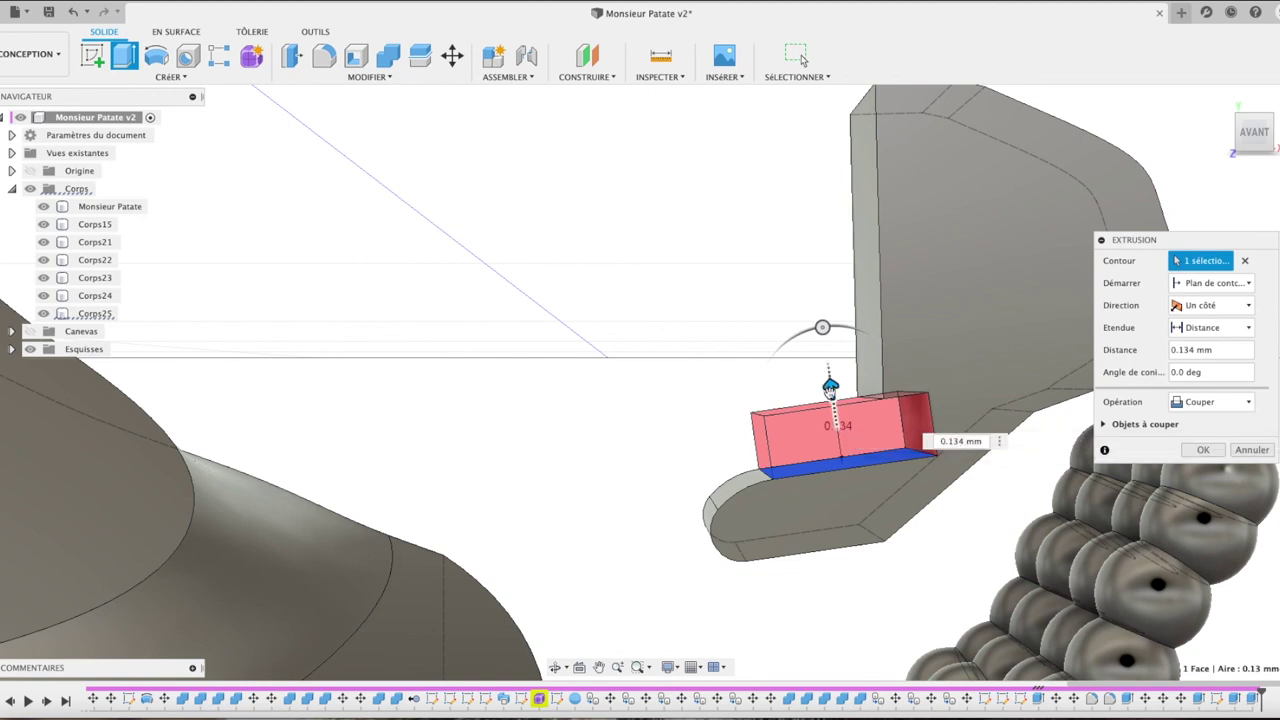
Step: Extrude the thin block 0.672 mm upward as a Join into the hand body
left_click_drag(830, 387, 795, 145)
left_click(1210, 401)
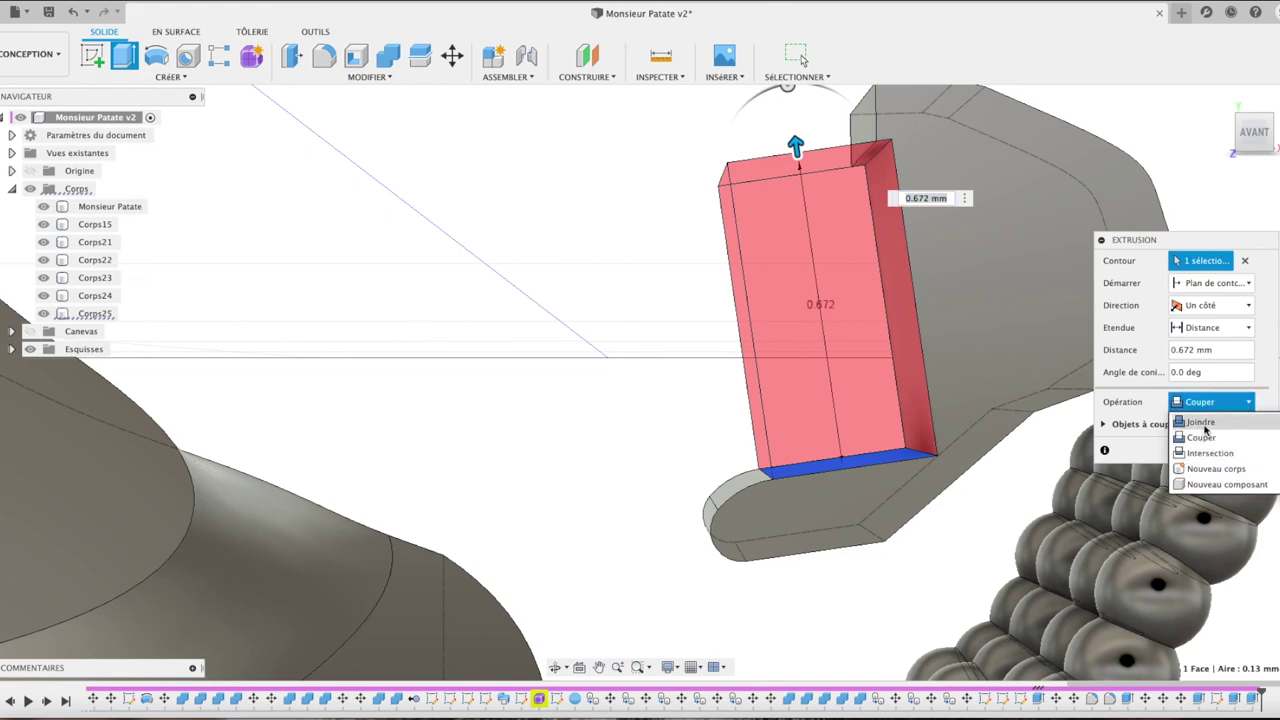
left_click(1202, 422)
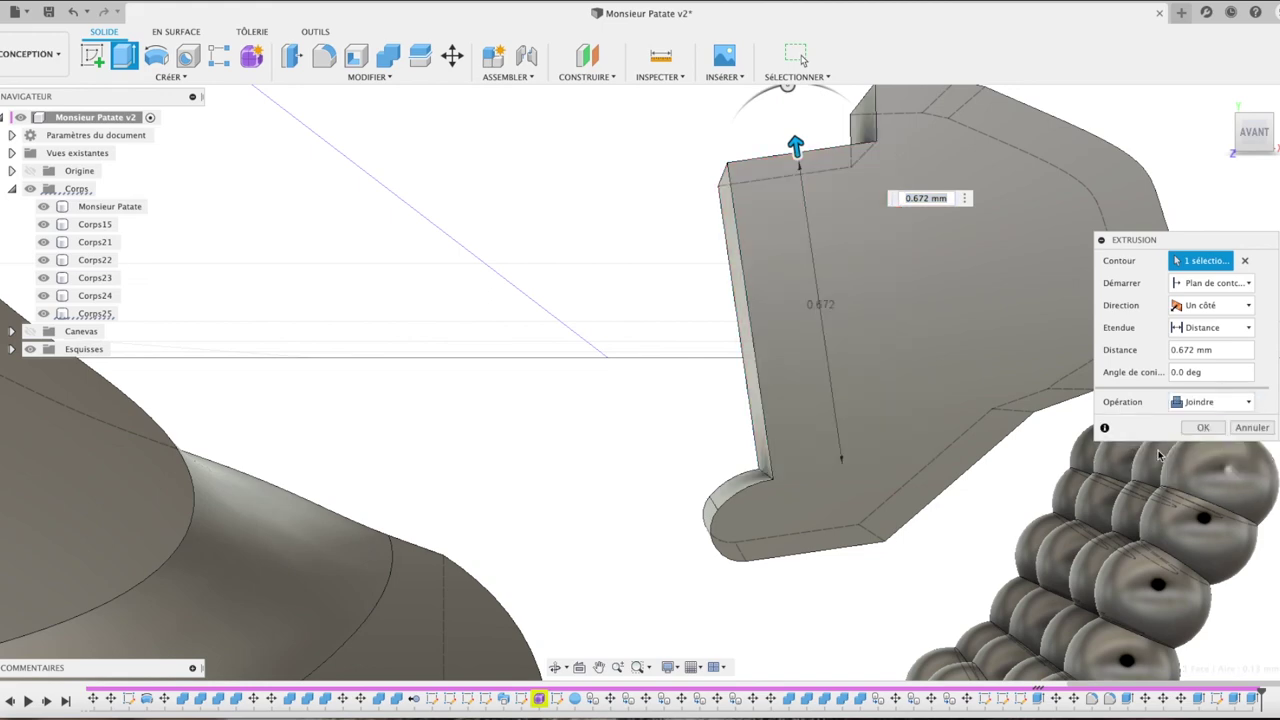
left_click(1206, 428)
Step: Check the joined hand from the right, home and front views, briefly selecting Corps25
left_click(1275, 140)
left_click(1220, 98)
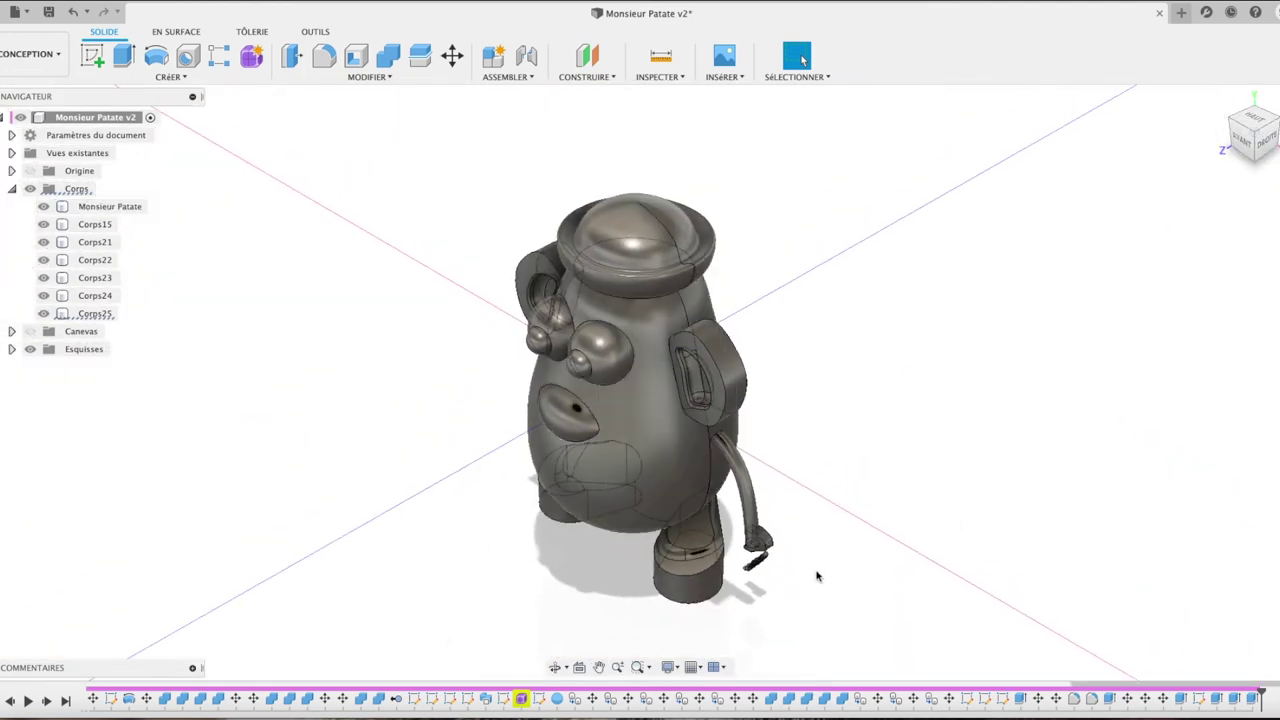
scroll(772, 585, "up", 3)
scroll(772, 585, "up", 4)
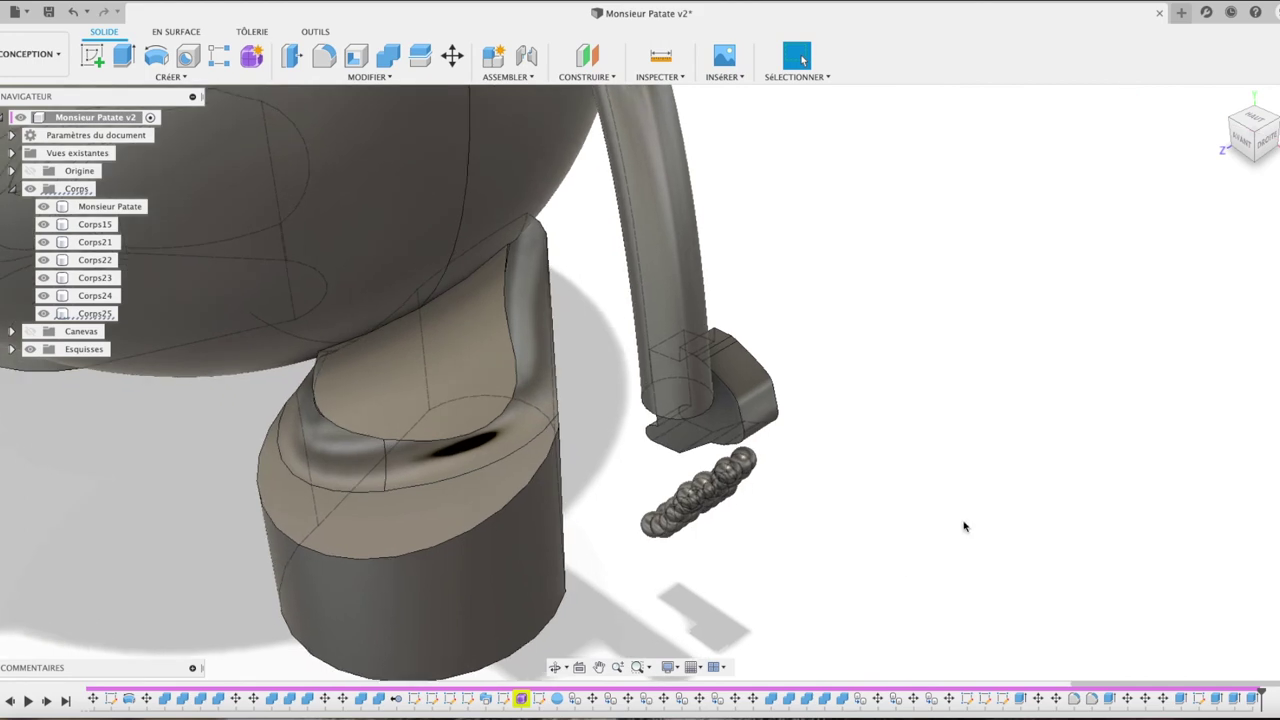
left_click(1238, 143)
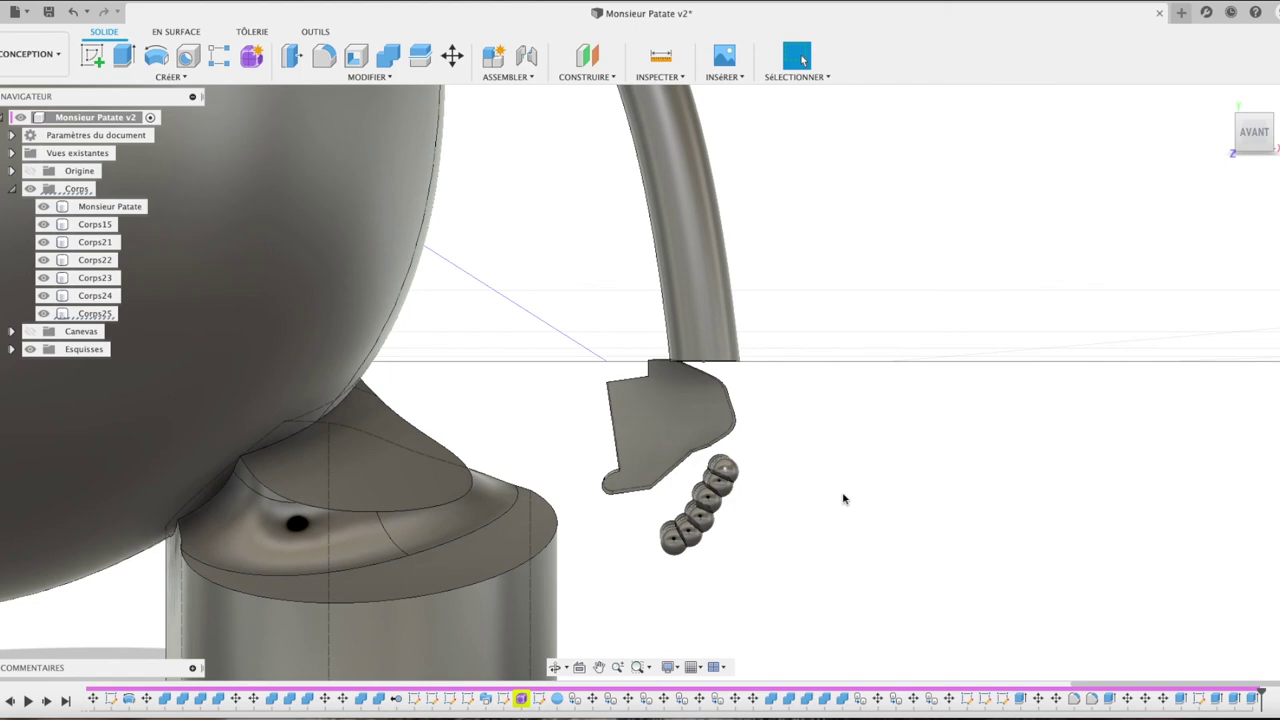
left_click(656, 441)
scroll(656, 441, "up", 5)
scroll(656, 441, "down", 5)
key("Escape")
Step: Sketch on the hand's flat face and run a spline from its lower edge up across the face
left_click(92, 55)
left_click(606, 377)
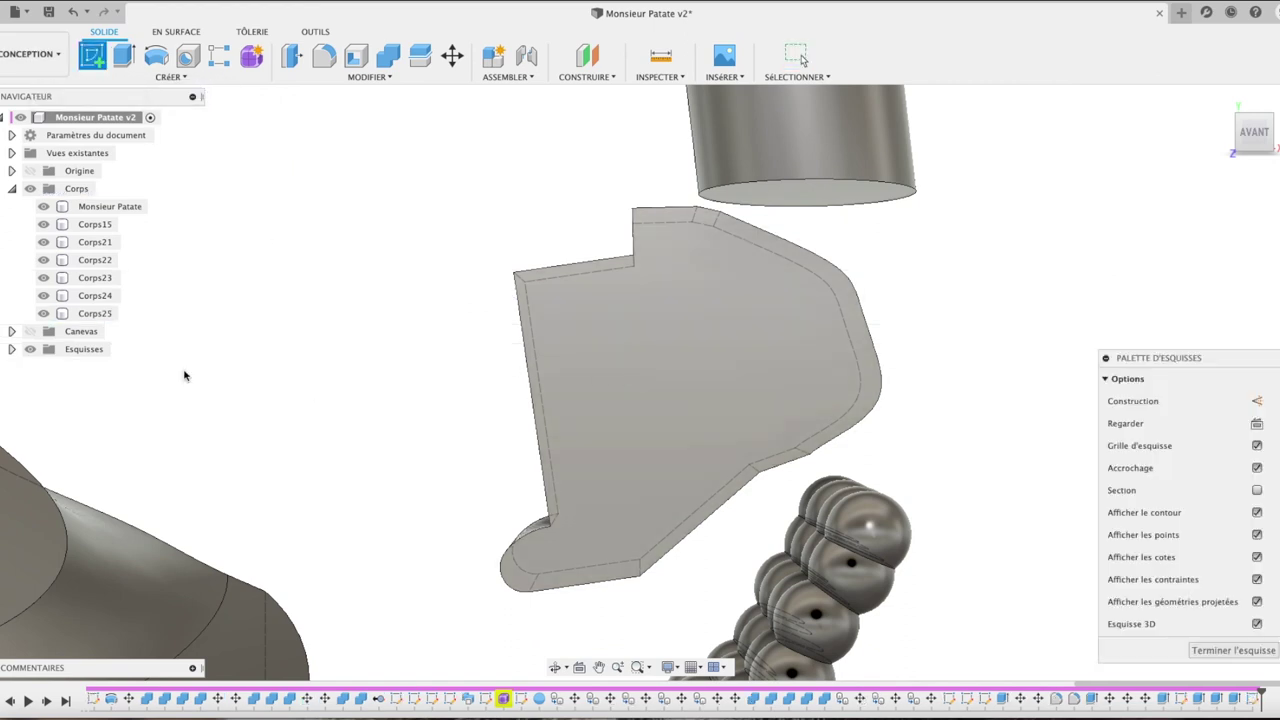
left_click(188, 55)
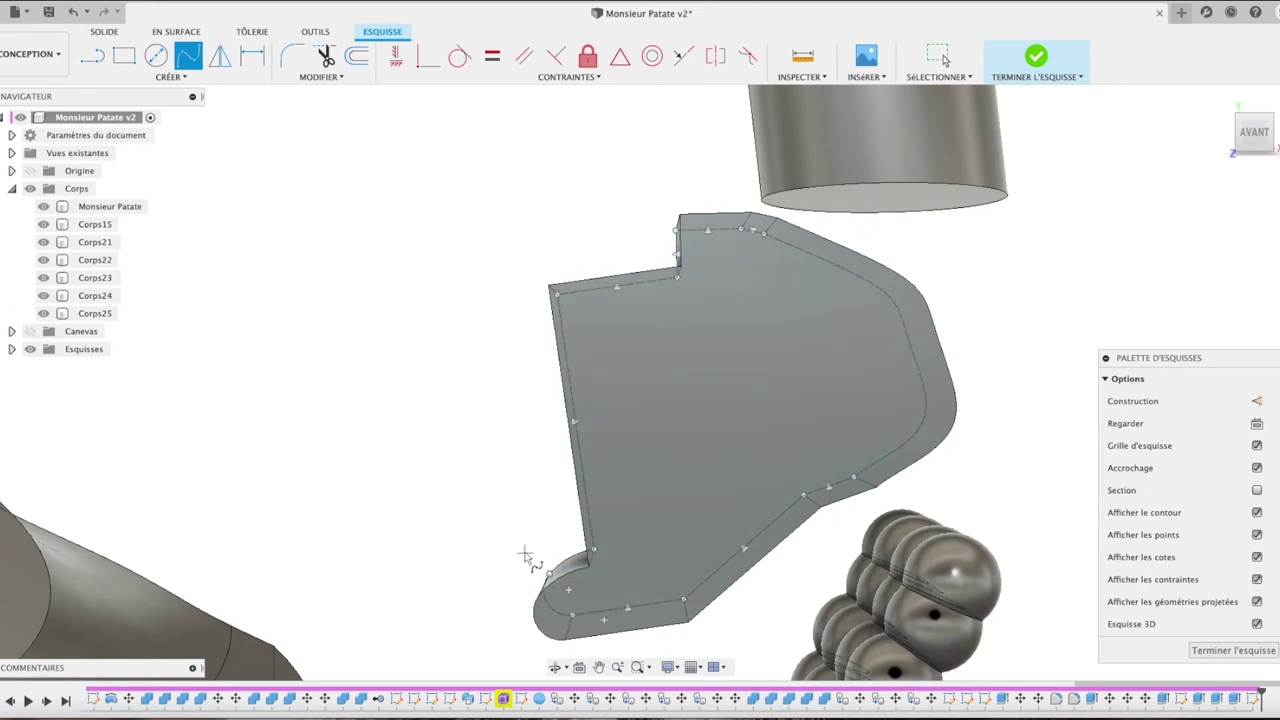
left_click(523, 551)
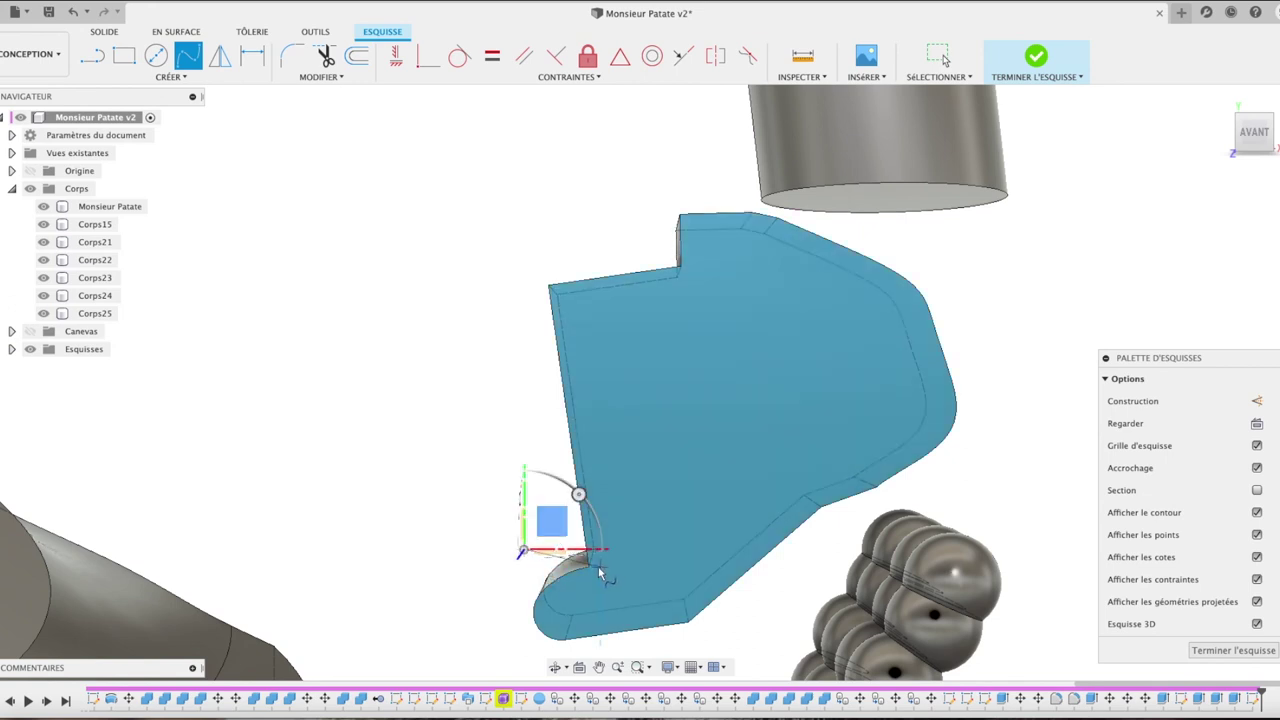
left_click(588, 568)
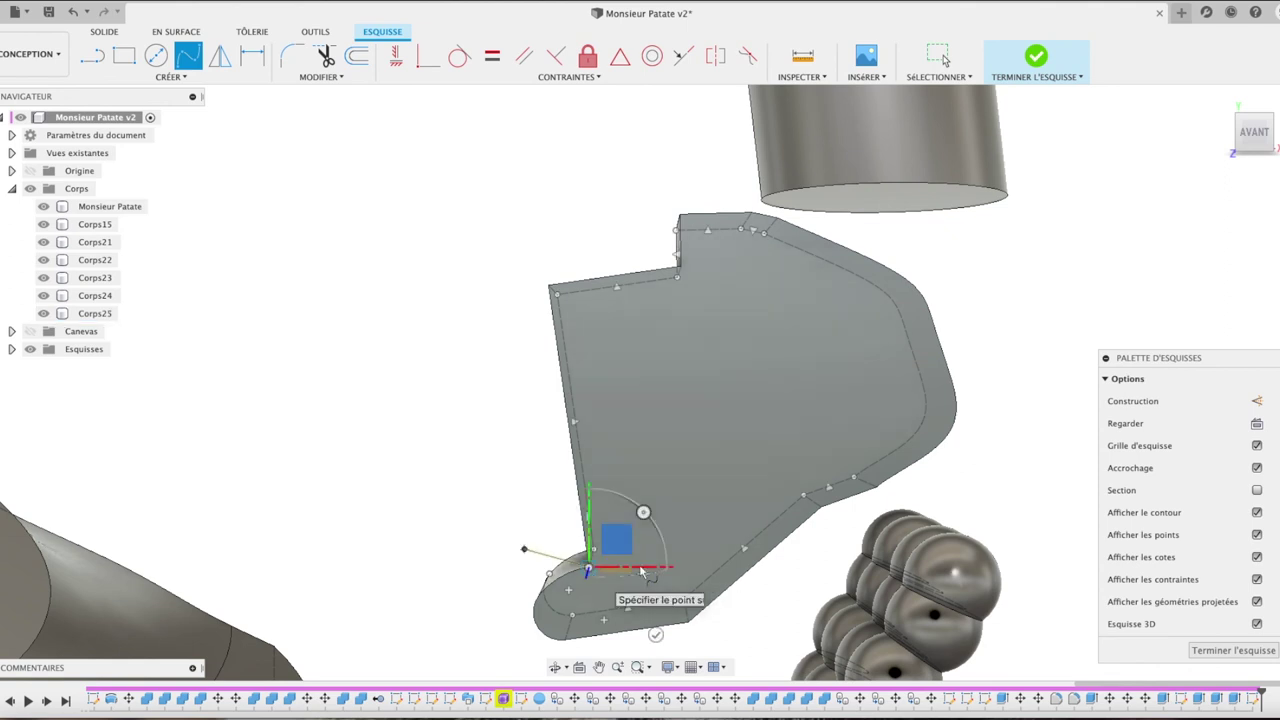
left_click(680, 527)
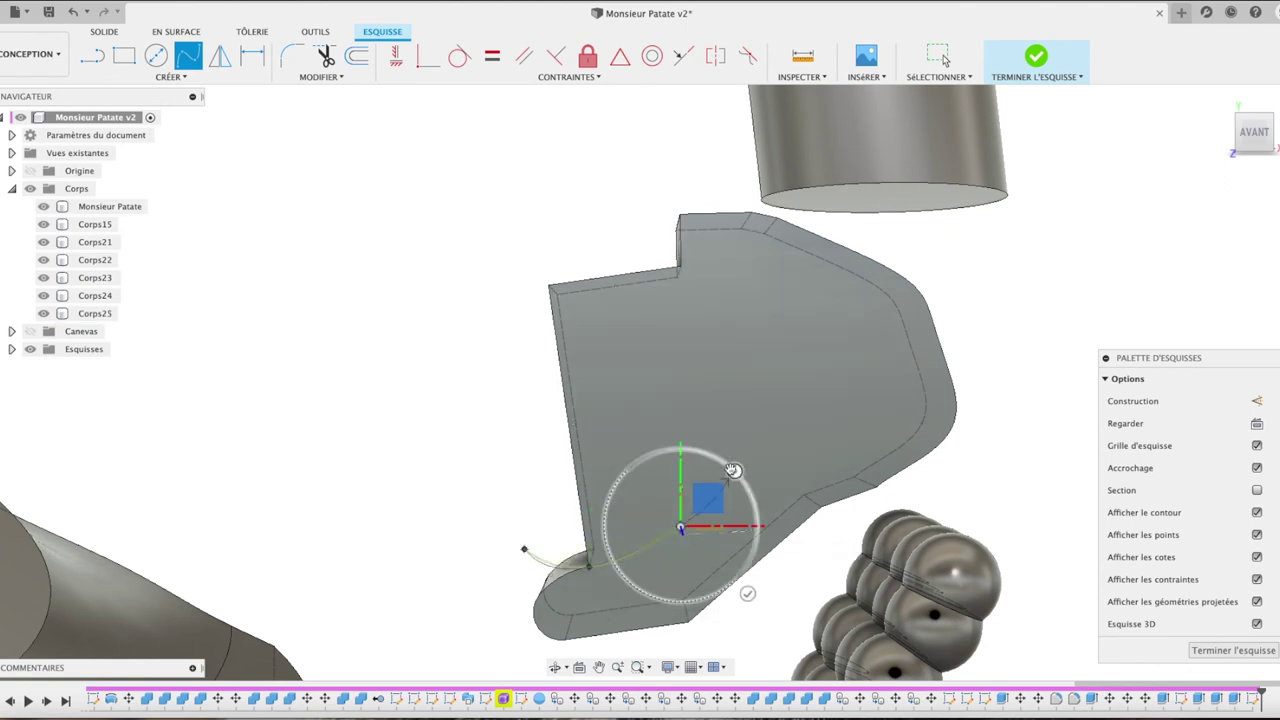
left_click(737, 440)
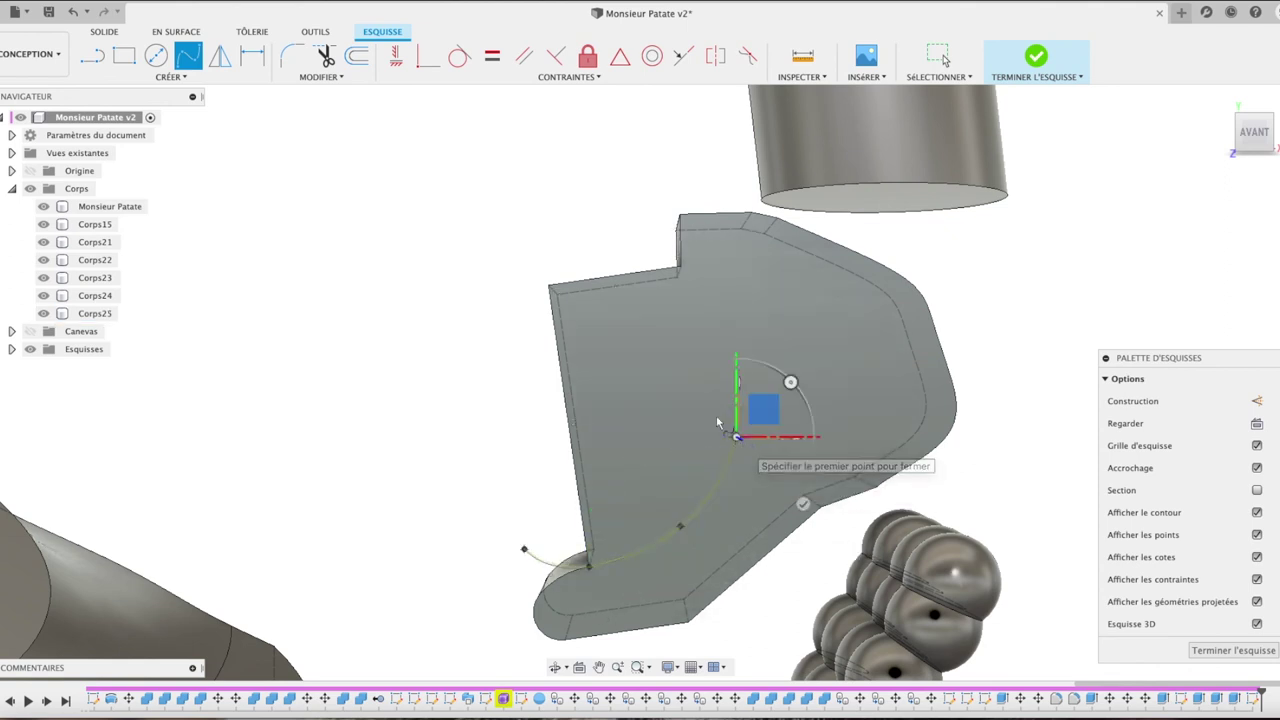
left_click(693, 374)
Step: Carry the spline over the top notch and down the left side, closing it, then extrude
left_click(693, 374)
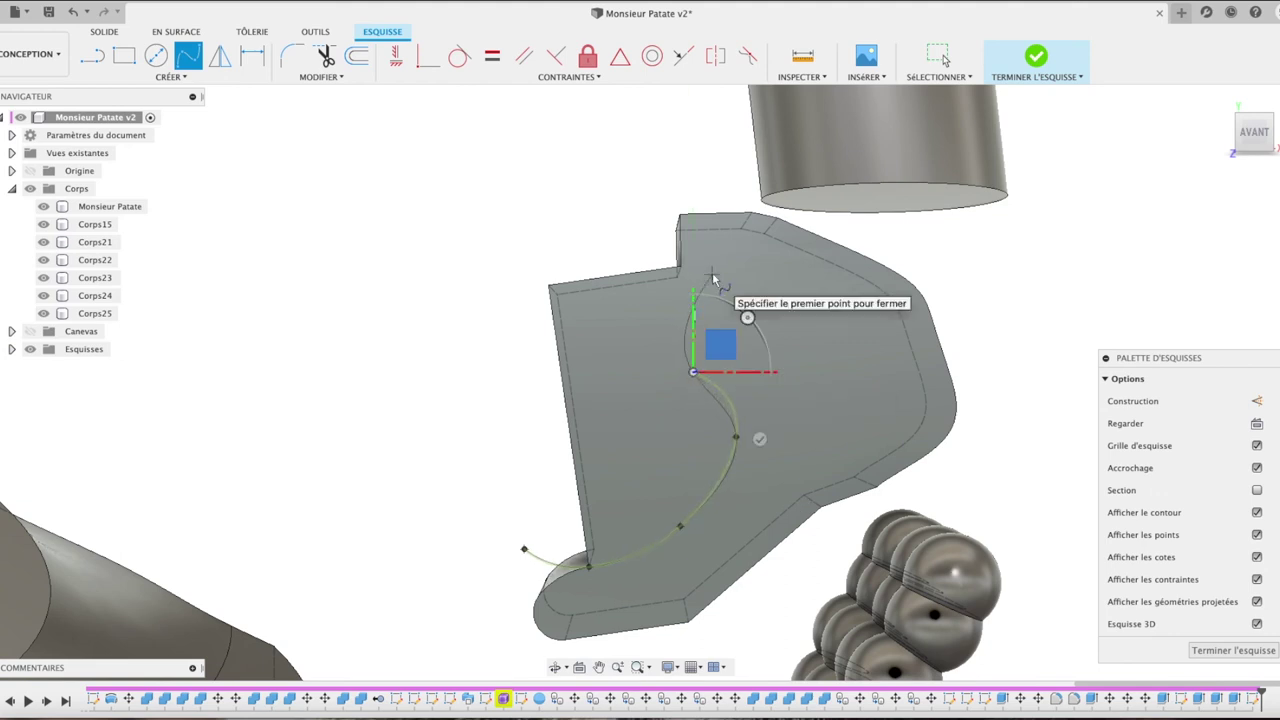
left_click(712, 273)
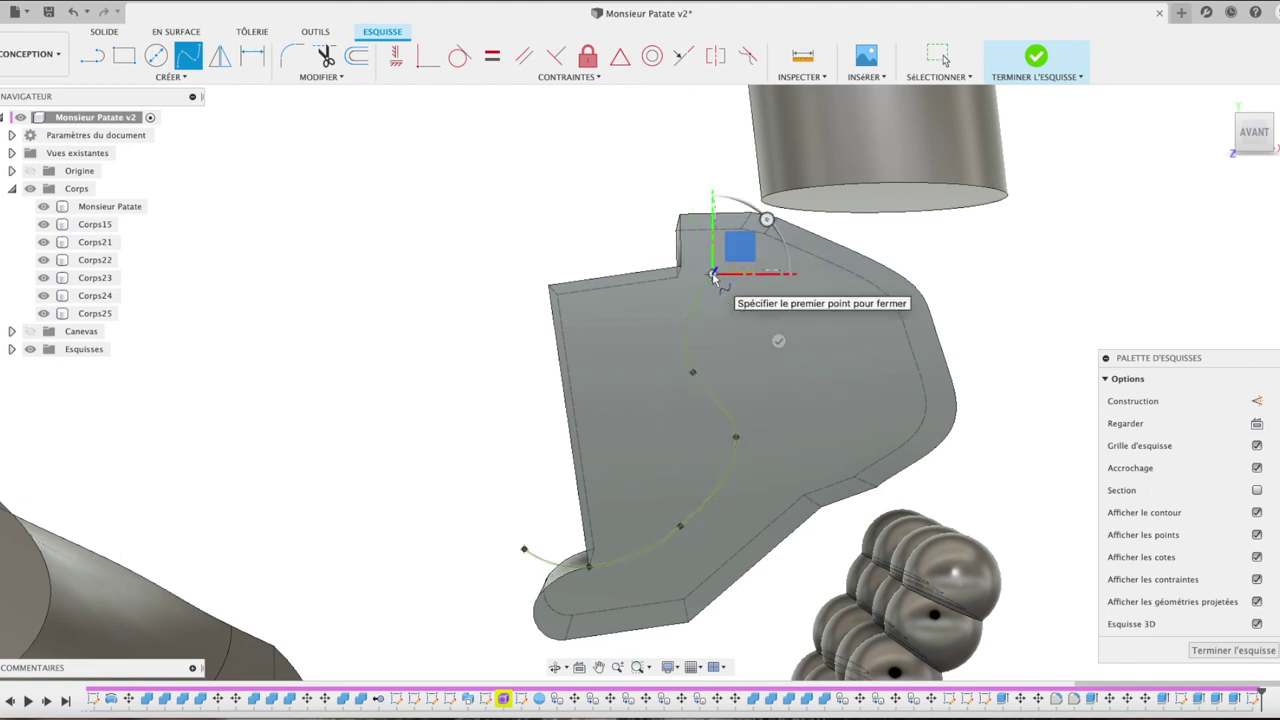
left_click(792, 215)
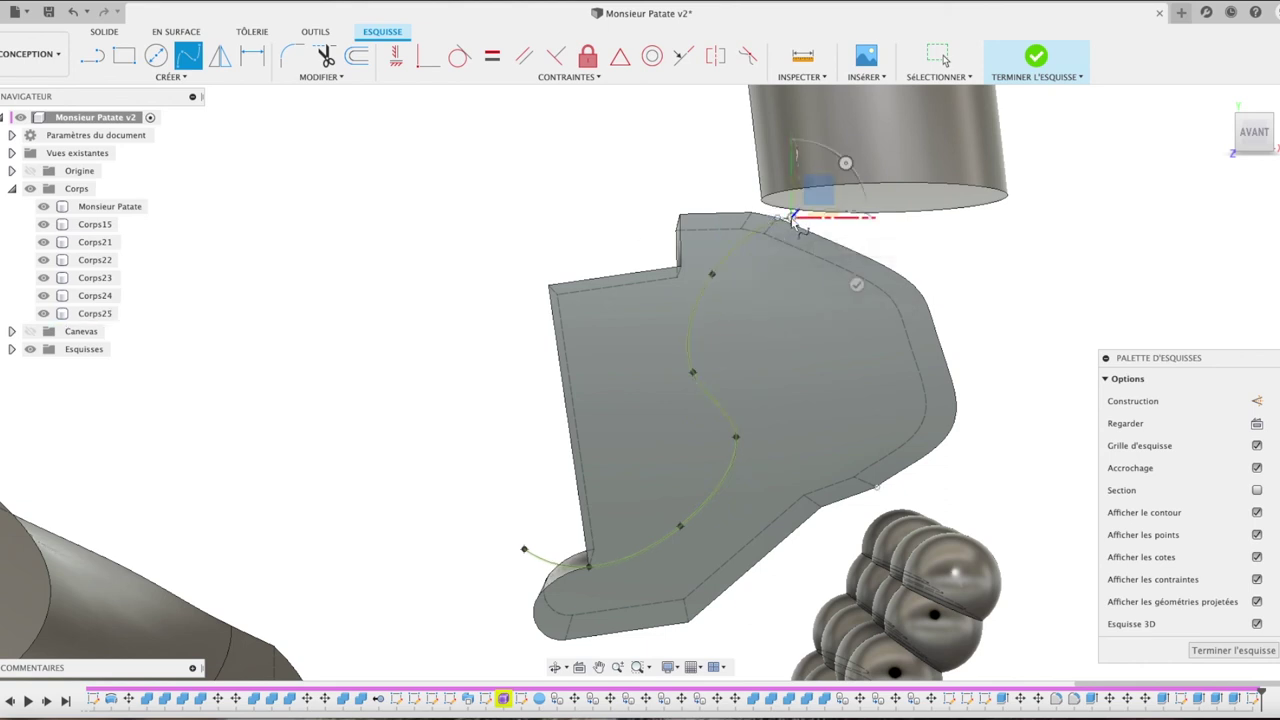
left_click(589, 193)
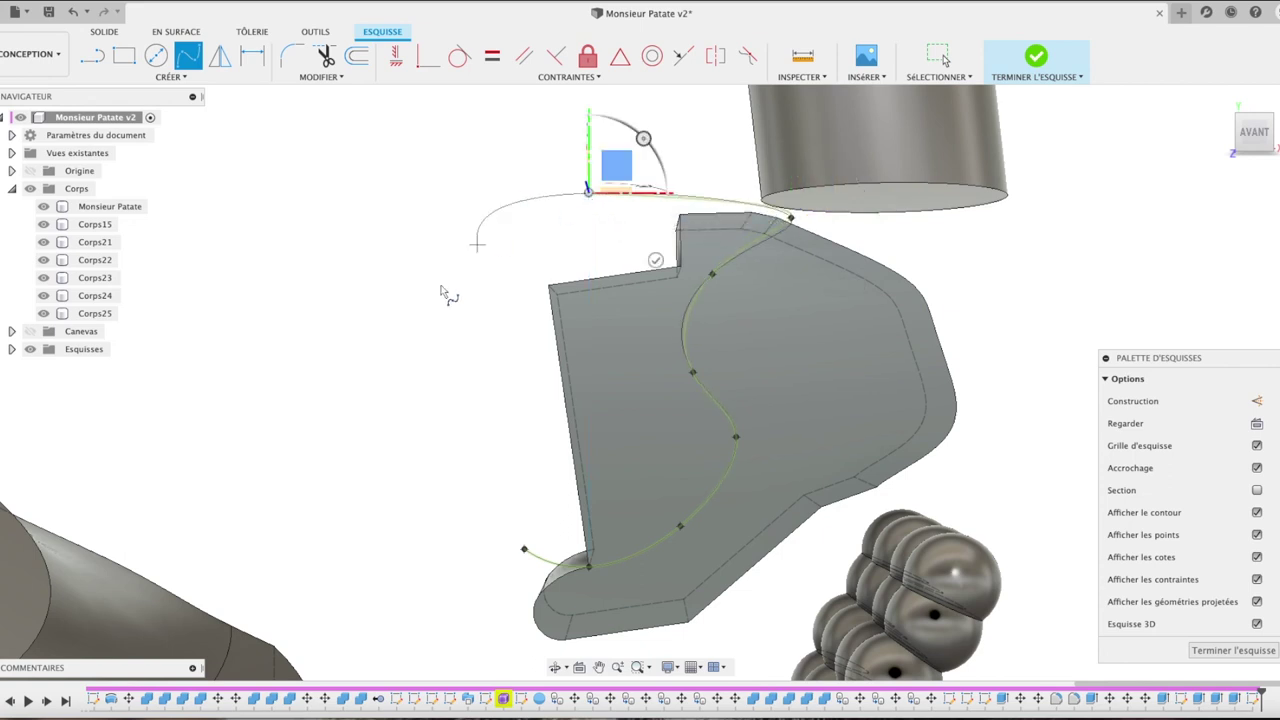
left_click(435, 289)
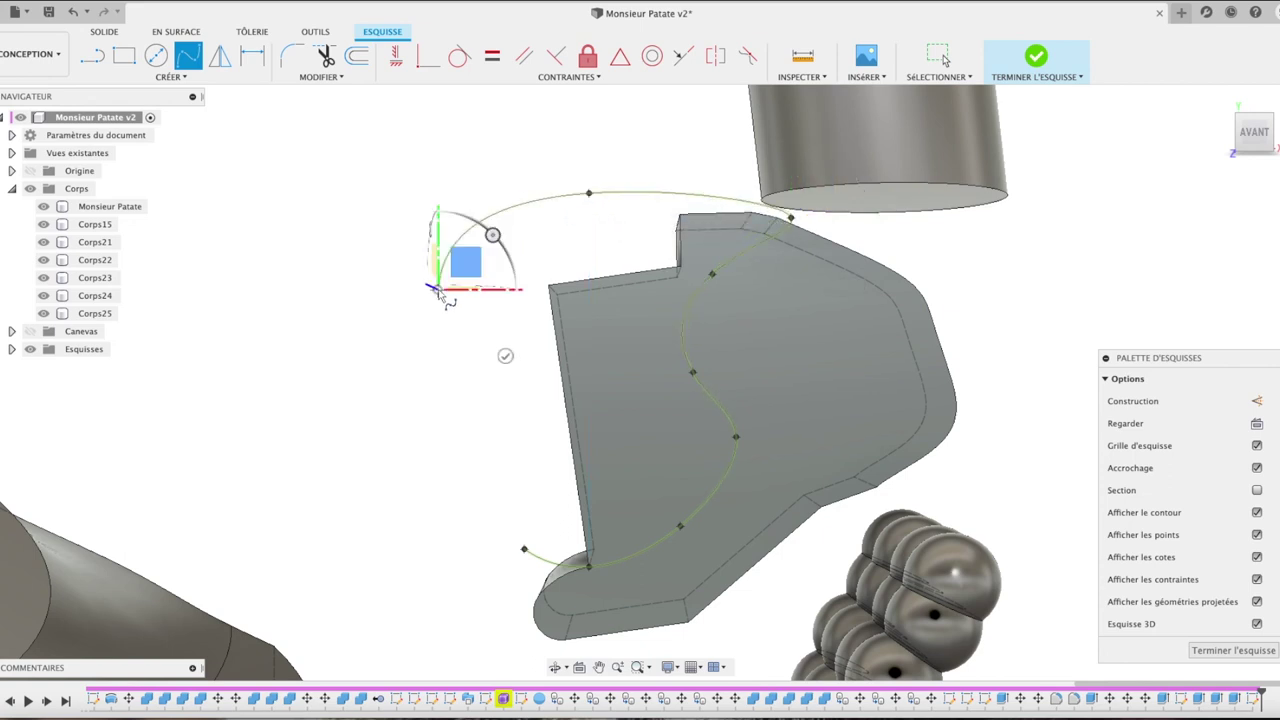
left_click(435, 405)
double_click(523, 550)
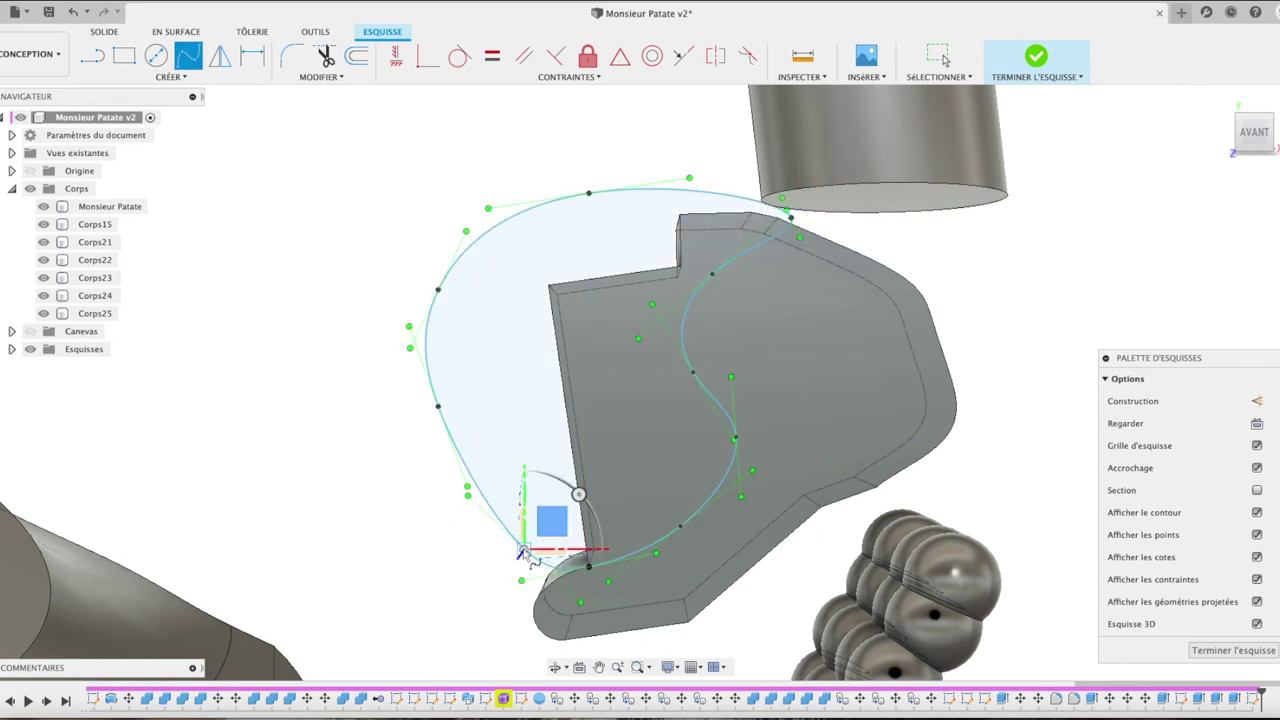
key("e")
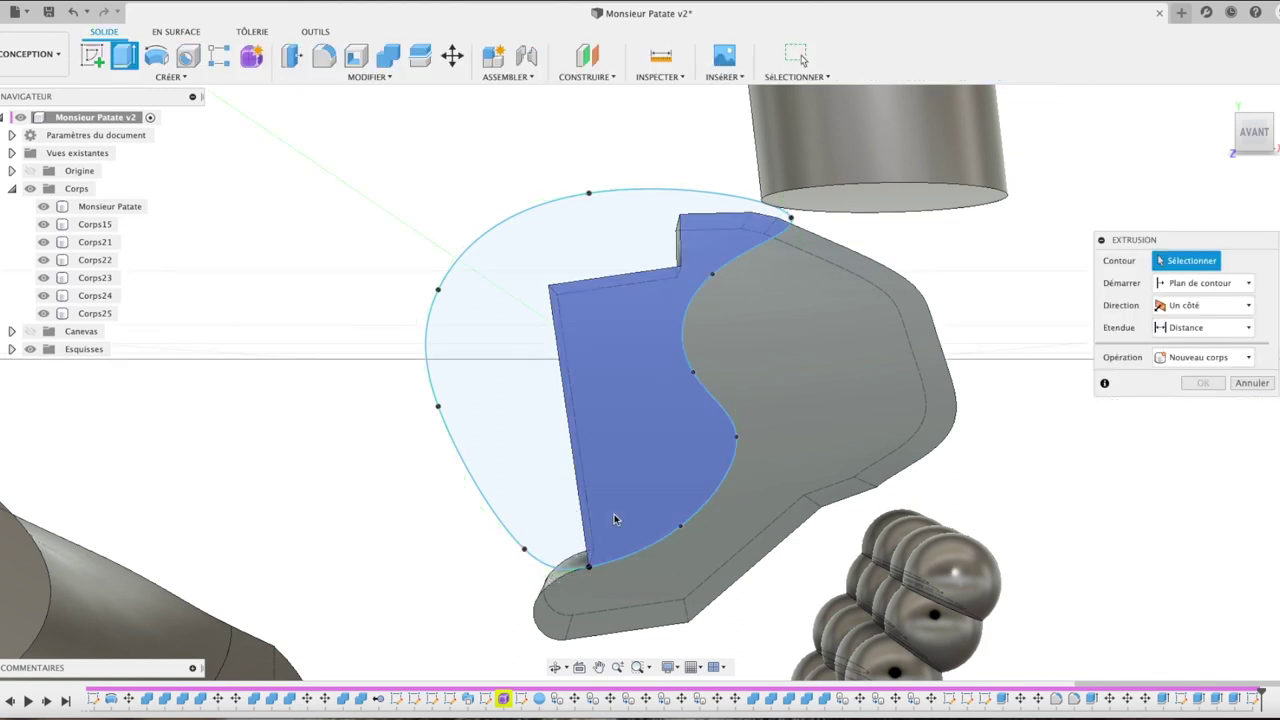
Step: Cut both spline regions 0.658 mm into the hand piece
left_click(545, 495)
scroll(667, 494, "up", 1)
middle_click_drag(529, 377, 623, 225, "shift")
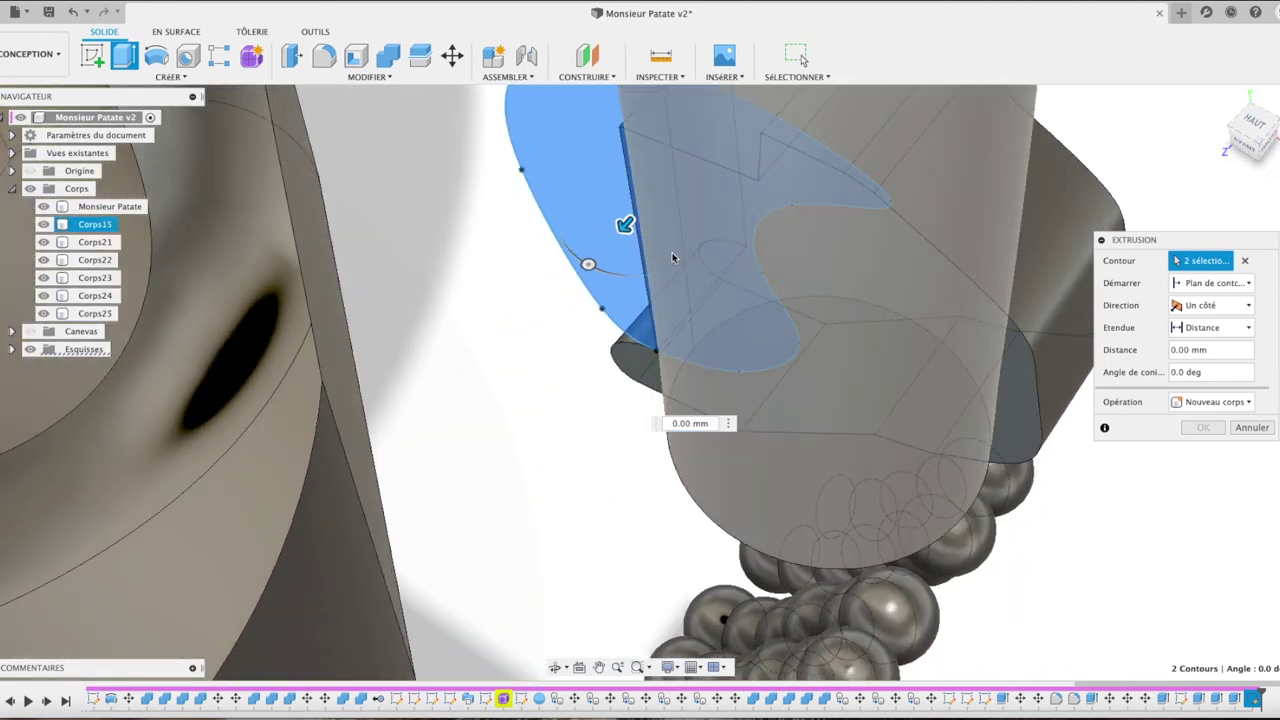
left_click_drag(623, 225, 948, 49)
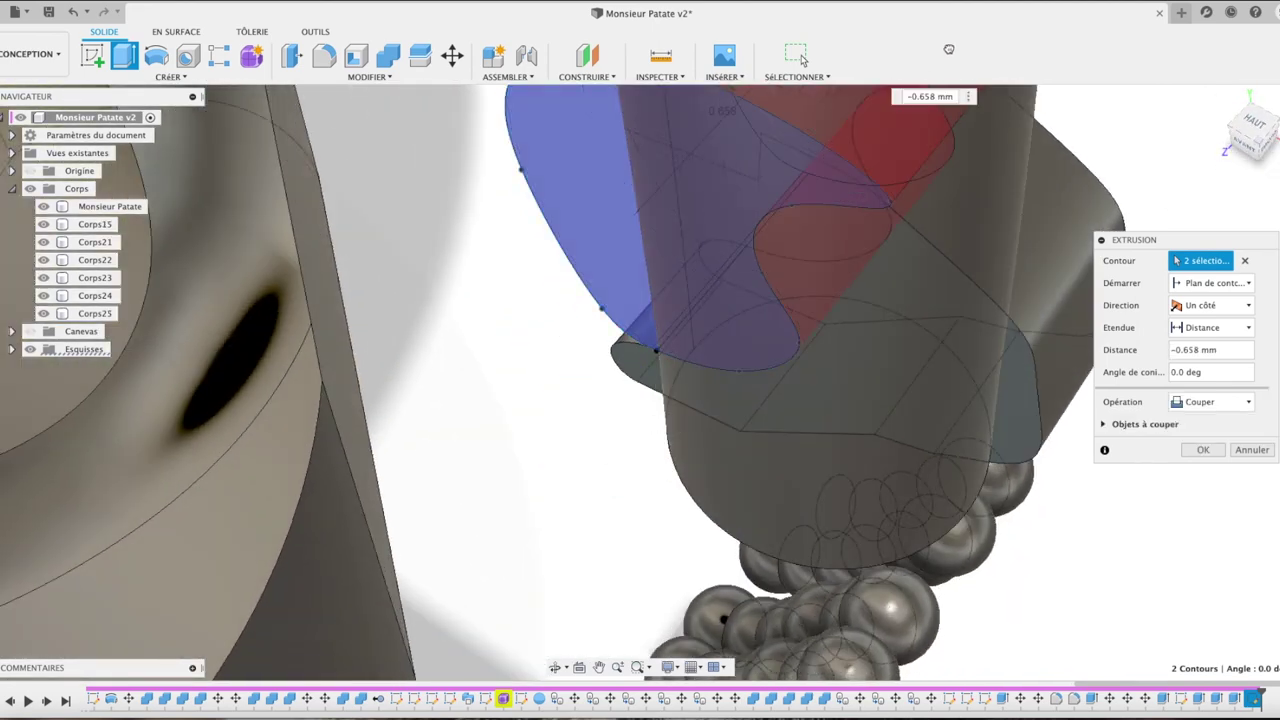
left_click(1201, 451)
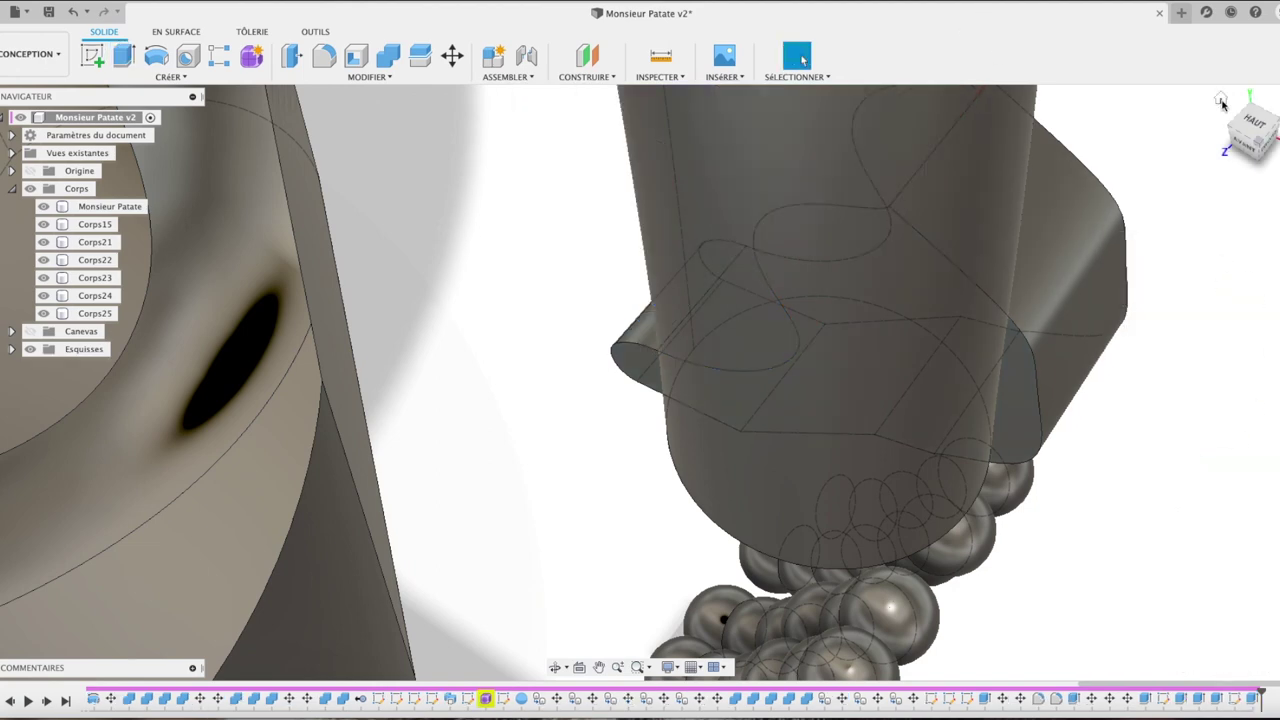
Step: Review the curved hook shape from the home, front, top and right views
left_click(1220, 99)
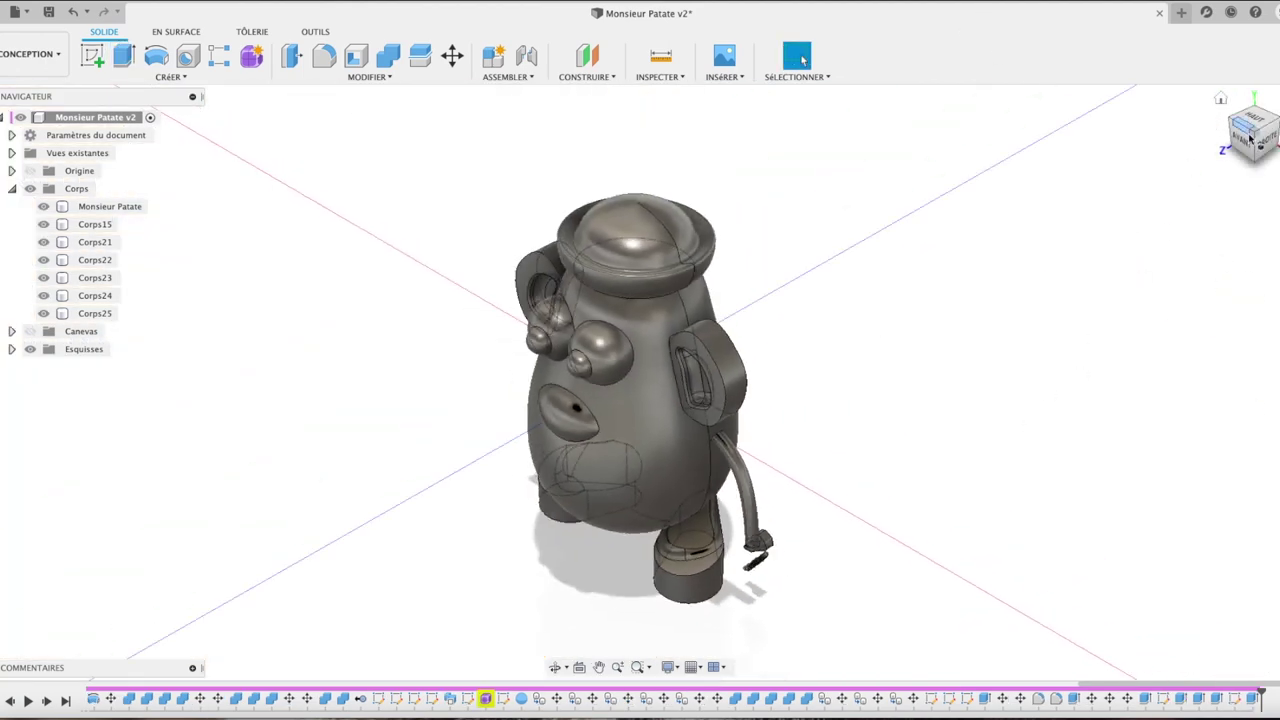
left_click(1243, 143)
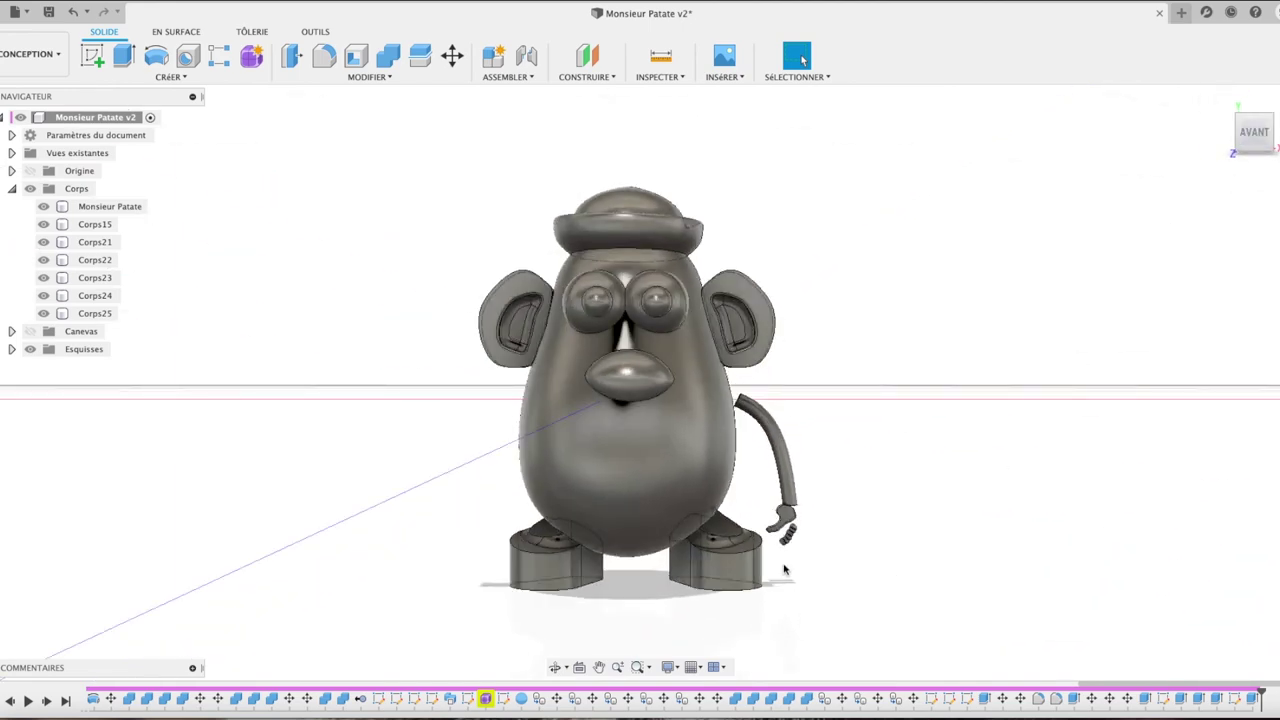
scroll(784, 570, "up", 1)
scroll(784, 570, "up", 2)
scroll(784, 570, "up", 2)
scroll(784, 570, "up", 2)
middle_click_drag(784, 570, 640, 382, "shift")
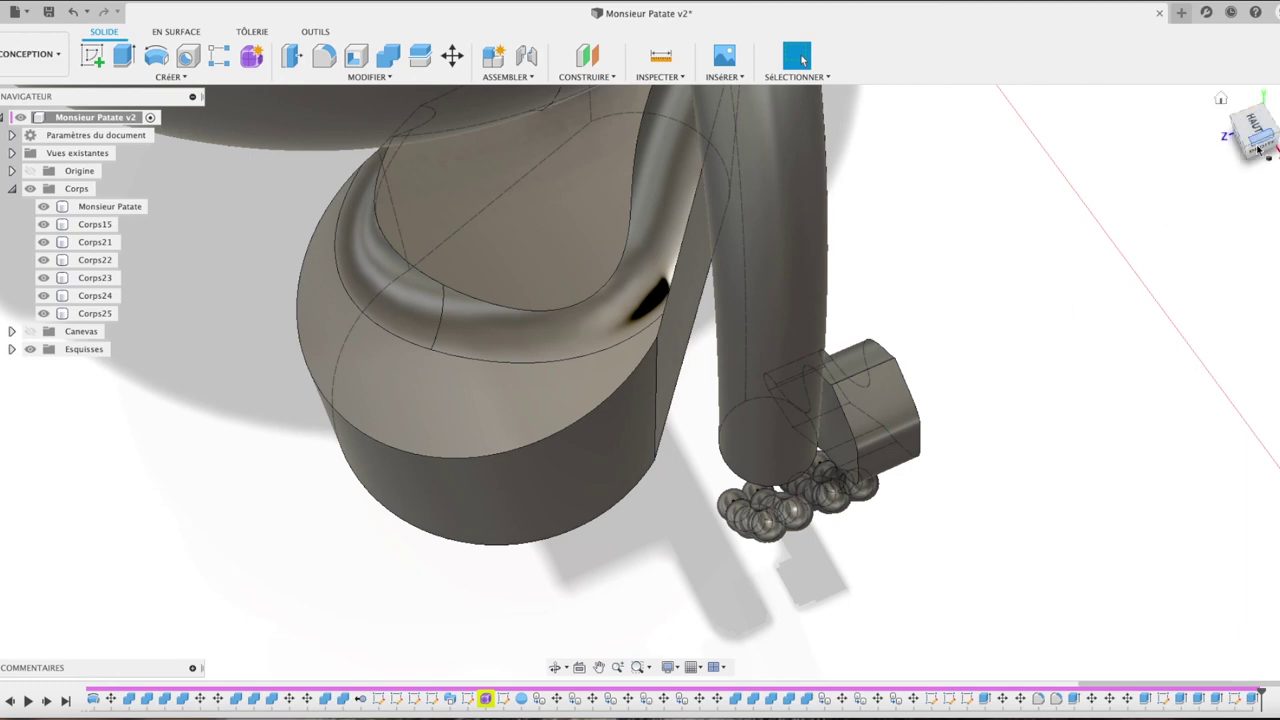
left_click(1261, 150)
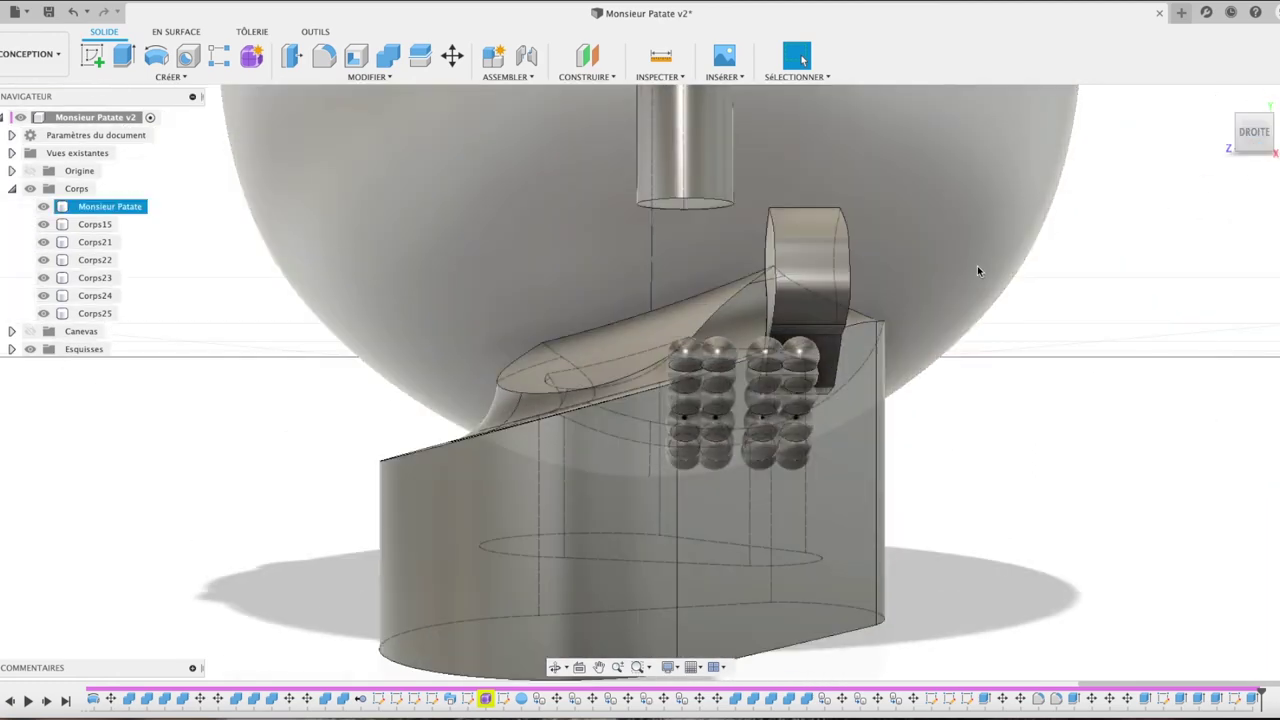
Step: Move the Corps25 connector 0.341 mm along Z to centre it between the sphere clusters
left_click(95, 313)
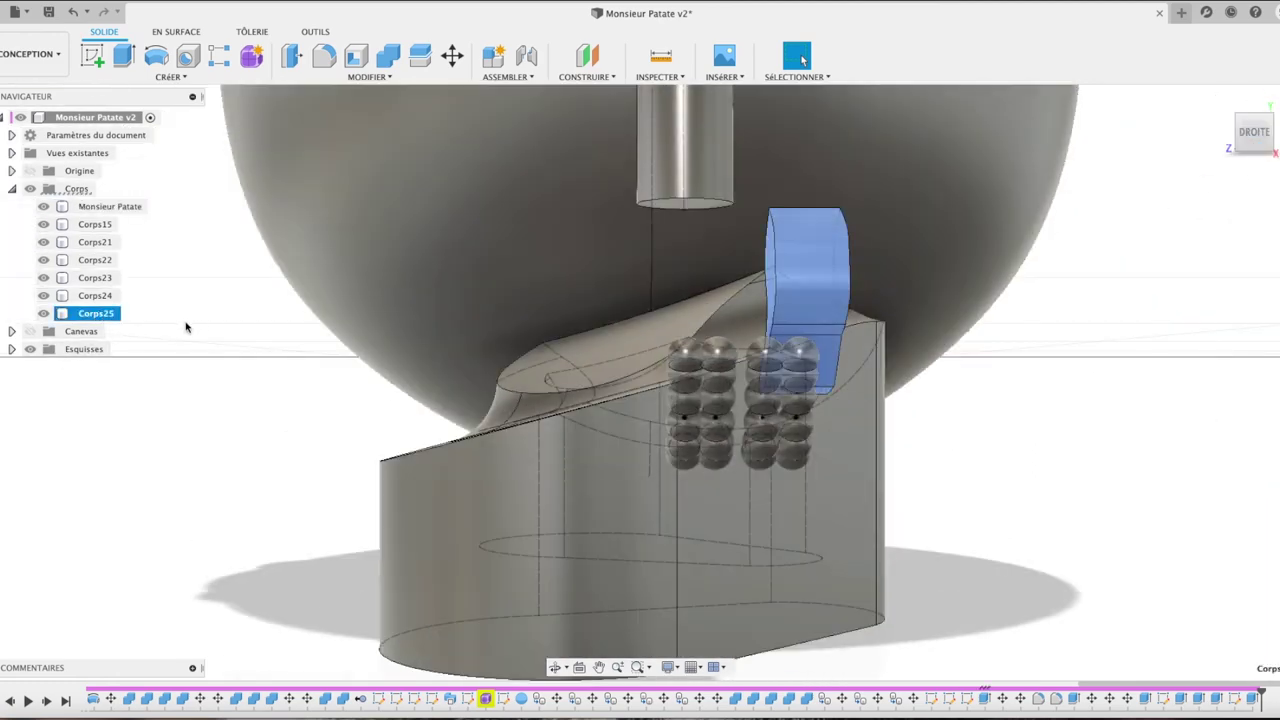
key("m")
left_click(745, 385)
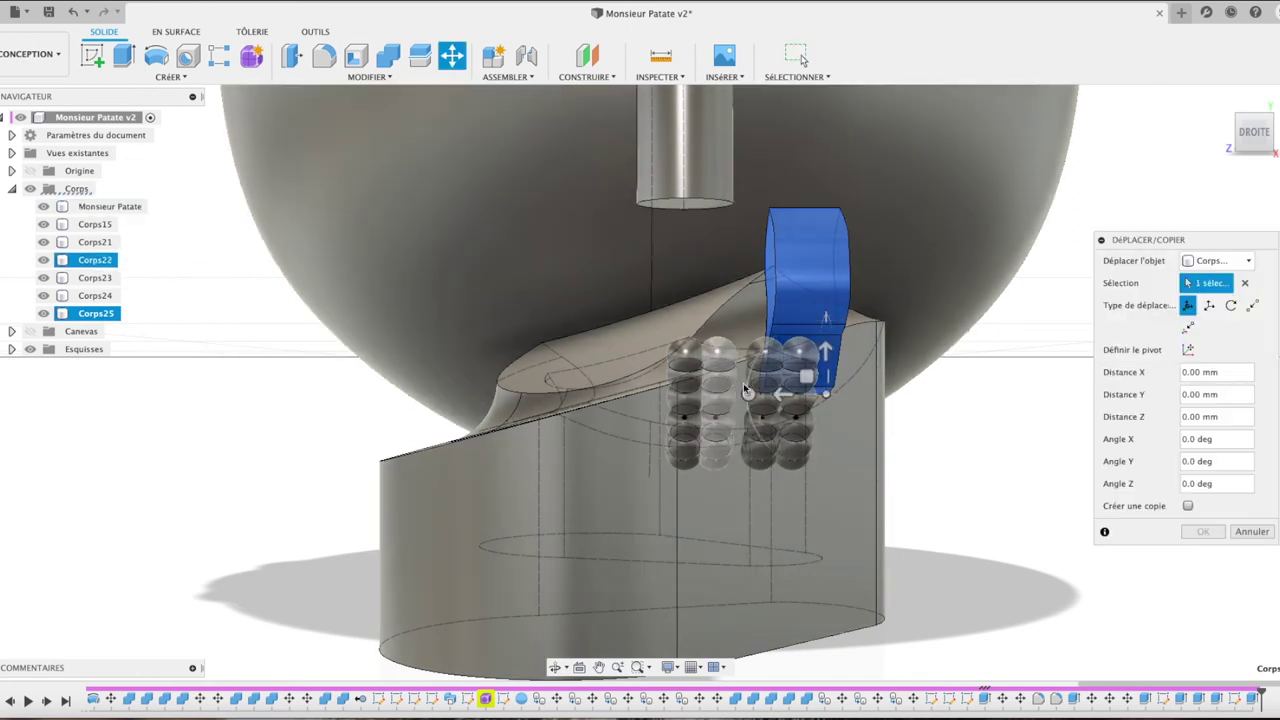
left_click(791, 404)
left_click_drag(791, 404, 724, 403)
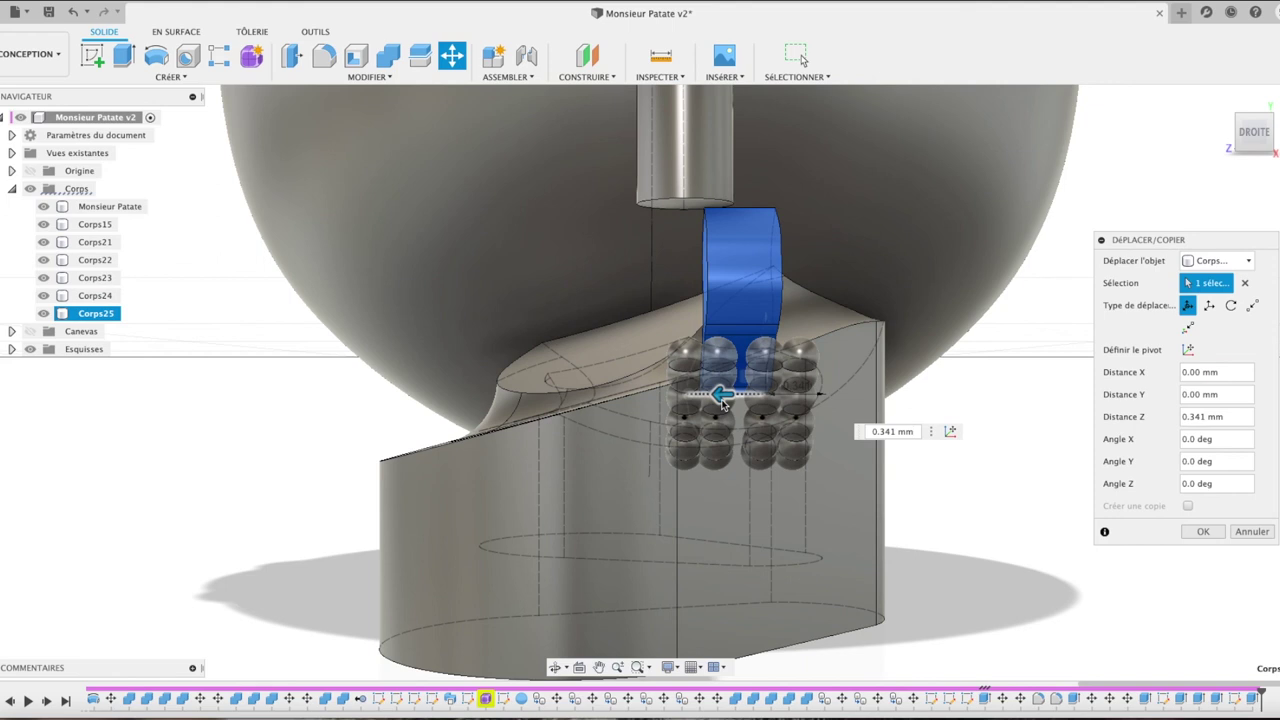
left_click(1203, 531)
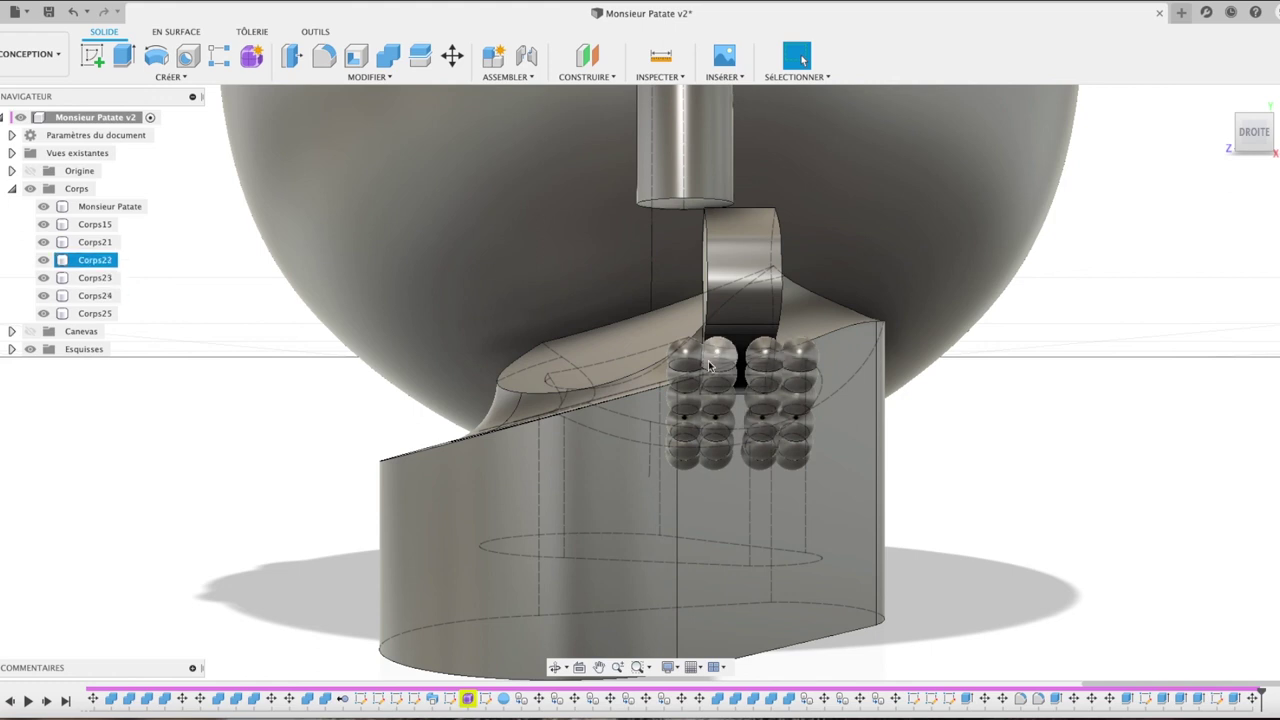
middle_click_drag(640, 382, 520, 390, "shift")
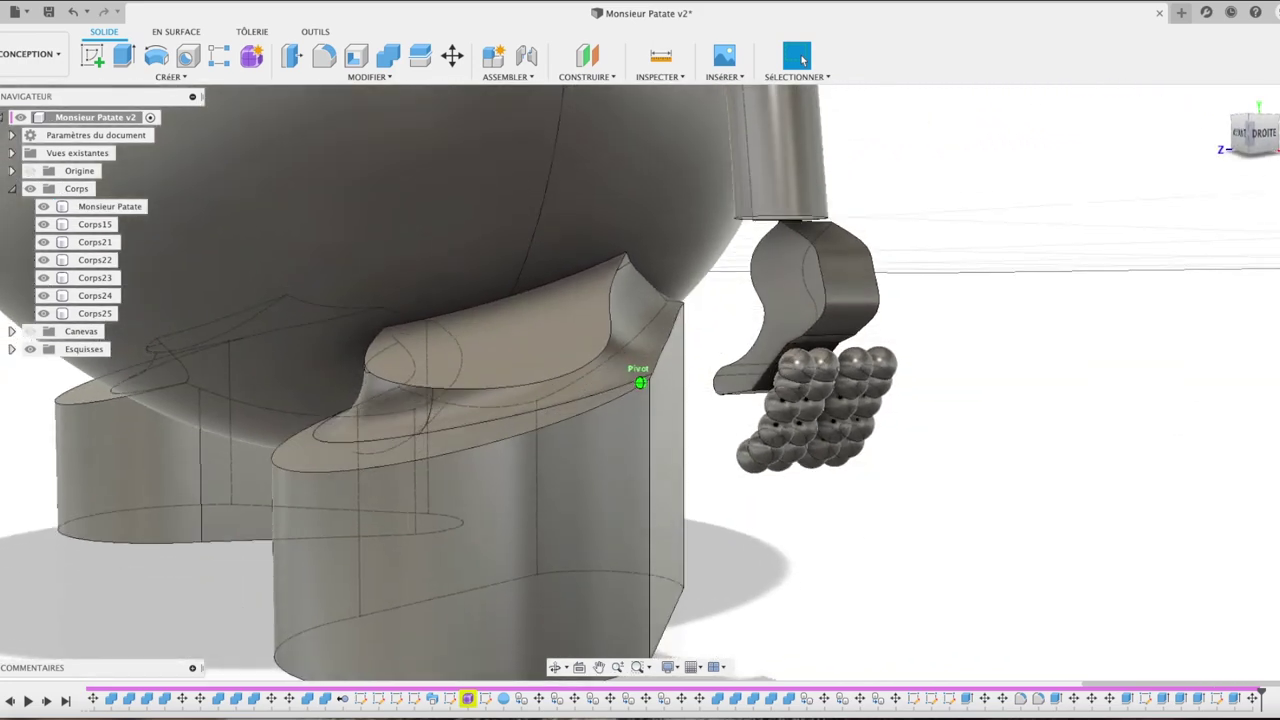
middle_click_drag(640, 382, 520, 382, "shift")
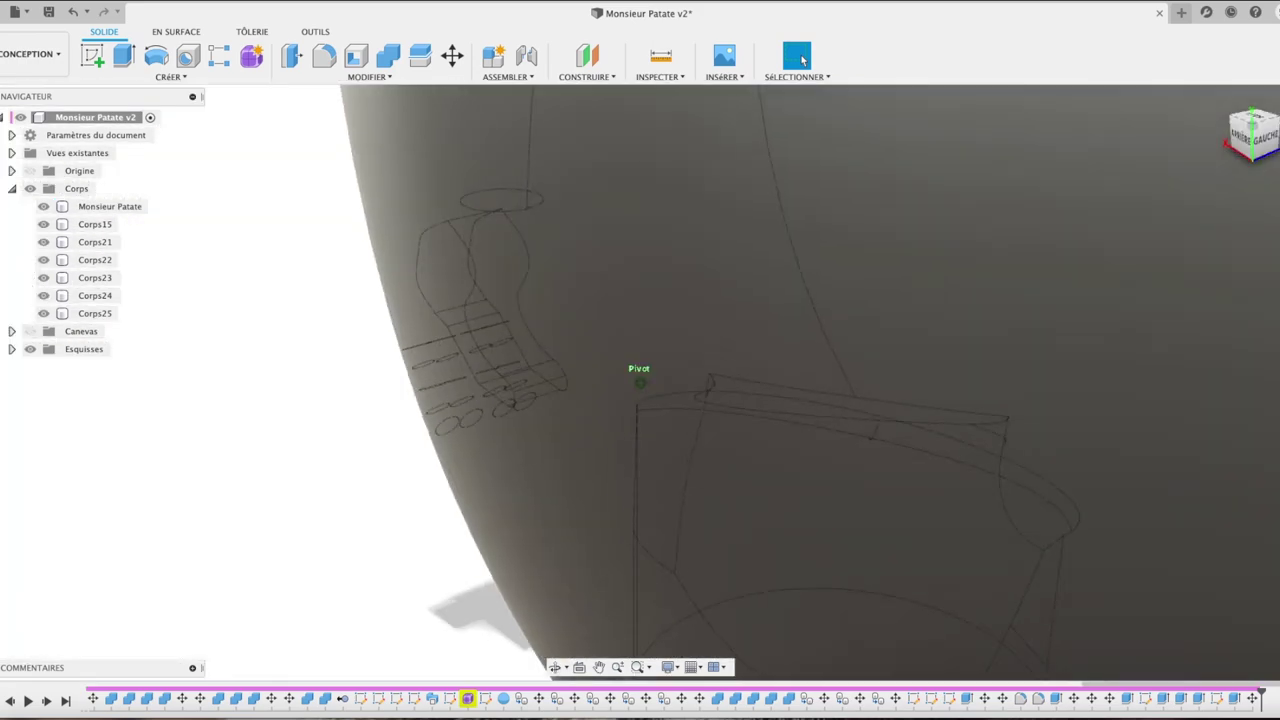
middle_click_drag(640, 382, 520, 382, "shift")
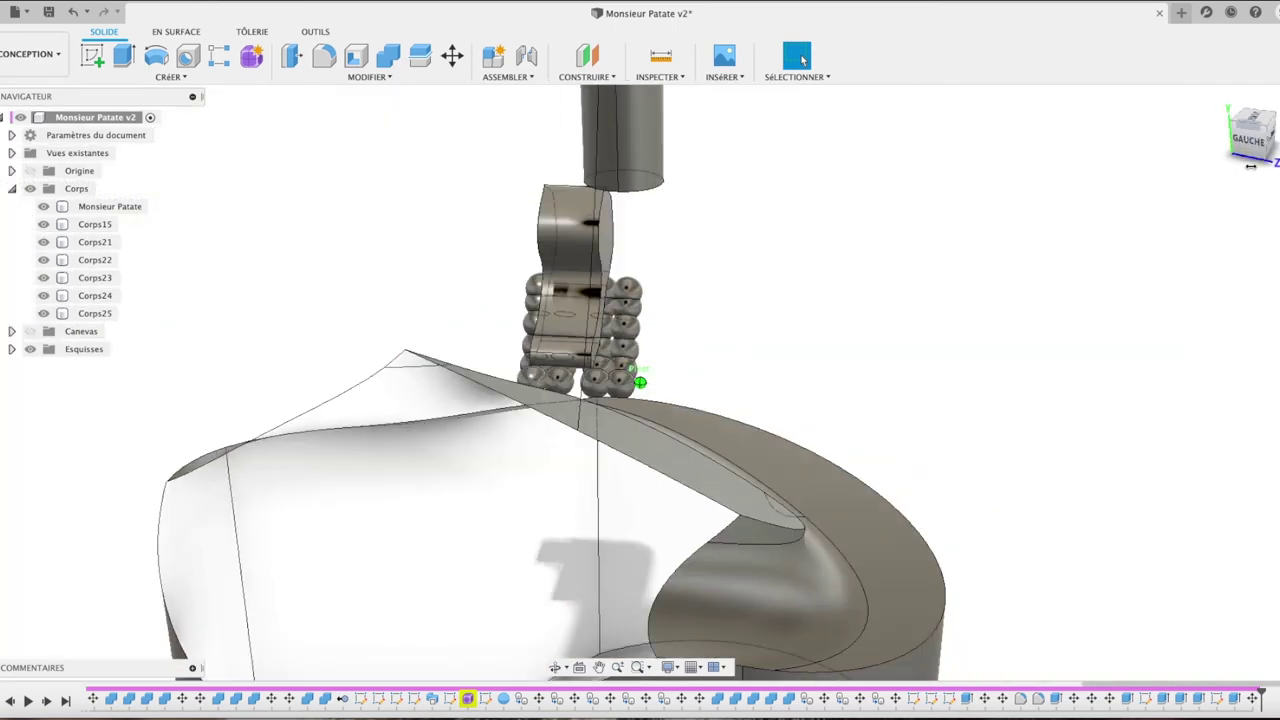
left_click(1274, 150)
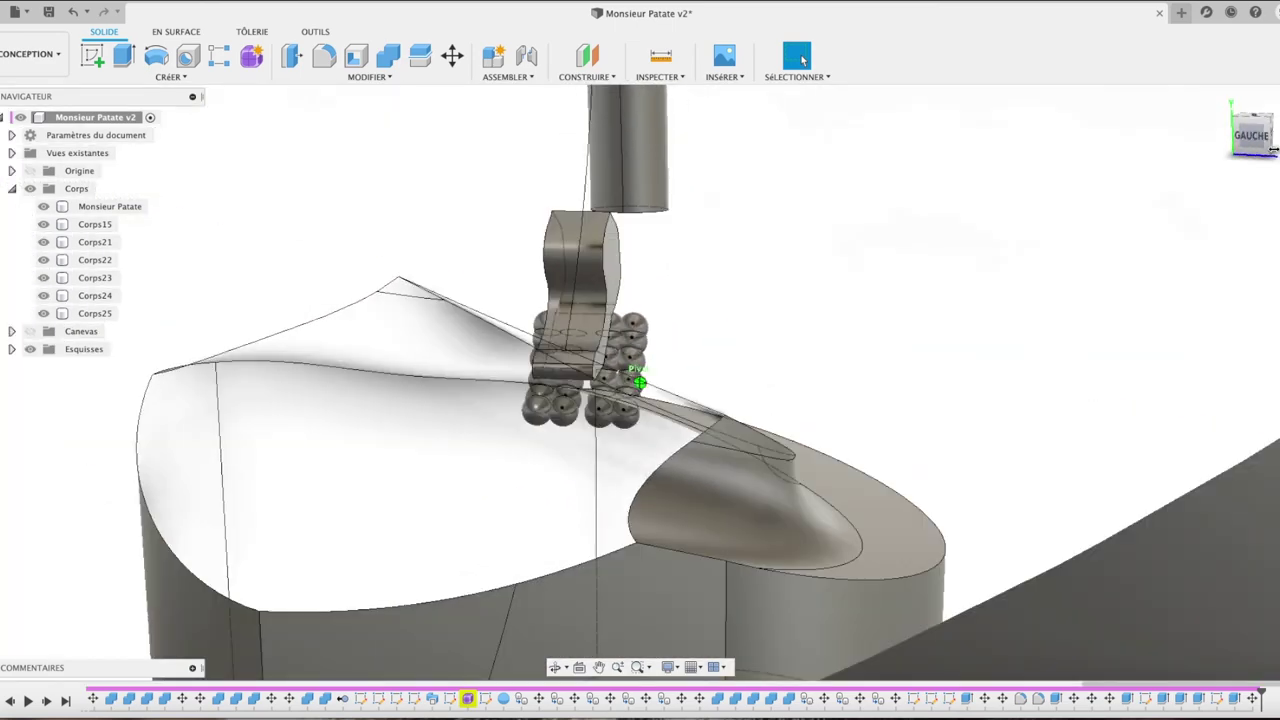
left_click(1220, 98)
left_click(1200, 204)
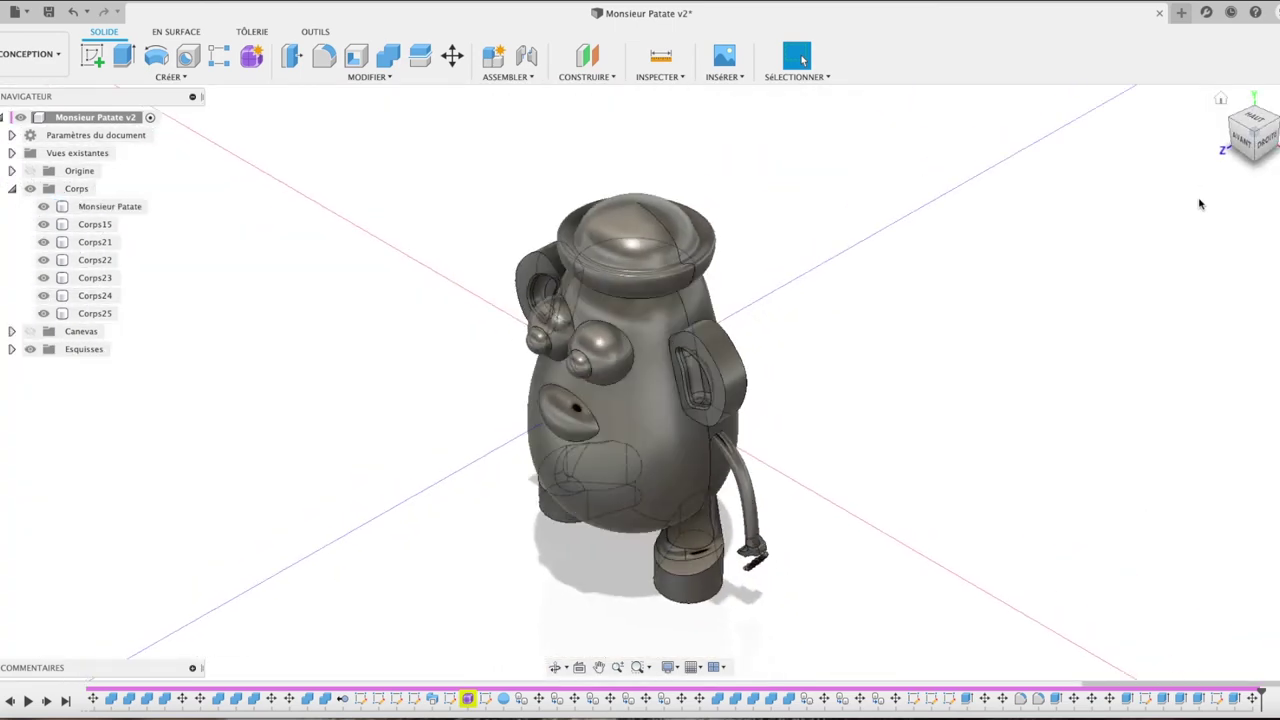
scroll(764, 600, "up", 1)
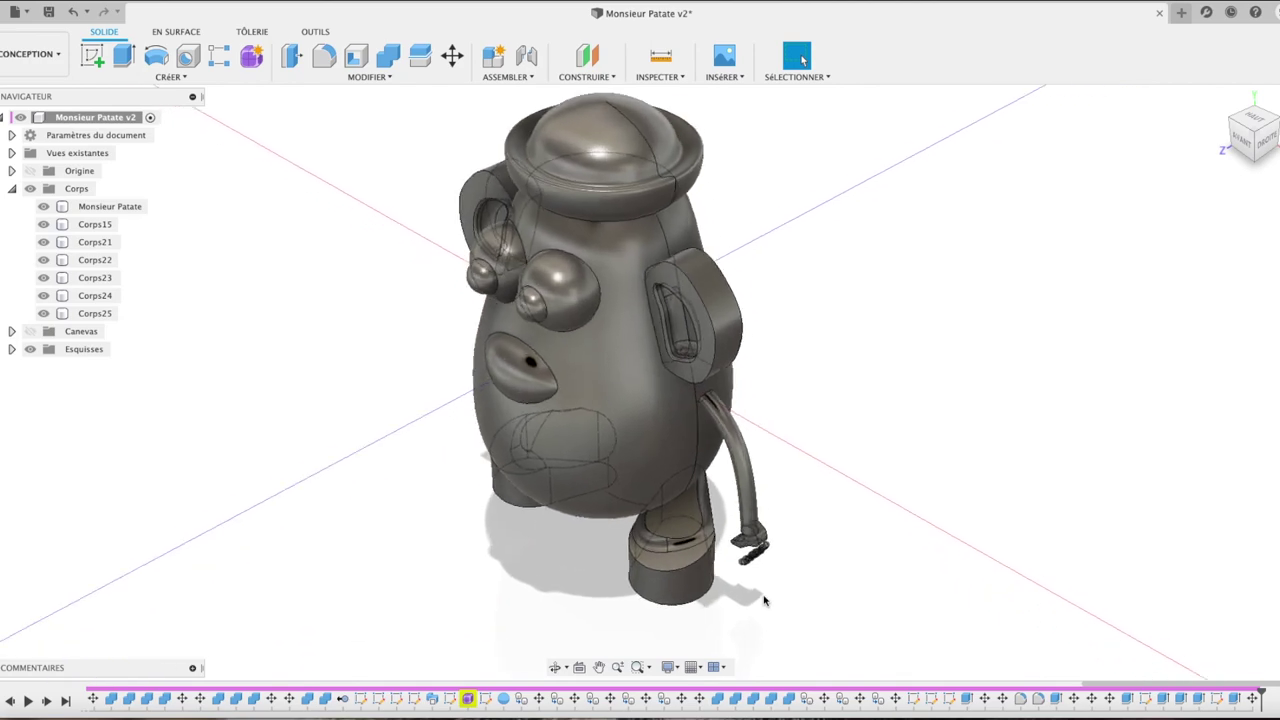
scroll(764, 600, "up", 2)
scroll(764, 600, "up", 2)
scroll(764, 600, "up", 2)
scroll(764, 600, "up", 2)
scroll(764, 600, "up", 2)
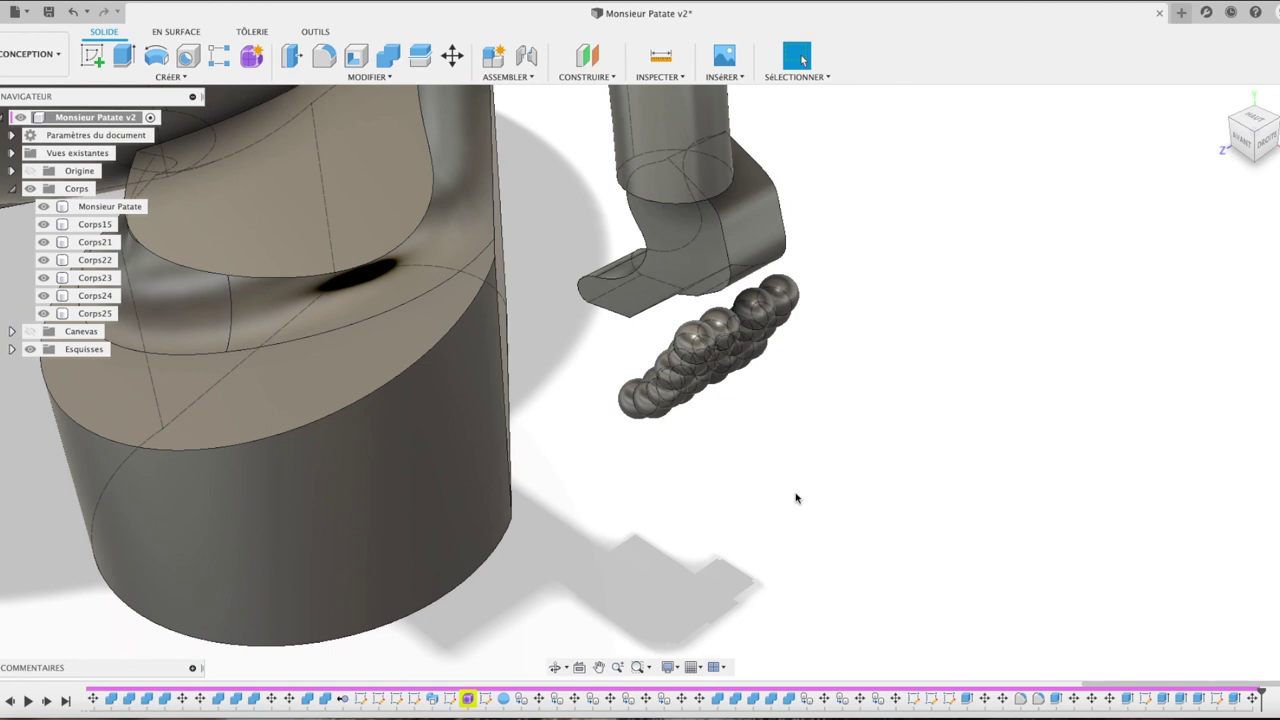
left_click(1243, 146)
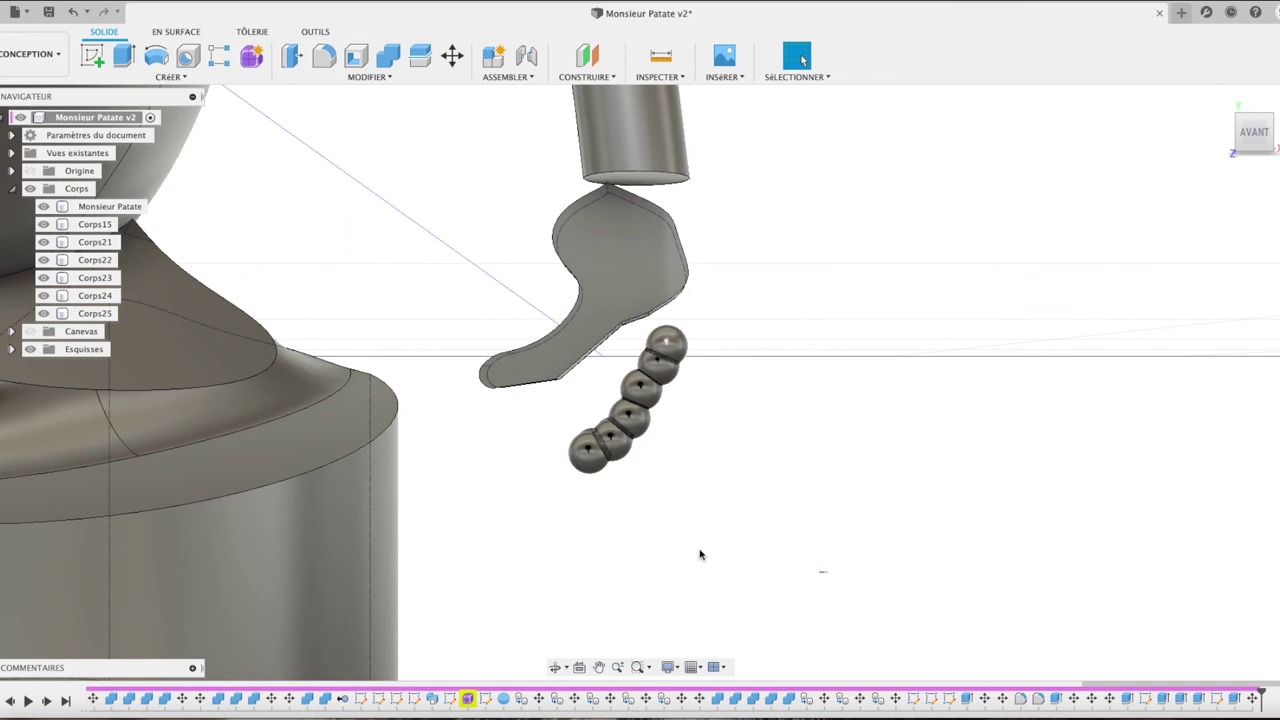
Step: Box-select the bead chain, hook and cylinder to inspect them, then clear the selection
left_click_drag(700, 555, 588, 334)
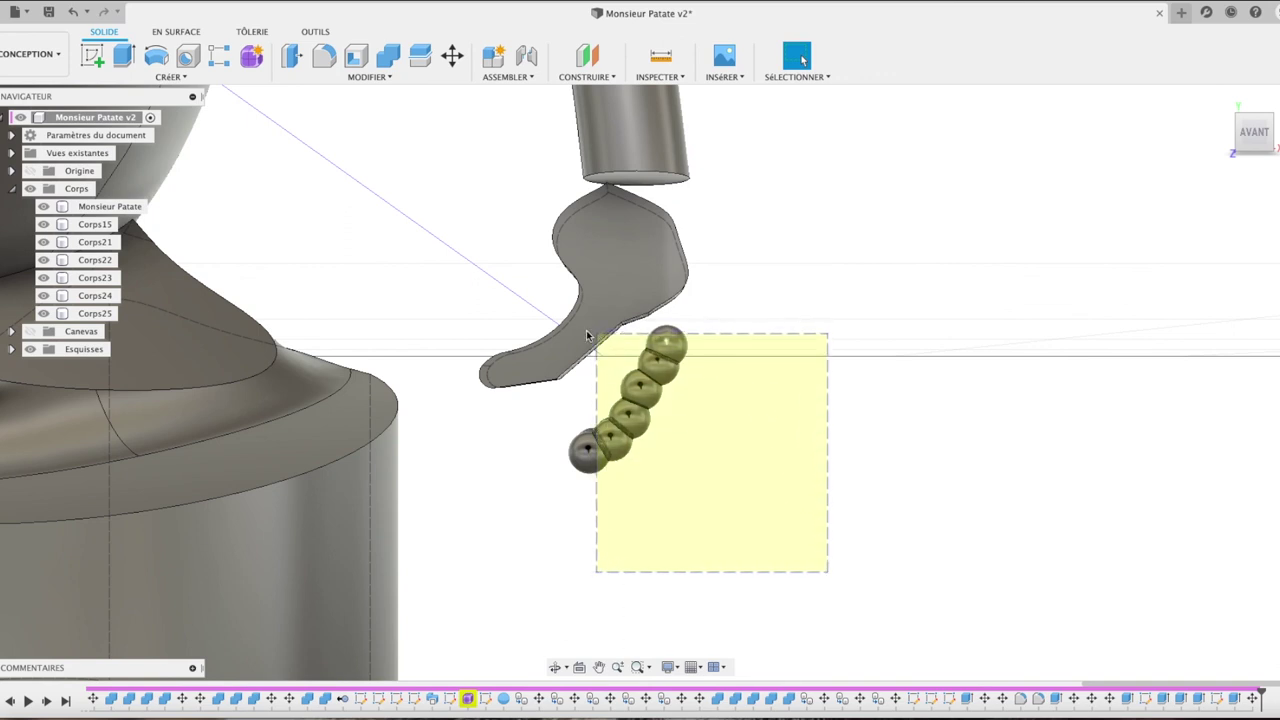
left_click_drag(588, 334, 546, 323)
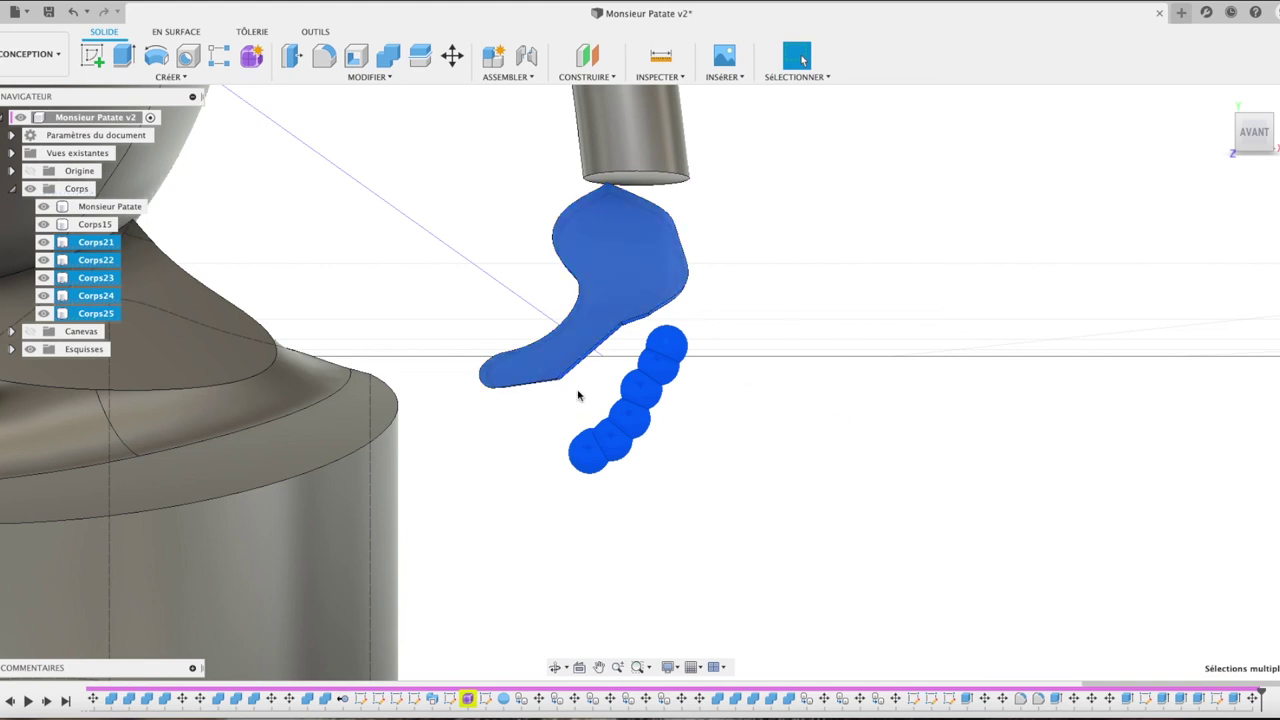
left_click(583, 331)
left_click_drag(754, 543, 451, 171)
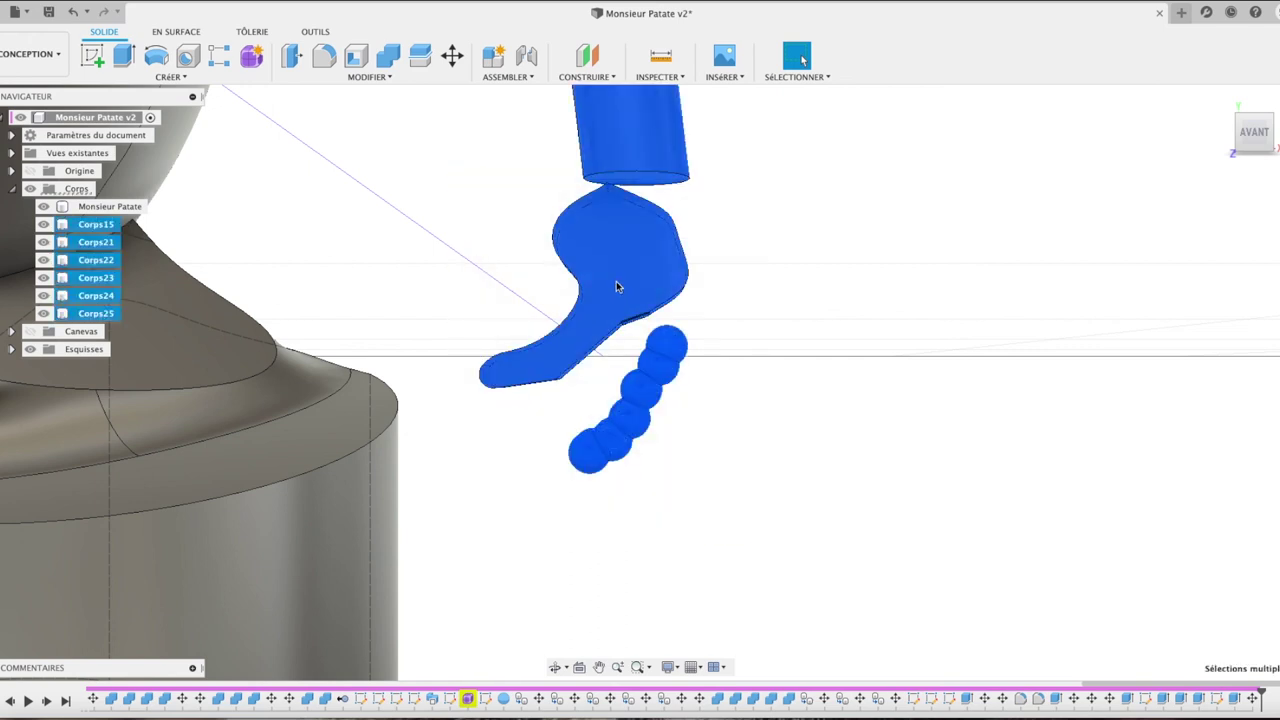
left_click(631, 125)
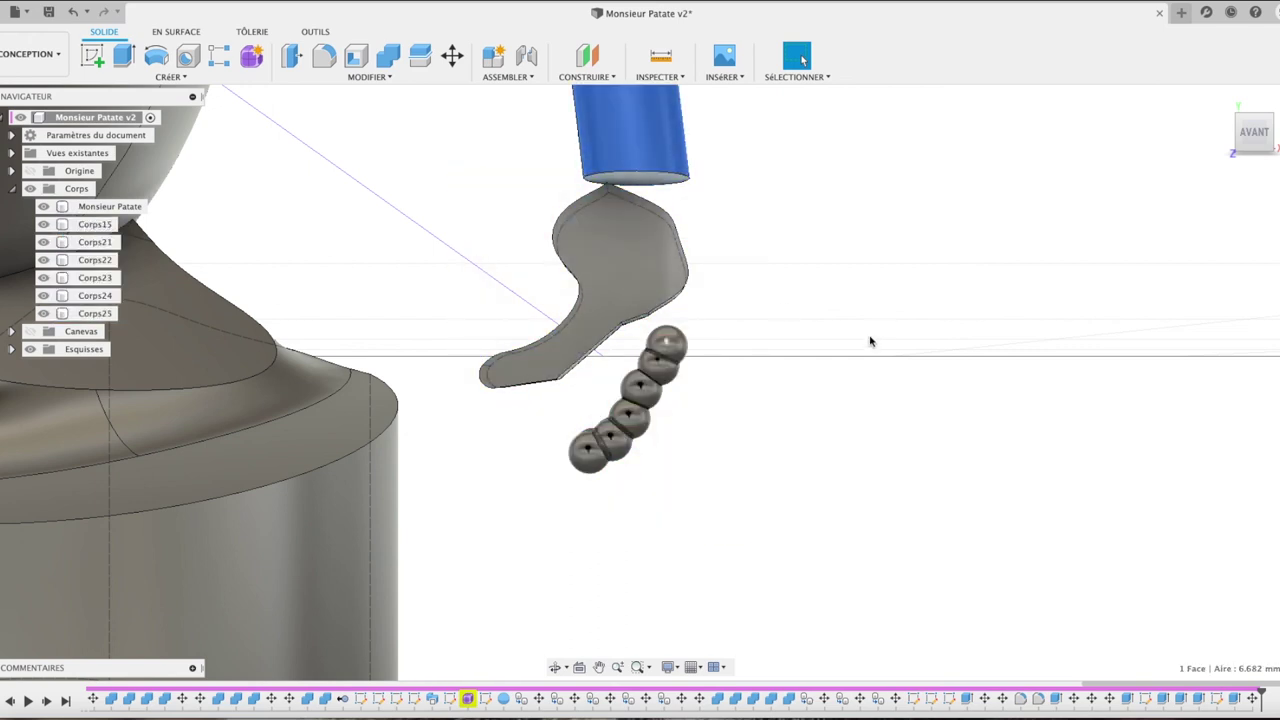
left_click(738, 414)
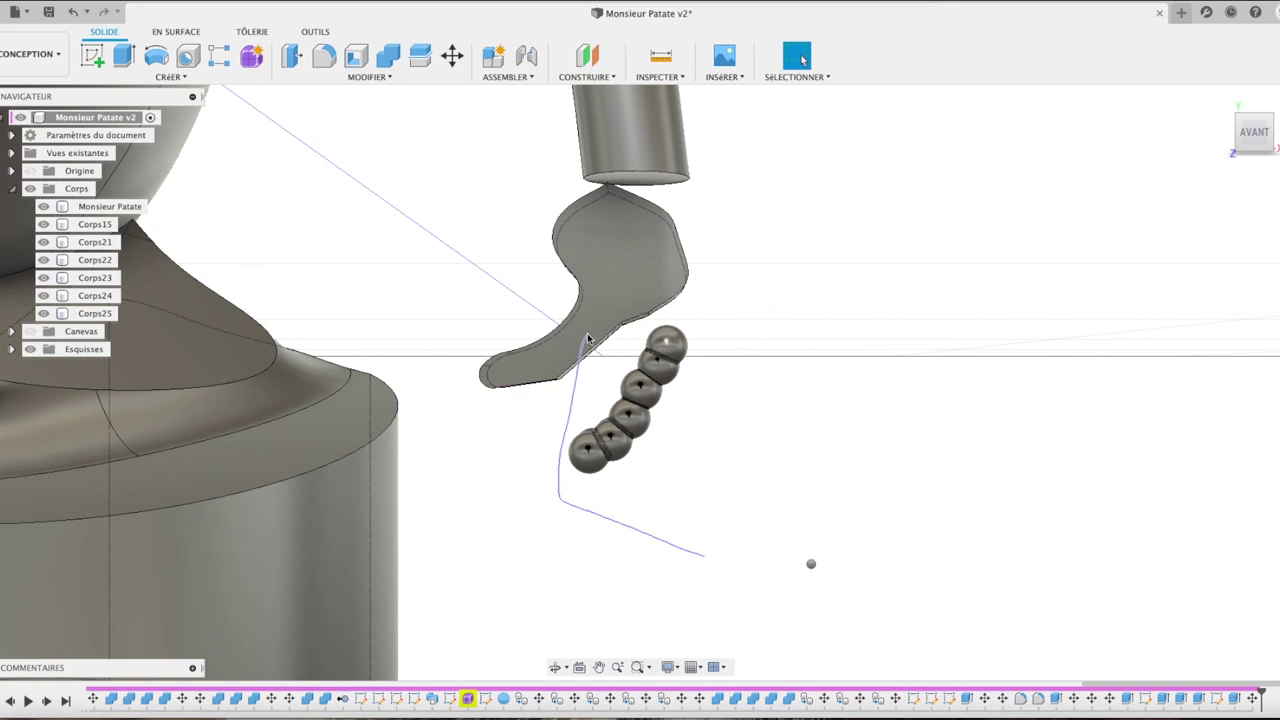
Step: Undo the last hand change from the right-click marking menu and pick the hook's flat face
right_click(808, 560)
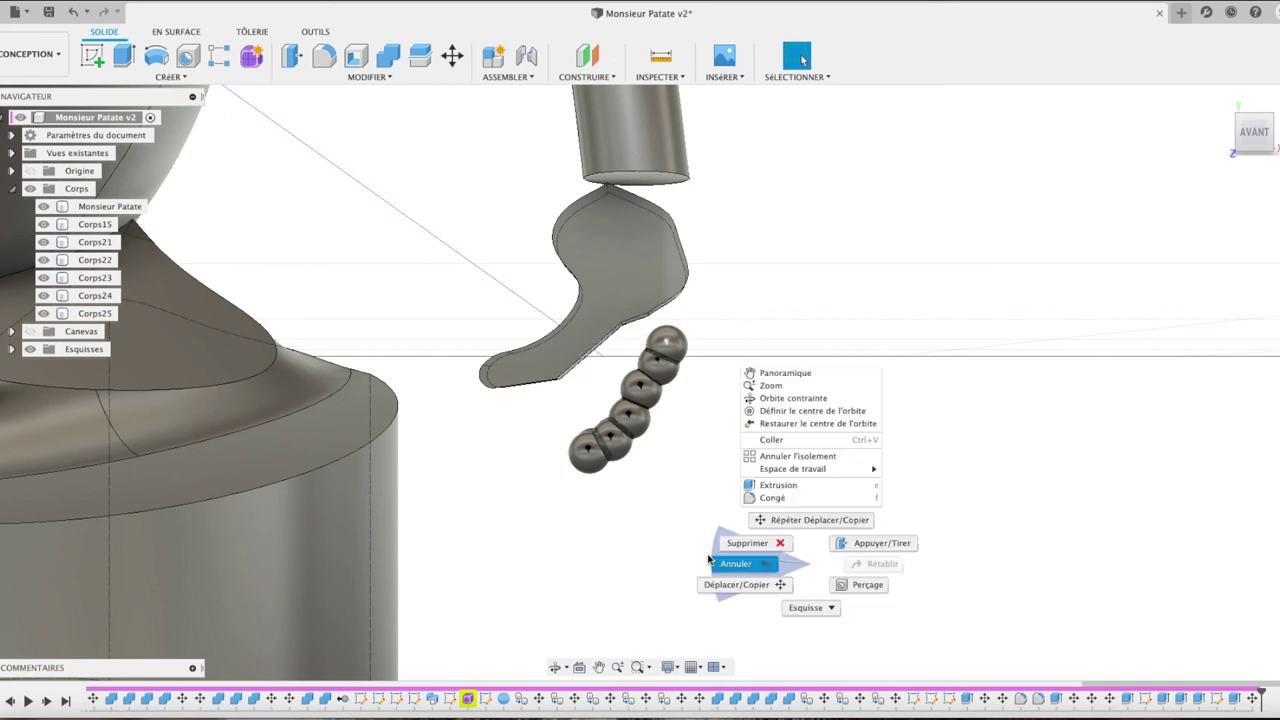
left_click(730, 552)
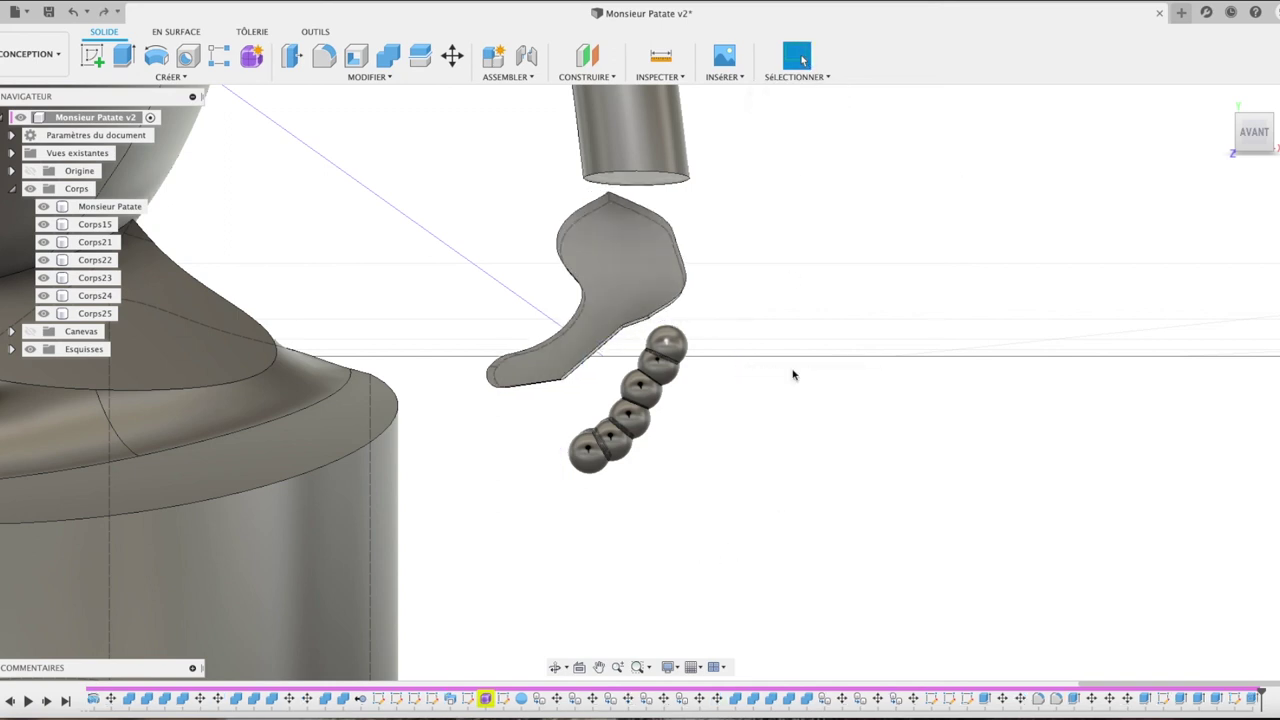
mouse_move(801, 572)
left_mouse_down()
mouse_move(556, 335)
mouse_move(557, 306)
mouse_move(567, 329)
left_mouse_up()
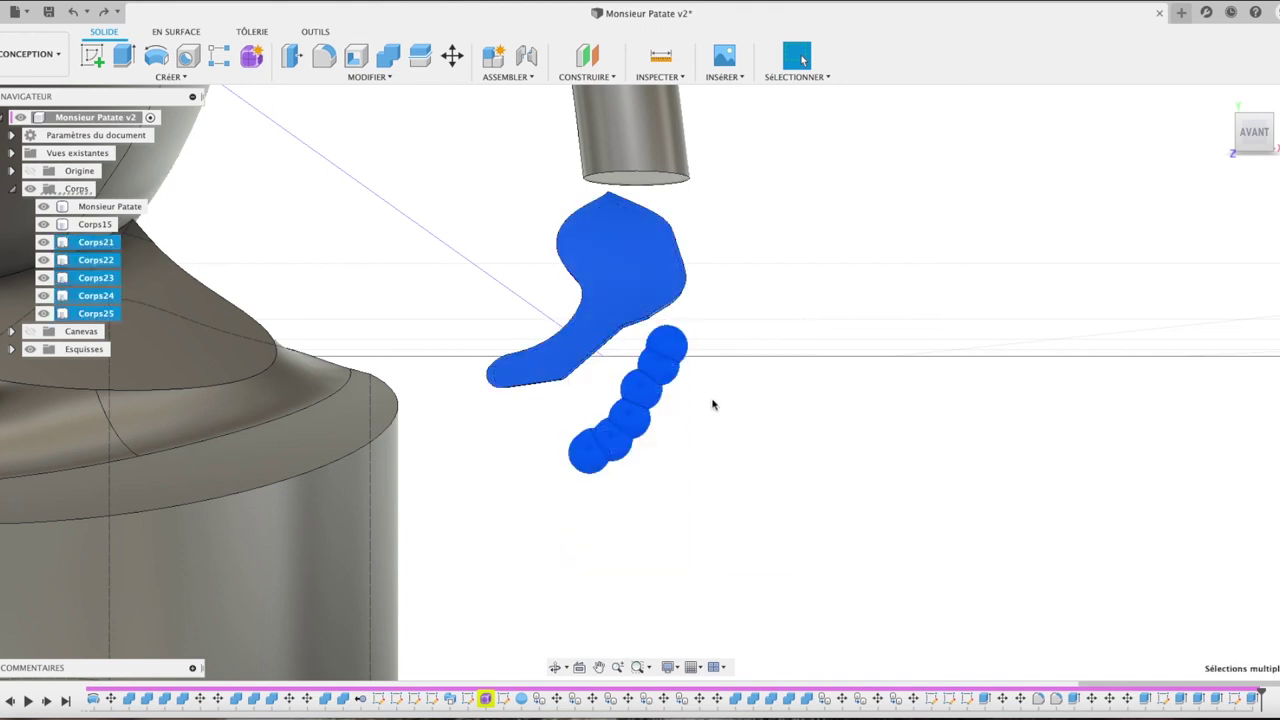
left_click(627, 297)
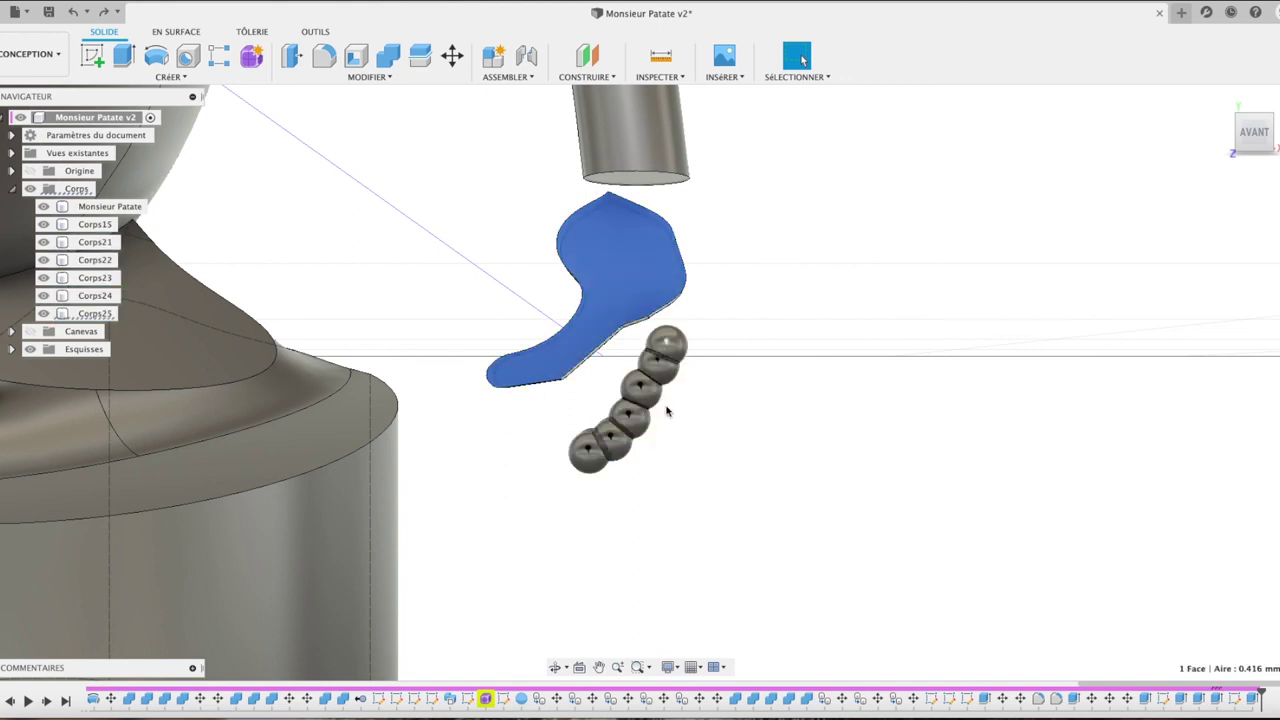
scroll(666, 409, "up", 2)
scroll(666, 410, "up", 3)
scroll(667, 411, "up", 3)
scroll(666, 409, "down", 6)
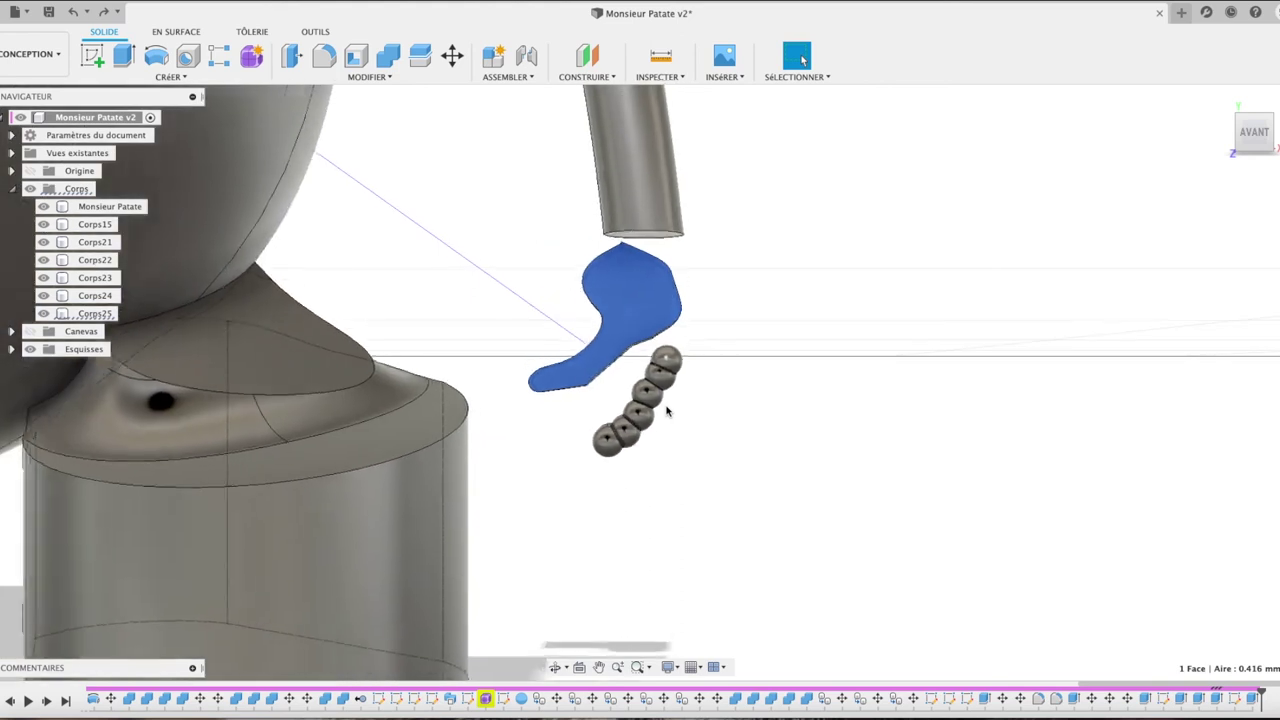
left_click(646, 317)
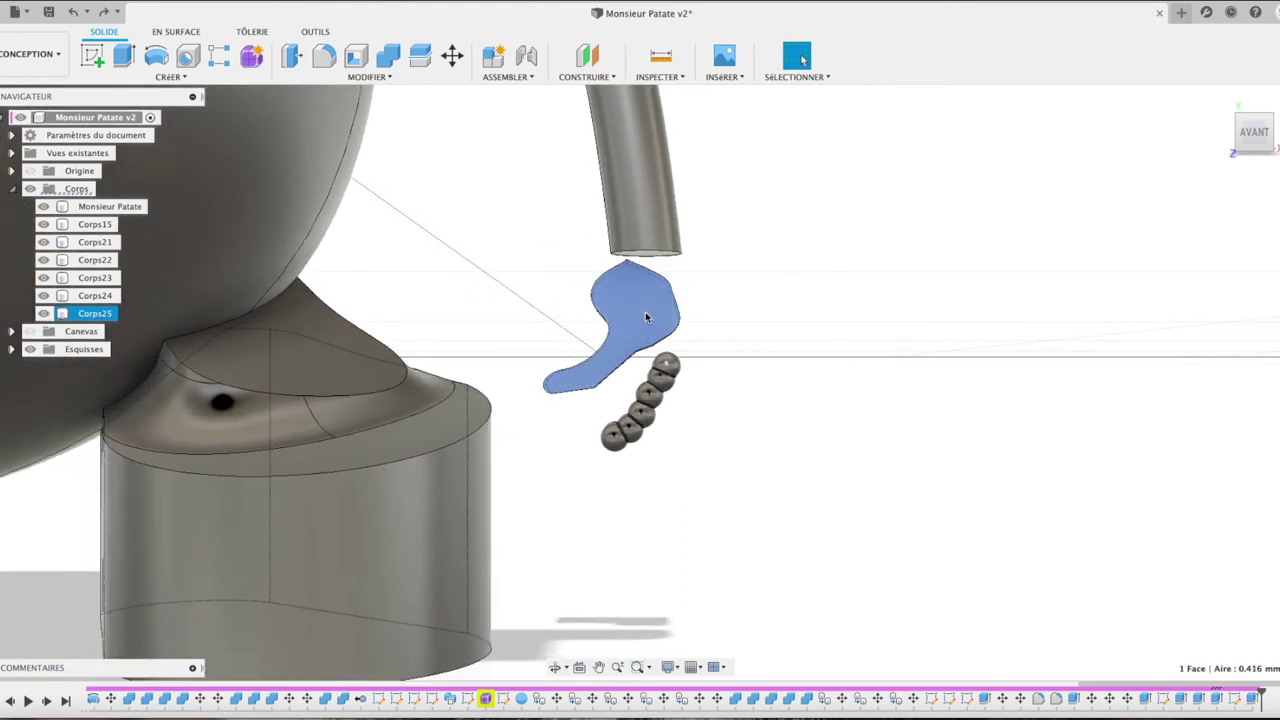
Step: Select the Corps21–Corps24 bead chain bodies in the browser for Move/Copy
left_click(102, 316)
left_click(108, 296)
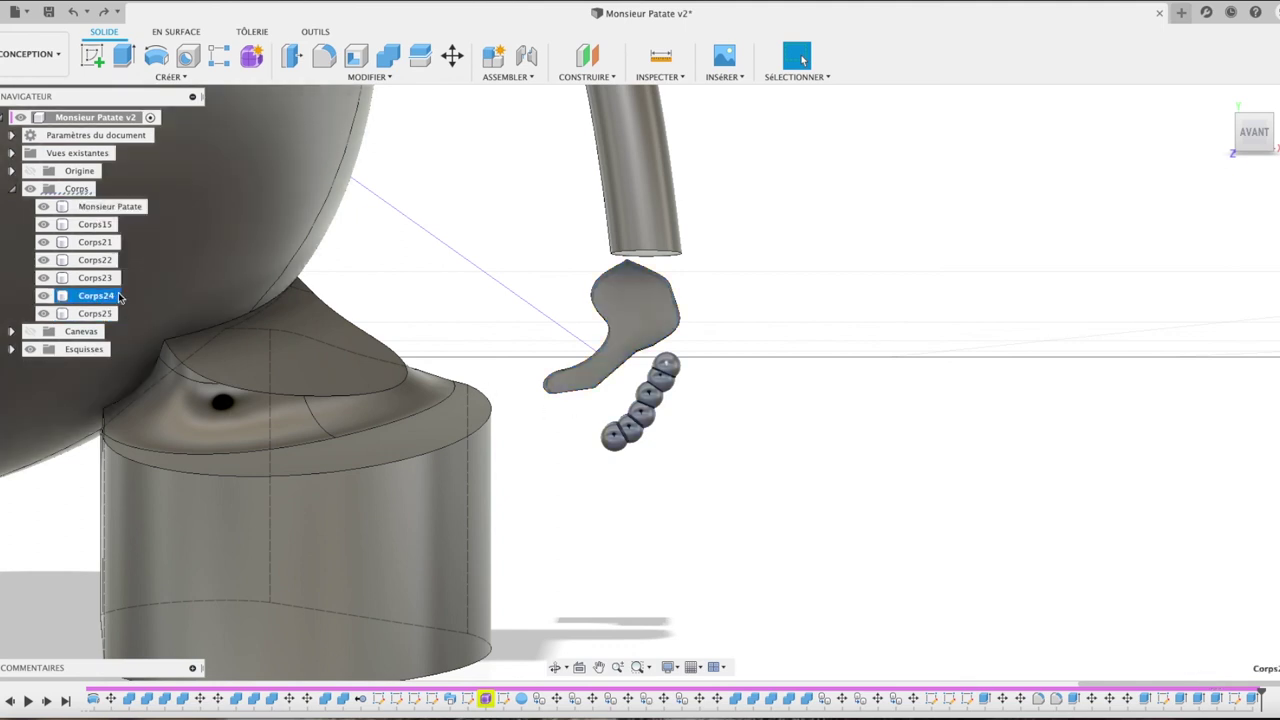
left_click(100, 278)
left_click(100, 260)
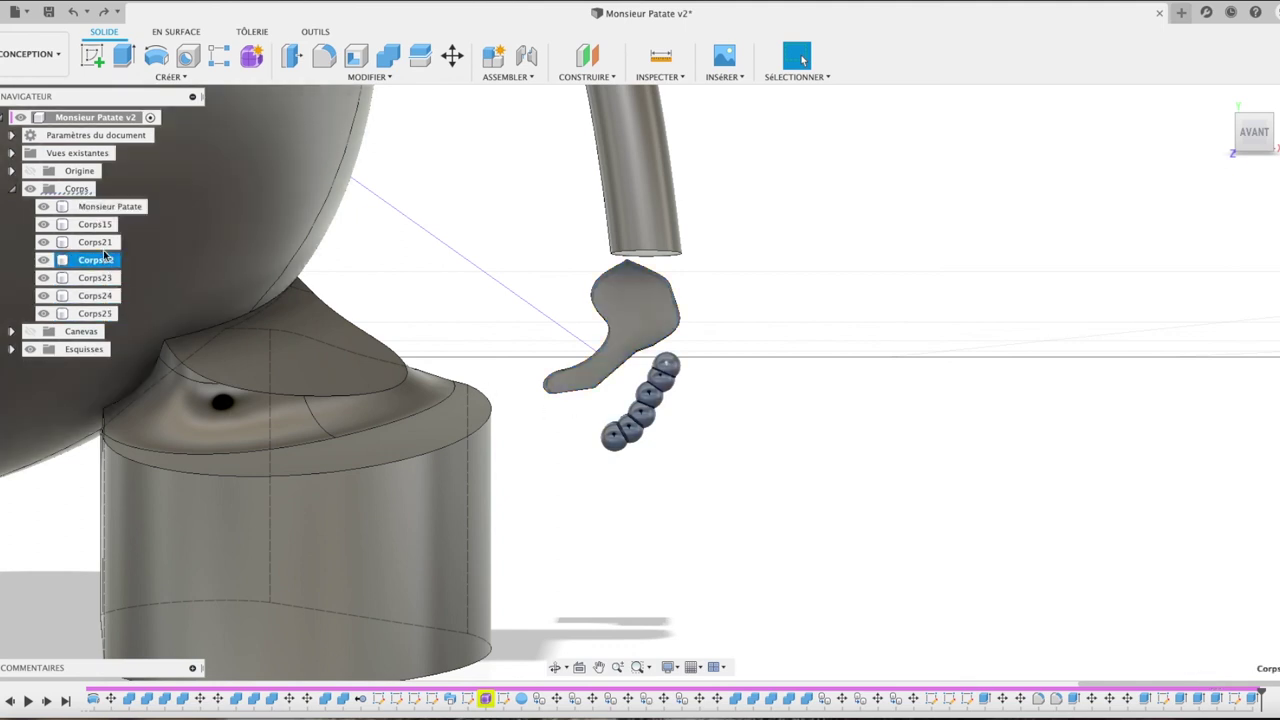
left_click(93, 245)
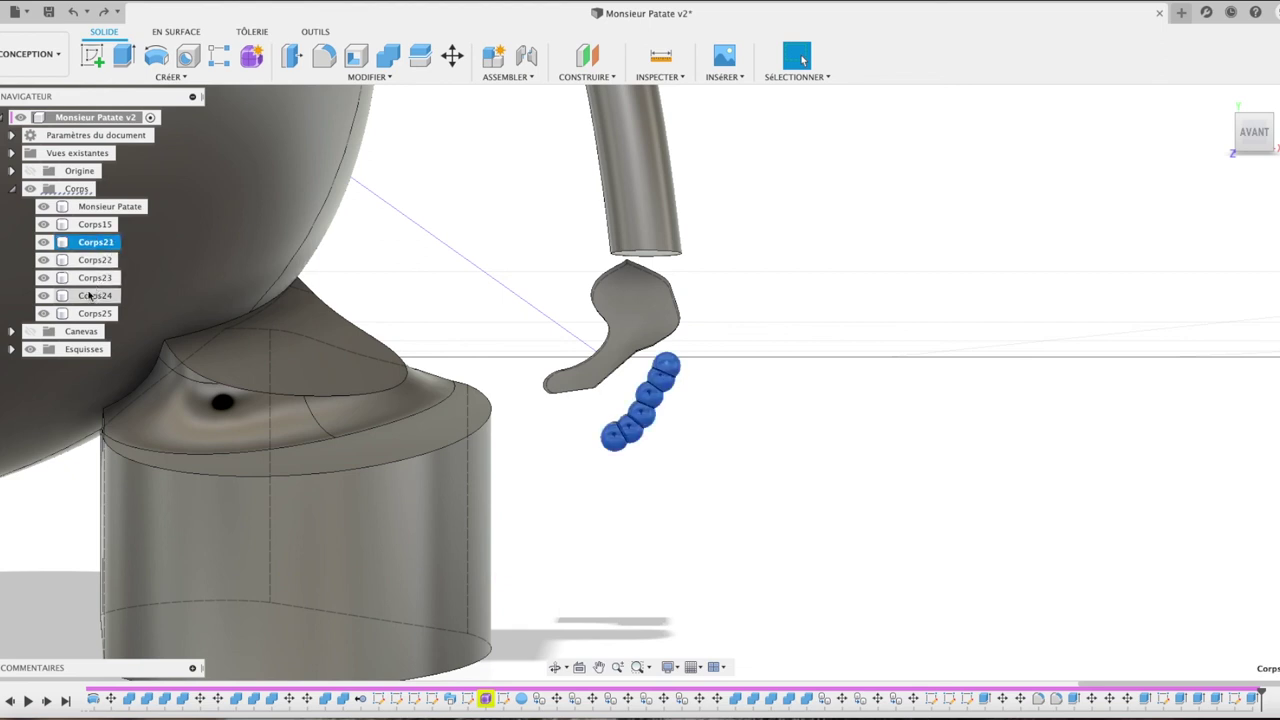
left_click(95, 296, "shift")
key("m")
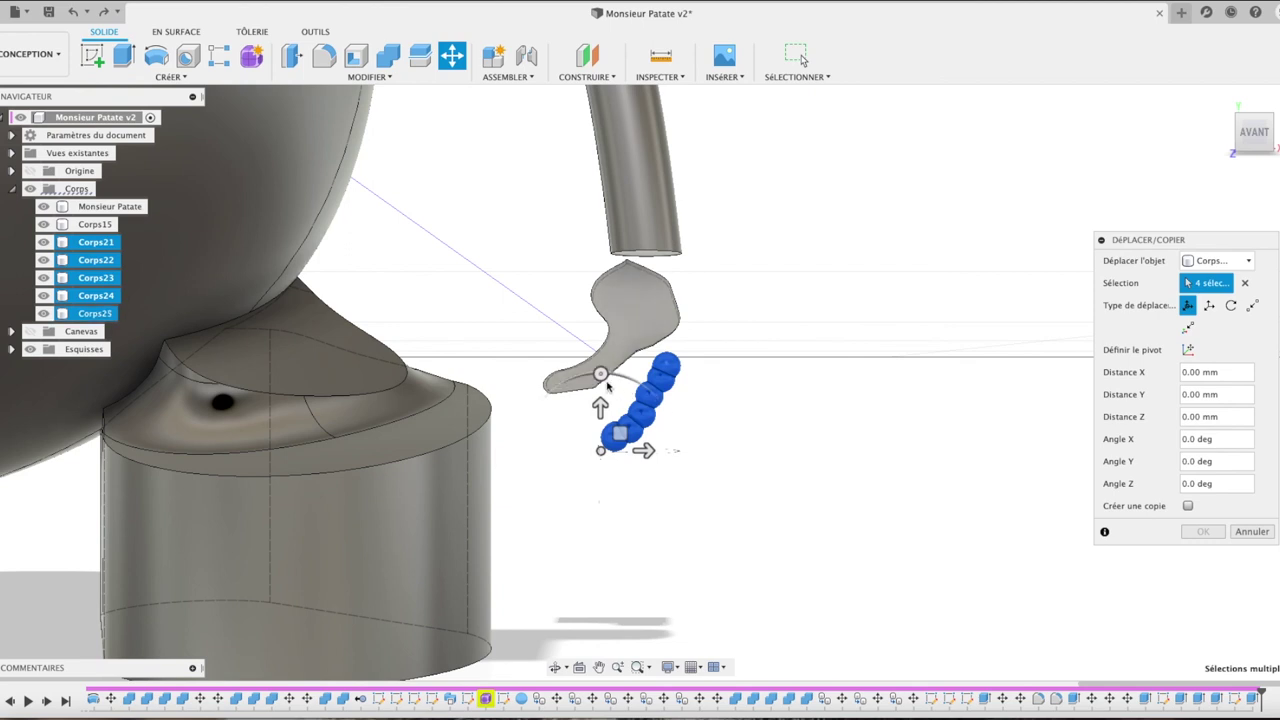
Step: Shift the four finger bead chains about 0.042 mm along Y, just under the palm
mouse_move(600, 374)
left_click_drag(600, 374, 591, 374)
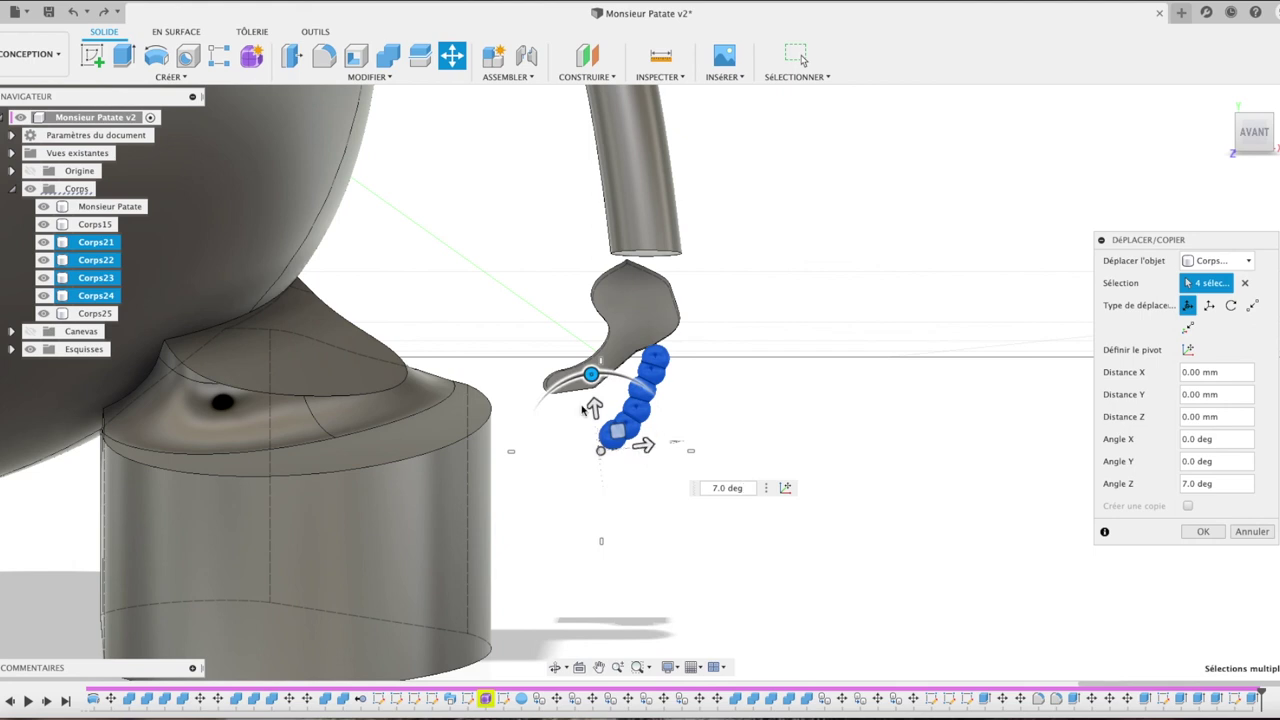
left_click_drag(594, 405, 591, 385)
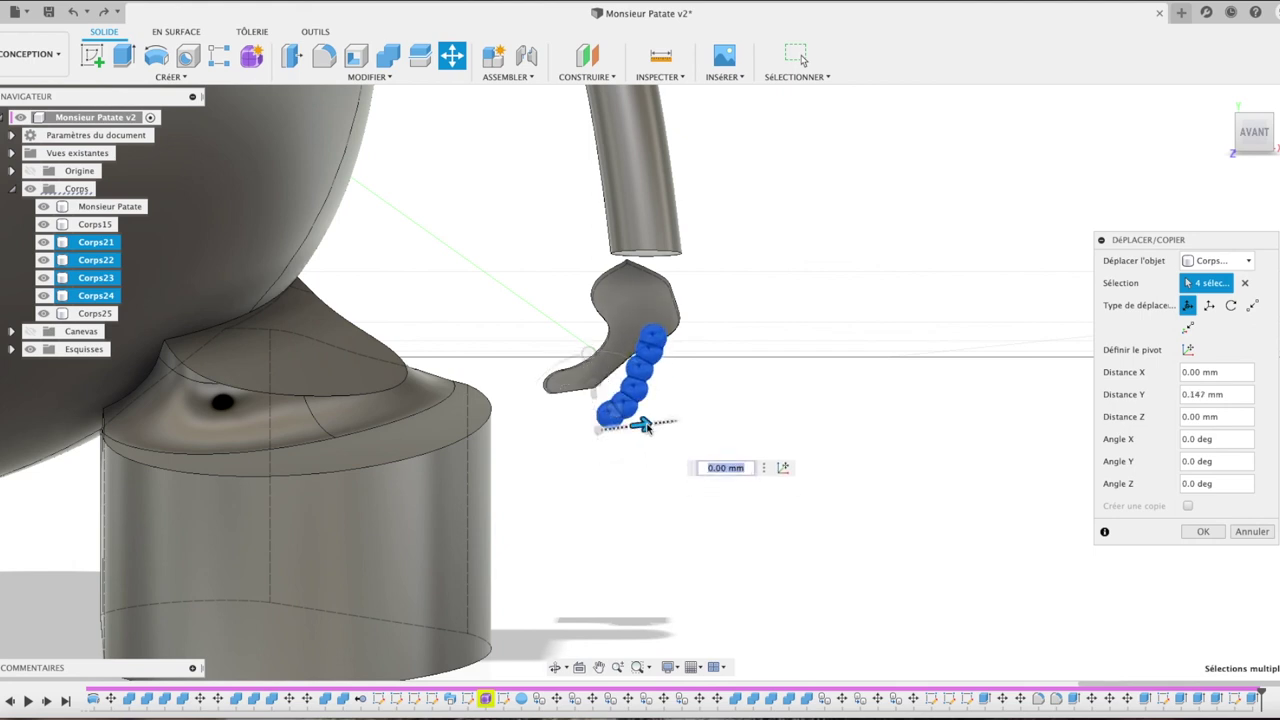
left_click_drag(600, 428, 649, 425)
left_click_drag(599, 388, 598, 379)
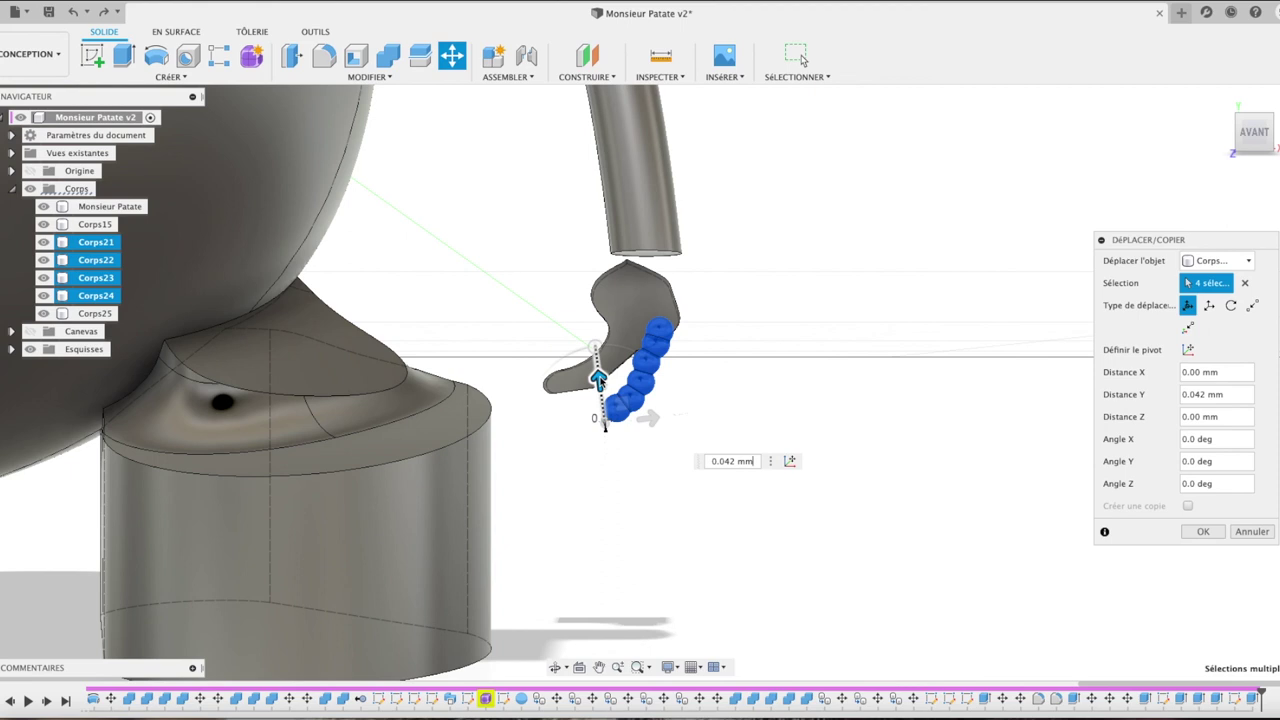
left_click(1203, 531)
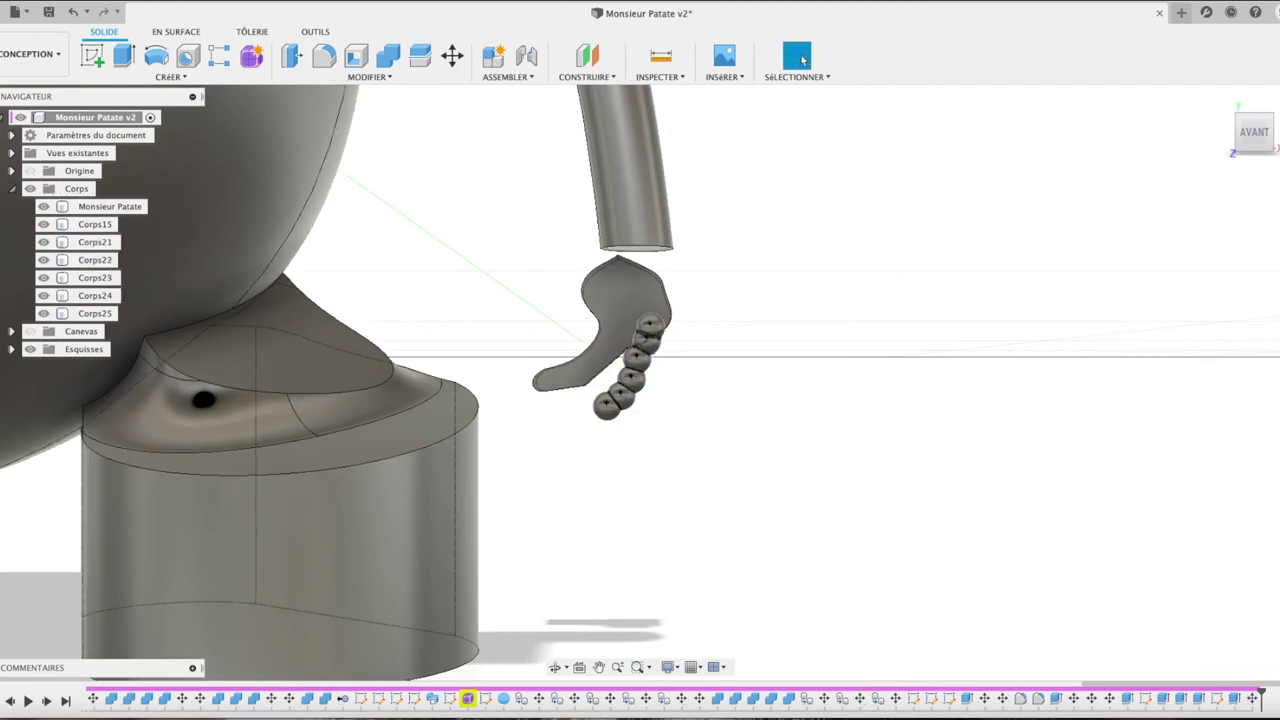
Step: Move the Corps25 palm piece along Z to sit over the finger columns
middle_click_drag(640, 383, 560, 410, "shift")
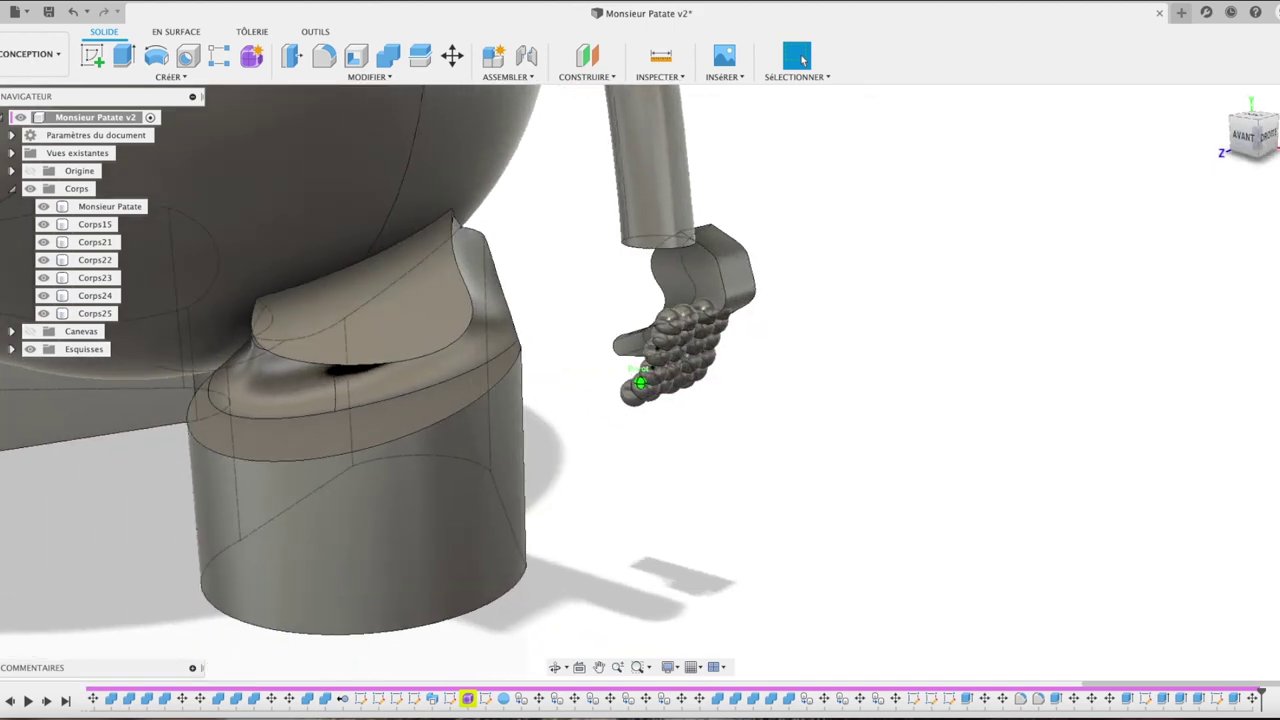
middle_click_drag(640, 383, 540, 400, "shift")
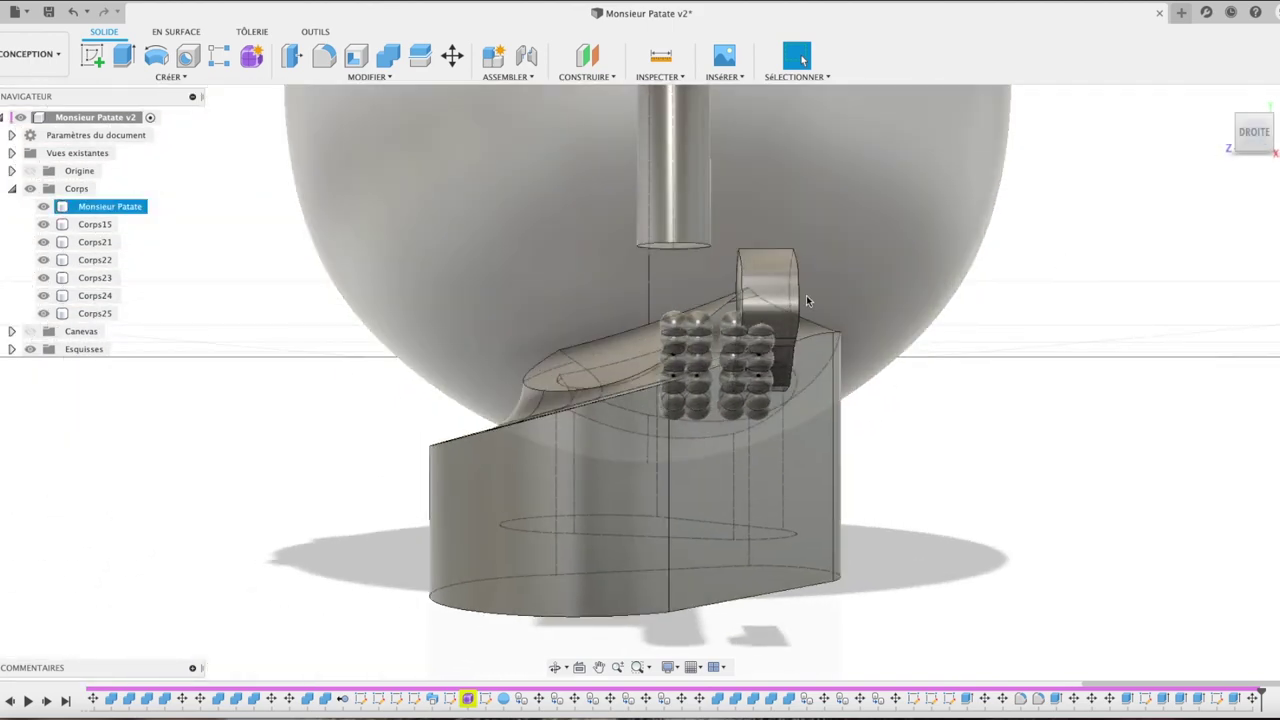
left_click(93, 314)
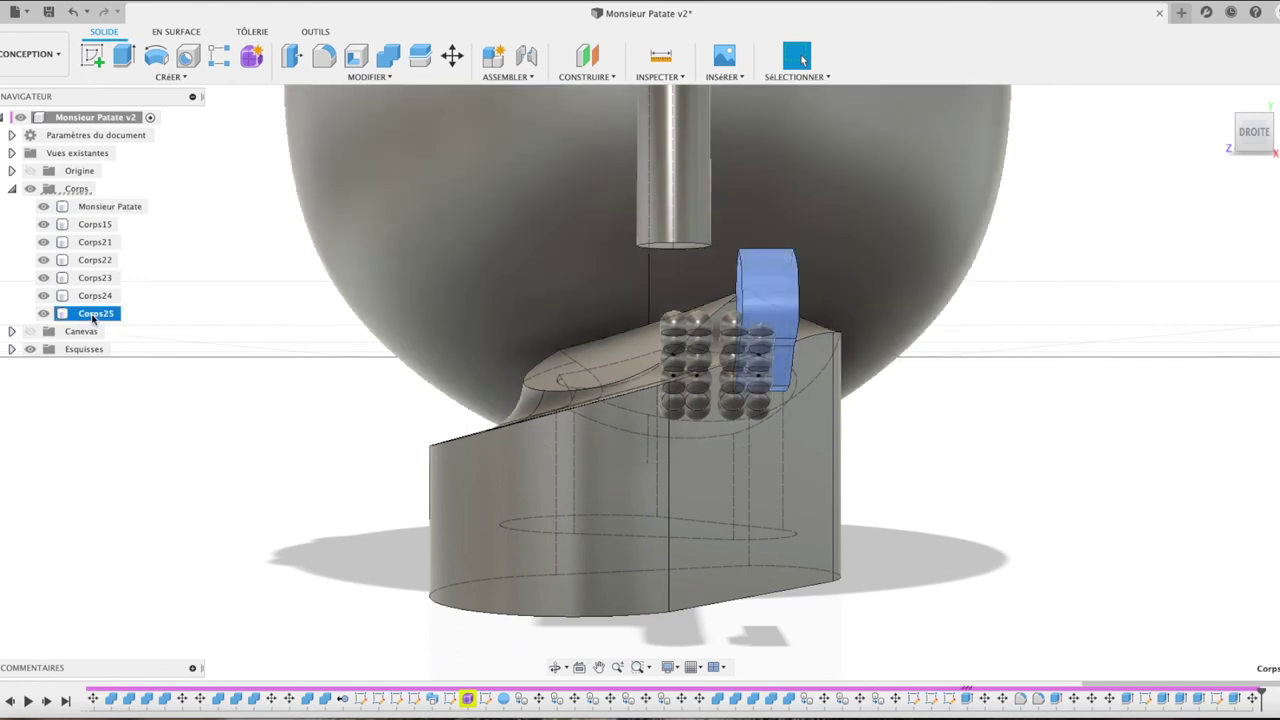
key("m")
left_click_drag(740, 392, 688, 392)
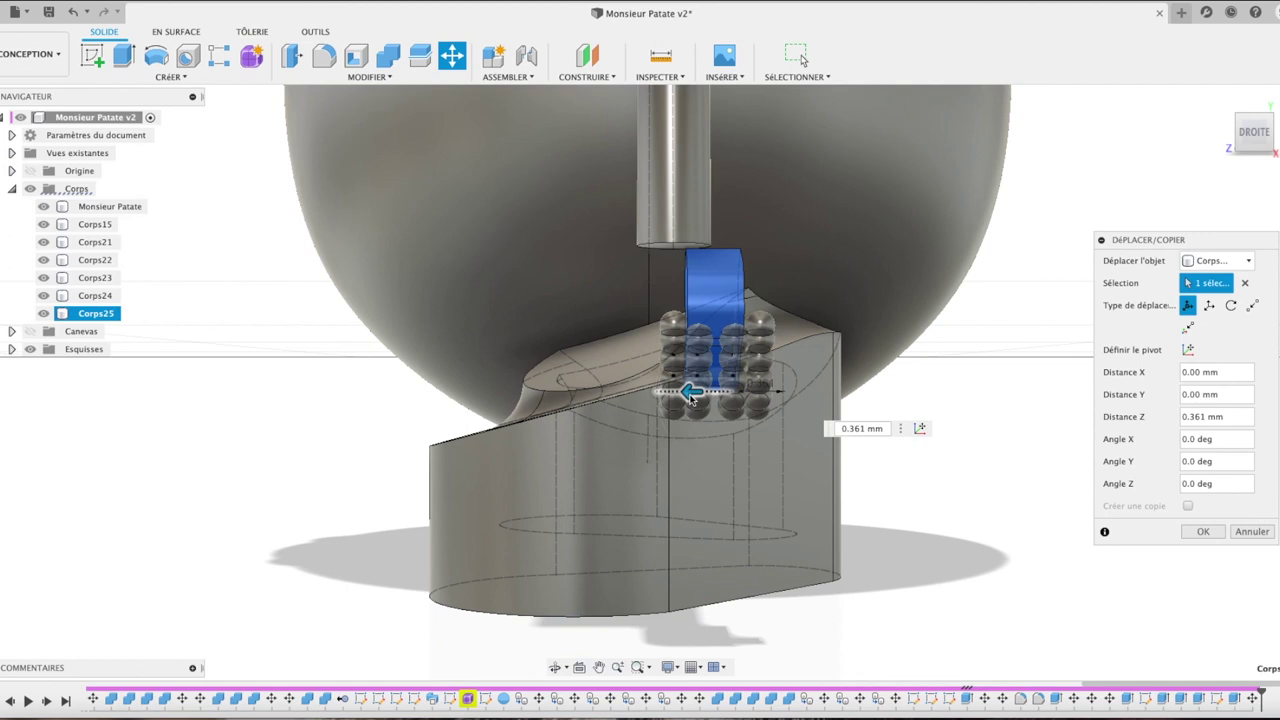
left_click(1202, 533)
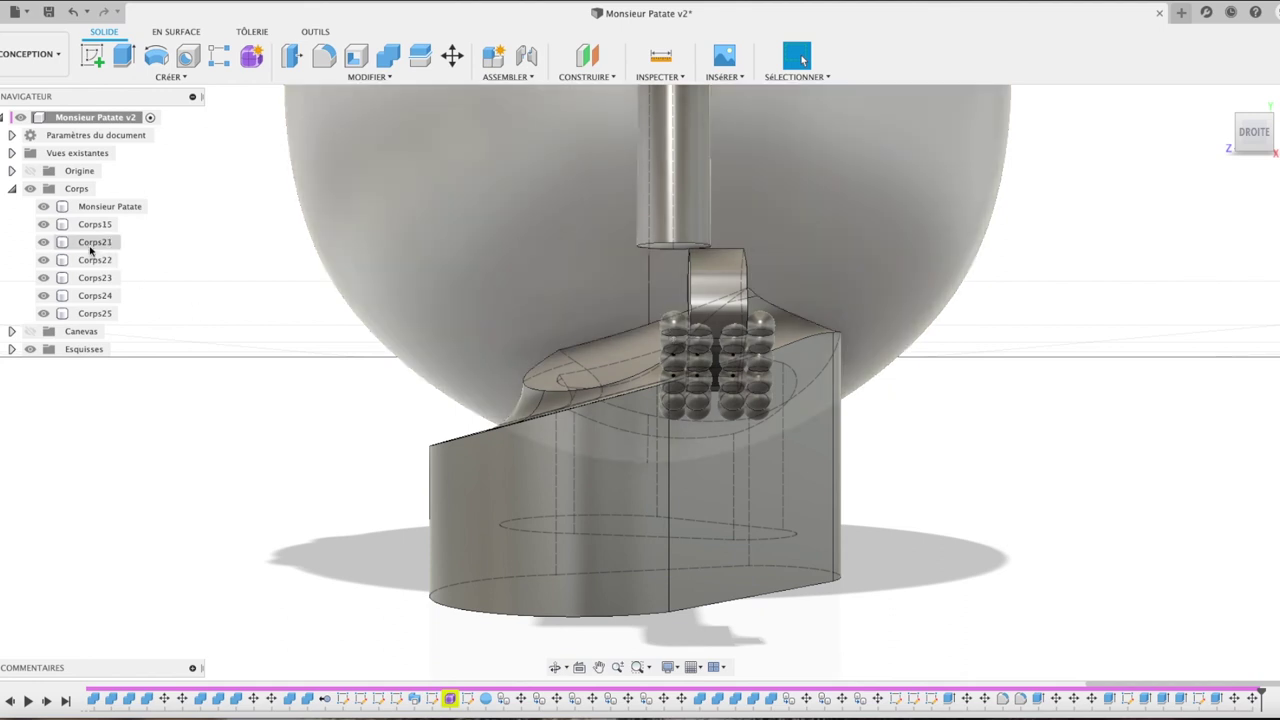
Step: Tilt the Corps21 finger column outward about -11.7° around X
left_click(90, 243)
key("m")
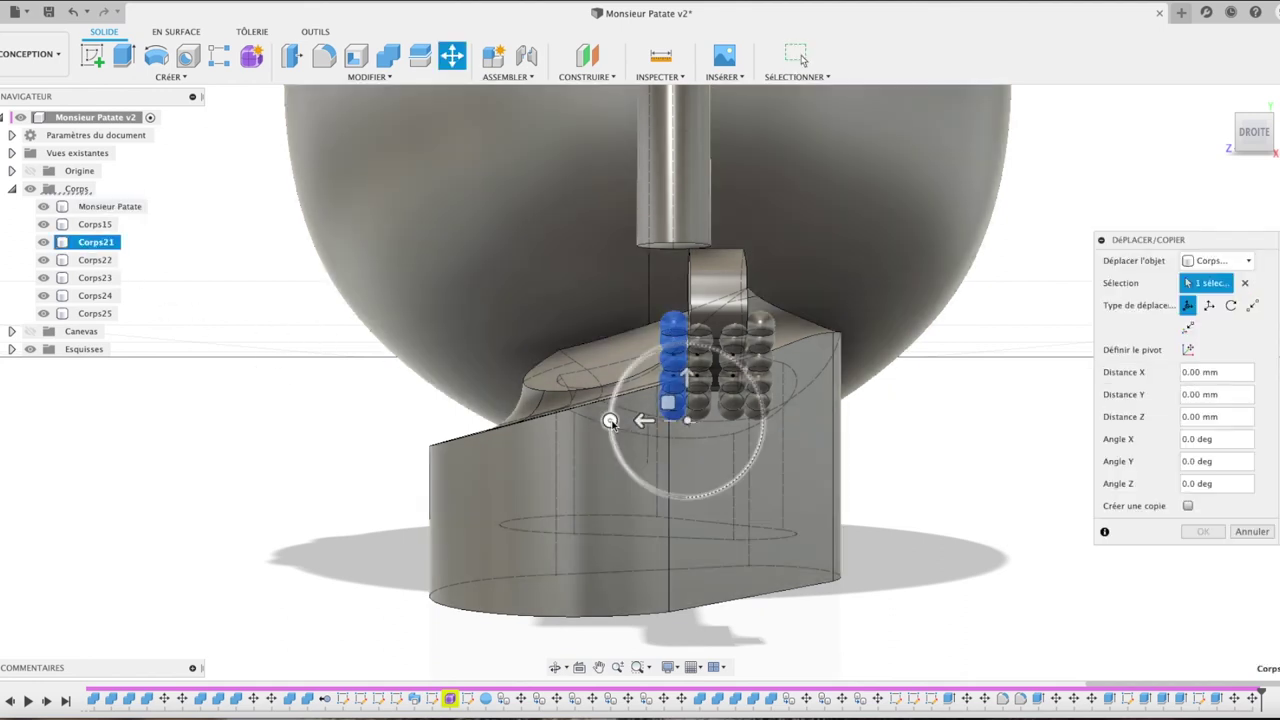
left_click_drag(610, 420, 637, 414)
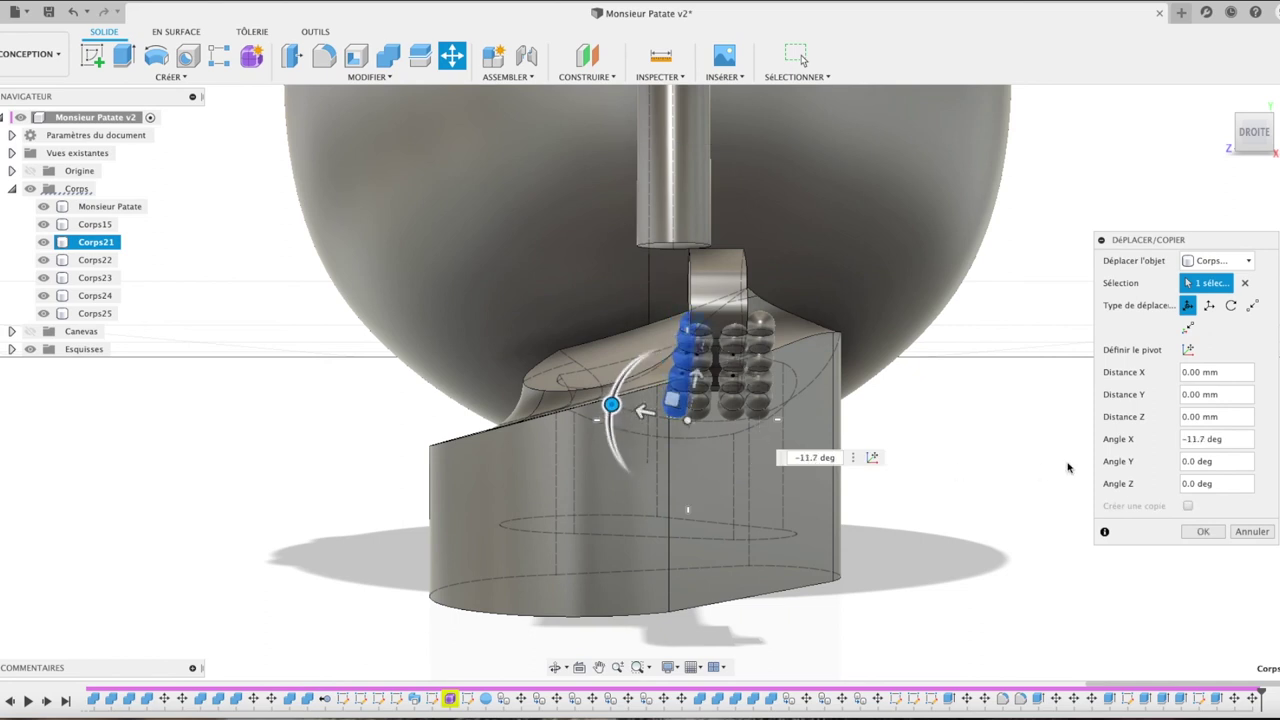
left_click(1221, 533)
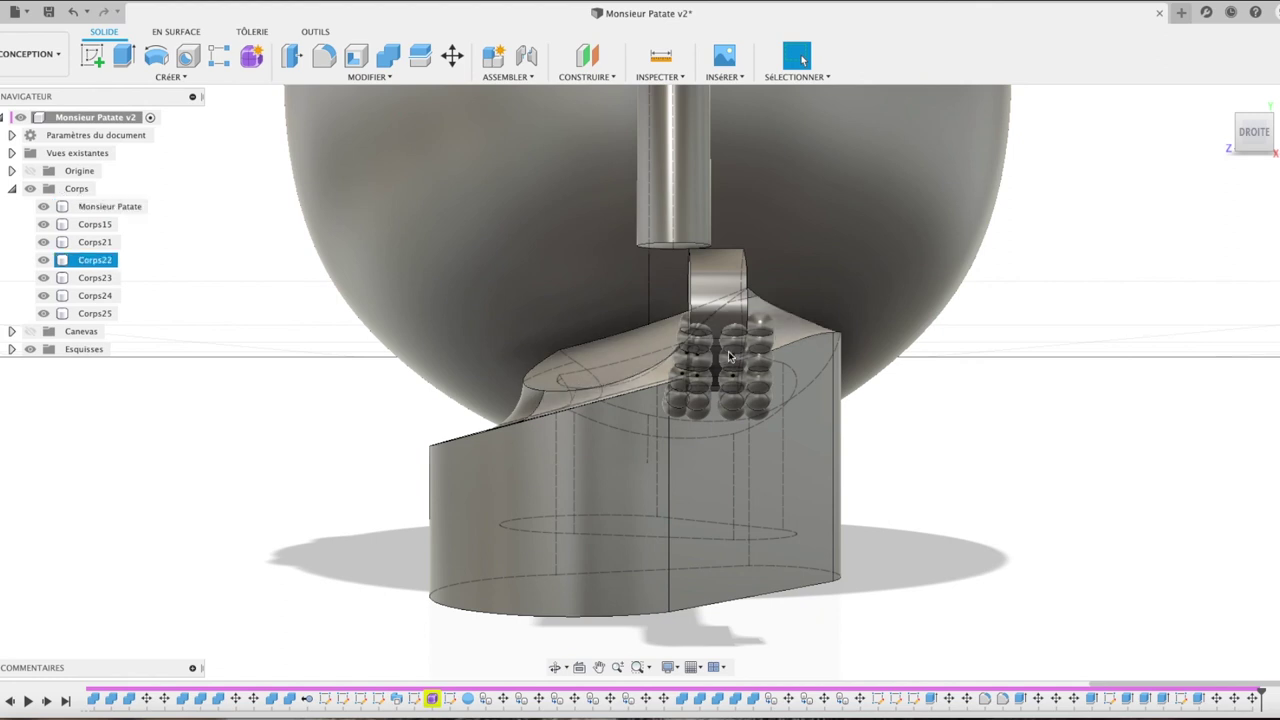
Step: Tilt the Corps24 finger column 15° around X the other way
left_click(96, 295)
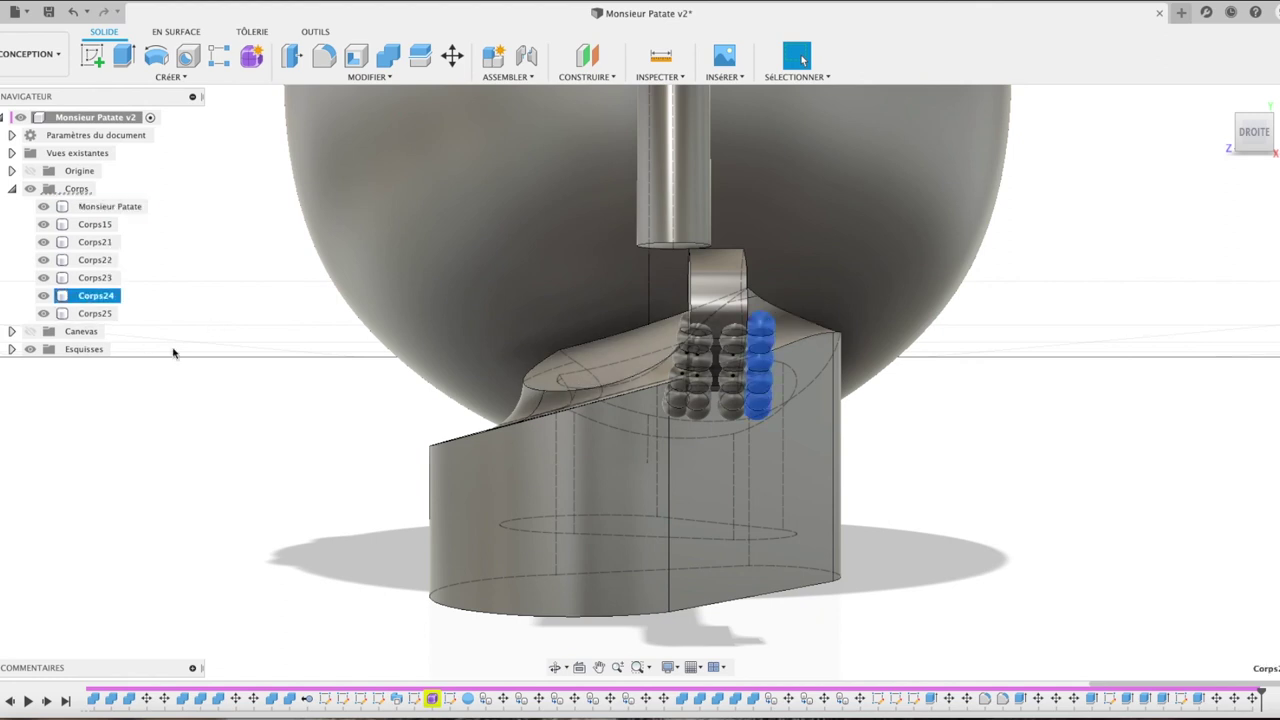
key("m")
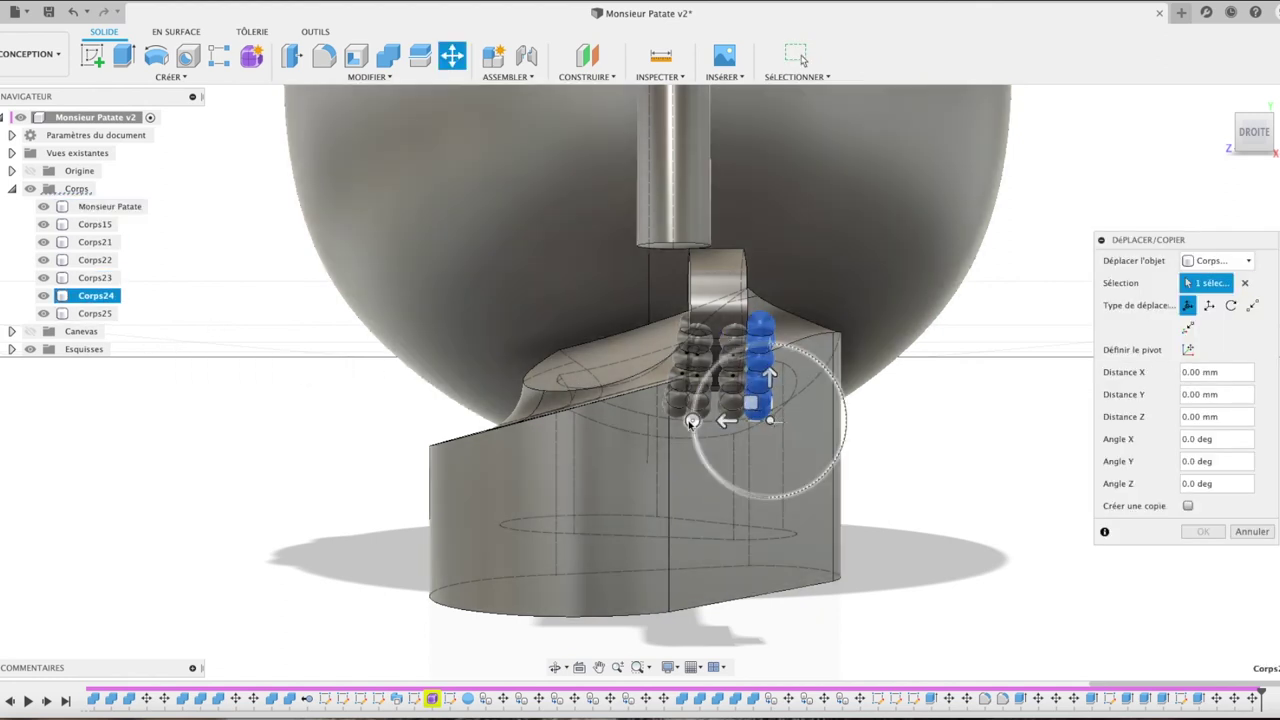
left_click_drag(691, 427, 694, 440)
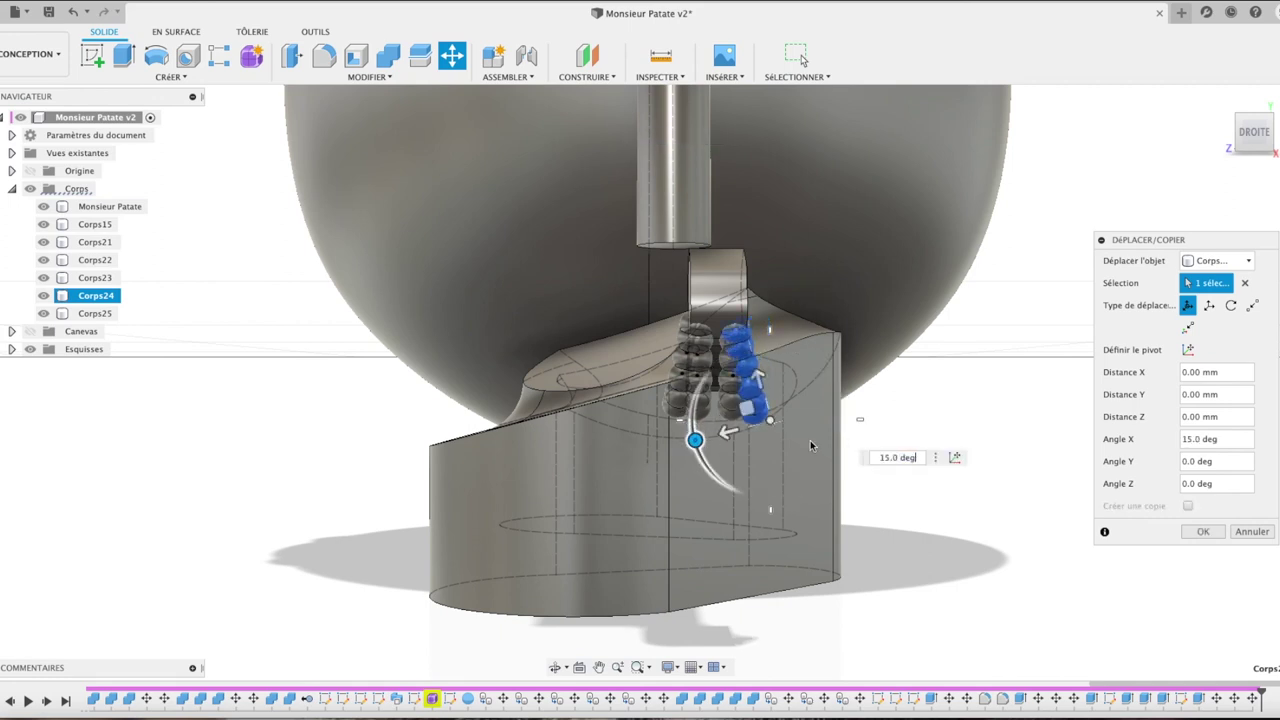
left_click(1197, 531)
left_click(1220, 97)
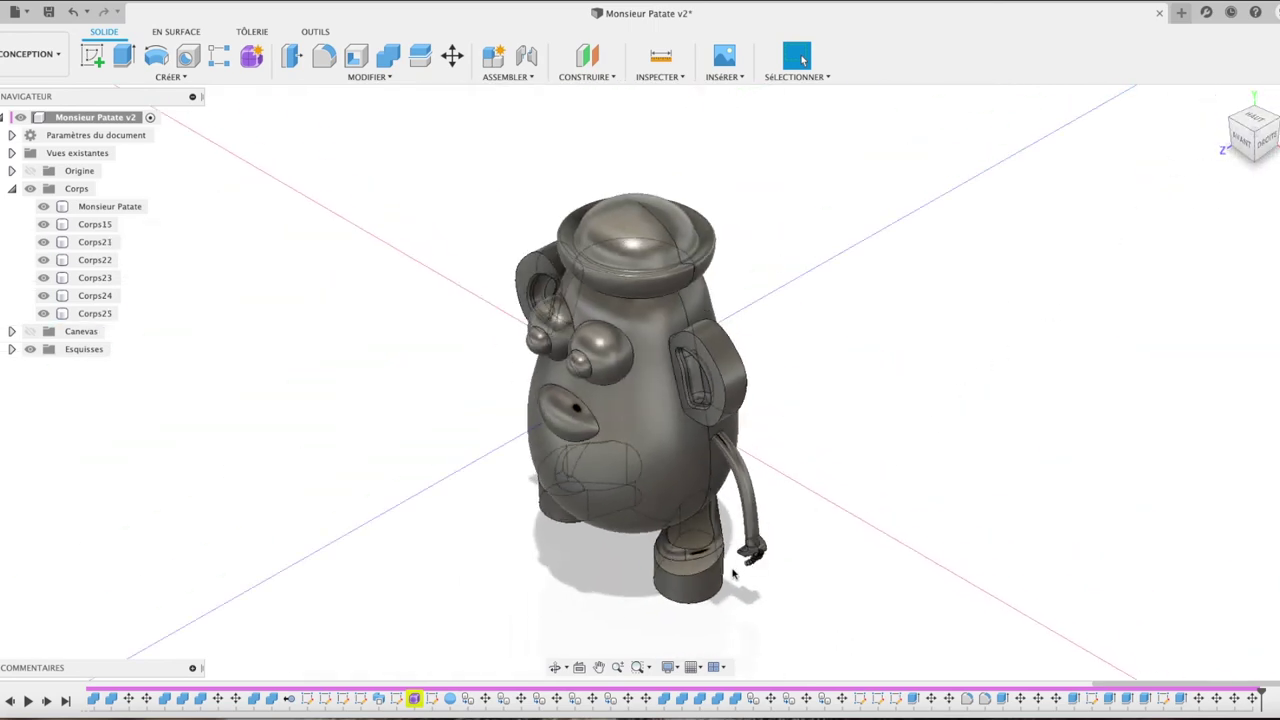
Step: Combine Corps21–Corps24 into Corps25 with Join and begin renaming the result Main
scroll(733, 574, "up", 5)
scroll(736, 571, "up", 3)
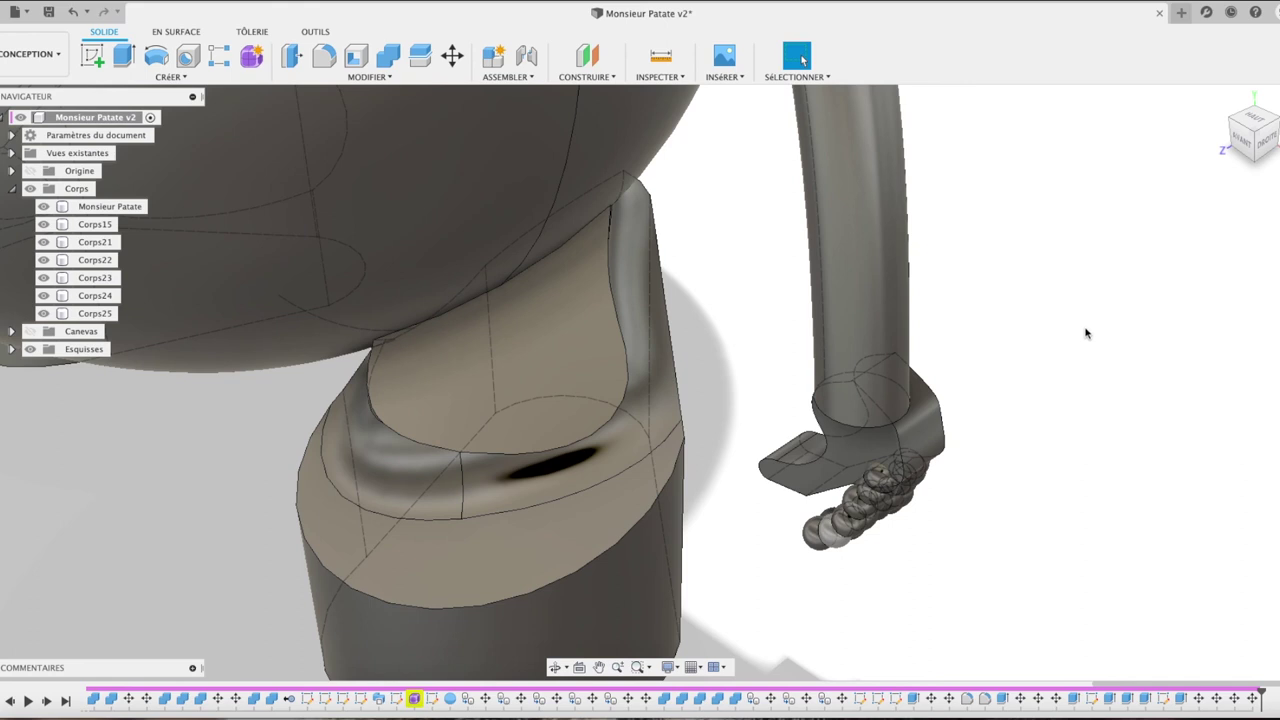
left_click(673, 170)
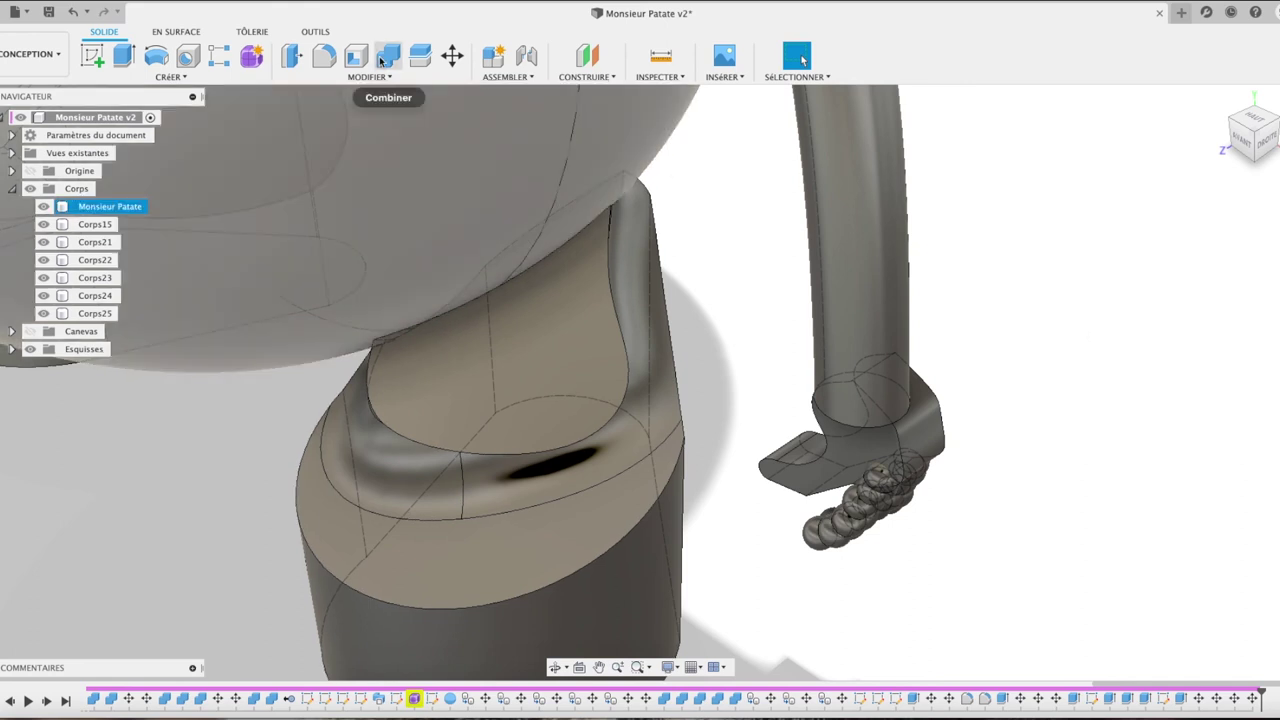
left_click(383, 62)
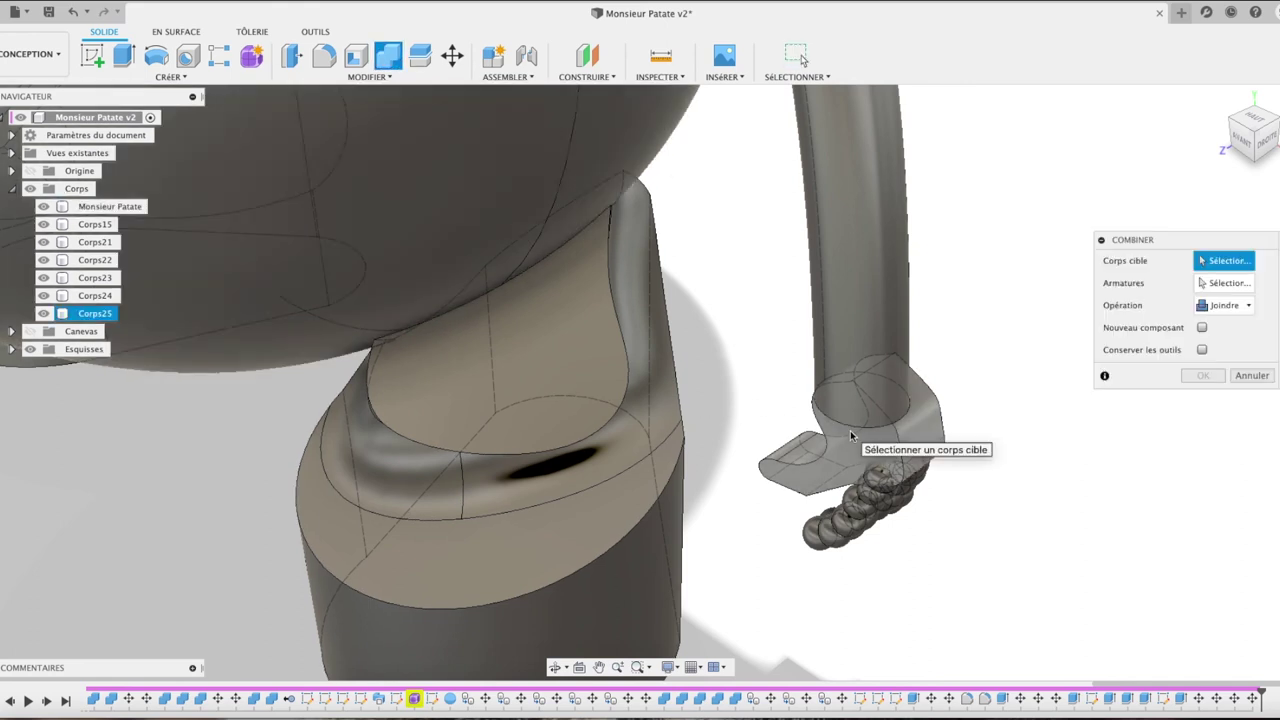
left_click(841, 451)
left_click(866, 505)
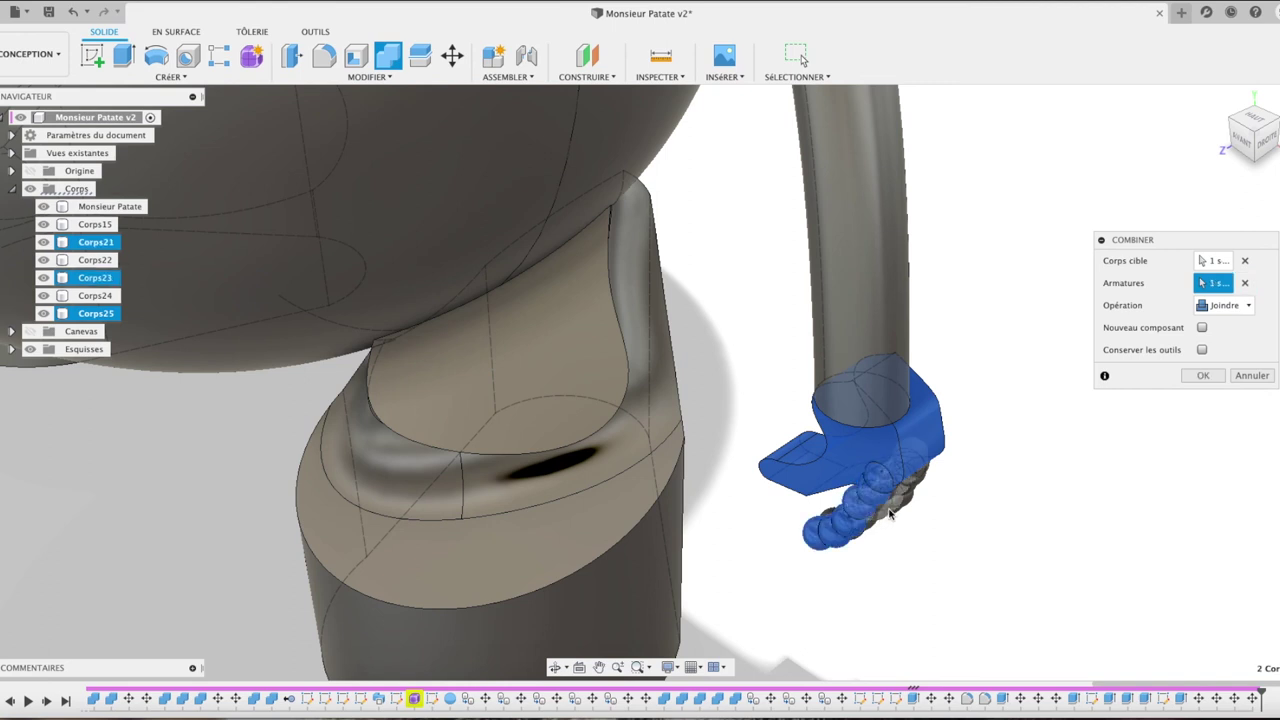
left_click(884, 513)
left_click(912, 511)
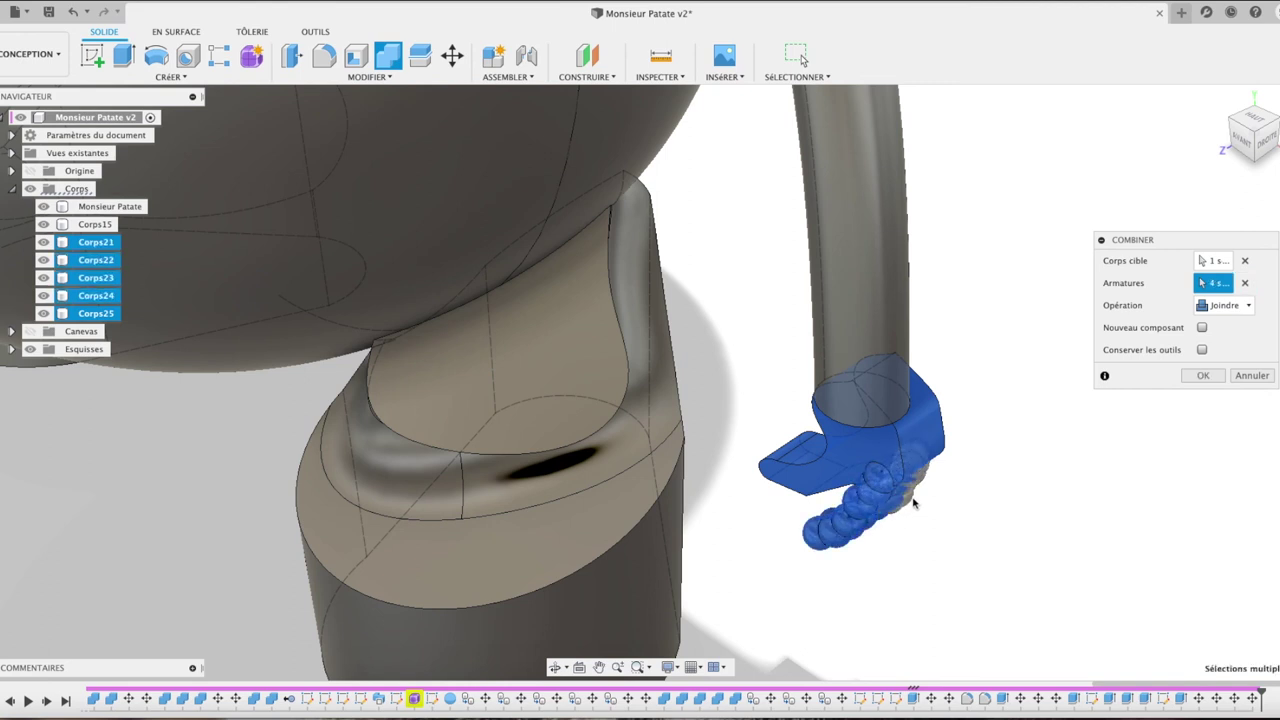
left_click(1204, 376)
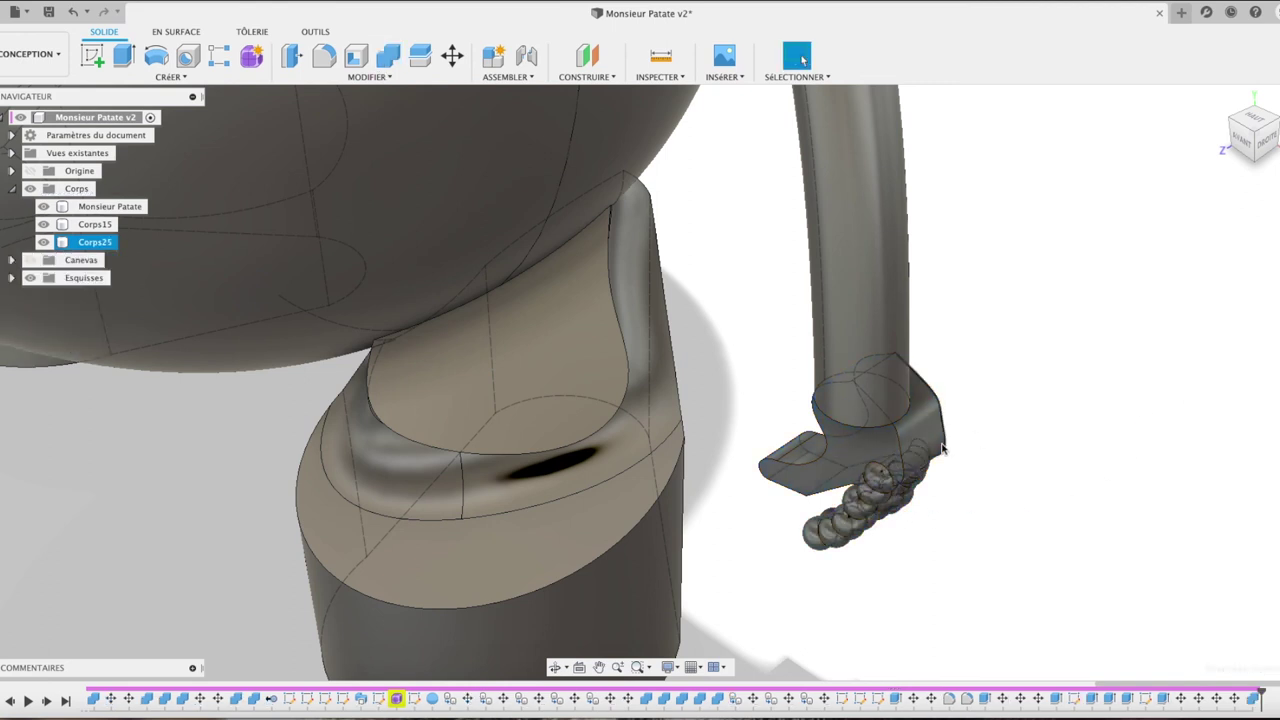
left_click(100, 243)
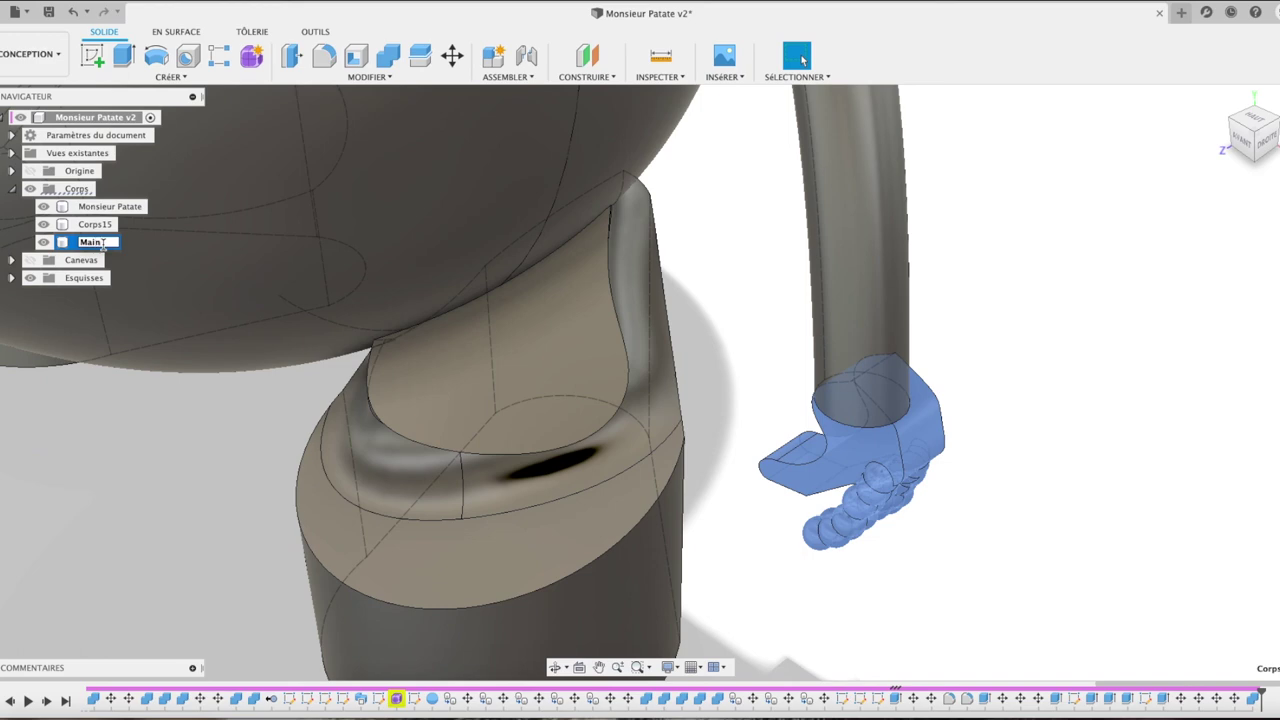
key("Return")
left_click(103, 247)
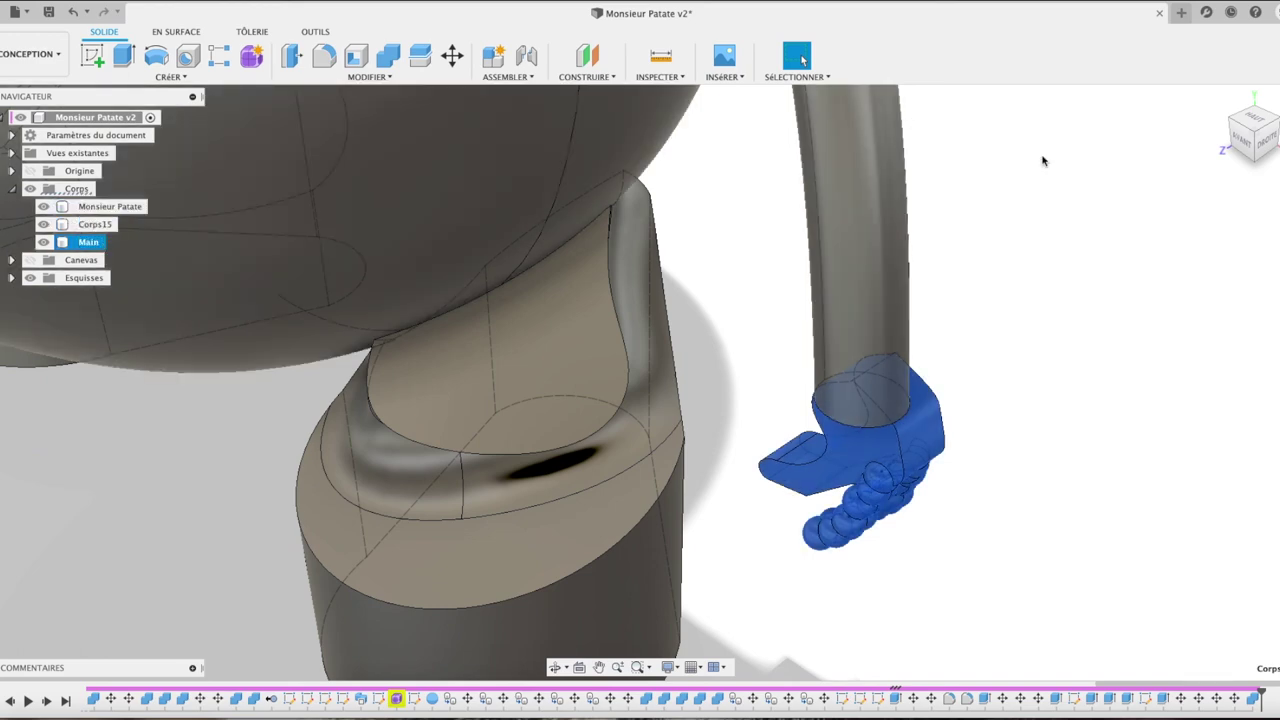
left_click(1268, 145)
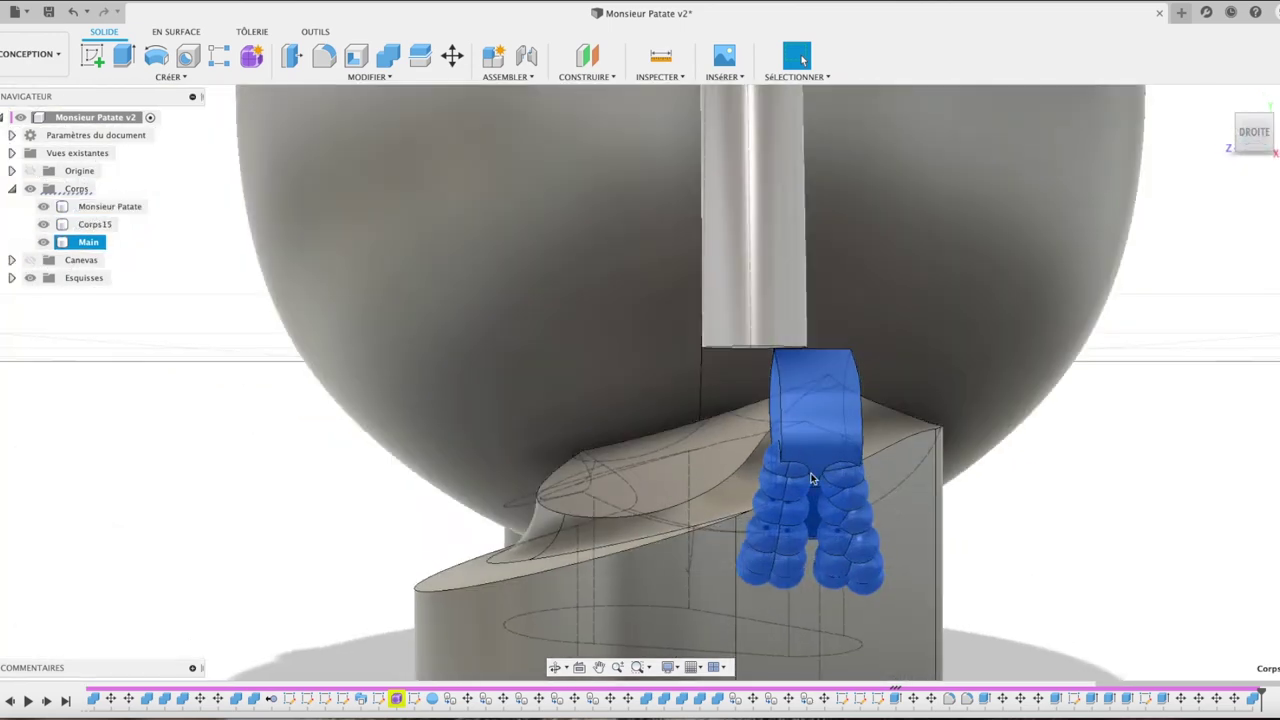
key("m")
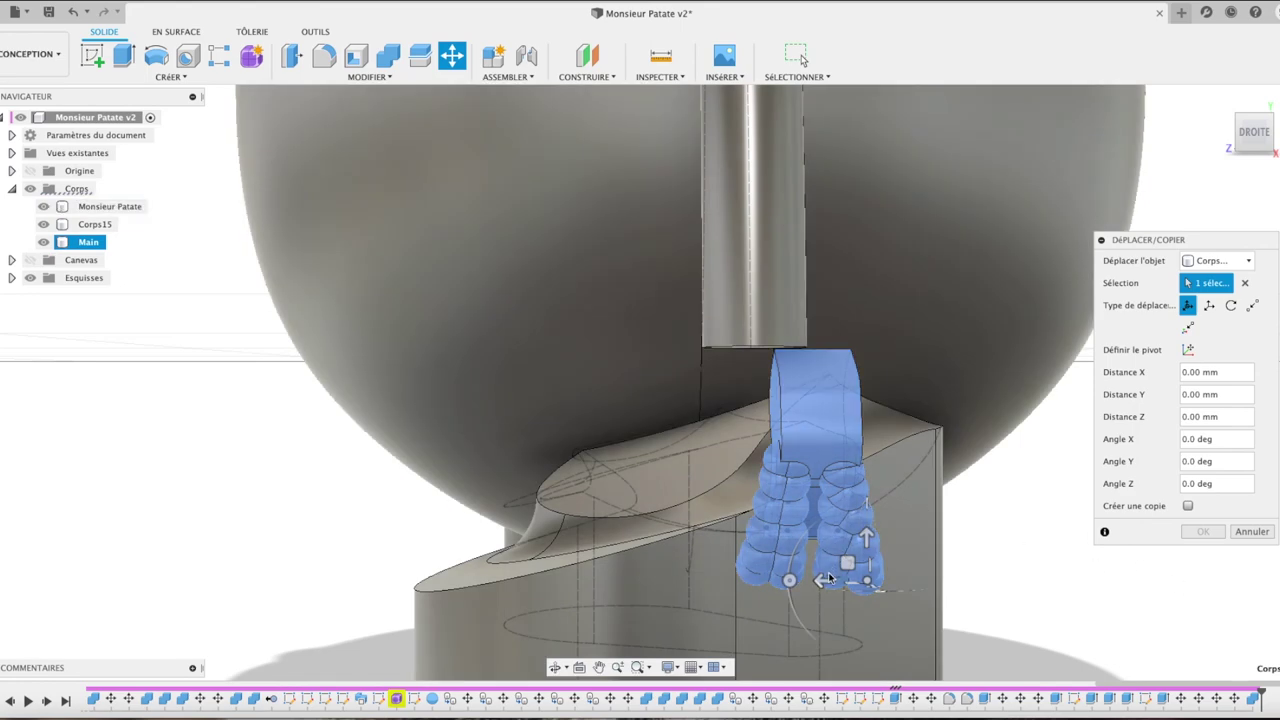
left_click_drag(829, 579, 768, 581)
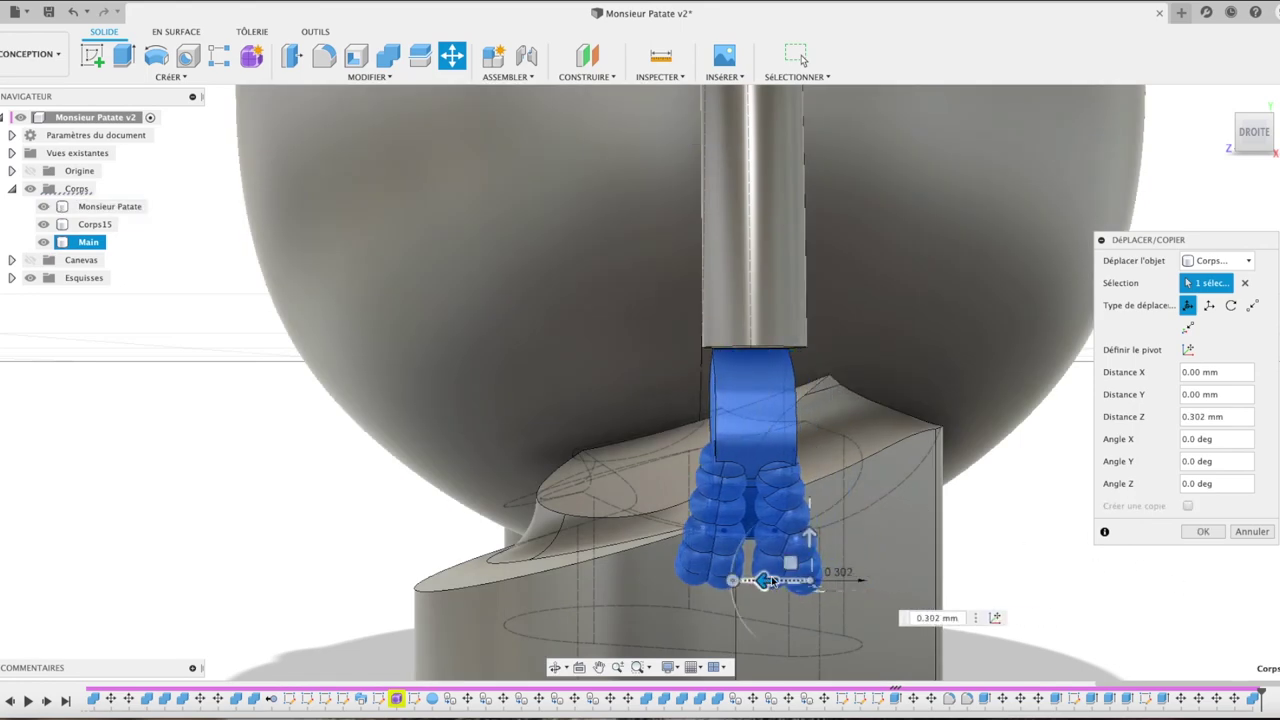
mouse_move(811, 545)
left_mouse_down()
mouse_move(810, 517)
mouse_move(801, 533)
left_mouse_up()
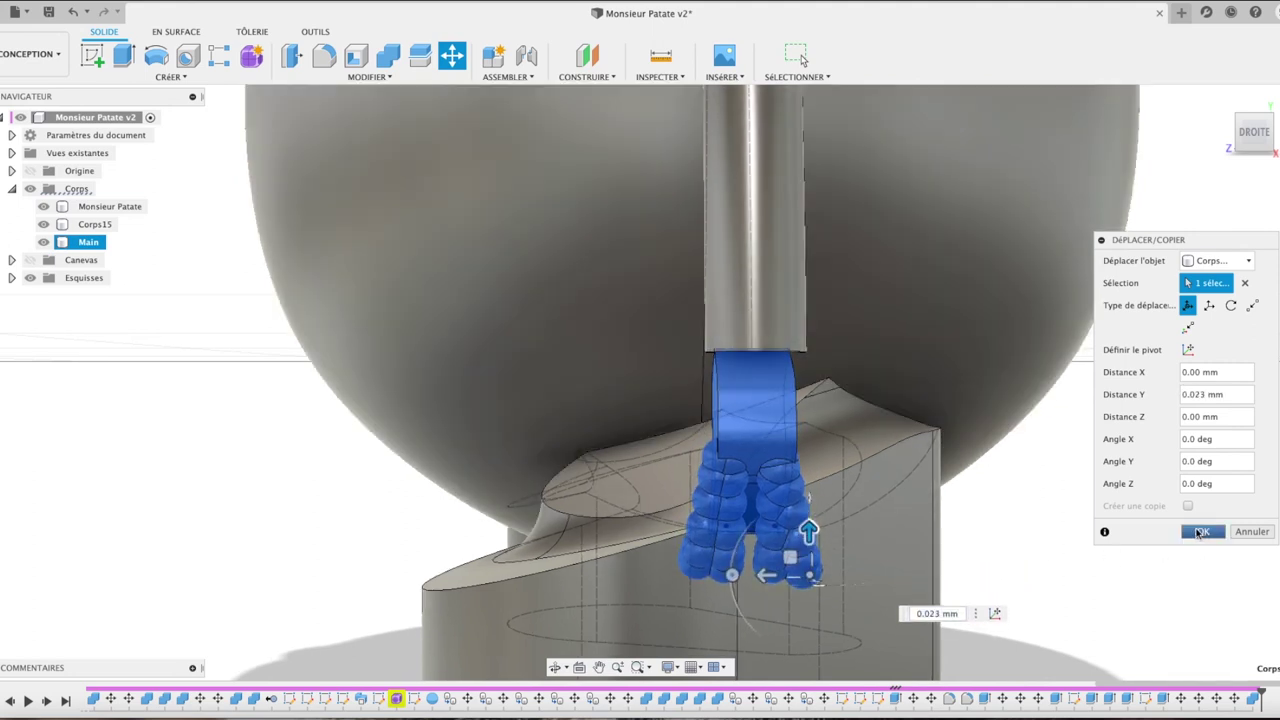
left_click(1203, 531)
left_click(1220, 100)
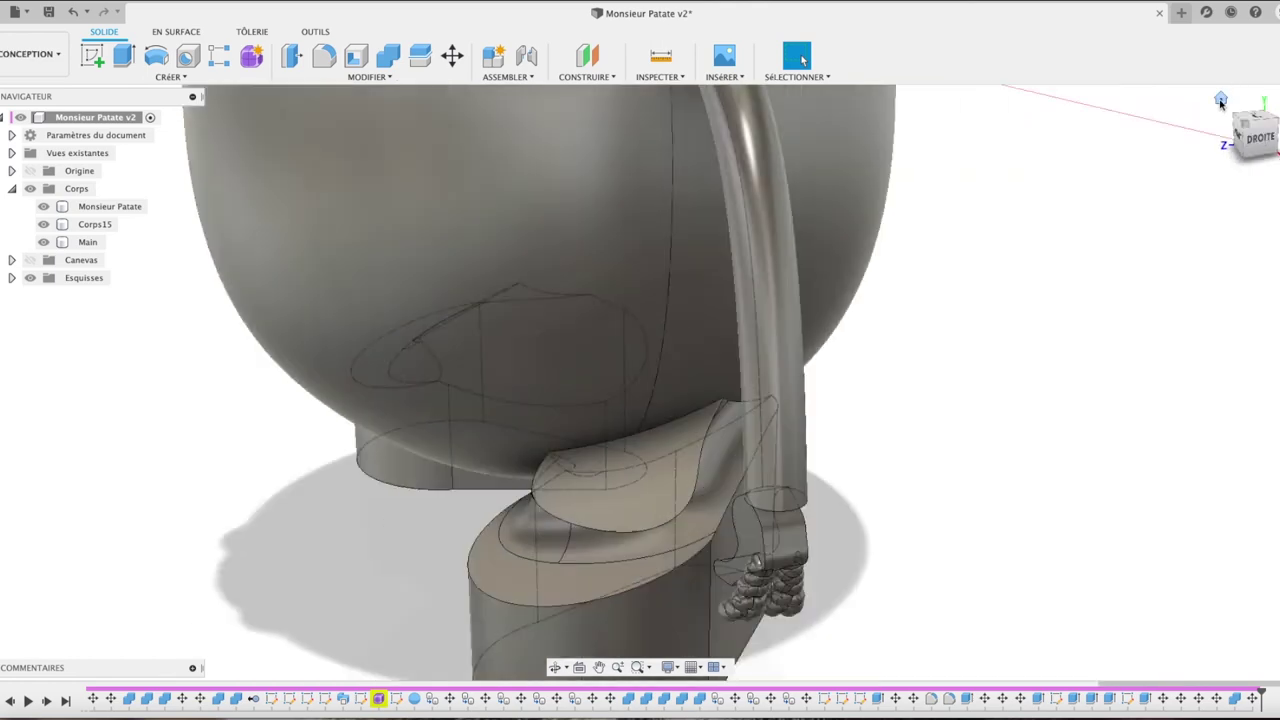
left_click(1244, 143)
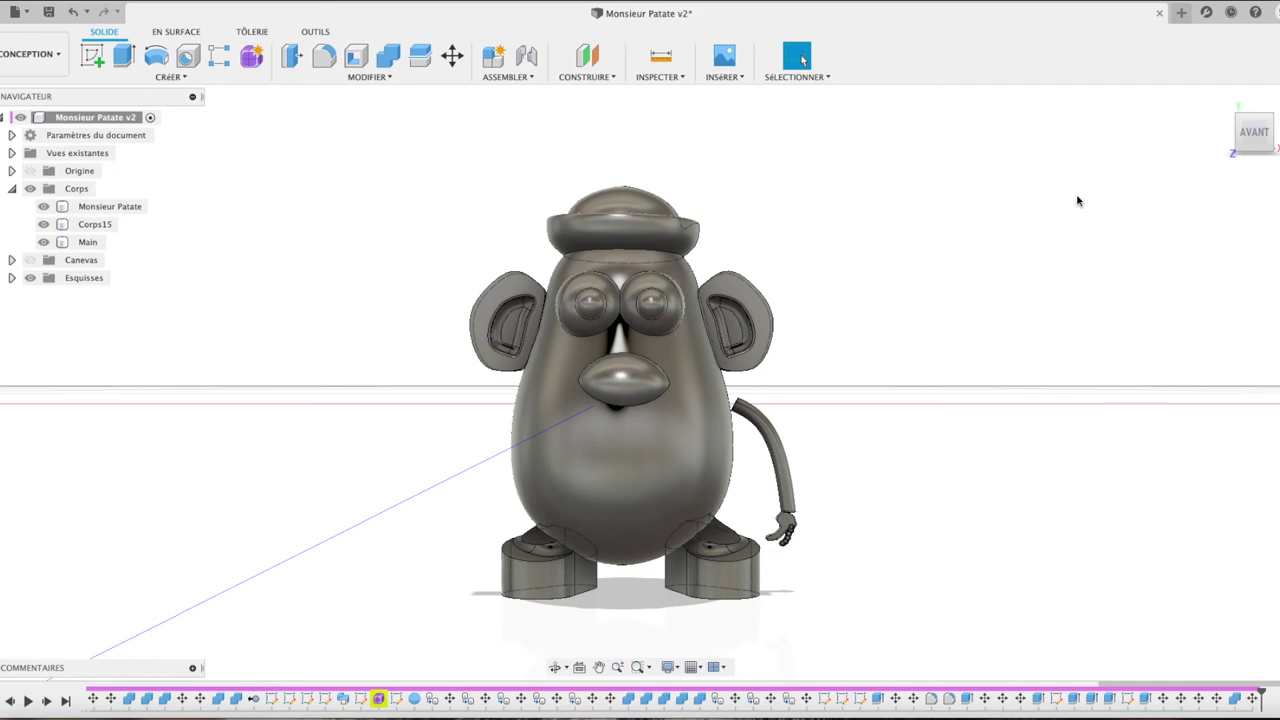
Step: From the right view, select the arm cylinder Corps15 and the Monsieur Patate body
mouse_move(1254, 132)
left_click(1270, 131)
left_click(628, 585)
scroll(628, 585, "up", 2)
scroll(628, 585, "up", 5)
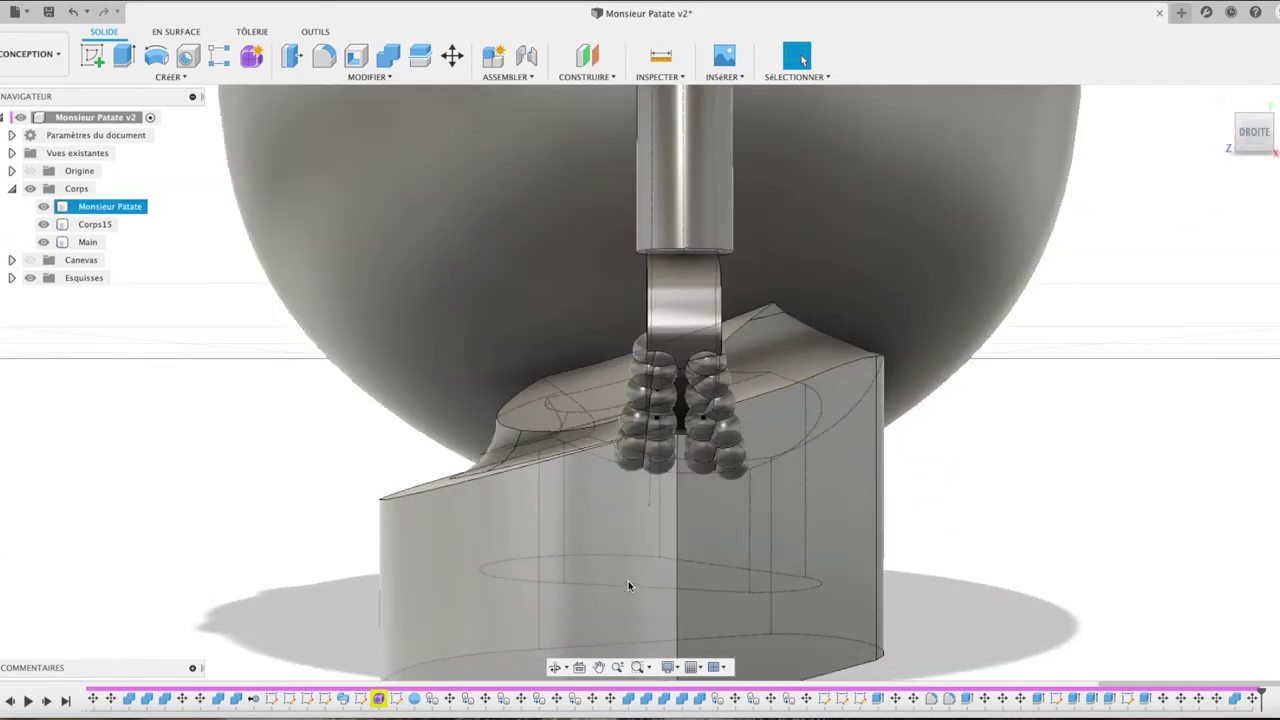
scroll(628, 585, "up", 3)
scroll(628, 585, "down", 3)
scroll(628, 585, "down", 1)
scroll(628, 585, "down", 2)
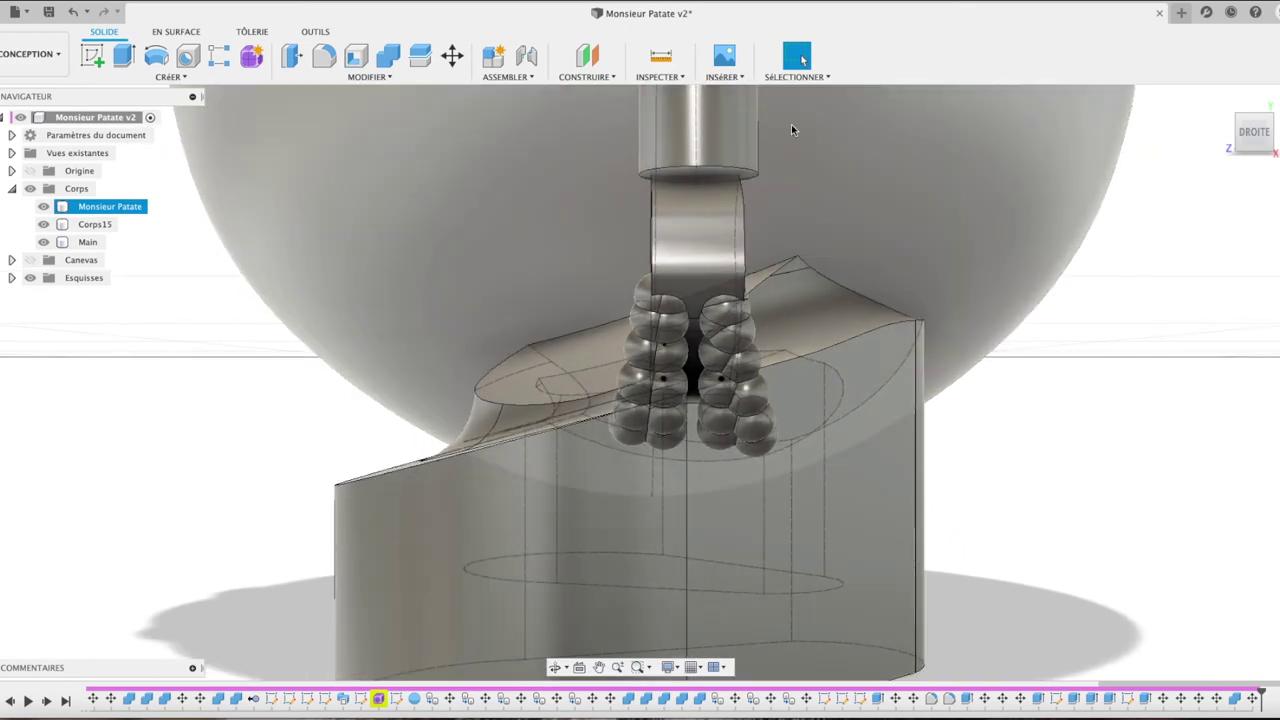
left_click(710, 178)
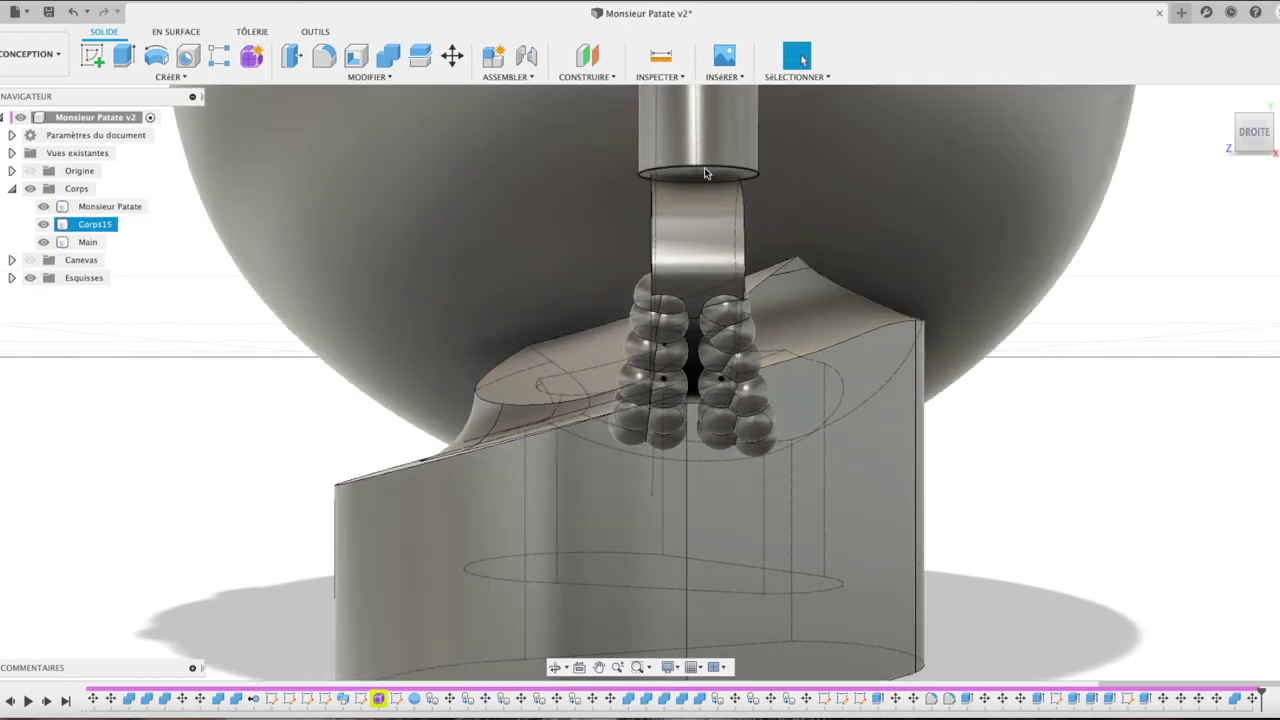
left_click(375, 180)
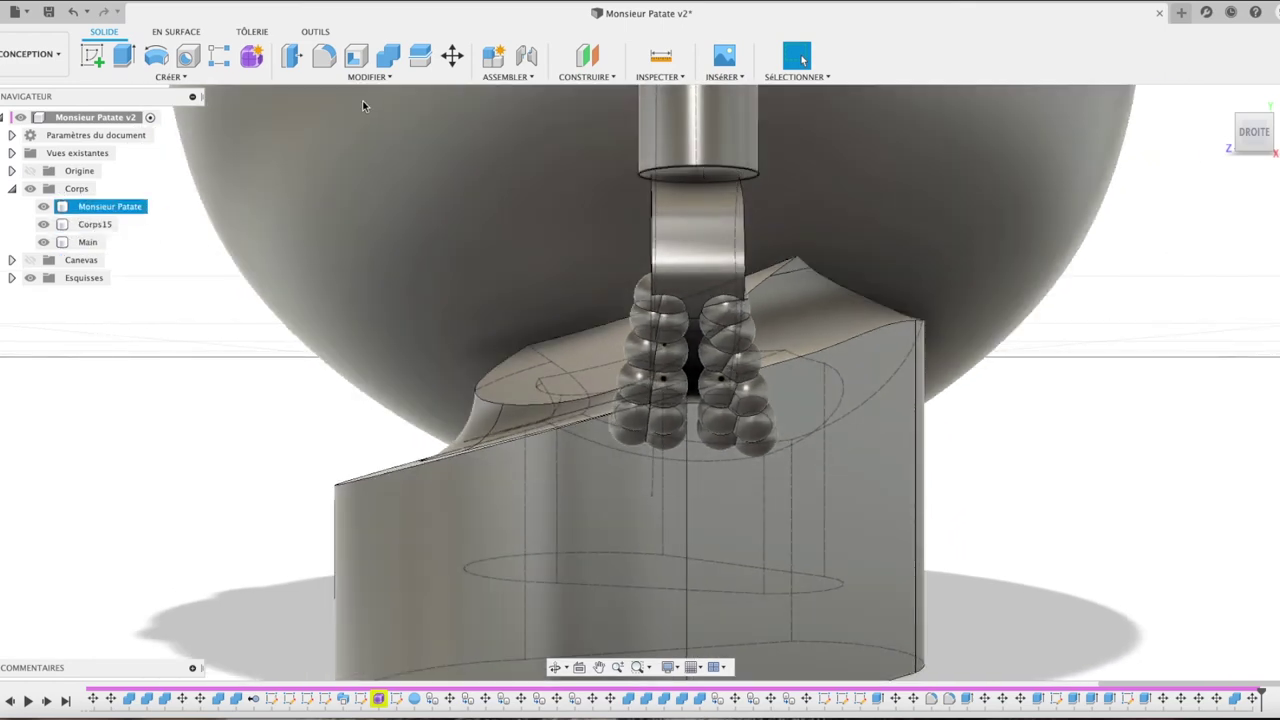
Step: Join the hand body Main into arm cylinder Corps15 and start renaming Corps15
left_click(388, 55)
left_click(665, 160)
left_click(694, 194)
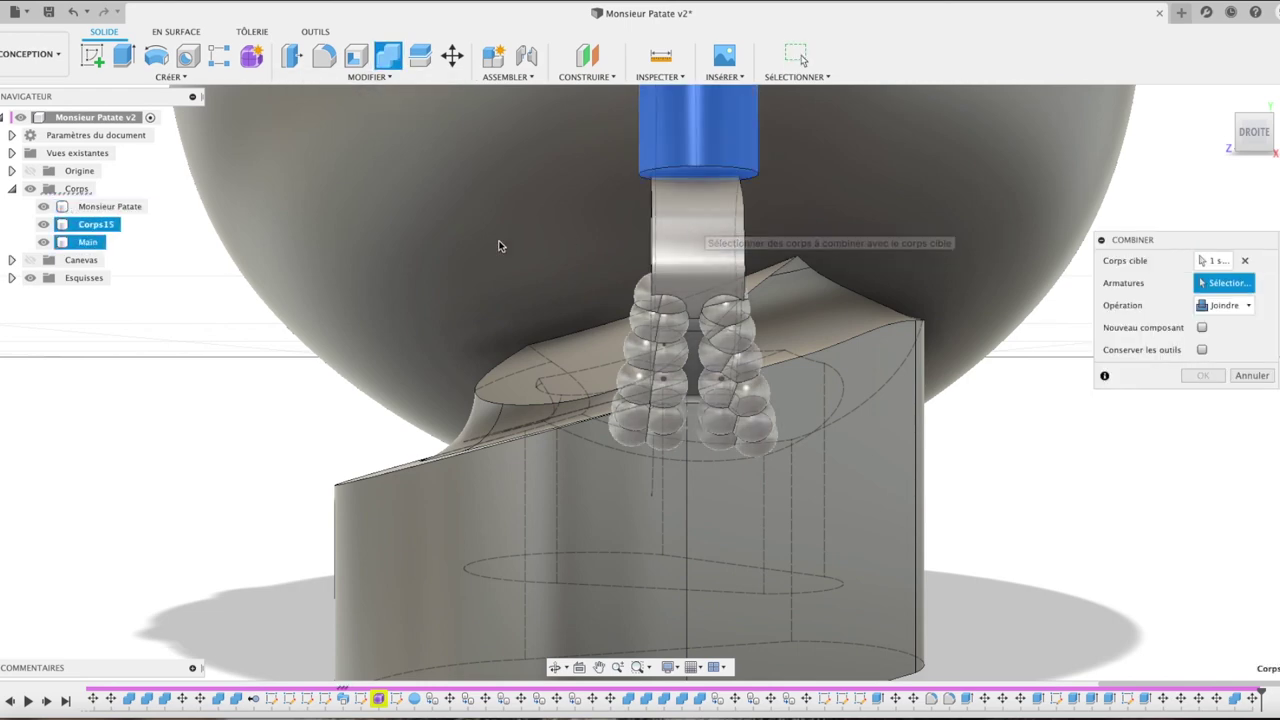
left_click(662, 370)
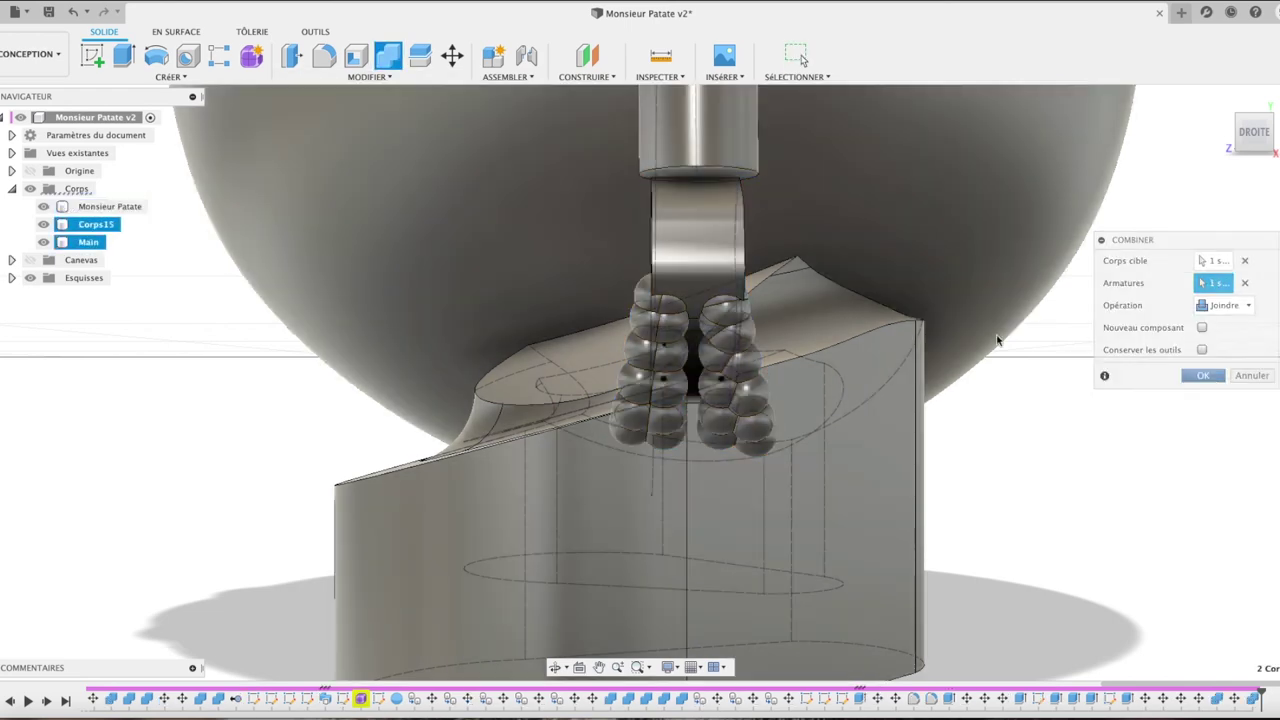
key("Return")
left_click(96, 224)
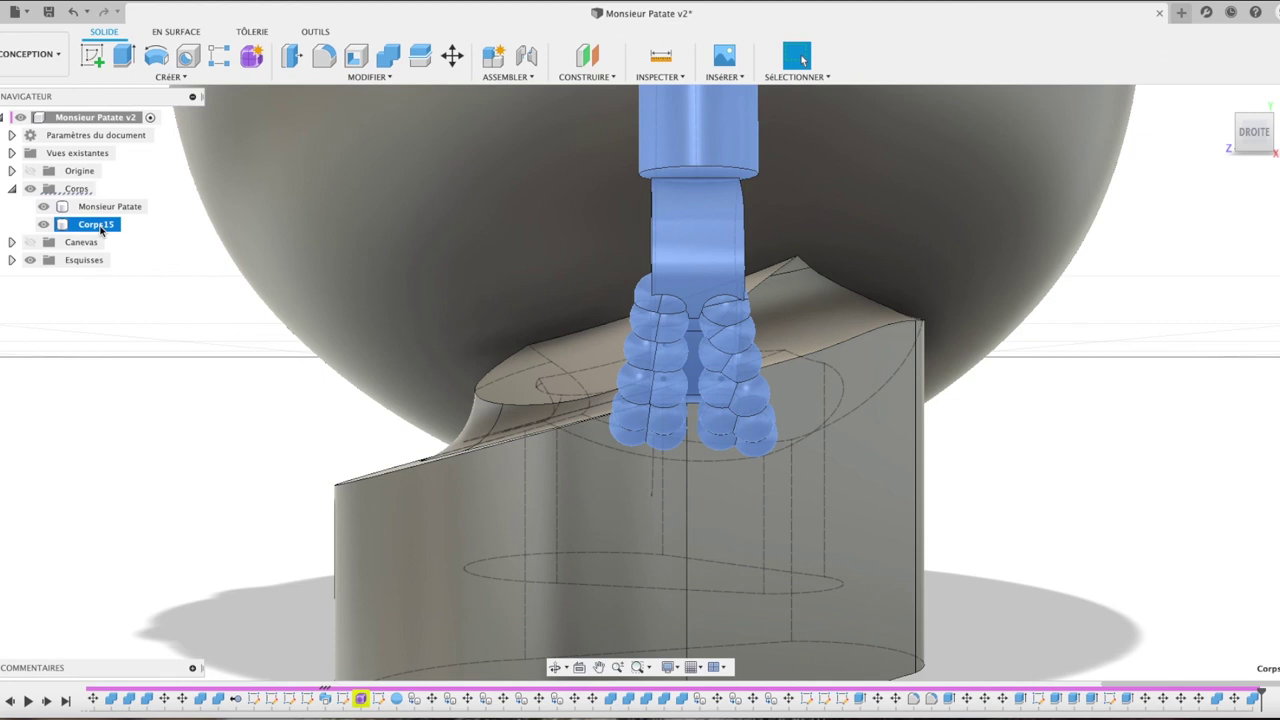
double_click(98, 225)
type("B")
Step: Name the arm Bras gauche and fillet its joint edge with the hand at about 0.14 mm
key("Return")
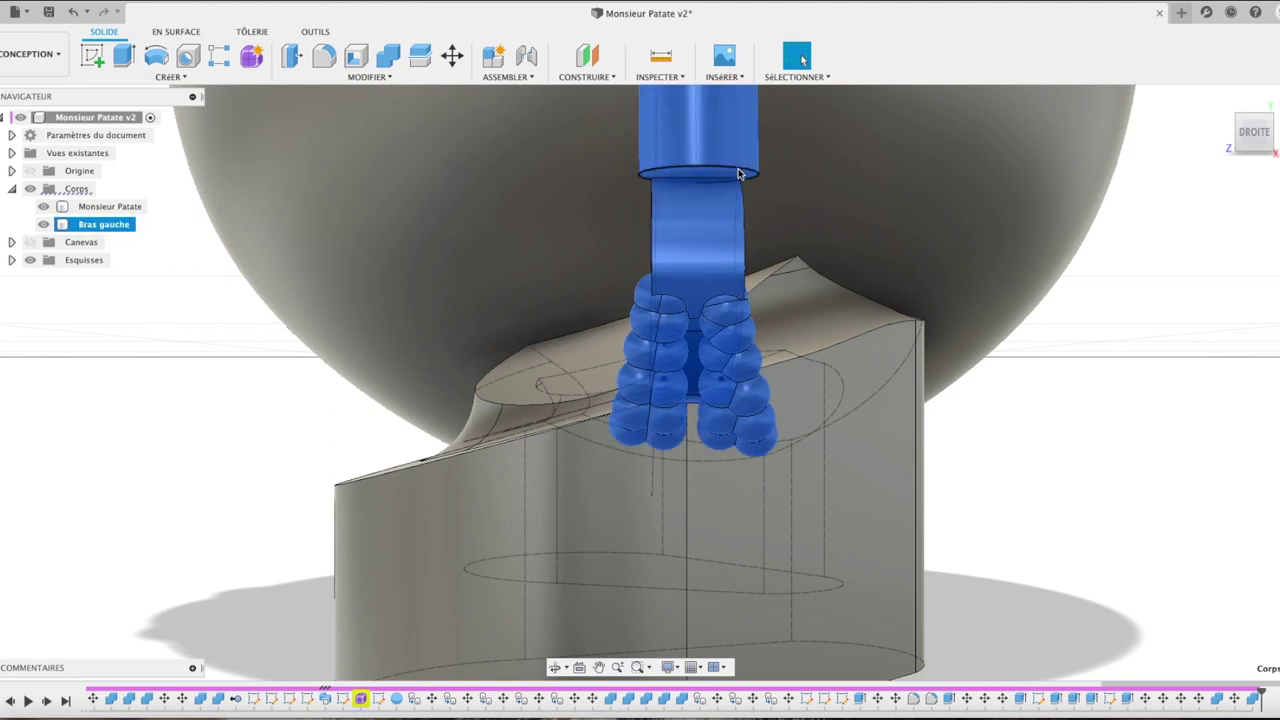
left_click(703, 168)
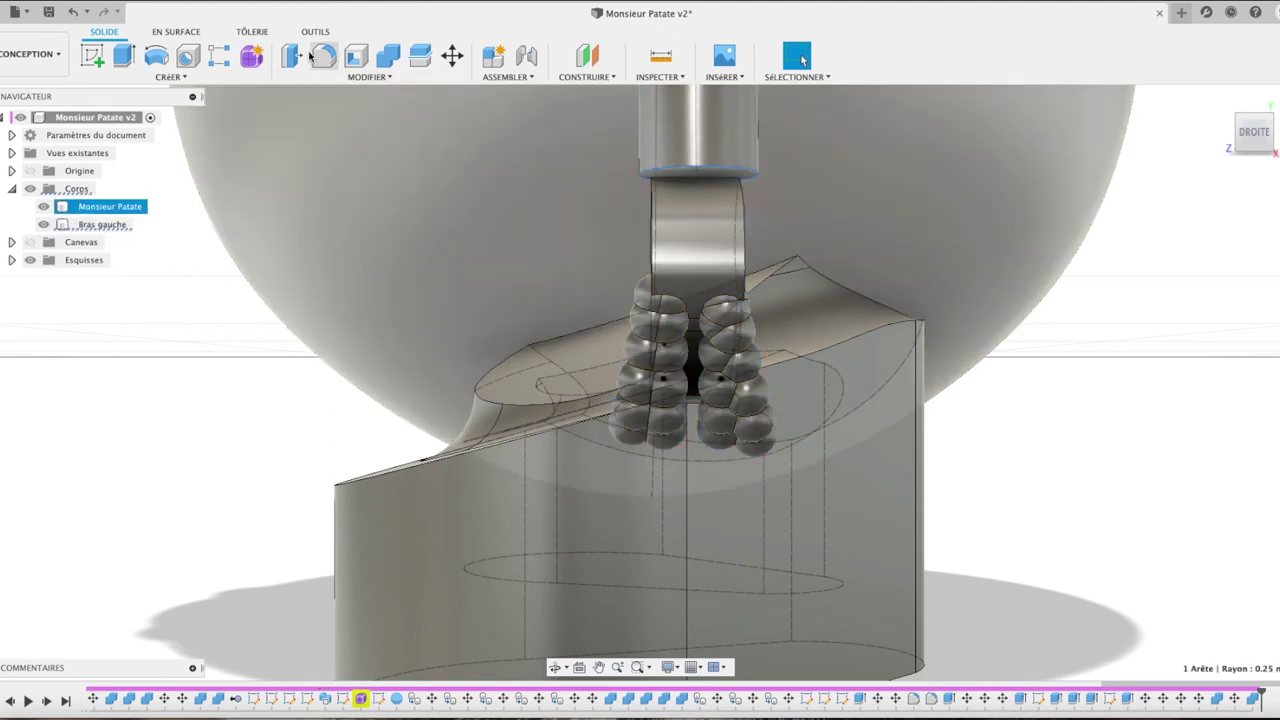
left_click(323, 56)
left_click_drag(640, 176, 651, 168)
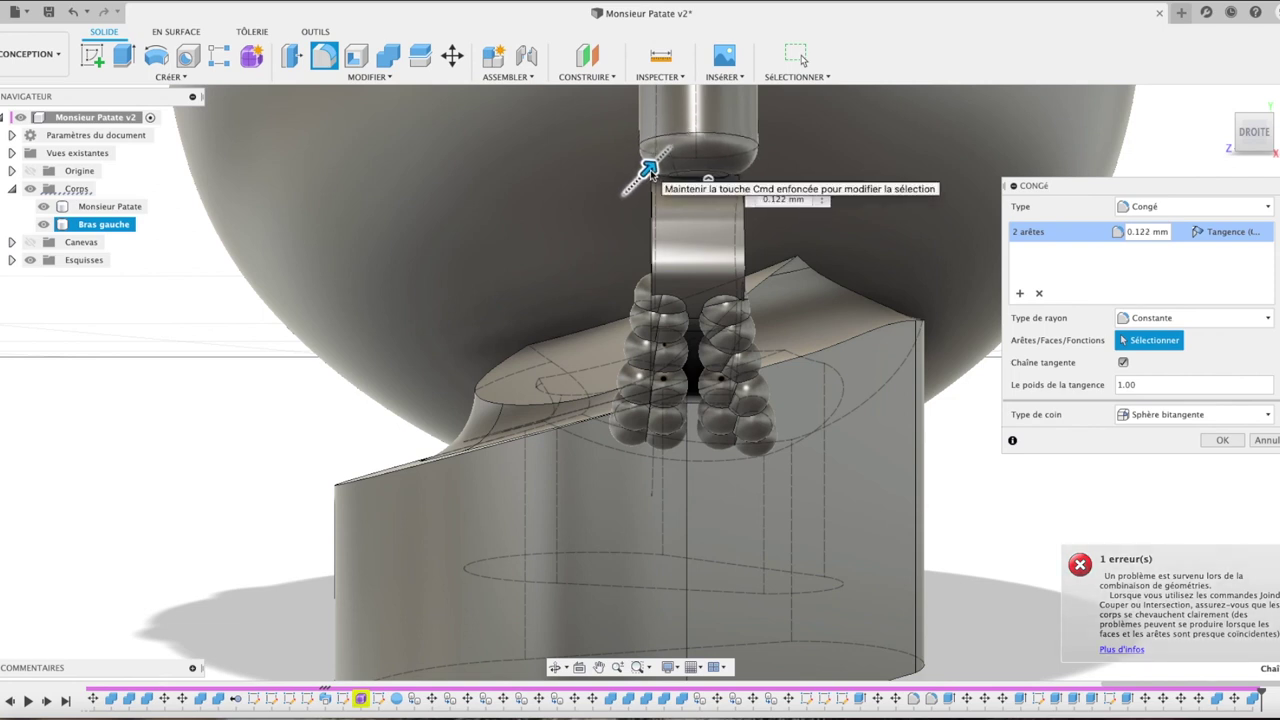
left_click_drag(650, 169, 651, 168)
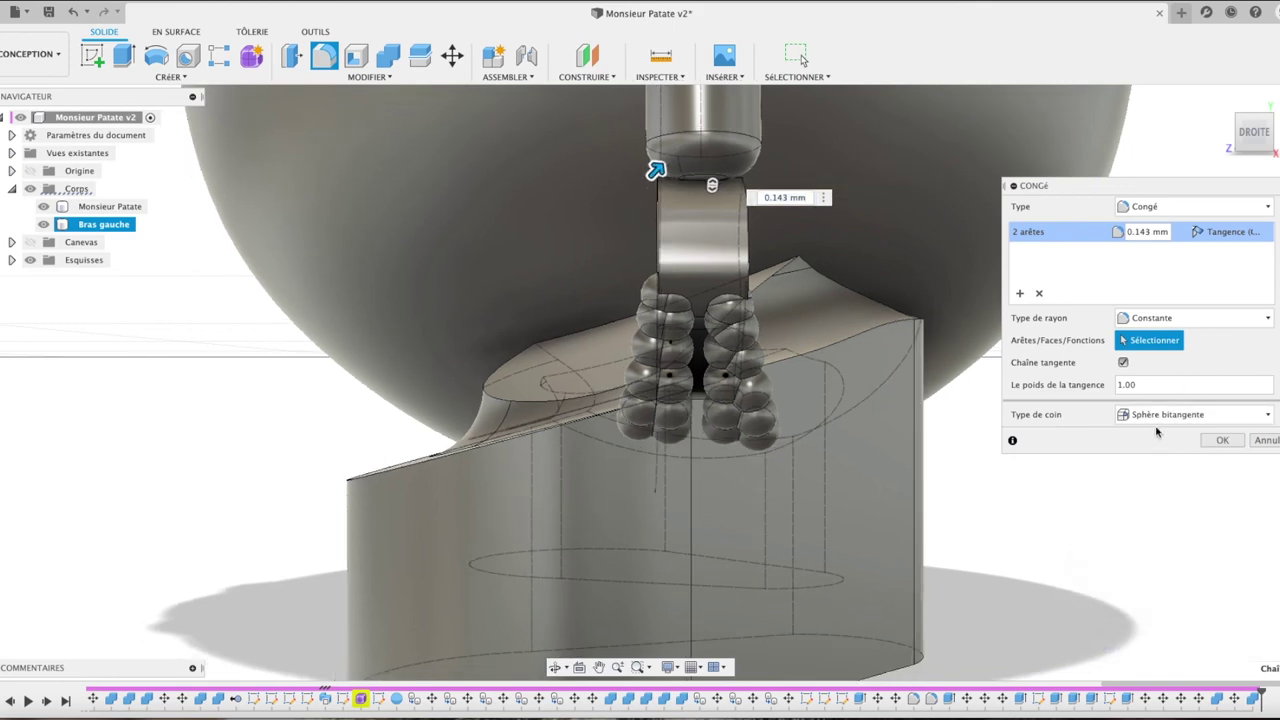
key("Return")
left_click(886, 289)
scroll(878, 285, "down", 2)
scroll(875, 287, "down", 3)
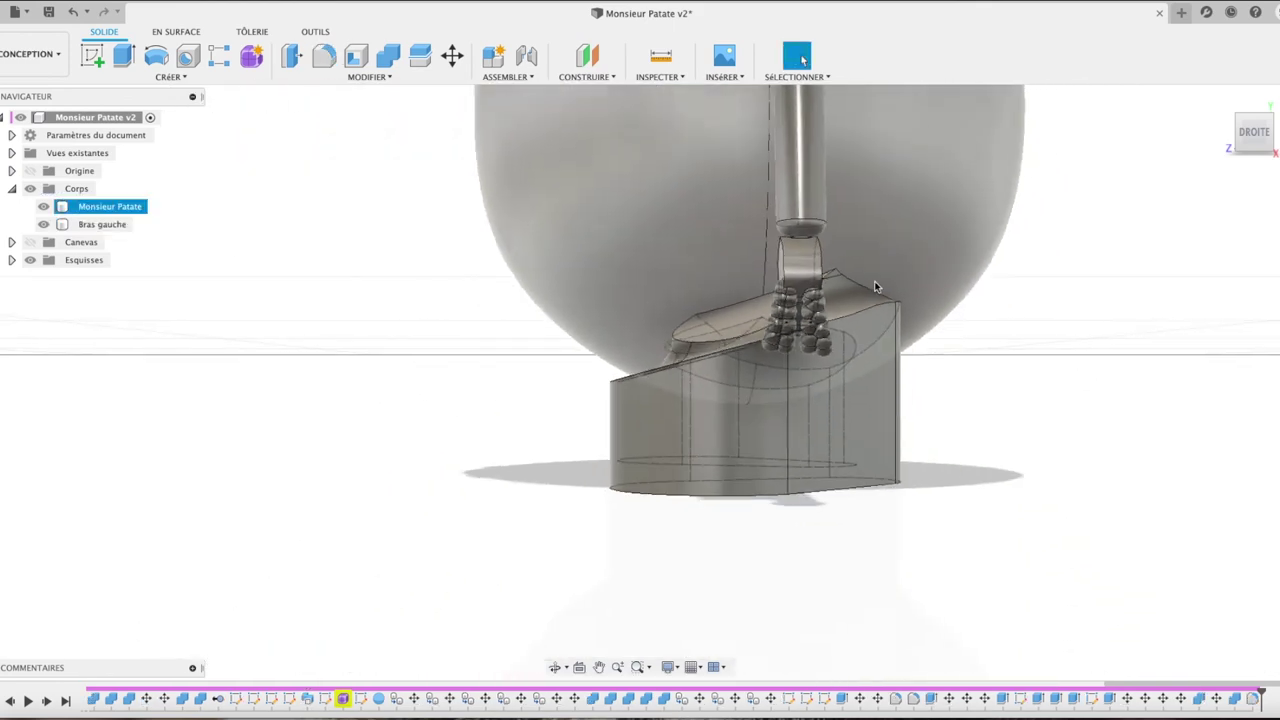
scroll(875, 287, "down", 1)
scroll(875, 287, "down", 2)
scroll(875, 287, "down", 2)
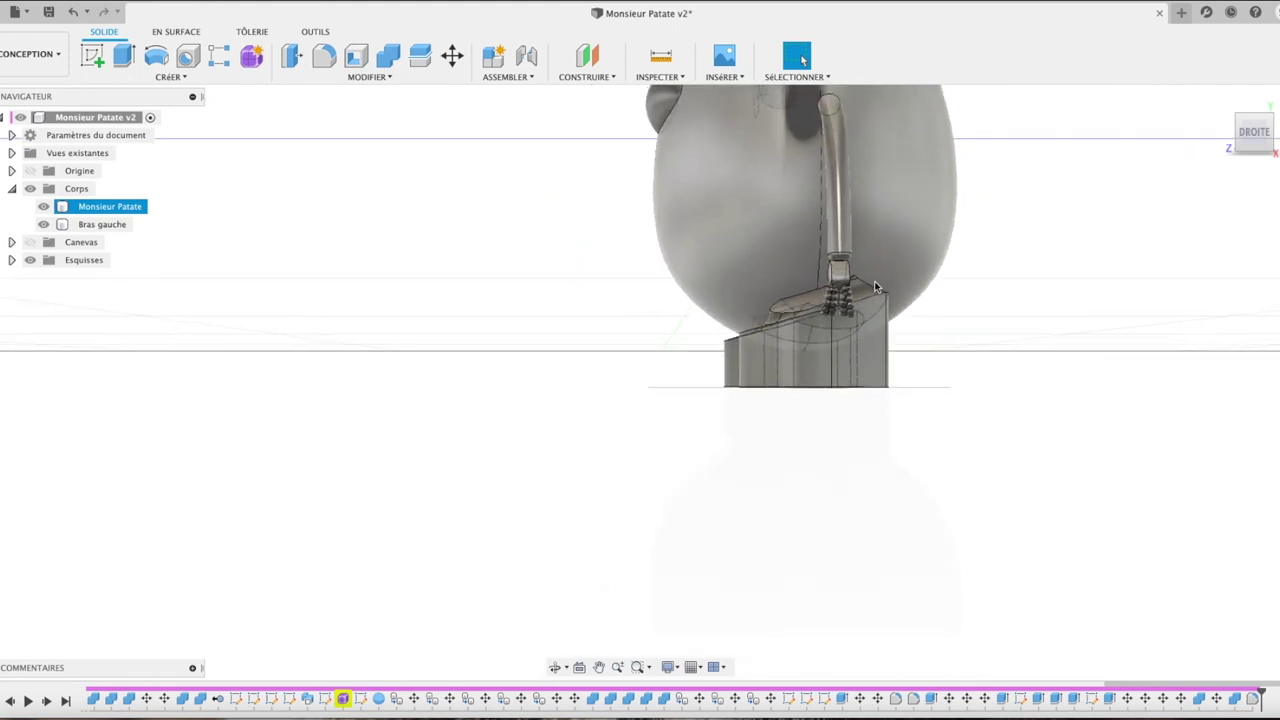
key("Escape")
left_click(1224, 133)
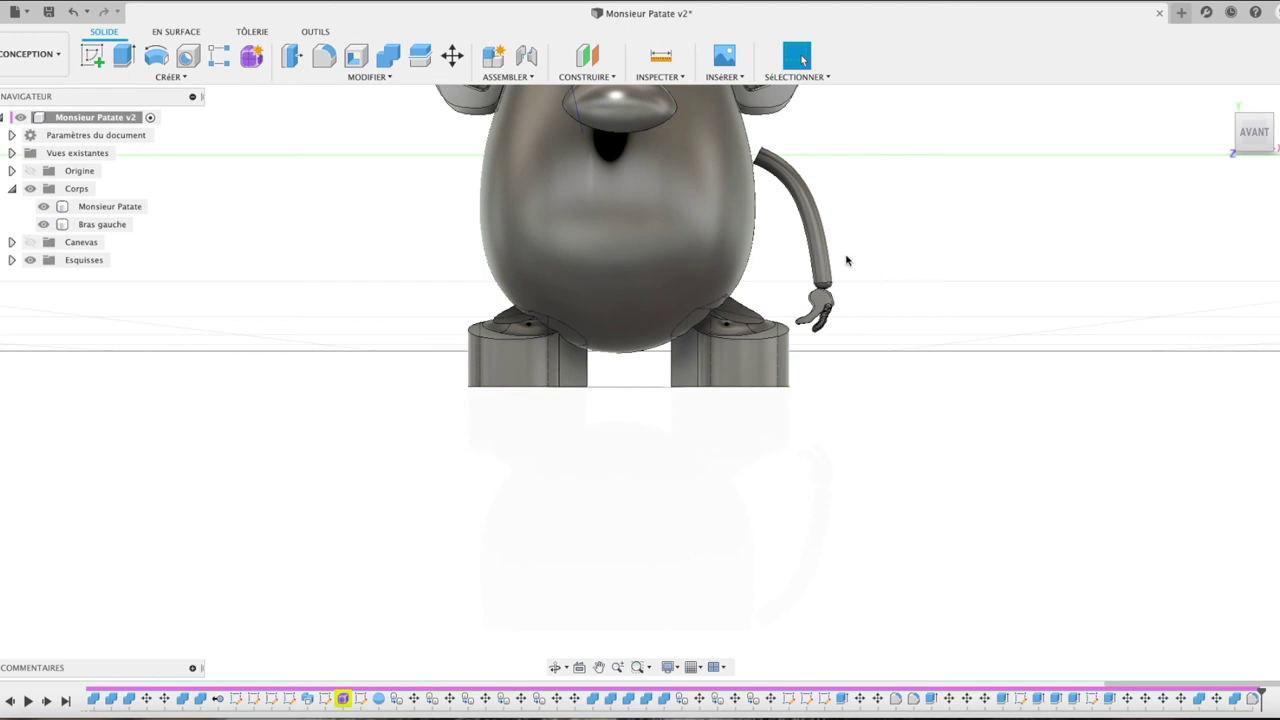
scroll(774, 213, "up", 2)
scroll(774, 213, "up", 2)
scroll(774, 213, "up", 3)
scroll(774, 213, "up", 1)
scroll(774, 213, "down", 4)
scroll(774, 213, "down", 1)
scroll(772, 210, "up", 2)
Step: Move the Bras gauche arm body 0.42 mm up along Y against the body
left_click(108, 225)
key("m")
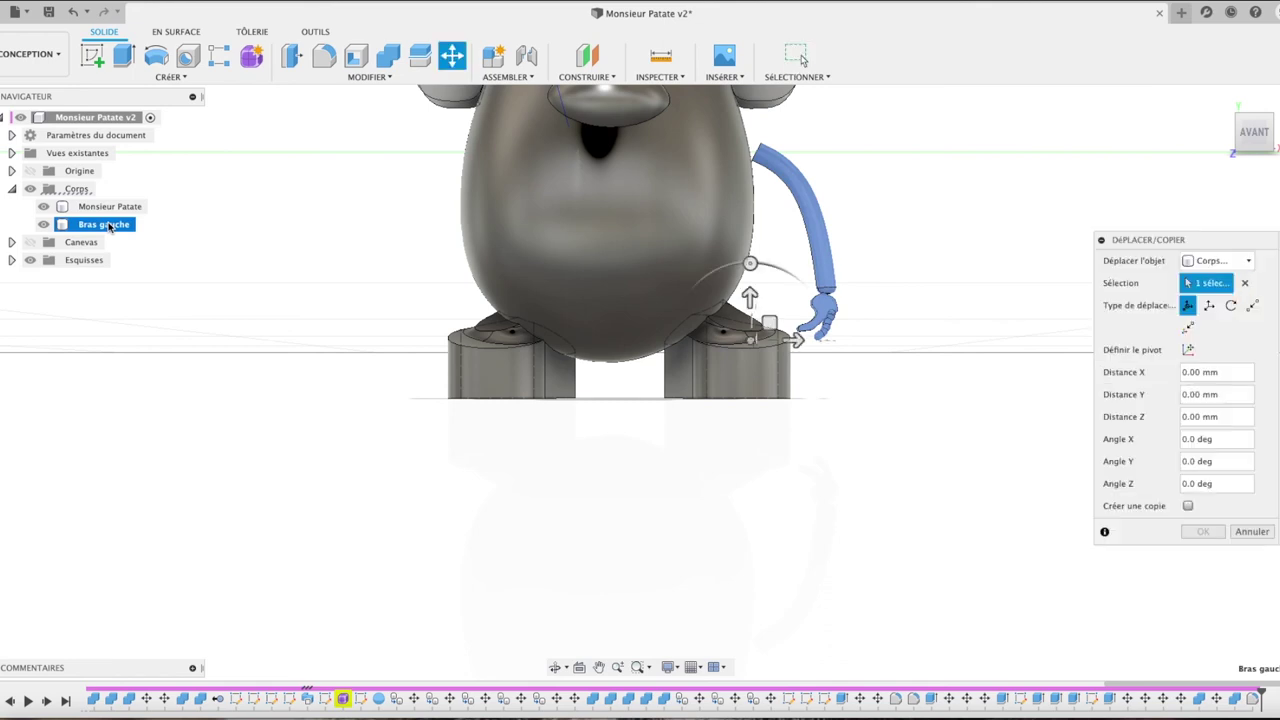
left_click_drag(797, 340, 752, 285)
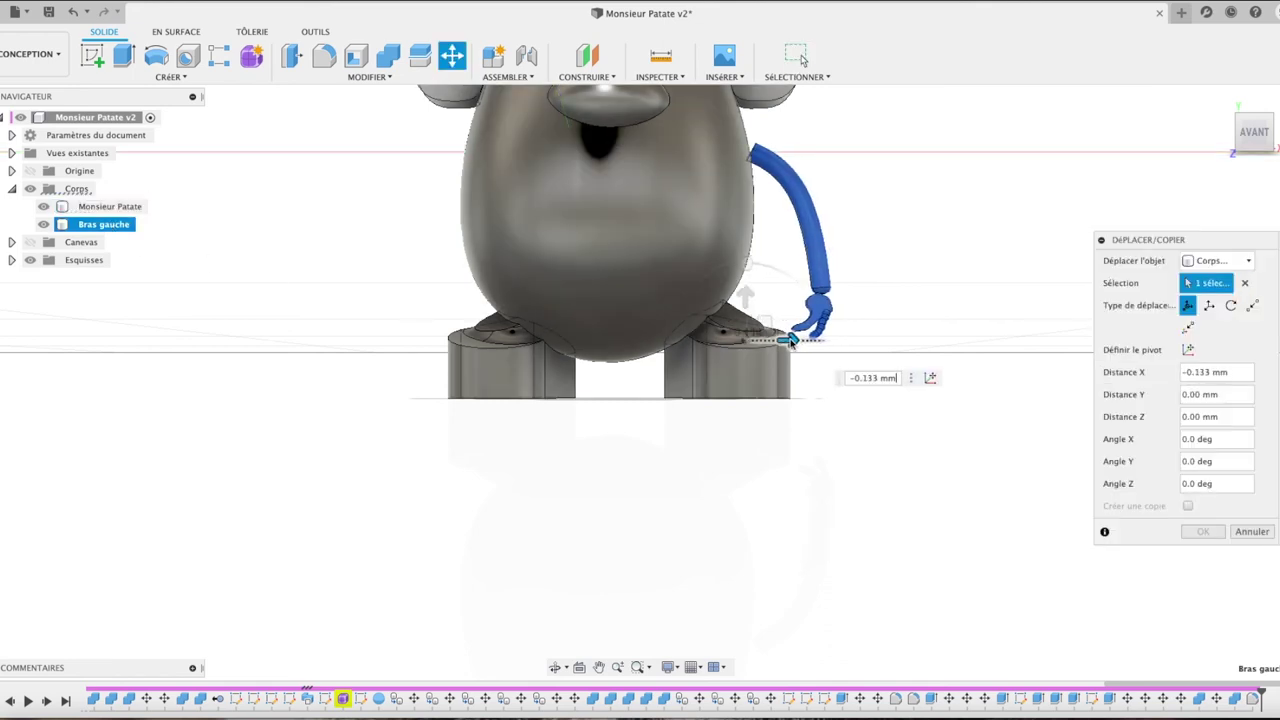
left_click_drag(747, 264, 742, 281)
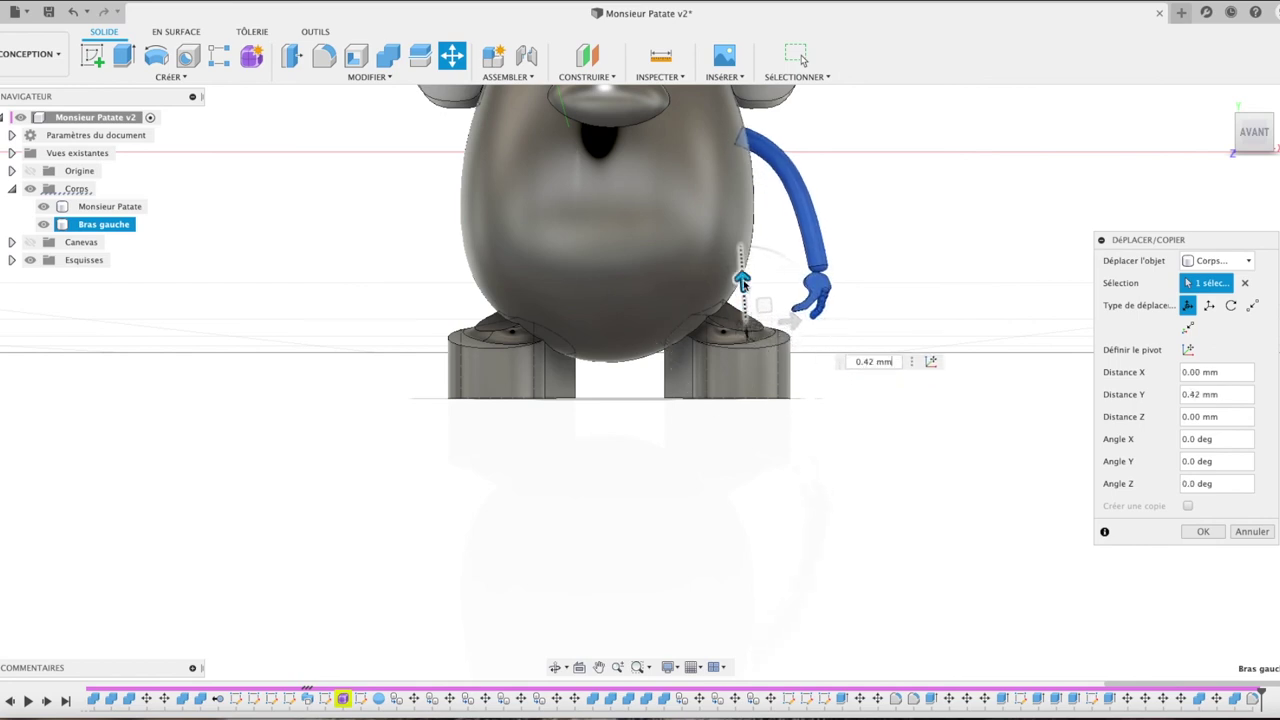
left_click(1203, 531)
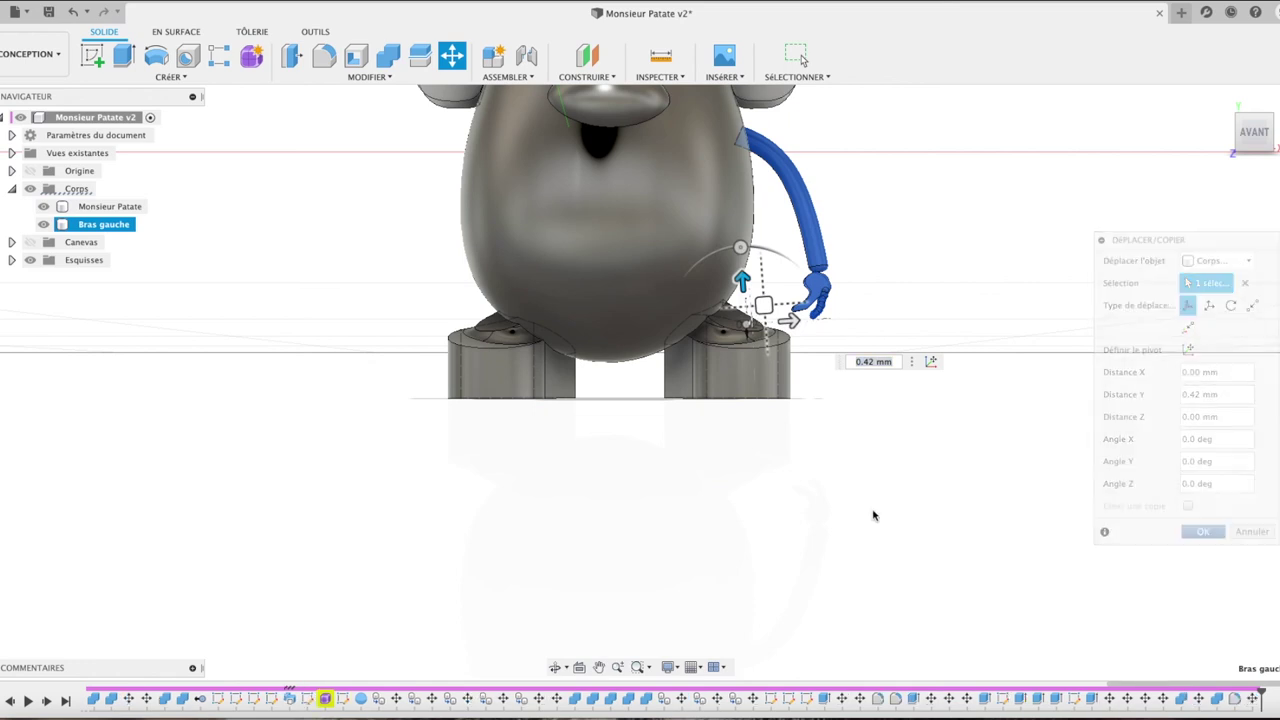
scroll(851, 348, "up", 2)
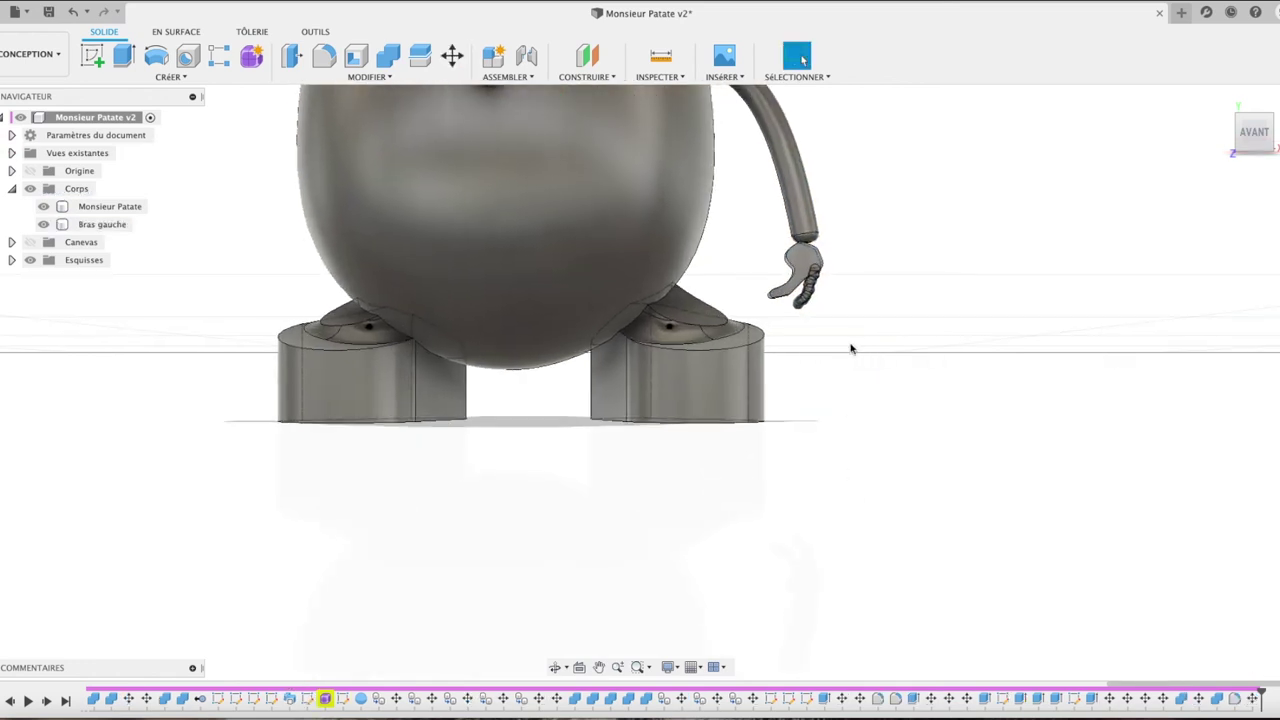
Step: Zoom in on the figure to inspect the arm against the Monsieur Patate body
scroll(851, 348, "up", 2)
scroll(851, 348, "up", 3)
scroll(851, 348, "up", 2)
scroll(851, 348, "down", 5)
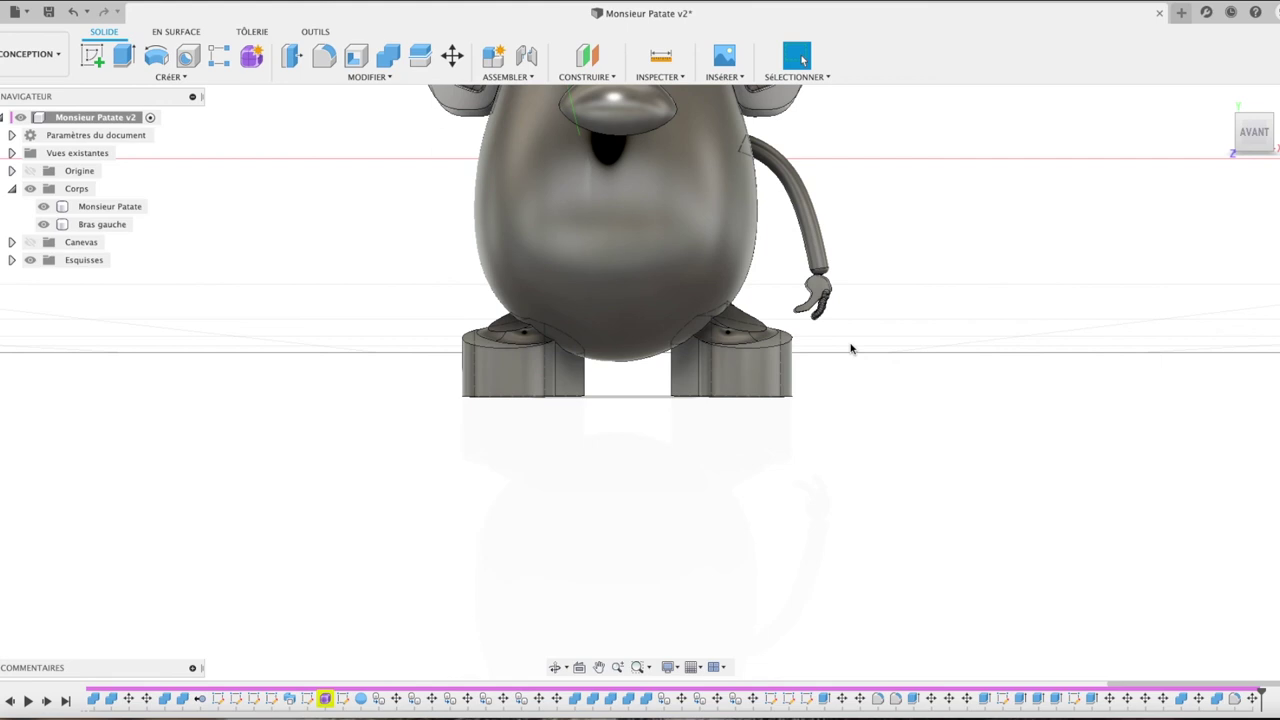
scroll(851, 348, "down", 5)
scroll(851, 348, "up", 2)
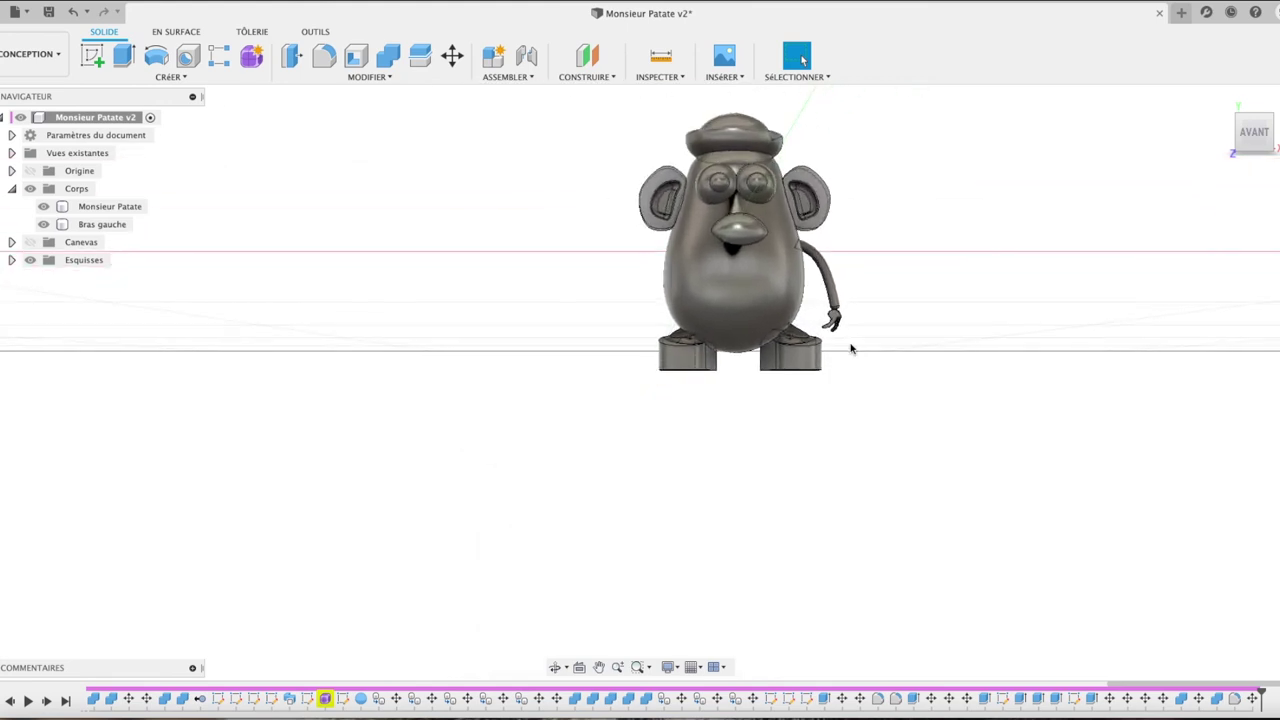
left_click(737, 348)
key("Escape")
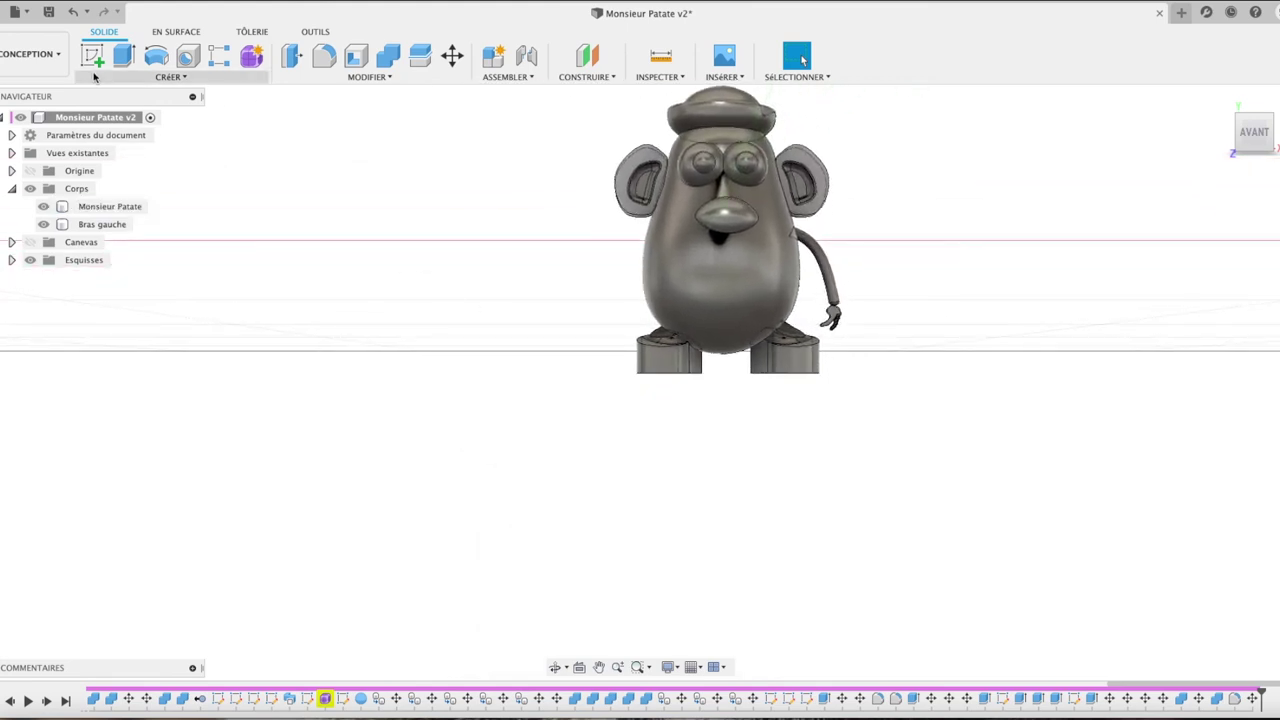
Step: Mirror the Bras gauche arm across the centre plane, creating Bras gauche (1)
left_click(100, 224)
left_click(196, 80)
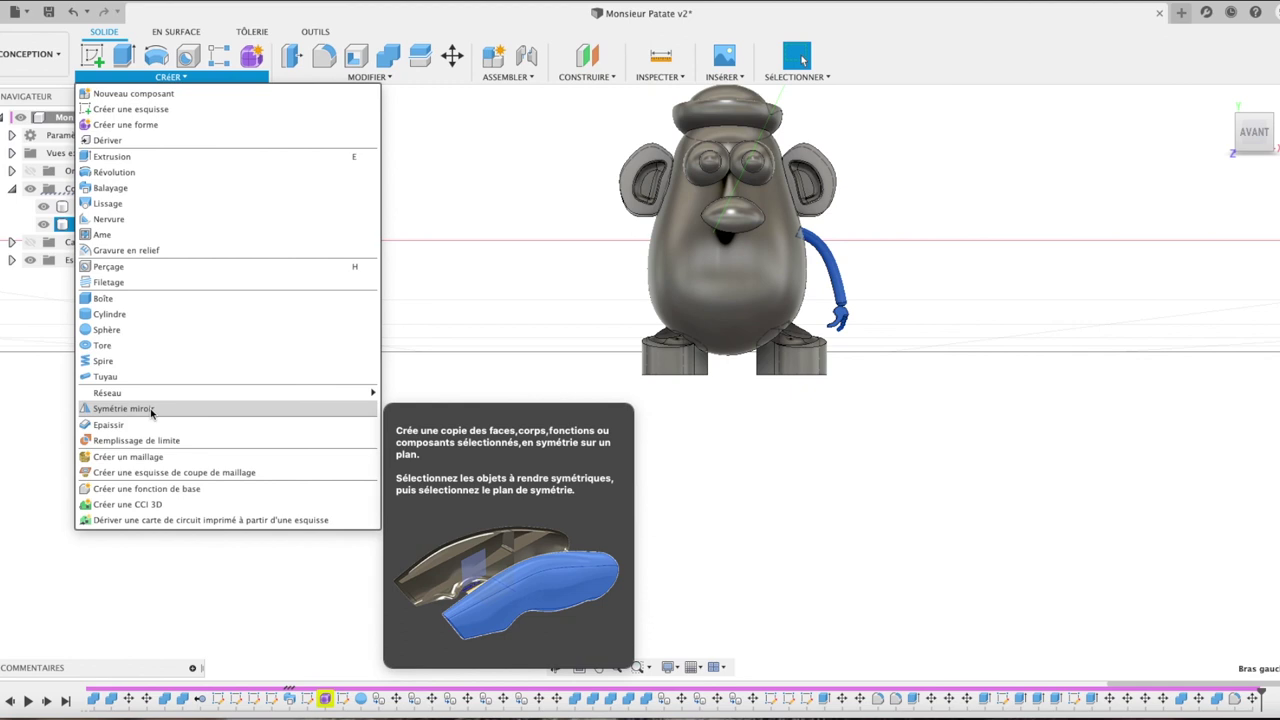
left_click(151, 411)
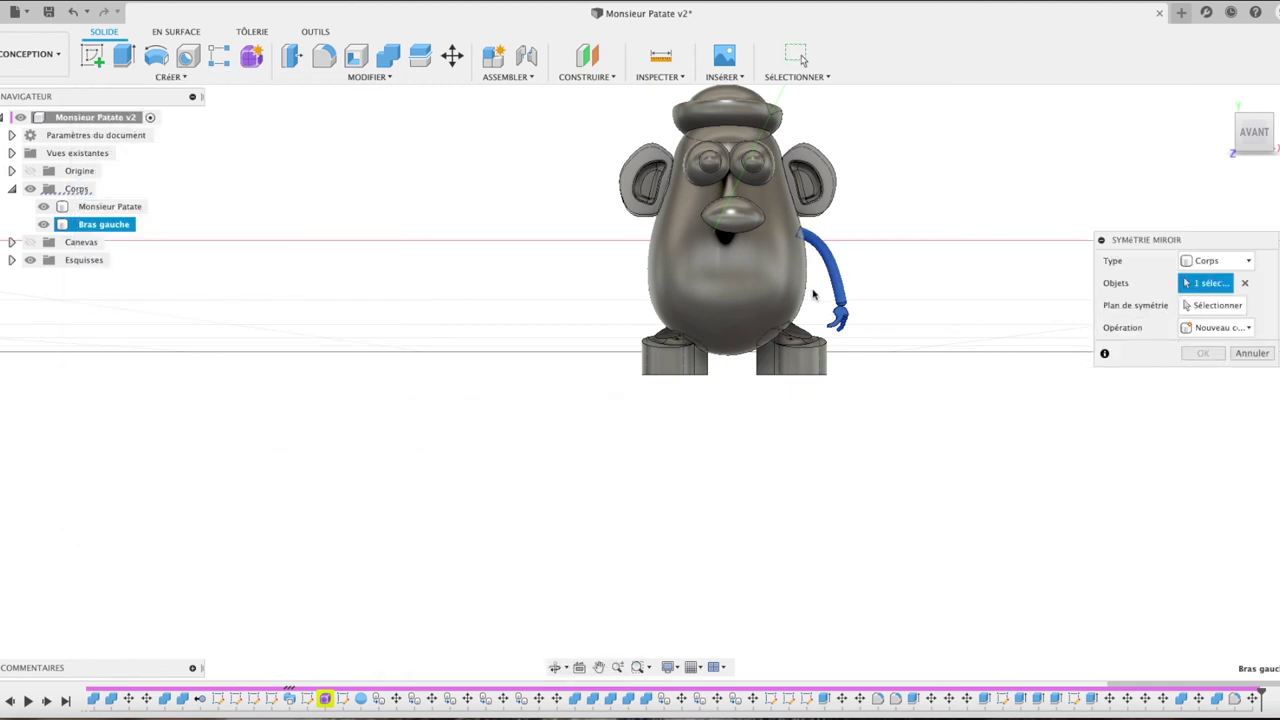
left_click(1210, 306)
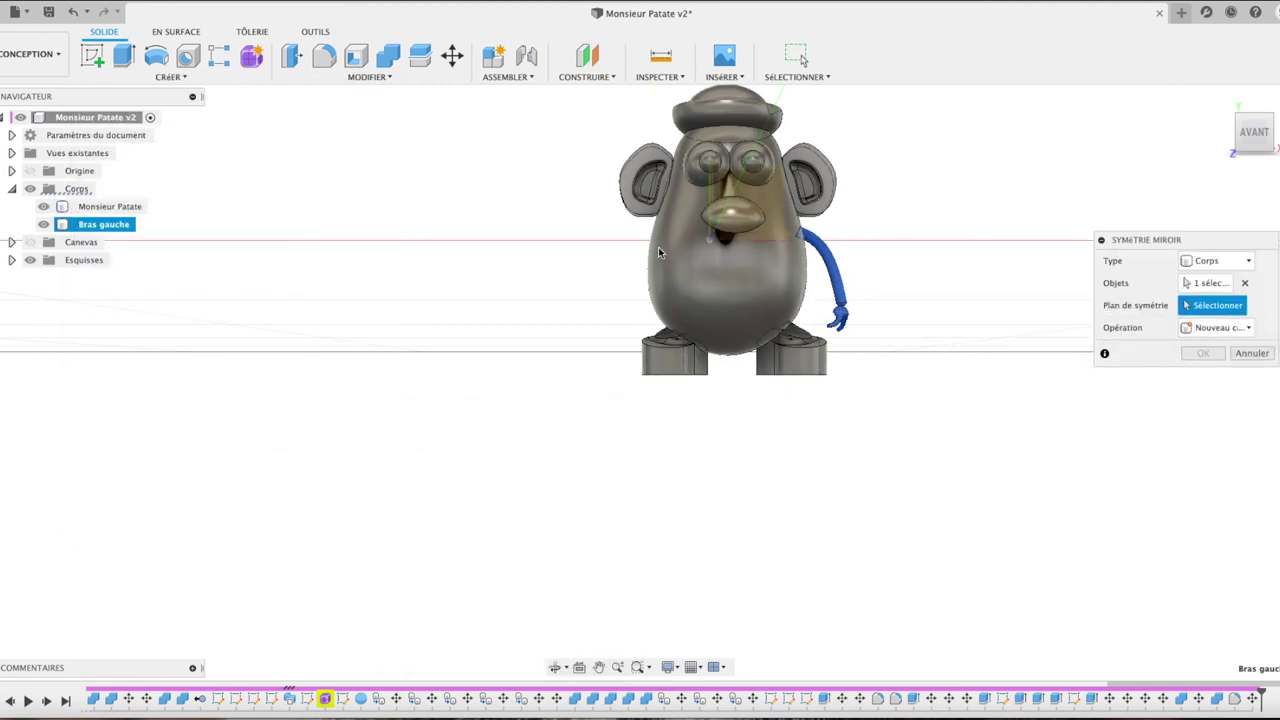
left_click(708, 190)
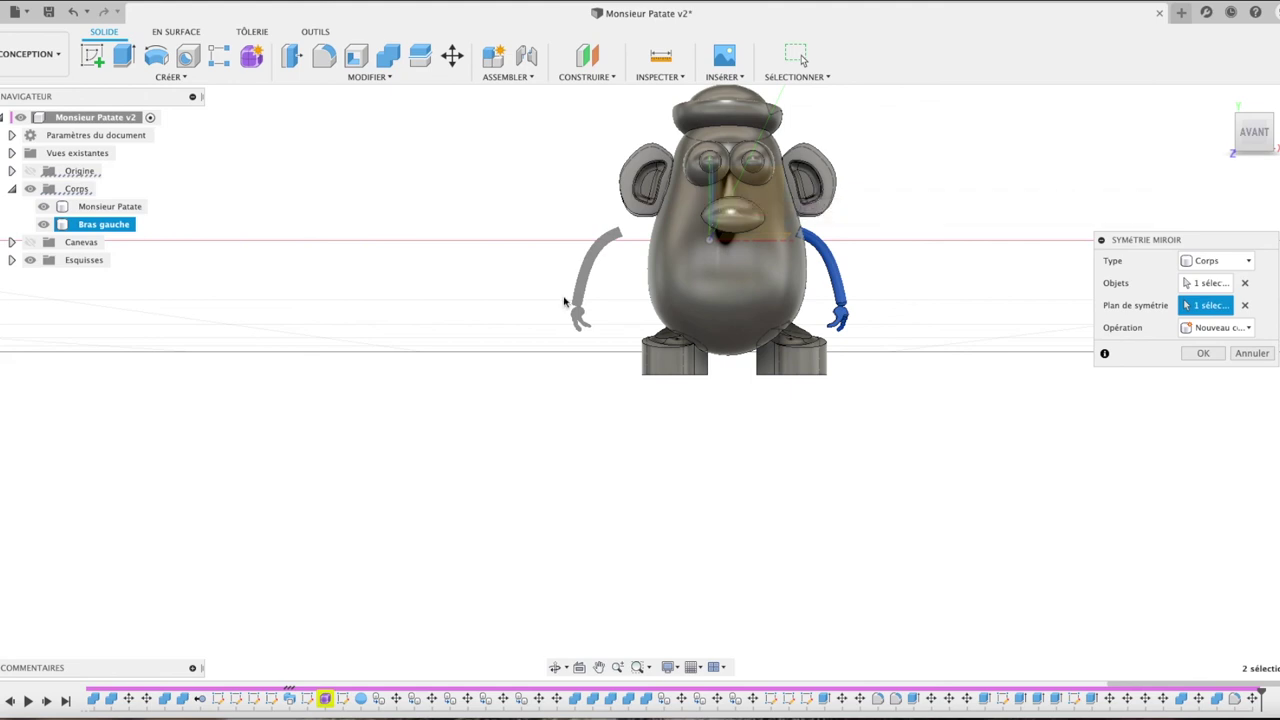
left_click(1203, 353)
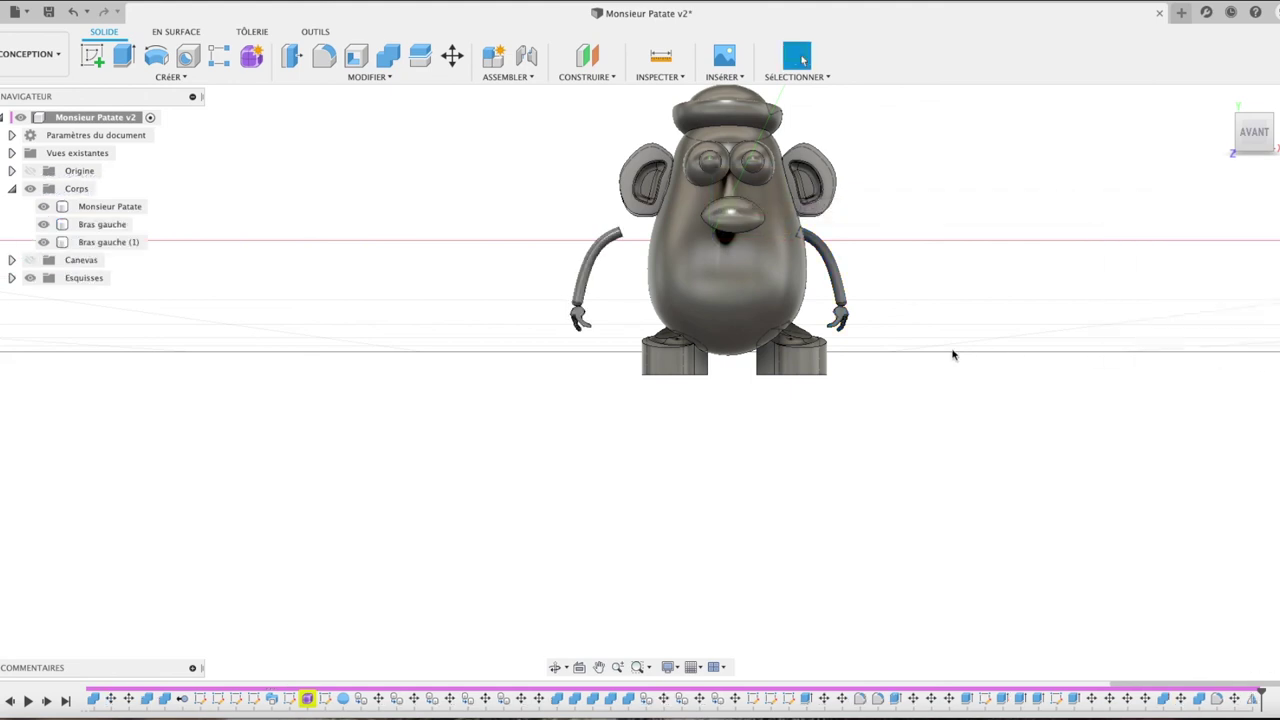
left_click(145, 245)
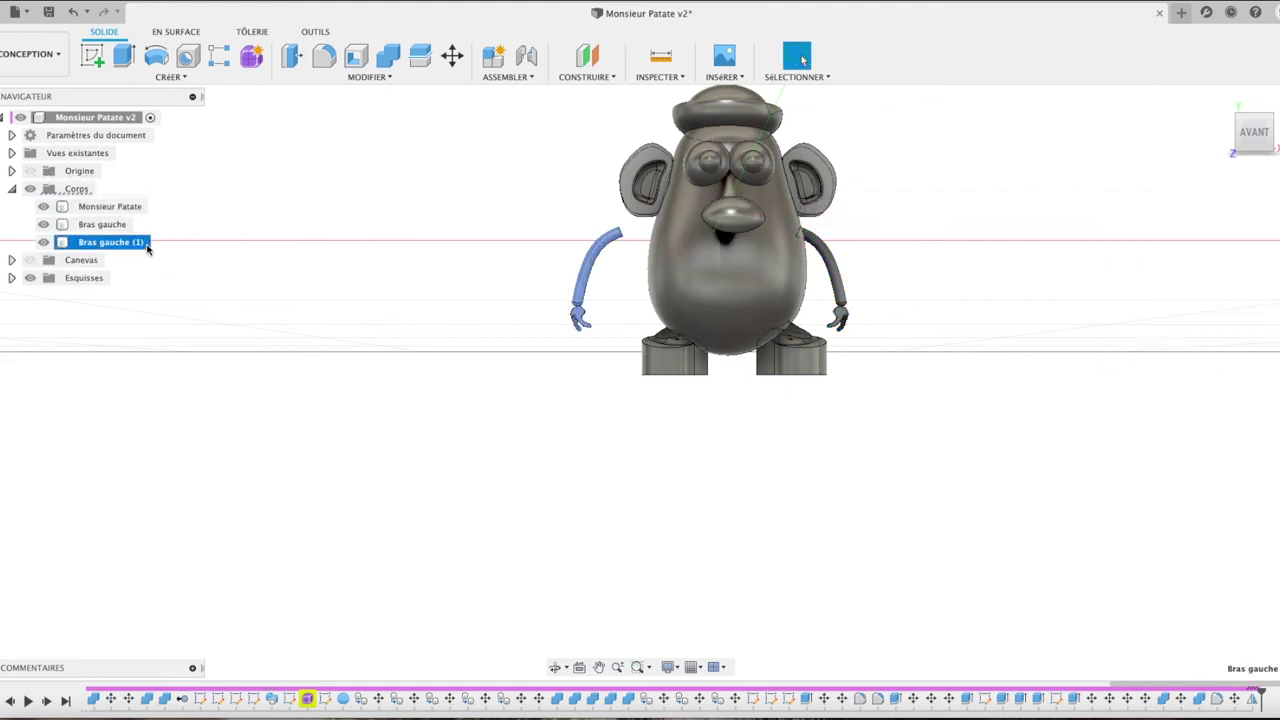
Step: Shift the mirrored arm Bras gauche (1) 1.953 mm along X
key("m")
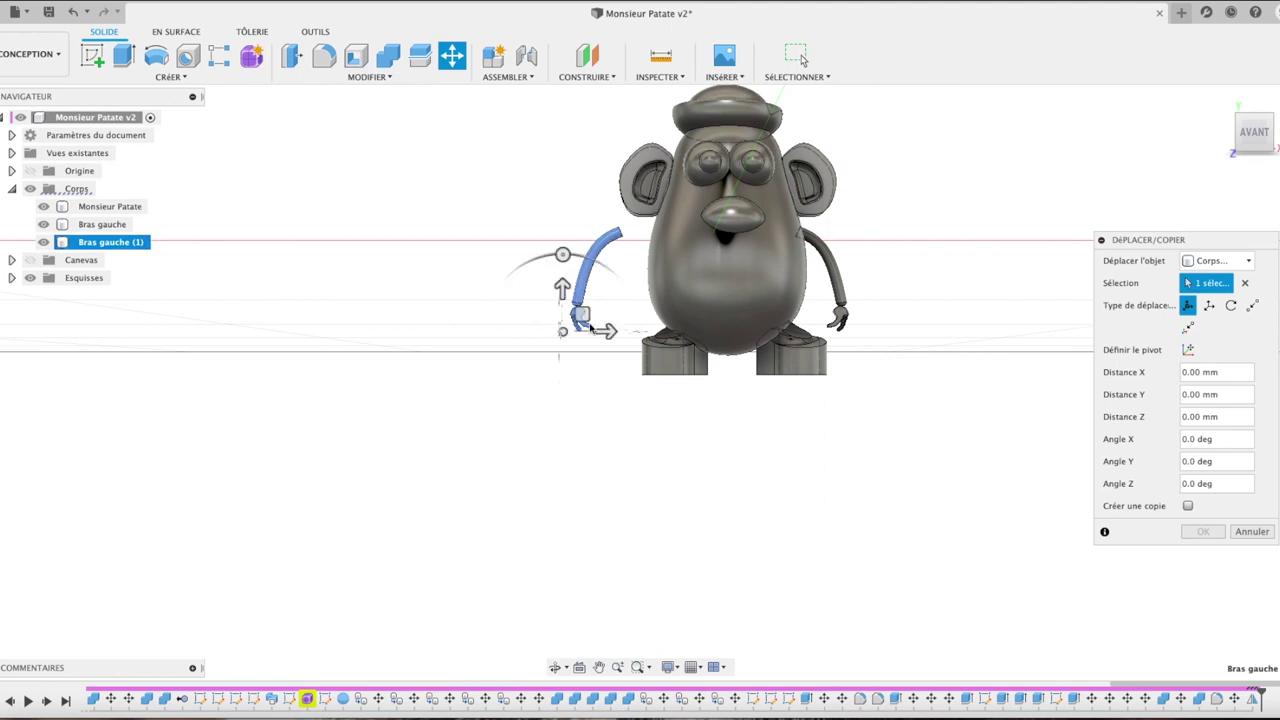
left_click_drag(608, 332, 649, 330)
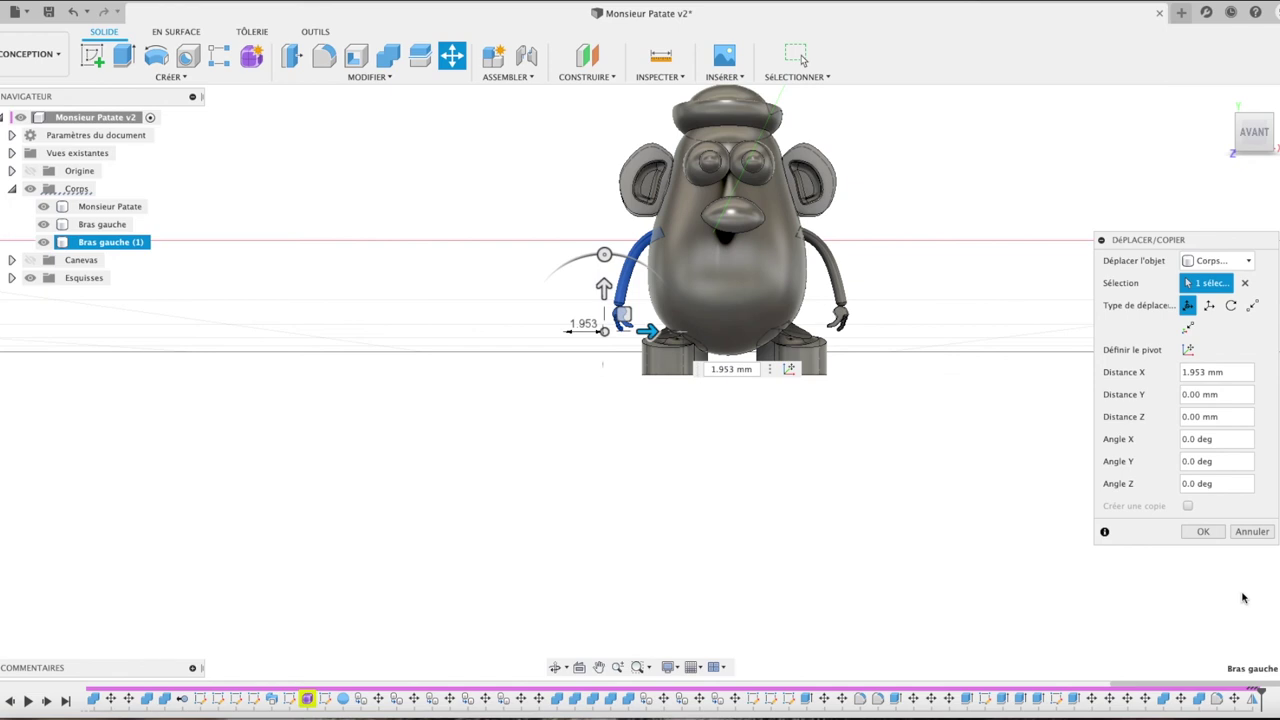
left_click(1203, 531)
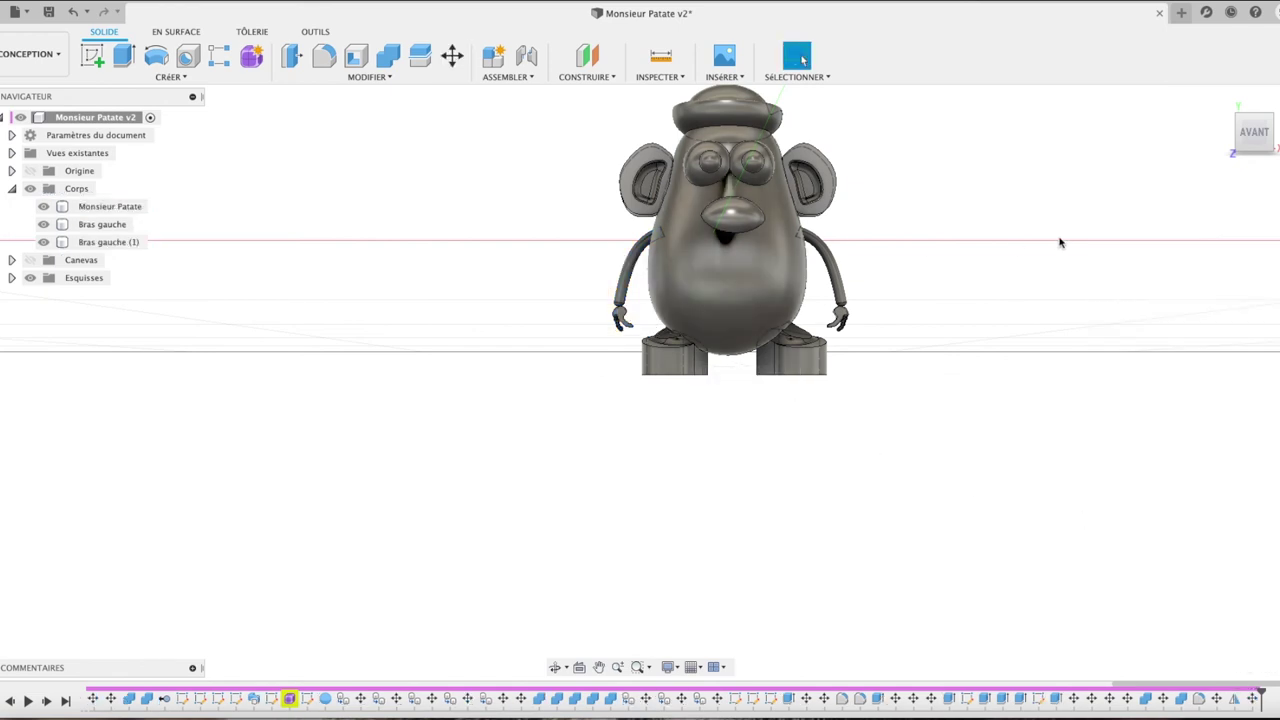
Step: Join both arms into the Monsieur Patate body with Combine (Joindre)
left_click(383, 59)
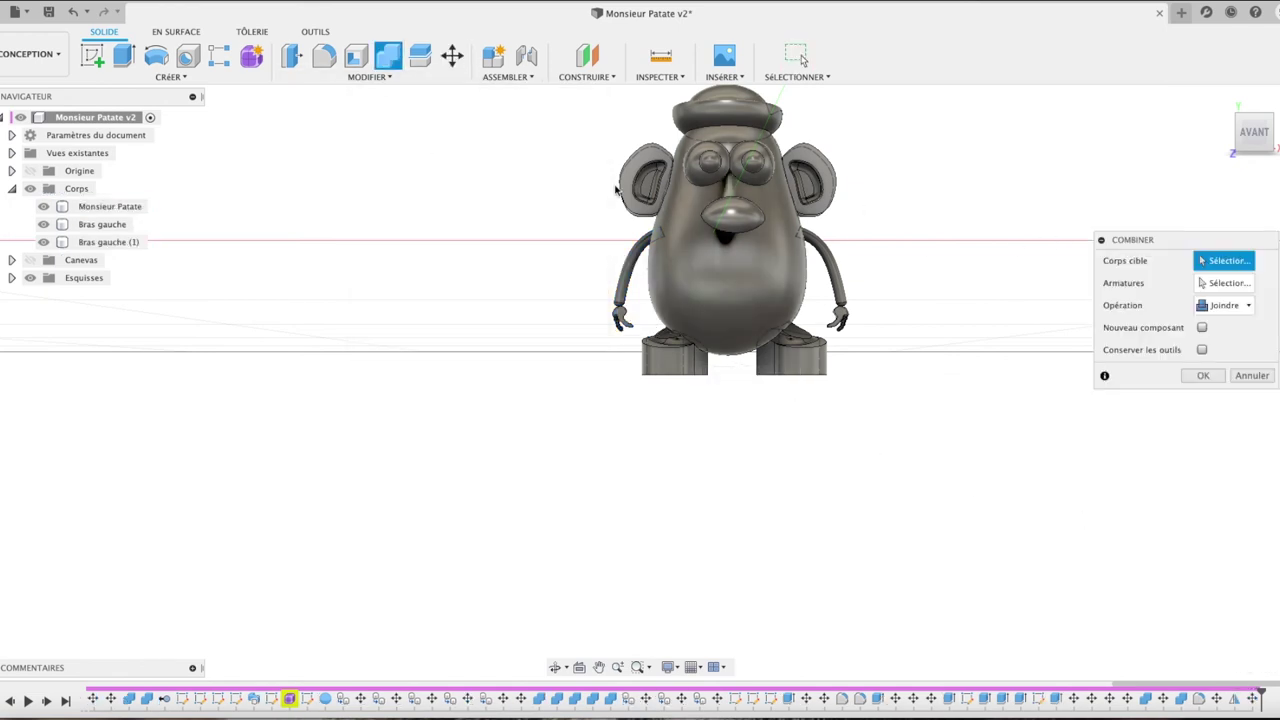
left_click(762, 213)
left_click(627, 266)
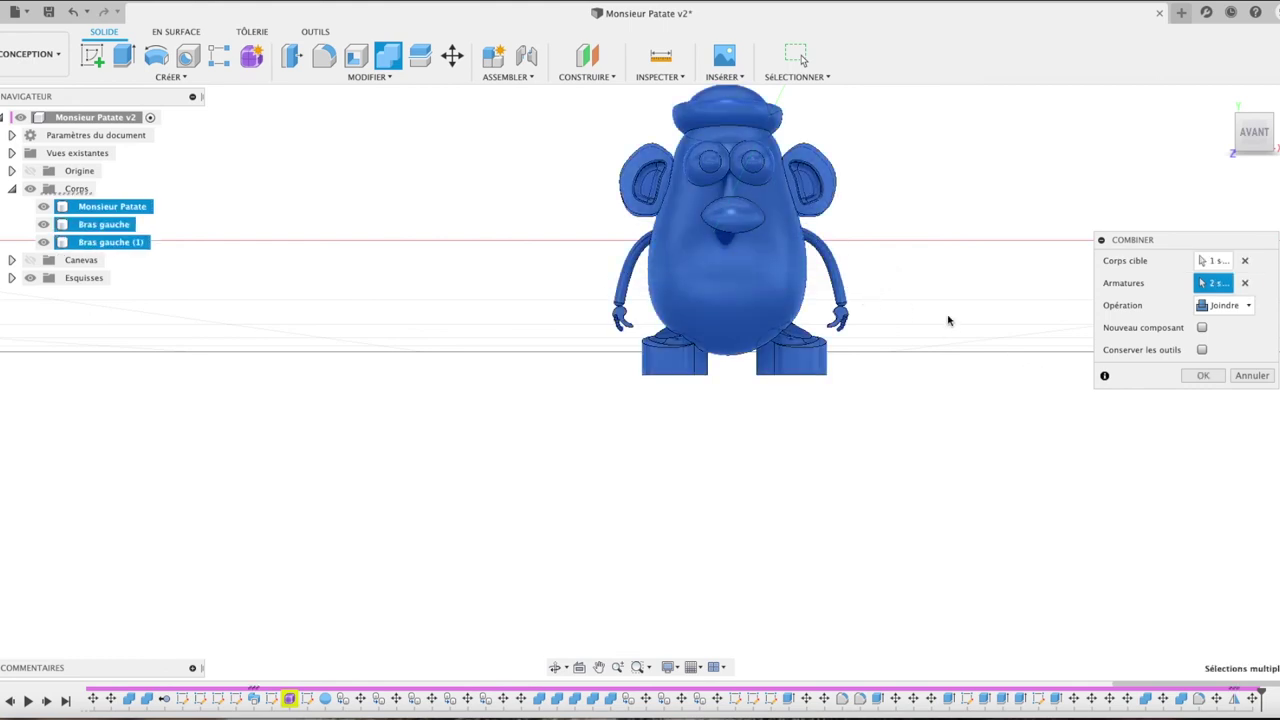
left_click(1195, 378)
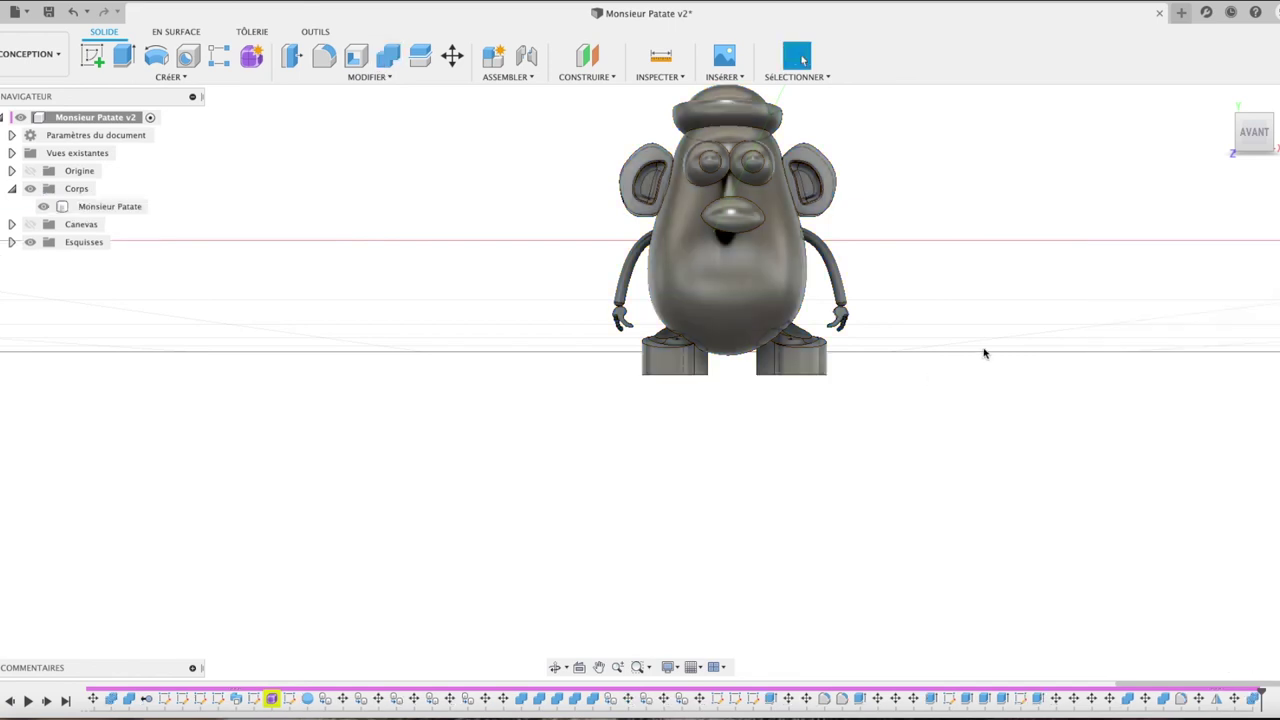
left_click(1220, 99)
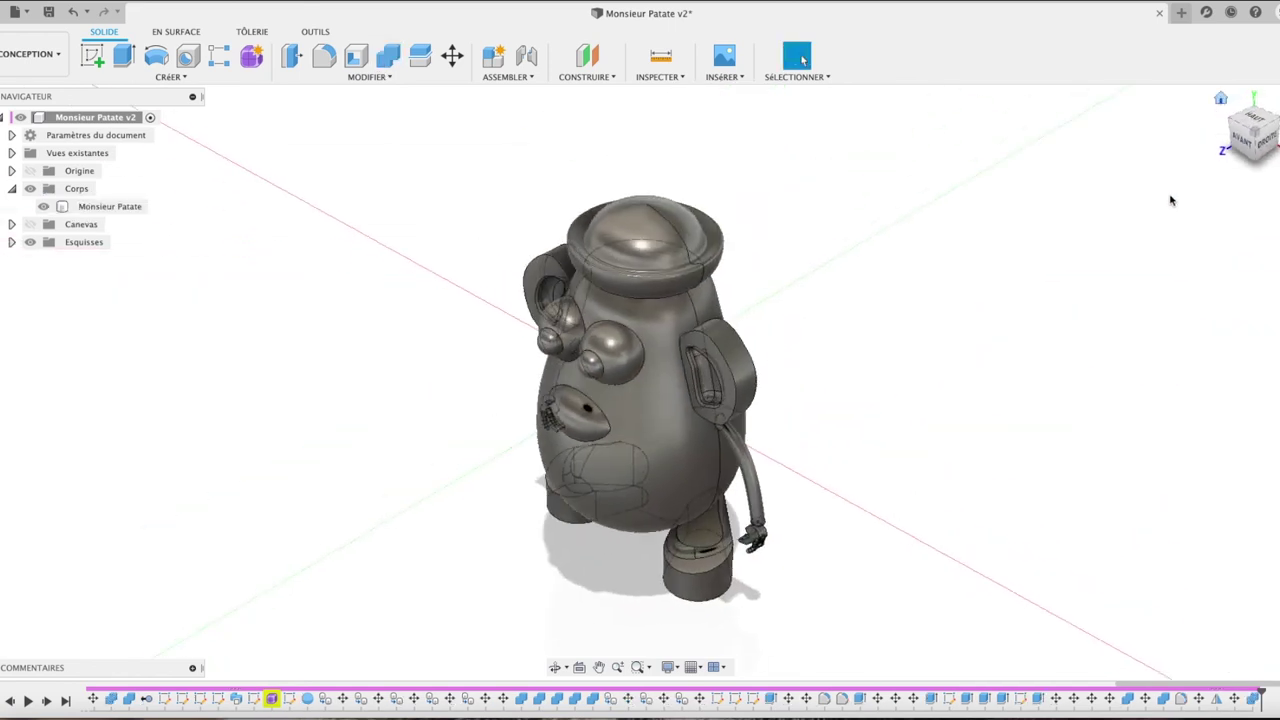
left_click(30, 54)
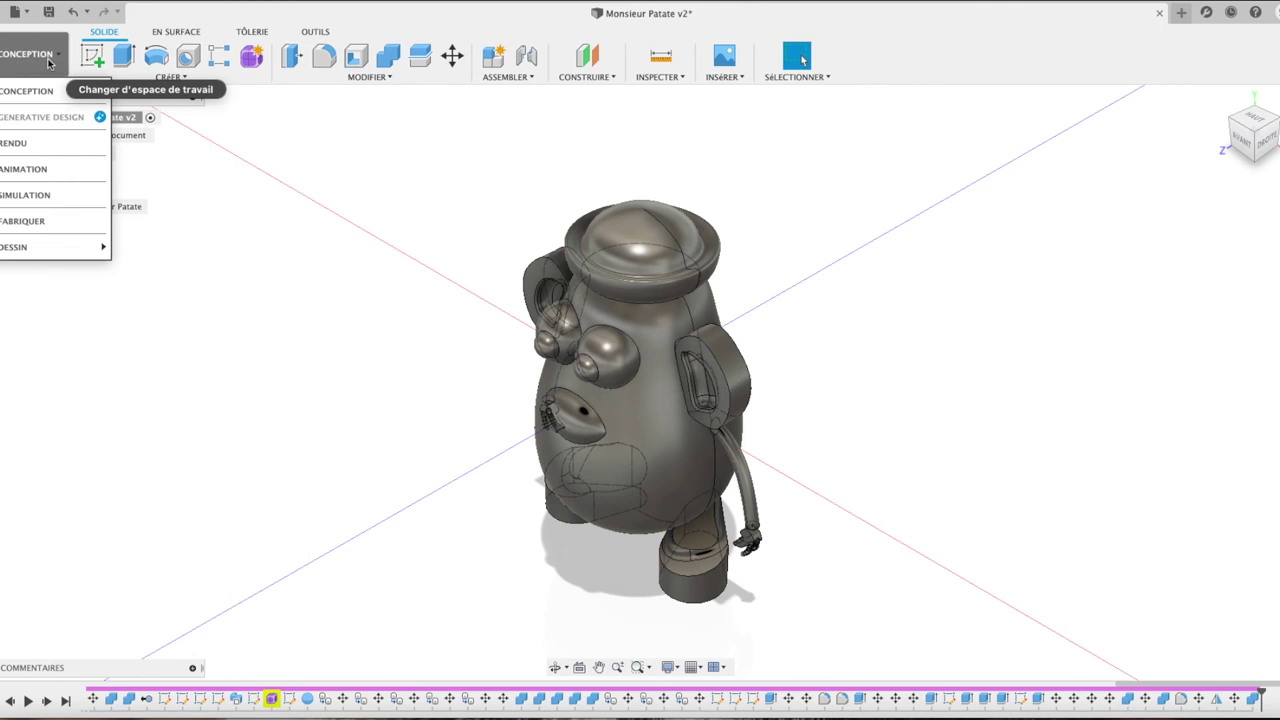
left_click(30, 143)
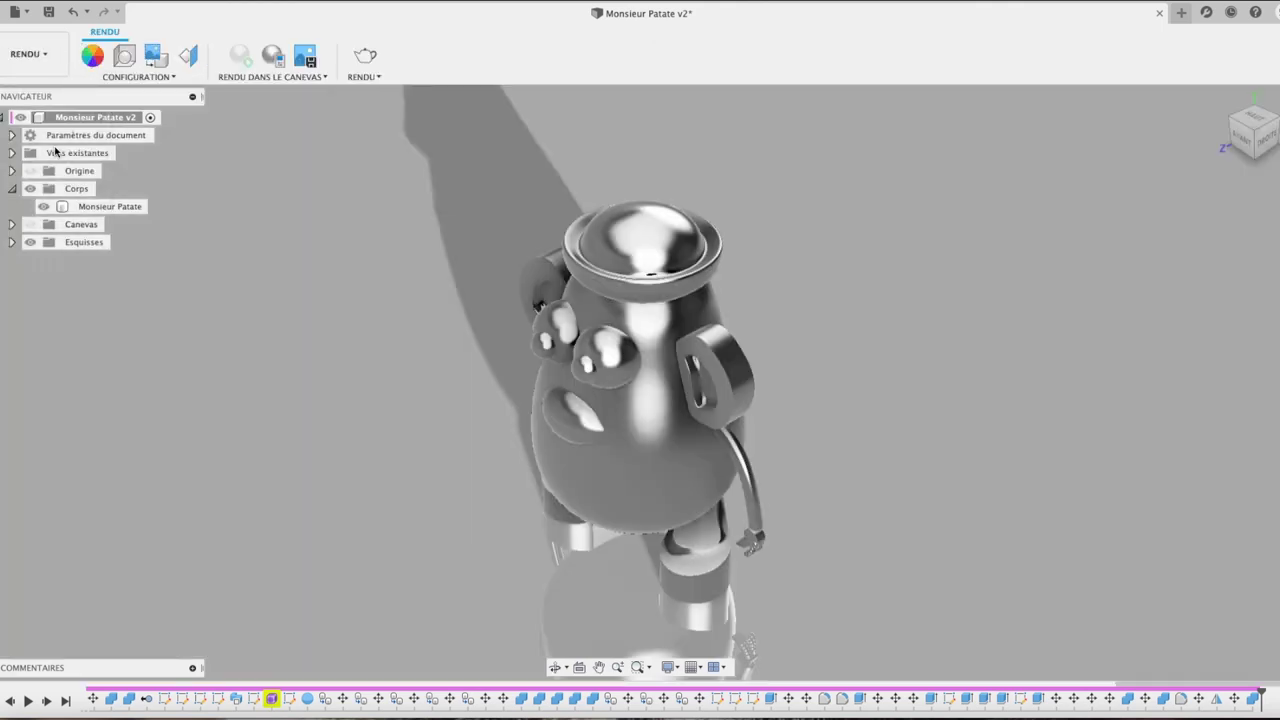
left_click(1244, 138)
left_click(1252, 122)
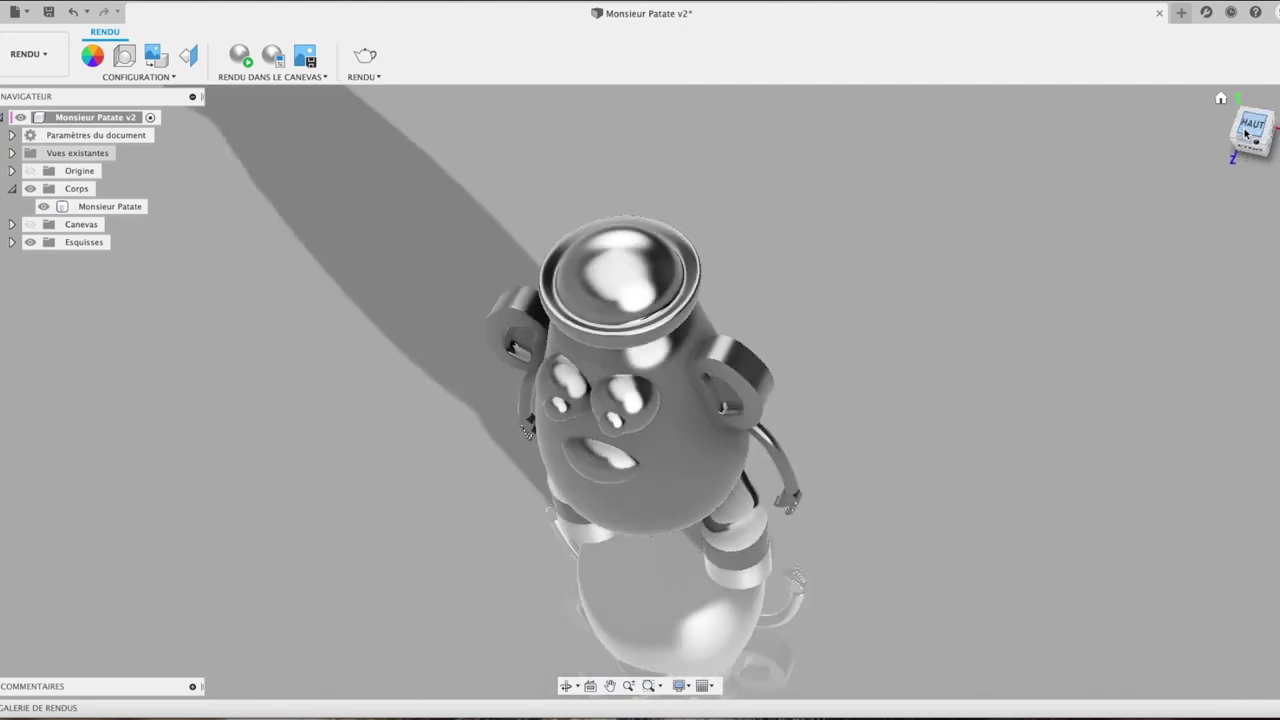
left_click(1221, 103)
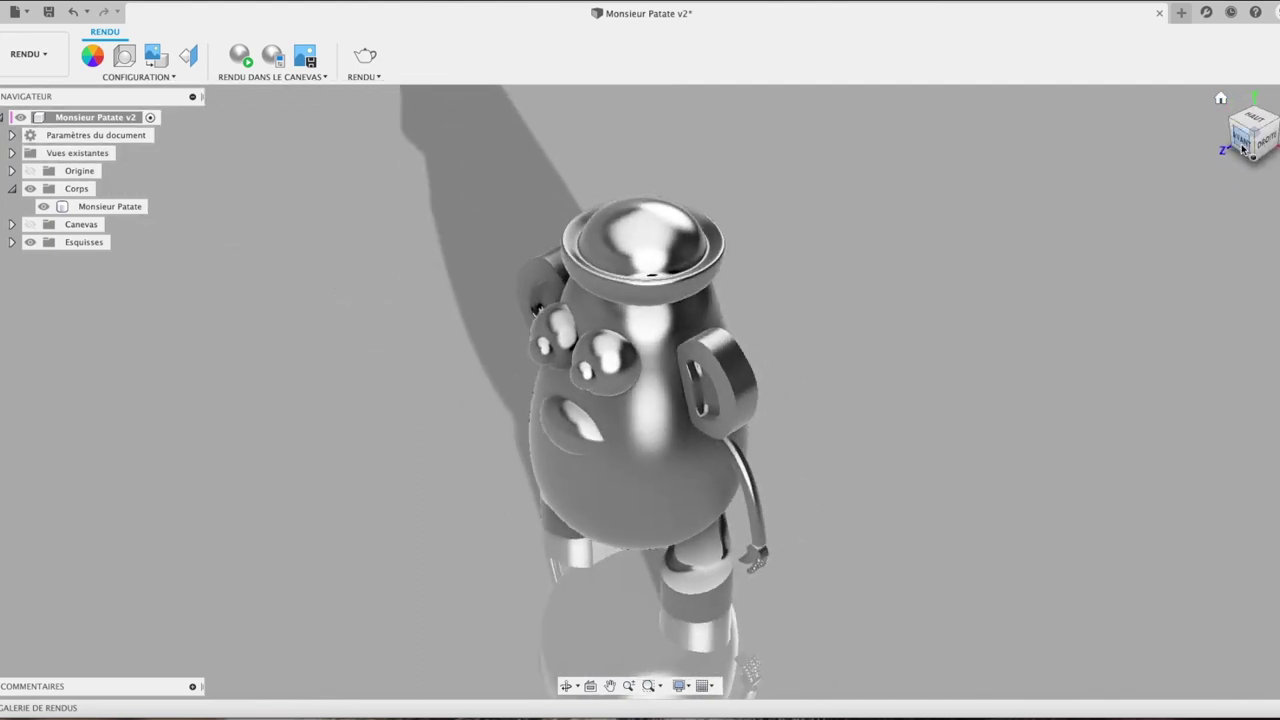
mouse_move(640, 391)
middle_mouse_down("shift")
mouse_move(1062, 155)
mouse_move(943, 146)
mouse_move(997, 209)
mouse_move(1186, 137)
mouse_move(1250, 137)
mouse_move(1277, 120)
middle_mouse_up("shift")
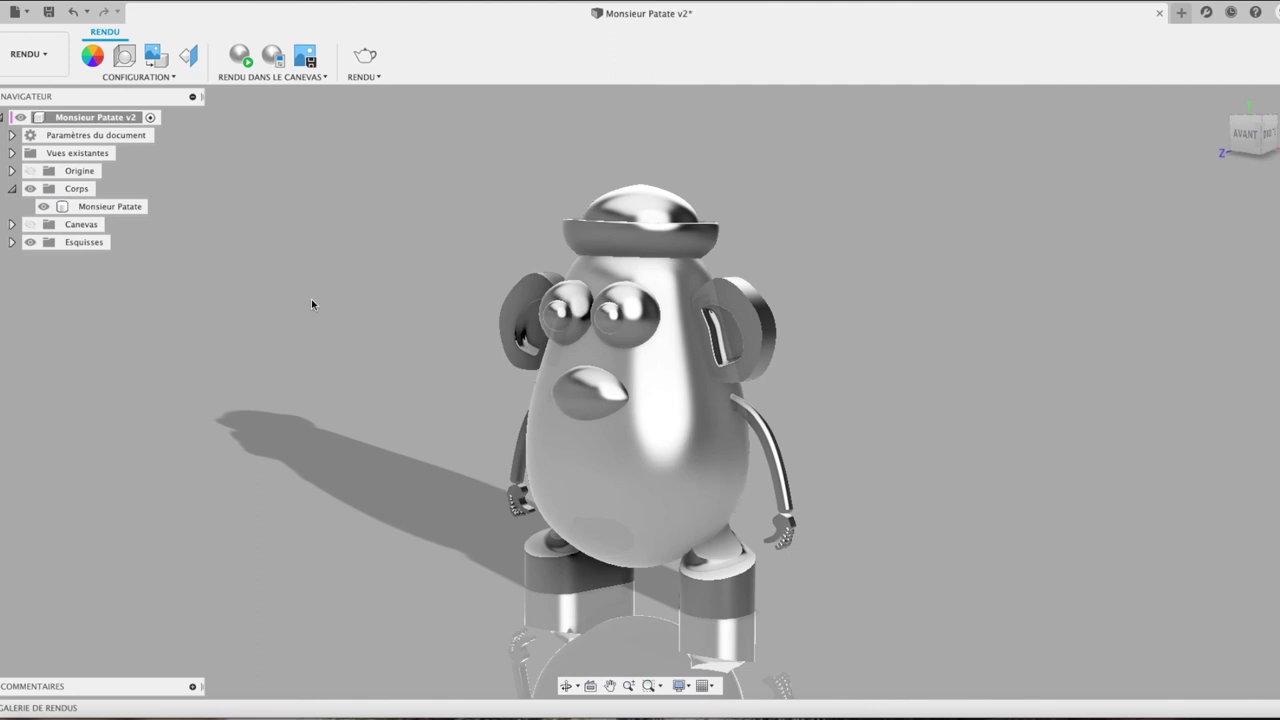
left_click(30, 224)
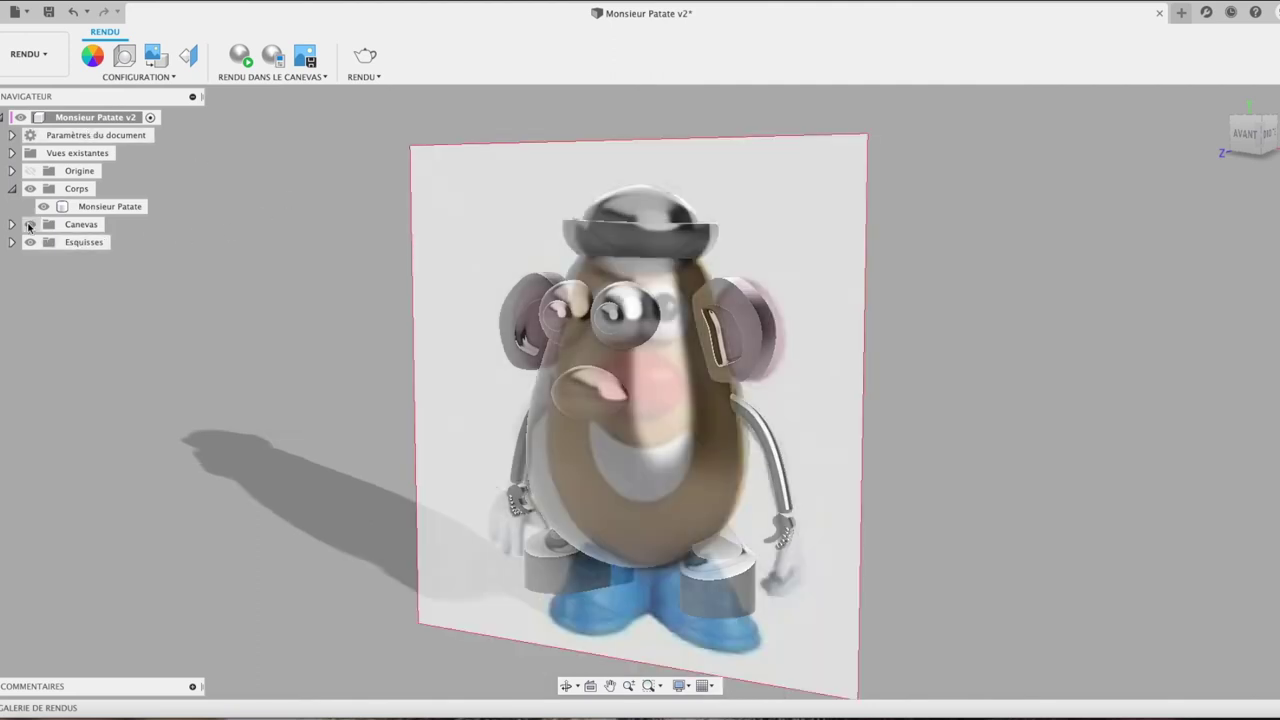
left_click(30, 224)
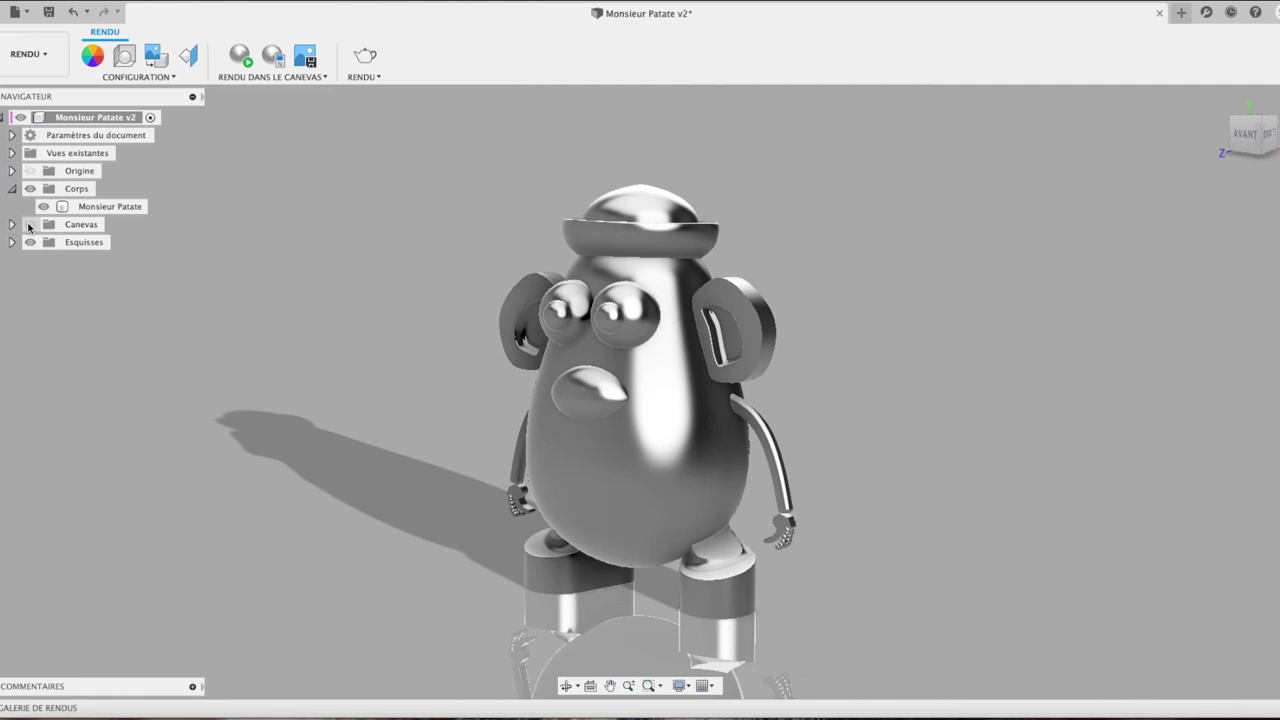
left_click(30, 224)
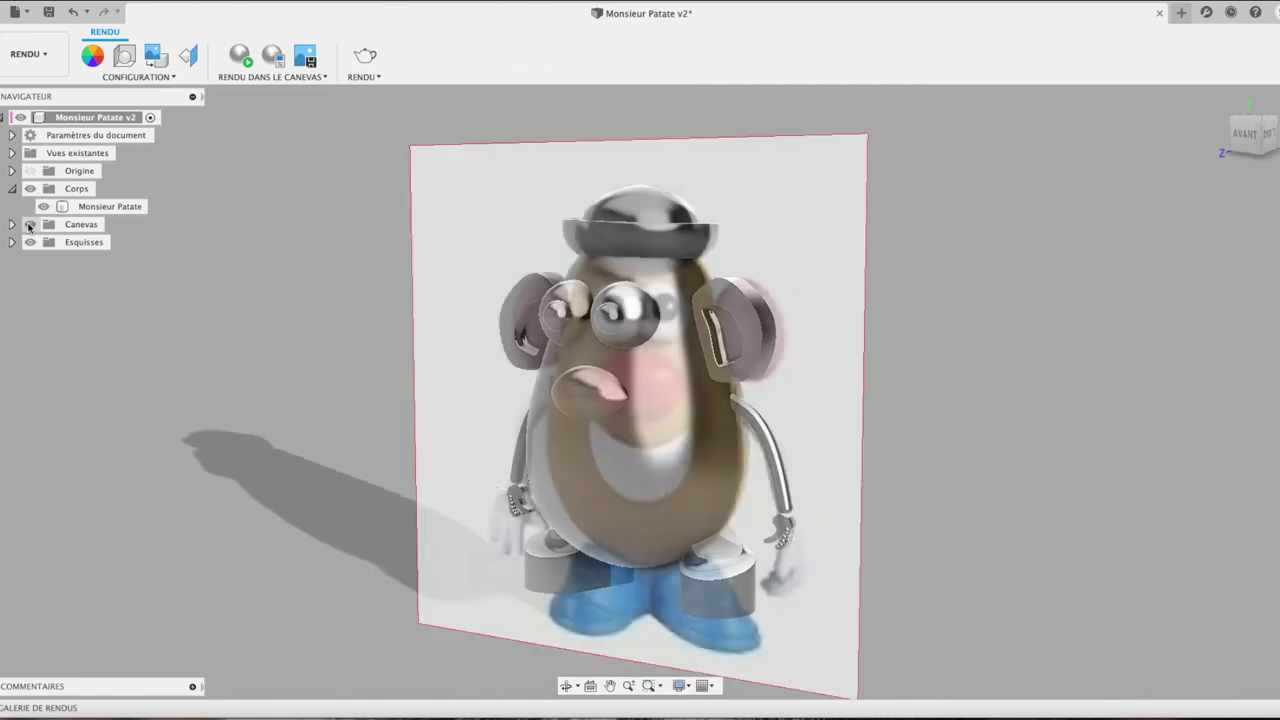
left_click(30, 224)
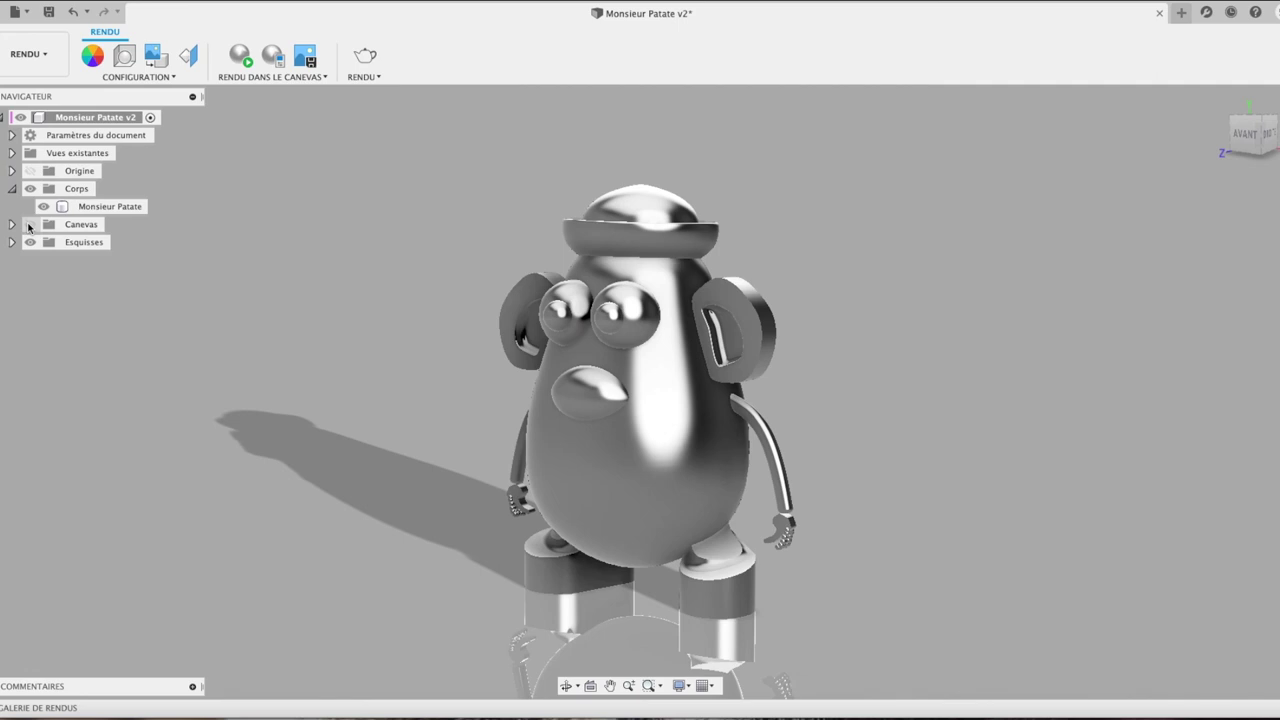
left_click(29, 54)
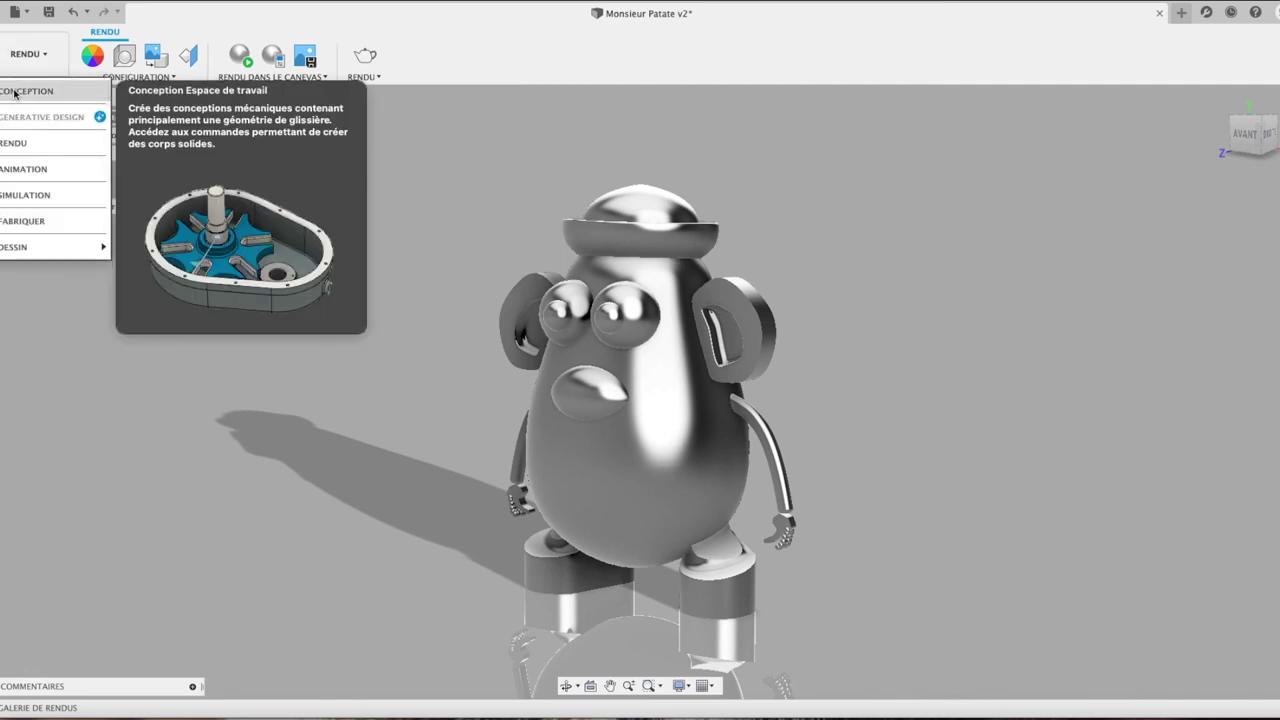
left_click(16, 86)
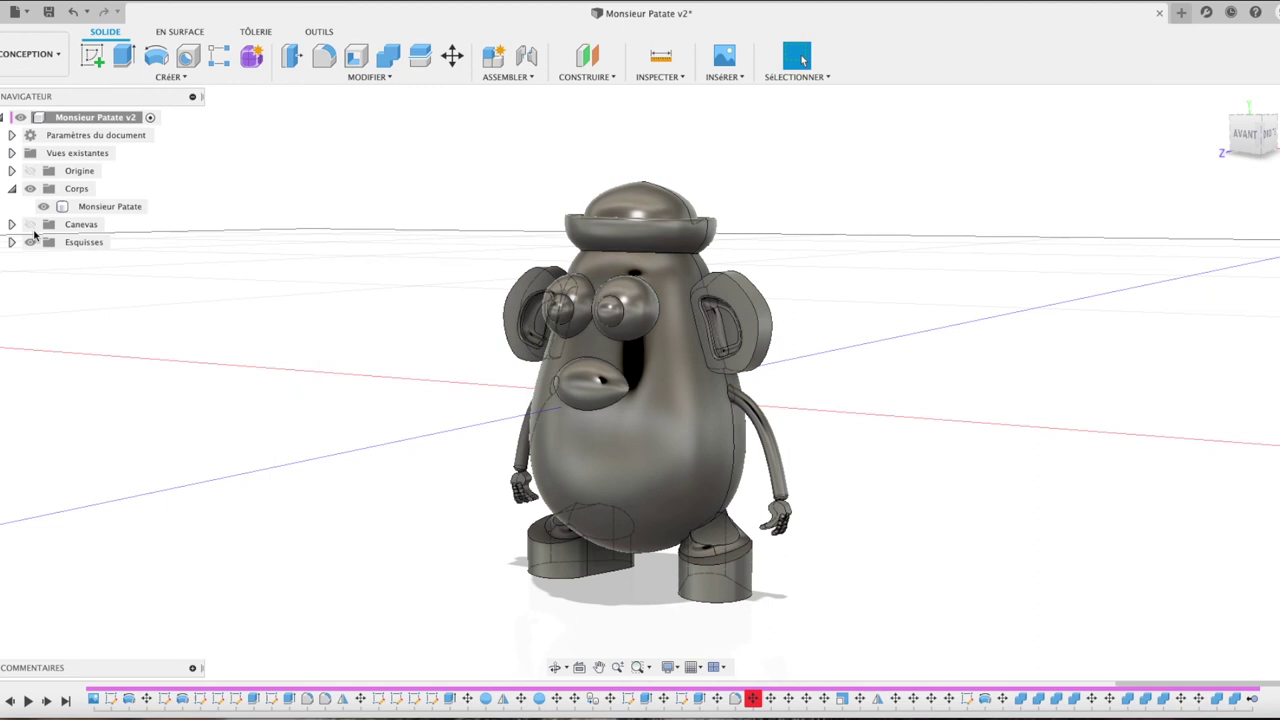
Step: Compare the front view with the reference canvas, hide it, and start a new sketch
left_click(30, 224)
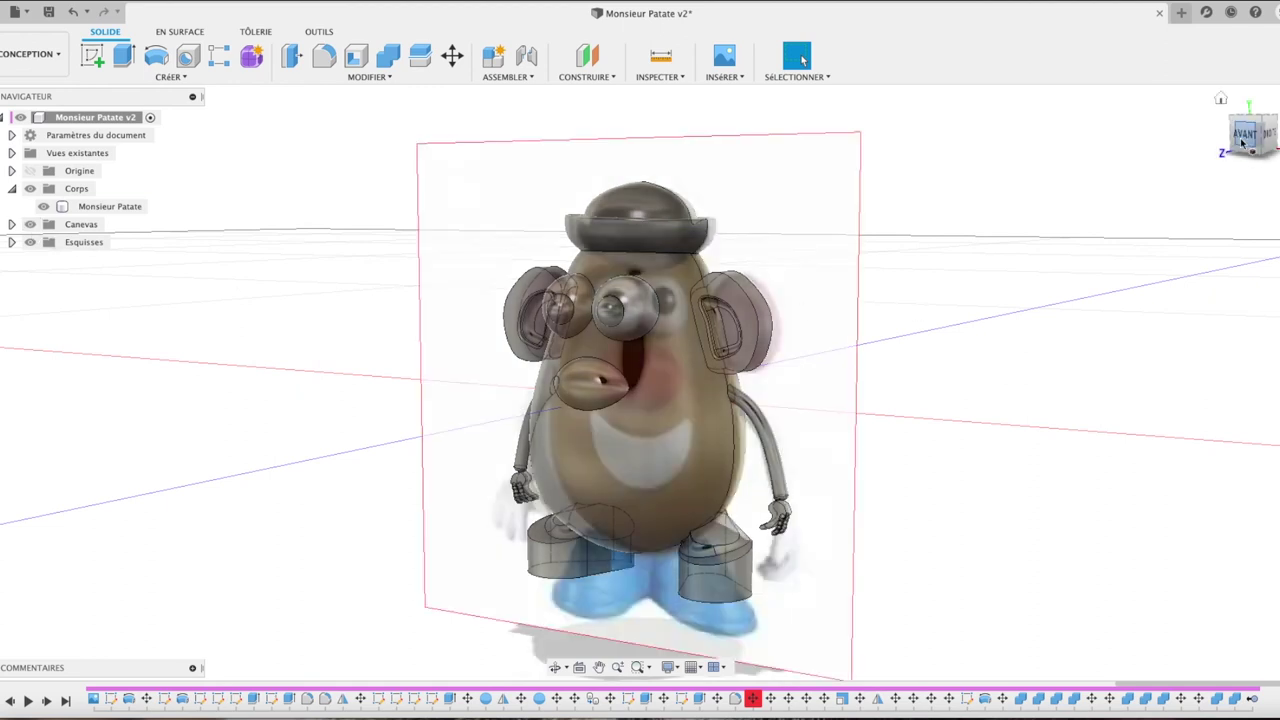
left_click(1245, 135)
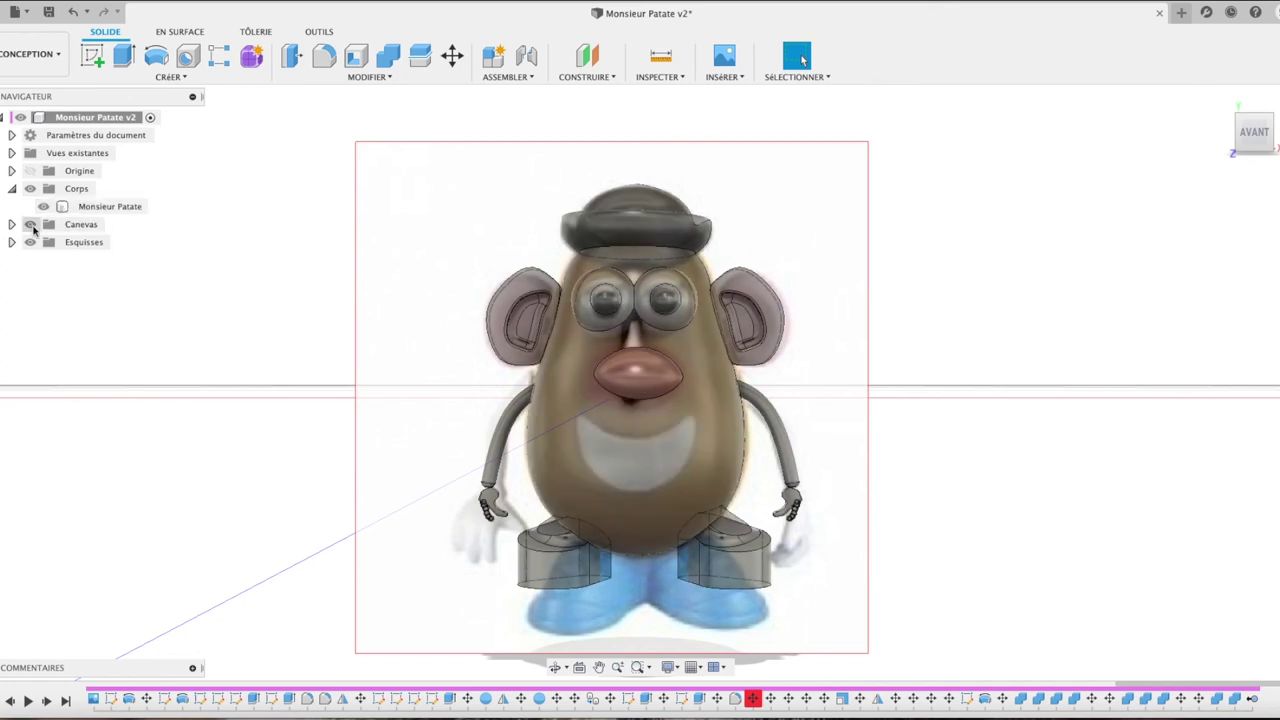
left_click(31, 224)
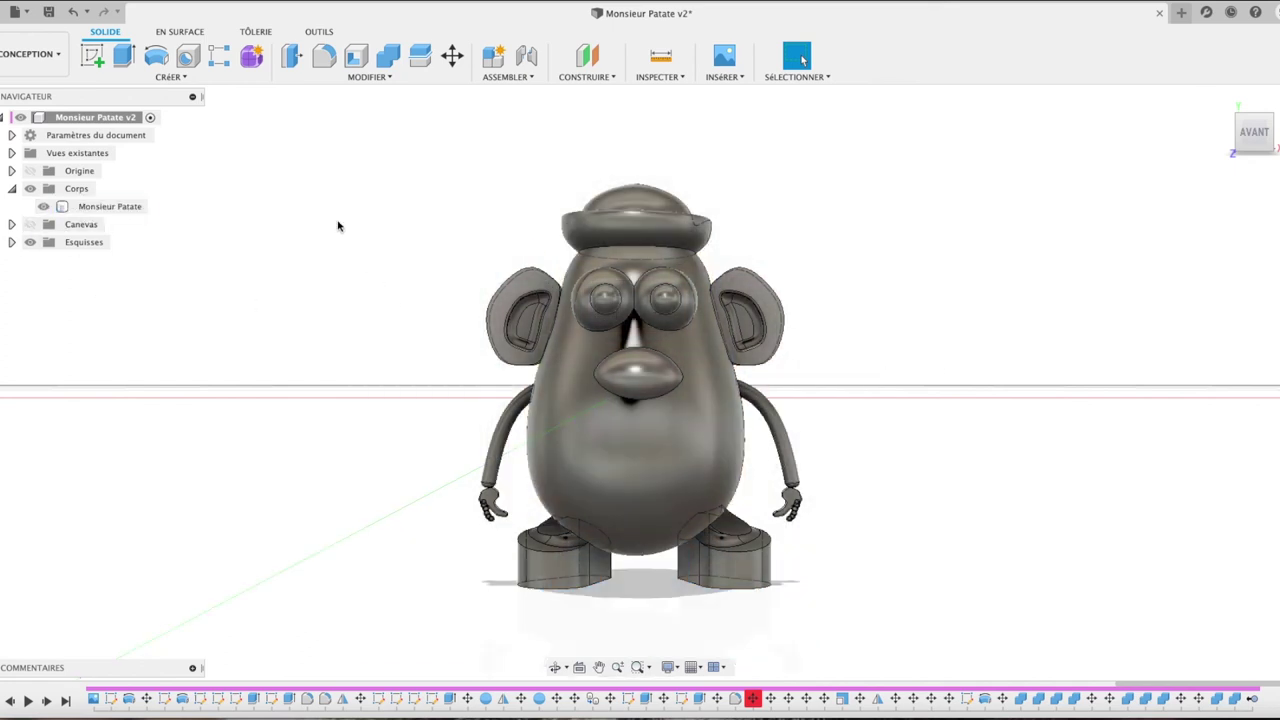
left_click(97, 58)
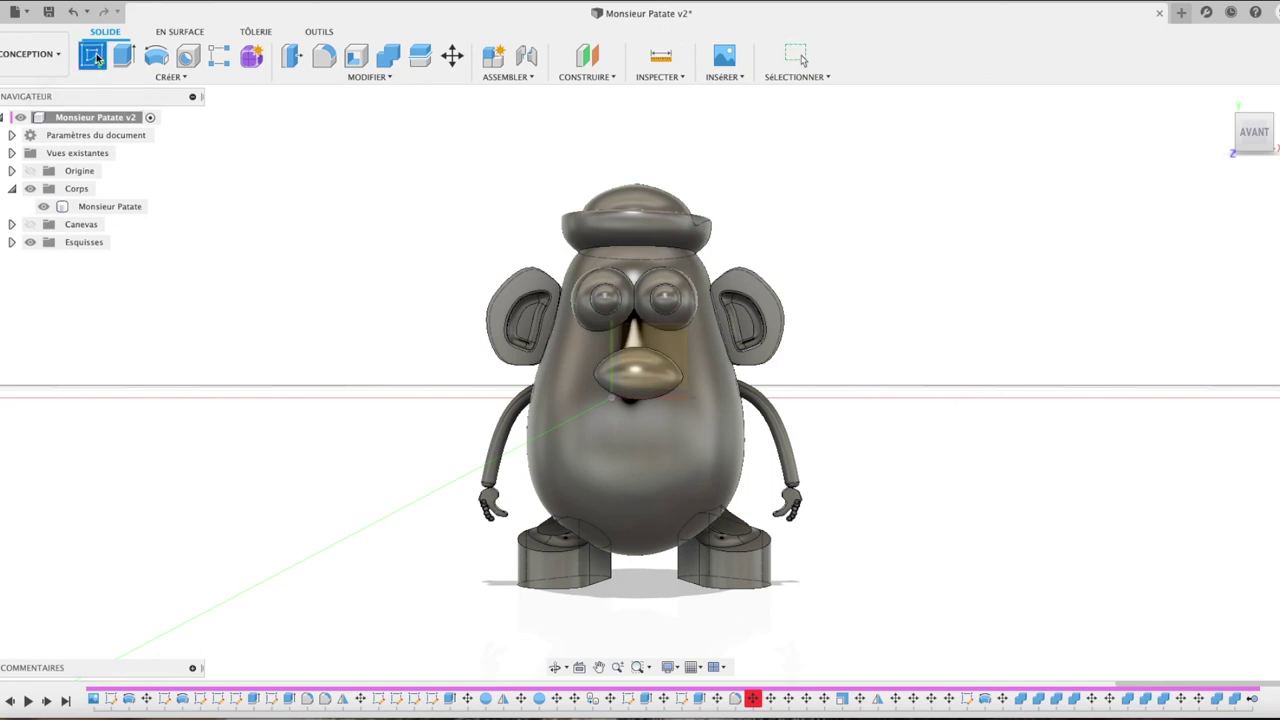